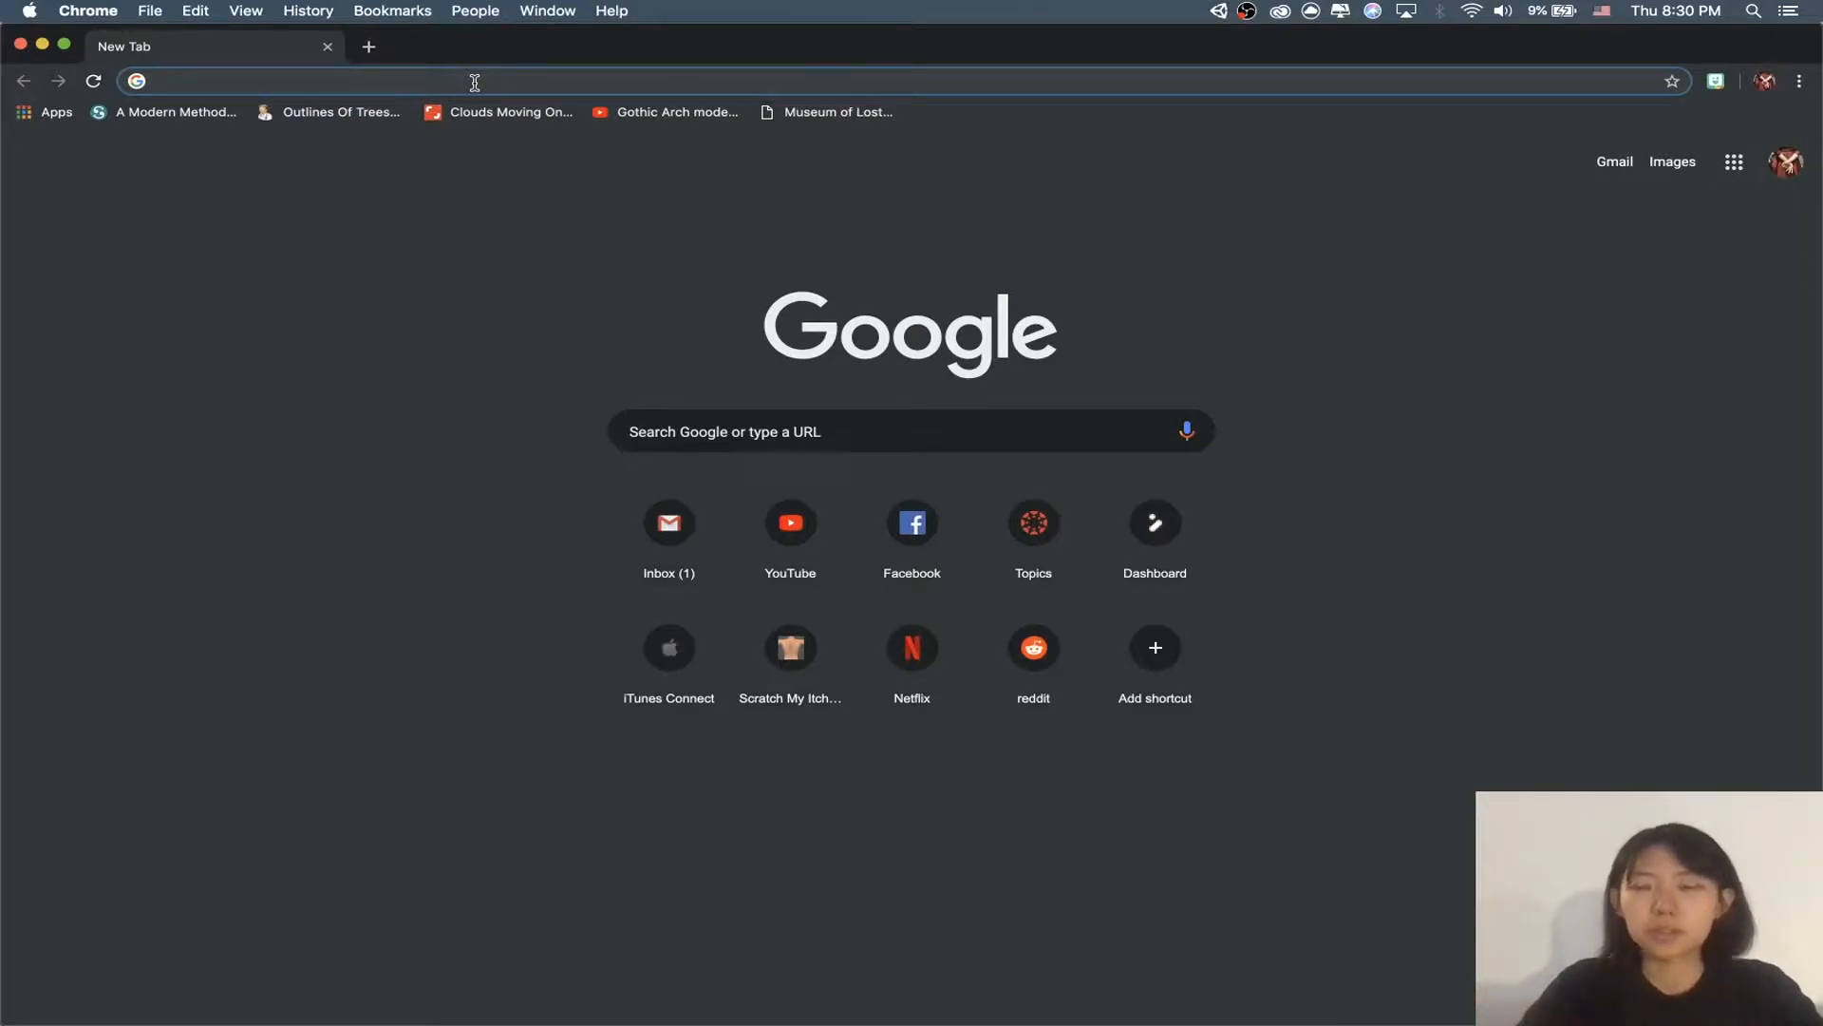
Step: Search the web for "unity 3d" and open the official unity.com website
text(unity)
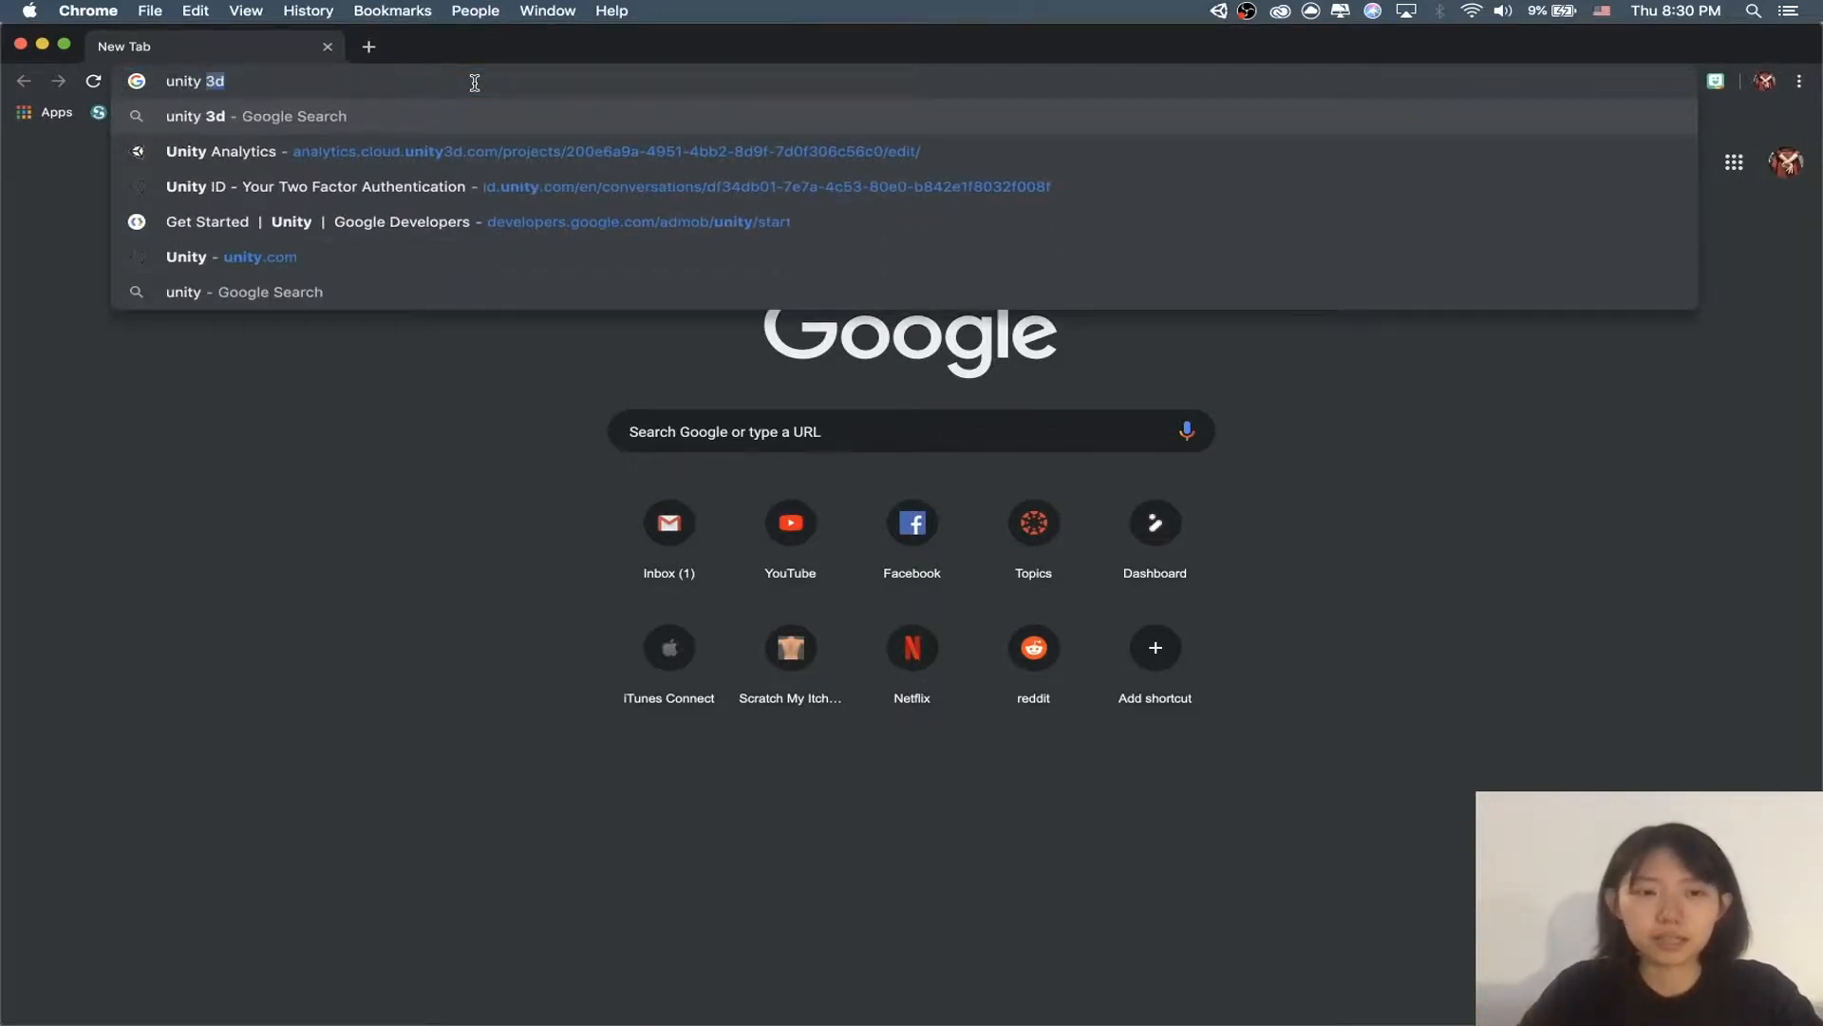
key(Return)
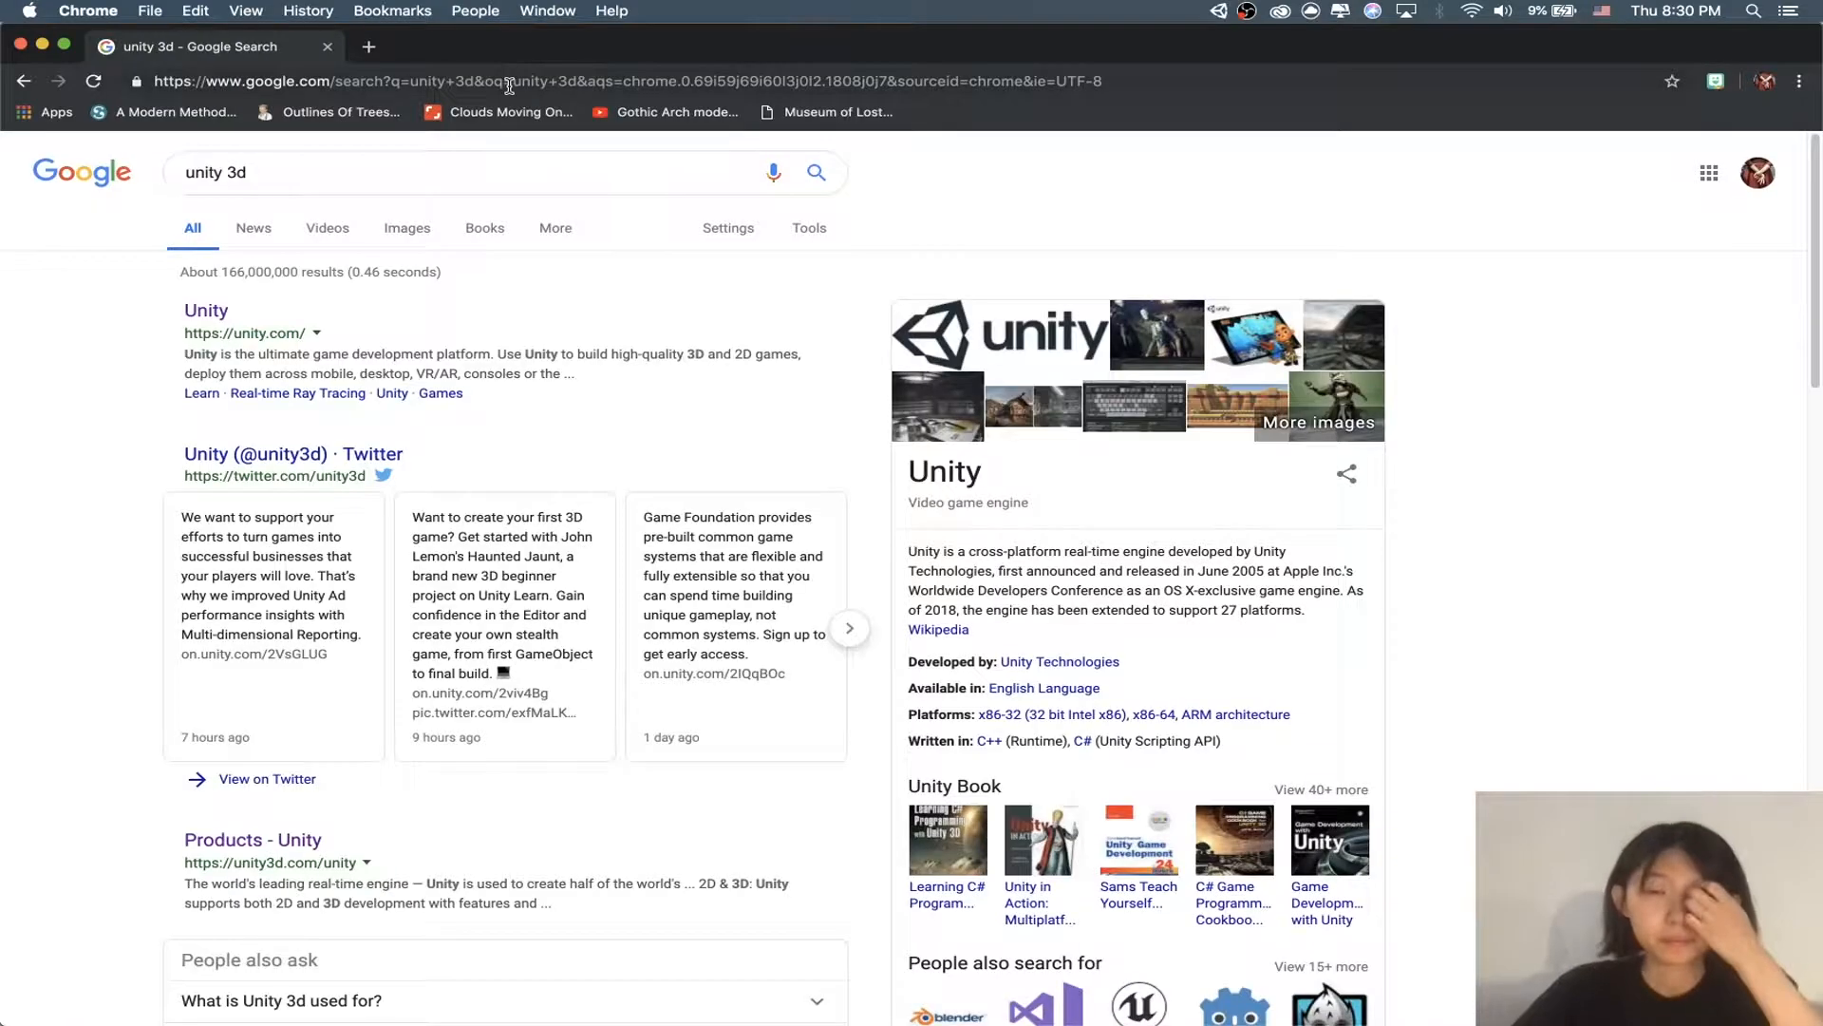
click(201, 320)
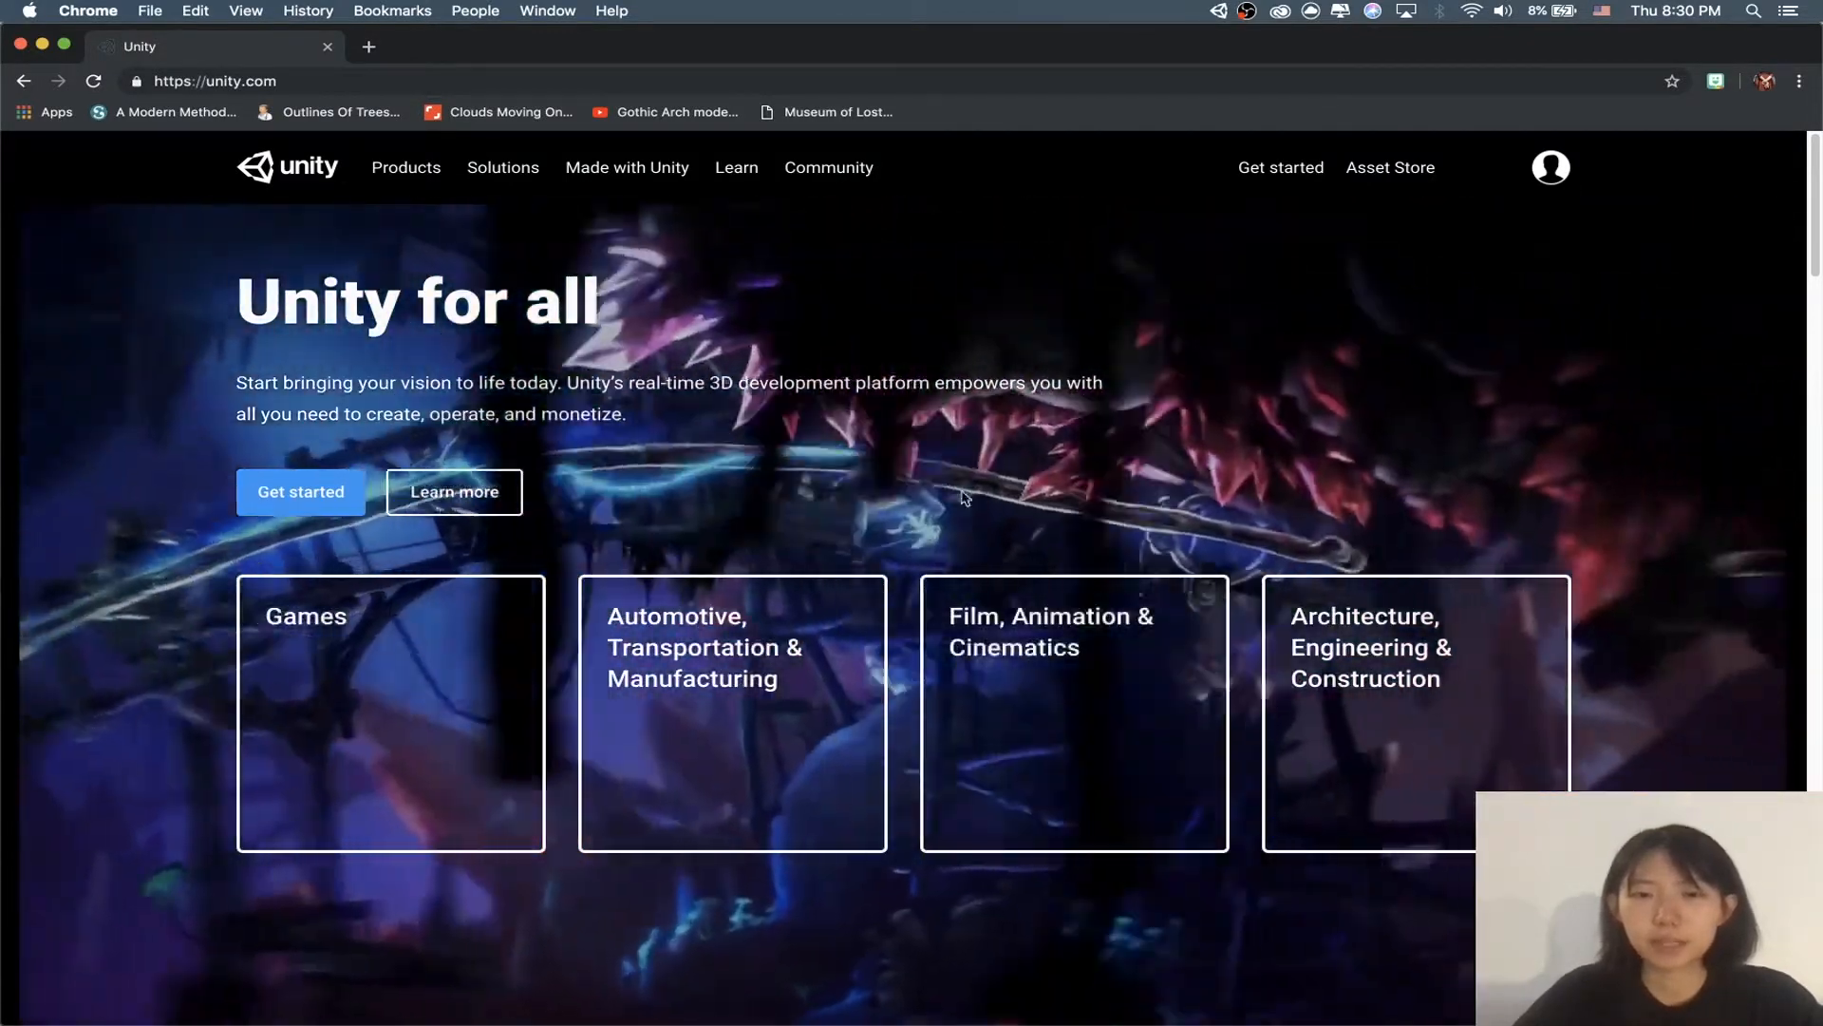
Step: Go to the Unity plans overview in the Unity Store and choose to try the Personal plan
mouse_move(818, 639)
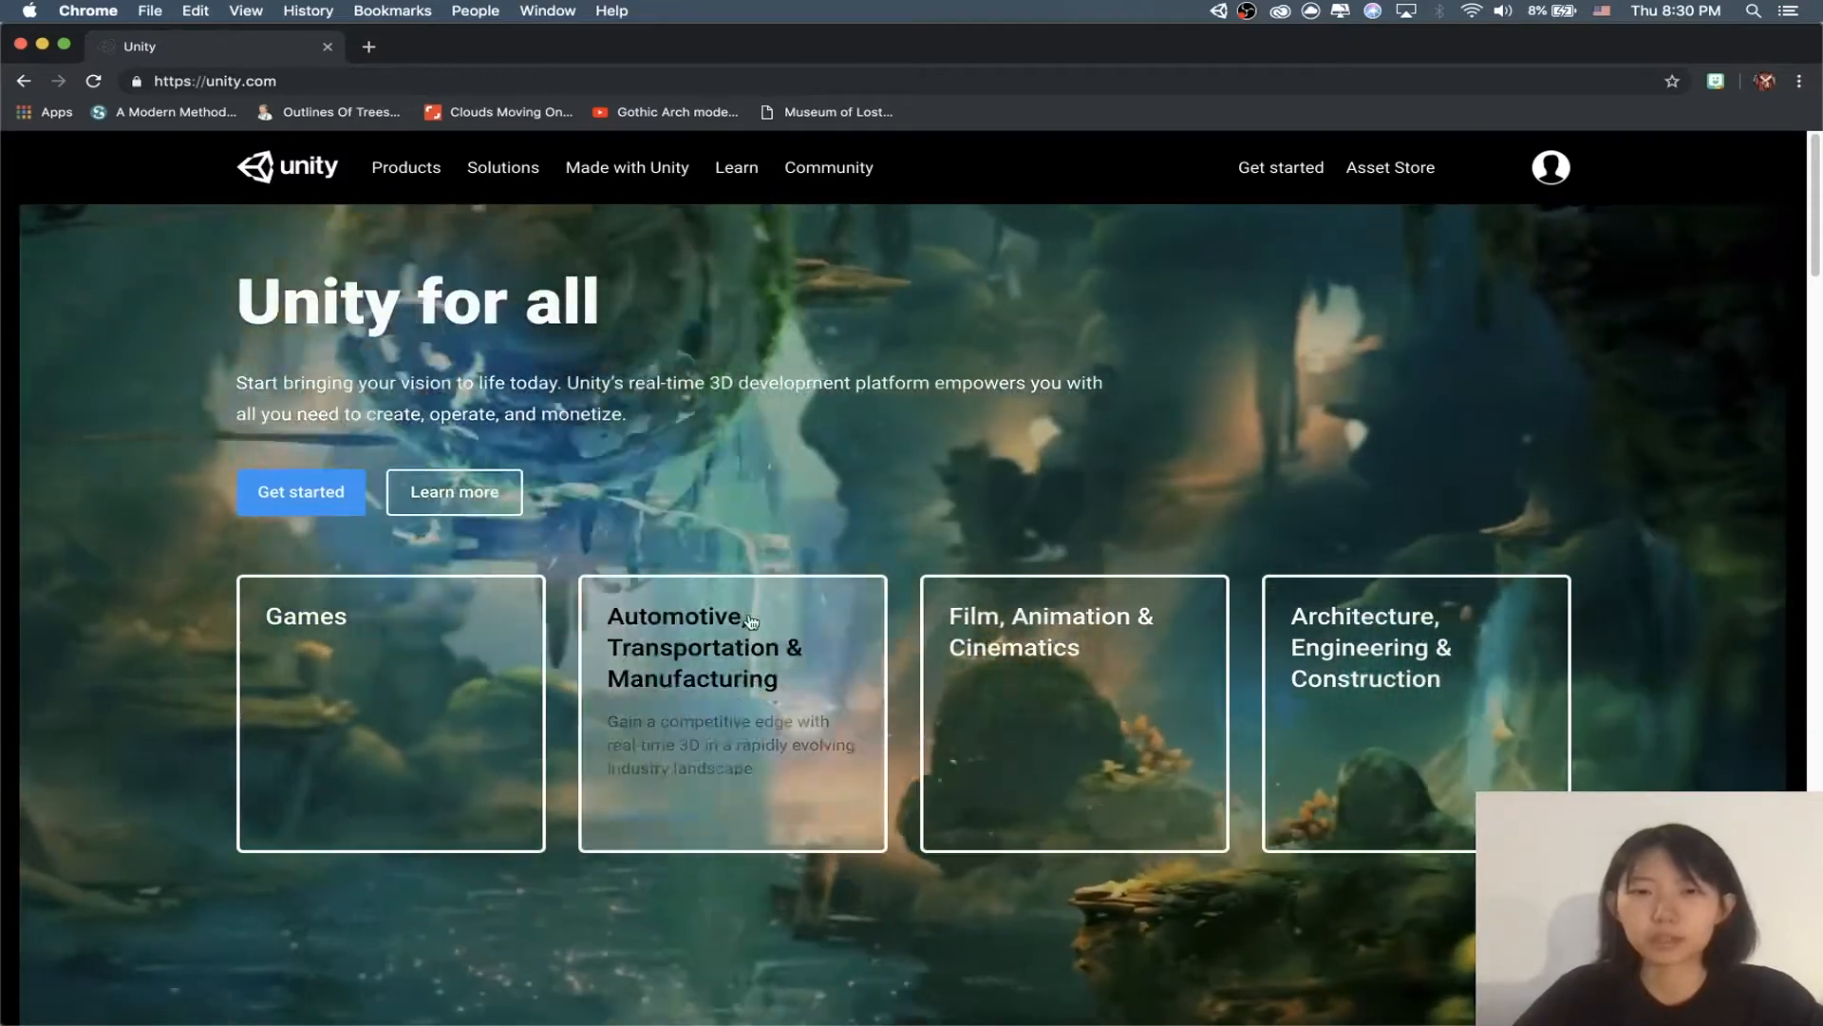
mouse_move(319, 631)
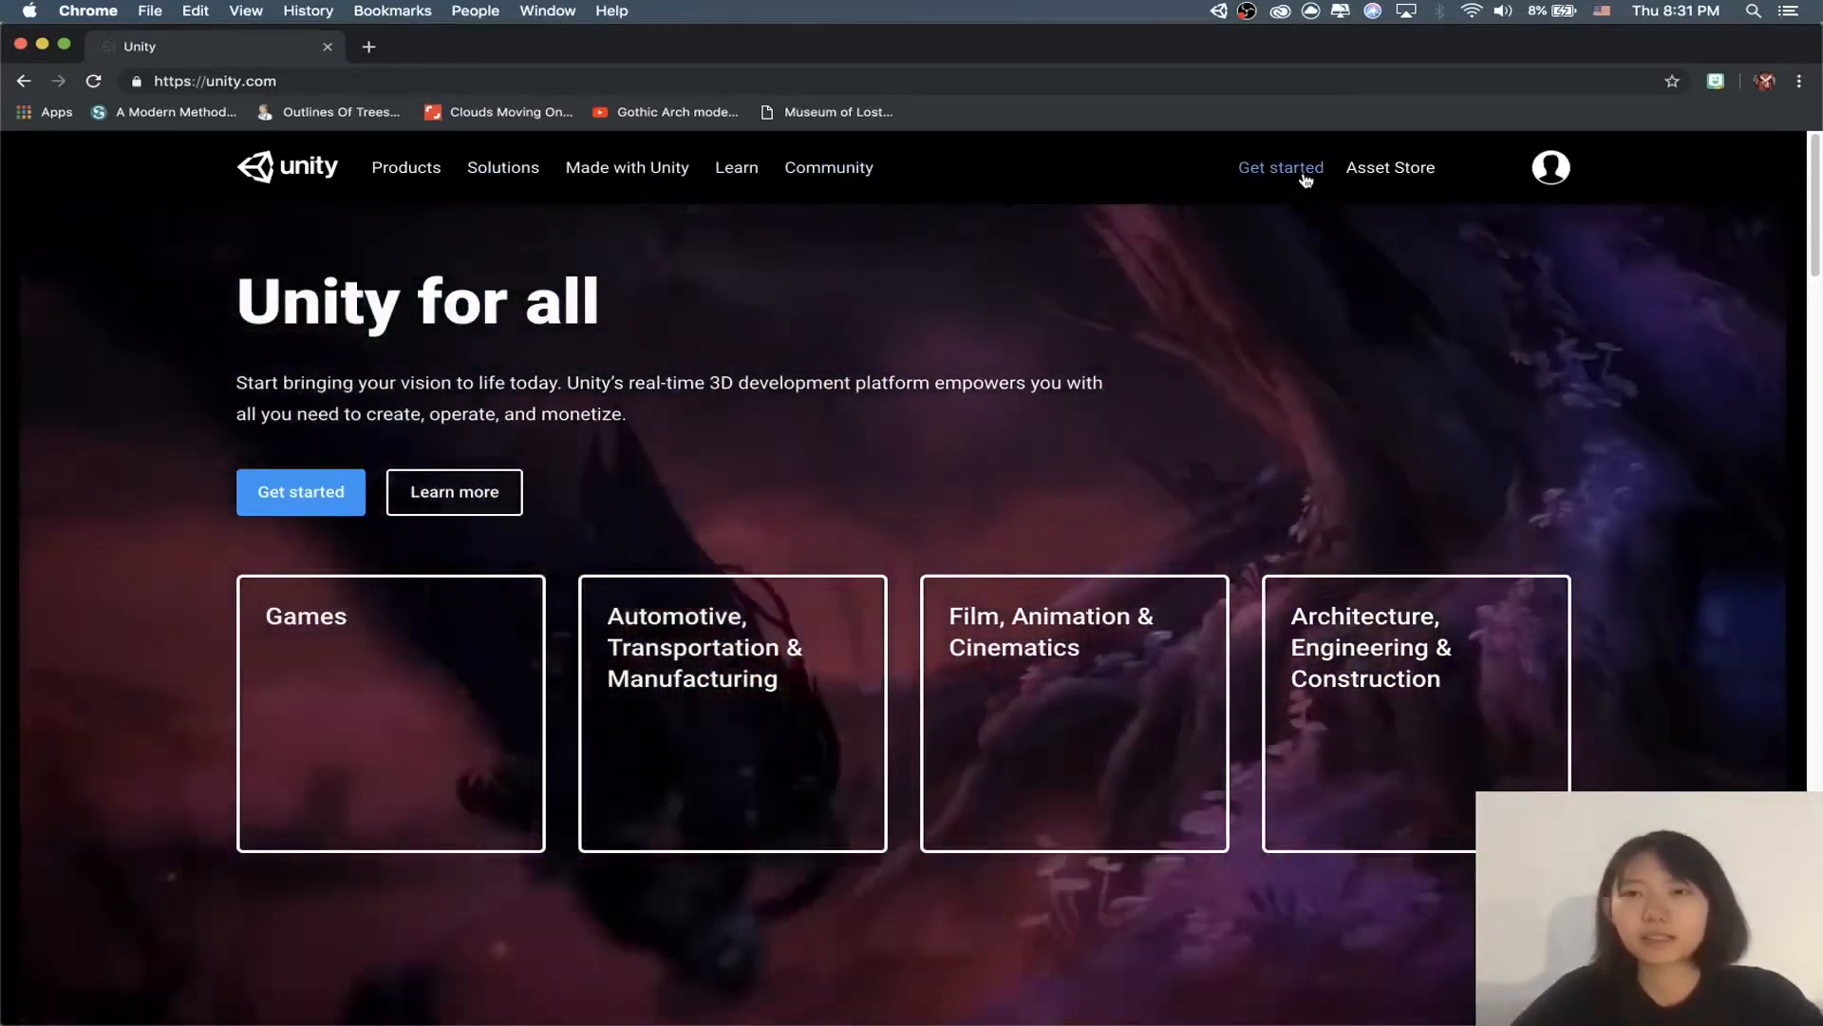
click(1303, 180)
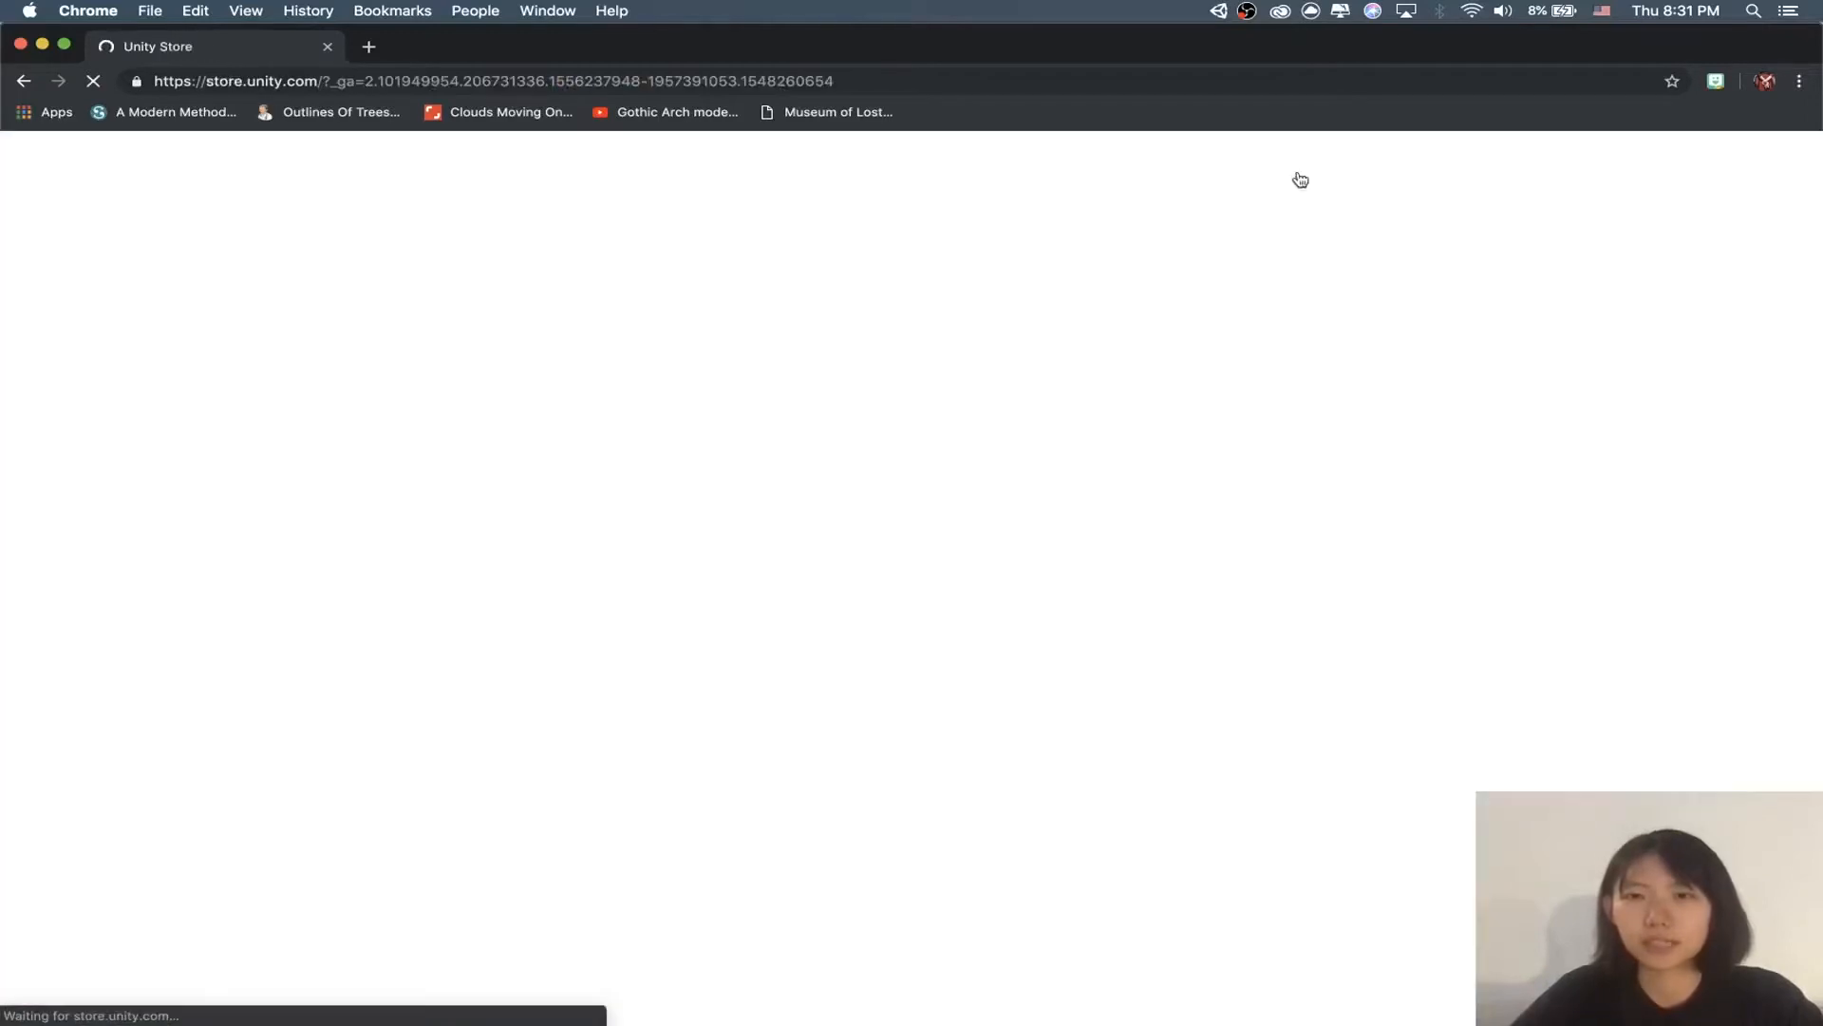
scroll(904, 461, down, 2)
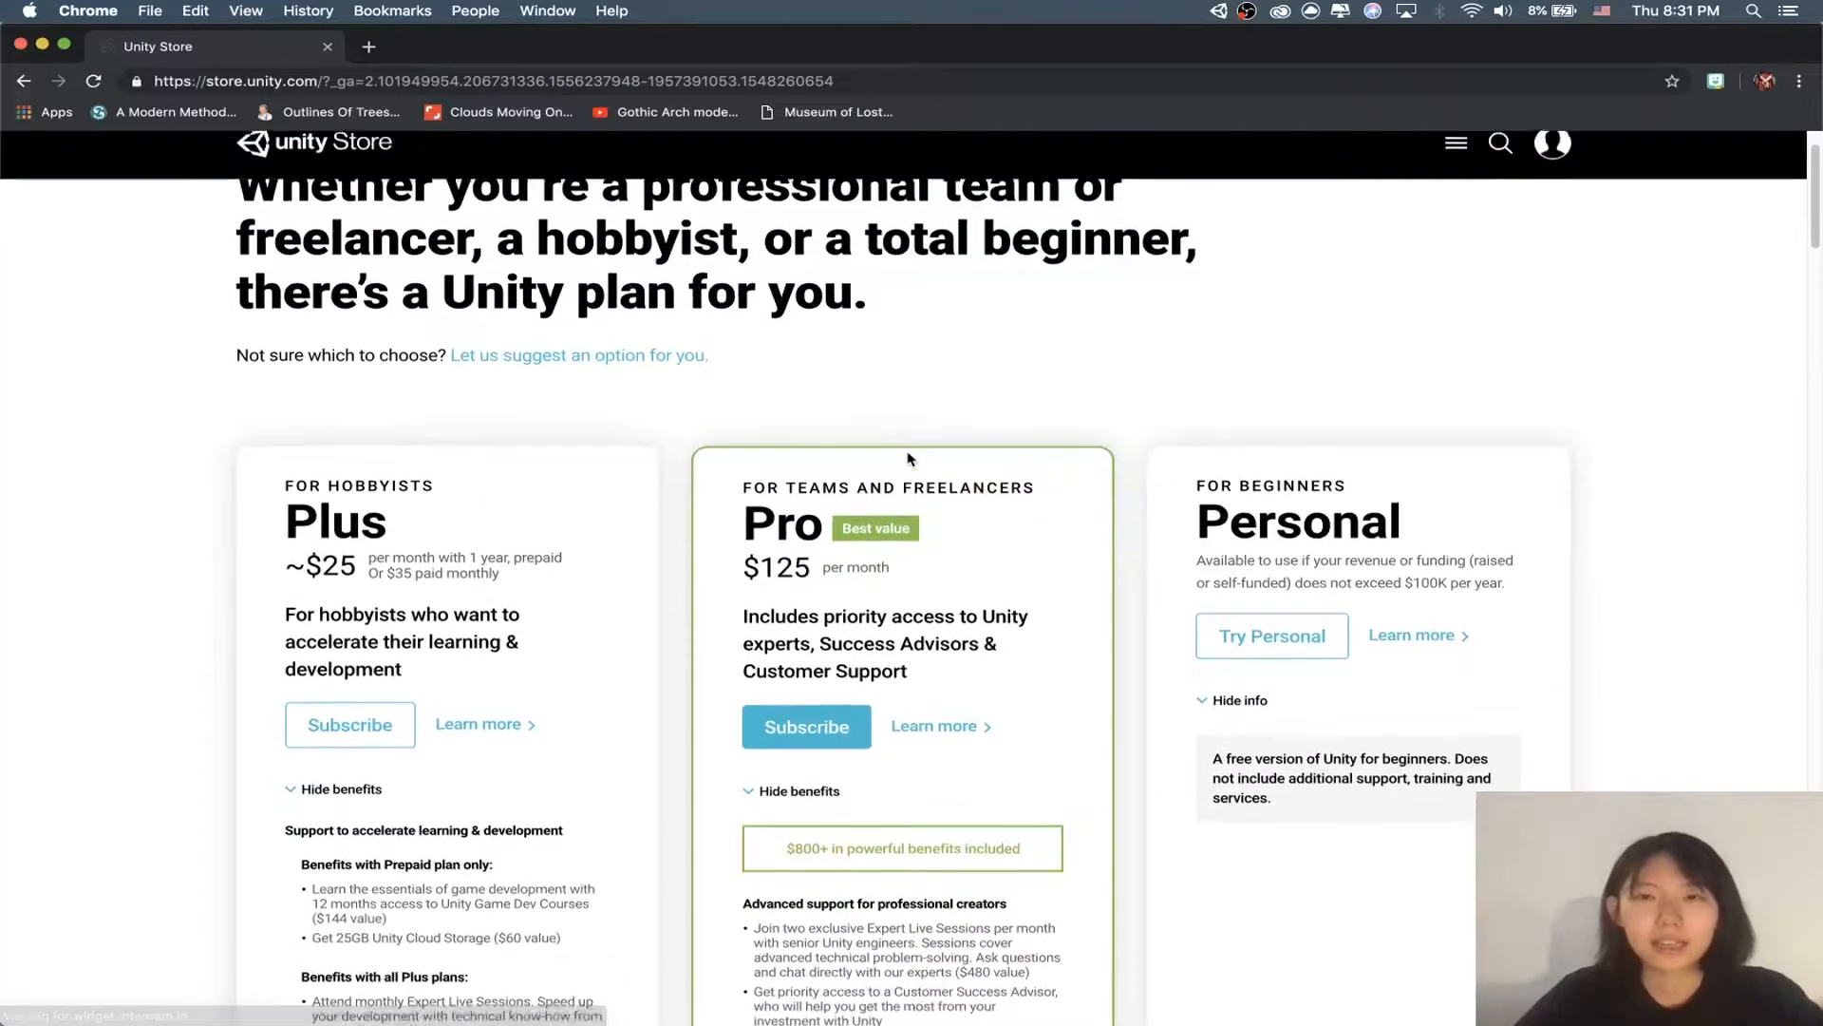
scroll(907, 458, up, 2)
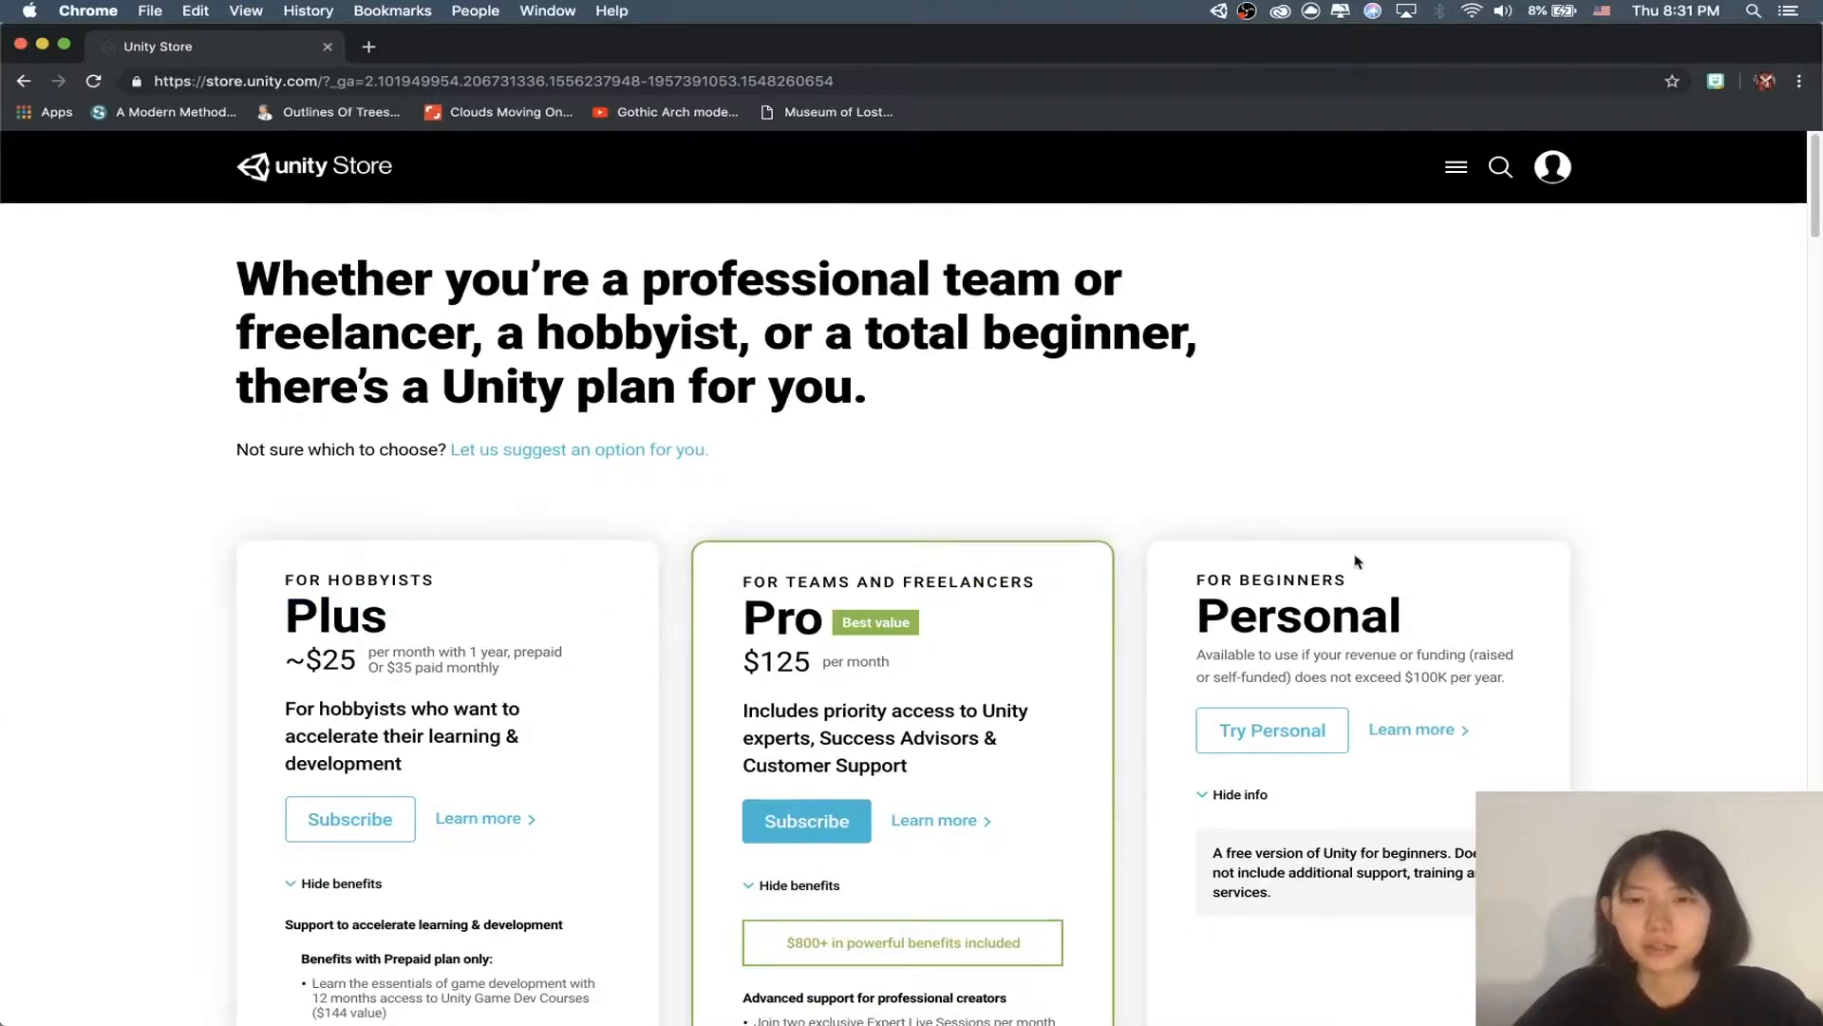
click(1271, 737)
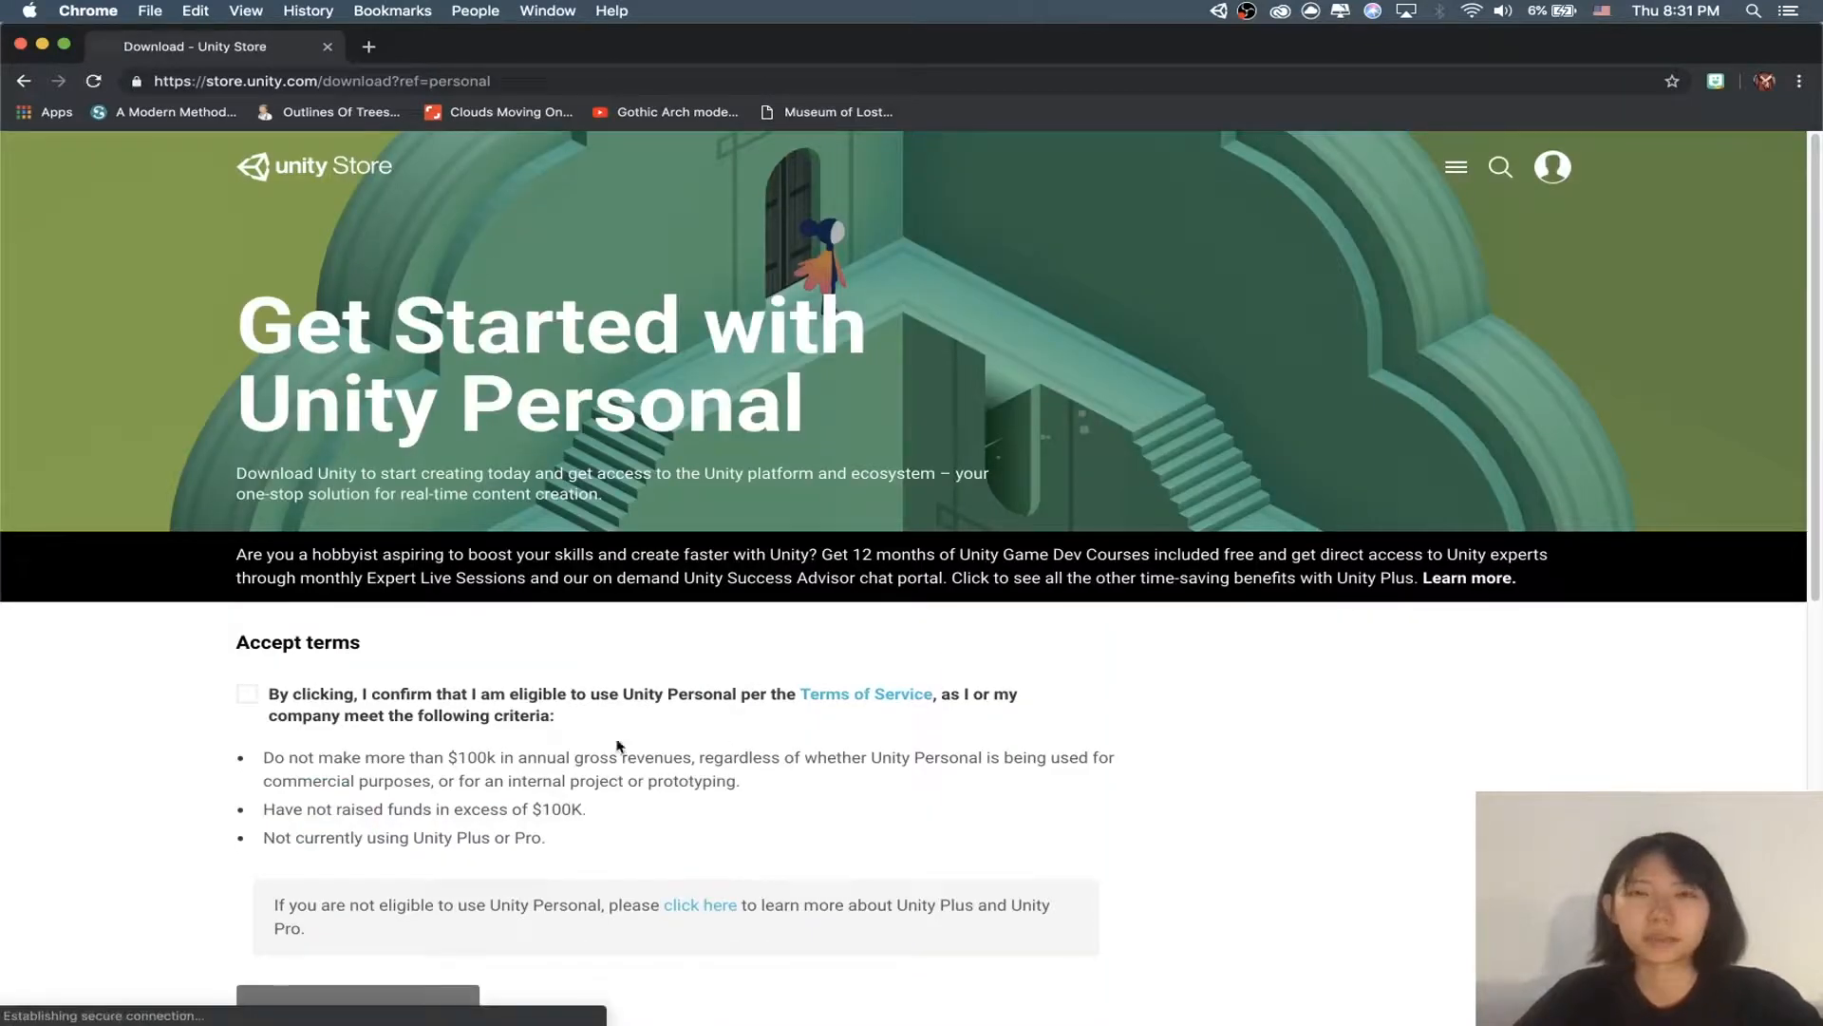
Step: Confirm eligibility for Unity Personal under the Terms of Service and download Unity Hub for Mac
click(247, 694)
scroll(271, 675, down, 4)
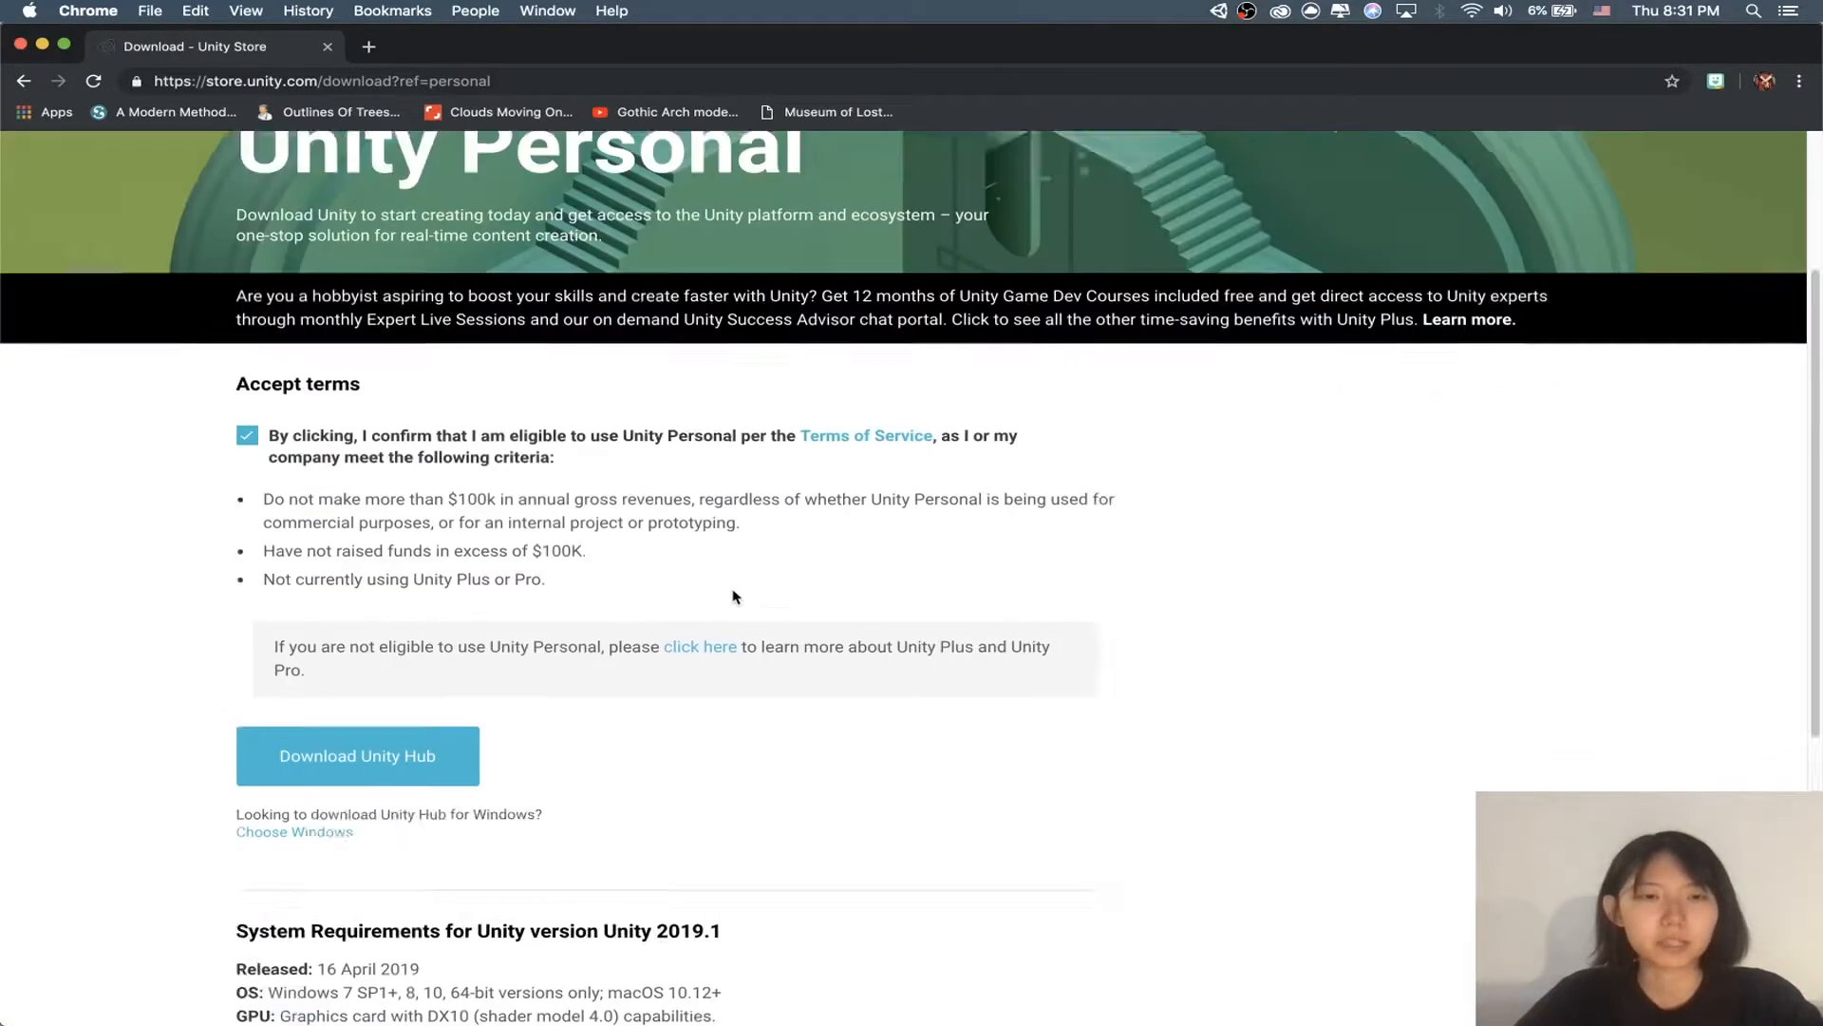
scroll(280, 672, up, 3)
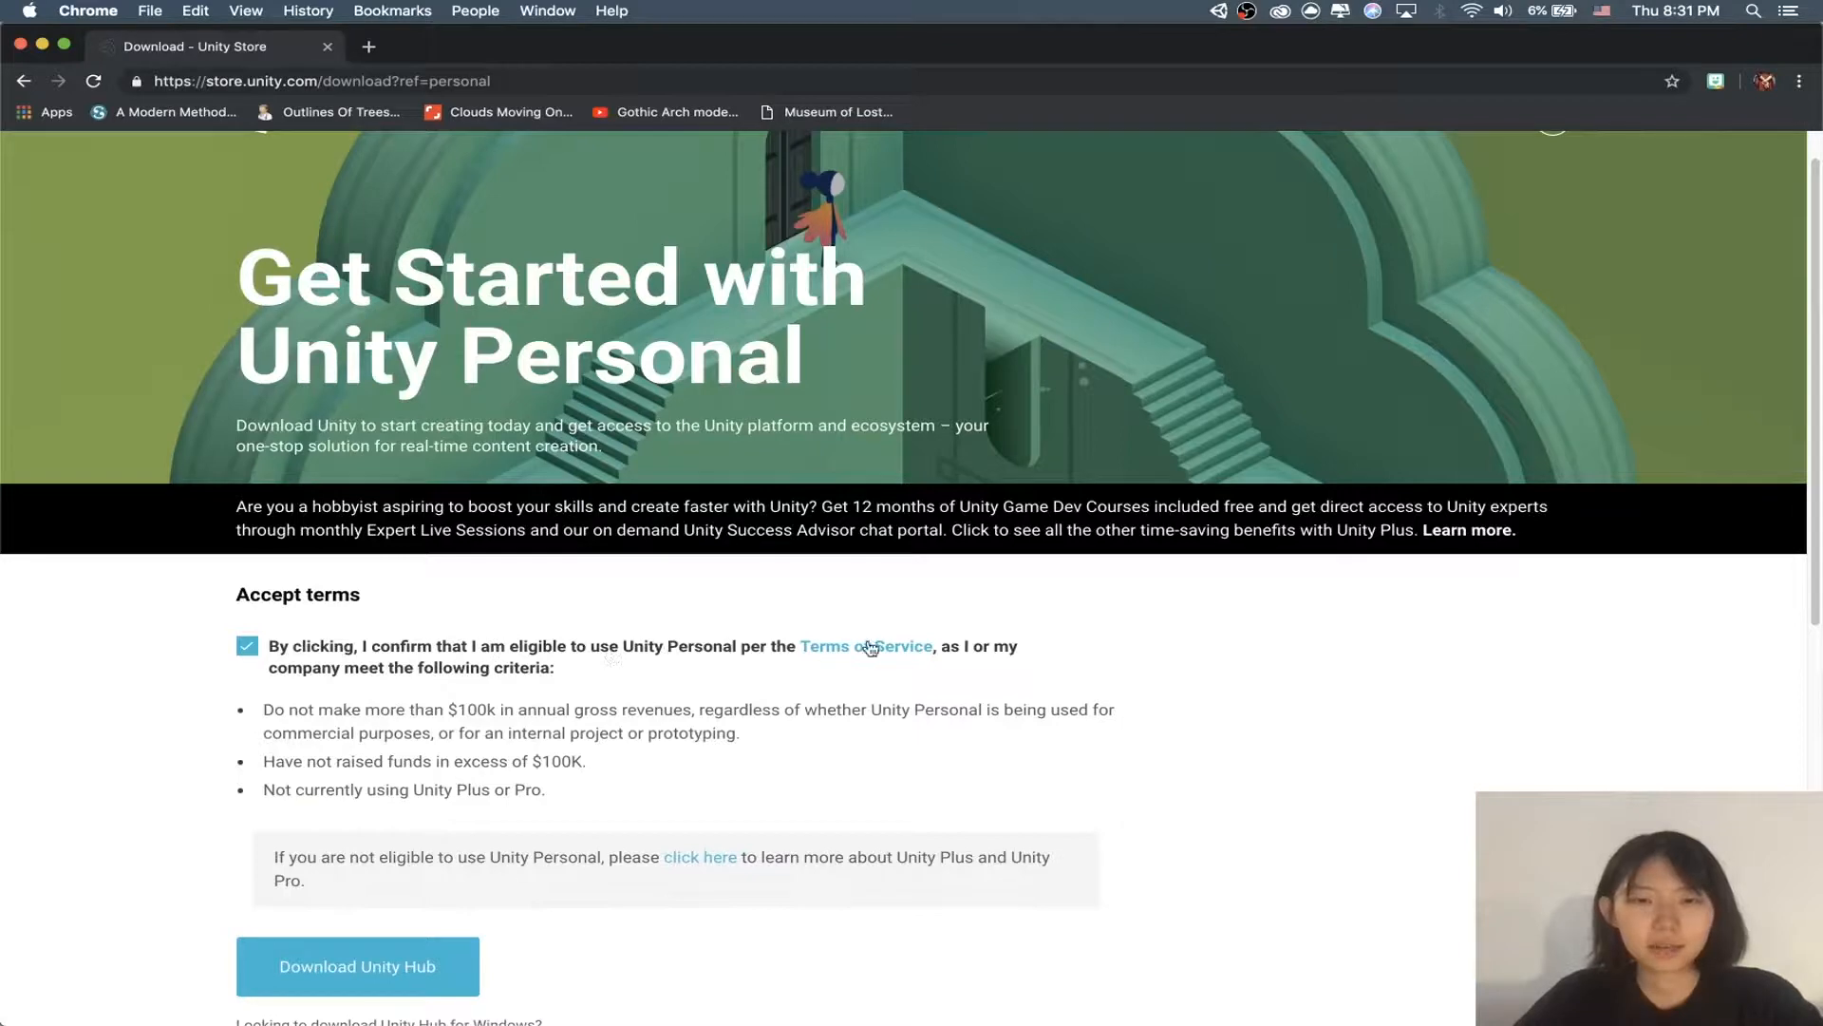
scroll(674, 760, down, 3)
click(354, 801)
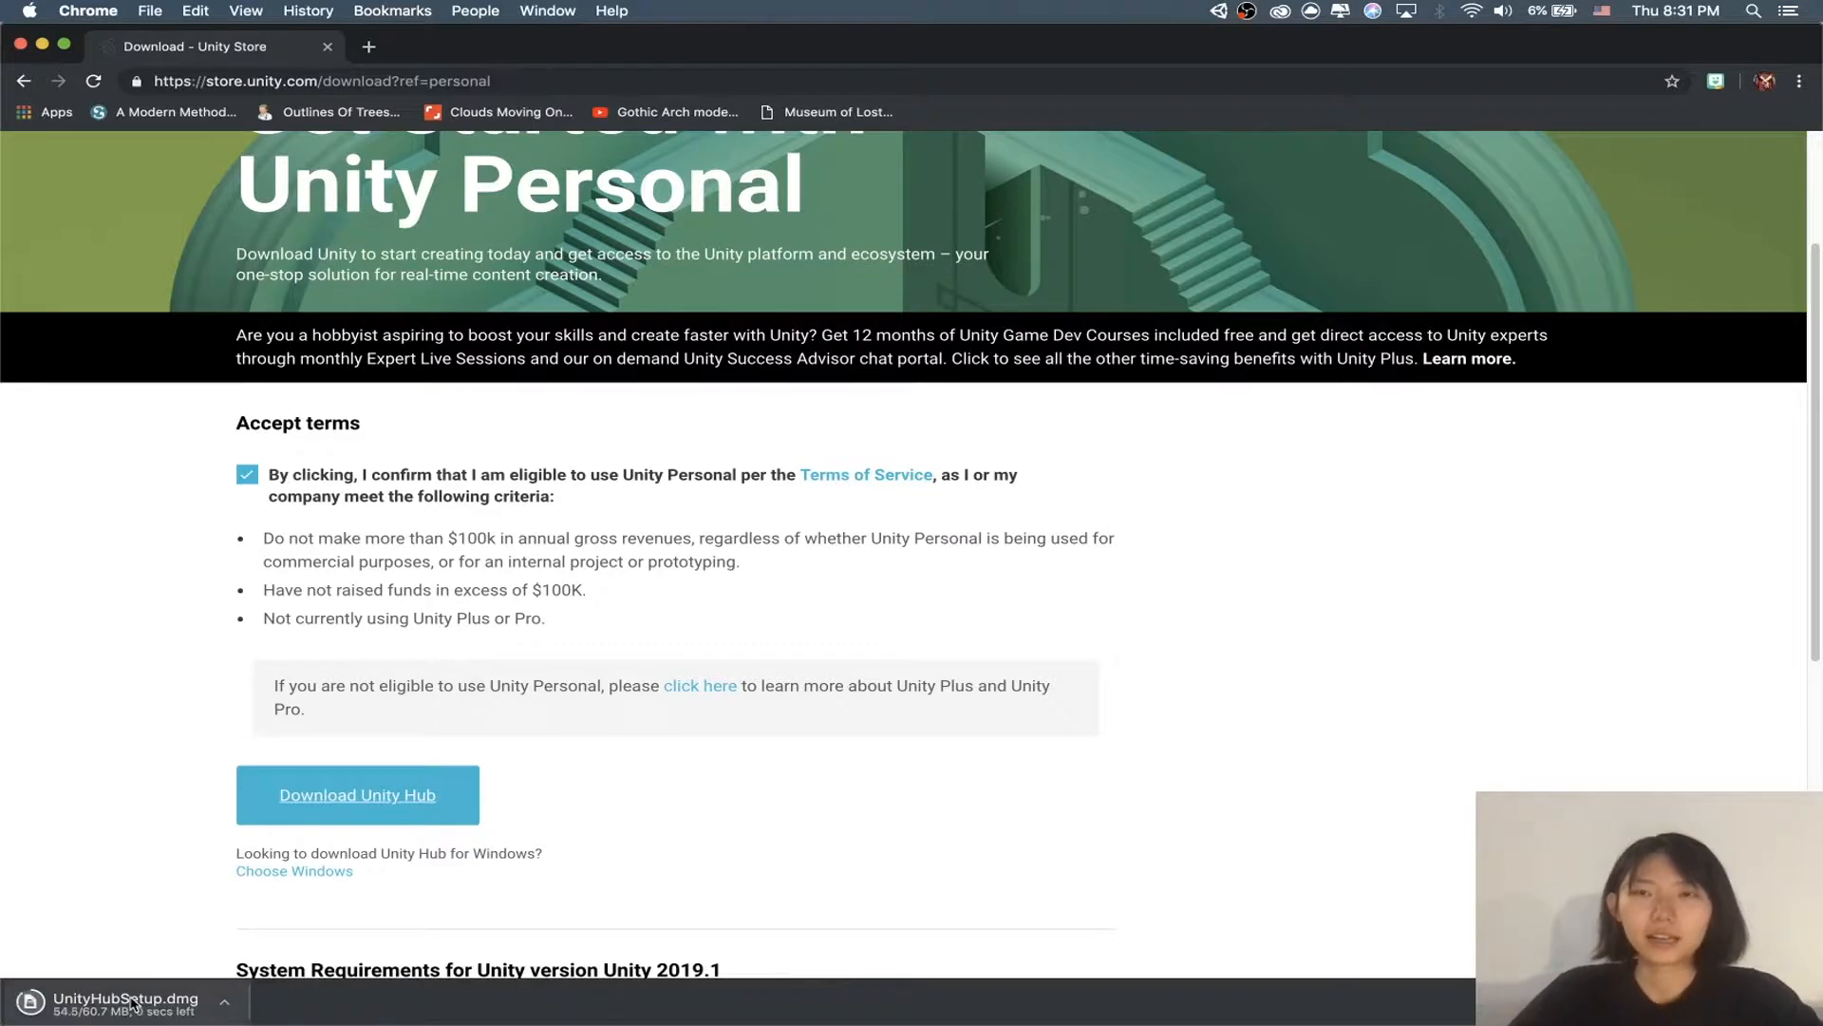
Step: Open the downloaded UnityHubSetup.dmg and decline its license agreement
mouse_move(1019, 1005)
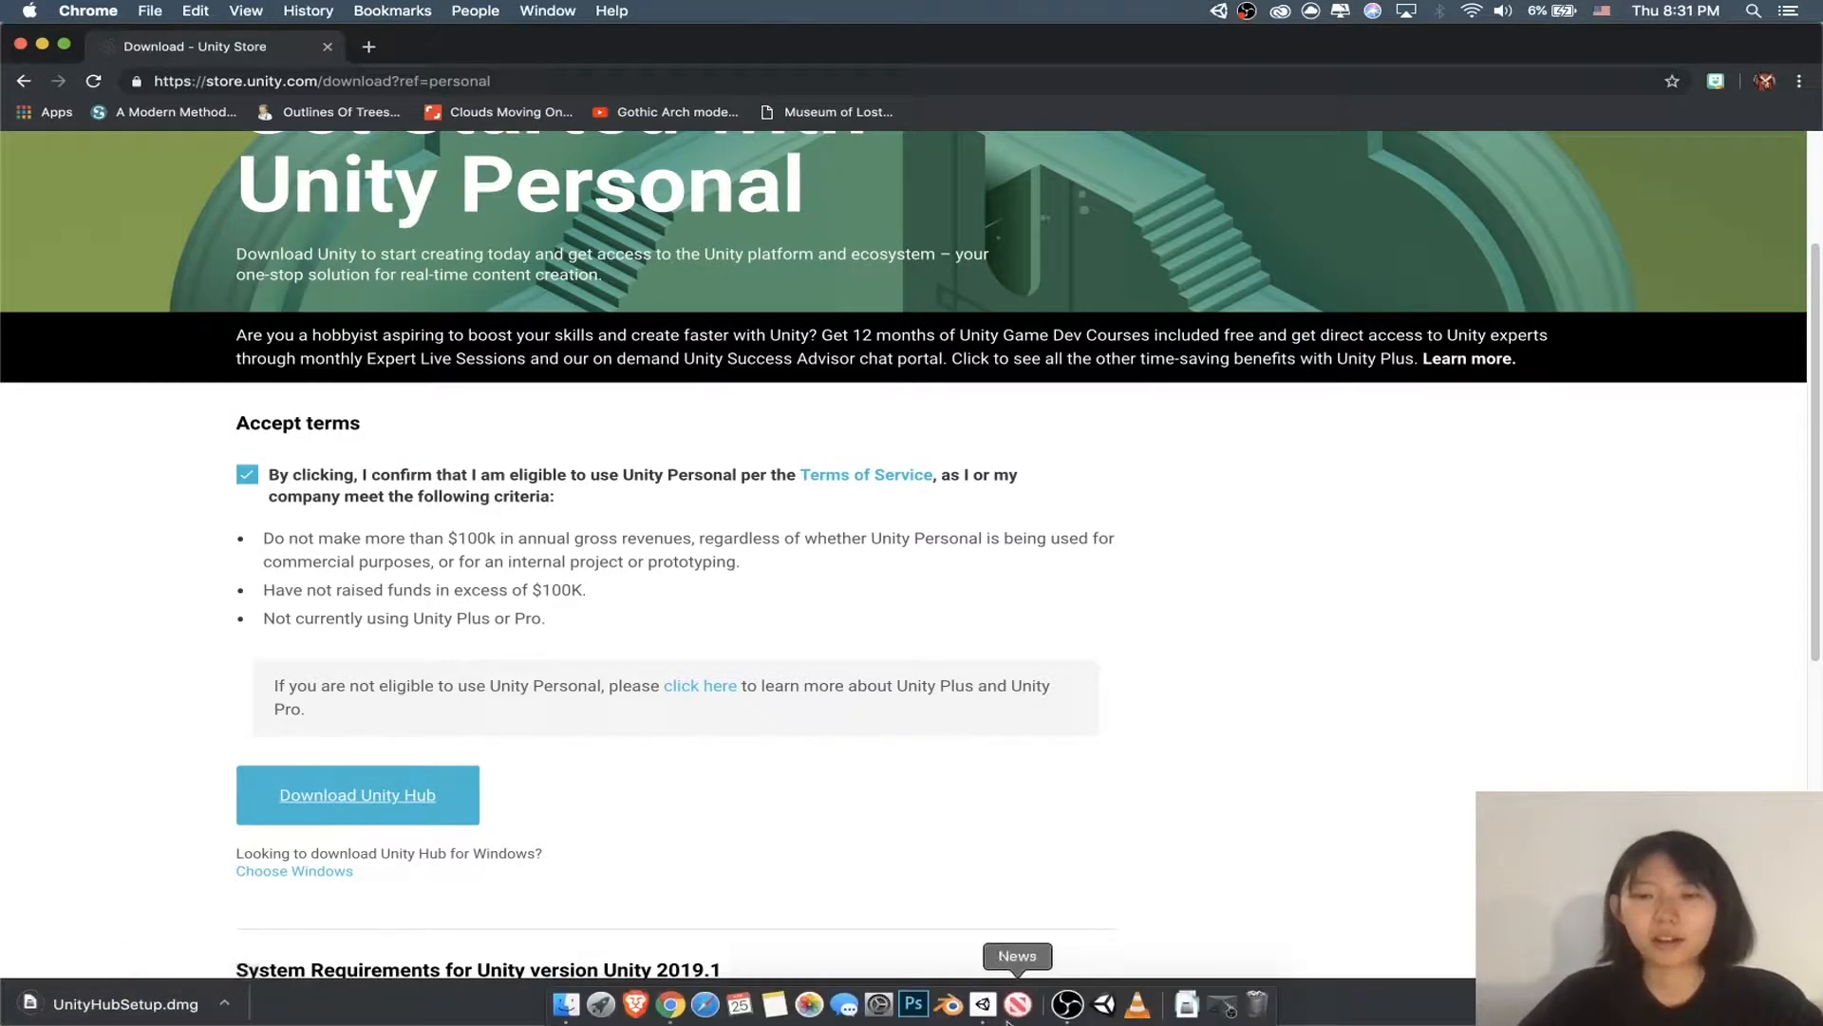
click(1185, 1005)
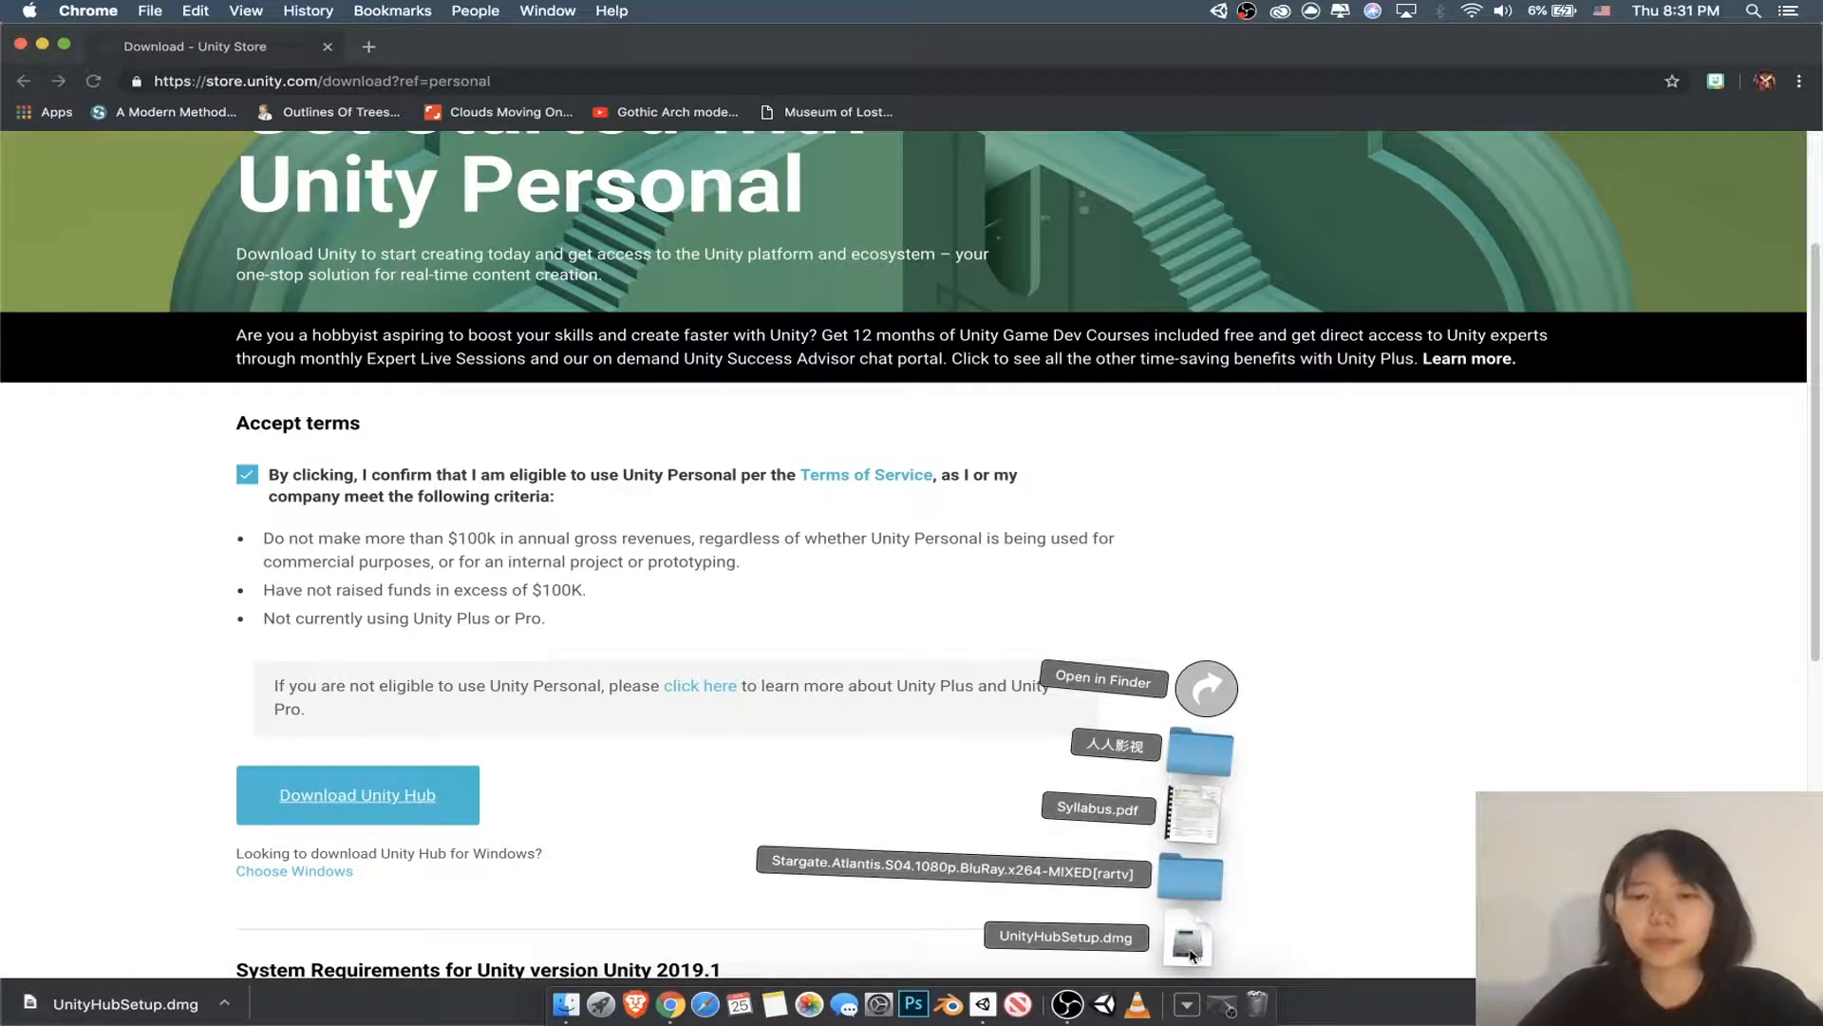
click(1189, 946)
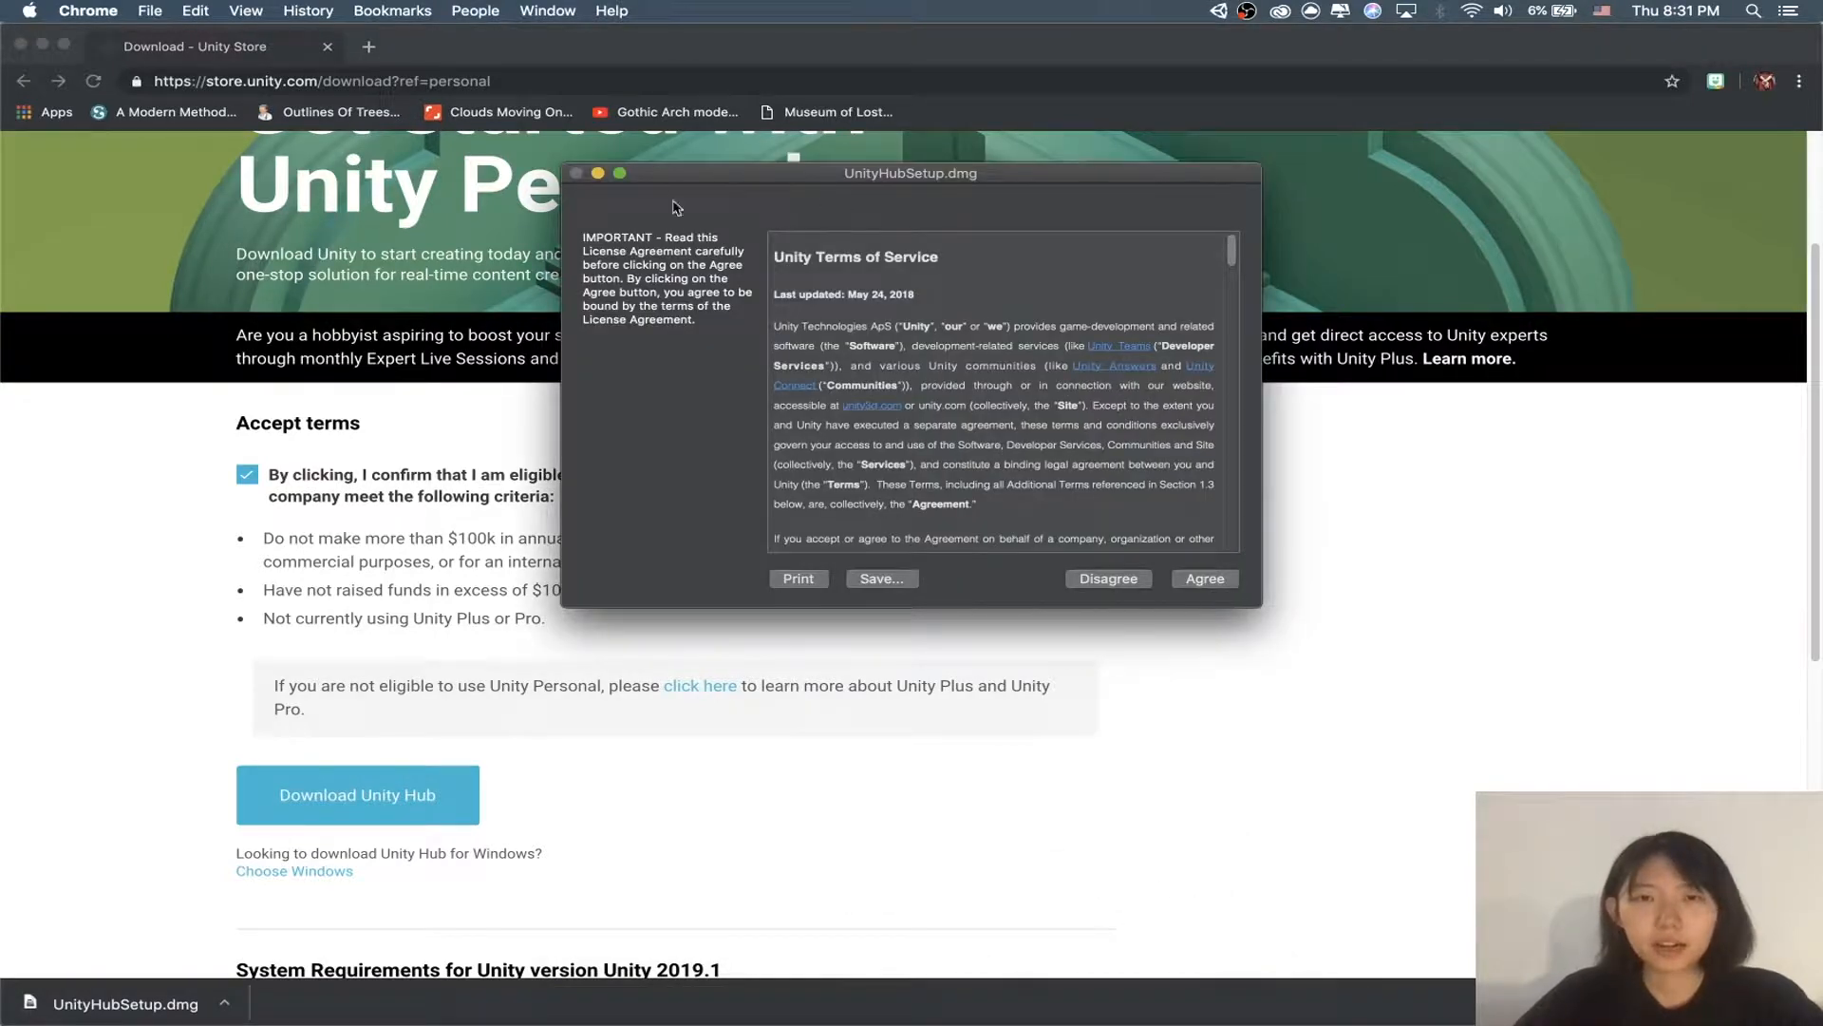
click(1109, 579)
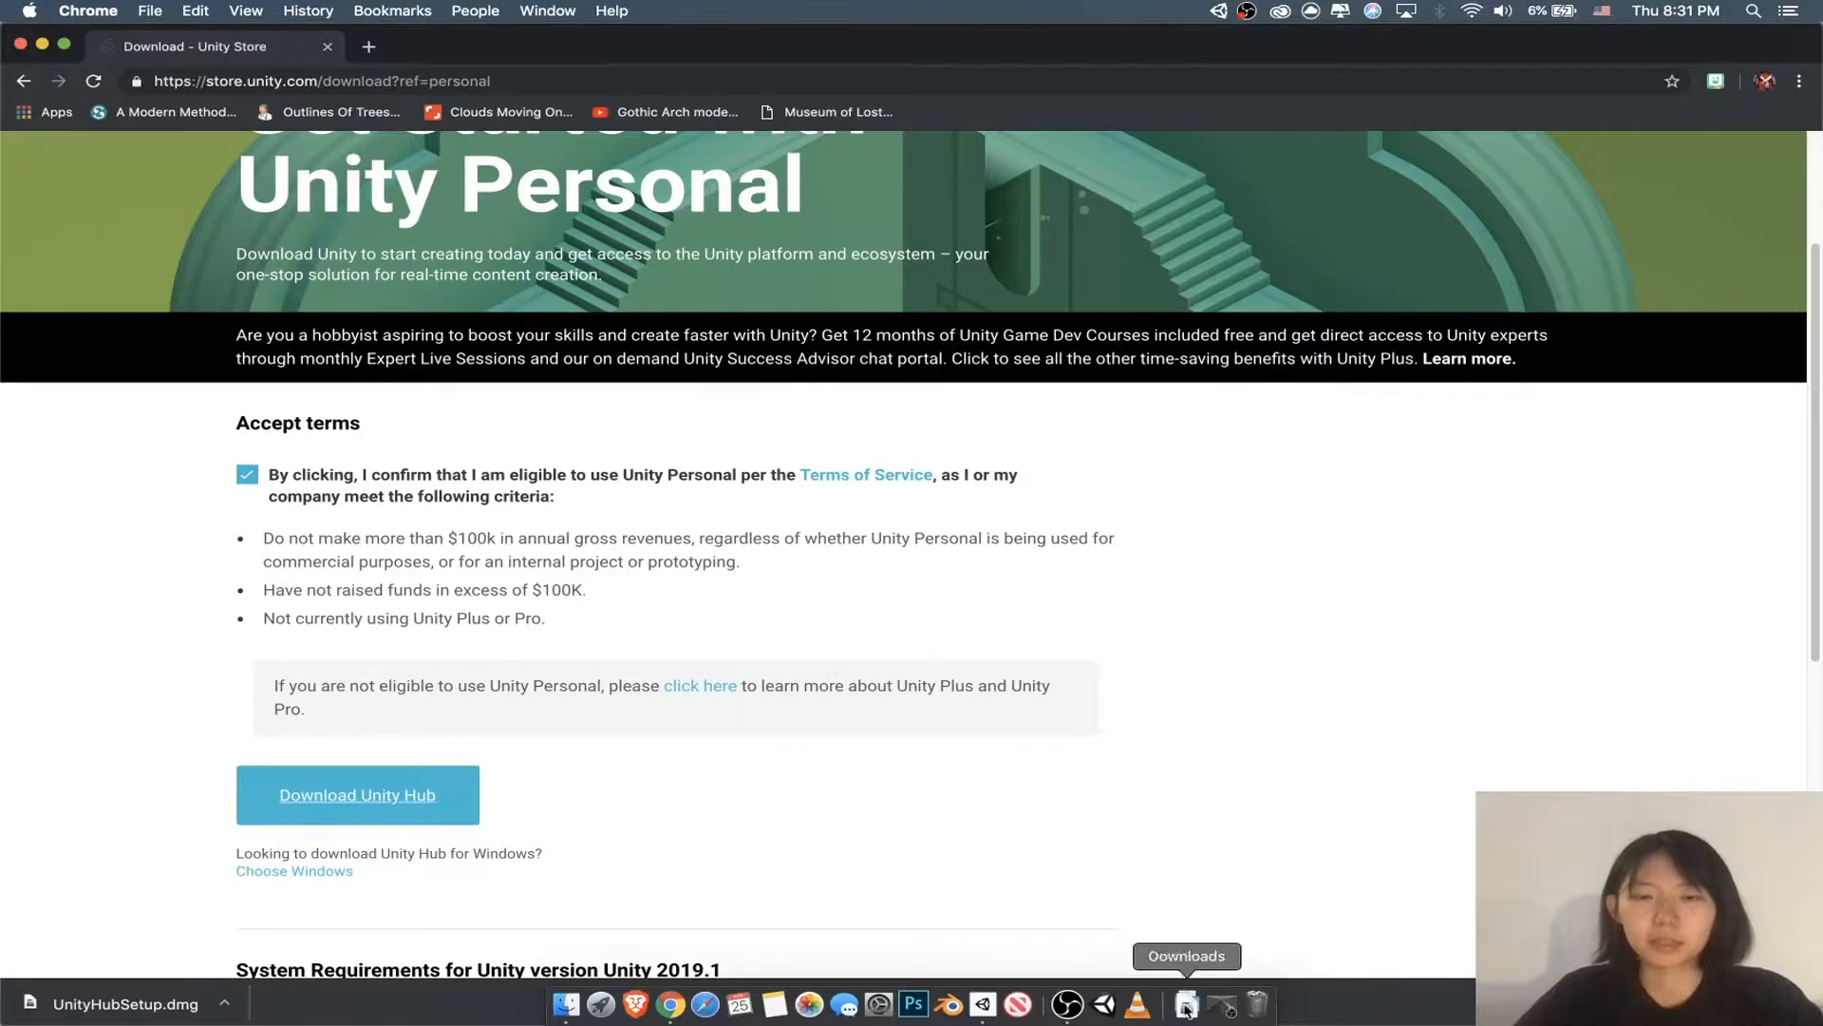
Step: Move UnityHubSetup.dmg from the Downloads folder to the Trash
click(1181, 1007)
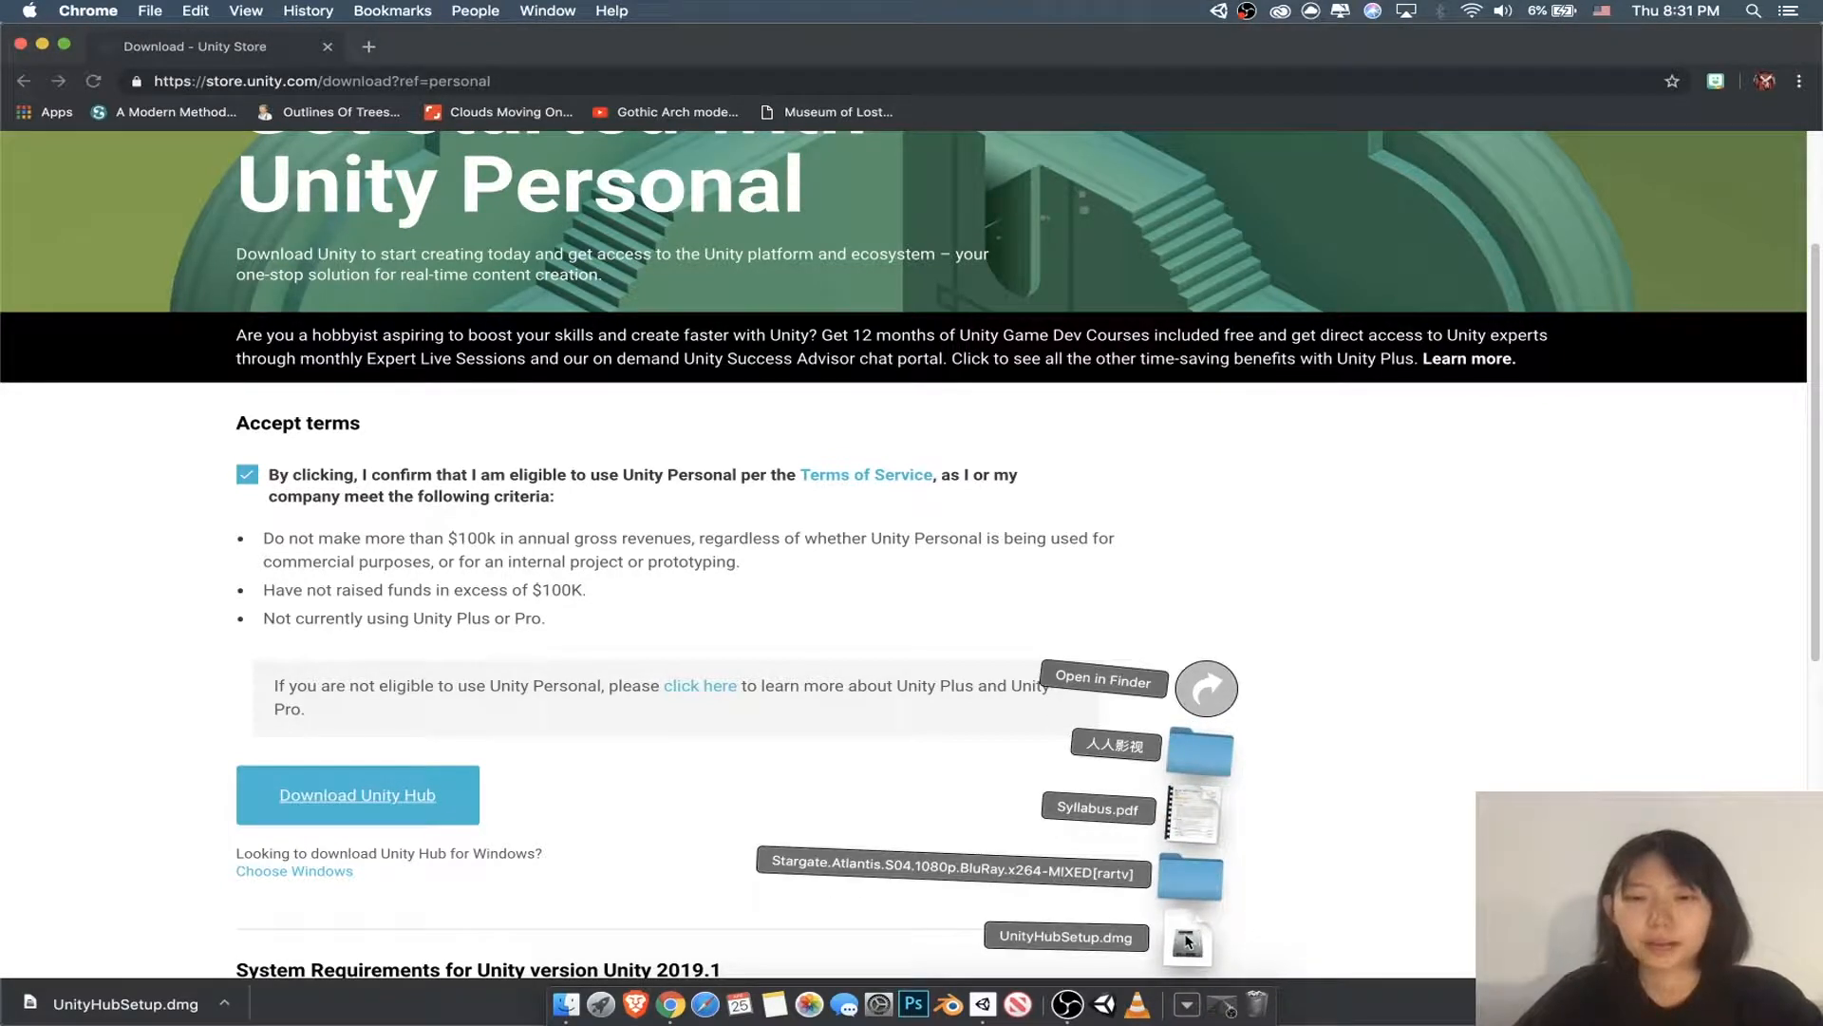
drag(1189, 938, 1251, 1018)
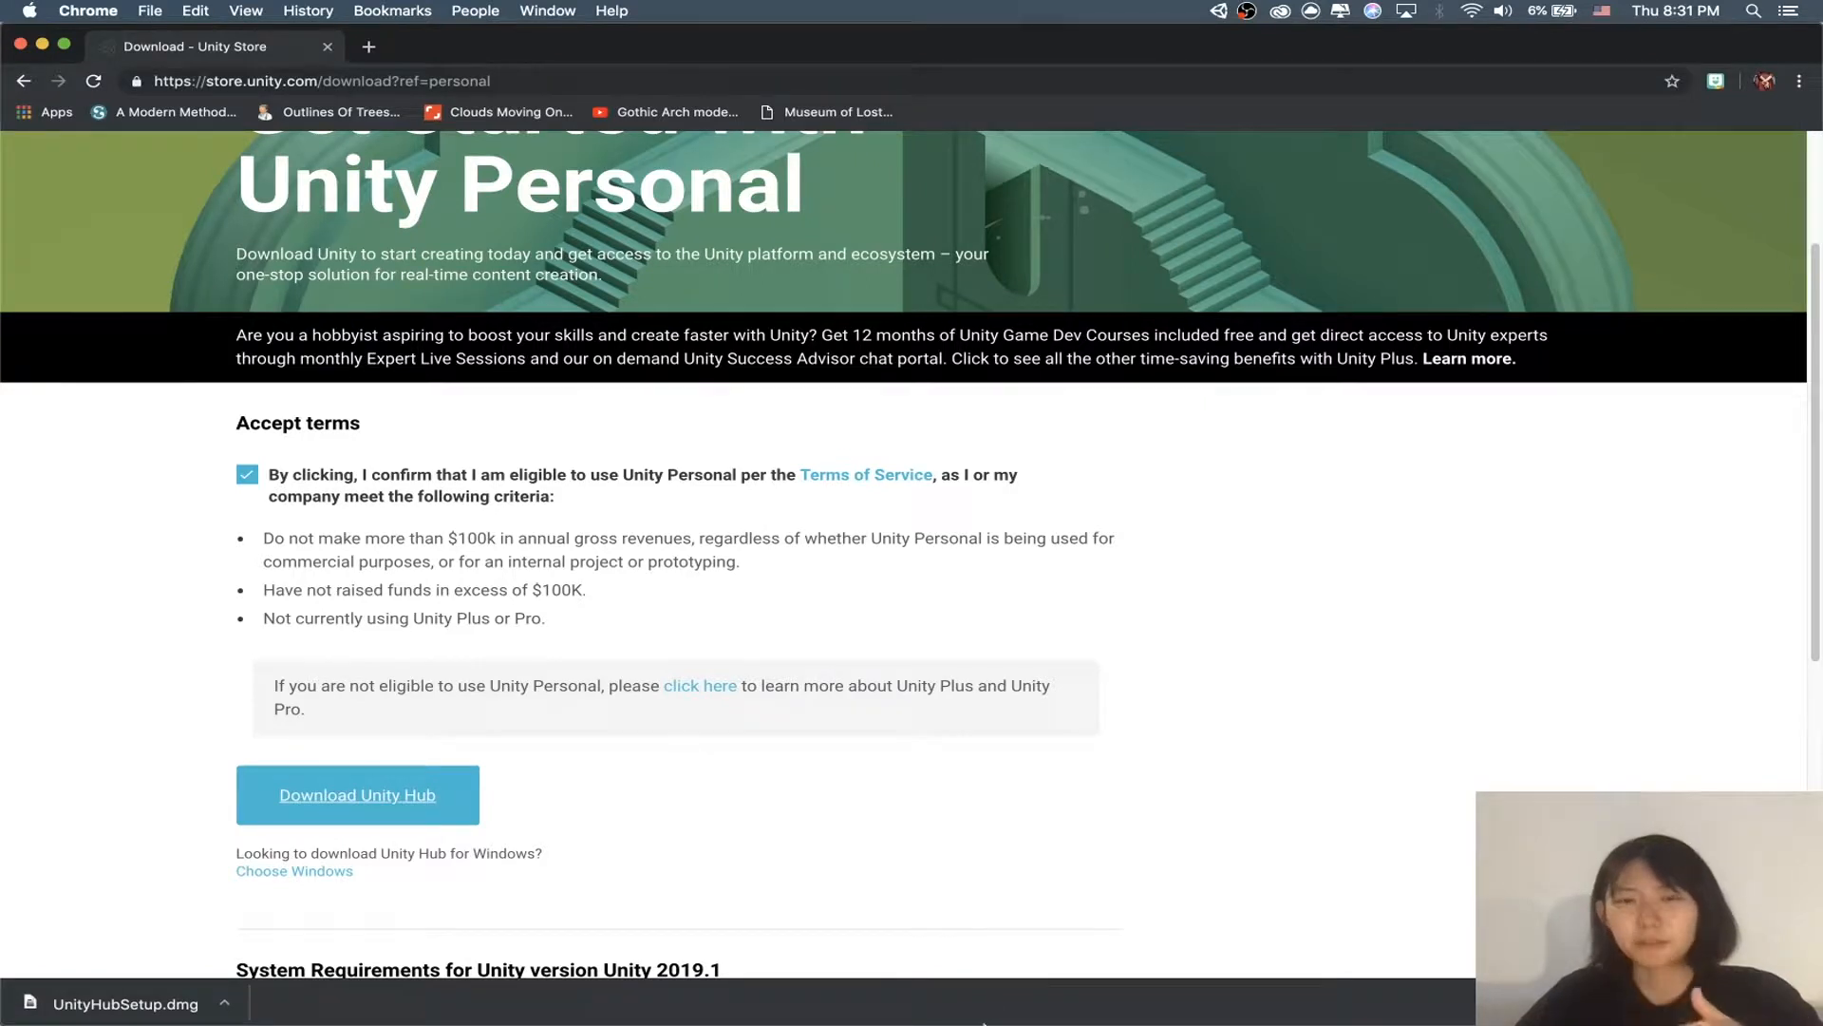
Step: Switch to Unity Hub and view the list of Unity versions installed on this machine
click(982, 1005)
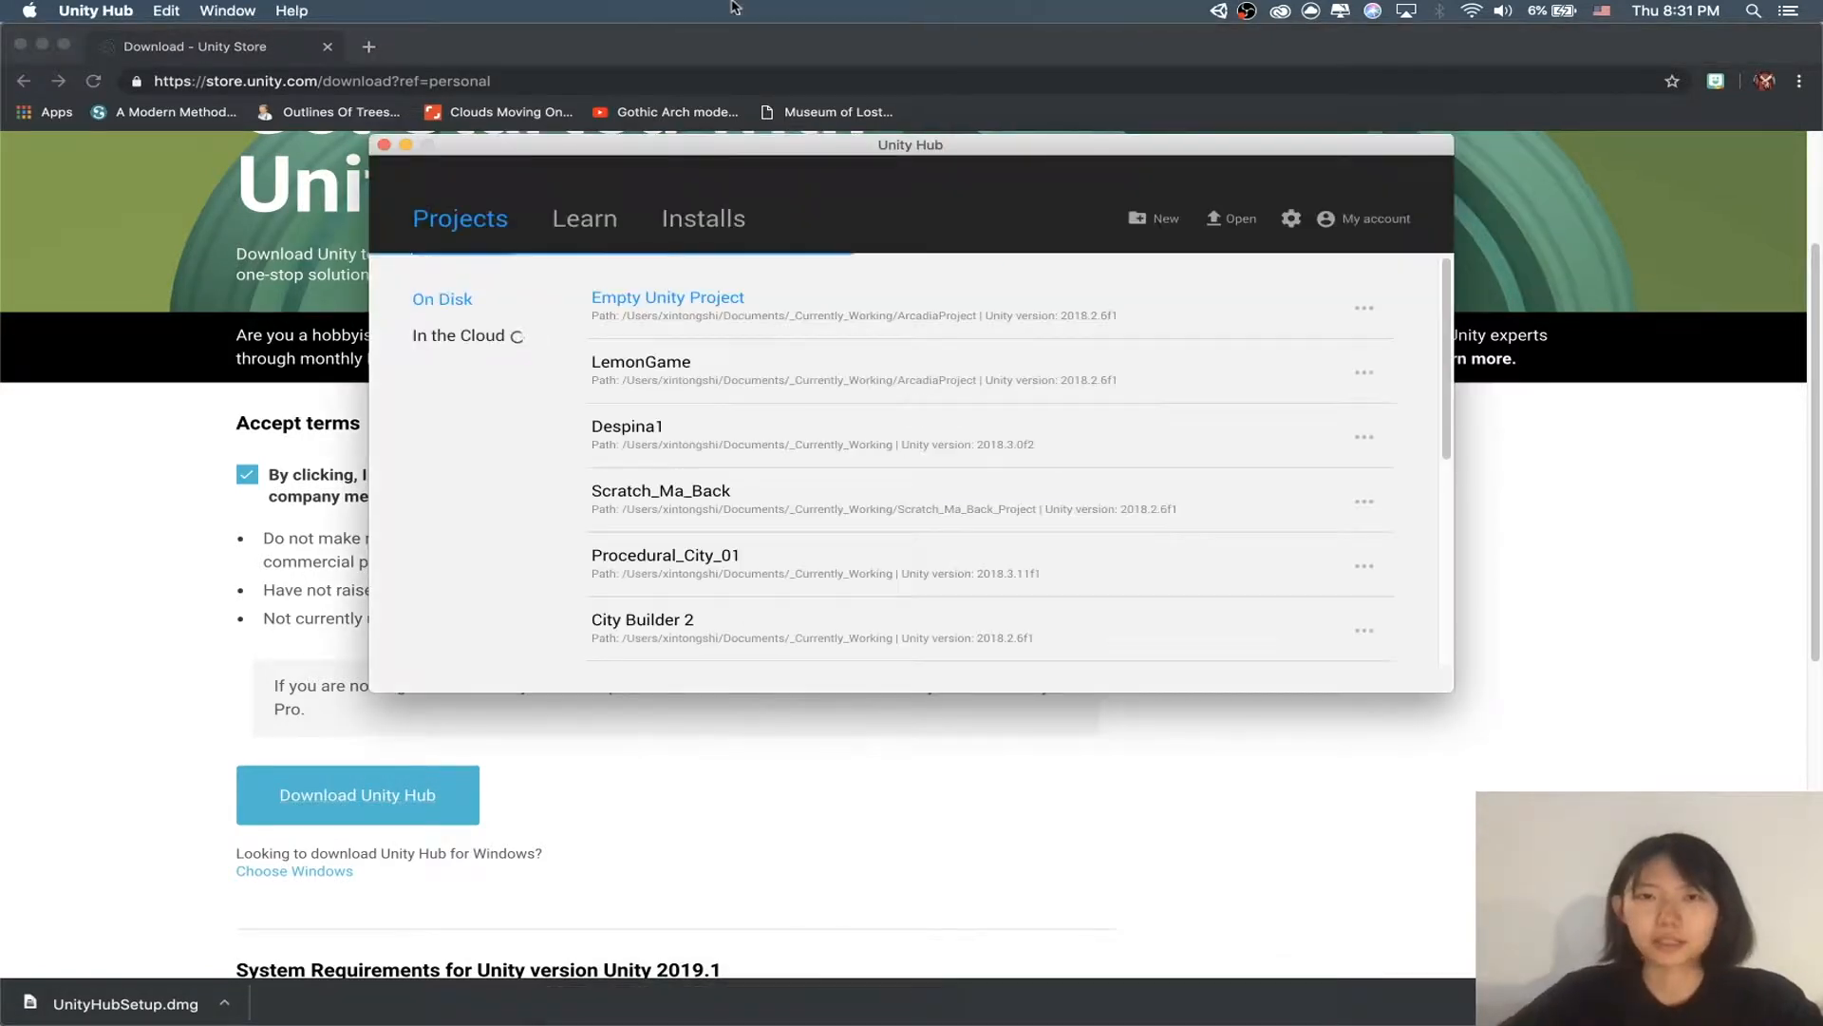
mouse_move(950, 150)
mouse_down()
mouse_move(1008, 167)
mouse_move(958, 119)
mouse_up()
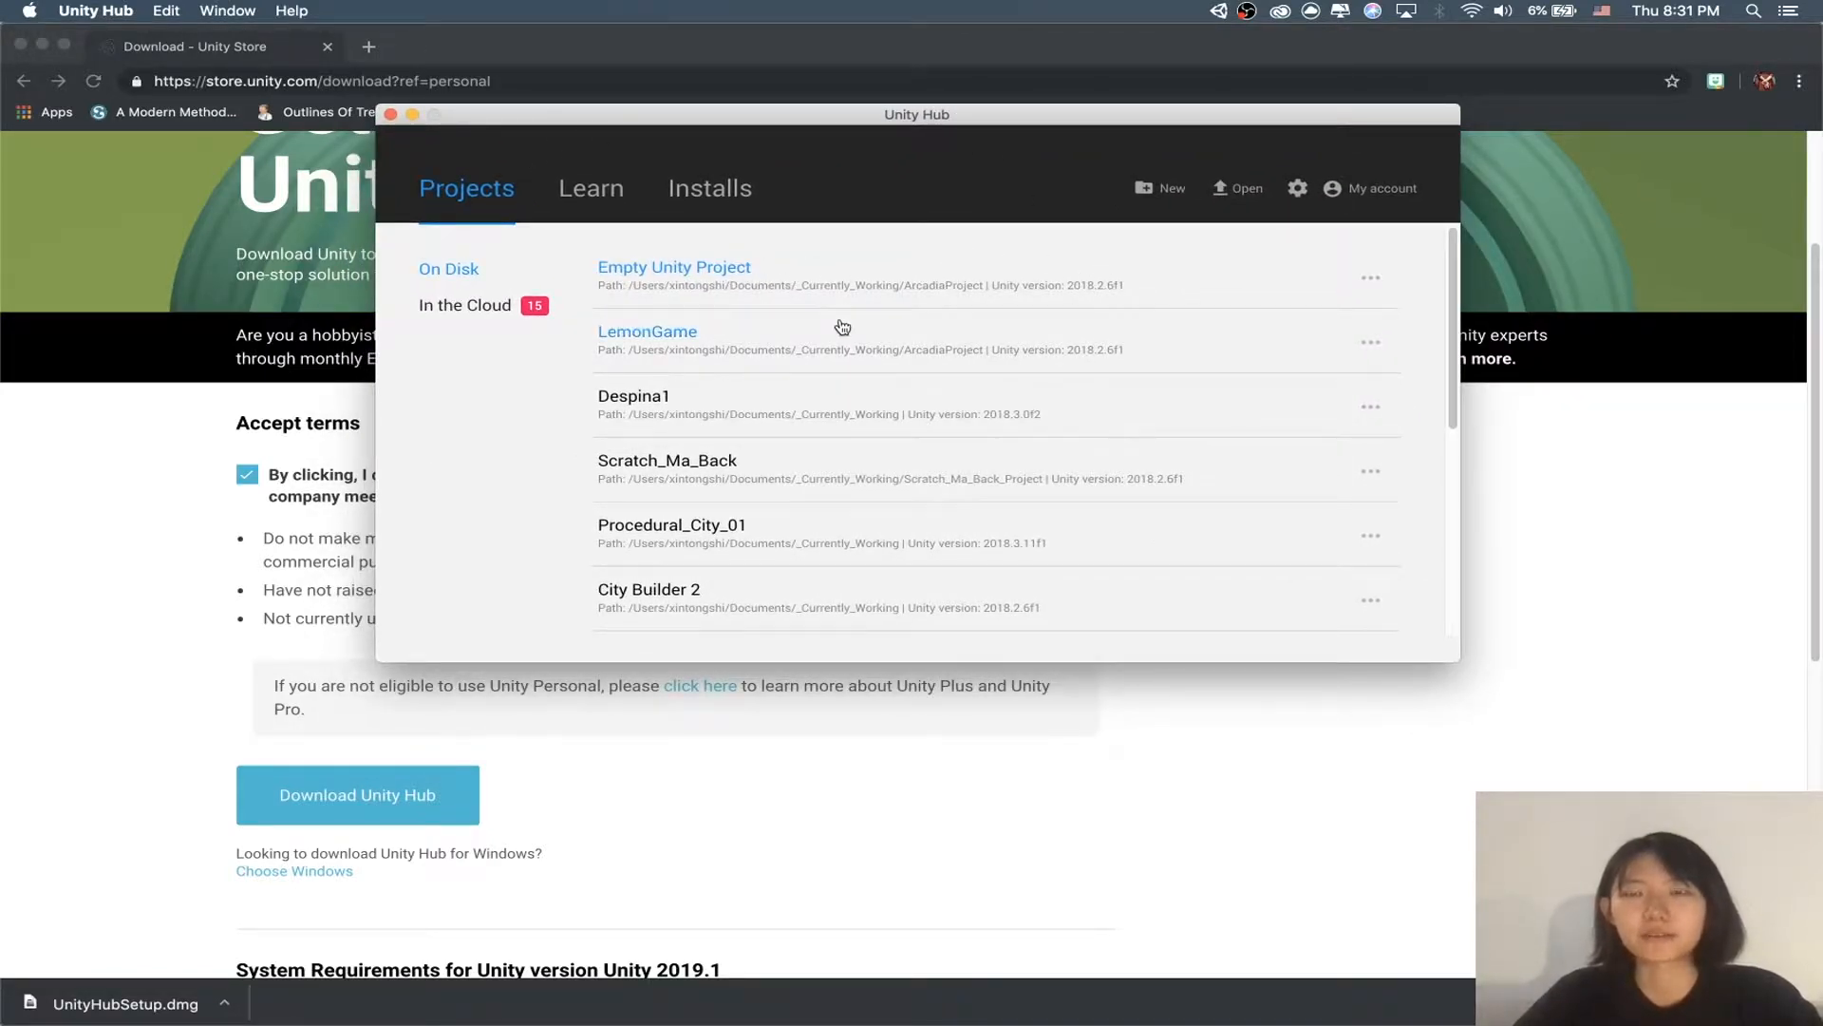
drag(769, 118, 723, 134)
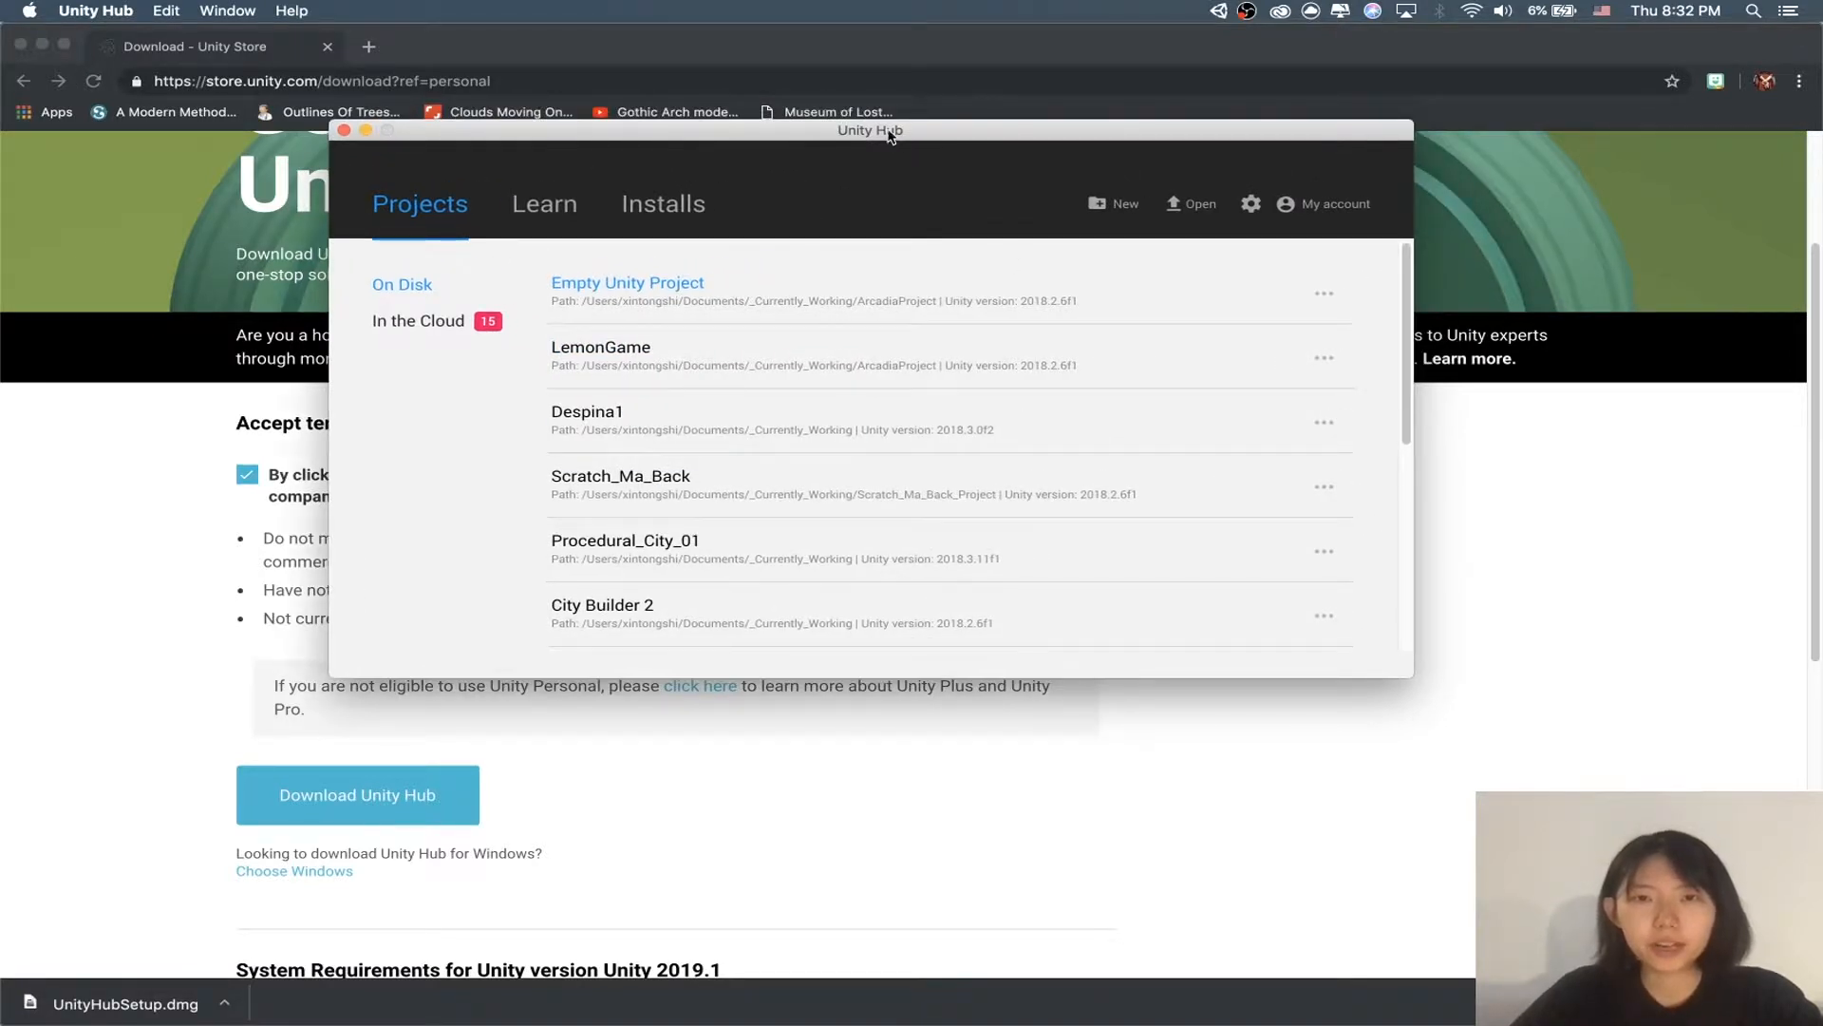
click(665, 207)
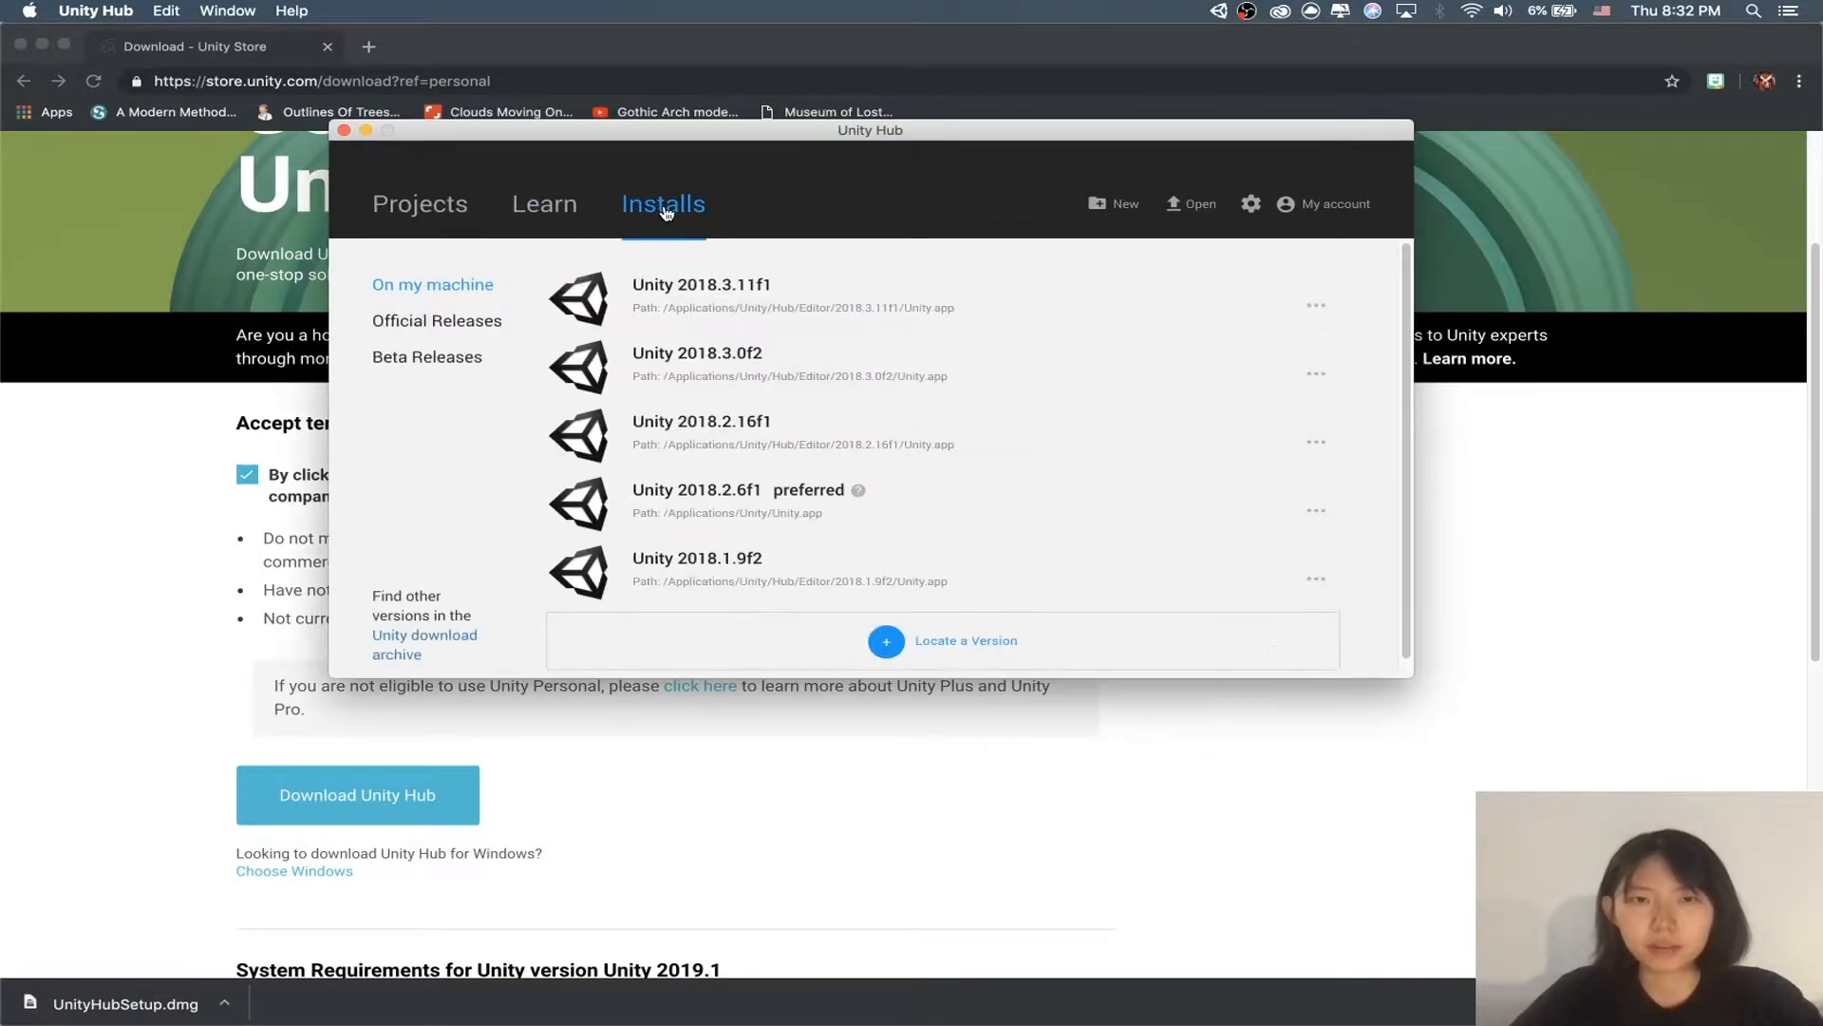
scroll(823, 436, down, 2)
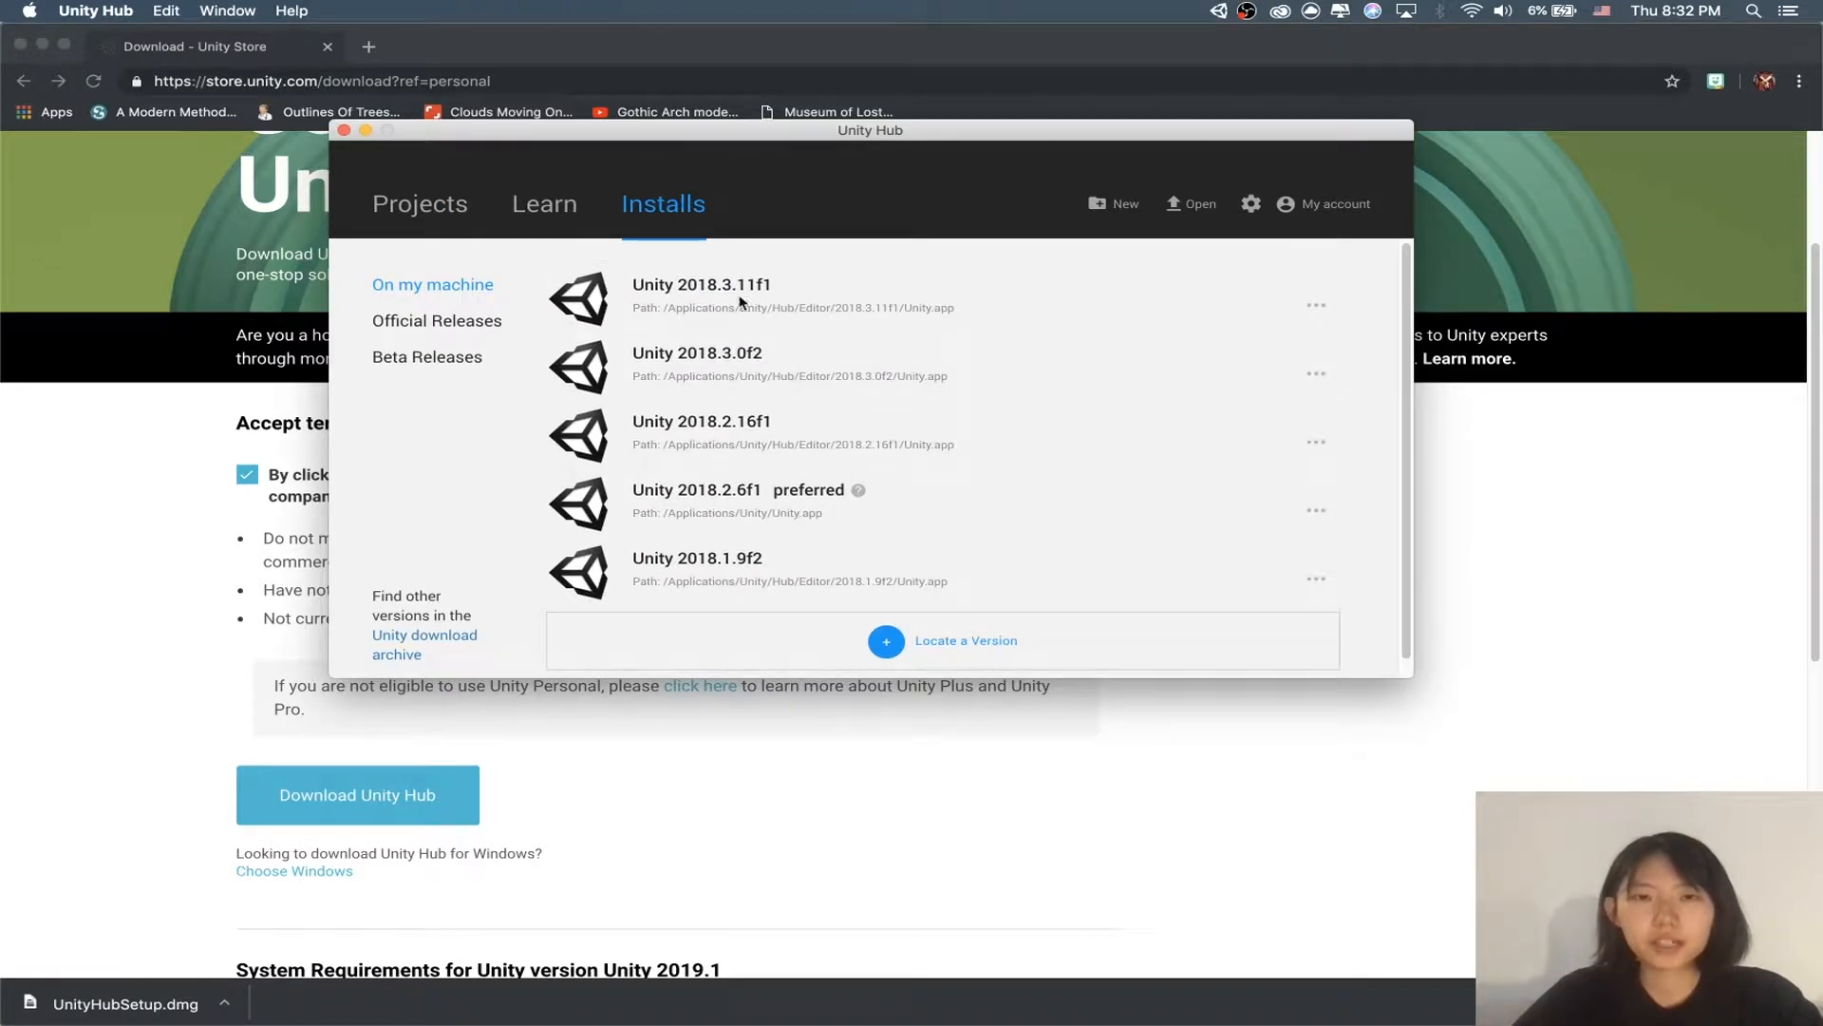
scroll(788, 427, down, 2)
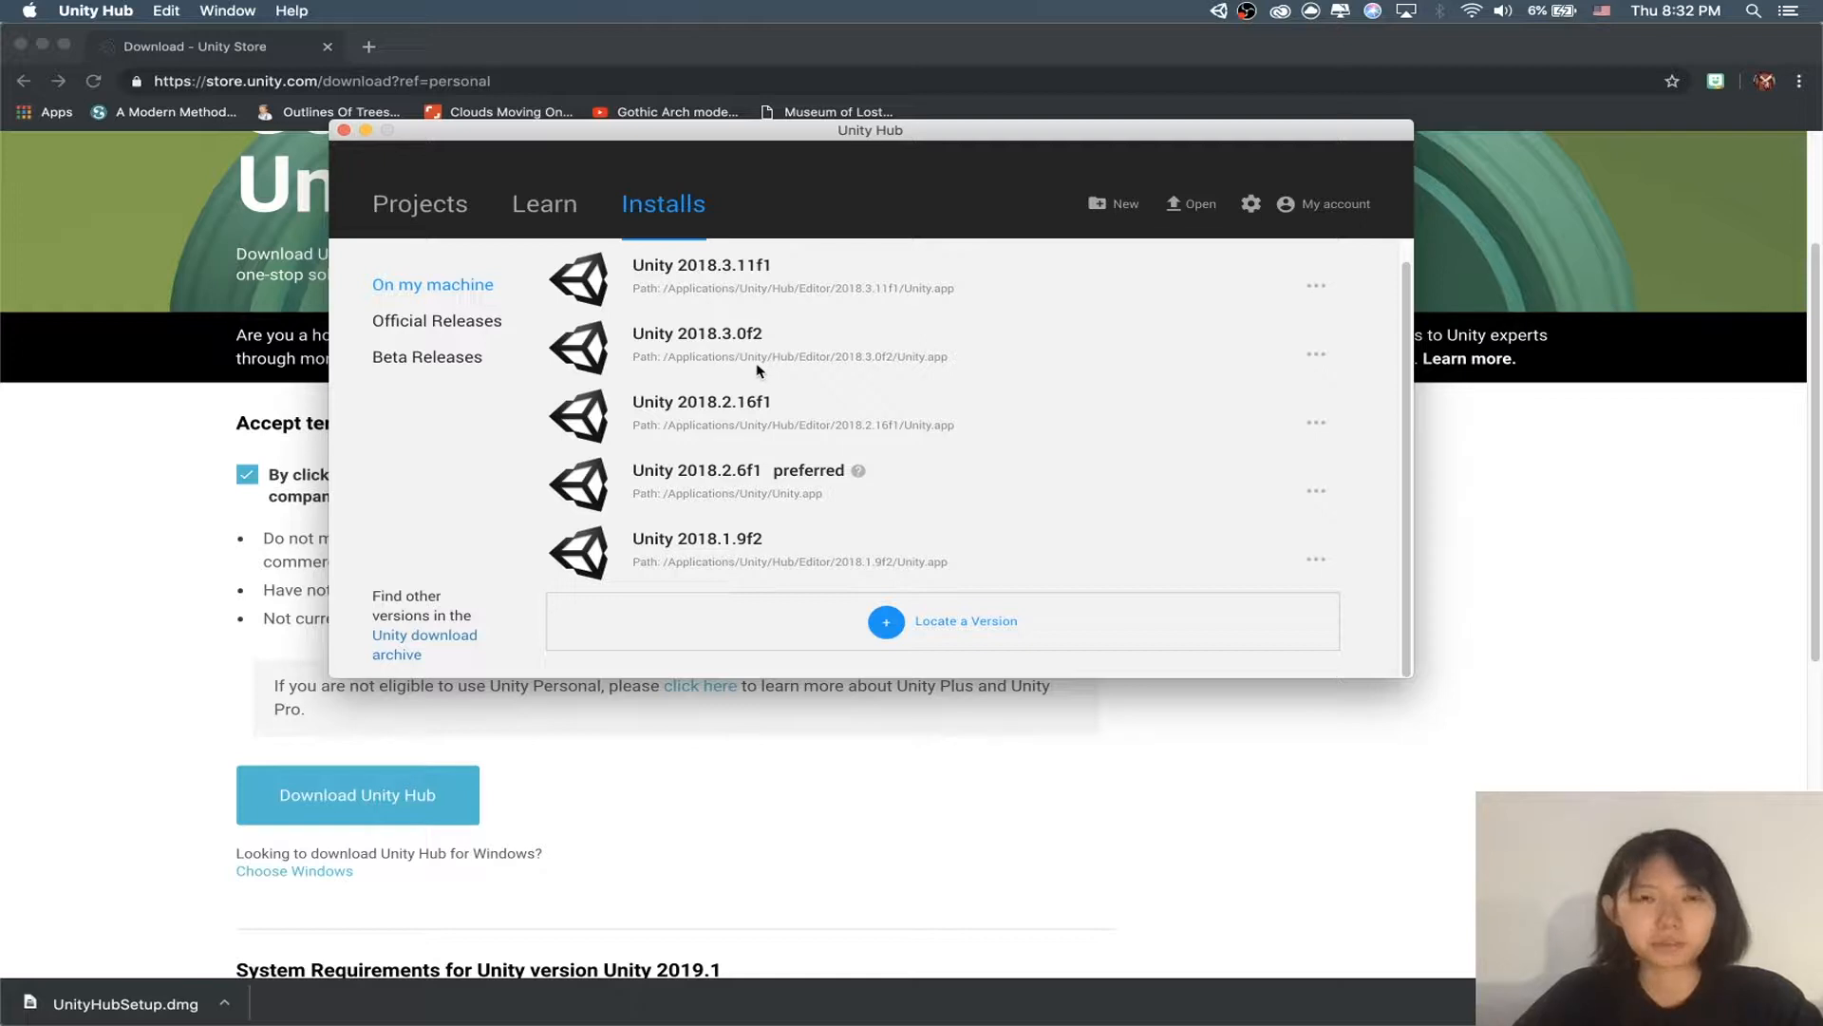
Step: Choose the official release Unity 2019.1.0f2 for download and add Mac Build Support (IL2CPP) to its install components
click(424, 328)
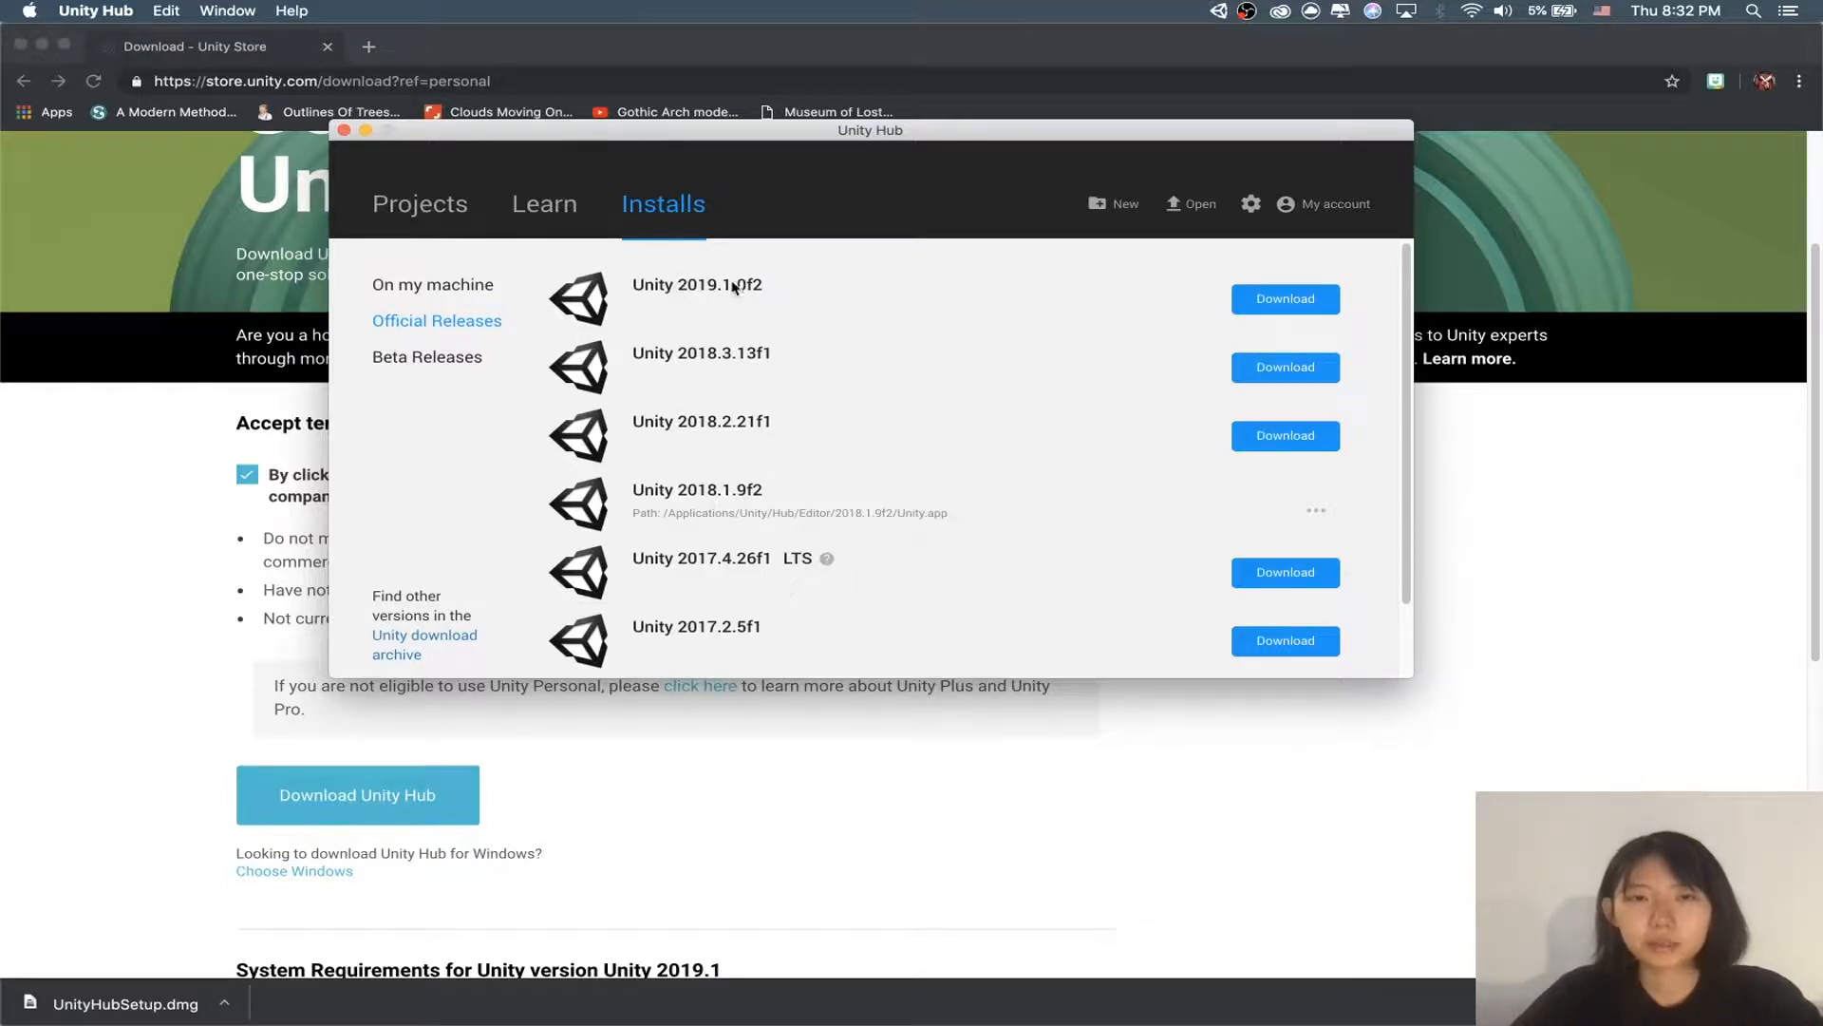
click(1285, 301)
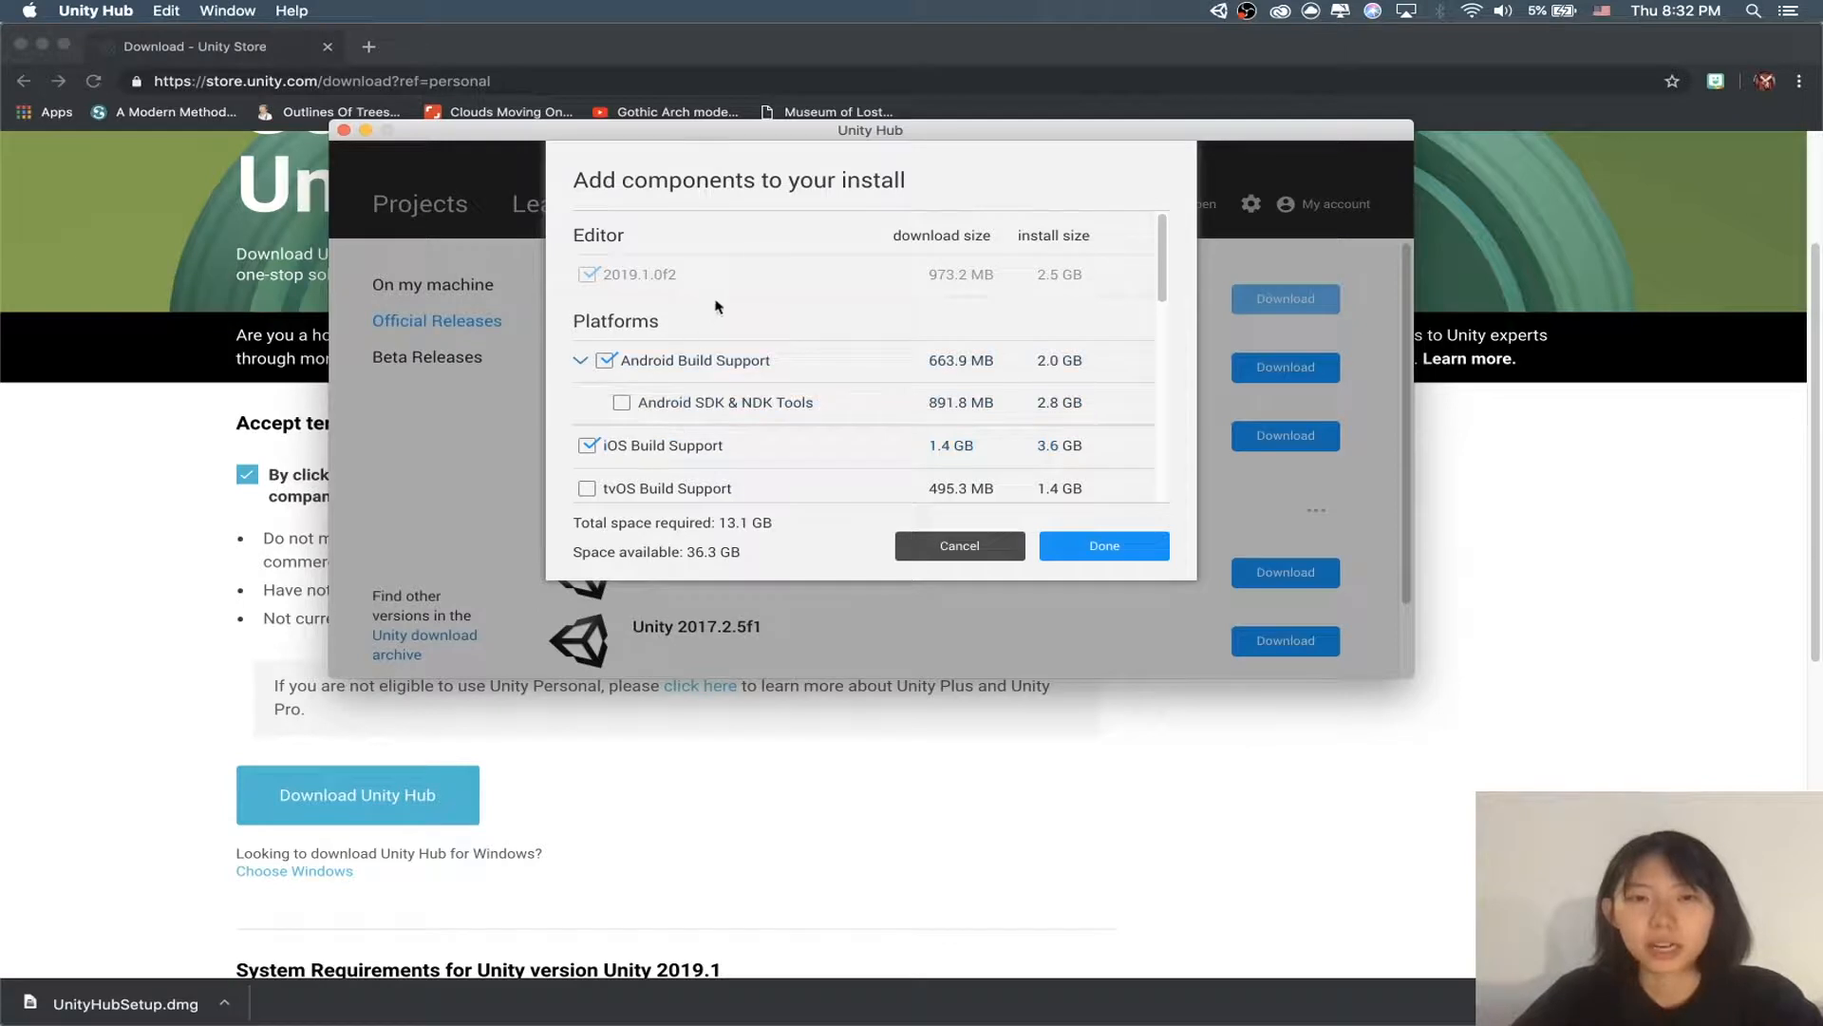
scroll(826, 477, down, 2)
scroll(822, 472, up, 2)
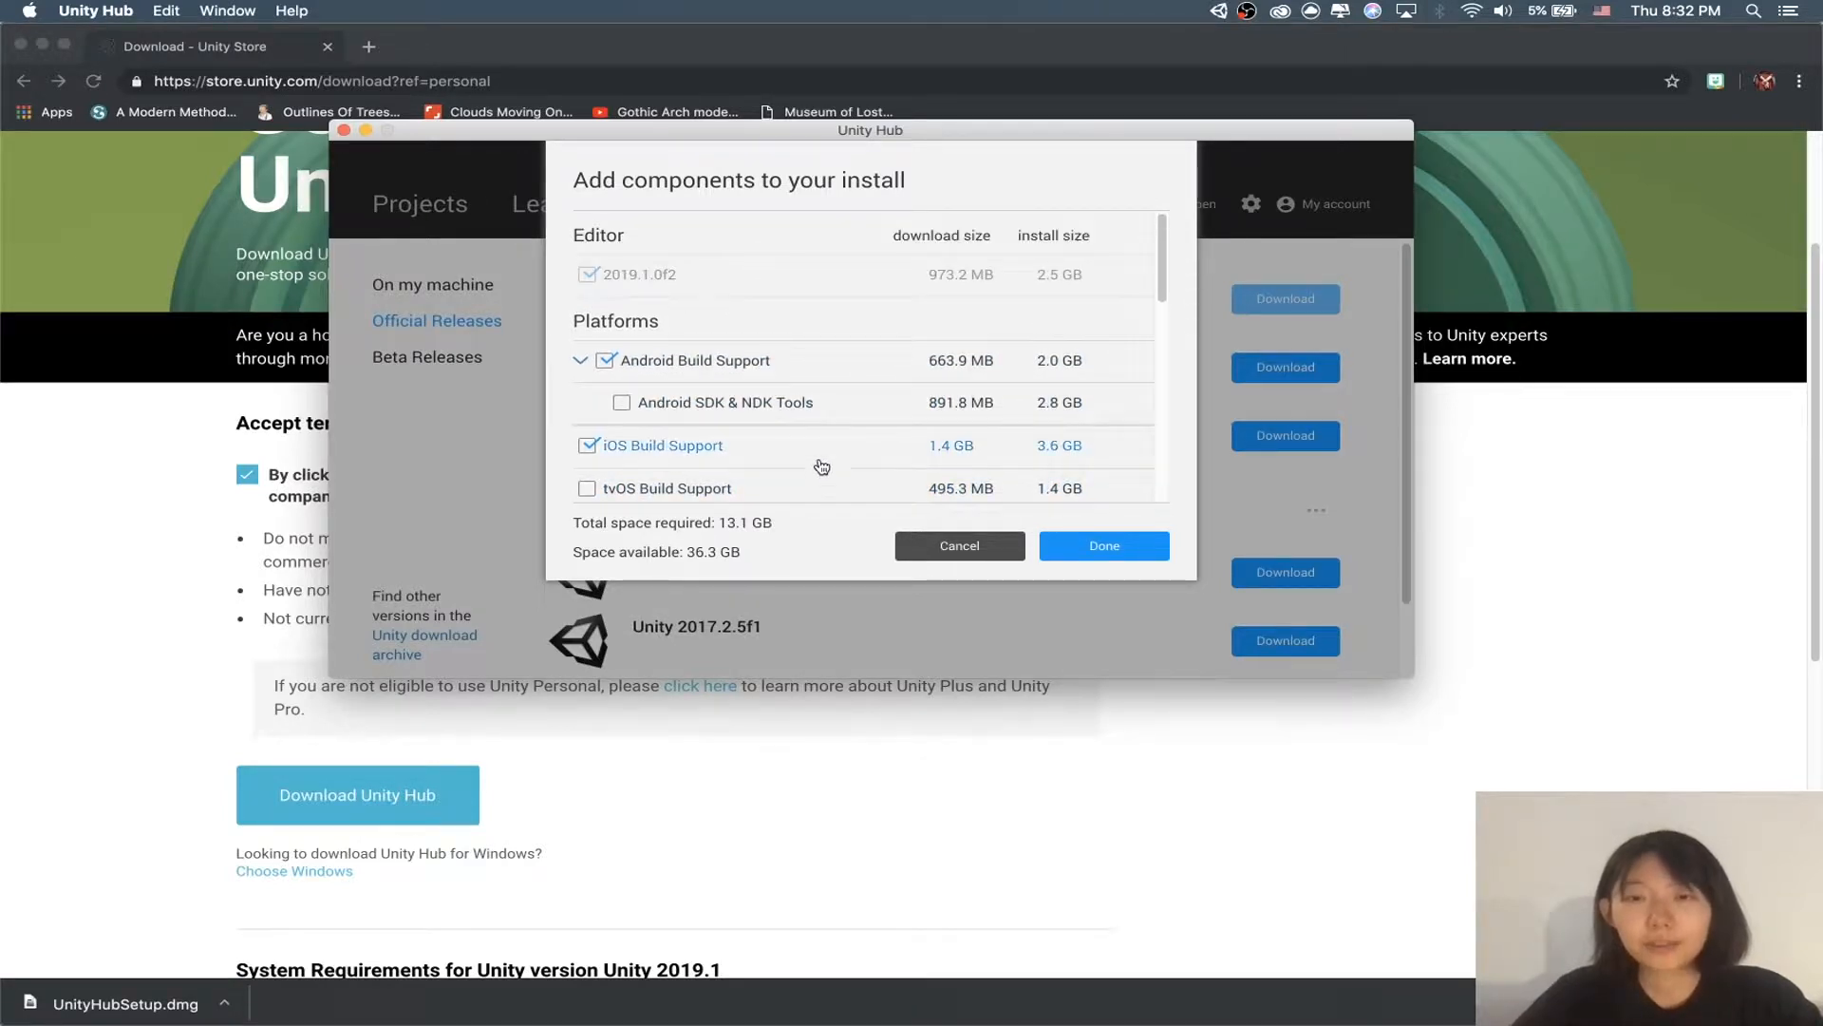
scroll(771, 399, down, 3)
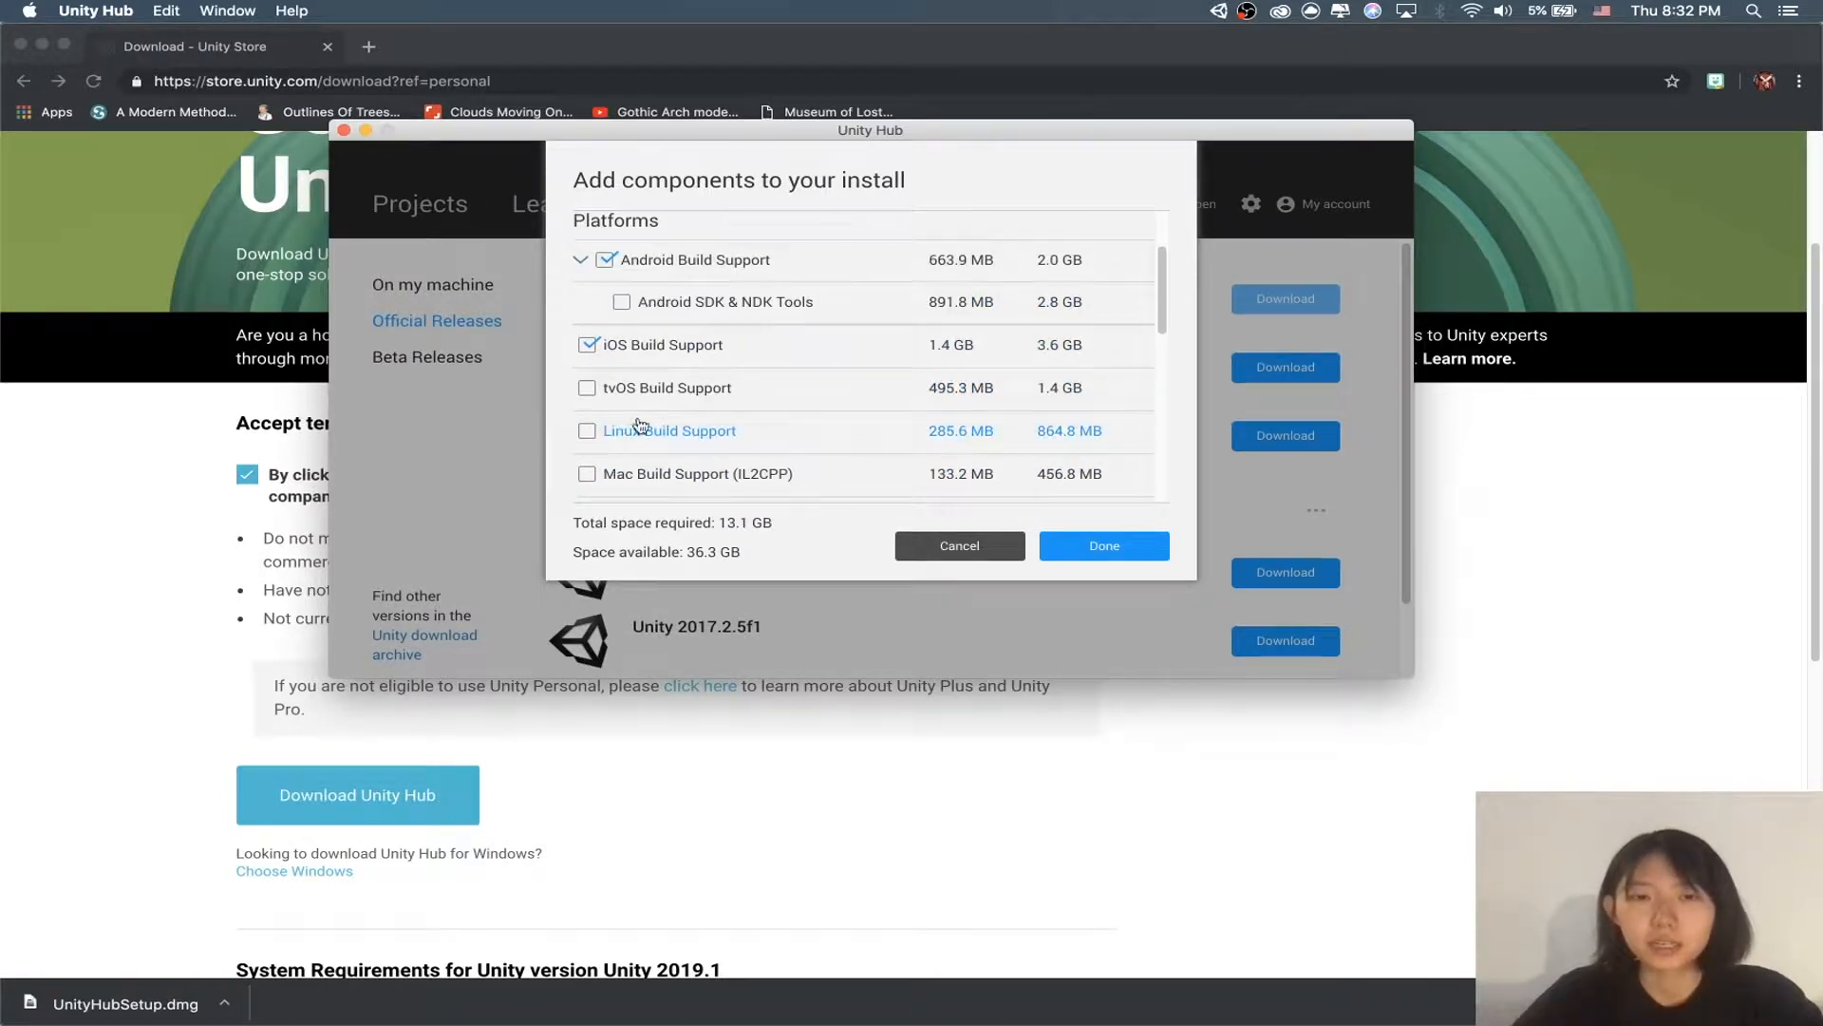
scroll(665, 427, down, 3)
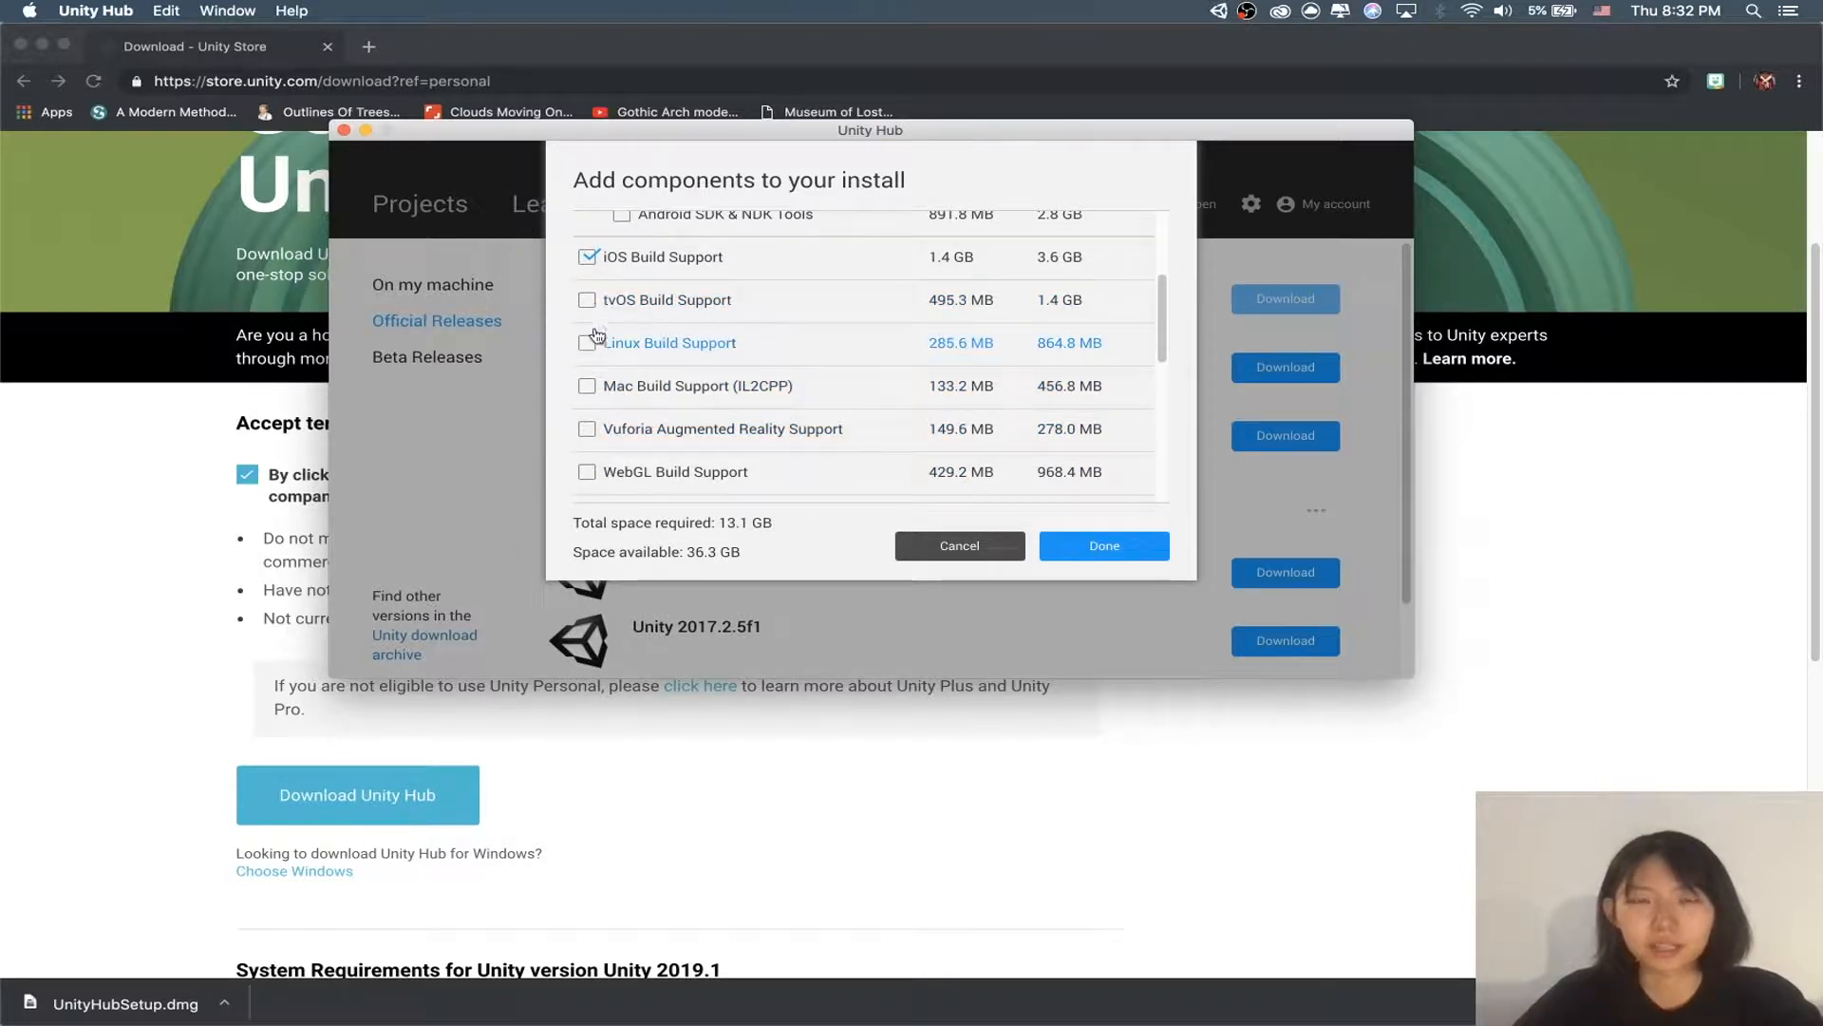
click(588, 387)
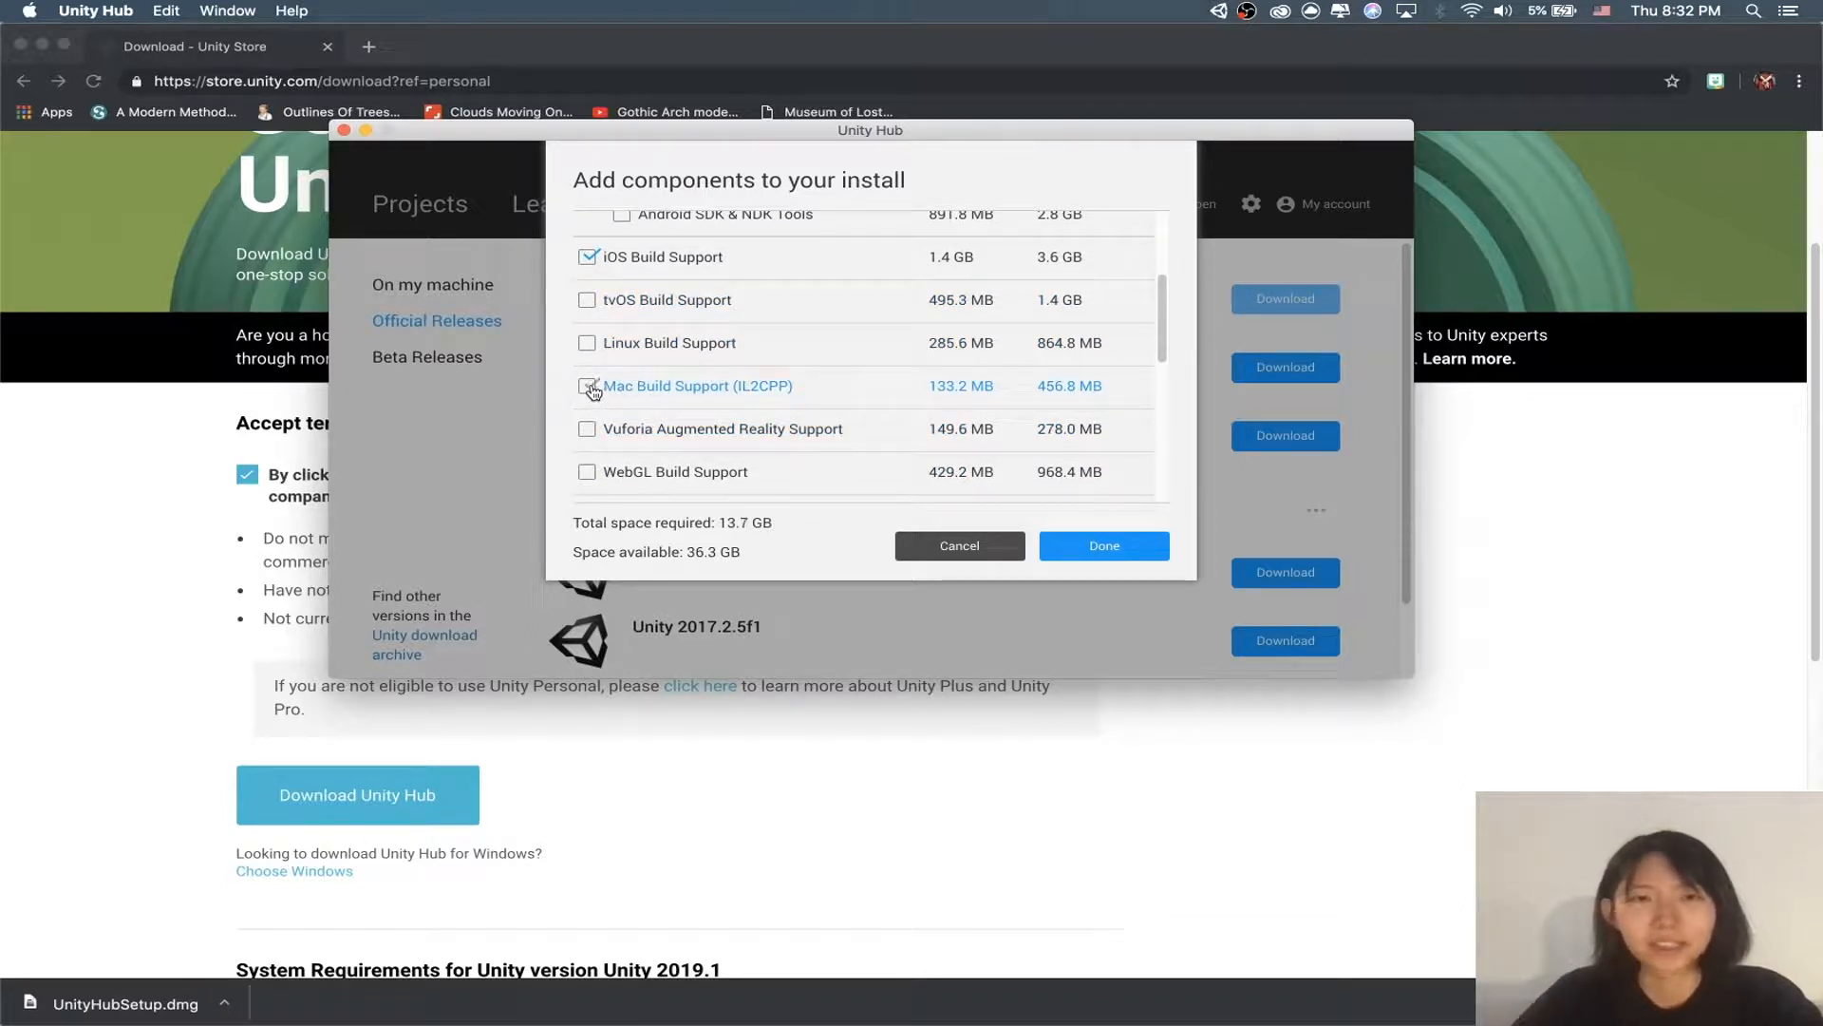
Step: Examine the remaining platform modules, documentation and language packs offered, and recheck the selected platform build supports
scroll(753, 407, down, 3)
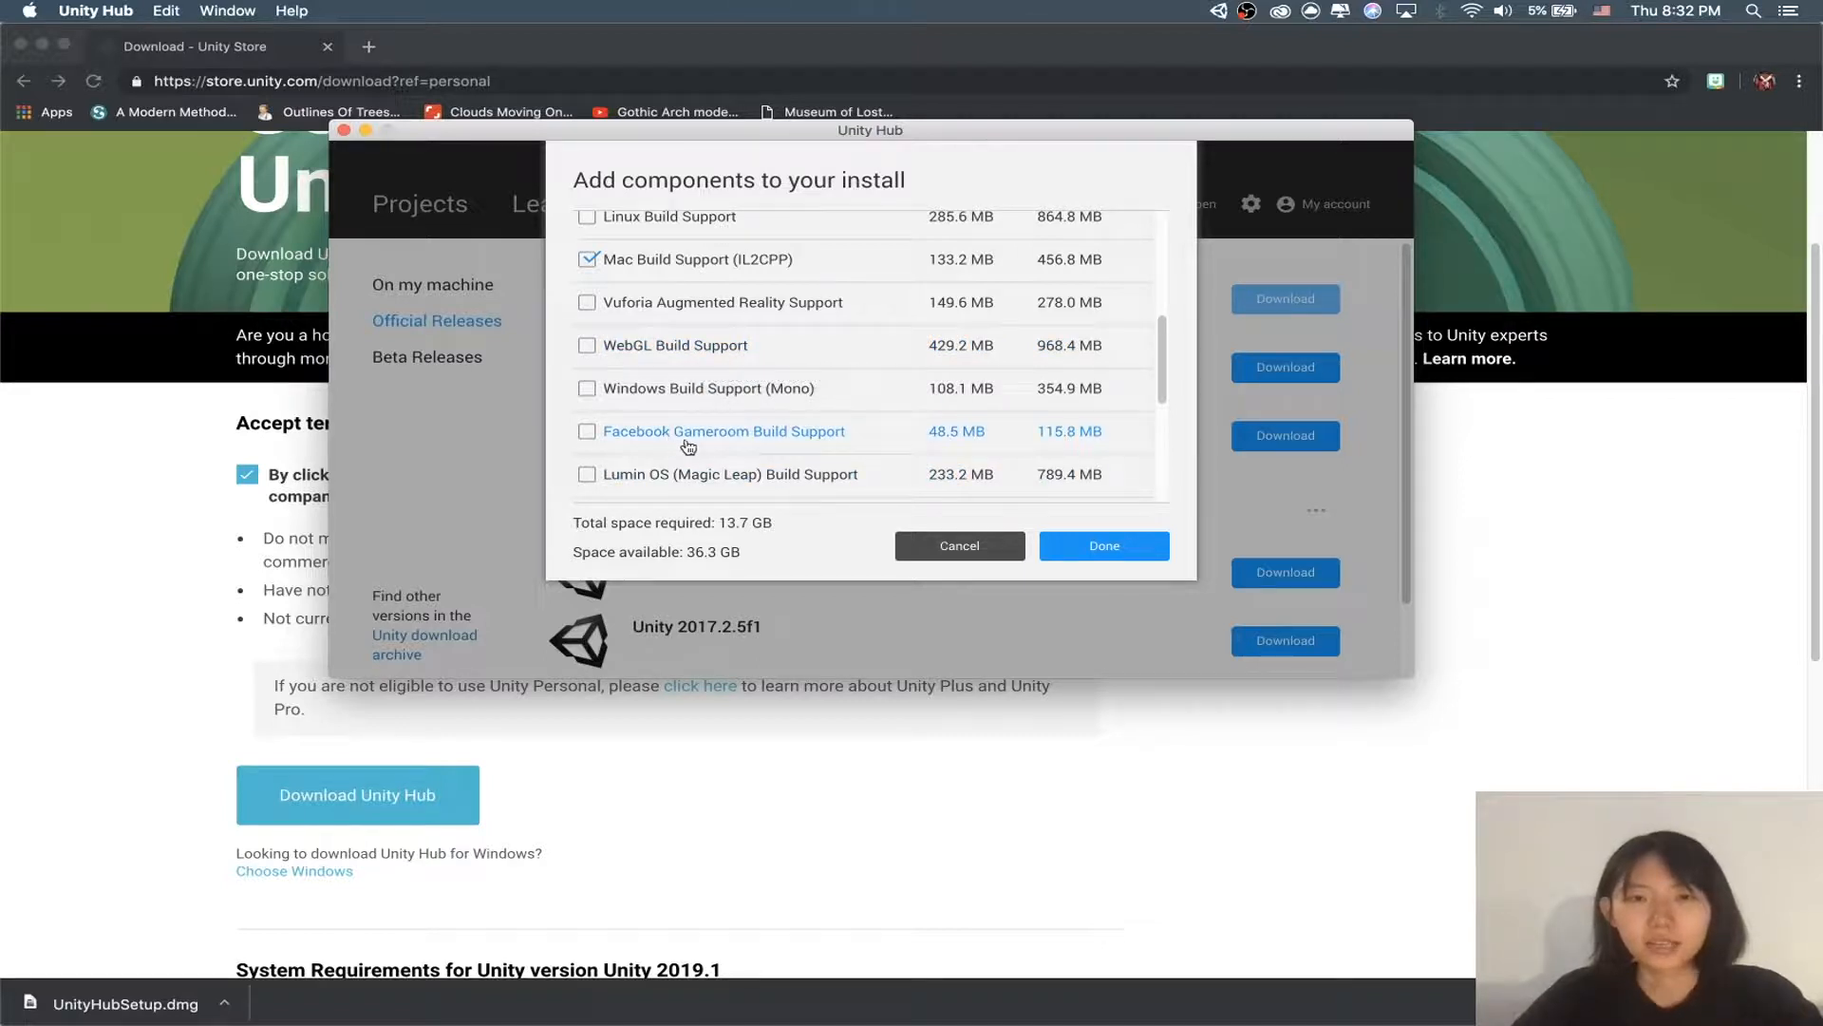
scroll(698, 446, down, 1)
scroll(722, 444, down, 6)
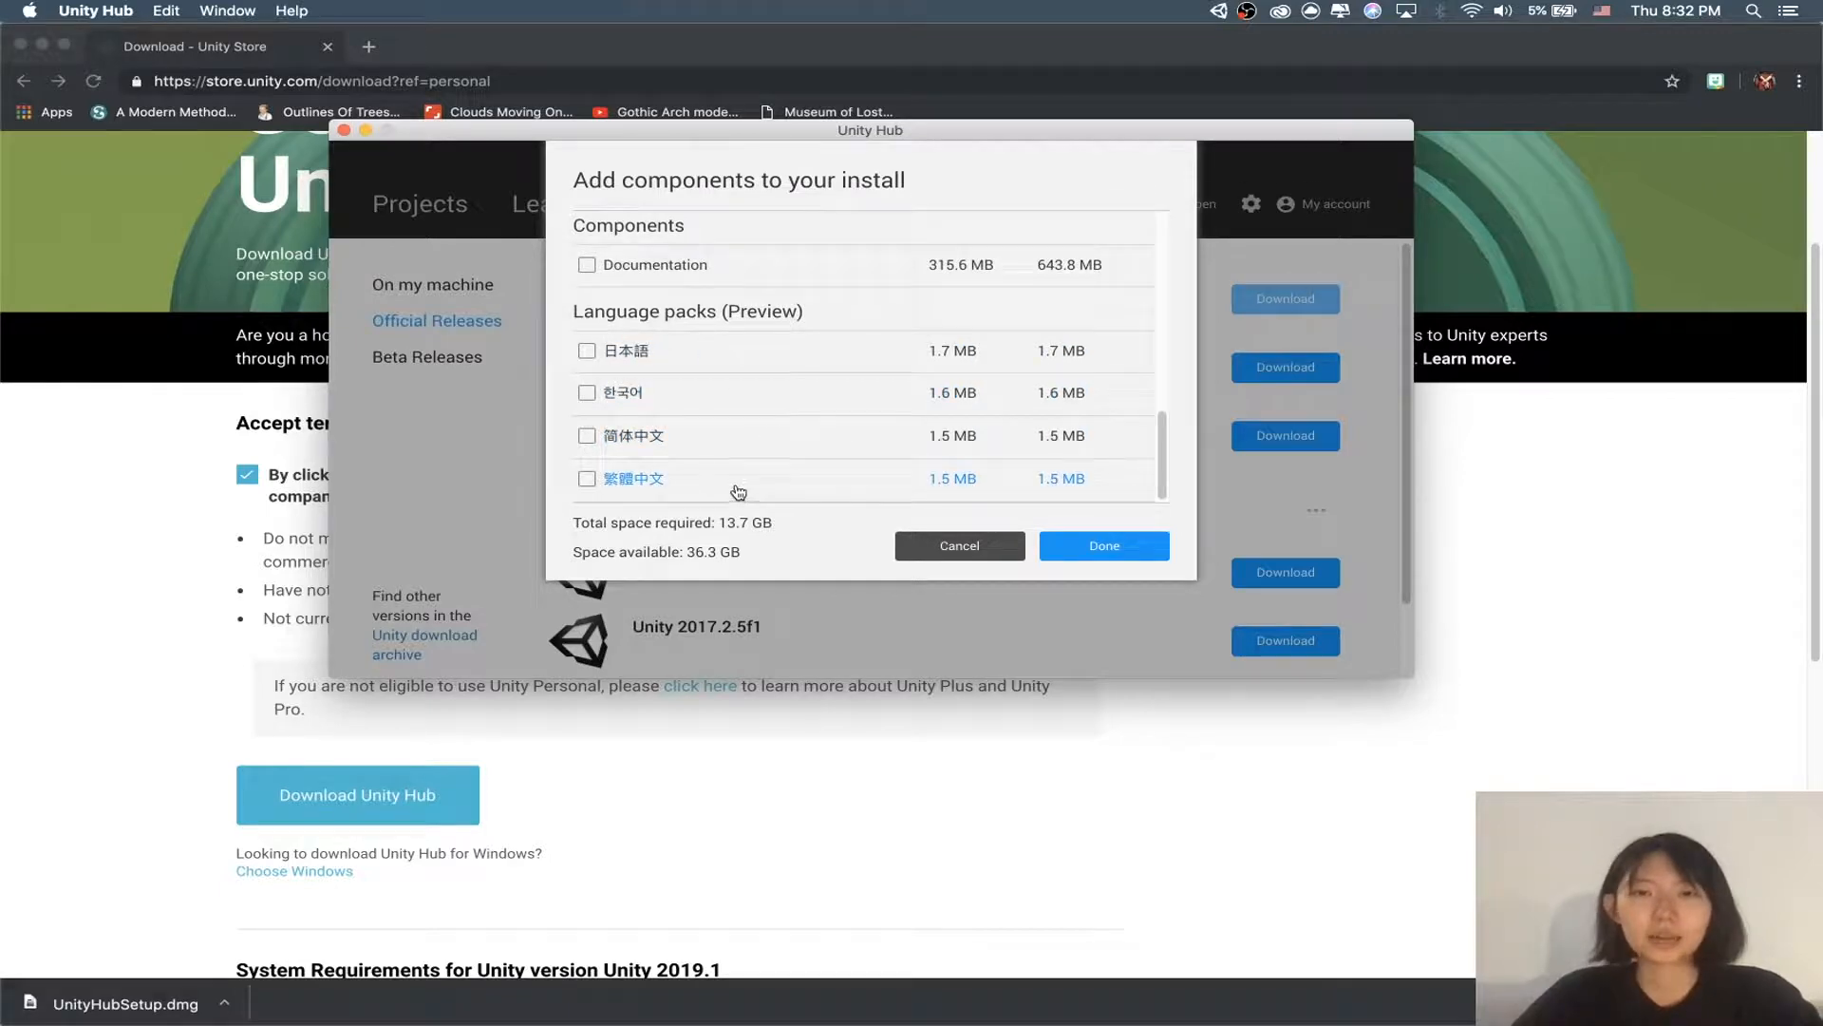
scroll(733, 491, up, 6)
scroll(730, 489, up, 6)
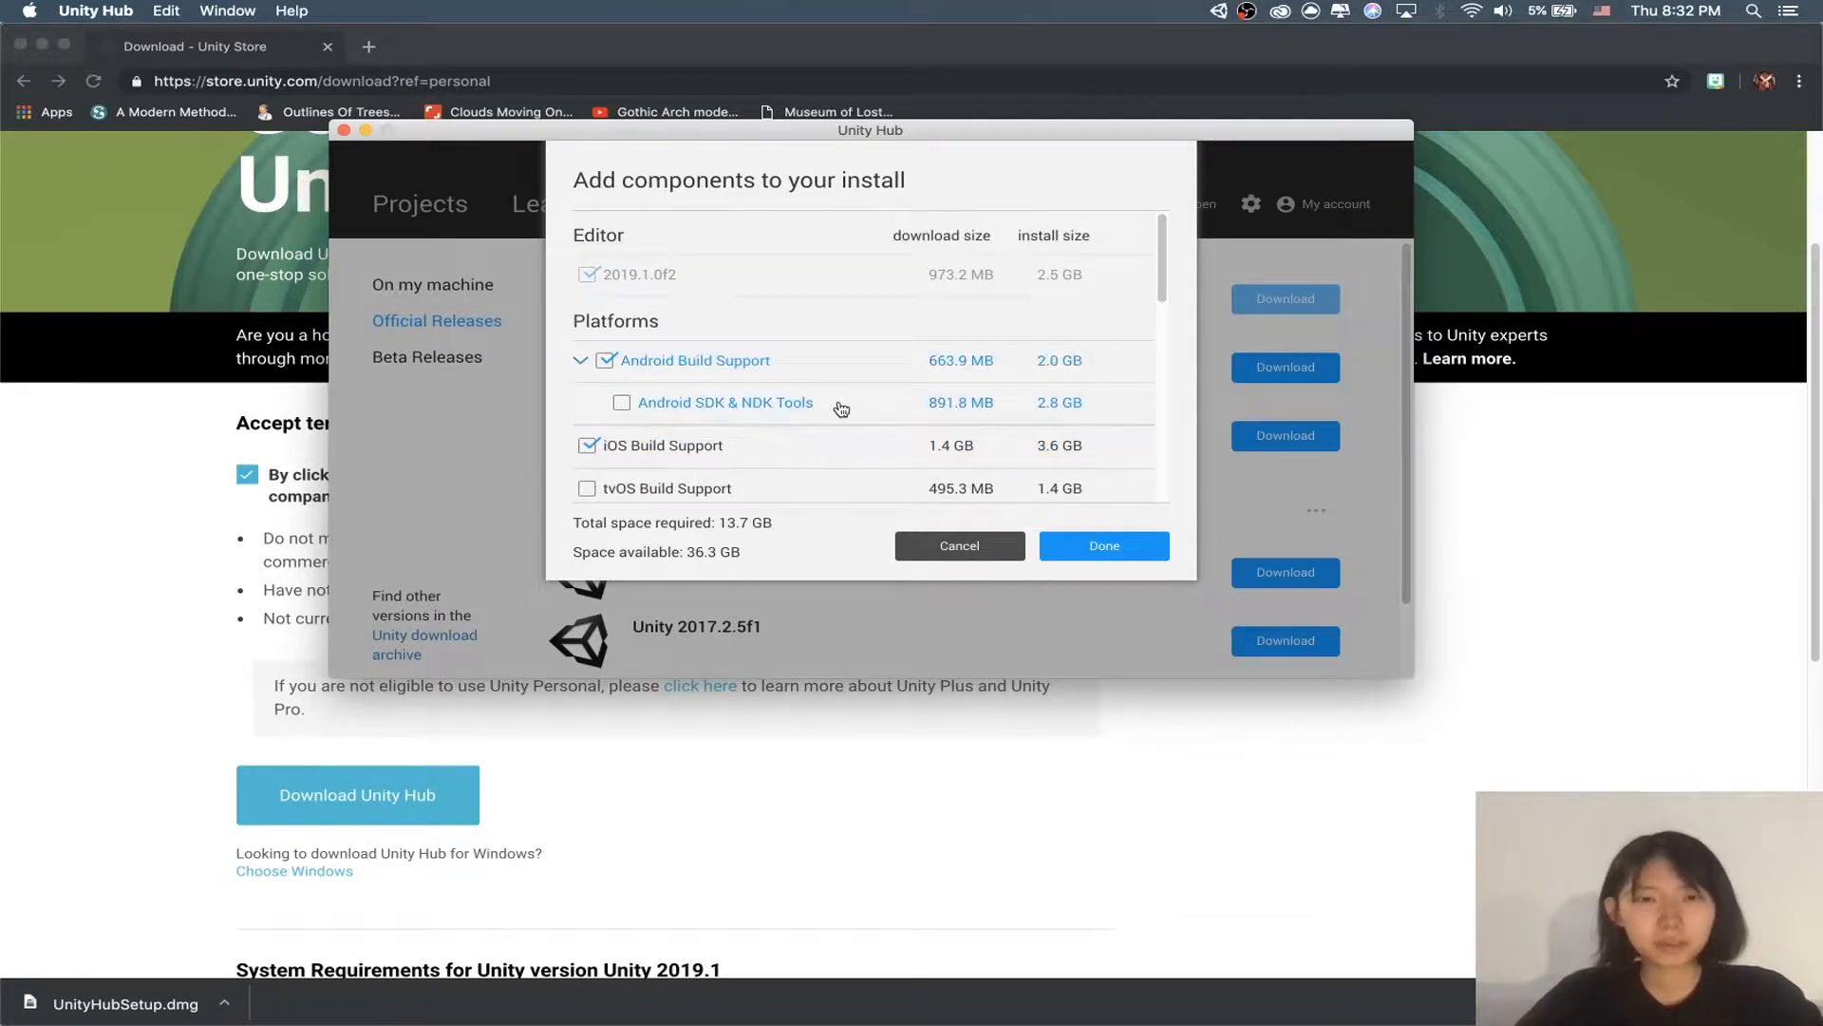
scroll(735, 432, down, 1)
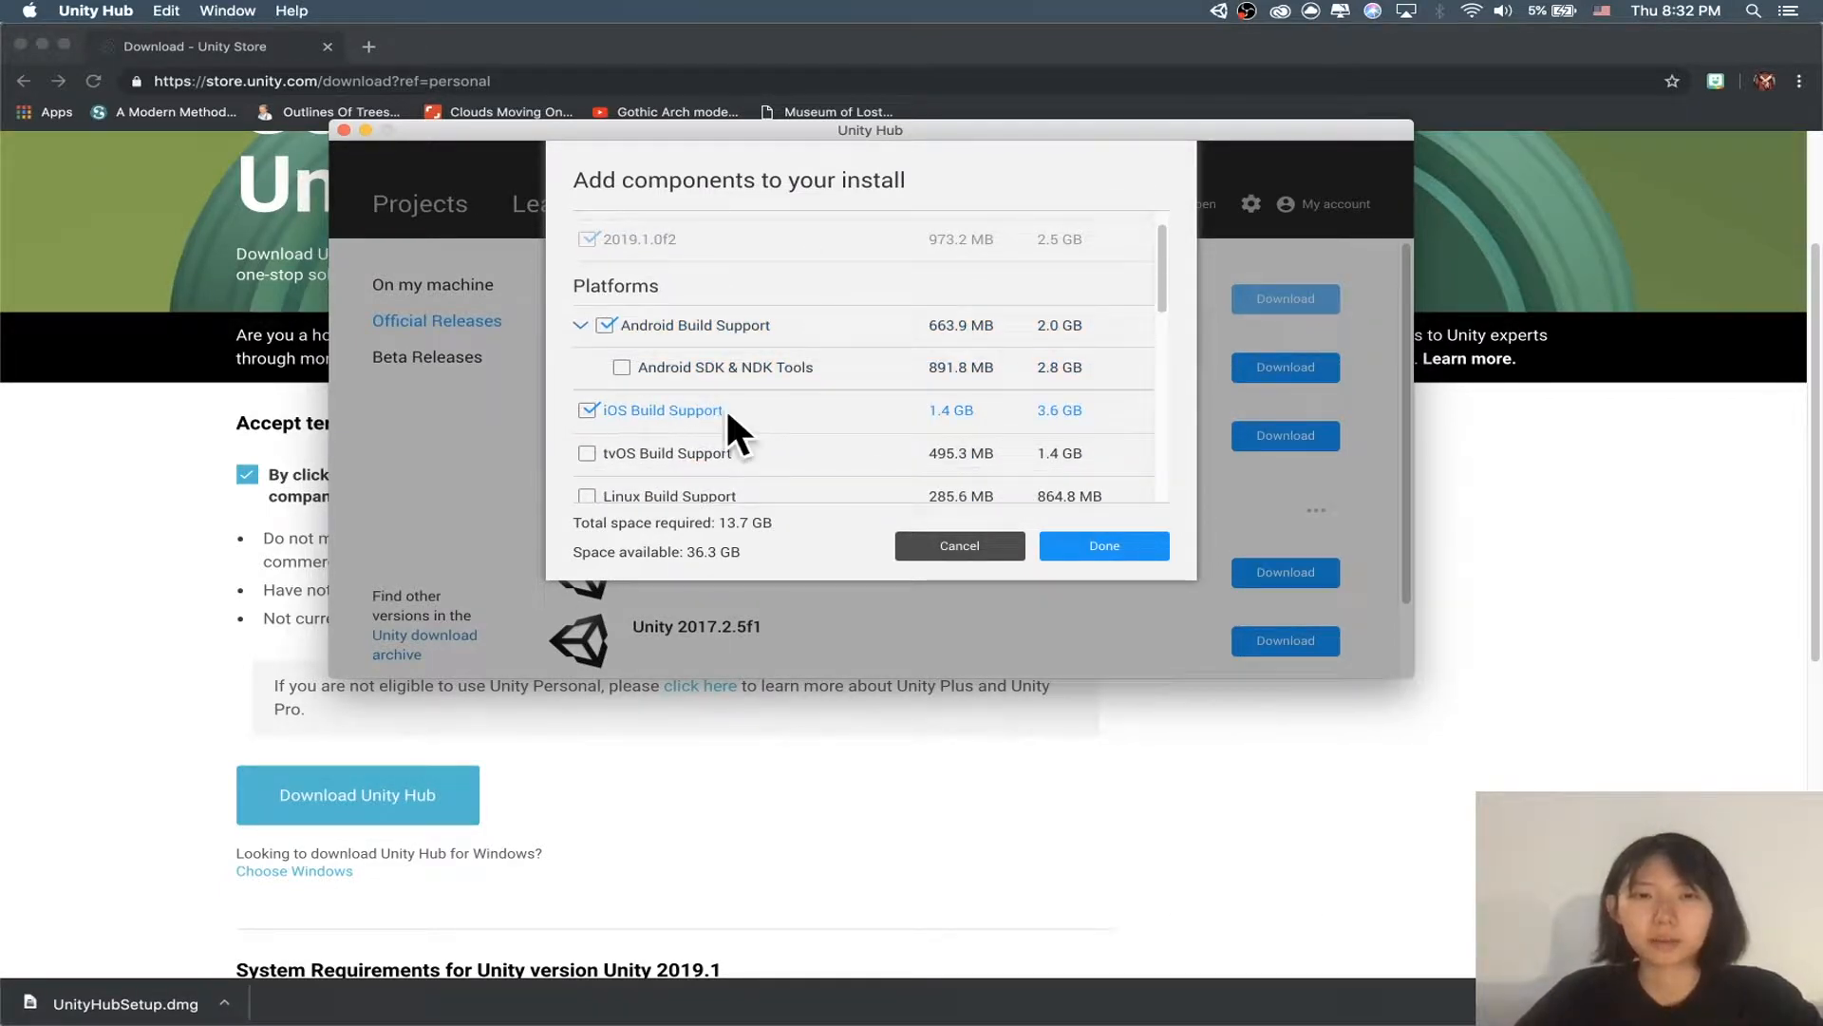
scroll(726, 406, down, 5)
scroll(591, 371, up, 1)
click(588, 368)
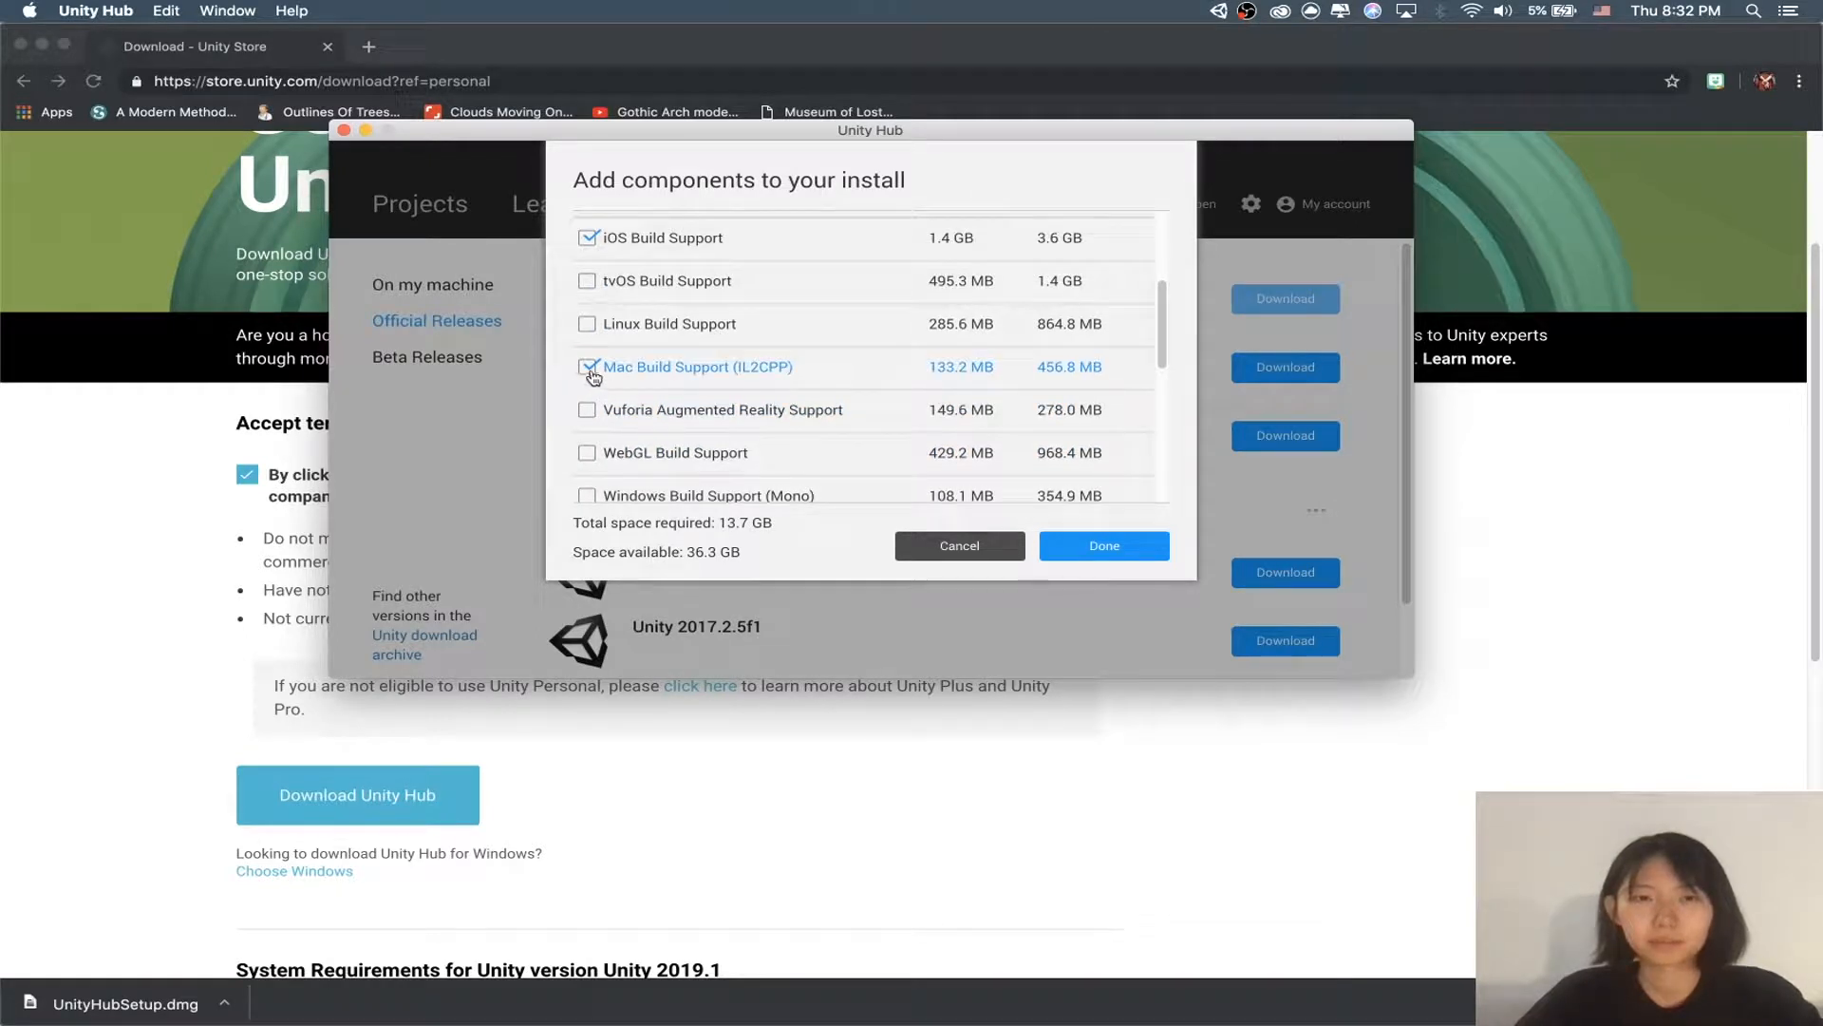
Step: Remove Mac Build Support (IL2CPP) from the install components, keep iOS Build Support selected, and start the installation
click(589, 369)
scroll(592, 376, up, 6)
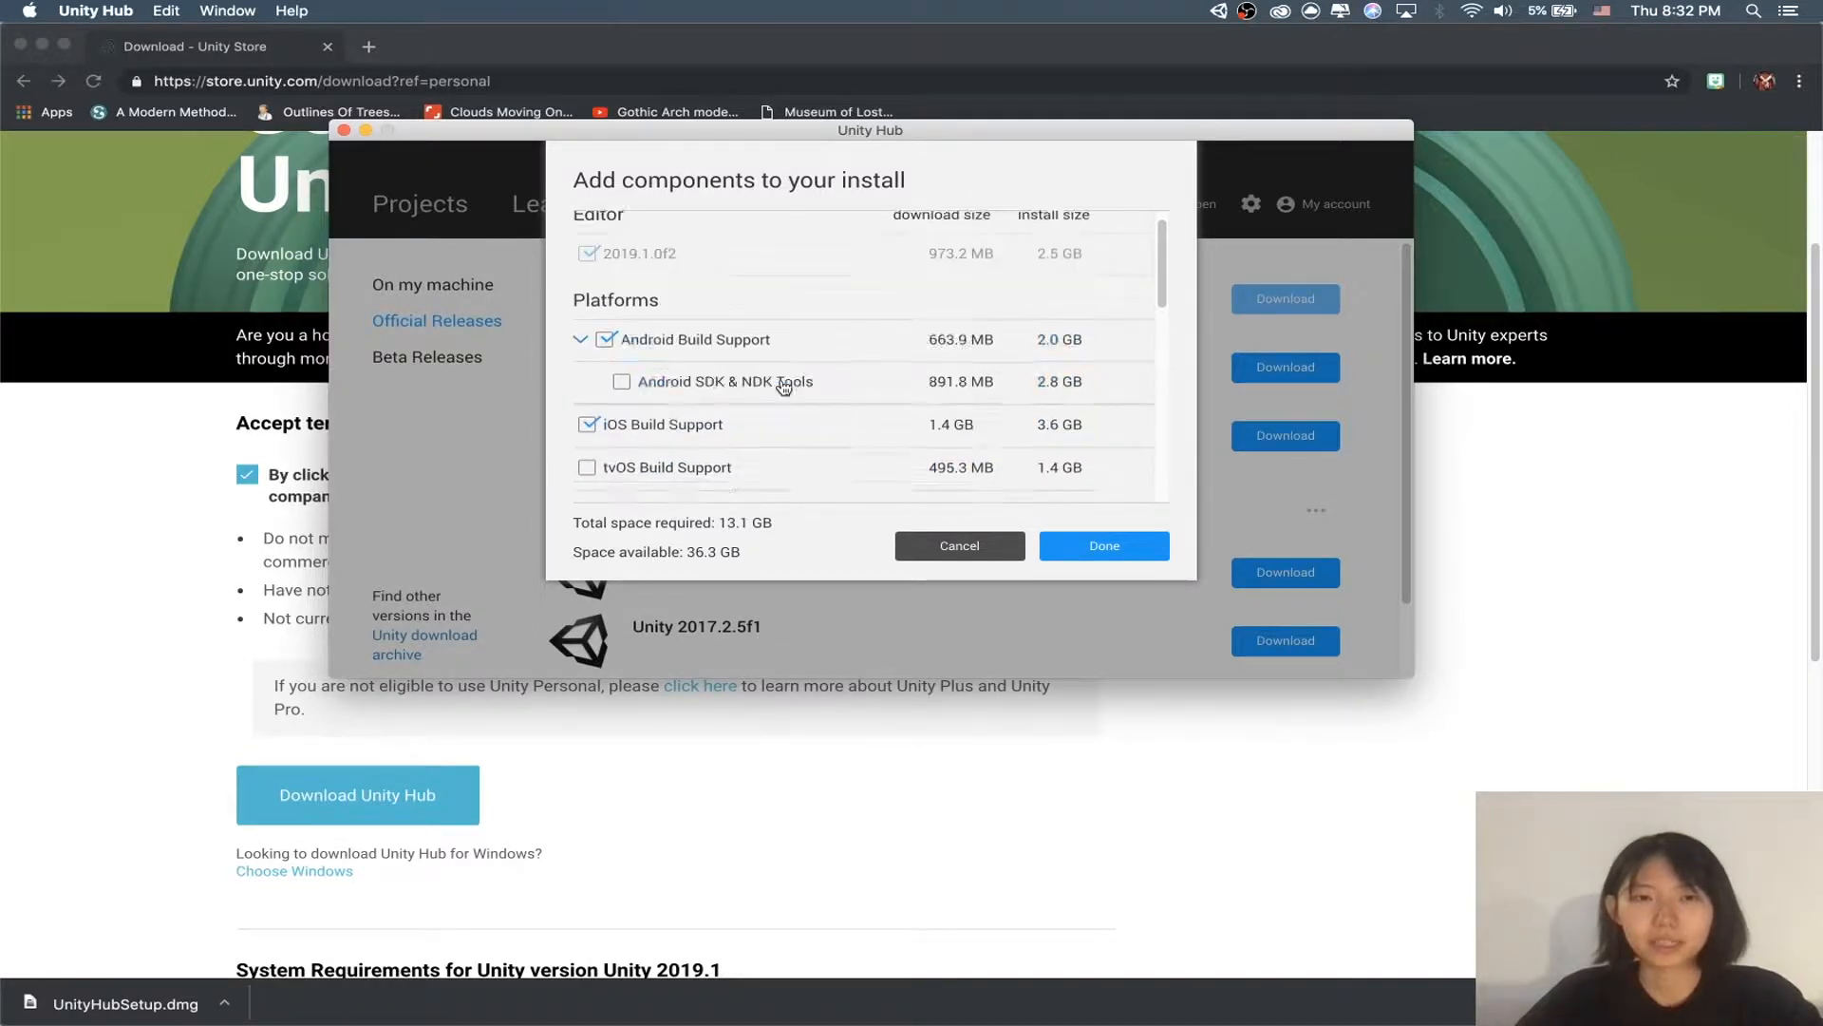
click(588, 445)
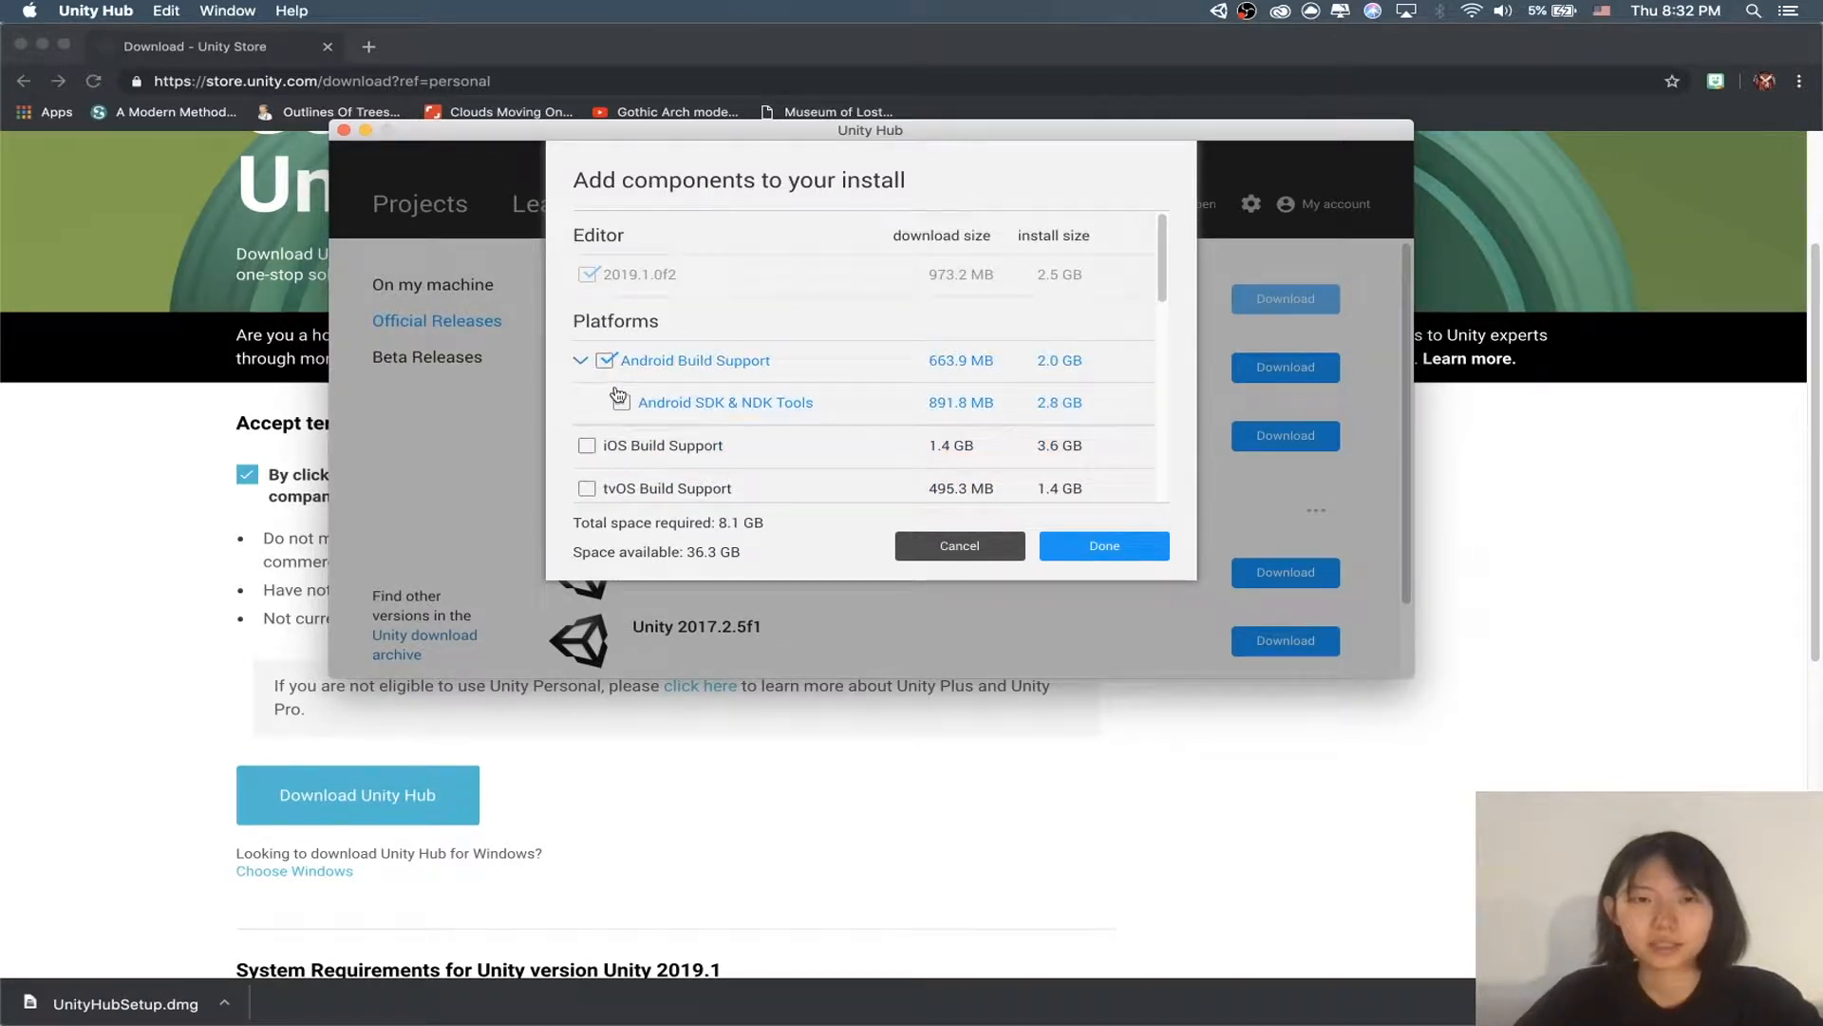
click(588, 445)
click(1101, 545)
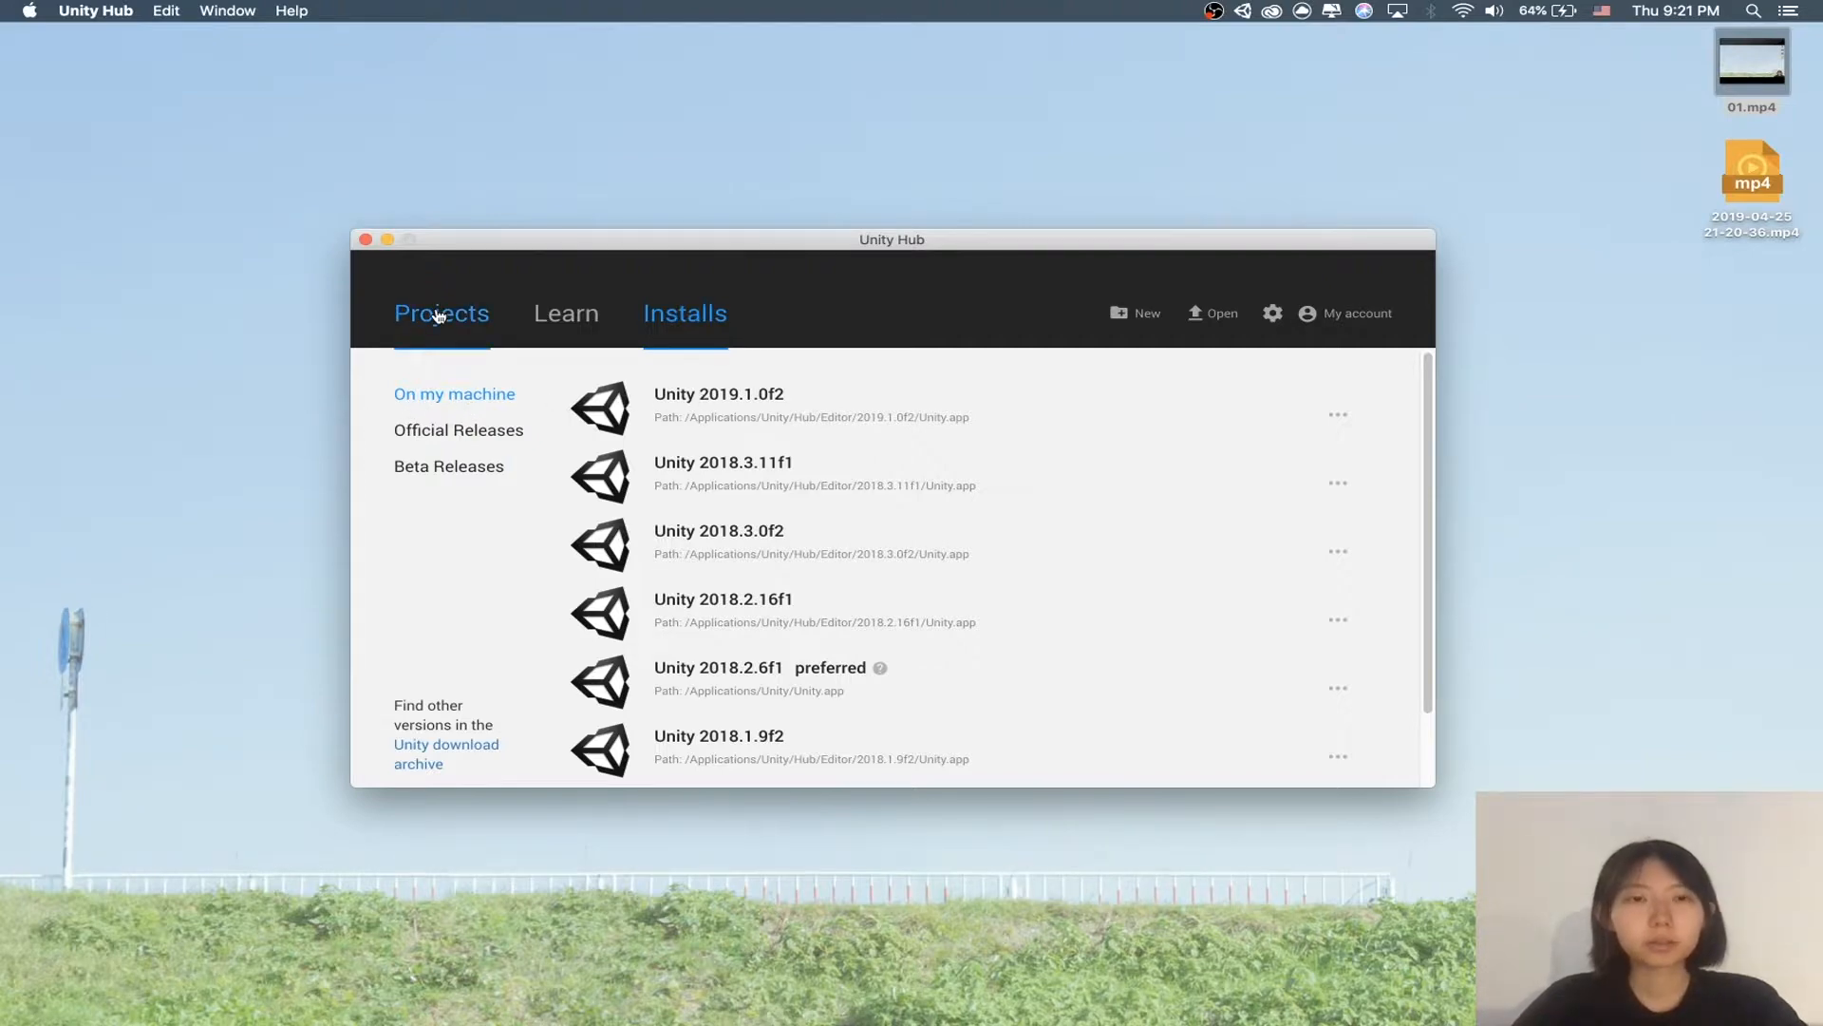
Step: Start a new project in Unity Hub and name it Make Lemonade!
click(472, 318)
drag(701, 237, 725, 209)
click(1159, 299)
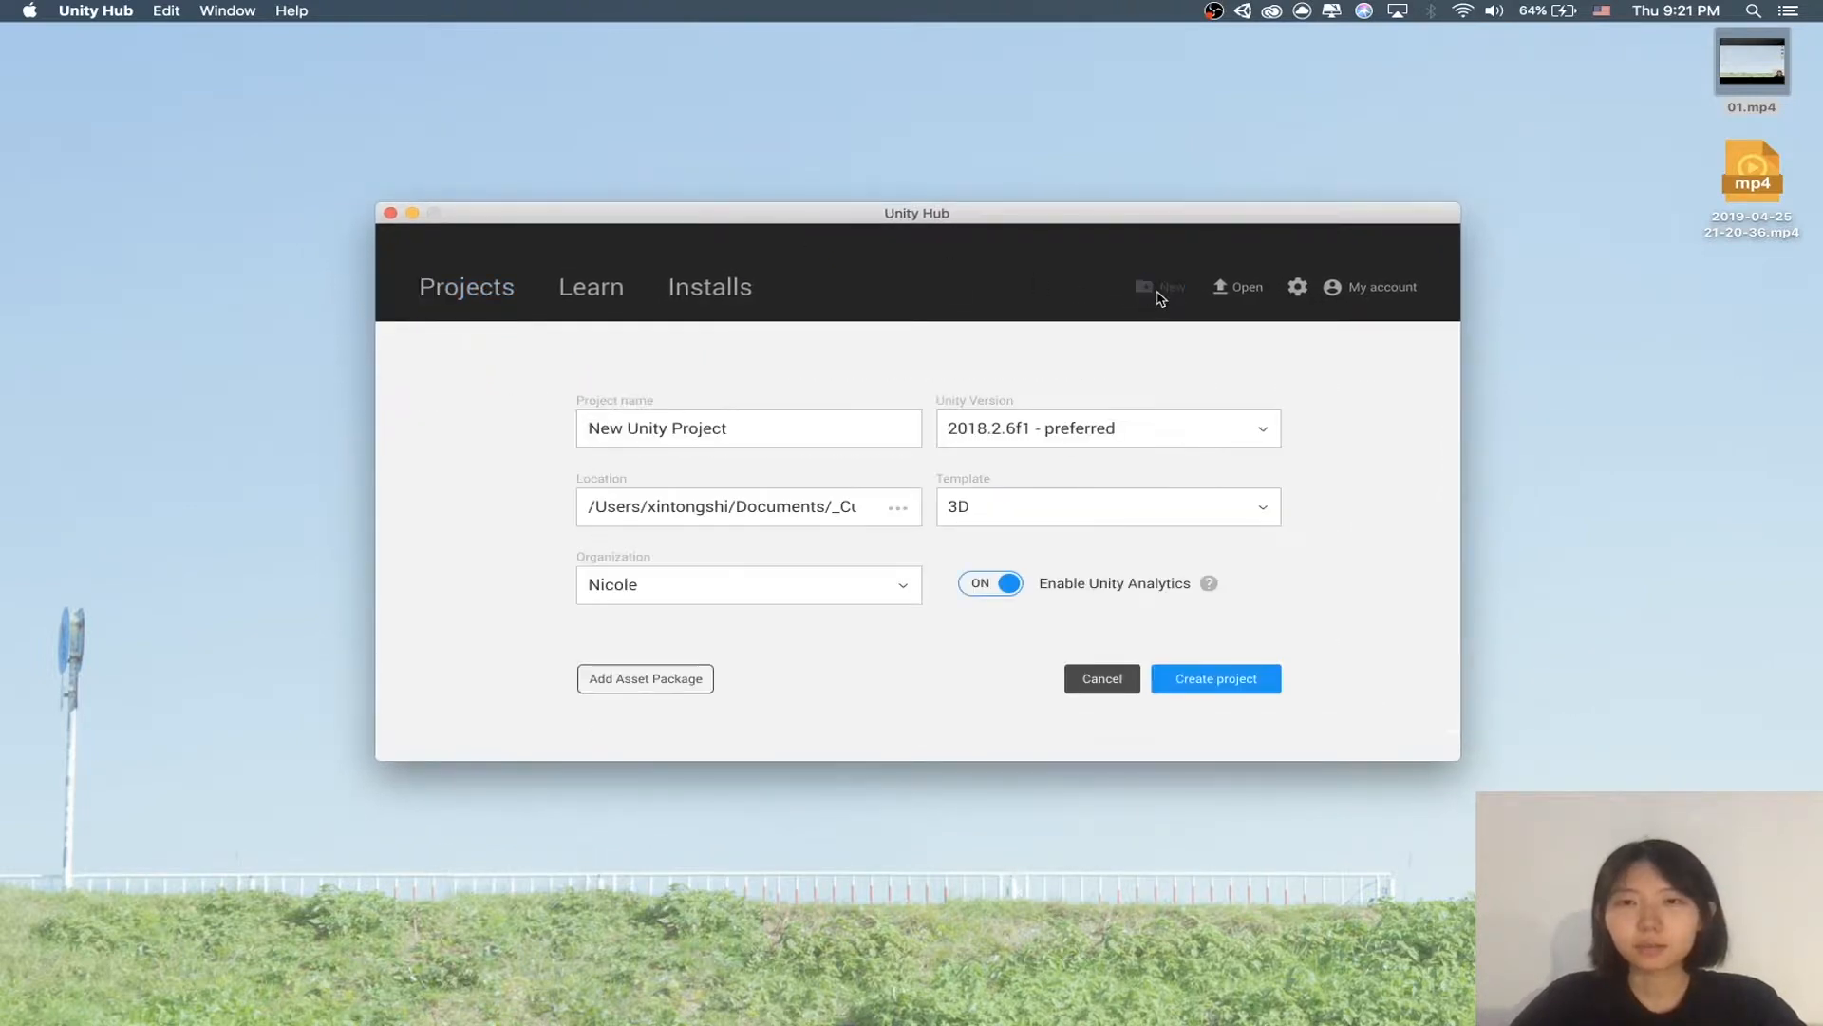
drag(788, 423, 530, 416)
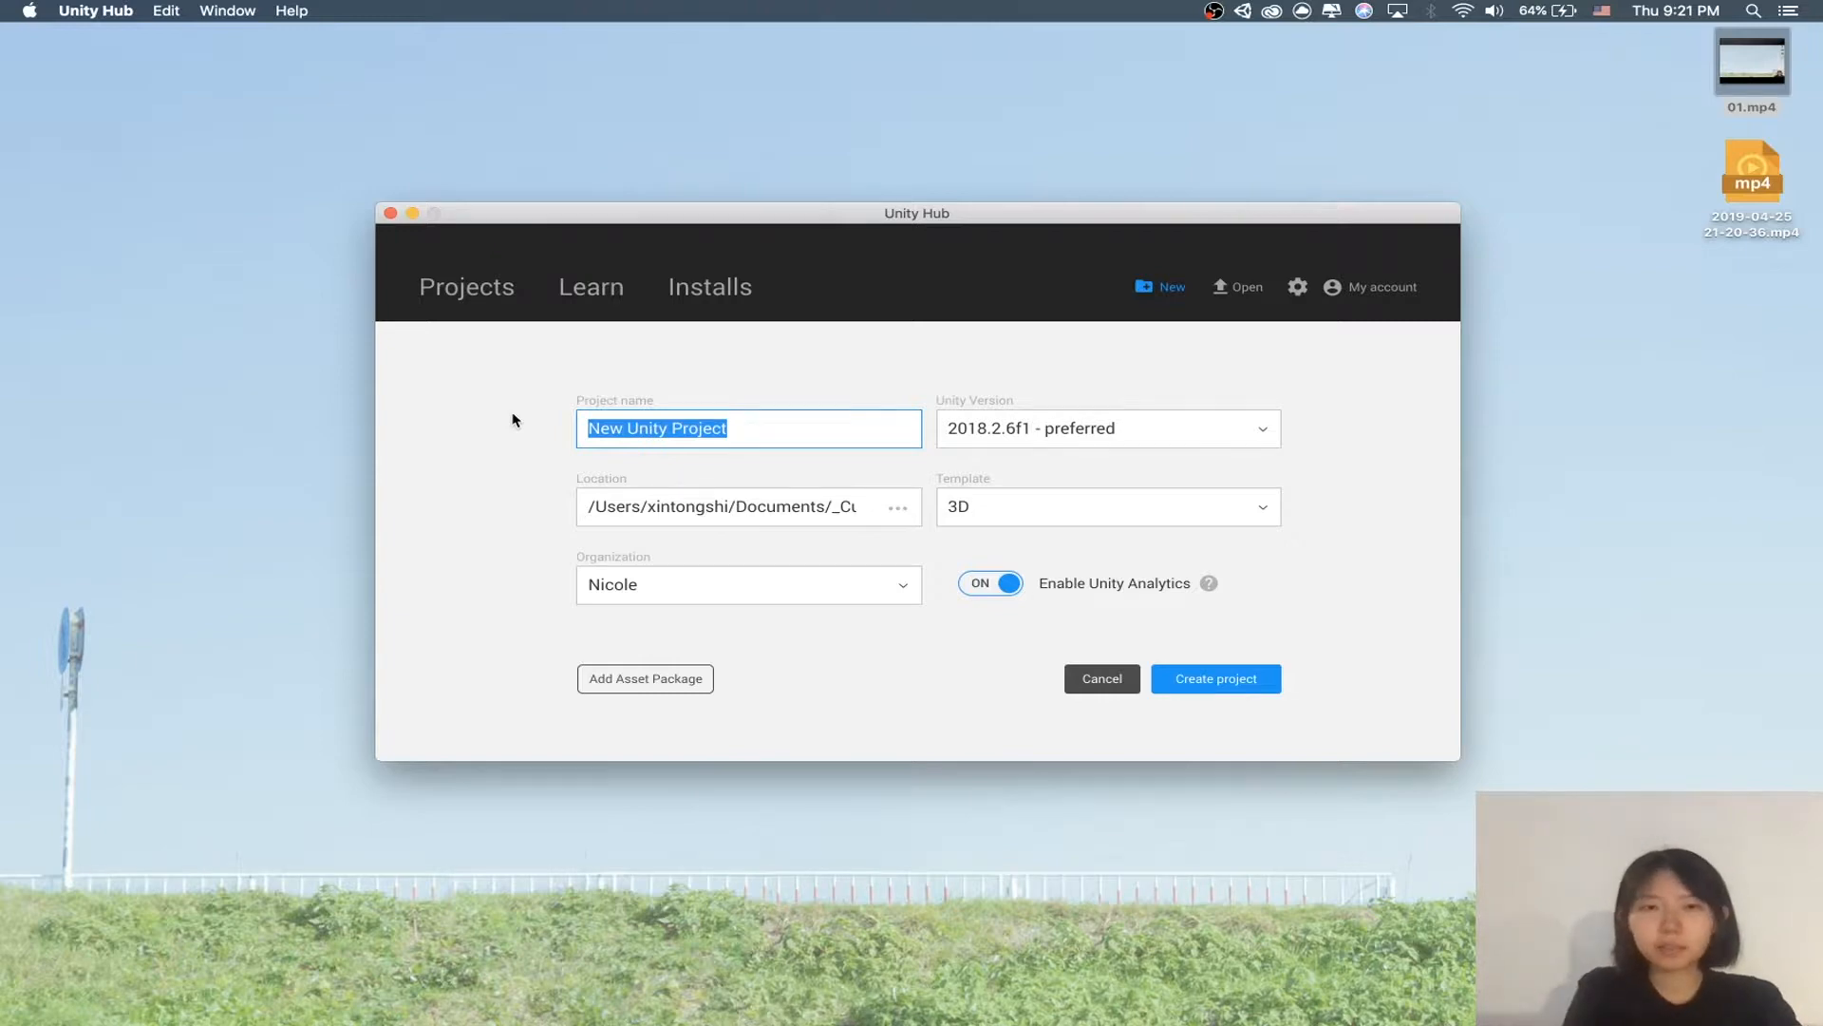
text(Make Lemonade!)
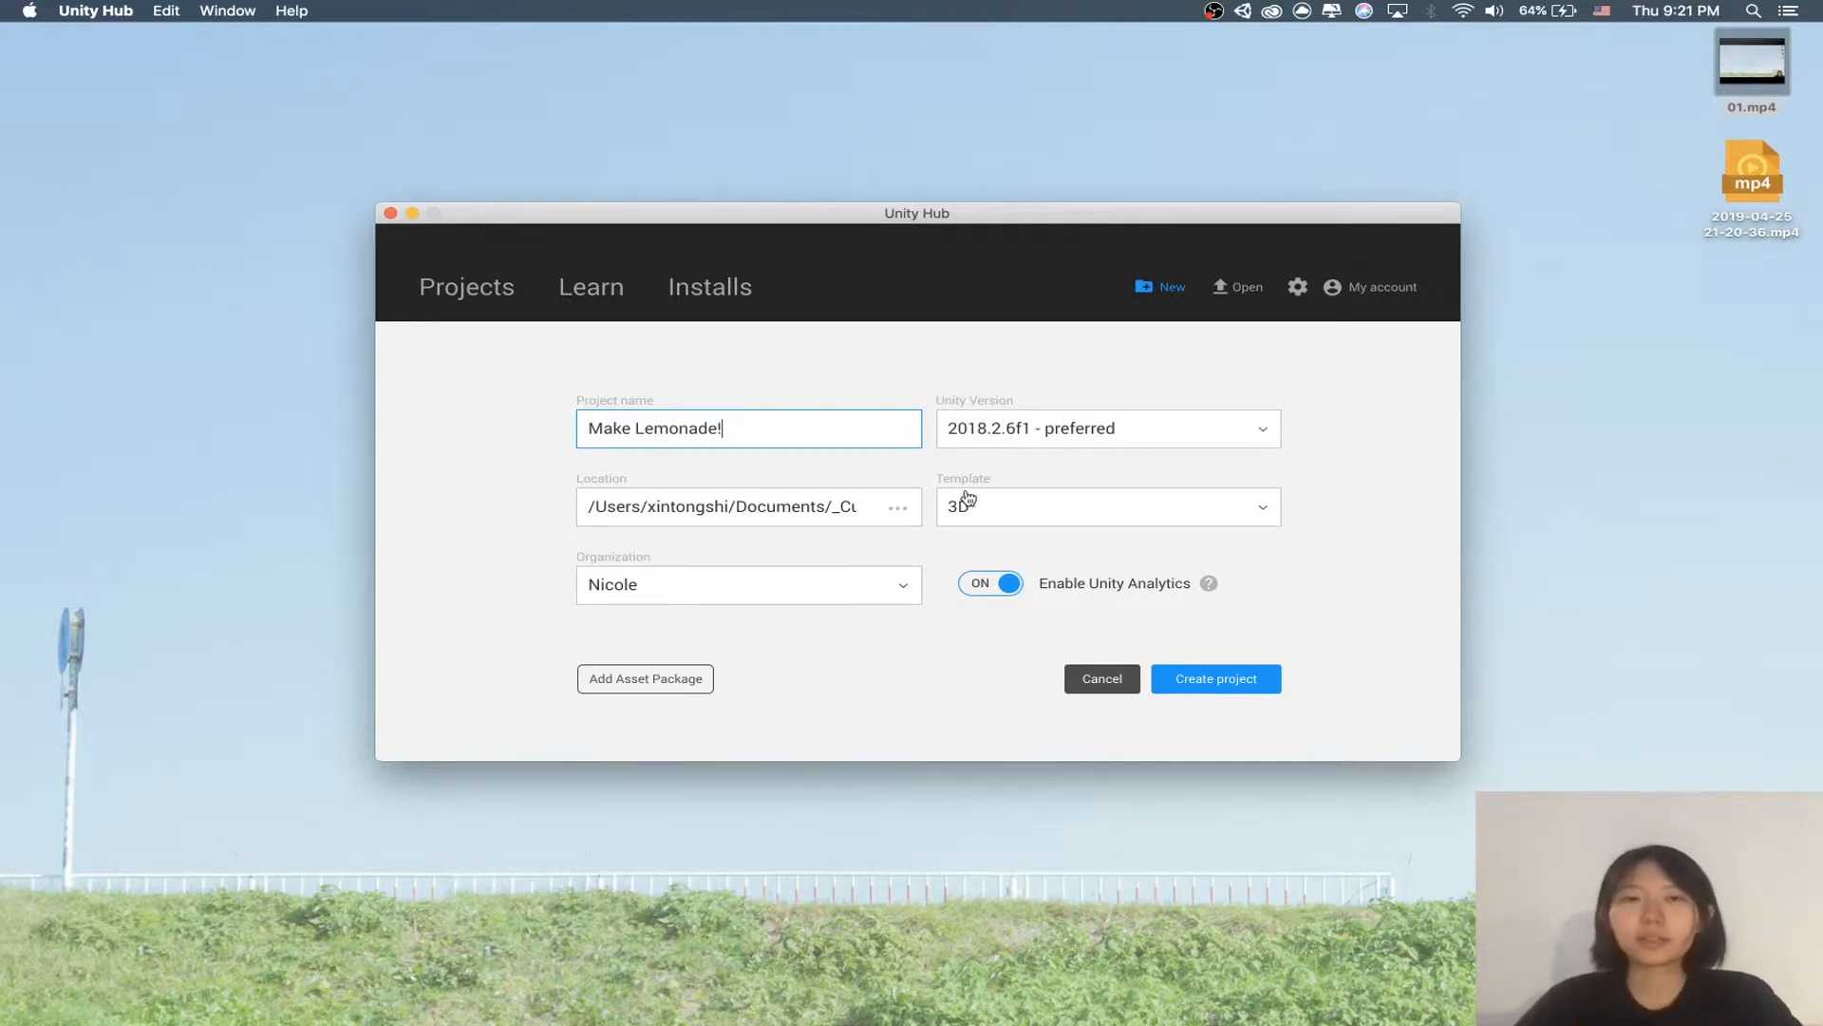
click(1348, 527)
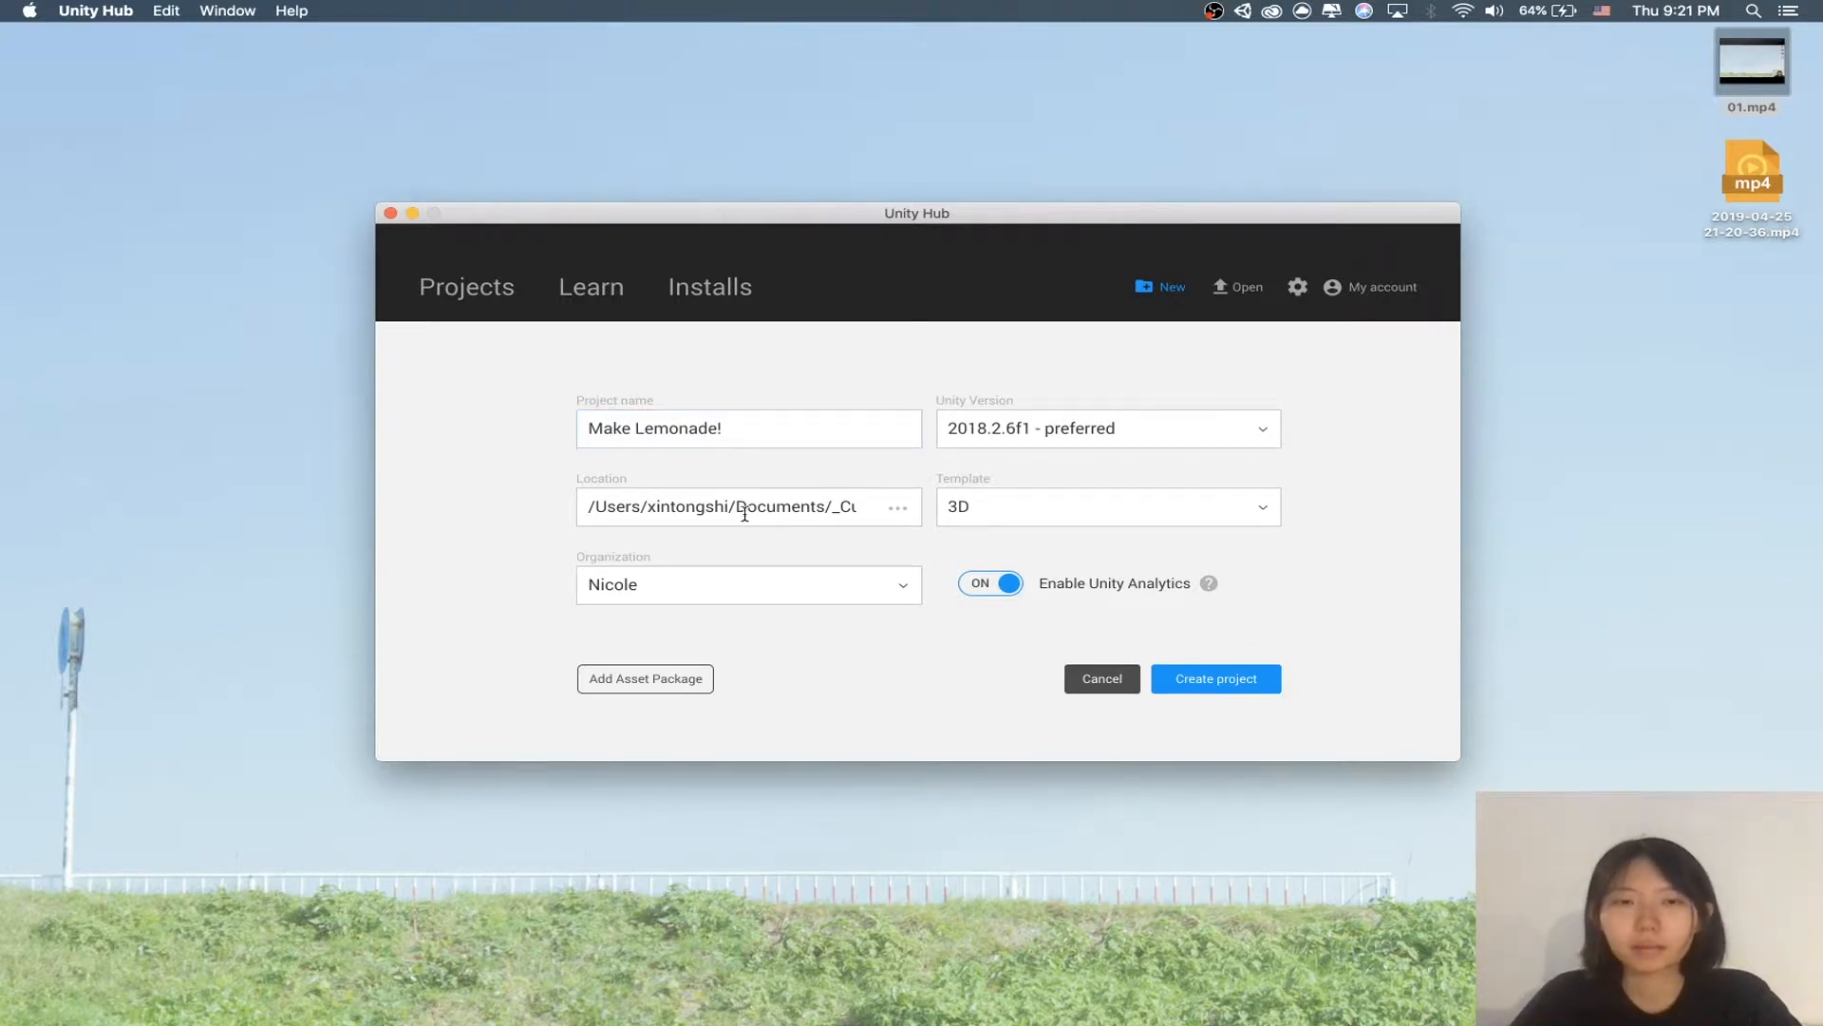
Step: Create the project on the Desktop with Unity version 2019.1.0f2
click(898, 509)
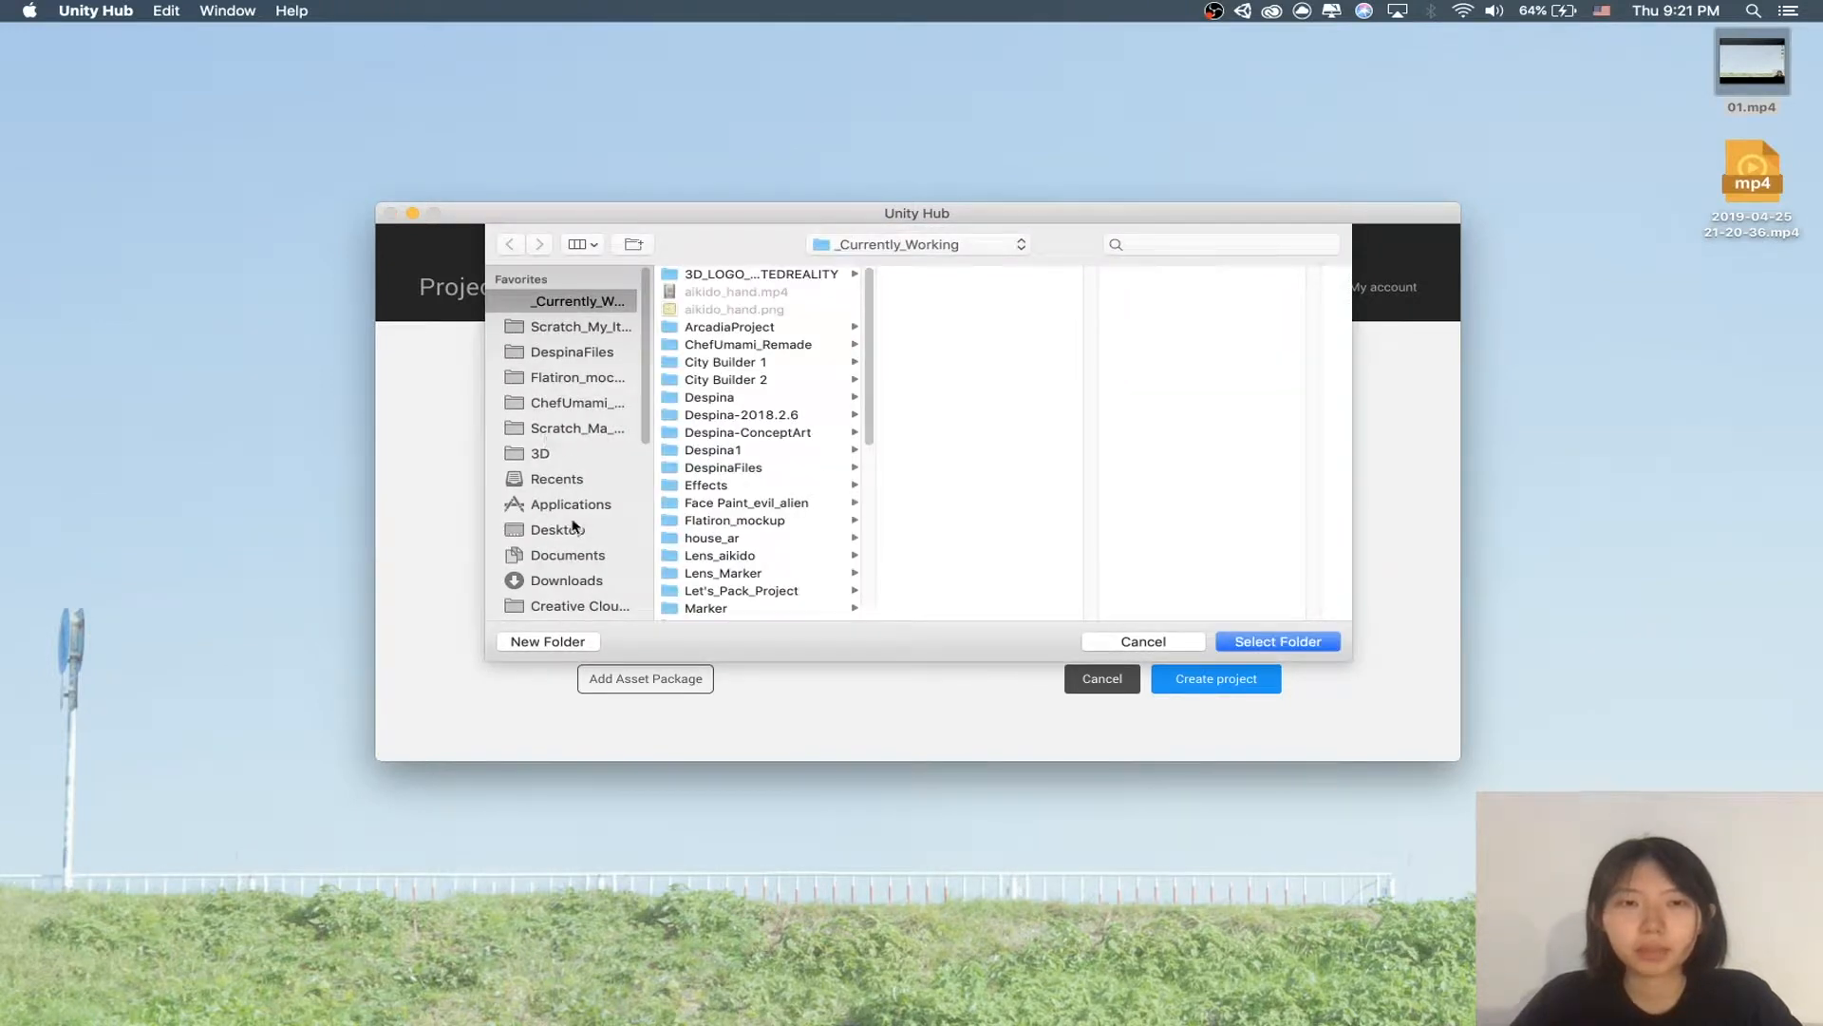
click(556, 530)
click(1278, 641)
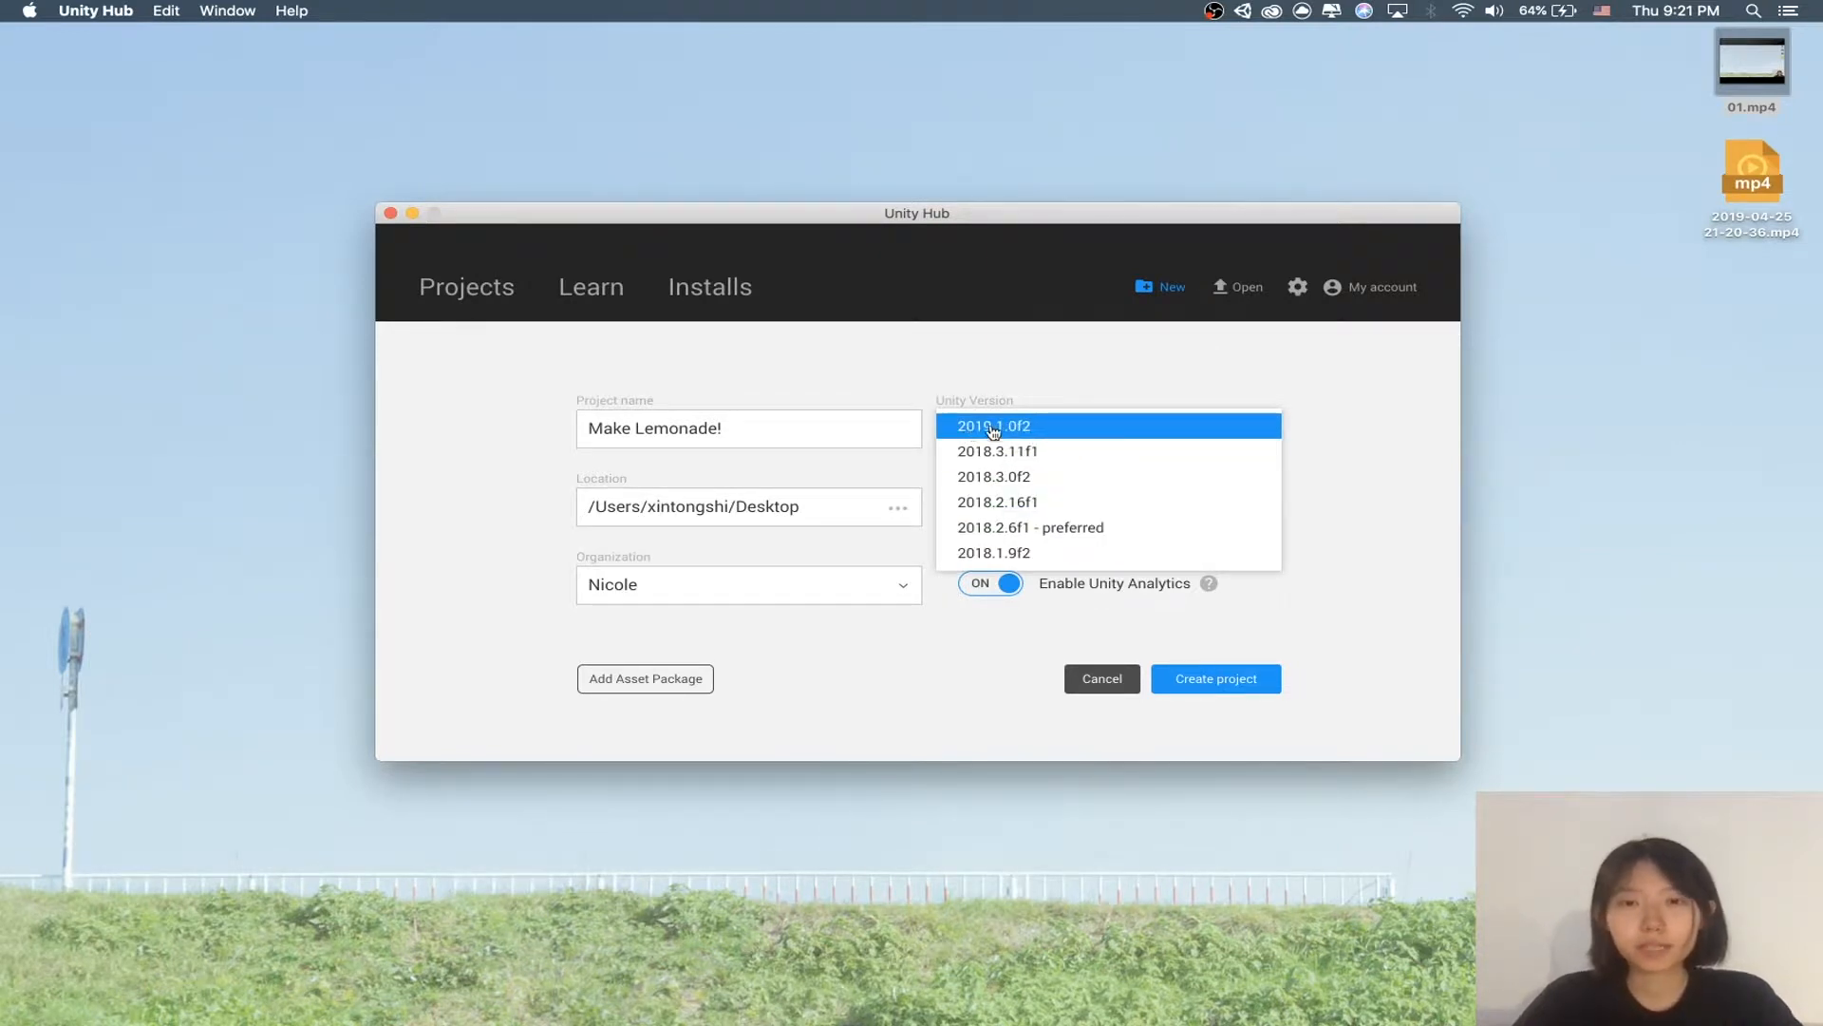
click(1020, 433)
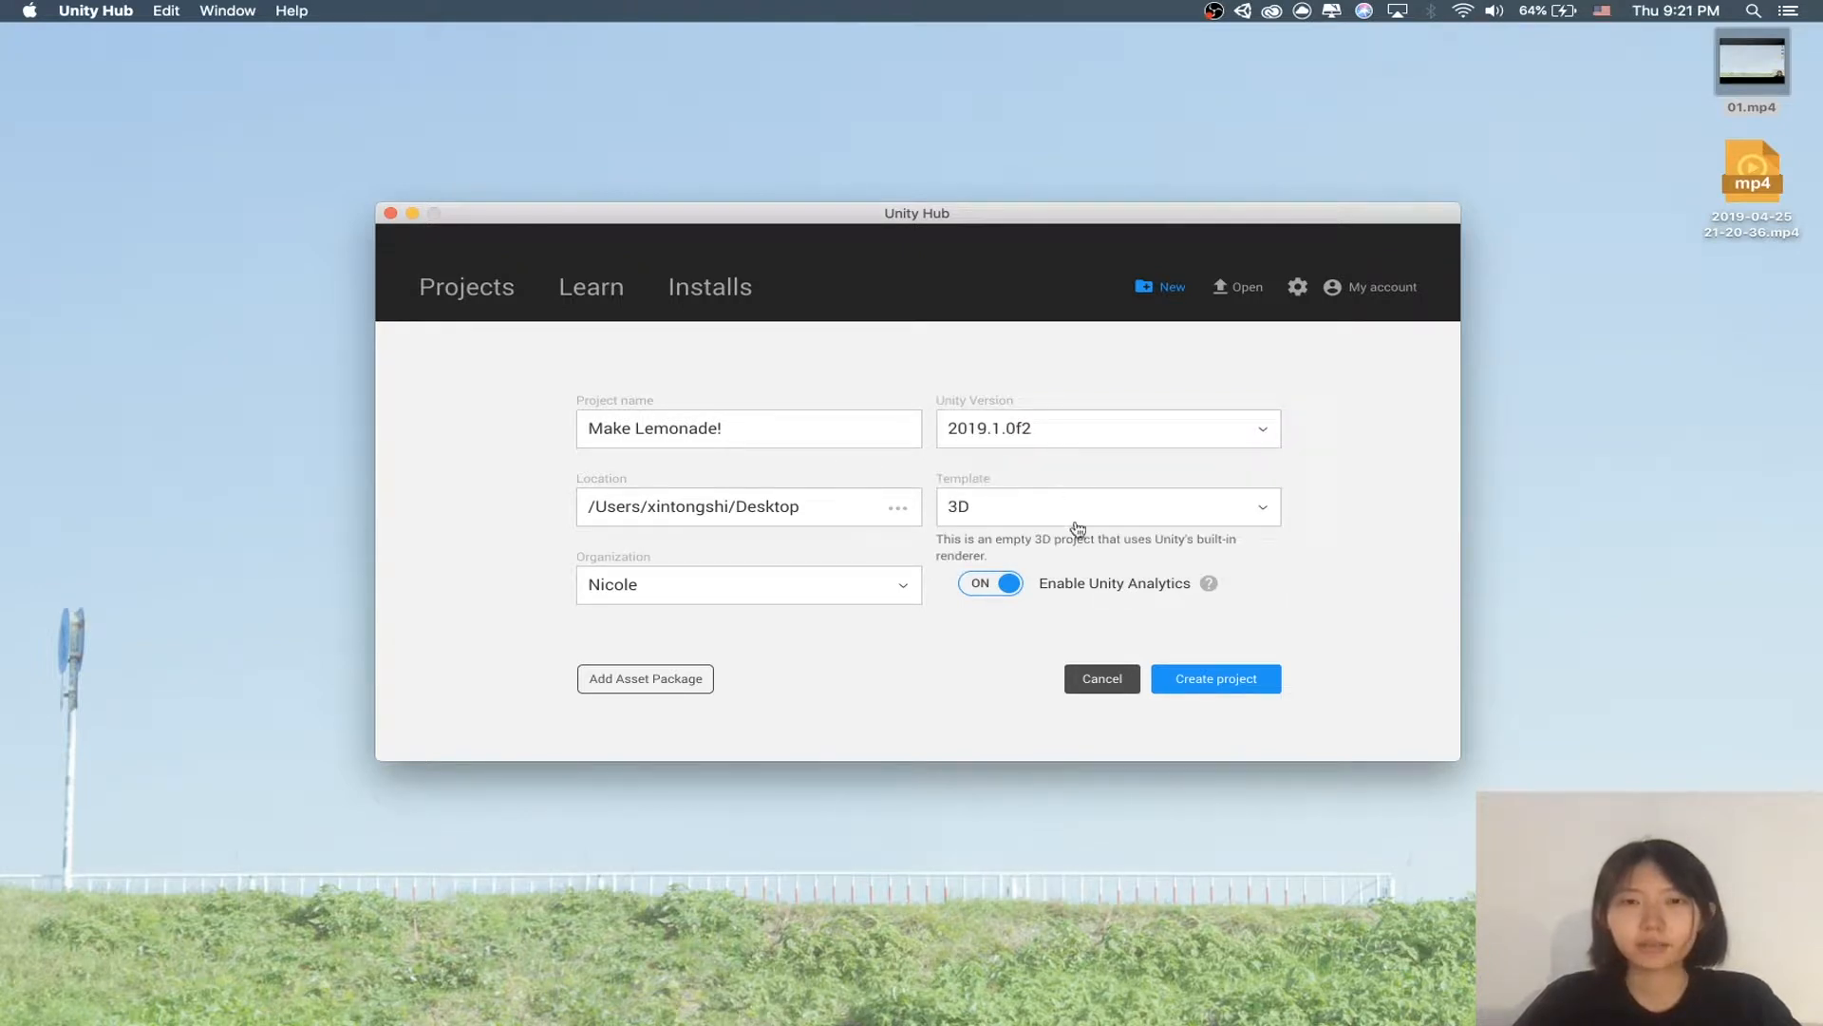
click(1247, 680)
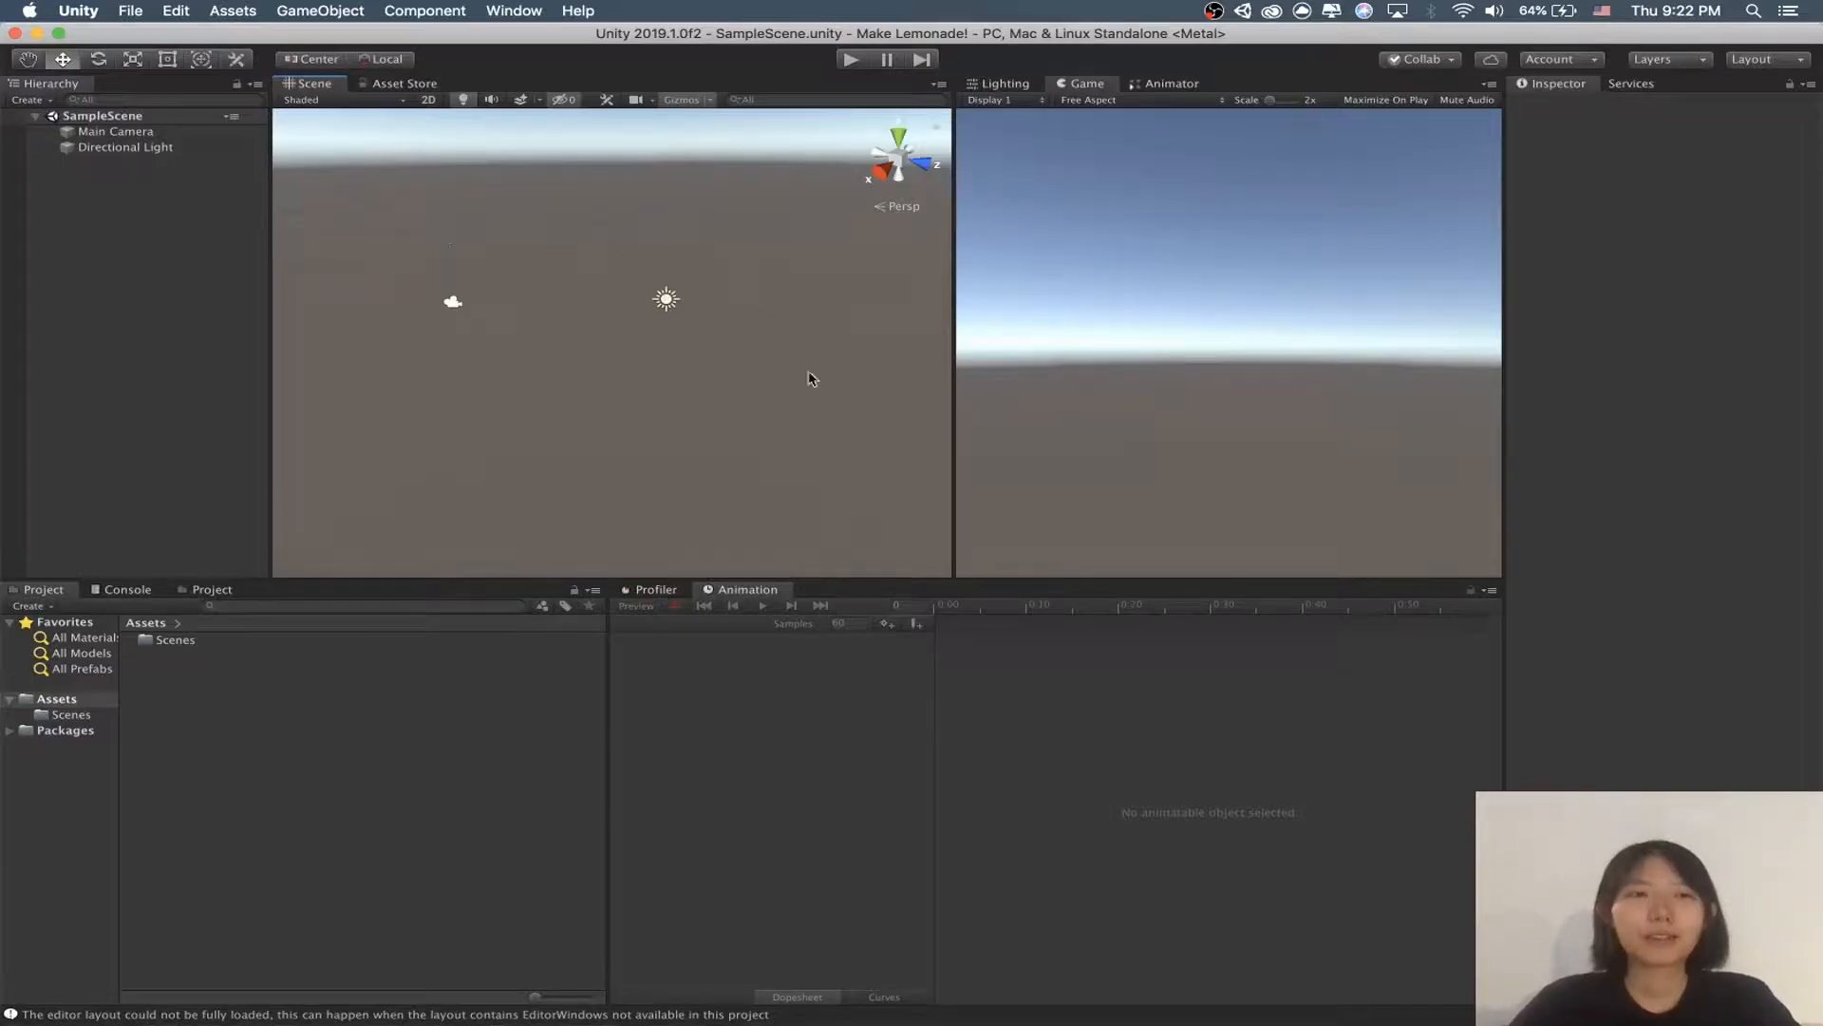
Step: Widen the Game view by shifting its border with the Scene view
click(1772, 521)
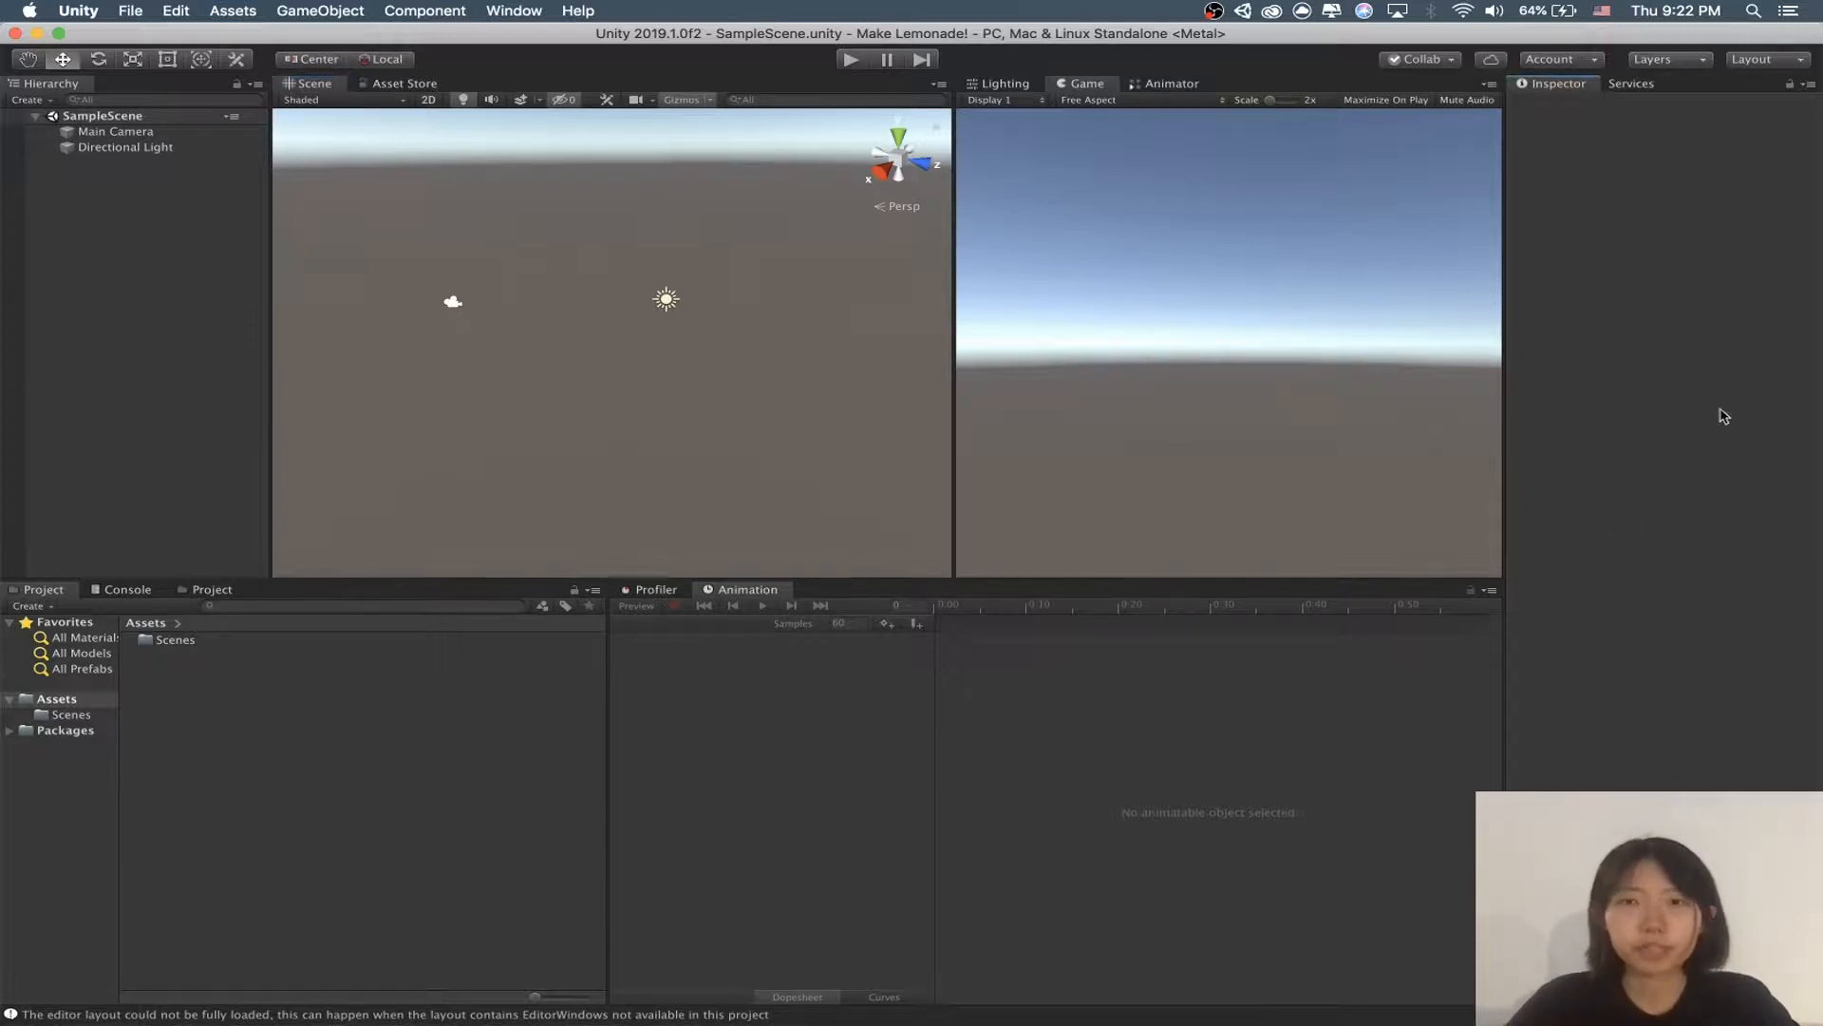
alt+drag(580, 370, 544, 411)
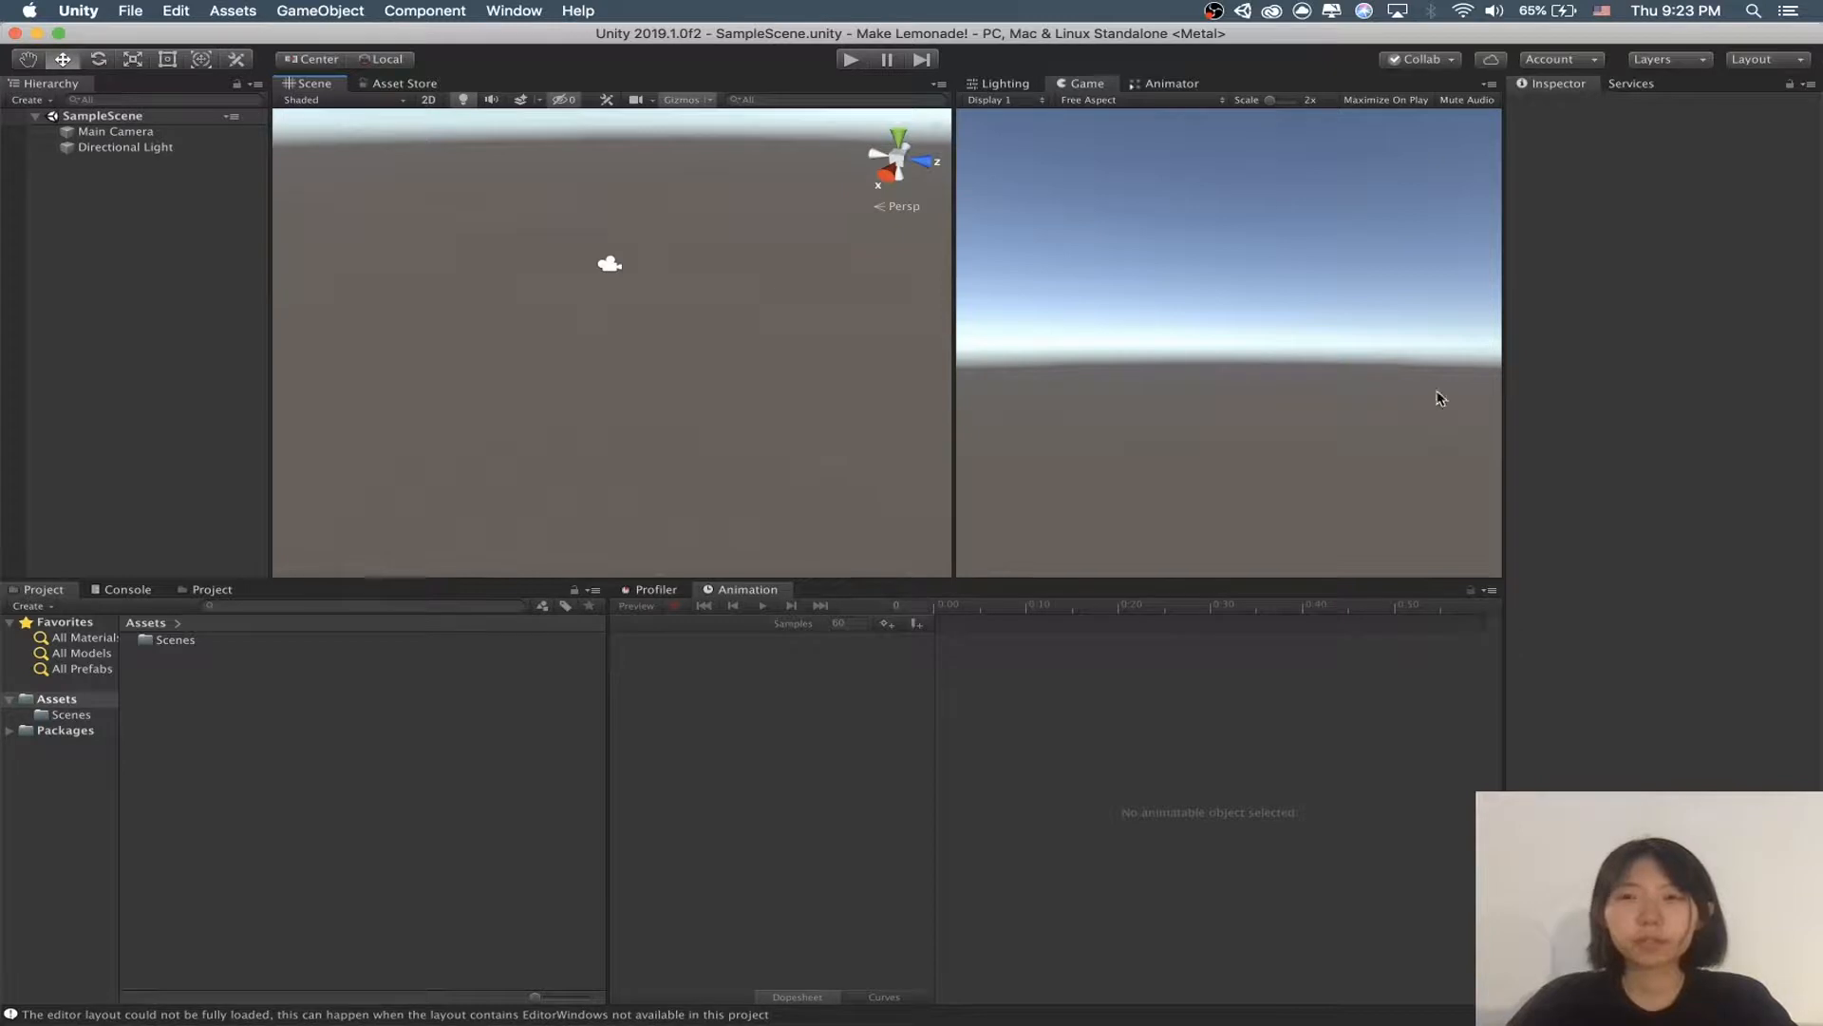
drag(949, 399, 929, 395)
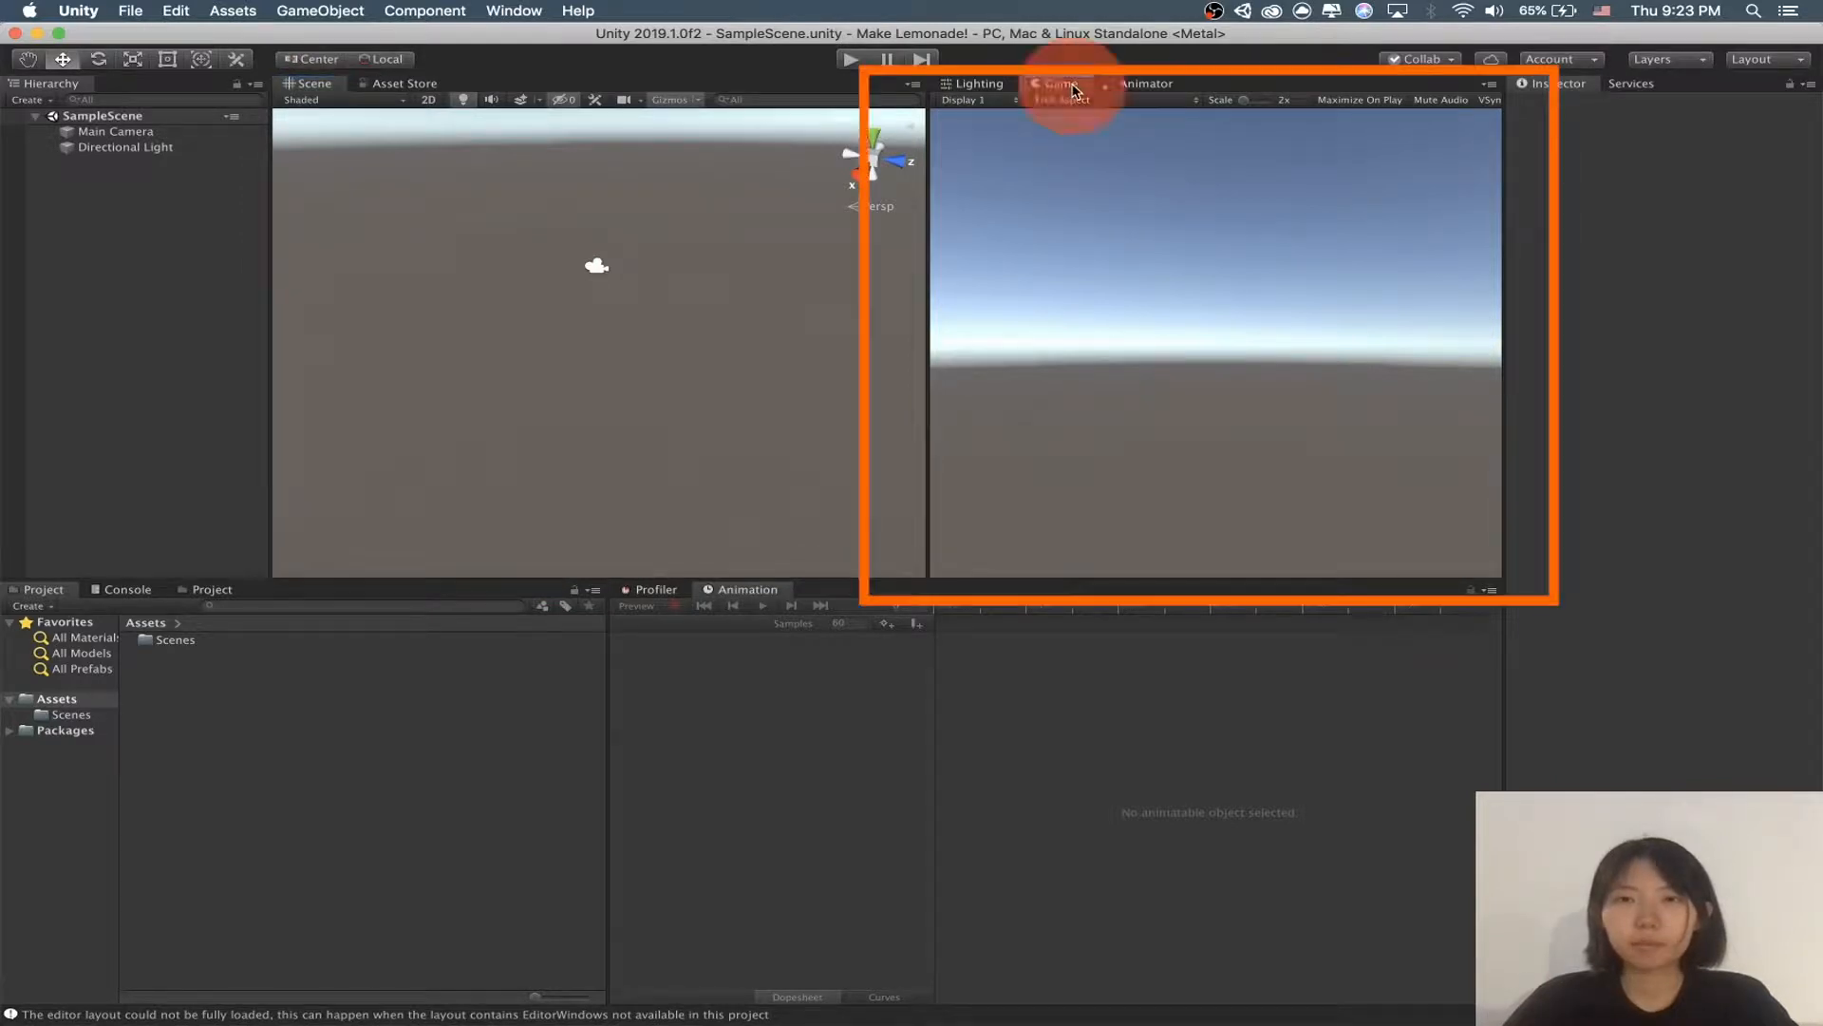
drag(928, 164, 909, 163)
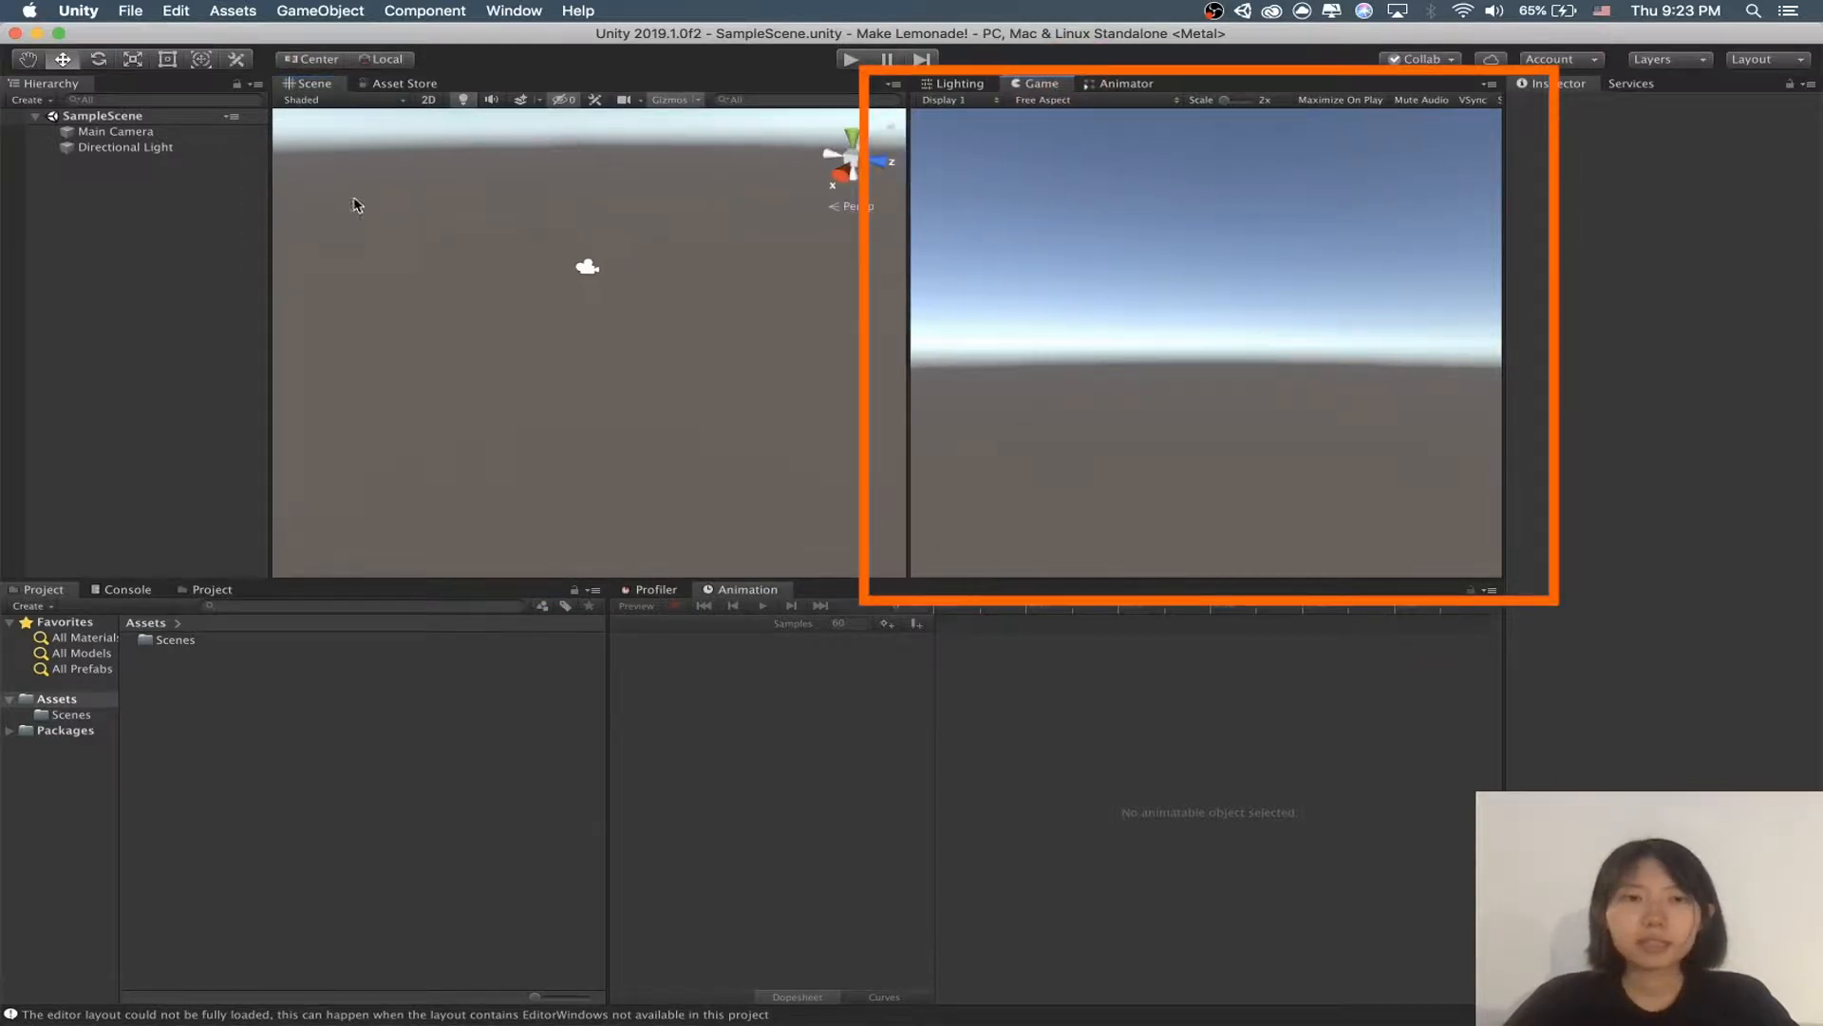
Step: Orbit, fly, pan and zoom around the Scene view to examine the camera and light from different sides
alt+drag(547, 261, 614, 267)
key(w)
right_drag(613, 268, 705, 245)
key(shift+w)
key(e)
middle_drag(702, 347, 648, 305)
scroll(611, 266, down, 5)
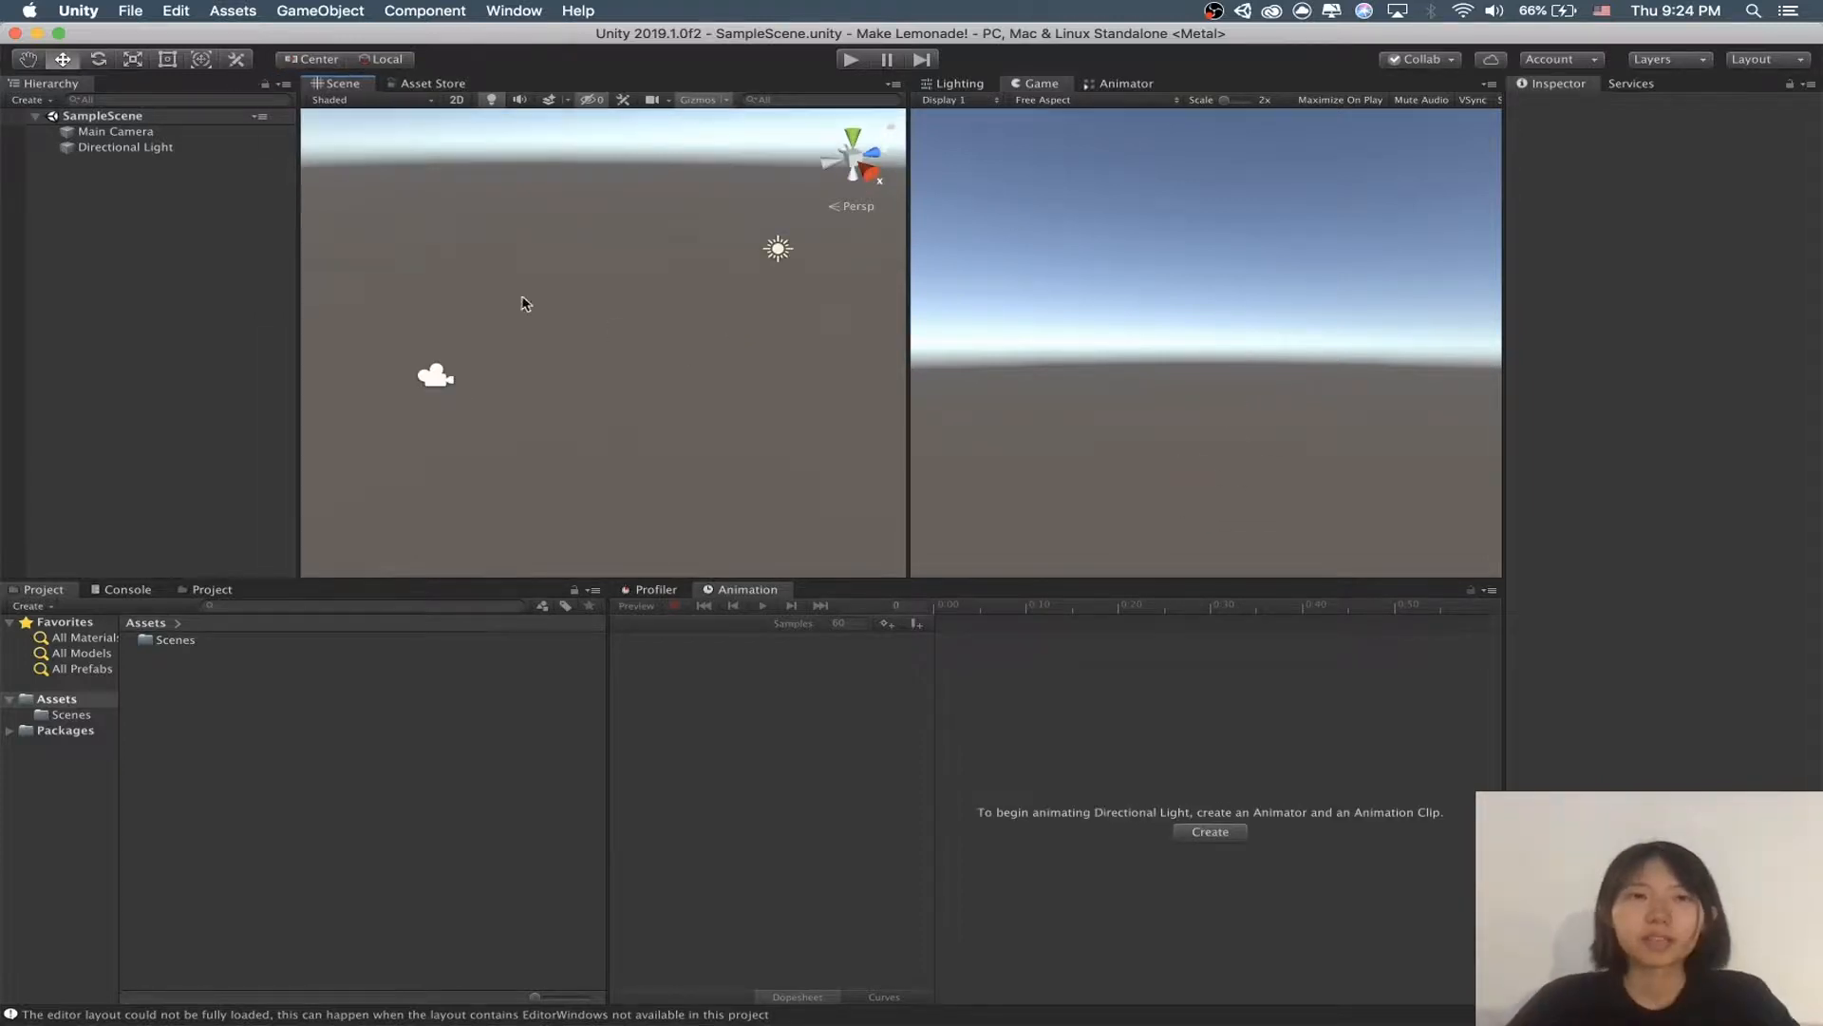
alt+drag(594, 323, 809, 241)
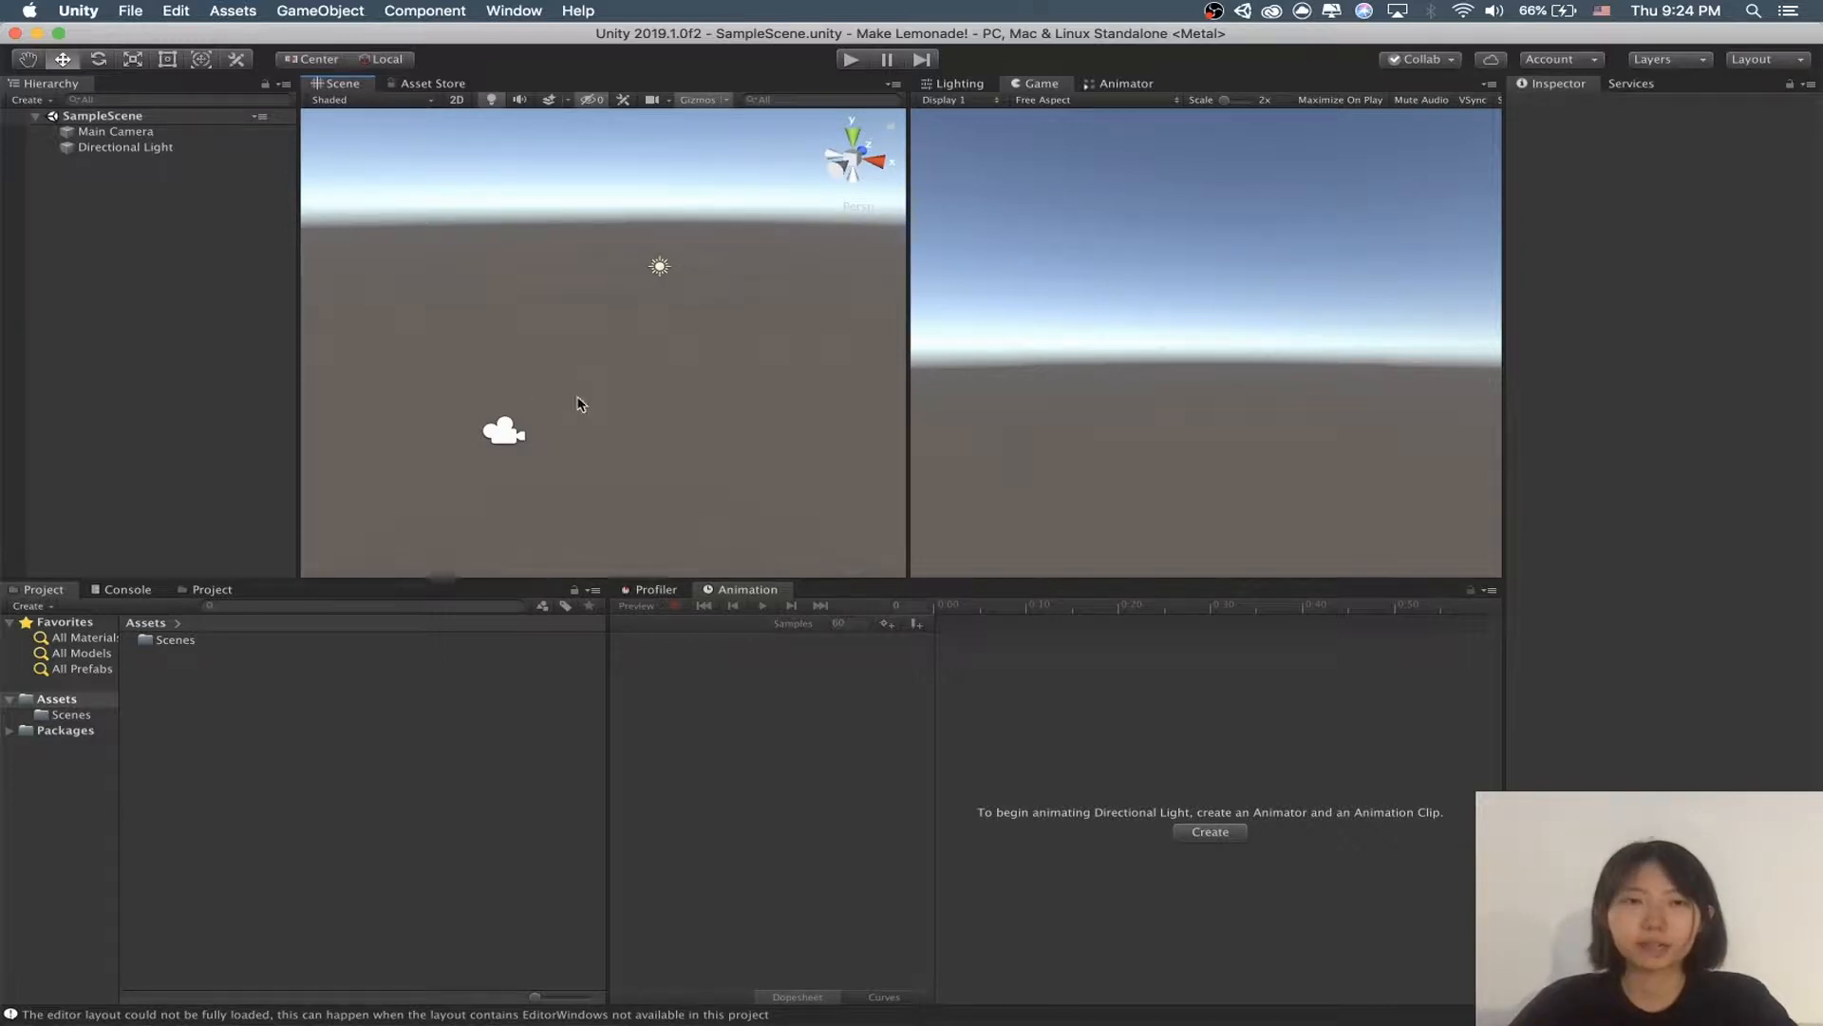
Step: Add a 3D cube to the sample scene and frame it in the Scene view
right_click(184, 287)
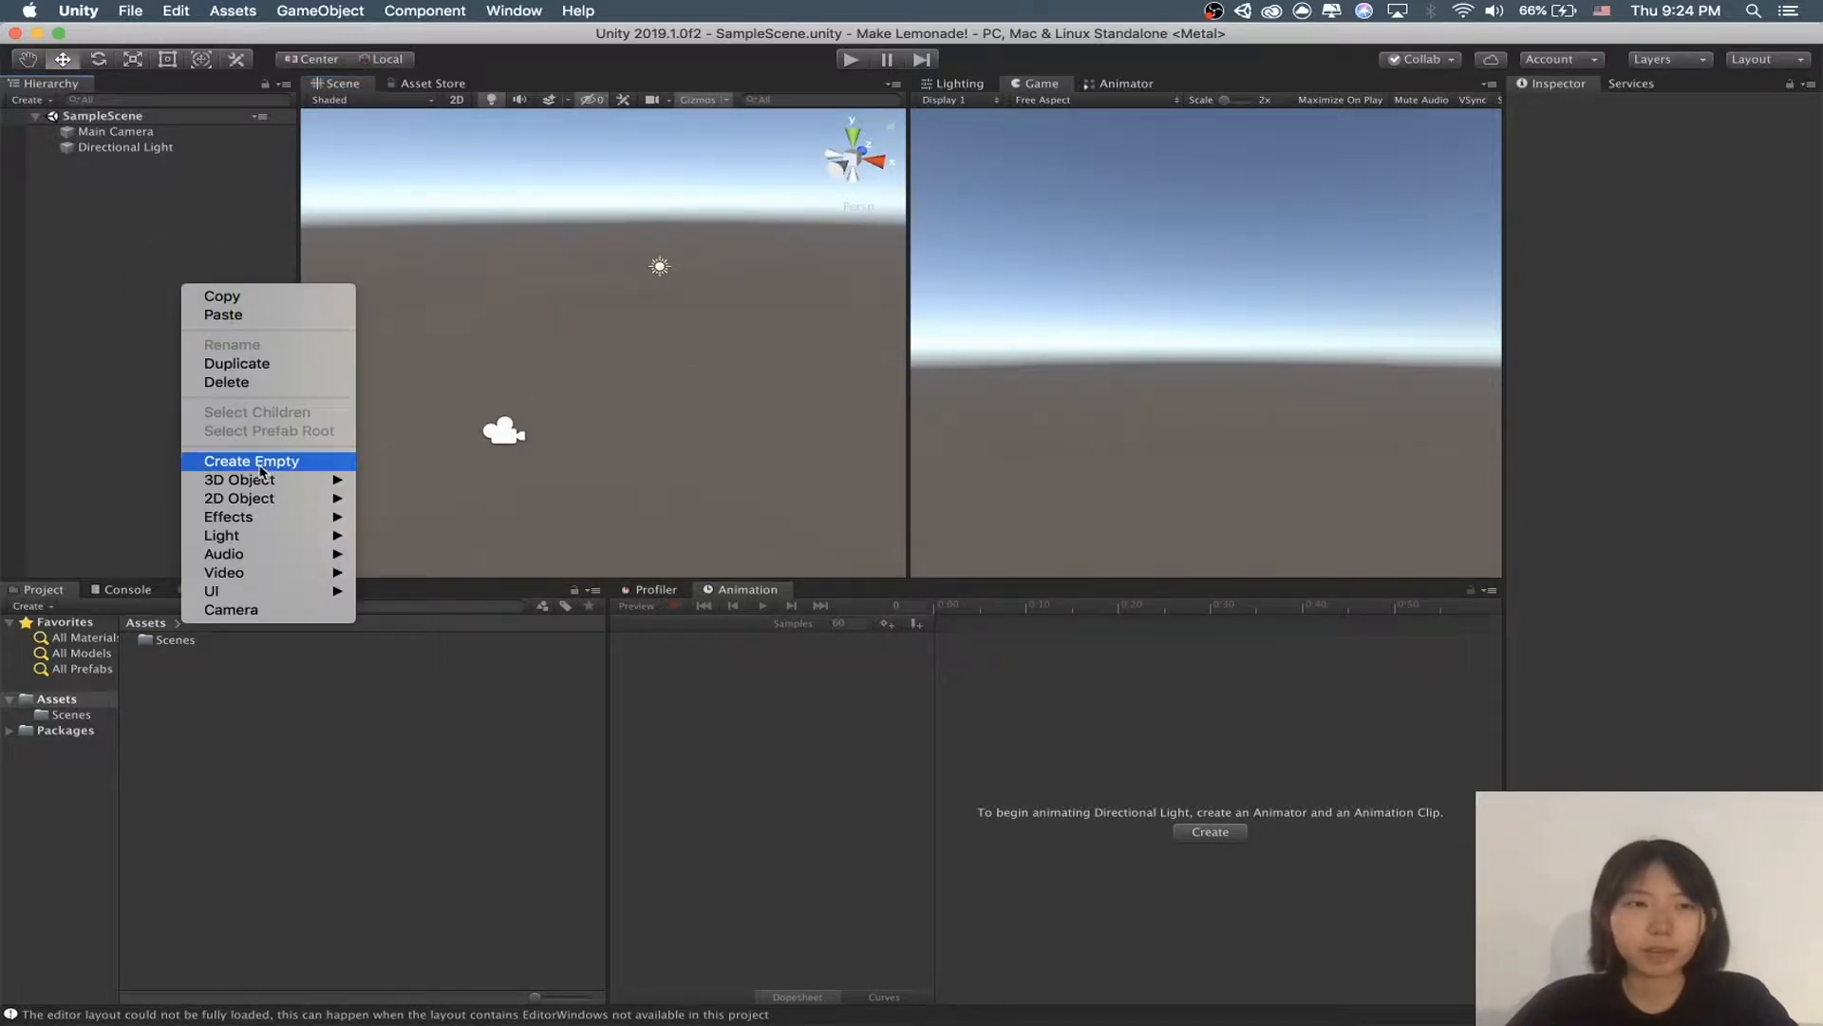
mouse_move(285, 480)
click(392, 482)
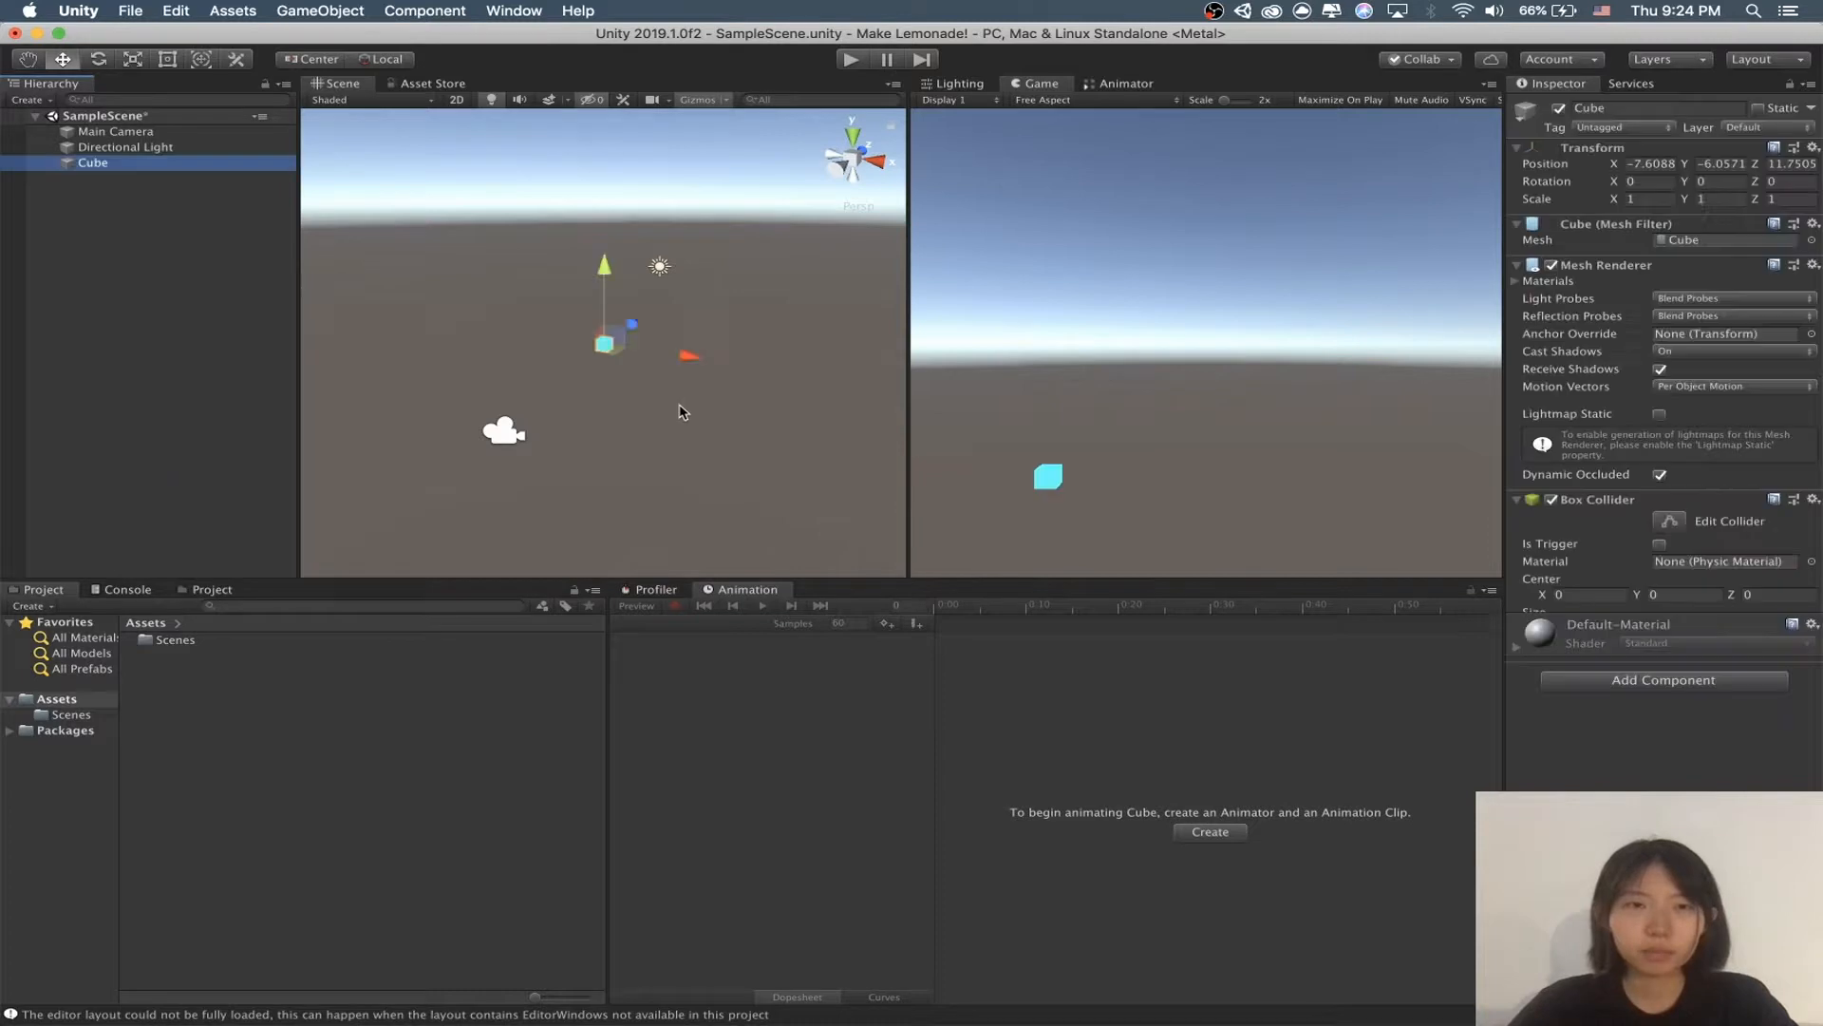
key(f)
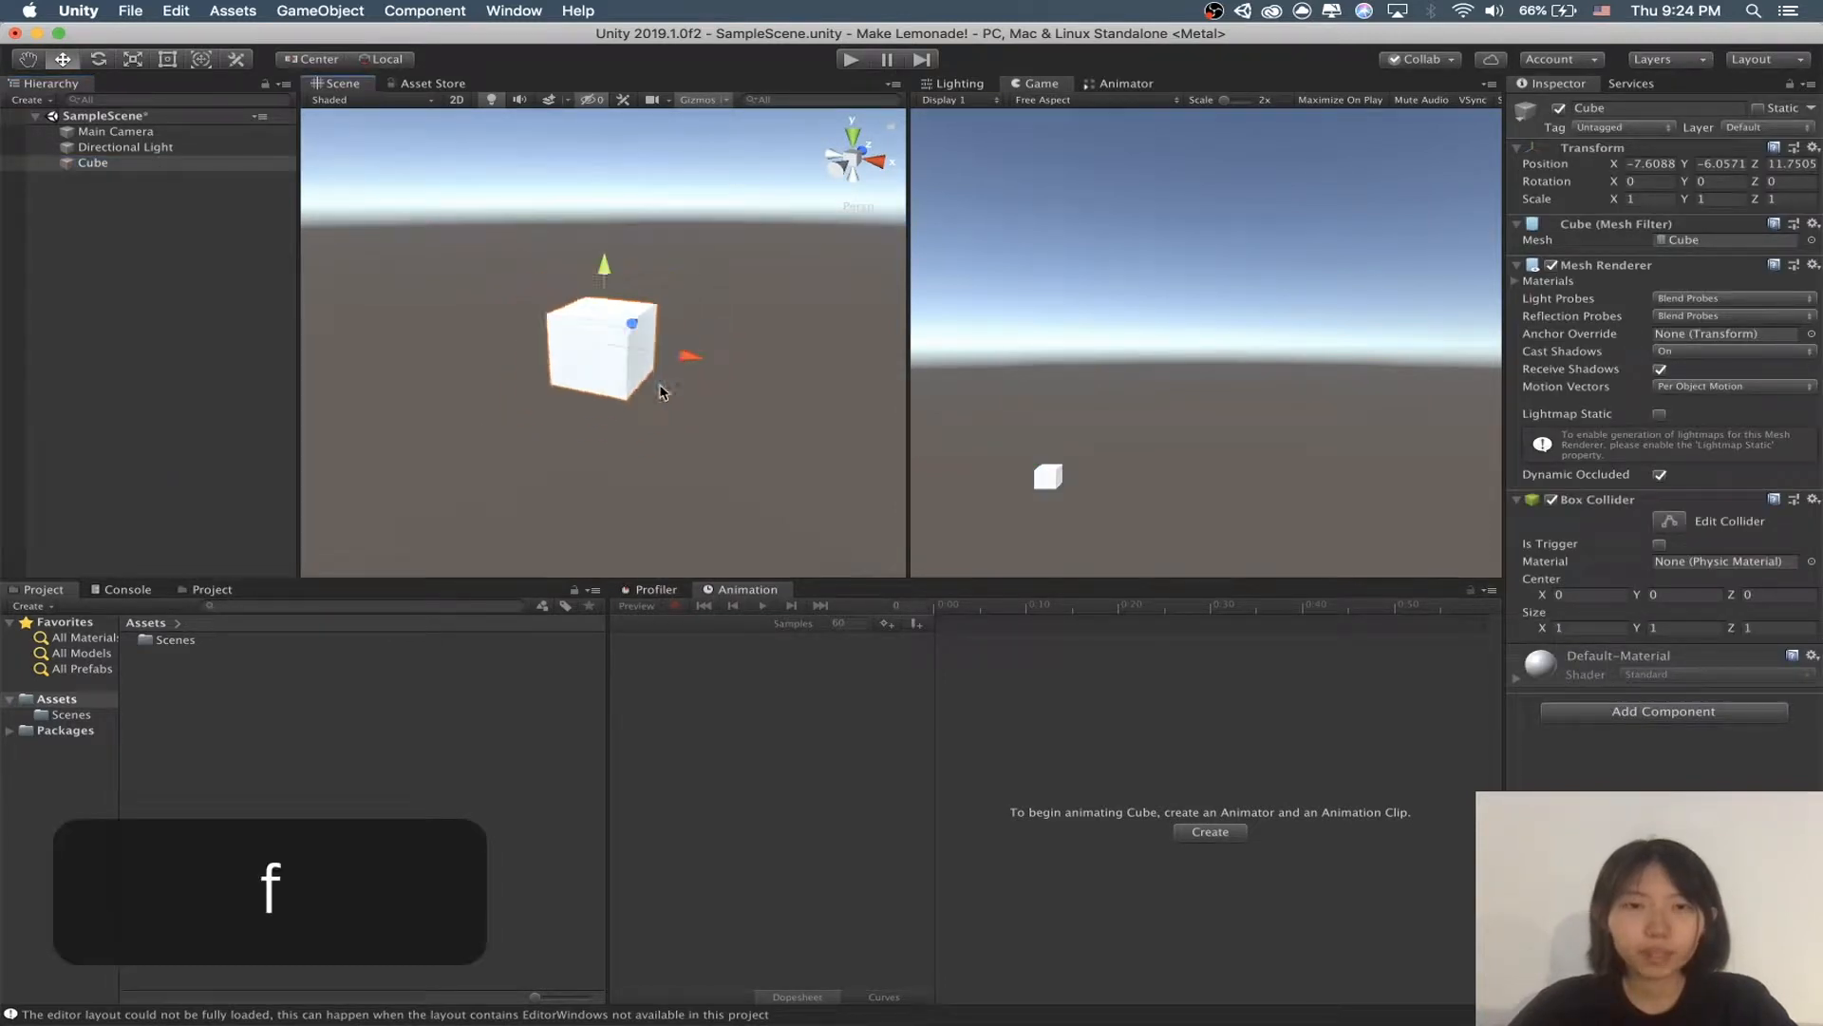
Step: Try to navigate around the cube in the Game view, and zoom out from it in the Scene view
click(1196, 206)
drag(1052, 479, 1193, 368)
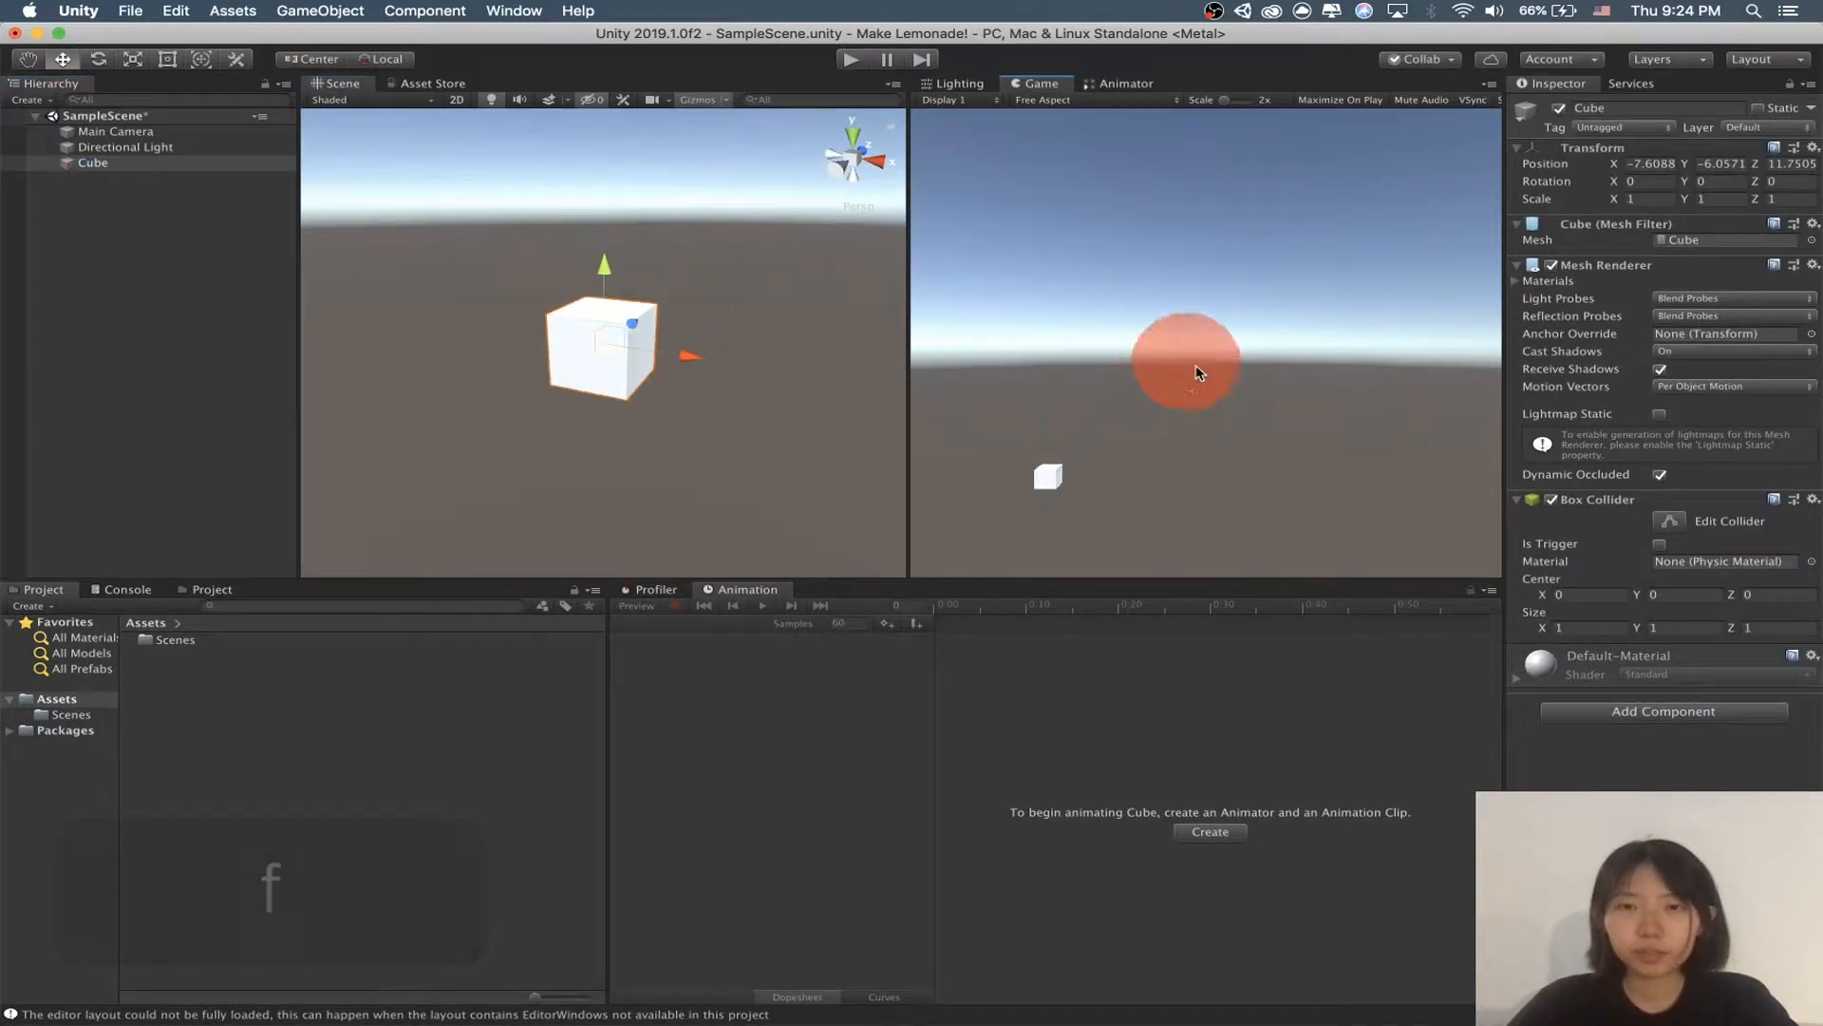
right_drag(1152, 358, 1234, 344)
scroll(759, 423, down, 10)
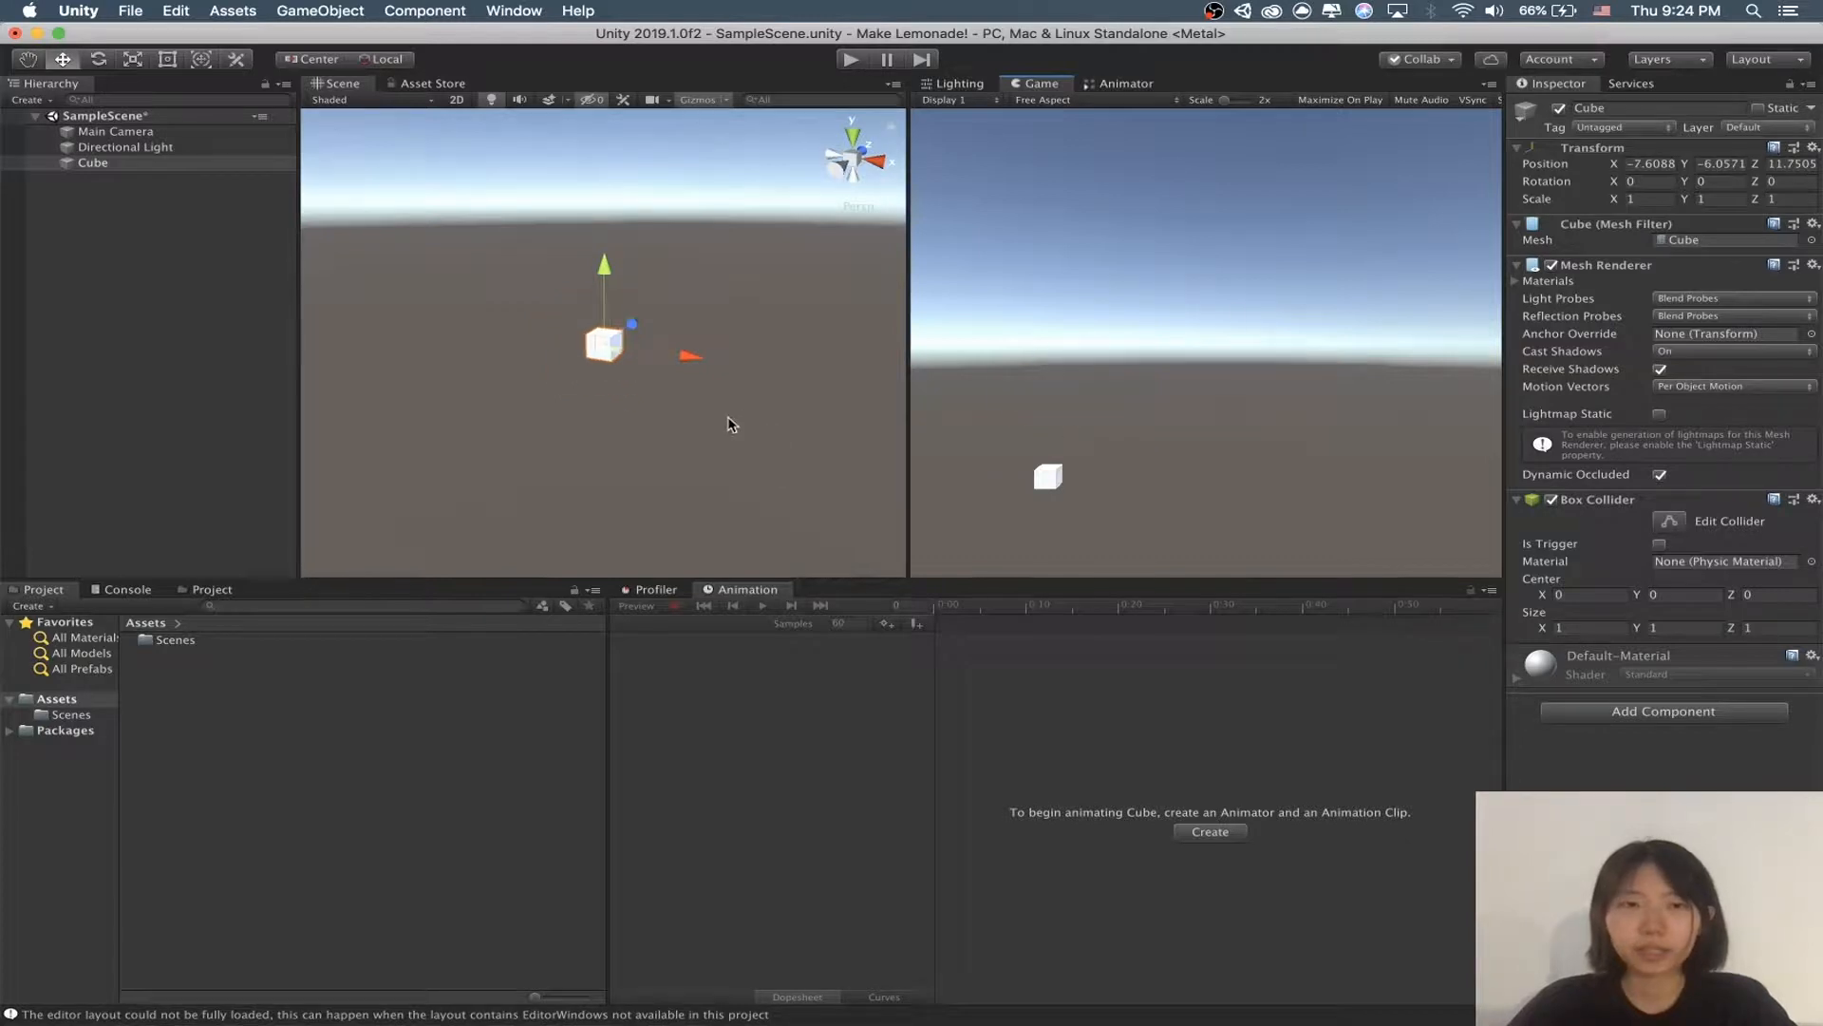
Step: Move the Main Camera lower and closer to the cube, to about X -4.53, Y -3.18, Z -3.44
click(142, 132)
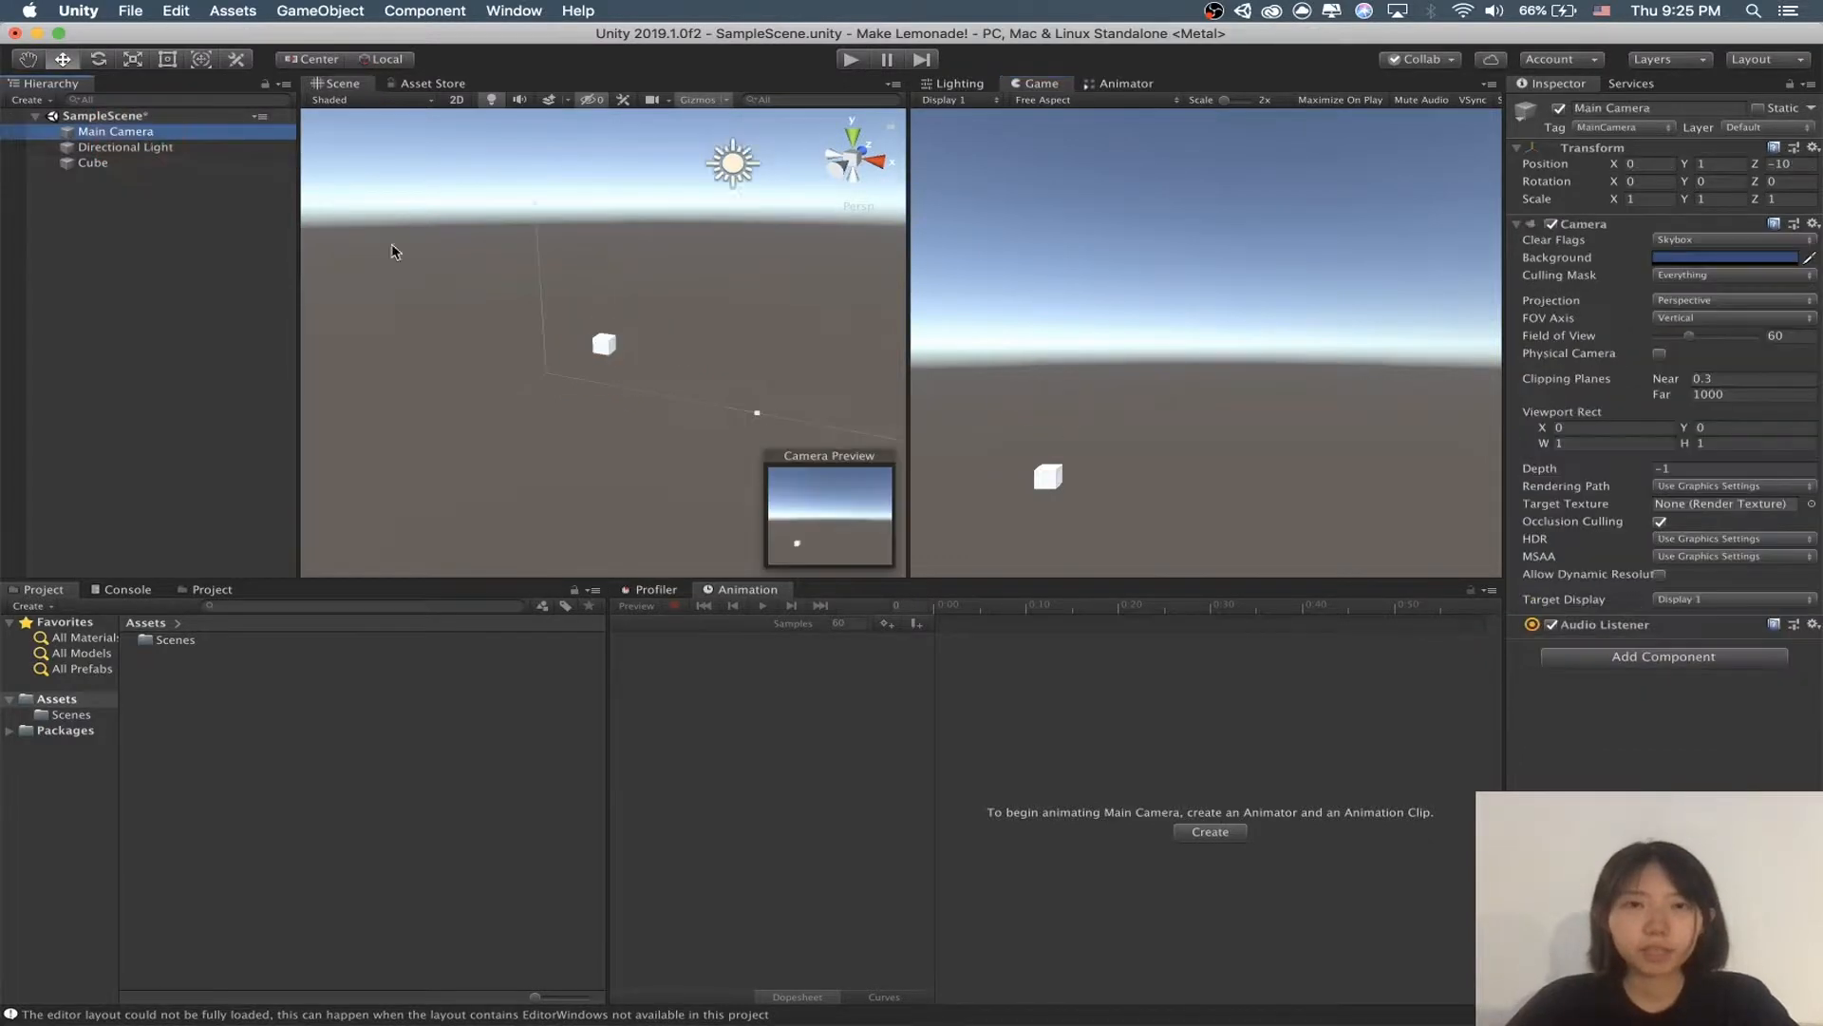
scroll(615, 385, down, 5)
right_drag(616, 385, 536, 306)
key(d)
key(shift+d)
key(shift+d)
key(shift+d)
key(shift+d)
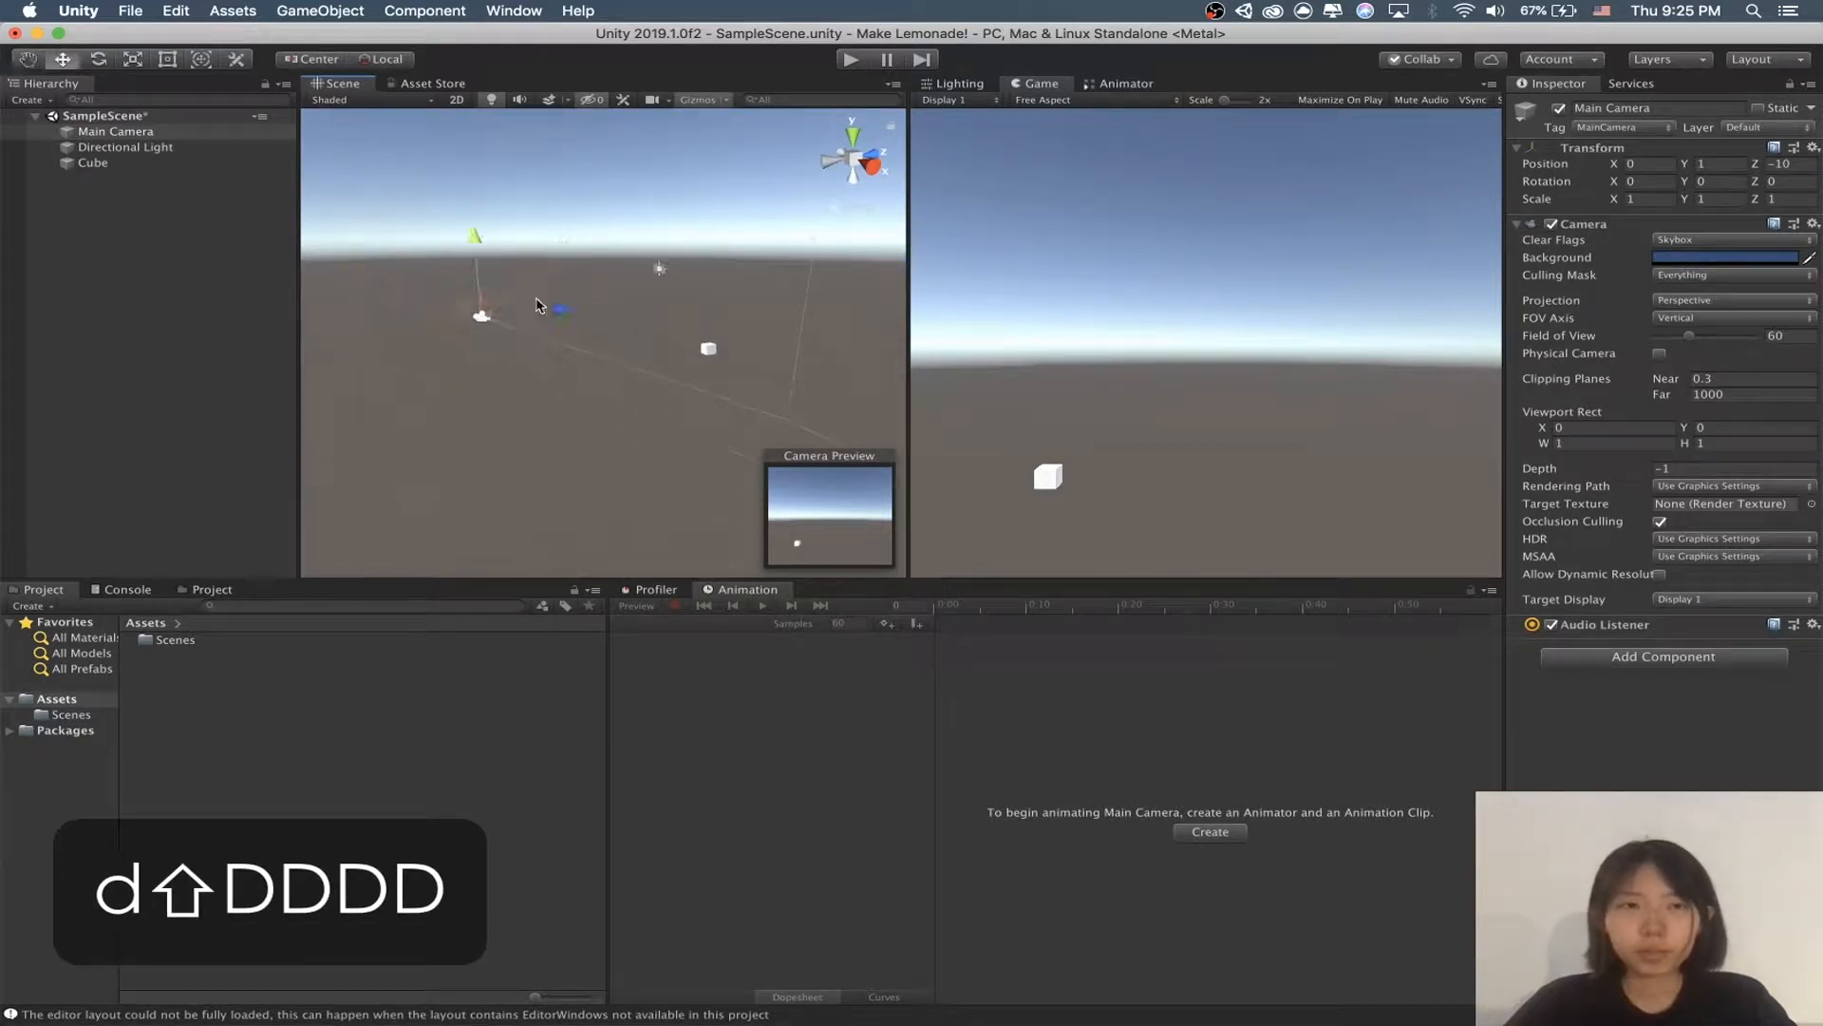
click(472, 233)
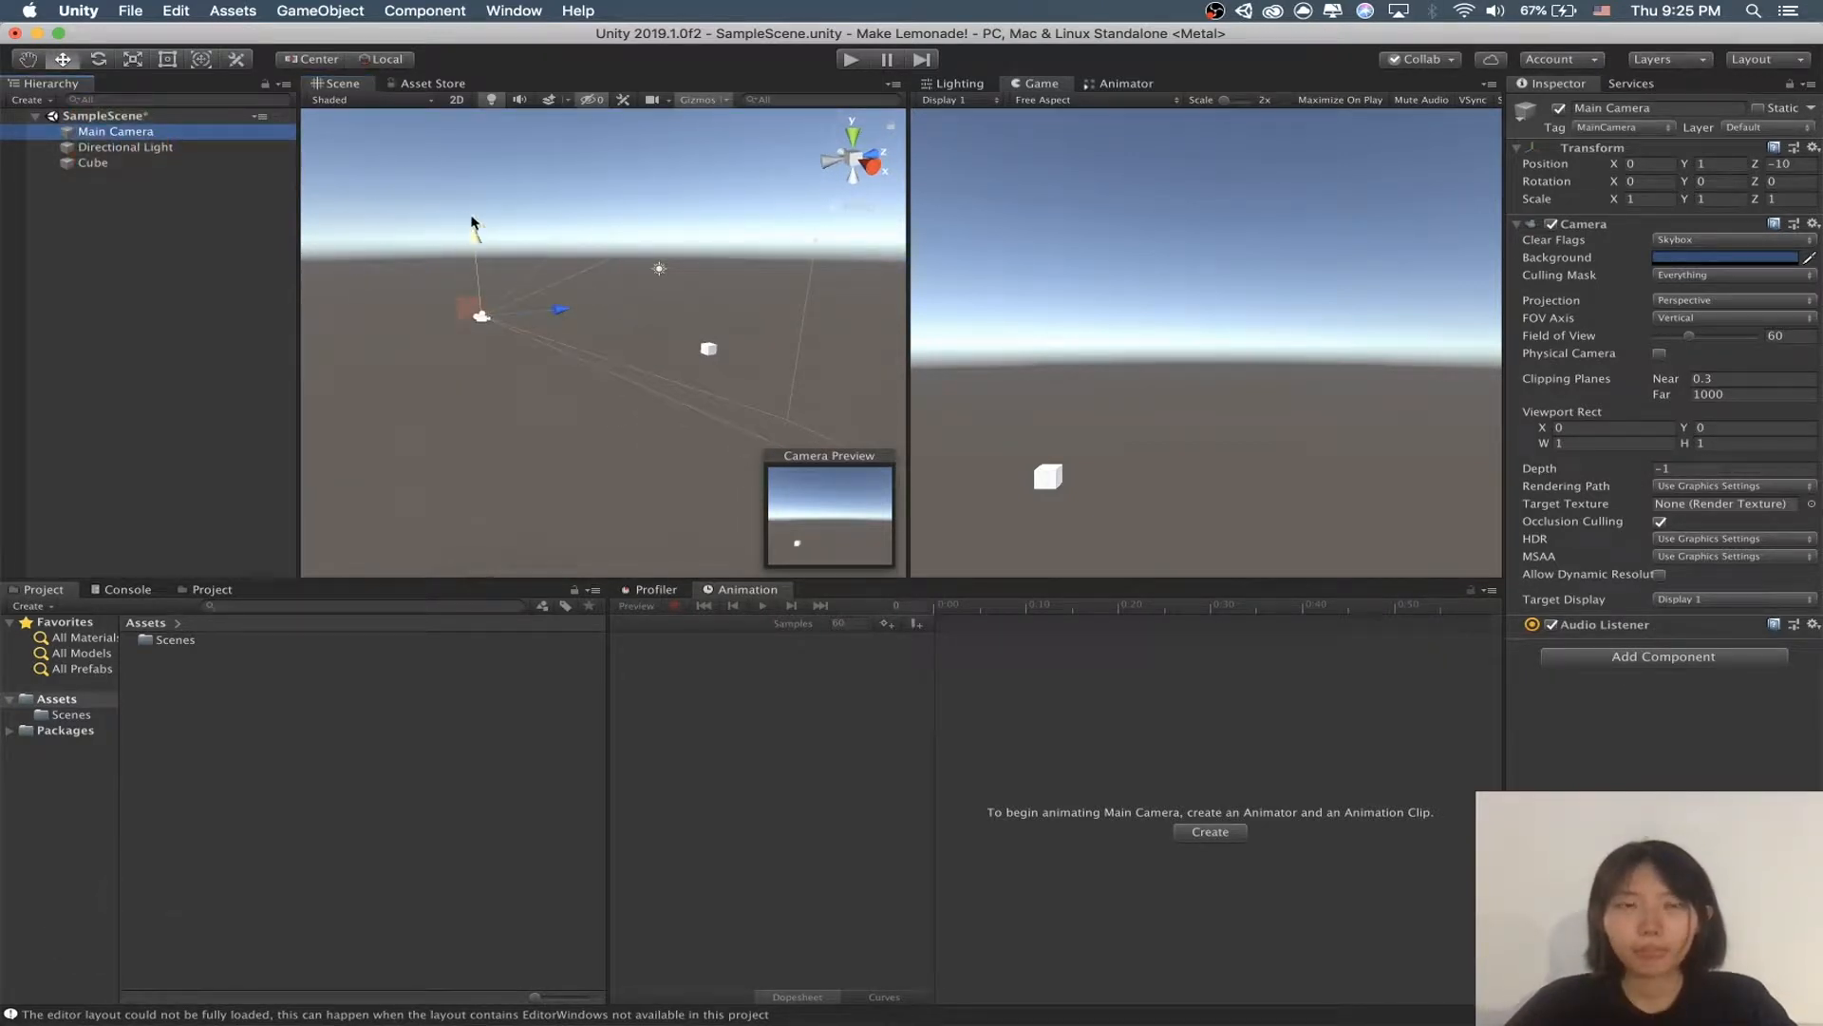
drag(472, 223, 593, 287)
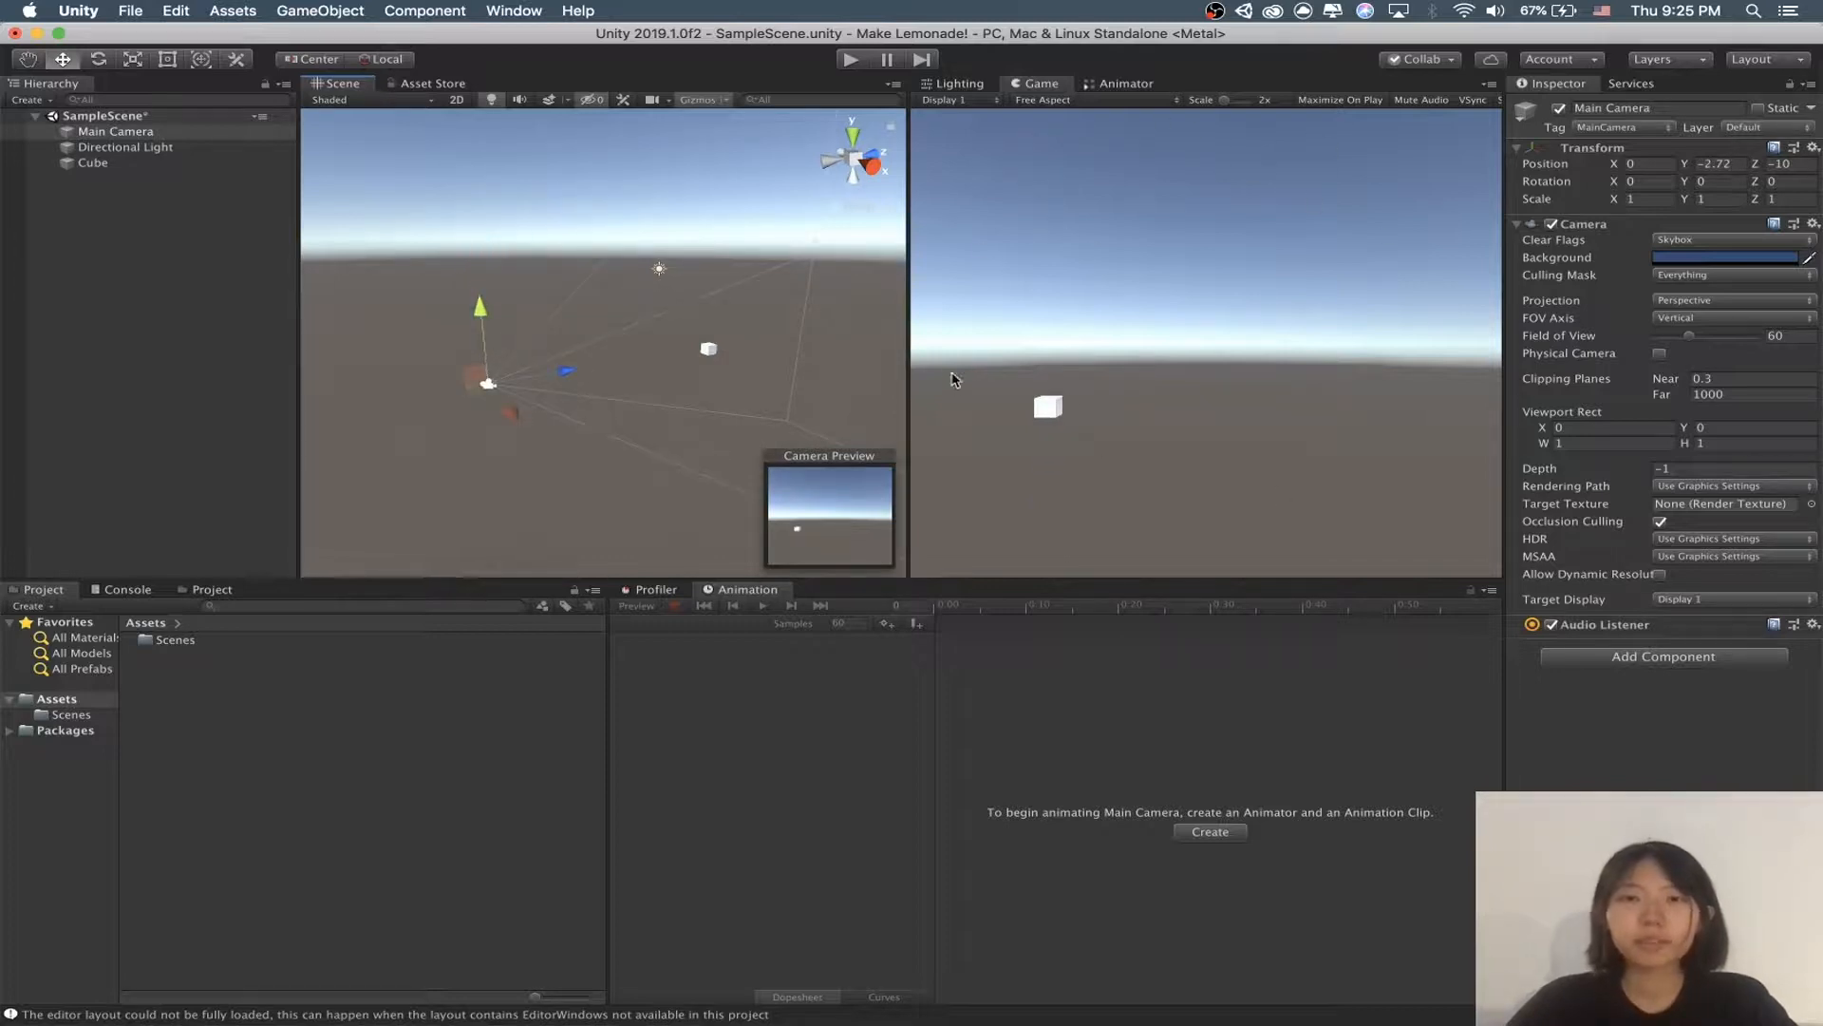
drag(484, 309, 510, 220)
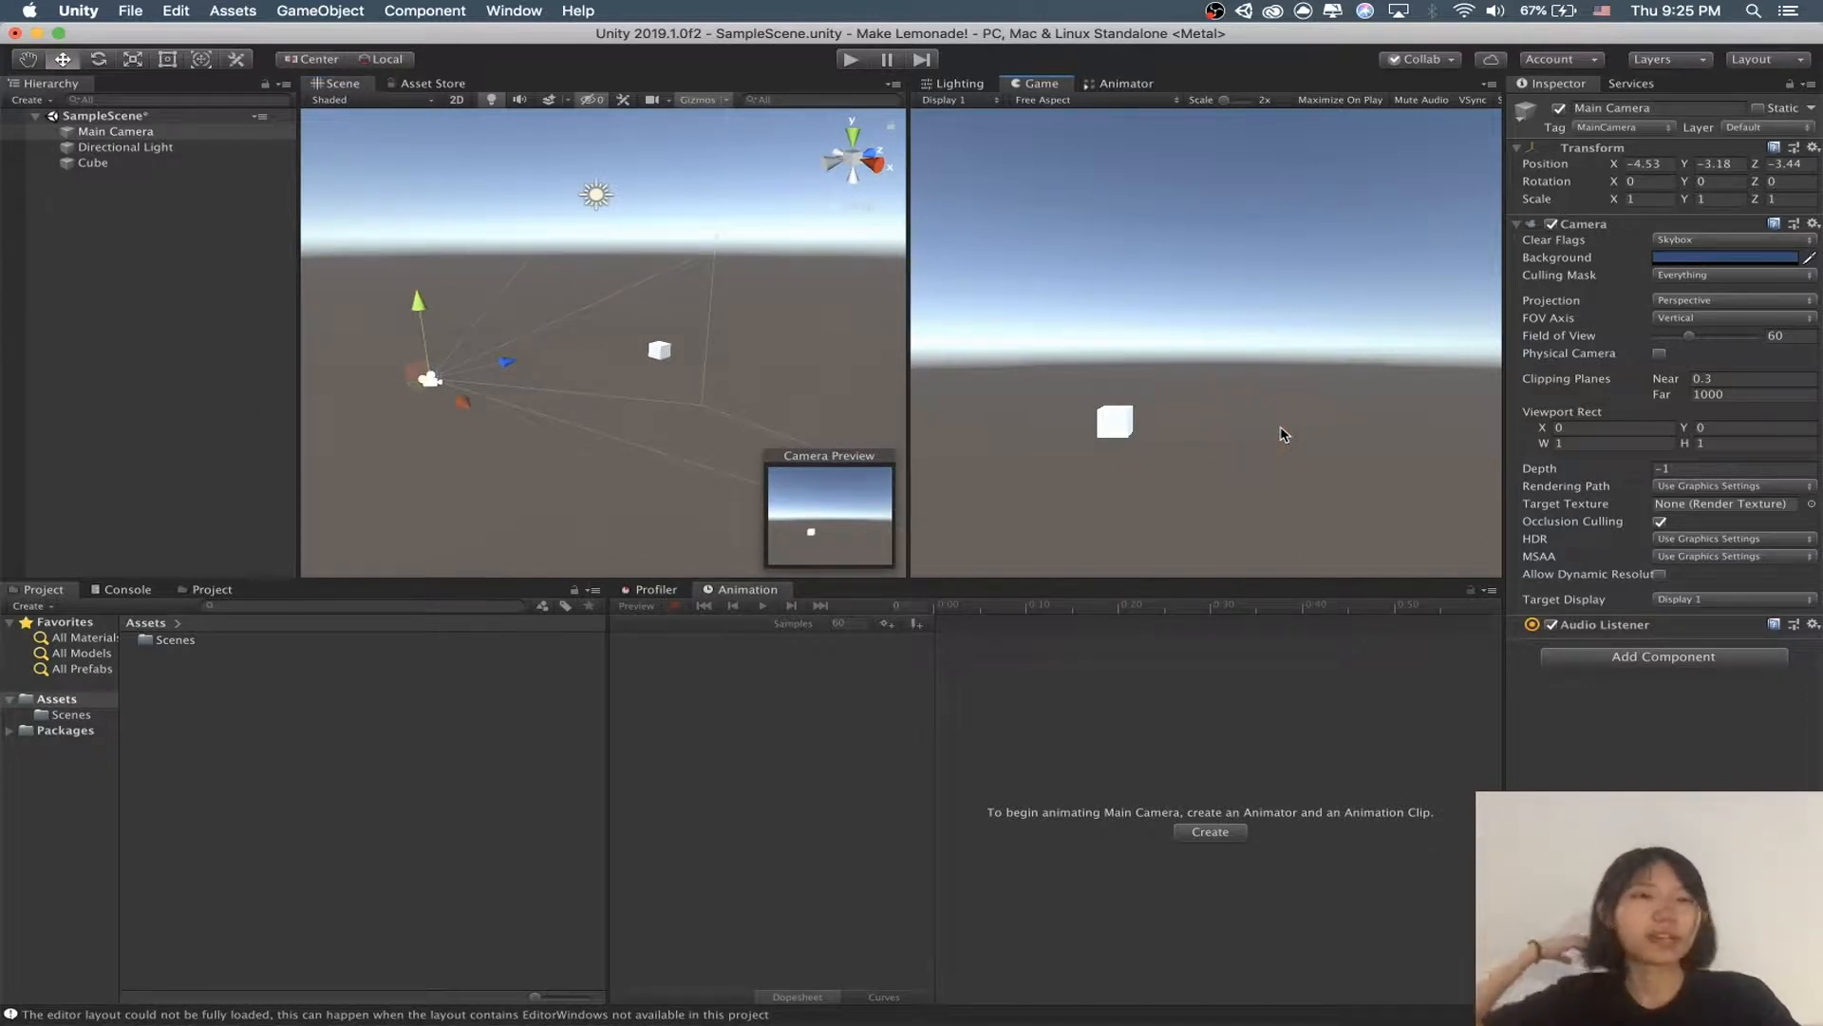
Step: Select the cube and examine it from other angles and distances in the Scene view
click(662, 349)
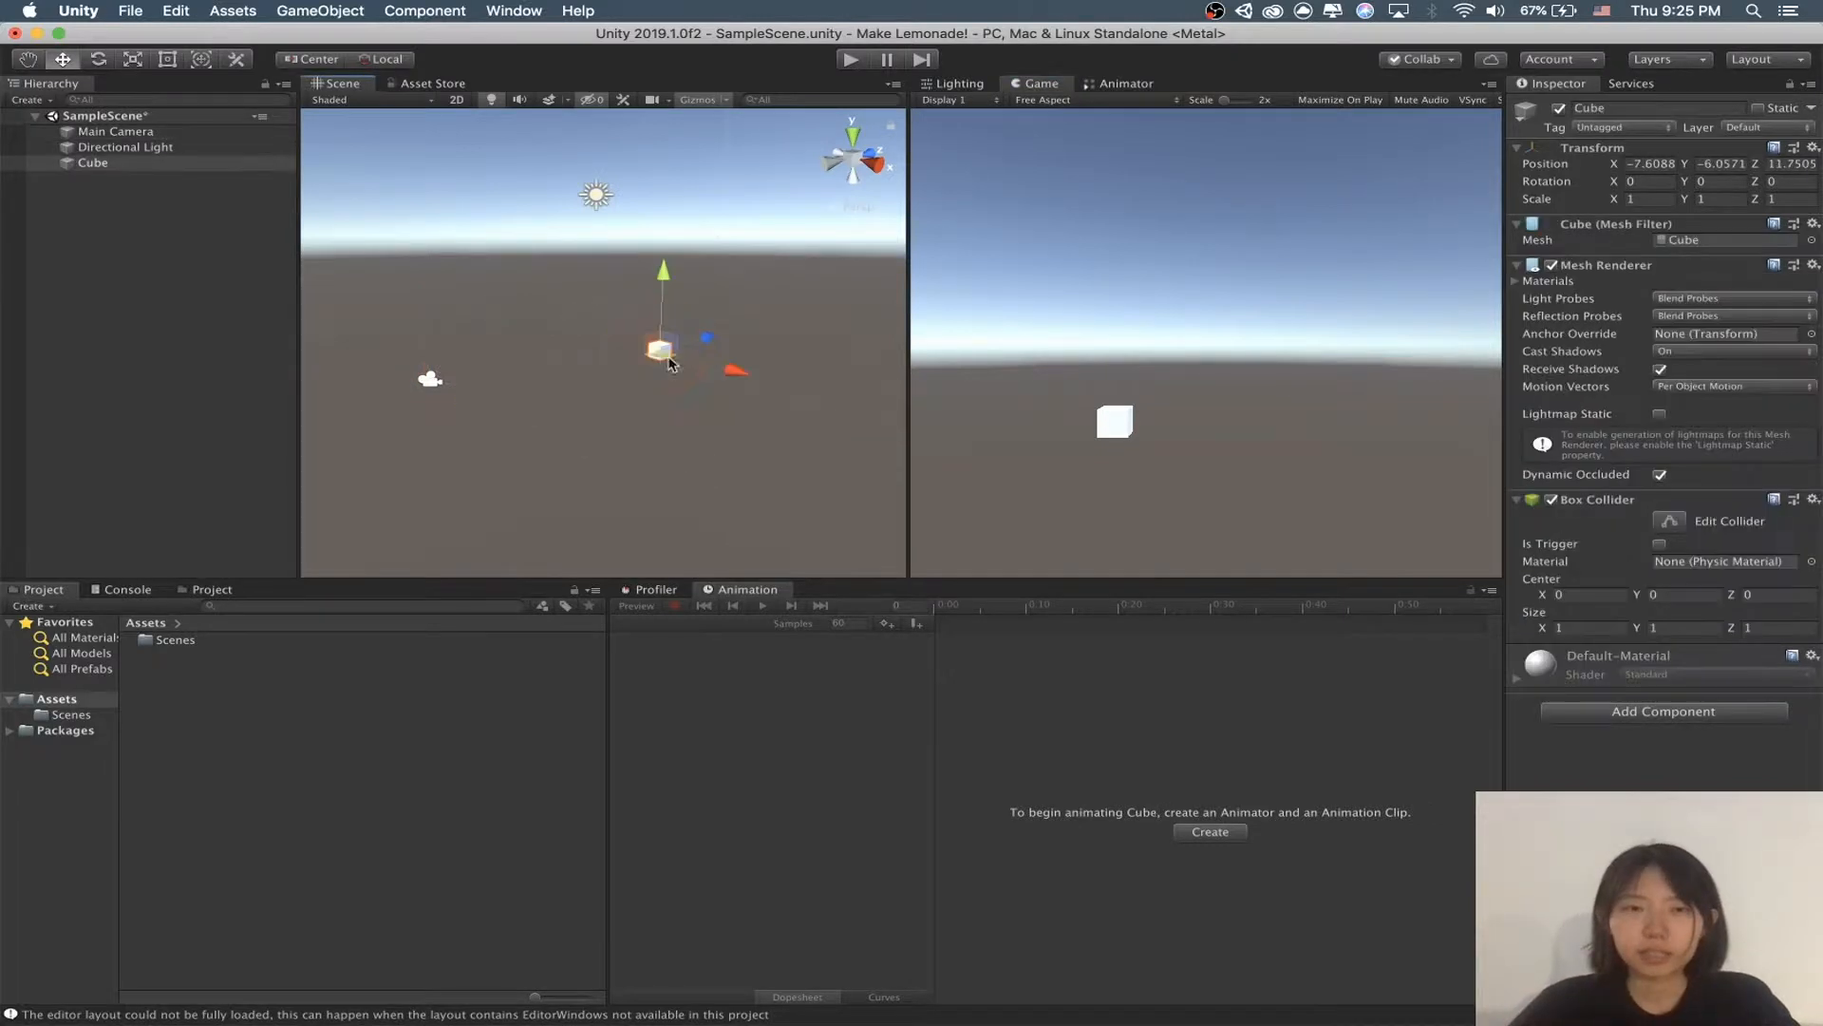
right_drag(707, 374, 407, 460)
key(w)
key(w)
key(w)
key(w)
key(w)
key(w)
scroll(646, 439, down, 5)
scroll(644, 438, up, 5)
scroll(647, 437, down, 5)
scroll(436, 459, down, 8)
scroll(435, 458, down, 5)
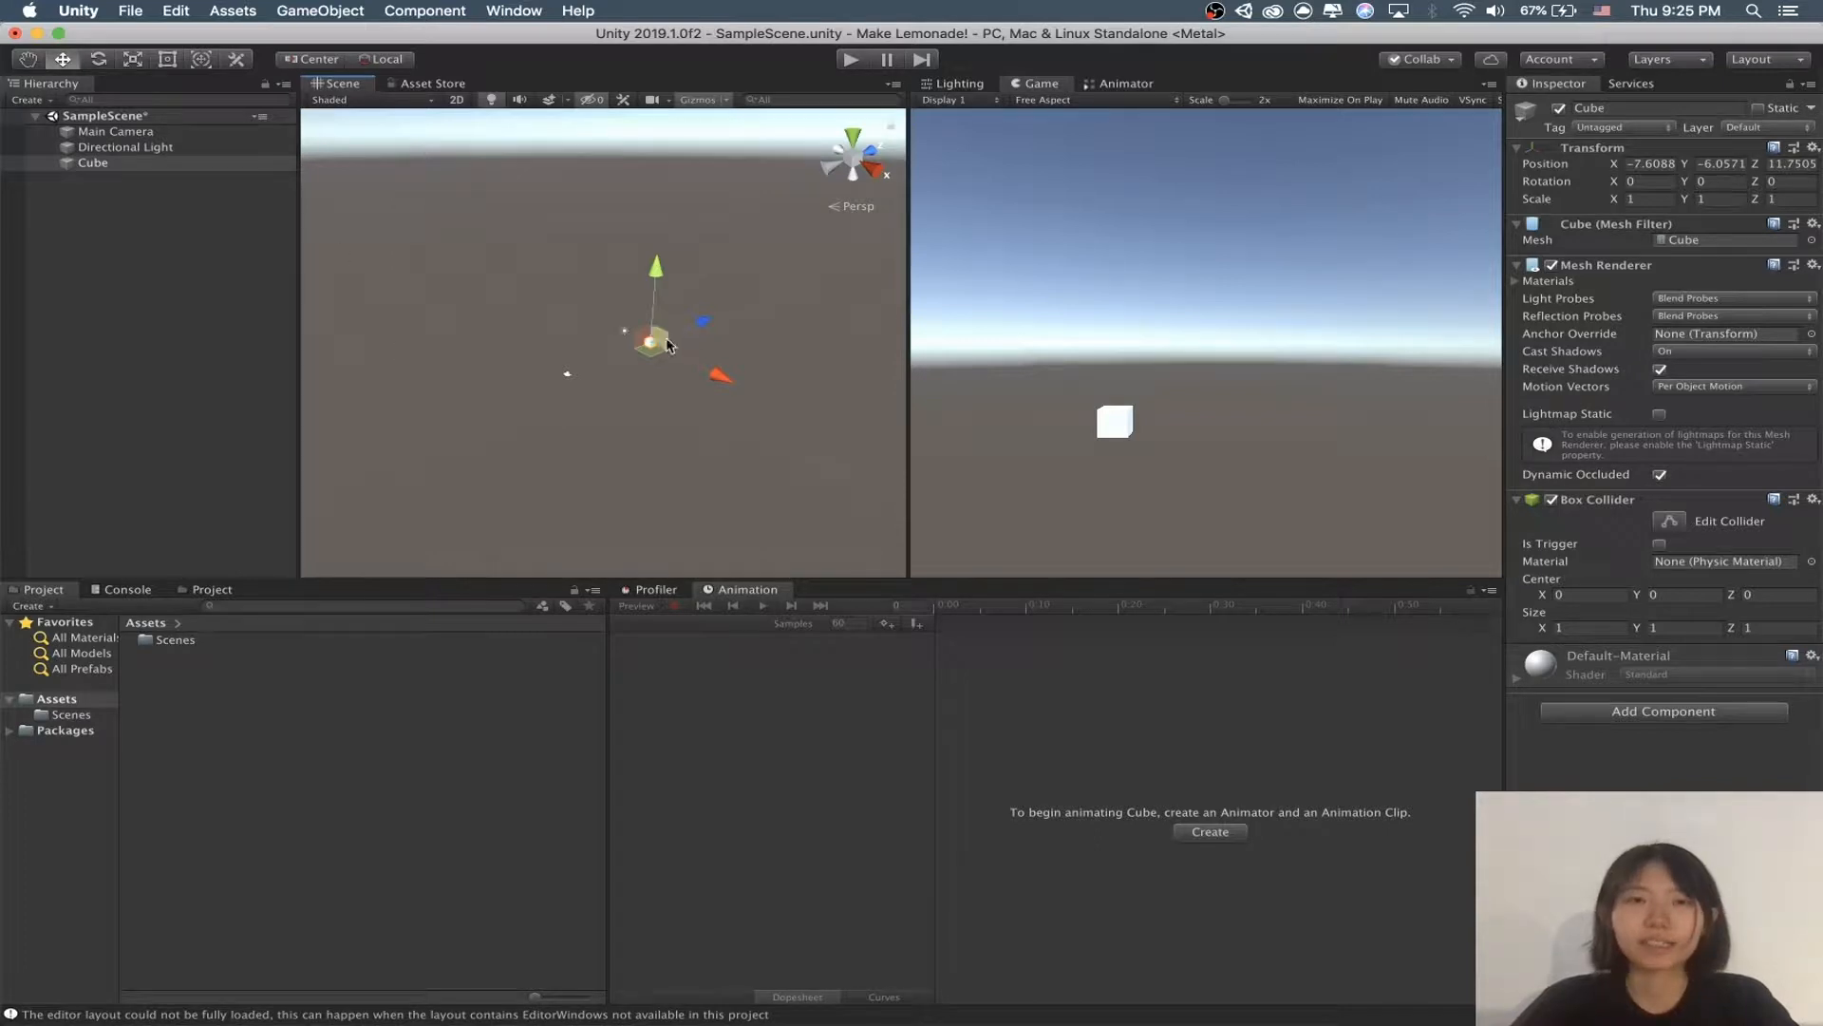
Step: Delete the cube from the scene and narrow the Hierarchy to give the Scene view more room
key(super+BackSpace)
drag(299, 270, 249, 276)
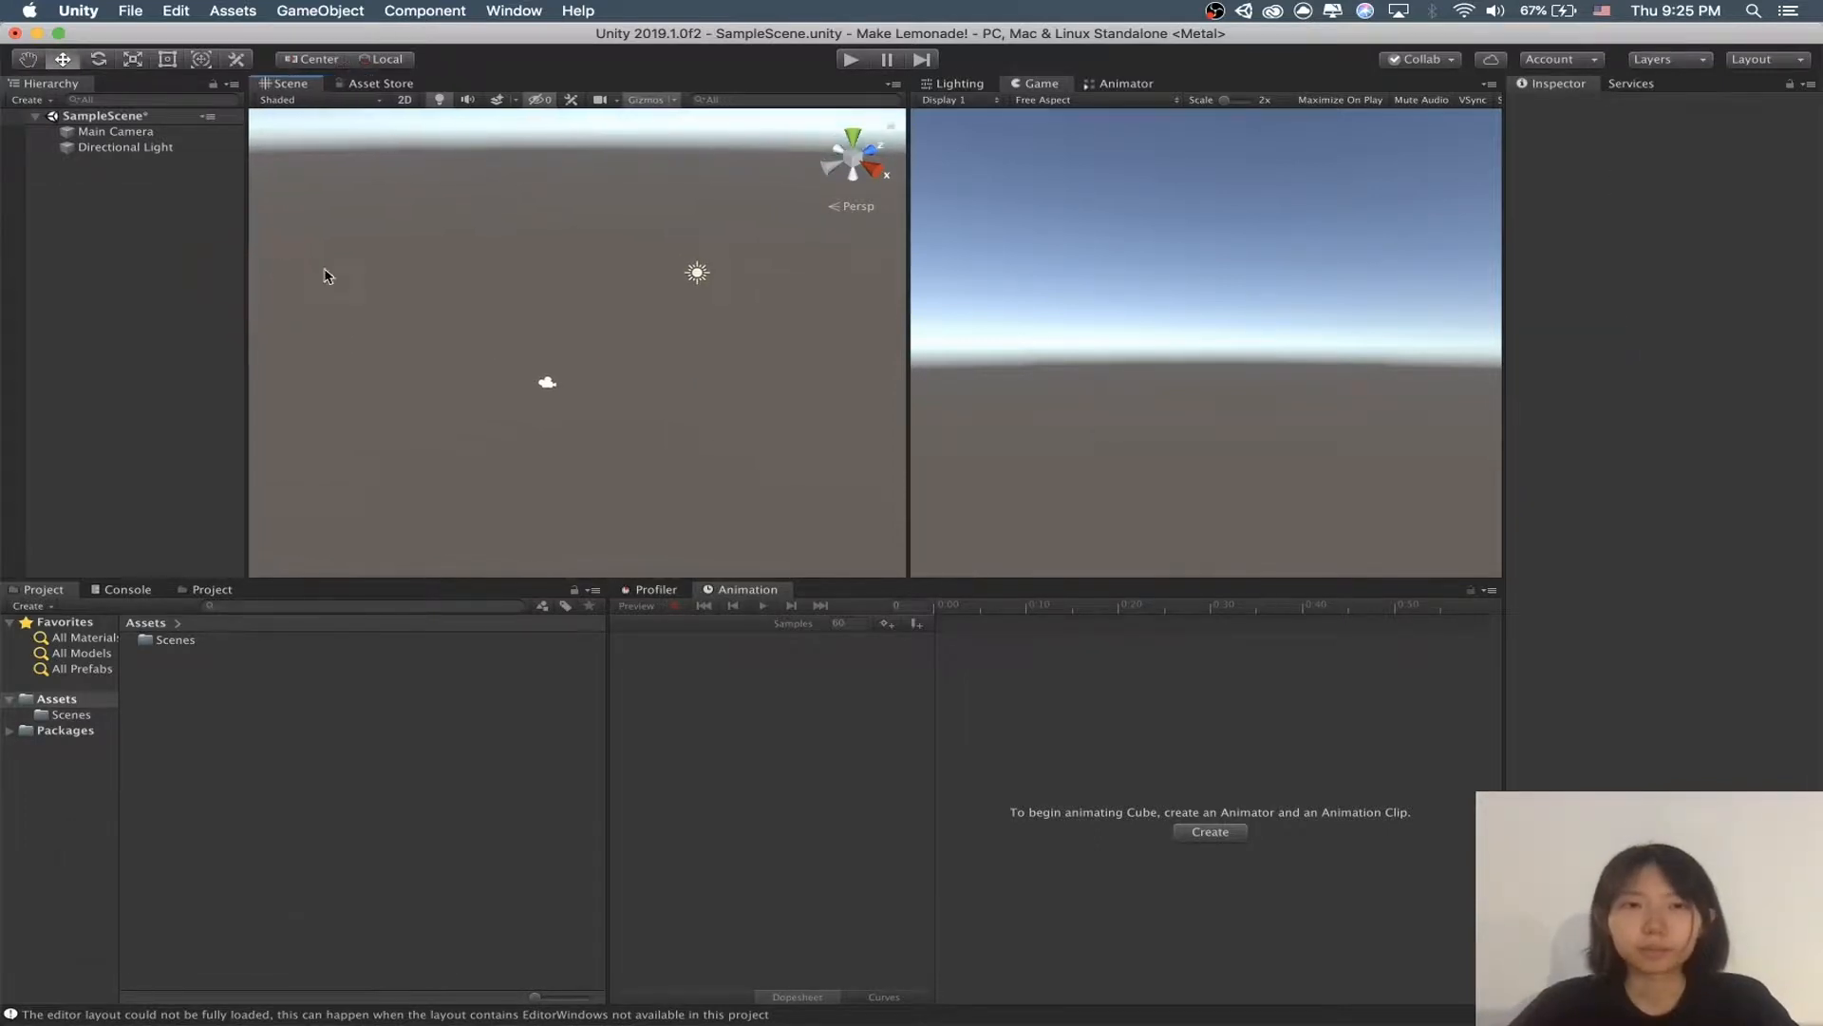
middle_drag(584, 337, 568, 304)
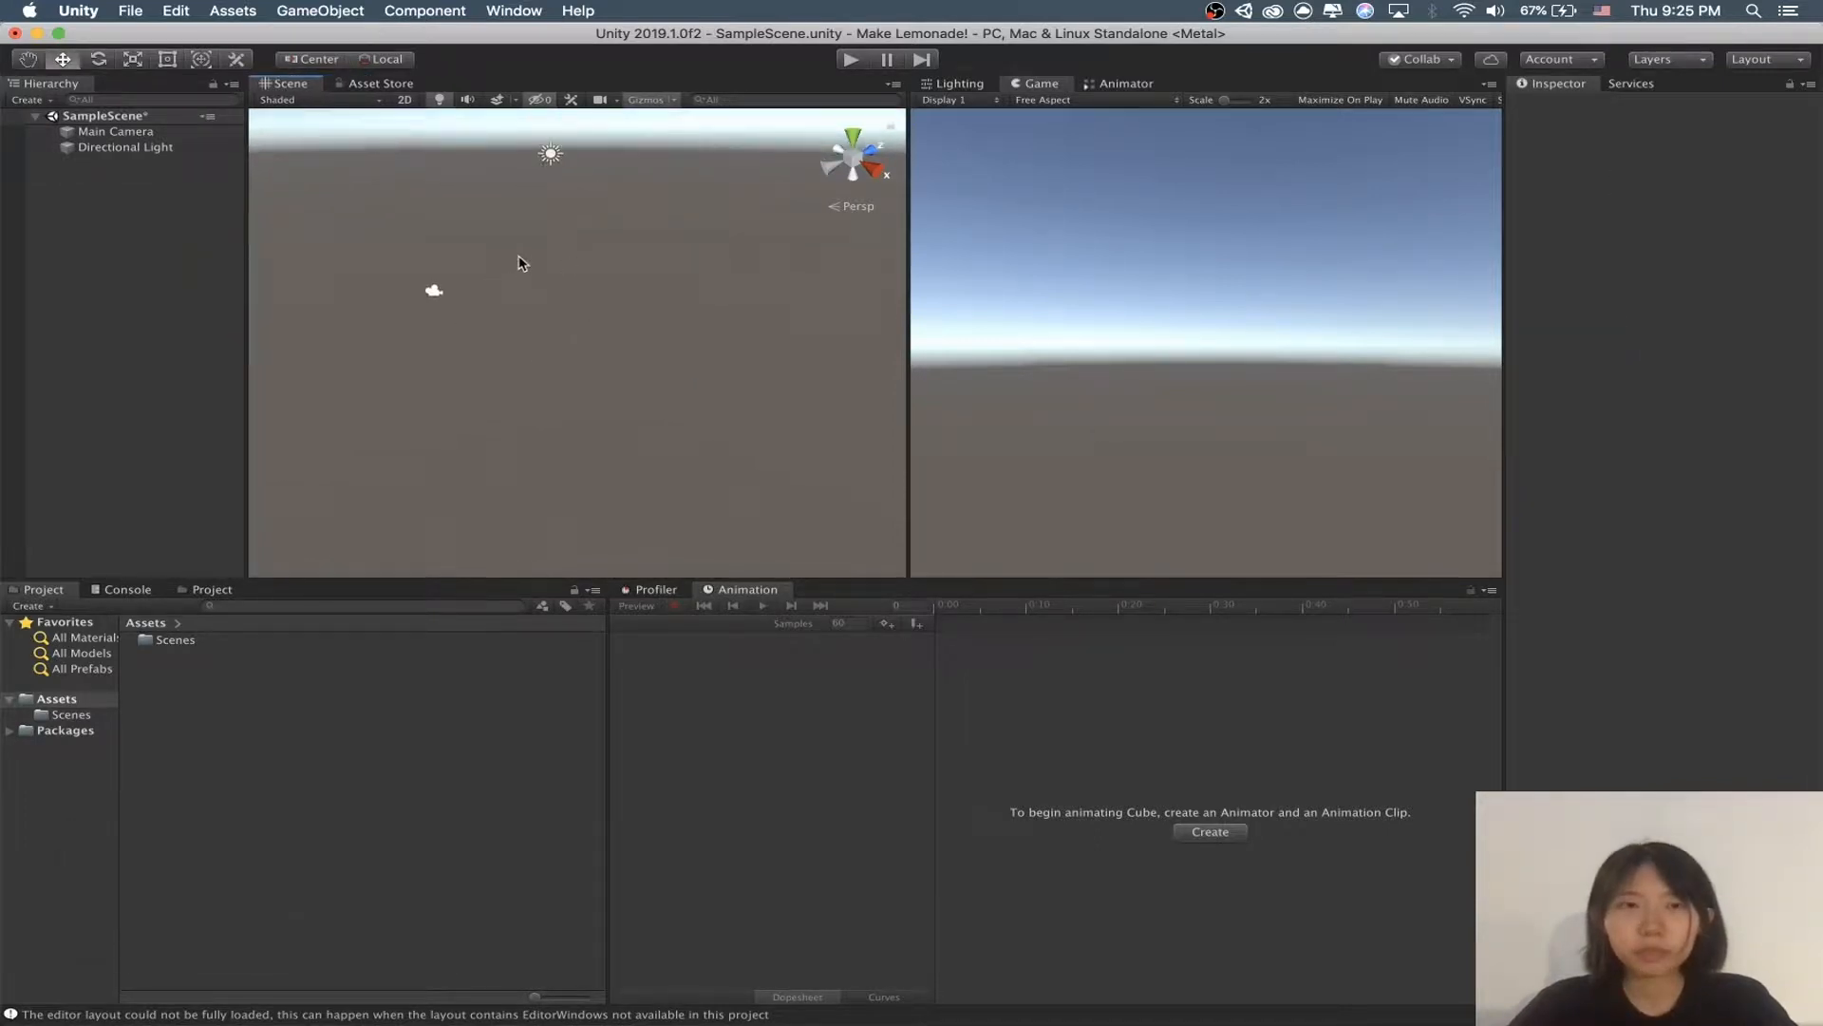
mouse_move(579, 277)
alt+mouse_down()
mouse_move(542, 269)
mouse_move(639, 252)
mouse_move(529, 322)
mouse_move(625, 265)
mouse_move(464, 252)
mouse_move(750, 285)
mouse_move(518, 281)
mouse_move(550, 244)
mouse_move(529, 277)
mouse_move(517, 228)
mouse_move(610, 236)
mouse_move(573, 272)
mouse_move(602, 269)
mouse_move(582, 260)
alt+mouse_up()
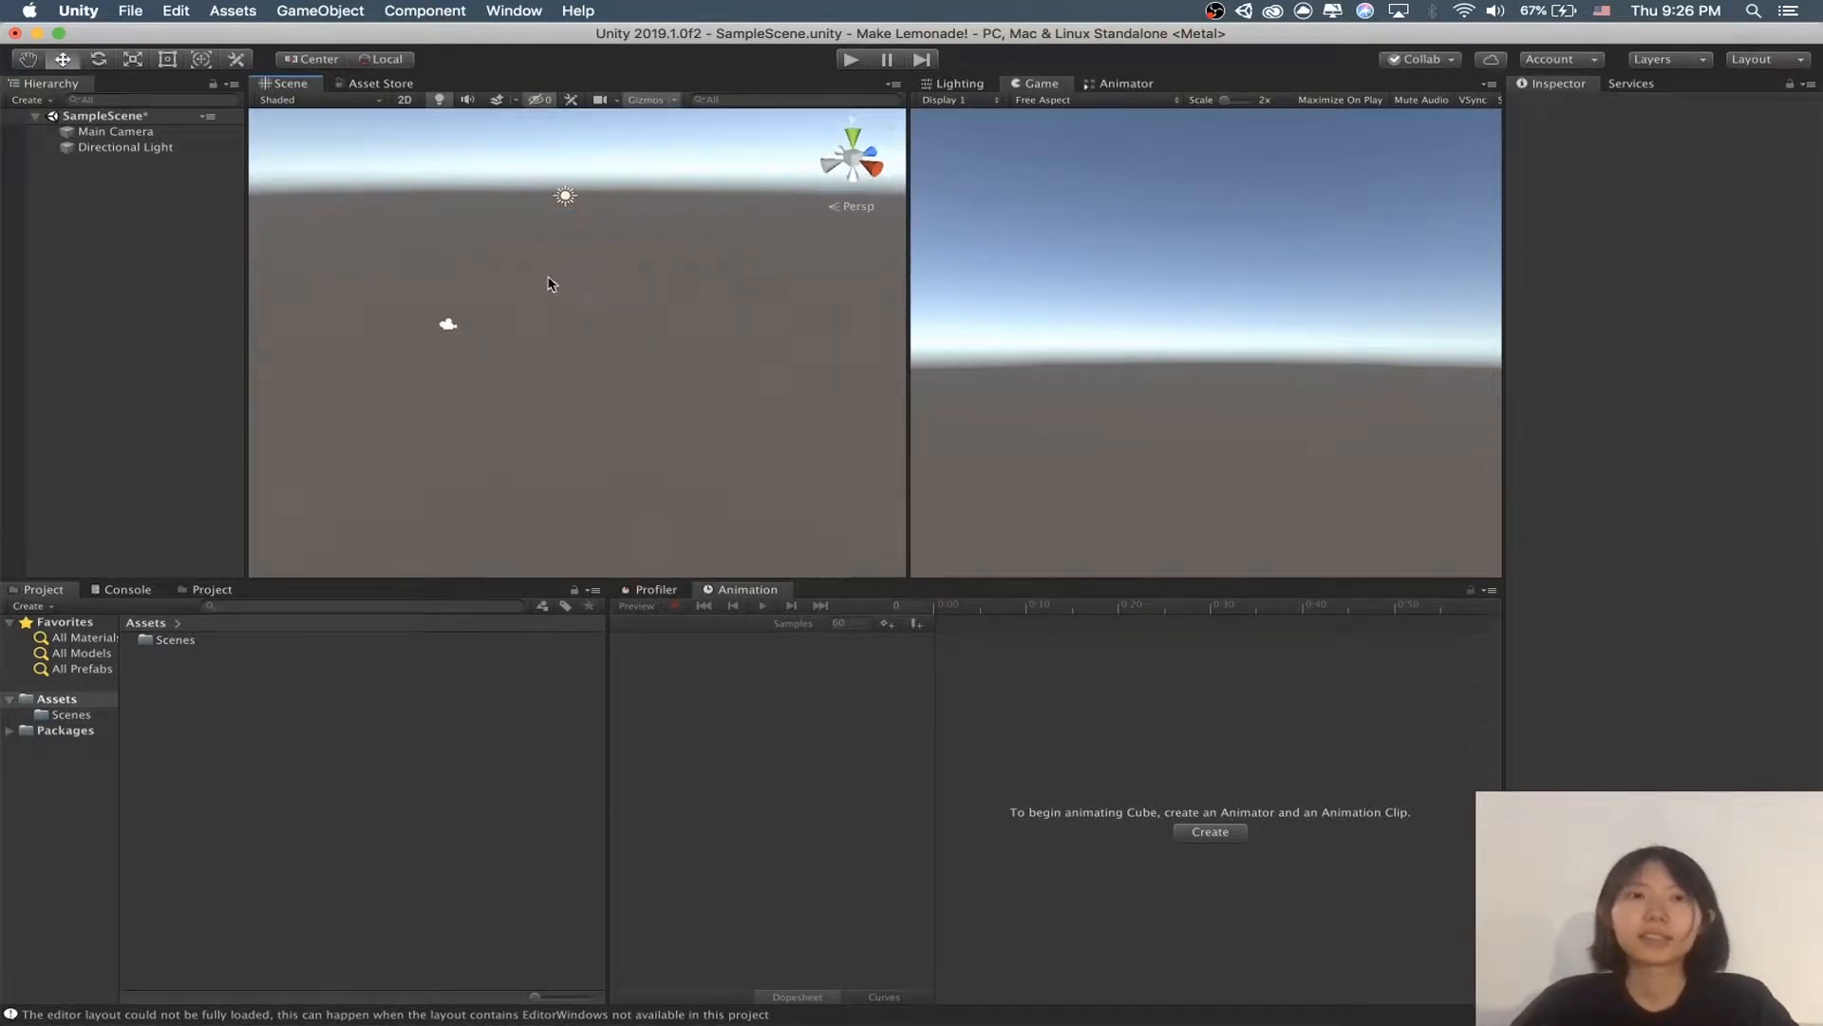
Step: Select the Main Camera and the Directional Light in turn to examine their properties
click(451, 325)
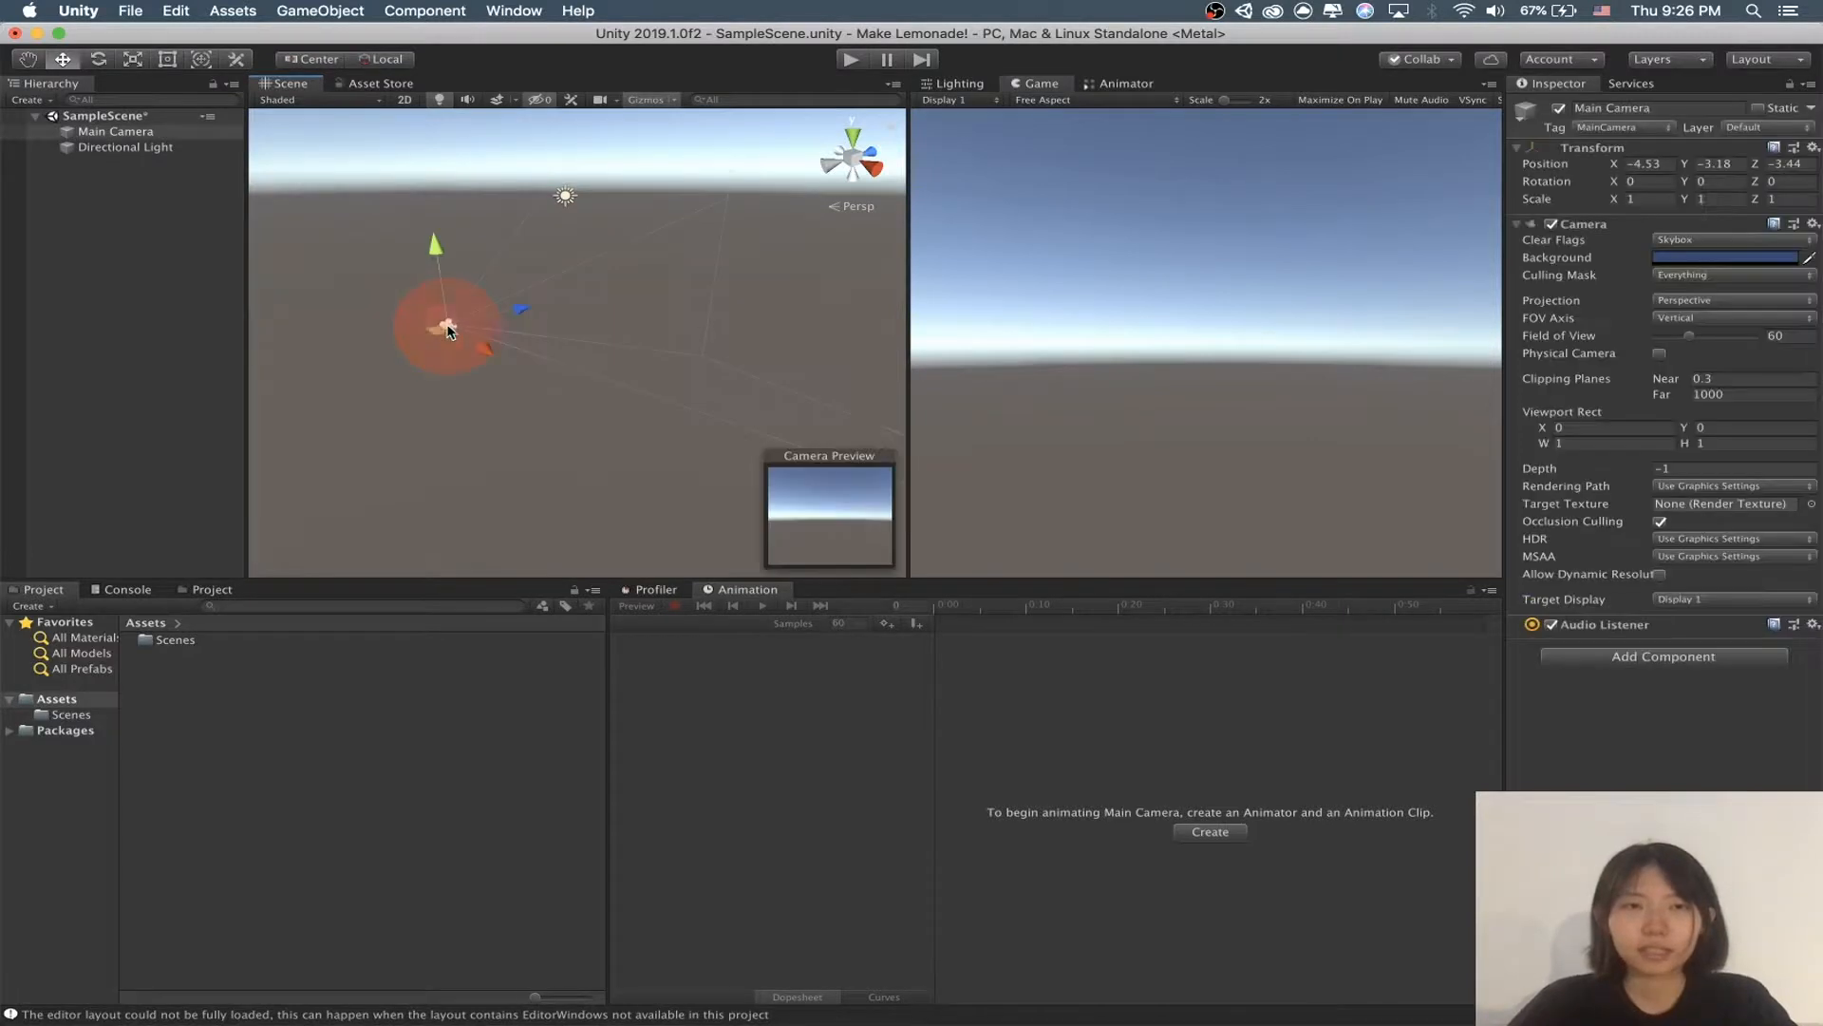
click(568, 196)
click(448, 325)
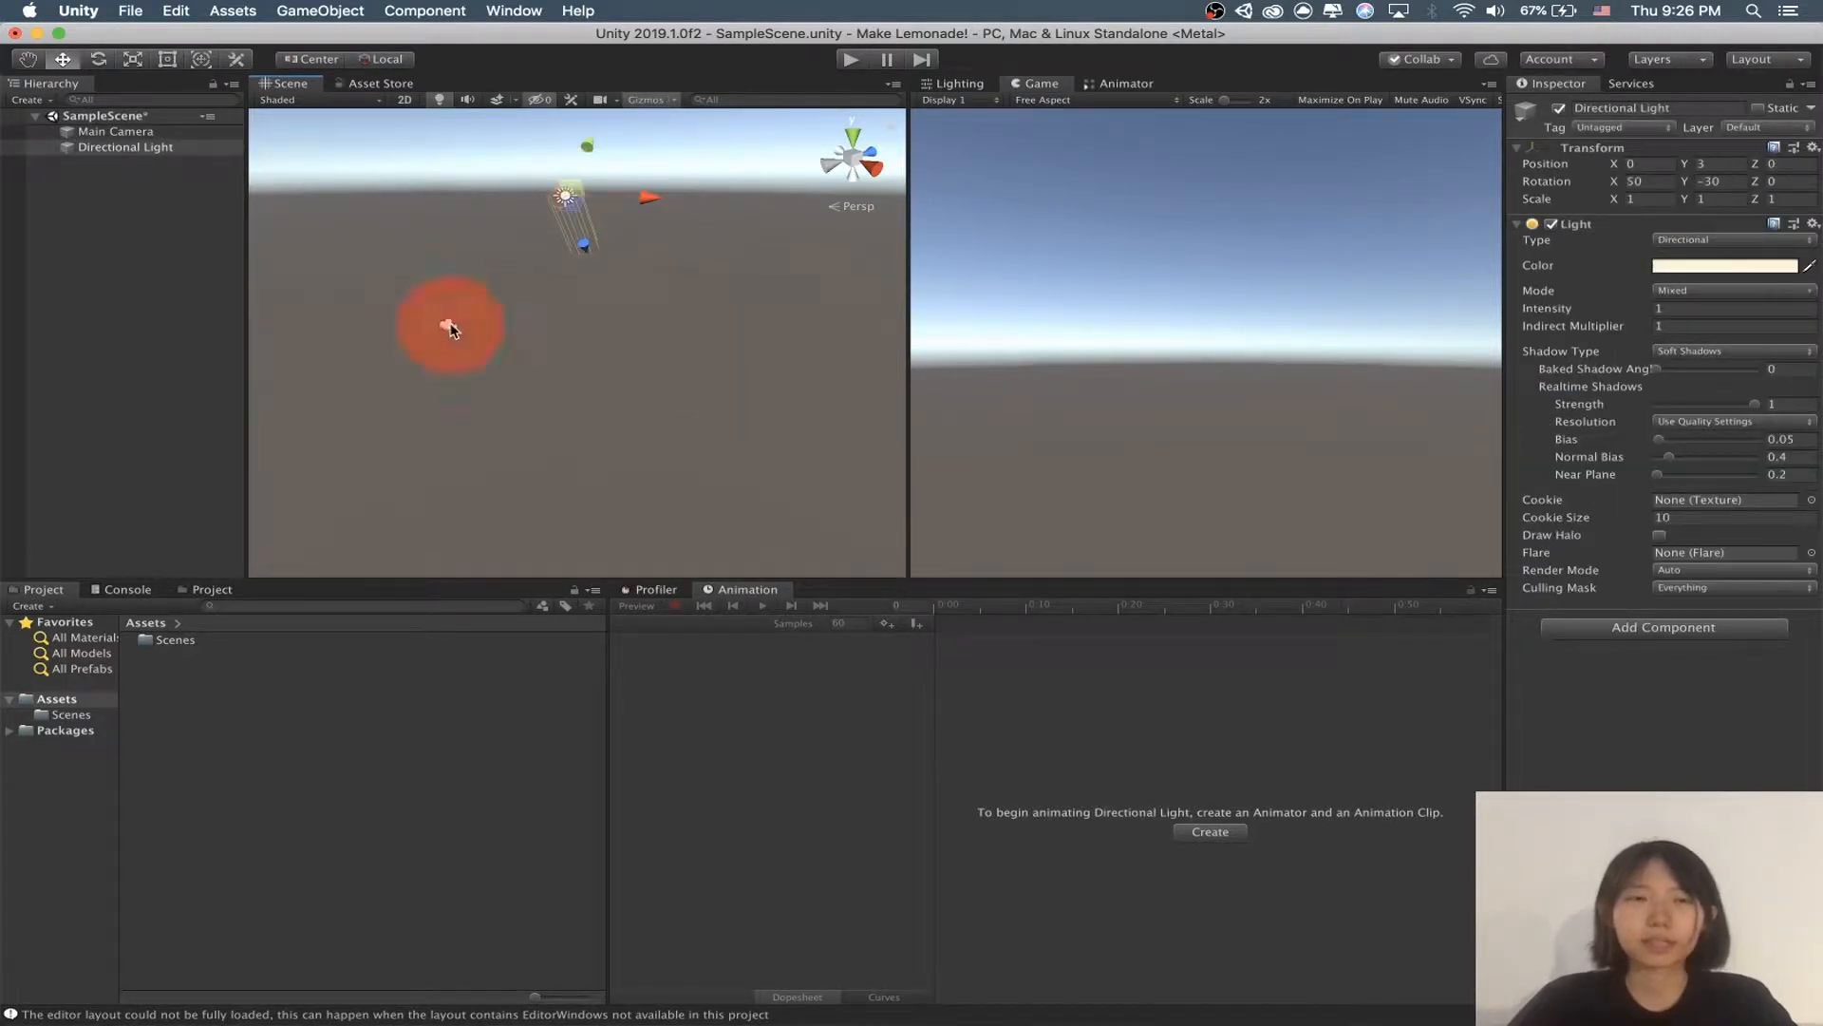
click(564, 194)
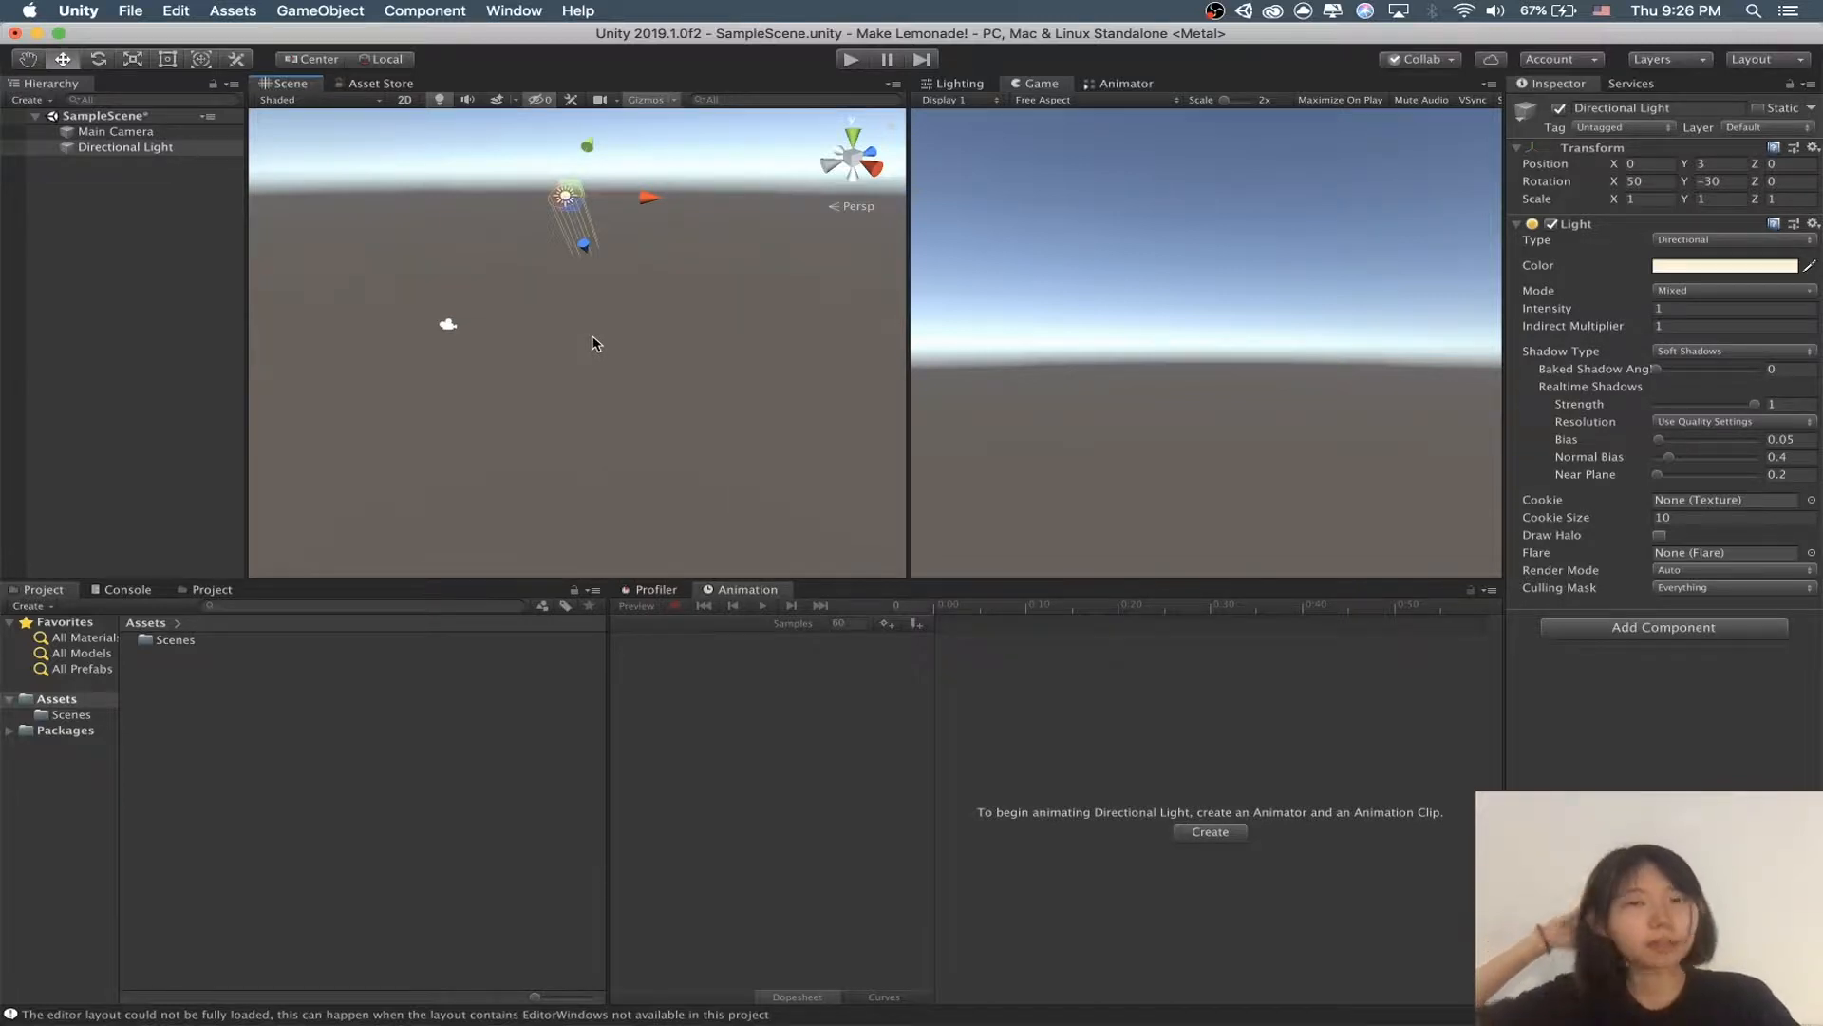
Step: Fly through the Scene view in all directions to examine where the Main Camera and Directional Light sit
alt+drag(591, 368, 506, 353)
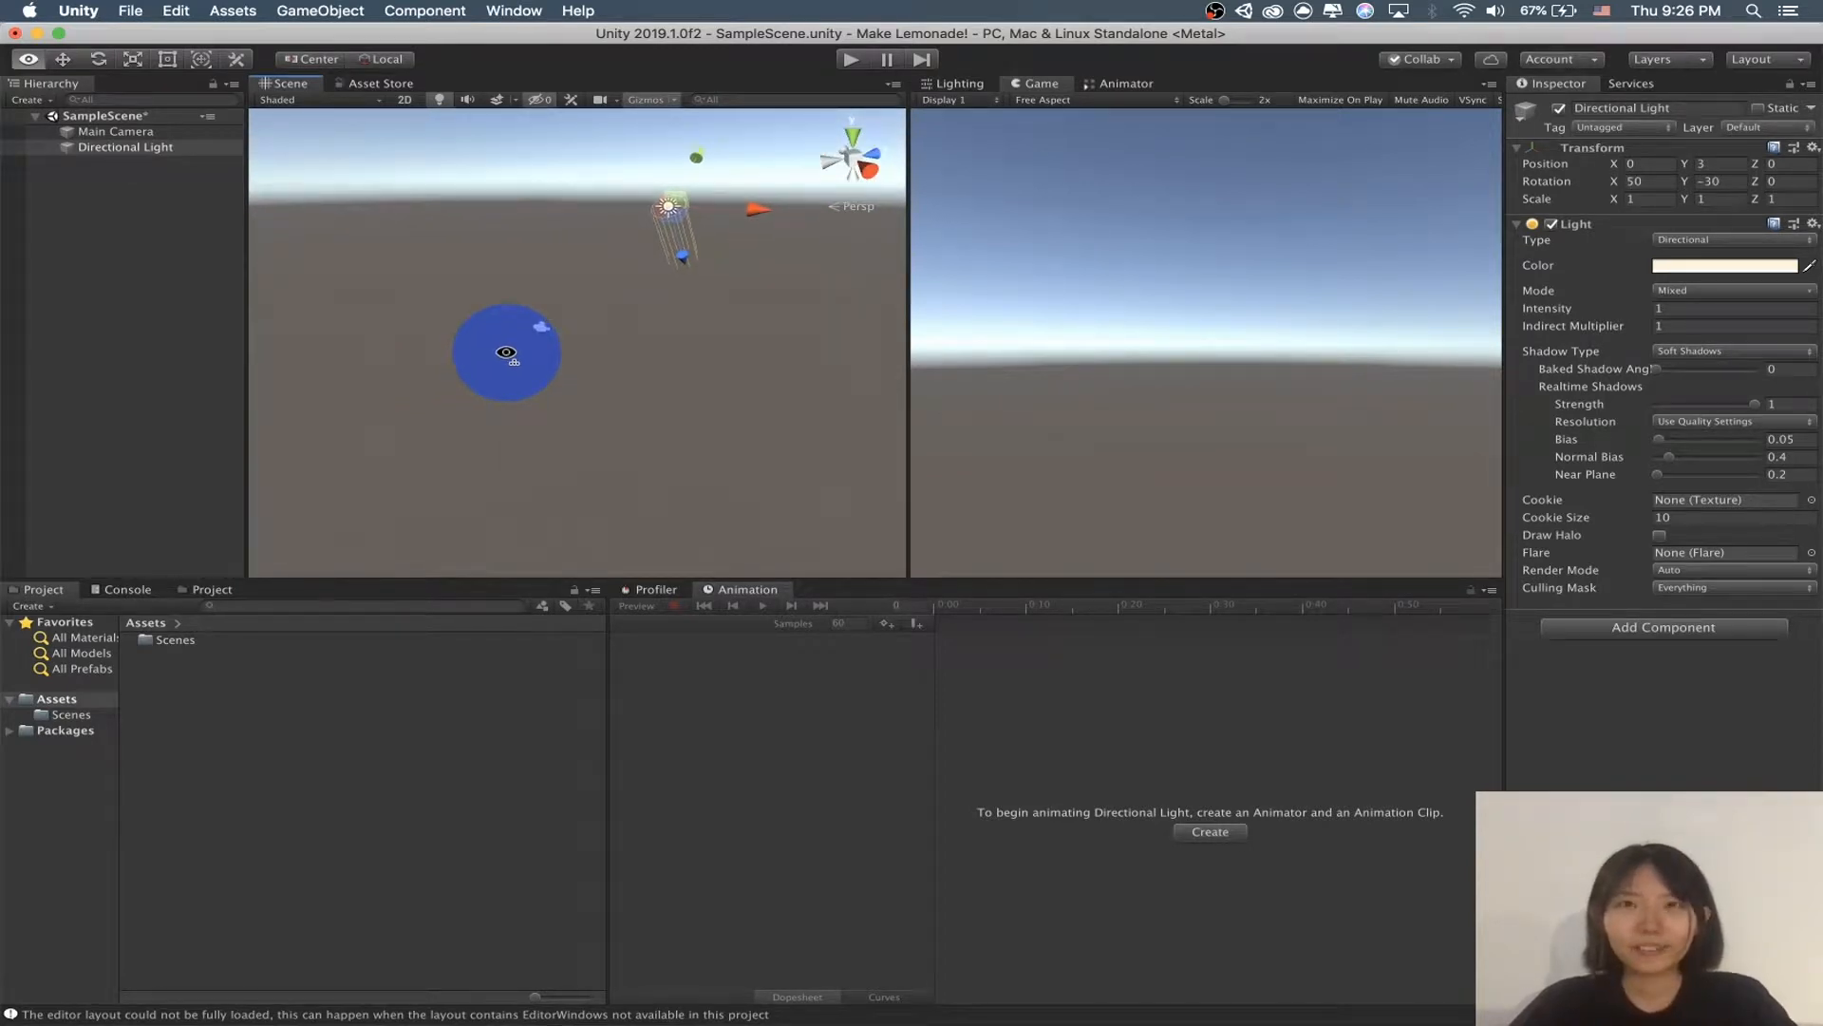
mouse_move(506, 353)
right_down()
mouse_move(487, 324)
mouse_move(411, 322)
mouse_move(440, 297)
mouse_move(407, 358)
mouse_move(622, 329)
mouse_move(512, 337)
right_up()
key(w)
key(w)
key(d)
key(d)
key(d)
key(s)
key(s)
key(s)
key(a)
key(a)
key(w)
key(w)
key(s)
key(s)
key(s)
key(s)
key(s)
key(s)
key(s)
key(s)
key(s)
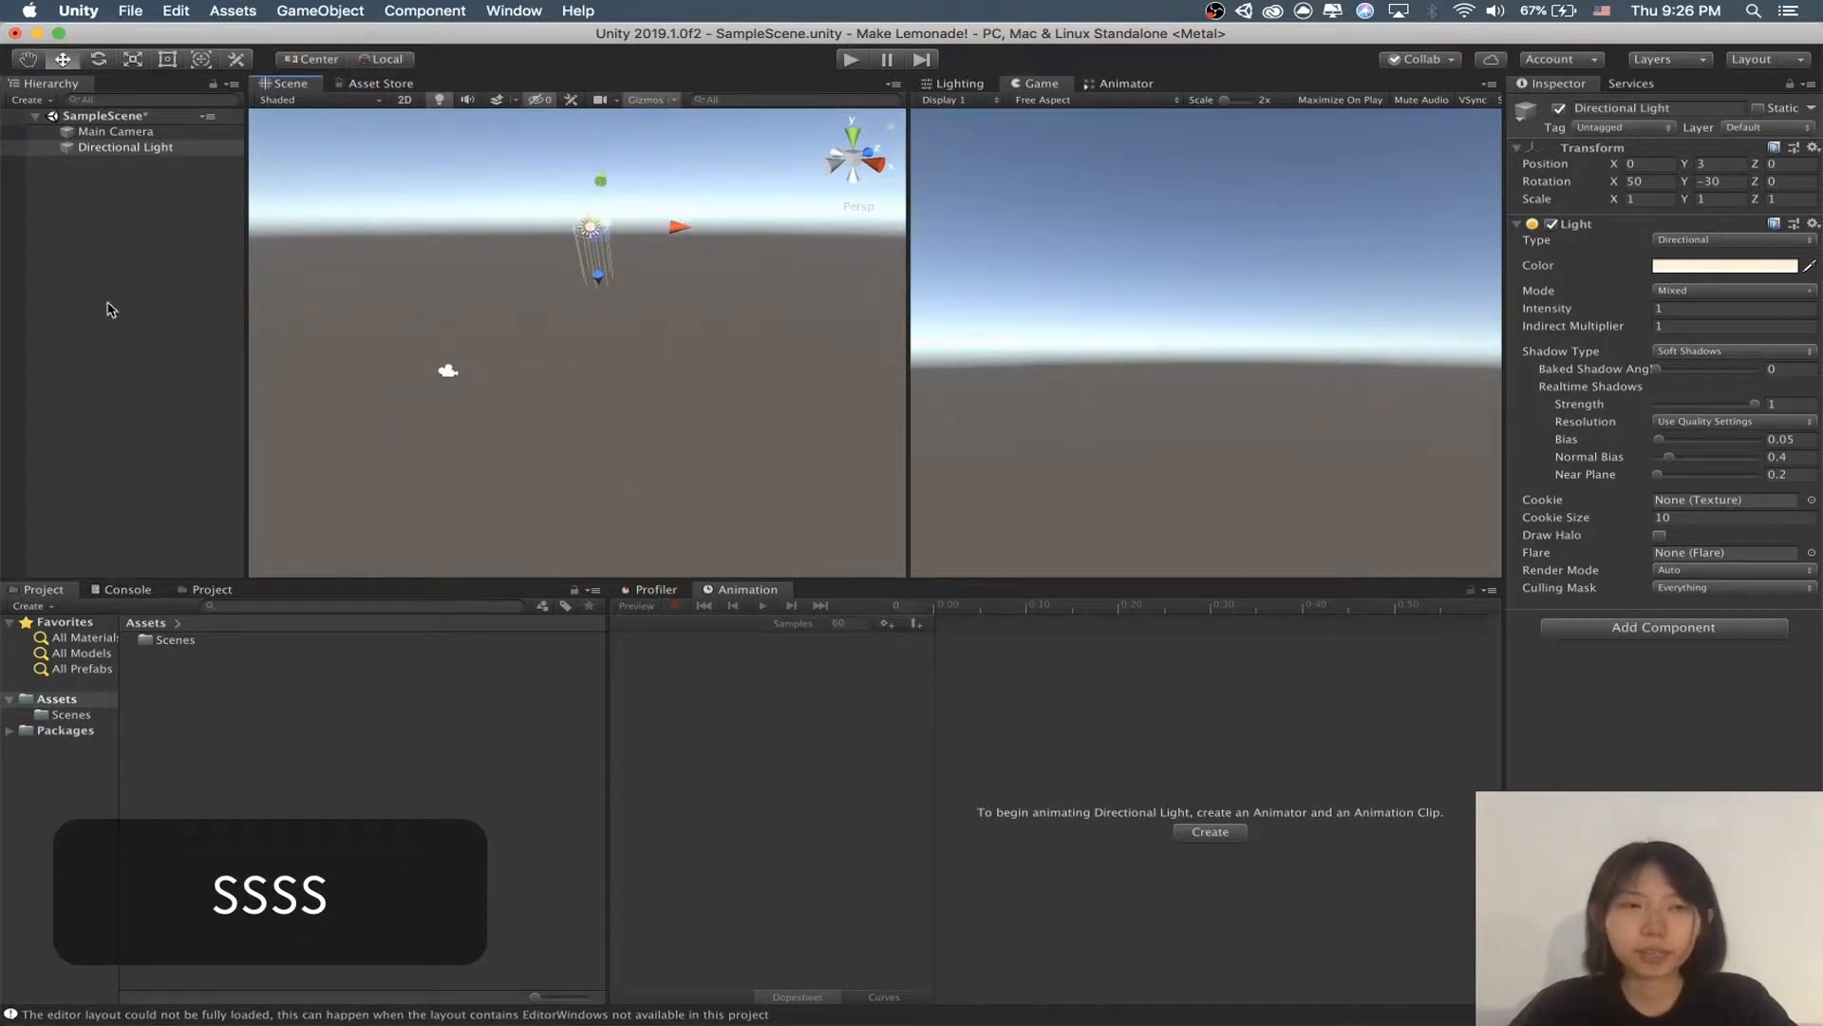
Step: Add a 3D cube to SampleScene
right_click(108, 308)
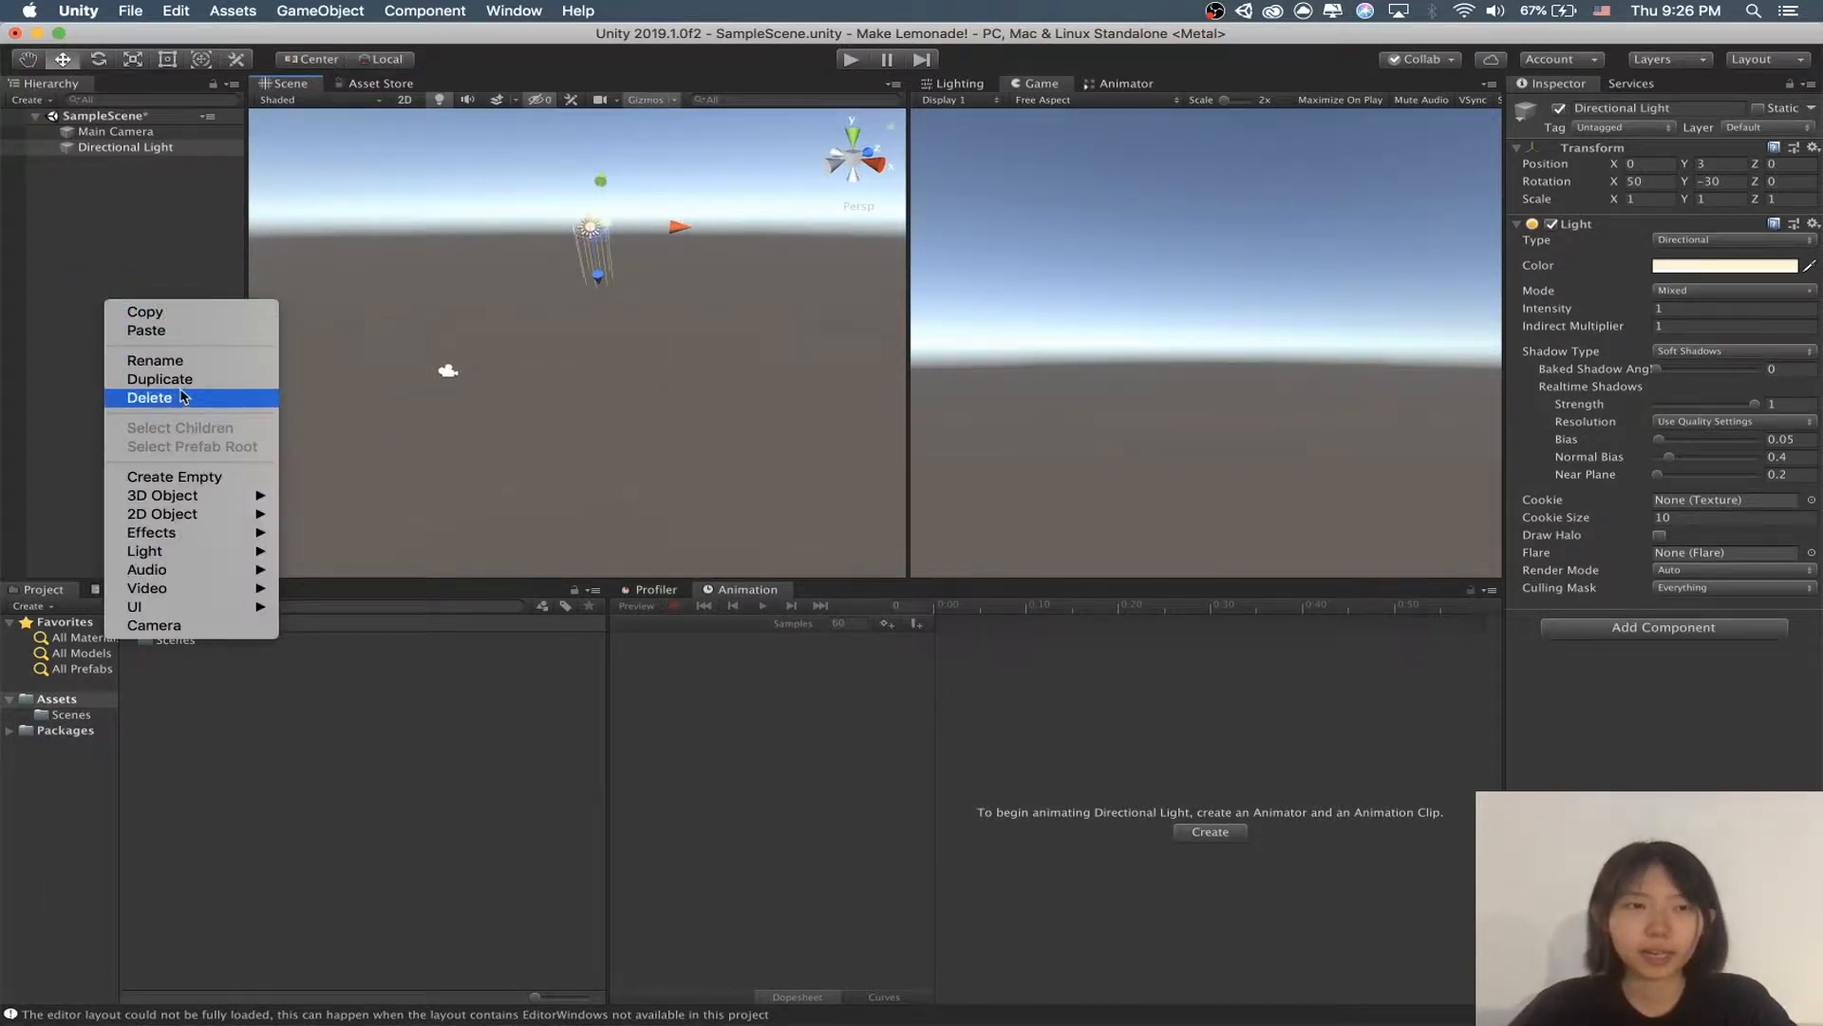
mouse_move(162, 494)
click(350, 490)
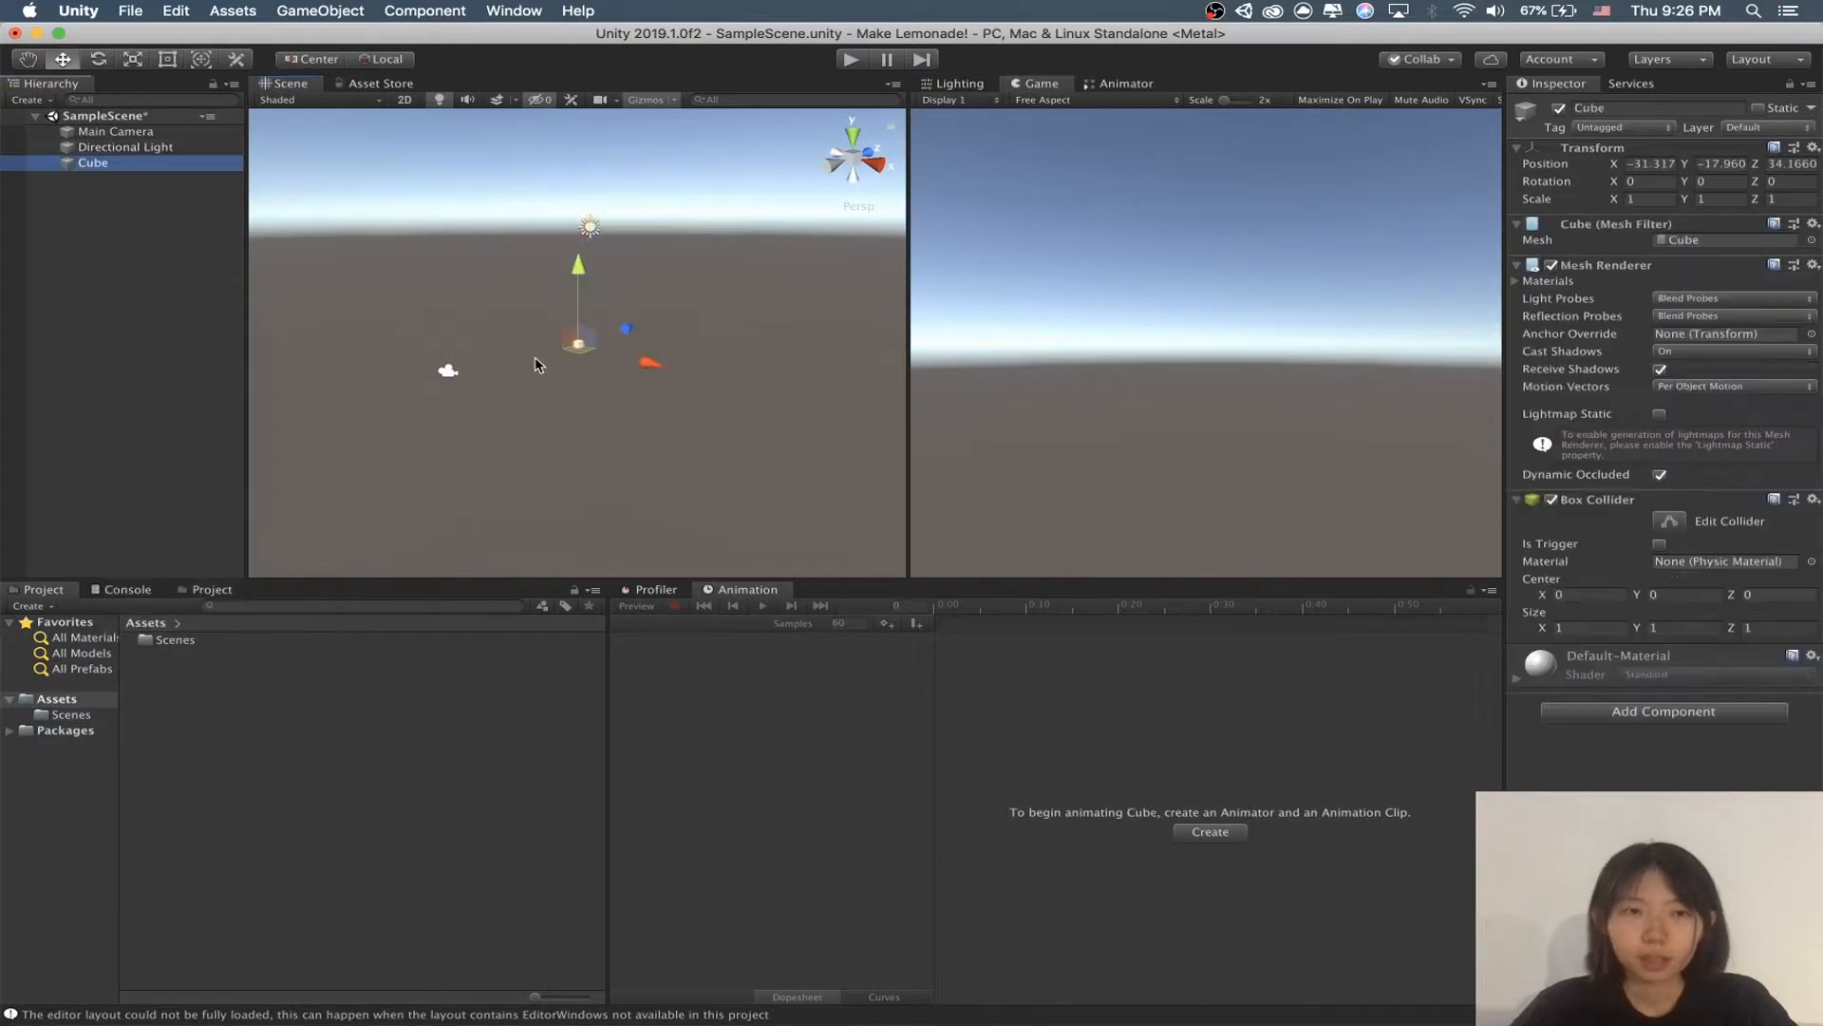
Step: Fly up to the new cube in the Scene view and examine it at close range
right_drag(596, 397, 659, 362)
key(w)
key(w)
key(w)
key(w)
key(w)
key(w)
key(w)
key(w)
key(w)
key(d)
key(s)
key(a)
key(w)
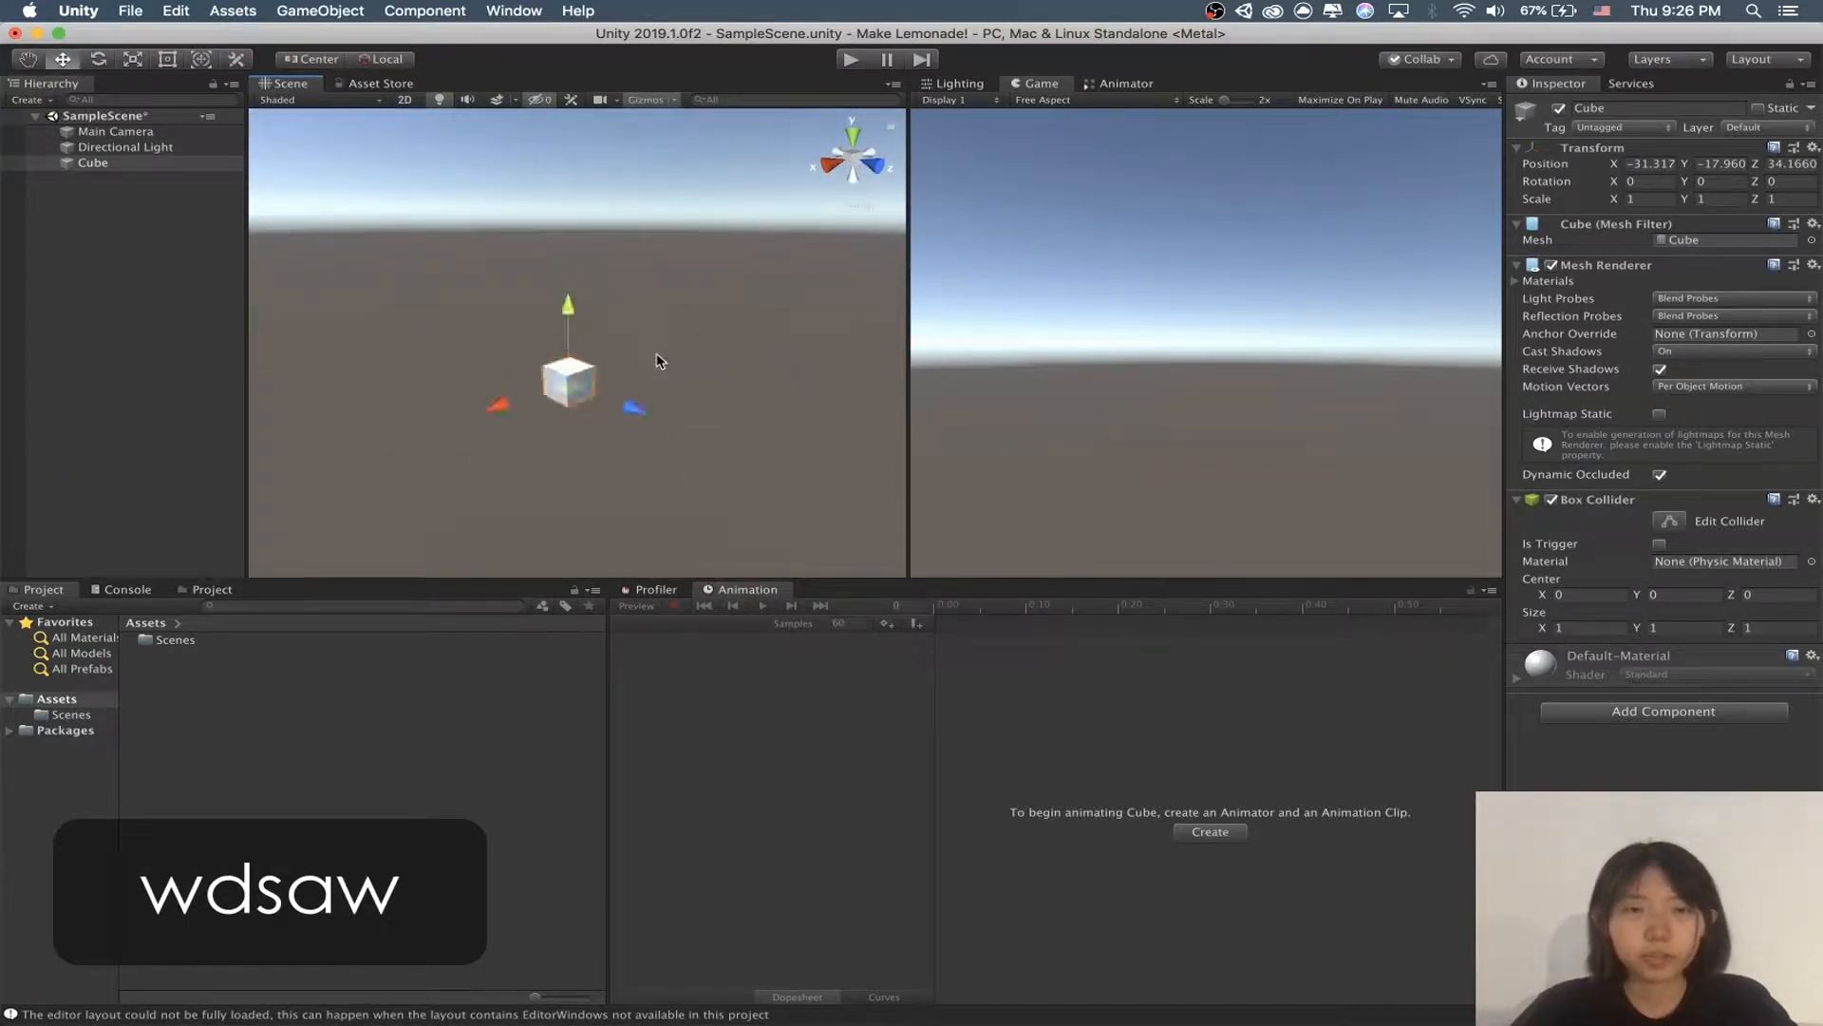
scroll(658, 358, up, 8)
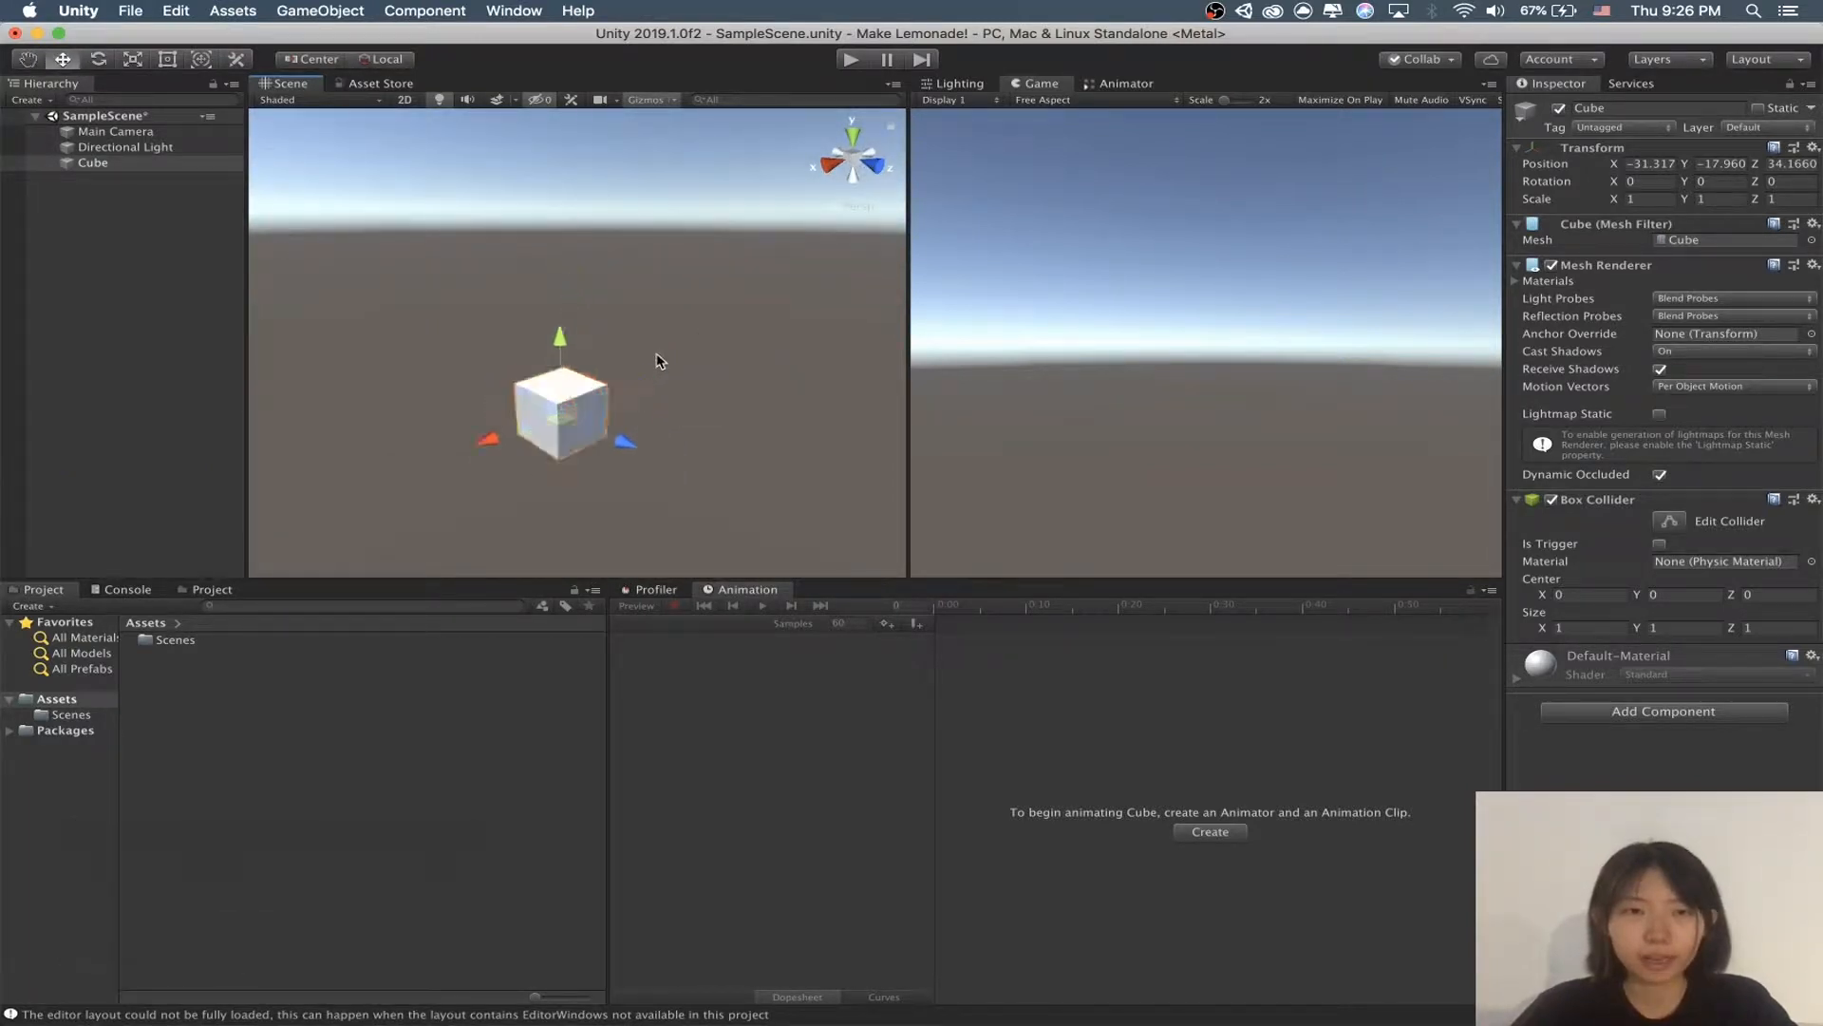
scroll(658, 358, down, 2)
Step: Examine the cube's position relative to the Main Camera and Directional Light from several directions, and clear the selection
right_drag(663, 360, 700, 374)
key(w)
key(d)
key(a)
key(a)
scroll(700, 374, down, 8)
middle_drag(607, 365, 878, 378)
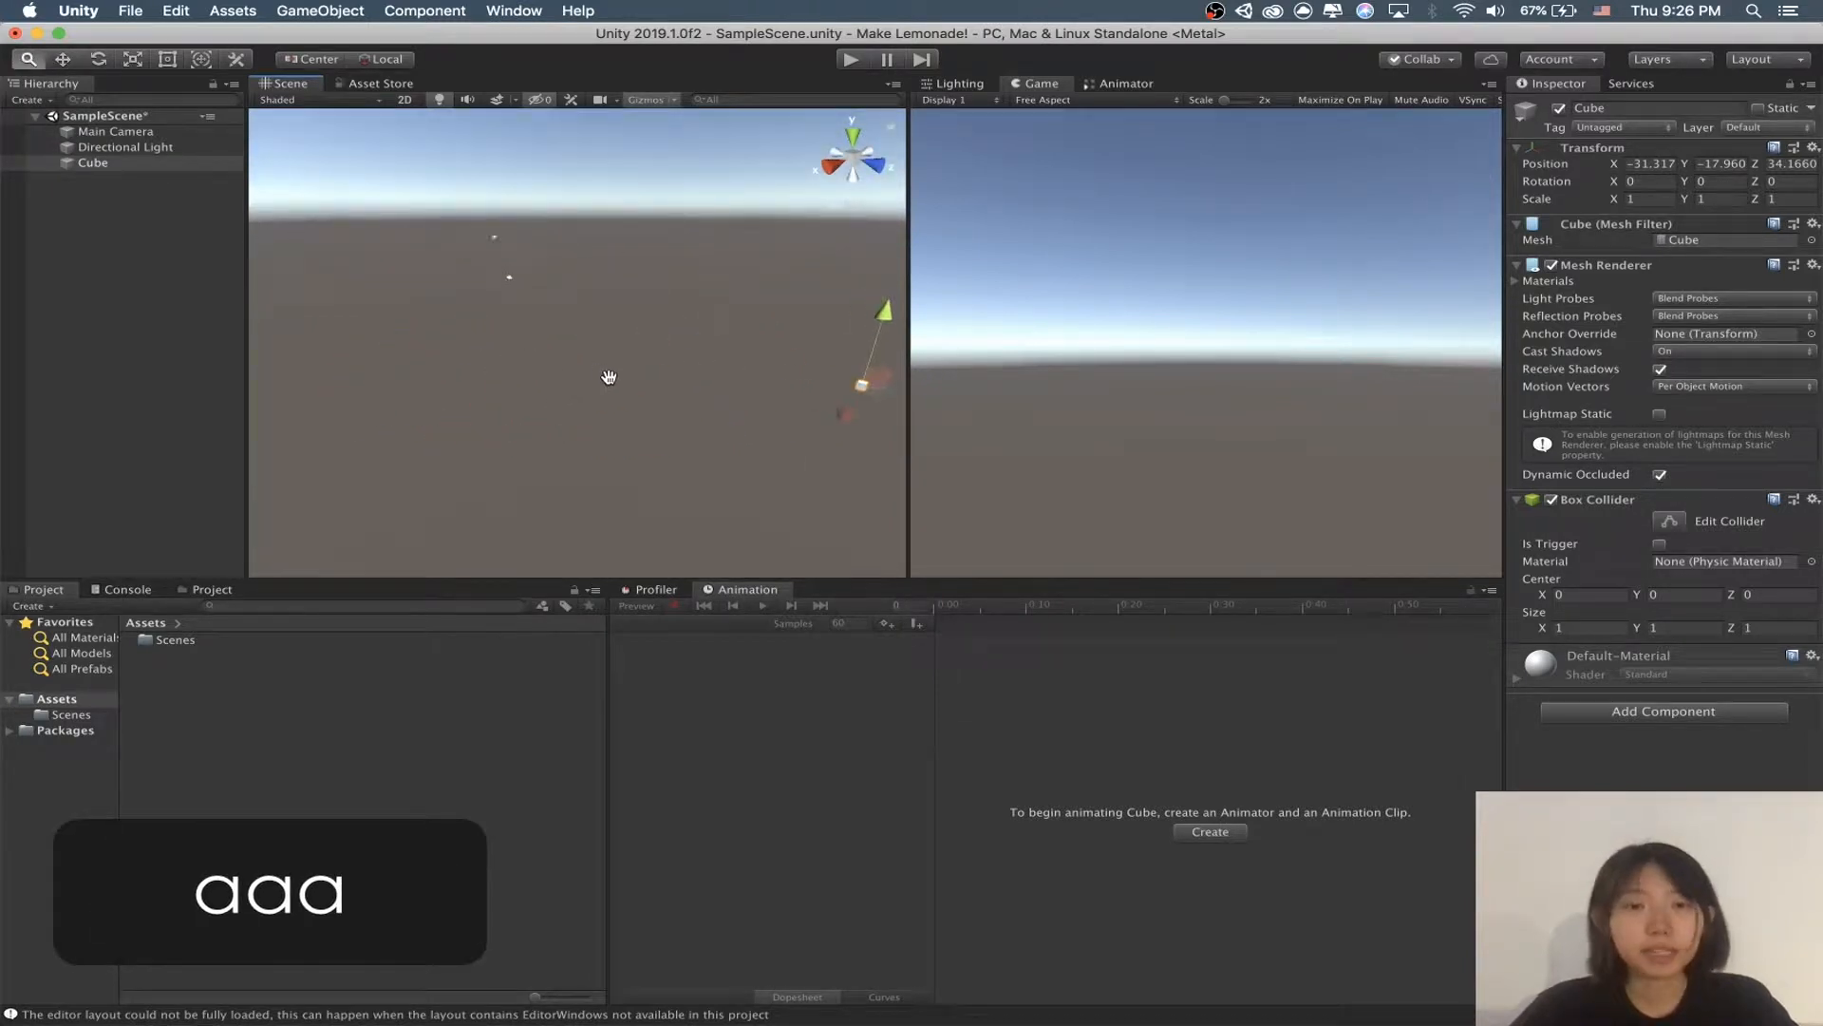
right_drag(646, 361, 802, 366)
middle_drag(593, 367, 818, 389)
right_drag(568, 361, 683, 369)
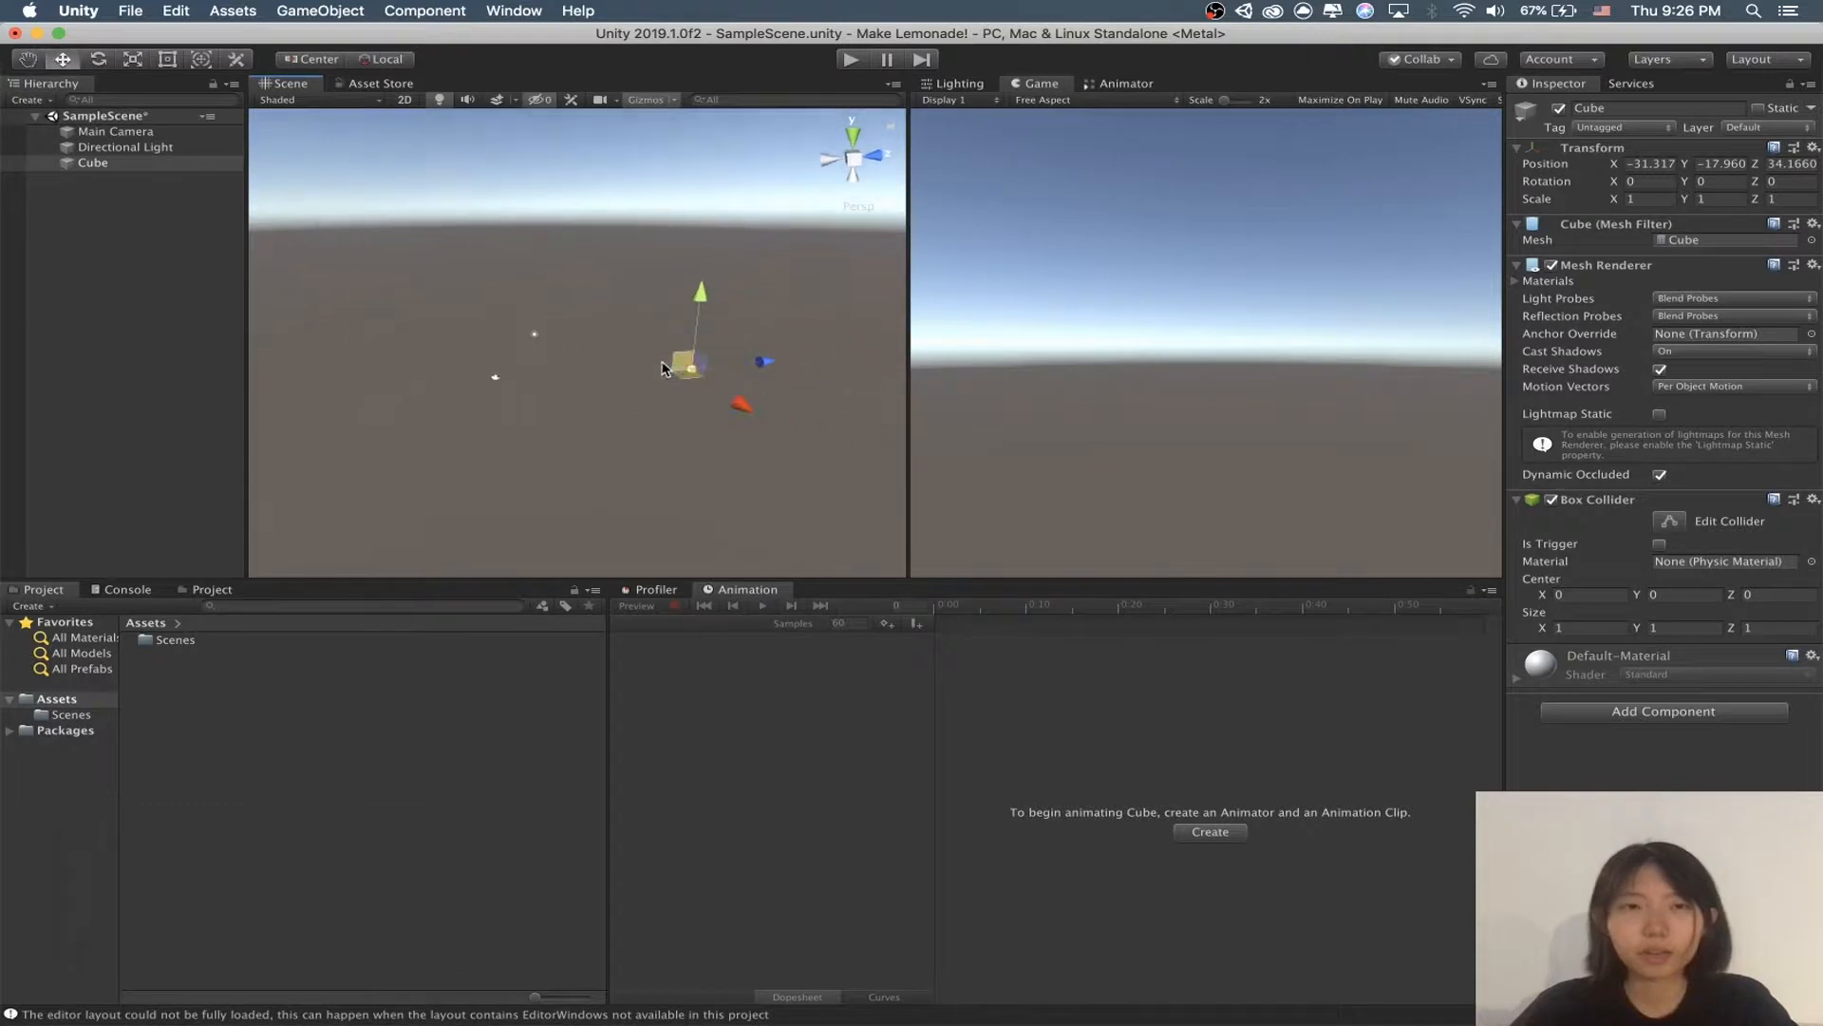
mouse_move(666, 382)
middle_down()
mouse_move(578, 359)
mouse_move(622, 332)
mouse_move(757, 326)
mouse_move(648, 354)
middle_up()
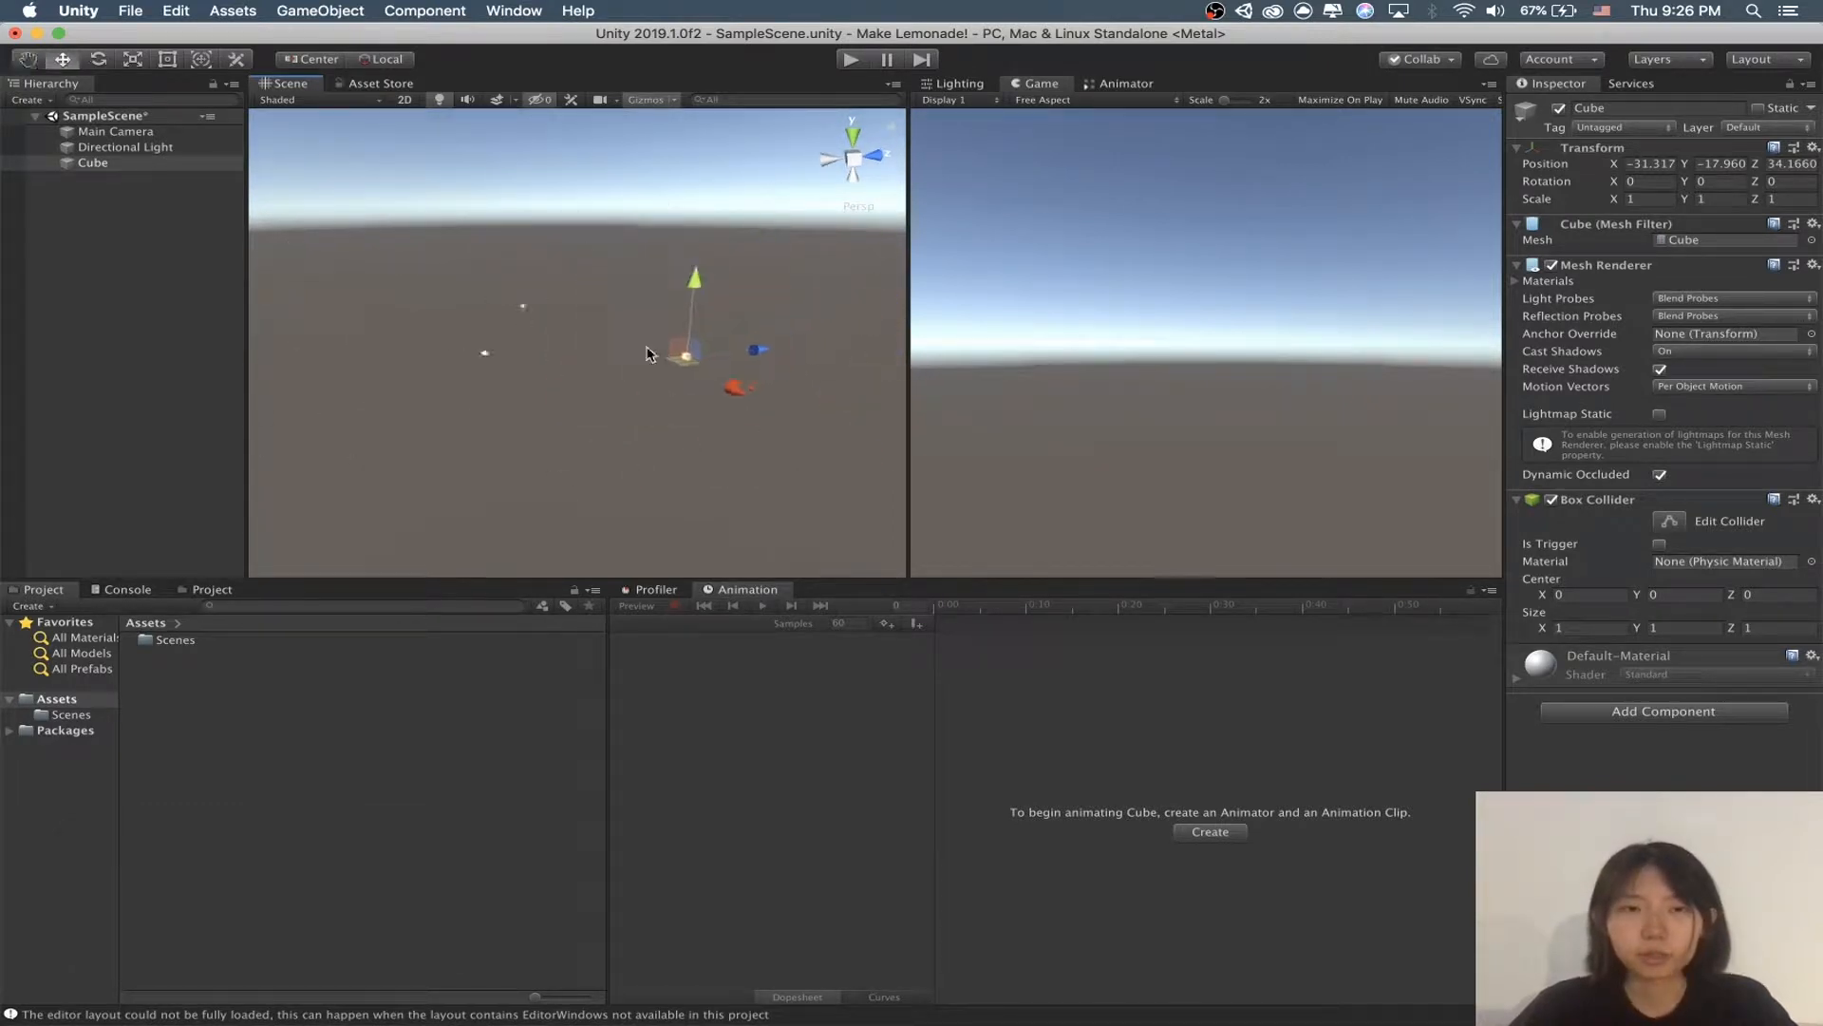
scroll(650, 354, up, 5)
scroll(648, 354, down, 4)
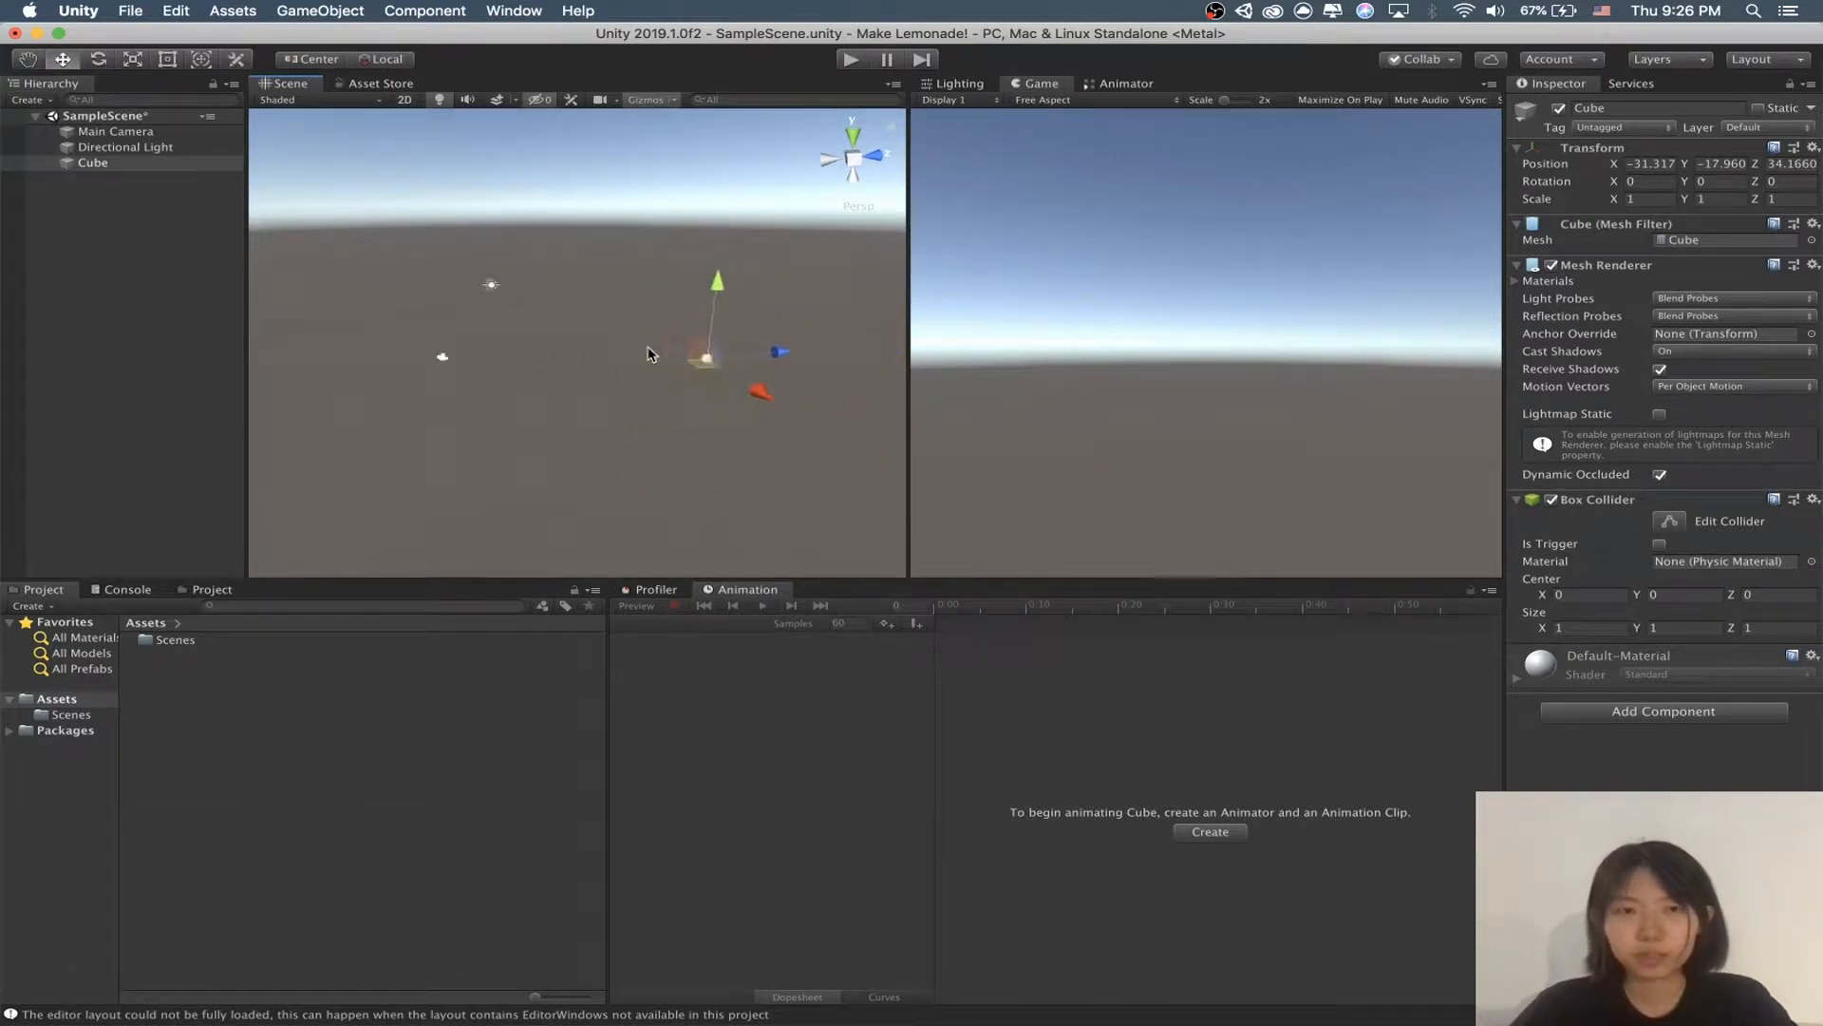
key(a)
right_drag(646, 354, 577, 308)
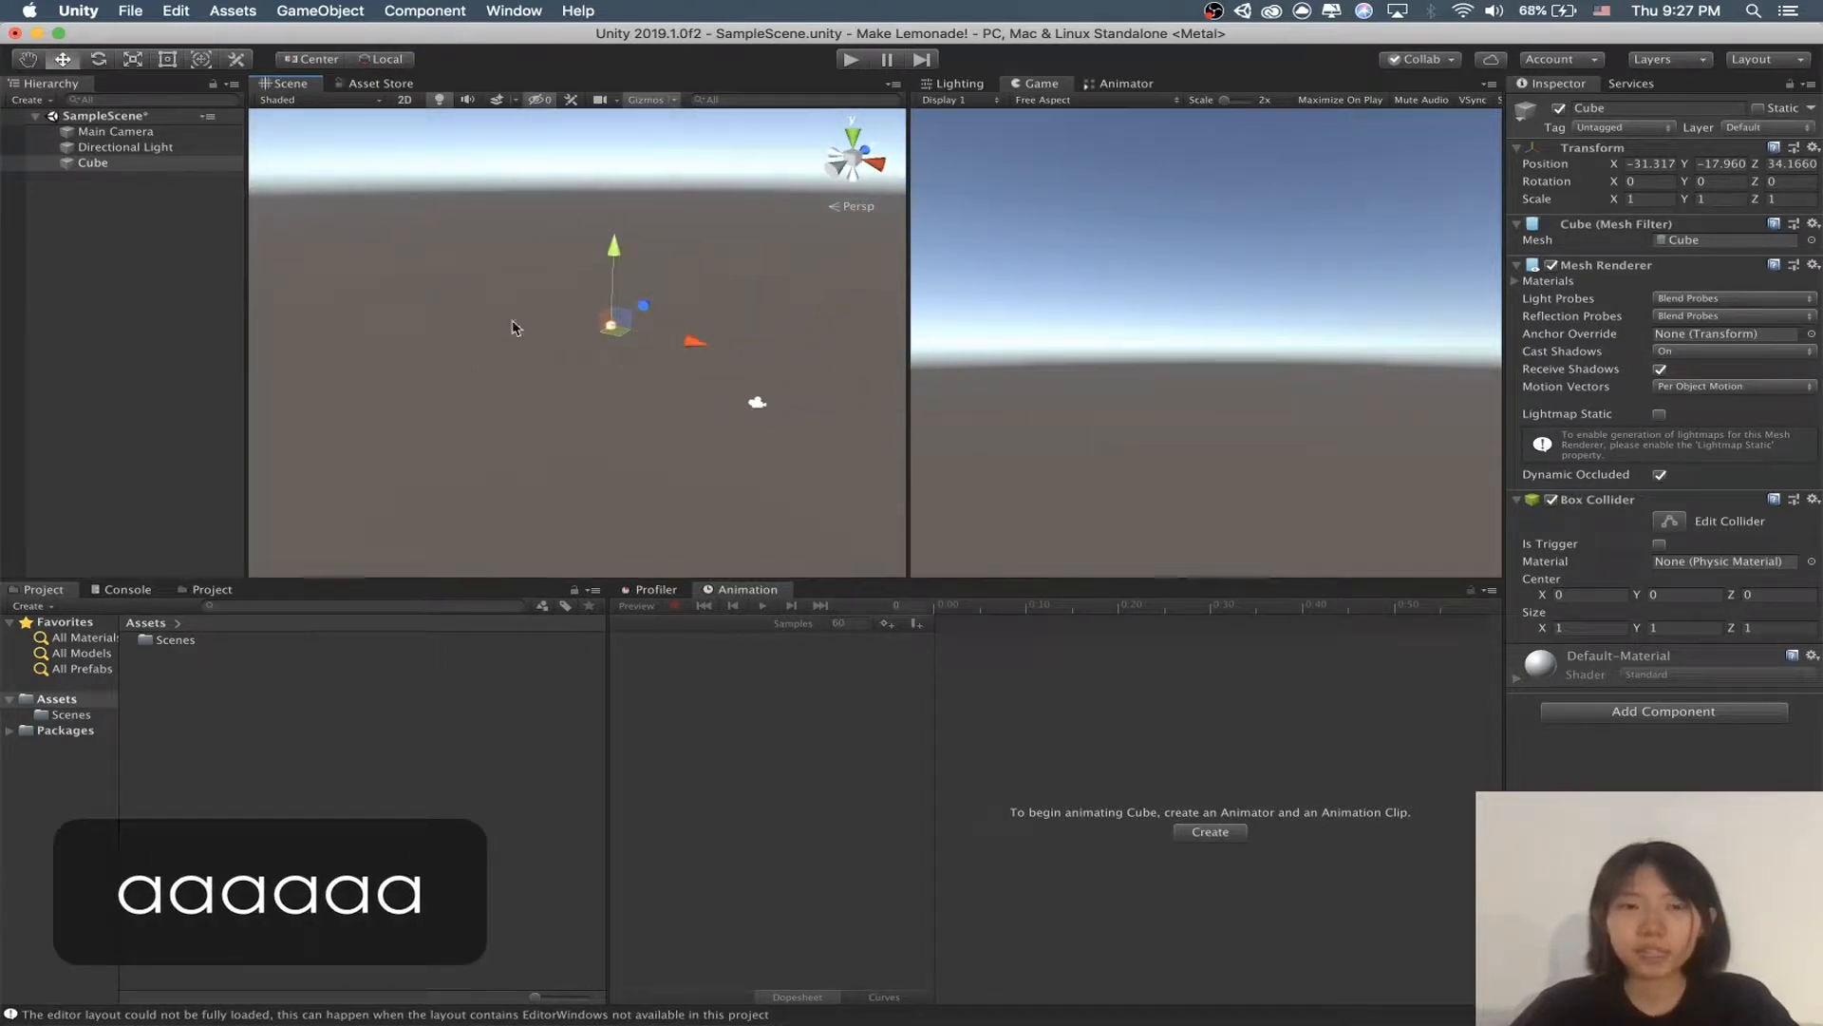
middle_drag(779, 345, 706, 326)
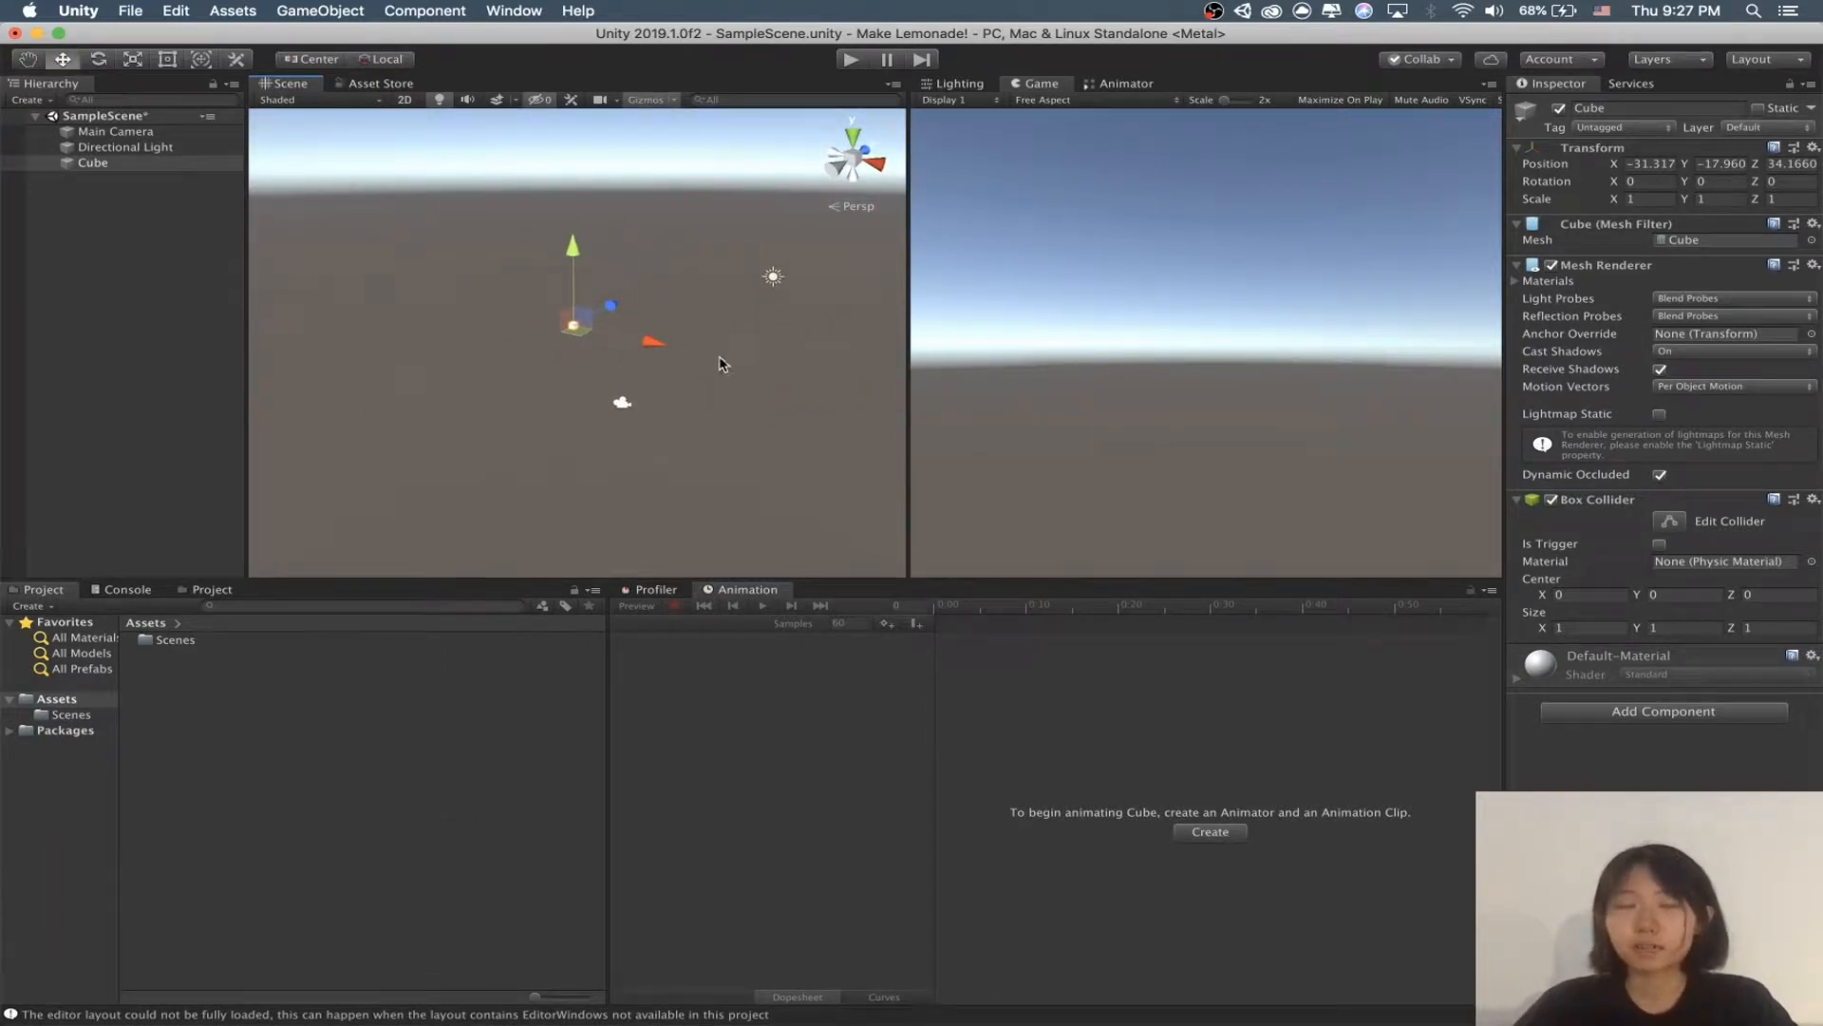
click(105, 228)
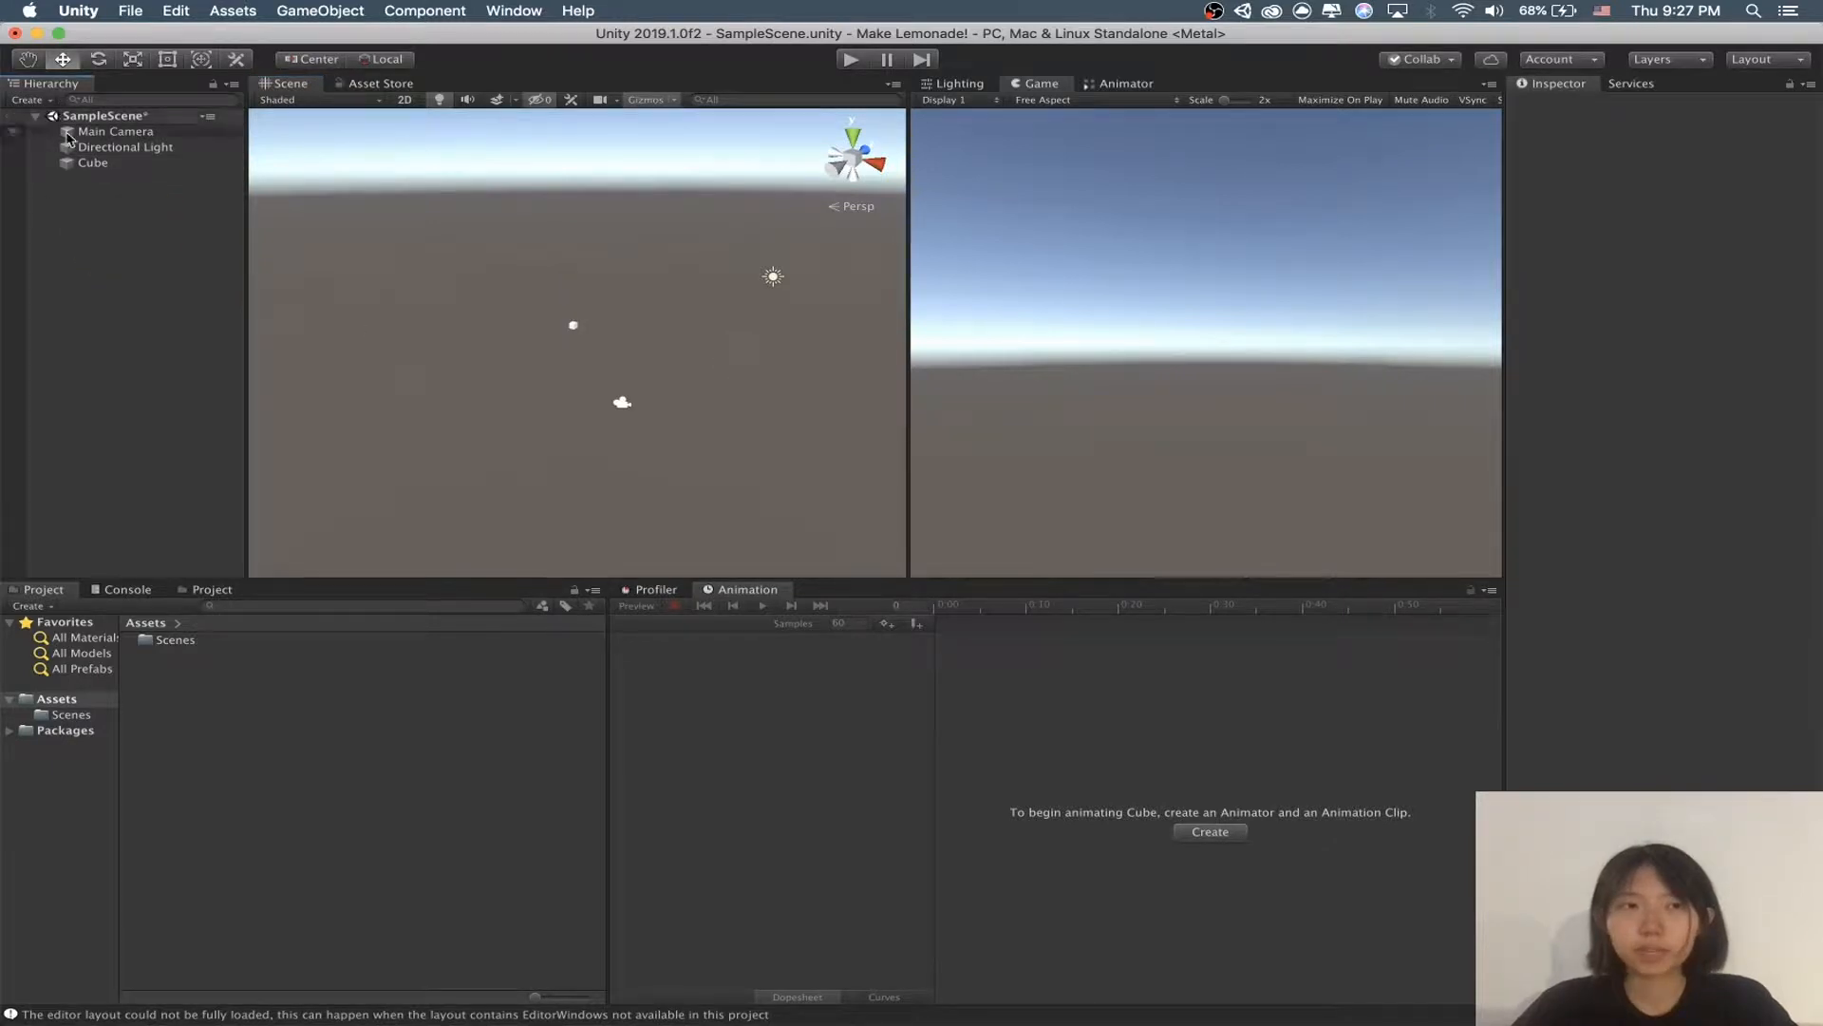
right_drag(455, 352, 530, 357)
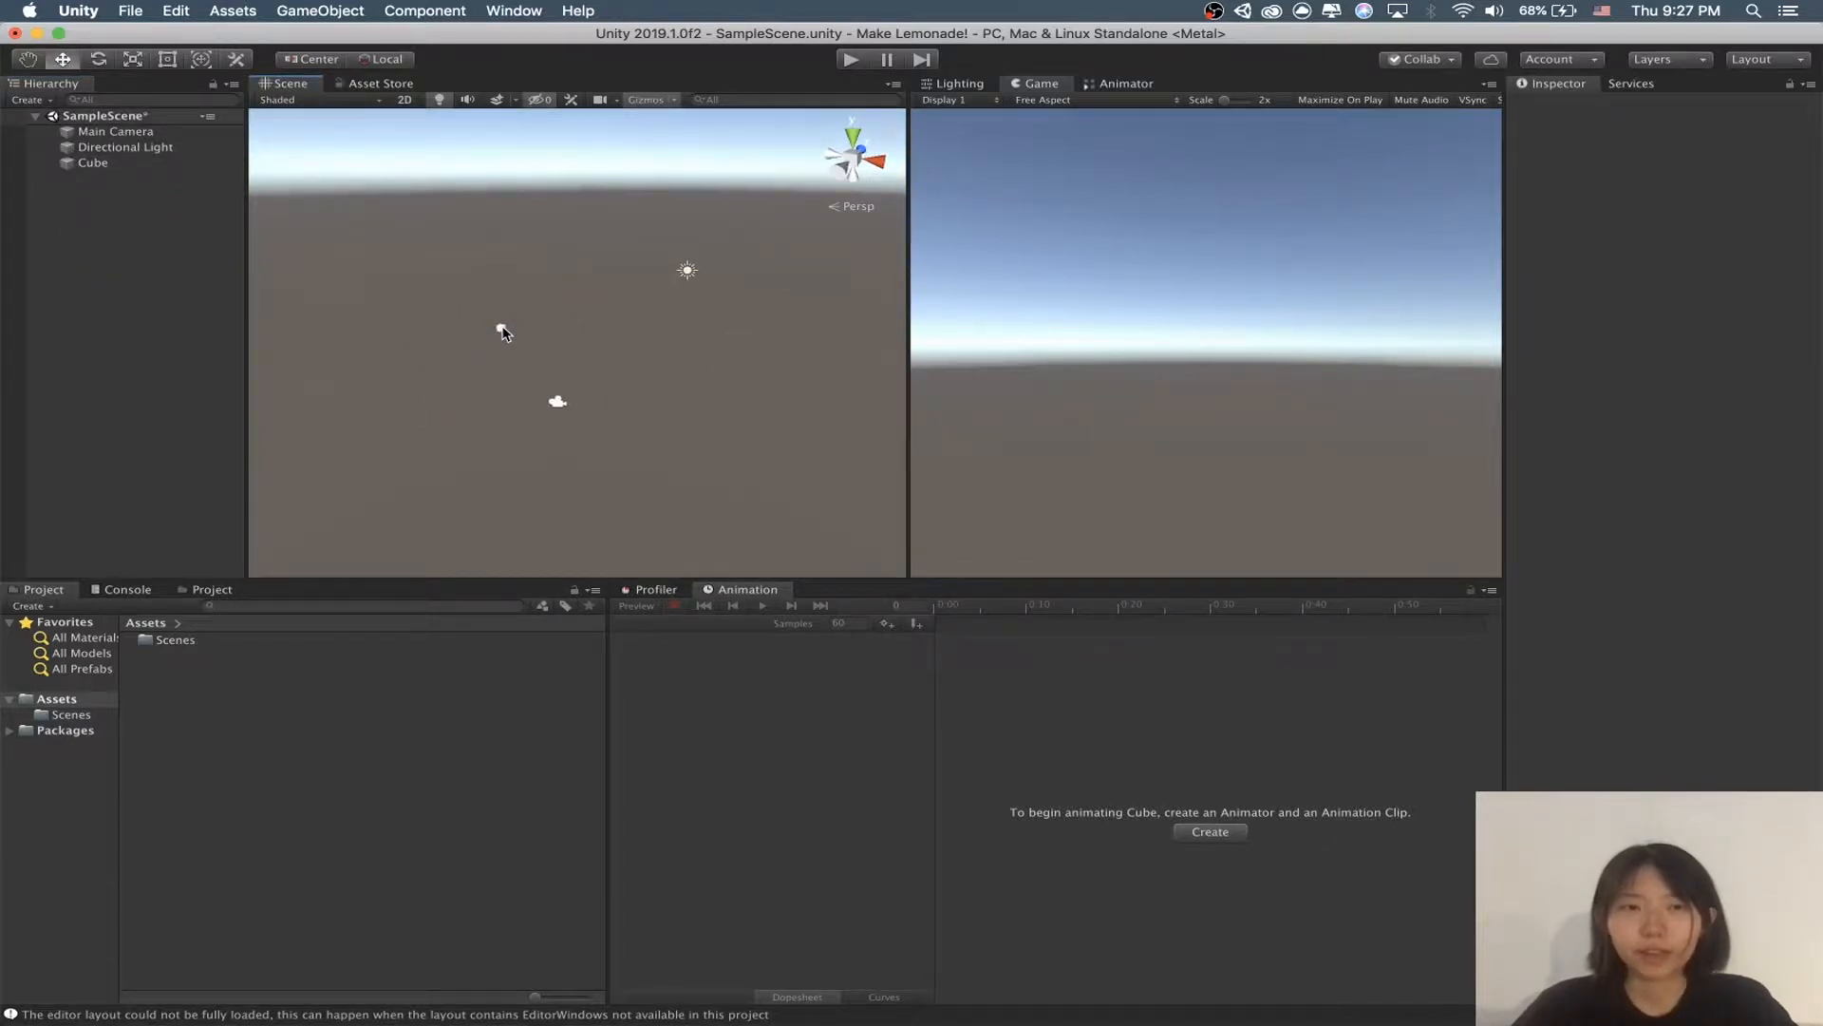
click(501, 329)
Step: Toggle the Directional Light off, on and off again to compare the cube with and without light
click(142, 147)
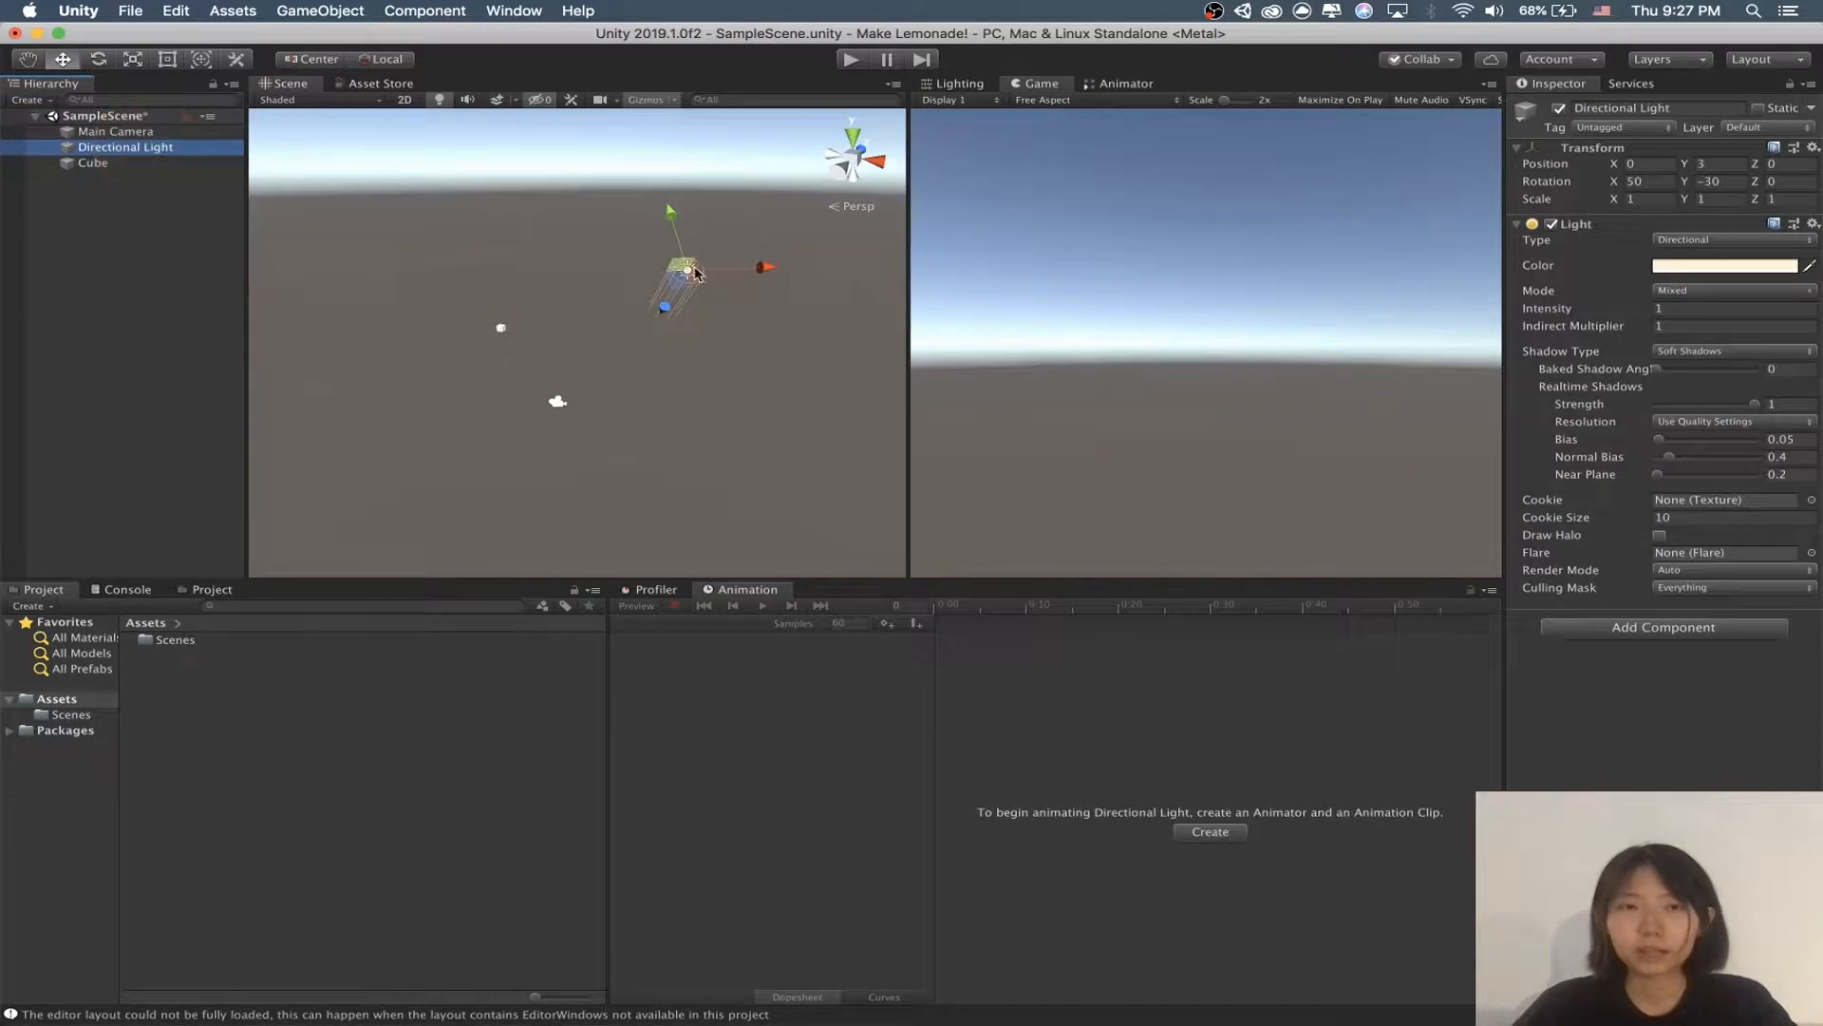
click(1557, 109)
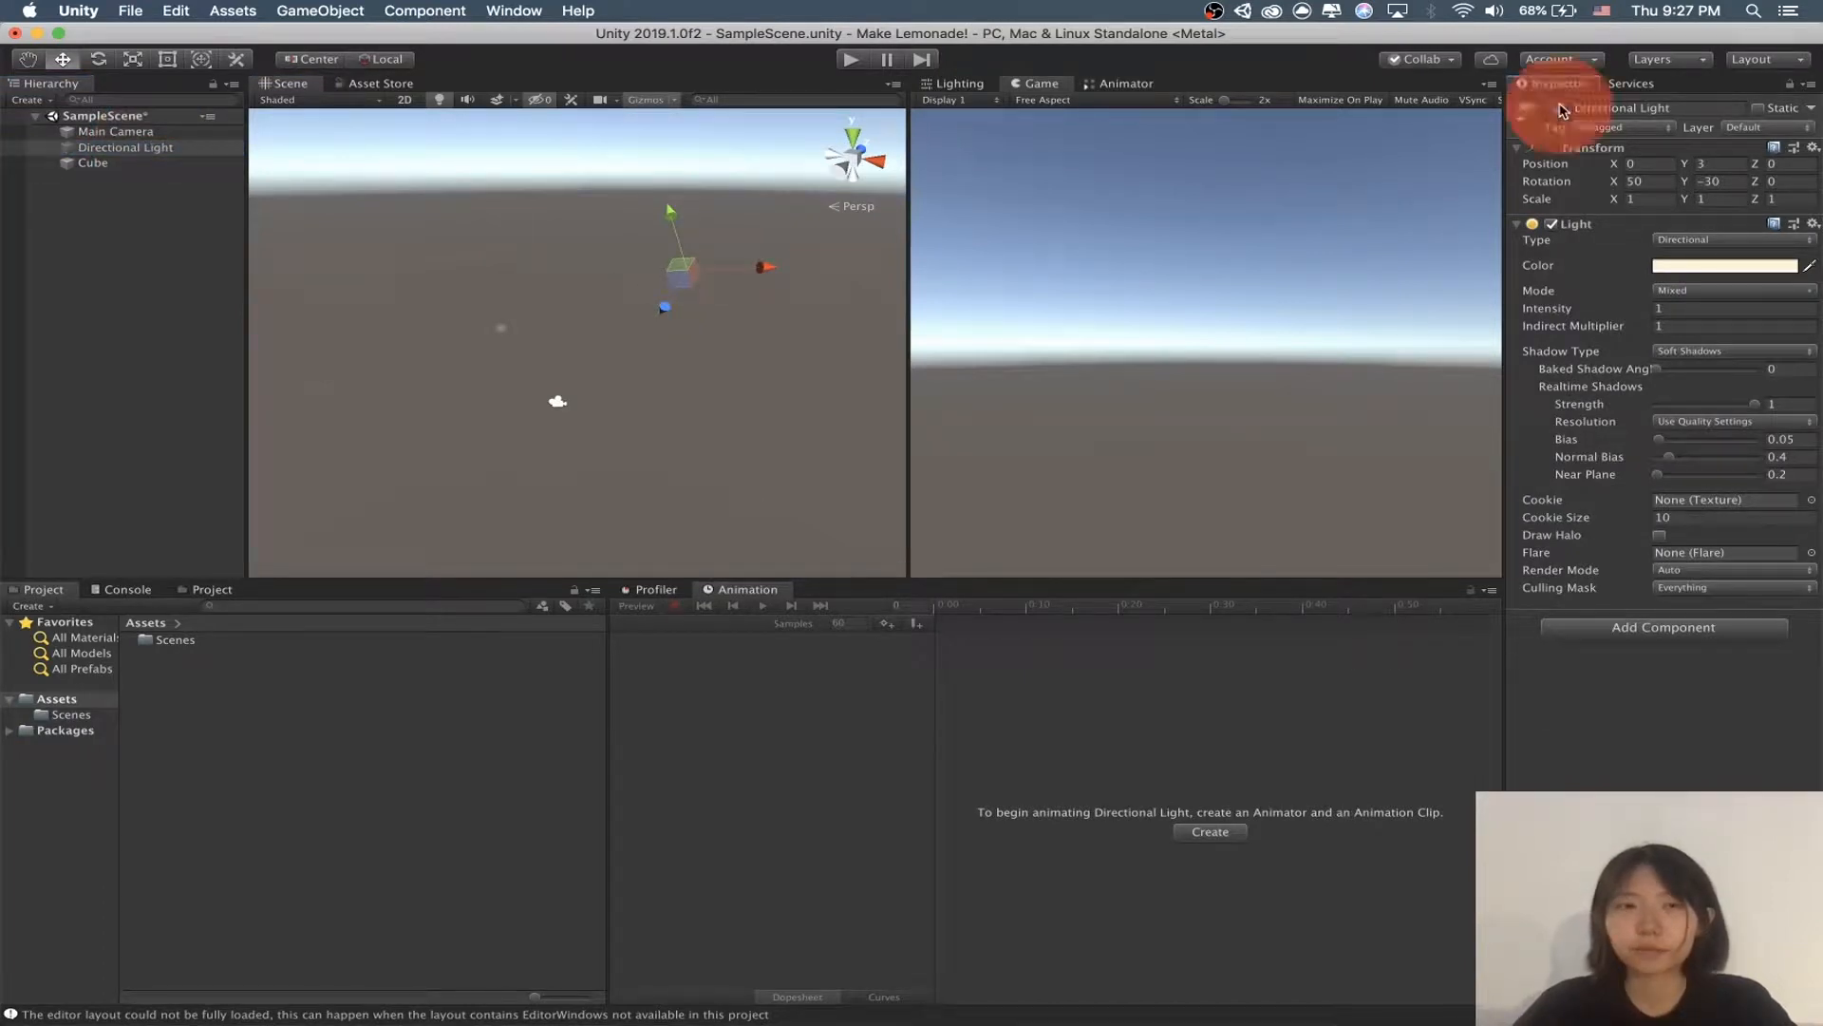
click(1559, 108)
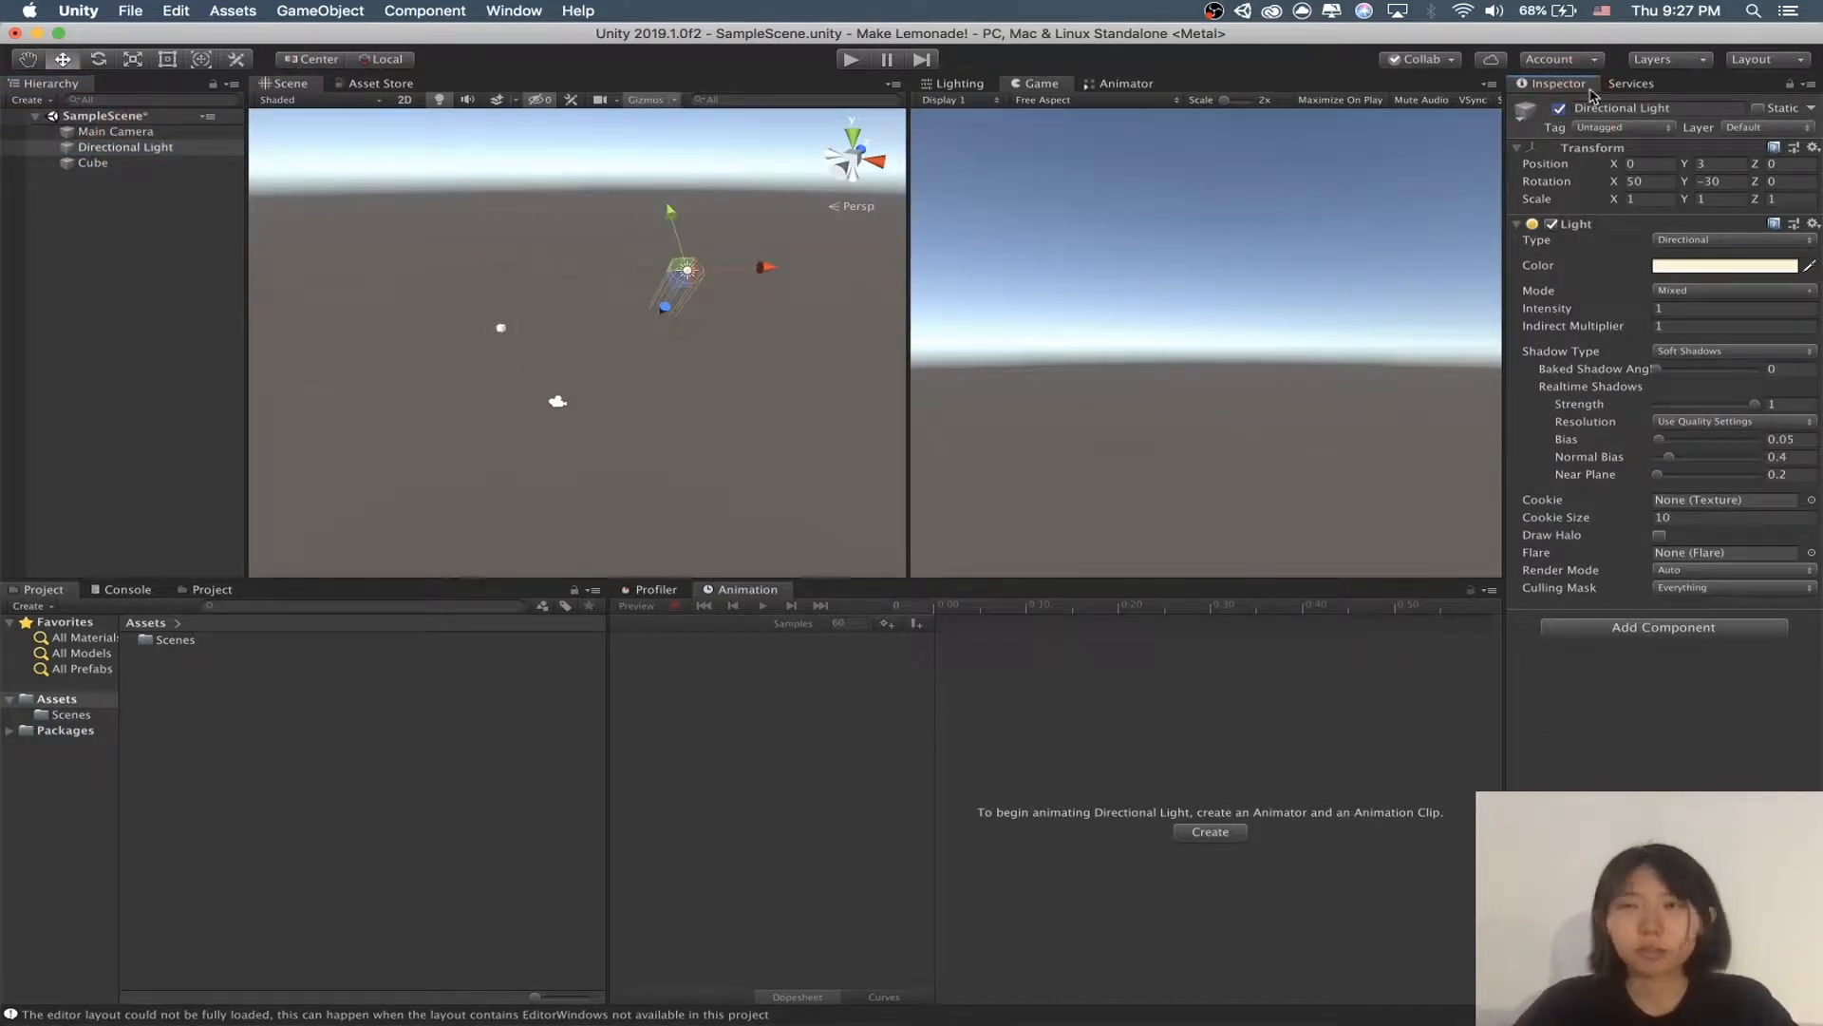
click(1557, 109)
click(131, 167)
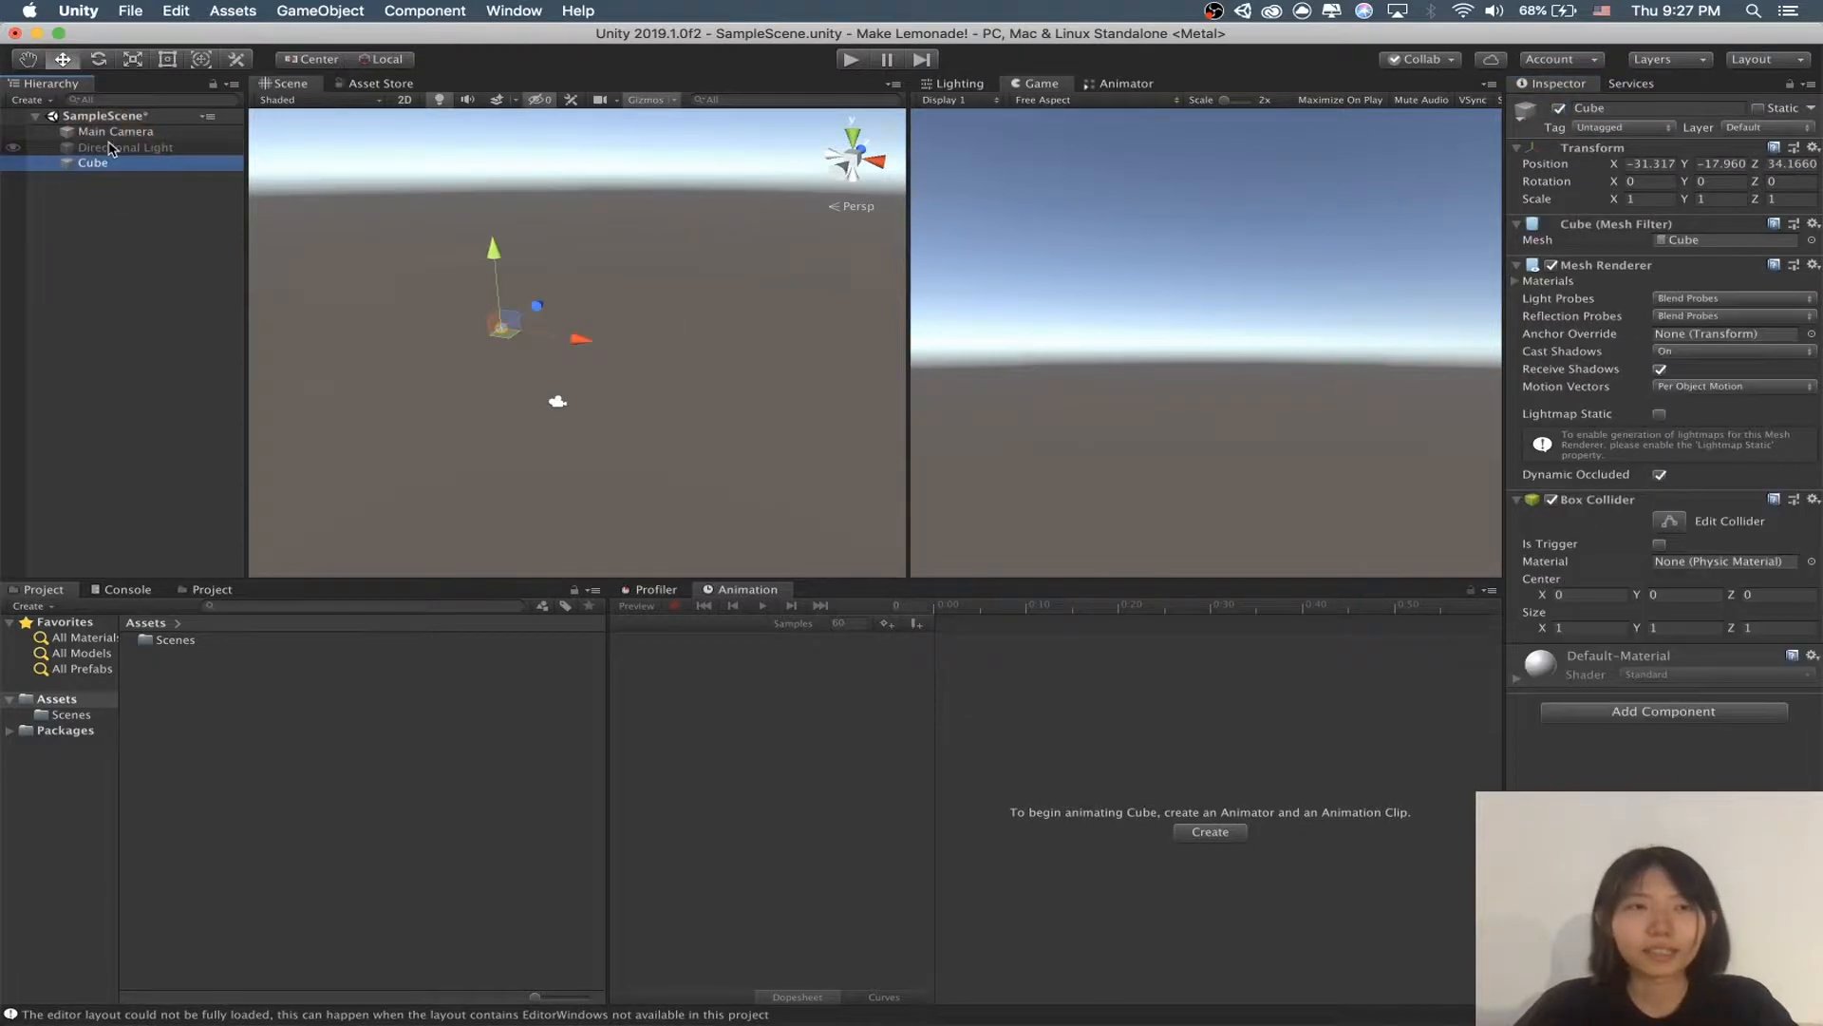
click(137, 119)
Step: Disable the Main Camera to check its effect on the Game view, and re-enable it
click(143, 131)
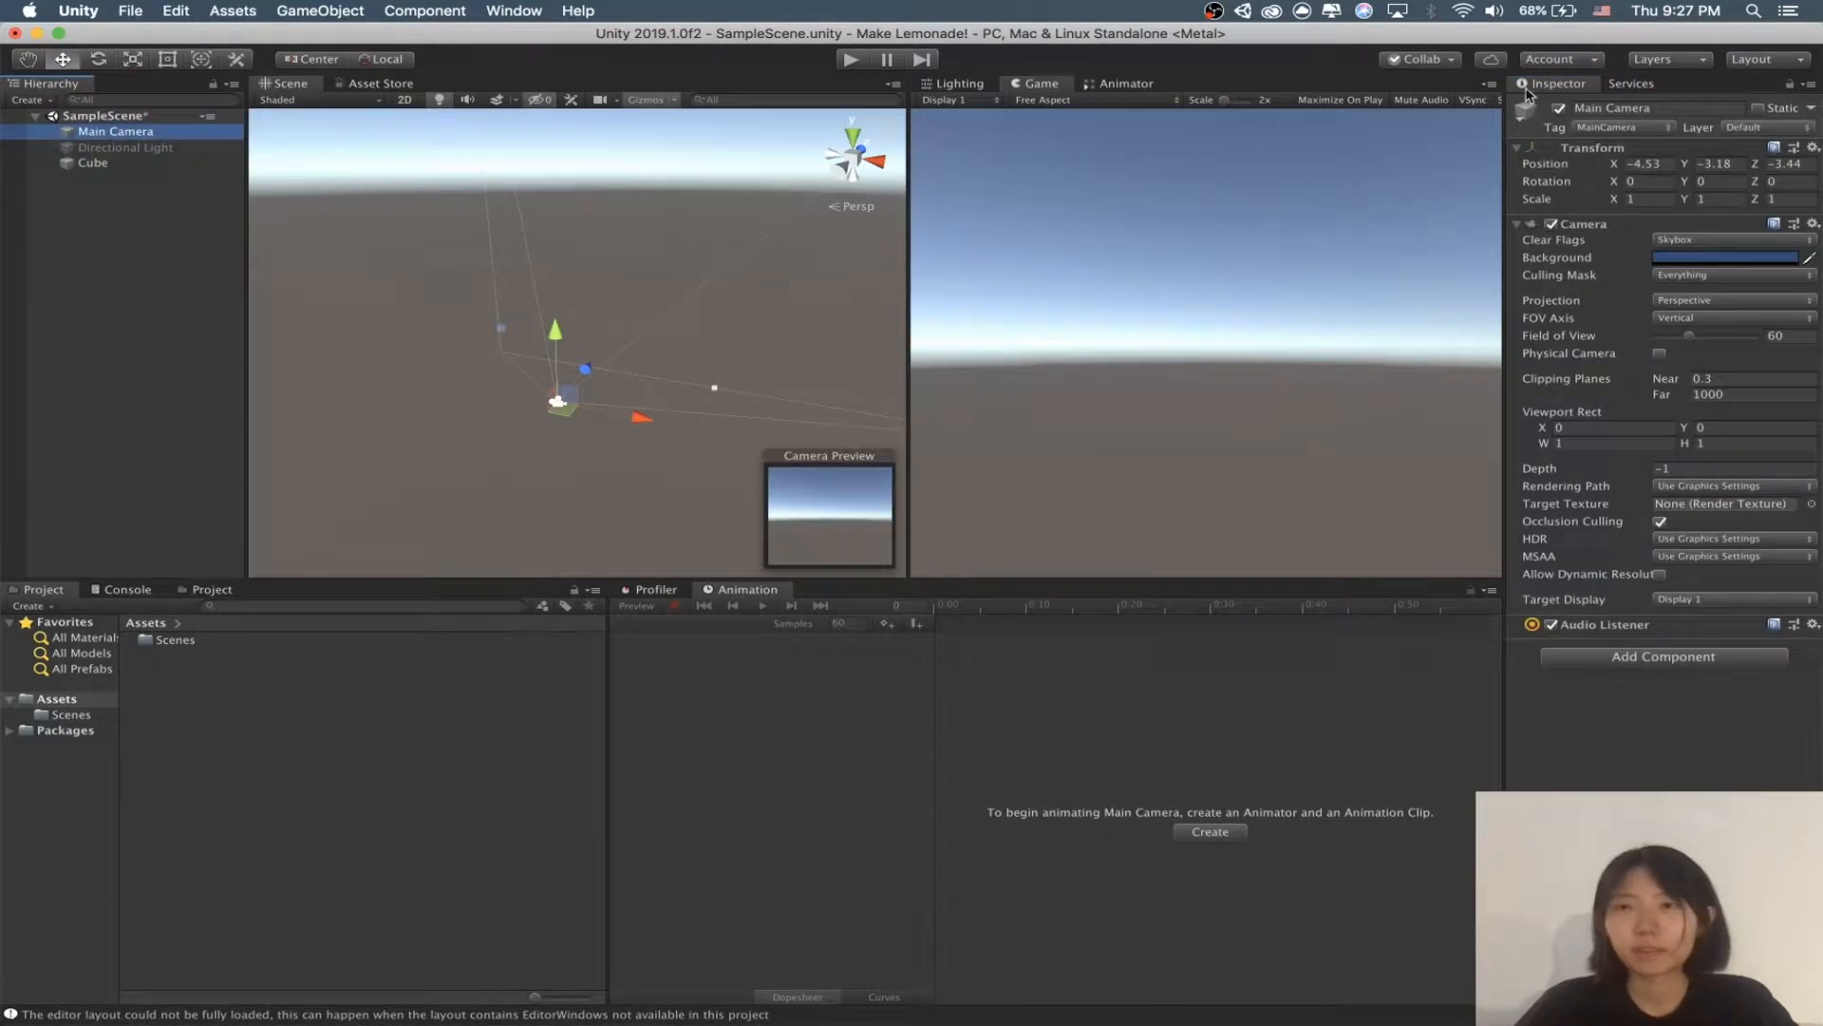
click(1559, 109)
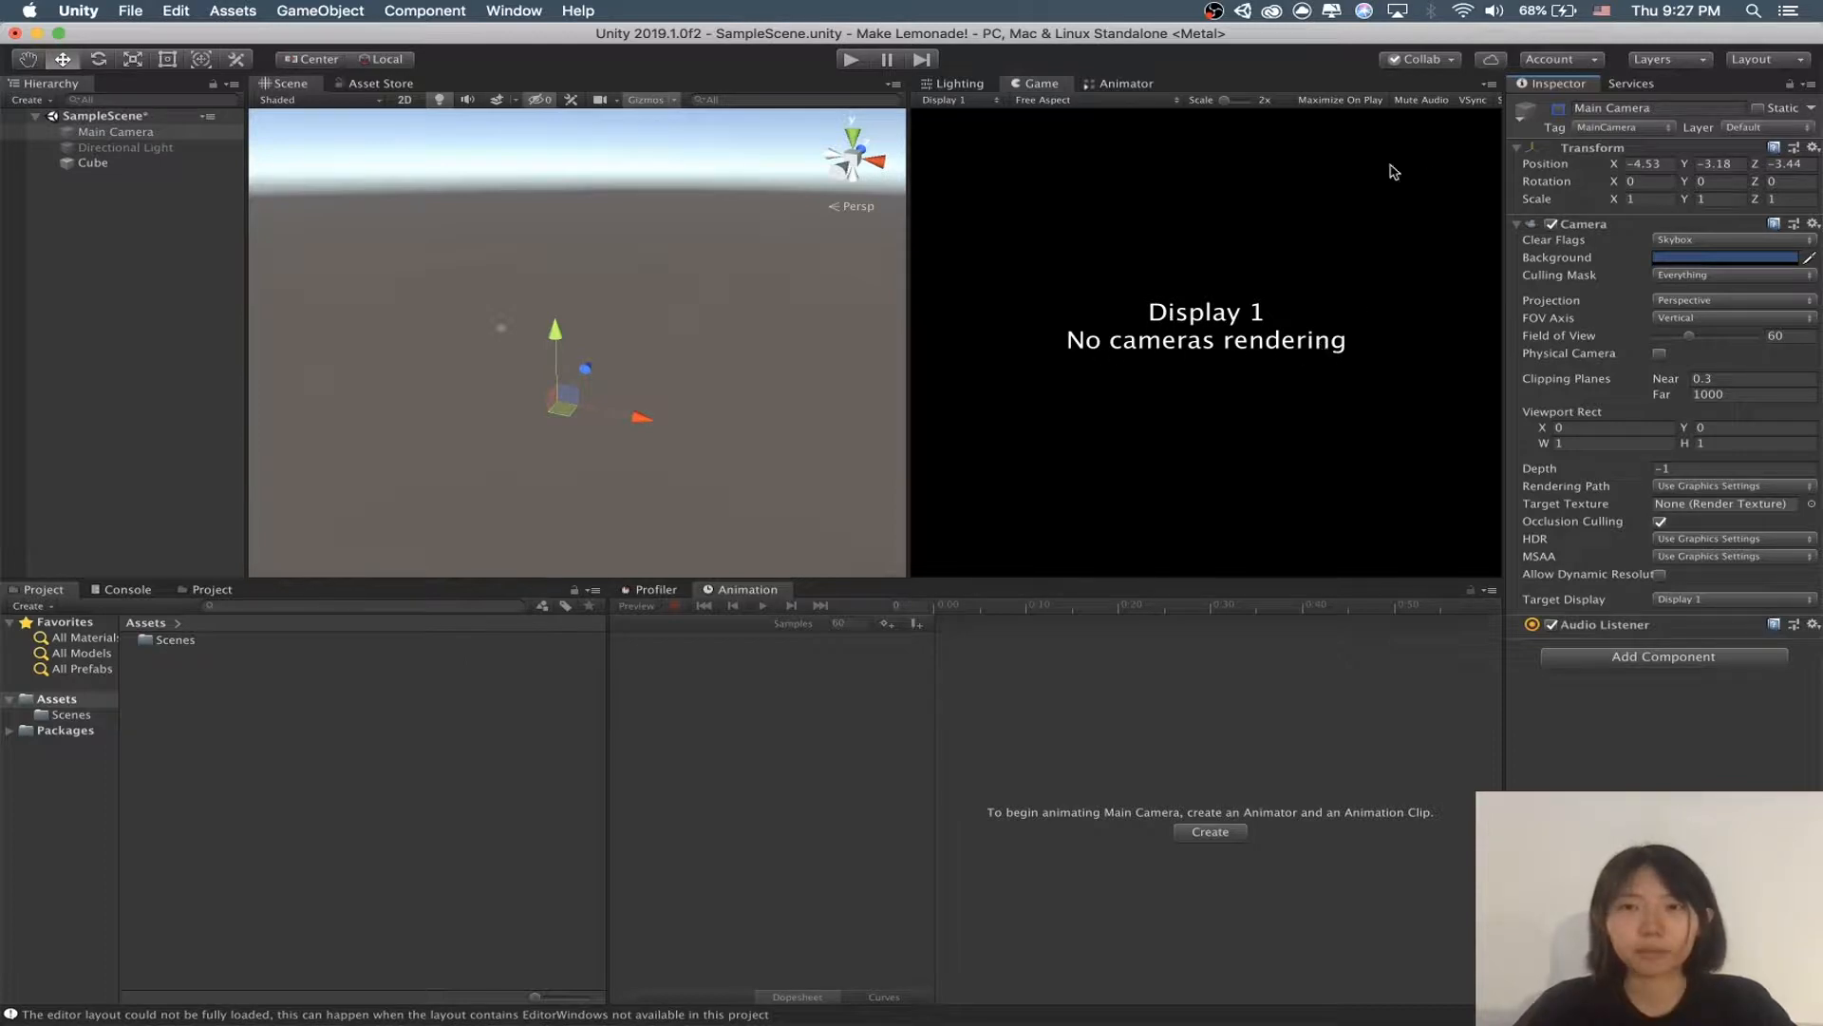
click(1558, 110)
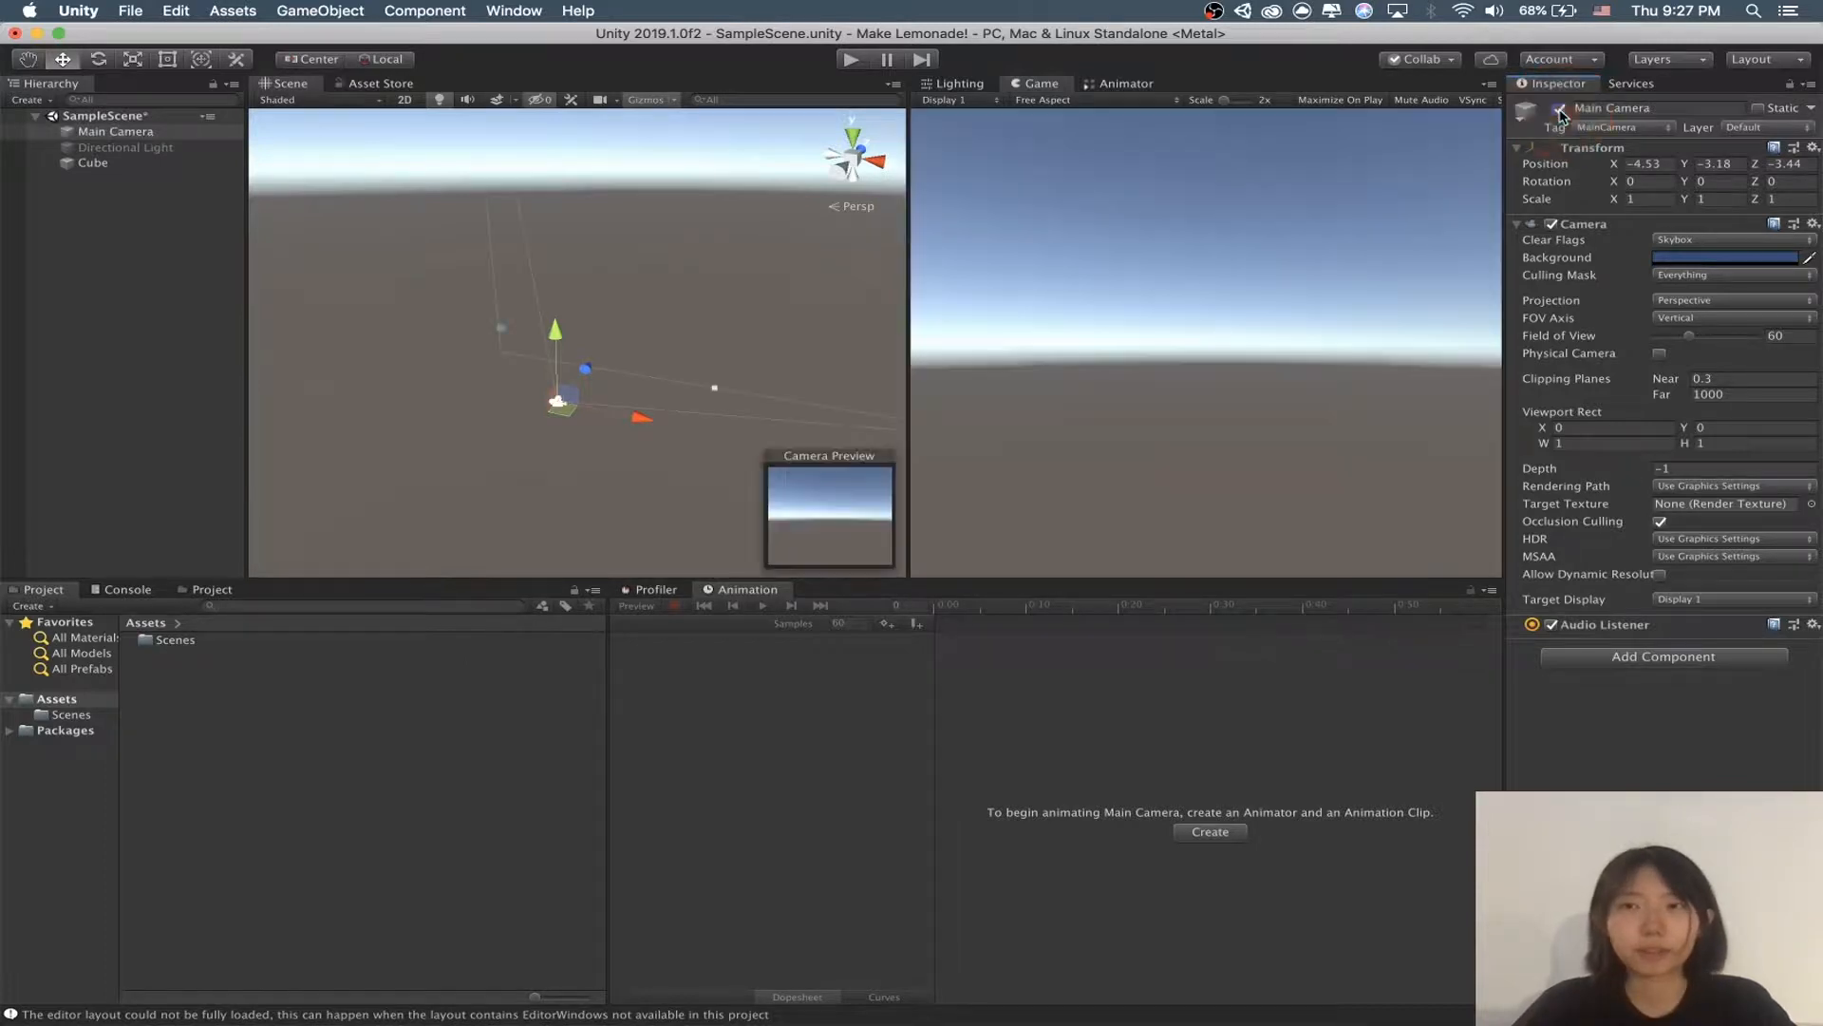
Step: Turn the Directional Light back on and show the contents of the project's Assets folder
click(119, 147)
click(1558, 109)
right_drag(622, 352, 584, 371)
key(w)
key(w)
key(w)
key(w)
click(25, 703)
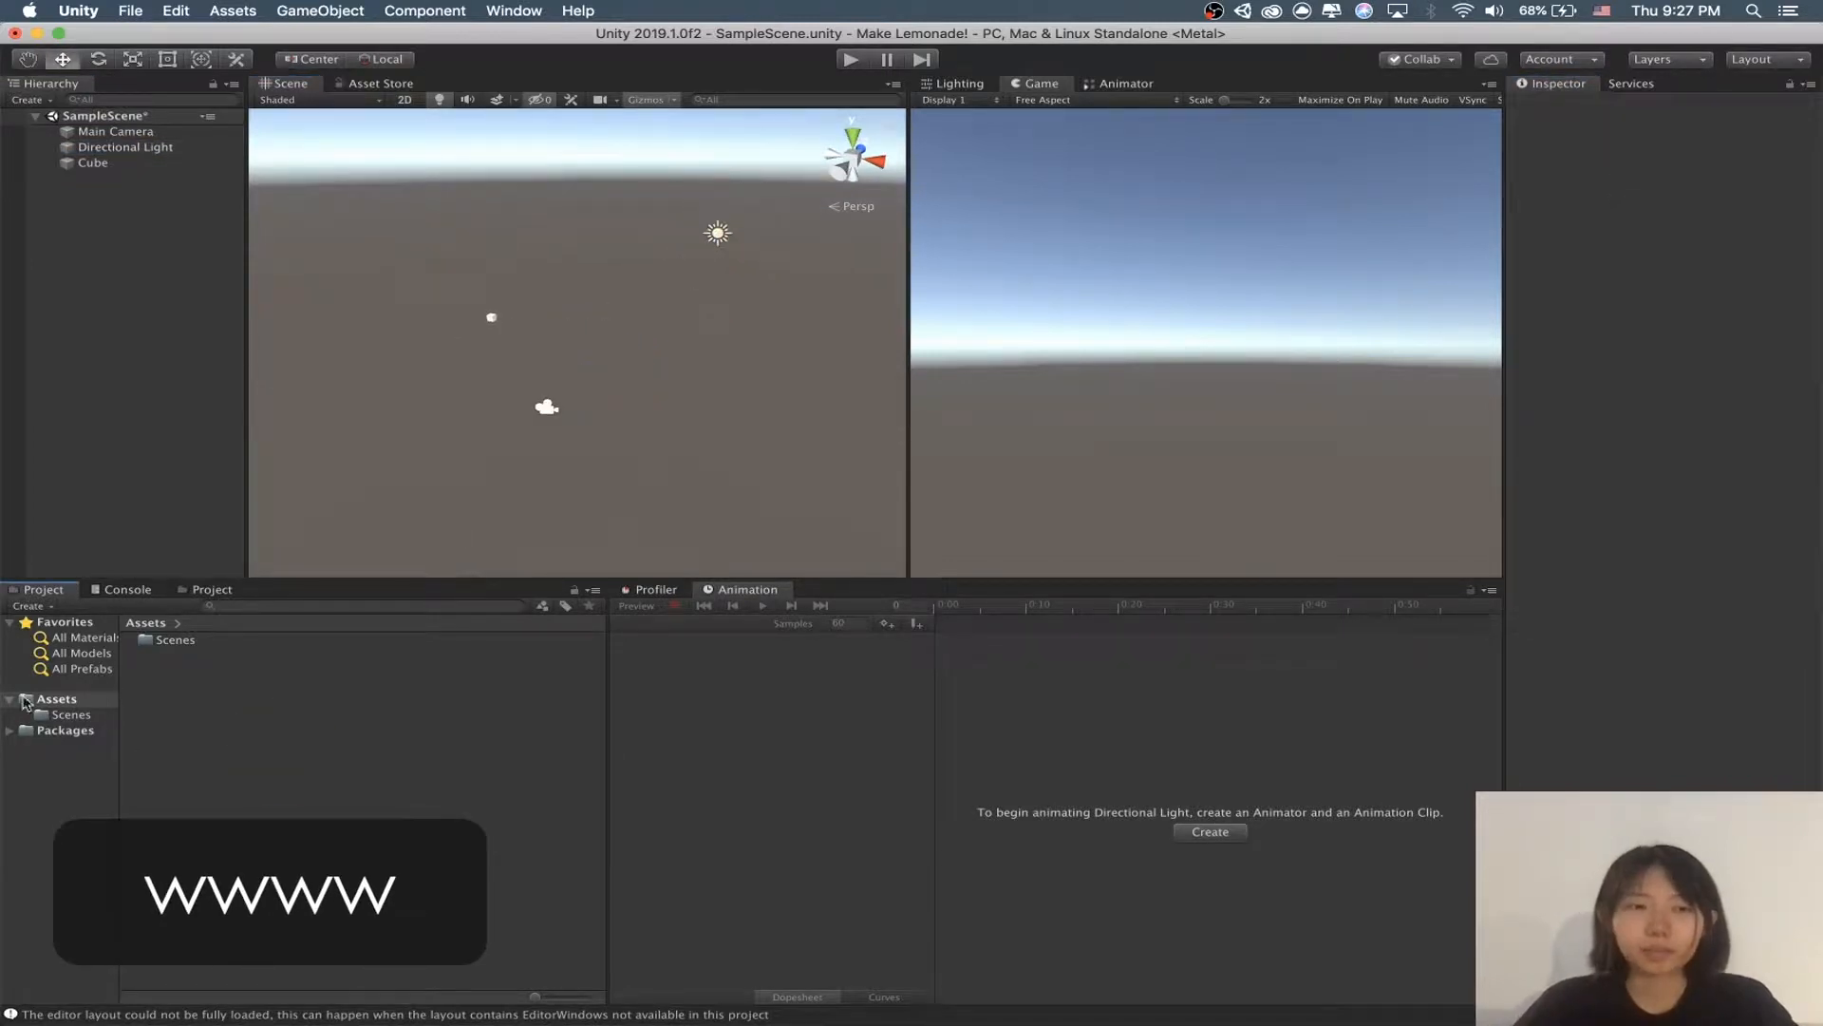
click(338, 700)
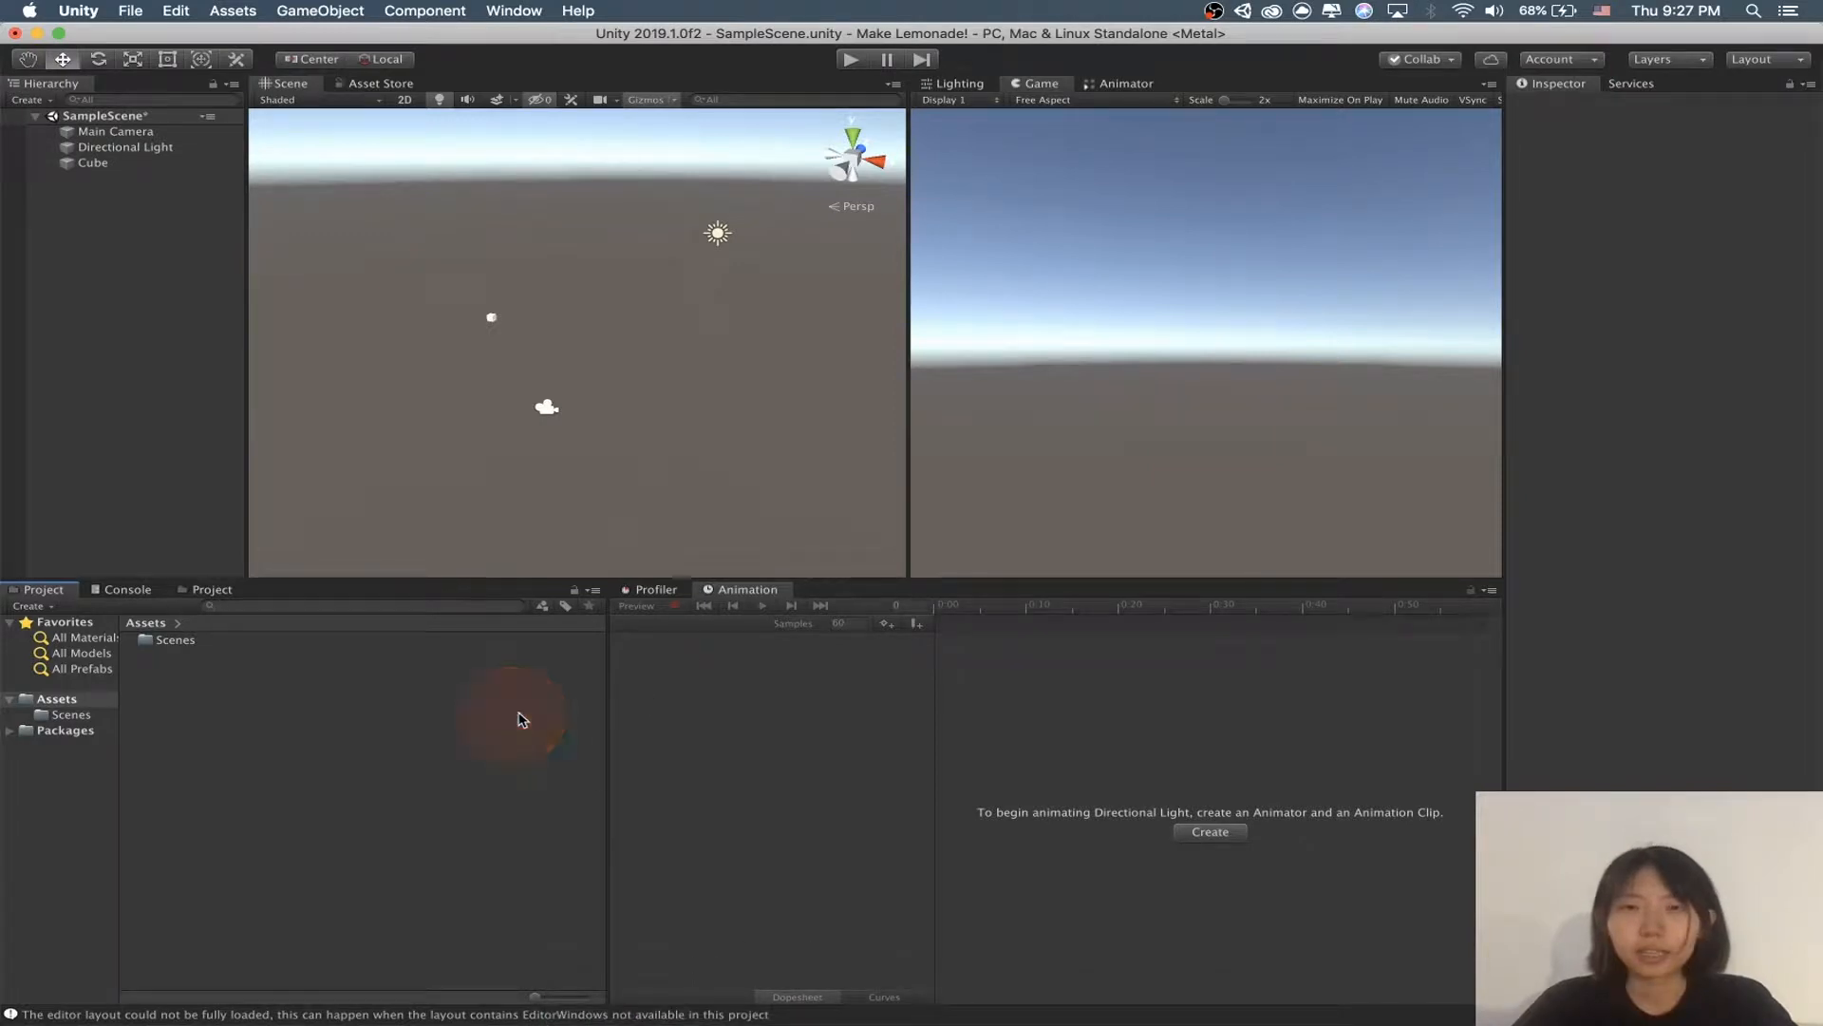
Step: Select the cube, Directional Light and Main Camera in turn to compare their properties, and clear the selection
click(87, 163)
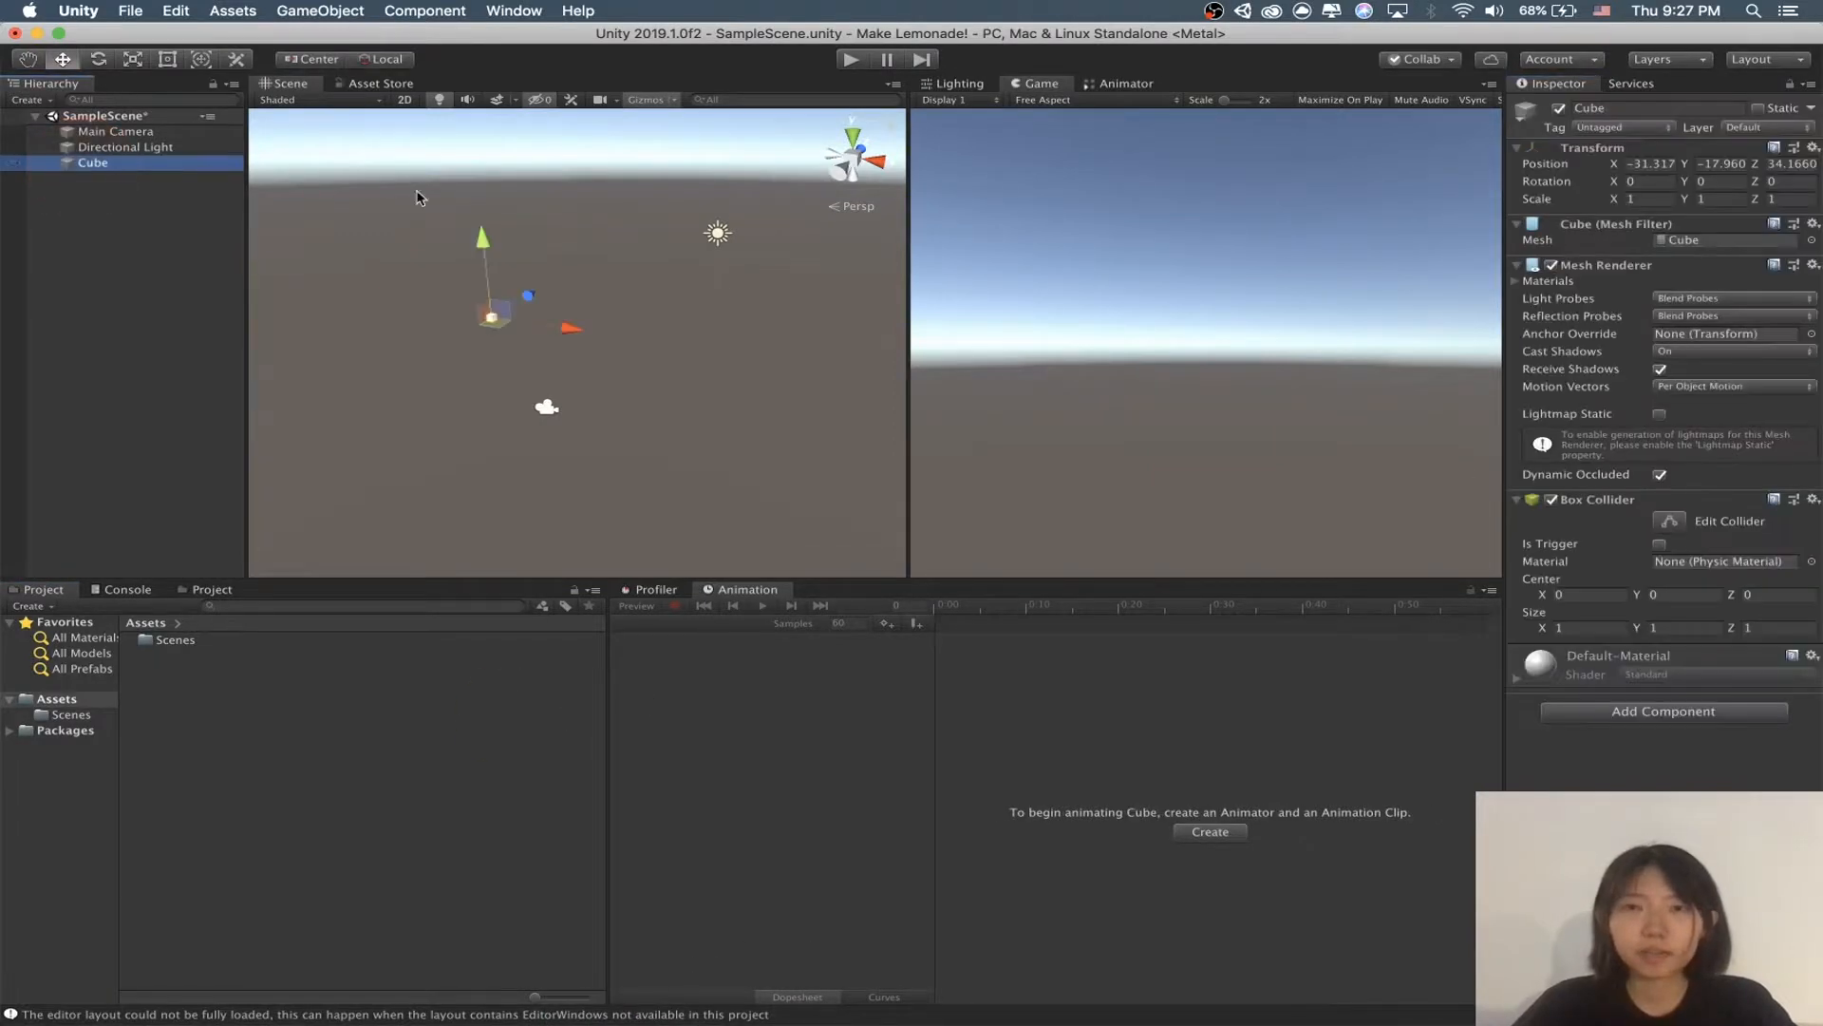
scroll(427, 362, up, 5)
middle_drag(419, 340, 480, 338)
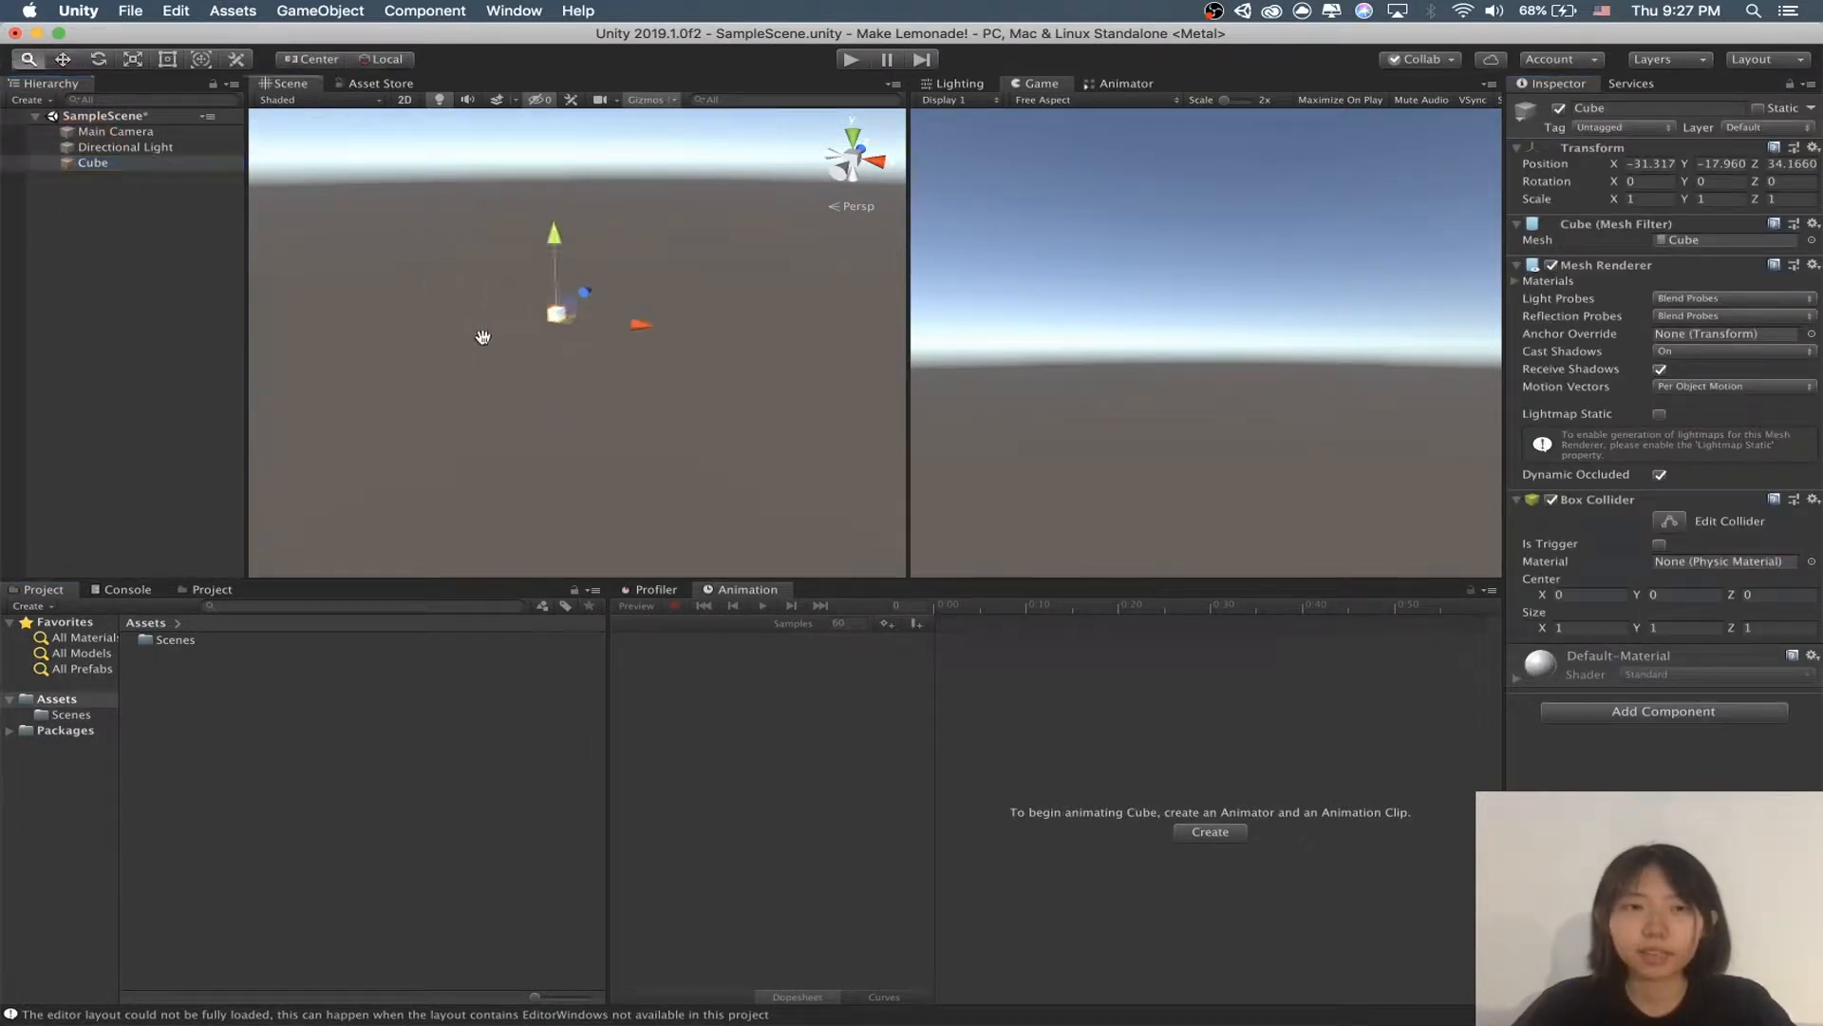
click(121, 147)
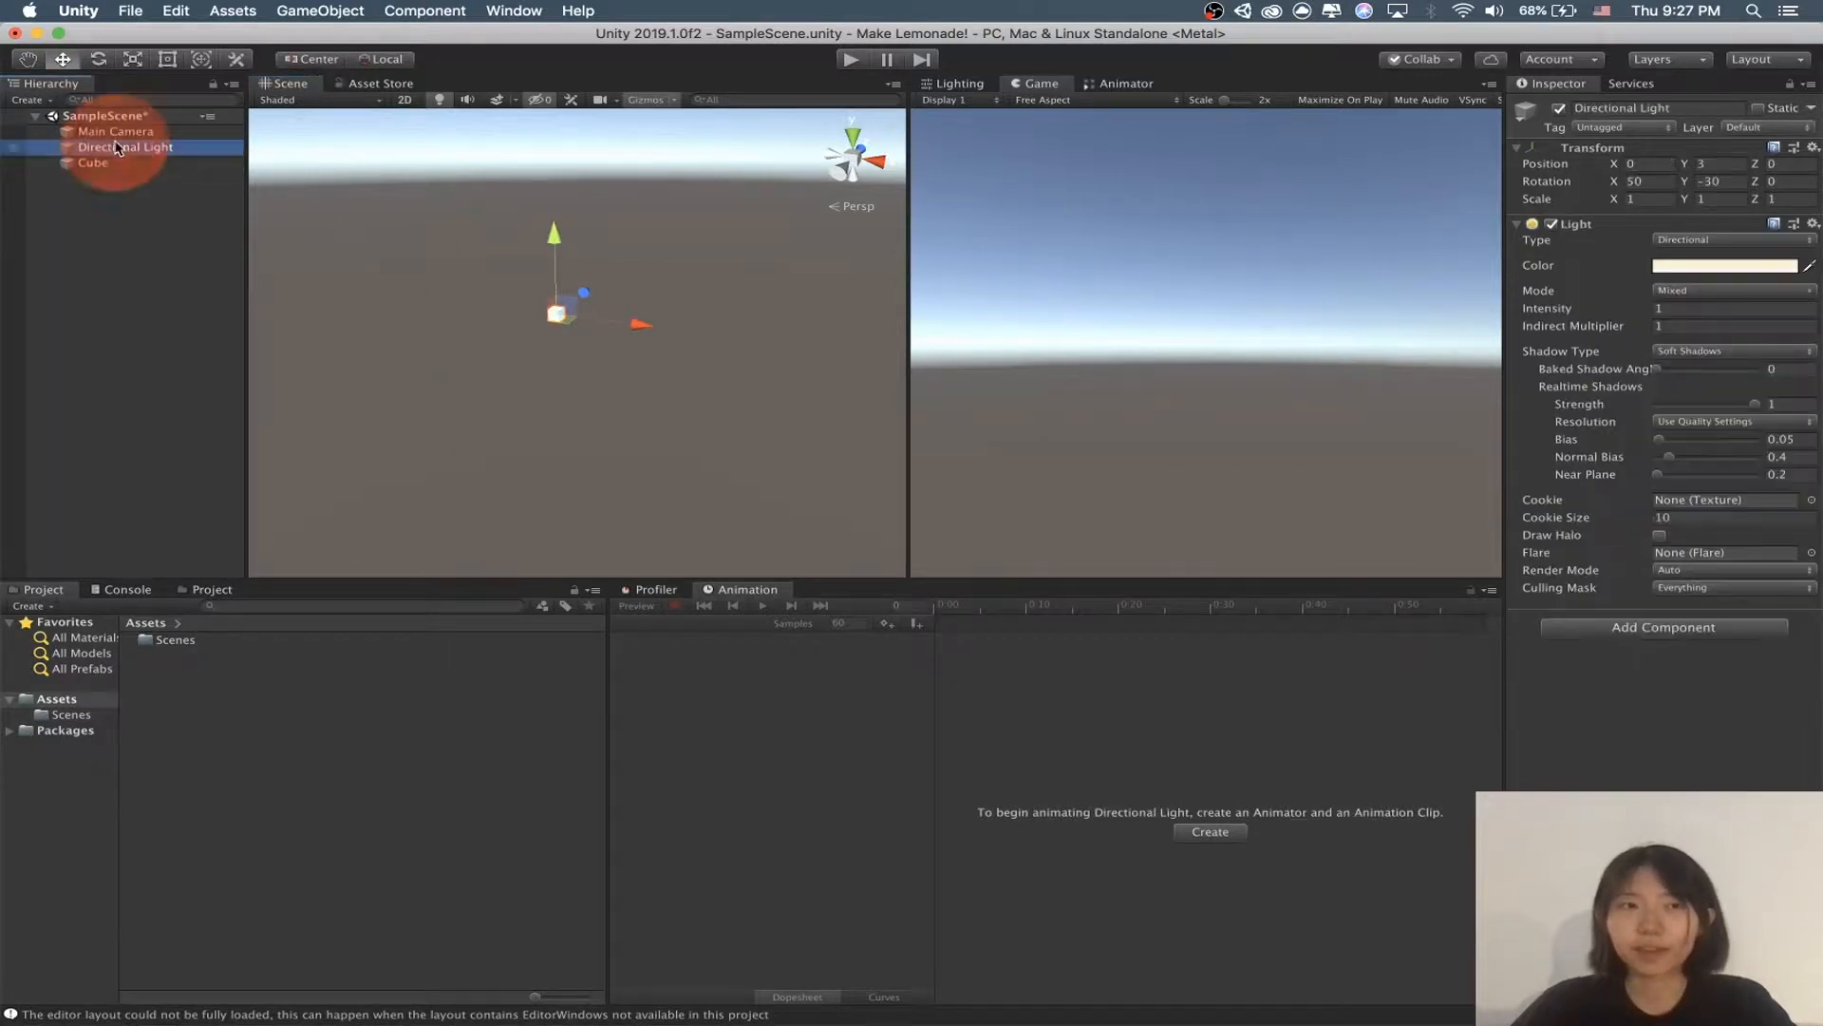
click(95, 162)
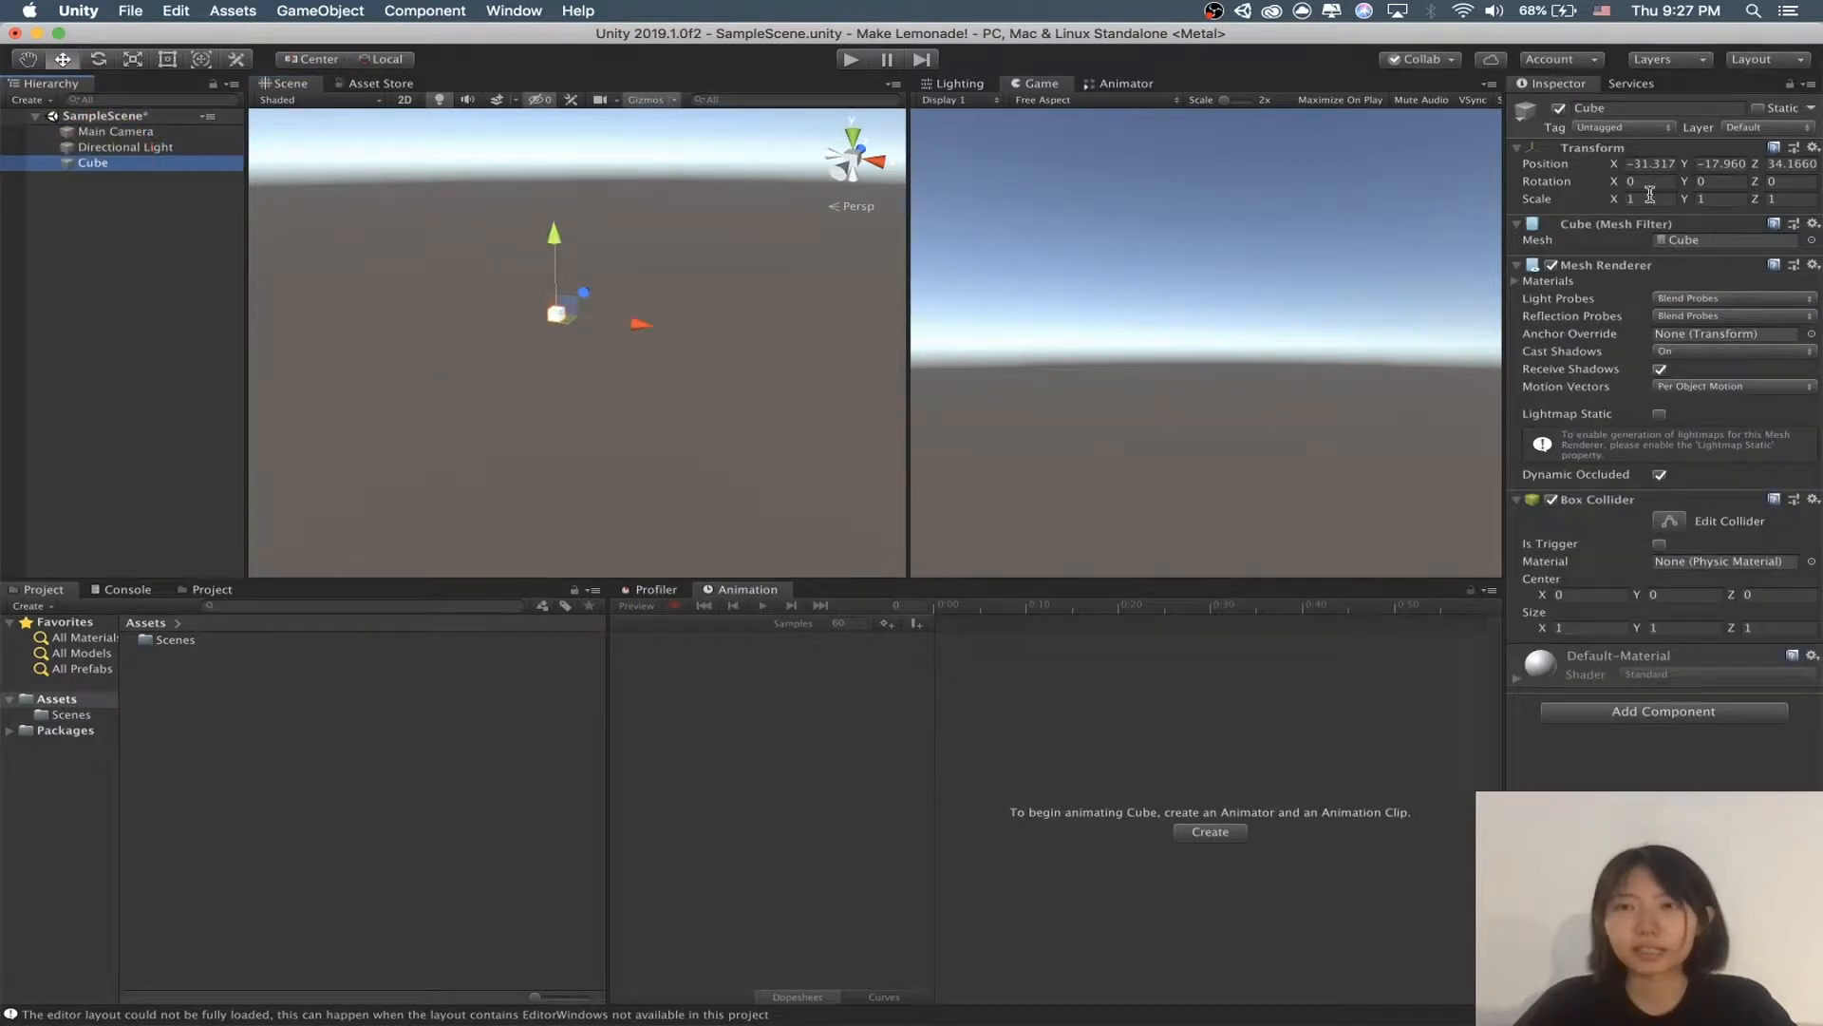
click(133, 132)
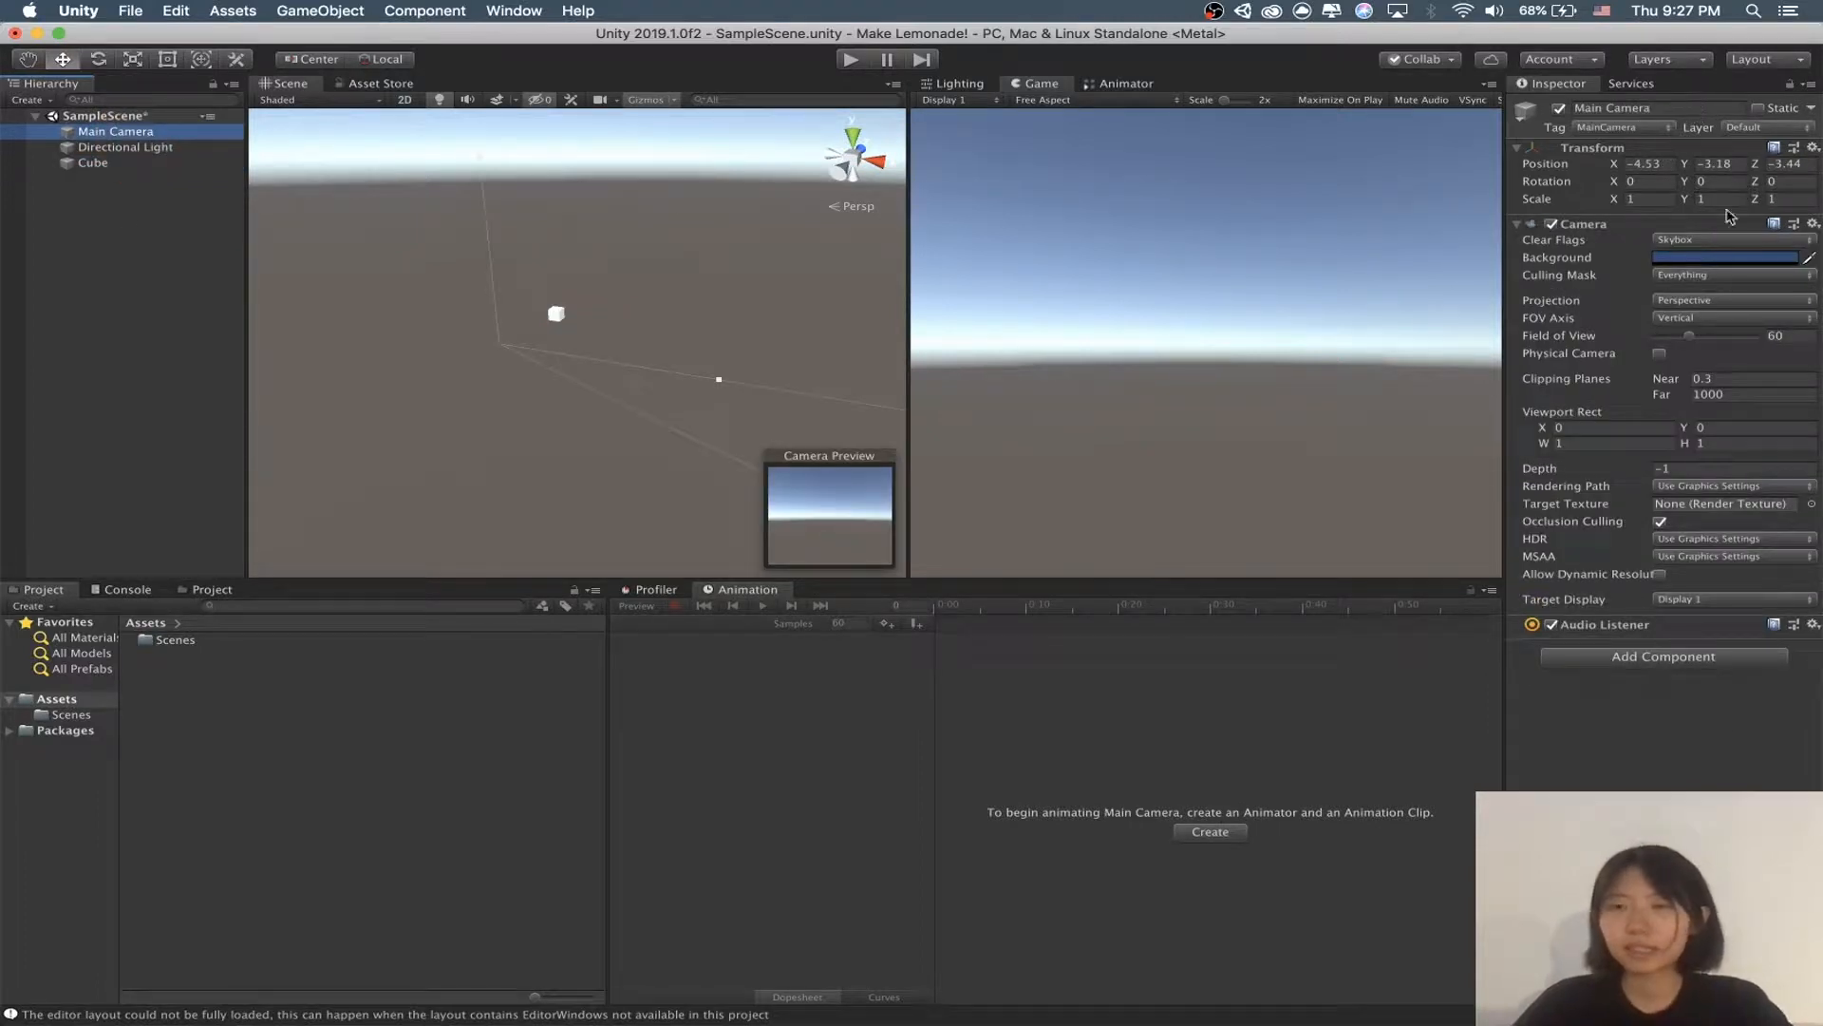
scroll(763, 459, down, 5)
middle_drag(676, 391, 647, 386)
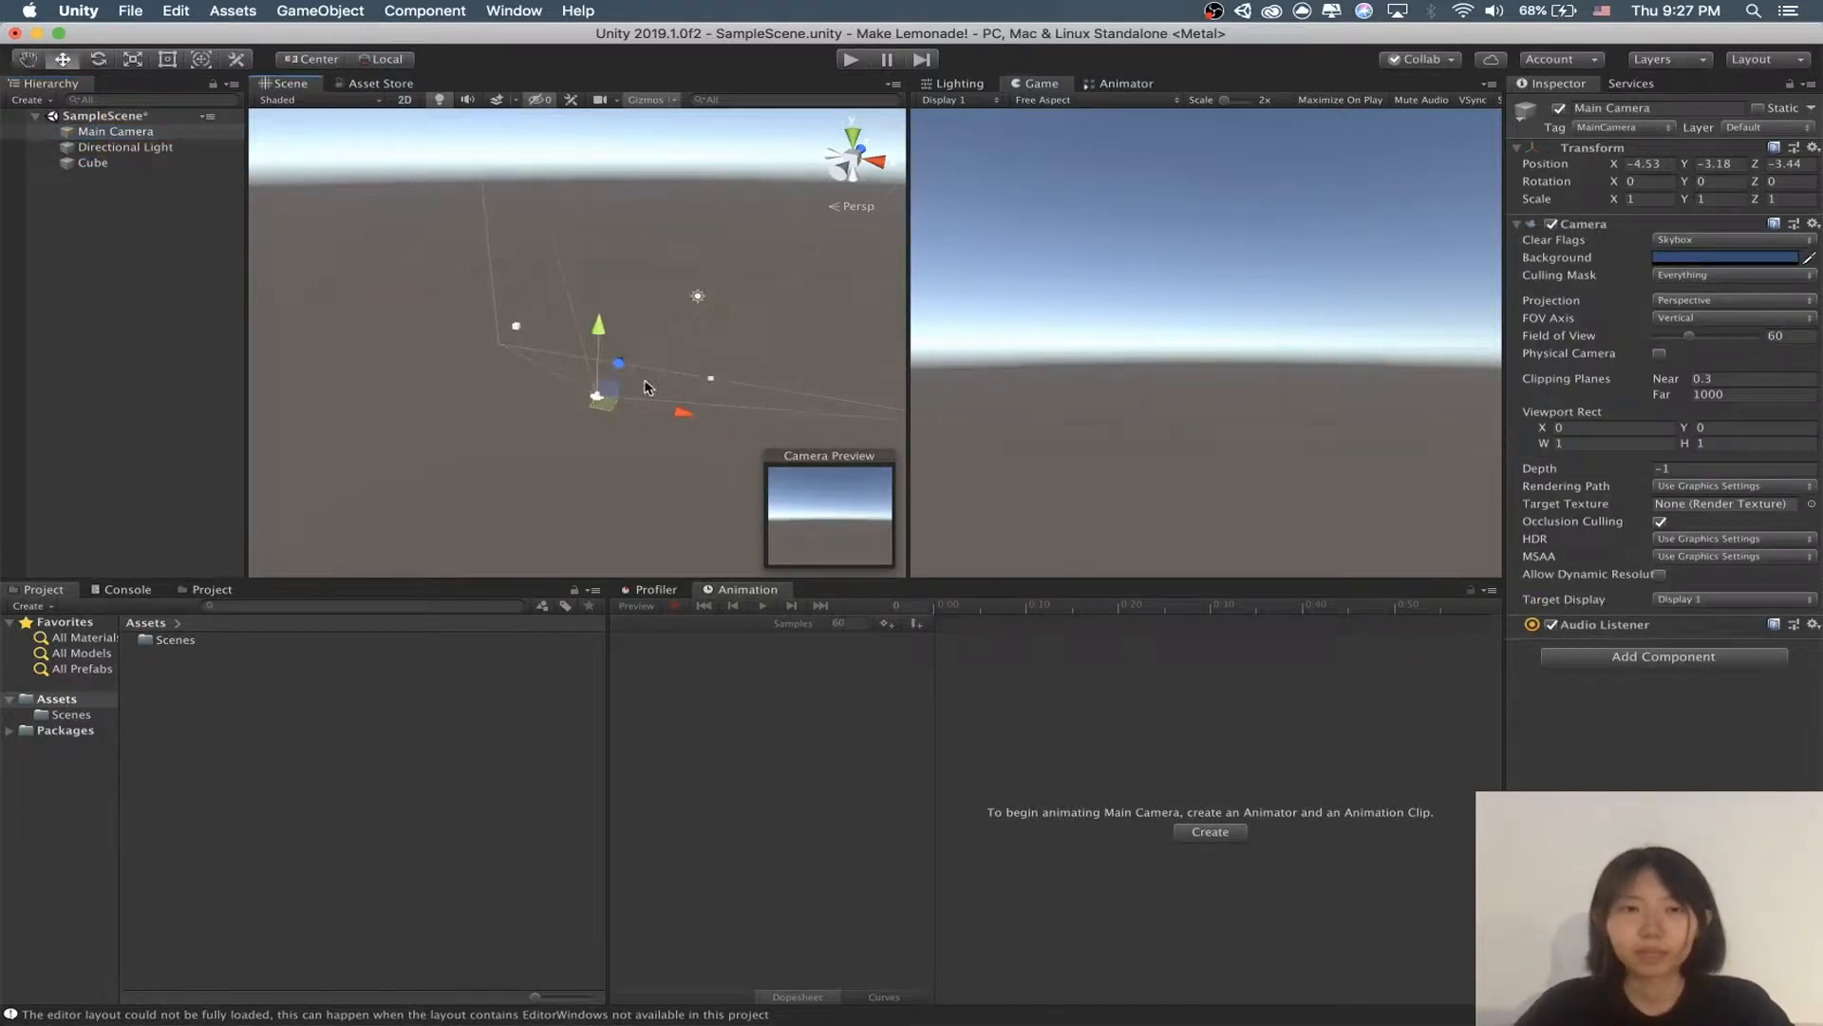
right_drag(647, 386, 614, 358)
click(132, 240)
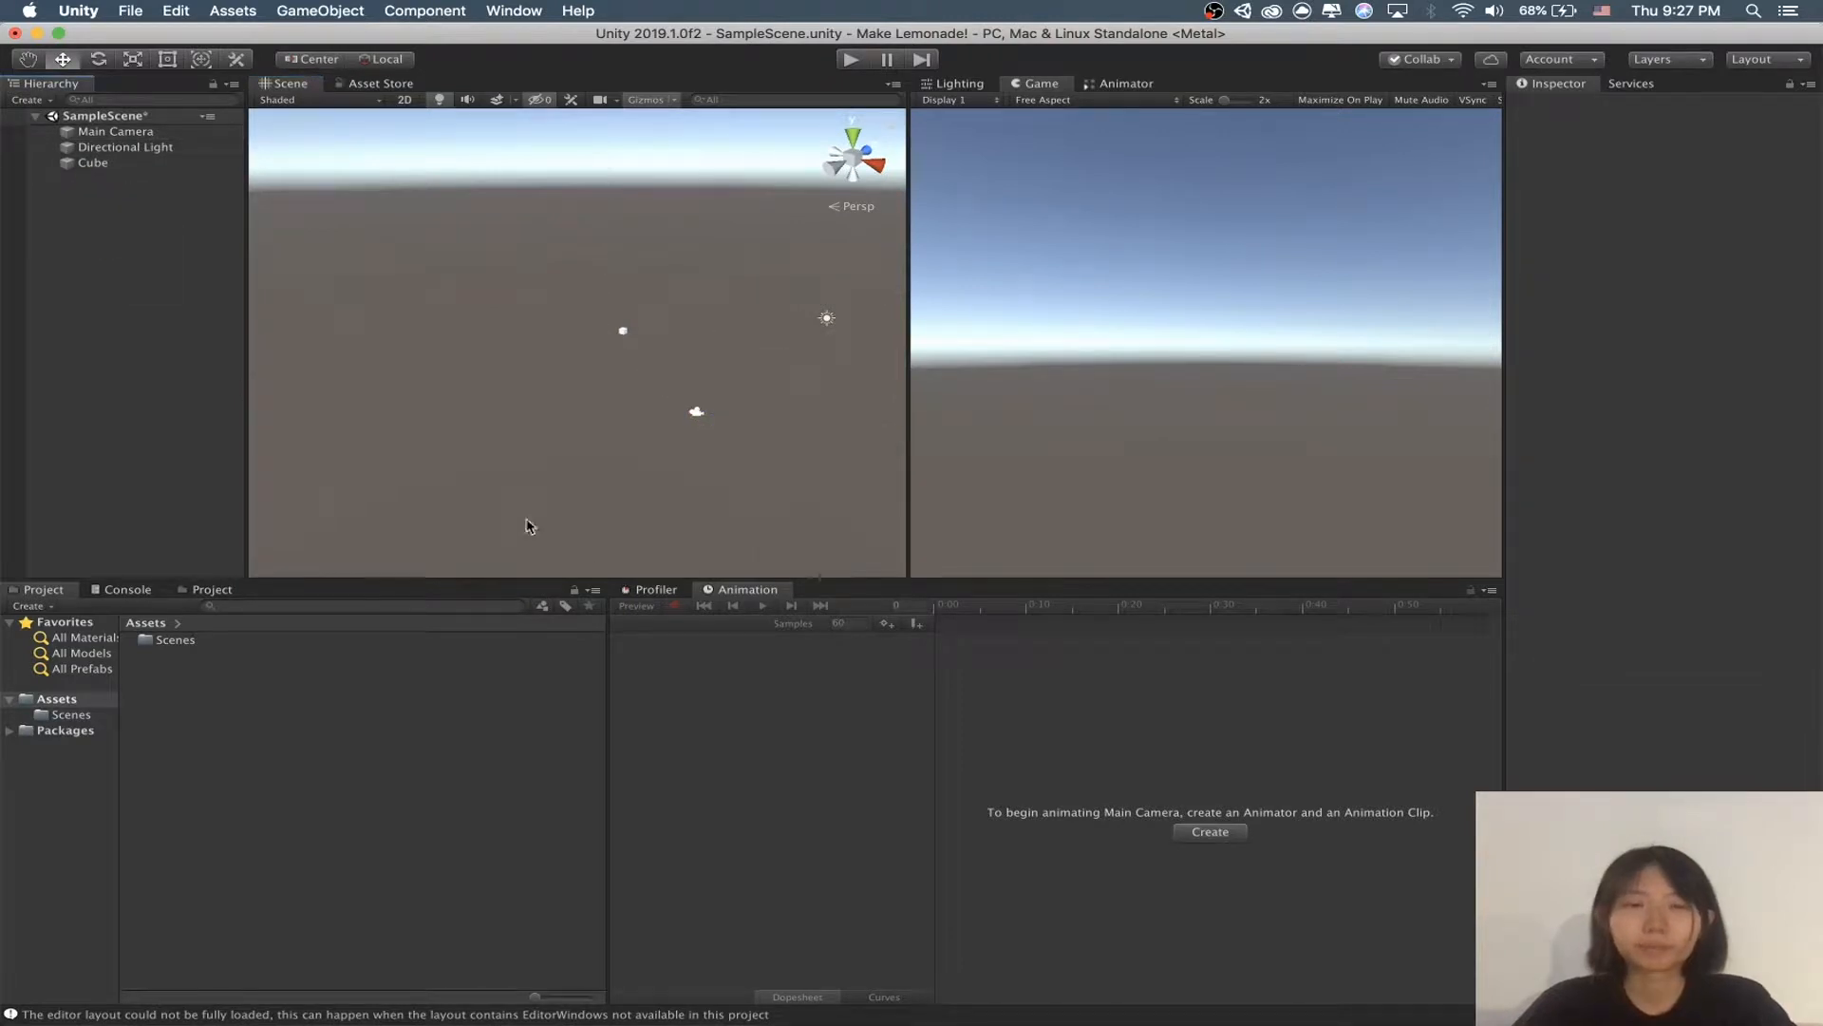
Step: Narrow the Unity editor window to uncover the desktop files beside it
right_drag(674, 451, 596, 423)
middle_drag(696, 424, 634, 427)
right_drag(530, 397, 581, 376)
drag(1819, 354, 1505, 362)
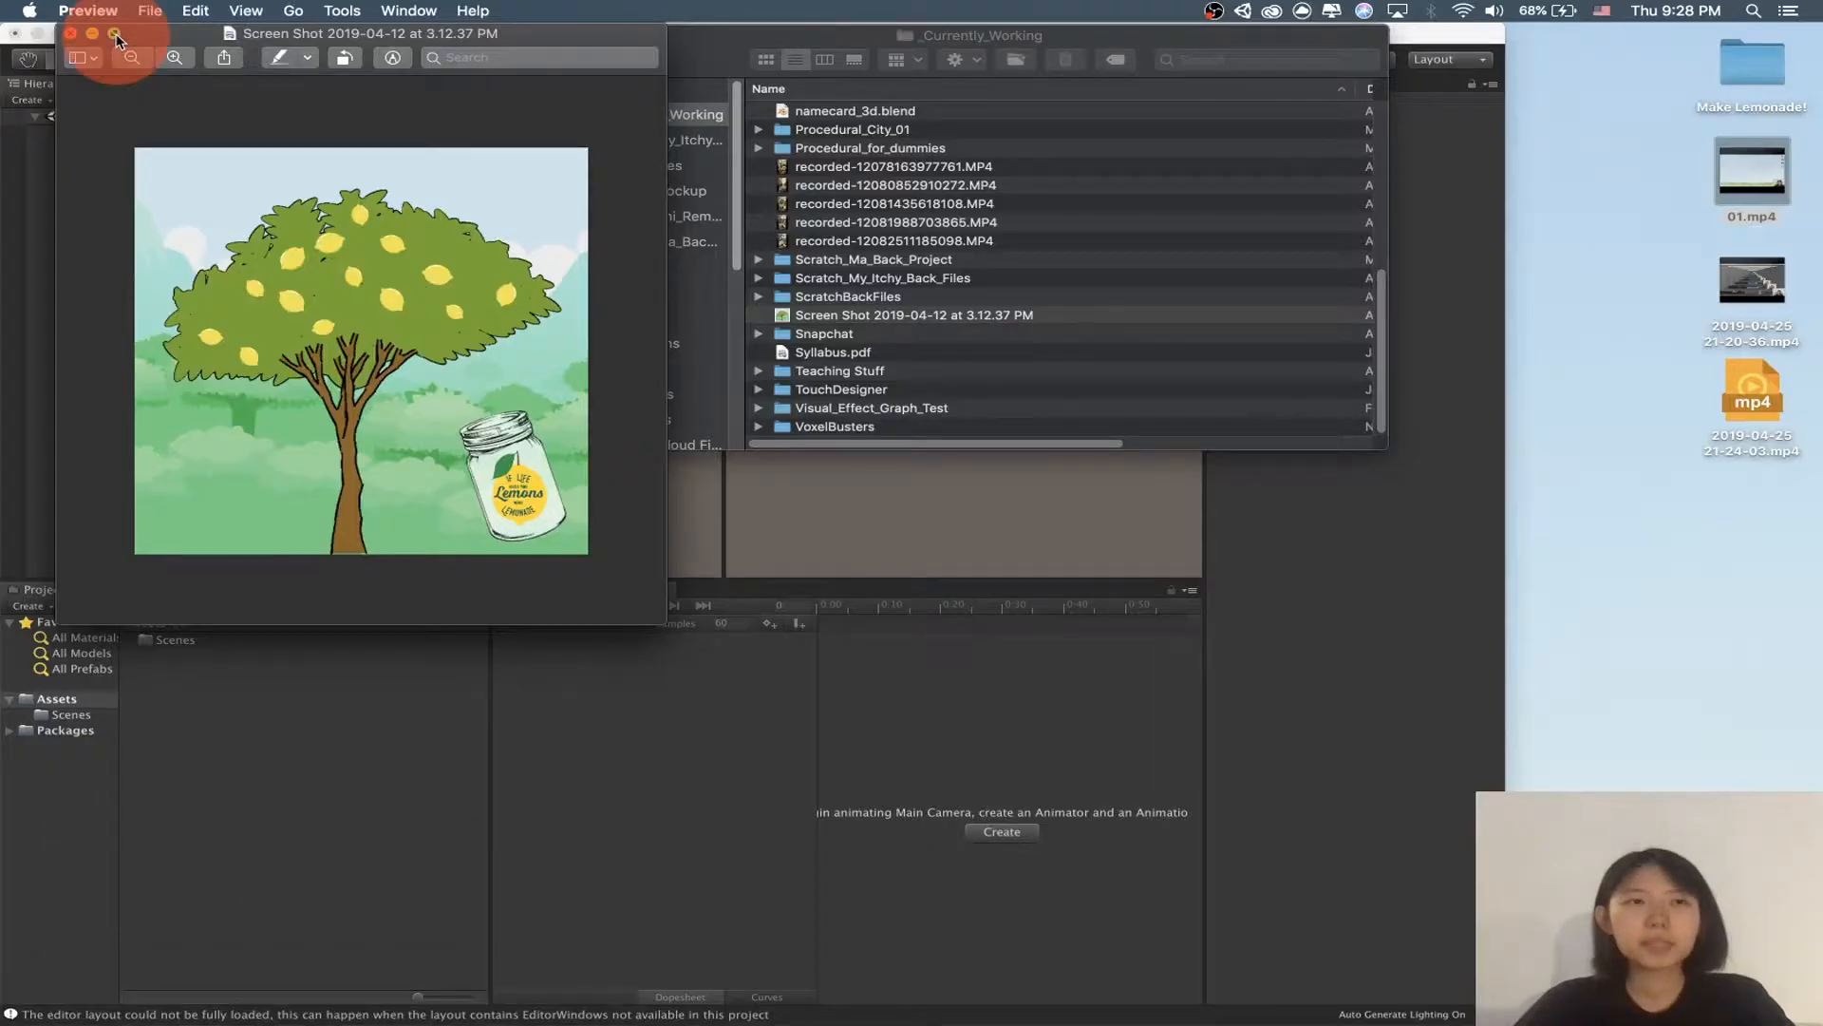
Step: Examine the lemon tree reference screenshot in full screen, and return it to a window placed clear of the Unity Scene view
click(116, 55)
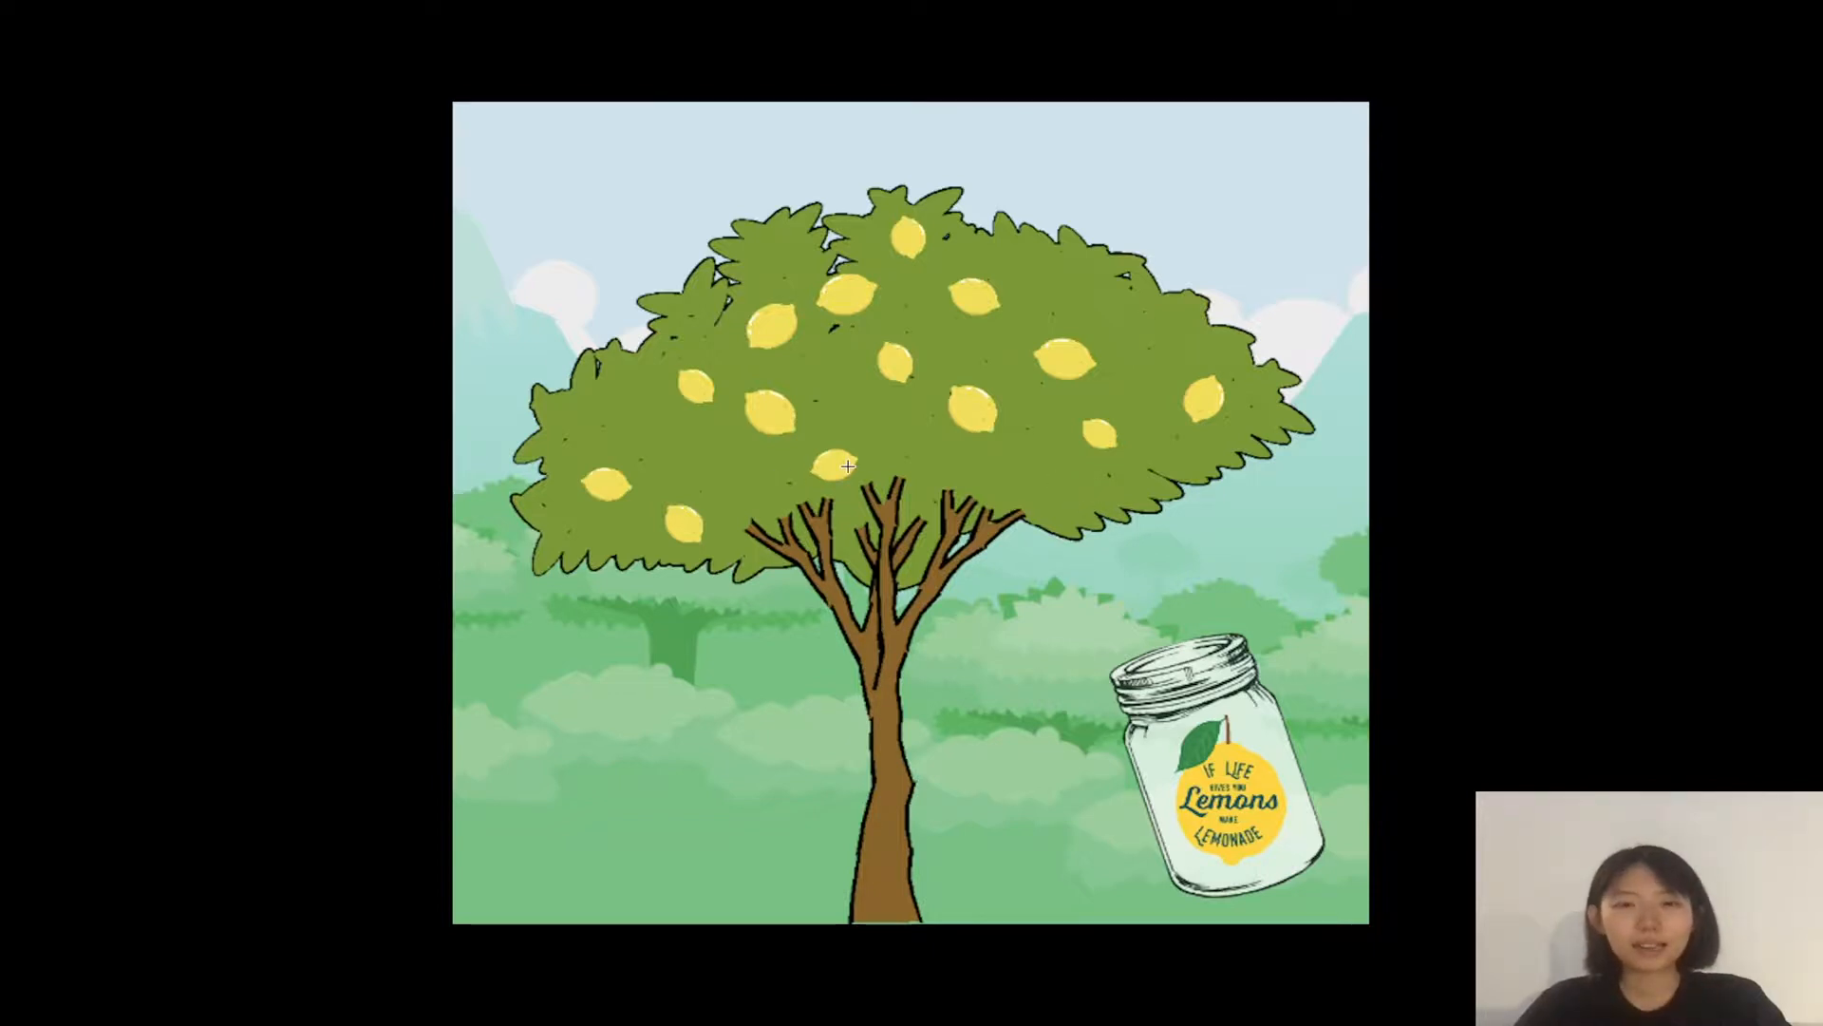
key(Escape)
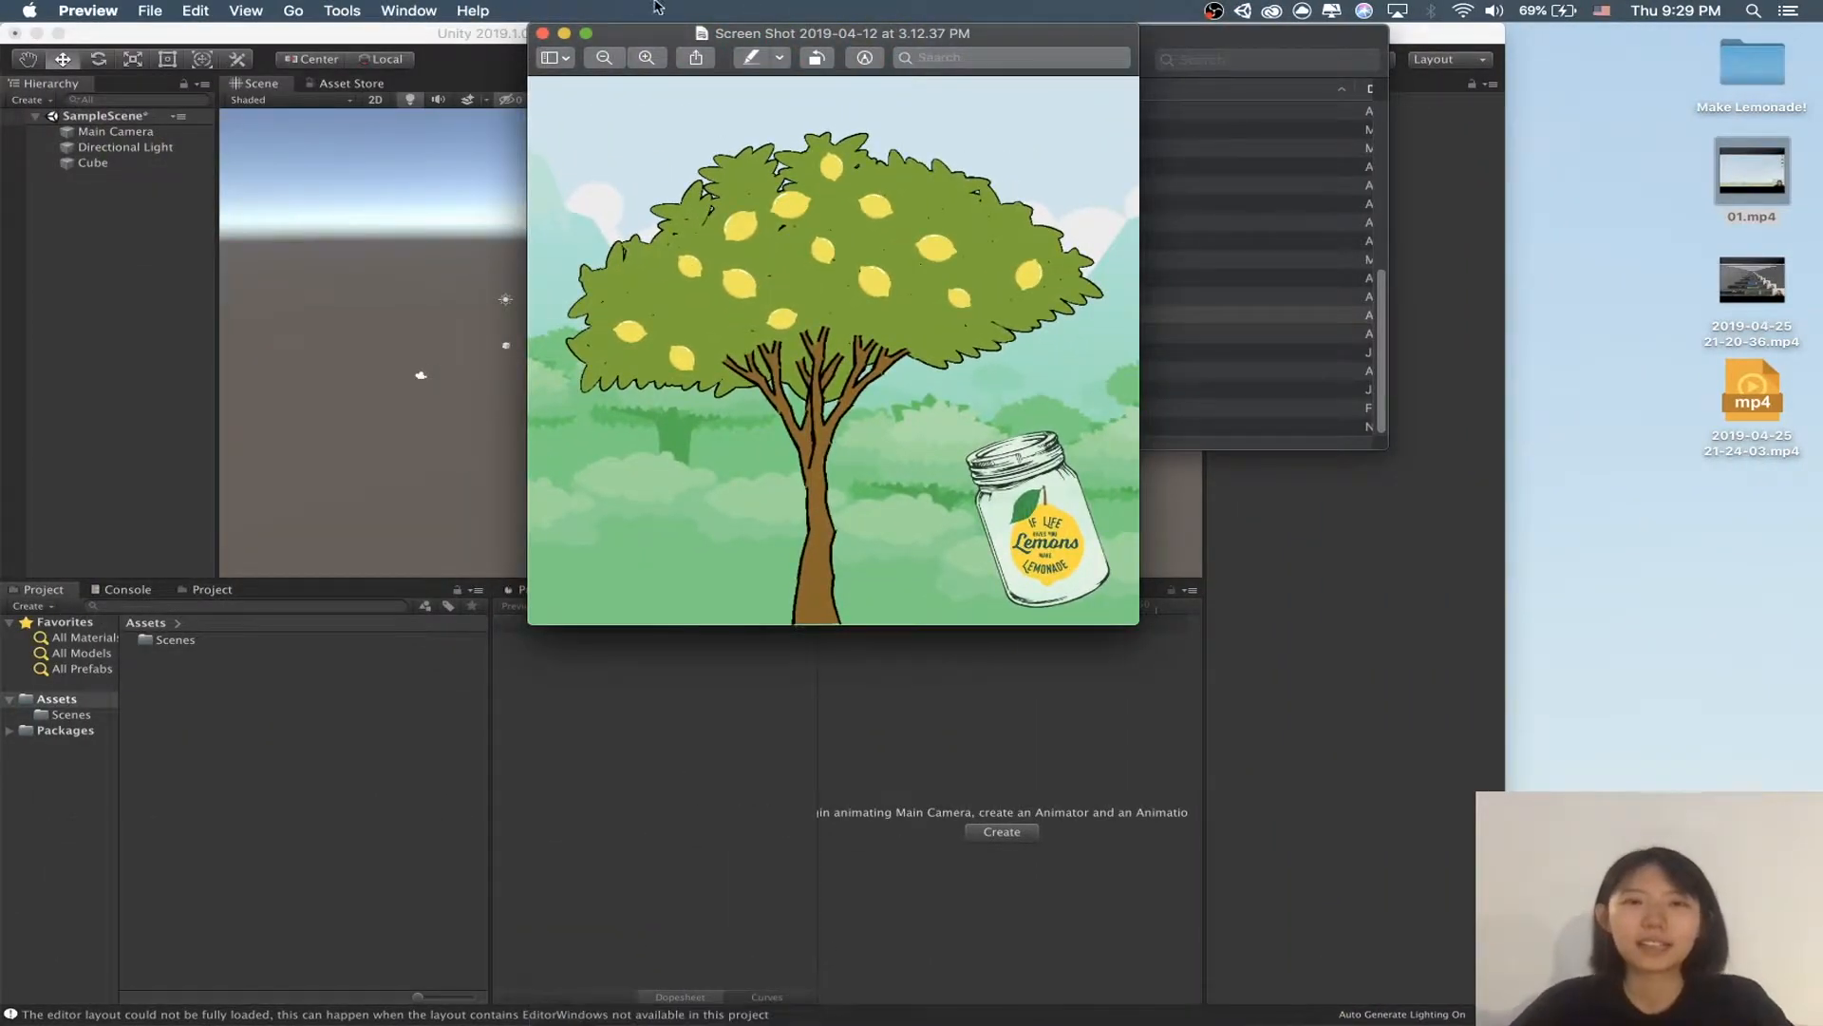
drag(670, 26, 1151, 31)
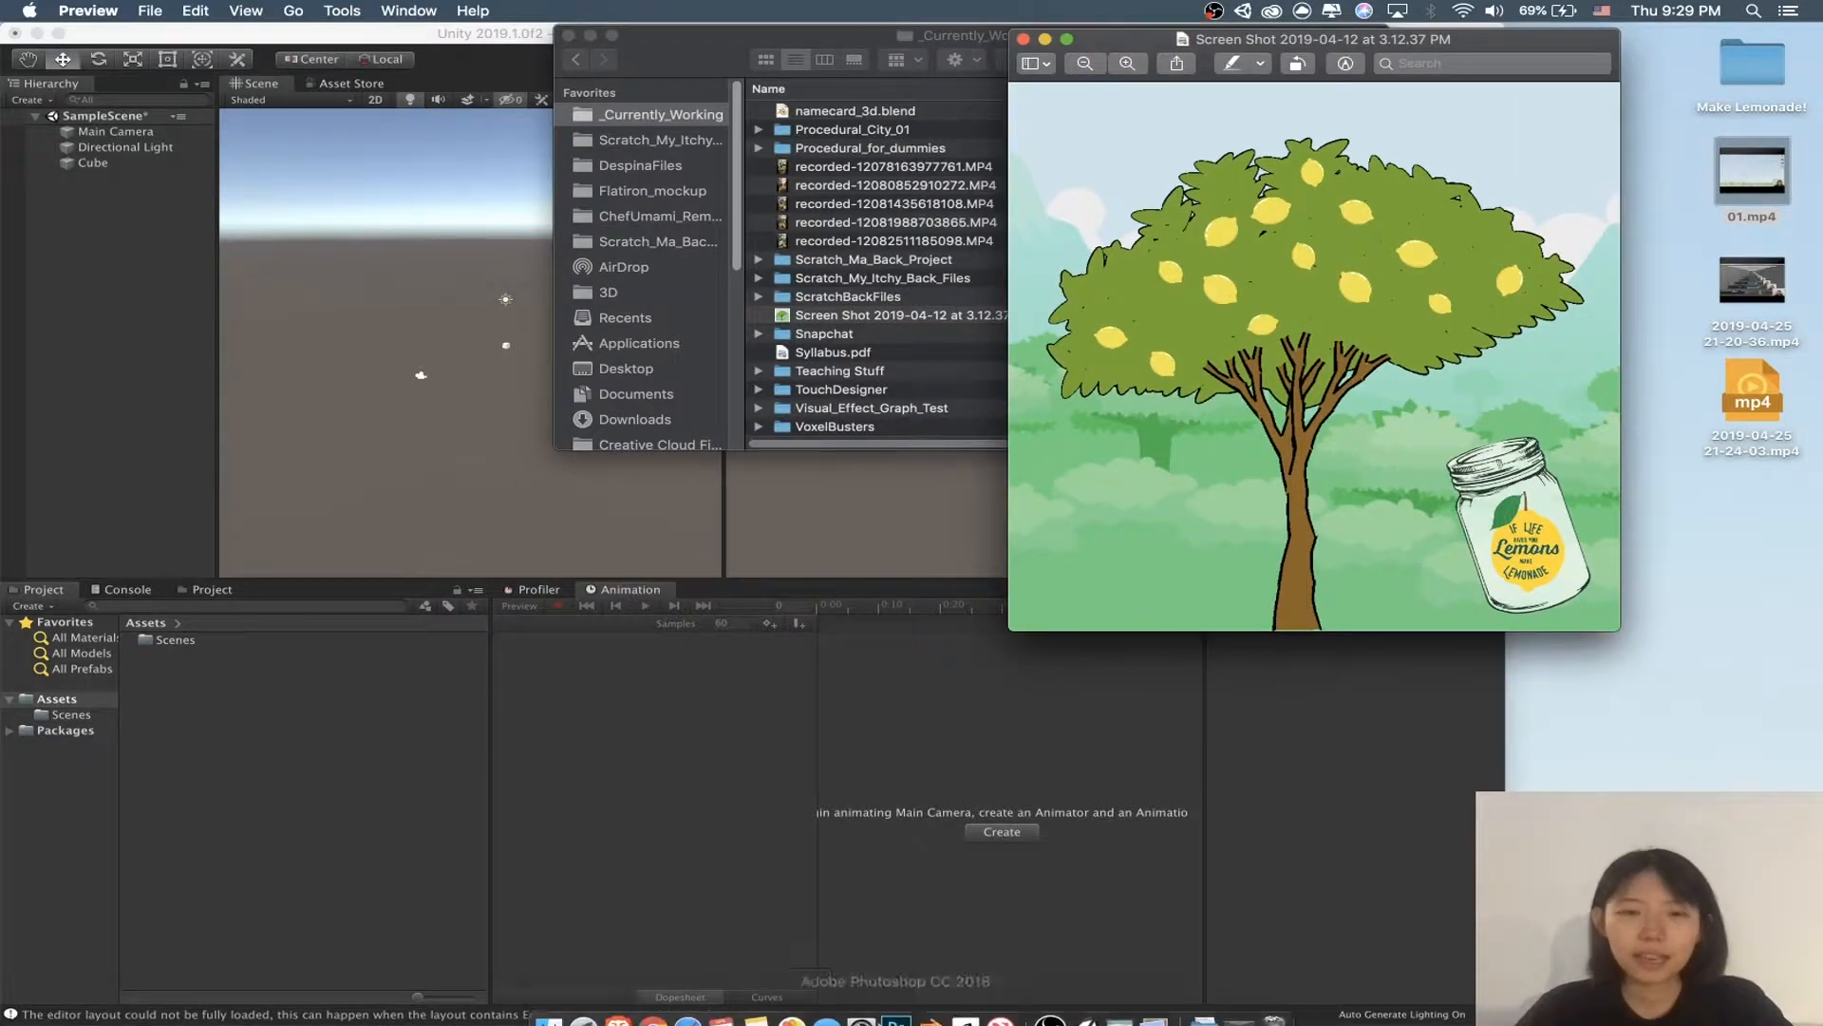
Step: Switch to Chrome and arrange its window beside the lemon tree reference screenshot
click(653, 1012)
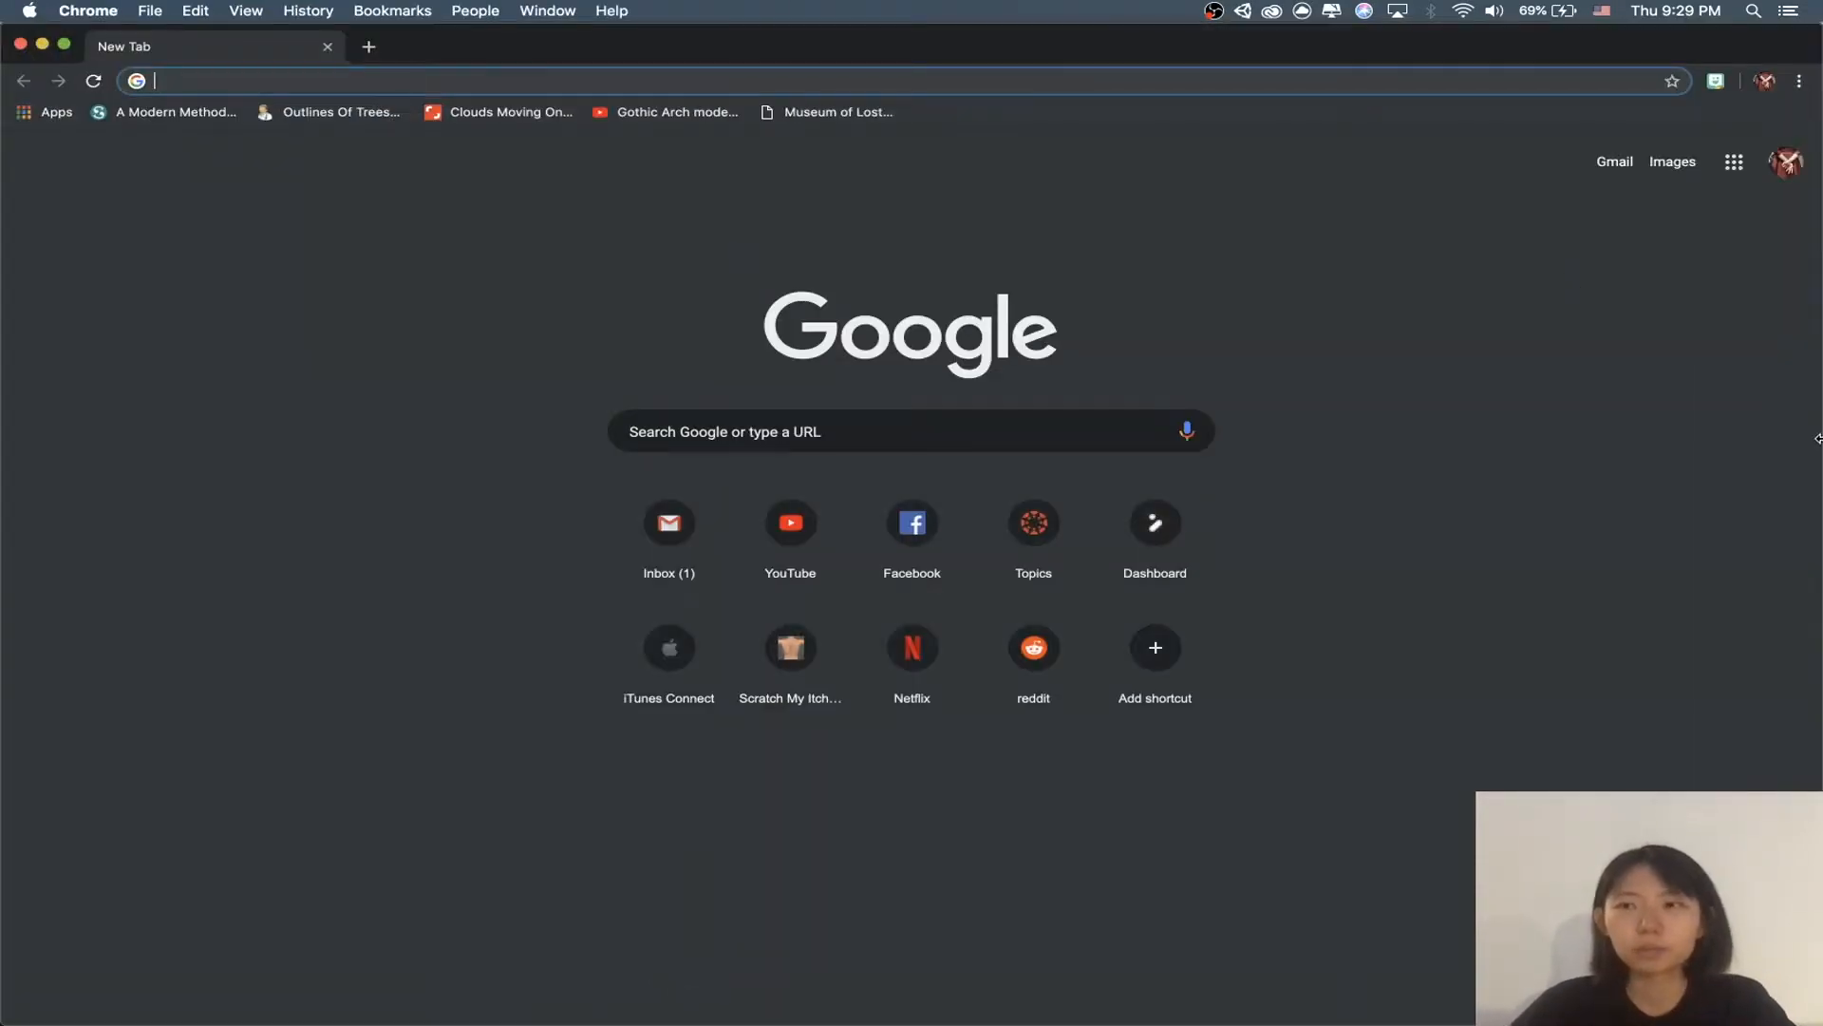
drag(1820, 466, 1108, 525)
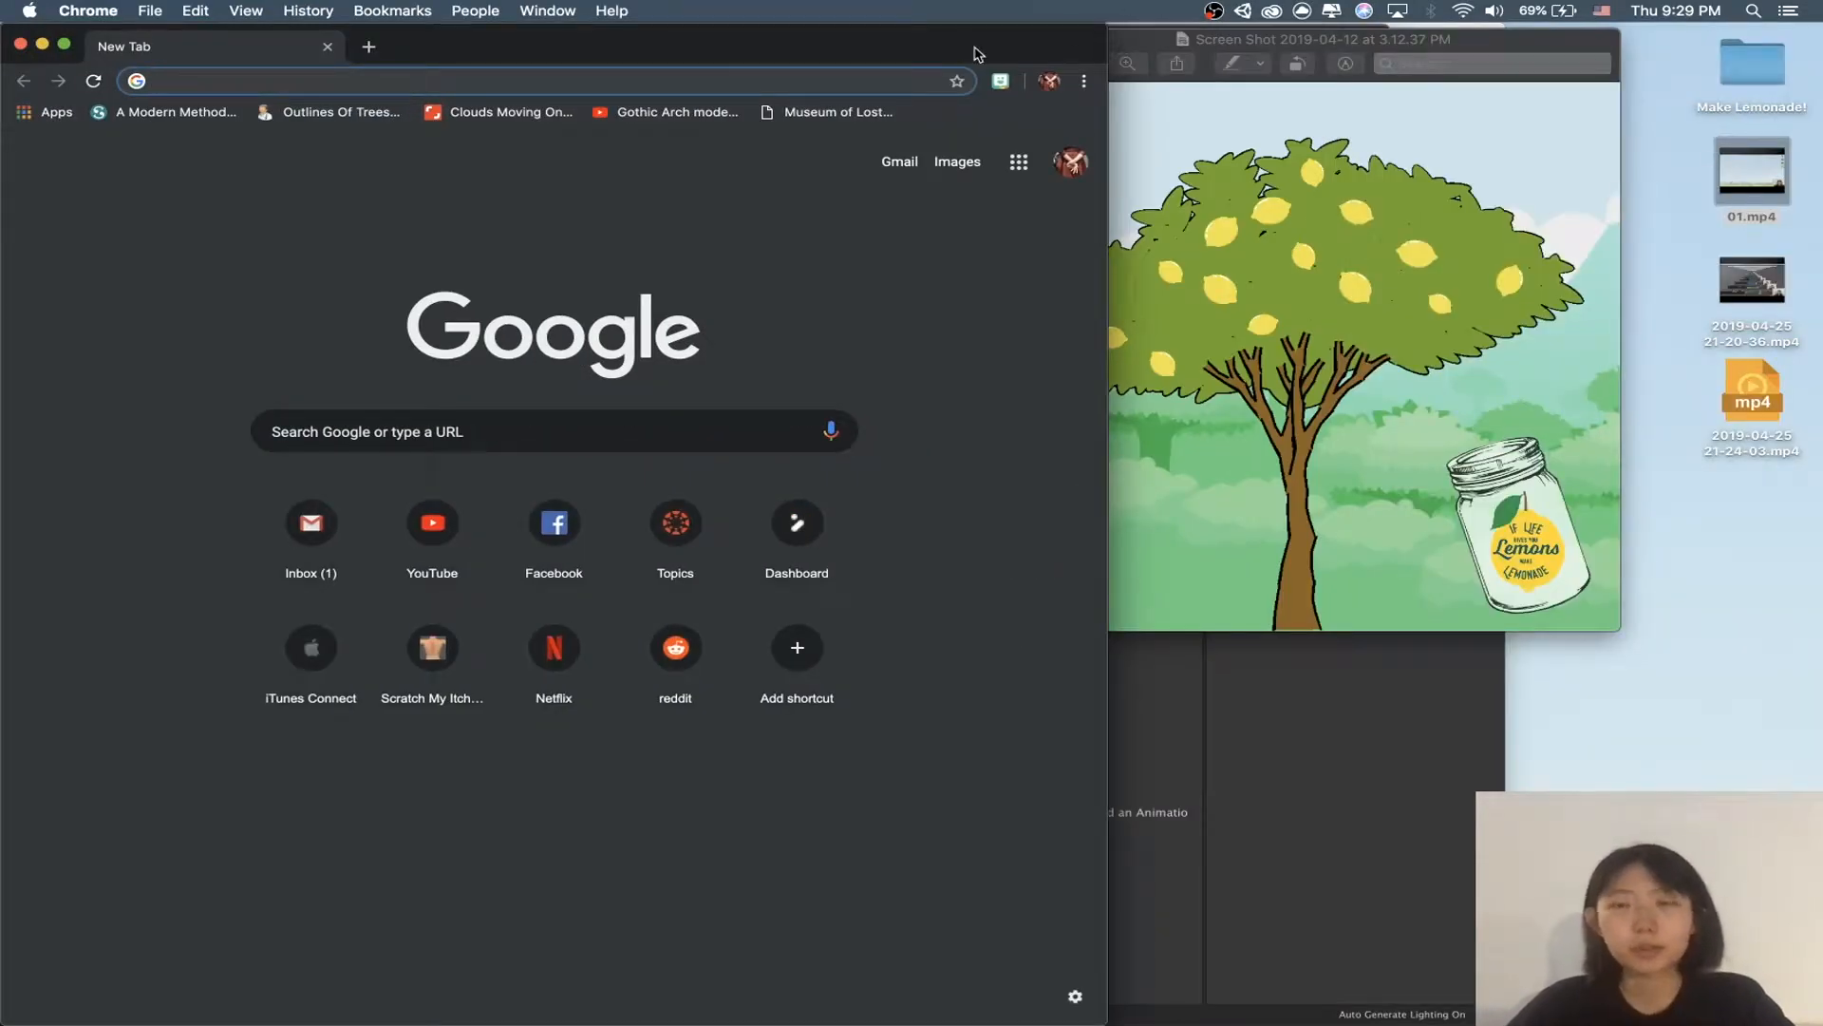
click(1305, 257)
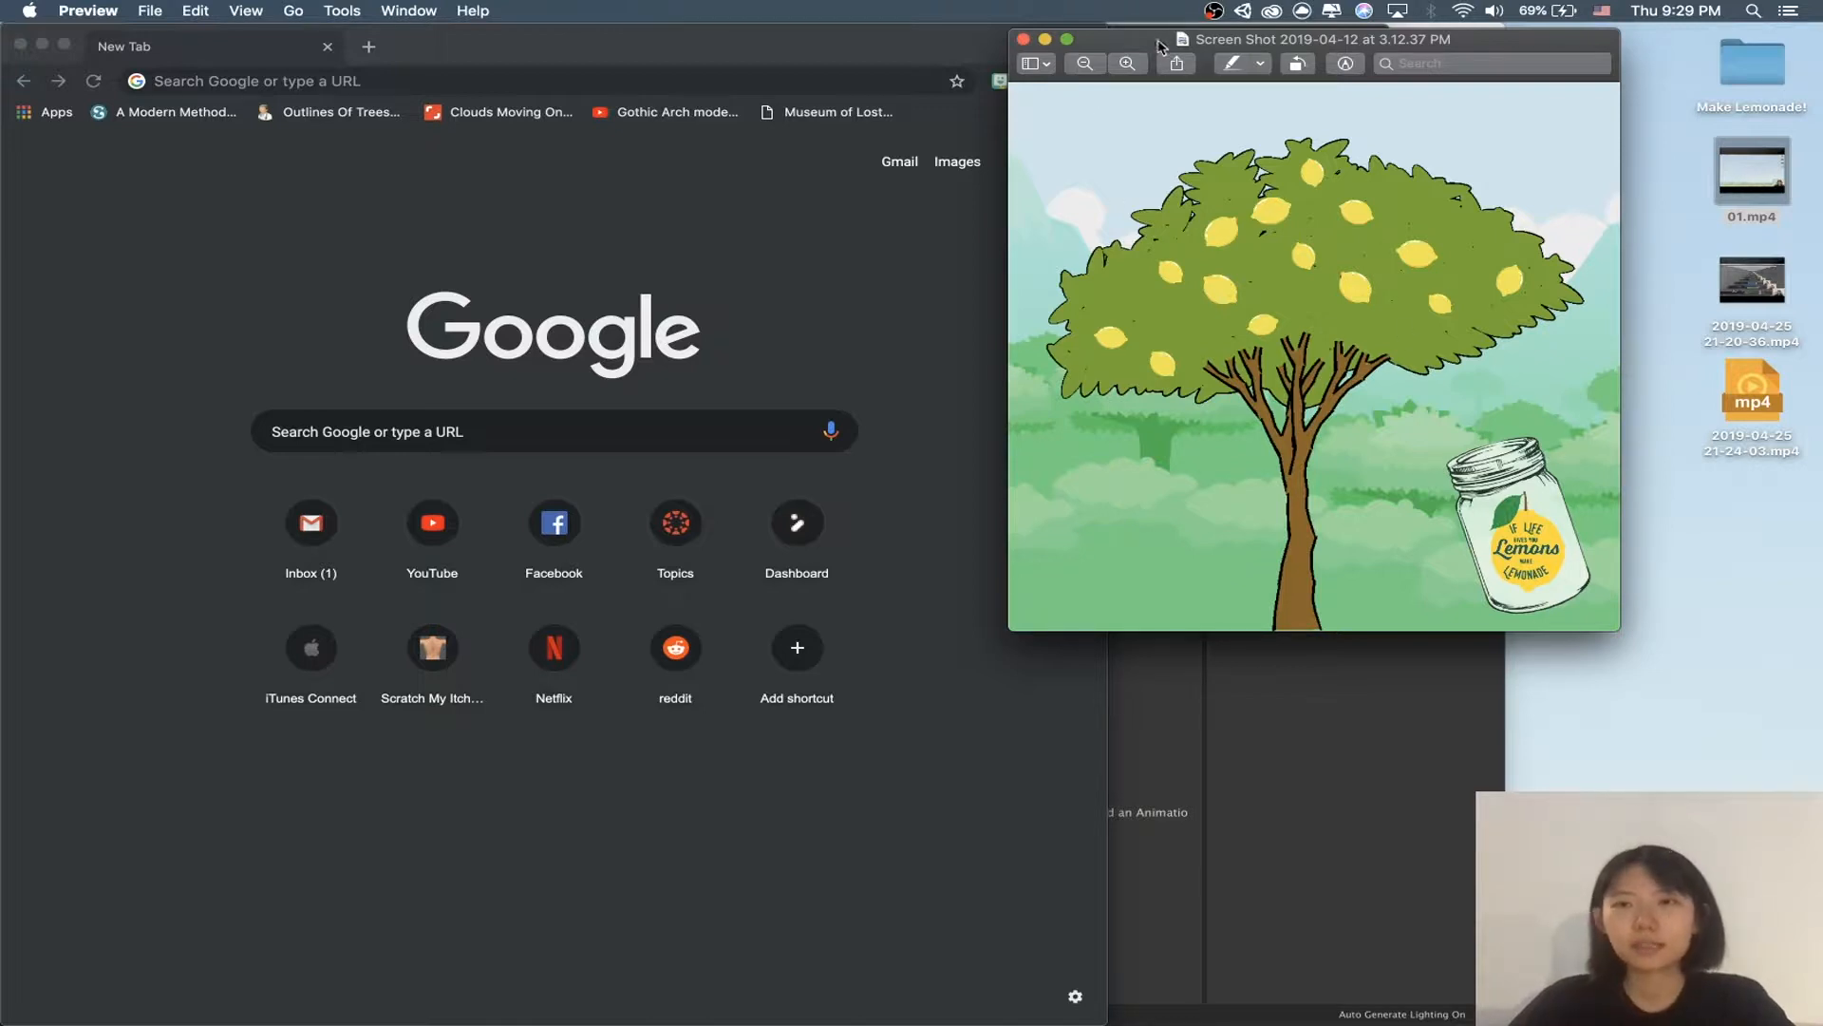
drag(1160, 46, 1349, 40)
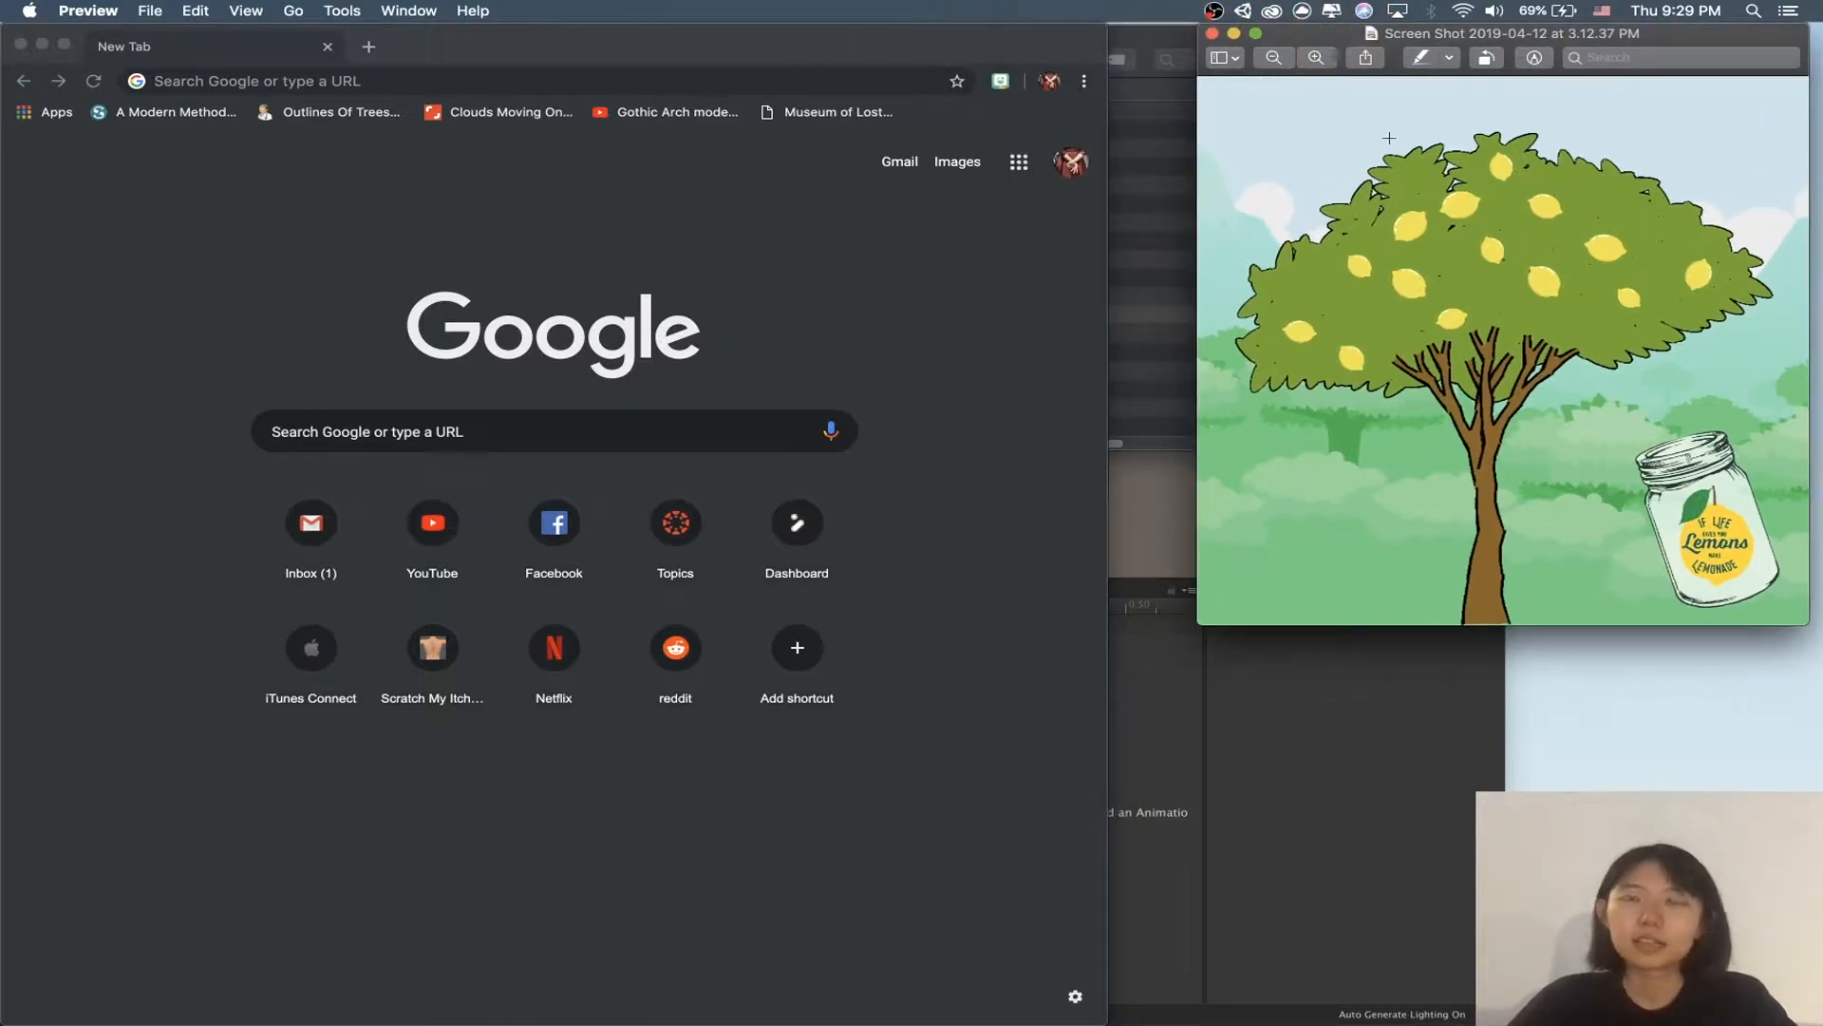
Step: Enlarge the browser window and search Google Images for "tree cartoony"
double_click(837, 38)
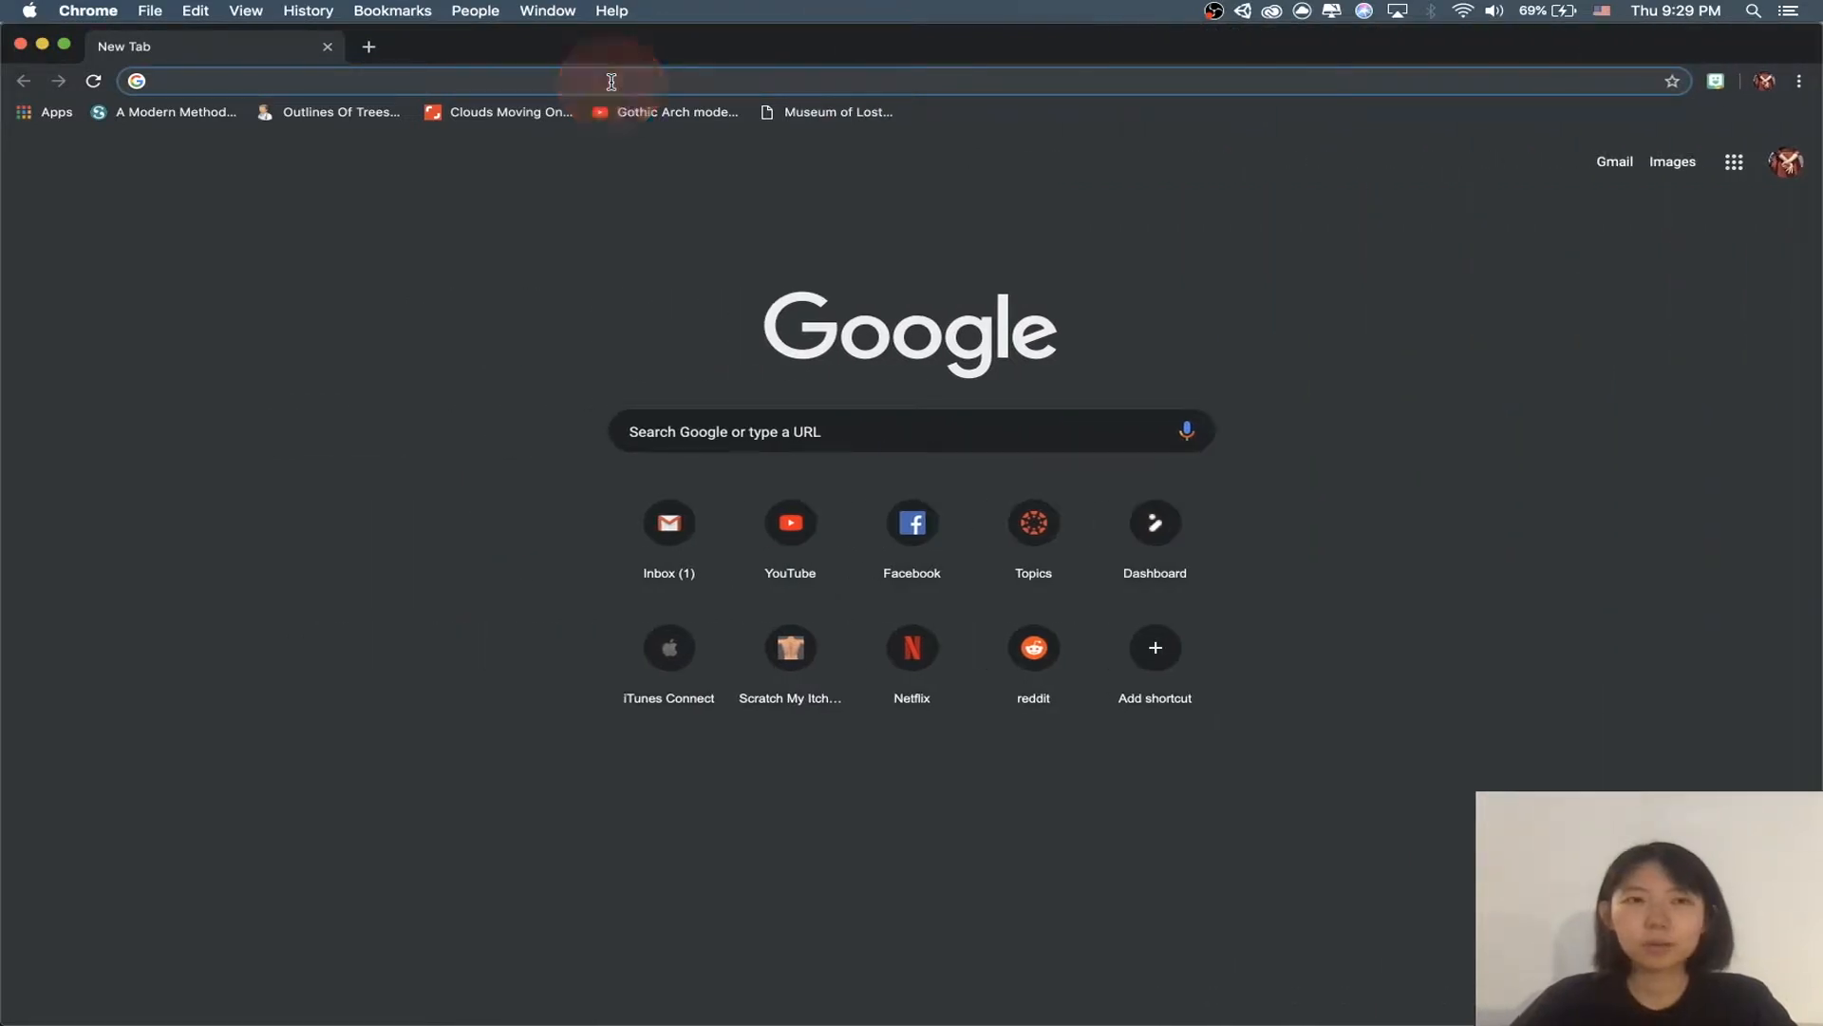
click(614, 81)
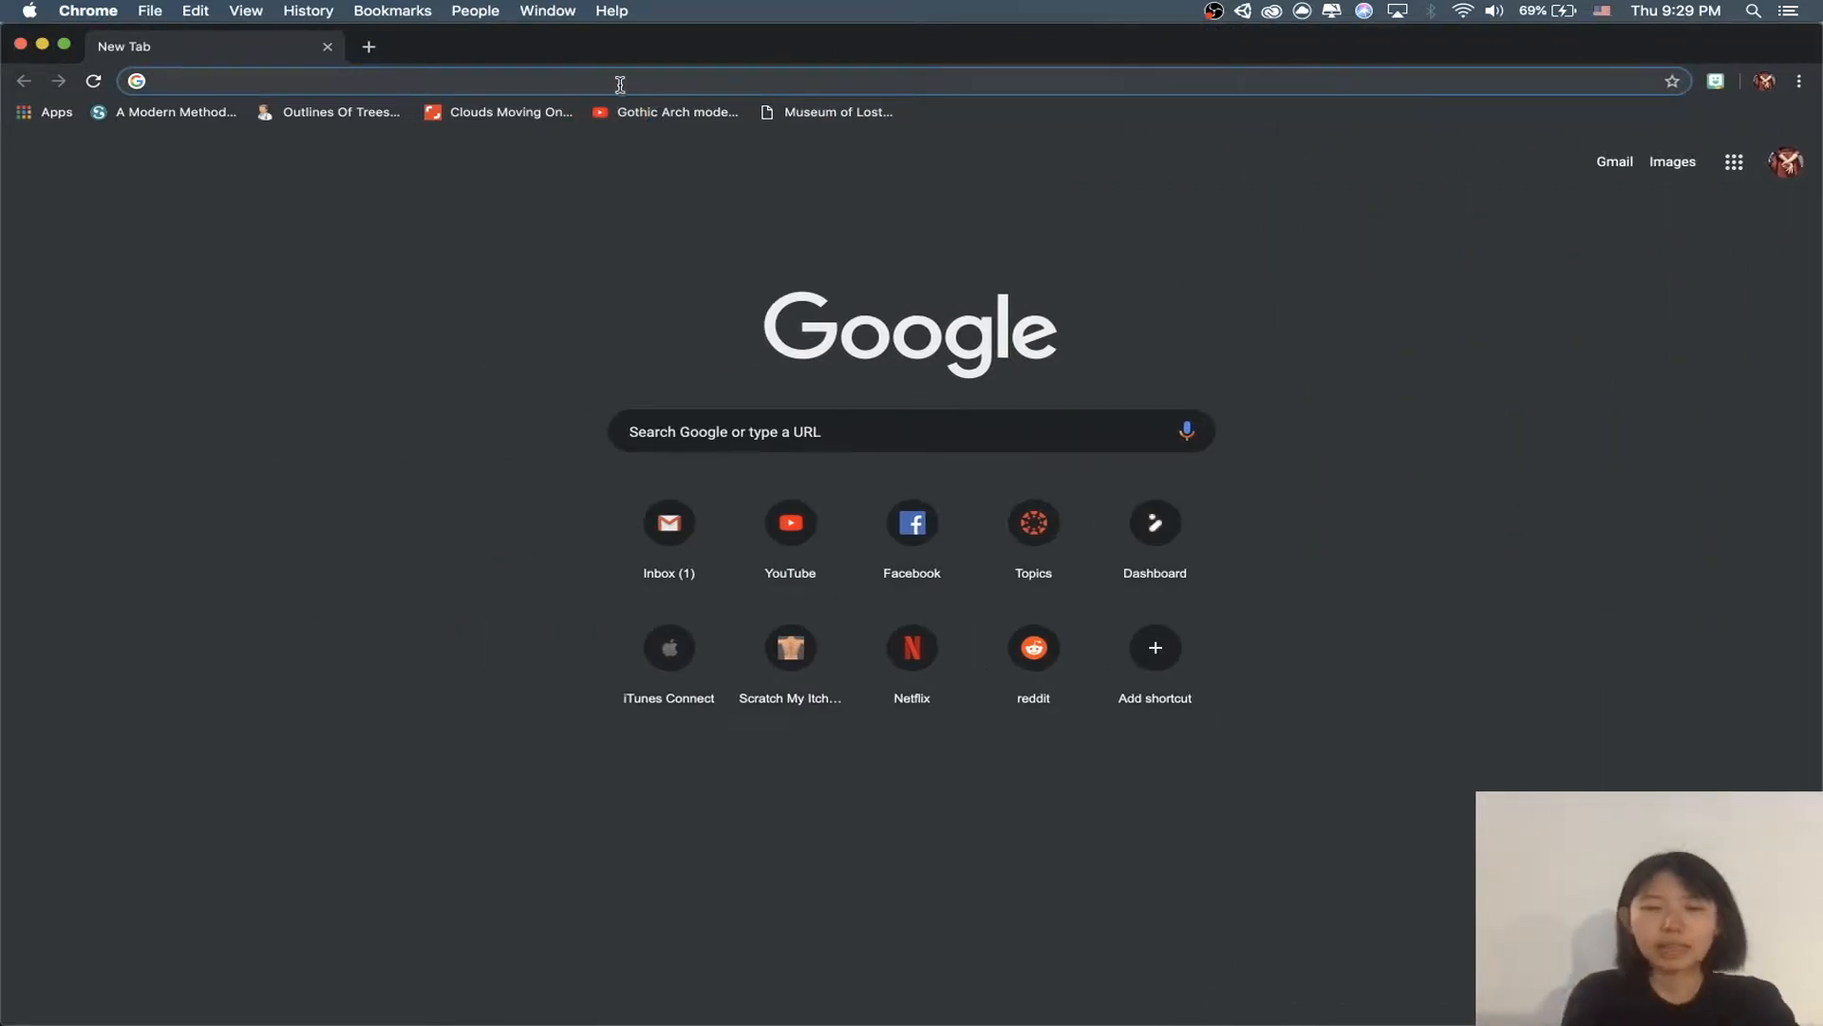
text(tree)
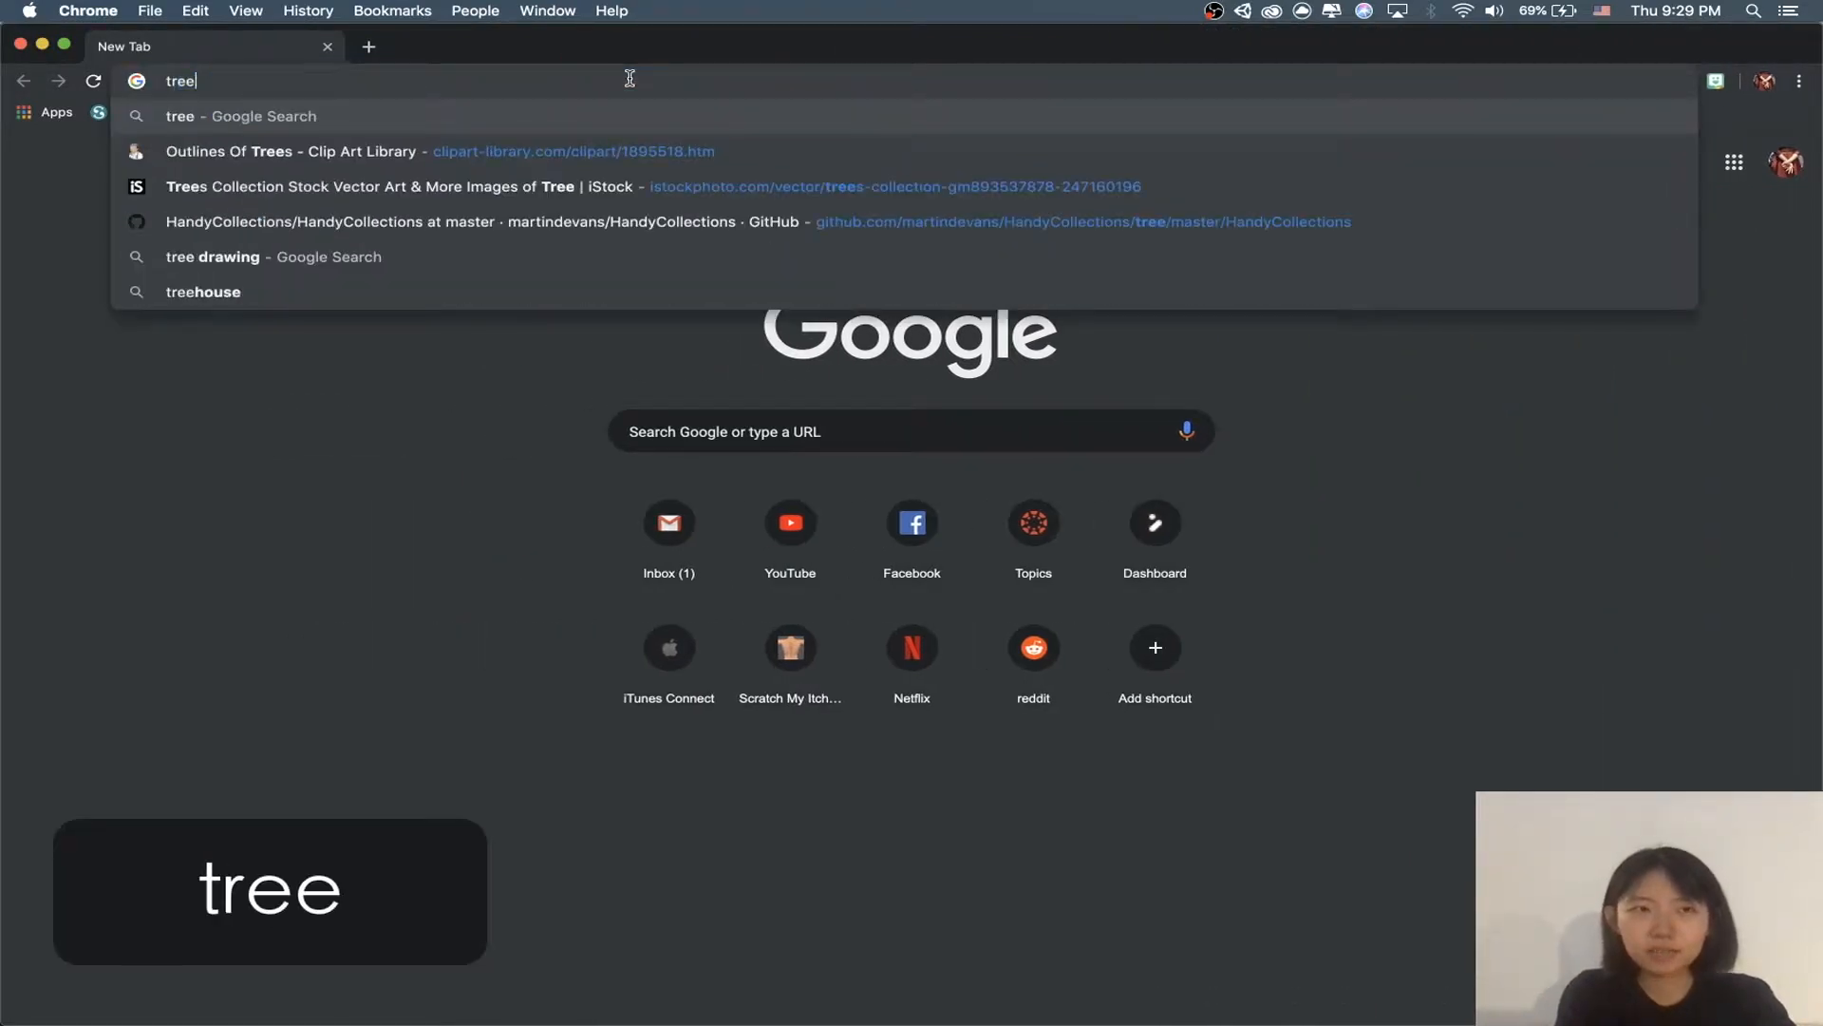
text( cartoony)
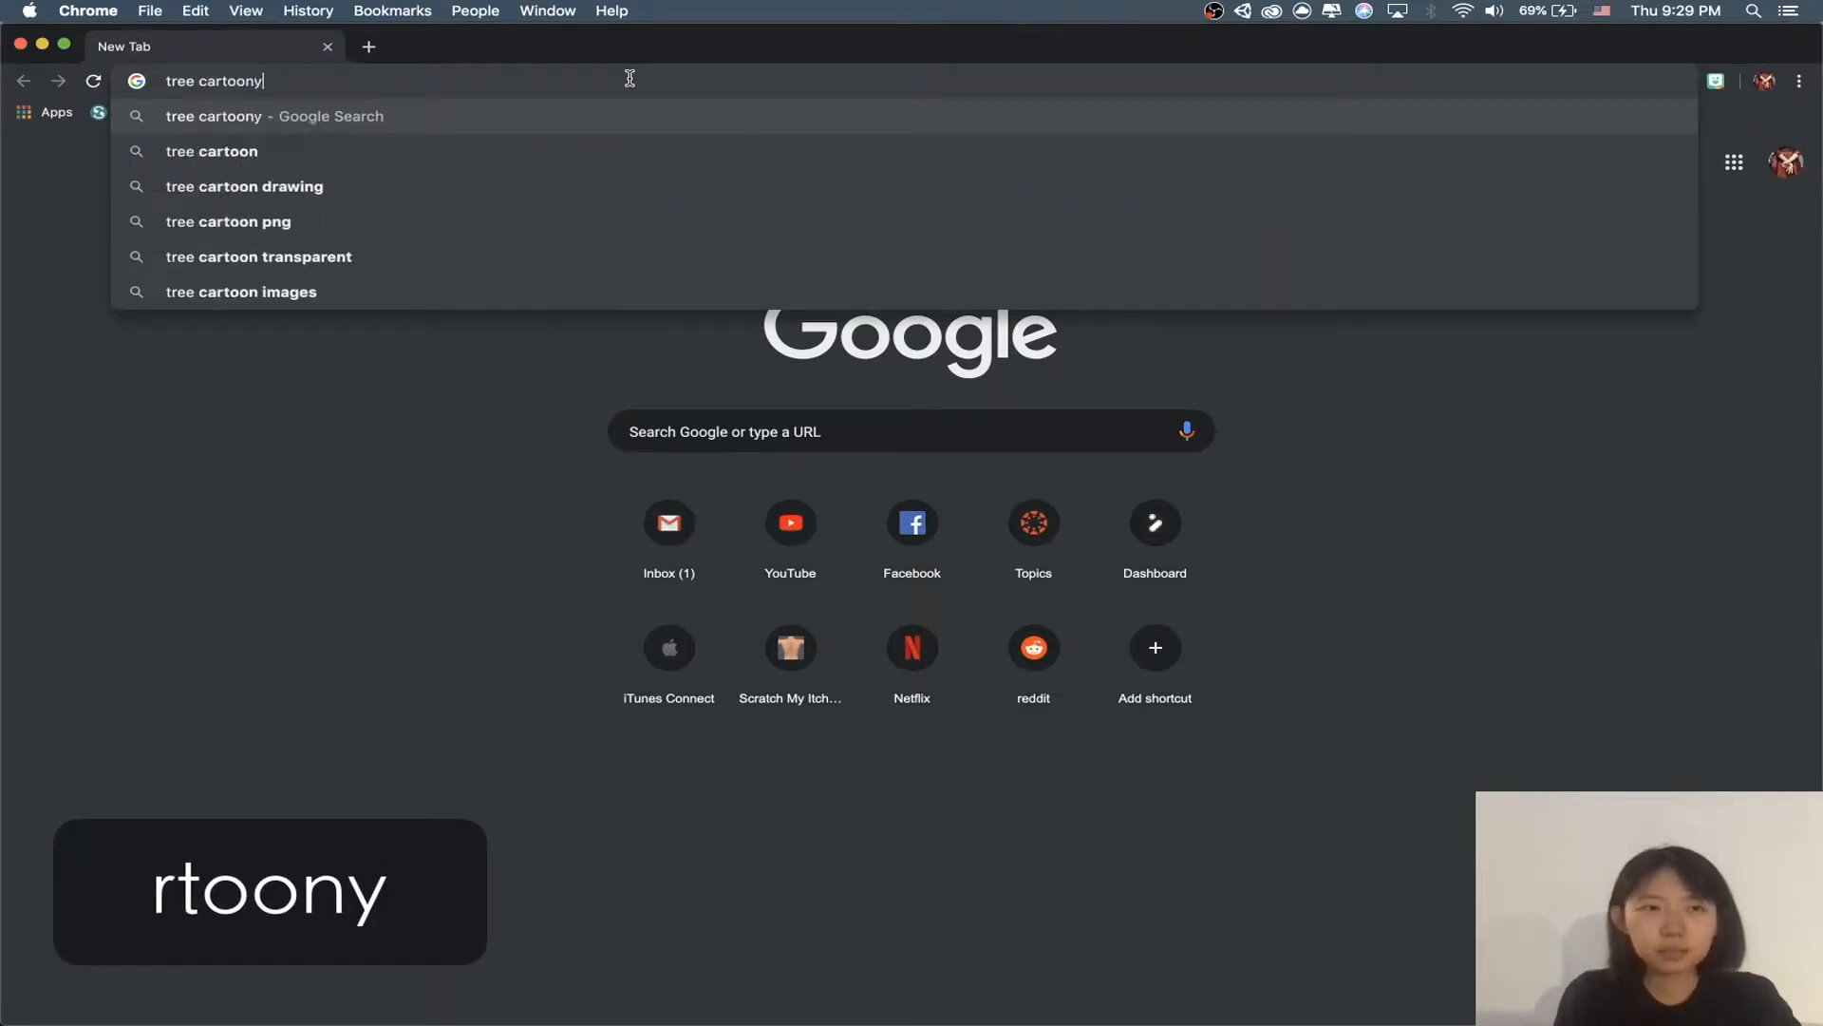
key(Return)
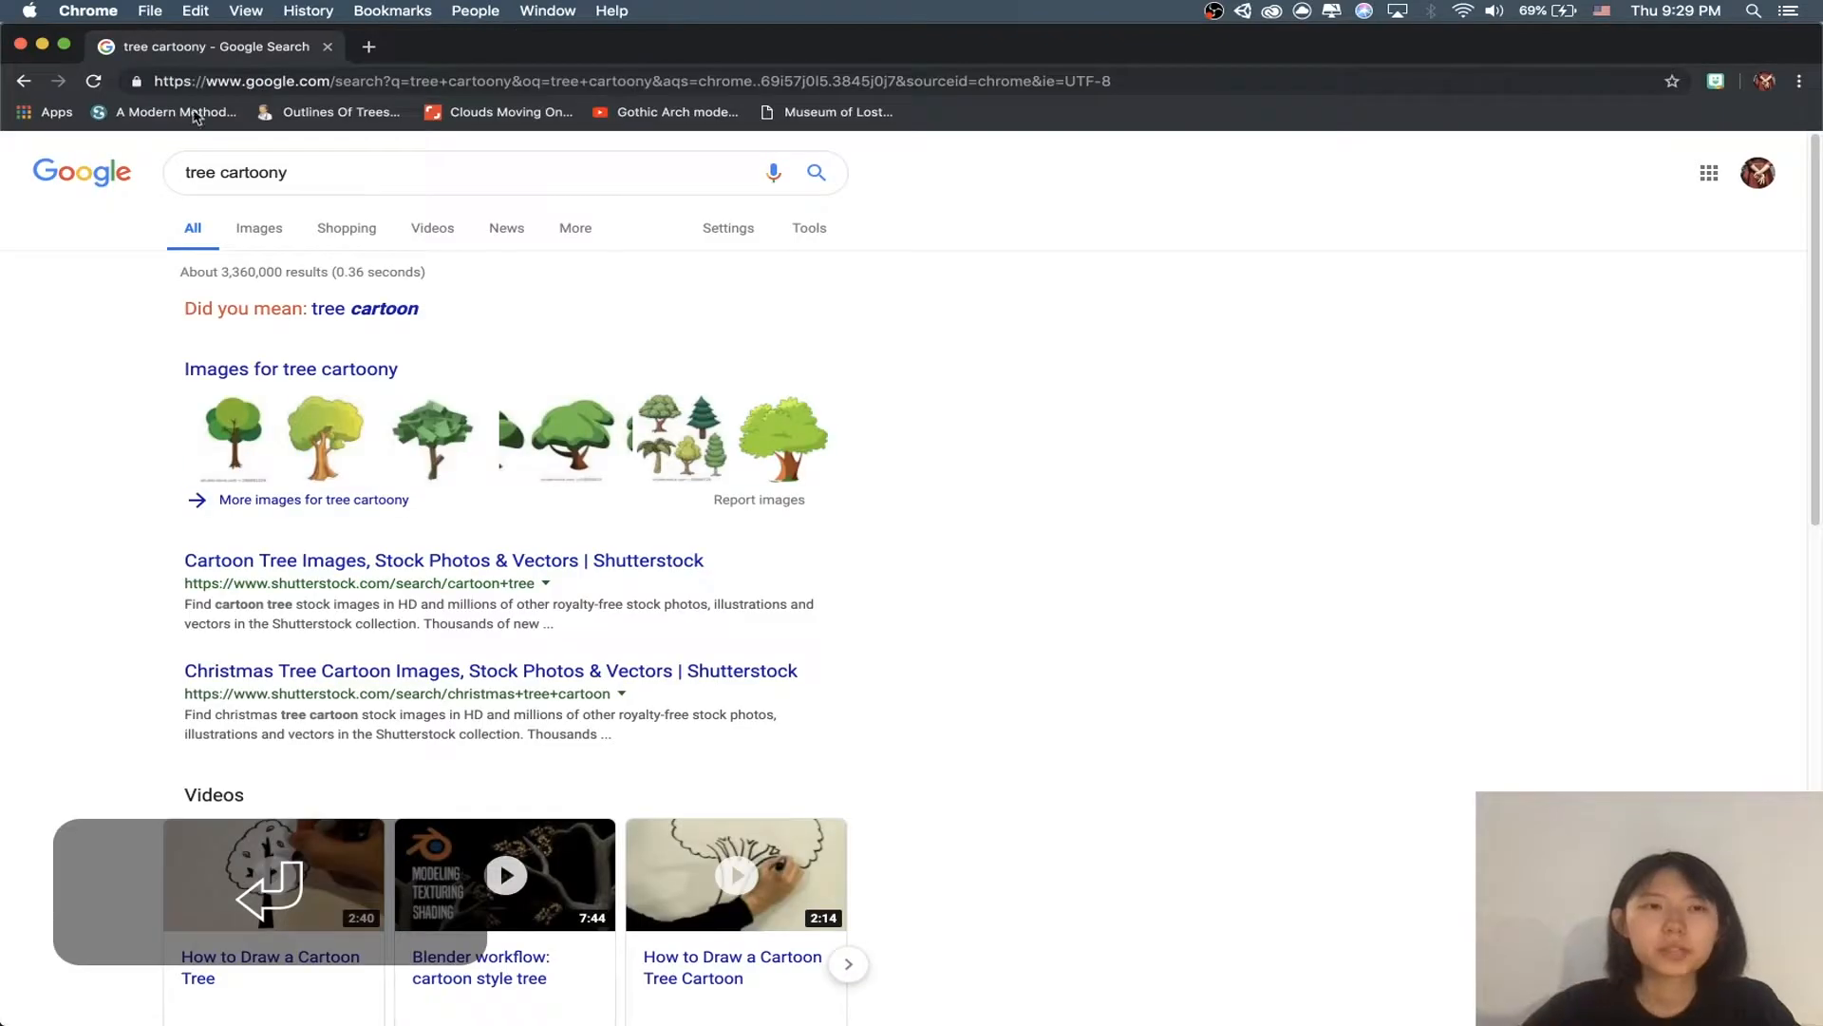
click(258, 230)
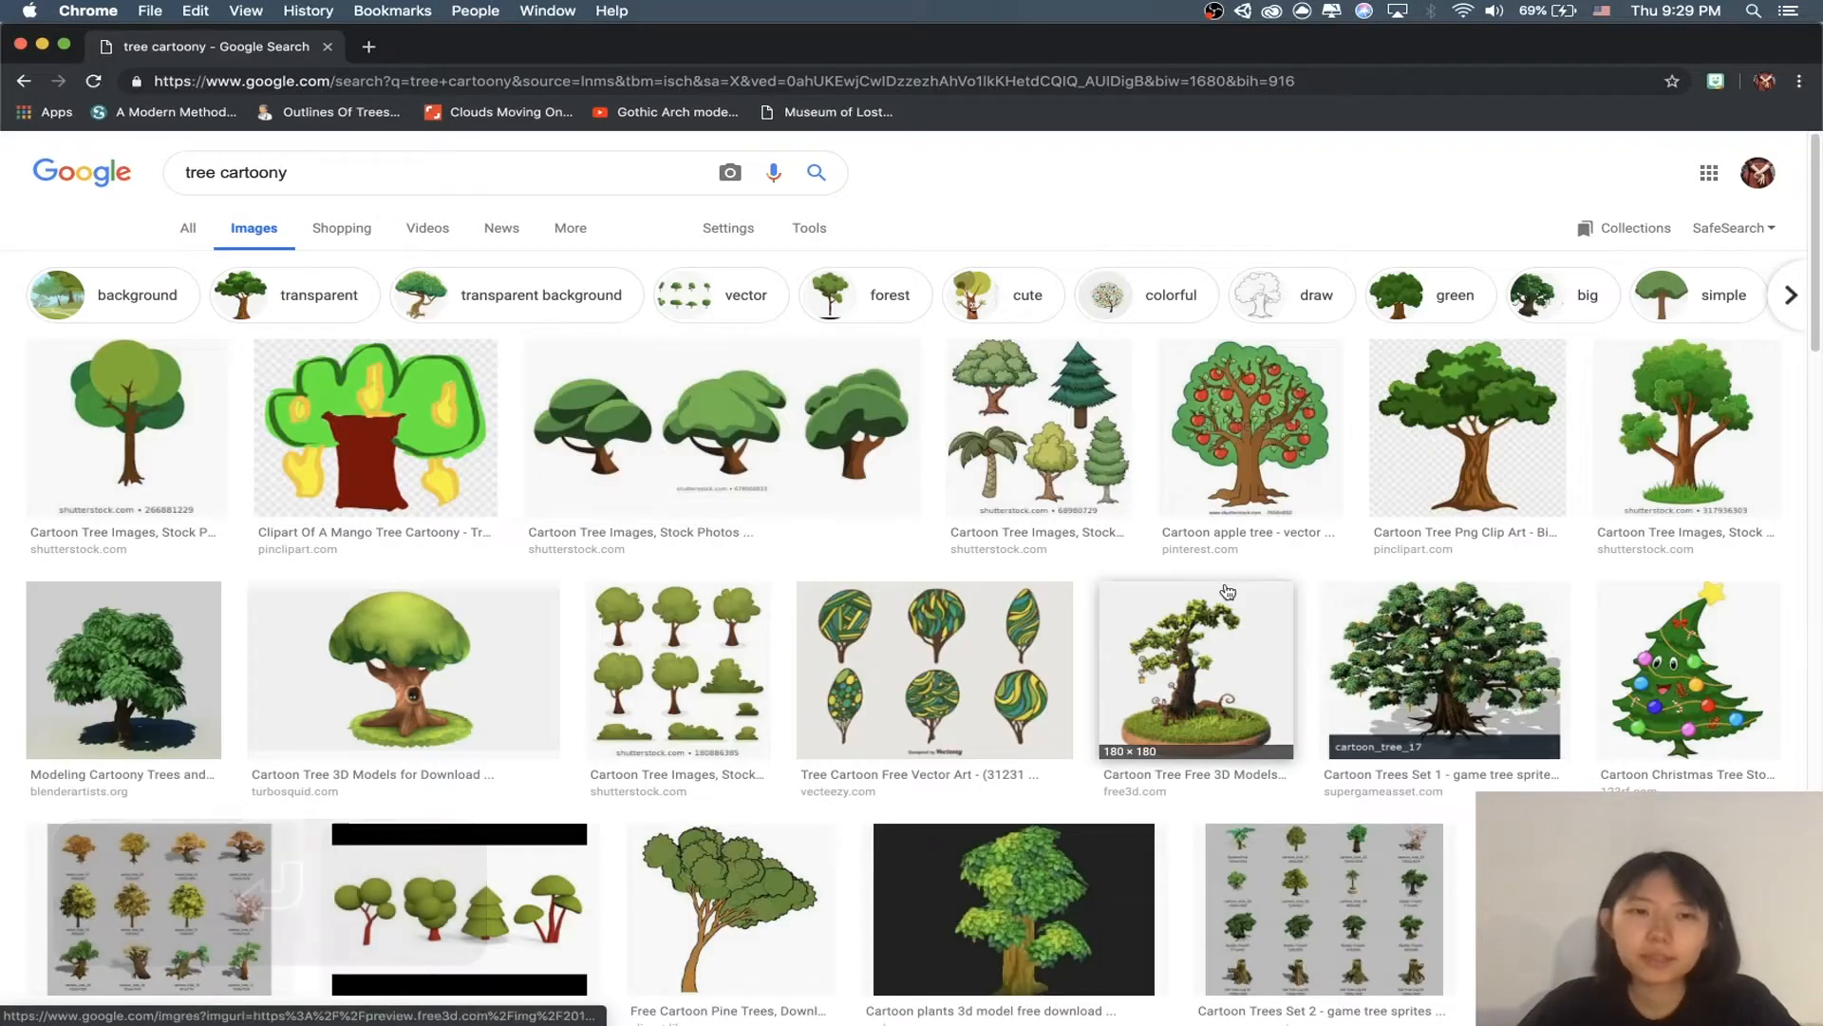
Step: Preview several cartoon tree results and open the related image "Cartoon Trees With Branches 3" from carwad.net
click(385, 437)
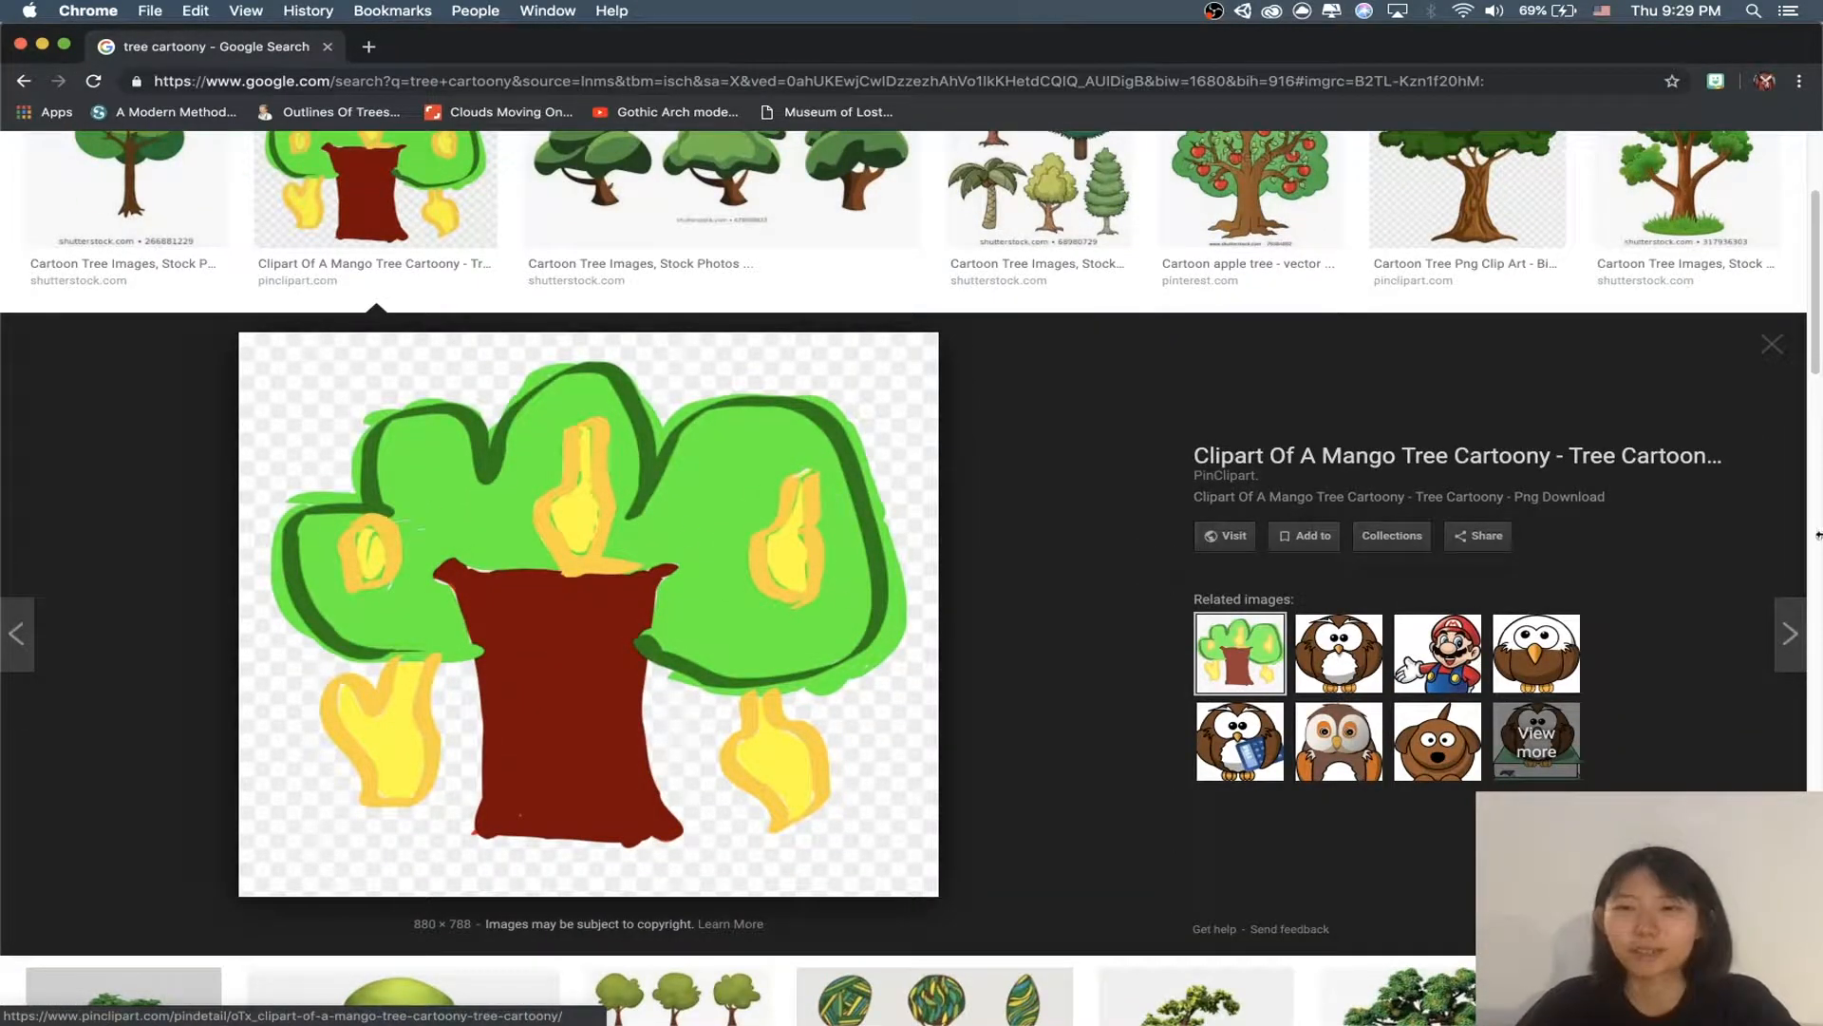
scroll(38, 418, up, 3)
click(375, 418)
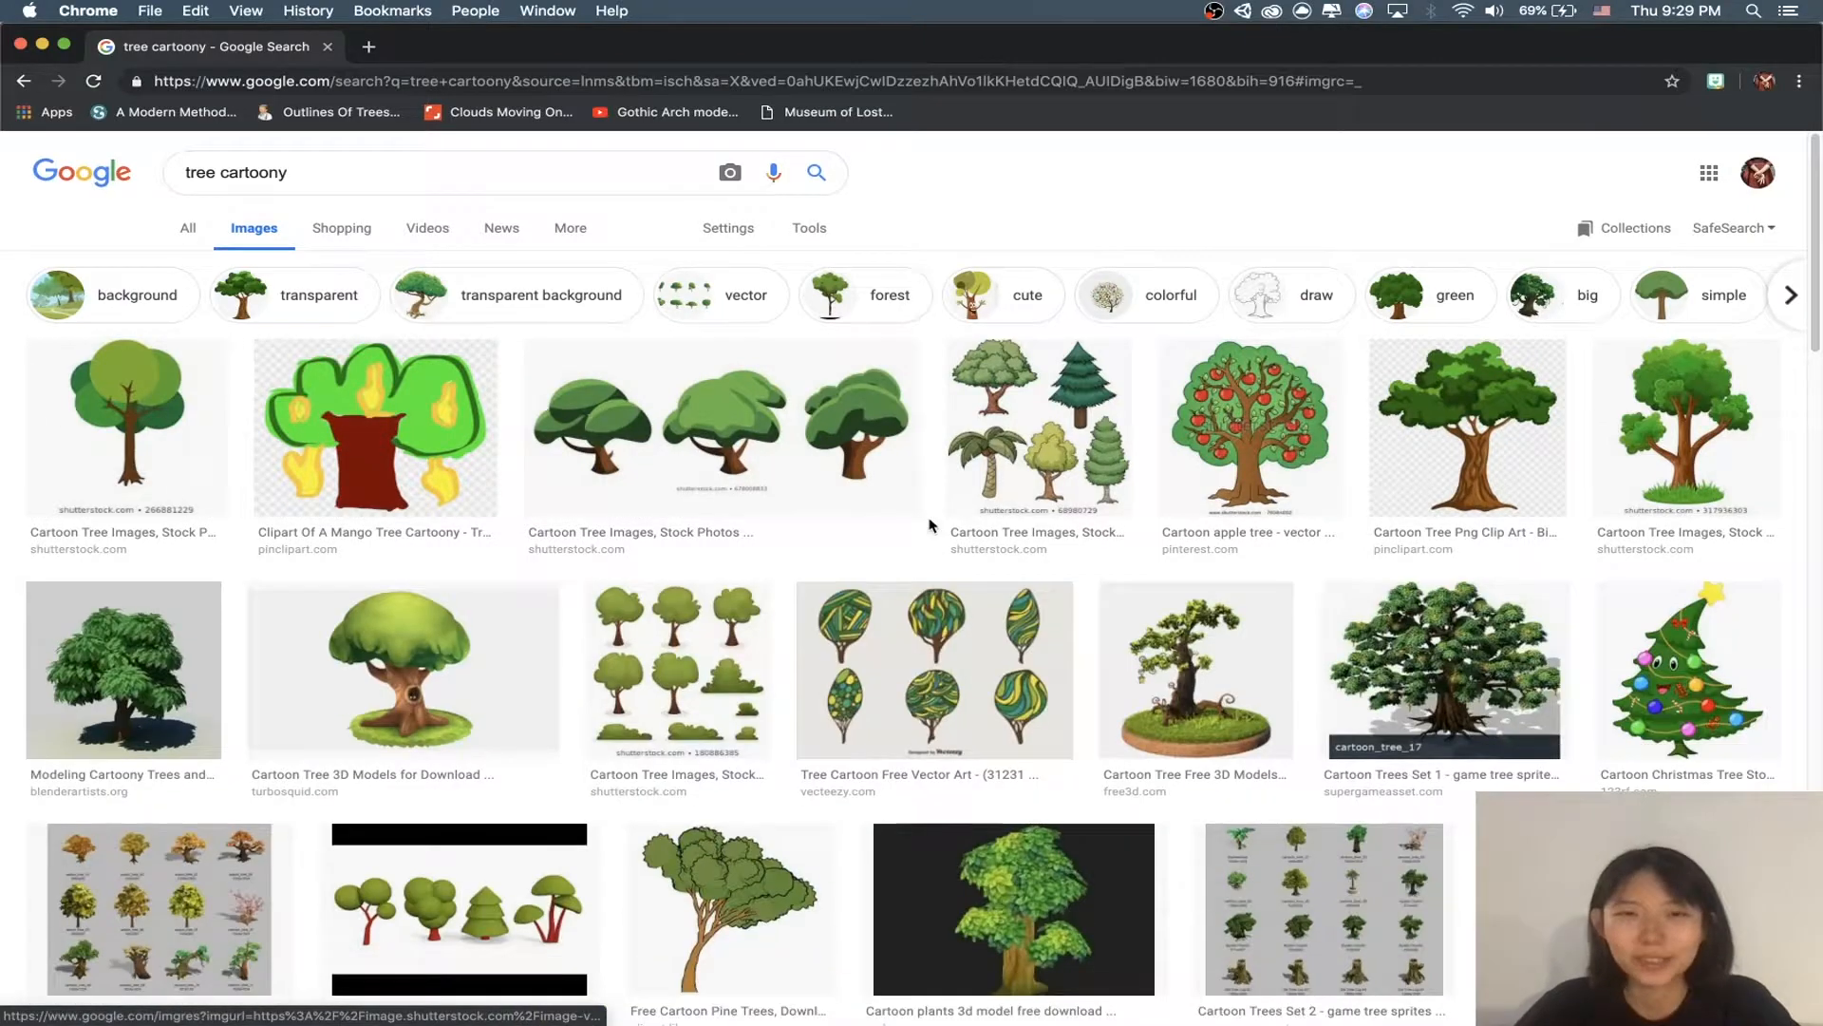
click(736, 413)
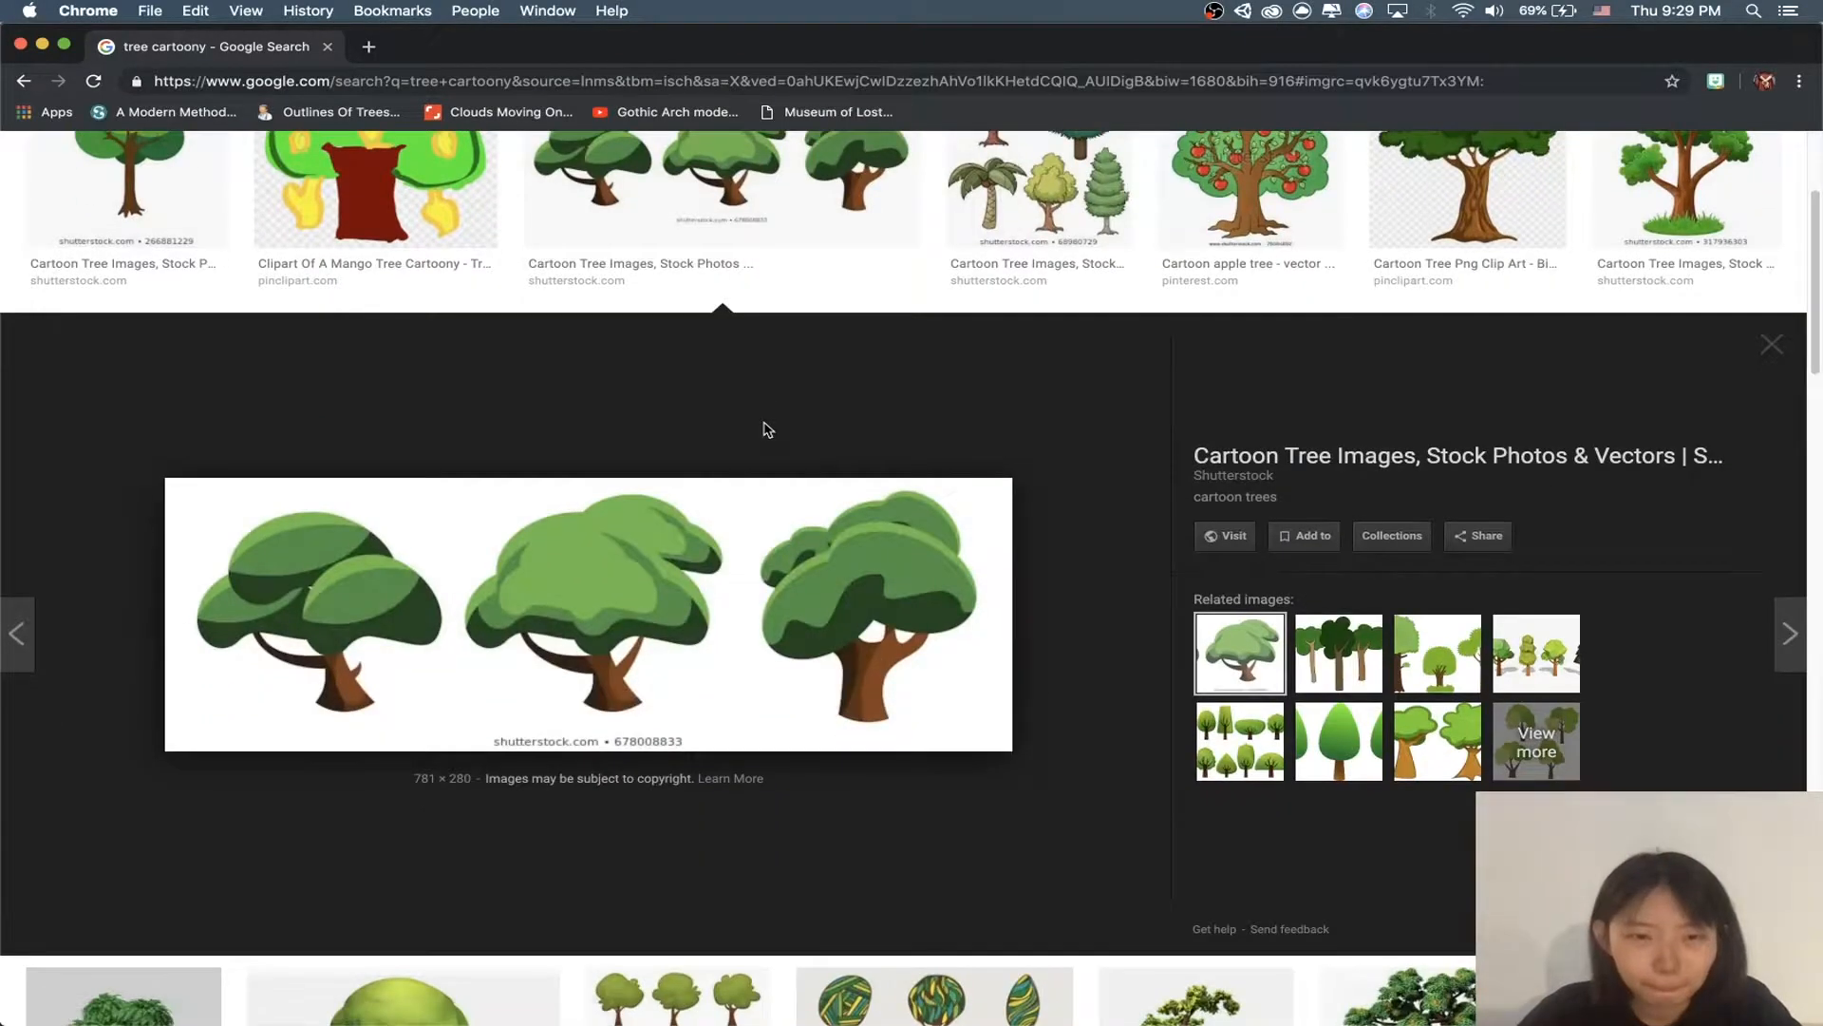
click(1404, 680)
click(1450, 682)
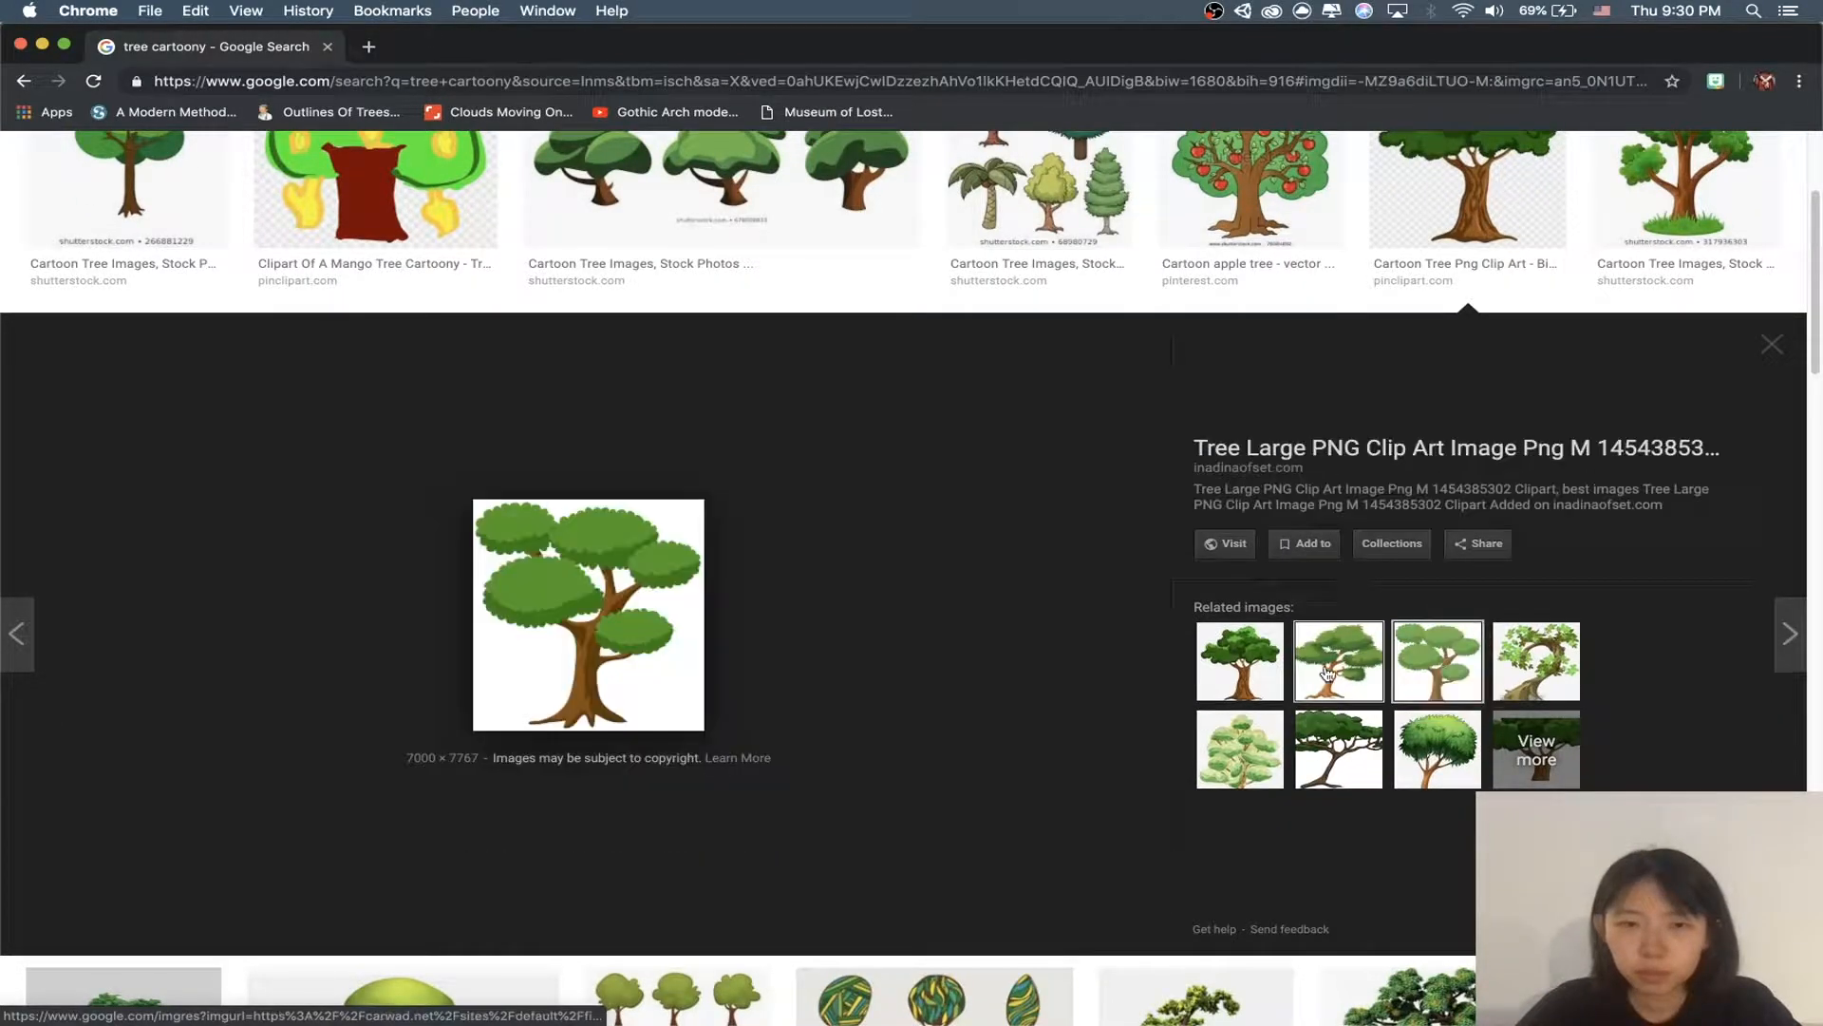
click(1339, 662)
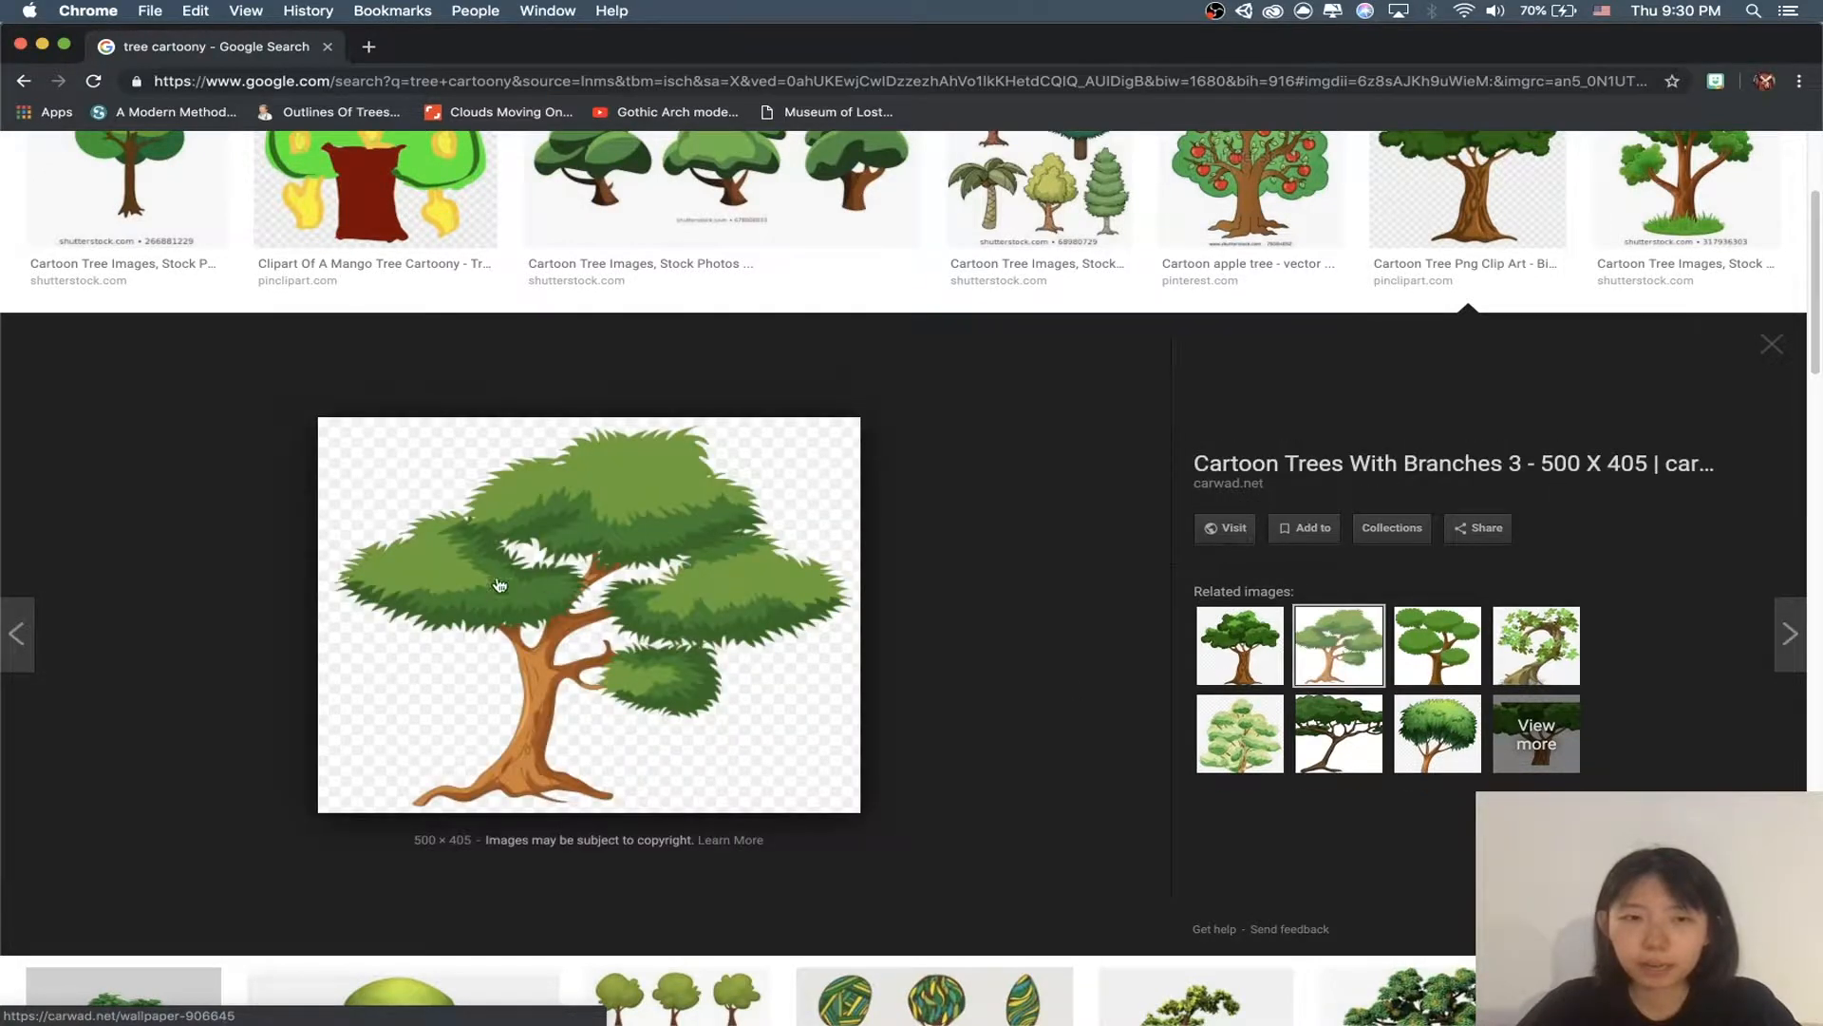
Step: Uncover the desktop beside the browser and save the "Cartoon Trees With Branches 3" image onto it
drag(589, 608, 870, 599)
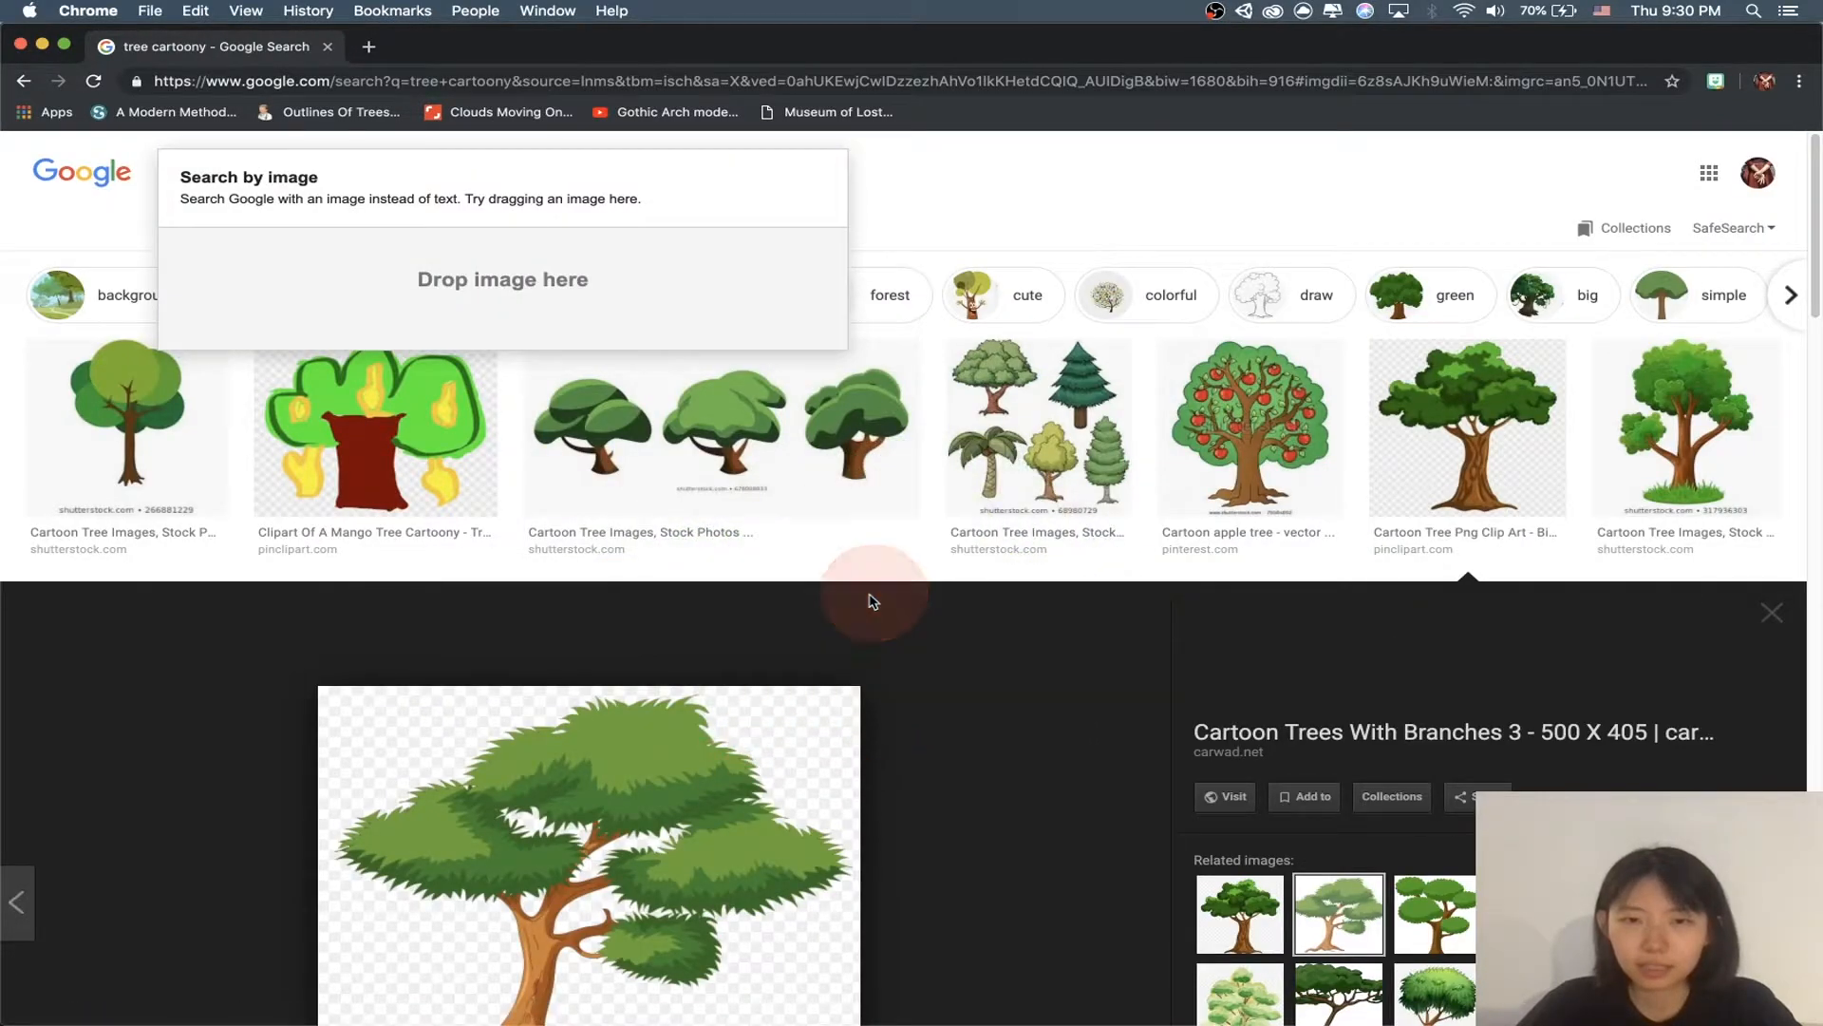
scroll(871, 599, down, 3)
drag(1821, 467, 1234, 458)
click(1252, 136)
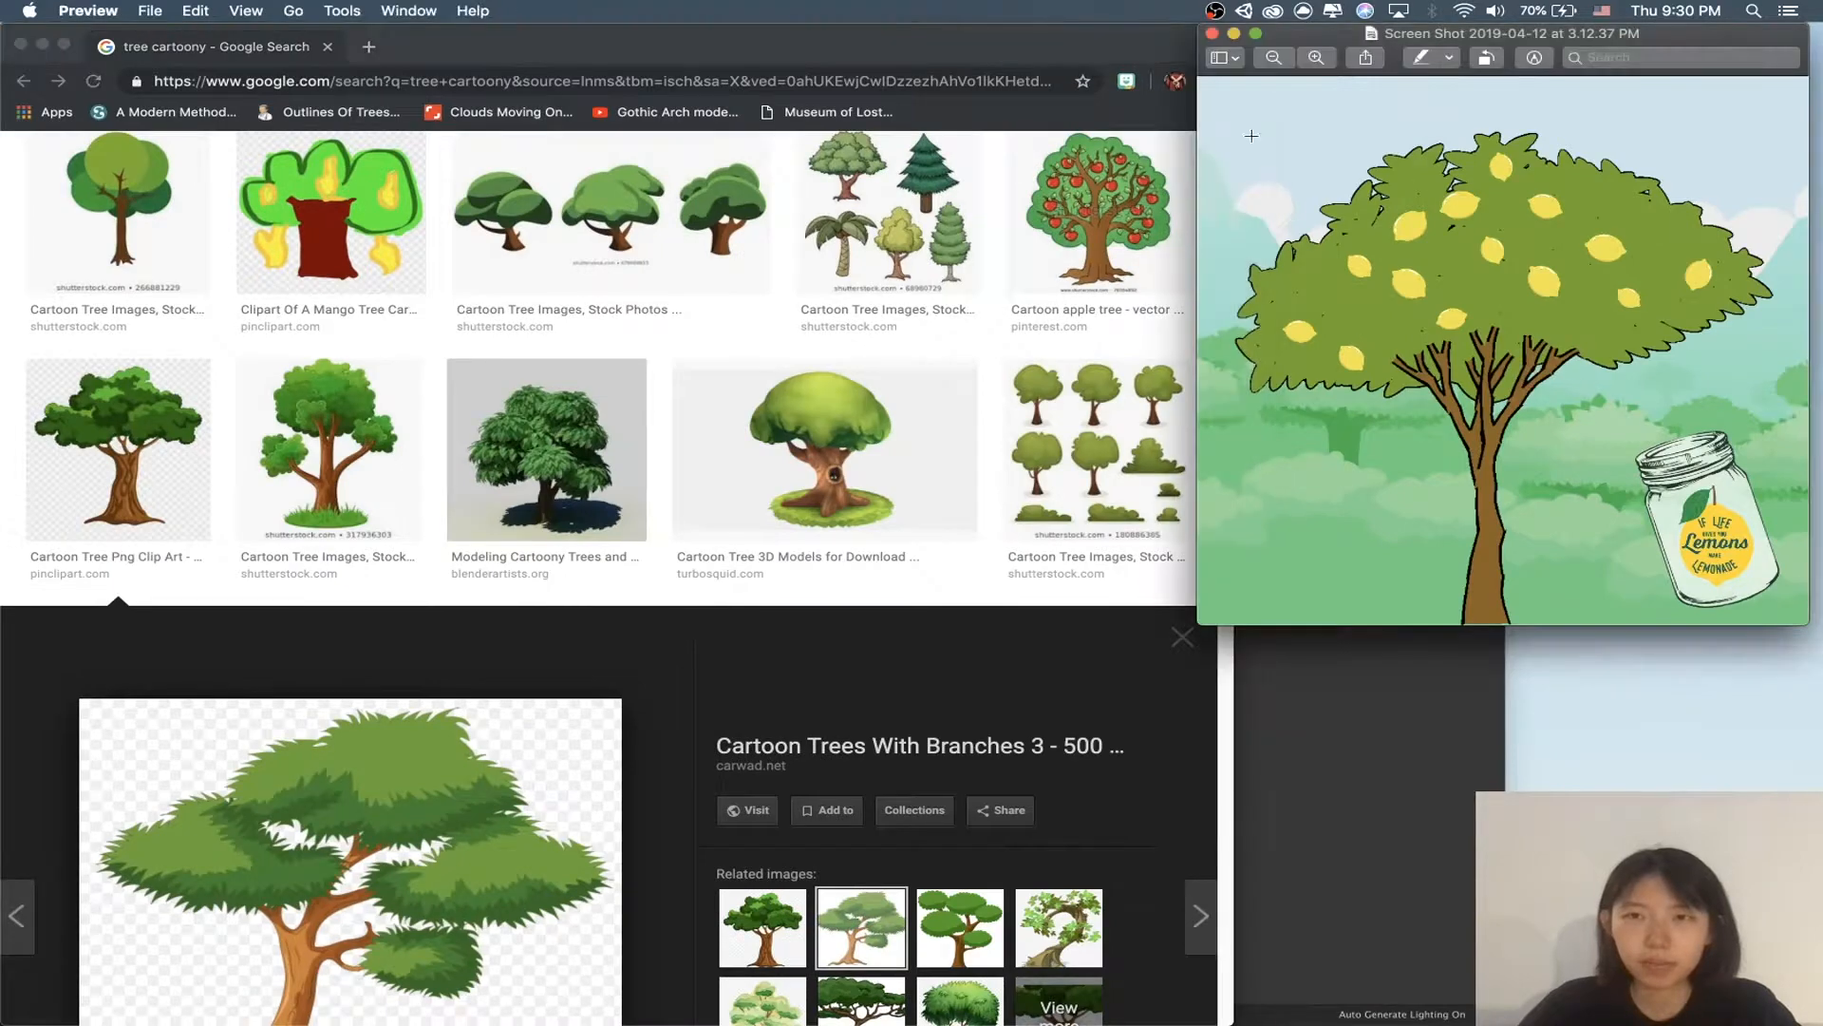
click(1234, 34)
click(835, 721)
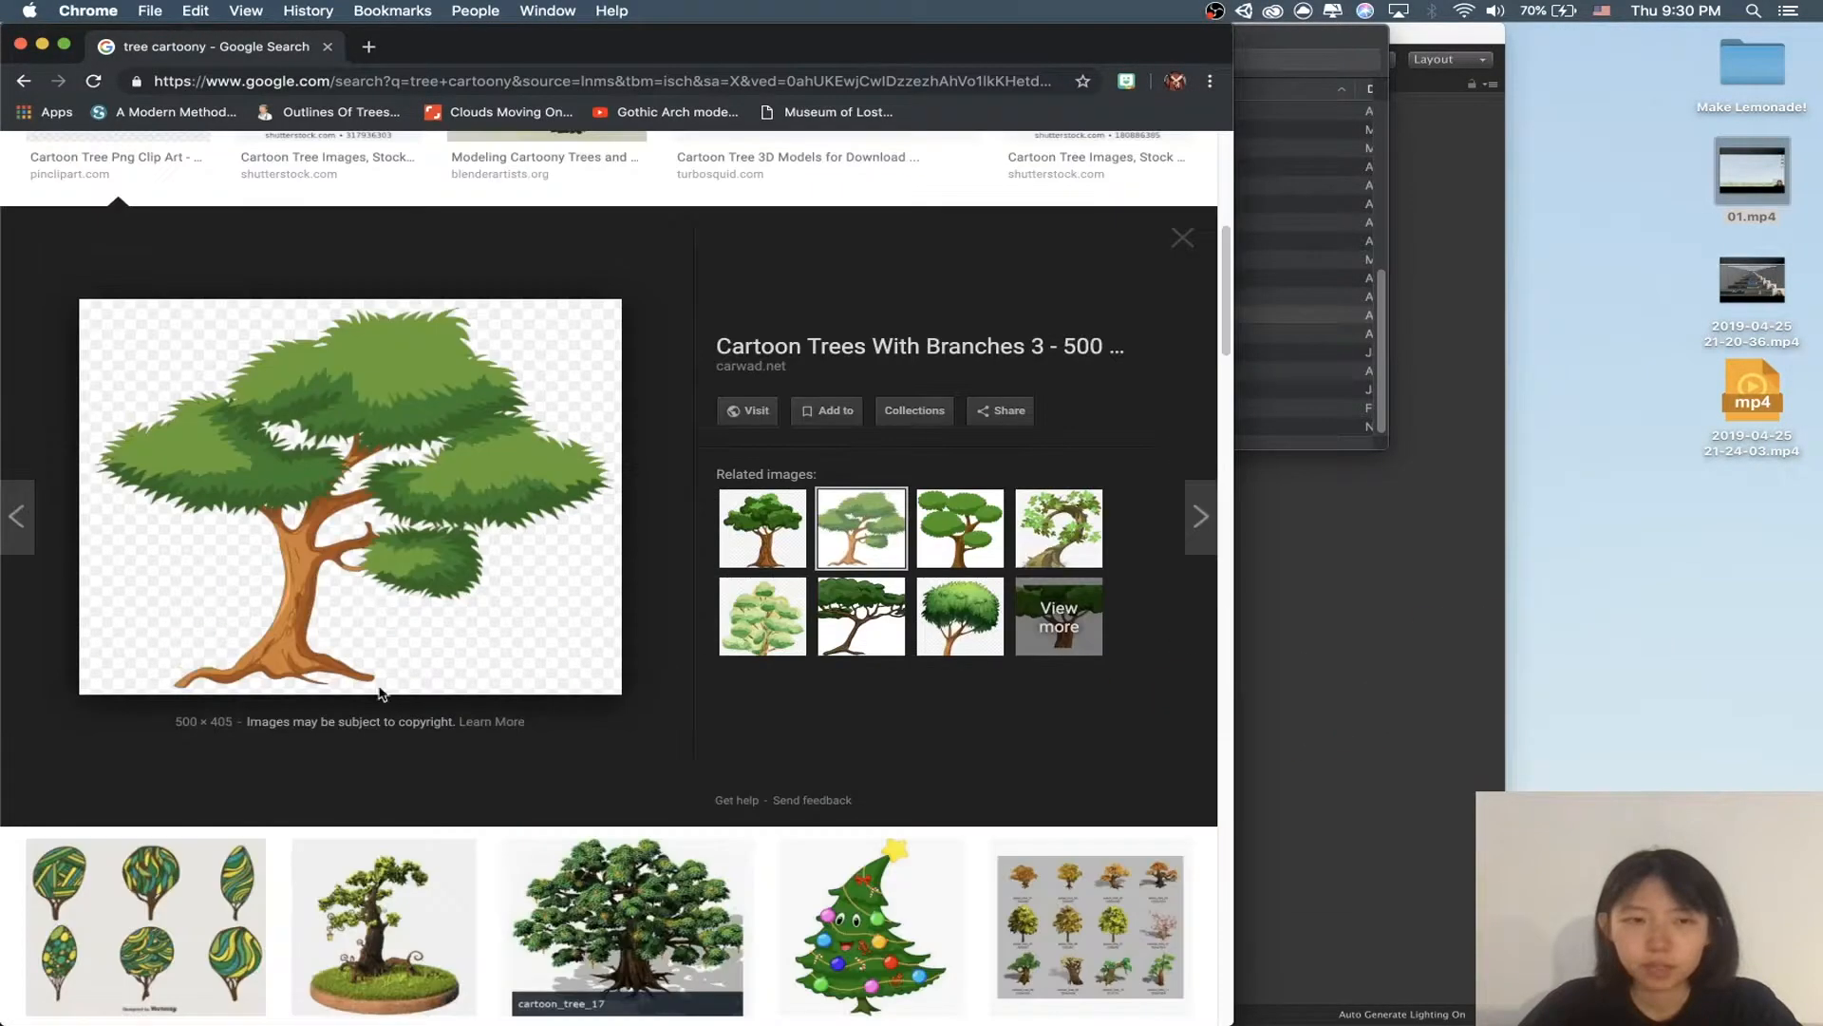
drag(488, 780, 1529, 763)
Step: Preview another related tree image, the ClipartMax "Tree Cartoon Png", and look over the remaining results
scroll(1103, 740, down, 6)
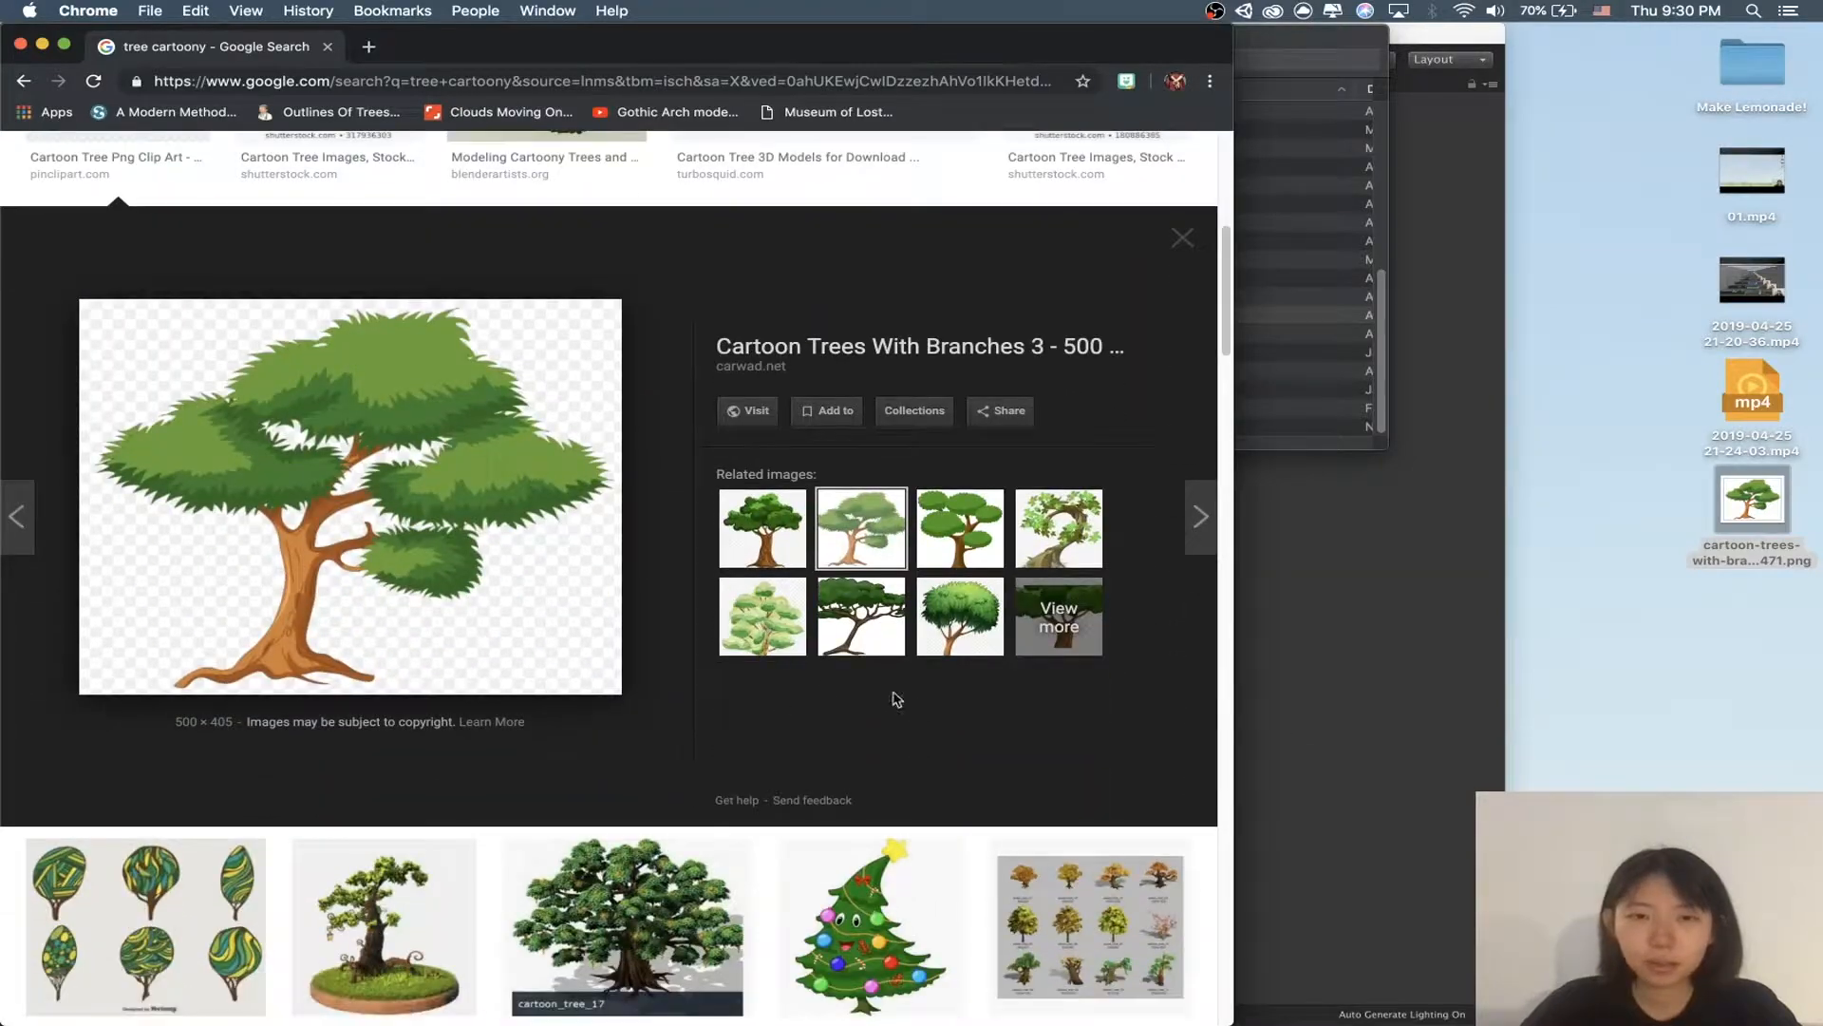
click(770, 619)
drag(427, 599, 699, 537)
scroll(692, 533, down, 6)
scroll(692, 533, up, 6)
Step: Replace the image search with "lemon cartoony"
click(423, 177)
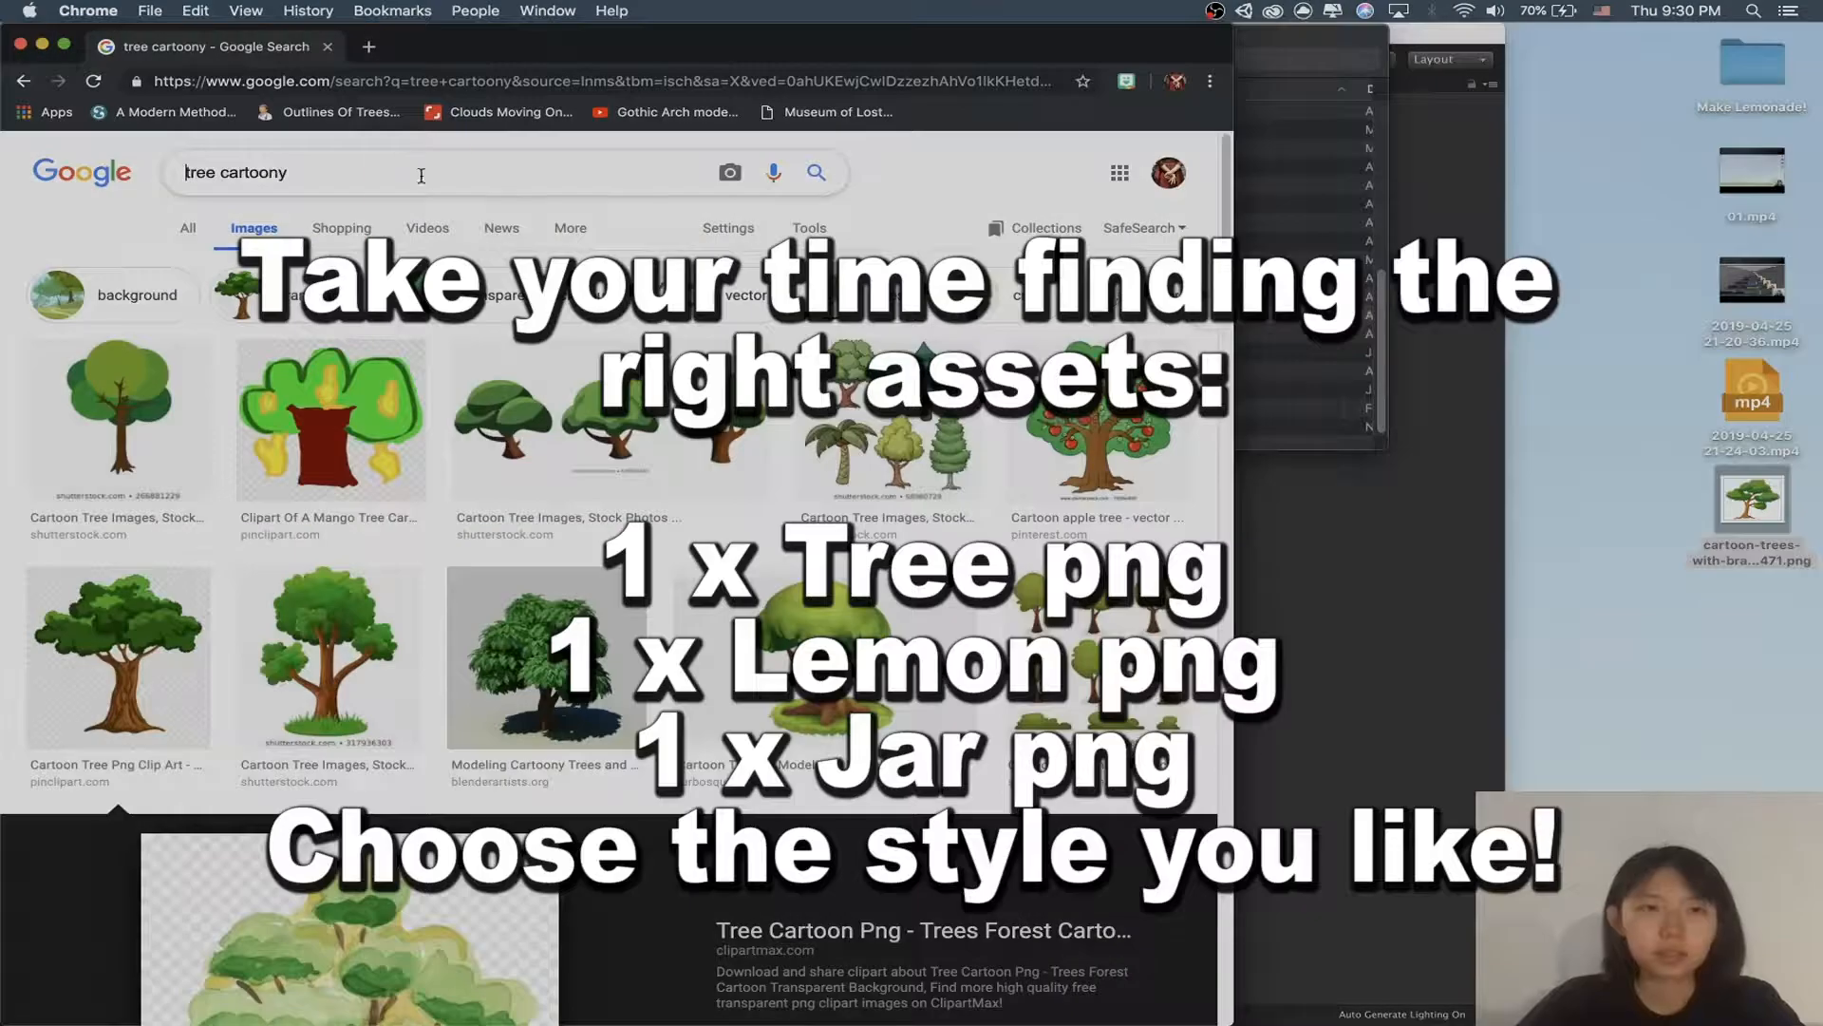
key(super+a)
text(lemon)
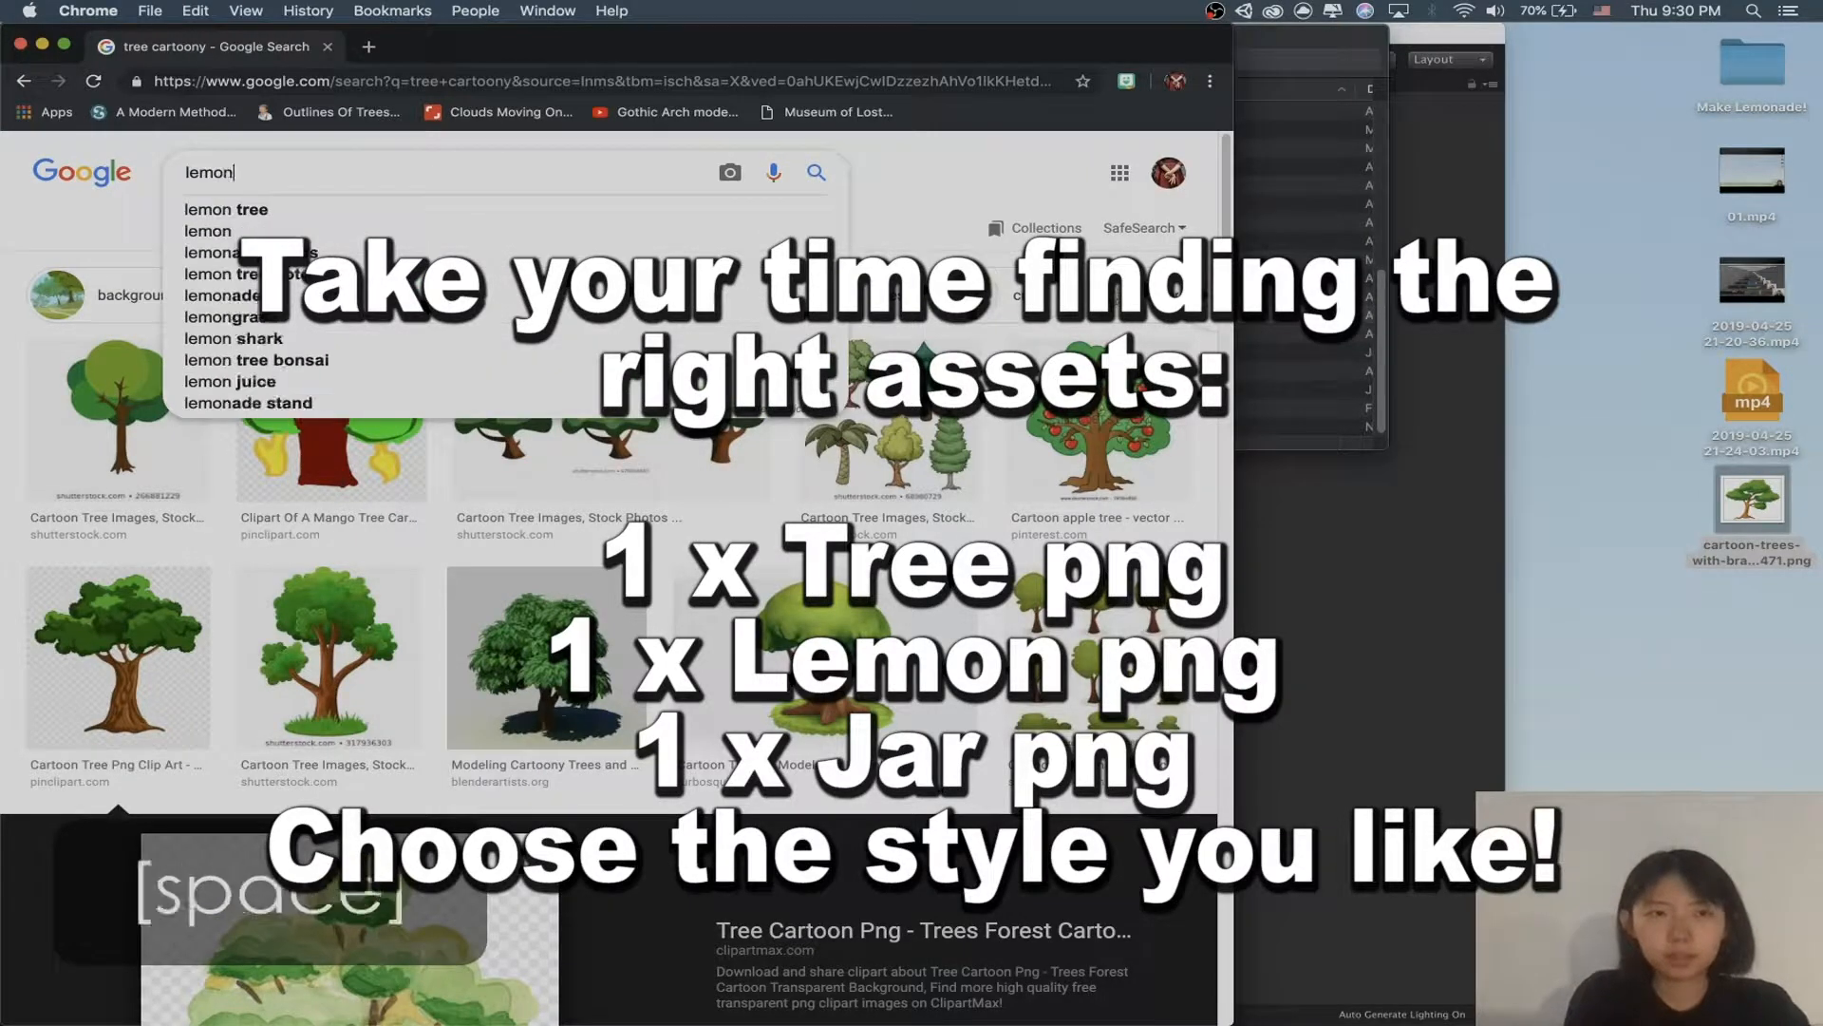
text( cartoony)
key(Return)
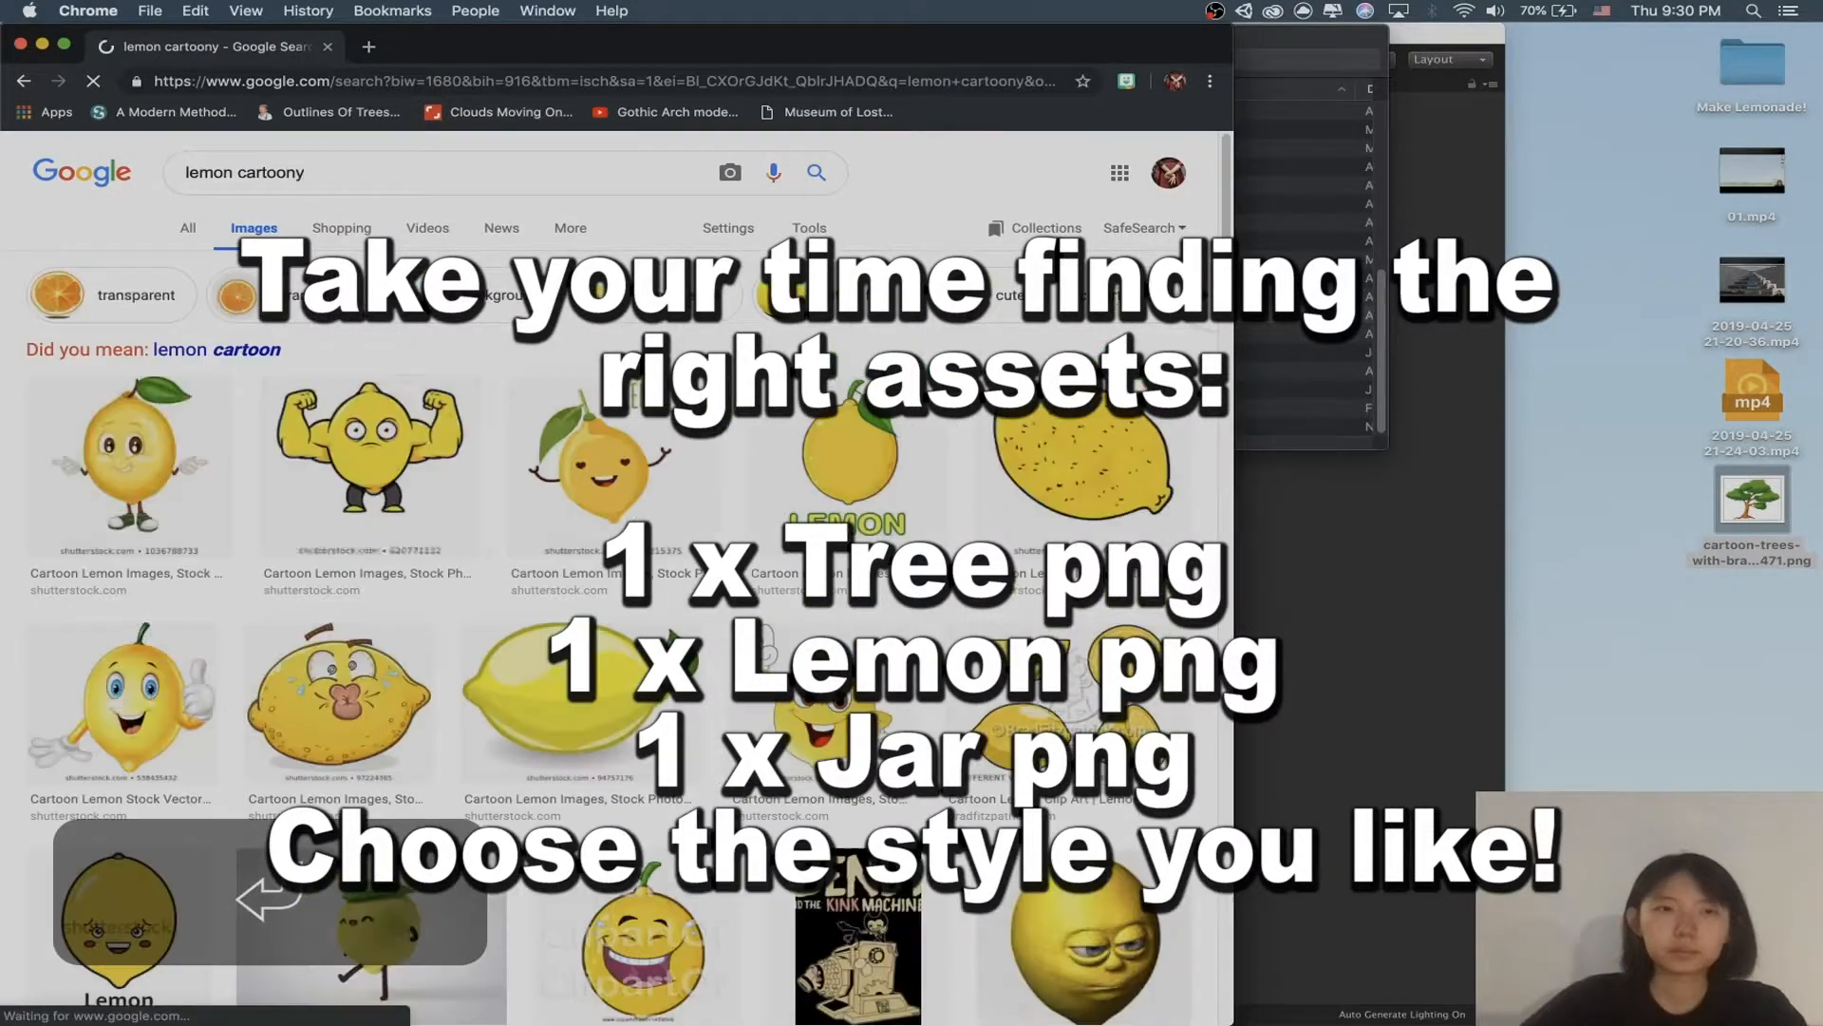
Step: Preview several cartoon lemon results and save the plain nicubunu lemon SVG to the desktop
click(448, 458)
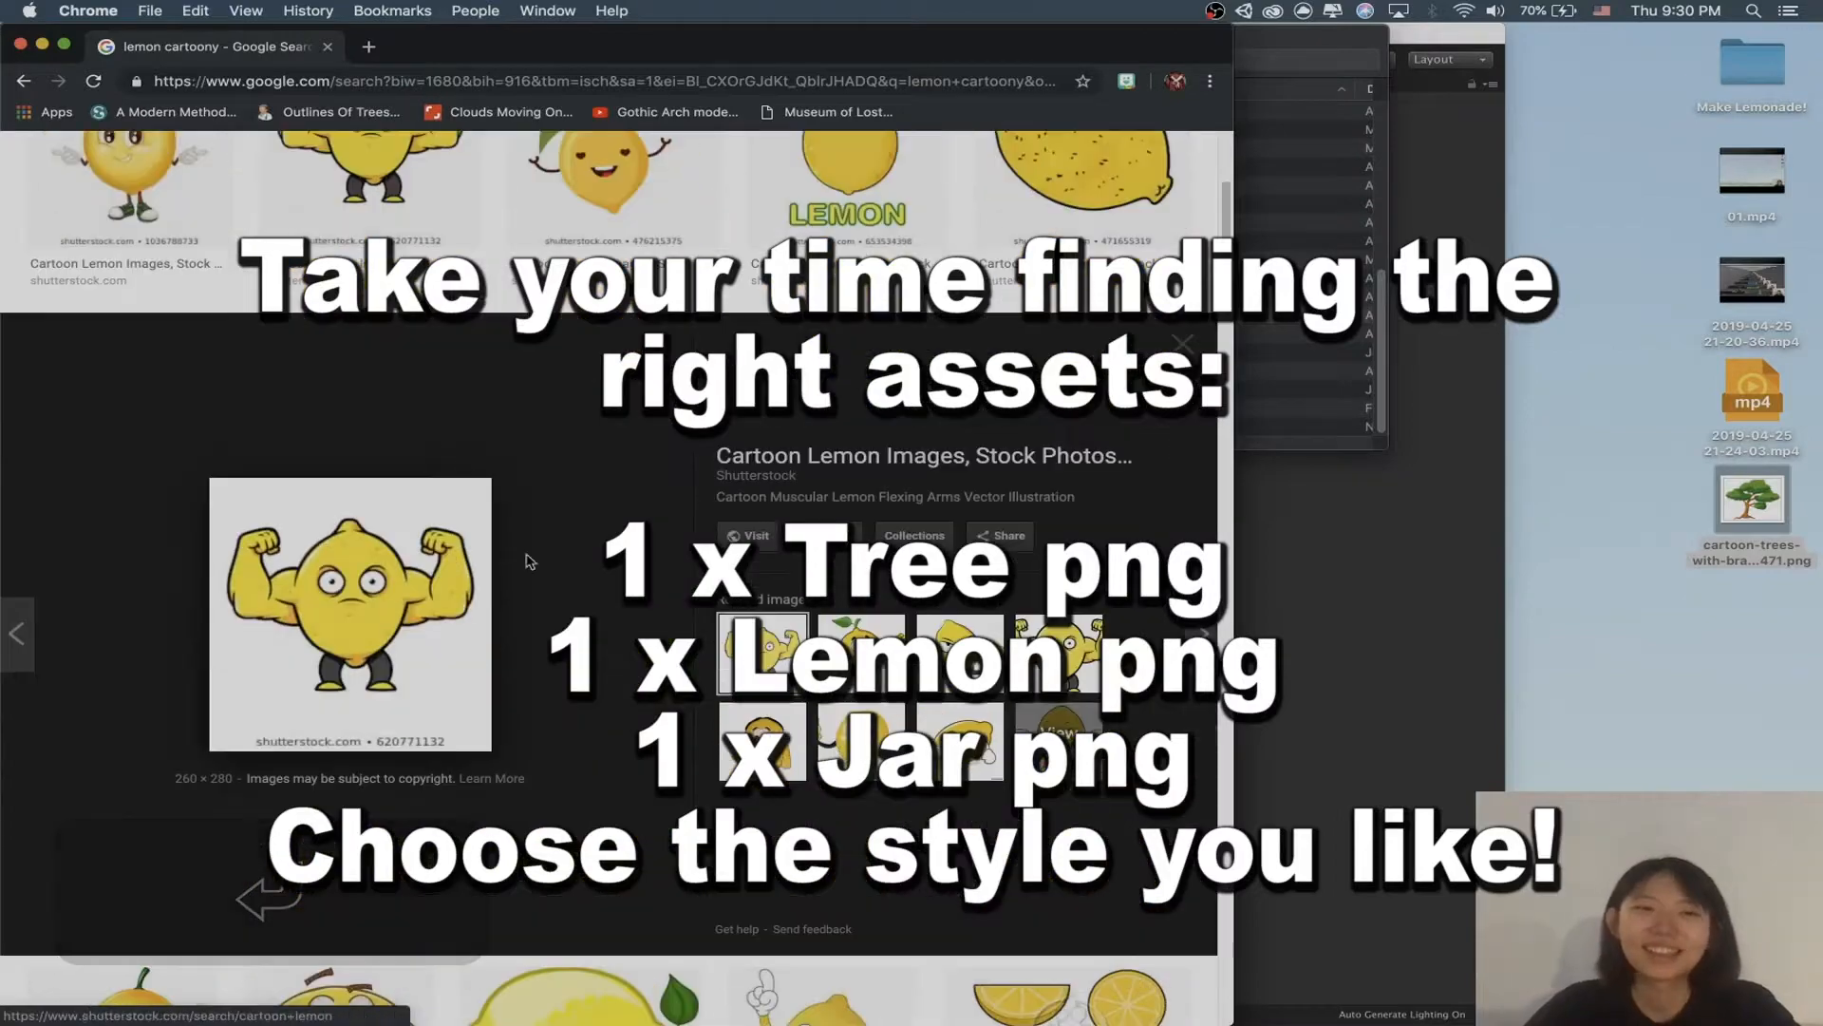
scroll(881, 707, up, 5)
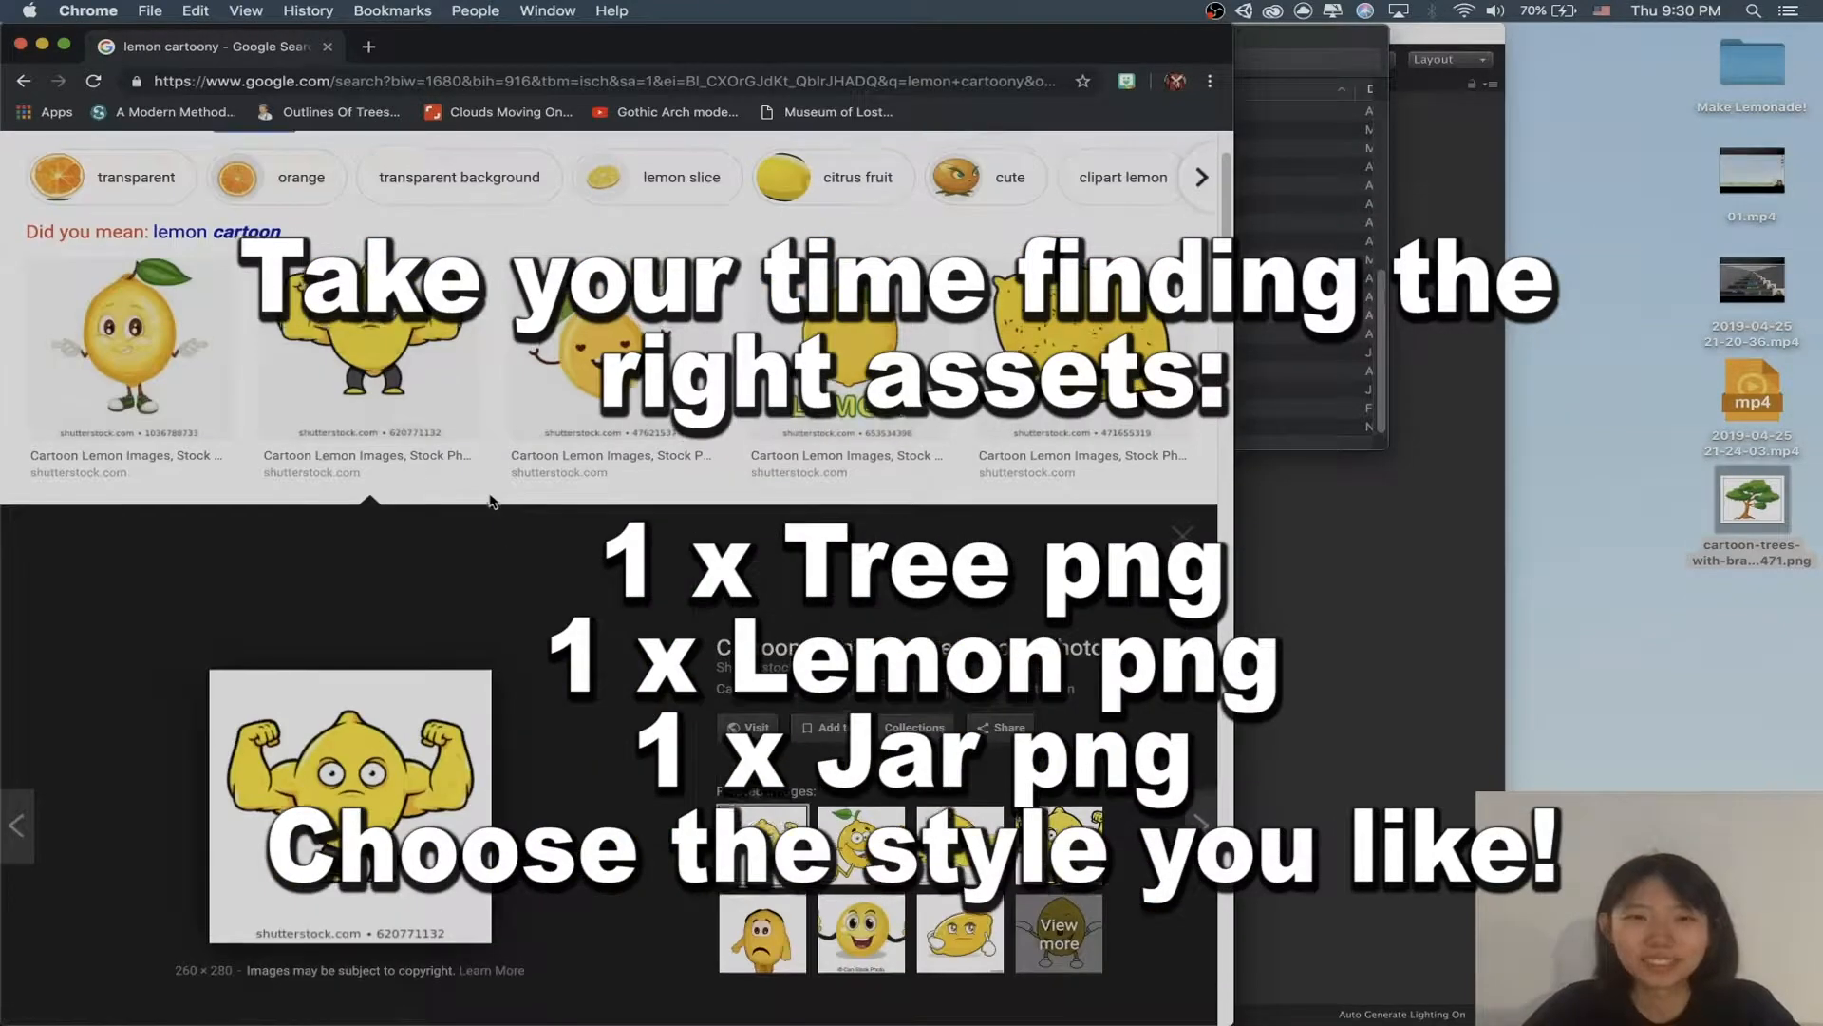
click(1056, 471)
click(863, 742)
scroll(864, 742, down, 10)
click(116, 475)
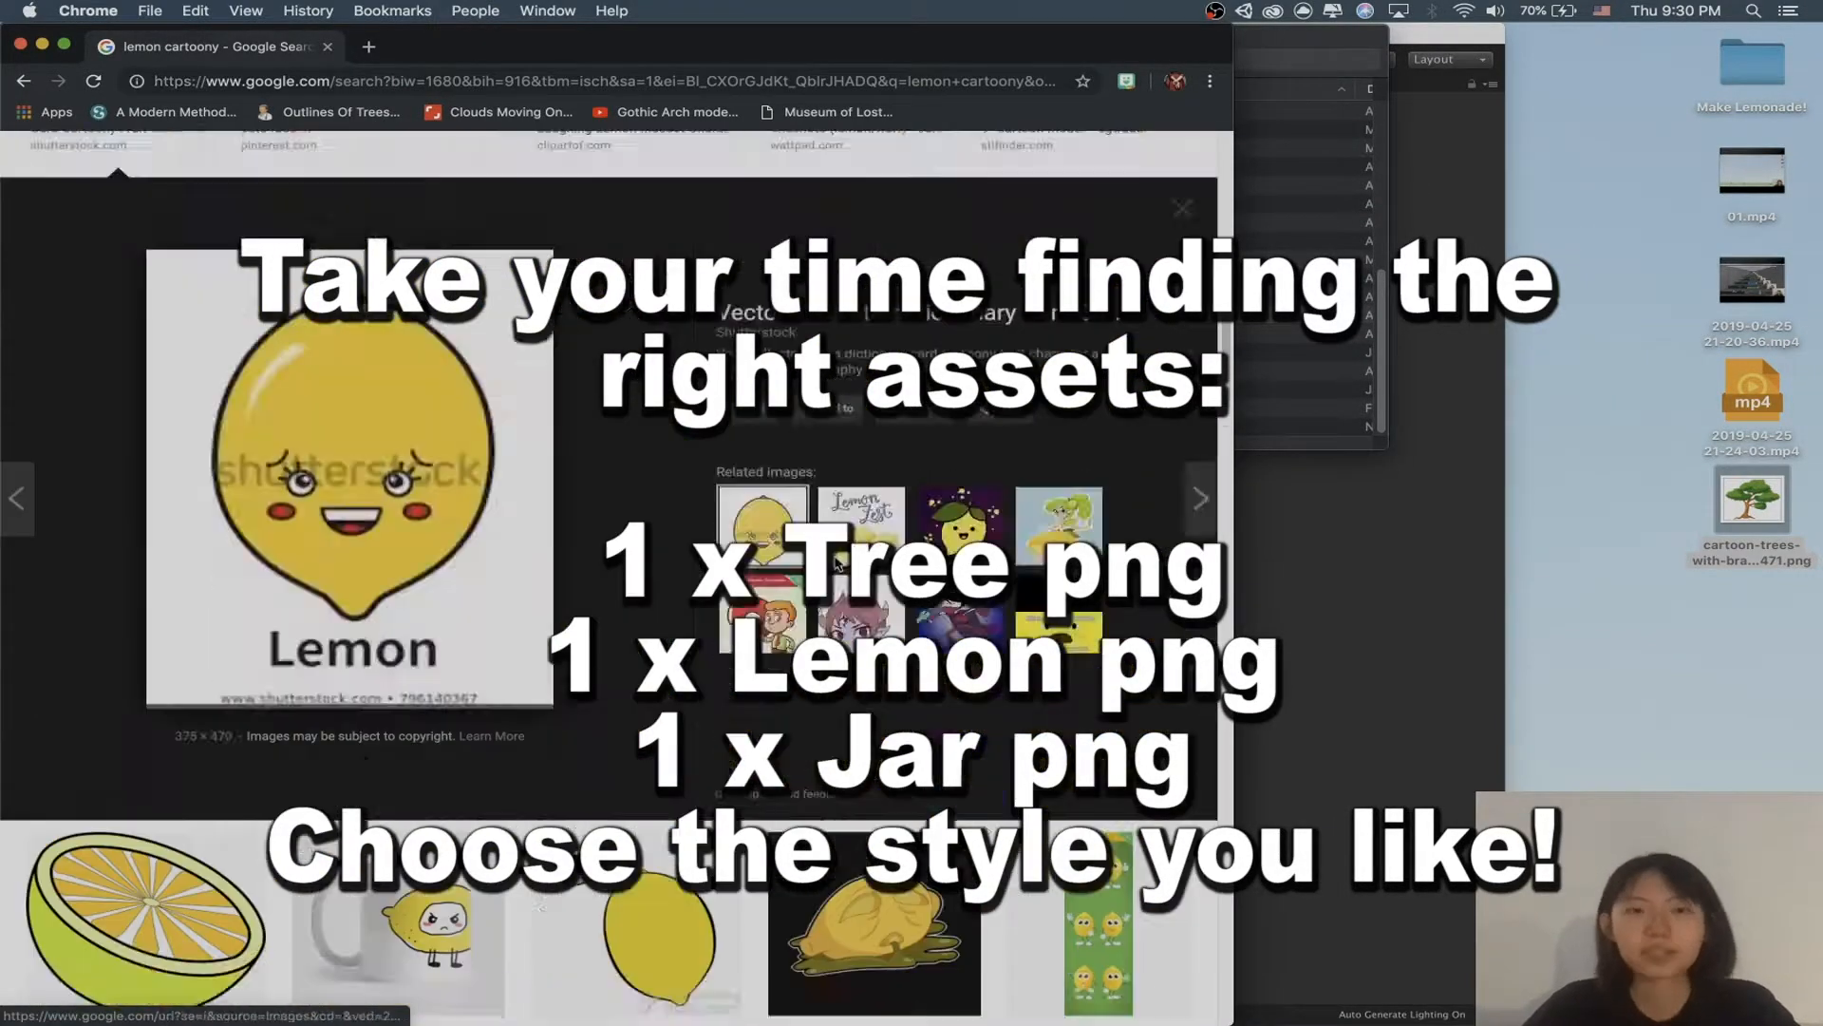
click(380, 921)
scroll(607, 608, up, 15)
click(863, 742)
scroll(608, 607, up, 10)
drag(325, 807, 1752, 608)
Step: Search images for "glass jar", refine the search with "cartoony", and save the free mason jar PNG to the desktop
click(223, 167)
text(glass jar)
key(Return)
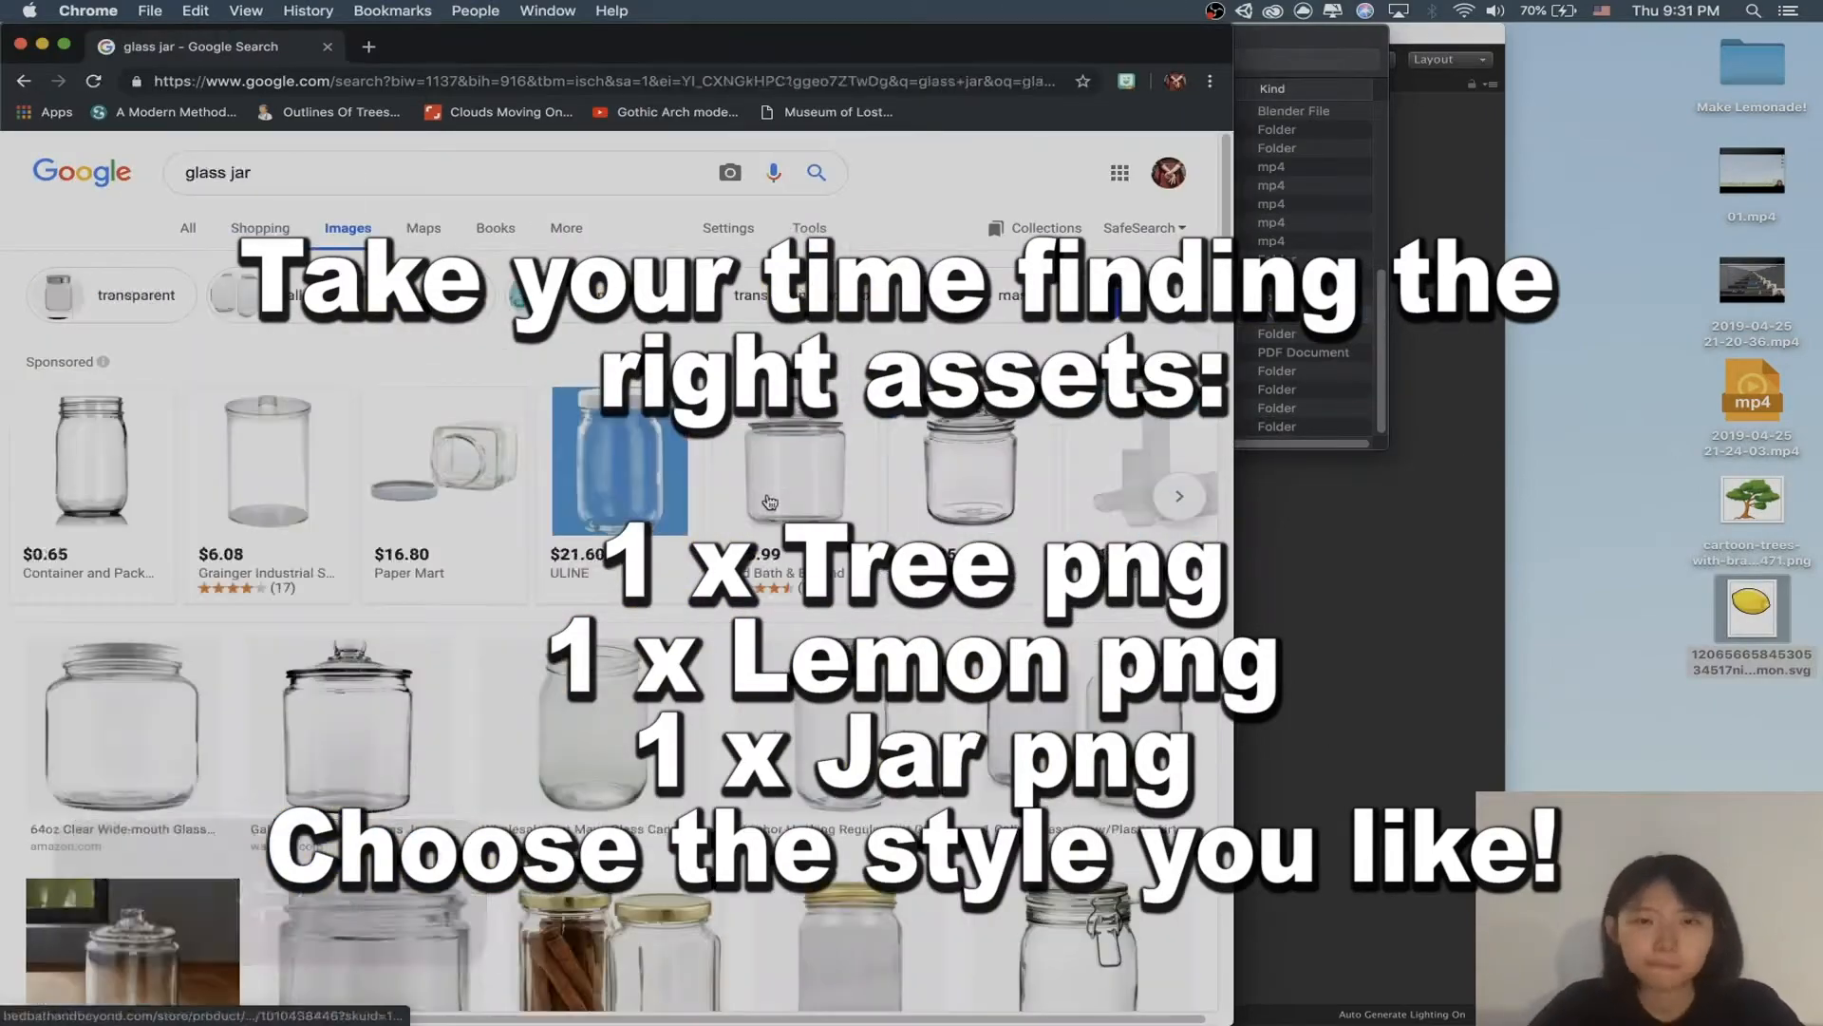
text(cartoony)
scroll(608, 608, down, 10)
click(1189, 137)
drag(831, 356, 1614, 569)
Step: Preview the saved lemon SVG from the desktop and dismiss the preview
click(1752, 501)
key(super+BackSpace)
click(1752, 719)
key(space)
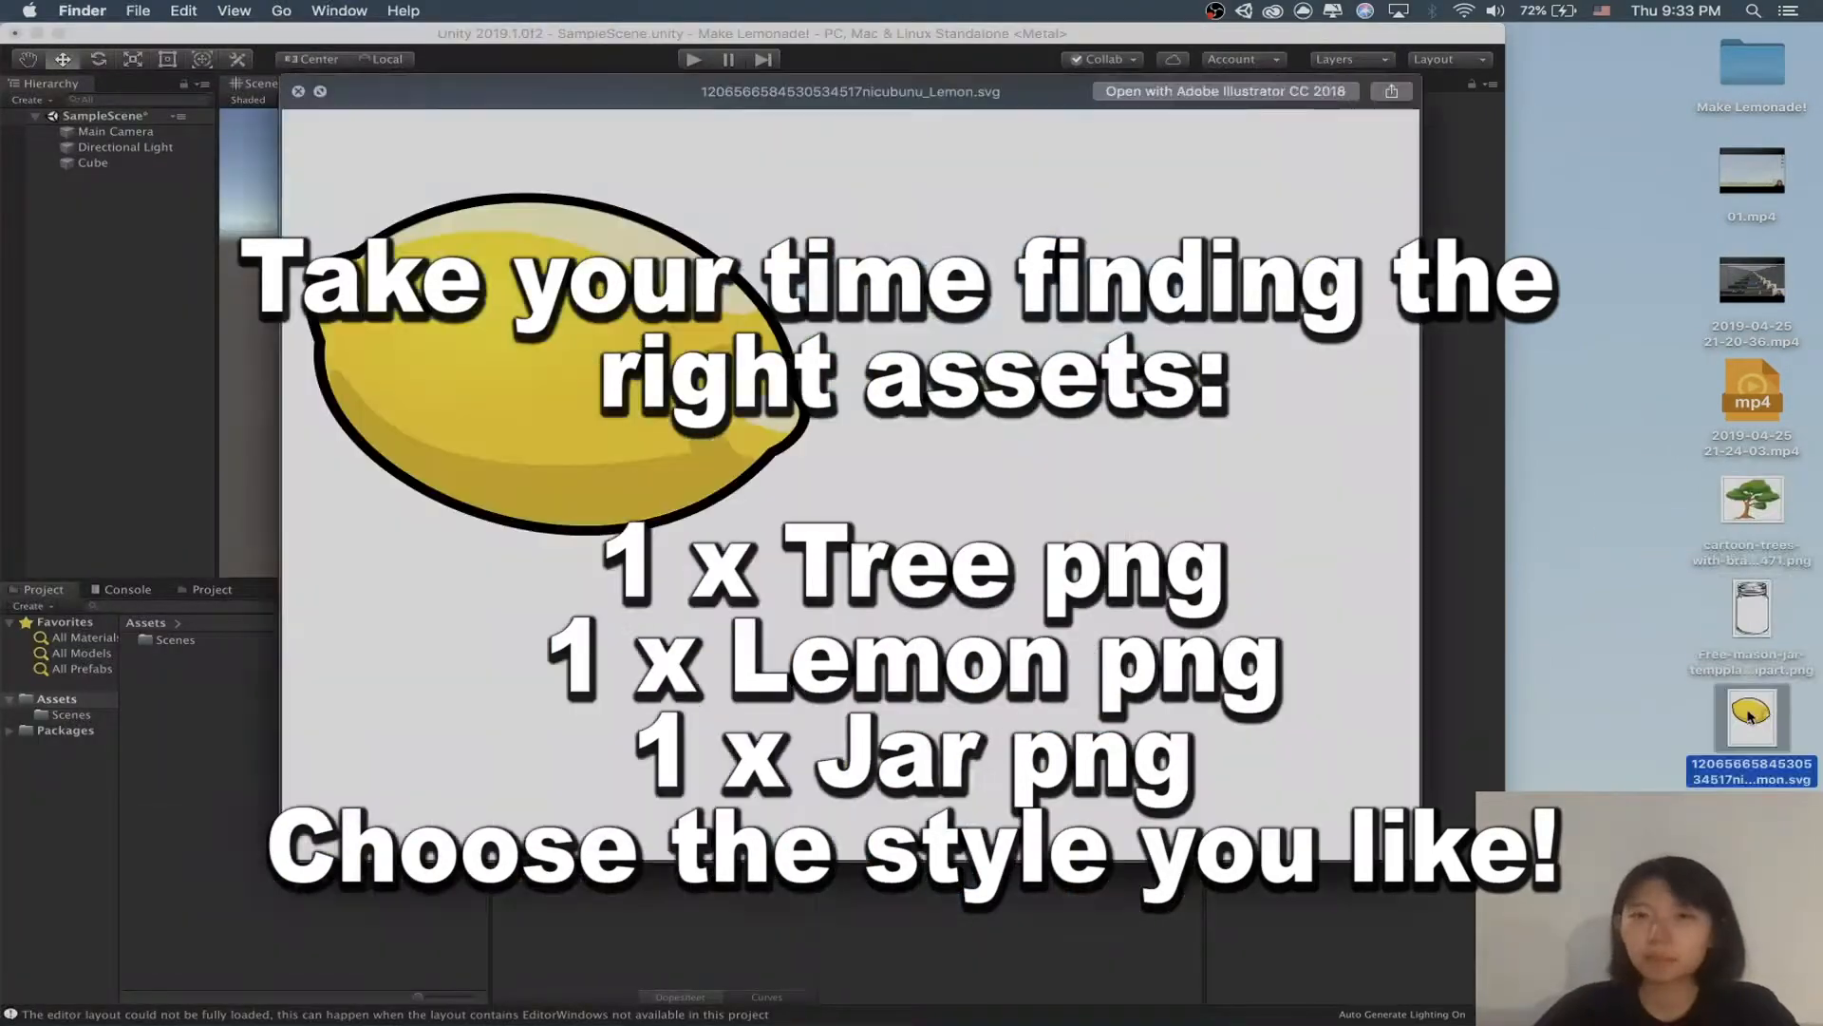
key(space)
right_click(1752, 719)
Step: Search Google Images for "cartoony lemon" in a new browser window
key(super+n)
text(cartoony lemon)
key(Return)
click(242, 228)
Step: Preview the "Cute Cartoon Lemon" result and related images, and try to save one of them to the desktop
click(1084, 455)
click(861, 659)
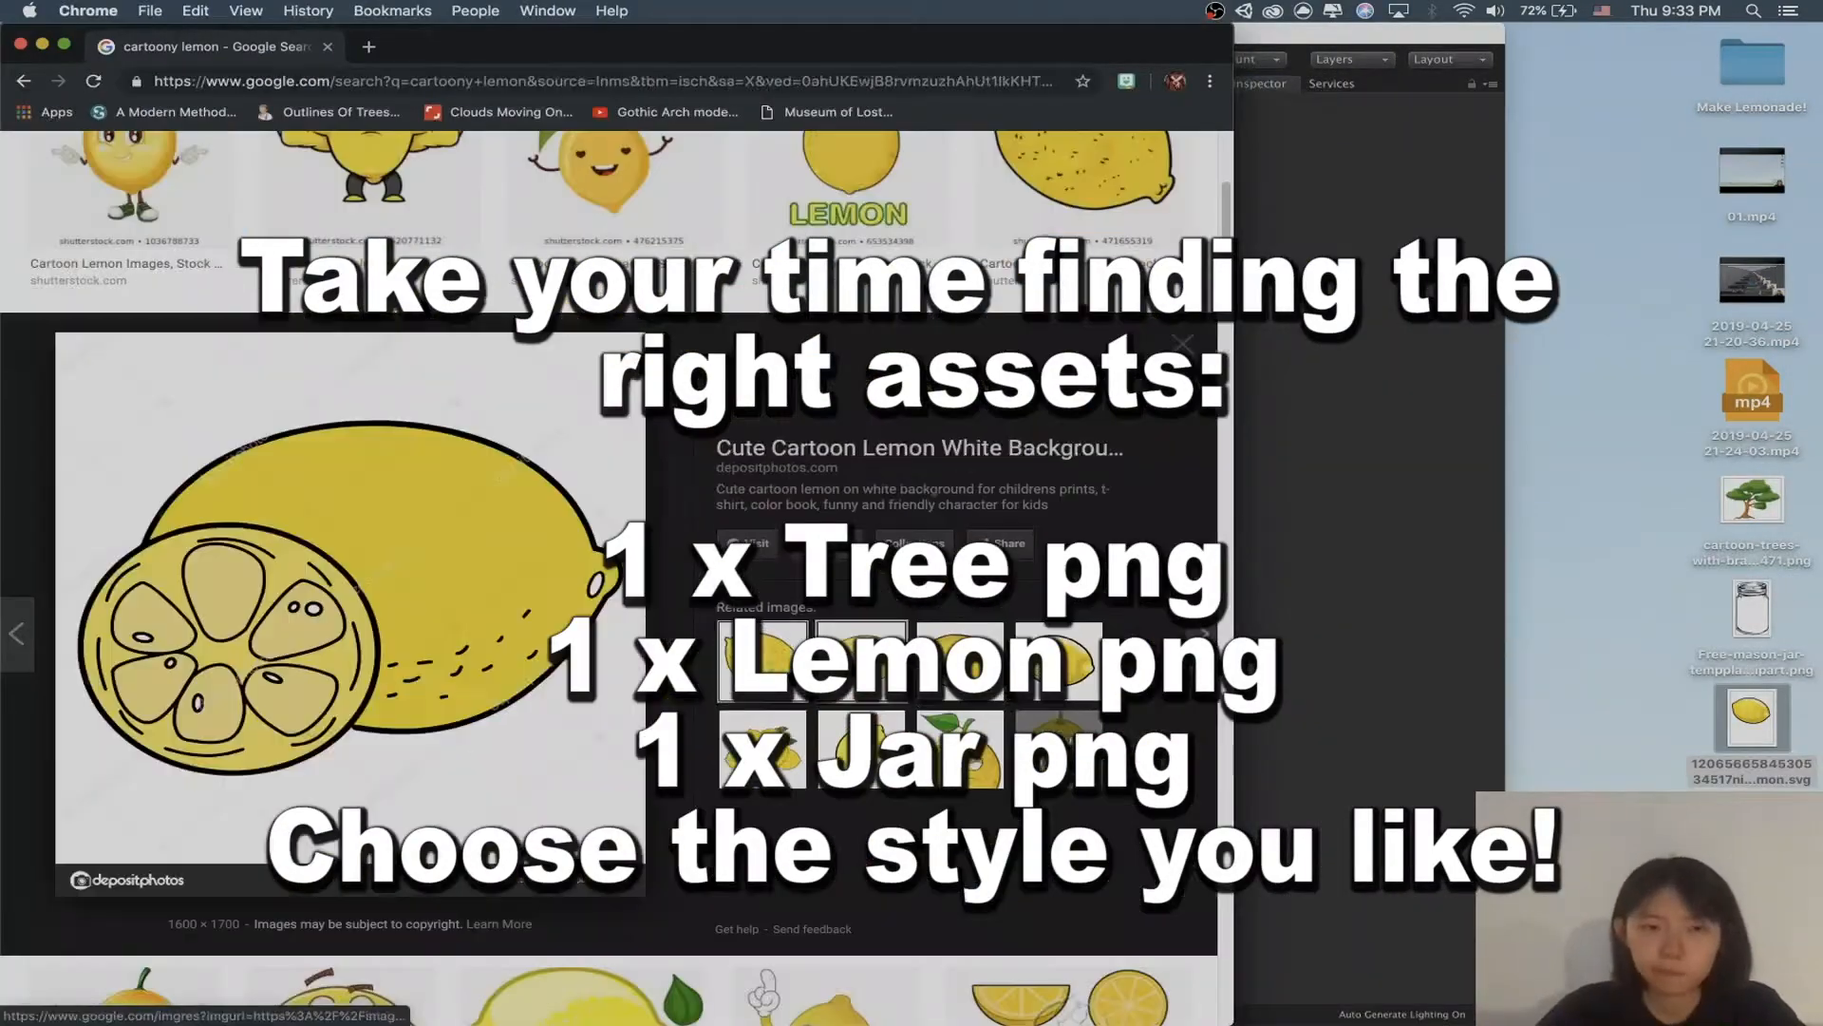
click(762, 728)
click(1059, 957)
drag(323, 855, 1653, 736)
click(1752, 500)
scroll(607, 608, down, 10)
click(861, 662)
scroll(608, 608, down, 10)
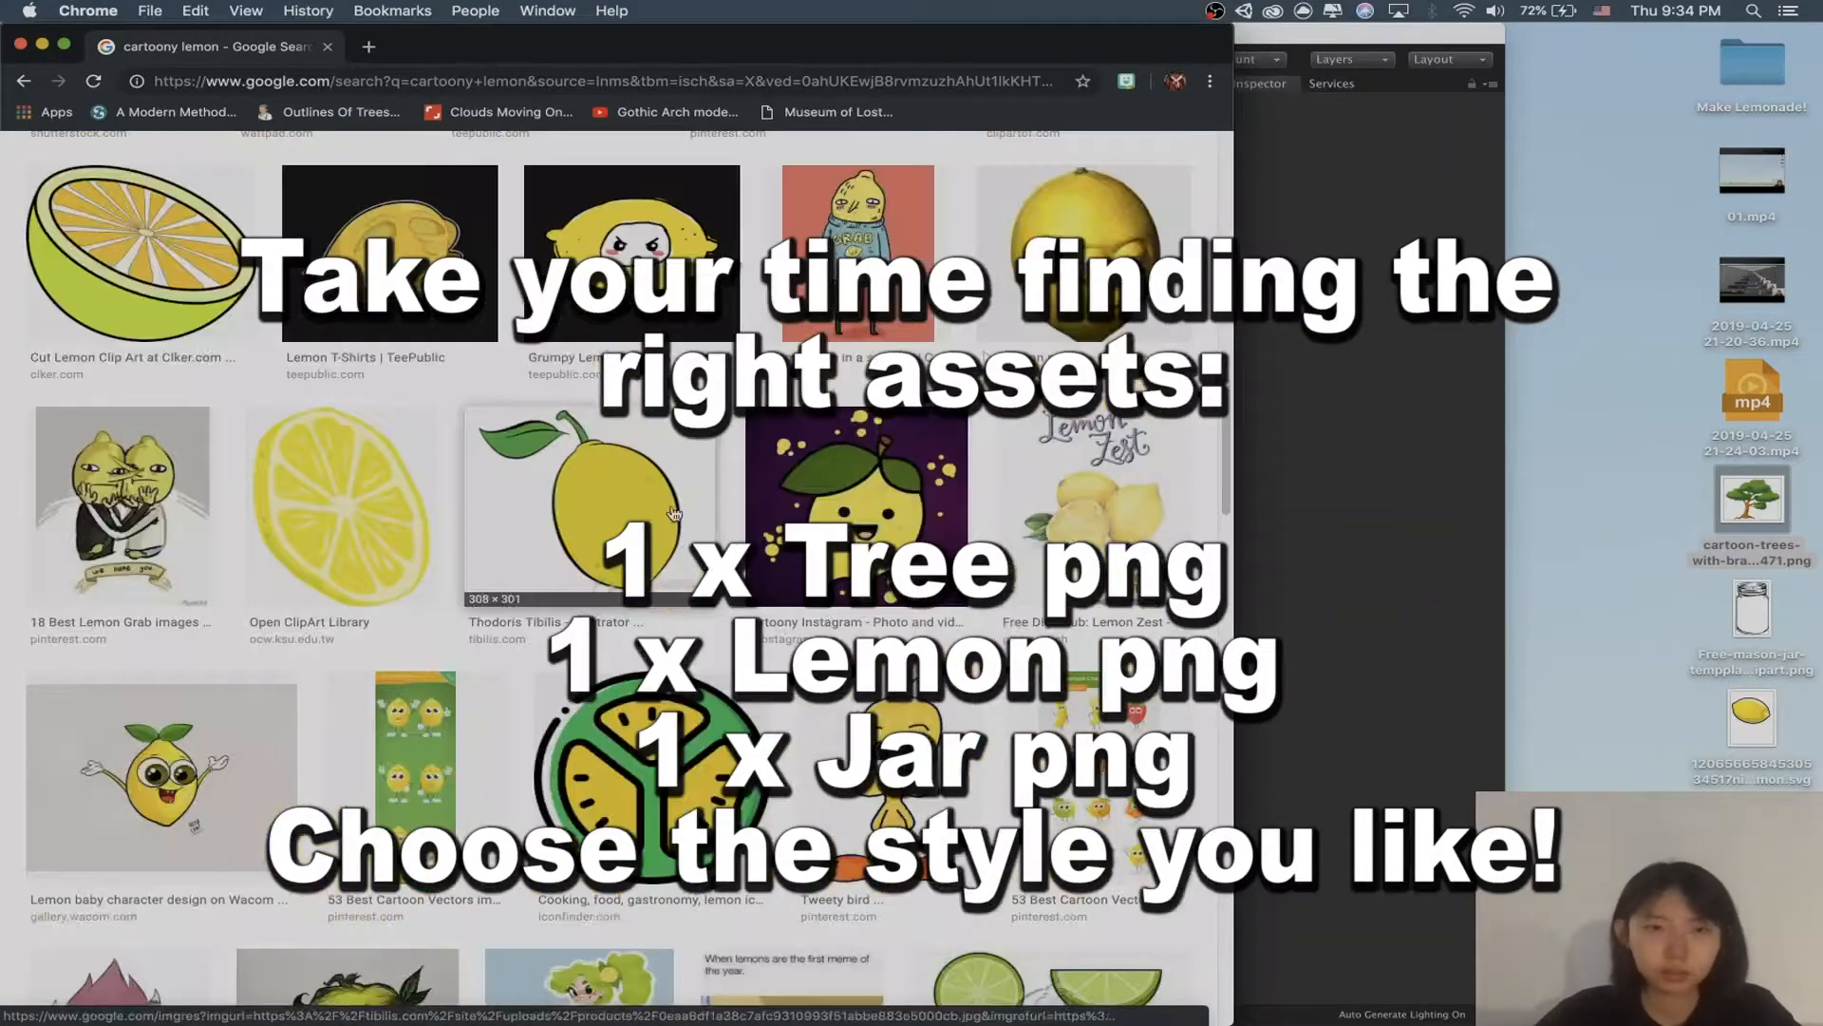
Step: Find the "Cartoon Golden Lemon" image from pngtree among the related images and save it to the desktop
click(632, 204)
click(762, 757)
click(861, 757)
scroll(608, 608, down, 5)
click(590, 665)
click(960, 659)
drag(326, 671, 1603, 456)
Step: Check the newly saved lemon JPG in a quick preview and dismiss it
click(1752, 171)
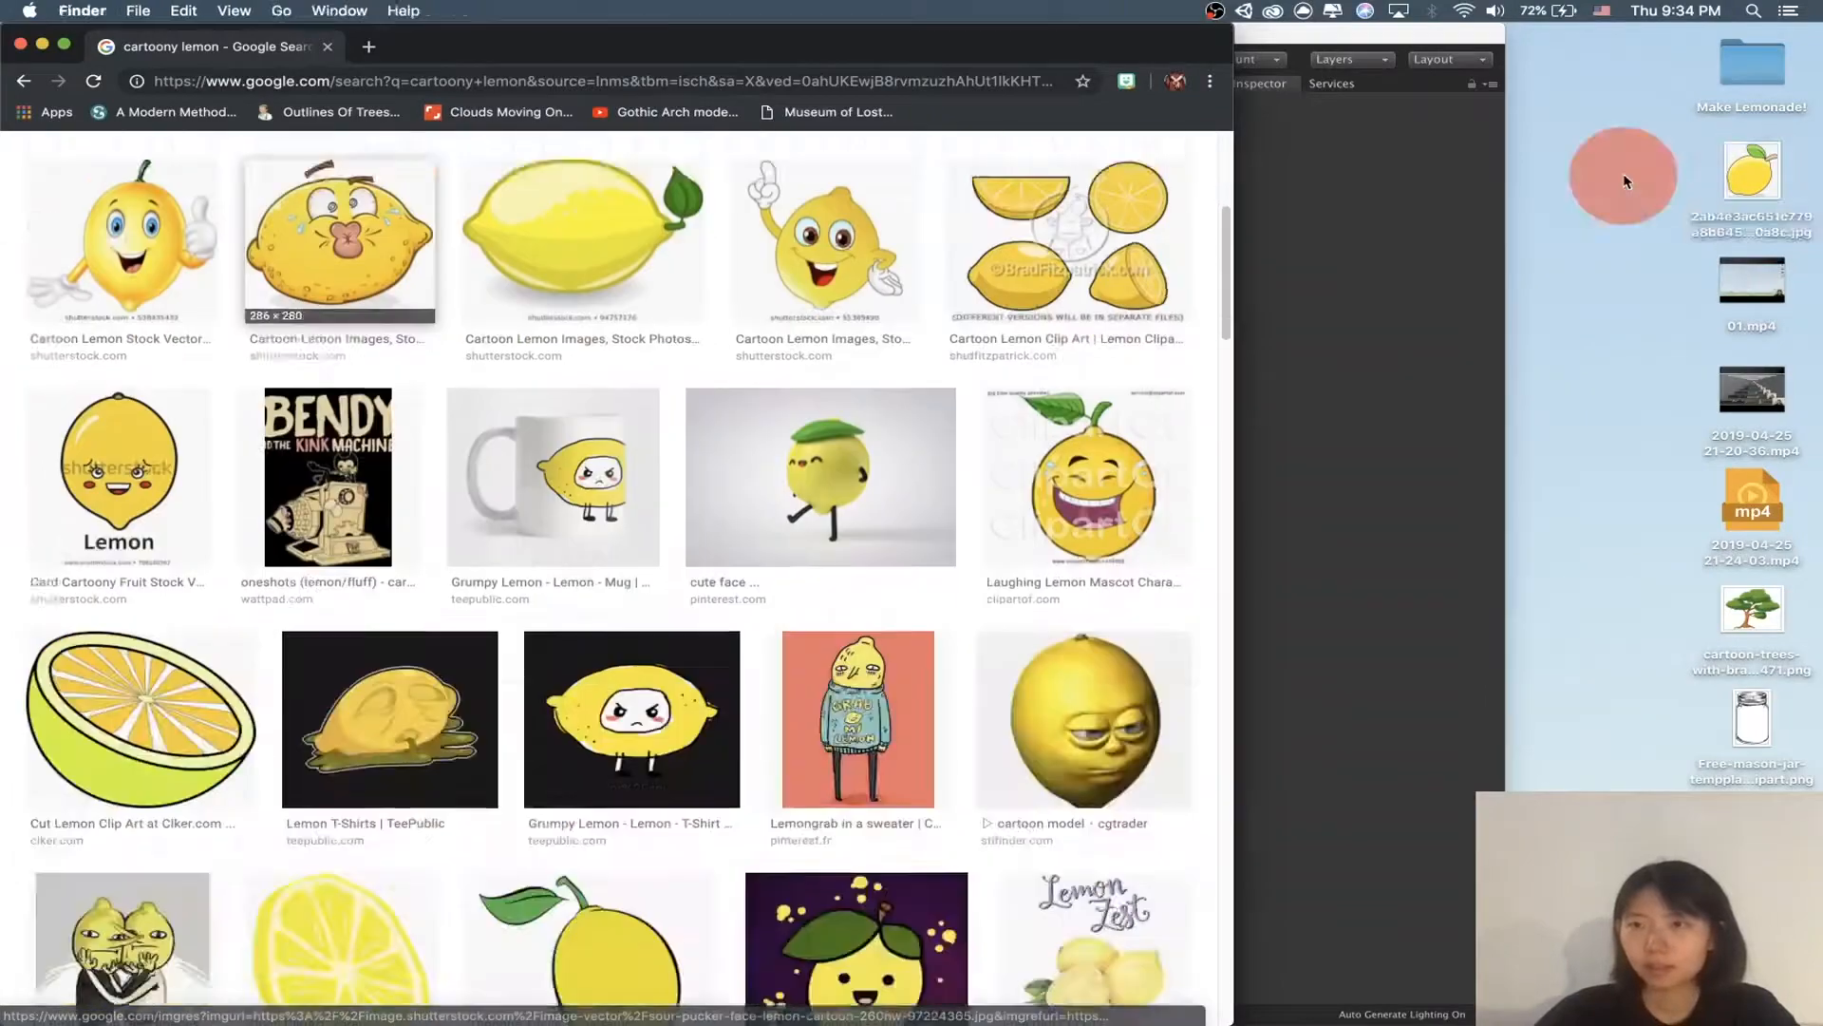
key(space)
key(space)
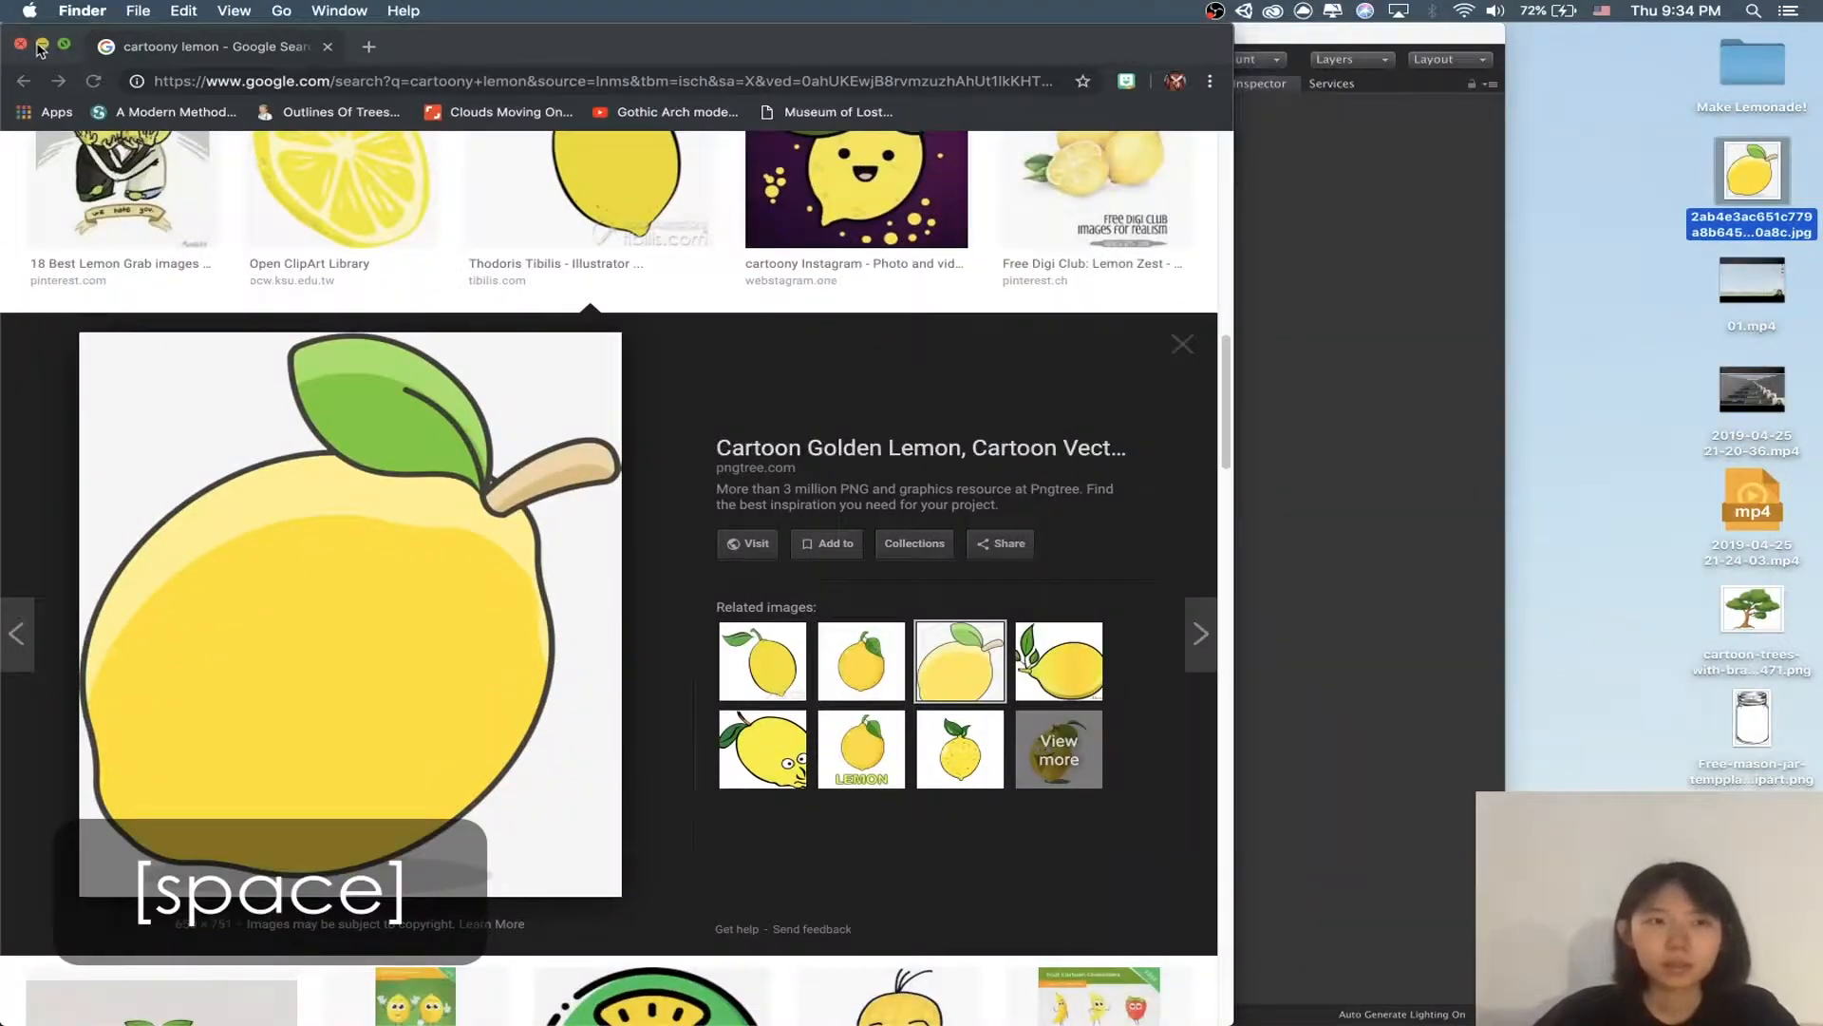
Step: Minimize the browser and delete the superseded lemon file from the desktop
click(42, 47)
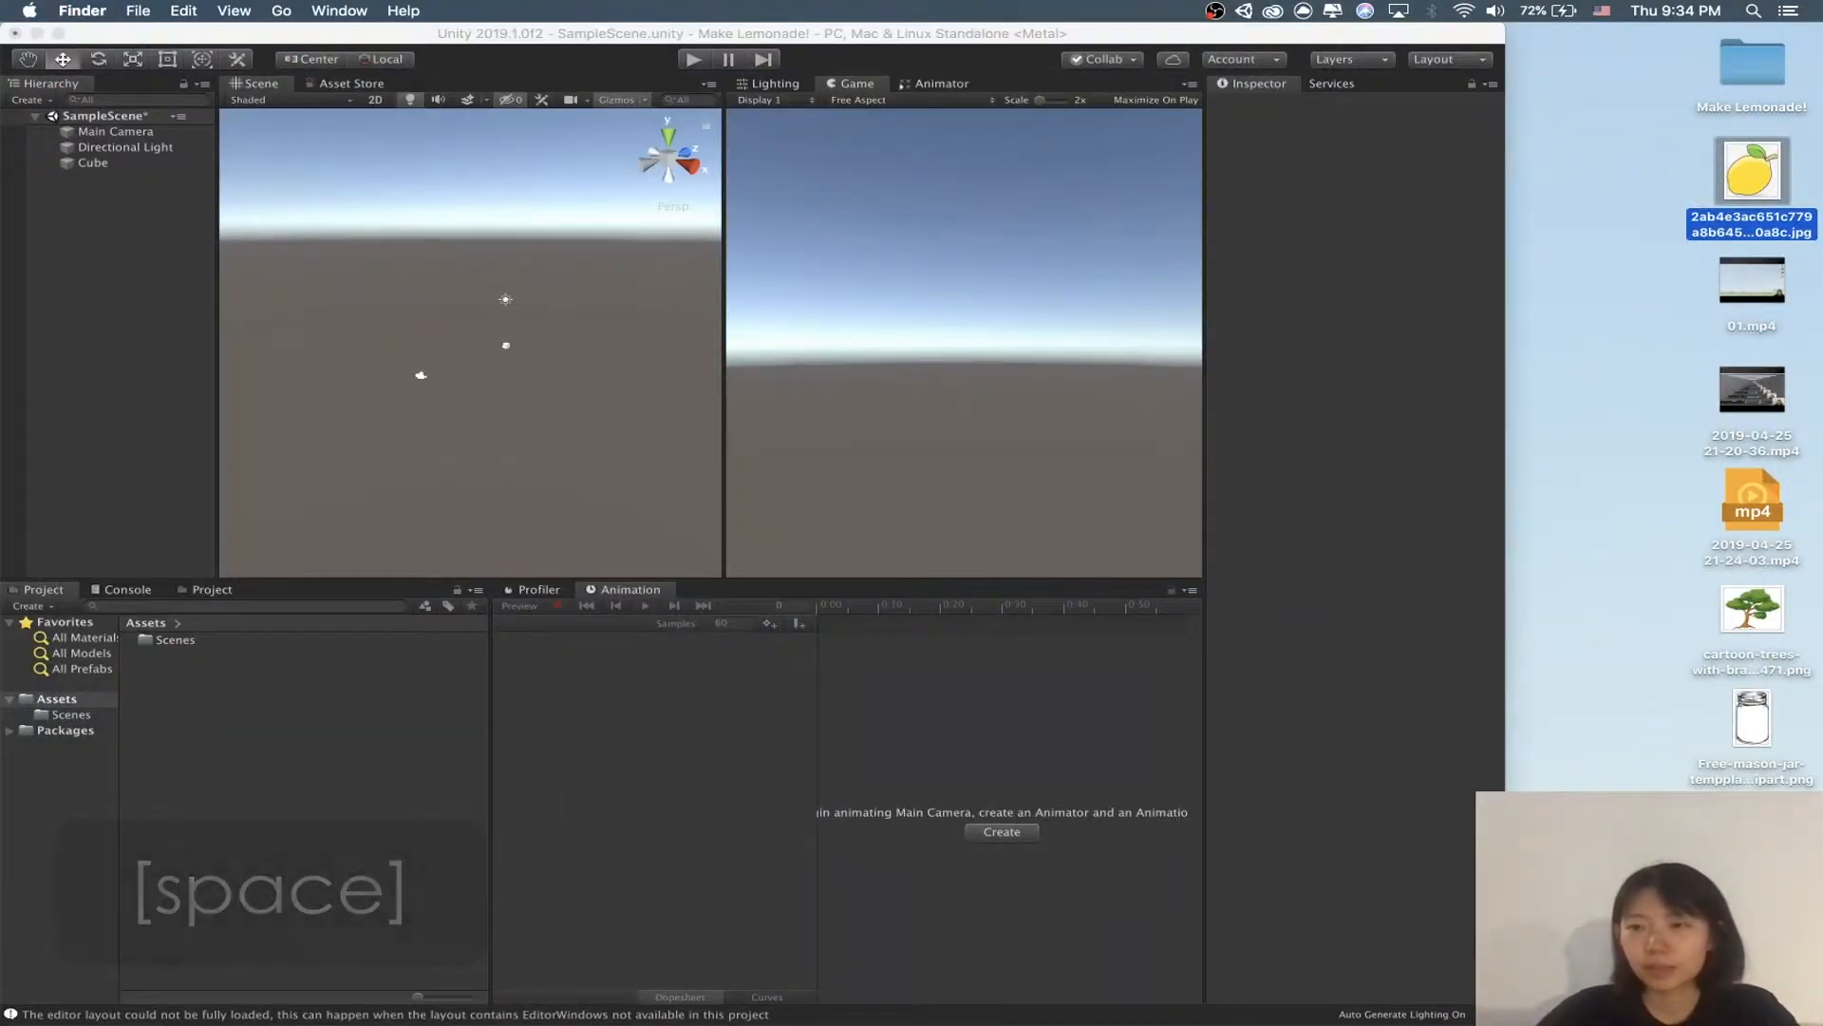
click(1774, 767)
key(super+BackSpace)
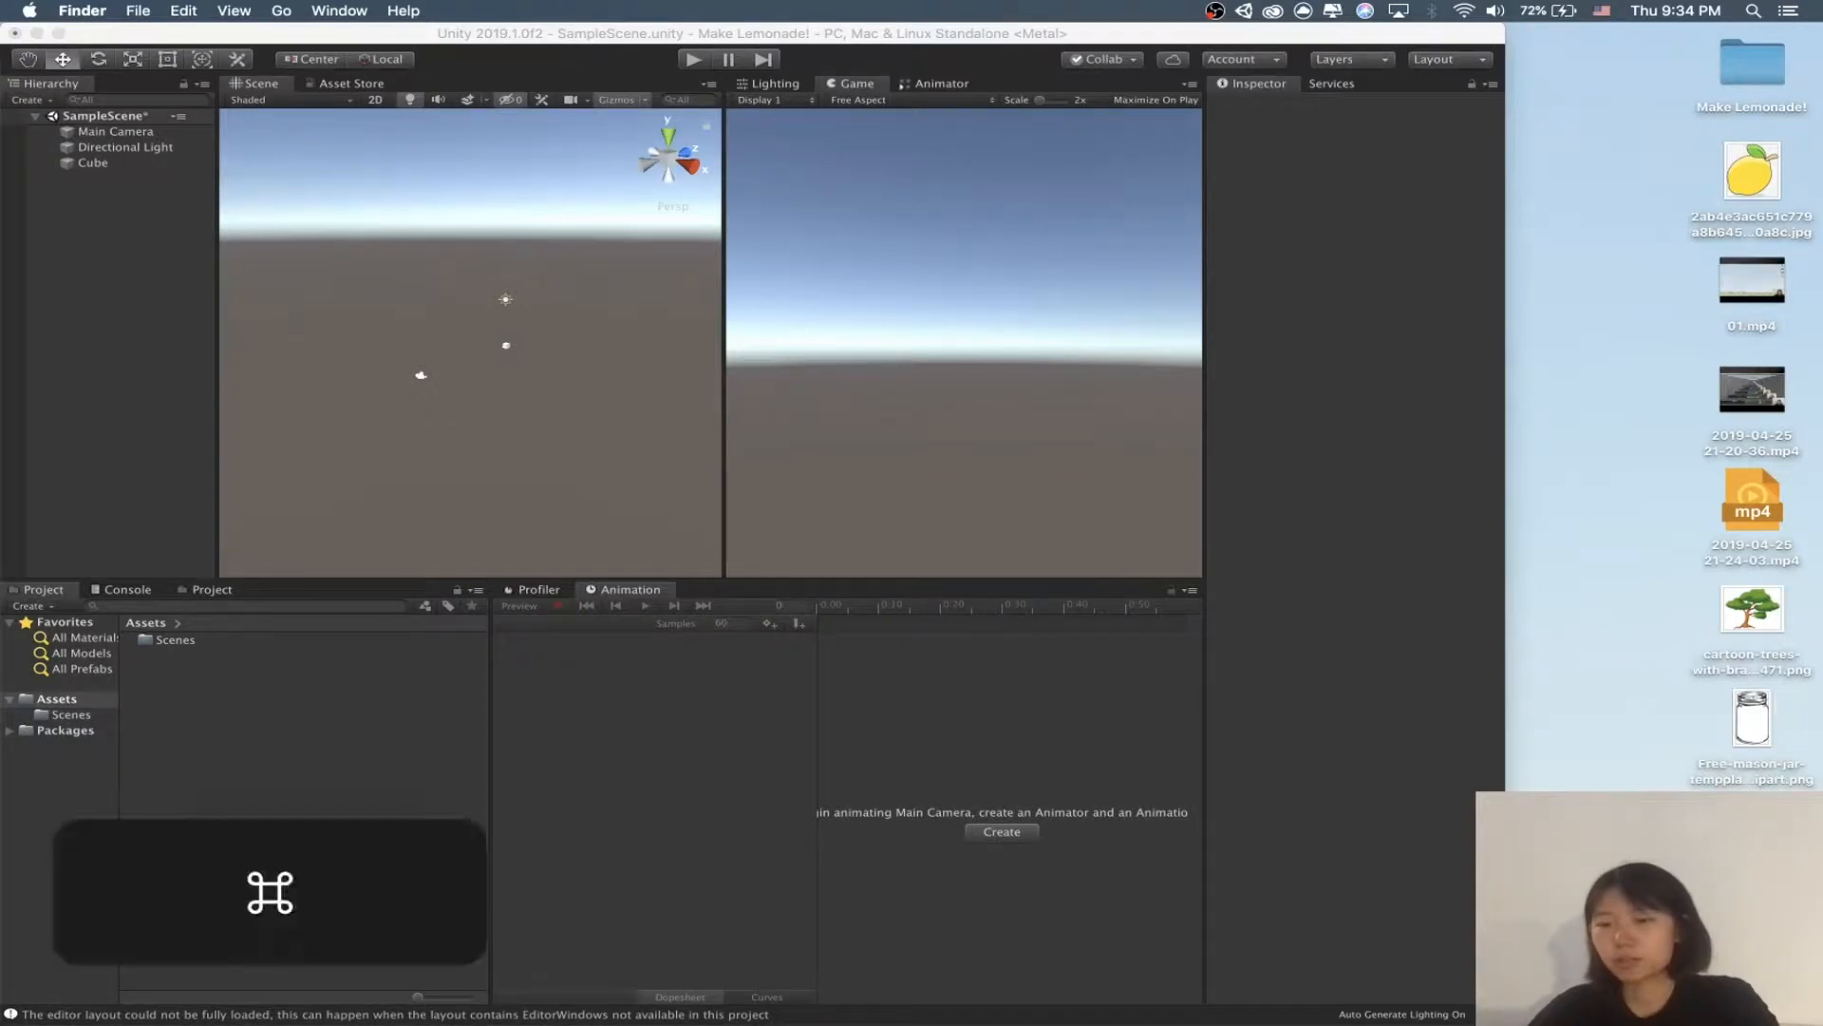
Step: Preview the saved tree PNG and the lemon JPG in turn to compare their backgrounds
click(1764, 625)
key(space)
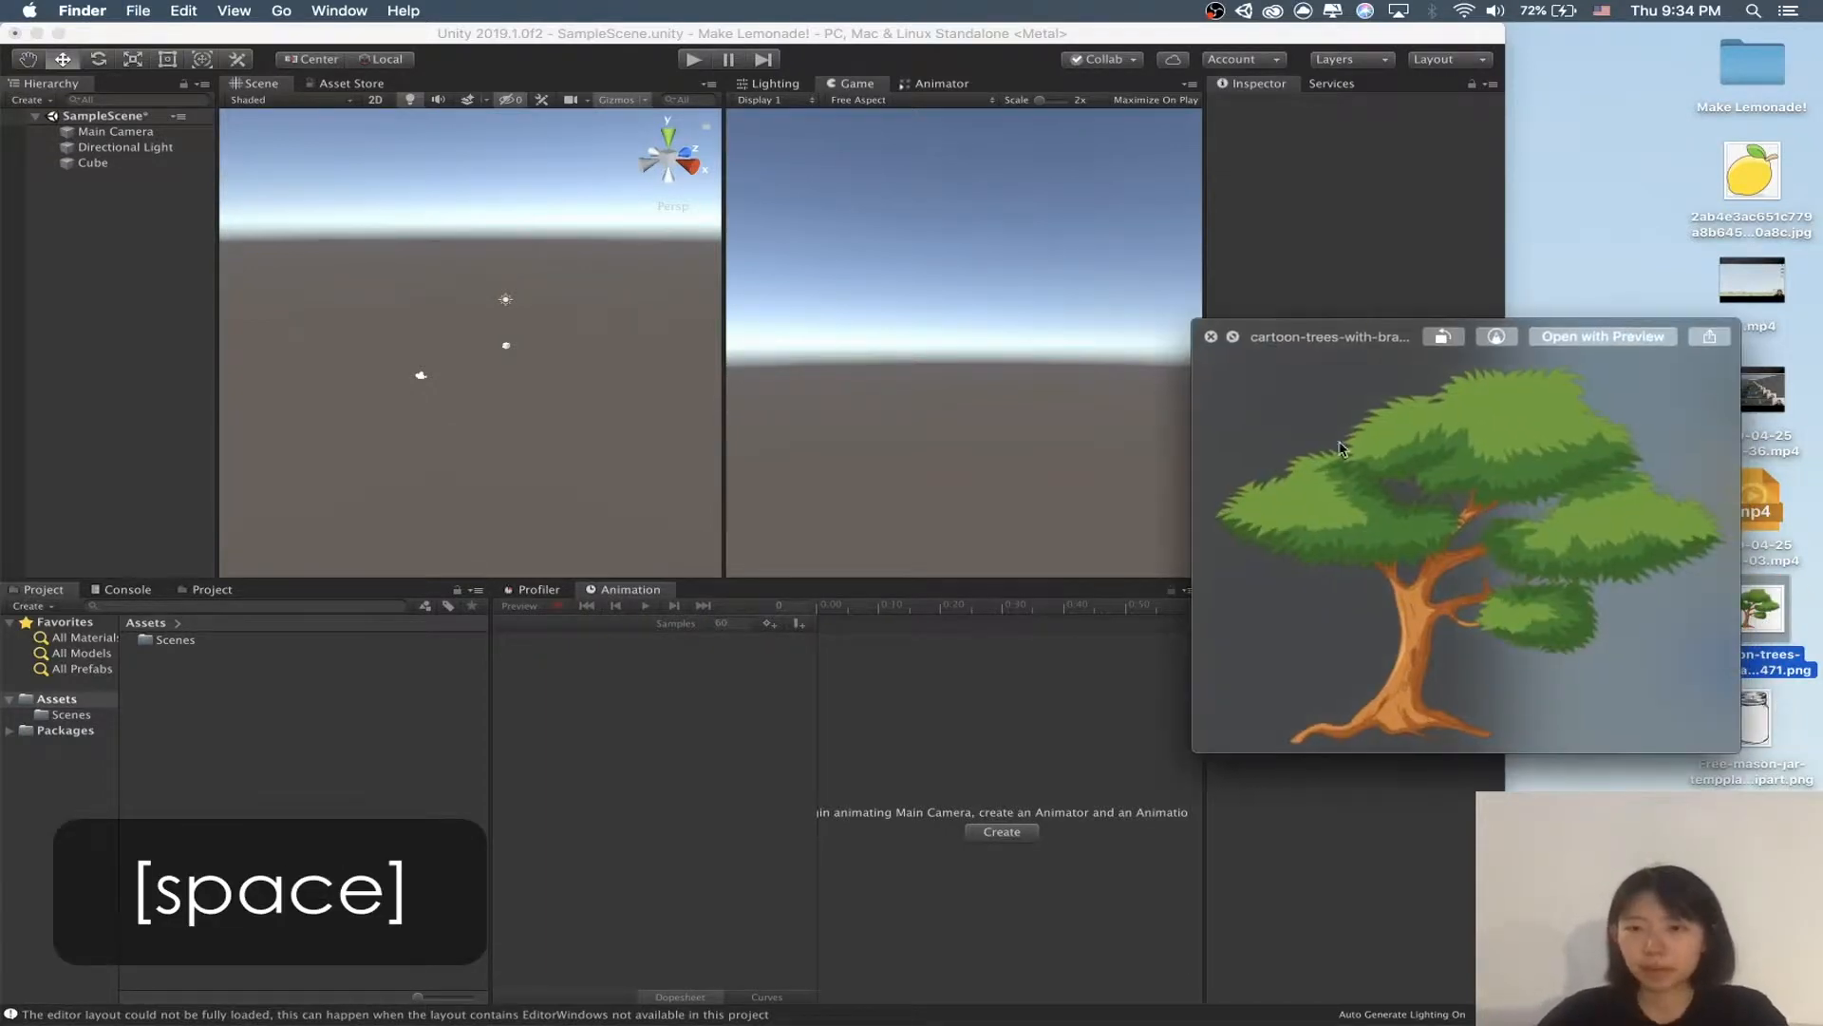
key(space)
click(1766, 171)
key(space)
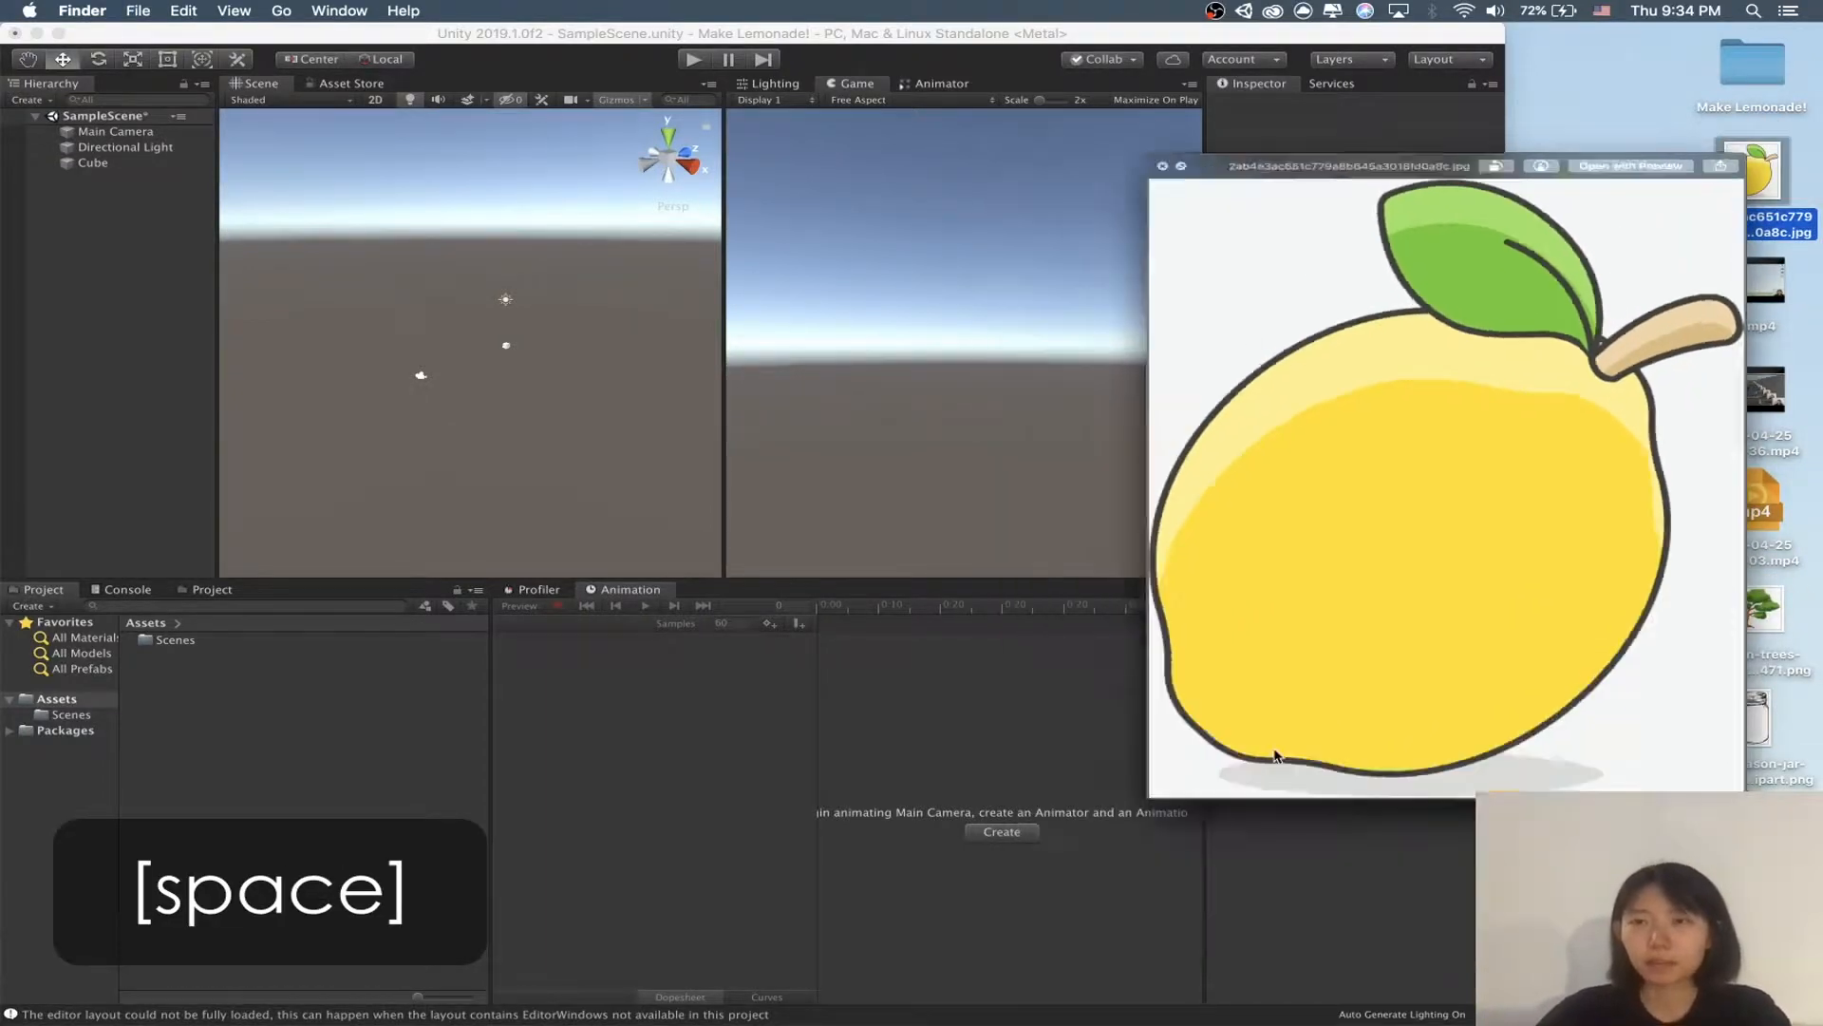
Step: Open the lemon JPG from the desktop in Adobe Photoshop CC 2018 and convert its background into an editable layer named Layer 0
key(space)
right_click(1752, 176)
mouse_move(1595, 206)
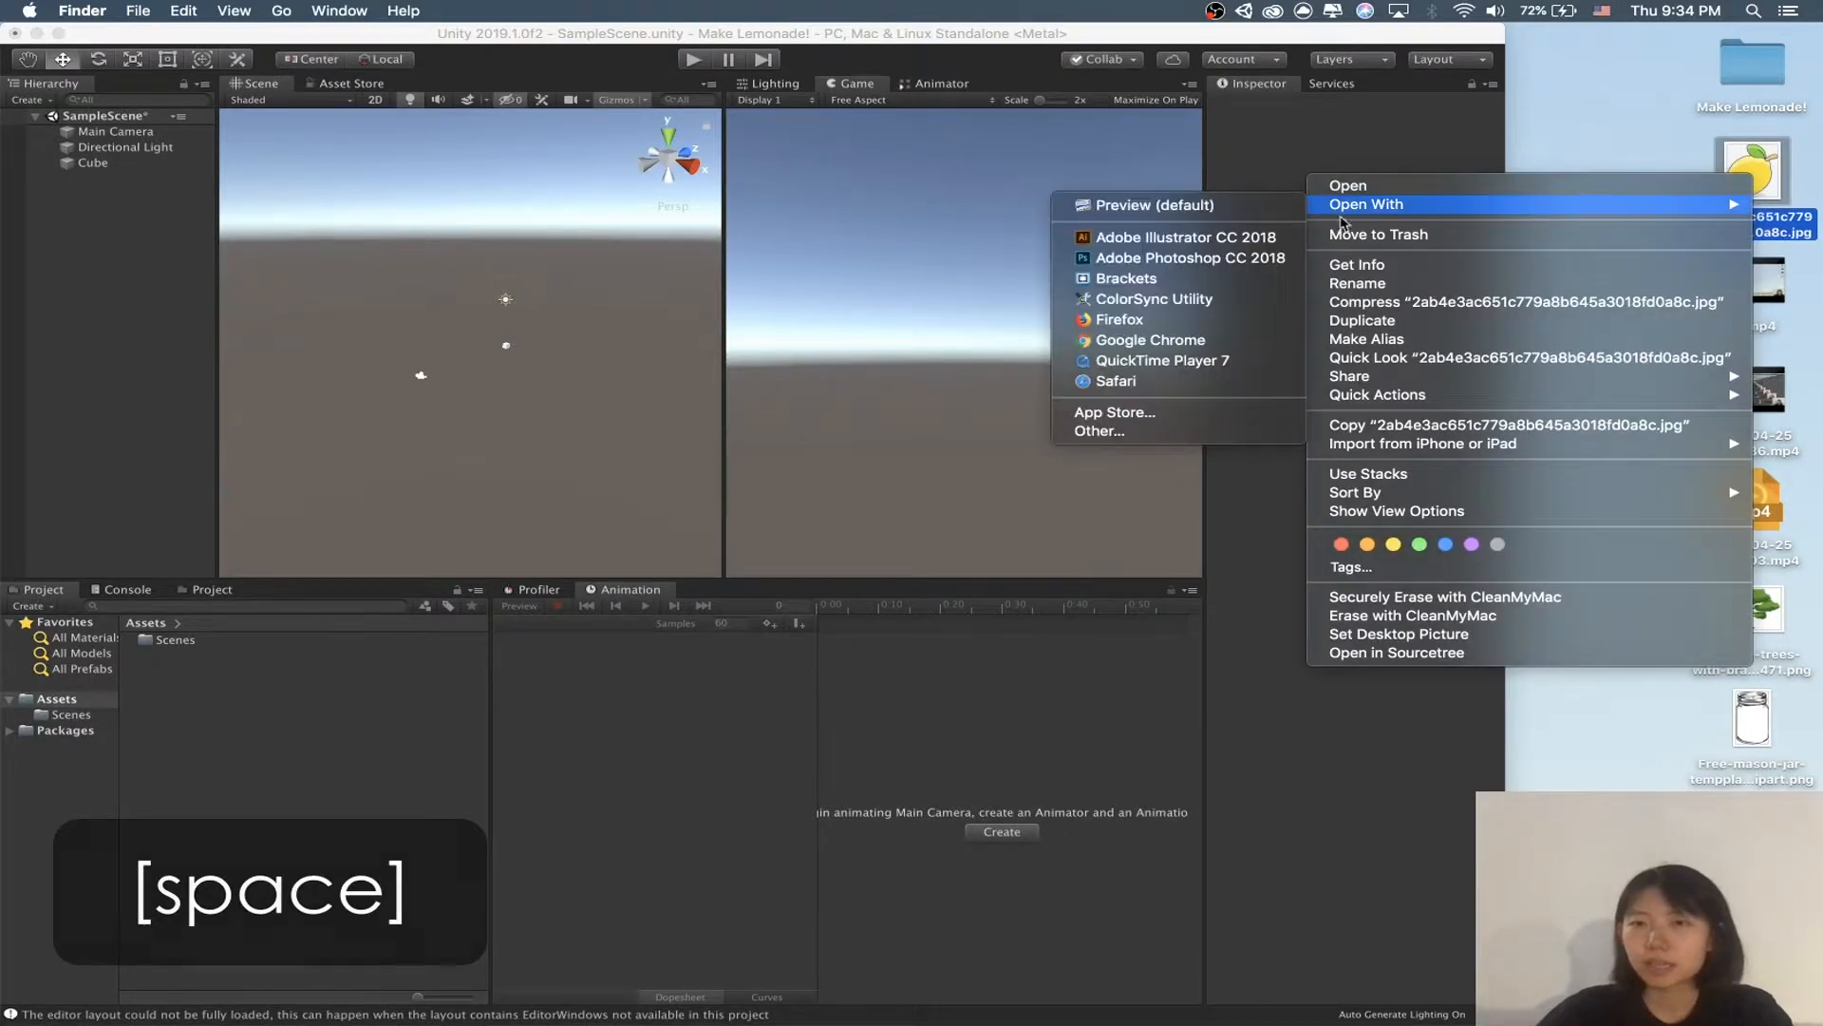
click(1244, 264)
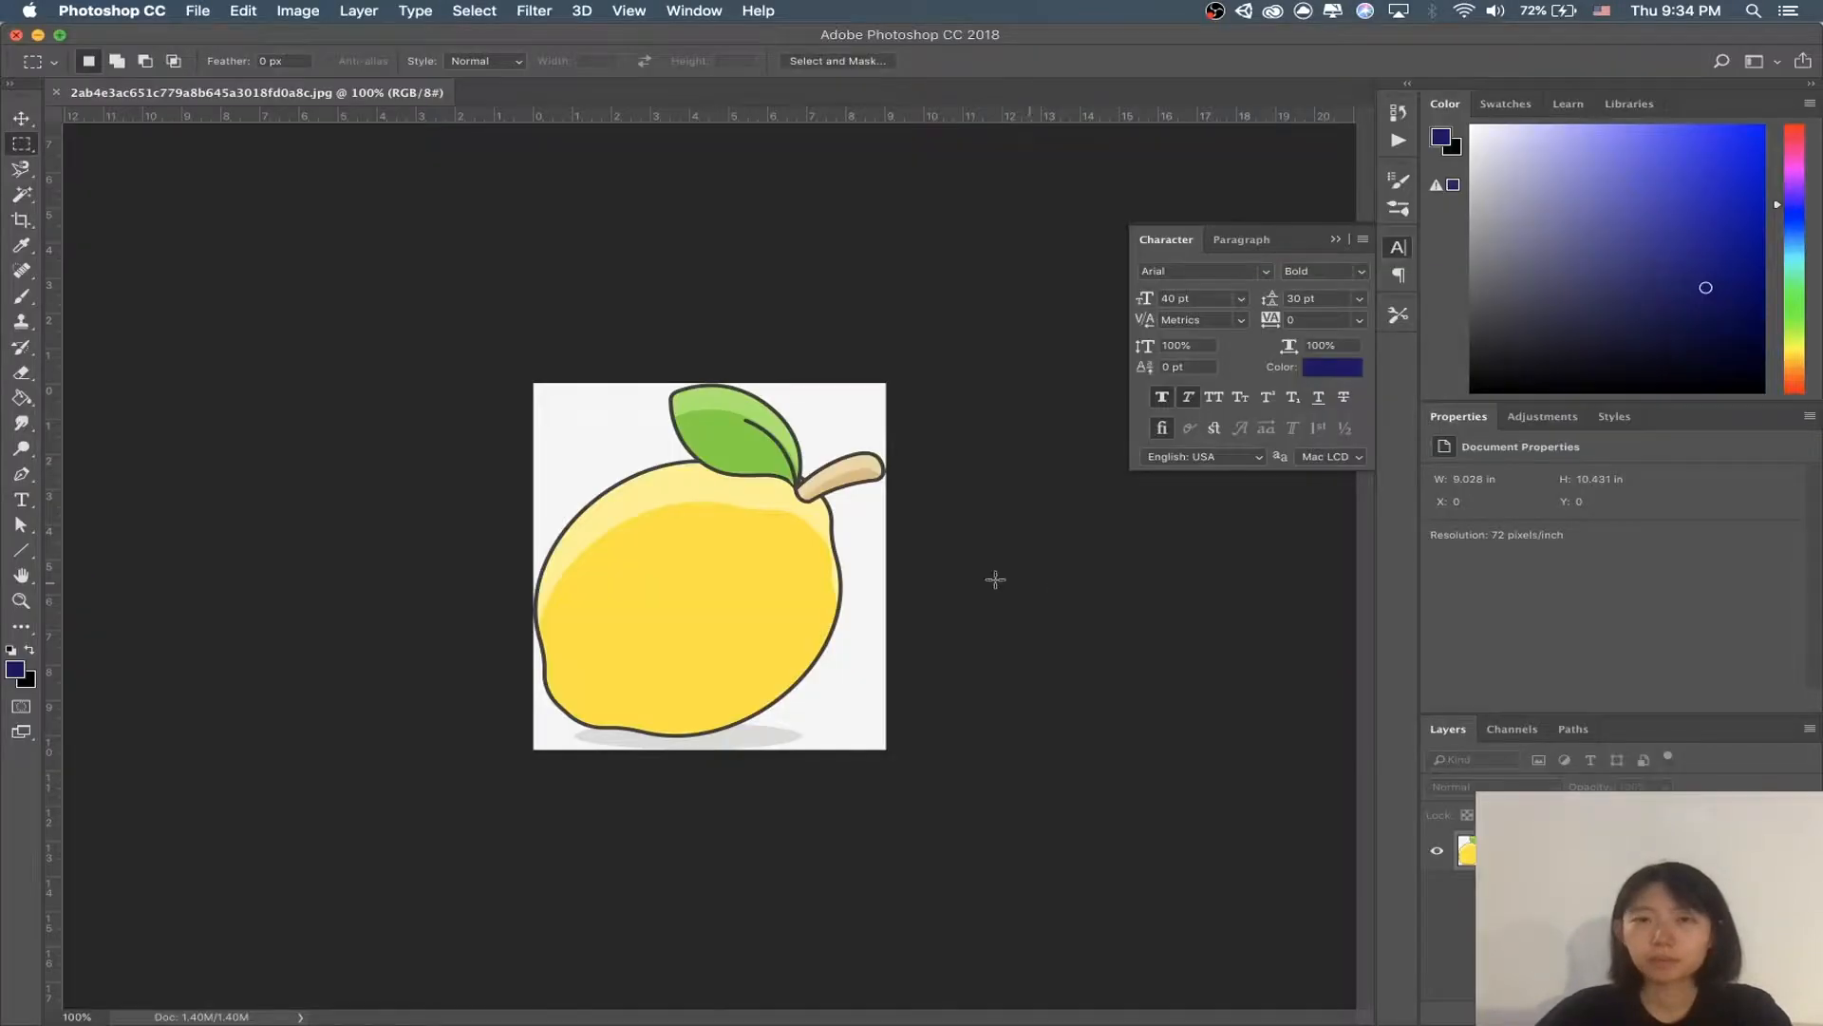
double_click(1519, 851)
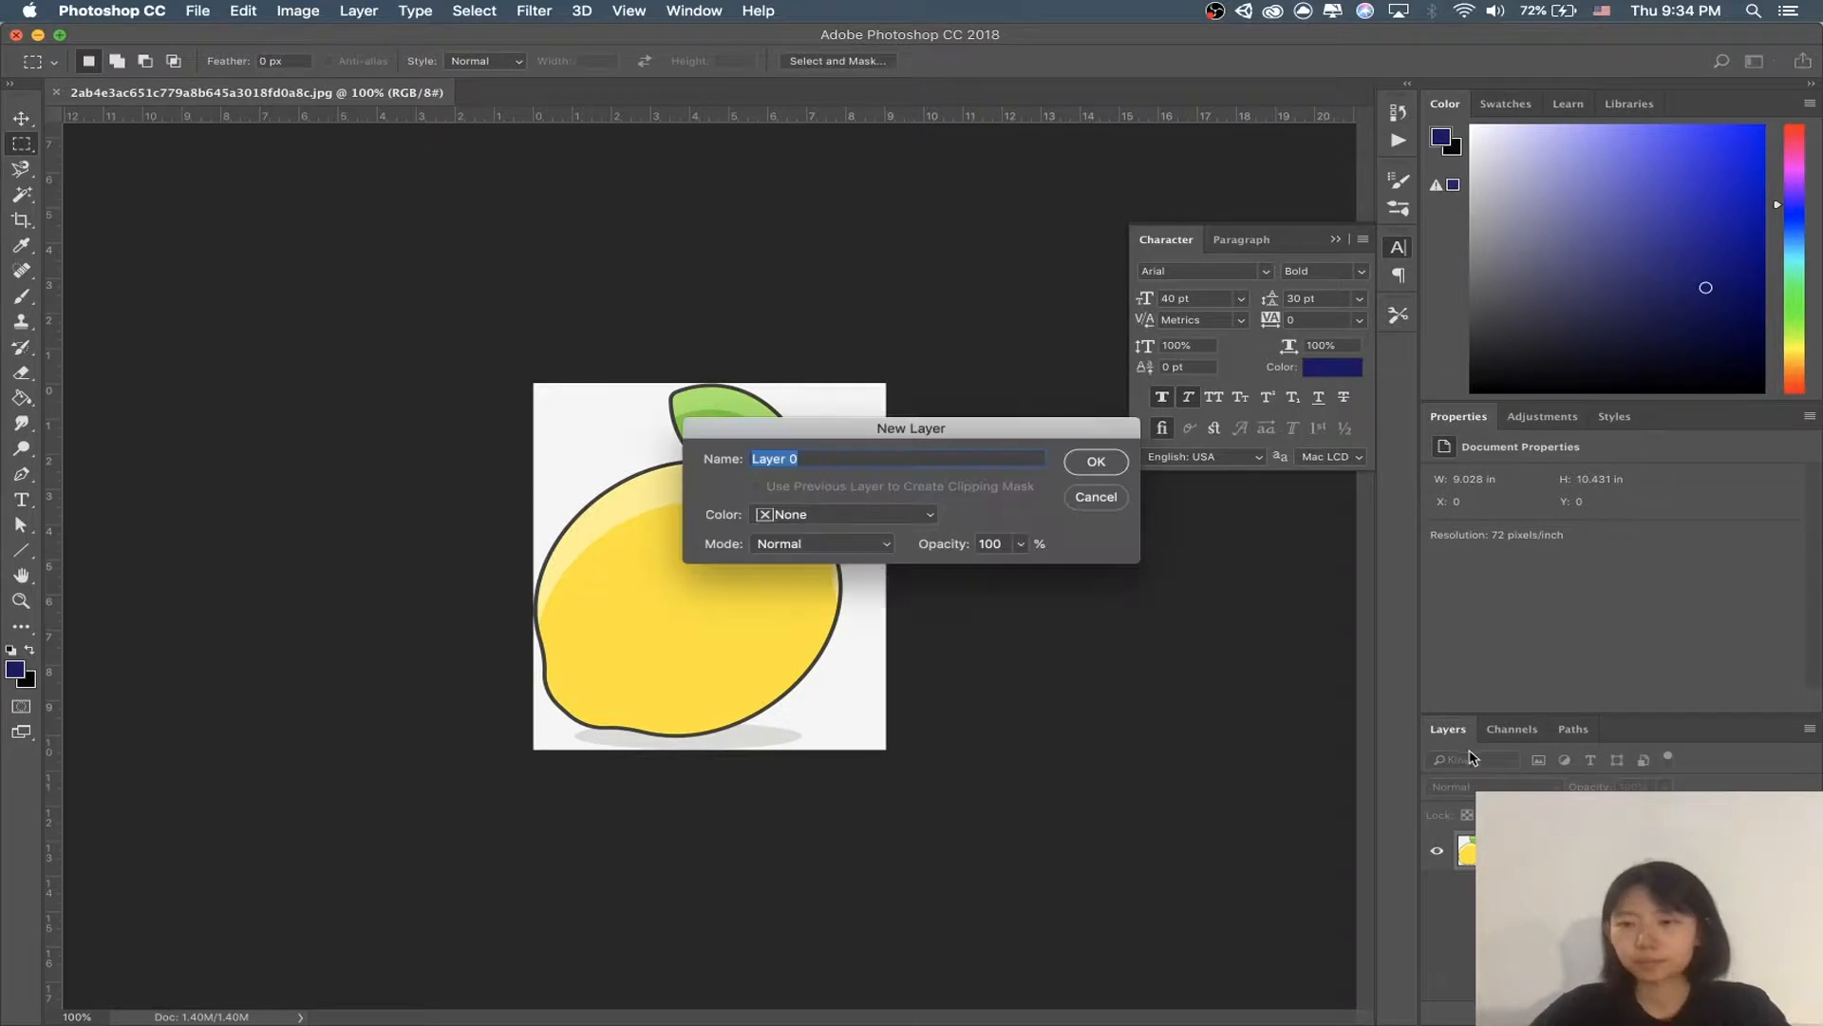
key(Return)
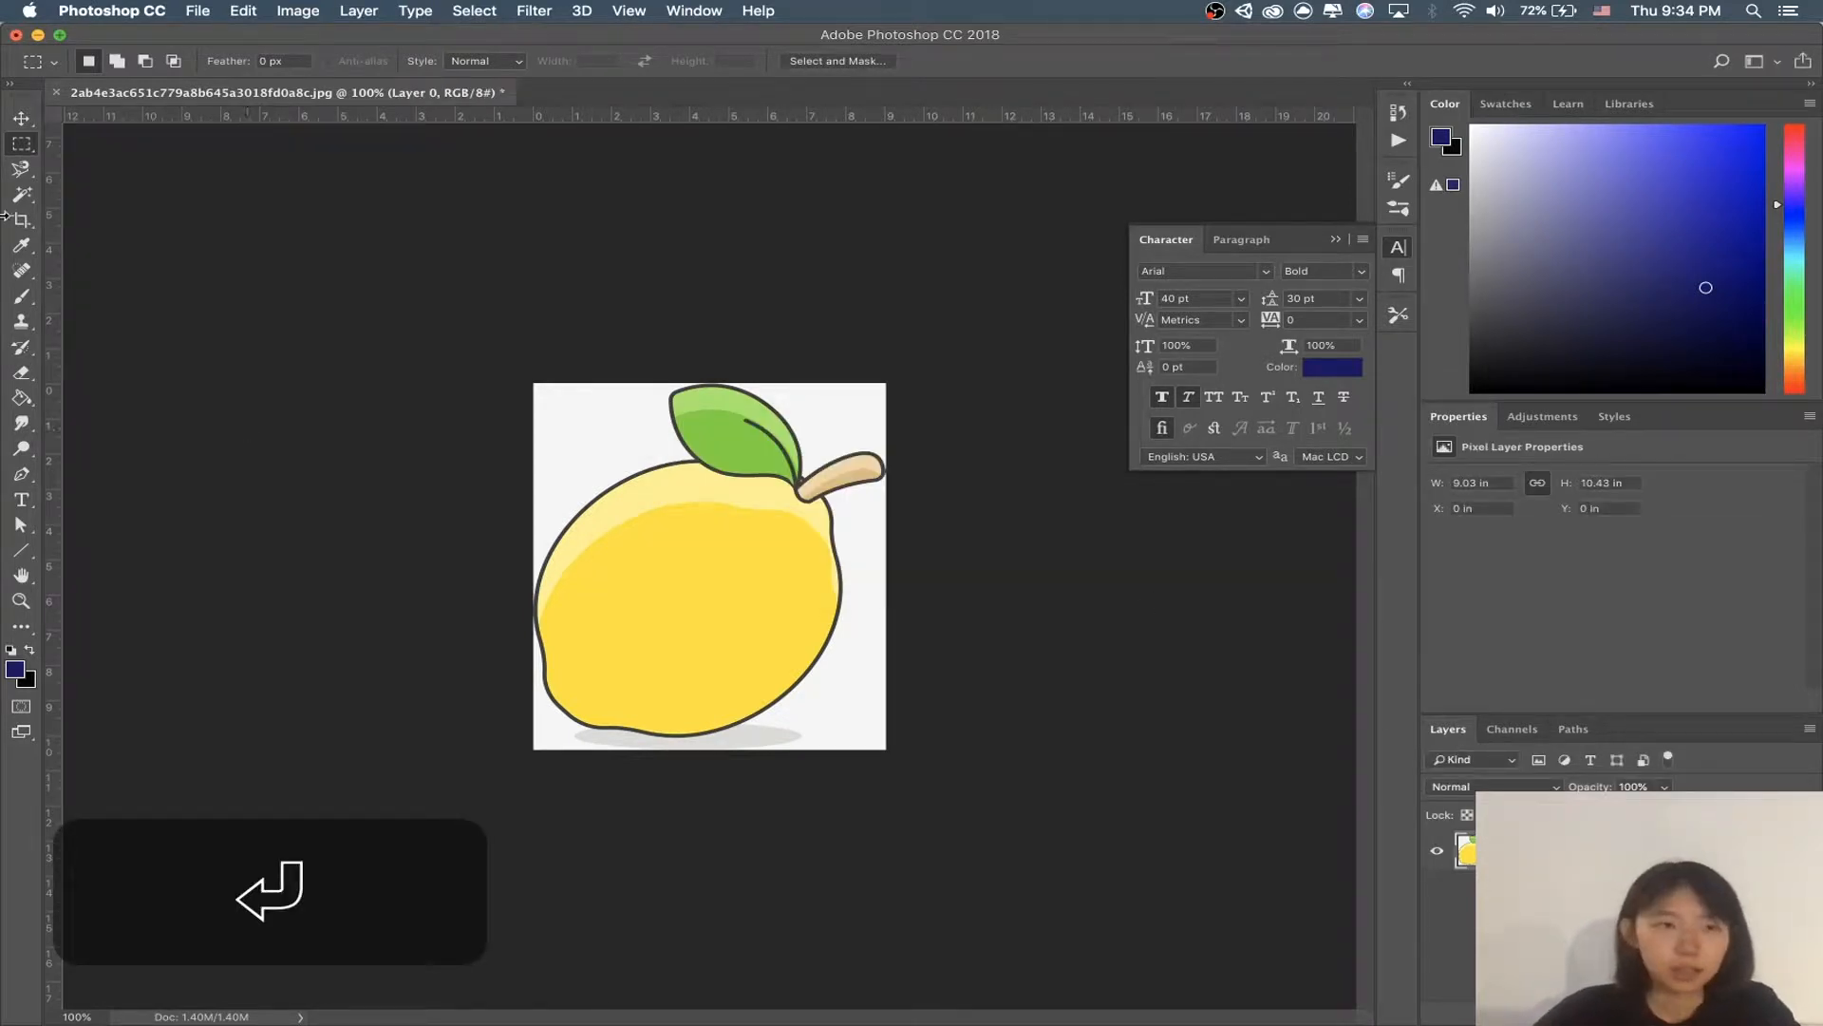
Step: Remove the white background and shadow around the lemon with the Magic Wand and clear the selection
click(21, 197)
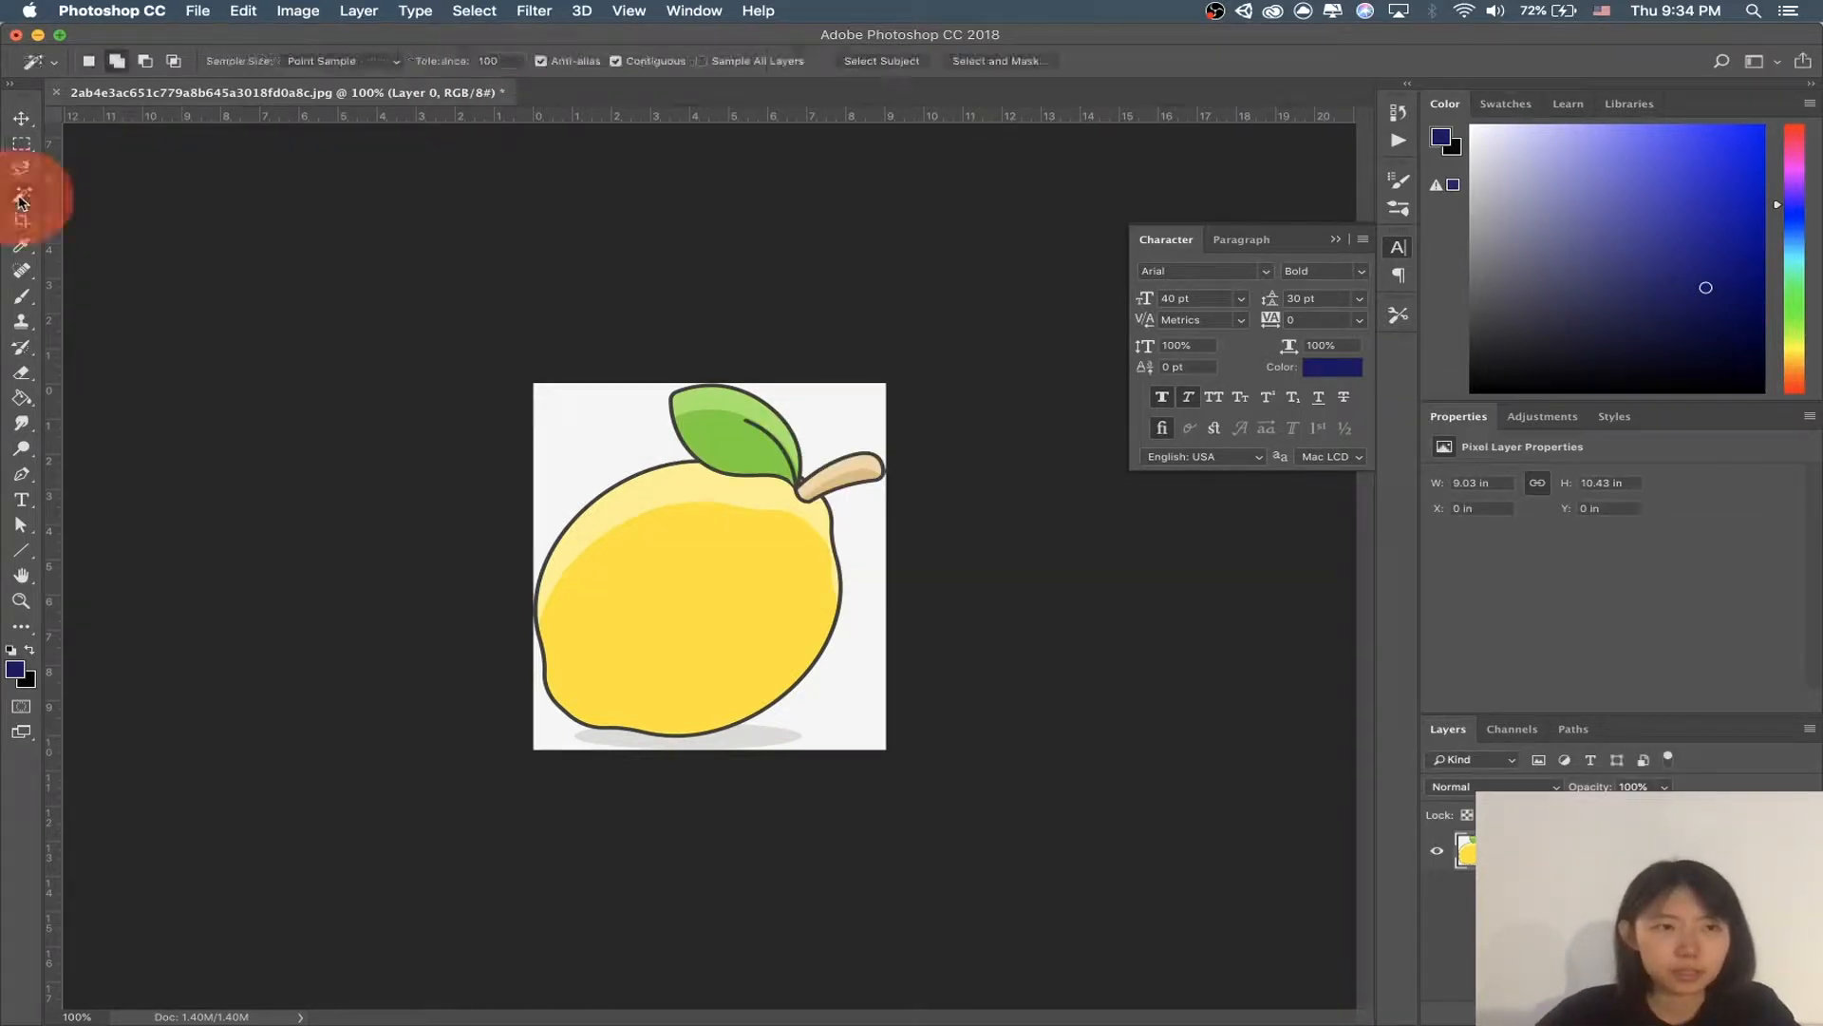
click(634, 418)
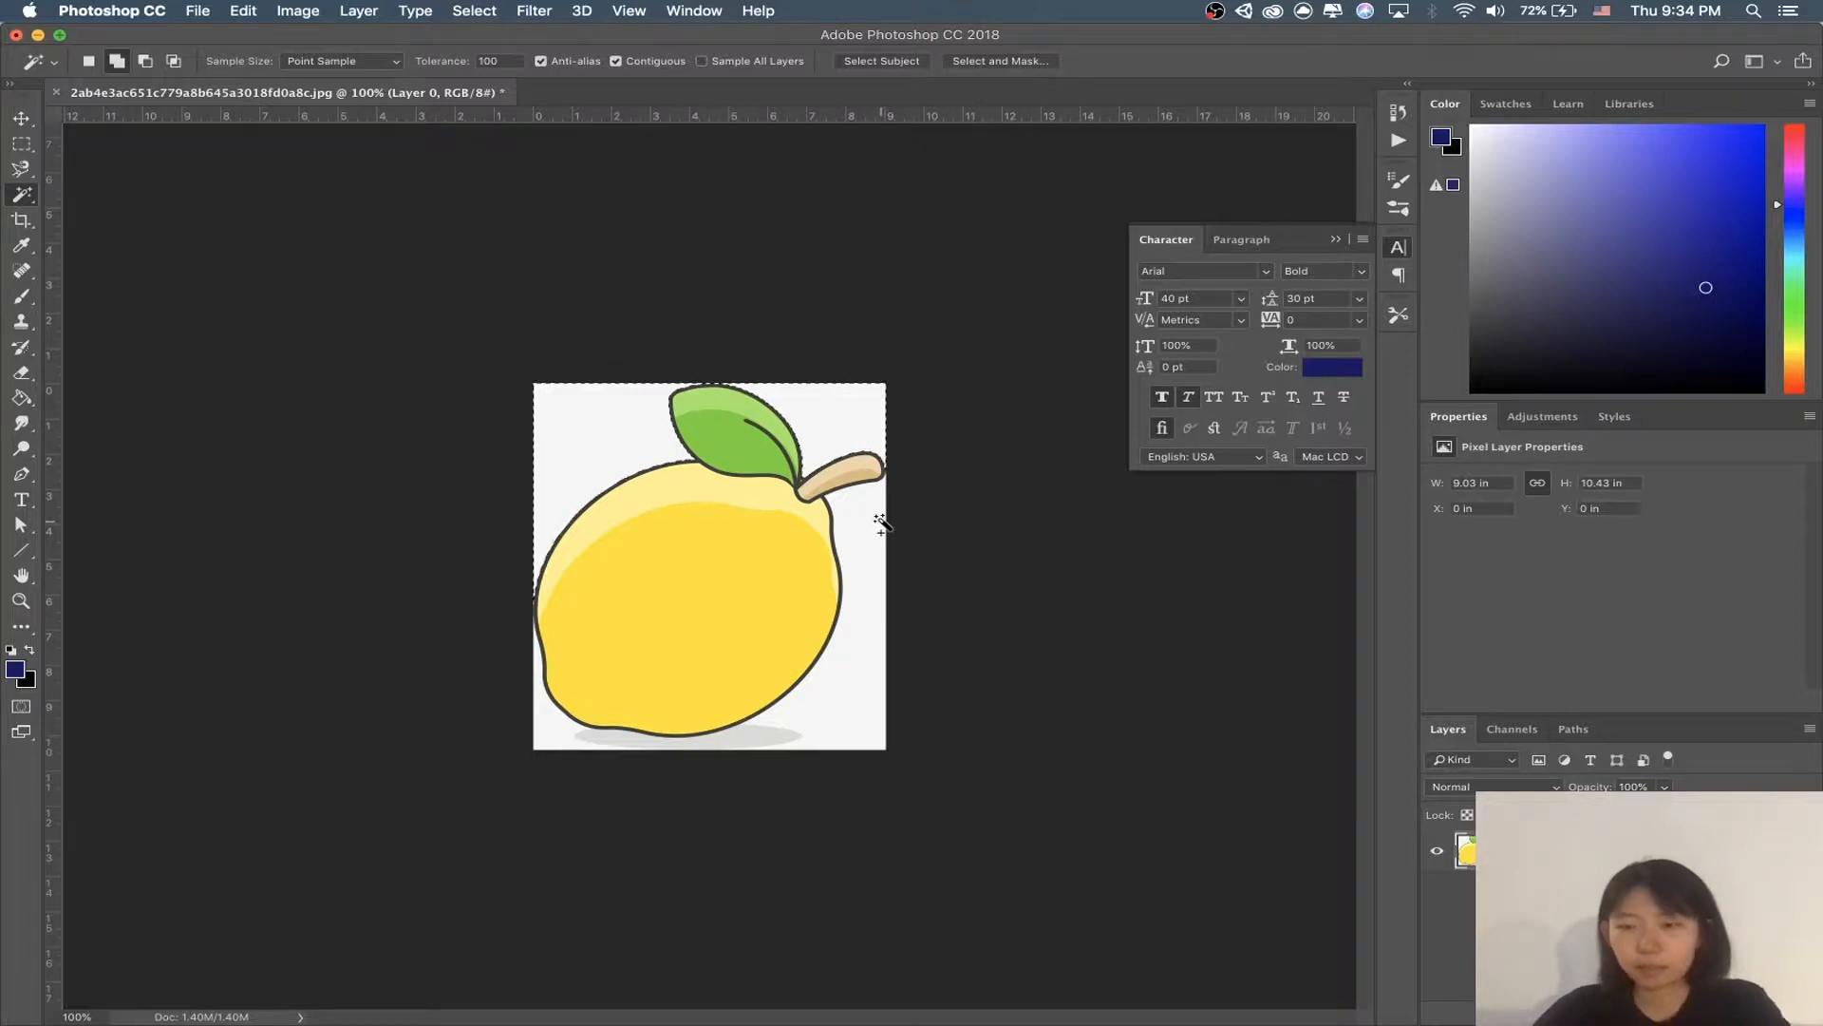
key(BackSpace)
click(875, 567)
key(BackSpace)
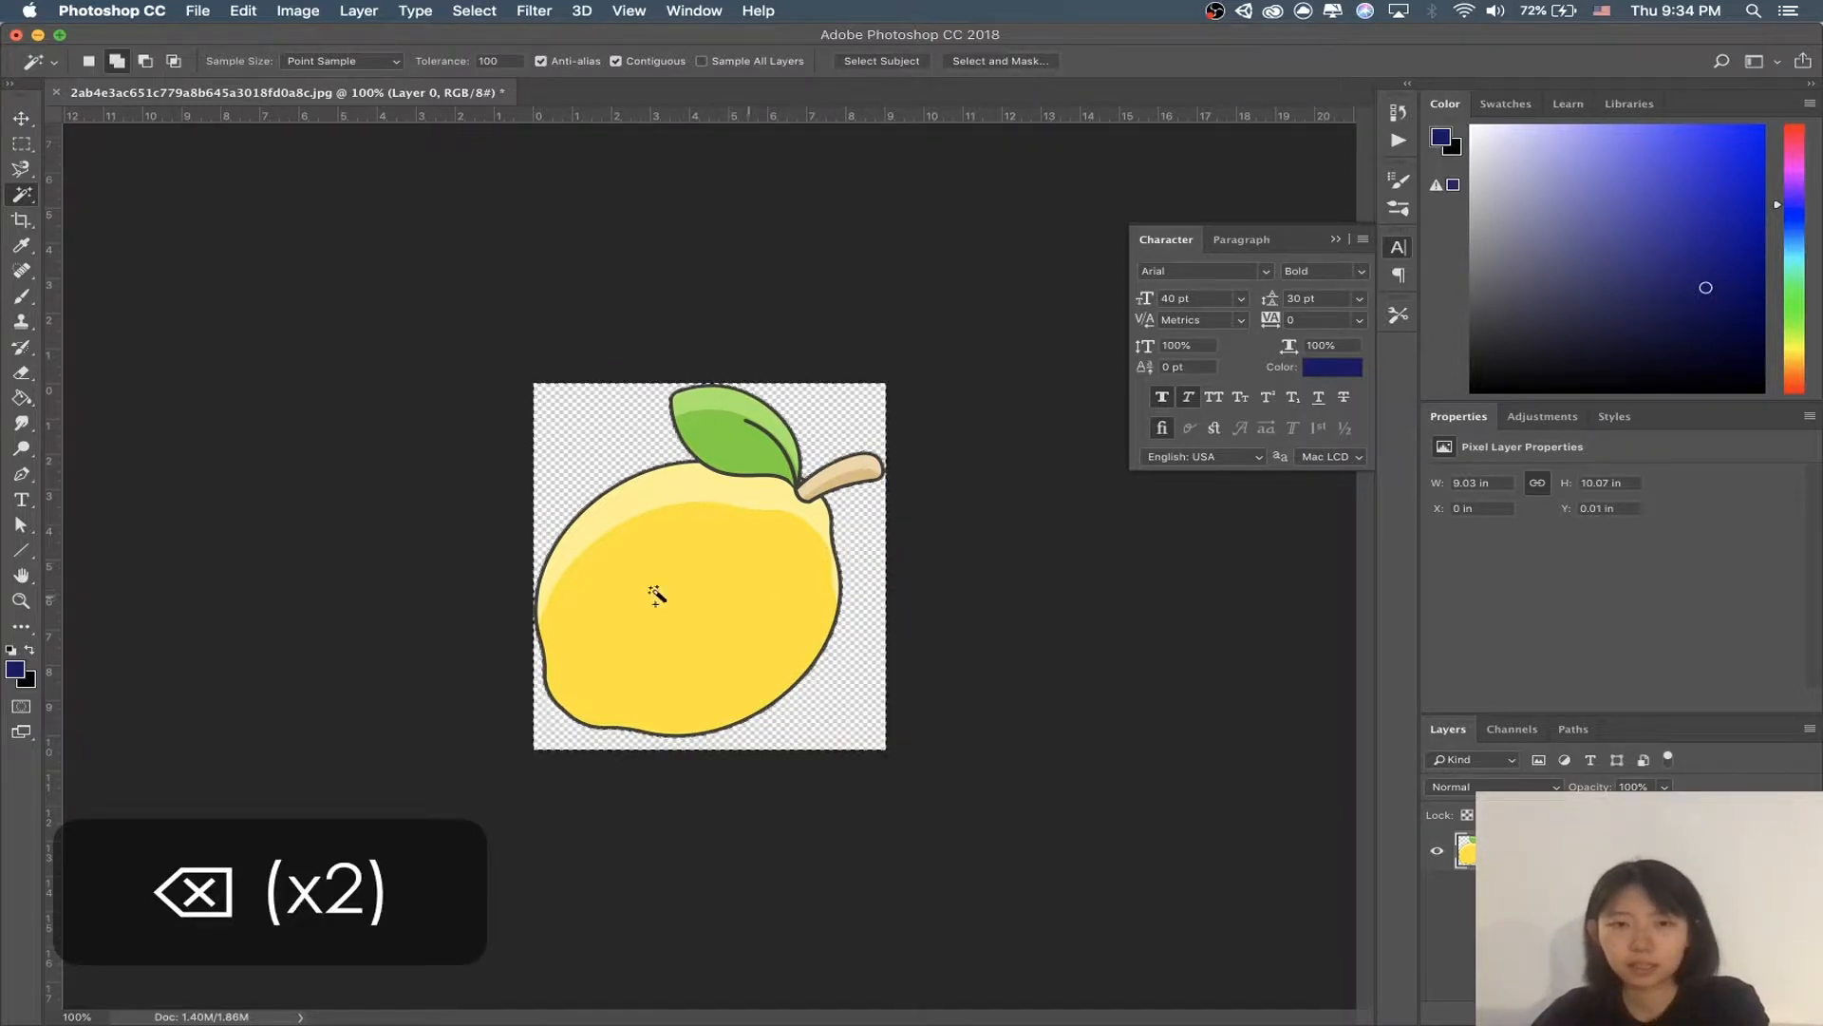
key(BackSpace)
click(23, 145)
Step: Save a copy of the cut-out lemon to the desktop as lemon.png in PNG format with the smallest file size
key(super+s)
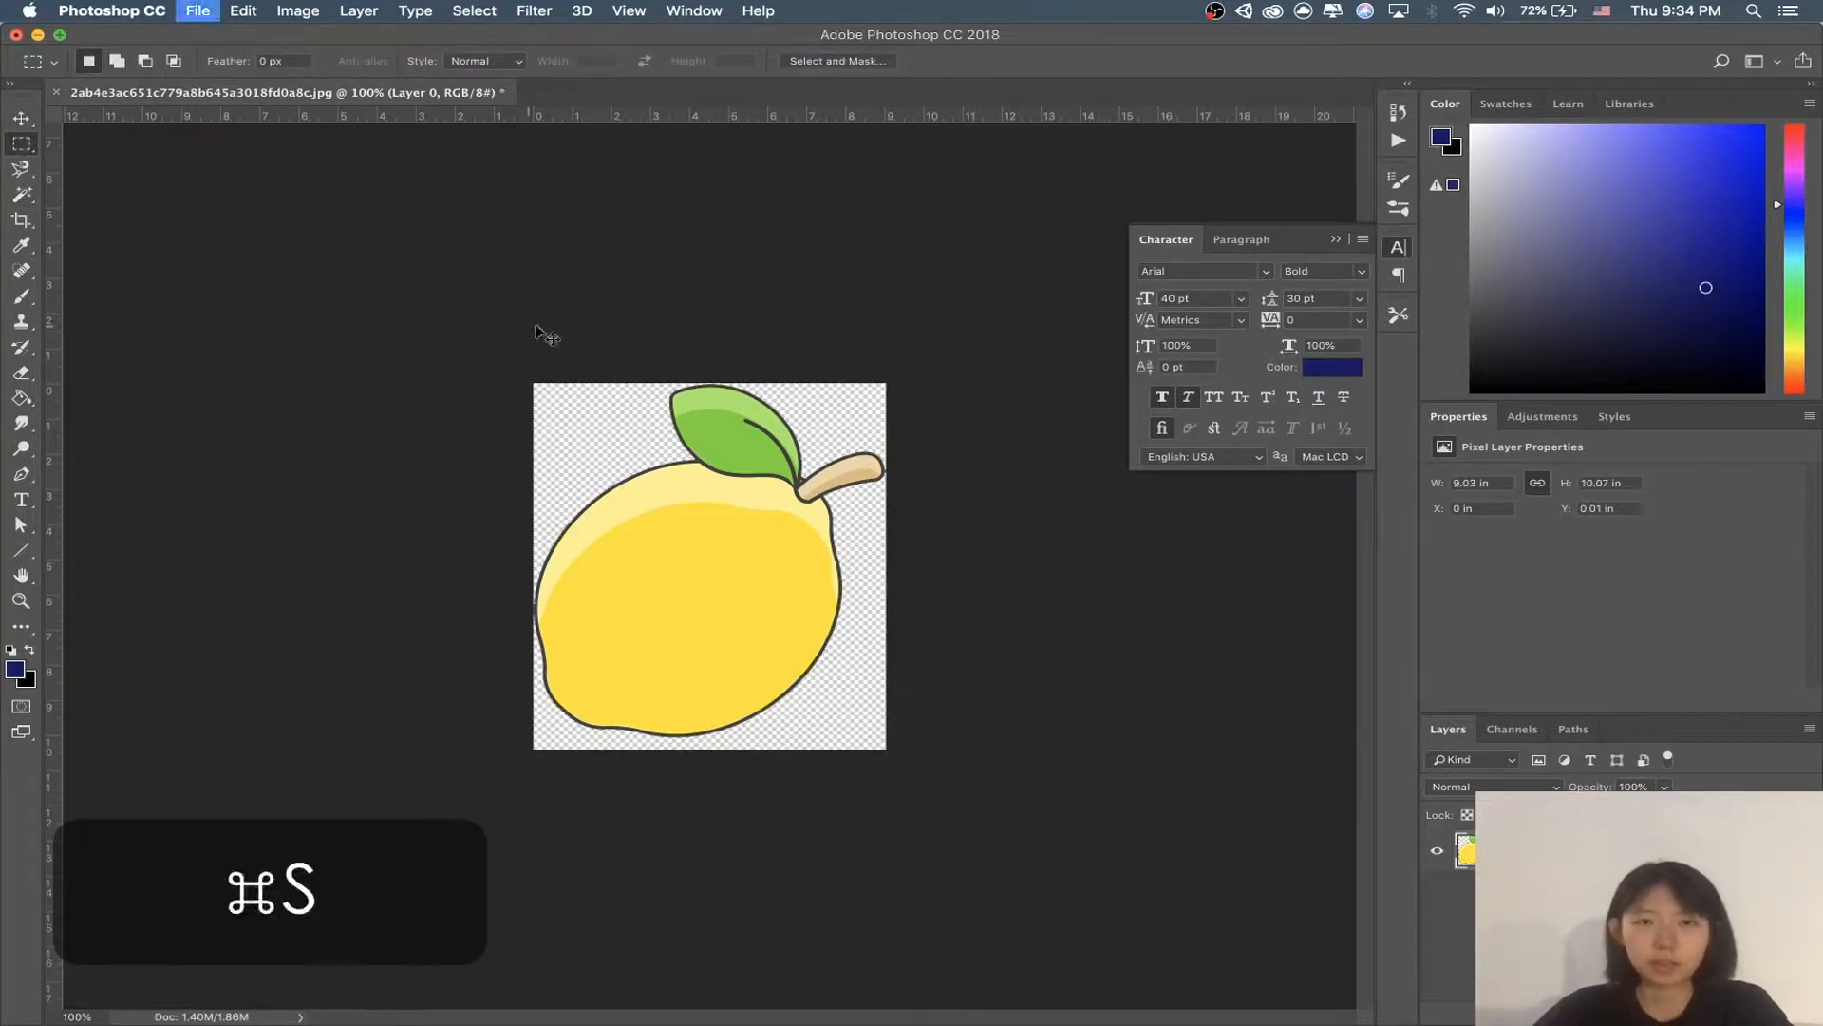
text(lemon)
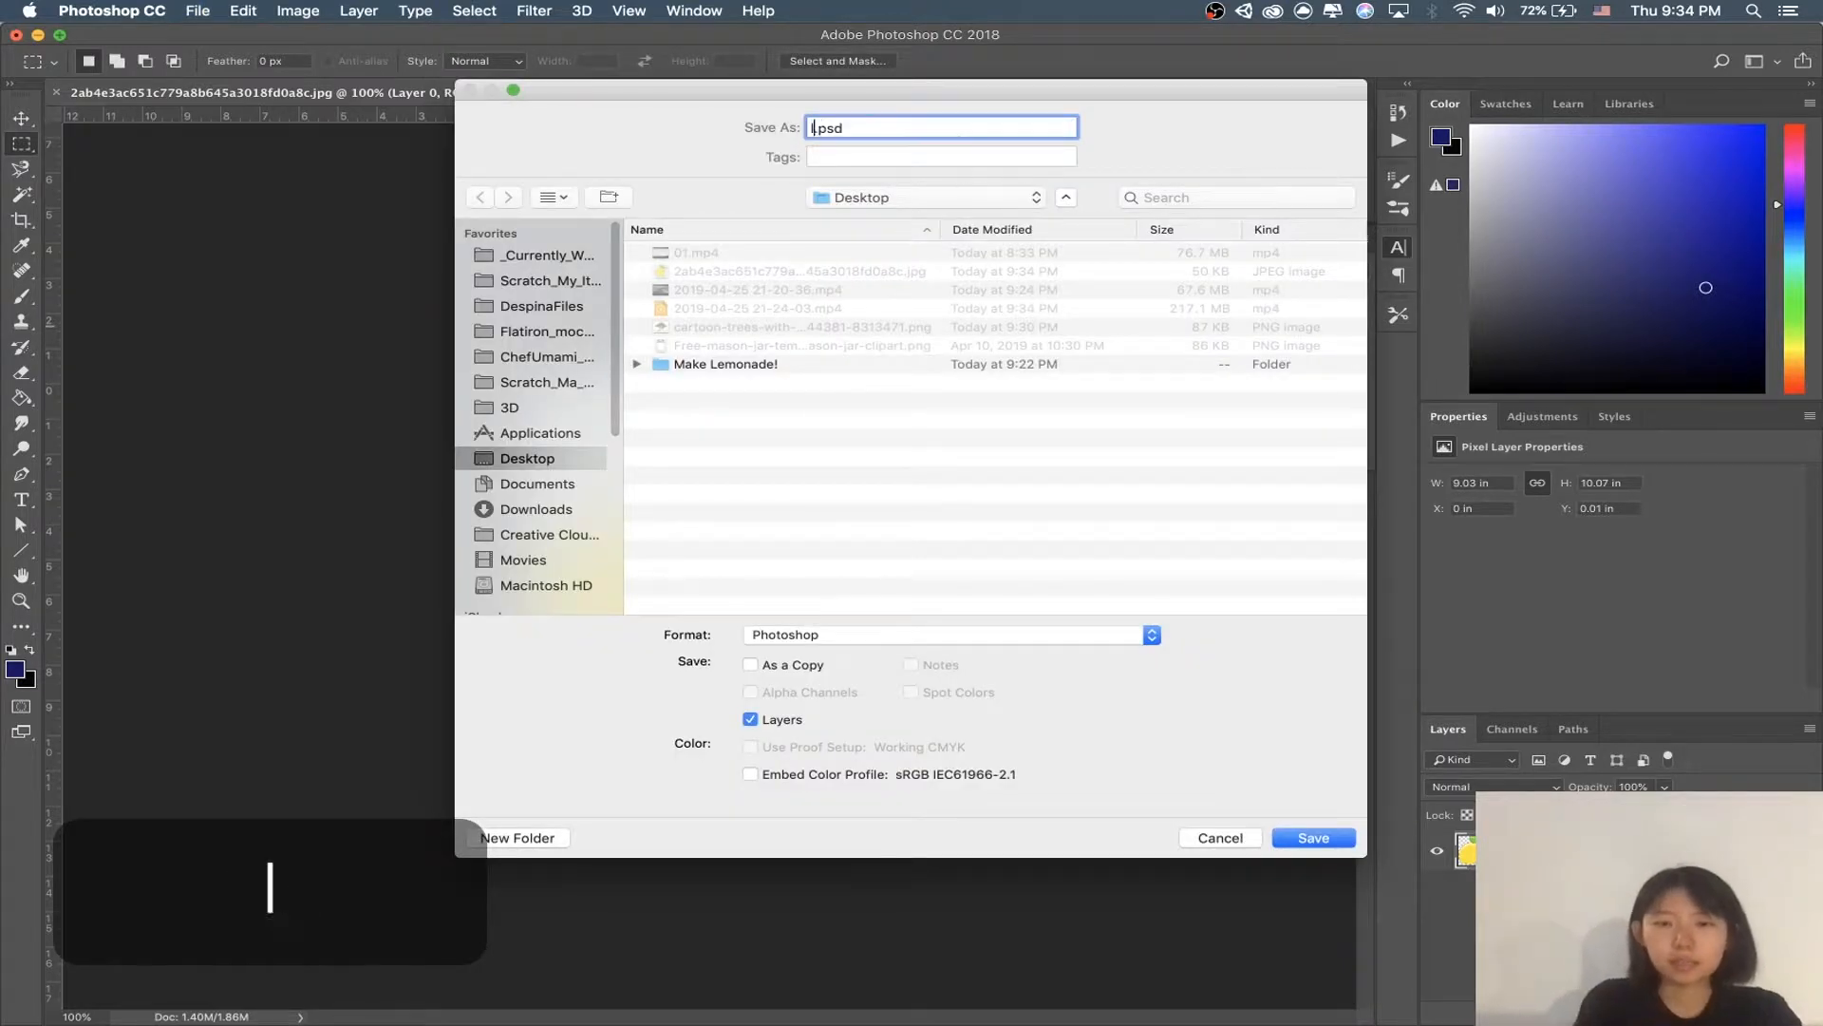
click(957, 629)
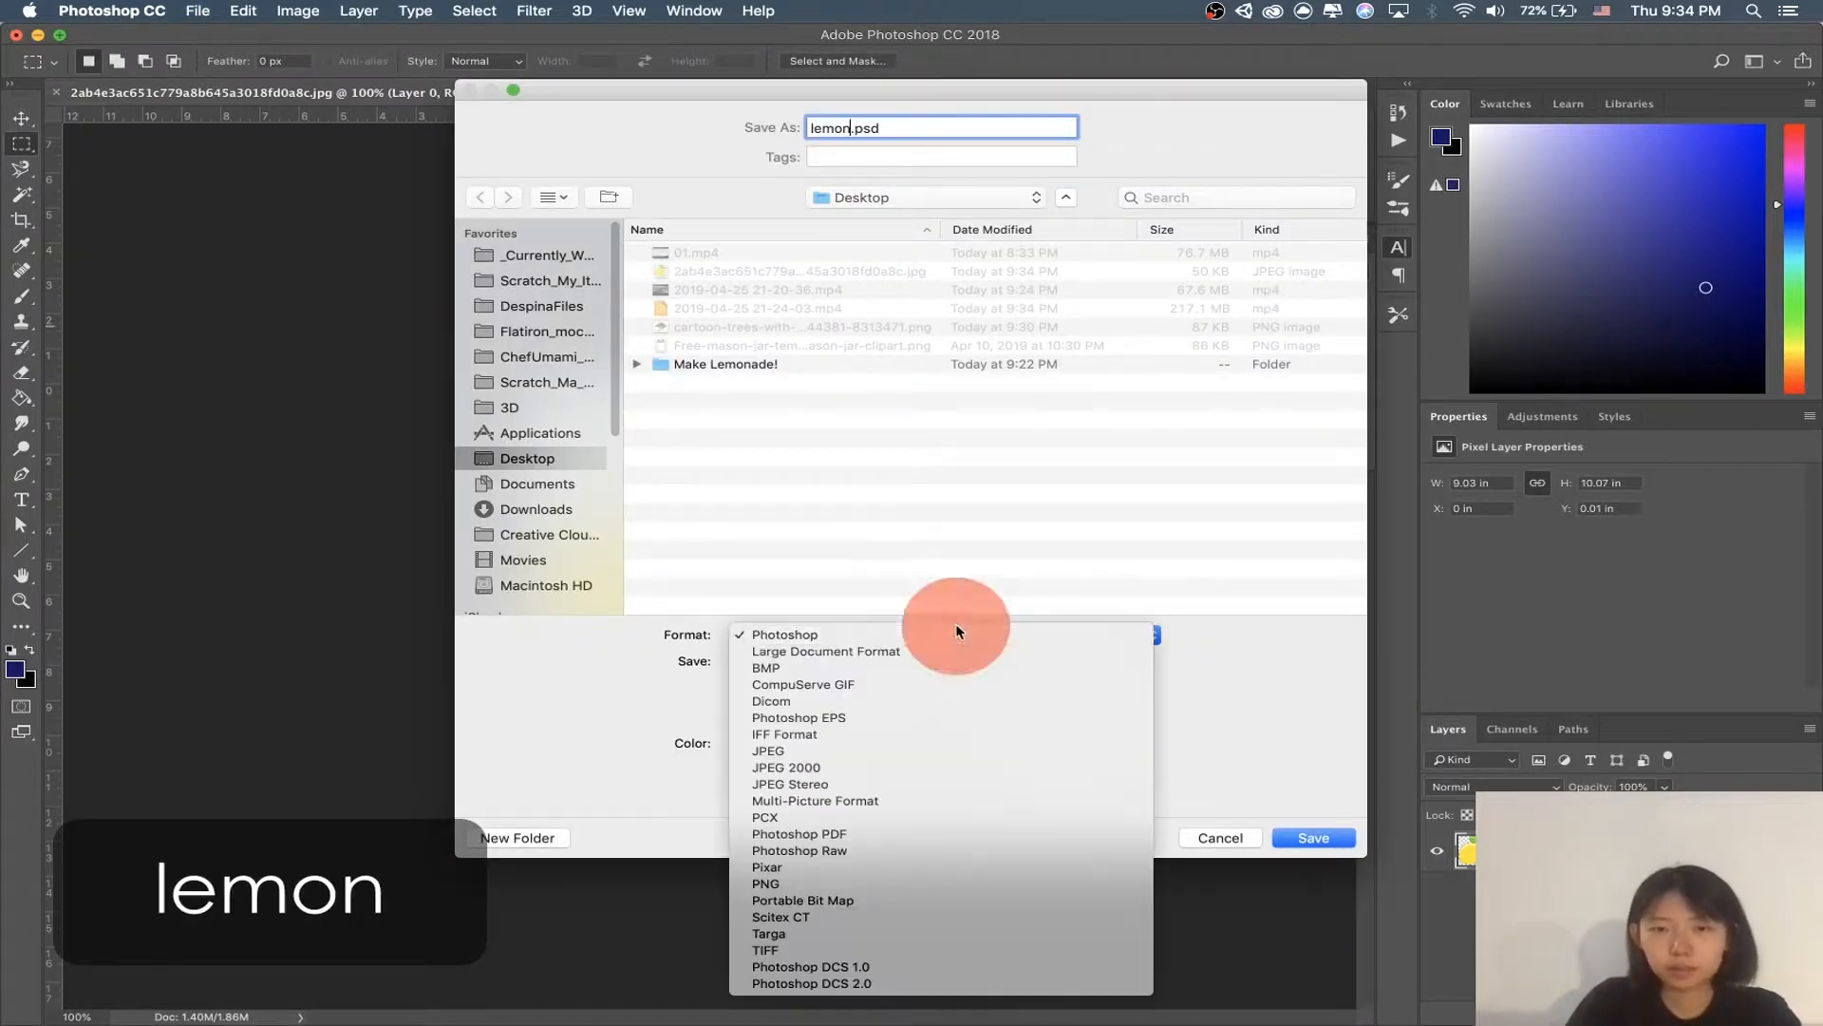
click(1376, 868)
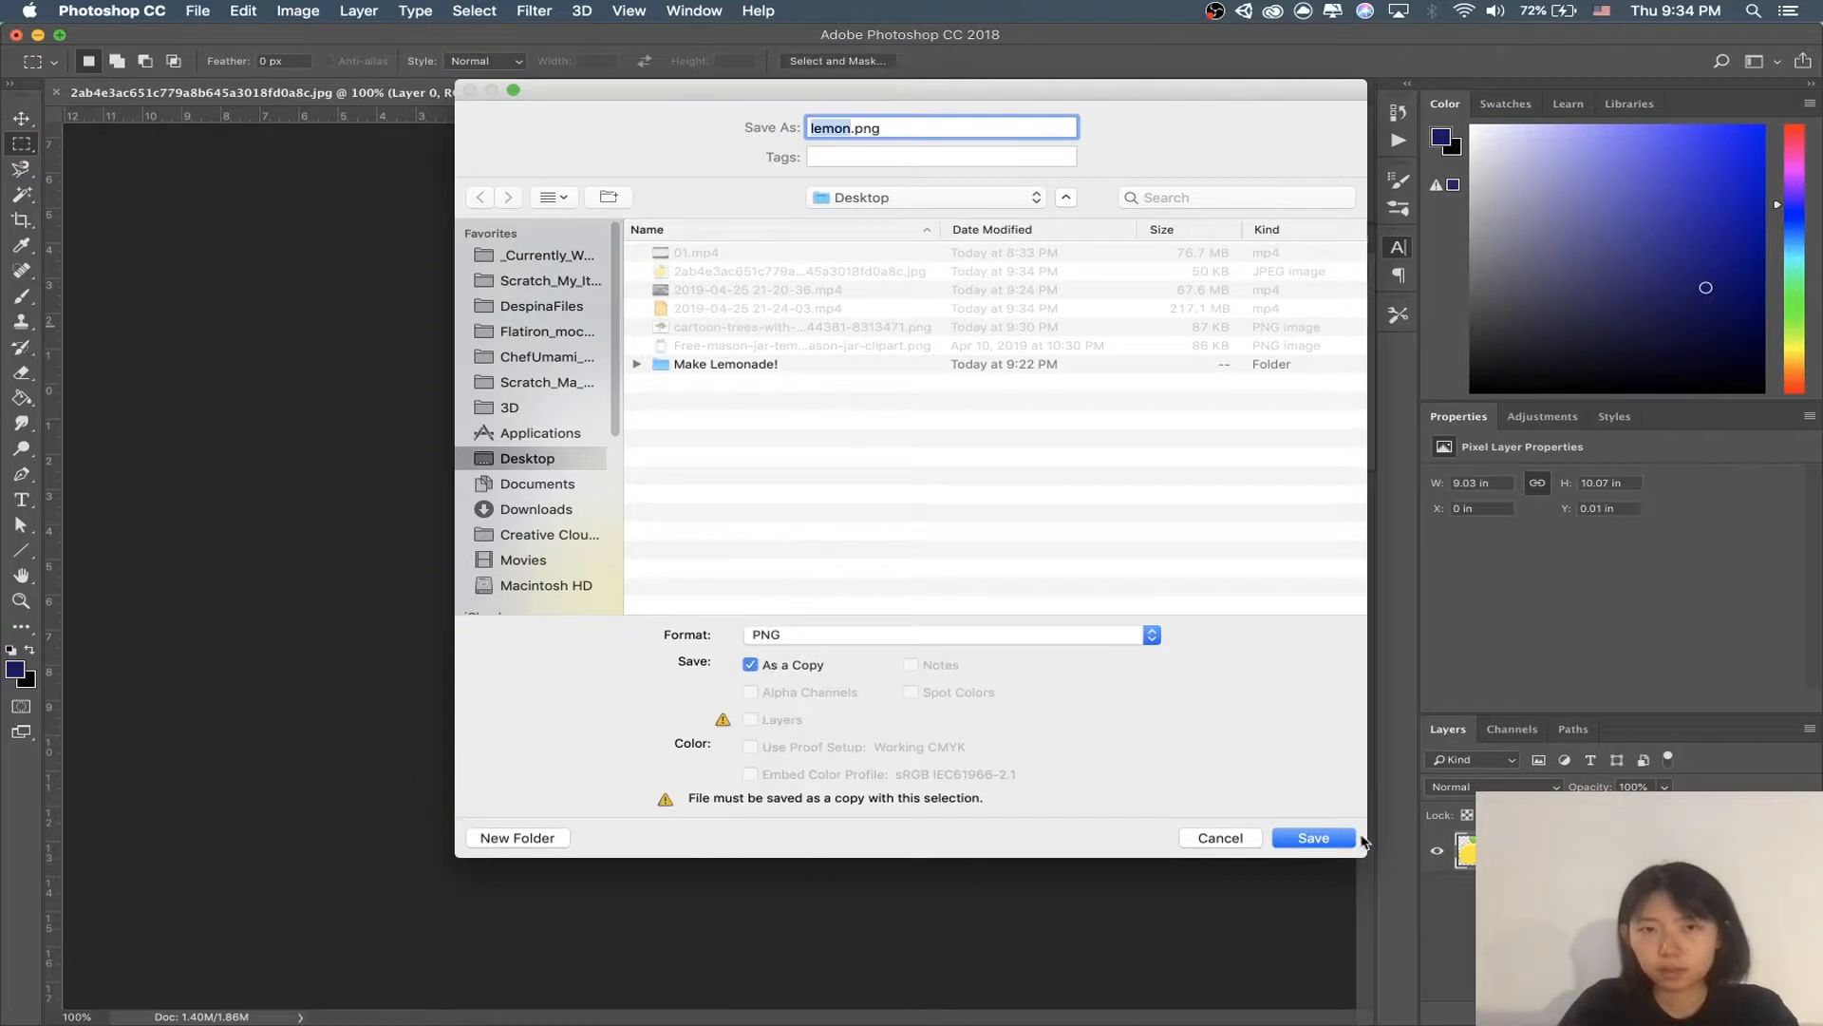
click(1335, 838)
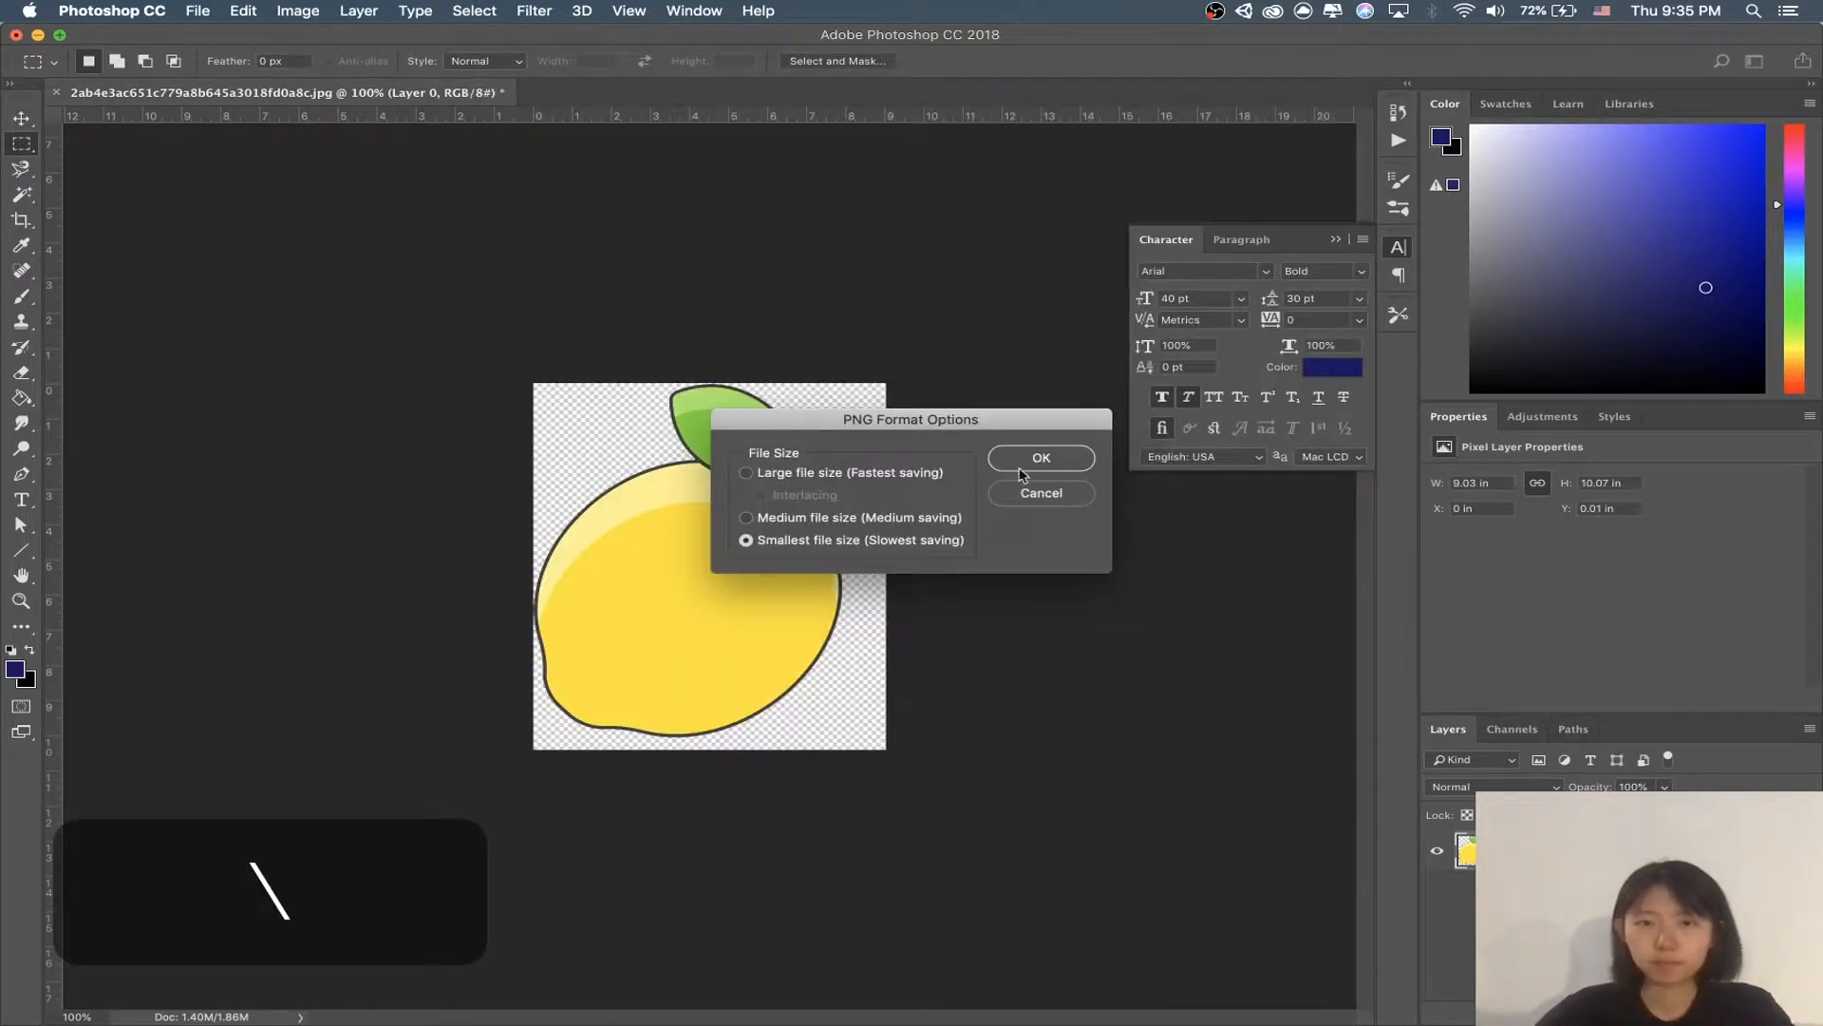
click(1020, 468)
Step: Quit Photoshop and delete the original lemon JPG from the desktop
key(super+q)
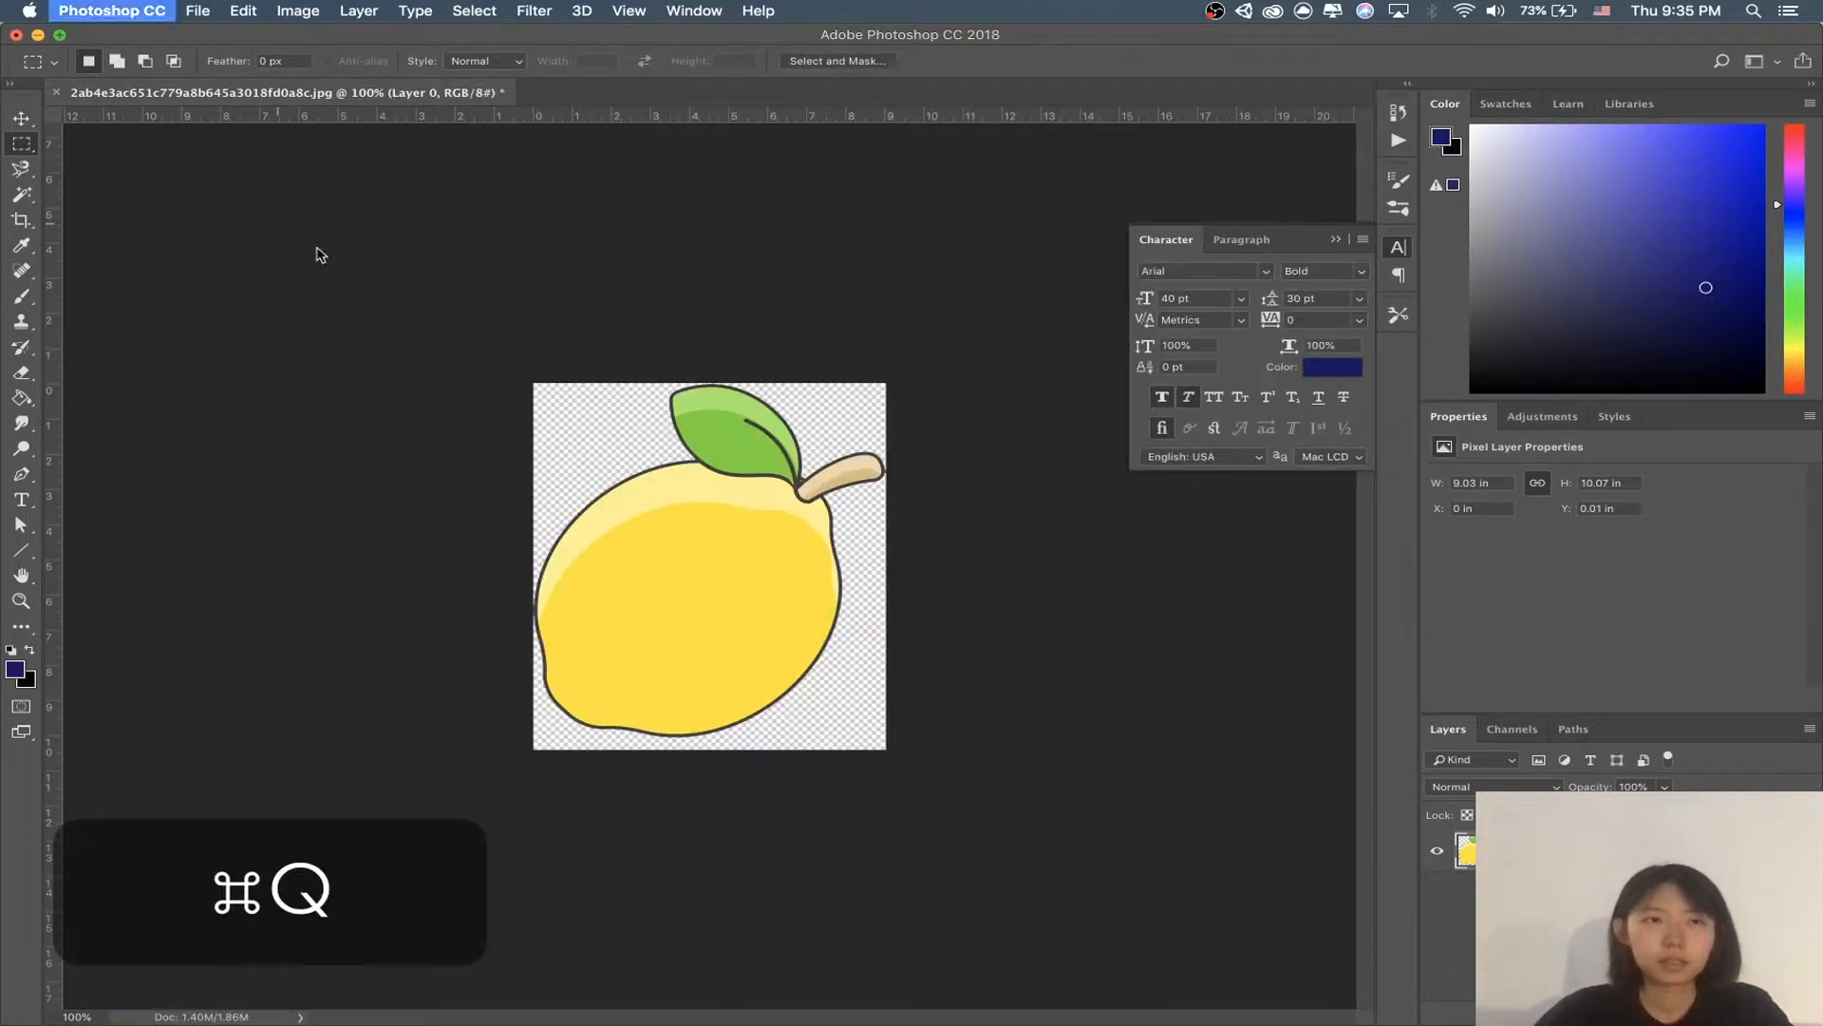
click(835, 356)
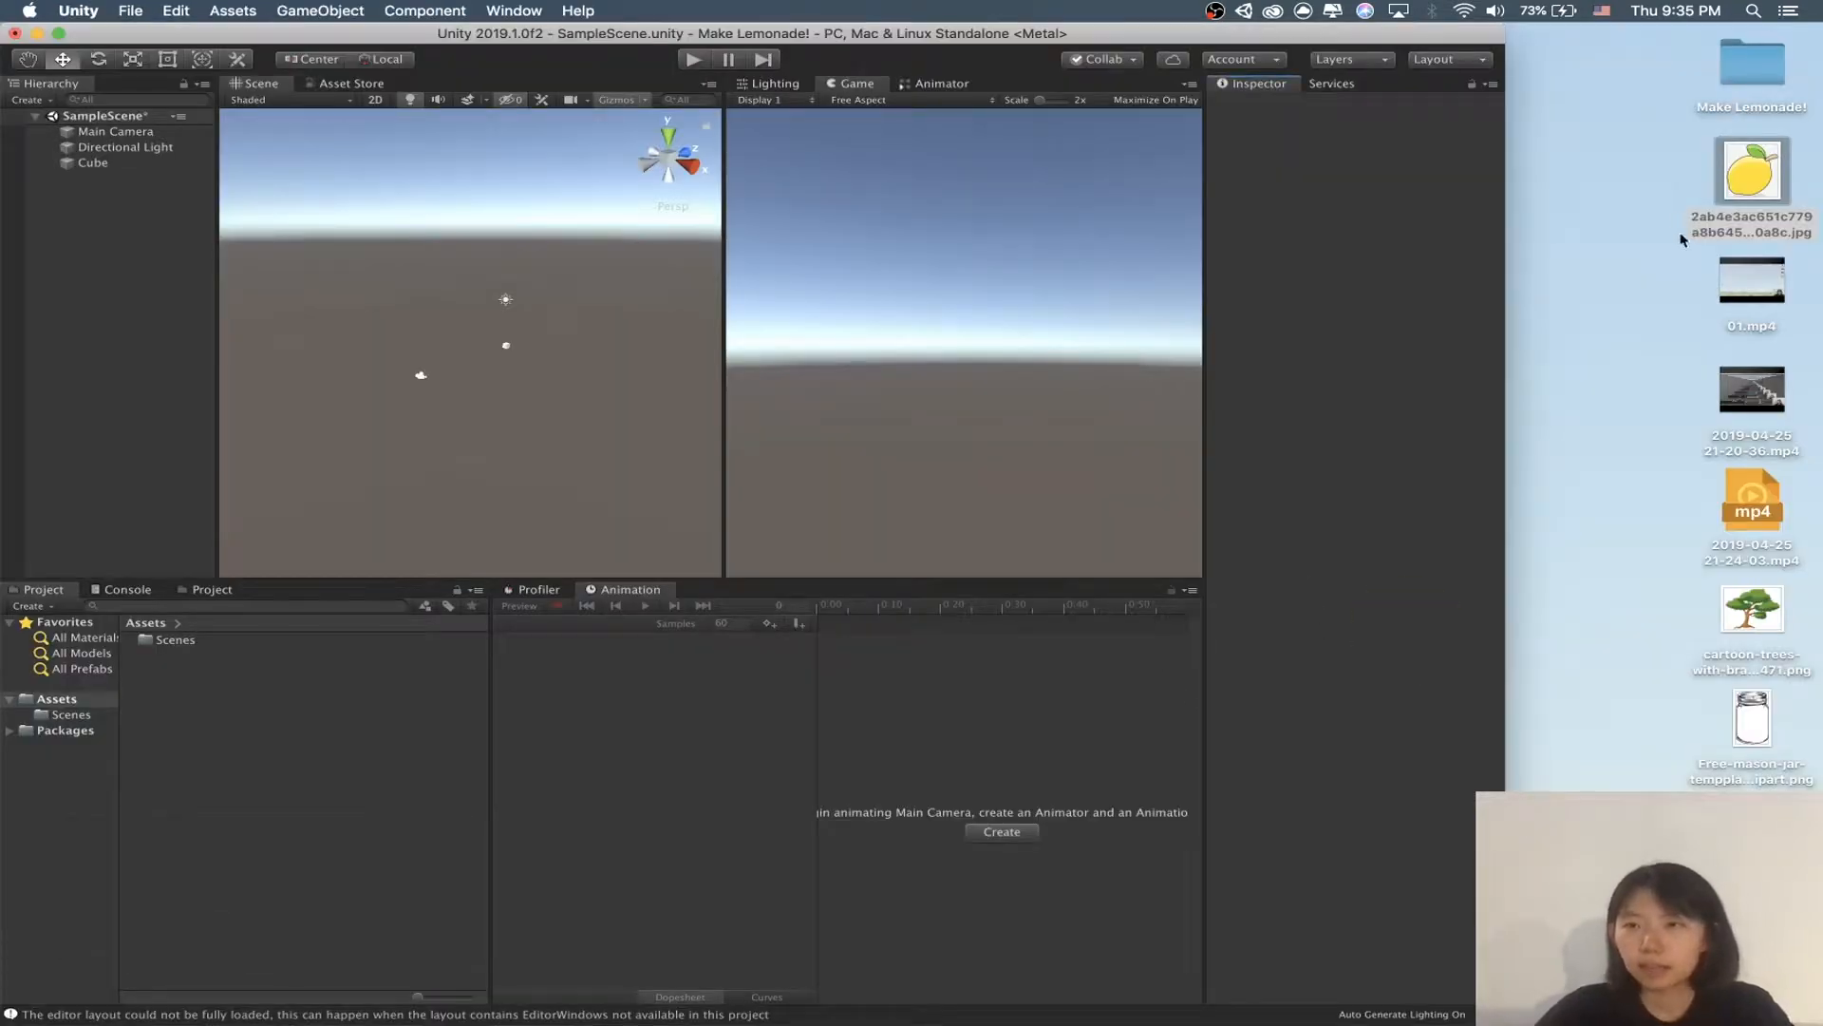
click(1743, 183)
key(super+BackSpace)
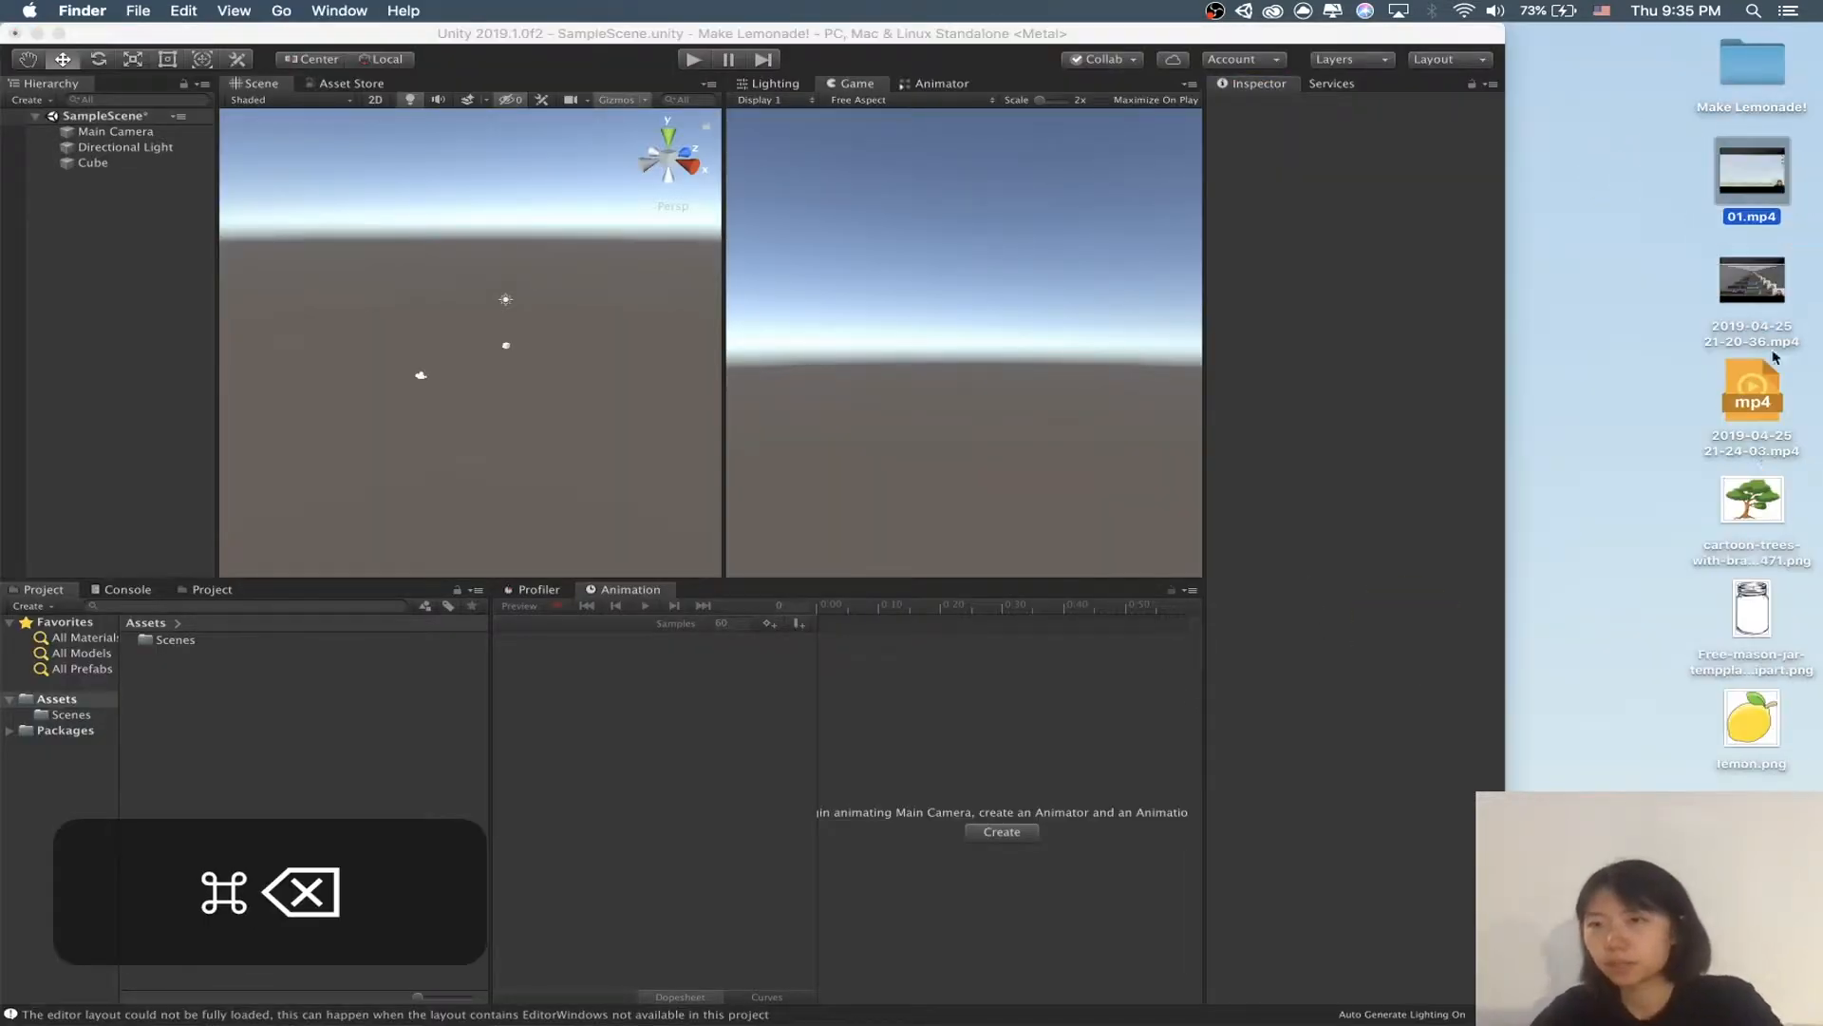
Step: Preview the tree, mason jar and lemon PNGs on the desktop to check their transparent backgrounds
click(1717, 506)
key(space)
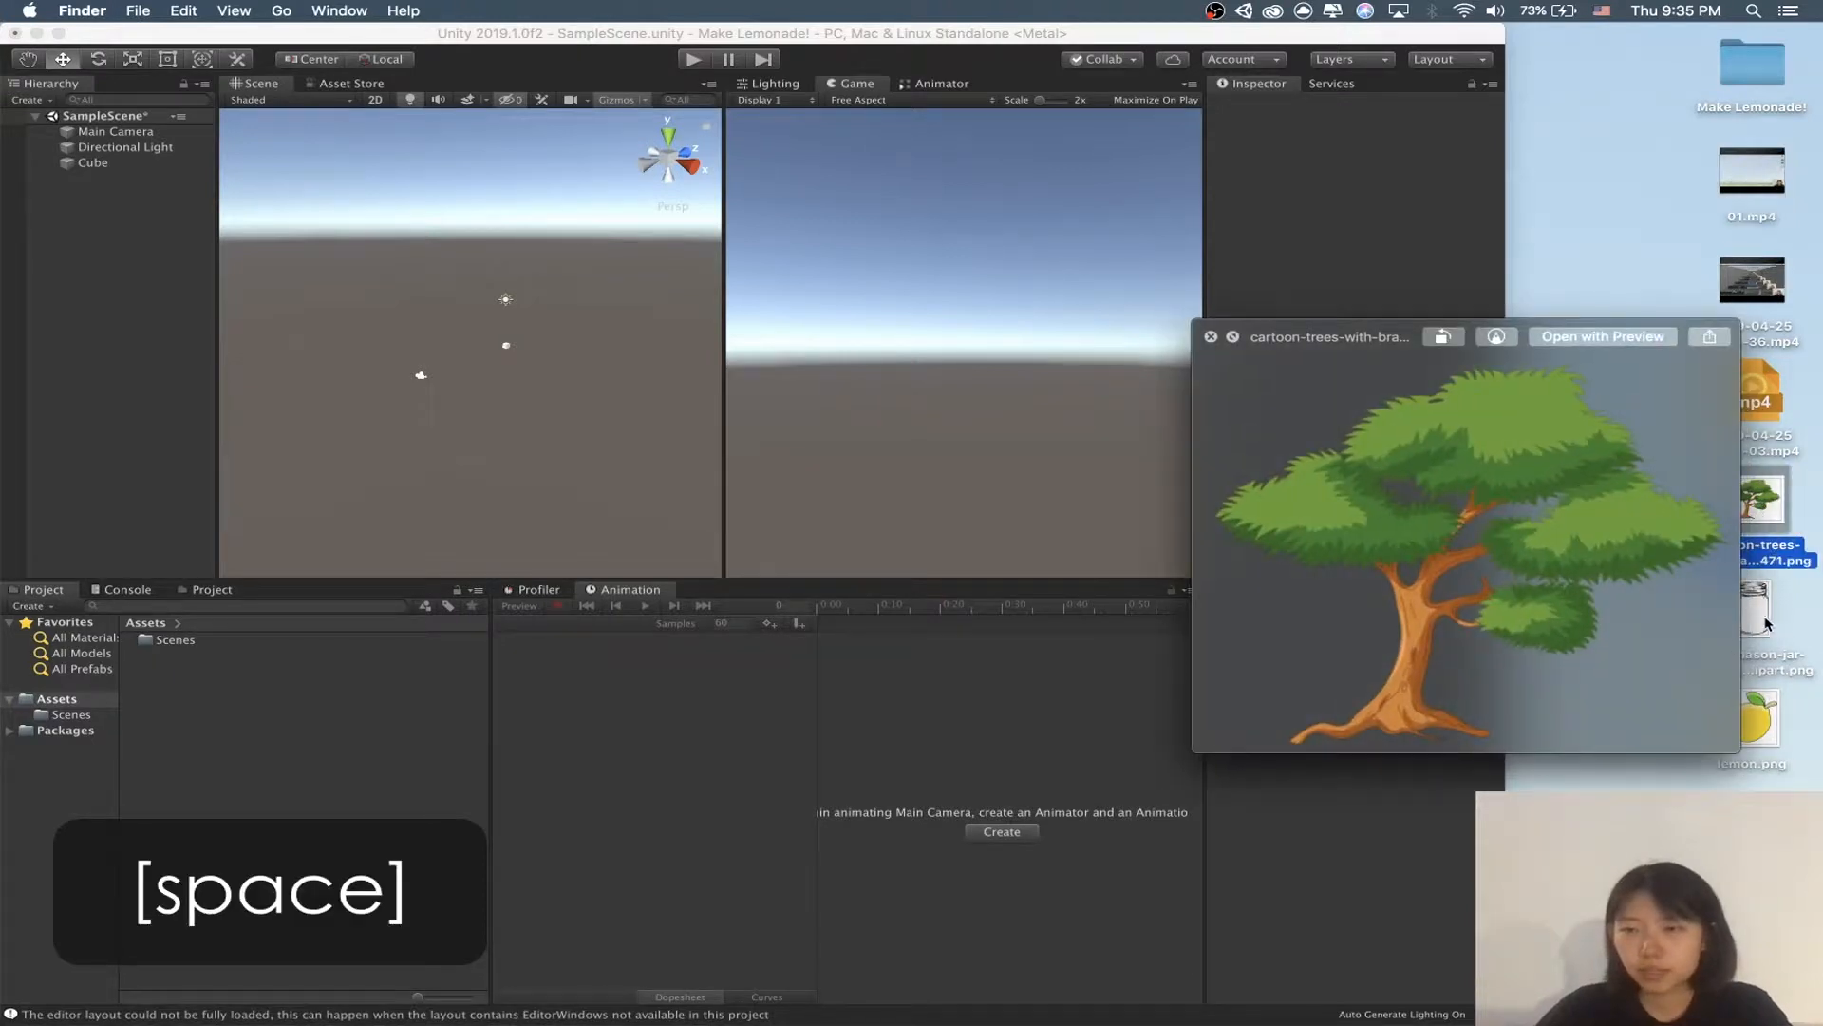
click(1763, 613)
key(Down)
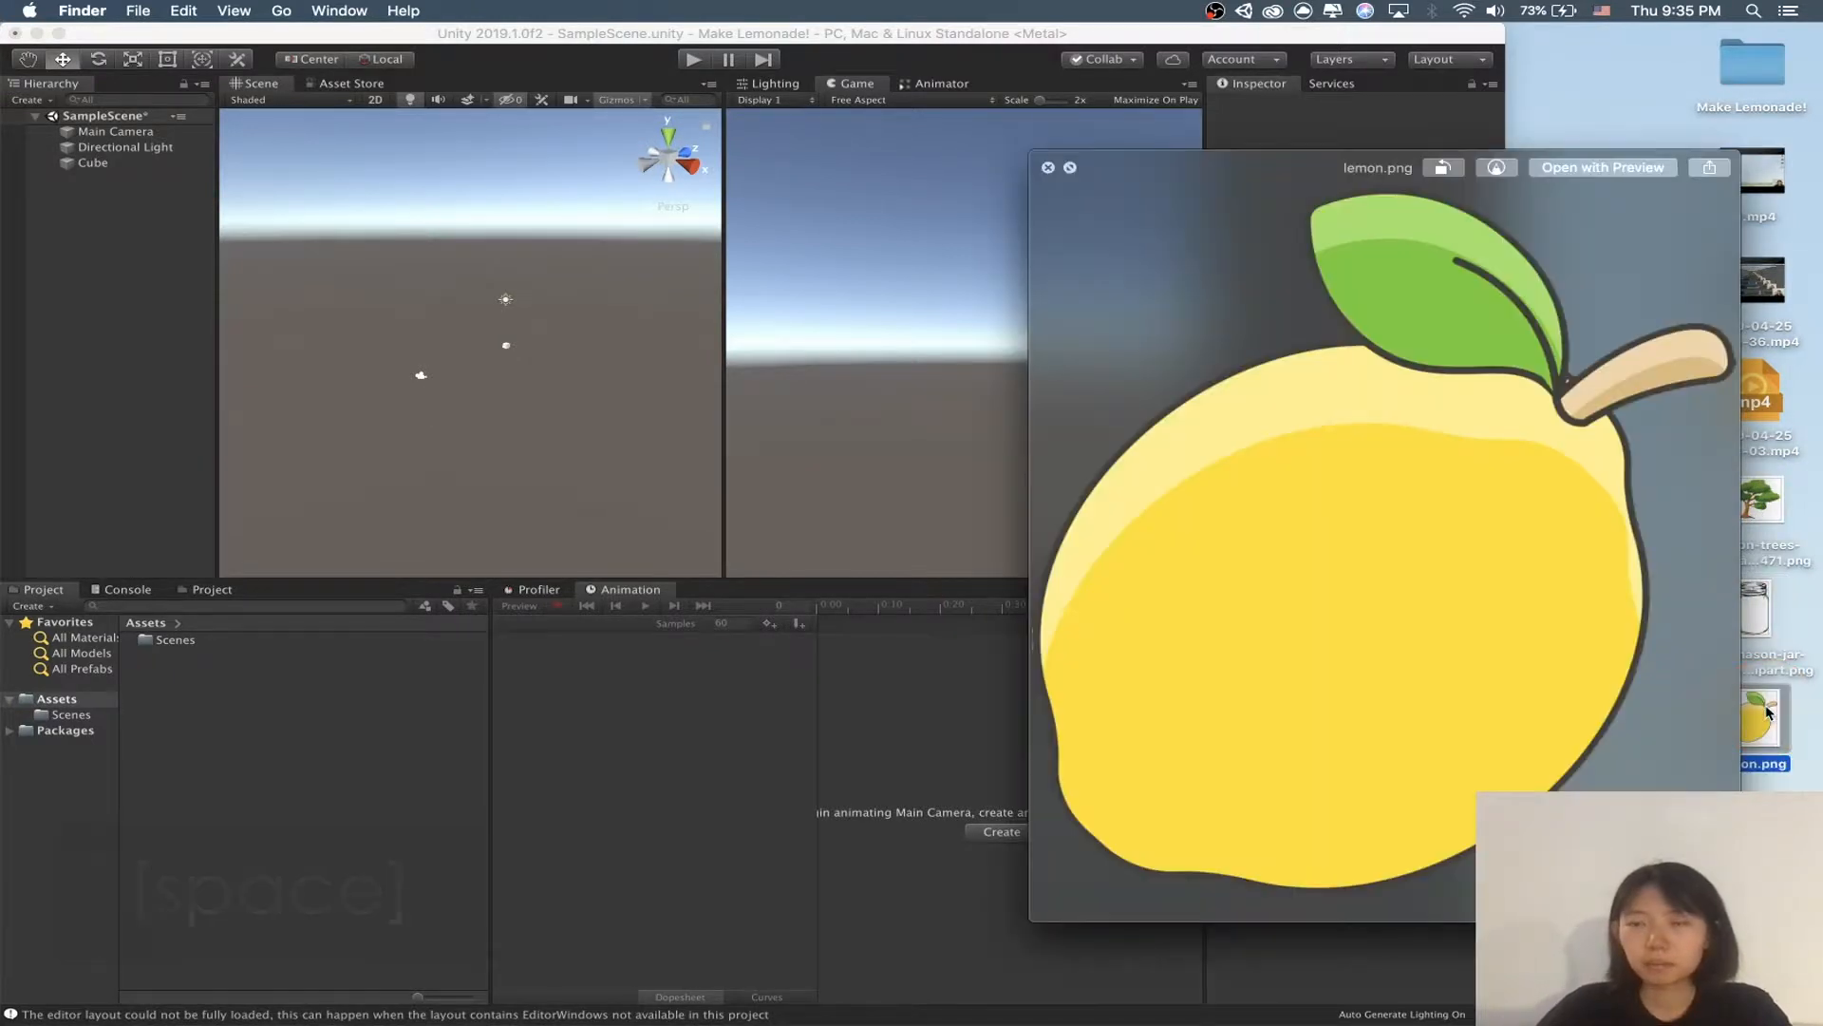
key(space)
Step: Import the tree, mason jar and lemon PNGs into the Unity project's Assets folder and enlarge the Unity window
drag(1659, 486, 253, 747)
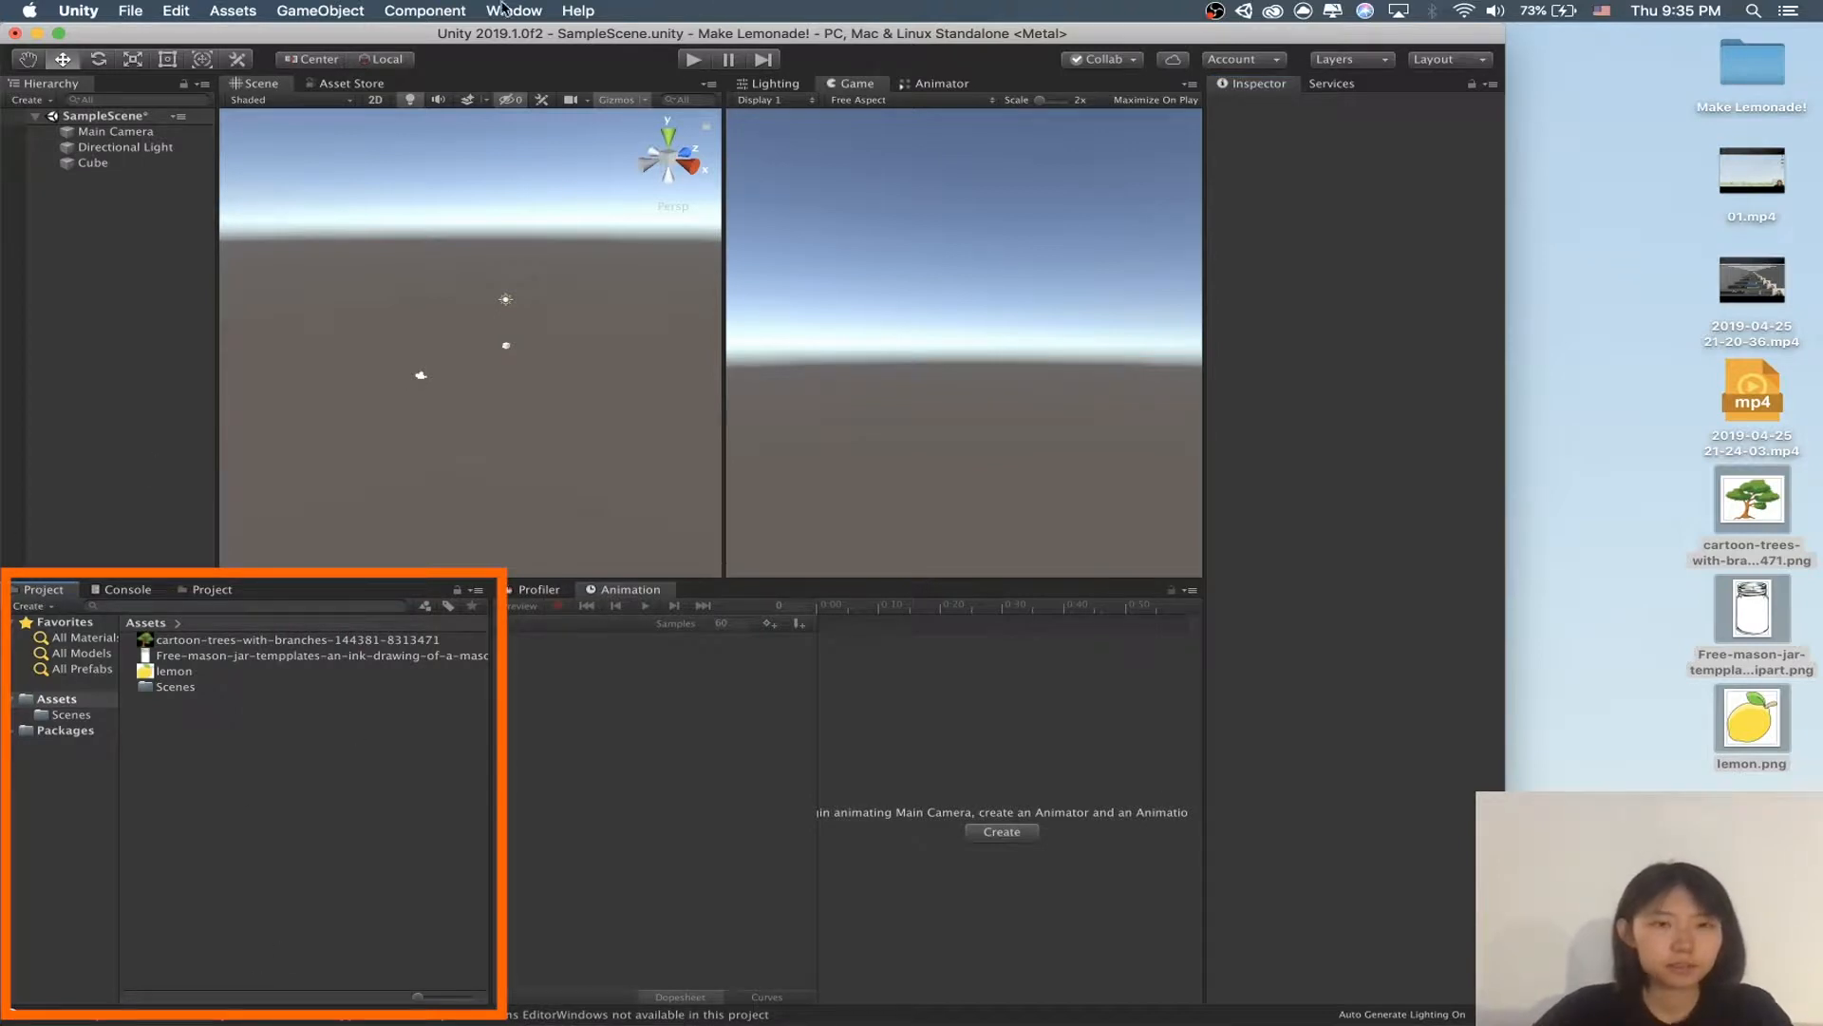
double_click(579, 36)
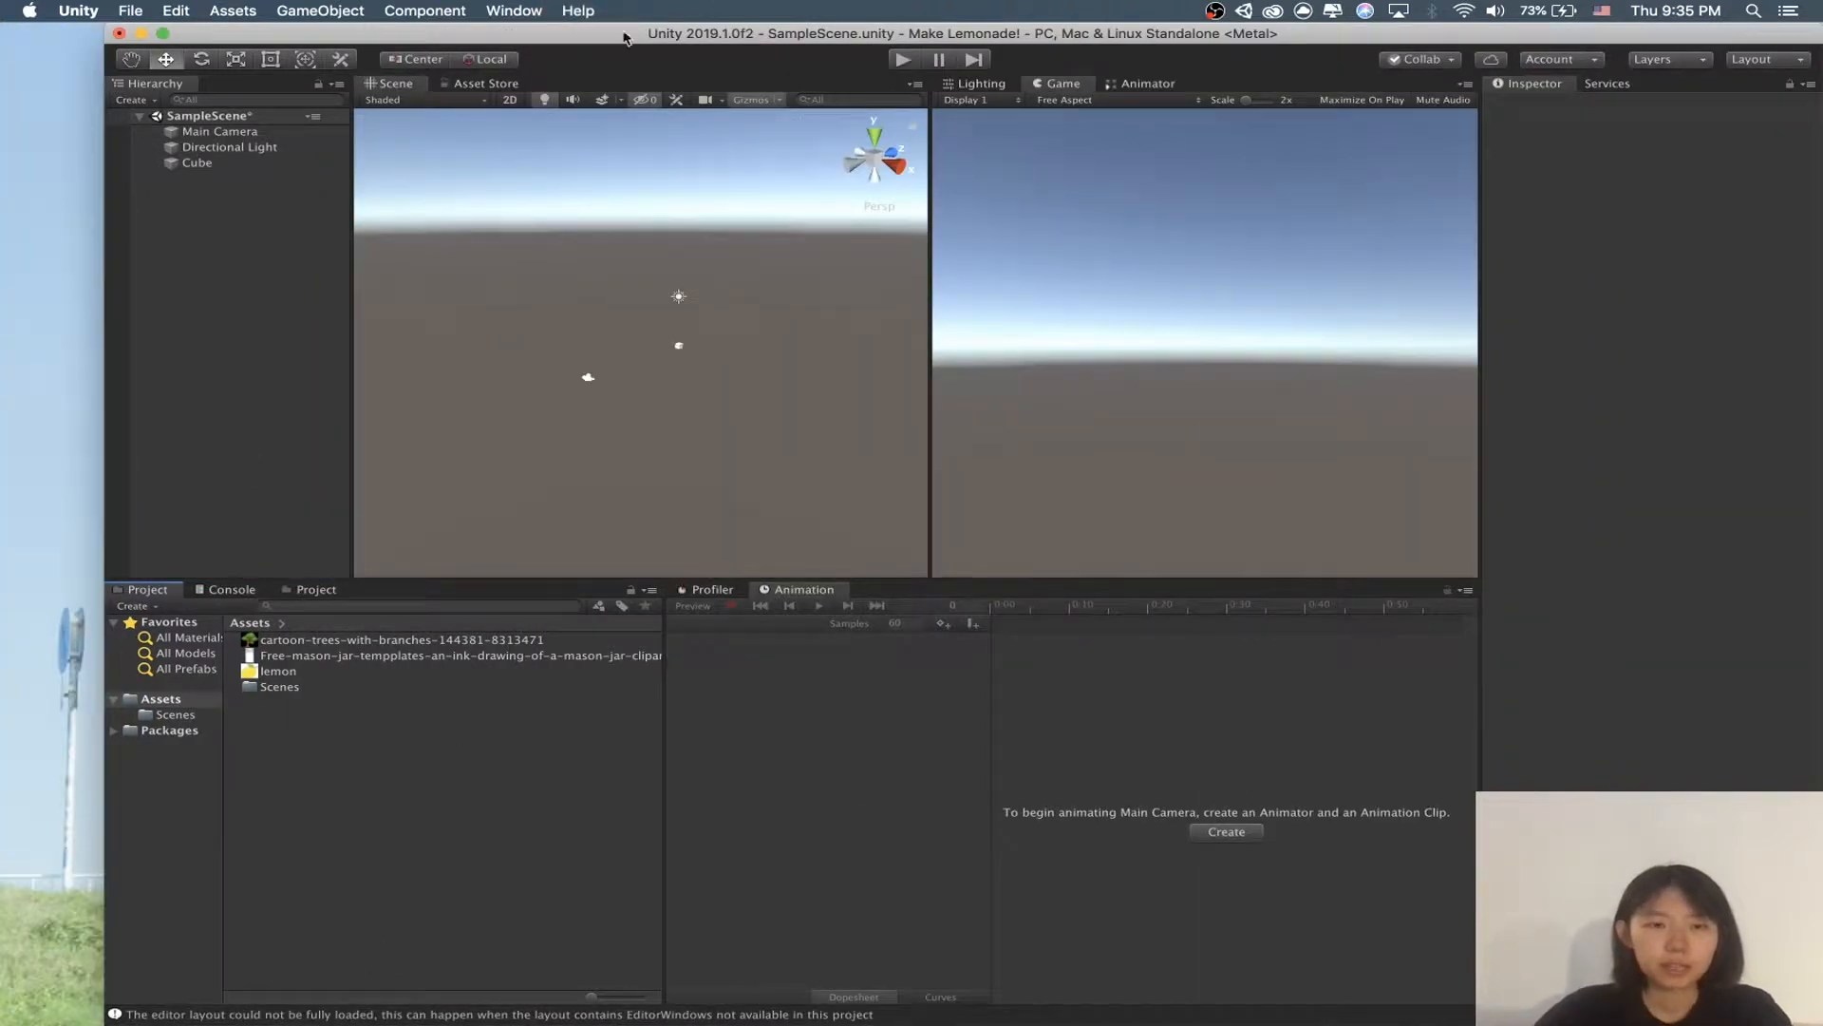
double_click(662, 34)
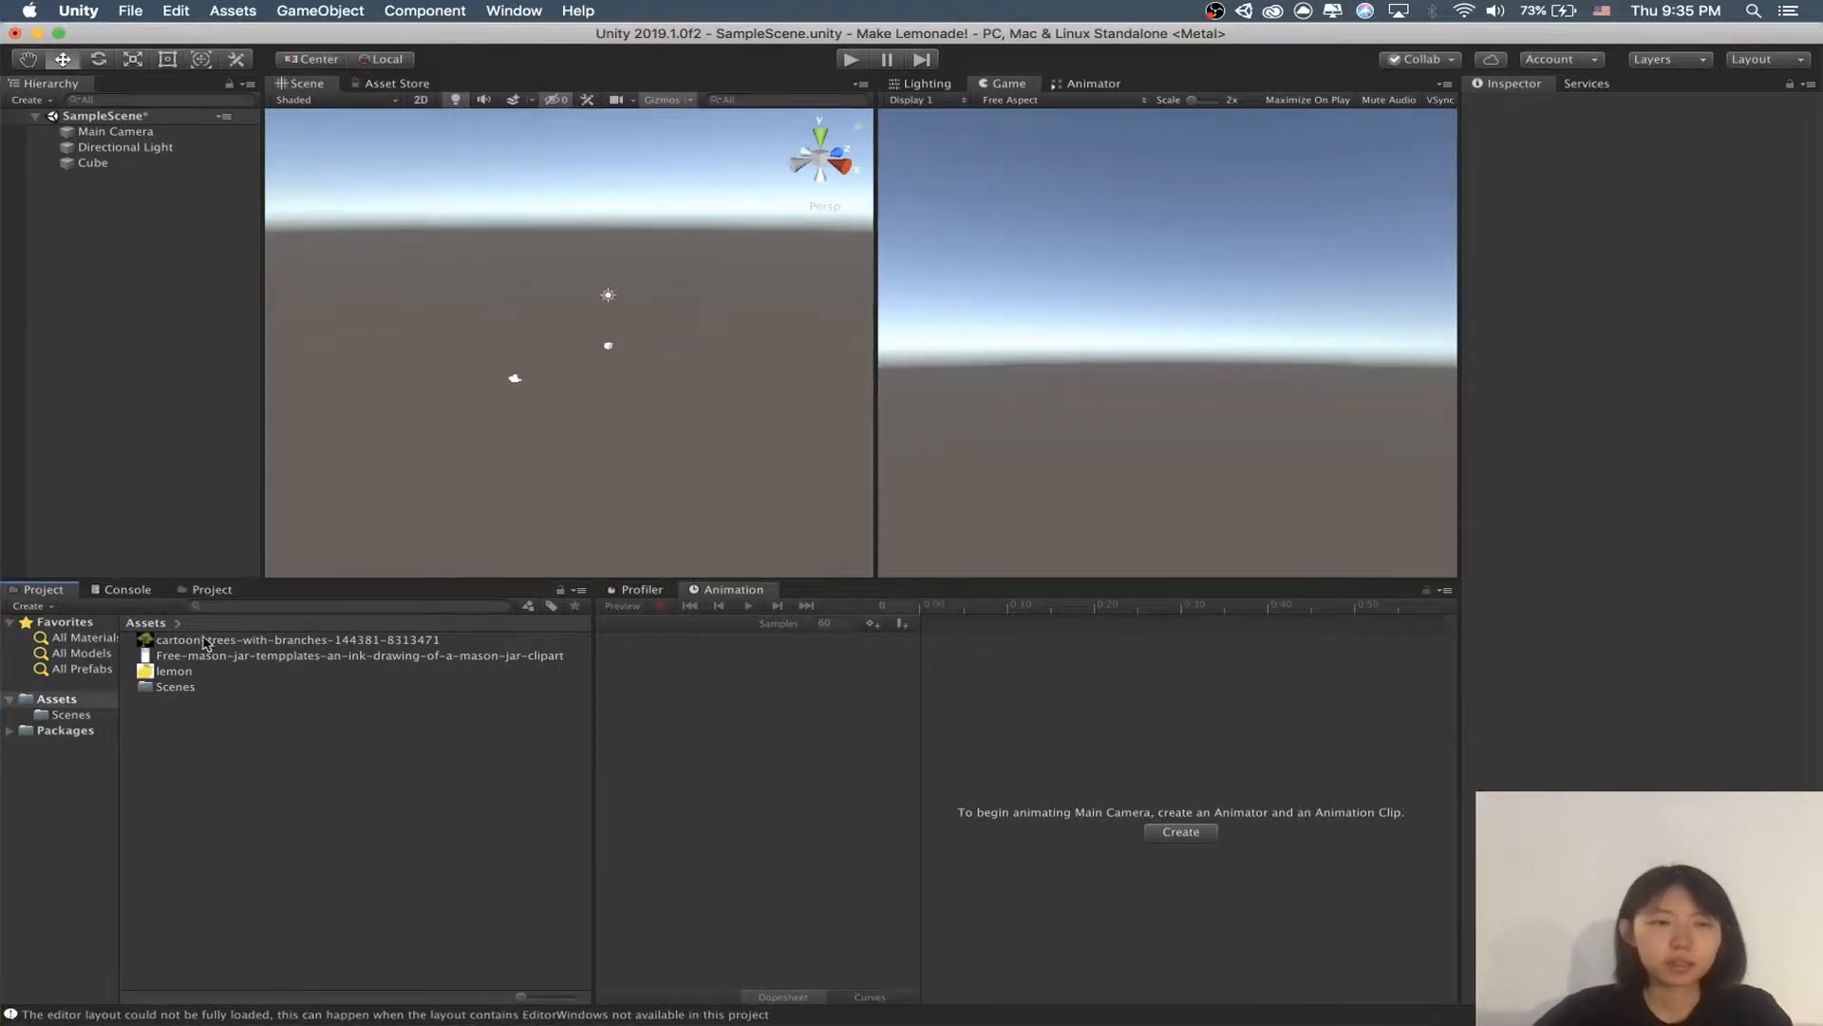
Step: Try to place the lemon texture from Assets directly into the scene
click(181, 672)
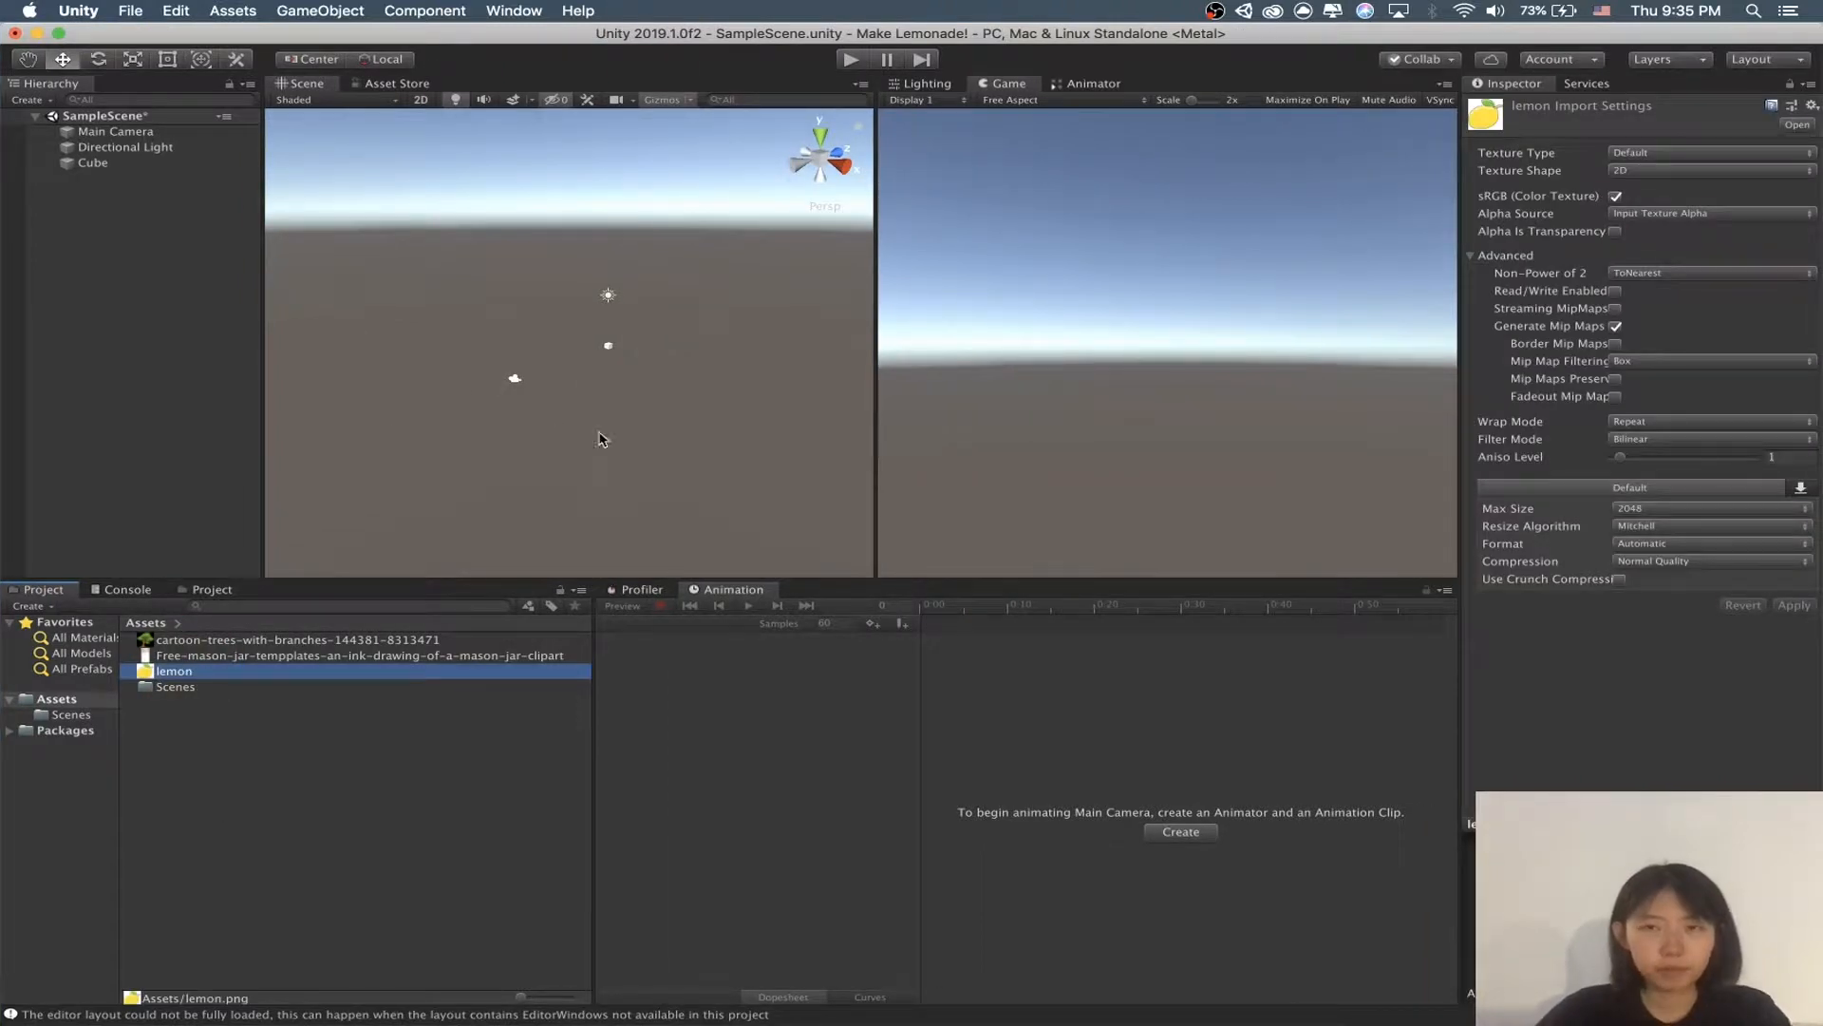
drag(326, 667, 630, 376)
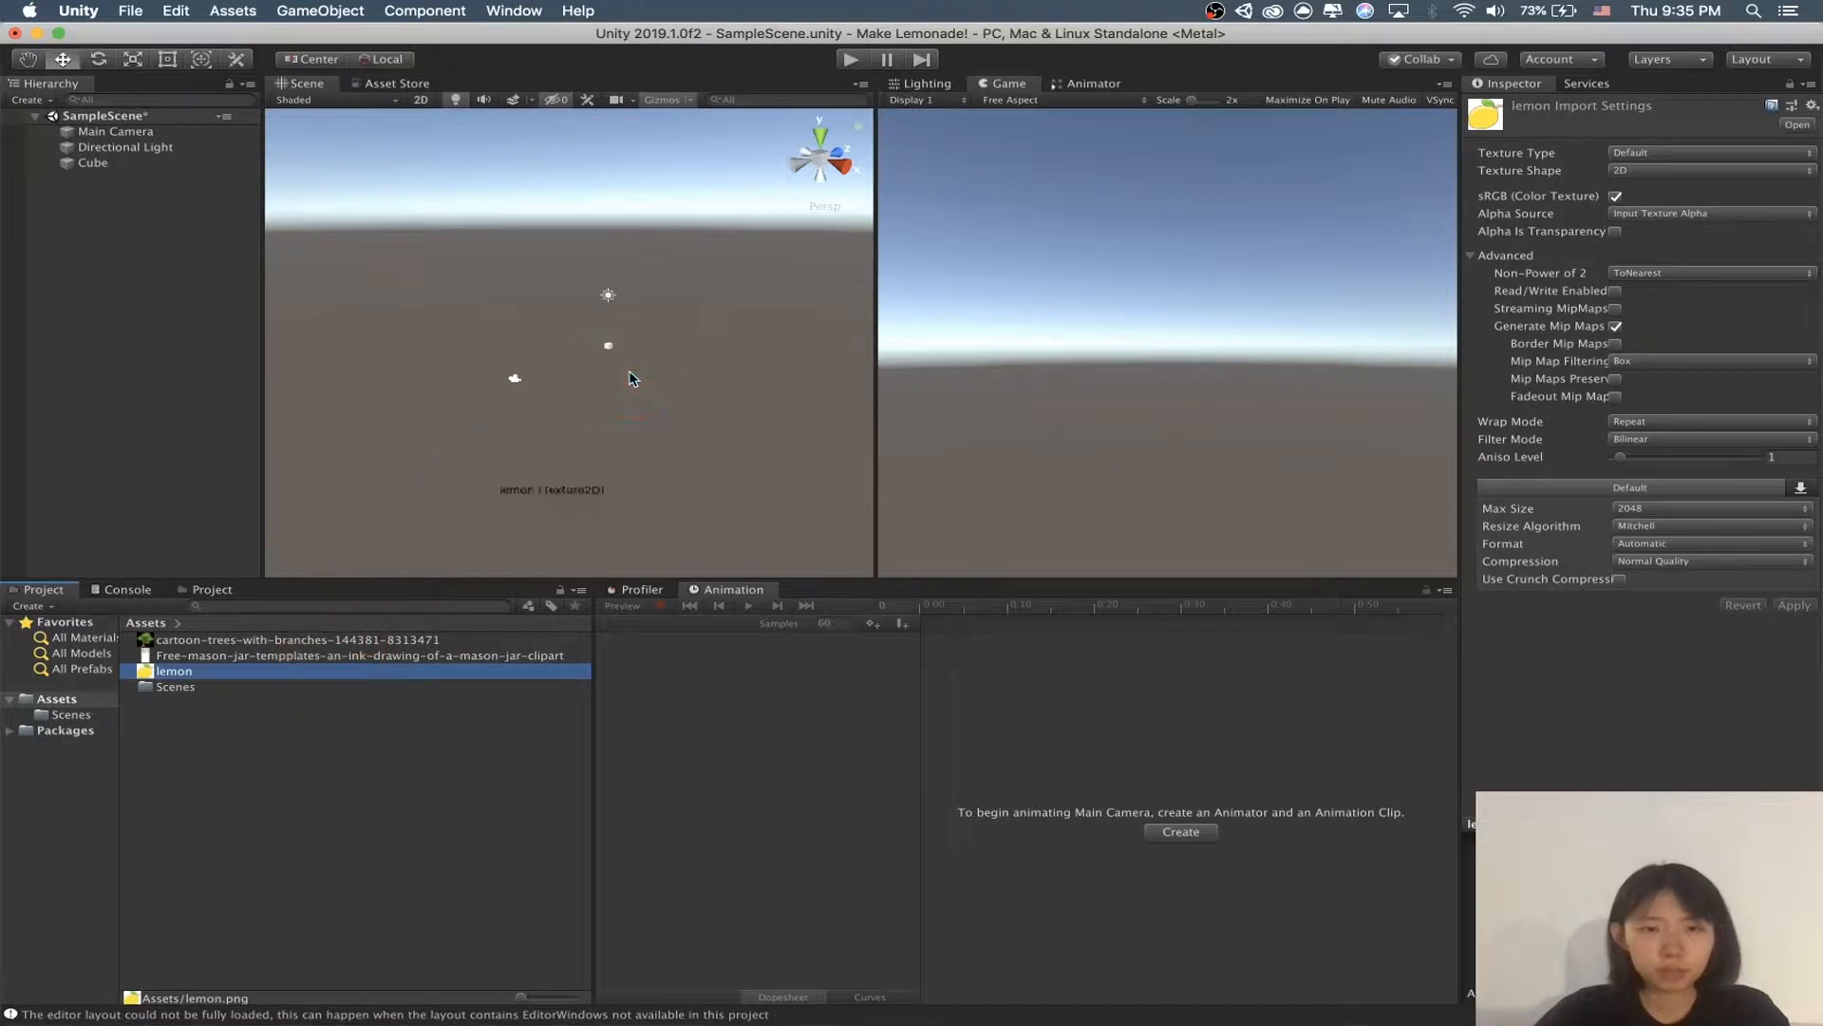
Step: Set the Texture Type of all three imported images to Sprite (2D and UI) and apply the import settings
shift+click(218, 640)
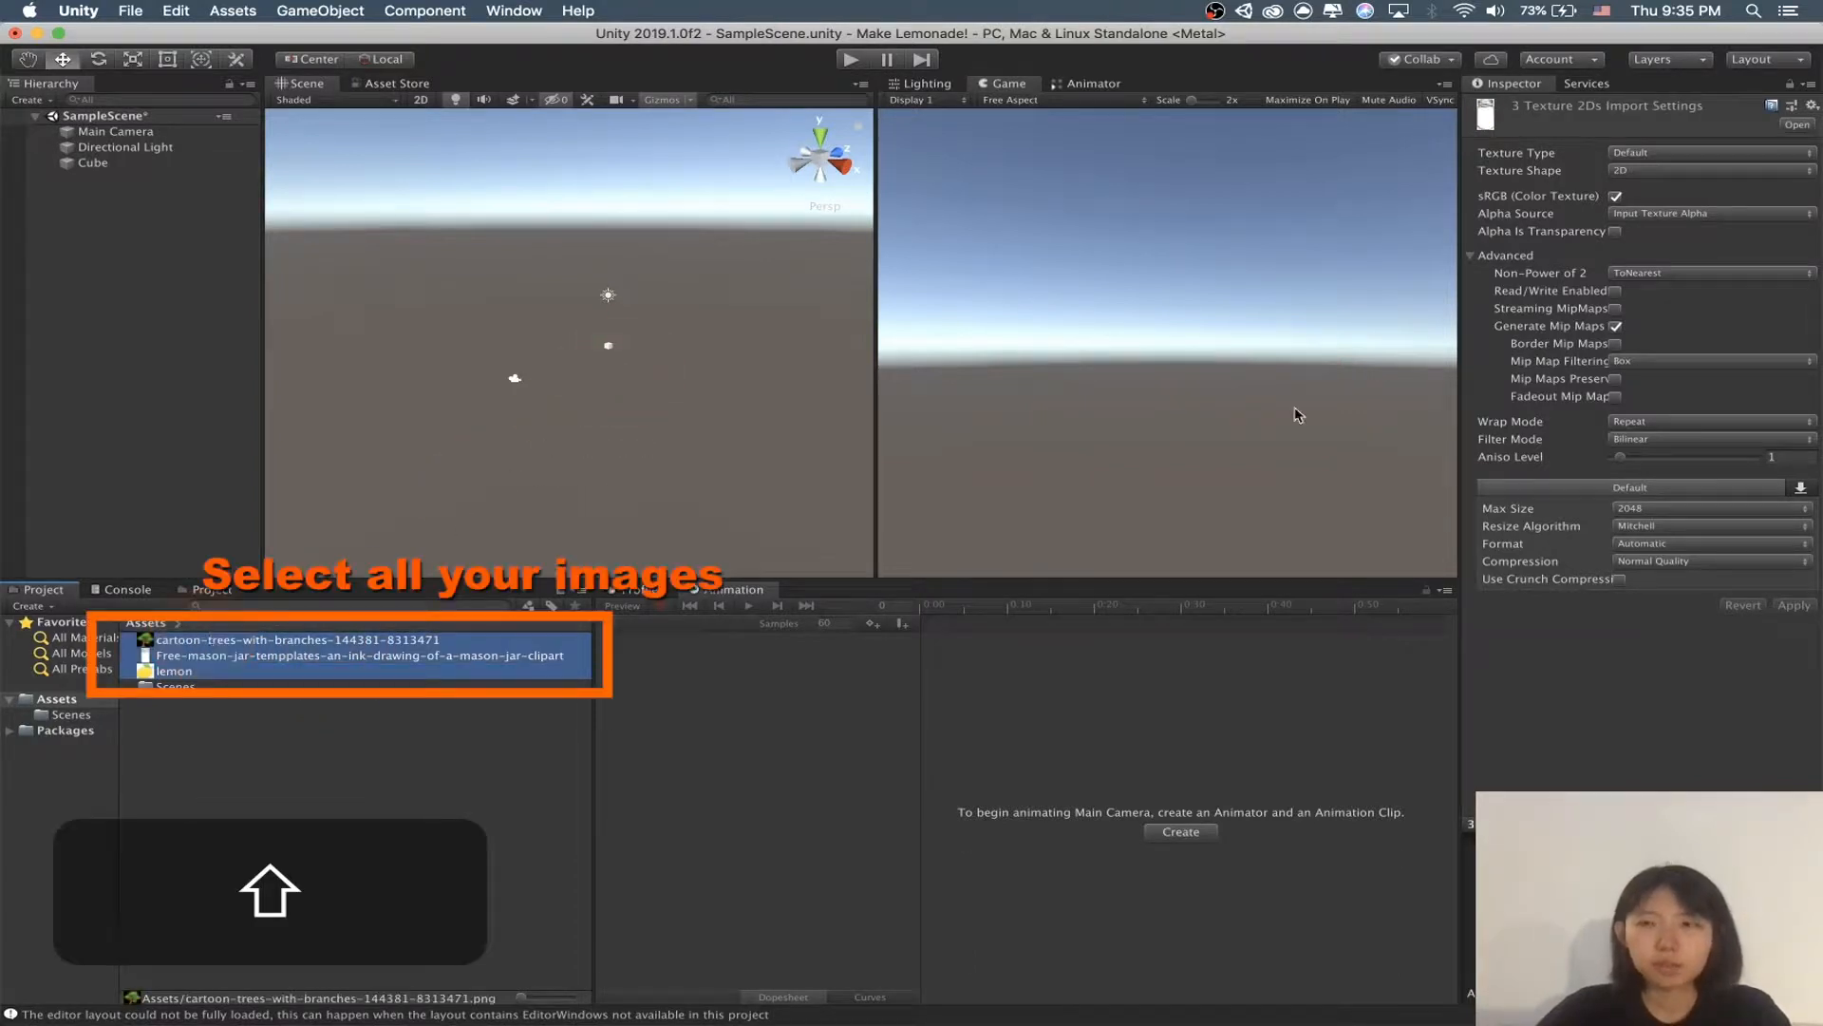
click(1652, 153)
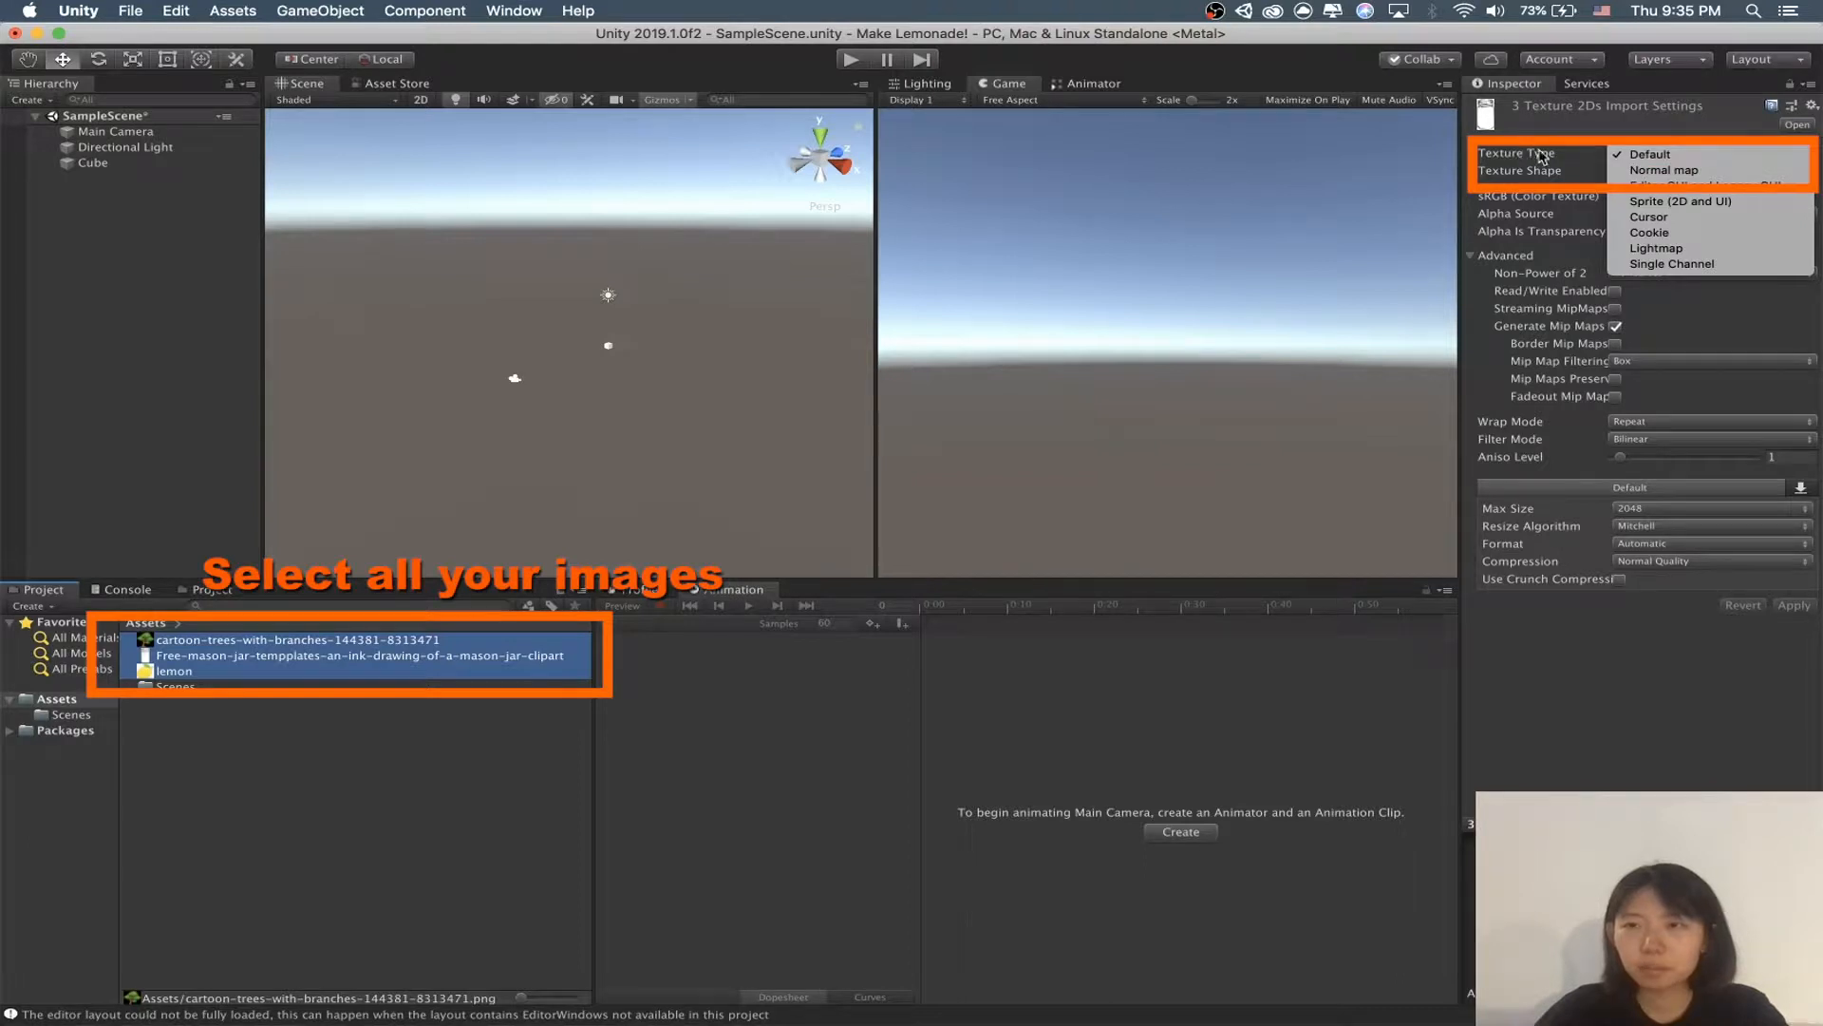
click(1689, 201)
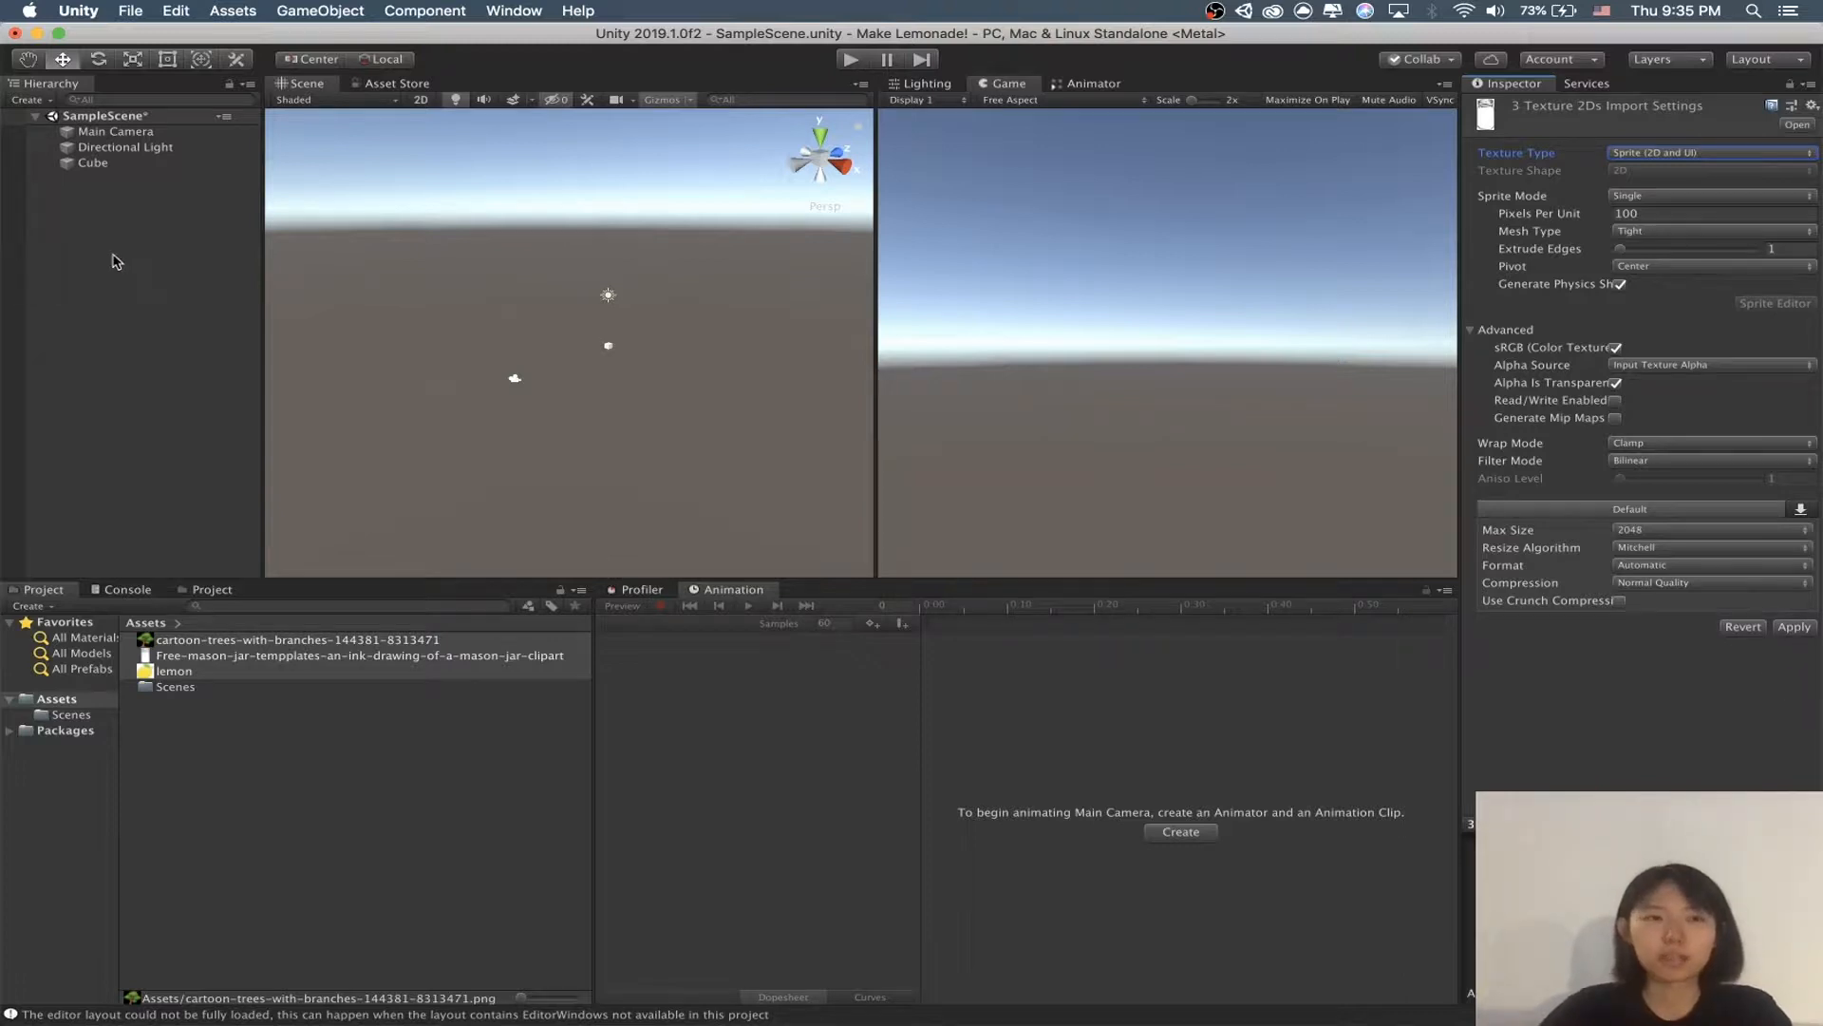
click(95, 163)
click(1088, 360)
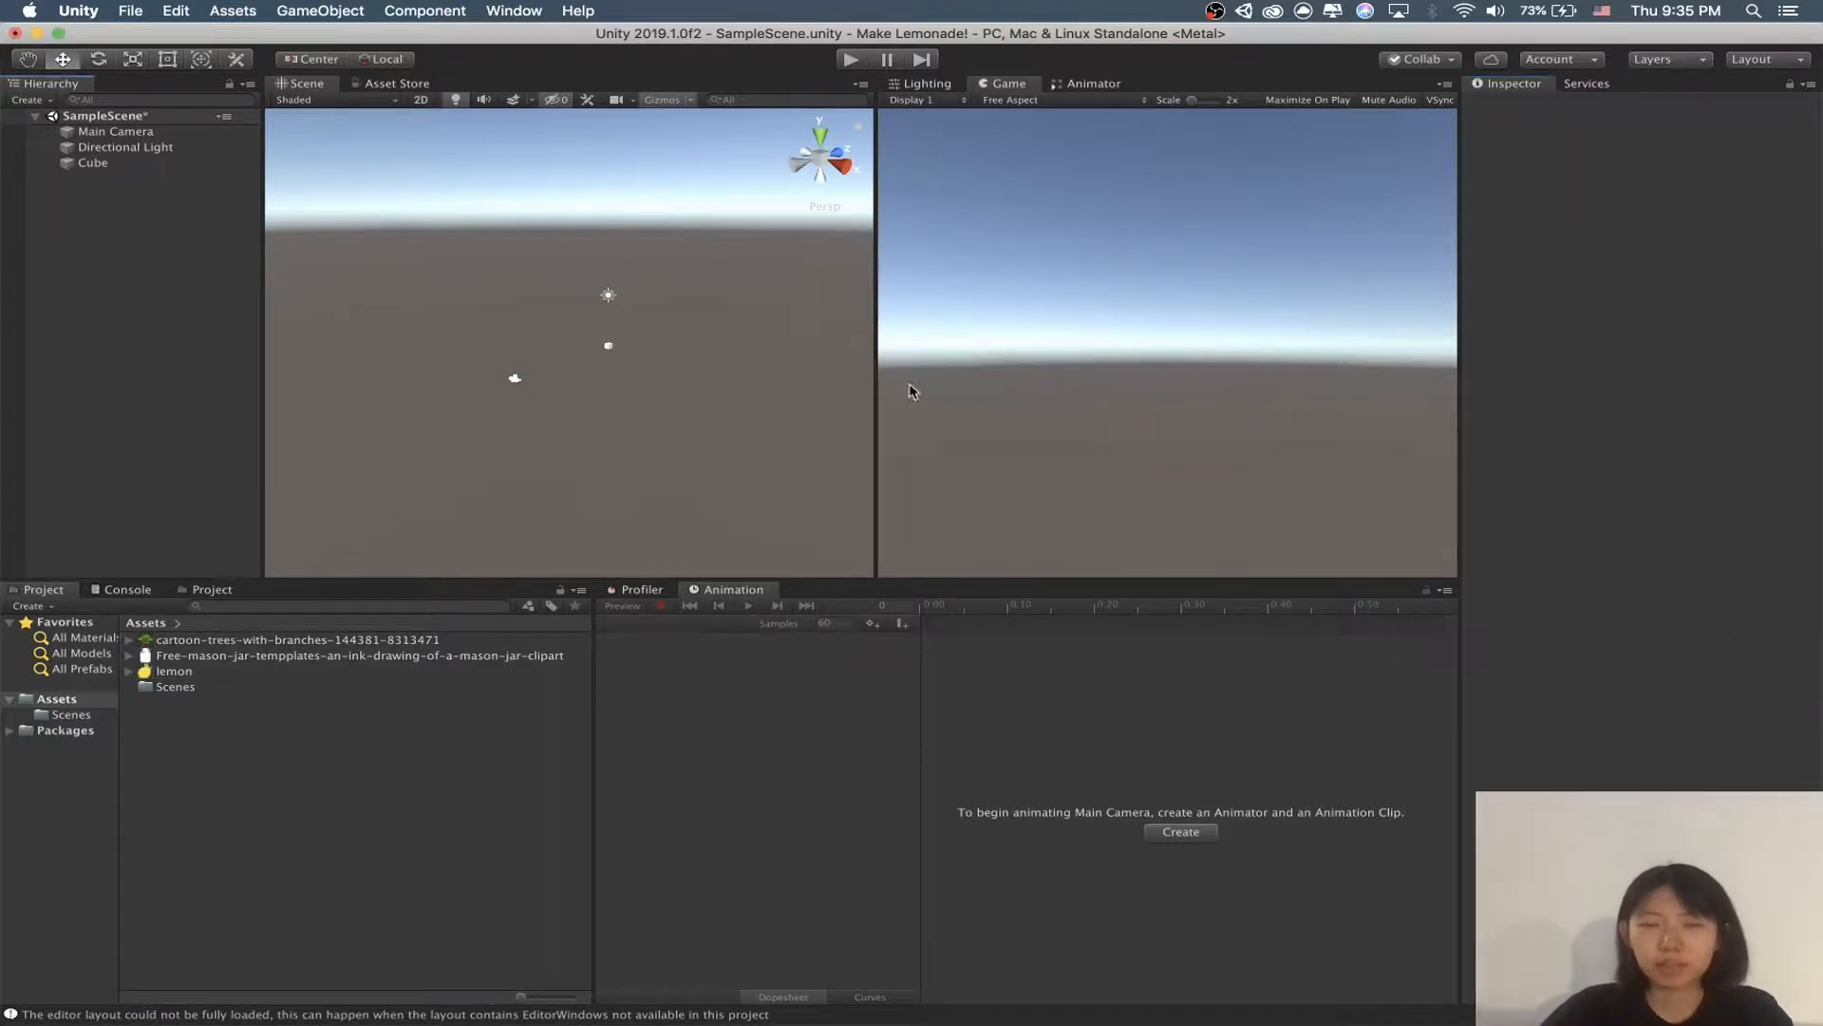
Step: Focus on the cube, add a 3D sphere to the scene and move it beside the cube to about X -28.65
click(106, 163)
key(f)
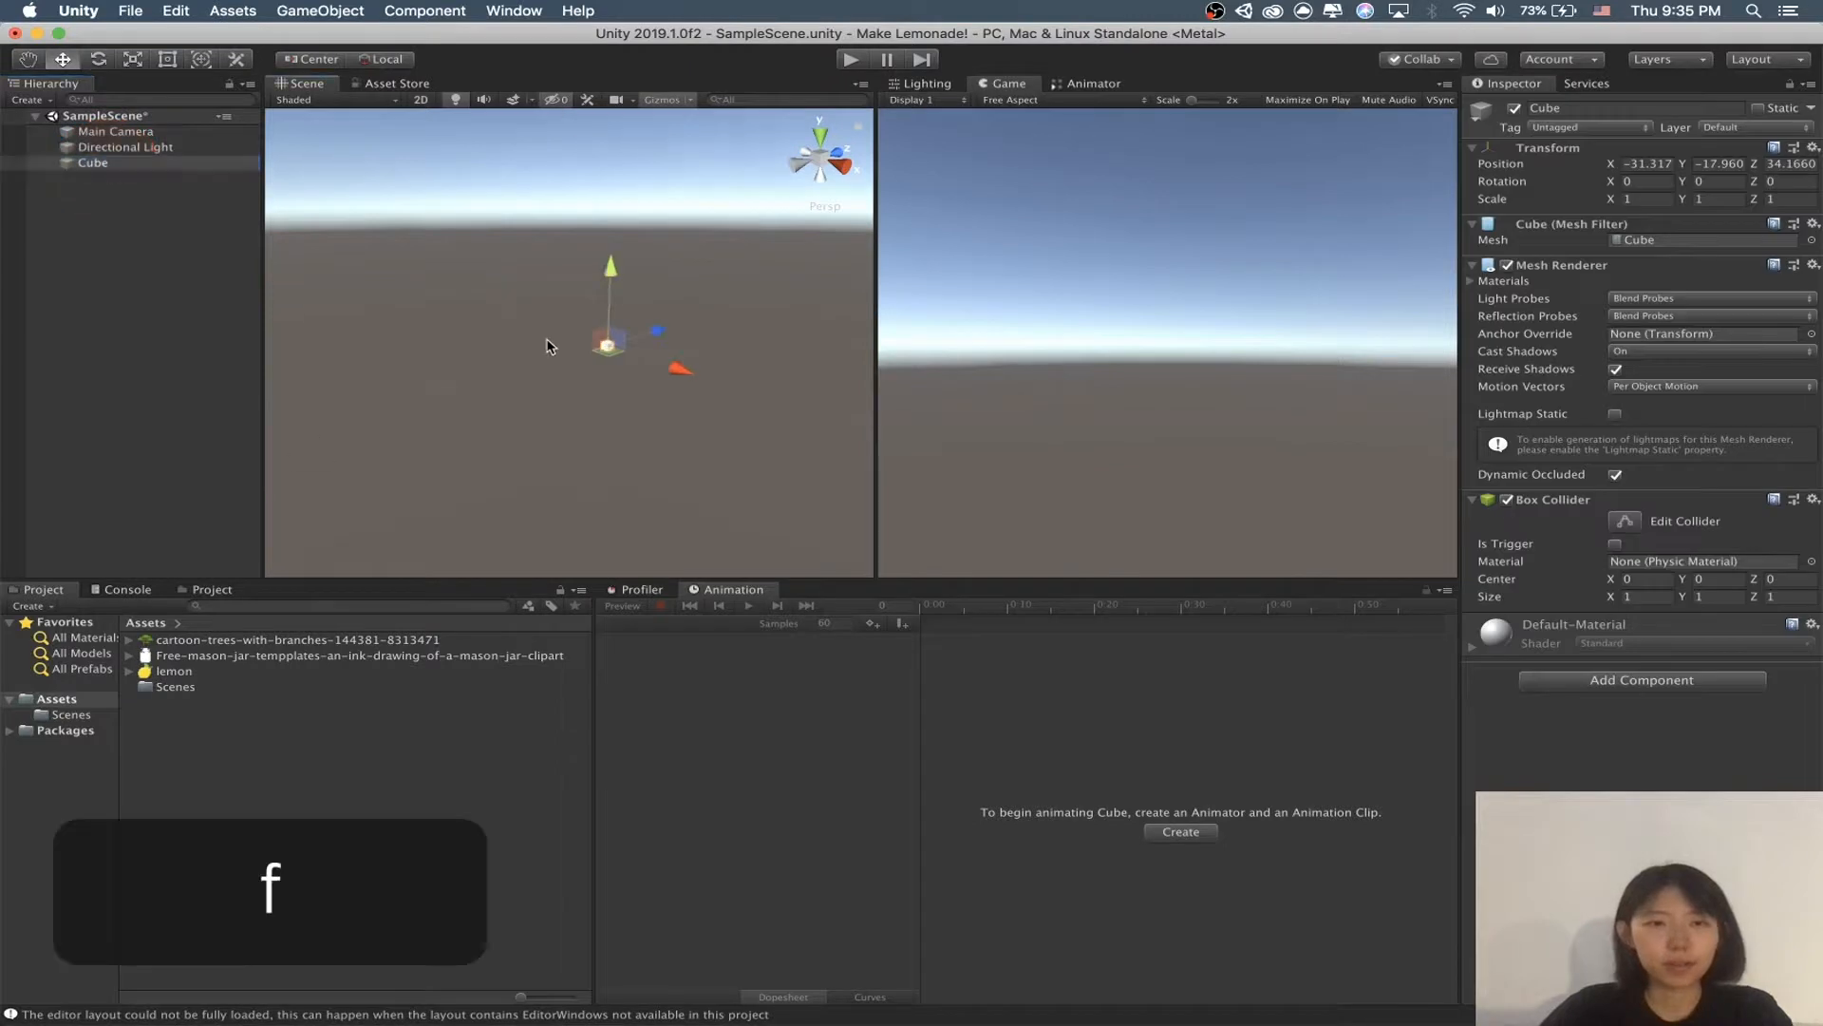
click(157, 237)
right_click(157, 238)
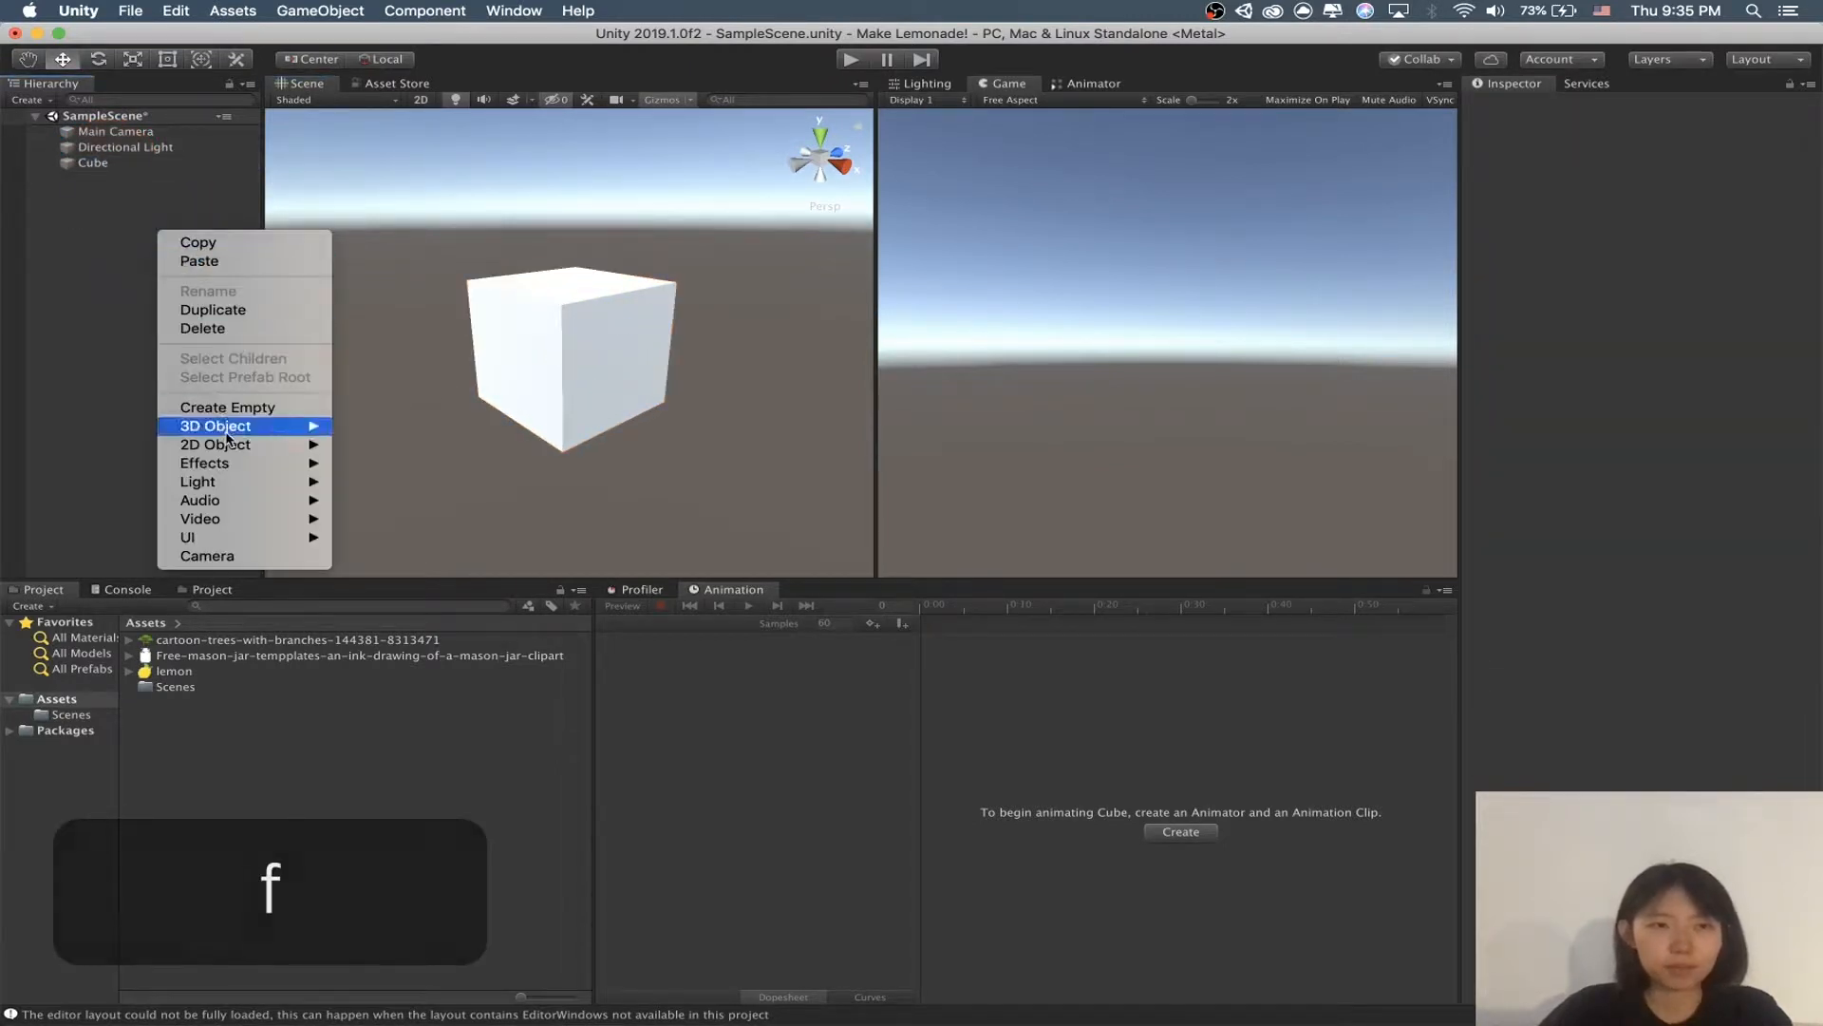
mouse_move(249, 425)
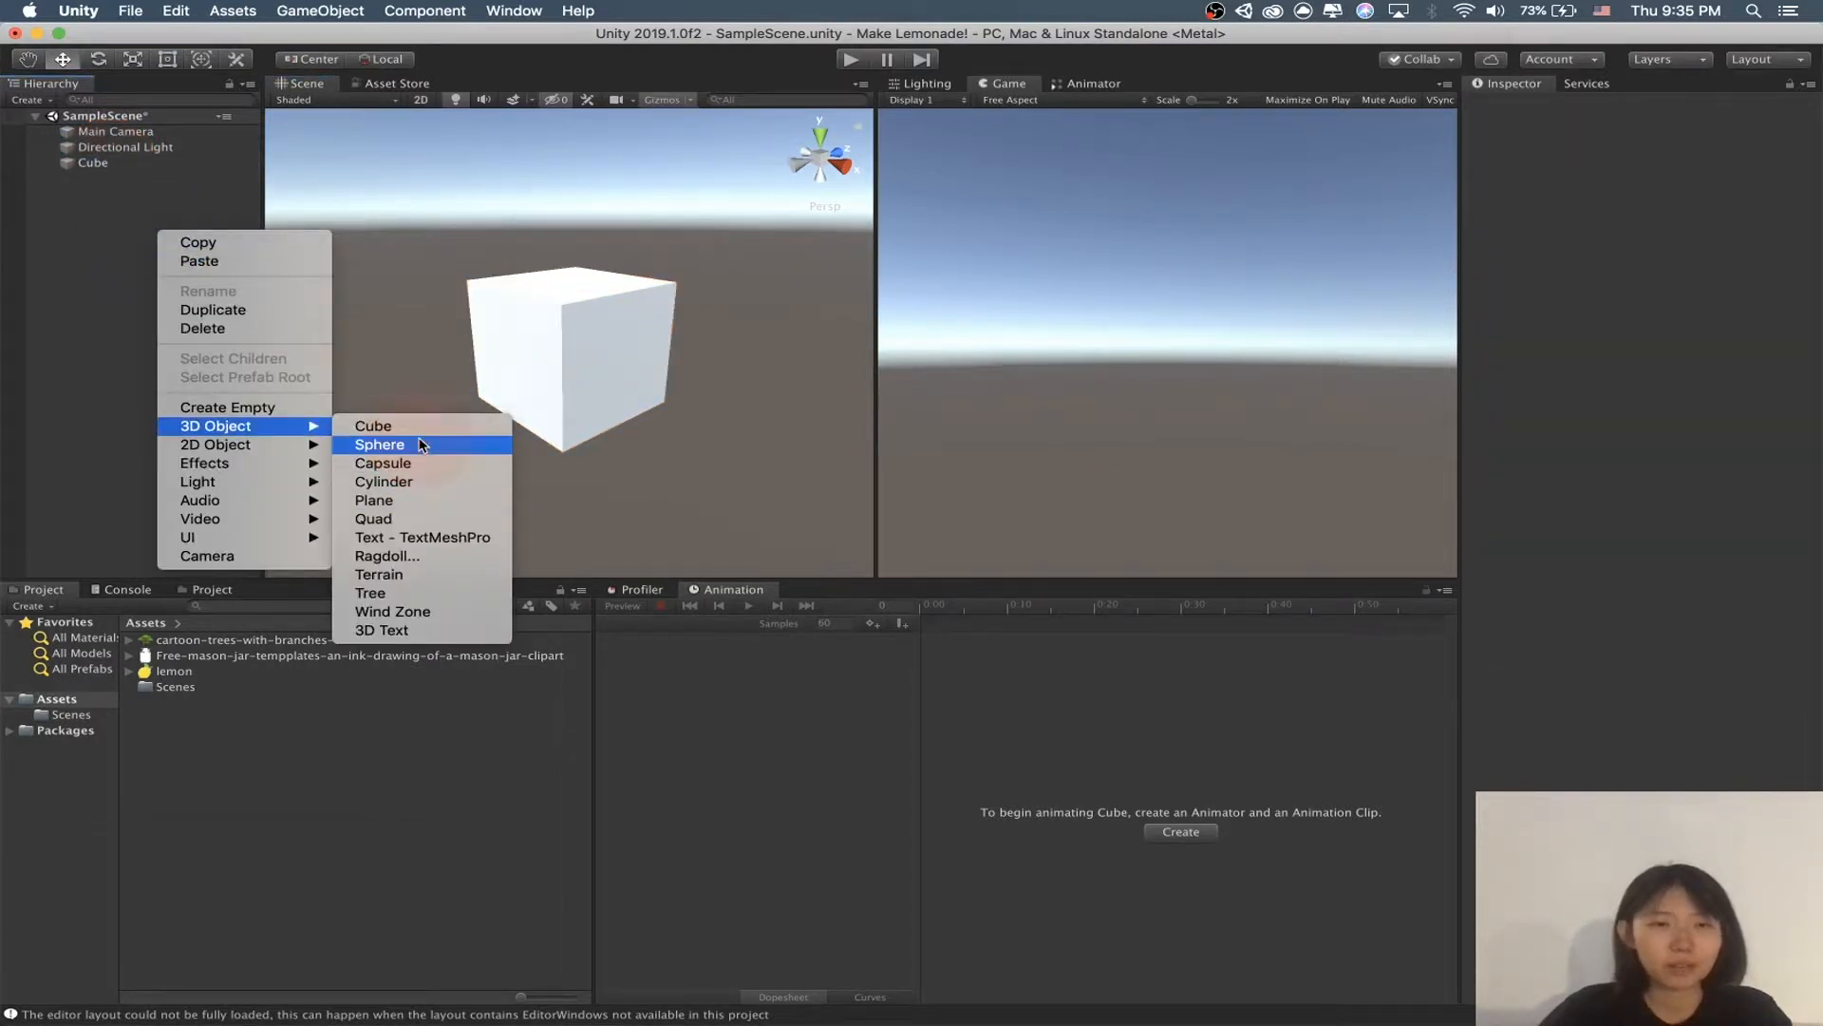
click(385, 444)
drag(624, 369, 762, 425)
scroll(741, 428, down, 10)
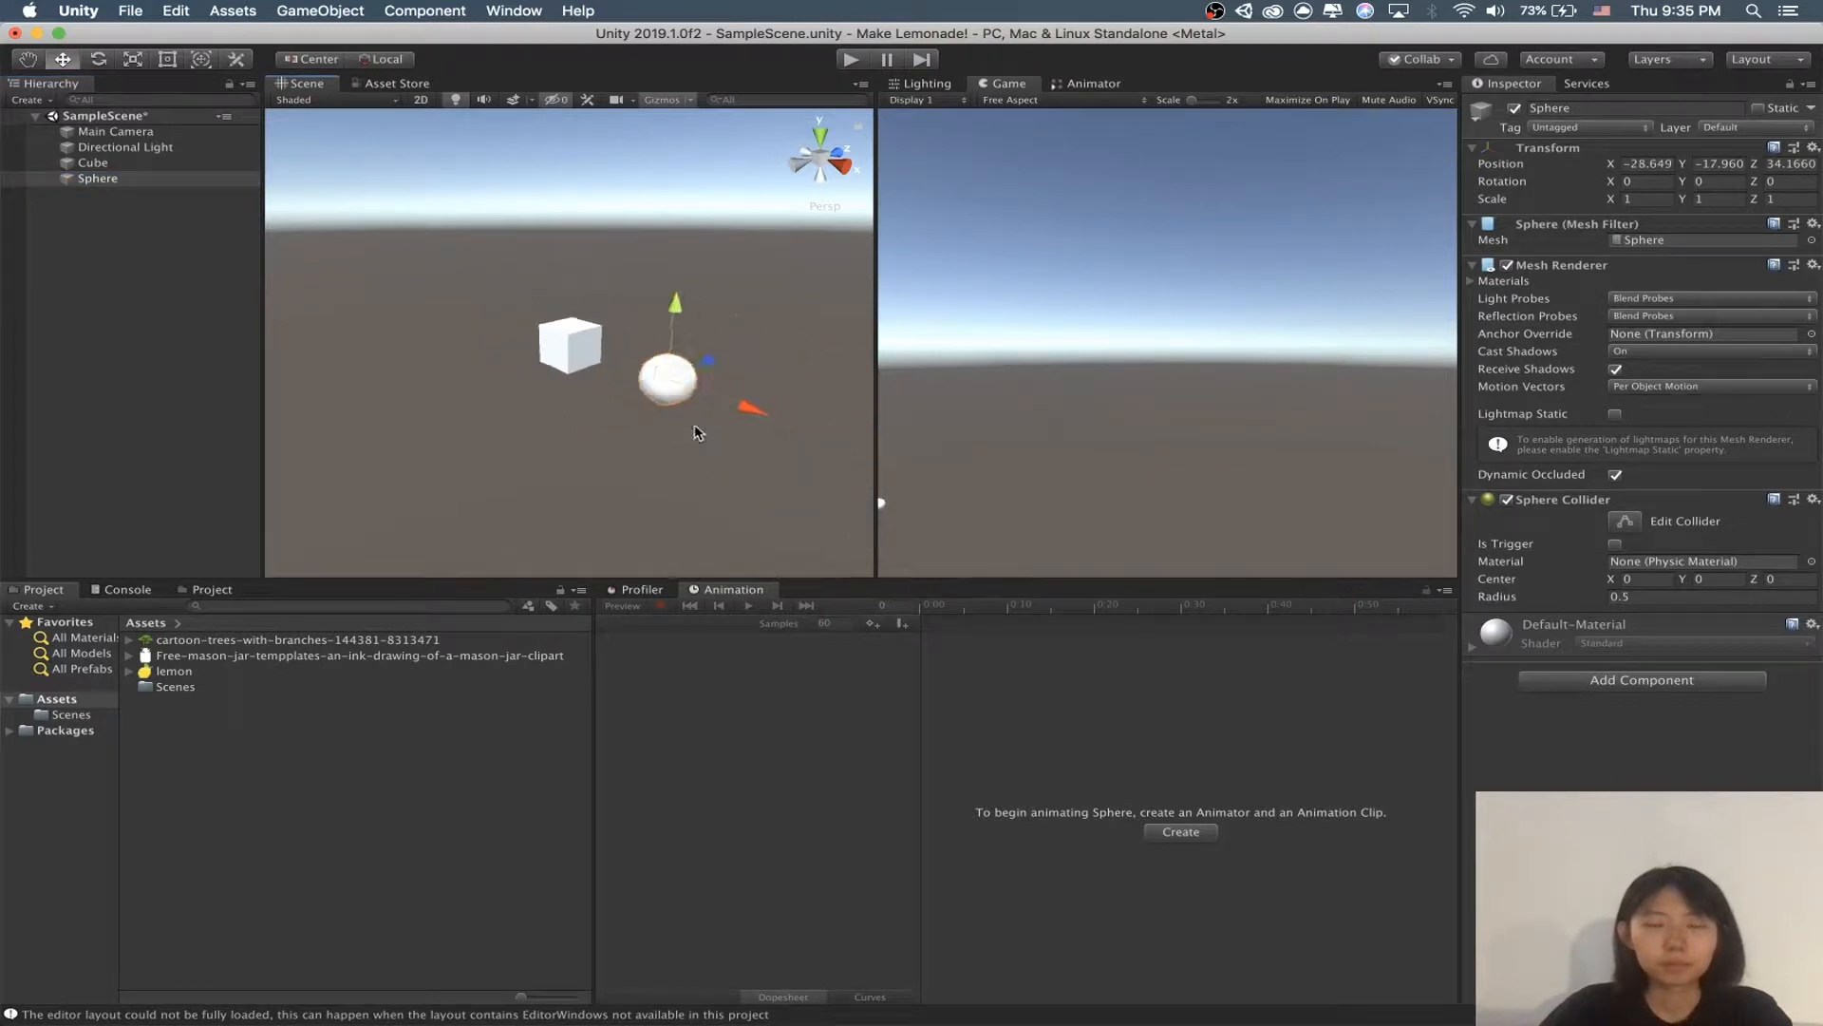
Step: Delete both the cube and the sphere from the scene
shift+middle_drag(563, 335, 599, 346)
shift+click(719, 386)
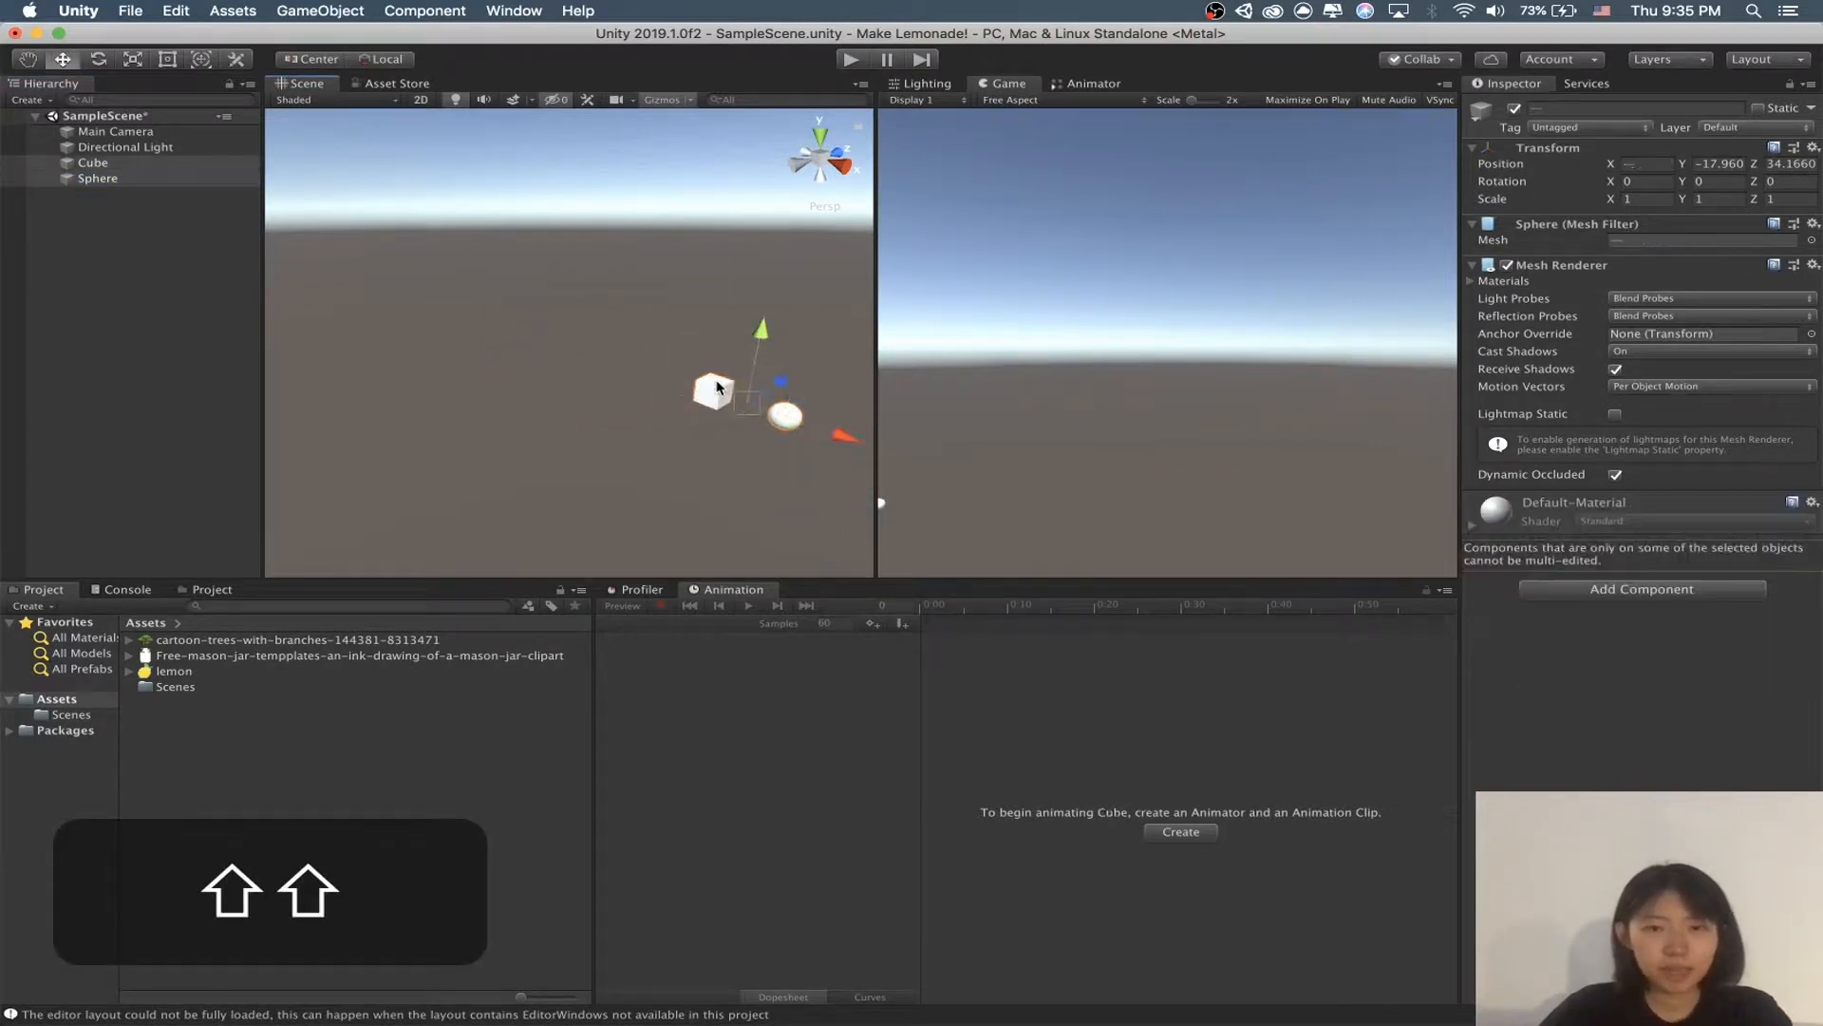
key(super+BackSpace)
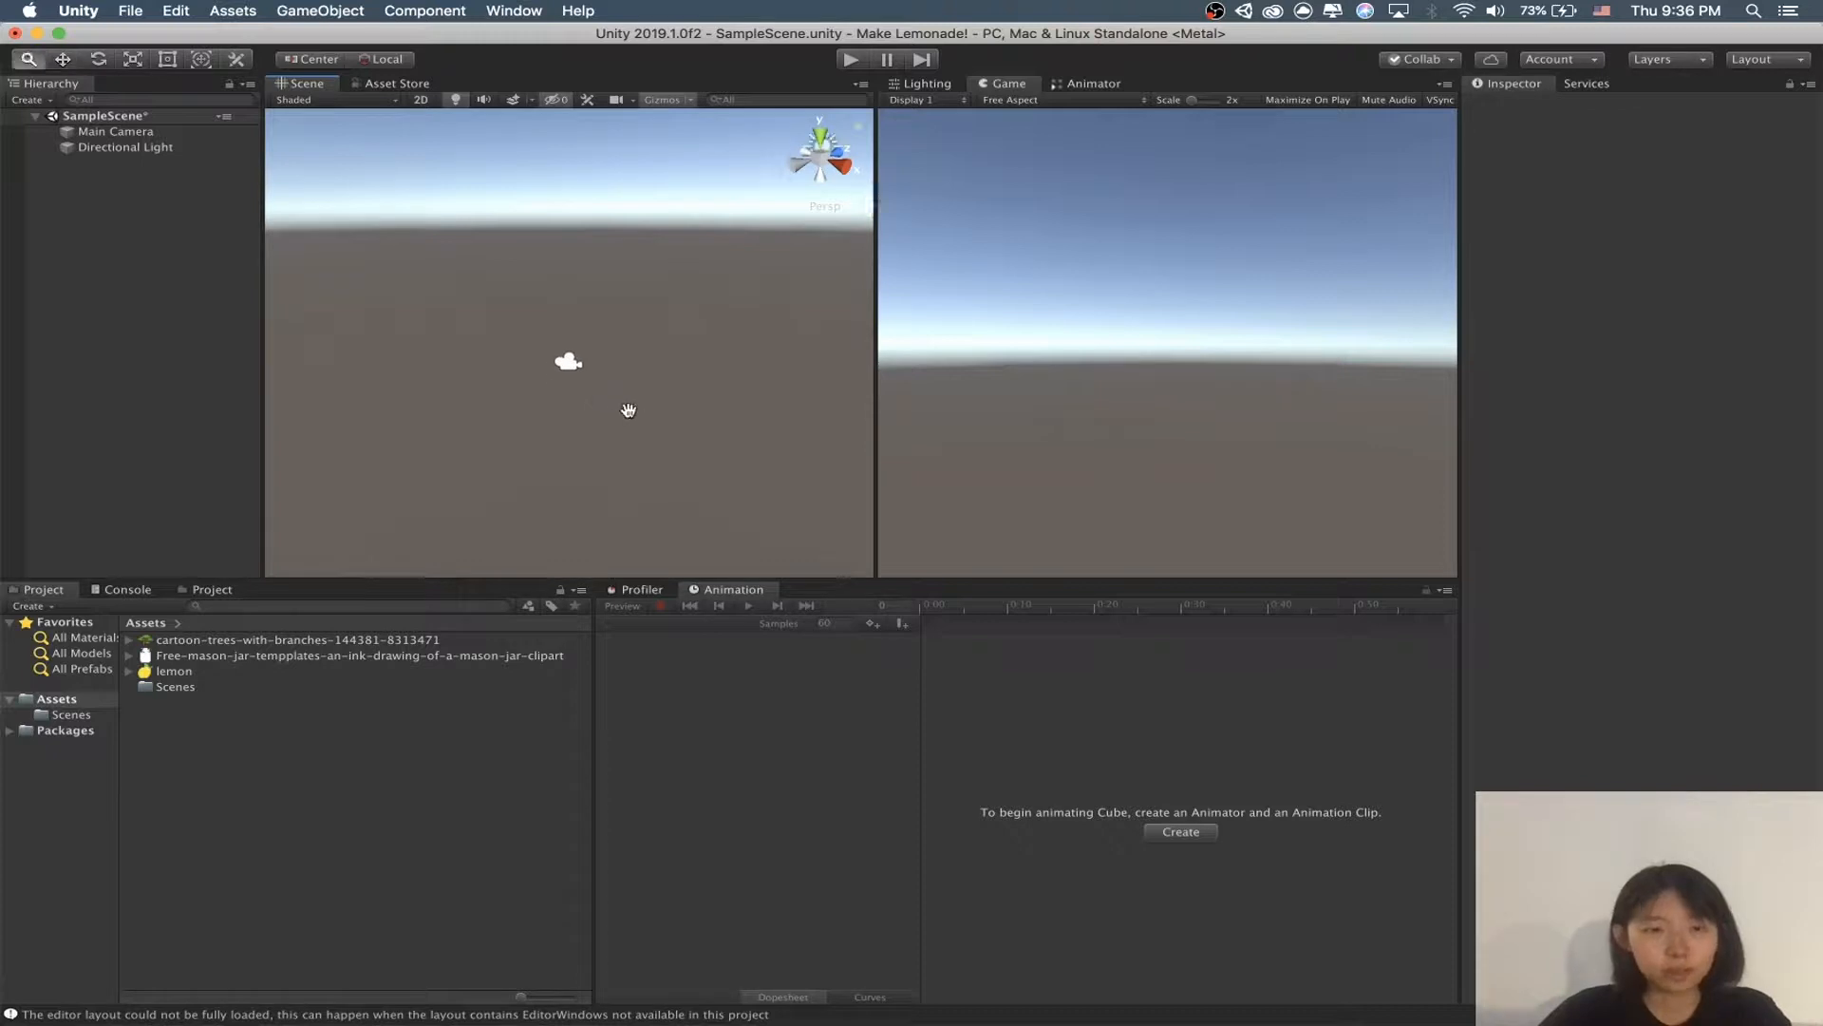
Step: Review the lemon asset's Texture Type options, keeping Sprite (2D and UI), and leave the lemon selected
click(238, 670)
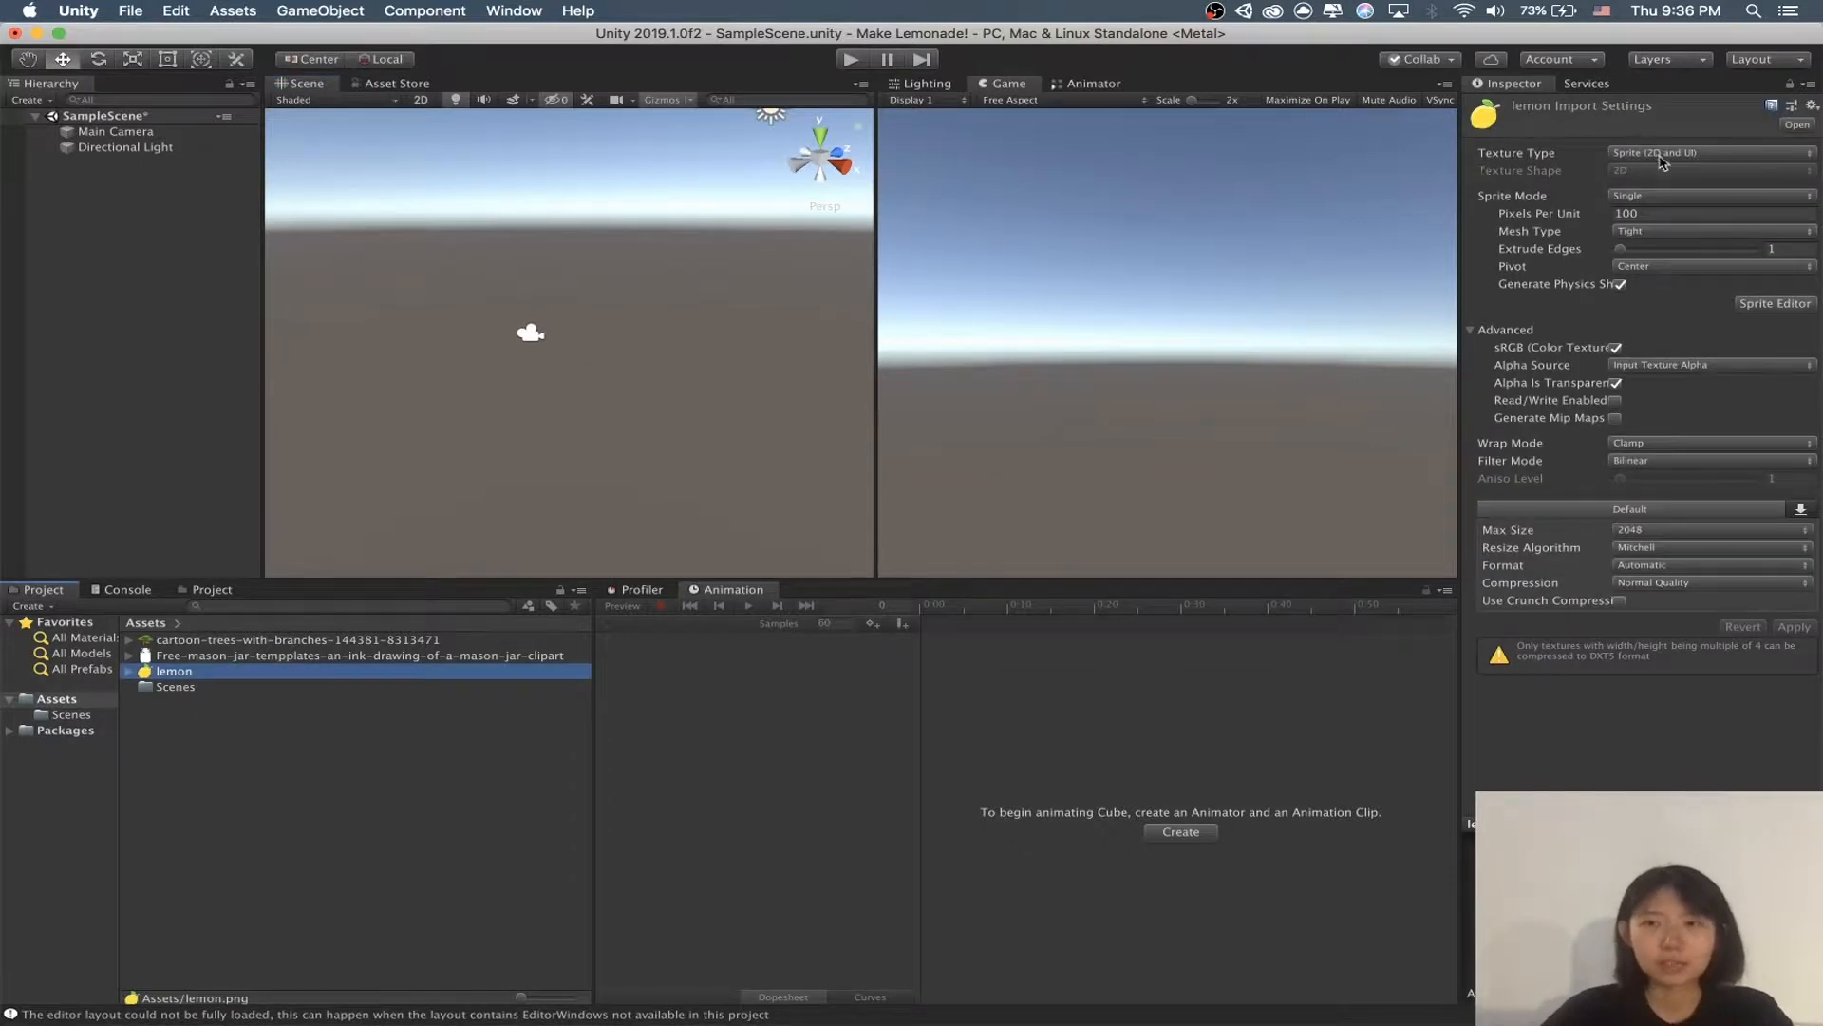
click(1660, 156)
click(1648, 160)
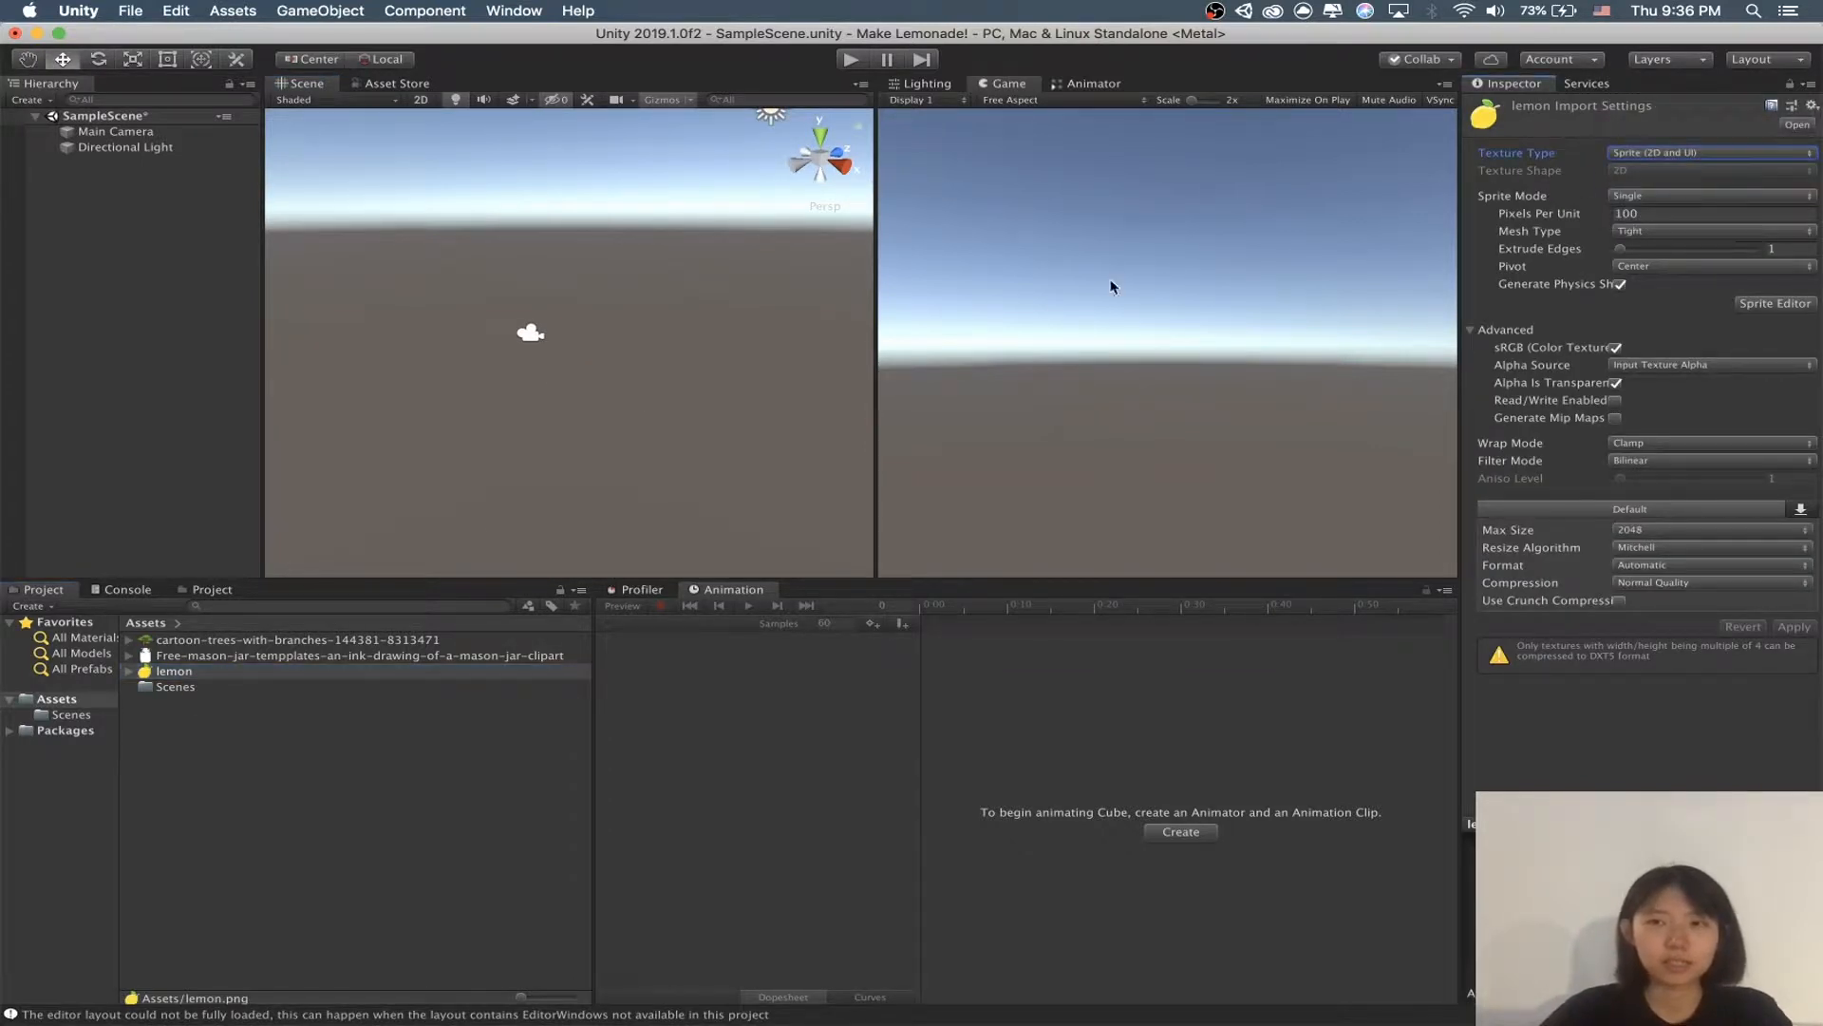
click(422, 836)
click(184, 675)
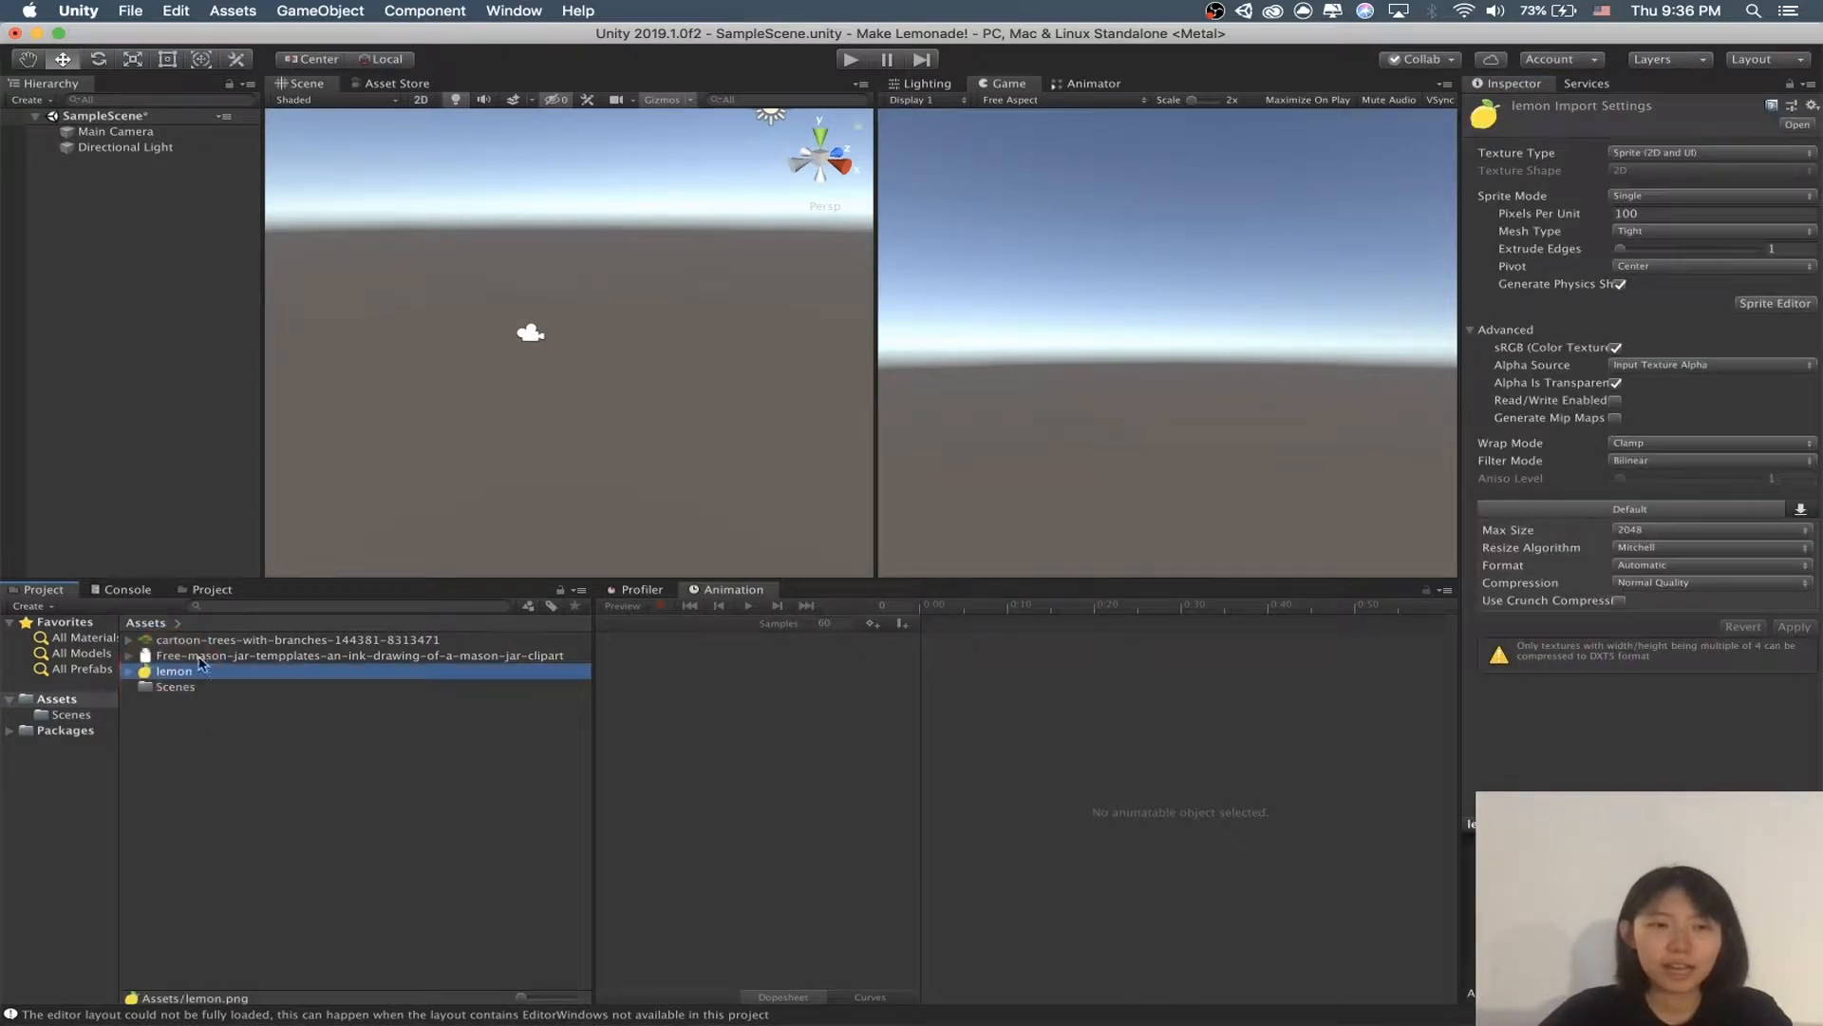
Step: Add the lemon sprite to the scene at about X -1.45, Y -1.51, Z -1.72
drag(172, 676, 654, 295)
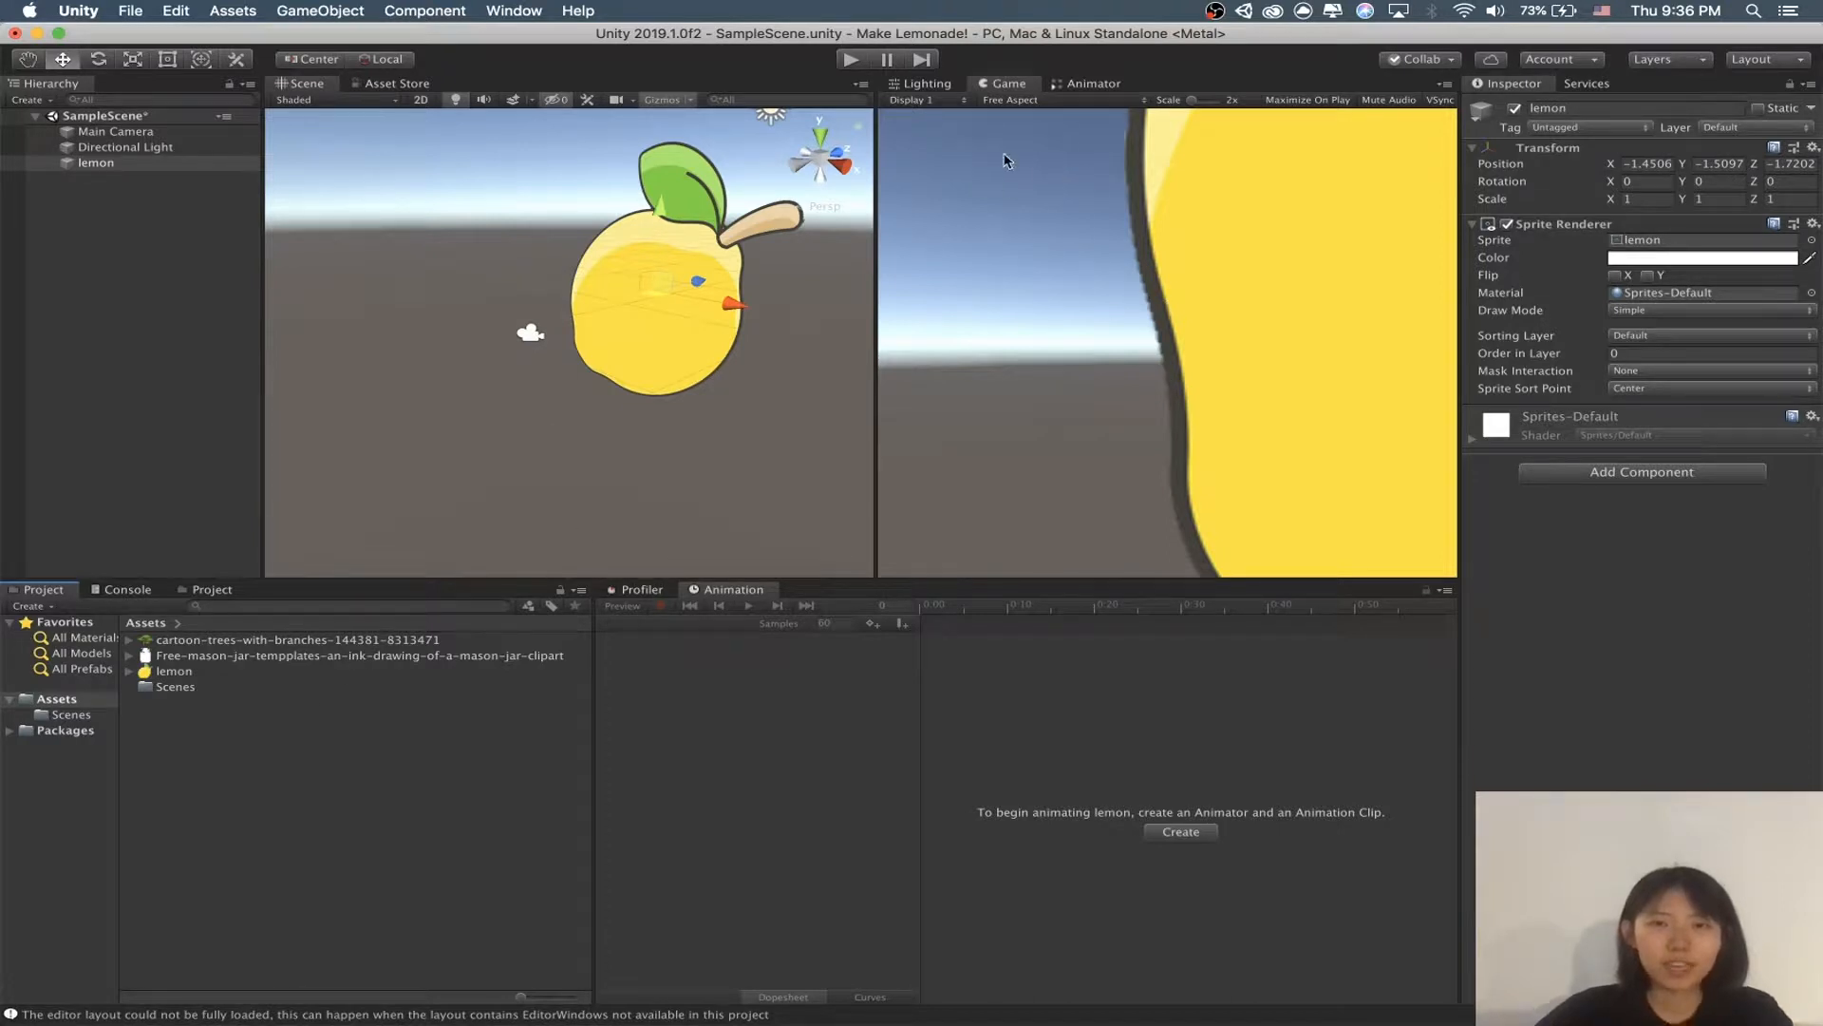
drag(1144, 186, 1205, 553)
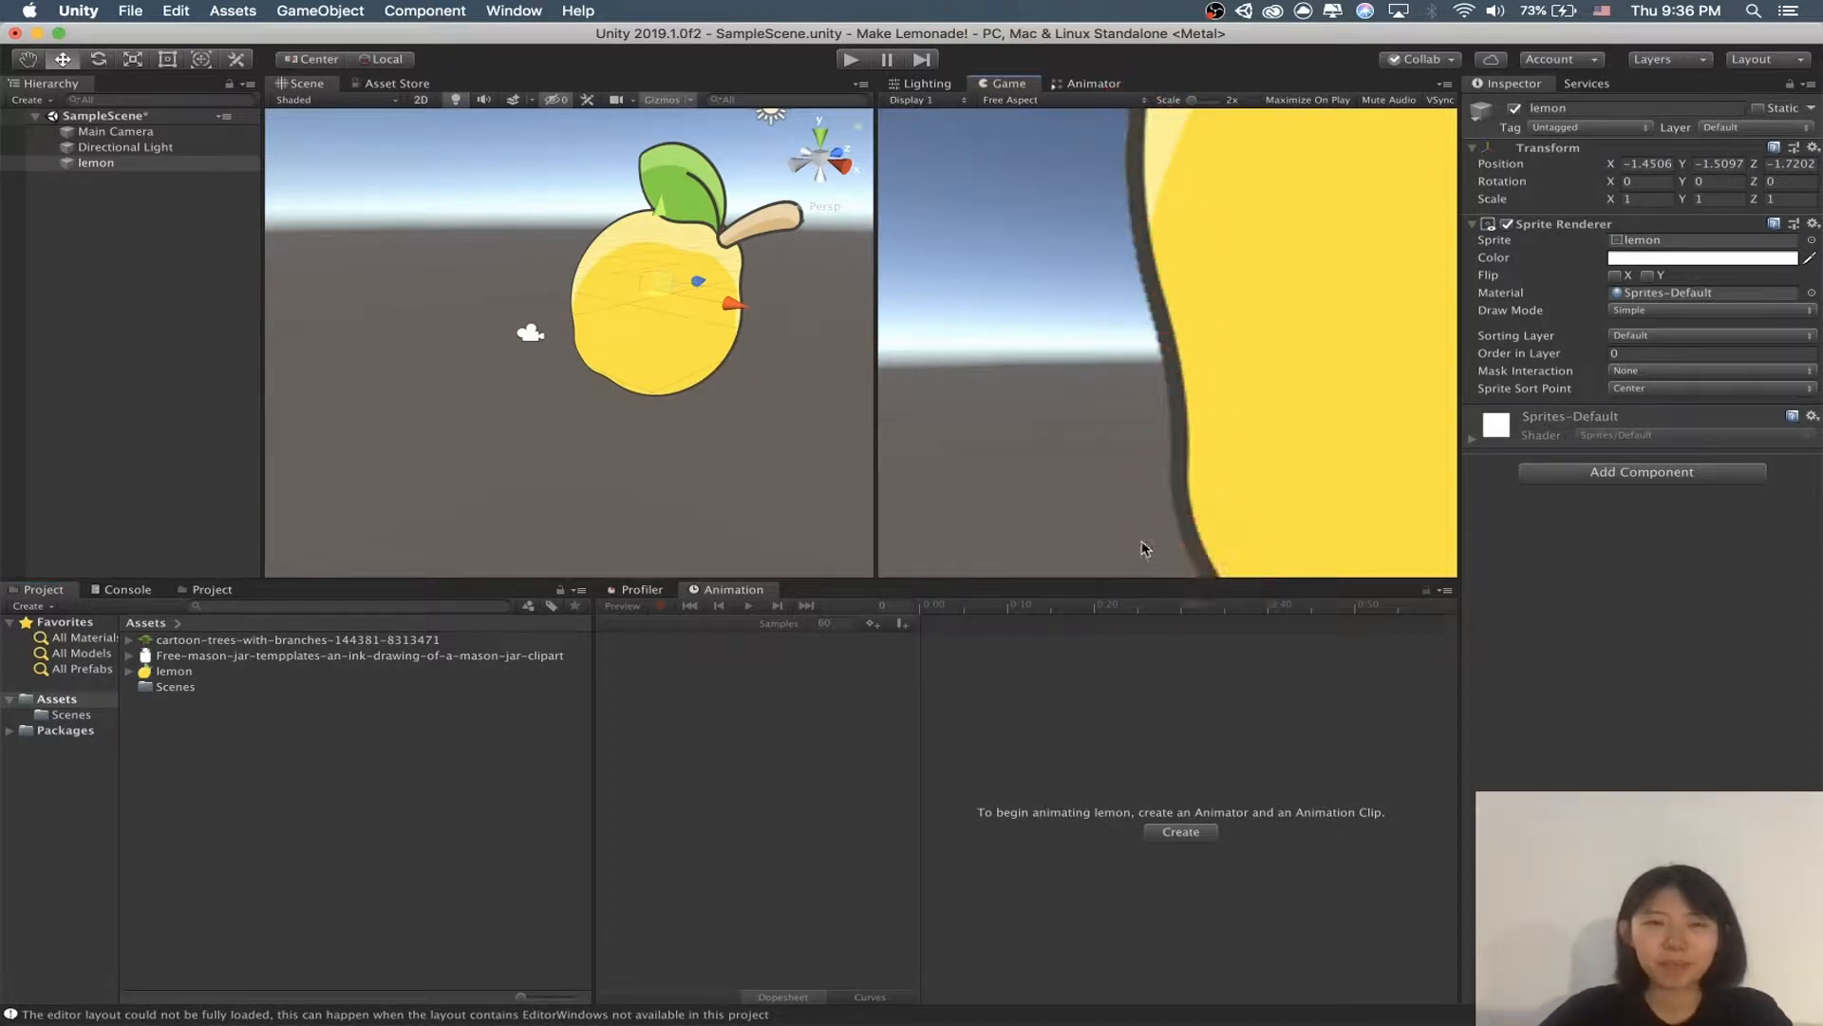
Step: Select the main camera and examine the lemon's placement relative to it in the scene
click(655, 315)
mouse_move(710, 336)
mouse_down()
mouse_move(664, 325)
mouse_move(702, 336)
mouse_up()
click(440, 306)
scroll(672, 321, up, 5)
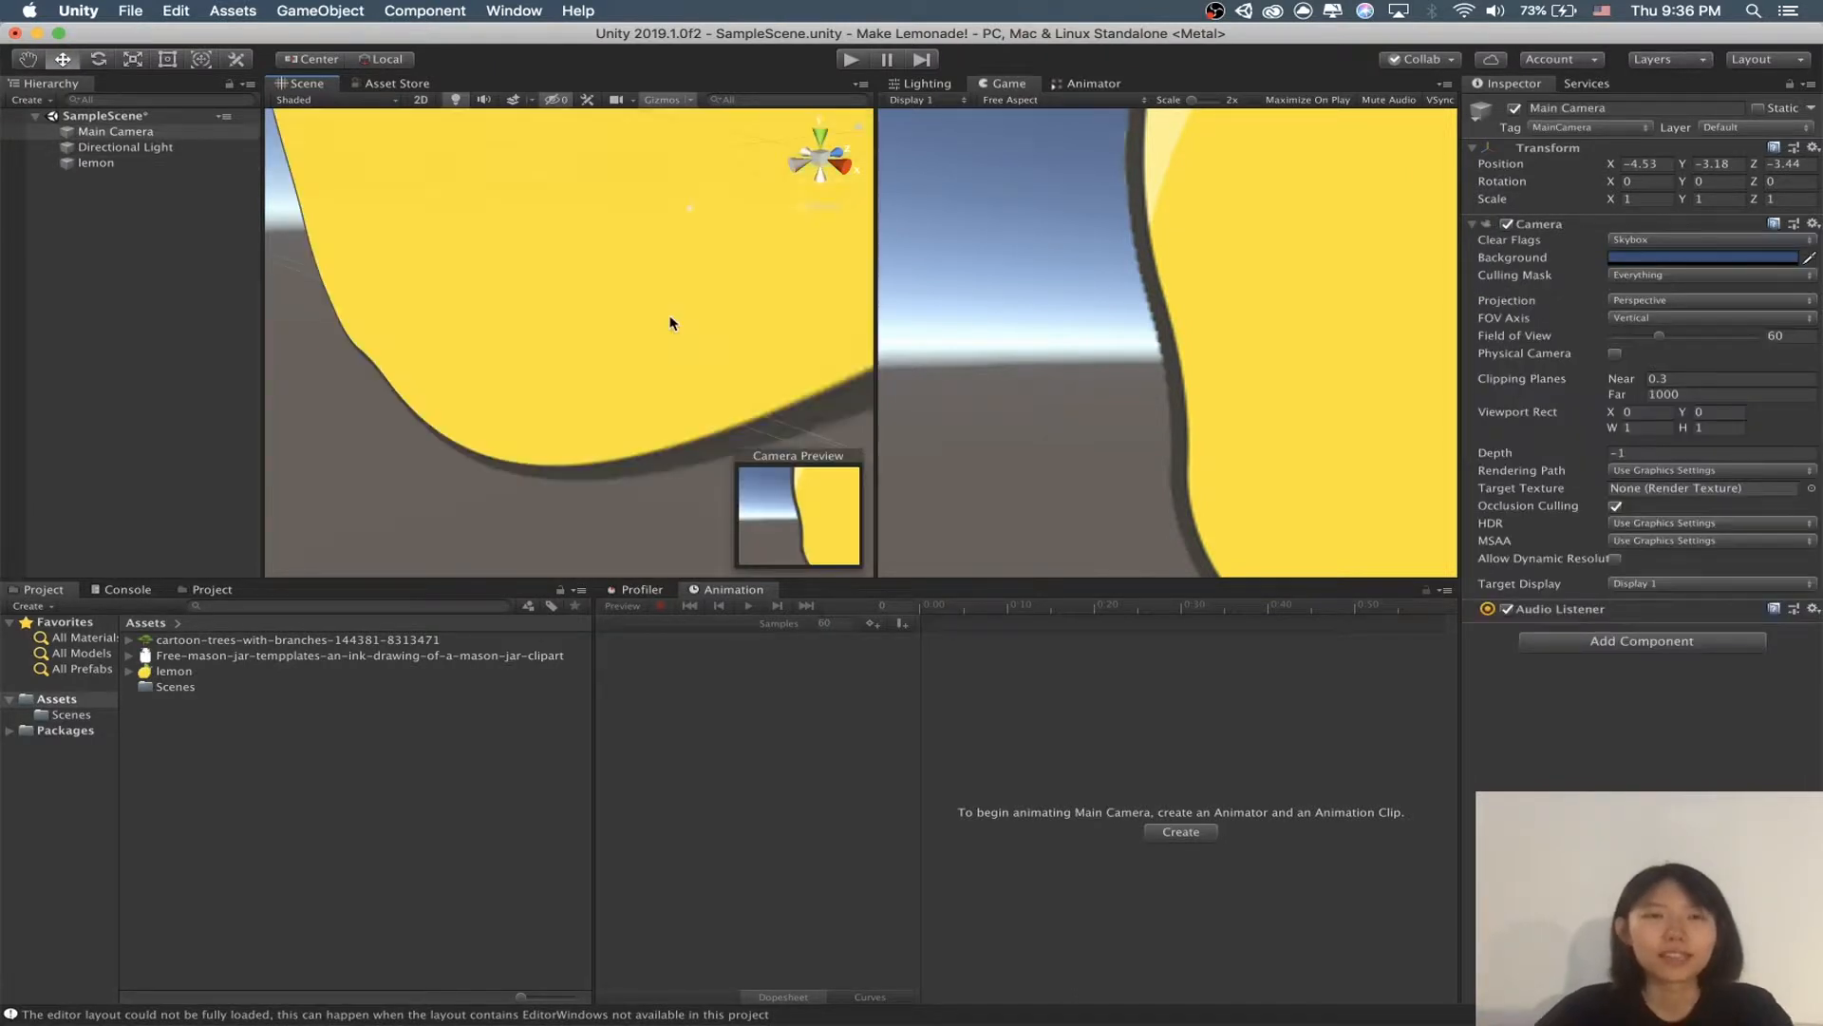
scroll(670, 321, down, 3)
middle_drag(483, 301, 498, 305)
scroll(500, 307, down, 5)
middle_drag(736, 319, 530, 325)
right_drag(530, 326, 638, 322)
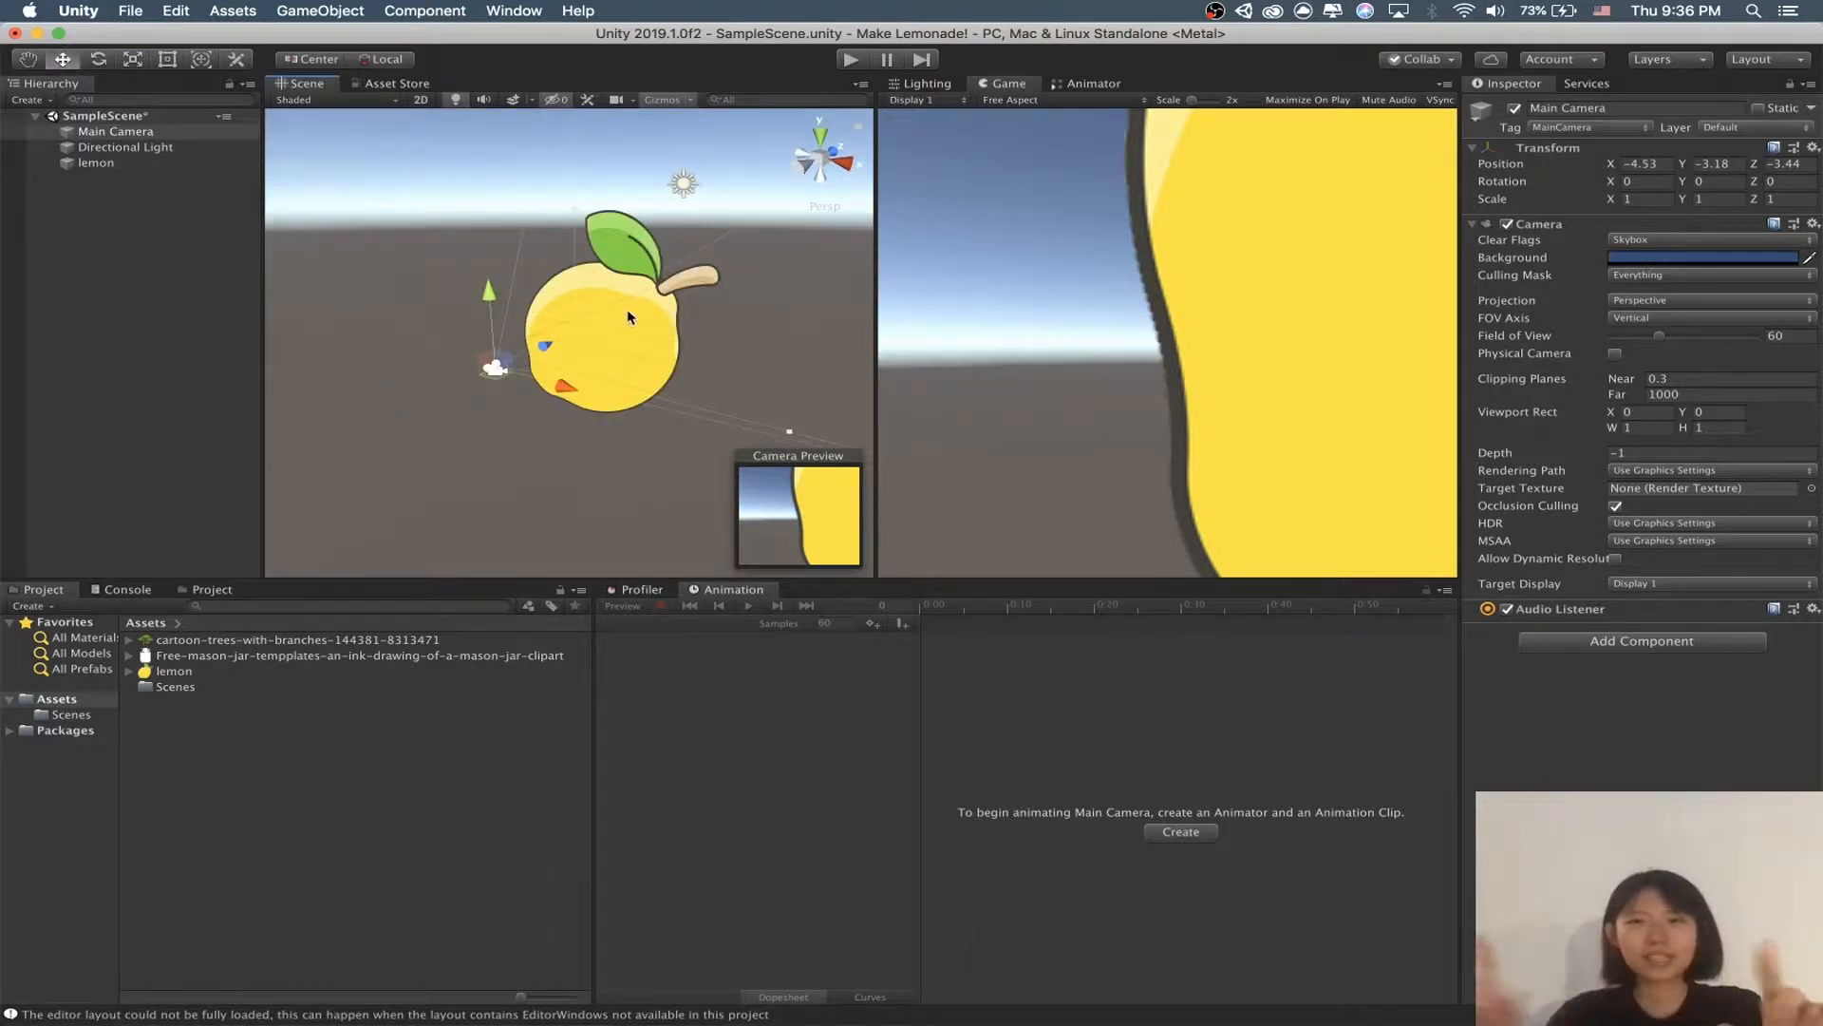
Step: Move the lemon farther in front of the main camera, to about X -5.32, Y -0.35, Z 5.99
click(626, 307)
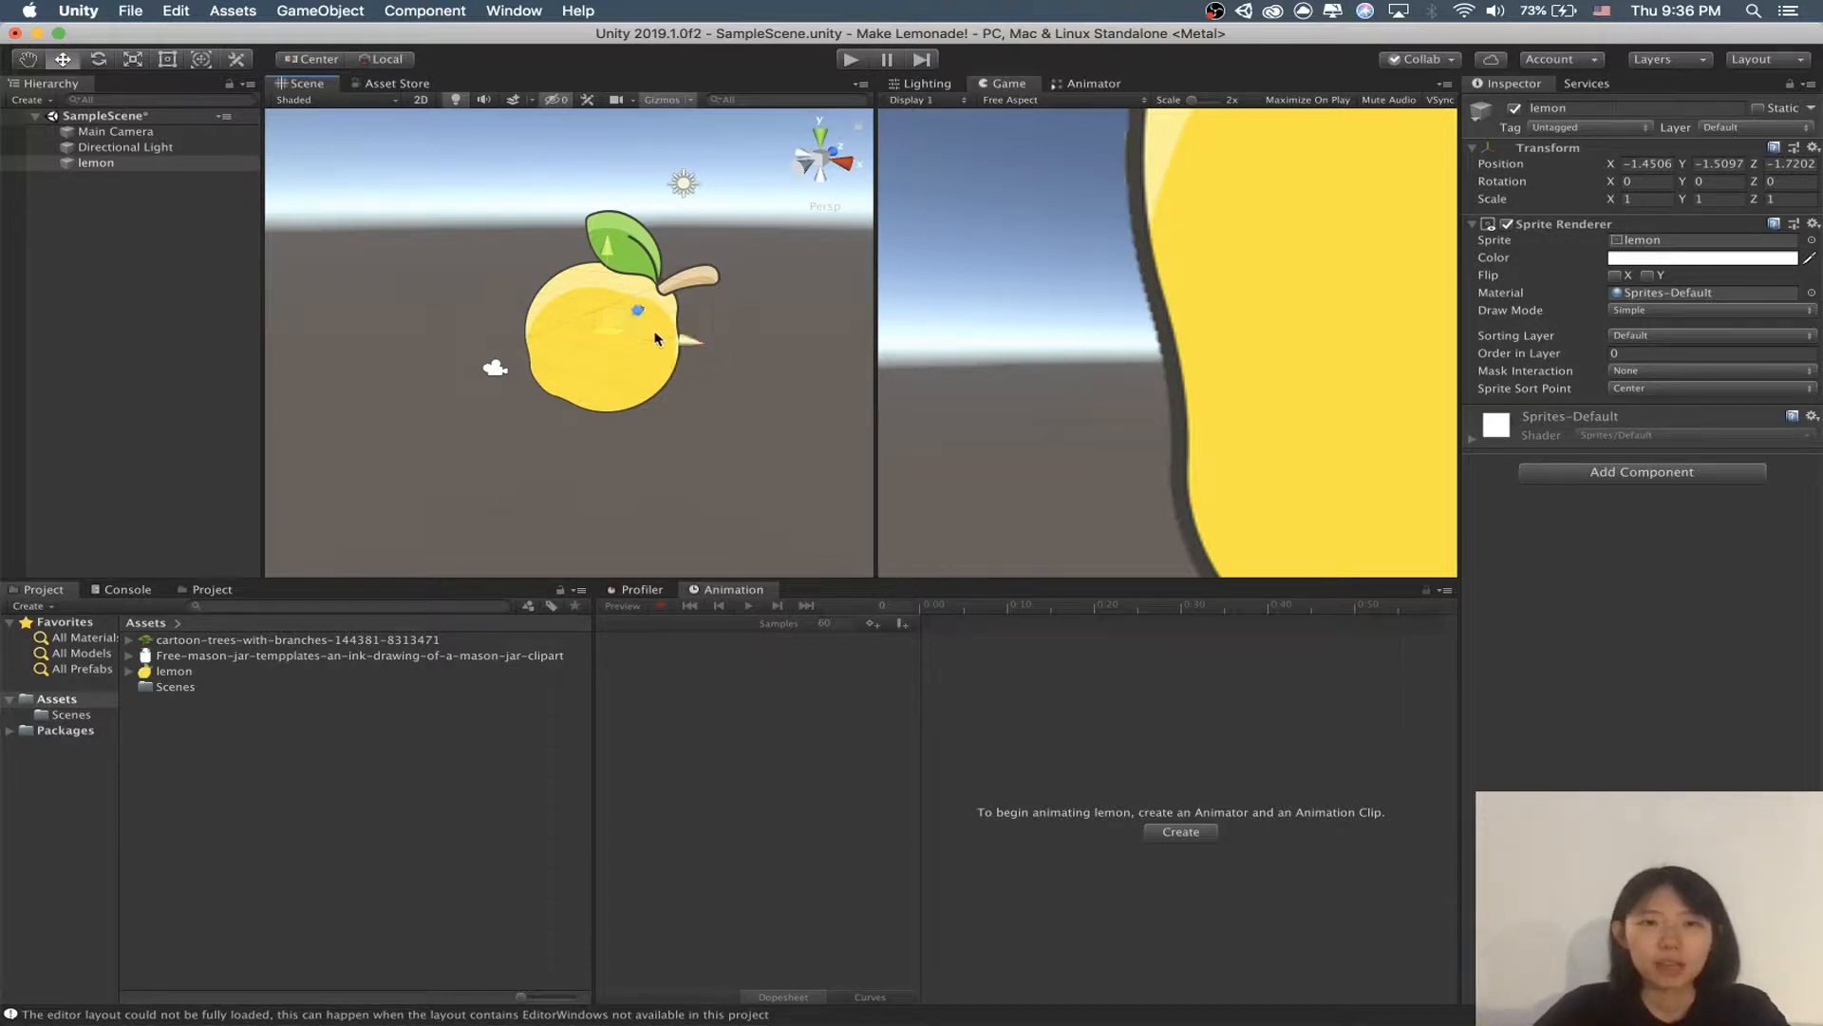
drag(641, 310, 673, 262)
drag(757, 307, 686, 307)
mouse_move(613, 207)
mouse_down()
mouse_move(621, 266)
mouse_move(621, 184)
mouse_up()
mouse_move(659, 268)
mouse_down()
mouse_move(670, 249)
mouse_move(714, 269)
mouse_move(694, 267)
mouse_up()
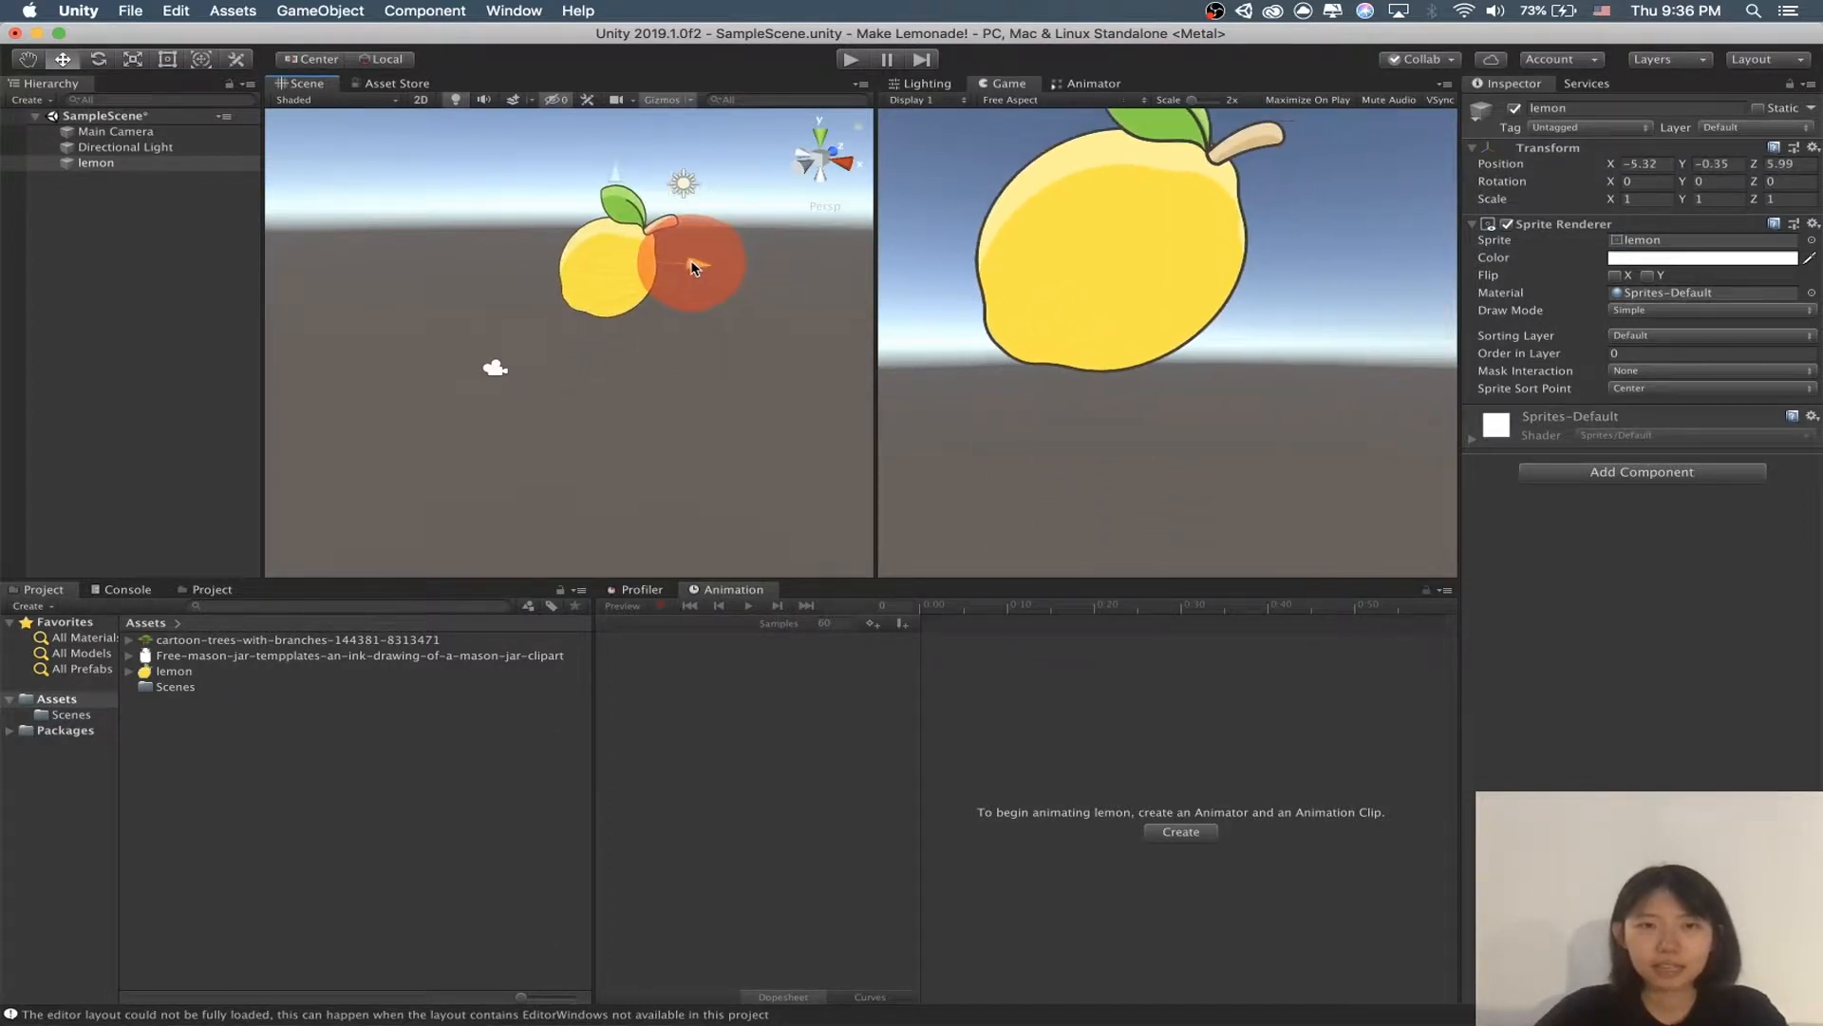
Step: Try rotating the lemon about its vertical axis and undo the rotation
click(102, 59)
mouse_move(647, 269)
mouse_down()
mouse_move(527, 268)
mouse_move(669, 269)
mouse_move(536, 269)
mouse_move(617, 281)
mouse_up()
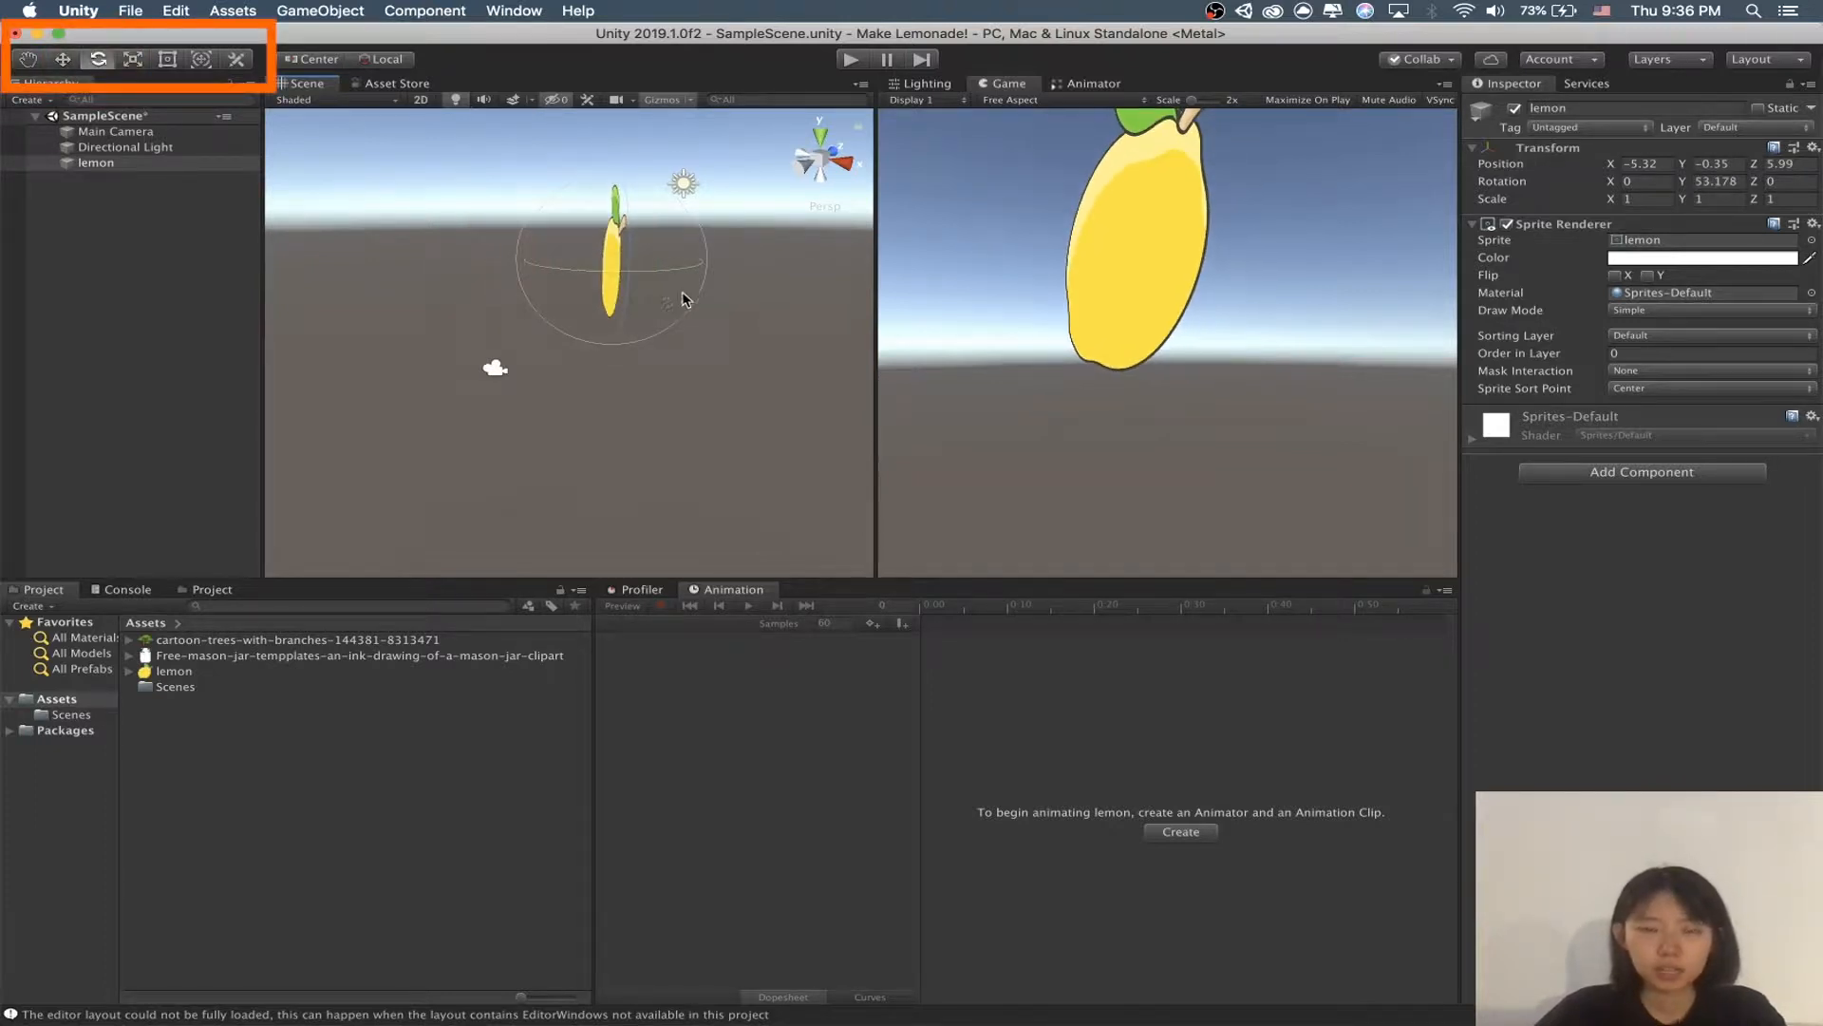
key(super+z)
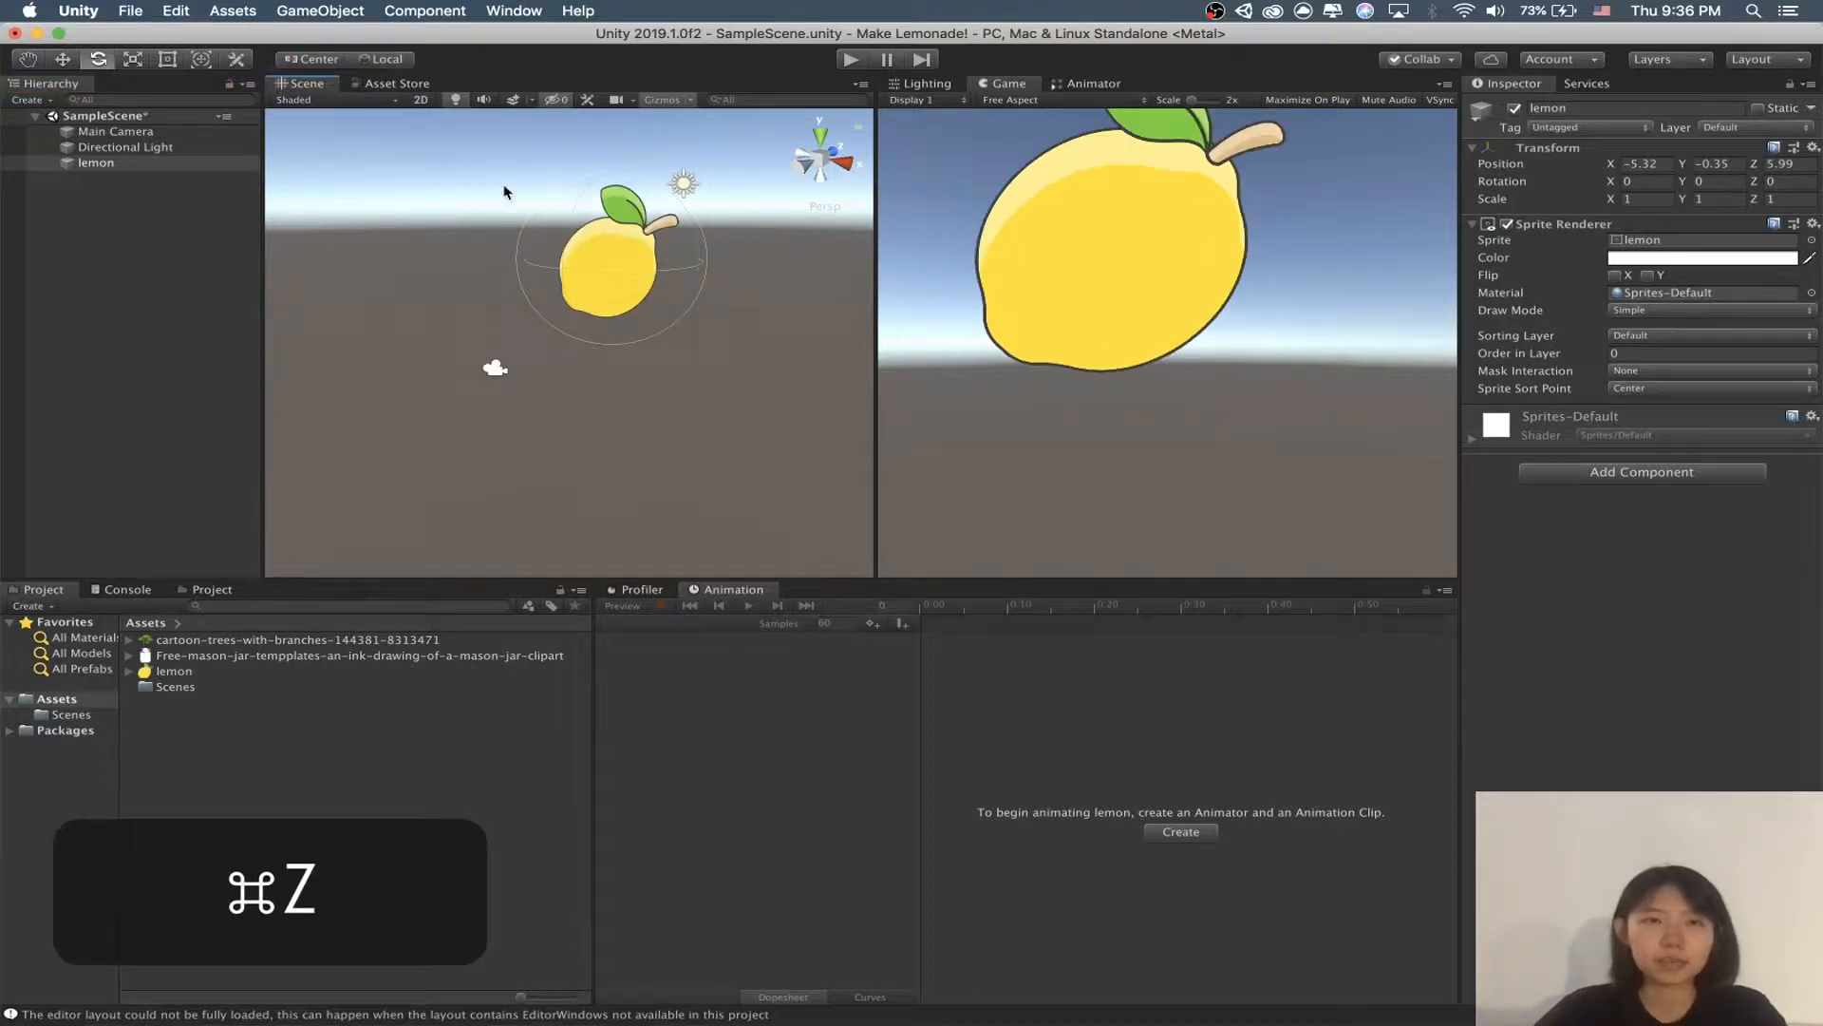
Step: Scale the lemon down uniformly to about 0.217 on all axes
click(134, 60)
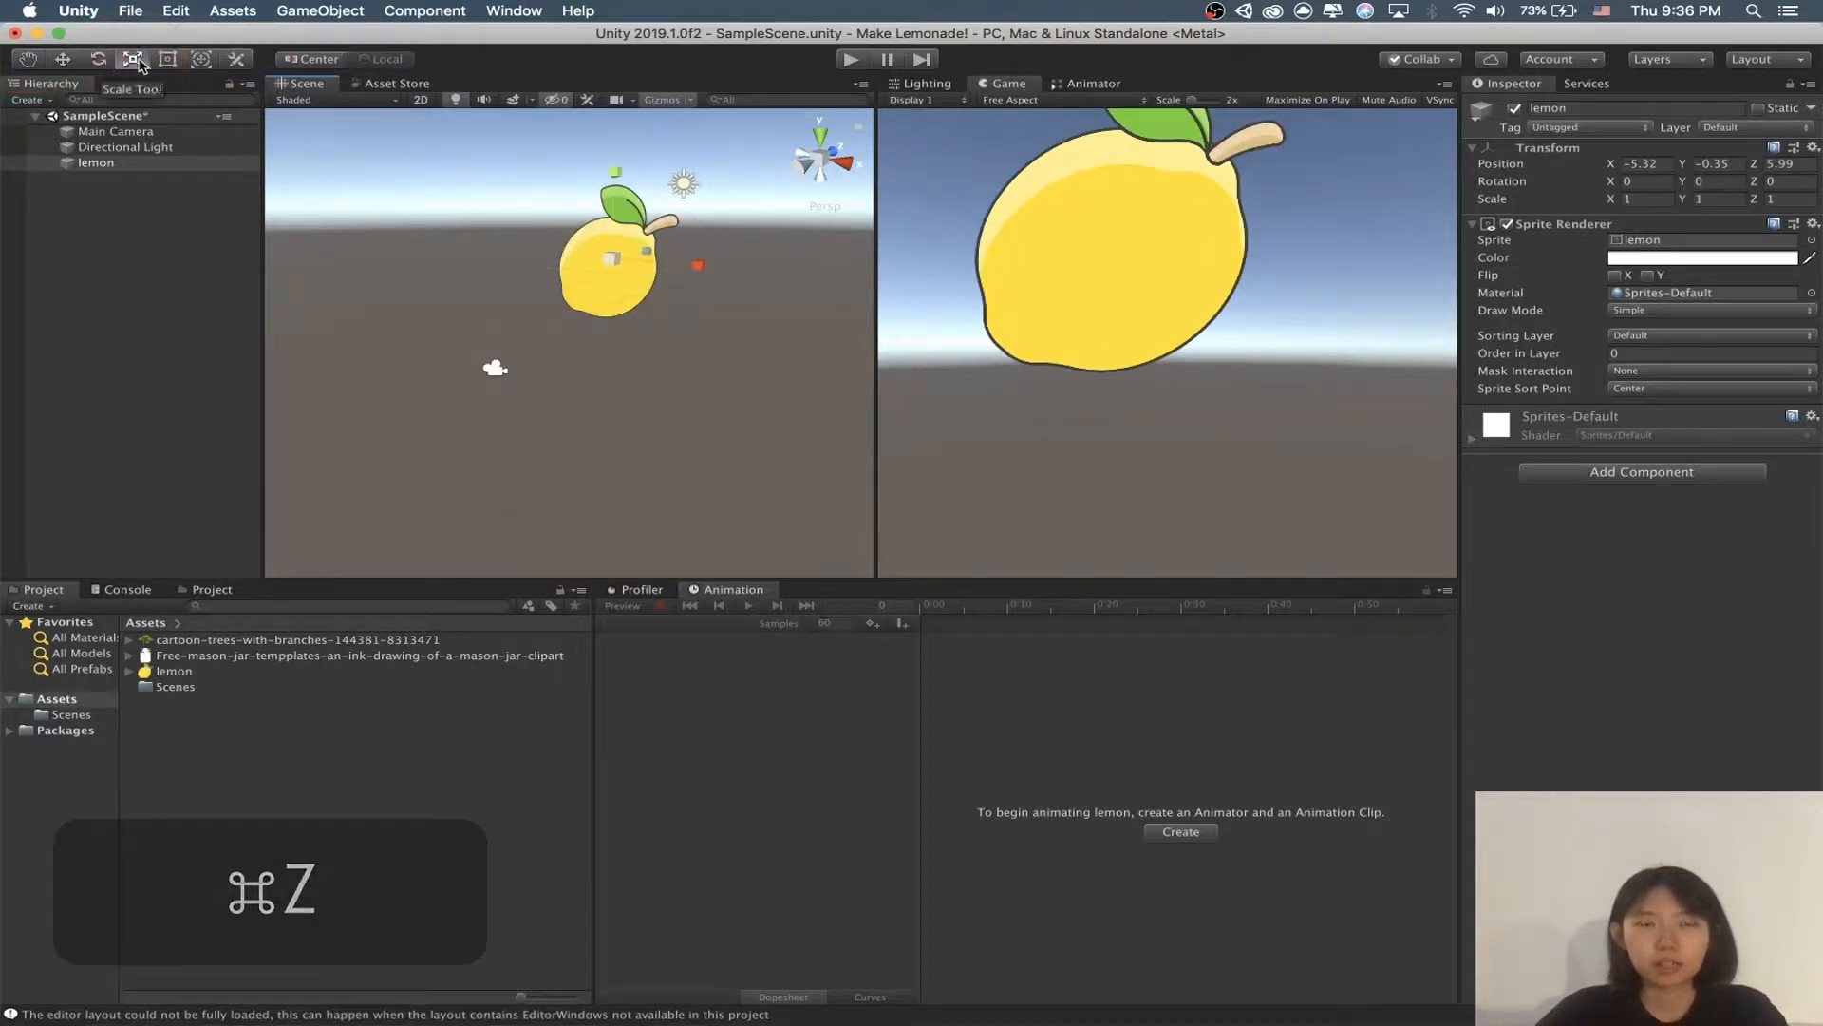
drag(610, 268, 531, 286)
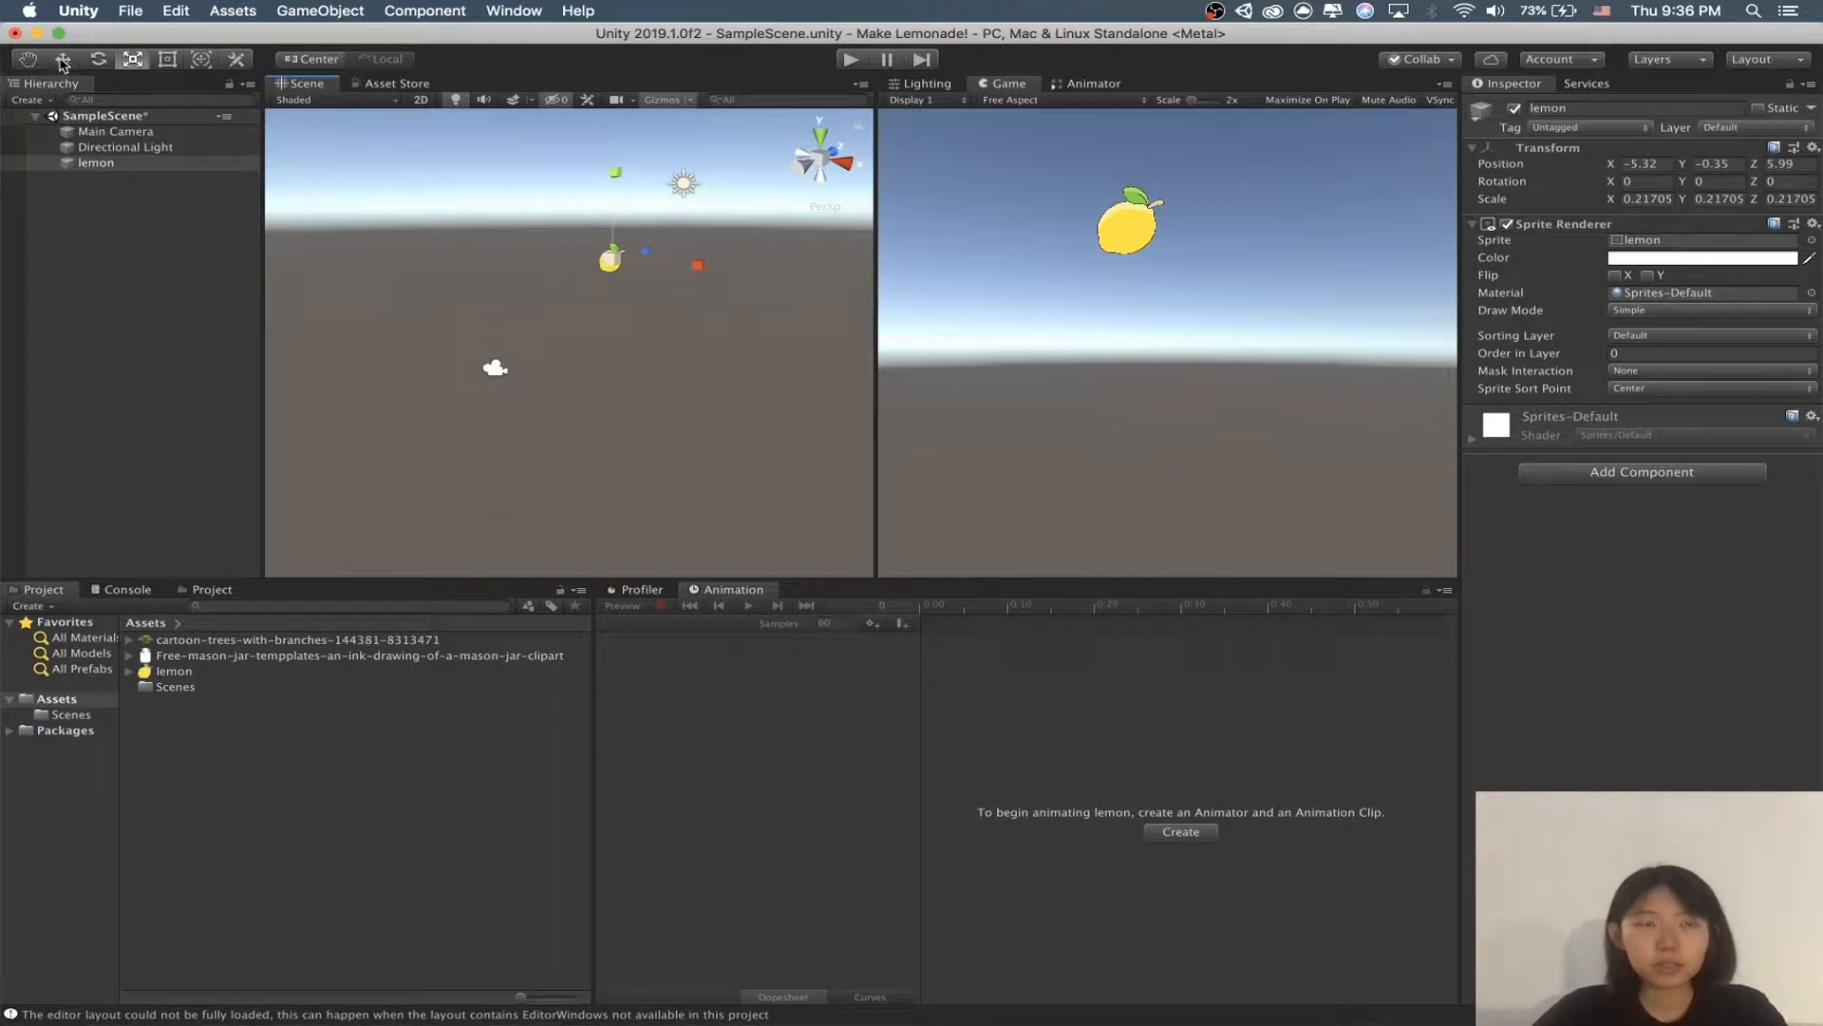
click(28, 62)
click(58, 62)
click(97, 62)
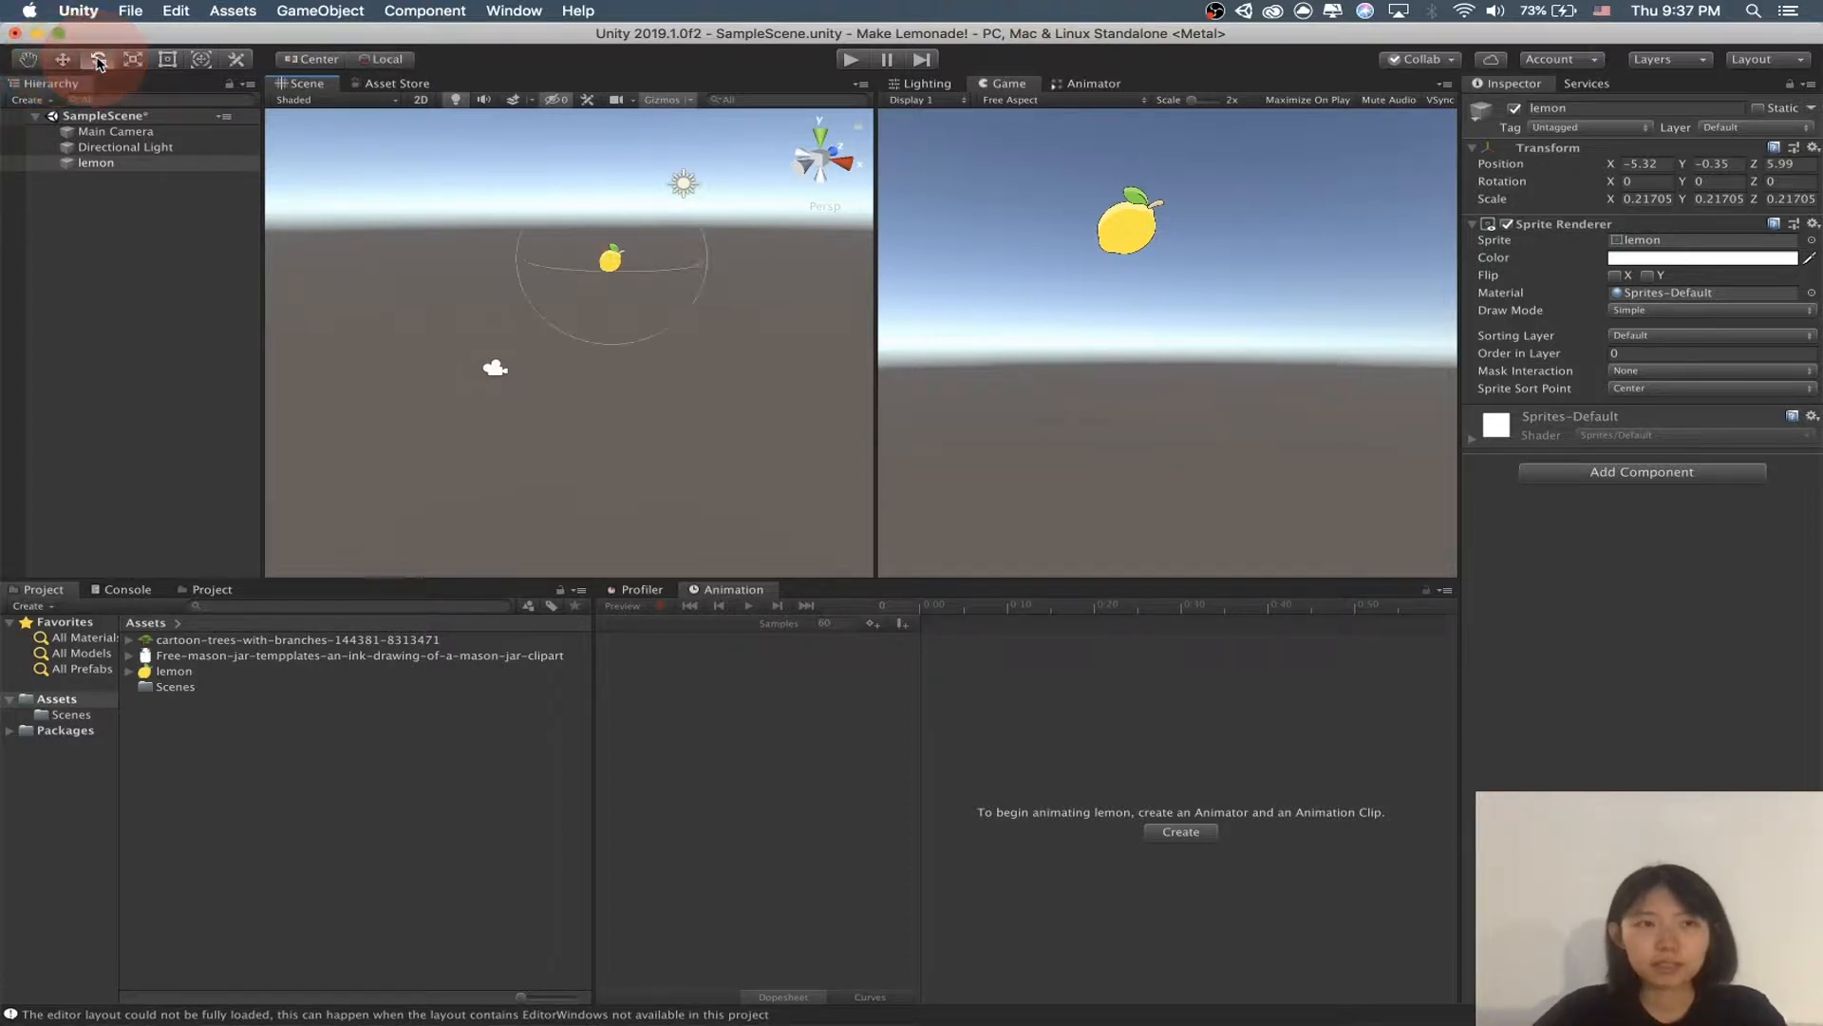
click(134, 62)
click(62, 63)
click(96, 61)
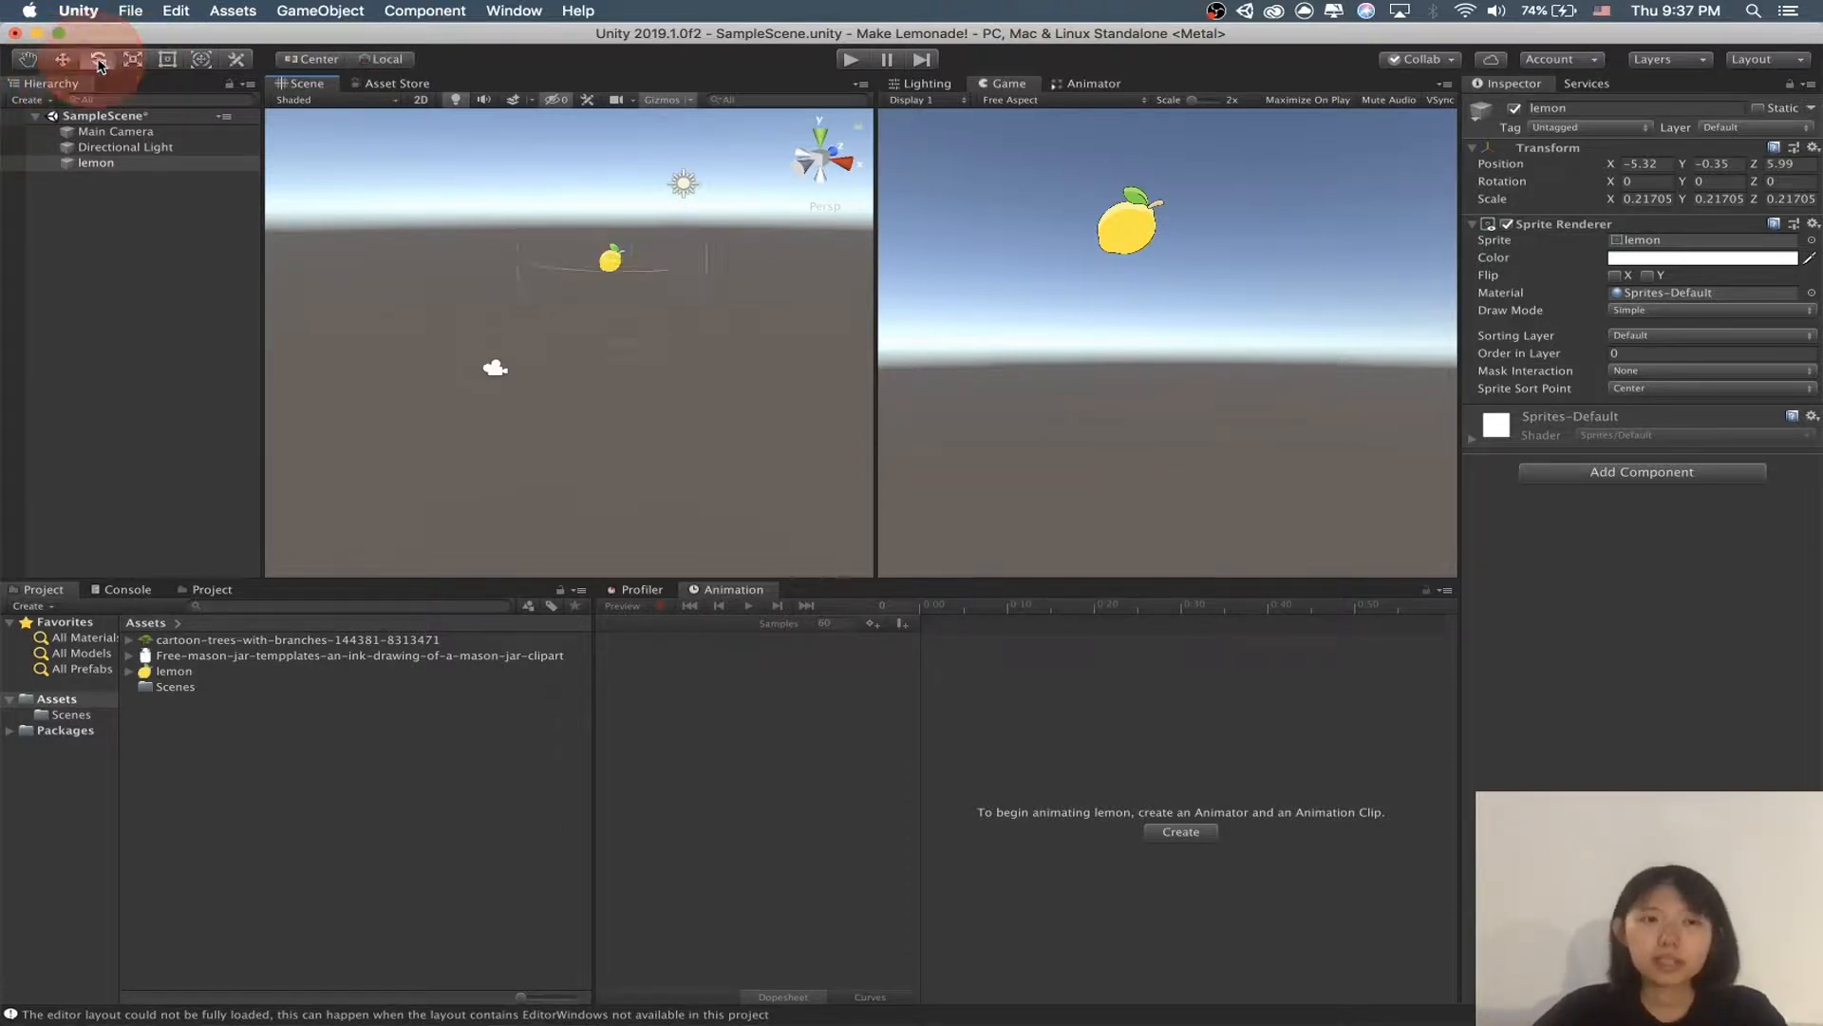
click(133, 62)
Step: Move the lemon slightly down and sideways to about X -6, Y -1.63
click(61, 62)
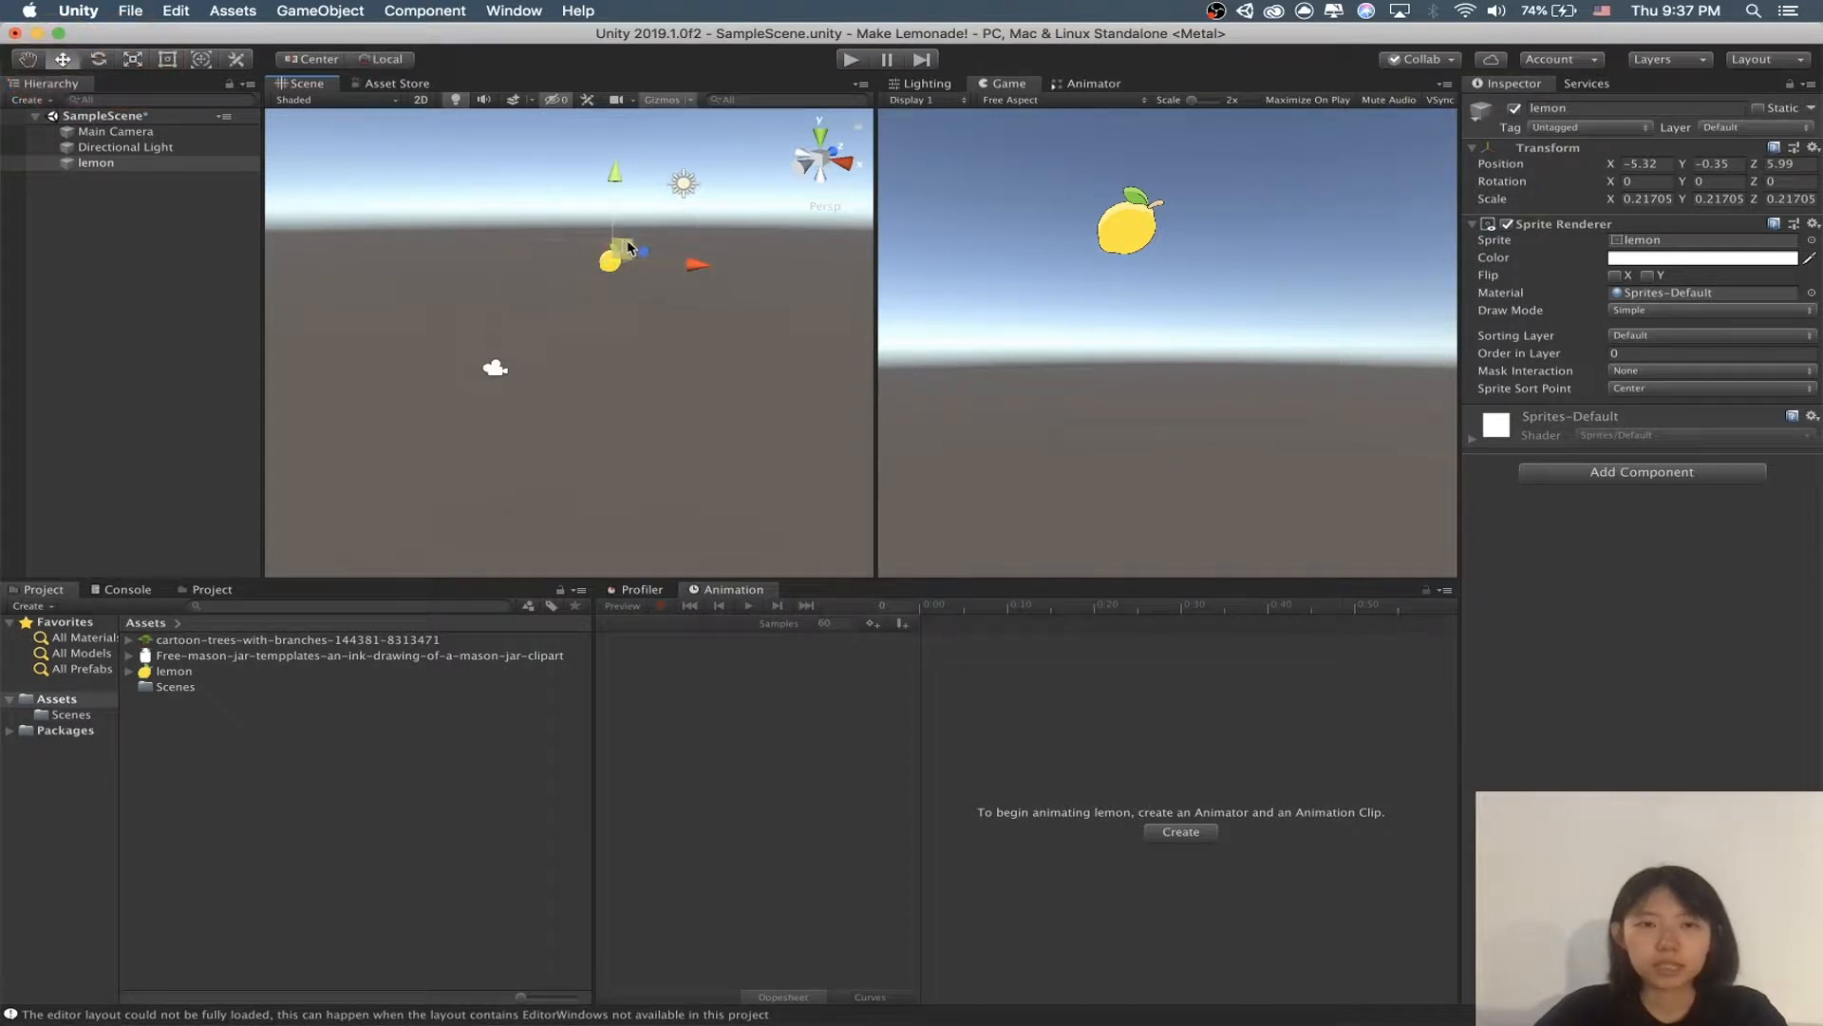
drag(628, 247, 619, 271)
Step: Try rotating and scaling the lemon, undoing each change
click(99, 62)
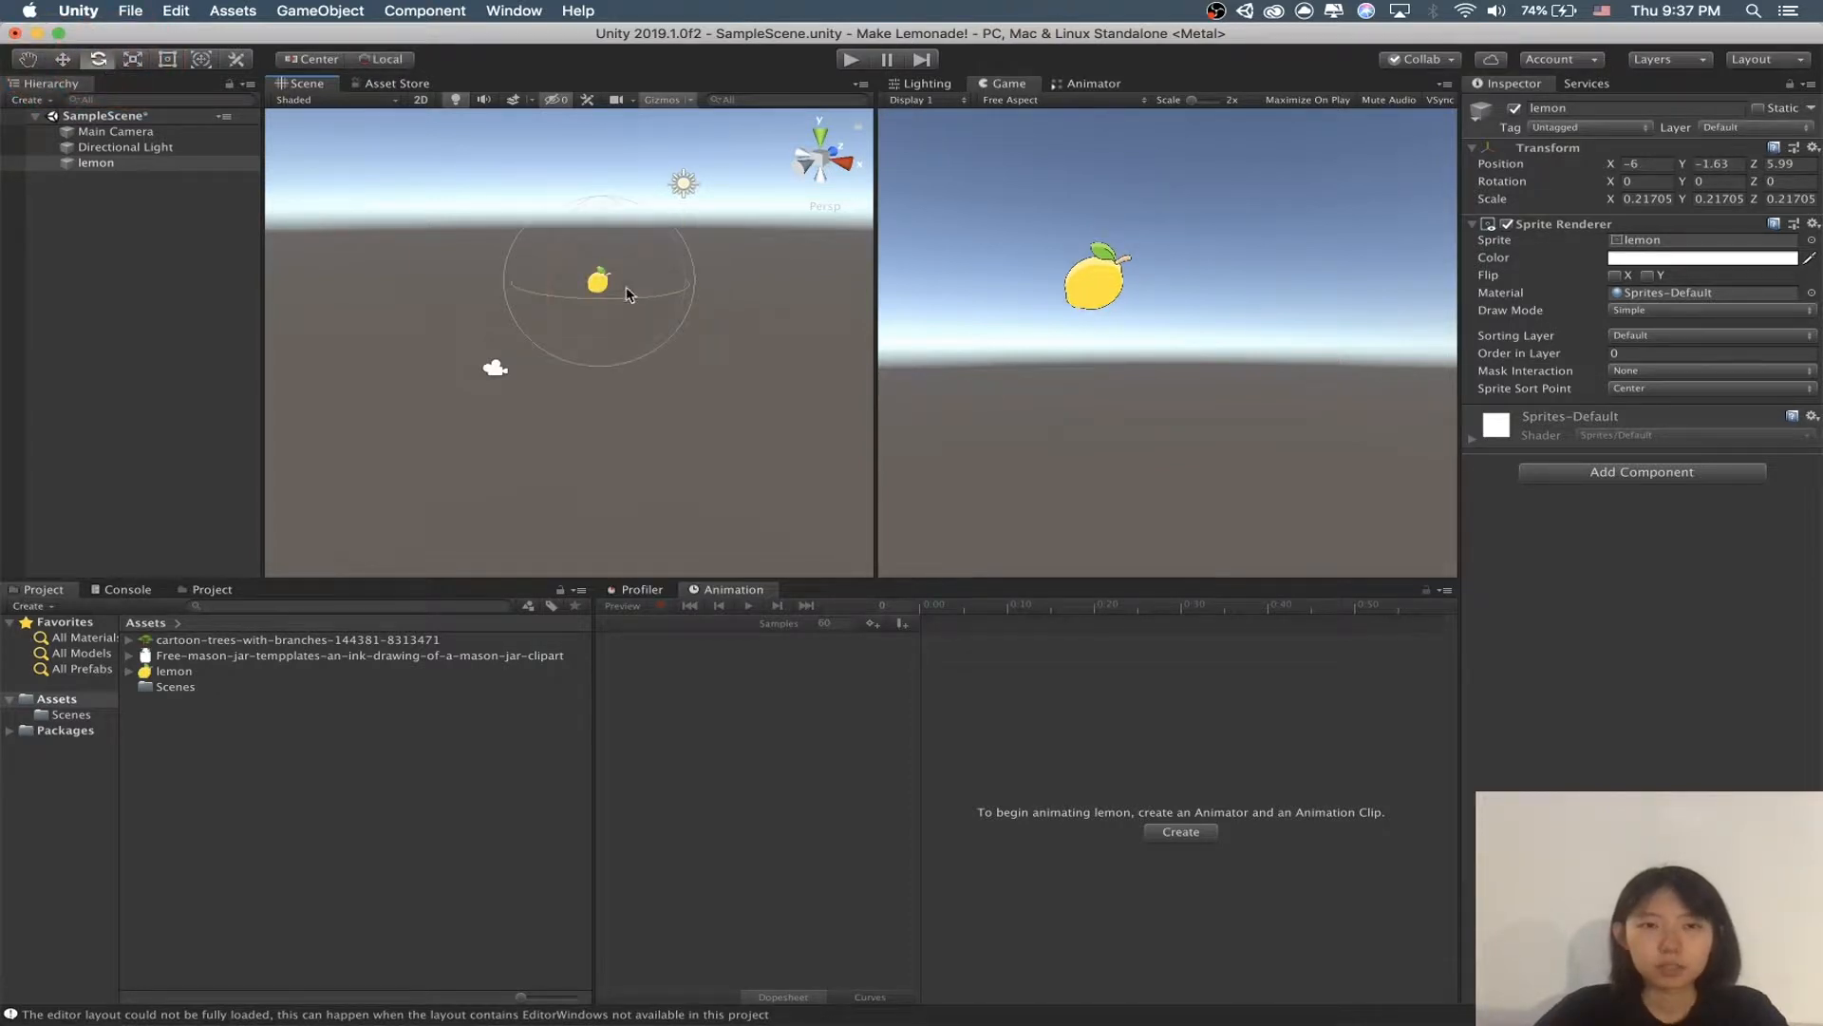
key(super+z)
click(167, 59)
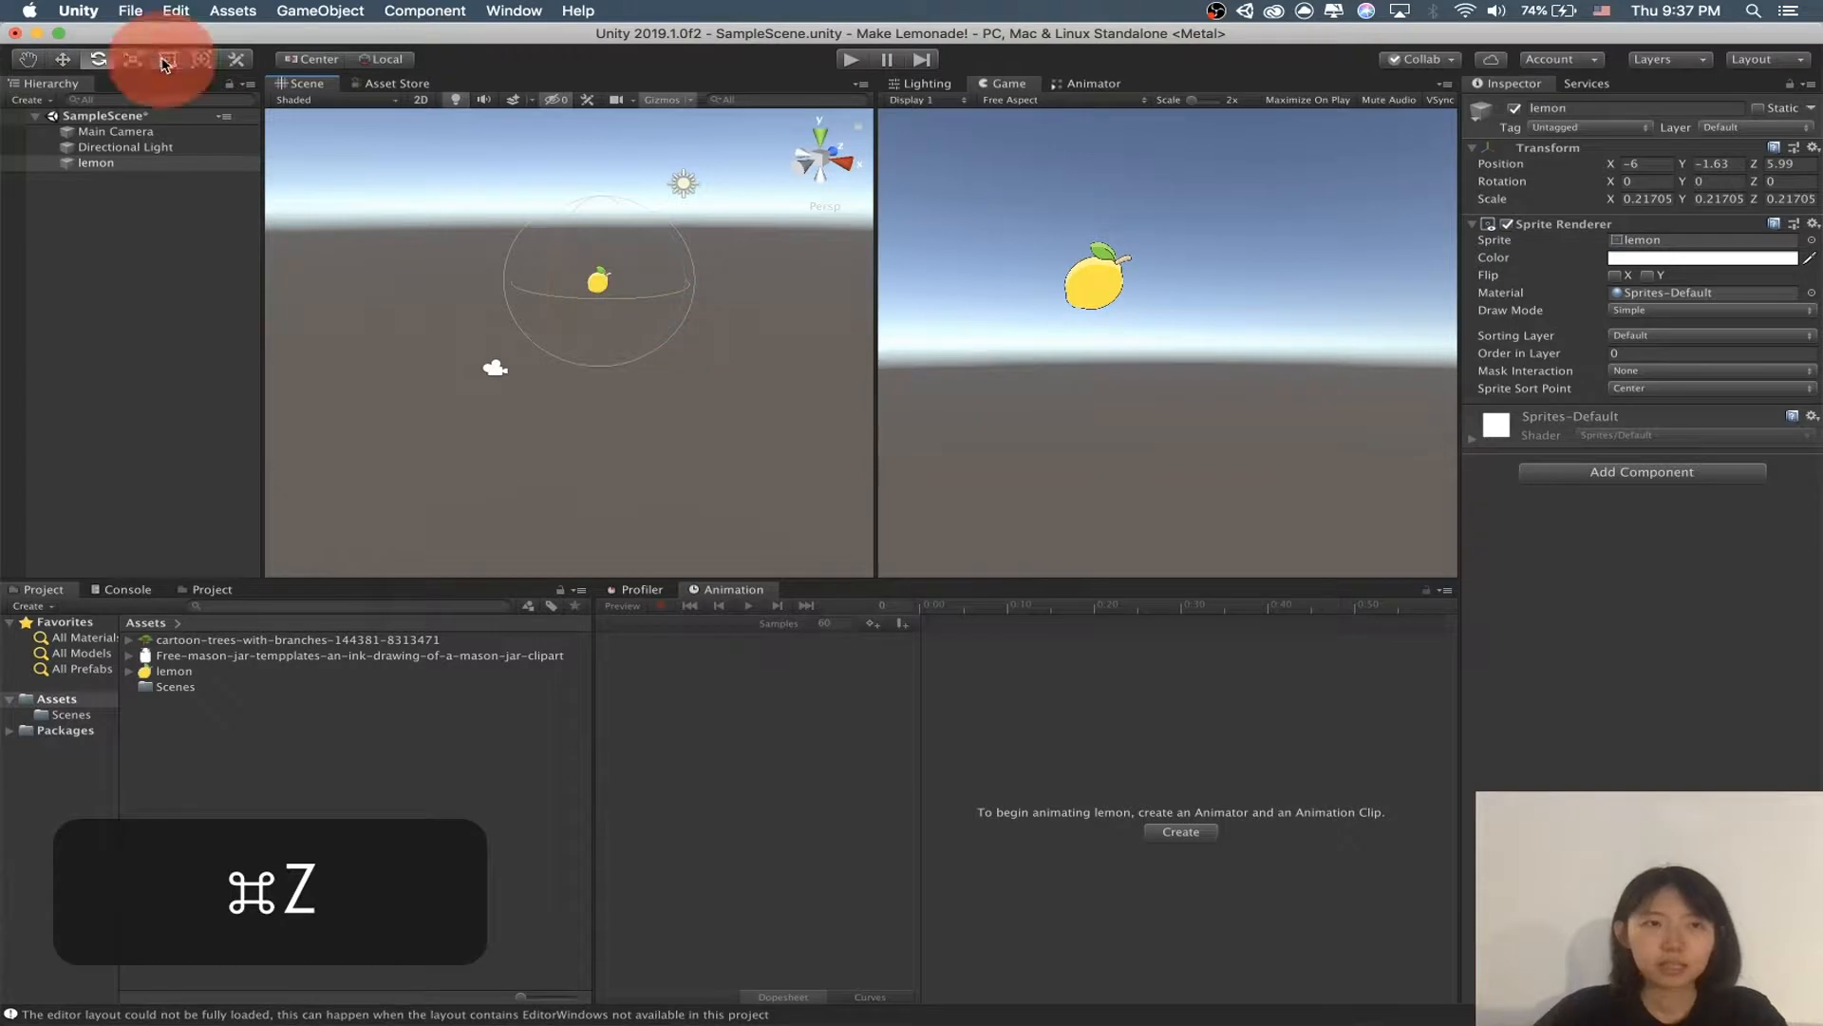
key(r)
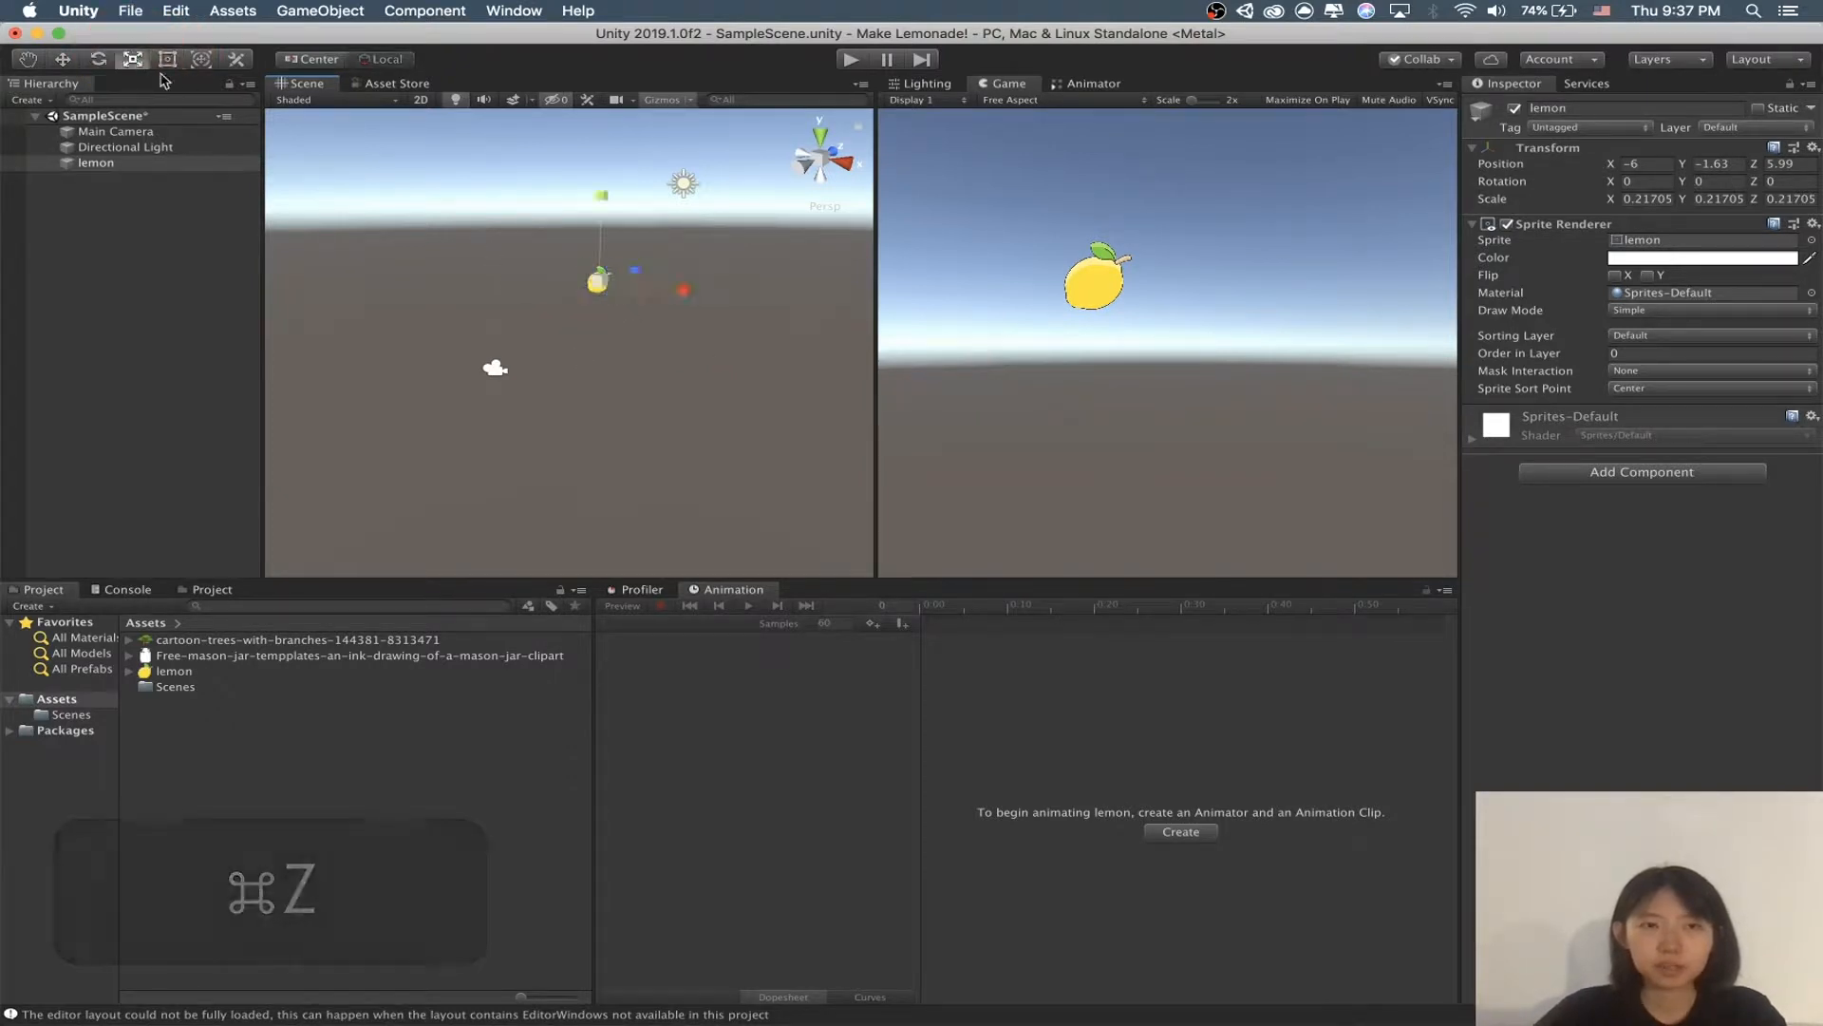
drag(598, 282, 722, 266)
key(super+z)
scroll(662, 311, up, 3)
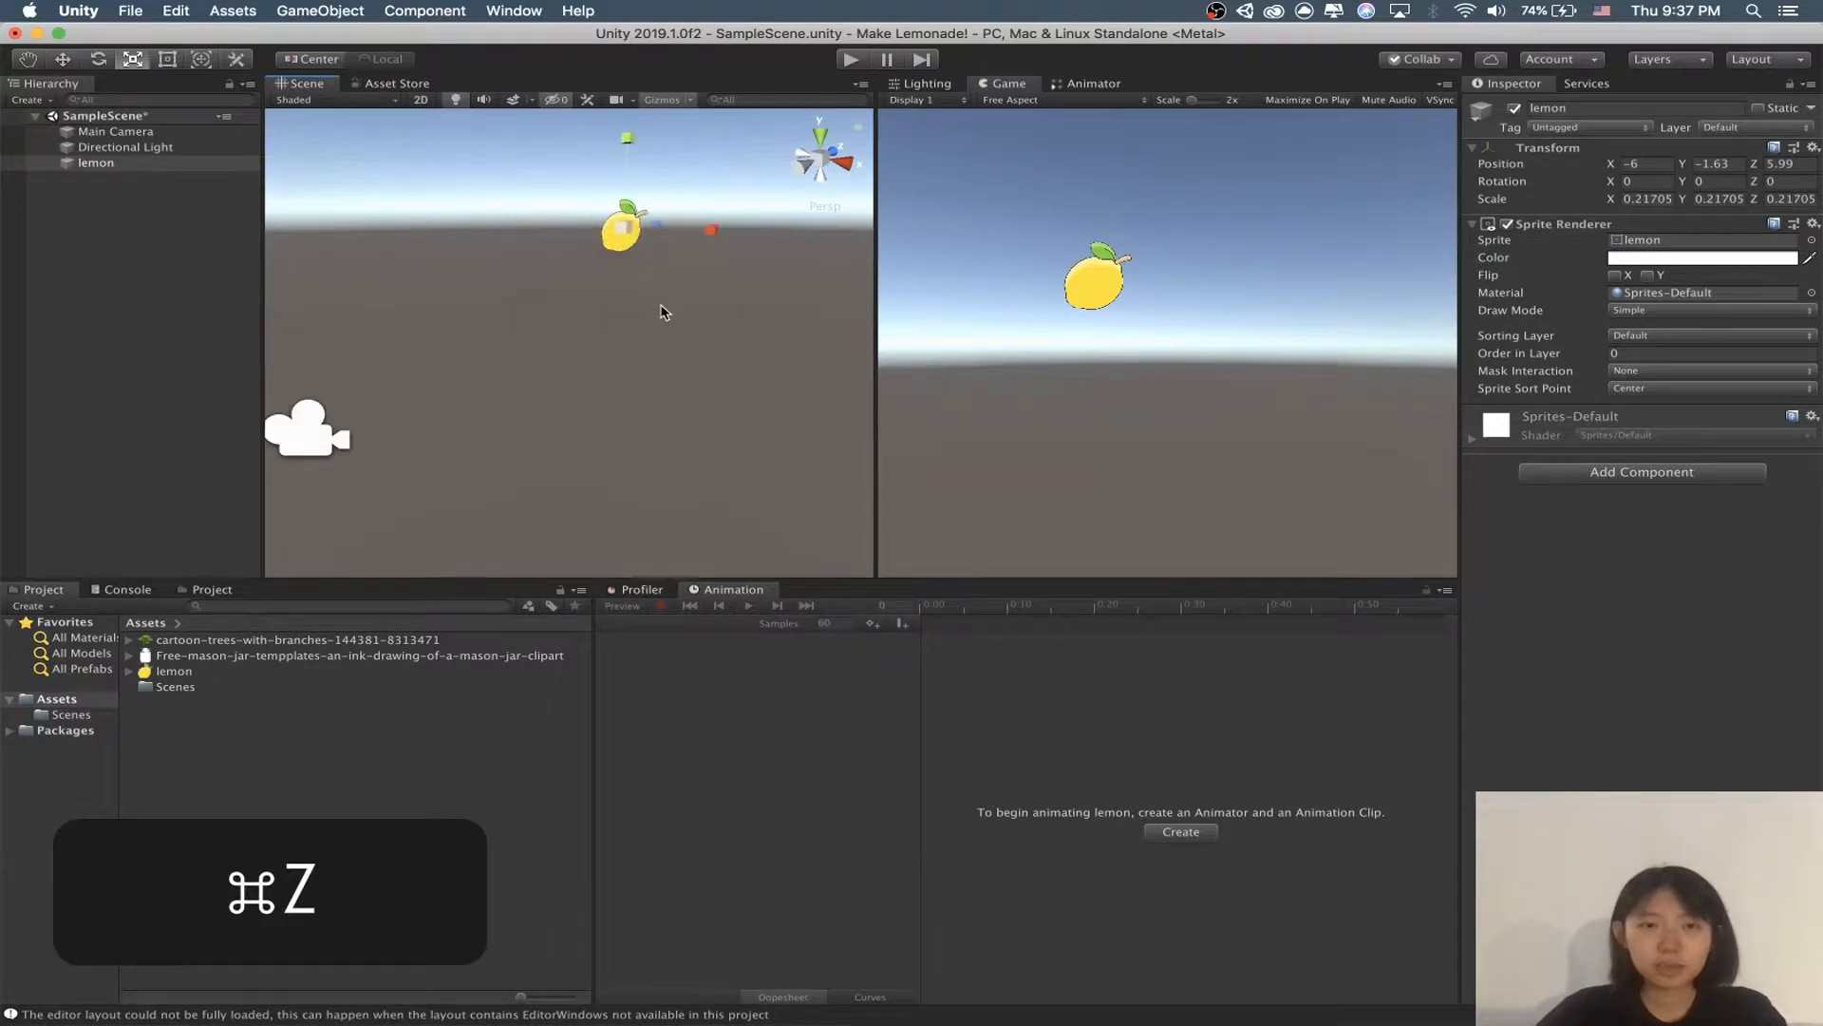
key(w)
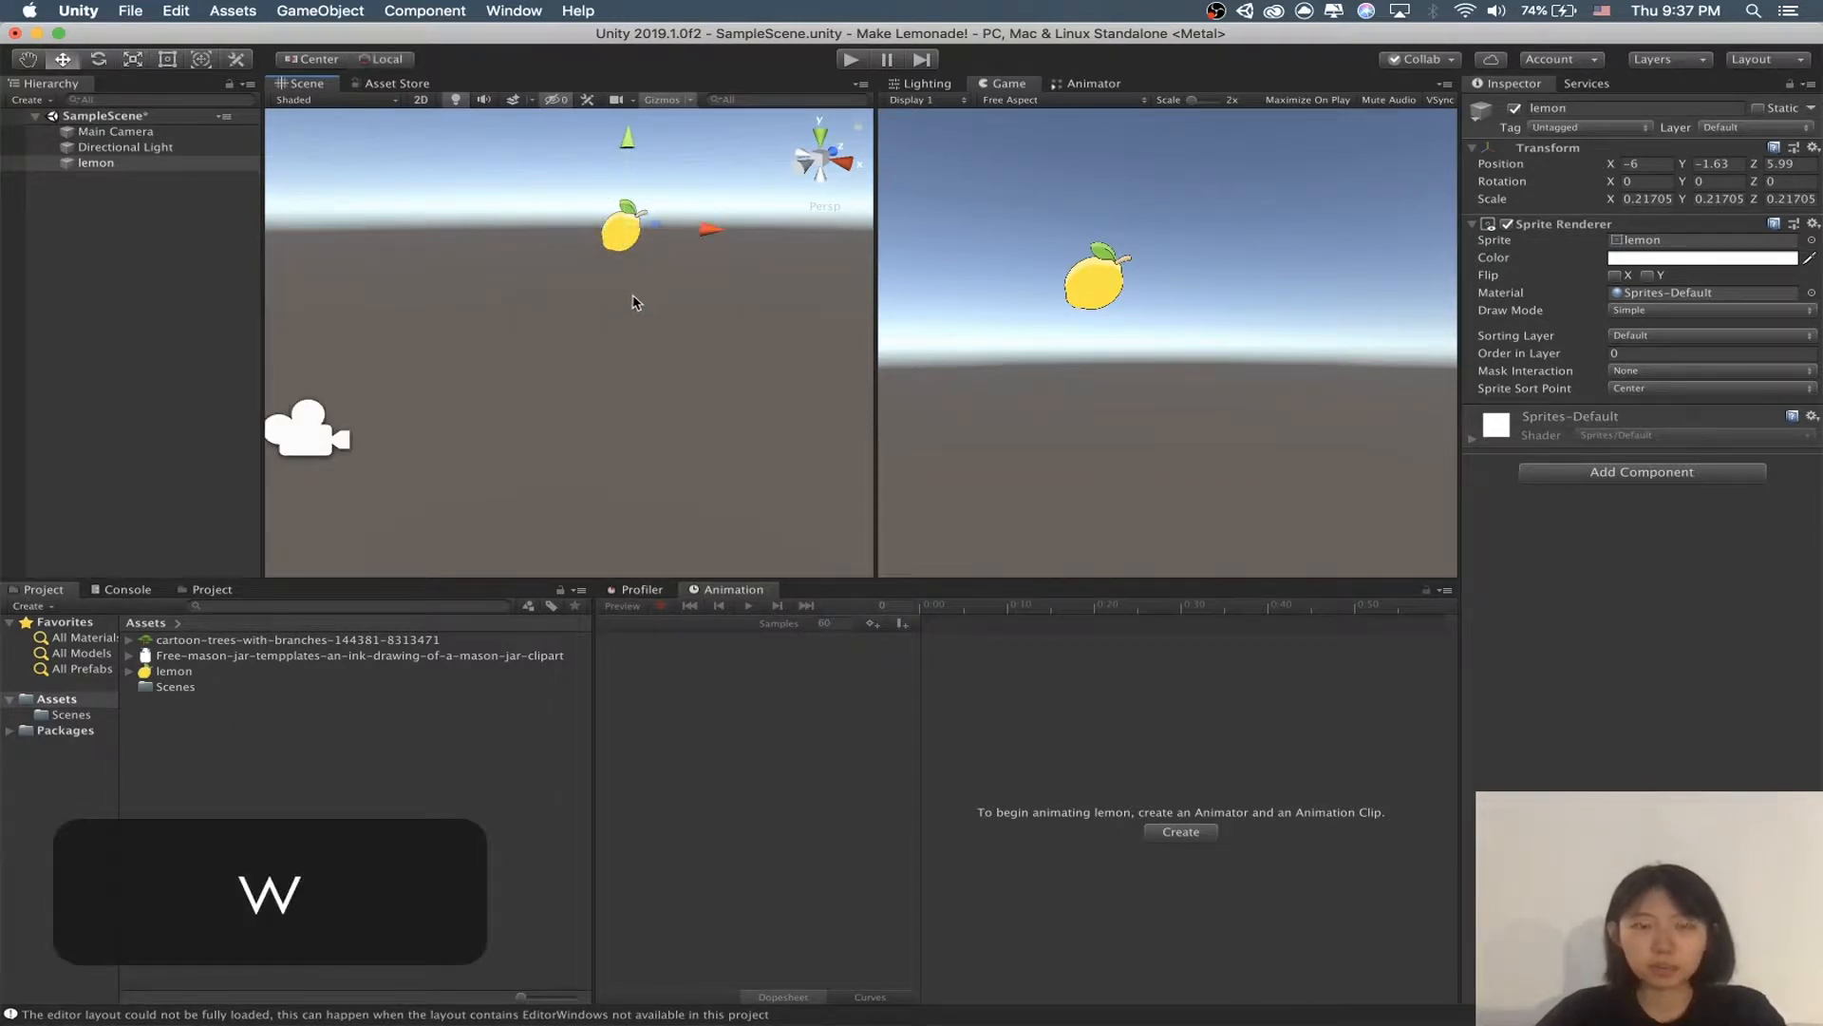
key(e)
key(r)
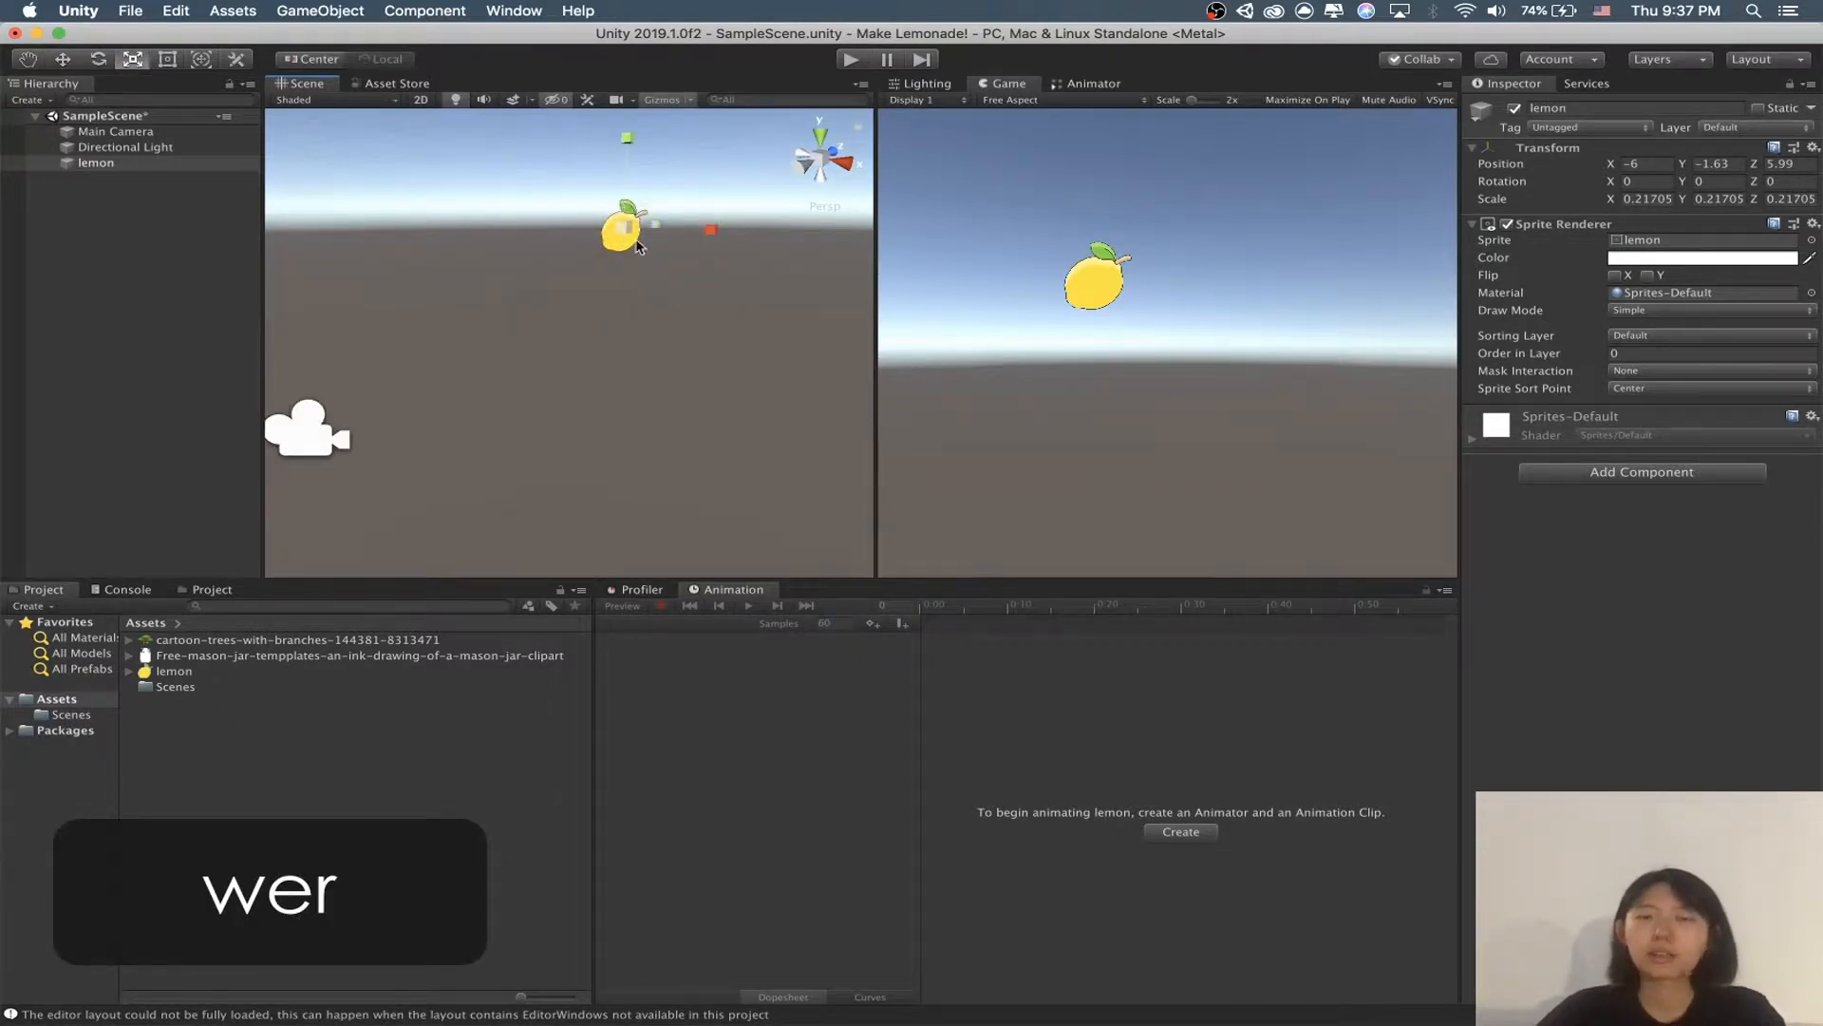
scroll(617, 266, down, 5)
key(w)
key(e)
key(w)
key(e)
key(r)
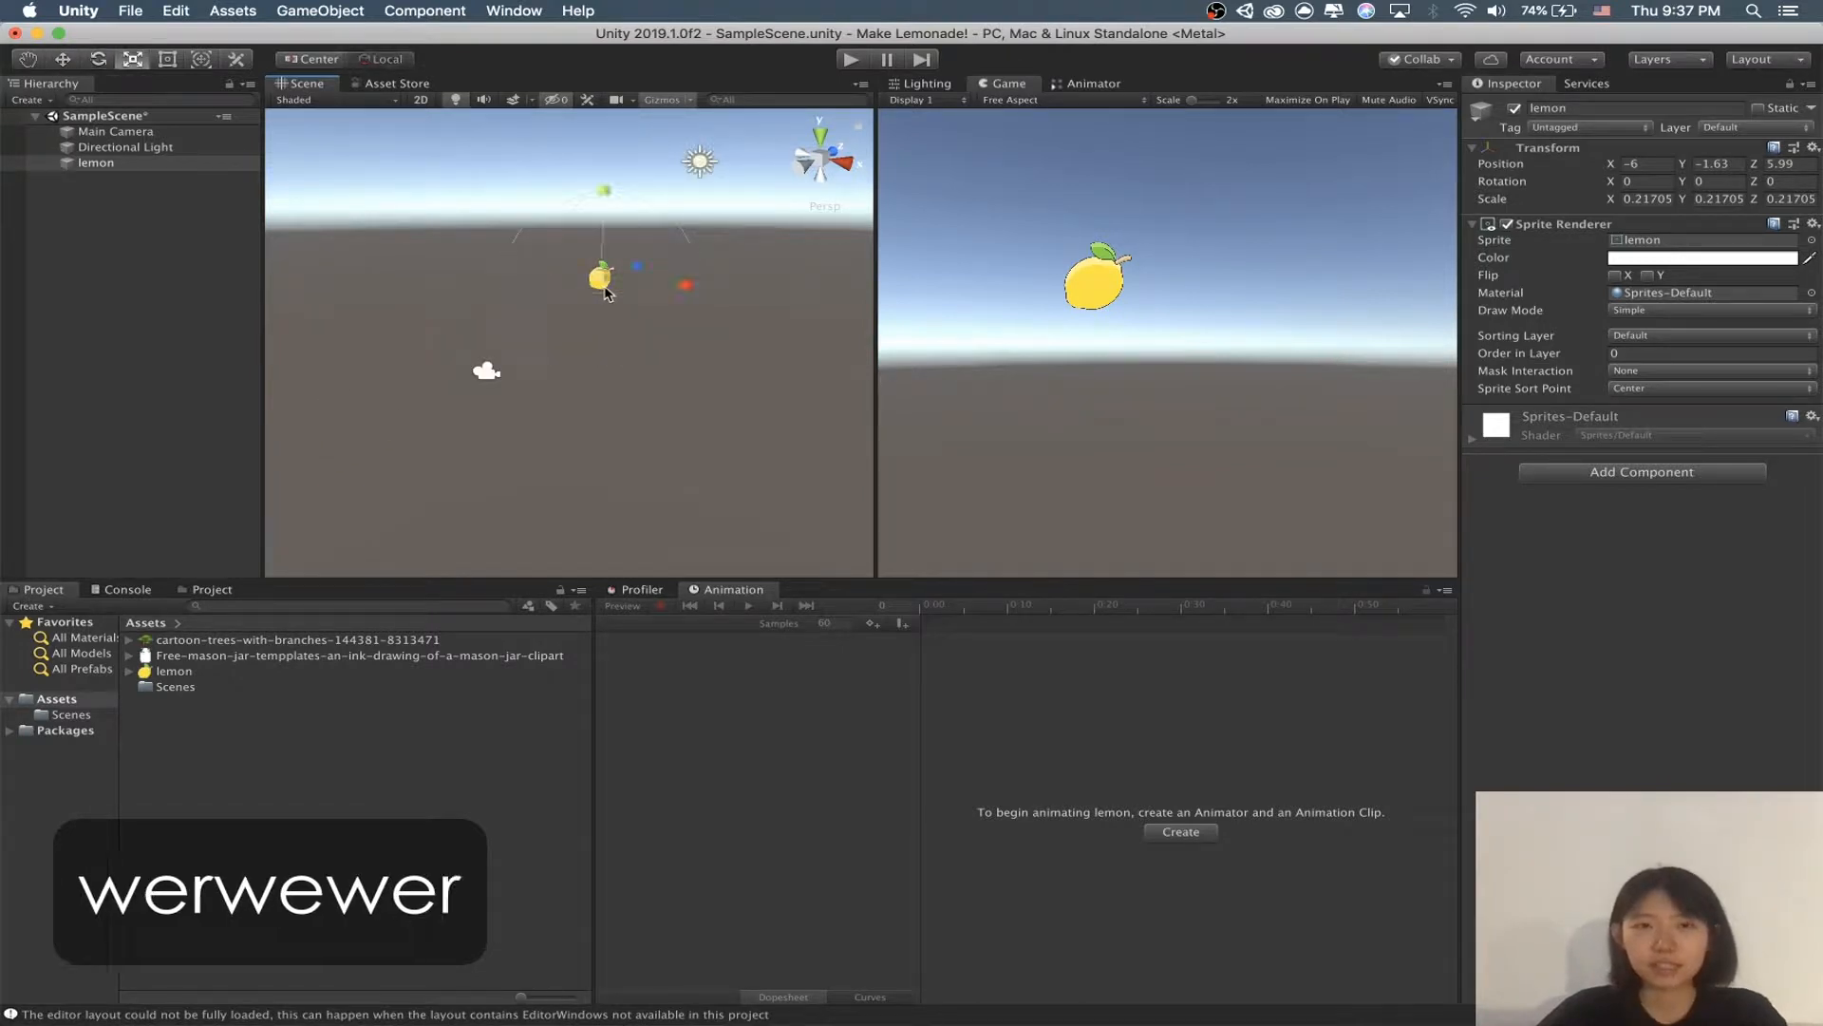
key(e)
Step: Move the lemon to about X -8.63, Y -3.54 and scale it uniformly to about 0.26
key(w)
drag(622, 267, 571, 307)
key(e)
key(r)
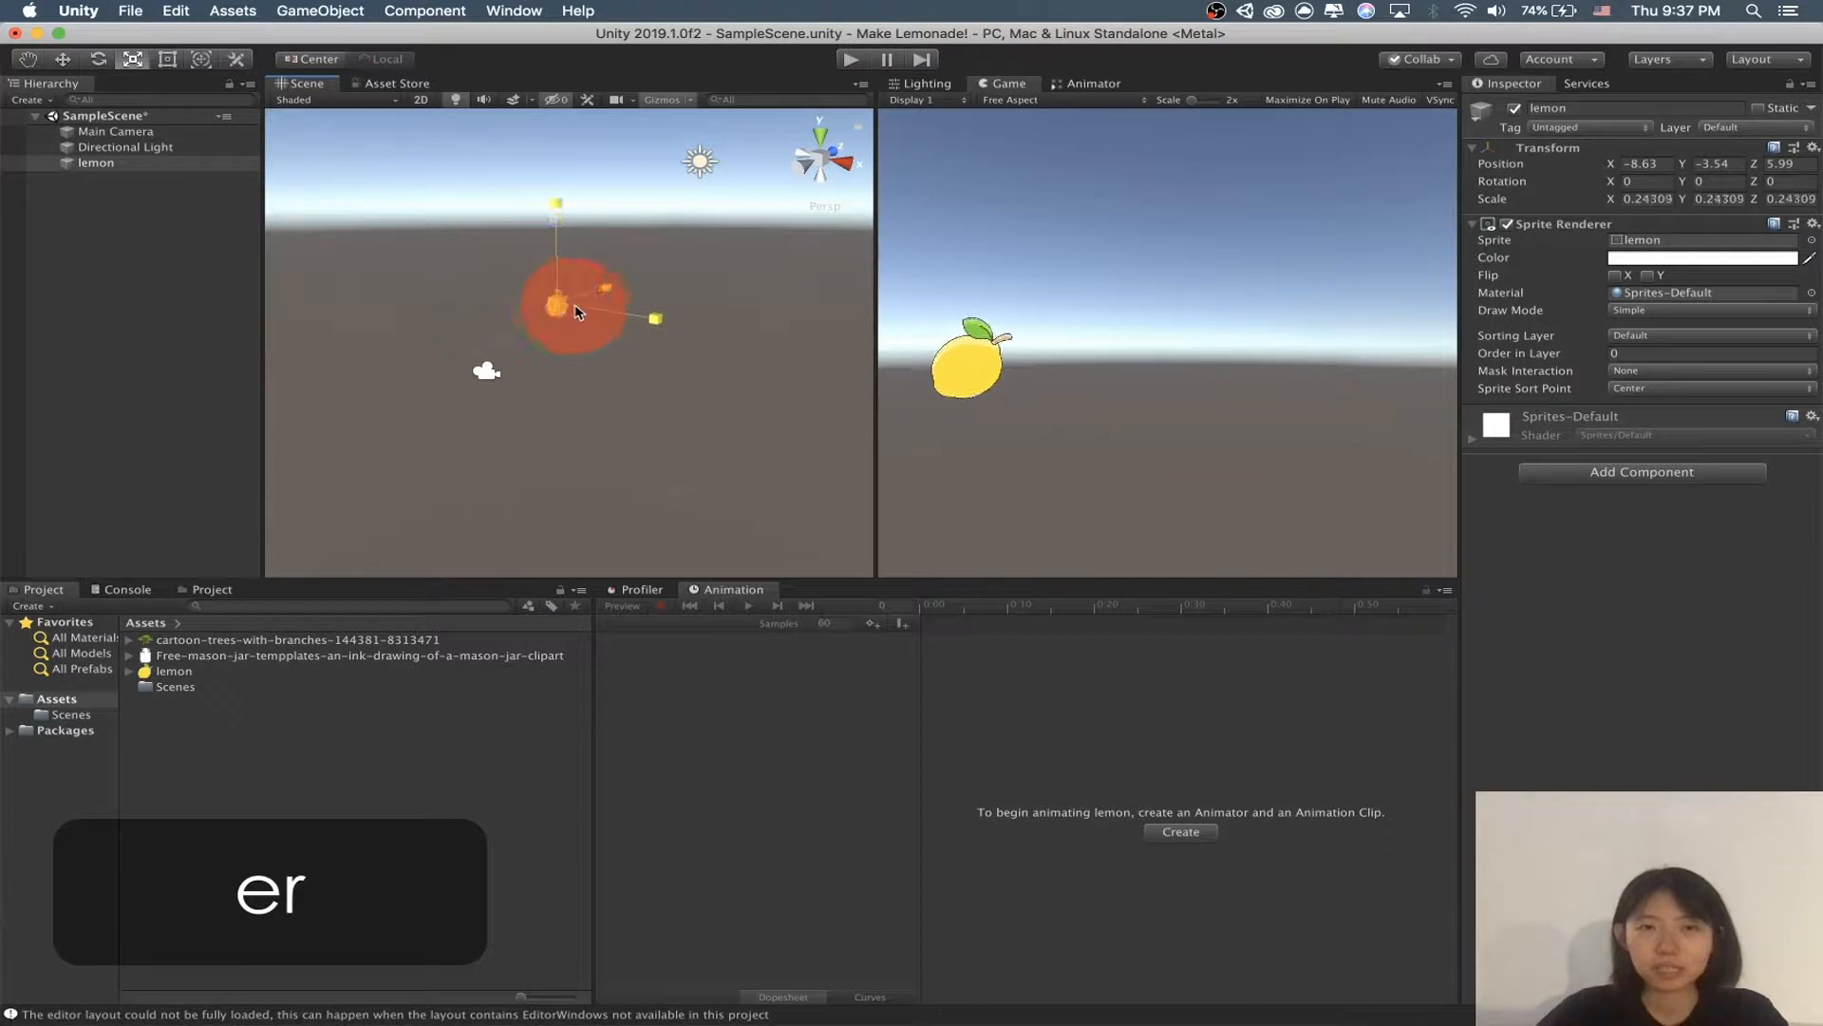
key(e)
key(w)
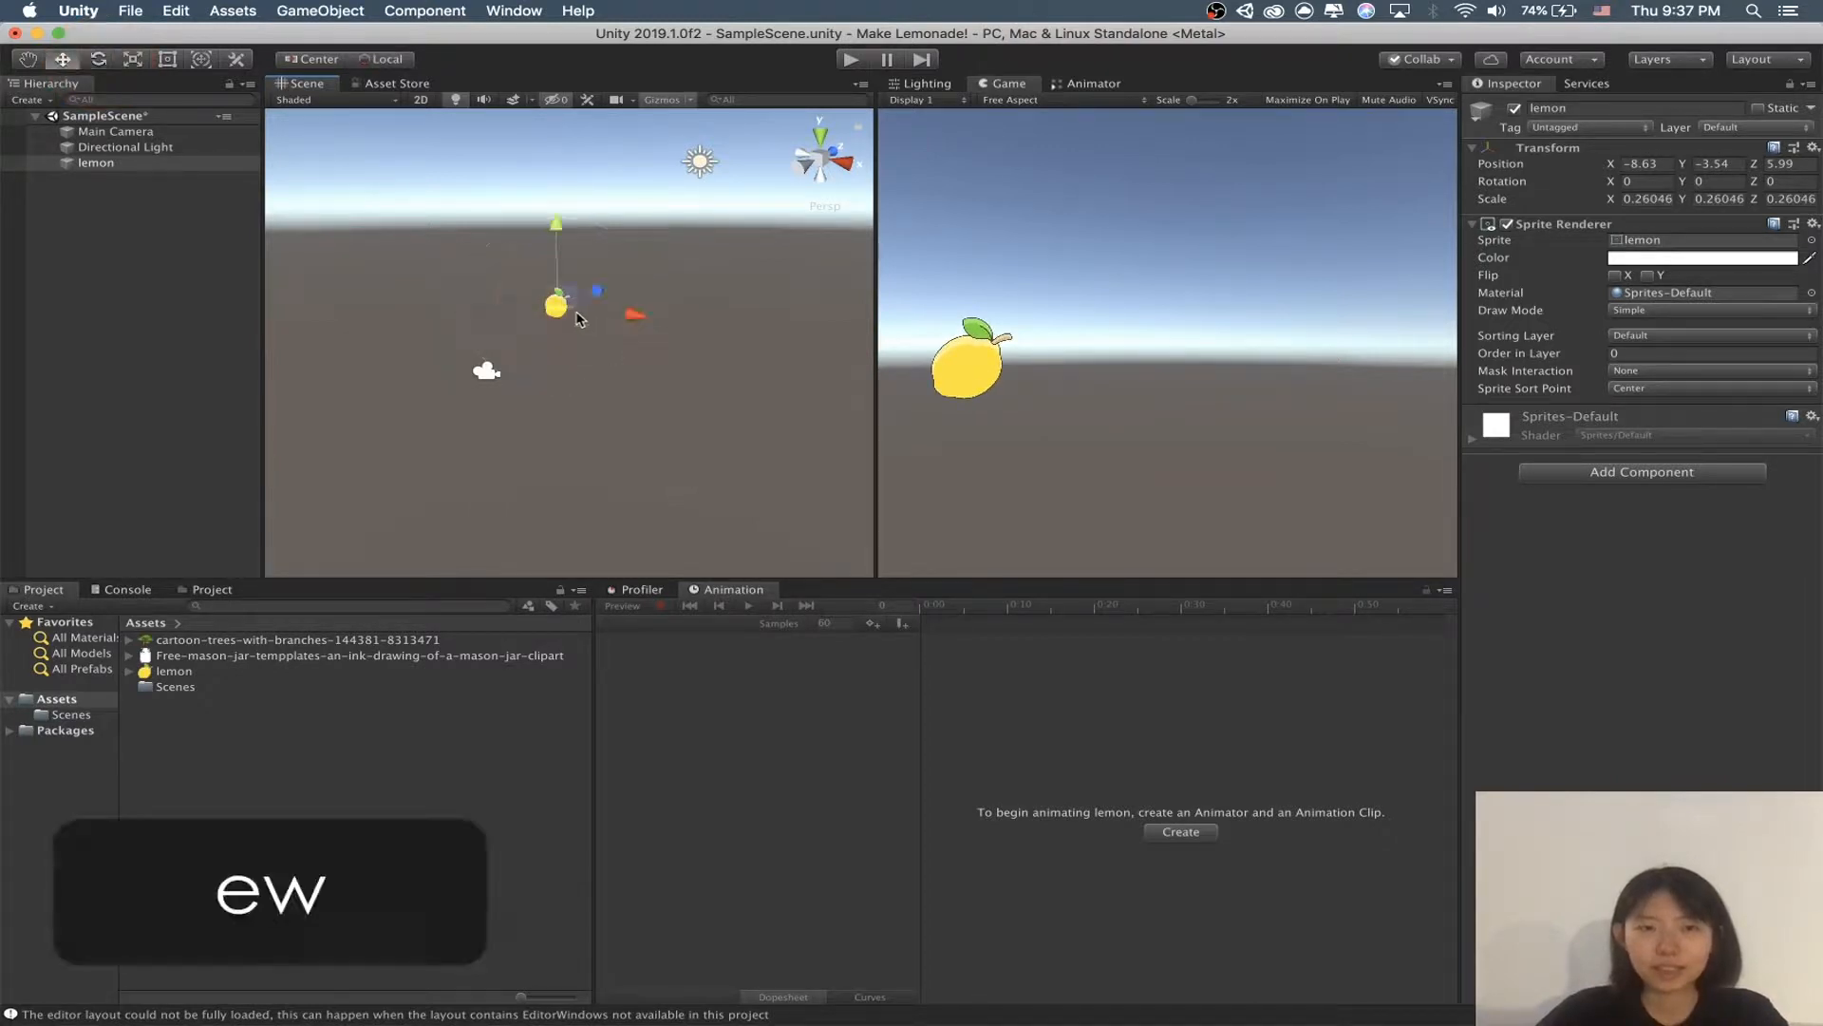
key(e)
key(r)
key(e)
key(w)
key(e)
key(r)
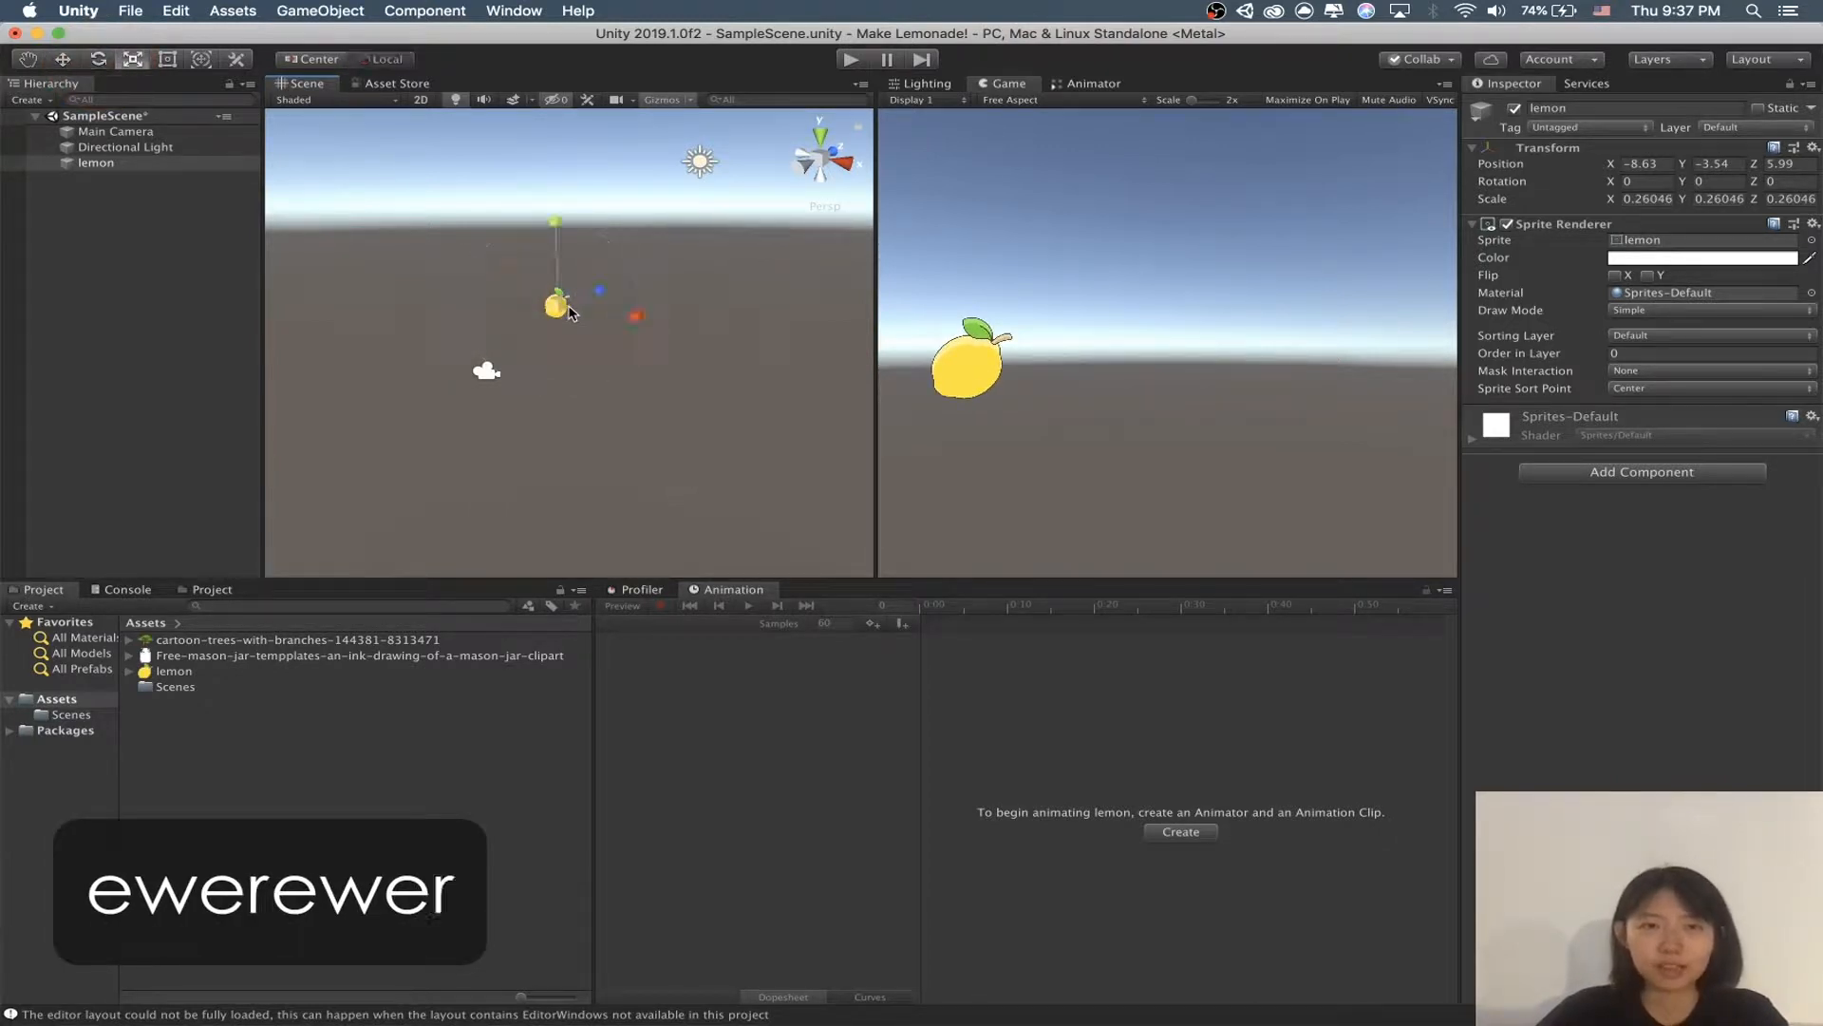
key(e)
key(w)
key(e)
key(e)
Step: Raise the lemon to about Y -0.58 and scale it down uniformly to about 0.189
key(w)
drag(556, 227, 563, 180)
key(e)
key(r)
drag(556, 253, 547, 258)
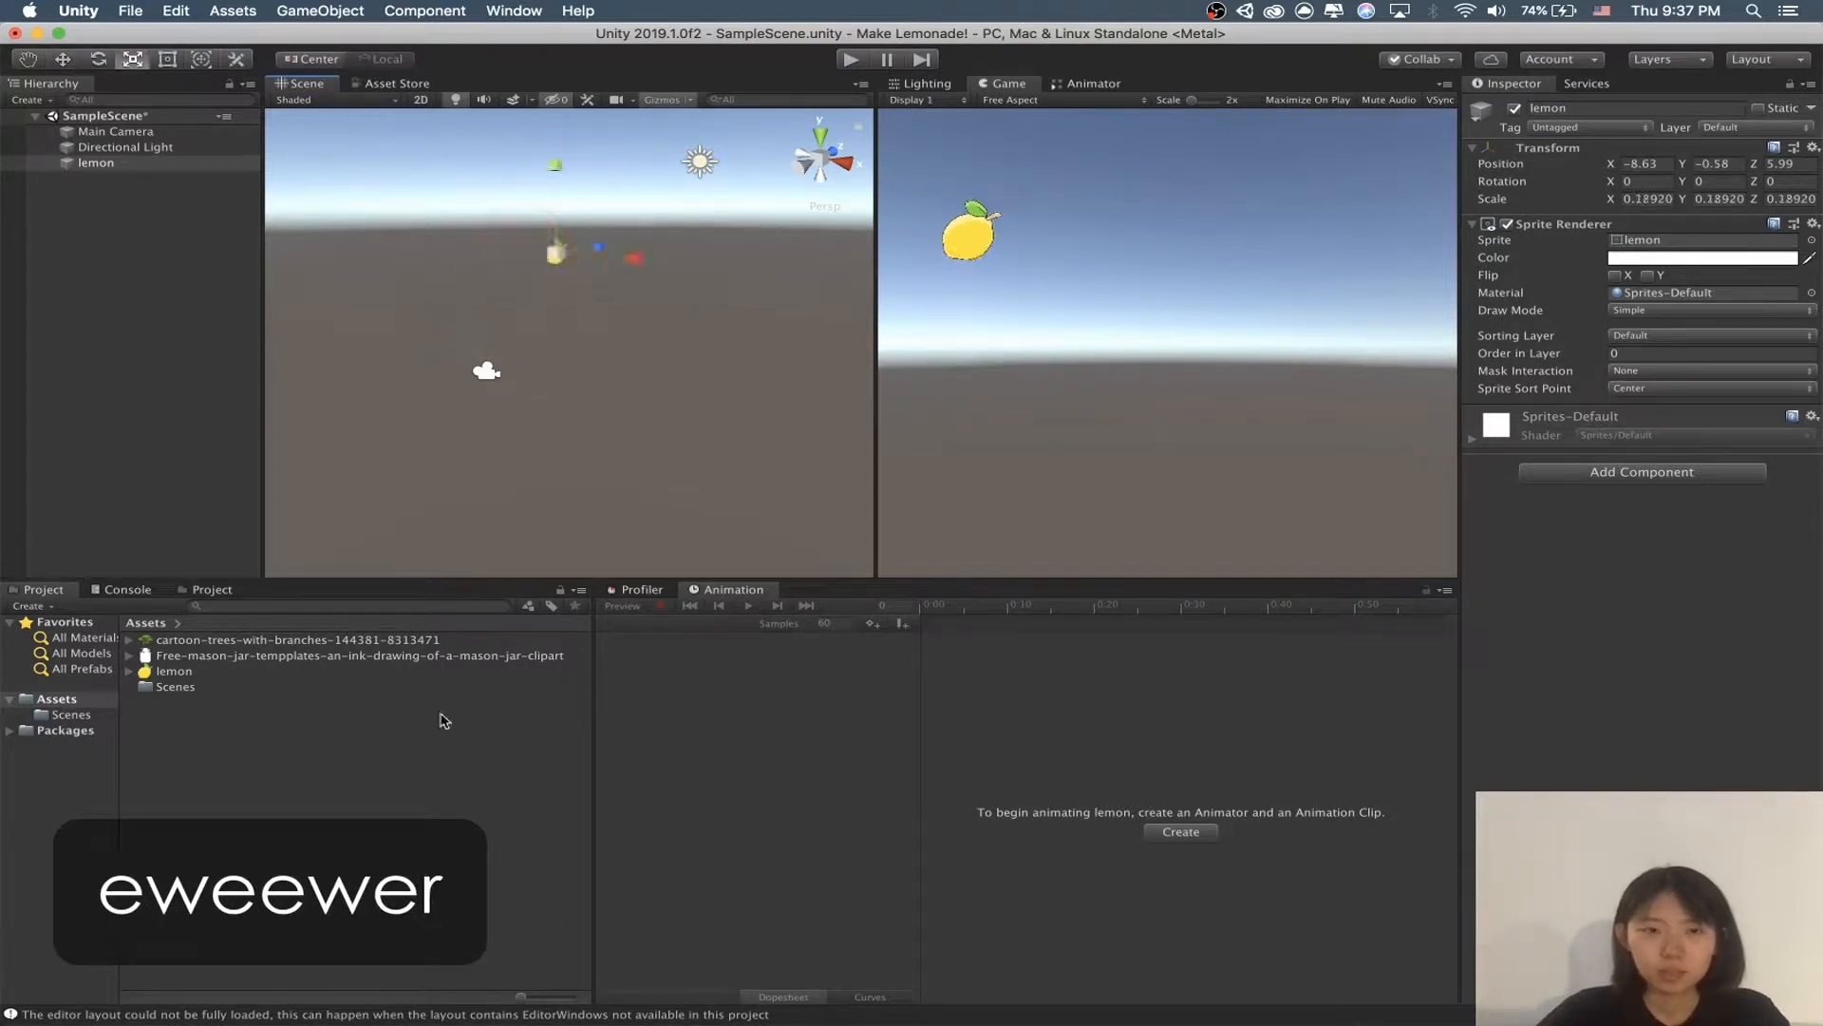
Step: Add the cartoon tree sprite to the scene at about X -1.52, Y -1.16, Z -2.09
click(256, 753)
drag(147, 639, 598, 320)
Step: Examine the tree's placement relative to the main camera and the lemon from several angles
right_drag(618, 436, 1126, 419)
key(a)
key(a)
key(shift+a)
key(a)
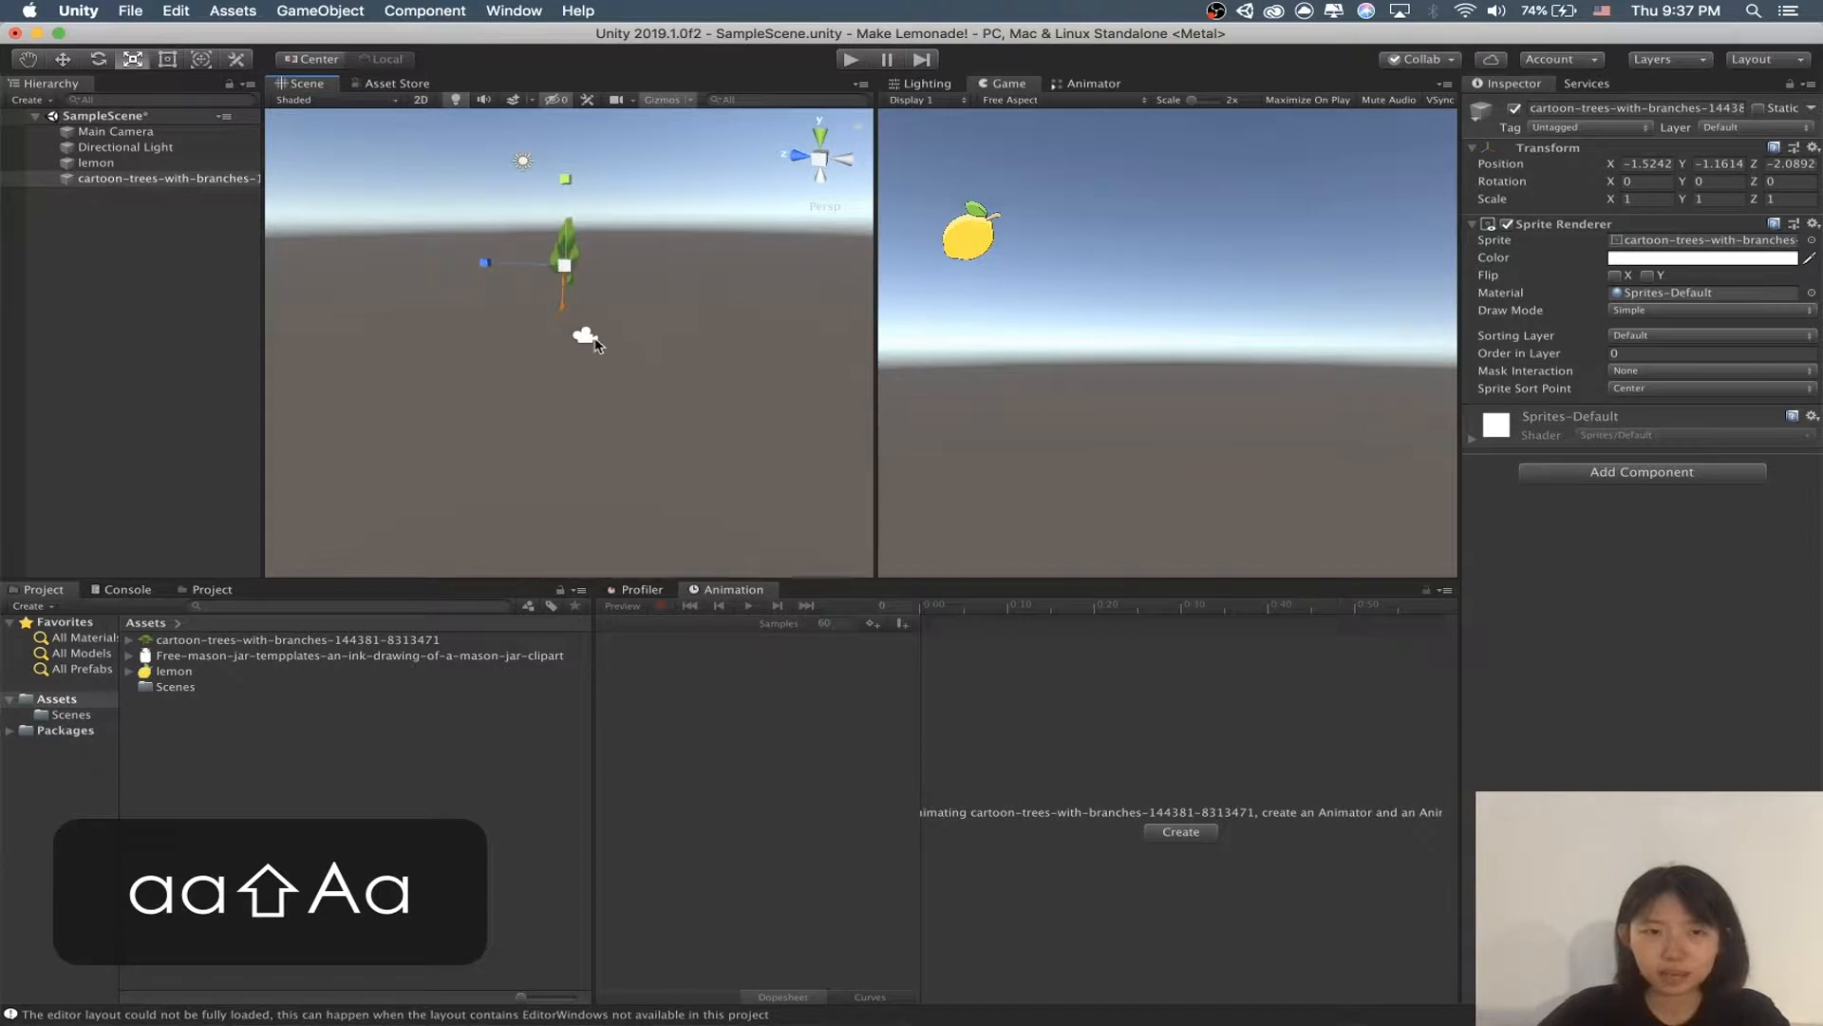
click(584, 336)
key(d)
right_drag(598, 365, 421, 266)
key(d)
key(d)
key(d)
key(d)
key(d)
key(d)
key(d)
key(d)
key(d)
click(560, 252)
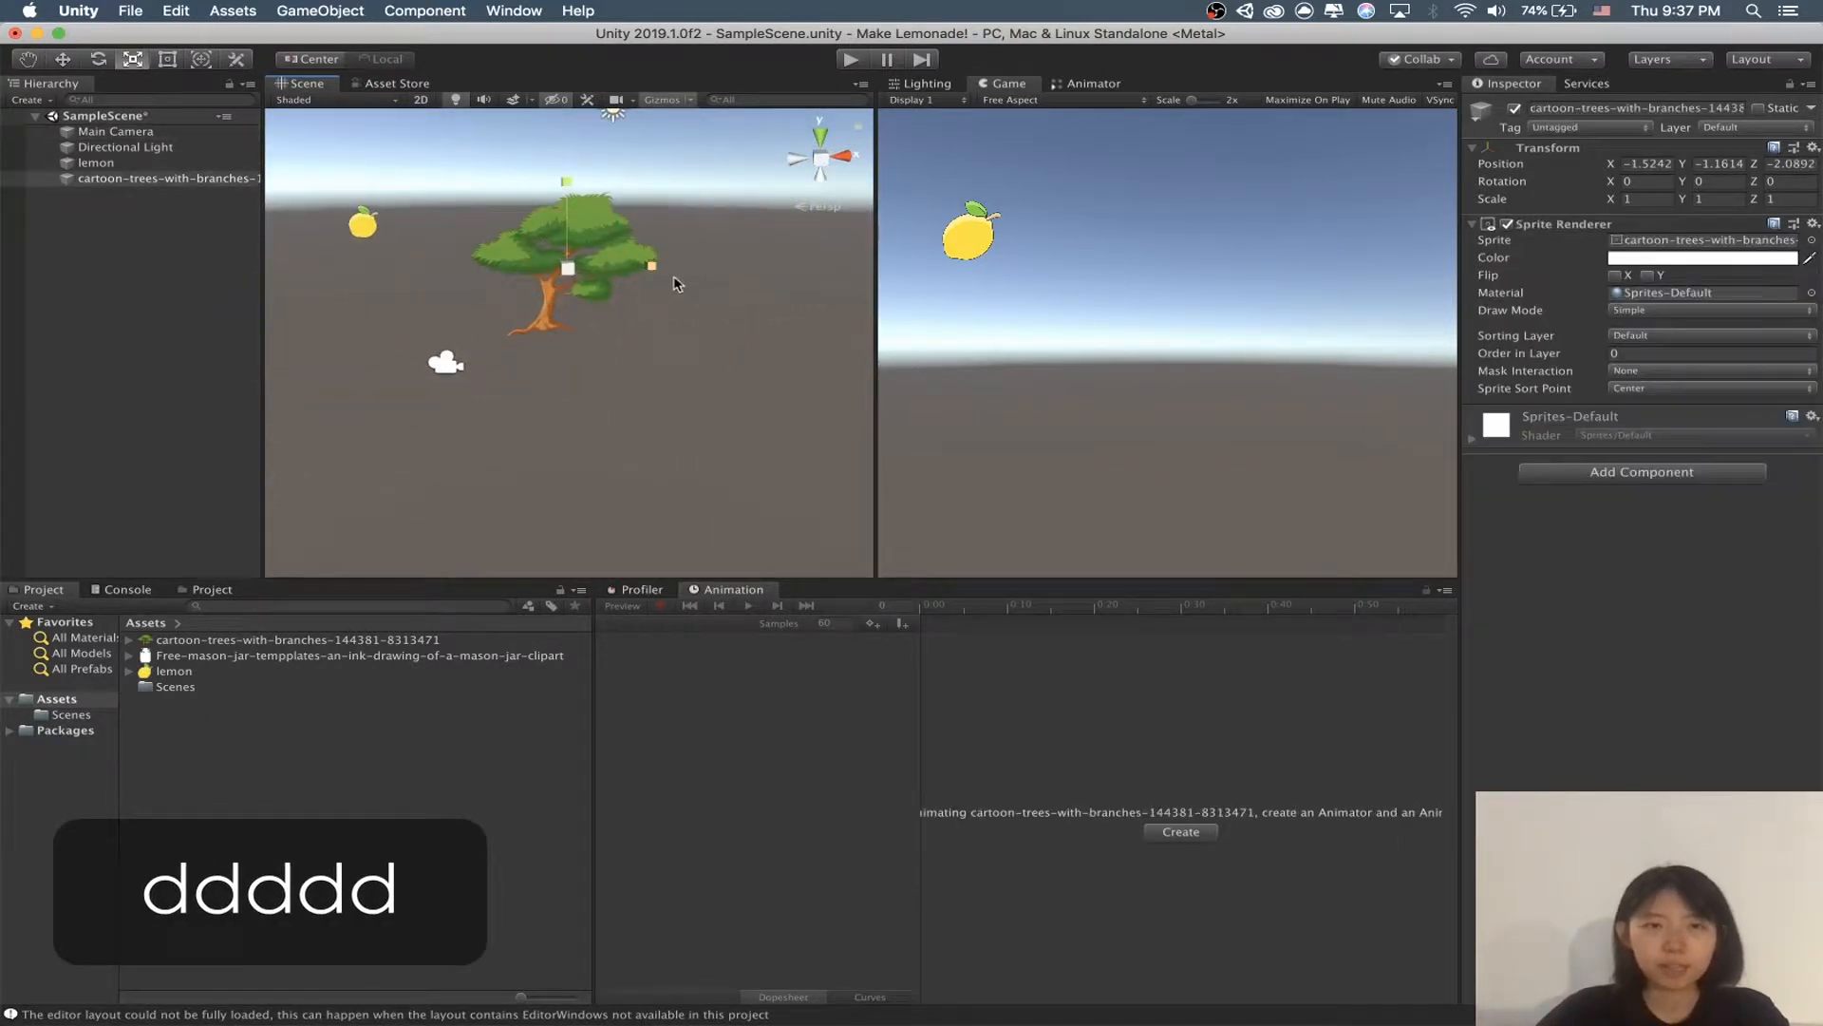
key(w)
right_drag(555, 263, 294, 300)
key(a)
key(a)
key(a)
key(a)
key(a)
key(a)
key(a)
key(d)
key(d)
key(d)
key(d)
key(d)
key(d)
key(s)
key(a)
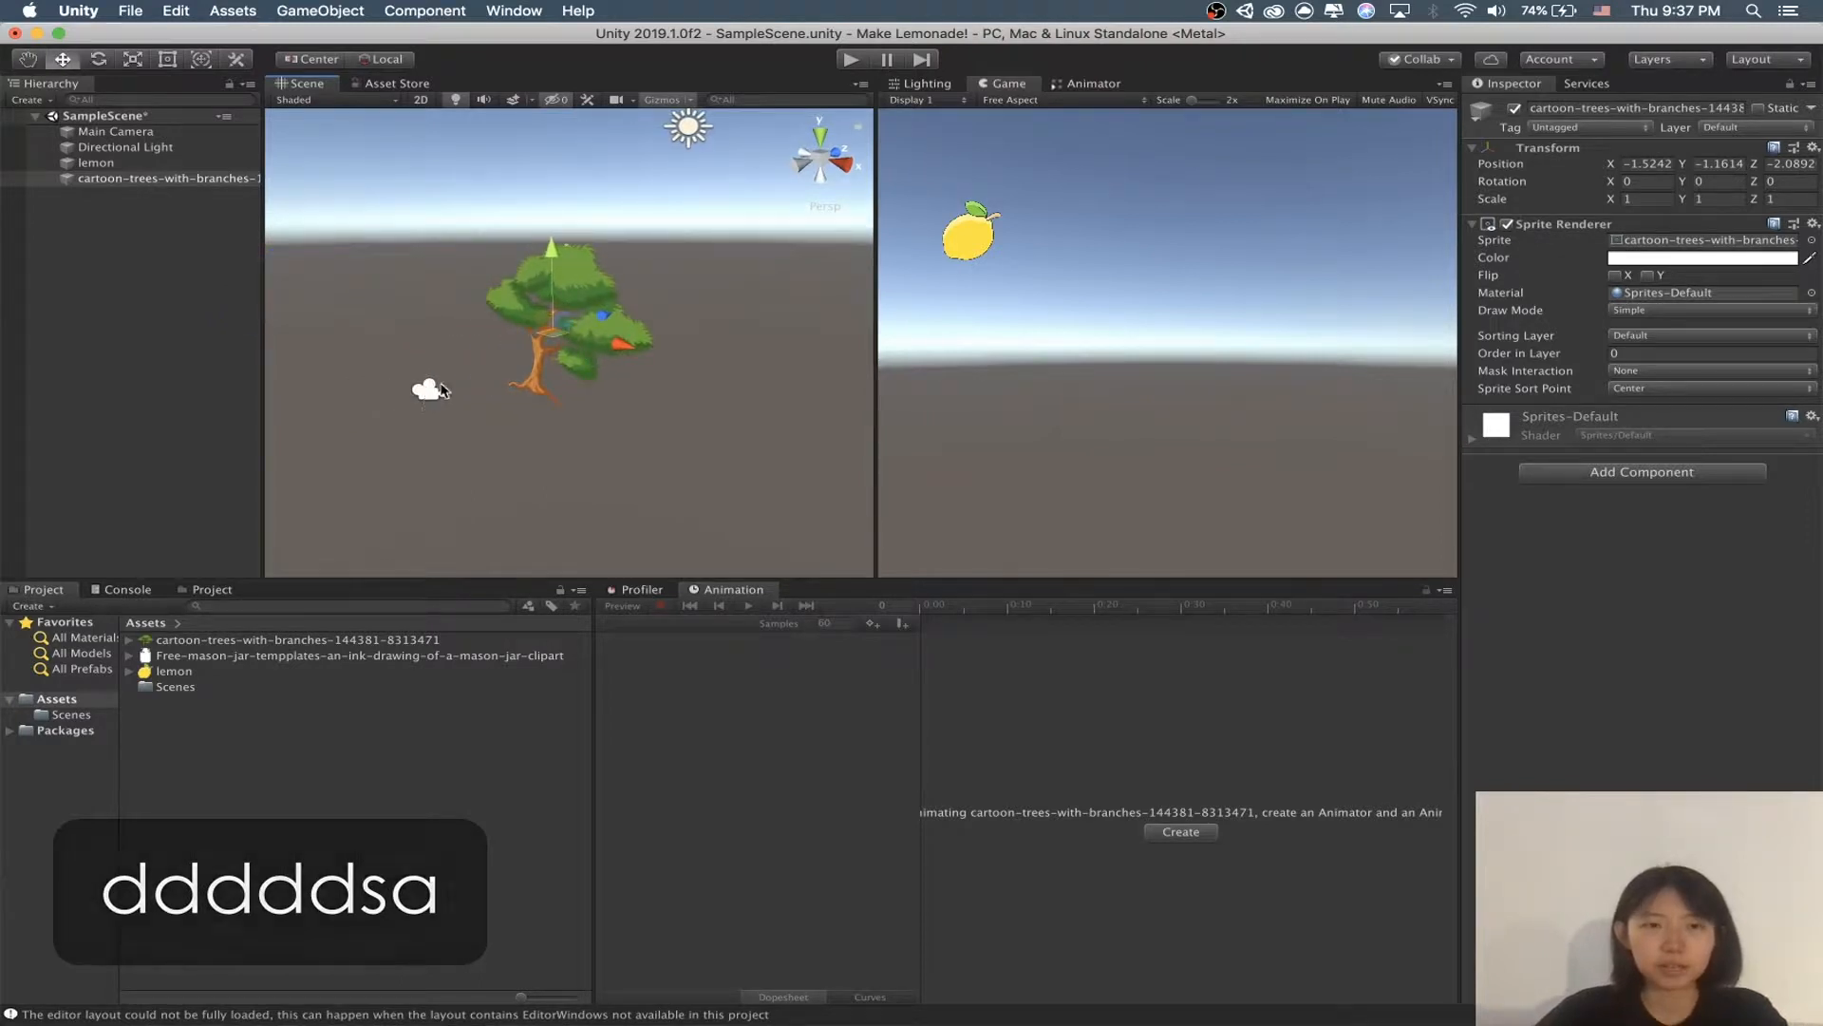
key(a)
key(a)
key(a)
key(a)
key(a)
key(a)
key(a)
right_drag(667, 384, 705, 251)
key(a)
key(a)
key(s)
Step: Move the tree in front of the camera to about X -4.43, Y -3.1, Z 1.51 and scale it uniformly to about 1.35
key(q)
key(w)
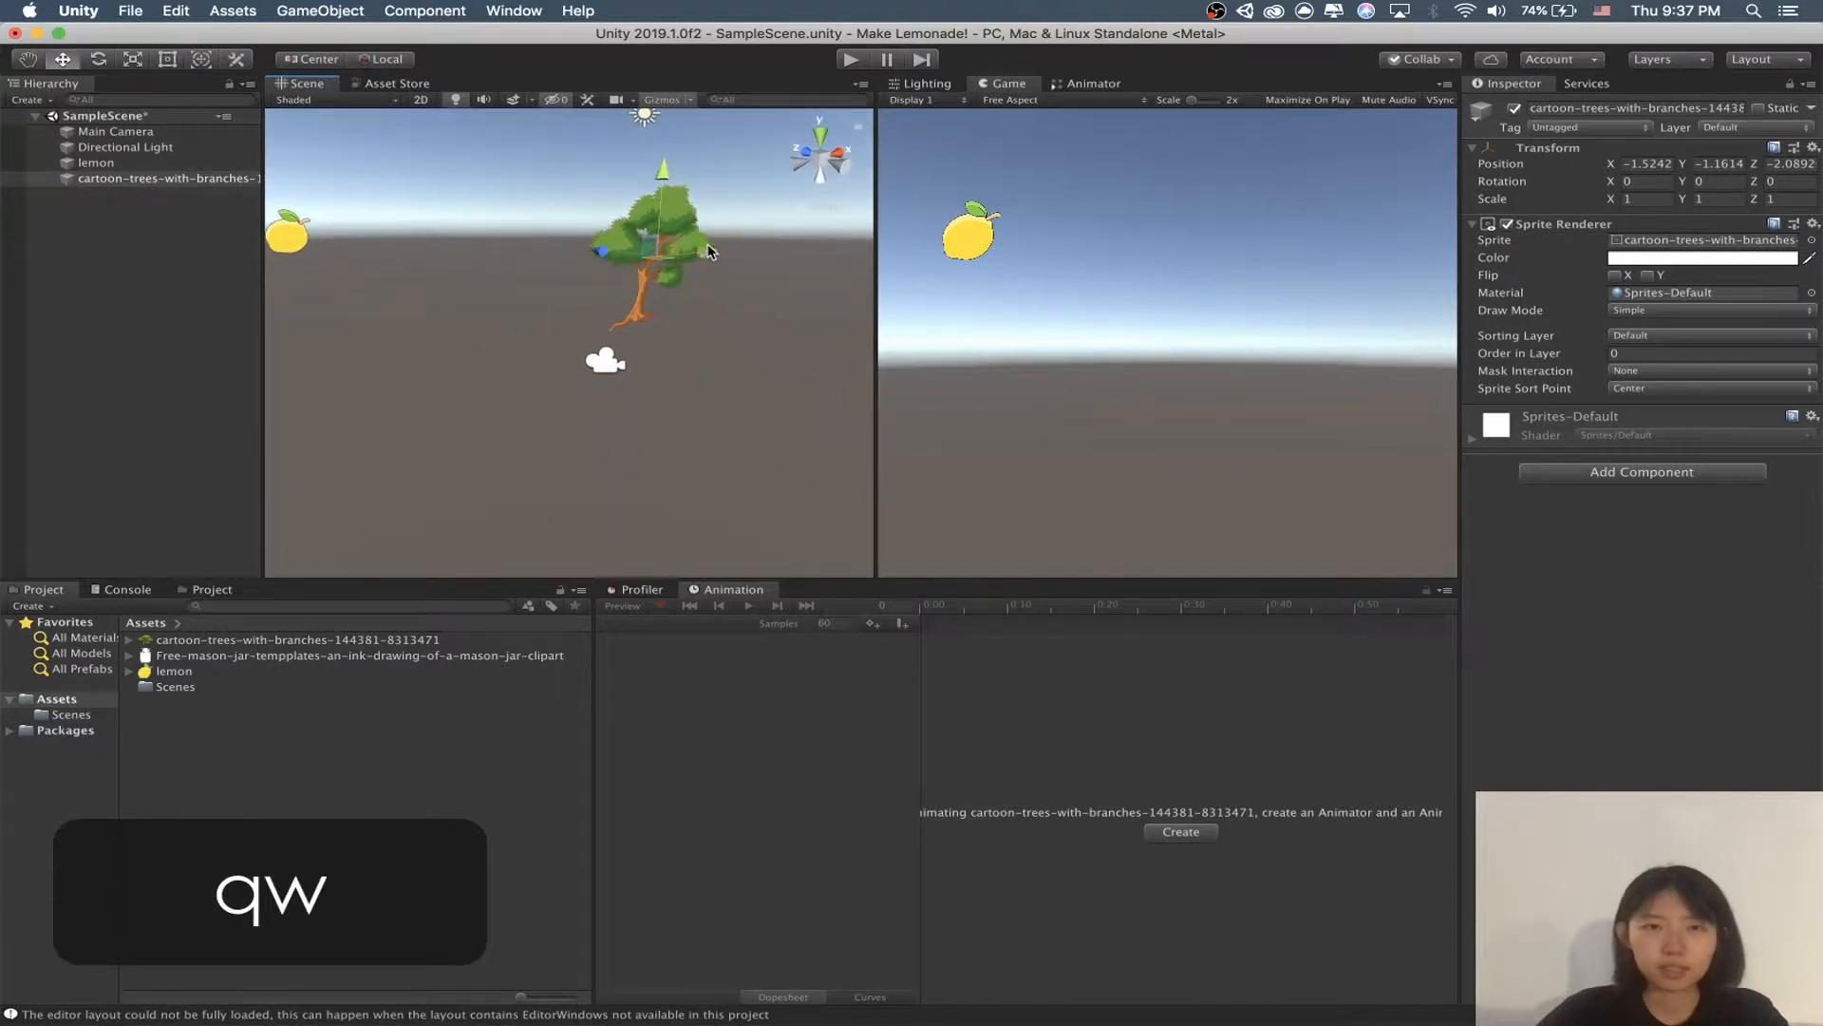
drag(696, 255, 582, 249)
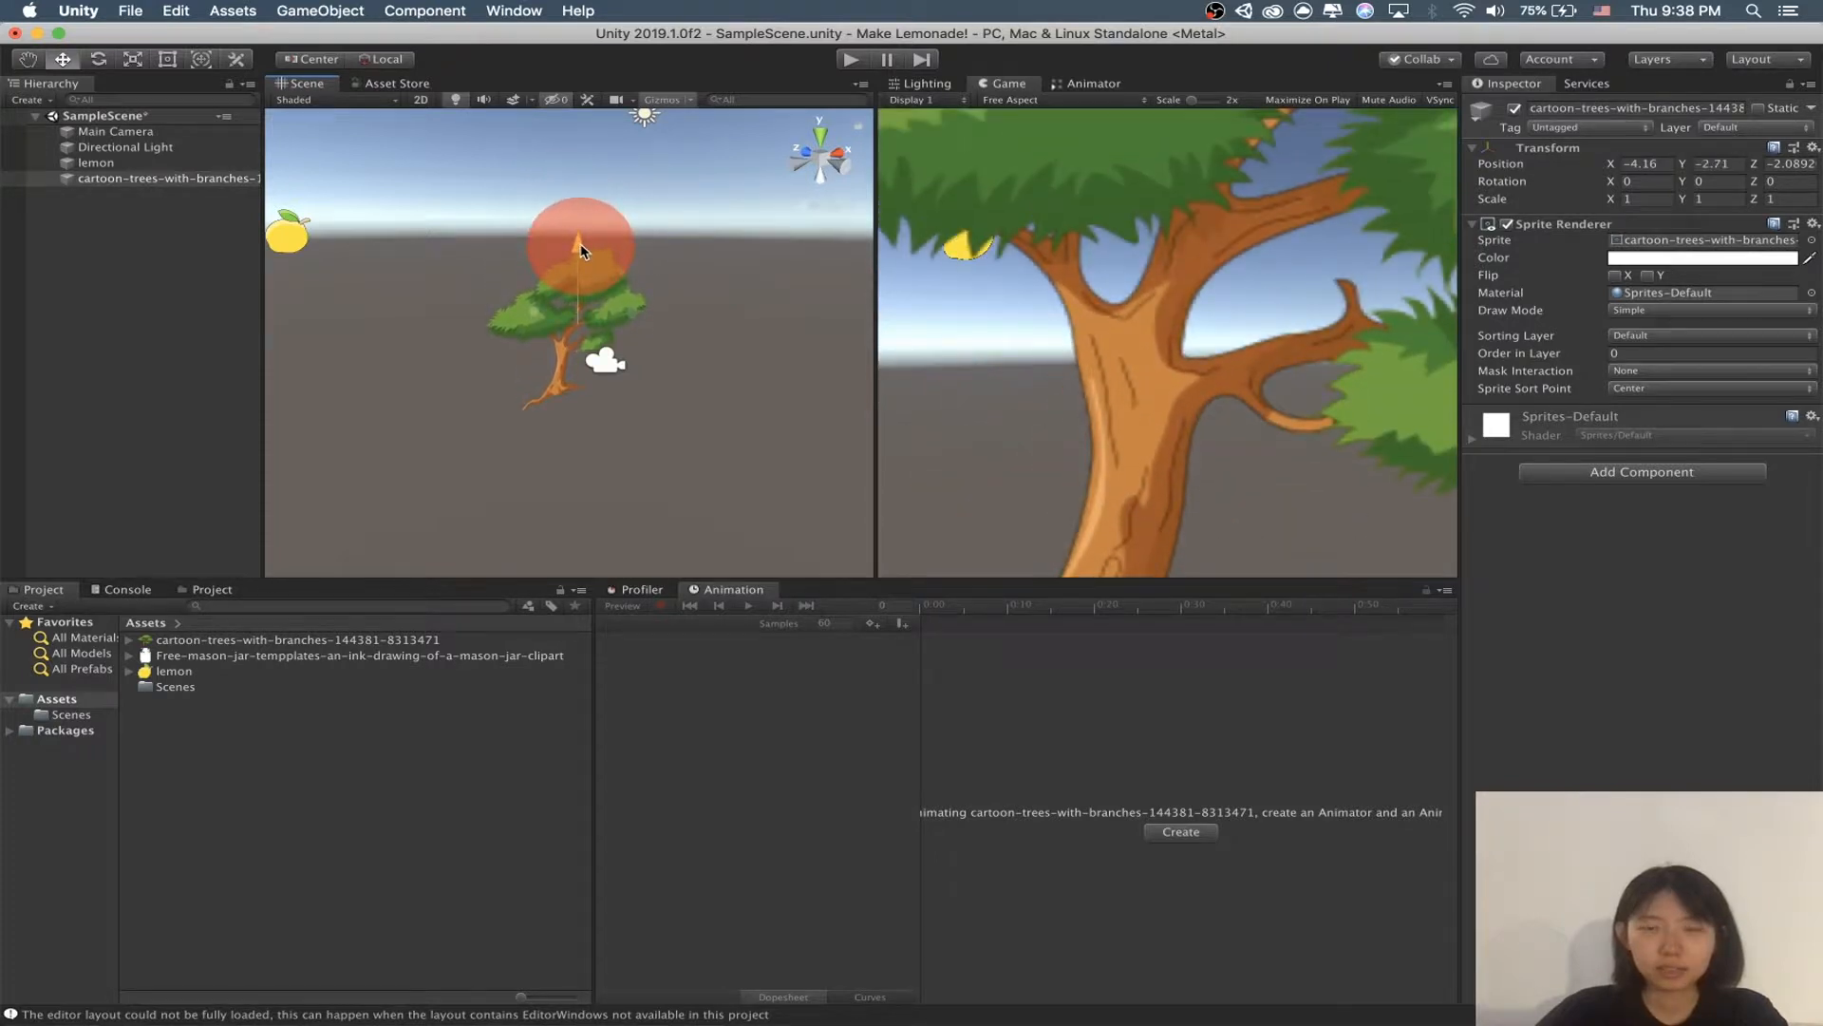
drag(529, 316, 459, 301)
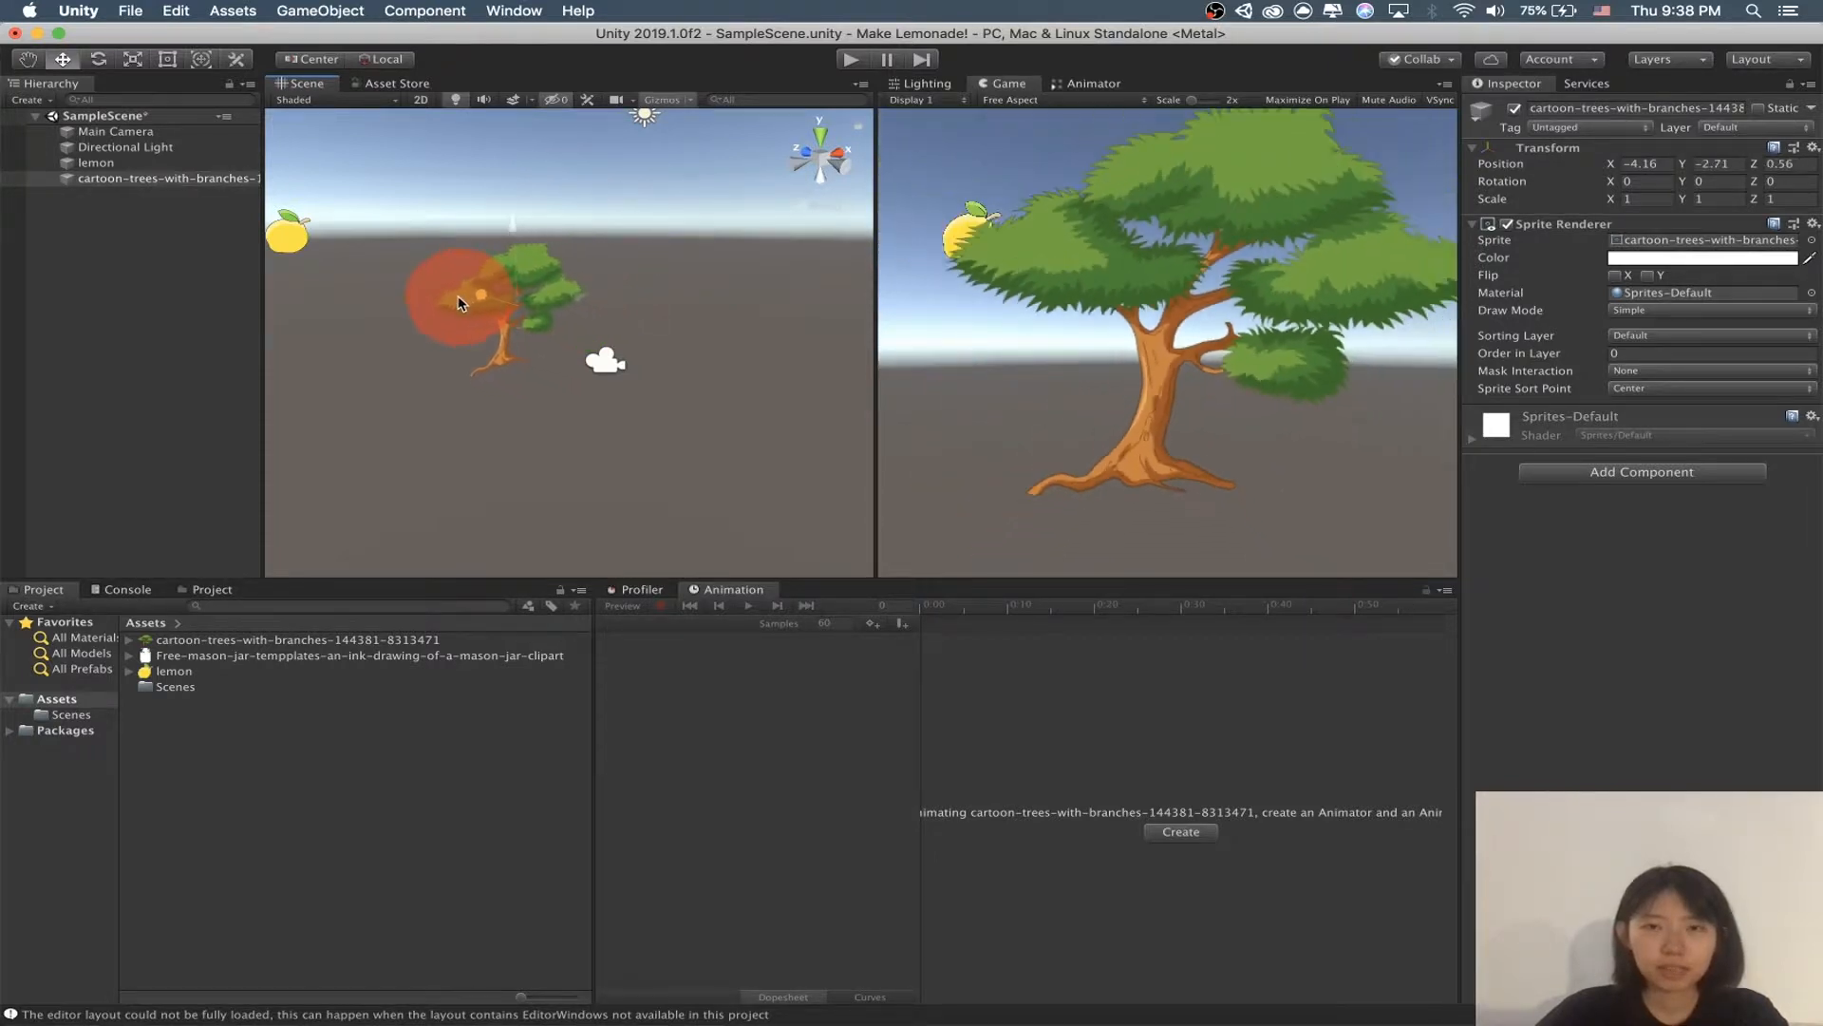
drag(512, 228, 537, 319)
key(w)
key(e)
key(r)
Step: Move the lemon closer to the tree, to about Y -2.39 and Z -0.95
click(293, 249)
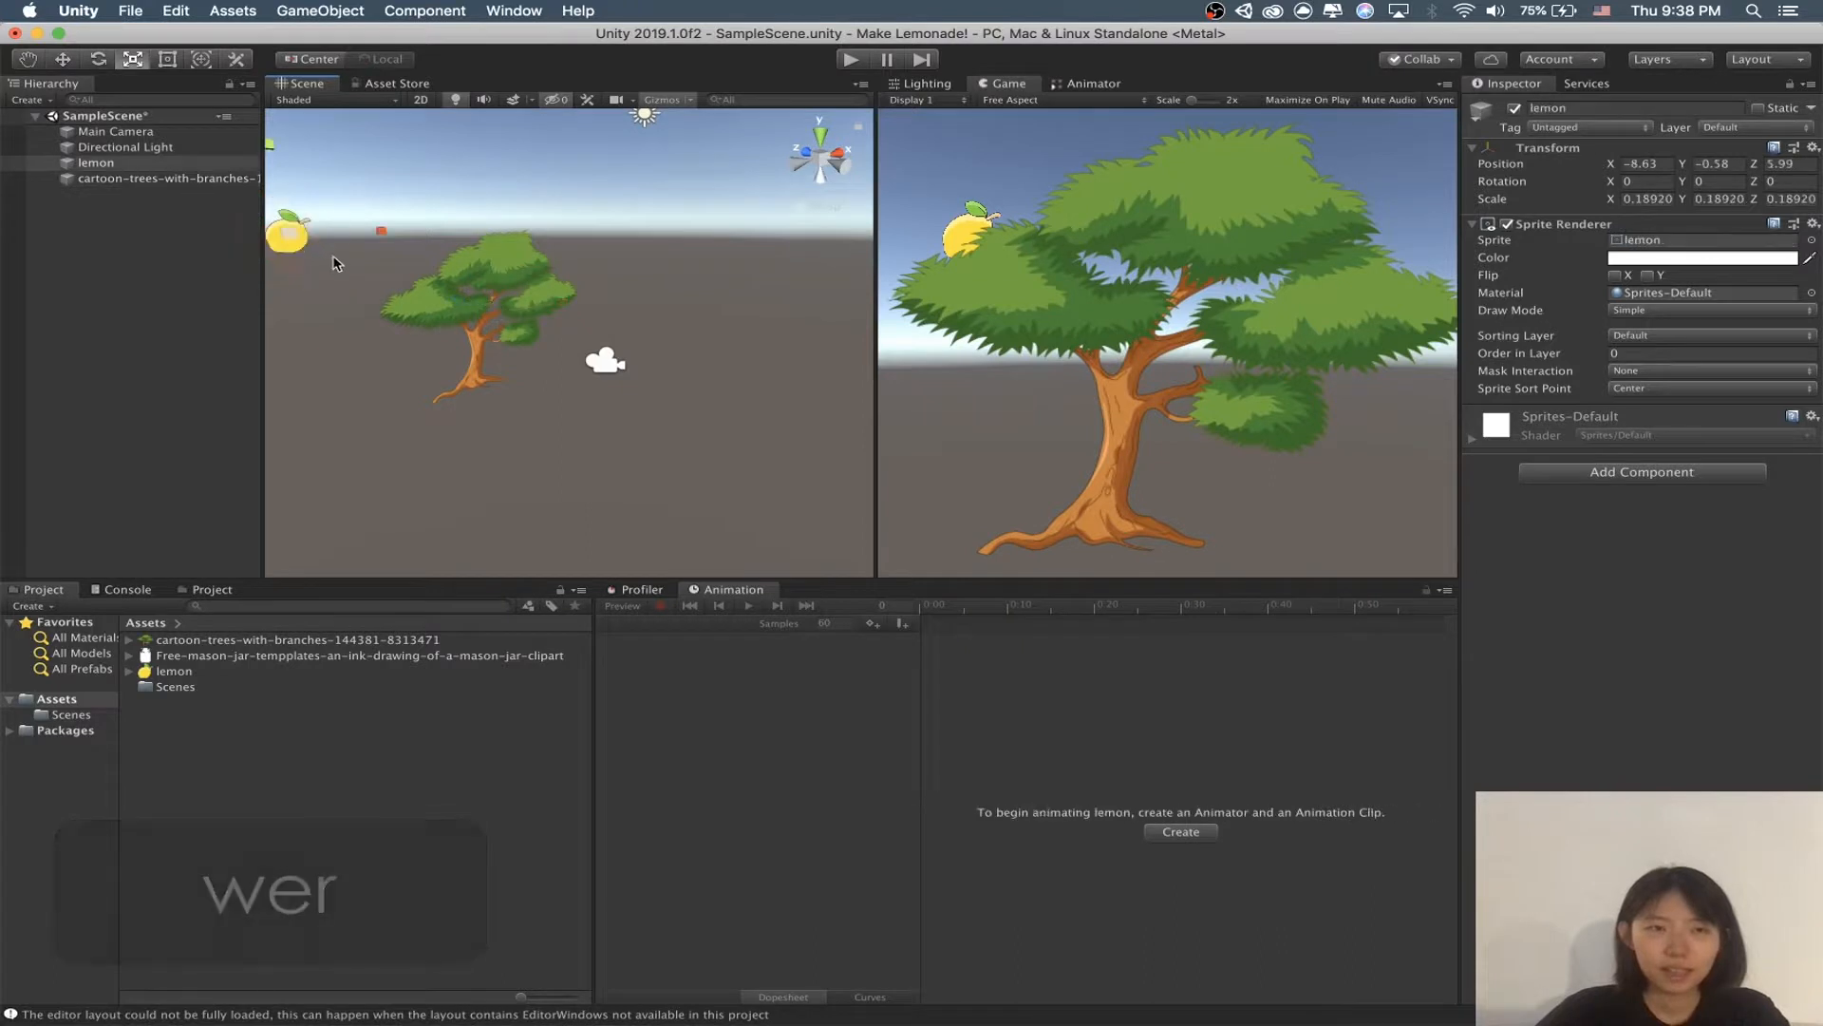
alt+drag(333, 265, 628, 291)
key(w)
drag(414, 252, 562, 271)
drag(684, 228, 601, 285)
Step: Focus on the lemon and the tree and check their spacing from different angles
key(f)
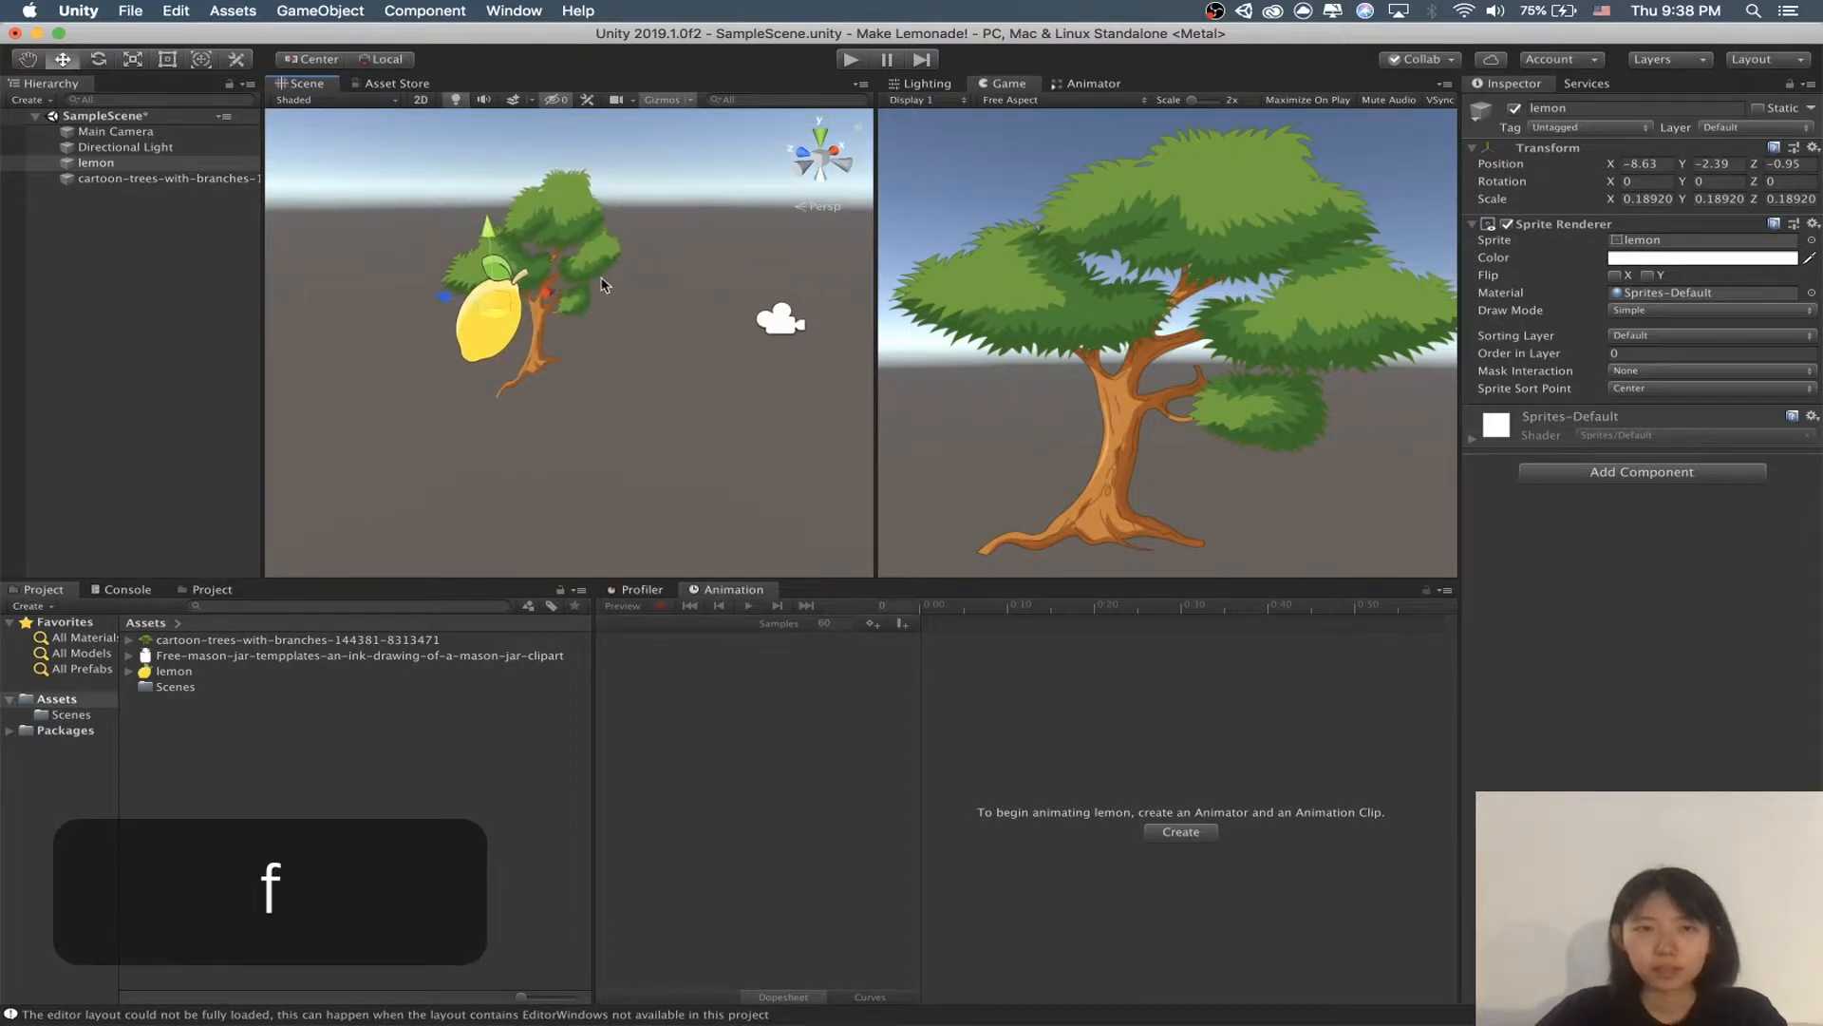
click(560, 242)
alt+drag(662, 370, 609, 356)
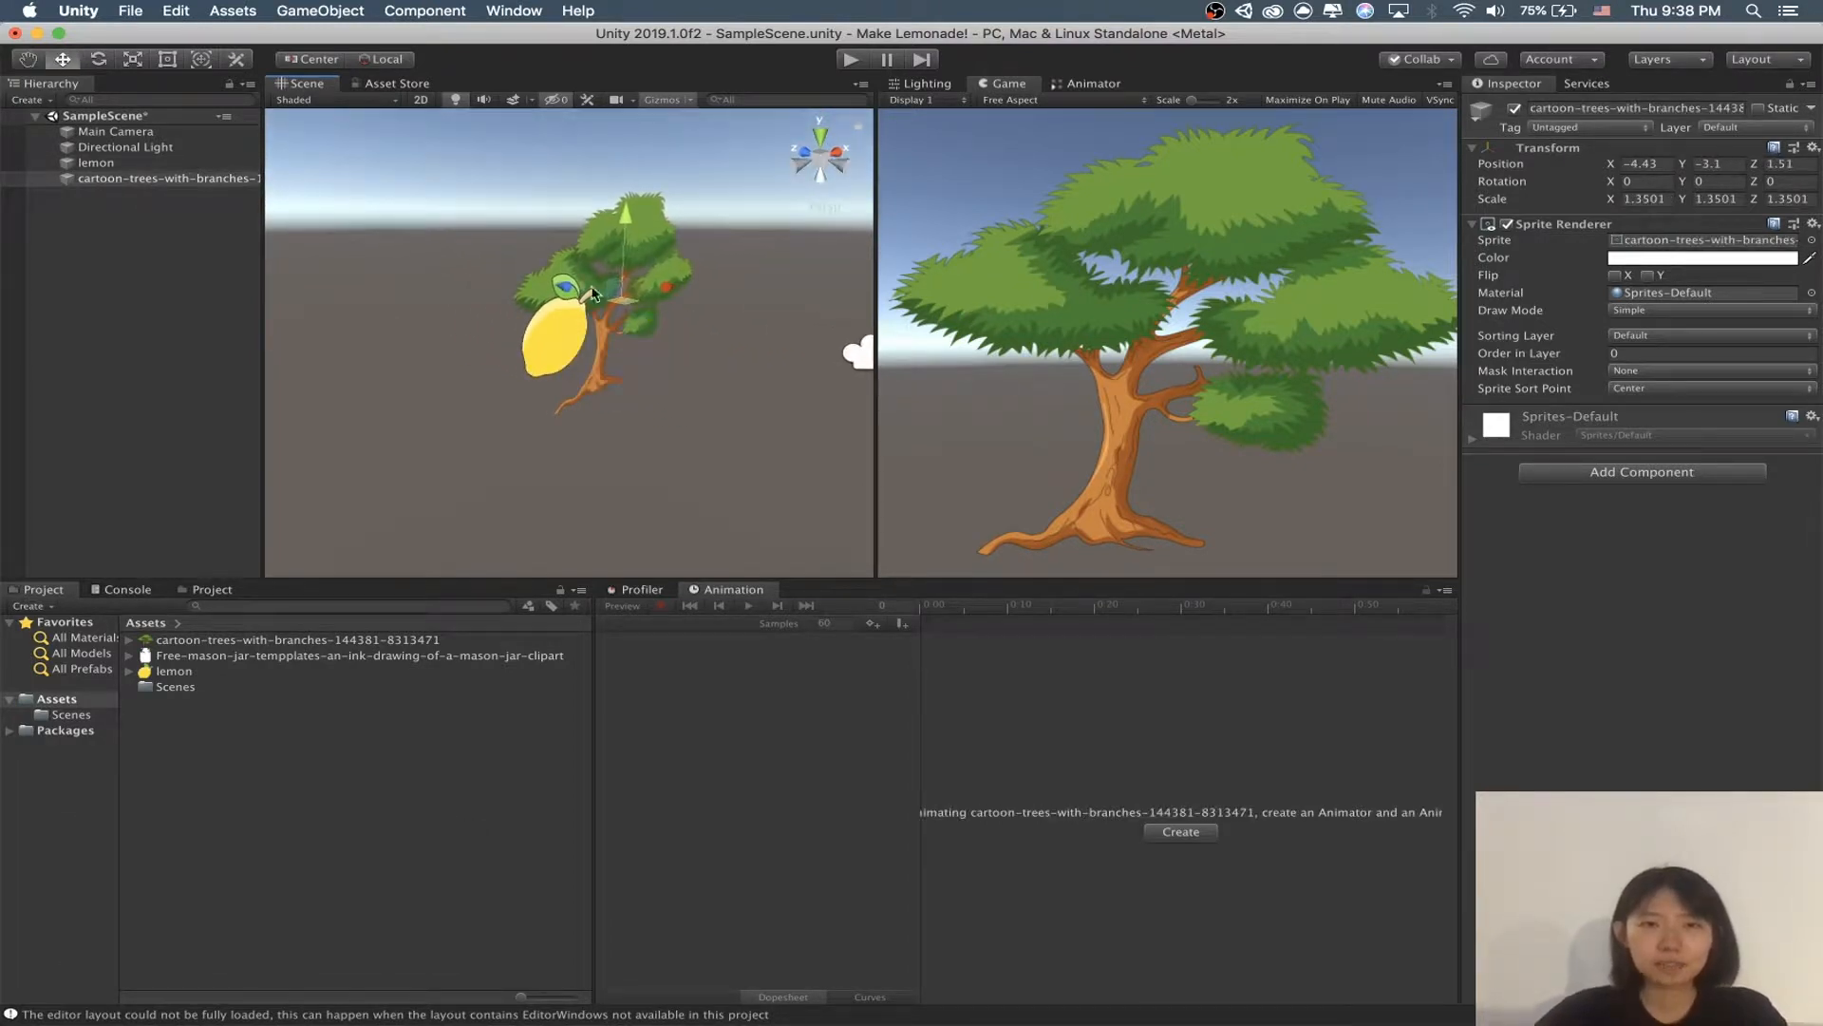
key(f)
click(517, 389)
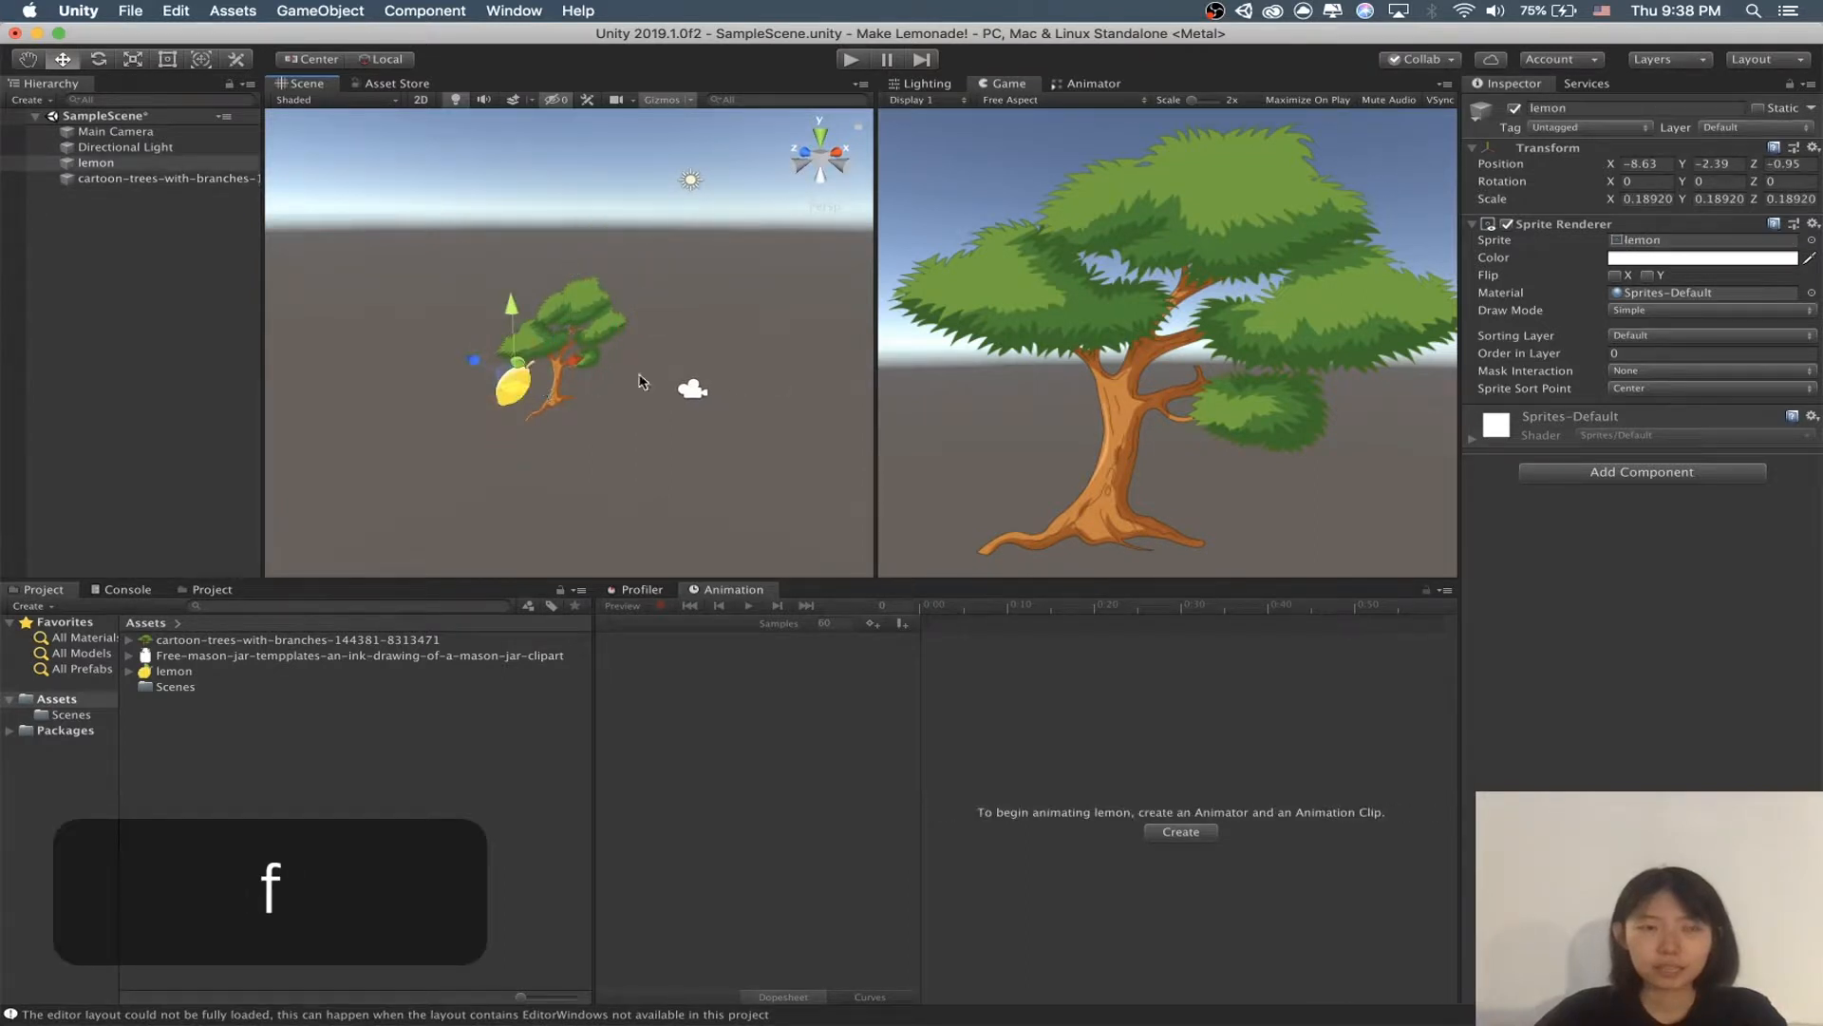
alt+drag(472, 378, 978, 430)
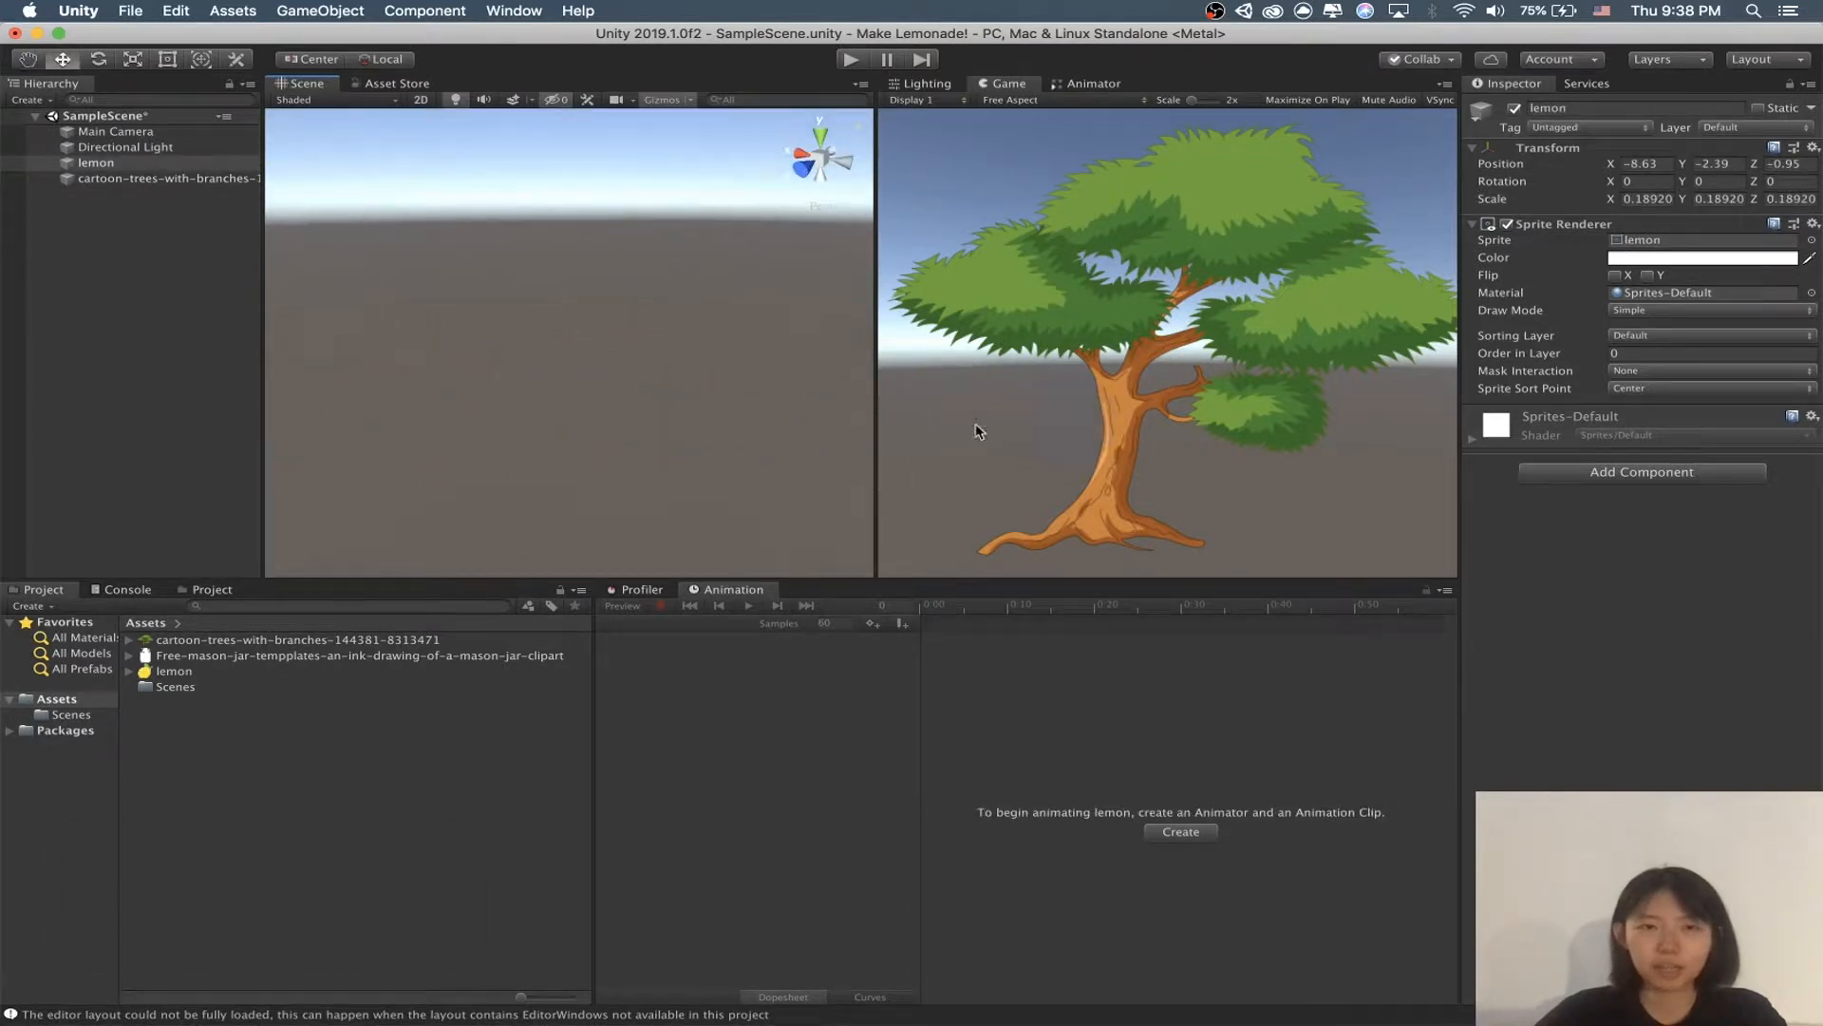
Step: Focus on the lemon and move it sideways in front of the tree to about X -4.79
click(99, 164)
key(f)
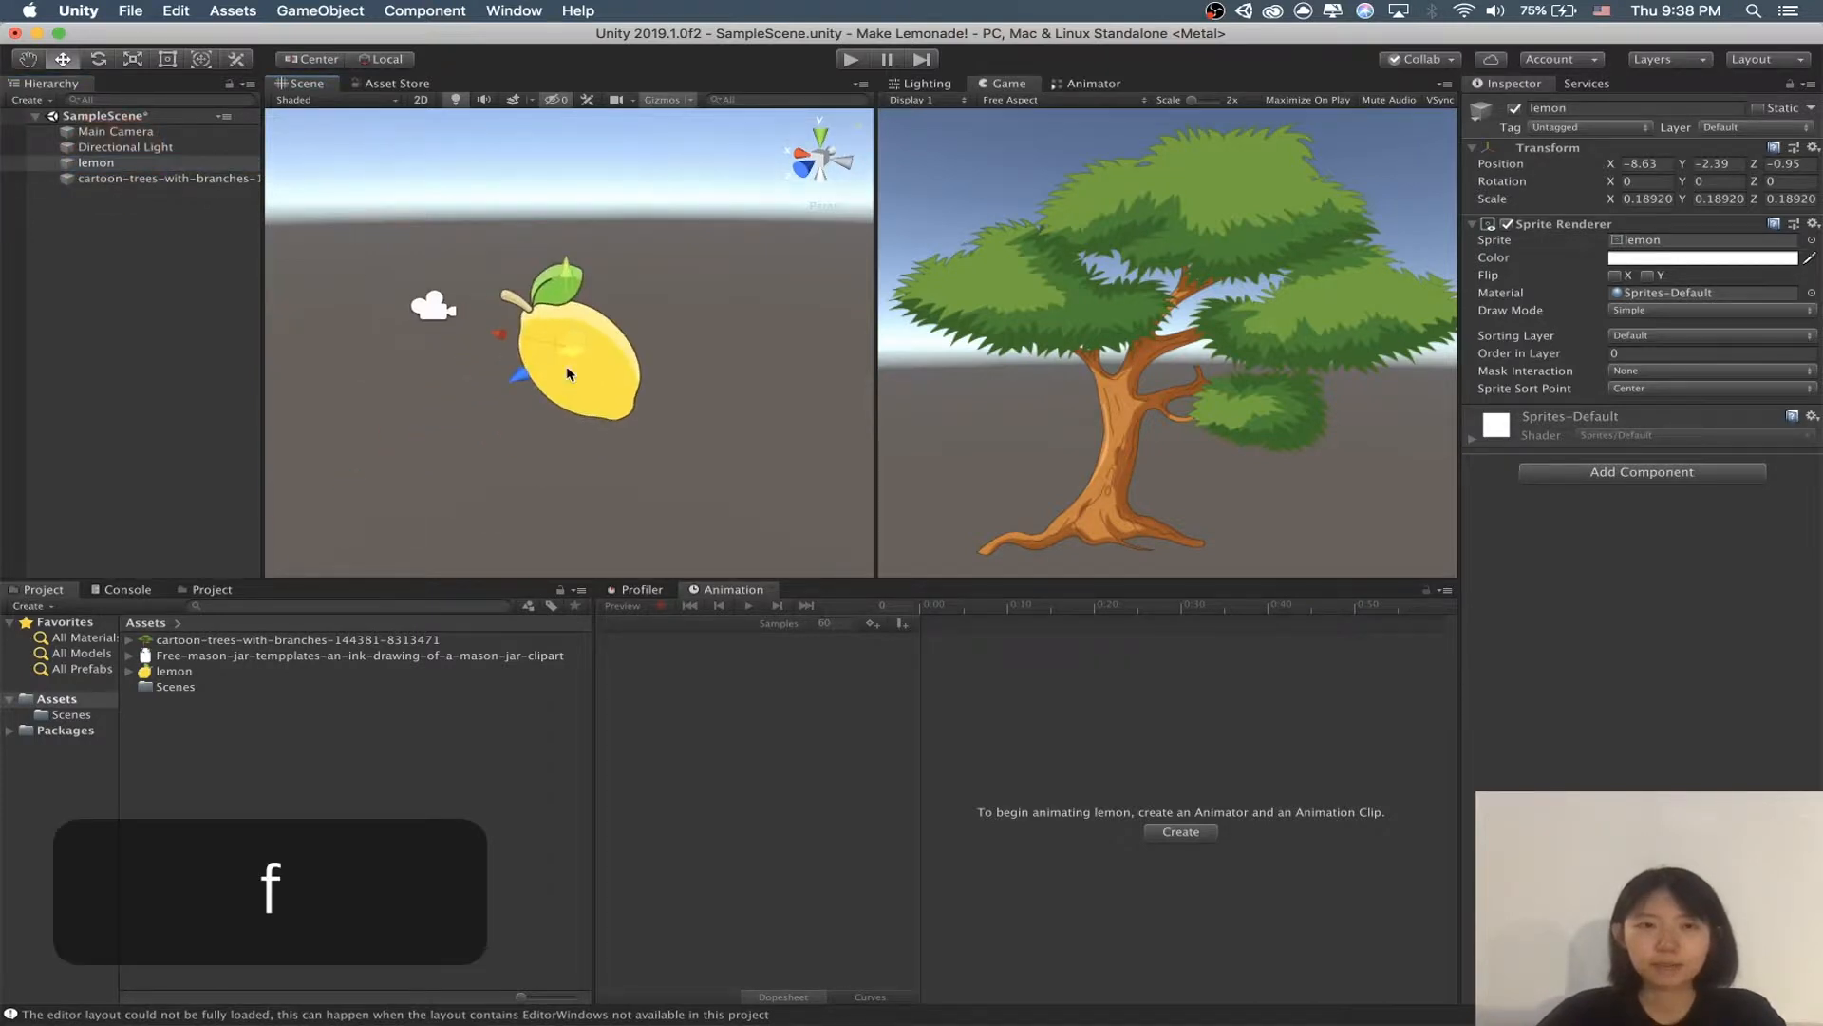
alt+drag(705, 368, 887, 285)
key(w)
Step: Scale the lemon down uniformly to about 0.042
key(e)
key(r)
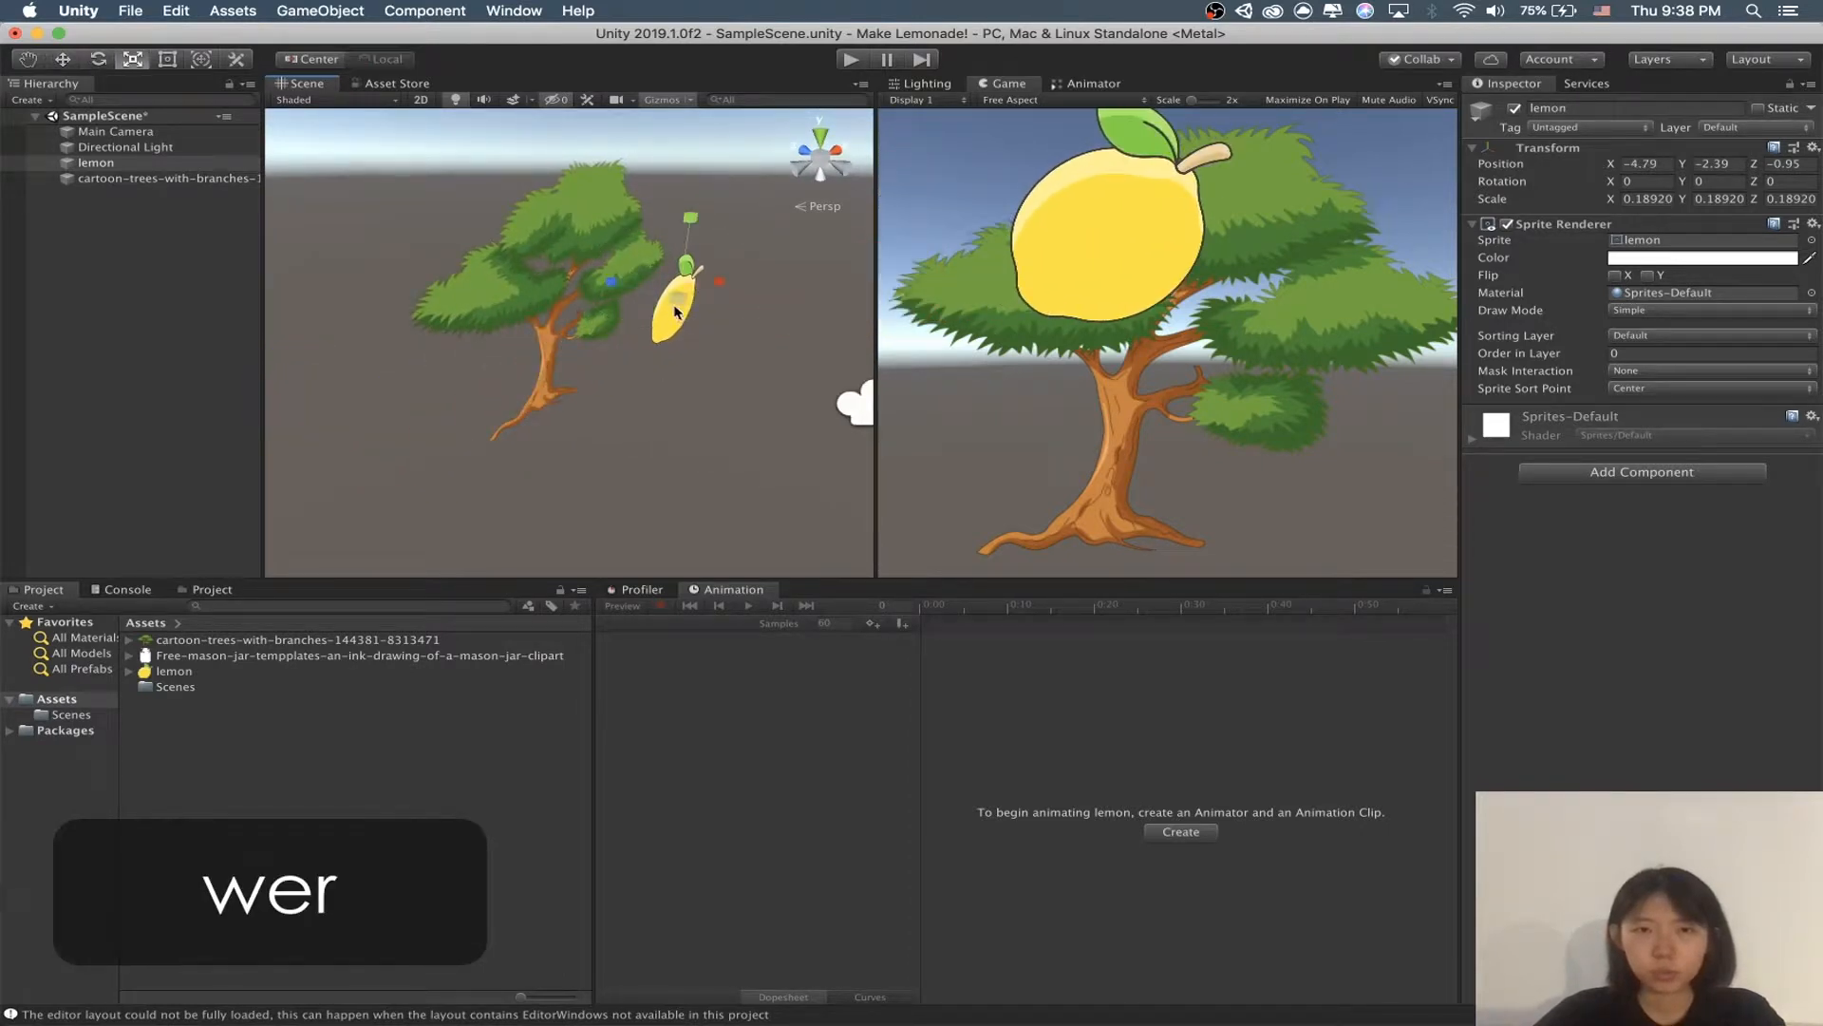
drag(676, 311, 634, 319)
Step: Move the lemon back toward the tree to about Z 1.23
key(w)
key(f)
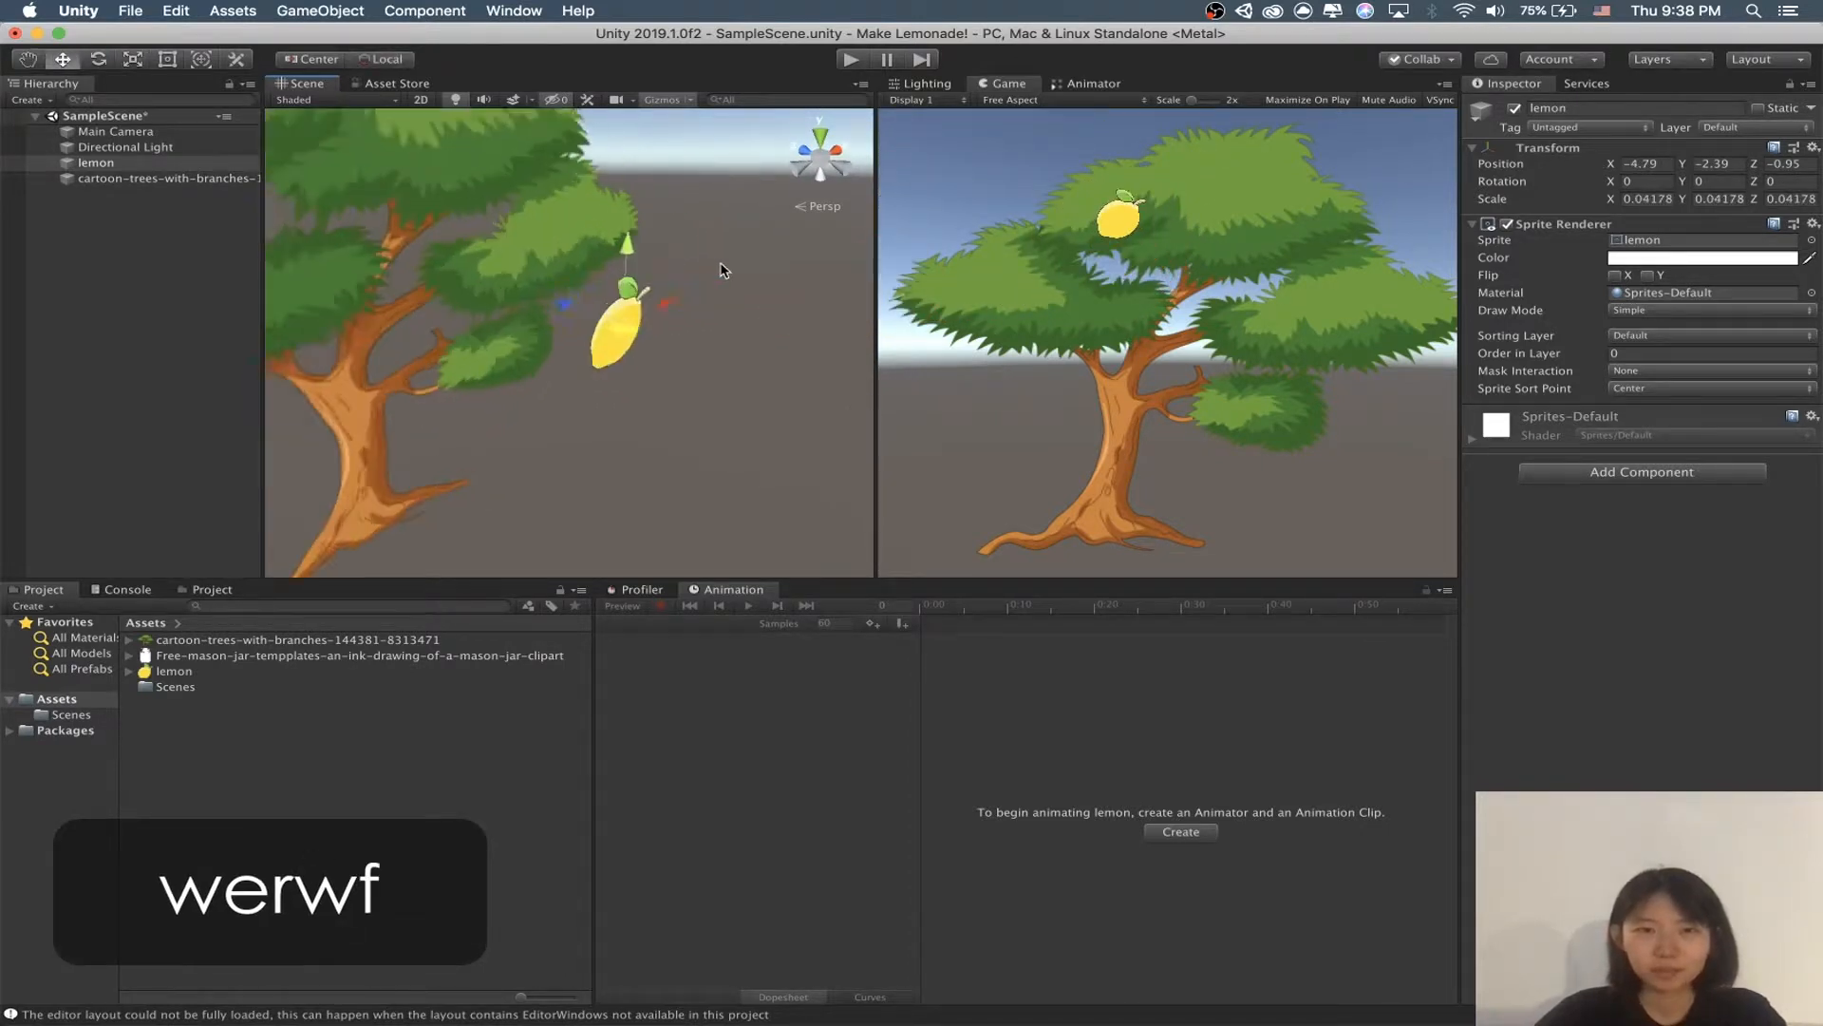
key(w)
drag(518, 321, 226, 238)
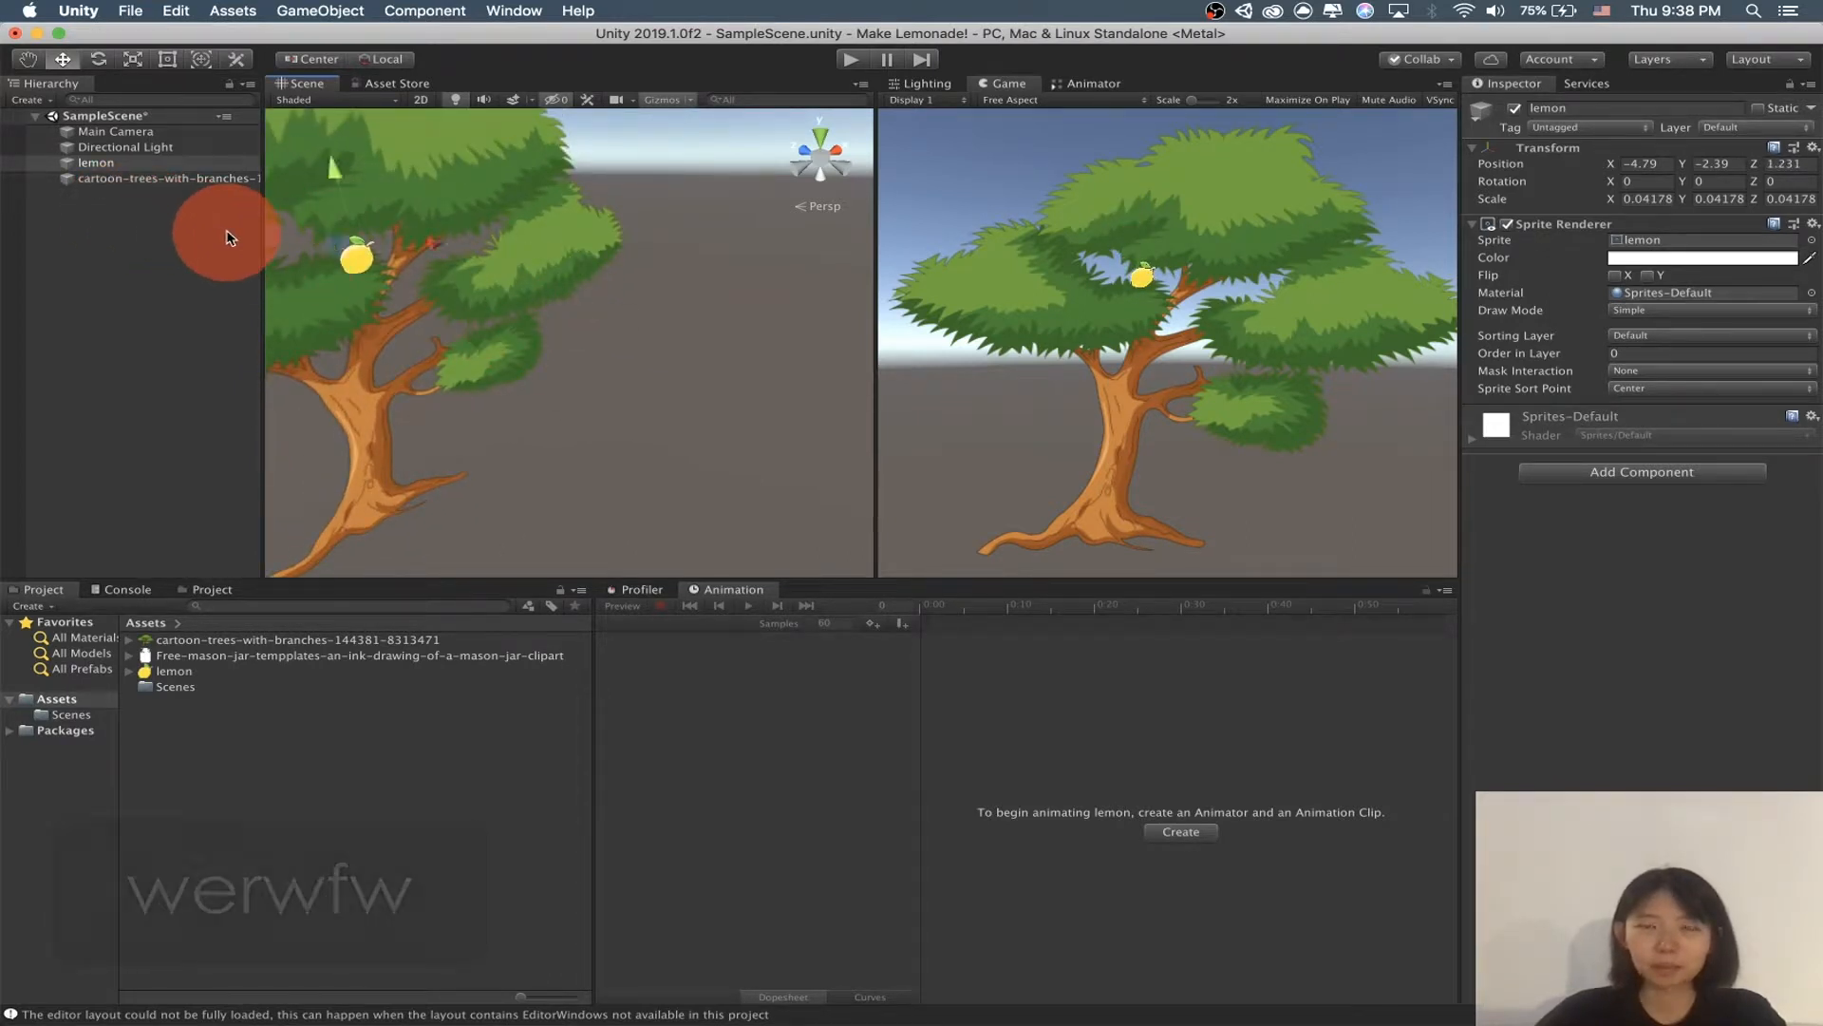
Step: Scale the lemon uniformly to about 0.053 and place it on the foliage at about X -6.19, Y -2.25, Z 1.08
key(f)
key(w)
key(e)
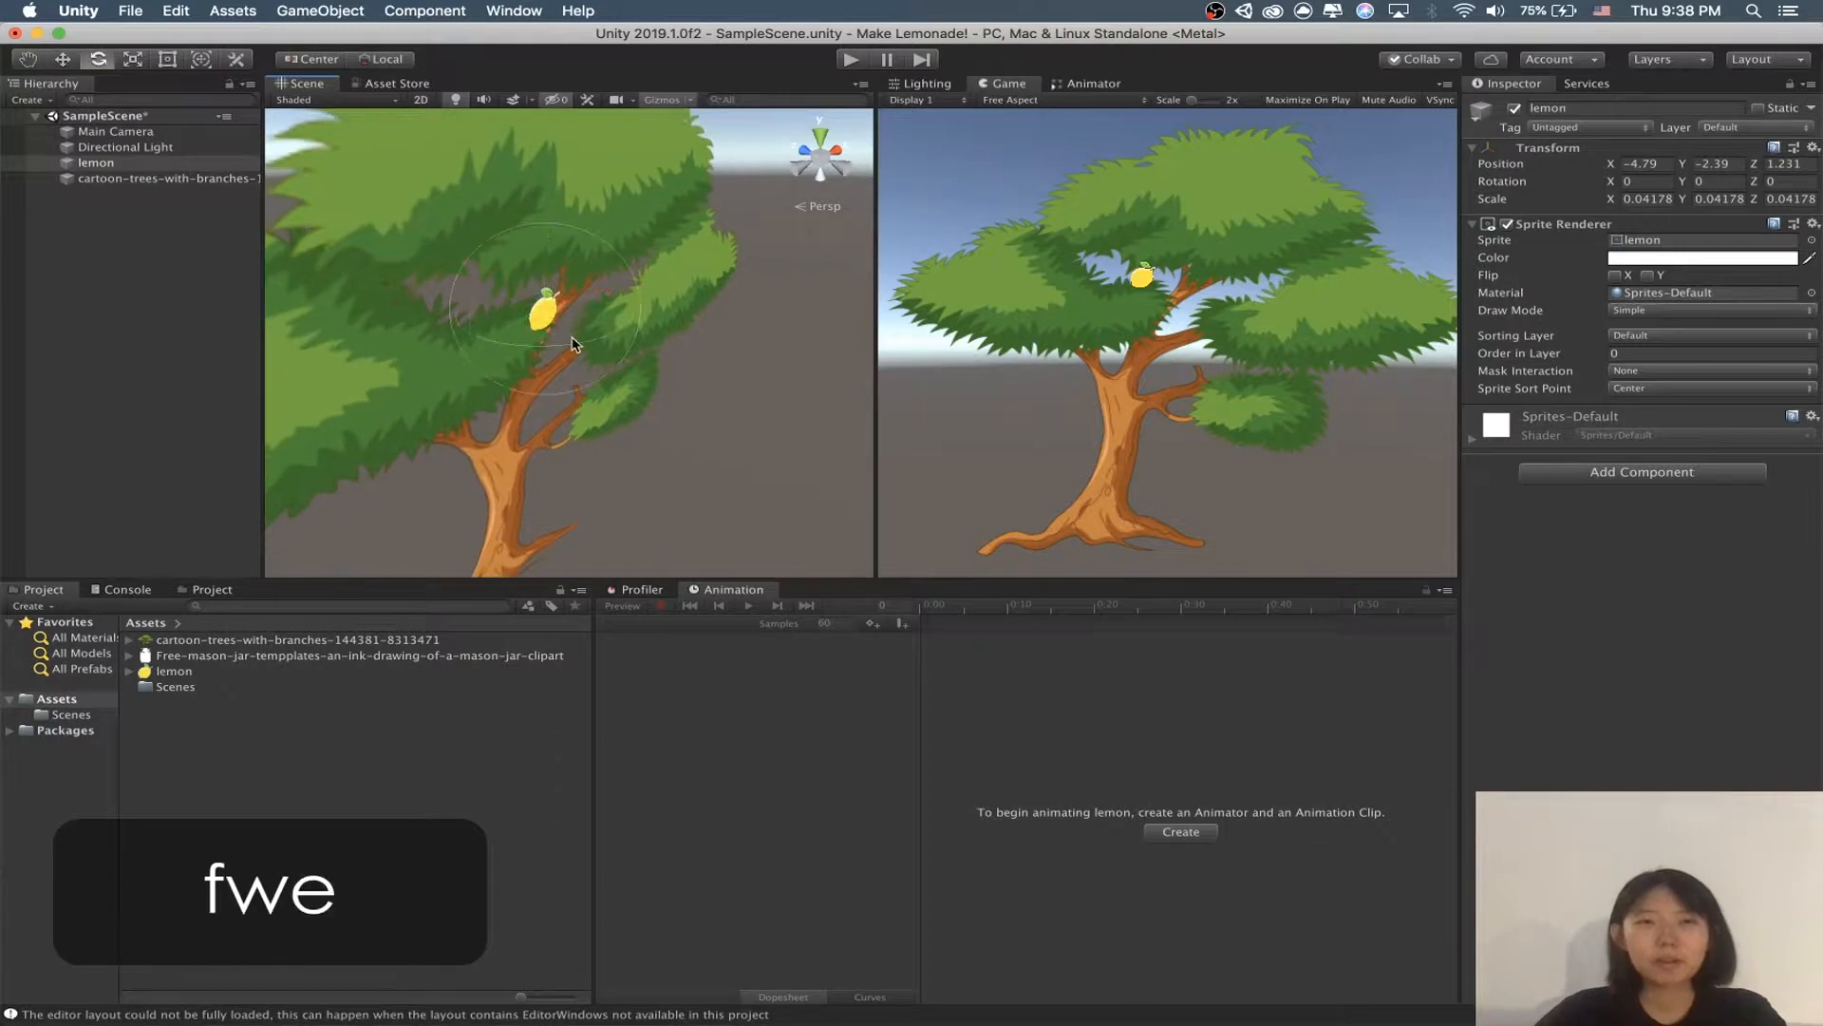
key(r)
mouse_move(556, 323)
mouse_down()
mouse_move(601, 316)
mouse_move(522, 317)
mouse_up()
key(w)
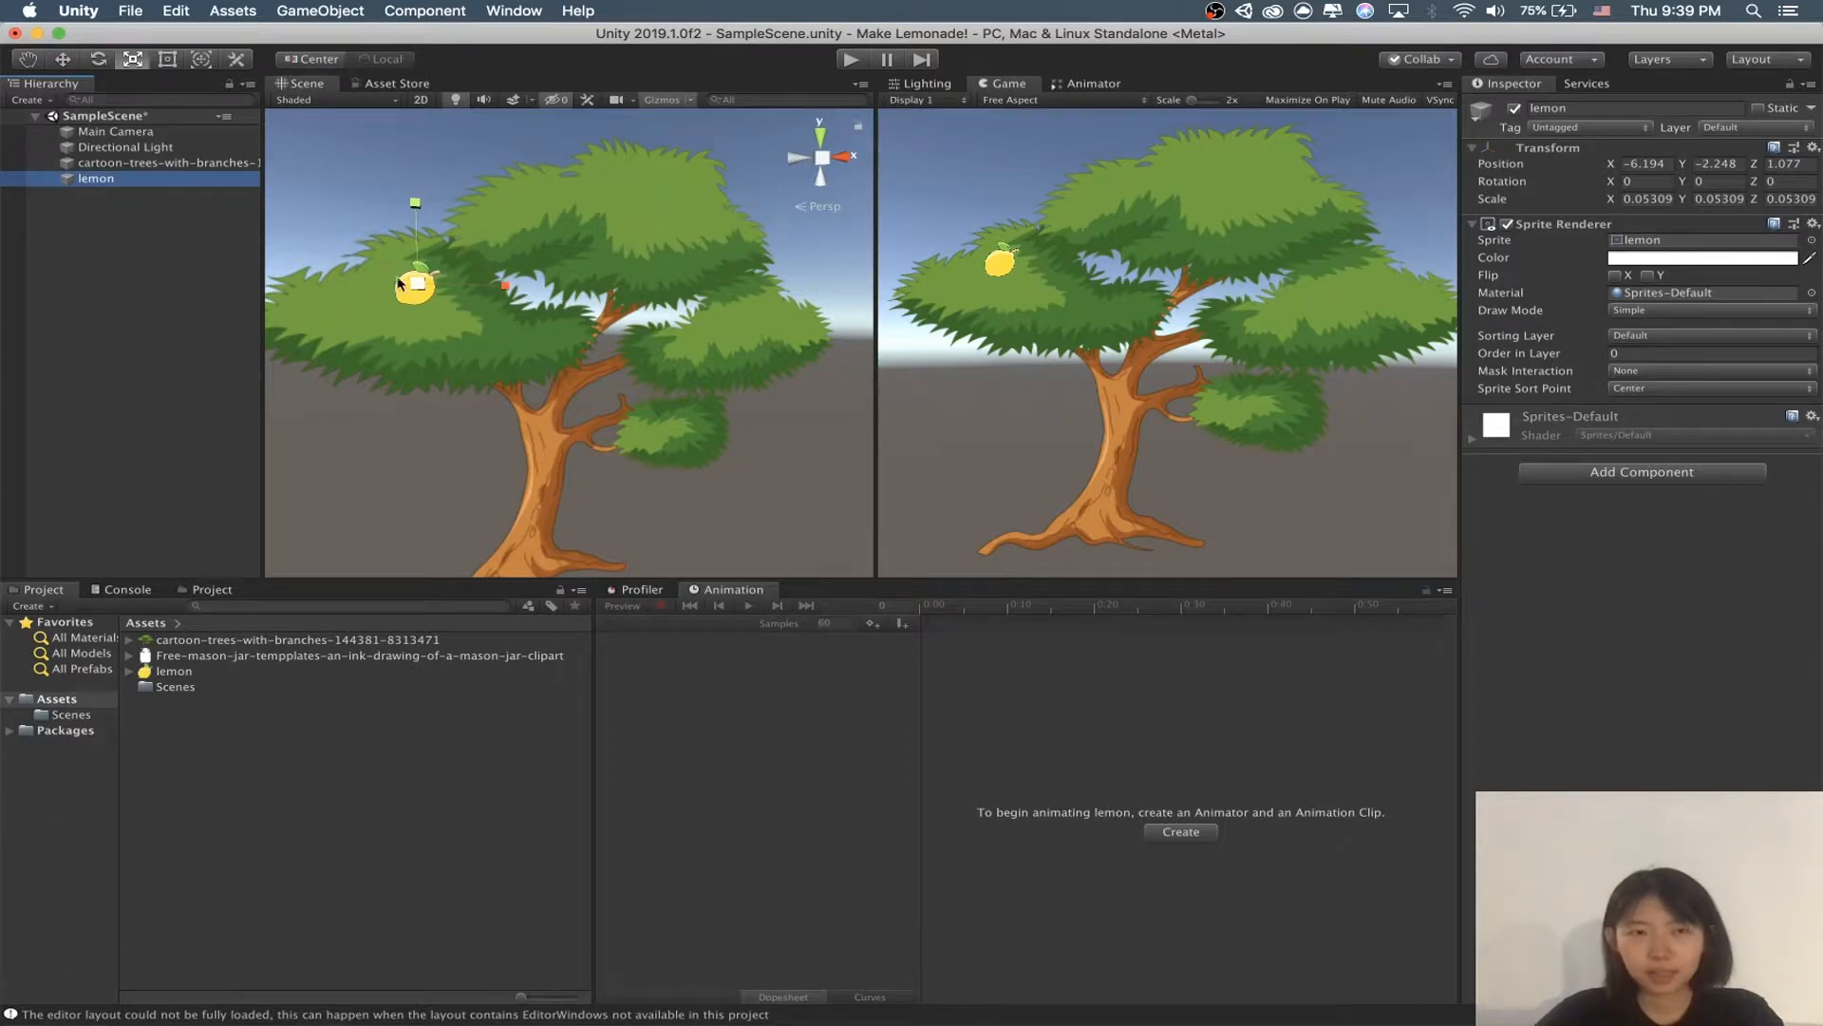
Step: Duplicate the lemon twice, placing the copies at about X -5.81, Y -2.52 and about X -6.77, Y -2.48, Z 0.97
key(super+d)
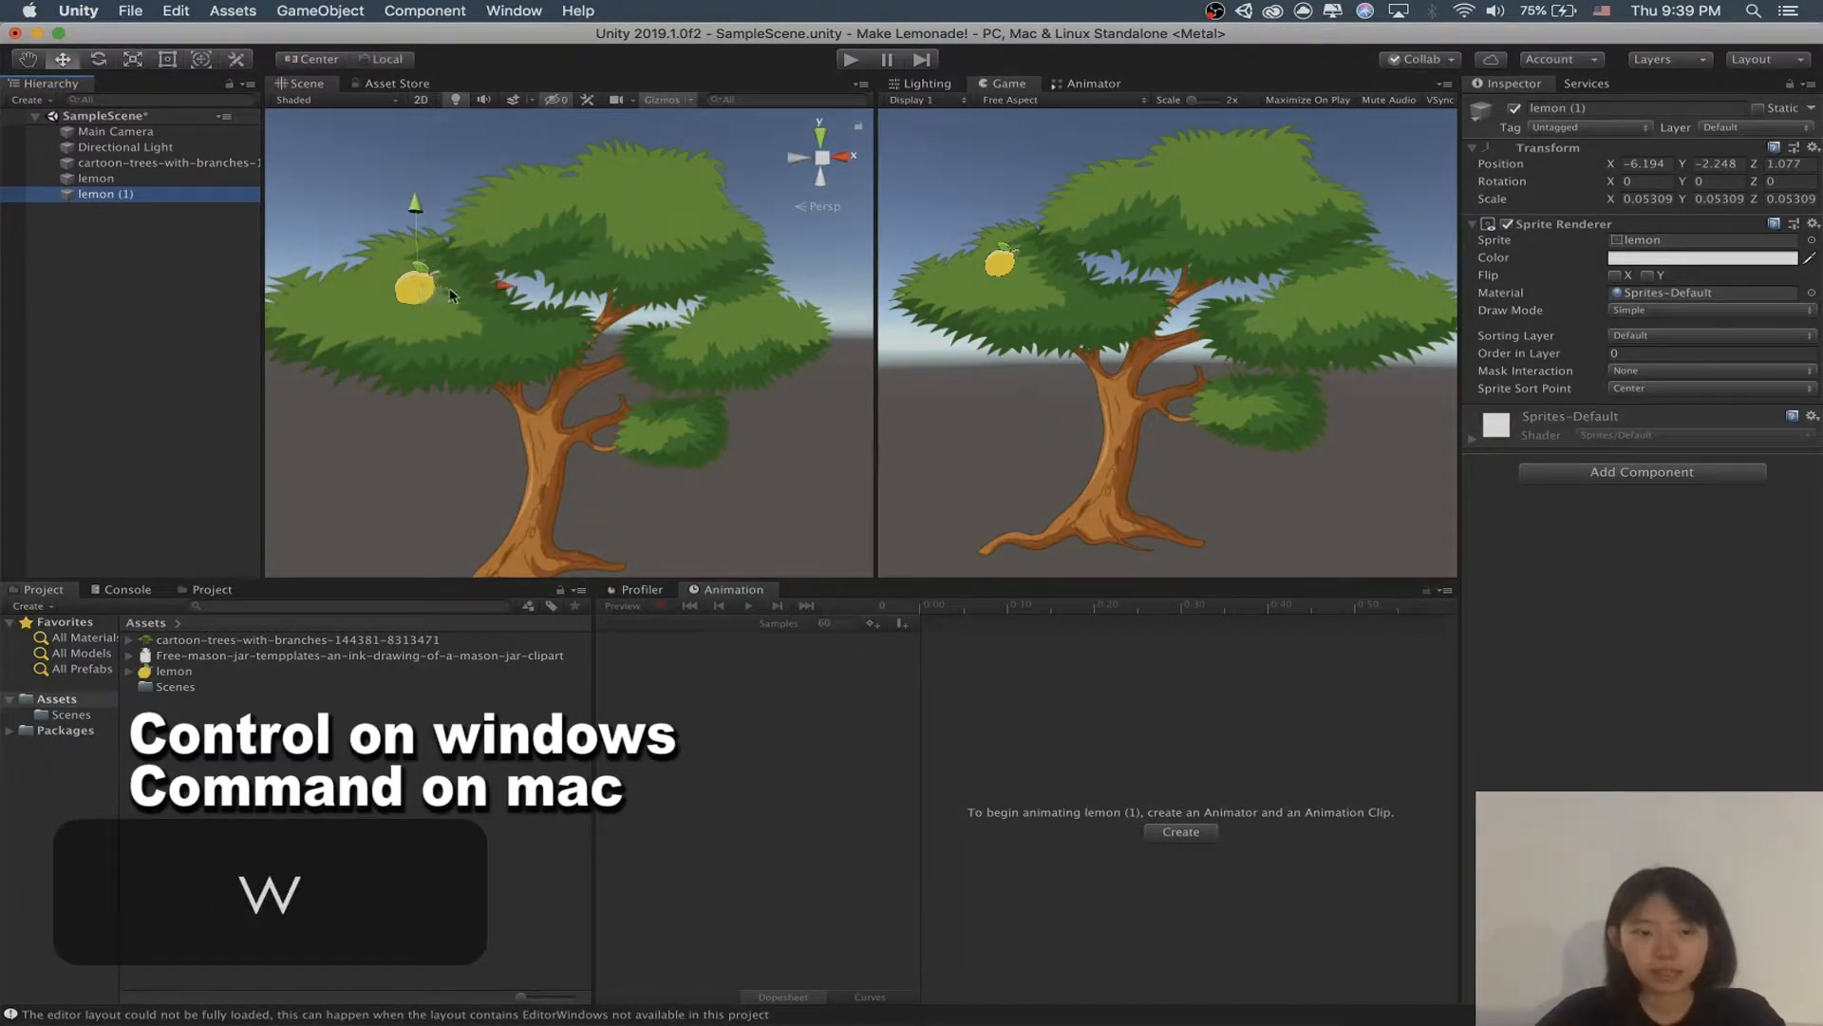
mouse_move(442, 304)
mouse_down()
mouse_move(493, 331)
mouse_move(430, 316)
mouse_up()
key(super+d)
drag(389, 320, 432, 293)
scroll(432, 294, up, 3)
middle_drag(447, 309, 487, 333)
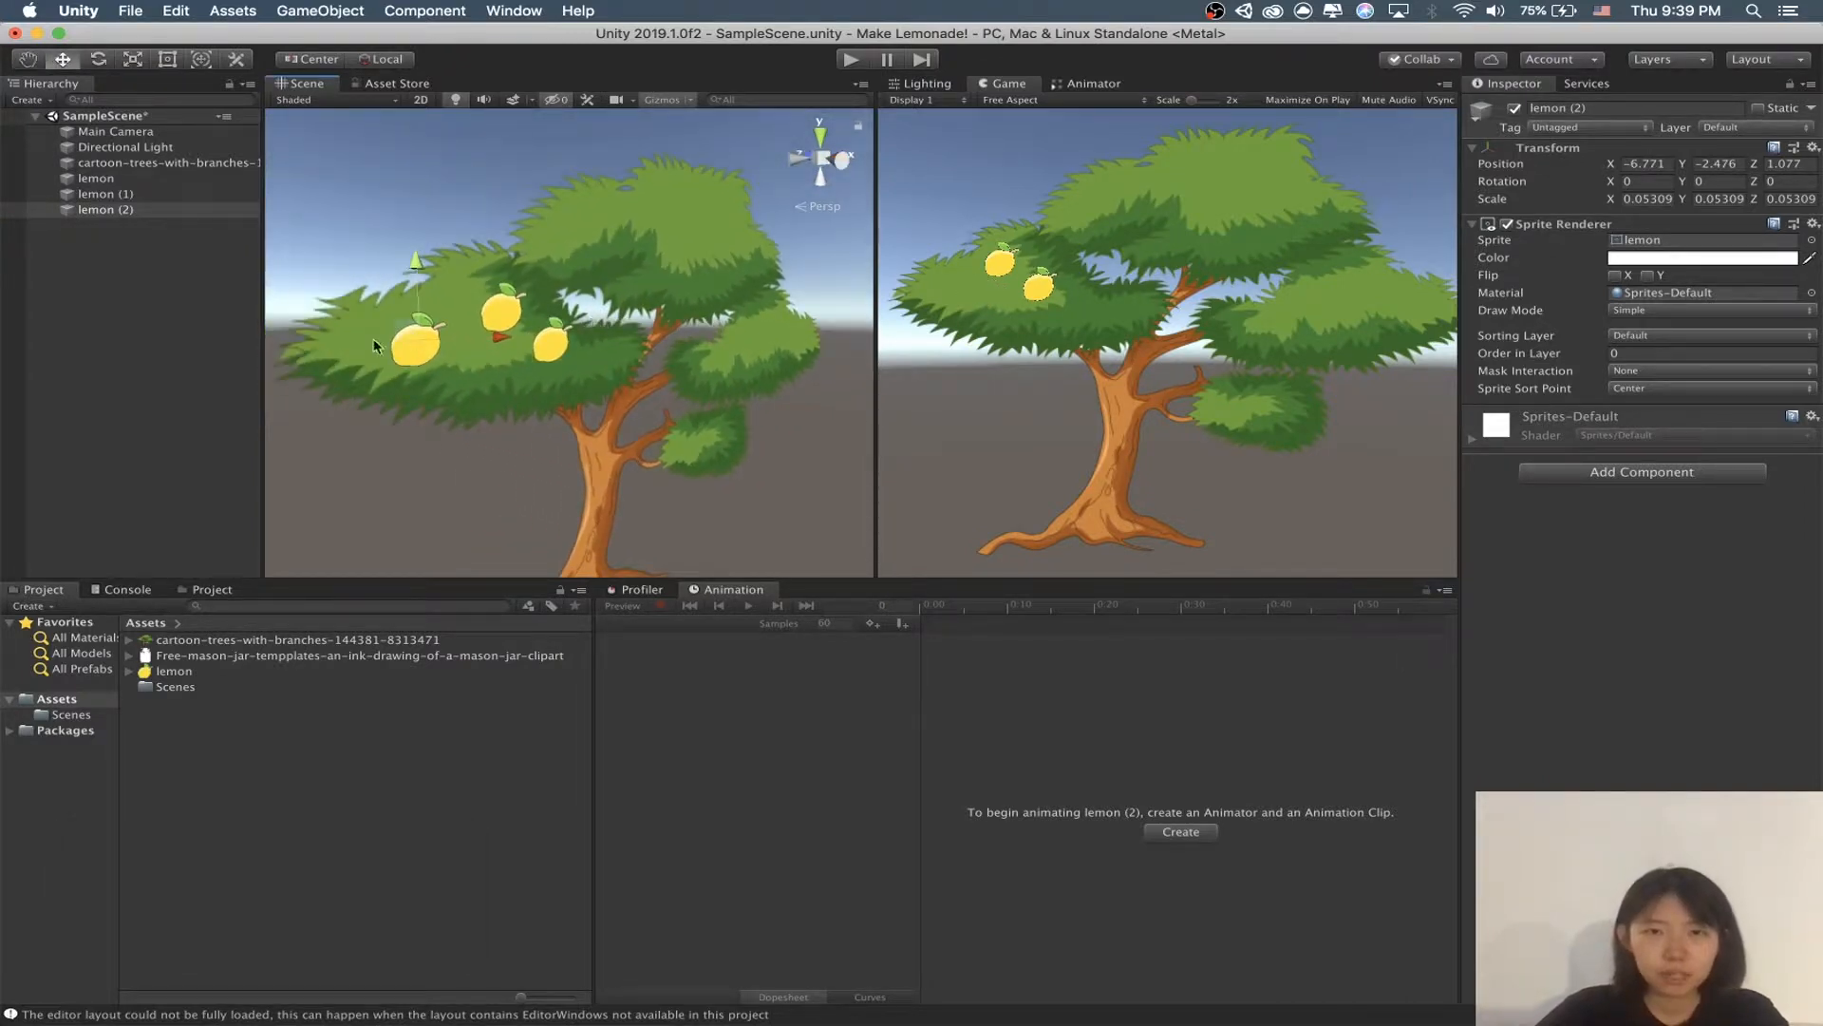
scroll(488, 351, up, 3)
alt+drag(452, 345, 548, 314)
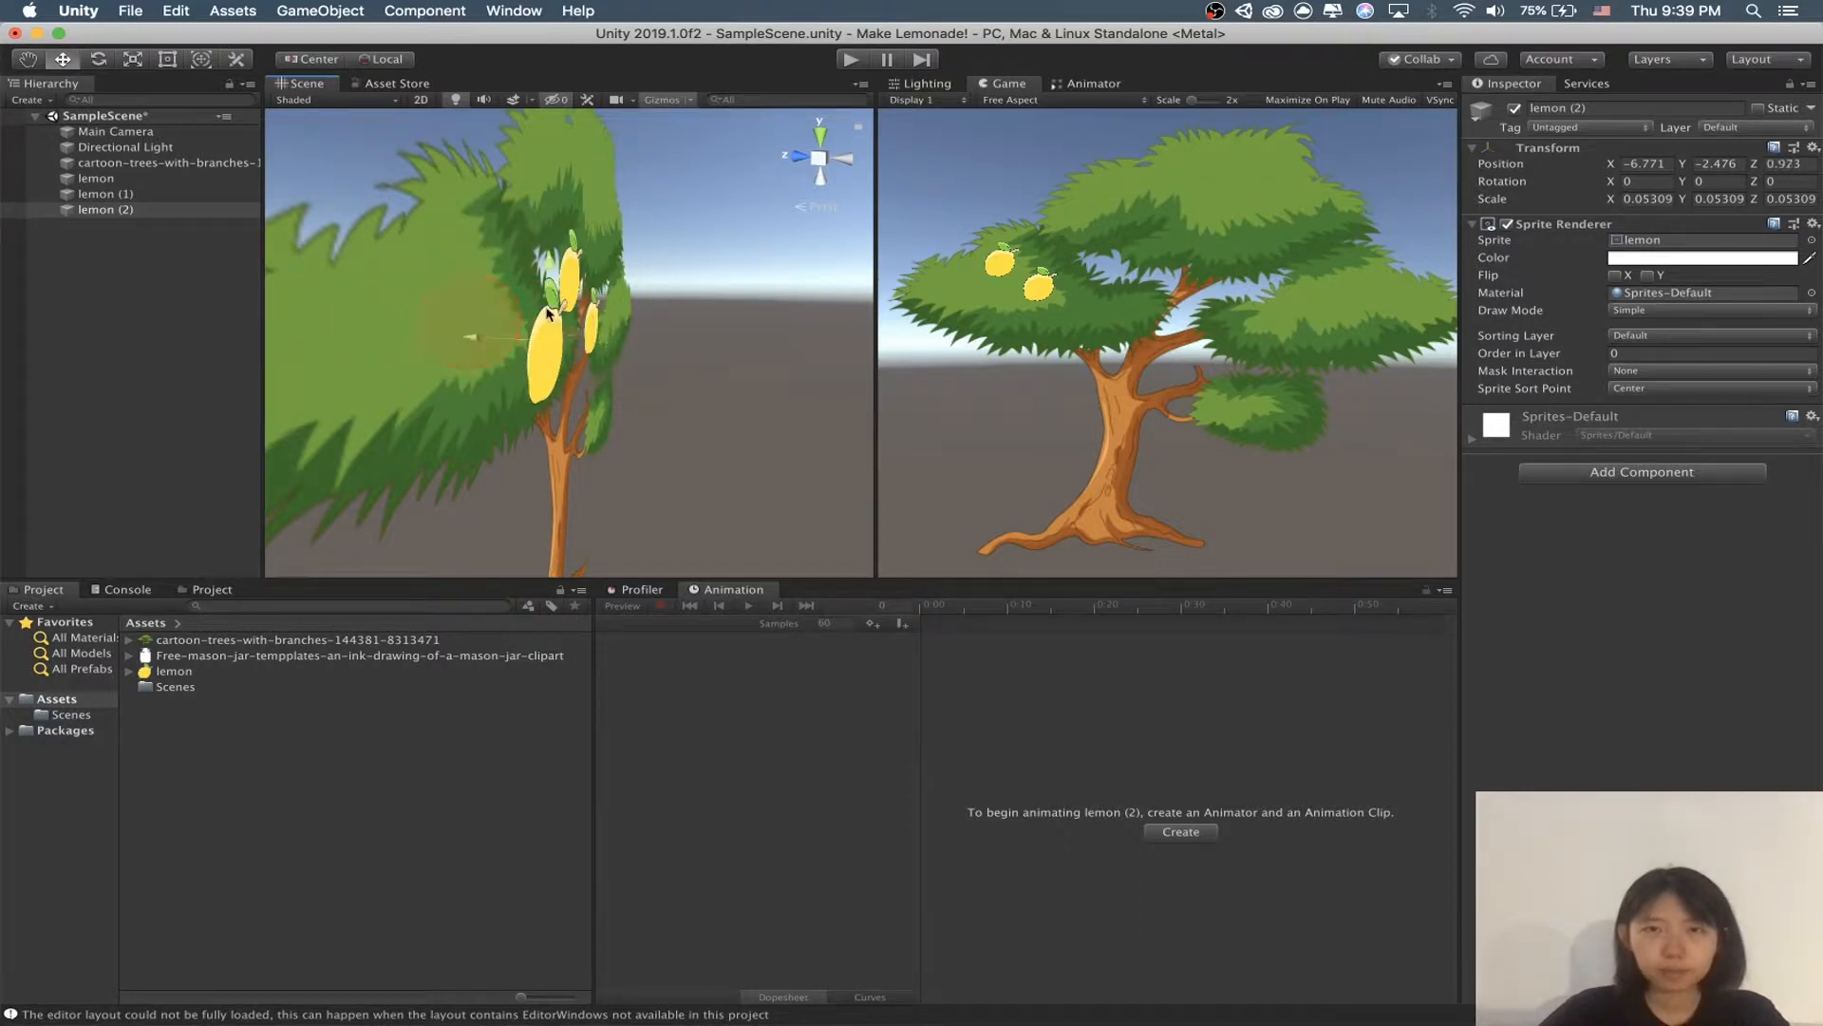
Step: Compare the three lemons' depth against the tree from several angles and in the game view
click(1130, 250)
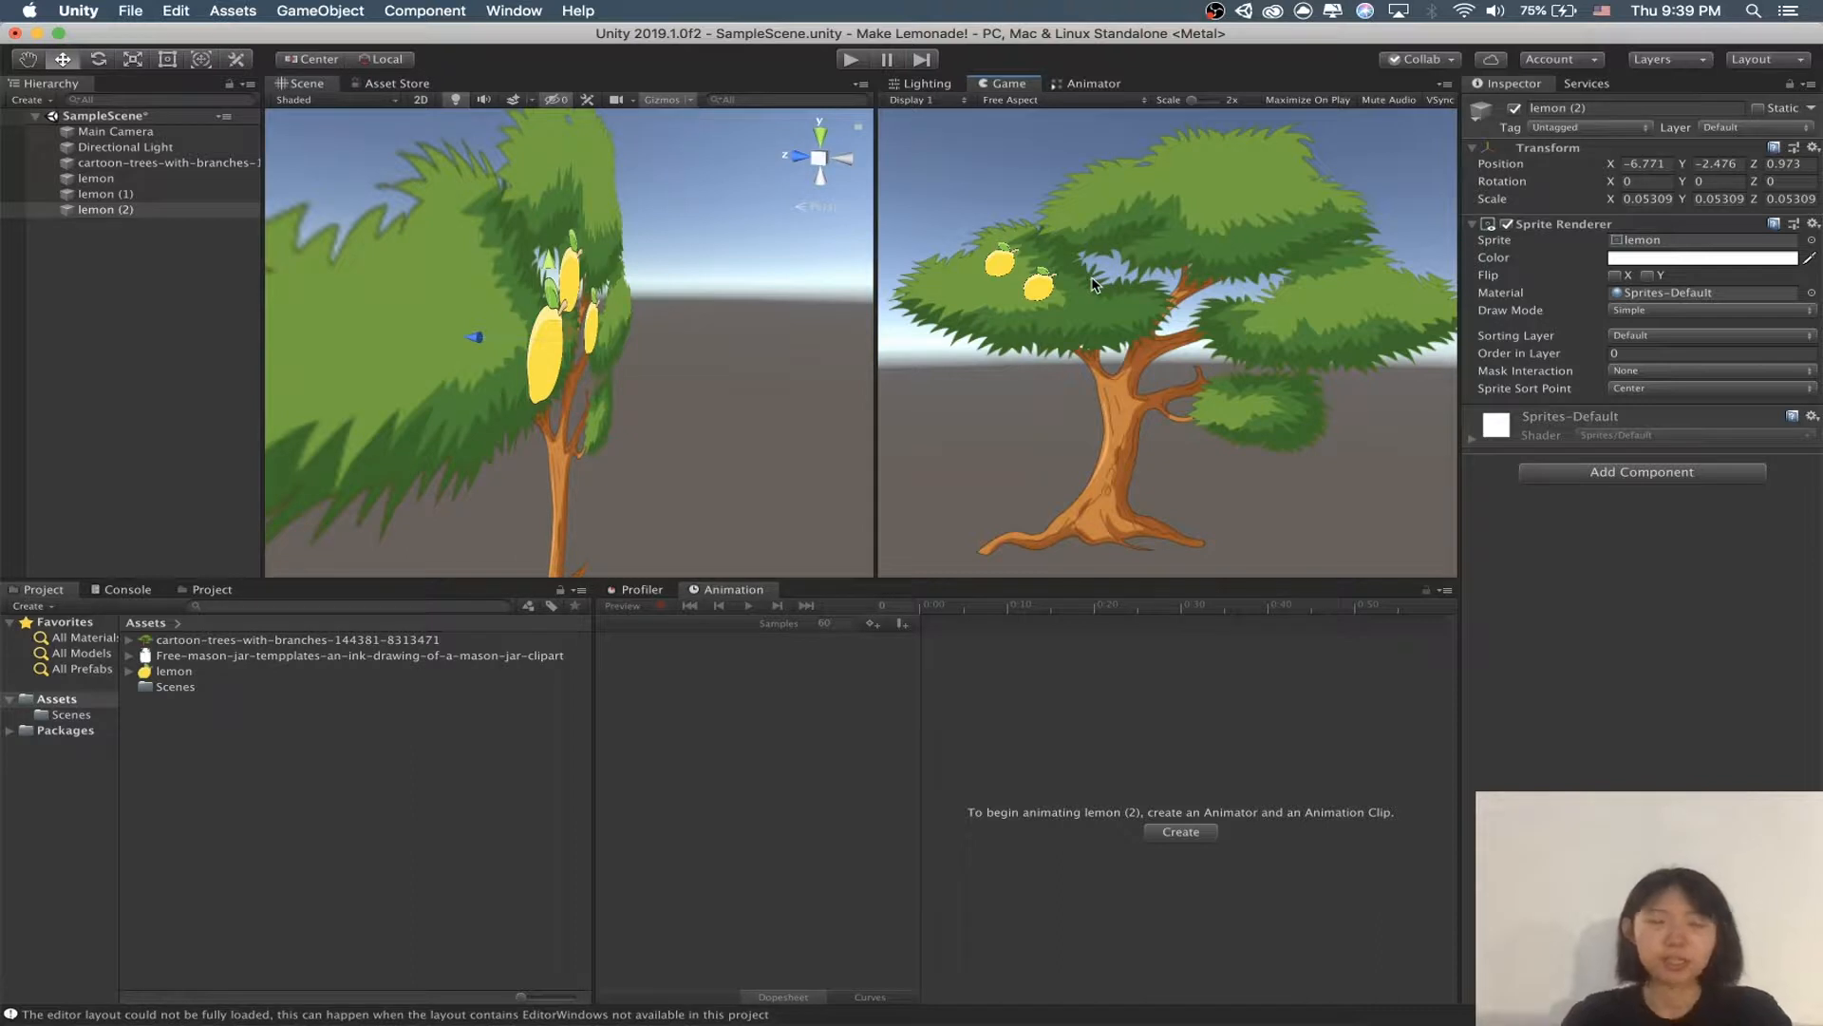
alt+drag(627, 354, 365, 344)
alt+drag(668, 314, 583, 311)
scroll(583, 311, down, 5)
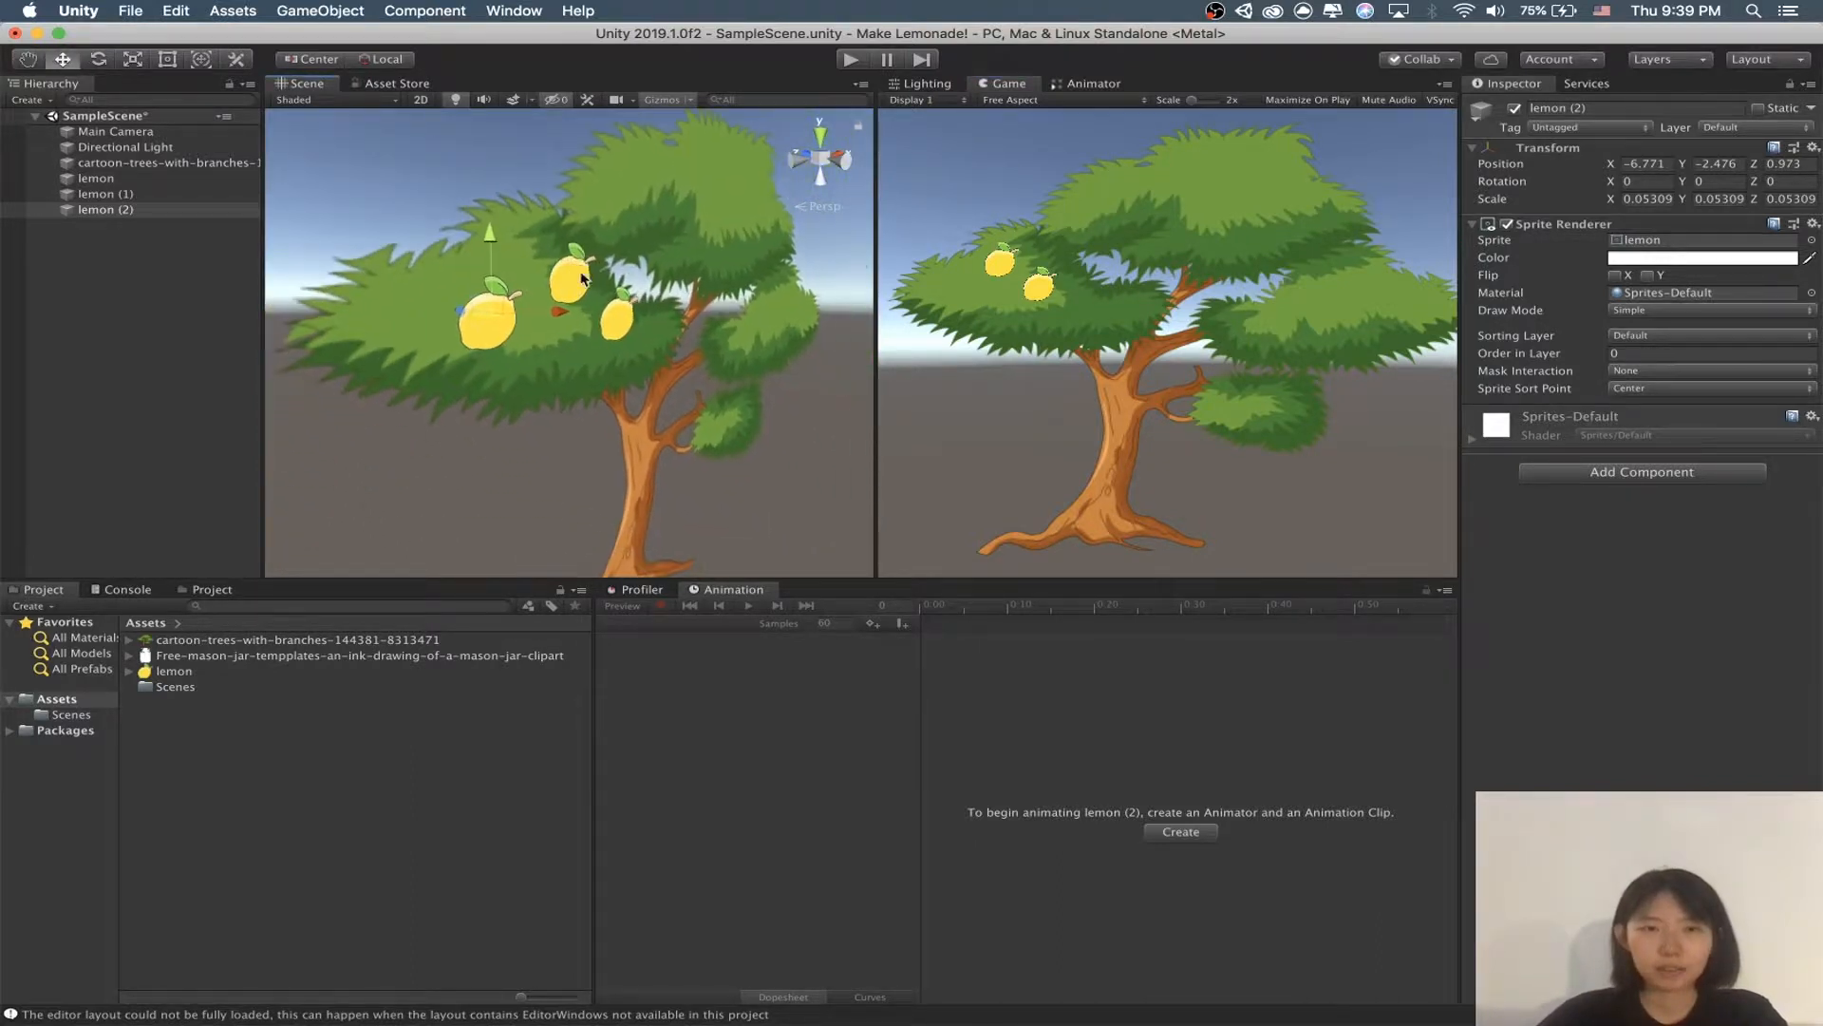
click(733, 194)
scroll(646, 267, up, 4)
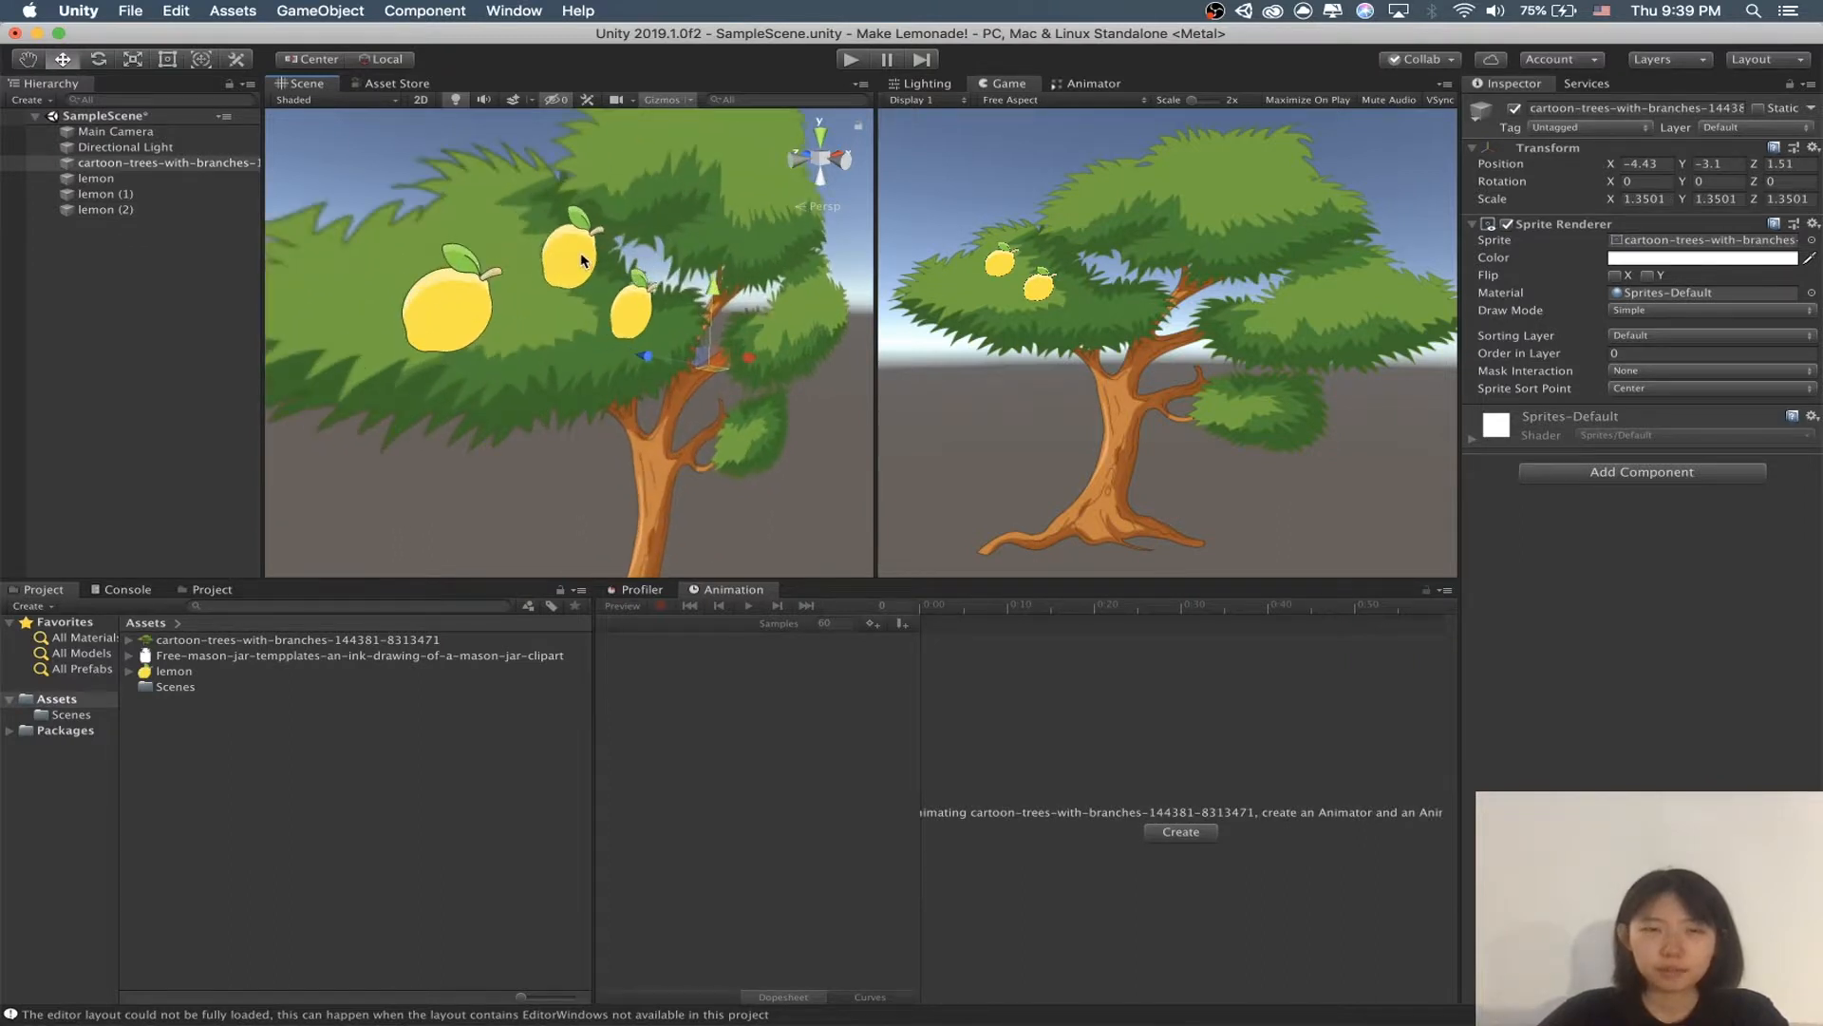
alt+drag(582, 260, 746, 275)
click(554, 250)
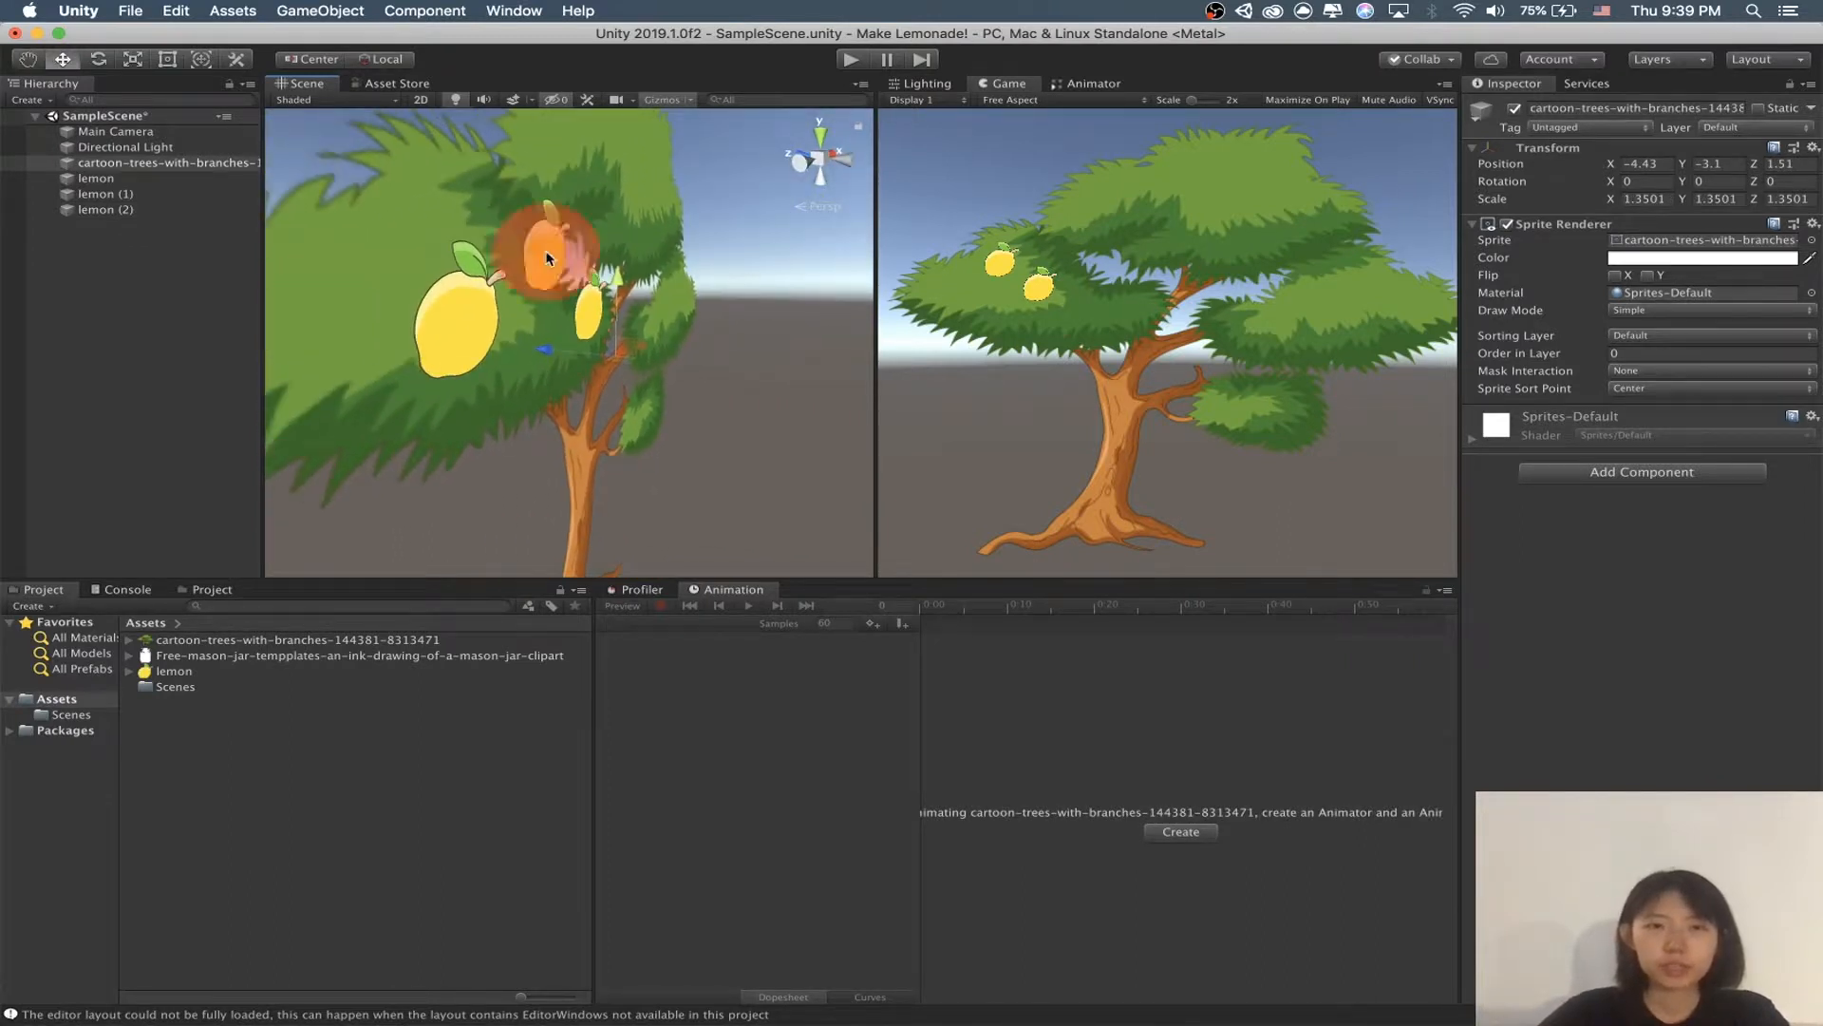
click(440, 331)
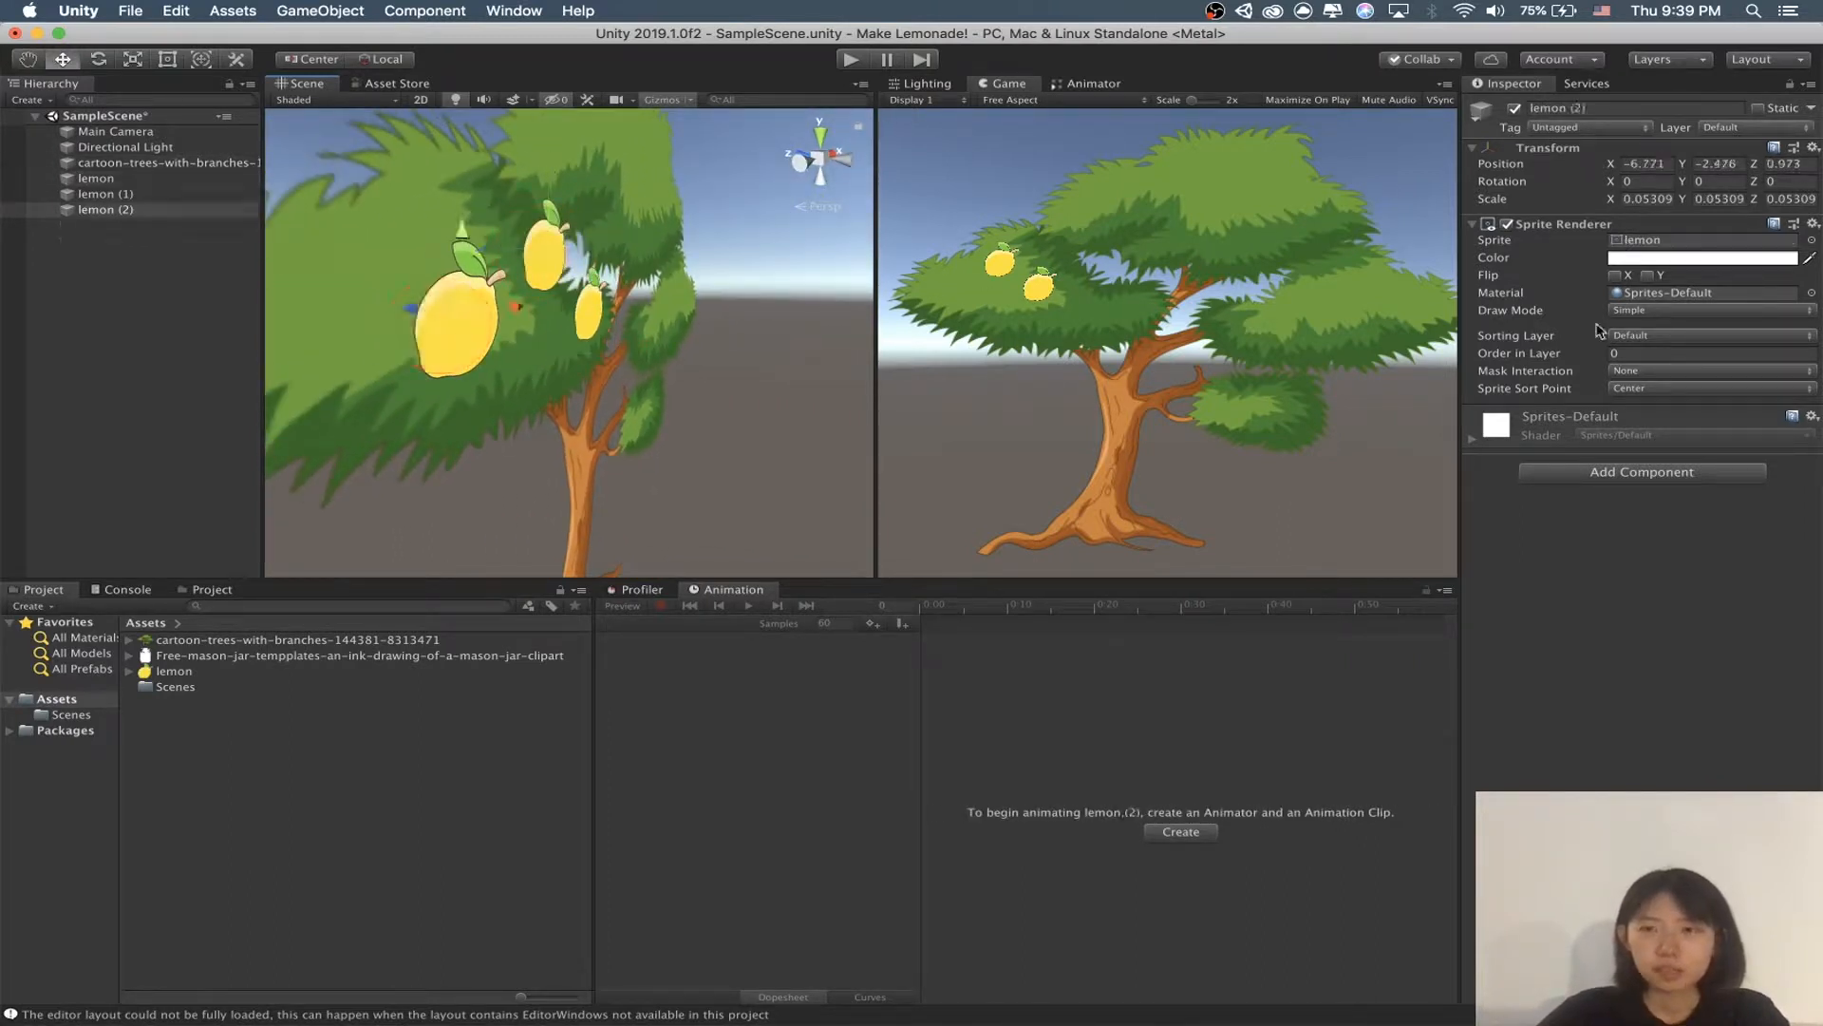
Step: Inspect the main camera's settings and the original lemon's Order in Layer in its Sprite Renderer
click(128, 180)
key(Up)
key(Up)
key(Up)
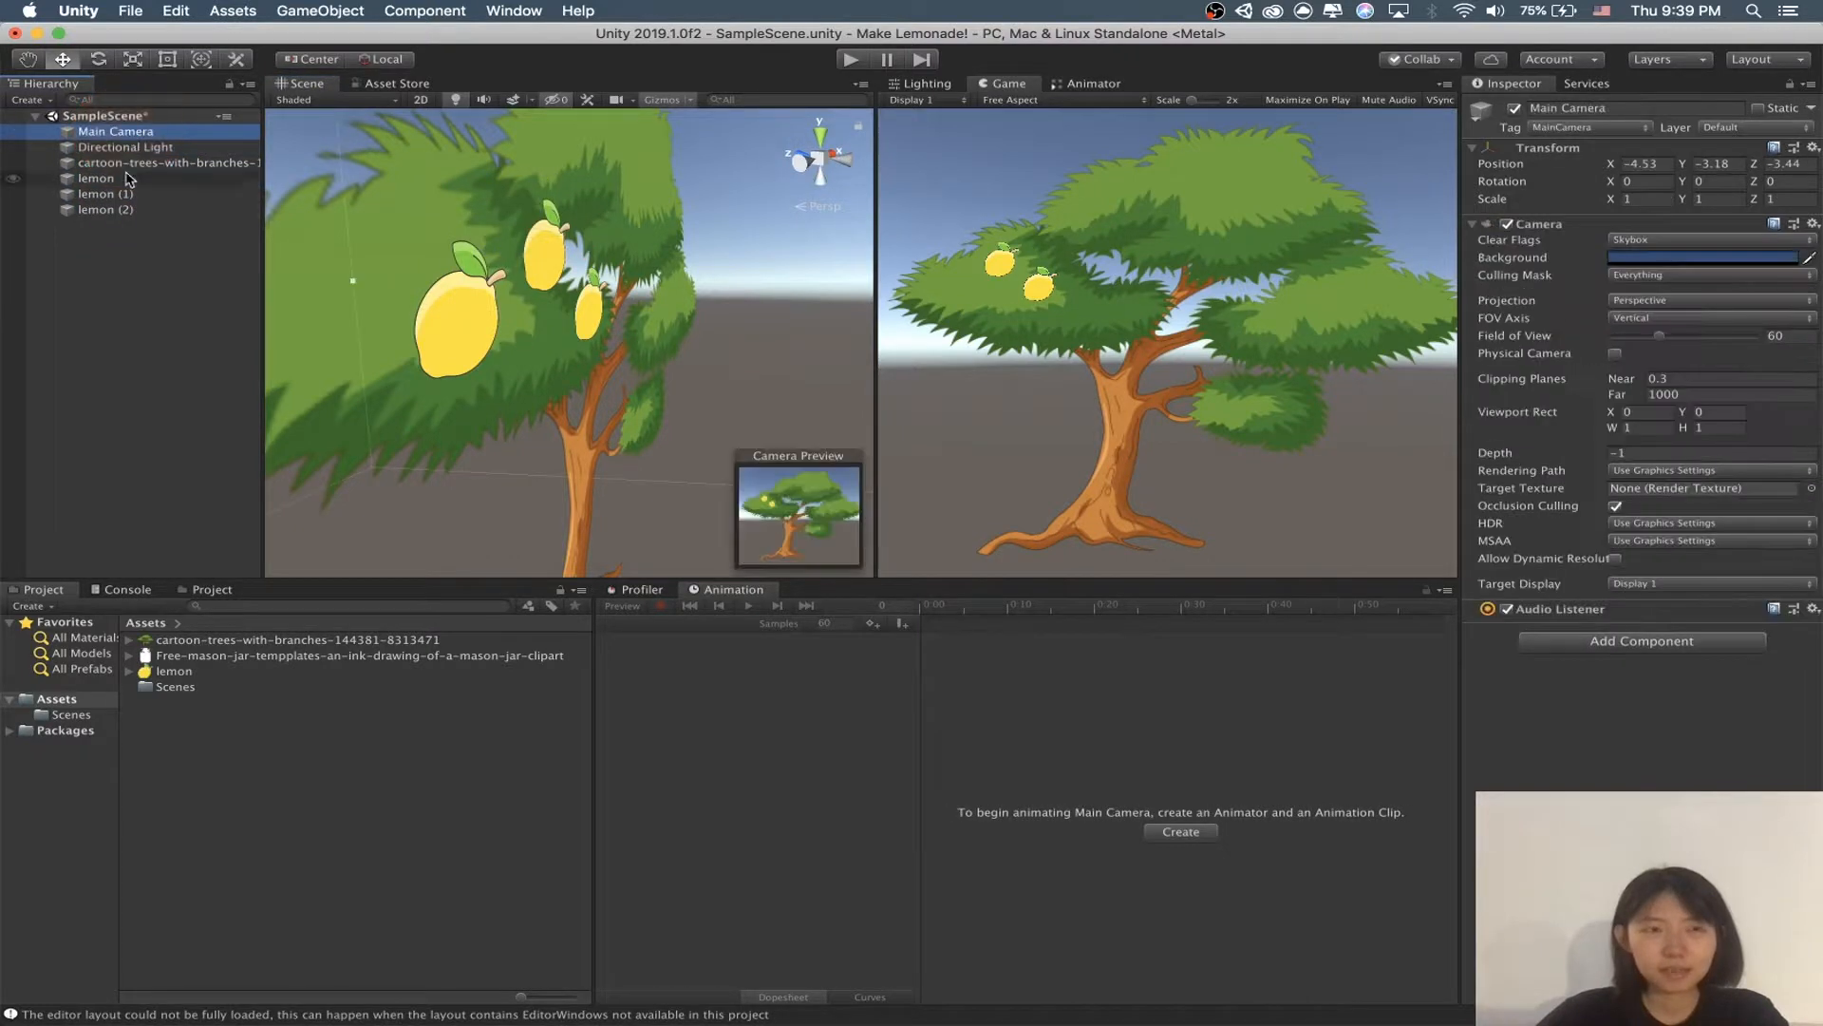
click(112, 179)
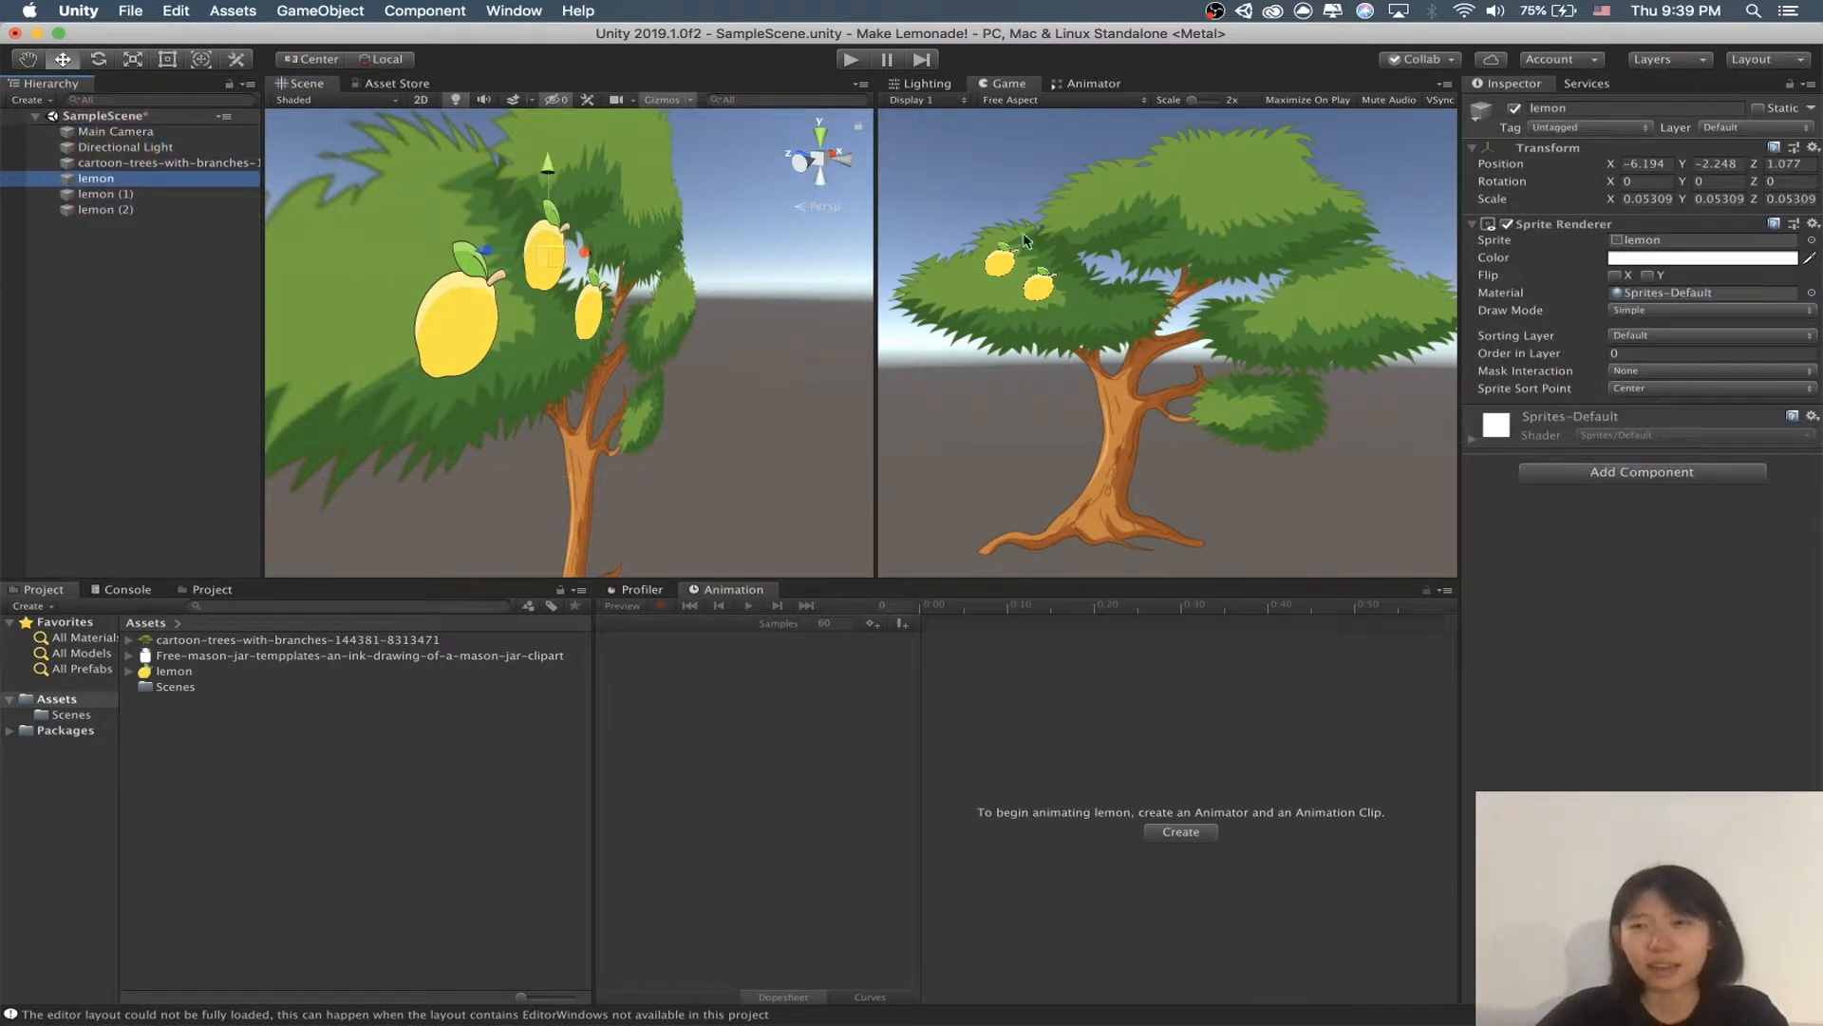
click(1516, 356)
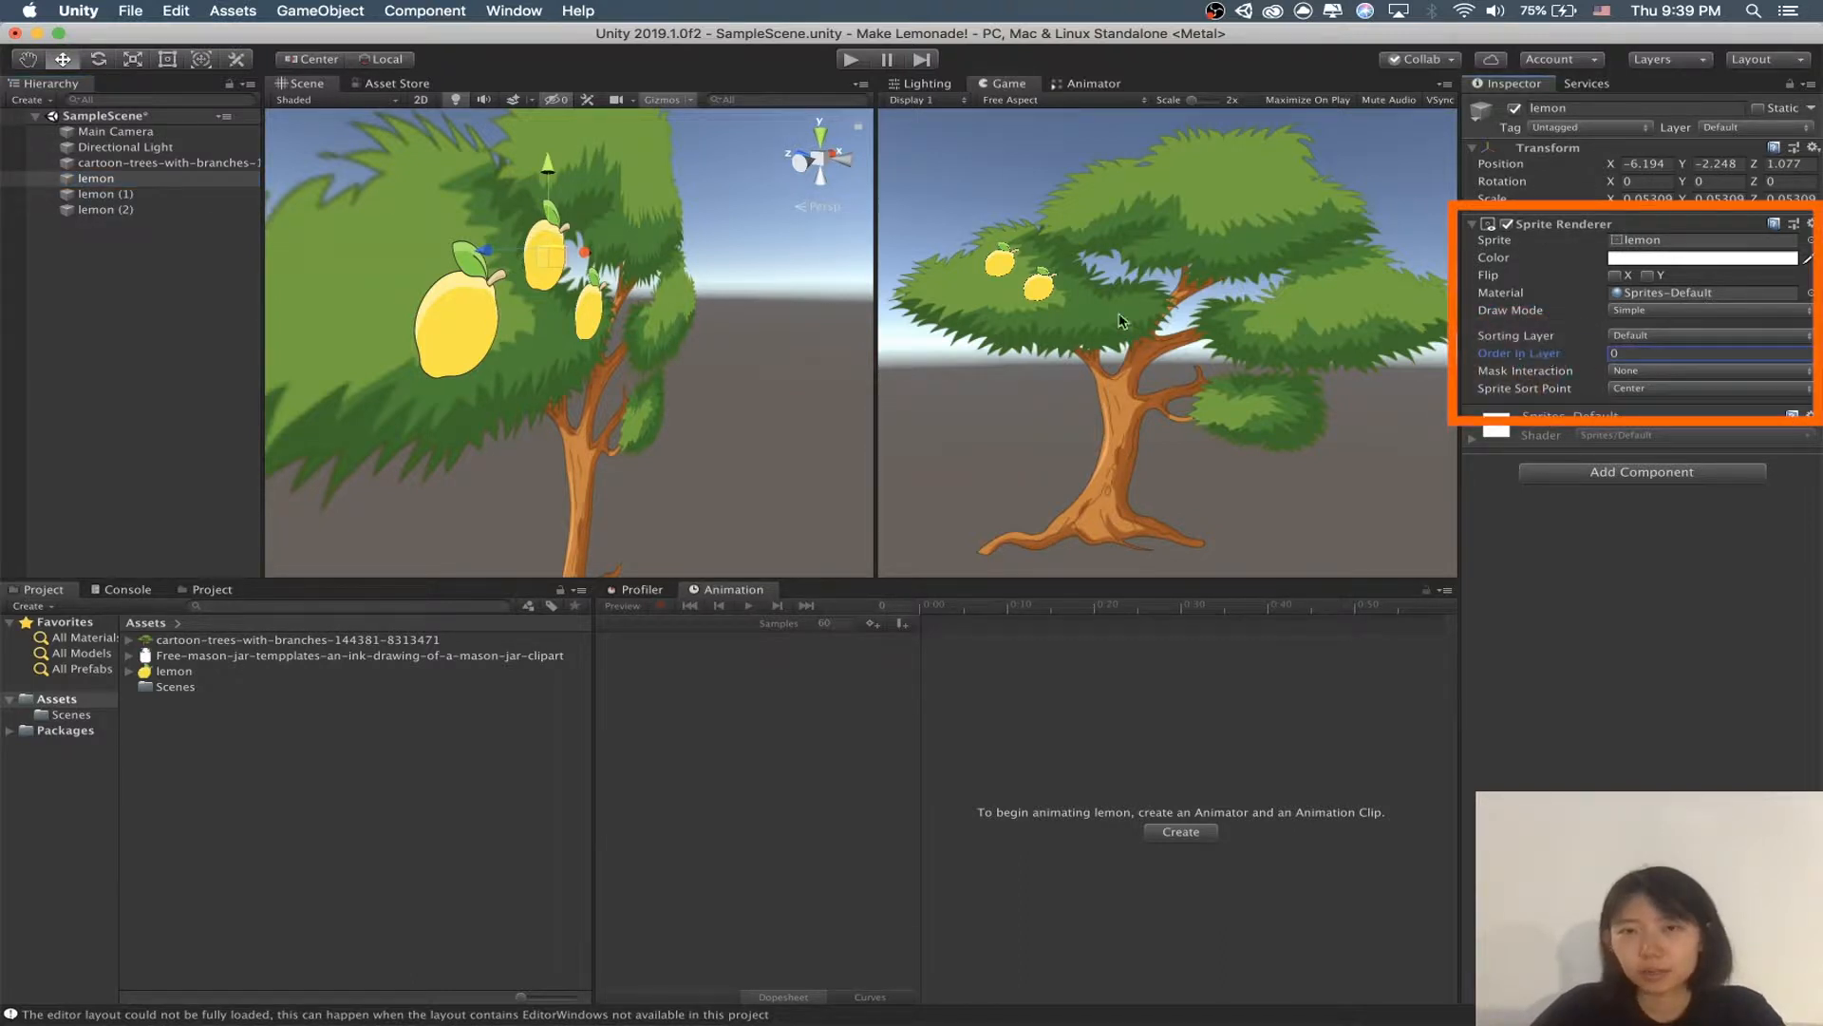
Step: Set the Order in Layer of all three lemons to -1
click(468, 337)
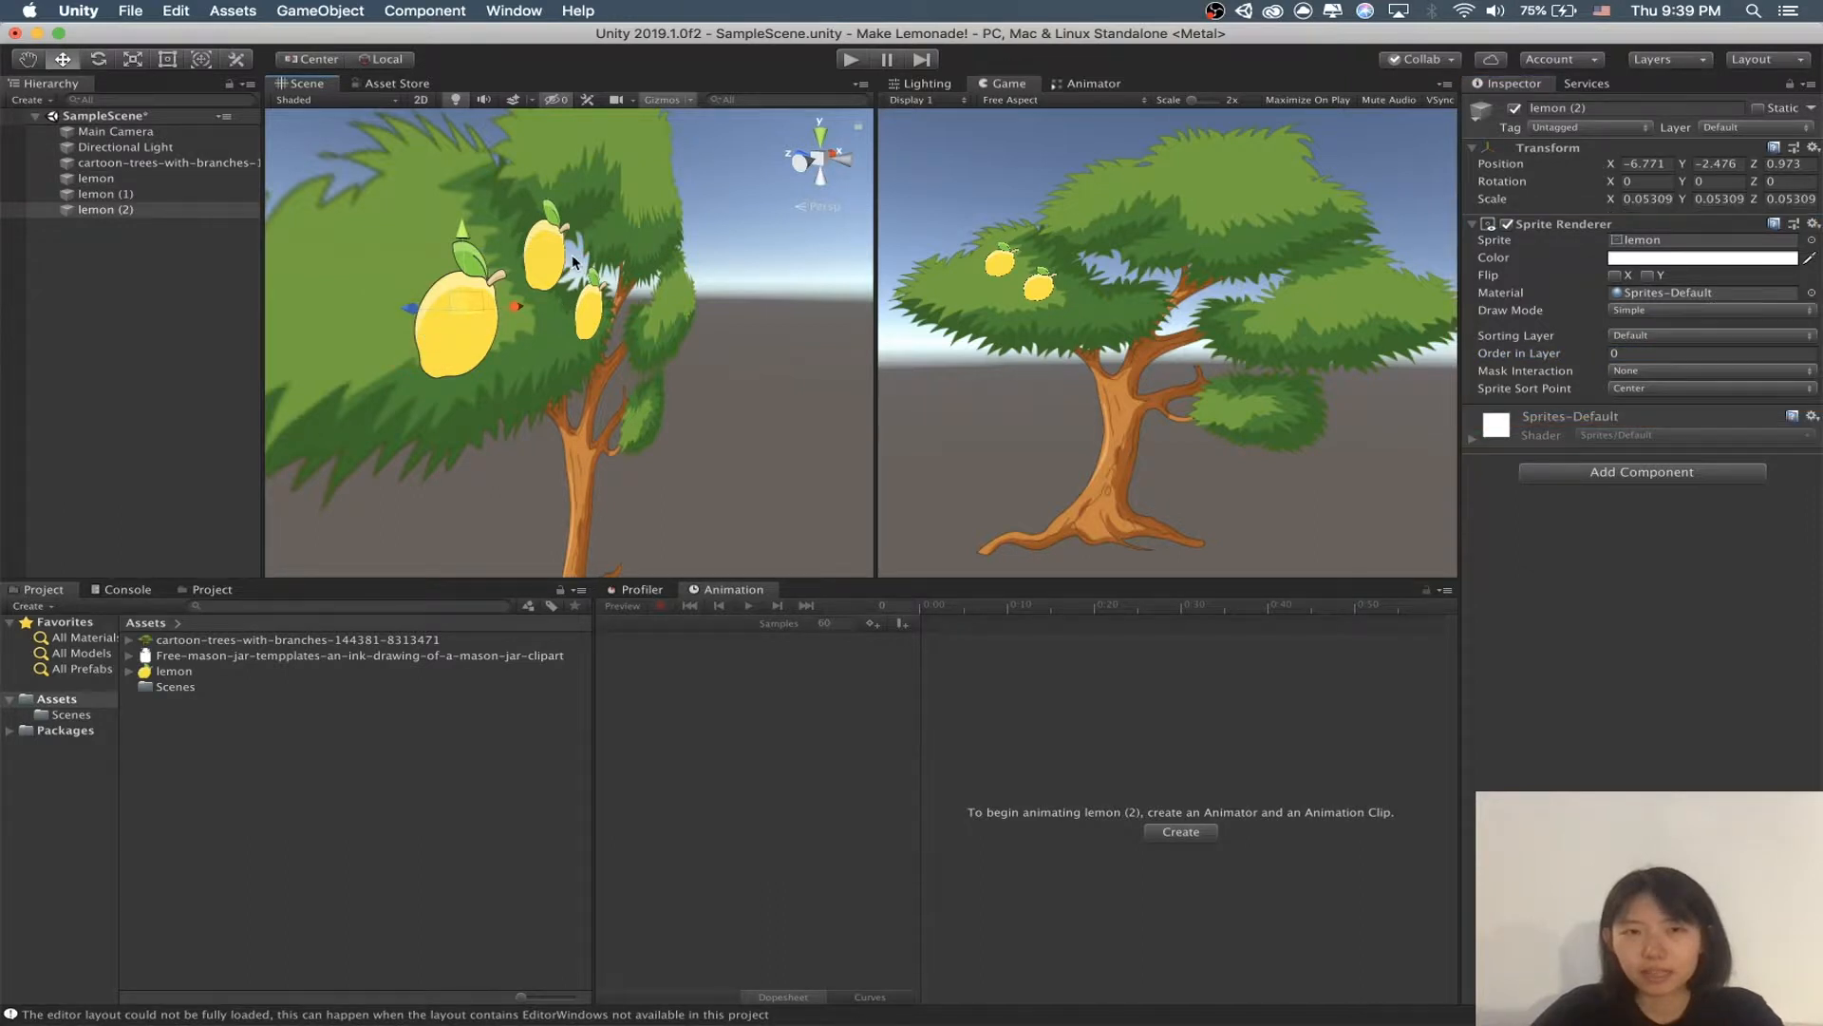
shift+click(112, 180)
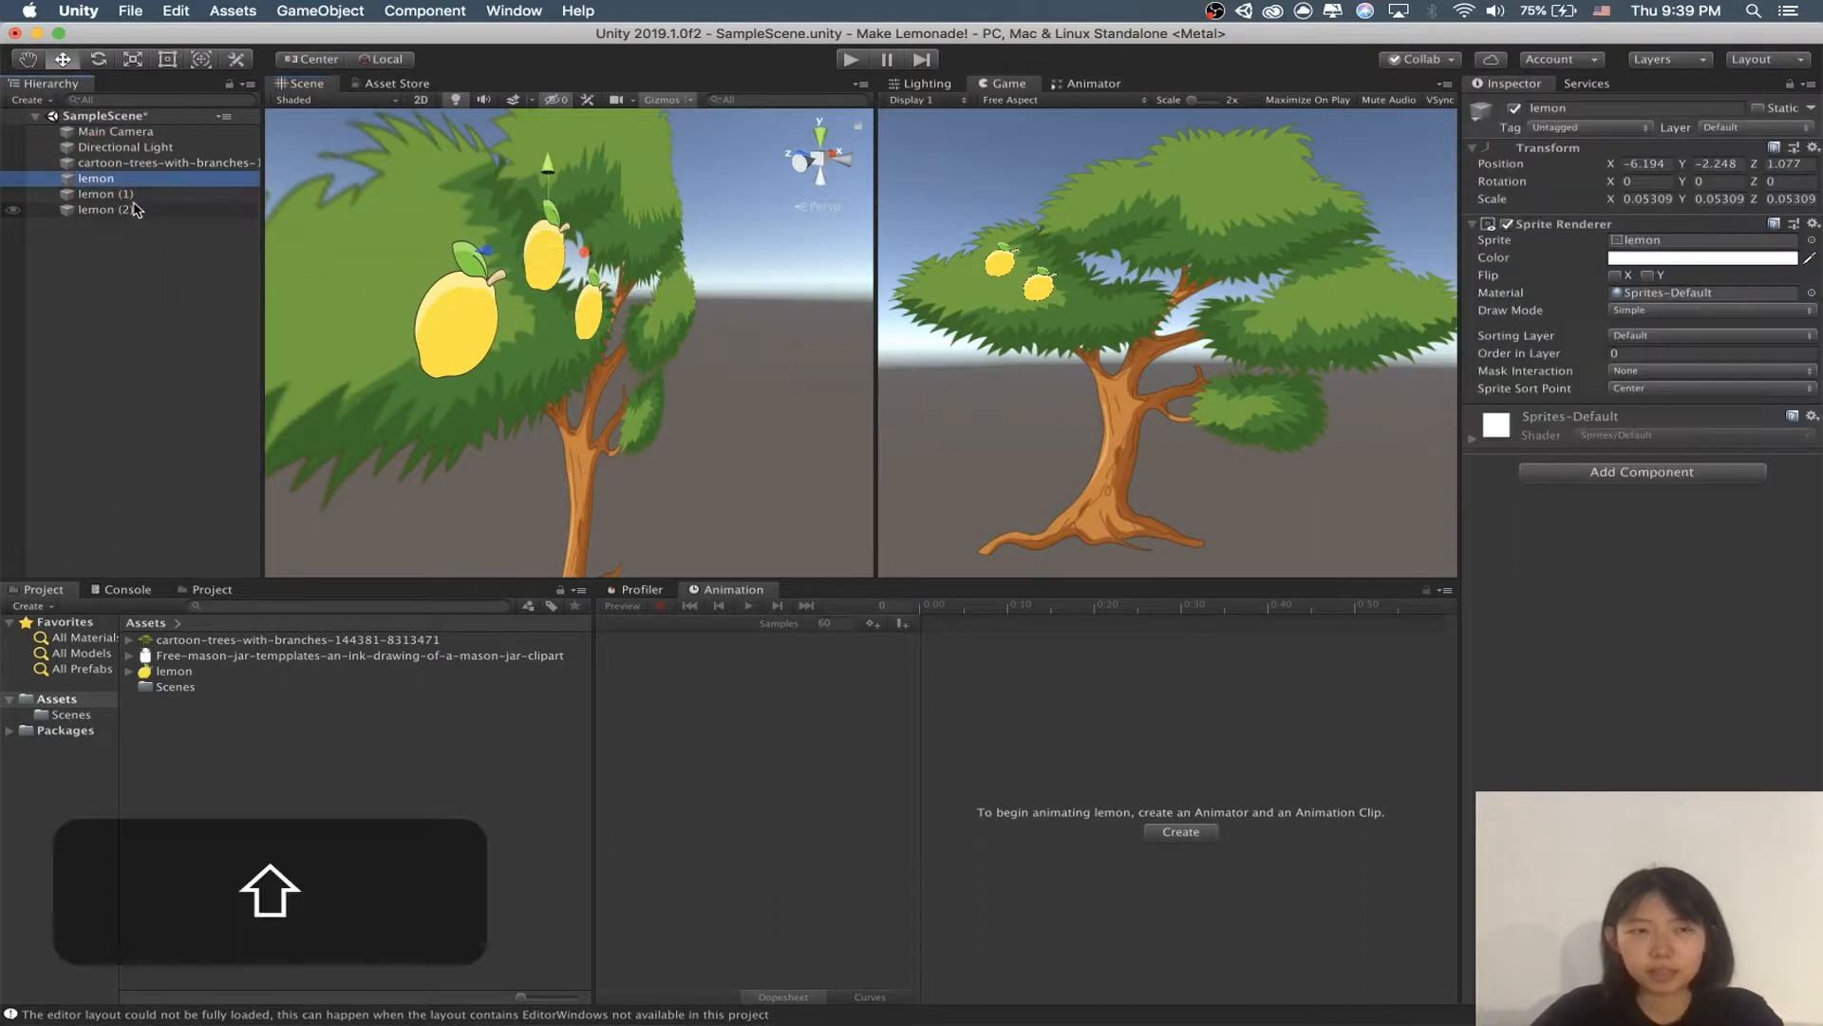
click(1689, 353)
text(-1)
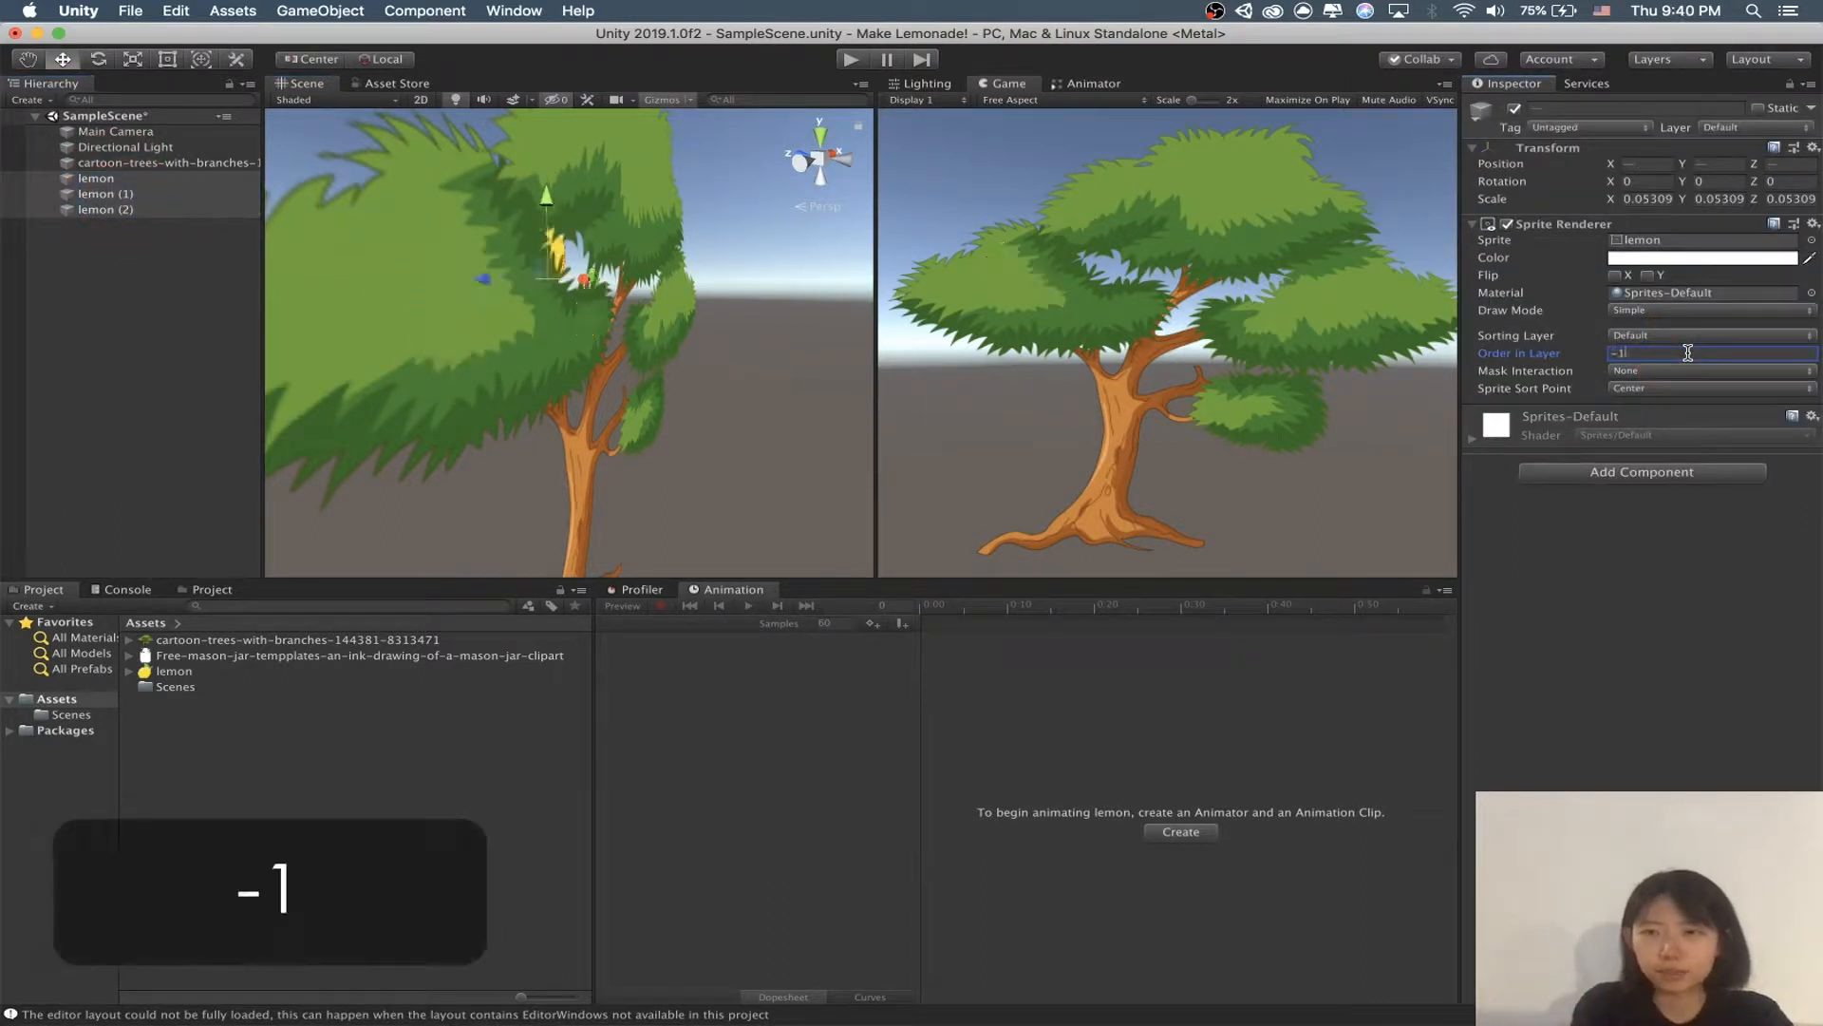
key(Return)
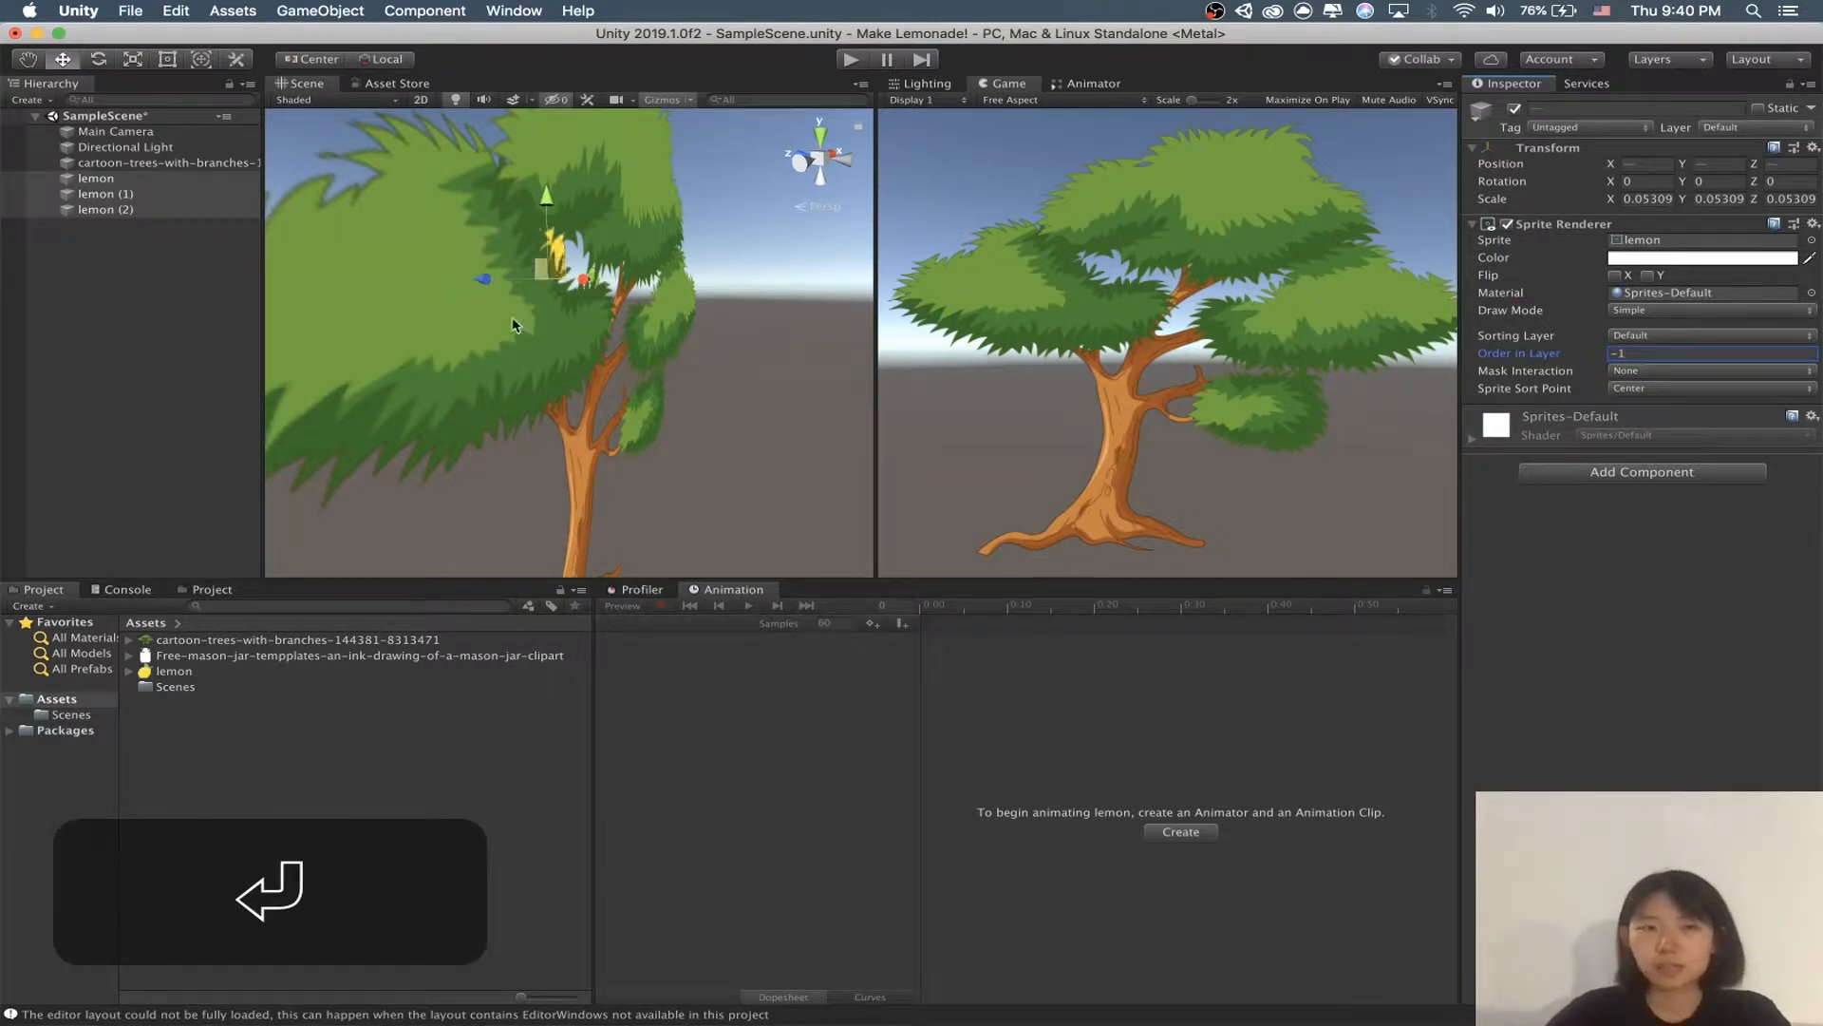
Step: Check the tree sprite's Order in Layer
click(344, 347)
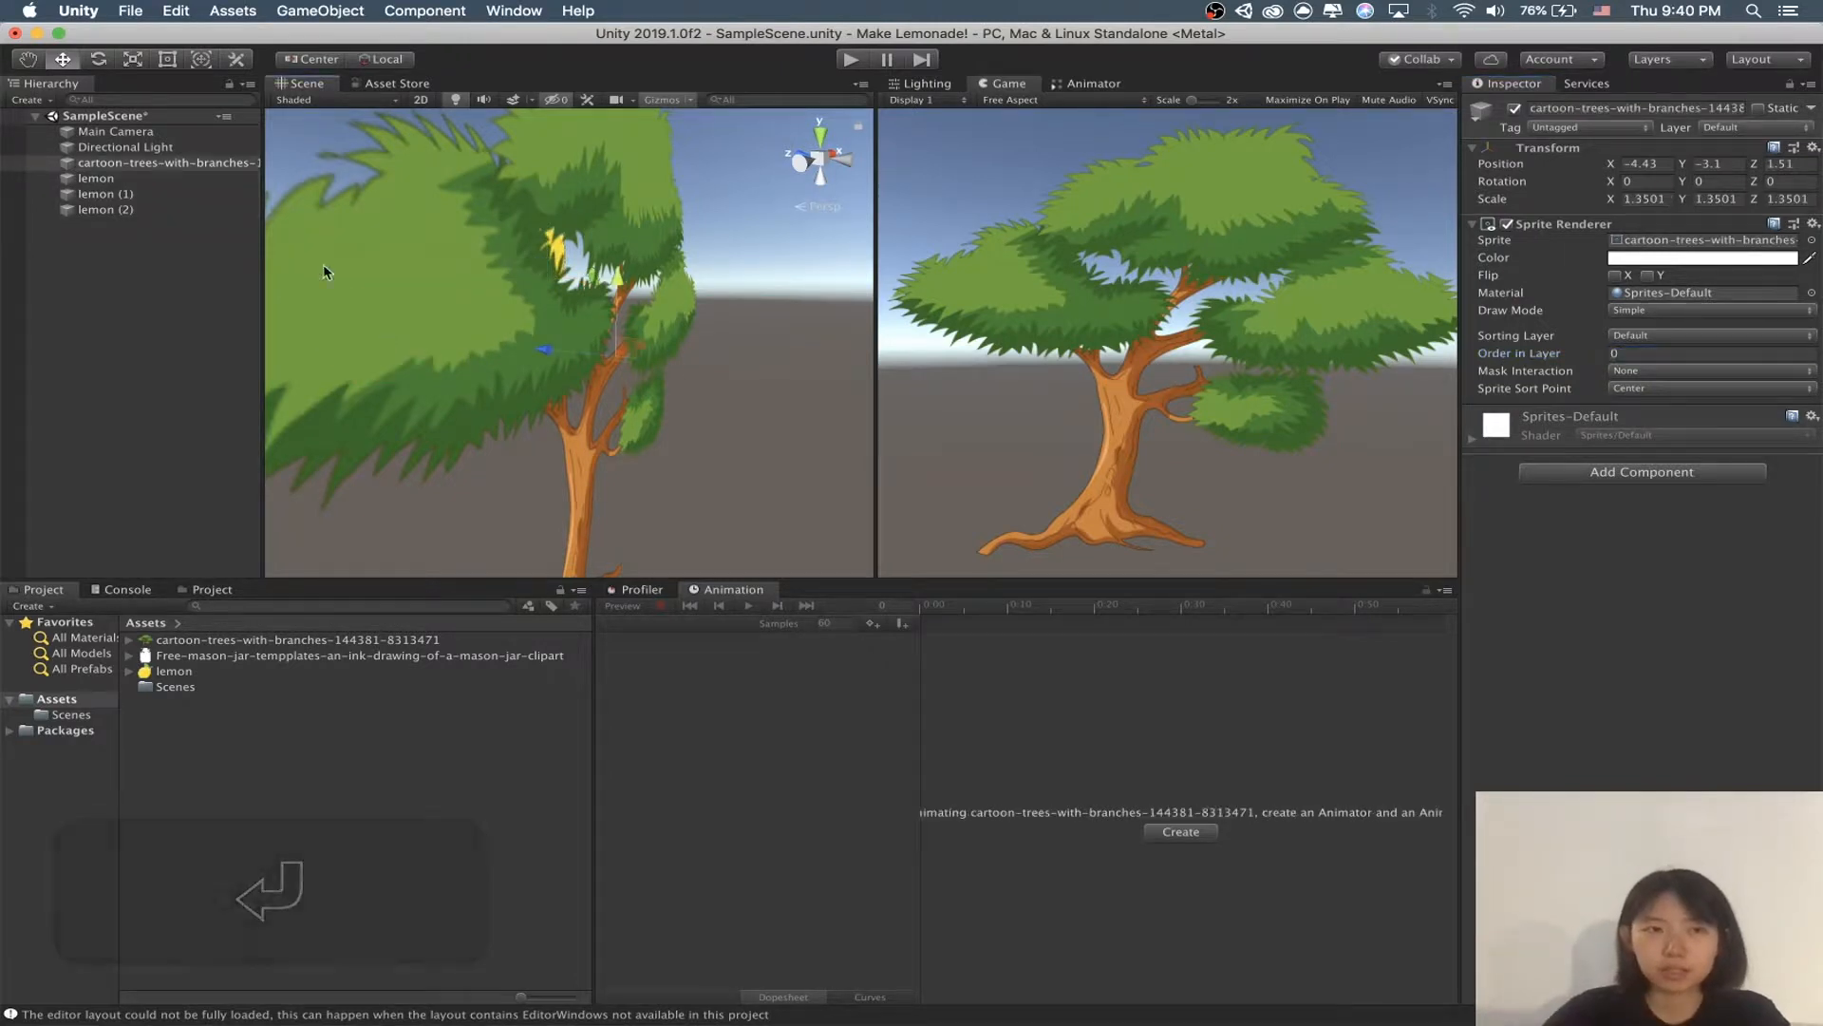
click(1631, 354)
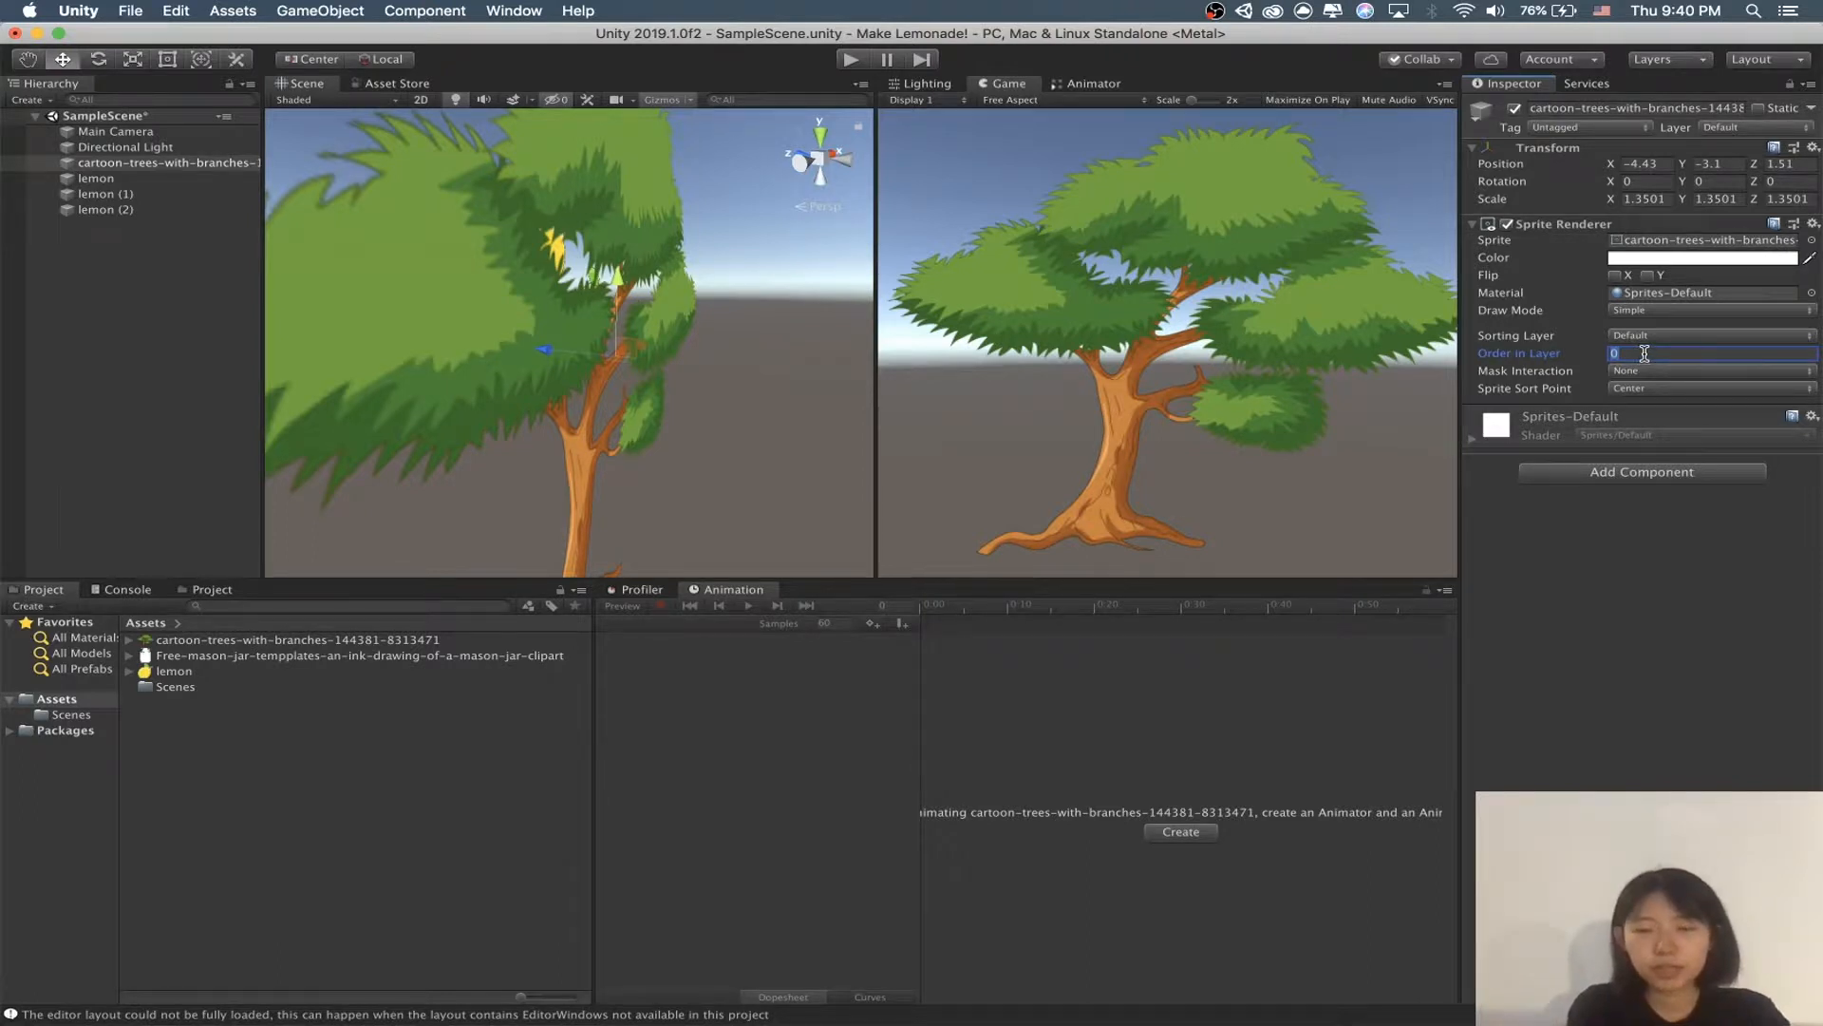
key(Return)
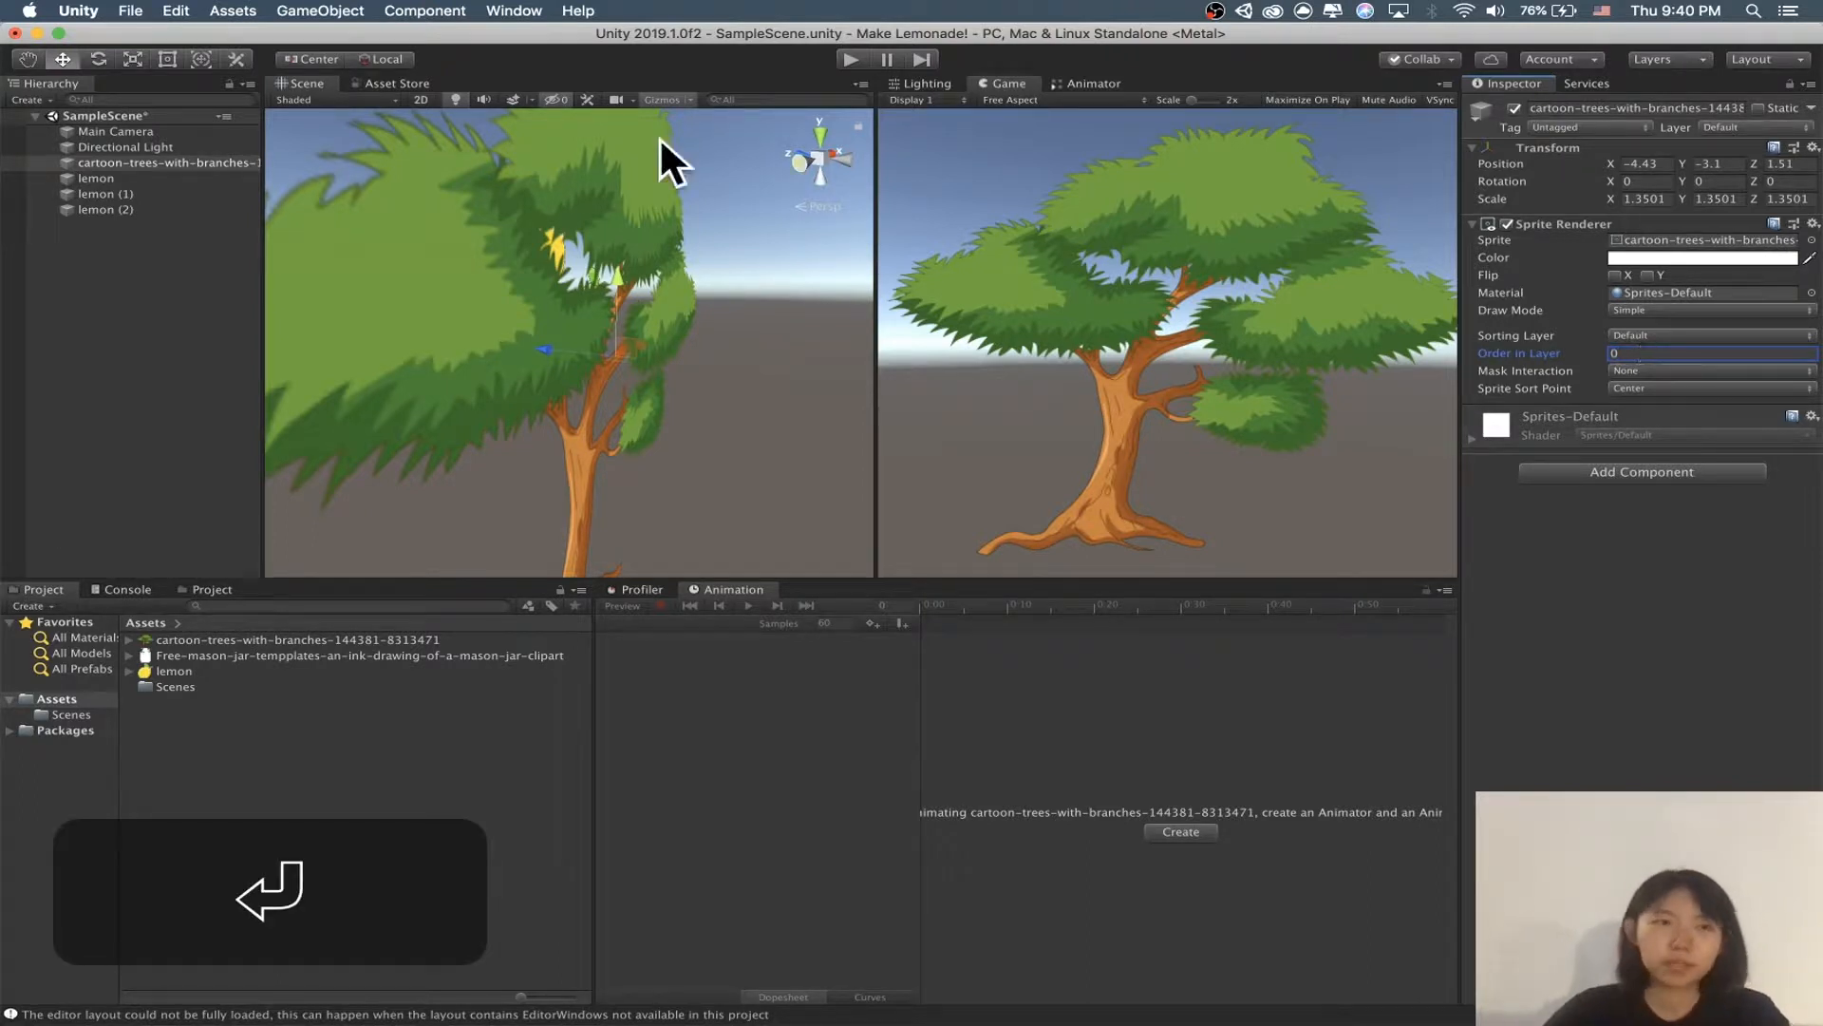
Step: Set the Order in Layer of all three lemons to 3
click(96, 179)
shift+click(105, 209)
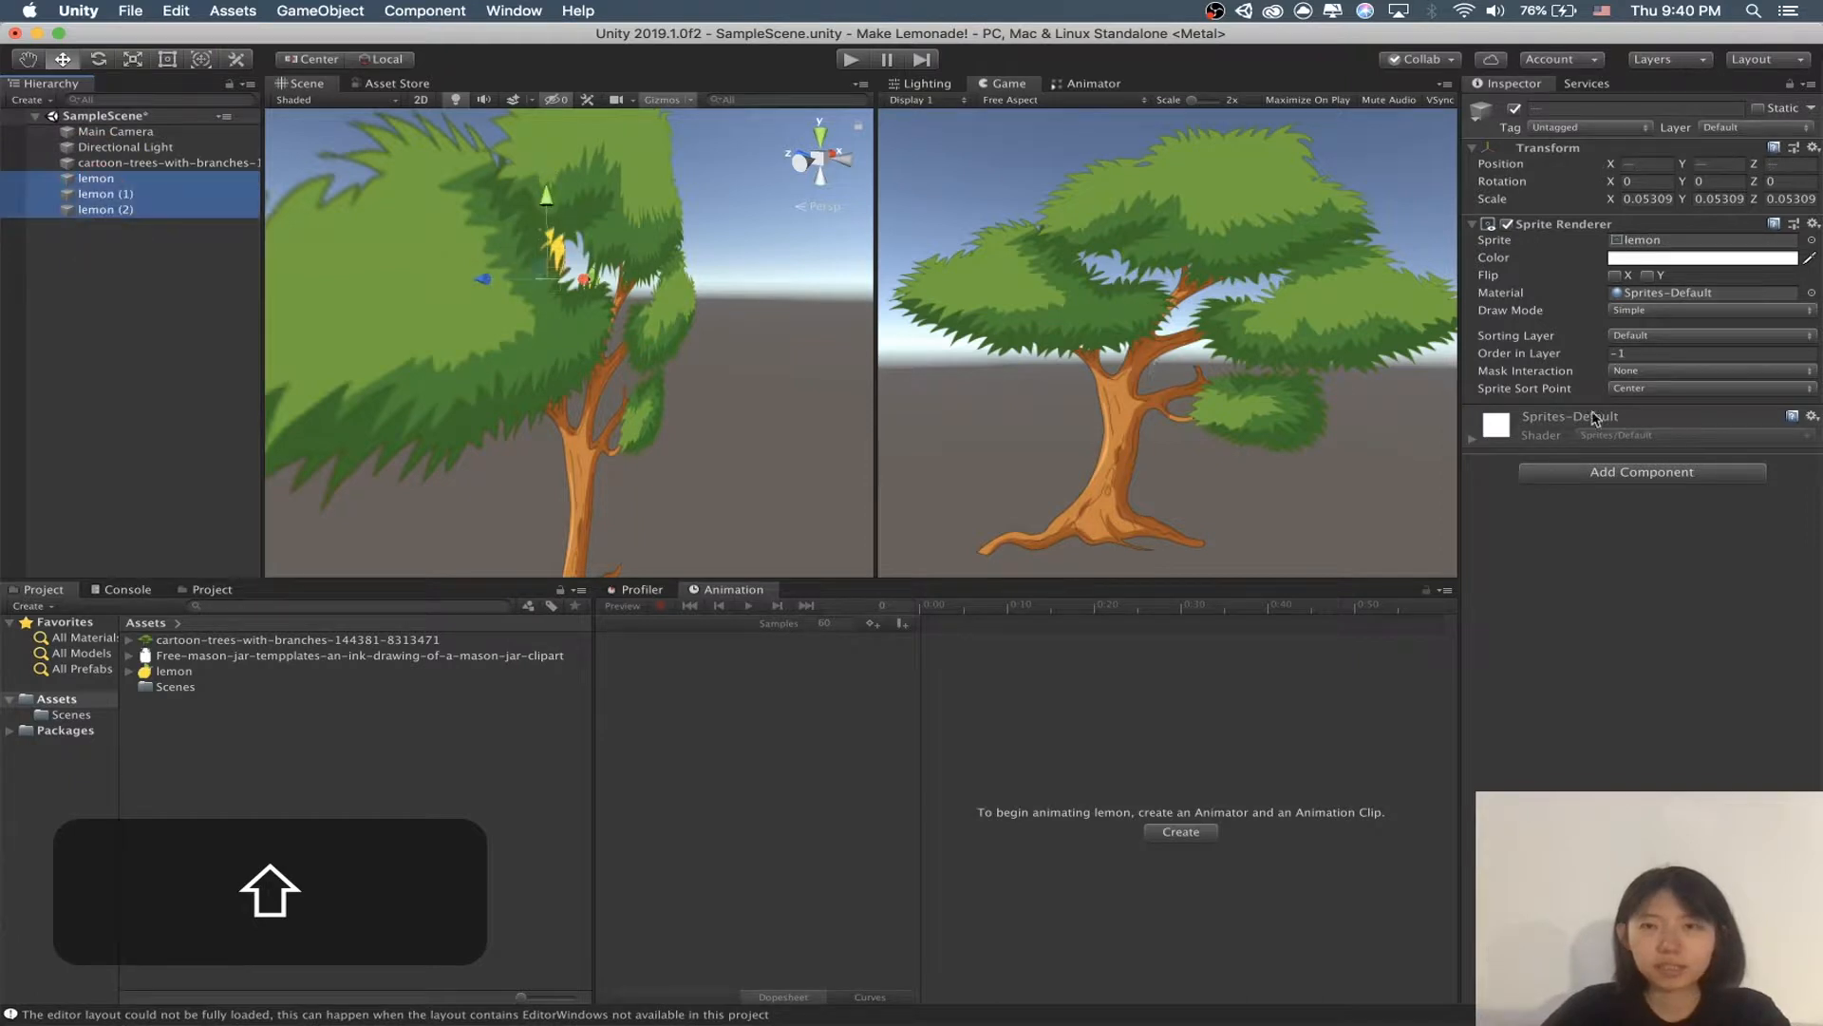
click(1655, 356)
text(3)
key(Return)
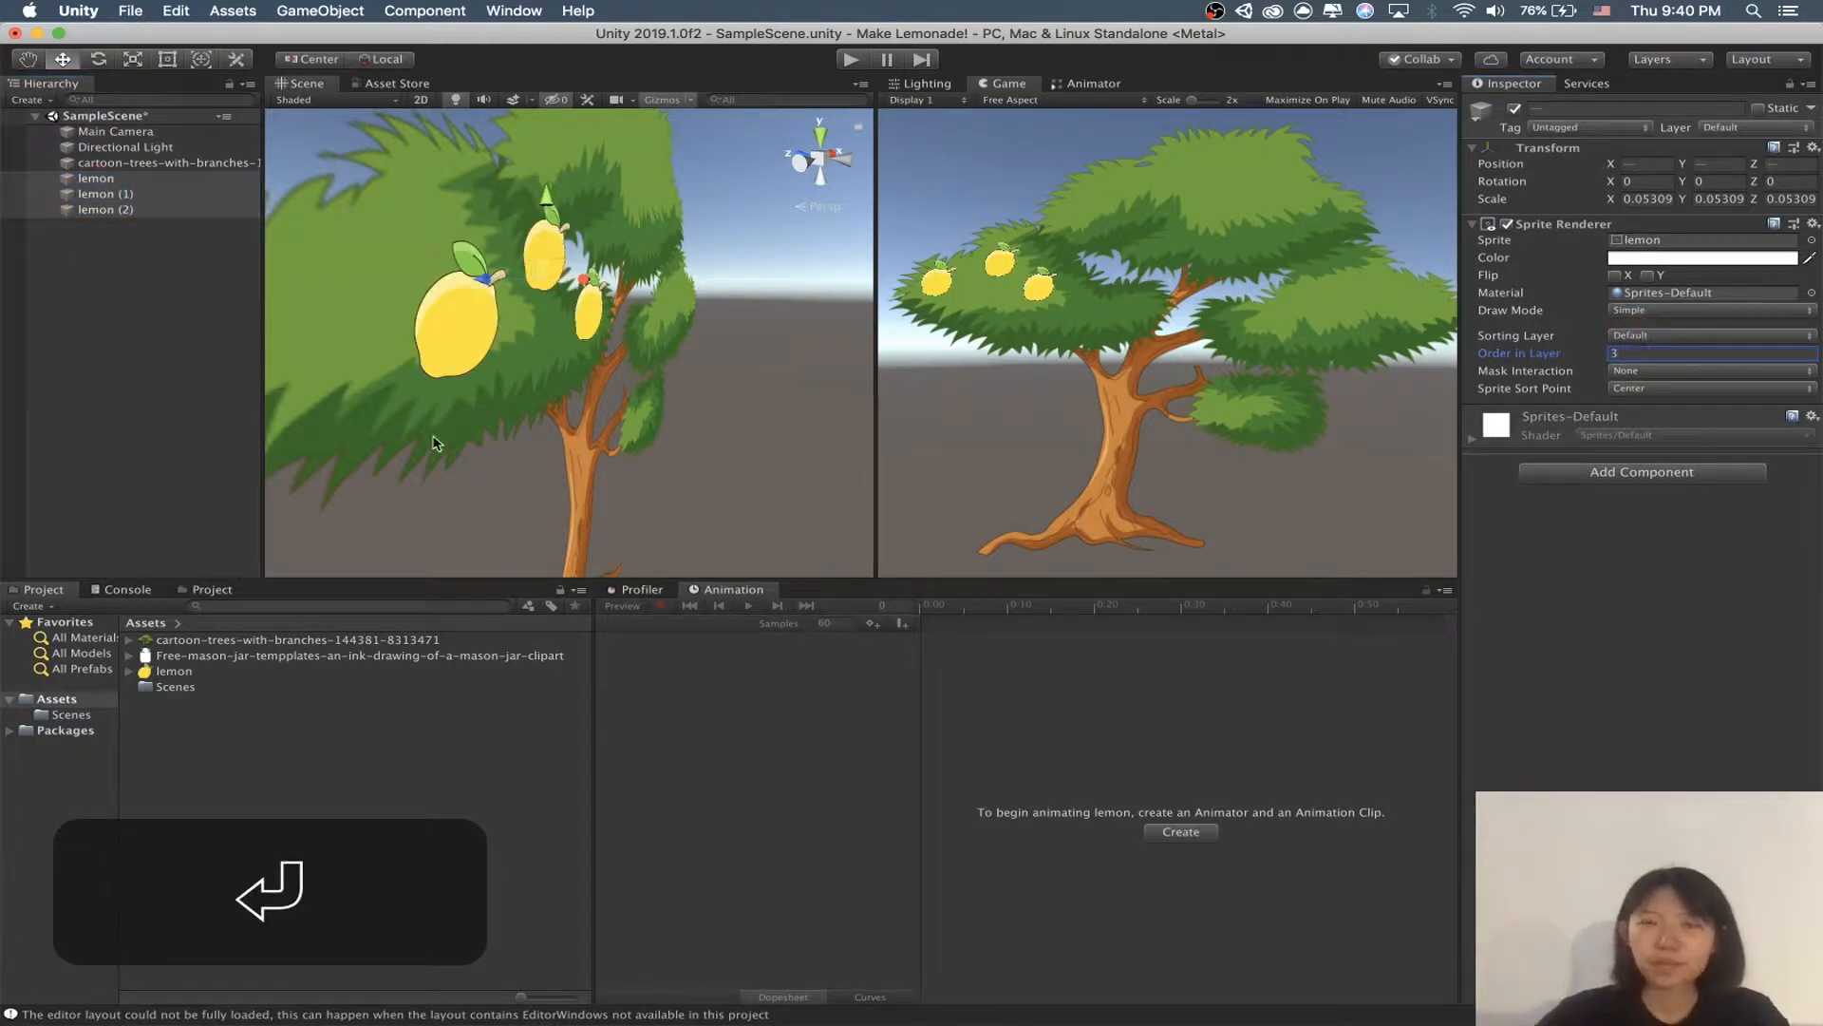
Step: Examine the lemons beside the tree from the side and compare their Order in Layer with the tree's
mouse_move(513, 371)
alt+mouse_down()
mouse_move(684, 395)
mouse_move(485, 364)
alt+mouse_up()
click(484, 364)
alt+drag(703, 359, 611, 353)
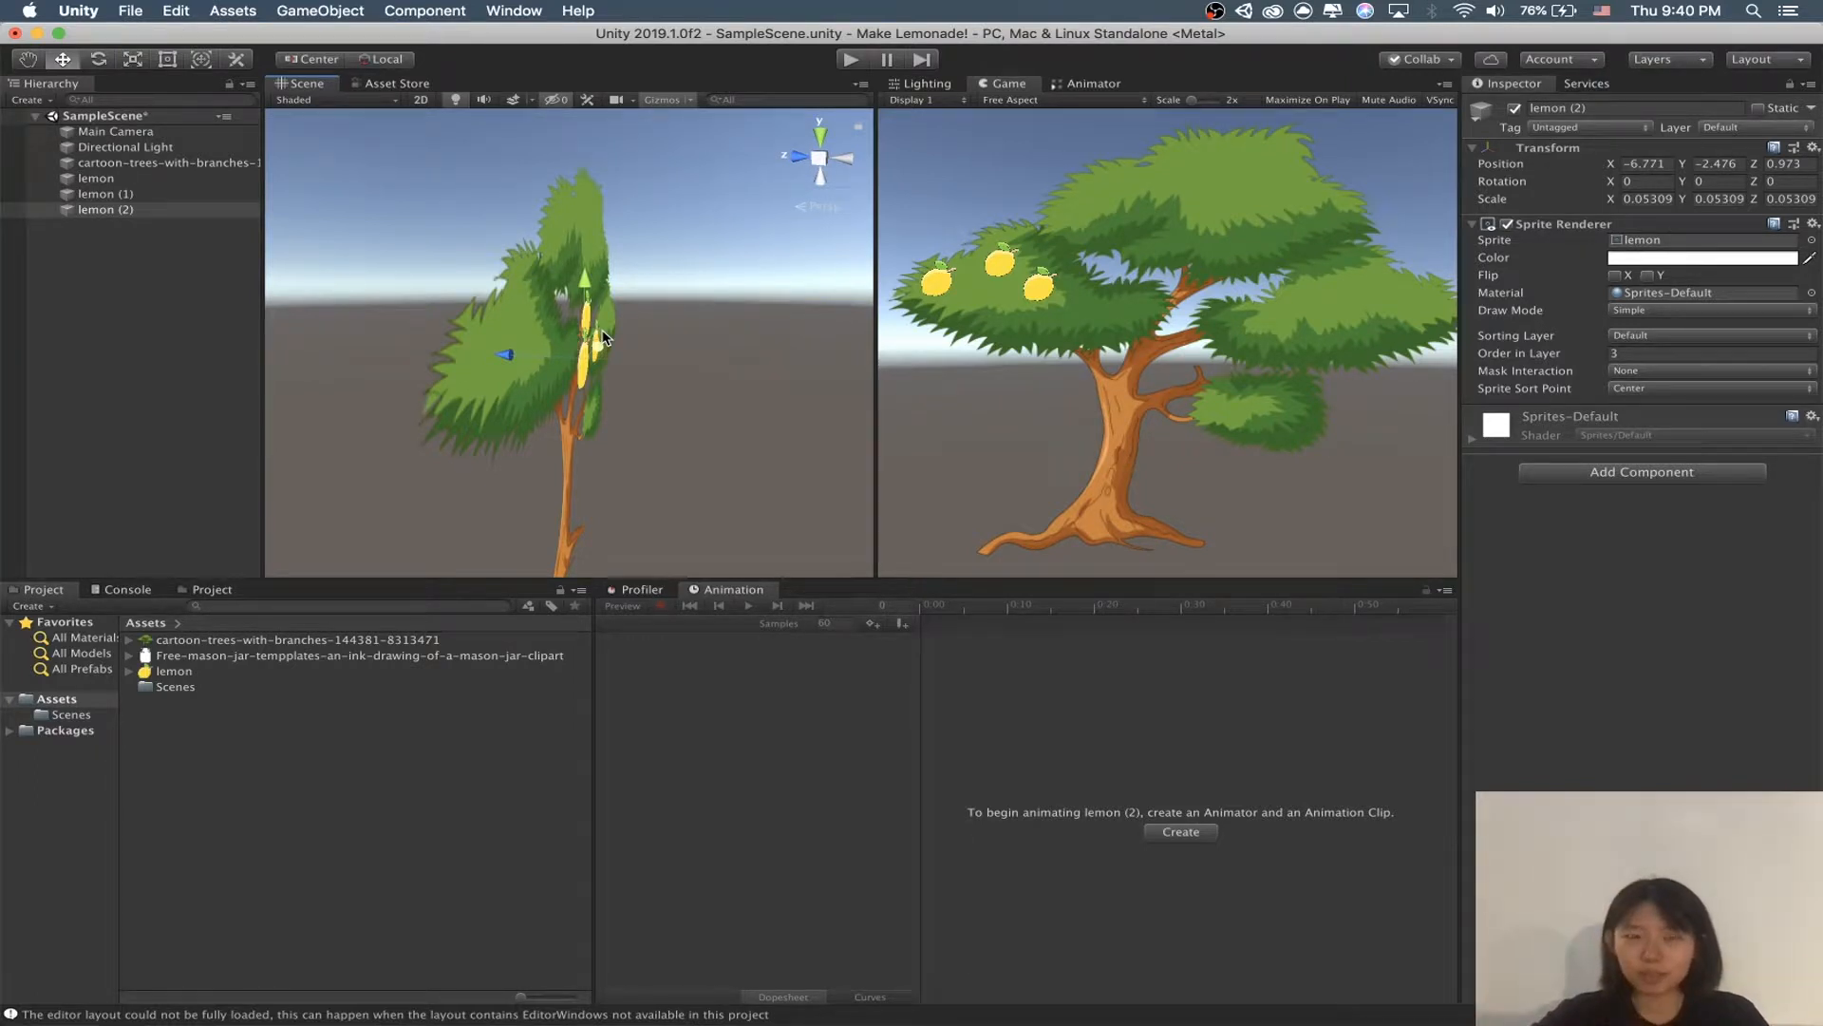
alt+drag(688, 306, 636, 294)
click(152, 193)
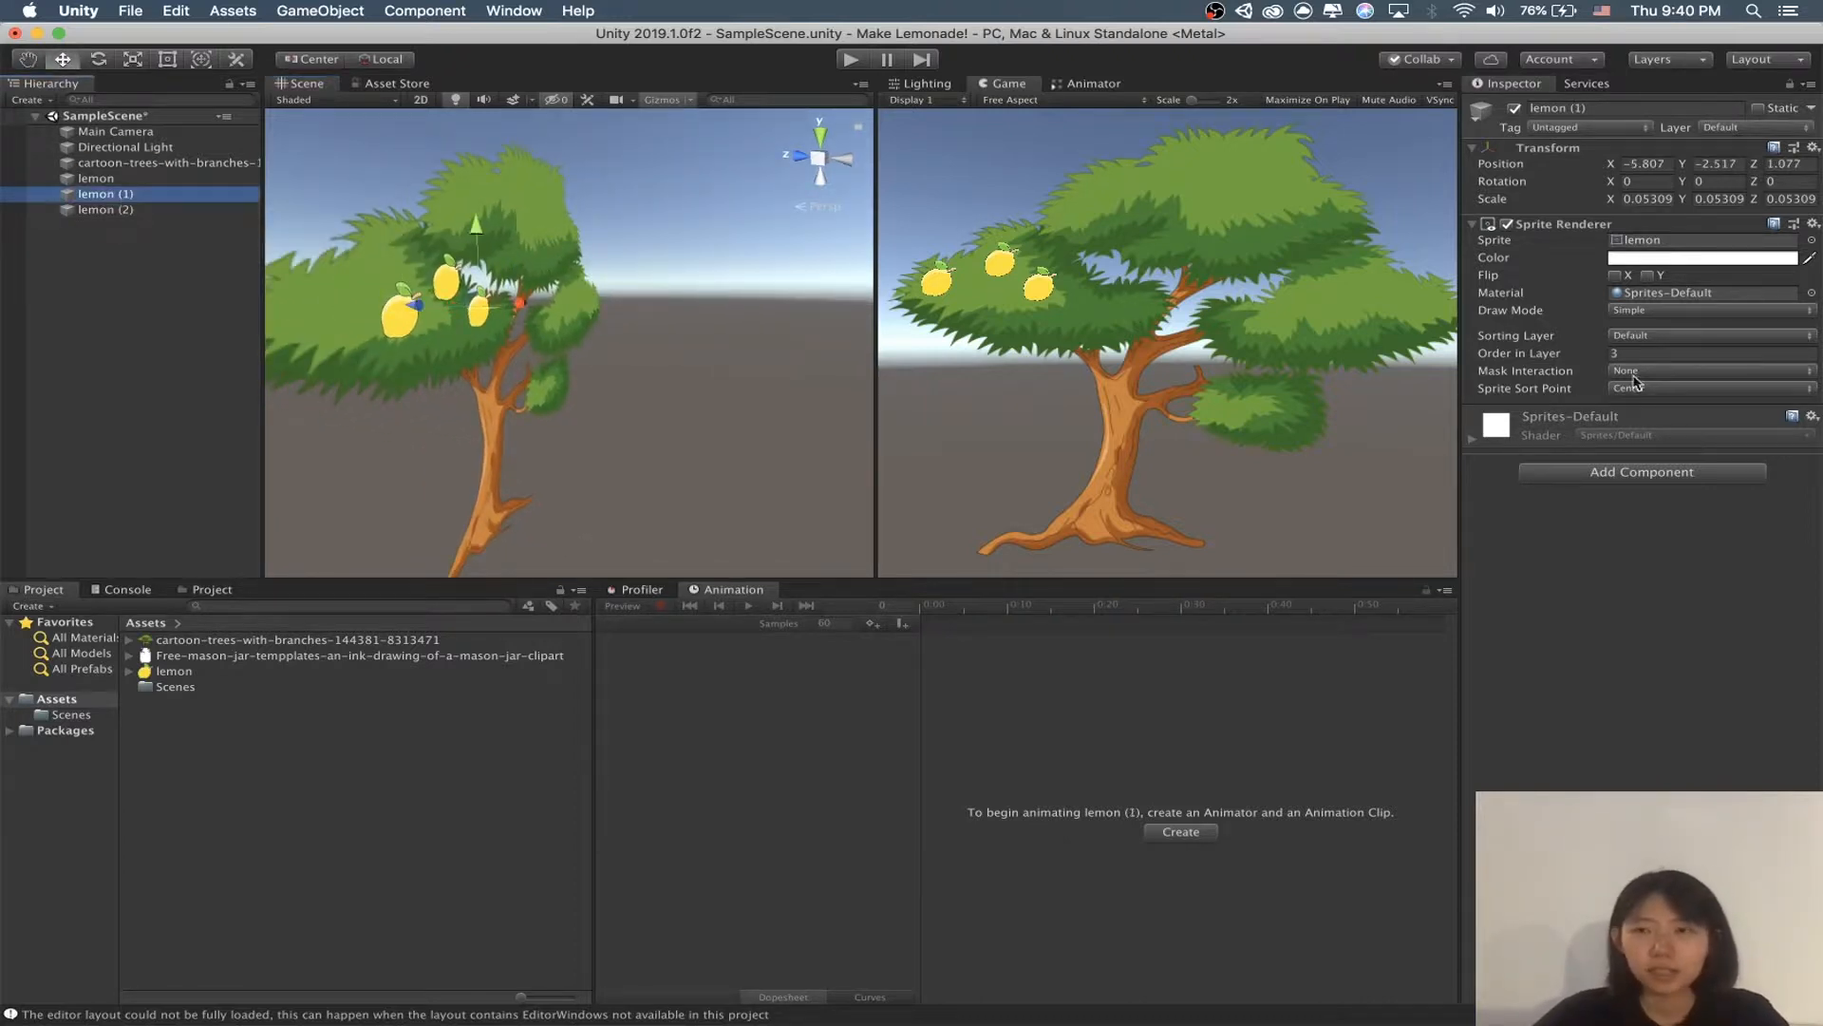
click(518, 200)
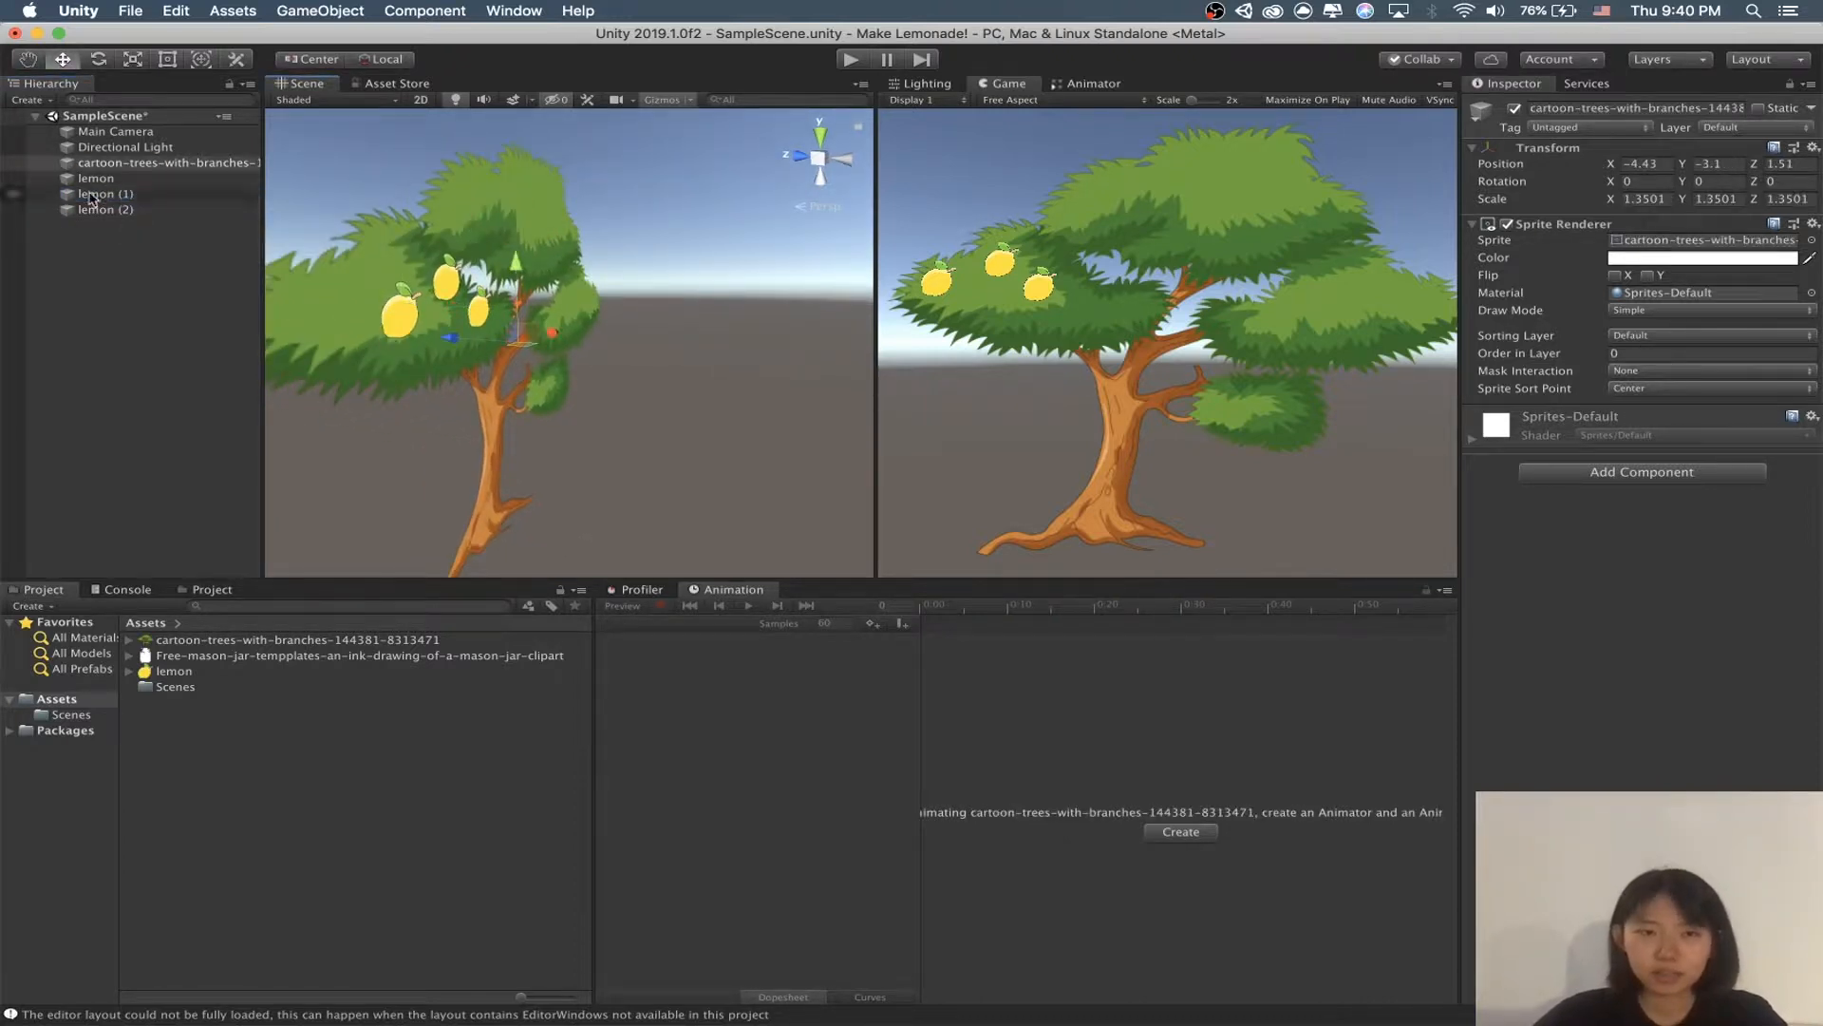
Step: Set the Order in Layer of all three lemons to 1 and save the scene
click(133, 179)
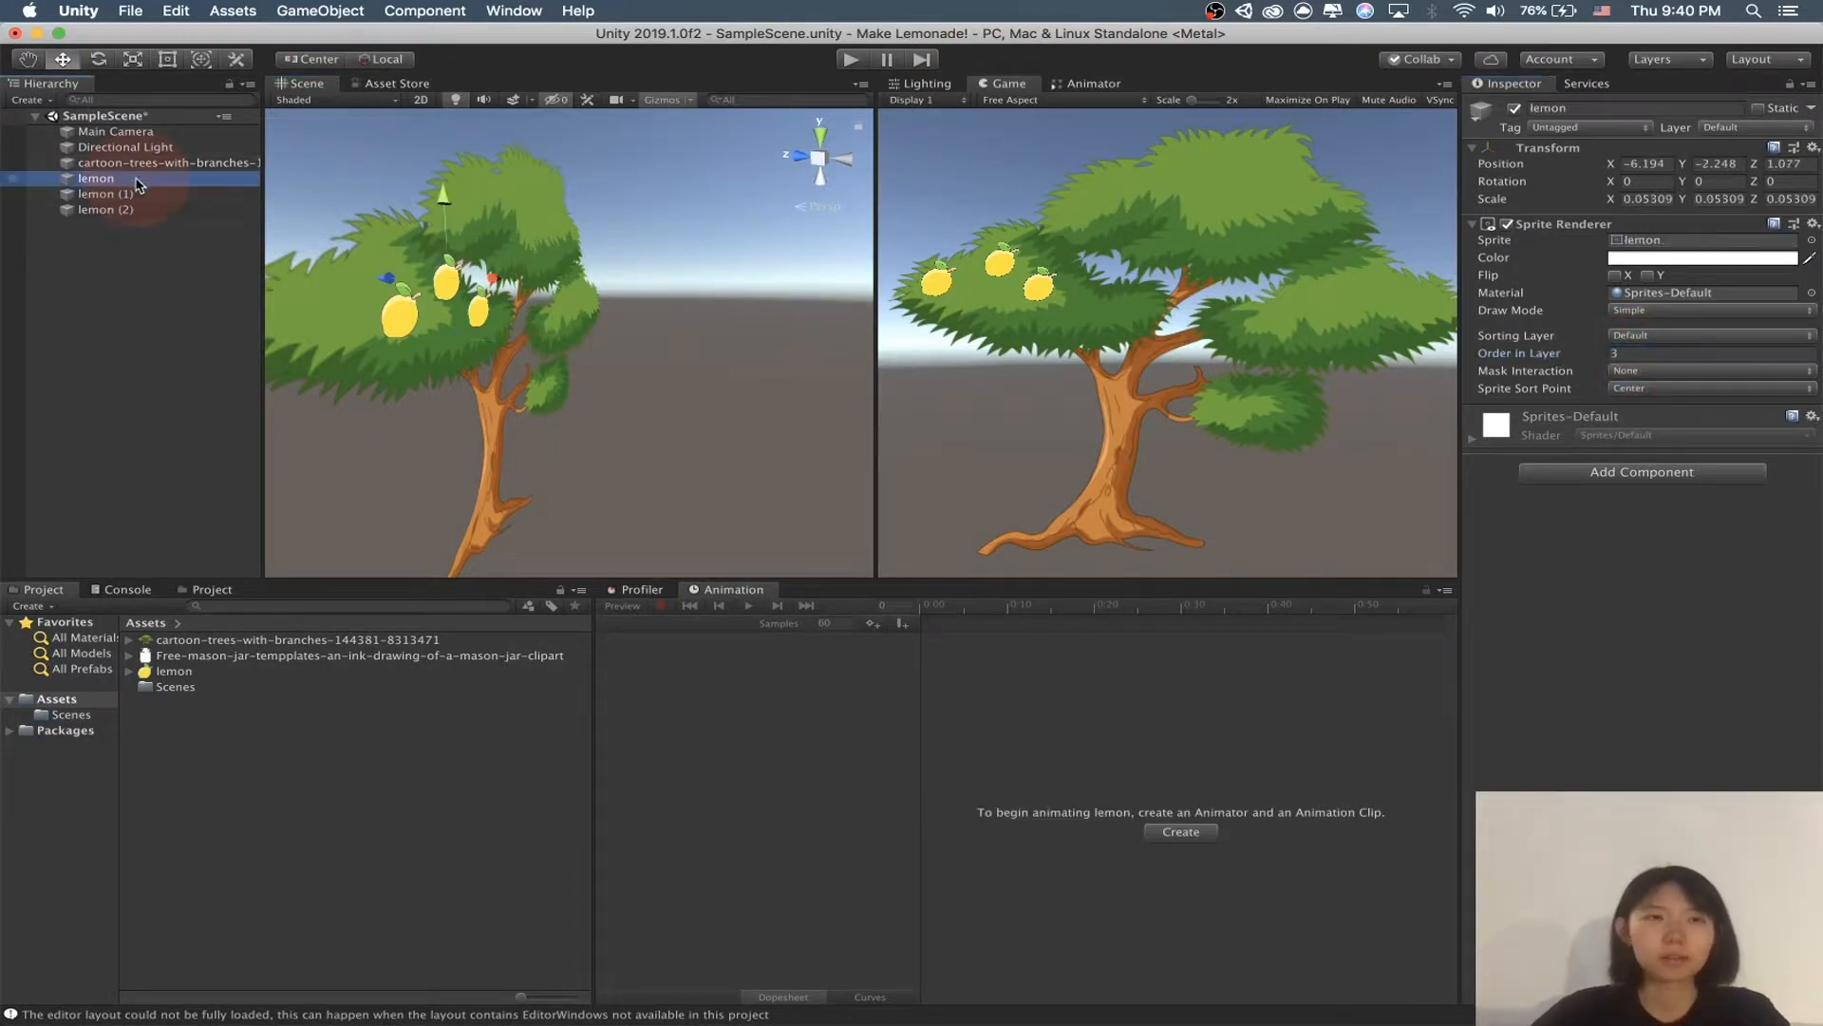
shift+click(105, 209)
click(1671, 354)
text(1)
key(Return)
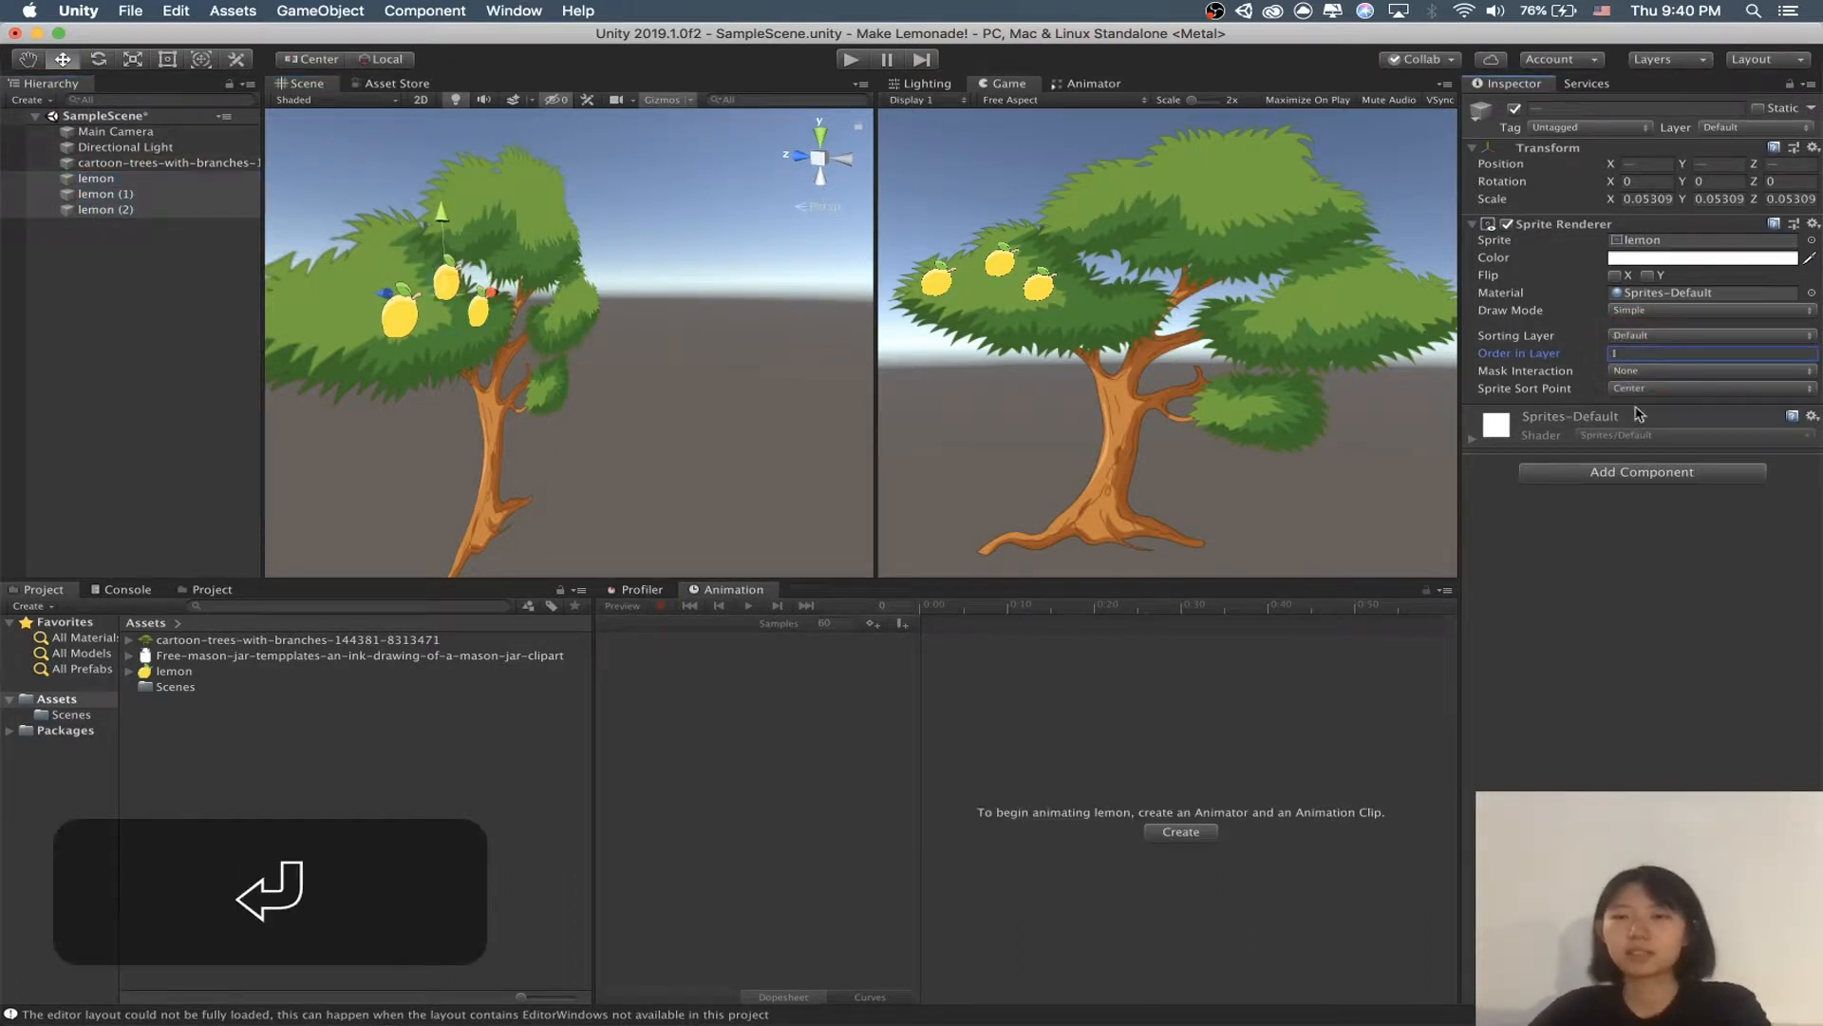
alt+drag(380, 172, 622, 302)
key(cmd+s)
Step: Try moving lemon (2) far behind the tree to about Z 7.29, check the game view and undo the move
click(114, 209)
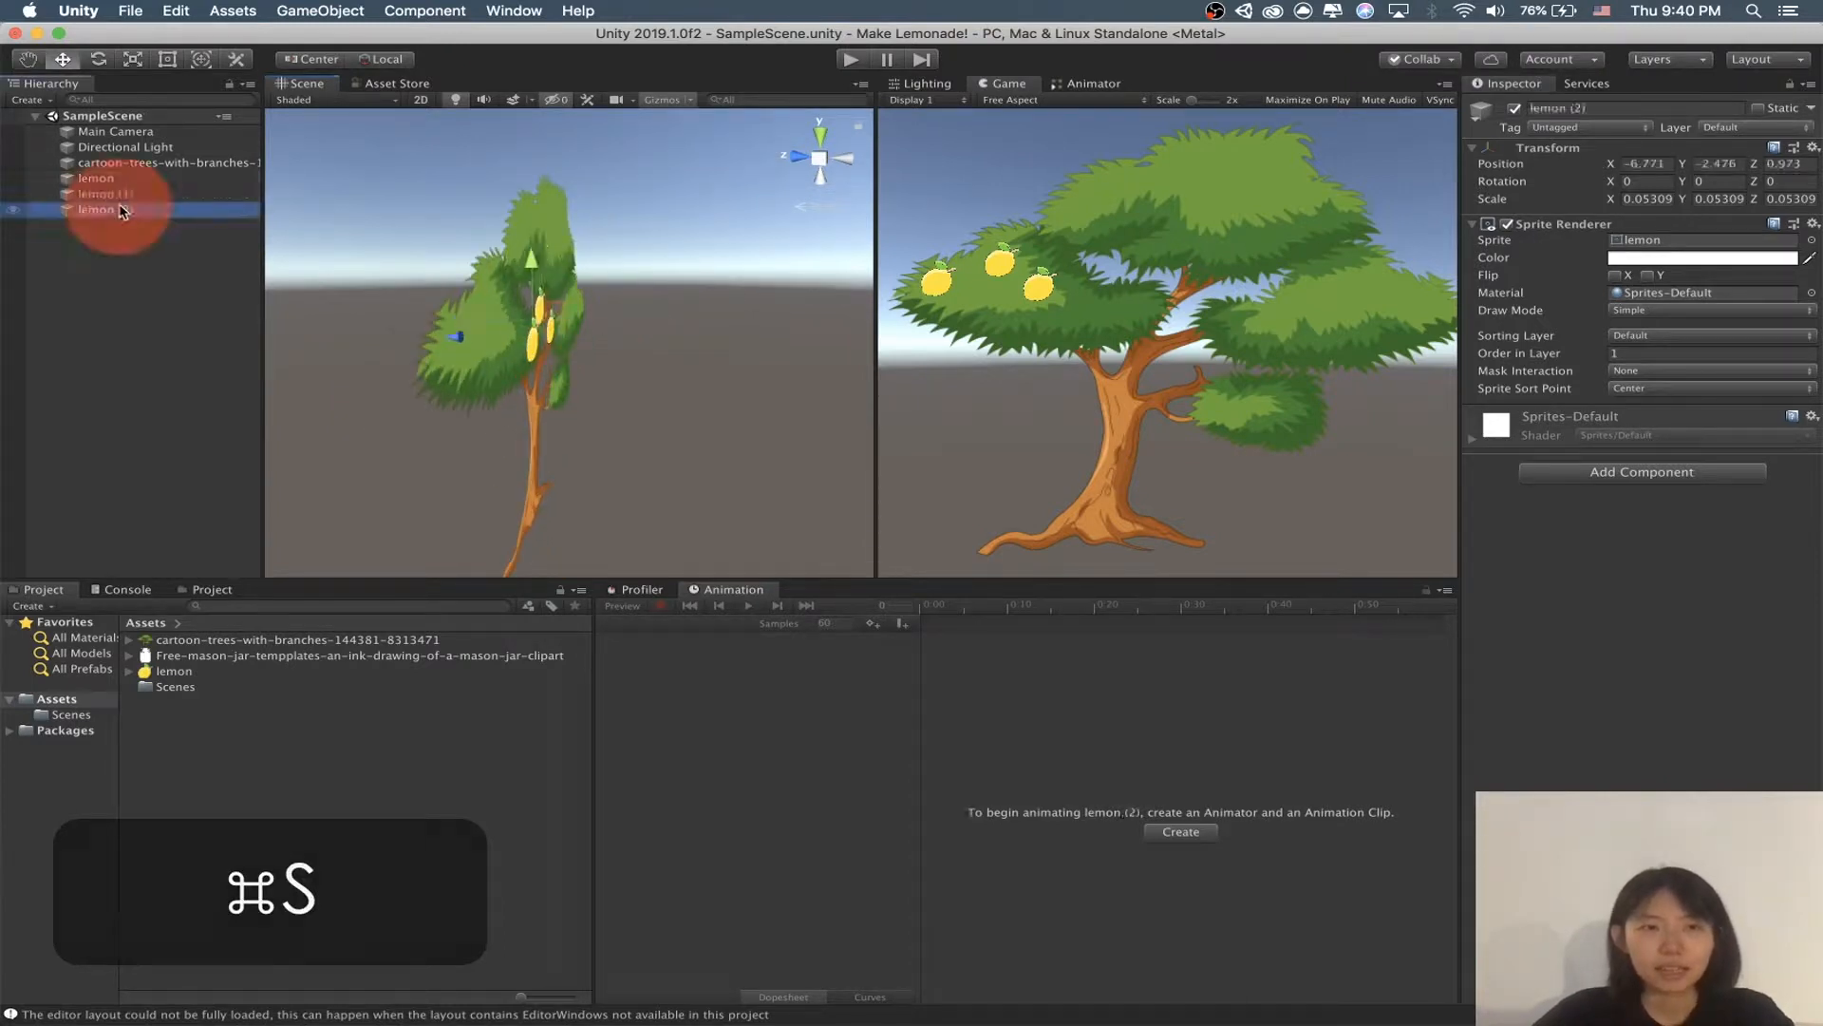
drag(462, 339, 1, 241)
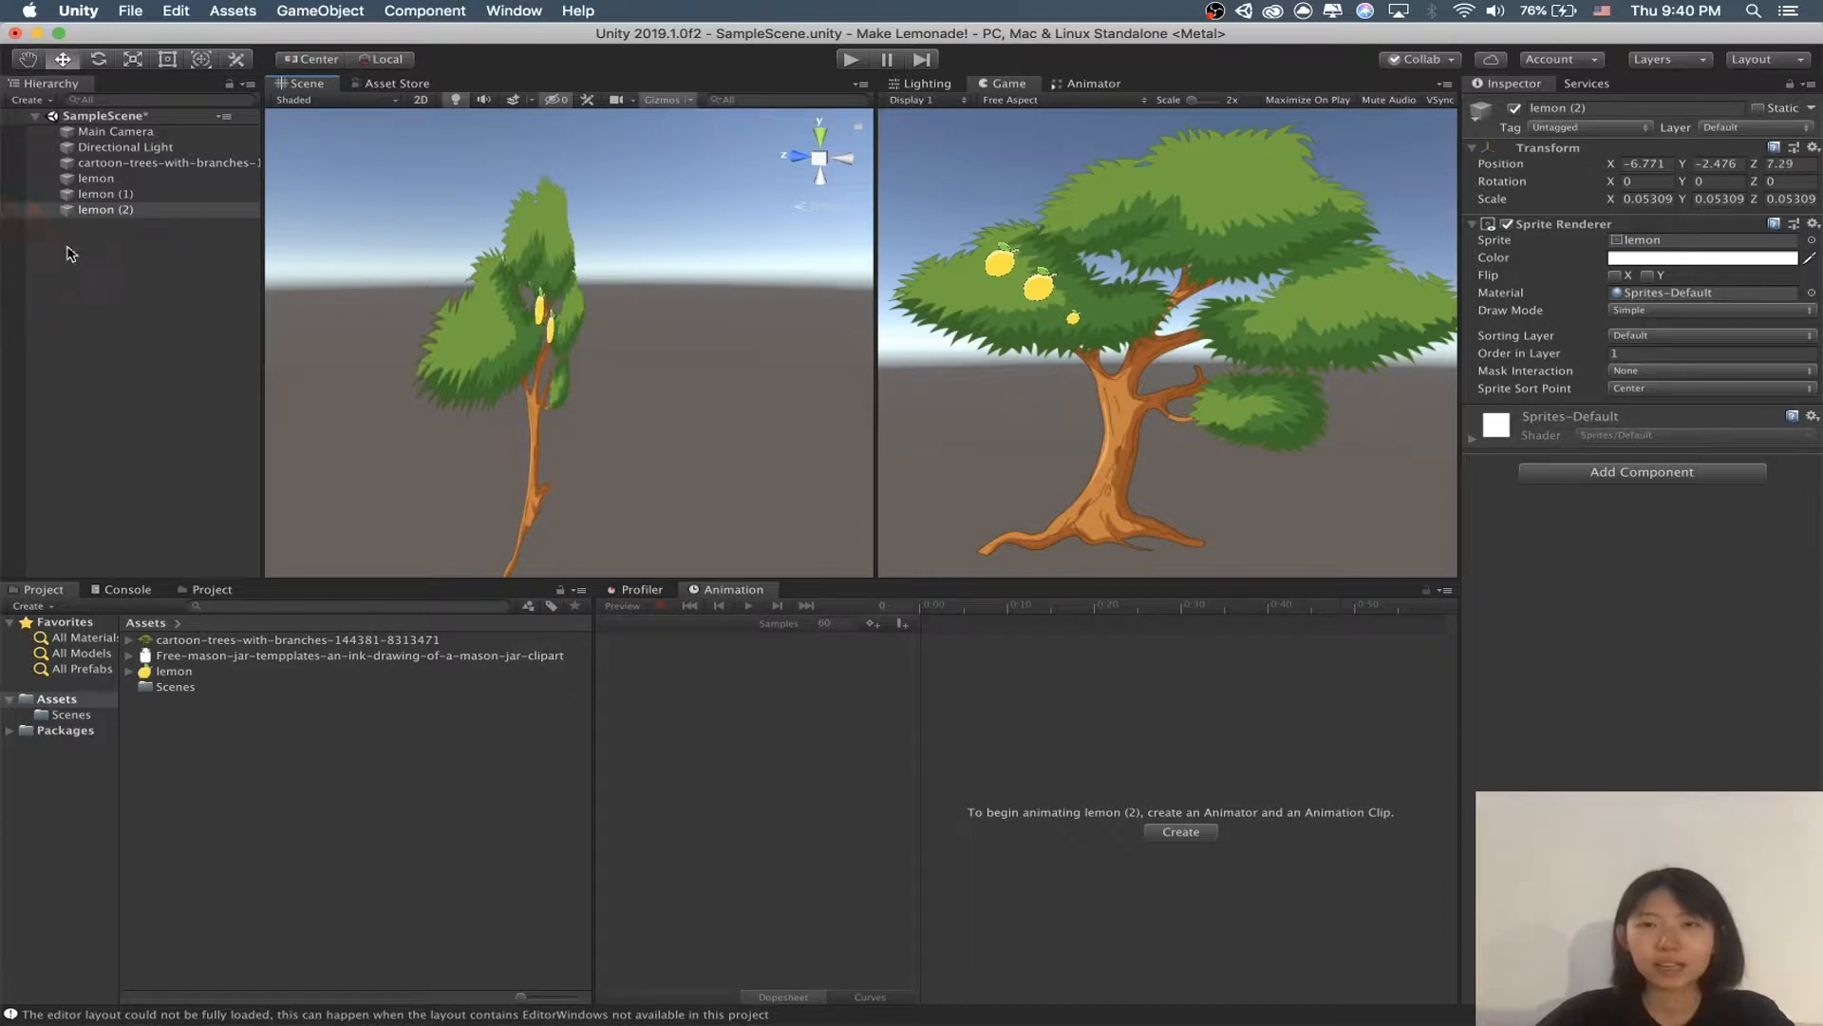
scroll(570, 294, down, 5)
alt+drag(426, 294, 457, 290)
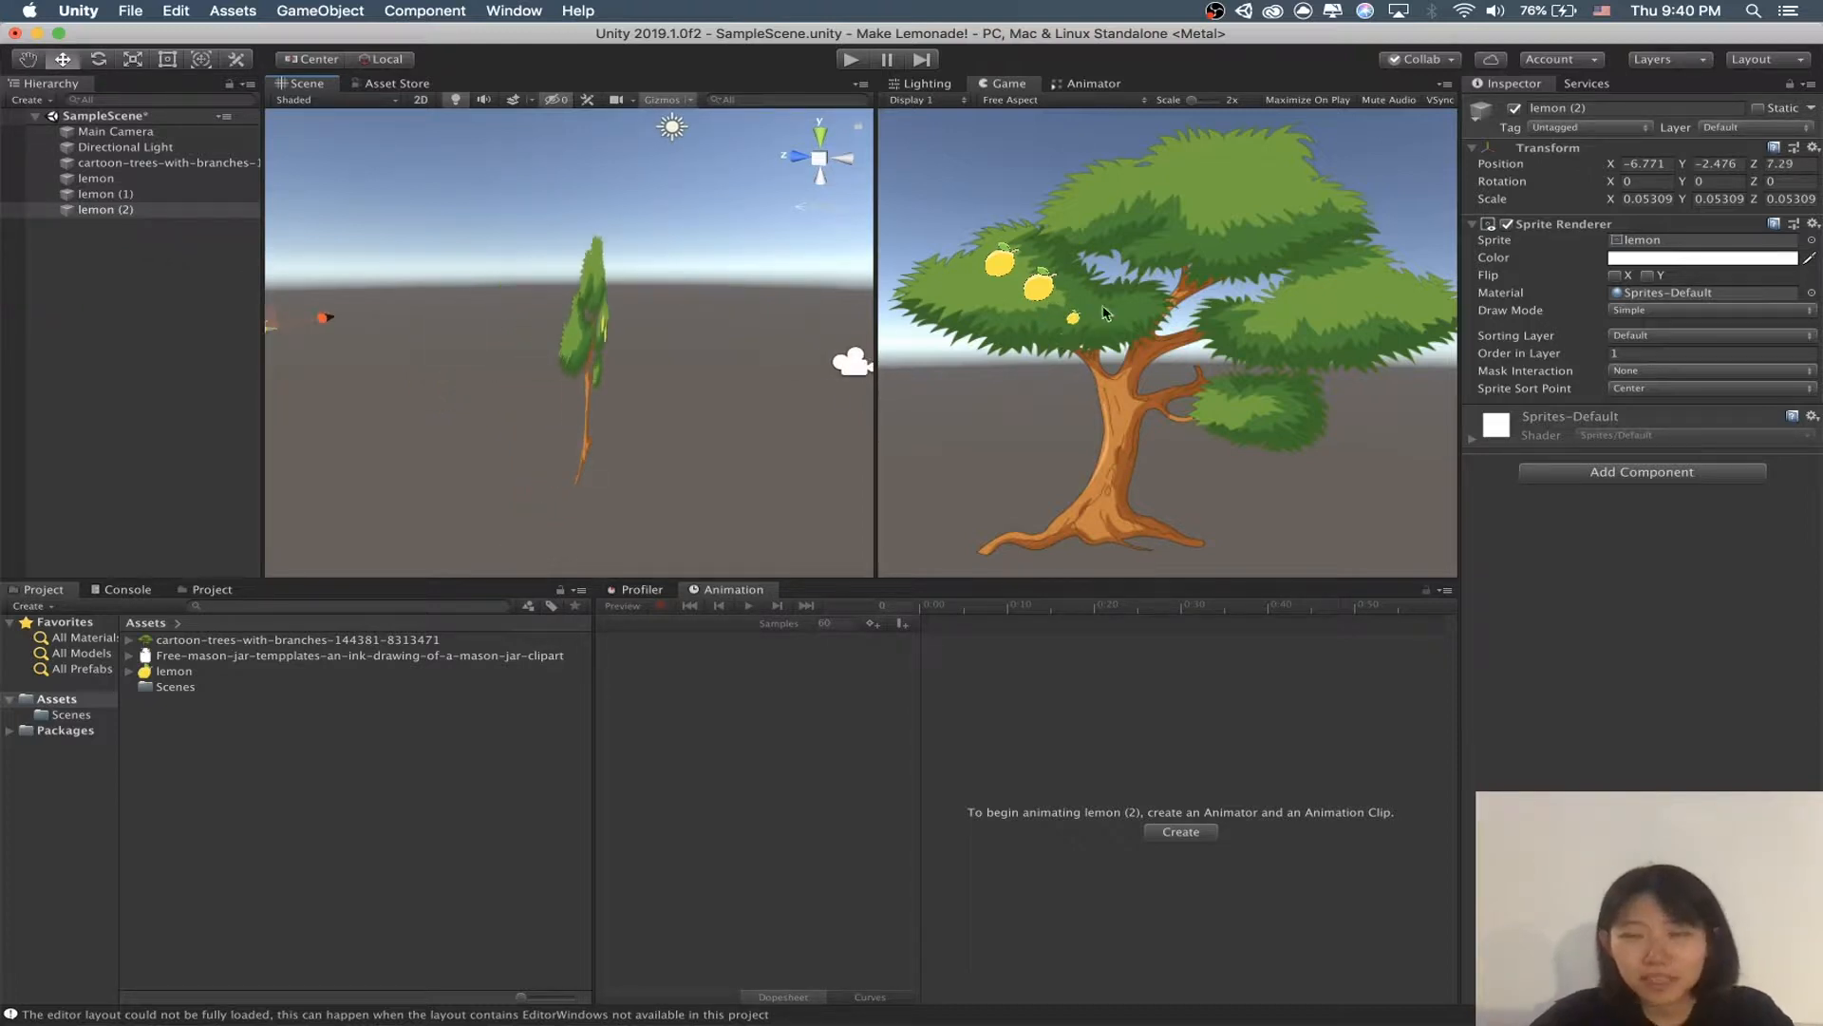
key(super+z)
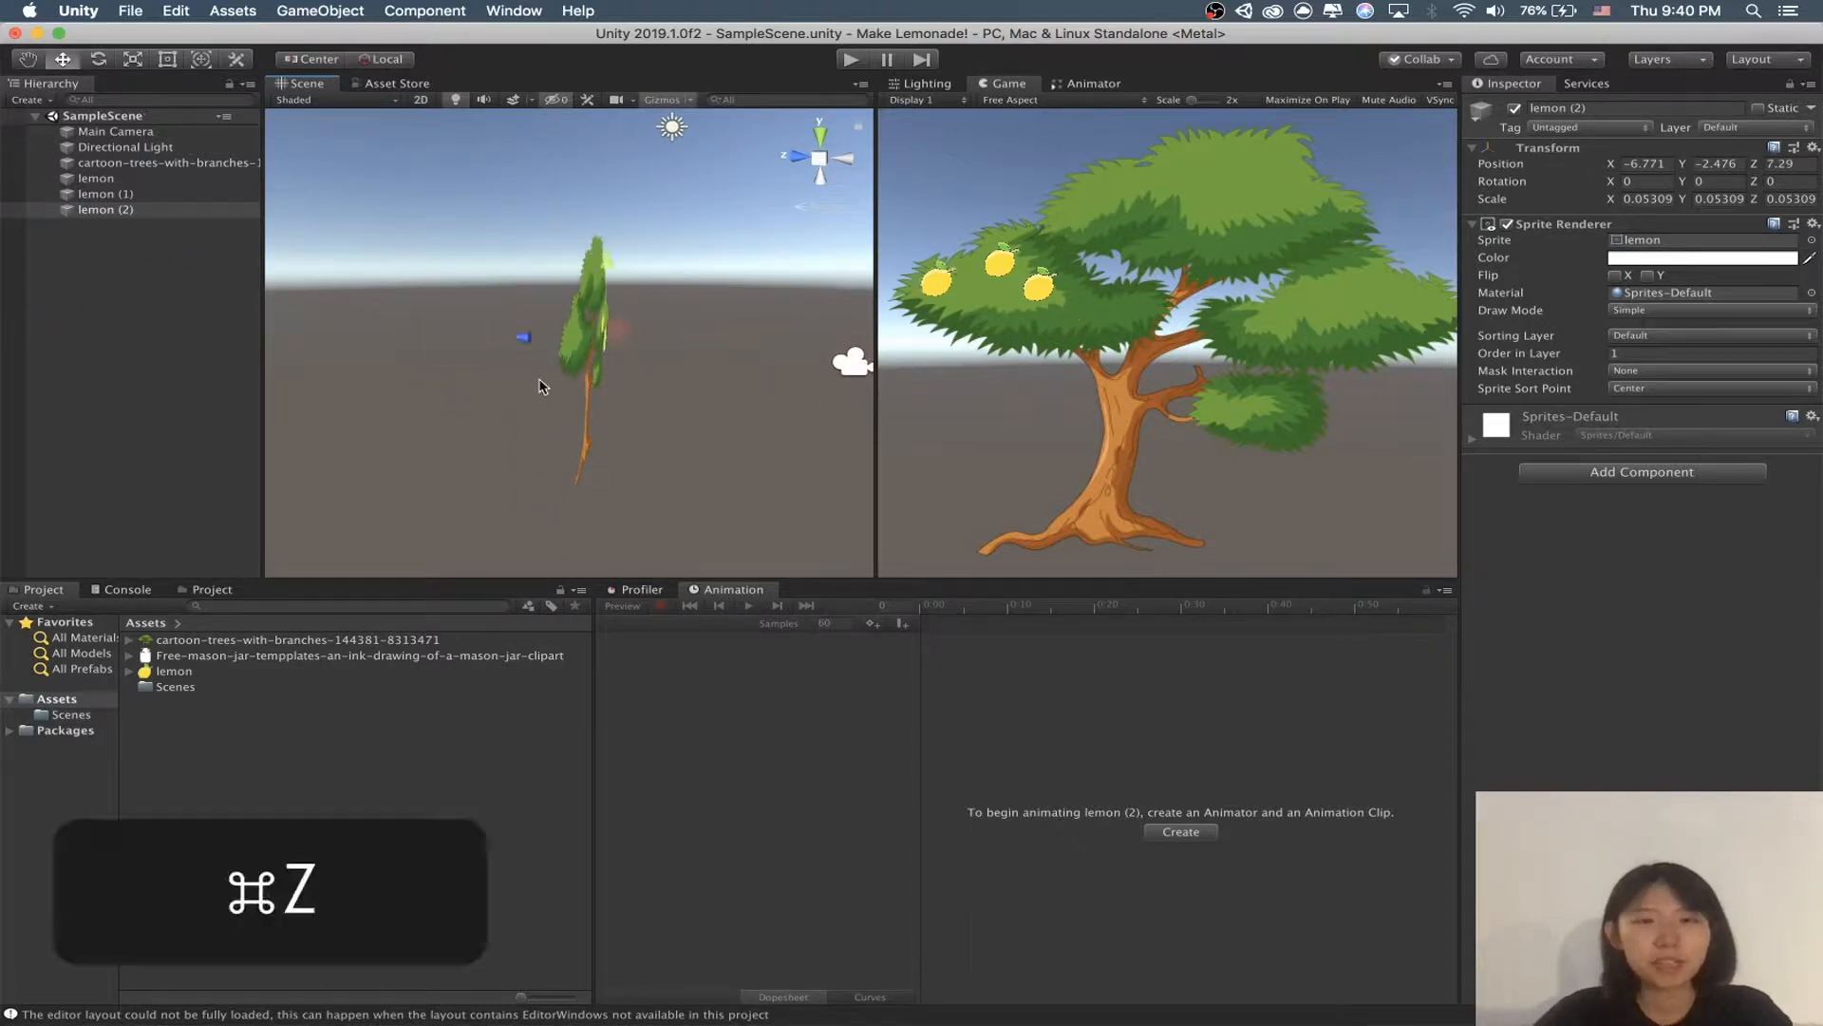
Step: Duplicate the three lemons onto the top foliage and the right-hand foliage, and place one single copy on the small lower clump
alt+drag(755, 321, 323, 304)
scroll(323, 304, up, 5)
shift+click(116, 182)
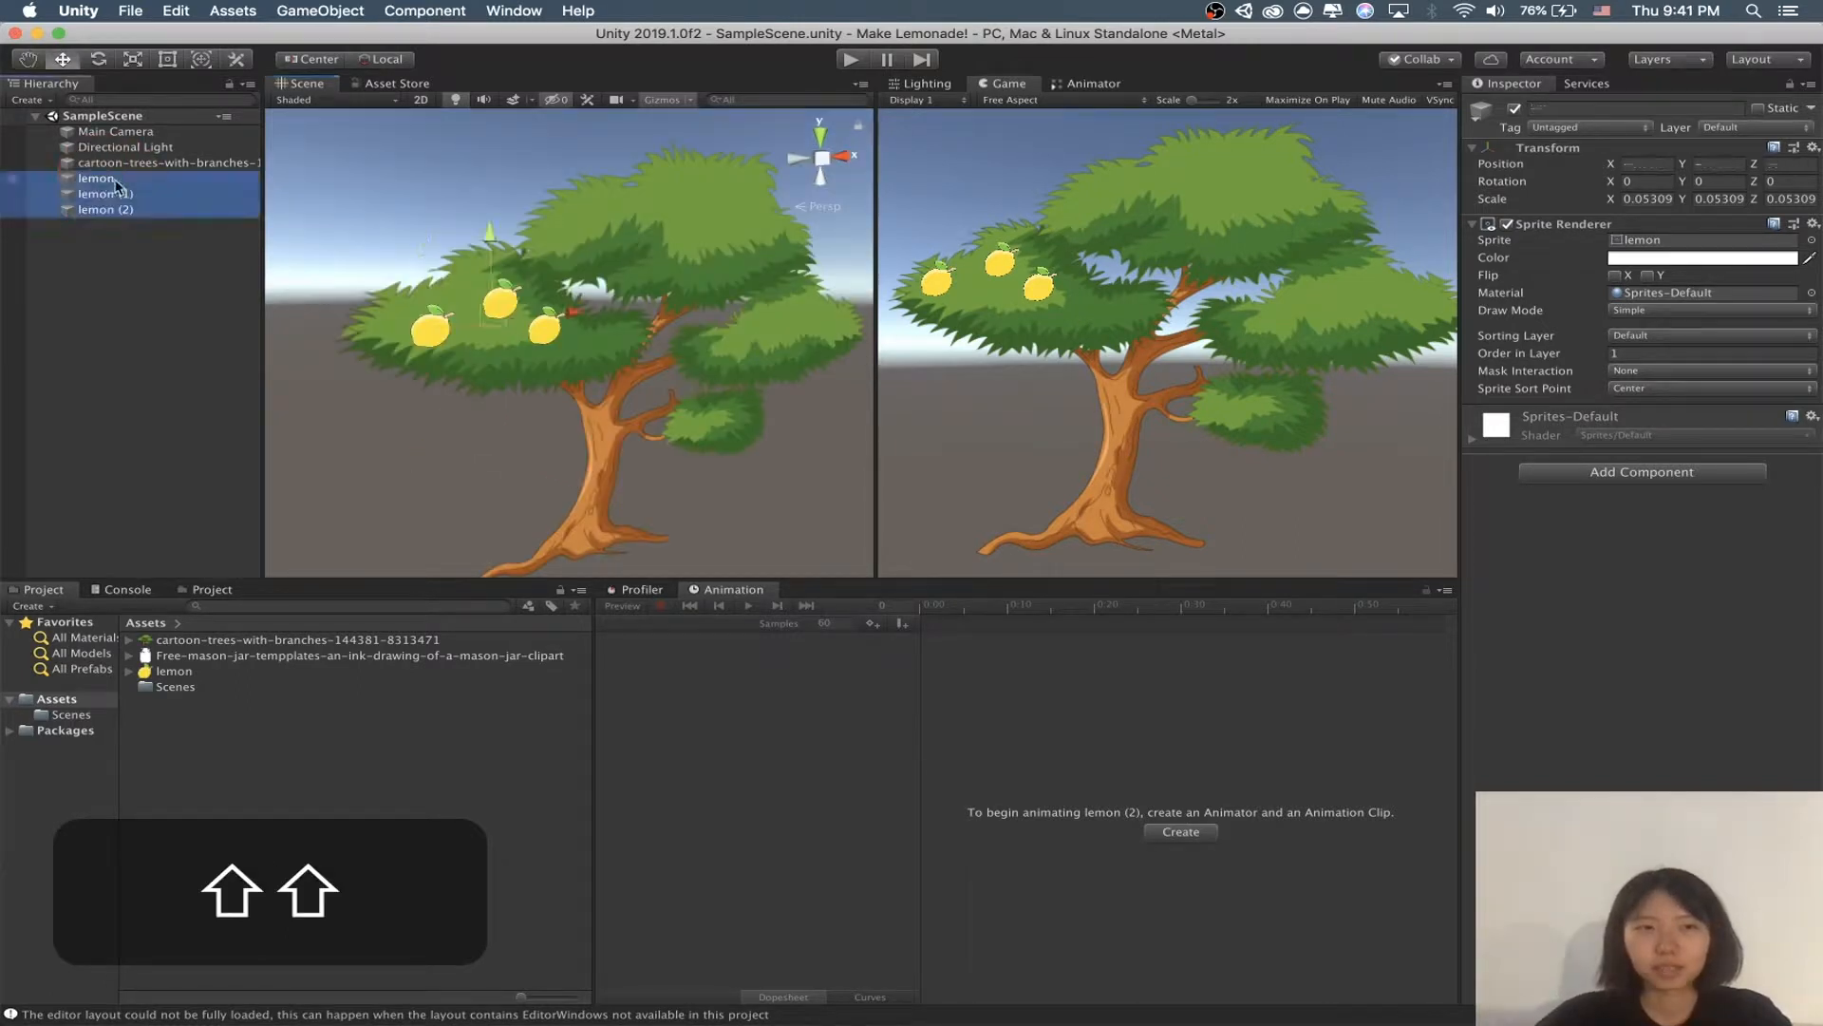
alt+drag(656, 362, 358, 285)
alt+drag(665, 366, 703, 430)
key(super+d)
key(super+d)
click(729, 348)
key(super+d)
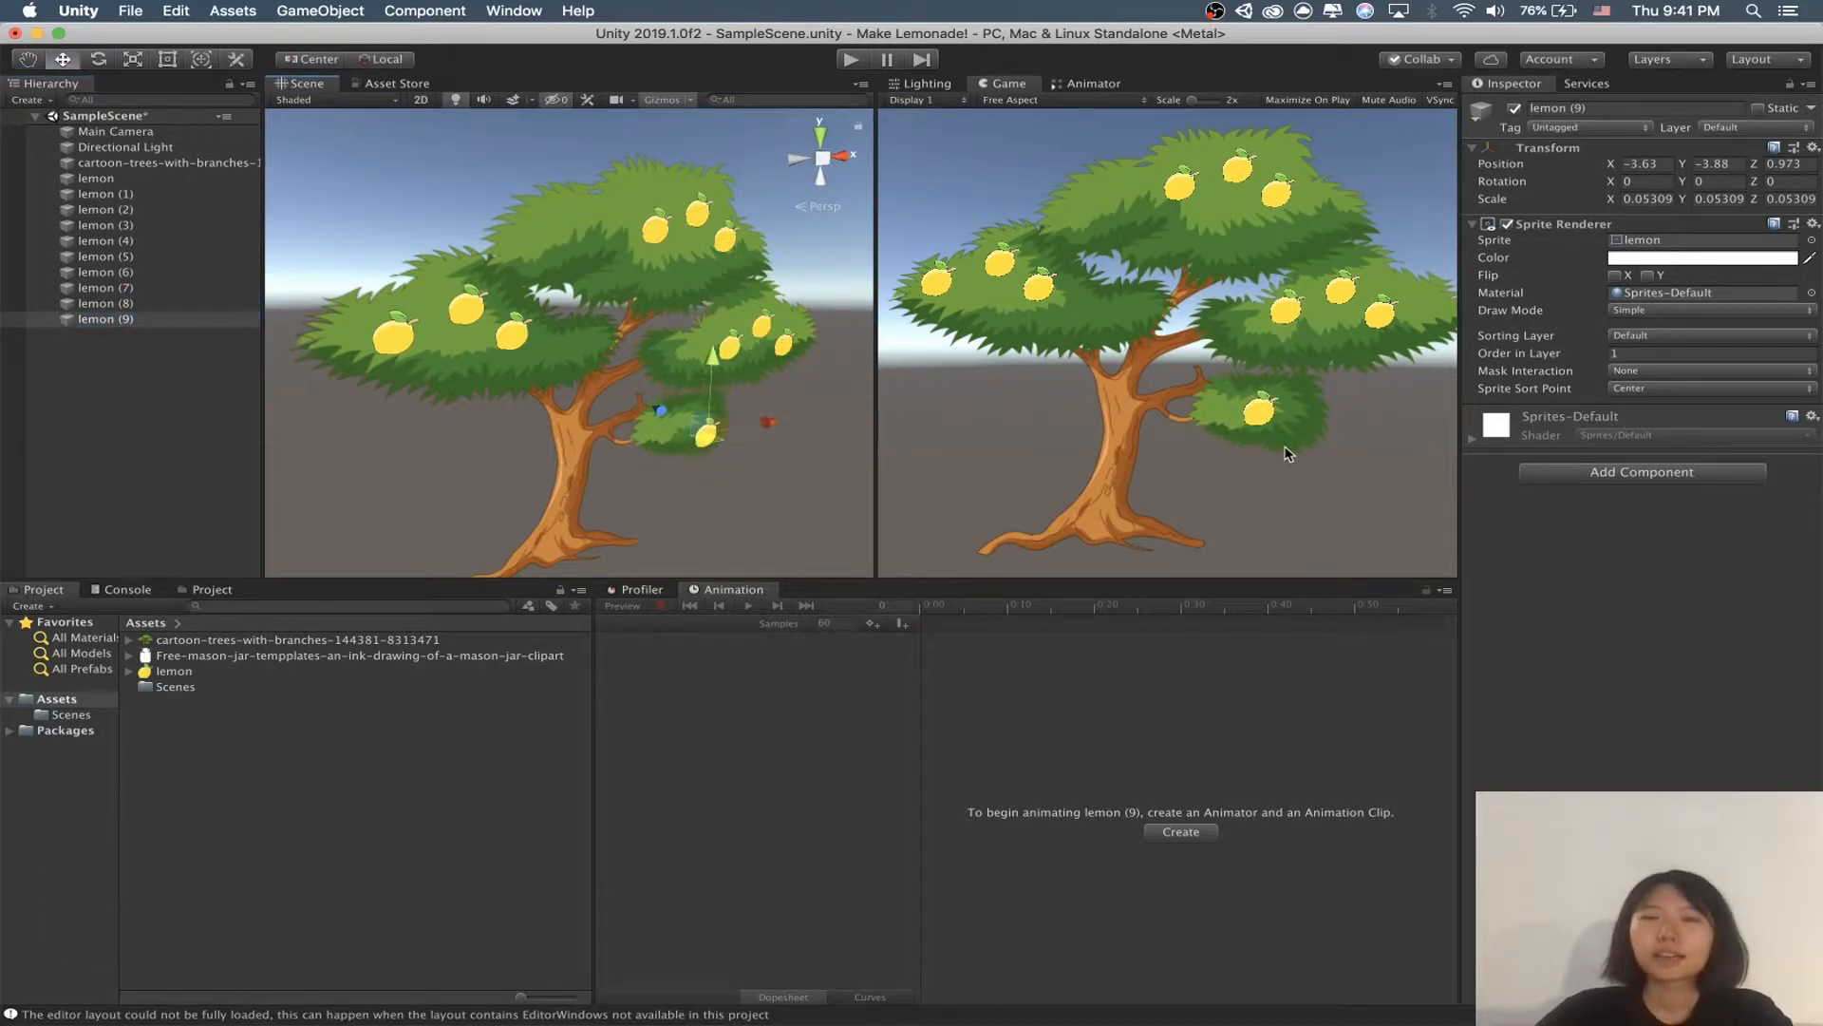
Step: Check the lemons spread across the tree, select lemon (5) and save the scene
scroll(622, 302, up, 5)
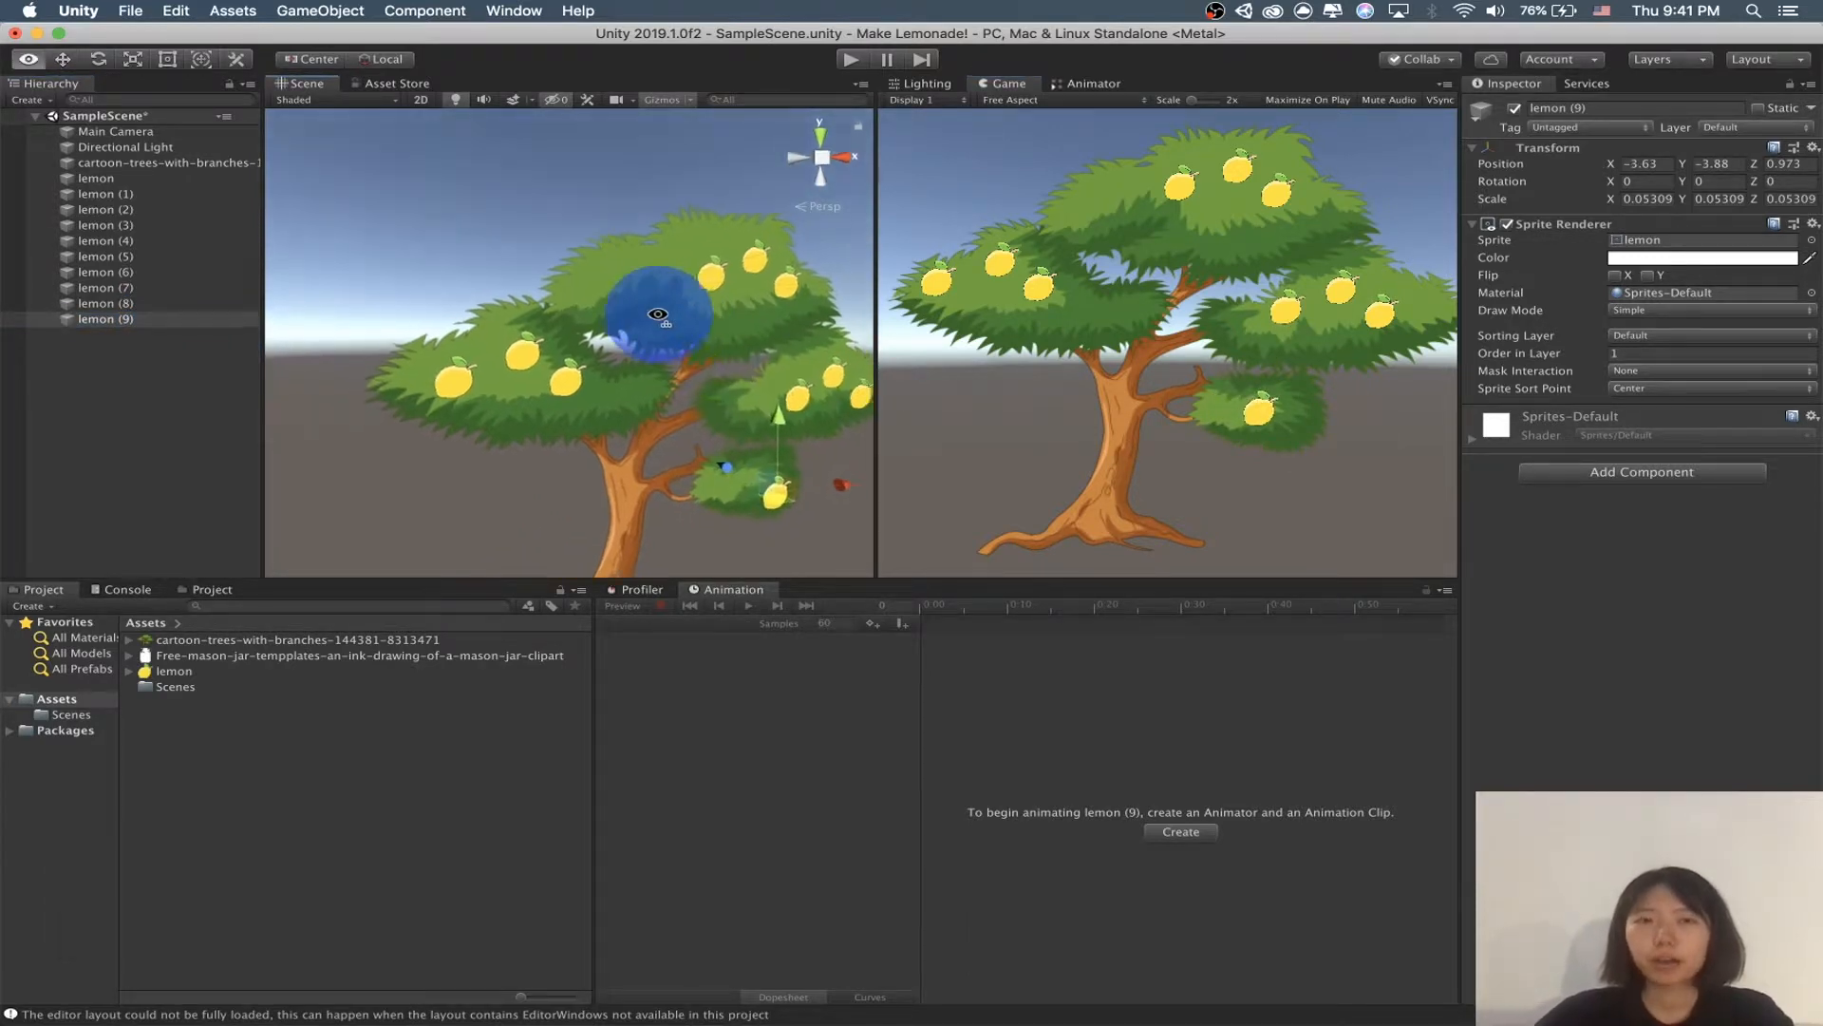
scroll(638, 422, down, 5)
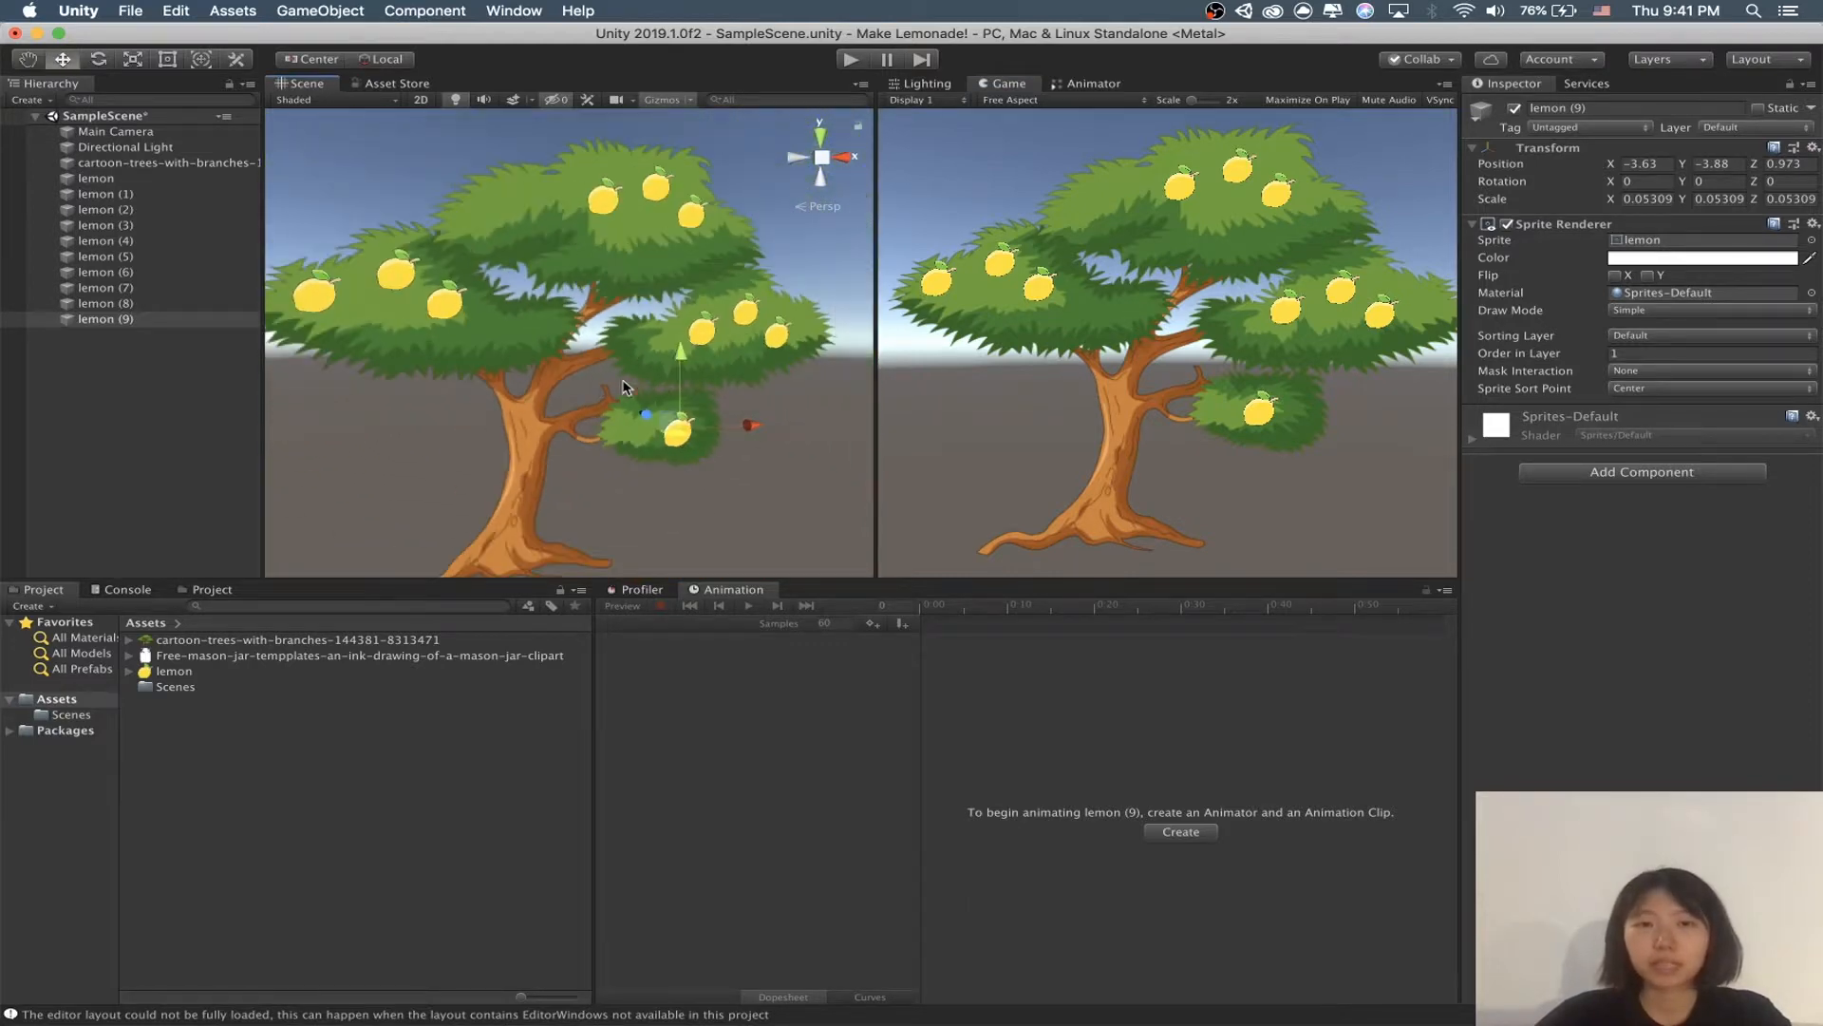
click(644, 245)
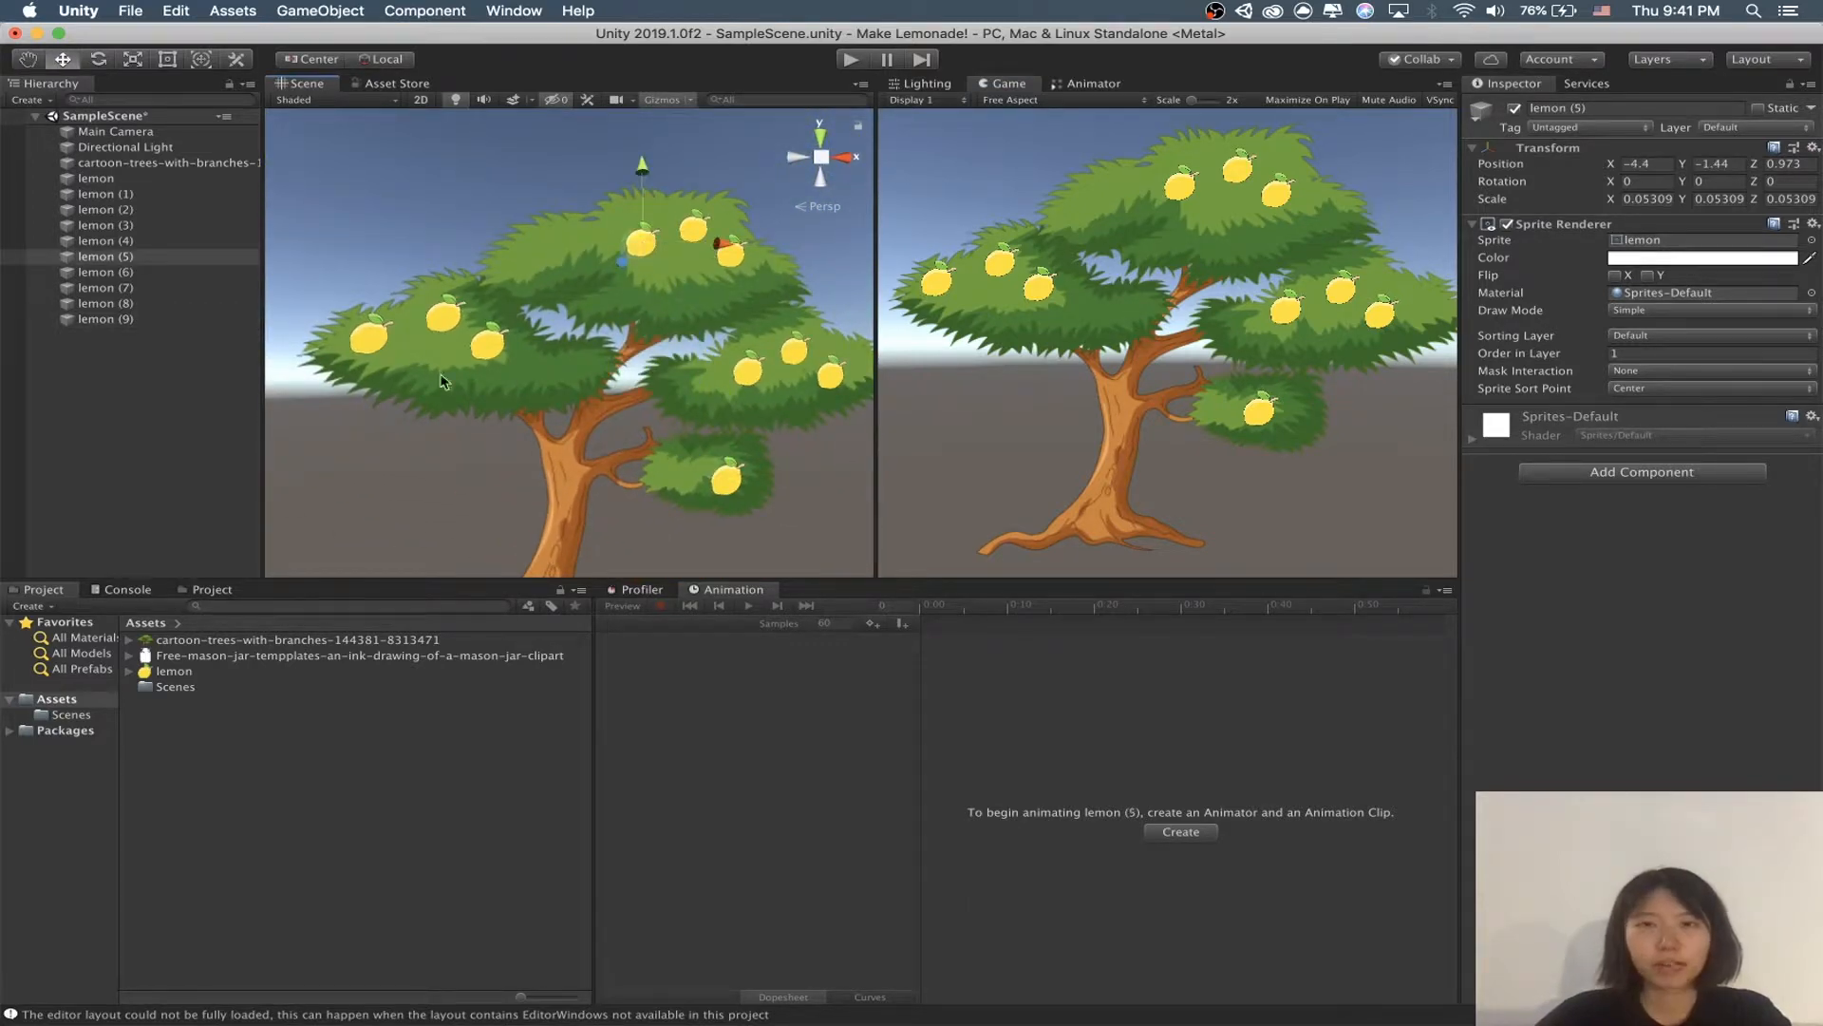
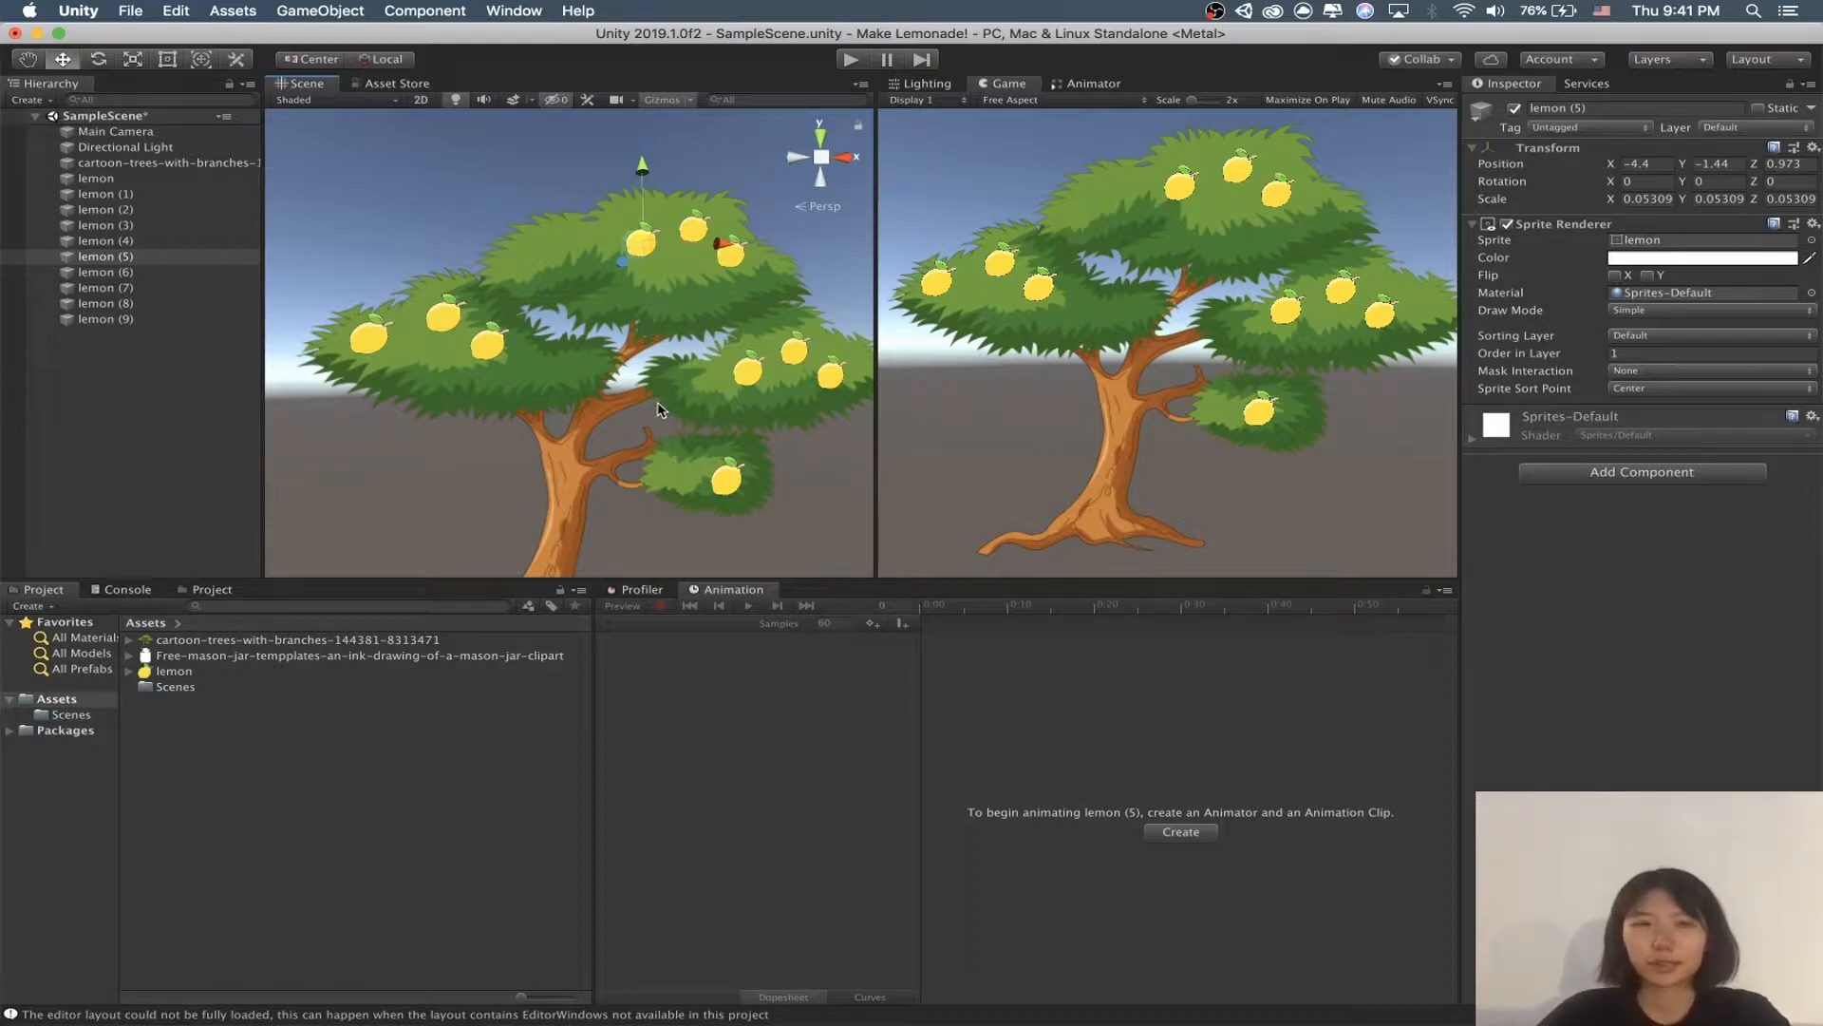
scroll(655, 406, down, 3)
scroll(613, 395, up, 6)
scroll(529, 386, down, 5)
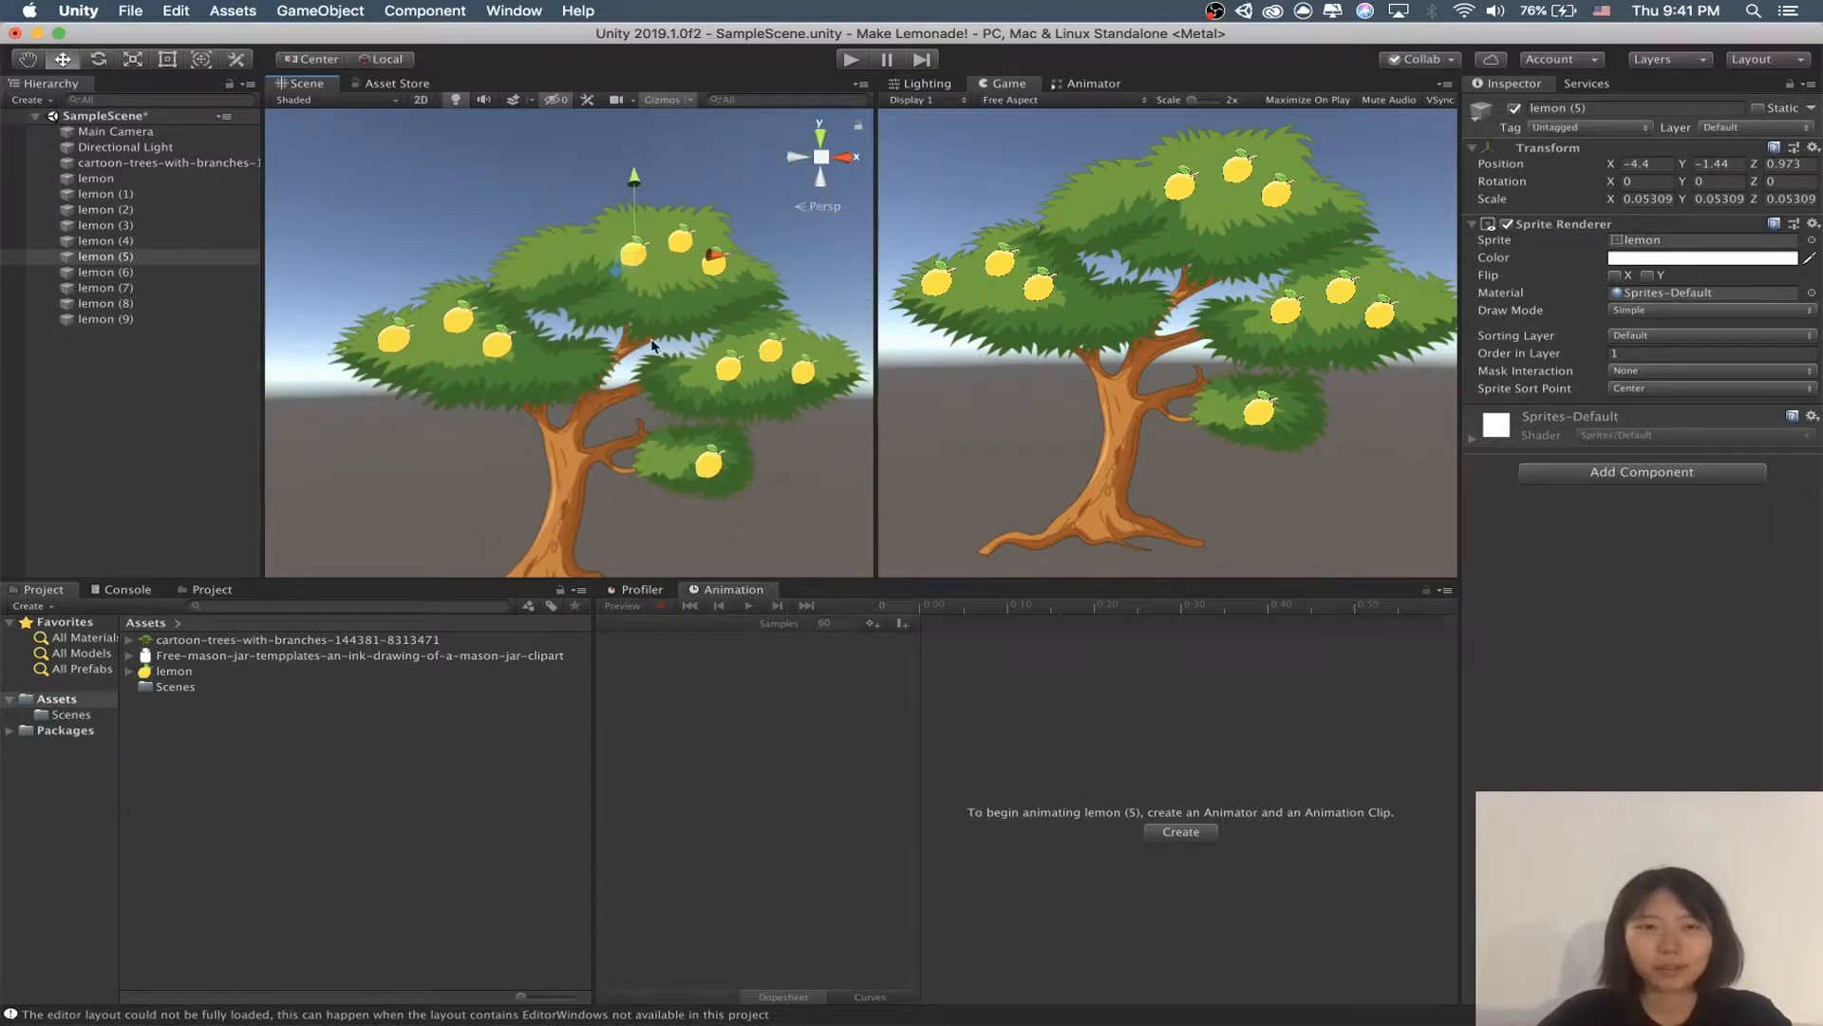
scroll(654, 346, down, 2)
key(super+s)
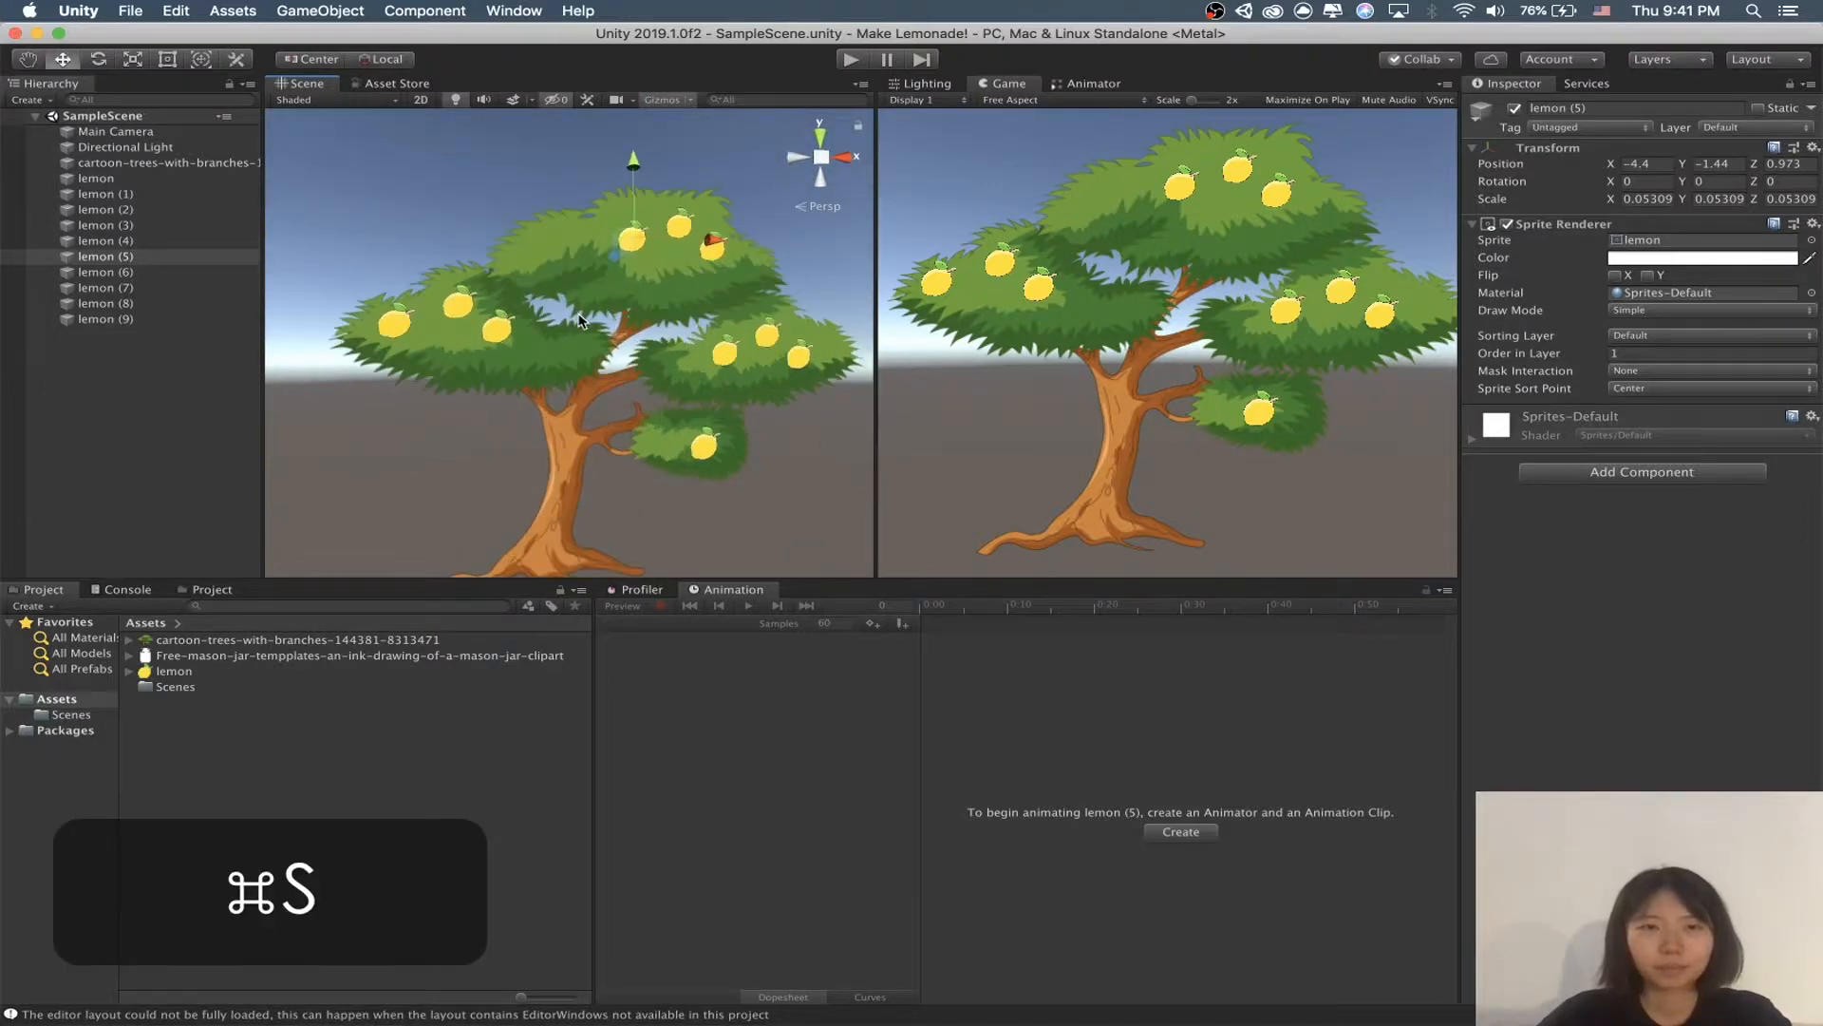
Step: Add the mason jar sprite from the project assets to the scene and move it toward the tree
click(534, 380)
drag(218, 655, 439, 475)
scroll(494, 475, down, 5)
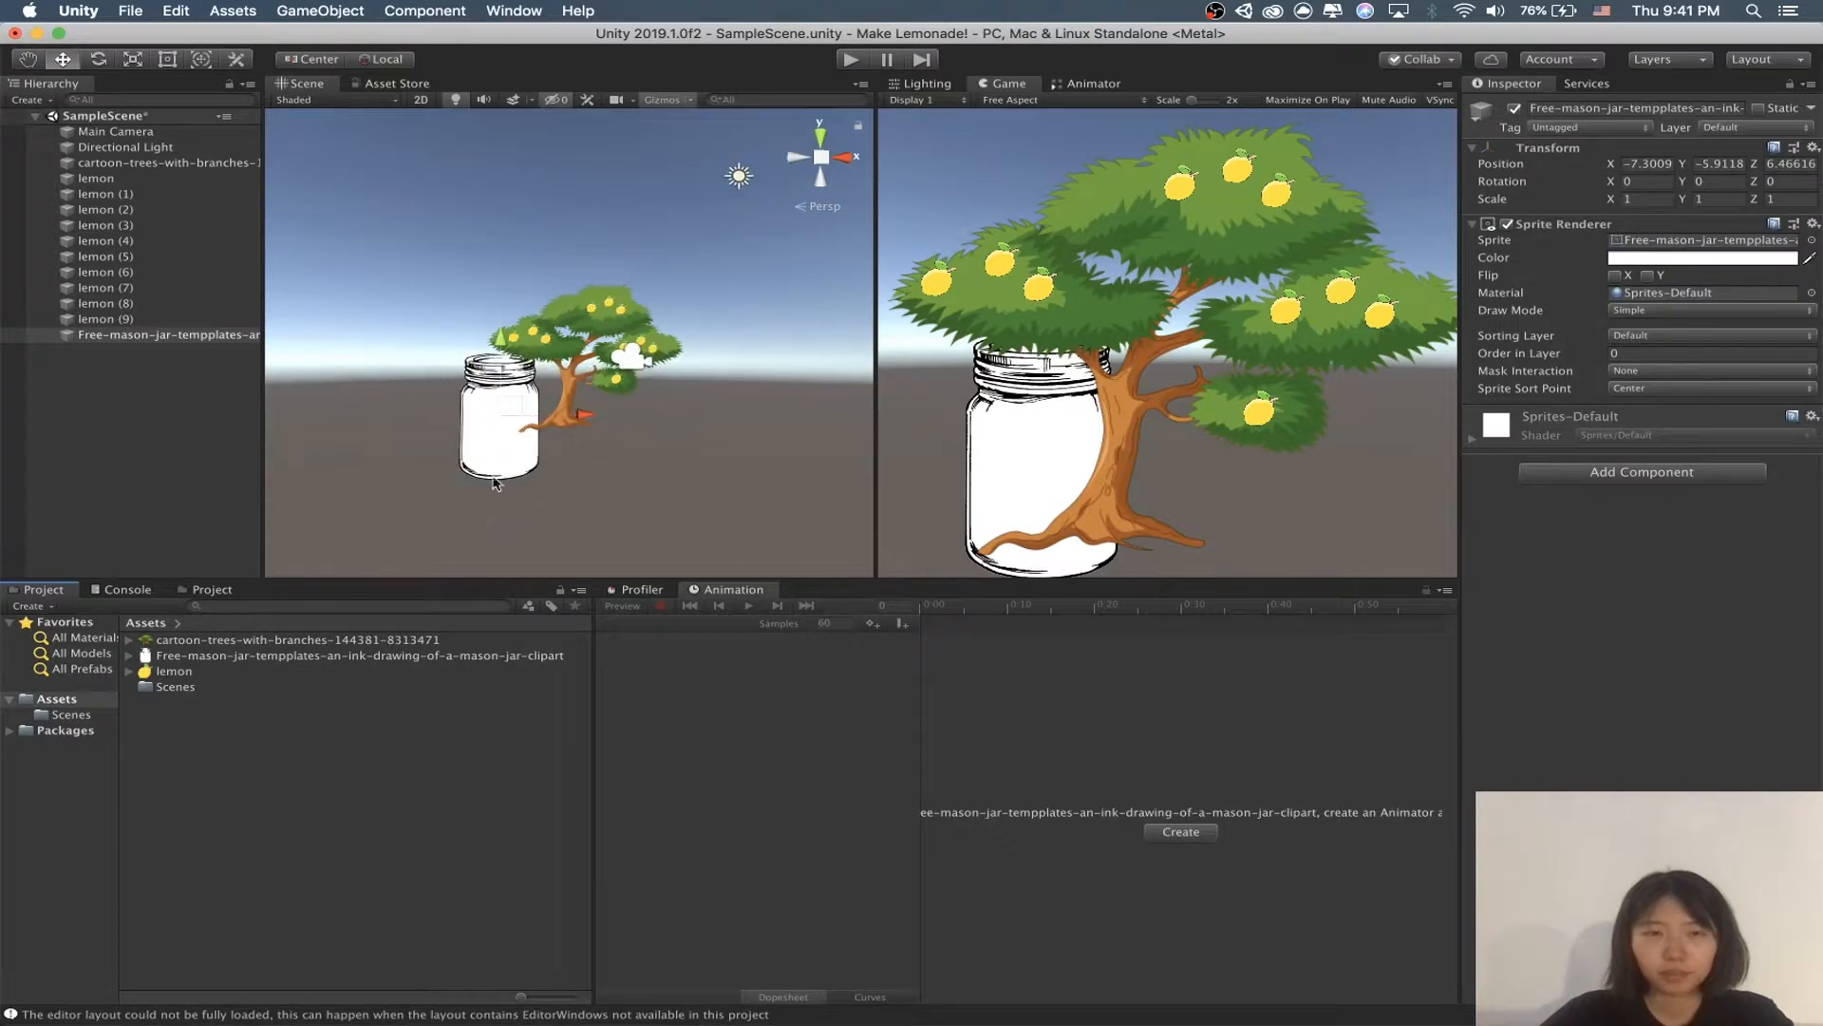
key(w)
drag(506, 420, 583, 460)
Step: Scale the mason jar uniformly to about 0.2075 and rotate it to about -32 degrees on Z
key(w)
key(e)
key(r)
drag(653, 512, 734, 399)
key(w)
key(e)
key(r)
drag(727, 406, 710, 435)
key(w)
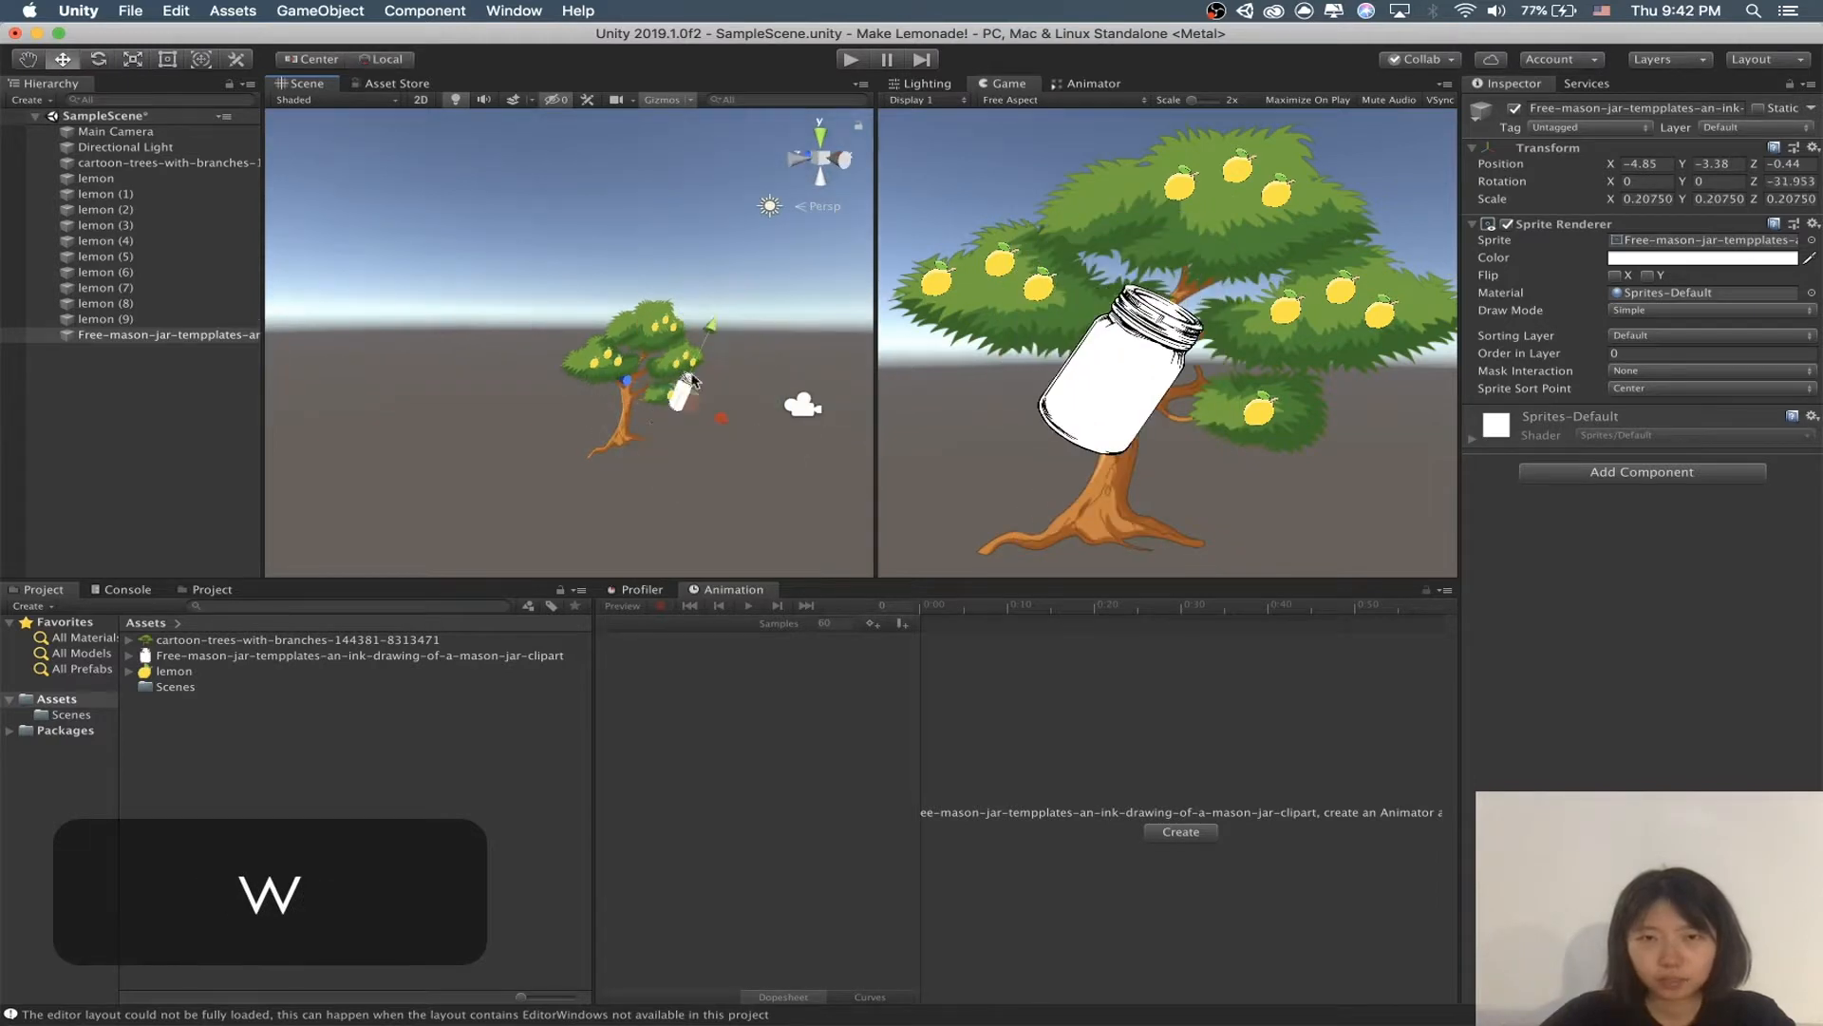
Step: Move the tilted jar to the lower left of the trunk, at about X -5.98, Y -4.28, Z 0.26
key(super+z)
mouse_move(680, 390)
mouse_down()
mouse_move(630, 434)
mouse_move(675, 420)
mouse_up()
key(f)
right_drag(712, 423, 665, 382)
middle_drag(666, 384, 609, 394)
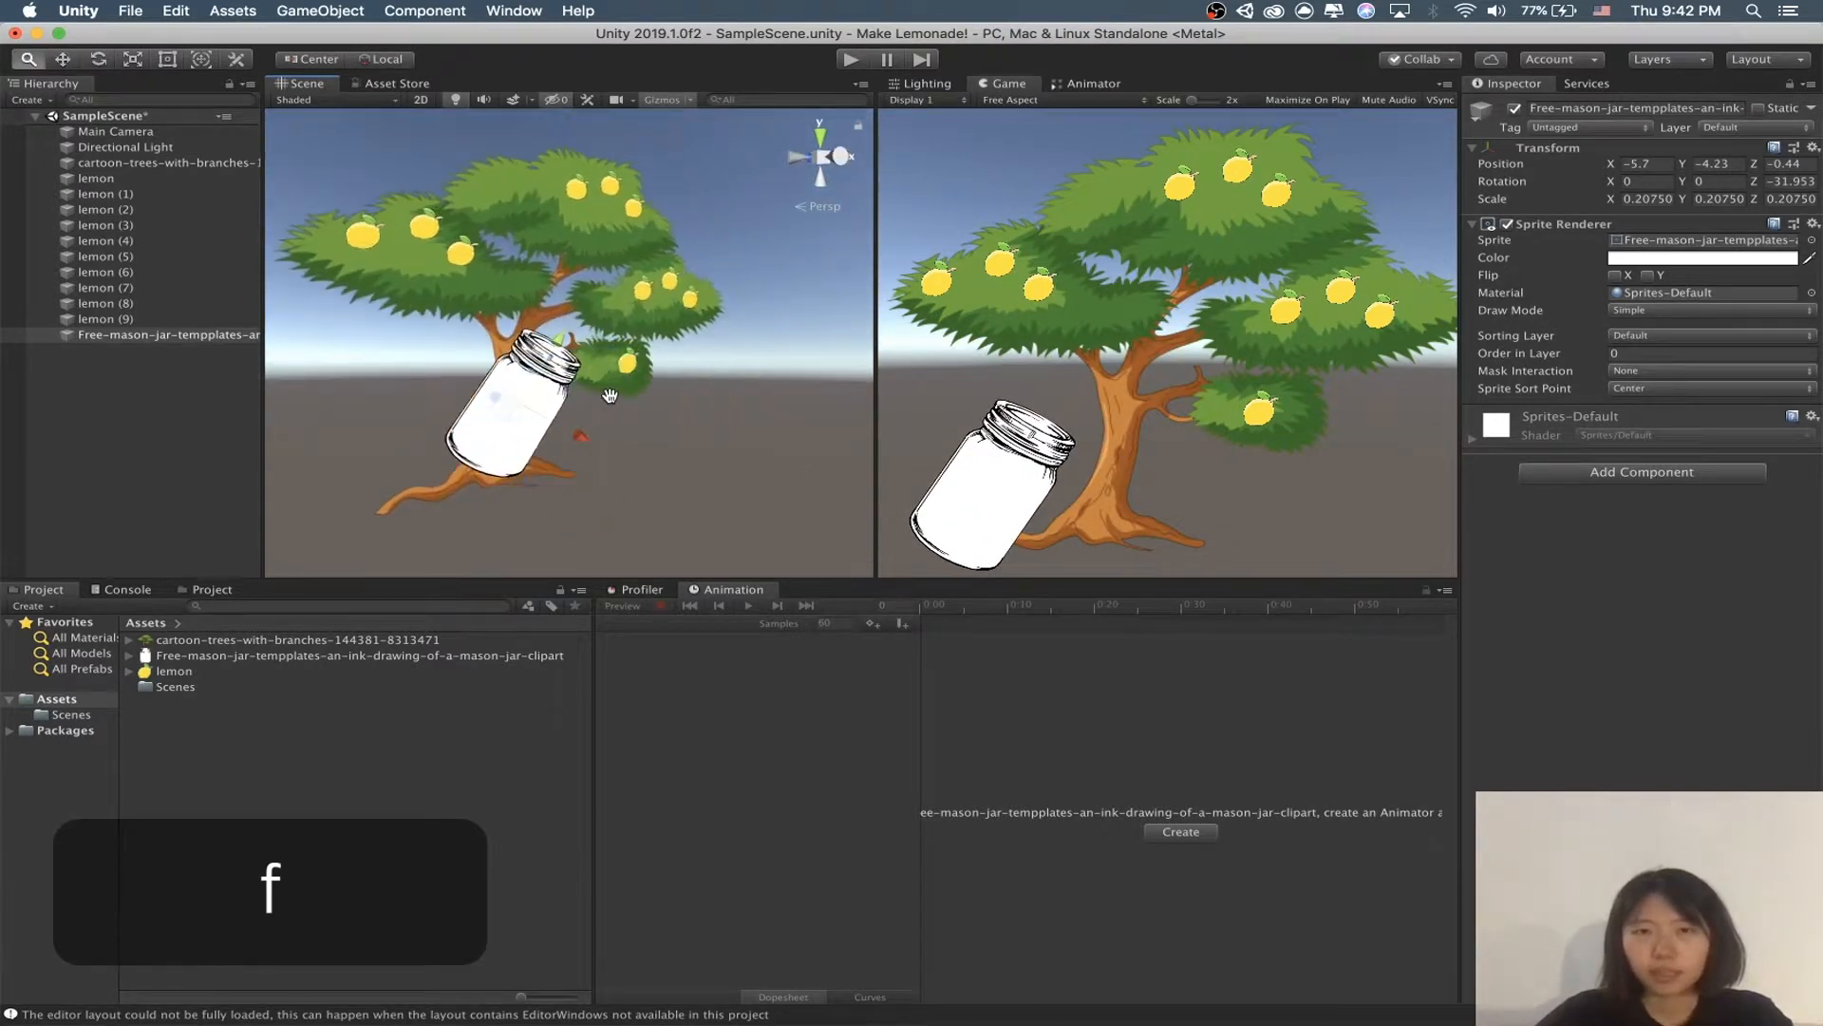
right_drag(445, 365, 560, 388)
middle_drag(561, 387, 855, 496)
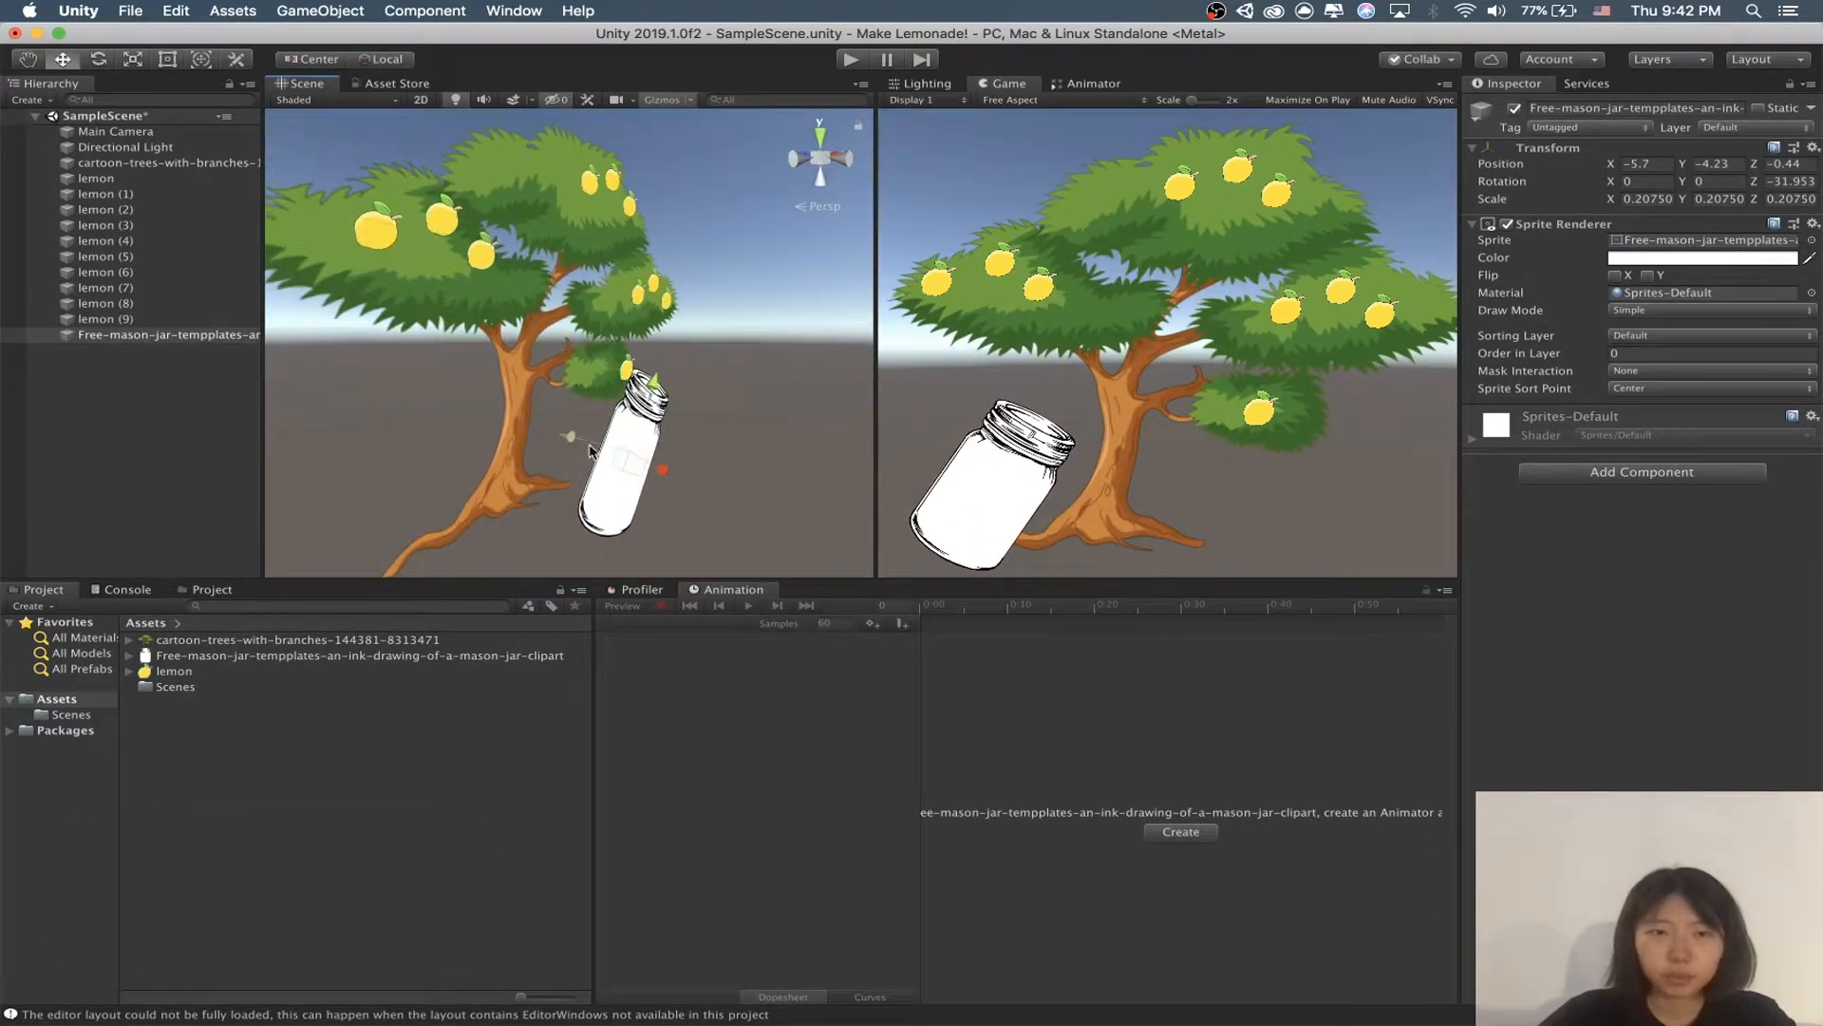
drag(569, 434, 502, 453)
Step: Widen the object list and rename the cartoon tree object as Tree
click(158, 337)
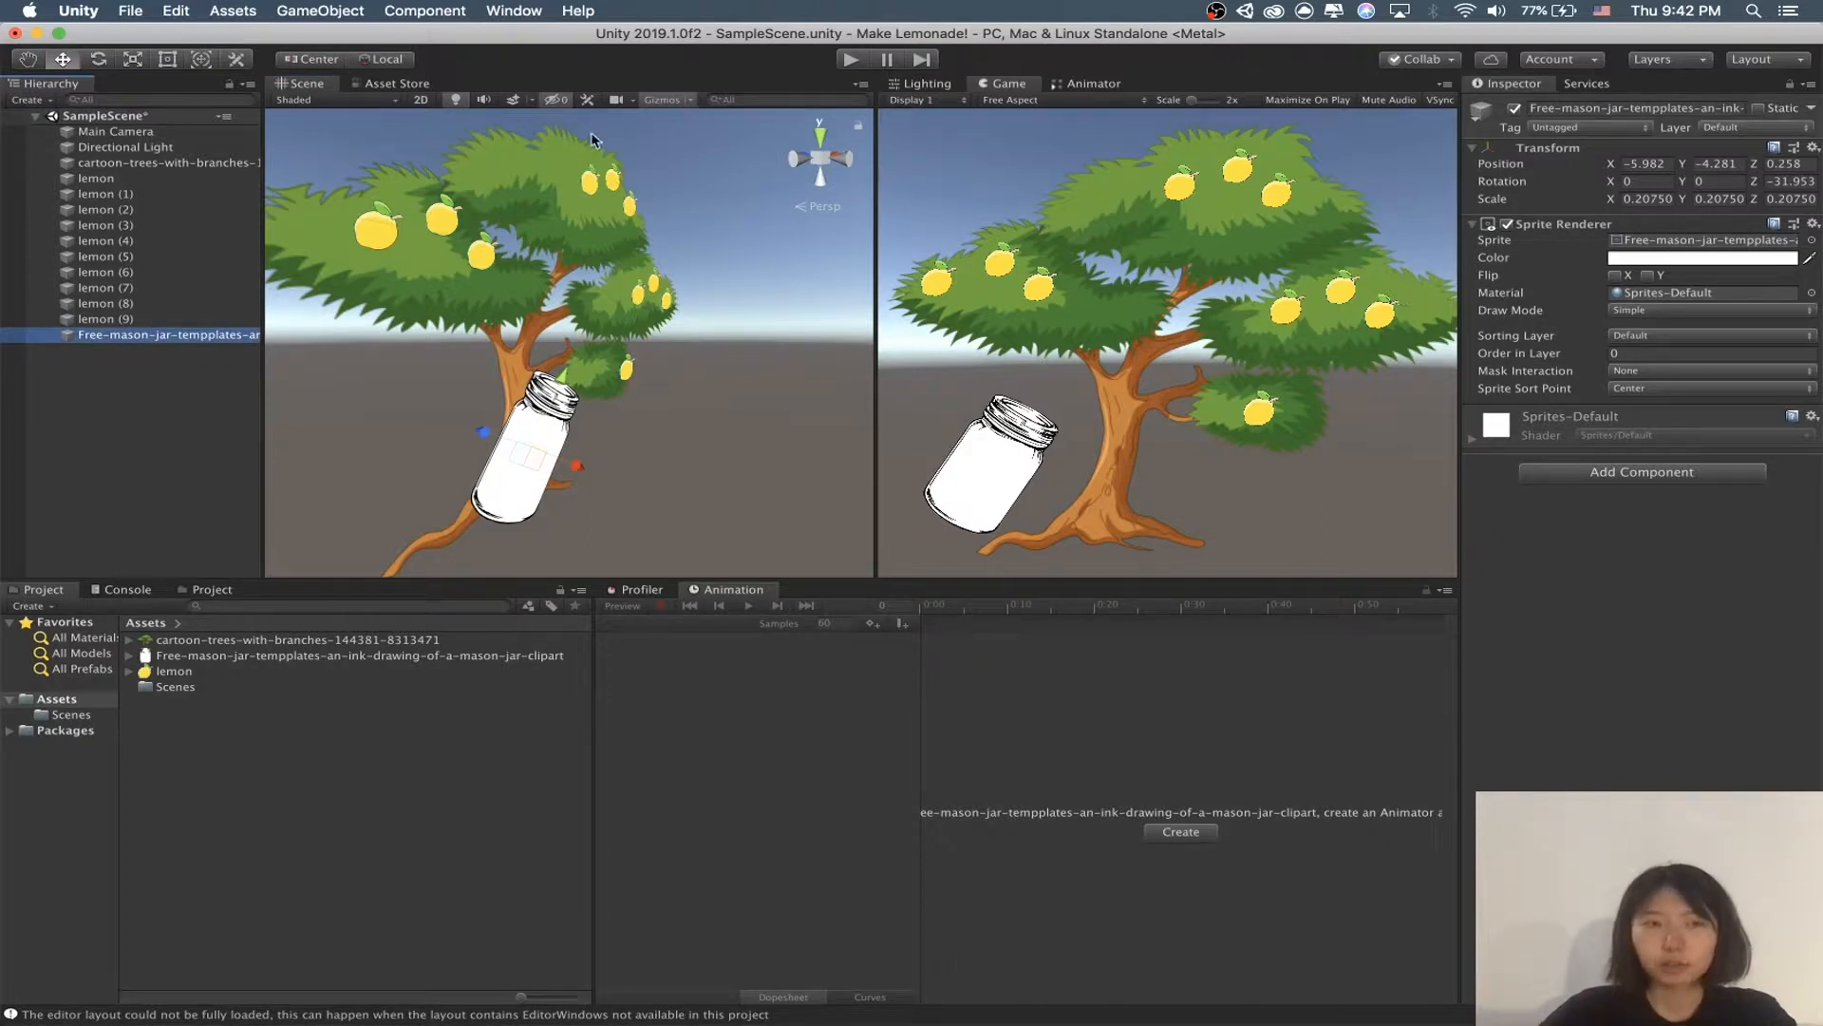
click(112, 162)
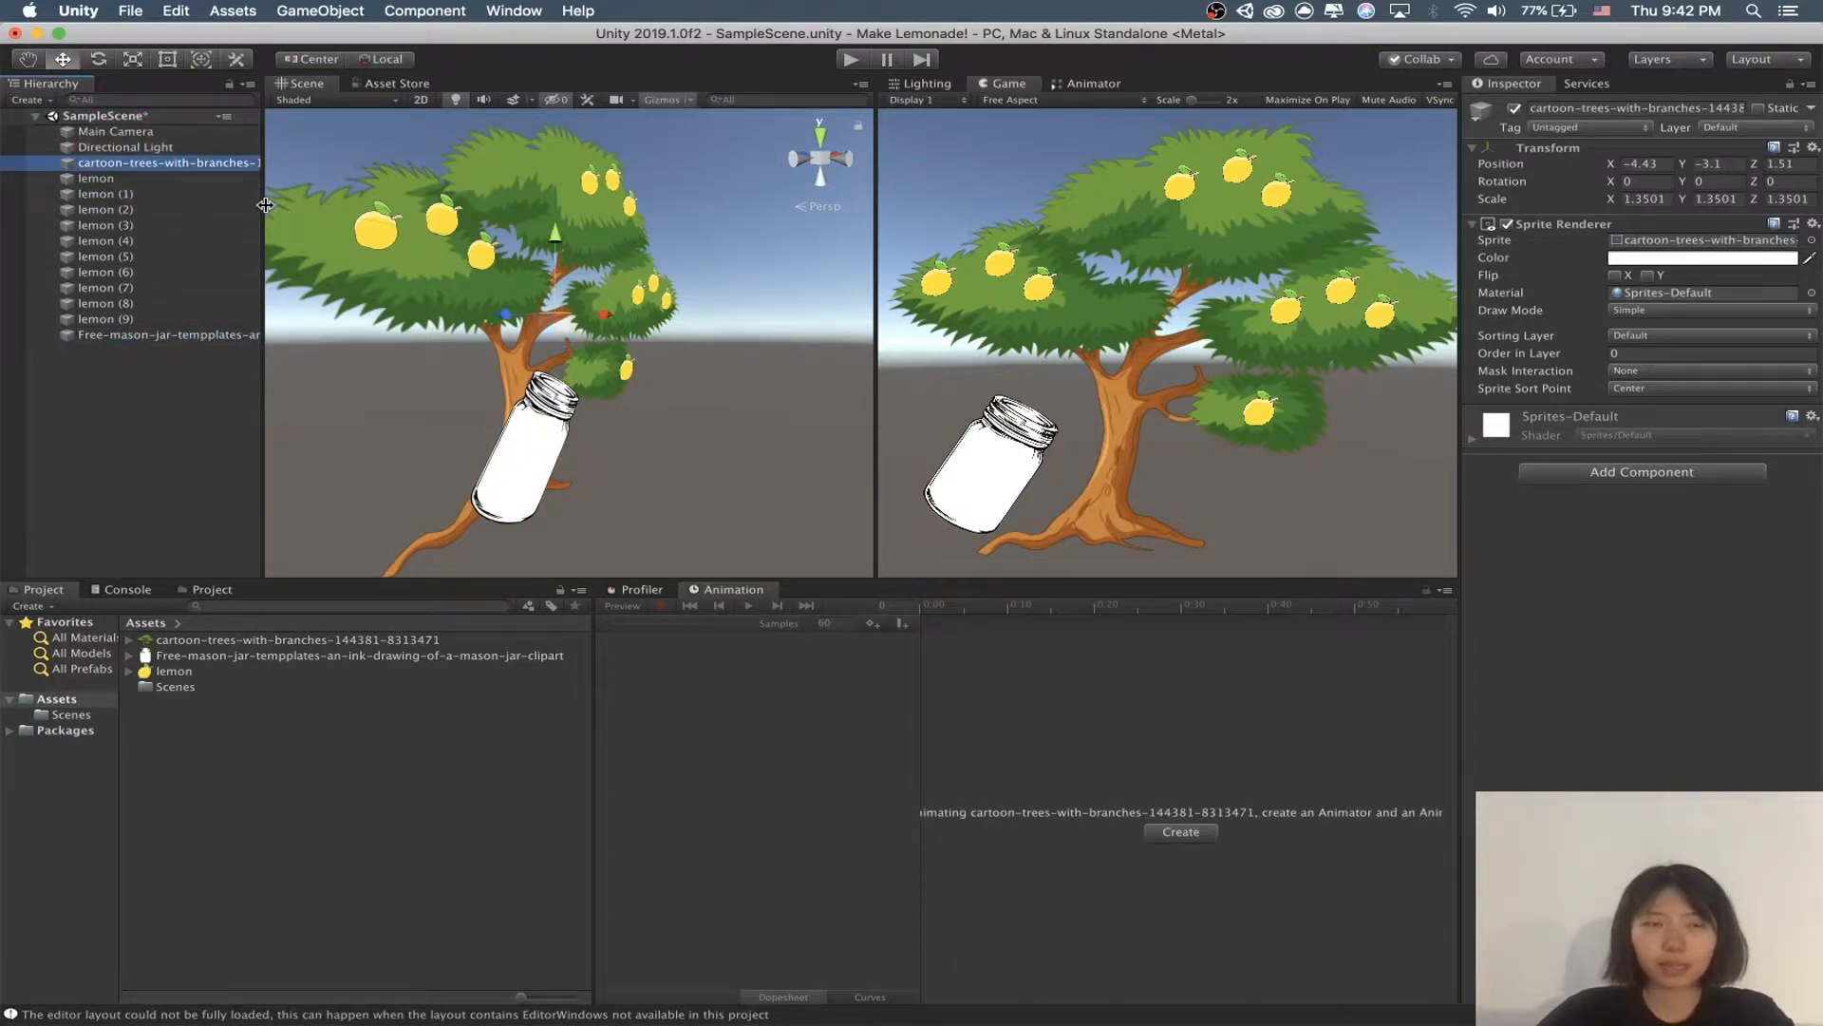
mouse_move(265, 205)
mouse_down()
mouse_move(346, 203)
mouse_move(291, 203)
mouse_up()
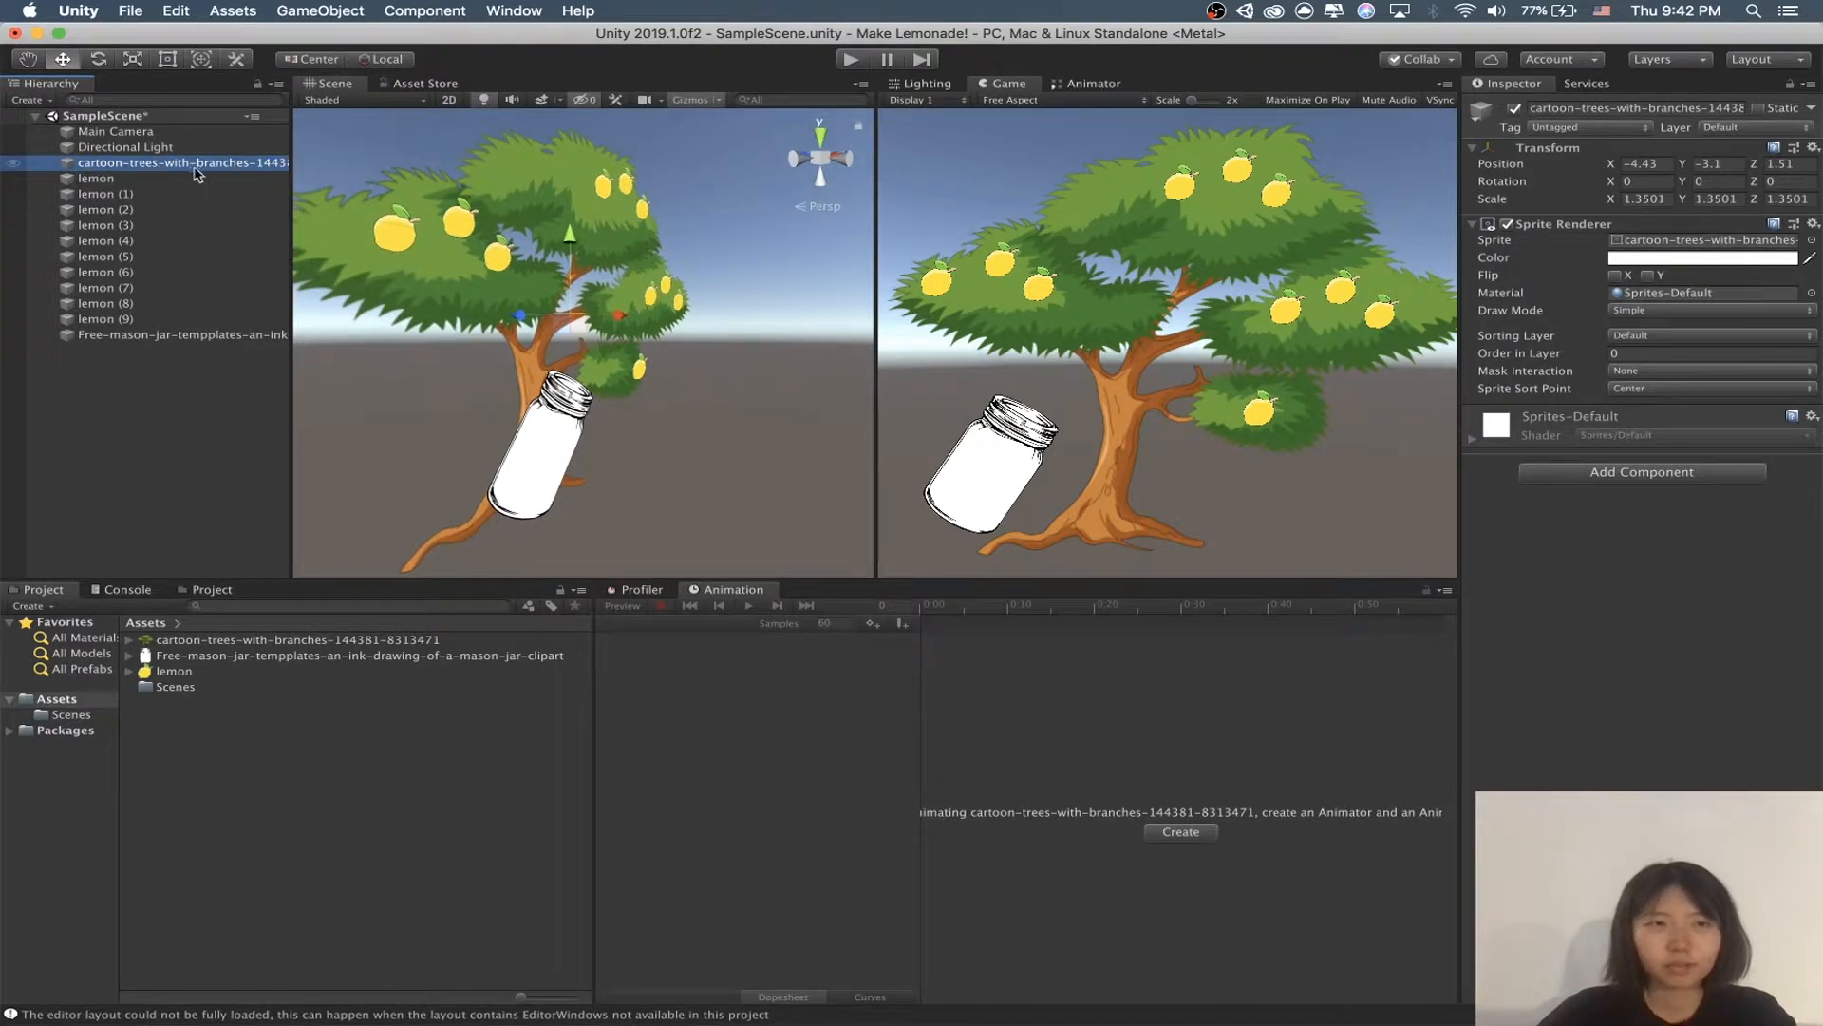
click(1614, 108)
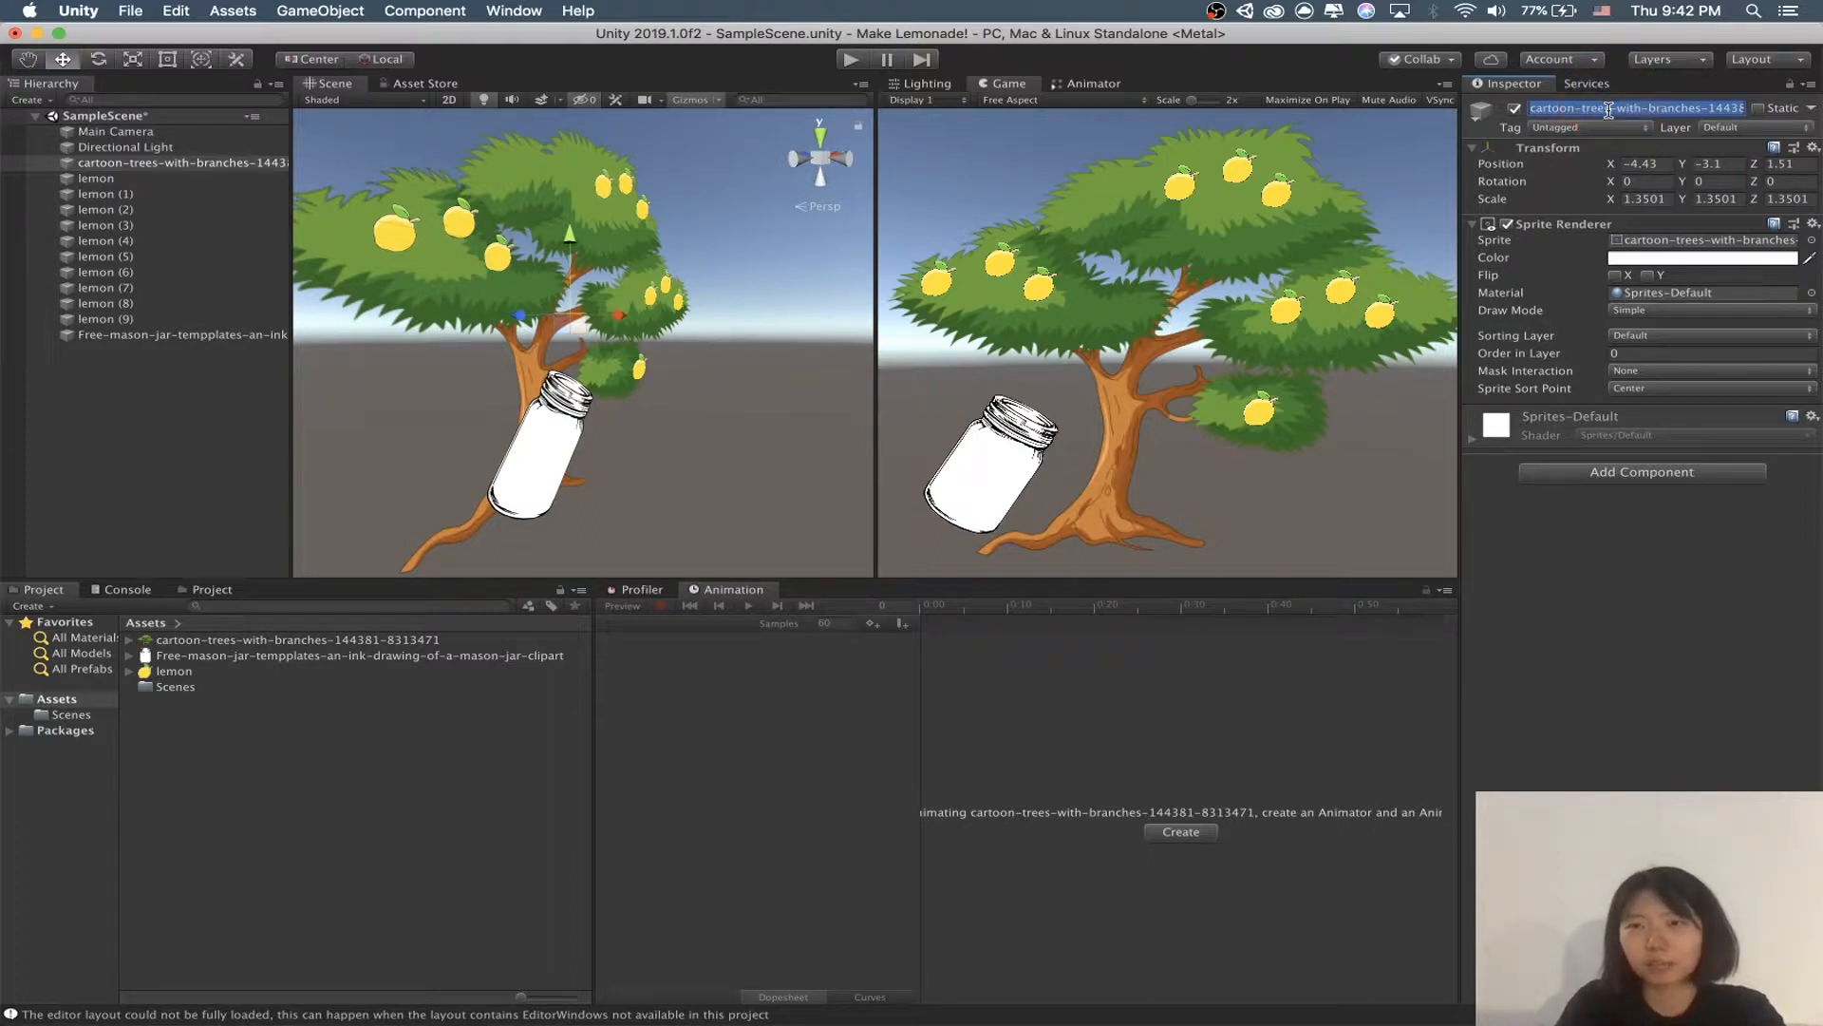
text(Tree)
key(Return)
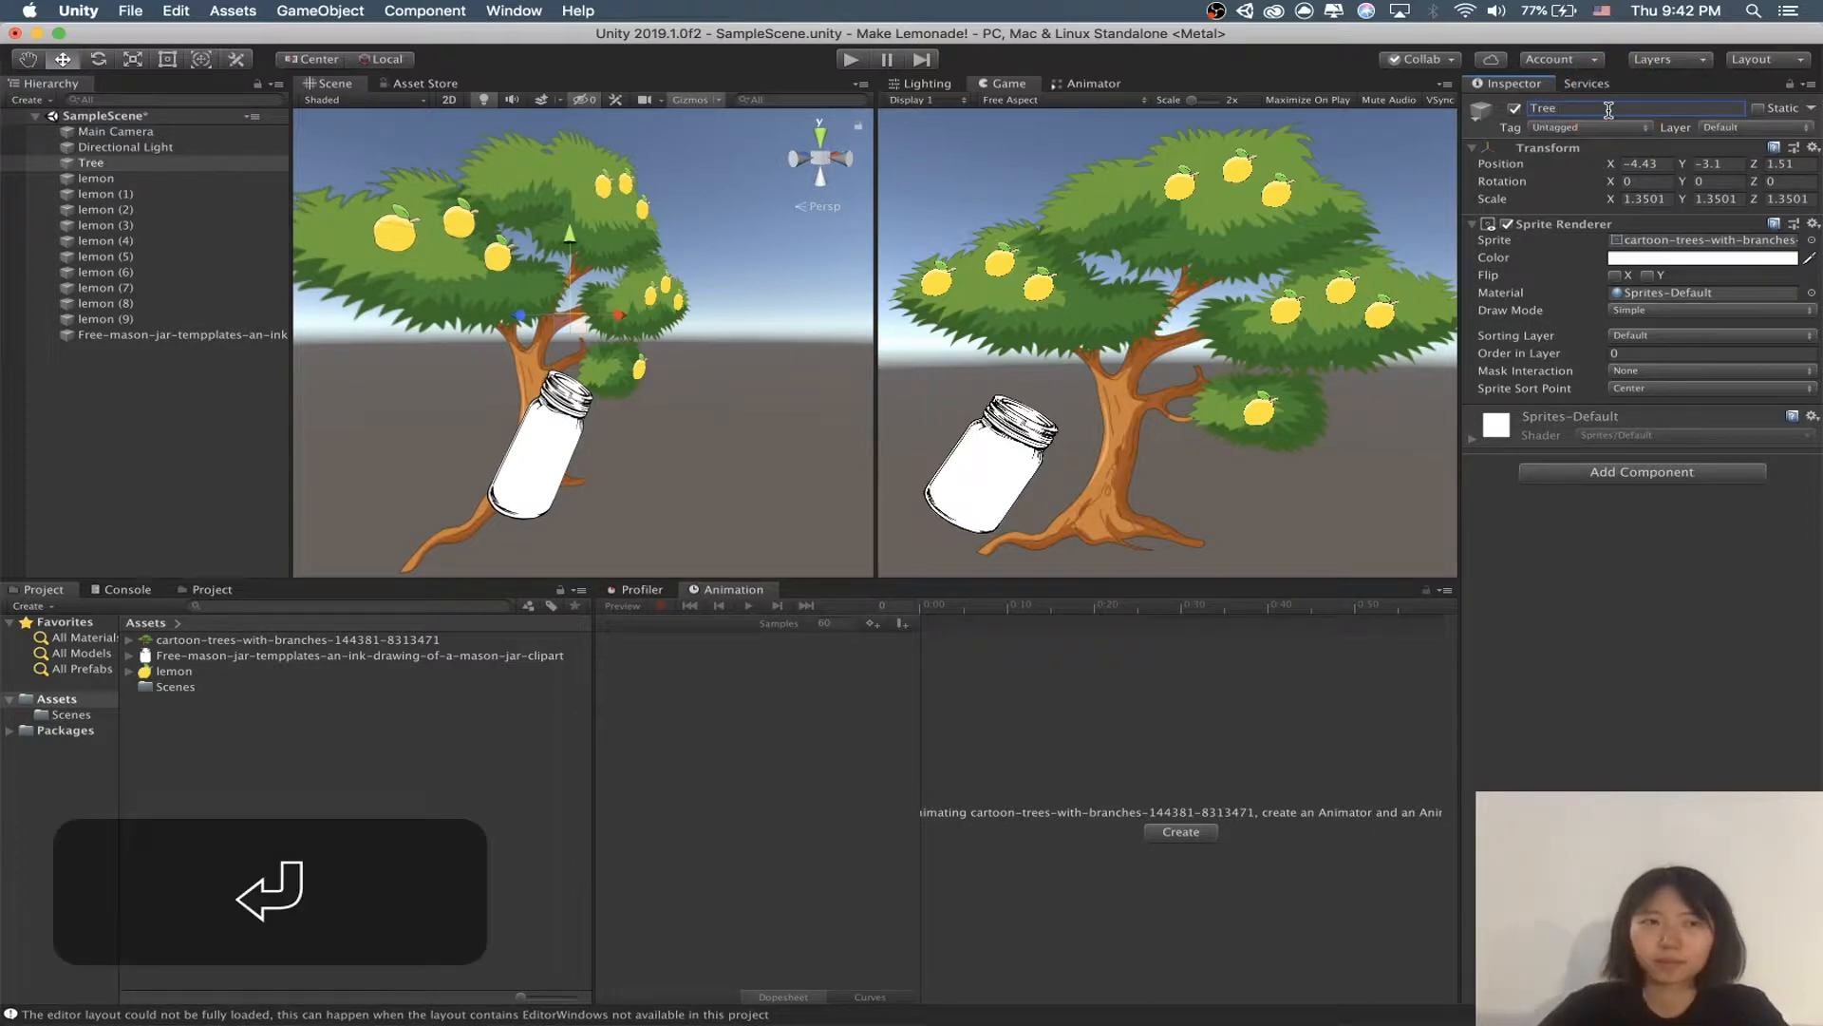
Step: Rename the mason jar object as Jar
click(129, 184)
click(136, 197)
click(153, 226)
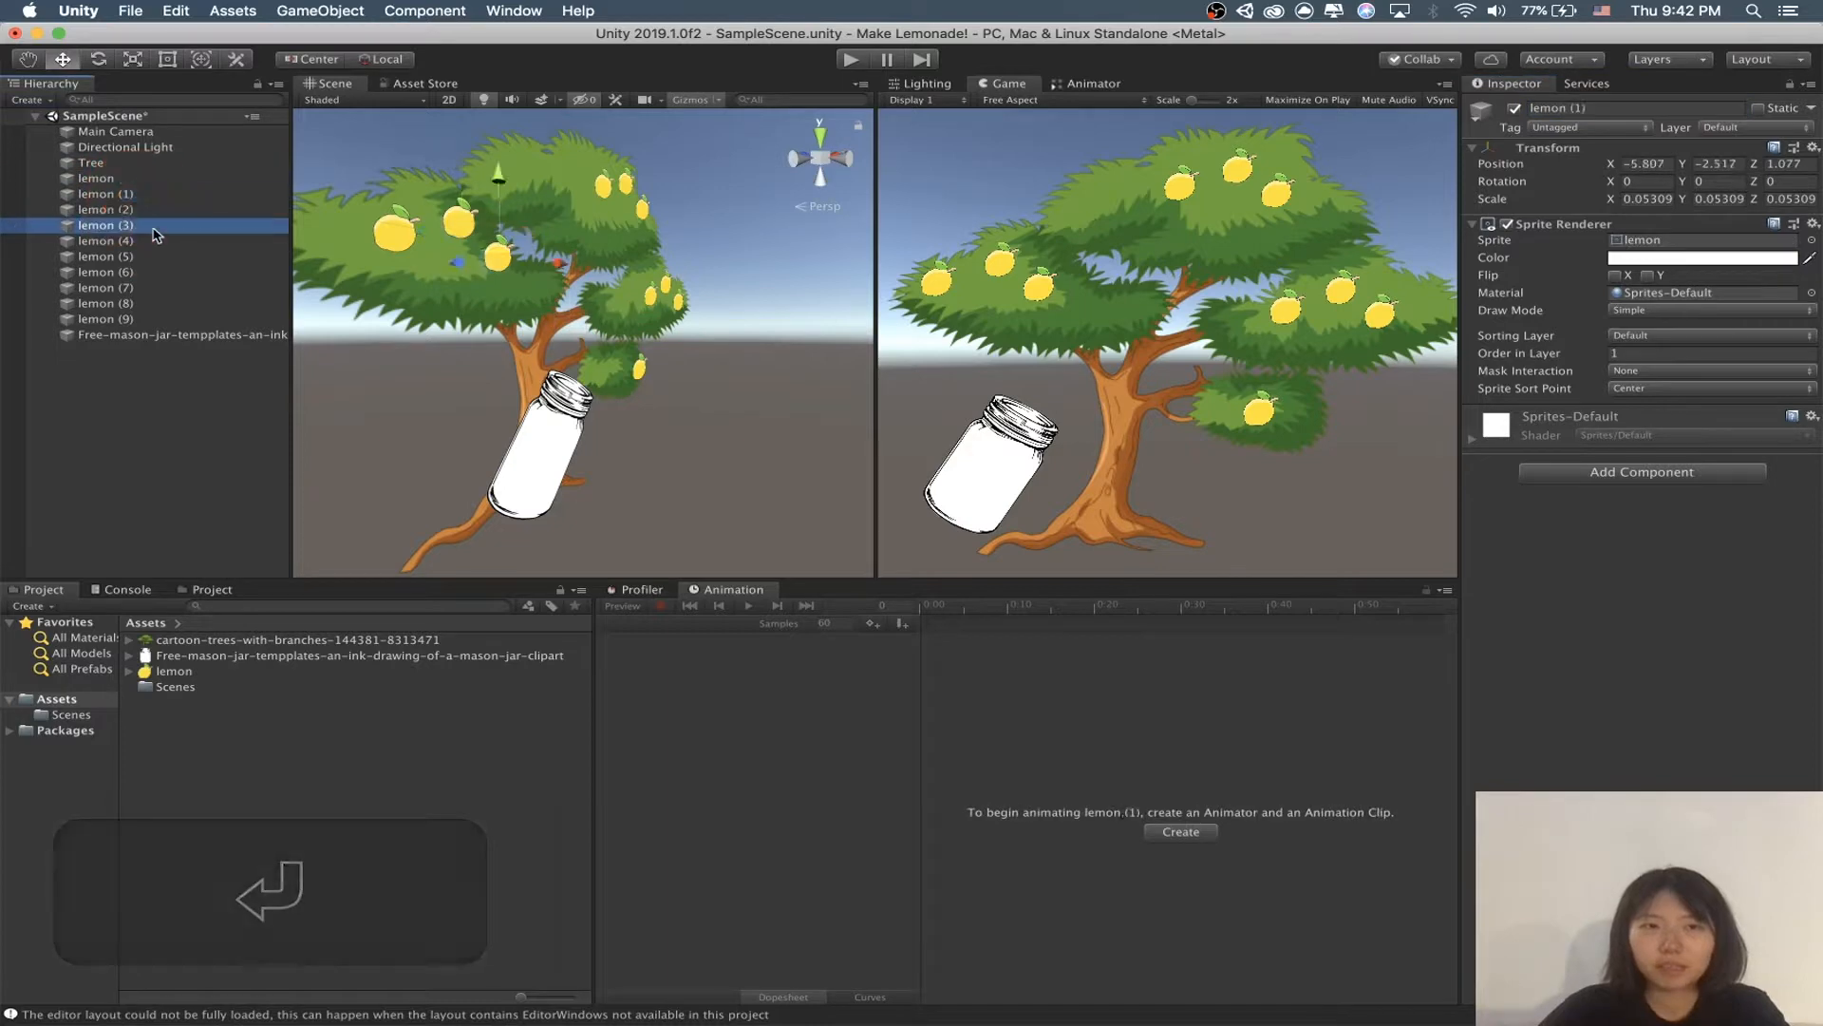
click(162, 335)
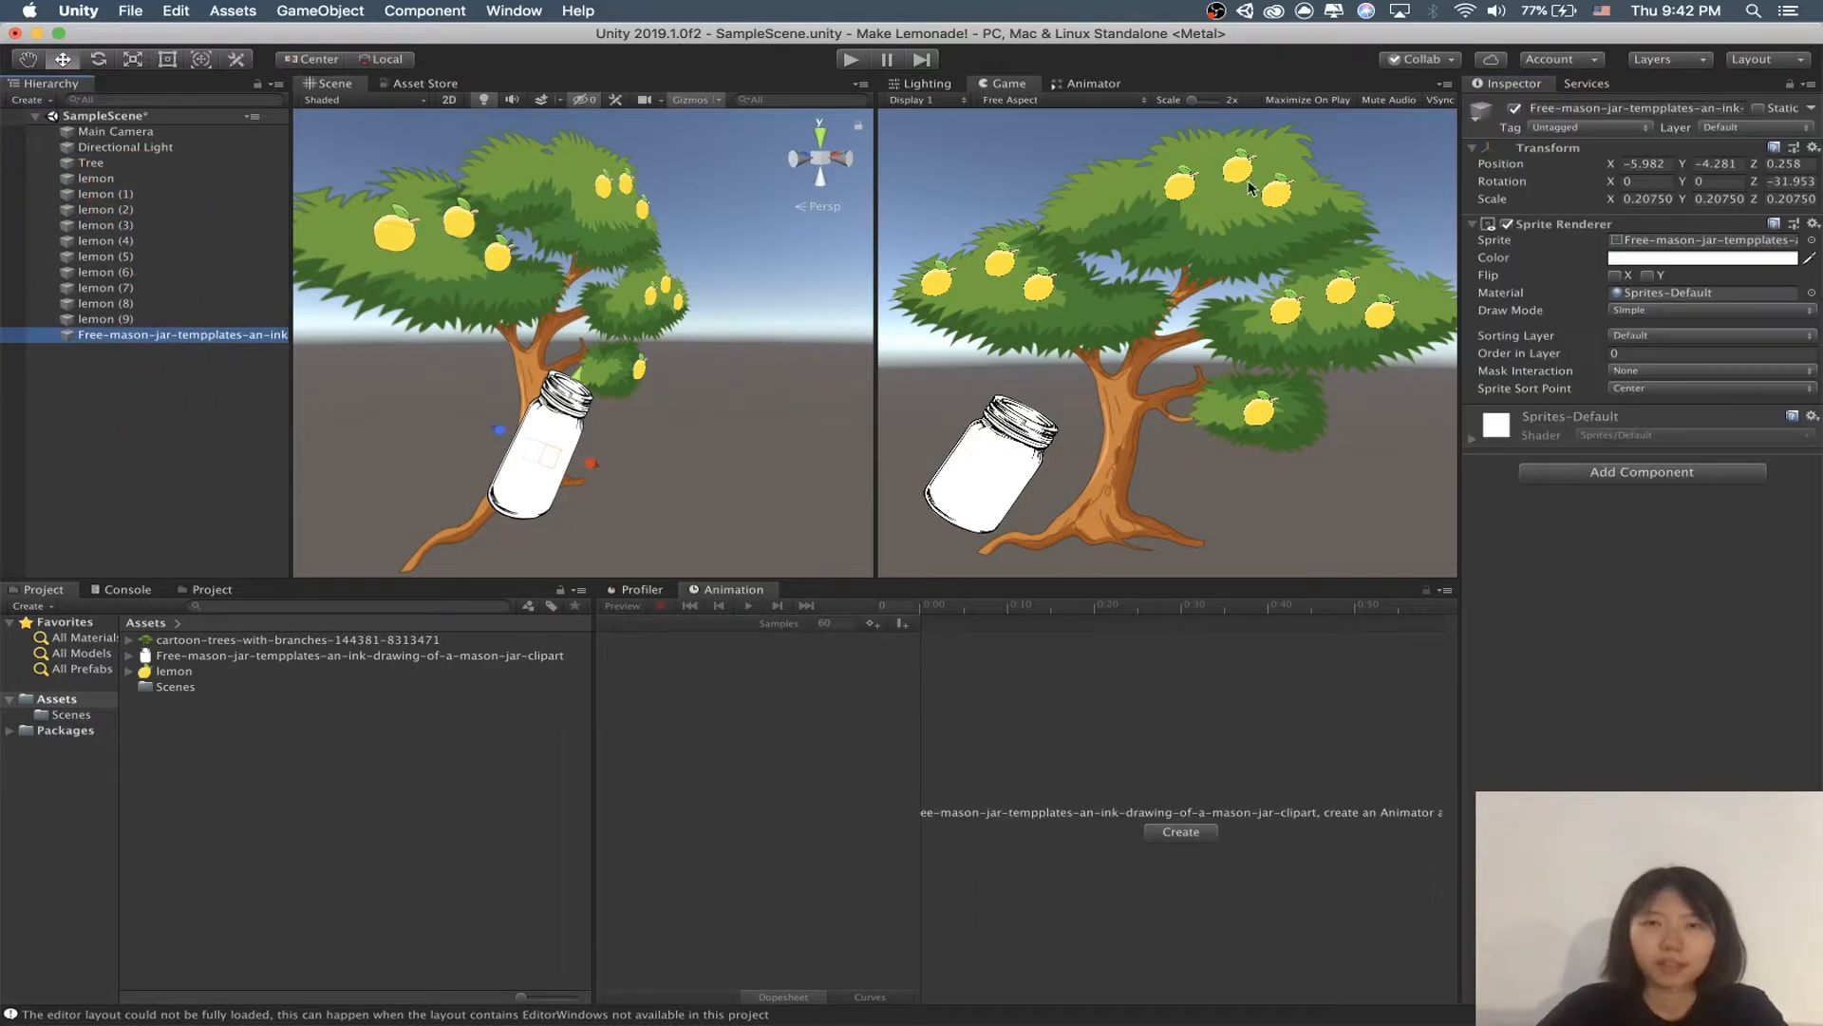
click(1673, 108)
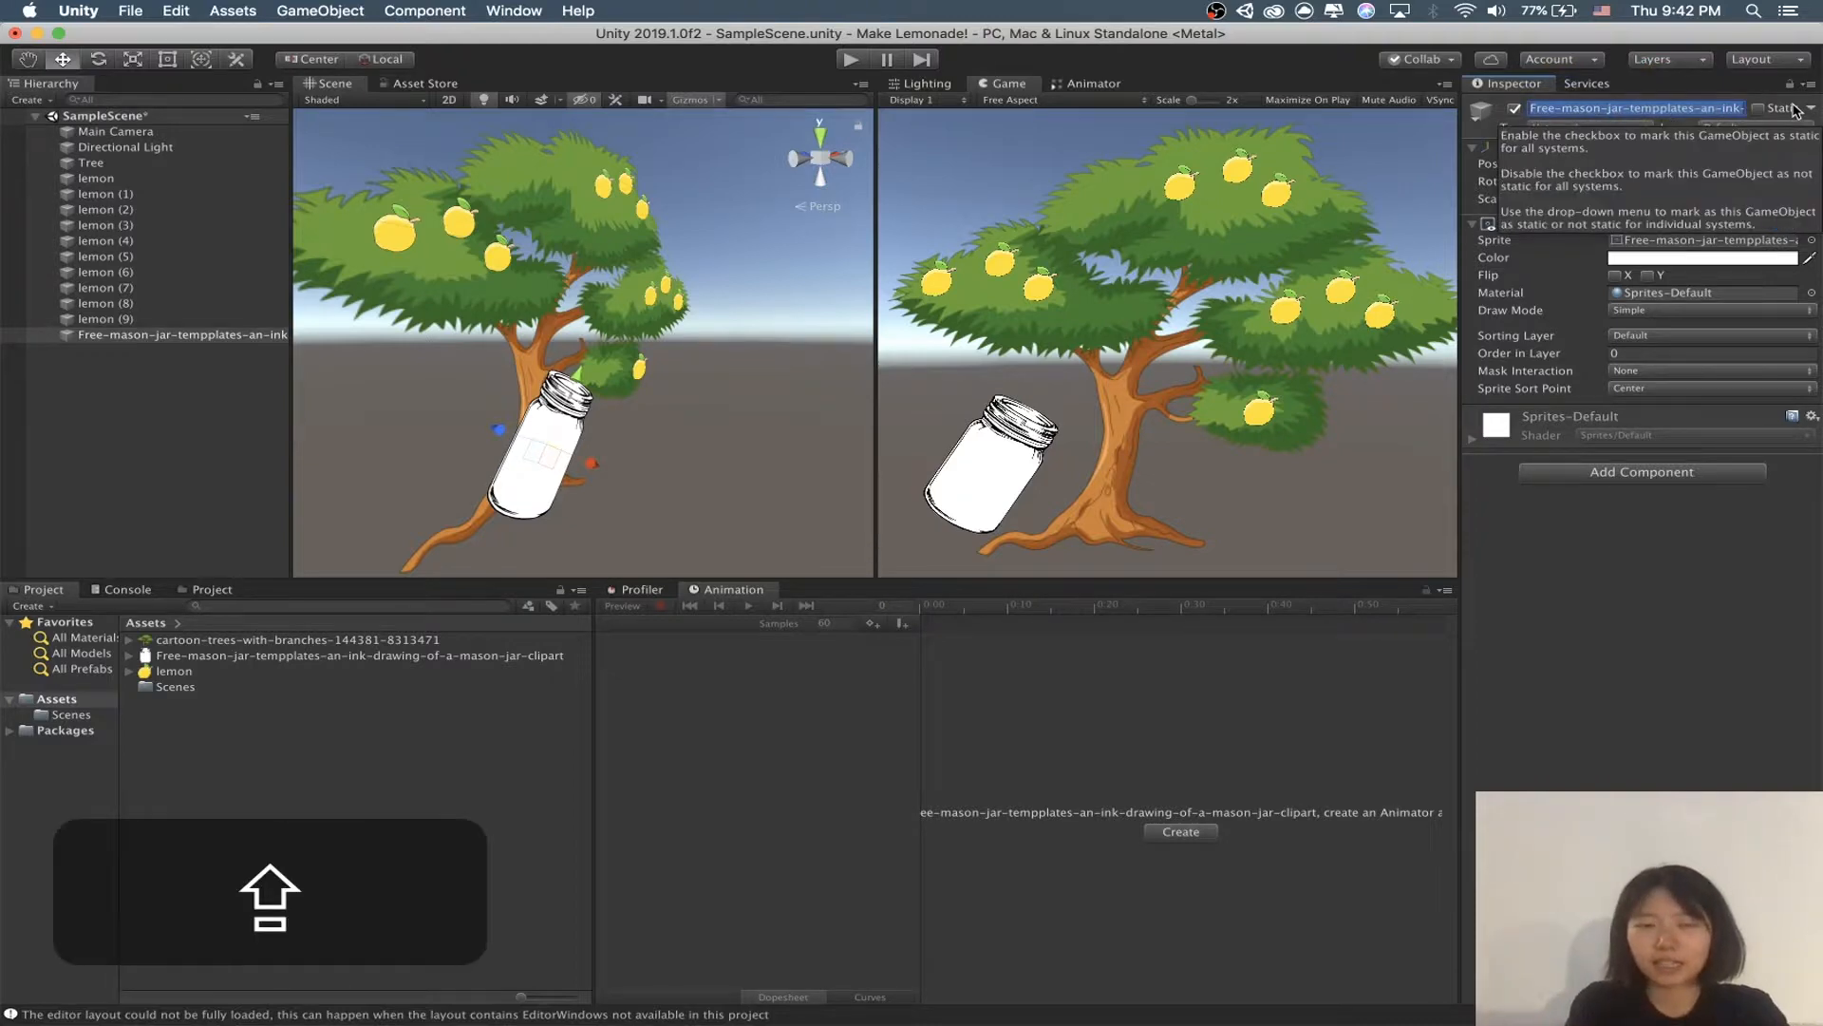
text(Jar)
key(Return)
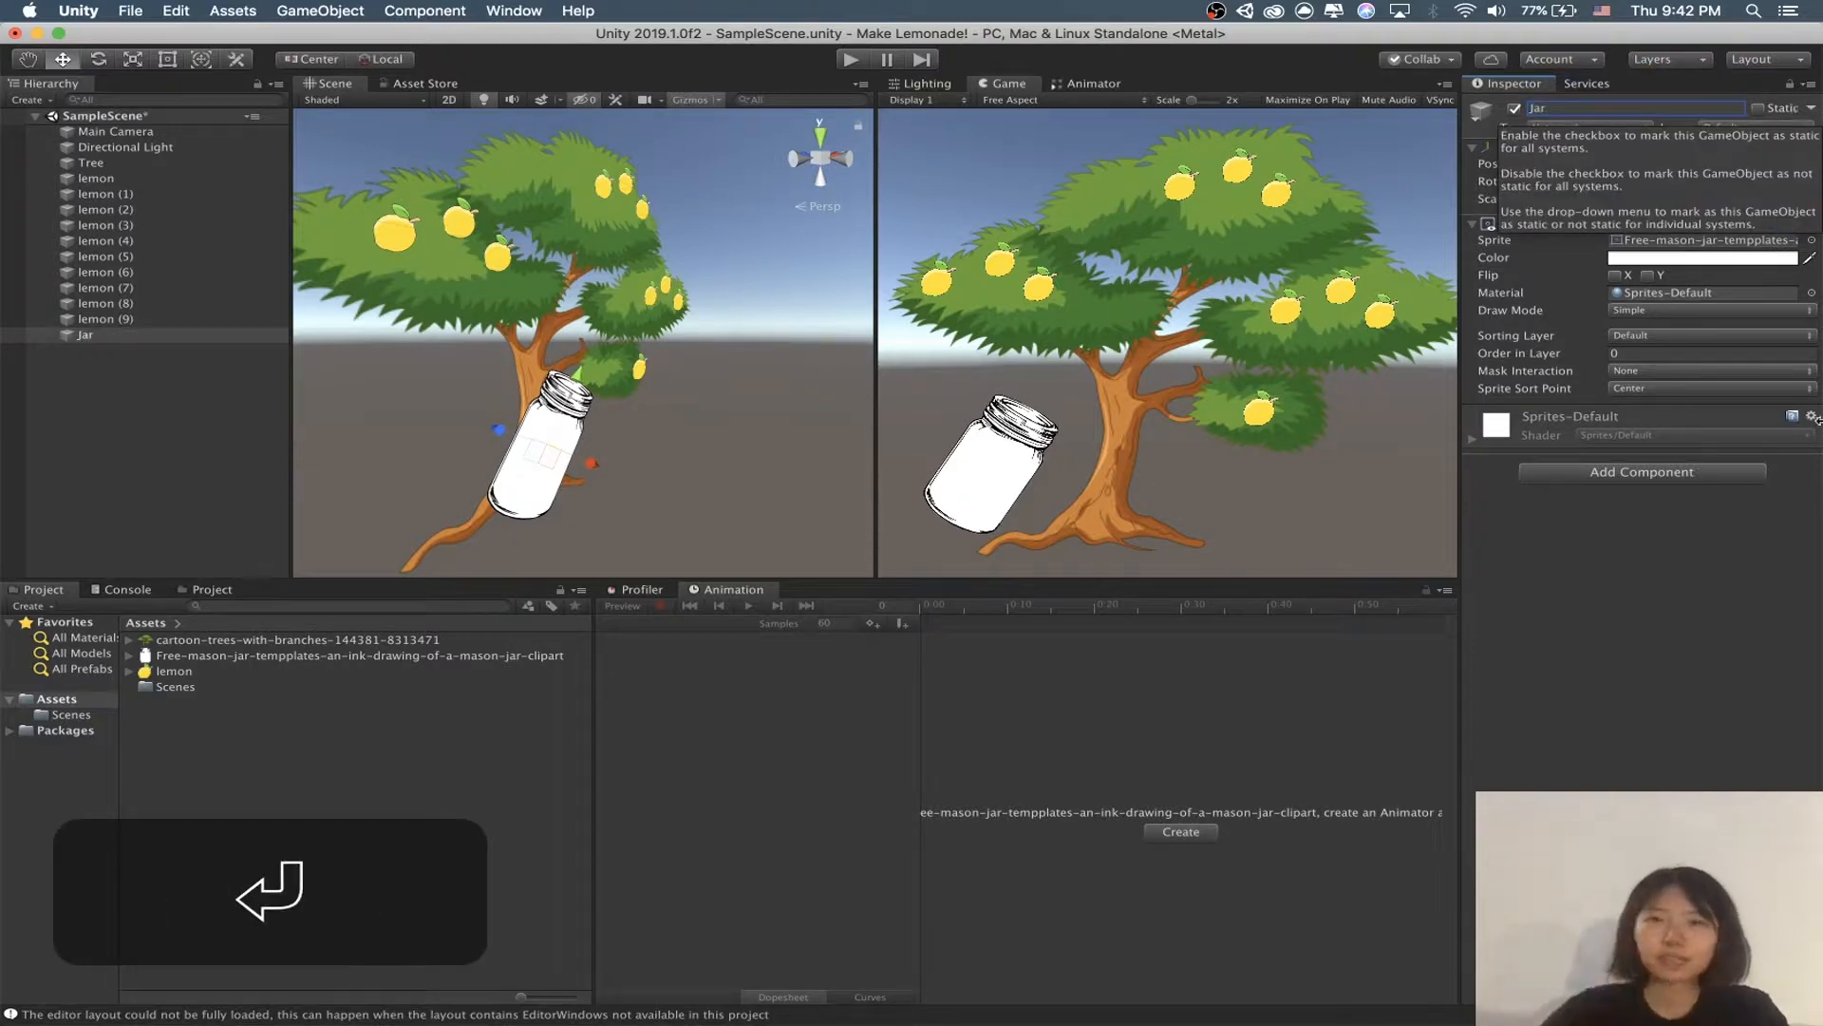
click(1688, 662)
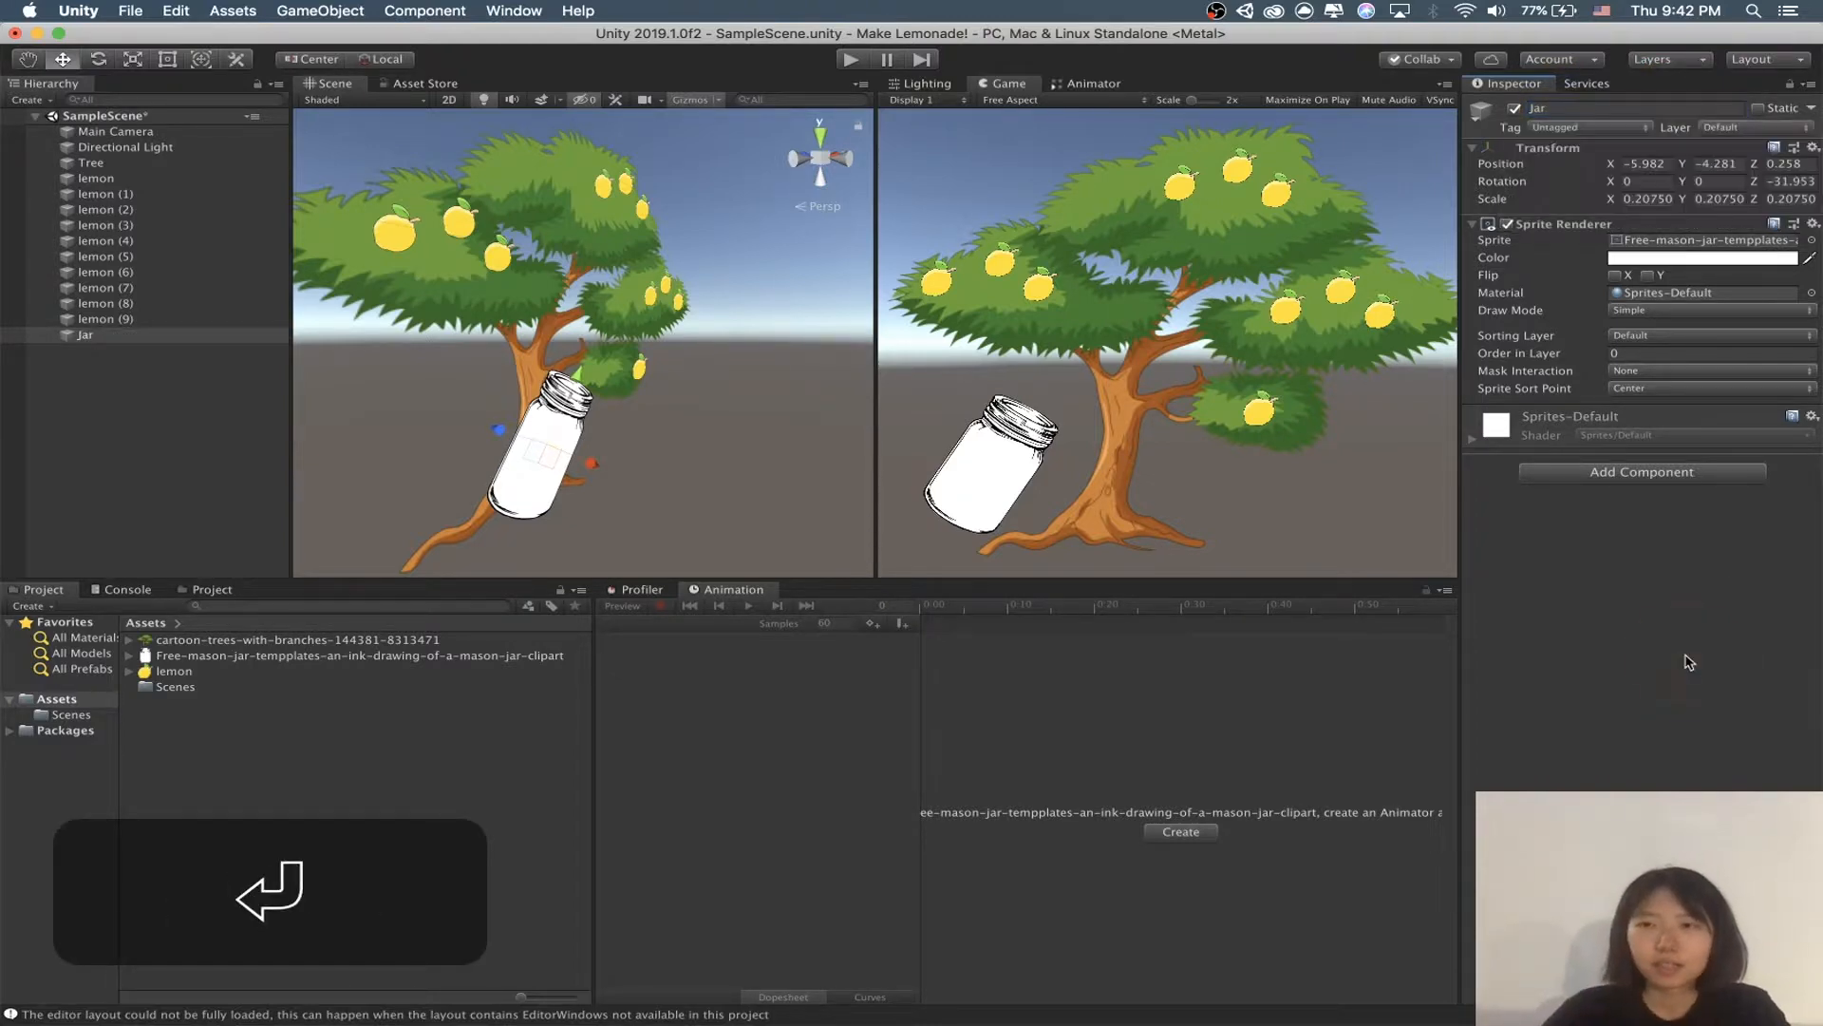
Step: Select all the lemons from lemon to lemon (9), switch the selection to Jar and save the scene
click(131, 178)
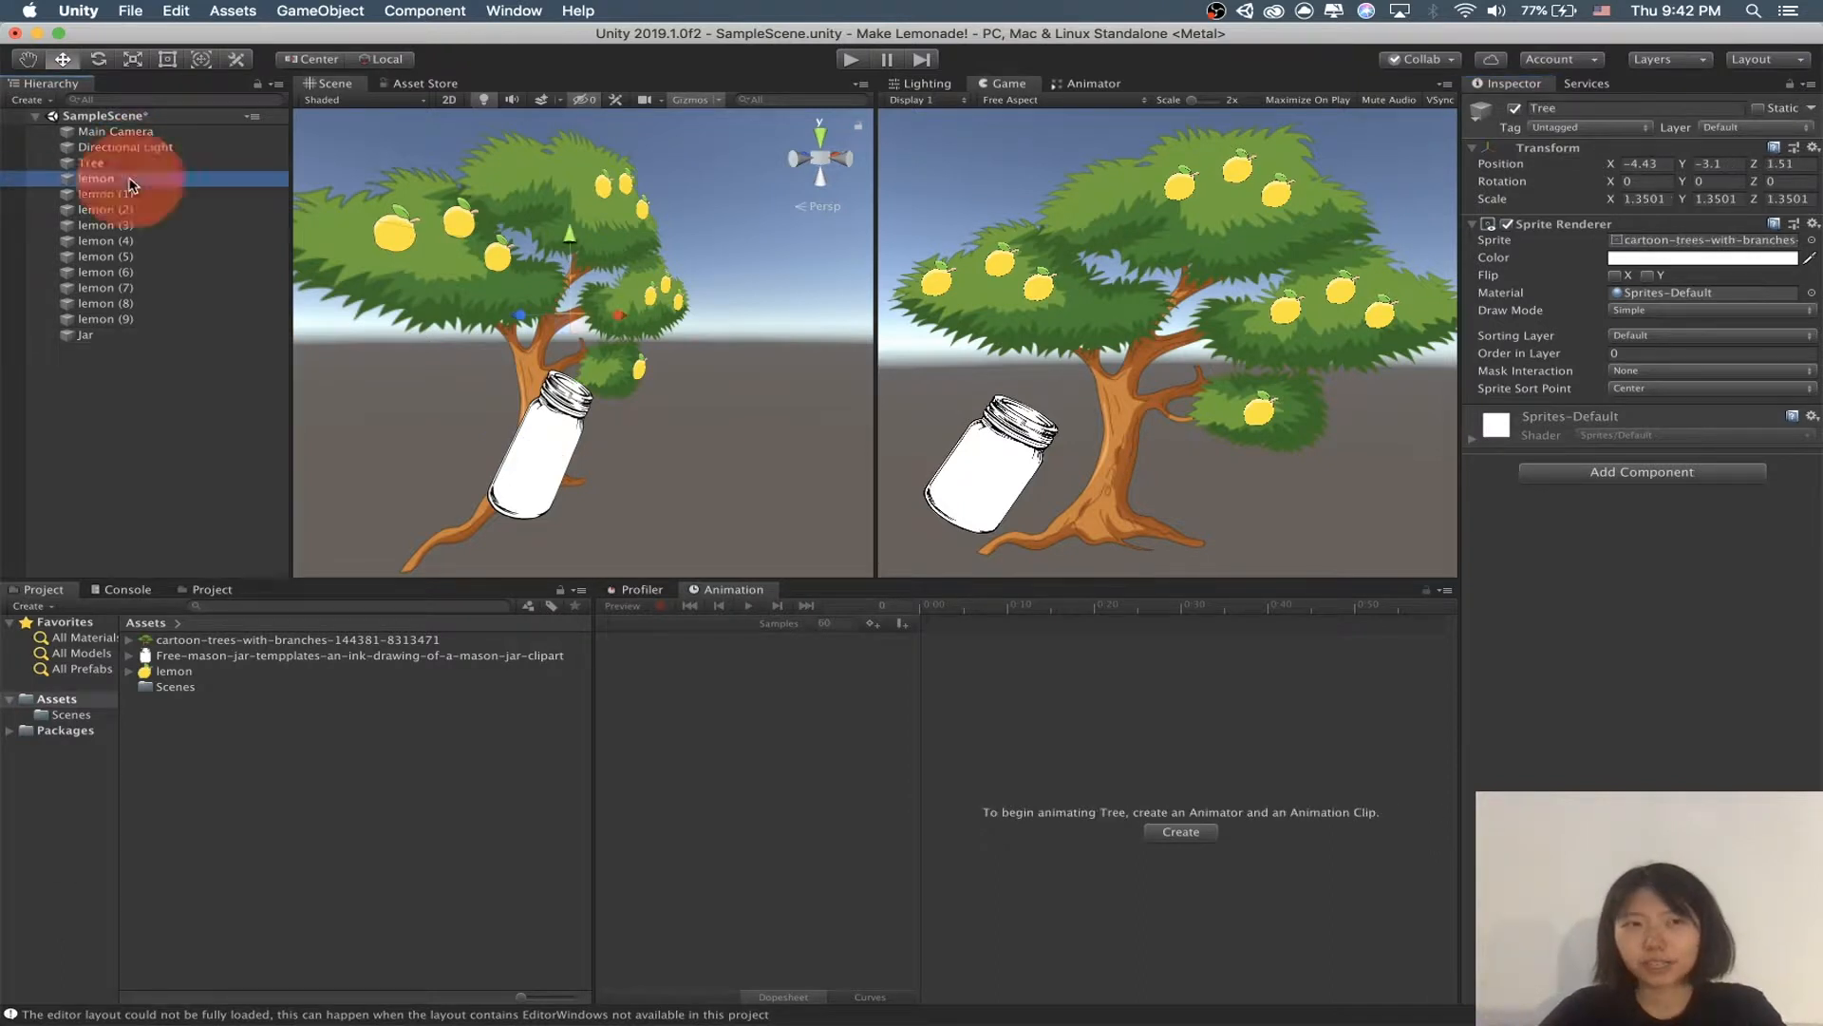
shift+click(123, 321)
click(99, 337)
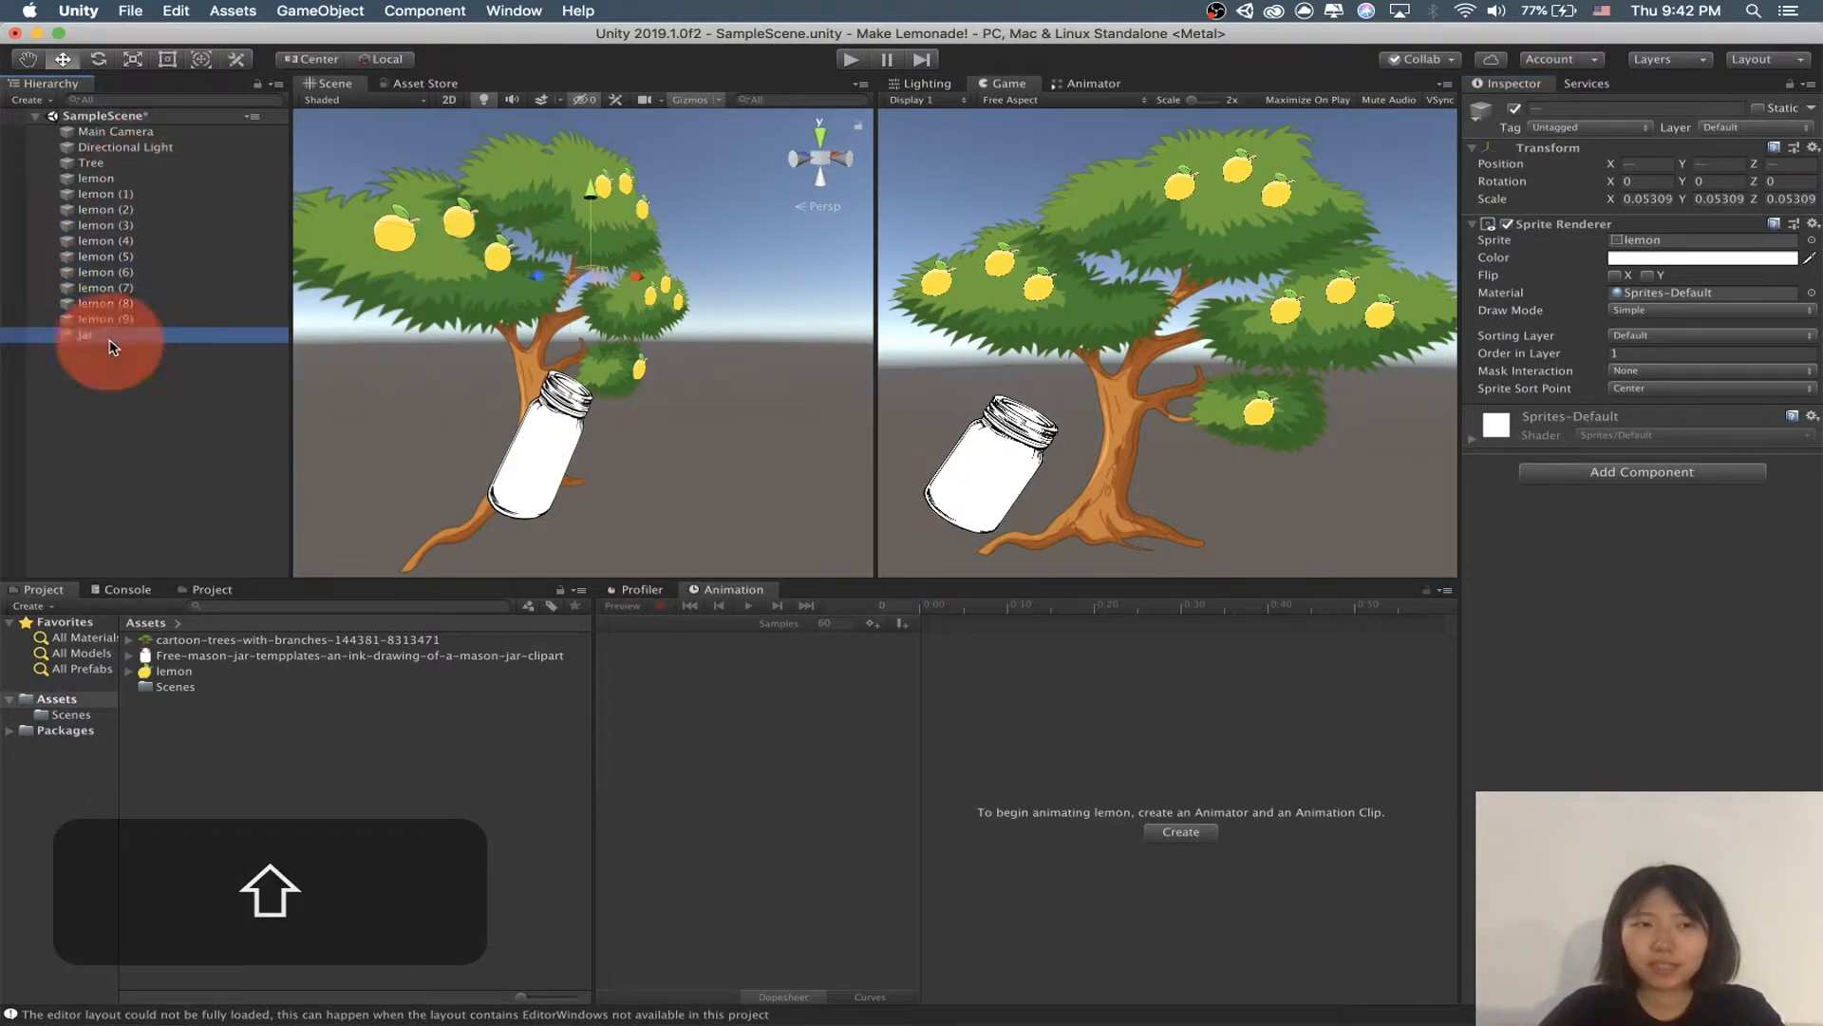
key(super+s)
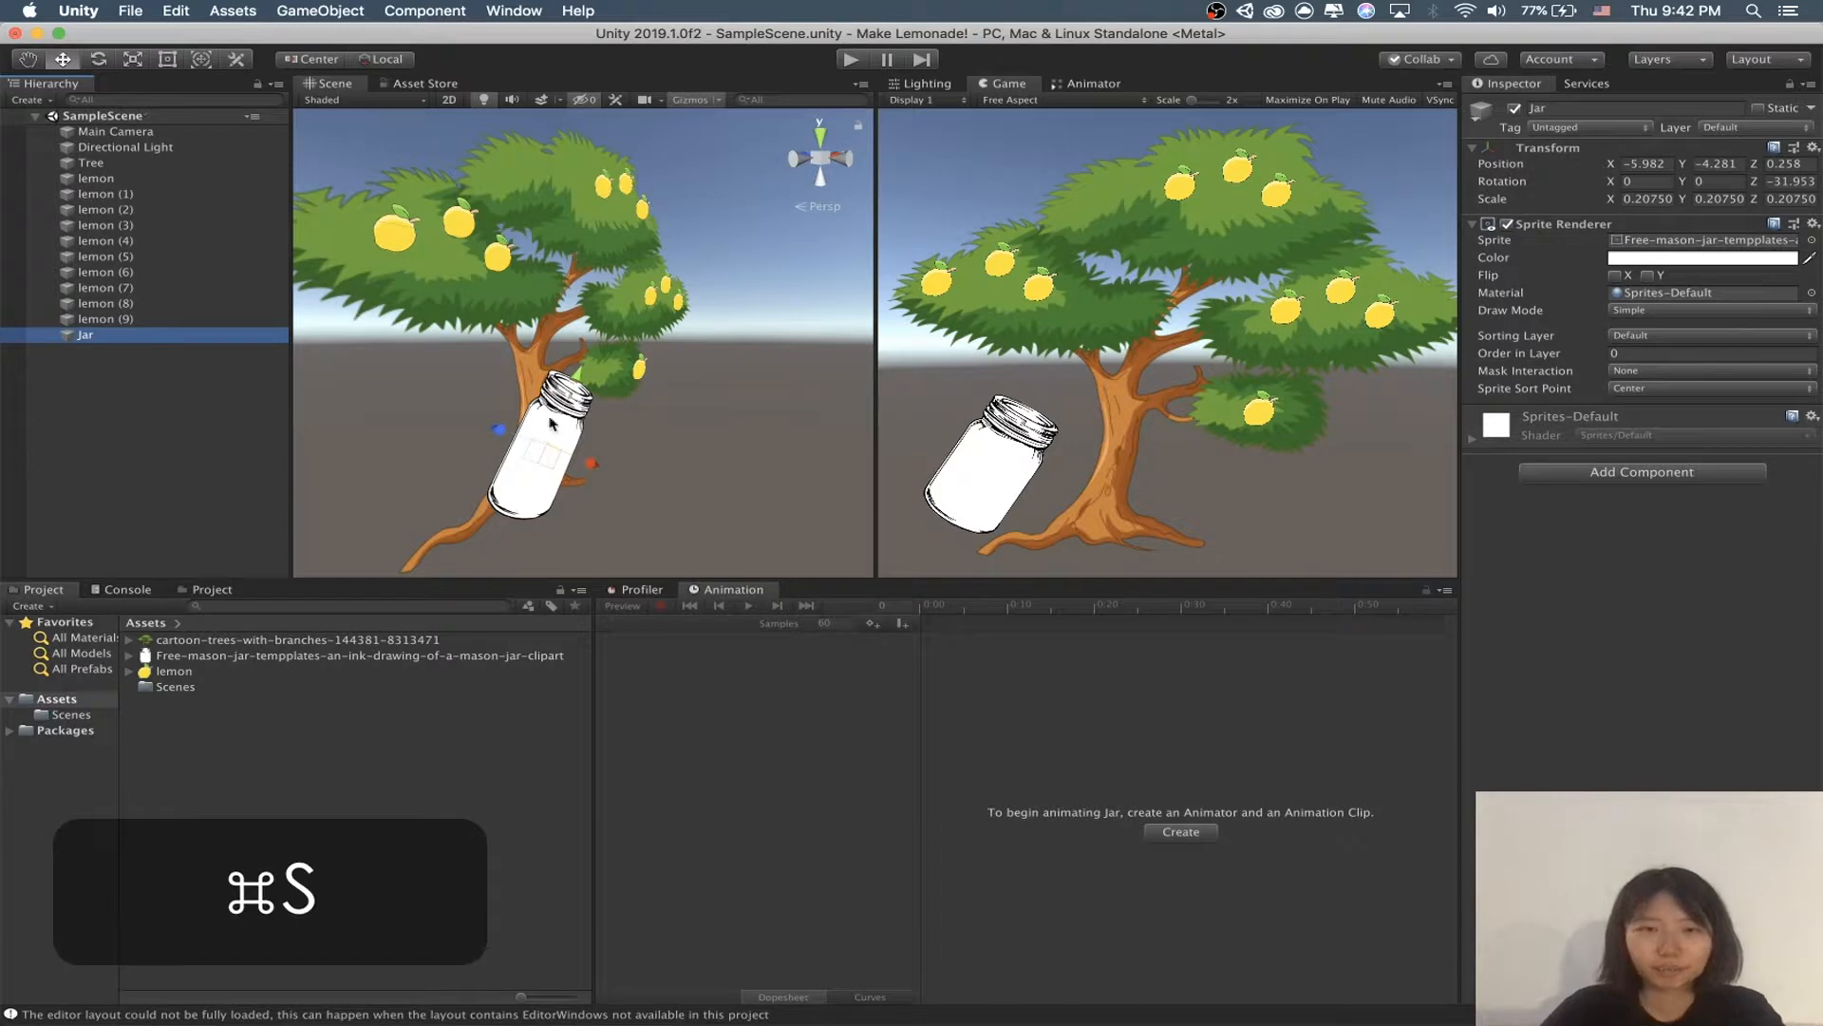
Step: Make the Jar semi-transparent by lowering its sprite colour's alpha to about 49
scroll(634, 415, down, 2)
alt+drag(652, 408, 619, 399)
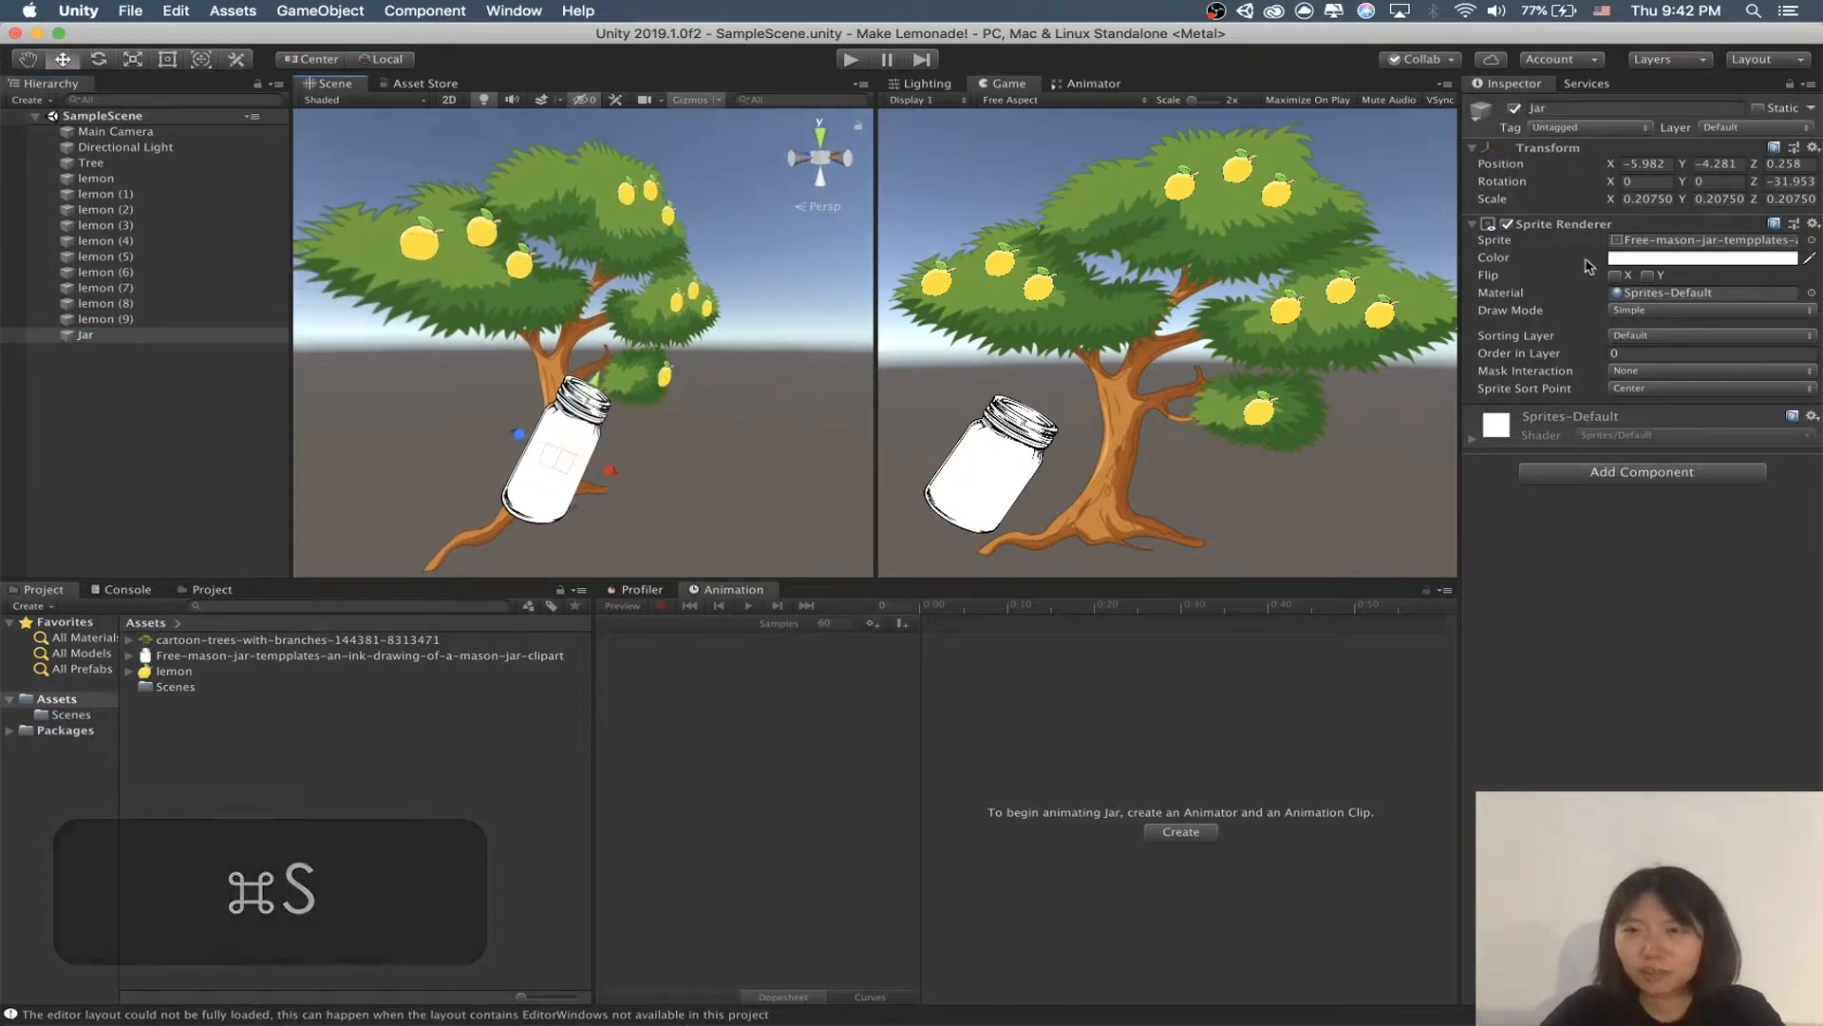
click(1657, 258)
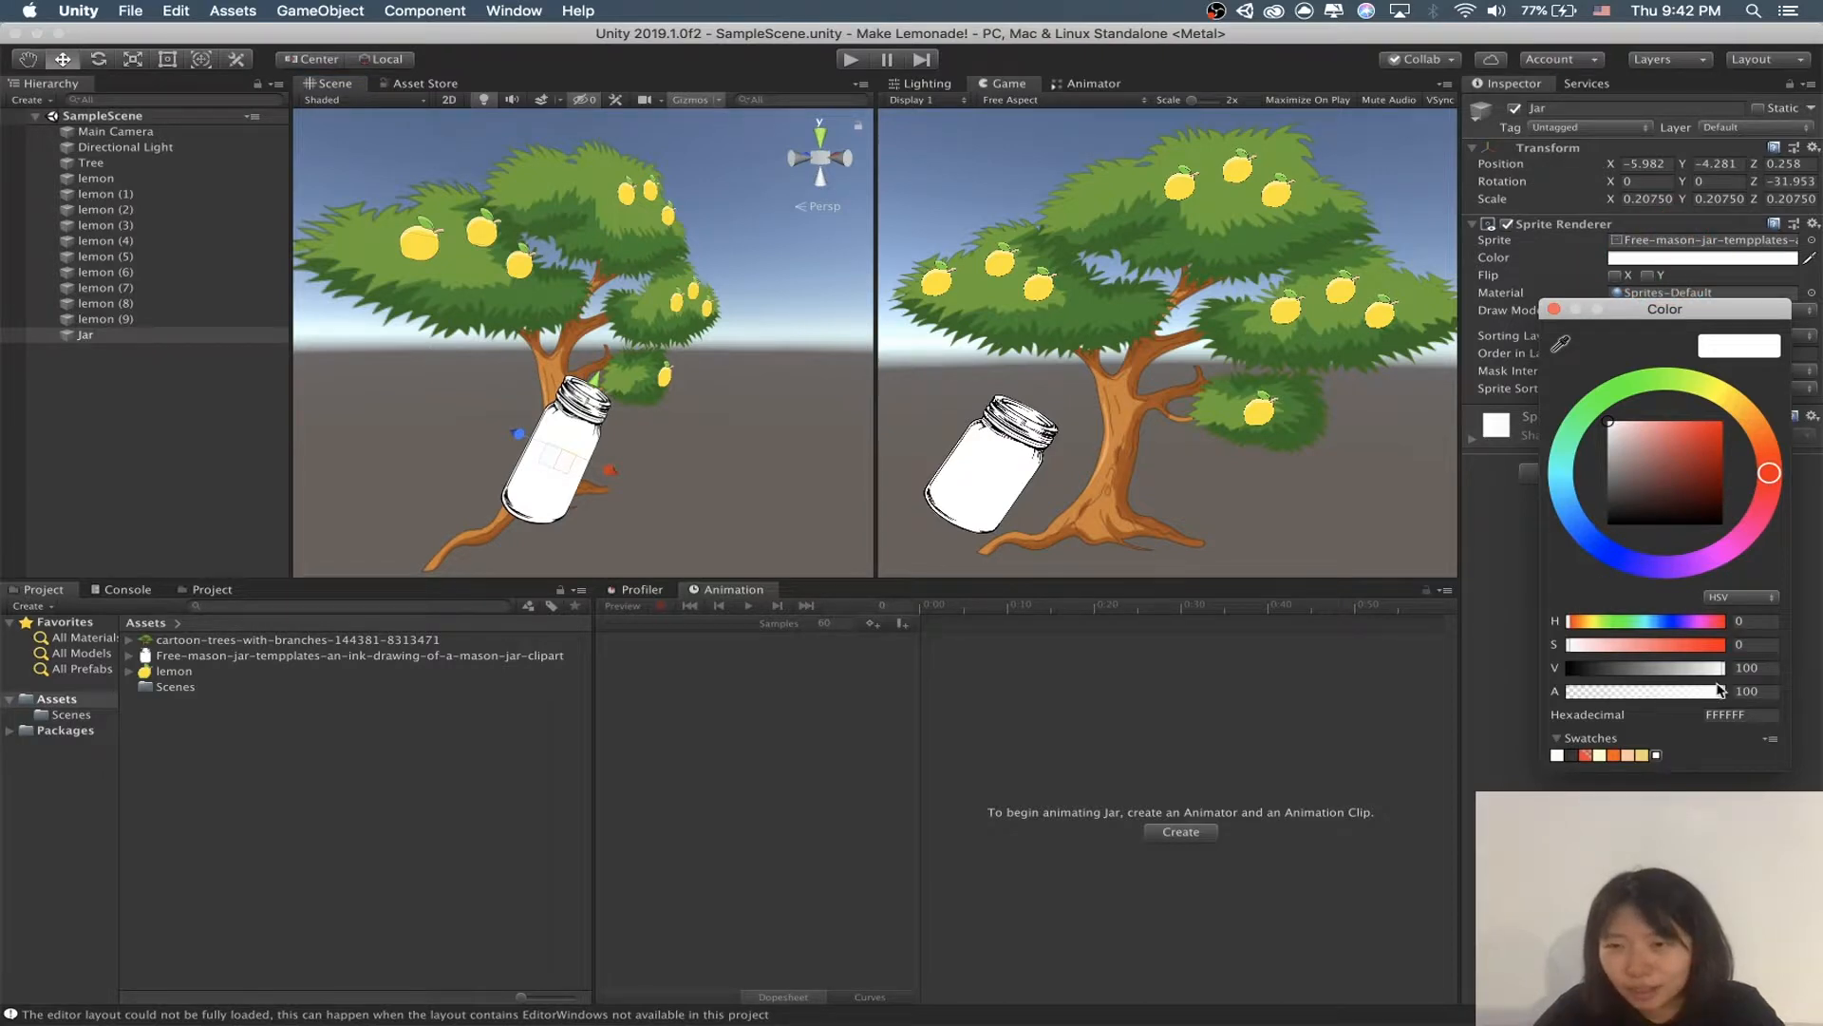
drag(1720, 690, 1646, 698)
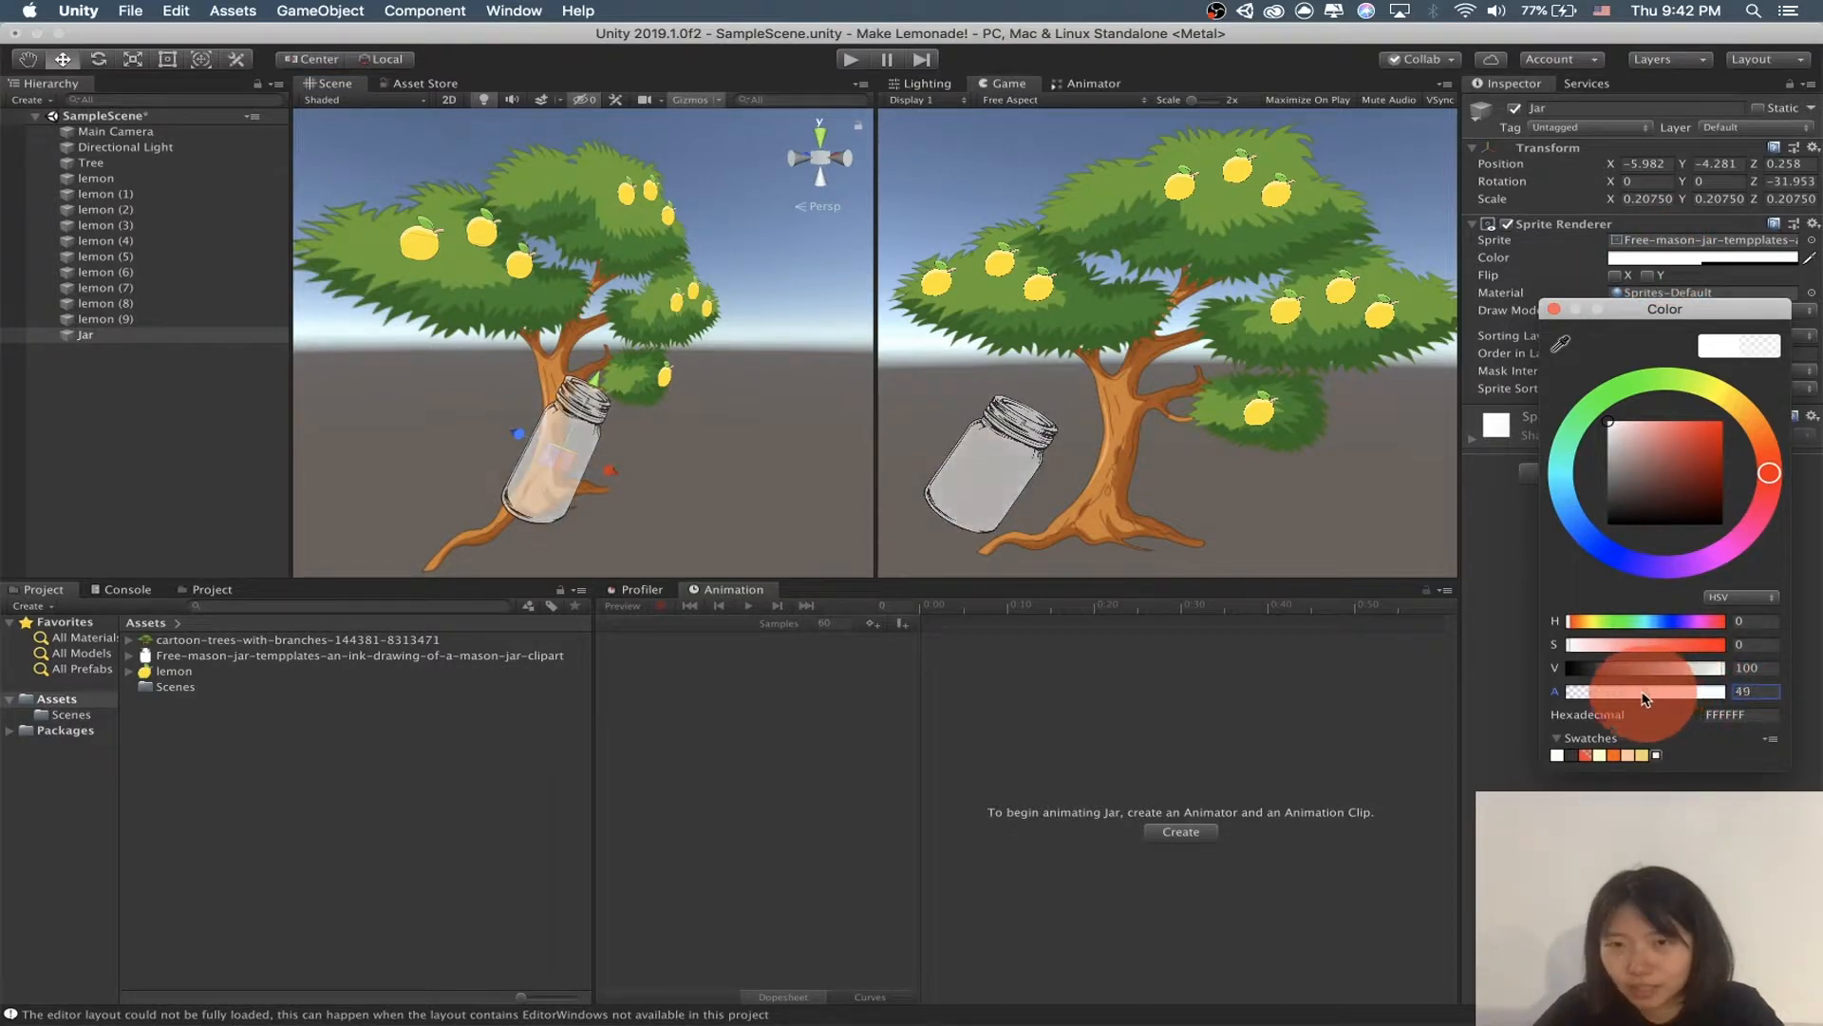
click(1554, 310)
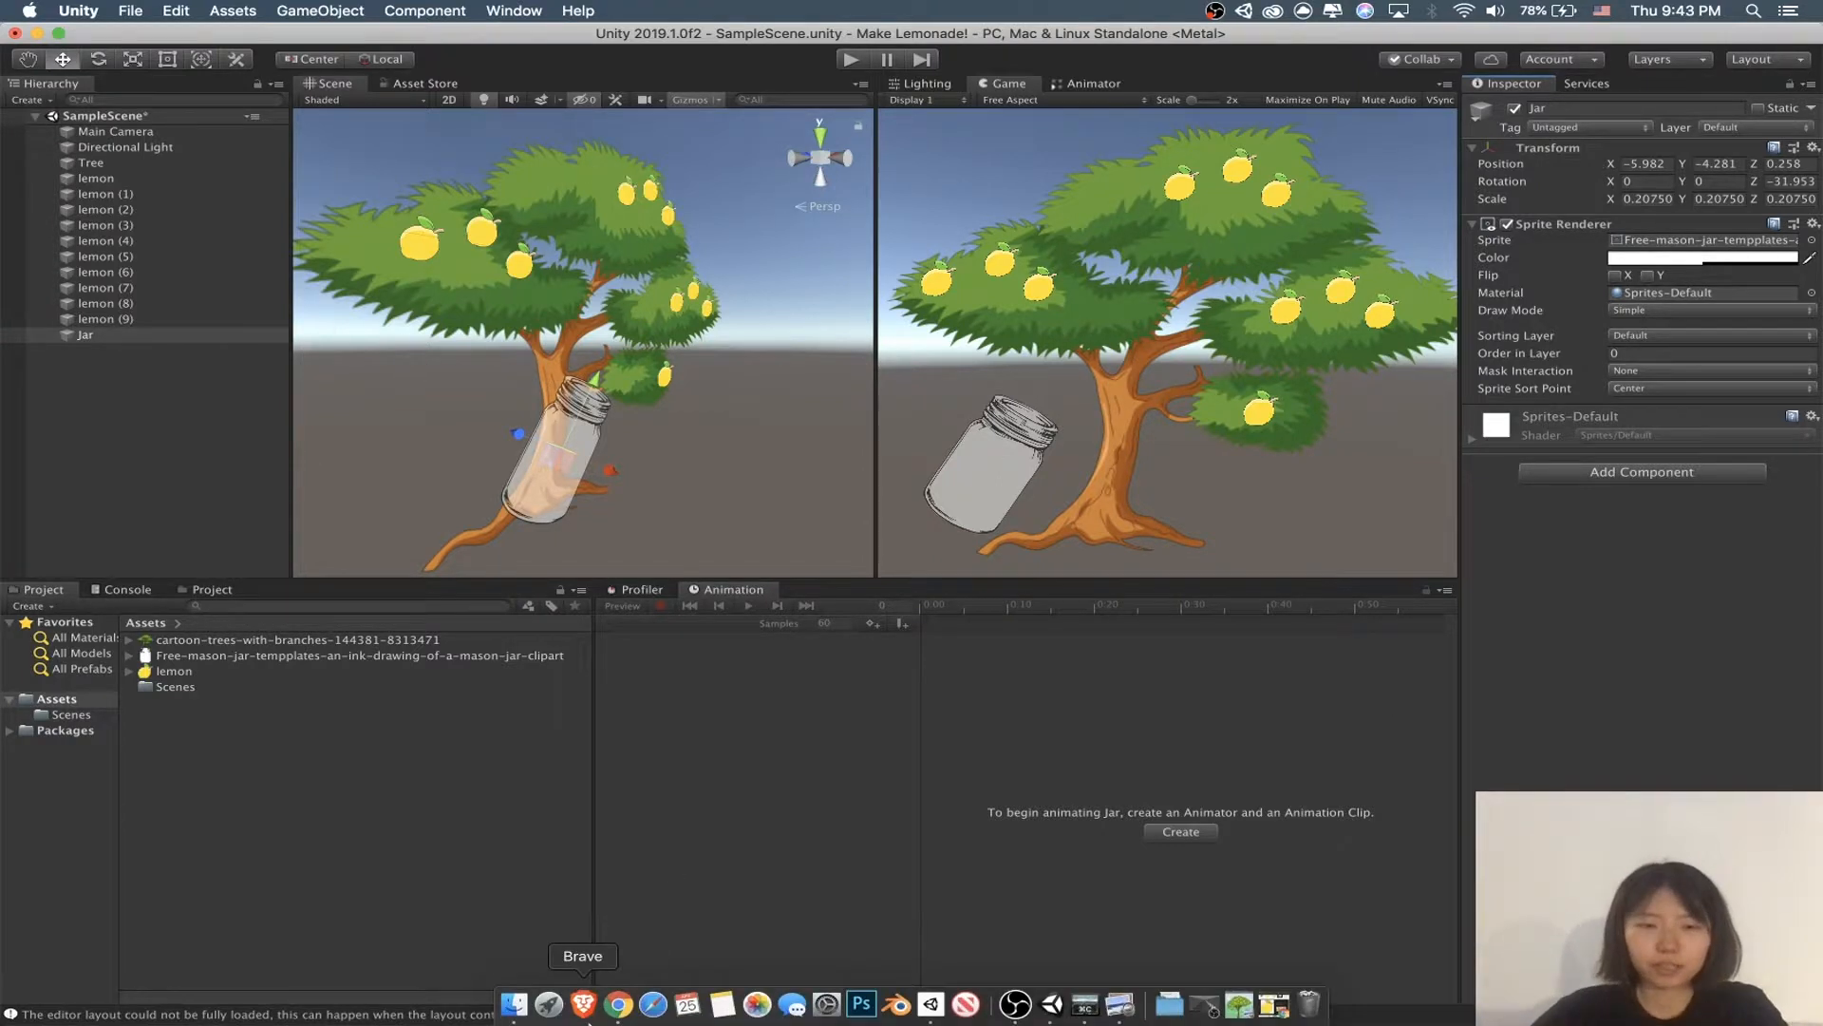
Step: Narrow the Unity window to expose the desktop files, switch to Chrome and enlarge its window to full width
drag(1817, 771, 1380, 780)
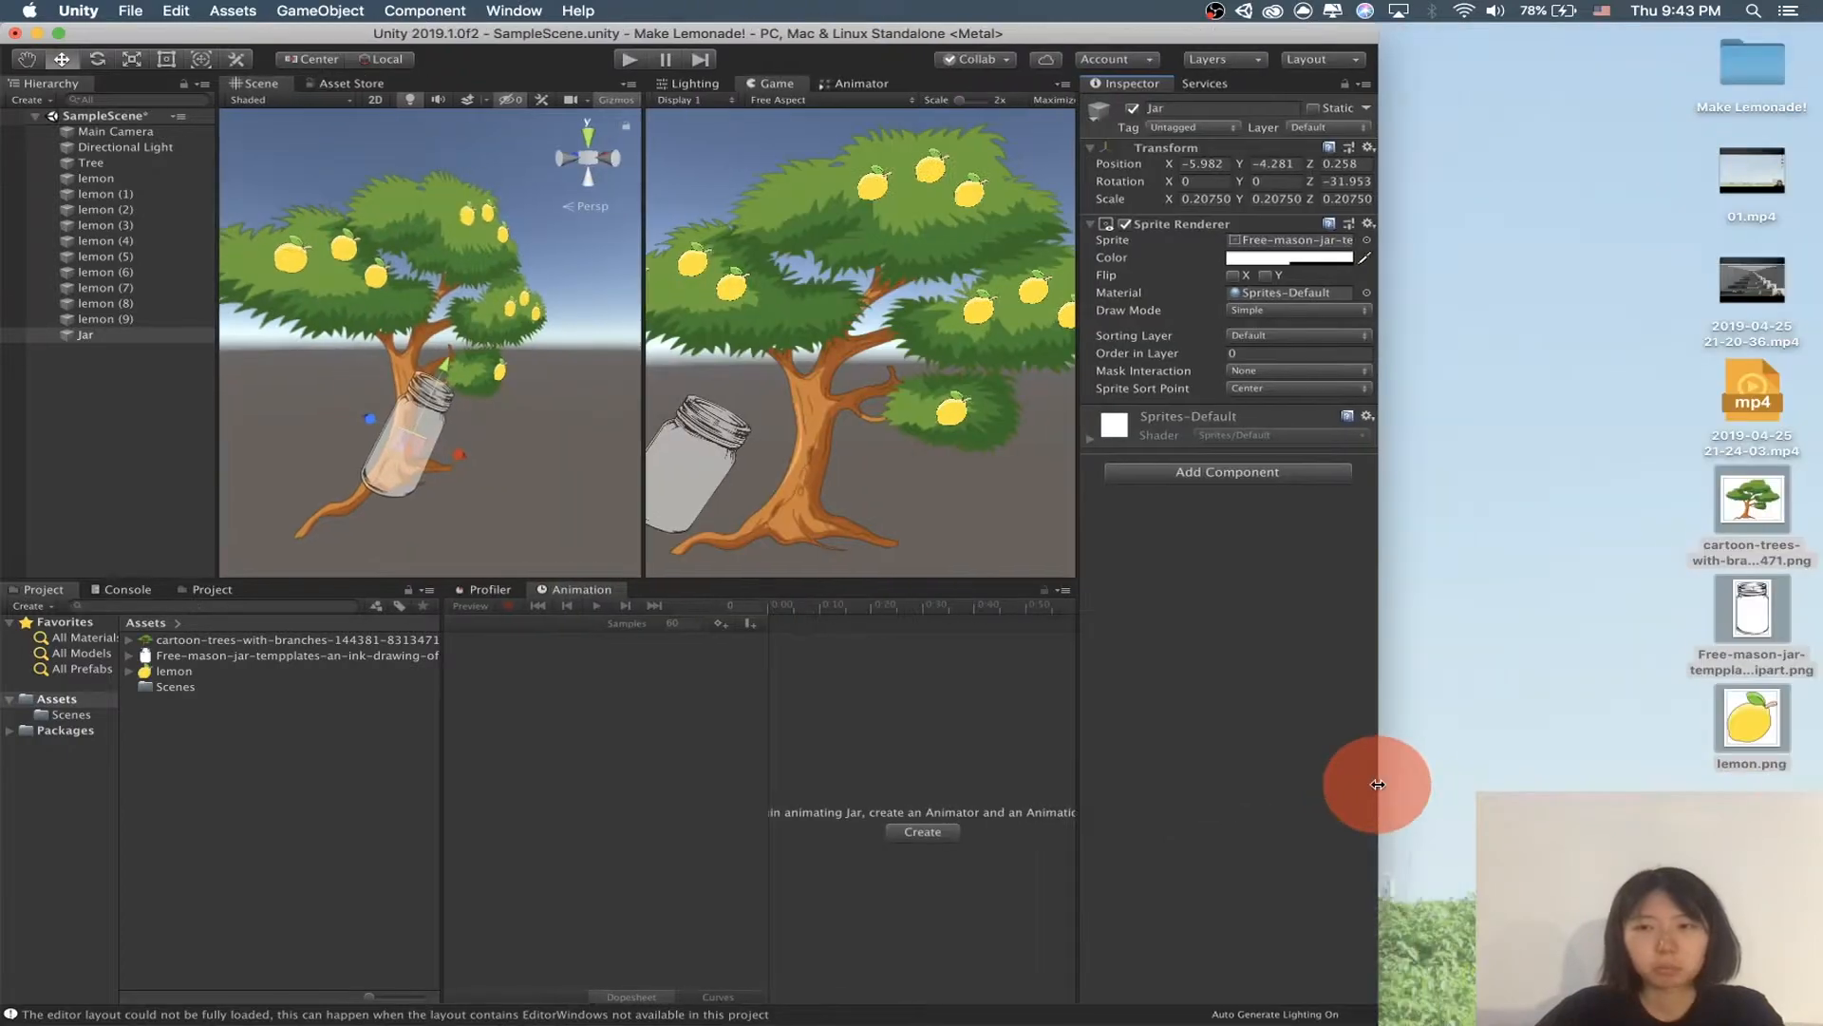
click(611, 1002)
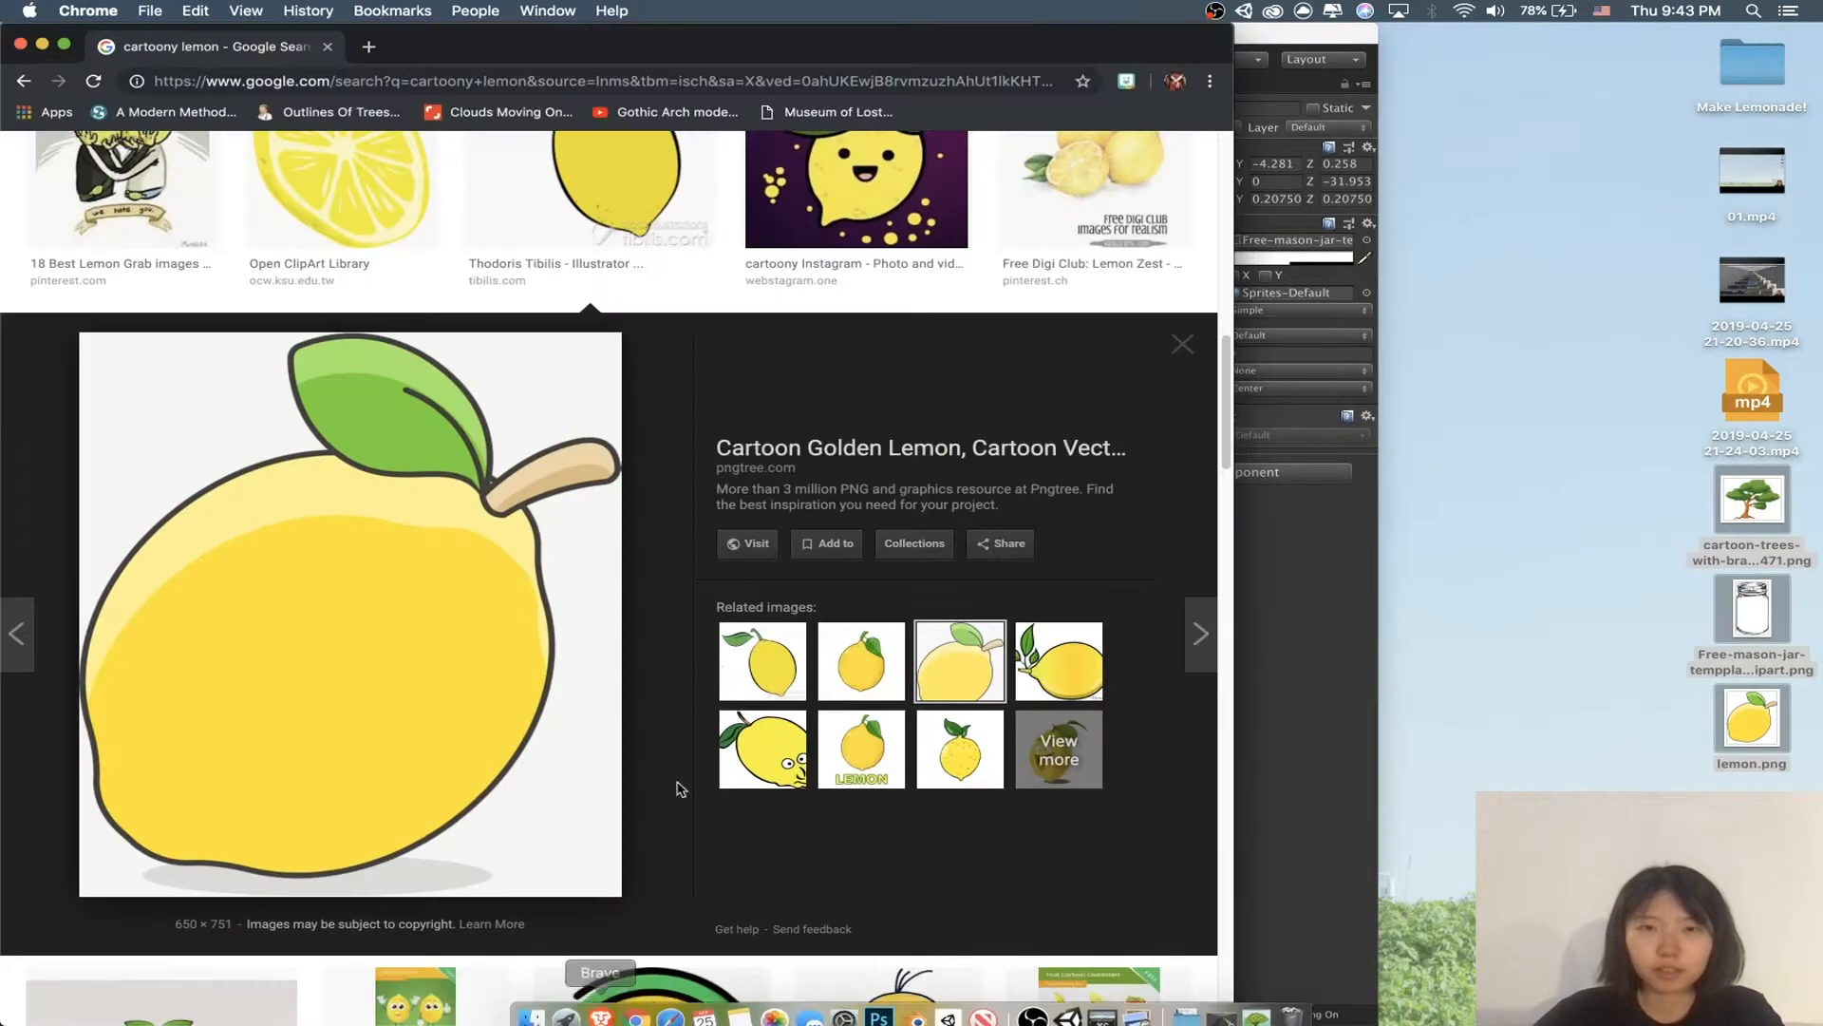
double_click(902, 38)
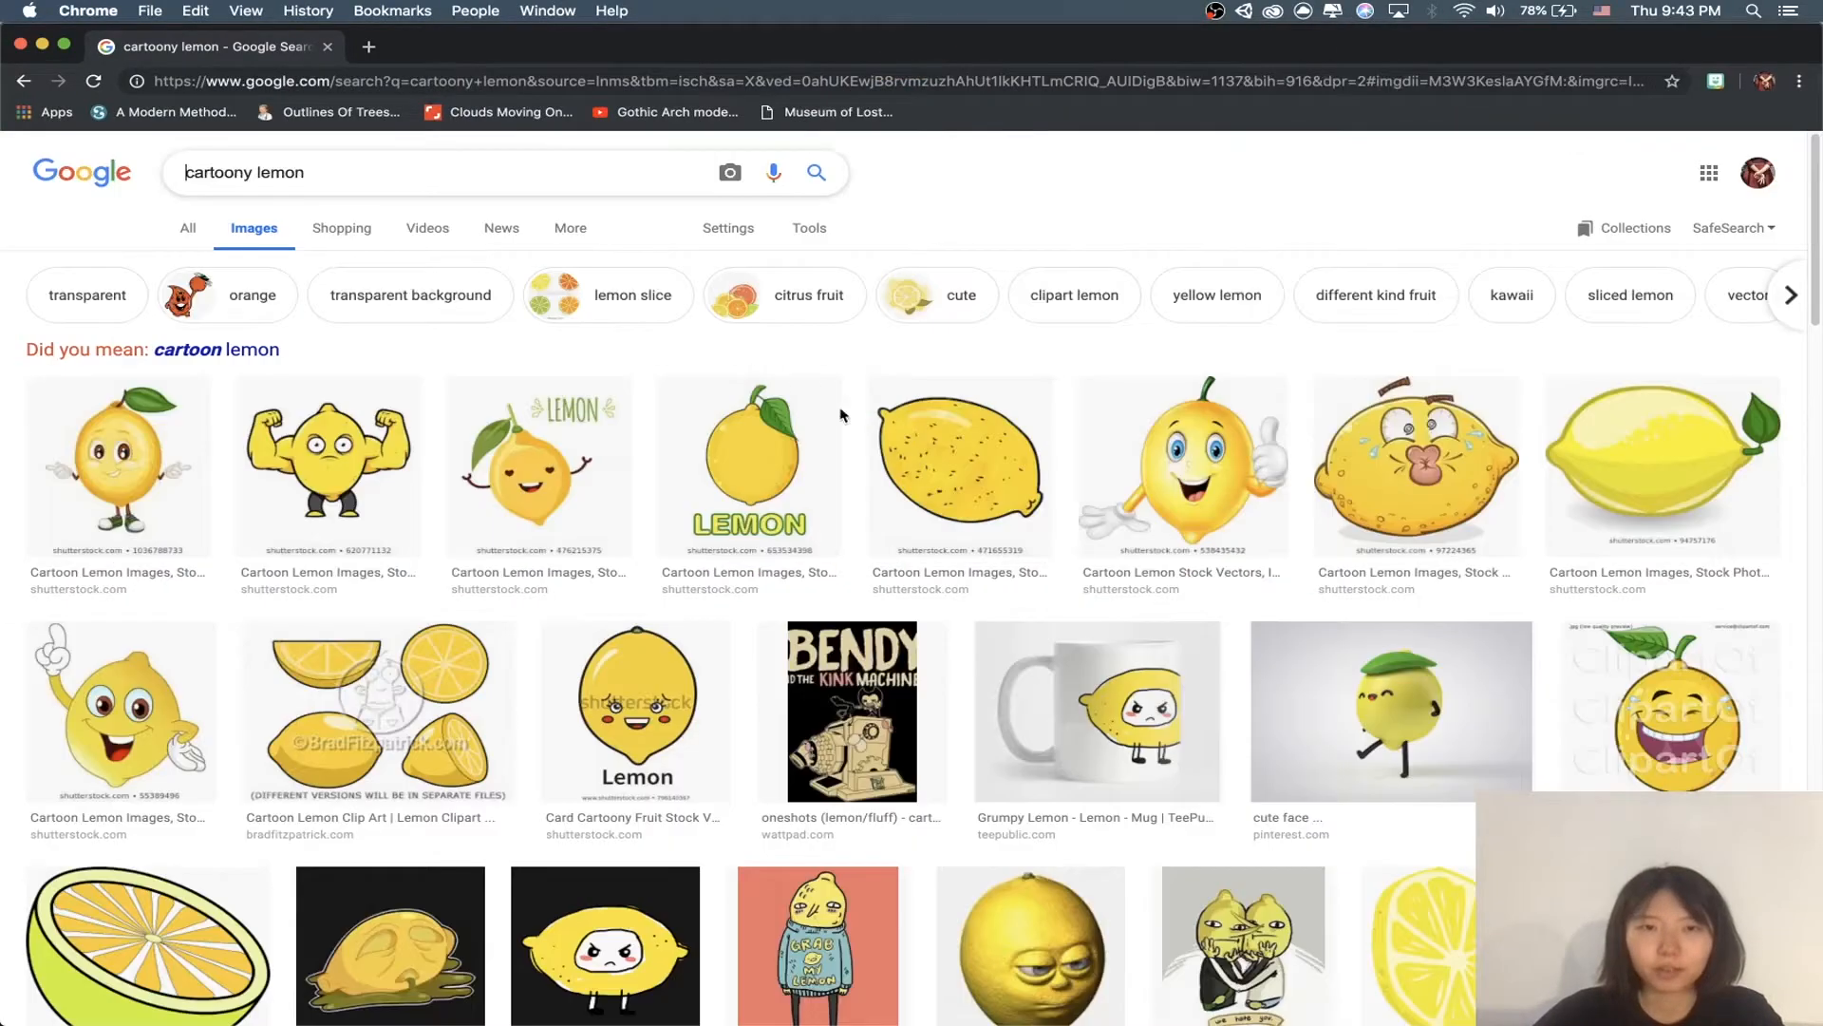
Step: Search Google Images for "beautiful field cartoony" and narrow the Chrome window to expose the desktop files
click(438, 171)
key(super+a)
text(beautifu)
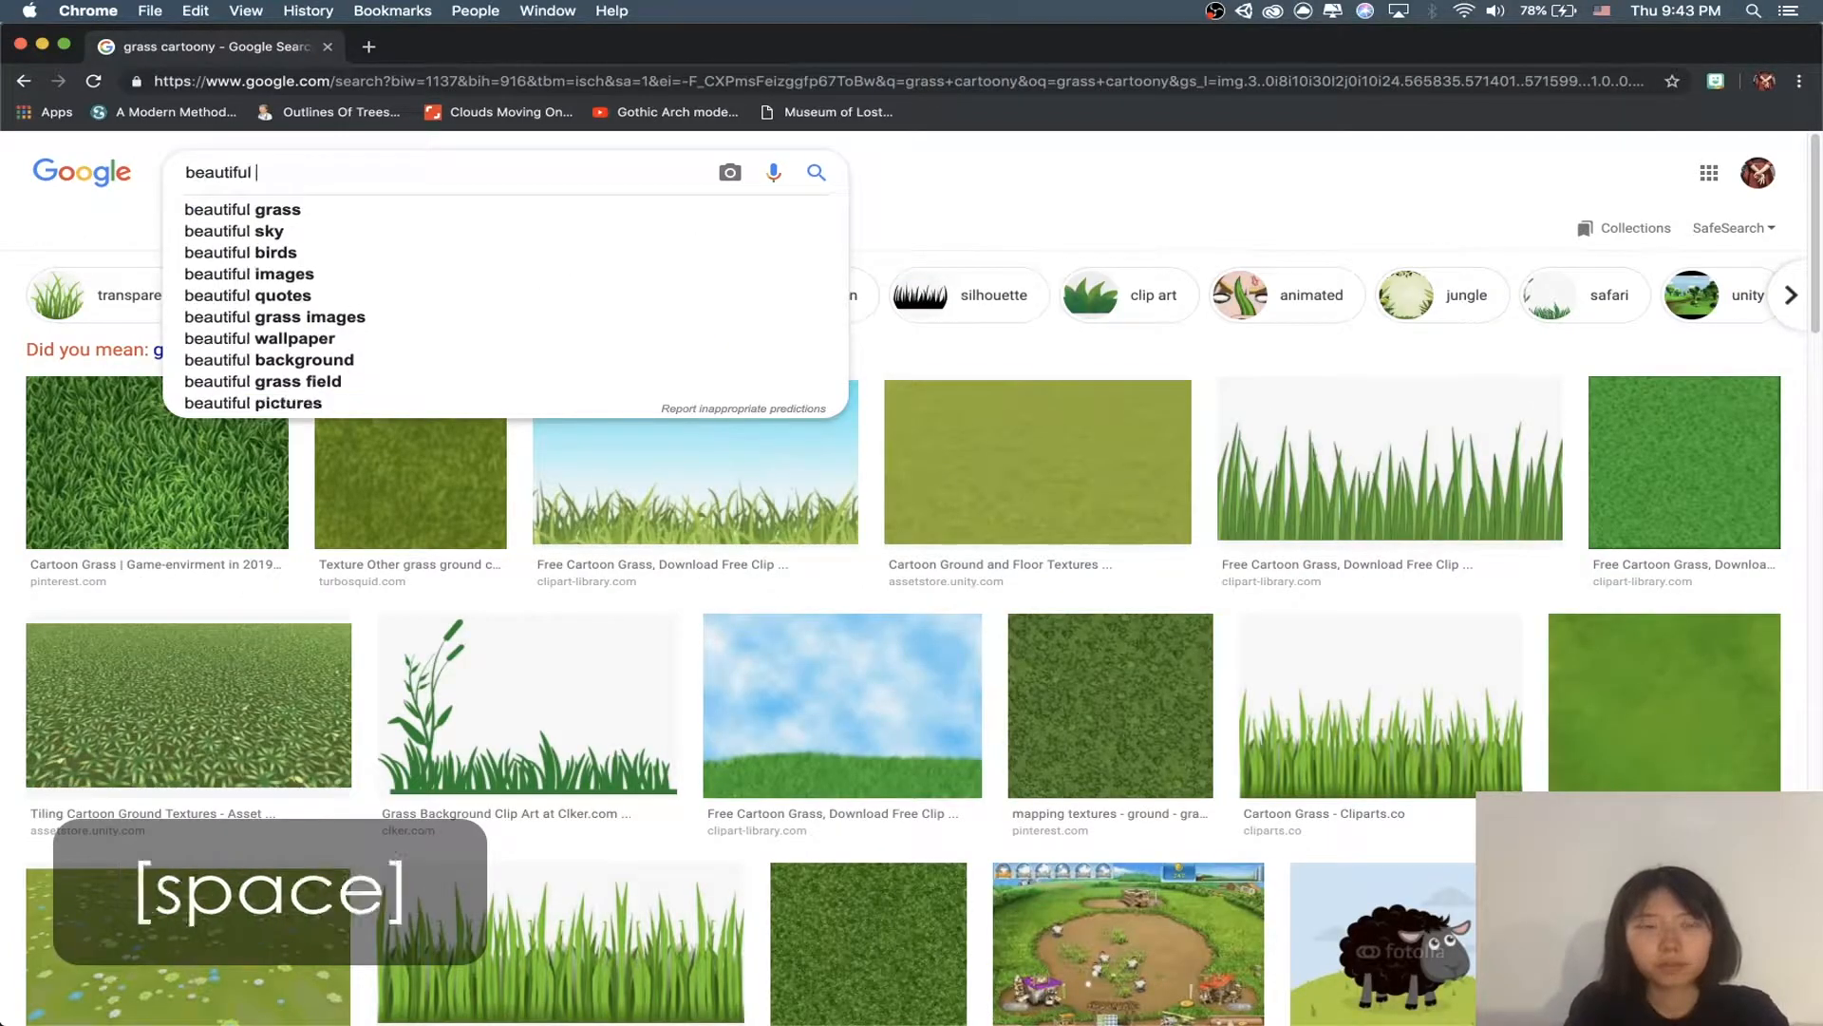
text(fi)
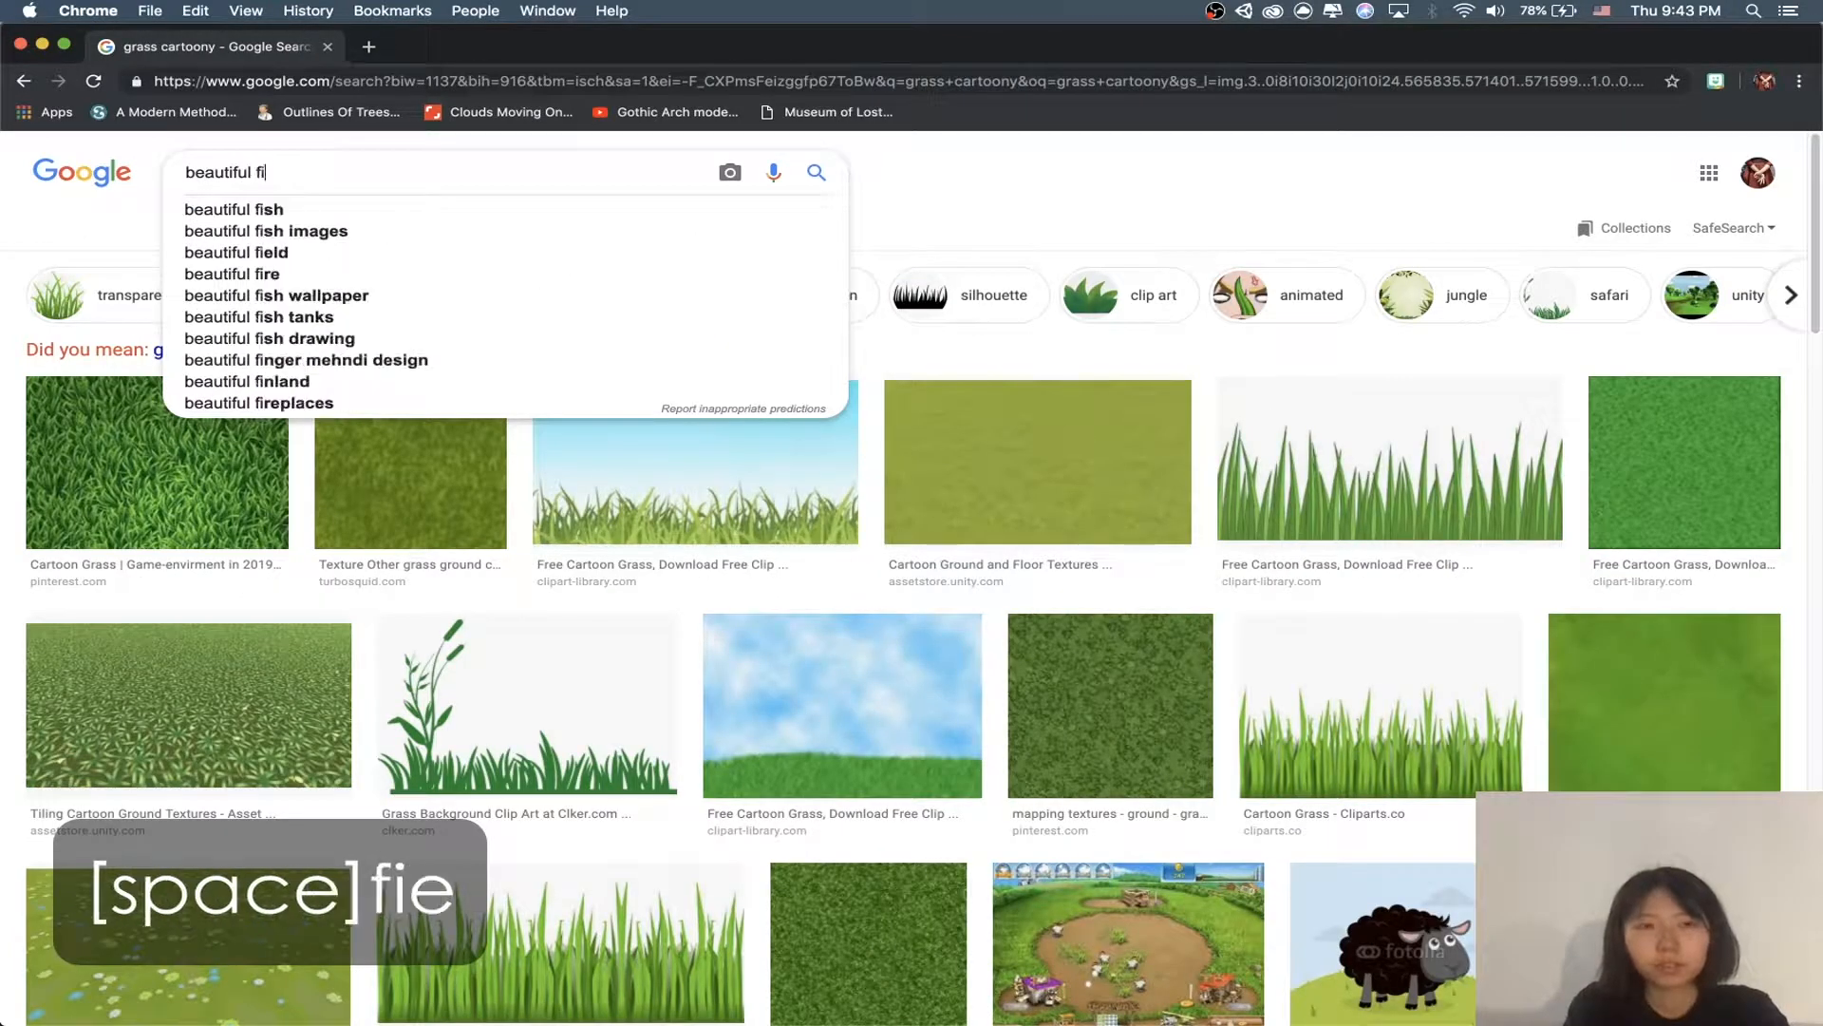
text(eld cartoony)
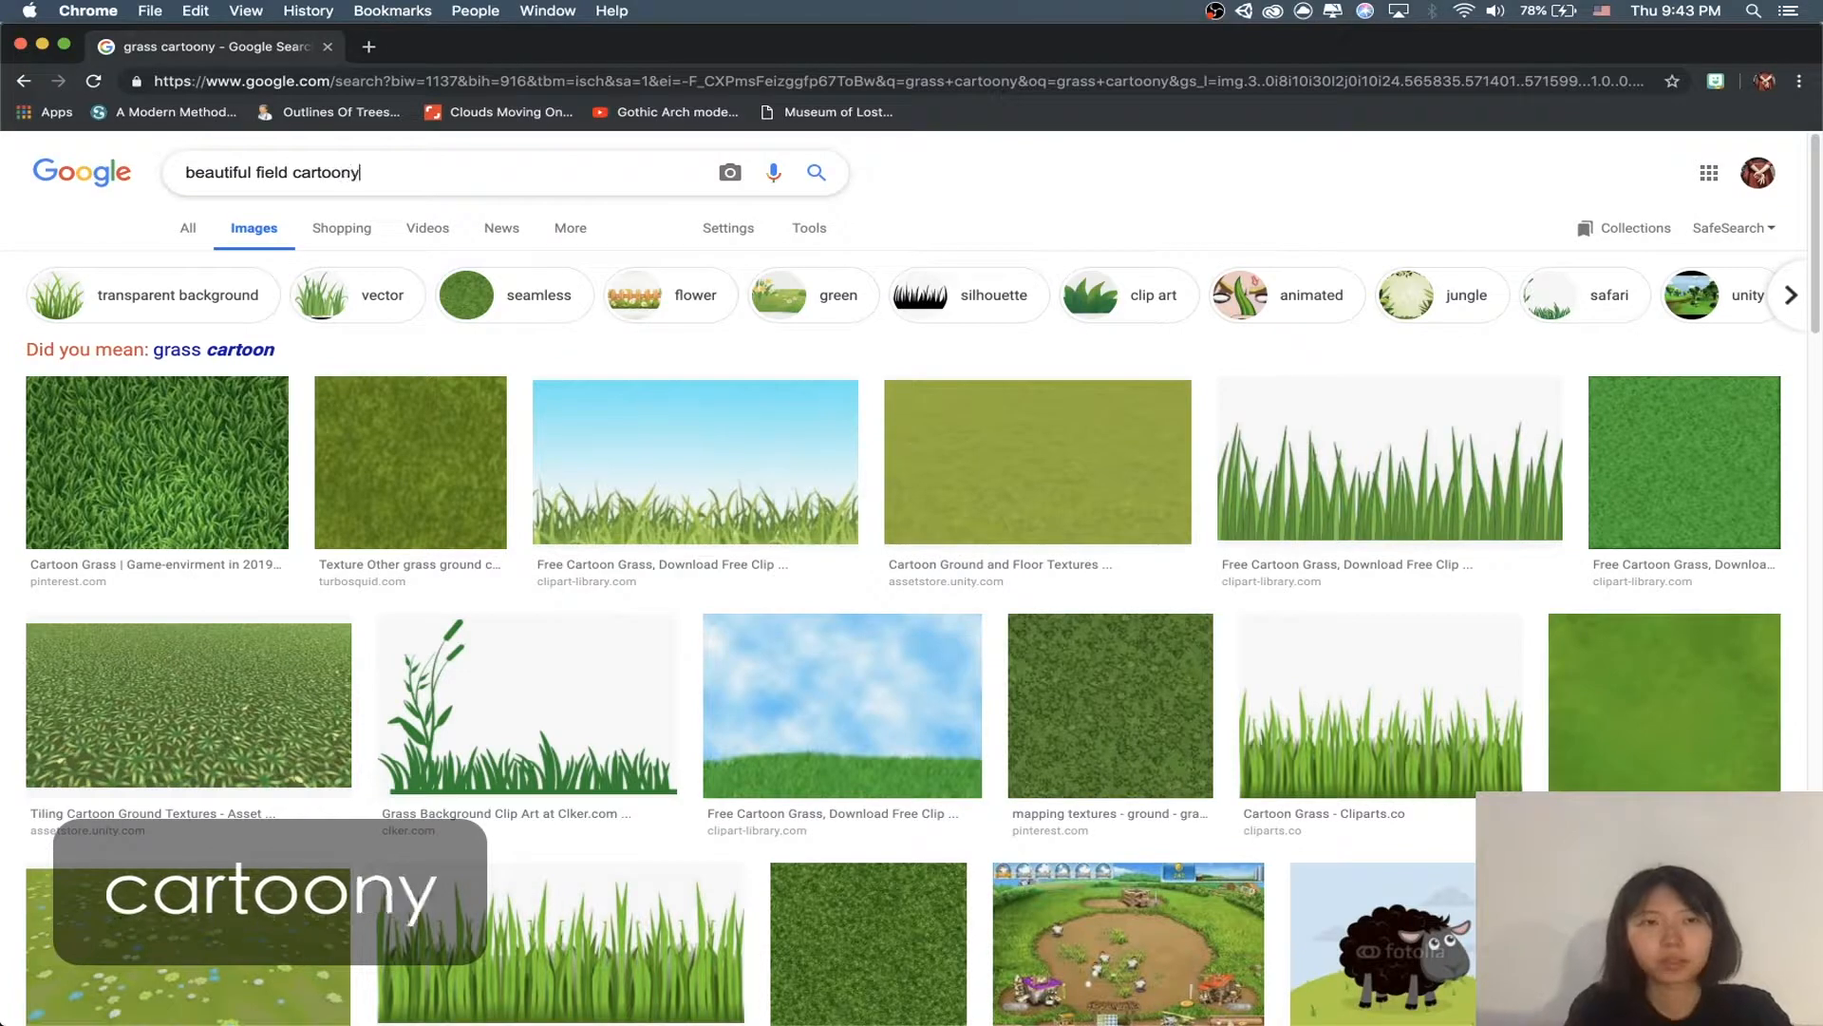
key(Return)
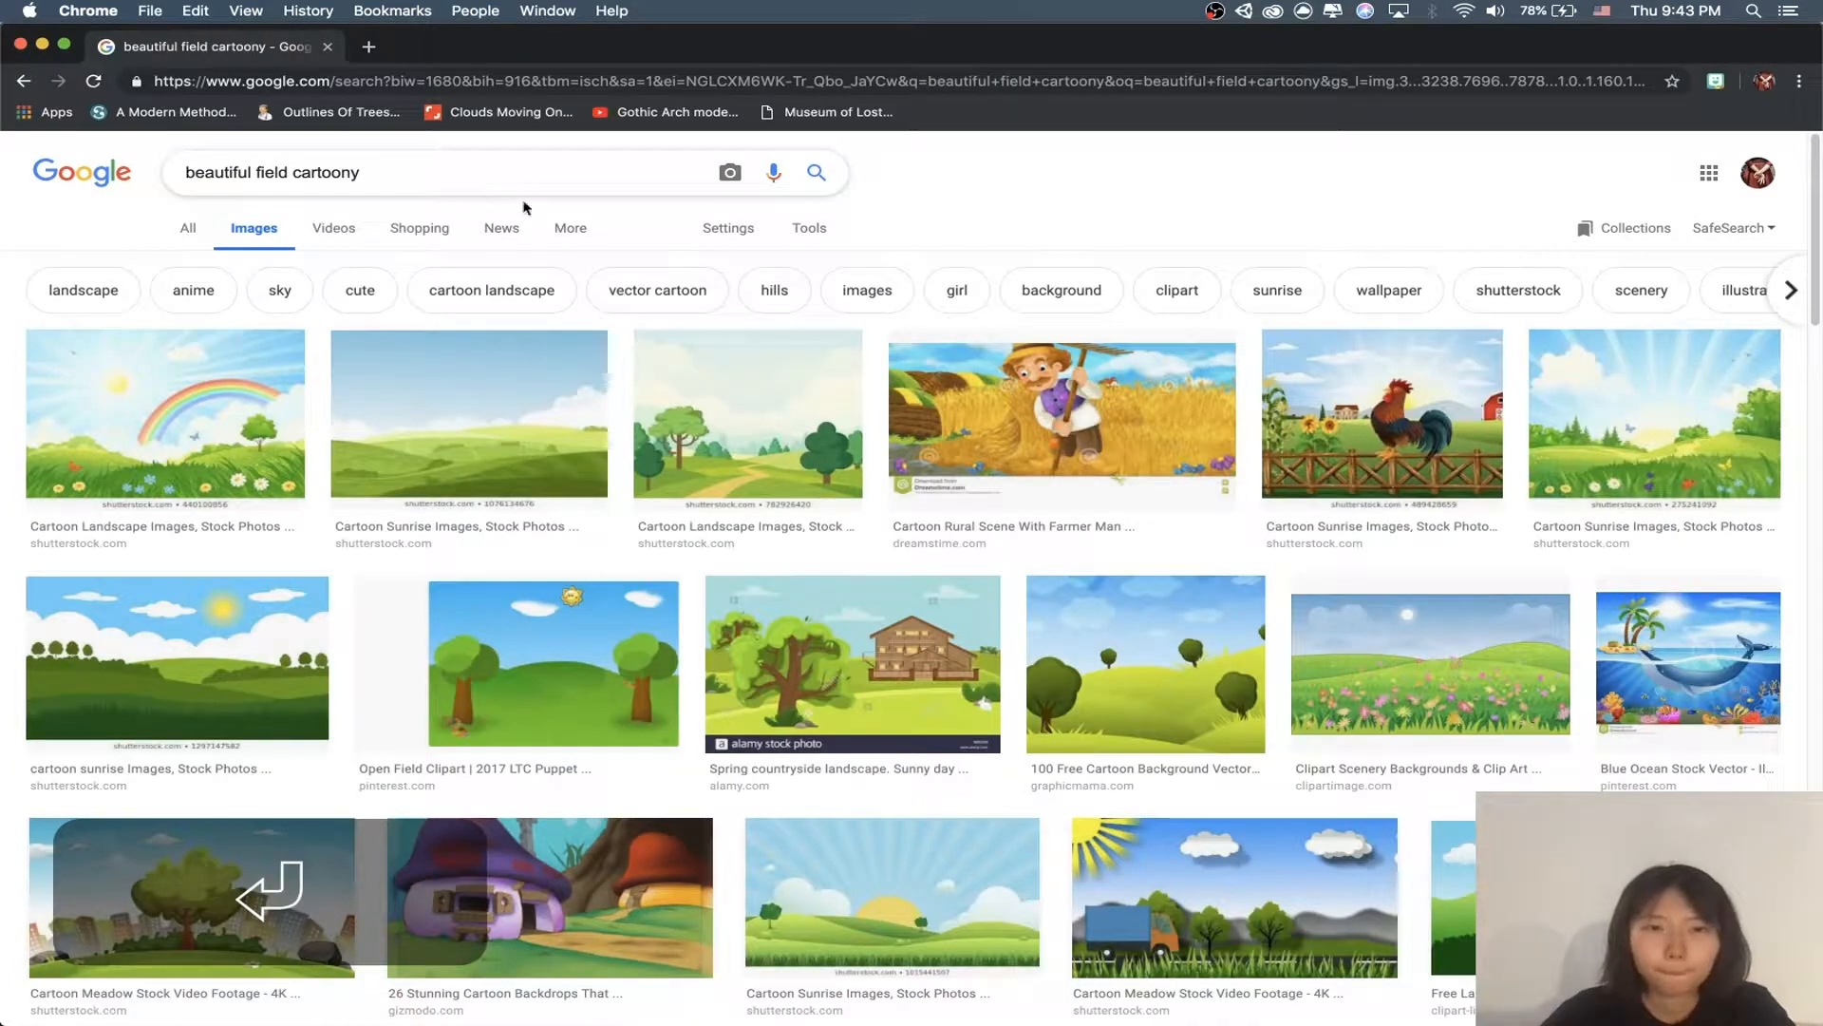
drag(1820, 262, 1547, 269)
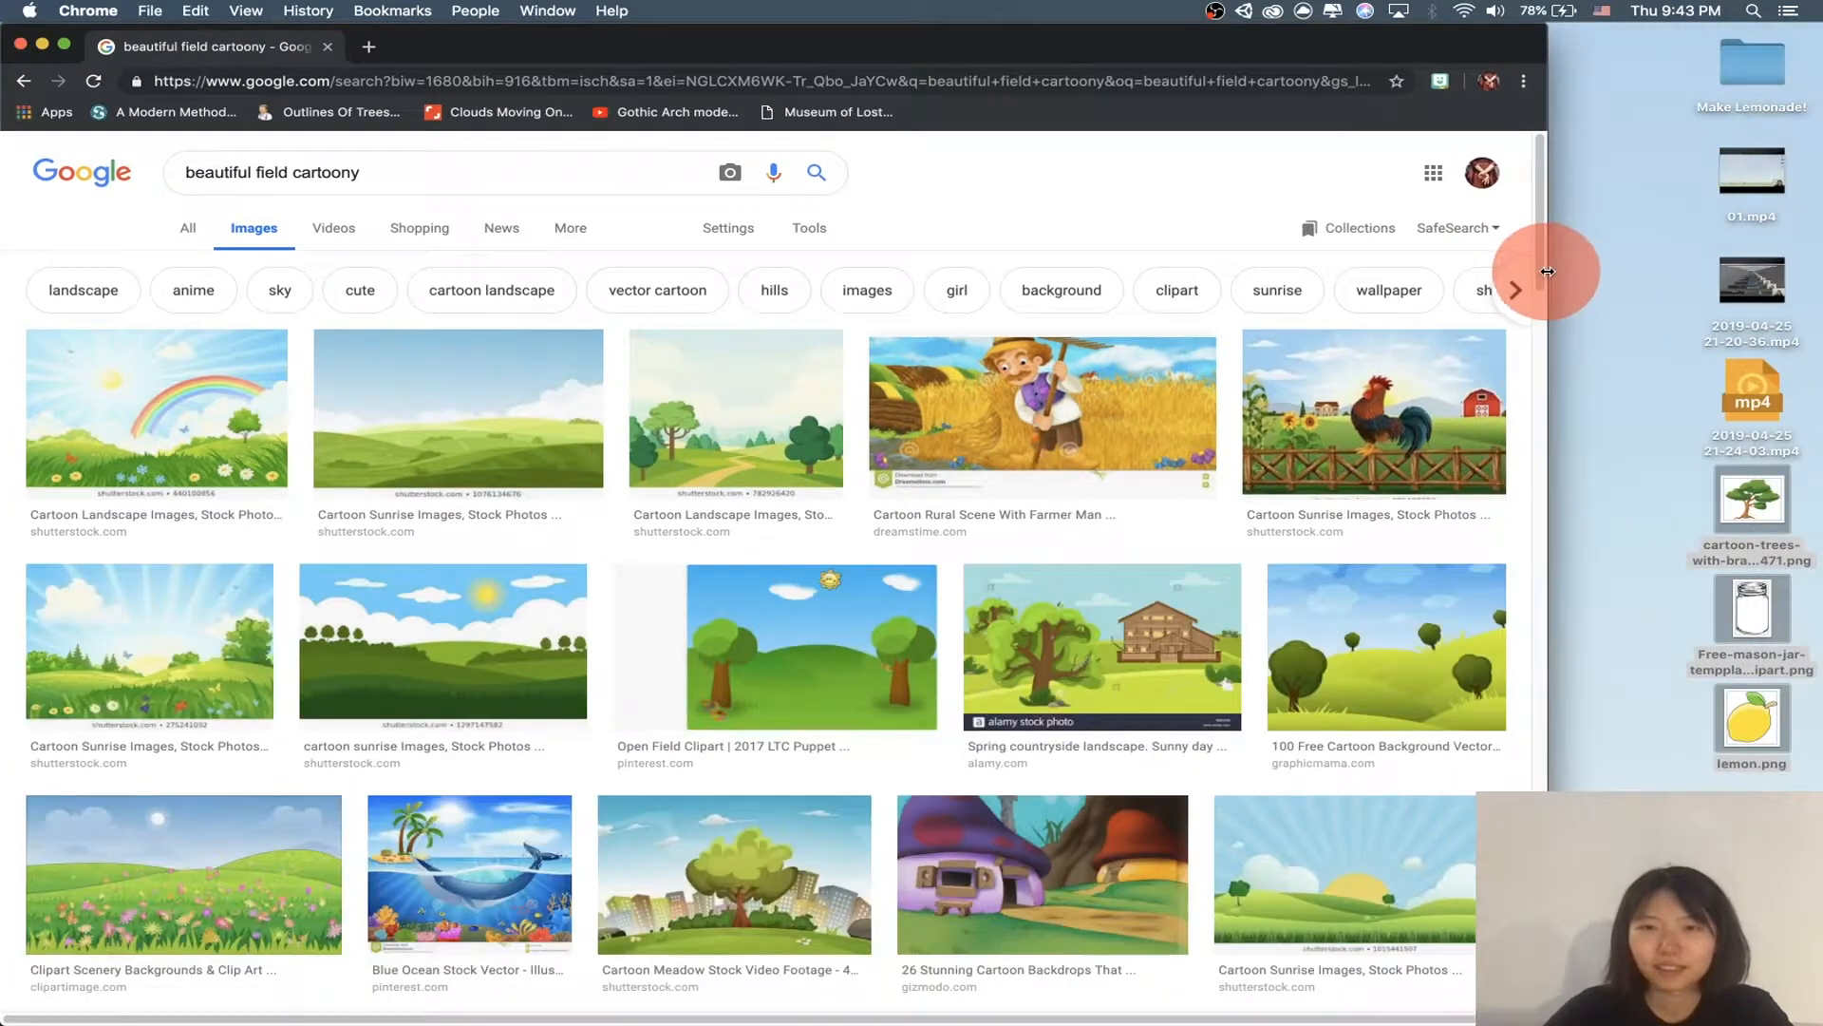
Step: Preview several cartoon landscape results and their related images, and save the Background alam vektor 6 image to the desktop
scroll(1062, 670, down, 1)
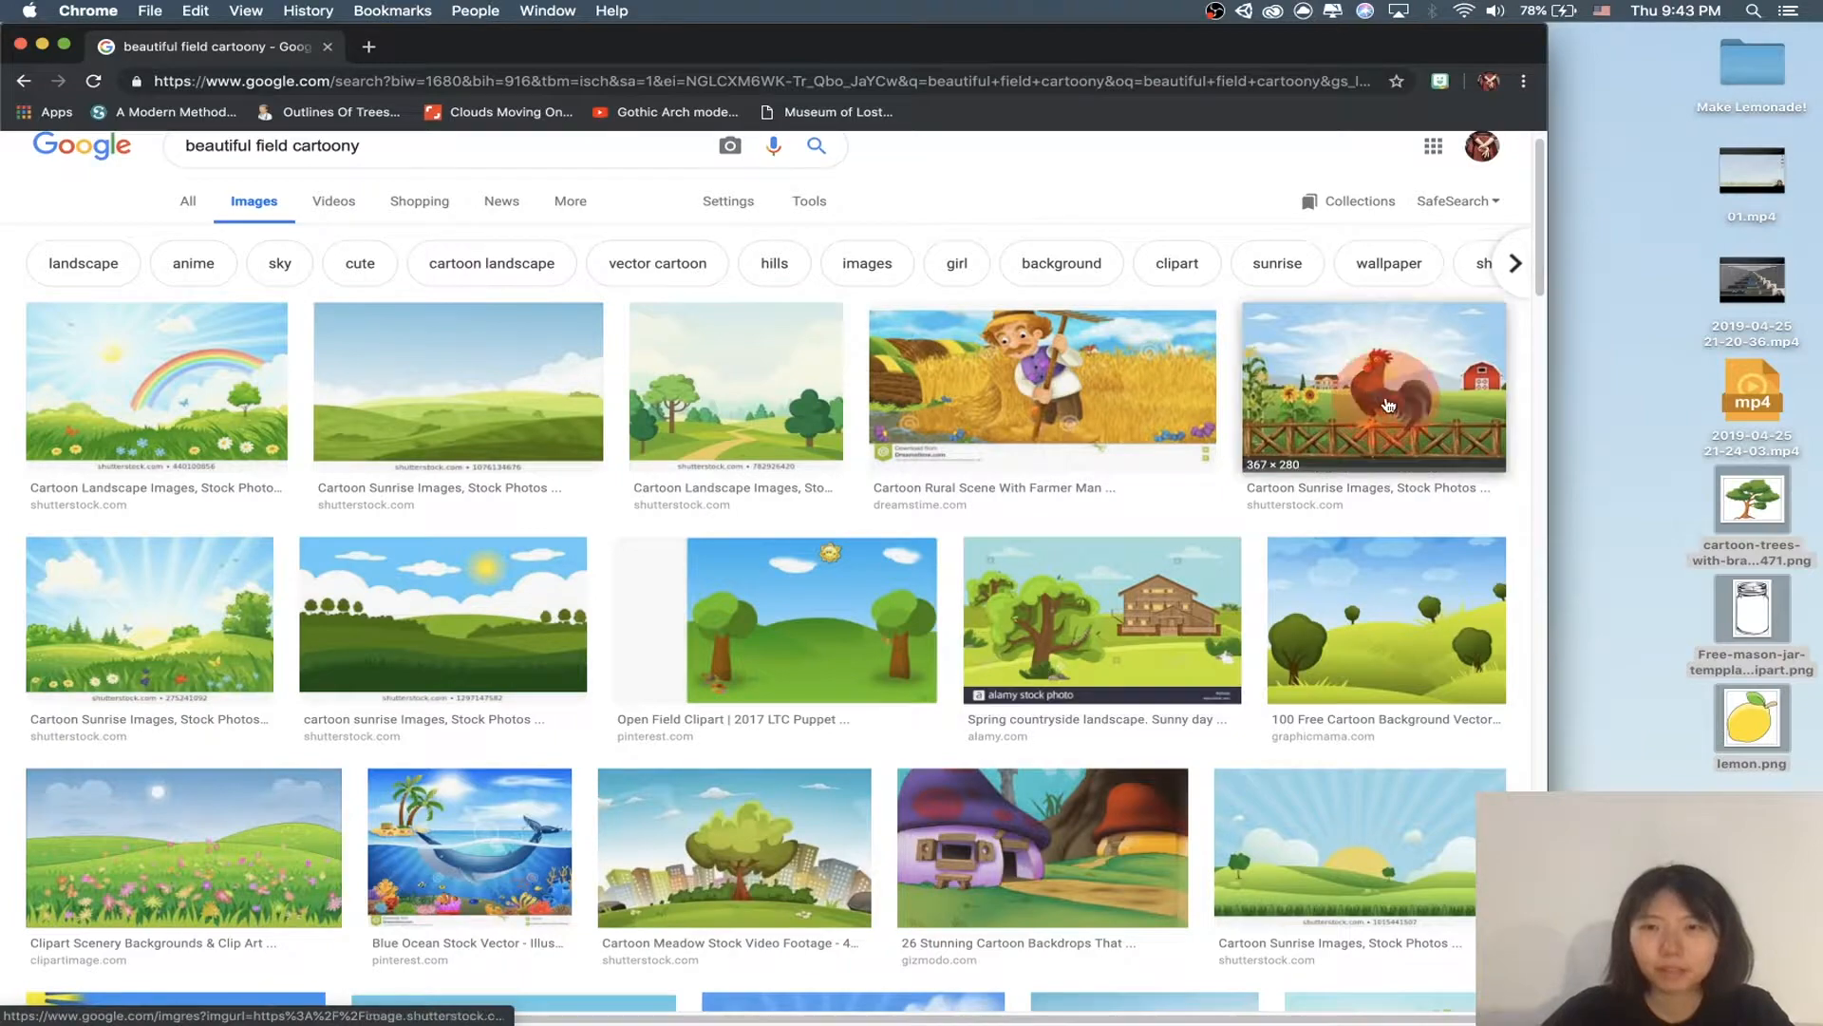
click(1329, 359)
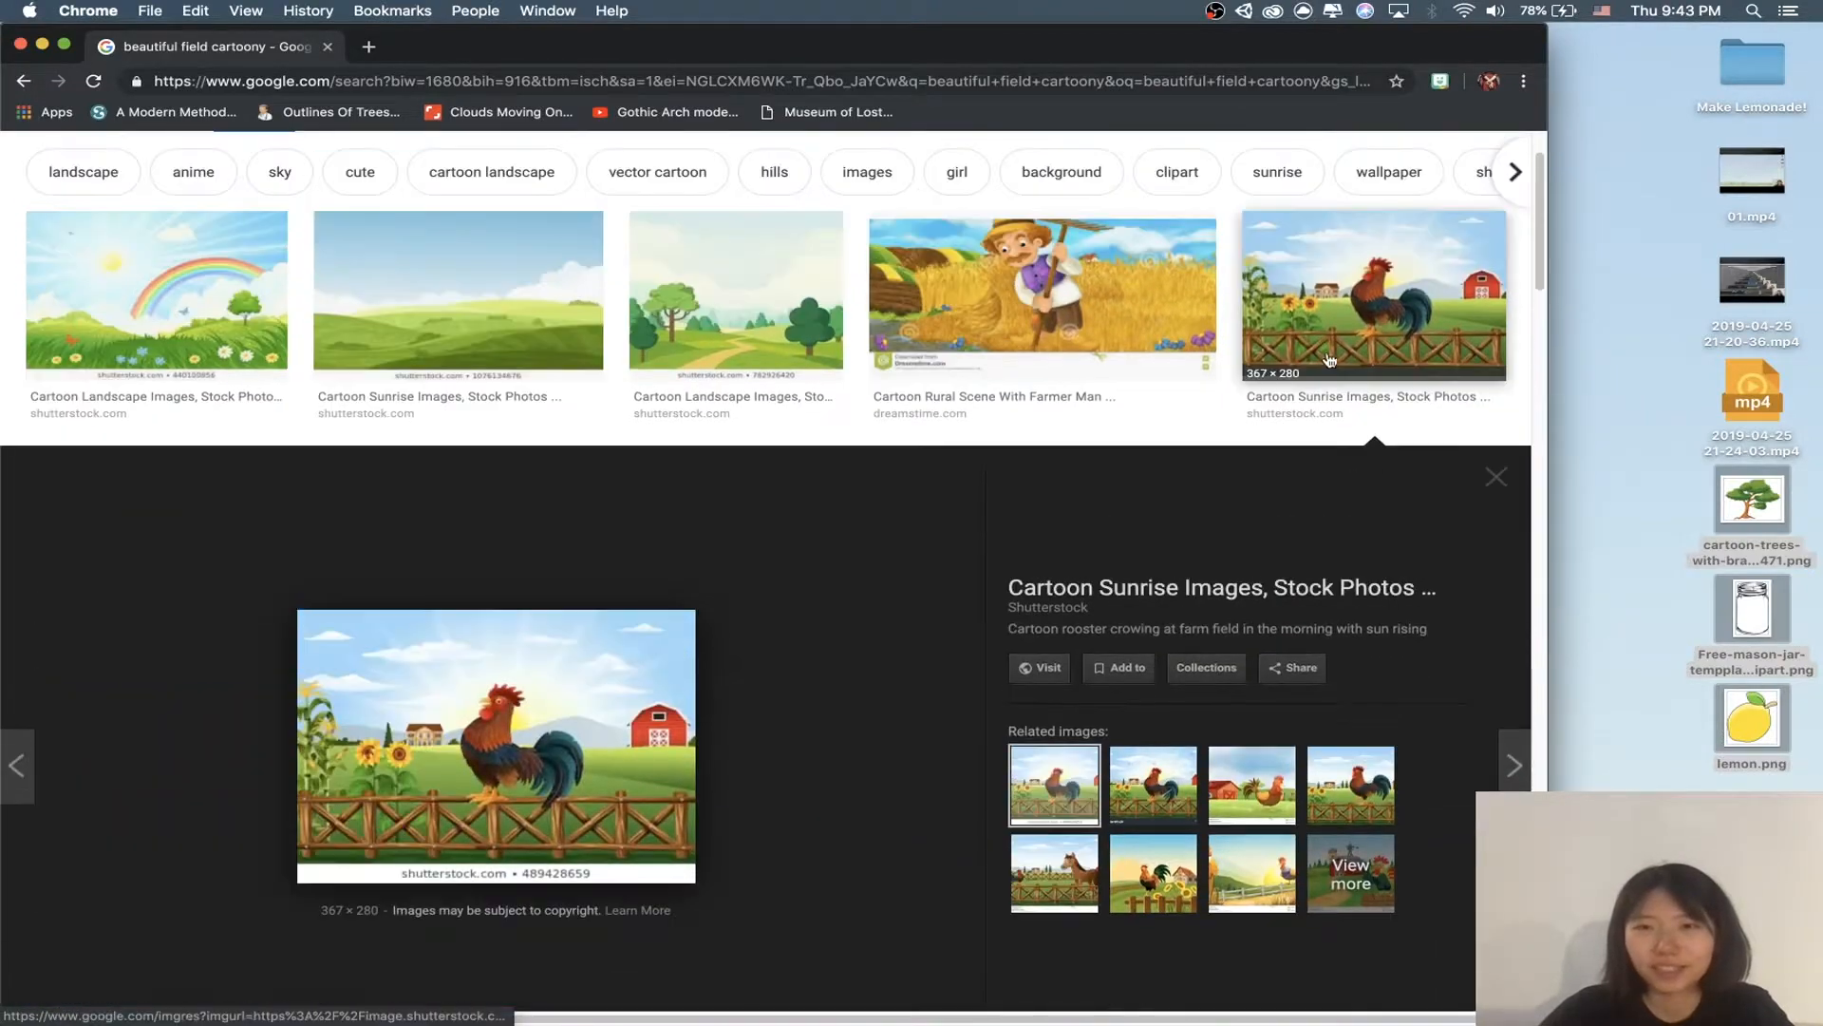
click(1329, 359)
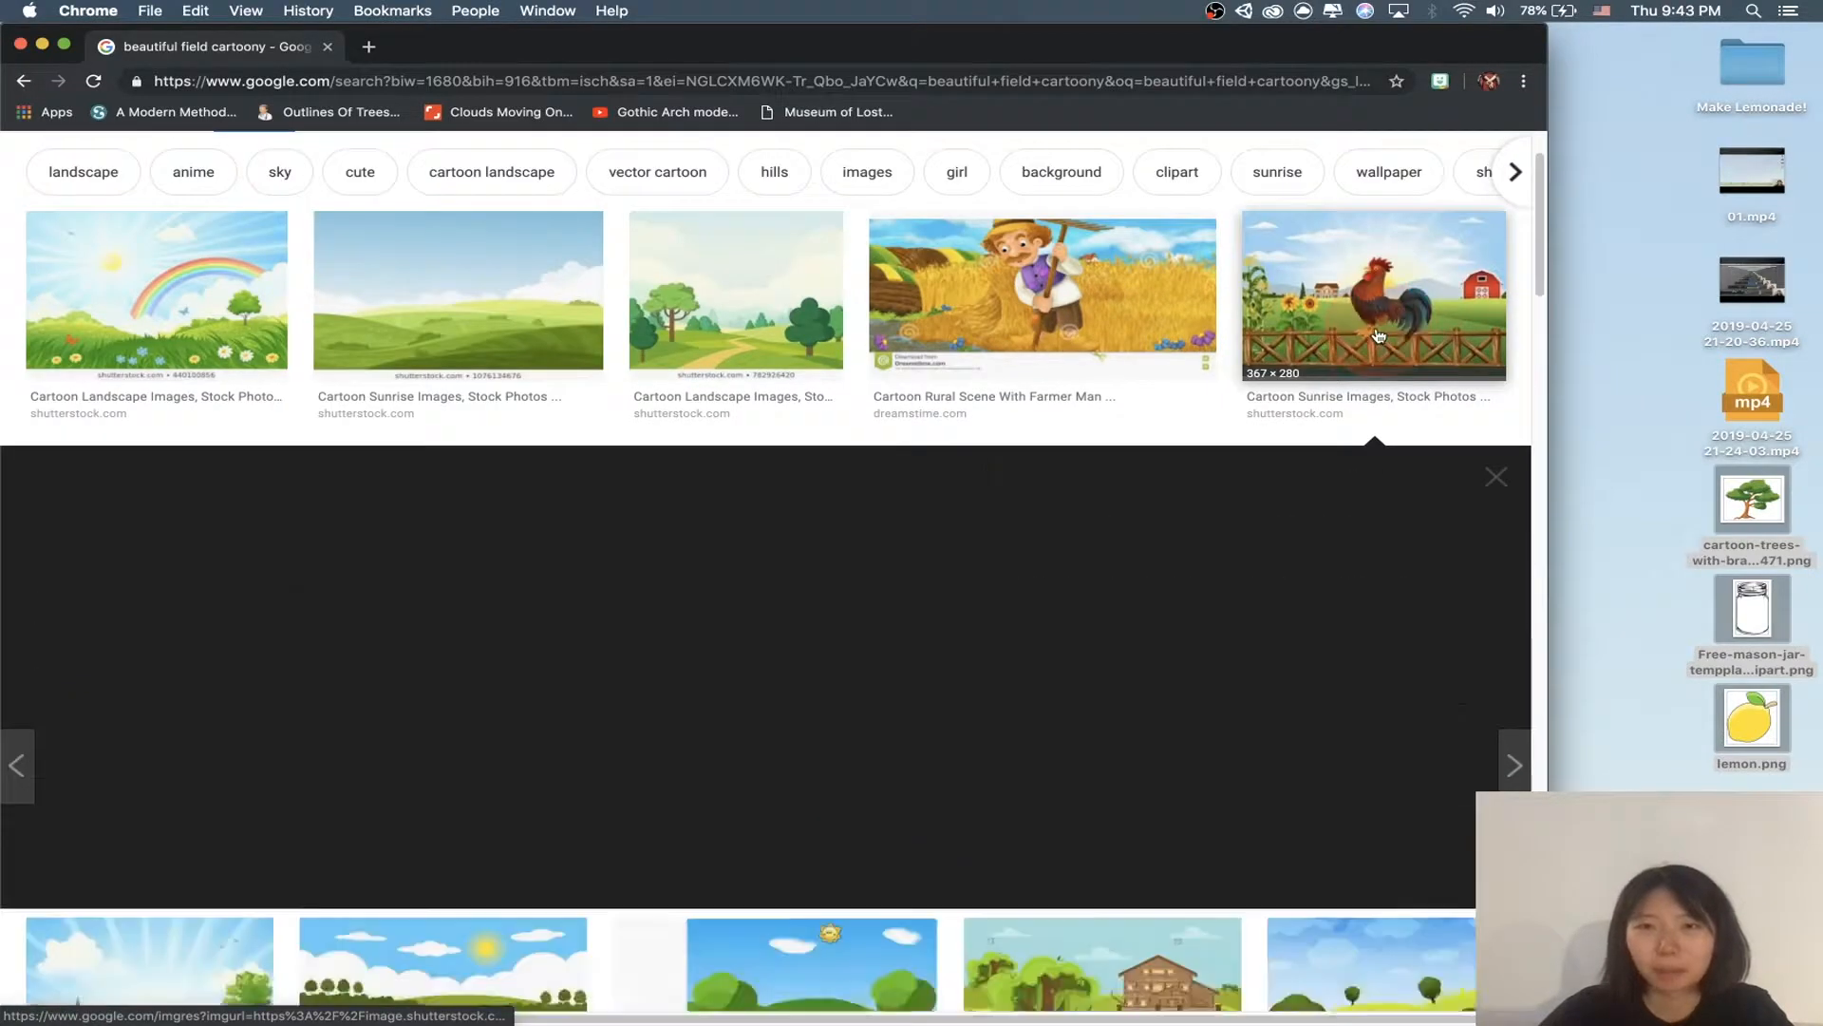
click(759, 295)
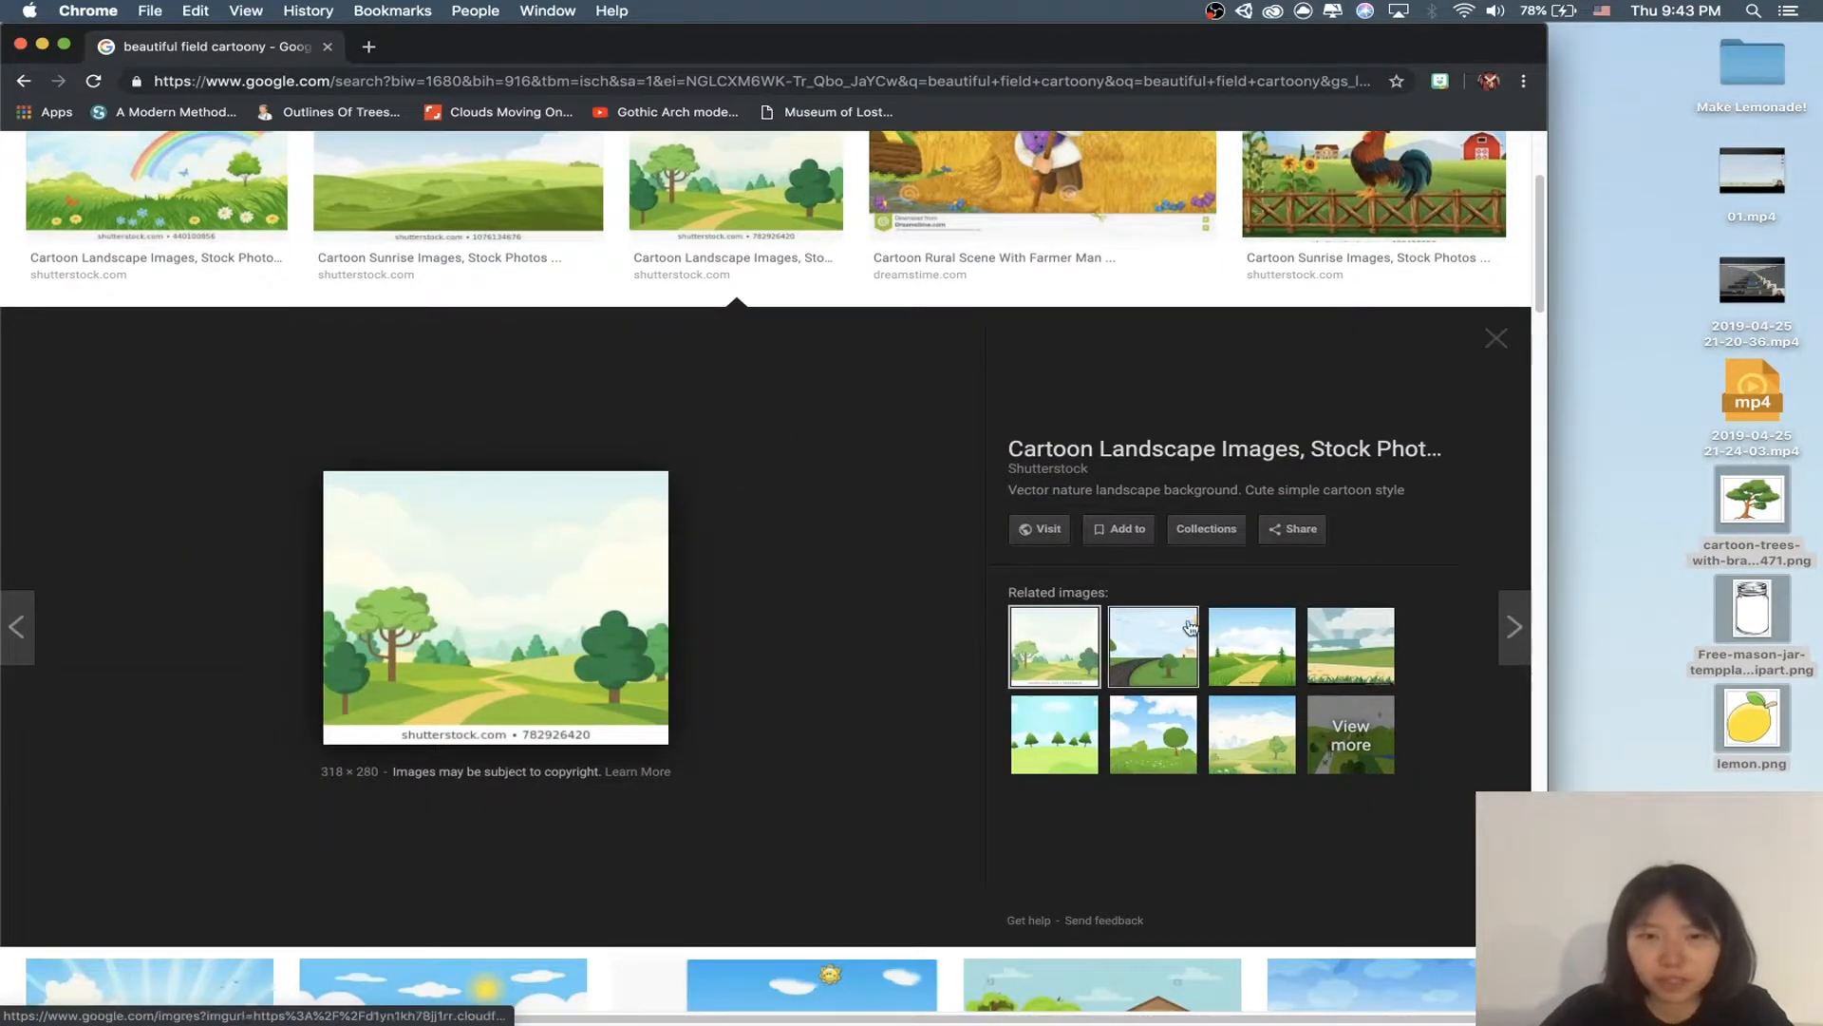
click(1157, 655)
click(1040, 737)
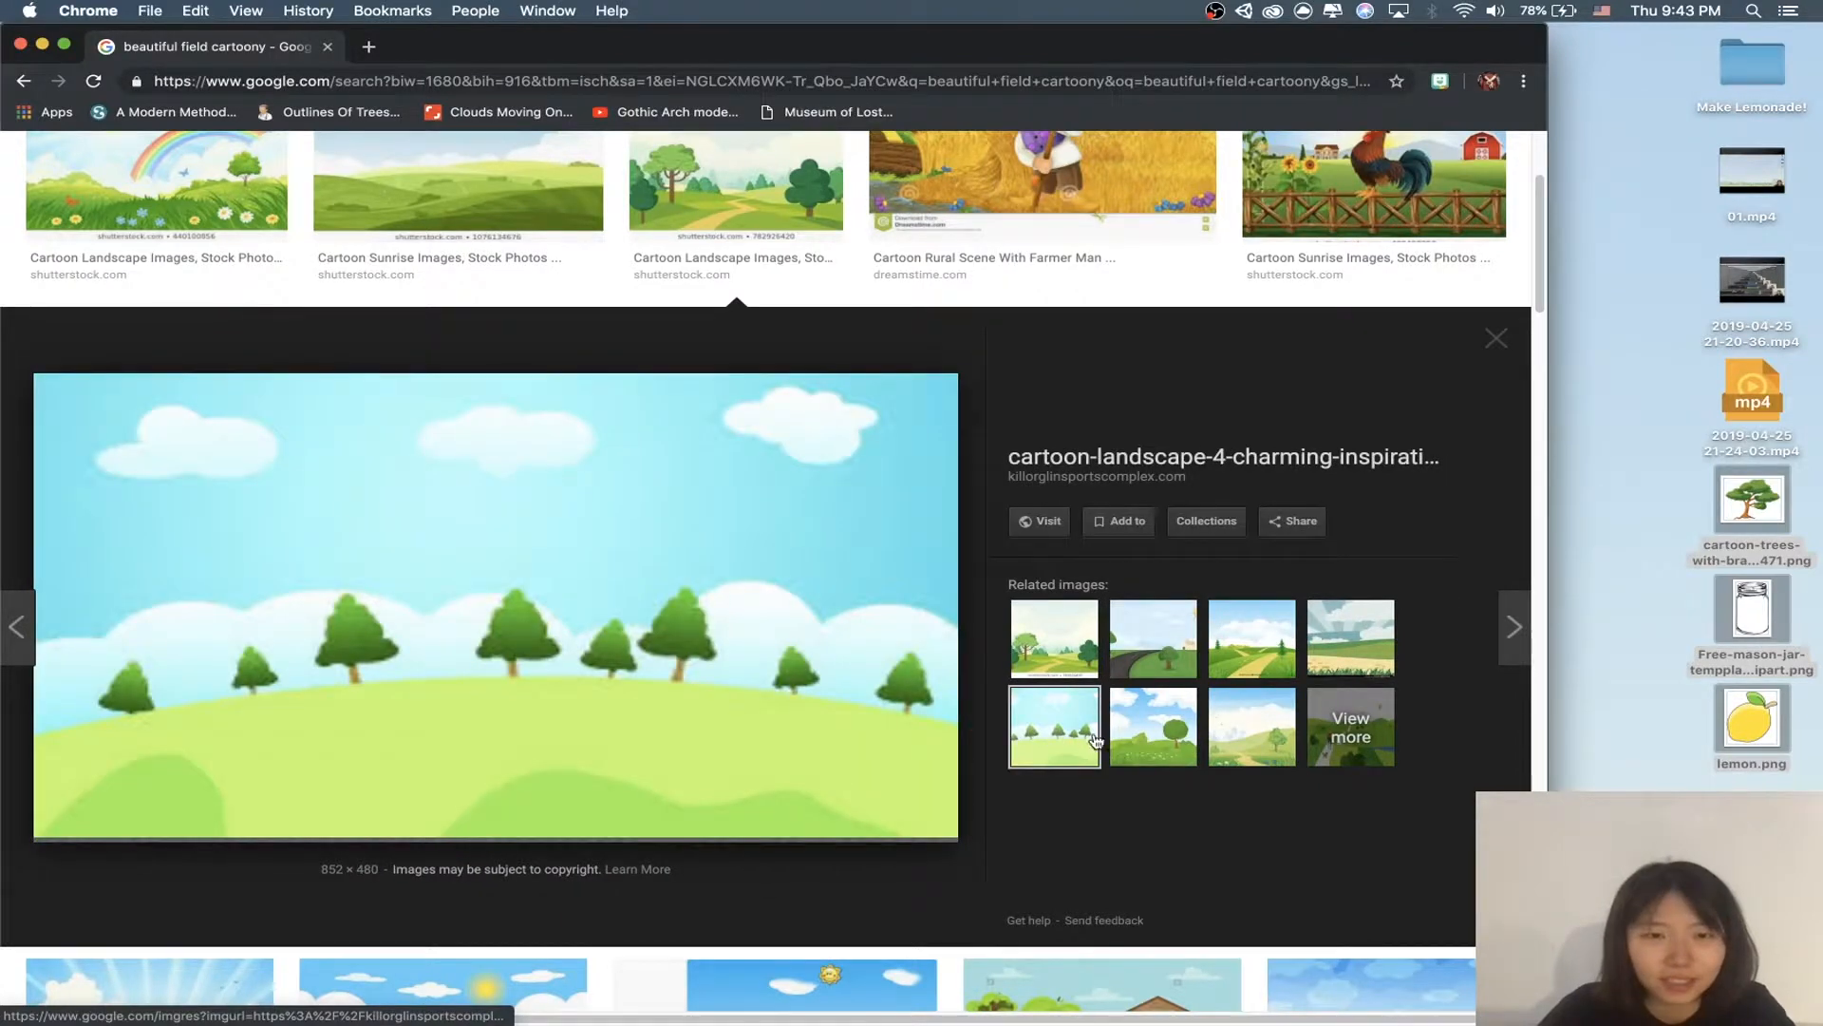
click(1181, 737)
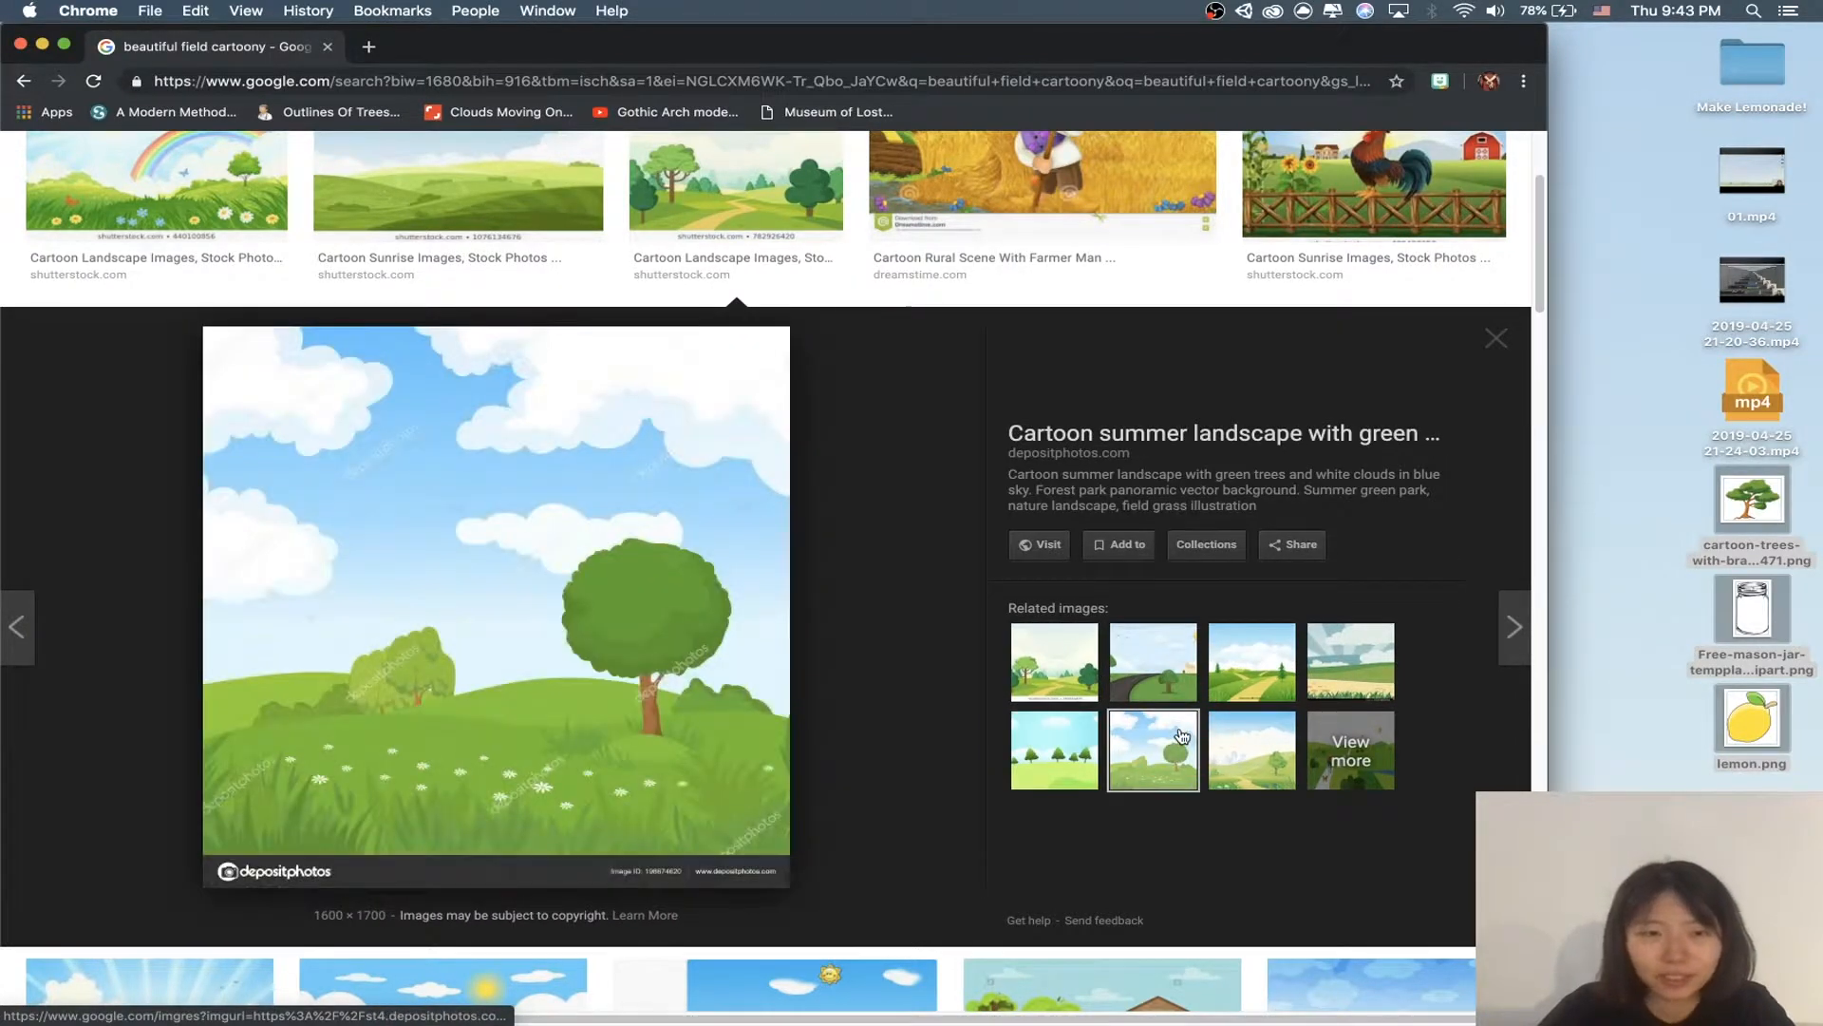
click(1252, 661)
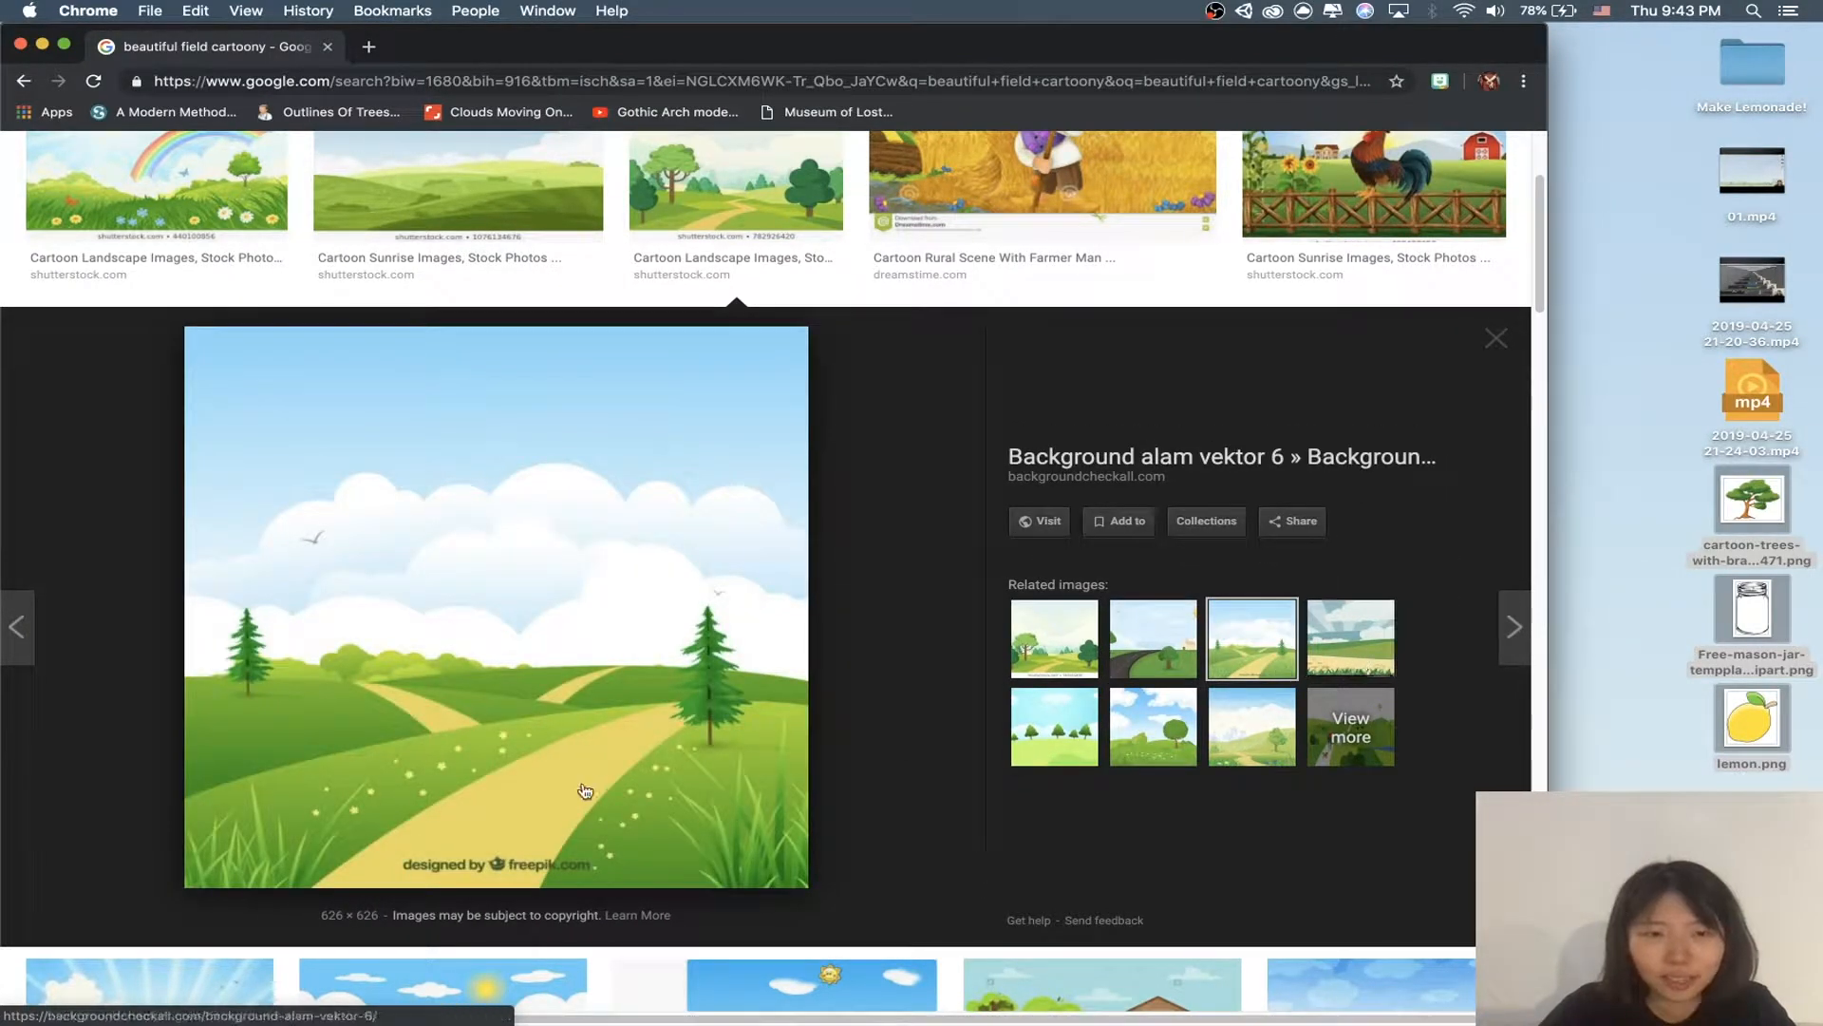
drag(582, 786, 1809, 676)
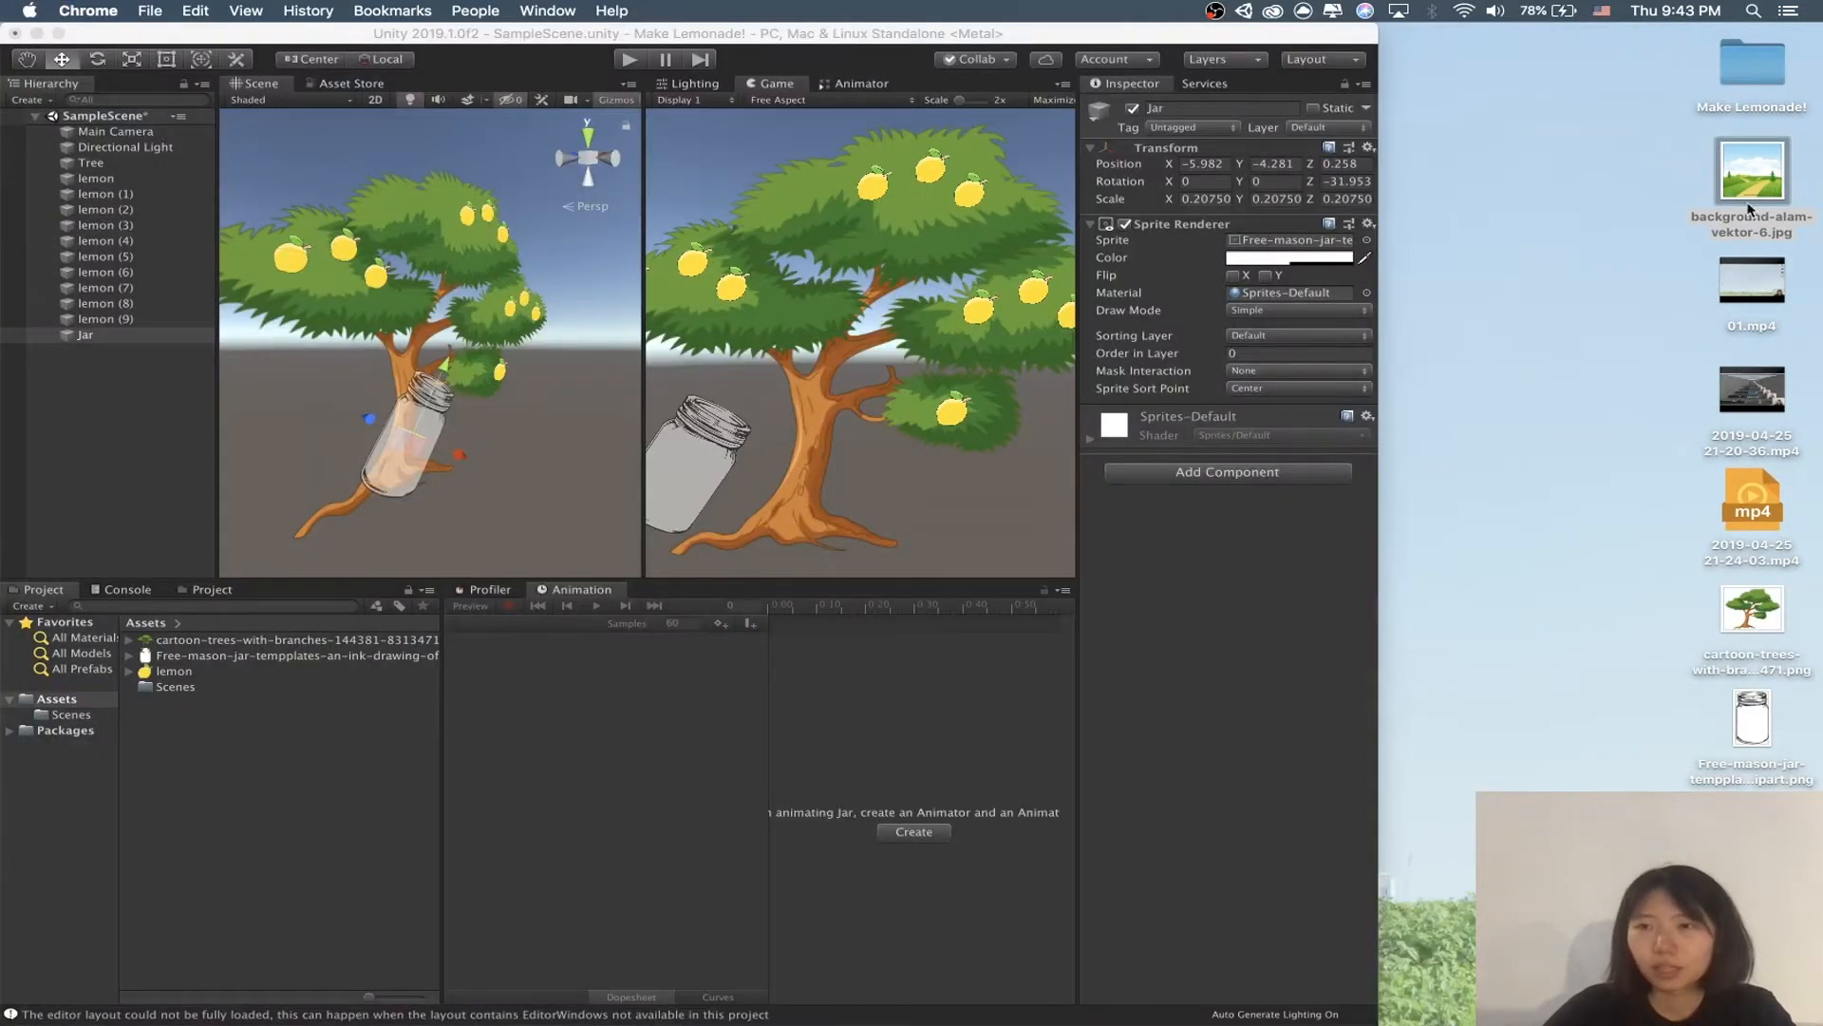
Step: Switch to Unity, import background-alam-vektor-6.jpg from the desktop into the Assets folder and select it
drag(1750, 208, 285, 864)
click(346, 826)
click(191, 642)
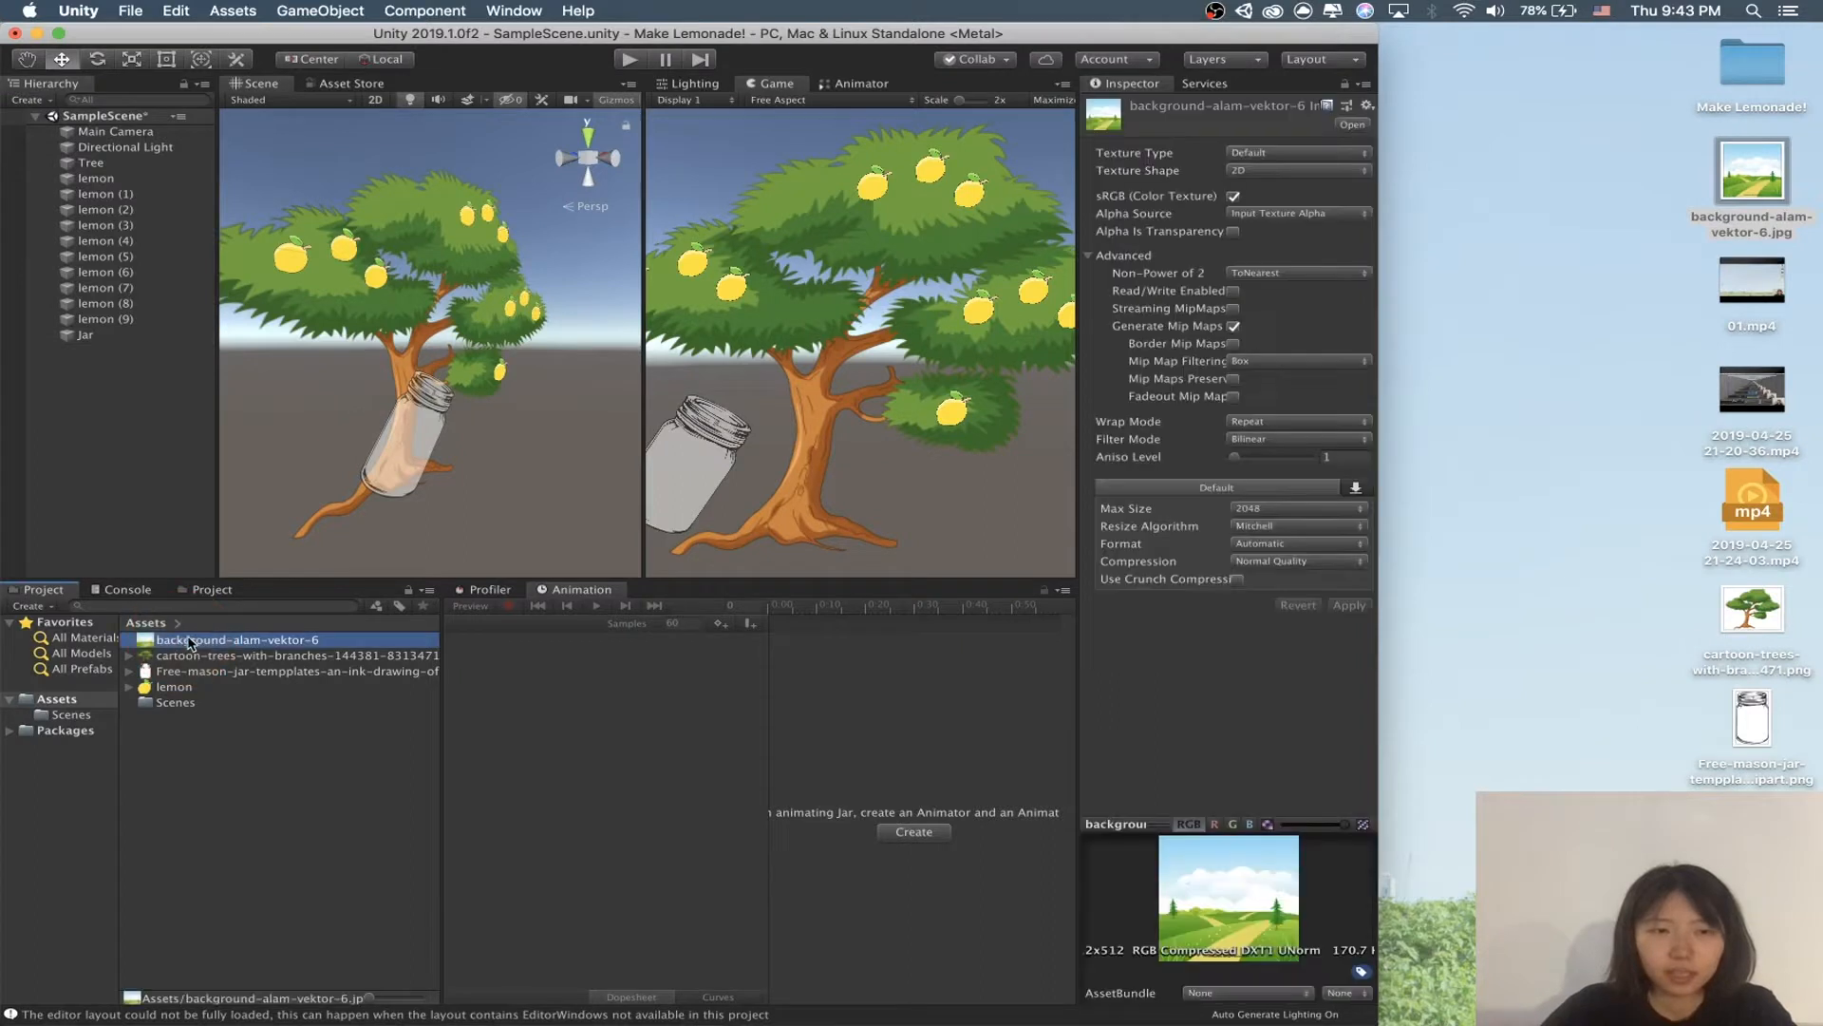
click(1273, 154)
click(1268, 155)
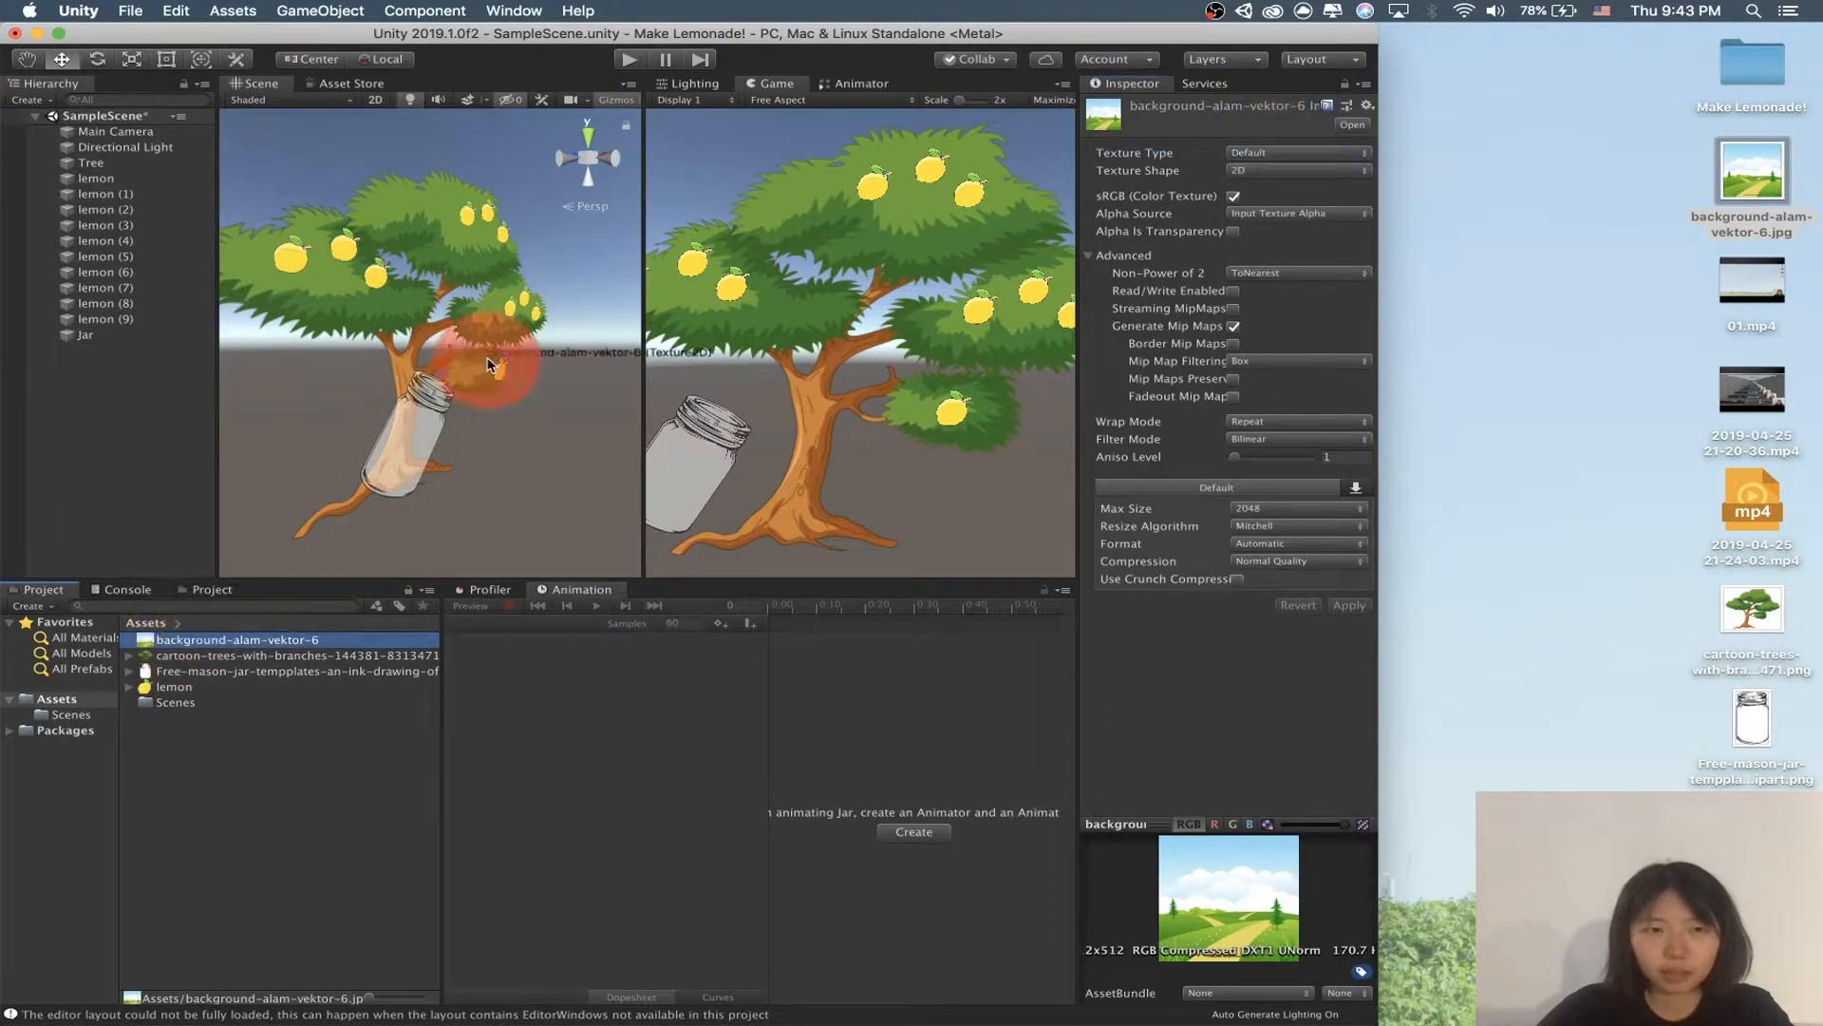
click(203, 641)
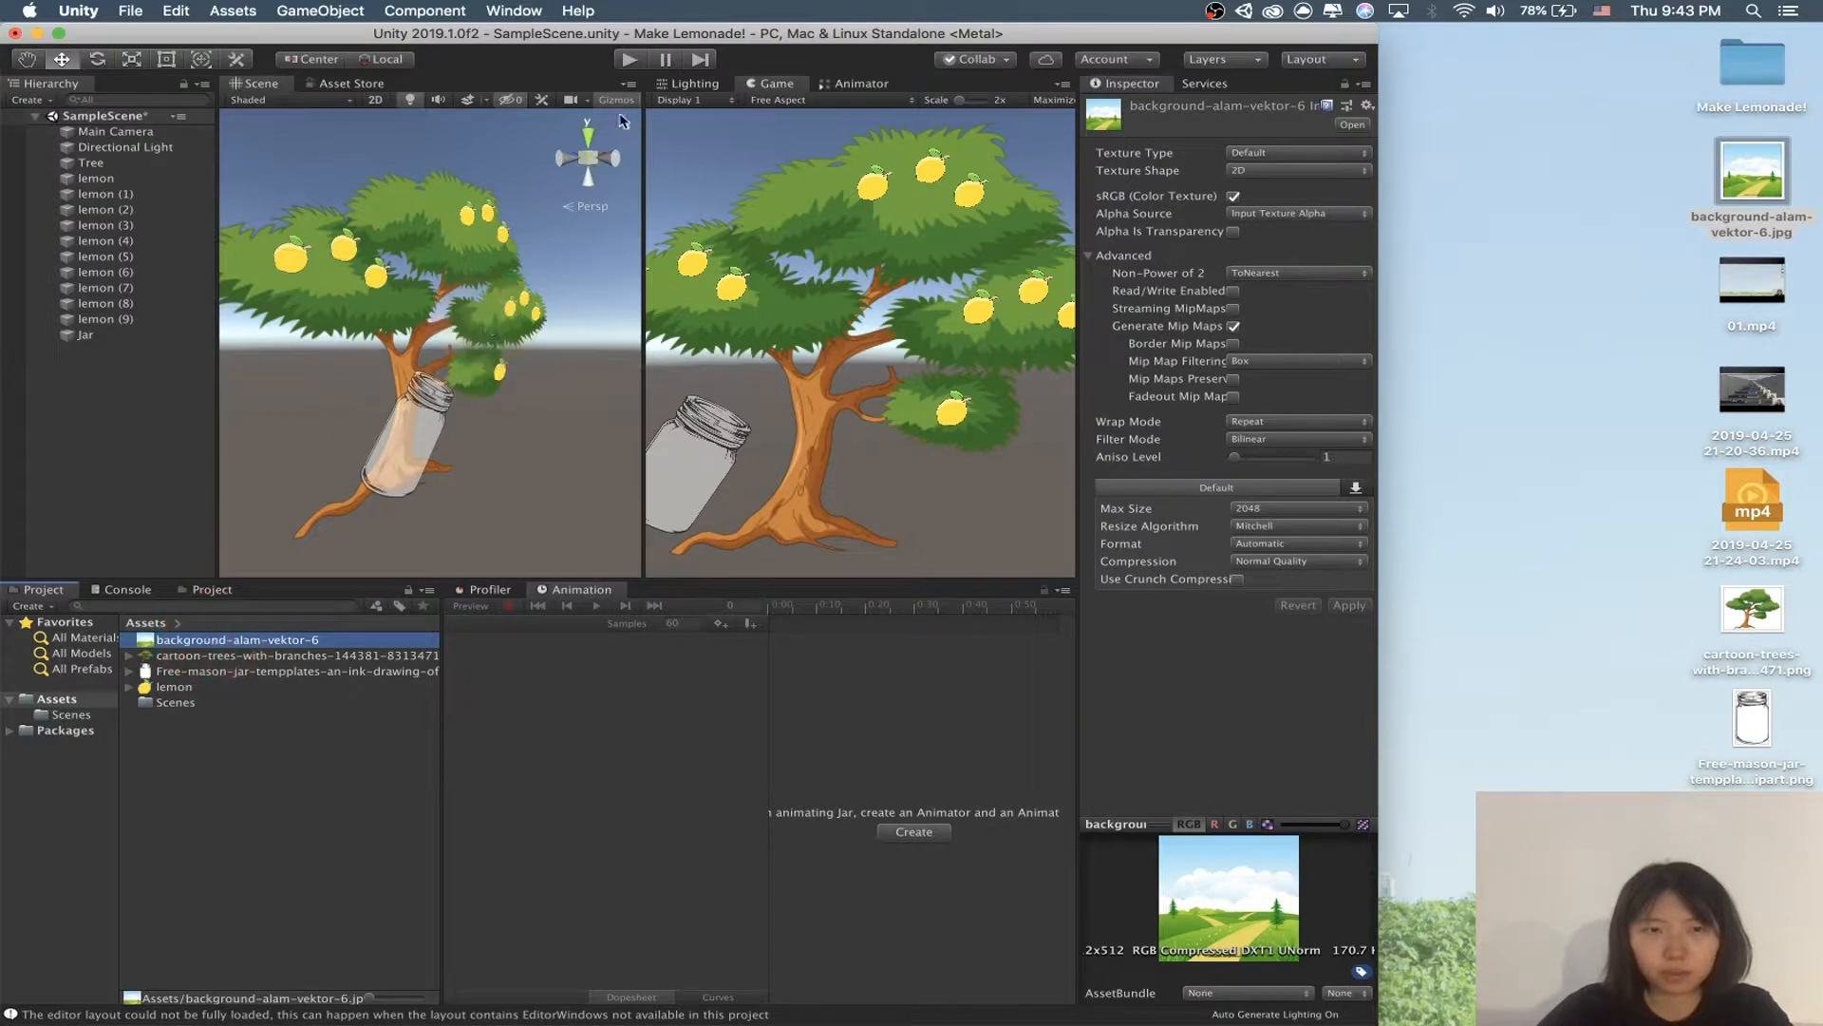
Step: Enlarge the Unity window to full width and set the background-alam-vektor-6 texture type to Sprite (2D and UI)
double_click(719, 33)
double_click(612, 33)
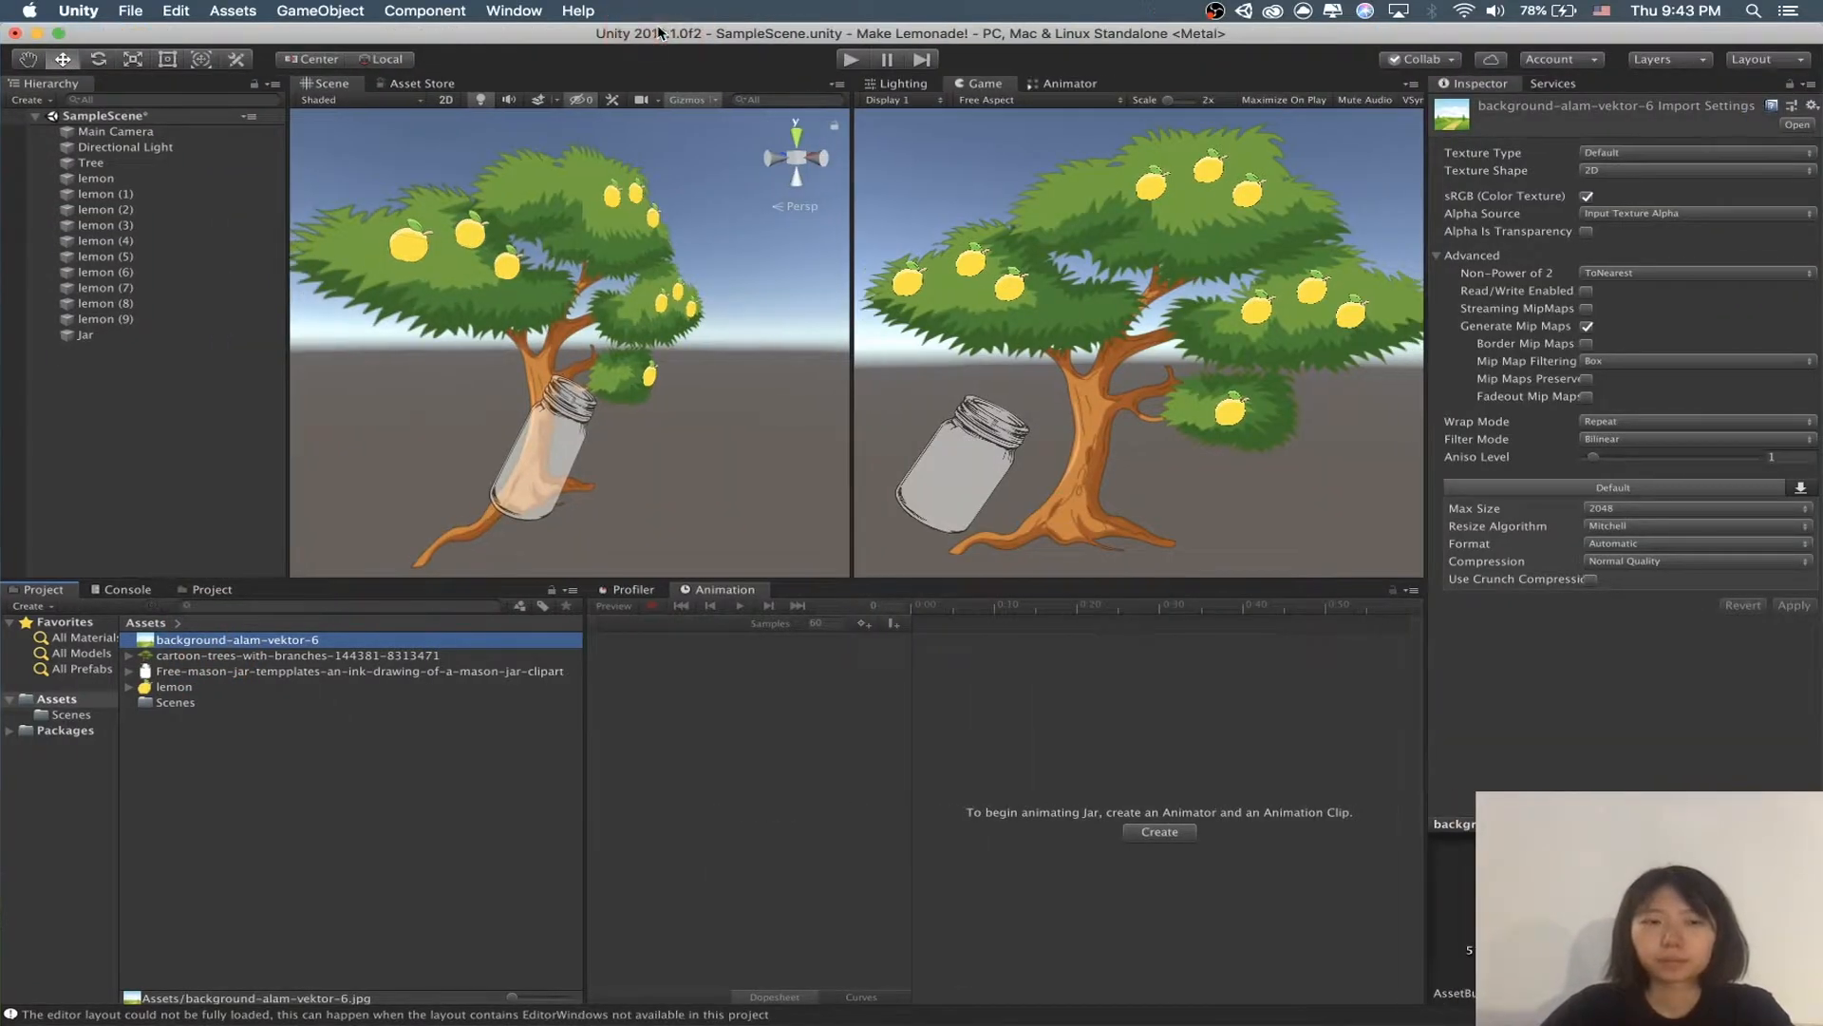
click(261, 639)
click(1664, 152)
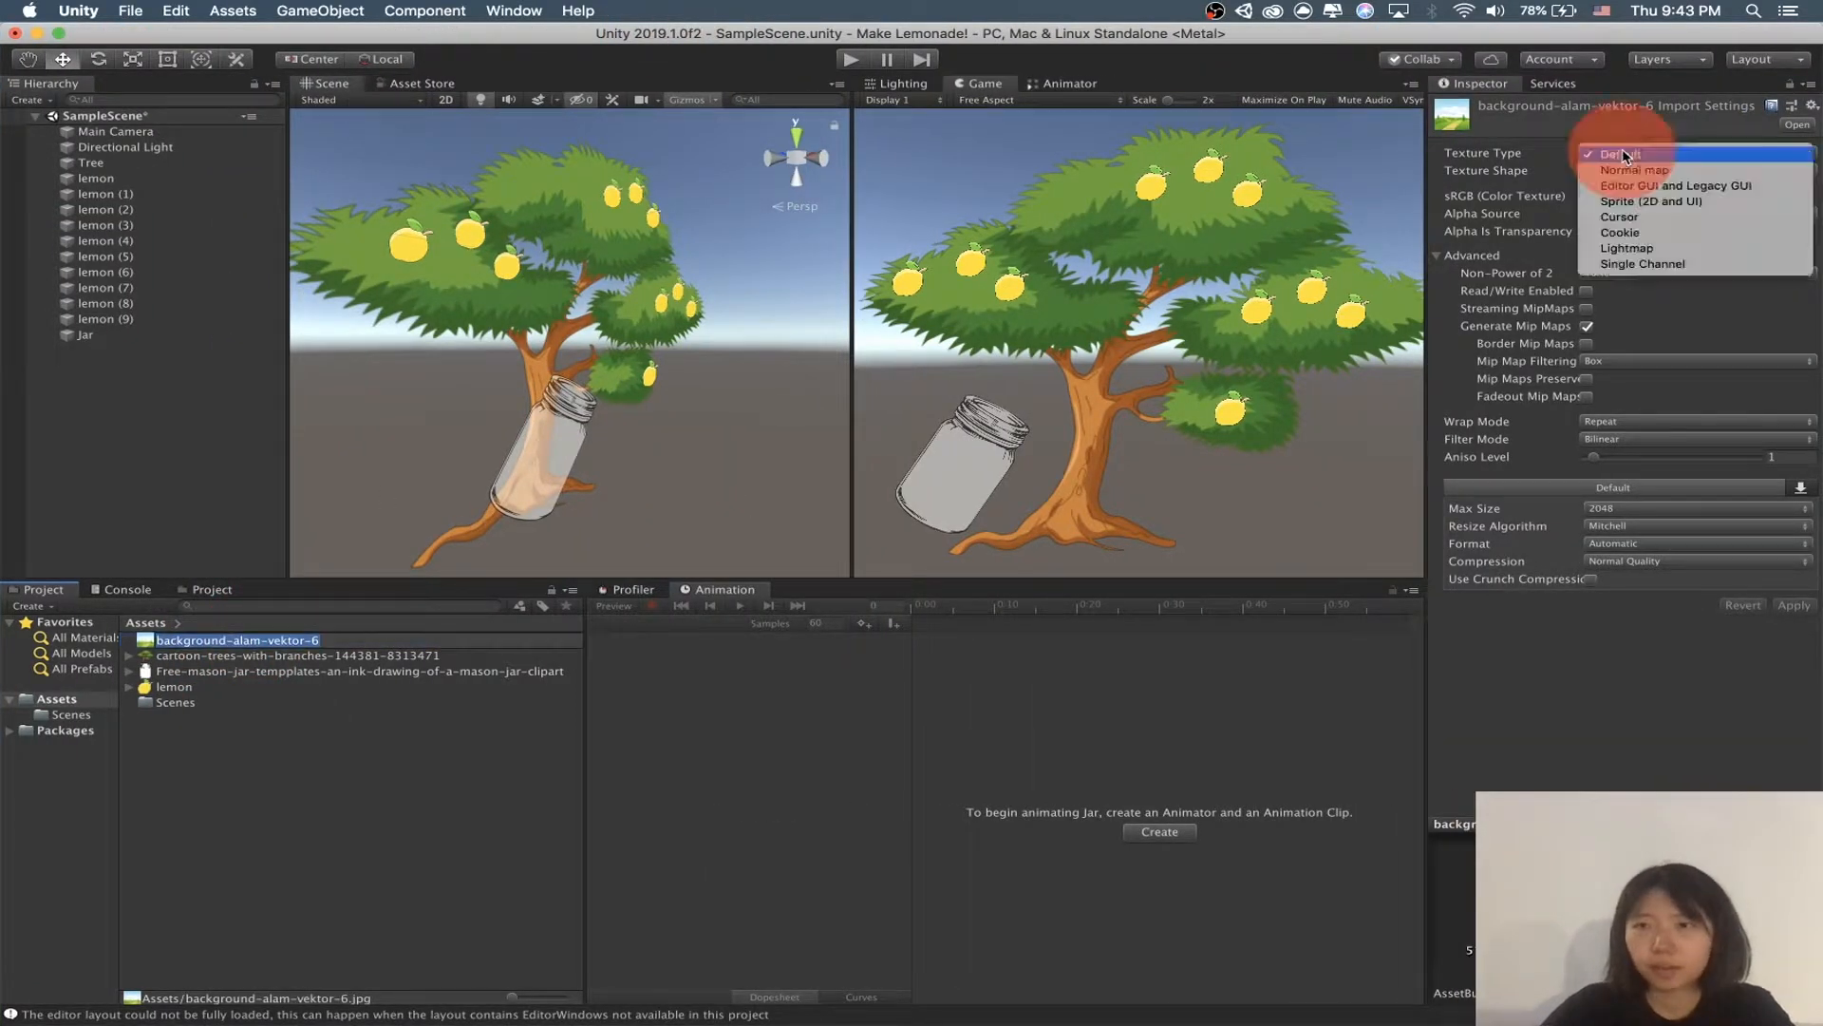
click(1643, 204)
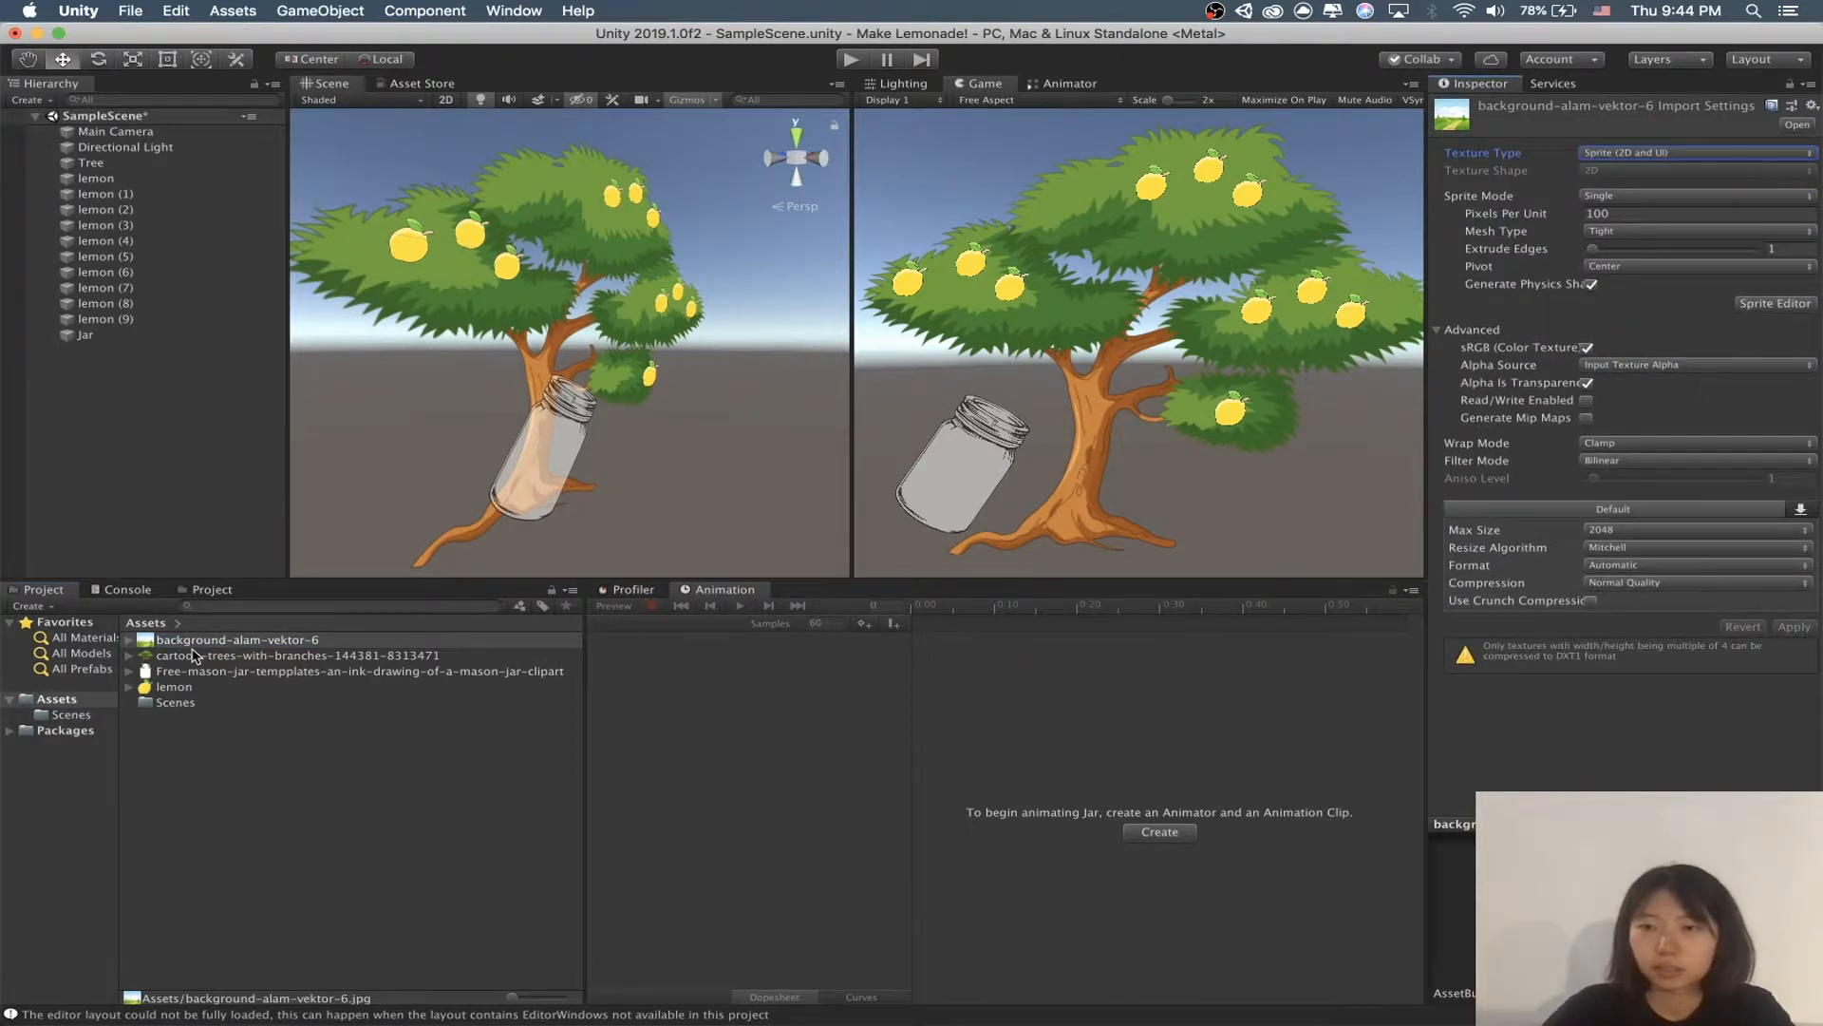
Step: Place the background-alam-vektor-6 sprite in the scene and move it back behind the tree to Z about 5.82
click(254, 636)
drag(228, 650, 727, 378)
scroll(558, 382, down, 5)
drag(525, 374, 463, 393)
Step: Set the background sprite's order in layer to -100
key(w)
key(e)
key(r)
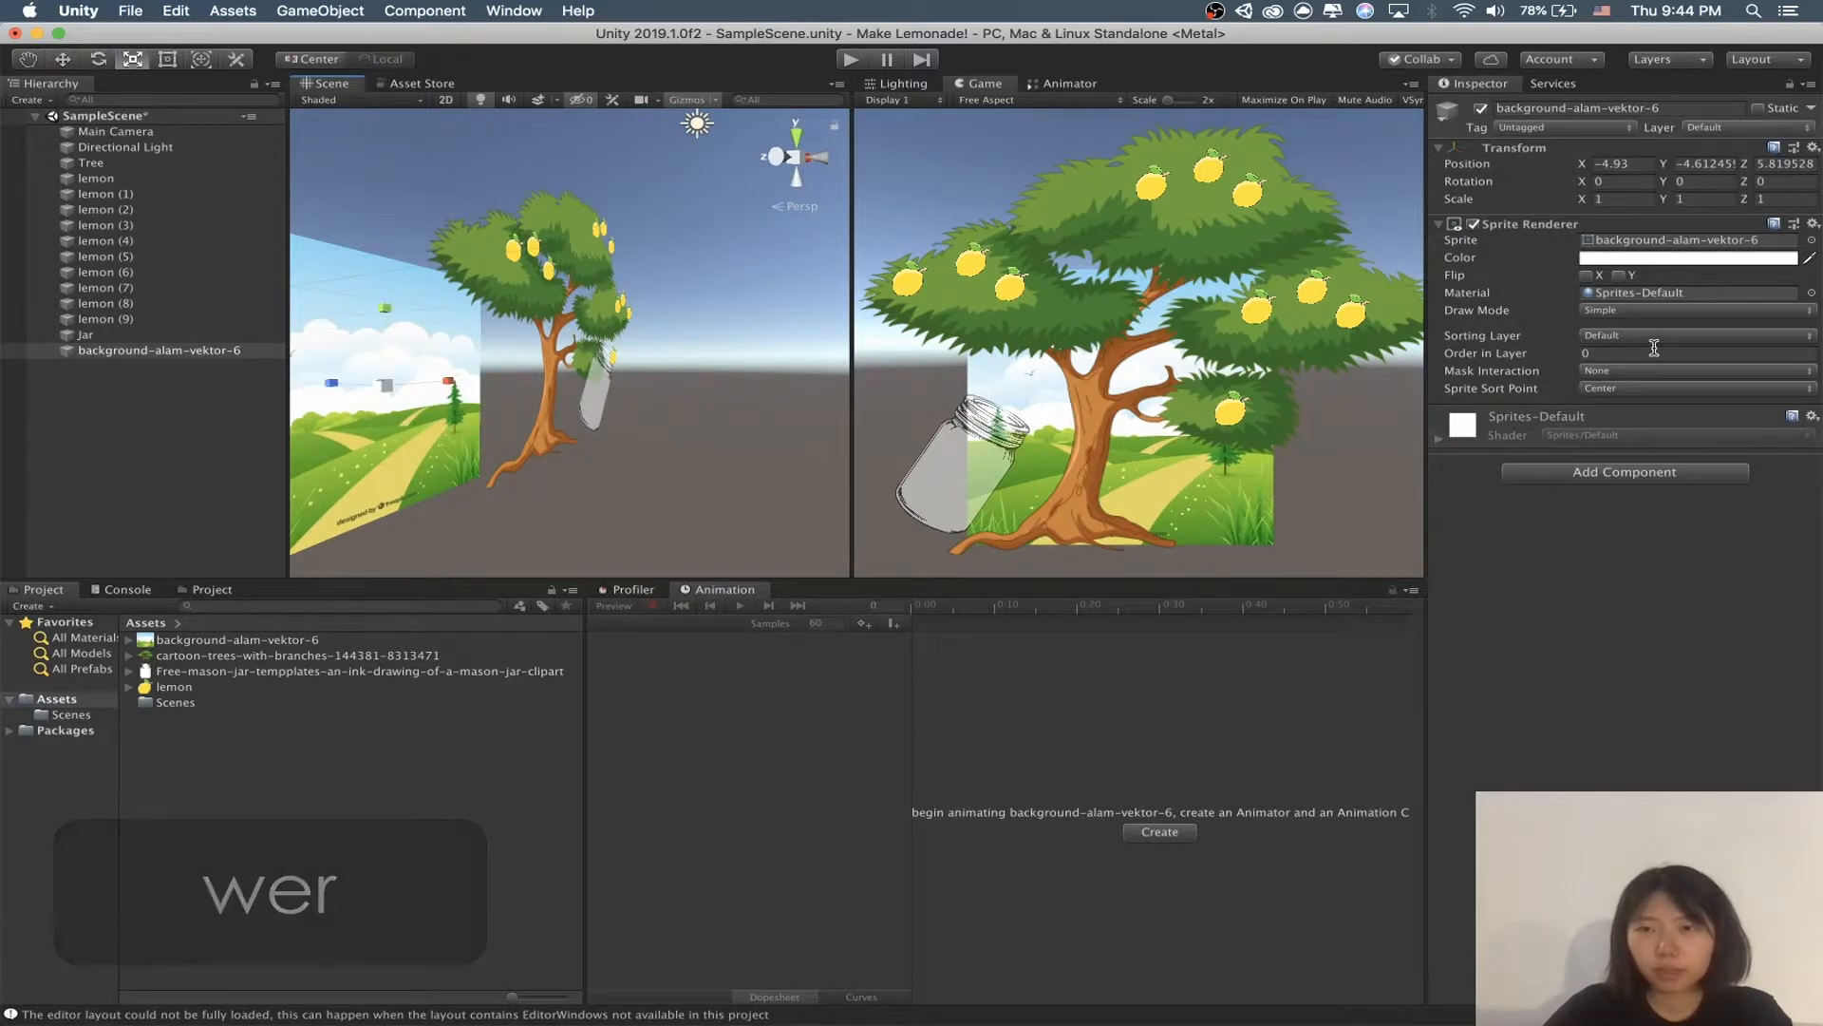
click(1481, 352)
text(-100)
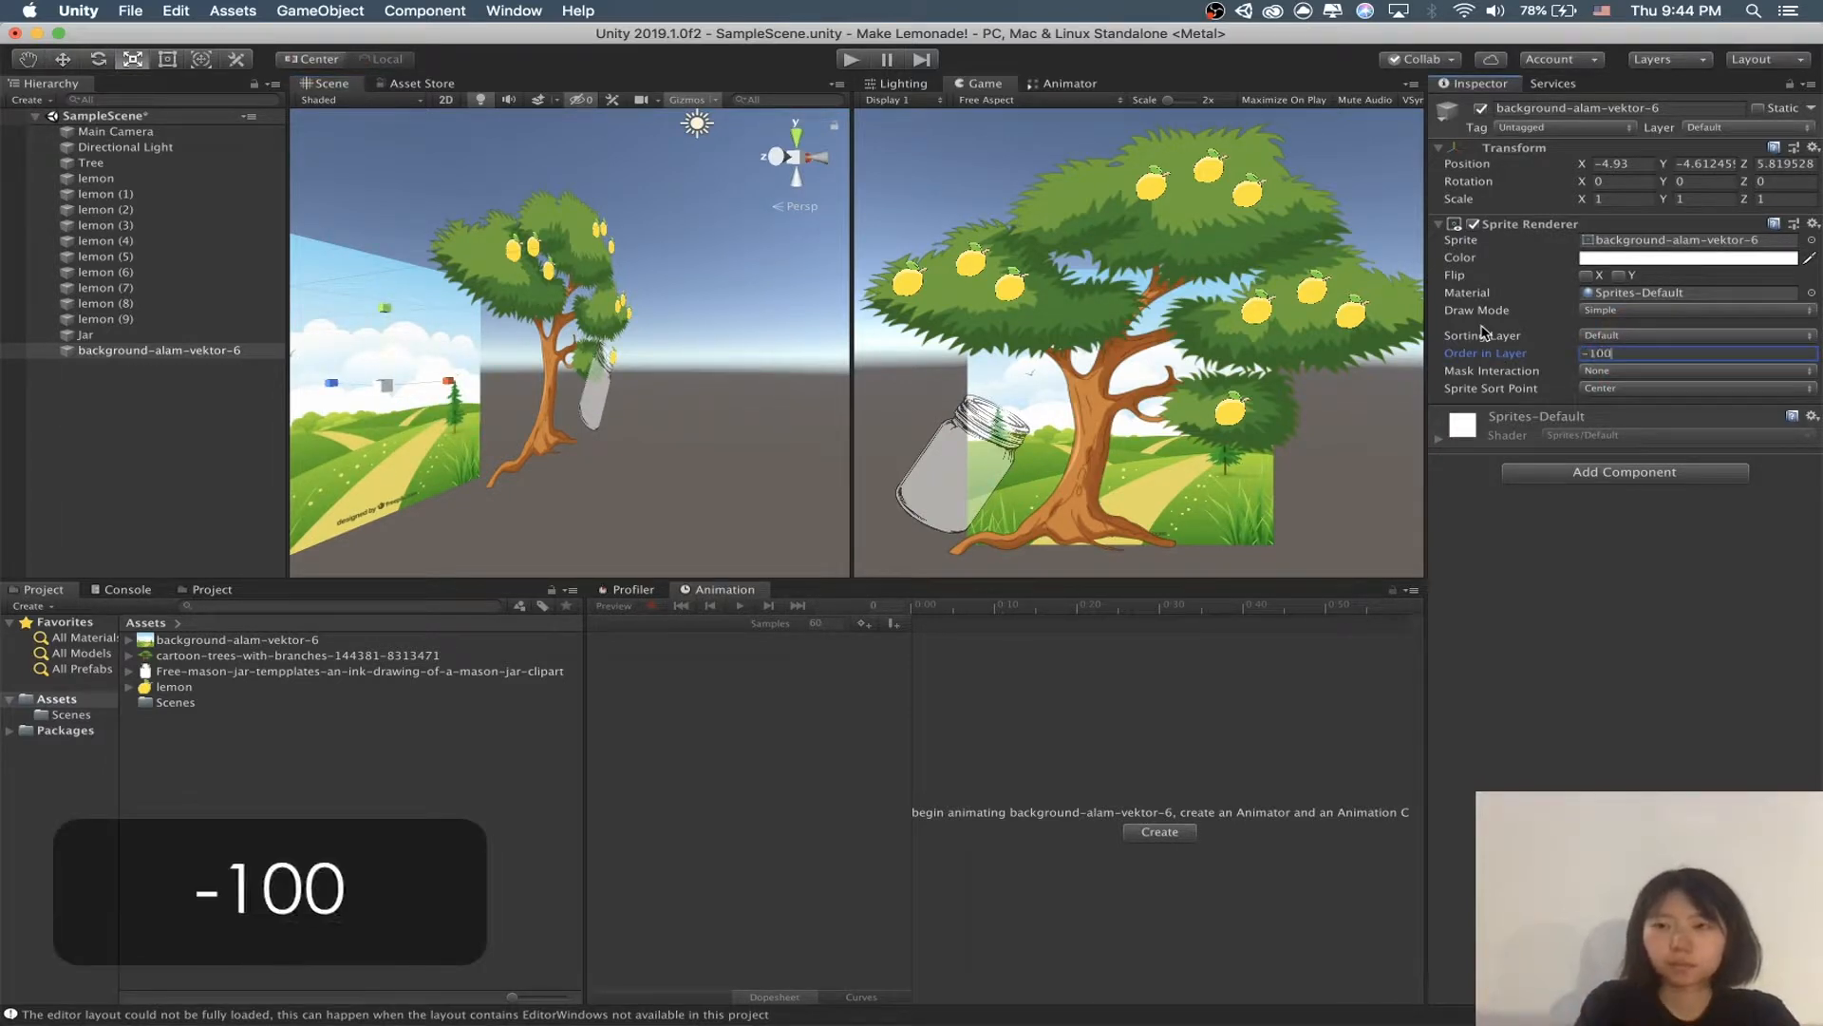
key(Return)
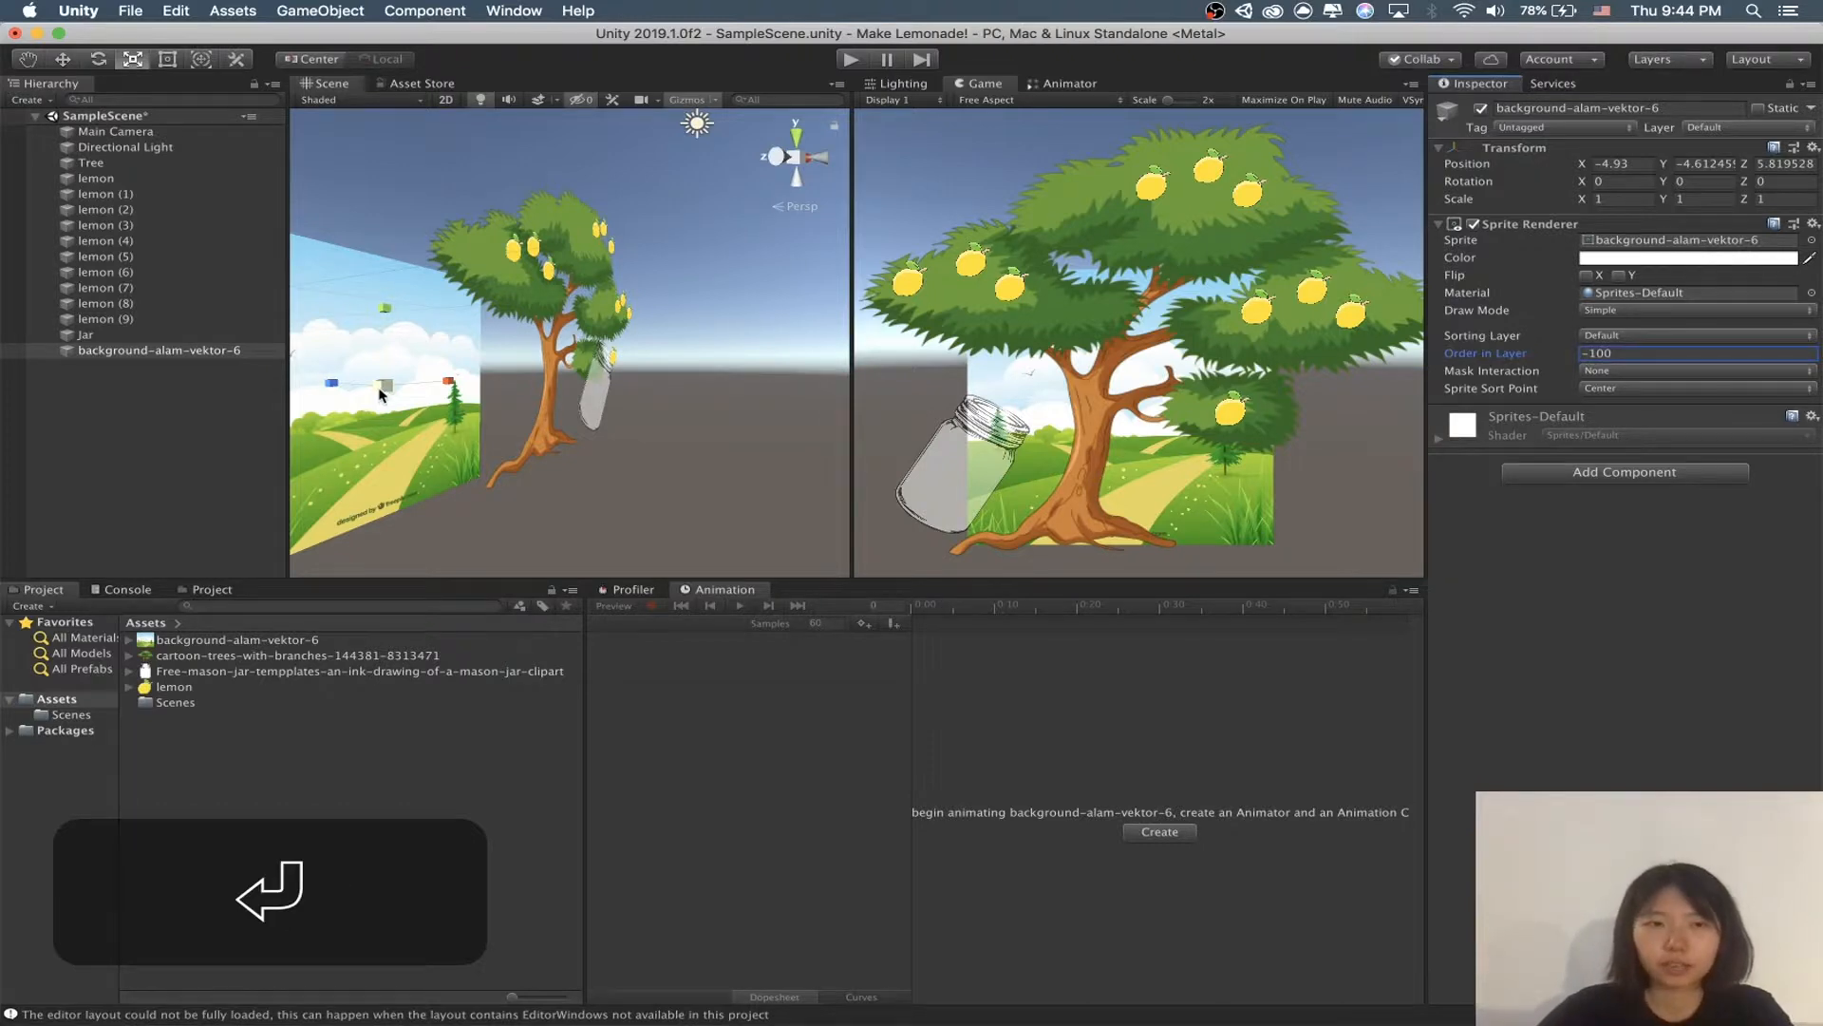
Step: Scale the background sprite uniformly to about 2.04 and move it to about X -4.7, Y -3.78 to fill the camera view
drag(379, 392, 510, 340)
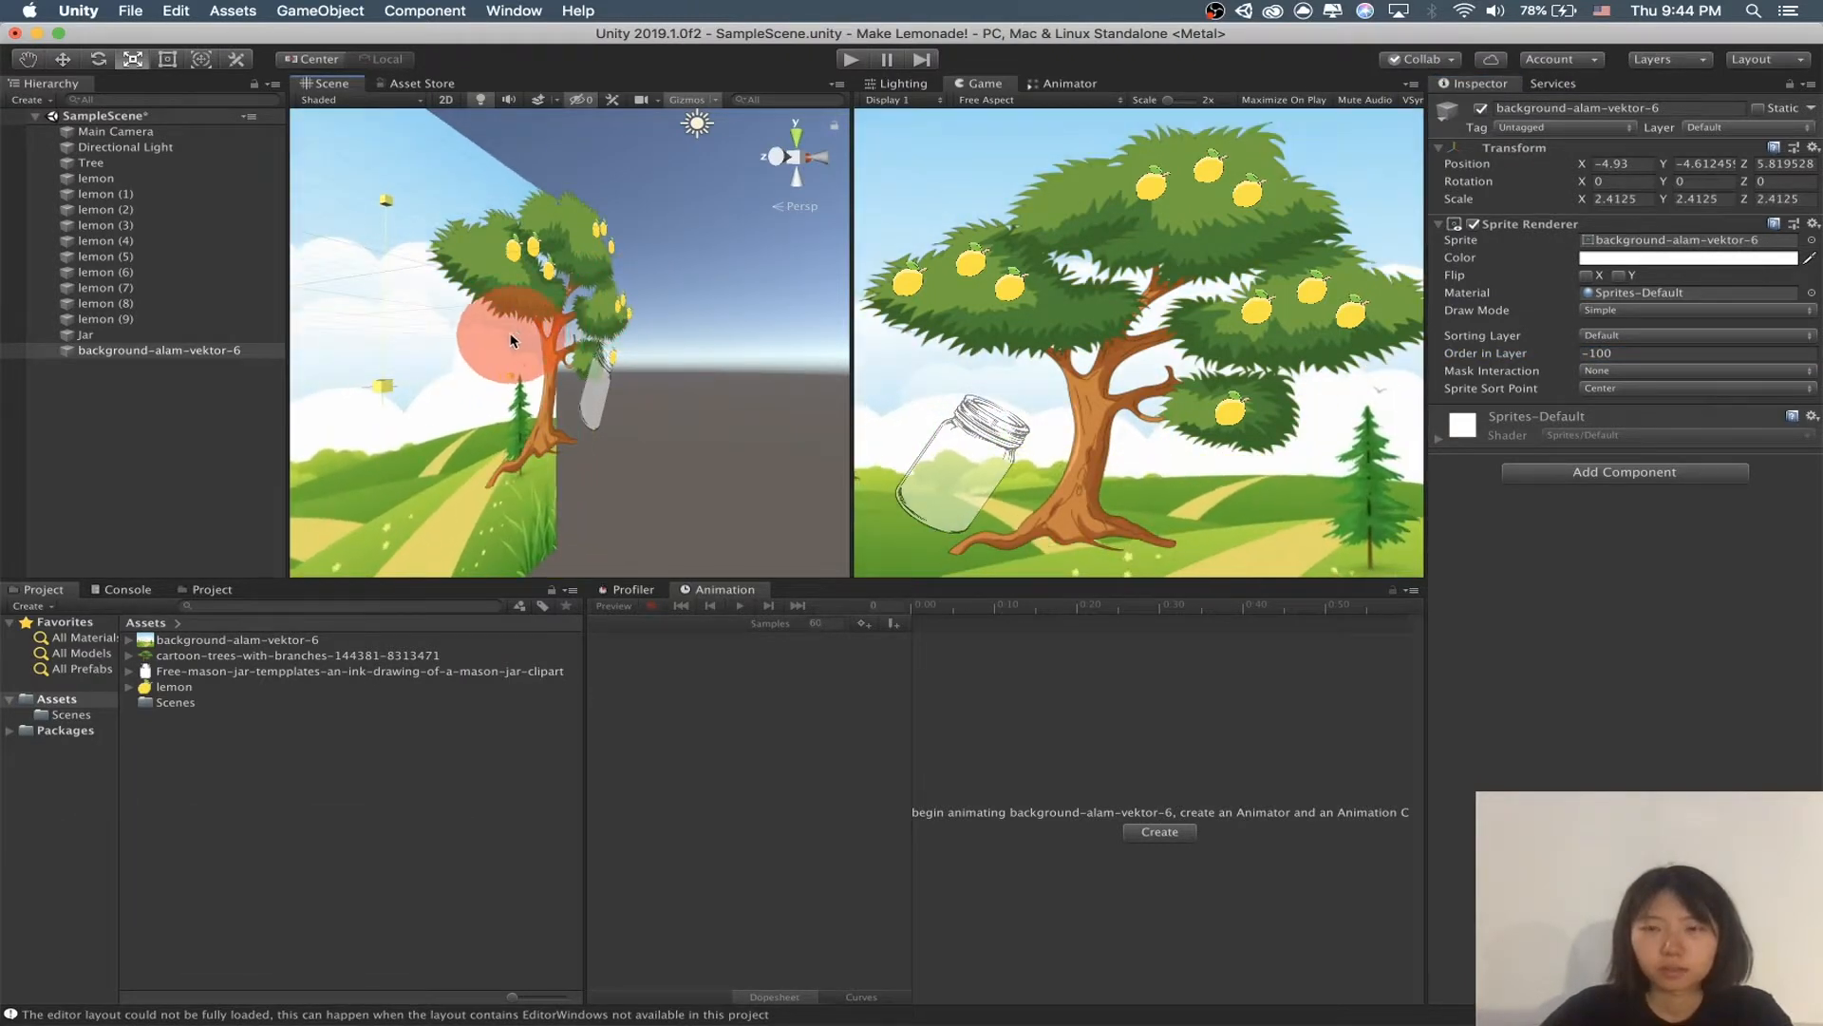
click(684, 240)
click(533, 403)
scroll(533, 403, down, 5)
key(w)
key(e)
key(r)
drag(533, 402, 505, 406)
key(e)
key(w)
drag(532, 319, 534, 288)
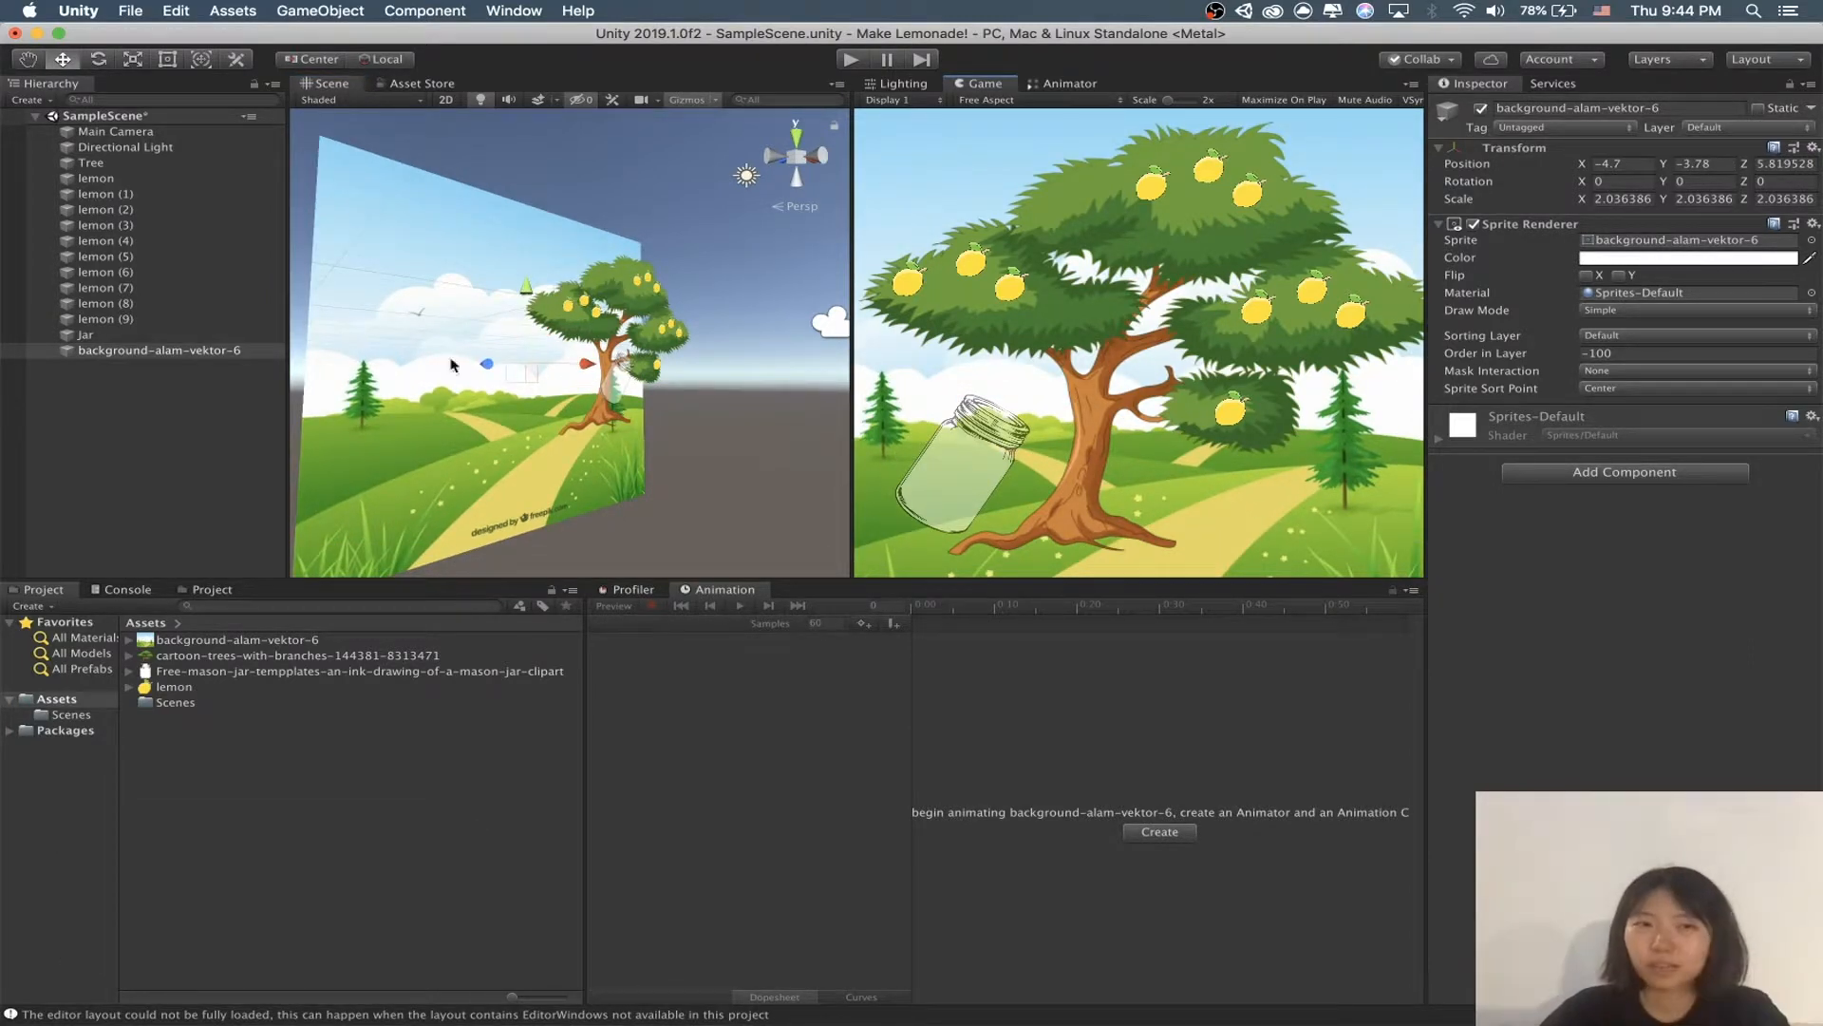
Step: Raise the Main Camera to a Y position of about -2.59
click(115, 131)
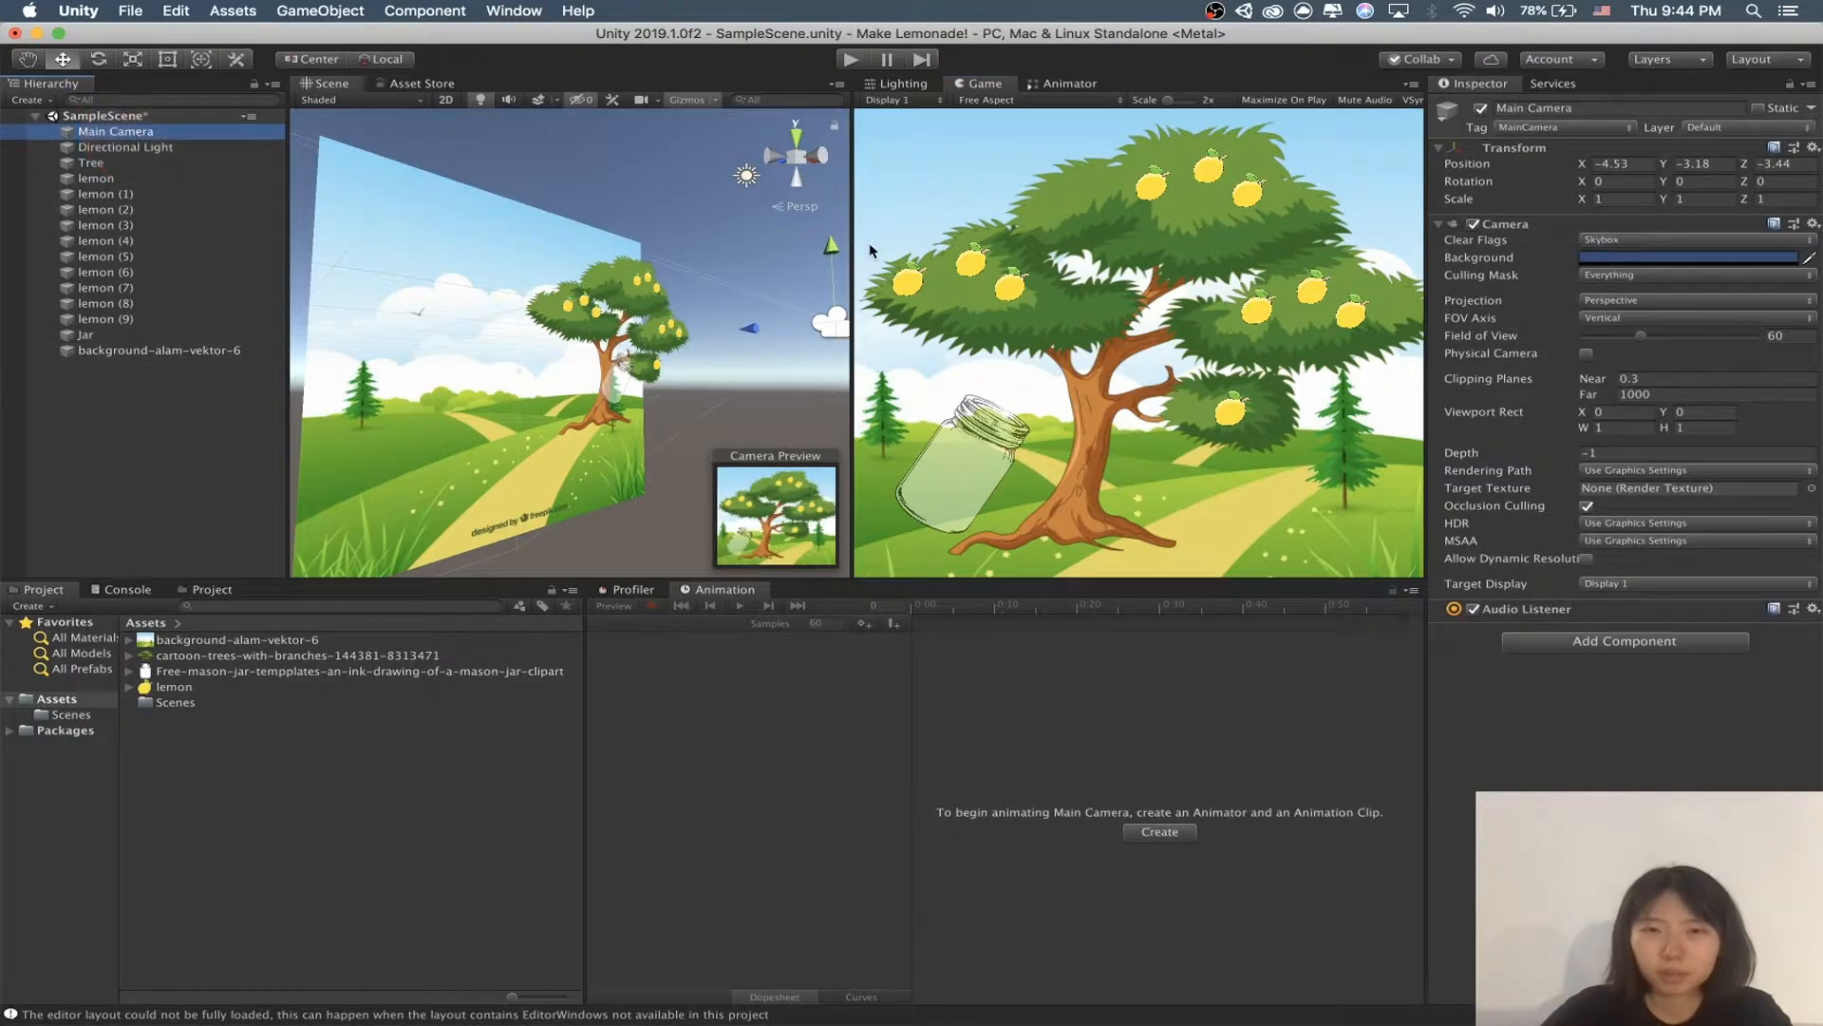
click(833, 249)
drag(834, 249, 829, 221)
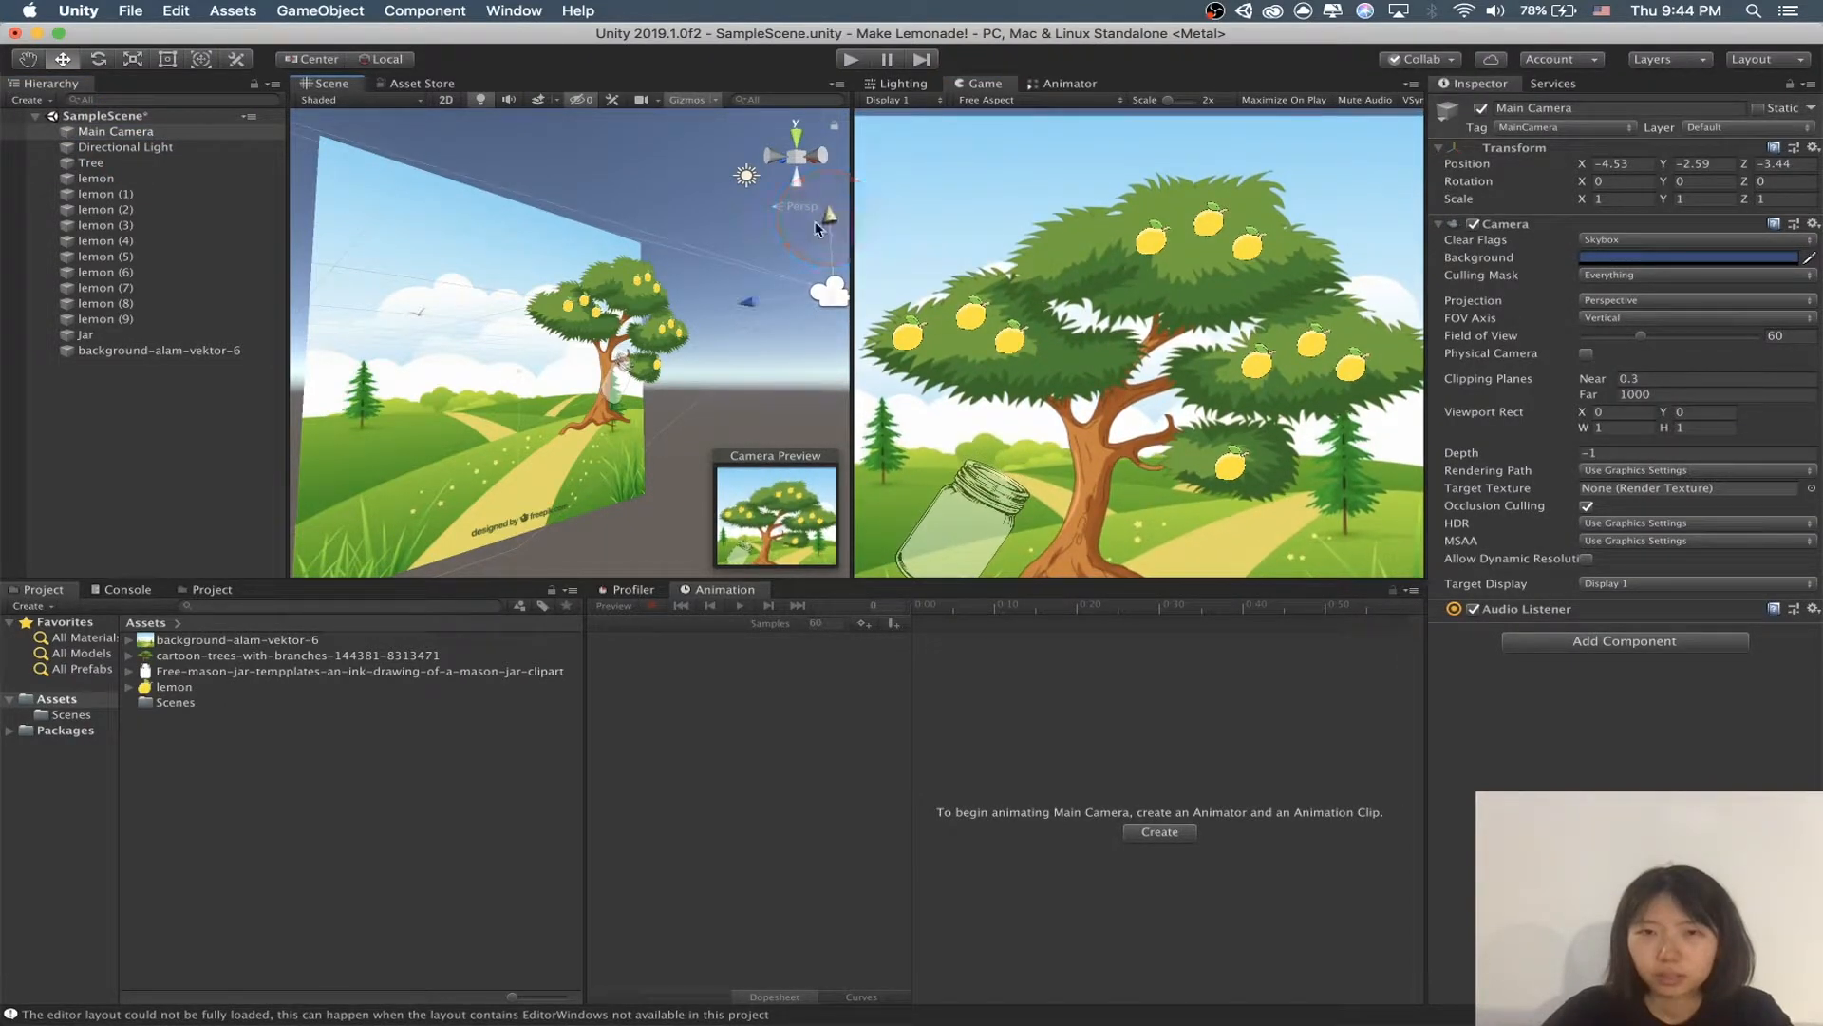
Step: Raise the background sprite to a Y position of about -3.47
click(394, 277)
click(519, 290)
drag(521, 293, 521, 278)
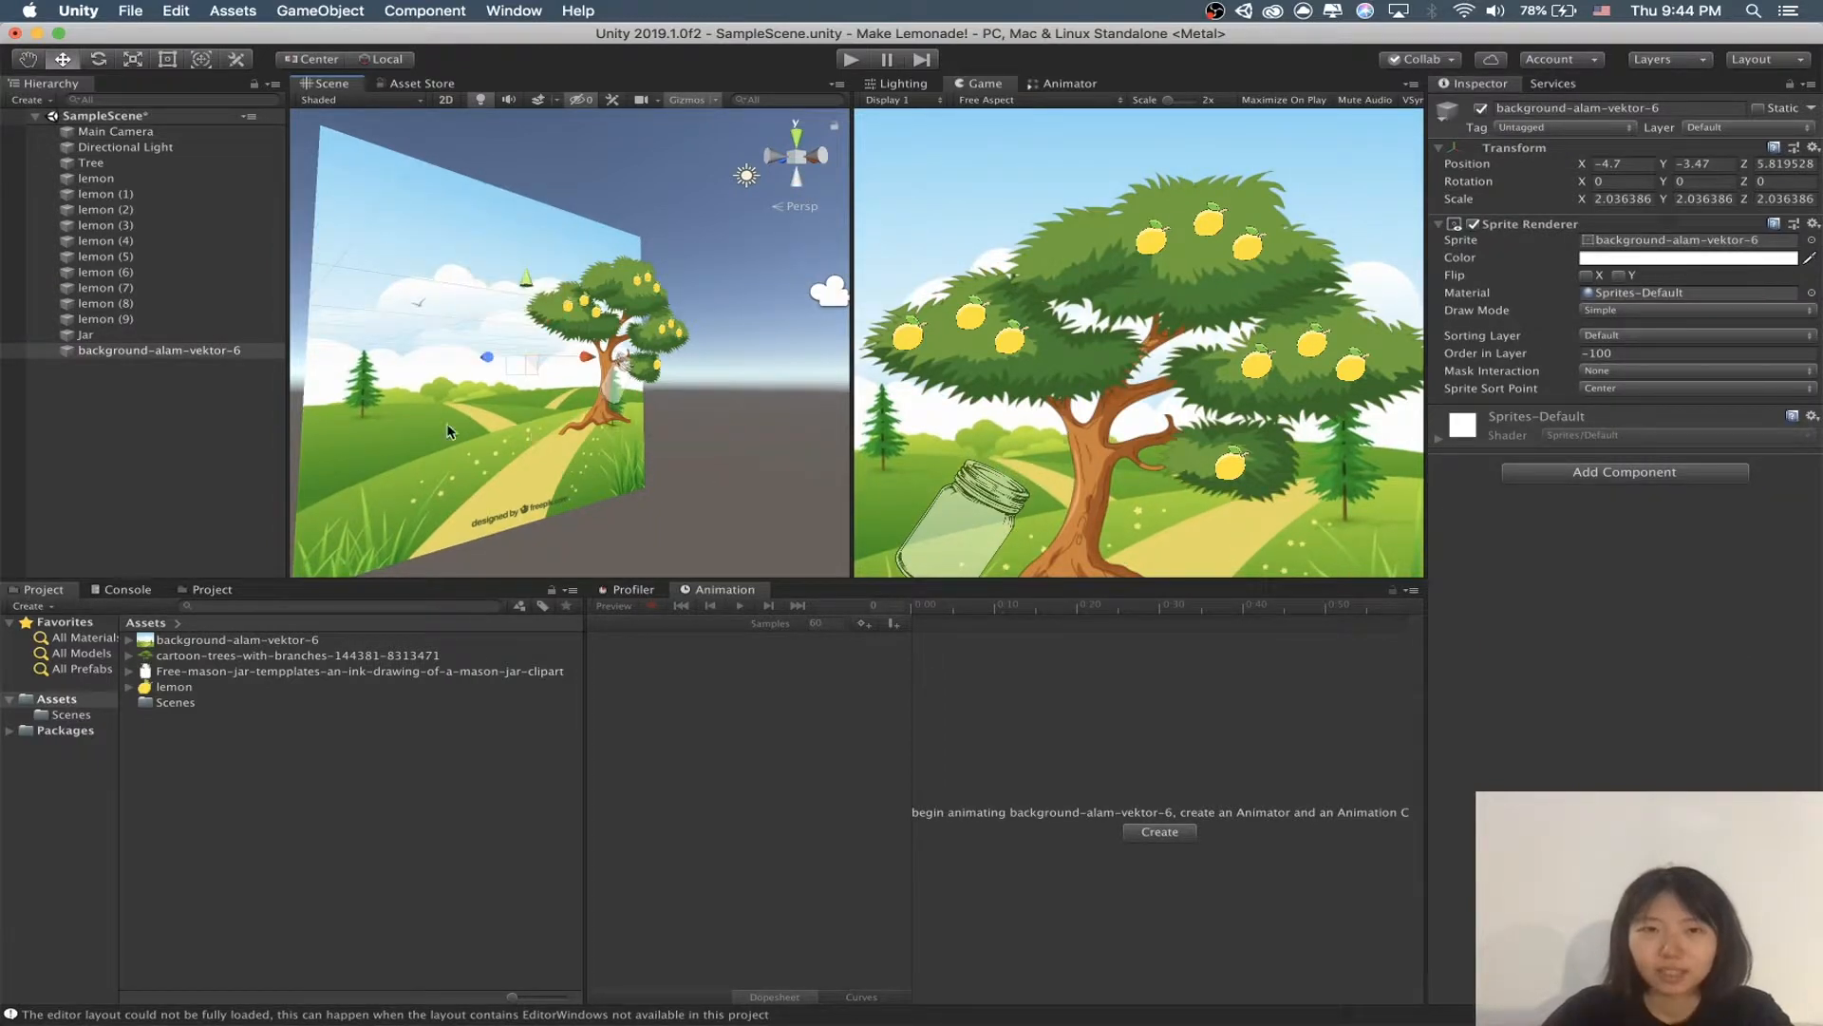
Step: Move the Jar farther back from the camera to a Z position of about 0.93
click(618, 389)
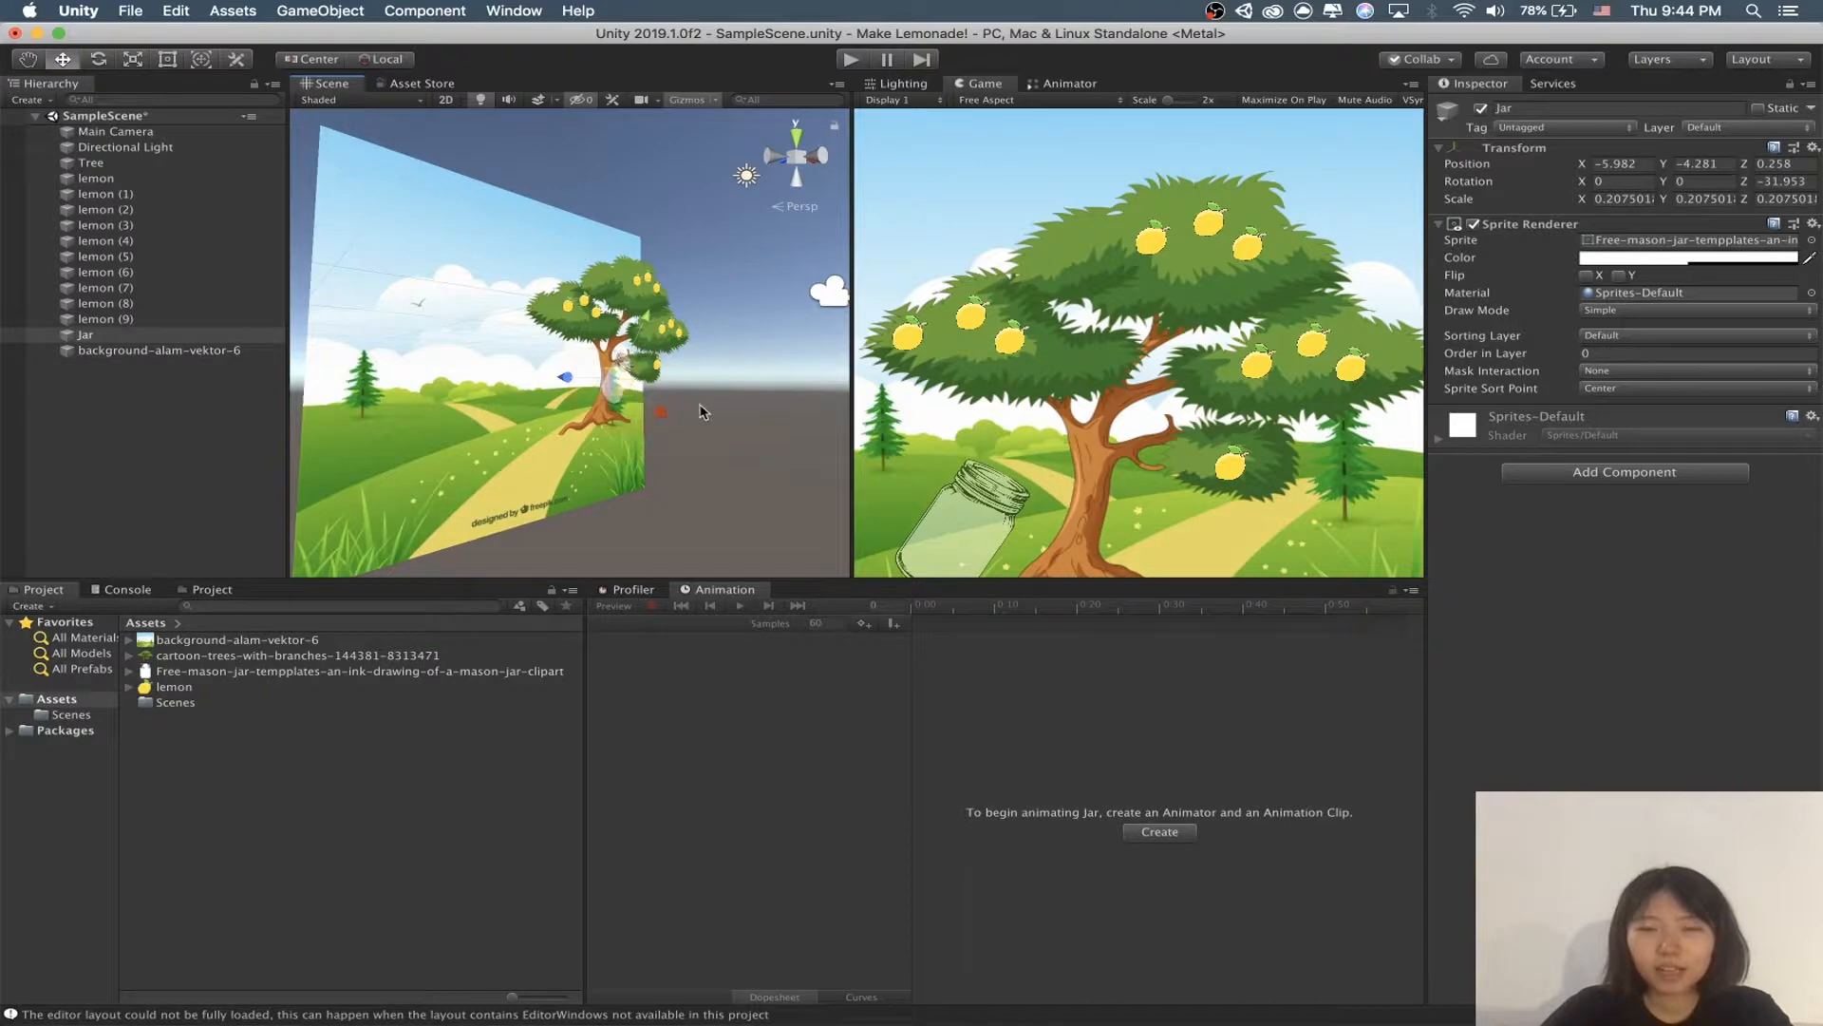
key(f)
mouse_move(690, 415)
alt+mouse_down()
mouse_move(611, 418)
mouse_move(594, 382)
mouse_move(714, 402)
alt+mouse_up()
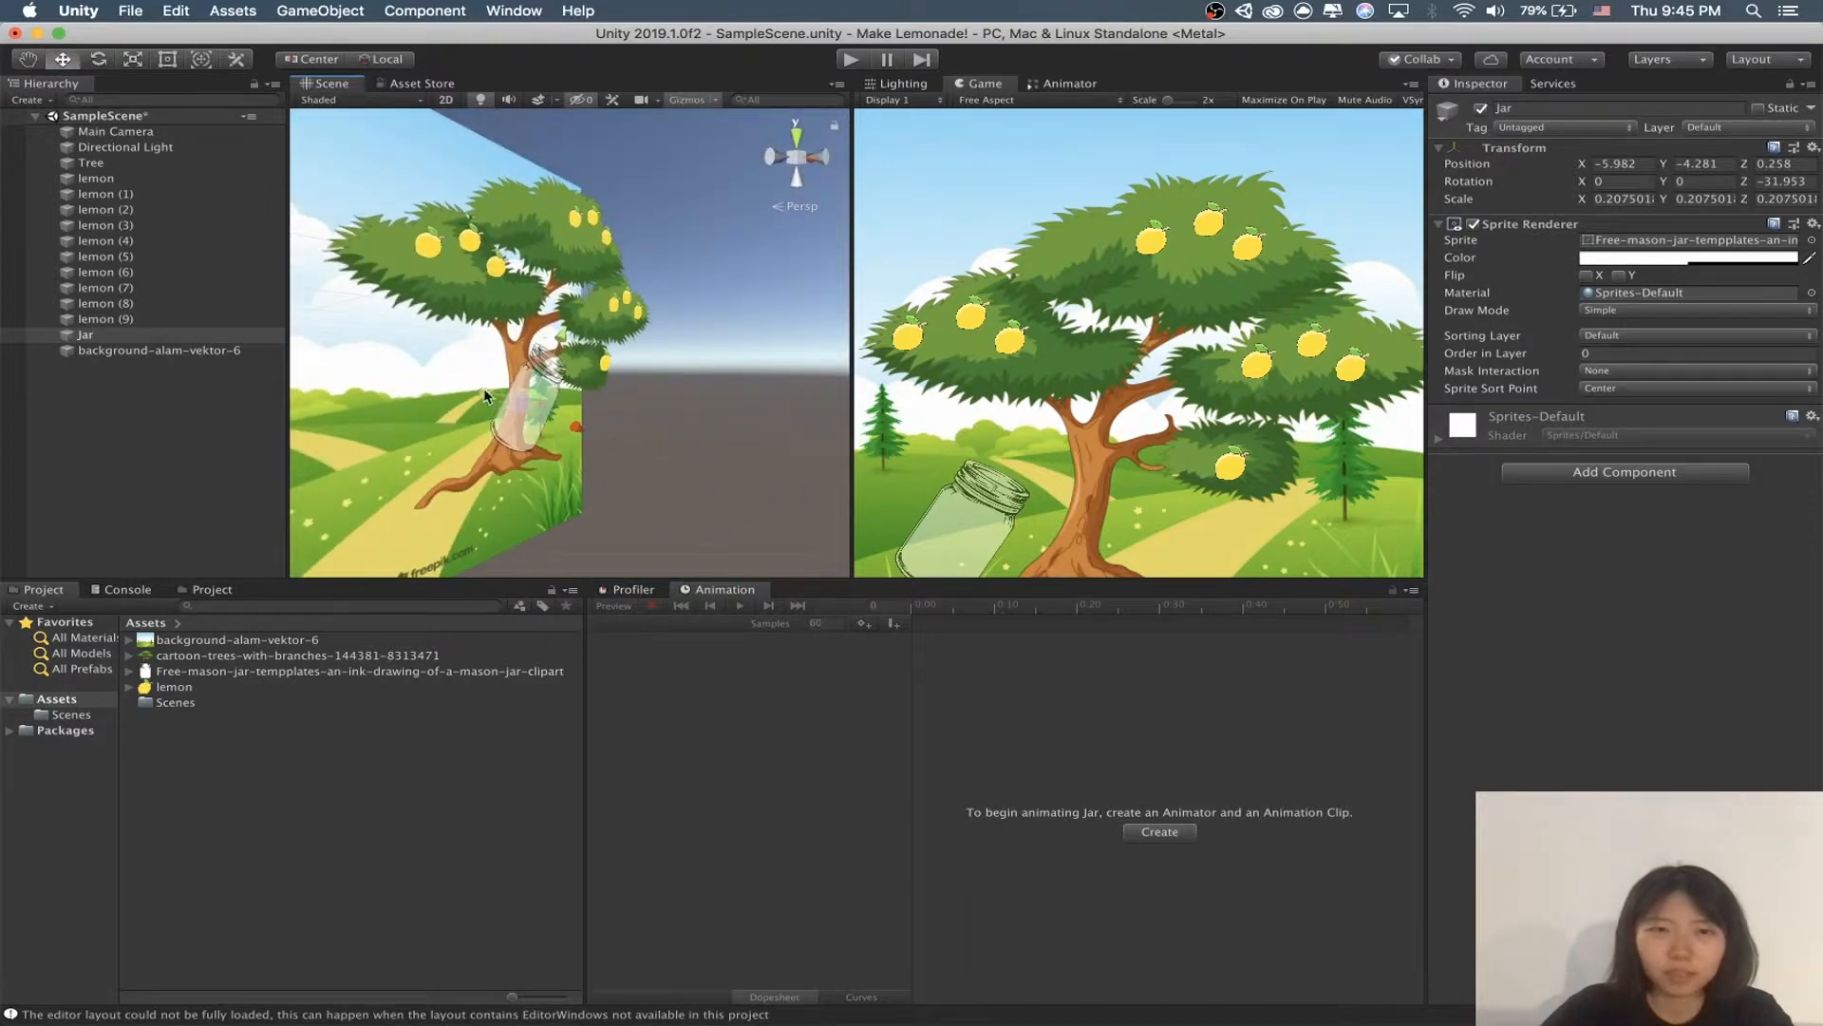
drag(485, 397, 432, 380)
key(f)
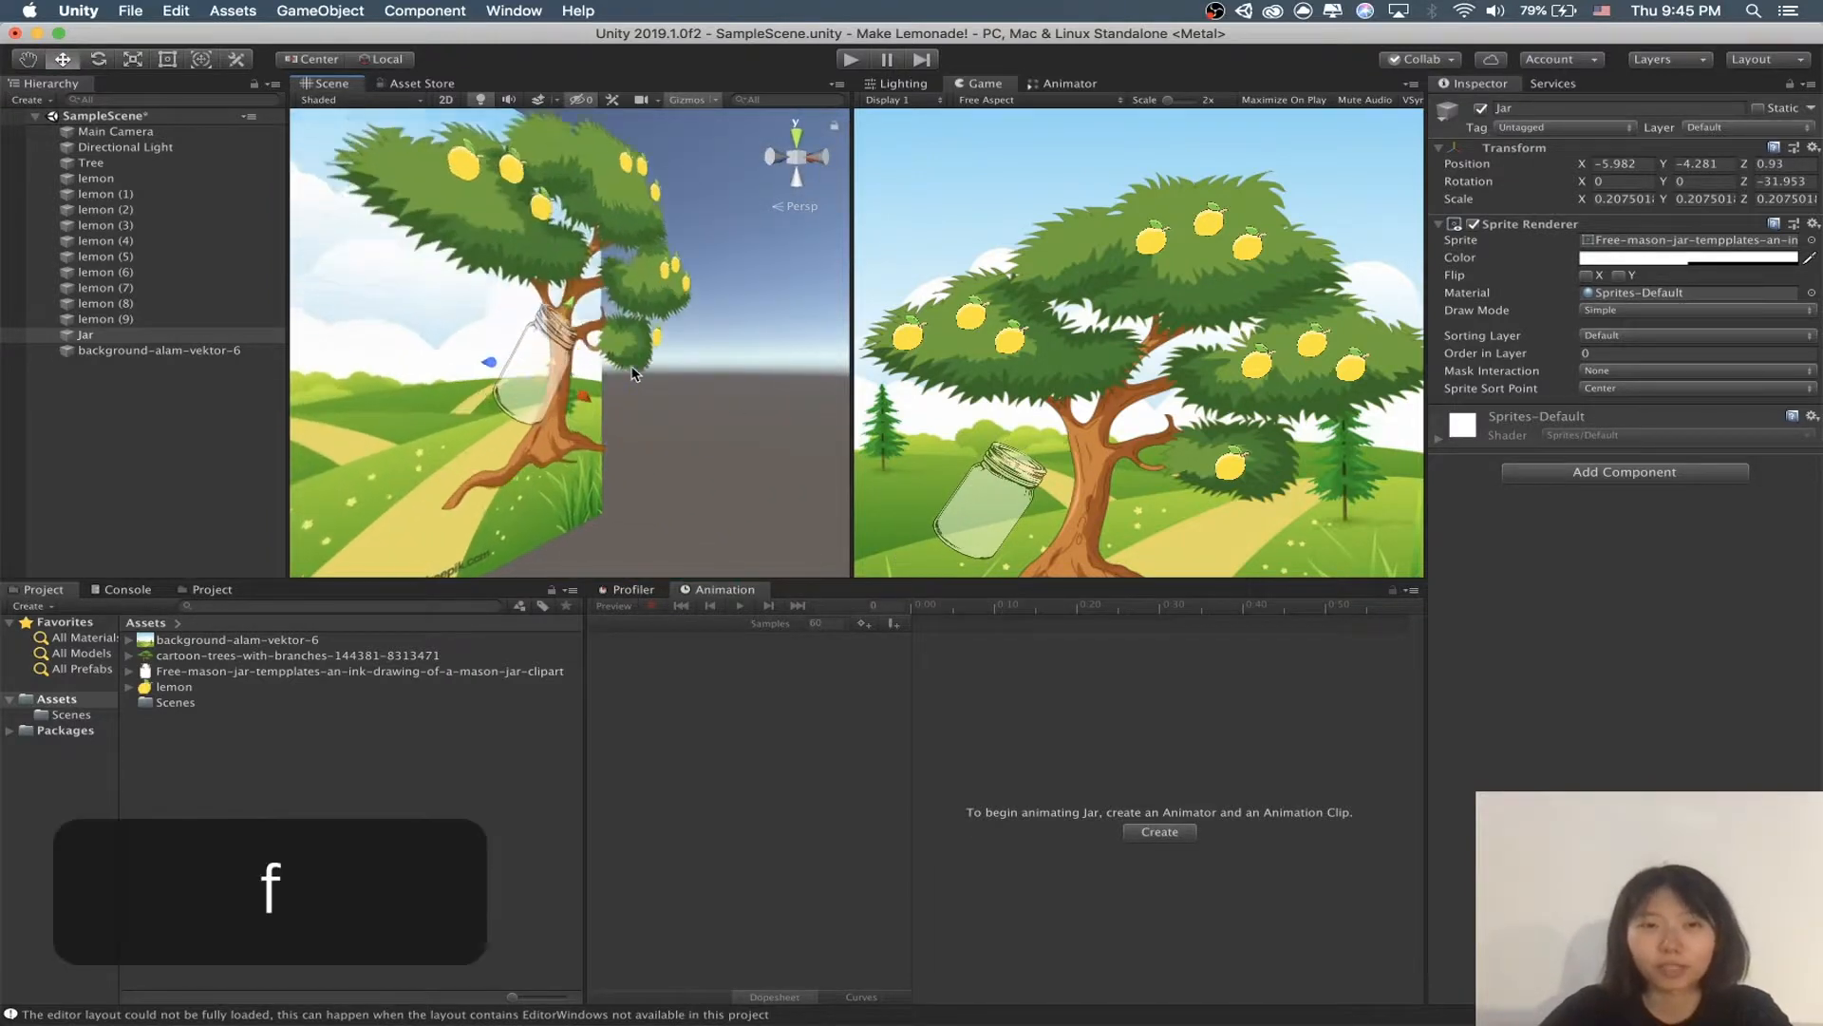
Step: Examine the placement of the jar, tree and background from the front in the scene view
scroll(635, 374, down, 5)
key(d)
right_drag(622, 323, 592, 389)
key(d)
key(d)
key(d)
key(d)
key(w)
key(e)
key(a)
key(a)
key(a)
key(a)
key(a)
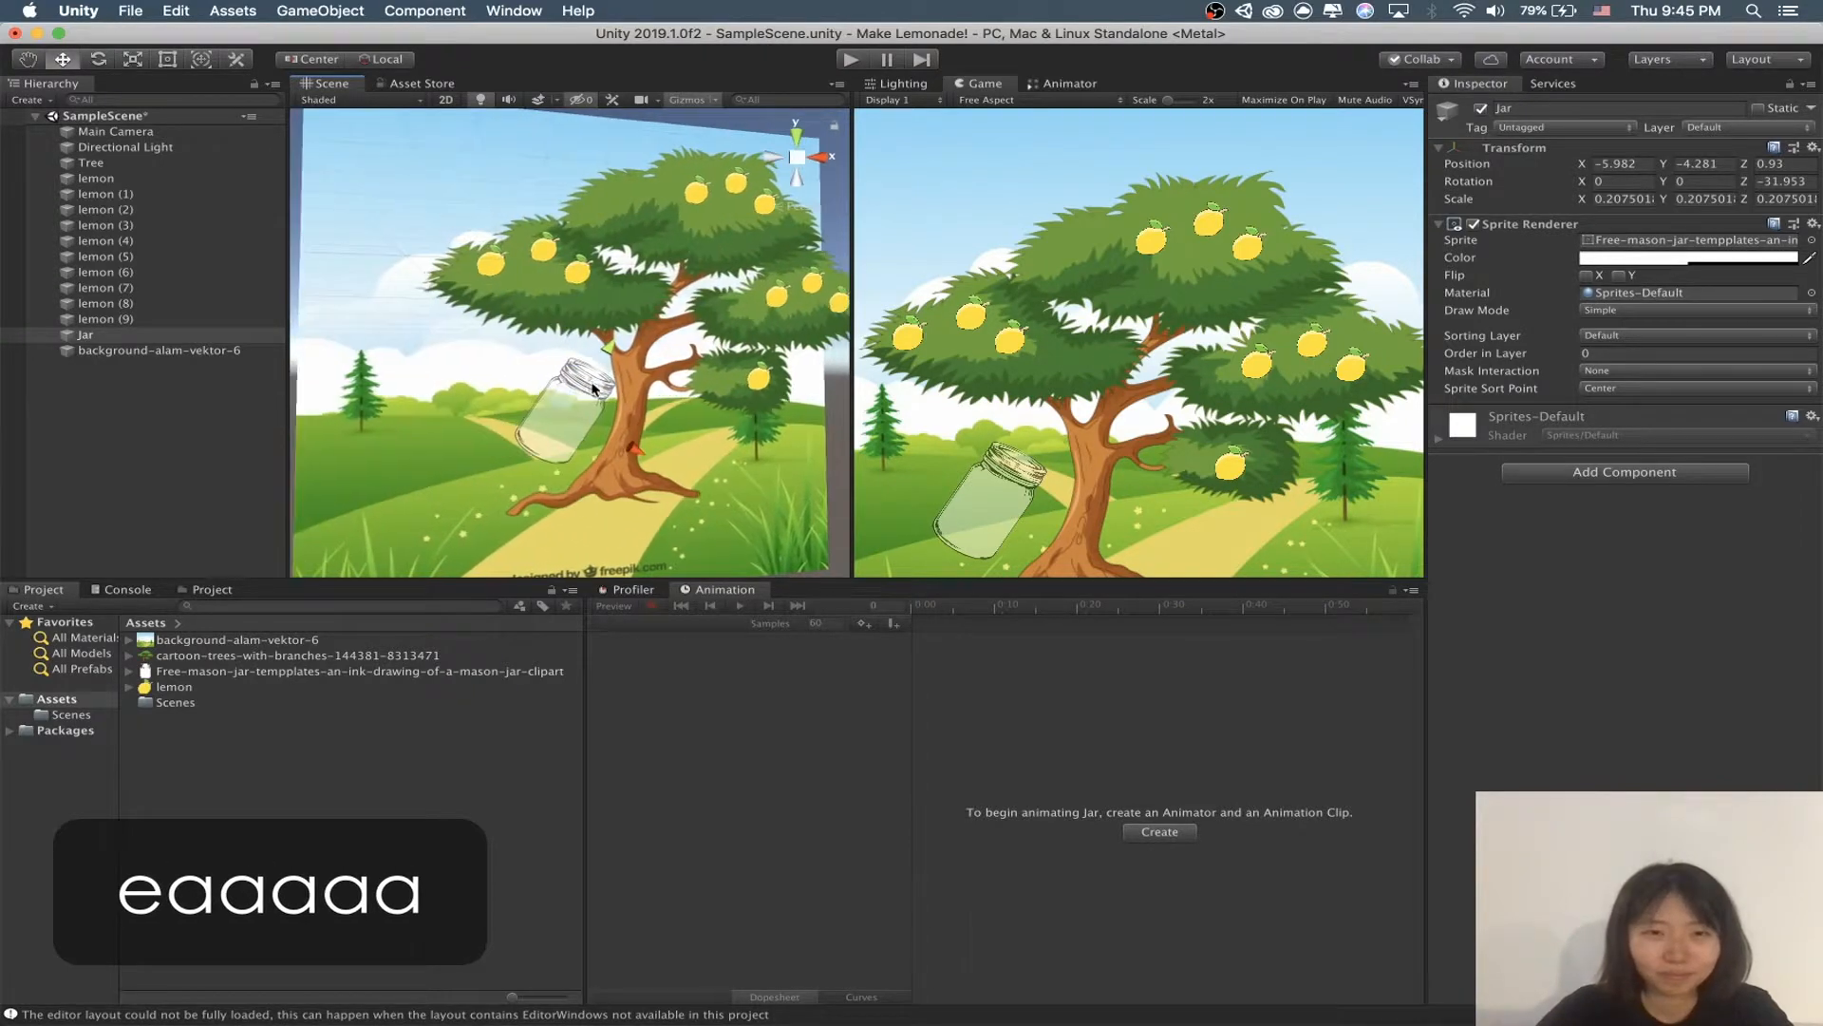
Step: Make the Jar less transparent by raising its sprite colour's alpha to 70
click(585, 391)
scroll(585, 391, up, 3)
click(591, 431)
scroll(646, 435, up, 5)
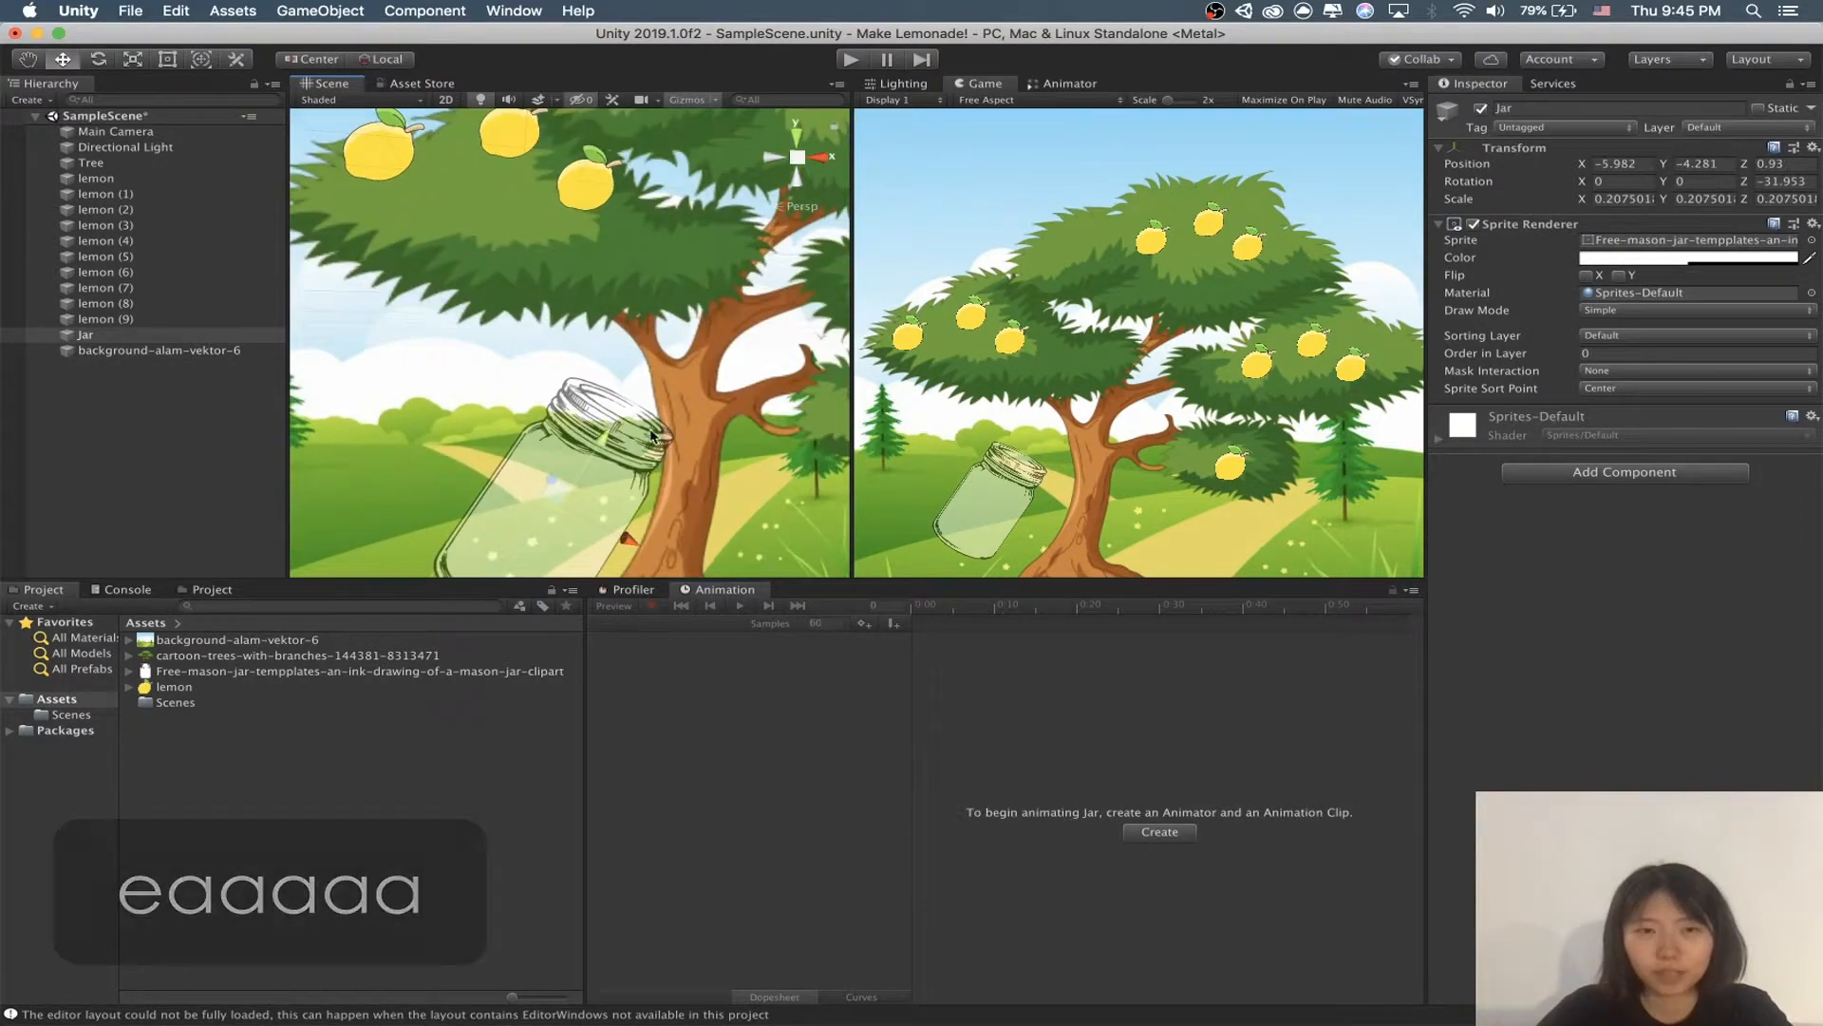
scroll(651, 435, down, 3)
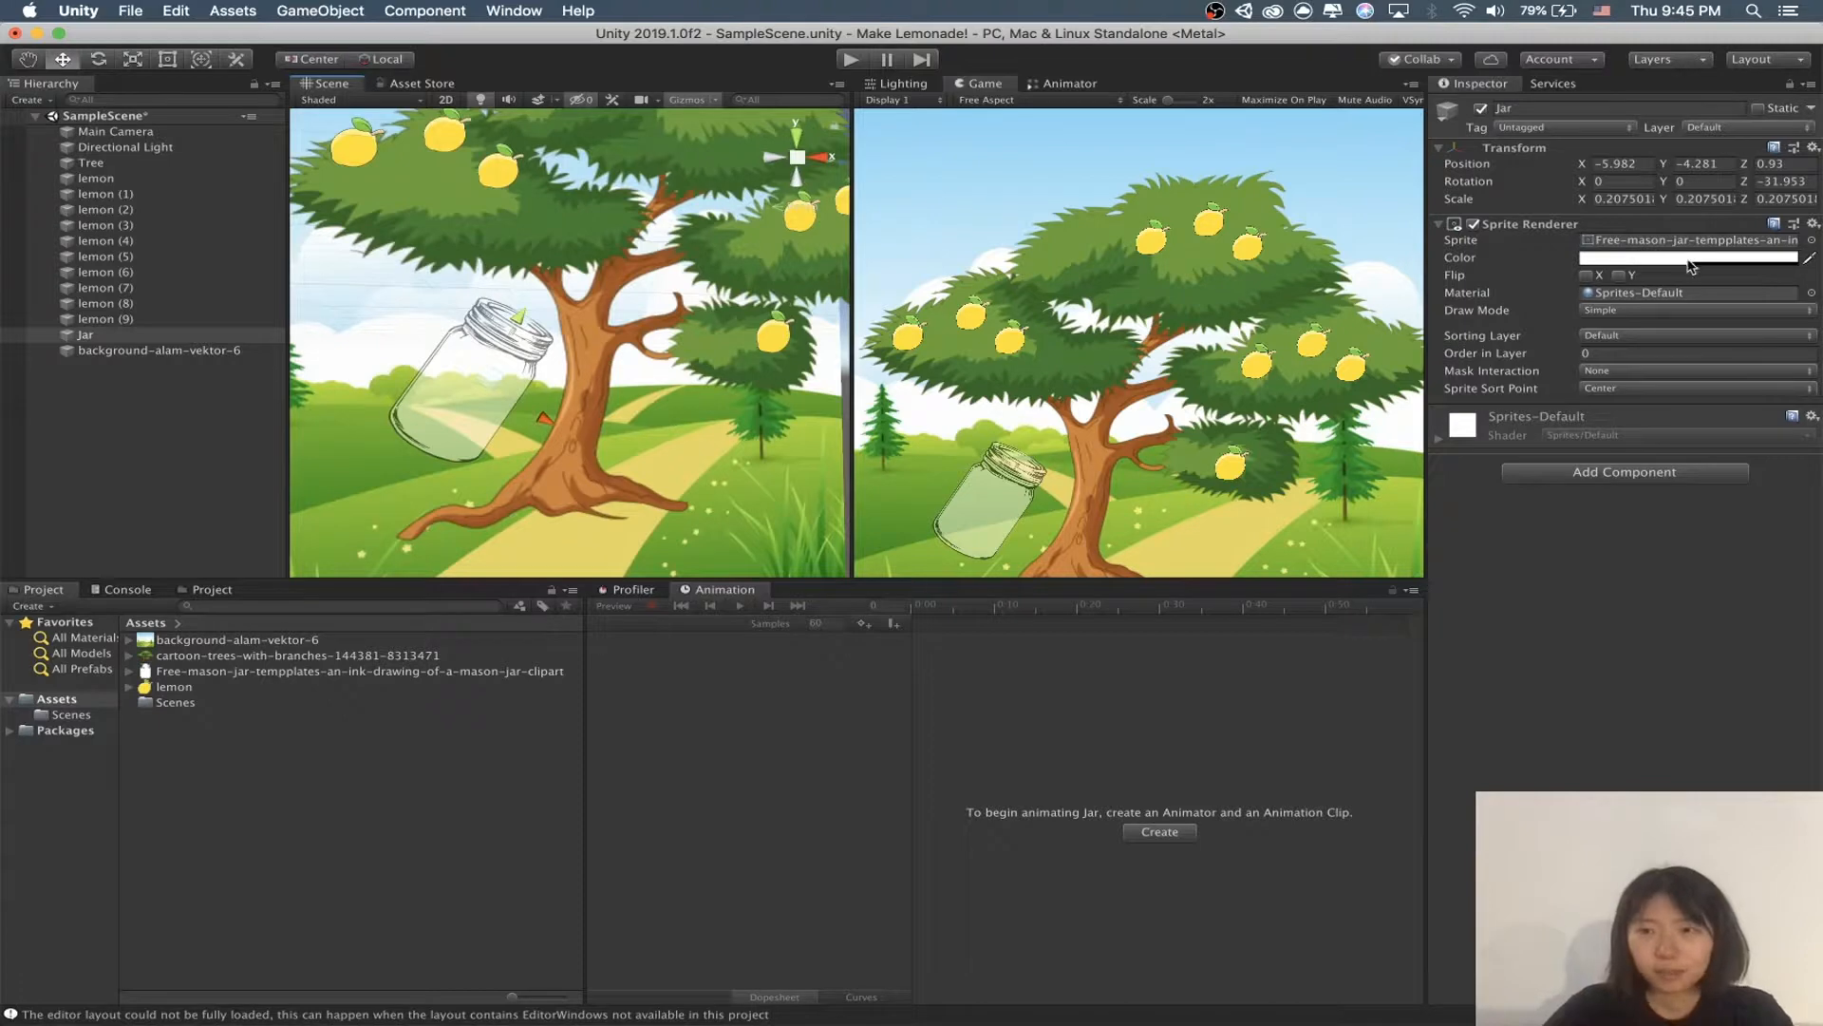
click(1690, 259)
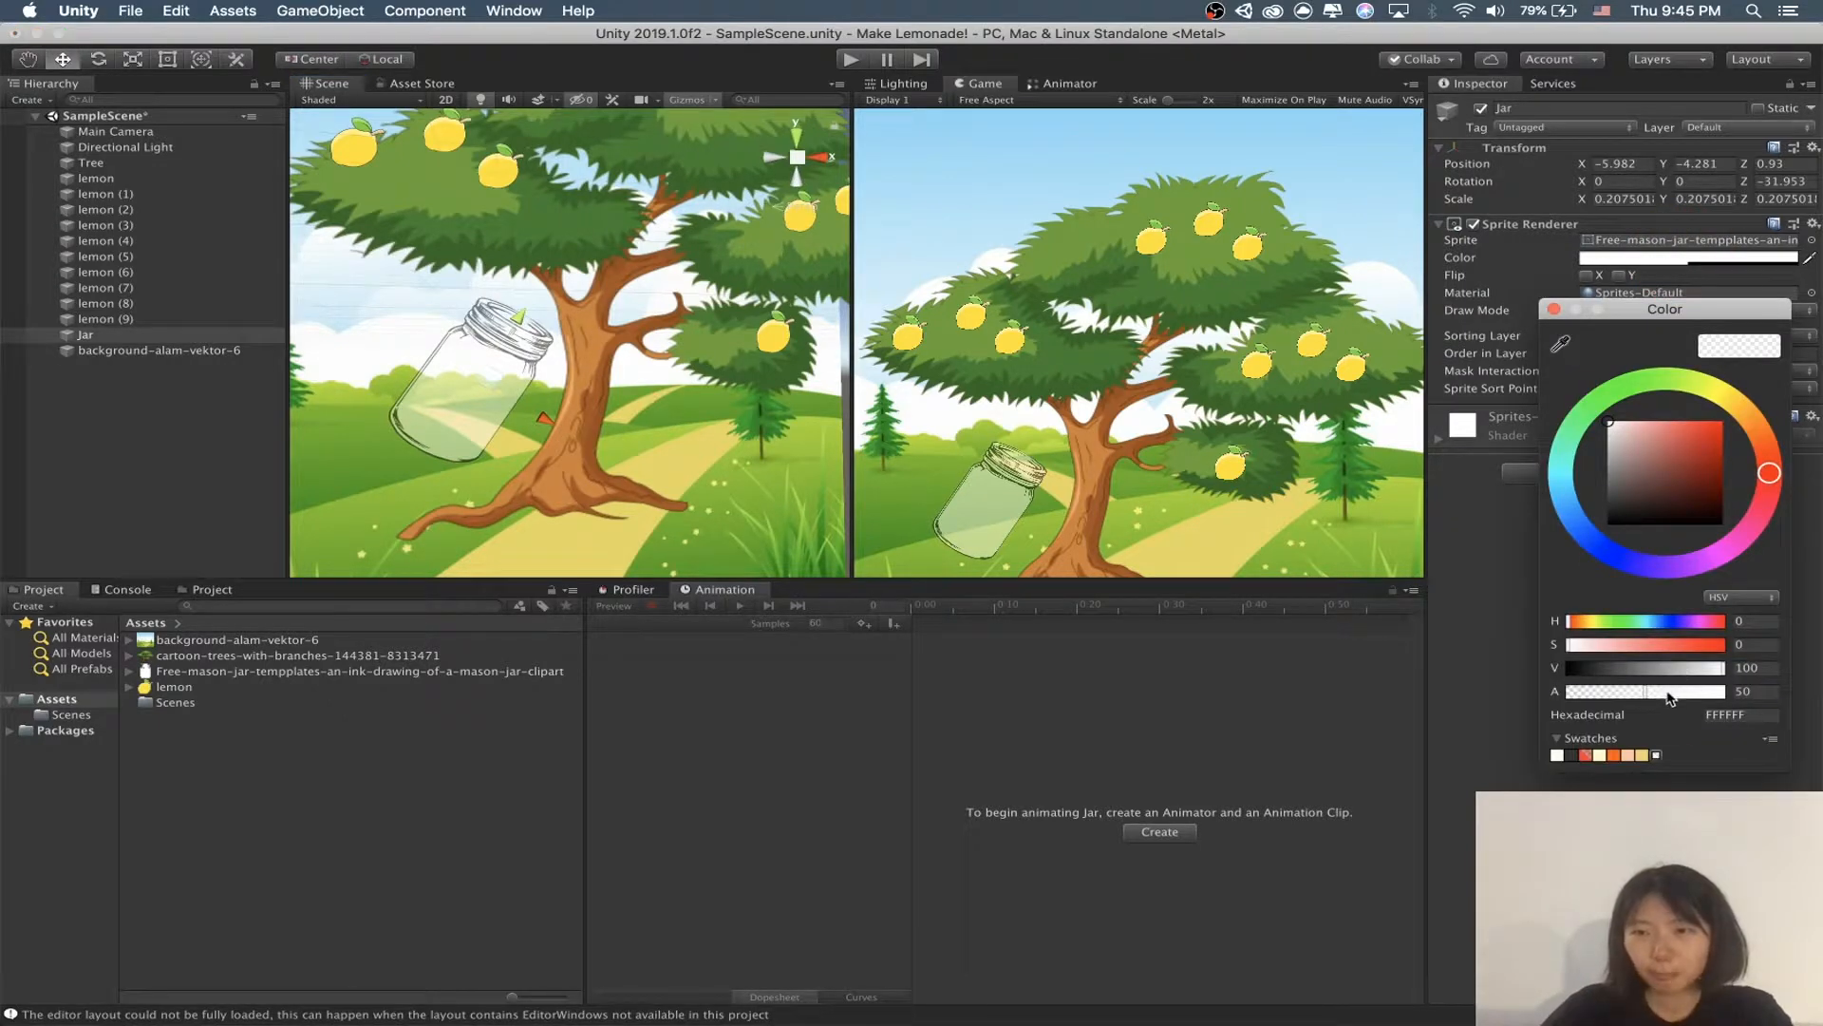
drag(1670, 698, 1677, 693)
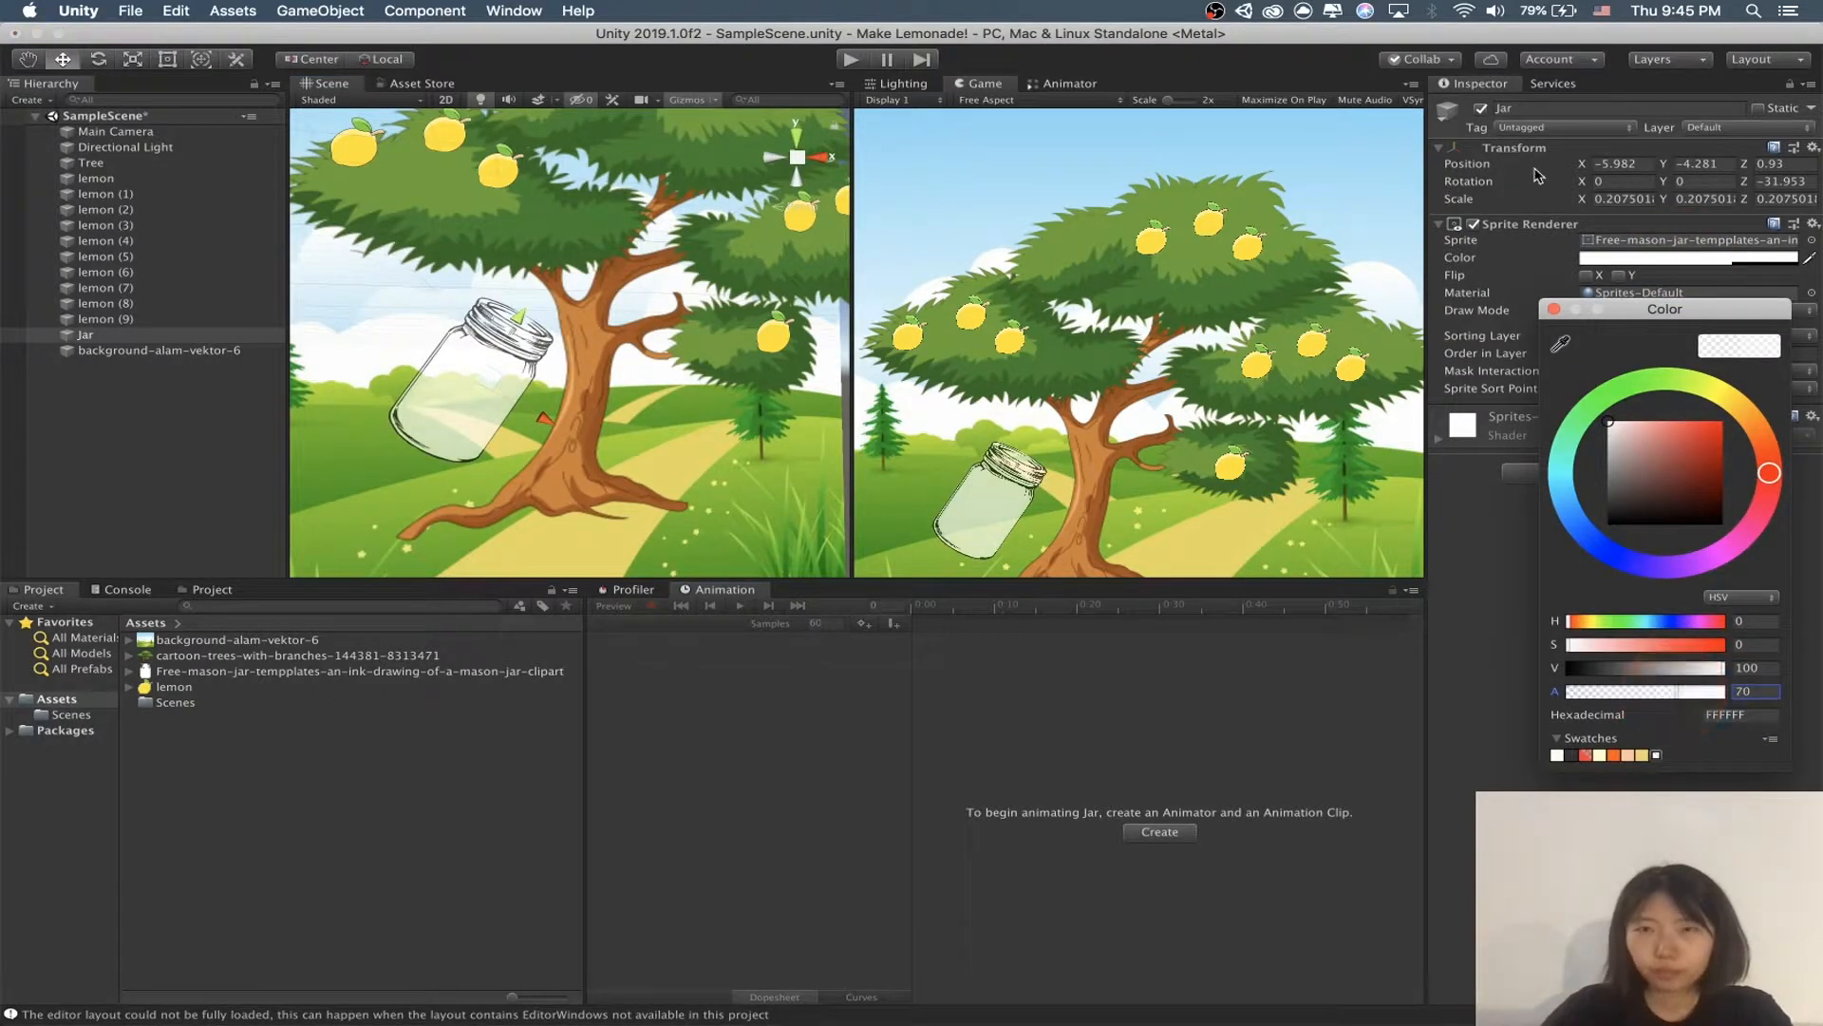
Step: Shift the Main Camera slightly along the X axis to an X position of -4.44
click(1552, 308)
scroll(729, 236, down, 4)
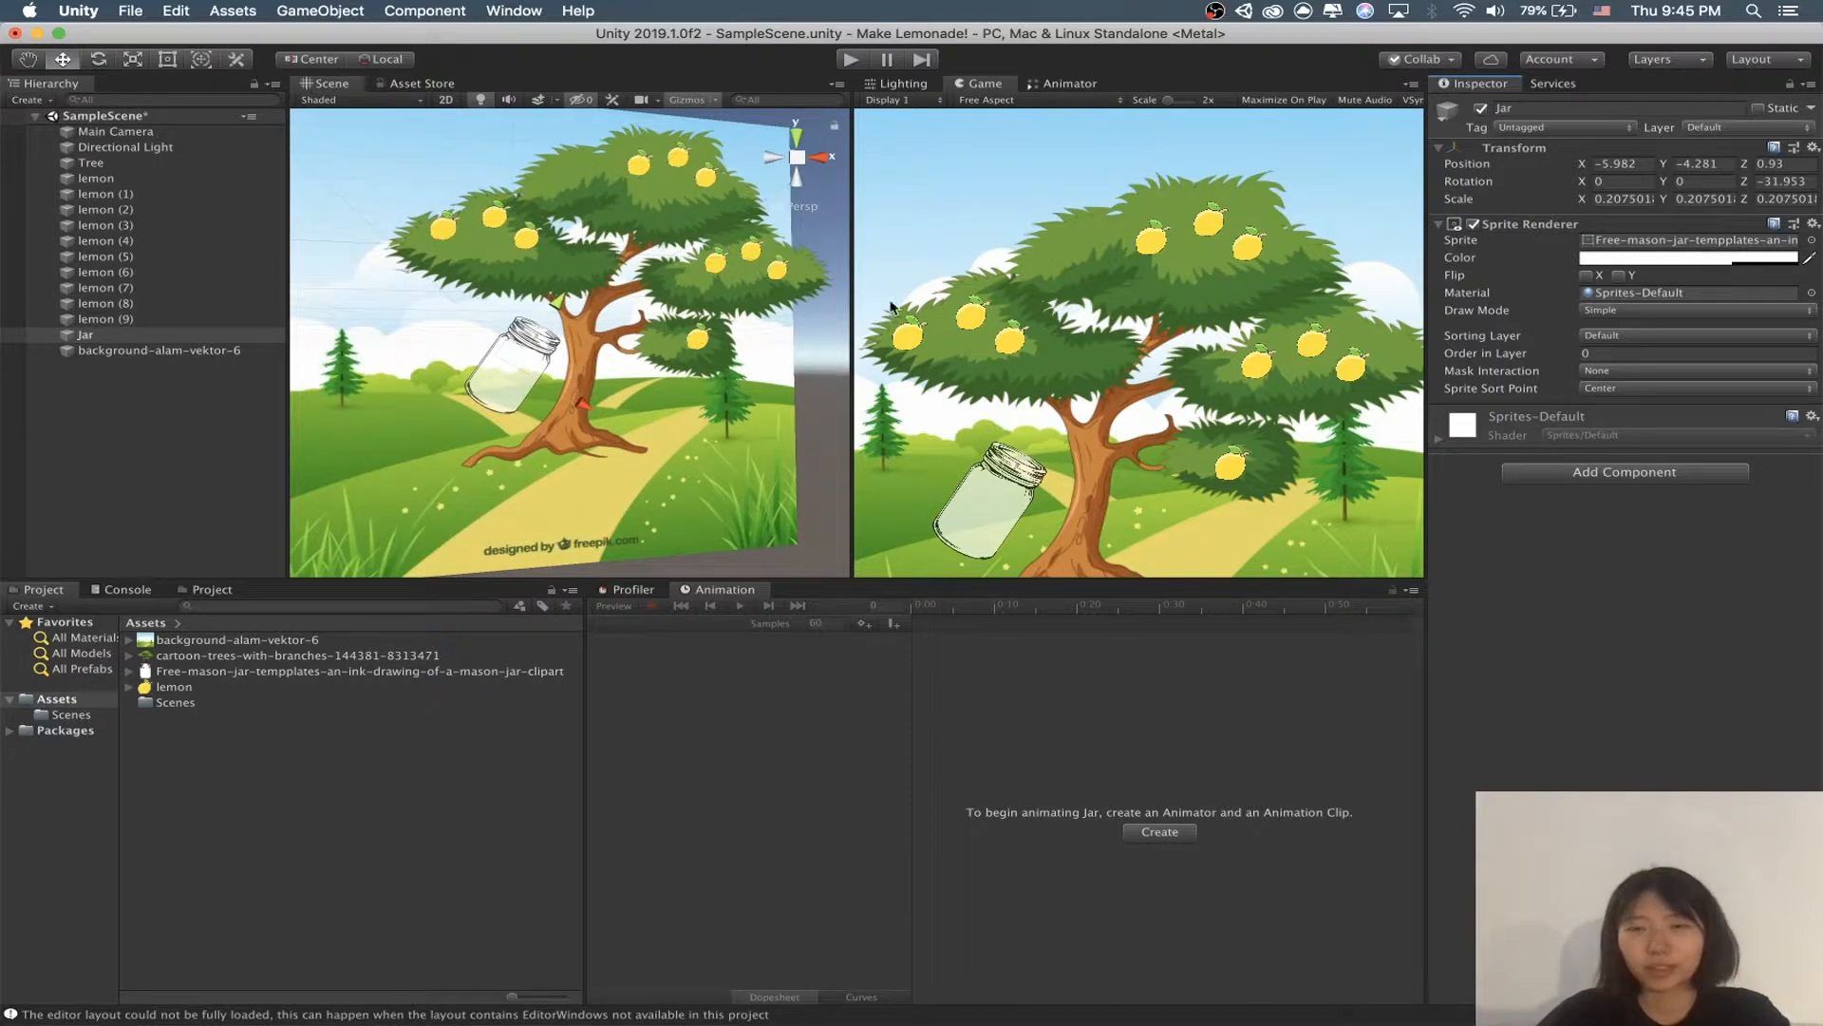
click(142, 131)
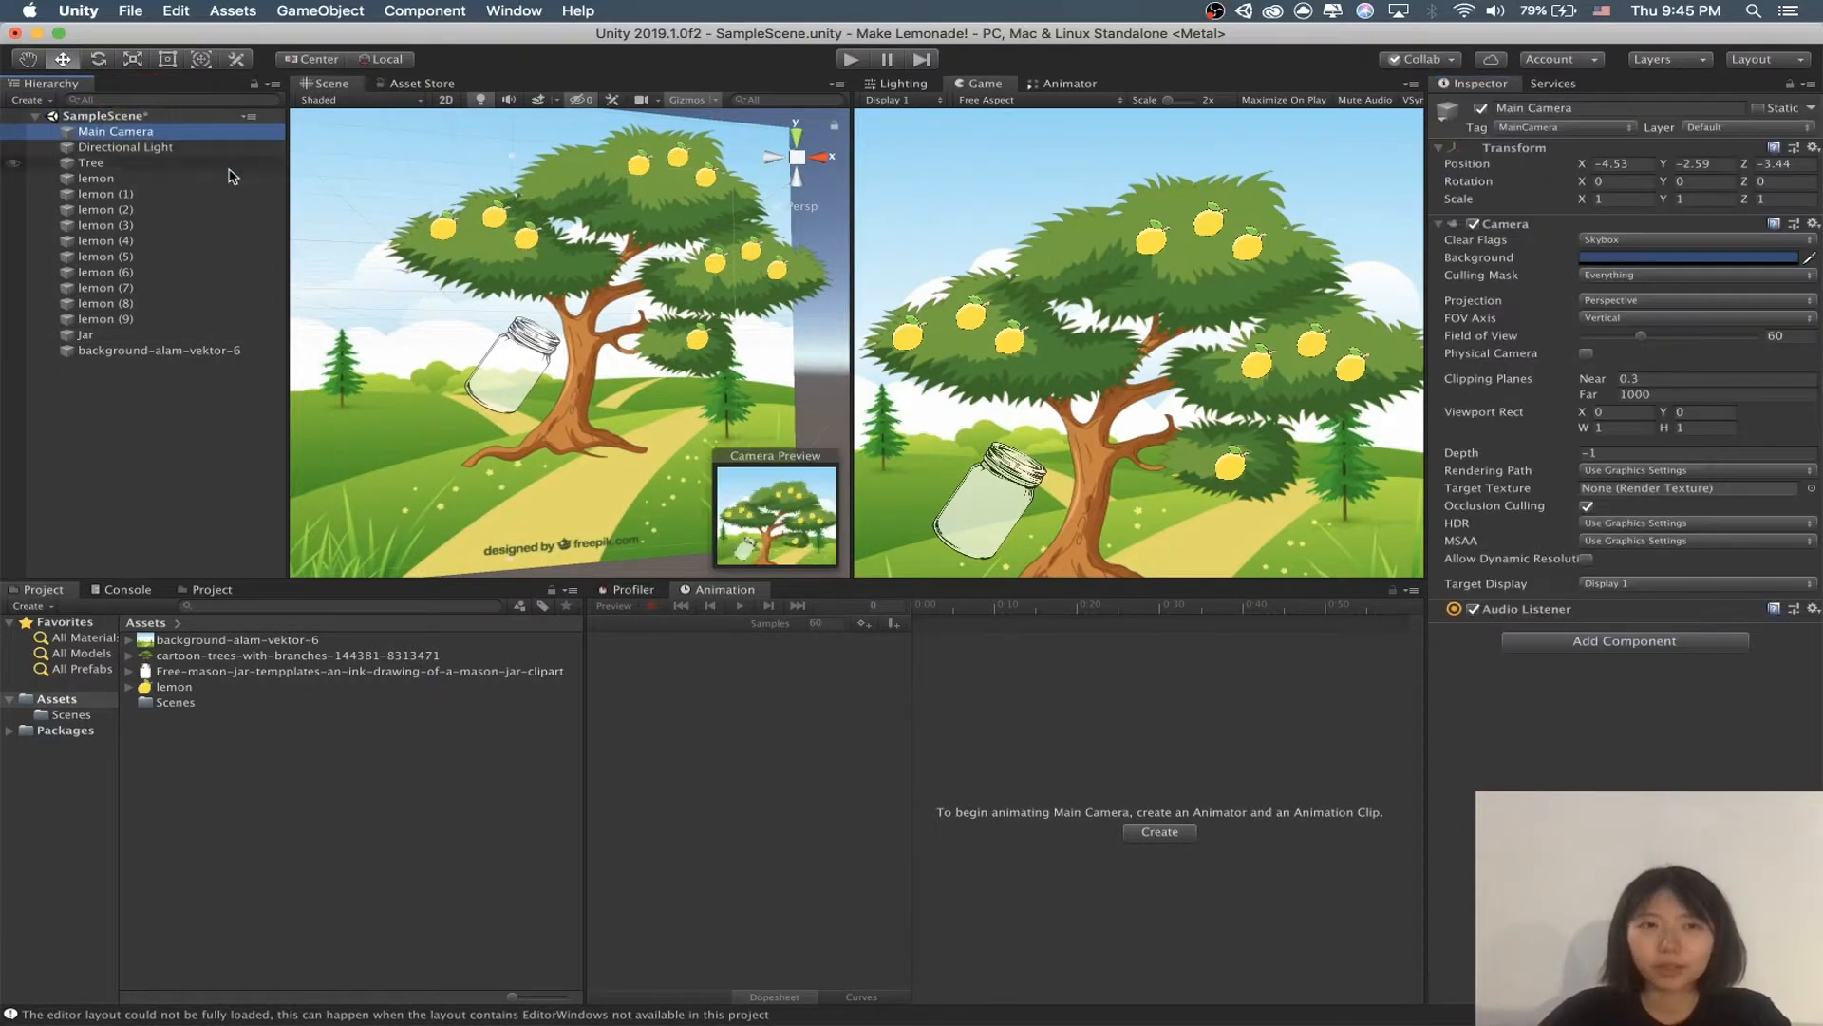
scroll(686, 217, down, 5)
middle_drag(685, 217, 519, 277)
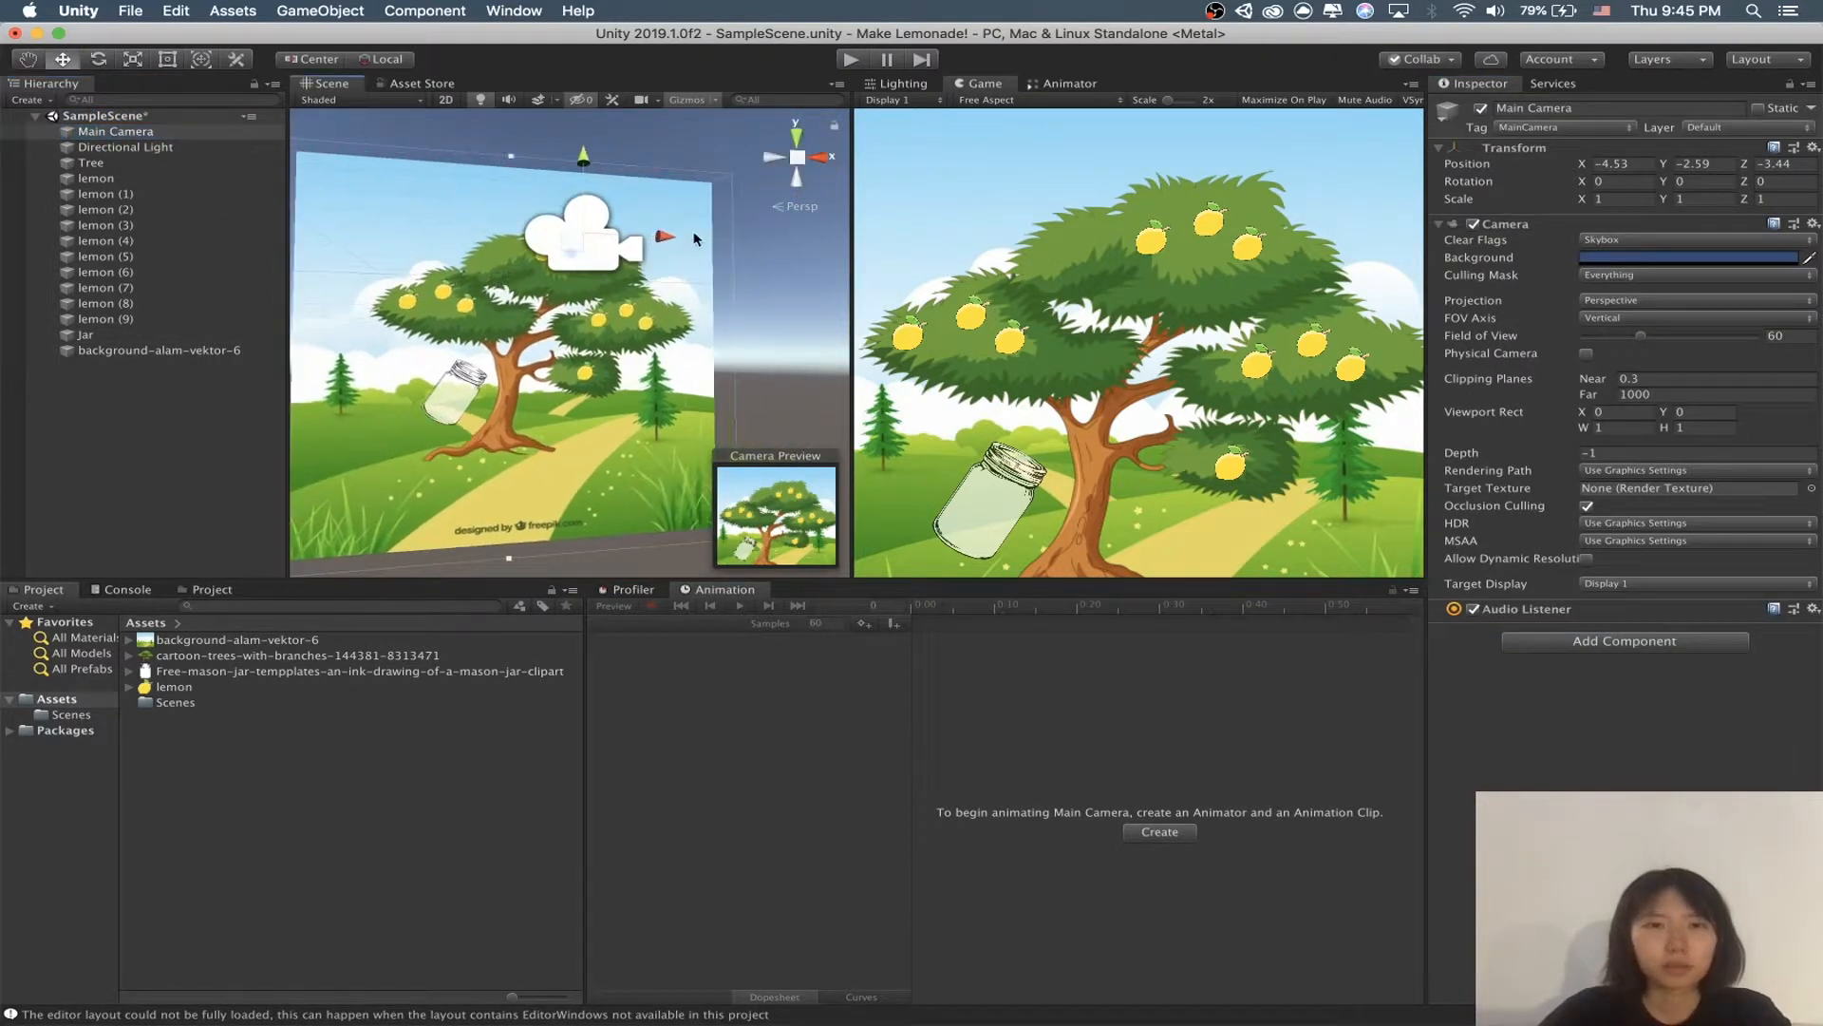
drag(668, 237, 678, 238)
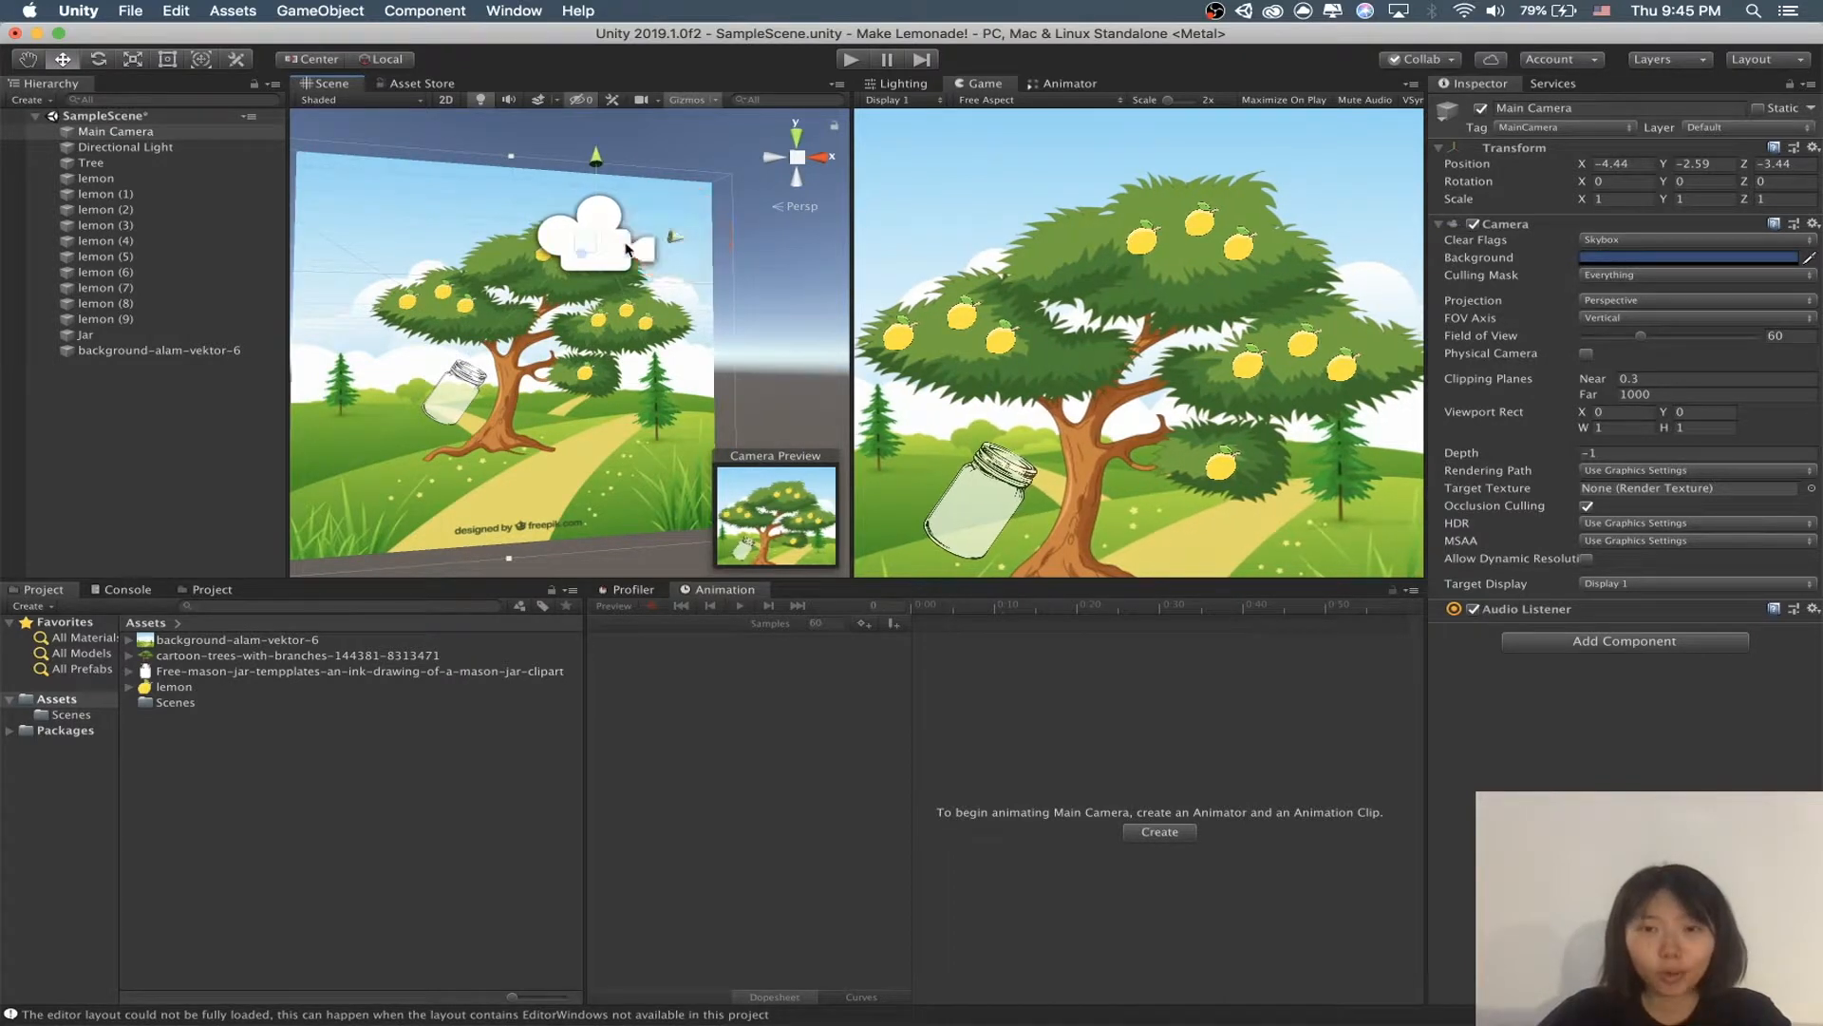
Step: Move the Jar away from the tree trunk to about X -6.227, Y -4.33, and save the scene
click(466, 401)
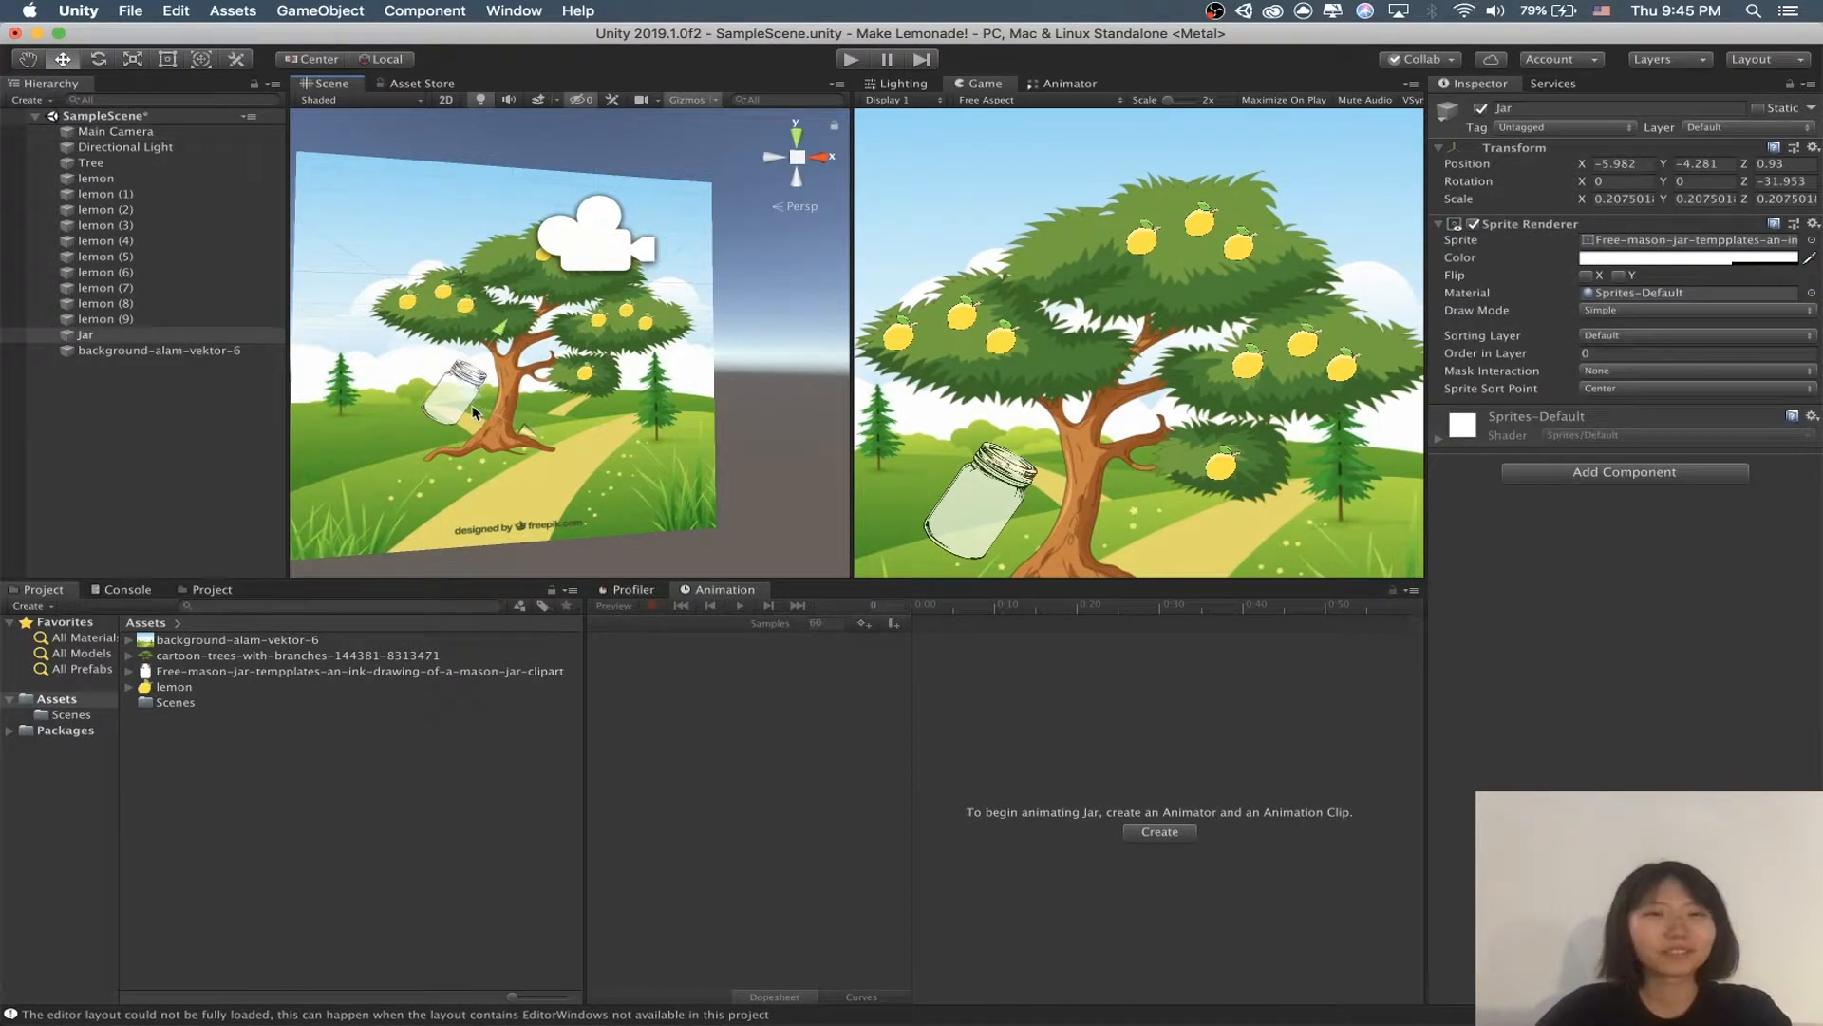
key(f)
key(w)
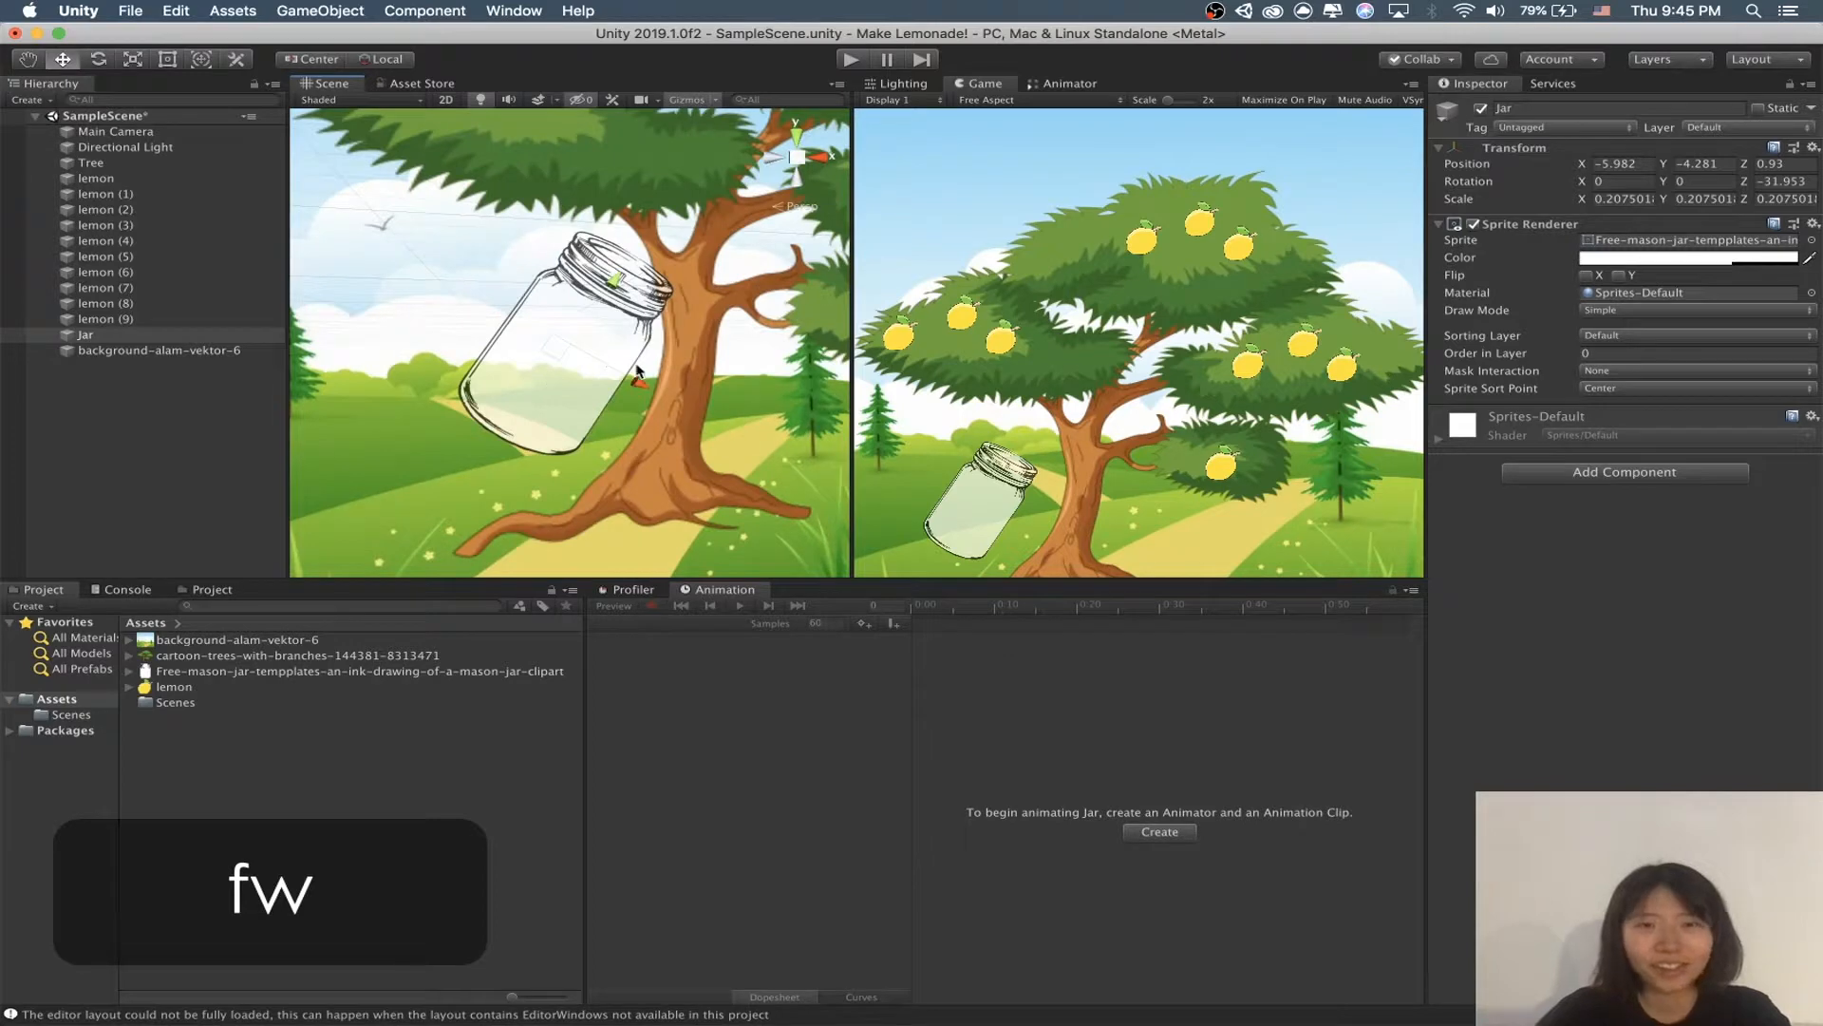
click(774, 159)
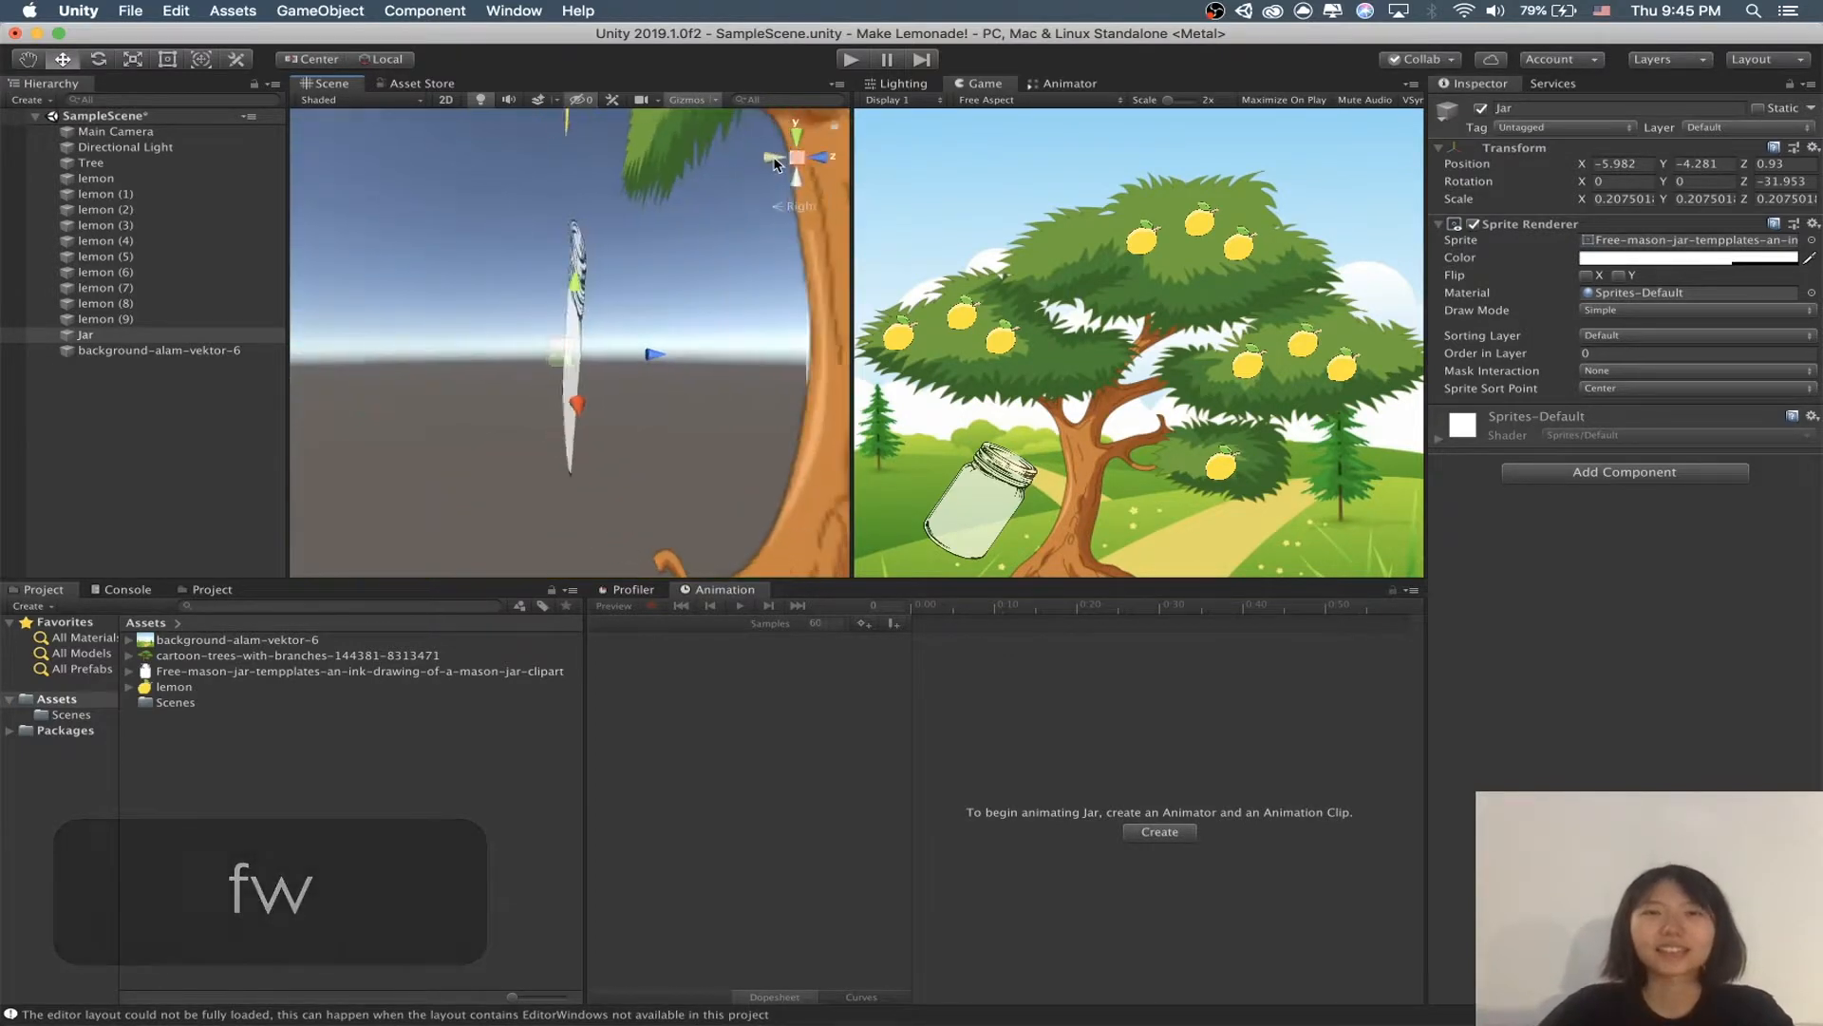
click(774, 159)
drag(589, 359, 537, 366)
key(super+s)
key(super+s)
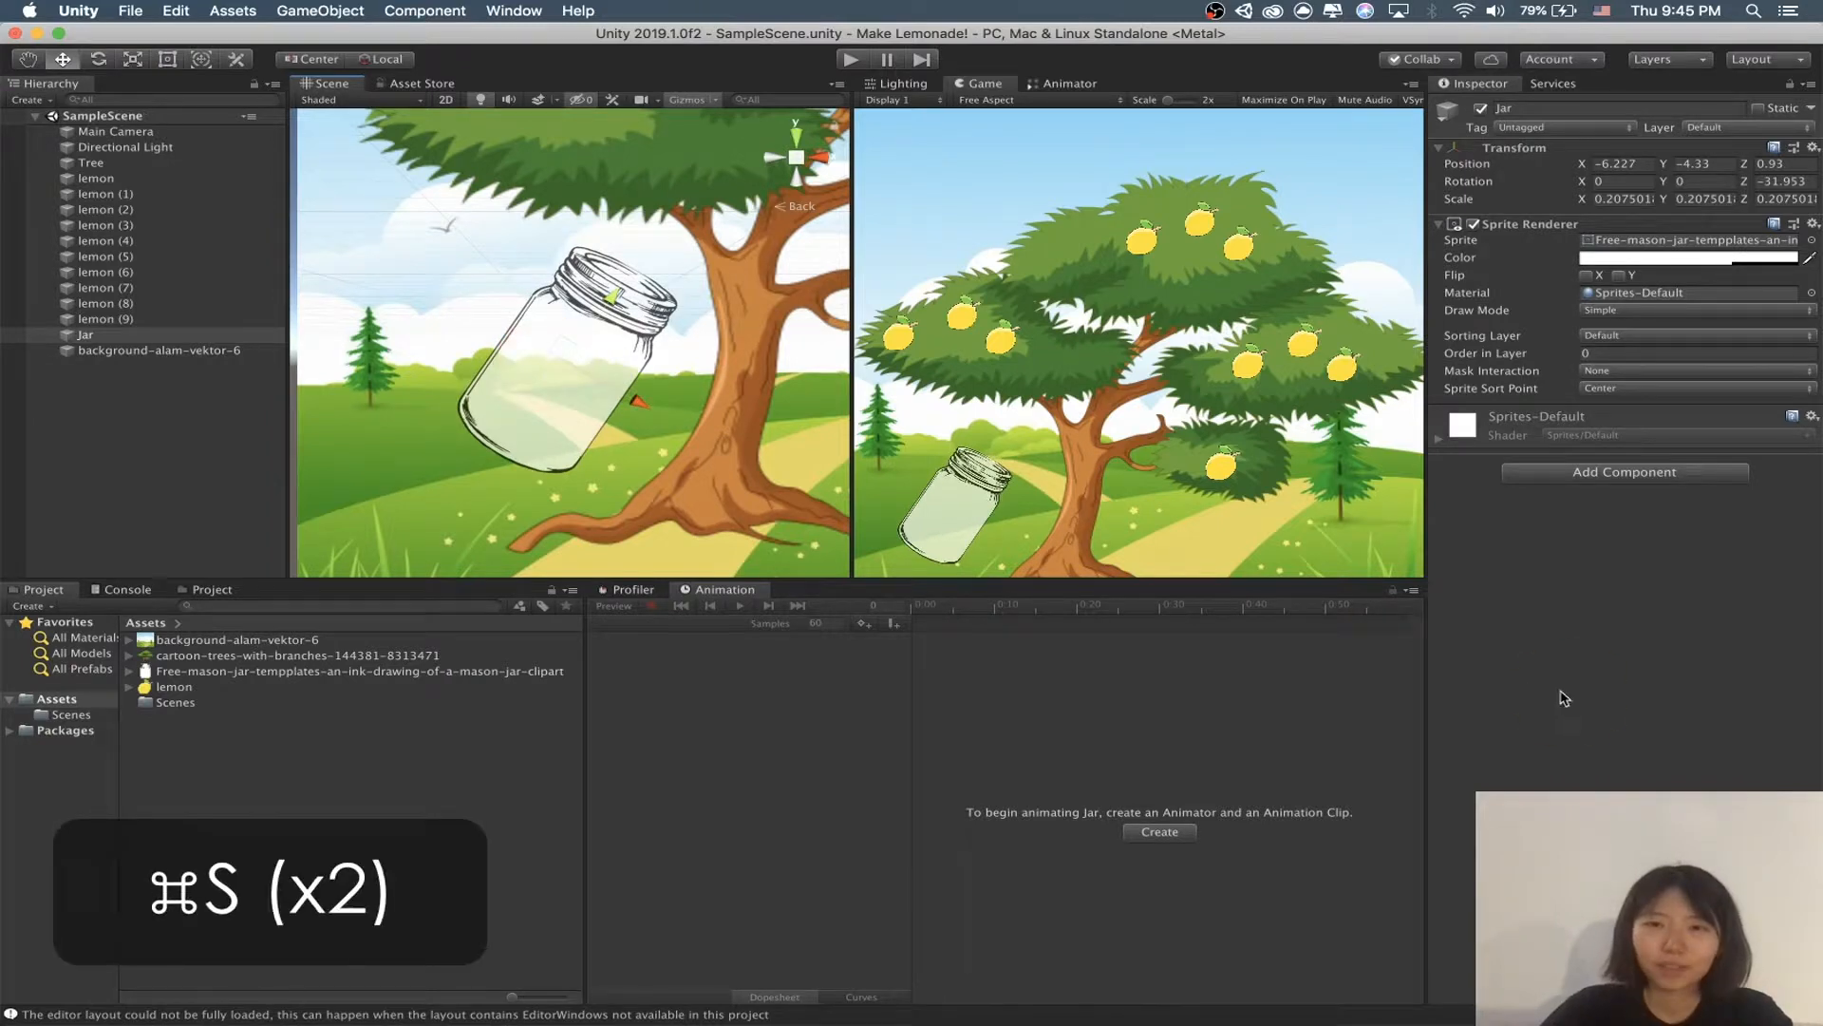
Step: Examine the individual lemon sprites on the tree and their transform positions, leaving nothing selected
scroll(592, 233, down, 5)
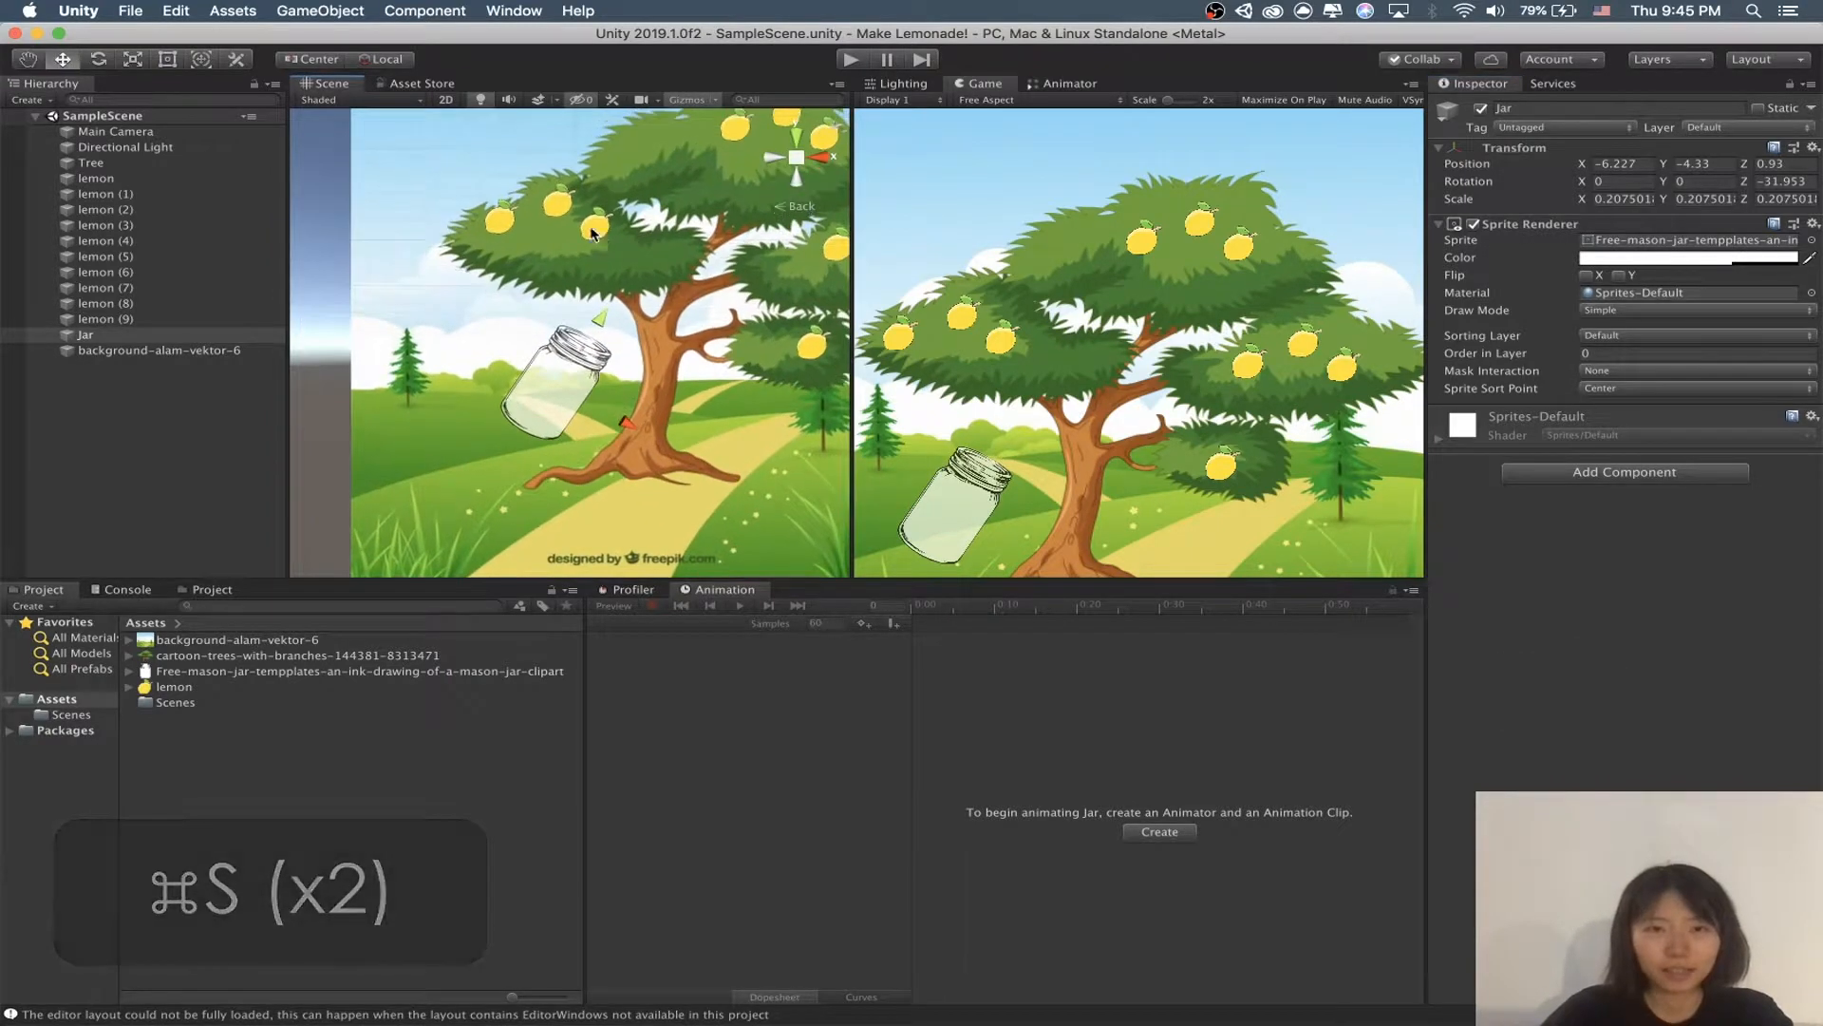
click(592, 232)
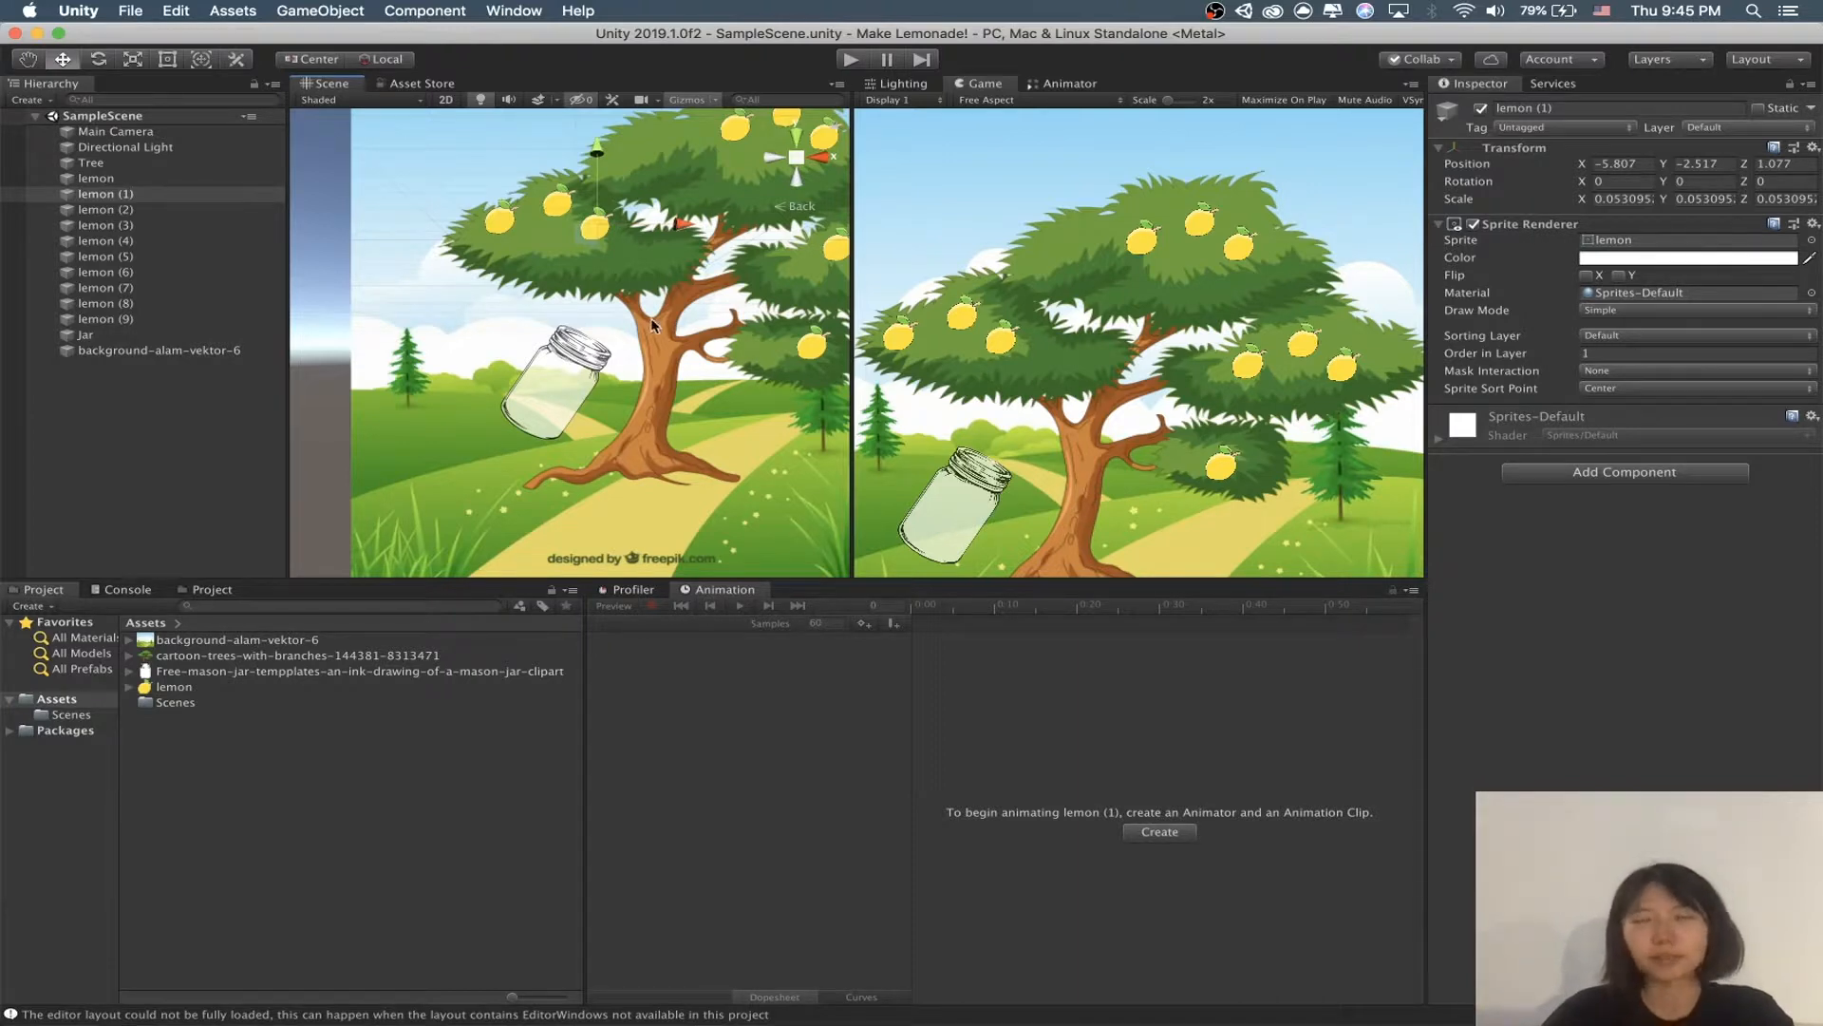
mouse_move(851, 406)
mouse_down()
mouse_move(744, 395)
mouse_move(858, 398)
mouse_up()
scroll(600, 422, up, 8)
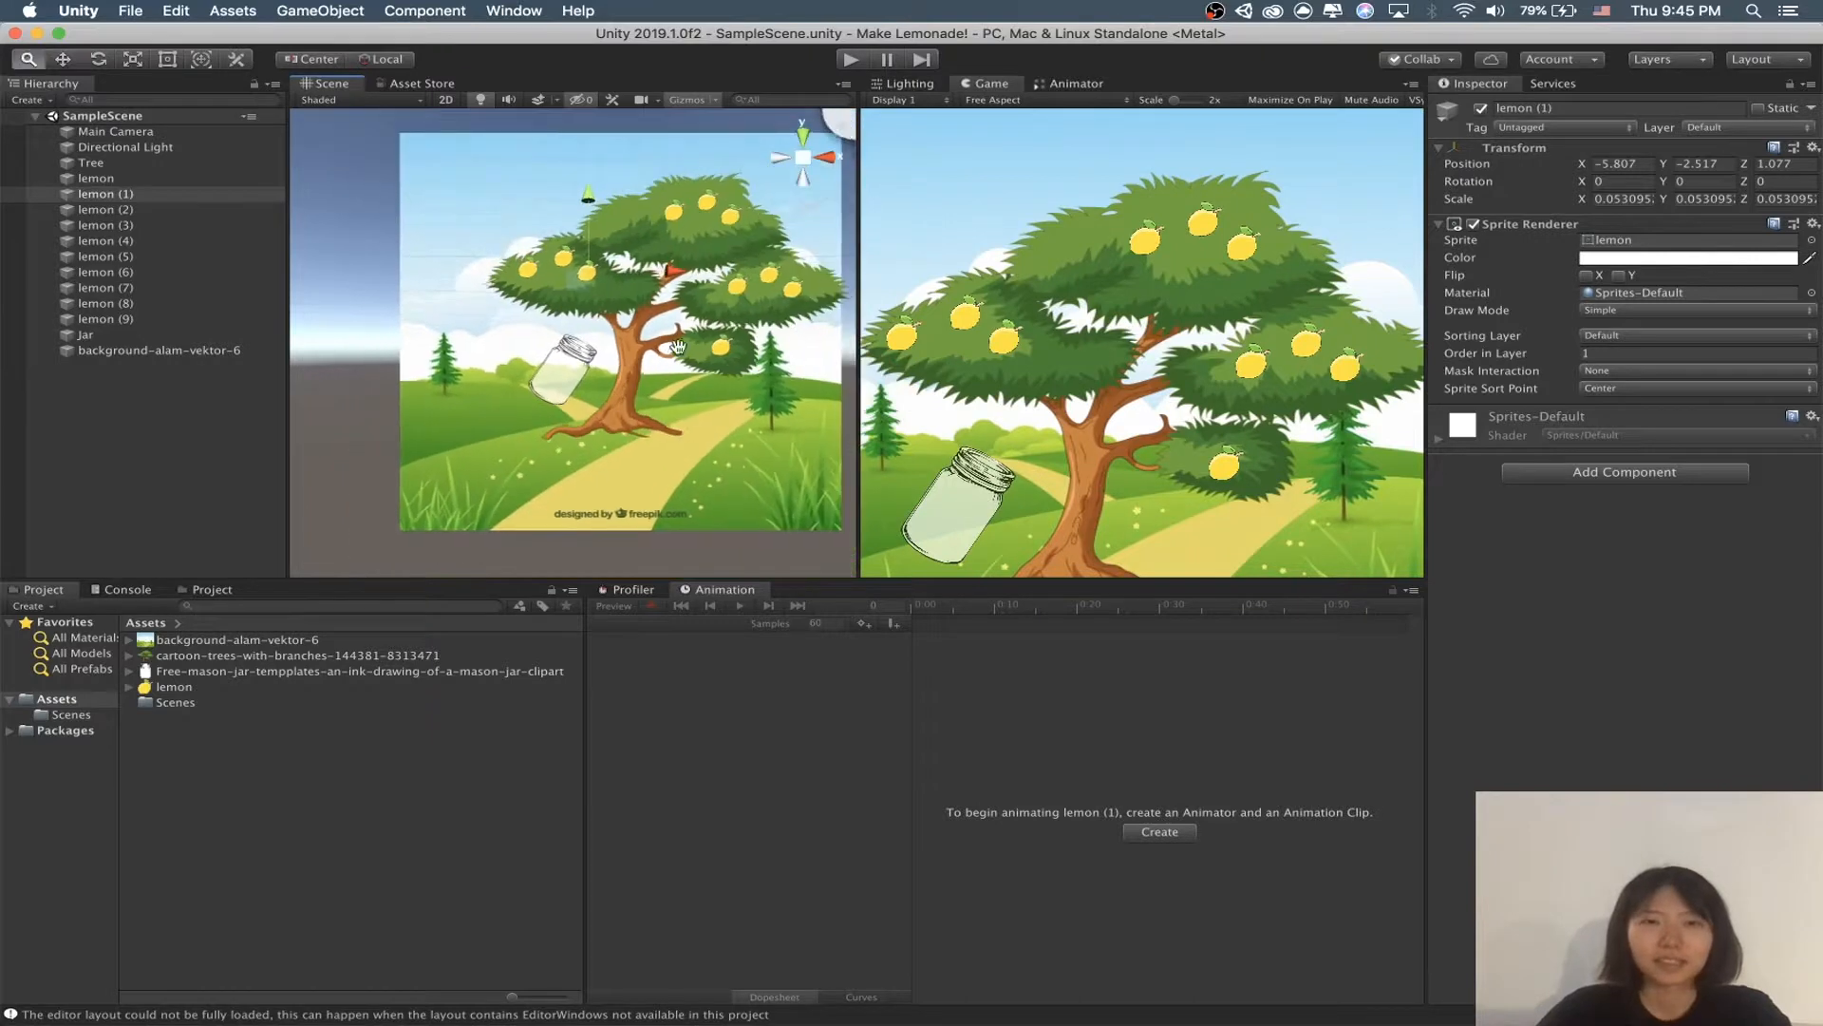
scroll(608, 356, down, 4)
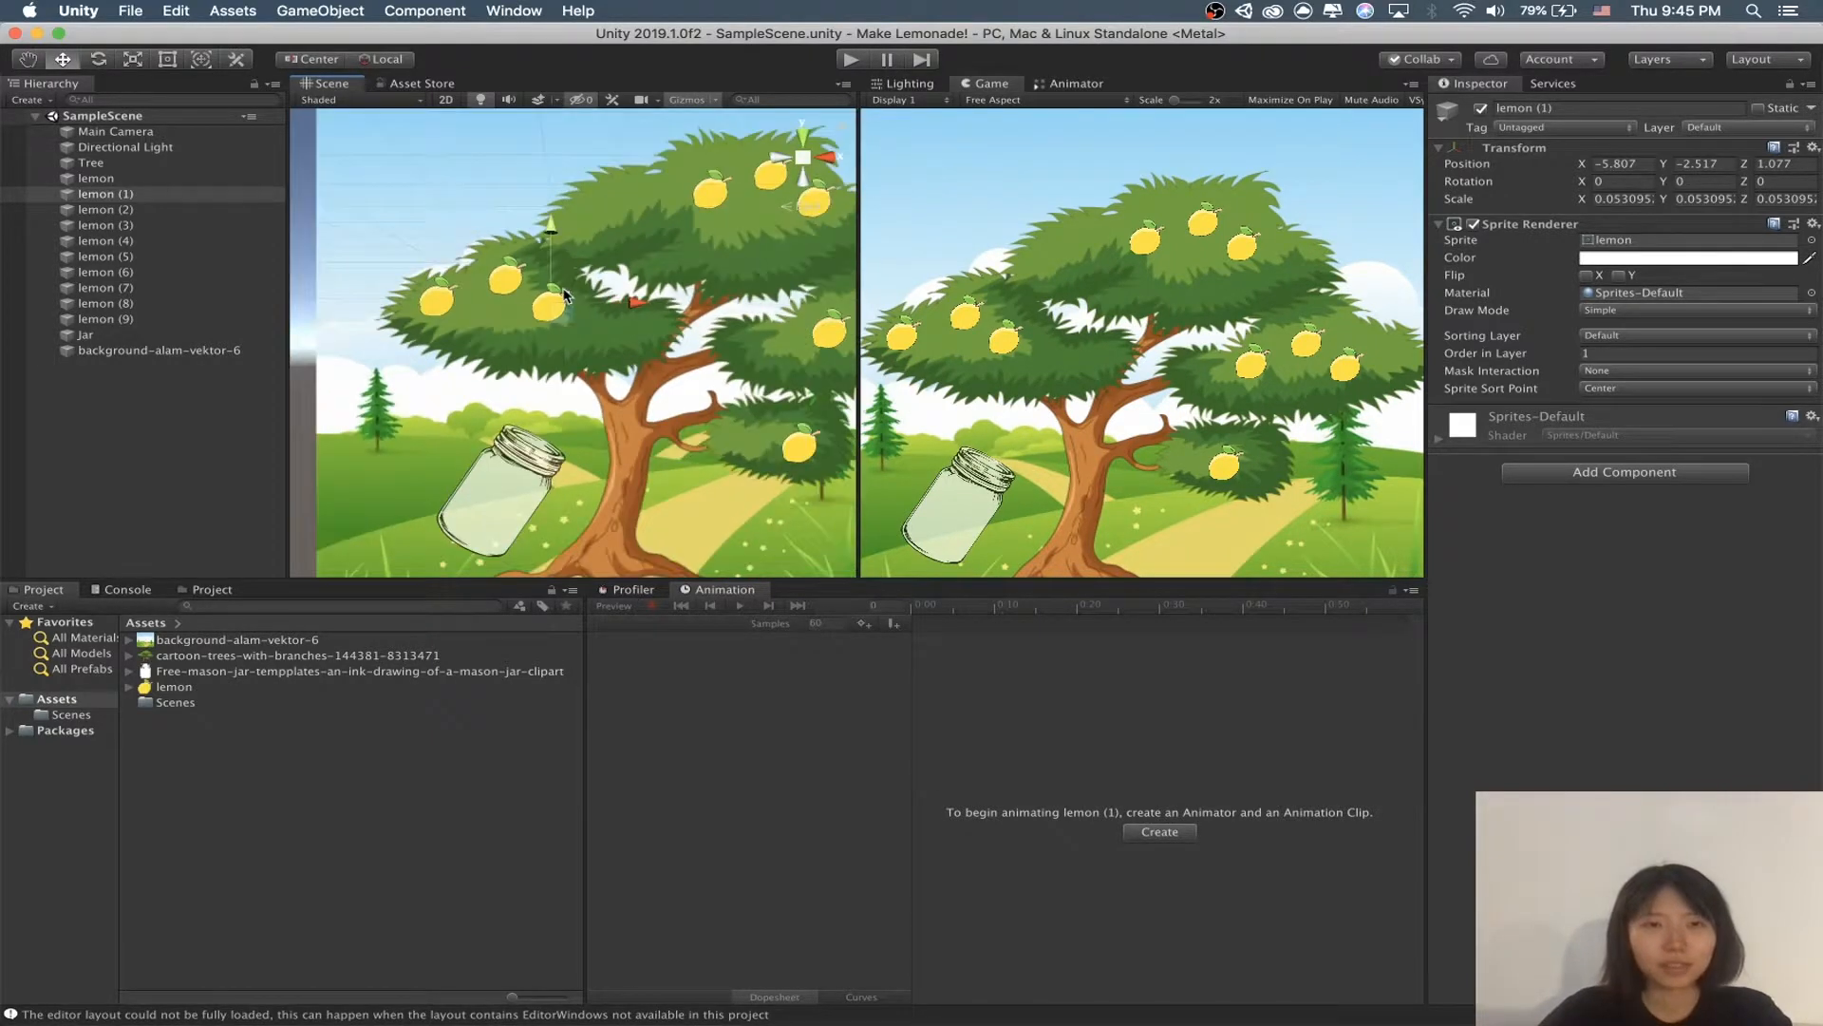
click(502, 278)
click(443, 299)
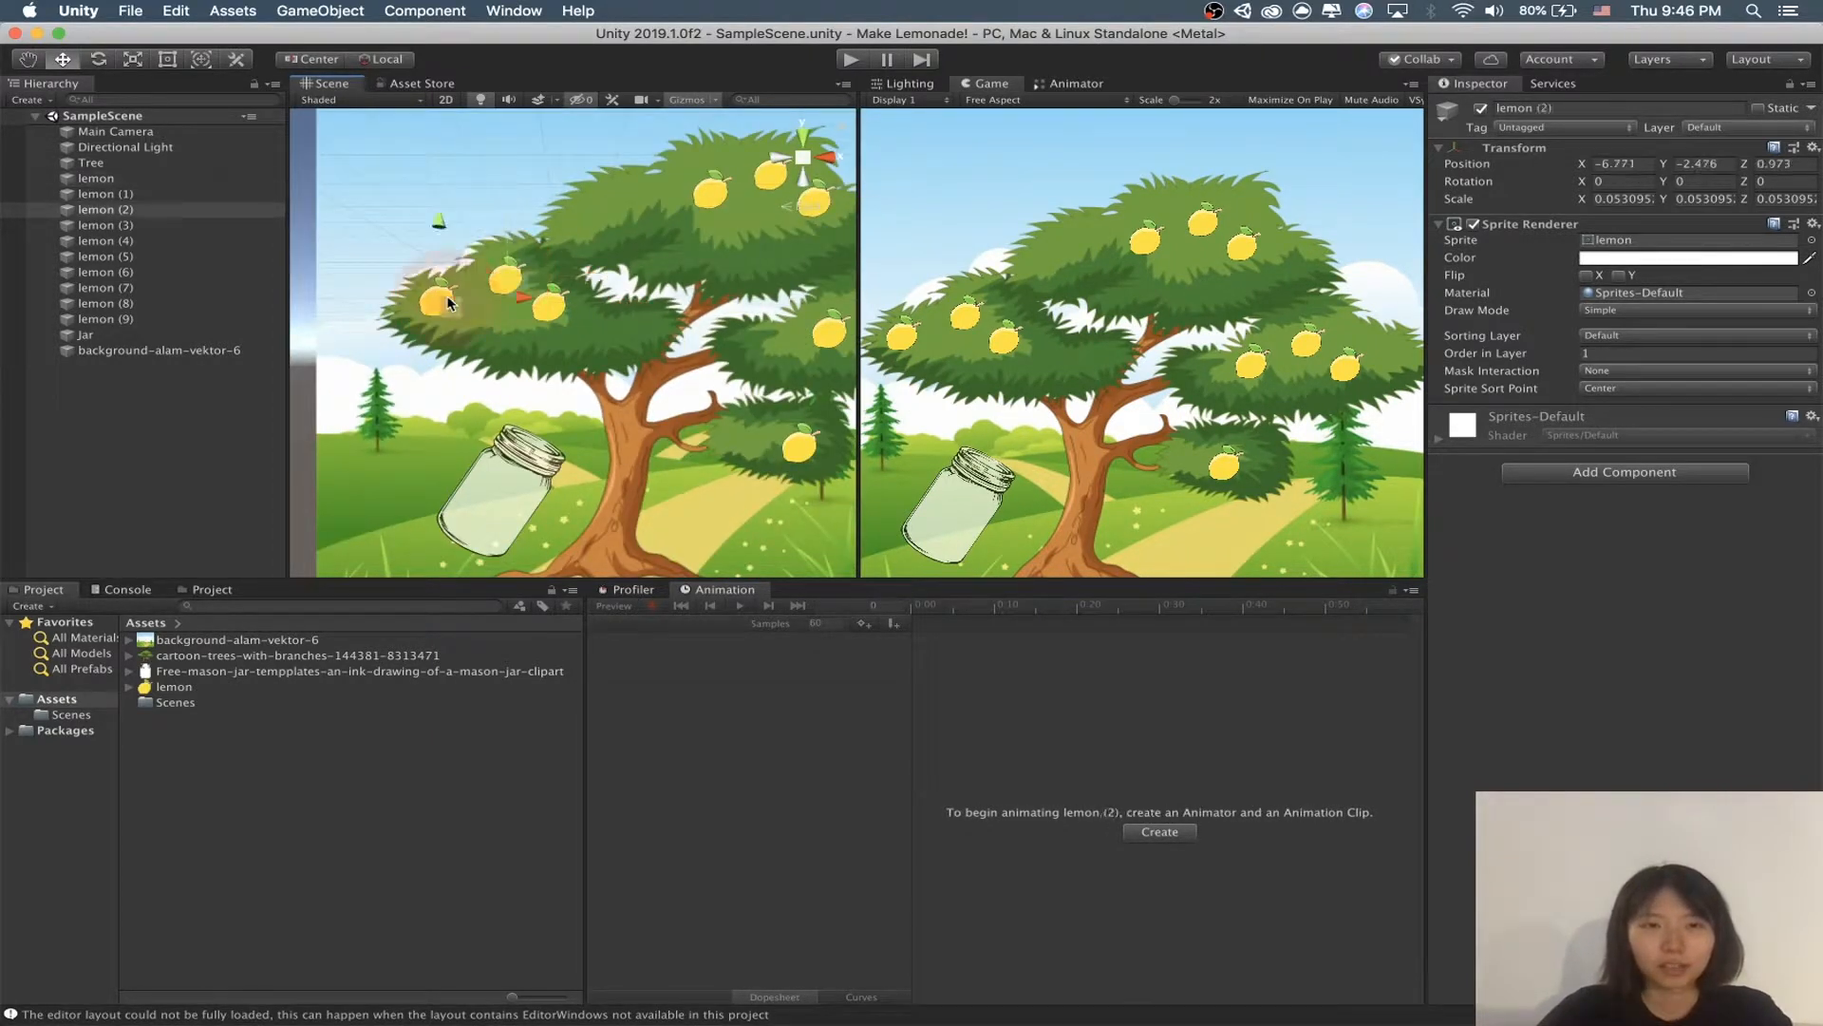
click(556, 313)
click(506, 272)
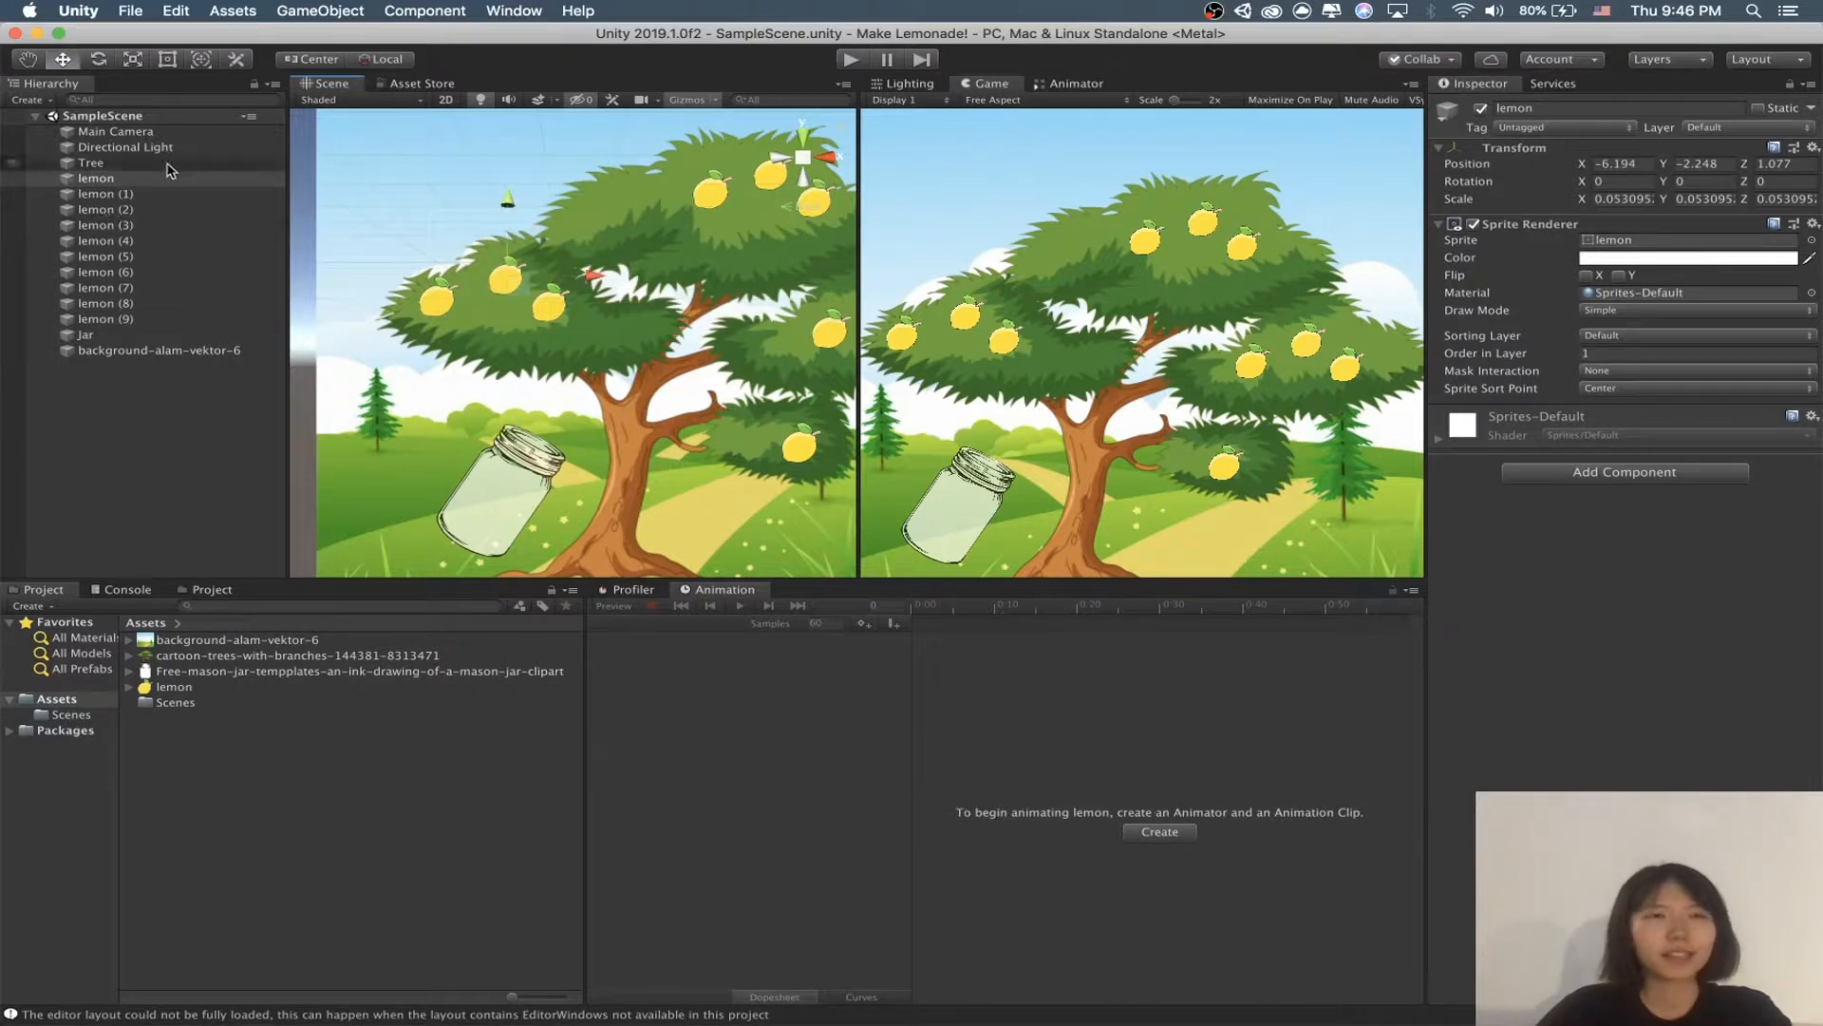
click(106, 303)
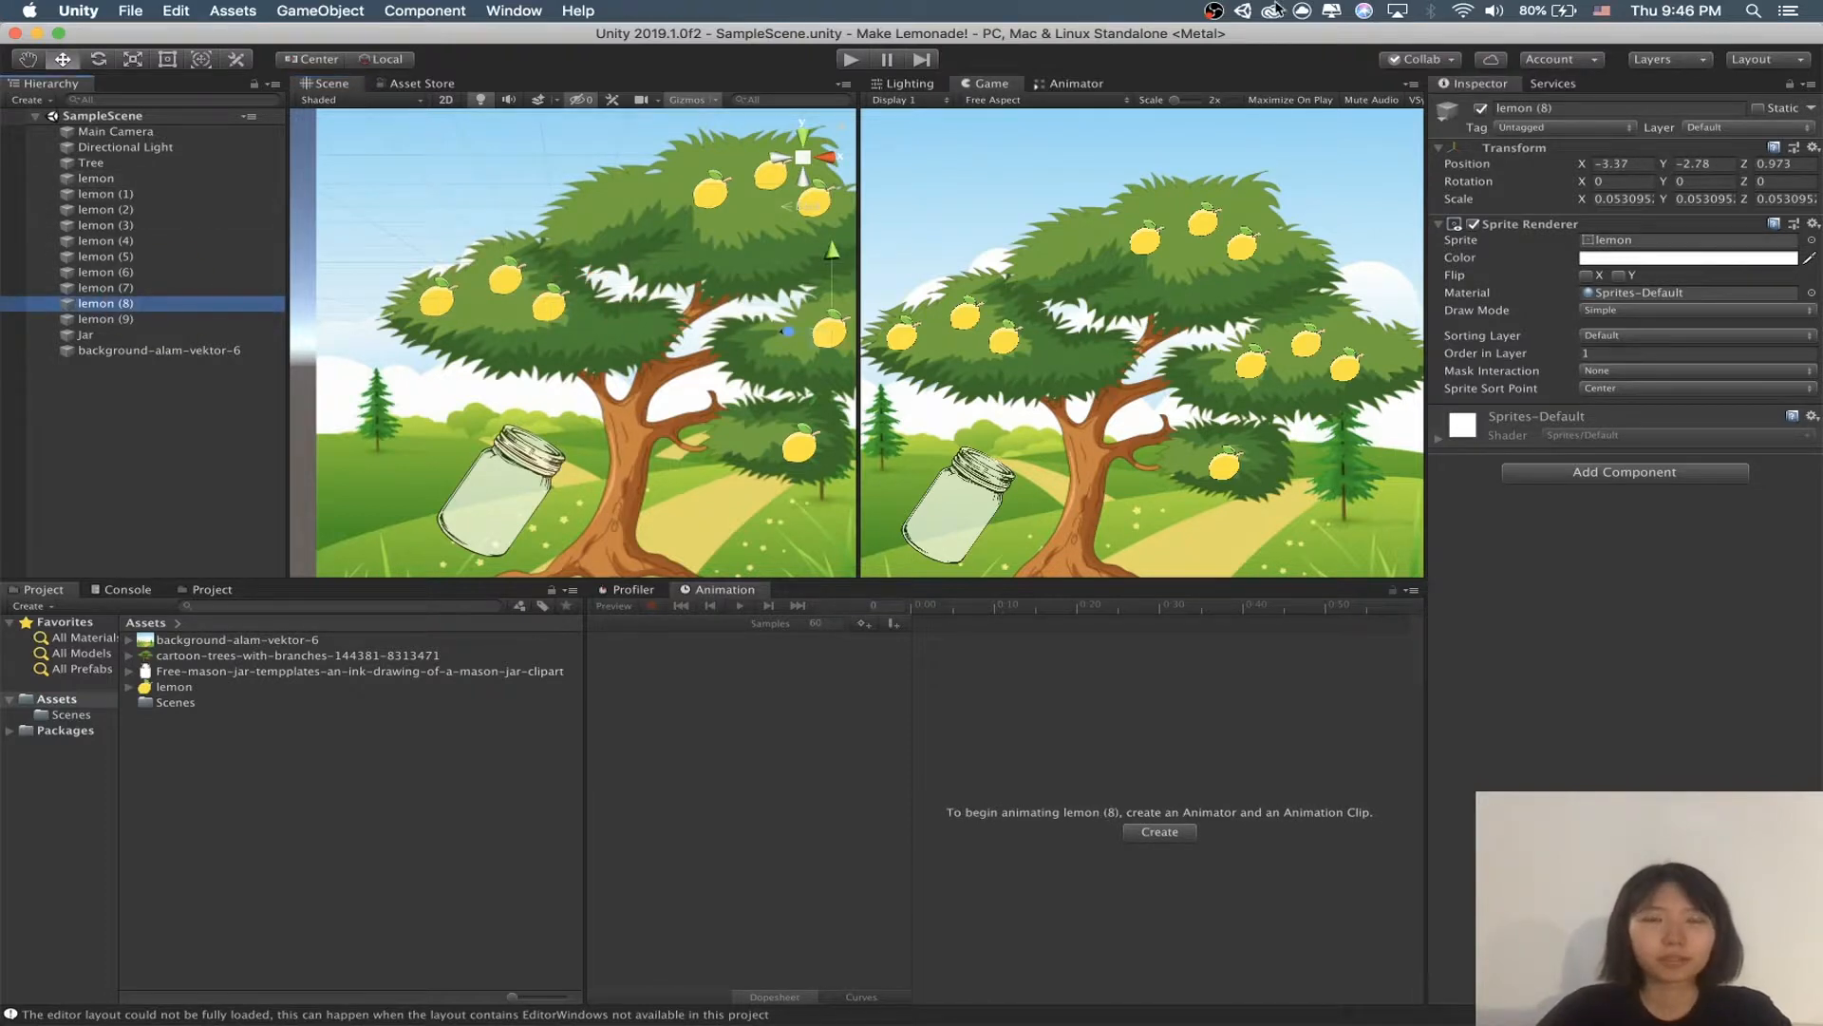
click(1704, 647)
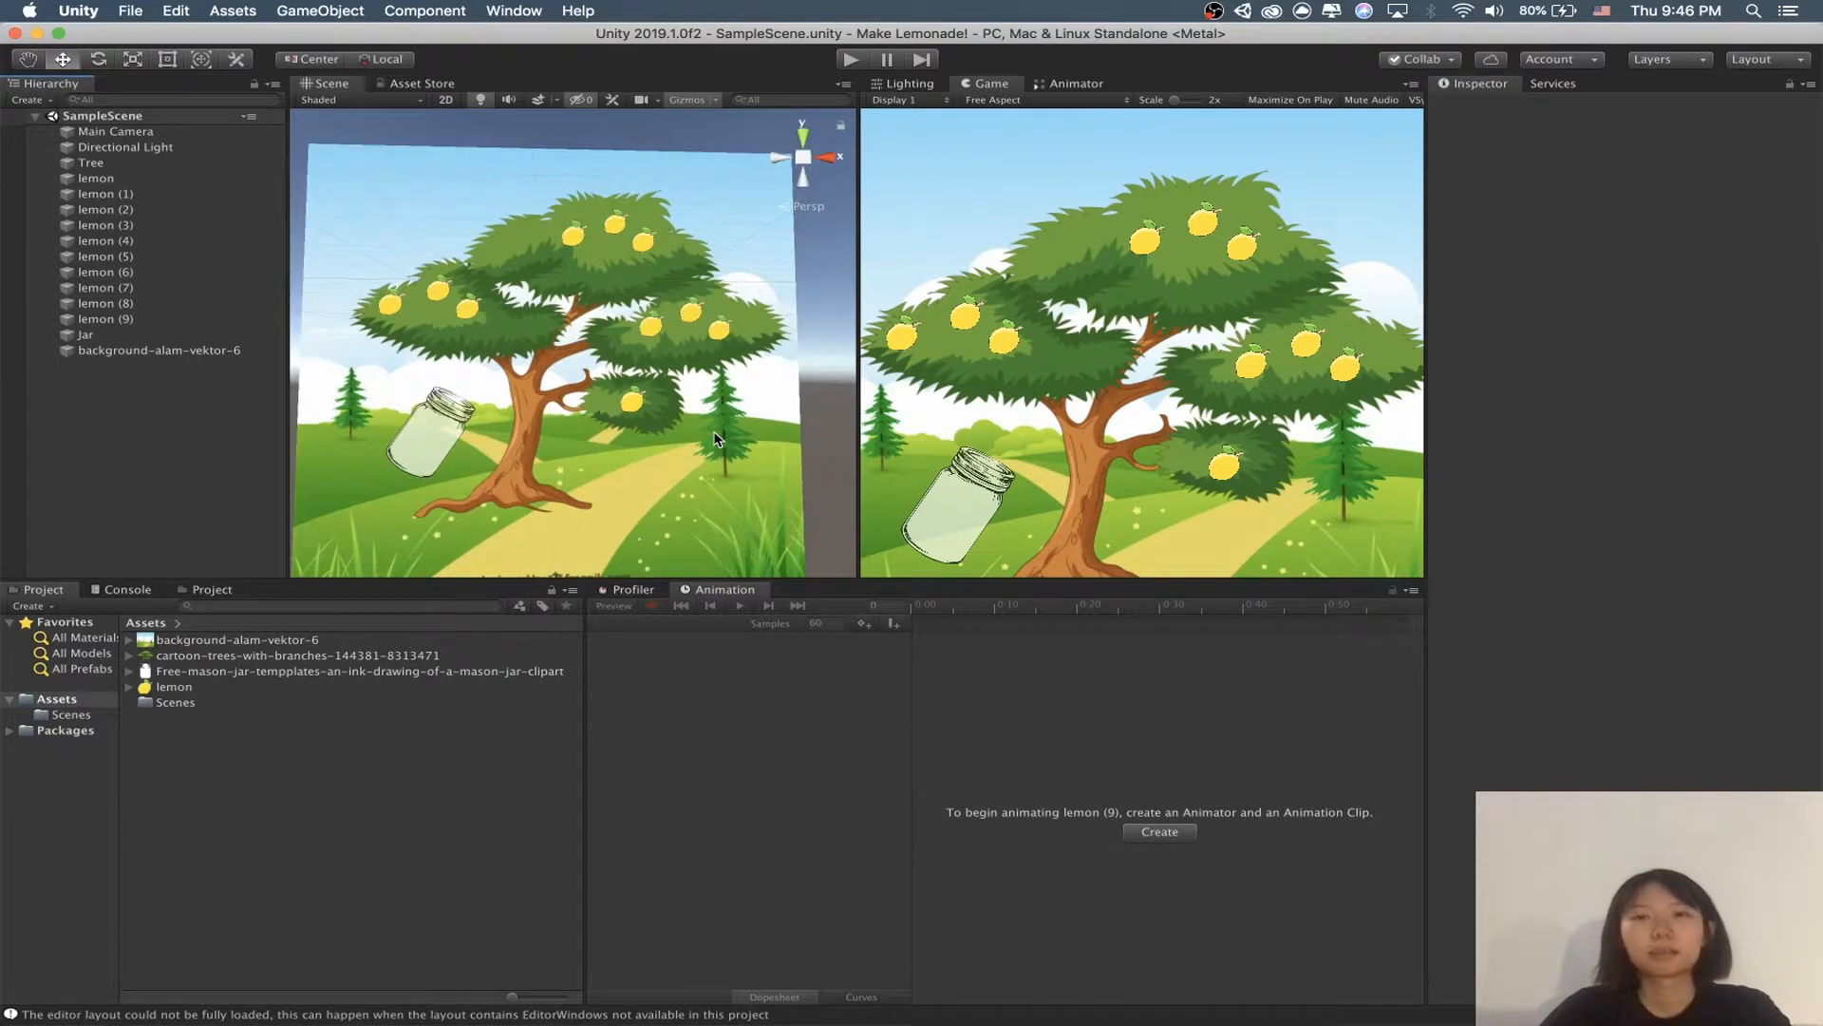
scroll(641, 499, up, 3)
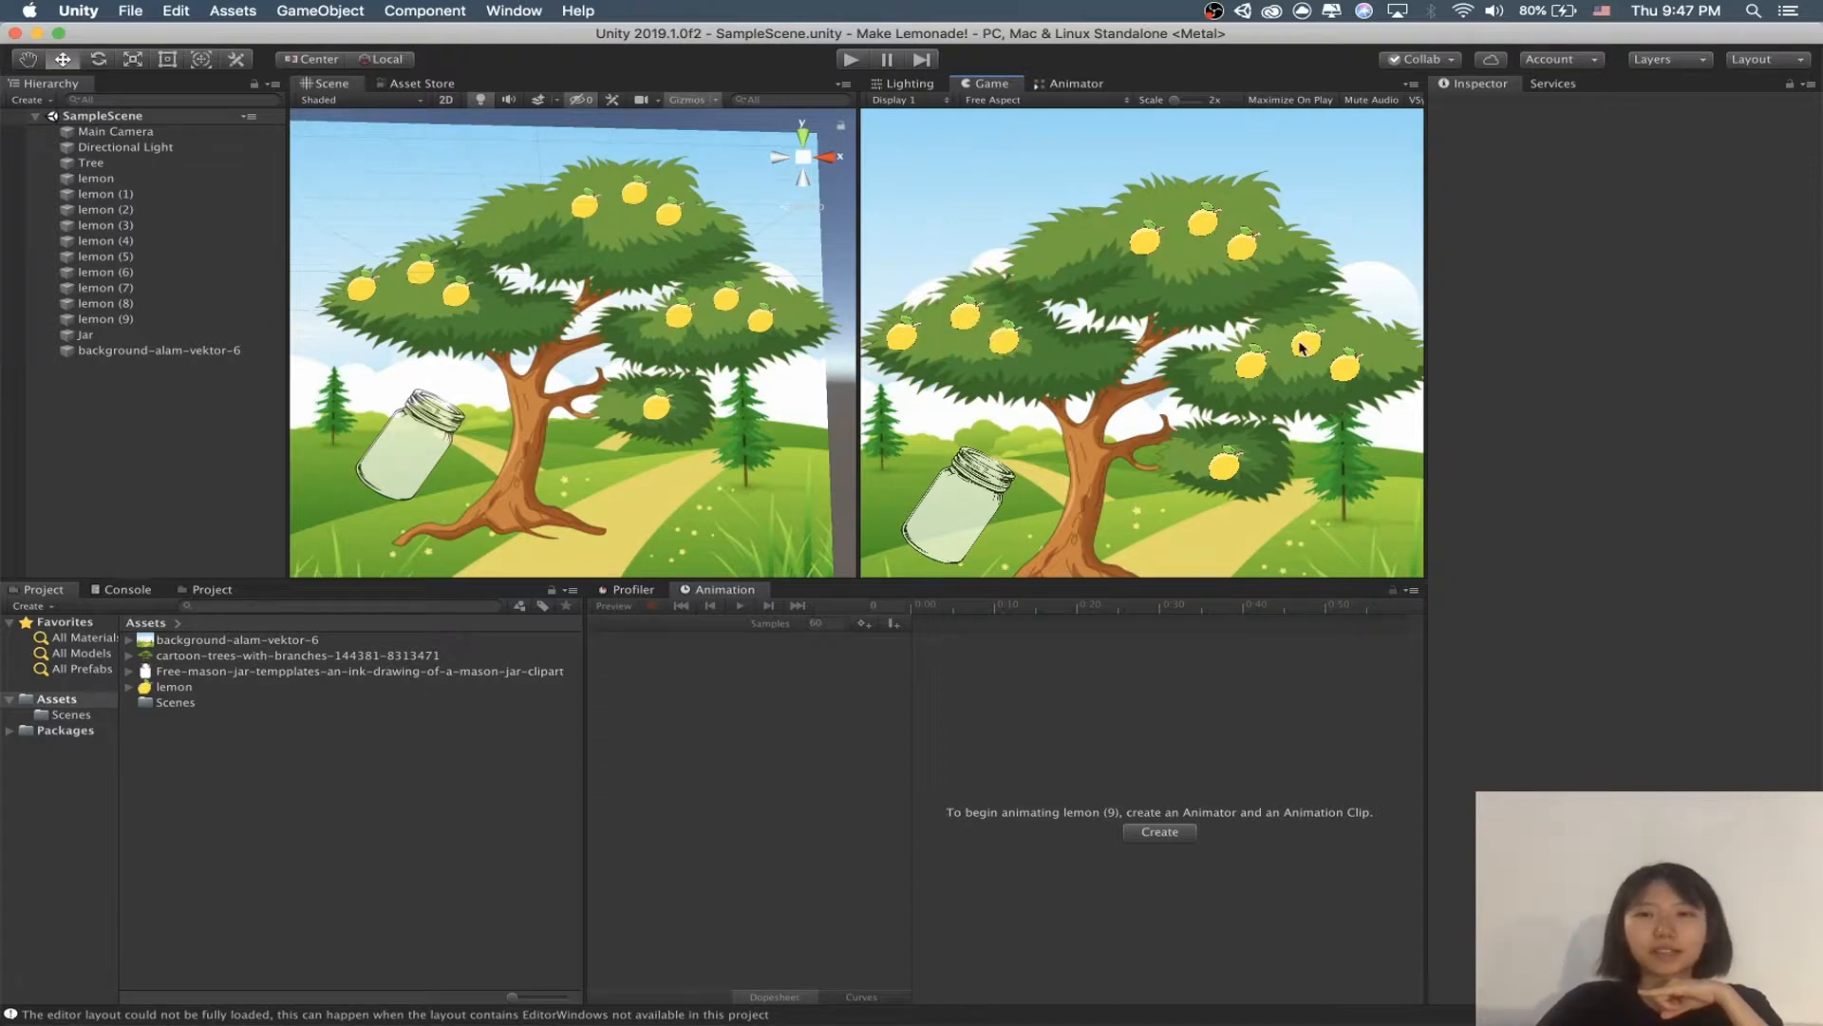
scroll(615, 243, up, 5)
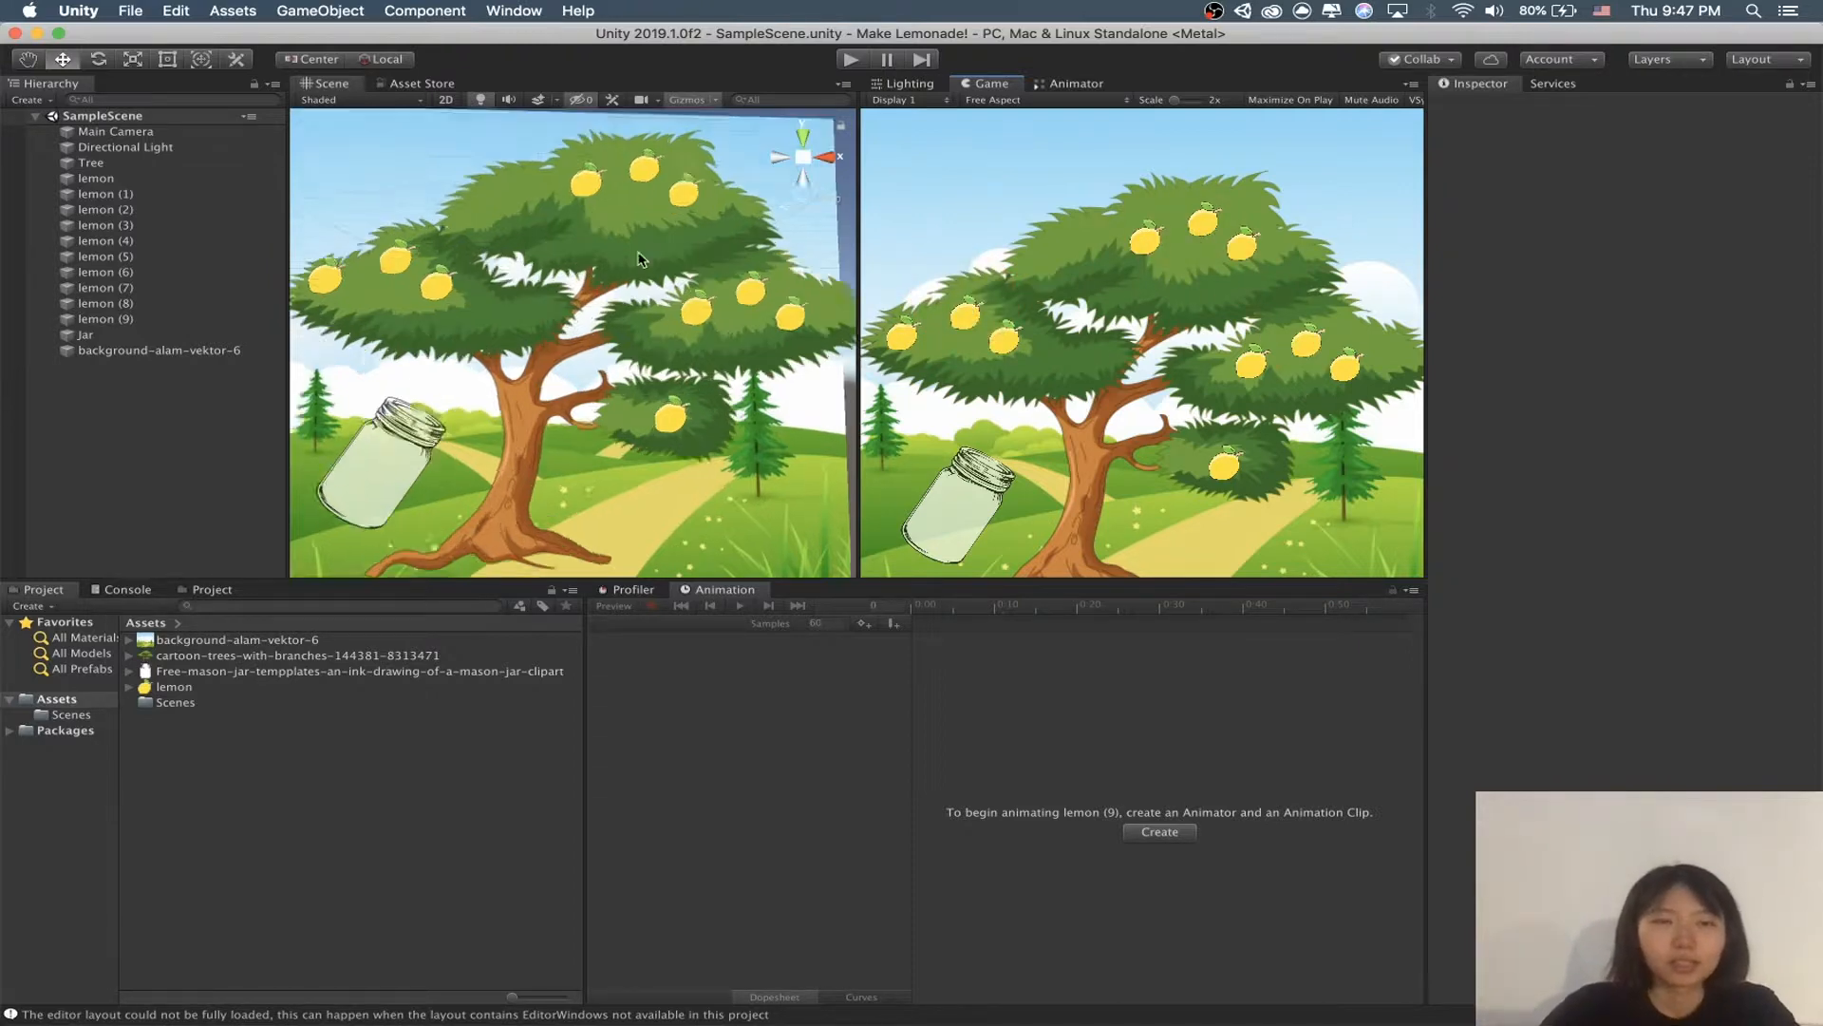
click(437, 323)
key(f)
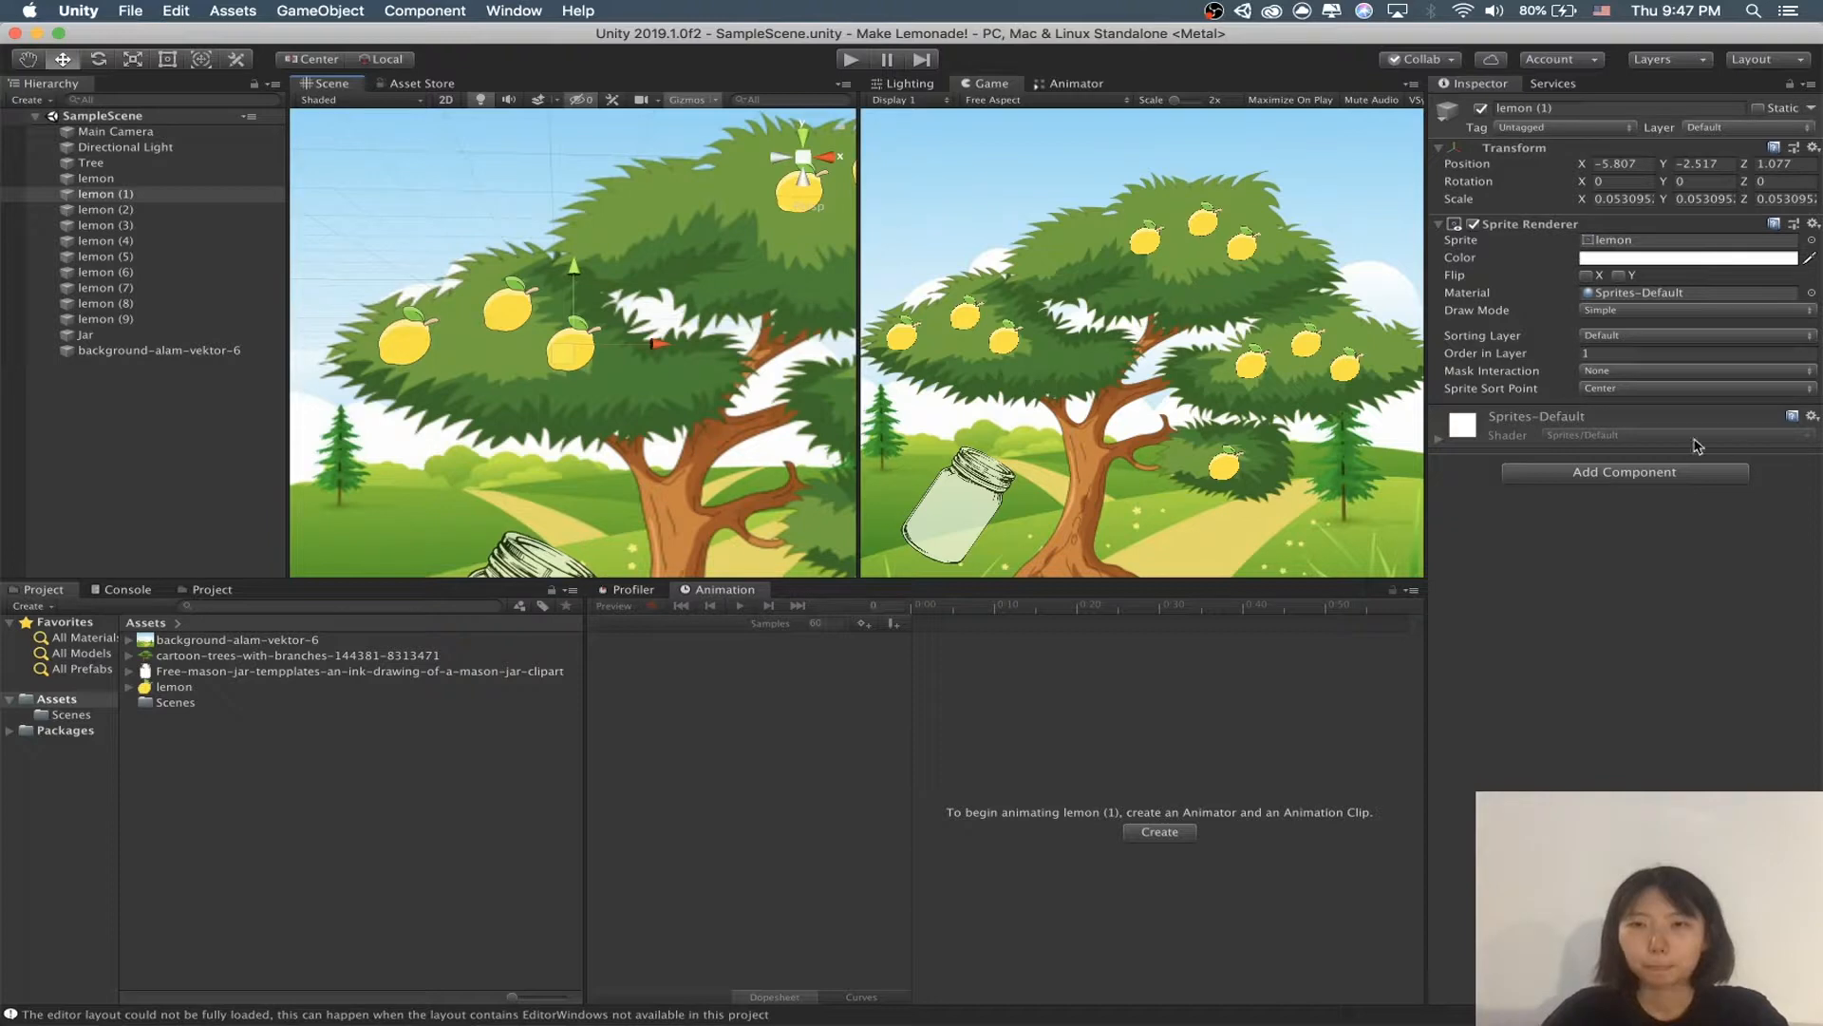
click(1621, 472)
click(1486, 588)
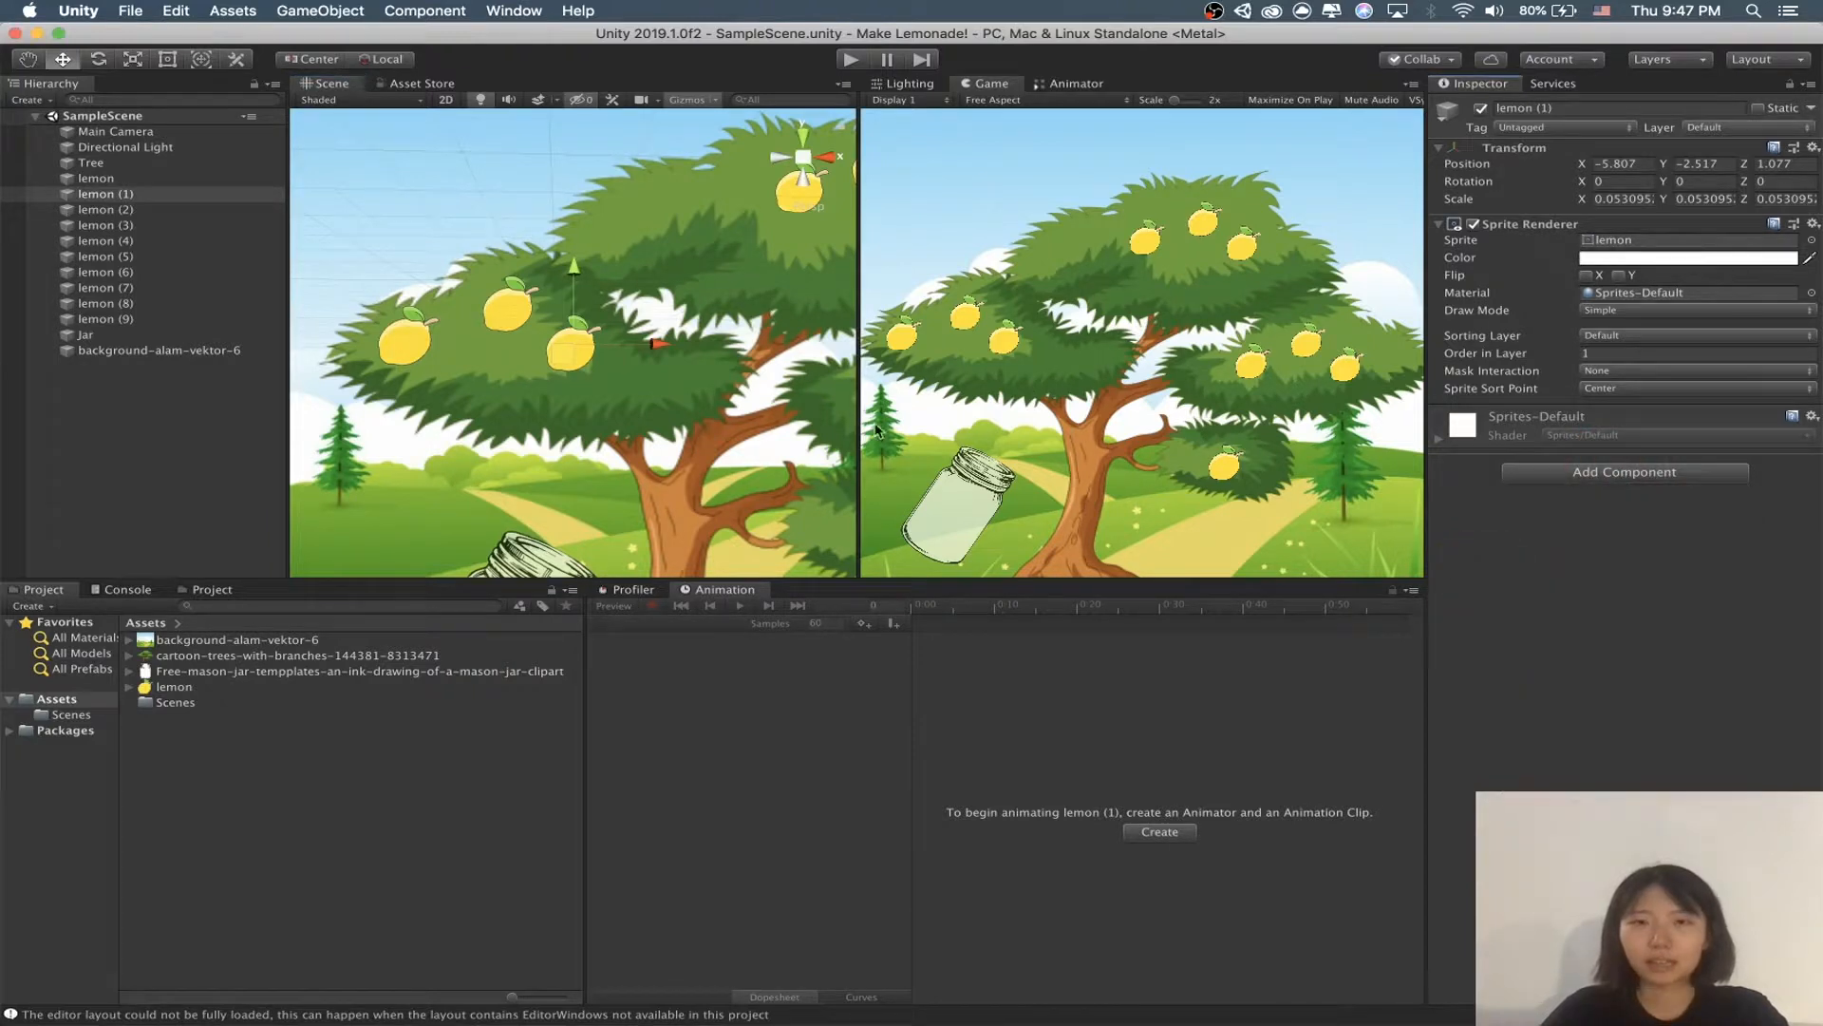
scroll(485, 279, down, 5)
scroll(493, 283, up, 5)
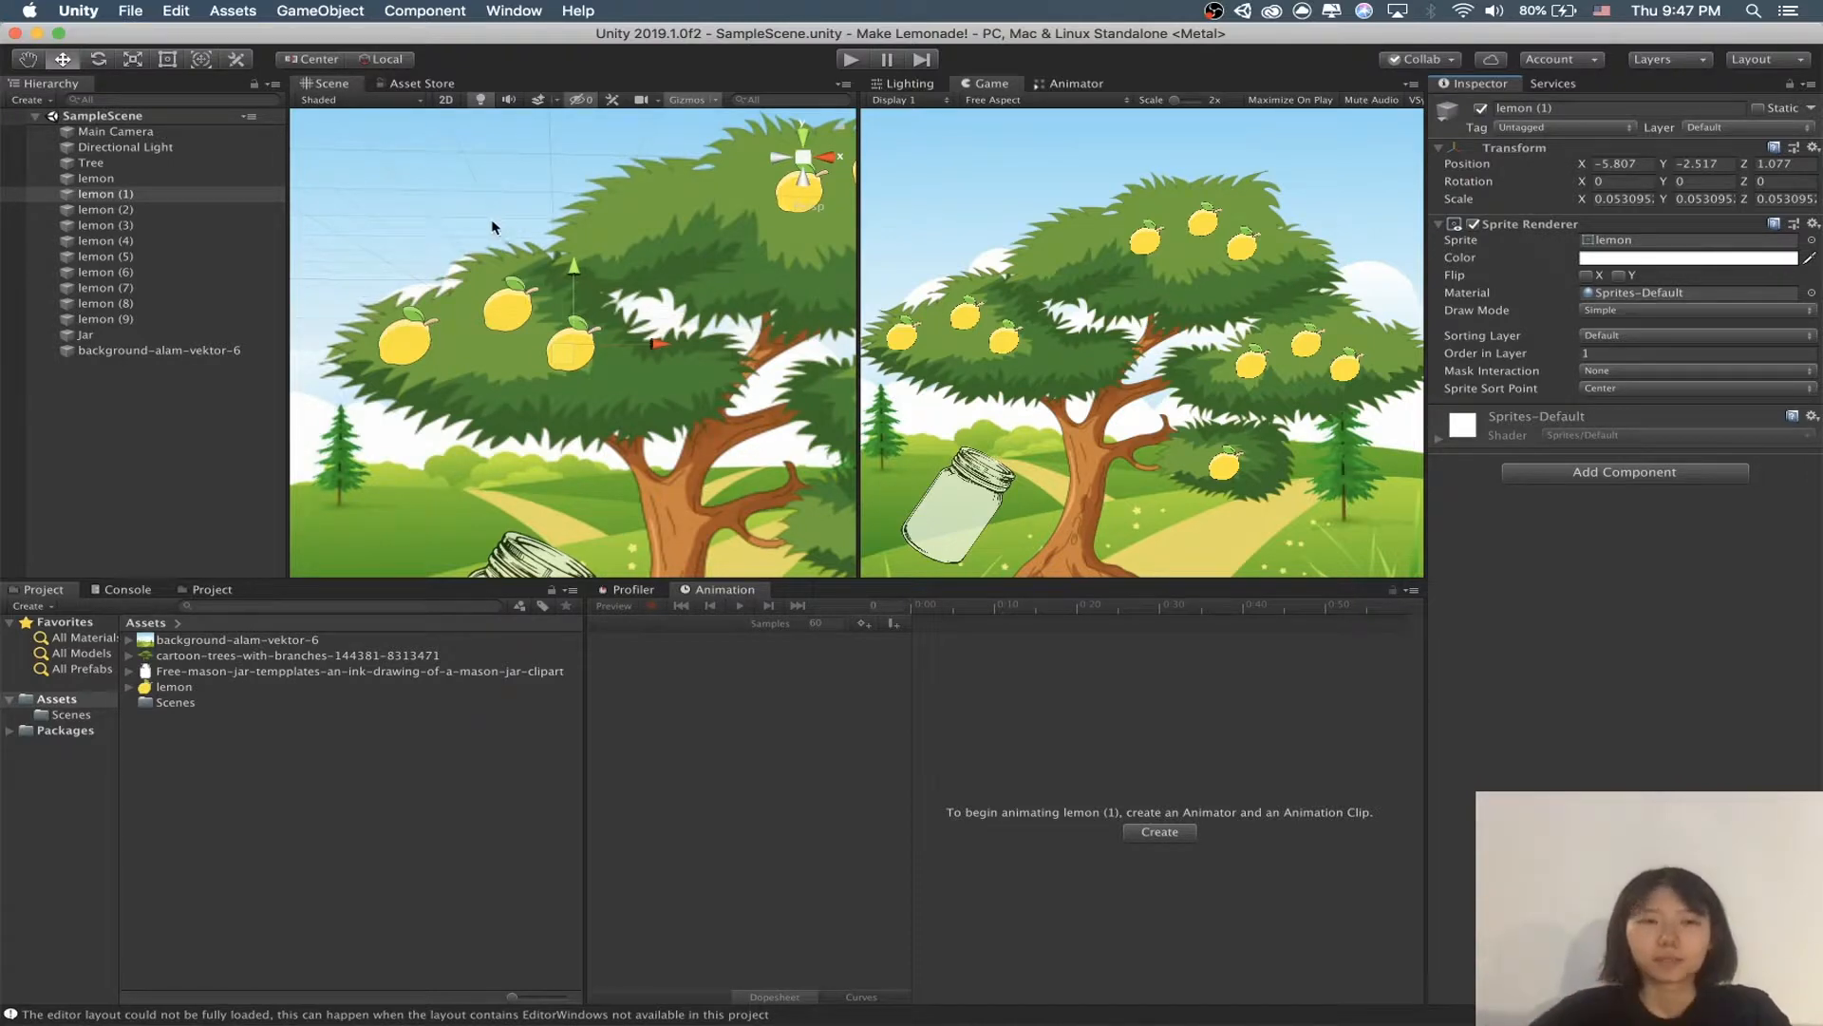
Step: Add a Box Collider component to all ten lemon objects, from lemon to lemon (9), and save the scene
click(95, 178)
shift+click(133, 320)
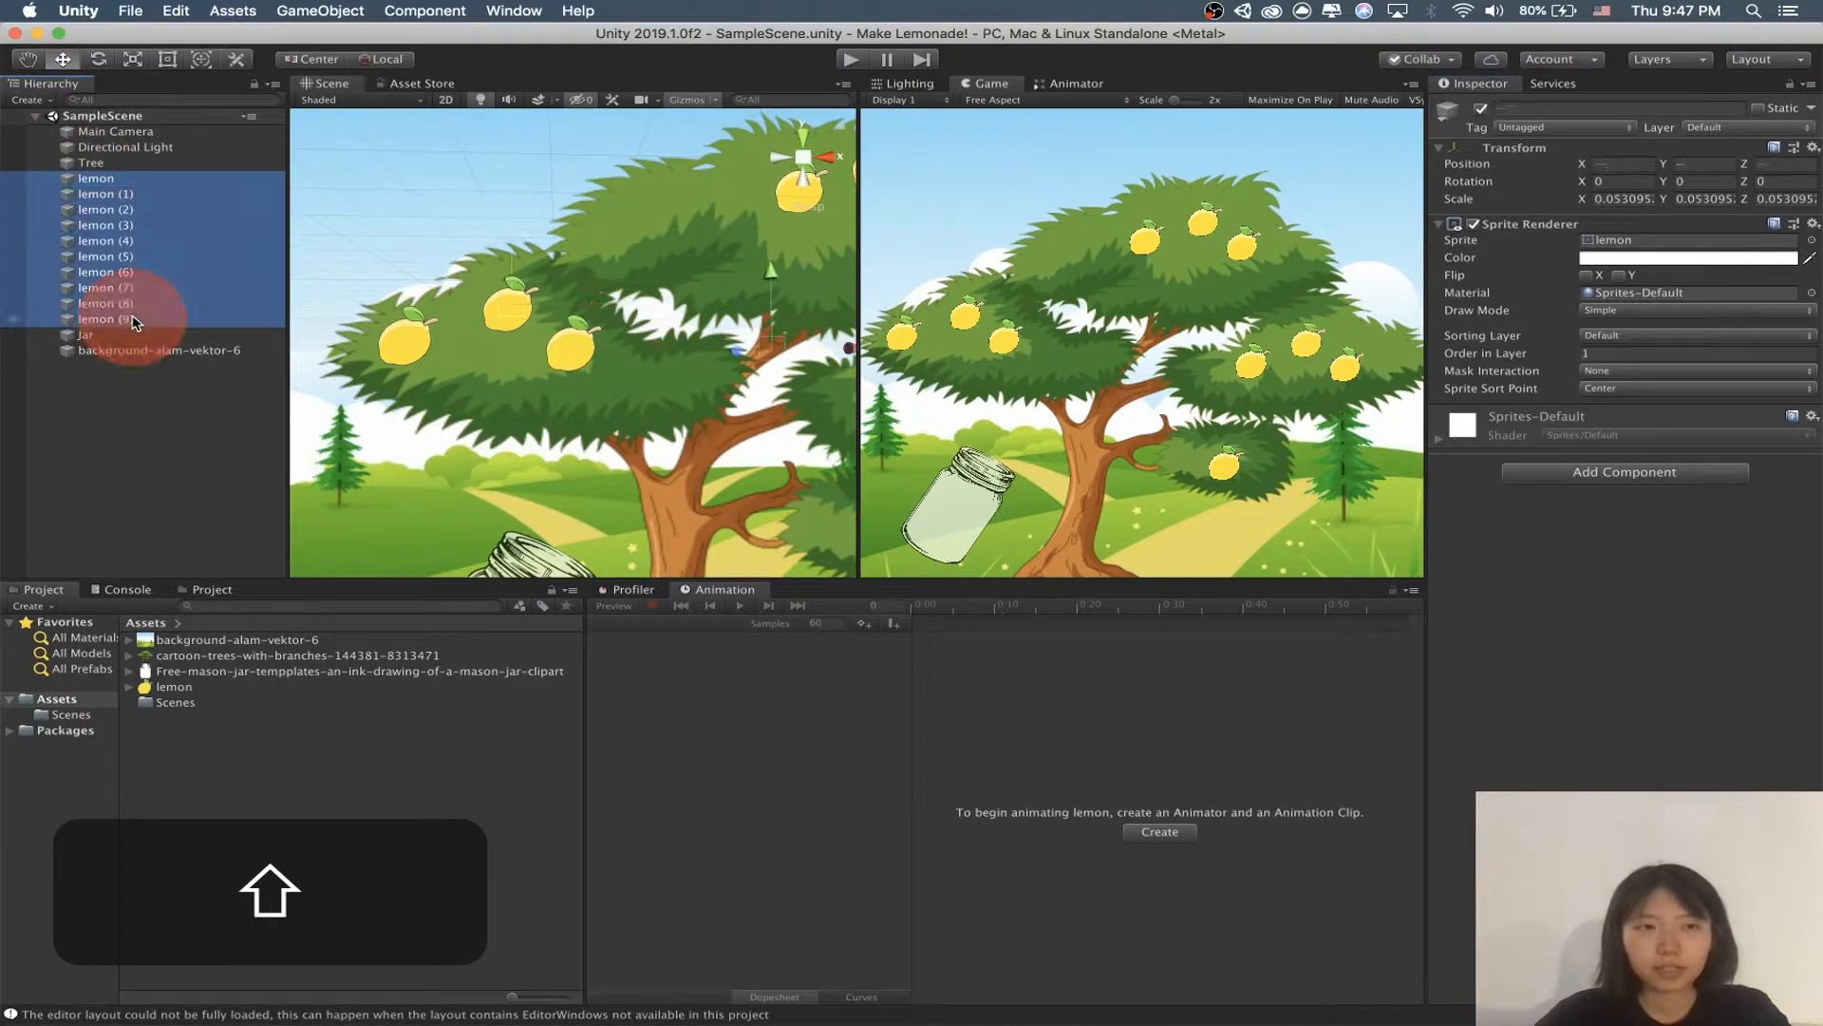
click(1640, 472)
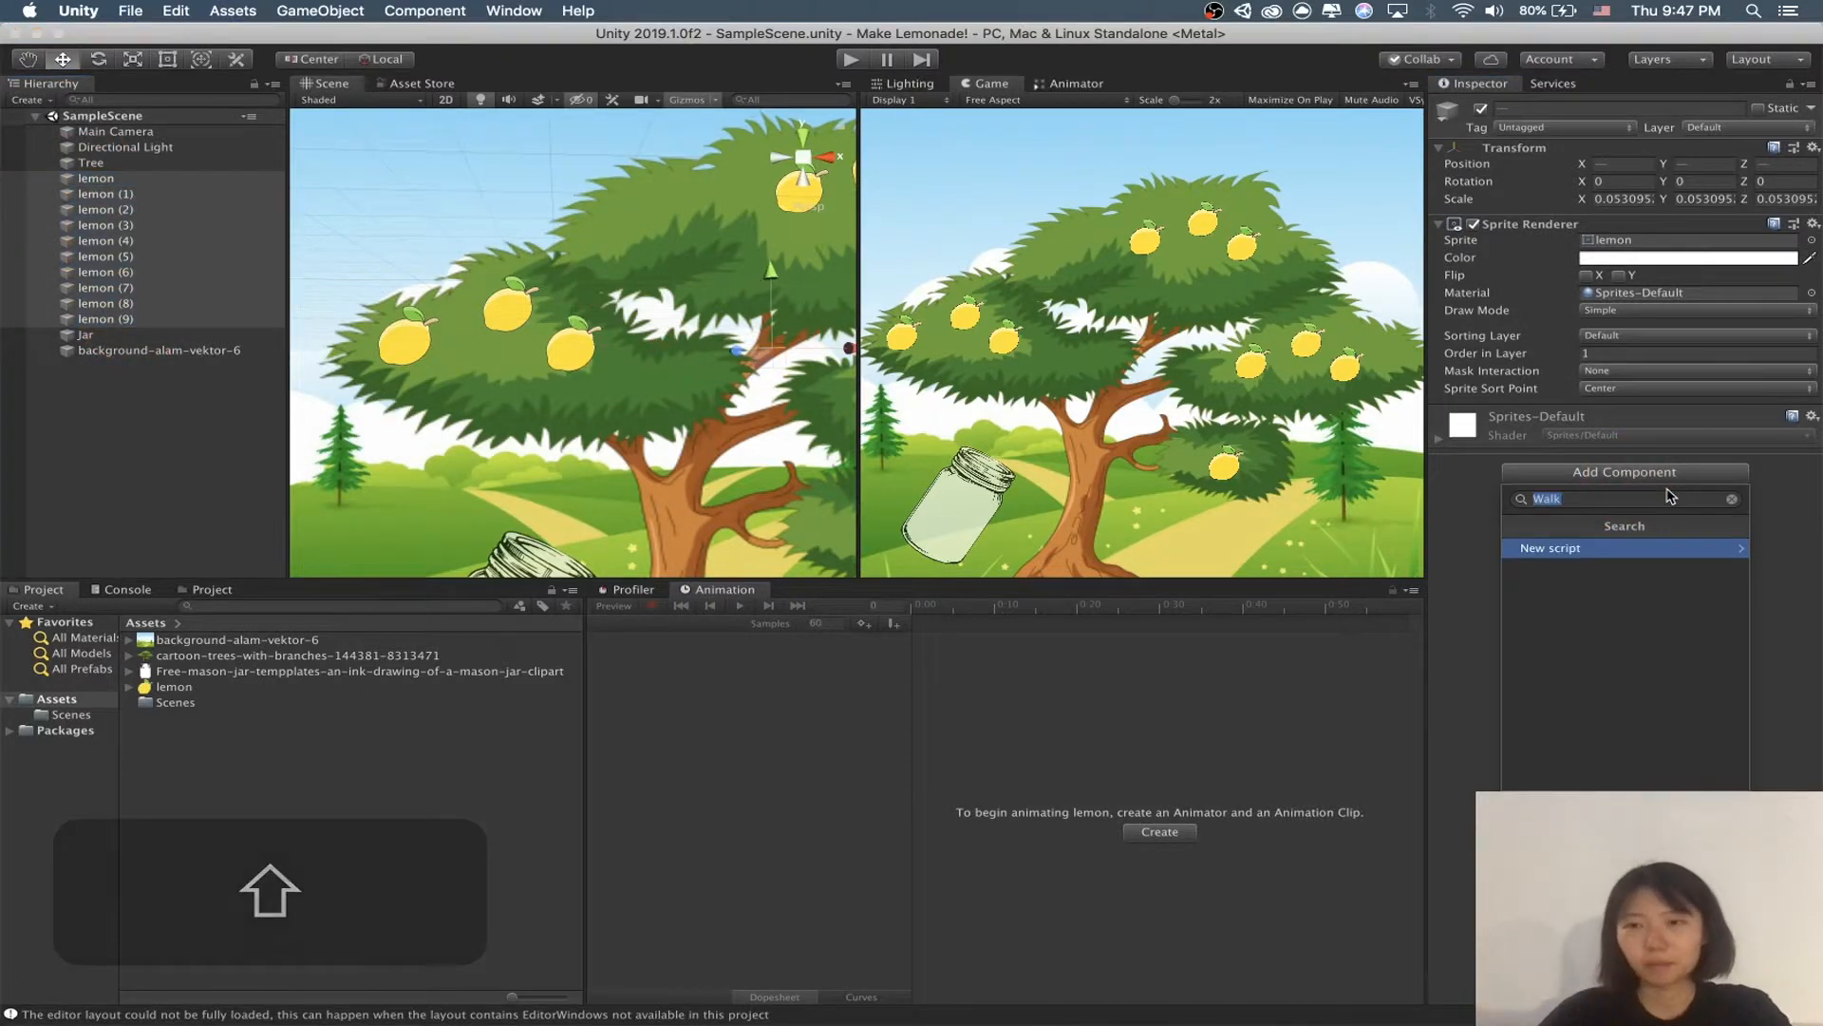
text(lider)
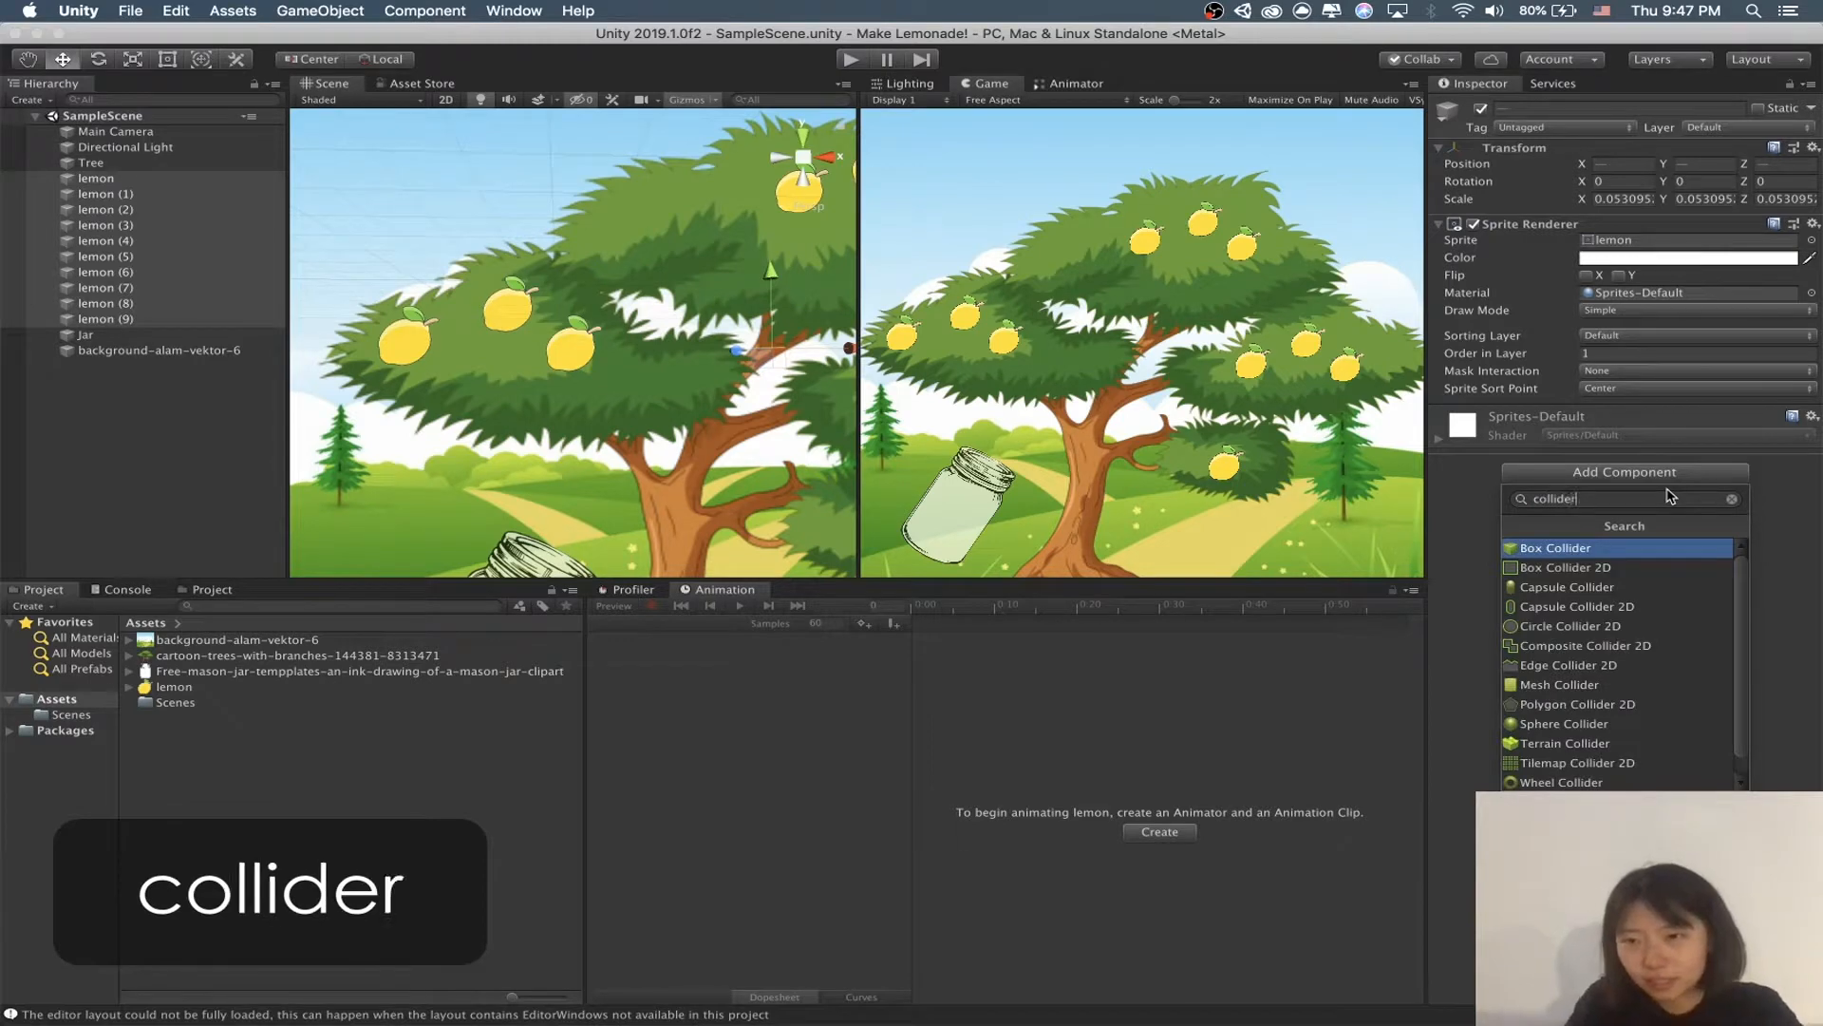
key(Down)
key(Up)
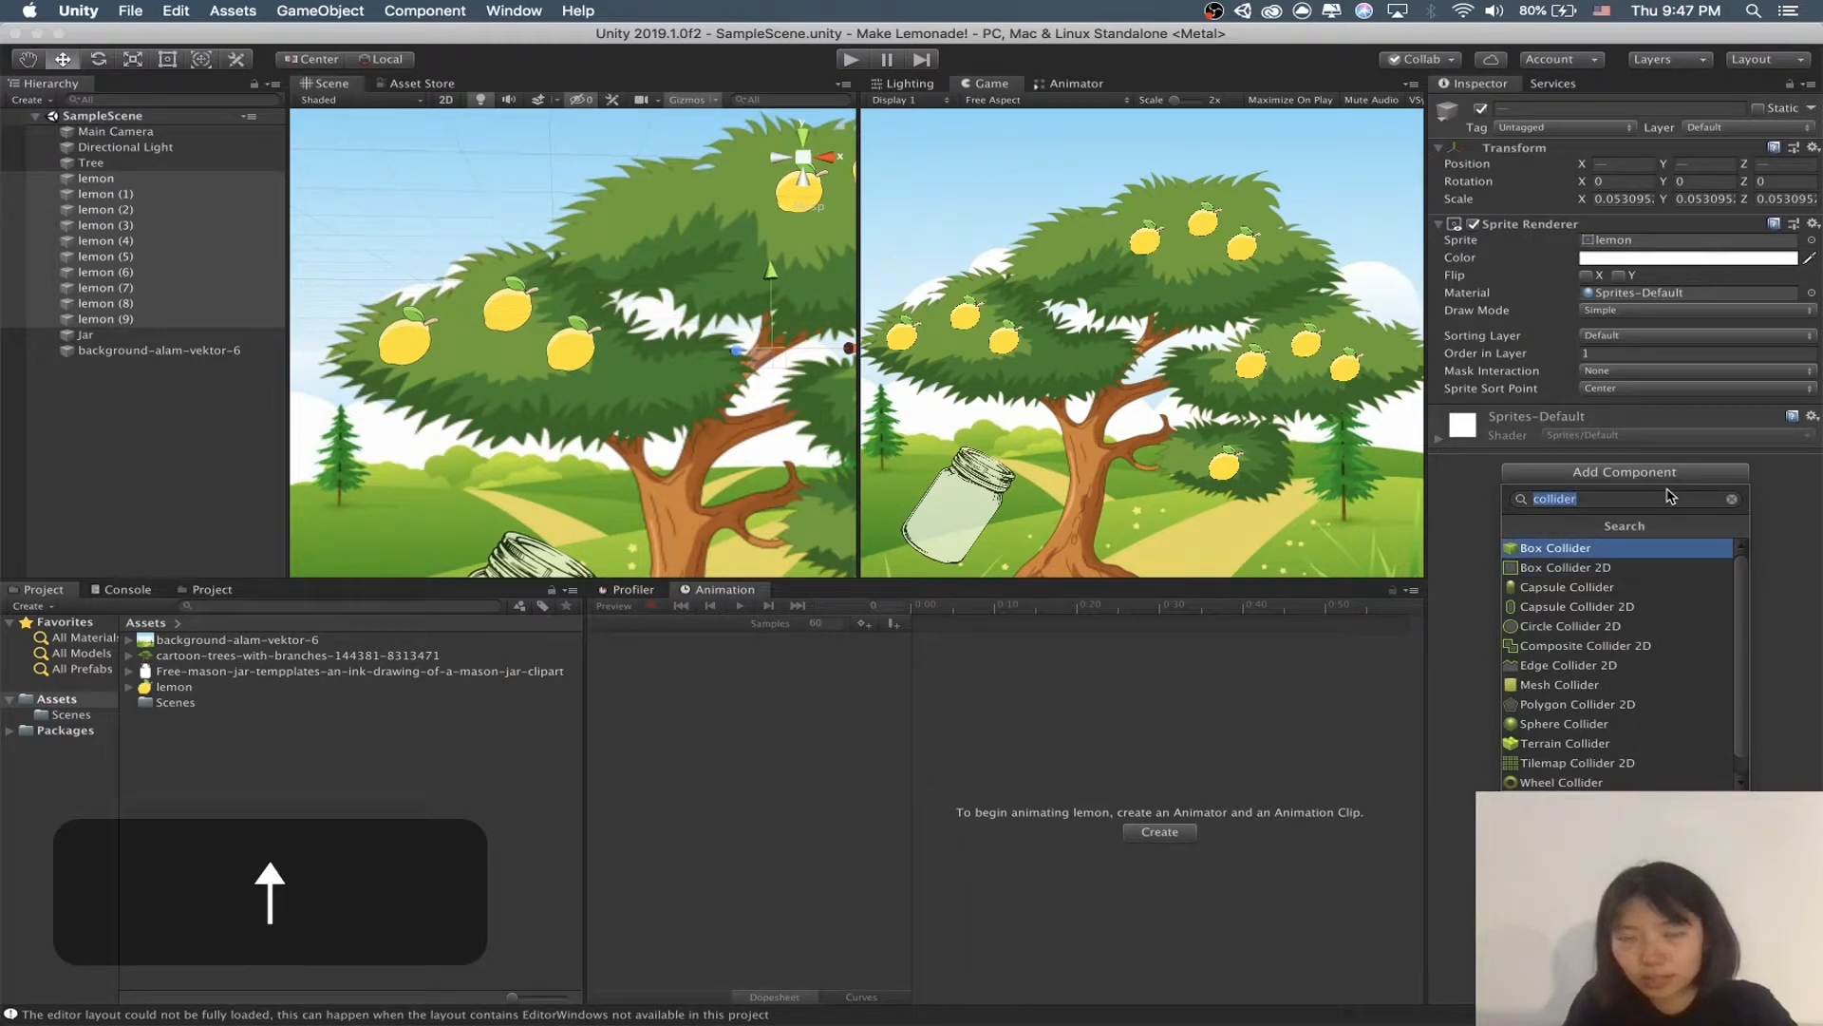
key(Return)
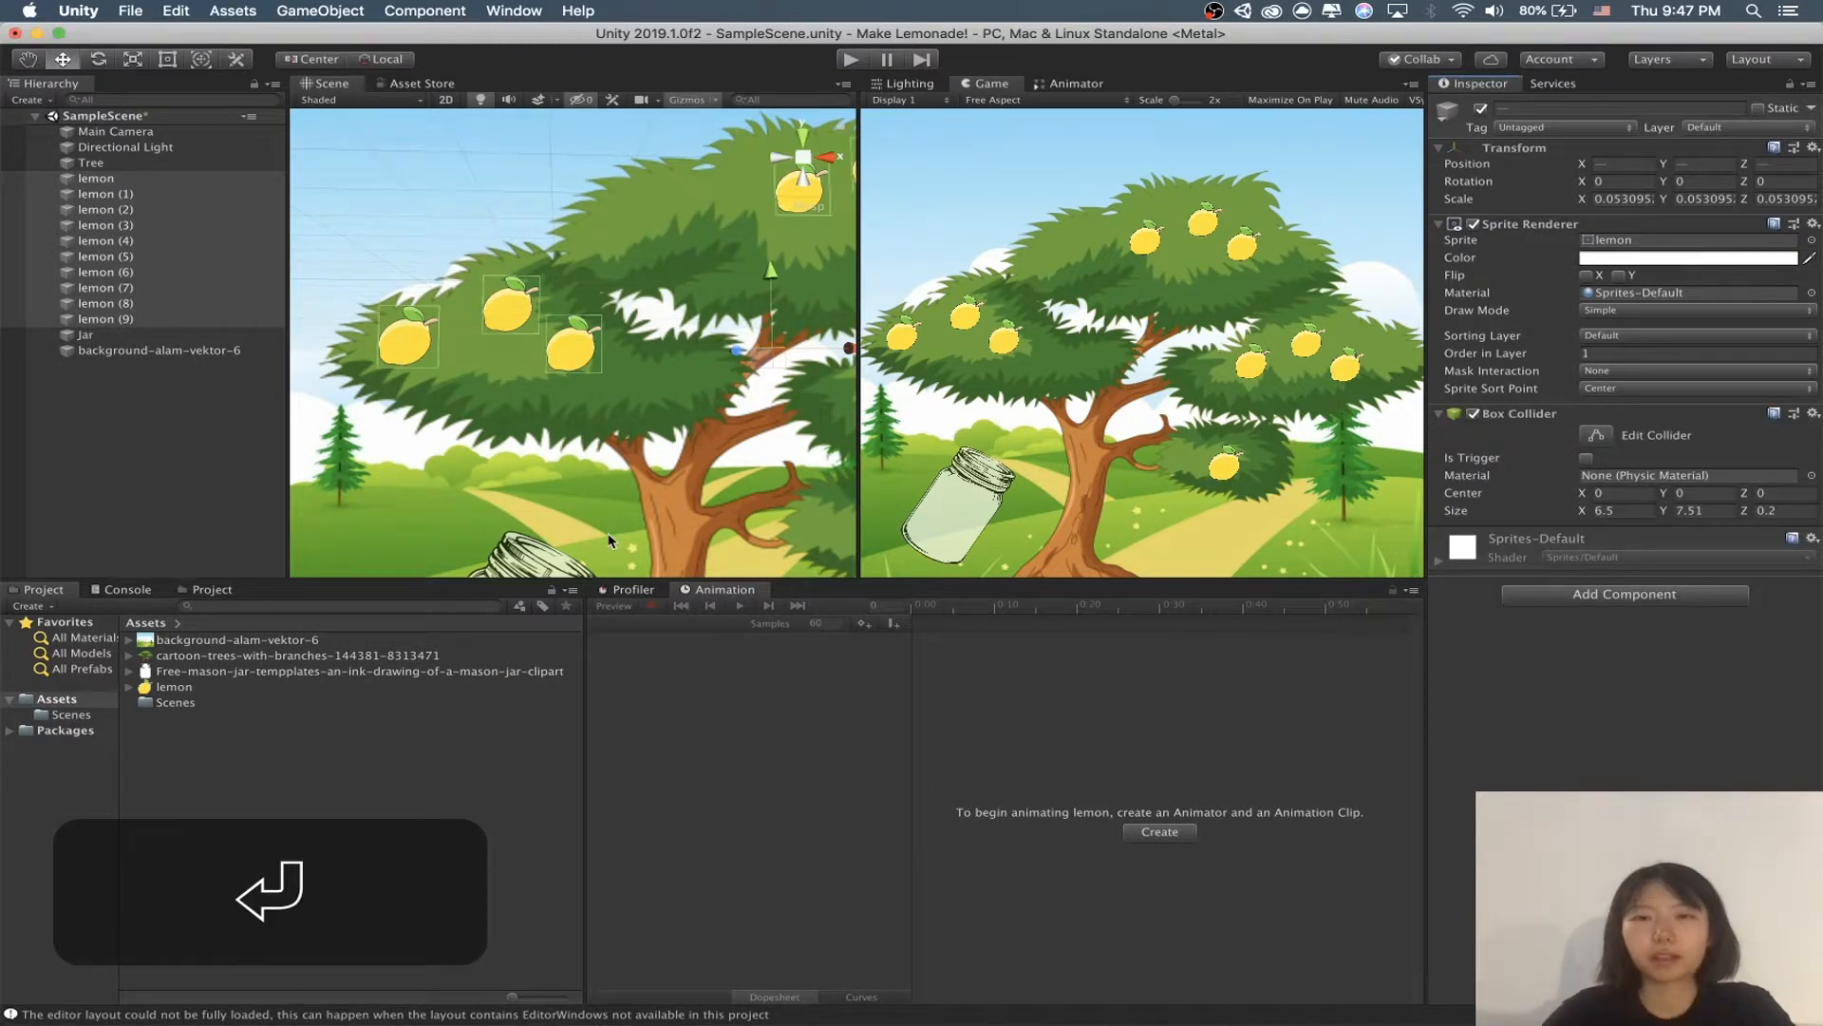
scroll(609, 537, up, 5)
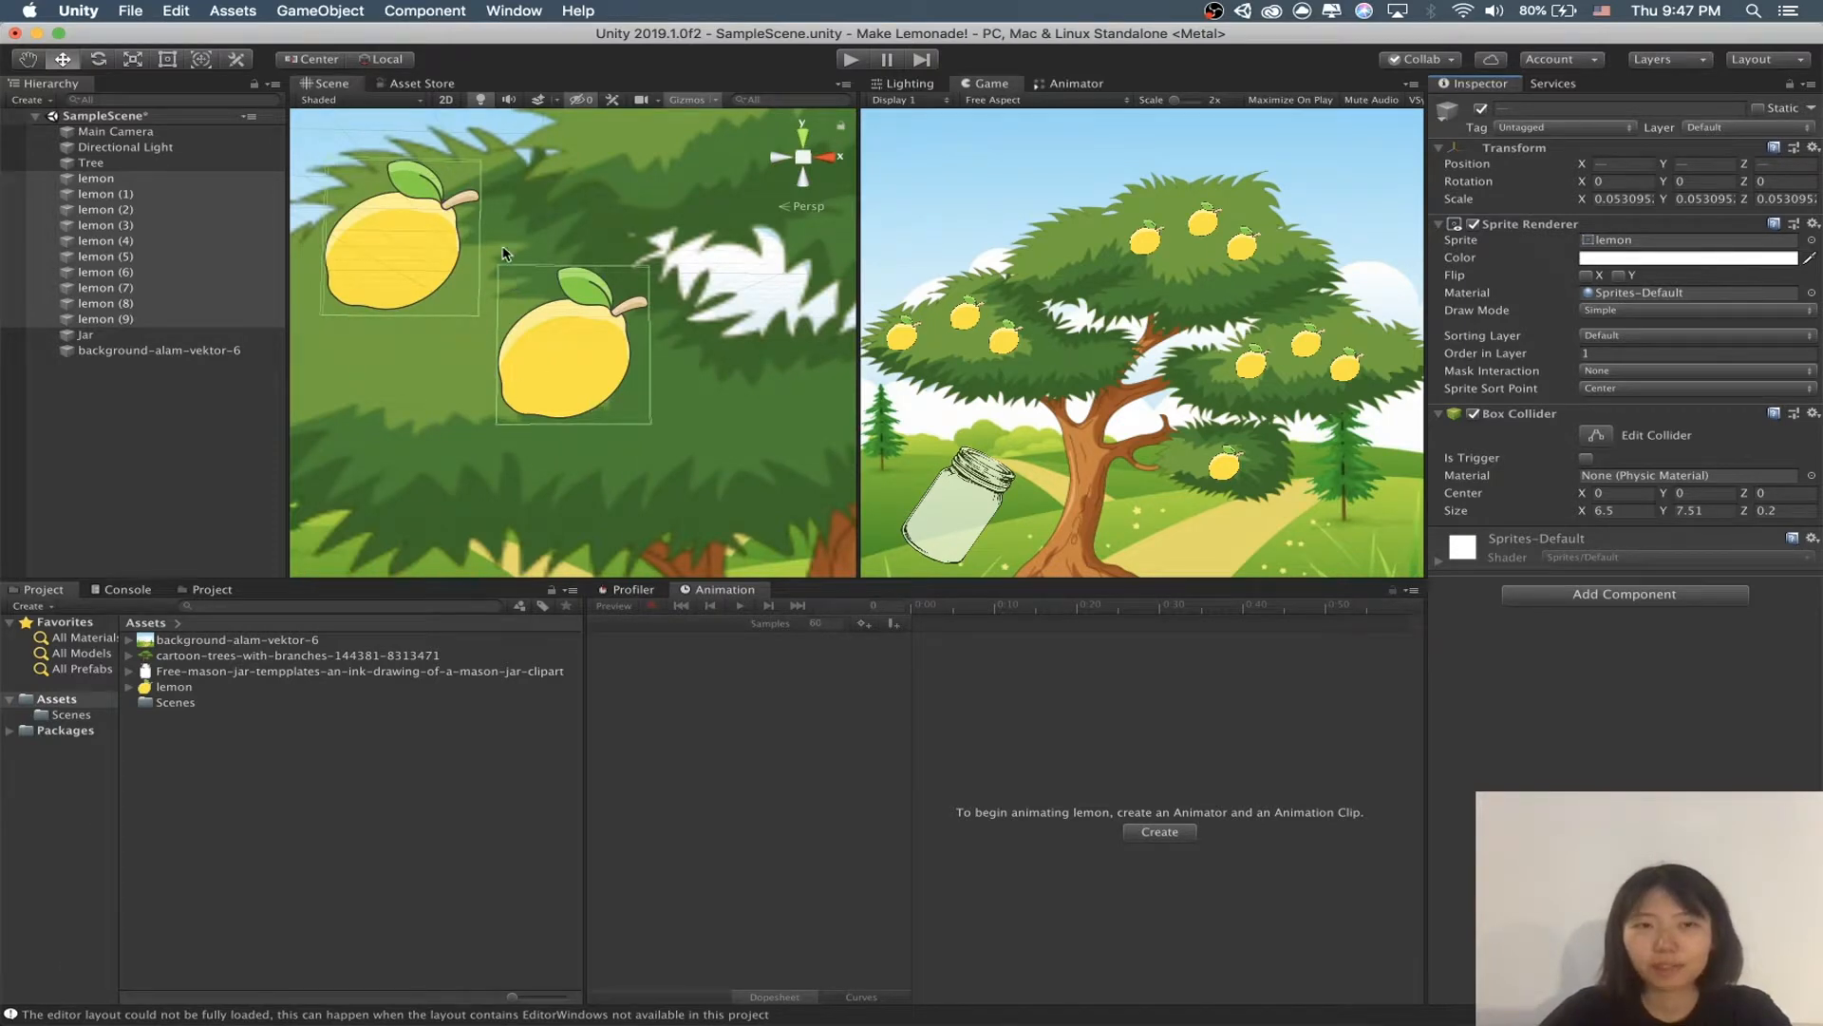
scroll(503, 253, down, 5)
scroll(577, 278, up, 5)
scroll(642, 306, down, 4)
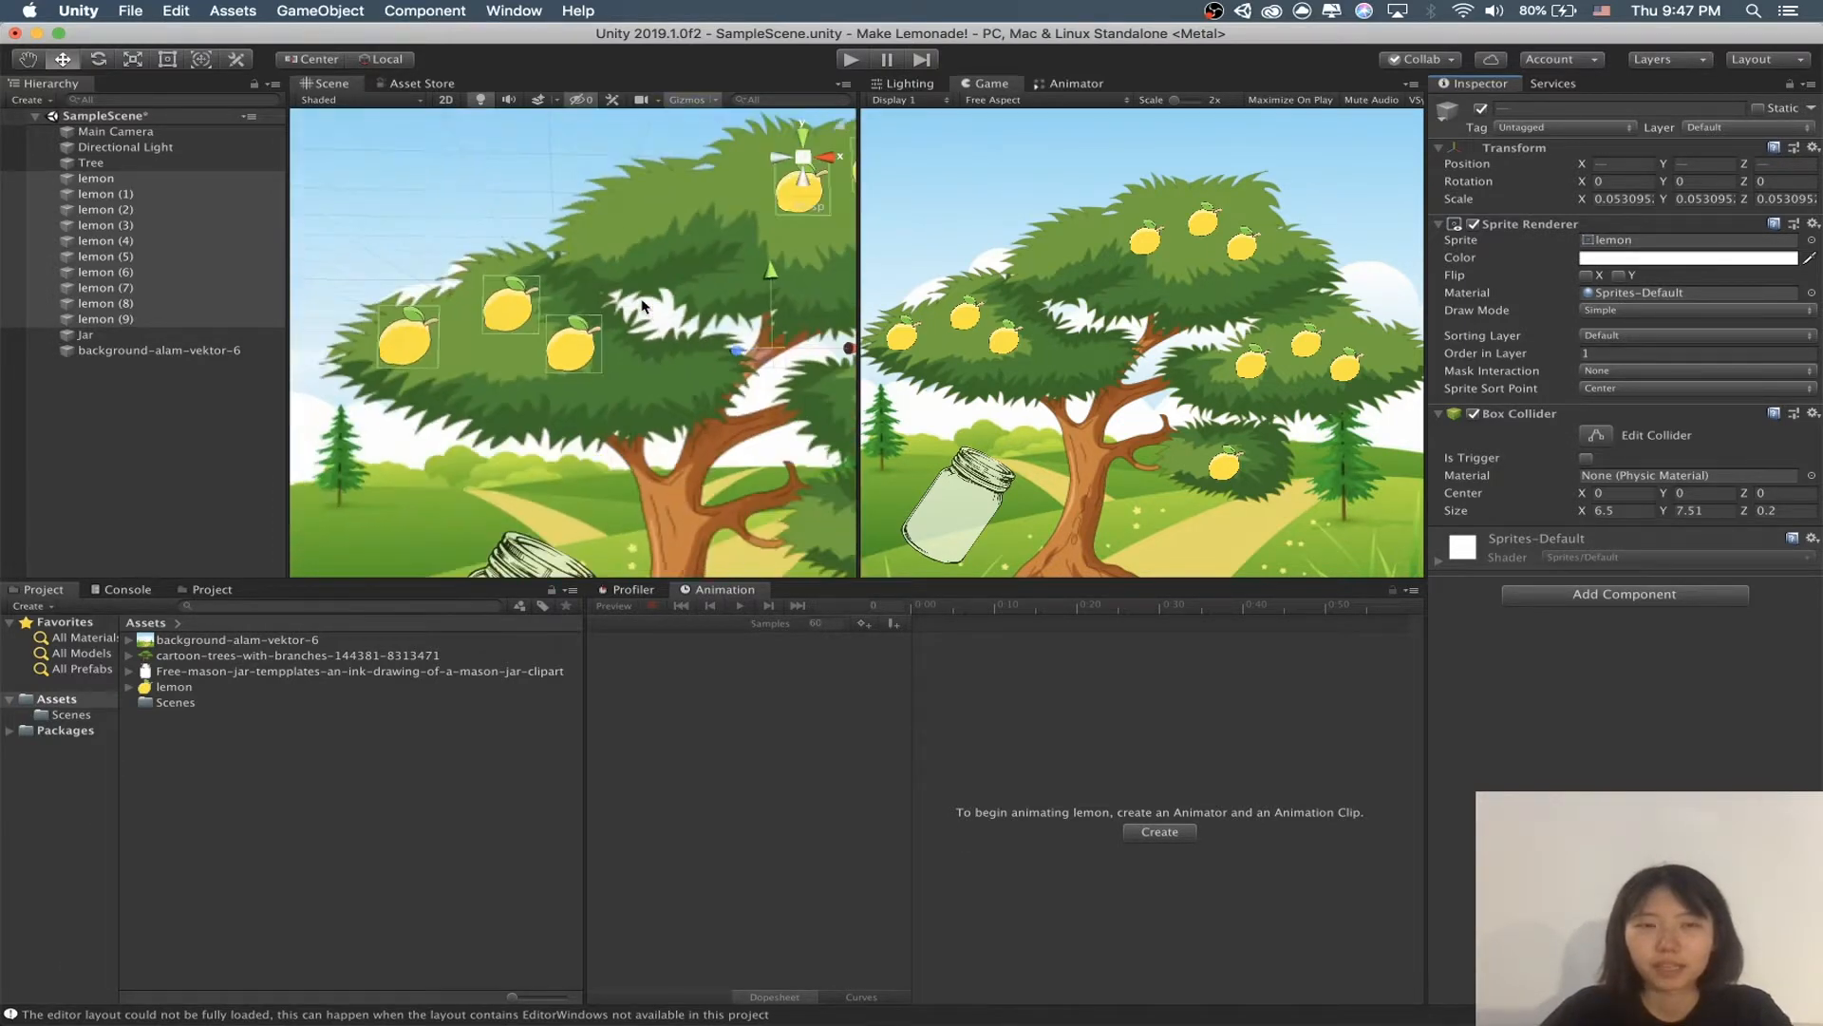
key(cmd+s)
Step: Play-test the scene by trying to interact with lemons across the tree in the Game view, and stop the playback
alt+drag(624, 252, 694, 220)
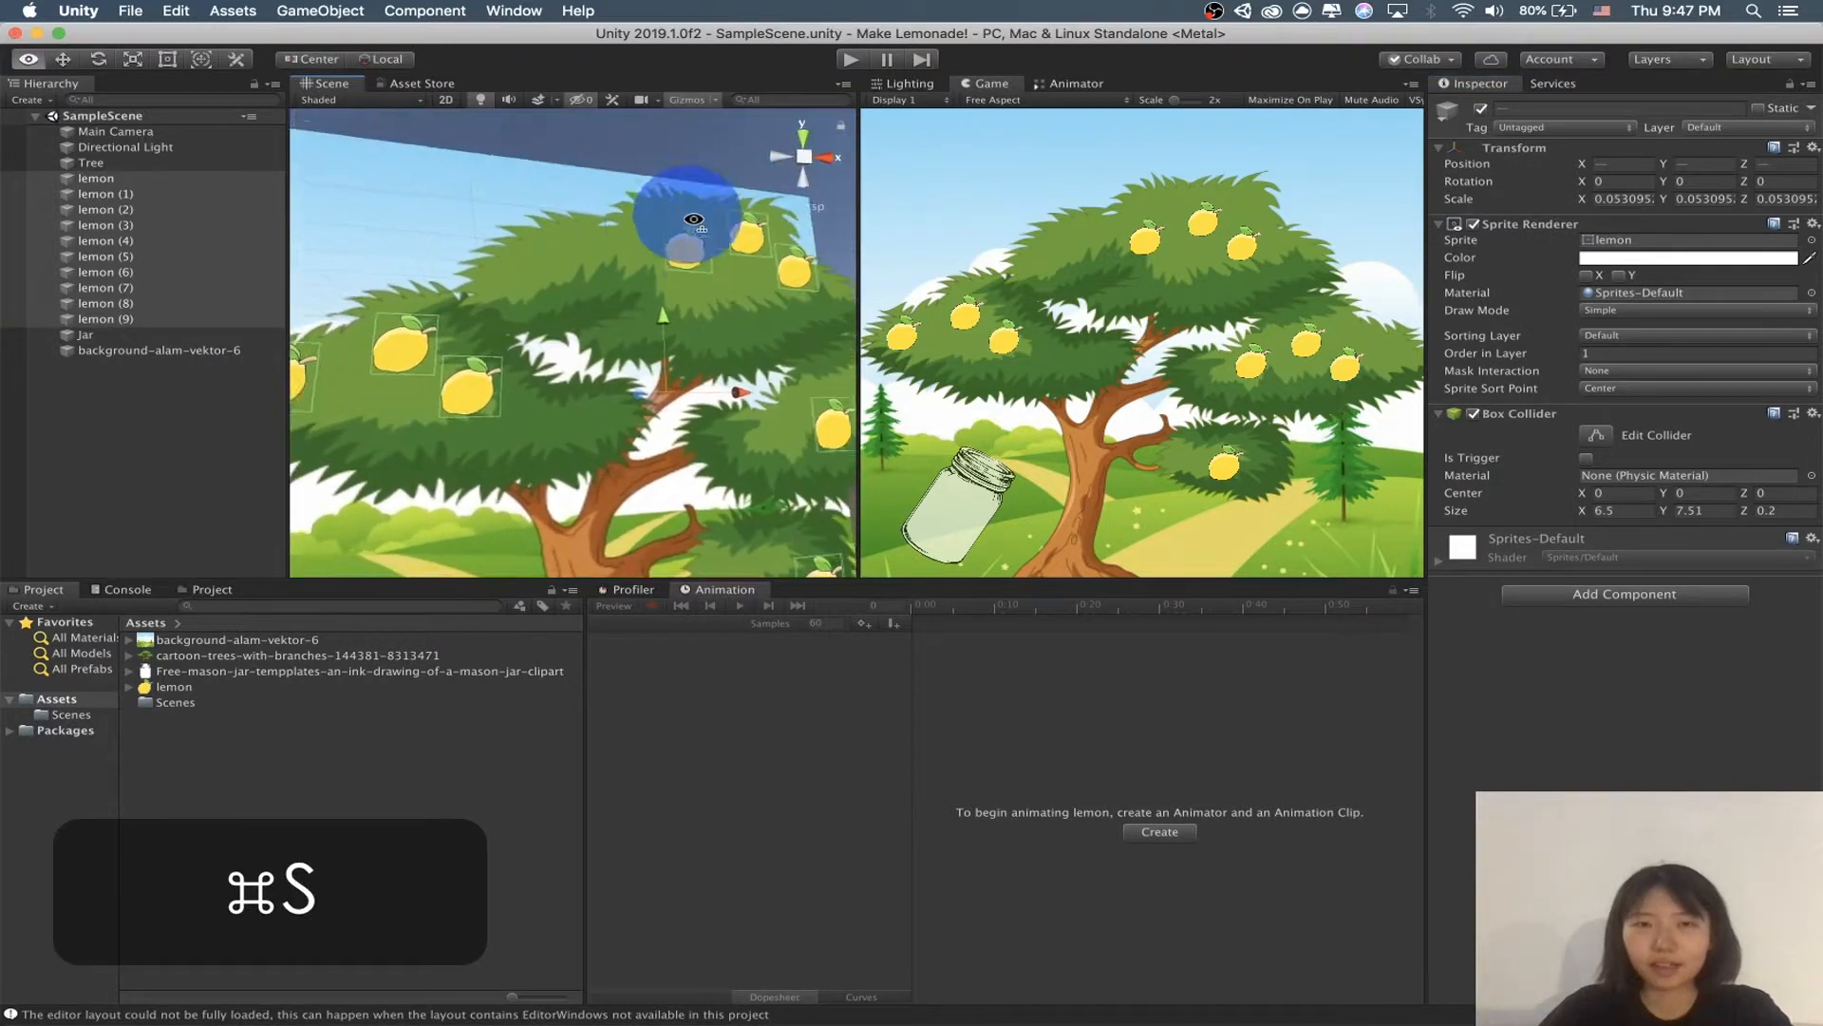
scroll(689, 228, down, 4)
right_drag(650, 283, 624, 311)
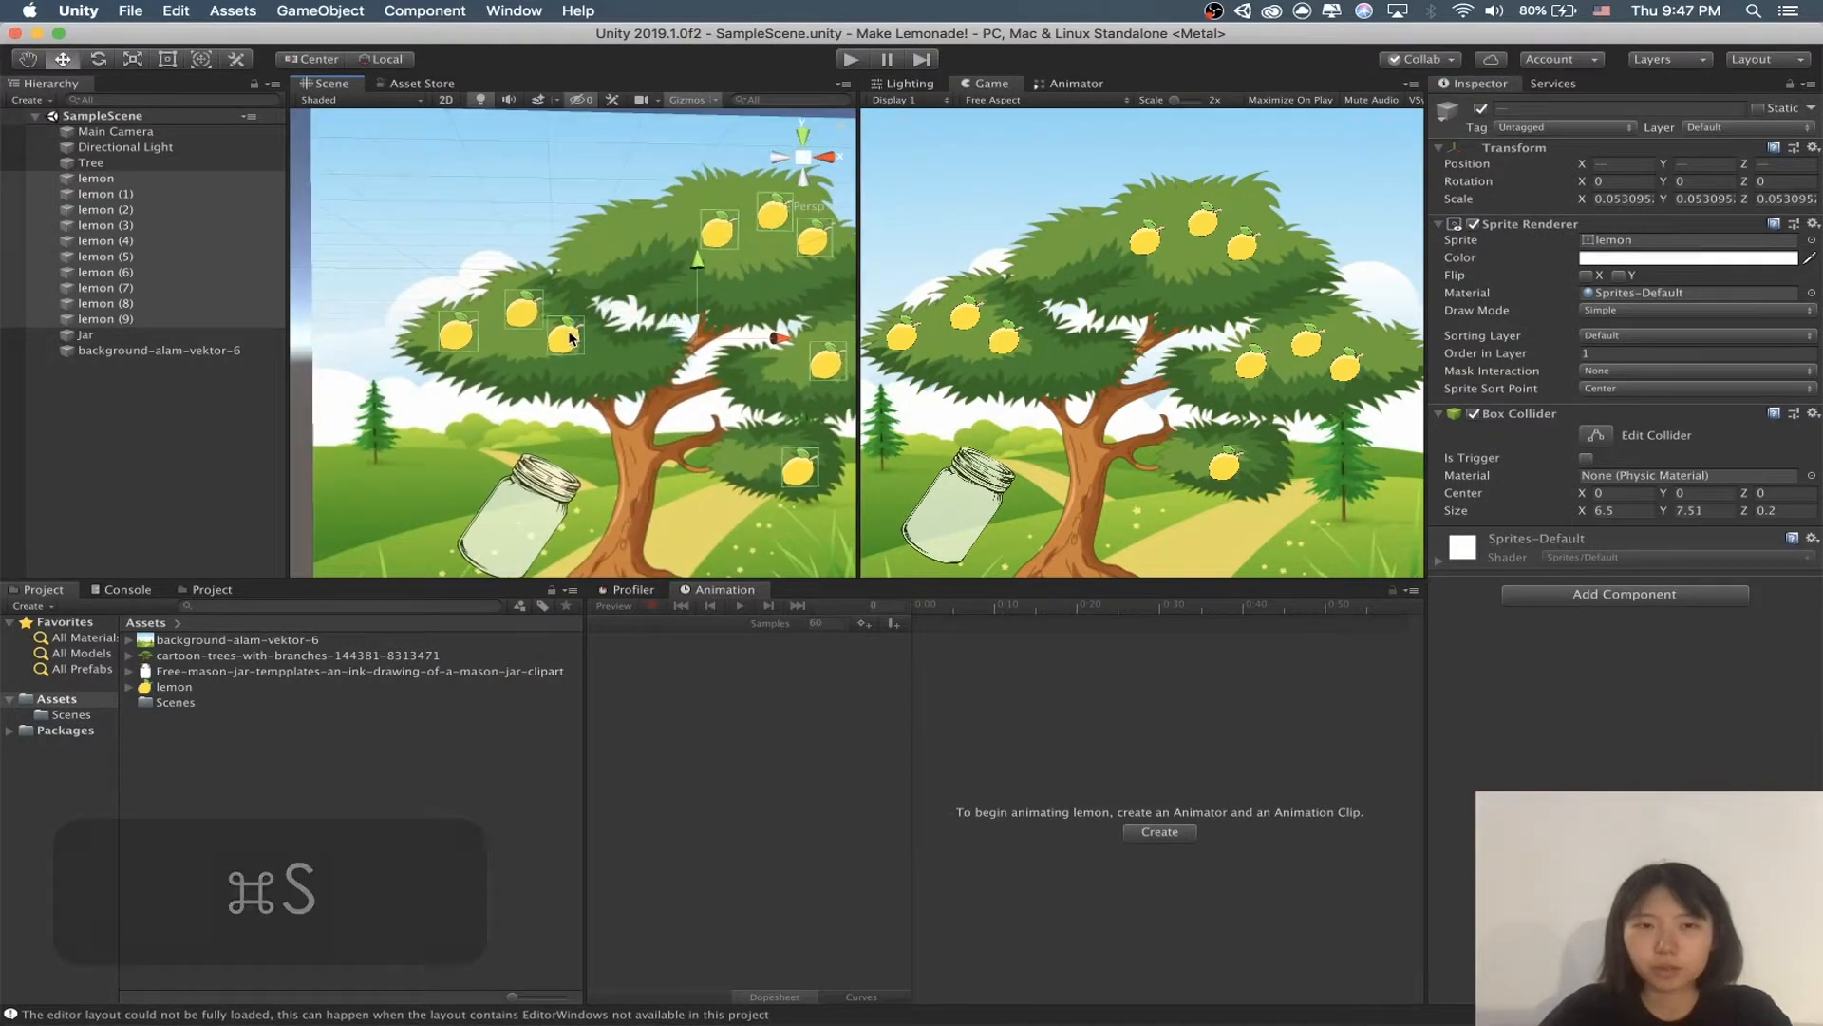
click(606, 311)
scroll(621, 181, down, 4)
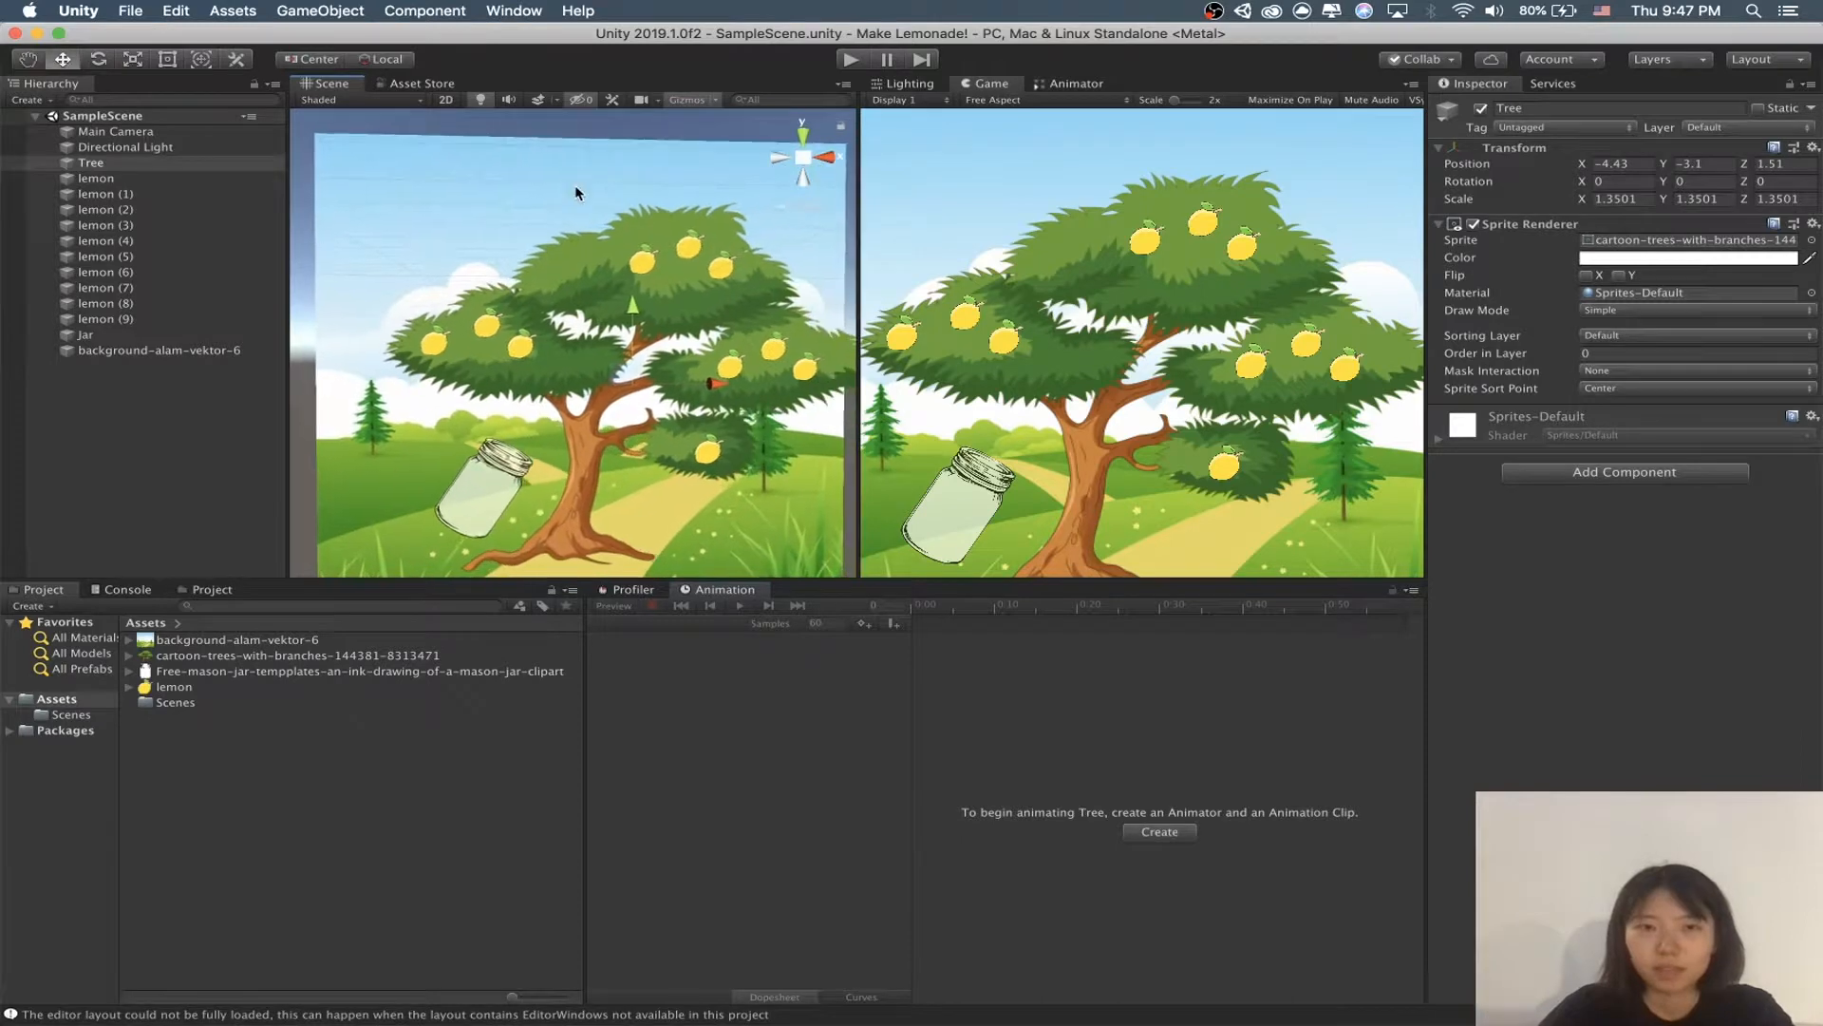
middle_drag(652, 274, 634, 253)
click(853, 61)
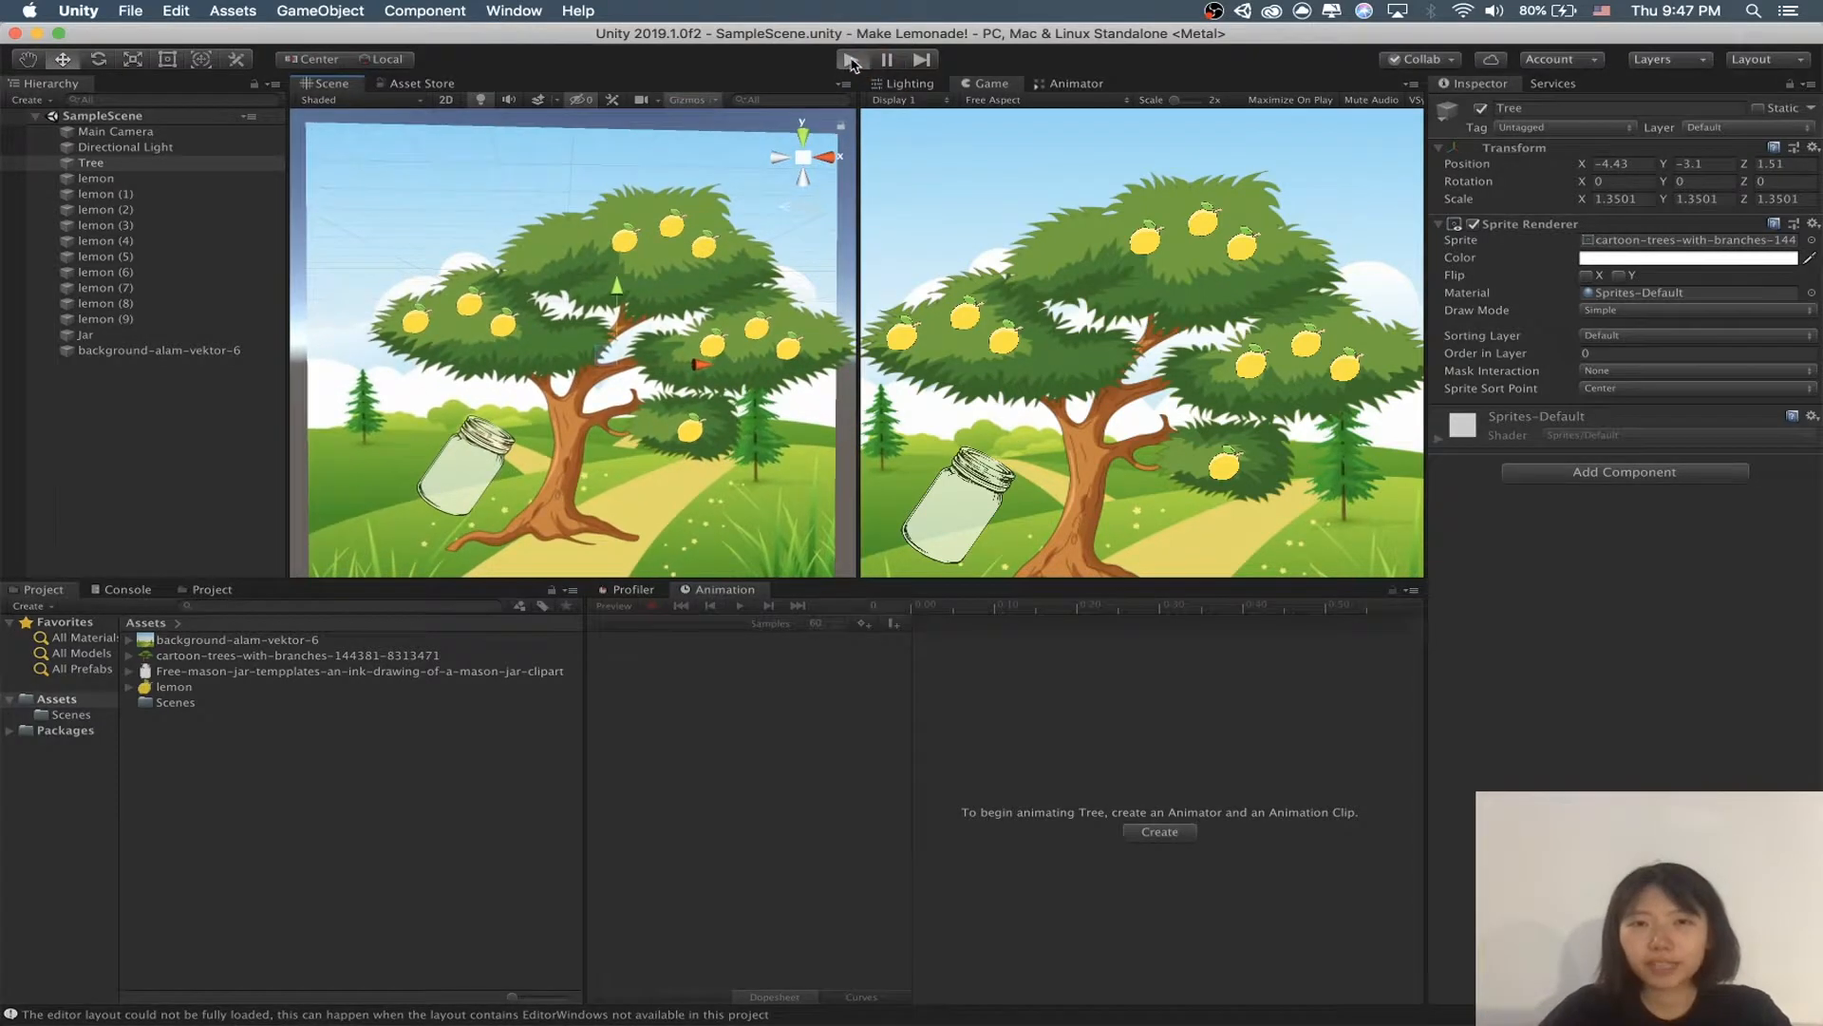
click(959, 315)
click(1011, 337)
click(1177, 242)
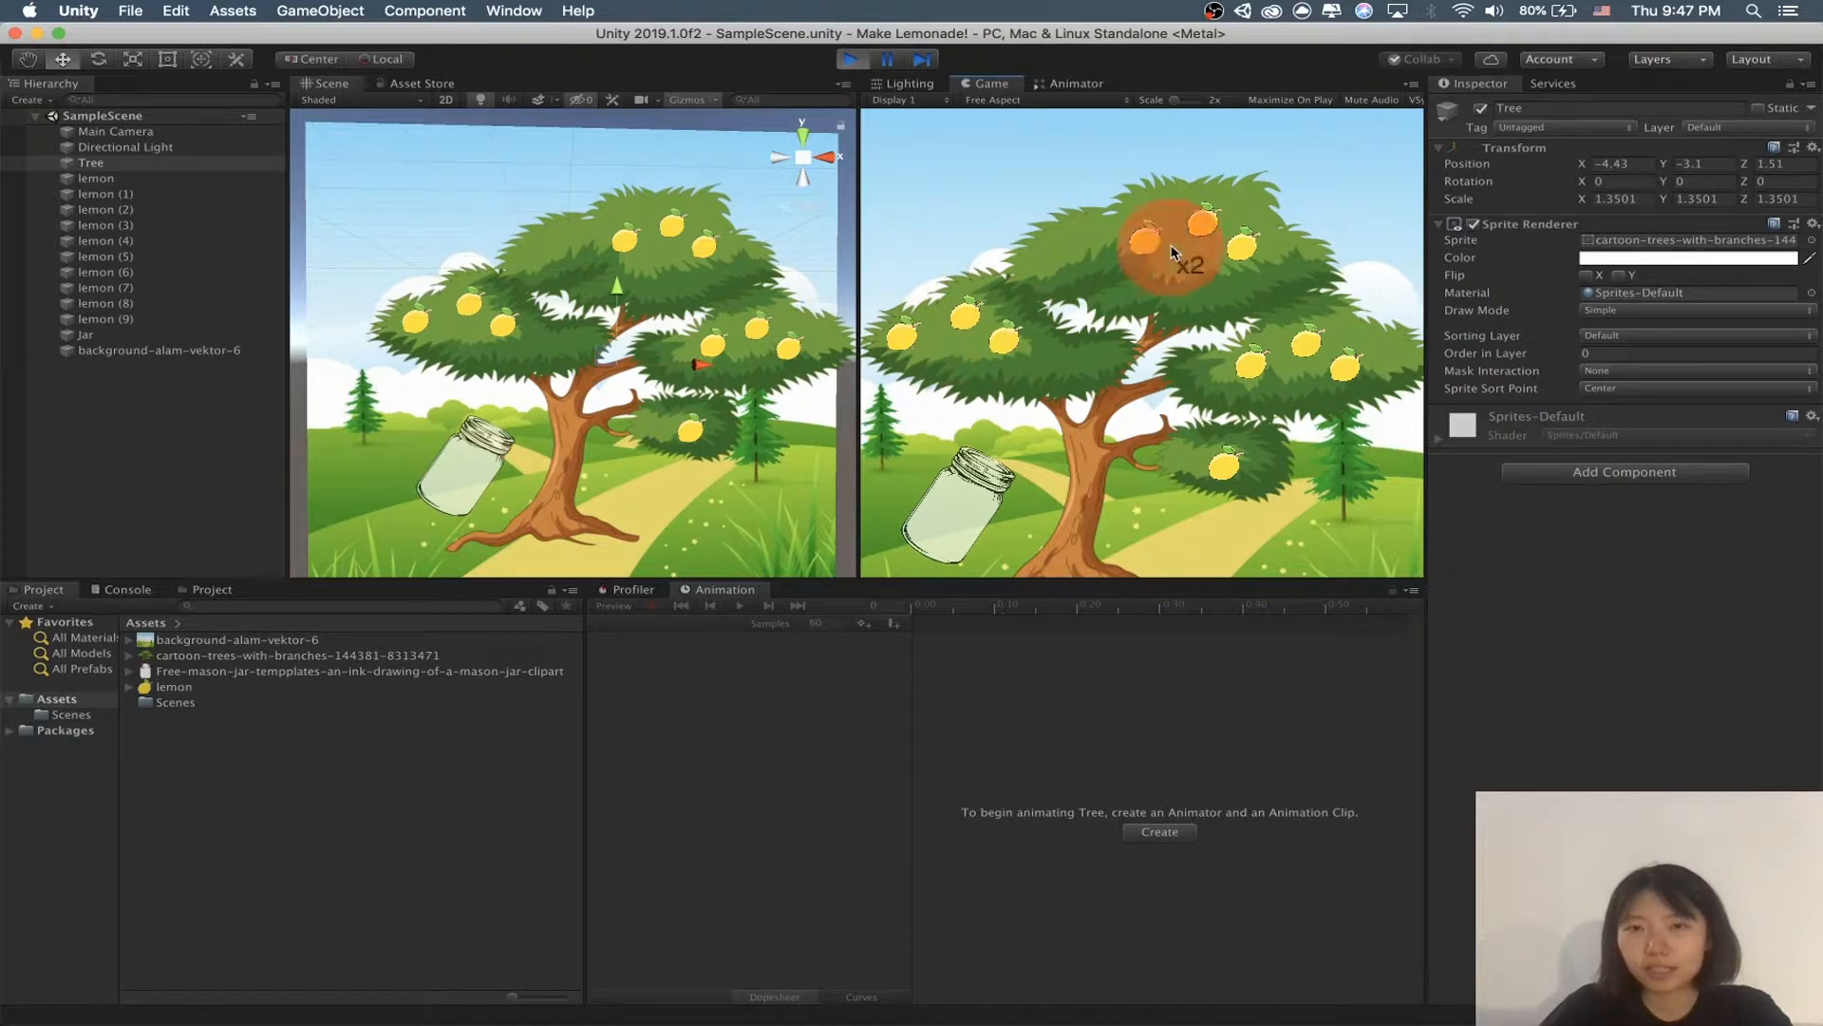
click(1241, 245)
click(1237, 378)
click(1233, 465)
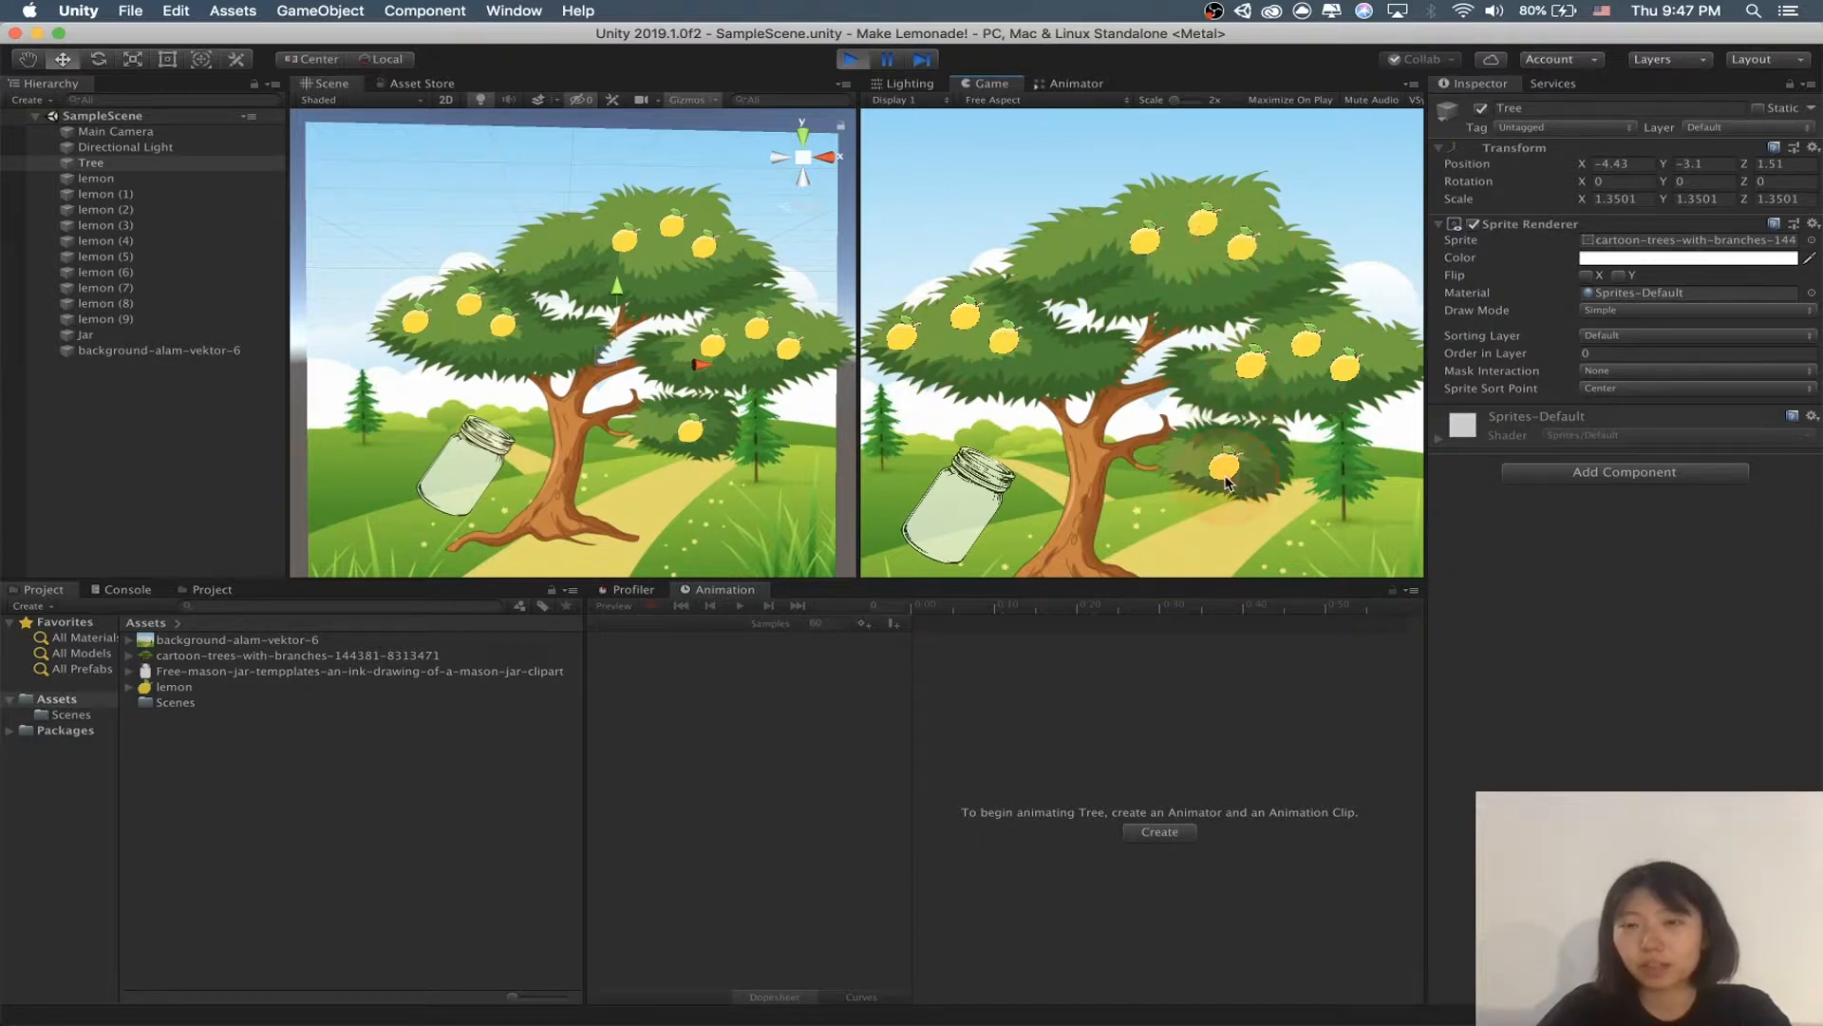
click(1379, 372)
click(1345, 371)
click(1286, 352)
click(1235, 356)
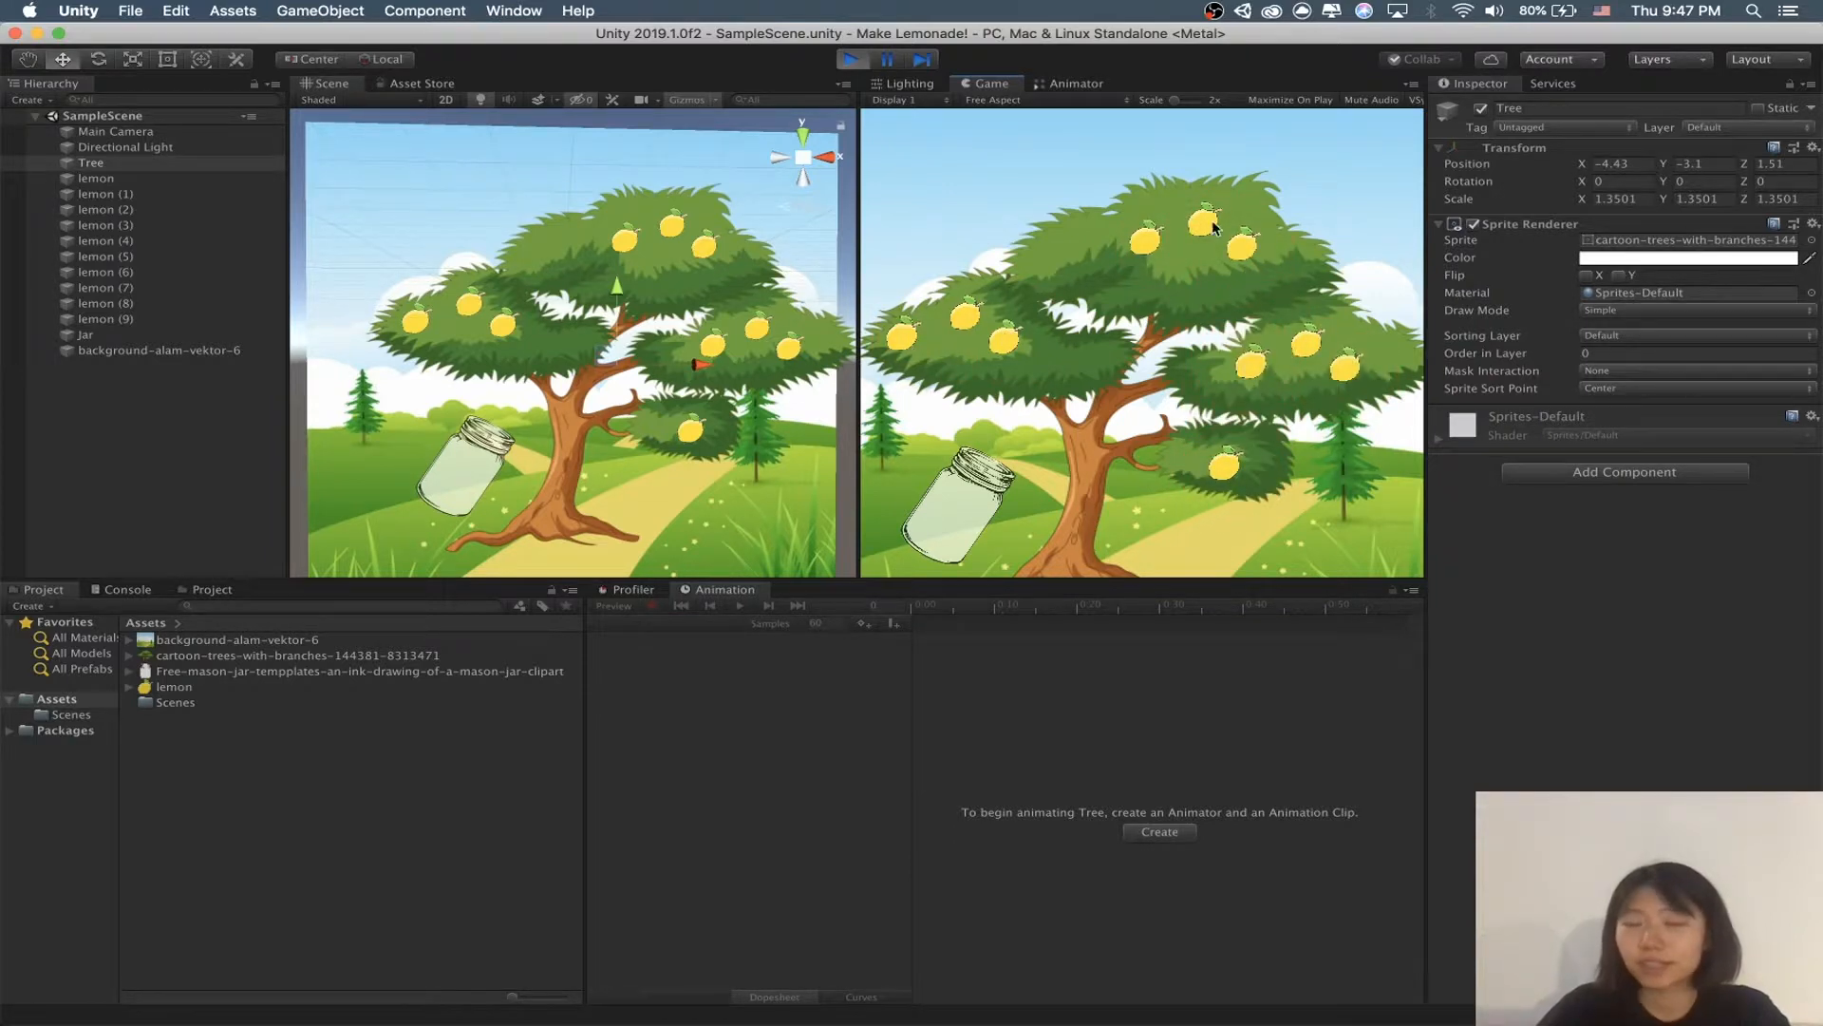
click(1240, 237)
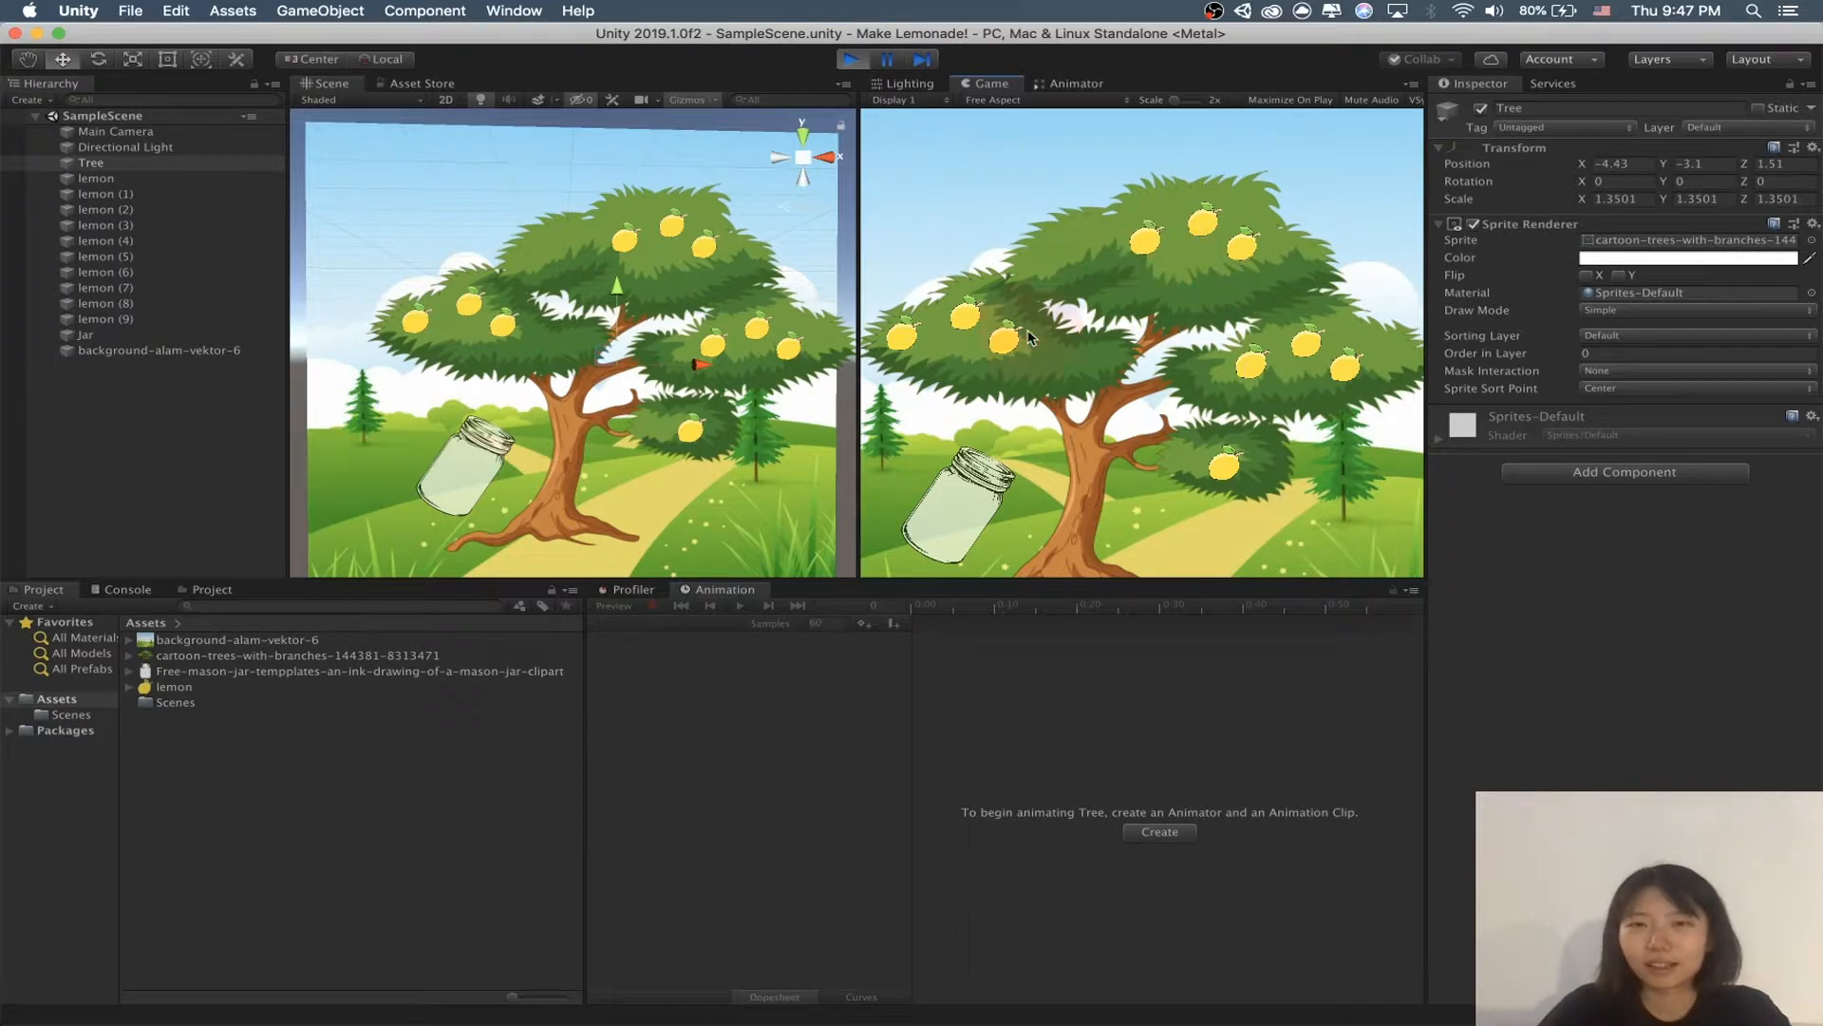
click(956, 308)
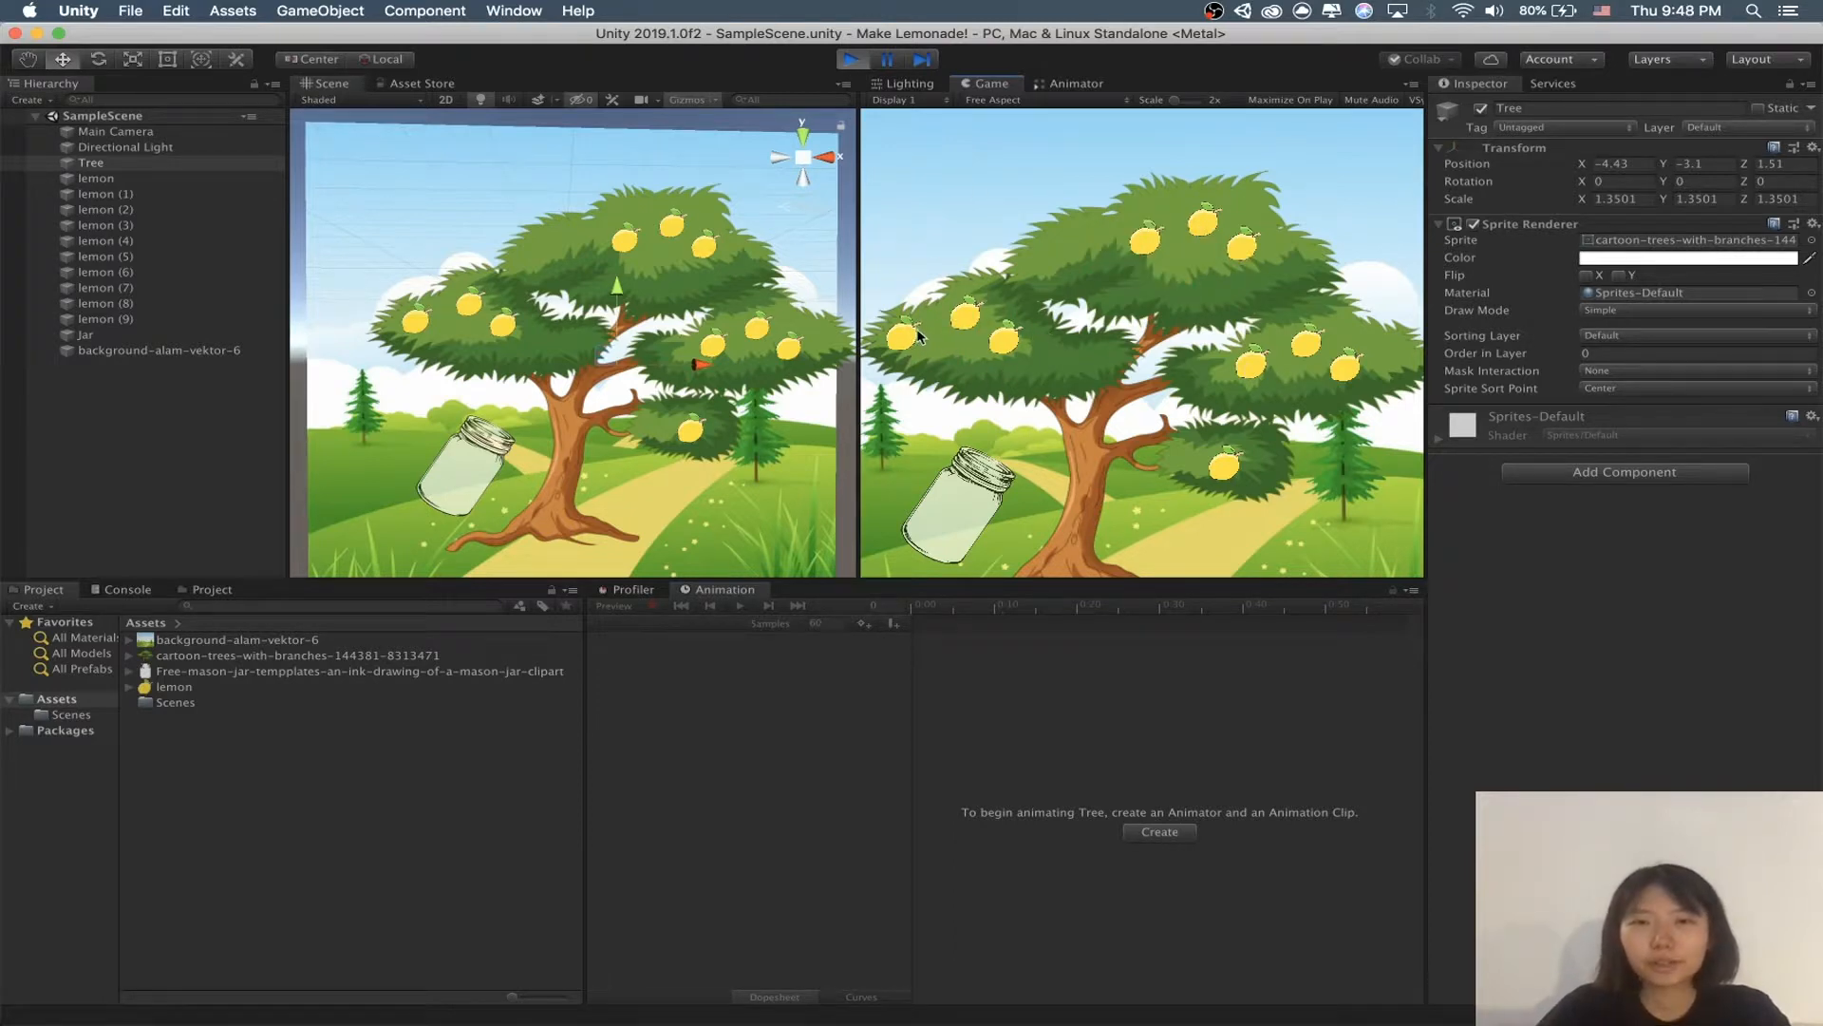
click(990, 330)
click(1142, 237)
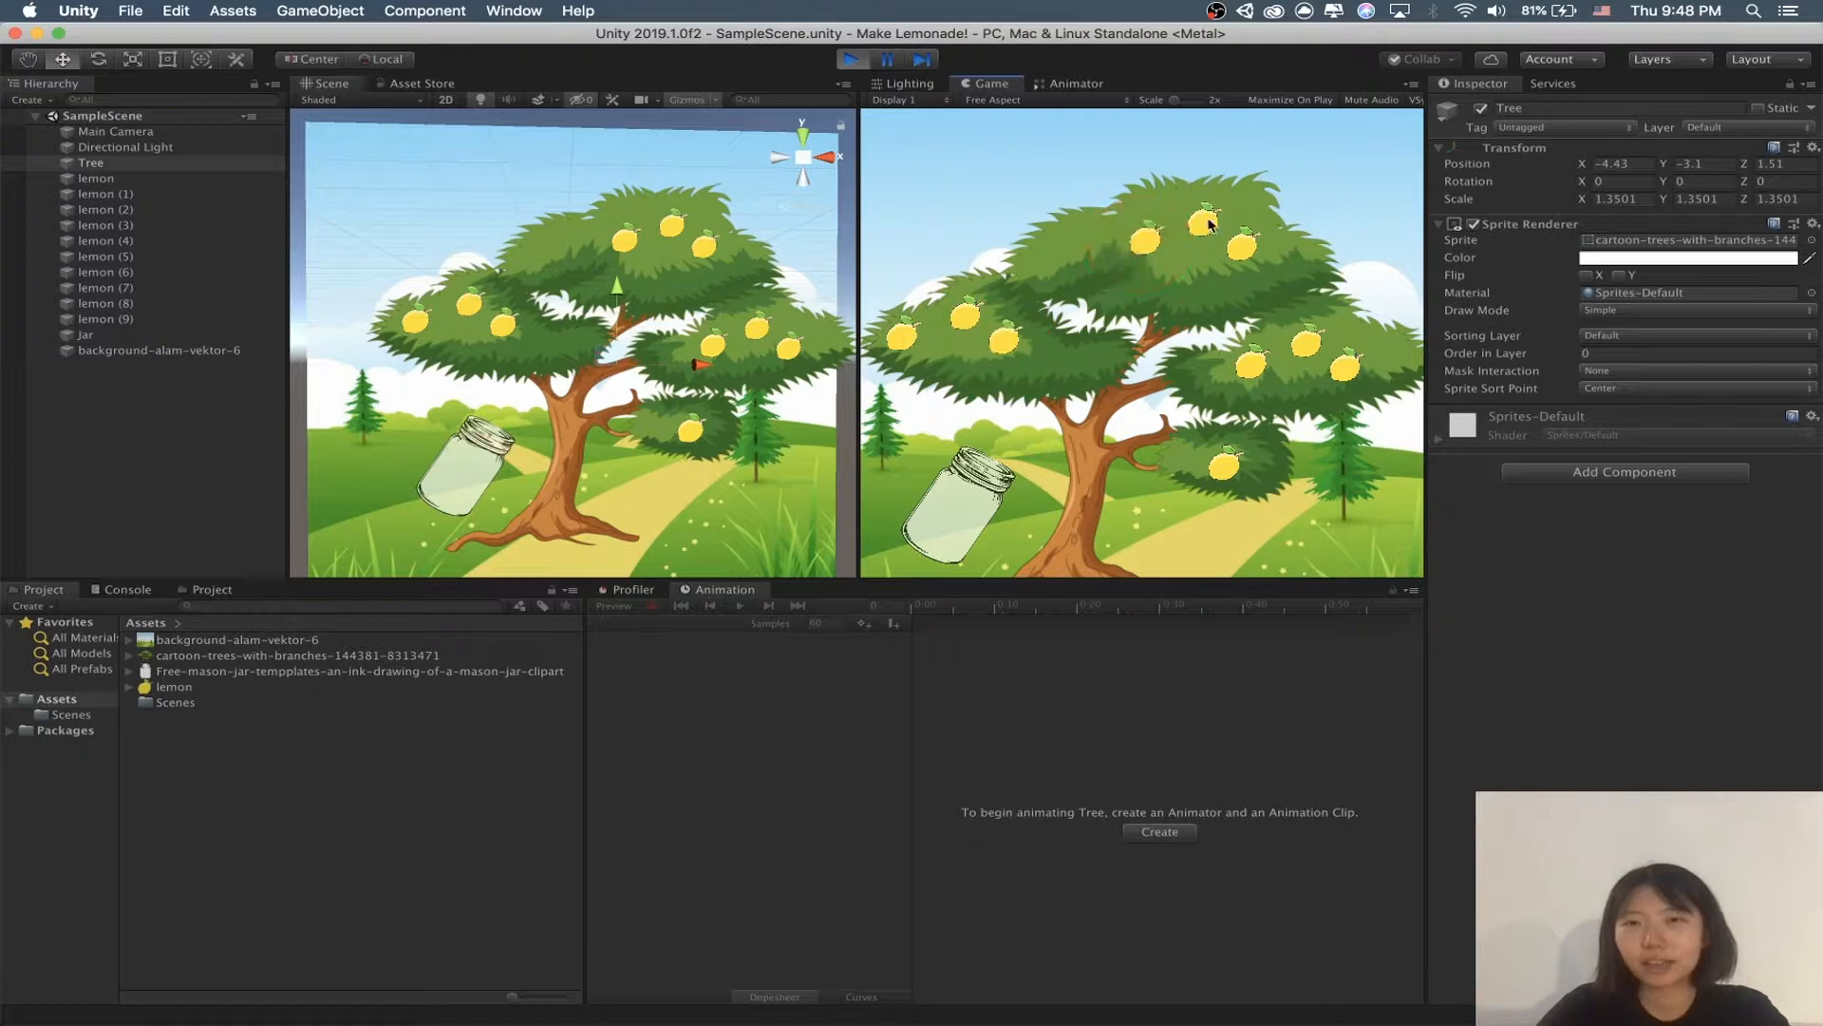
click(1241, 245)
click(1305, 340)
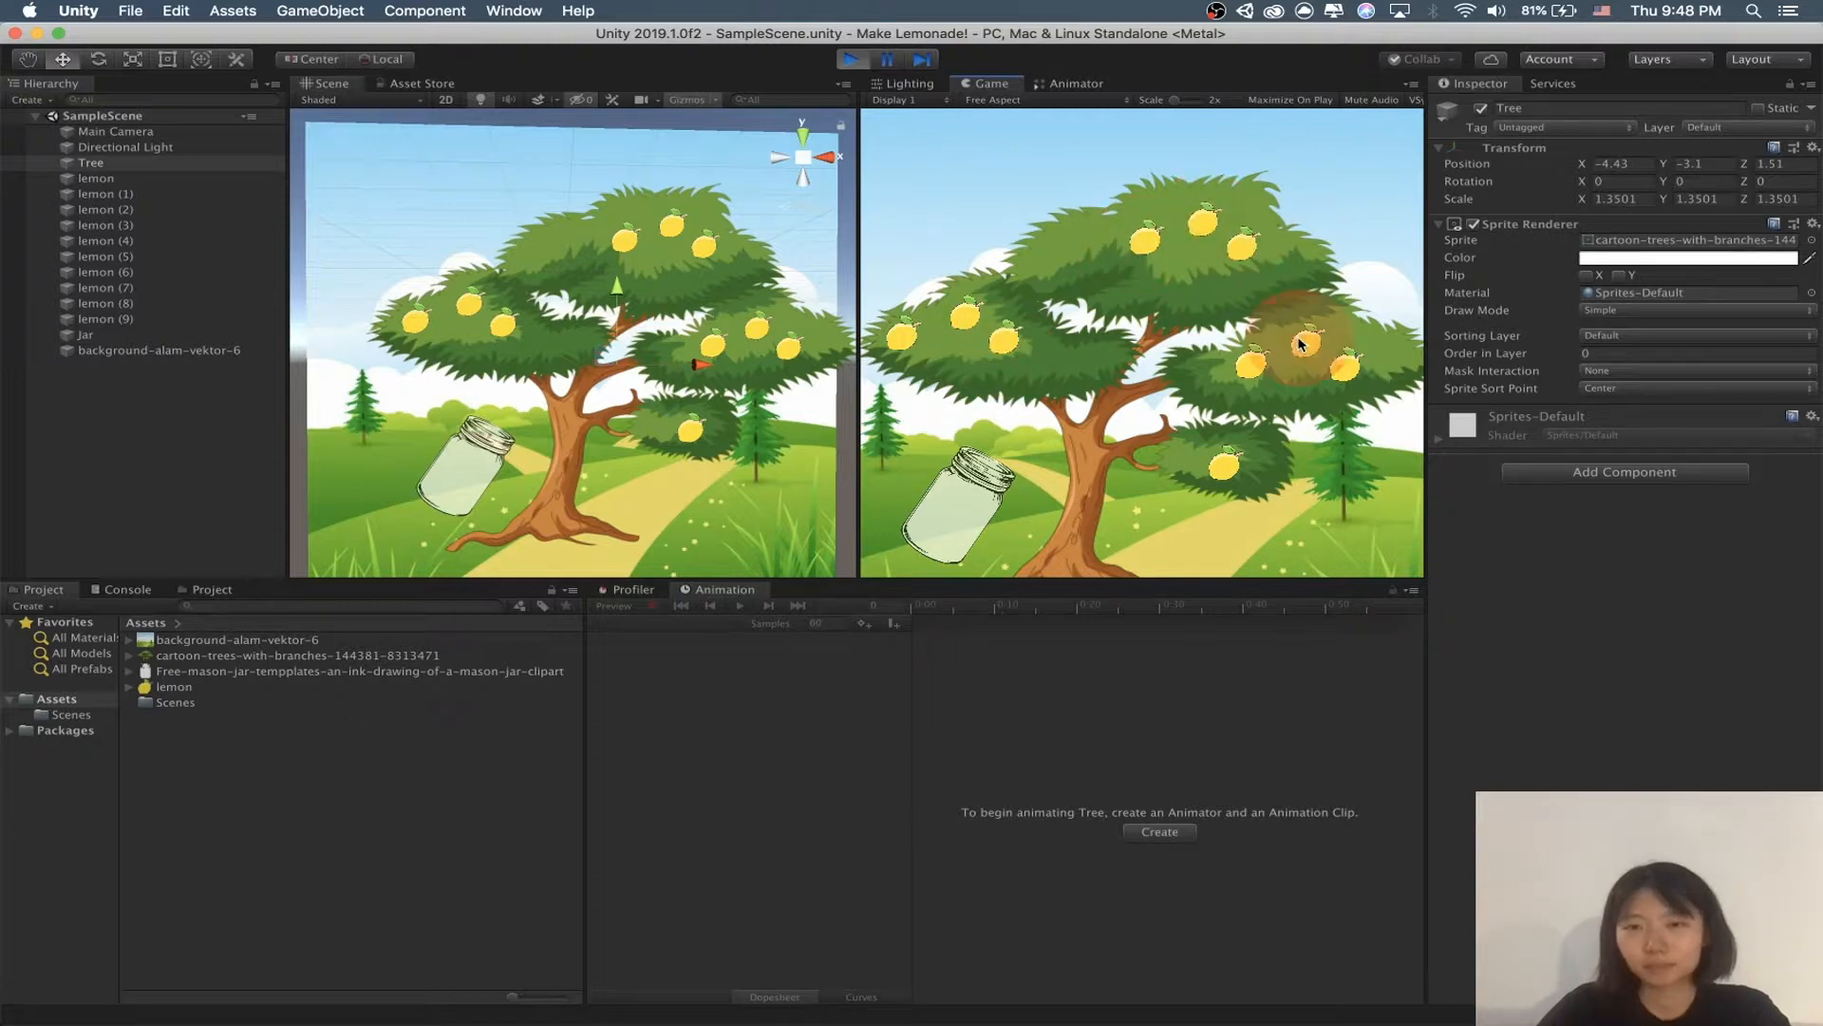
click(845, 60)
click(124, 589)
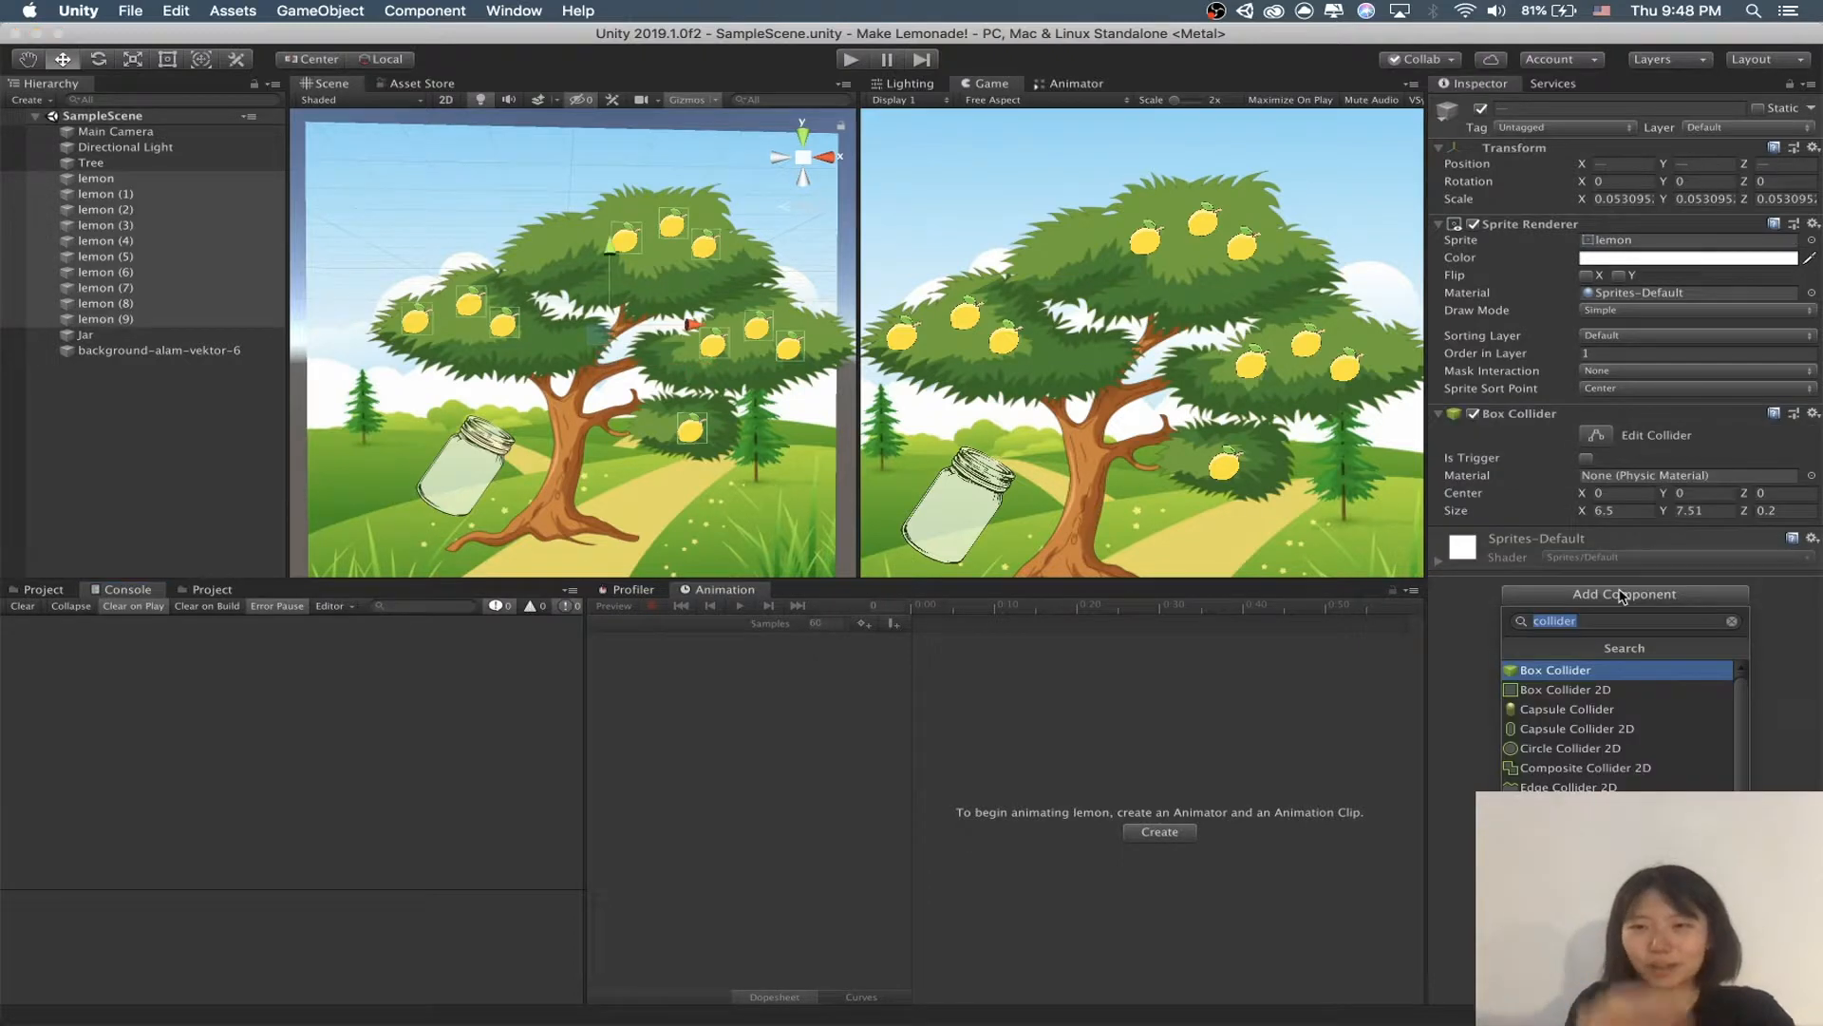
click(1436, 610)
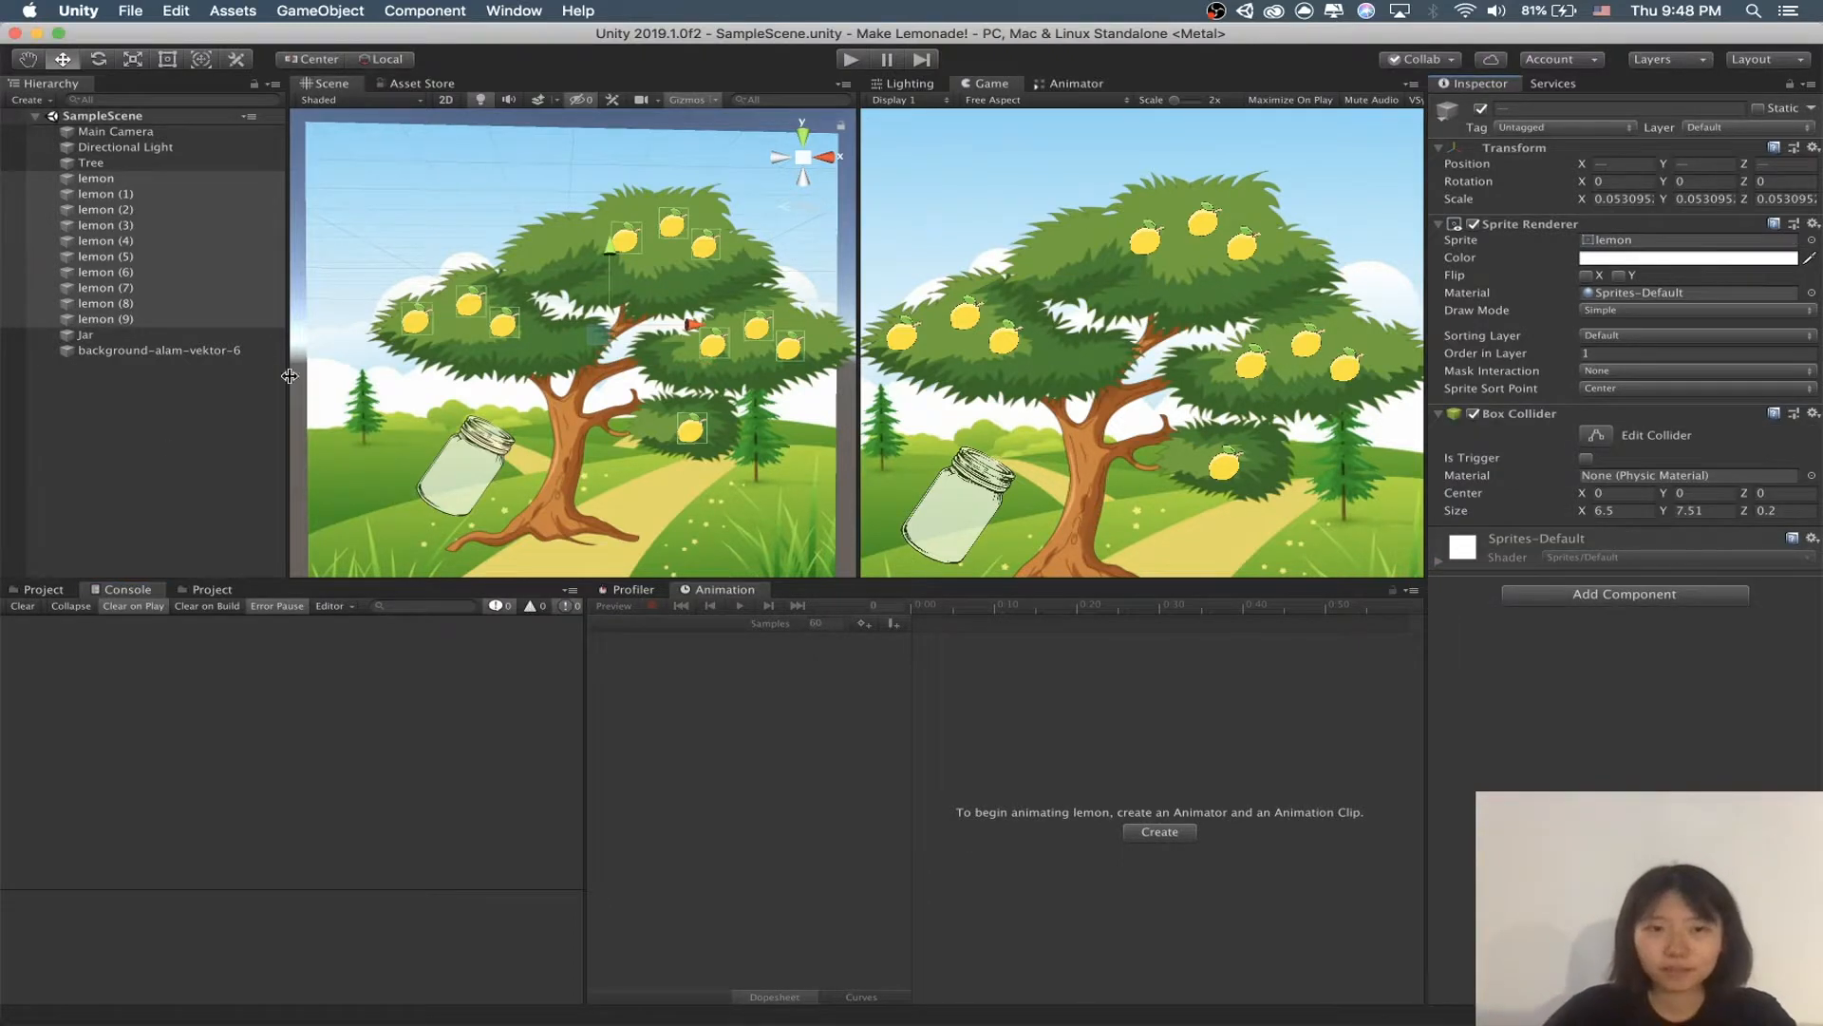
key(f)
alt+drag(452, 309, 406, 330)
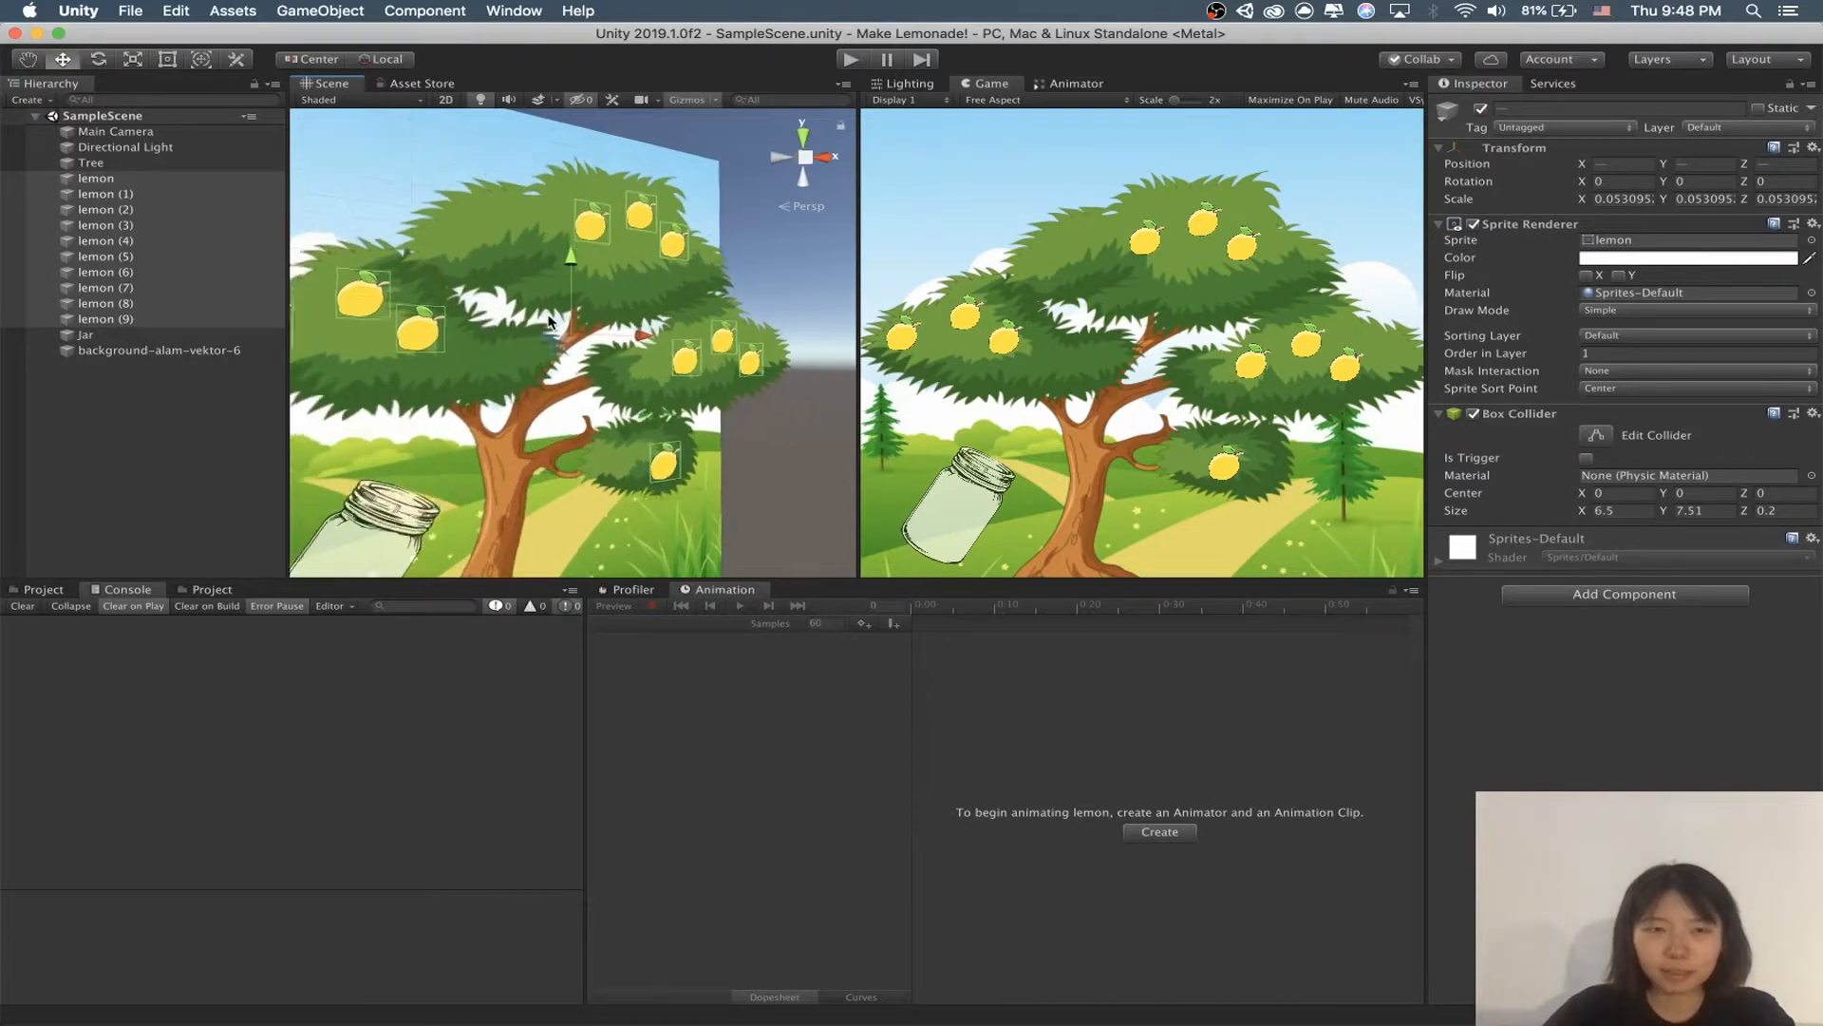
Step: Create a new script component named LemonScript and attach it to all ten lemons, from lemon to lemon (9)
click(43, 590)
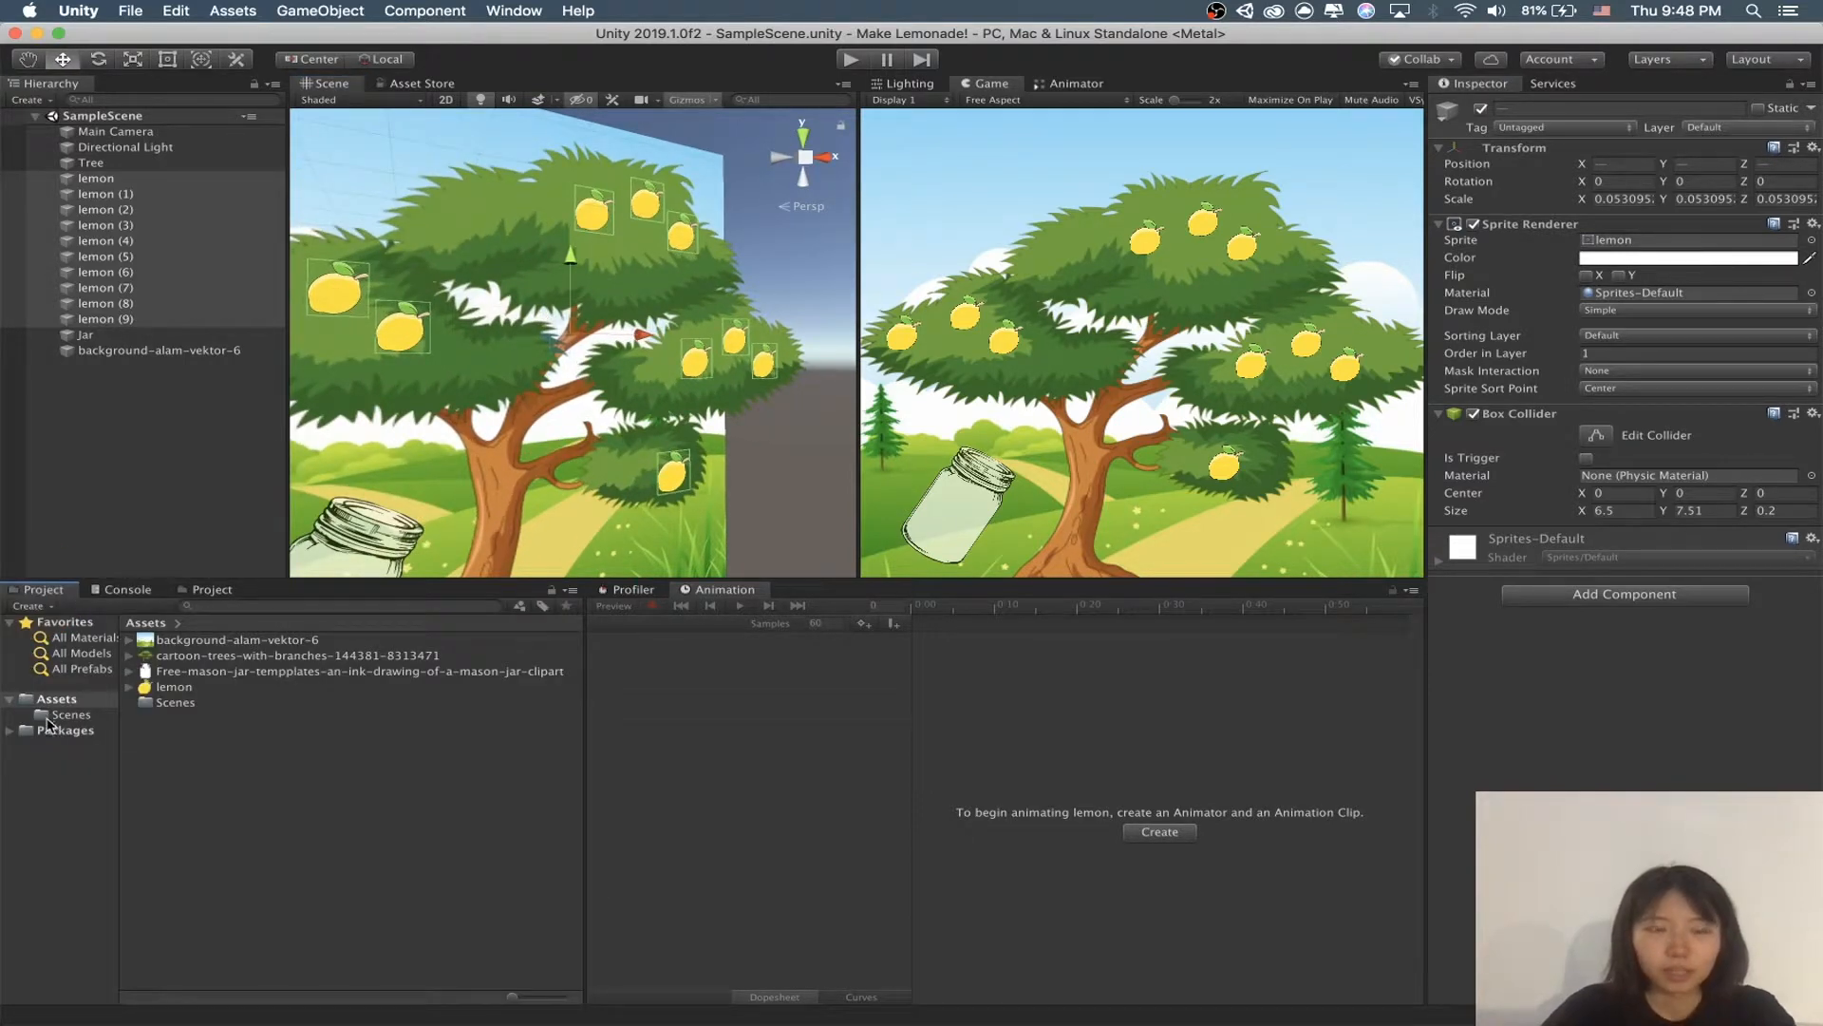
click(9, 700)
click(124, 178)
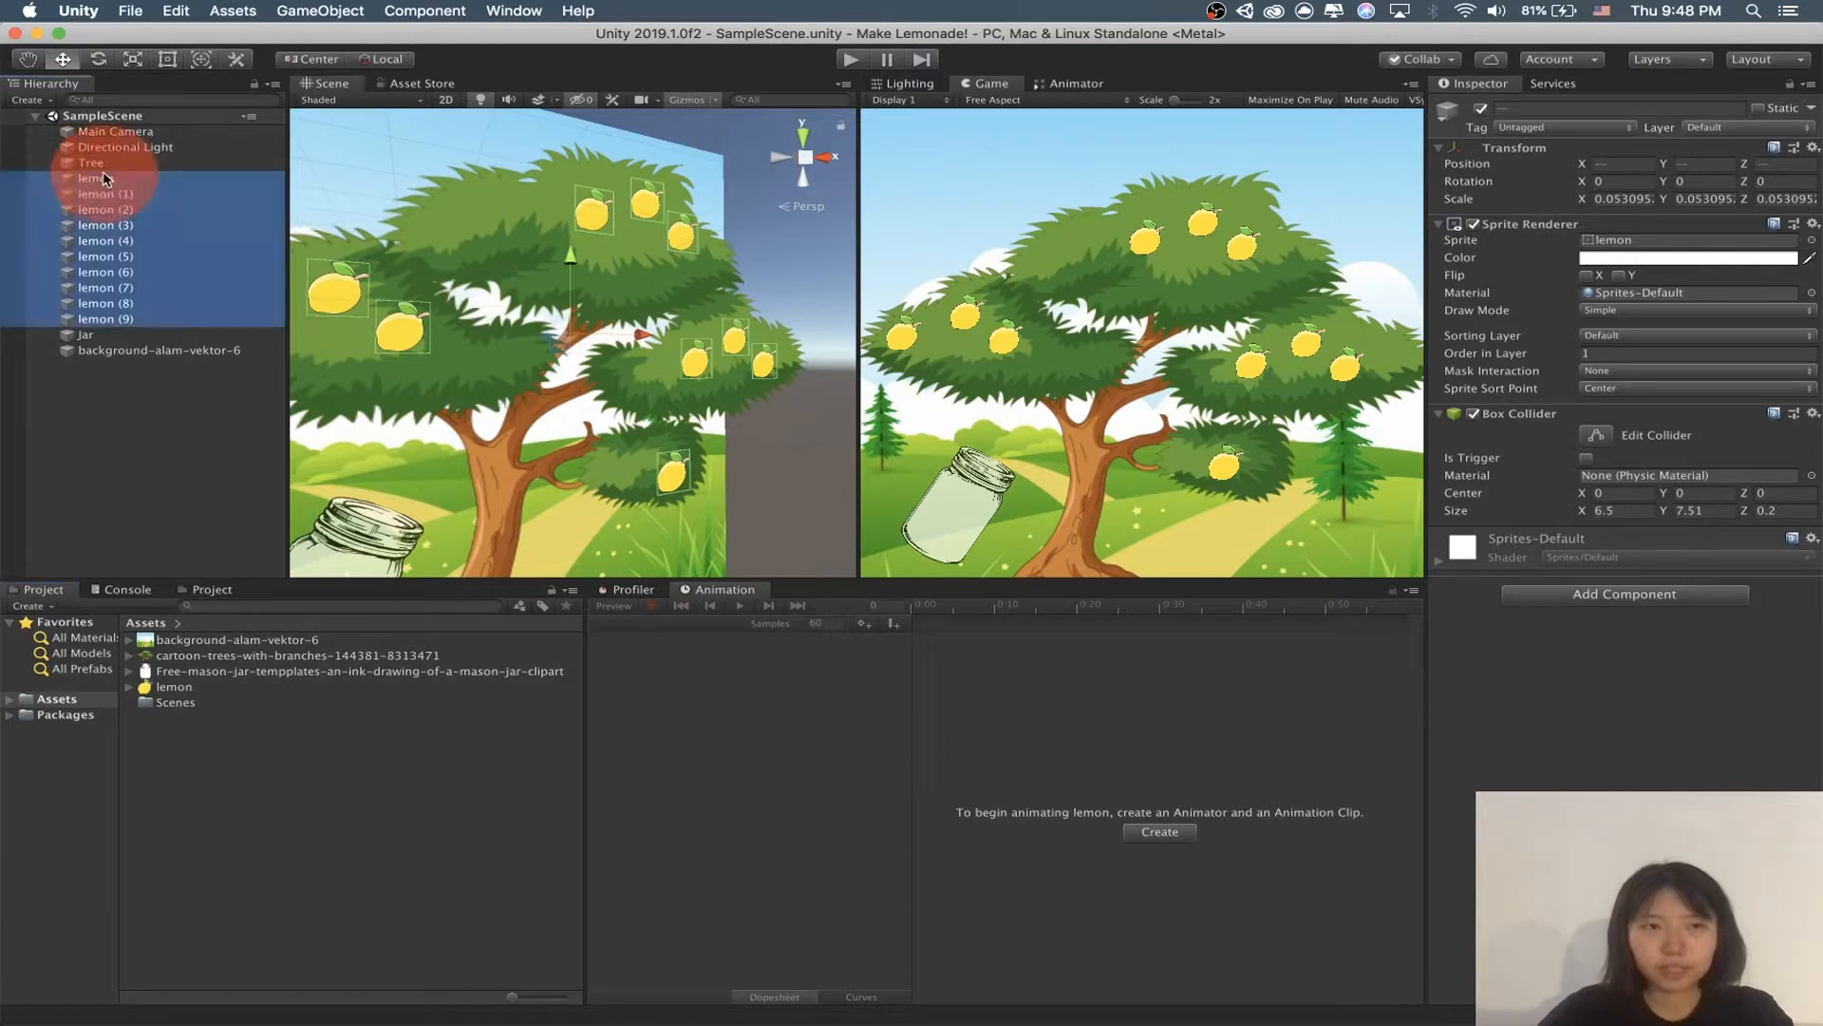
shift+click(112, 319)
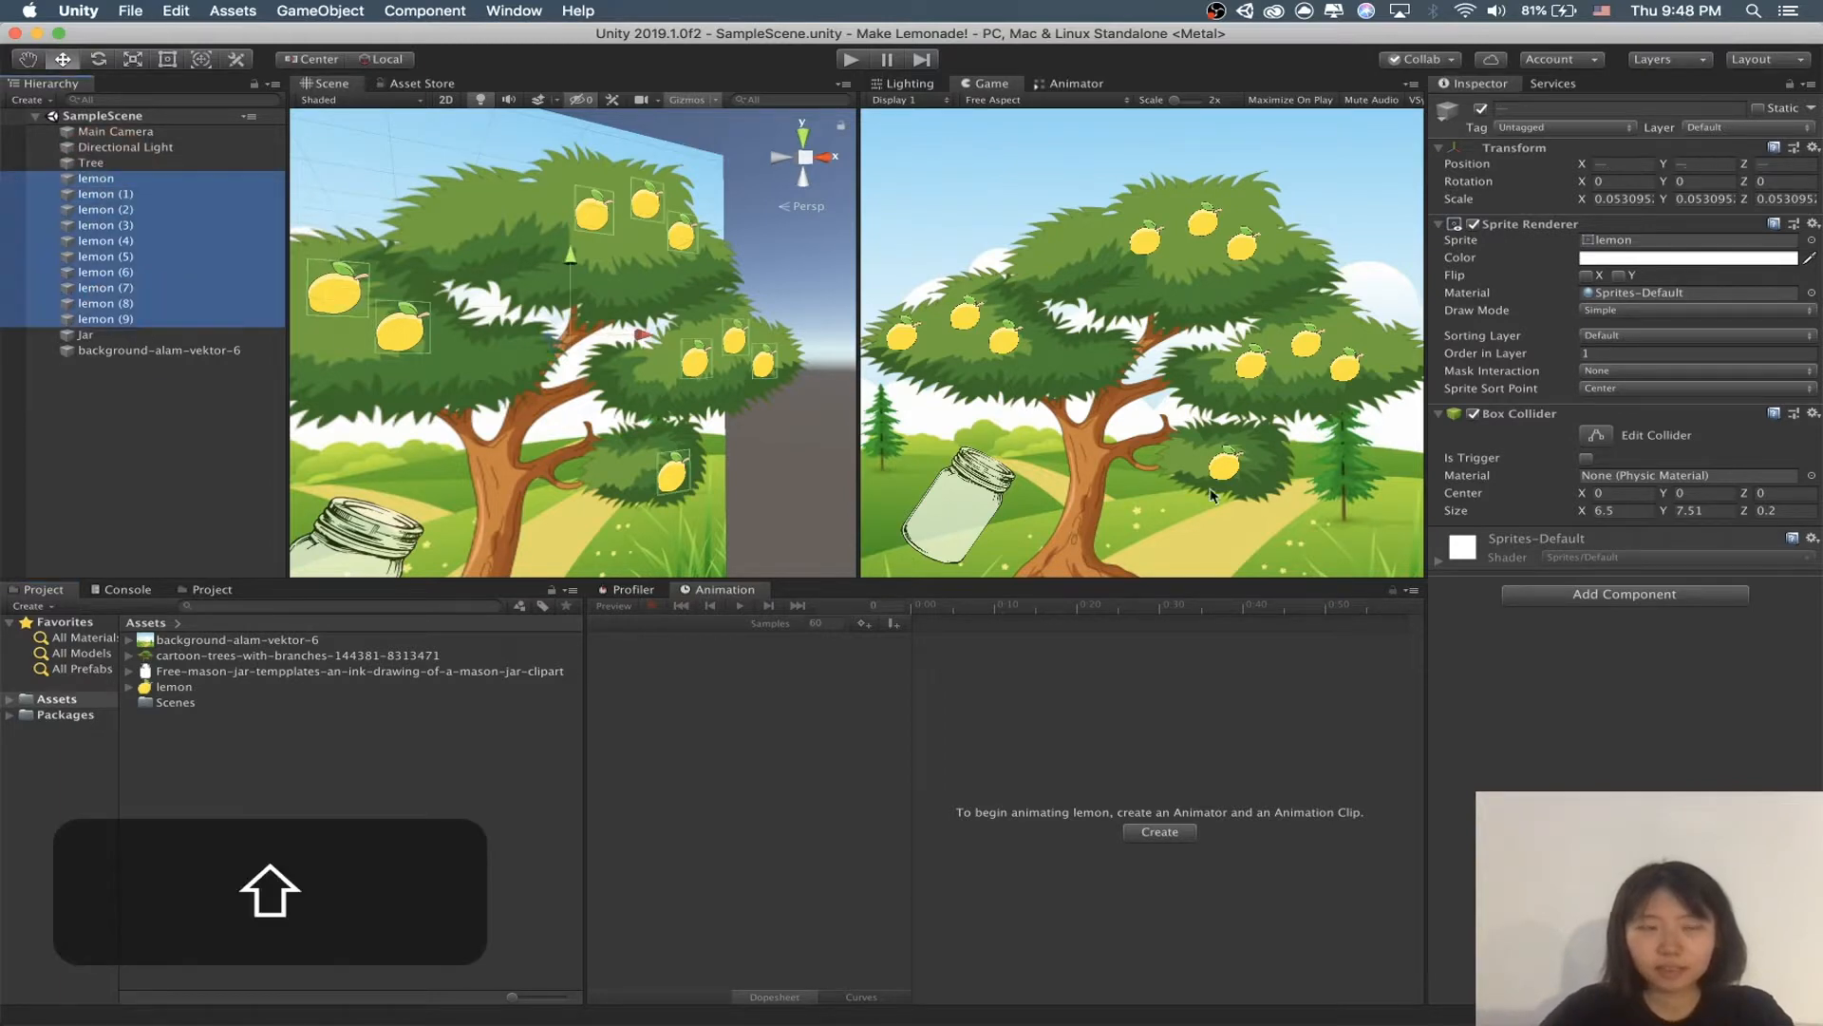
click(1620, 597)
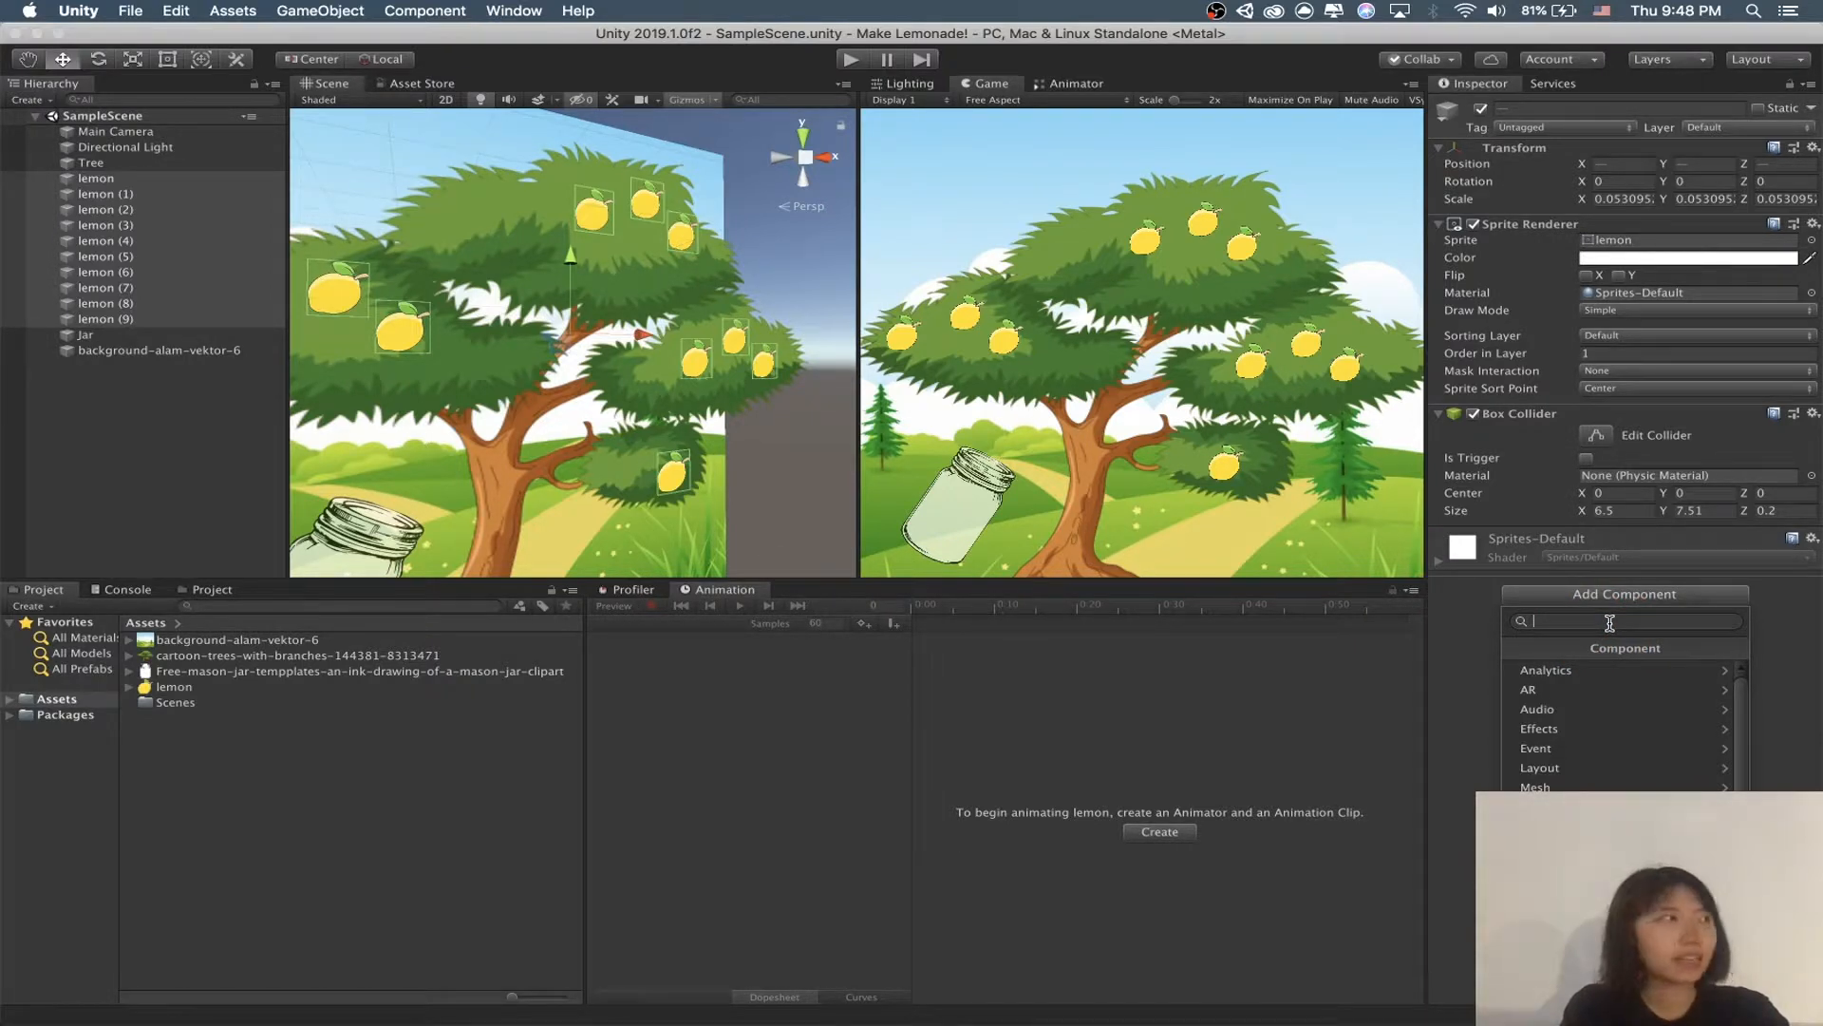
text(LemonScri)
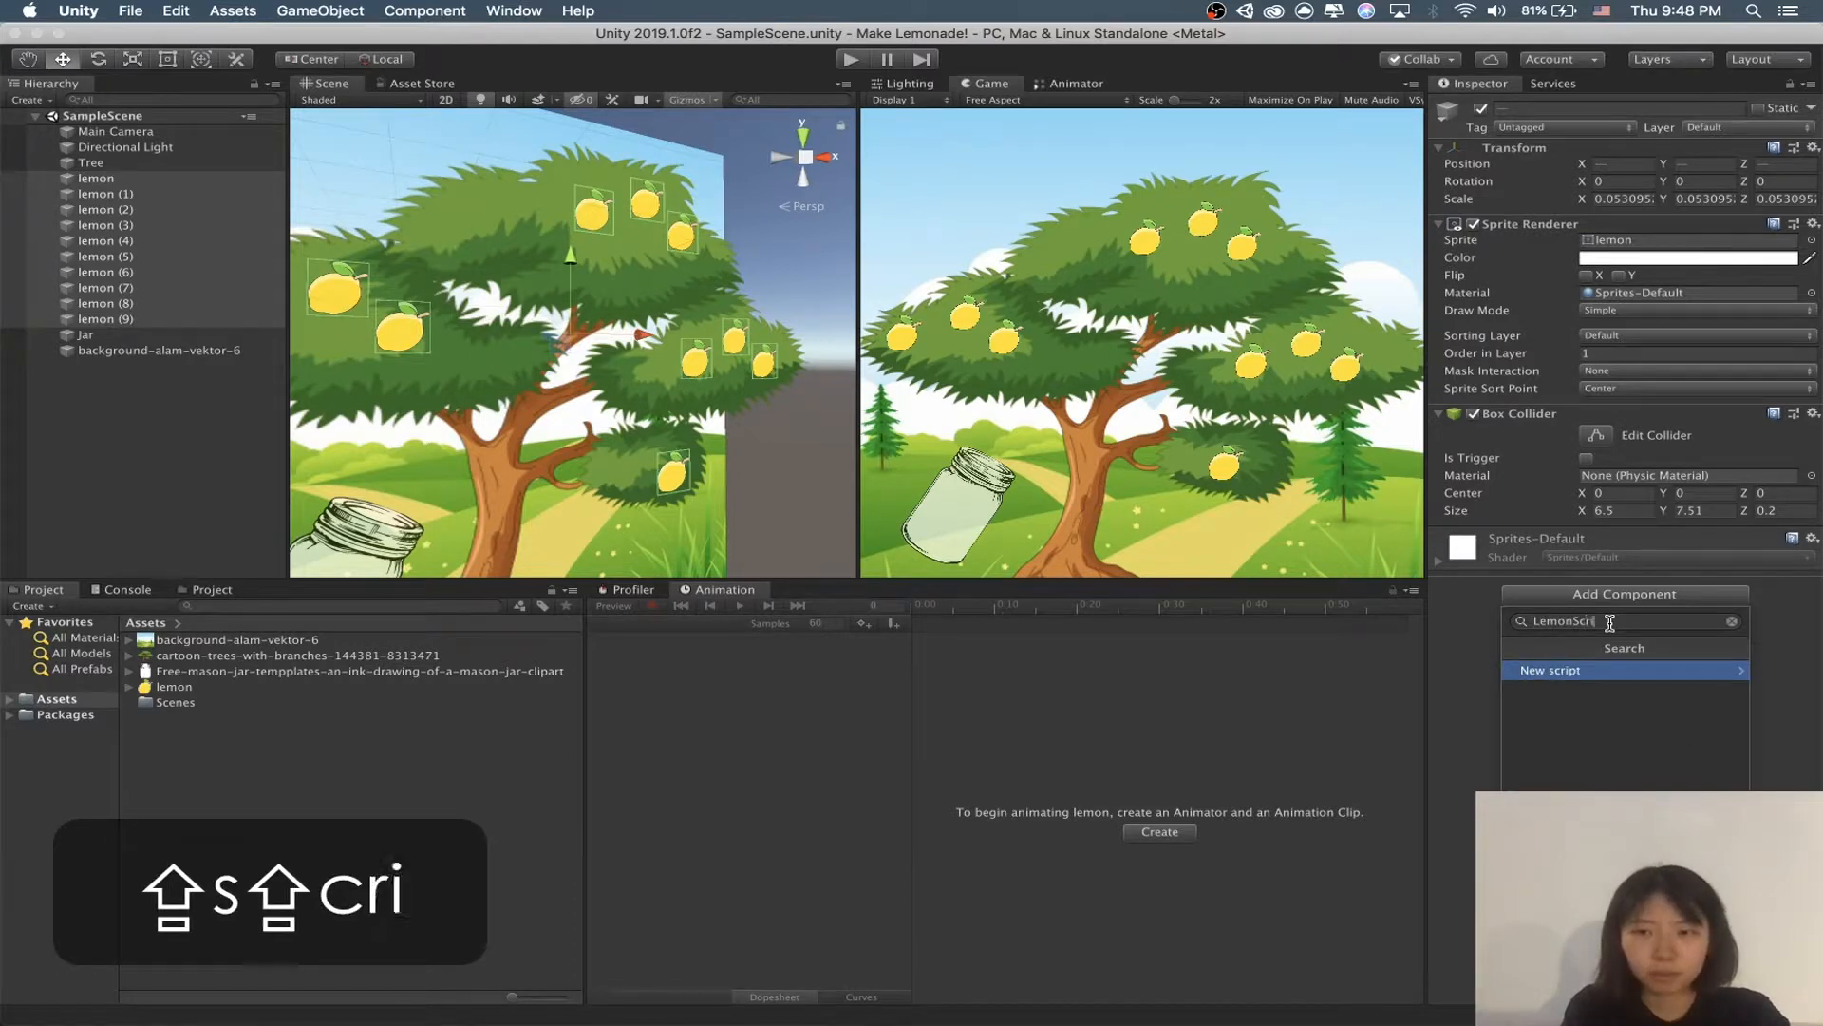
text(pt)
key(BackSpace)
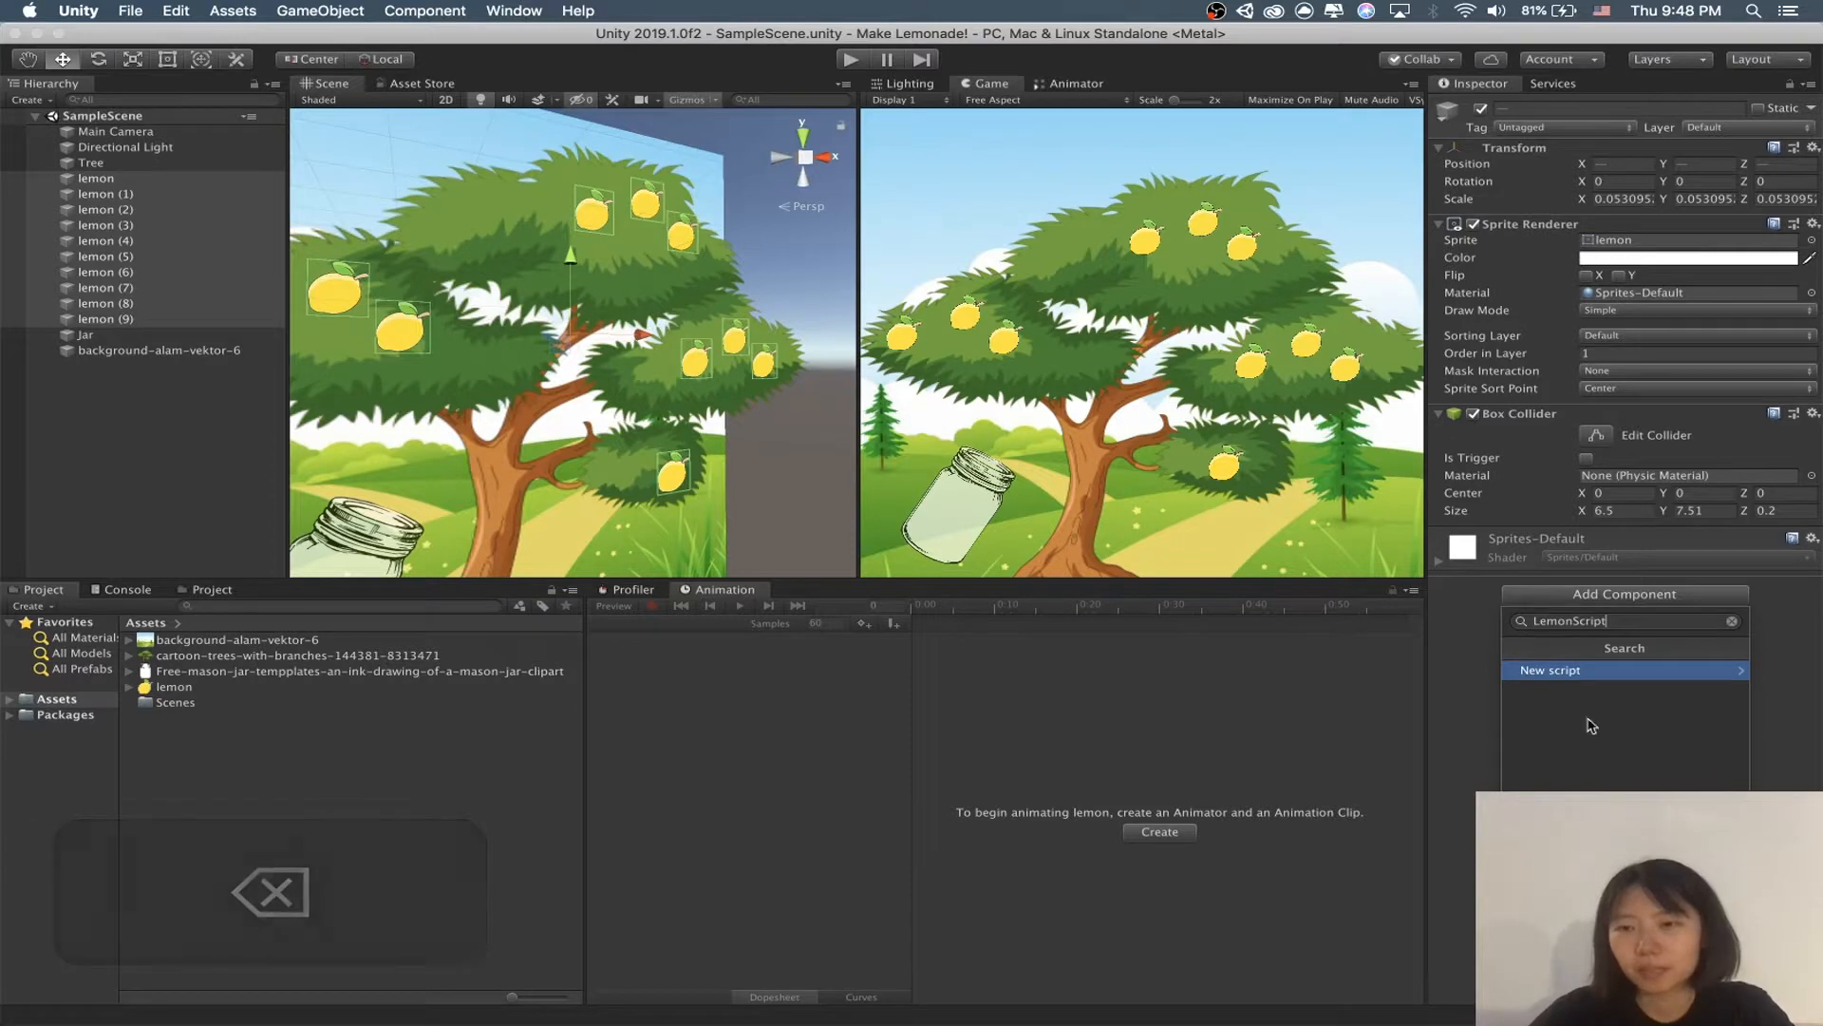
click(1552, 669)
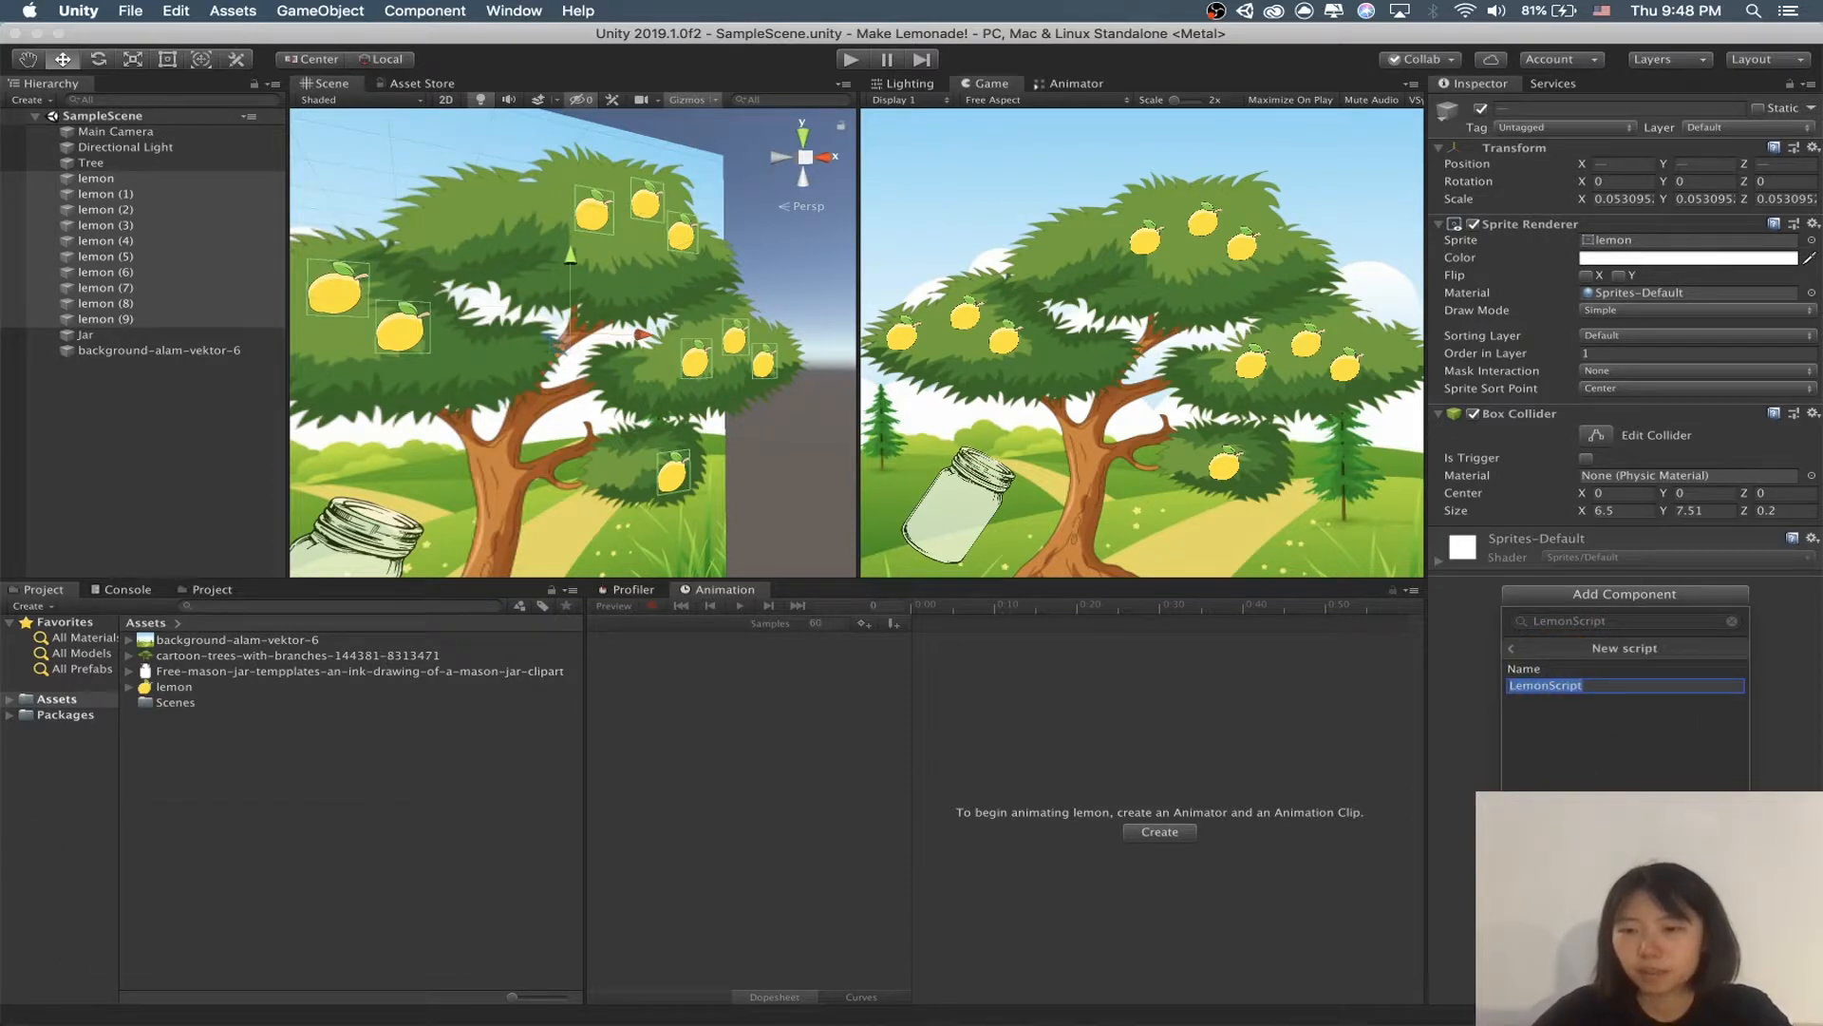
click(1606, 931)
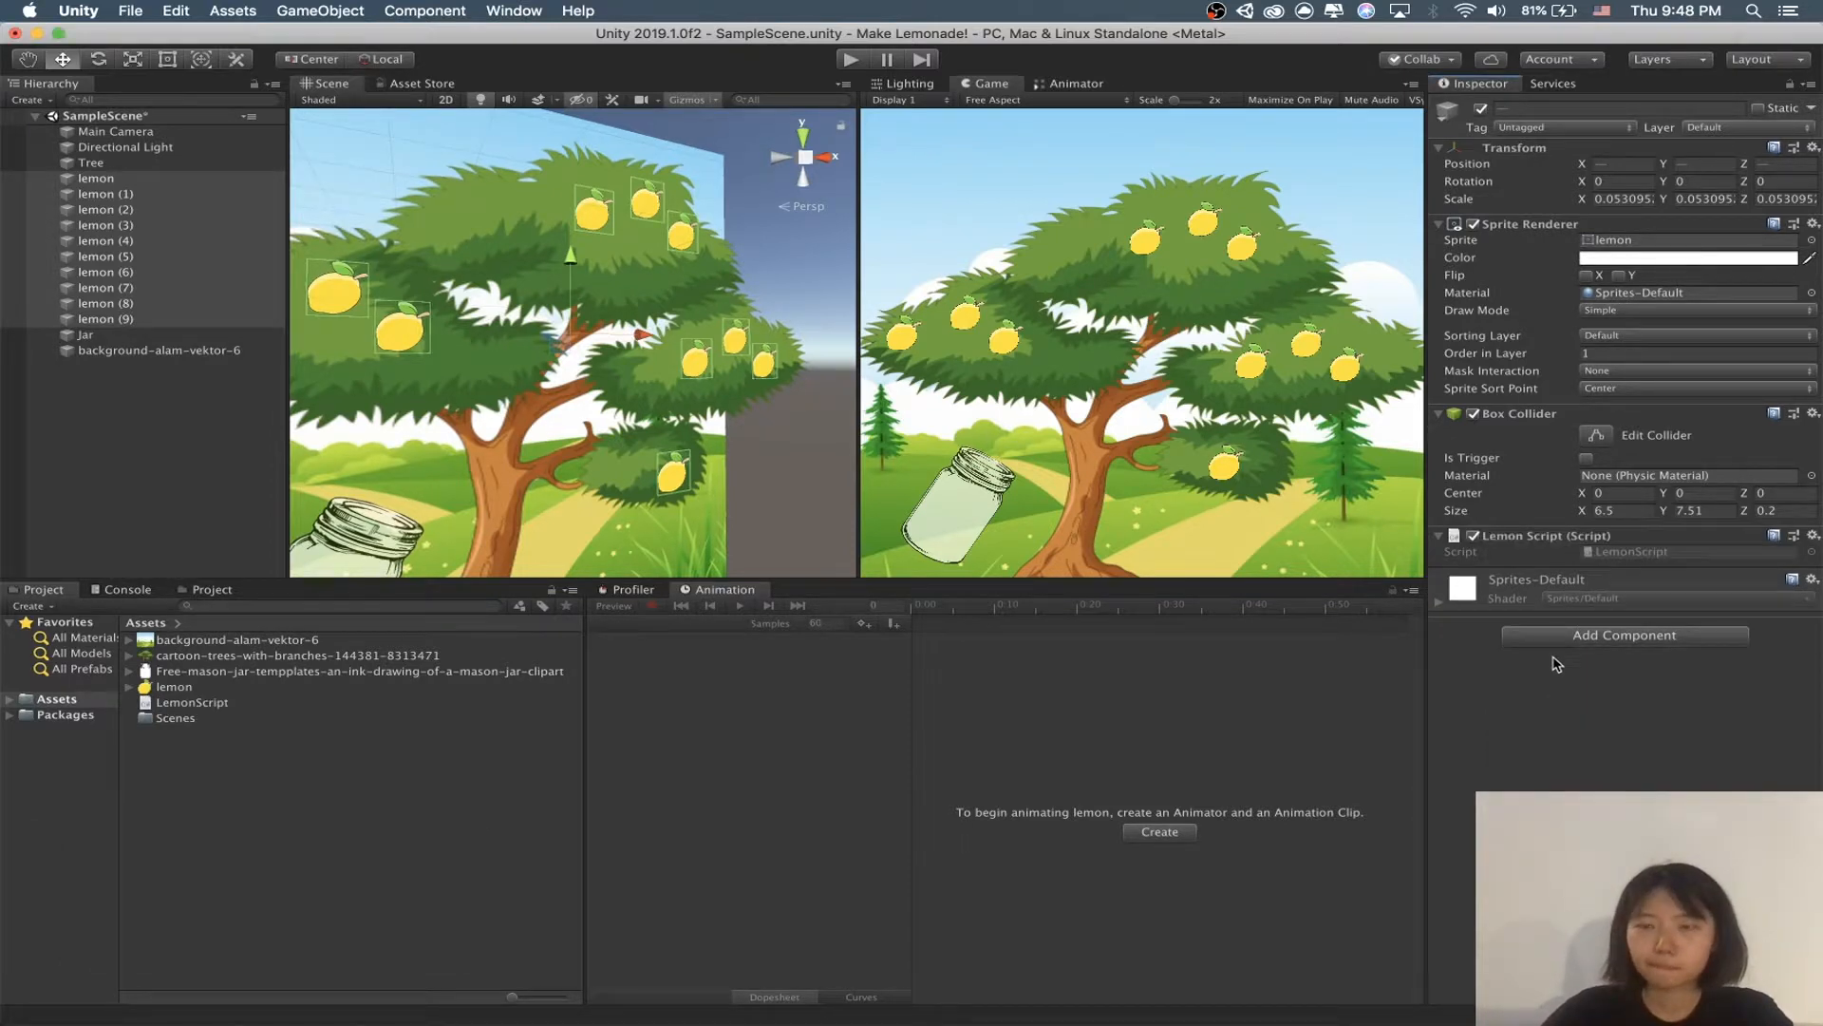
Step: Open LemonScript in Visual Studio and place the text cursor inside the empty Update method
double_click(1662, 555)
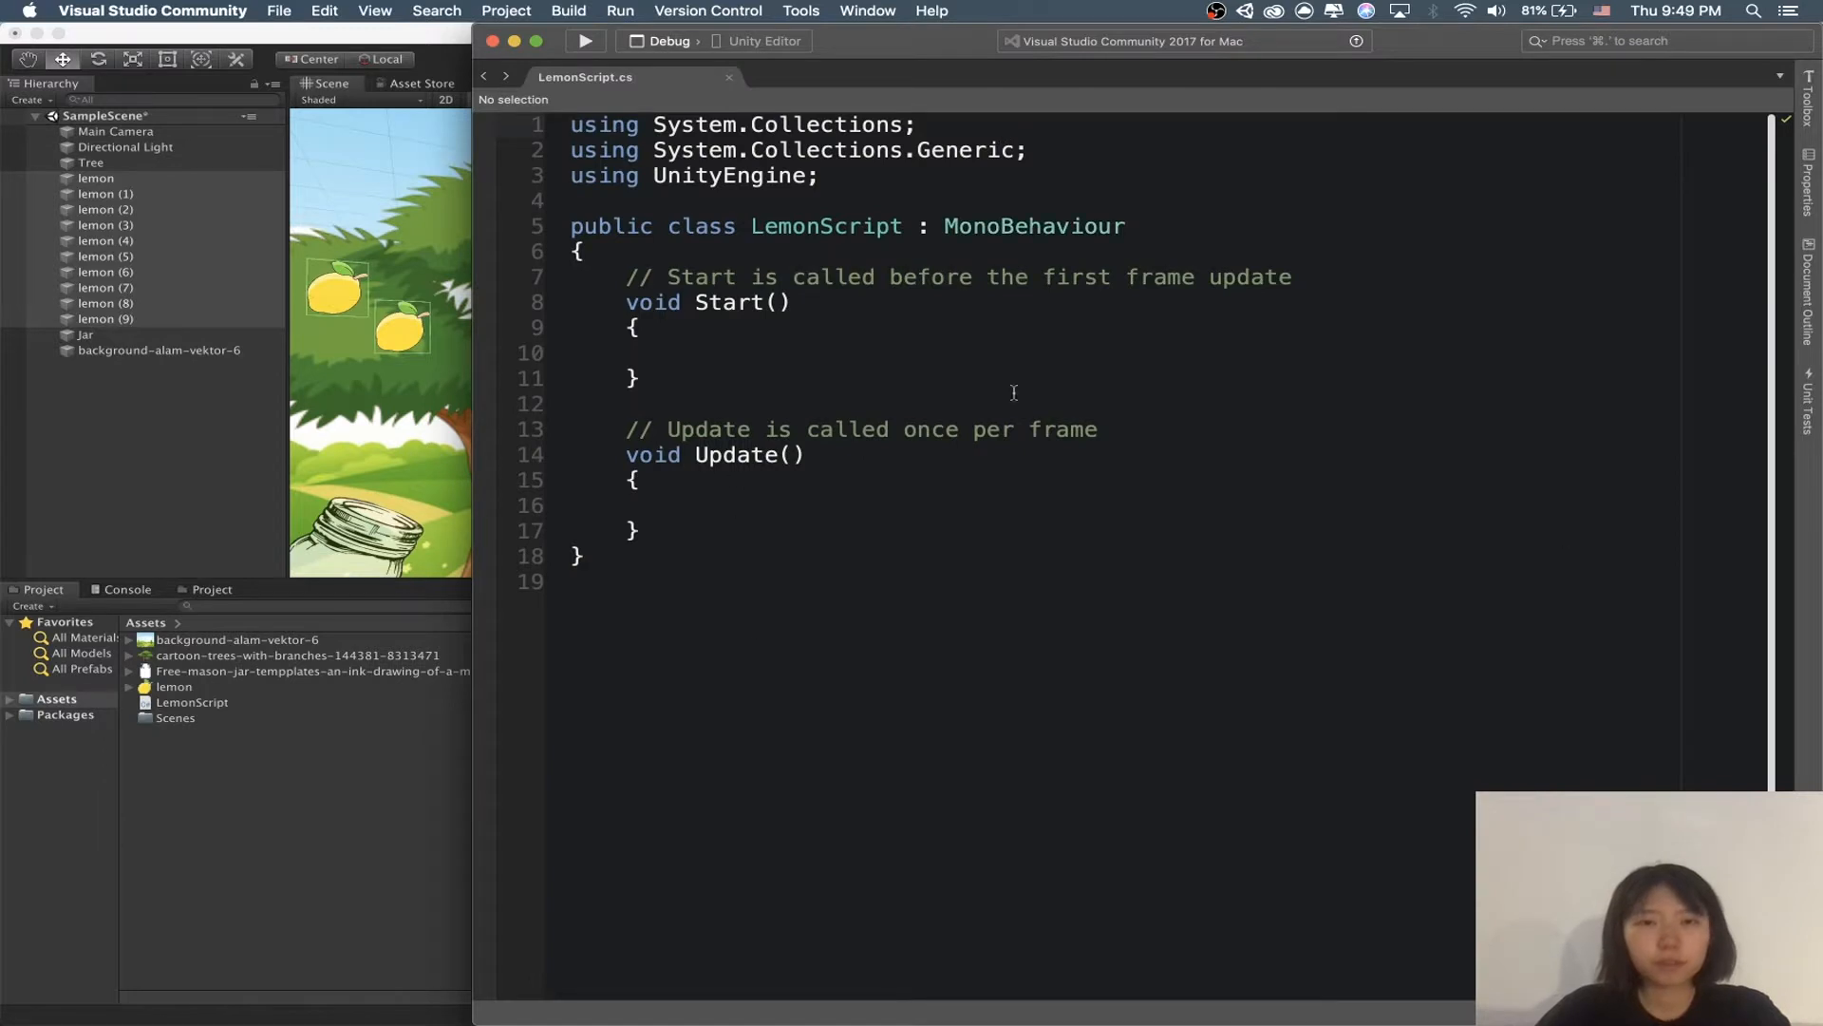
click(905, 496)
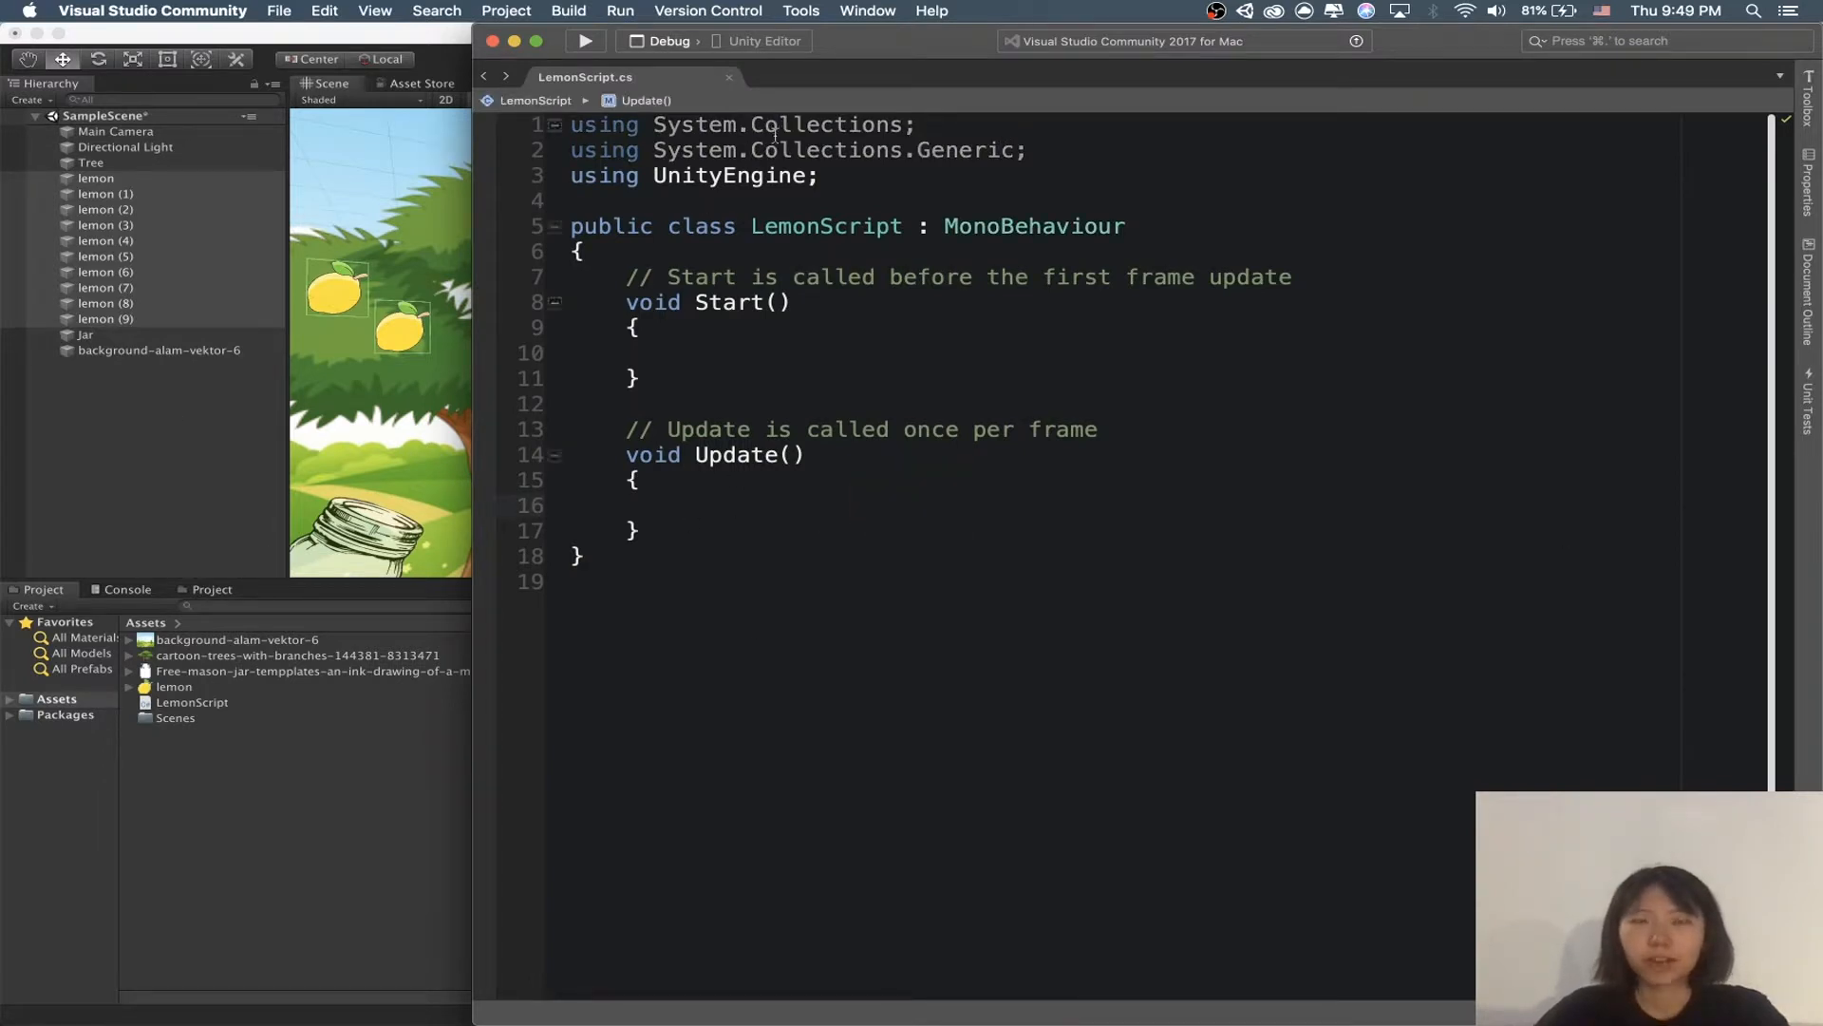
Step: Review the three using directives in LemonScript in Visual Studio
click(197, 501)
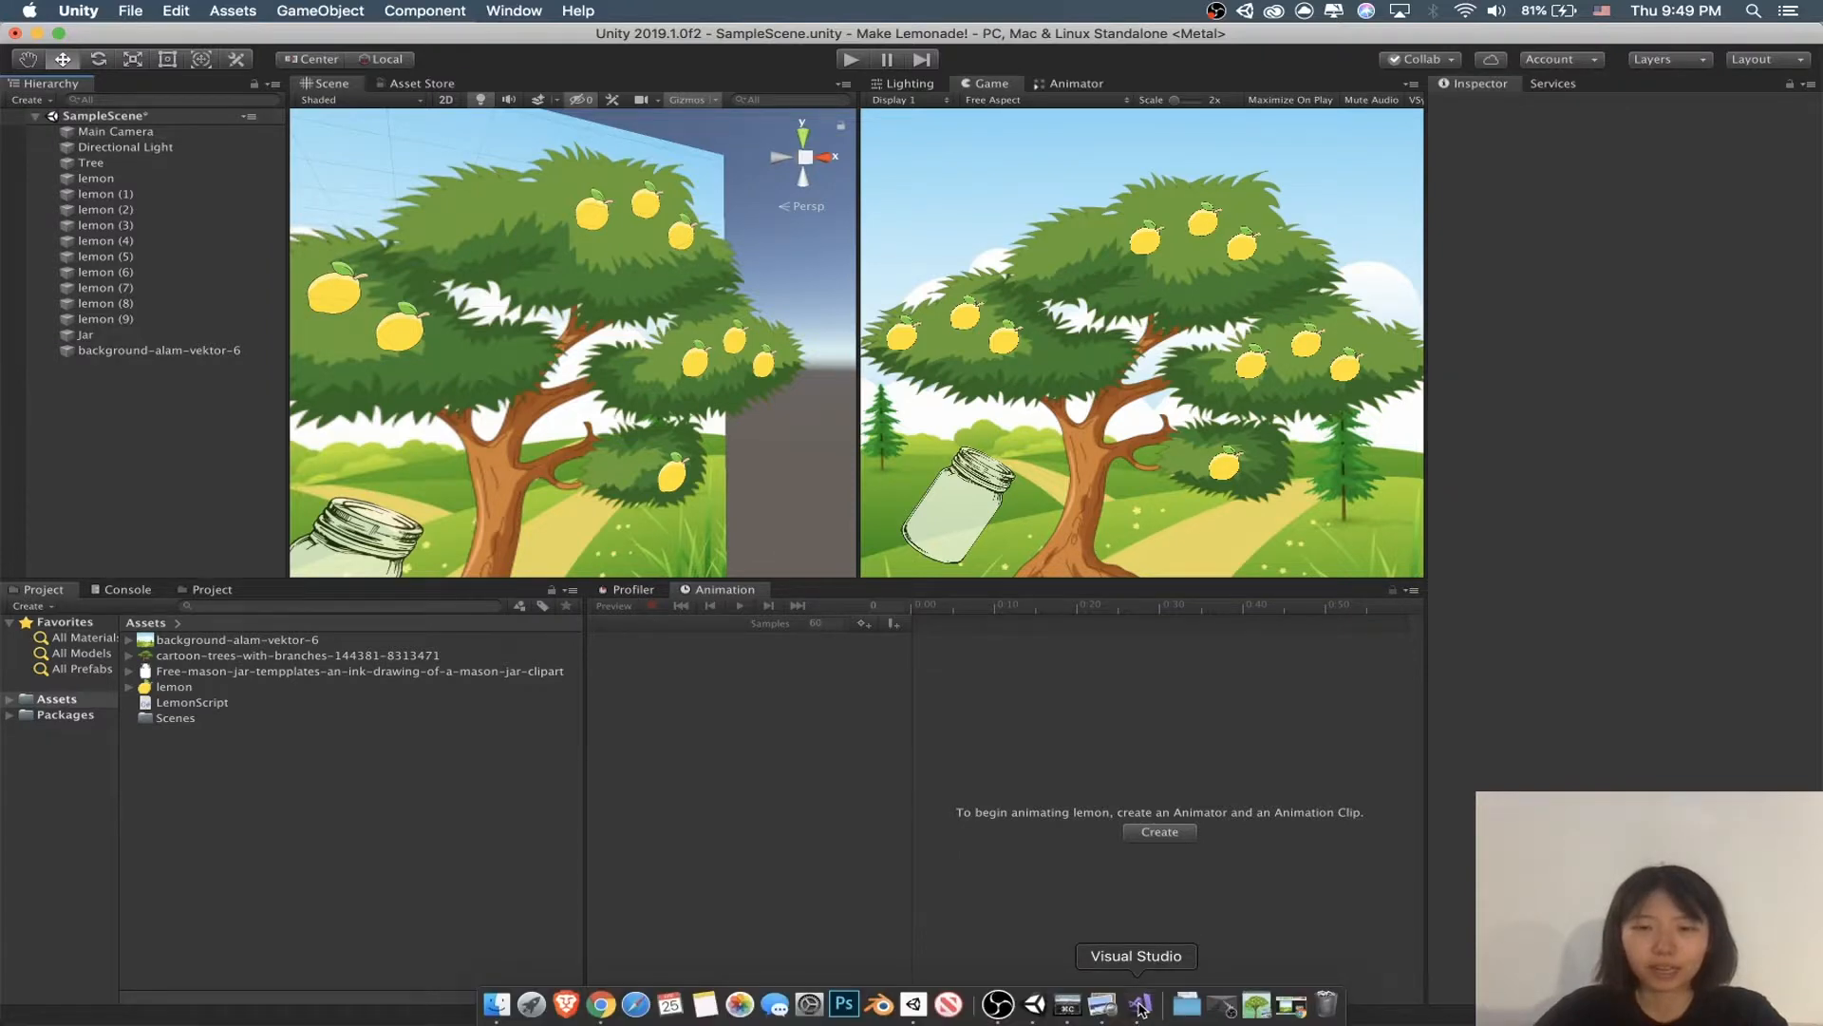
click(1140, 1005)
click(1170, 681)
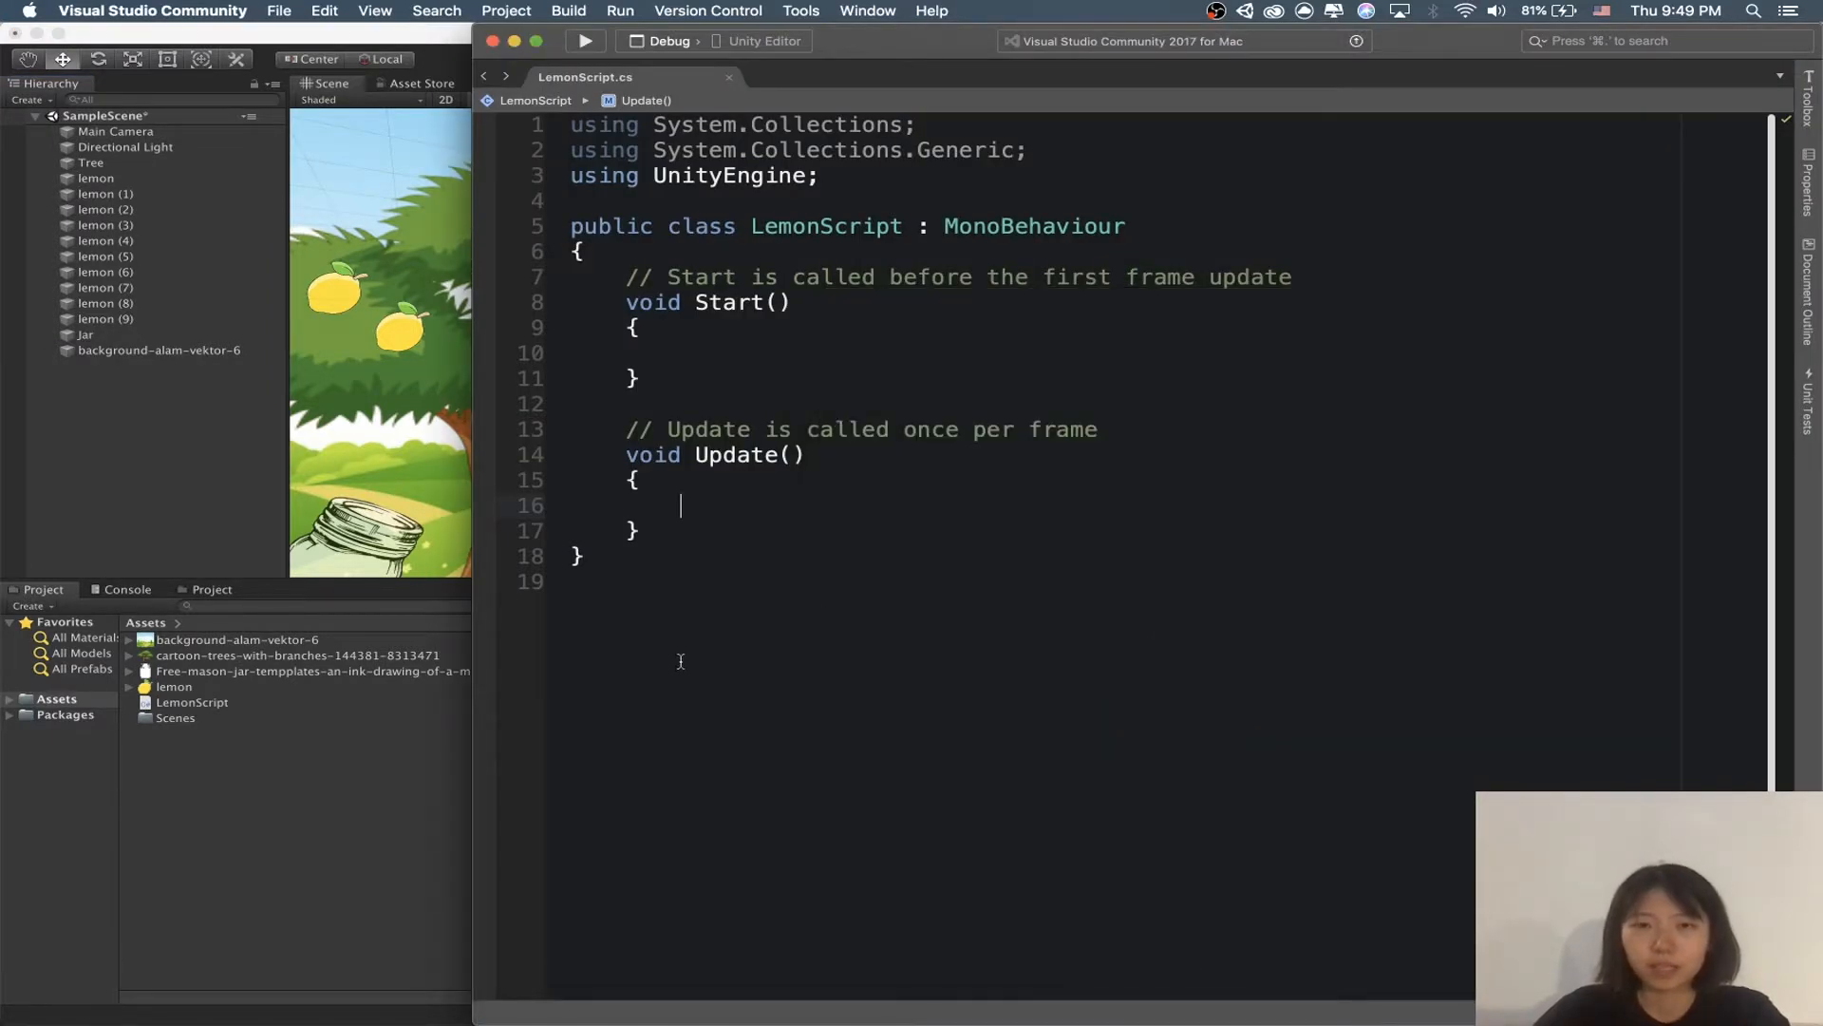
key(super+a)
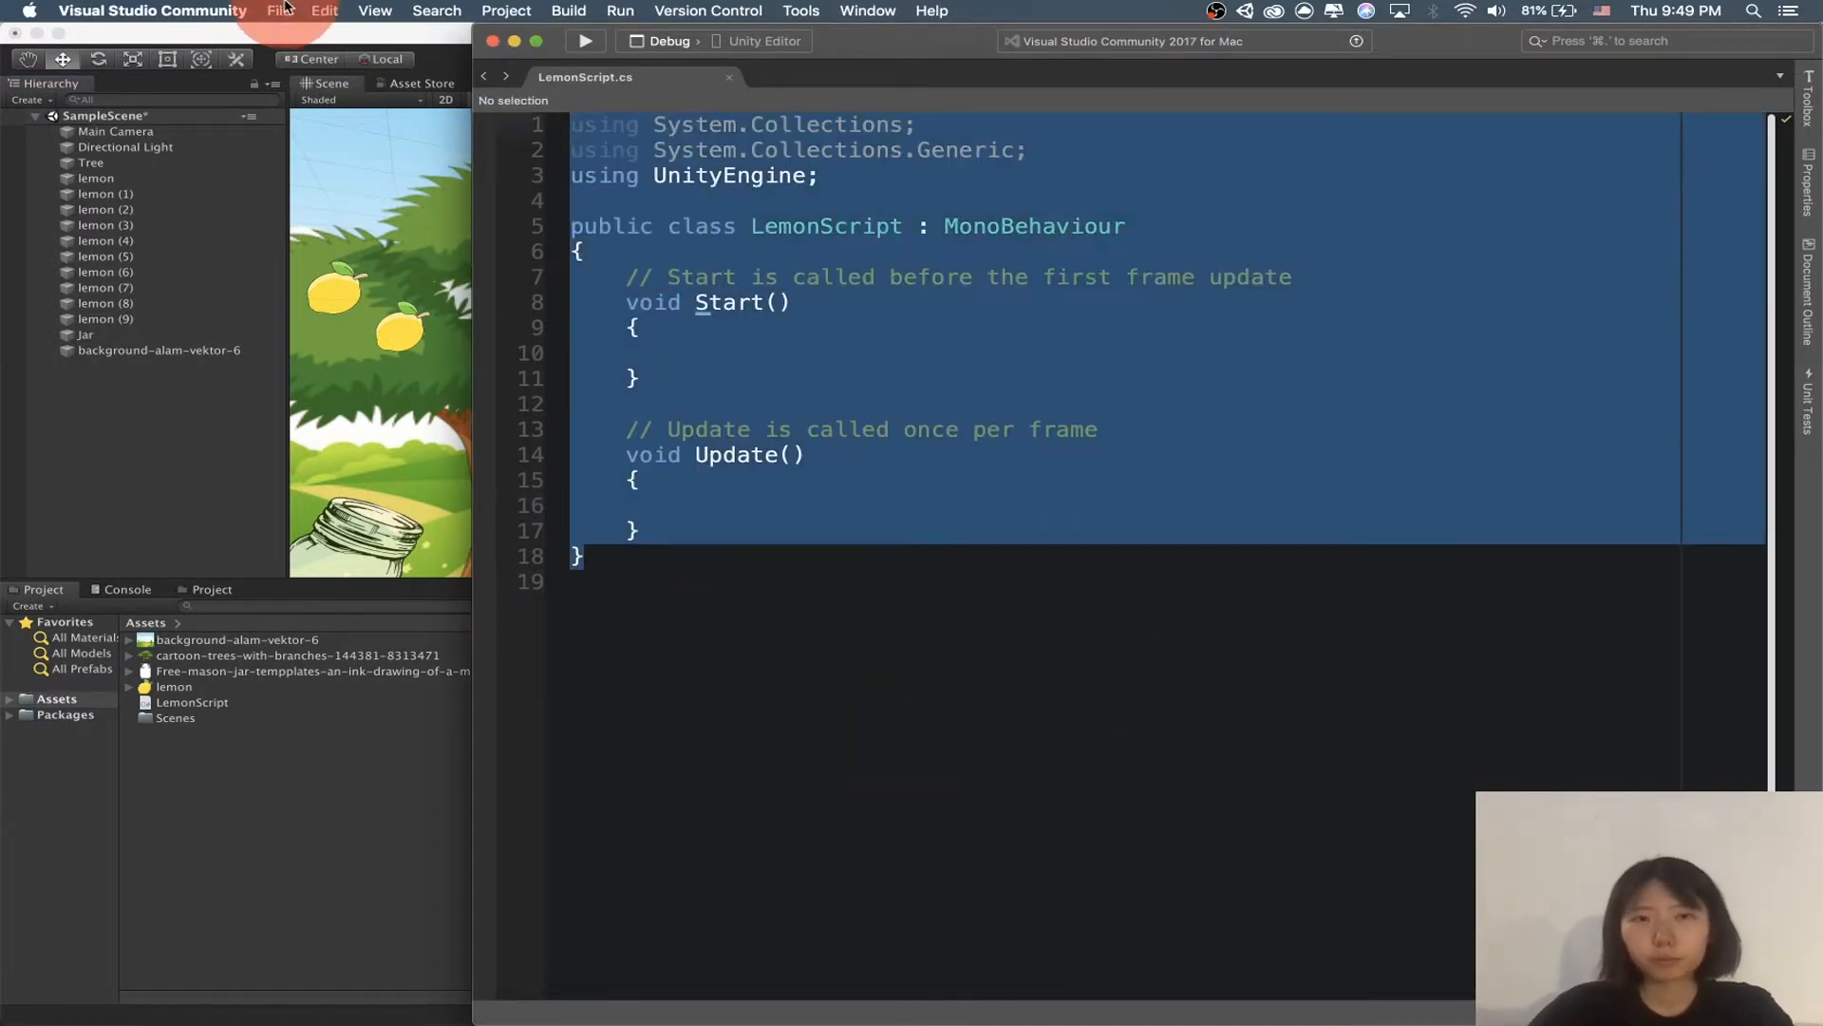
click(983, 726)
drag(867, 183, 419, 89)
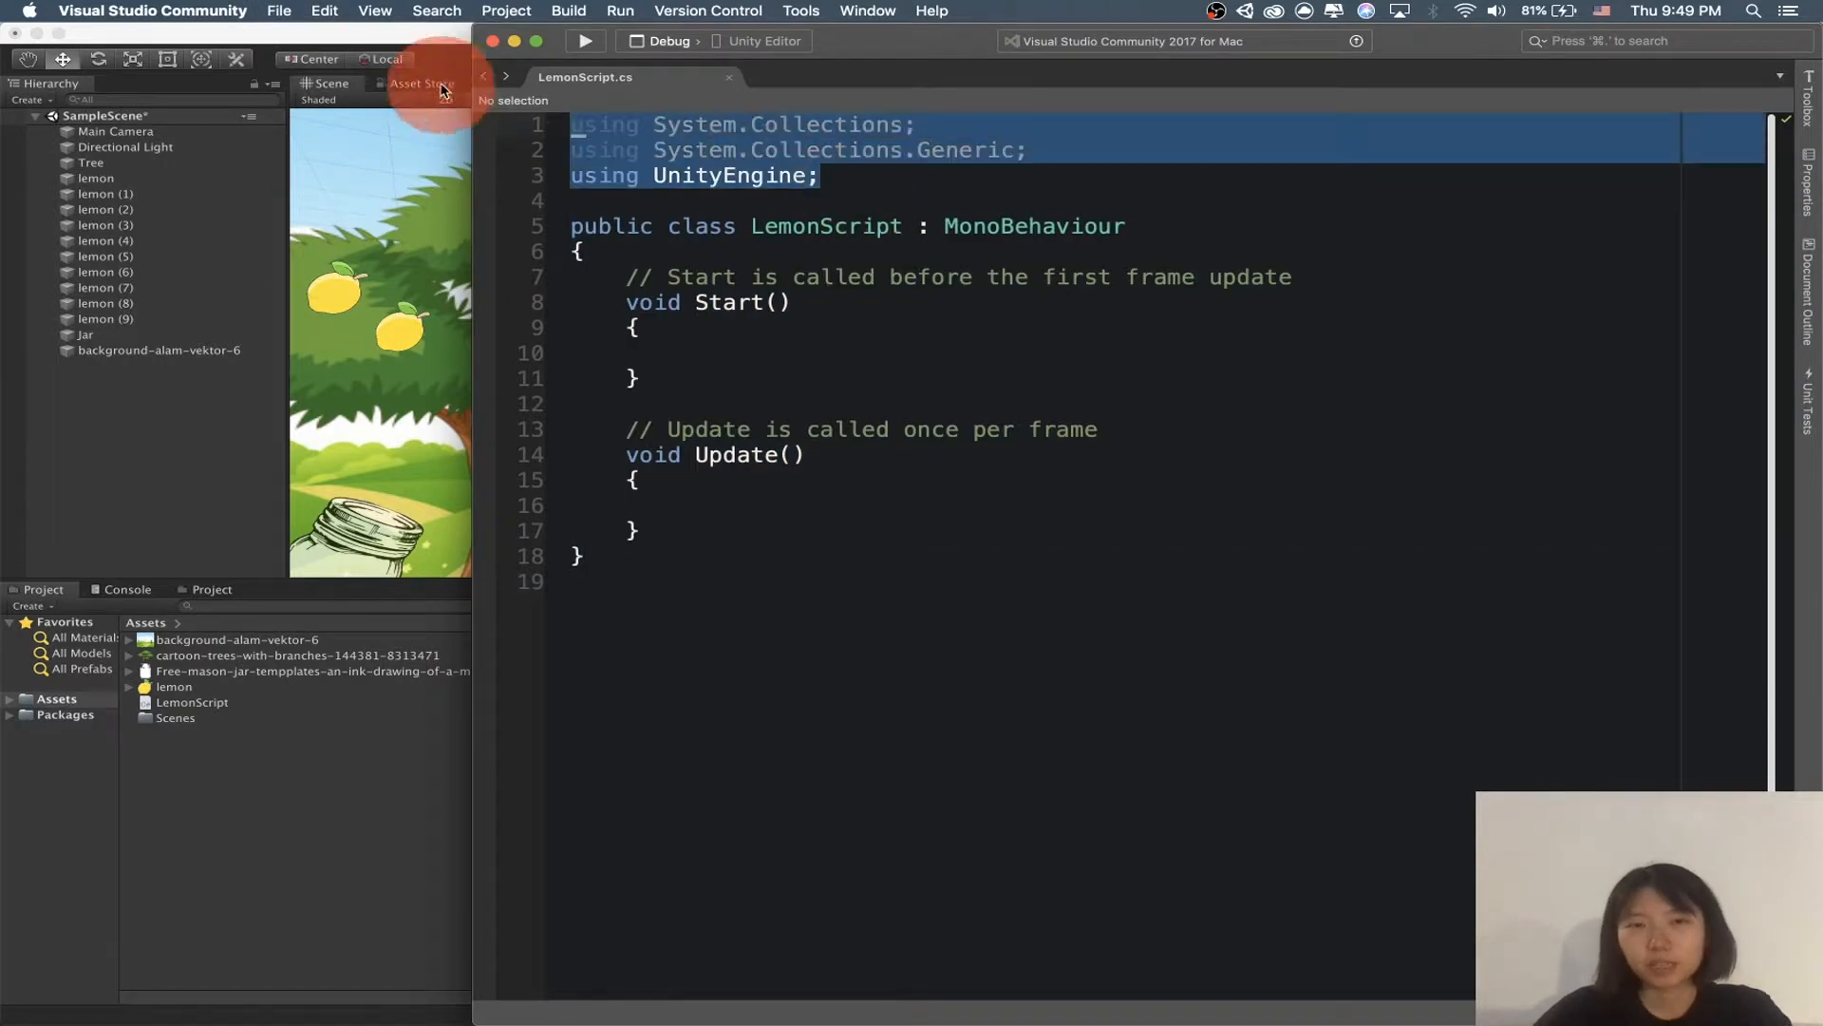
click(757, 358)
click(715, 496)
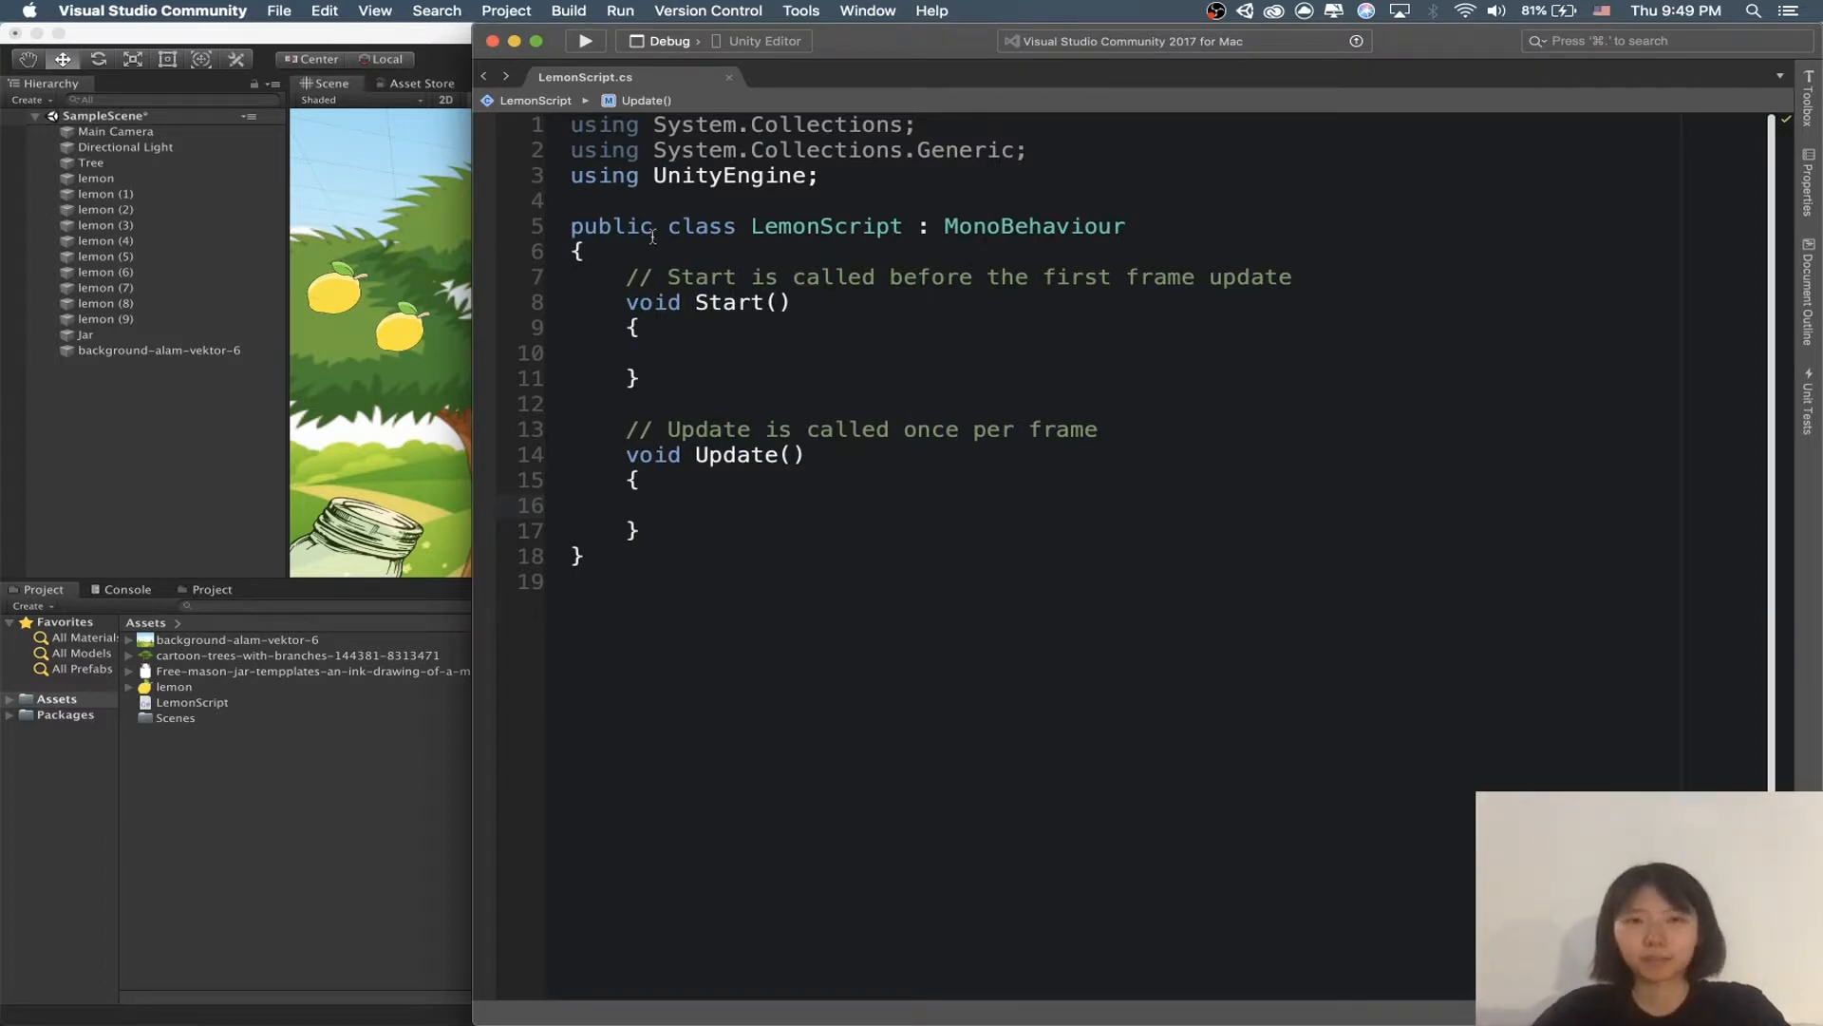
drag(615, 210, 564, 107)
click(583, 130)
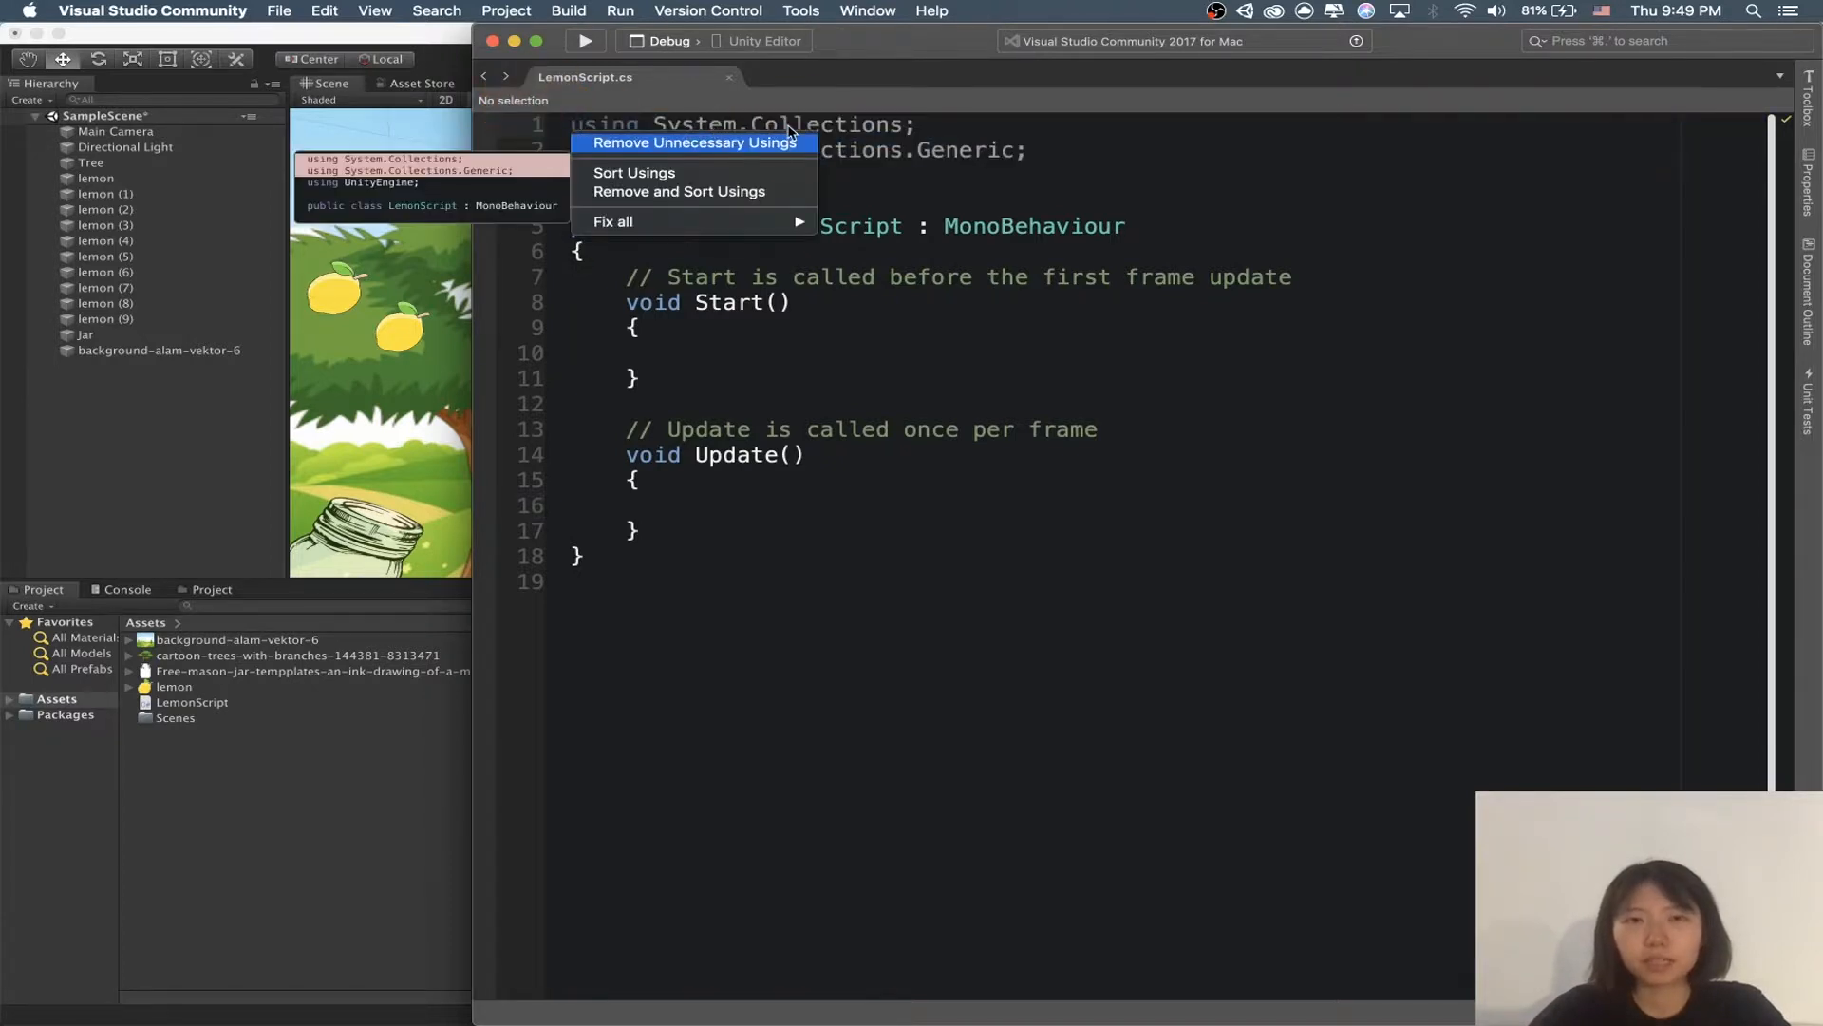
click(899, 132)
drag(828, 206, 578, 125)
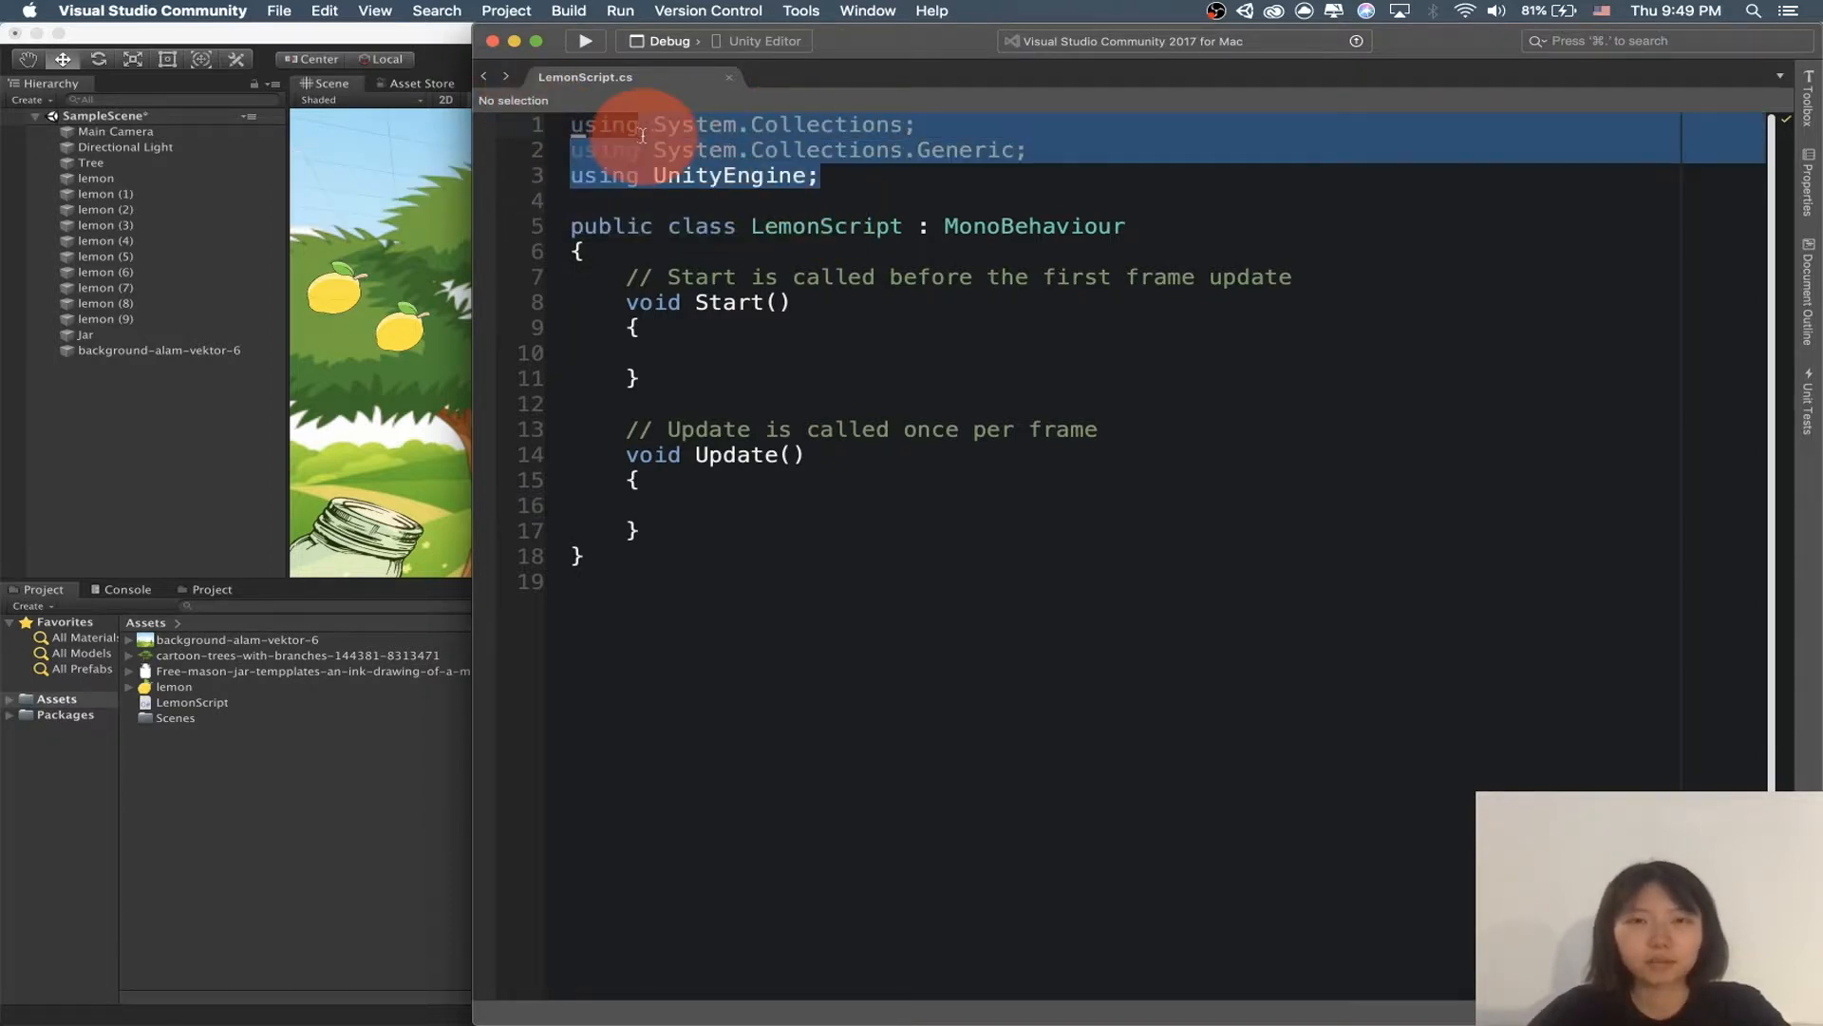
click(677, 276)
Step: Examine the LemonScript class body, including the Start and Update methods and the comments explaining when each is called
drag(571, 231, 928, 570)
click(778, 496)
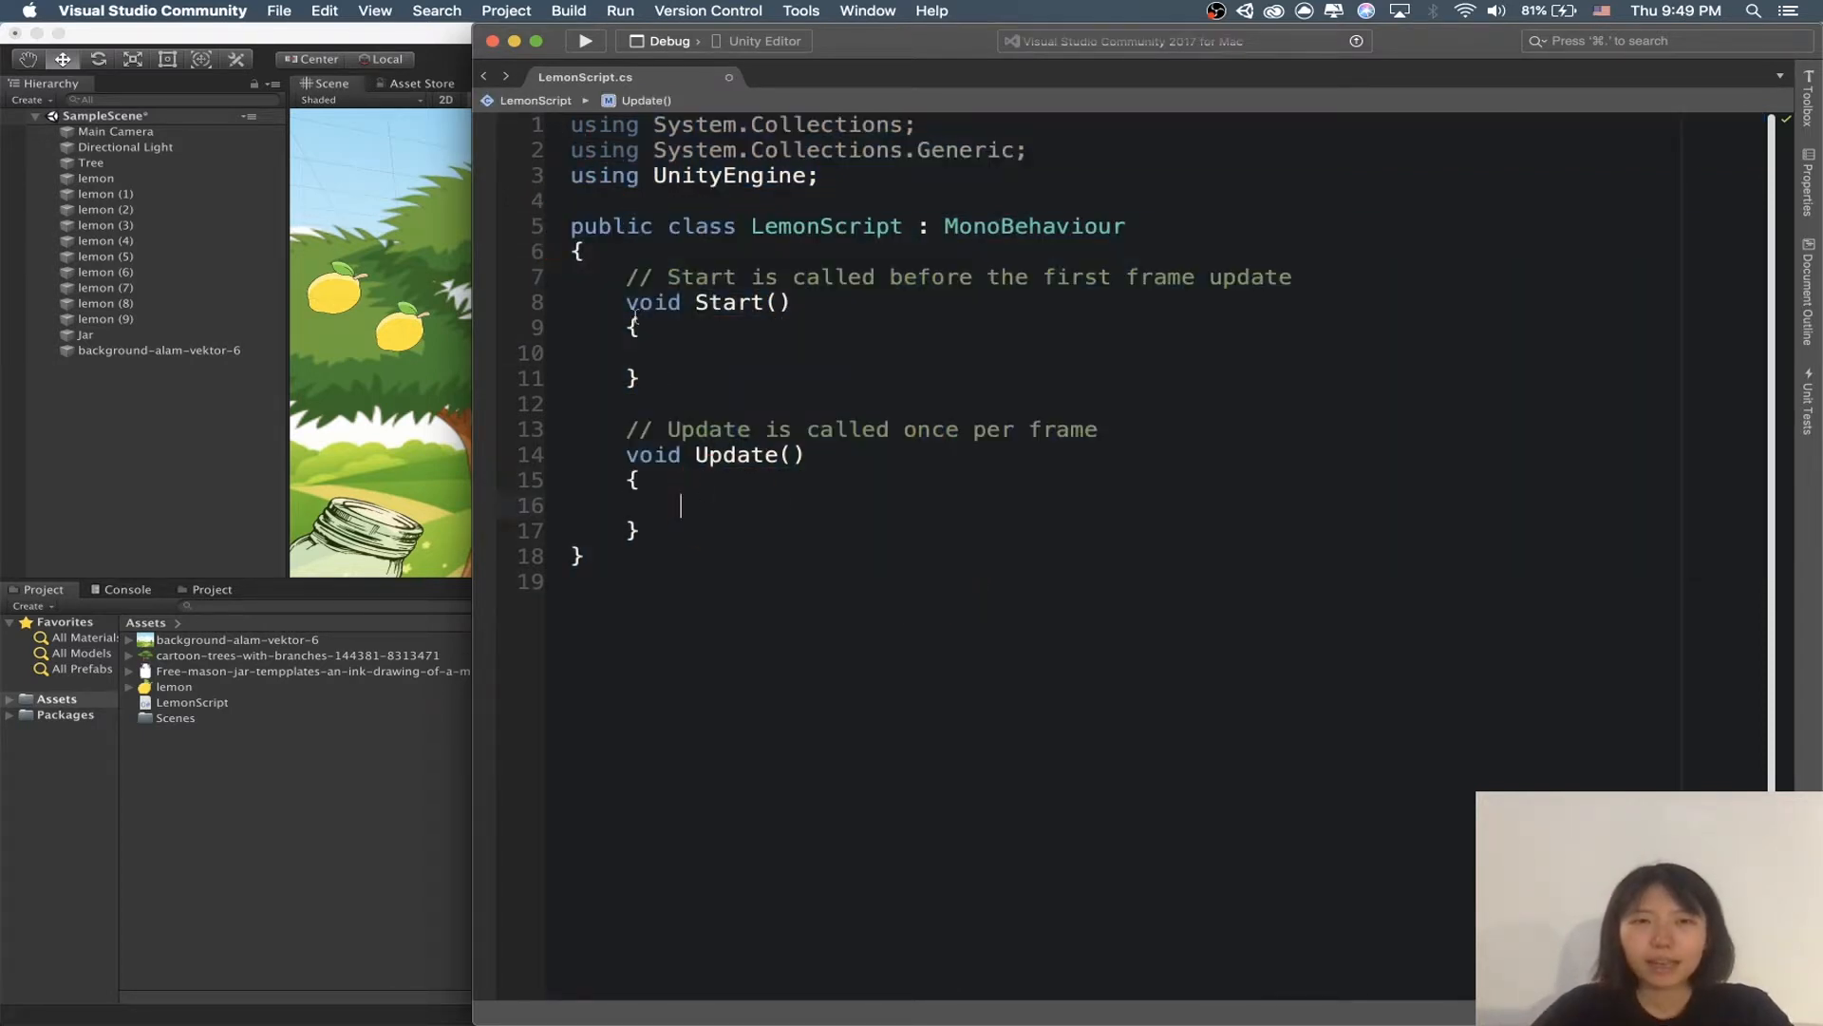
drag(602, 260, 916, 582)
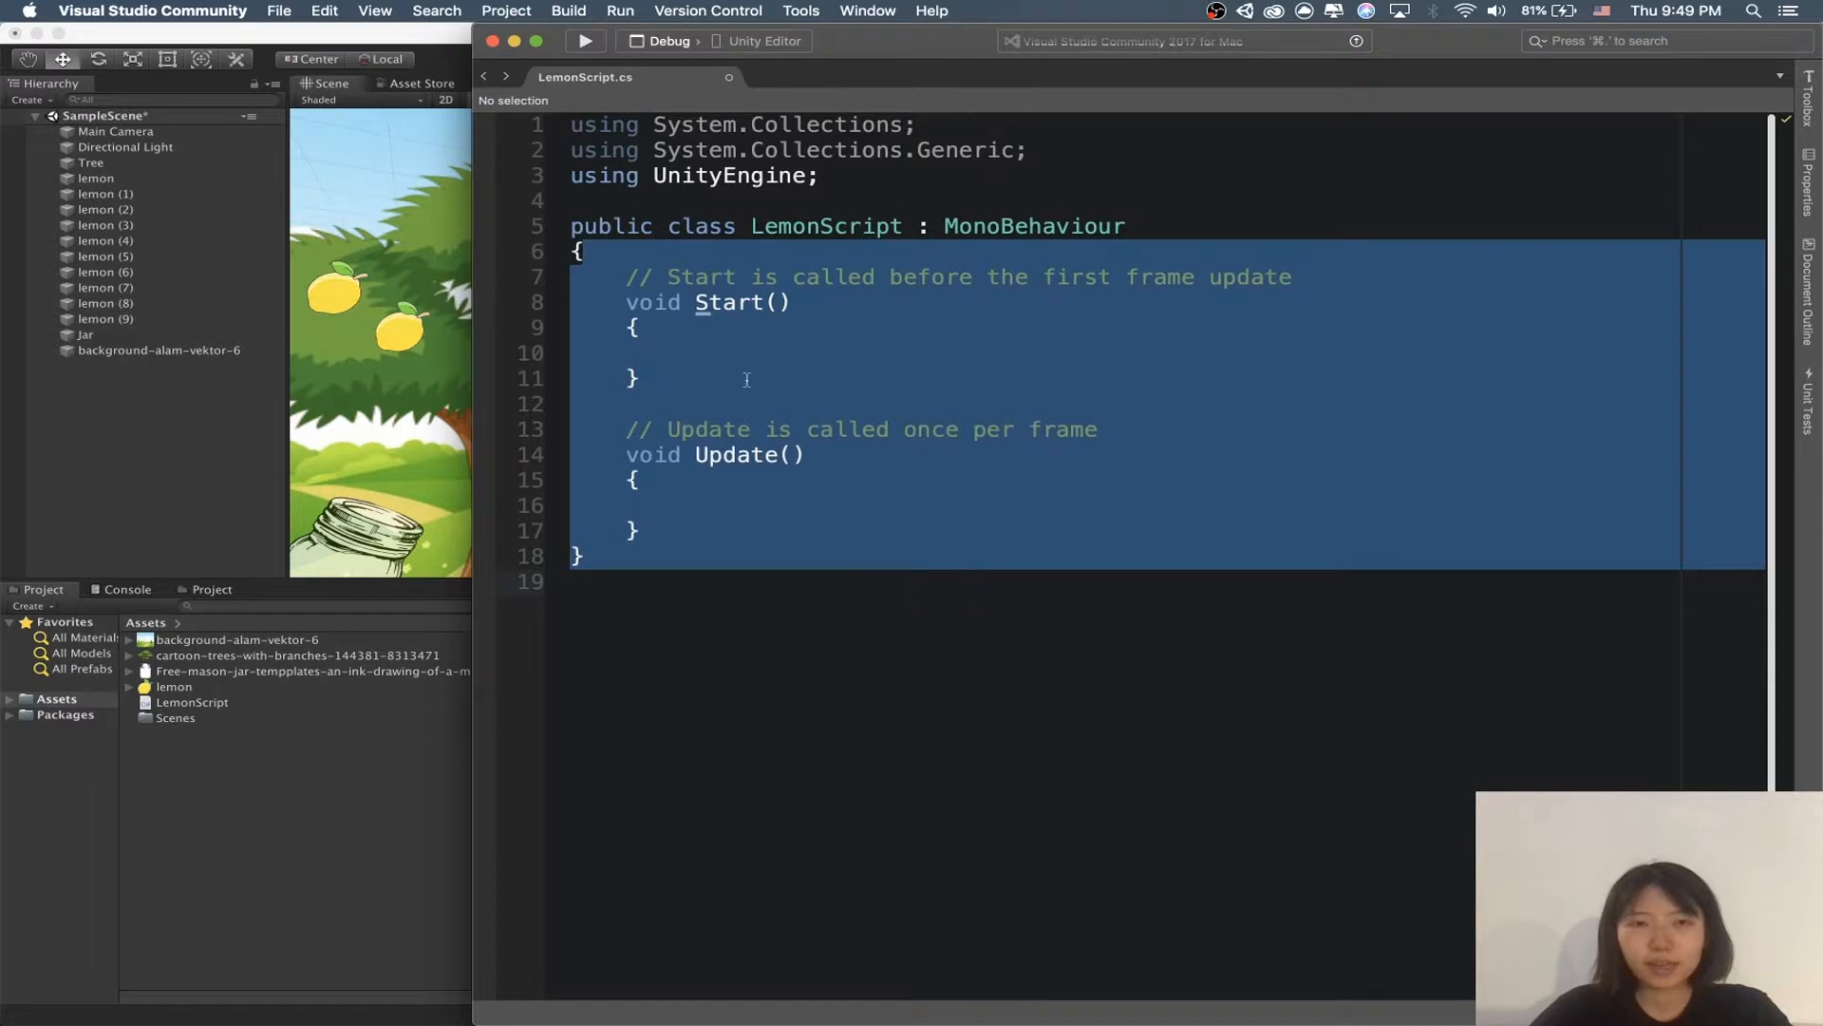
click(723, 302)
double_click(731, 302)
double_click(736, 455)
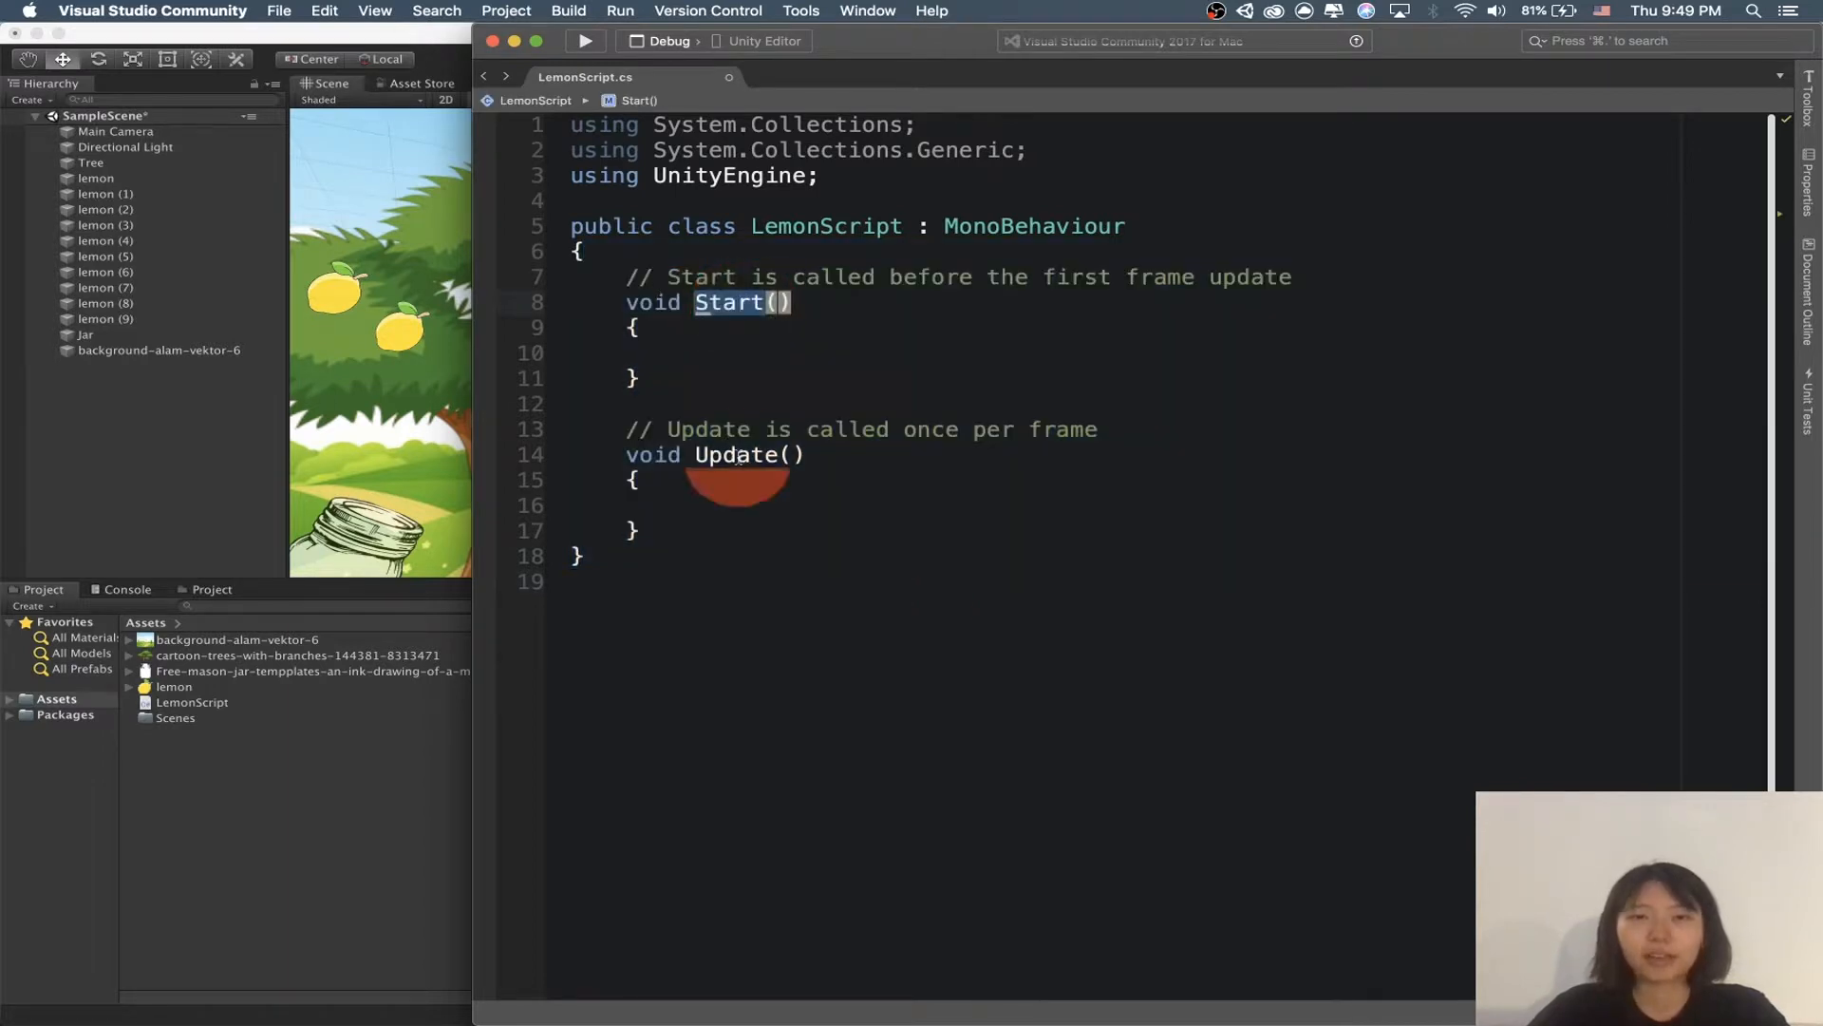
click(719, 534)
drag(632, 275, 1294, 285)
click(751, 309)
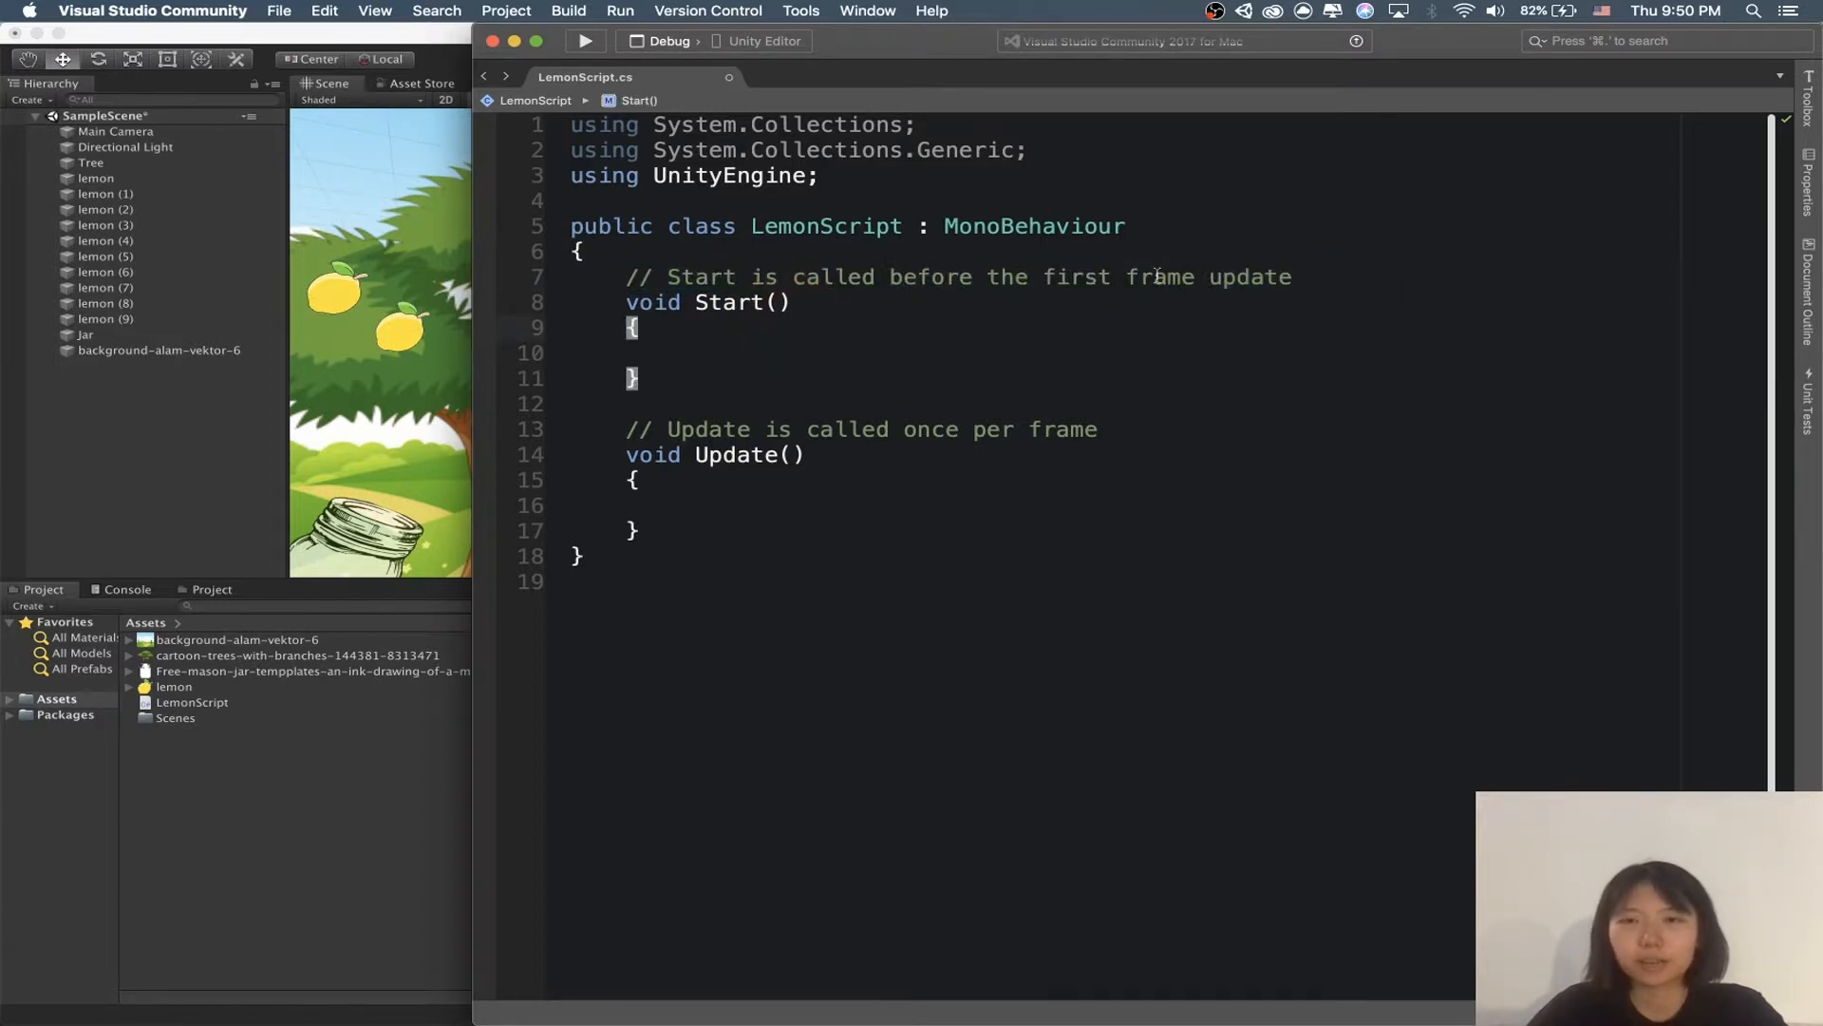
click(1294, 280)
click(680, 429)
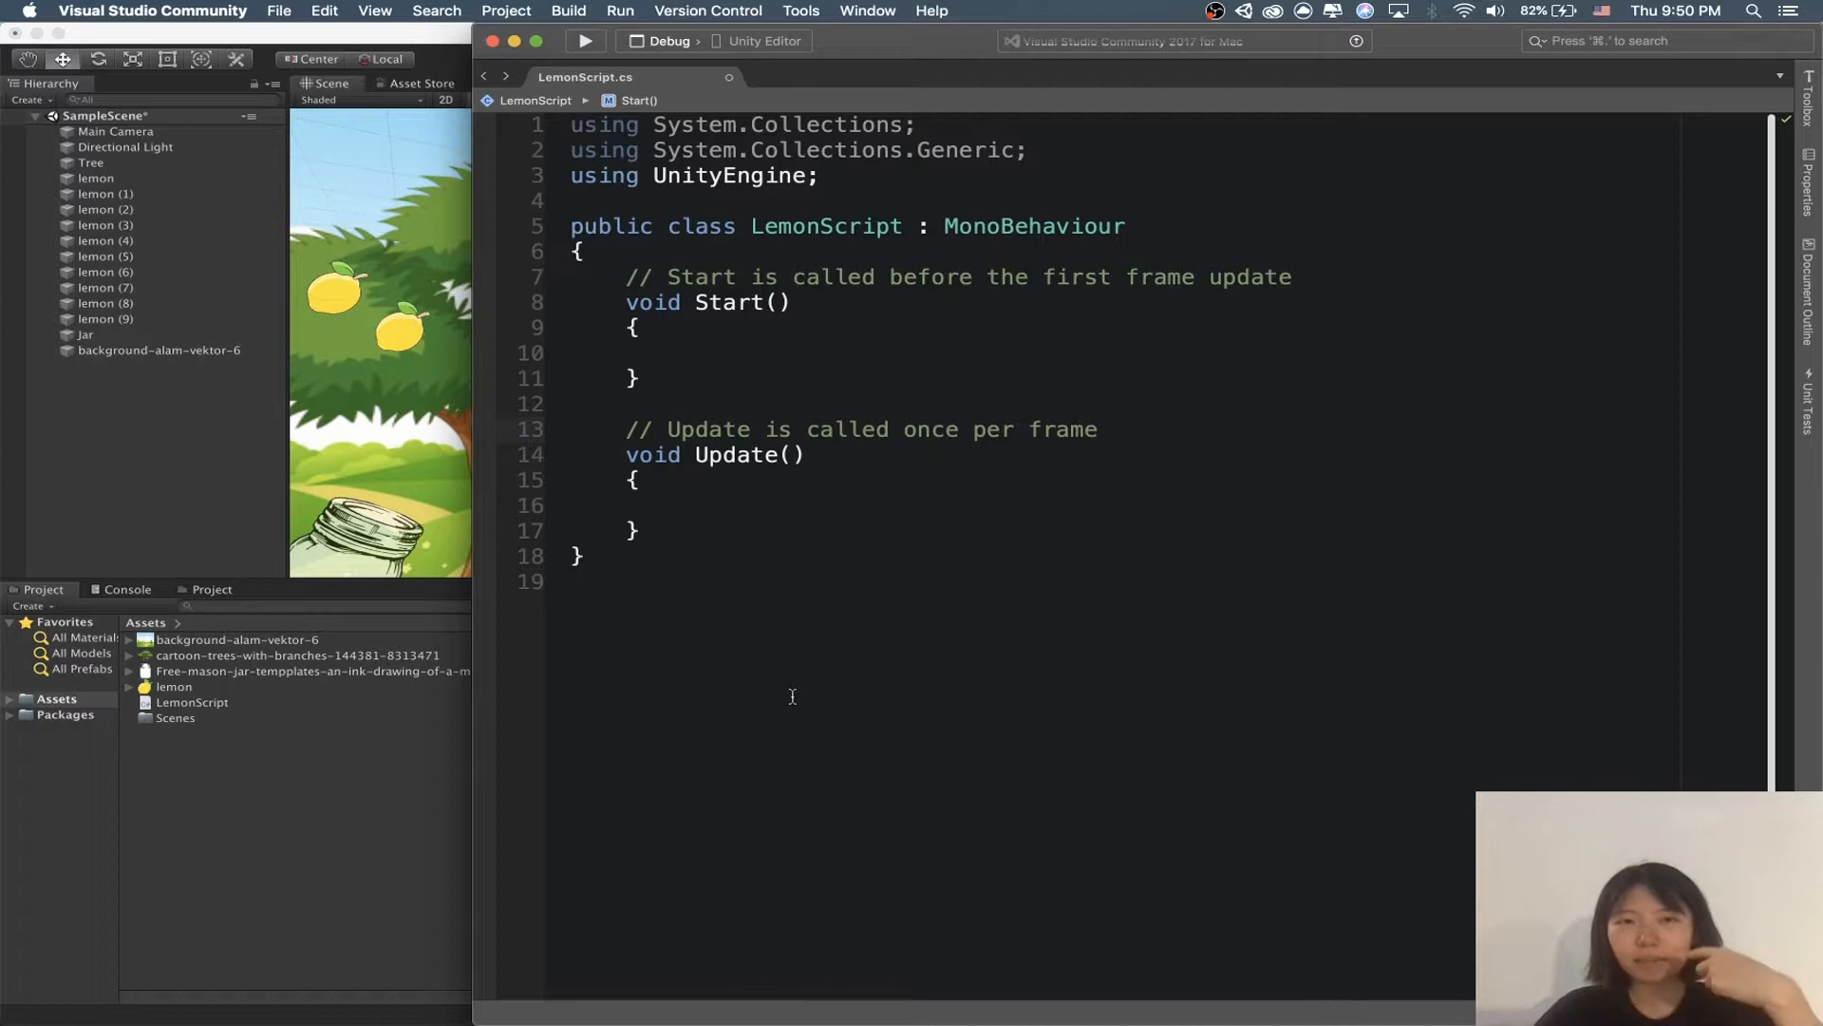
Step: Run the scene in Unity to relate playback to LemonScript's Start method, and stop the playback
click(254, 494)
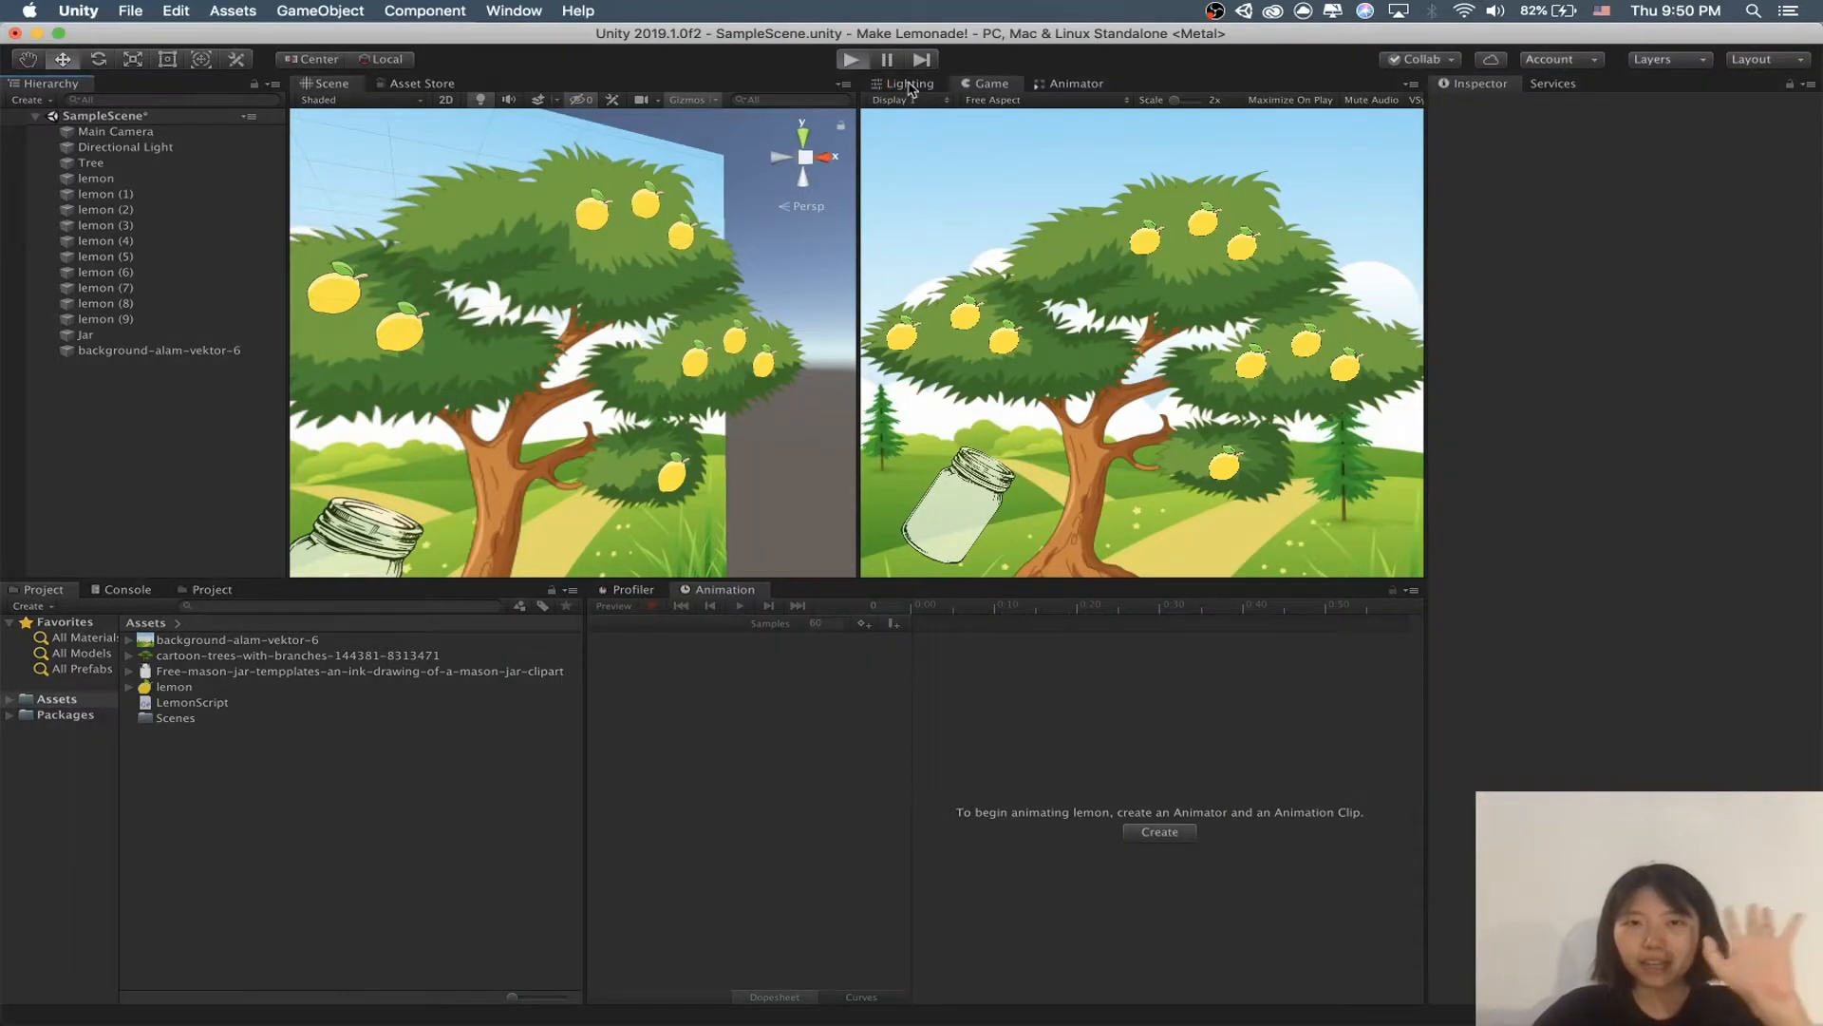
click(852, 60)
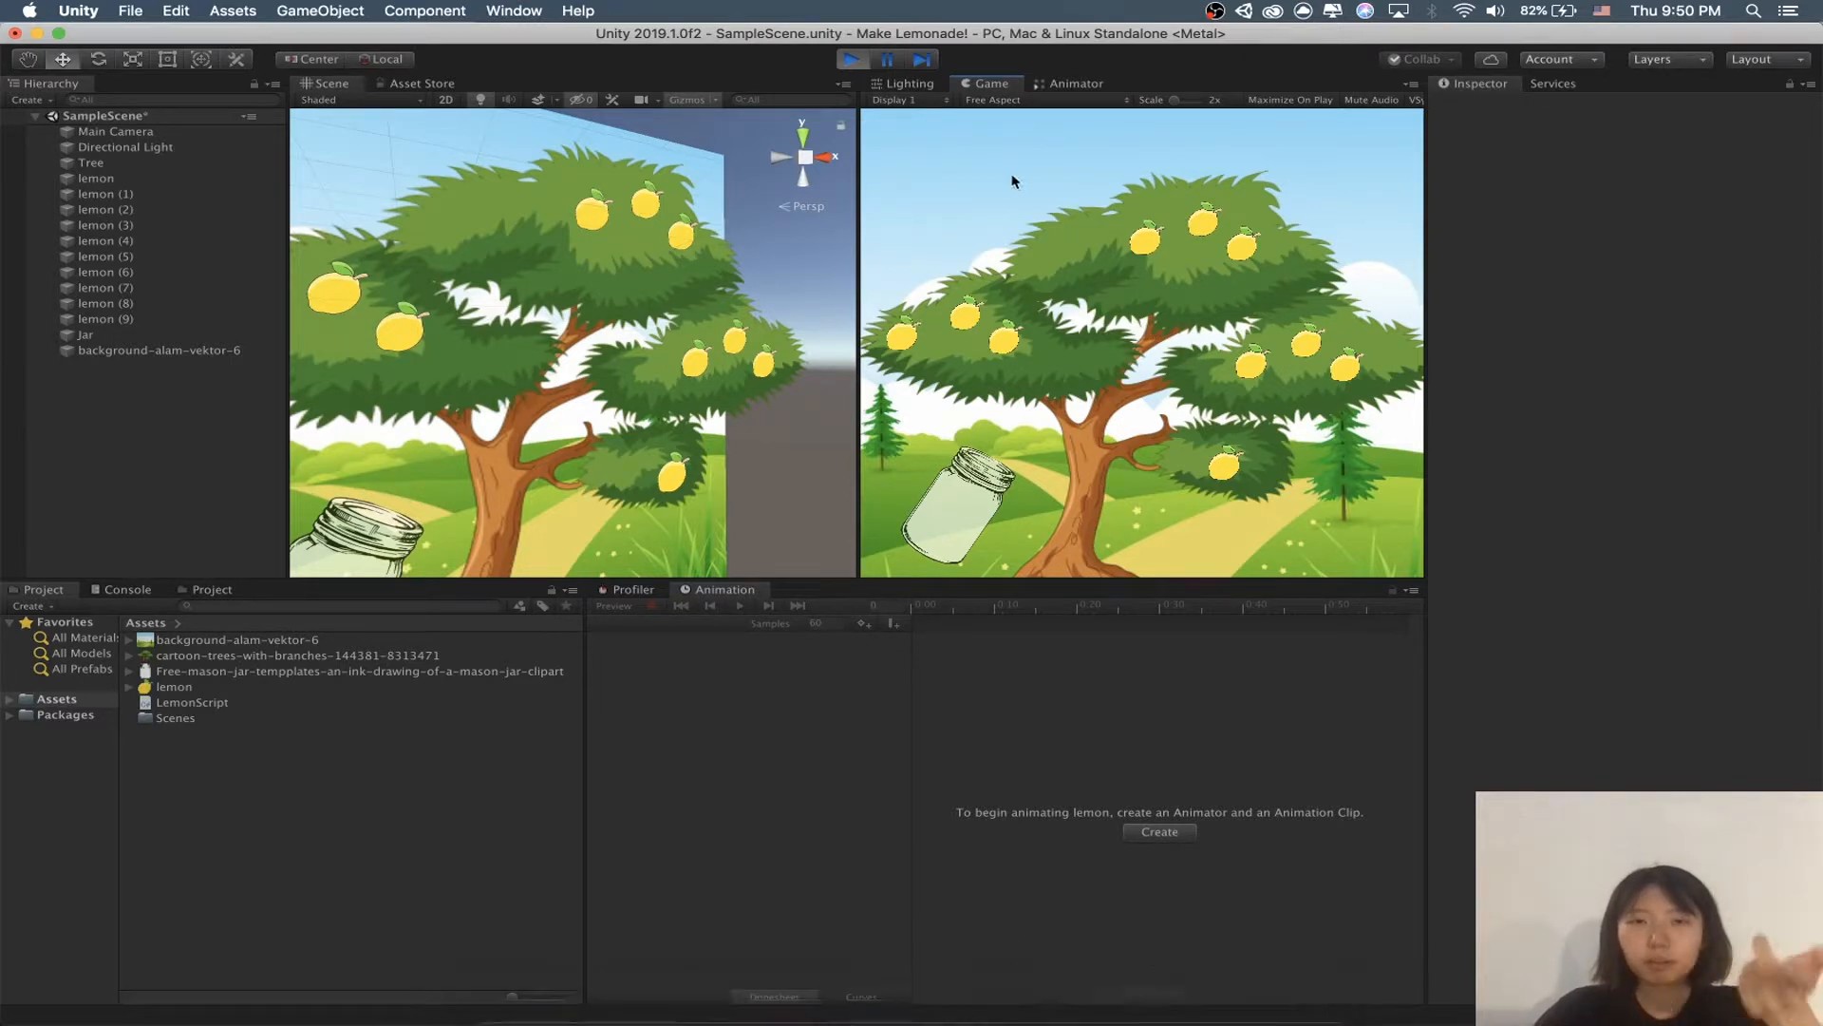
click(1139, 1009)
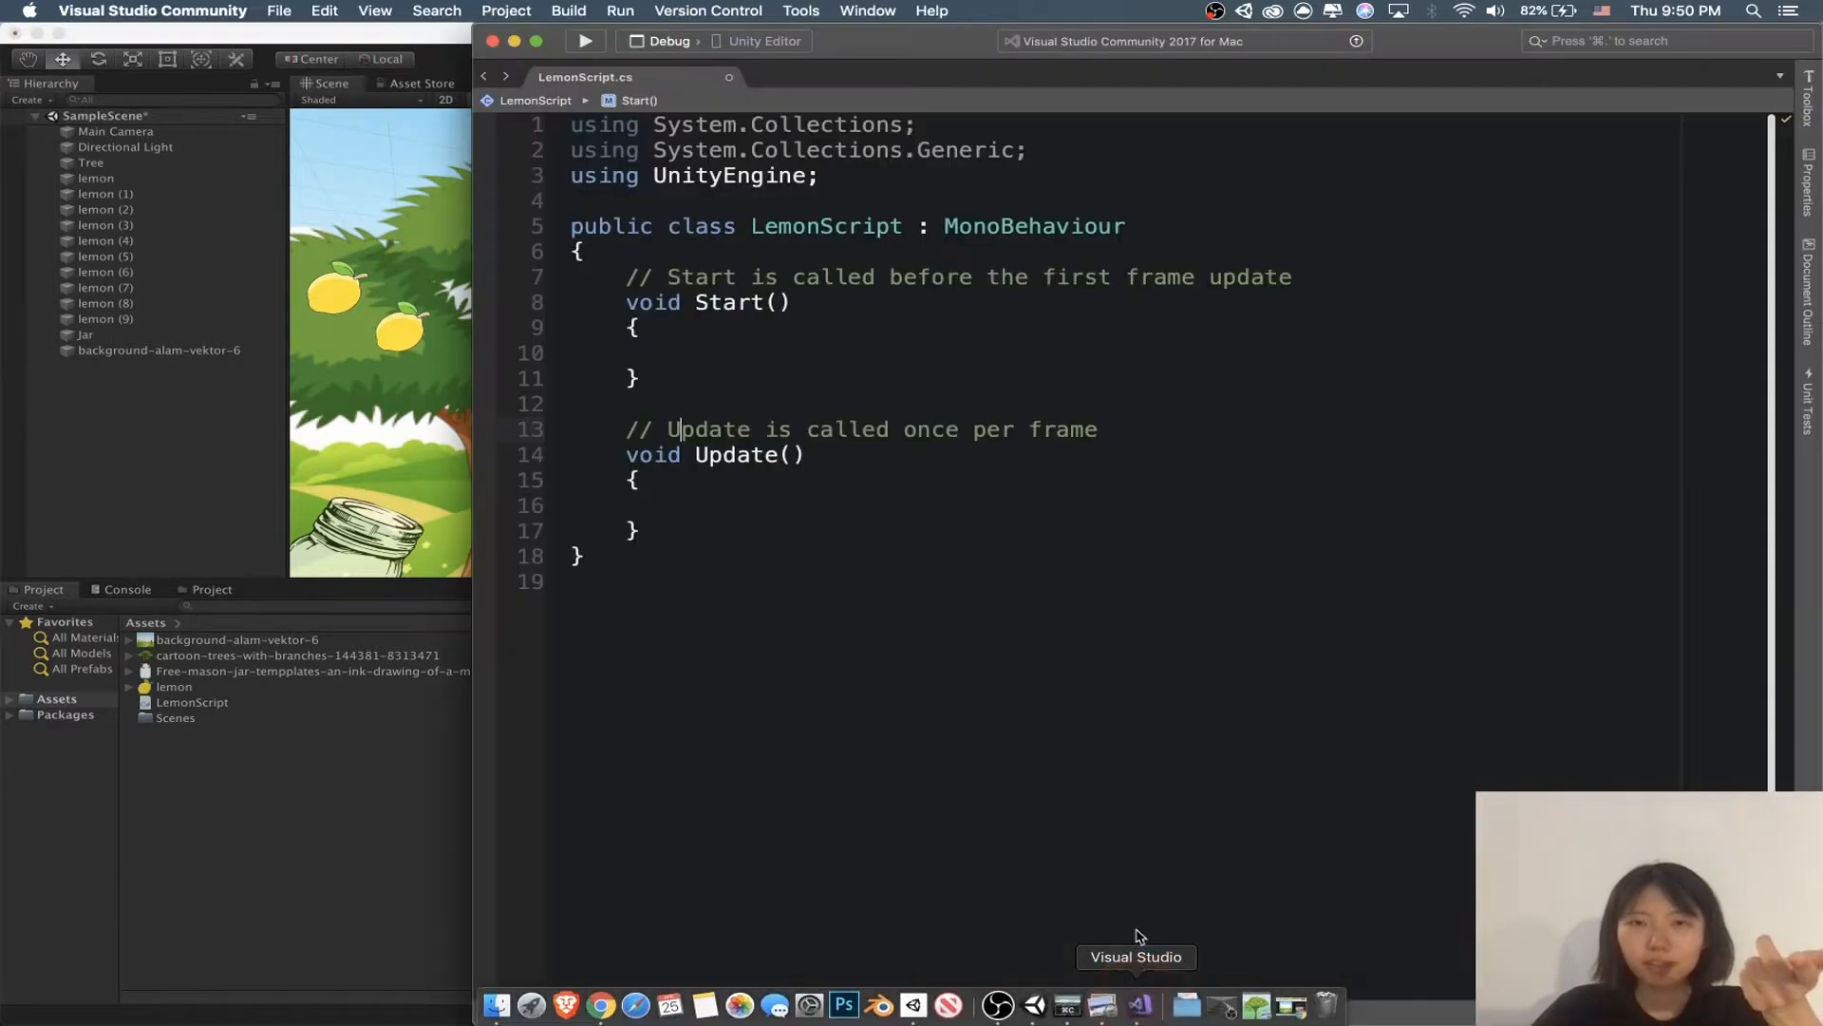
click(726, 352)
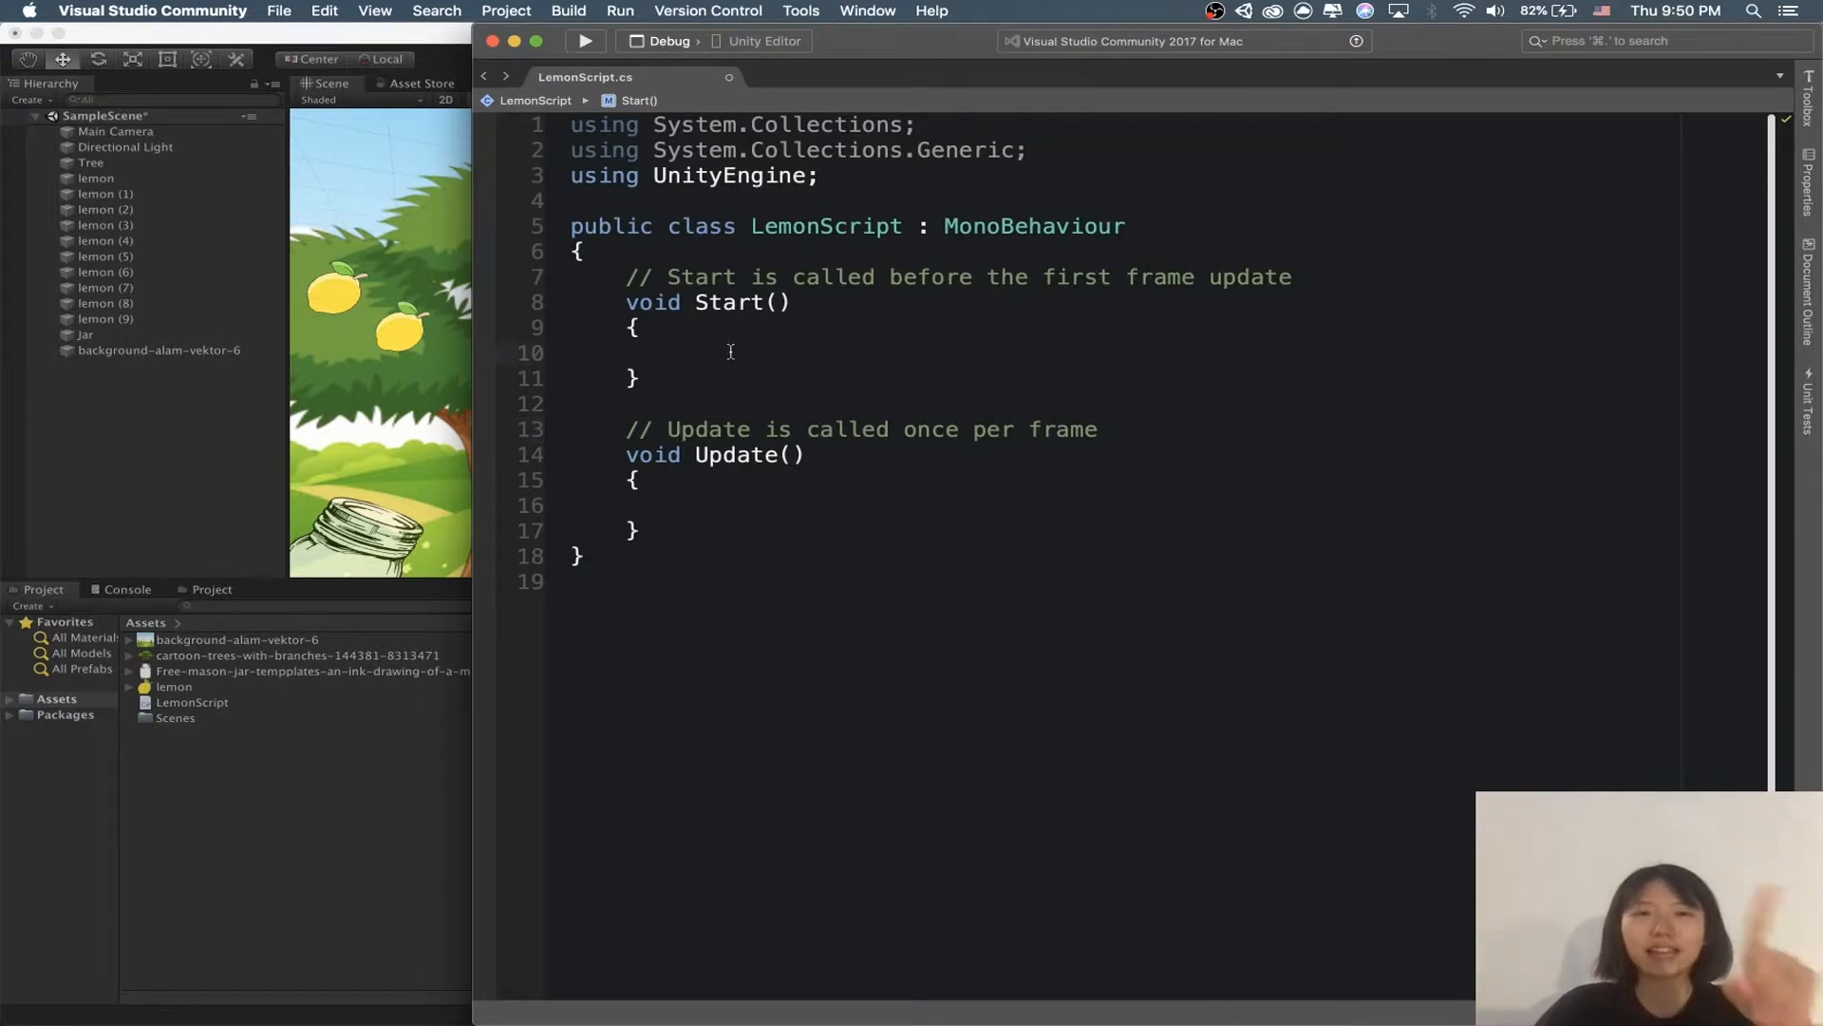
click(157, 433)
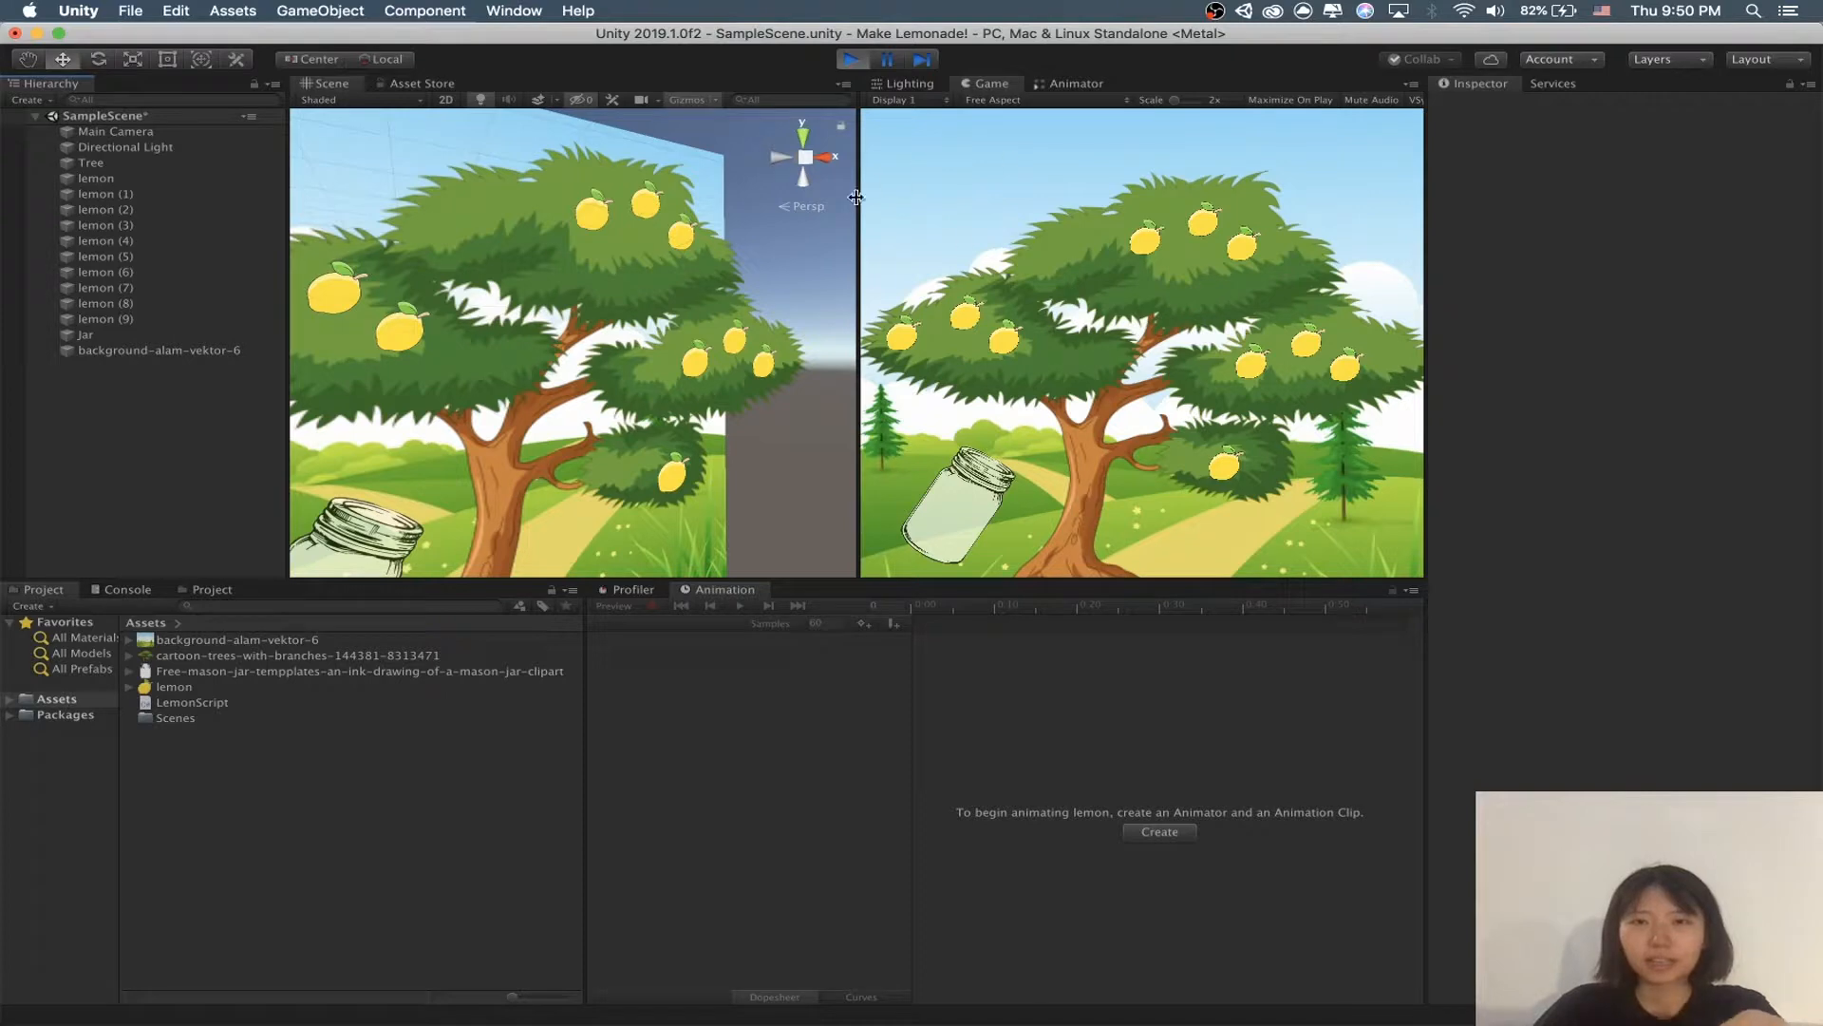
mouse_move(1035, 1022)
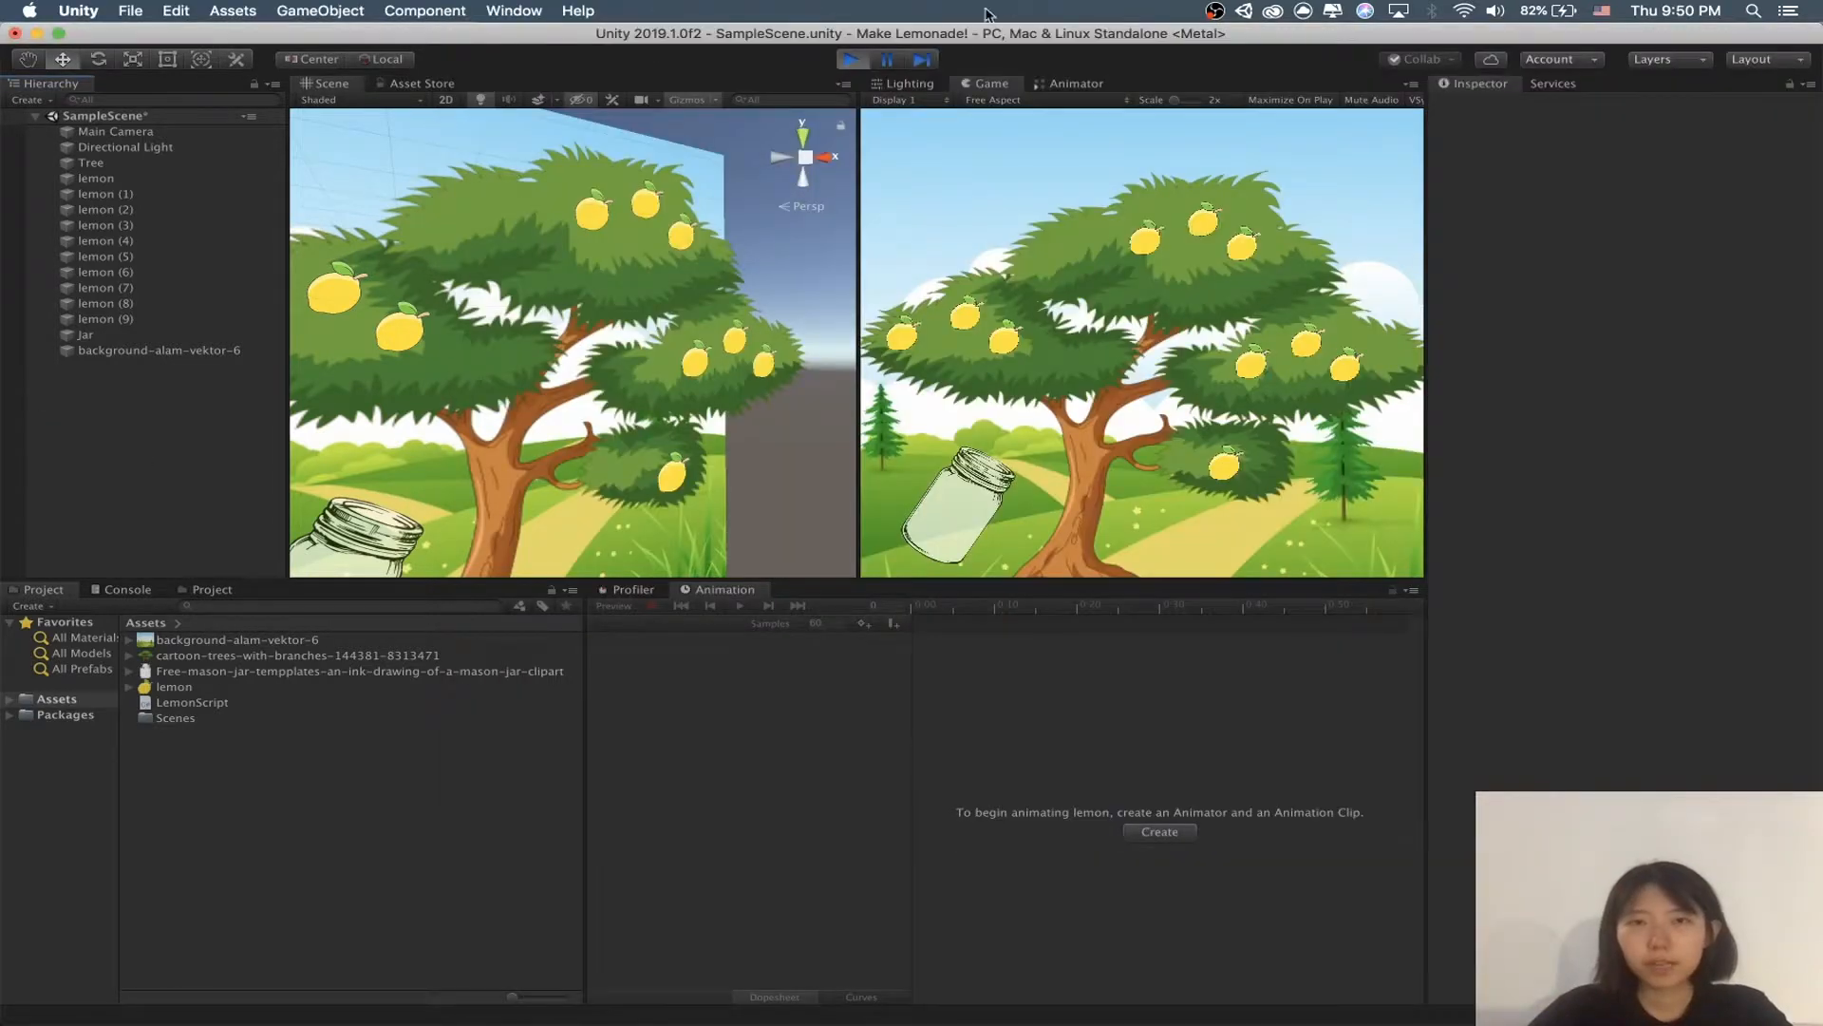
click(851, 59)
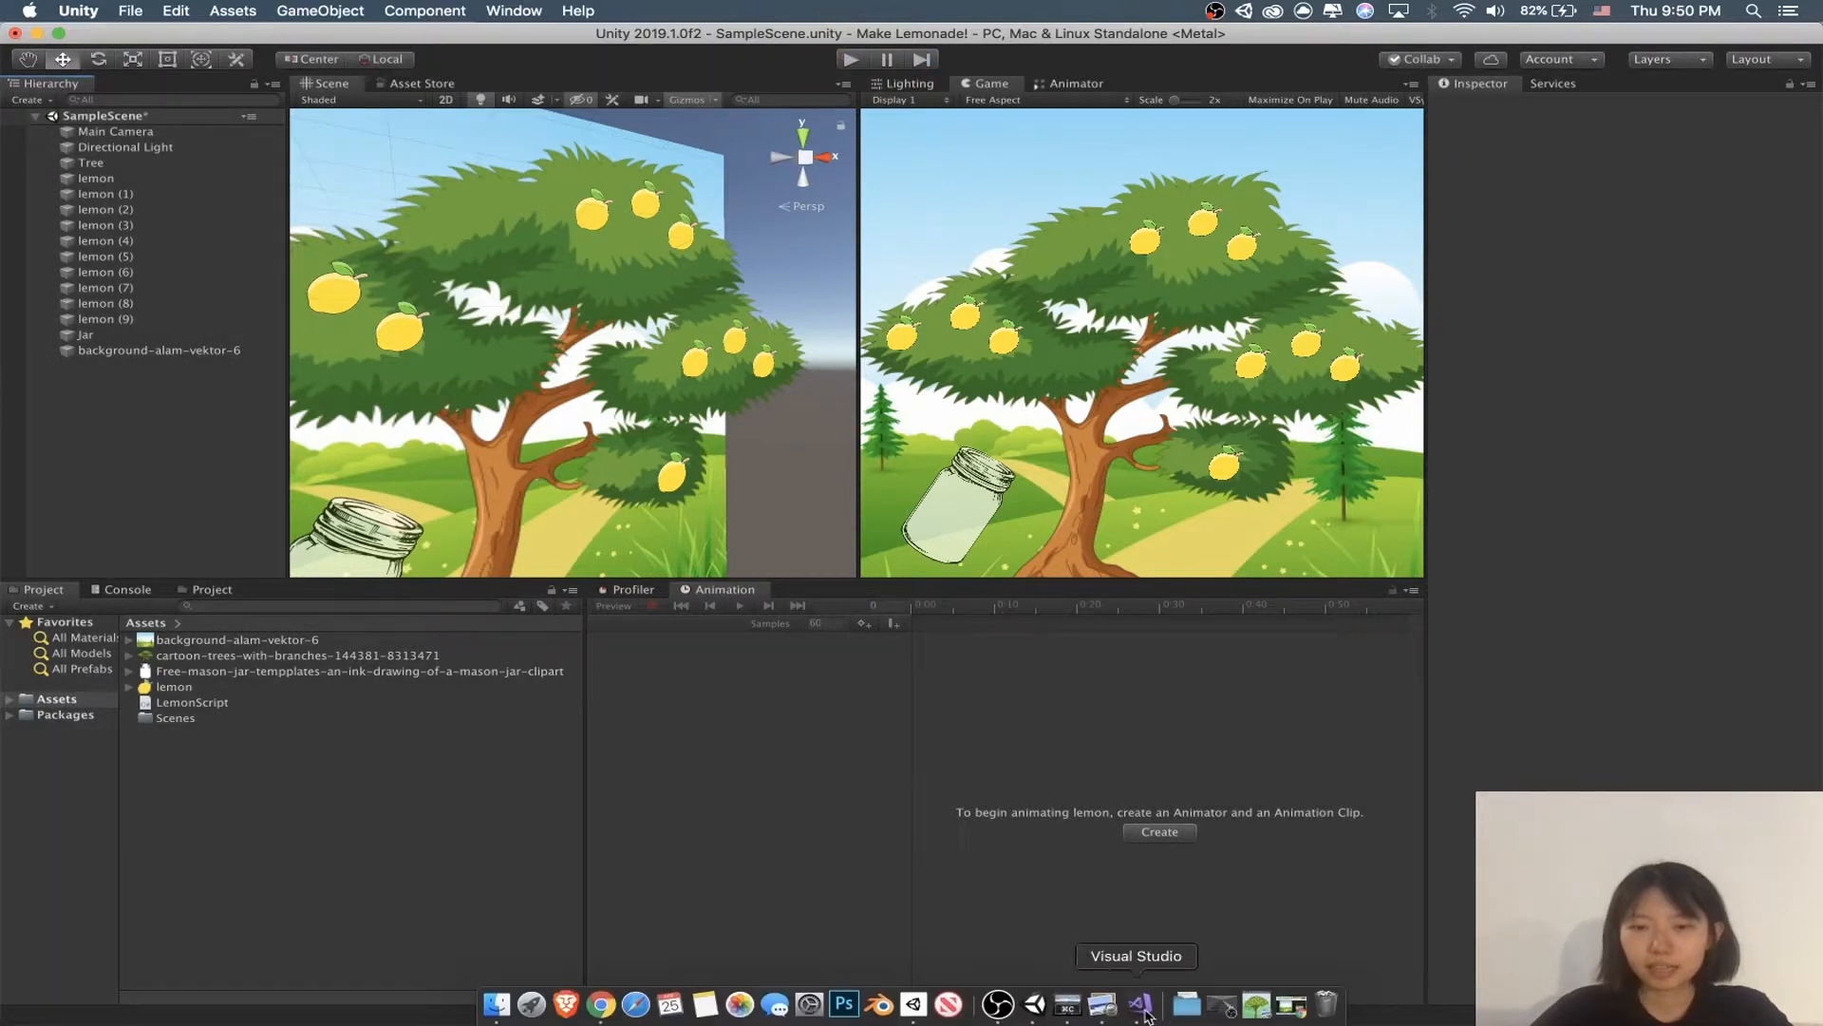
Step: In Visual Studio, add the statement Debug.Log("WEEEEEEE START!"); inside the Start method of LemonScript
click(1147, 1004)
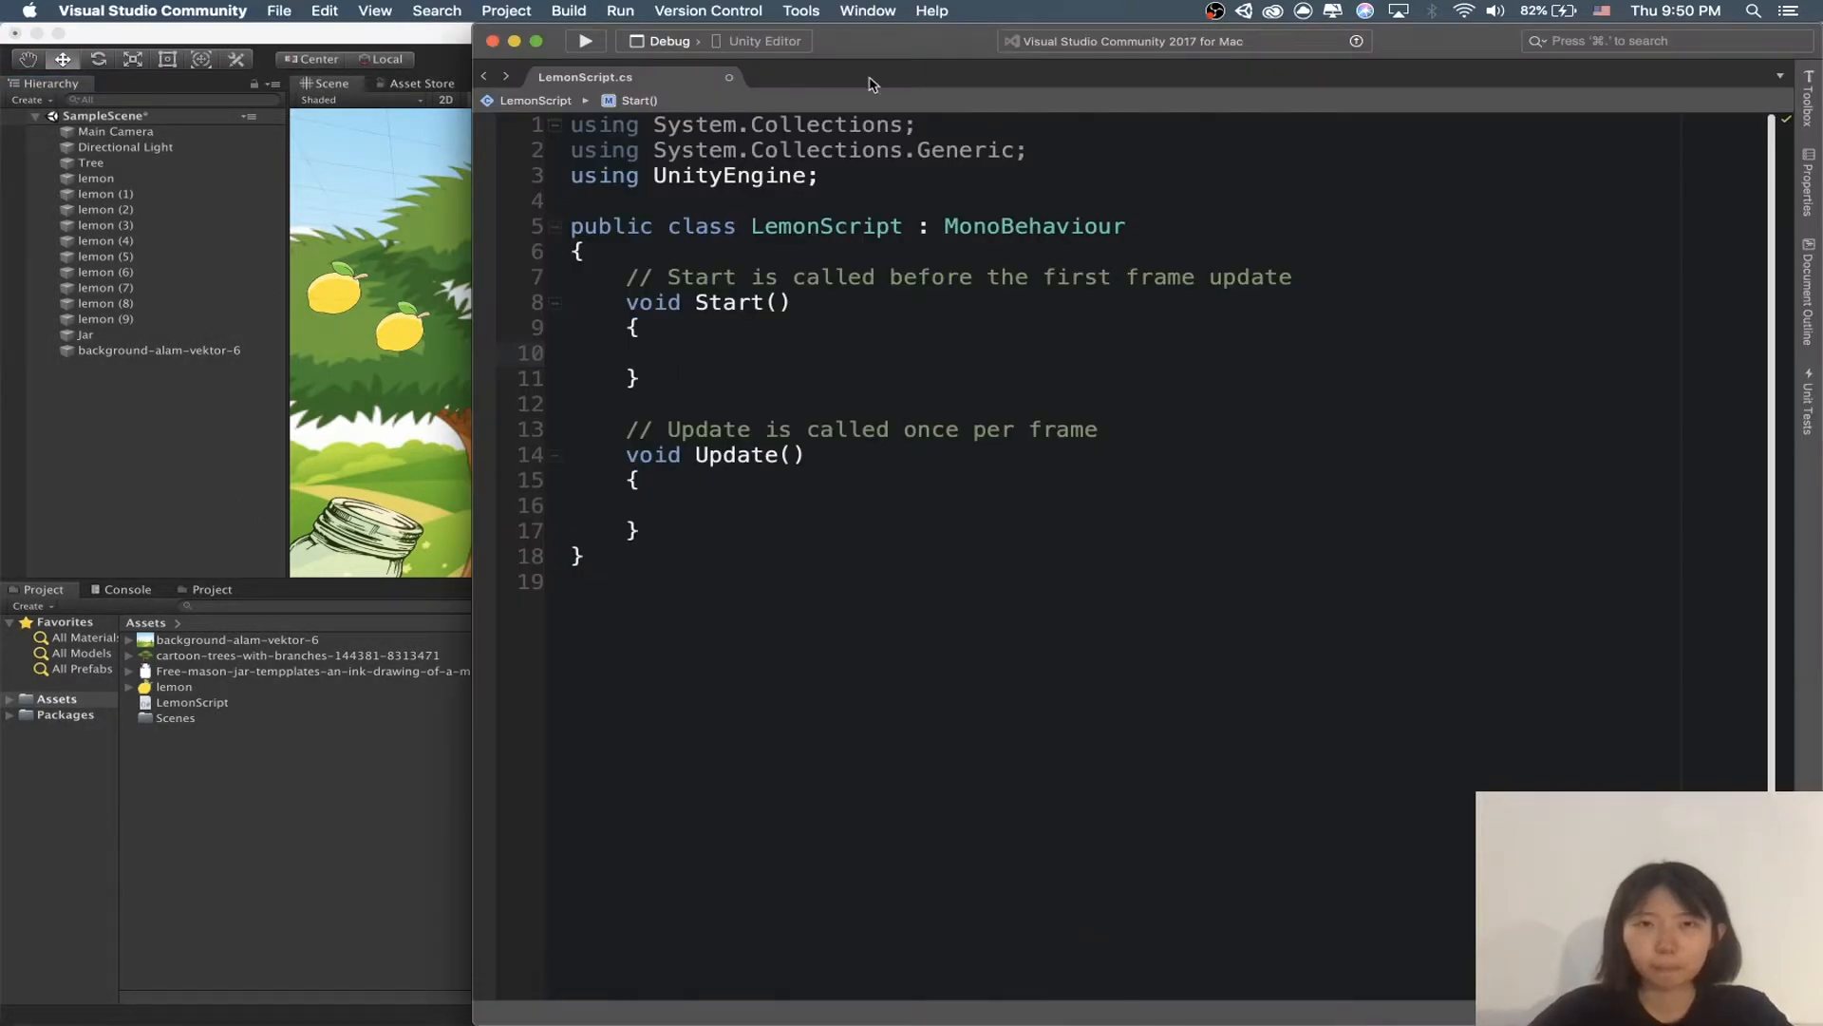
drag(875, 41, 994, 41)
click(867, 356)
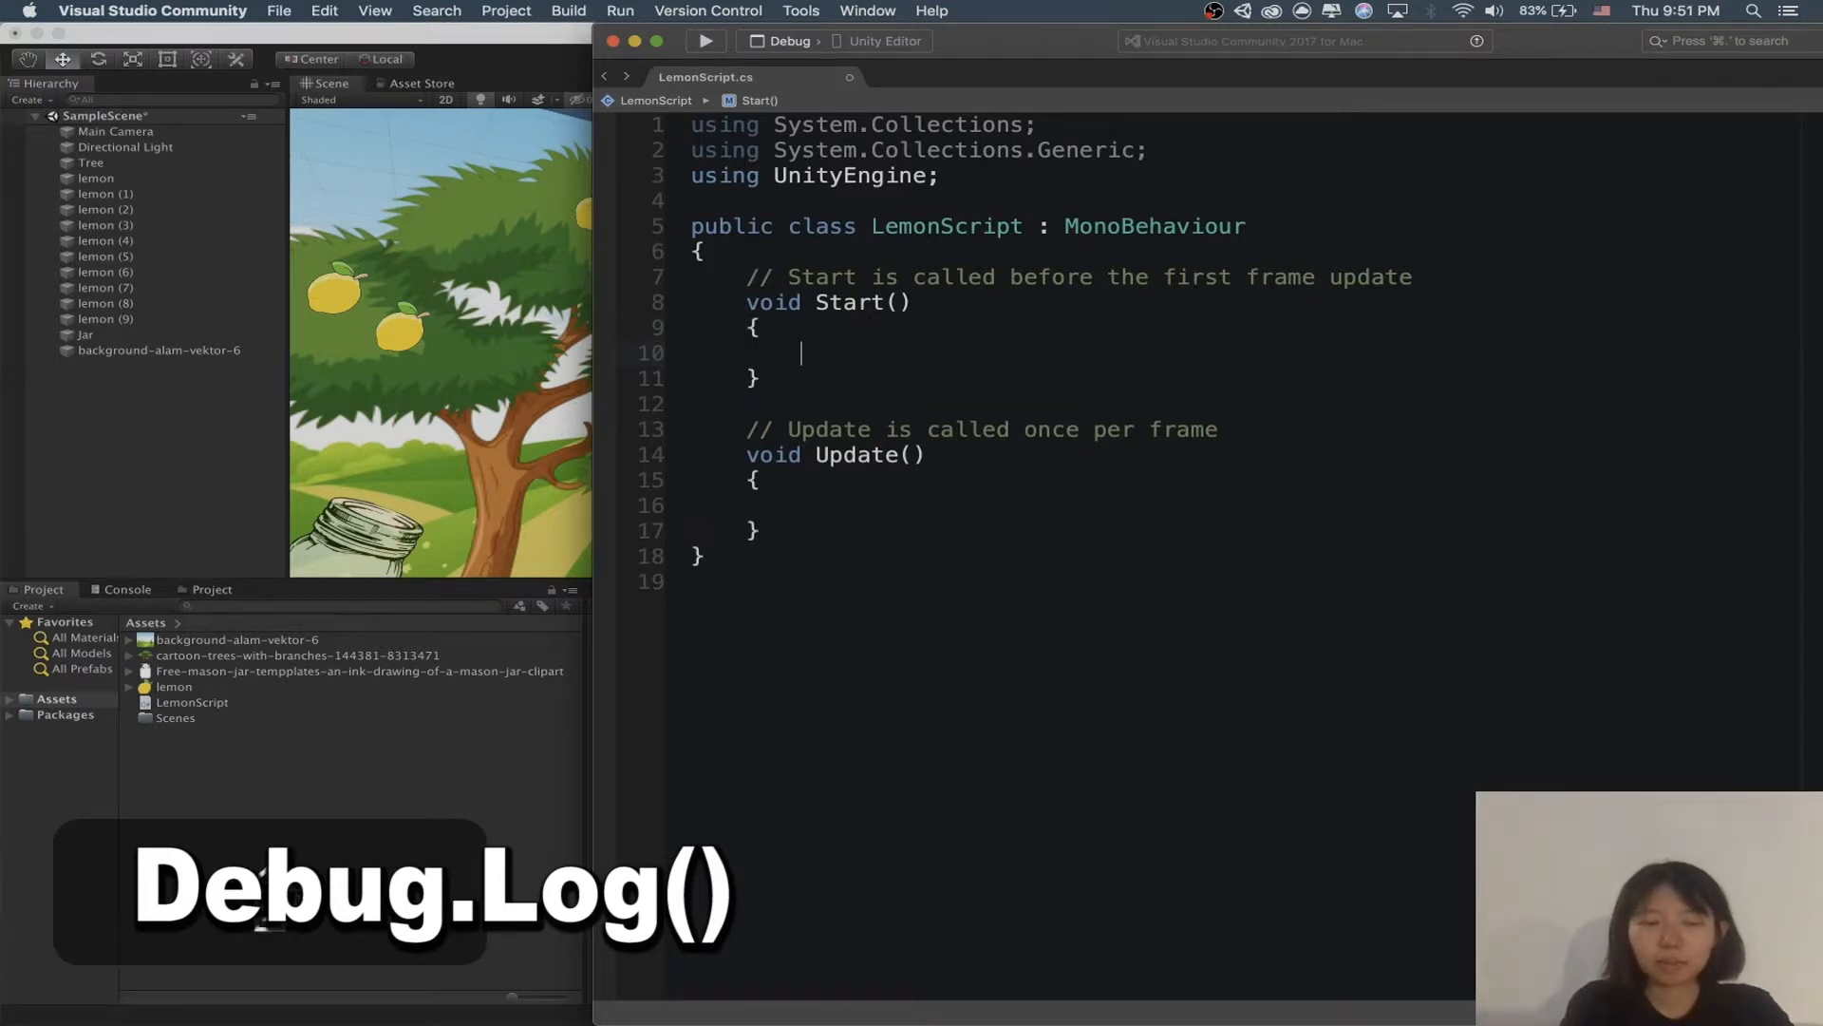
text(Debug.Log();)
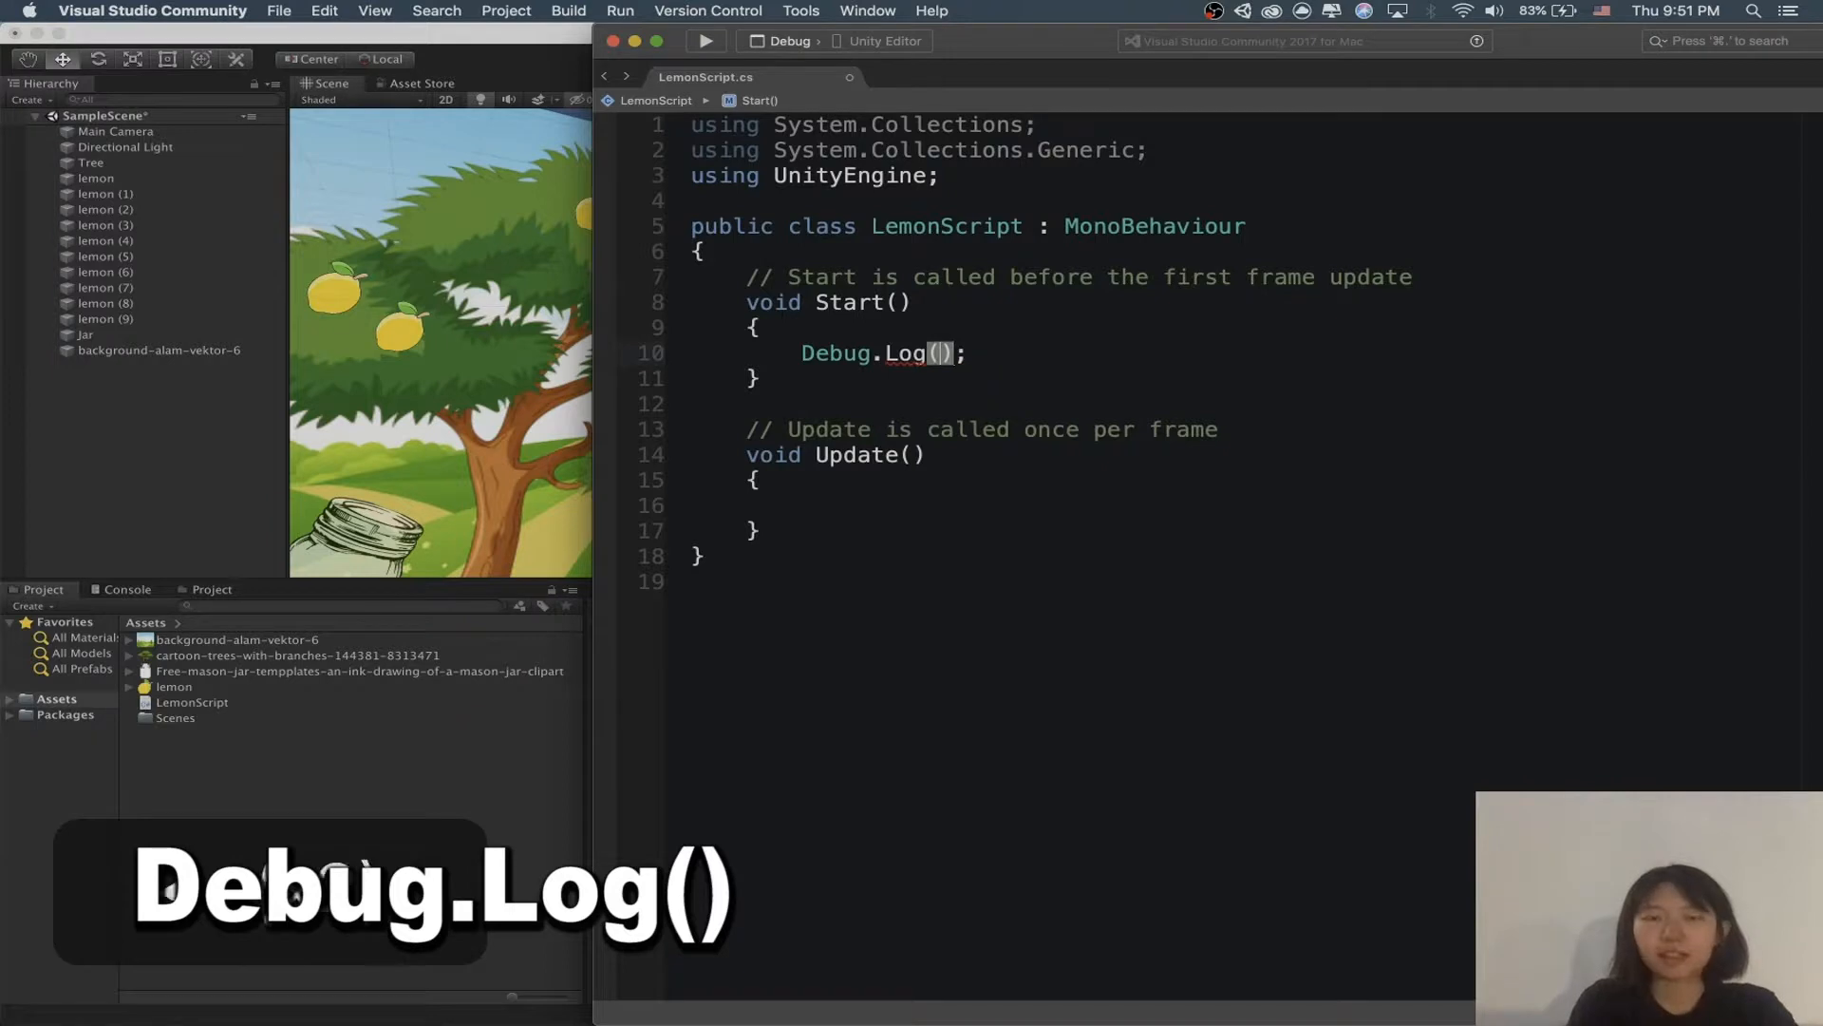
text(")
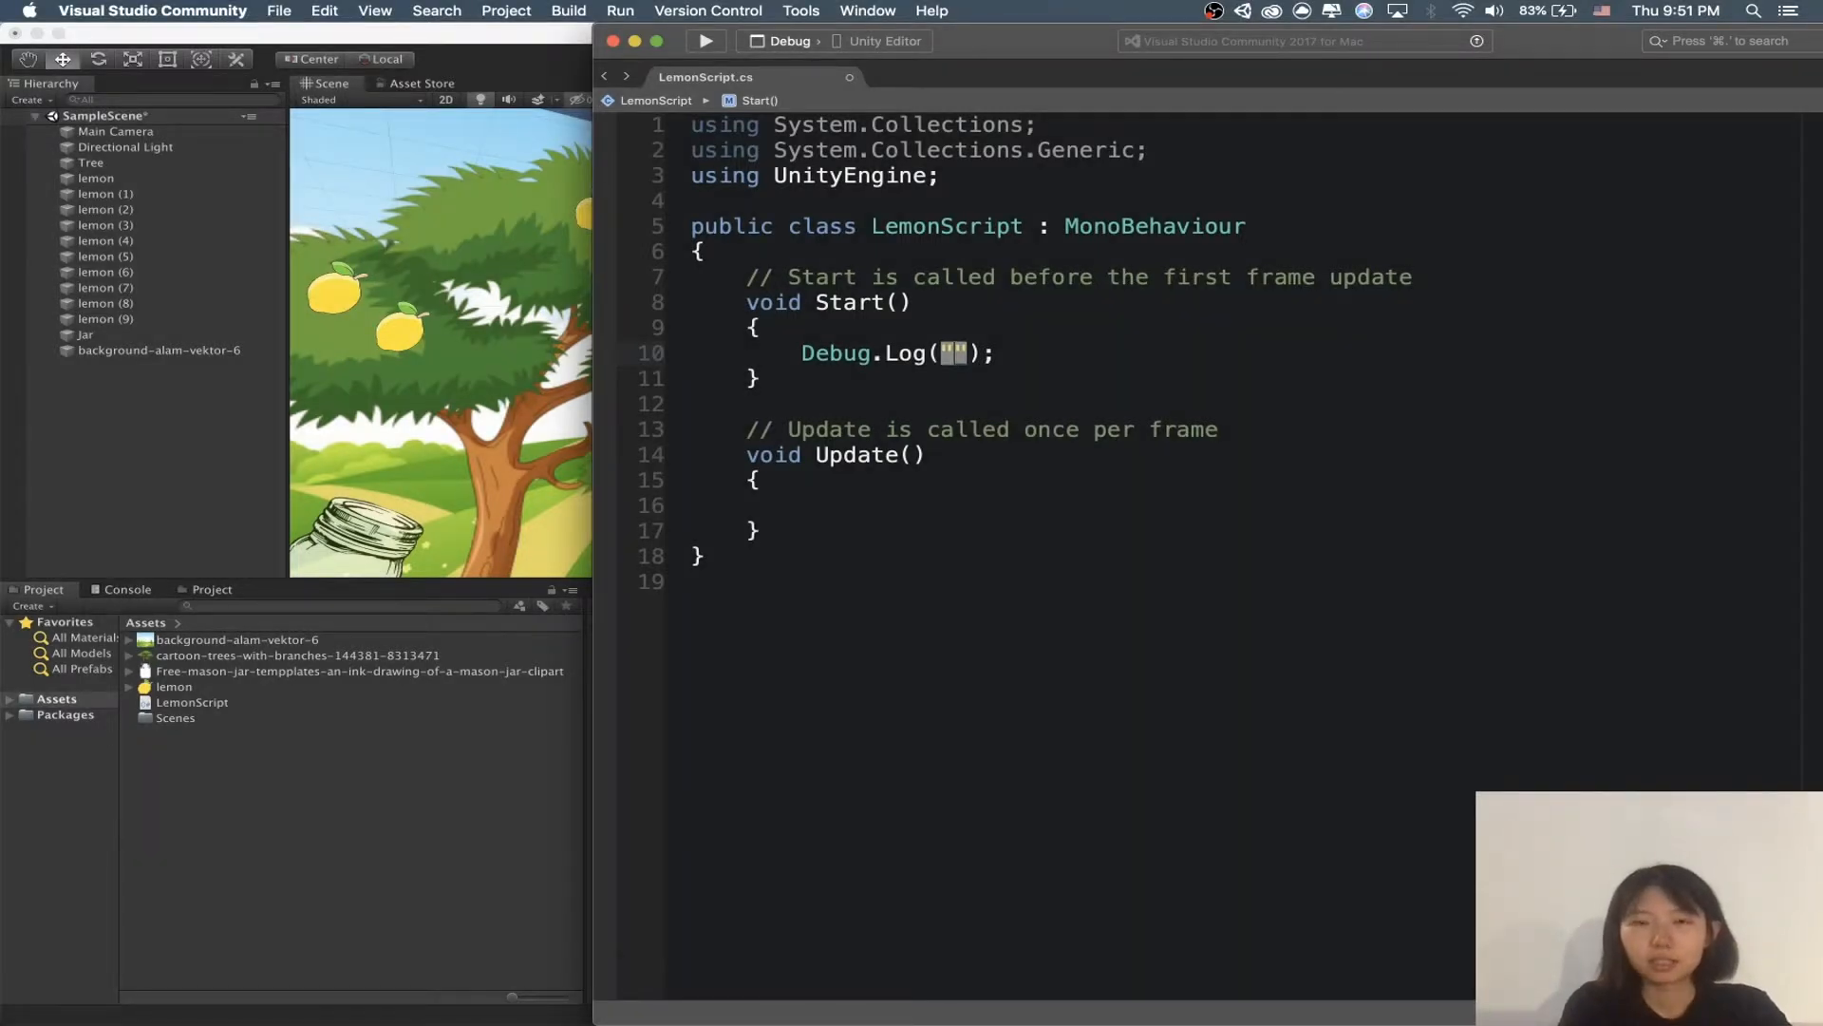
text(WEEEEEEE STAR)
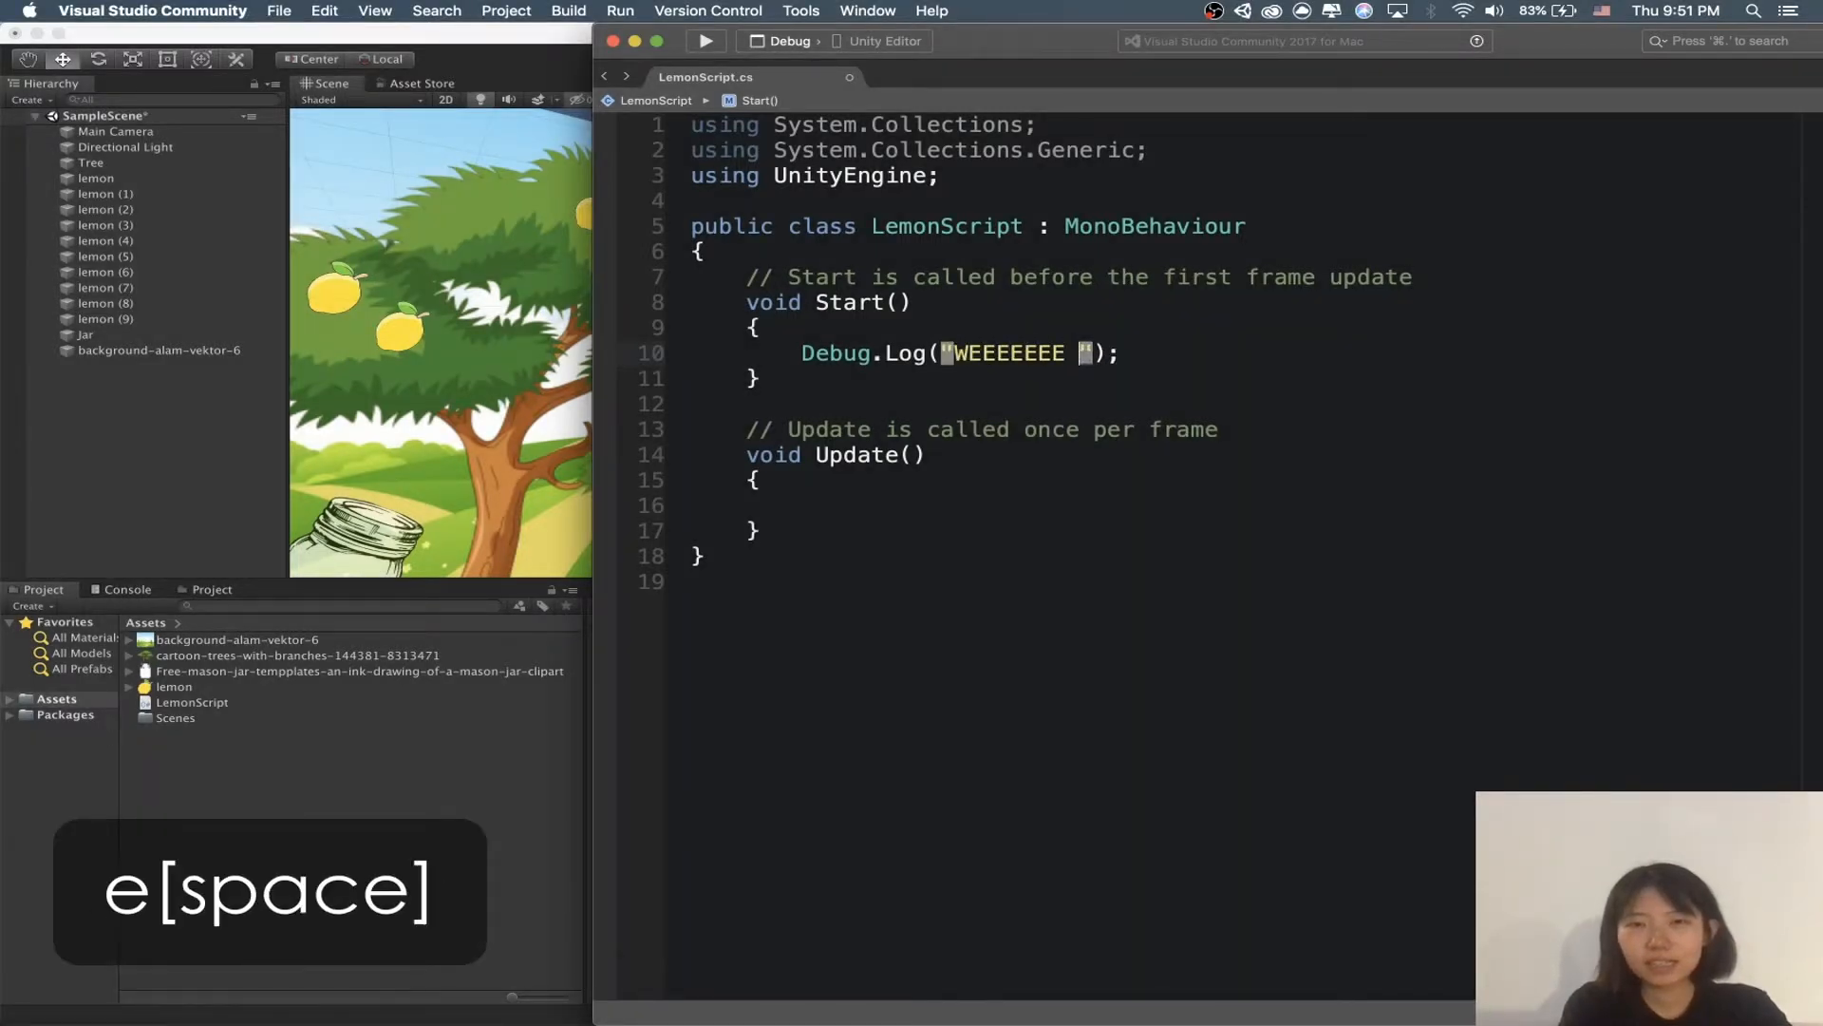
text(T!)
key(Caps_Lock)
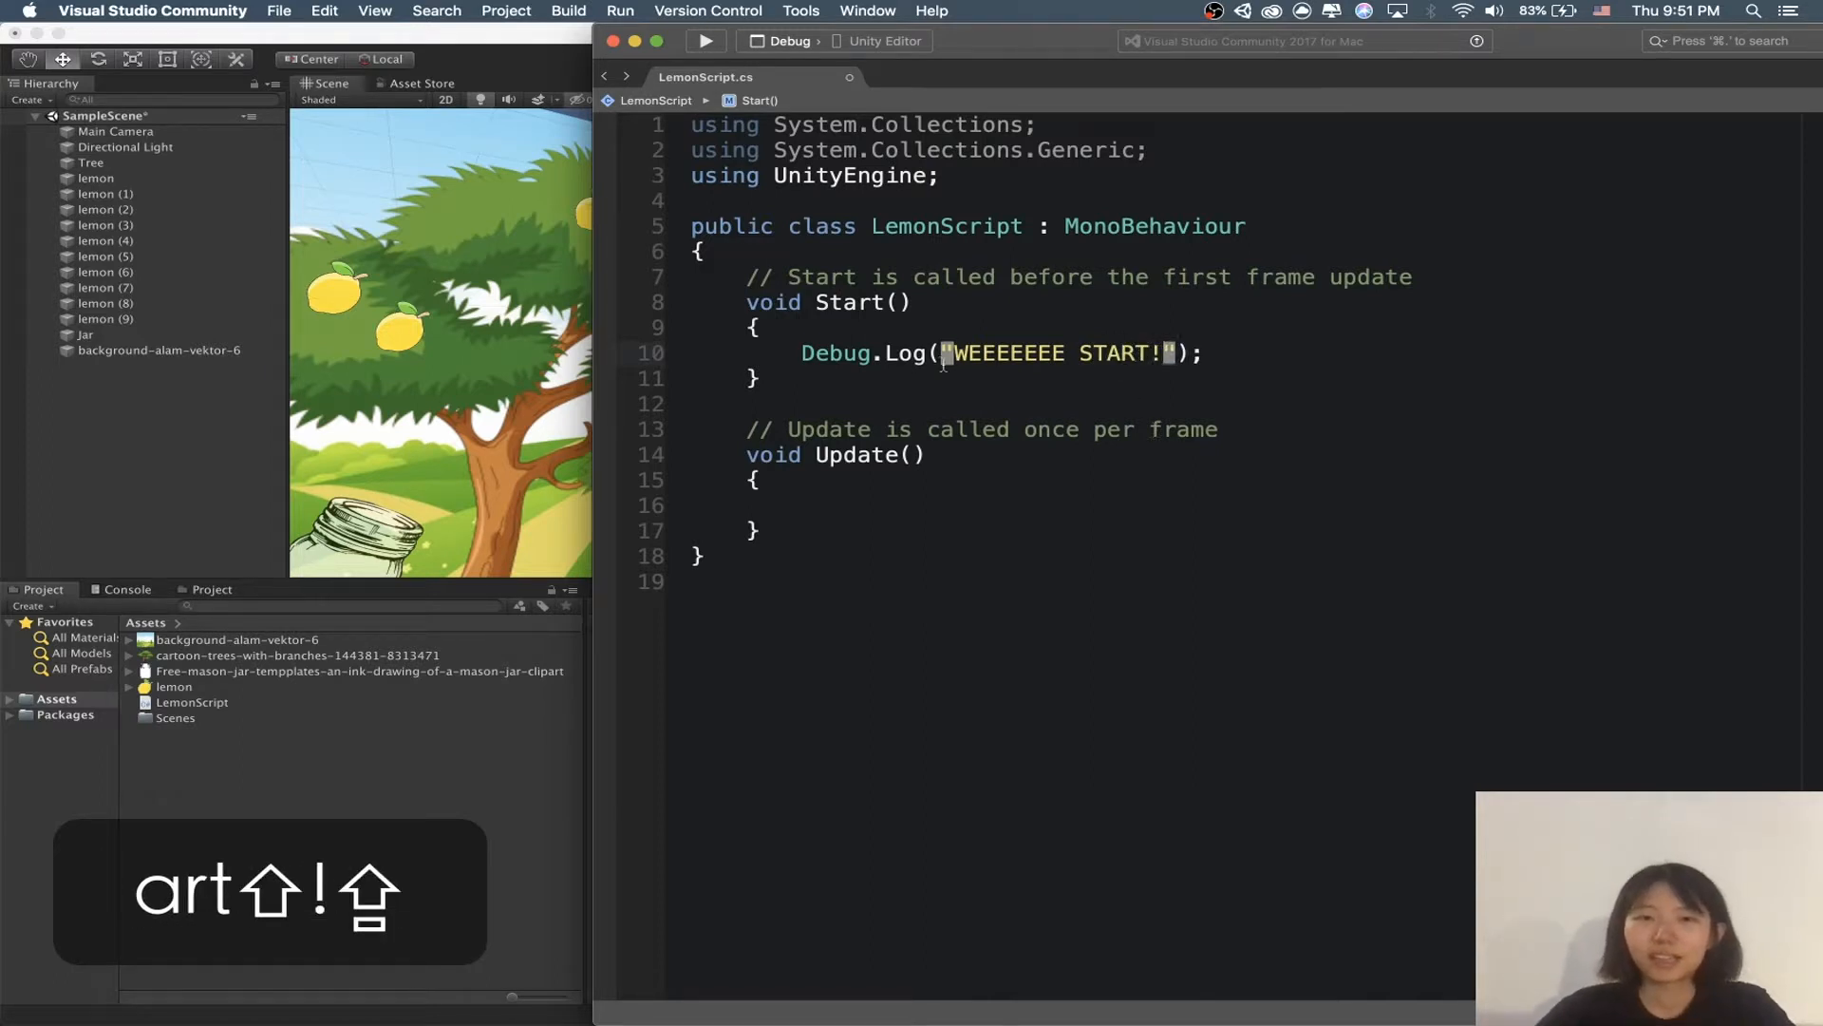
Step: Copy the Debug.Log statement into the Update method, change its message to "WEEEEEEE UPDATE!", and save the script
click(797, 354)
drag(798, 354, 1286, 358)
key(super+c)
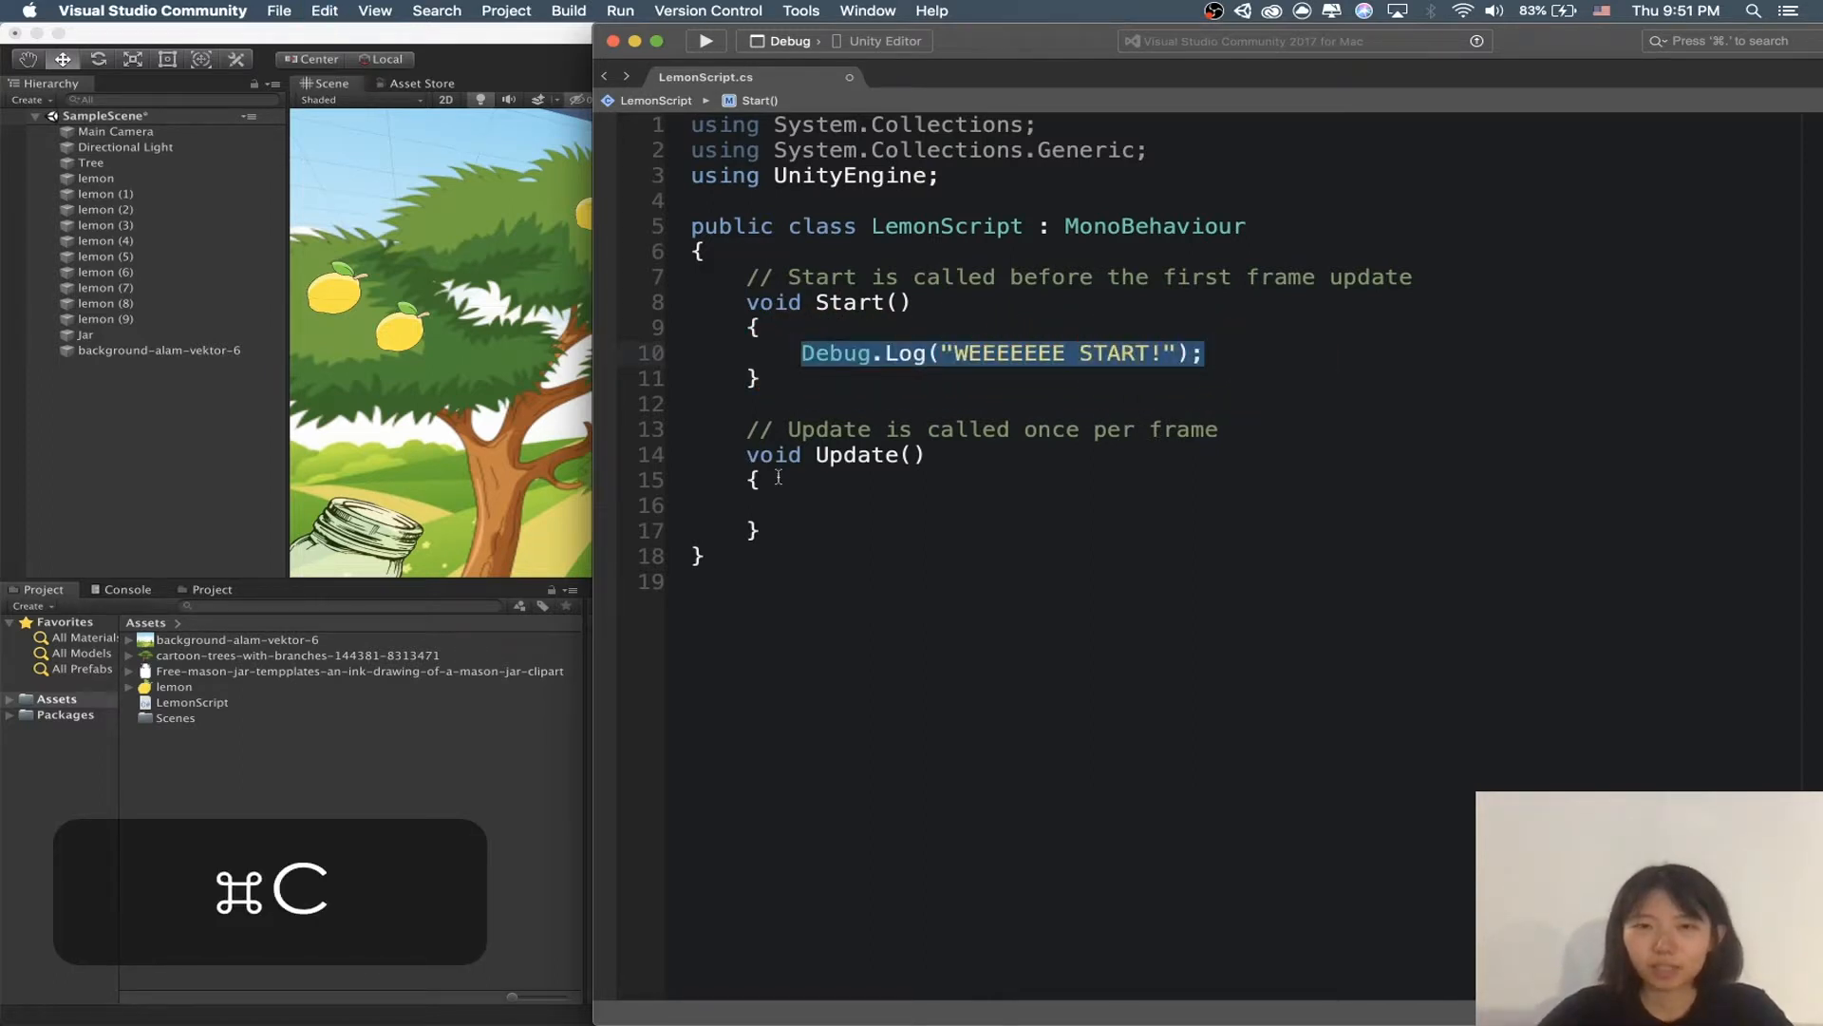
click(836, 510)
key(super+v)
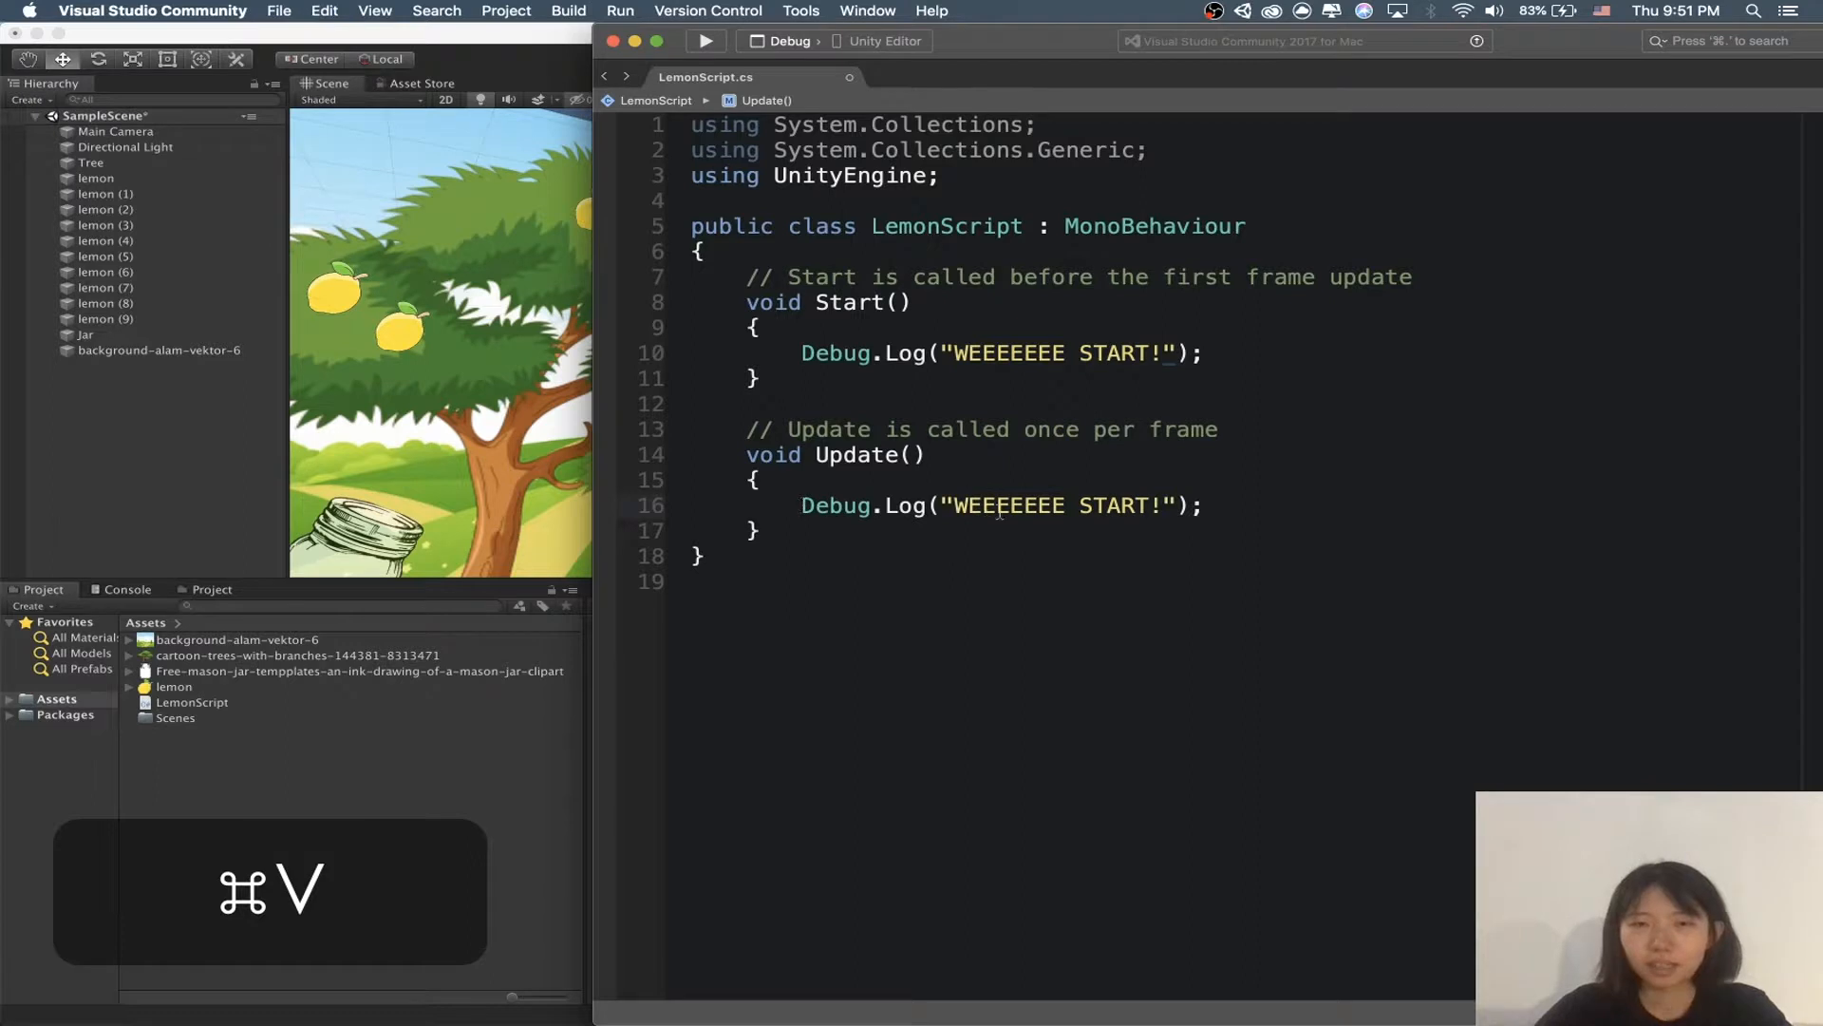
double_click(1101, 506)
text(UP)
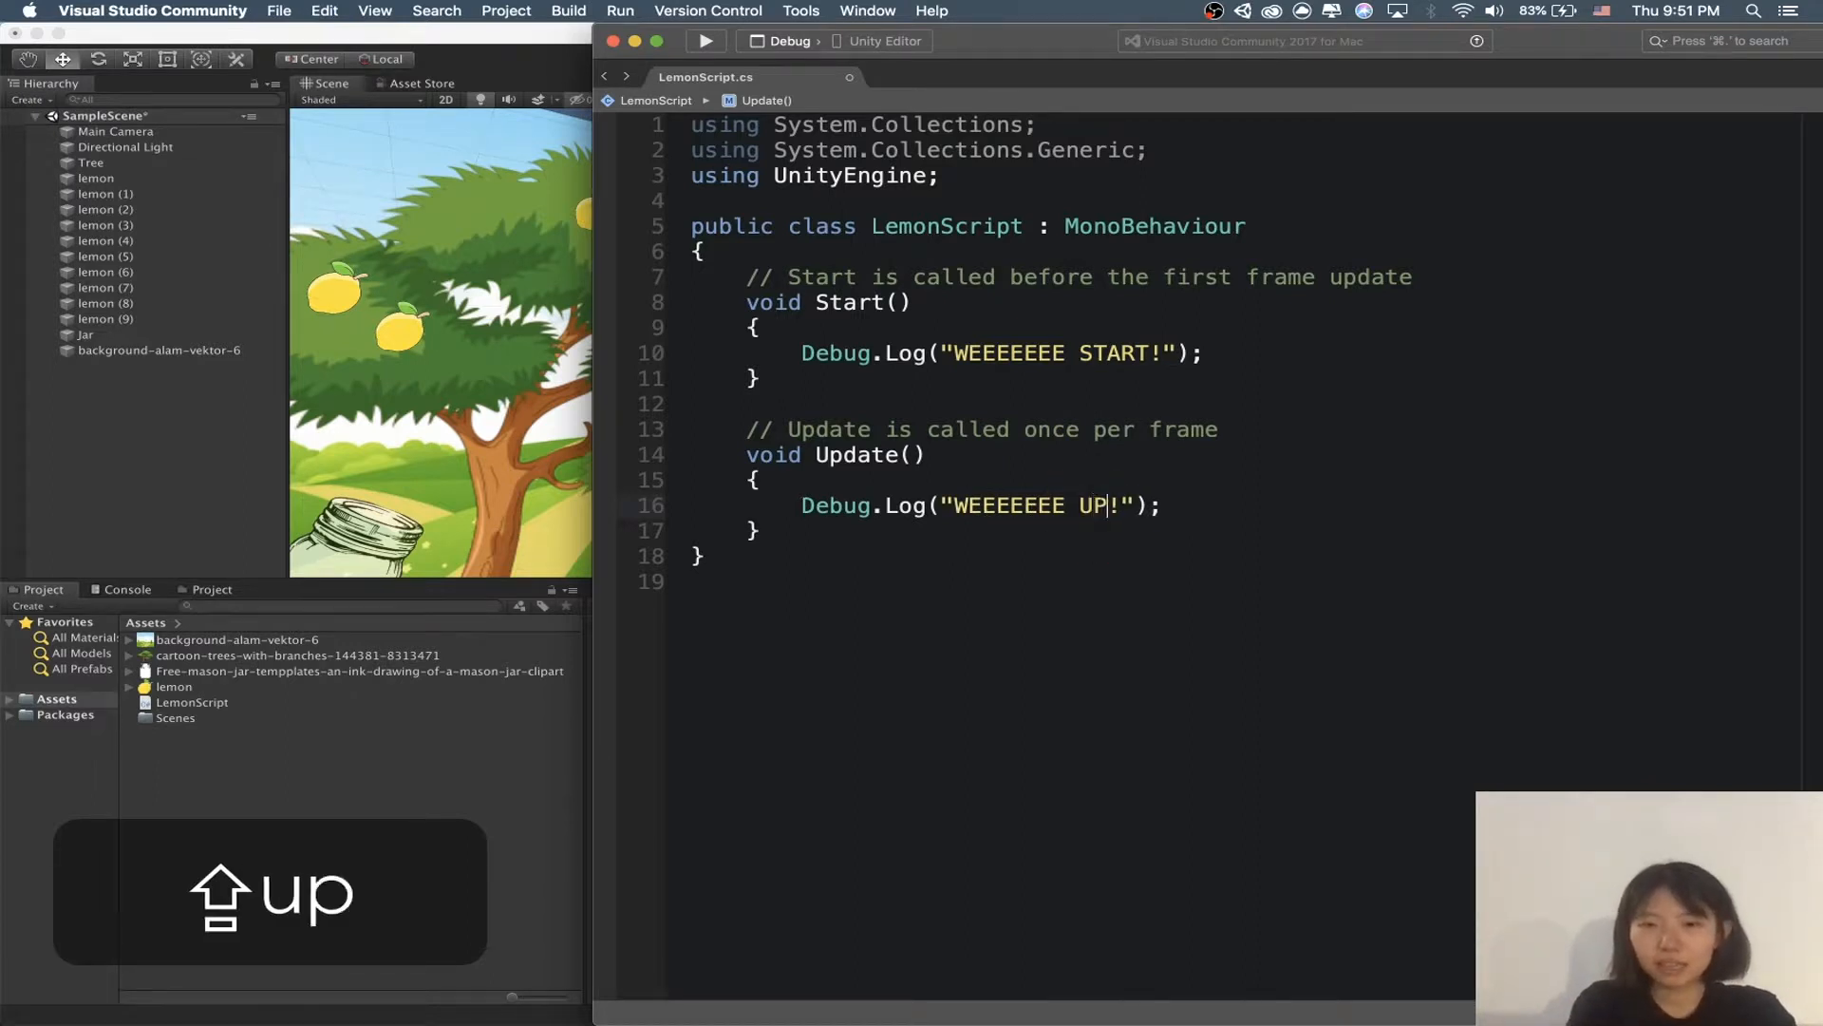
text(DATE)
key(super+s)
click(1003, 720)
key(super+s)
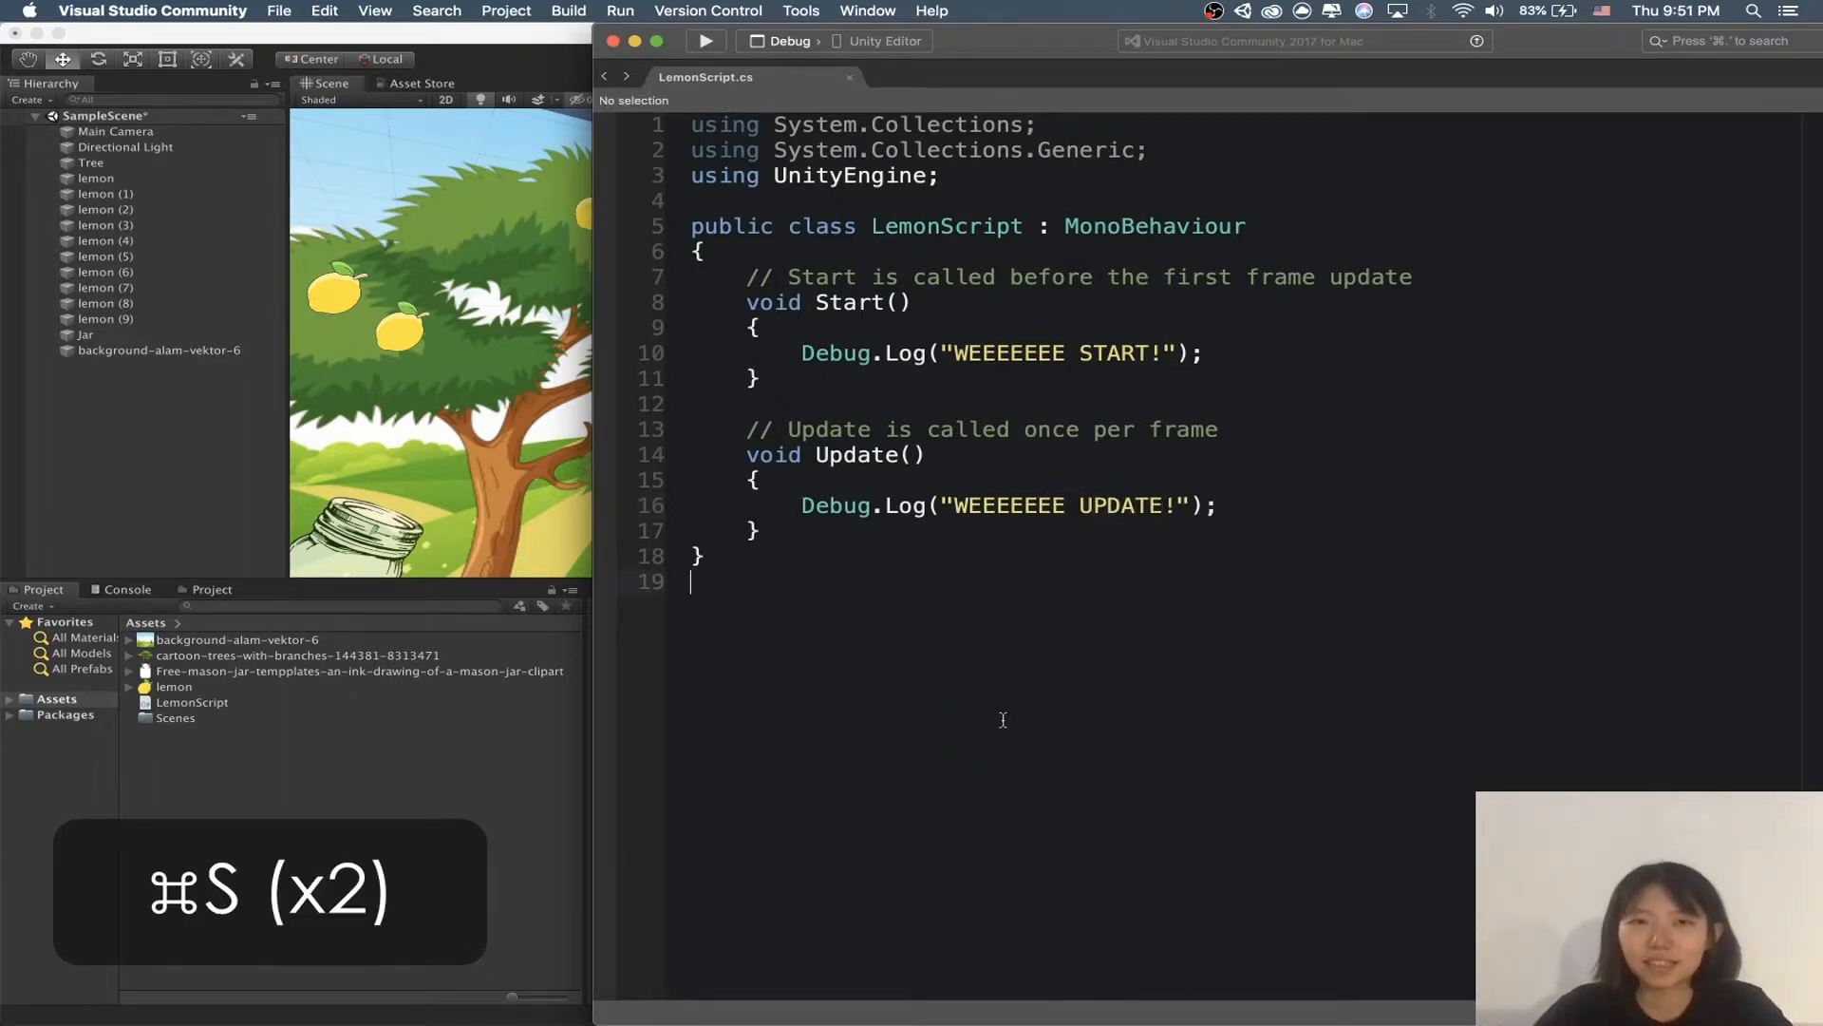
key(super+s)
key(super+s)
Step: Switch to Unity, display the Console and widen its area toward the Animation window
click(481, 867)
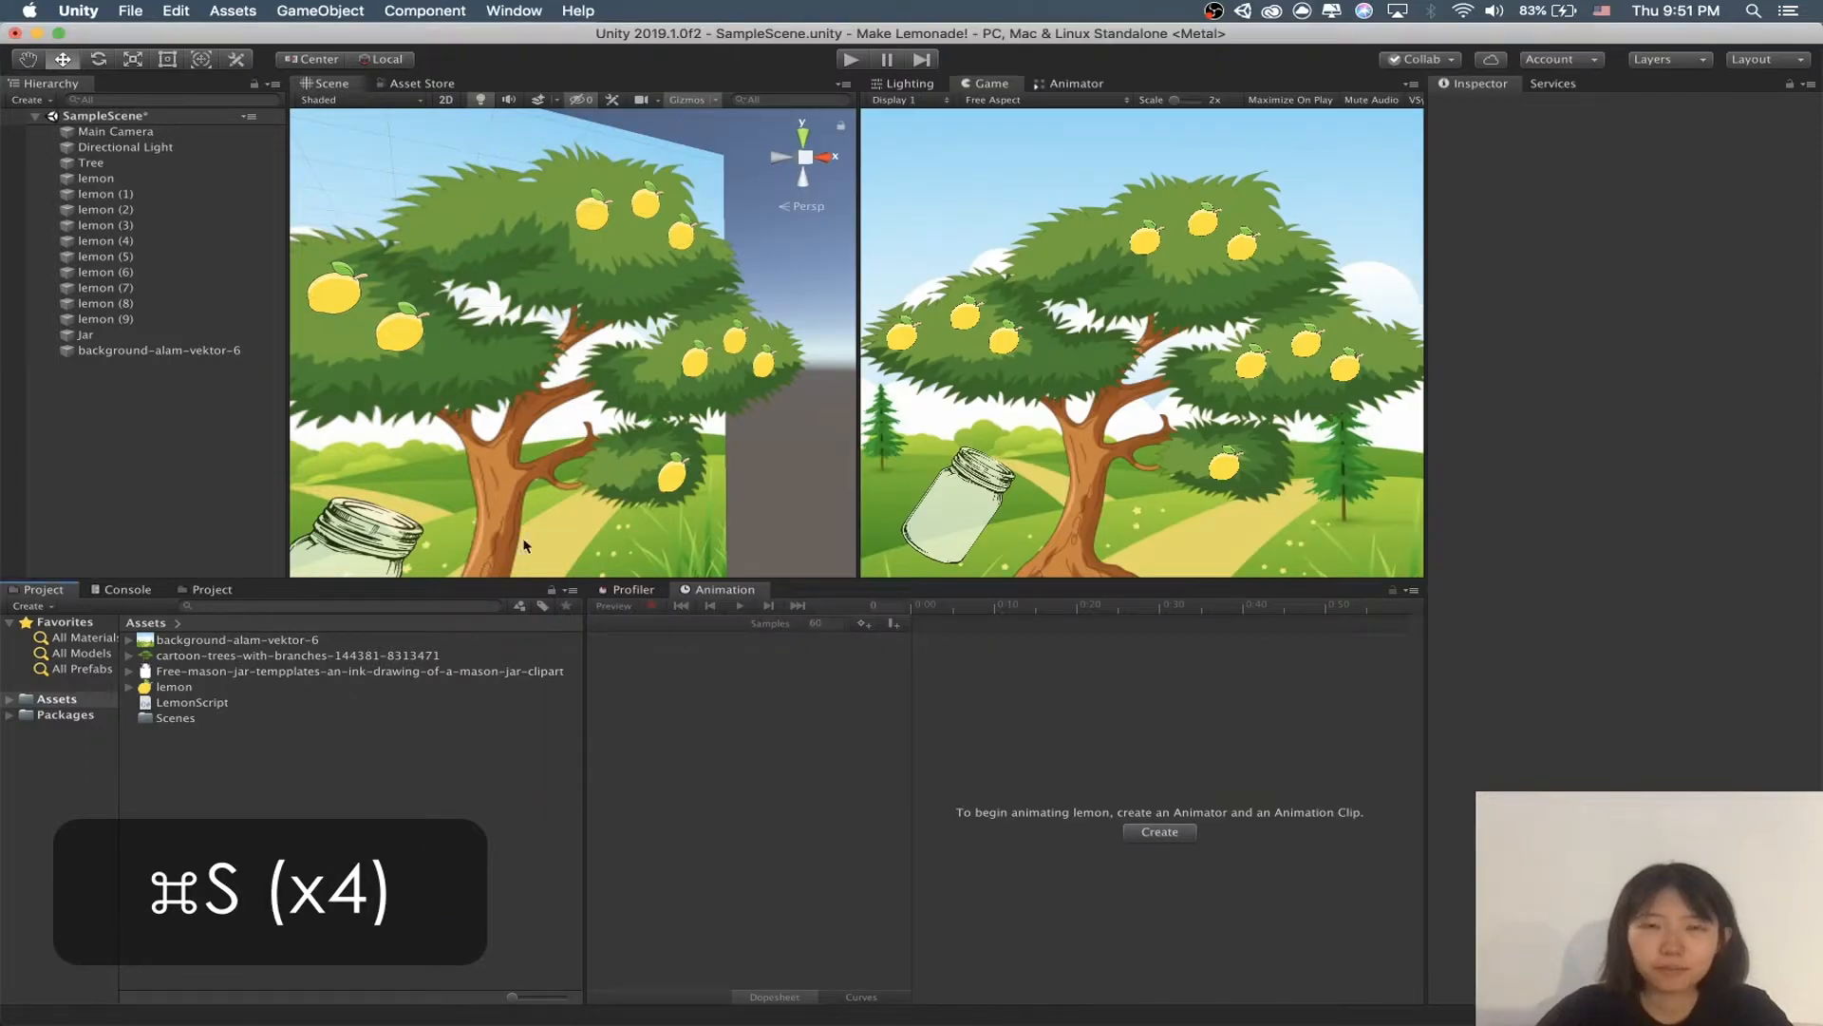
click(128, 589)
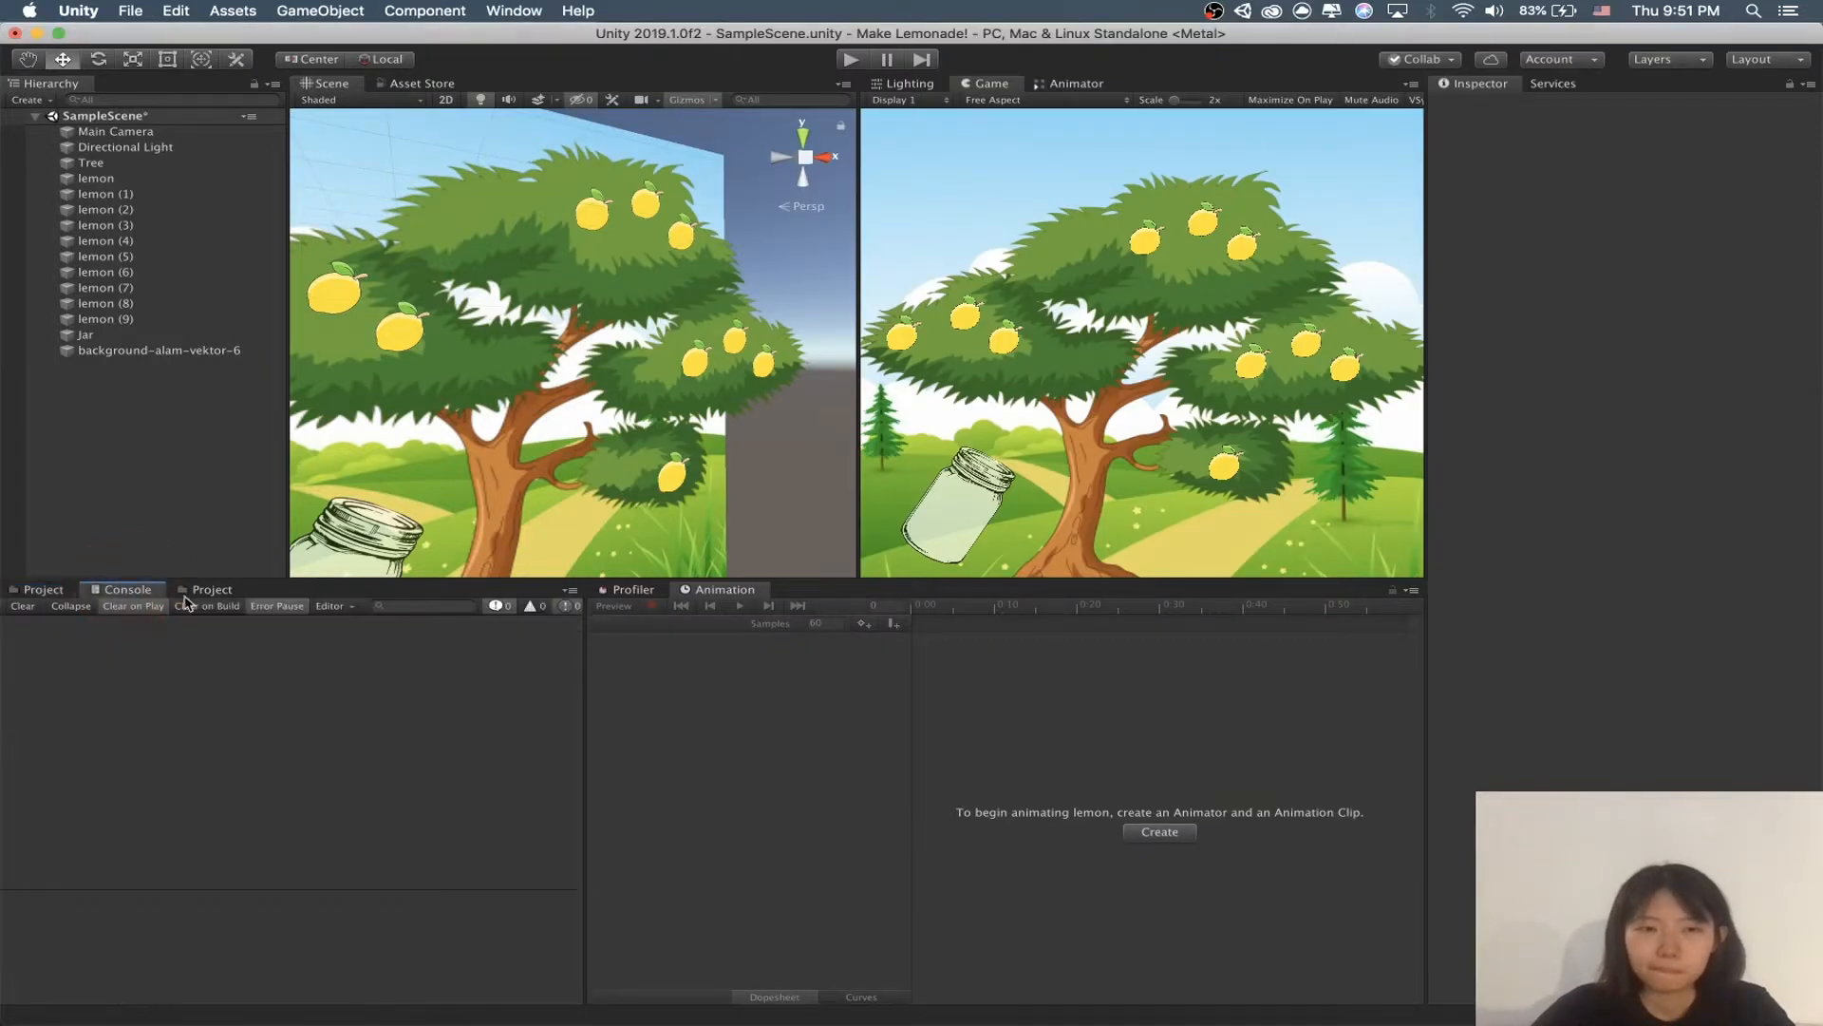
drag(585, 731, 908, 728)
click(44, 590)
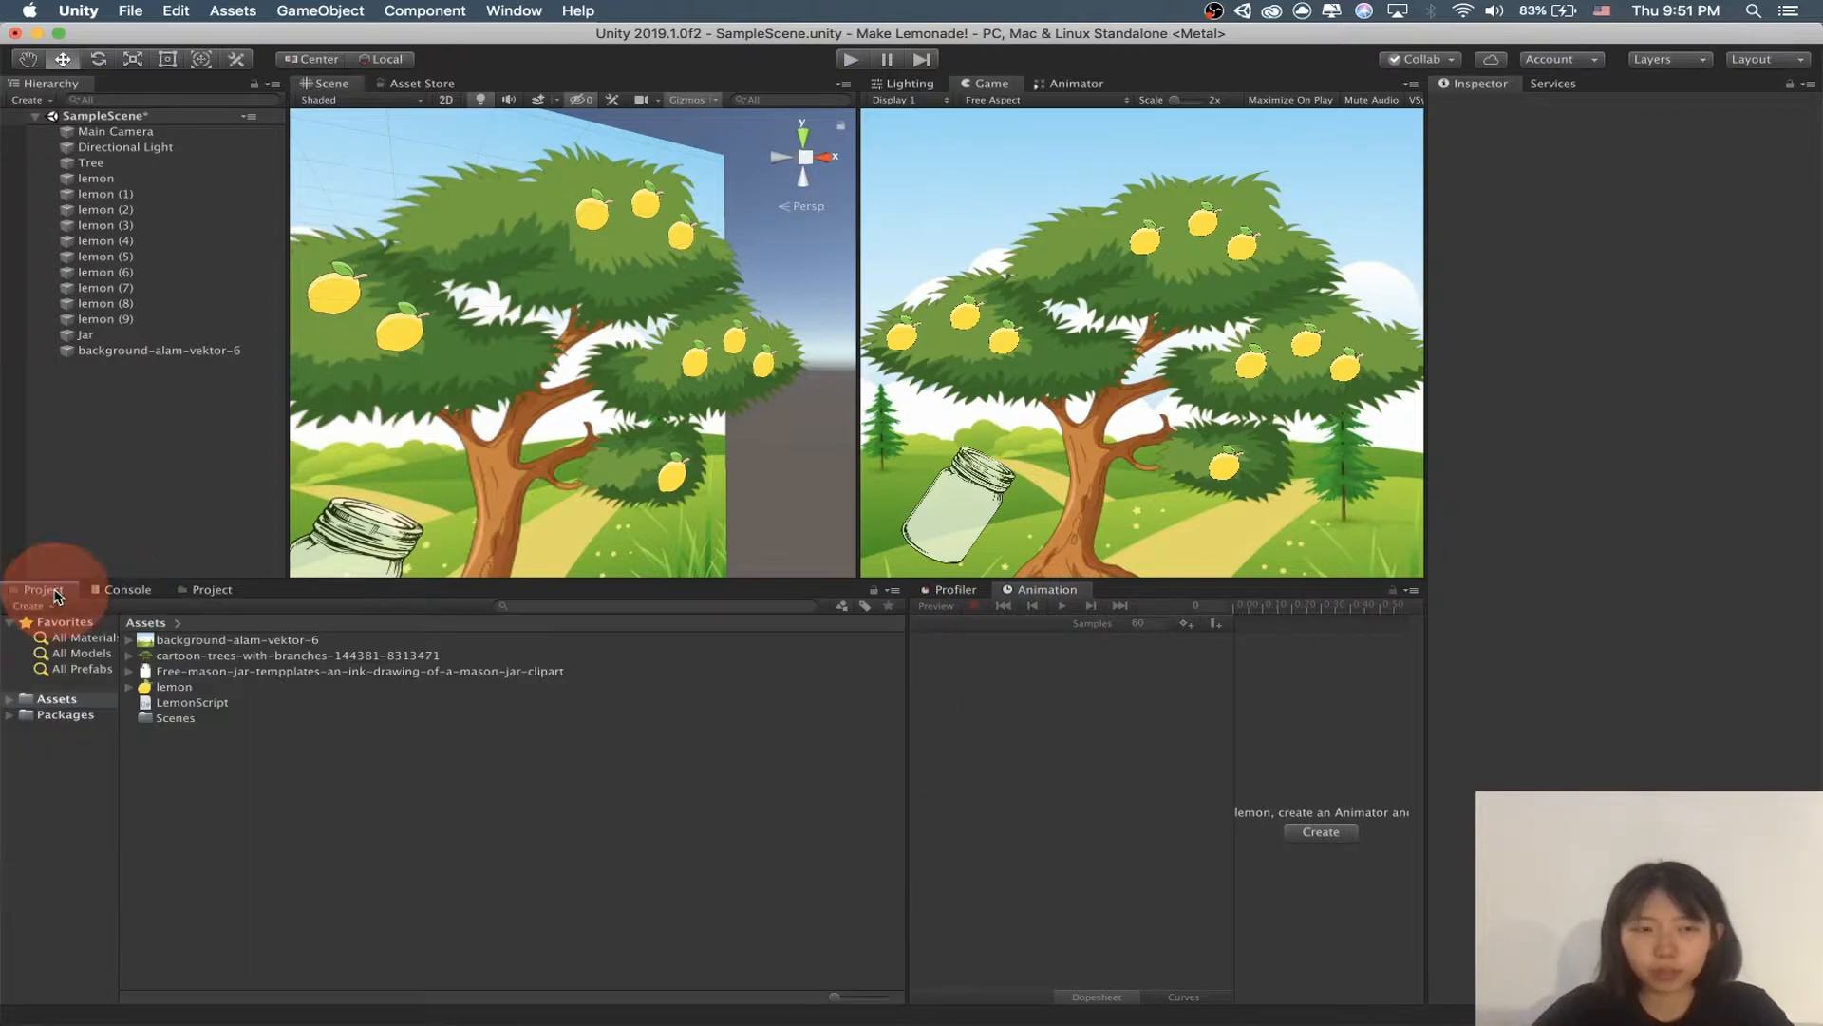
click(126, 590)
click(43, 590)
click(112, 589)
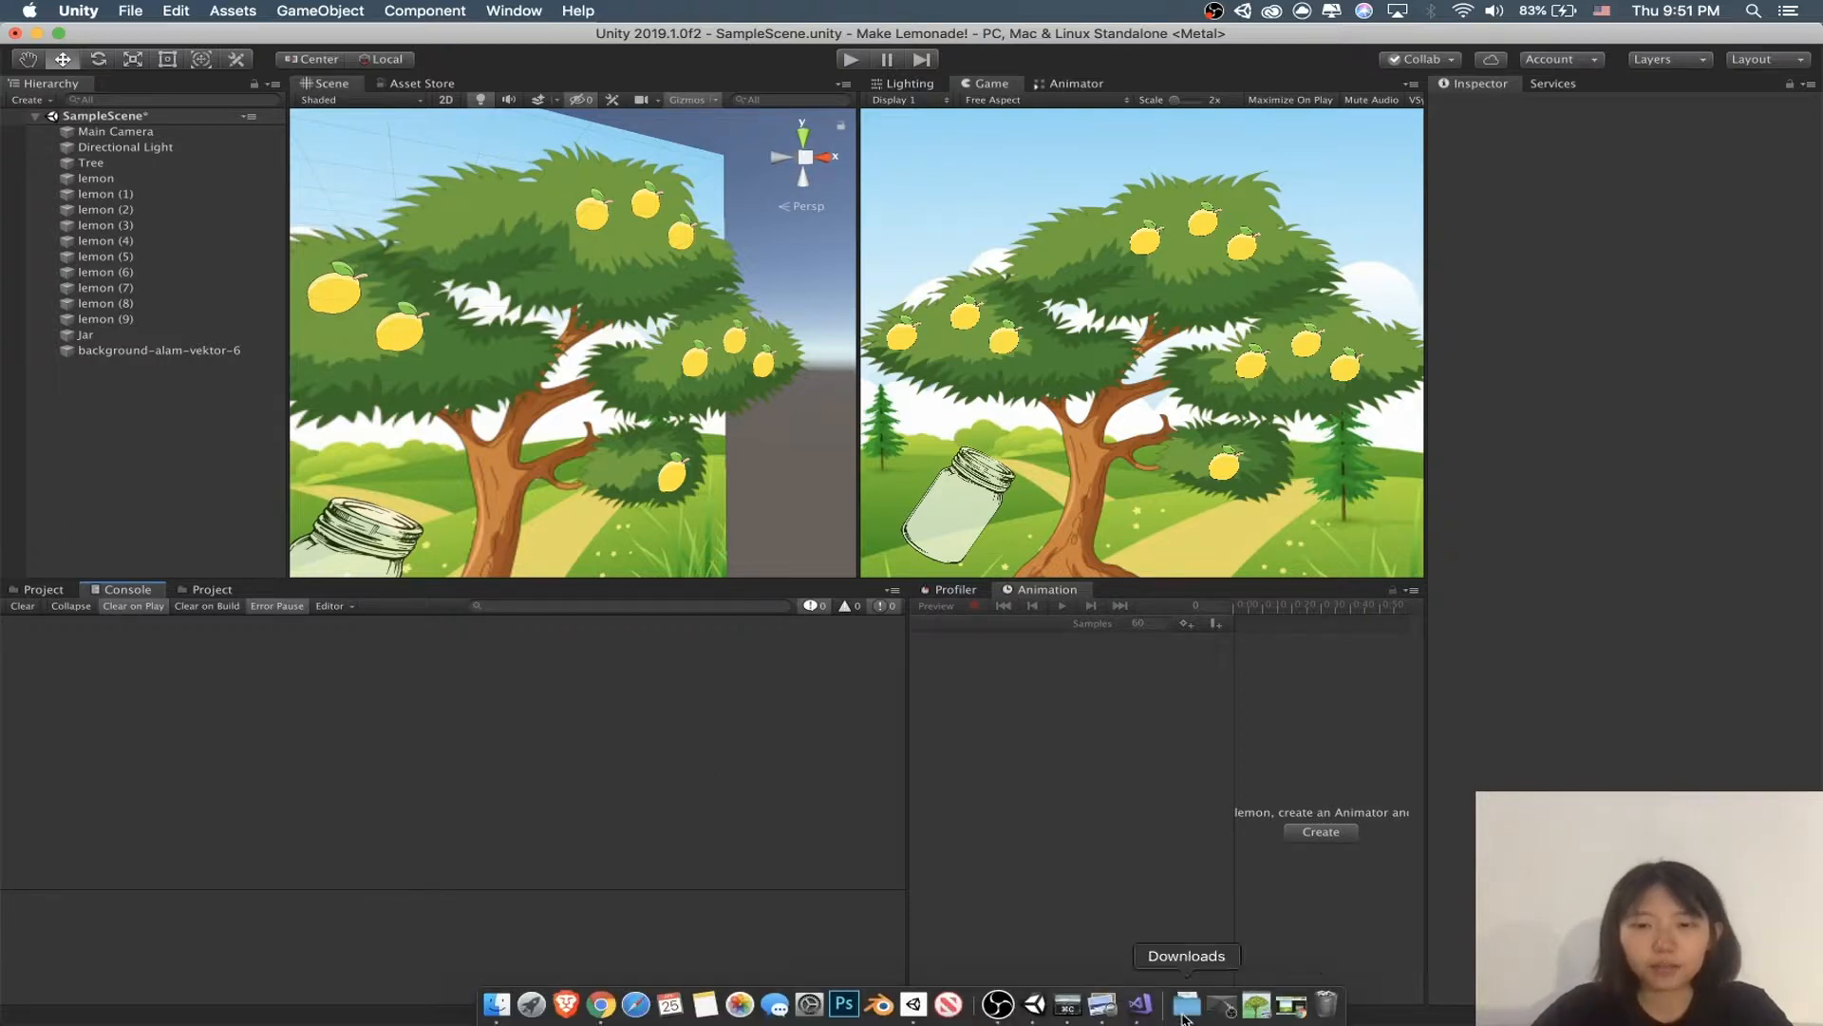
Step: Switch back to LemonScript in Visual Studio to review the two Debug.Log statements
click(1153, 1005)
click(335, 822)
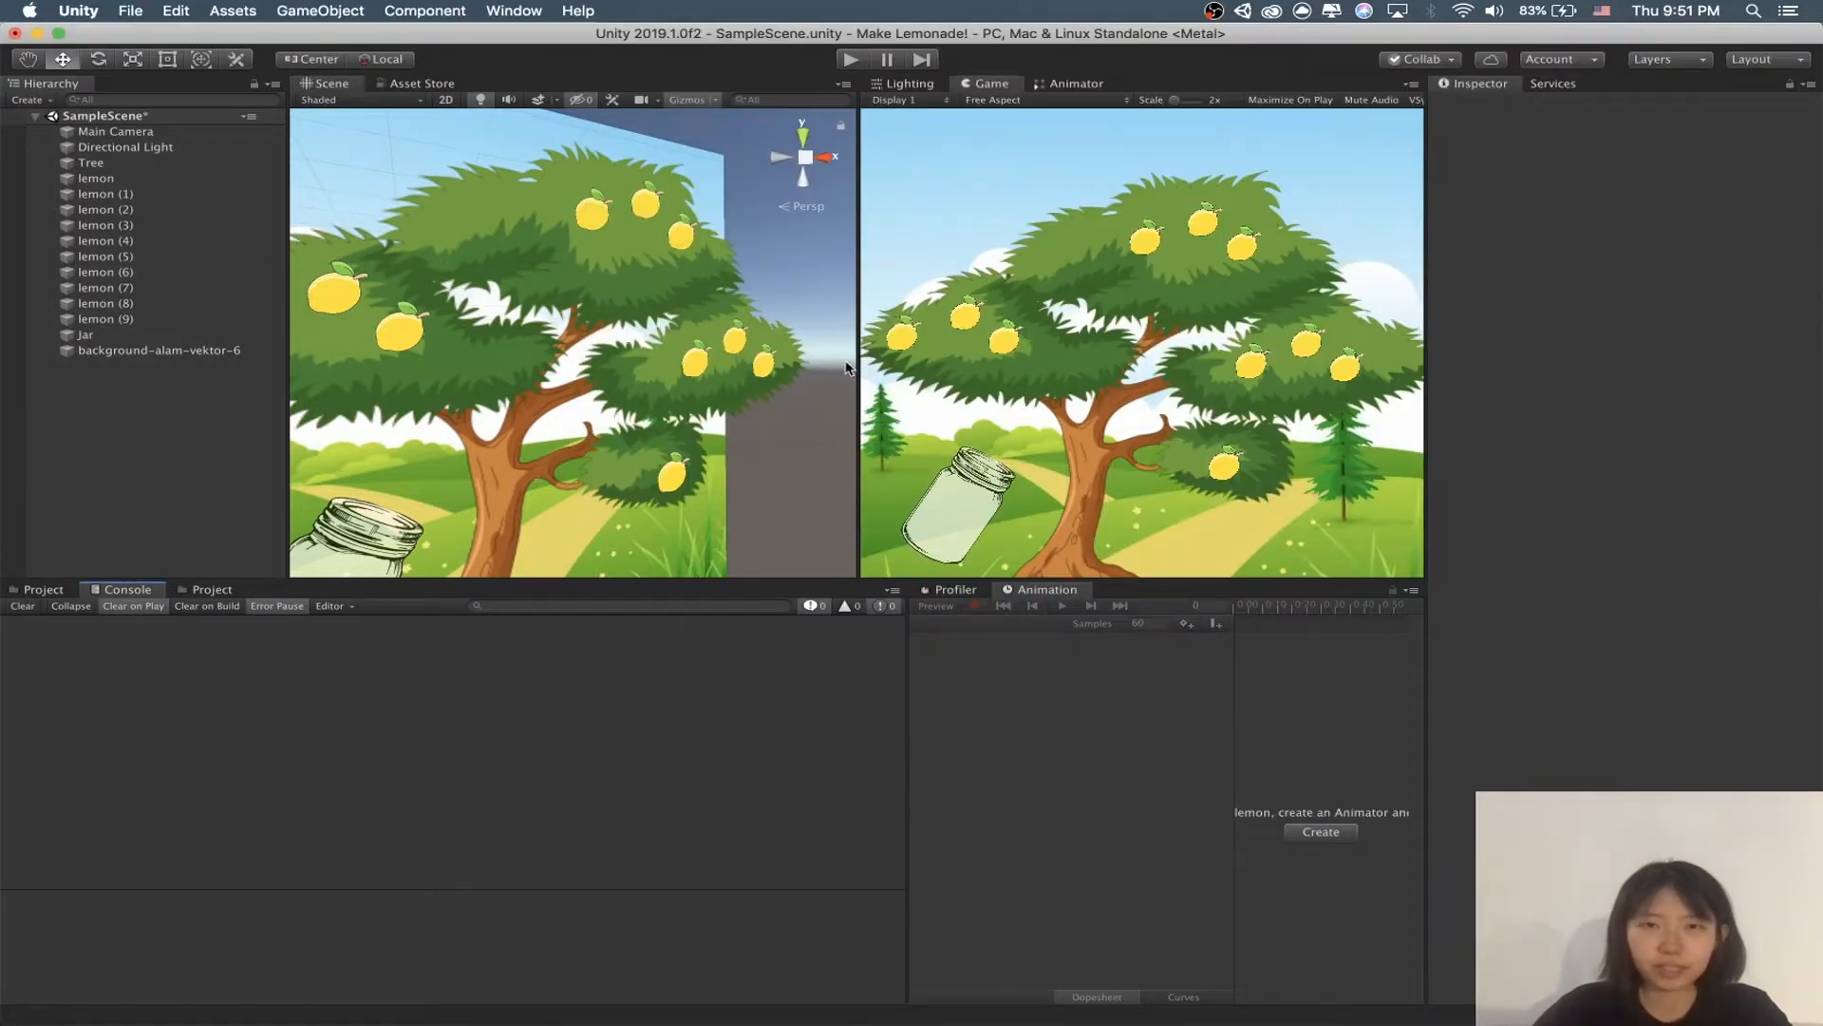
click(1142, 1009)
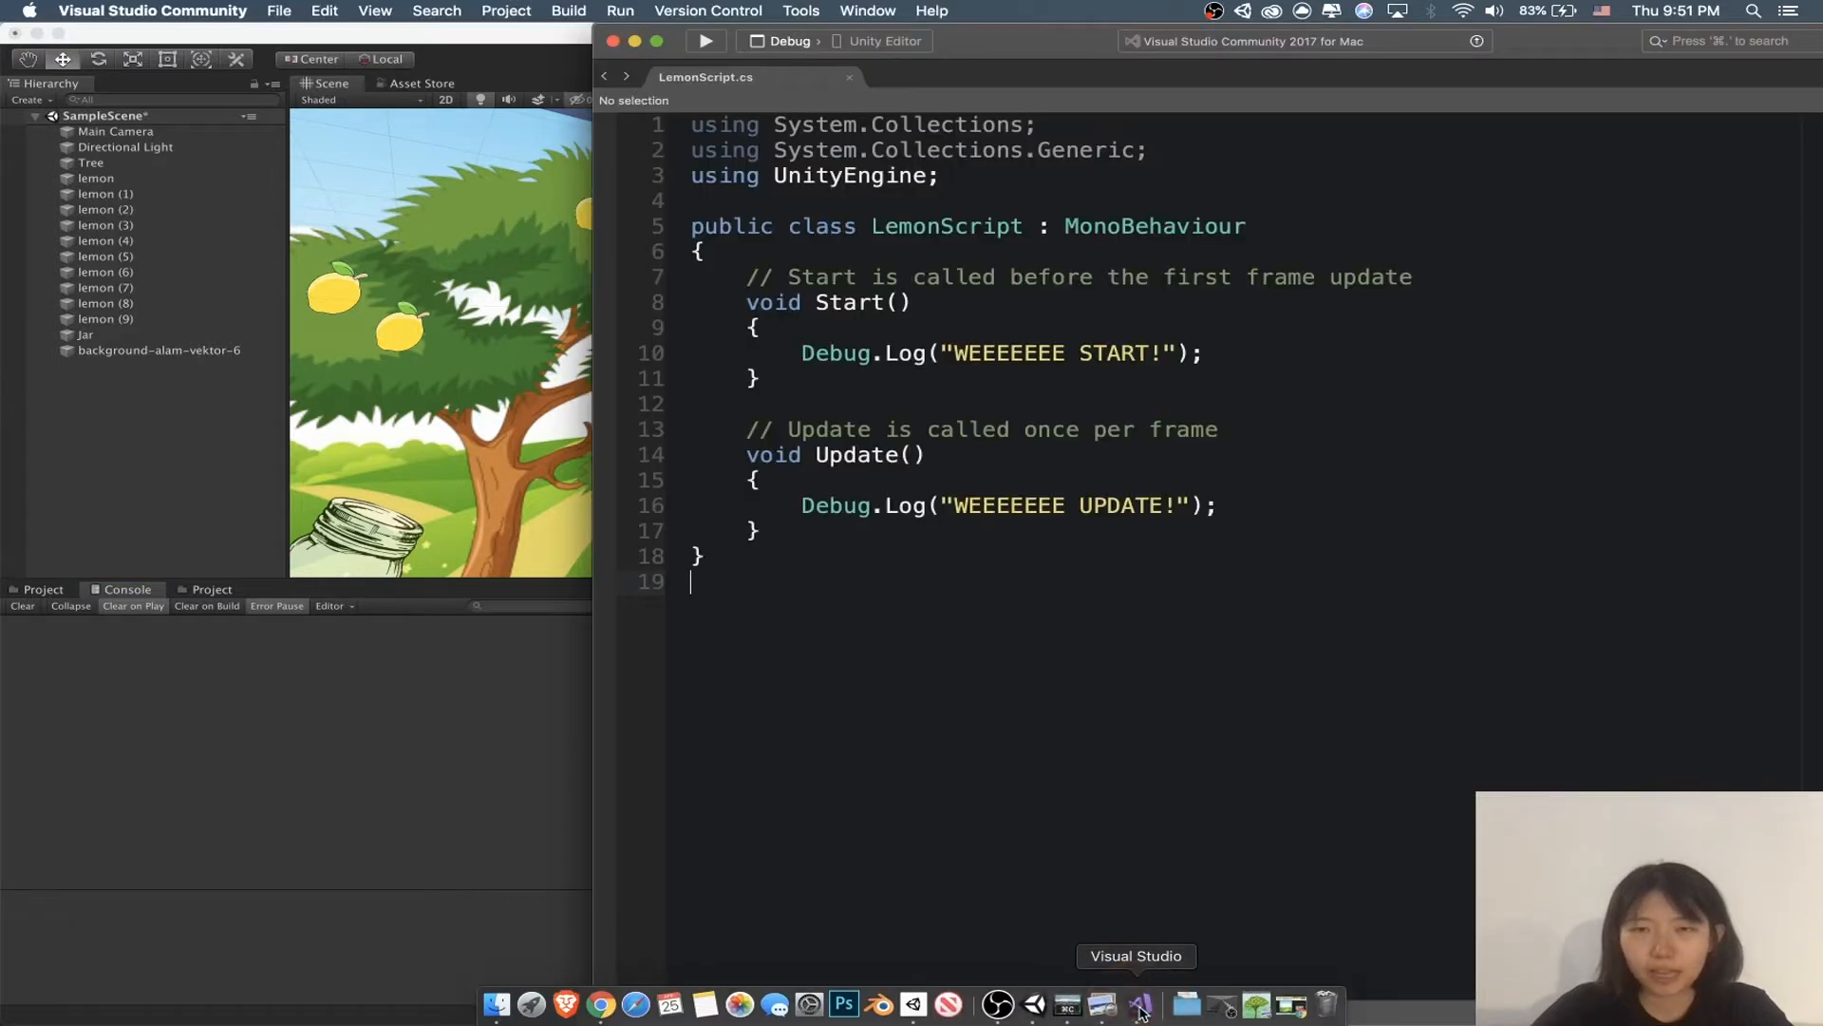
Step: Review the Debug.Log statements in the Start and Update methods and save LemonScript
drag(803, 352, 1269, 358)
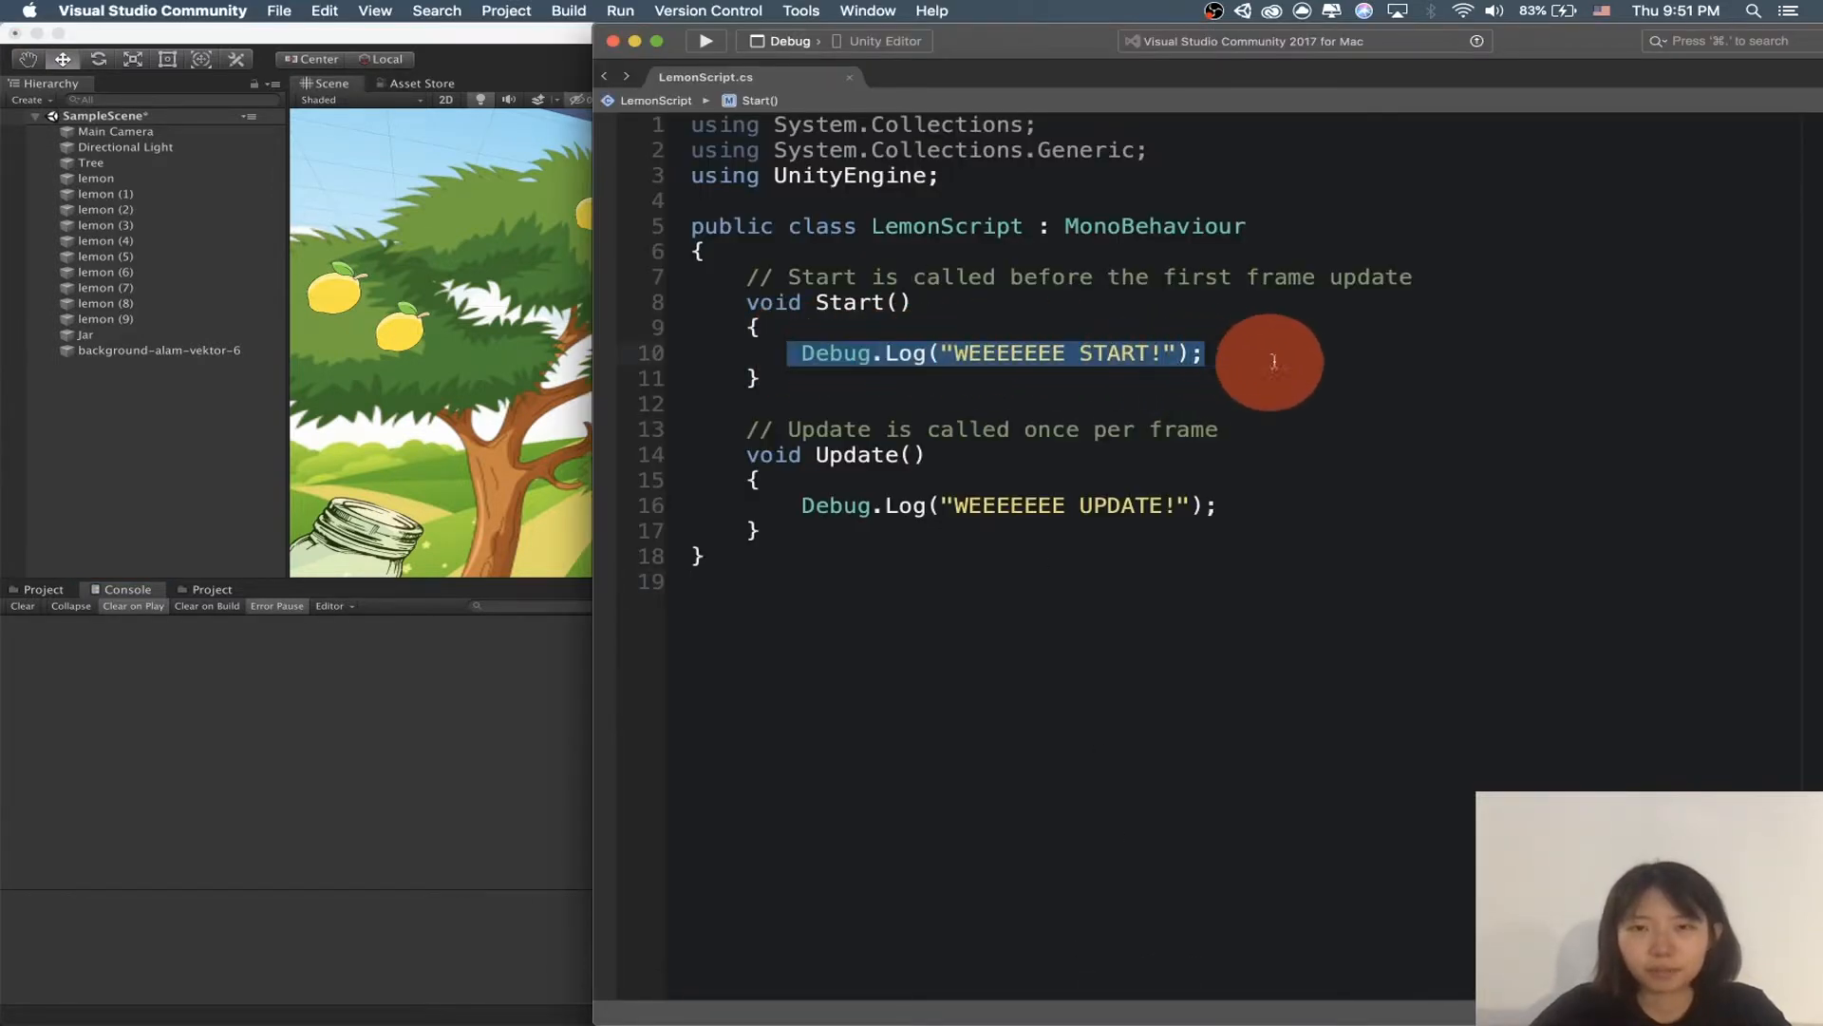
double_click(848, 302)
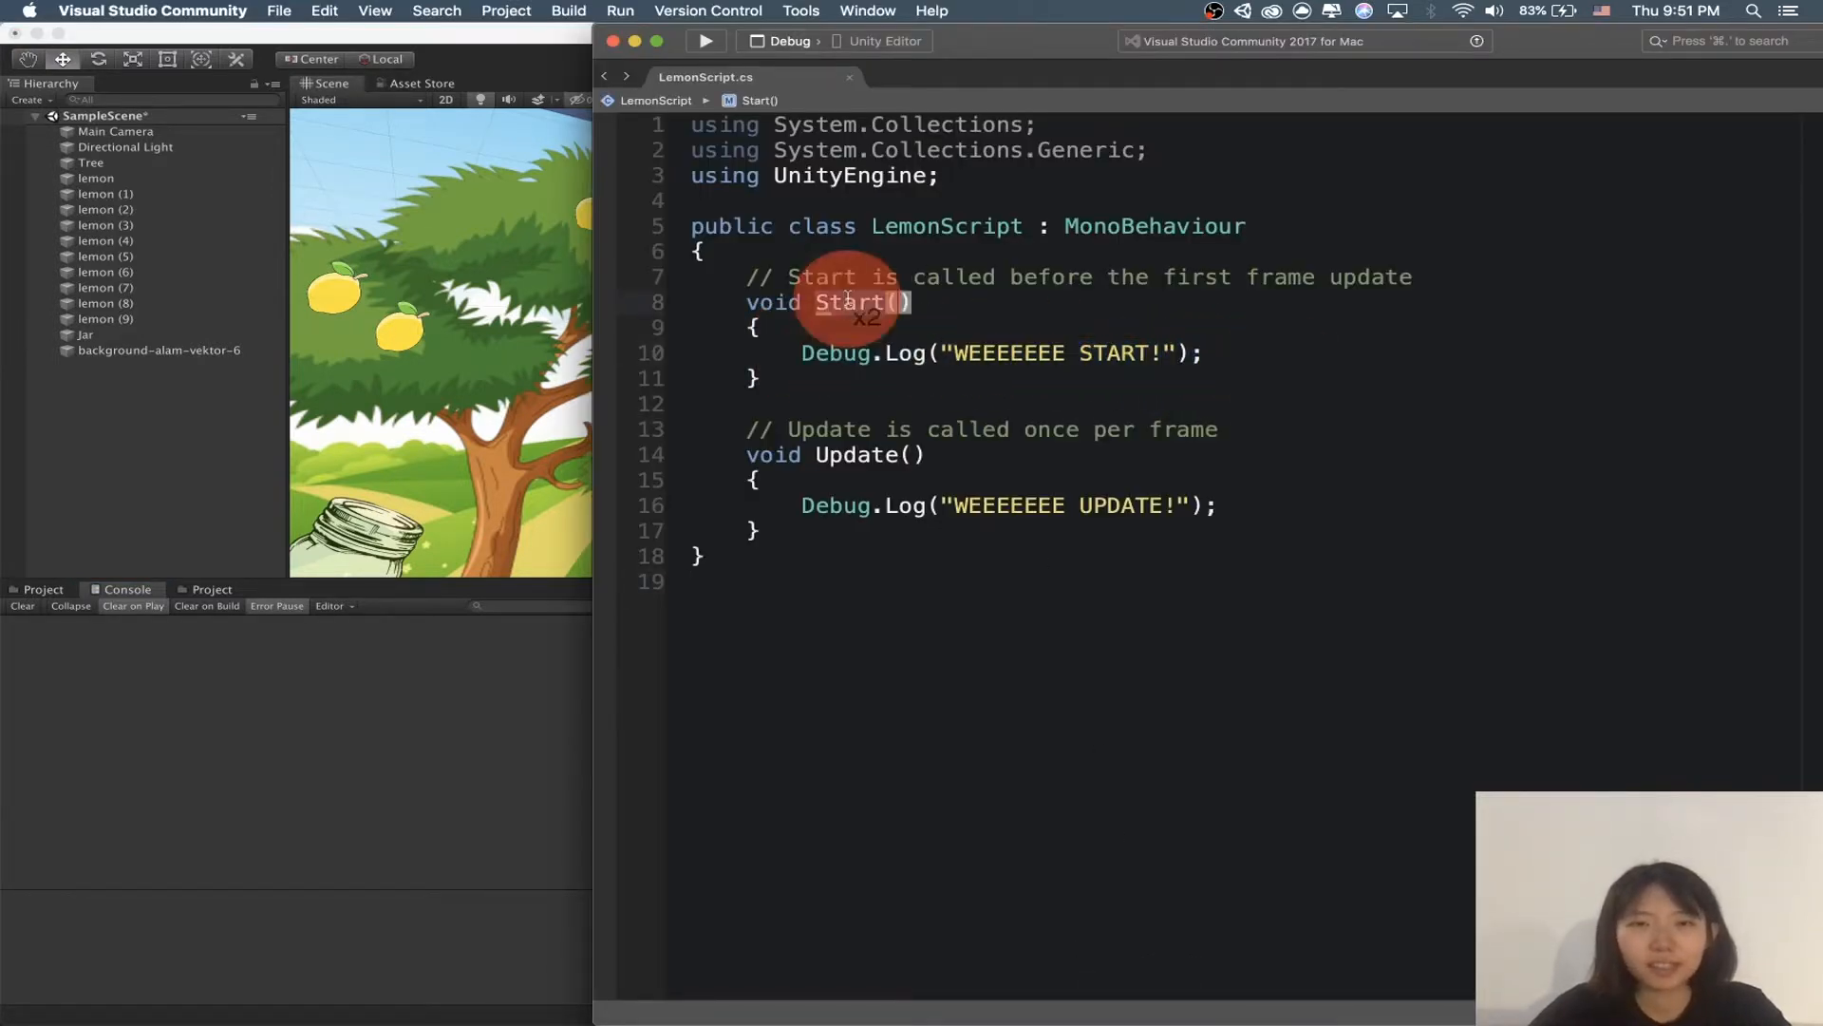
drag(803, 505, 1225, 505)
click(835, 454)
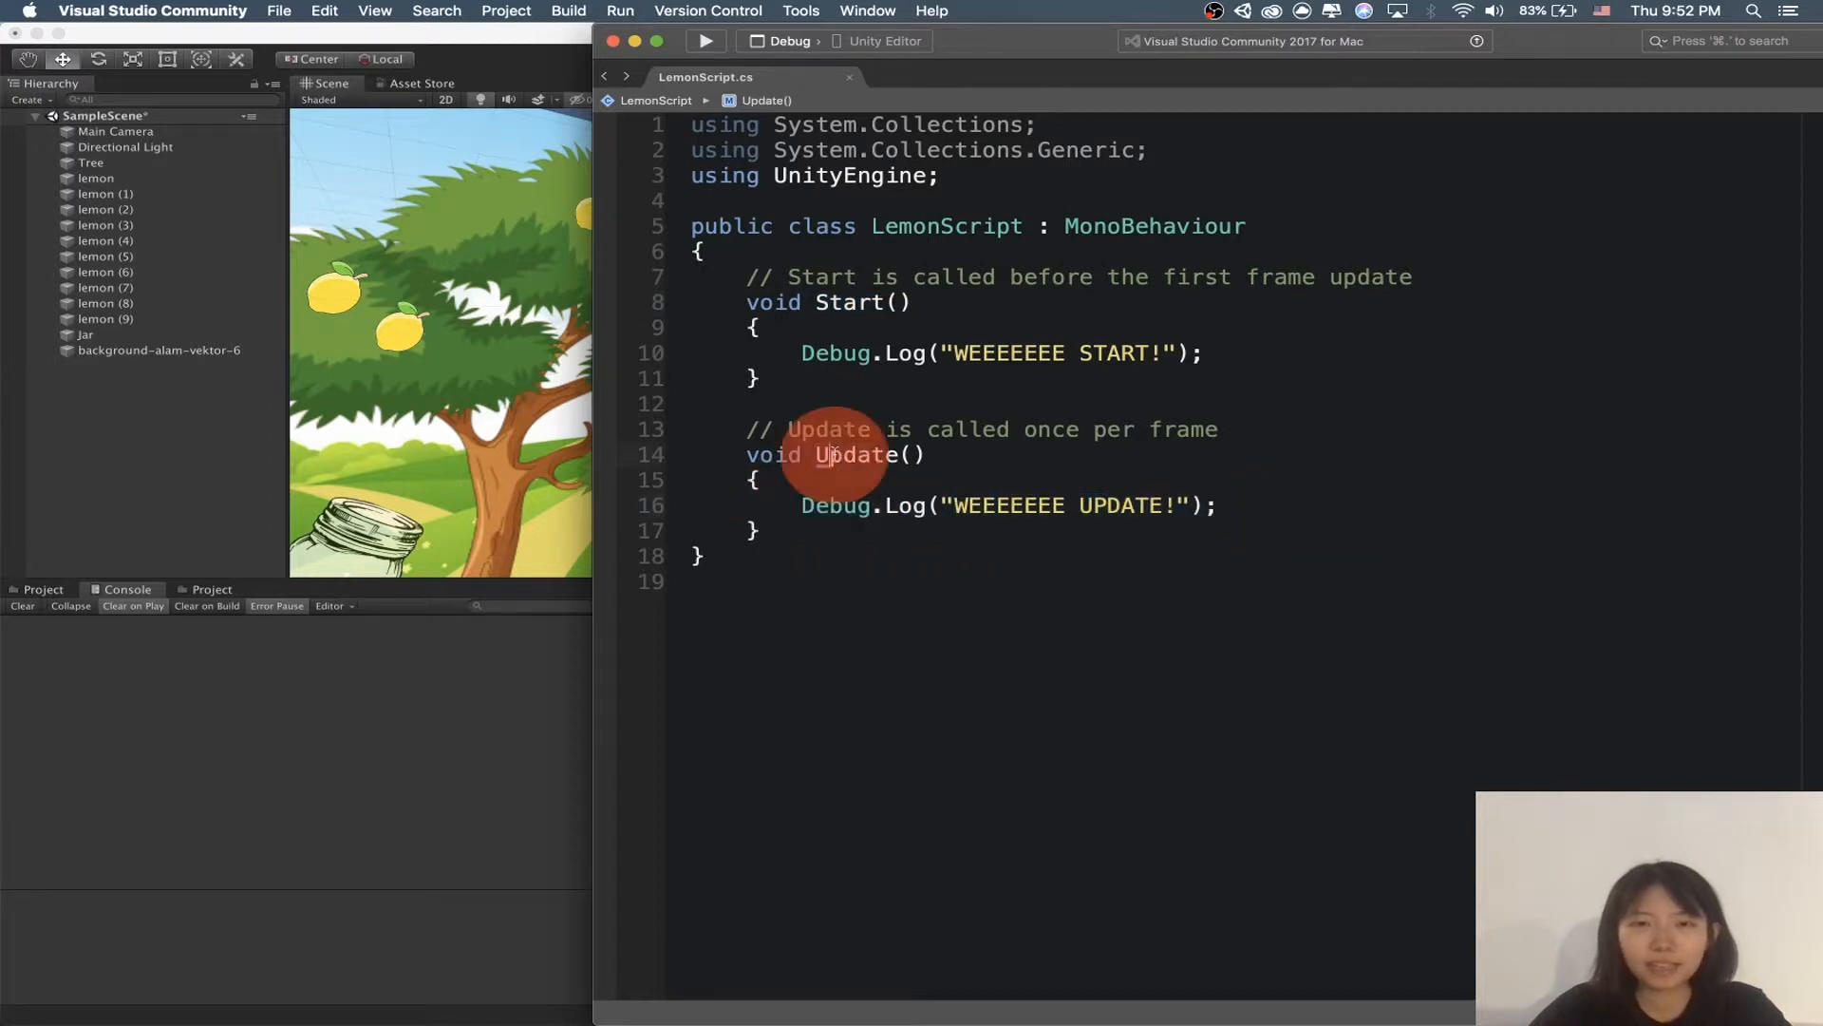
click(760, 597)
key(super+s)
Step: Switch to Unity, play the scene and collapse repeated Console messages to inspect the START and UPDATE log entries
click(328, 784)
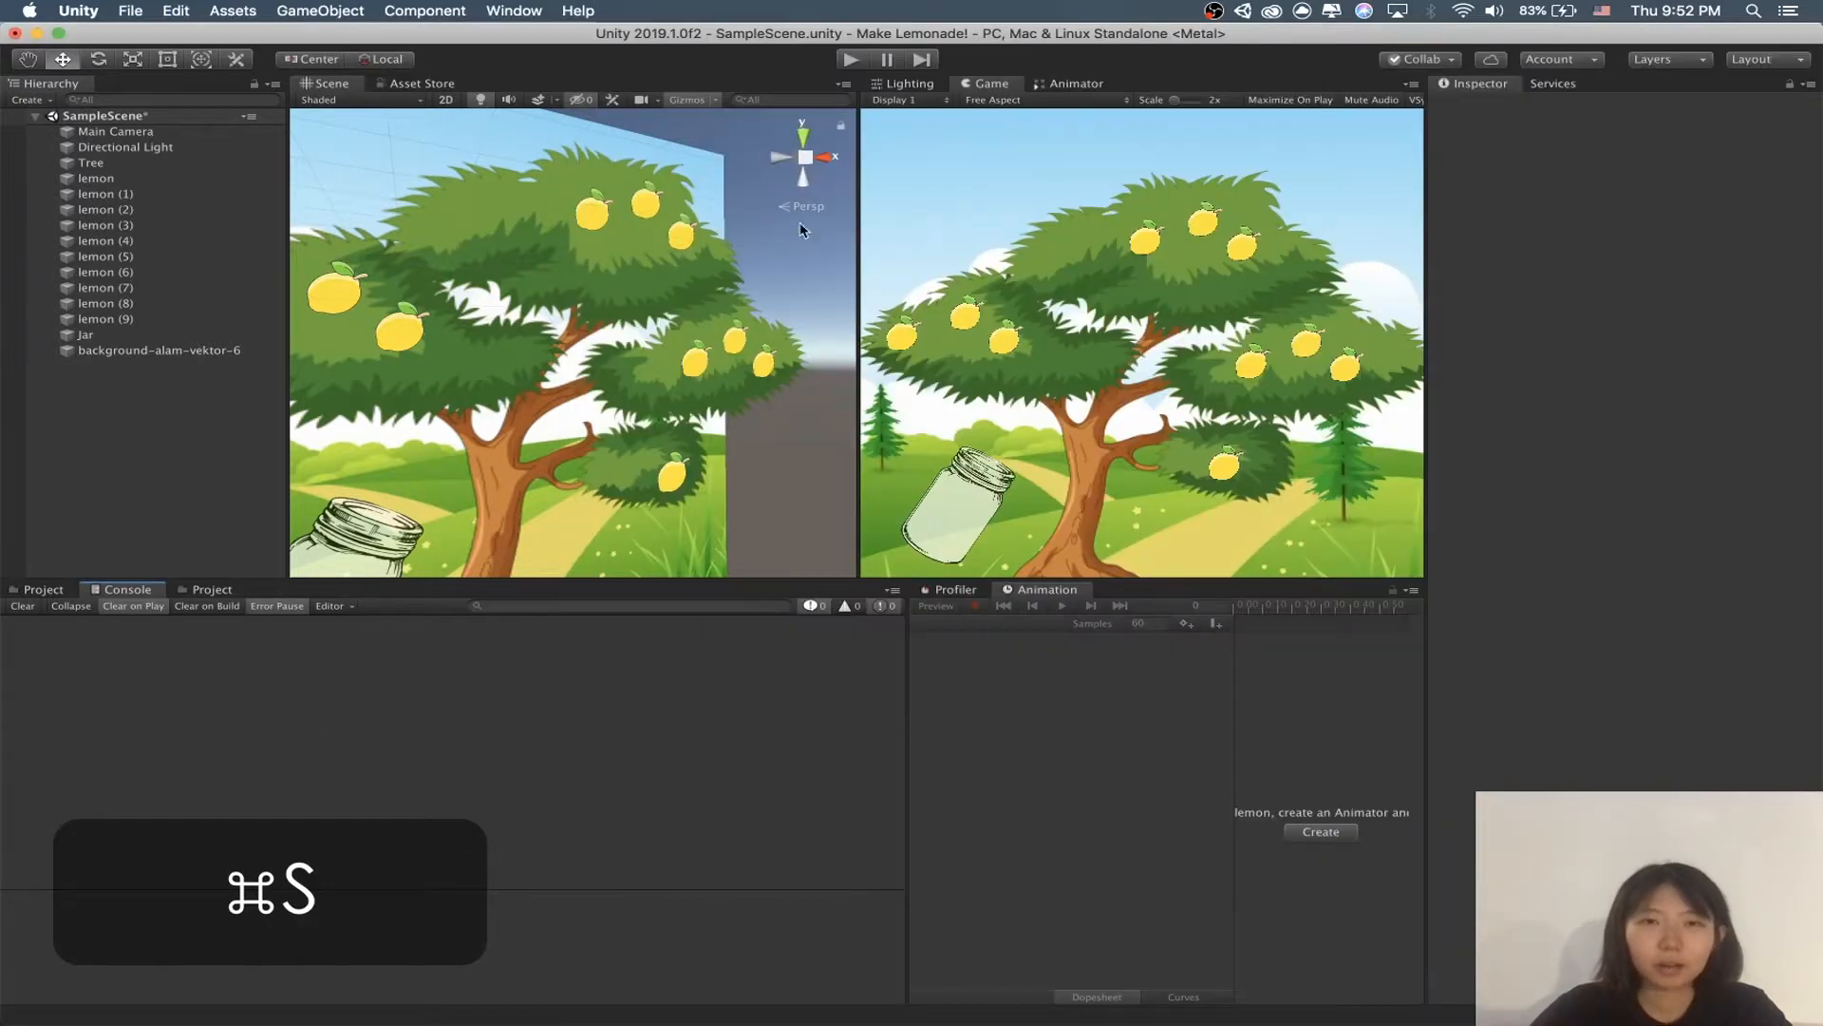
click(849, 60)
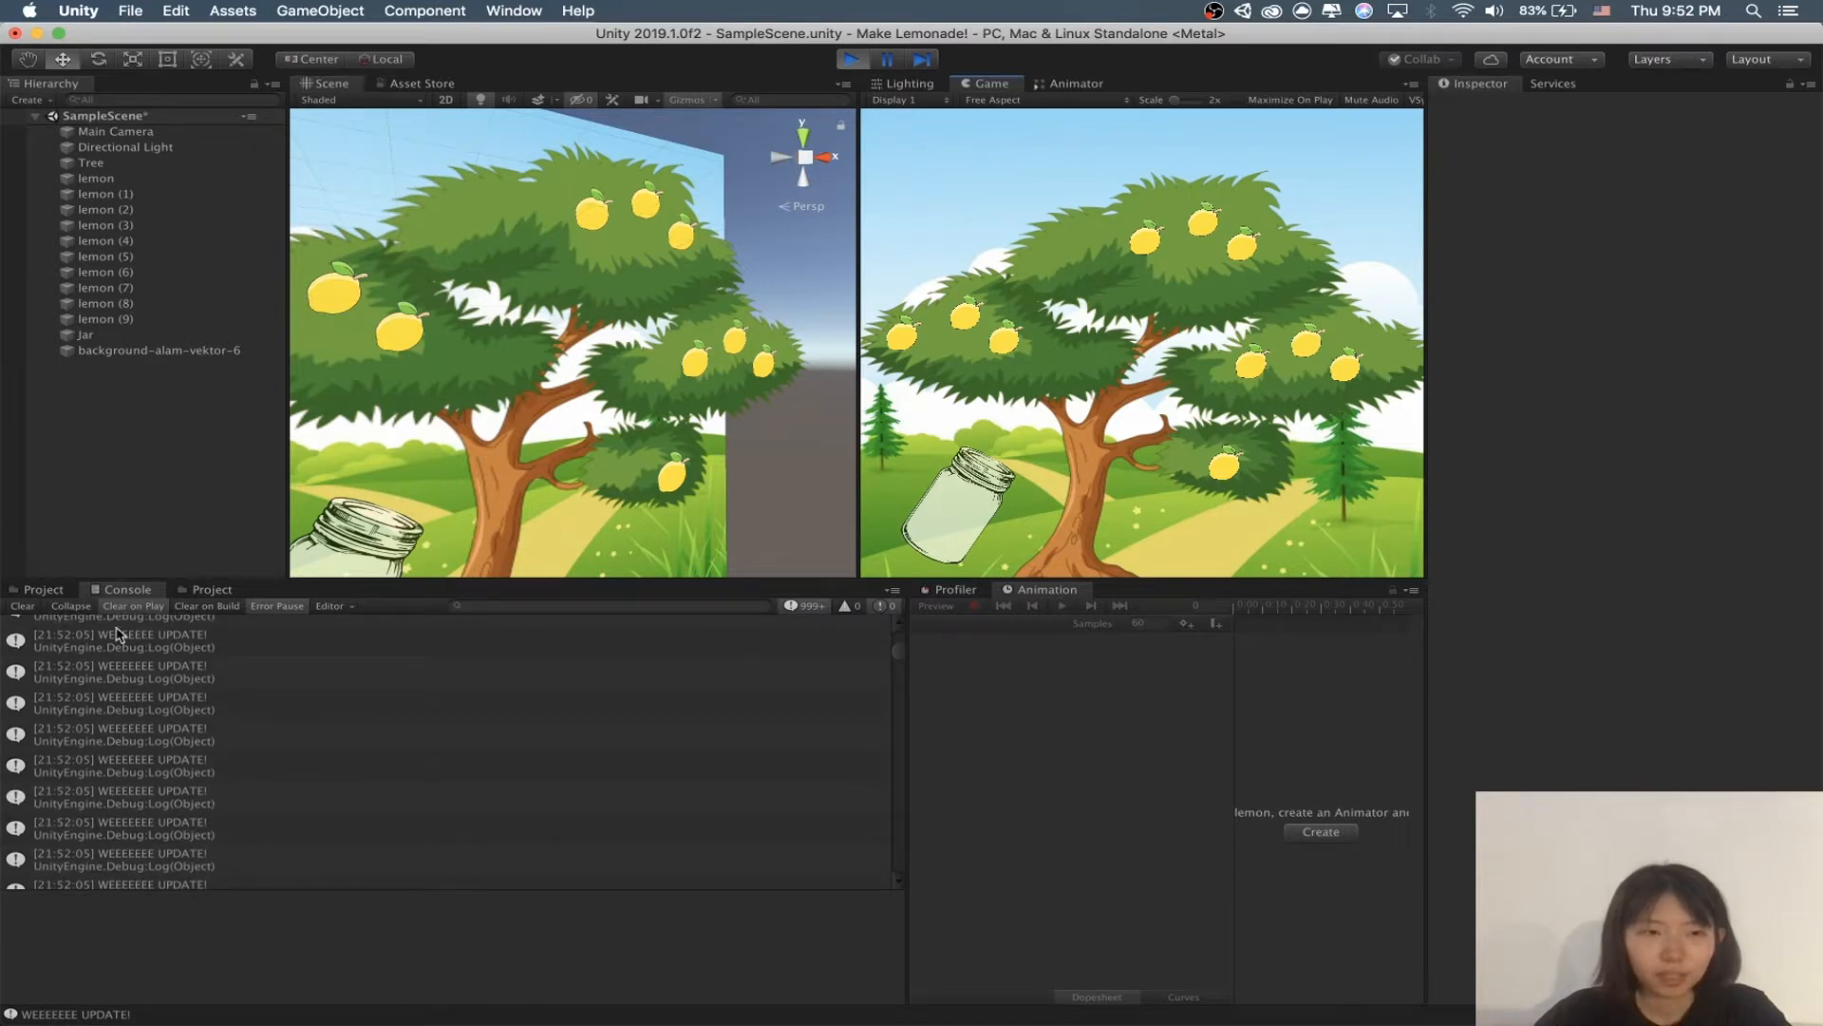
click(74, 606)
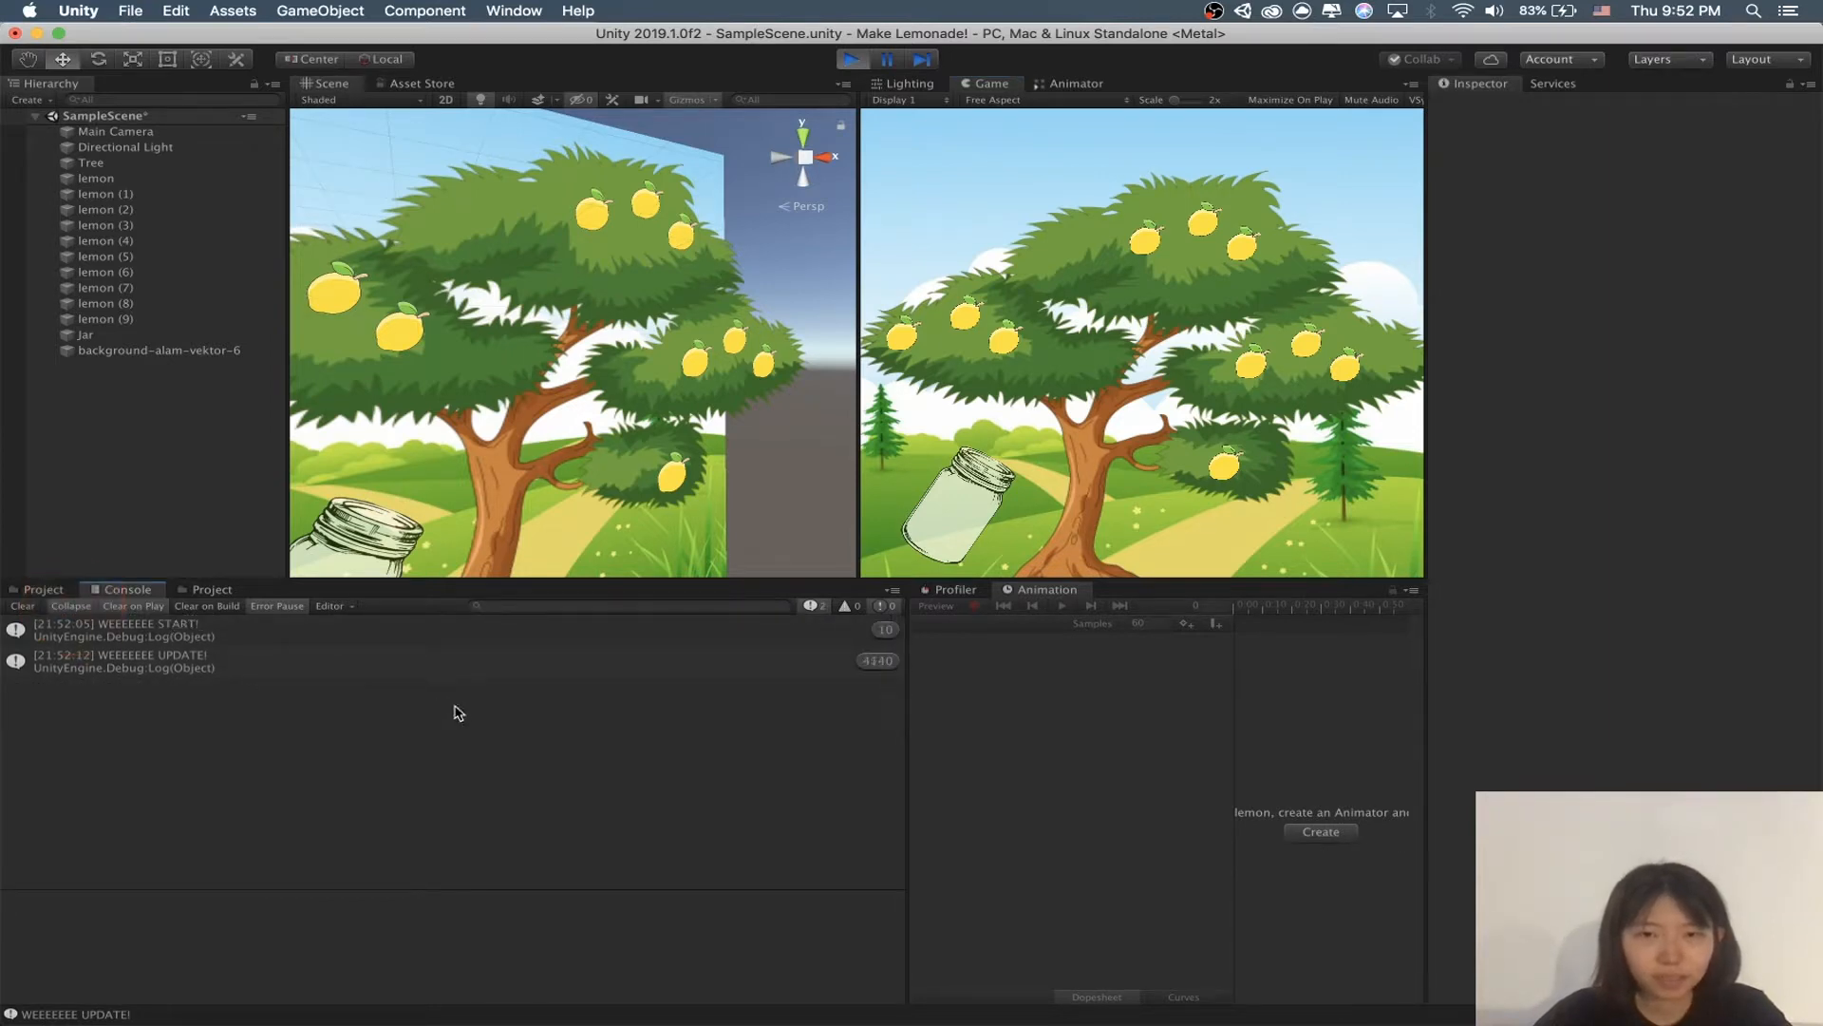
click(229, 636)
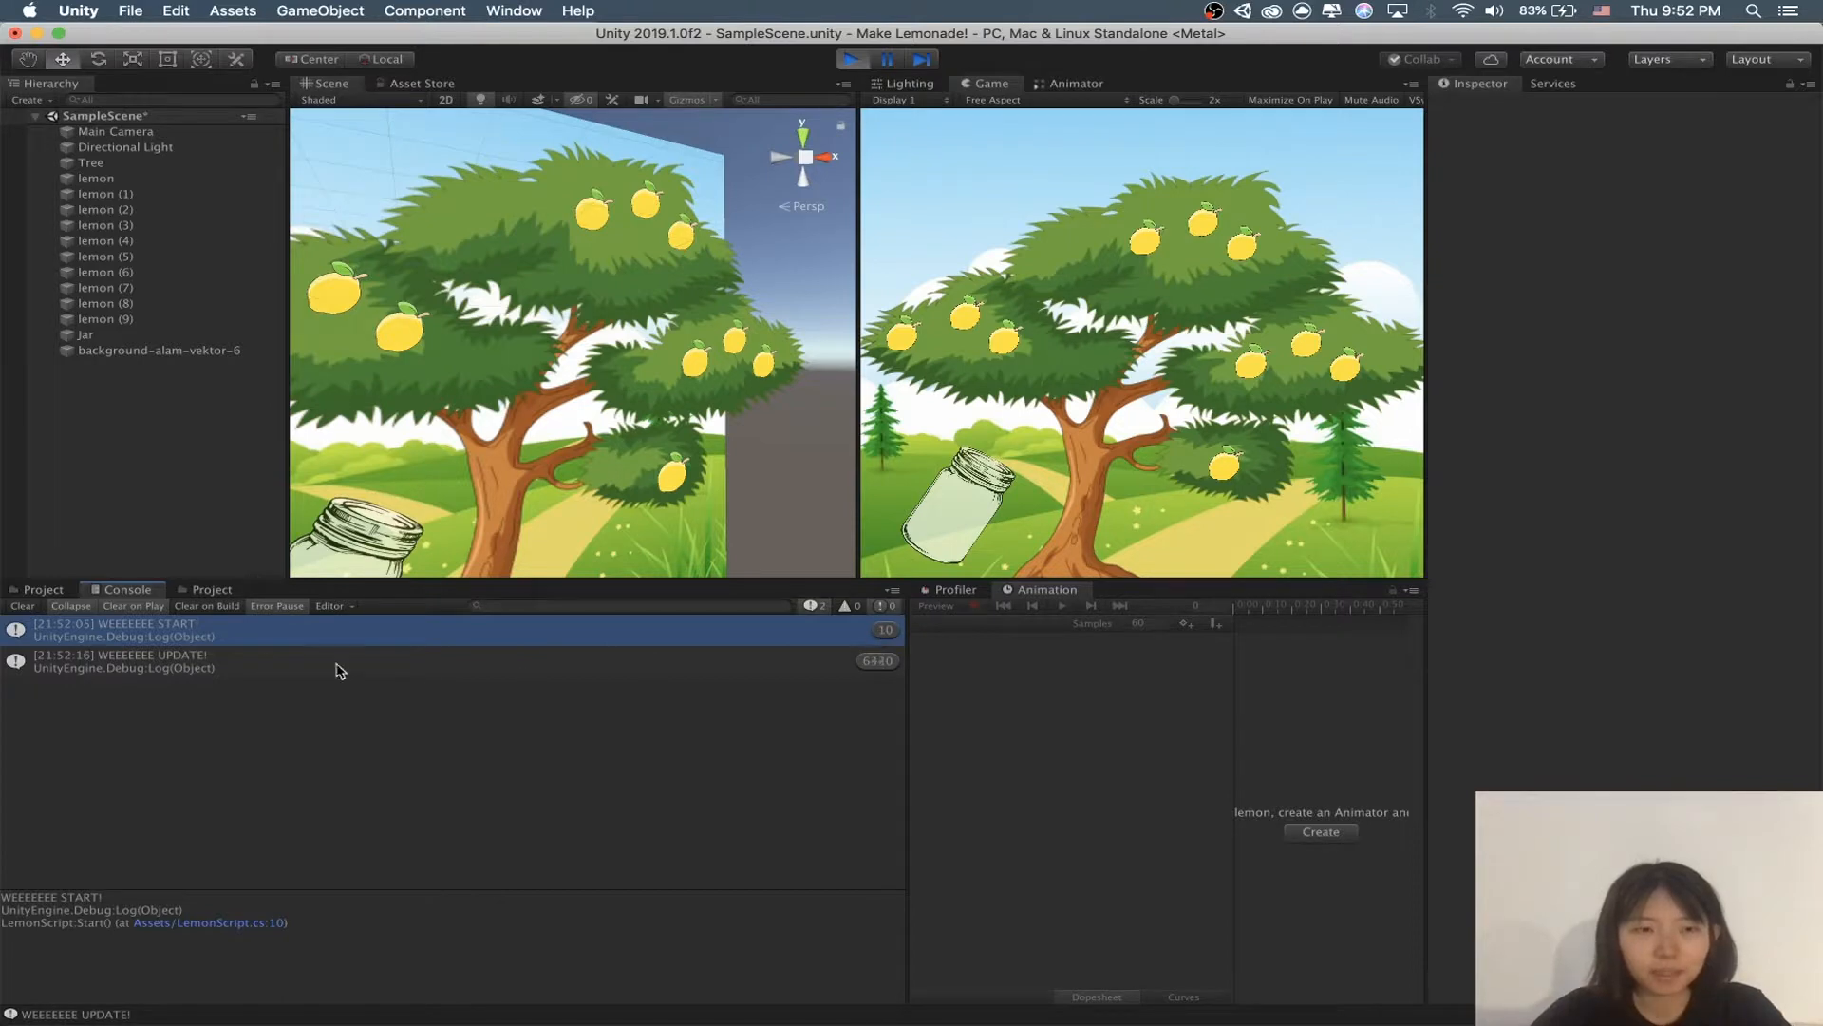
click(234, 666)
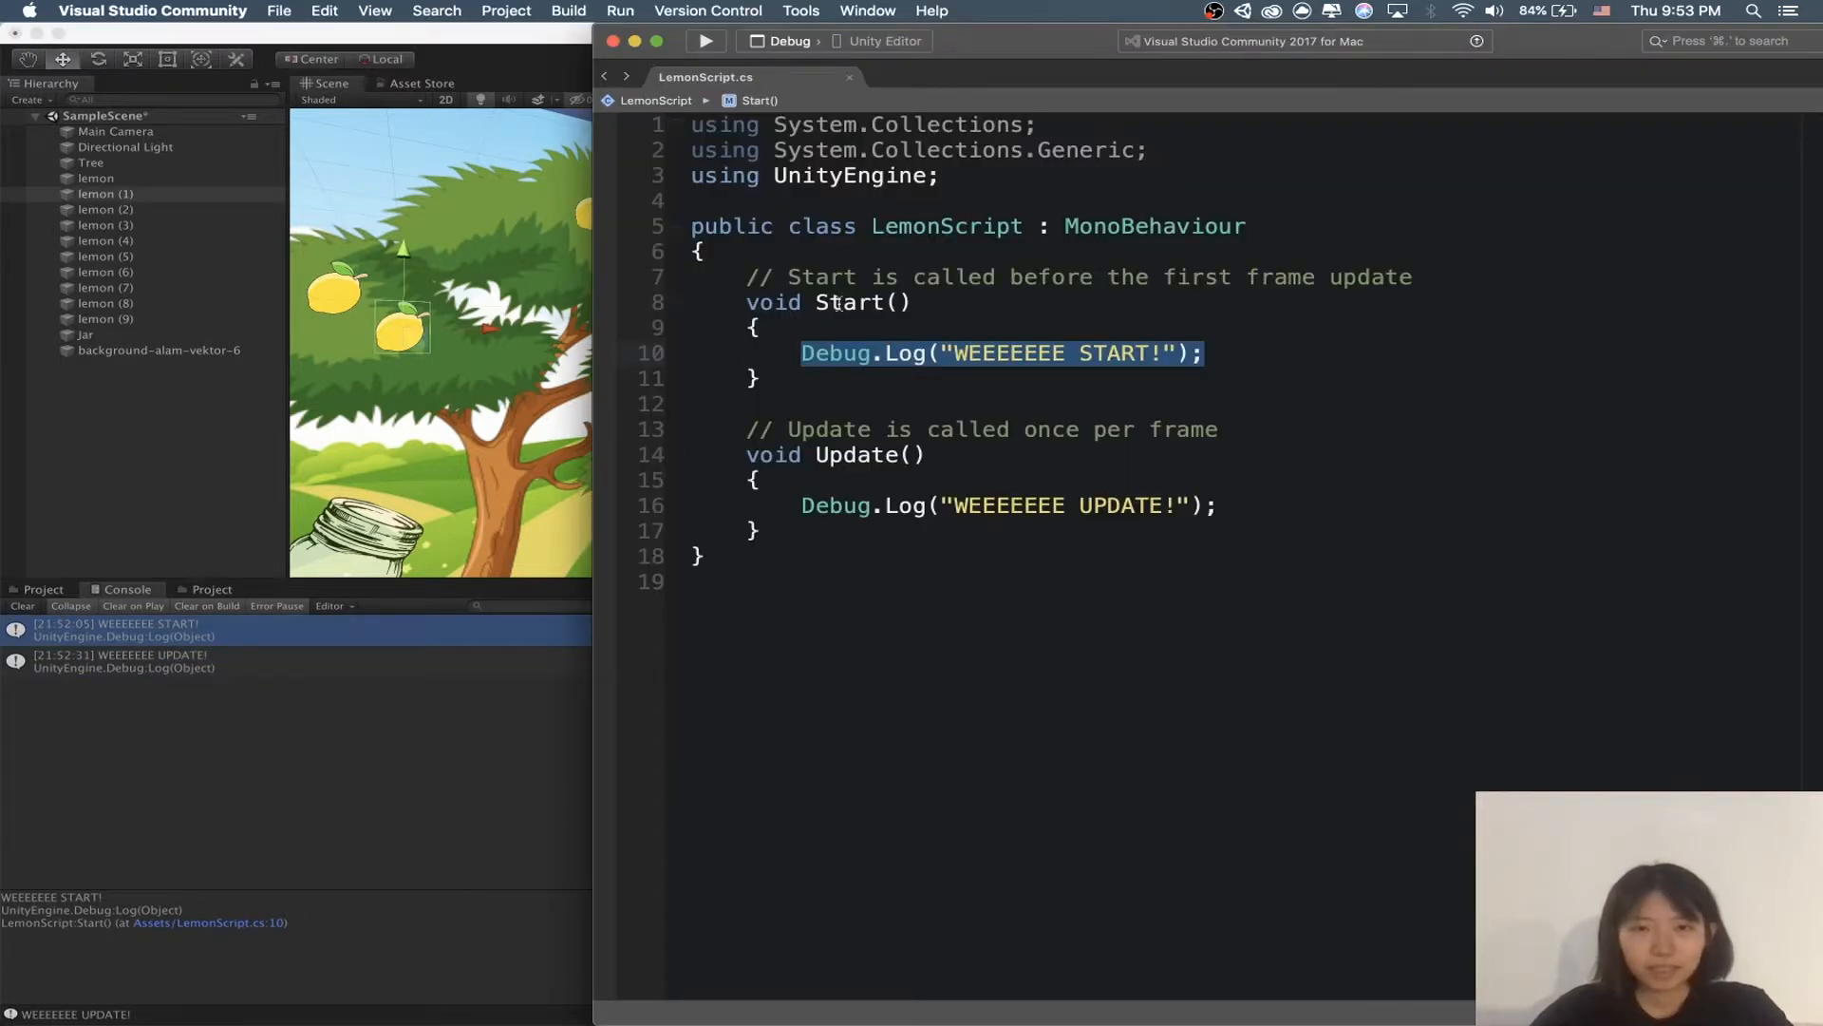
Step: Compare the Start and Update methods in LemonScript, then return to Unity and stop playing the scene
double_click(840, 304)
double_click(839, 455)
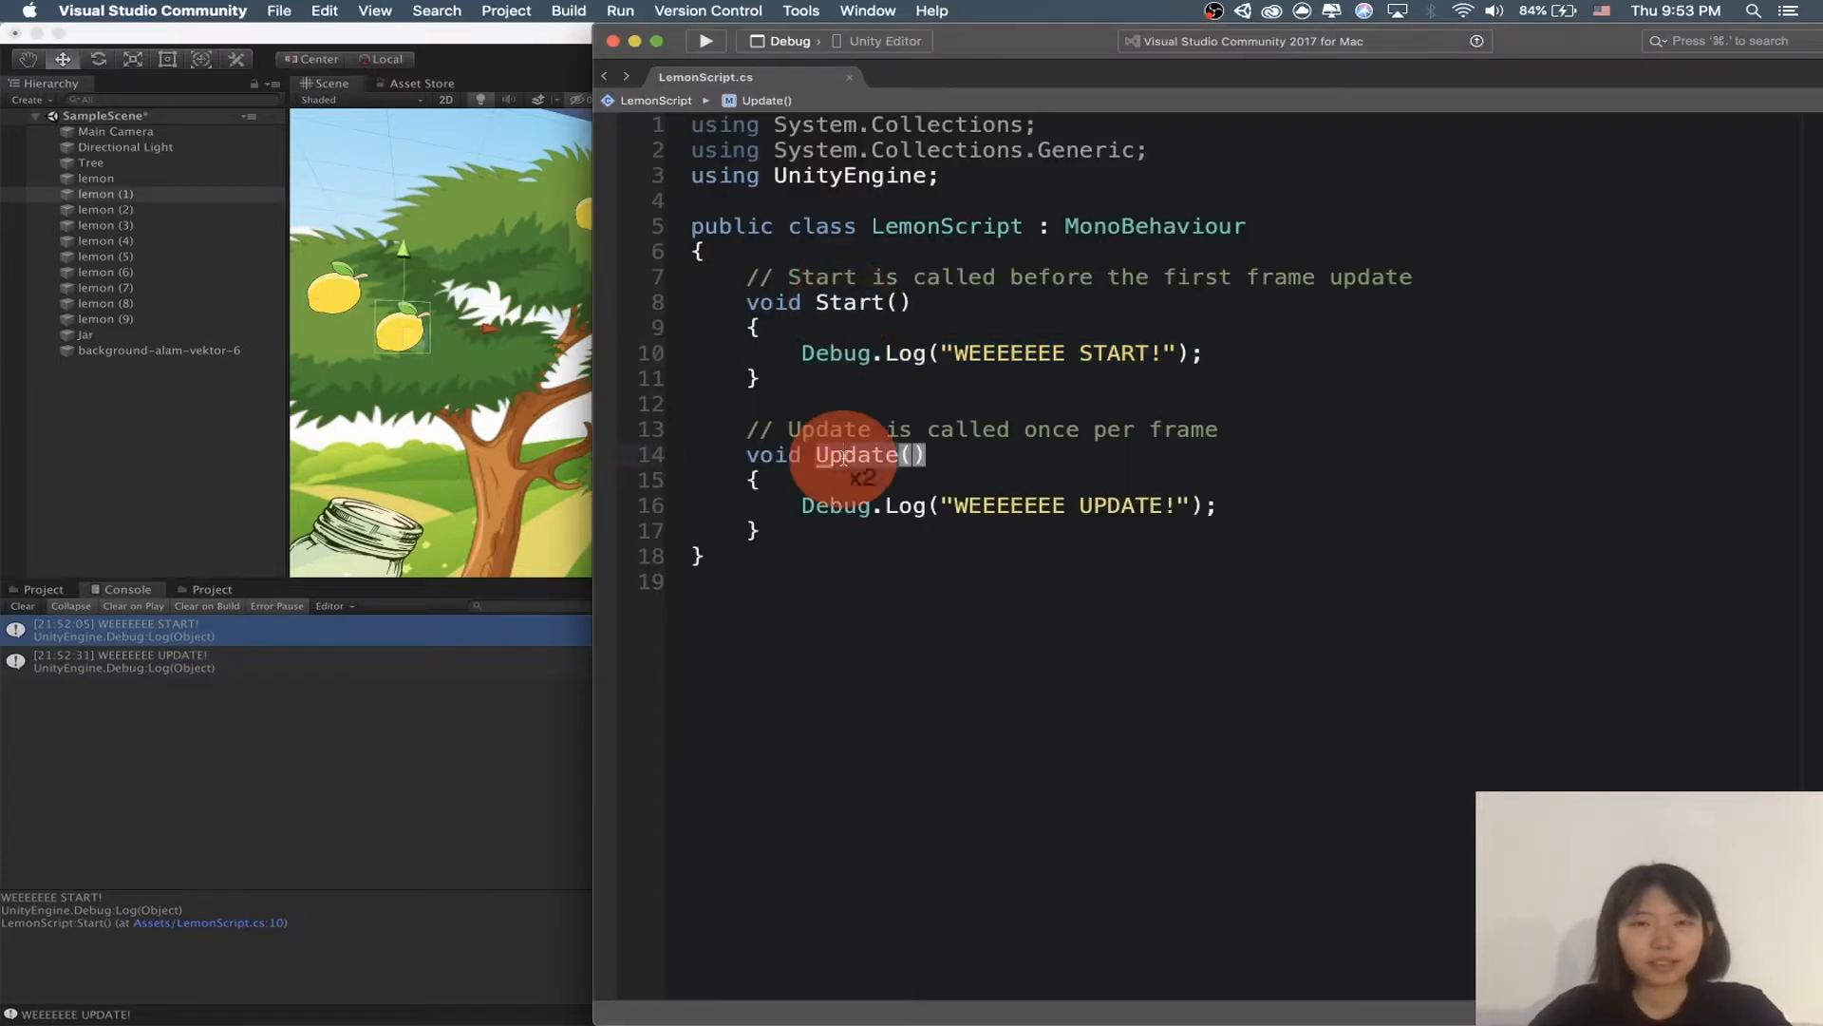
click(534, 845)
click(849, 60)
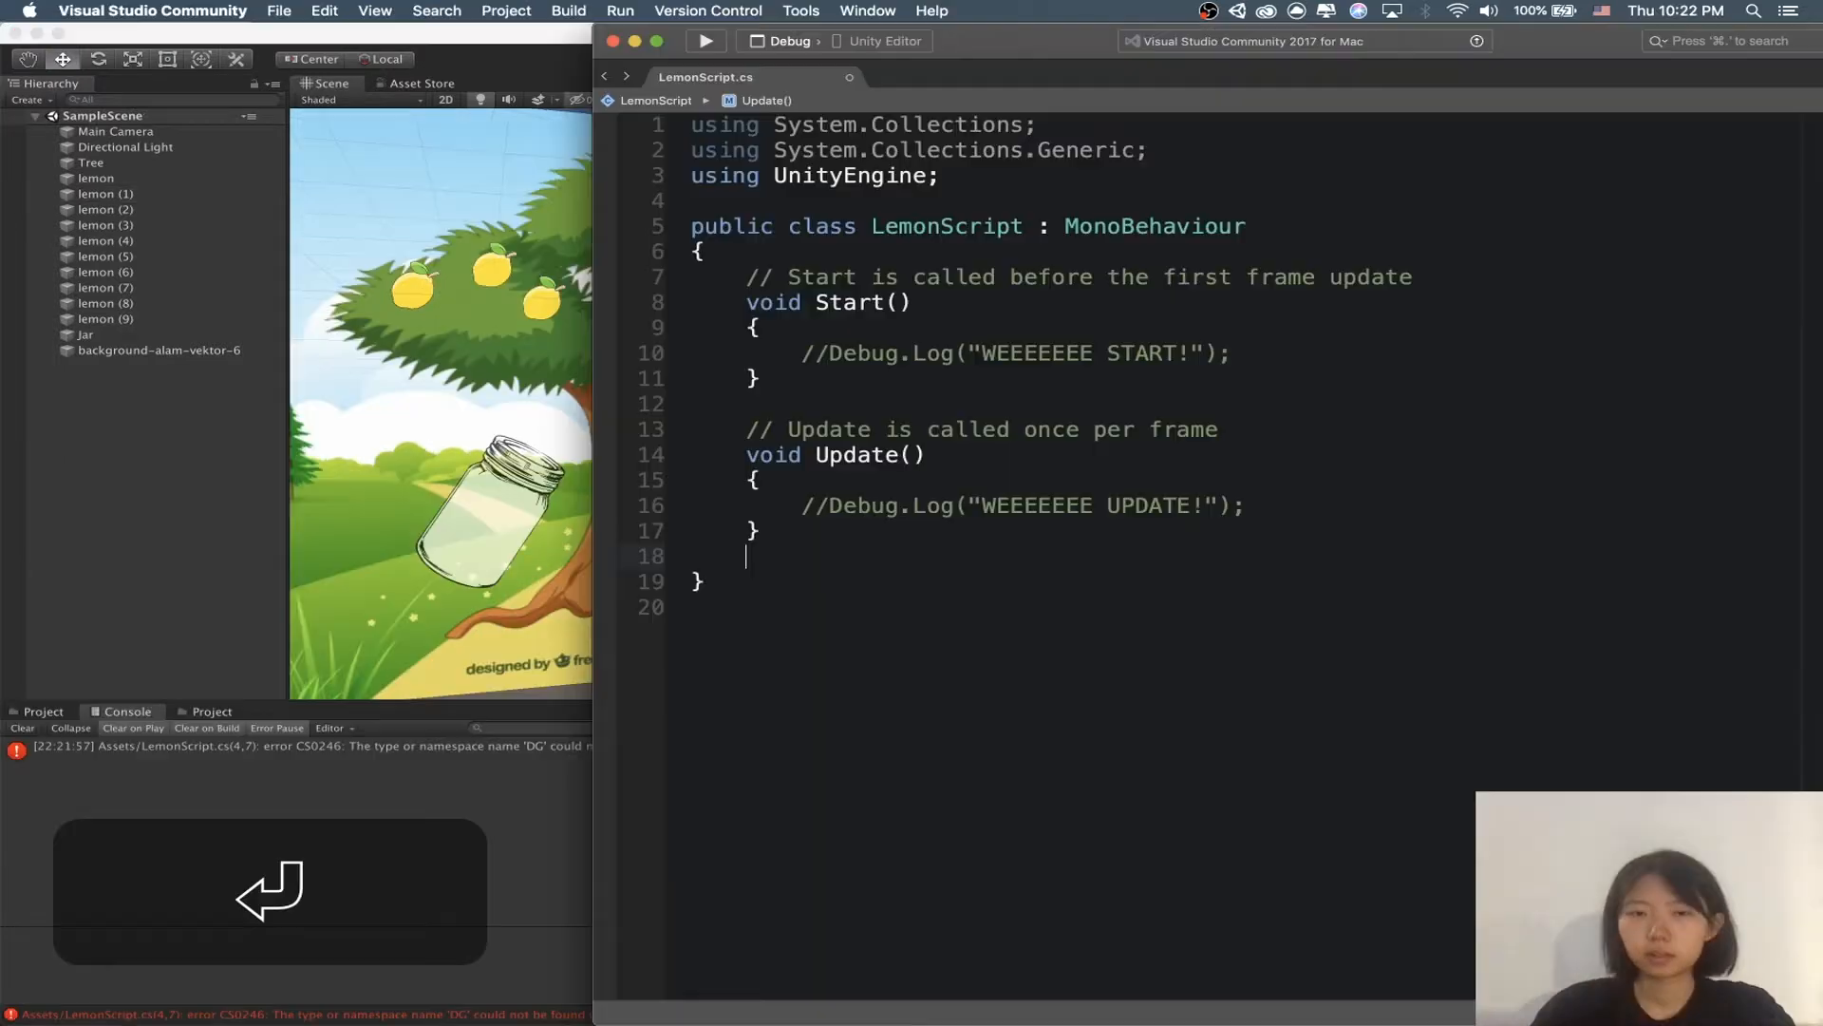
Step: In LemonScript, add an empty OnMouseUpAsButton method below the Update method
key(Return)
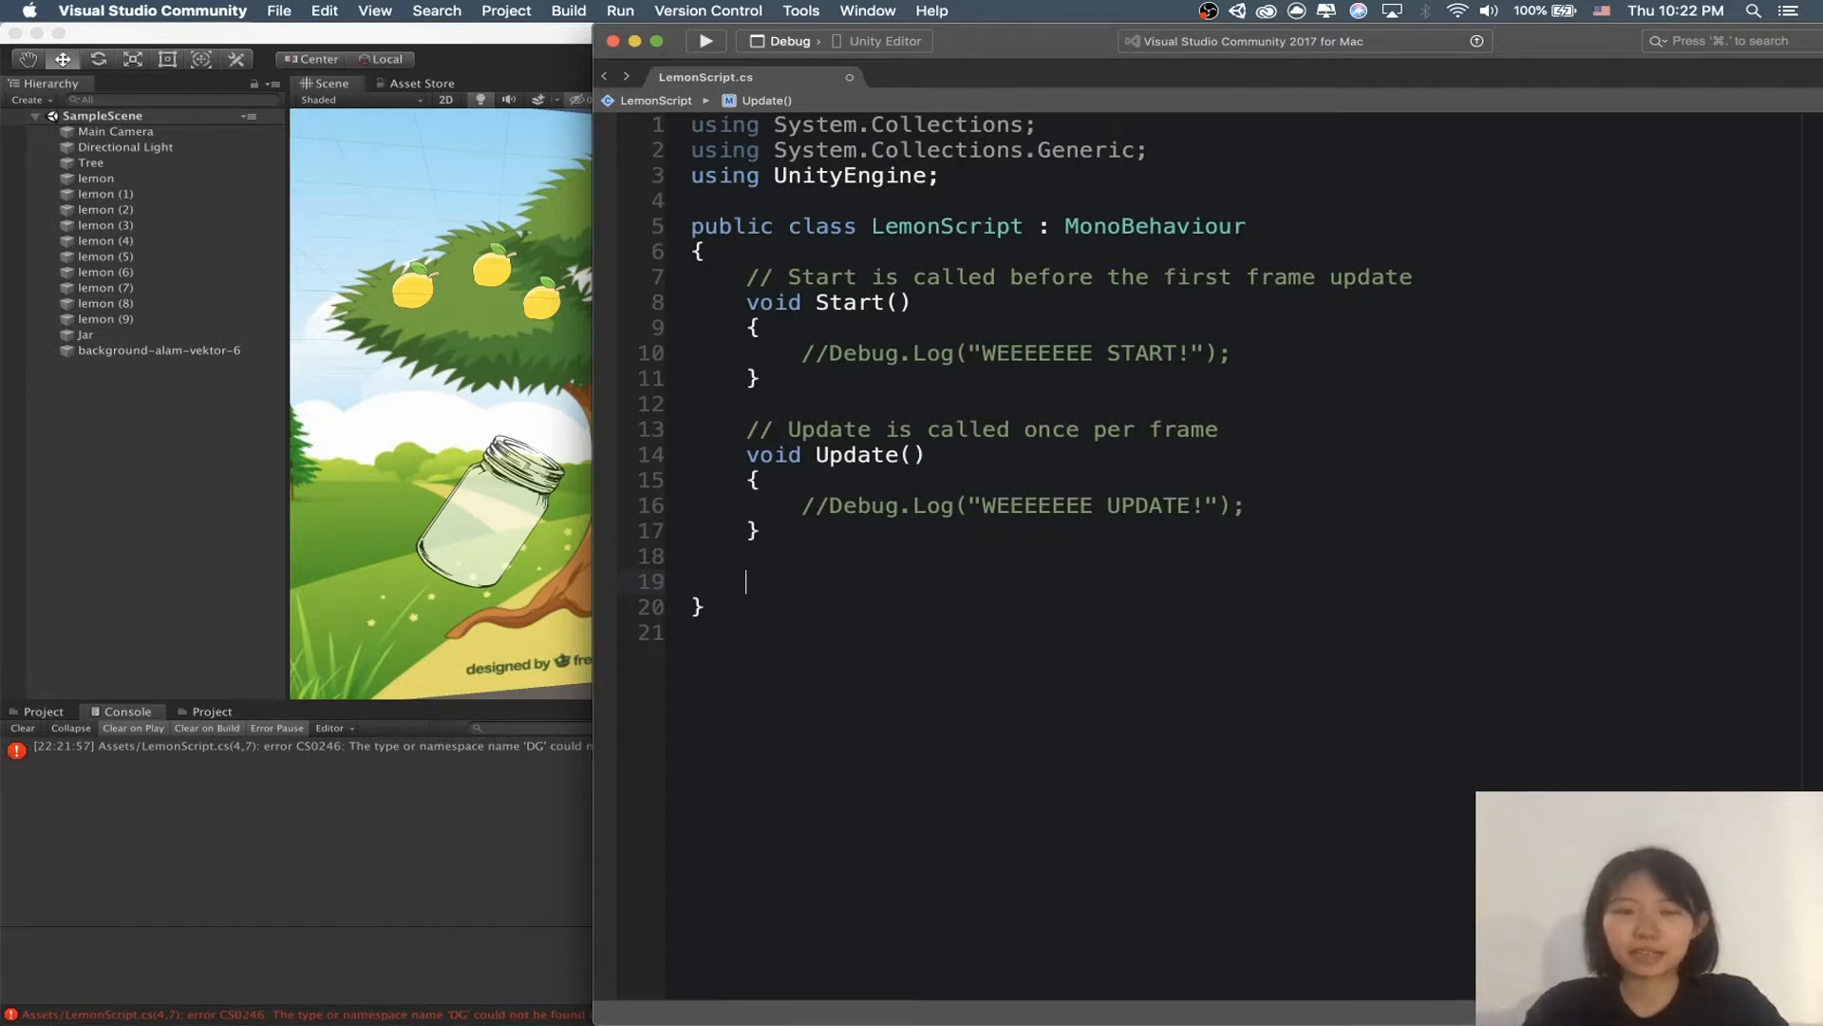
text(void )
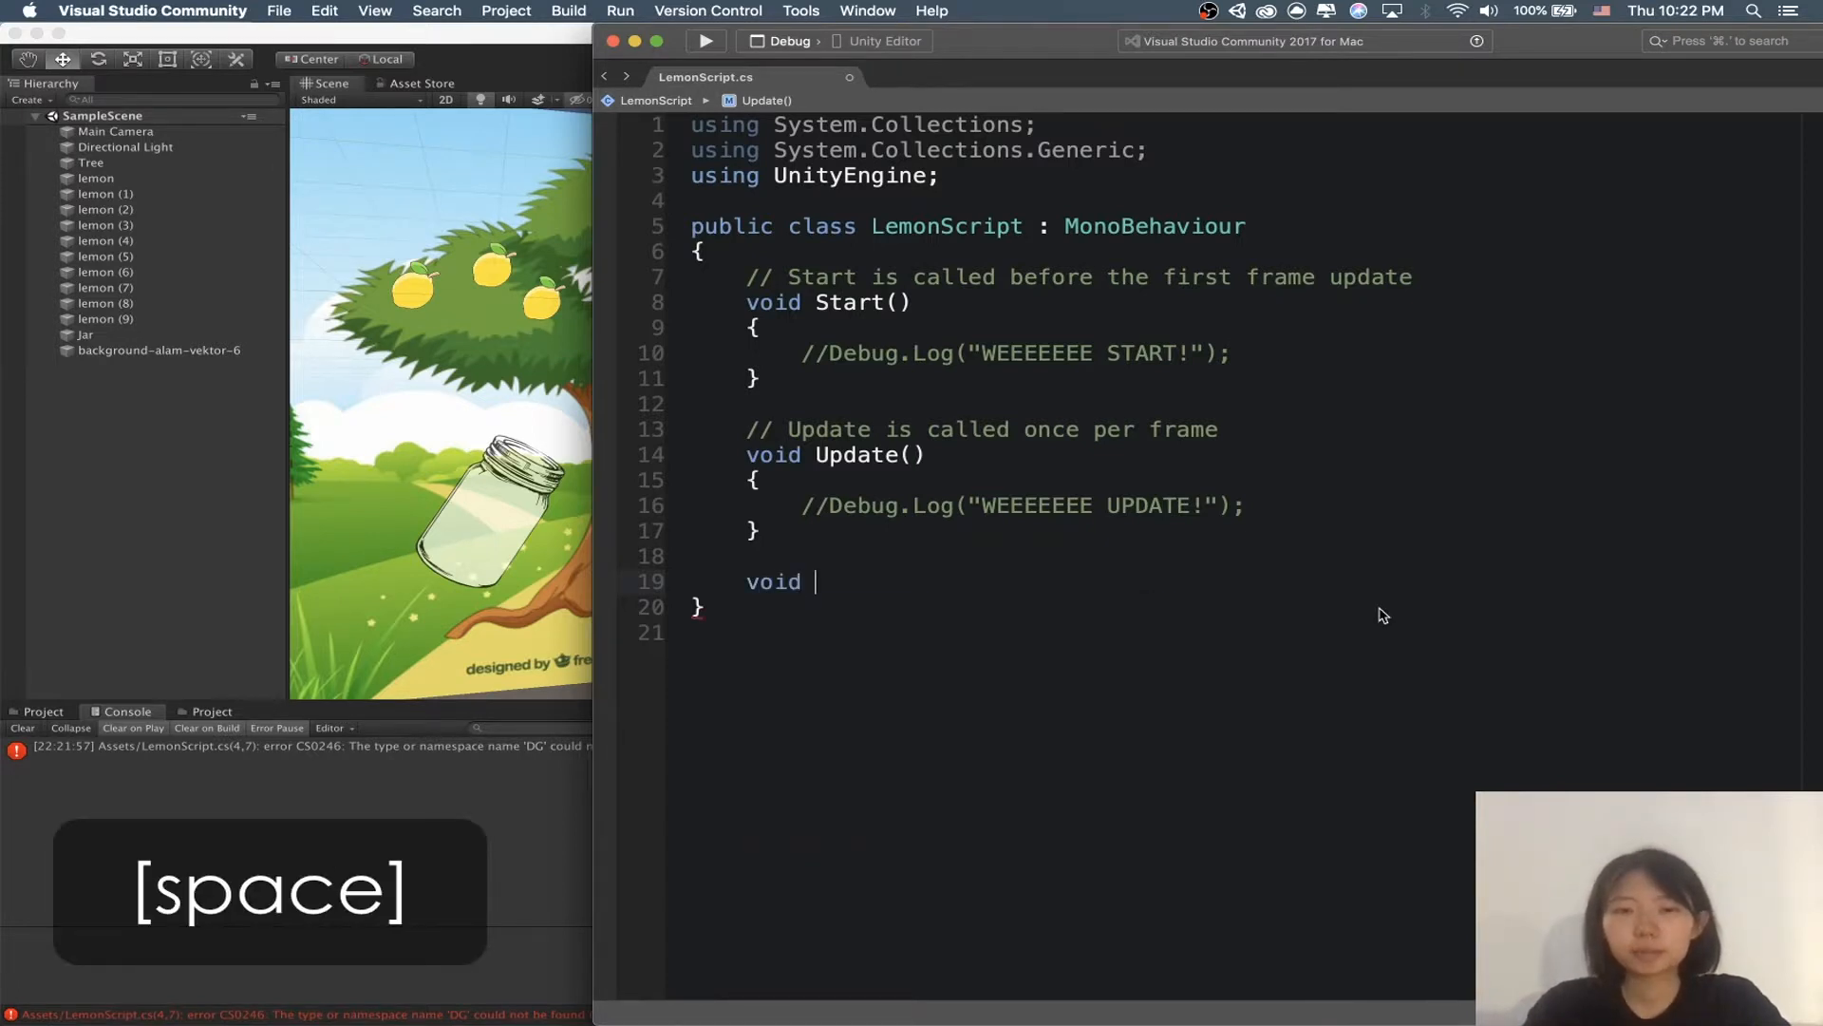
text(onmouseu)
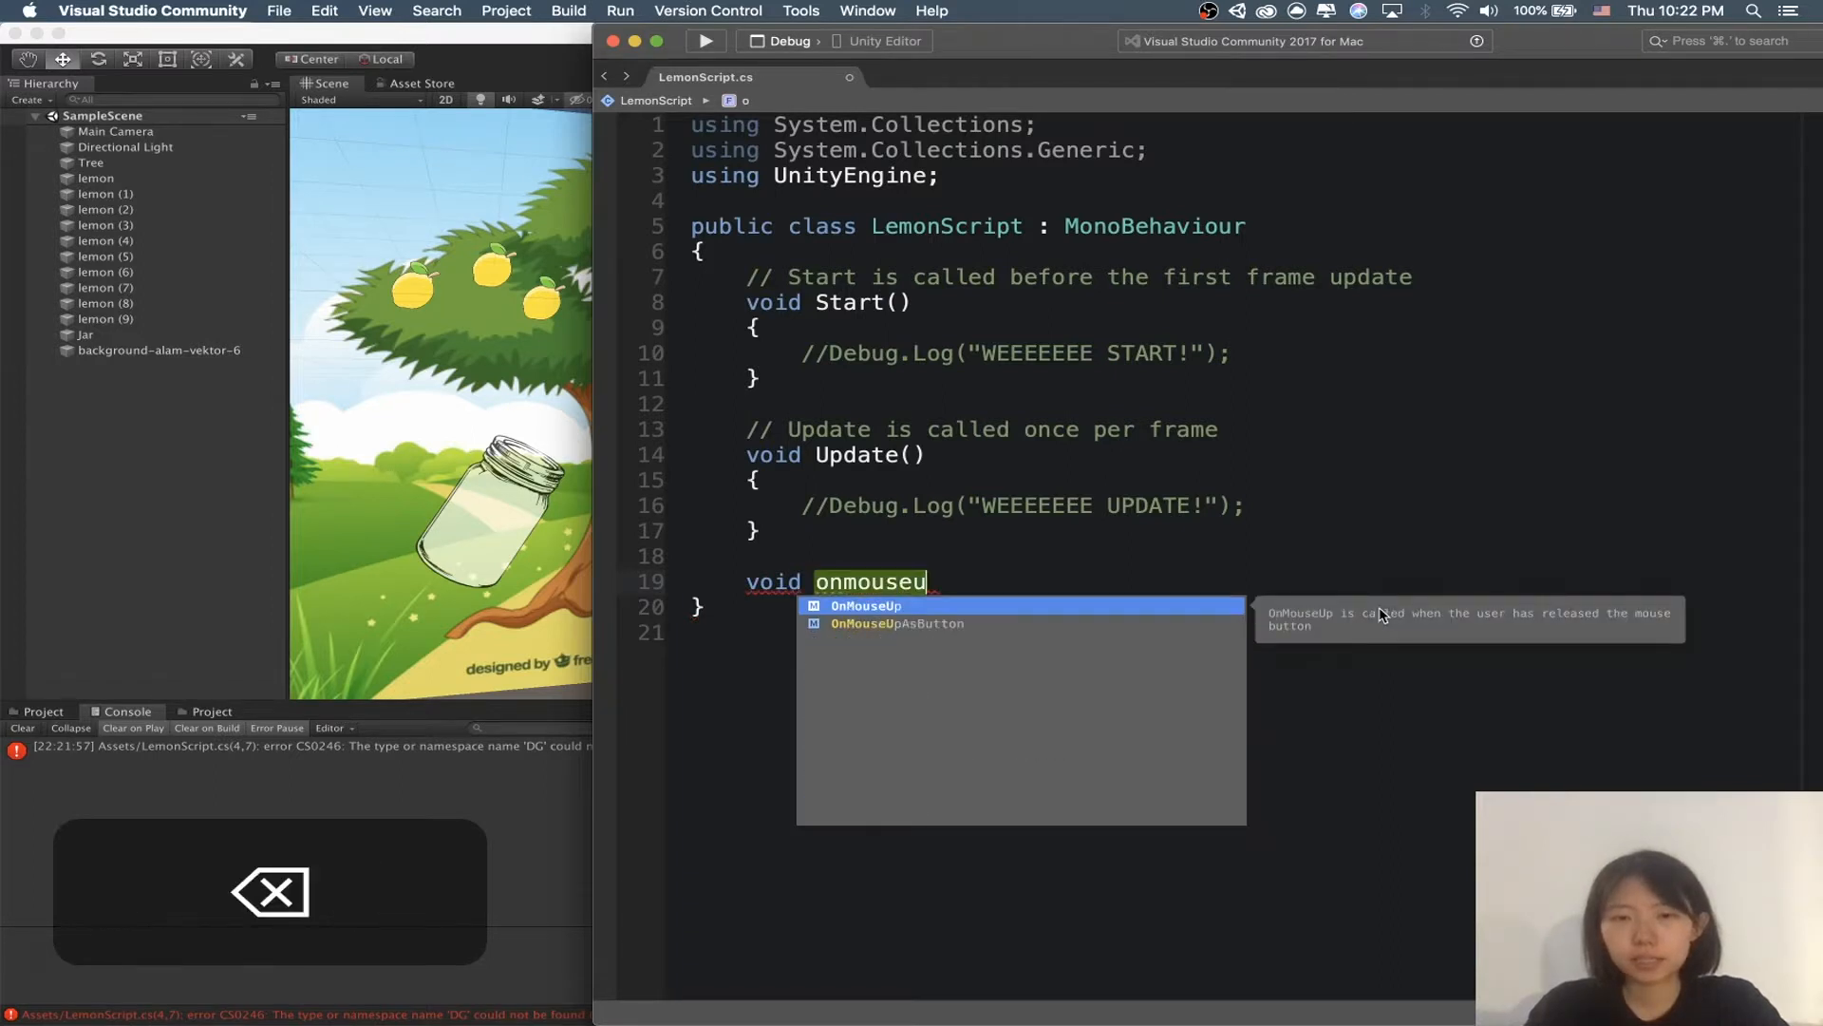
key(BackSpace)
text(up)
key(Down)
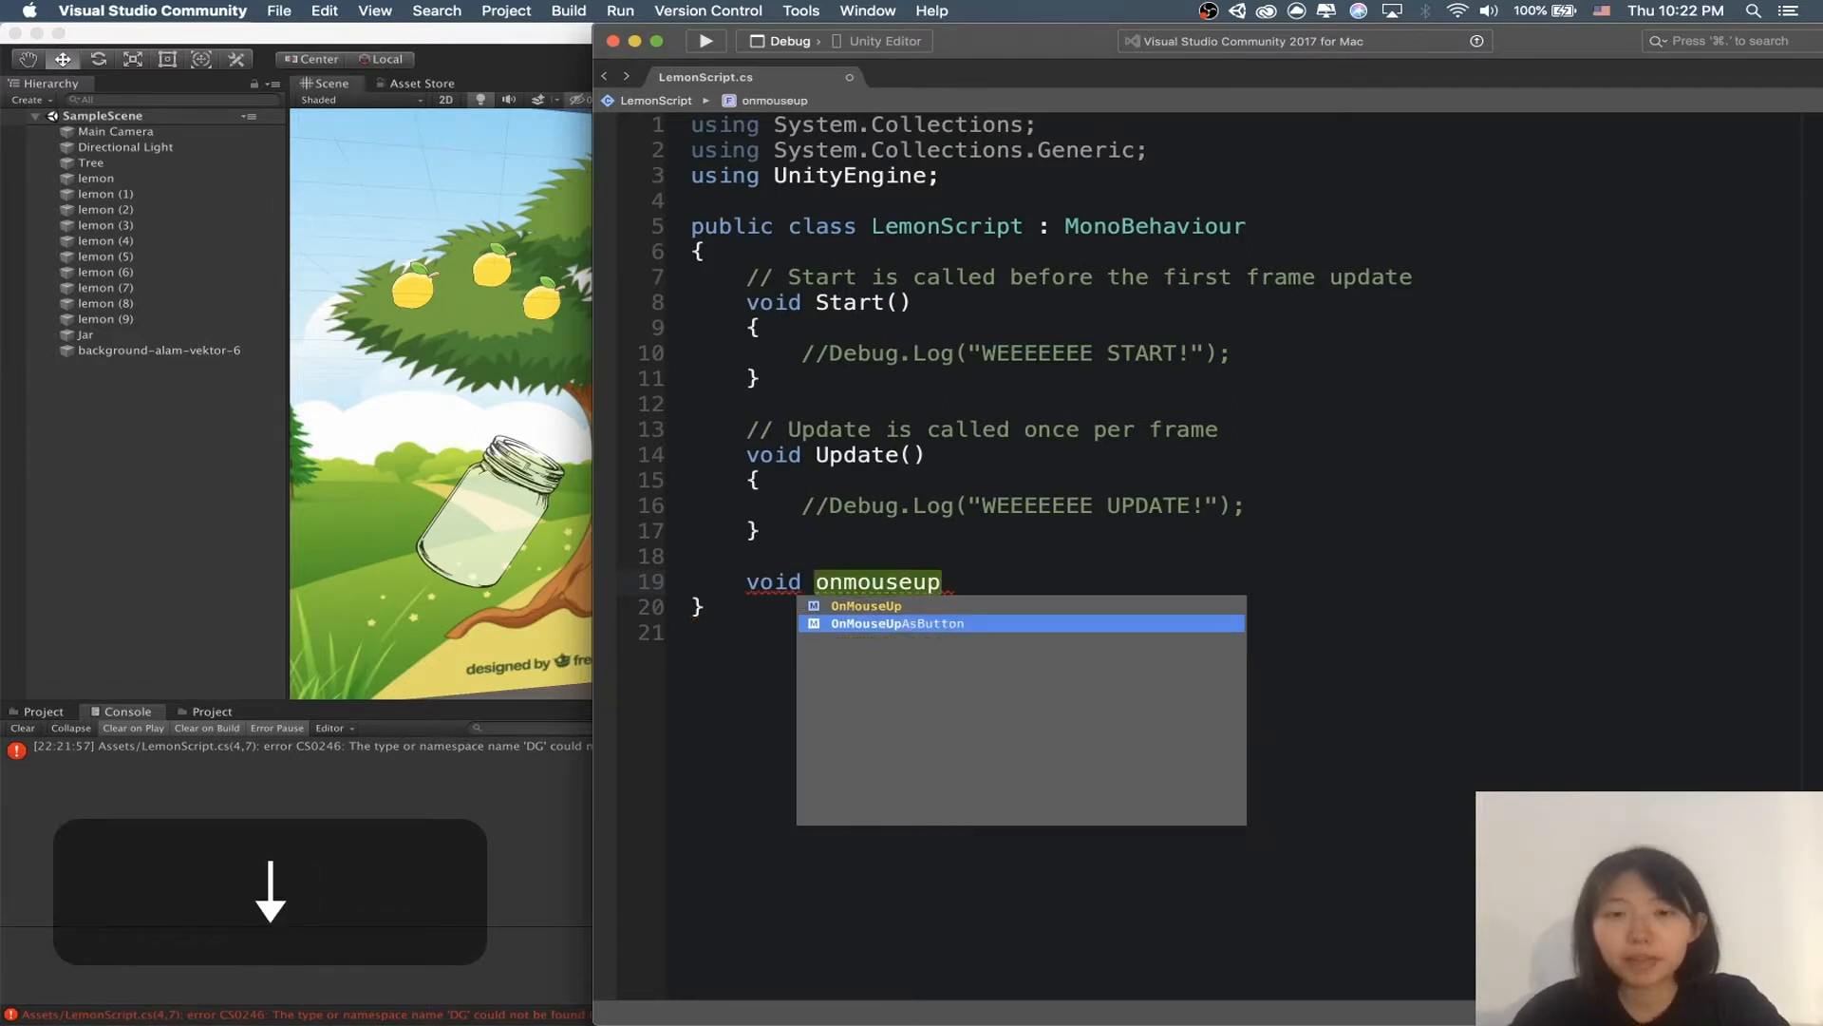
key(Return)
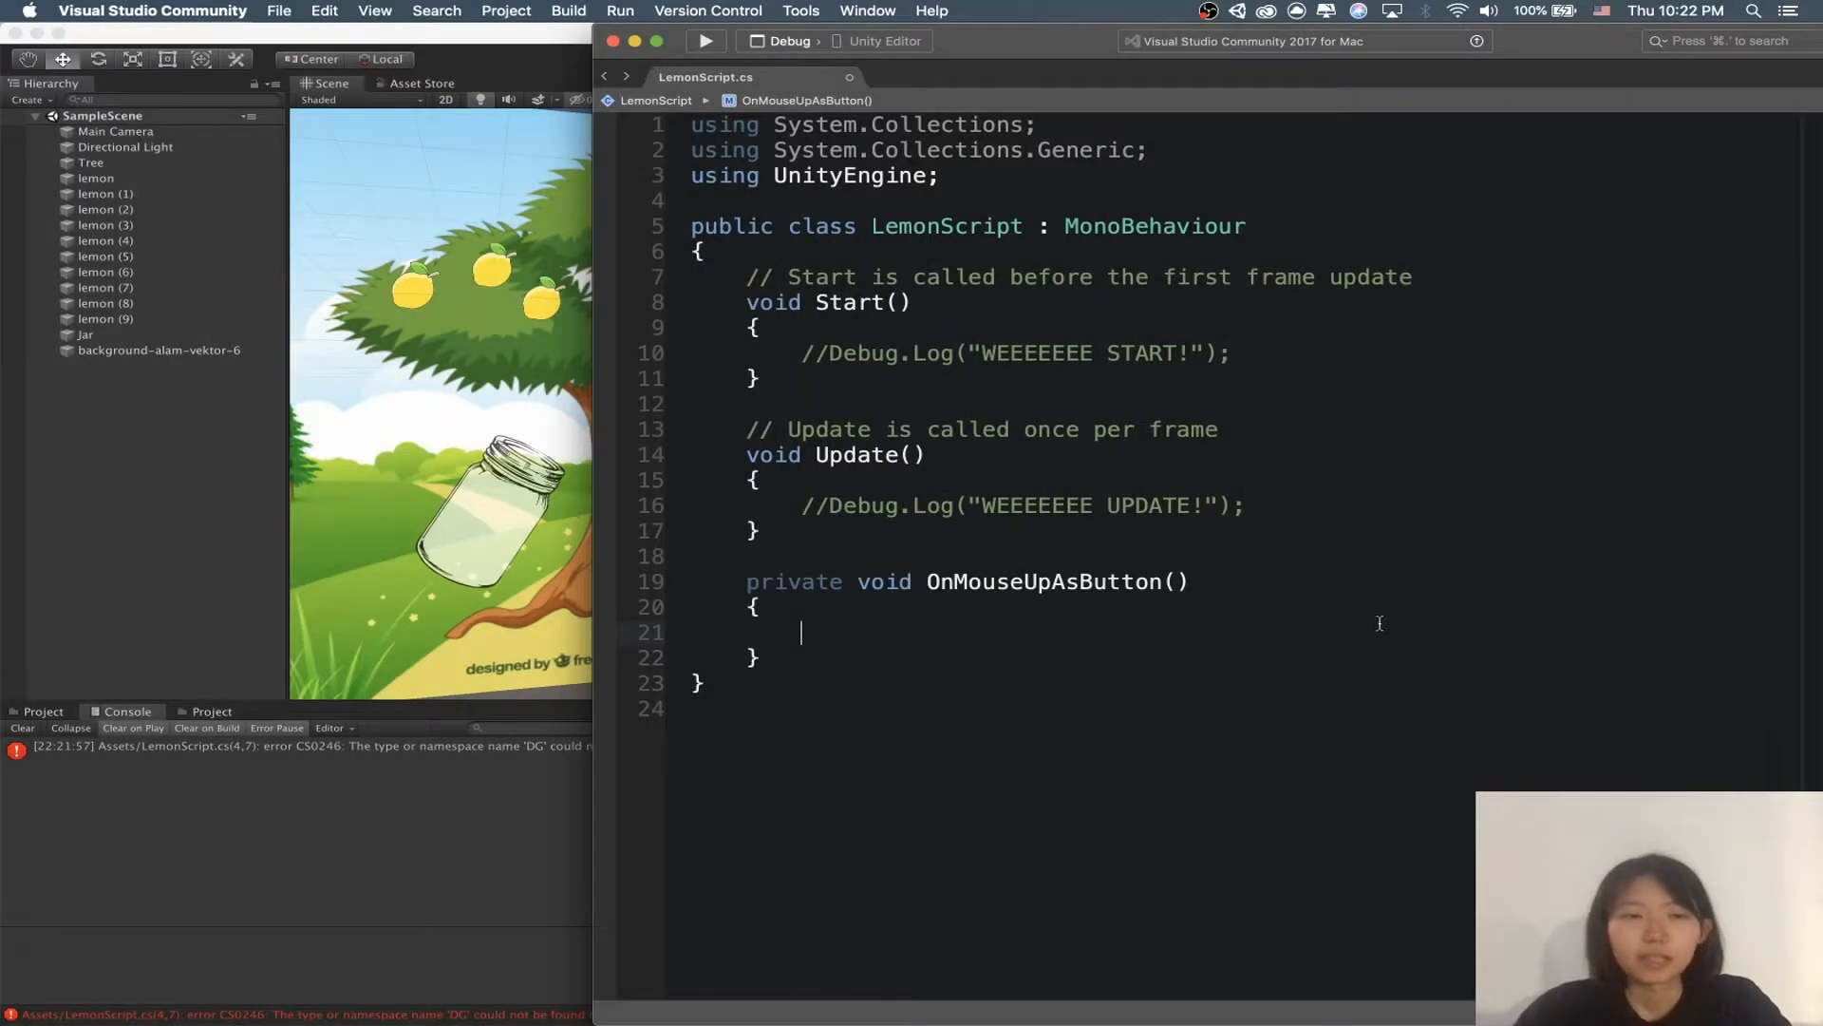
Step: Add the statement Debug.Log("I am being clicked!"); inside the OnMouseUpAsButton method and save the script
click(855, 633)
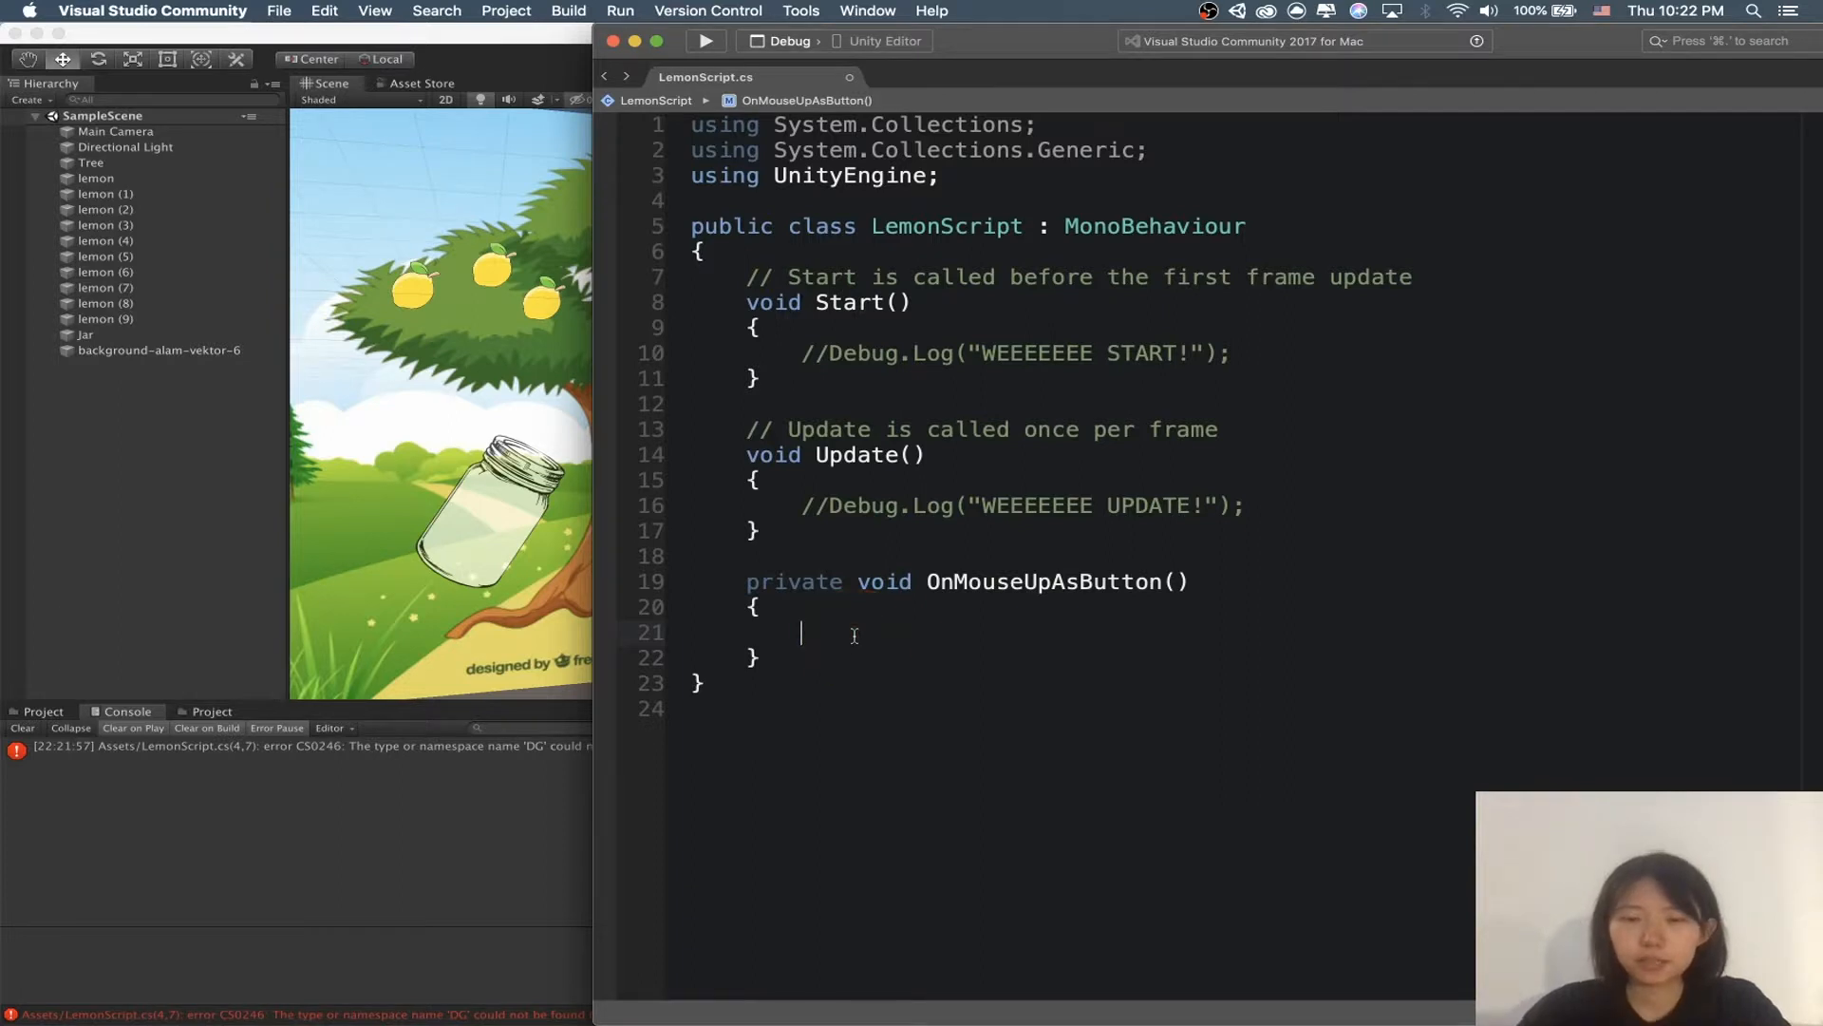
text(De)
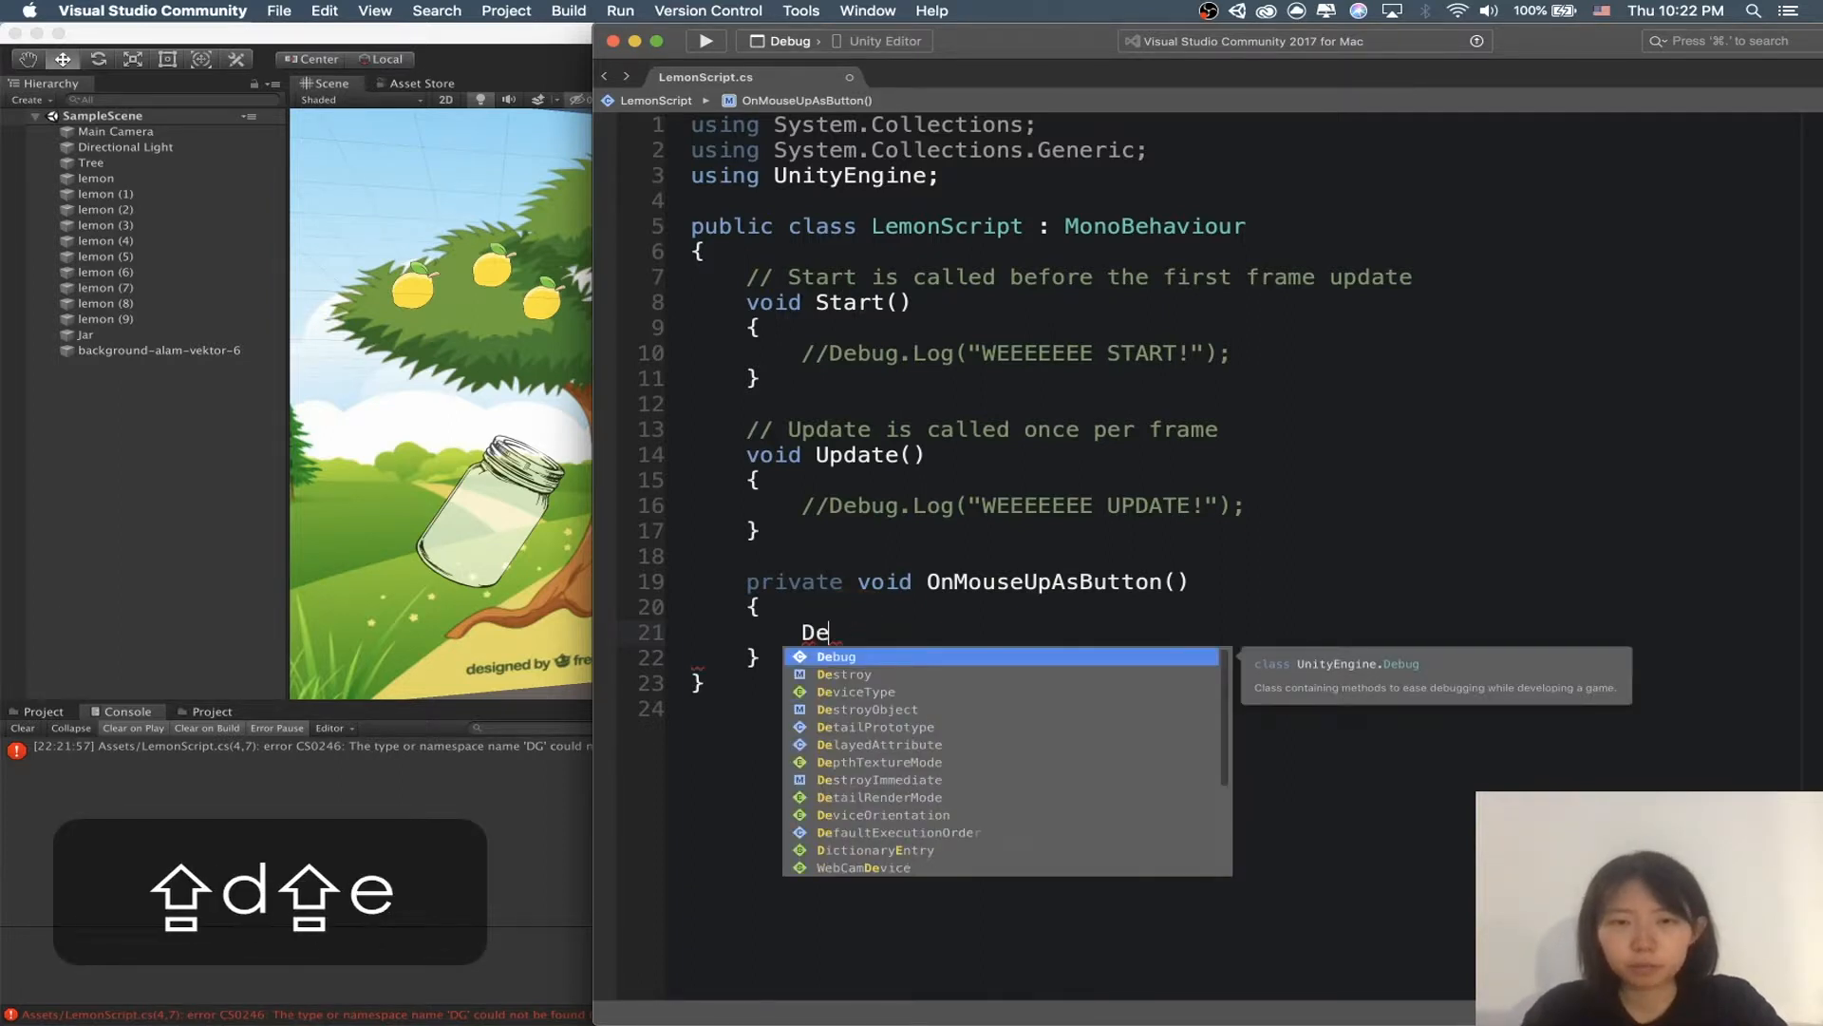
key(Return)
text(.L)
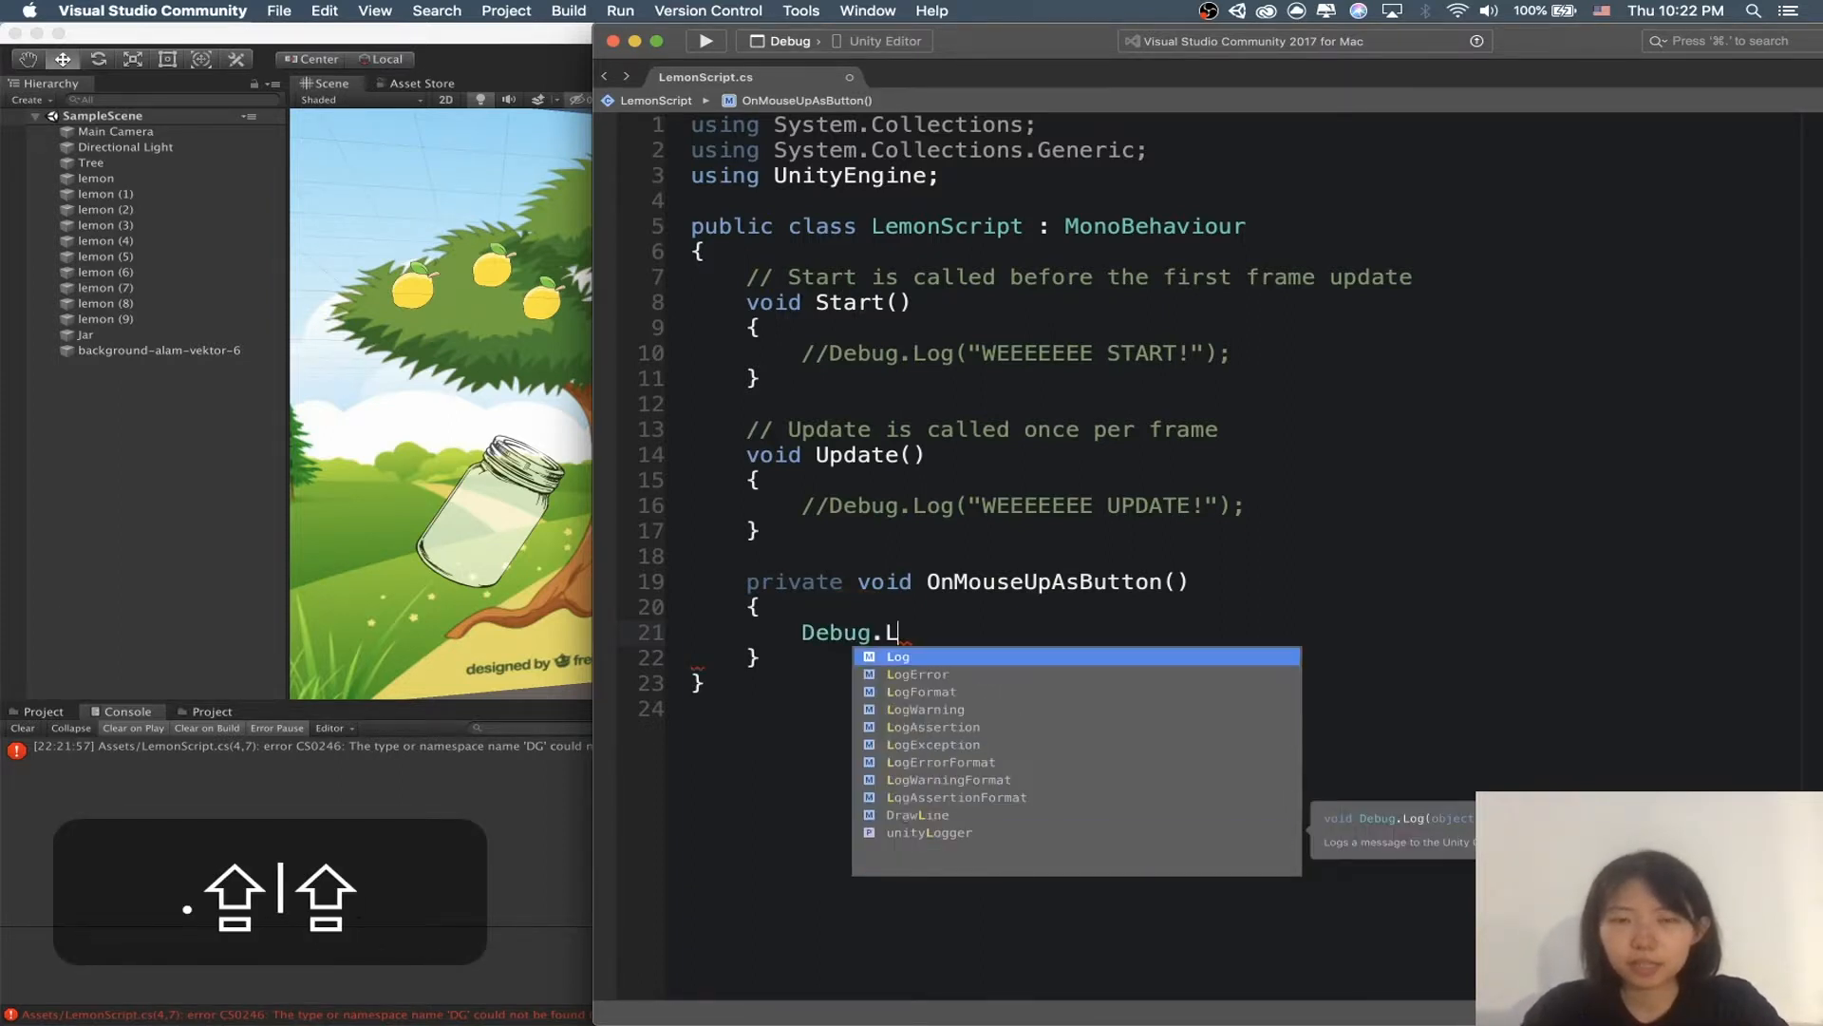
text(o("I a)
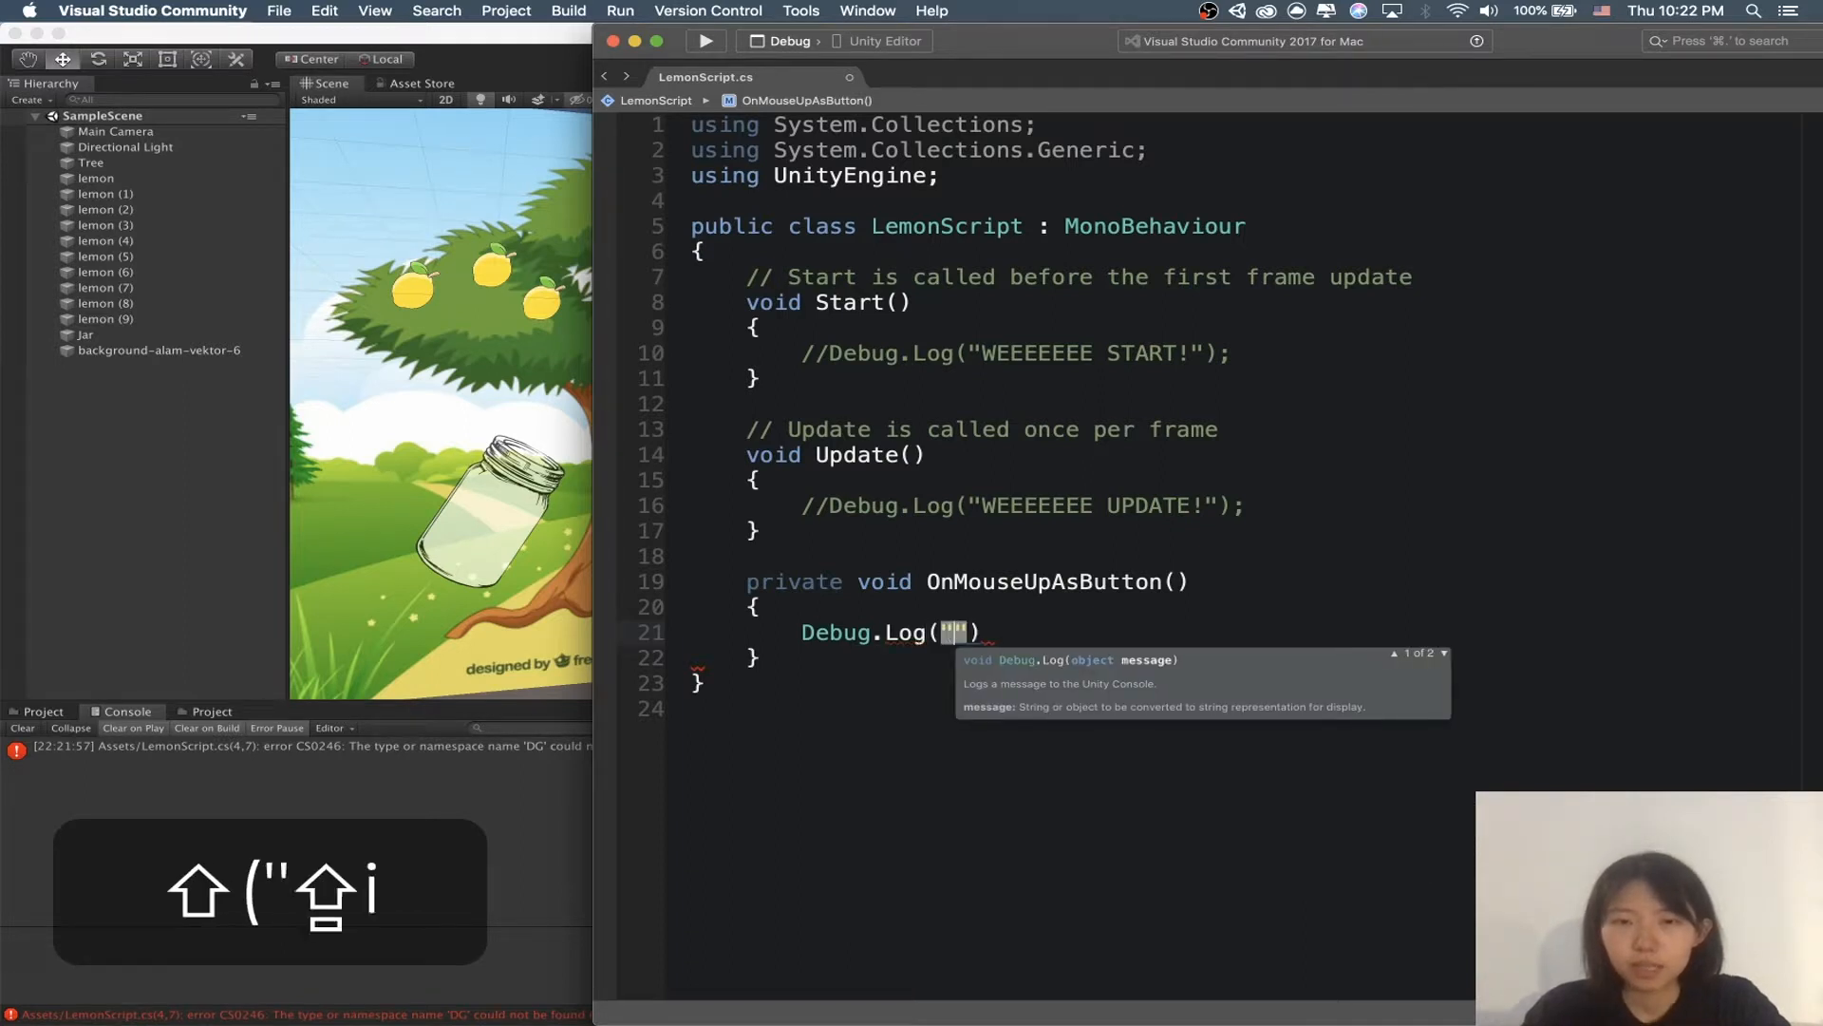
text(m being c.i)
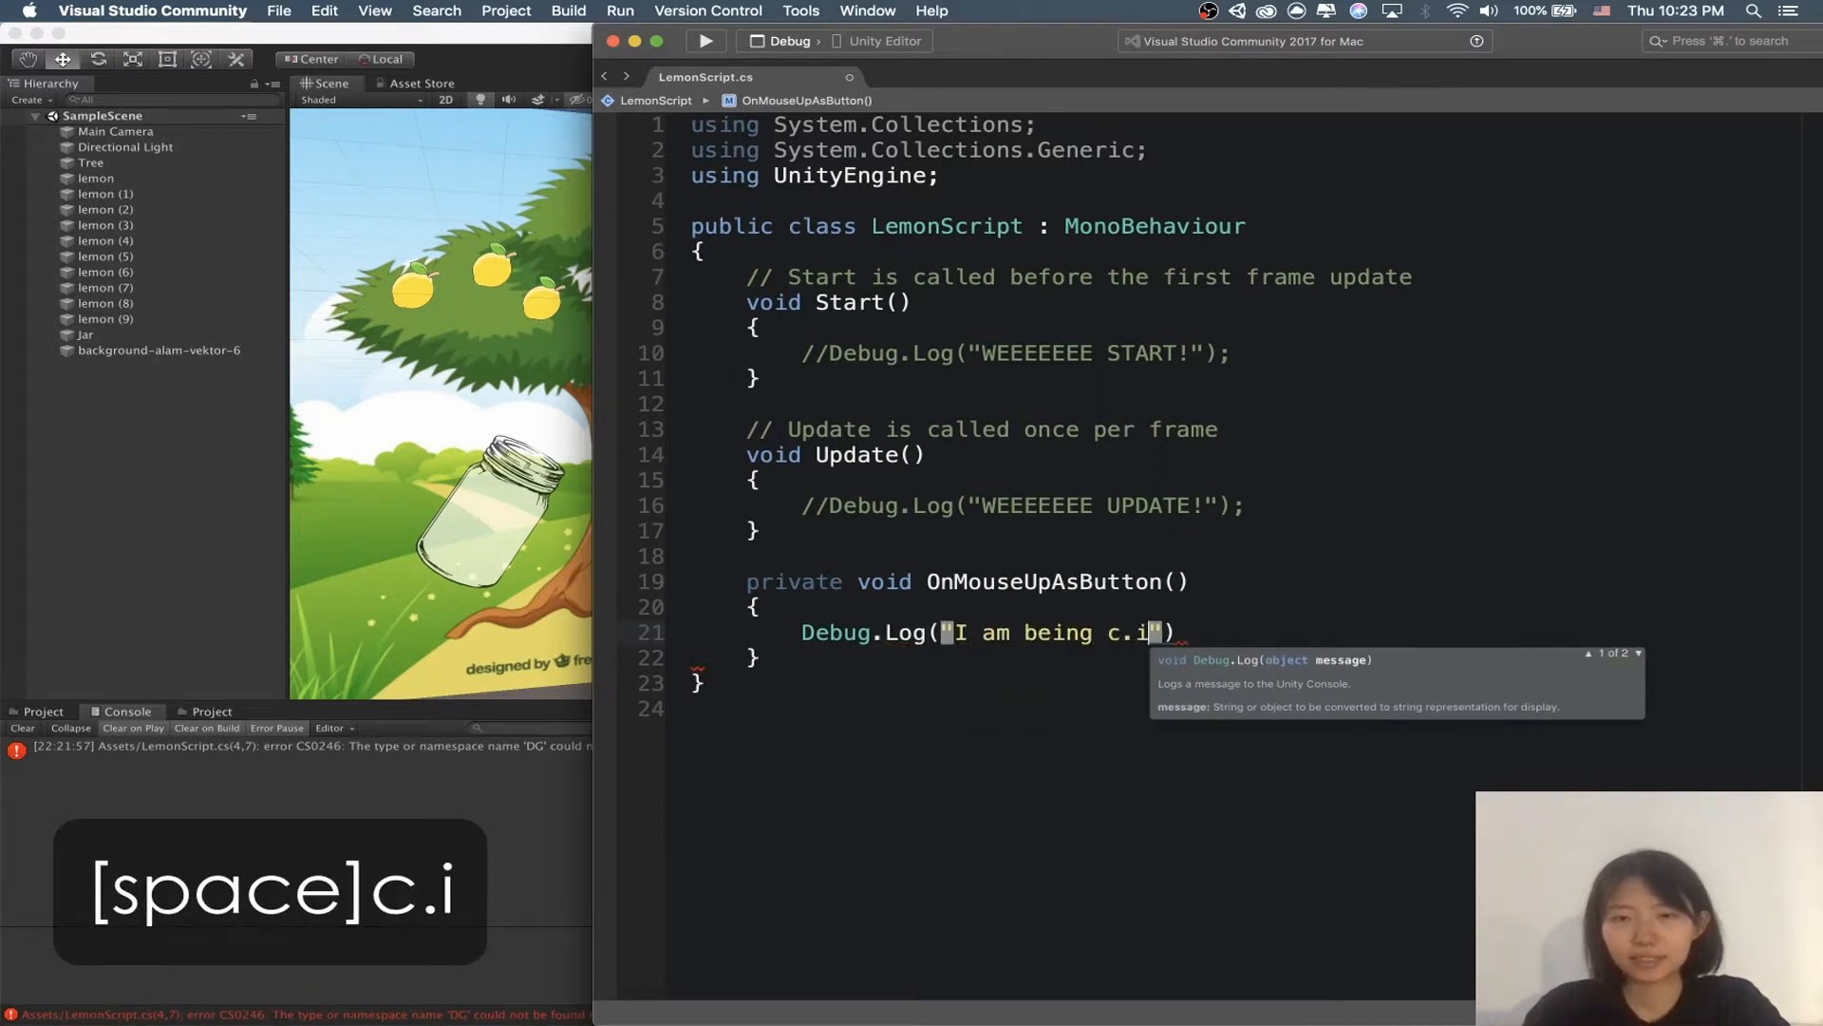
key(BackSpace)
key(BackSpace)
text(licked!)
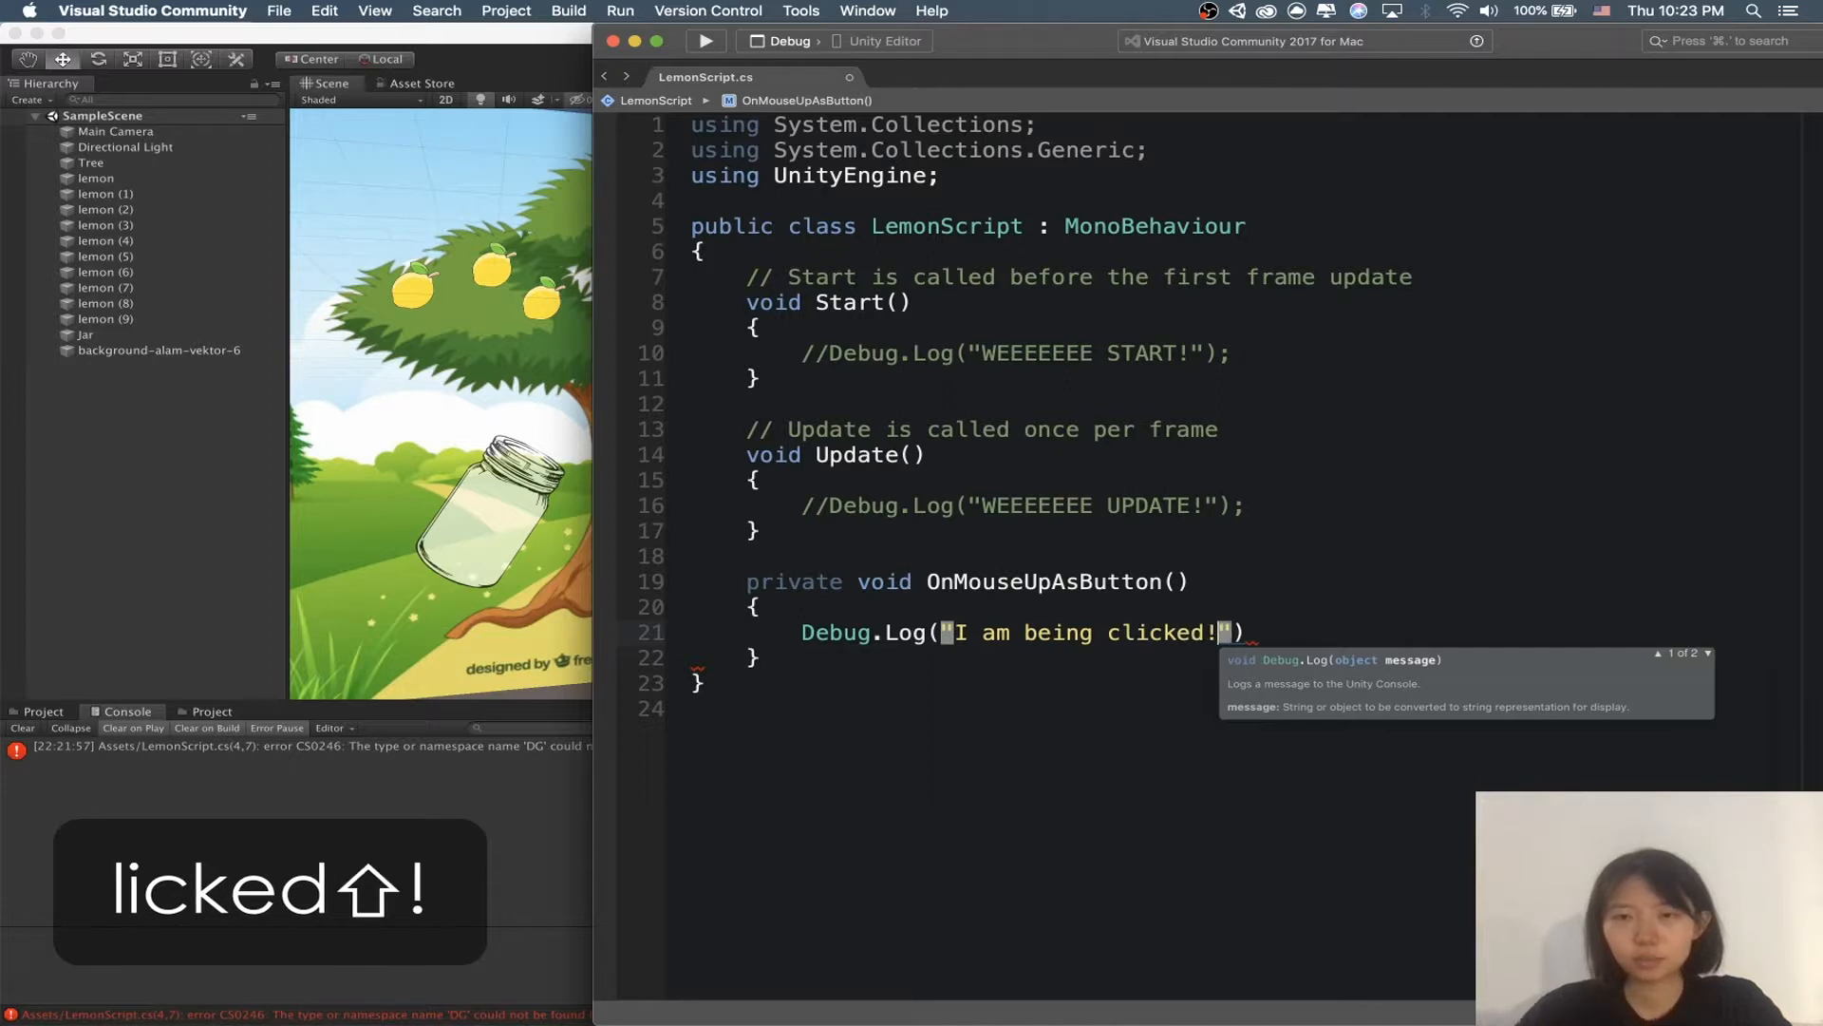
key(Right)
key(Right)
text(;)
key(super+s)
key(super+s)
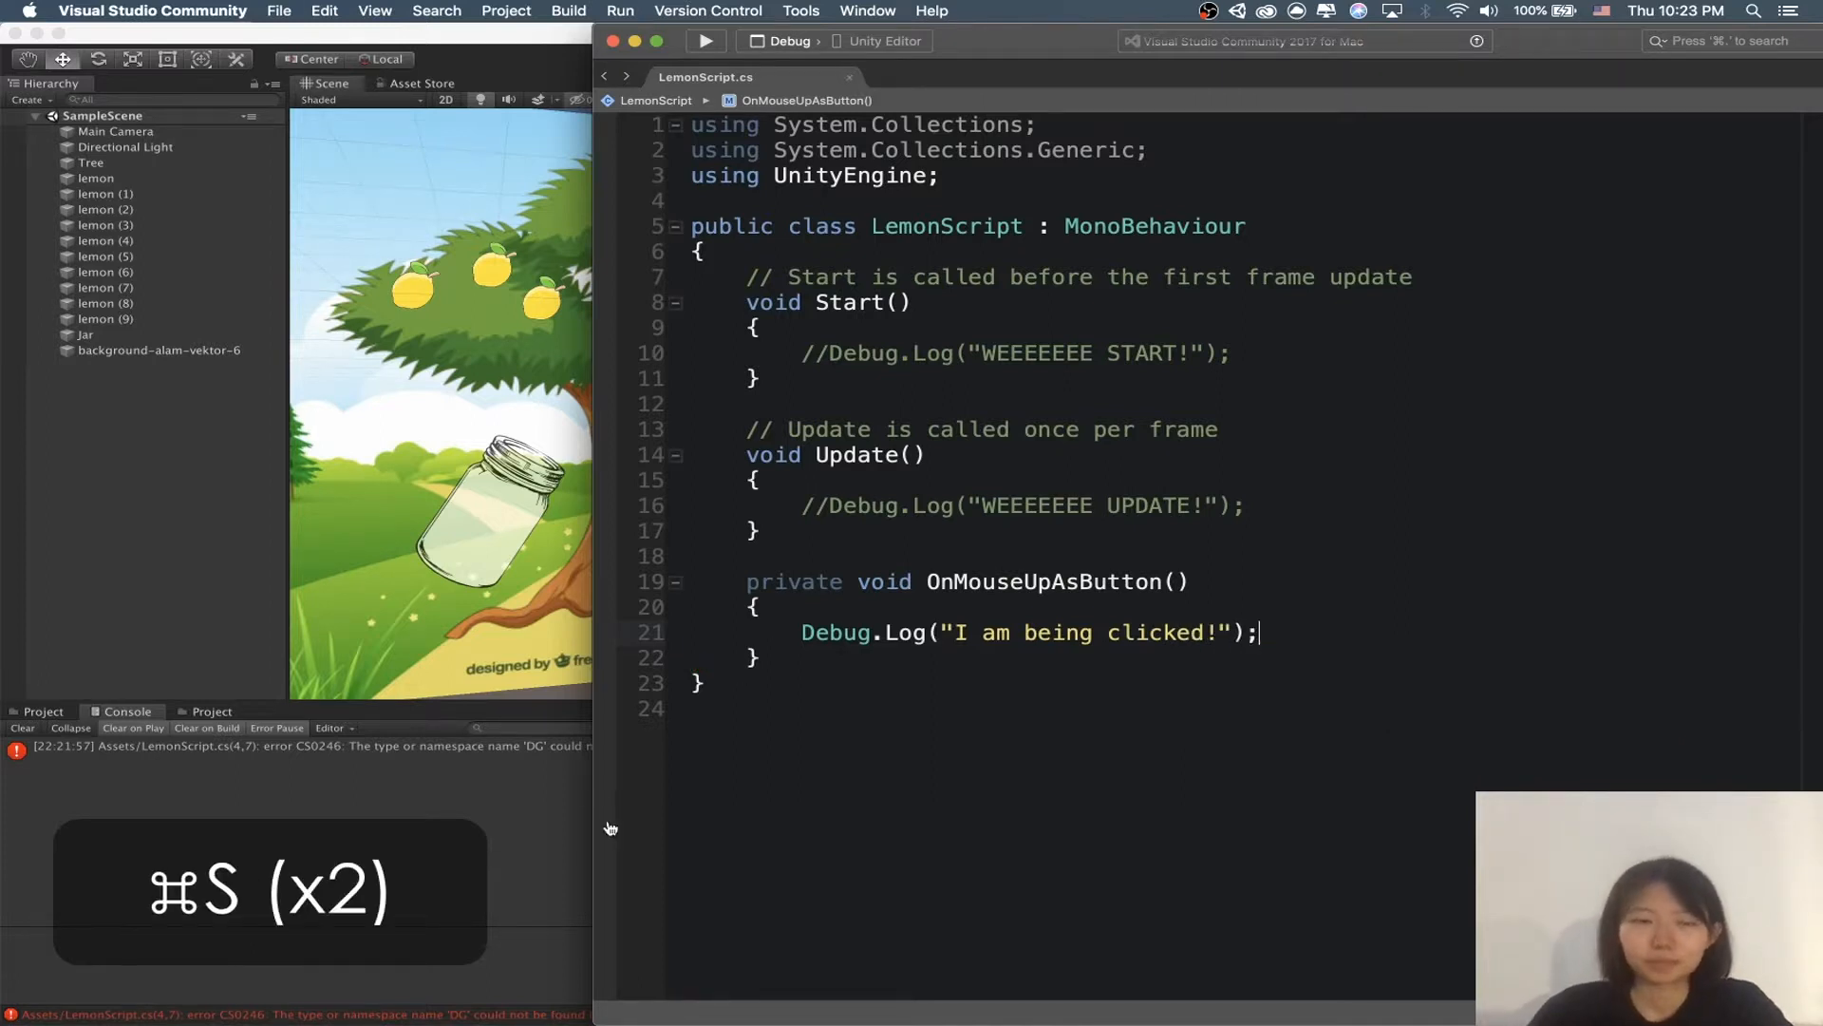
Step: Extend the OnMouseUpAsButton log message to "I am being clicked! woooo " and save the script
click(1213, 632)
text(woooo)
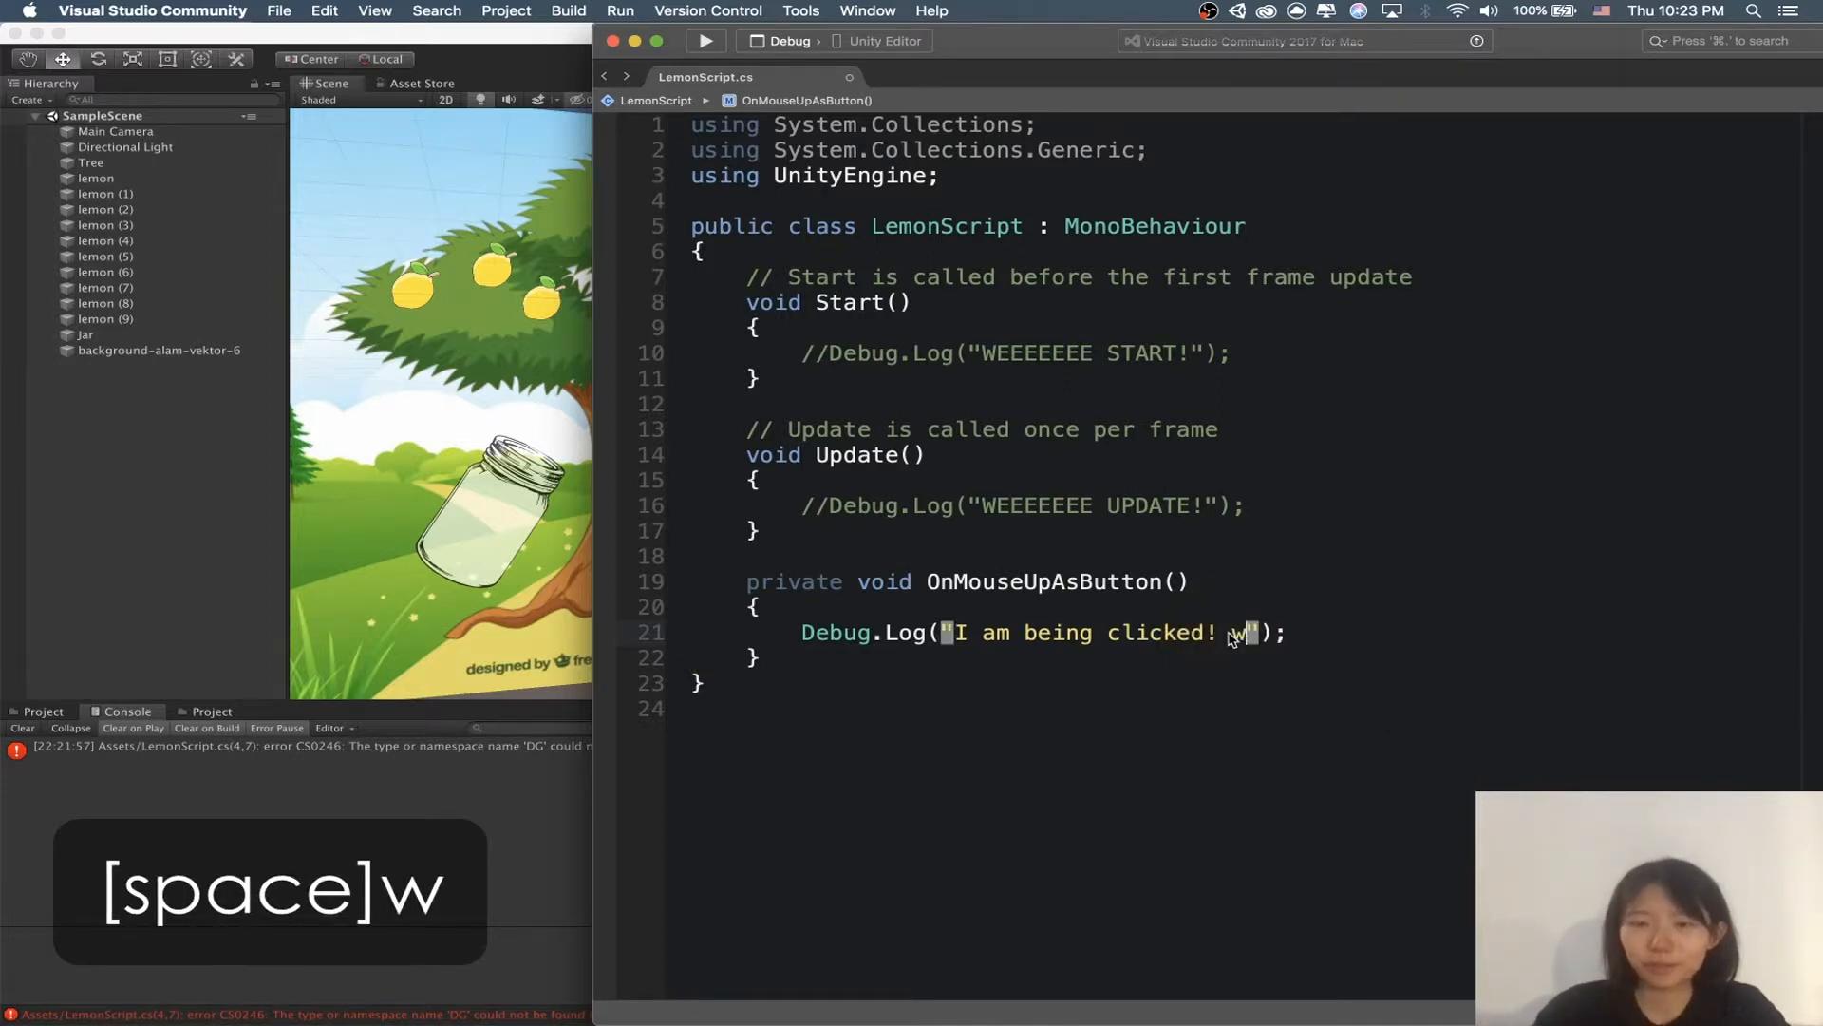
key(super+s)
click(1168, 726)
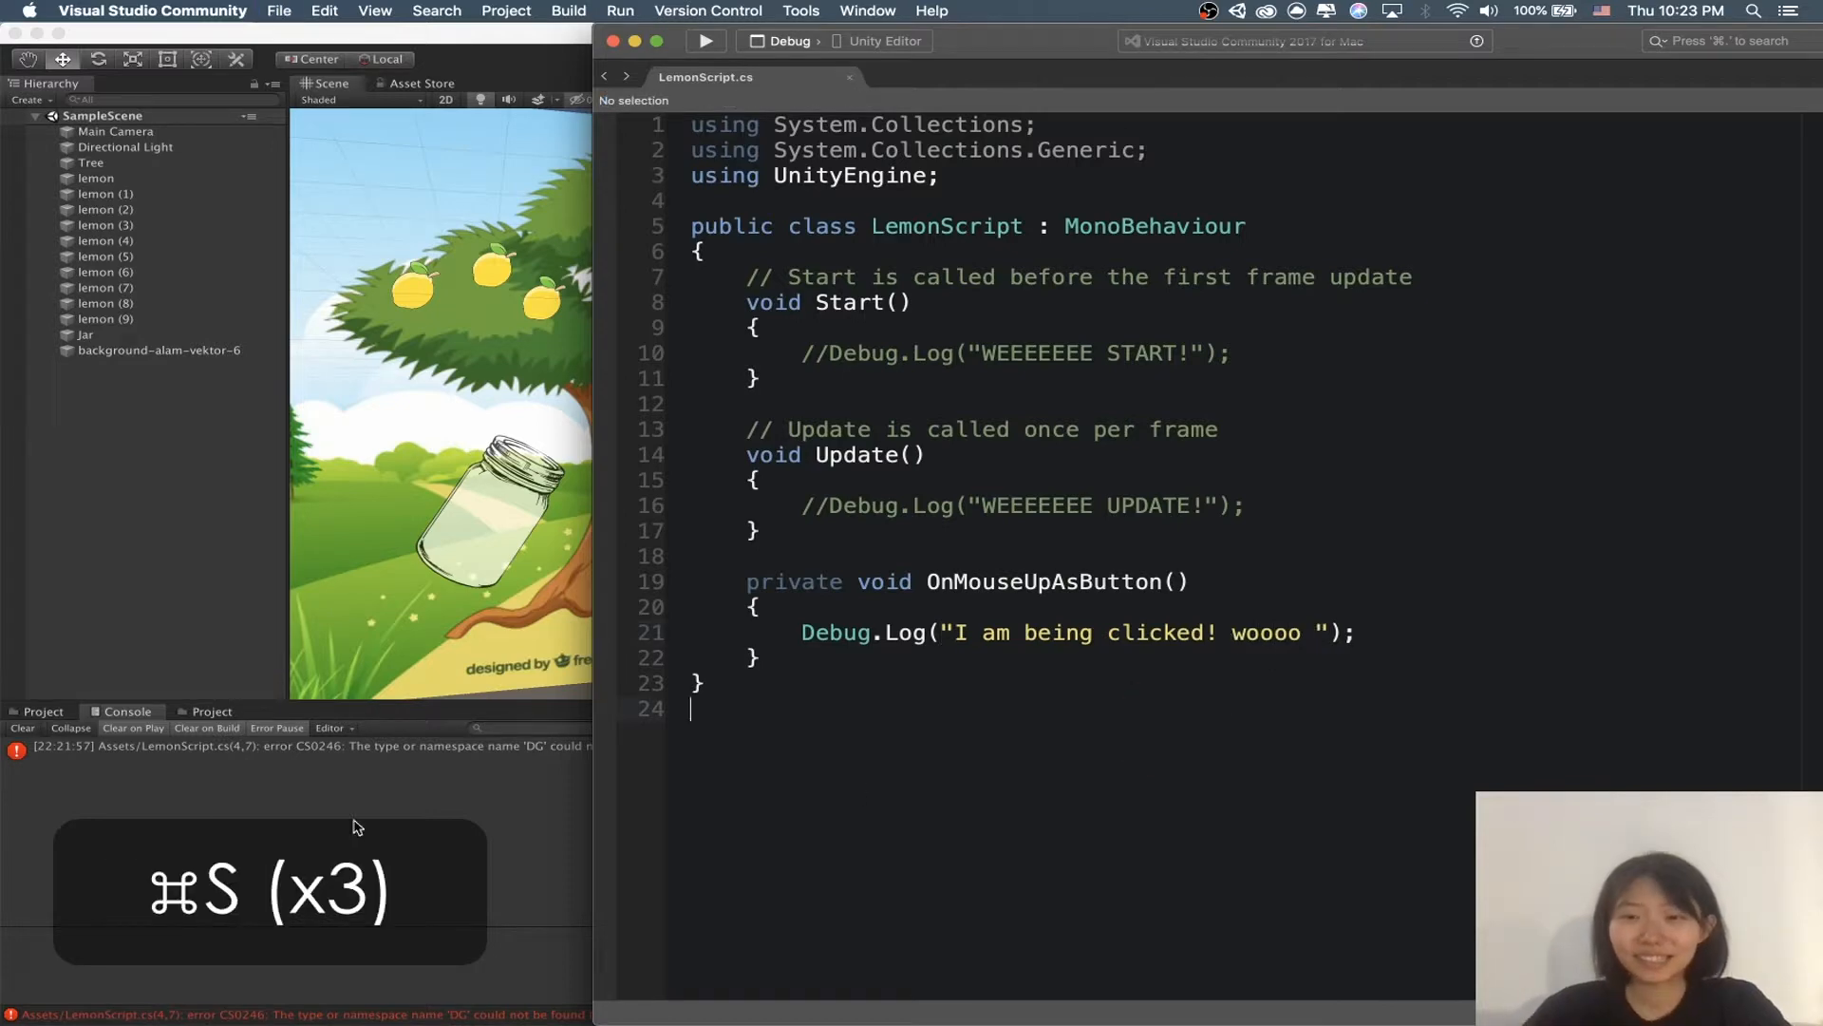
Step: Switch to Unity, clear the Console and start playing the scene
click(346, 767)
click(23, 731)
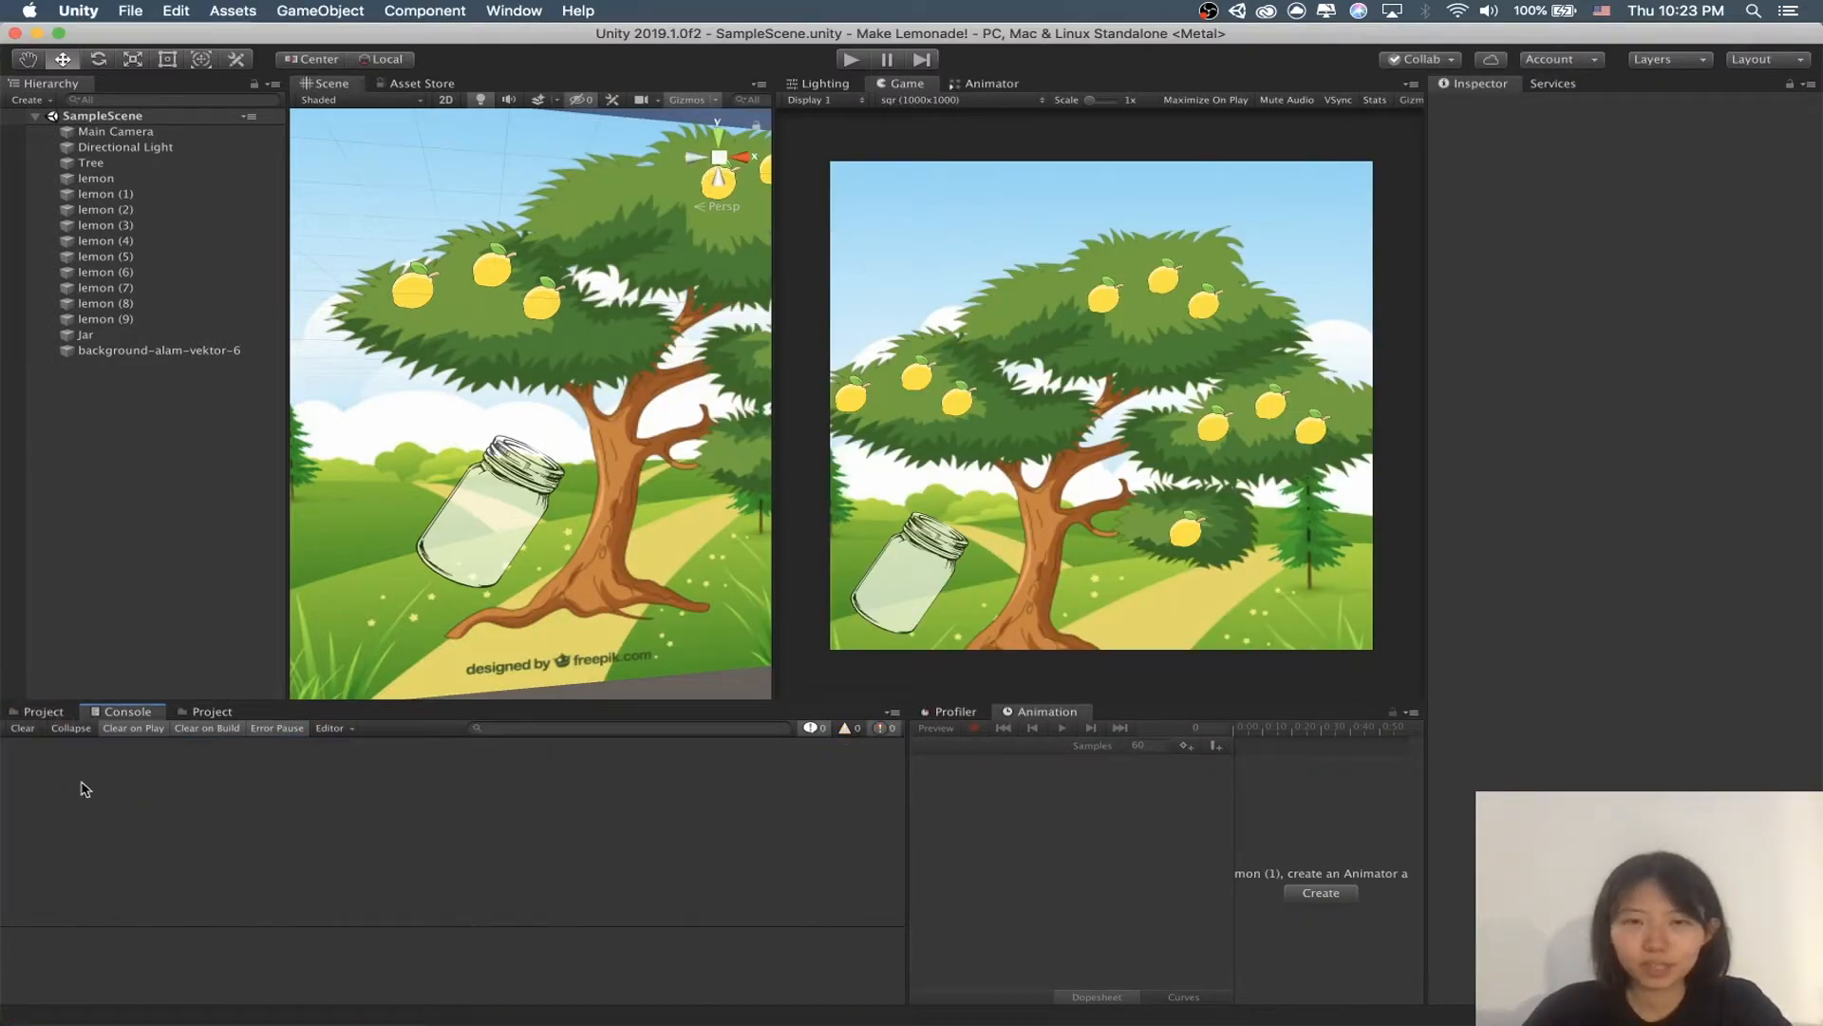
click(851, 61)
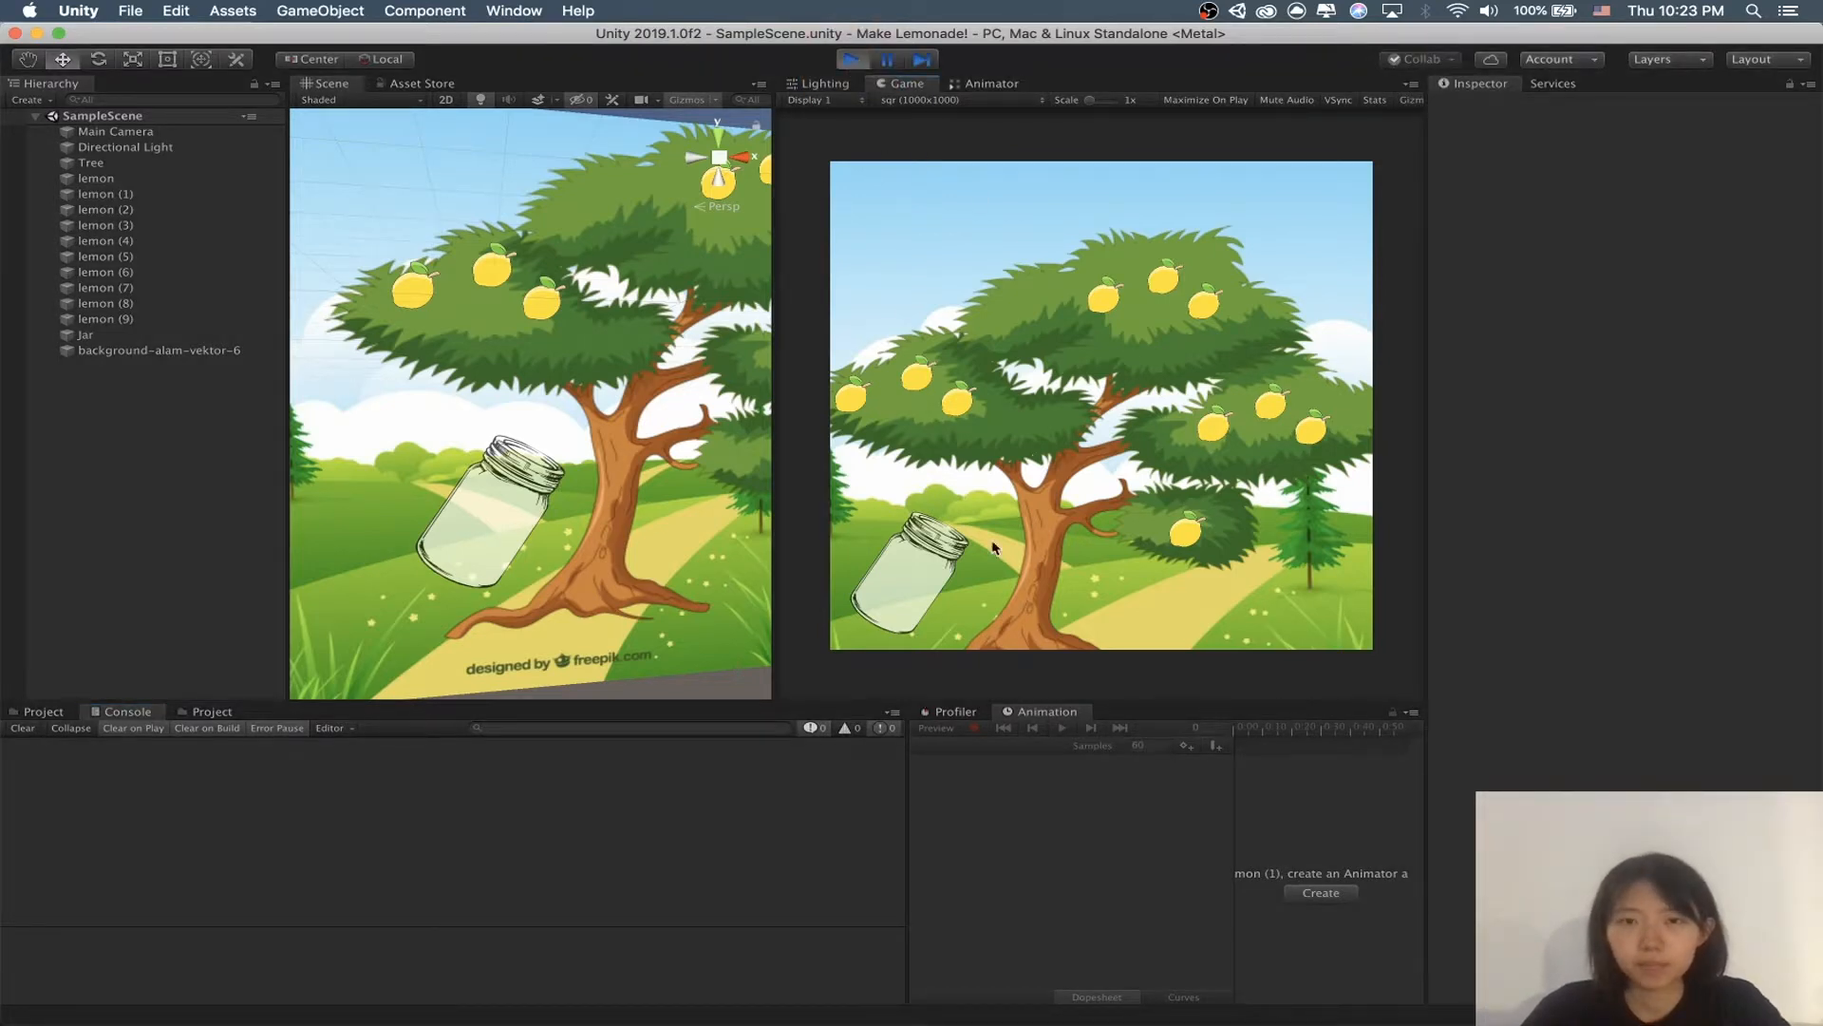
Step: Test mouse response in the running game on the tree's three left-branch lemons, the lowest lemon and one right-branch lemon
click(957, 404)
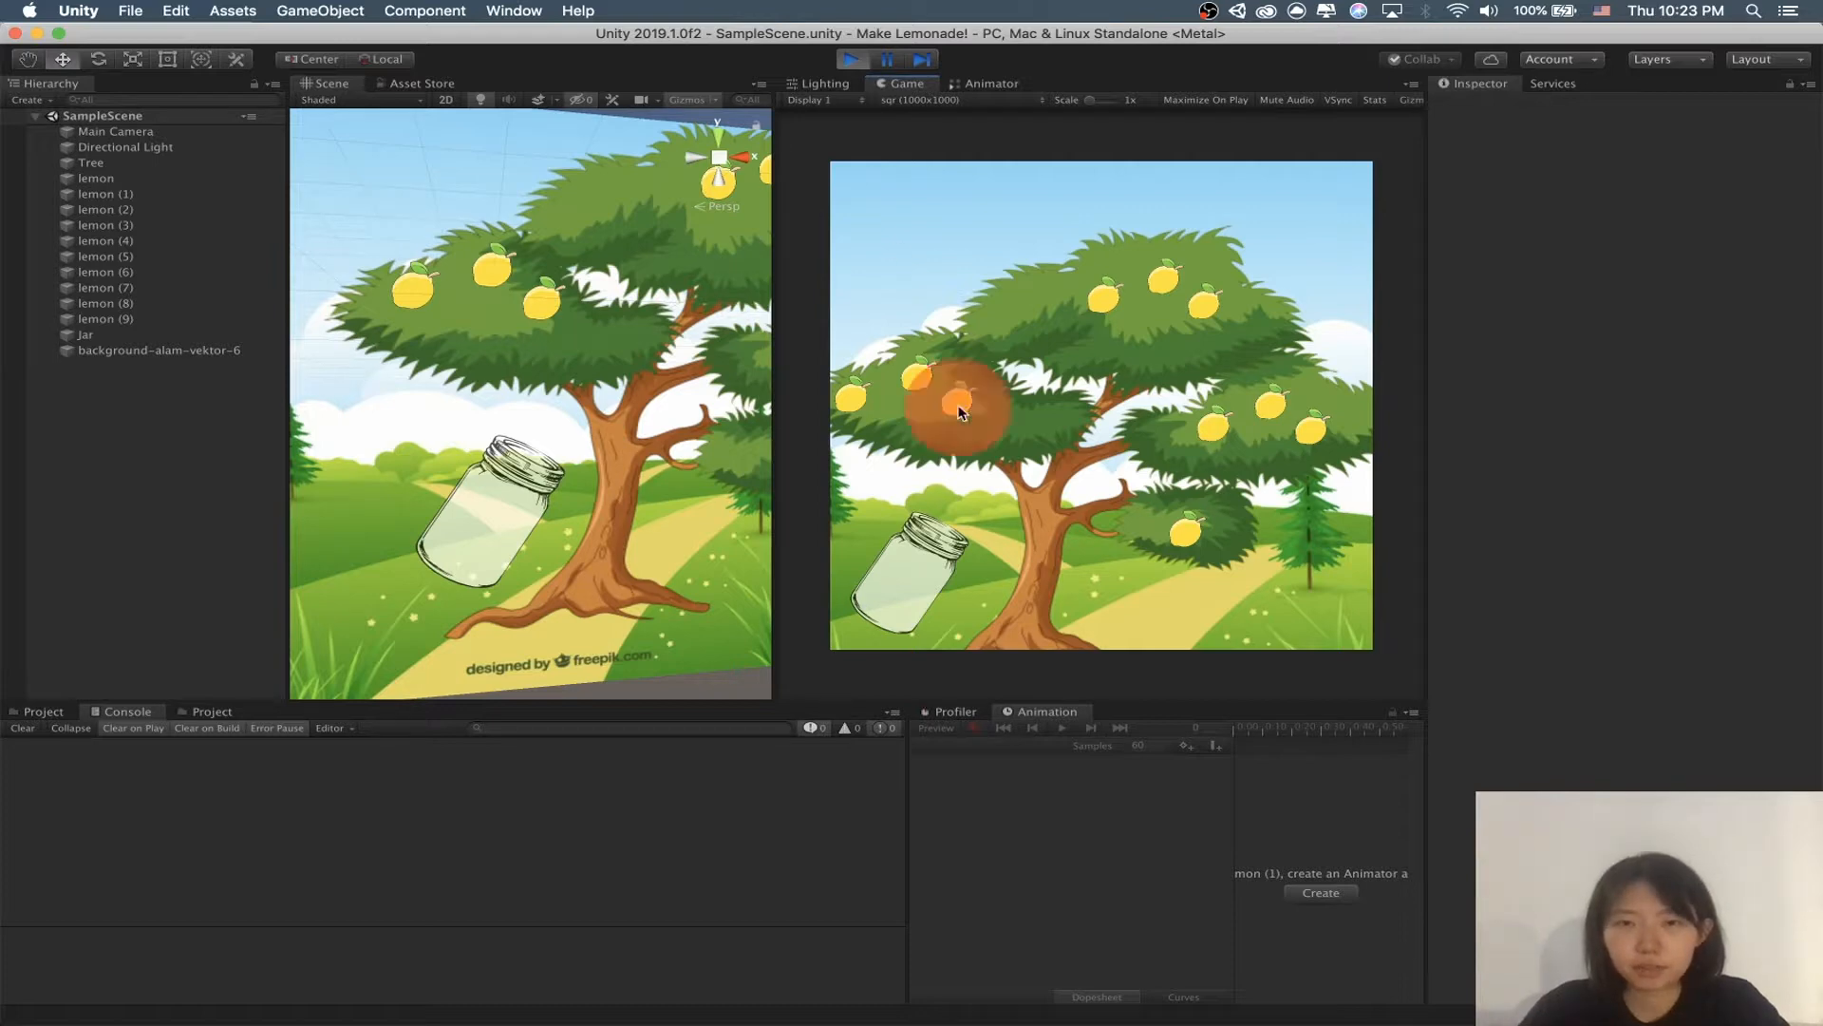
click(917, 378)
click(852, 406)
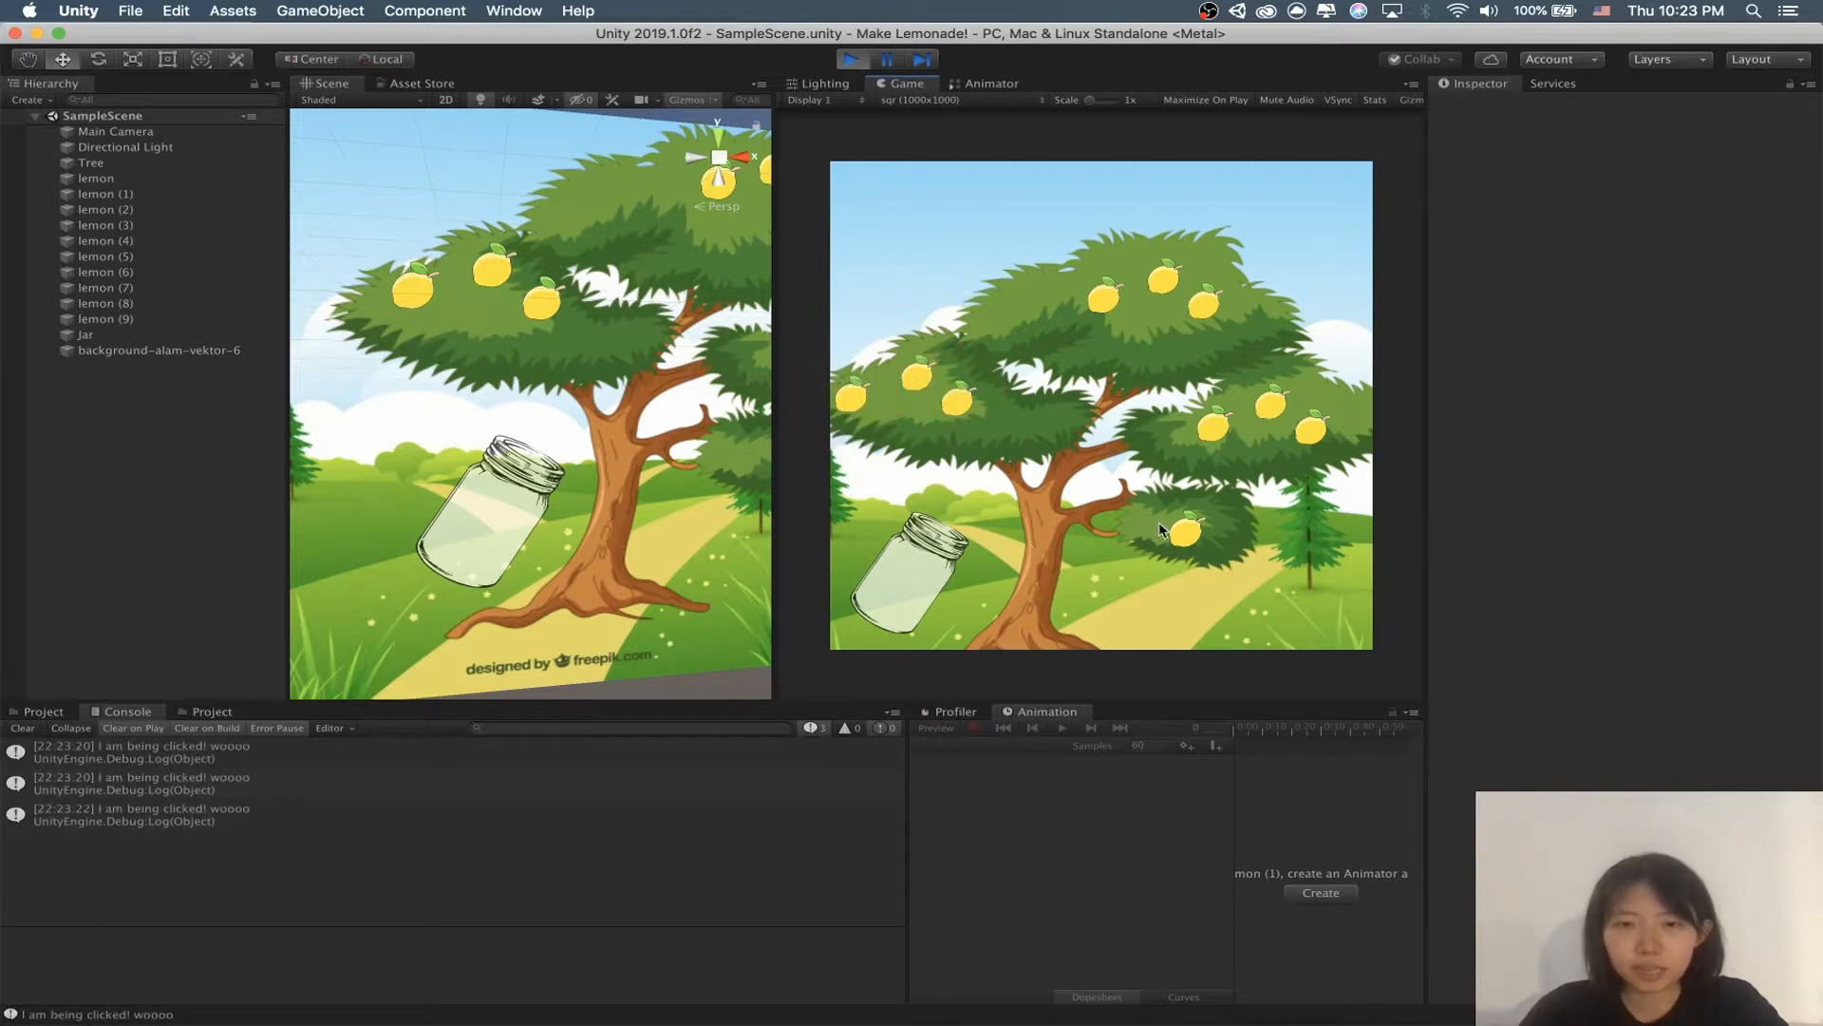
click(1177, 544)
click(1214, 425)
Step: Inspect the components of lemon (7) and view the details of the latest Console message
click(190, 287)
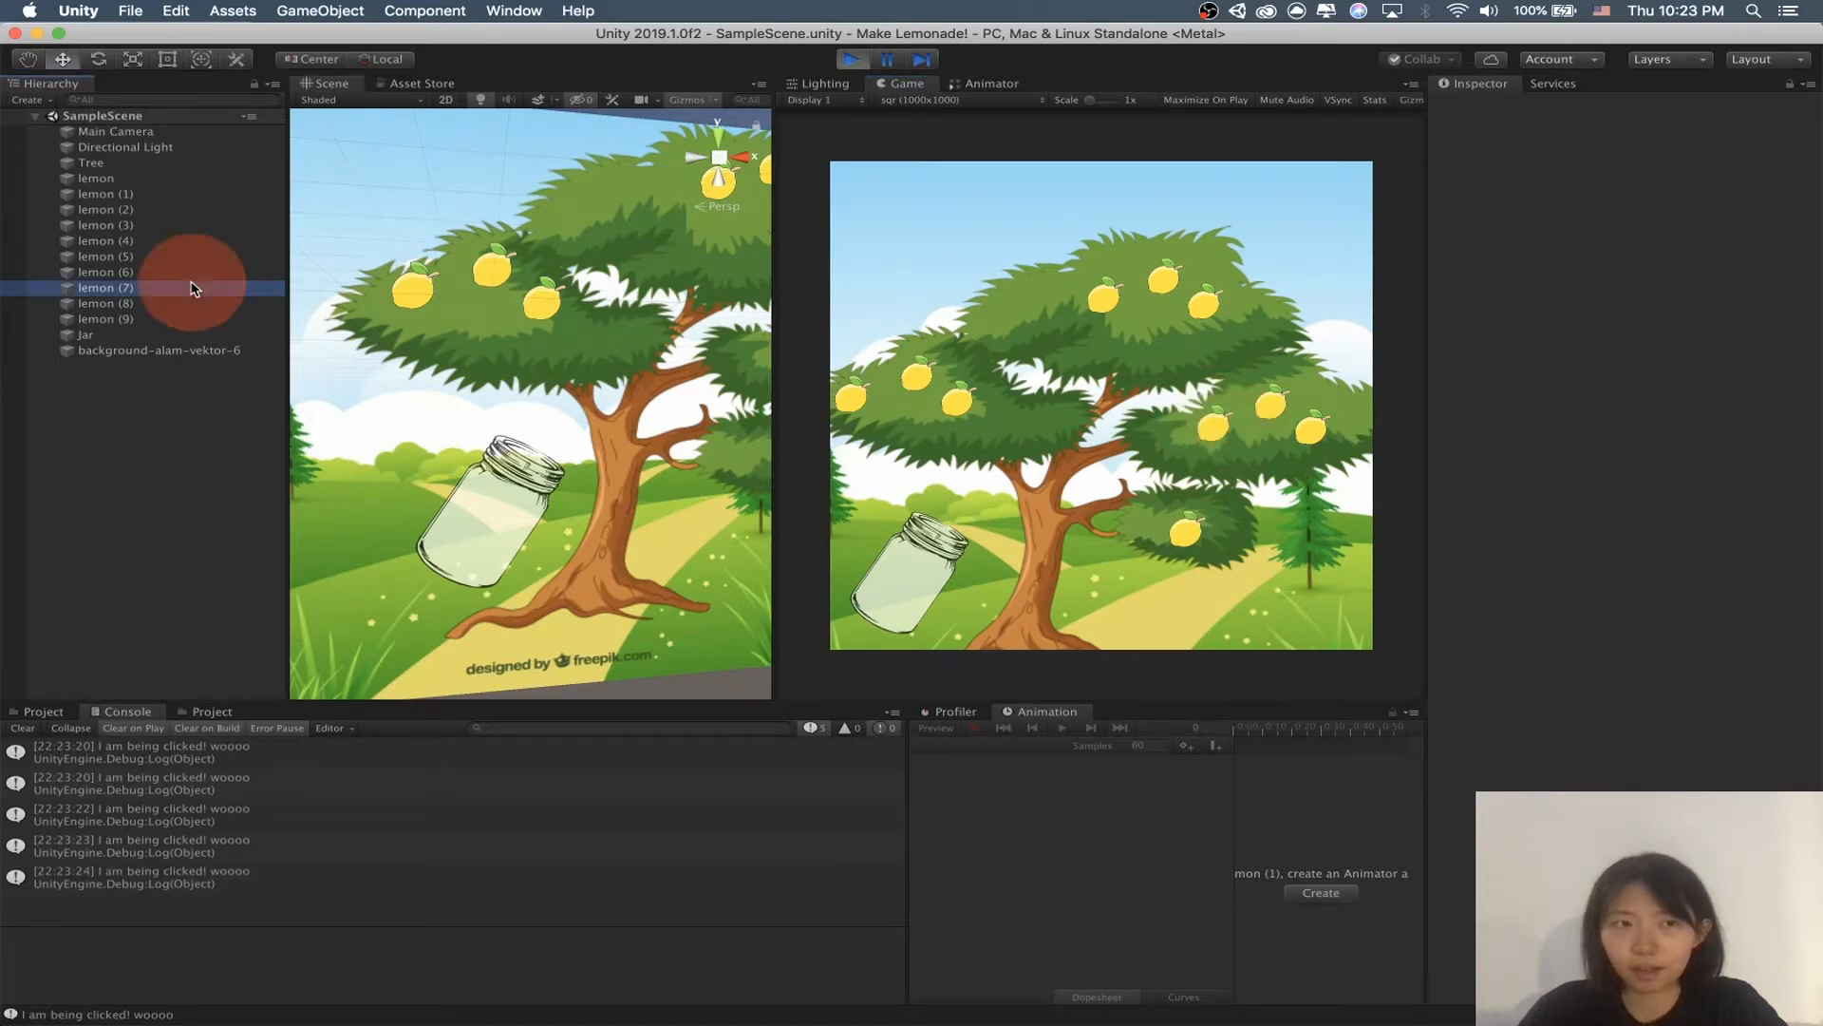
click(1213, 419)
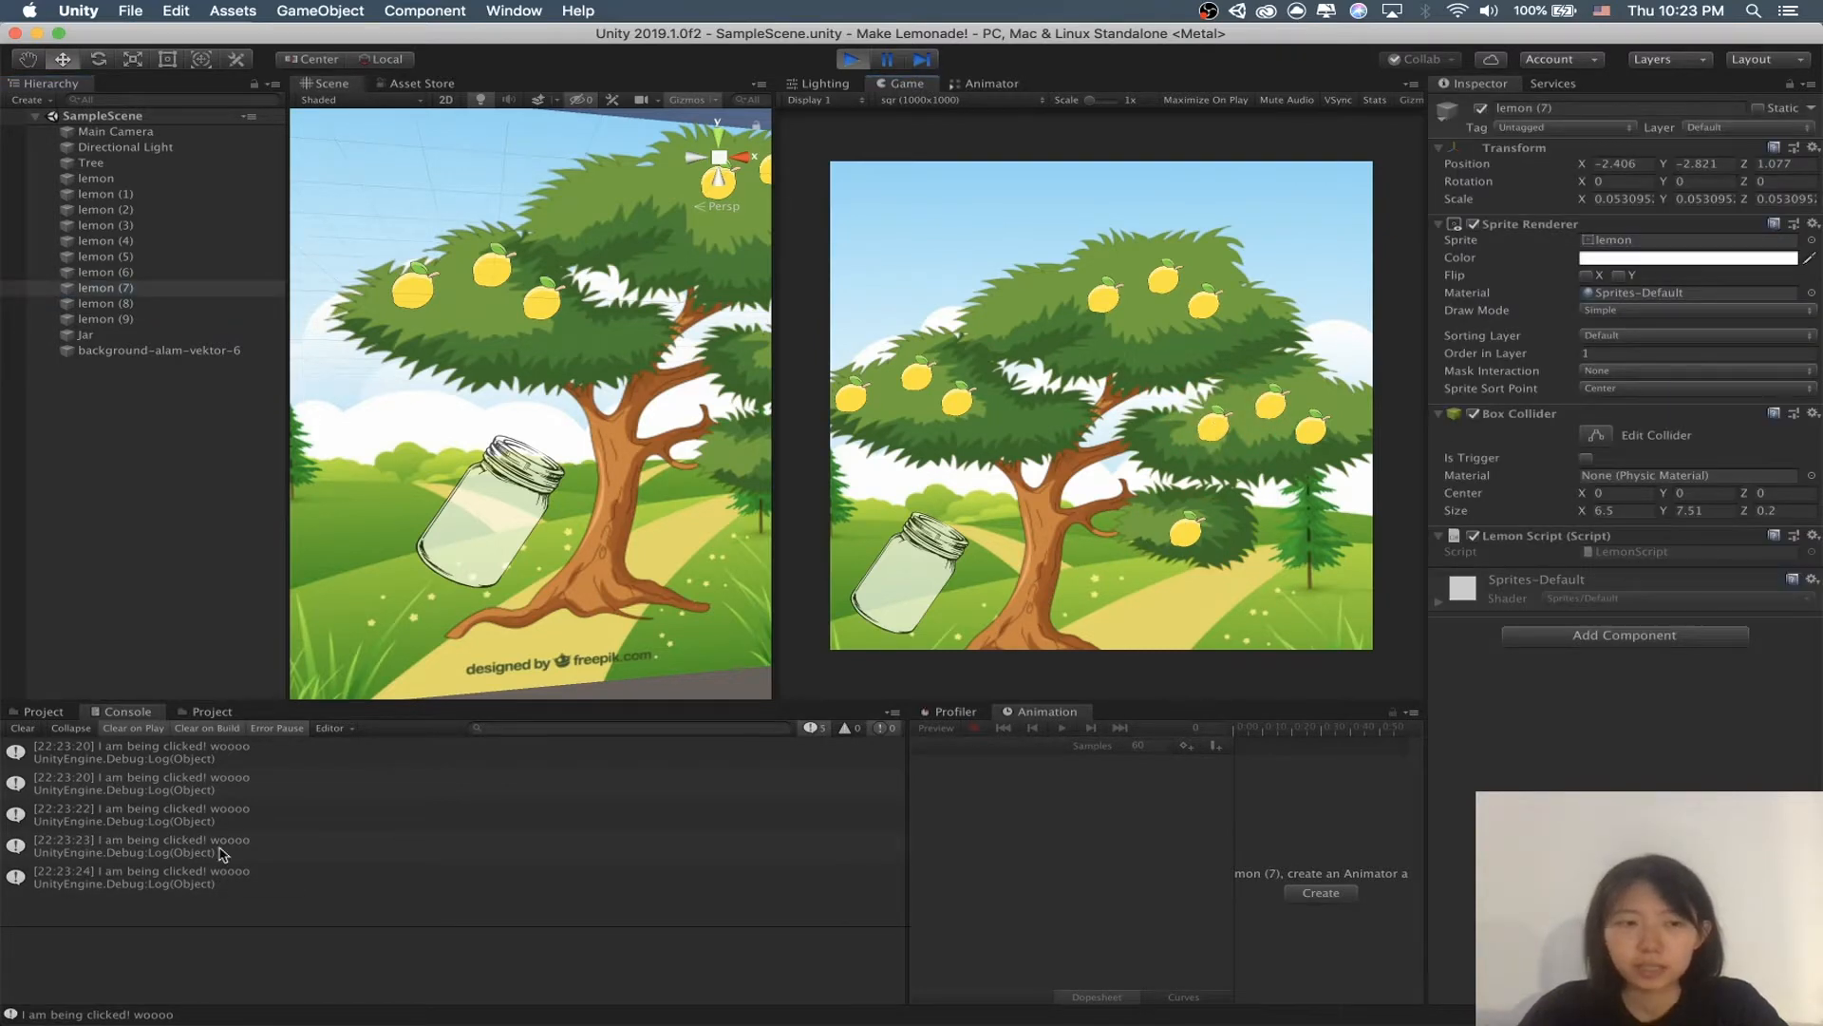
click(106, 886)
Step: Test mouse response in the running game on the three treetop lemons and again on the three left-branch lemons
click(1203, 302)
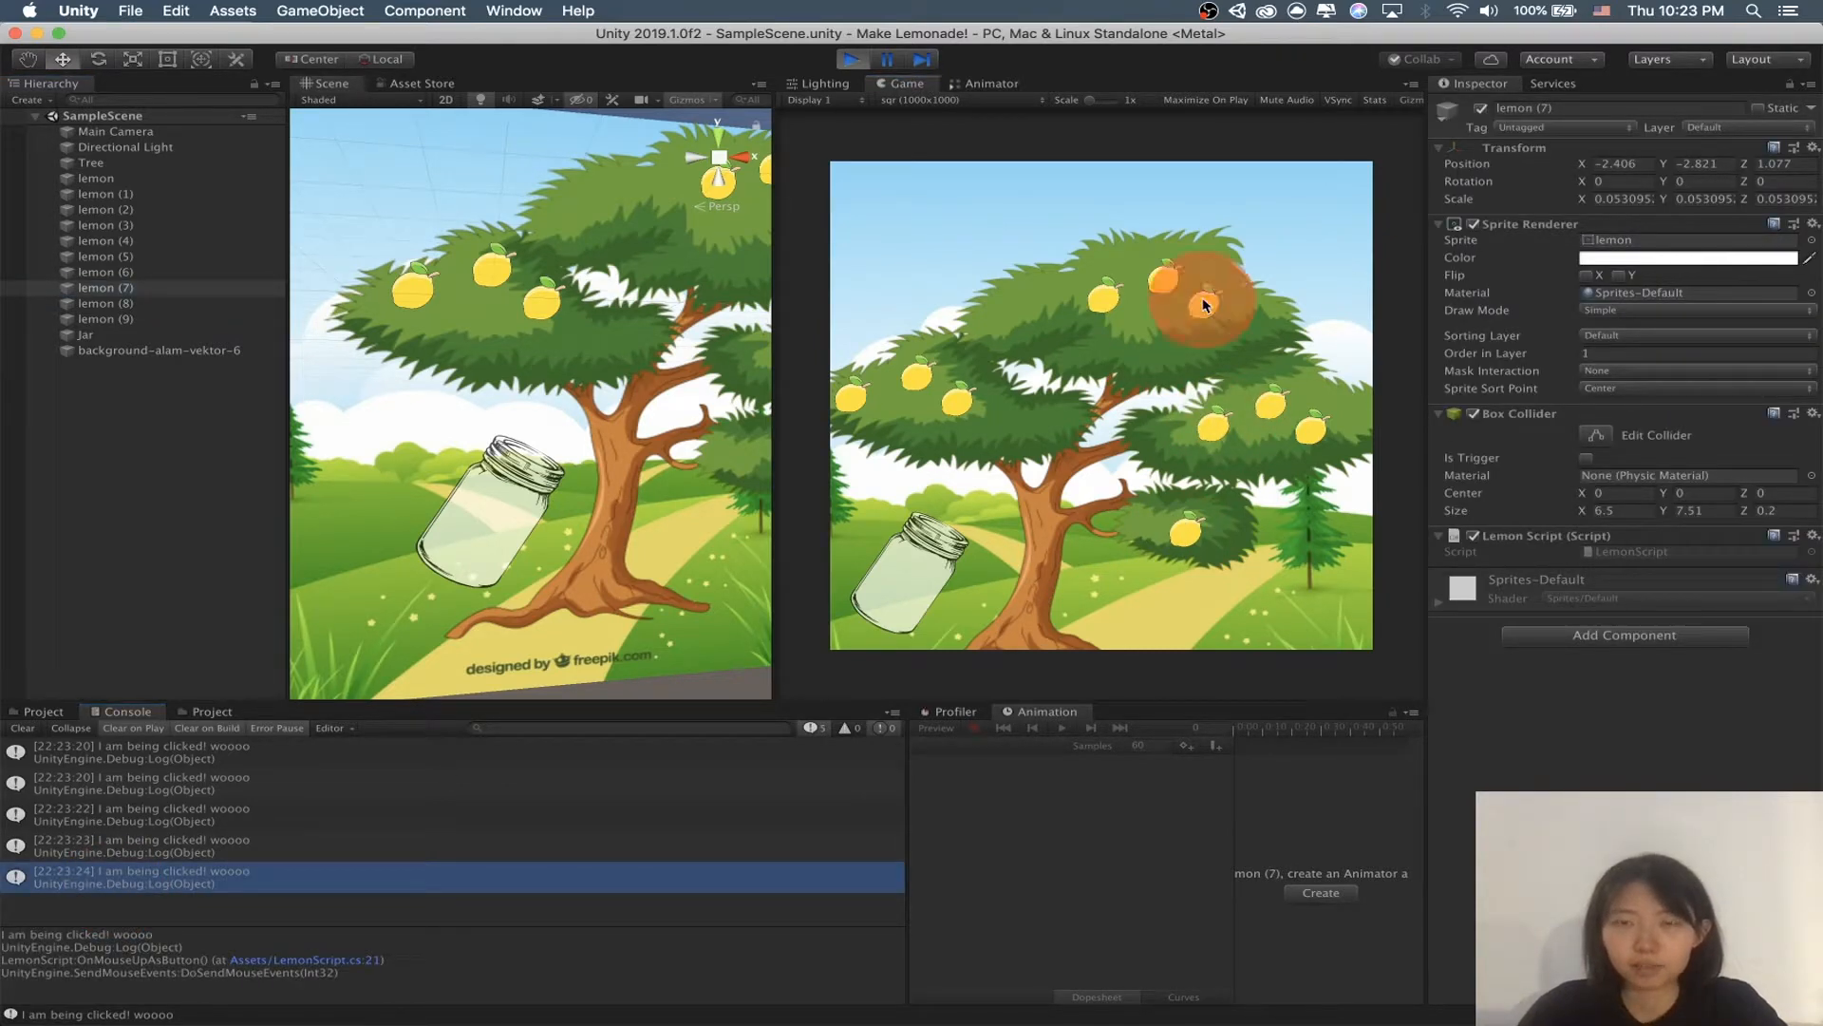
click(1163, 280)
click(1100, 307)
click(1109, 309)
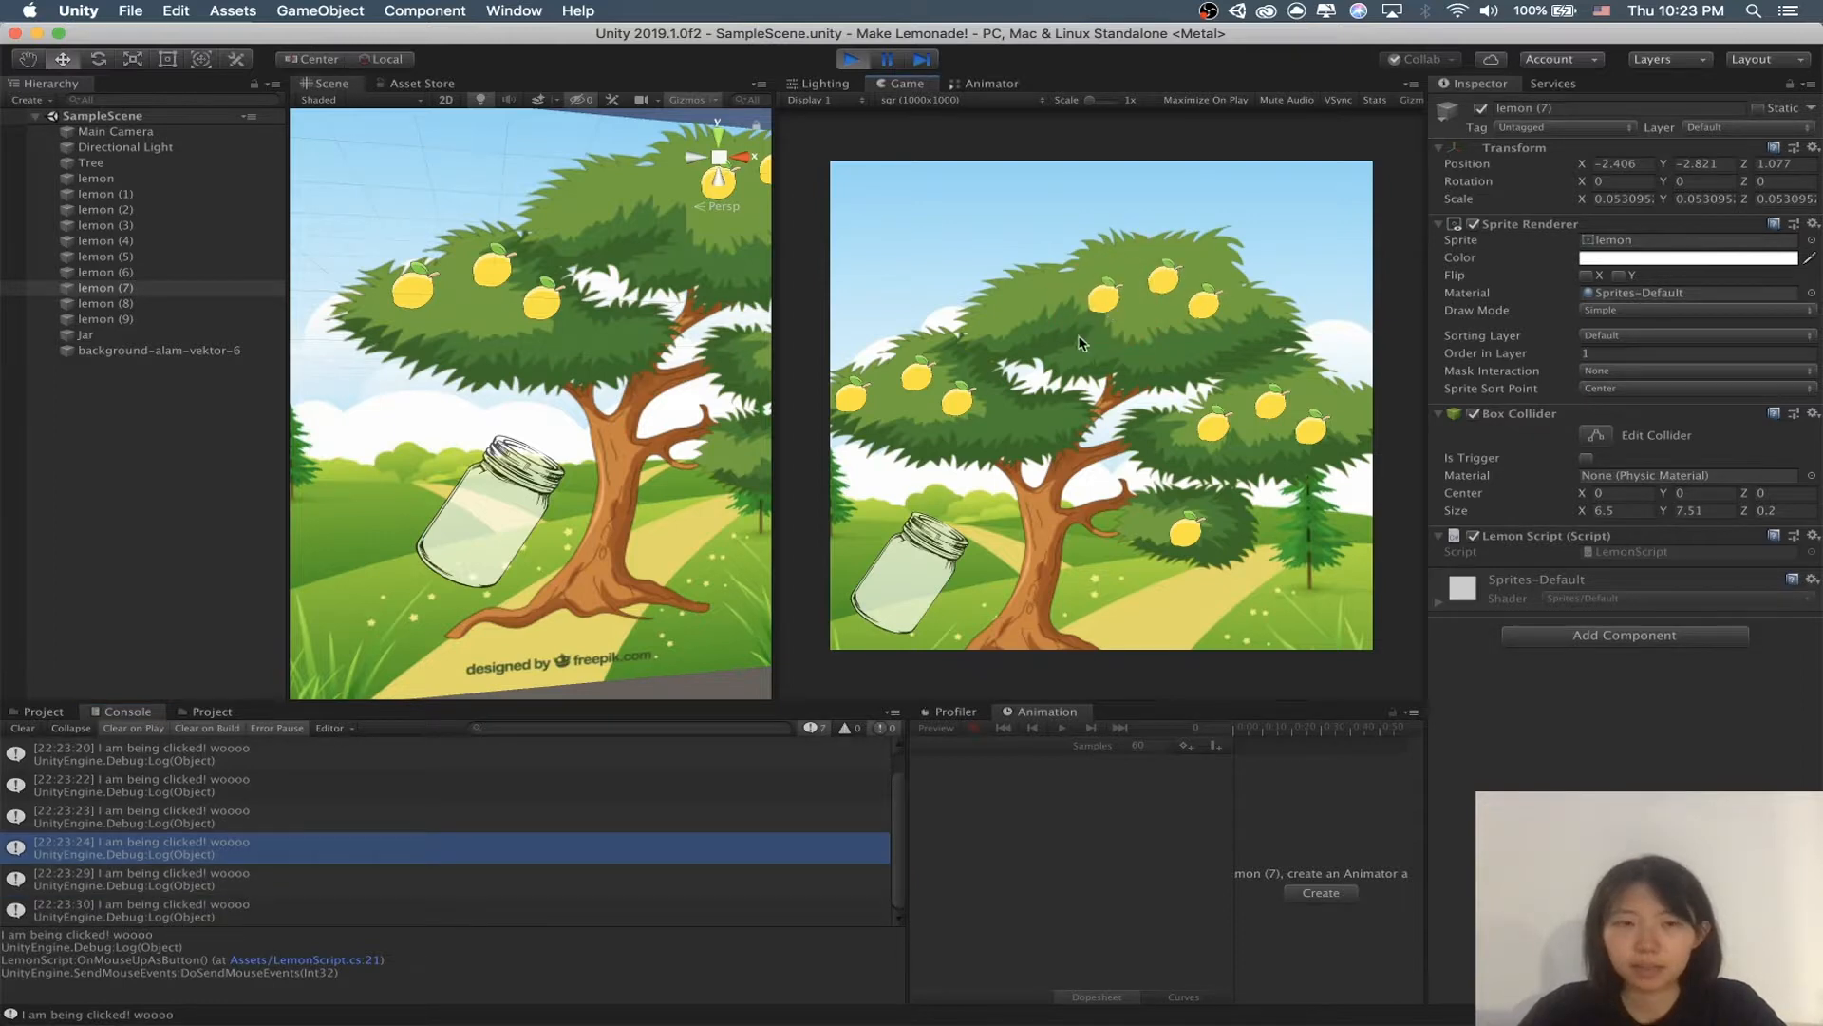
click(957, 402)
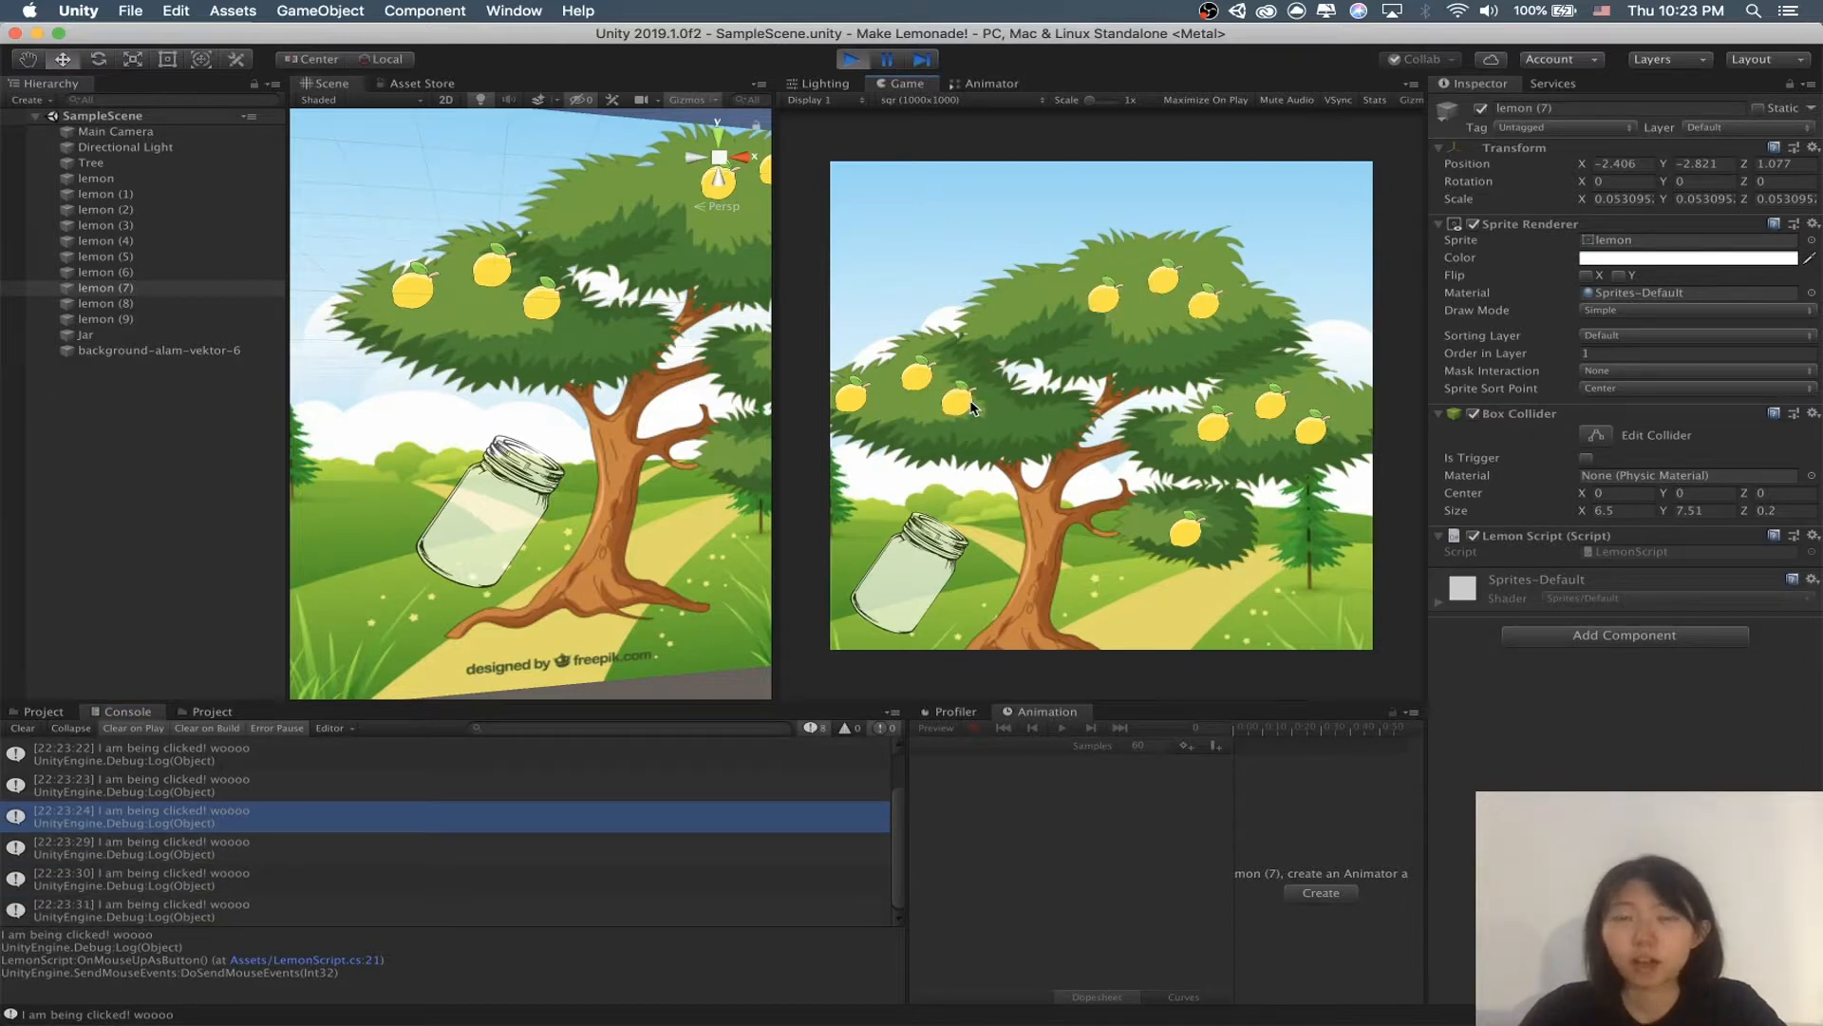
click(916, 378)
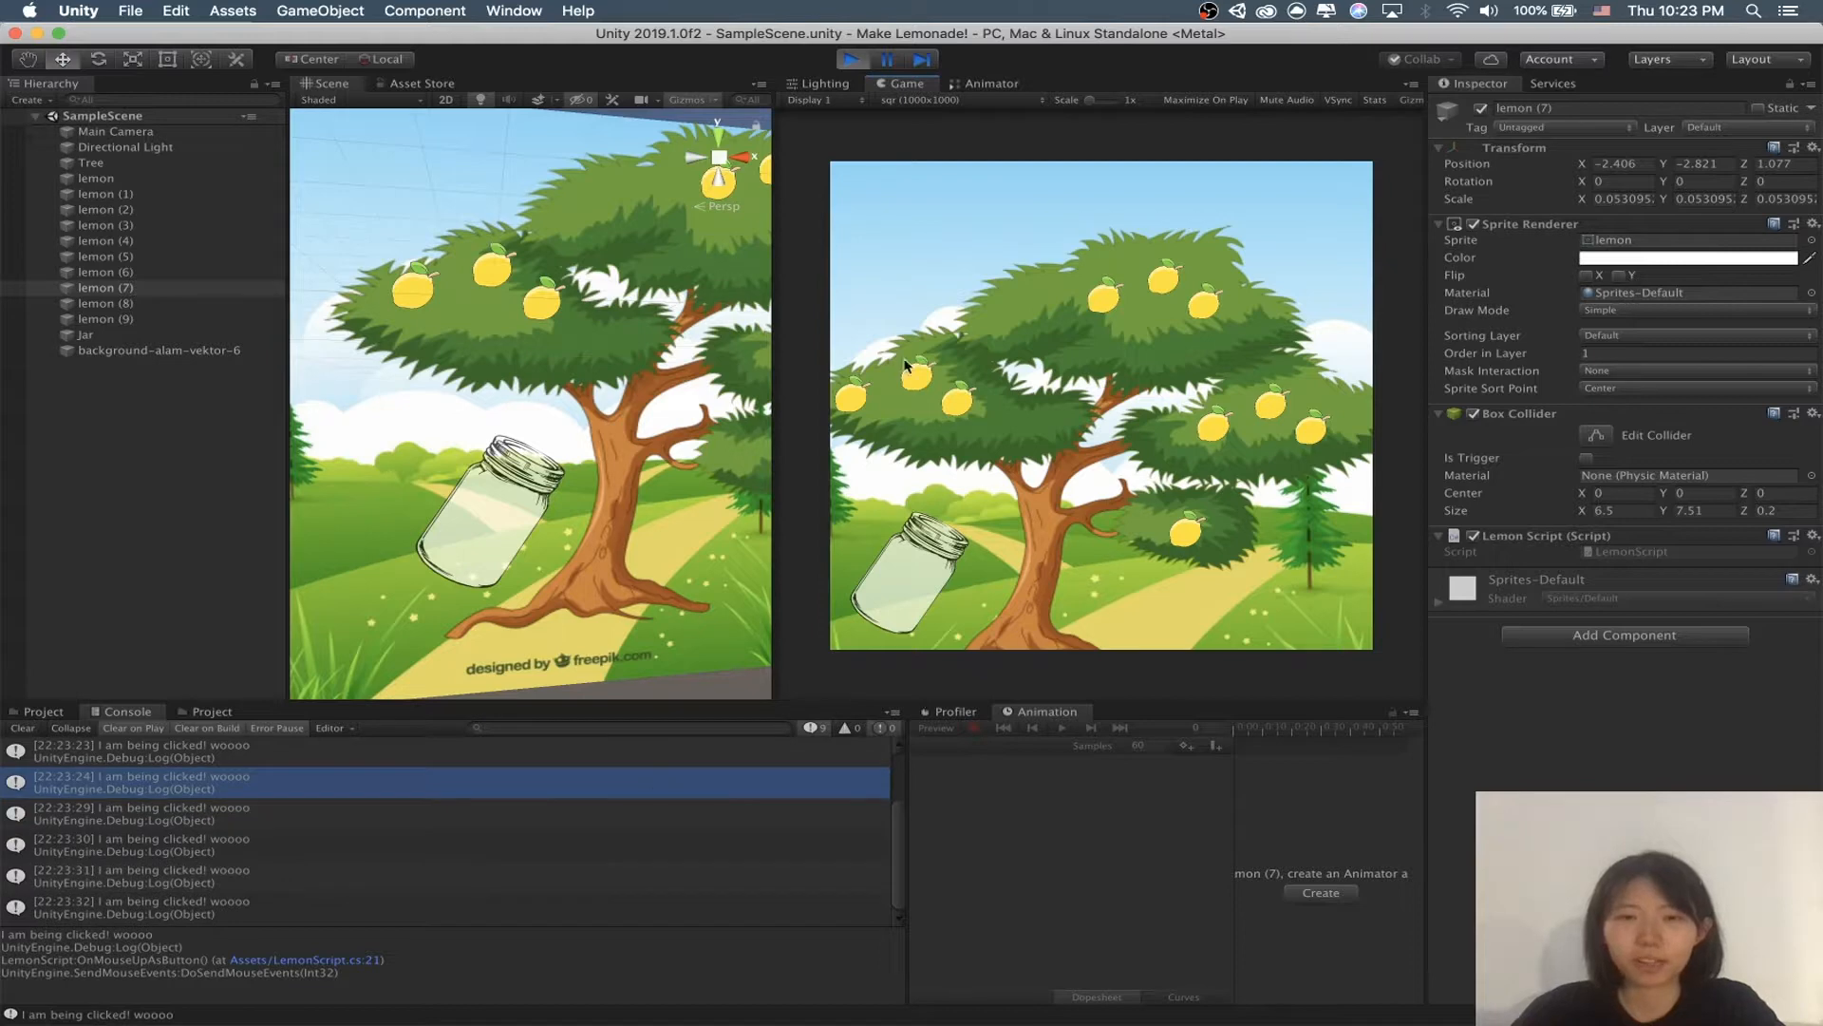
click(853, 401)
click(961, 401)
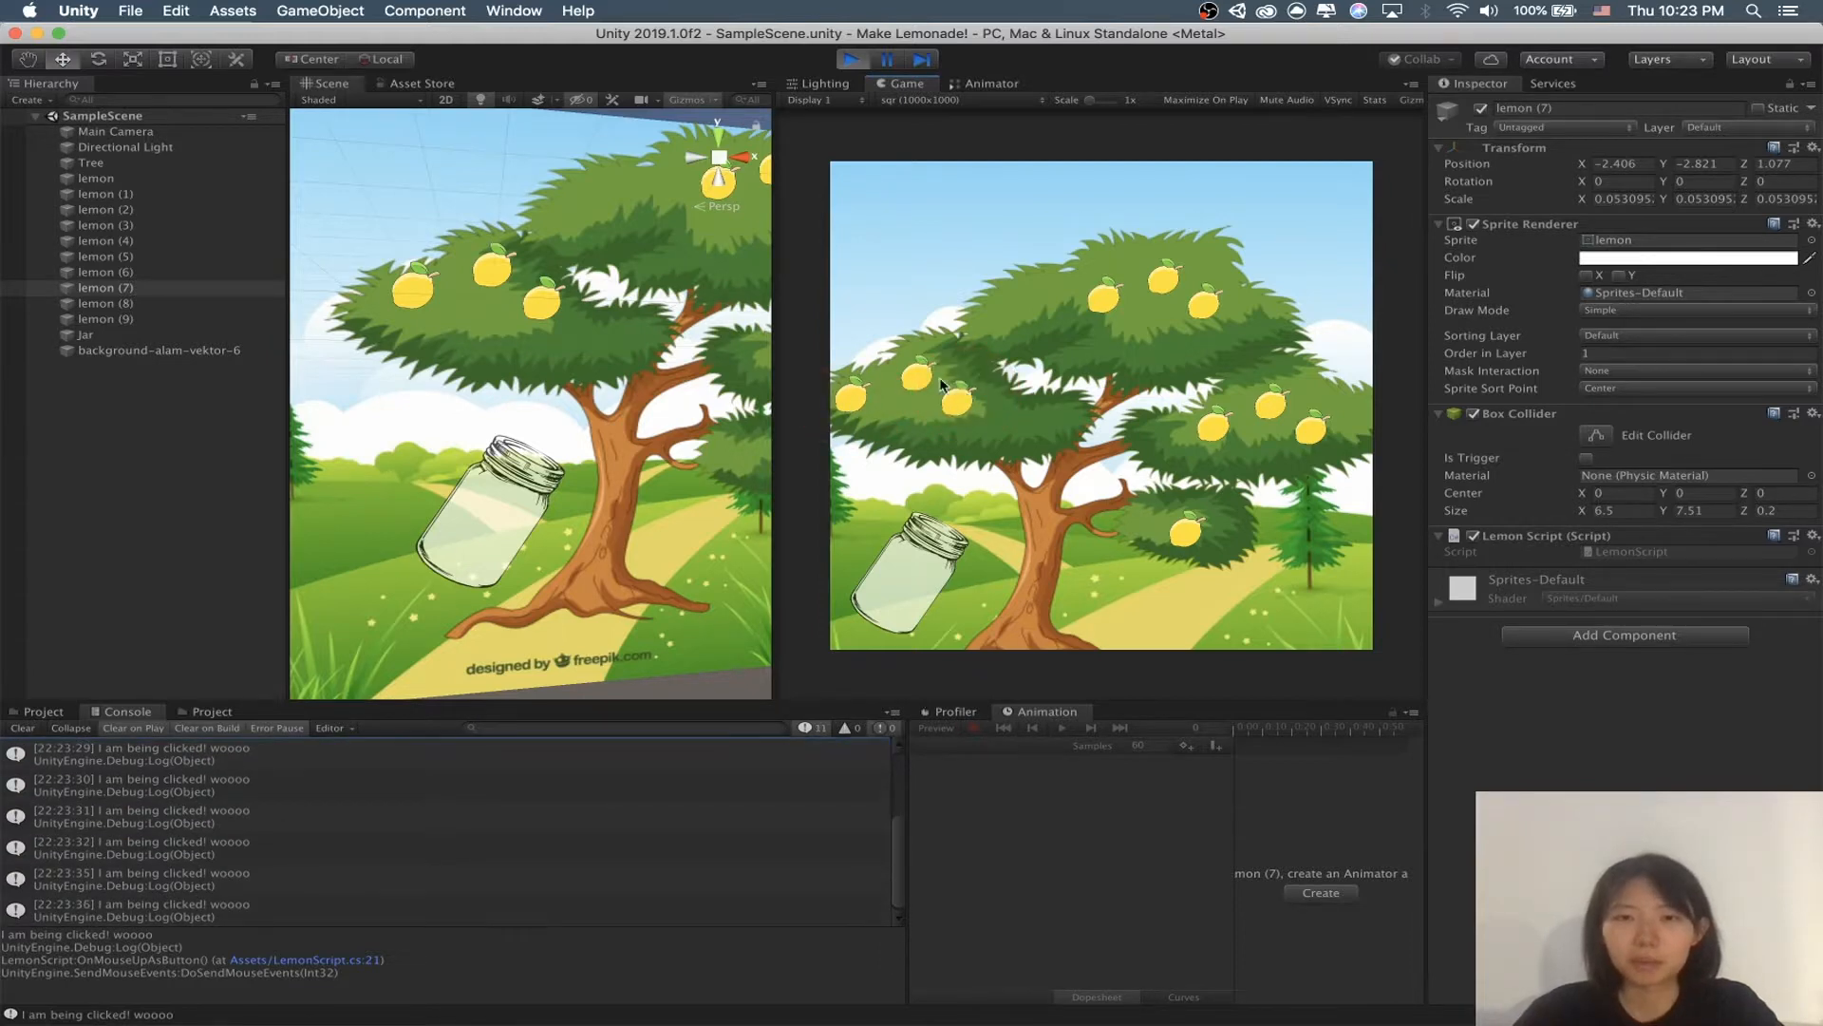
Step: Clear the Console and stop playing the scene after testing the middle left-branch lemon once more
click(915, 378)
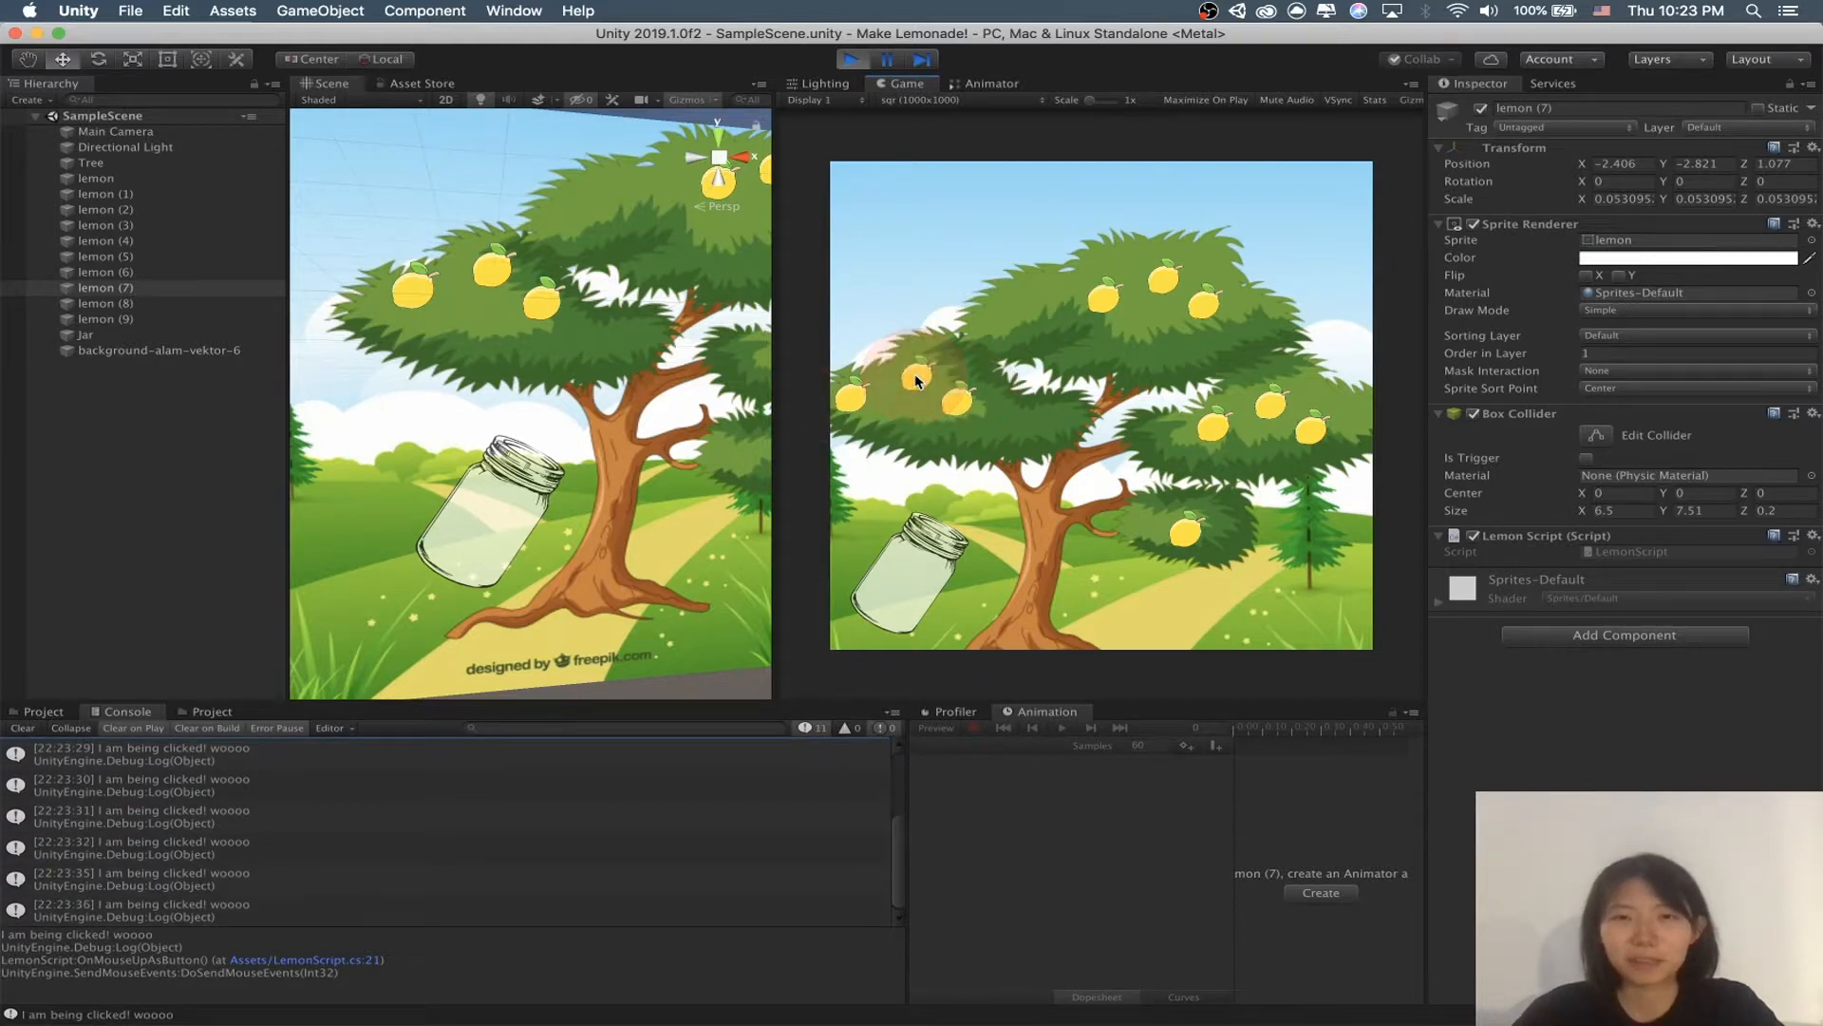
click(21, 728)
click(852, 59)
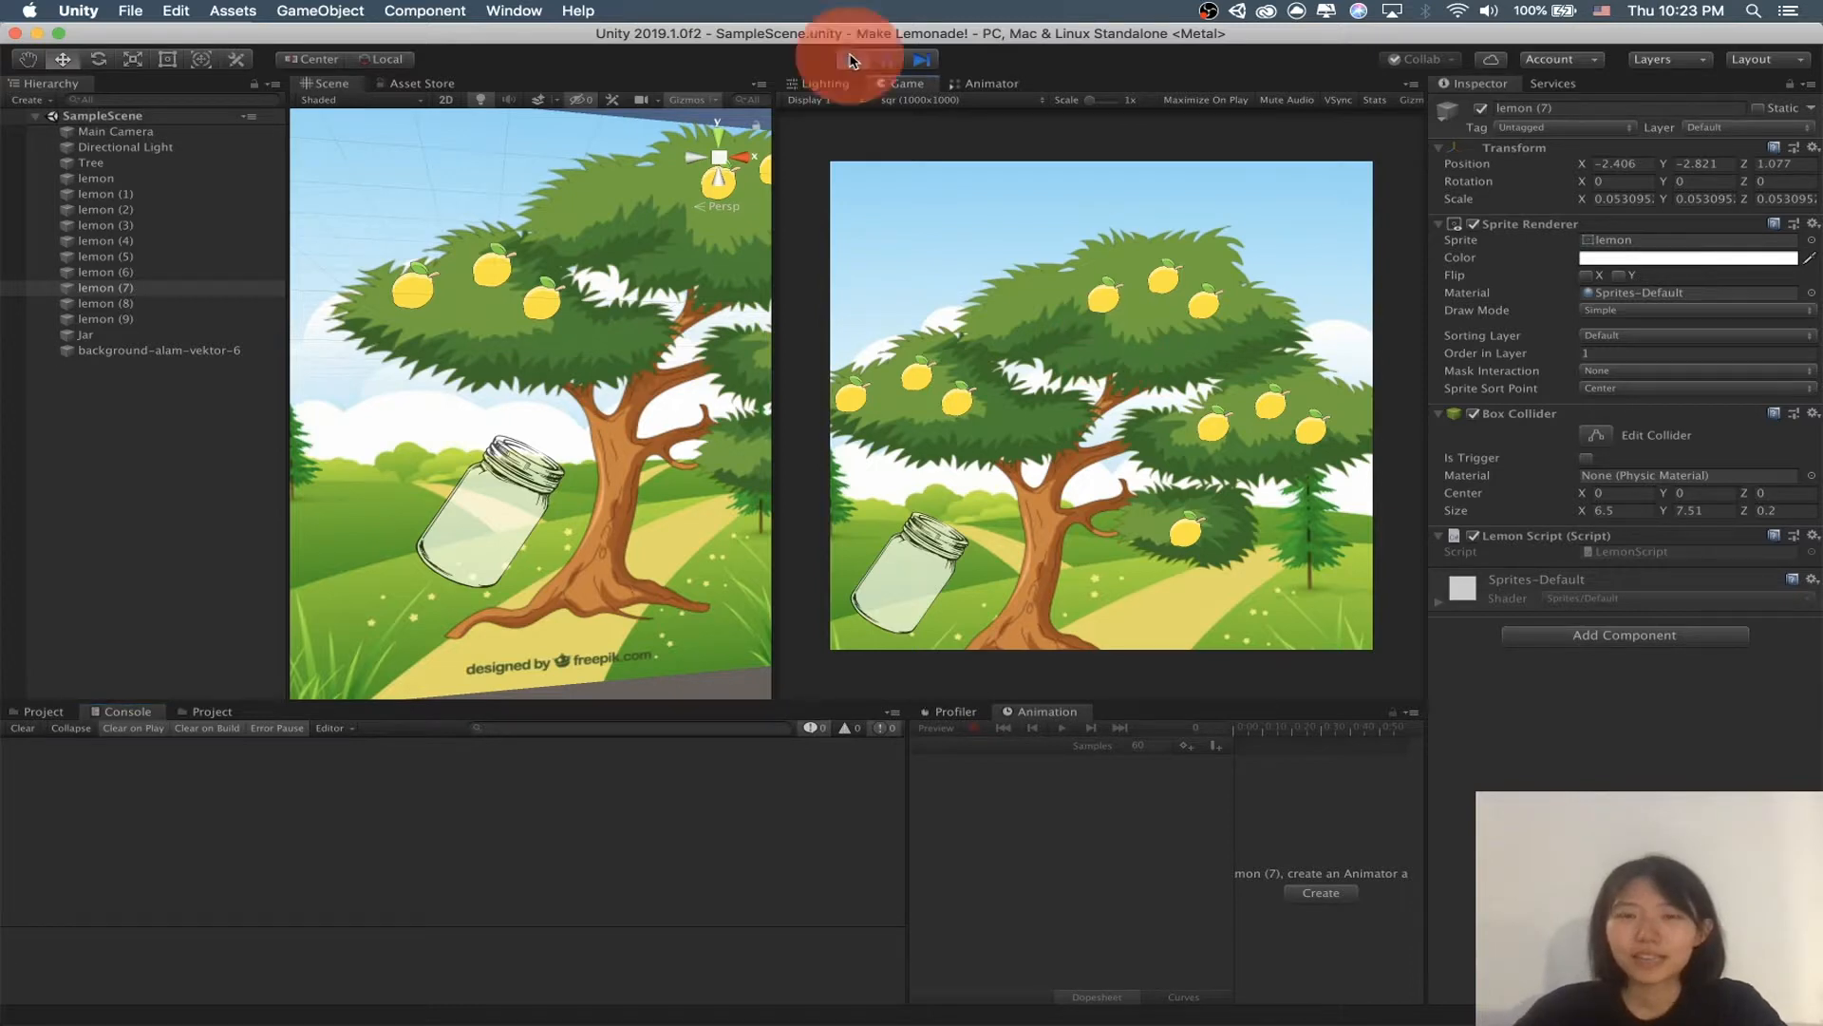
Step: Switch to Visual Studio, try commenting out the Debug.Log line in OnMouseUpAsButton, and restore and save it
click(1171, 1007)
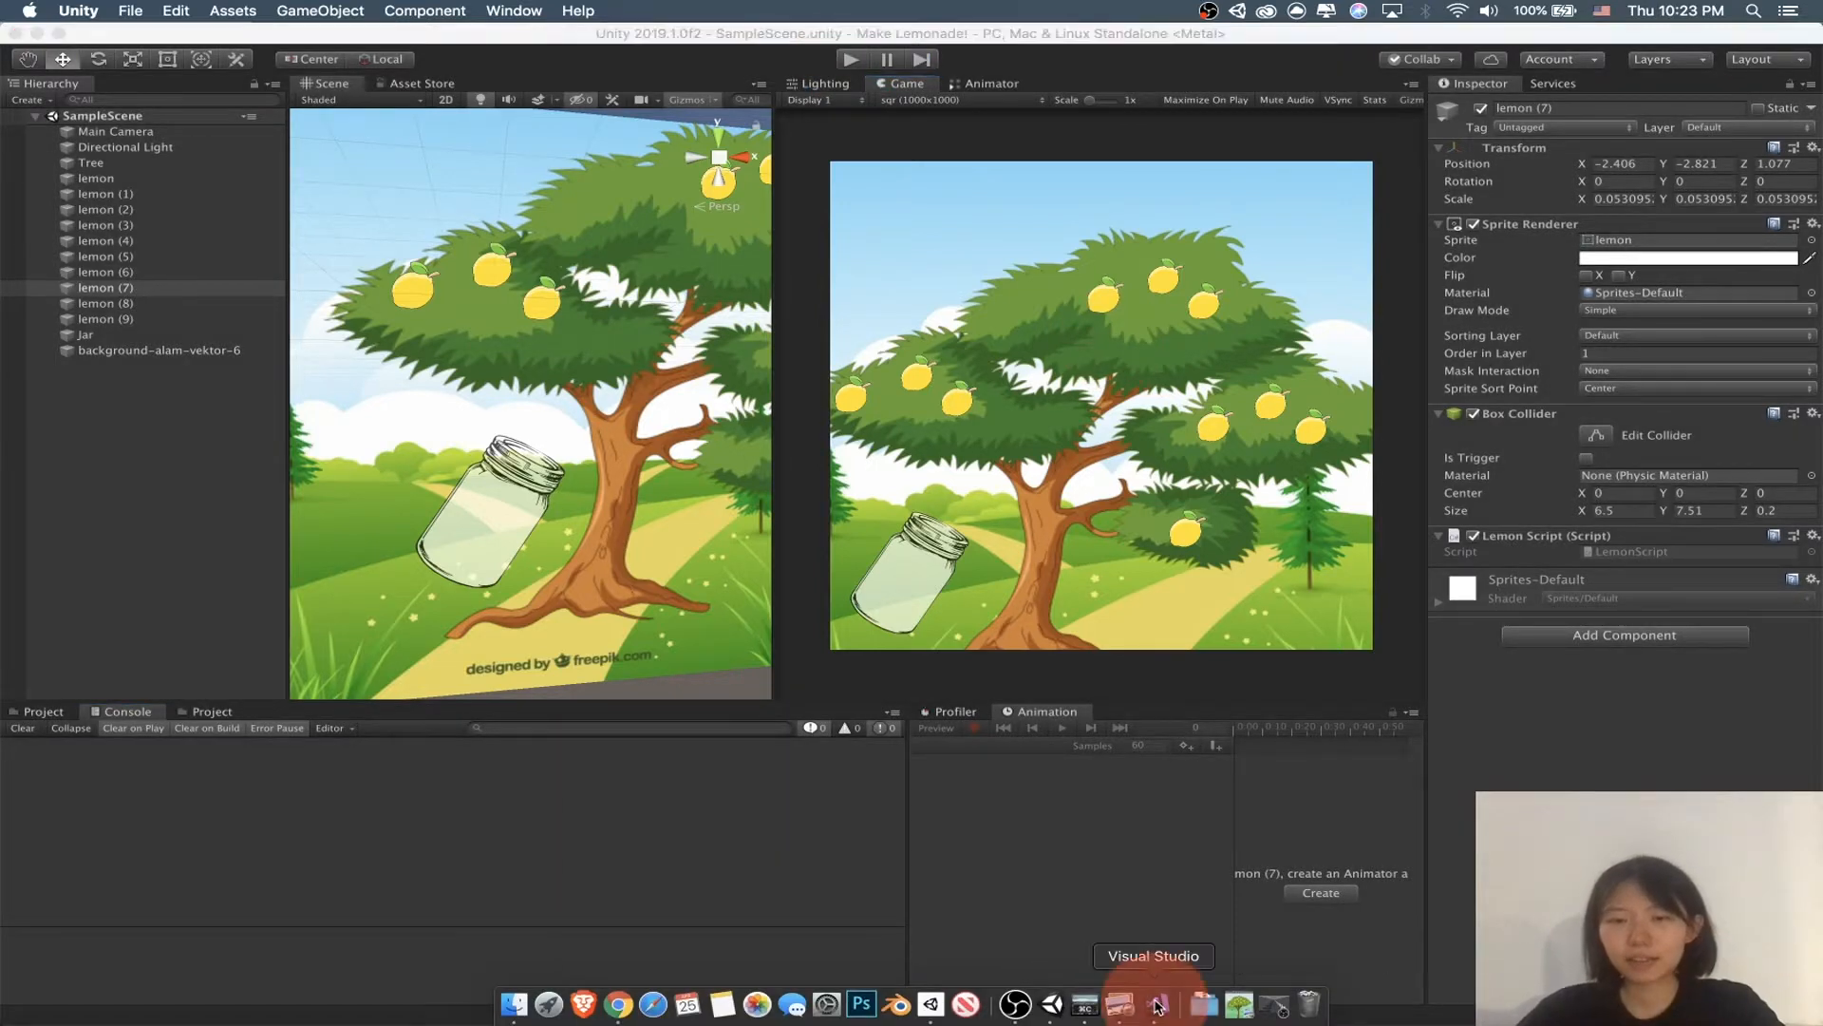
click(797, 631)
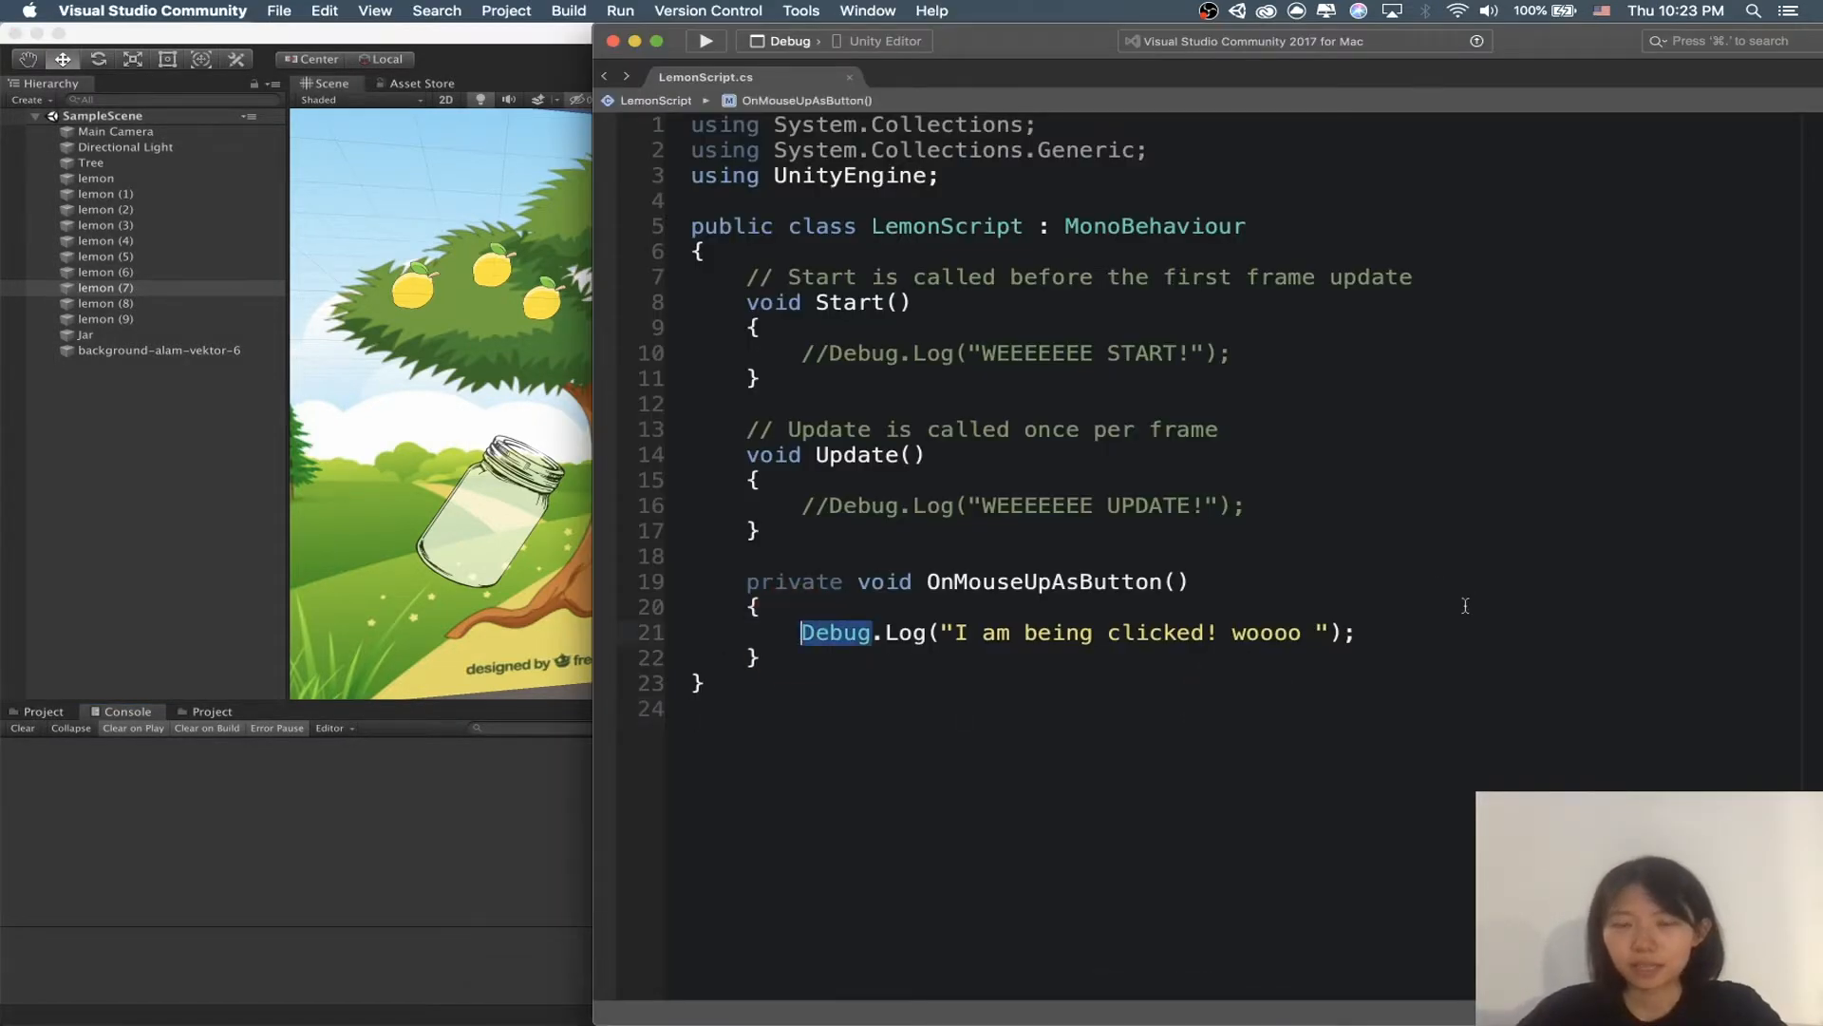
text(//)
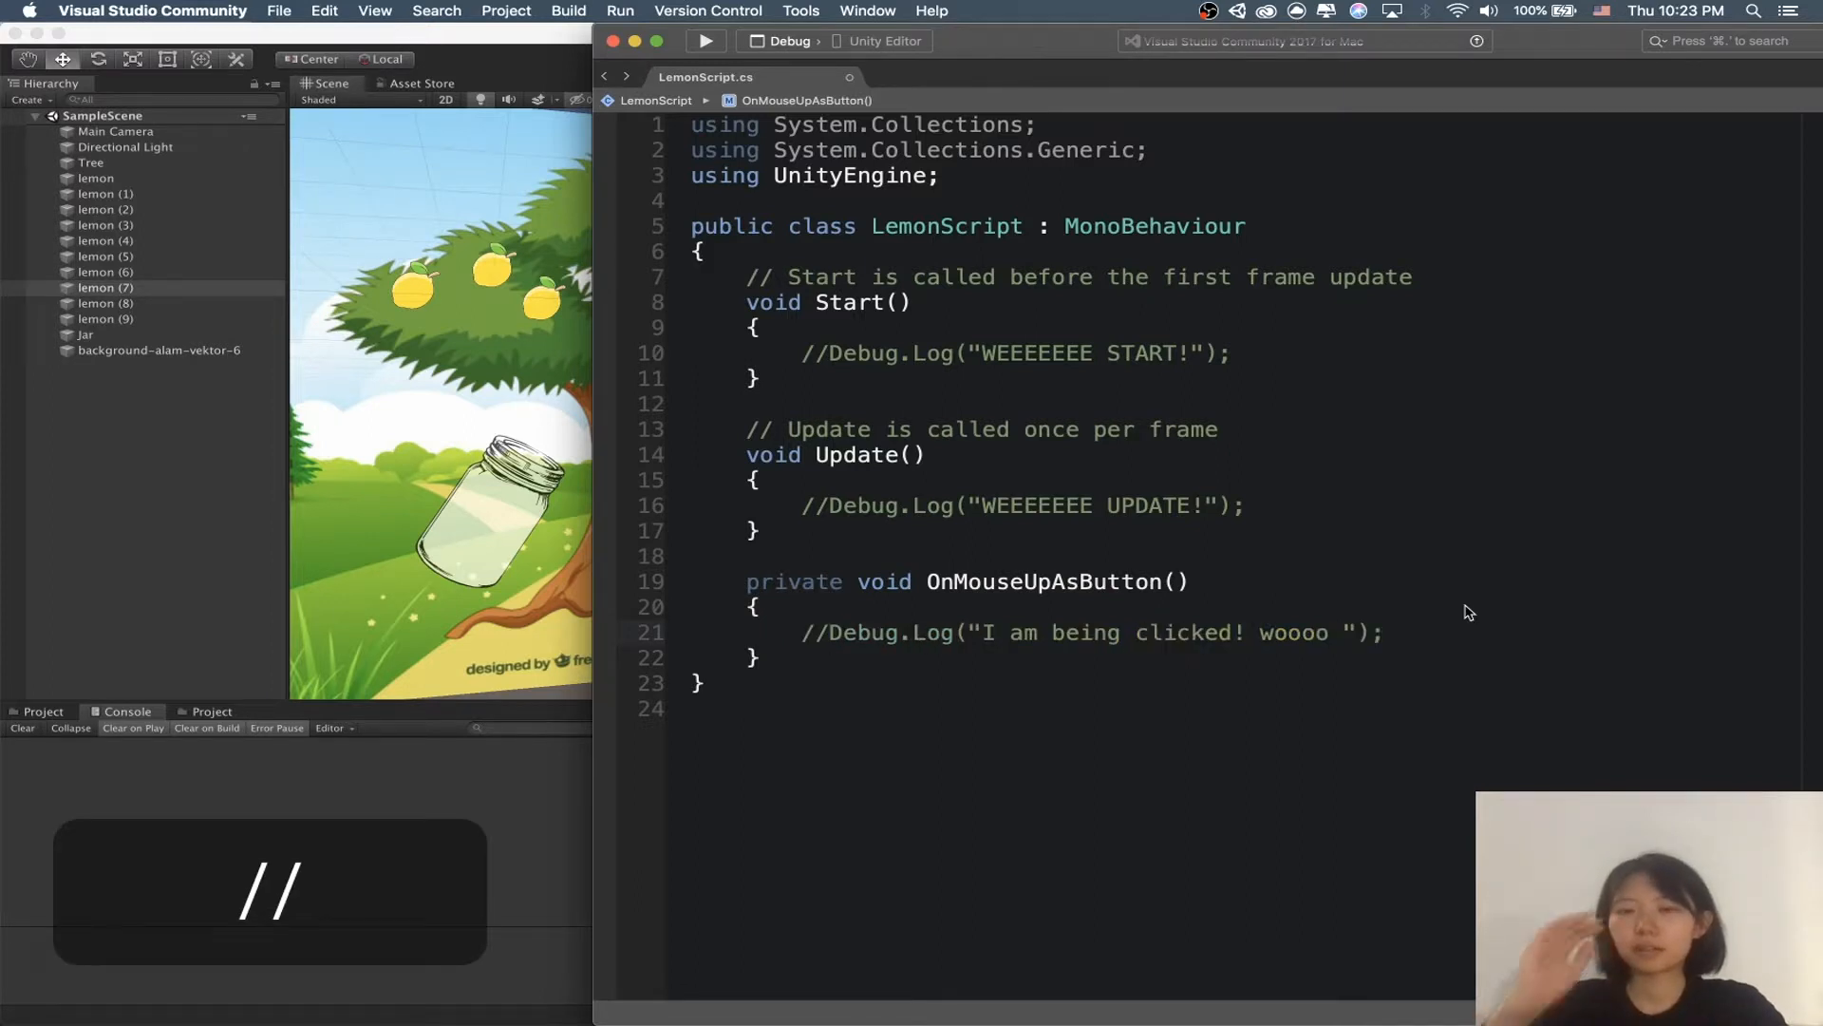
key(BackSpace)
key(BackSpace)
key(super+s)
click(1375, 635)
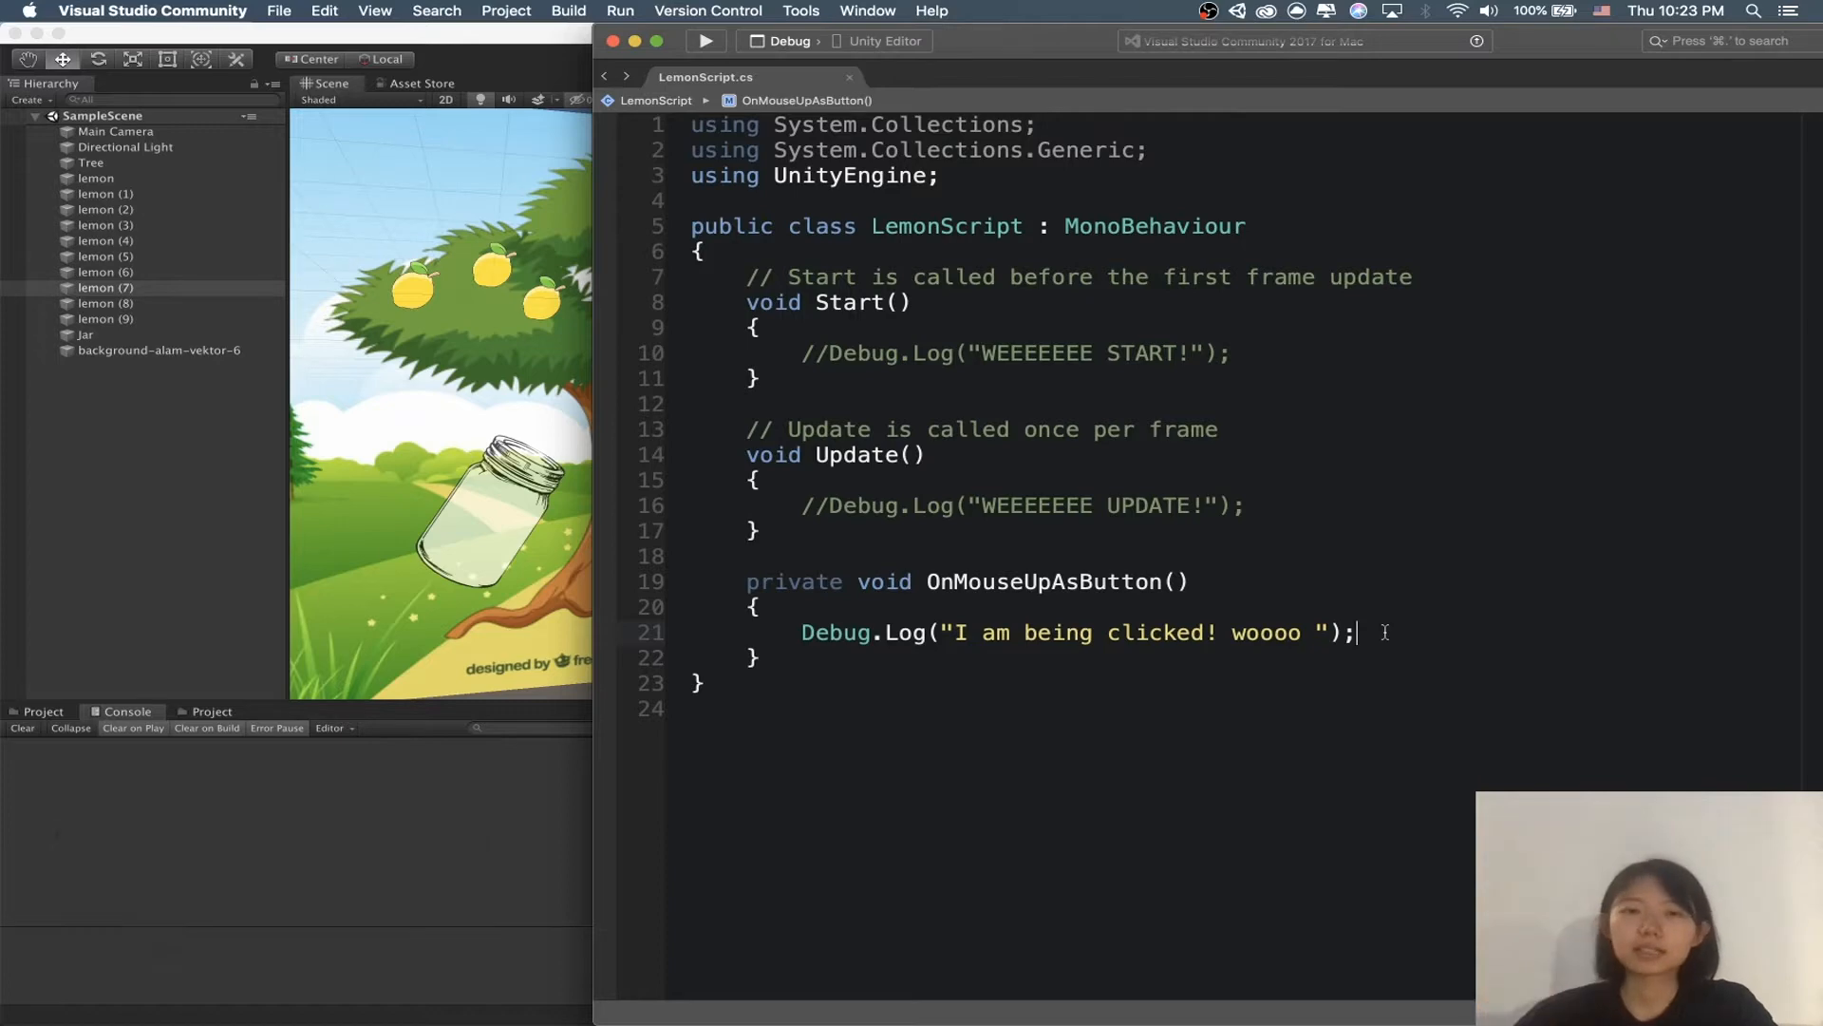
click(1395, 631)
click(99, 593)
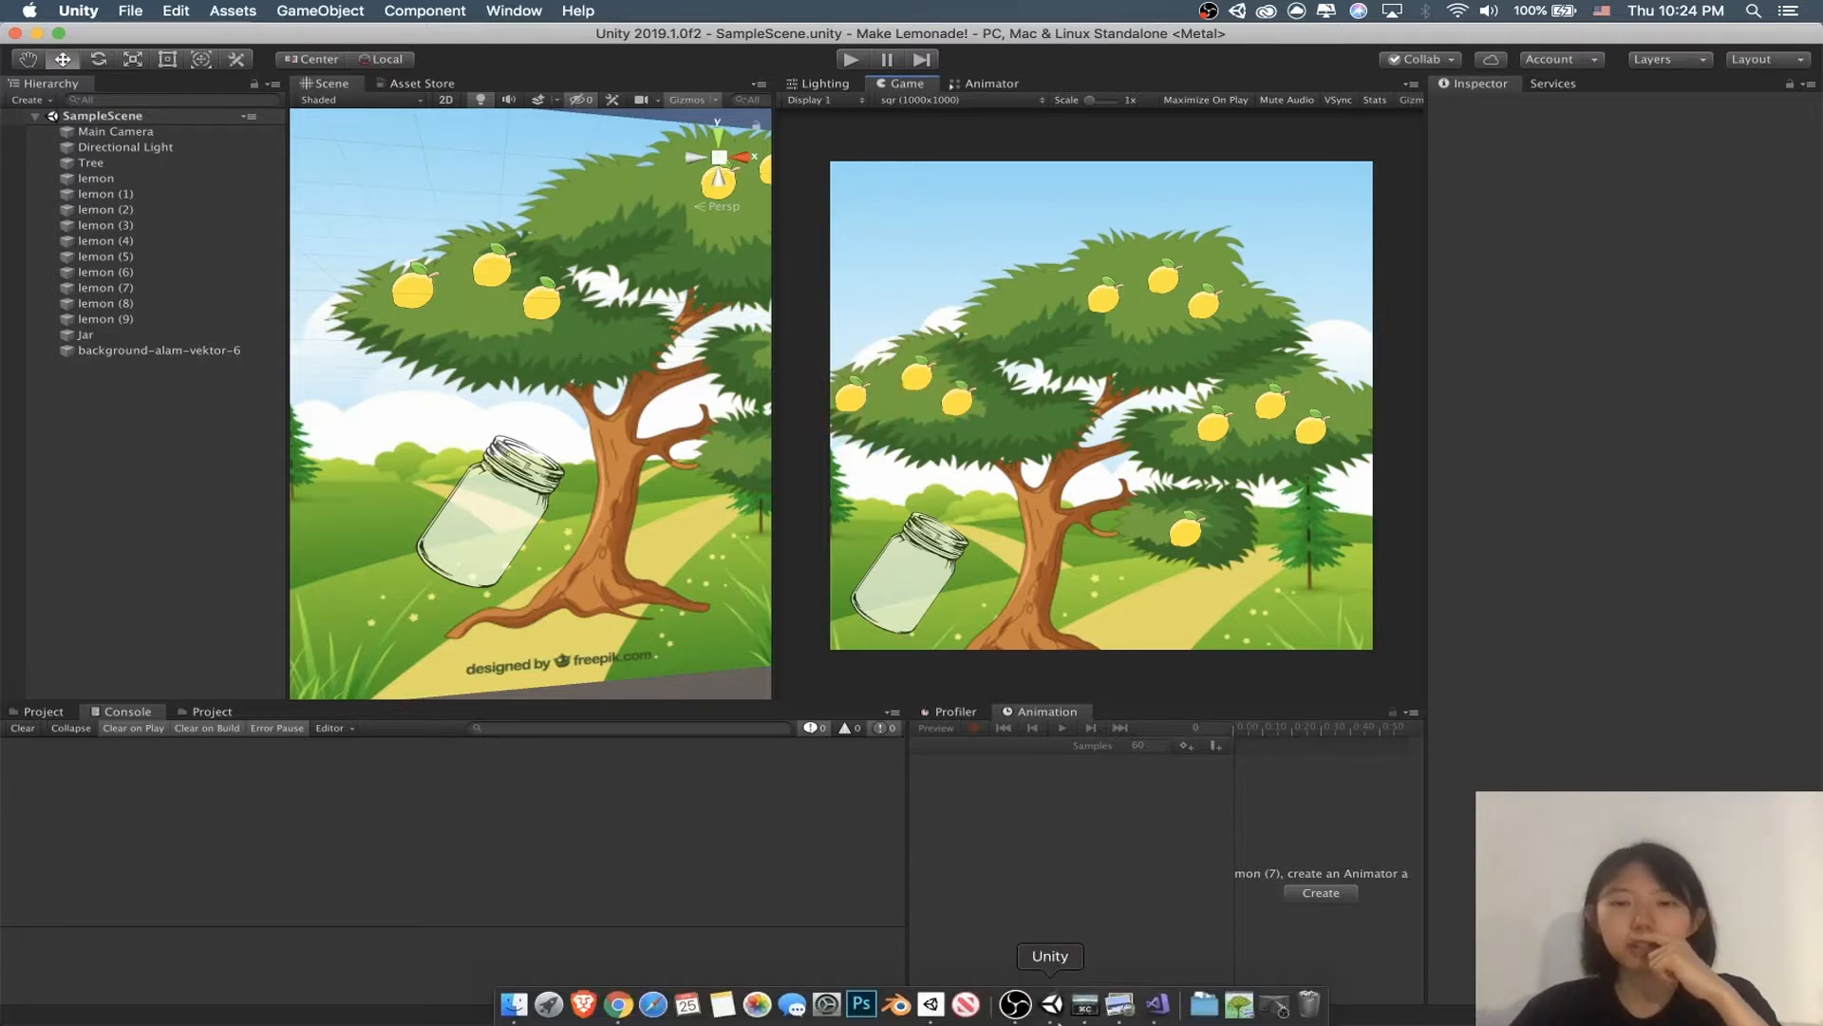
click(1154, 1012)
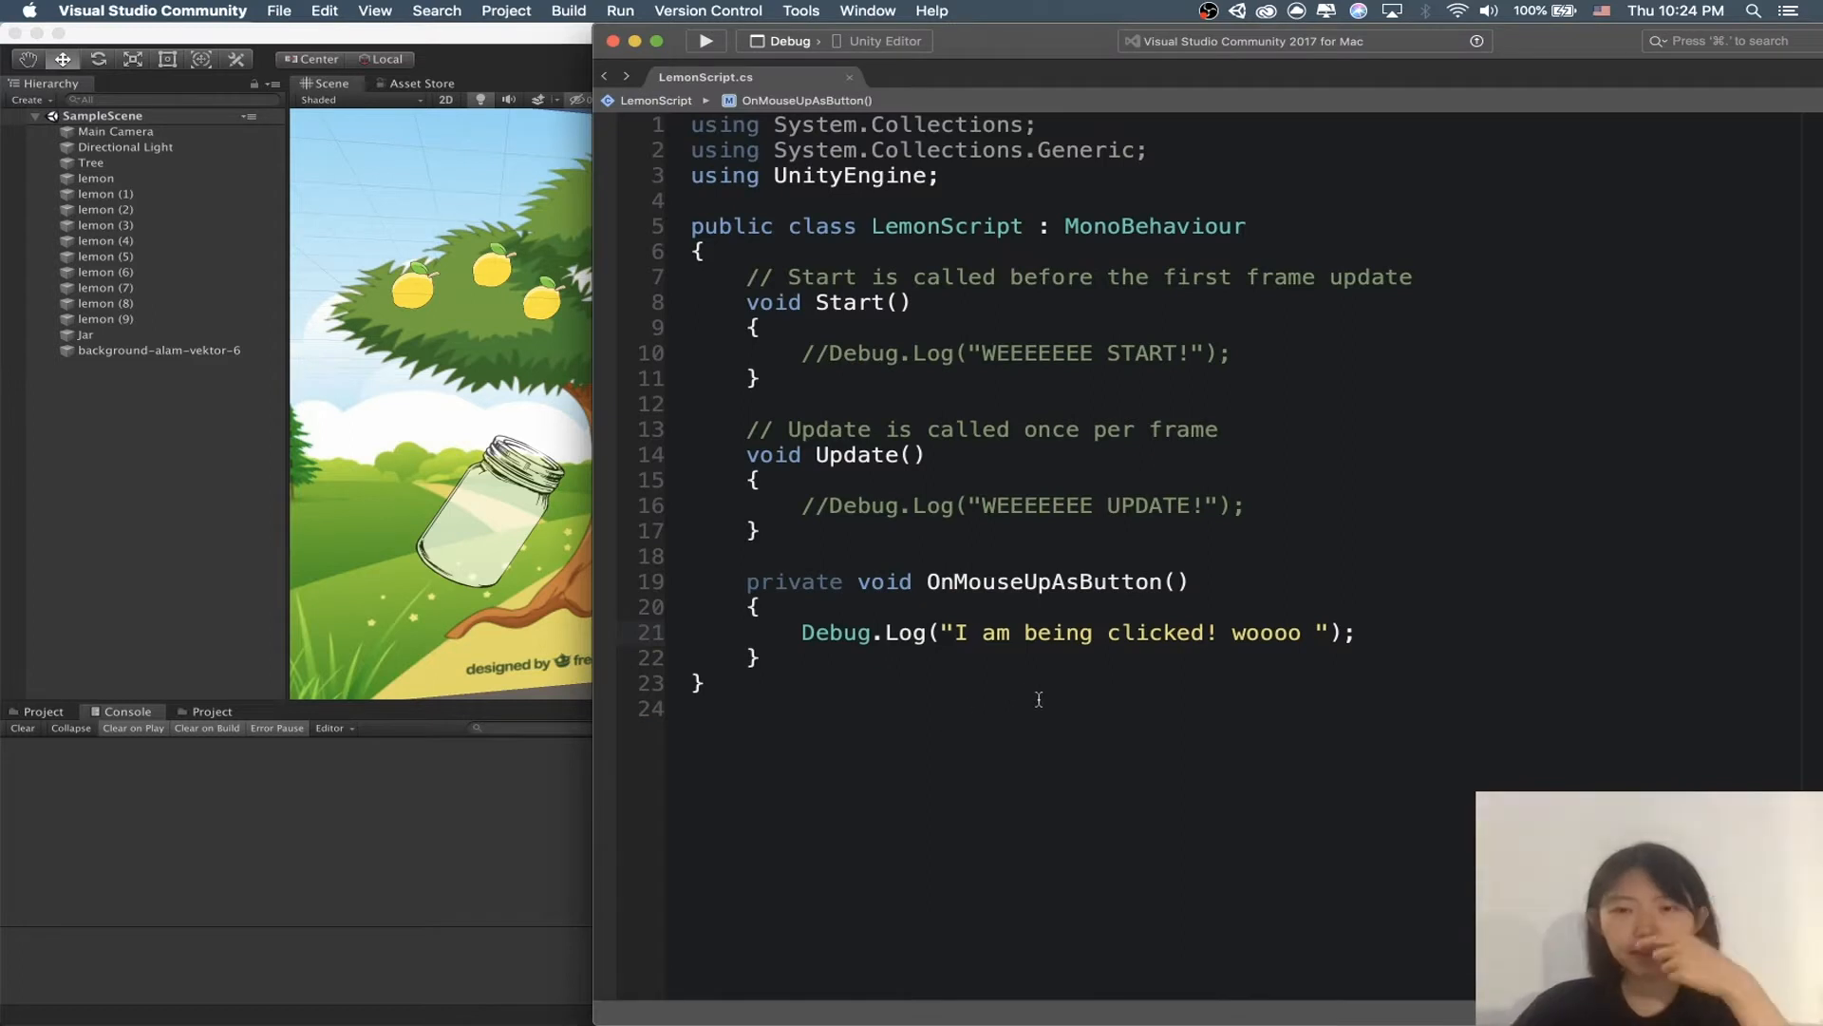
click(1370, 634)
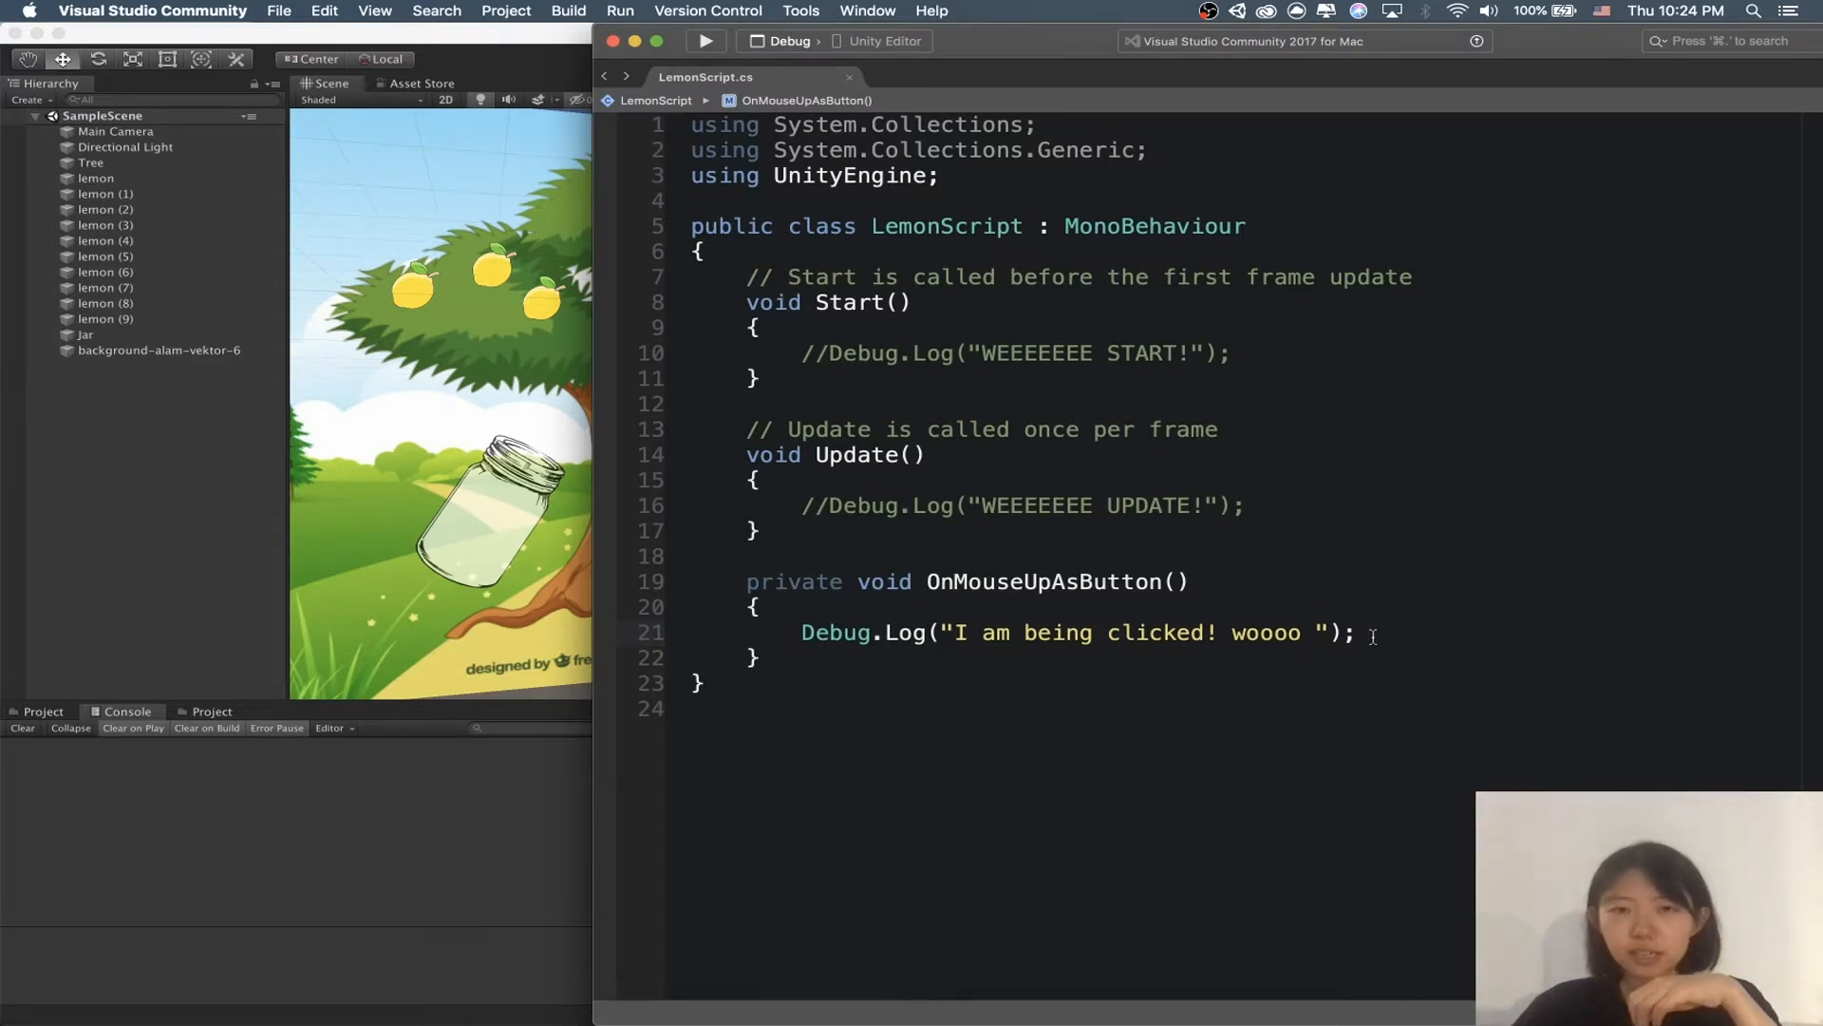
Step: Switch to Unity, widen the Scene view slightly and move lemon (1) along the X axis to about -5.66
click(127, 500)
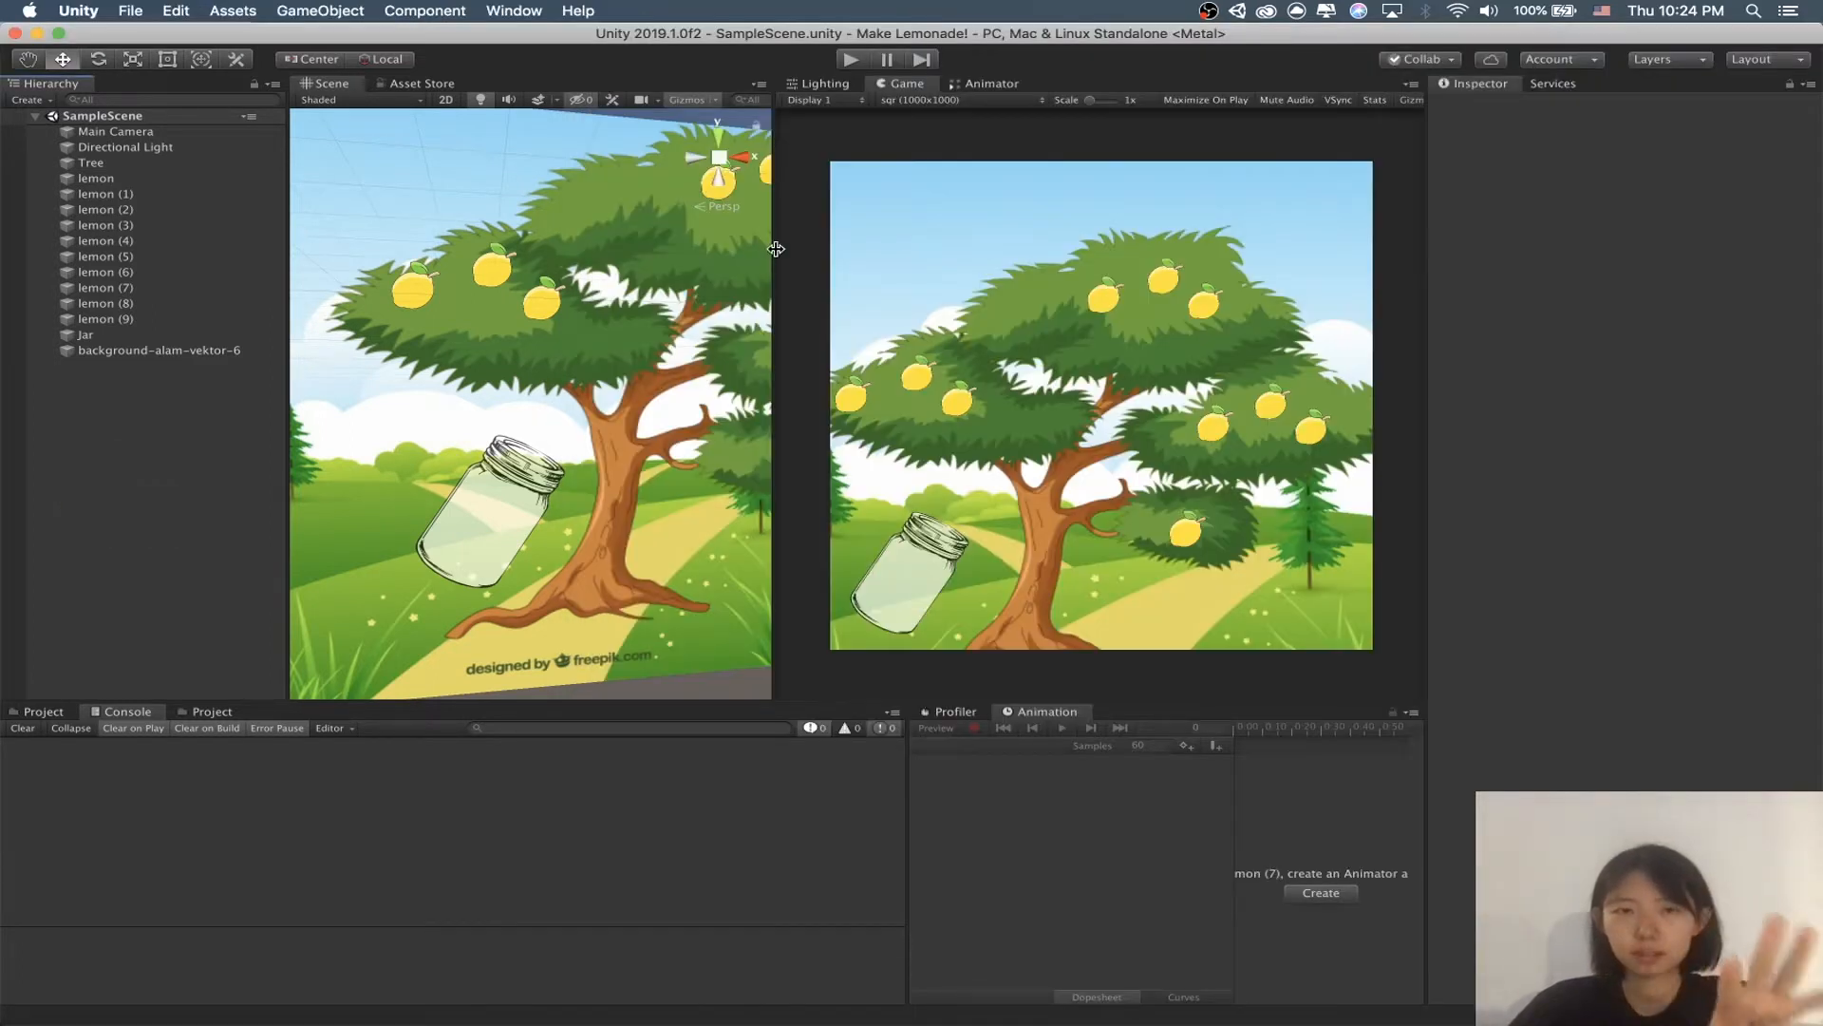
drag(768, 246, 805, 246)
click(560, 297)
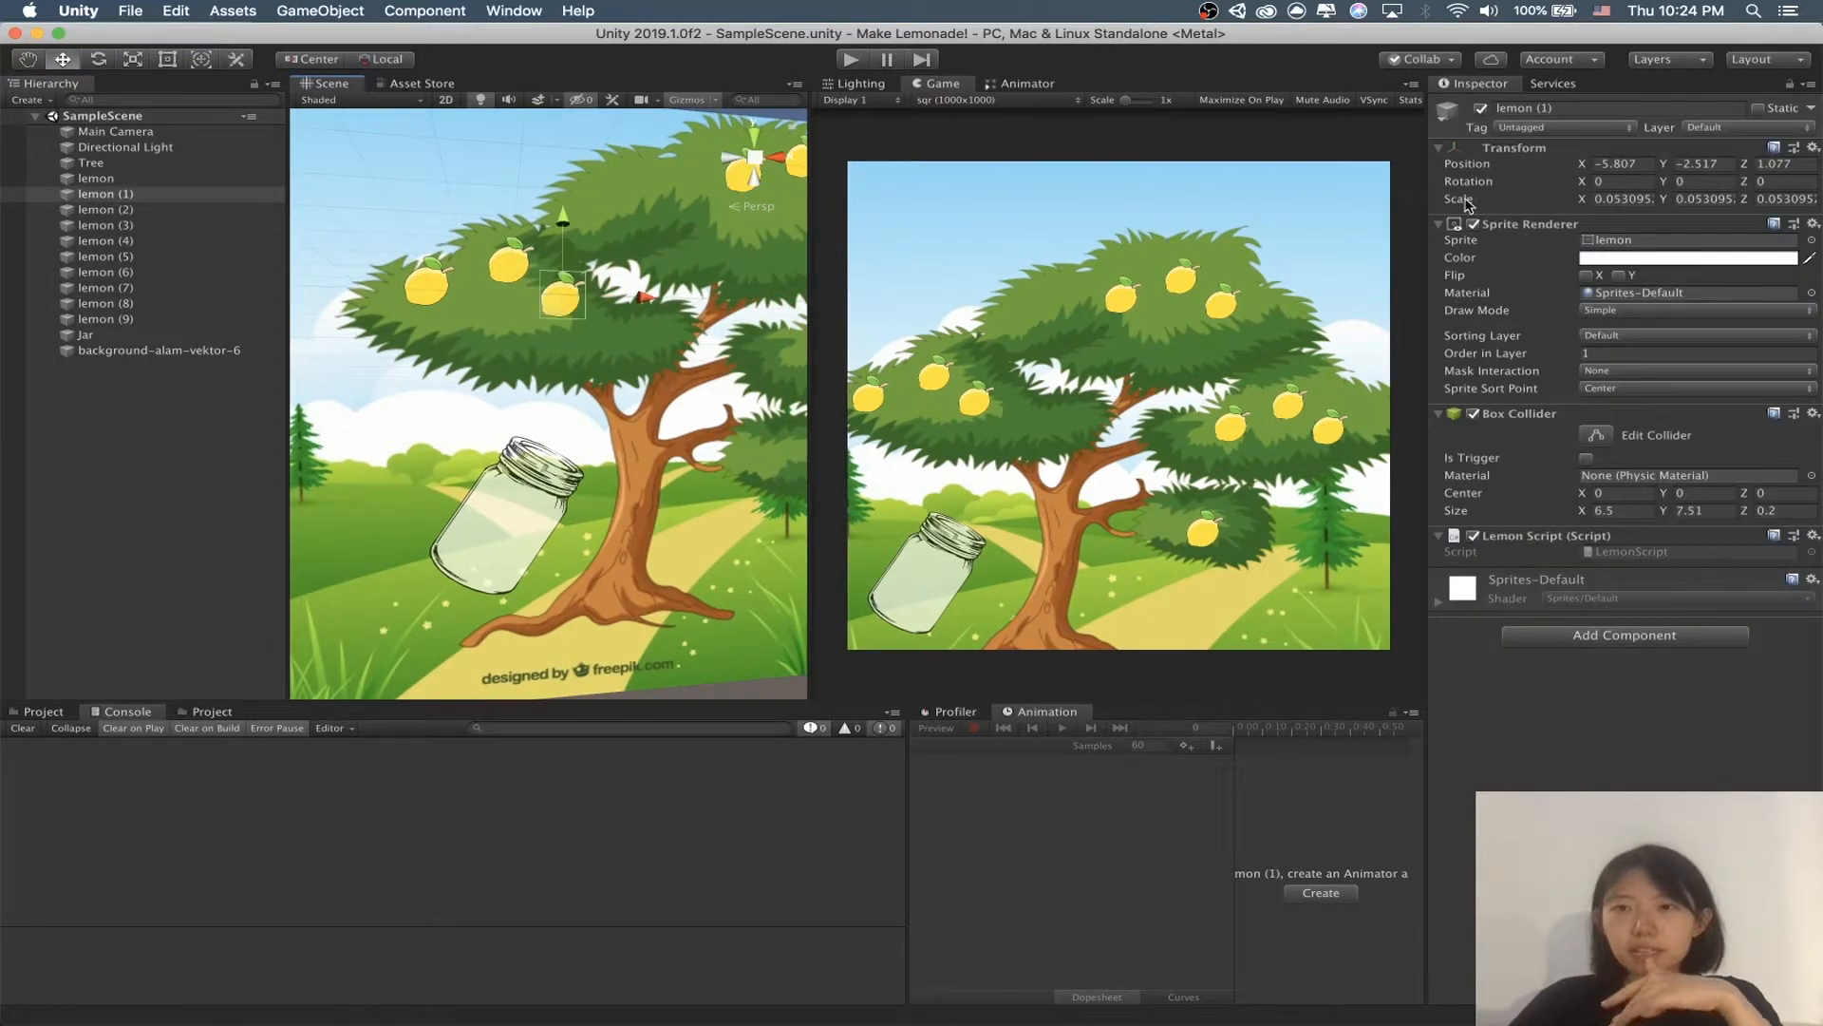
key(w)
key(e)
key(r)
key(e)
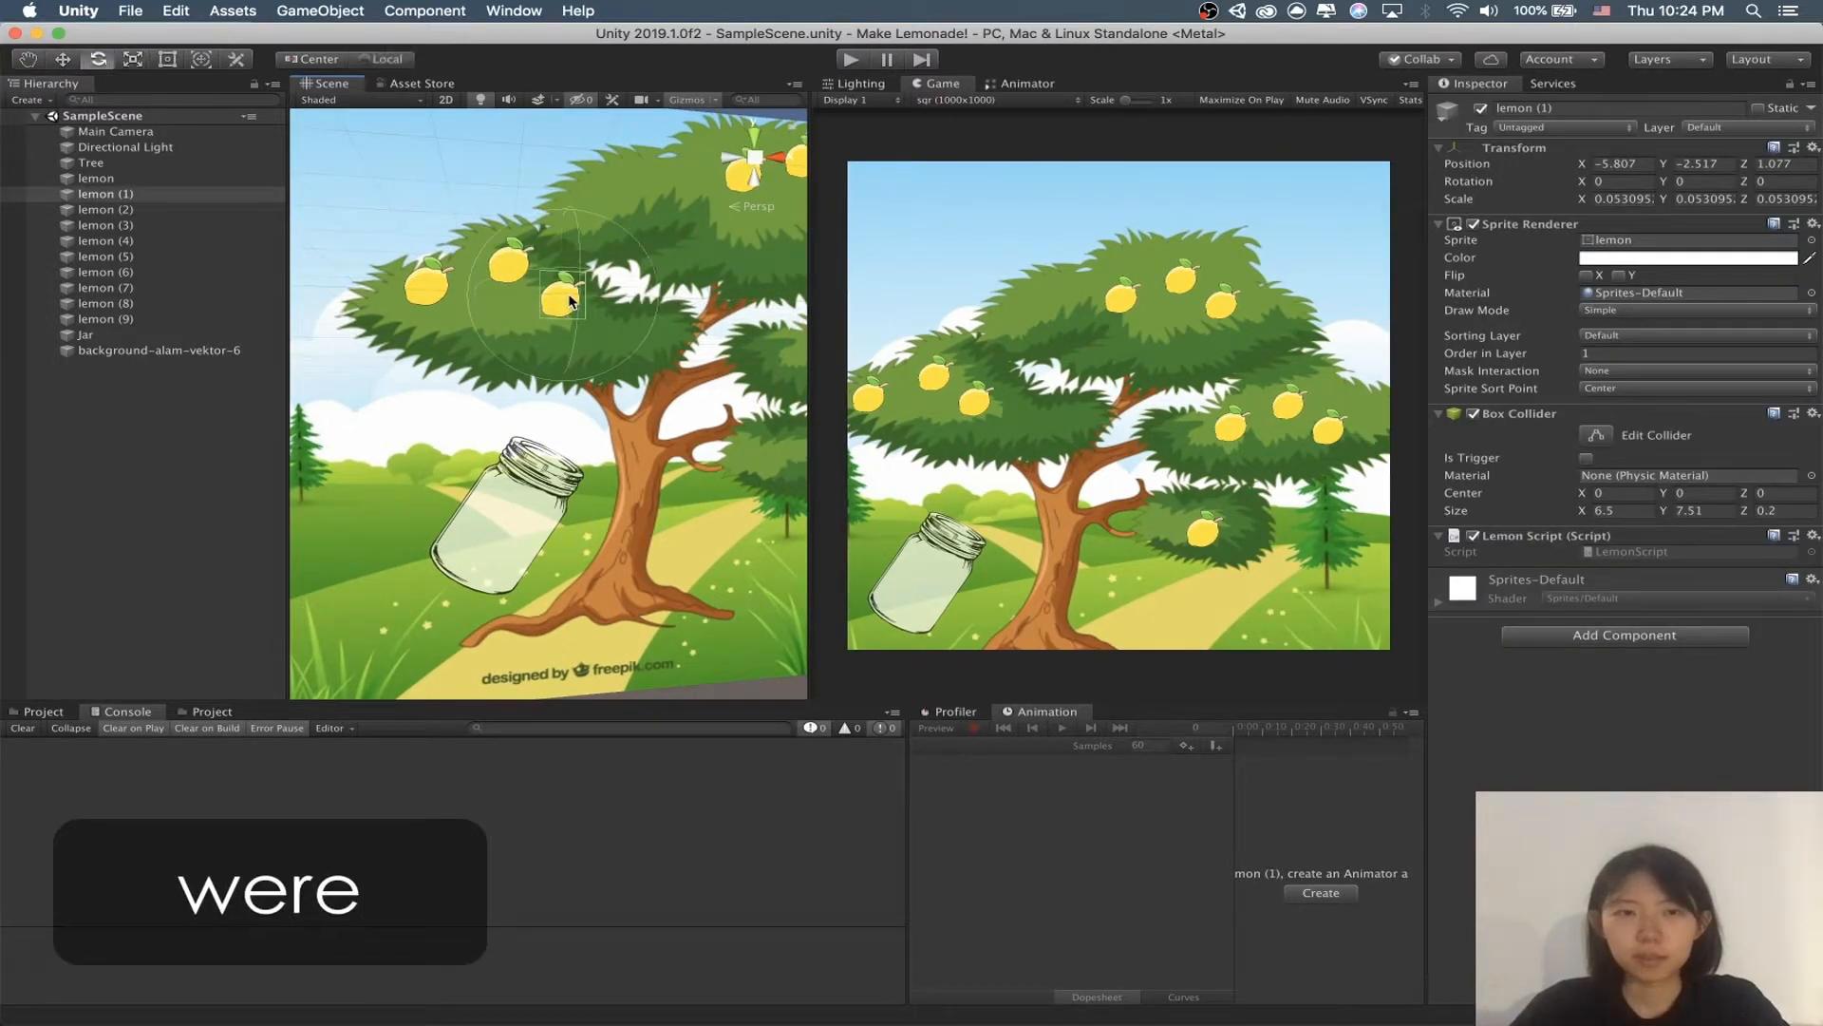
key(w)
mouse_move(652, 302)
mouse_down()
mouse_move(692, 294)
mouse_move(611, 294)
mouse_move(700, 294)
mouse_move(671, 296)
mouse_up()
click(1628, 168)
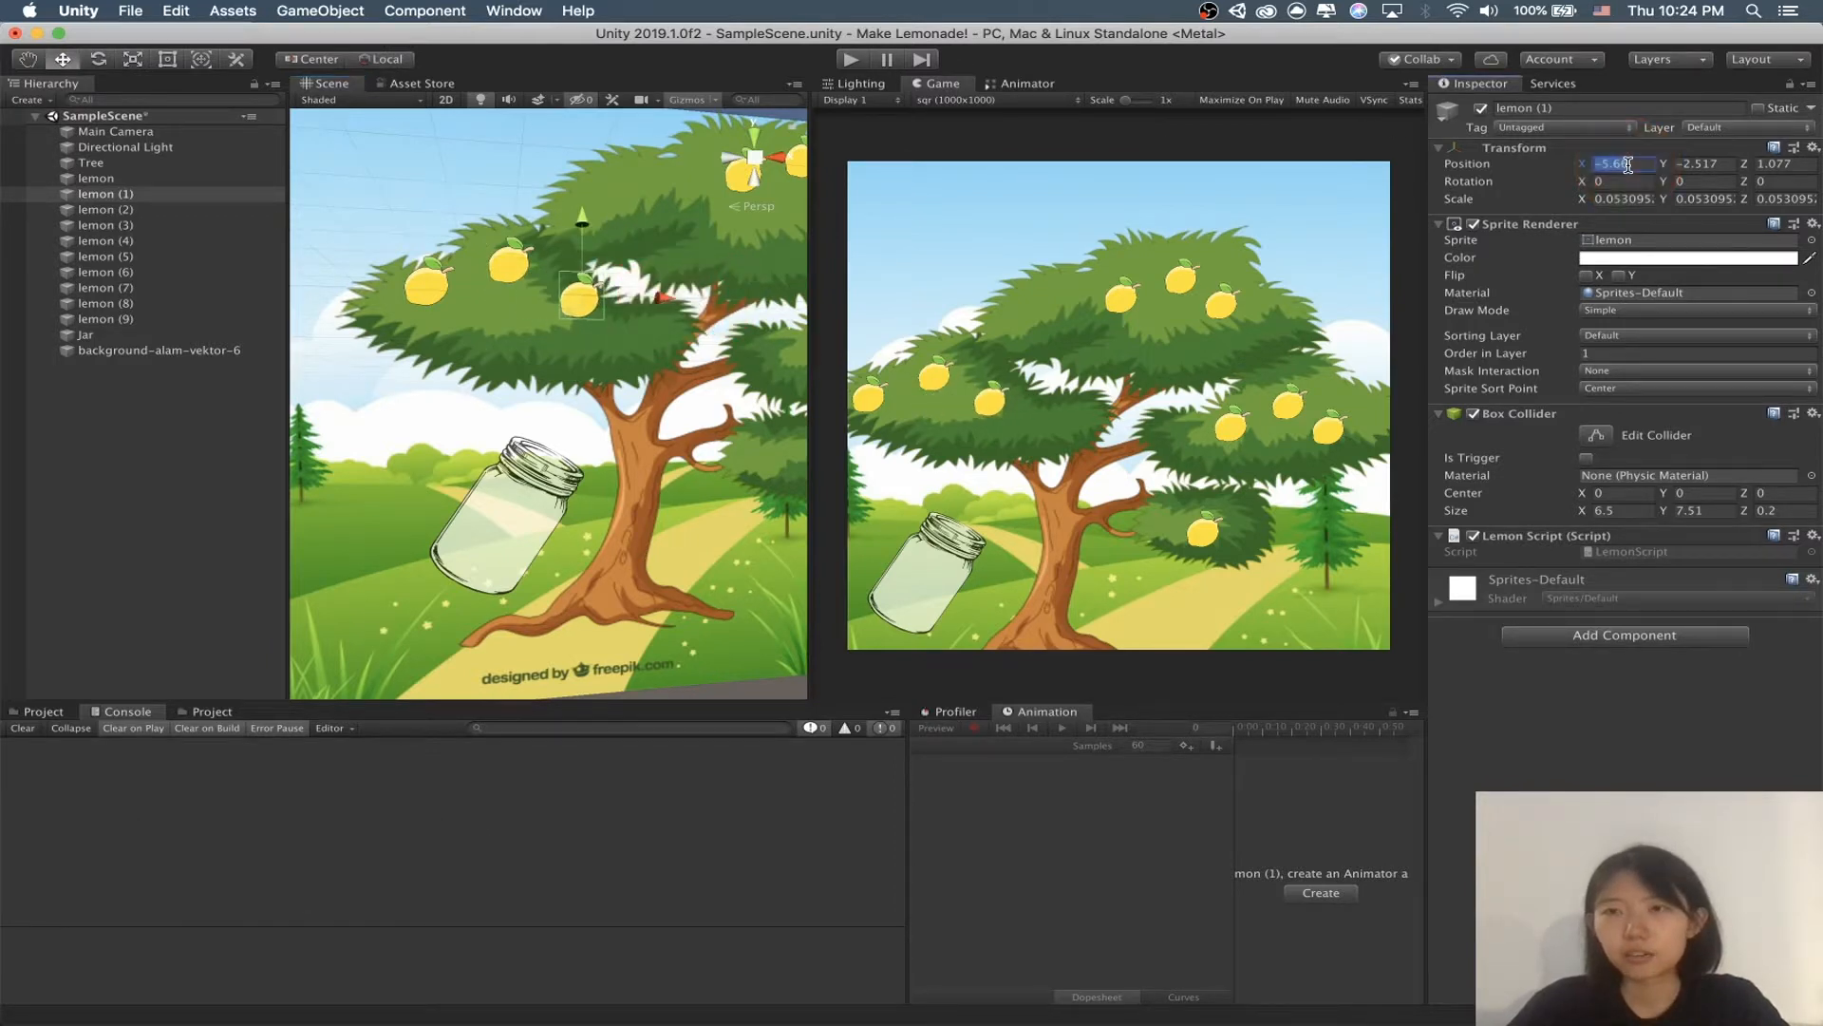
click(1560, 165)
Step: Try moving lemon (1) farther along the X axis twice, undoing each move
click(692, 293)
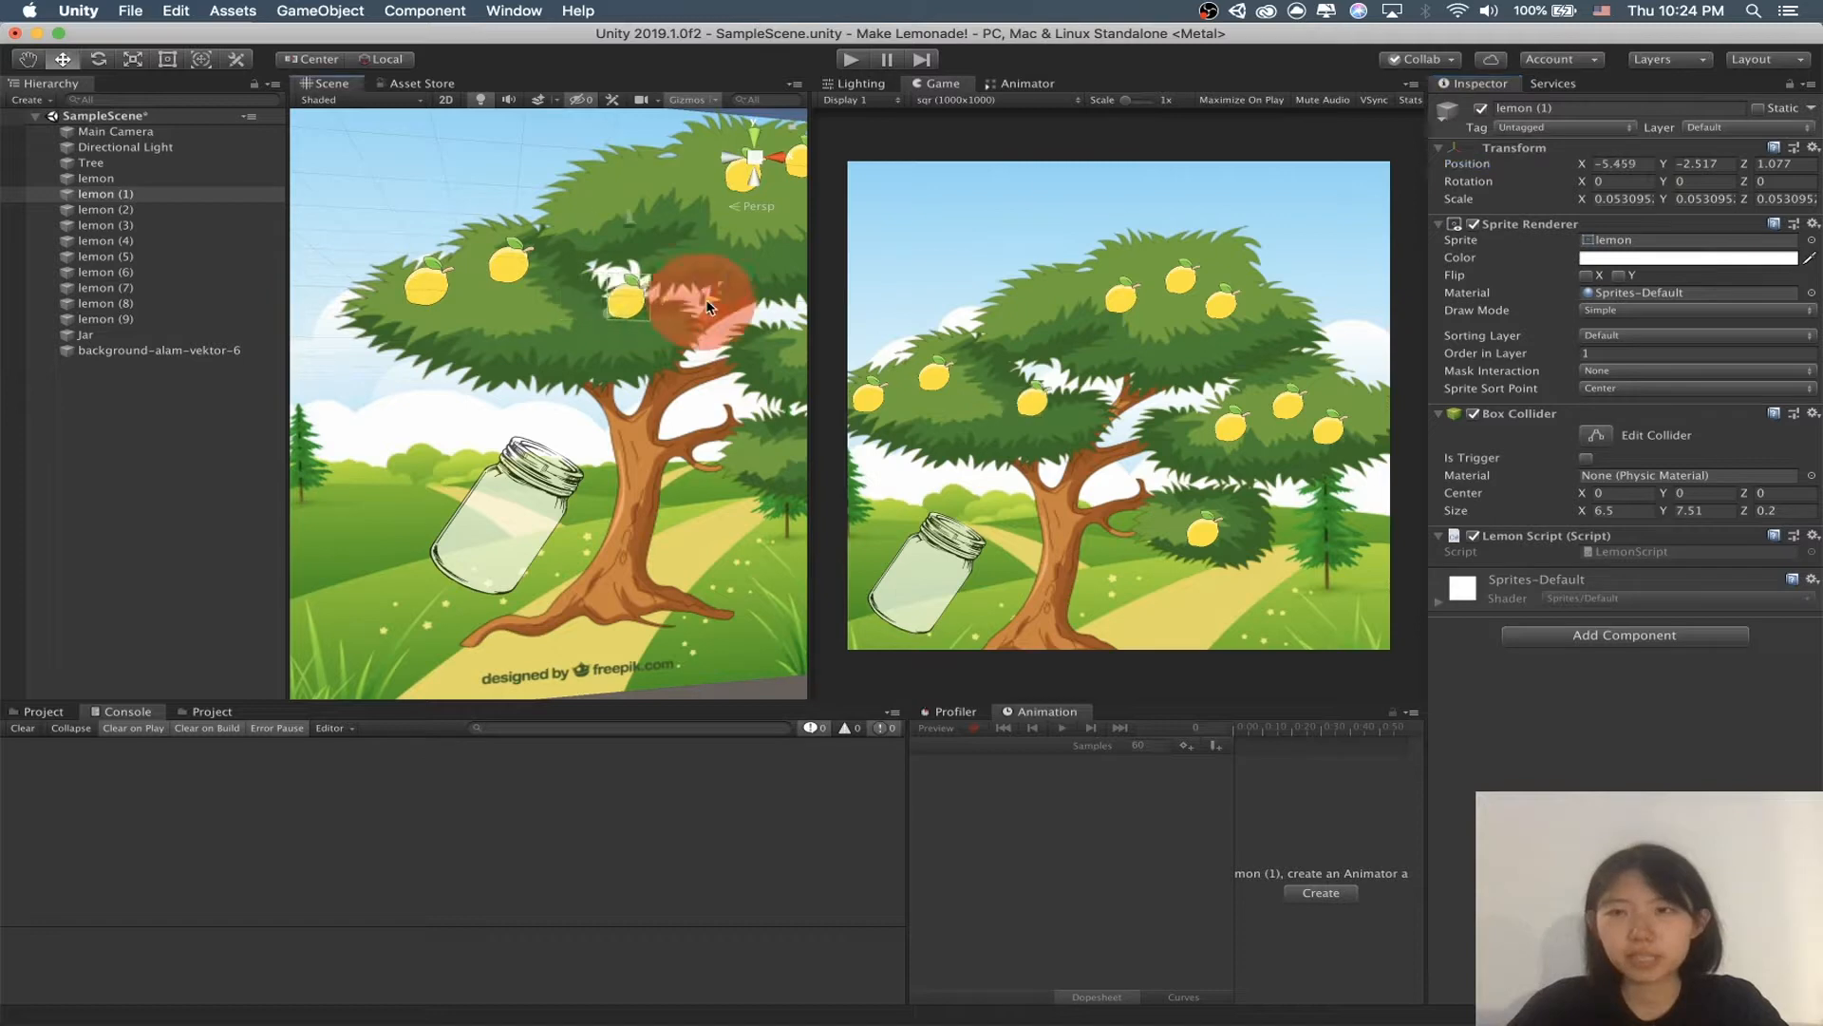
key(super+z)
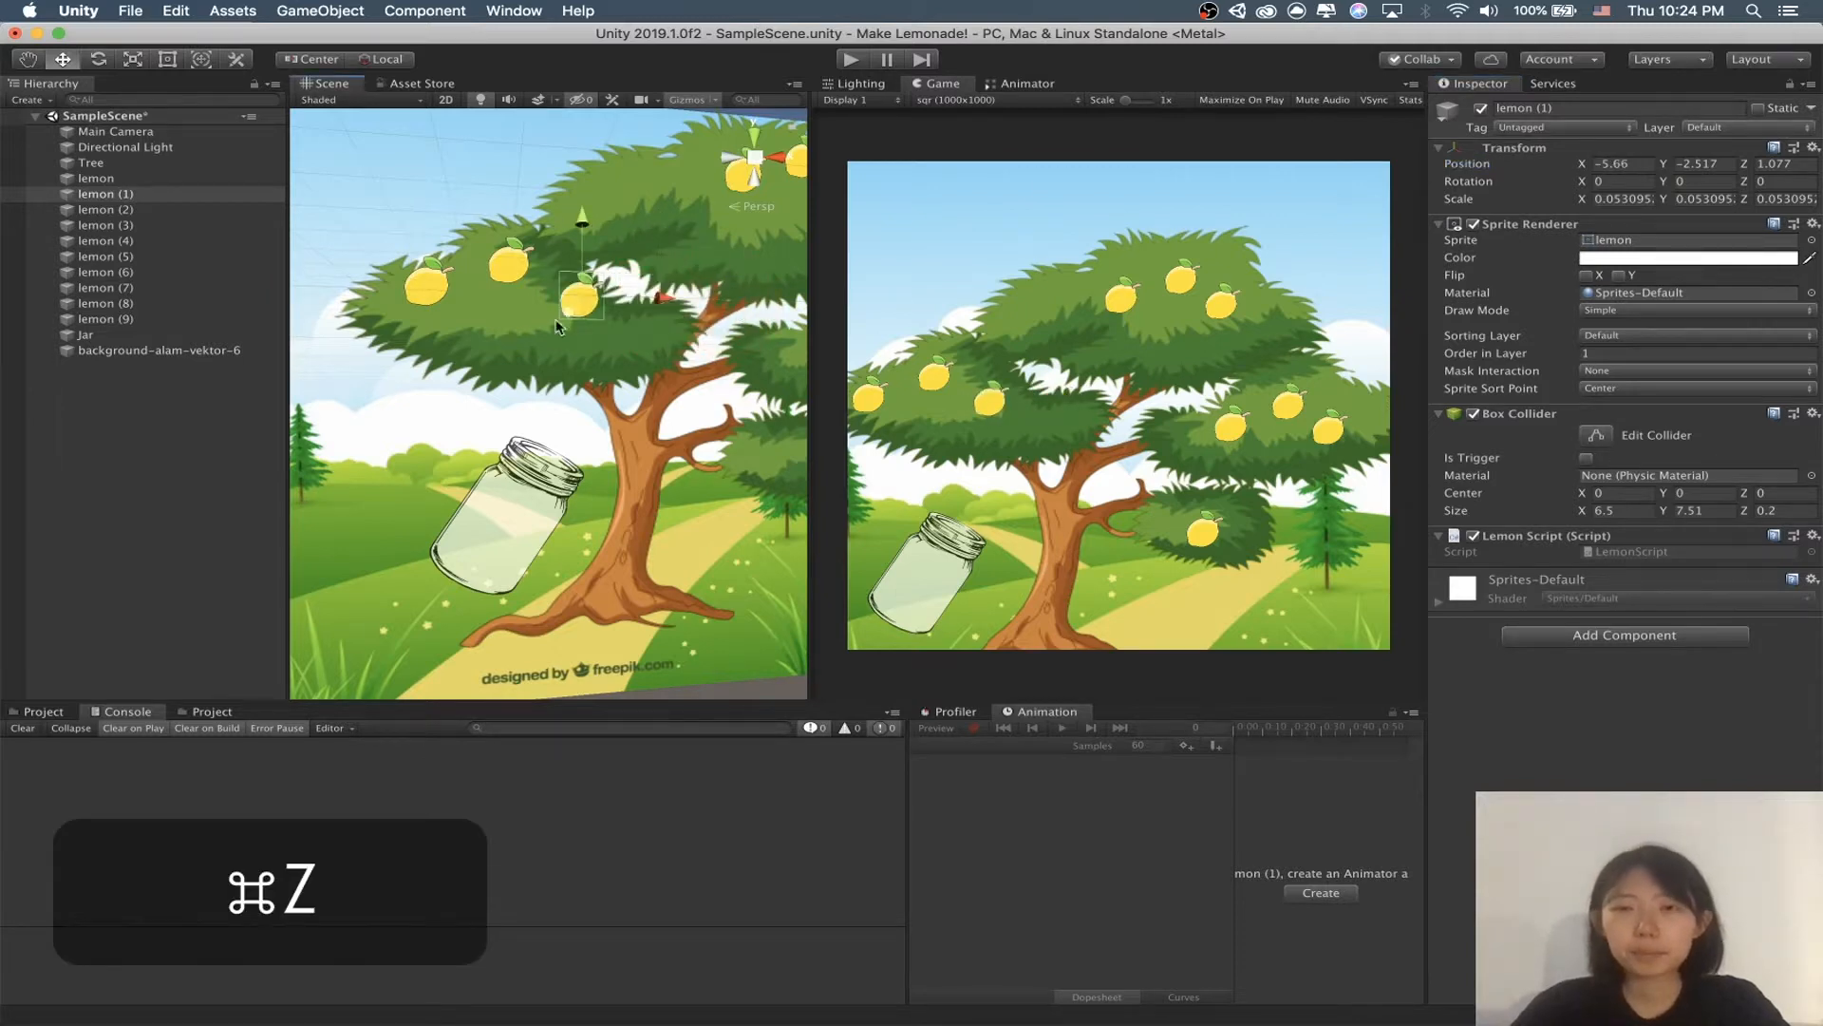
scroll(501, 277, down, 3)
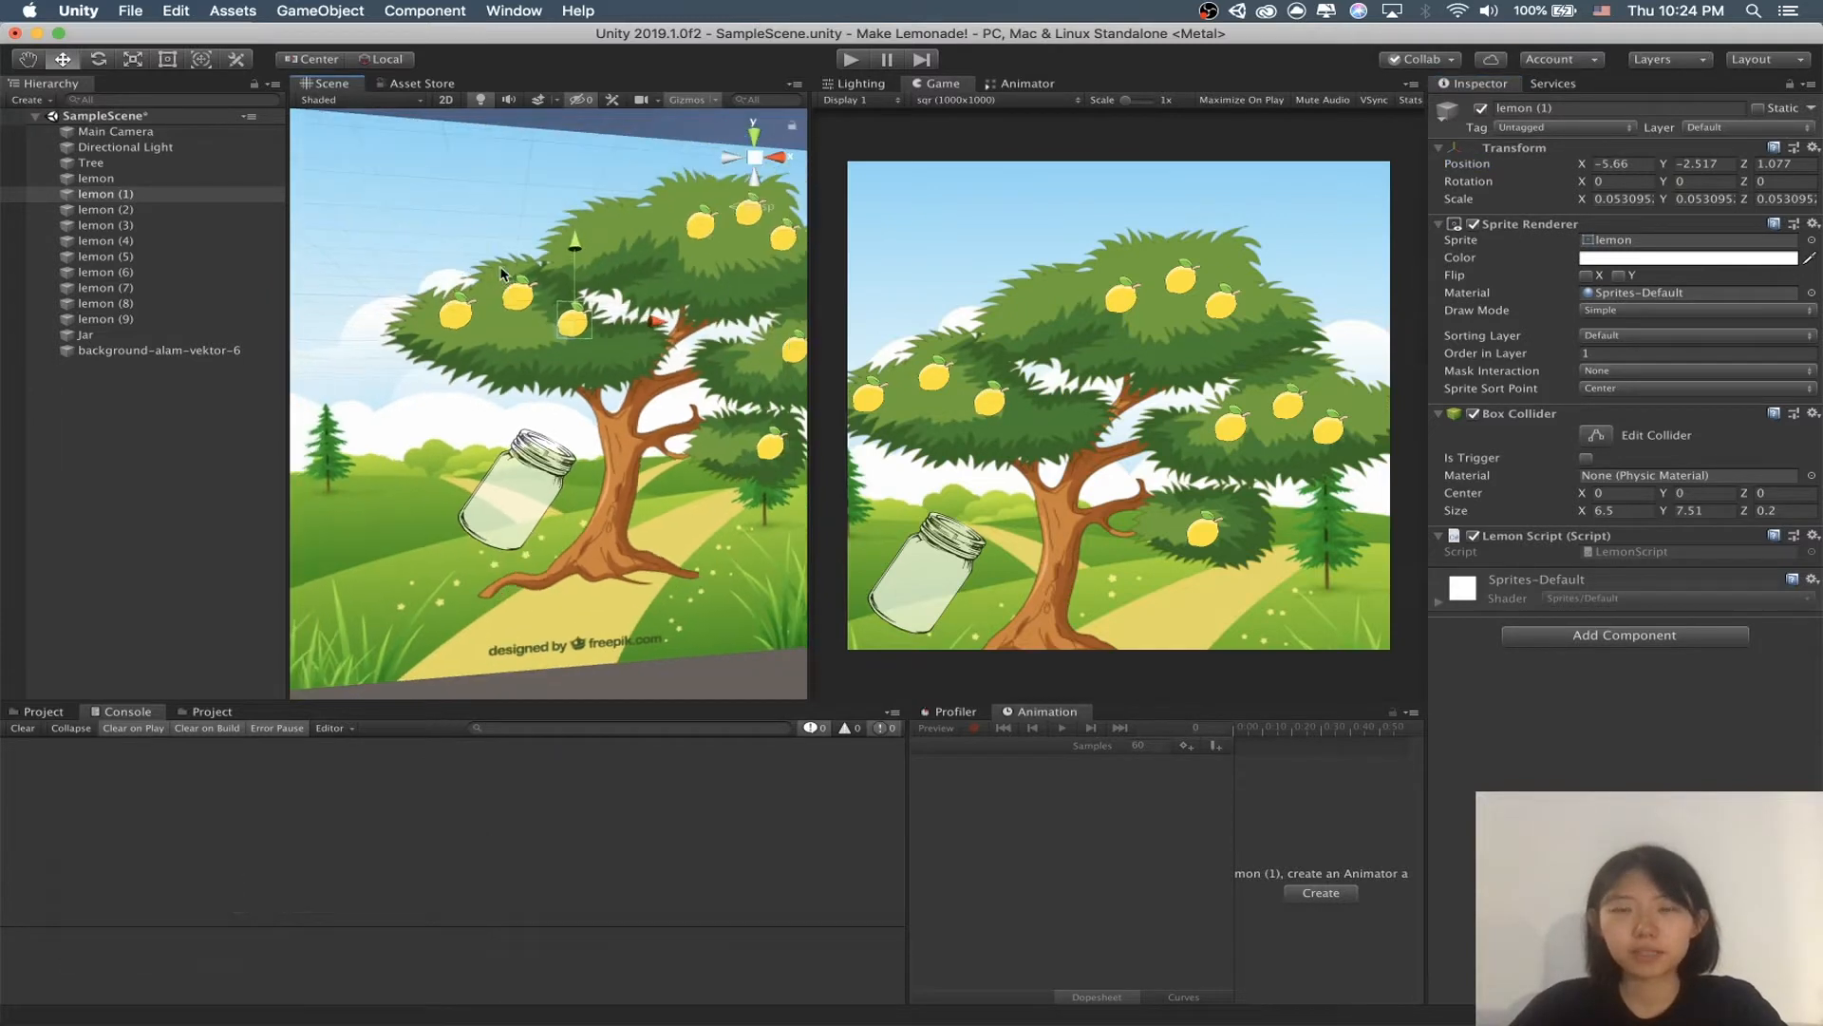
mouse_move(509, 258)
right_down()
mouse_move(536, 361)
mouse_move(355, 528)
mouse_move(295, 555)
right_up()
mouse_move(485, 472)
right_down()
mouse_move(664, 379)
mouse_move(741, 301)
mouse_move(602, 379)
mouse_move(736, 320)
mouse_move(643, 253)
mouse_move(558, 403)
mouse_move(801, 386)
mouse_move(712, 221)
mouse_move(672, 419)
mouse_move(745, 379)
mouse_move(755, 177)
right_up()
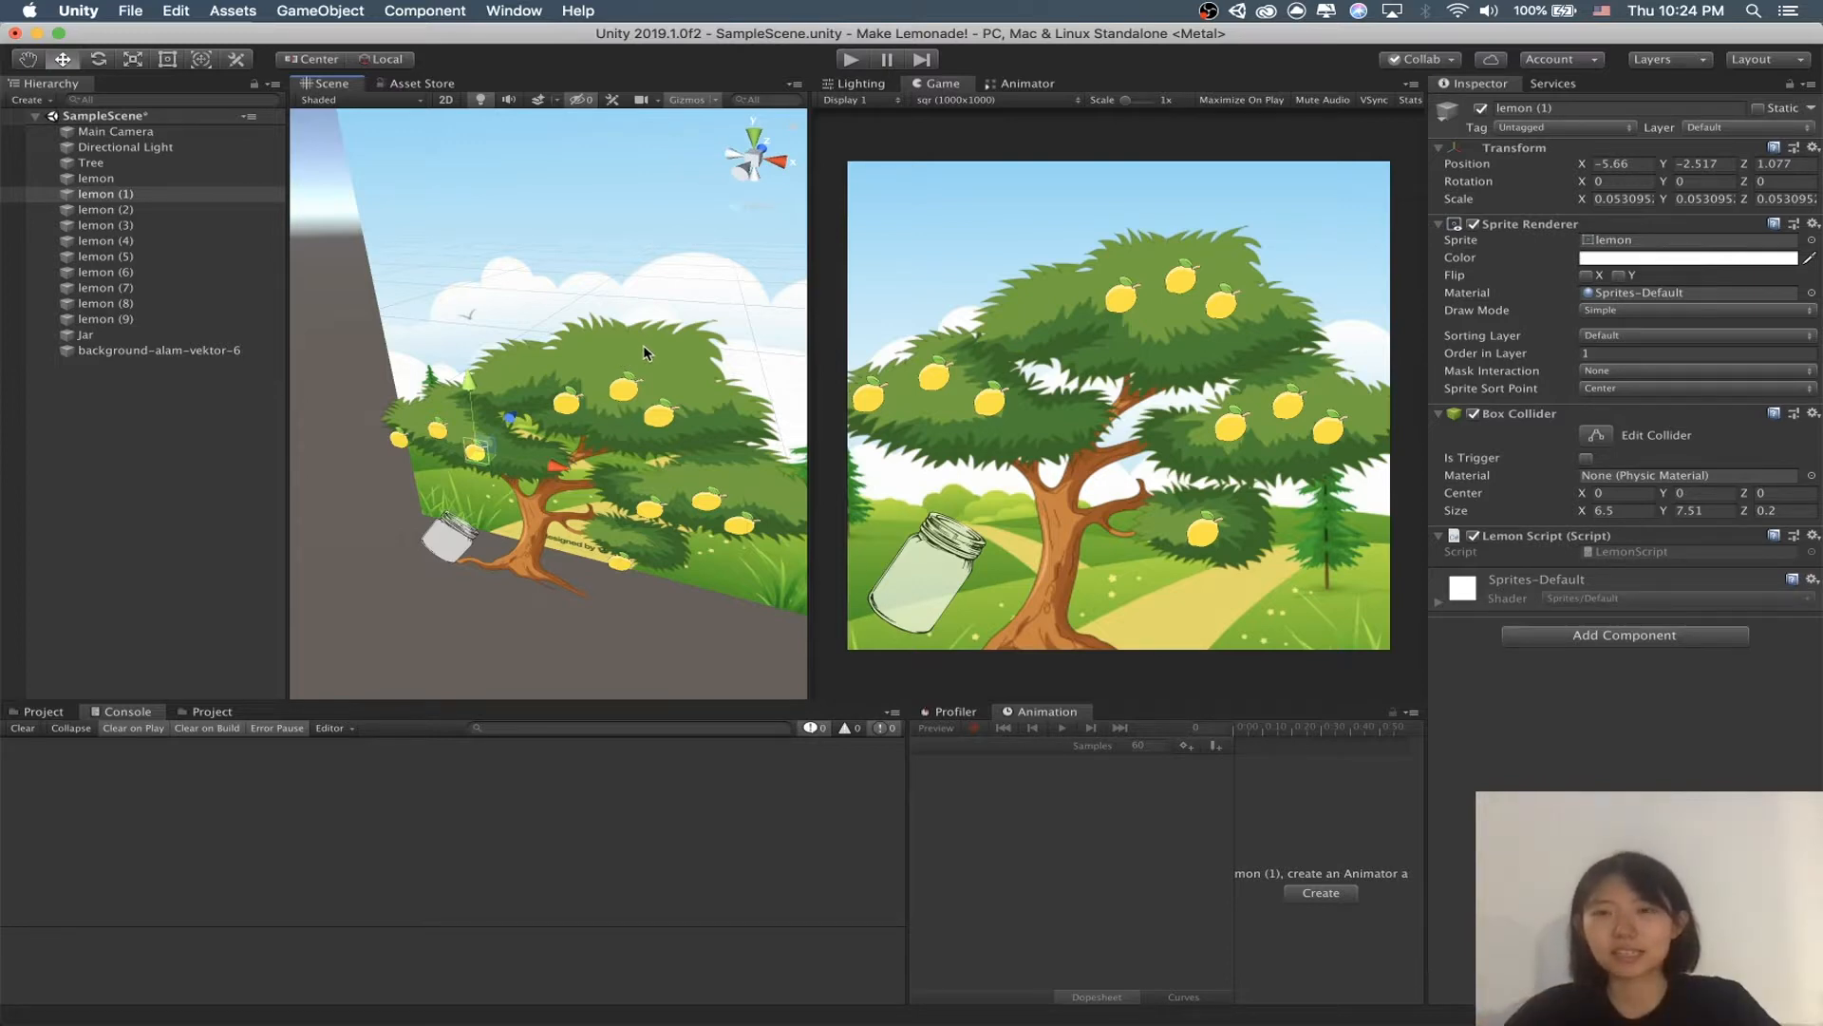
mouse_move(557, 468)
mouse_down()
mouse_move(617, 477)
mouse_move(586, 481)
mouse_up()
key(super+z)
key(f)
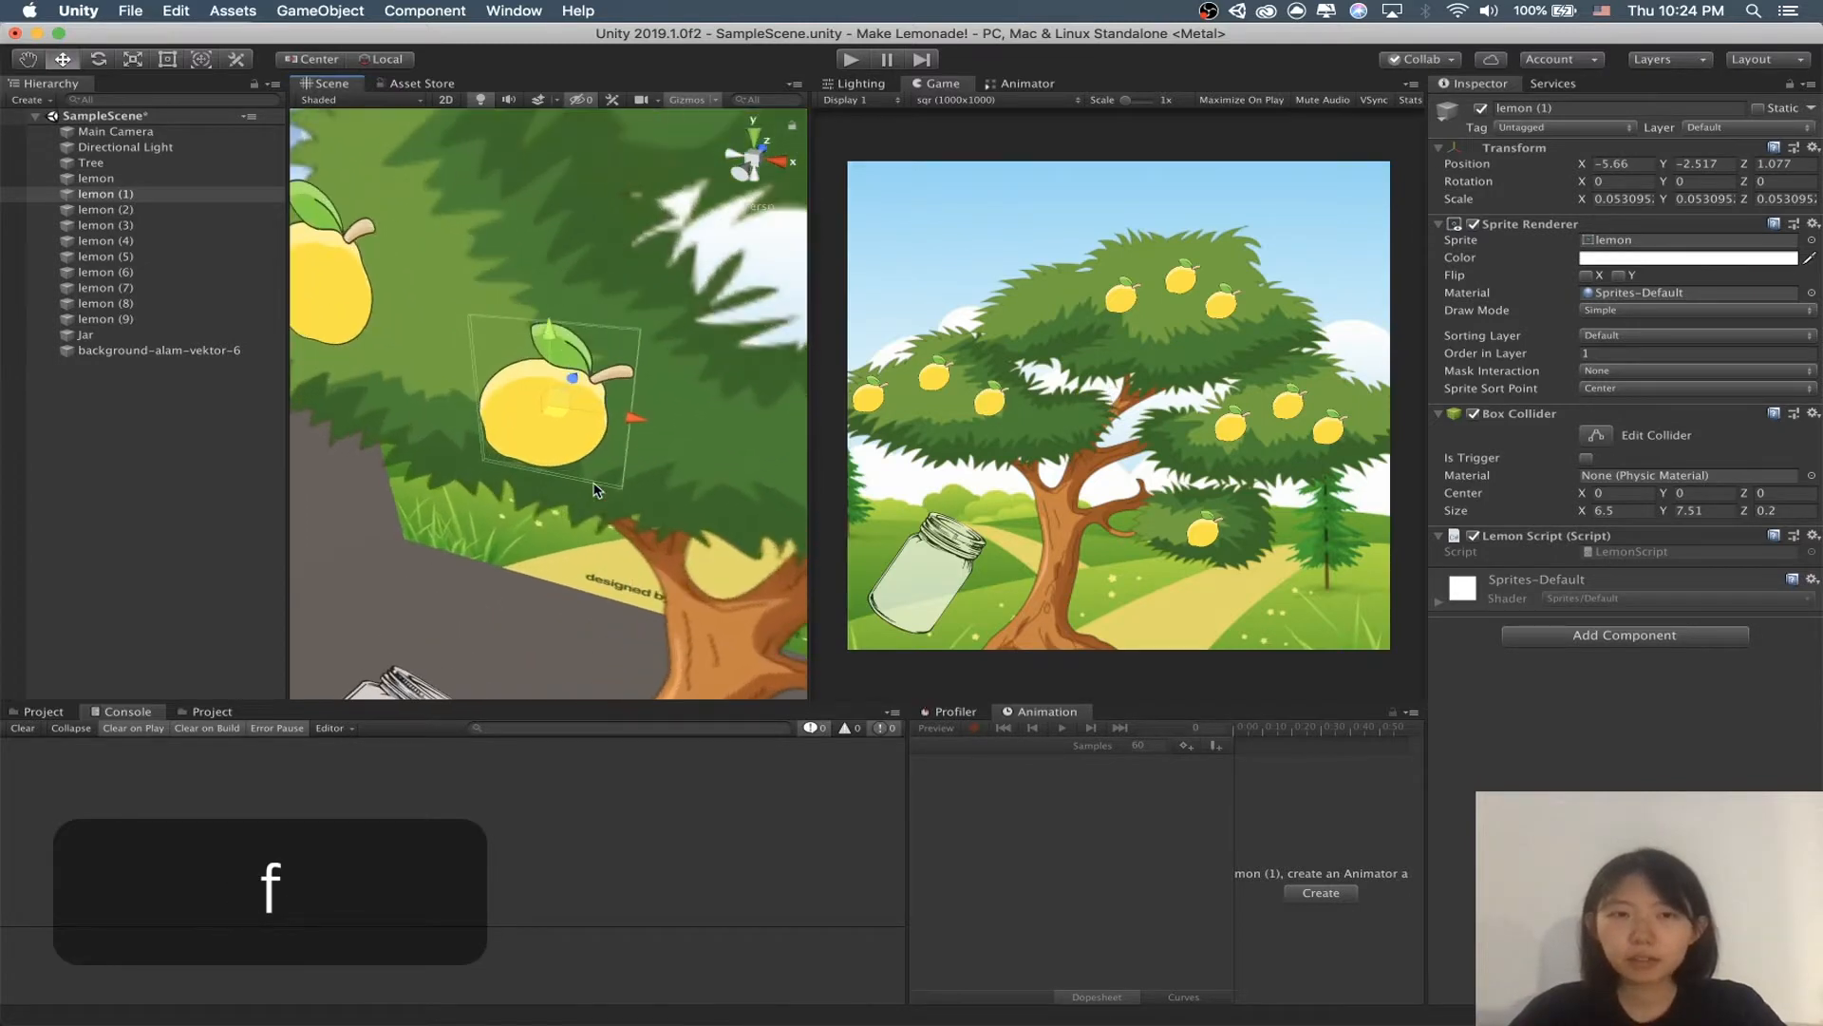
scroll(615, 446, up, 3)
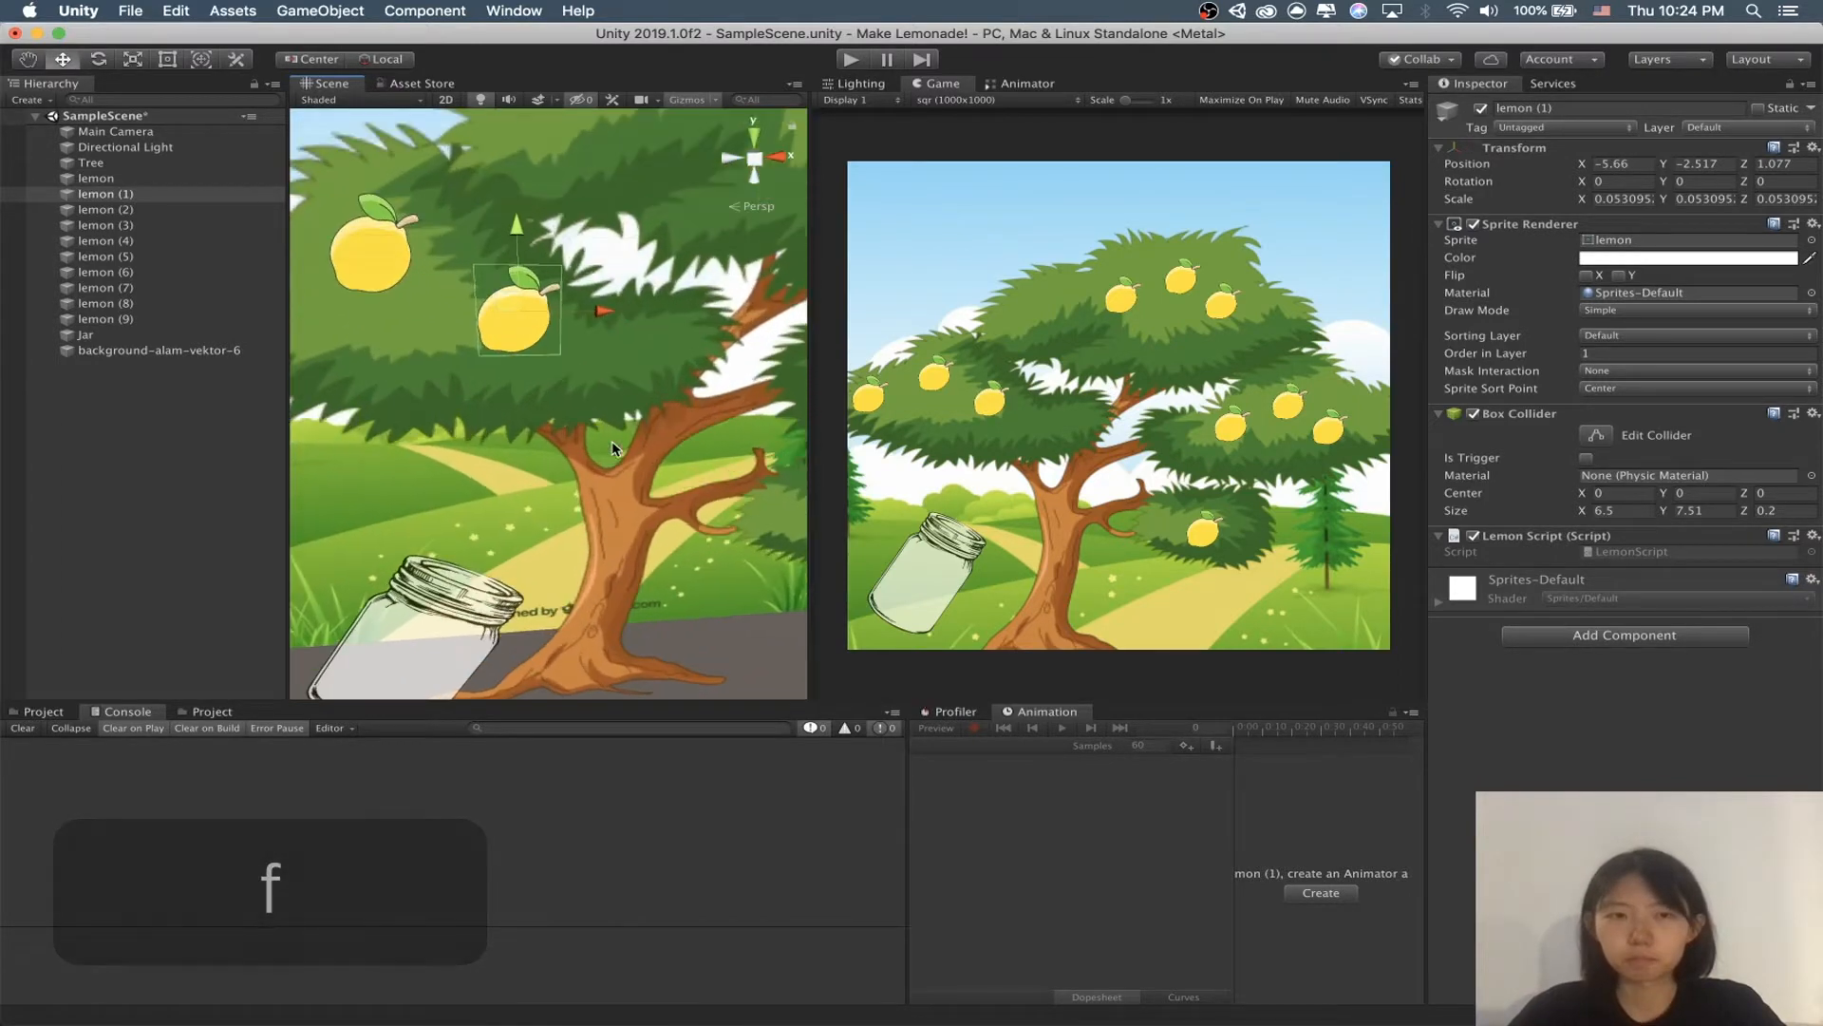
scroll(590, 549, down, 4)
scroll(499, 550, up, 1)
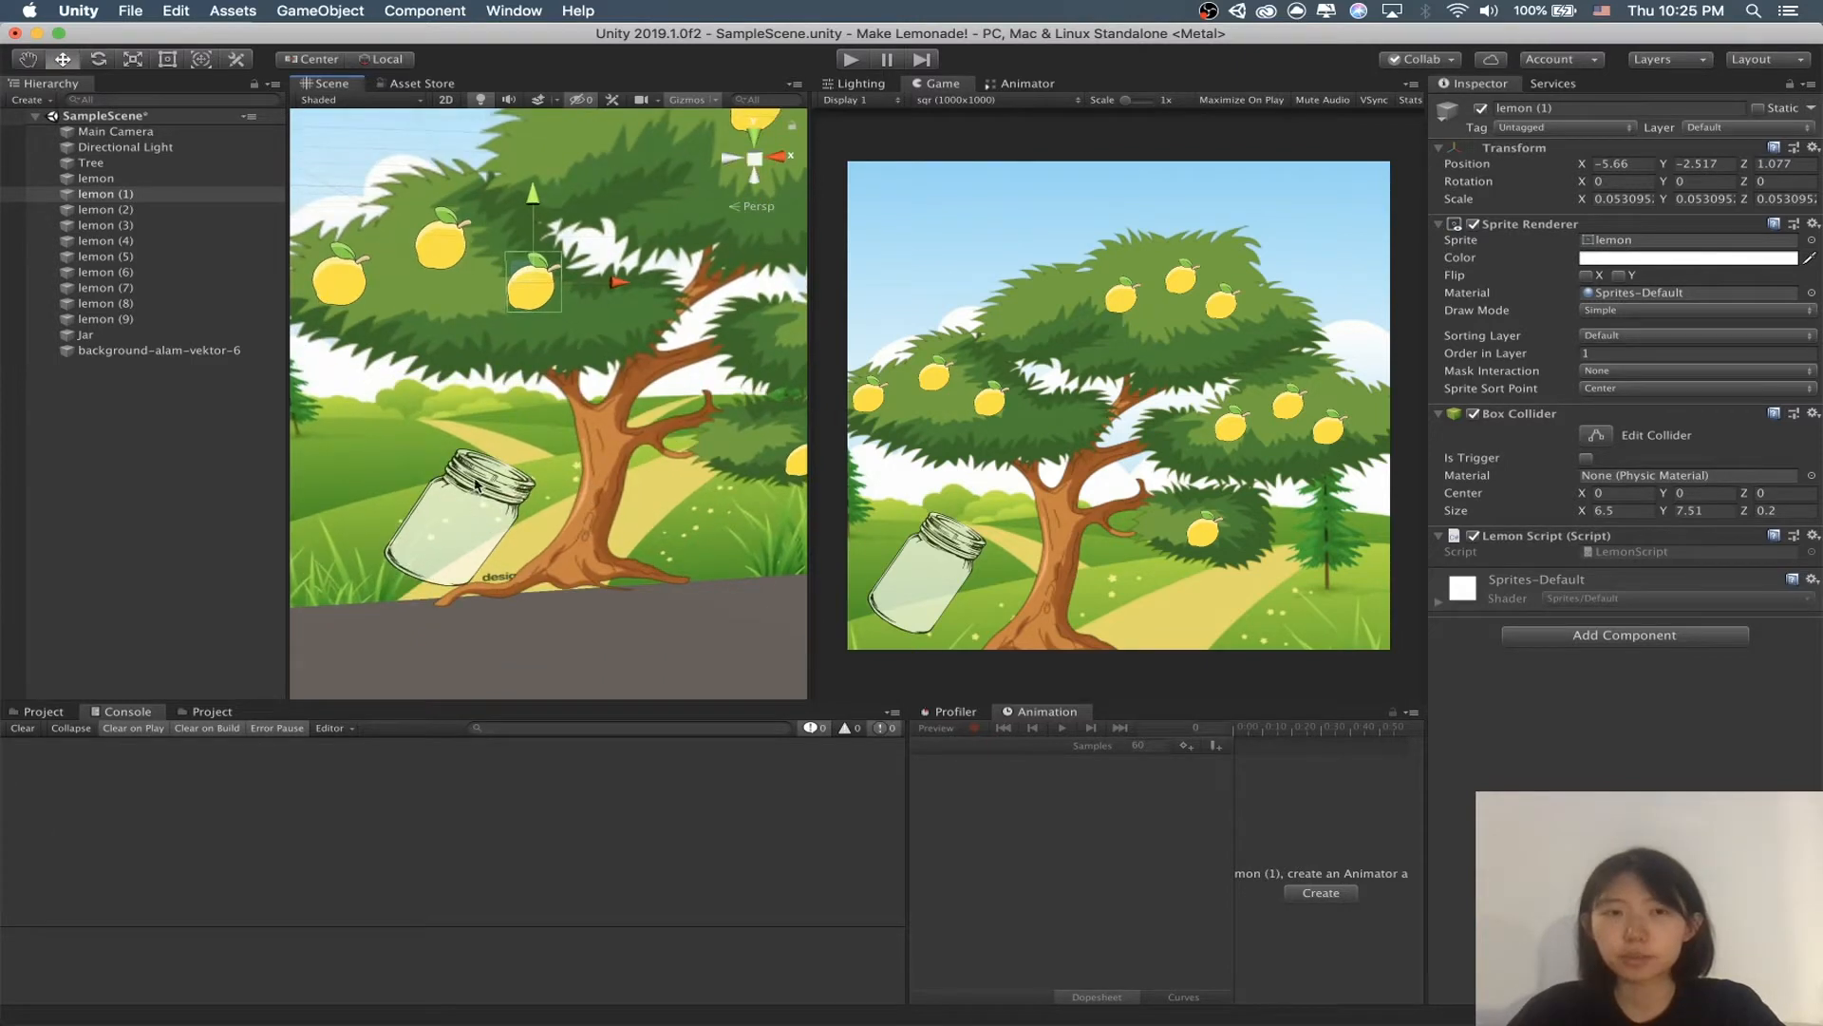
Step: Try moving the object named lemon toward lemon (1) and down onto the jar, undoing each move
click(441, 232)
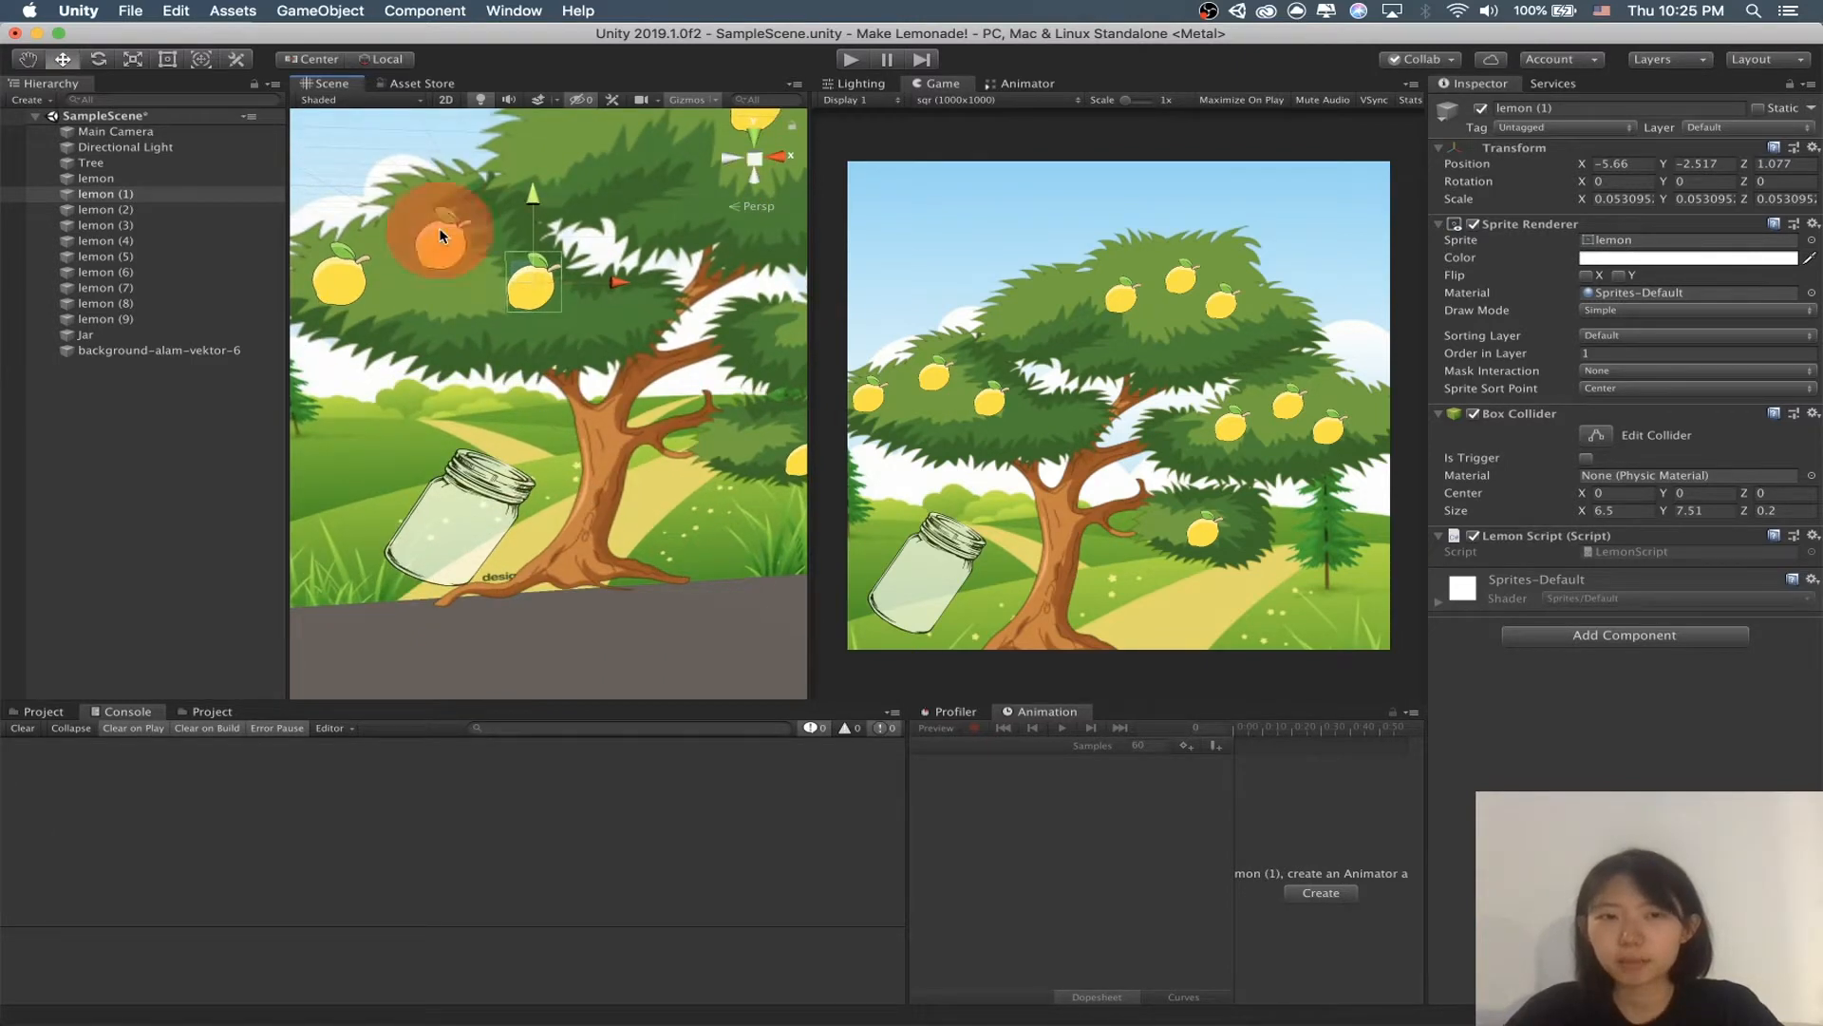
drag(462, 261, 516, 289)
key(super+z)
right_drag(516, 290, 543, 293)
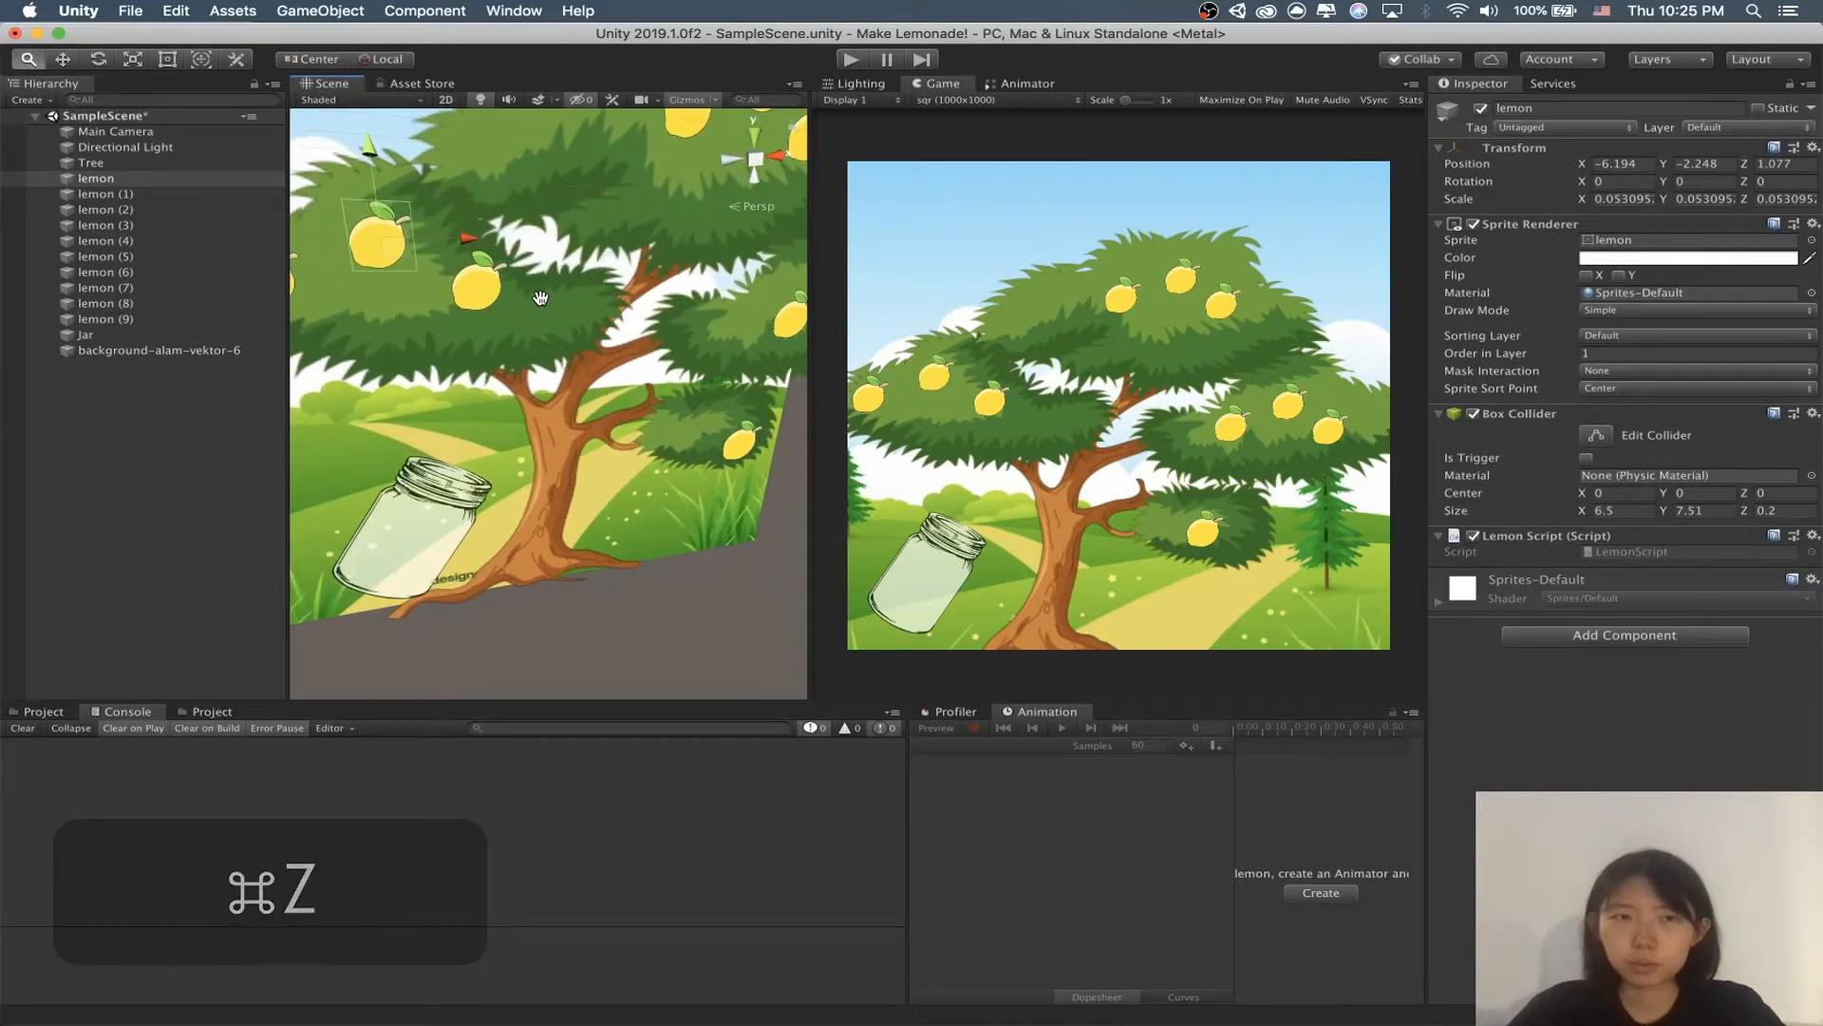
drag(388, 247, 416, 537)
key(super+z)
Step: Inspect the components of lemon (5), background-alam-vektor-6 and Jar
click(144, 257)
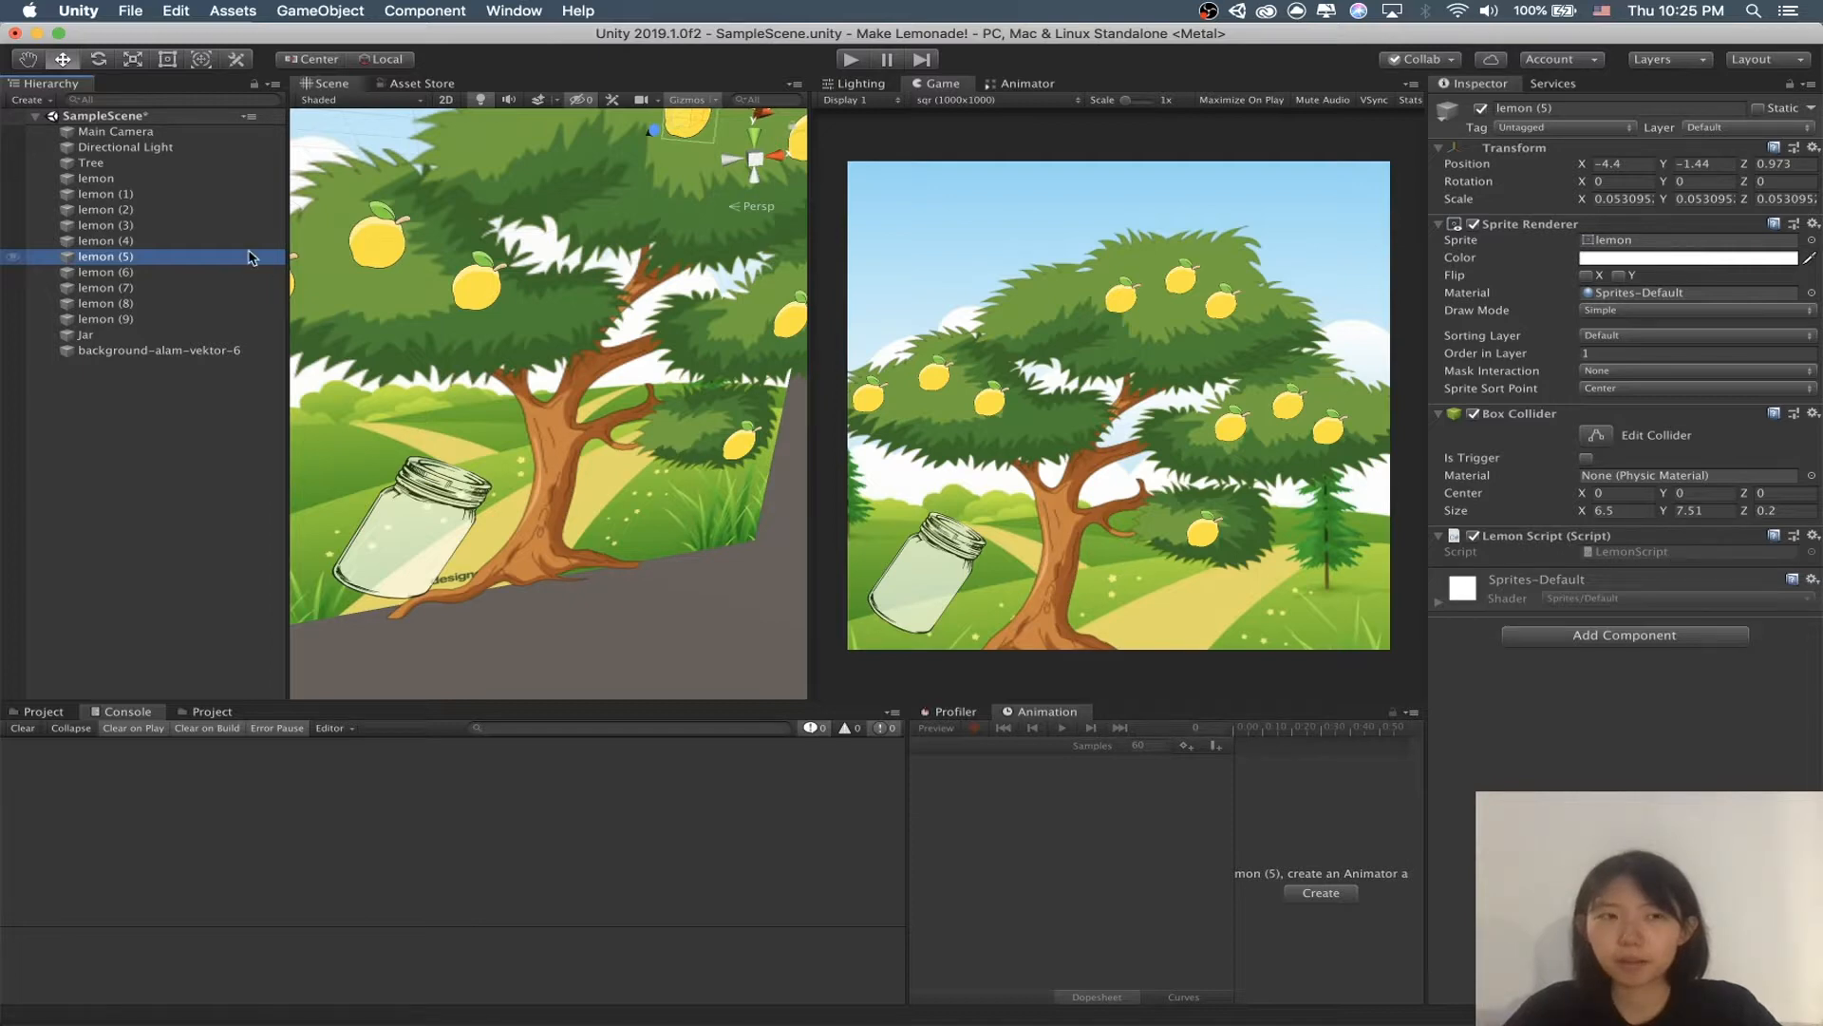
drag(110, 319, 137, 349)
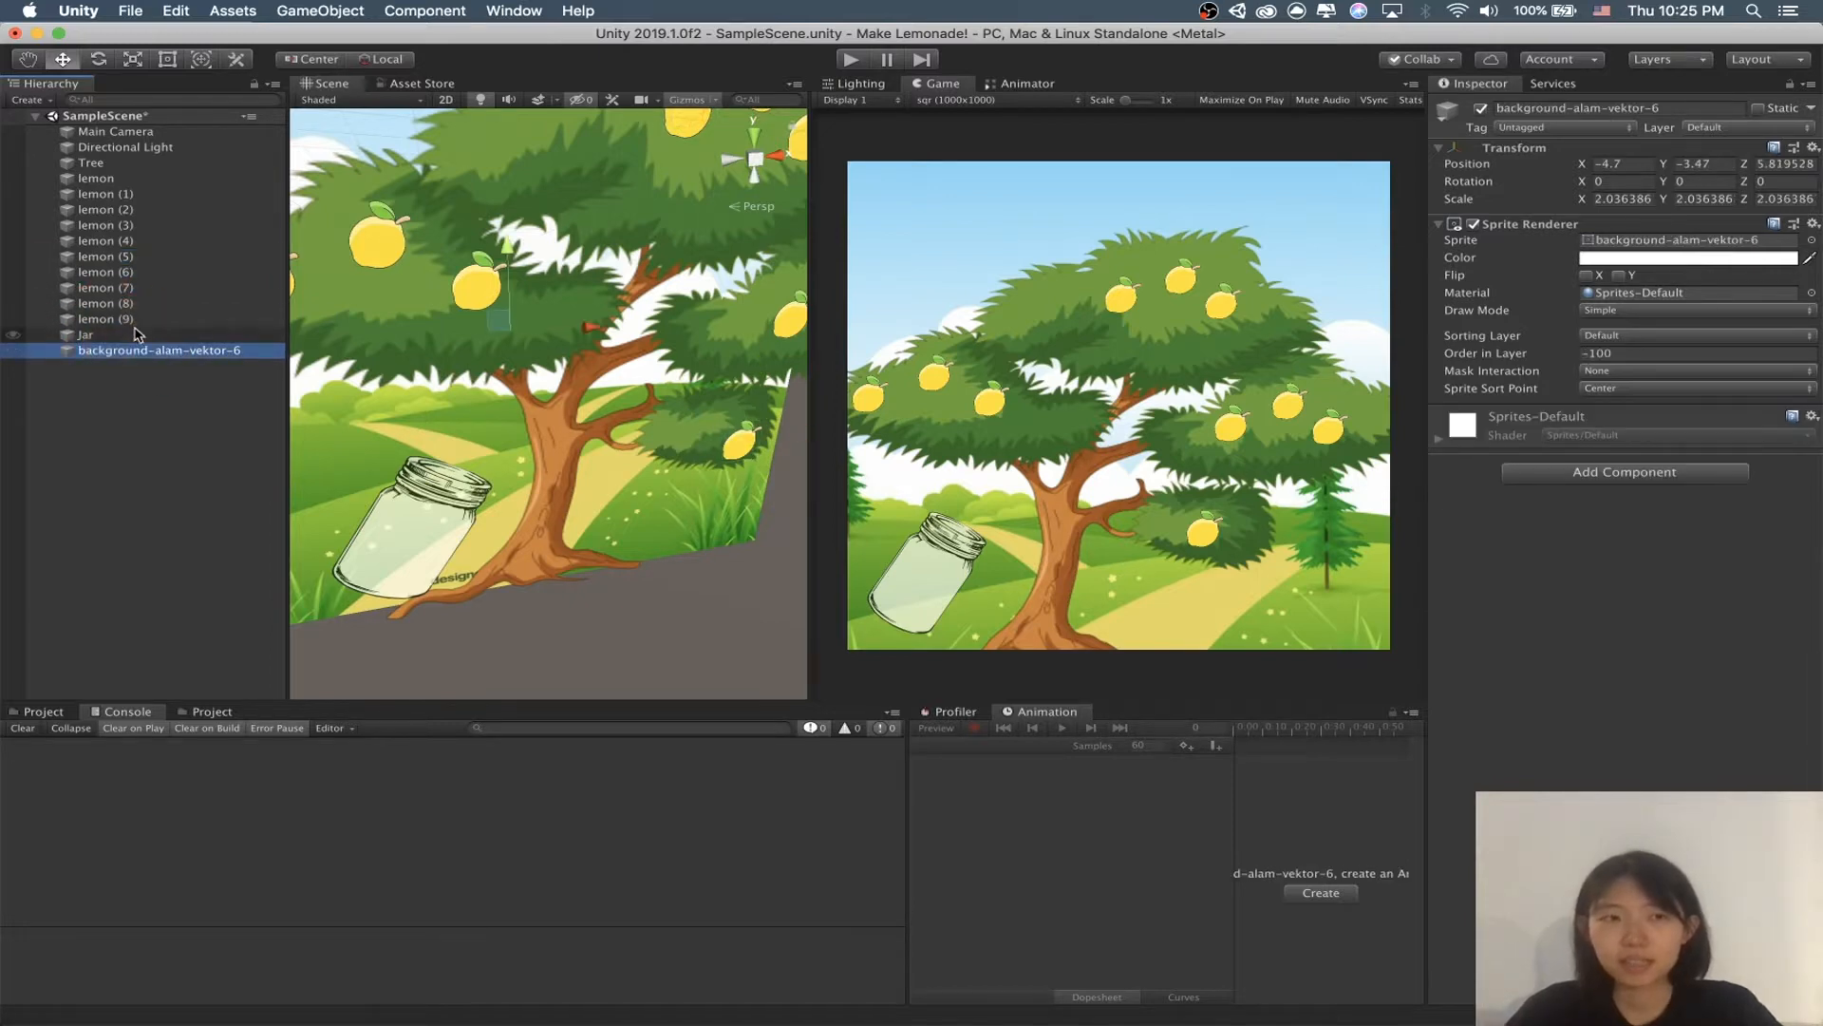
click(86, 335)
Step: Switch to Visual Studio and insert two blank lines directly below the opening brace of the LemonScript class
click(1155, 1004)
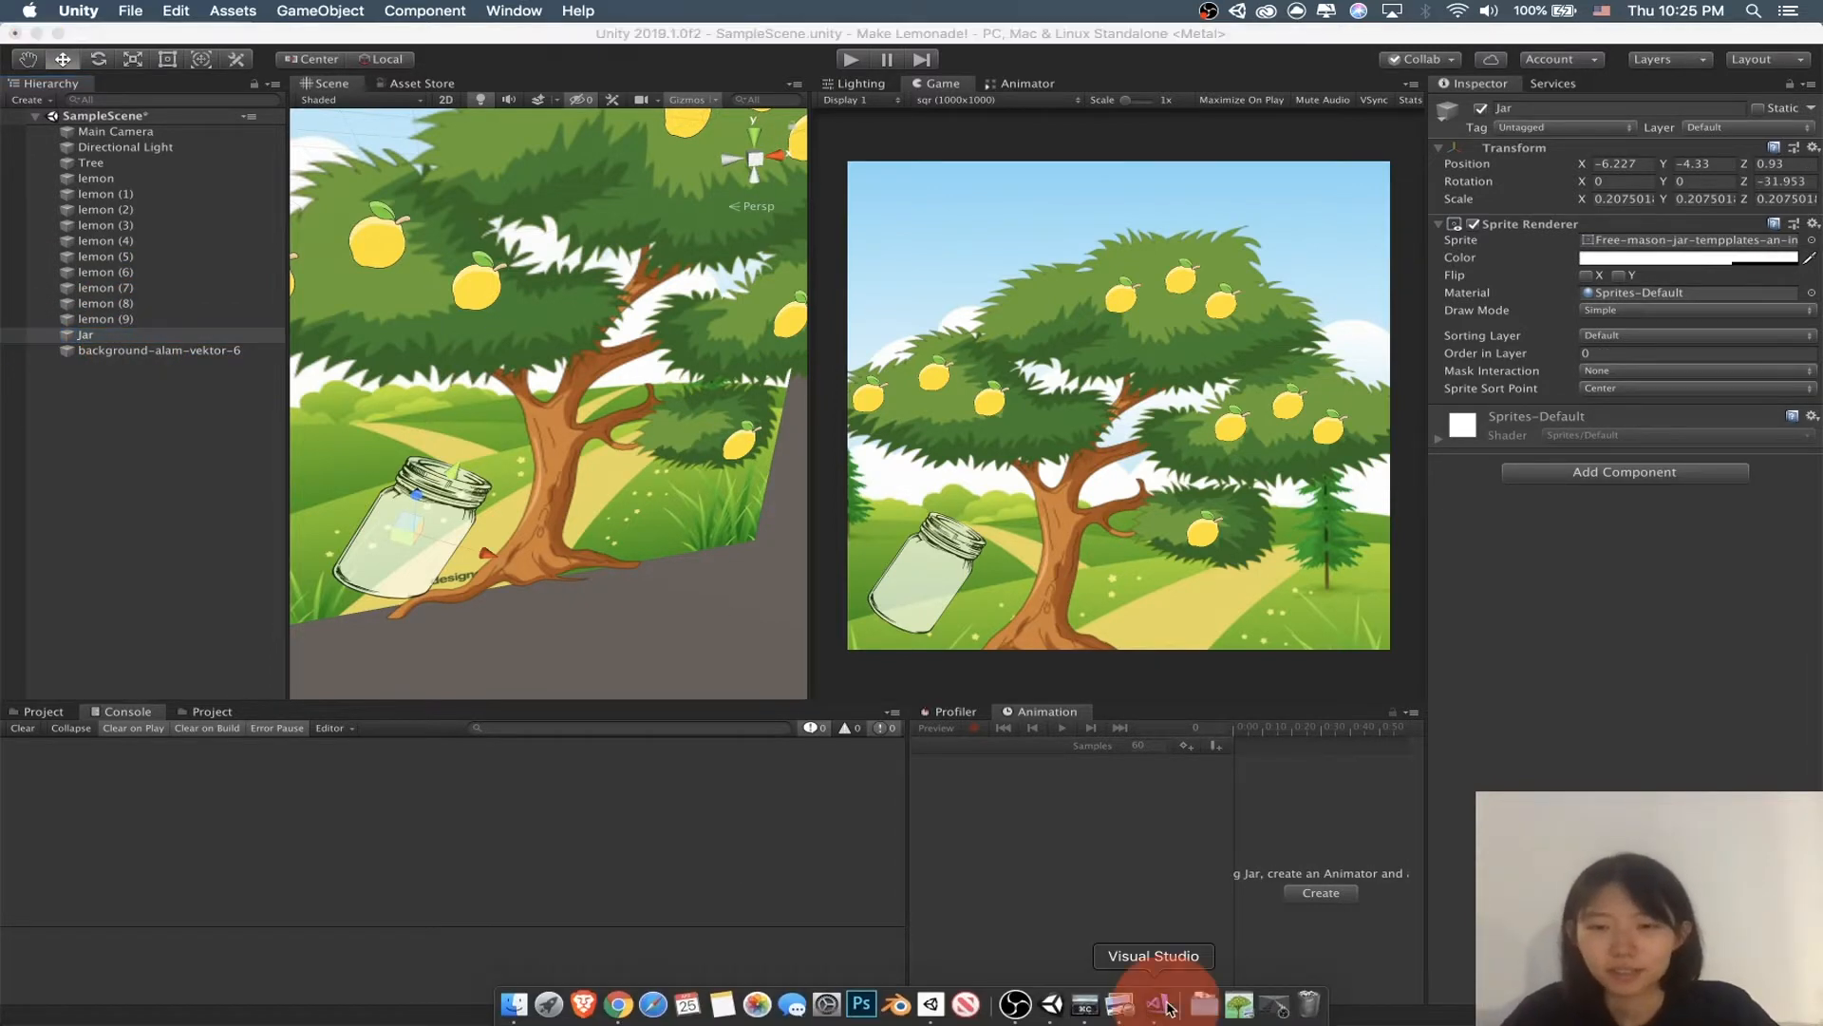
key(Return)
key(Return)
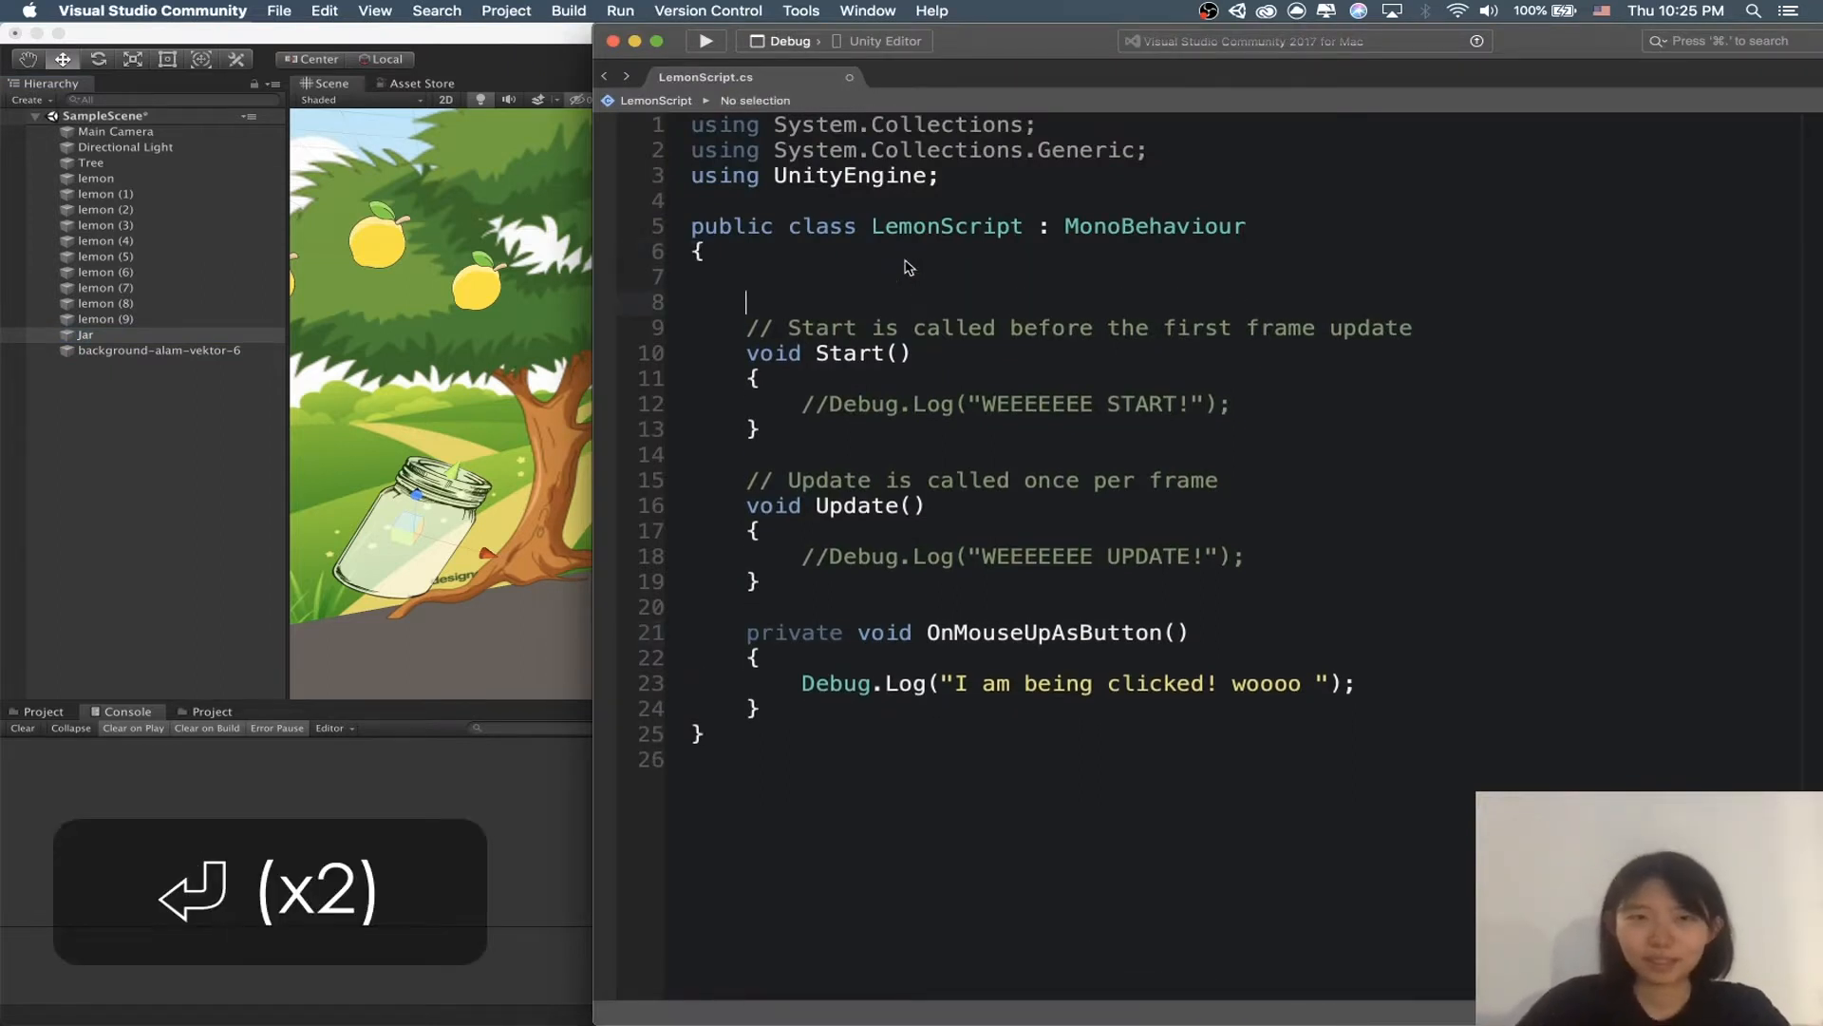
key(Up)
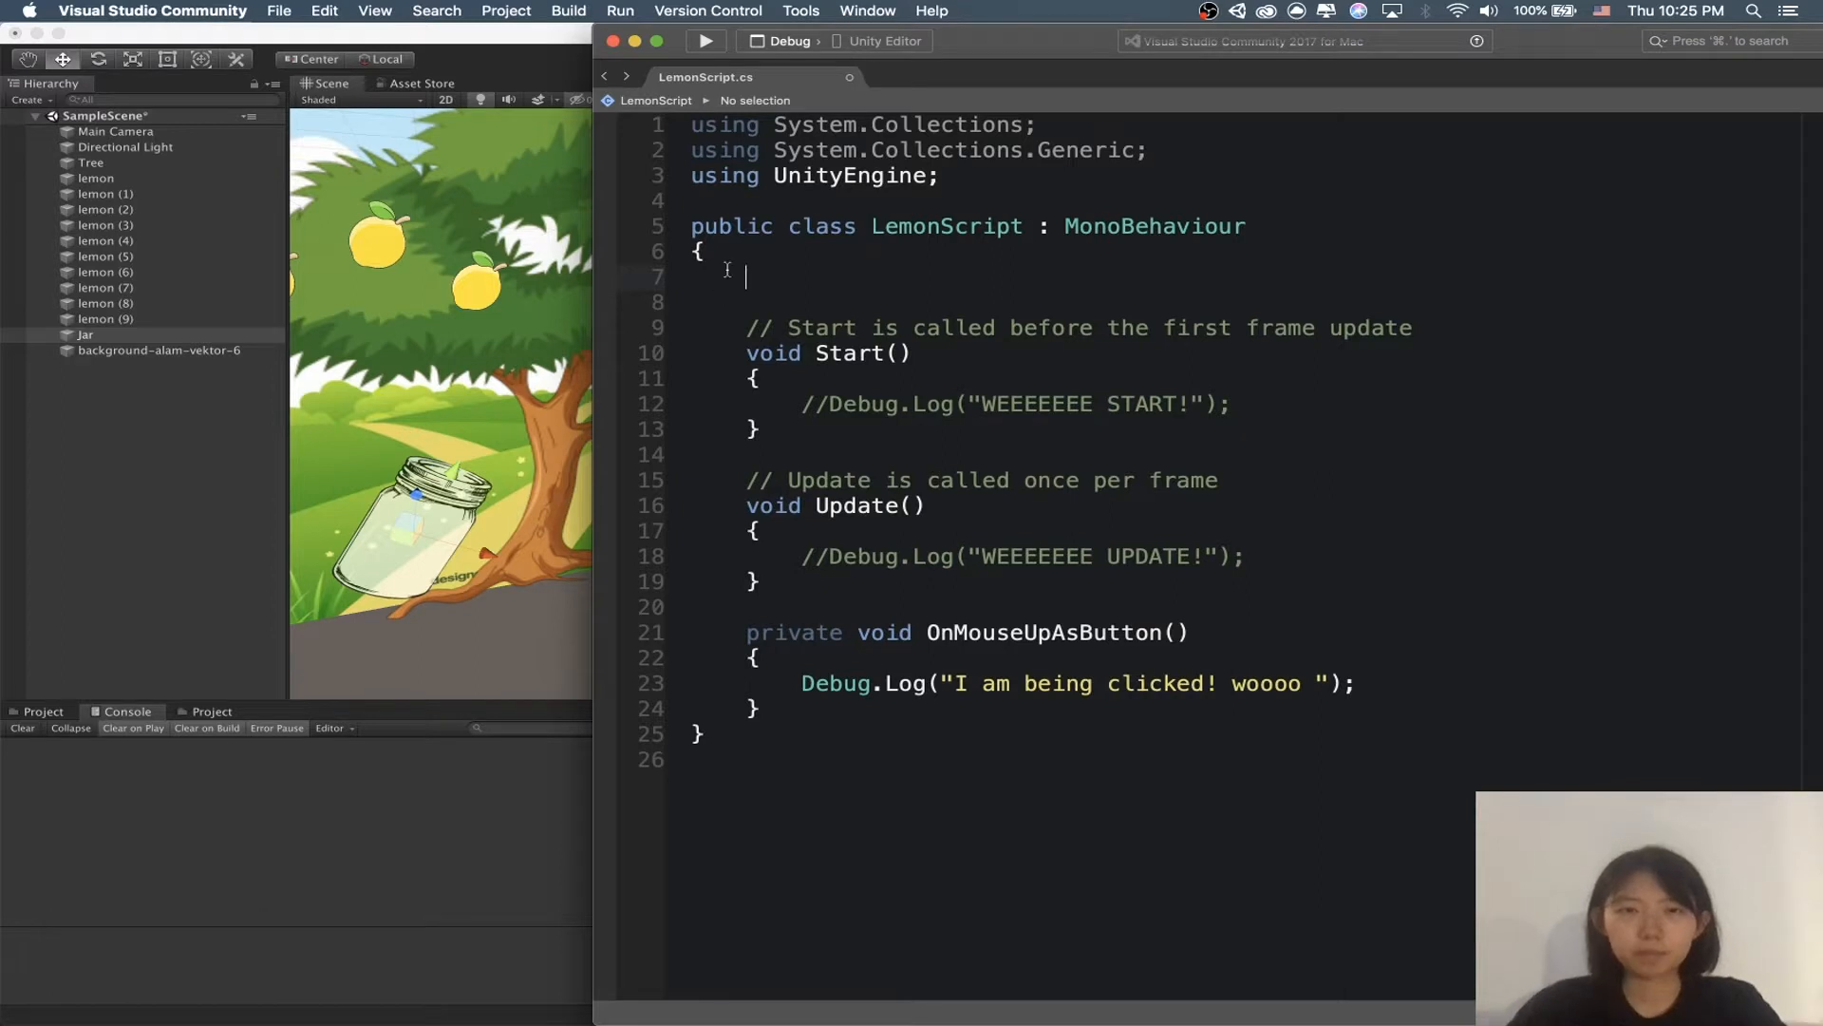
Step: Review the OnMouseUpAsButton method and its name, and return the caret to the first blank line in the class
drag(746, 632, 811, 701)
click(998, 634)
double_click(998, 634)
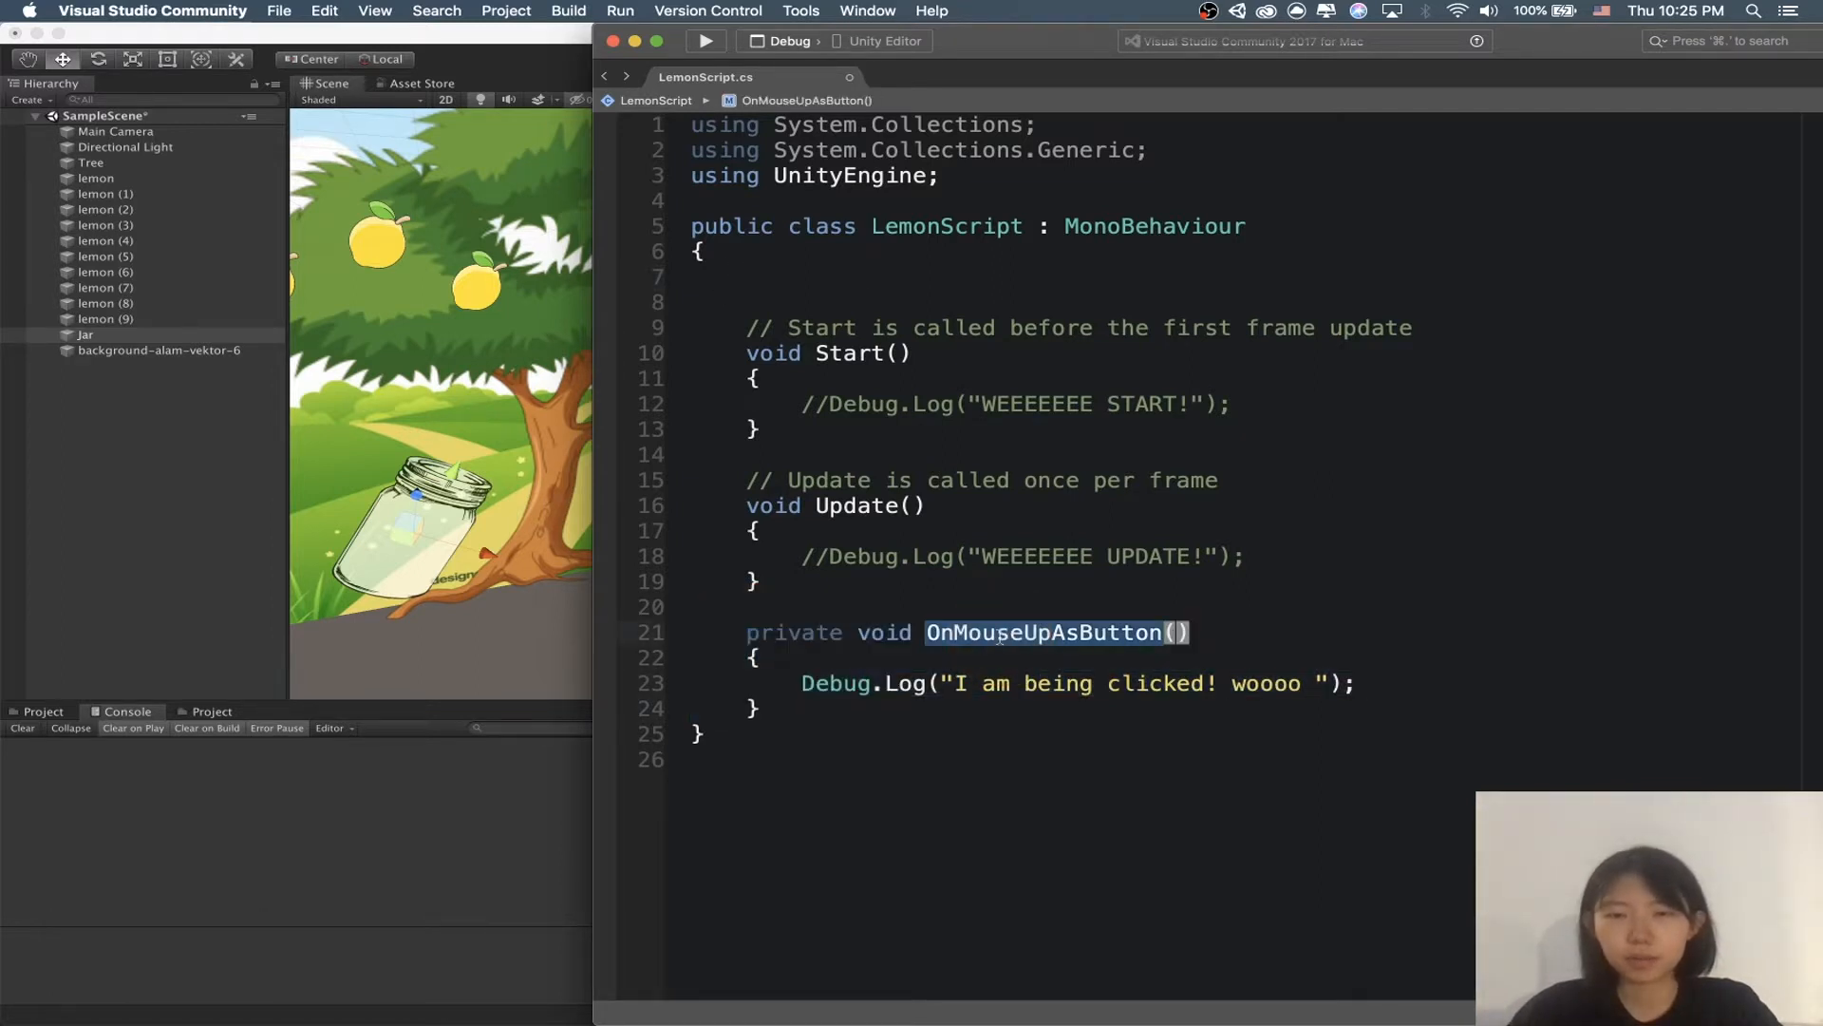
click(1035, 667)
click(775, 281)
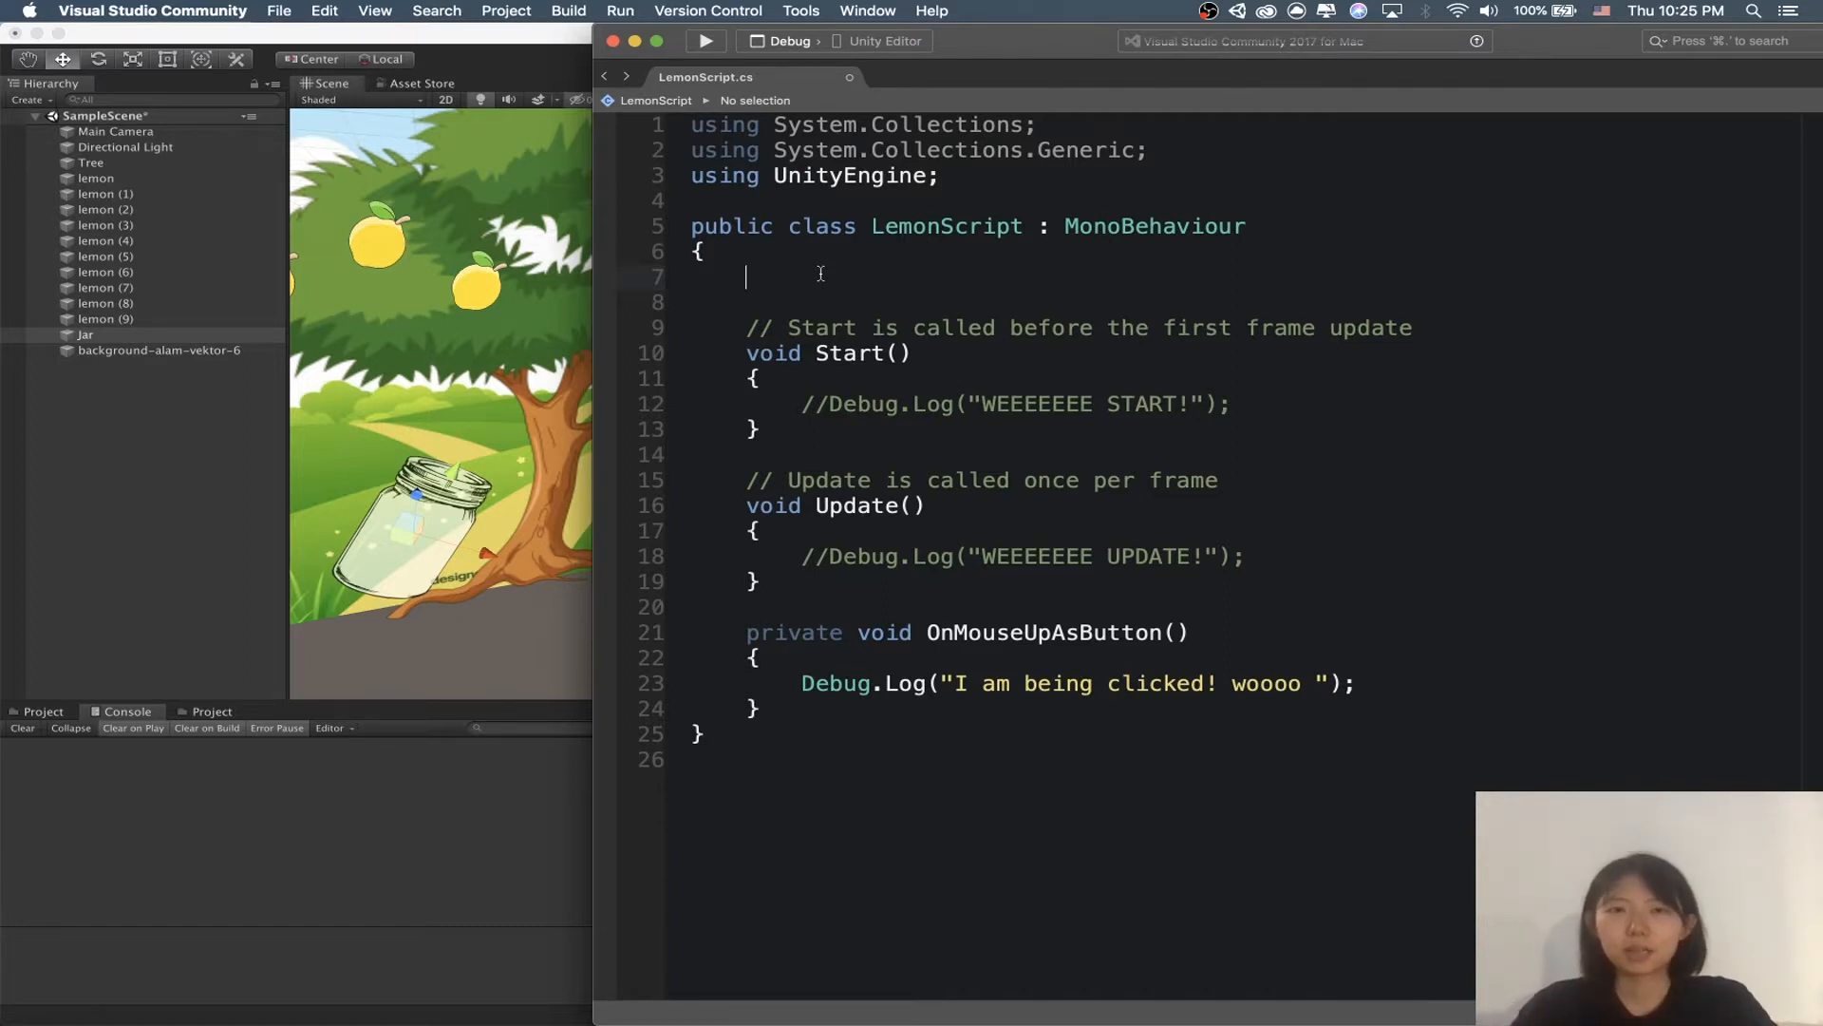
Step: Switch to Unity and look over lemon (1), the Tree, the Jar and the background in the scene
click(476, 333)
click(485, 268)
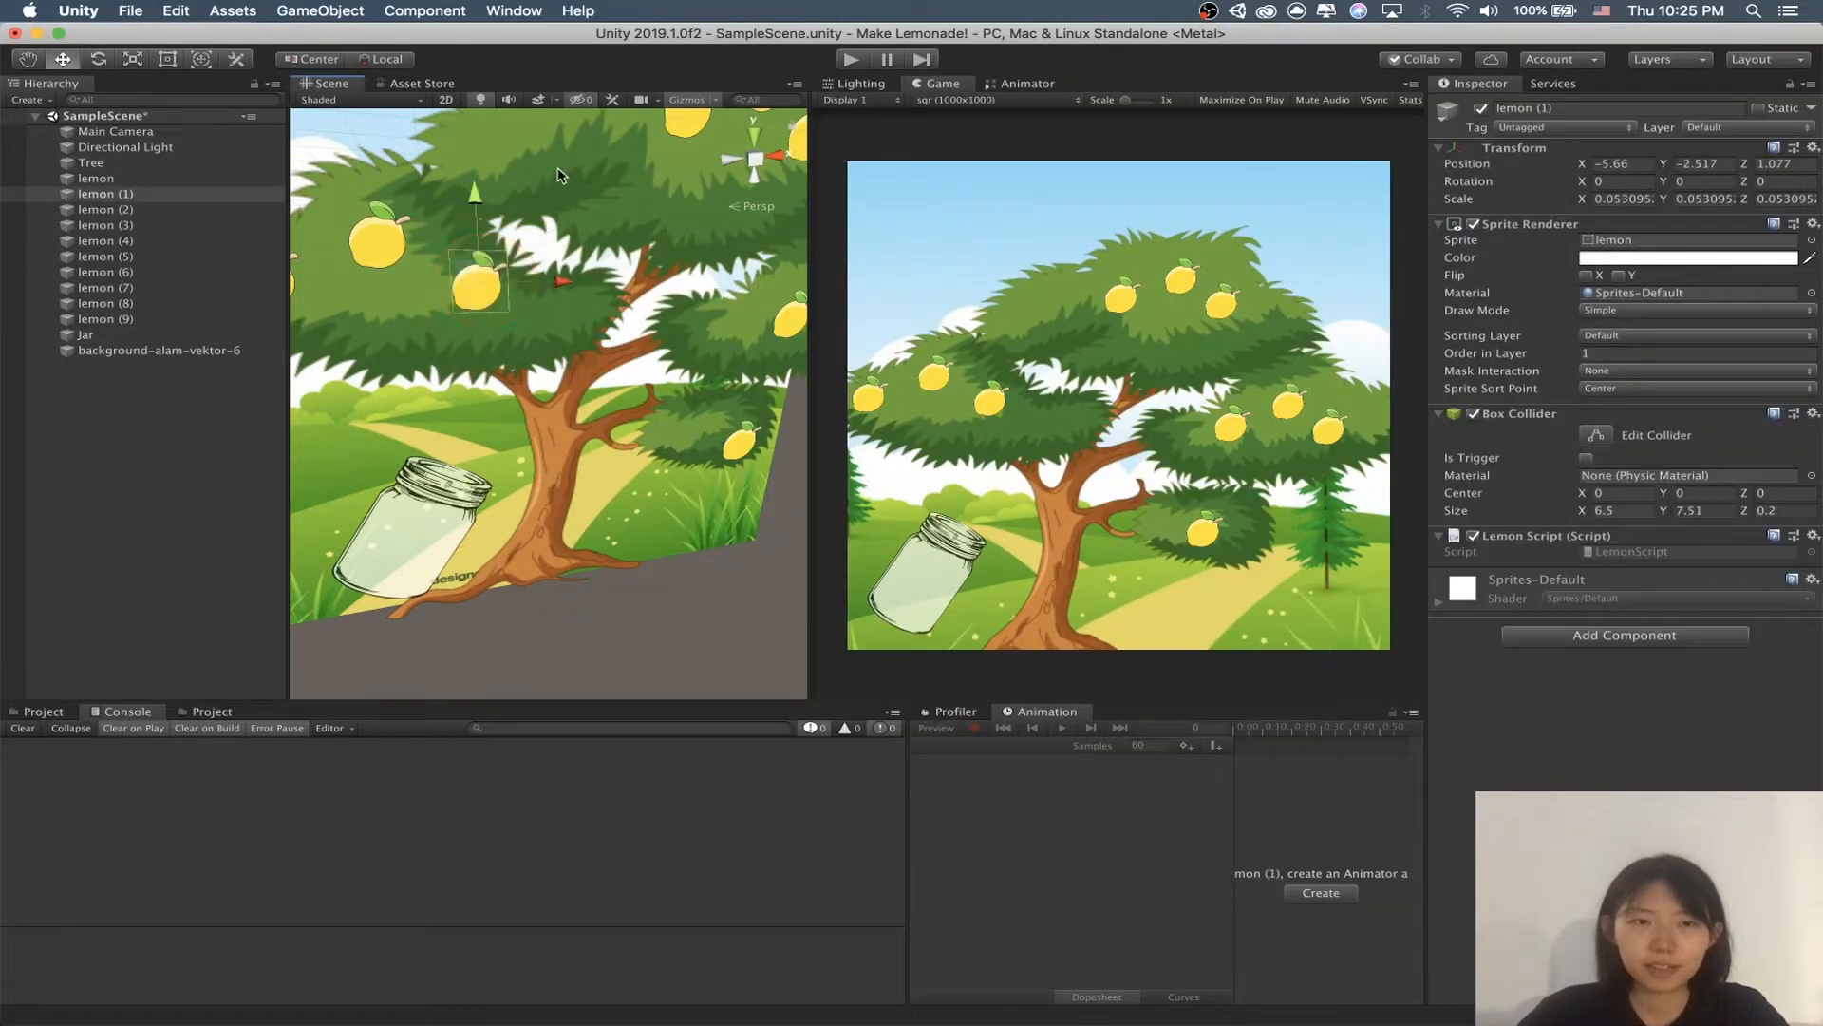
click(548, 397)
scroll(554, 361, down, 5)
middle_drag(551, 363, 667, 386)
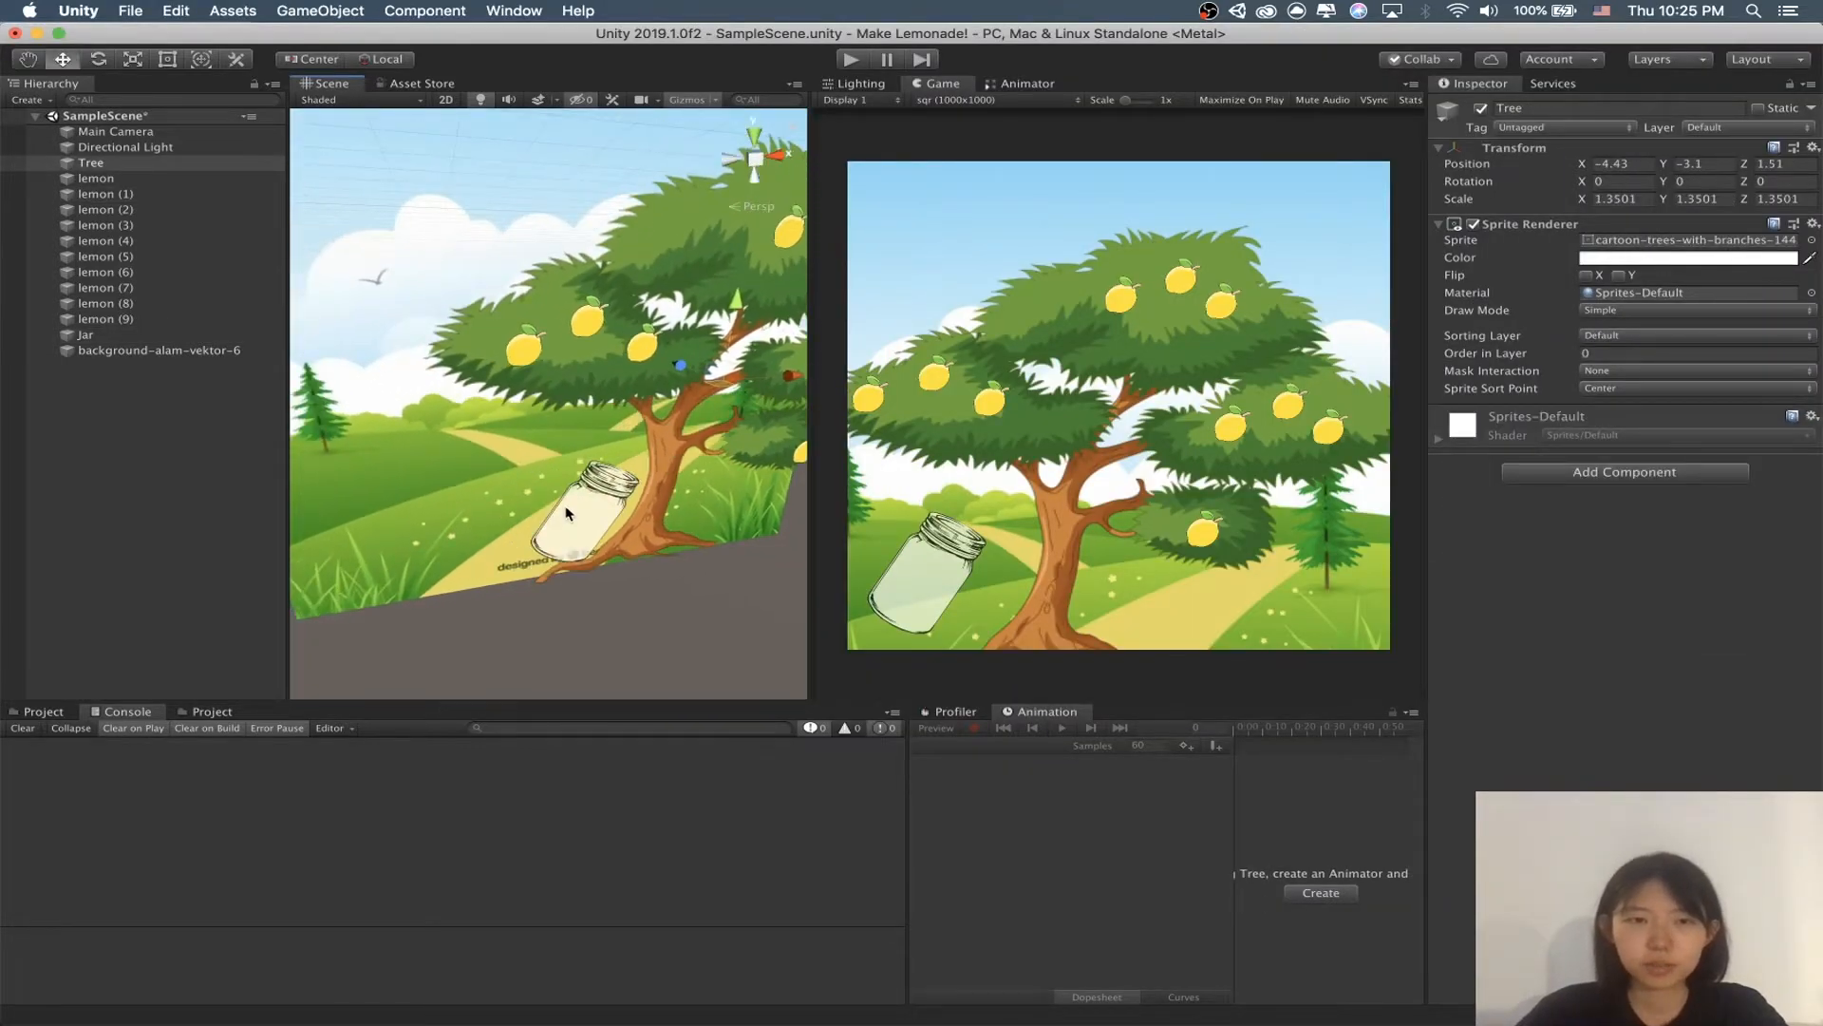
click(570, 511)
click(342, 267)
scroll(341, 267, down, 5)
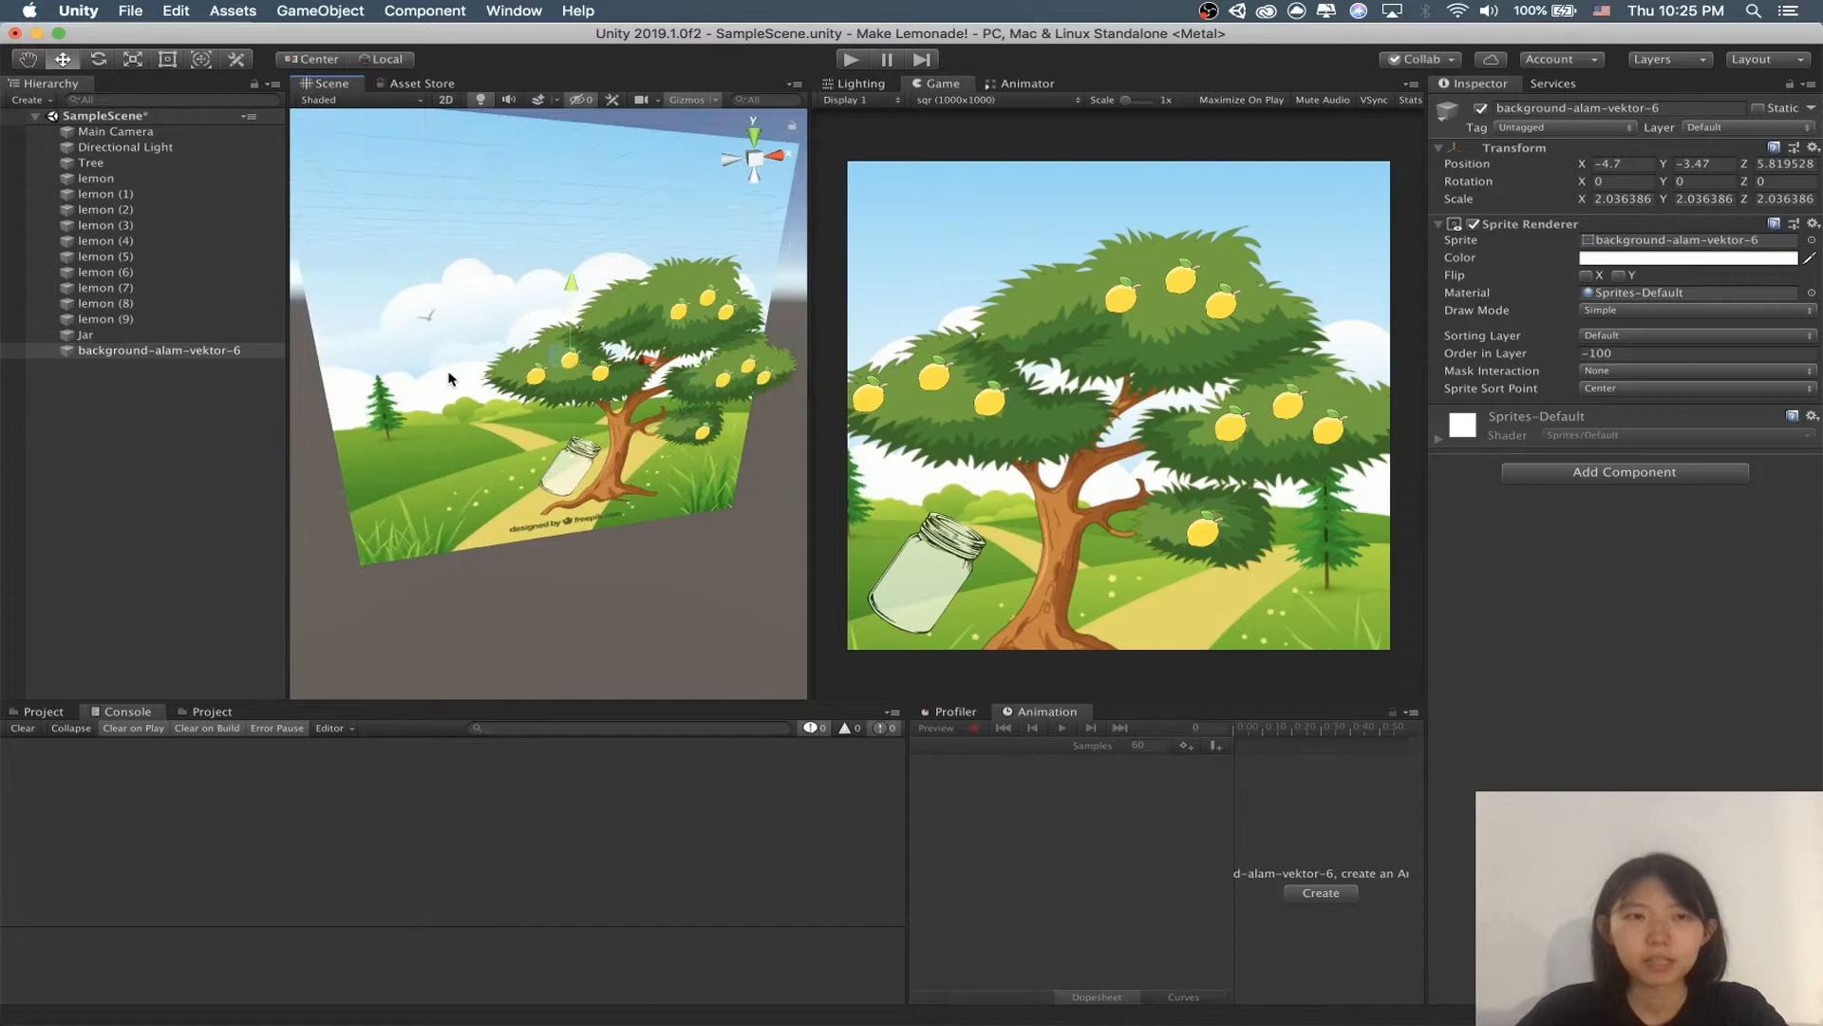
Step: Examine the Main Camera, Directional Light, lemon (2) and lemon (9), framing the camera and the light in the Scene view
click(115, 131)
key(f)
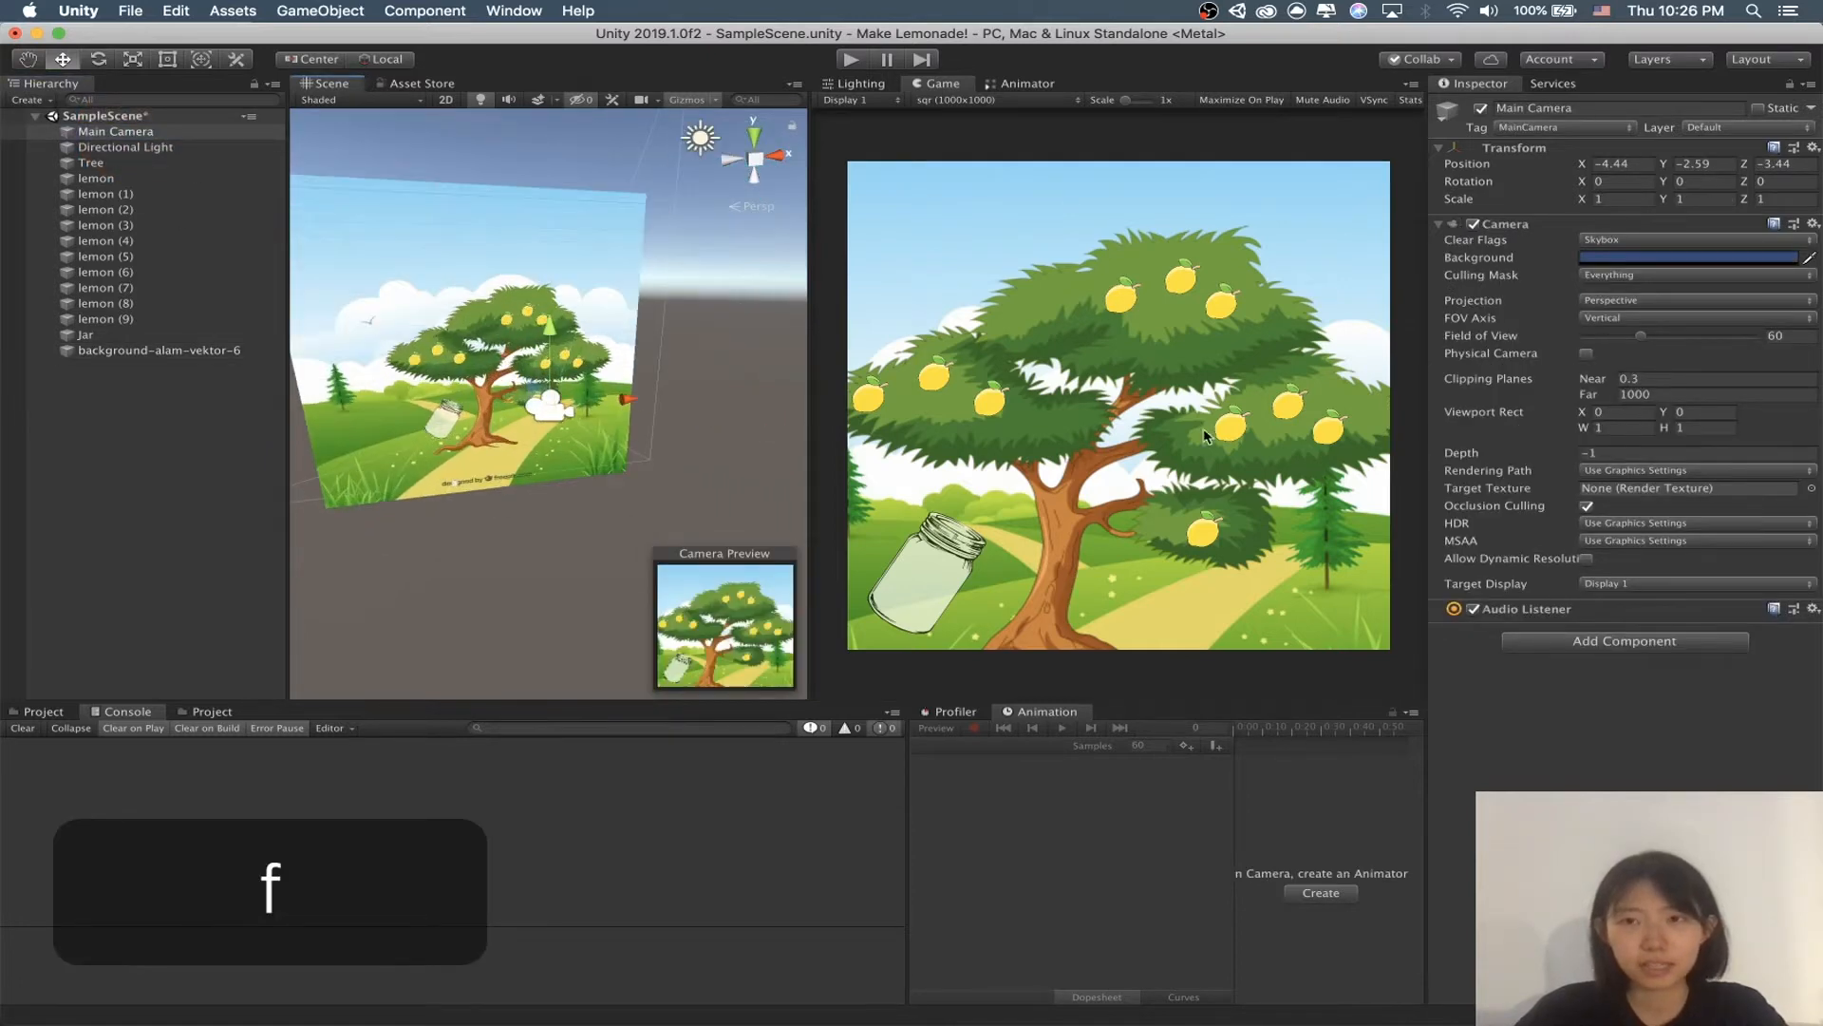
click(119, 150)
click(105, 209)
click(105, 318)
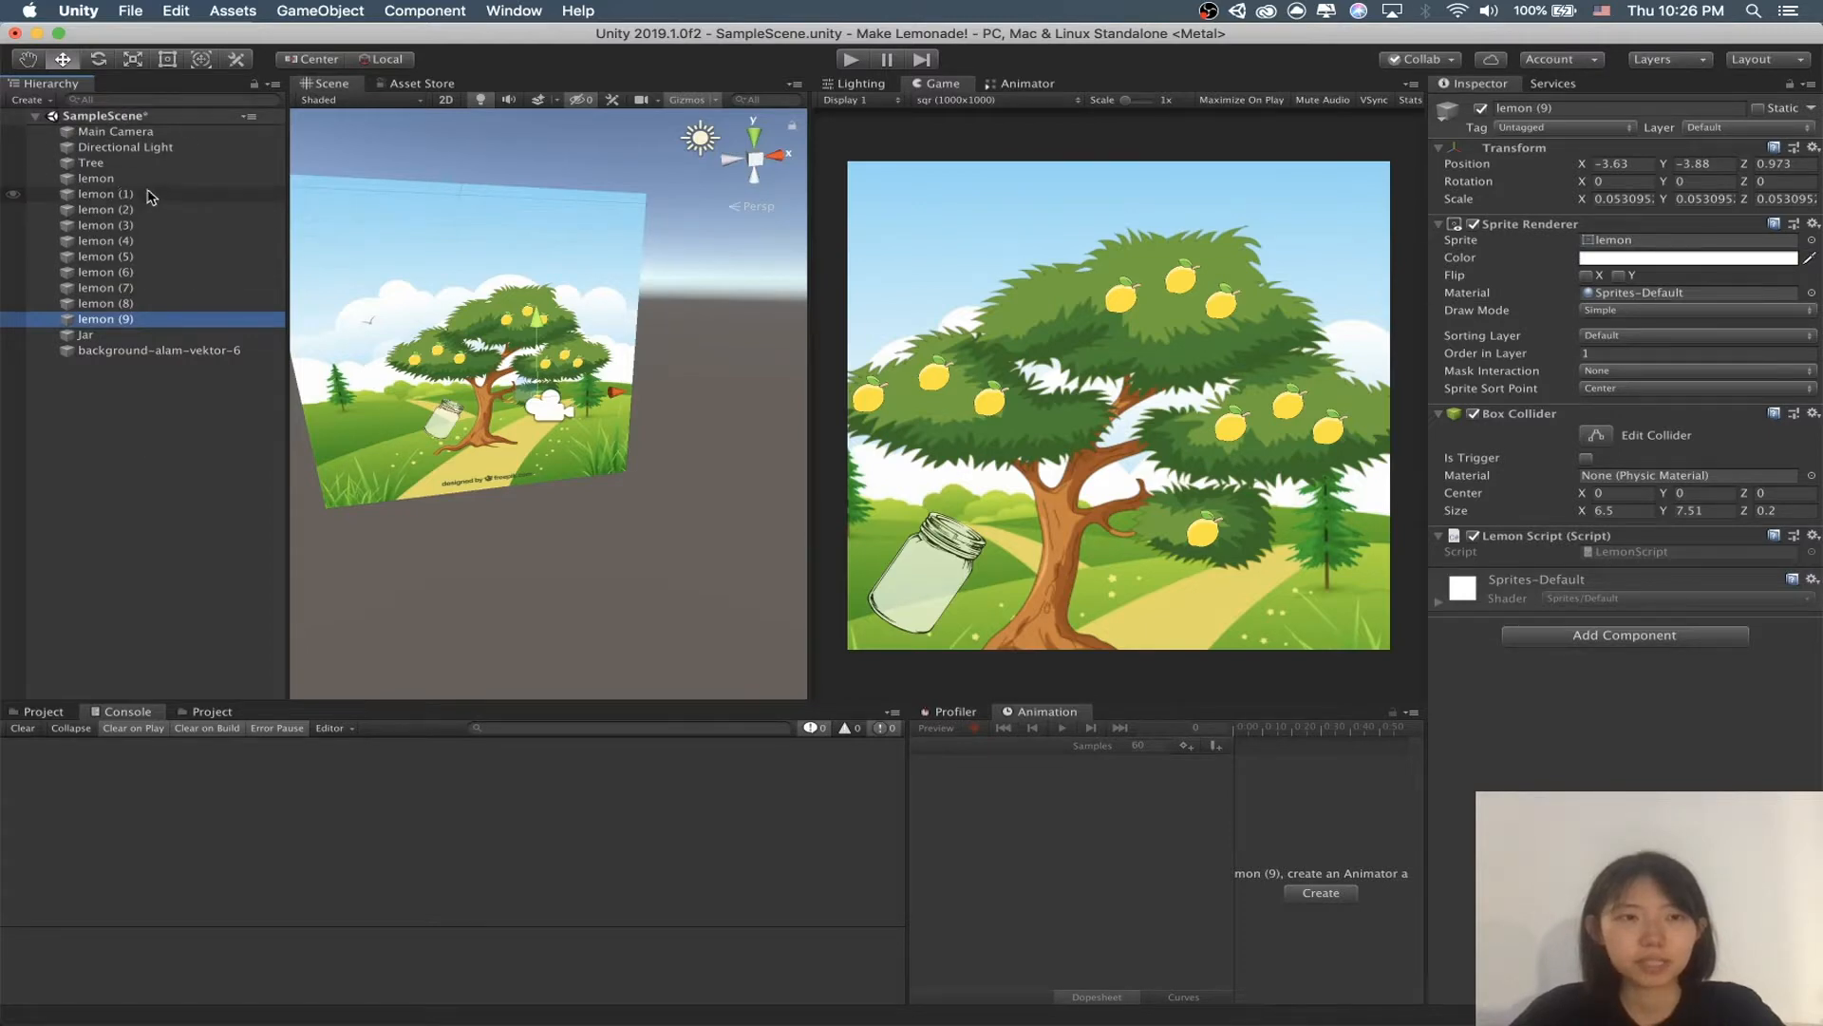
click(124, 147)
key(f)
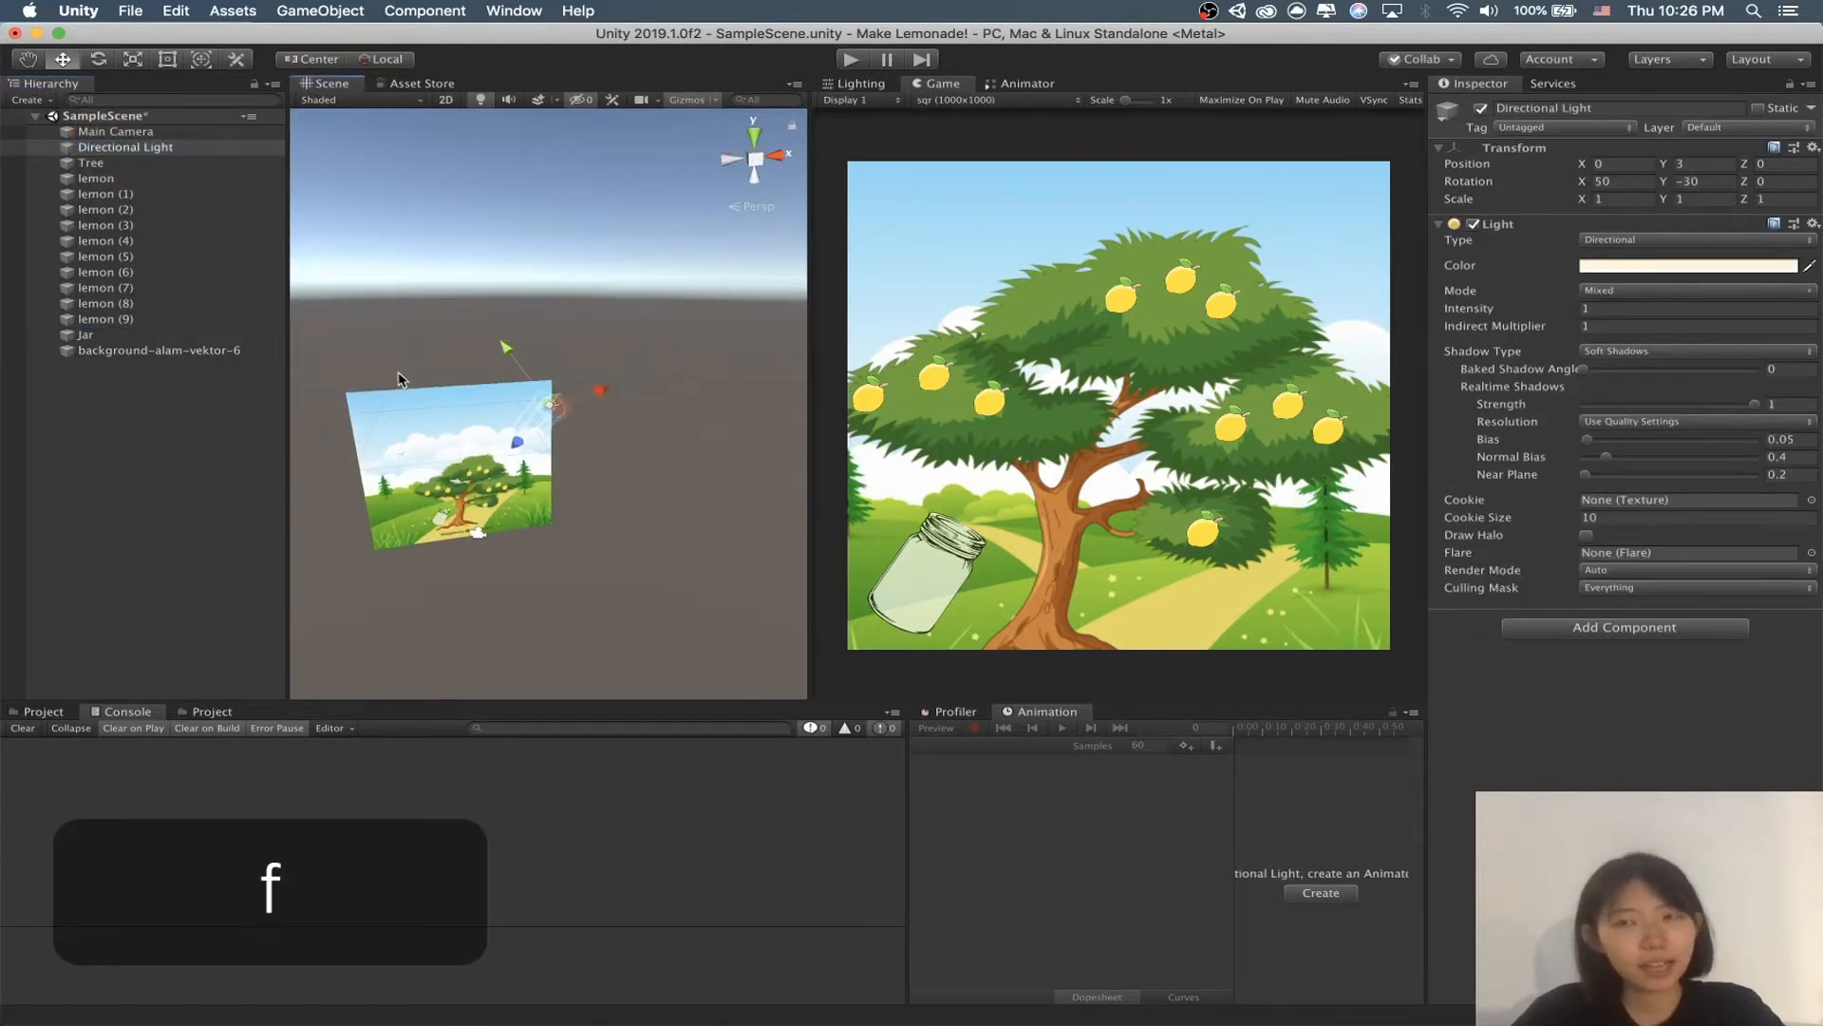
Step: Examine lemon (5), lemon (1) and the Jar in the scene, including the Jar's Transform position and scale
scroll(443, 403, up, 3)
middle_drag(475, 489, 609, 328)
scroll(608, 333, up, 8)
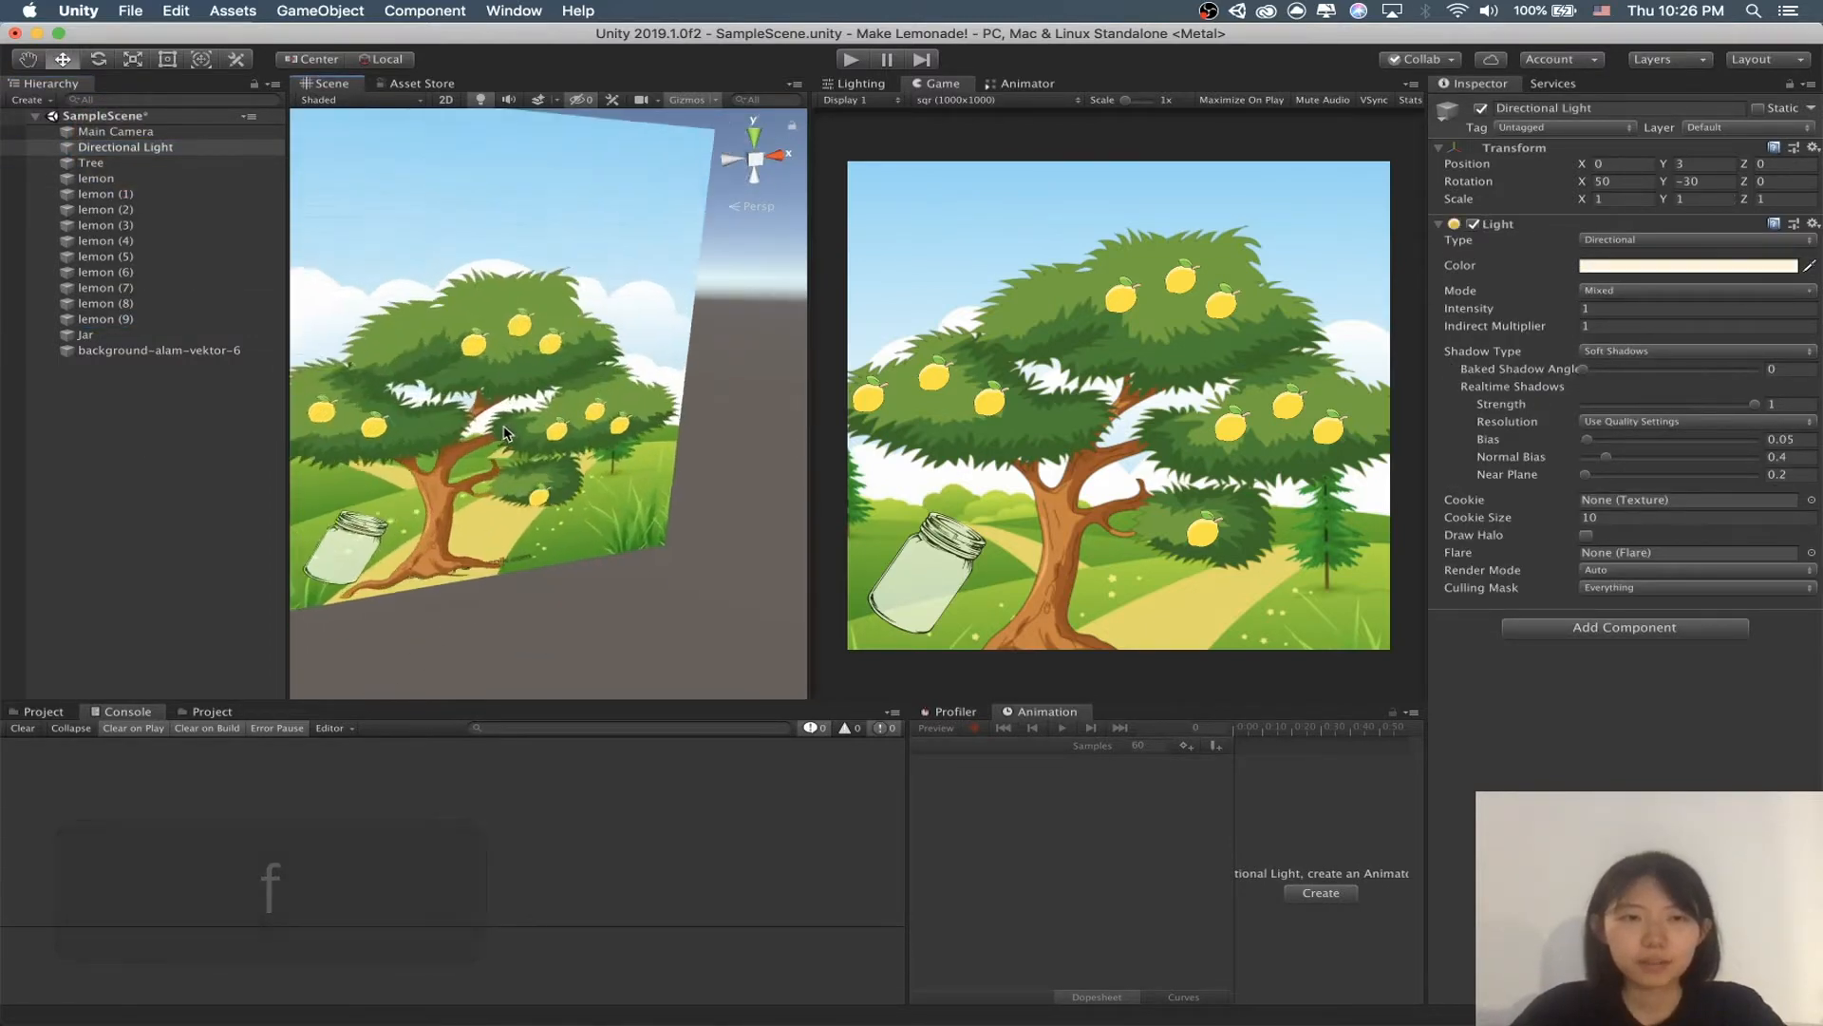
click(623, 300)
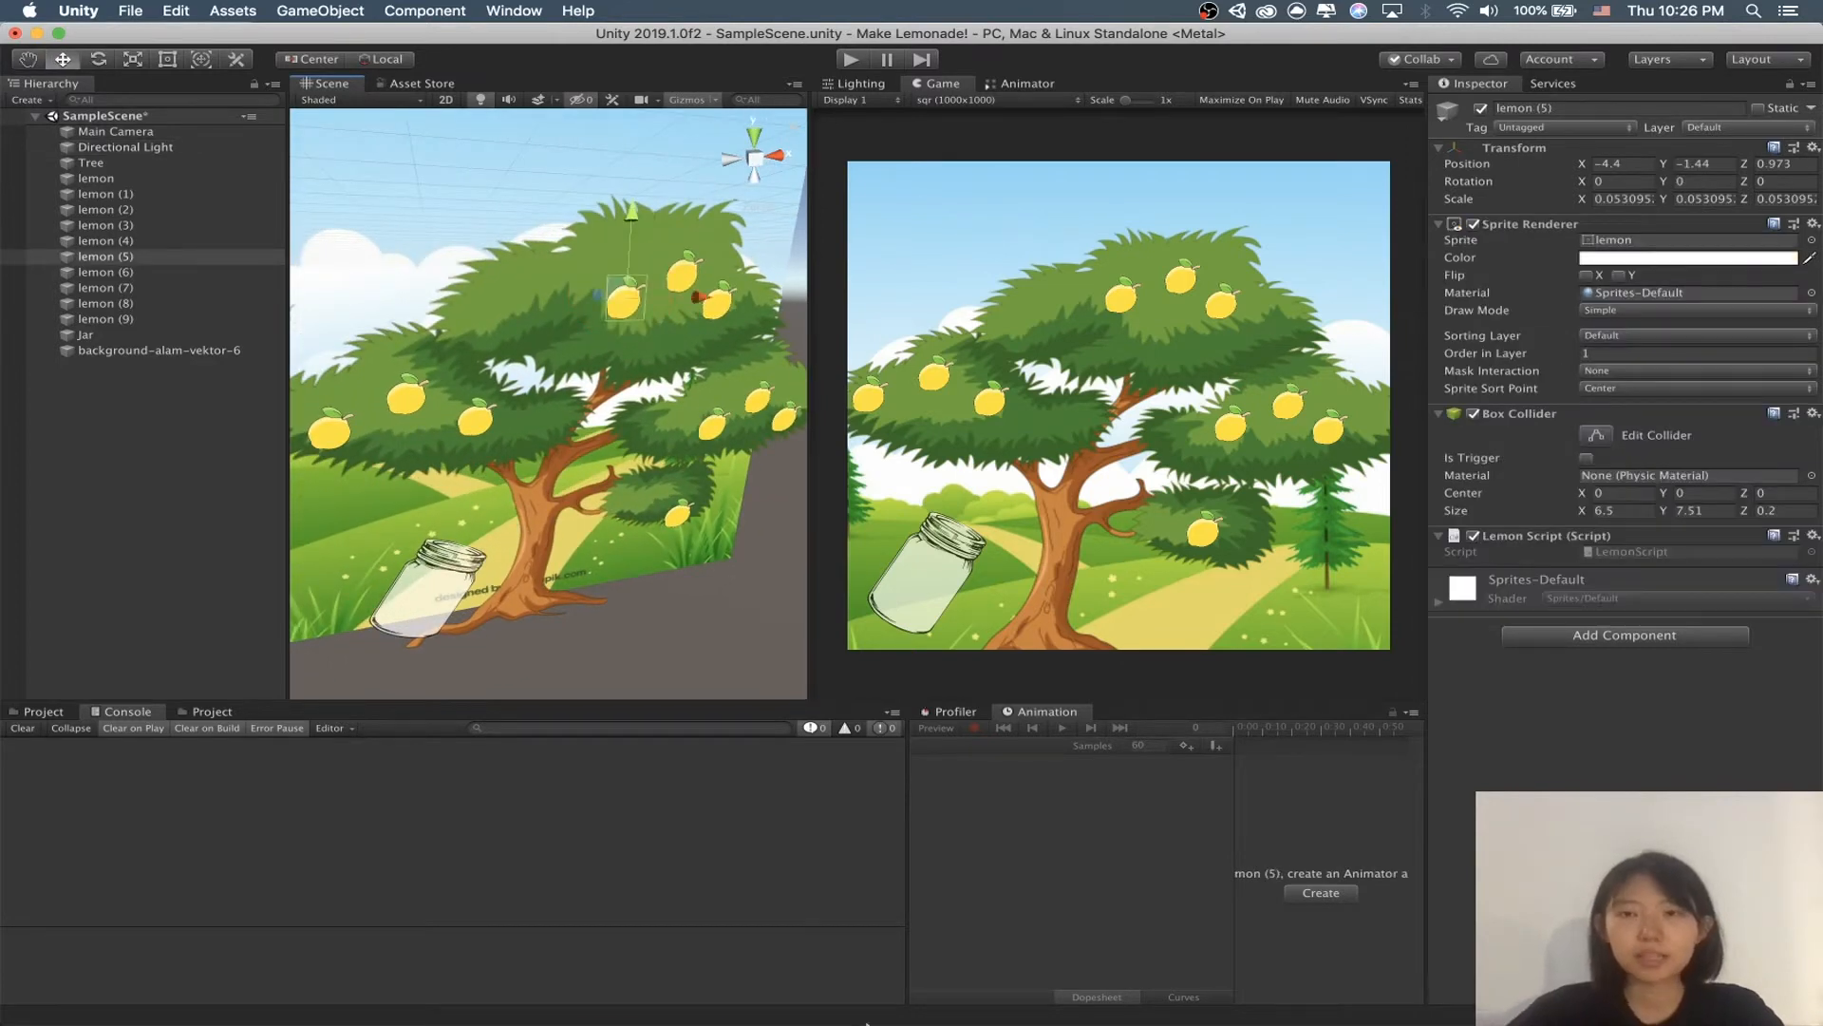
click(421, 592)
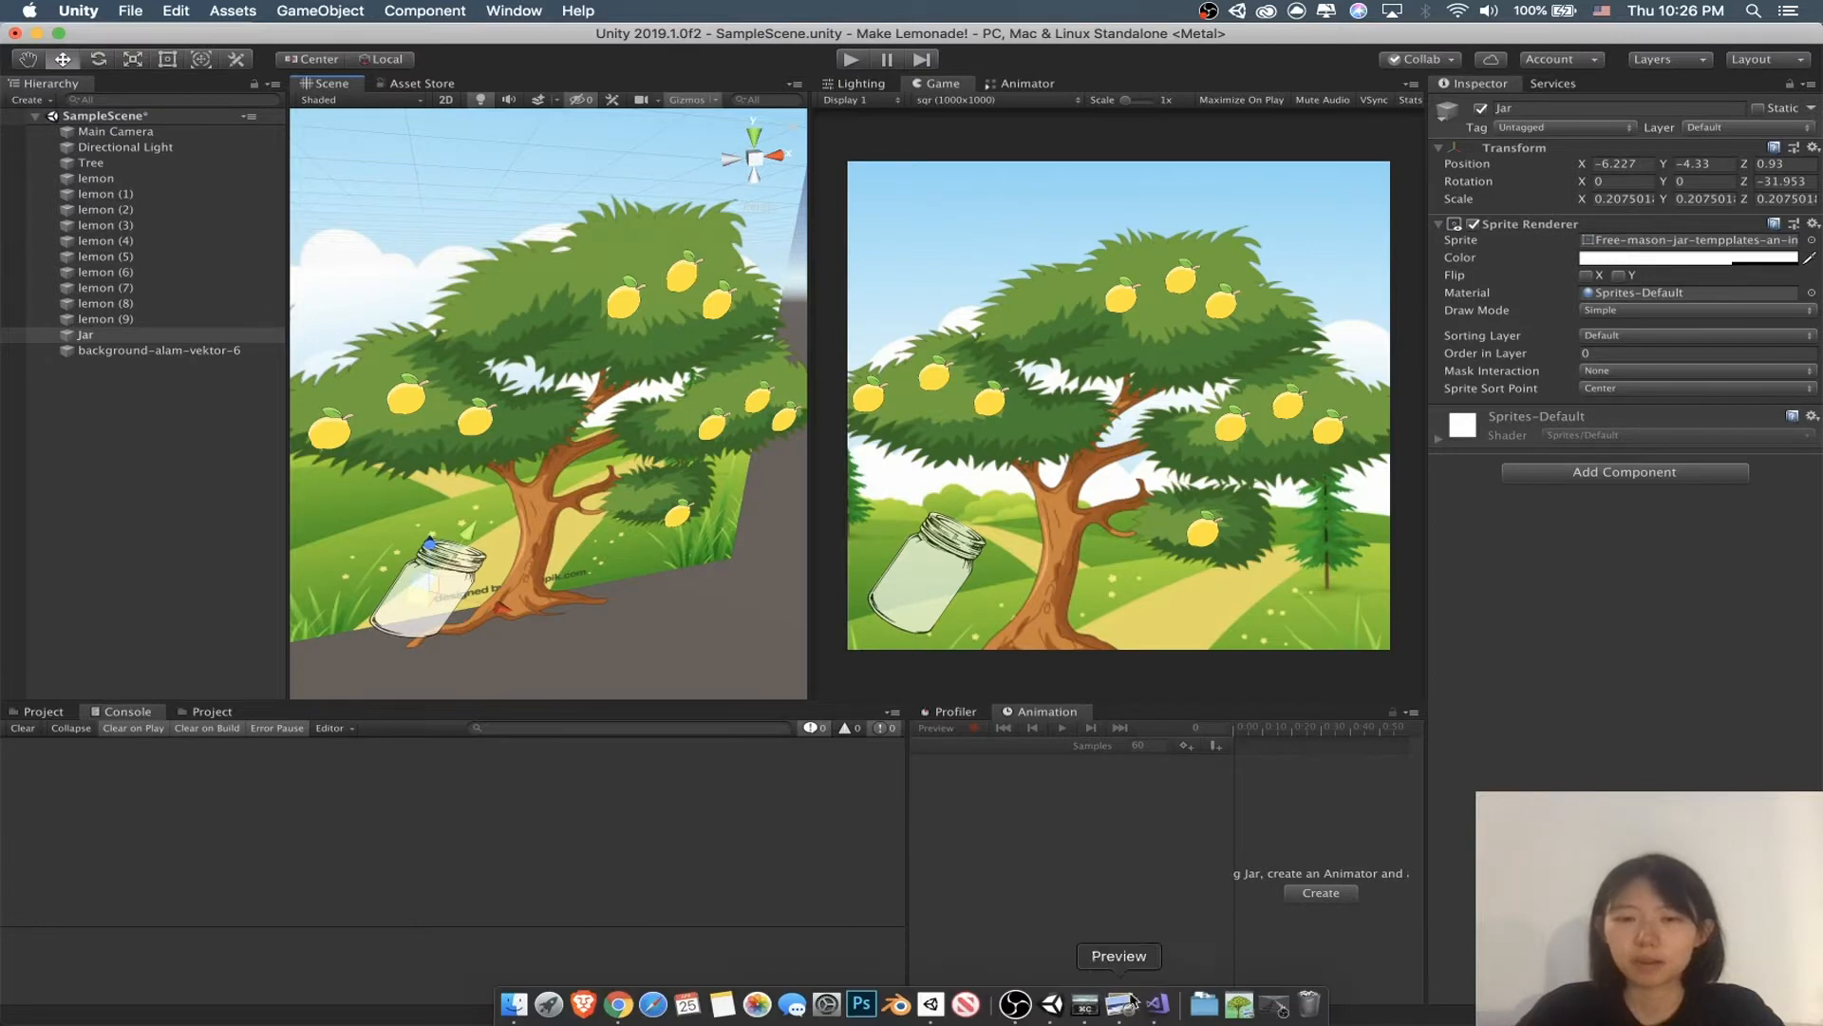
click(105, 334)
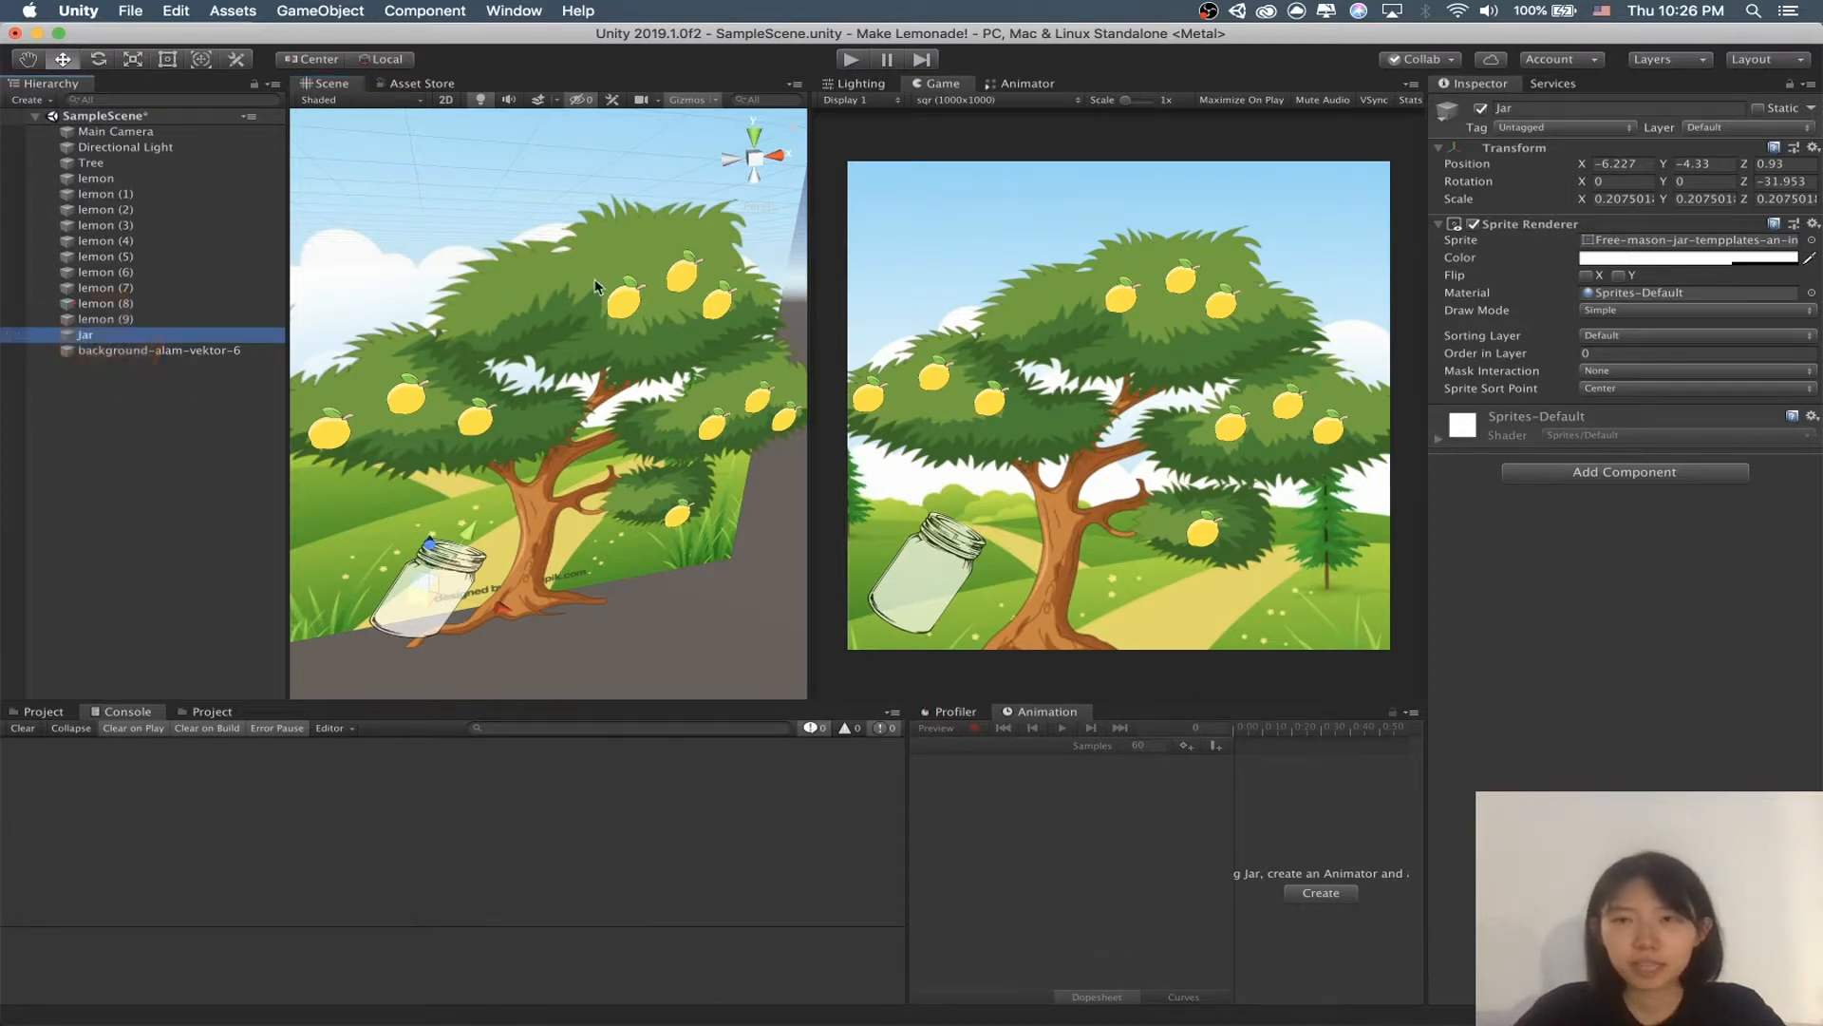
click(1468, 167)
click(1461, 200)
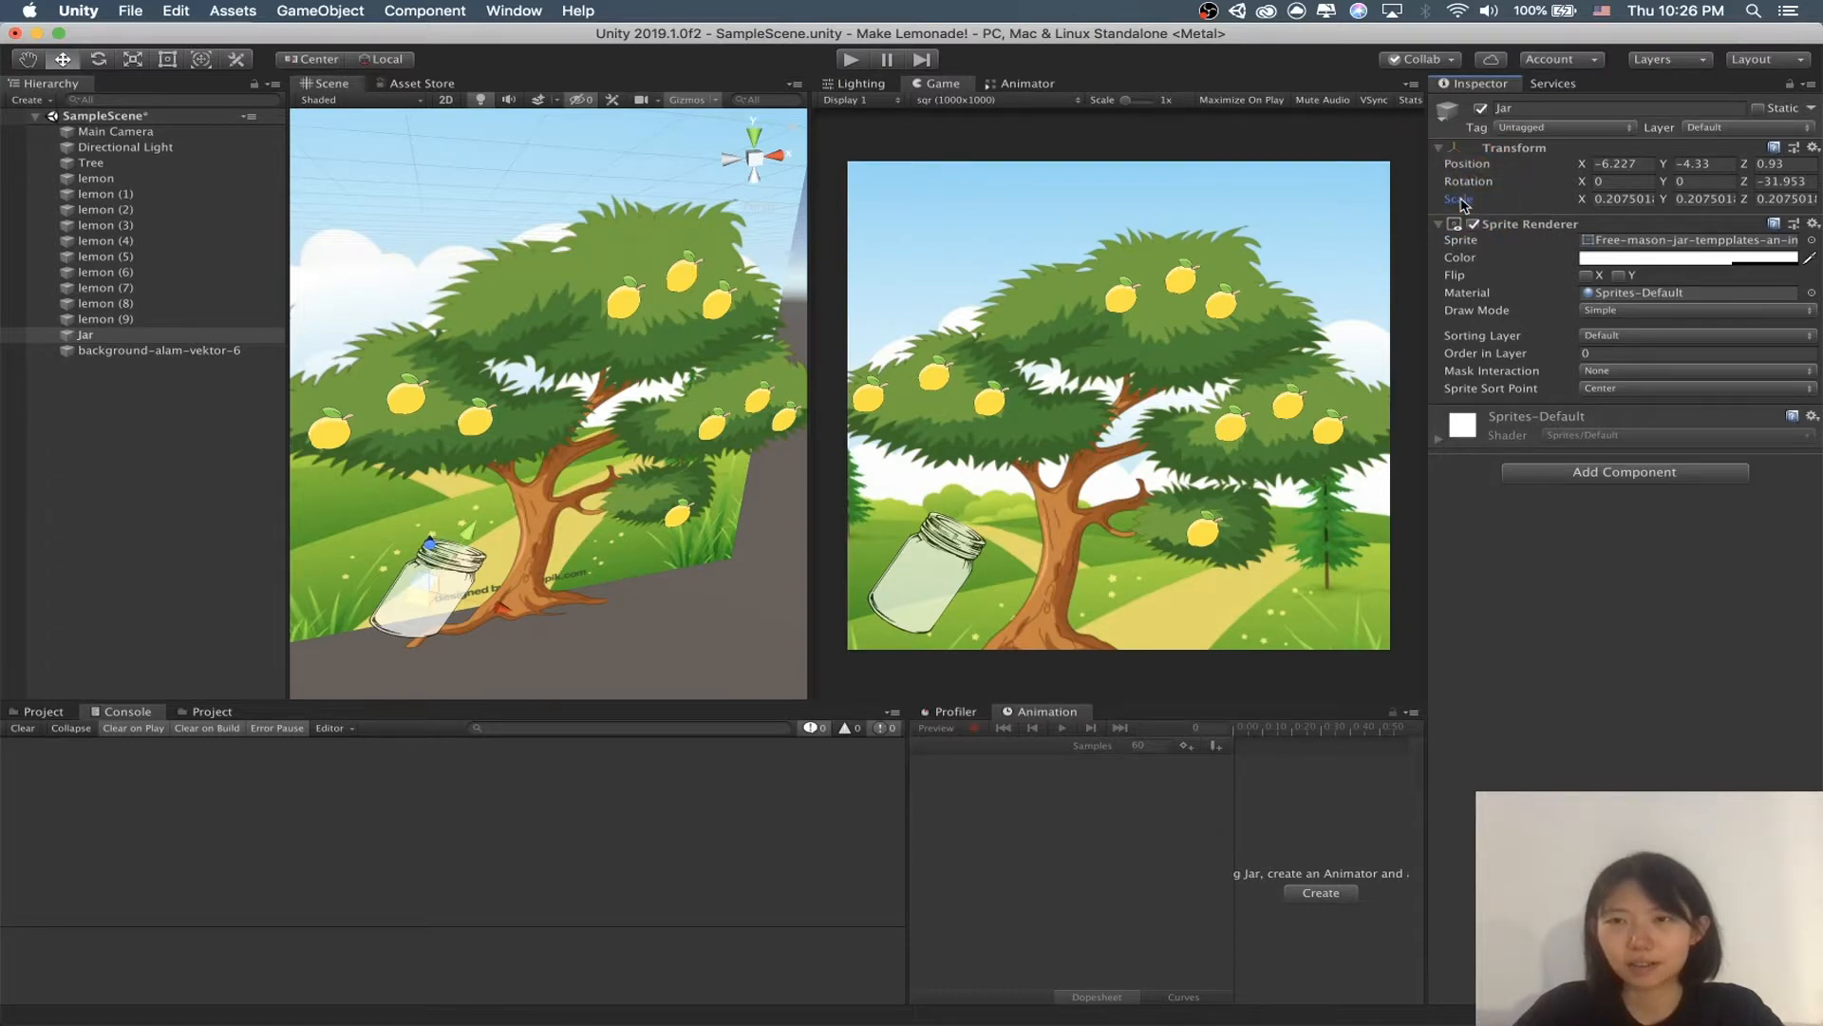
scroll(493, 435, up, 2)
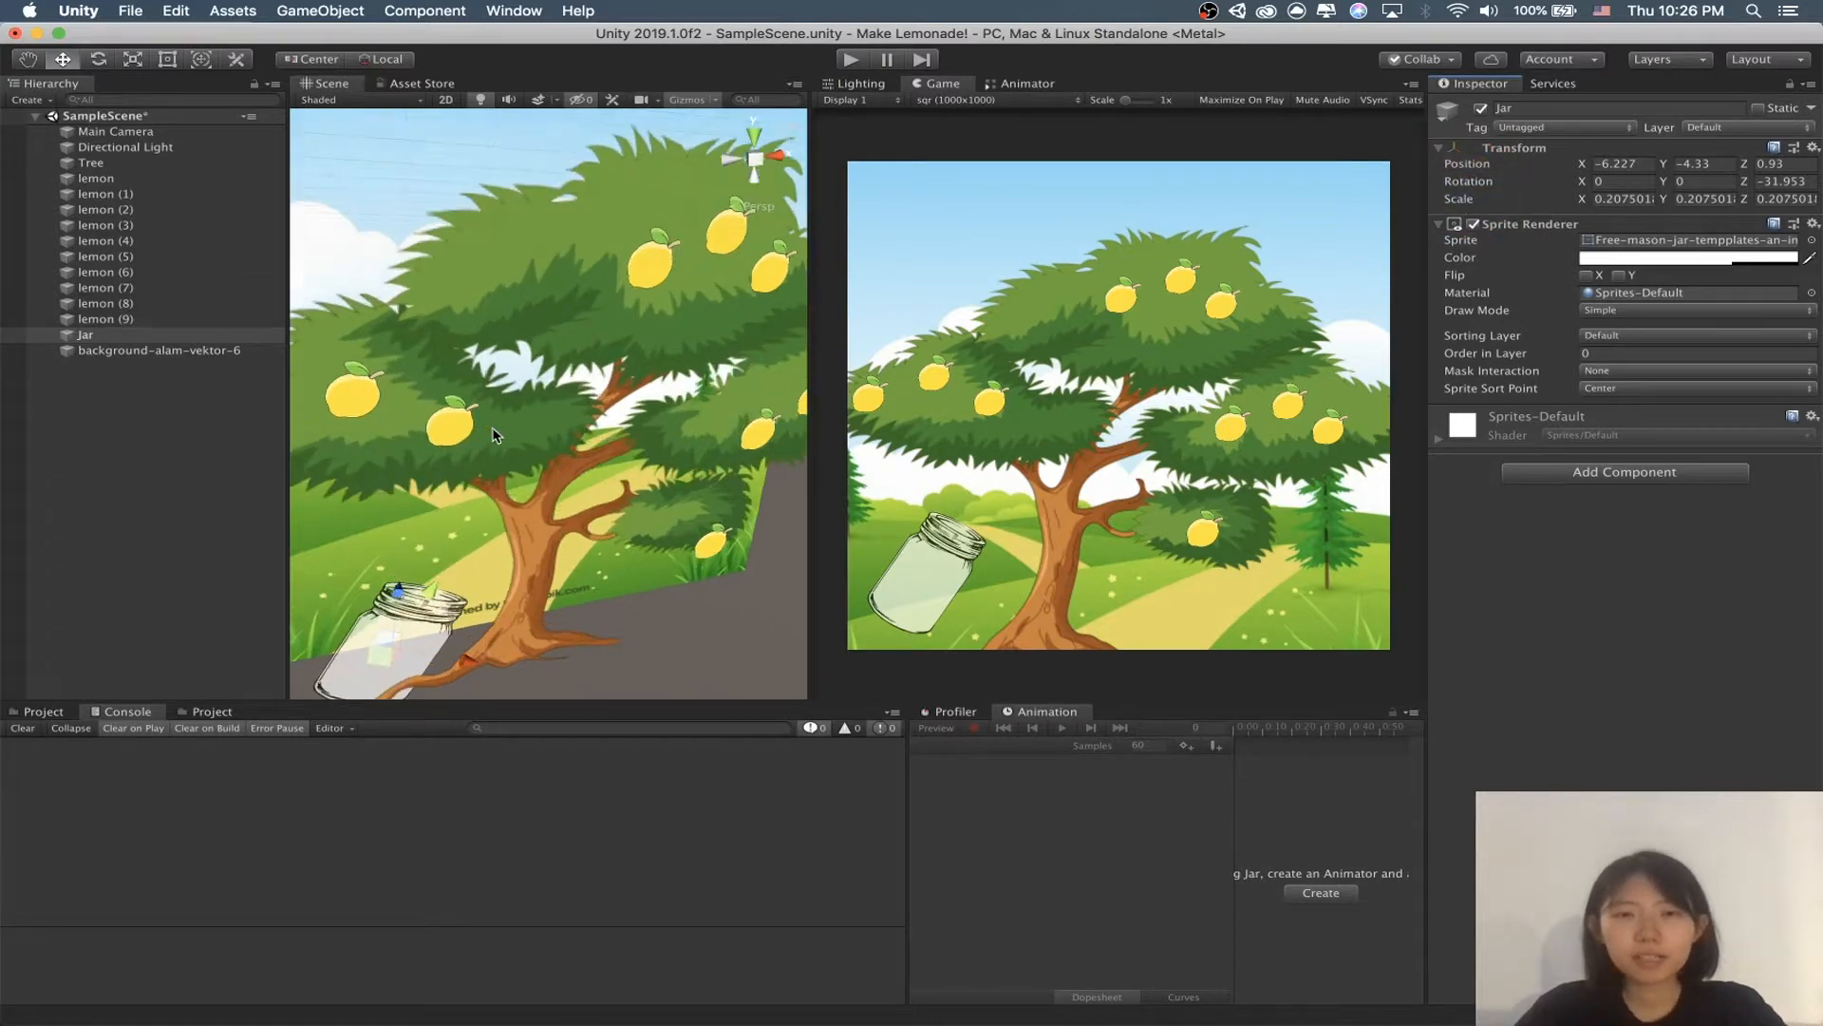
click(453, 432)
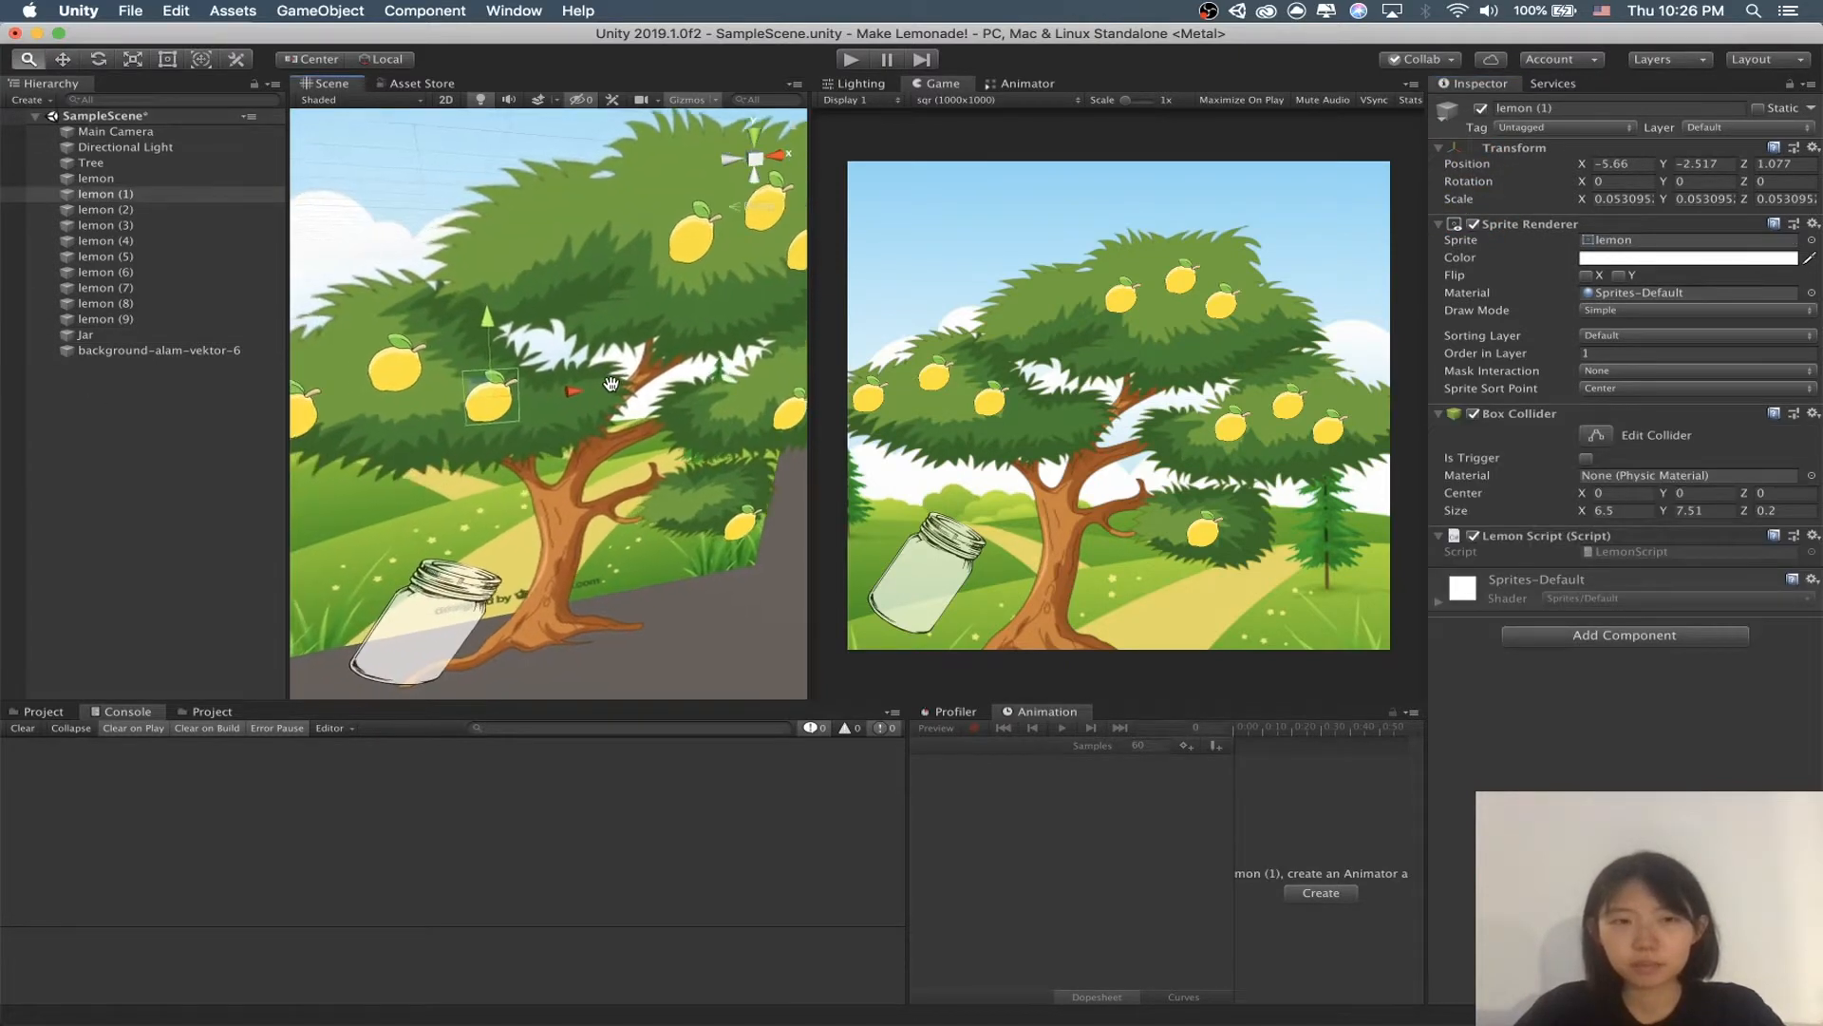
click(451, 617)
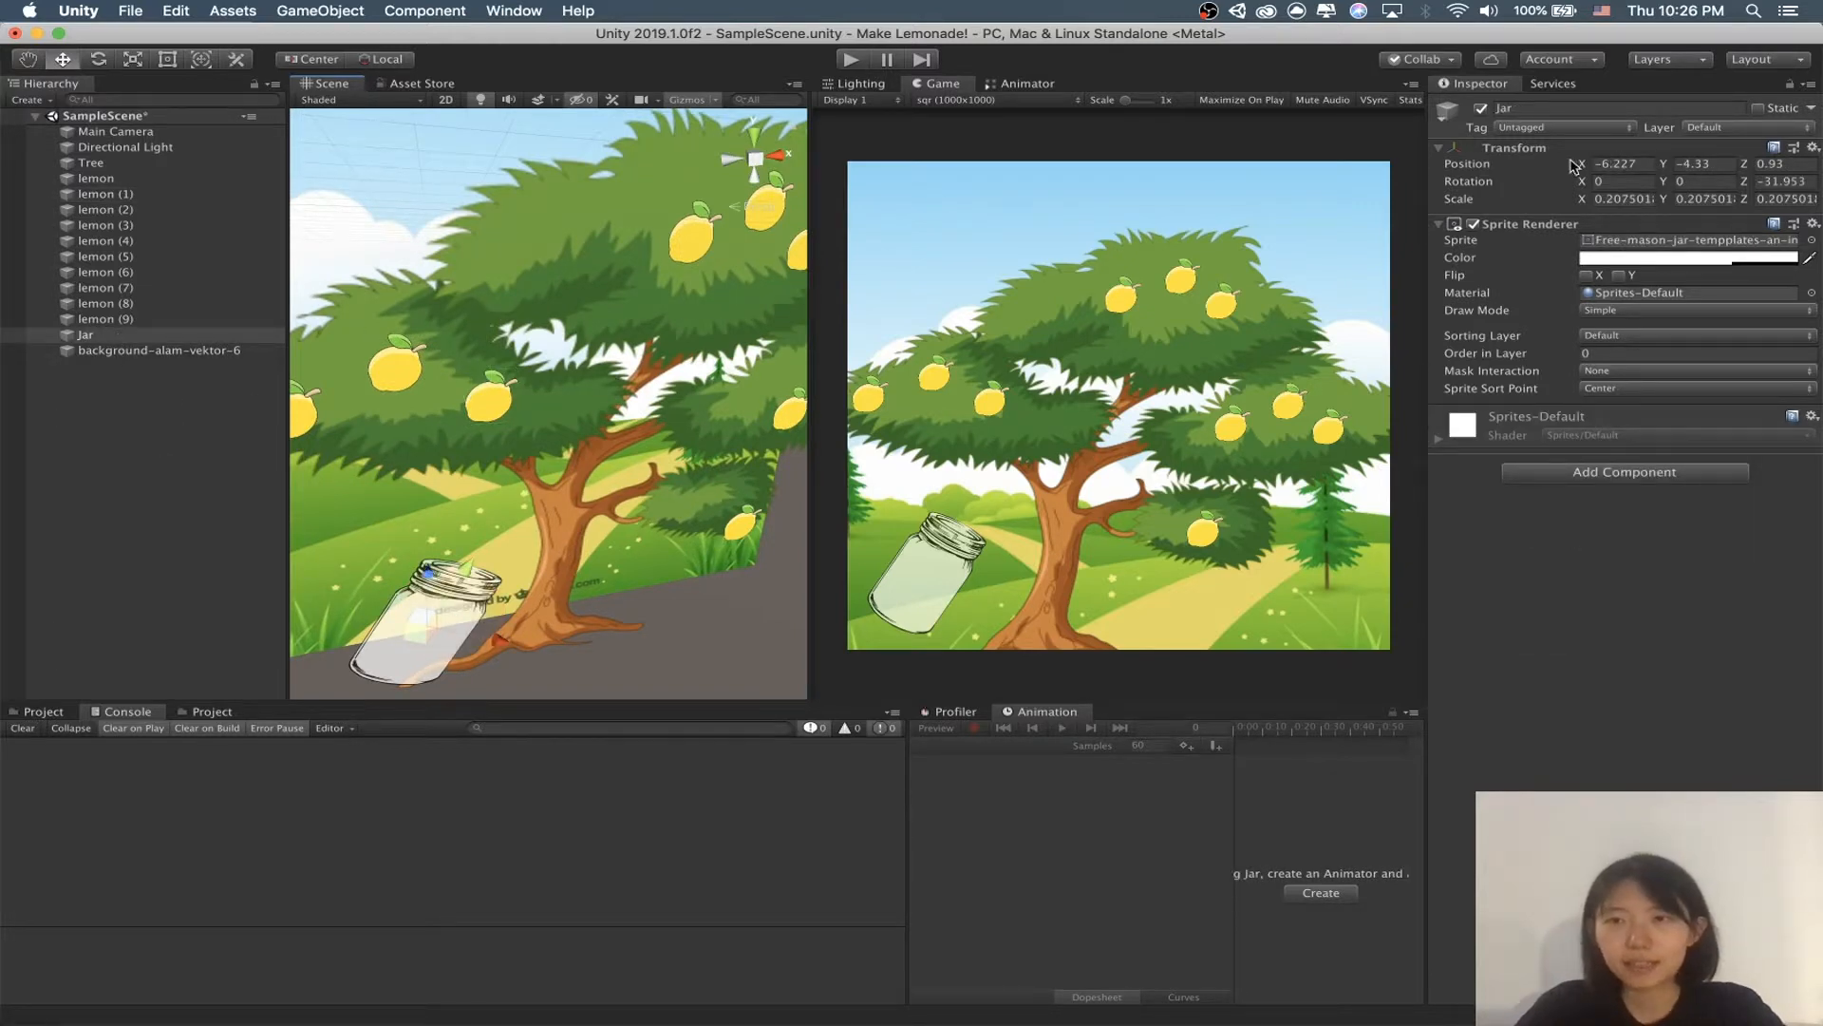
click(1469, 165)
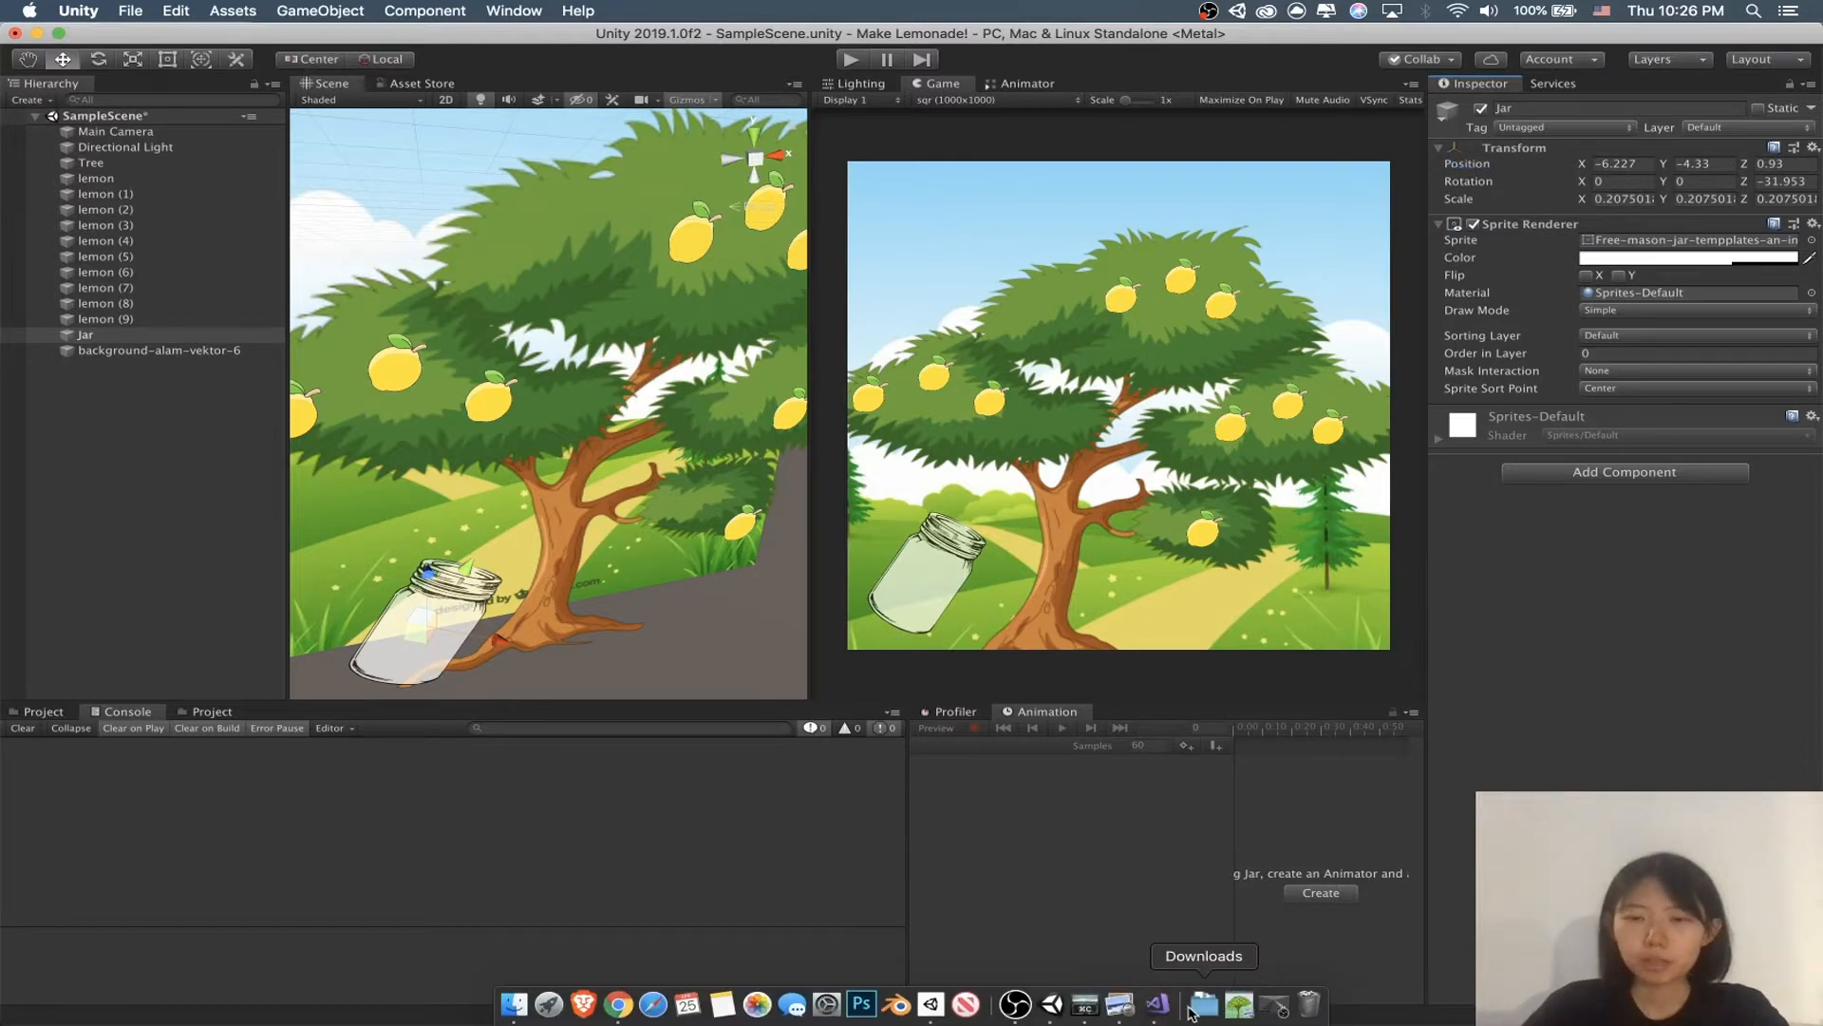
Step: Switch to Visual Studio, declare "public GameObject Jar;" on the first blank line of the LemonScript class and save the script
click(1152, 1001)
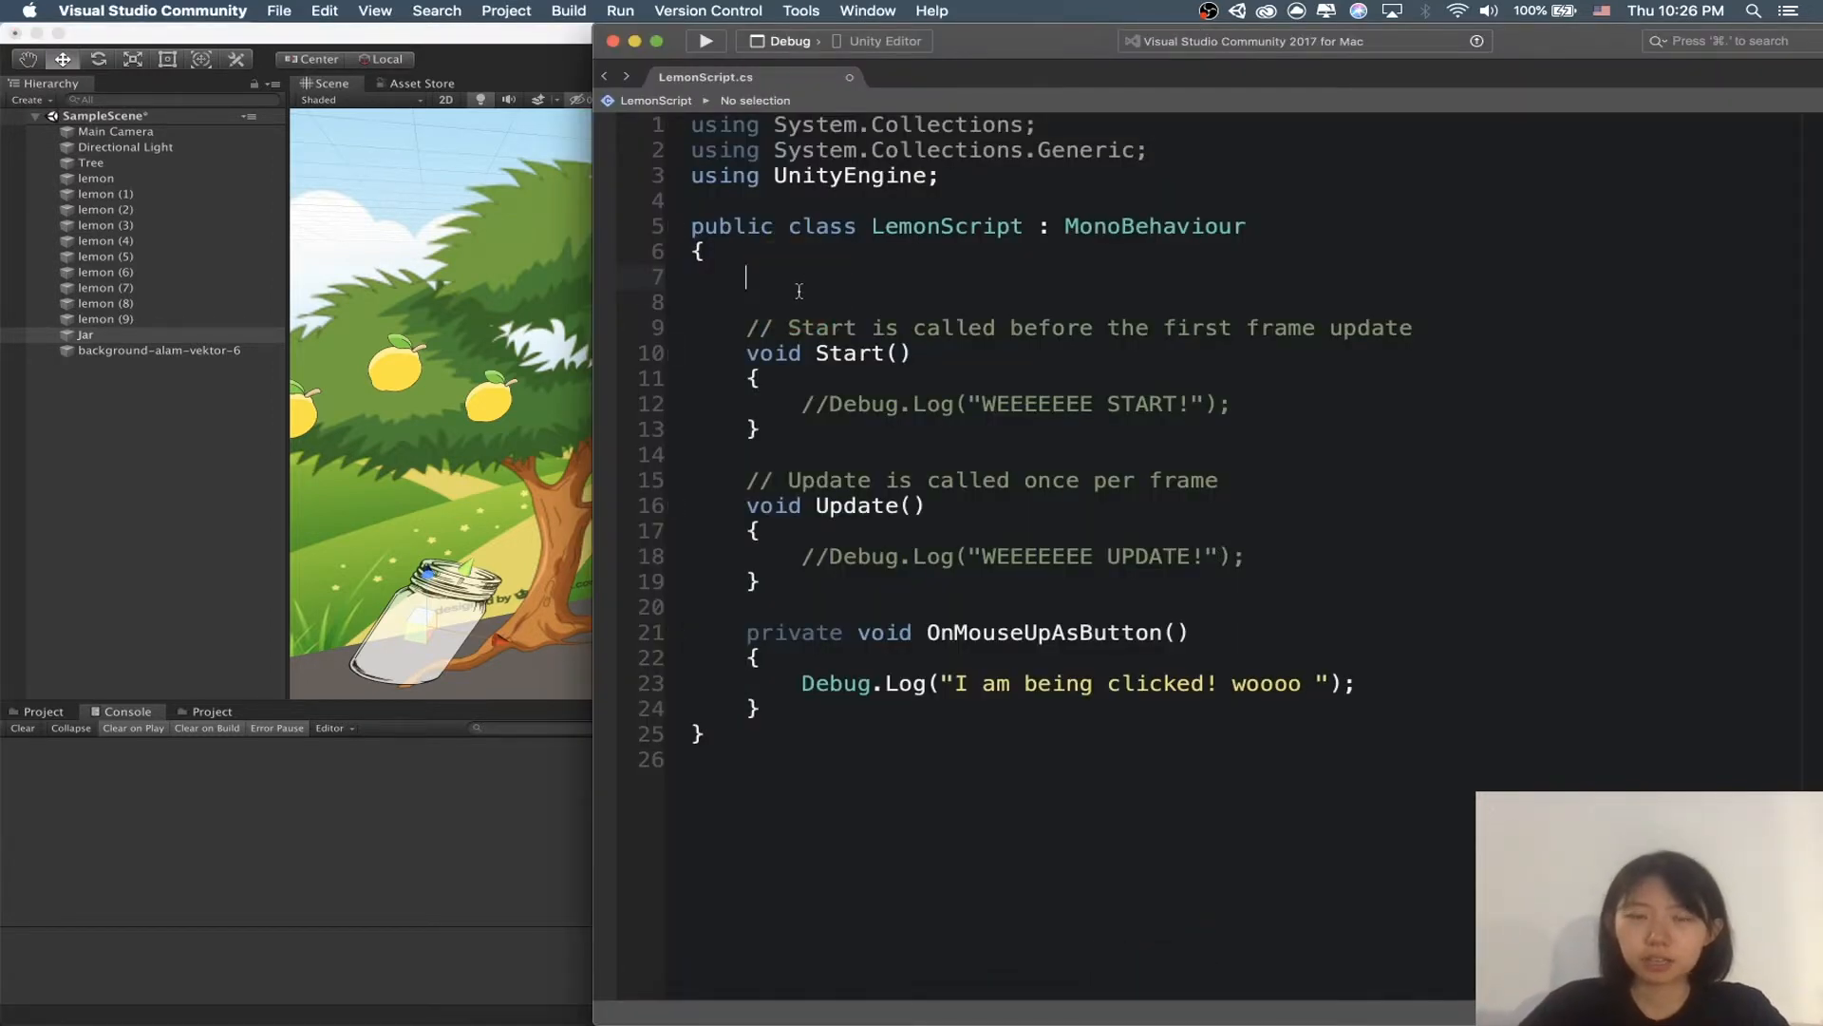
text(public )
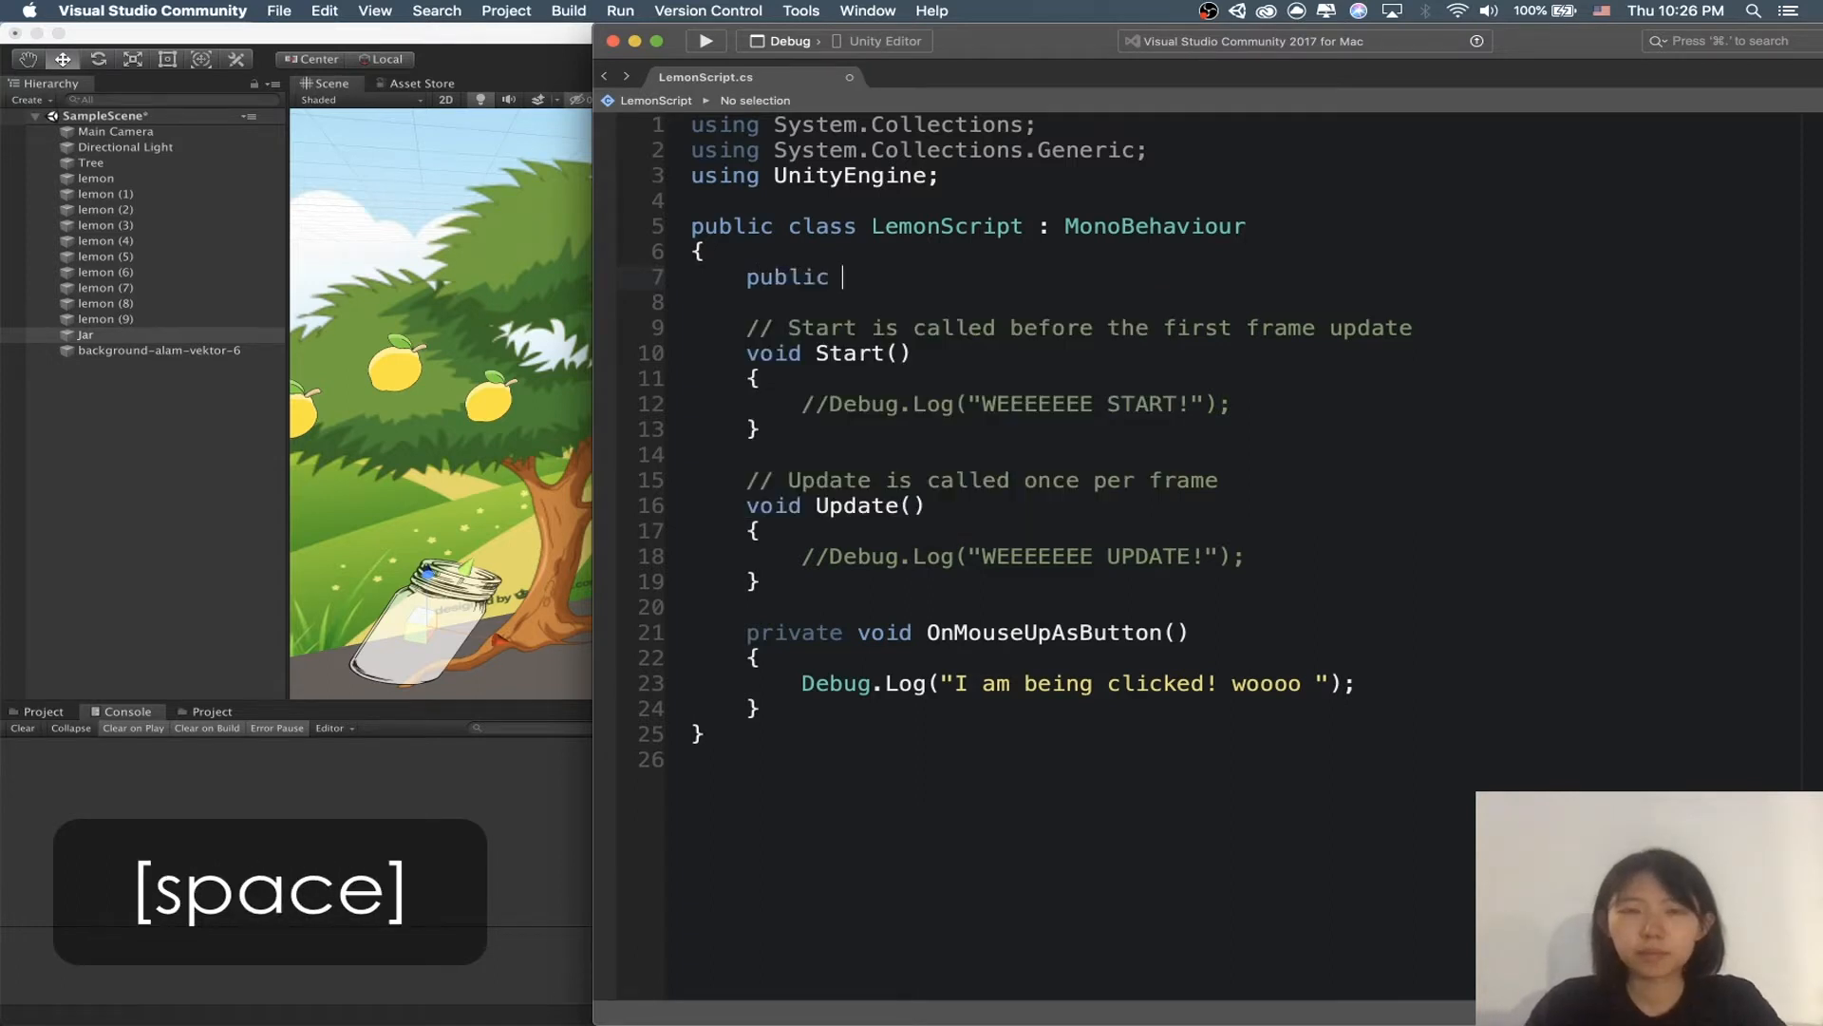
text(Ga)
key(Return)
text(J)
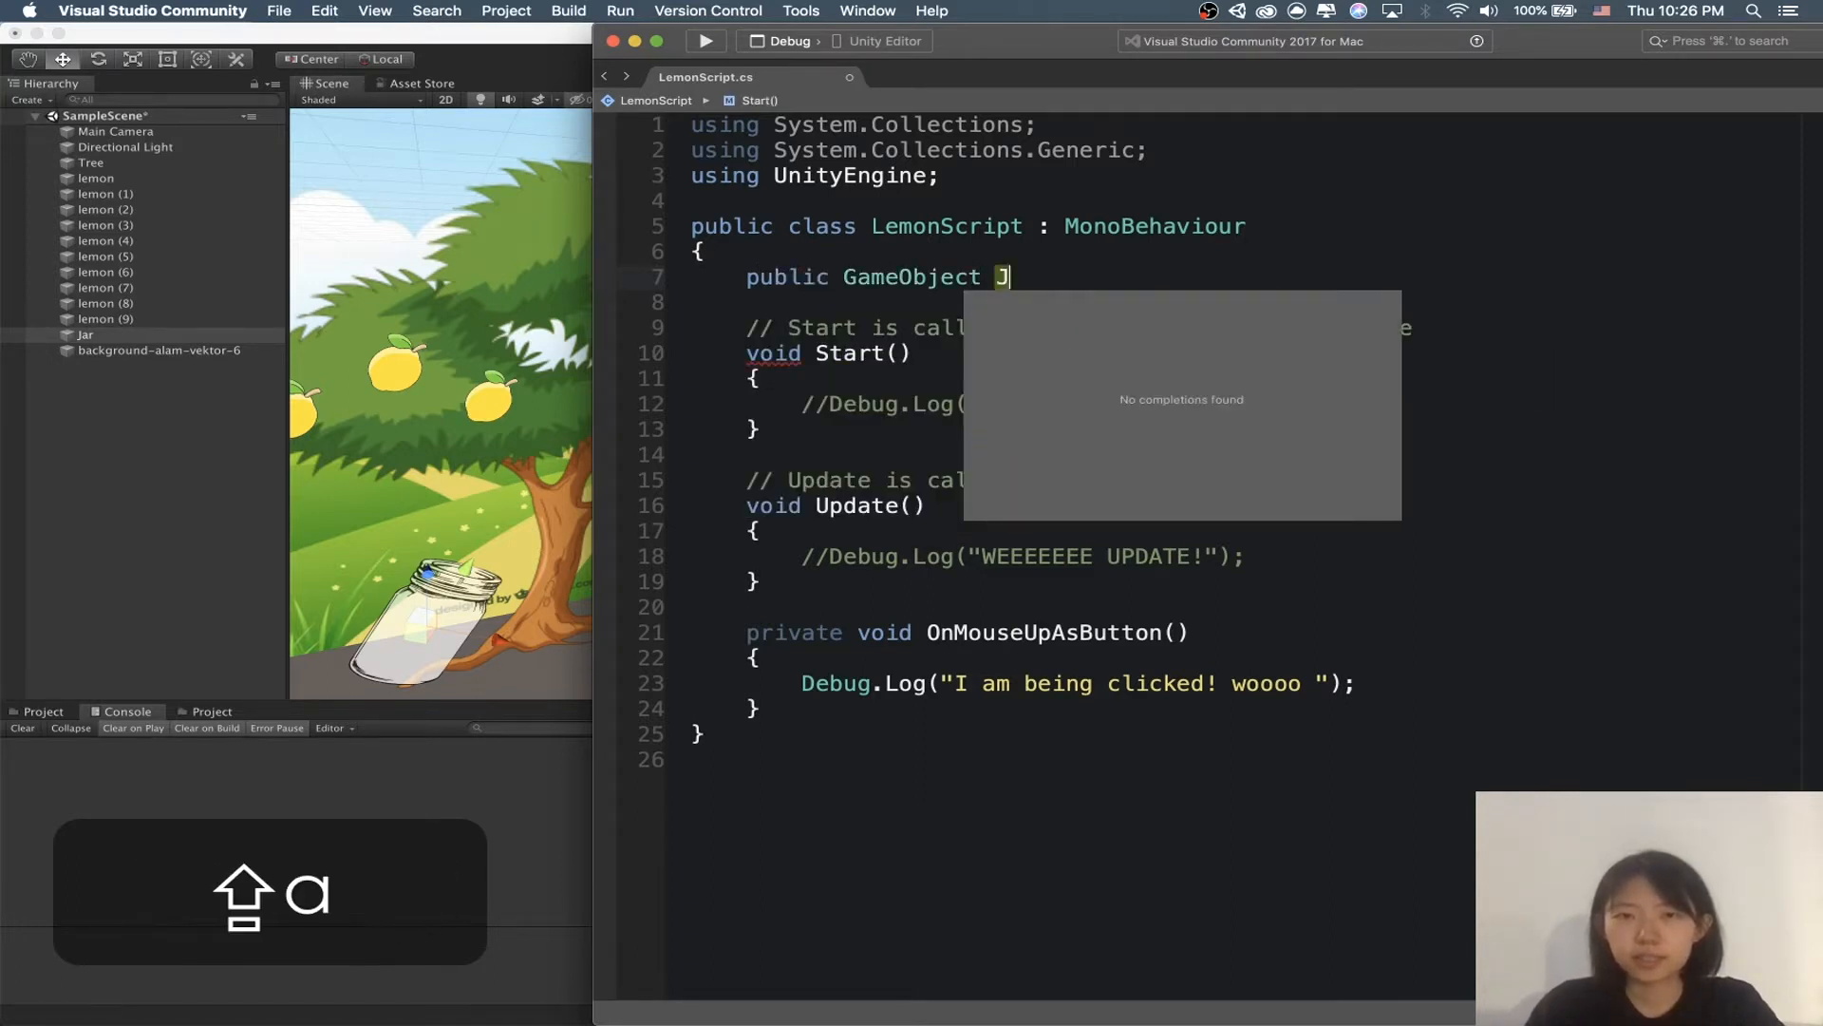
text(ar;)
key(super+s)
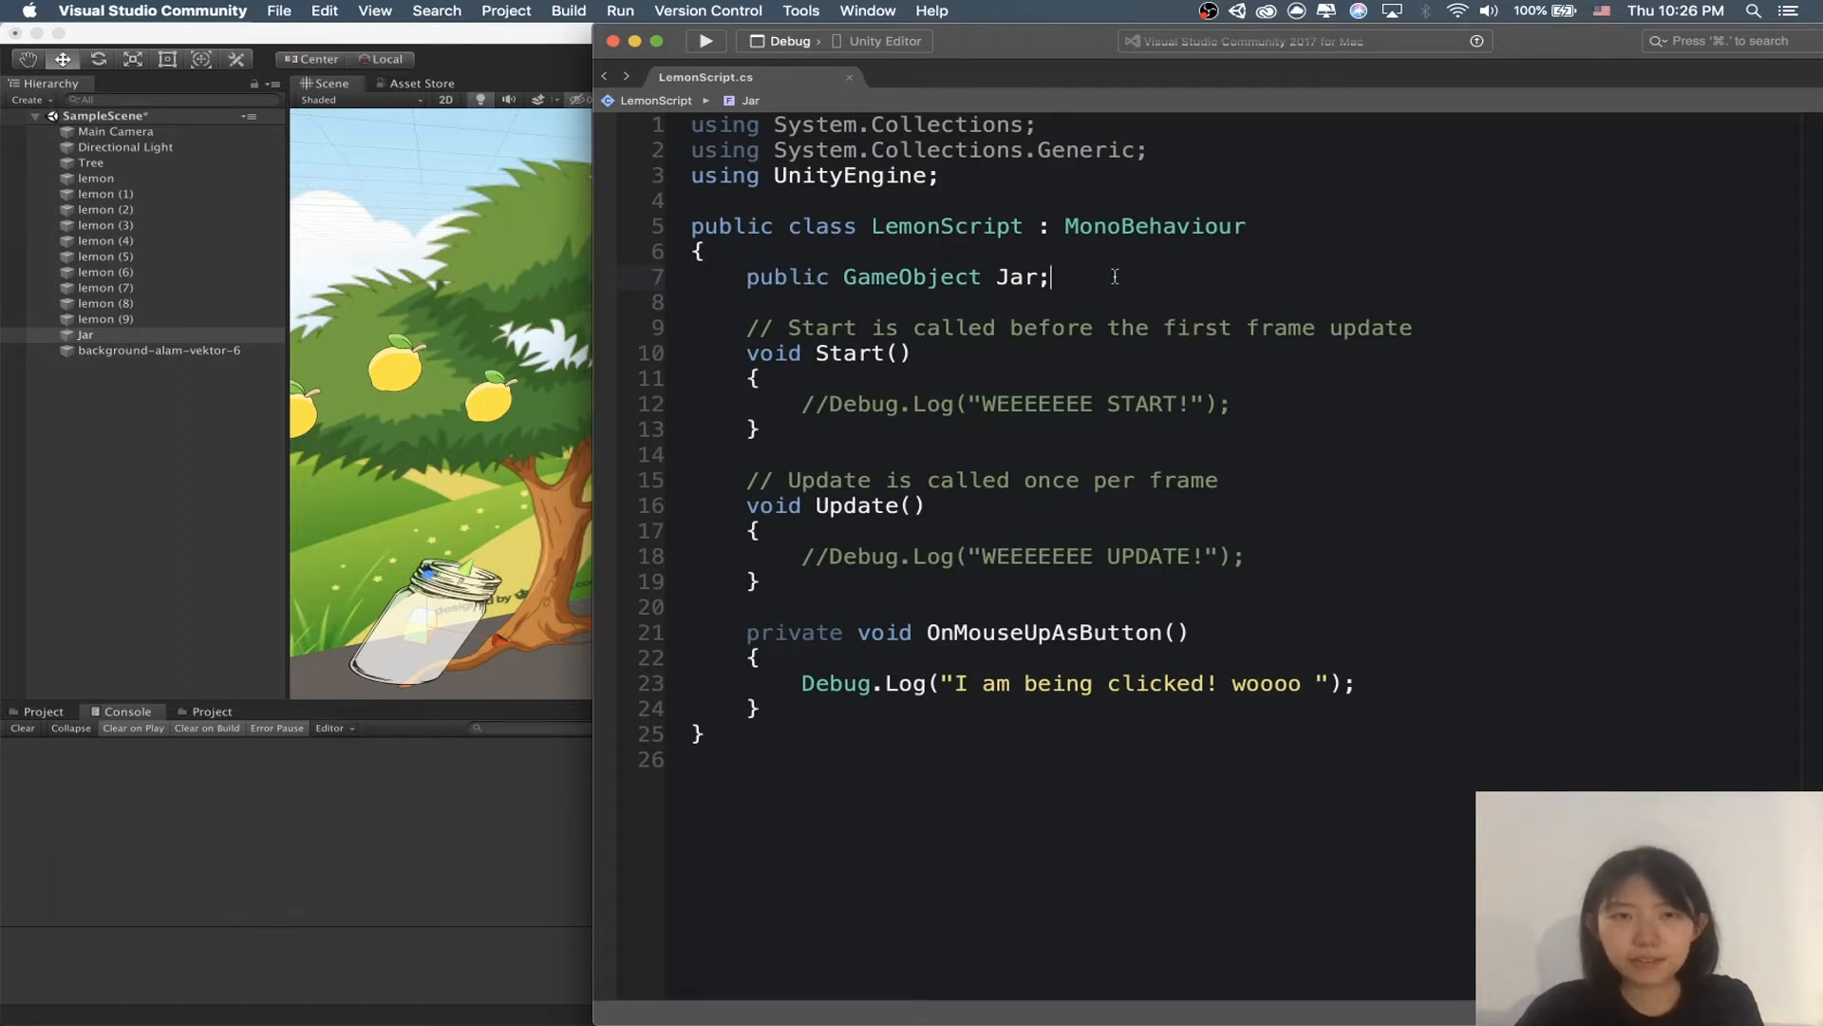
Step: Review the public keyword, the GameObject type and the Jar name in the new variable declaration
double_click(805, 275)
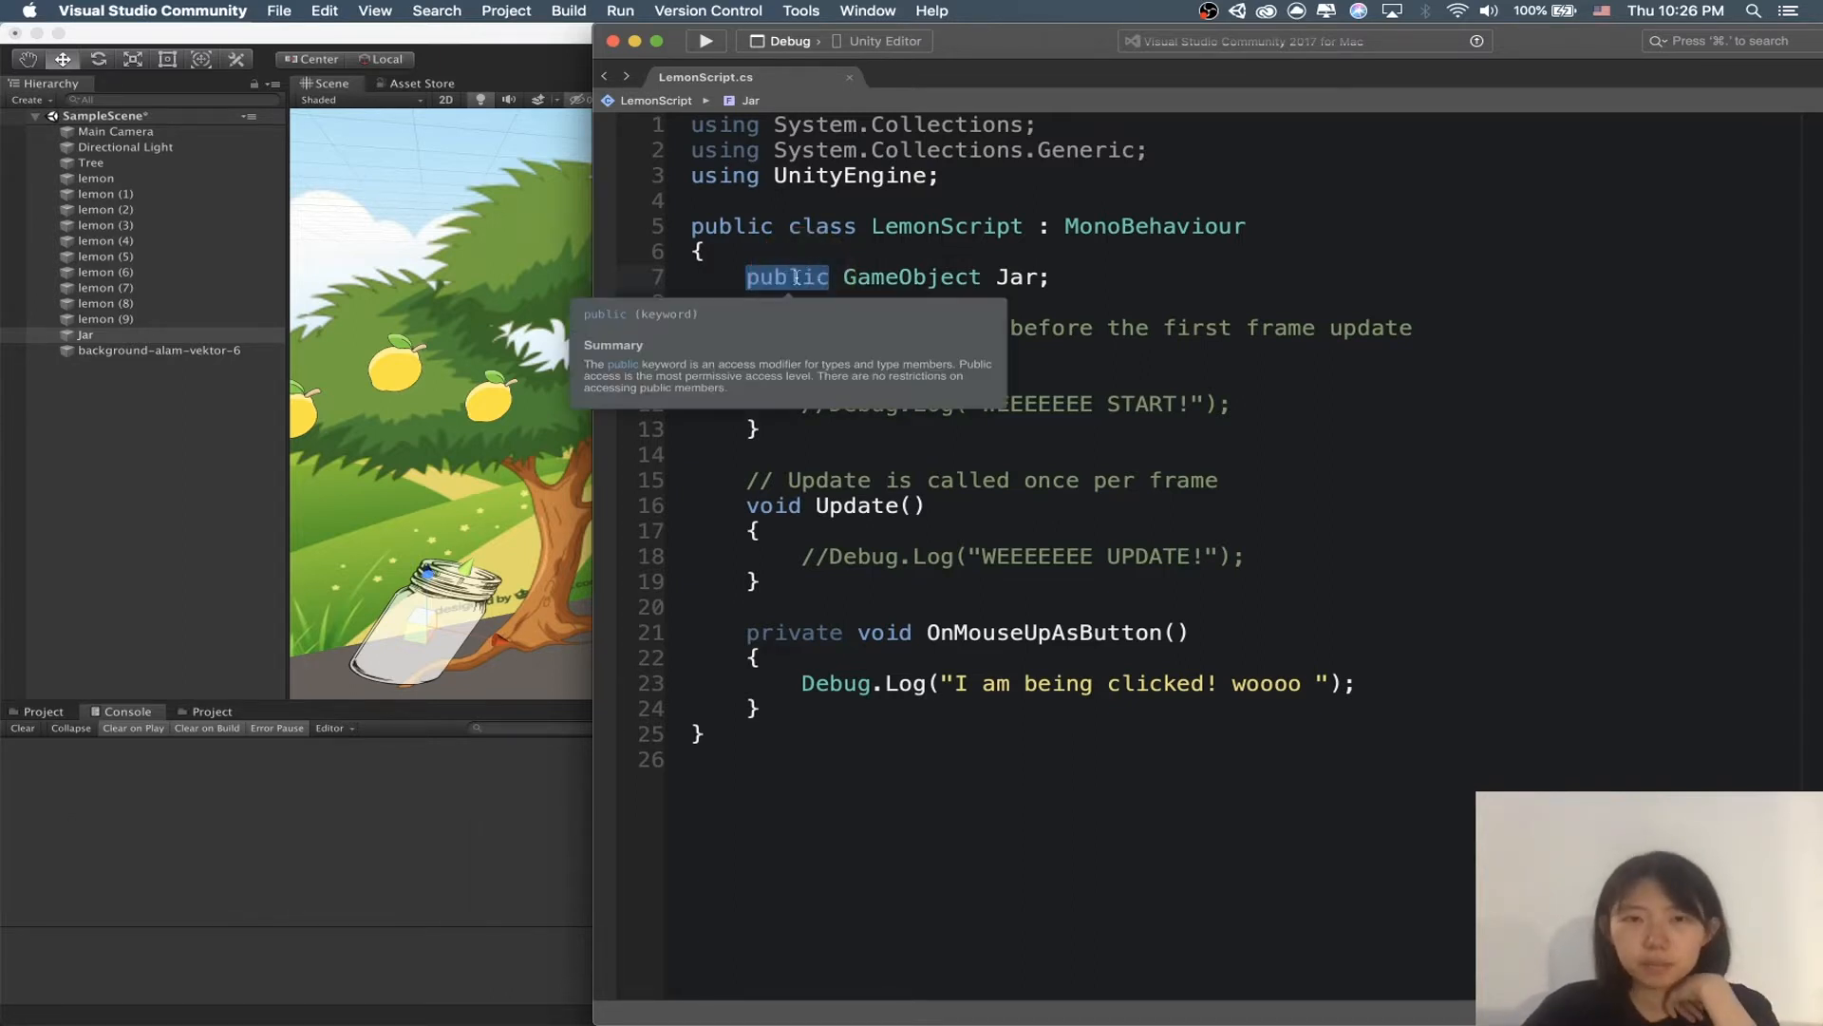
double_click(798, 277)
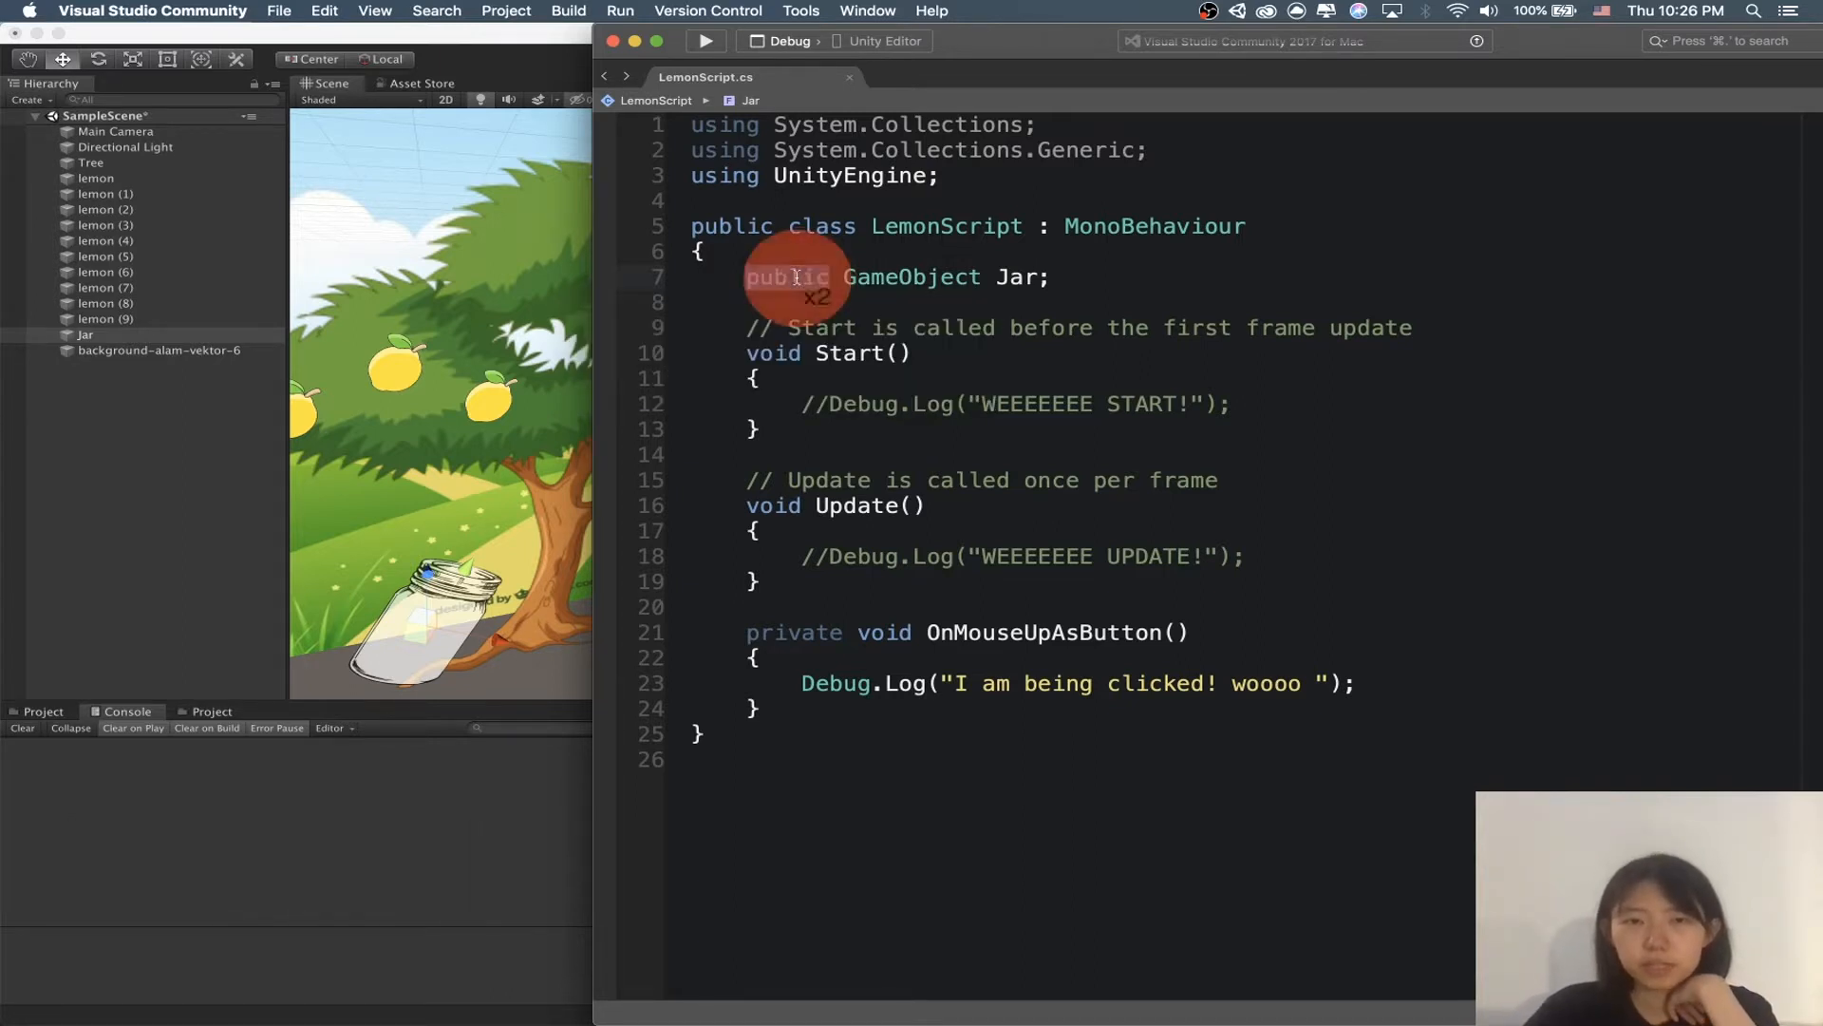
double_click(907, 277)
double_click(1018, 277)
Step: Switch to Unity and examine the Lemon Script's Jar field on lemon (6), lemon (1), lemon (3) and lemon (7)
click(166, 414)
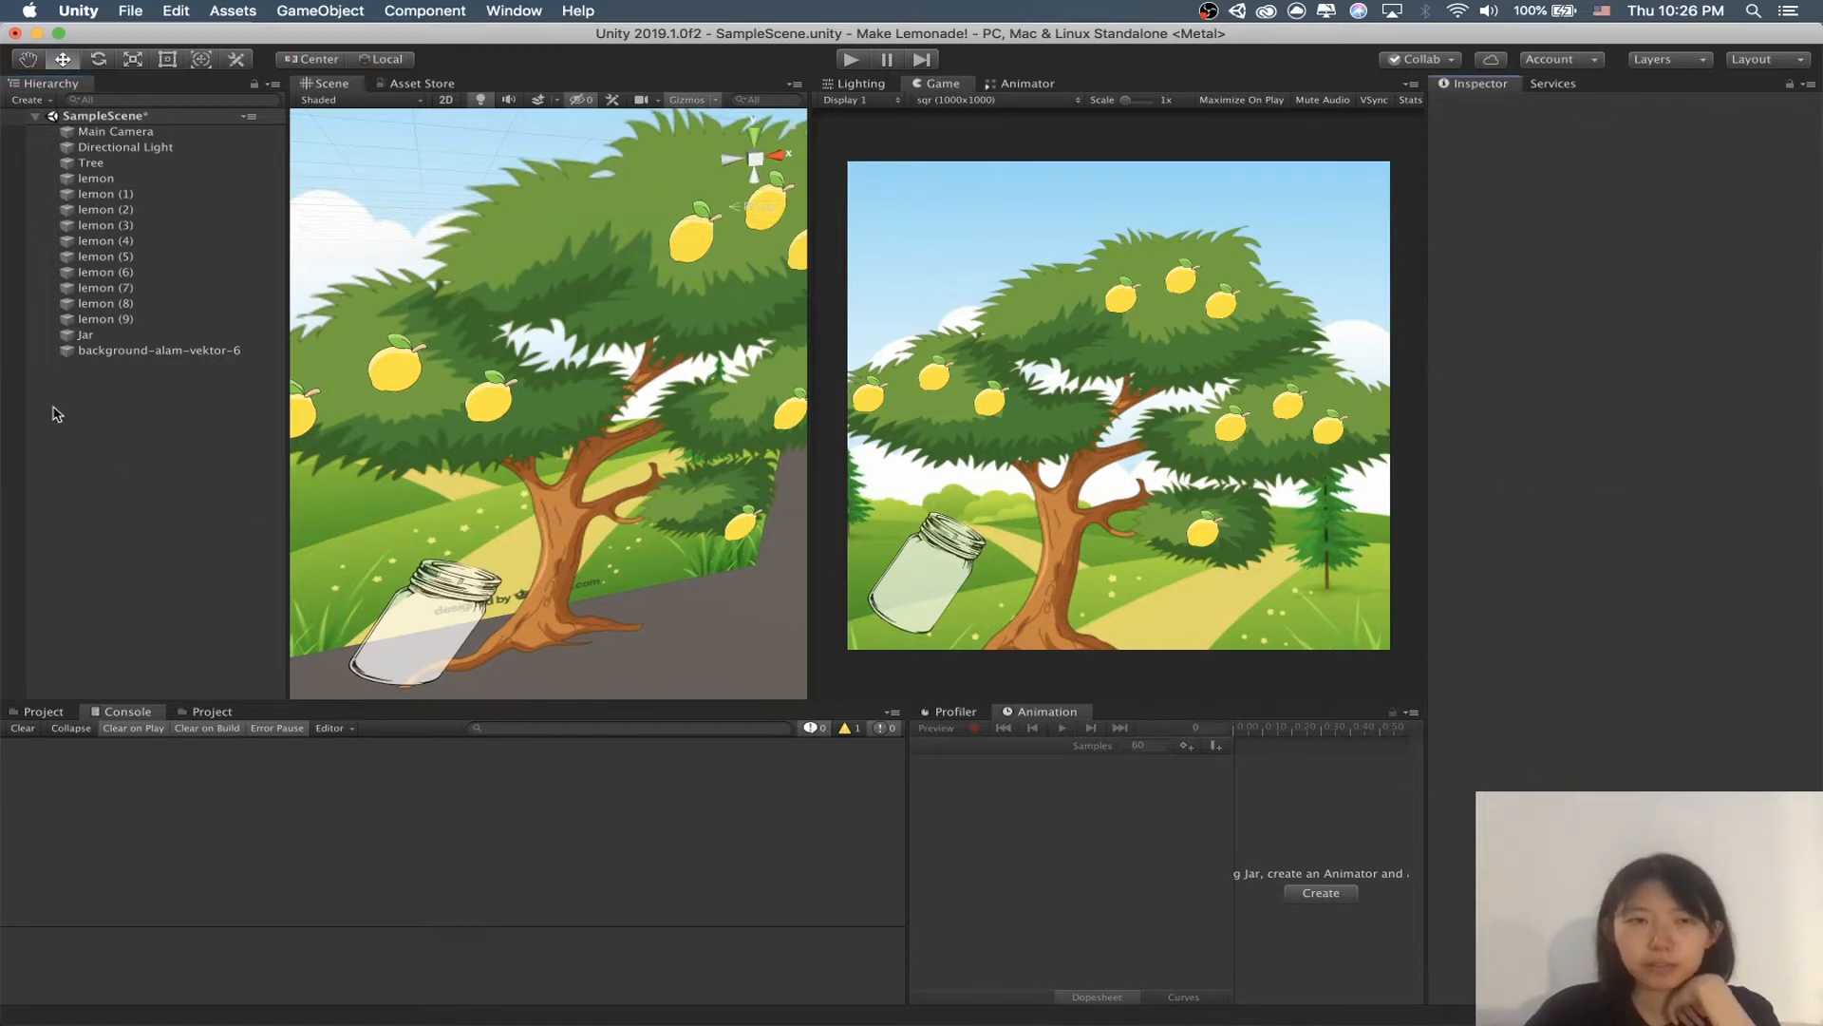
click(95, 271)
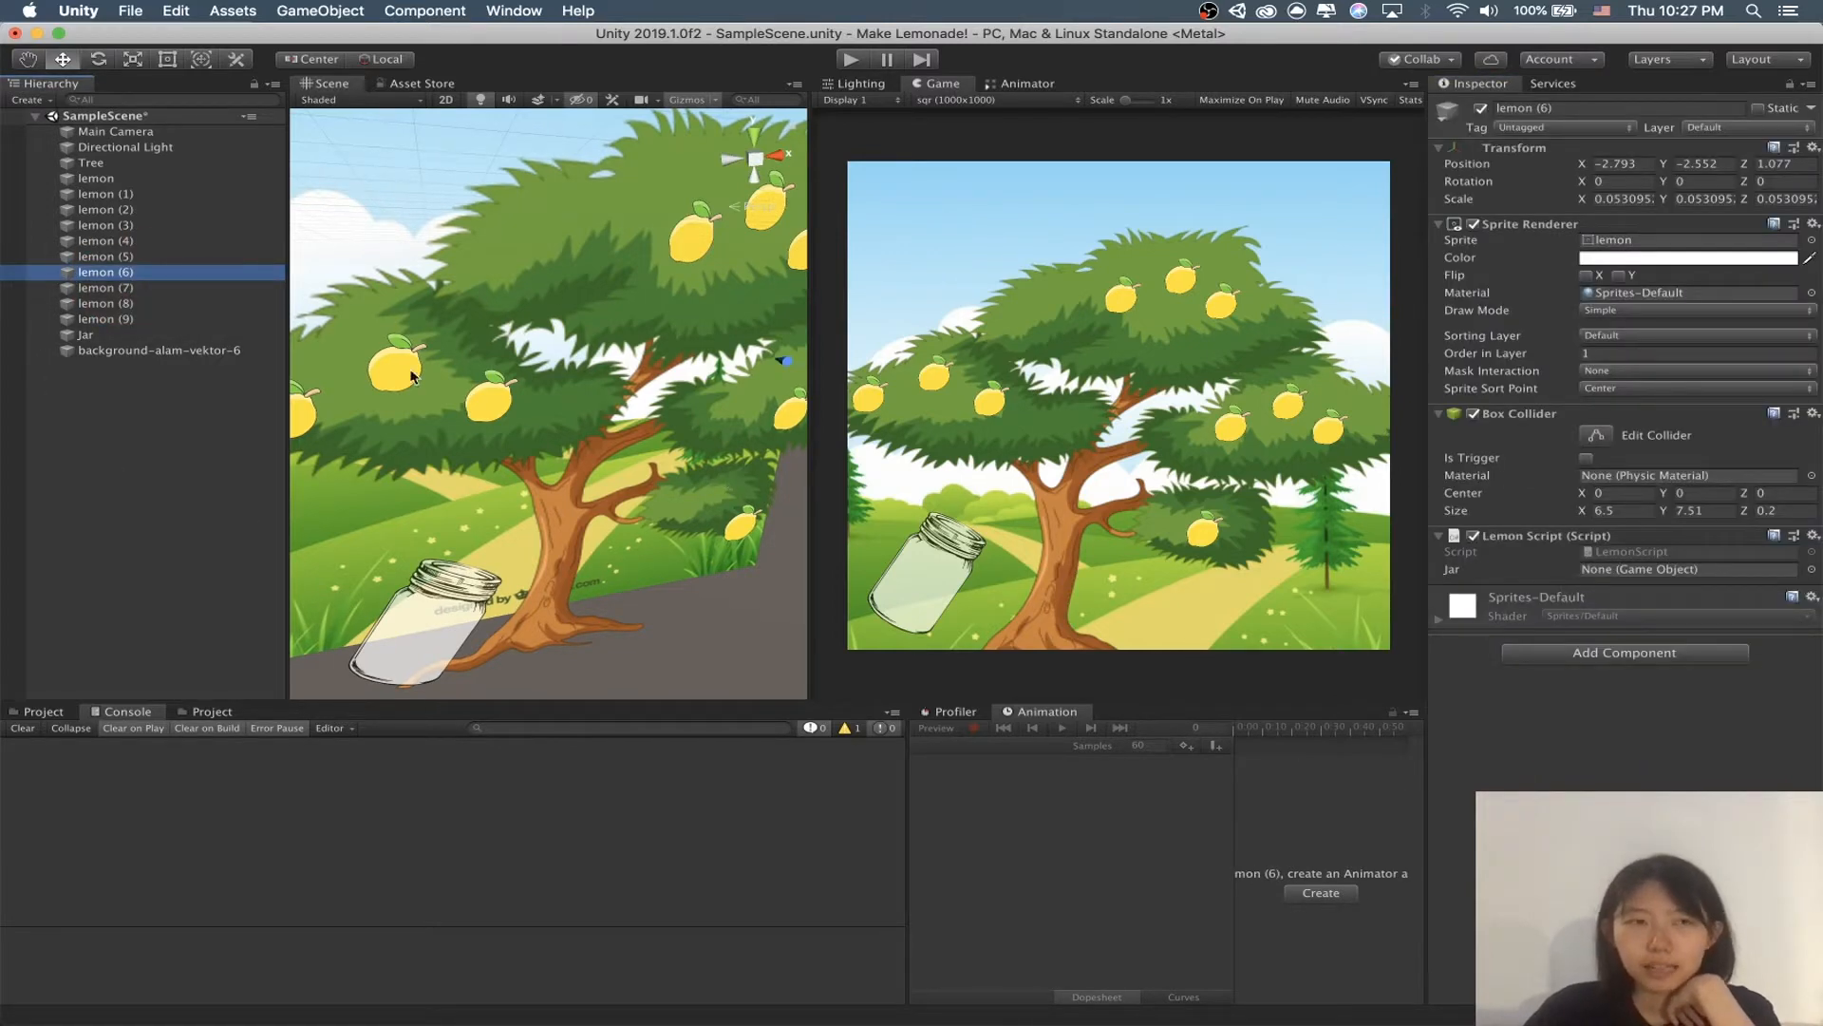
click(98, 195)
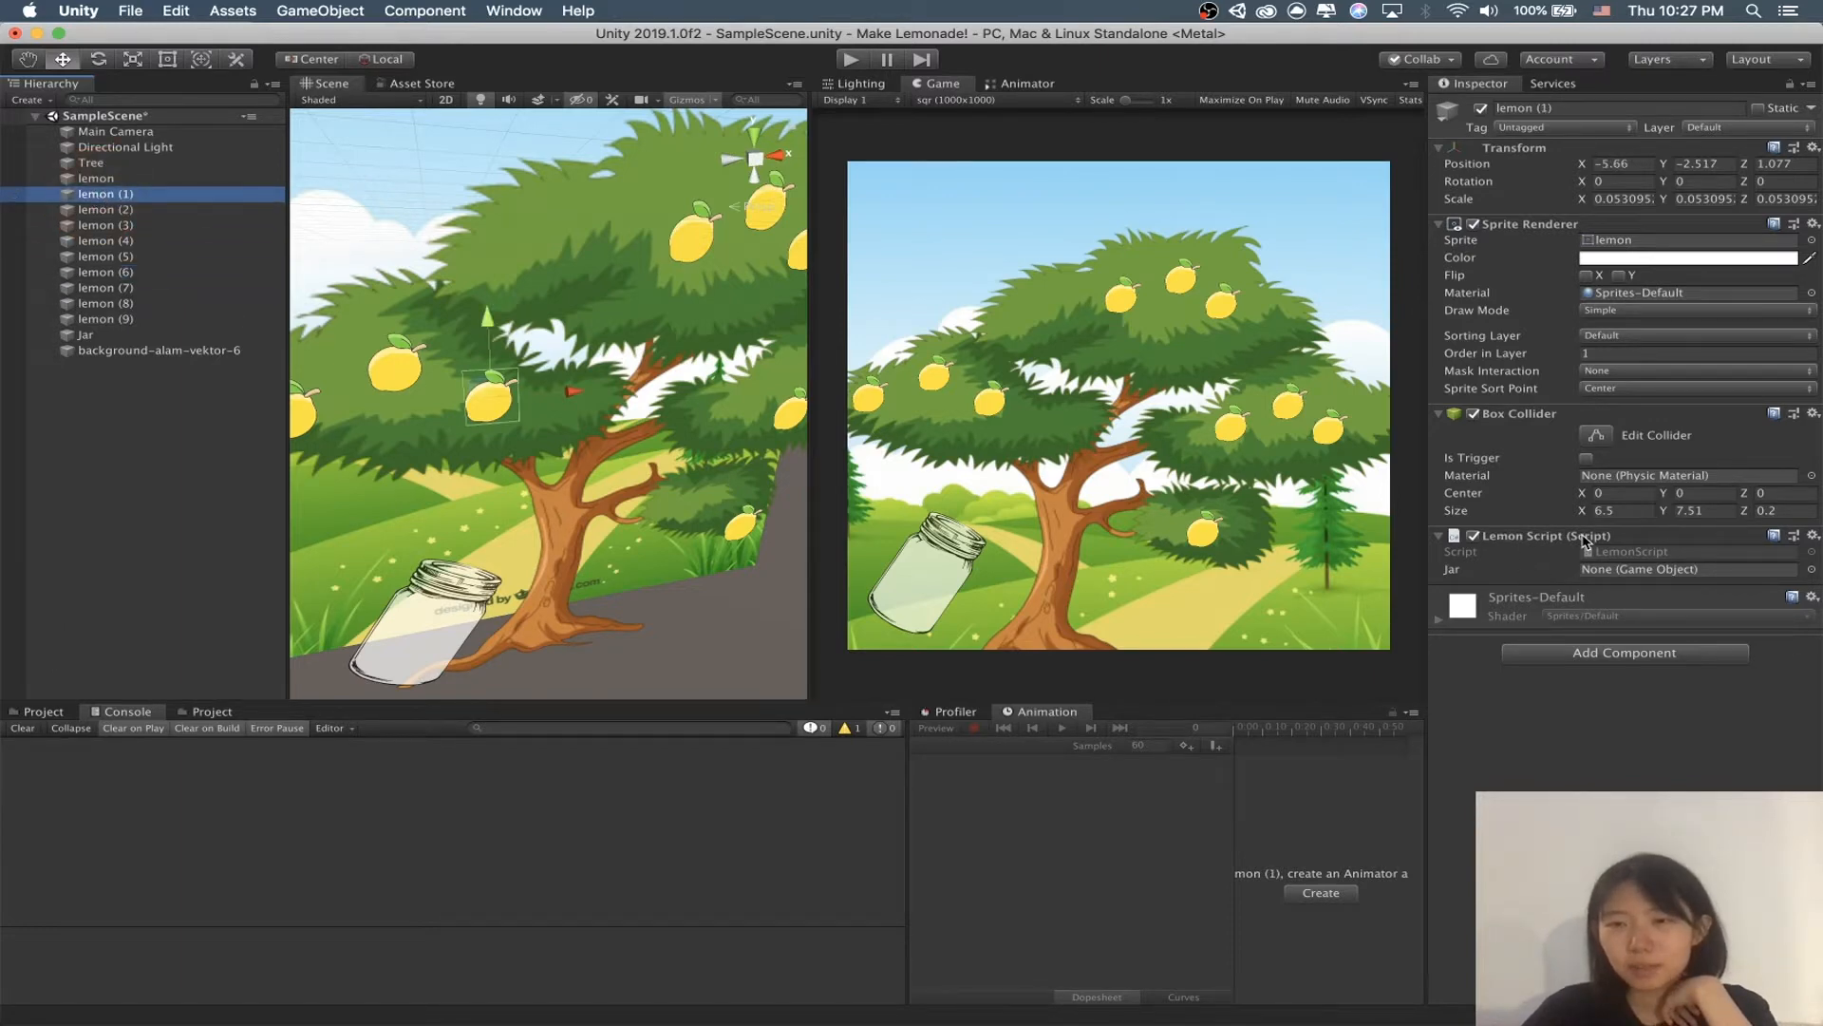
click(1454, 573)
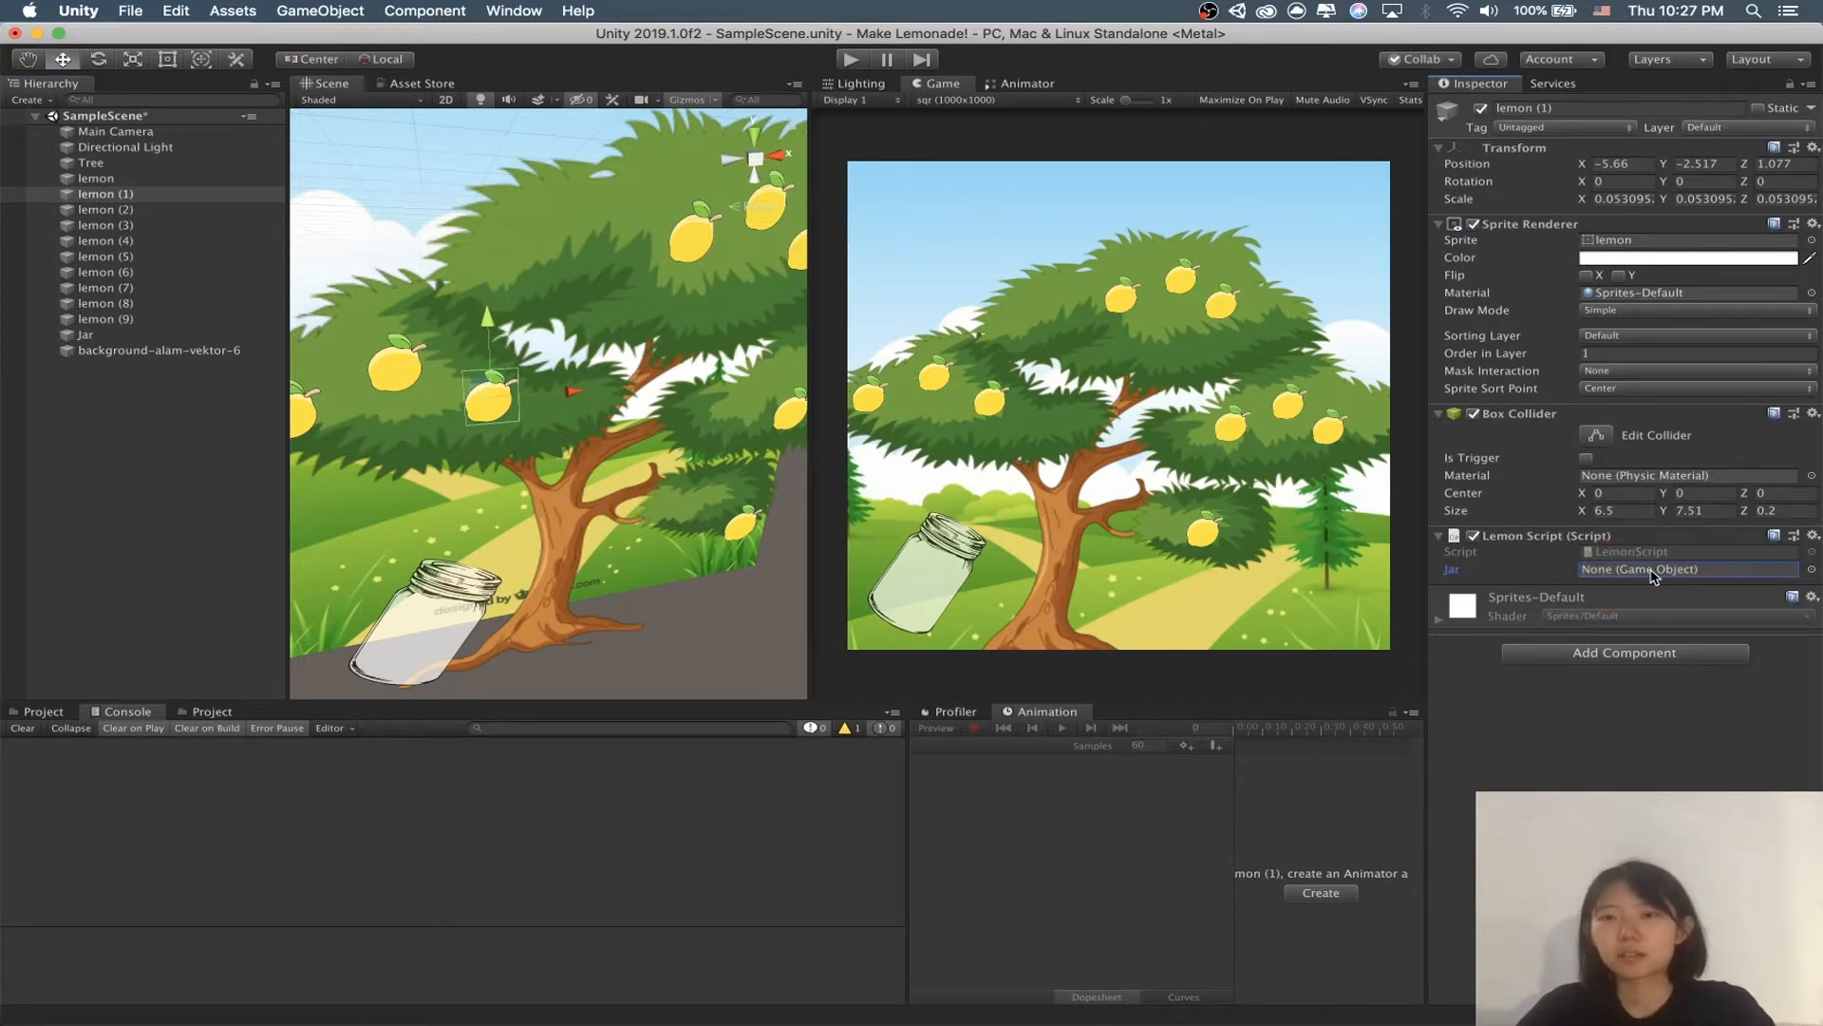
click(95, 225)
click(95, 288)
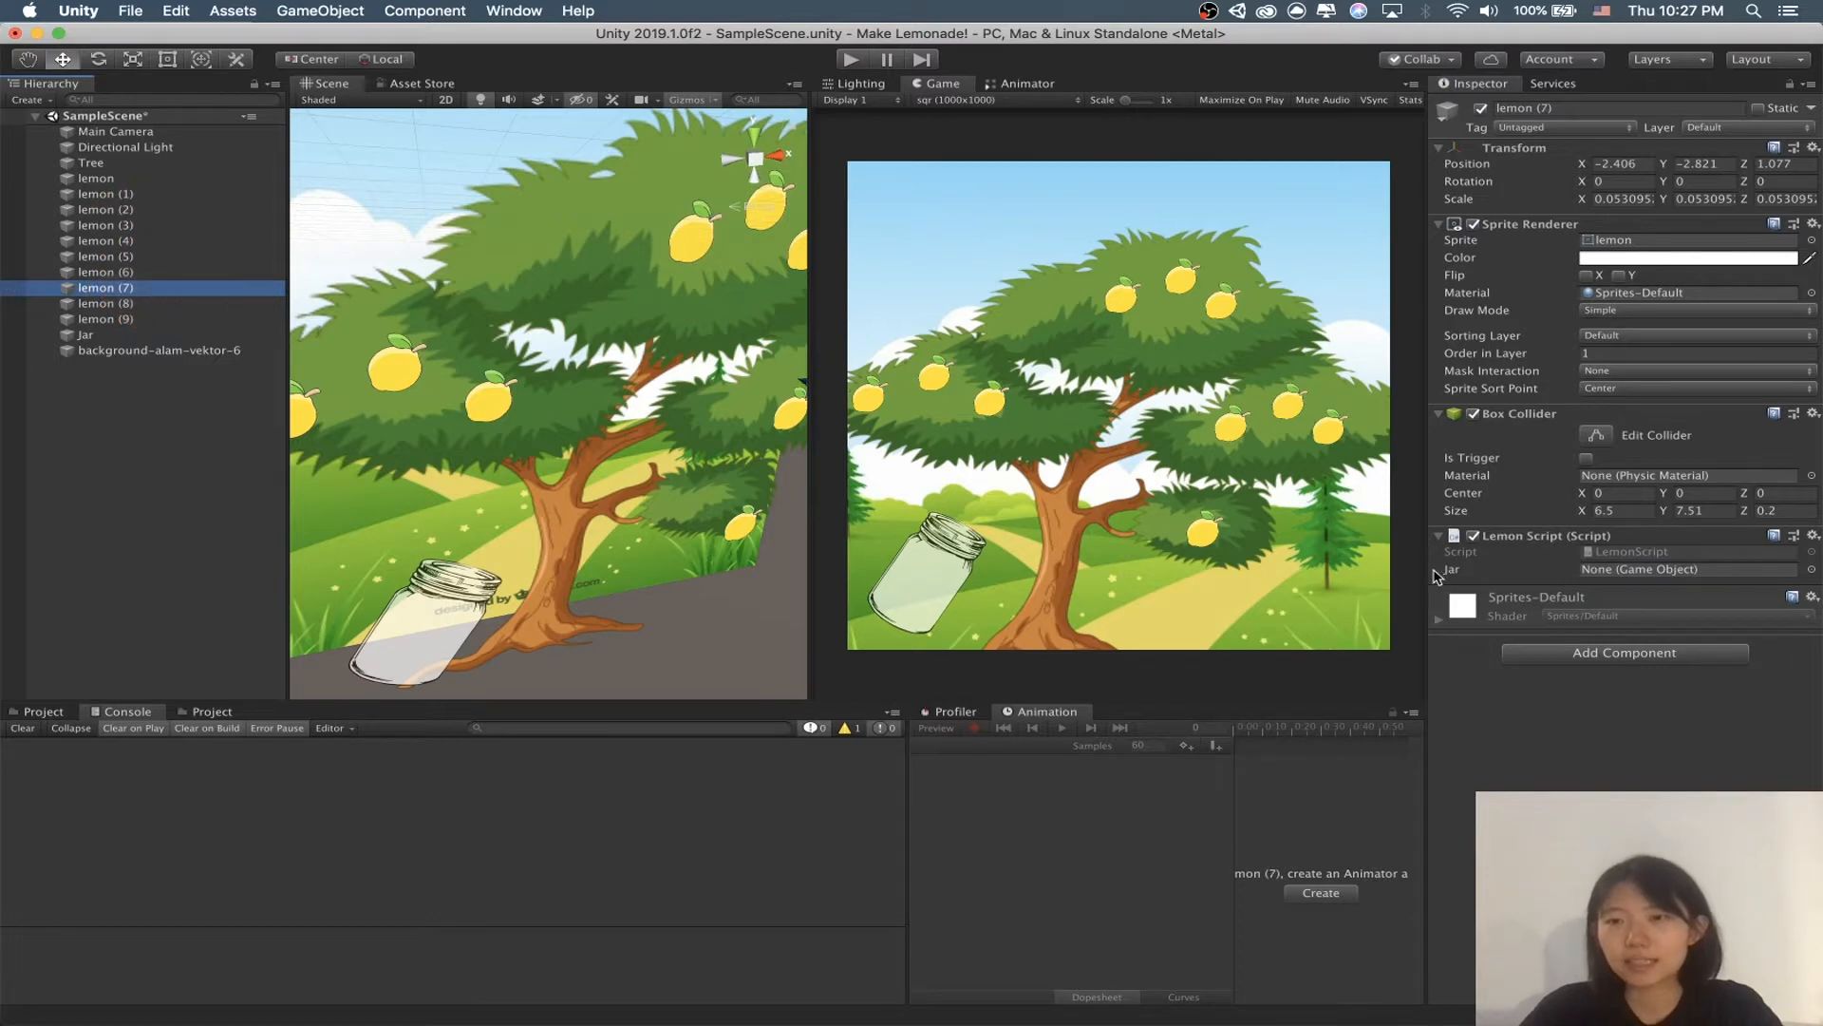
click(1455, 573)
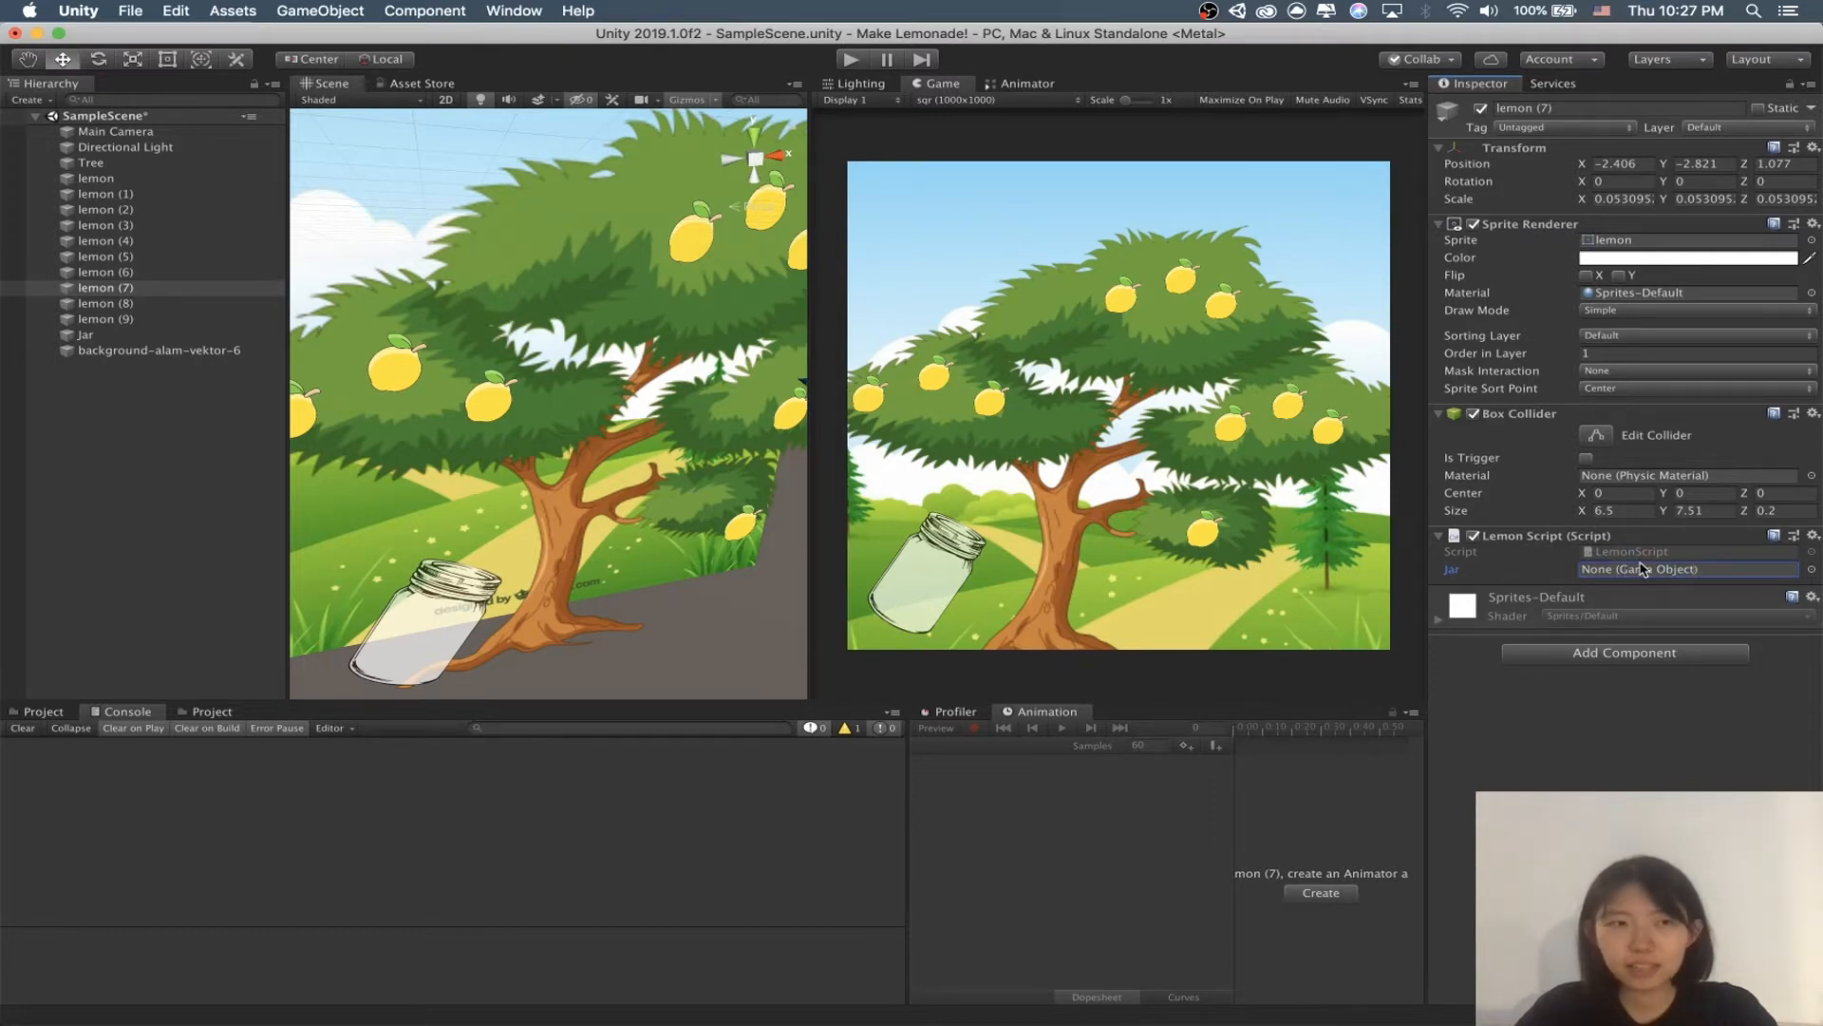
Step: Assign the Jar object to the Lemon Script's Jar field on all lemons at once, from lemon through lemon (9), and save the scene
click(119, 318)
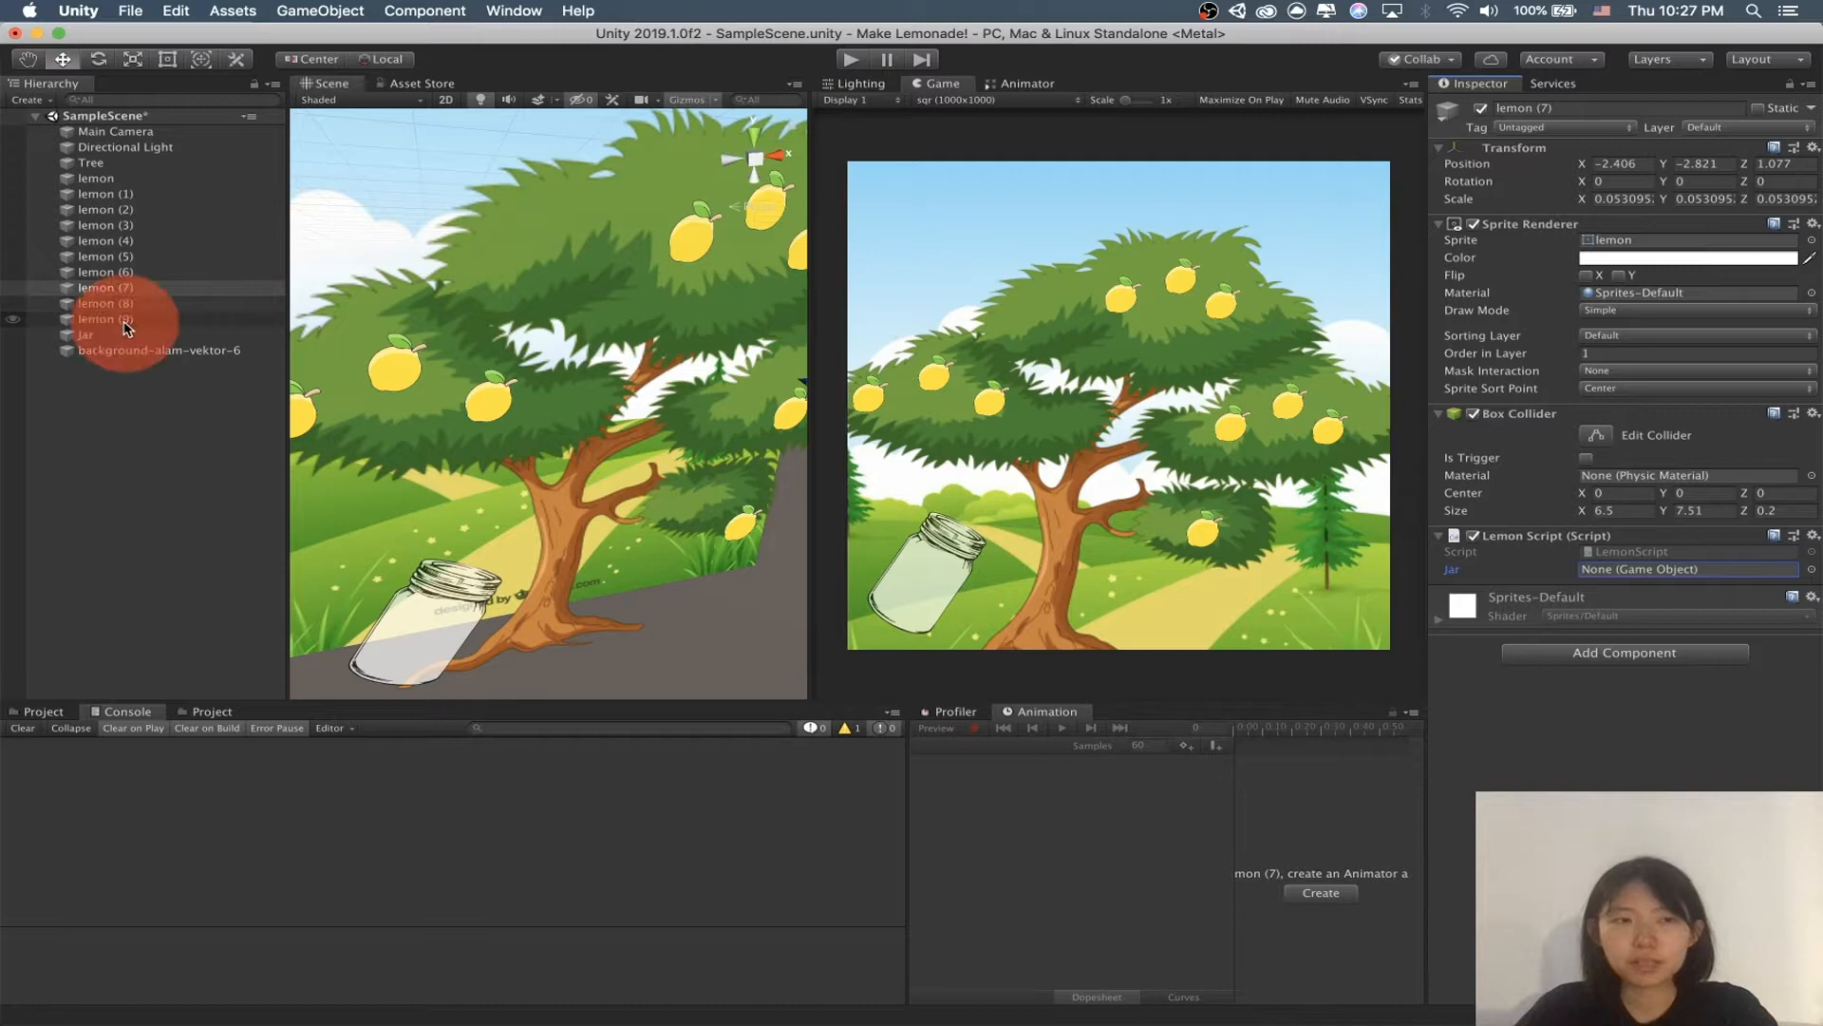
shift+click(107, 181)
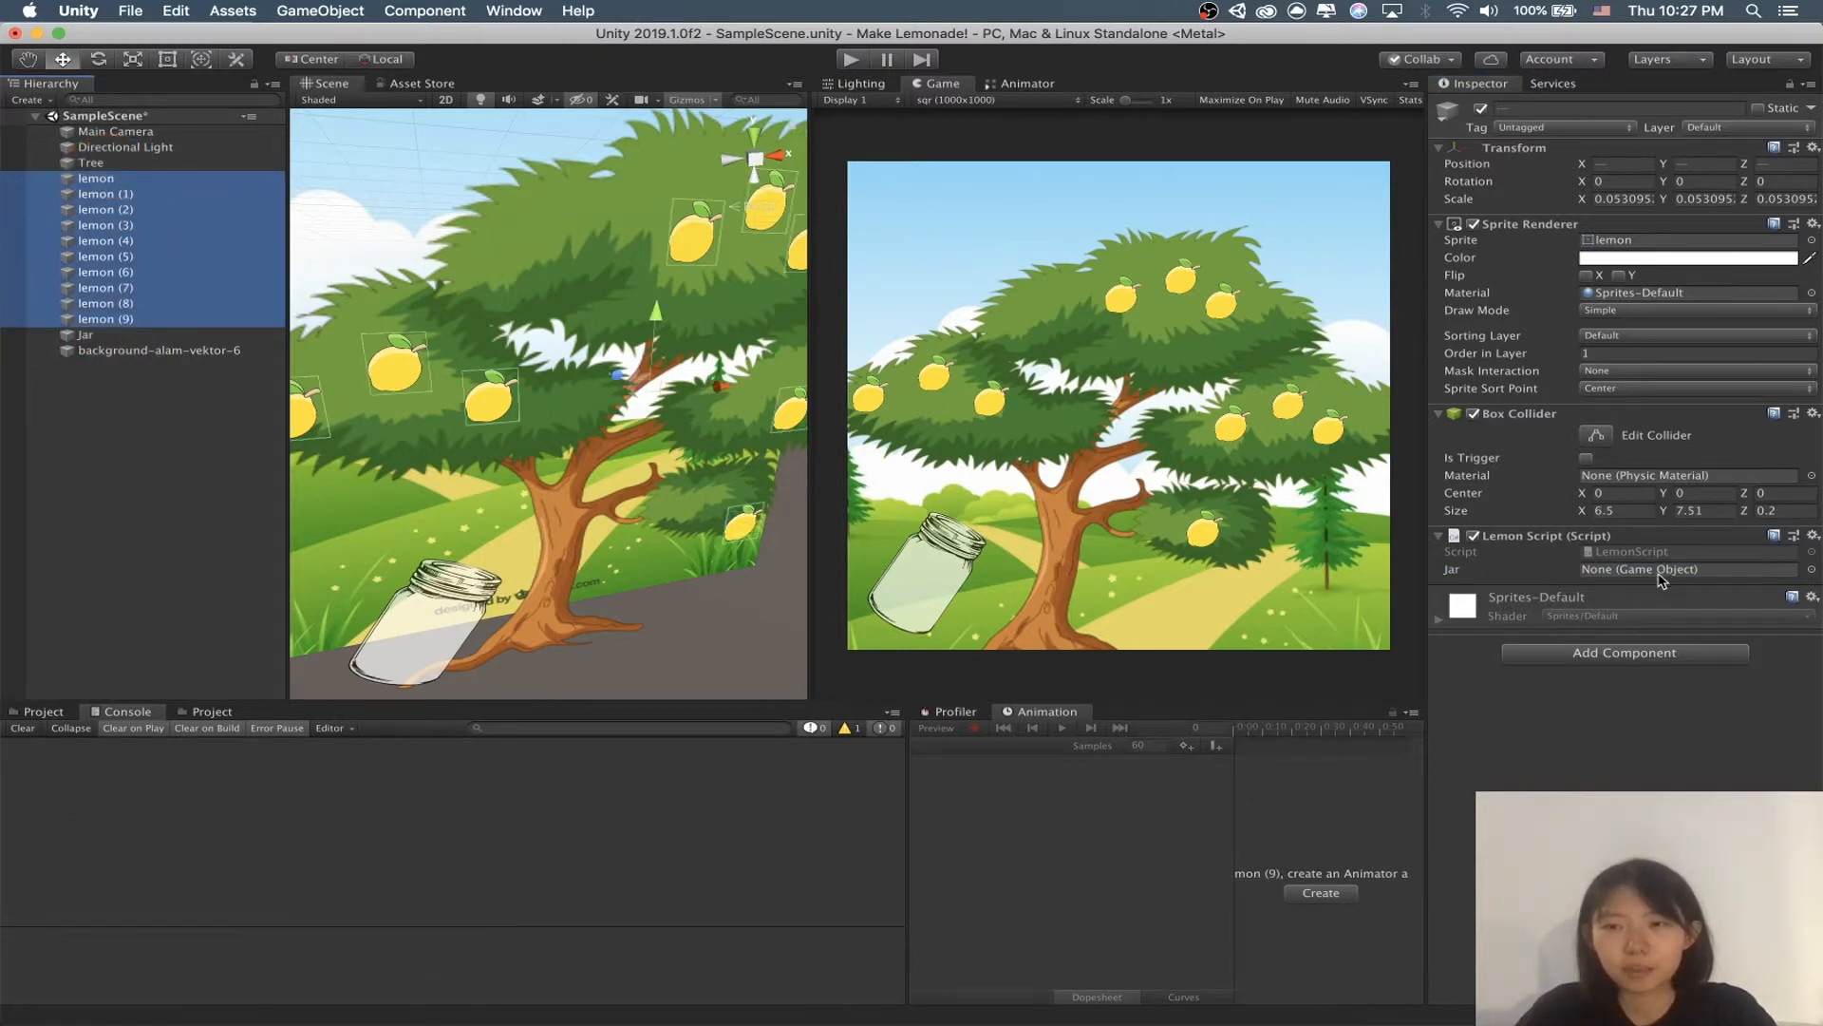
drag(85, 334, 1698, 565)
click(1617, 738)
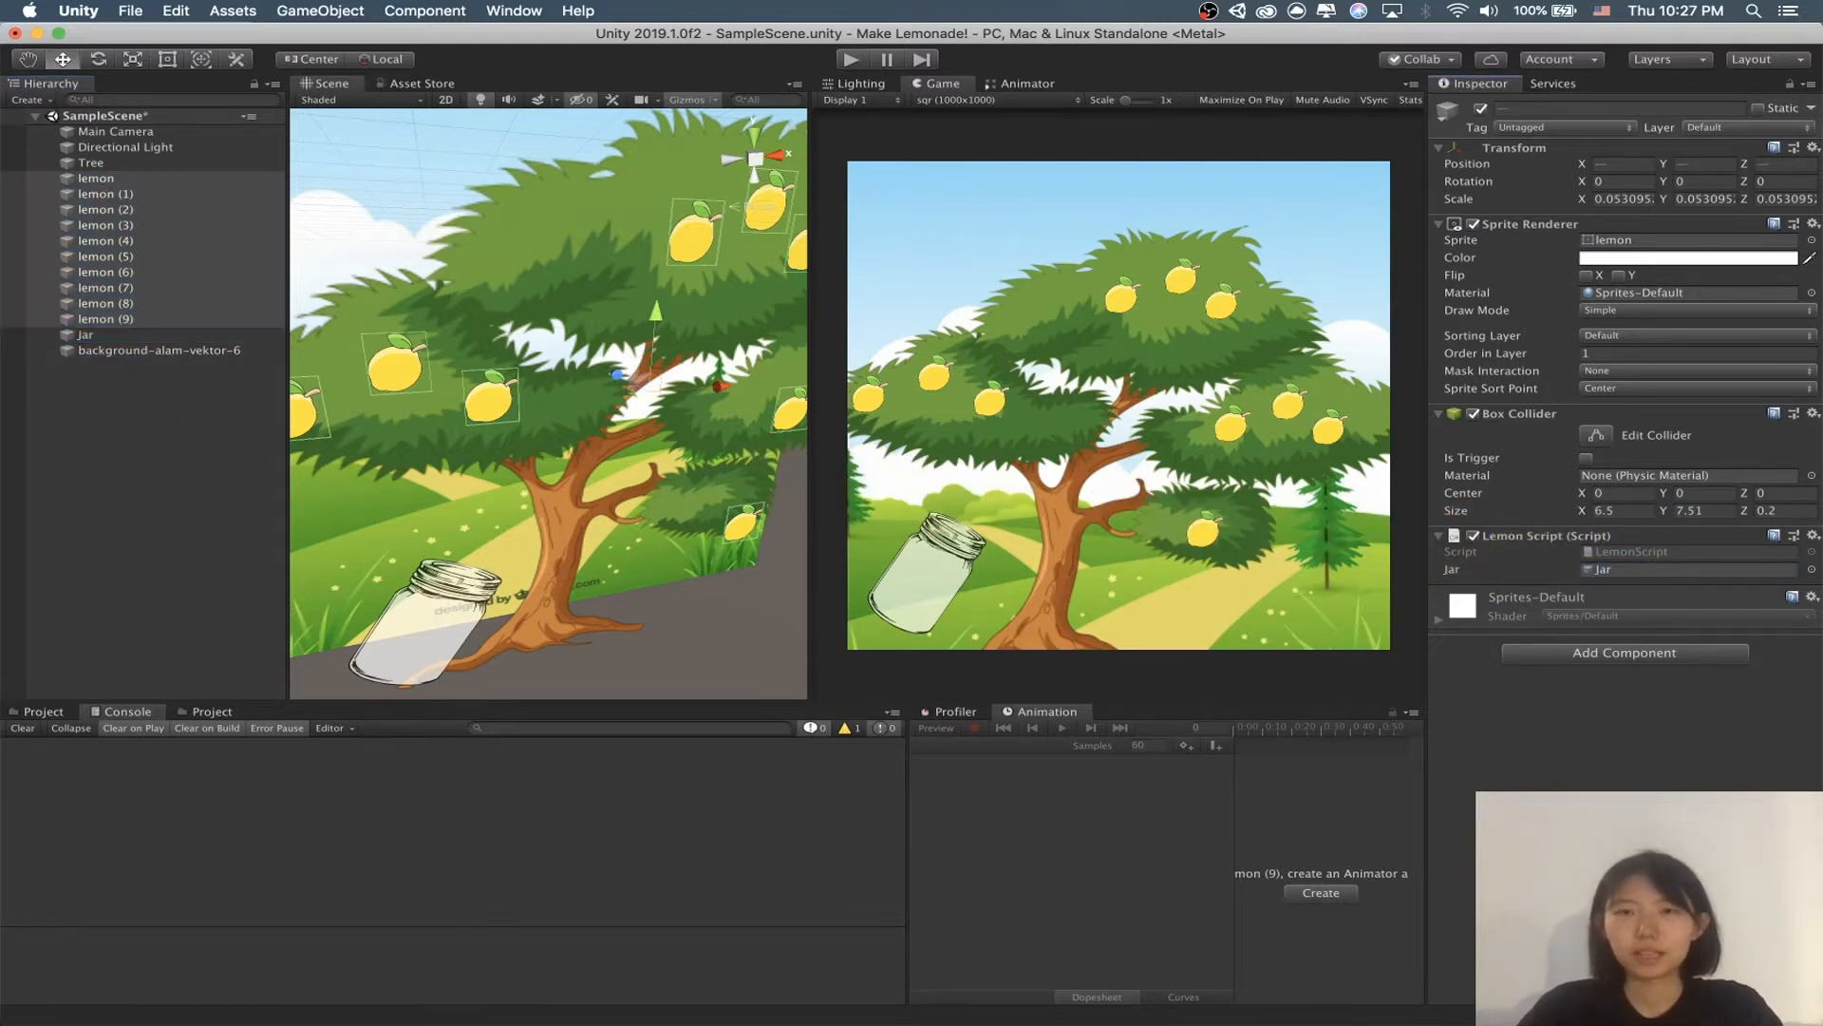
key(super+s)
Step: Check the Lemon Script's Jar reference on lemon (4), lemon (6), lemon (9) and lemon (2)
click(174, 242)
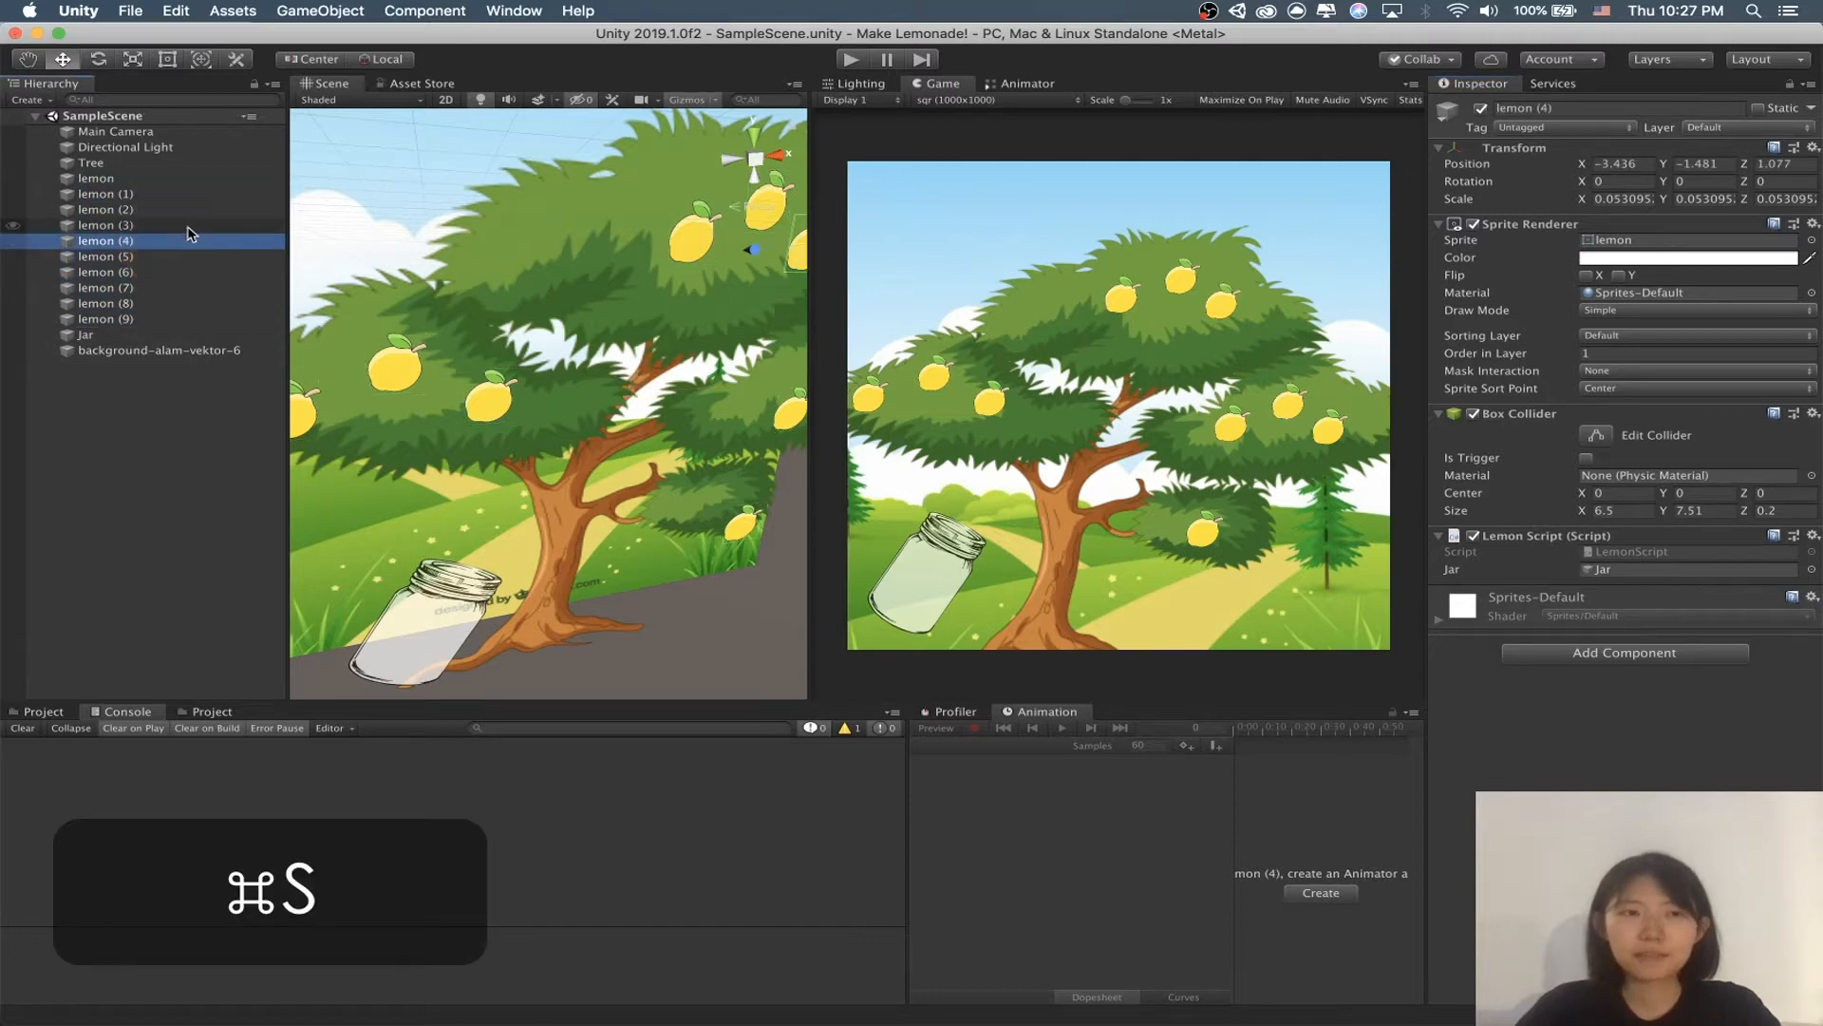
click(176, 271)
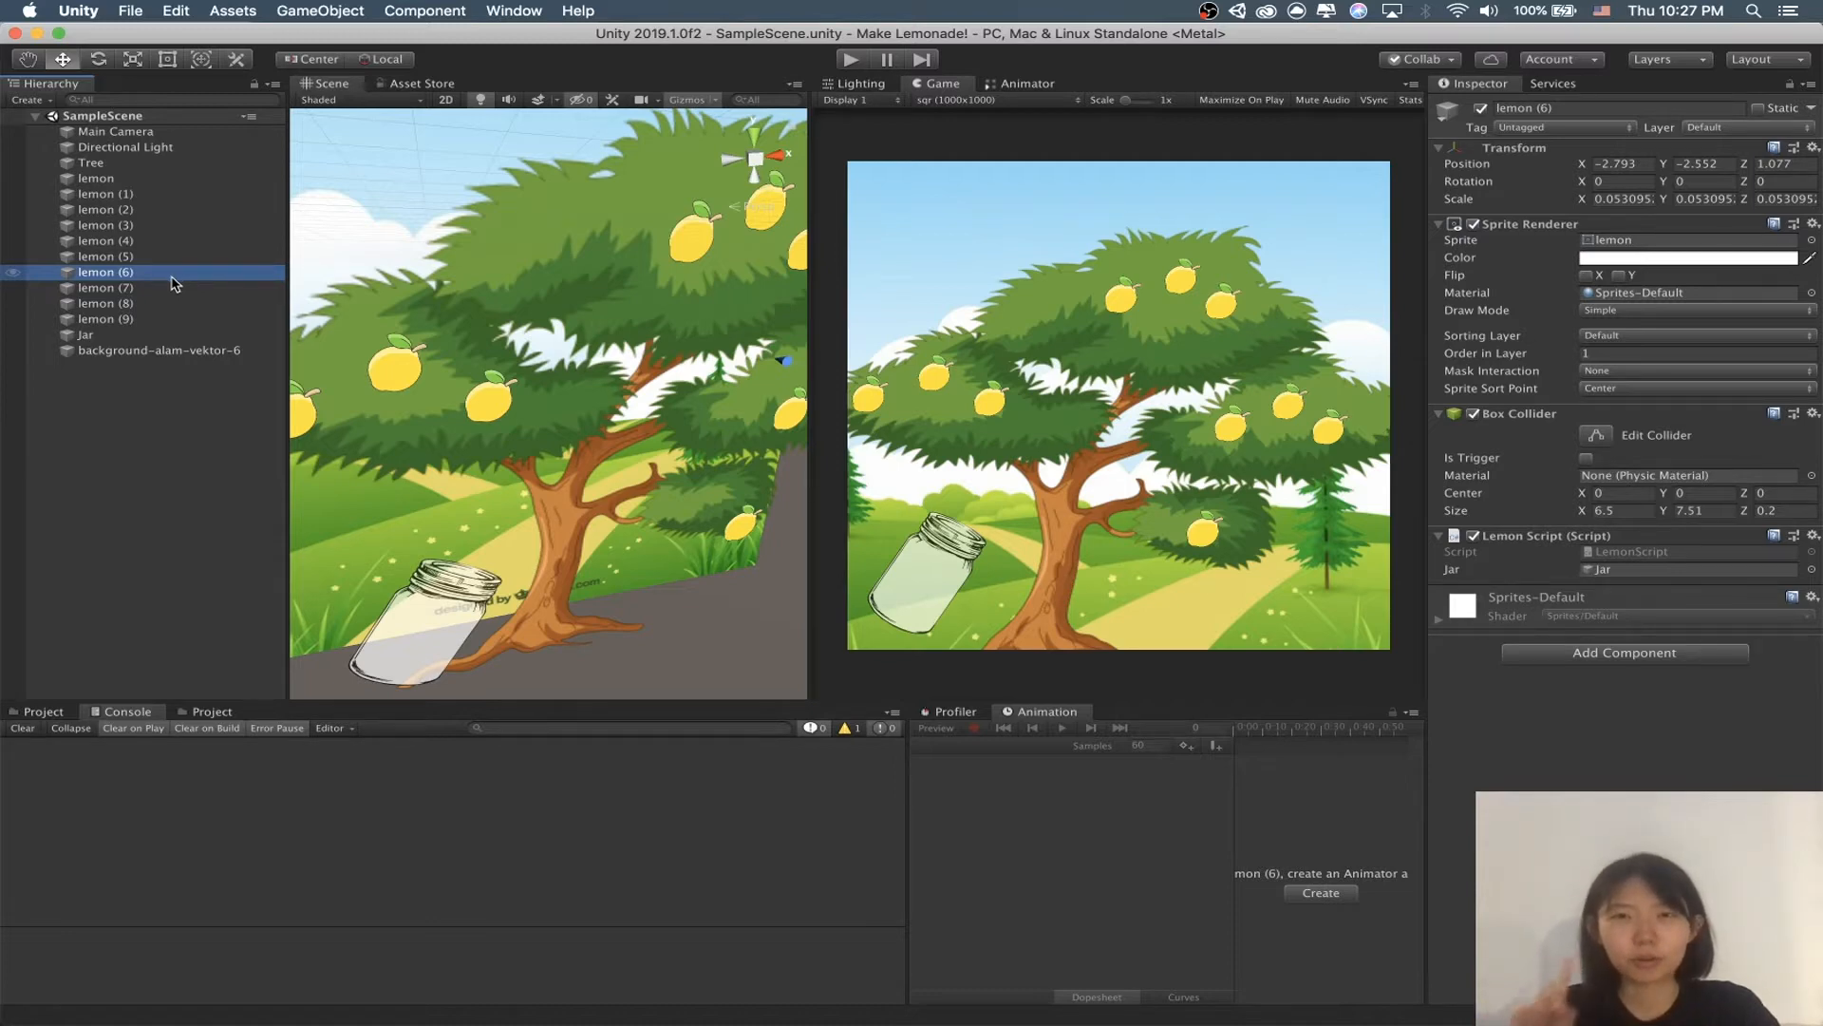
click(165, 319)
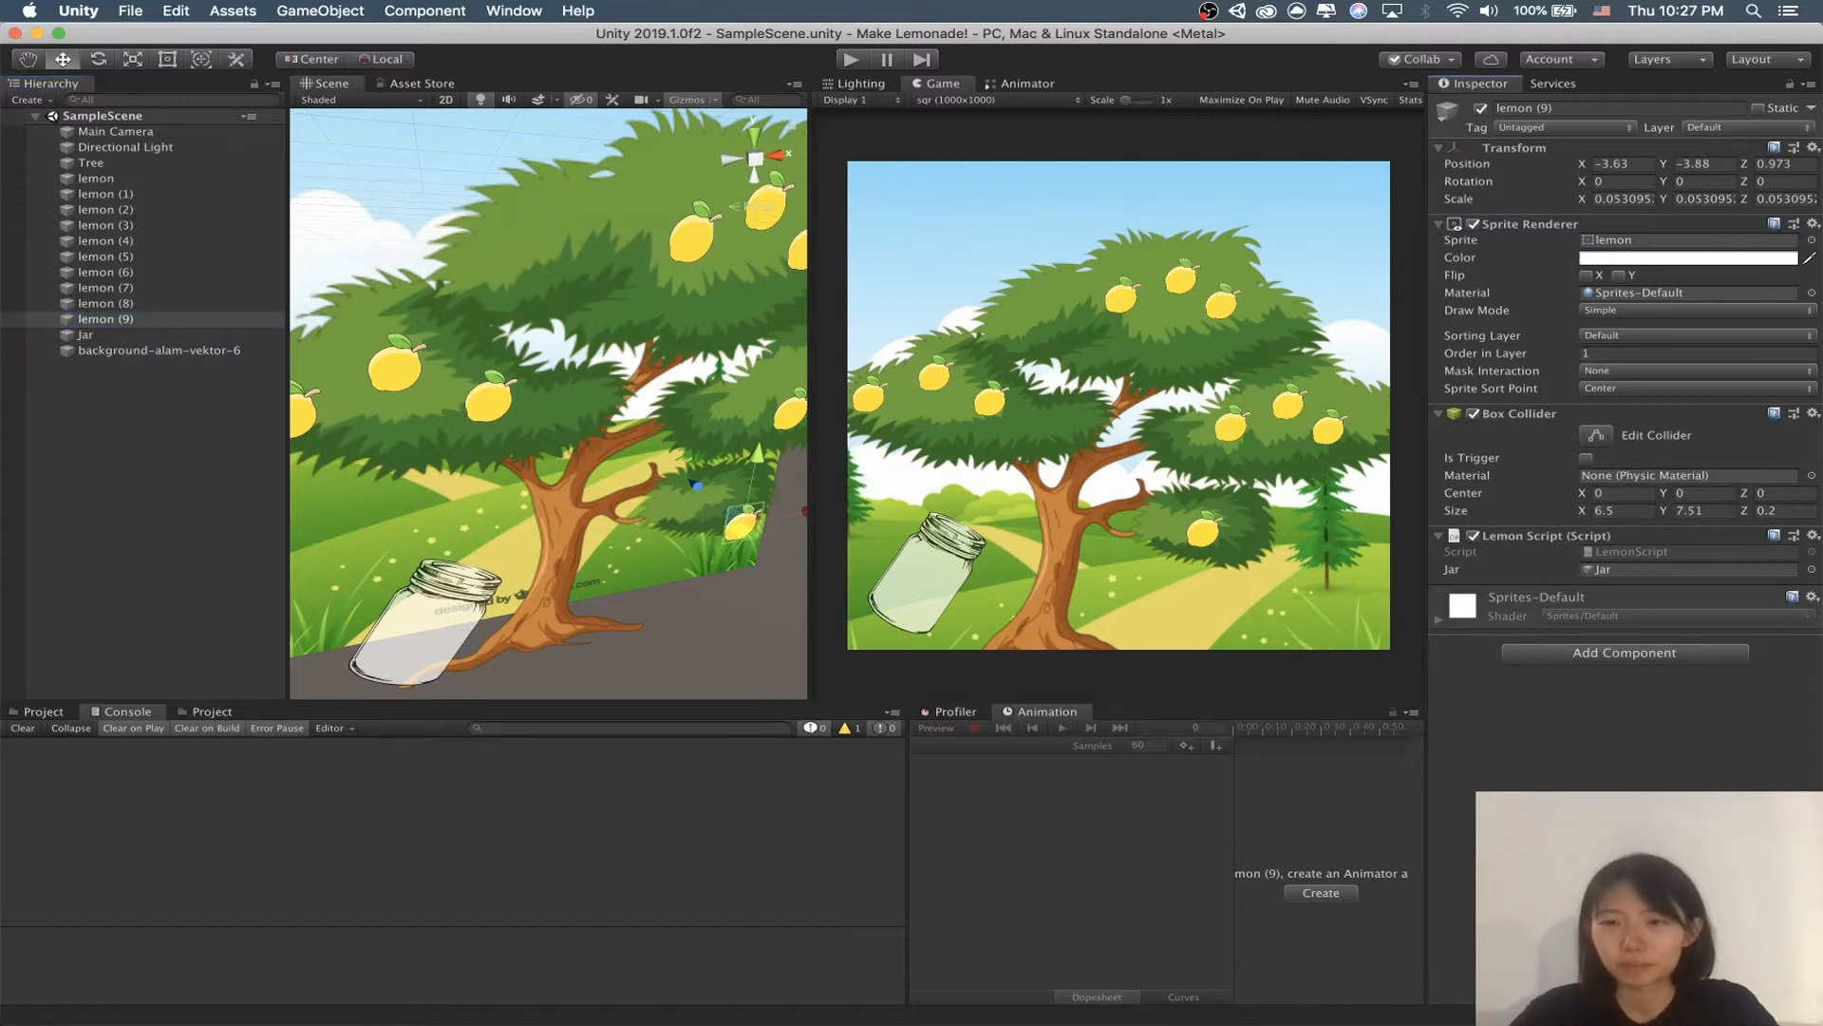
click(85, 271)
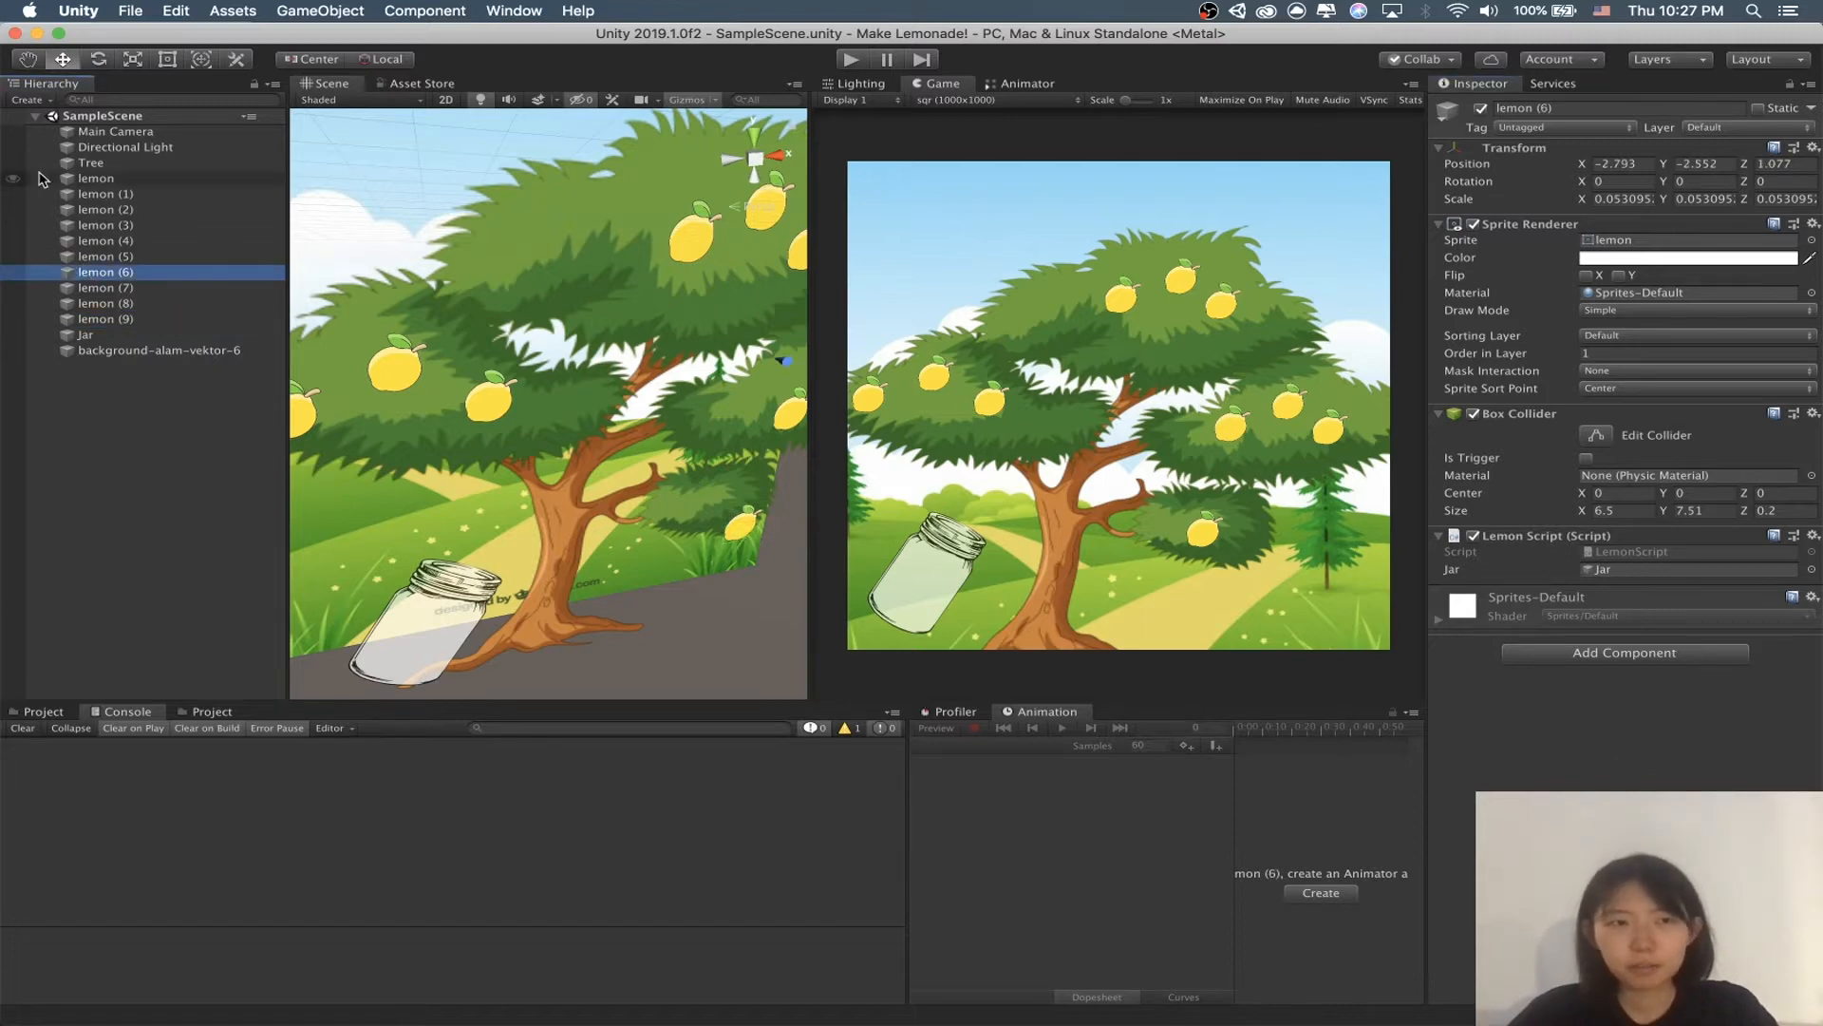
click(101, 211)
click(141, 274)
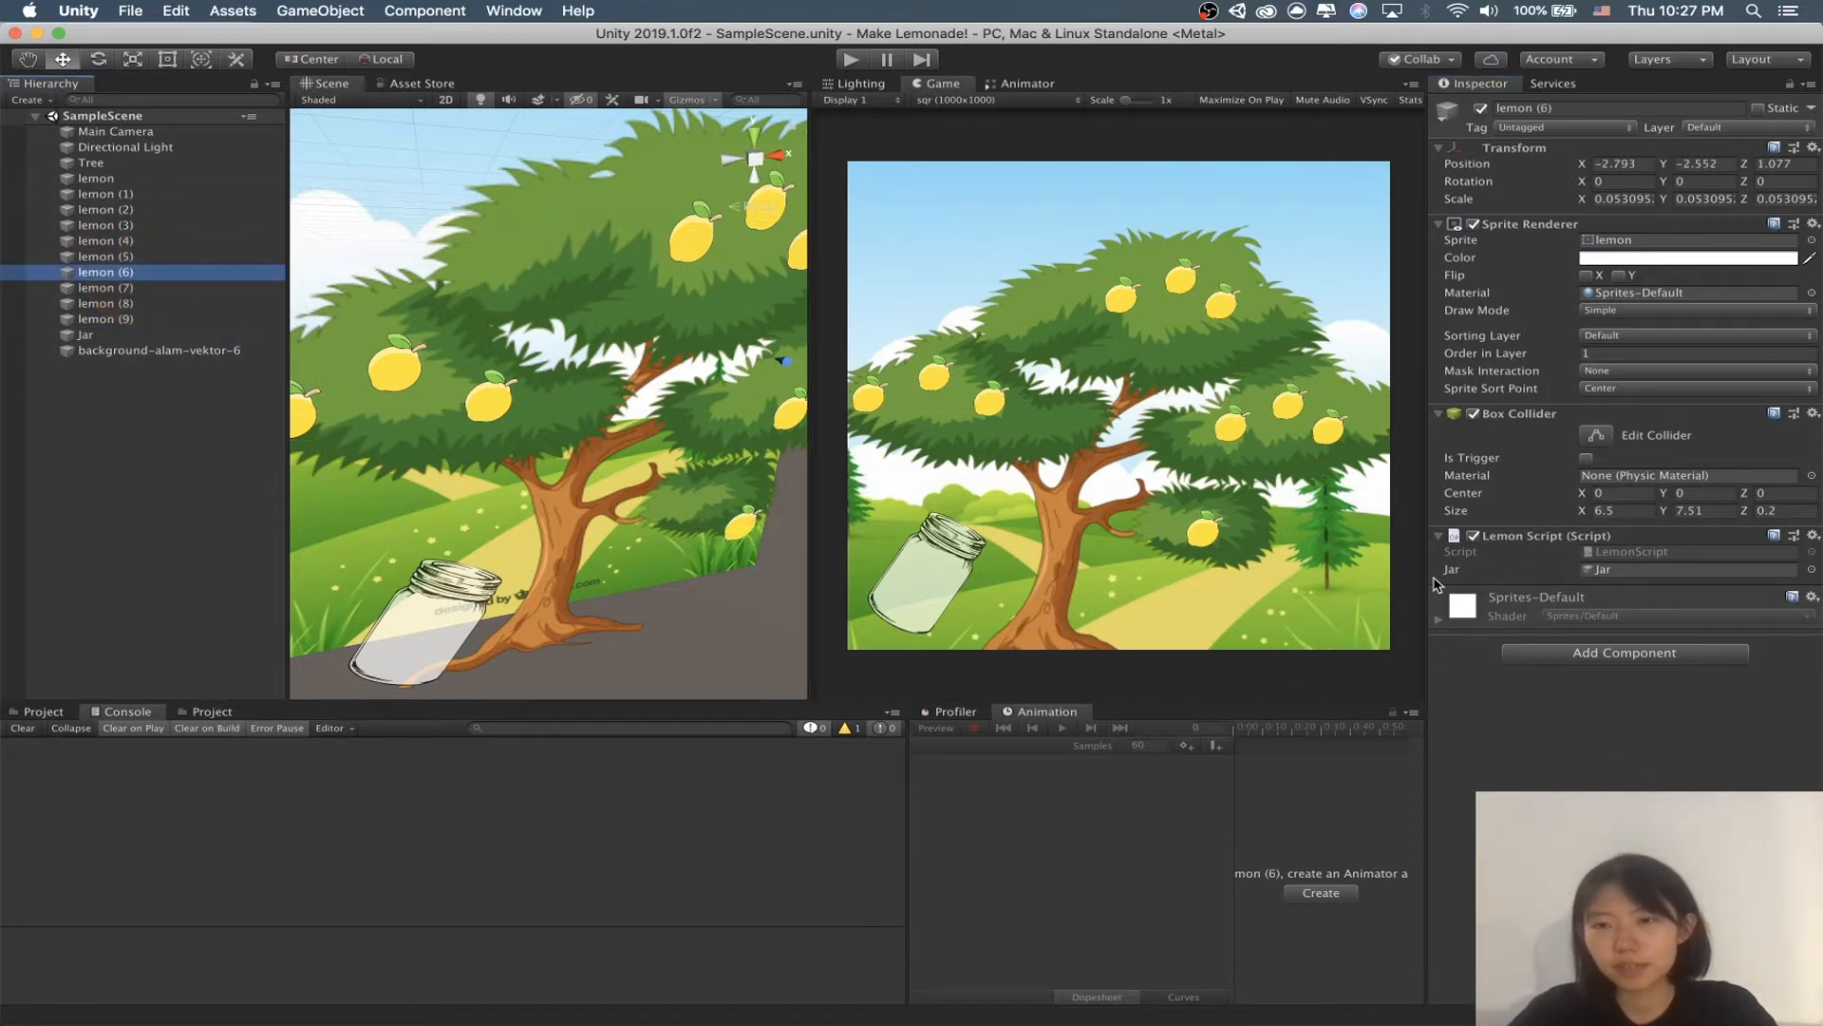
Step: Trace the Jar reference of lemon (6) and lemon (5) back to its scene object, and inspect the Jar
click(1652, 569)
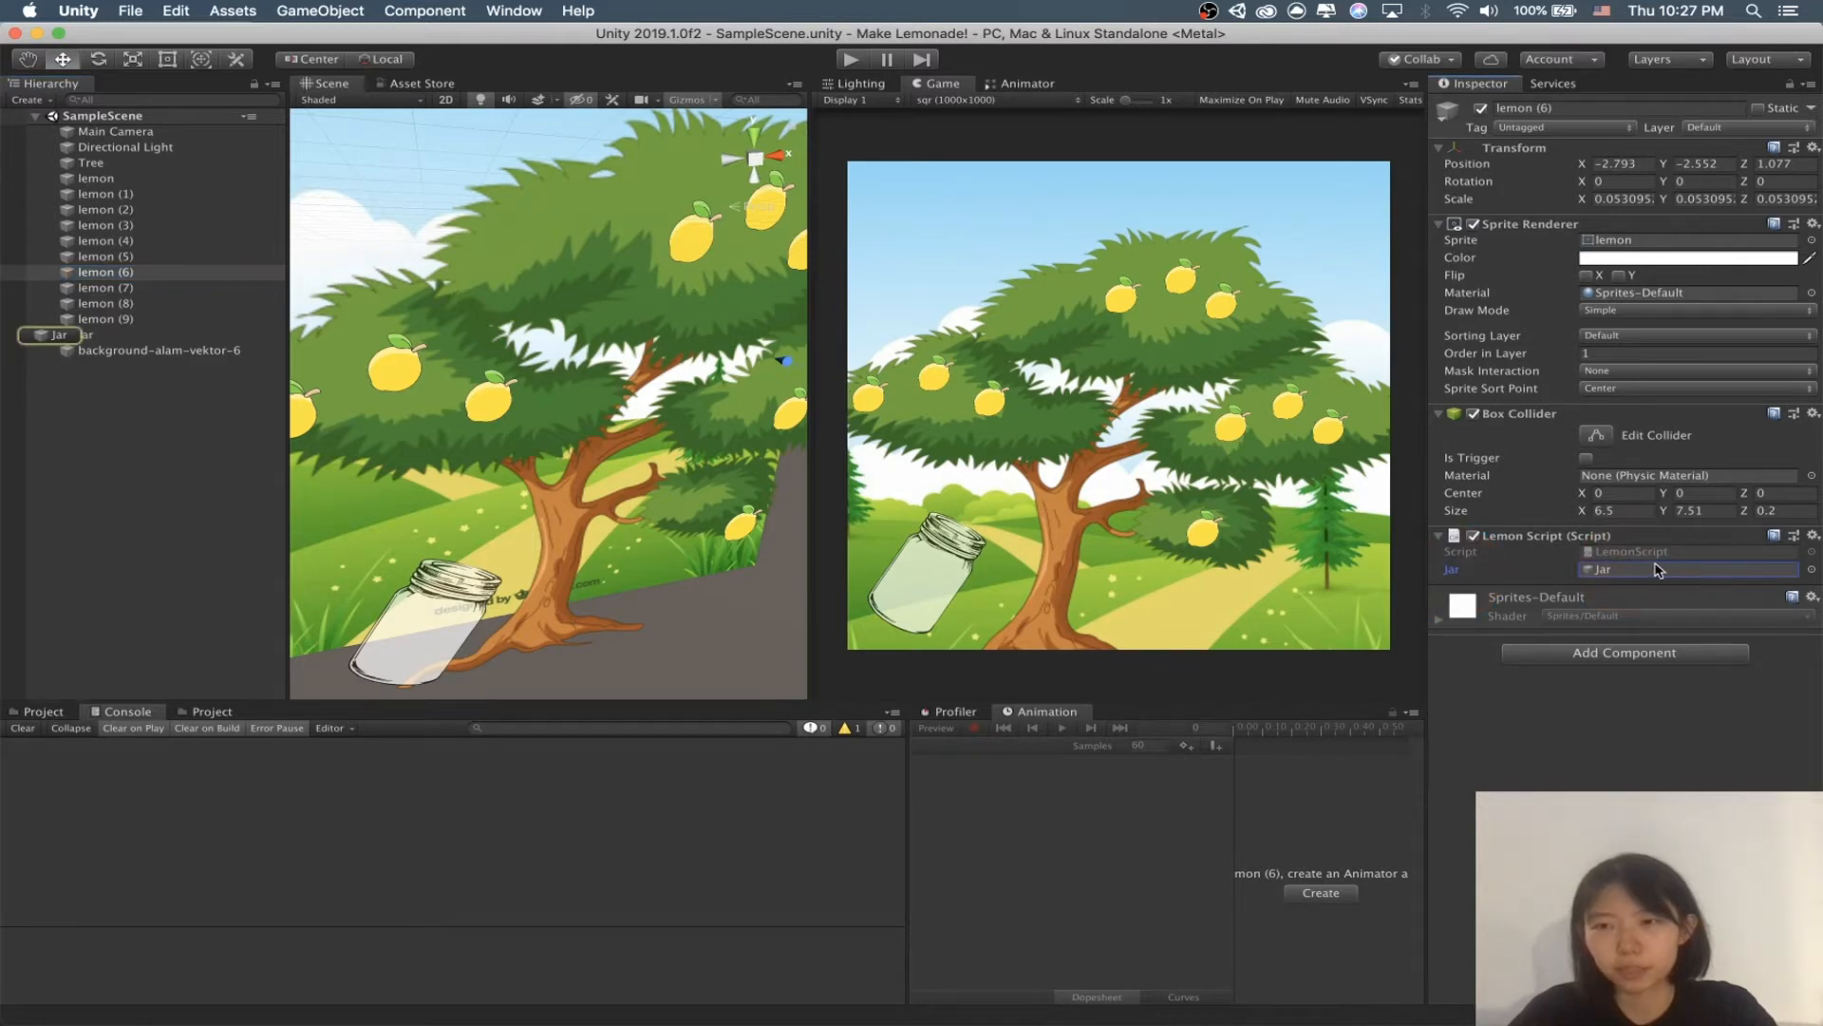
click(1626, 574)
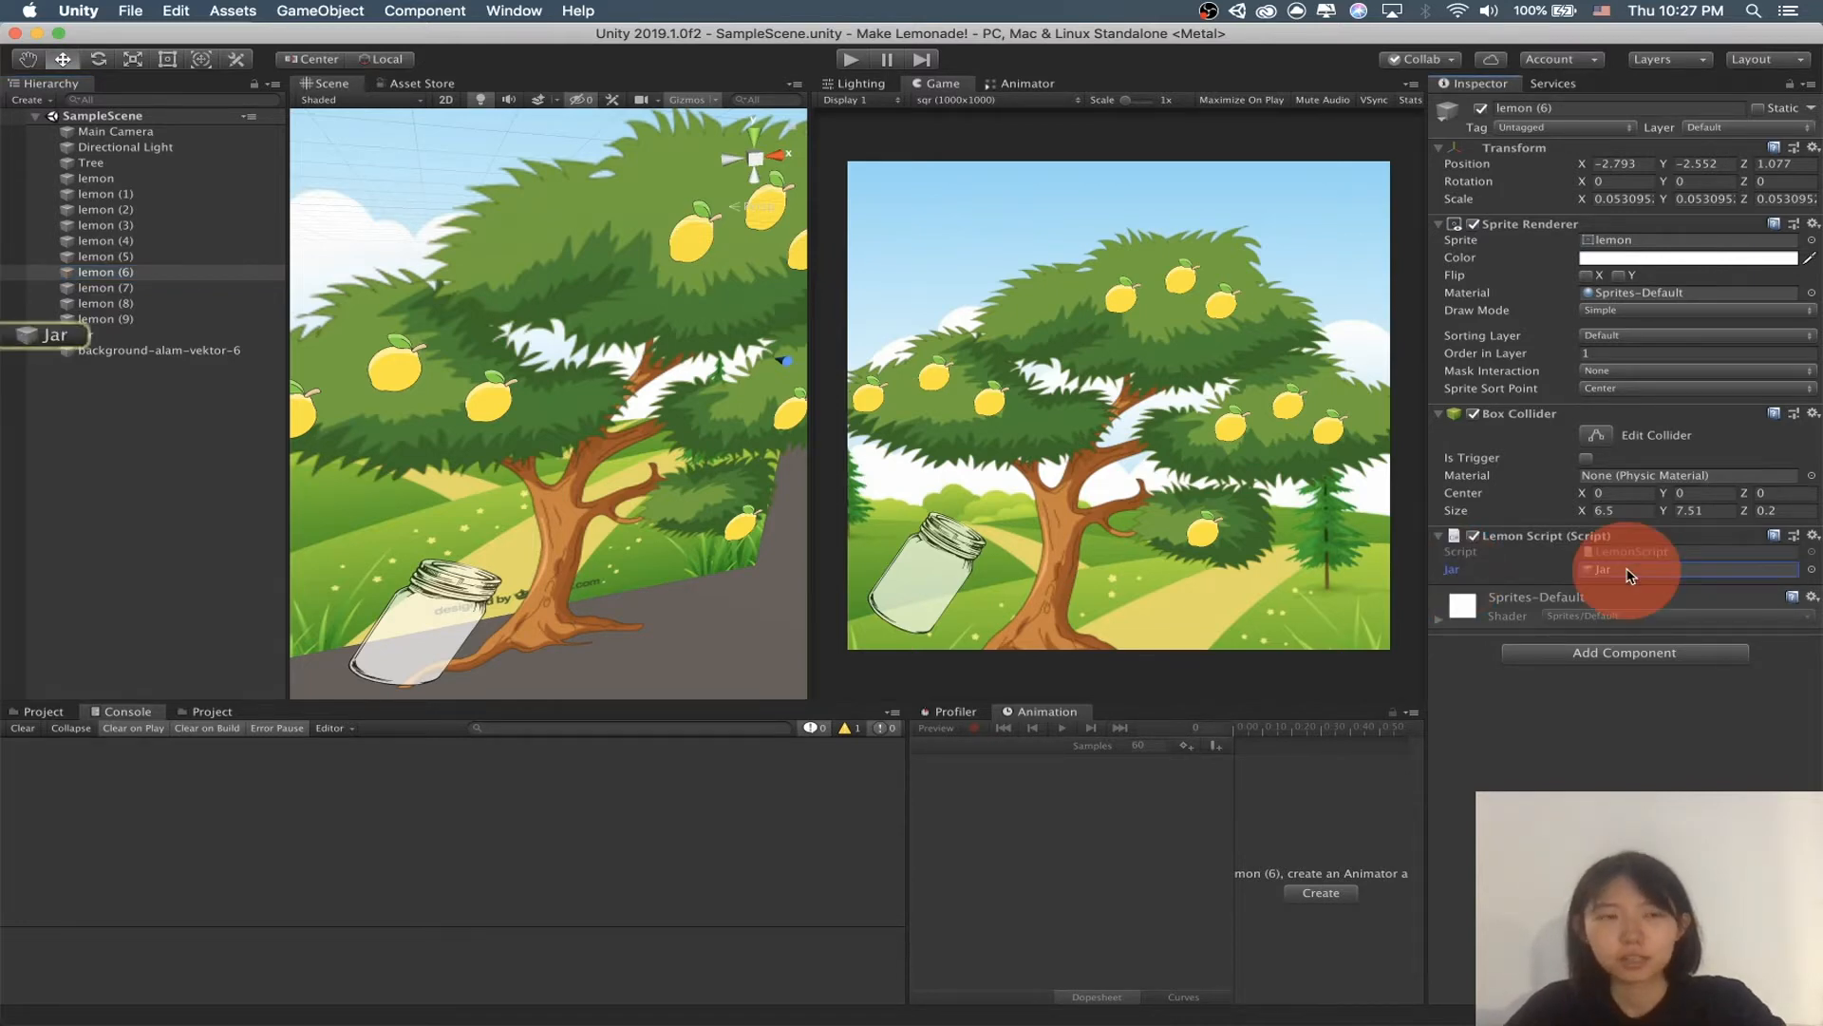
double_click(1626, 575)
click(143, 257)
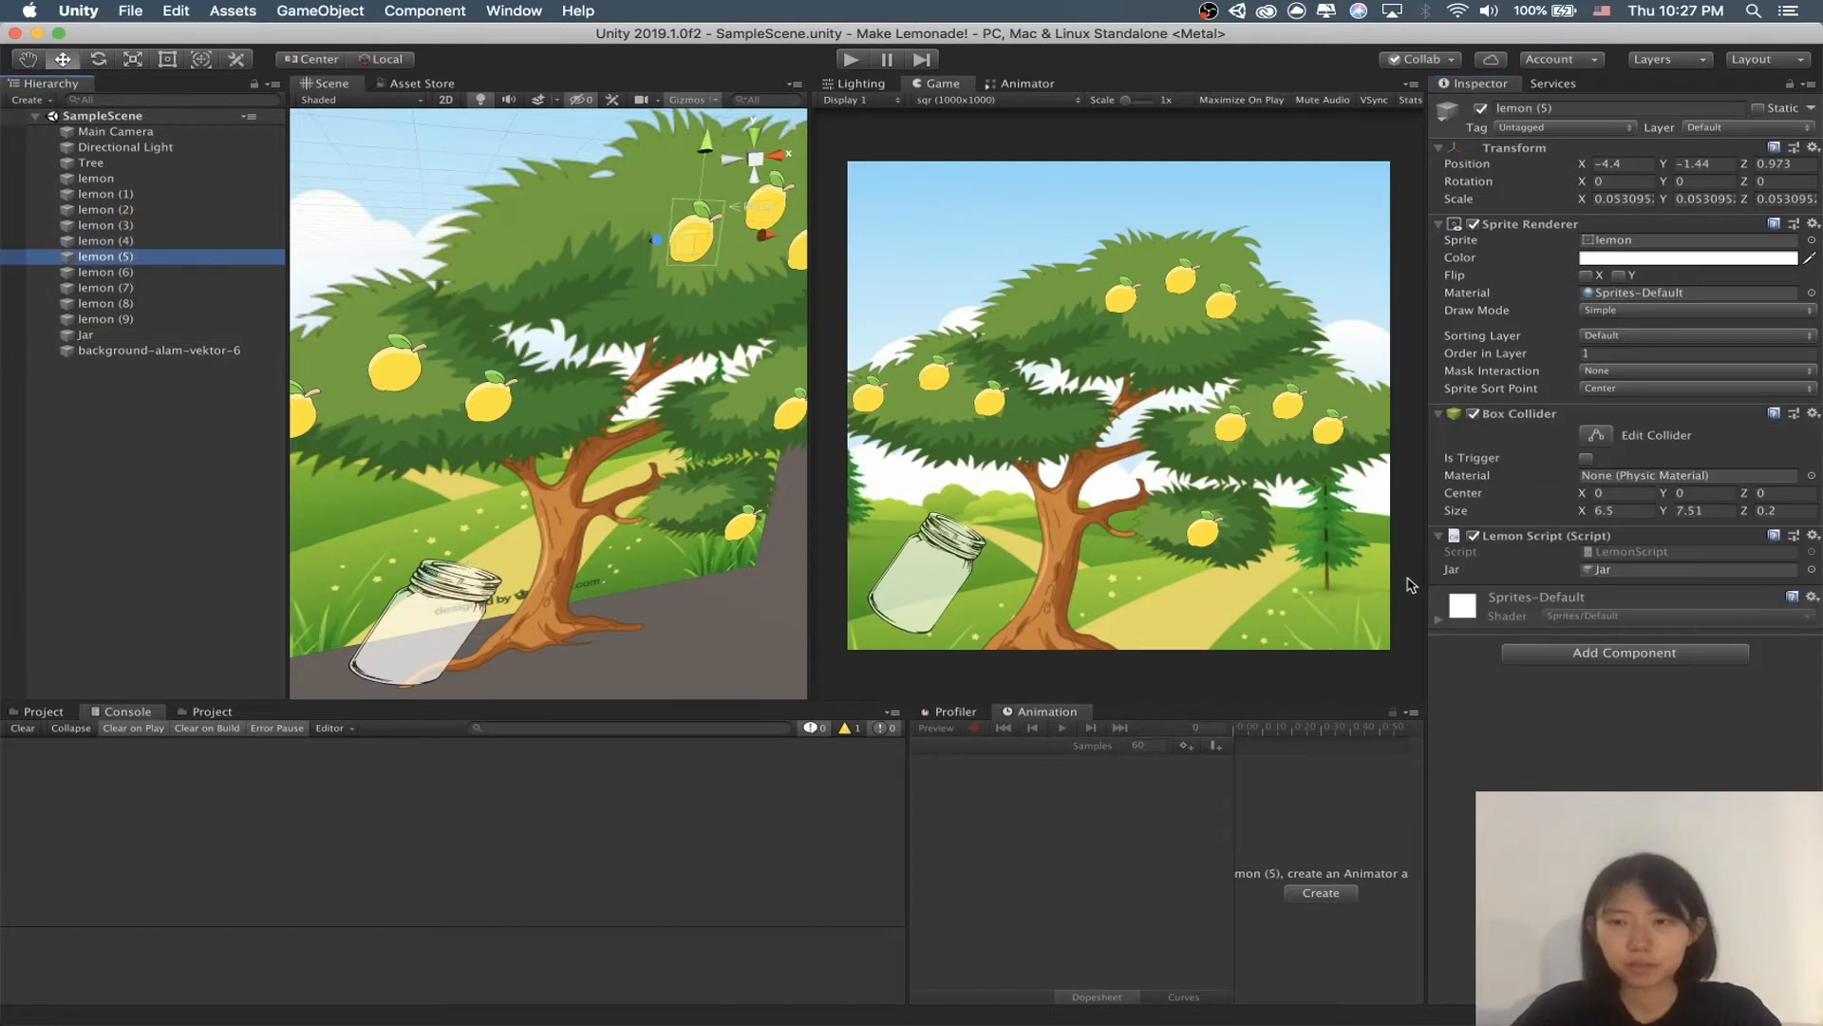
click(1630, 575)
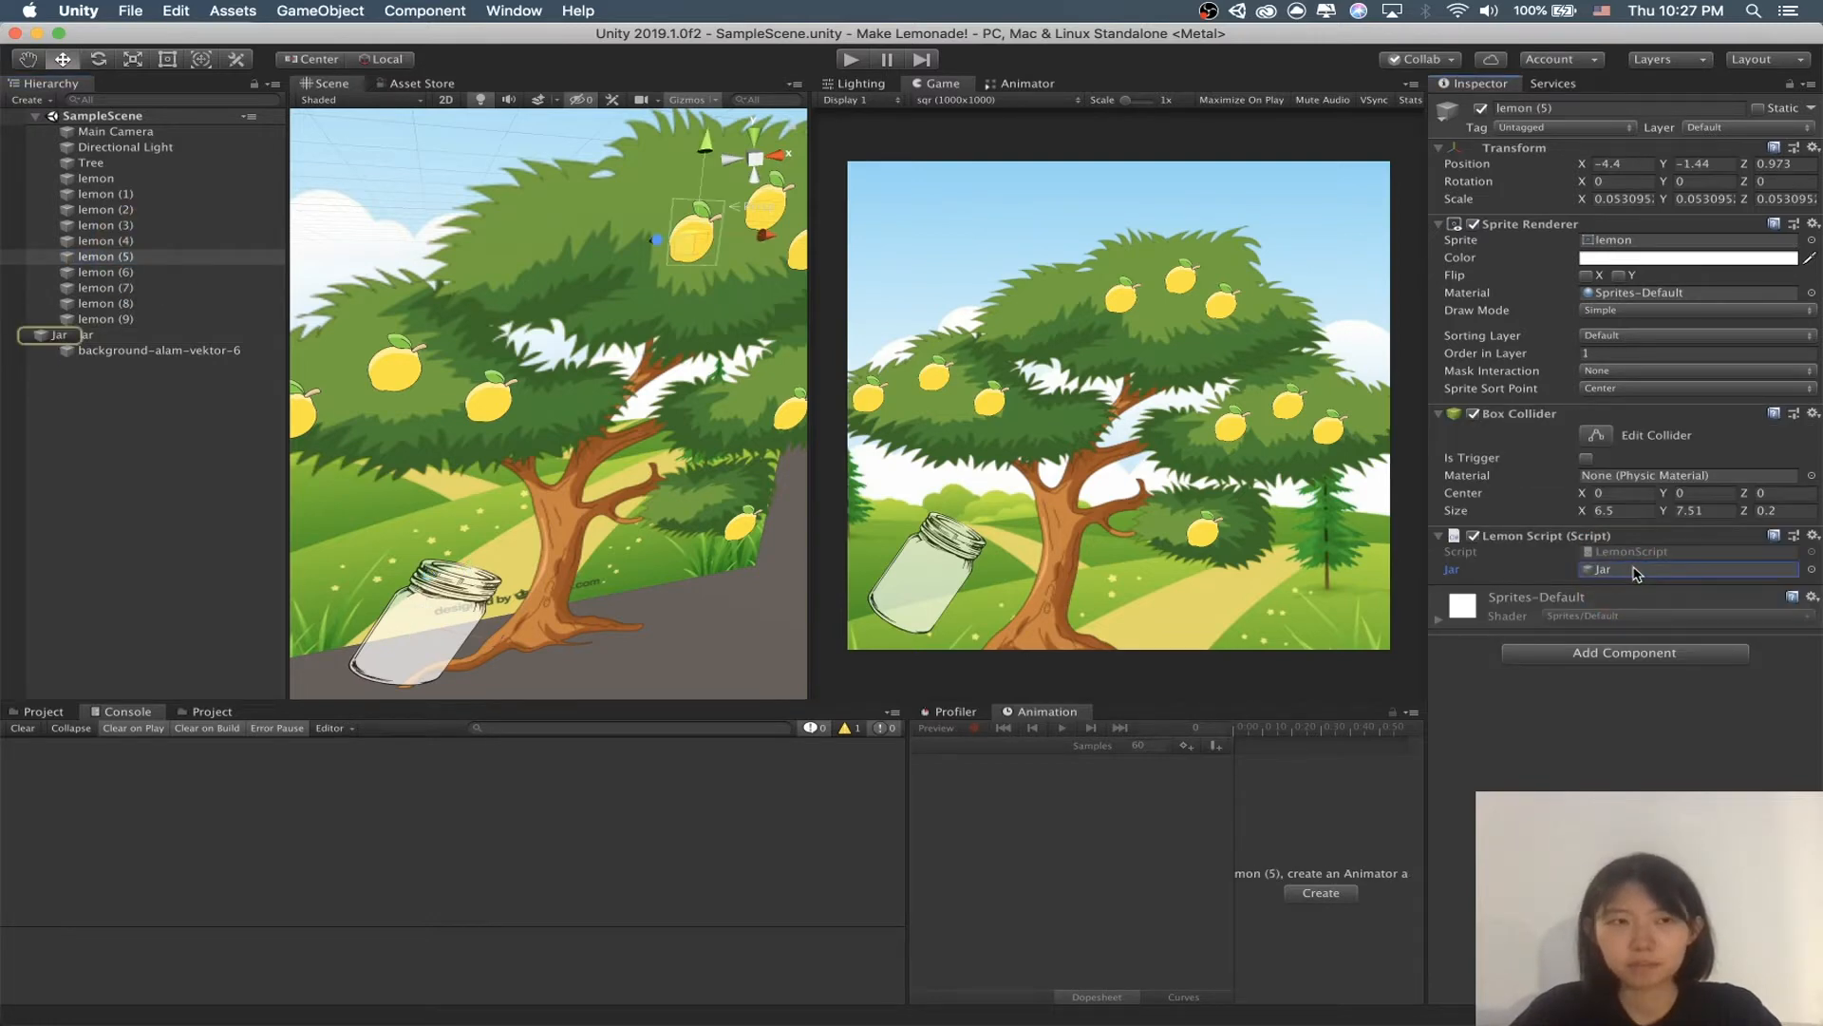
click(1643, 568)
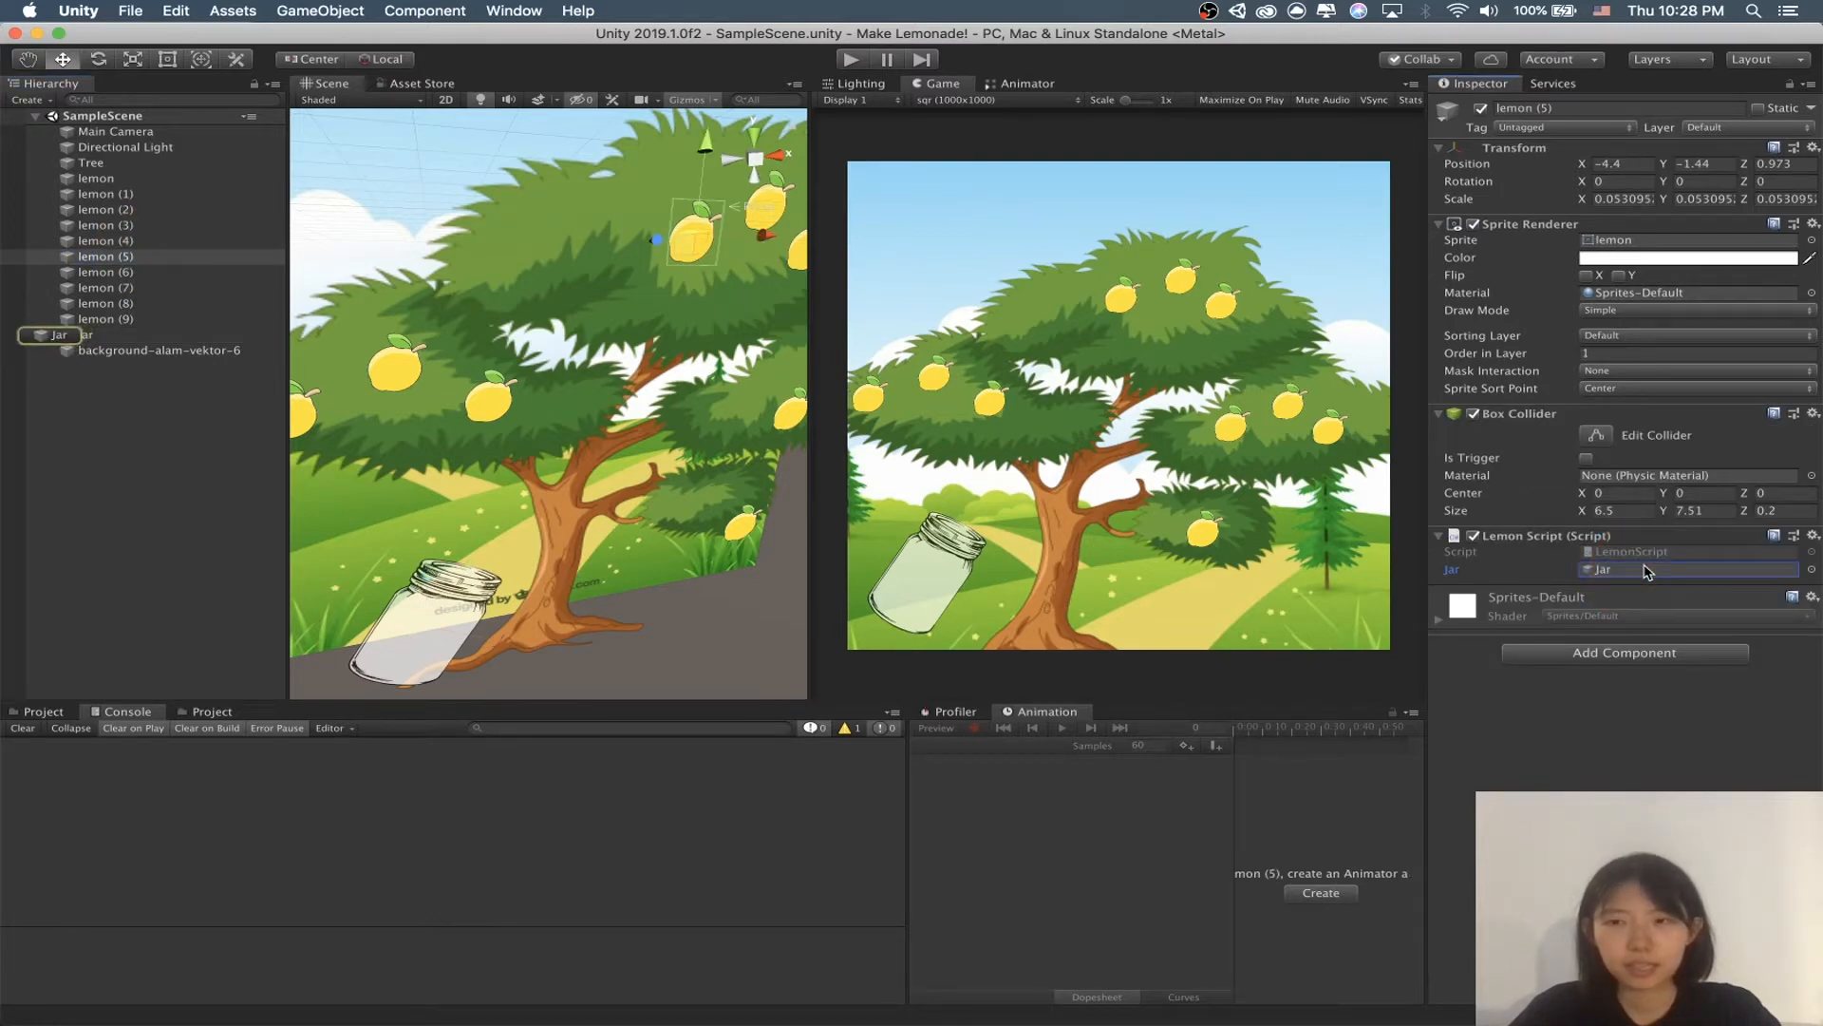
click(1645, 568)
click(106, 336)
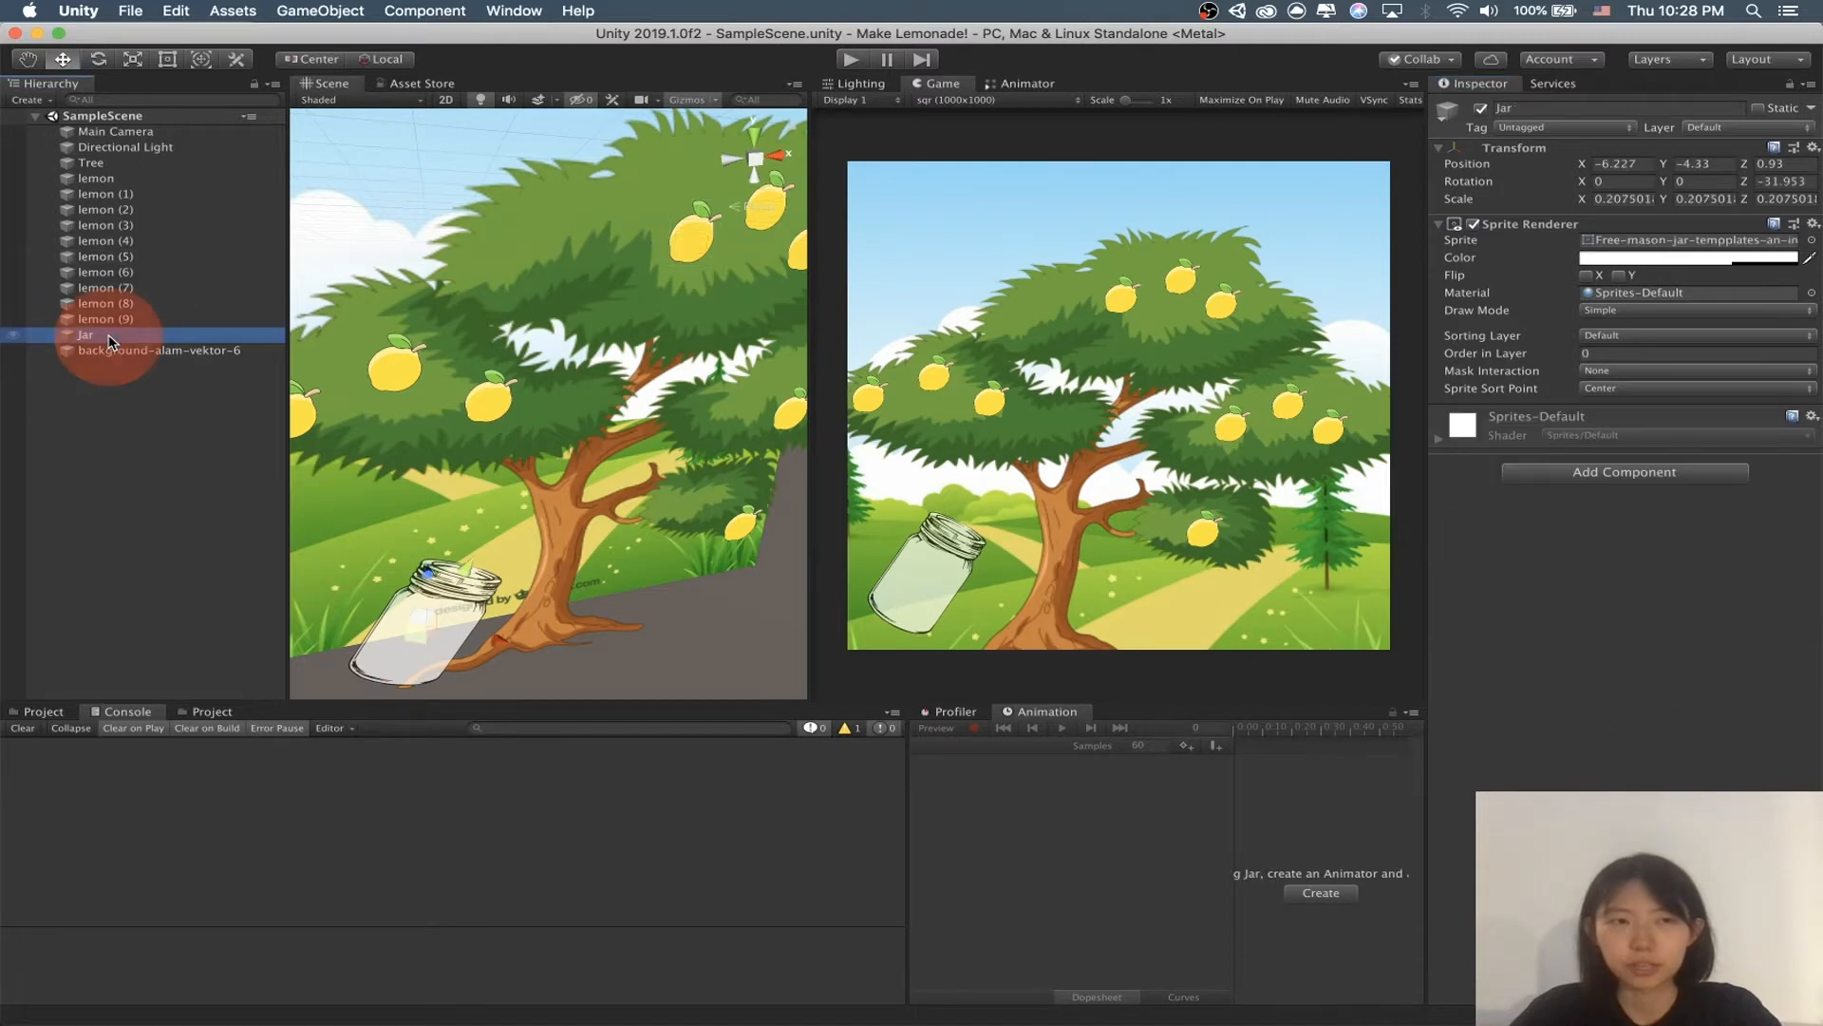
Step: Compare lemon (6)'s Jar reference with the Jar variable declared in LemonScript.cs and the Jar object in the Unity scene
click(130, 273)
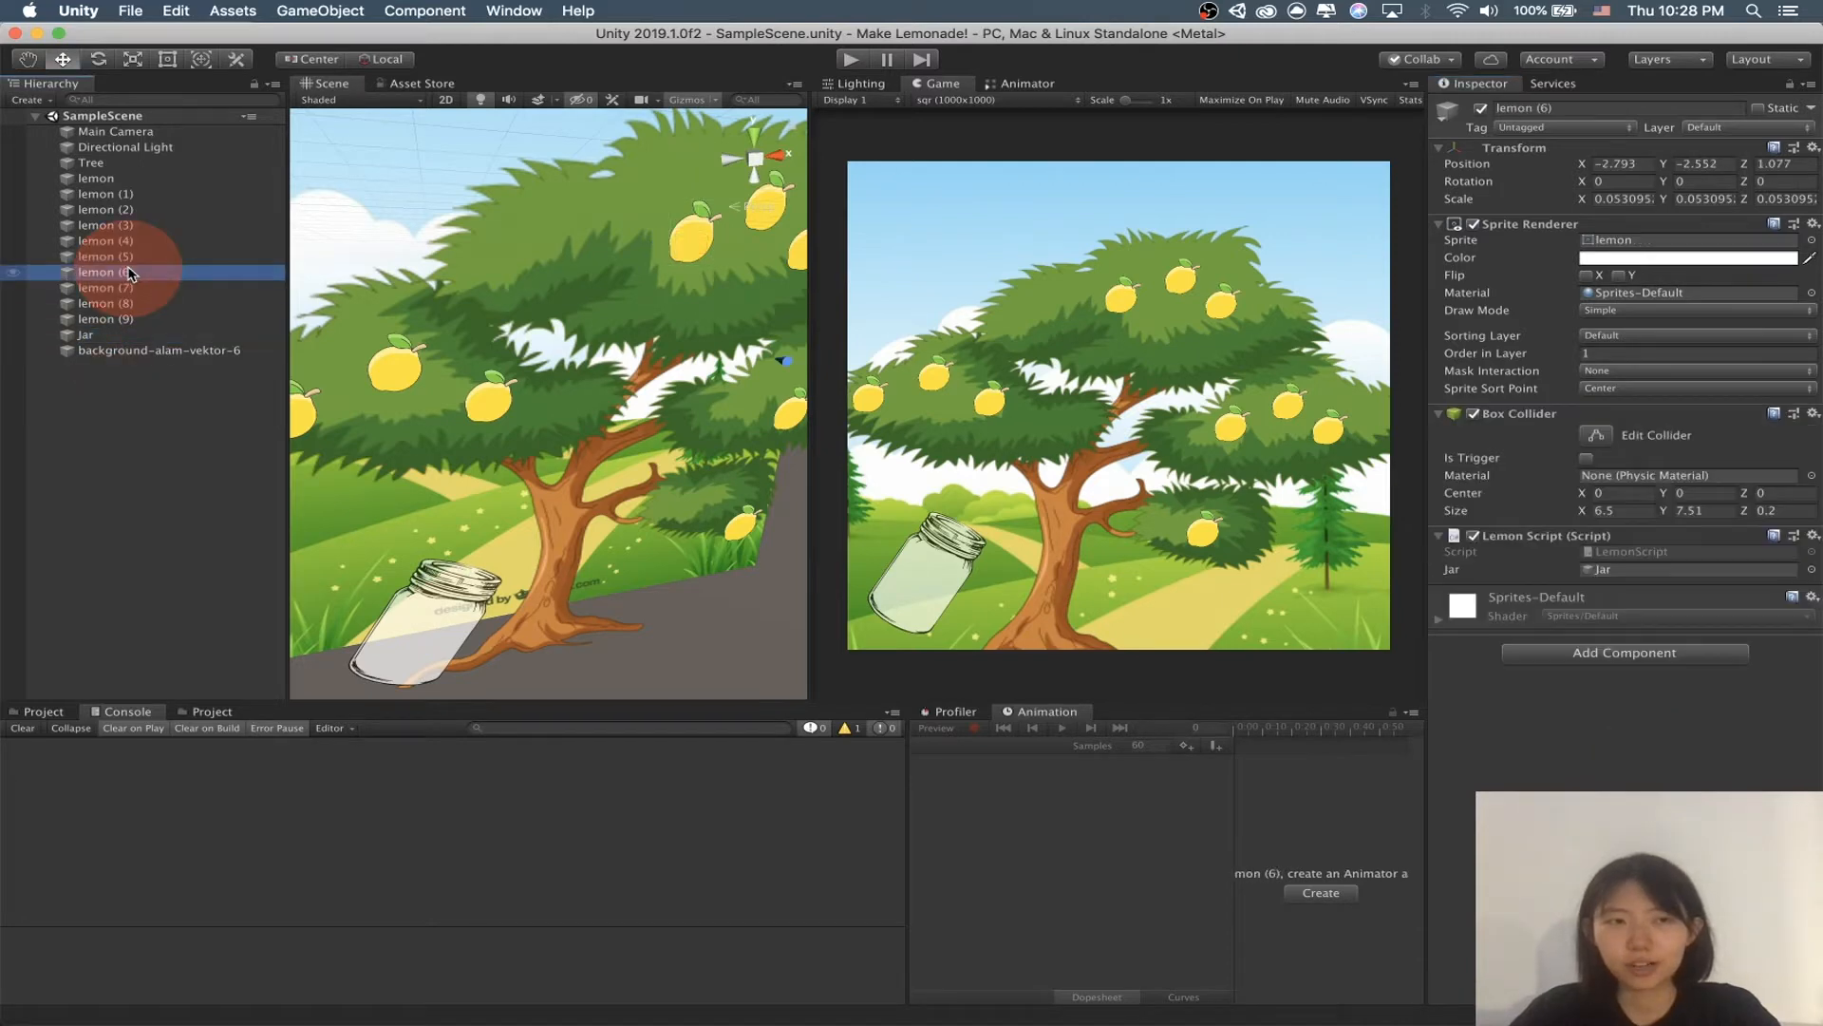
click(1646, 571)
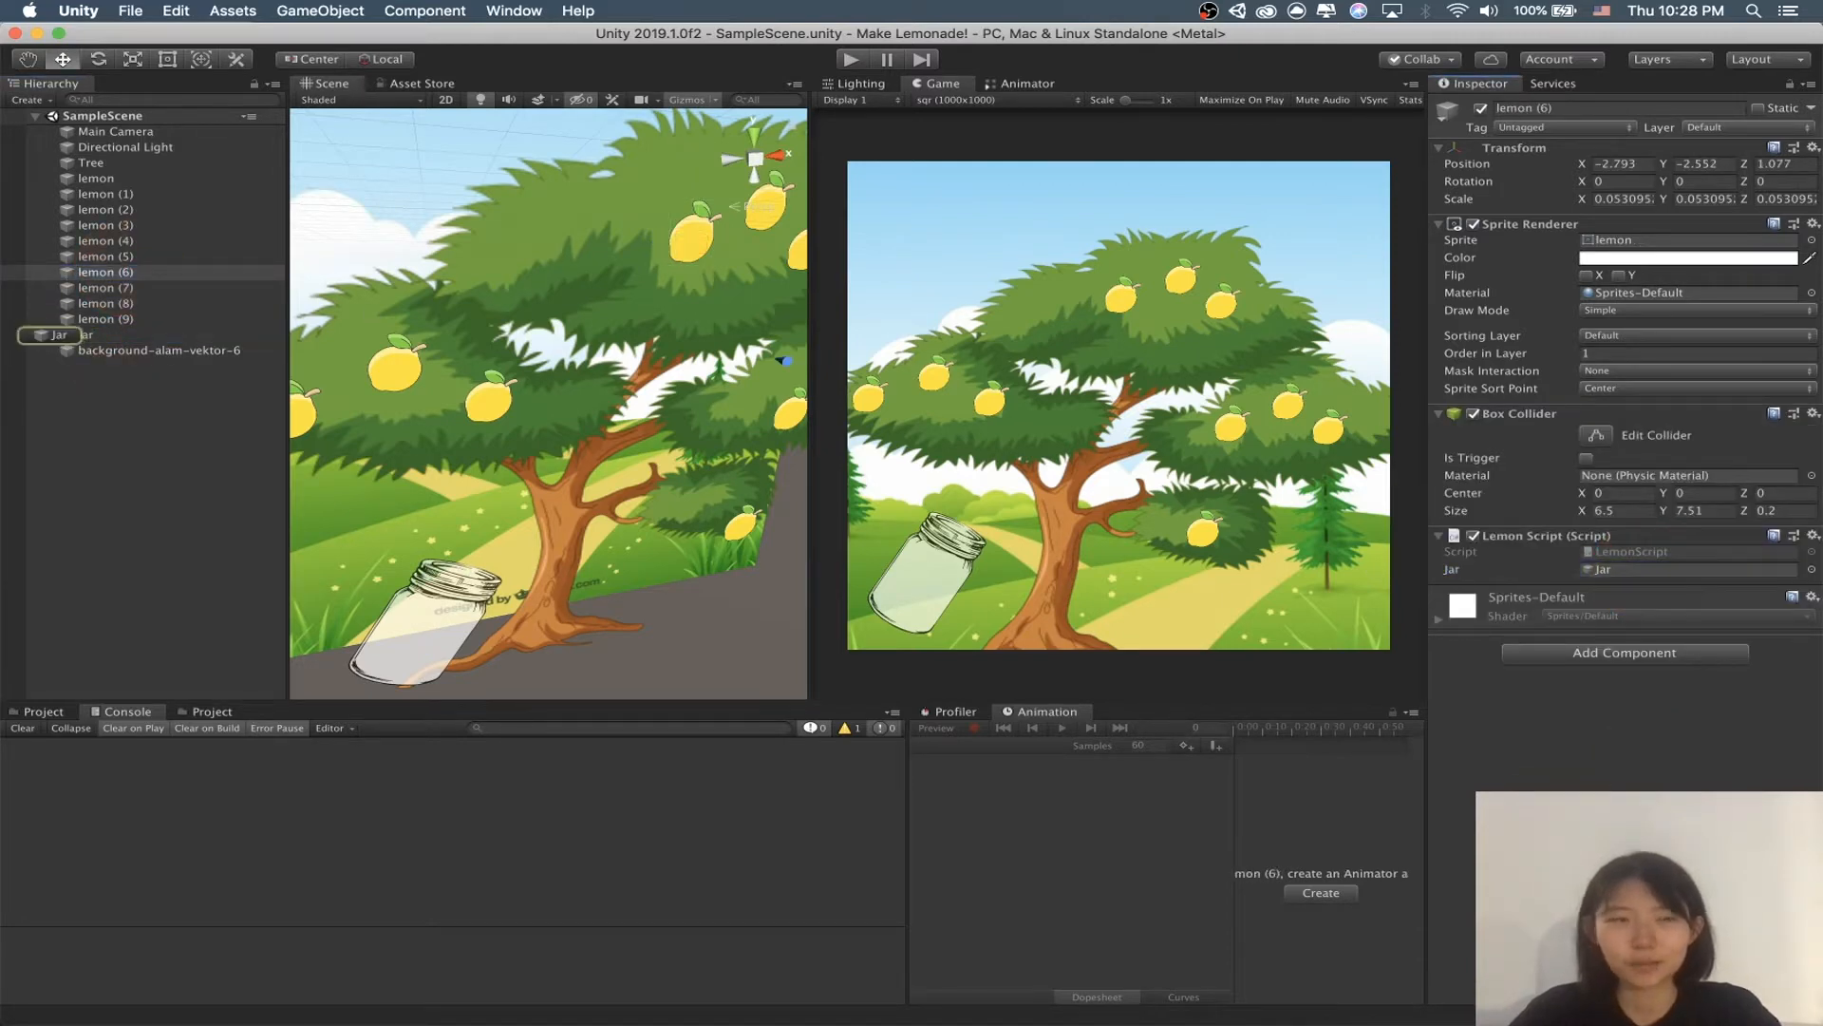
click(1156, 1004)
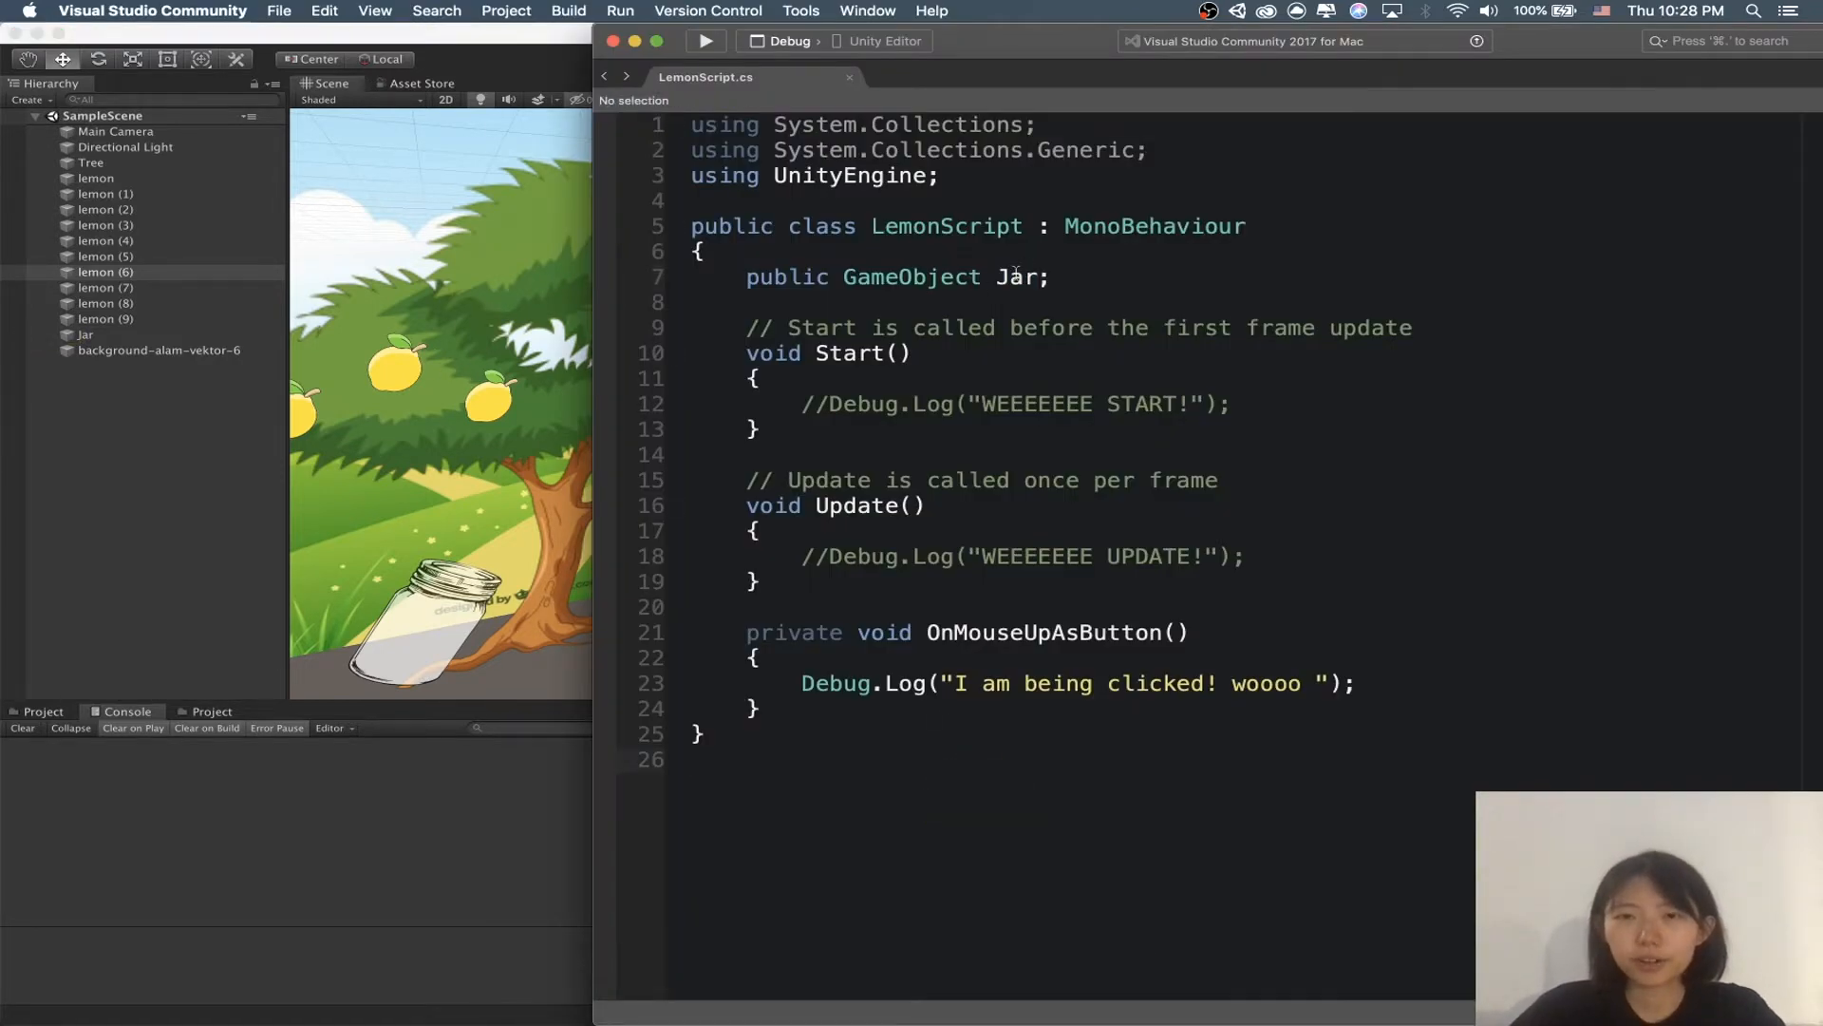
double_click(1016, 274)
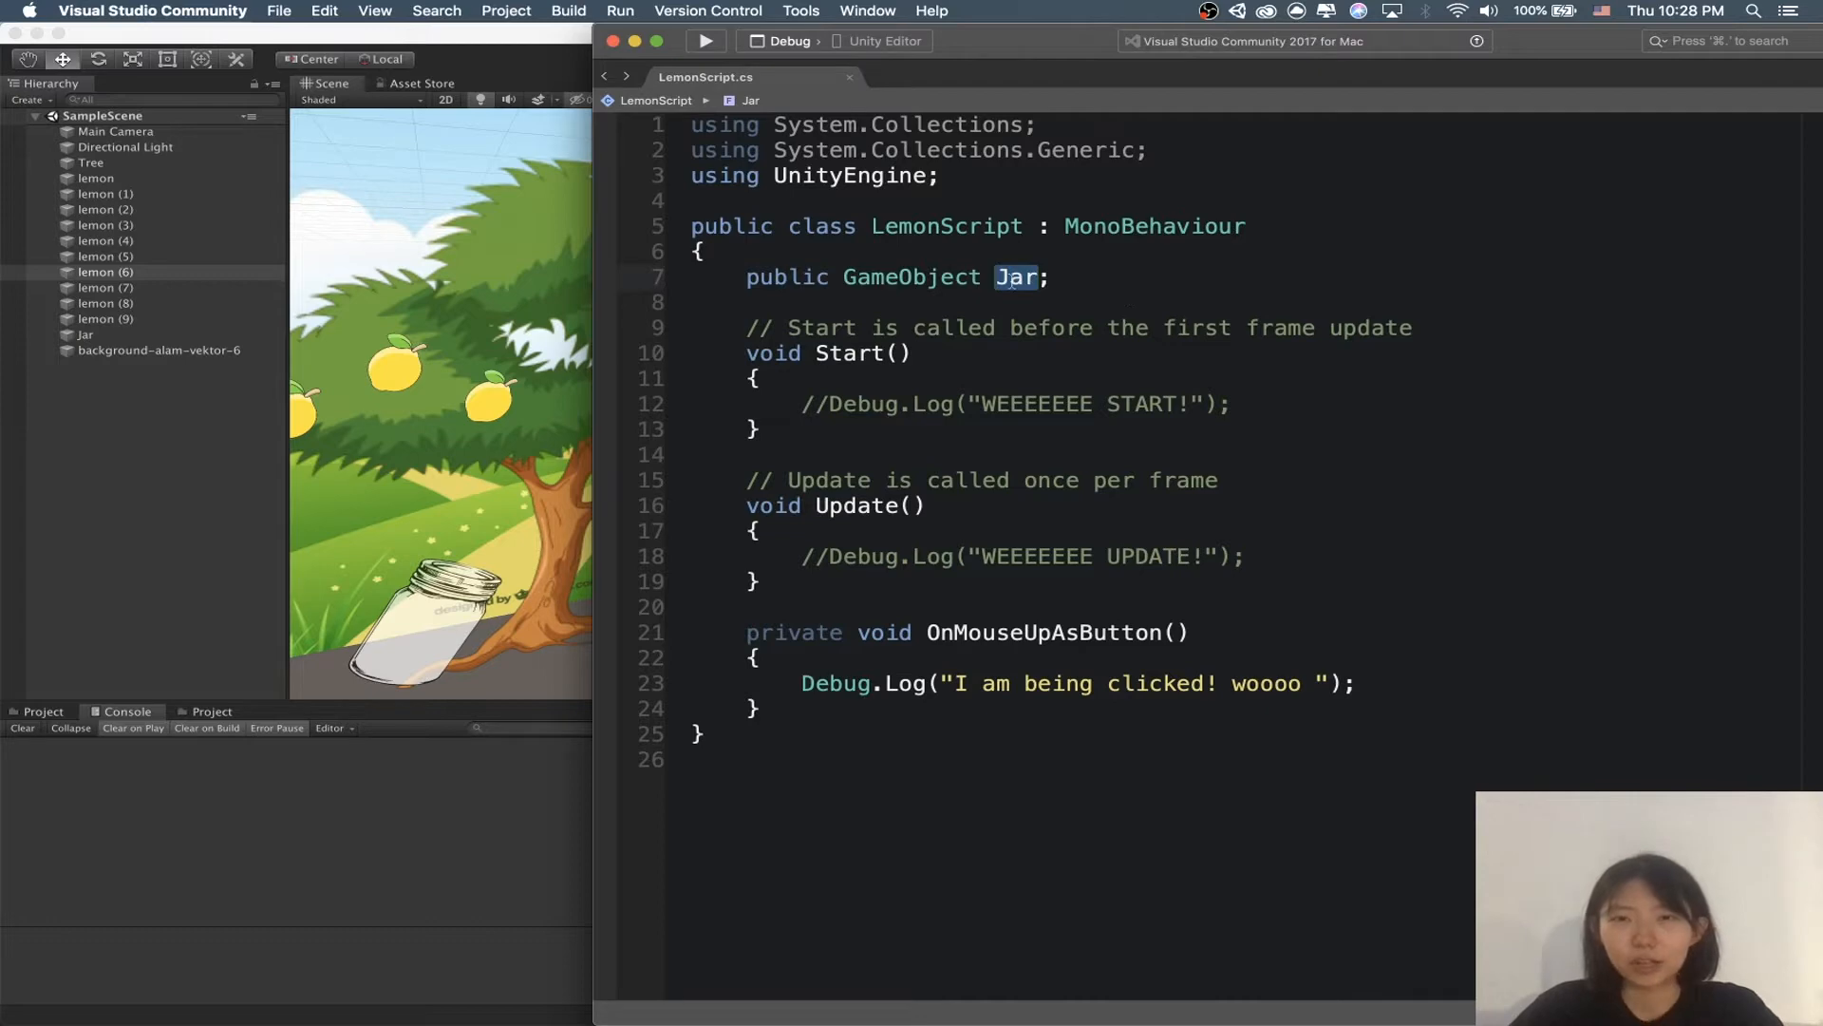
click(152, 489)
click(90, 334)
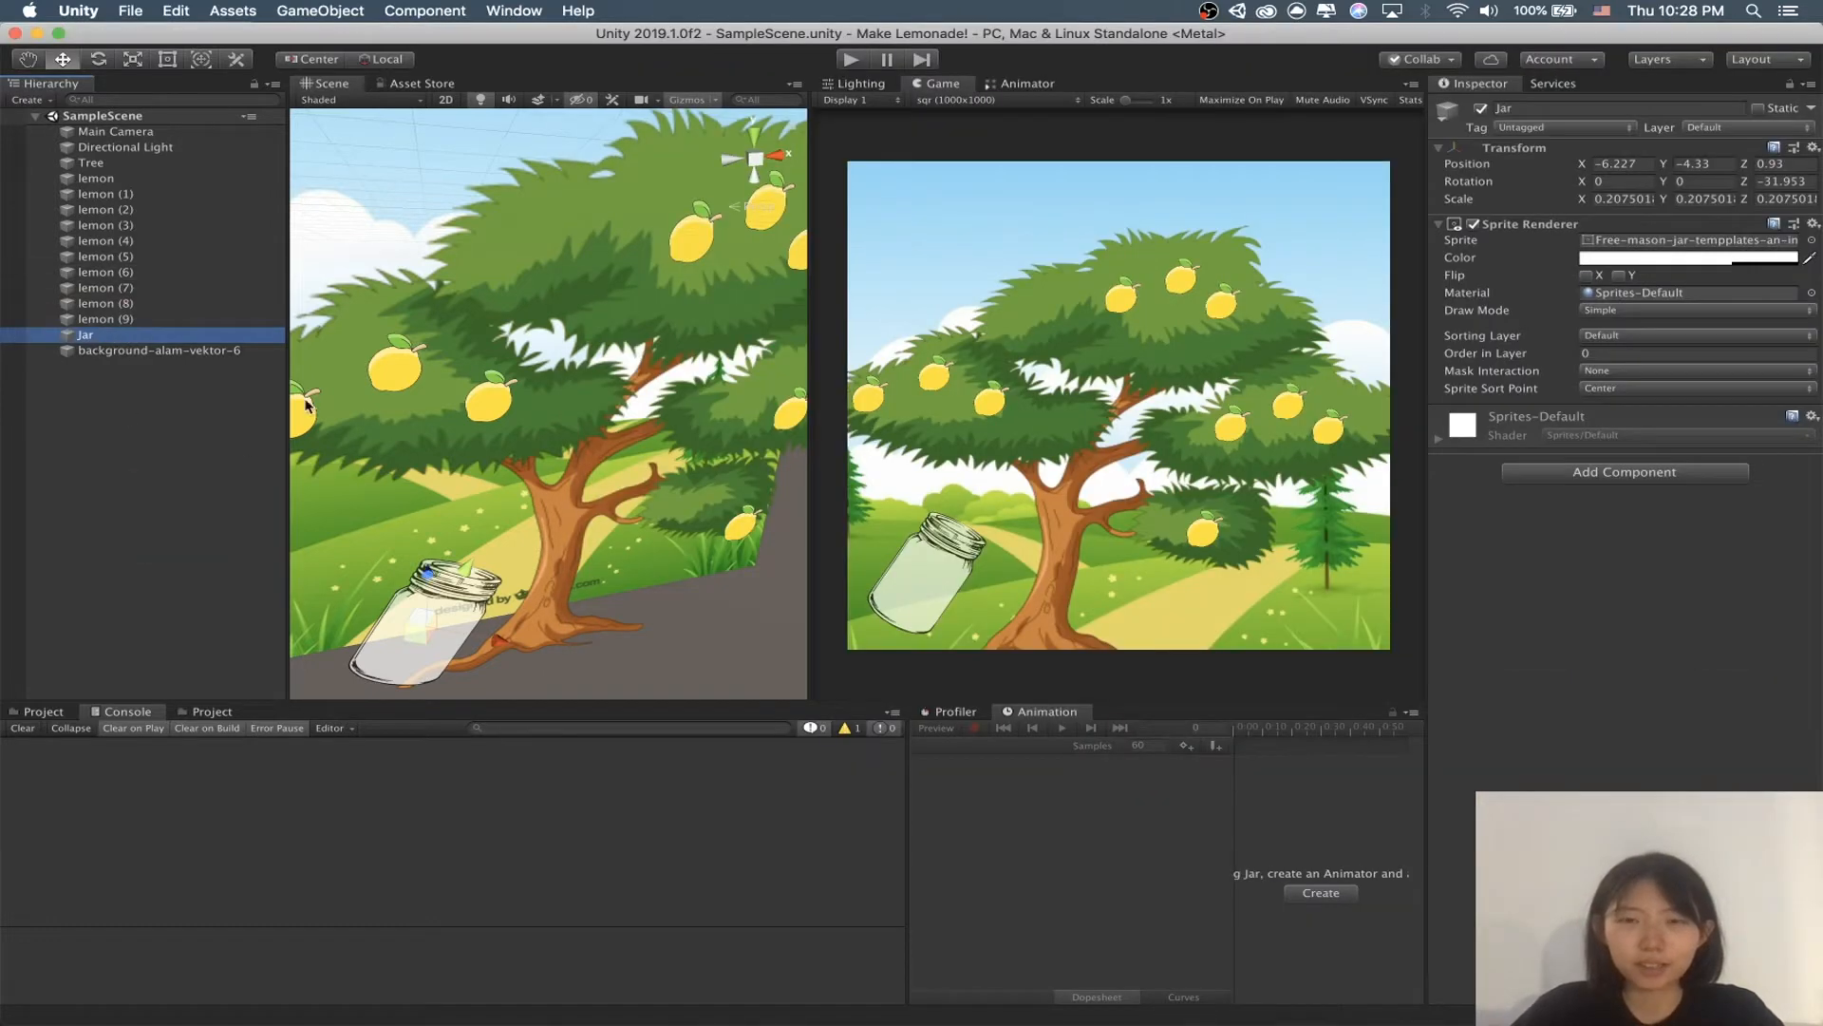
Step: Switch to Visual Studio and add blank lines below the Debug.Log statement inside OnMouseUpAsButton in LemonScript.cs
click(1157, 1004)
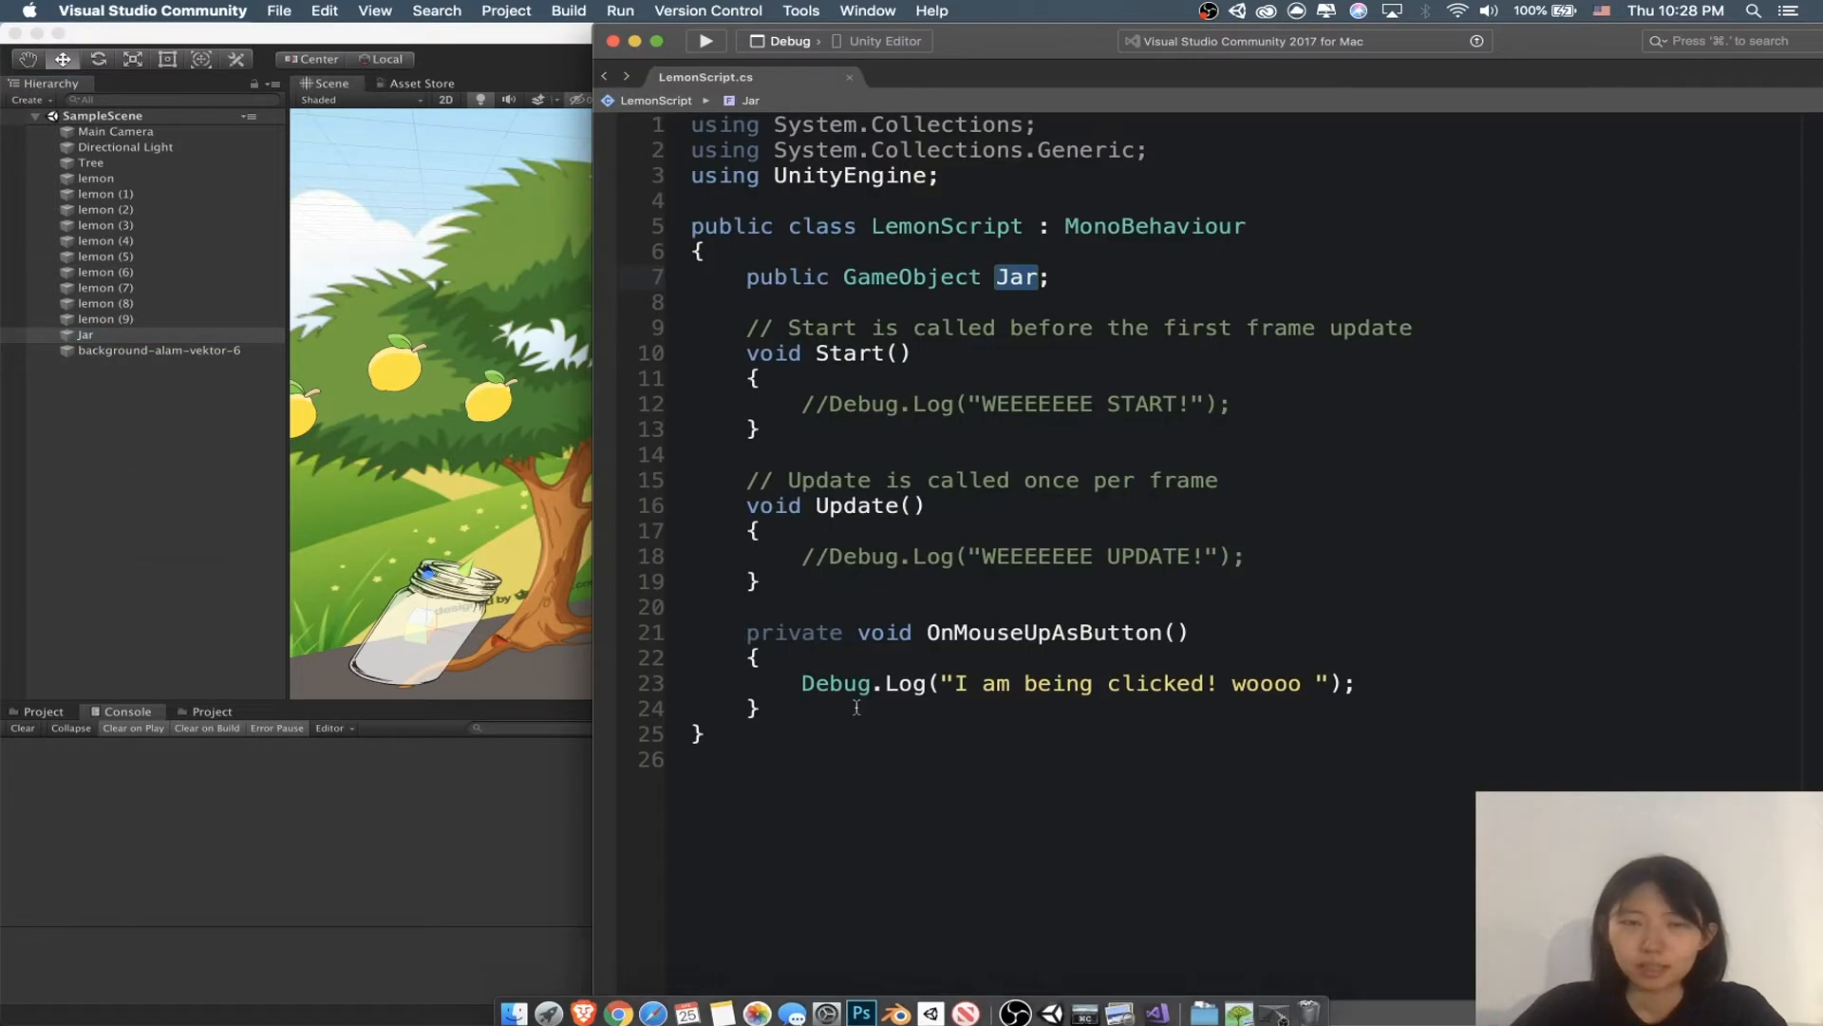
click(824, 658)
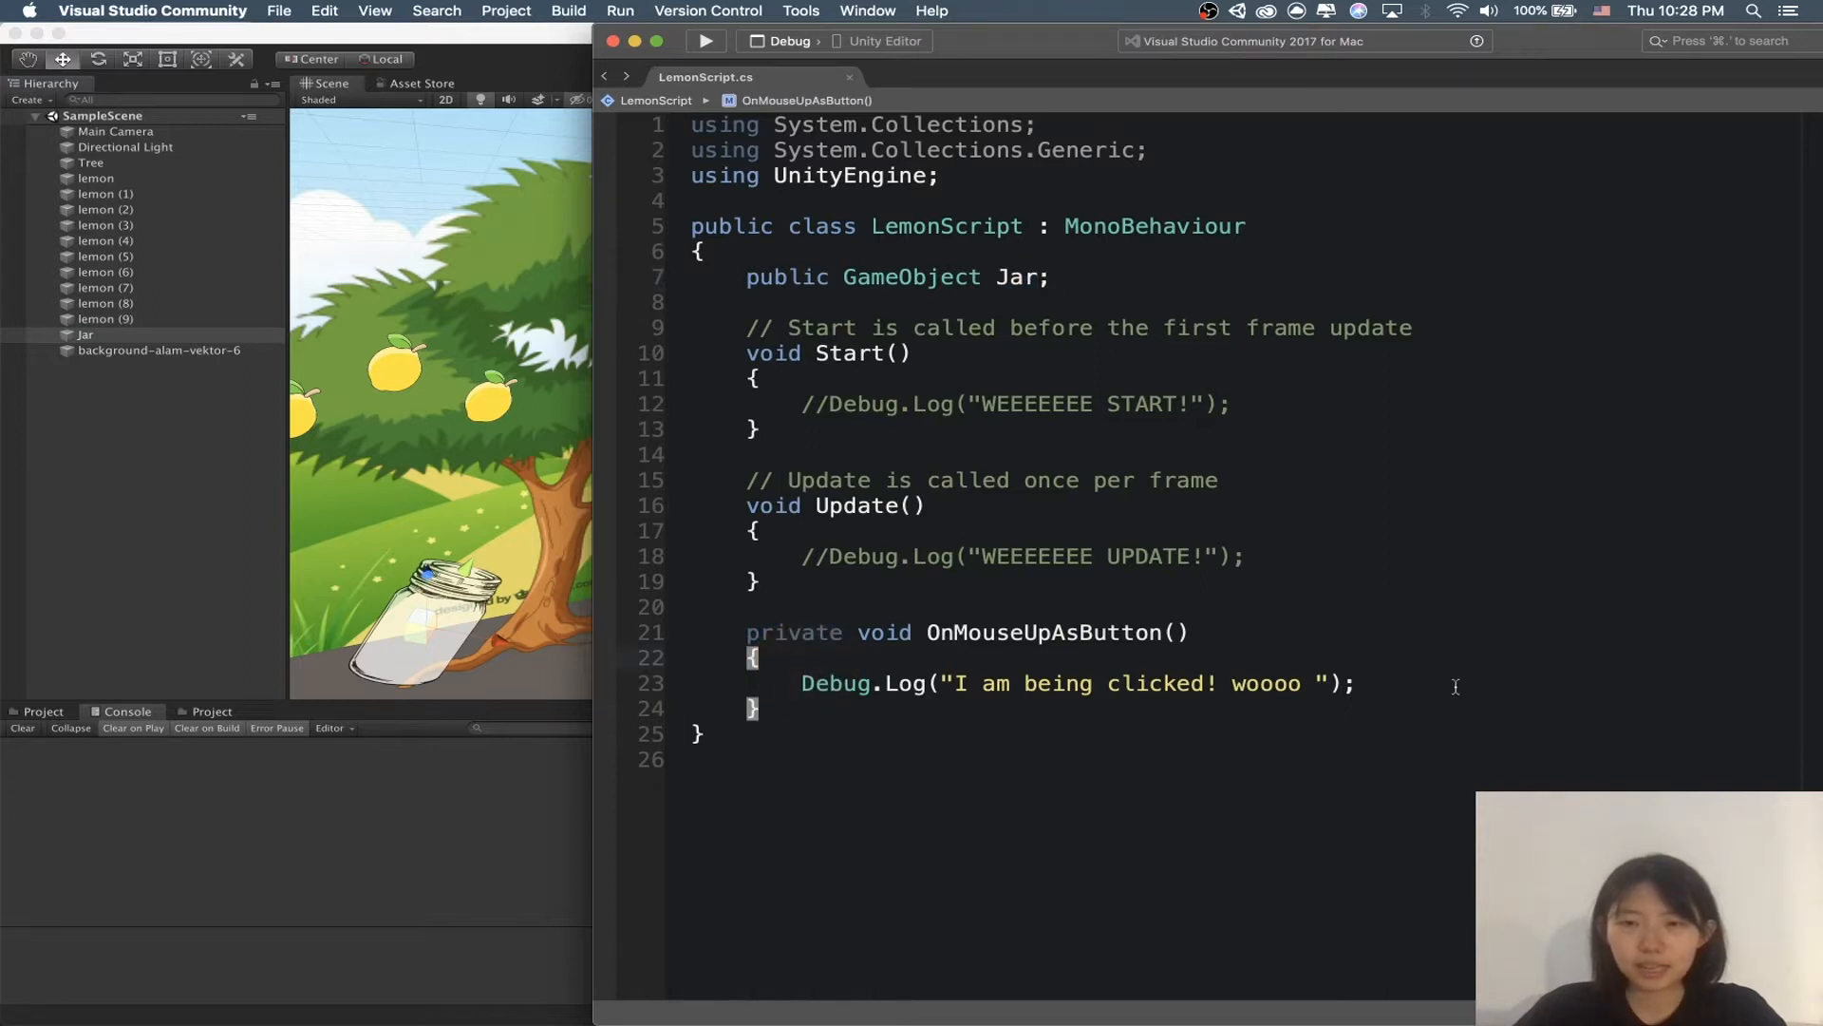
click(1426, 682)
key(Return)
key(Return)
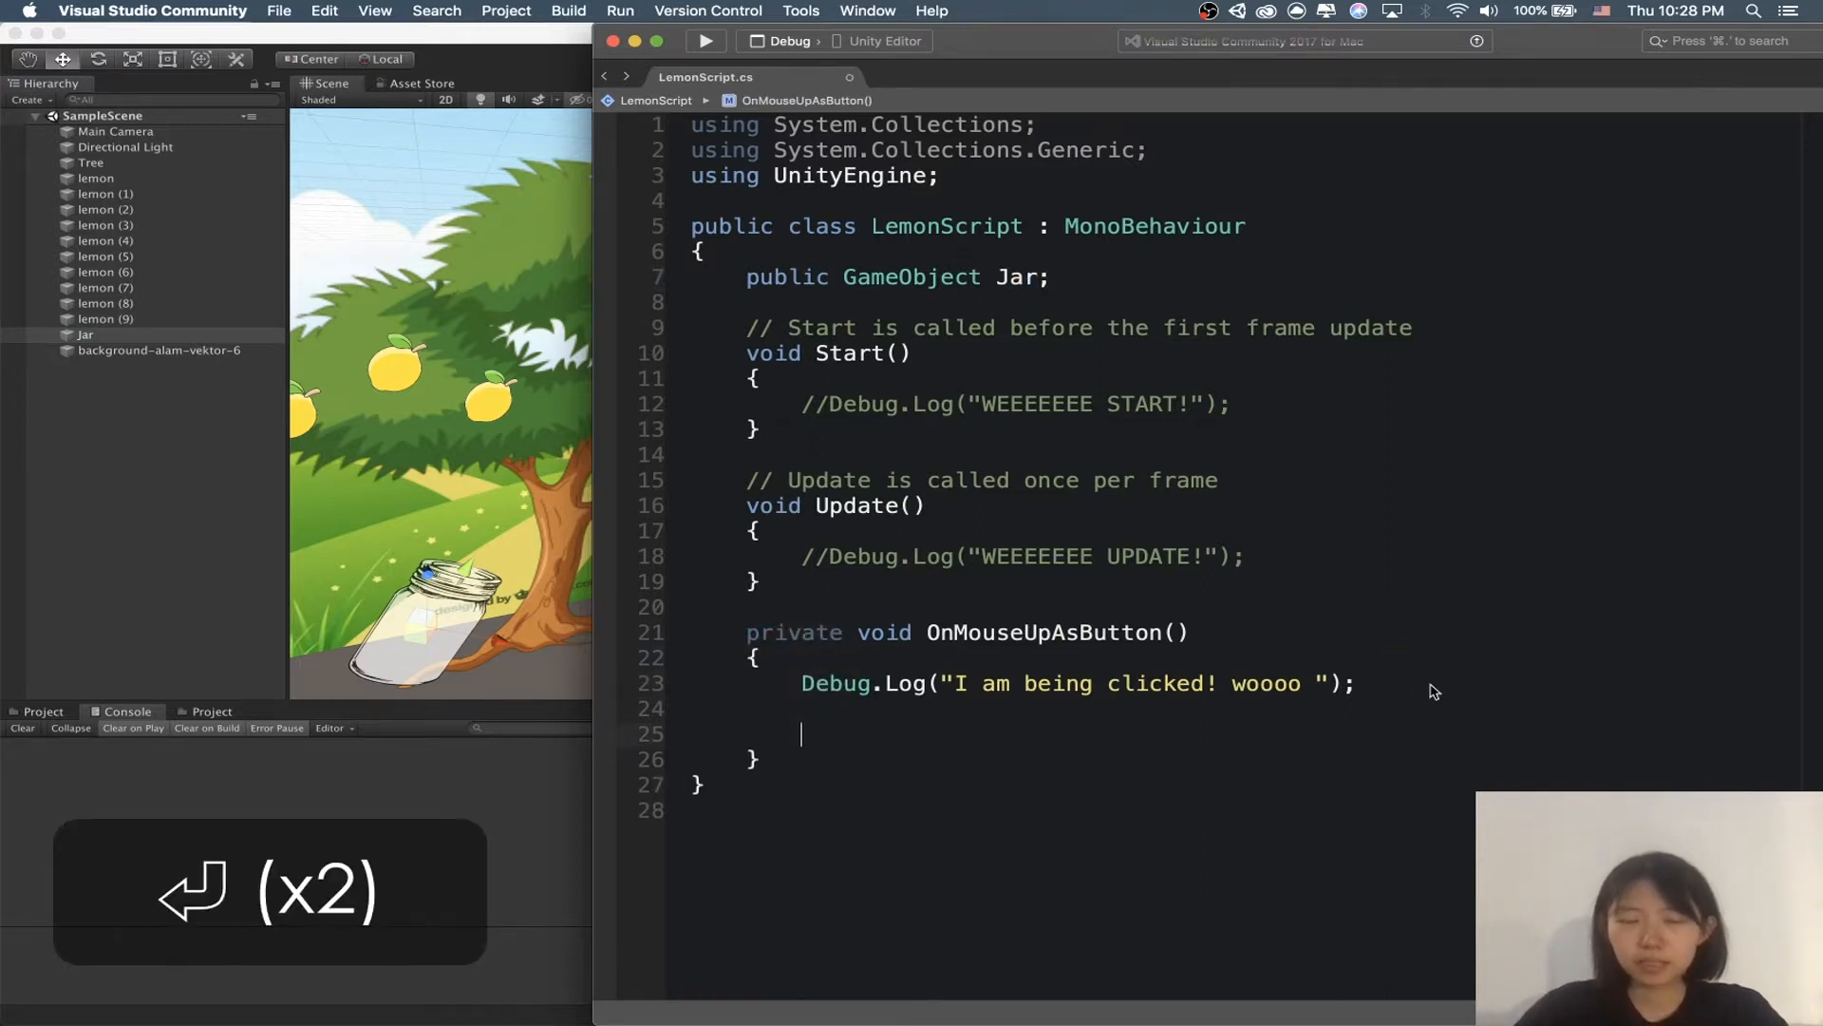
key(Up)
key(Return)
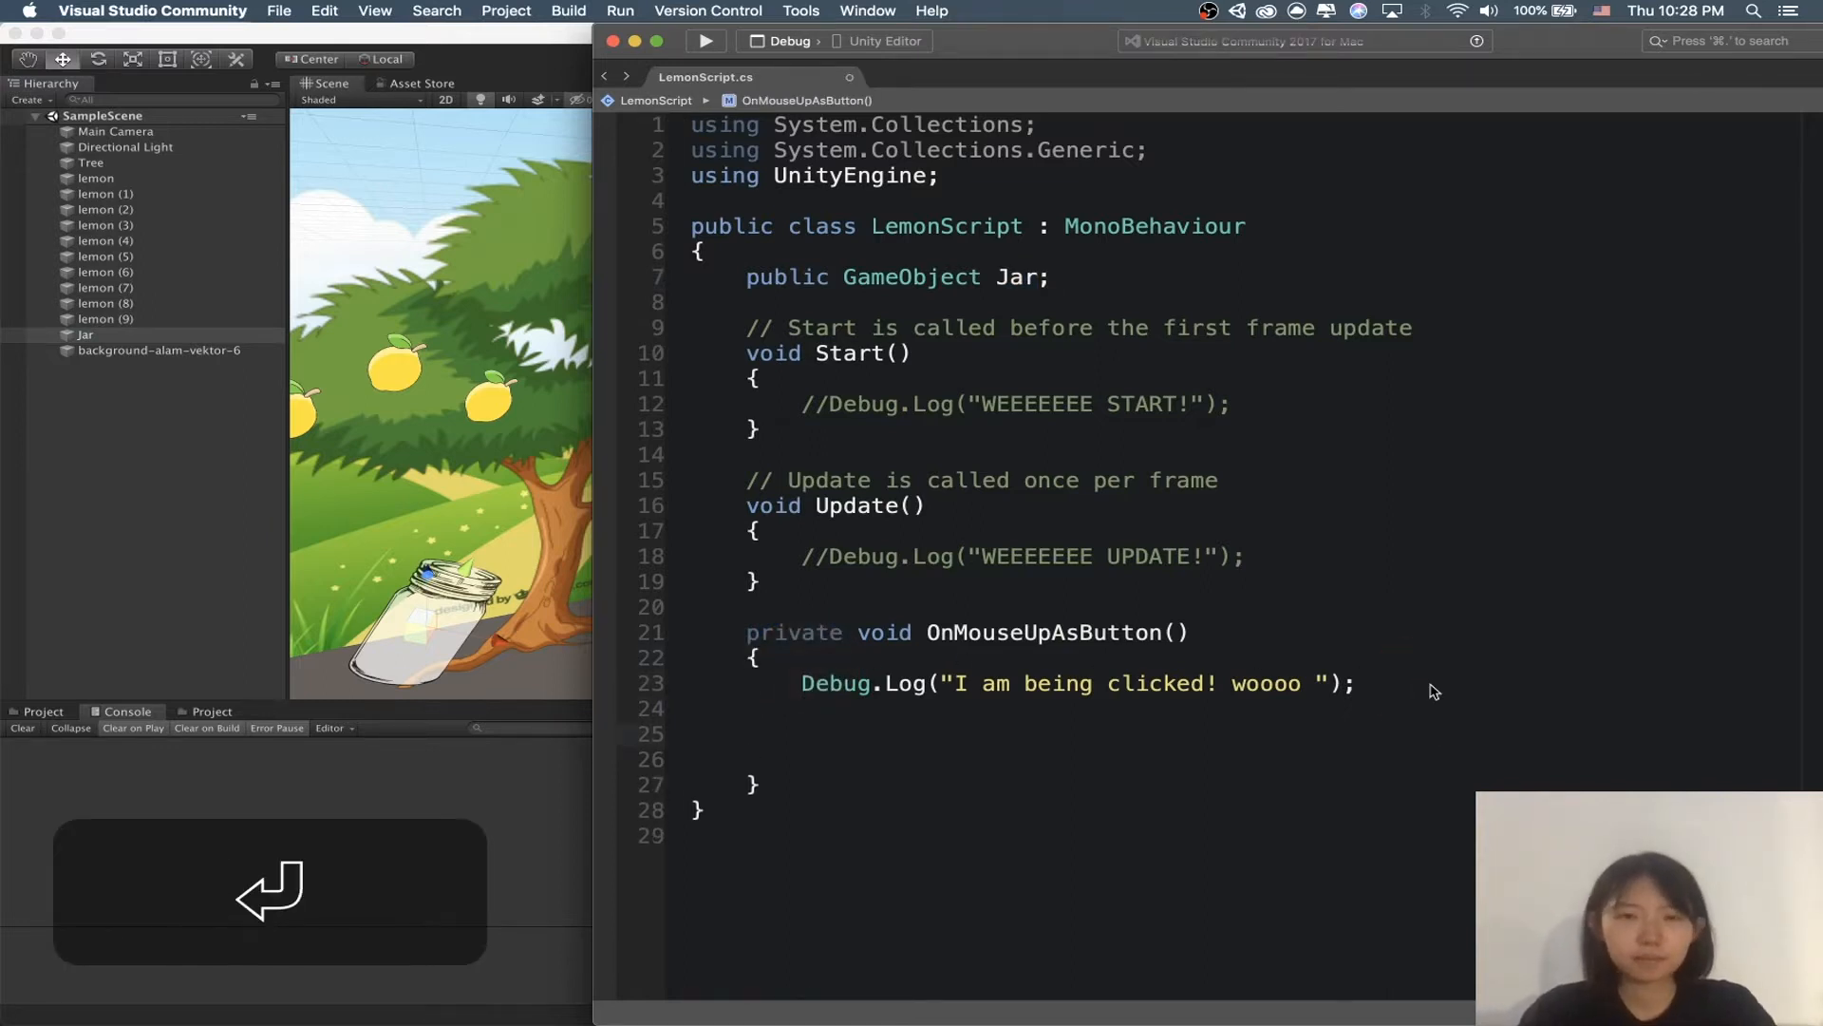
click(1434, 691)
key(Down)
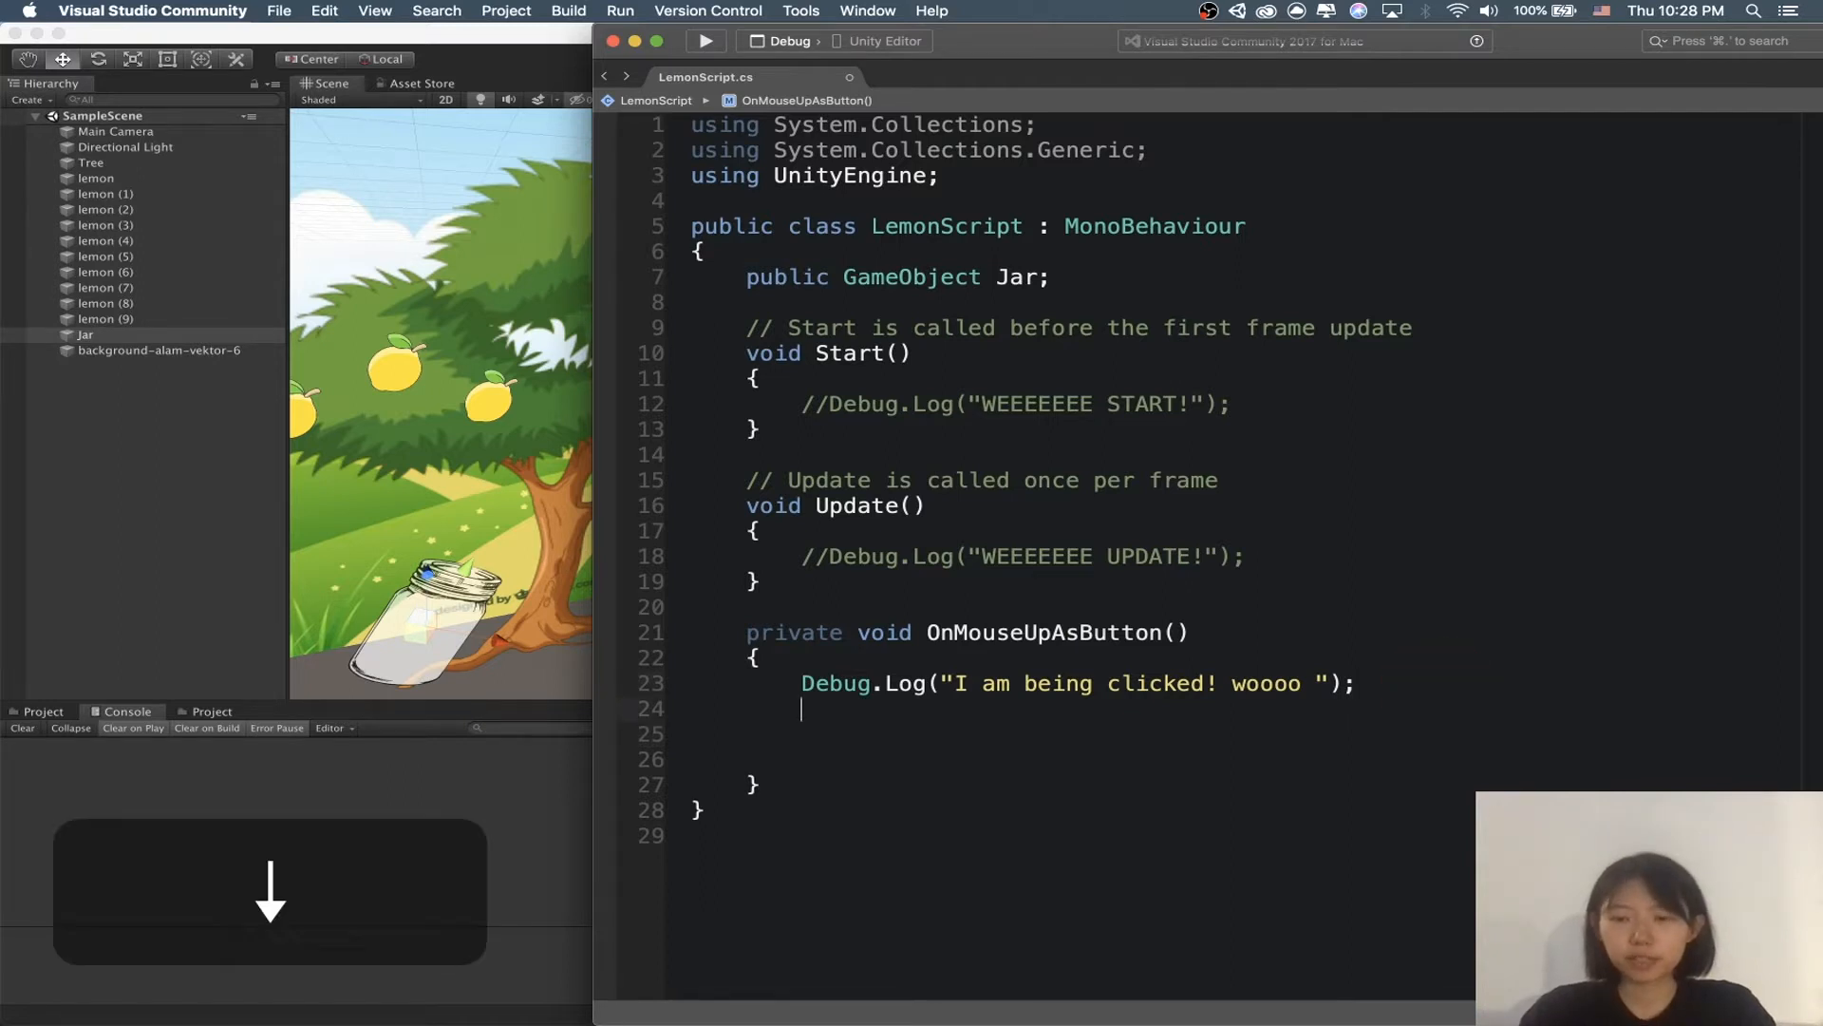
key(Up)
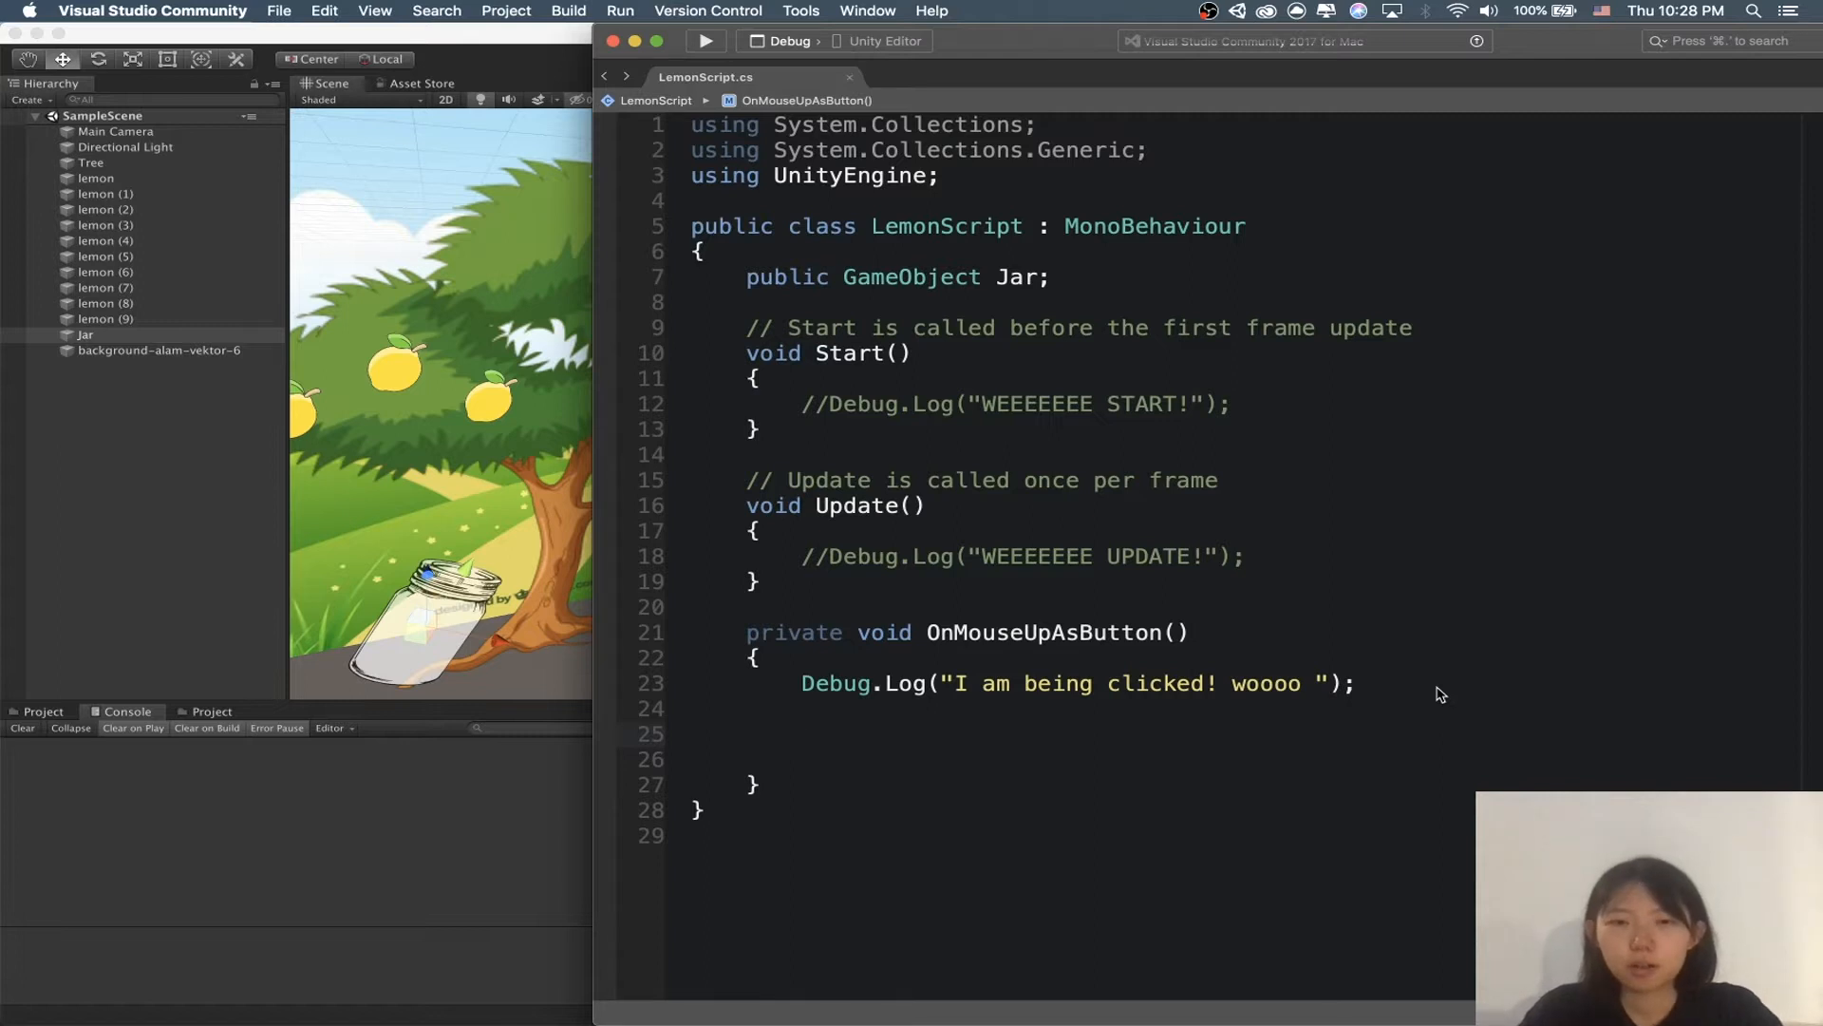
Step: Start an assignment below the Debug.Log statement in OnMouseUpAsButton that reads transform.position = Vector3.Lerp
text(transform.)
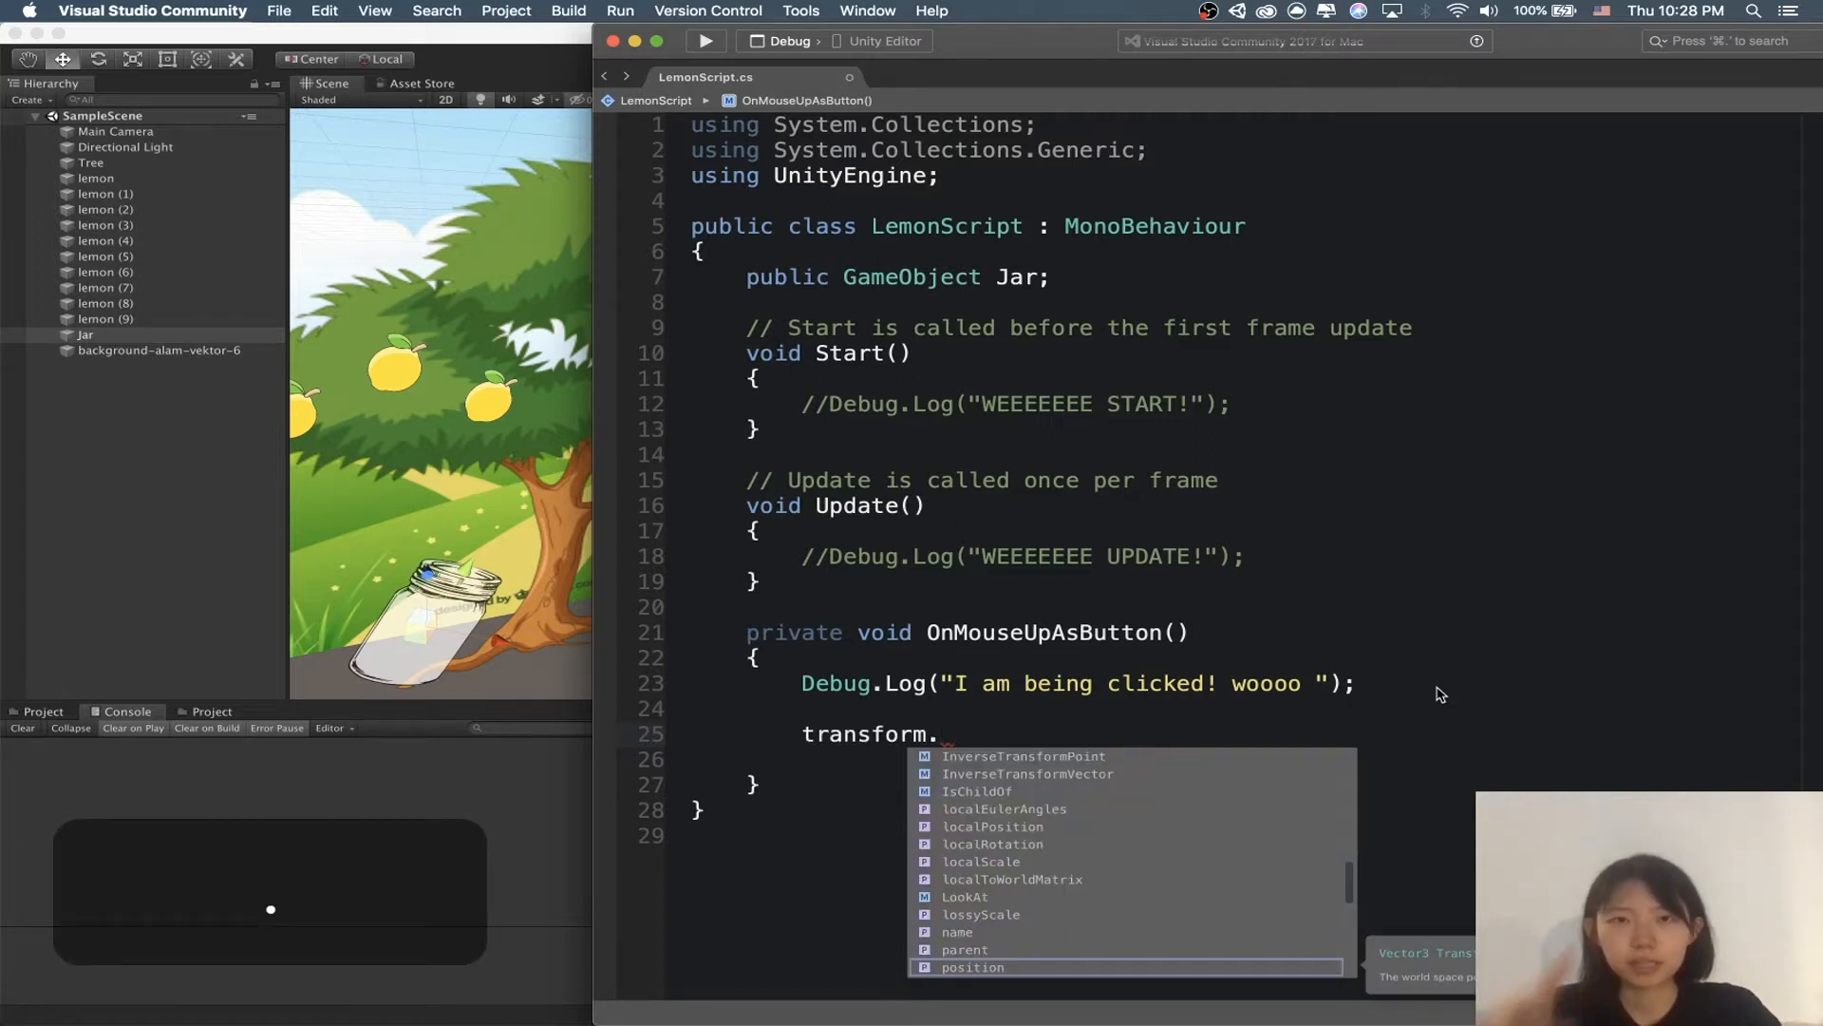
text(p)
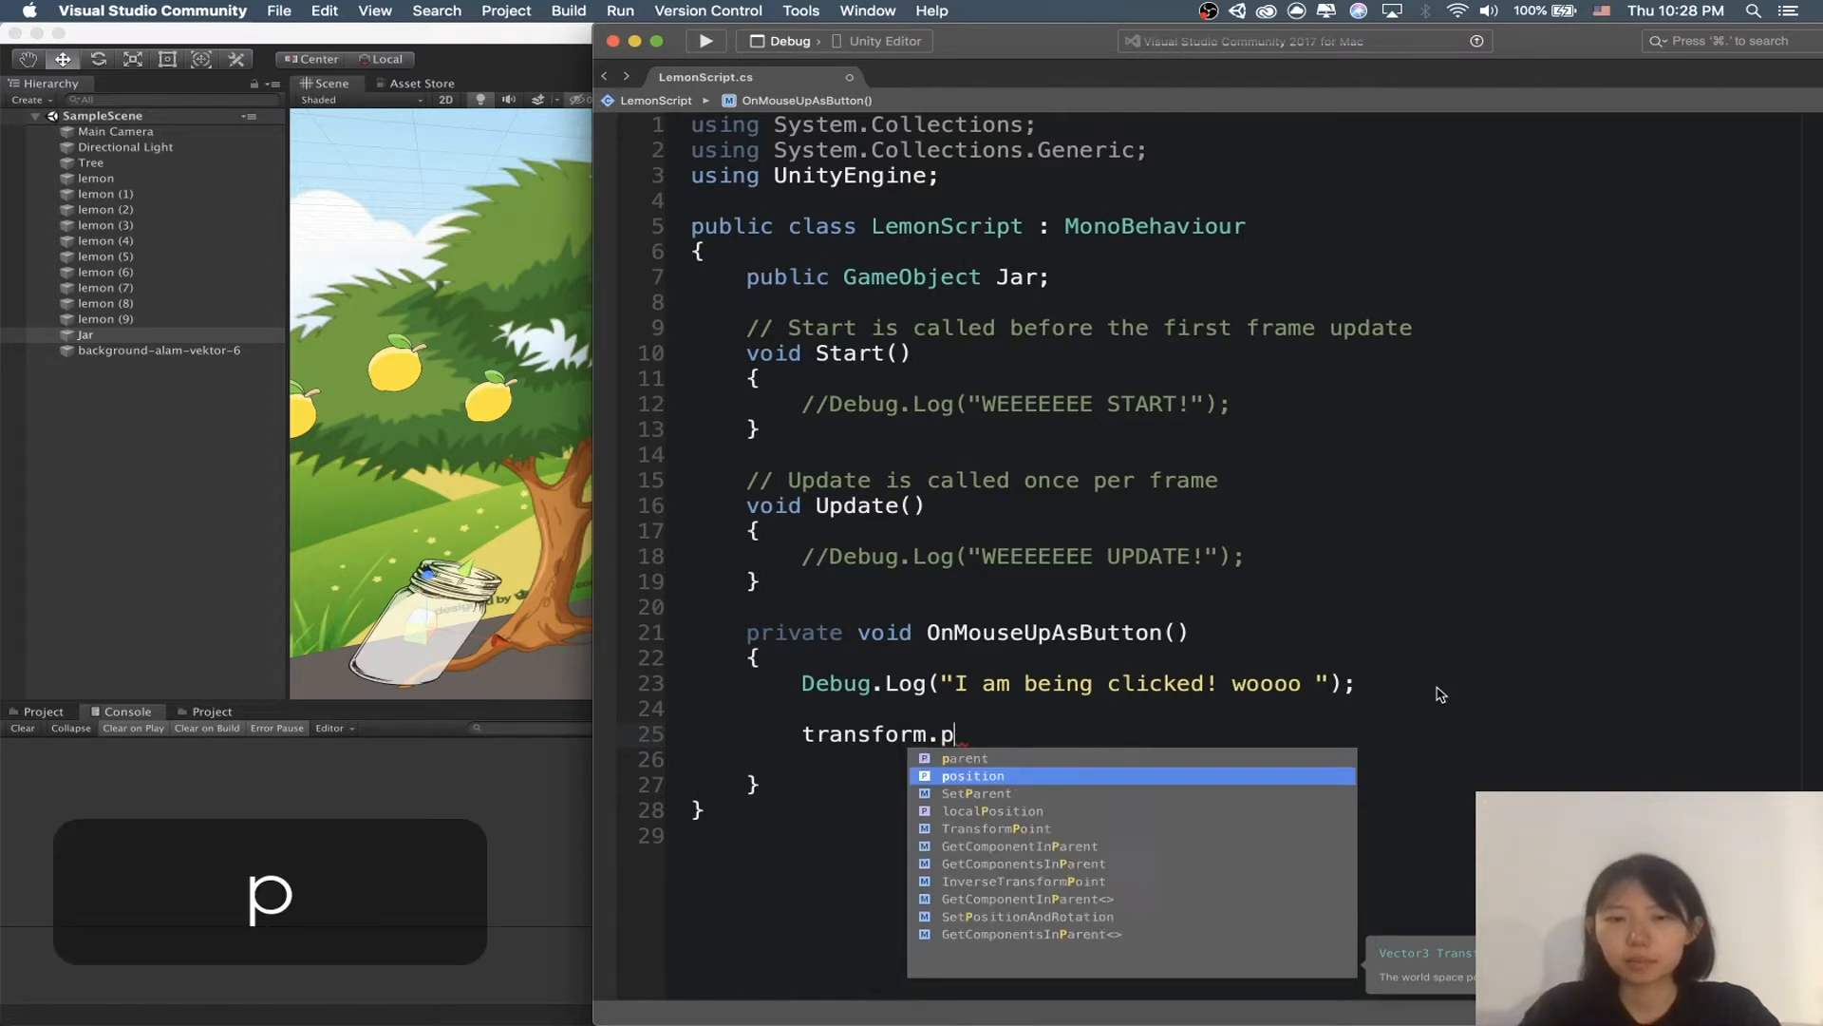
key(Return)
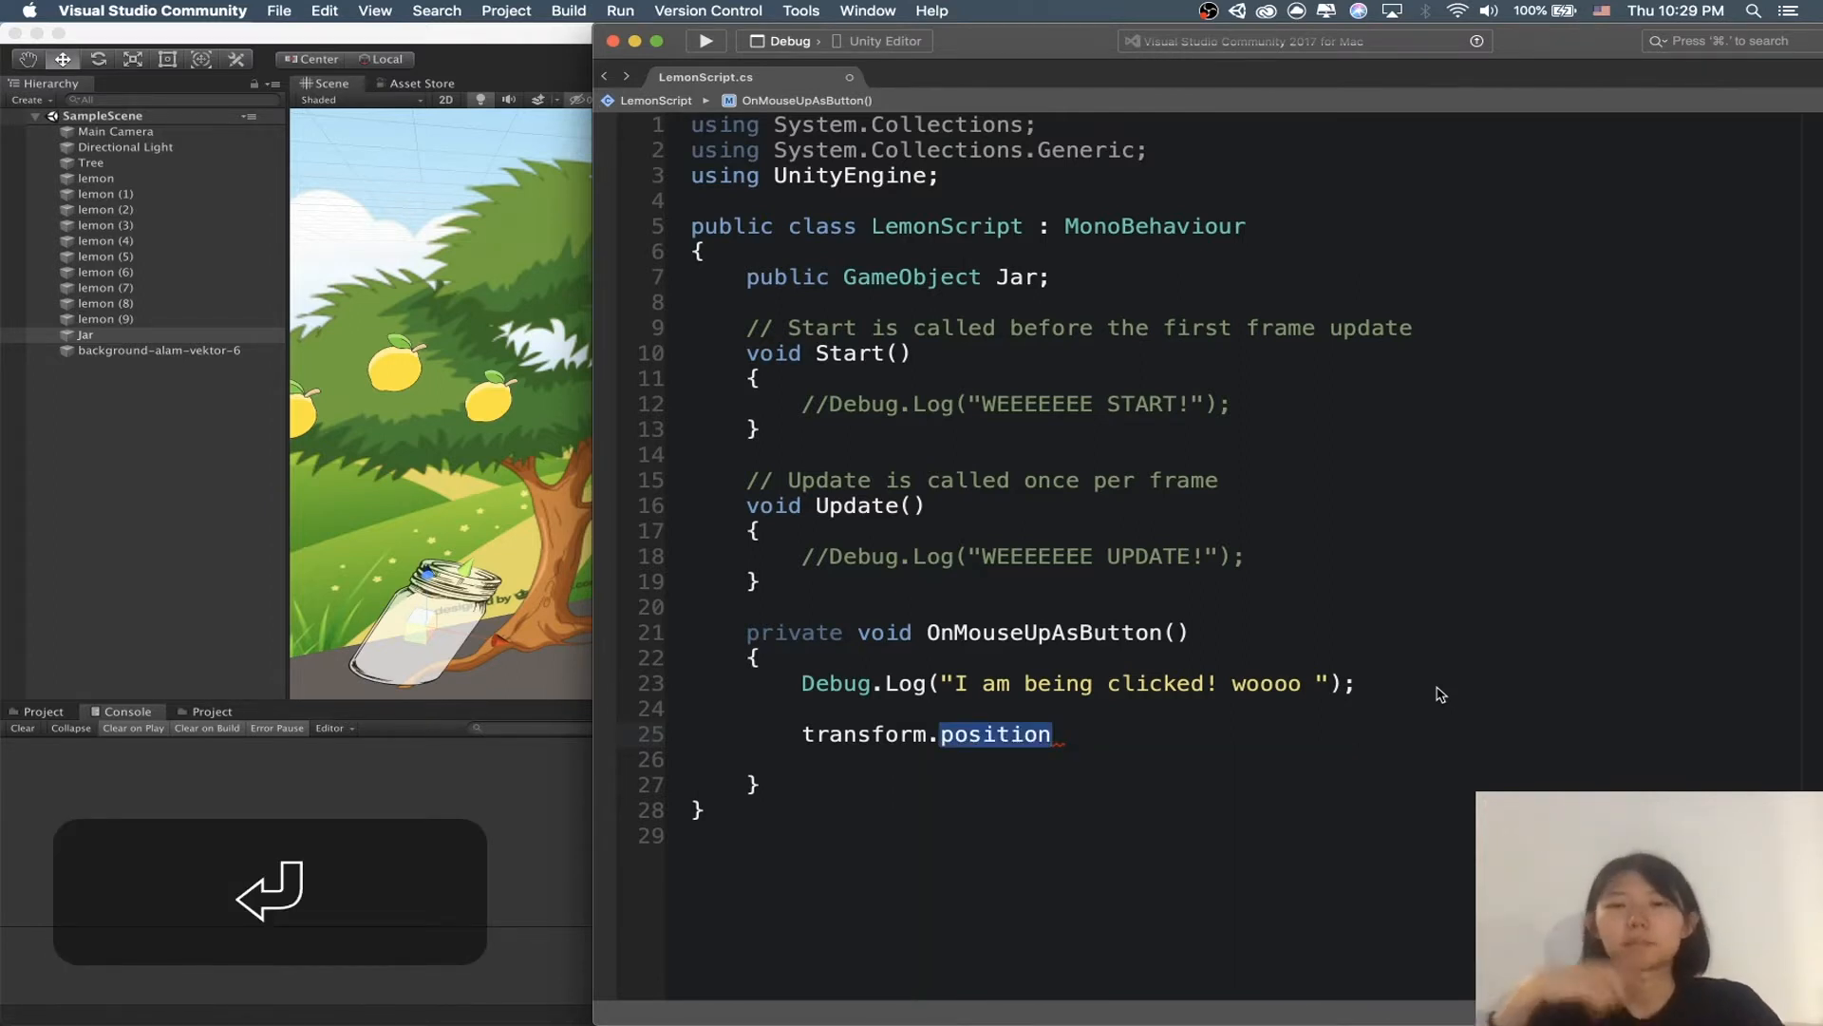
text(= )
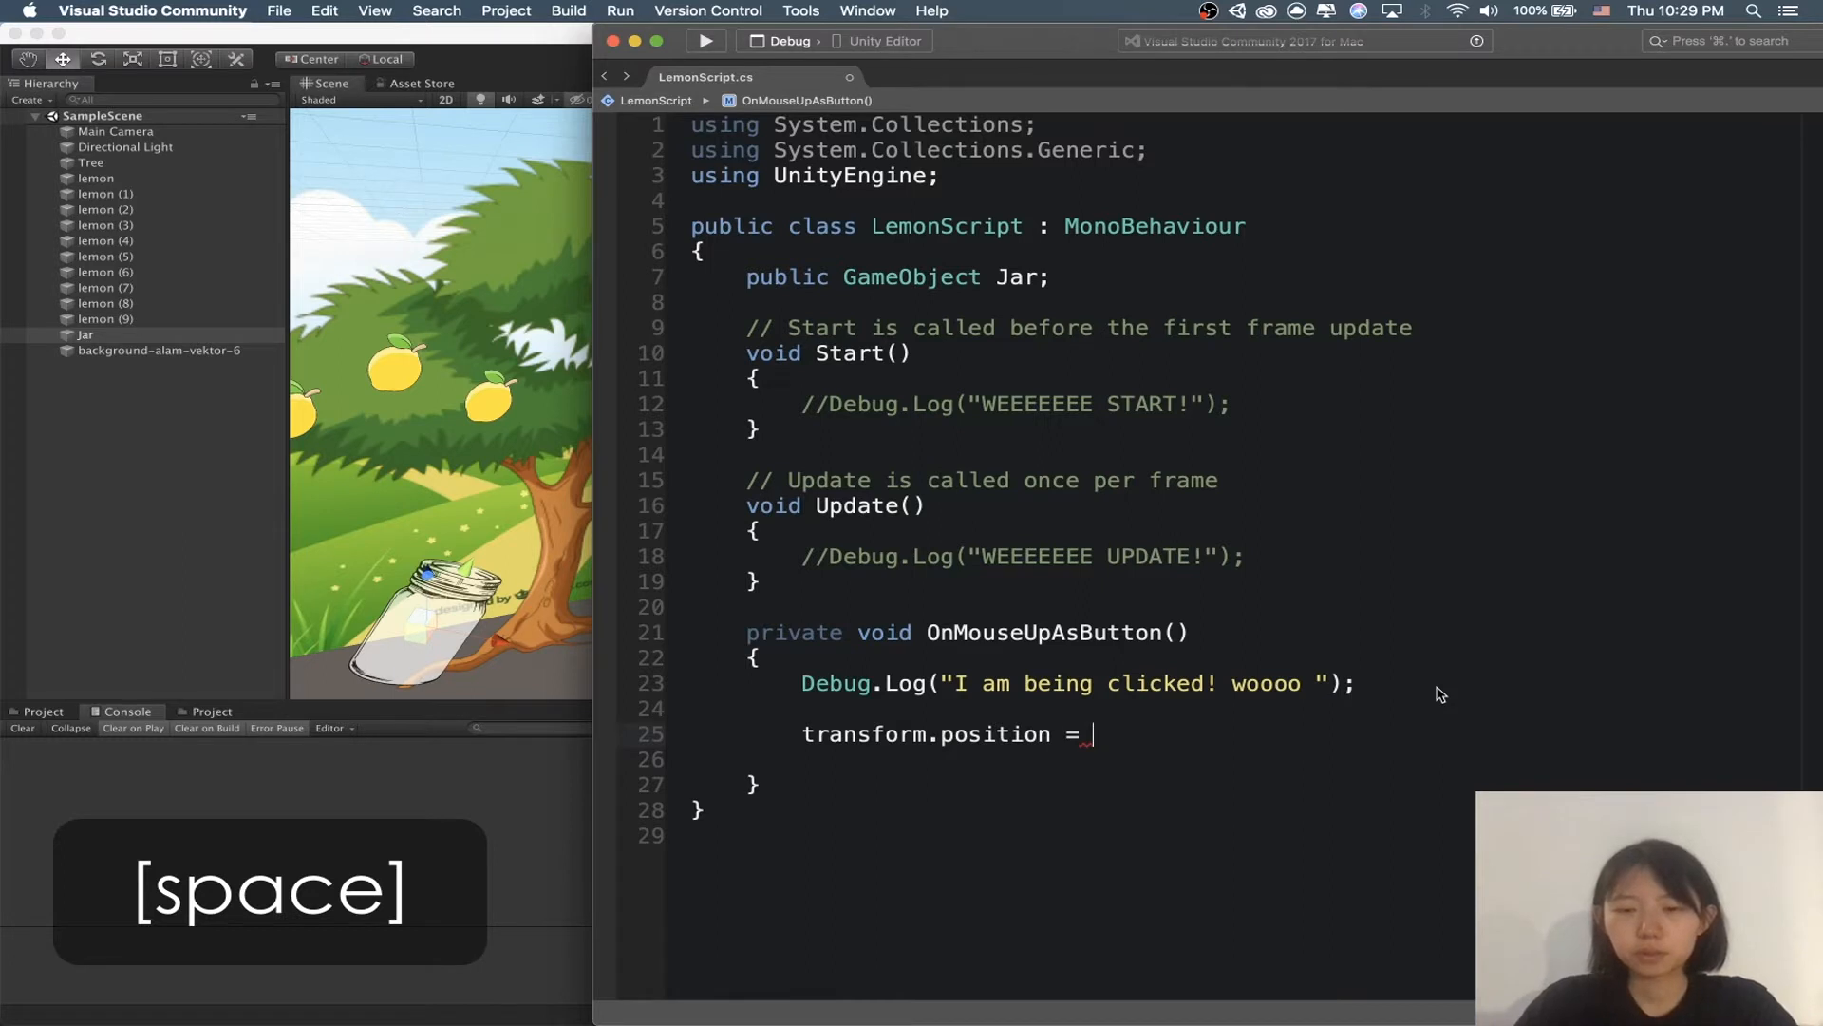
text(Vector3)
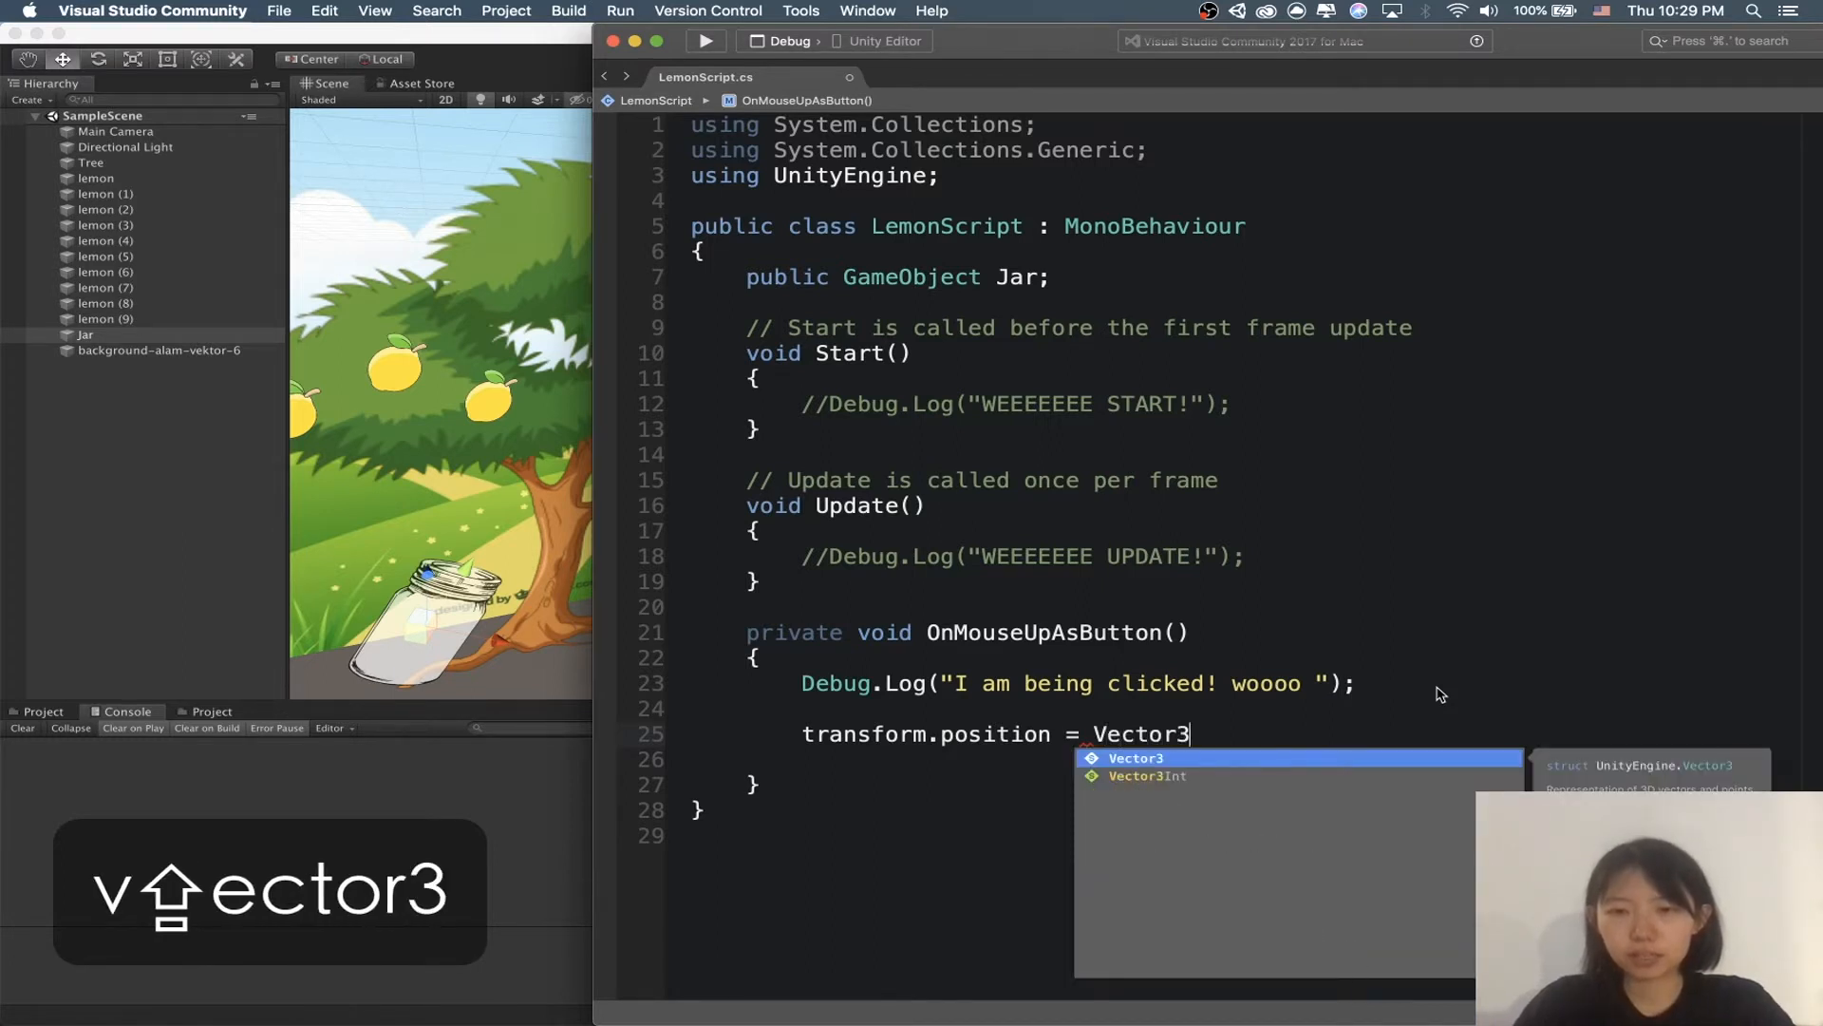
text(.lerp)
key(Return)
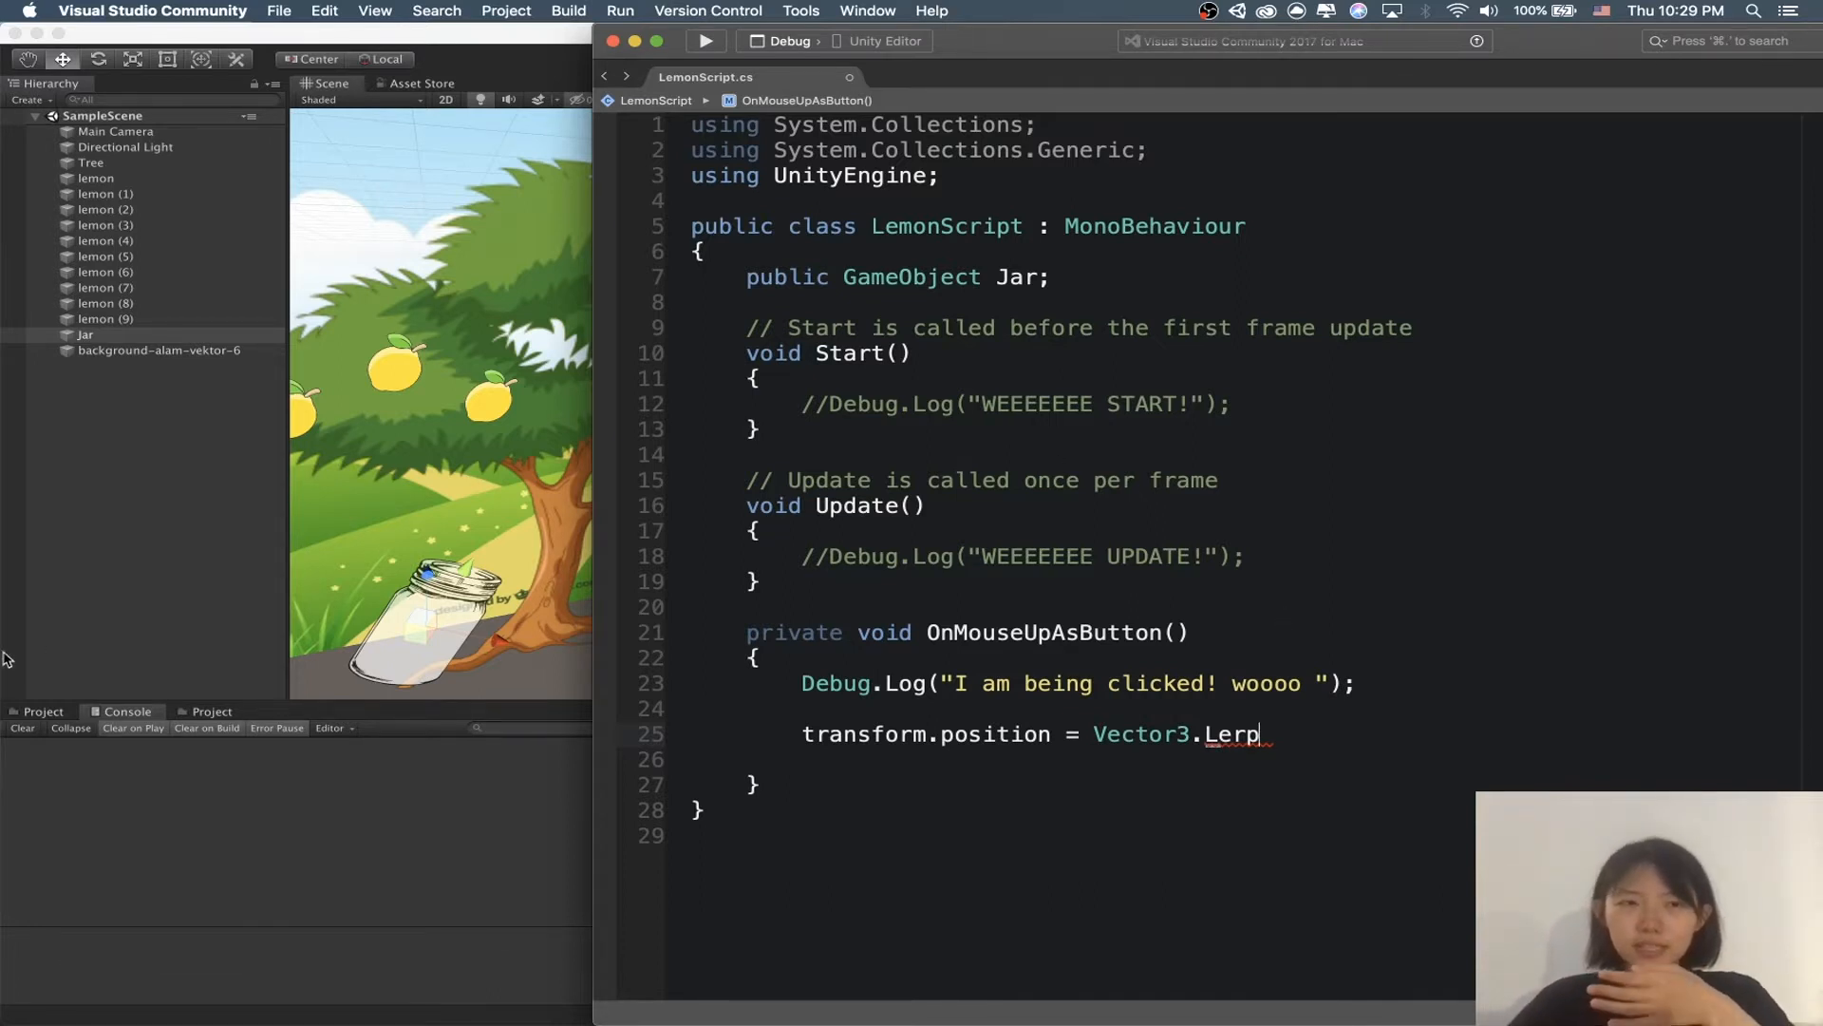
Step: Switch to Unity and examine the X, Y and Z position values of lemon (2) in its Transform
click(199, 568)
click(394, 359)
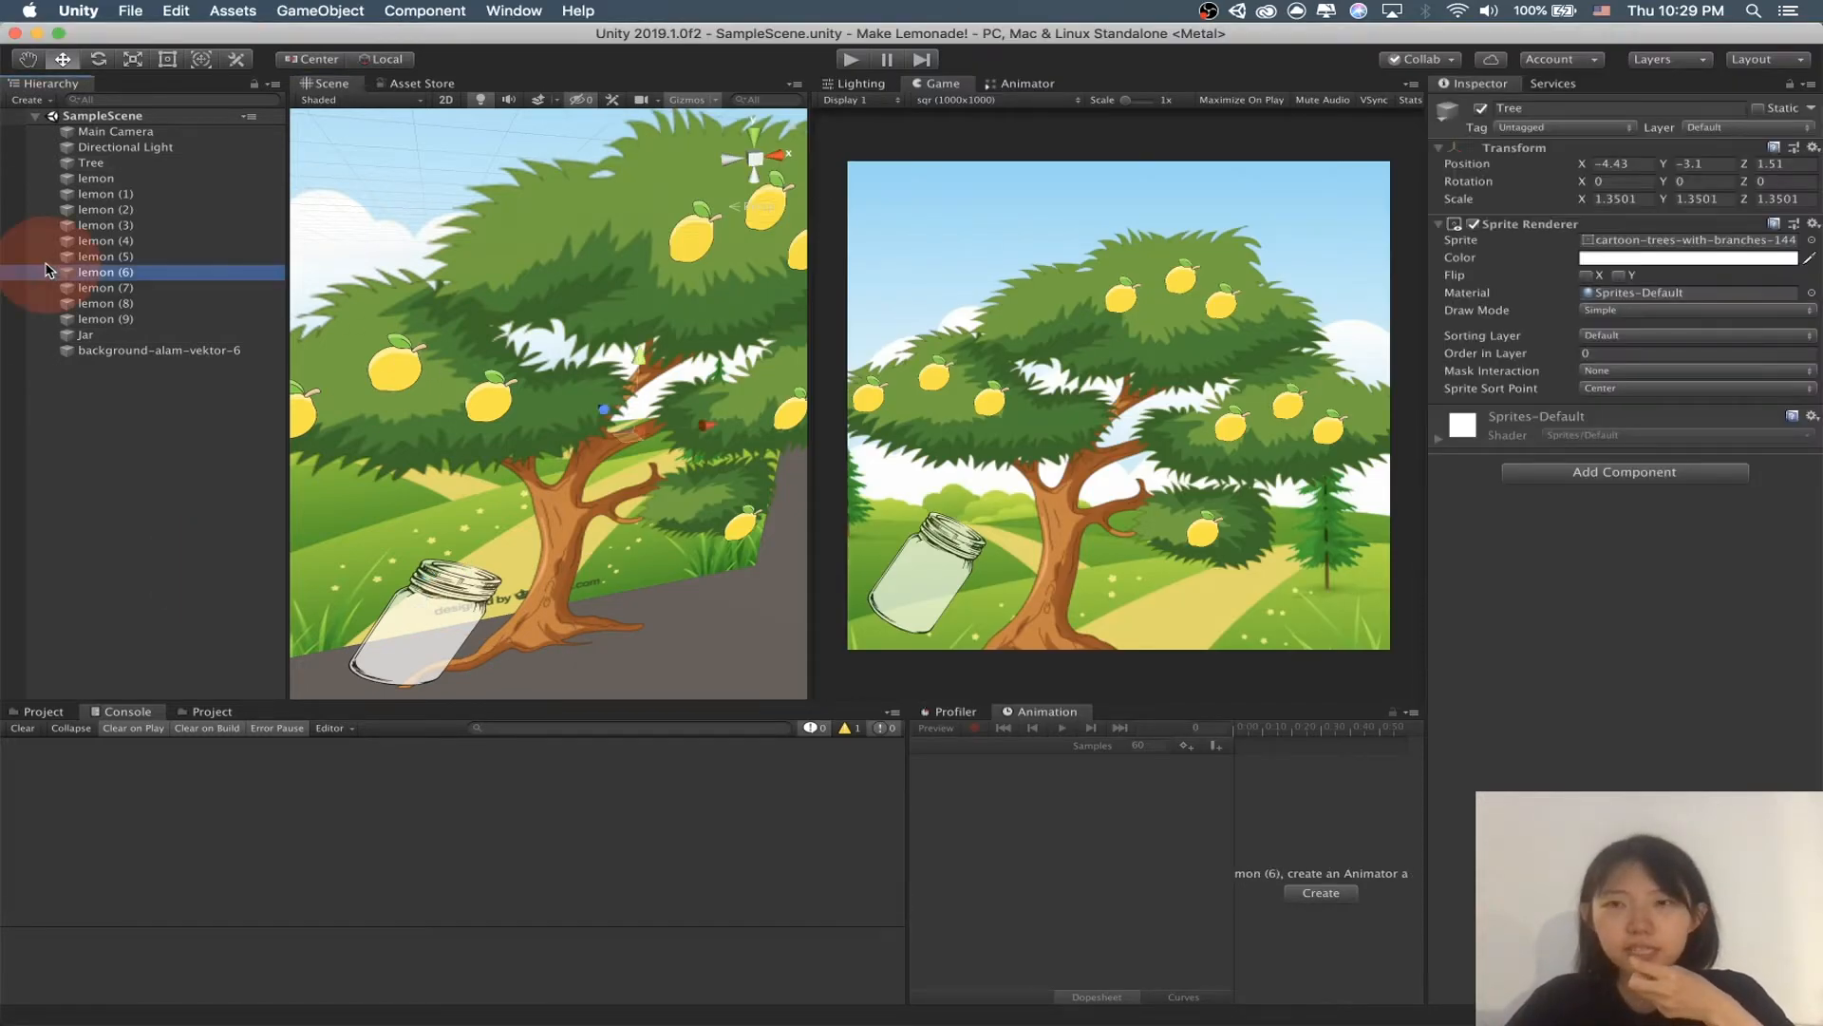
click(156, 209)
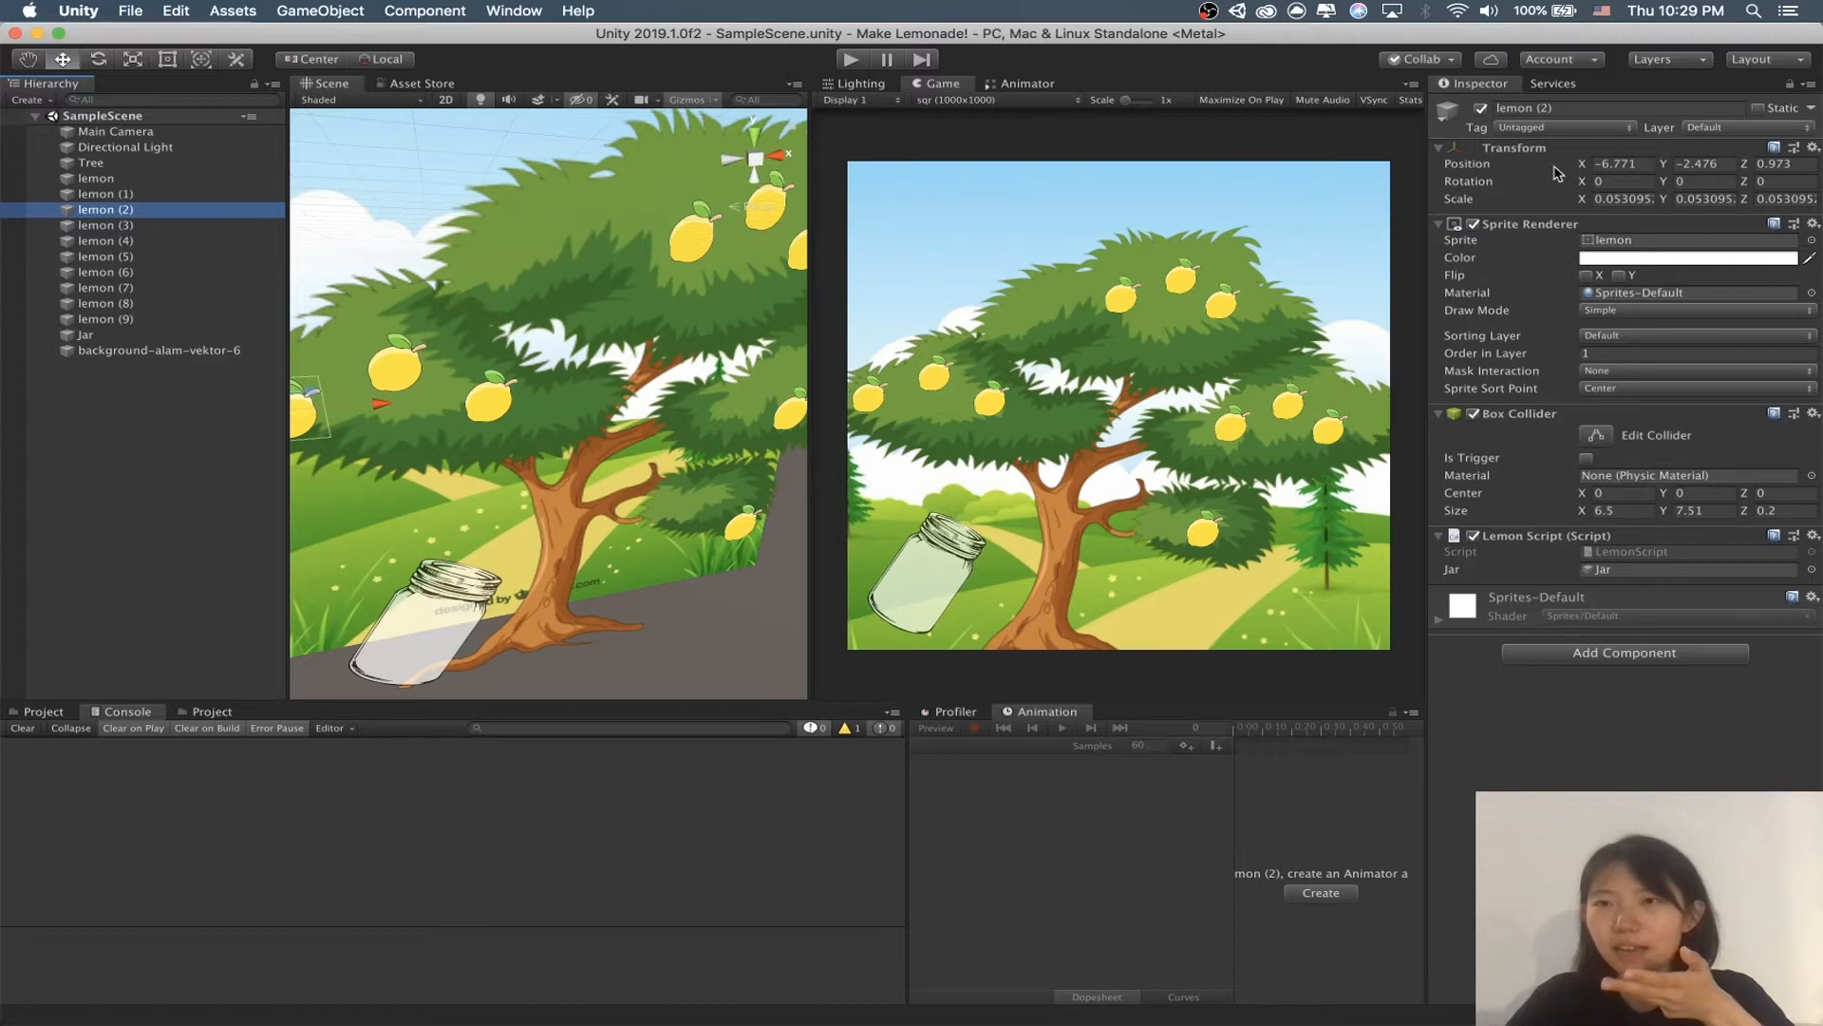
click(1623, 163)
click(1694, 164)
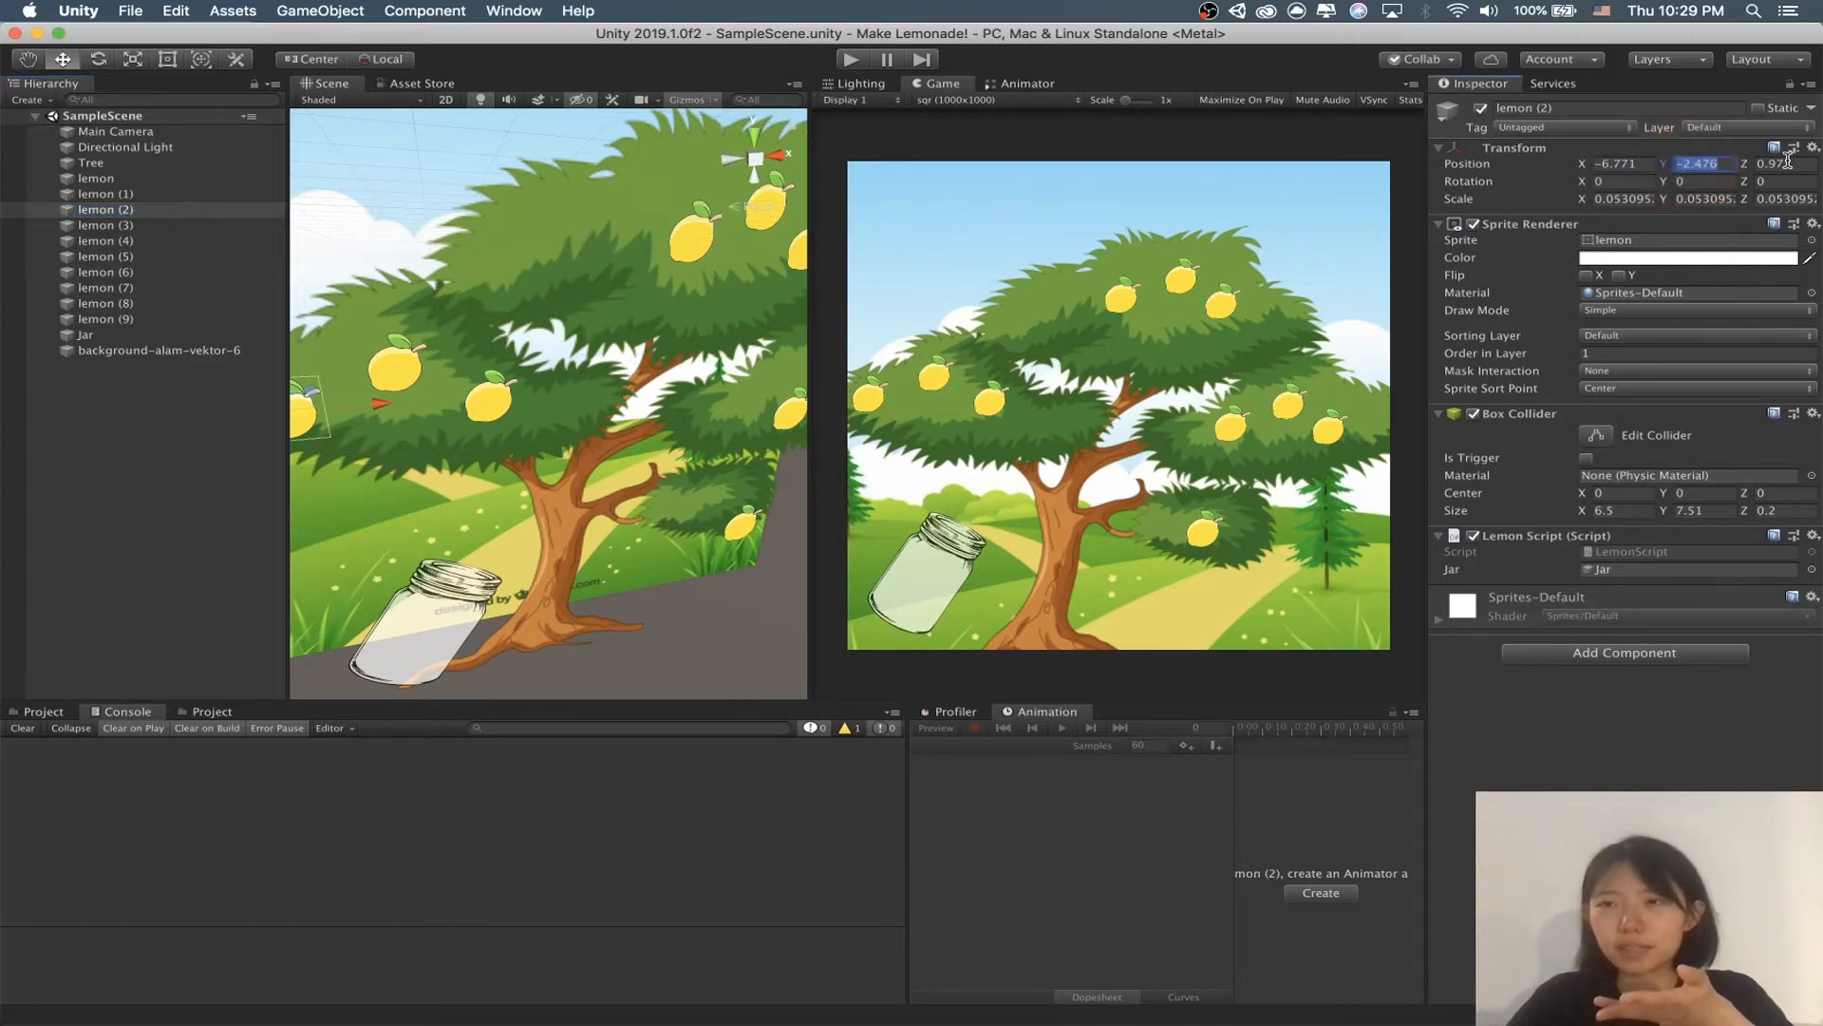
click(1787, 163)
click(1714, 807)
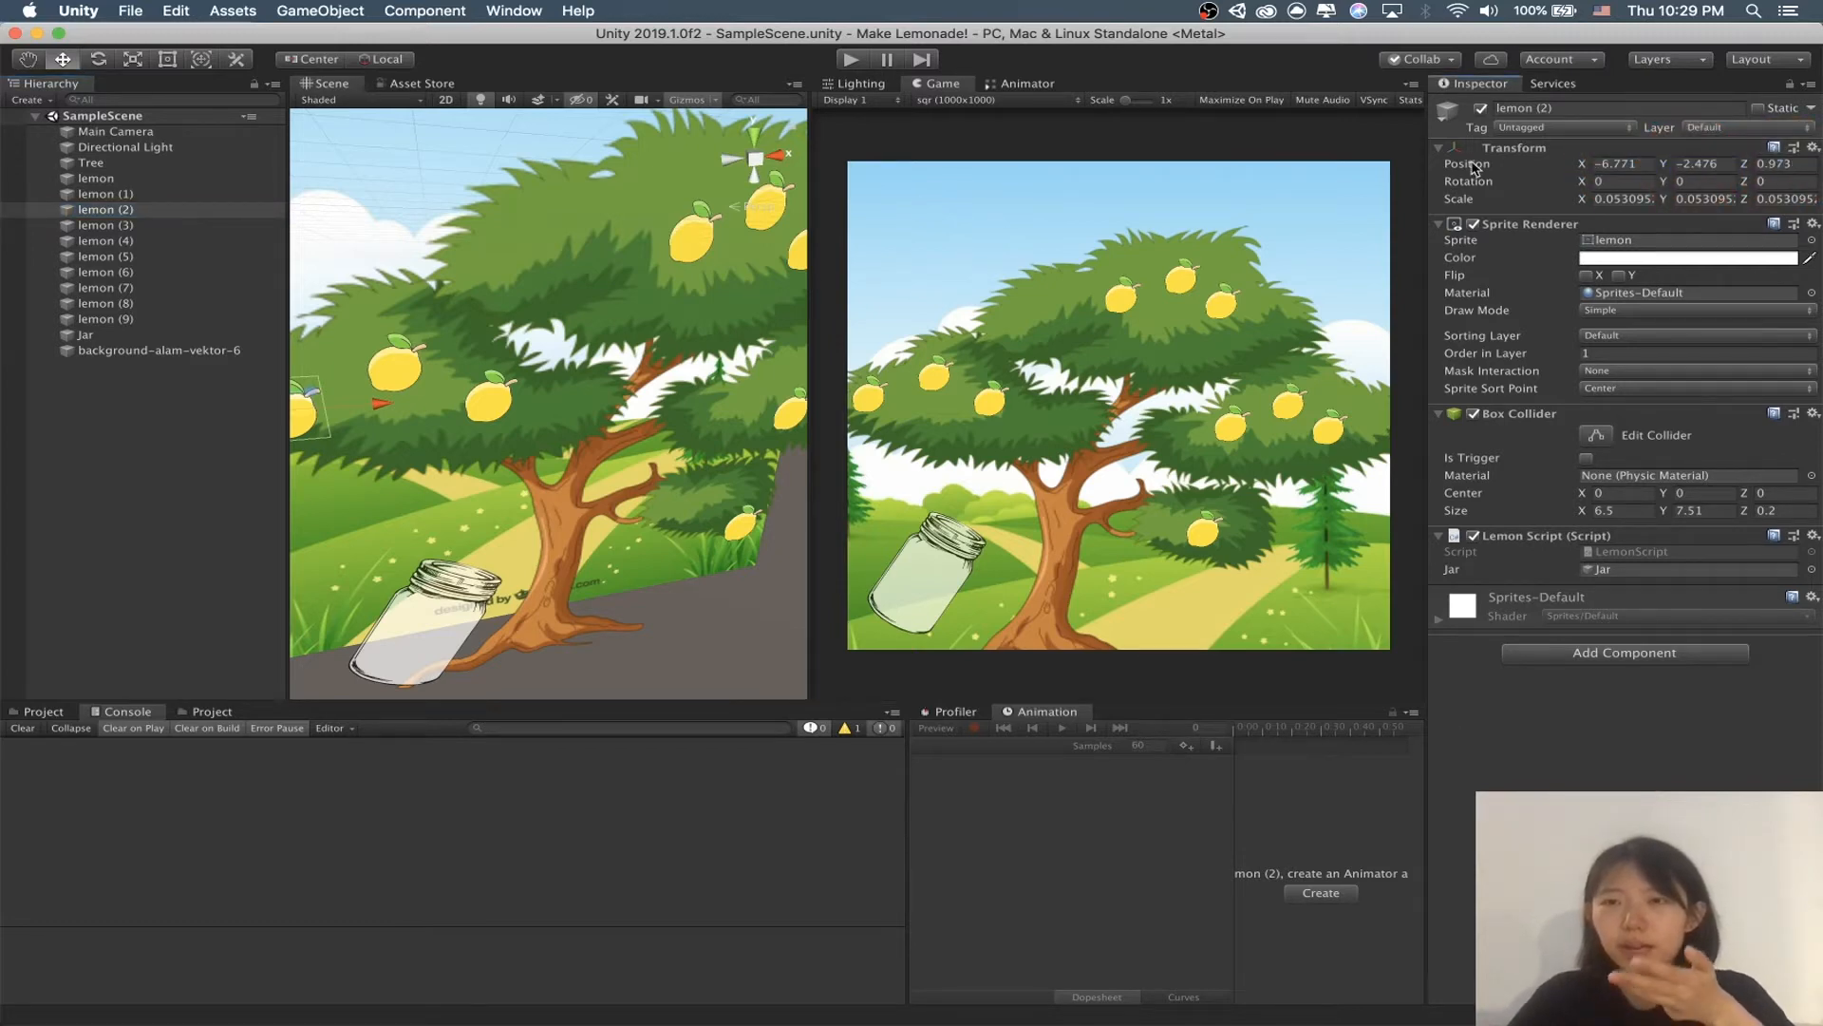
mouse_move(1320, 1021)
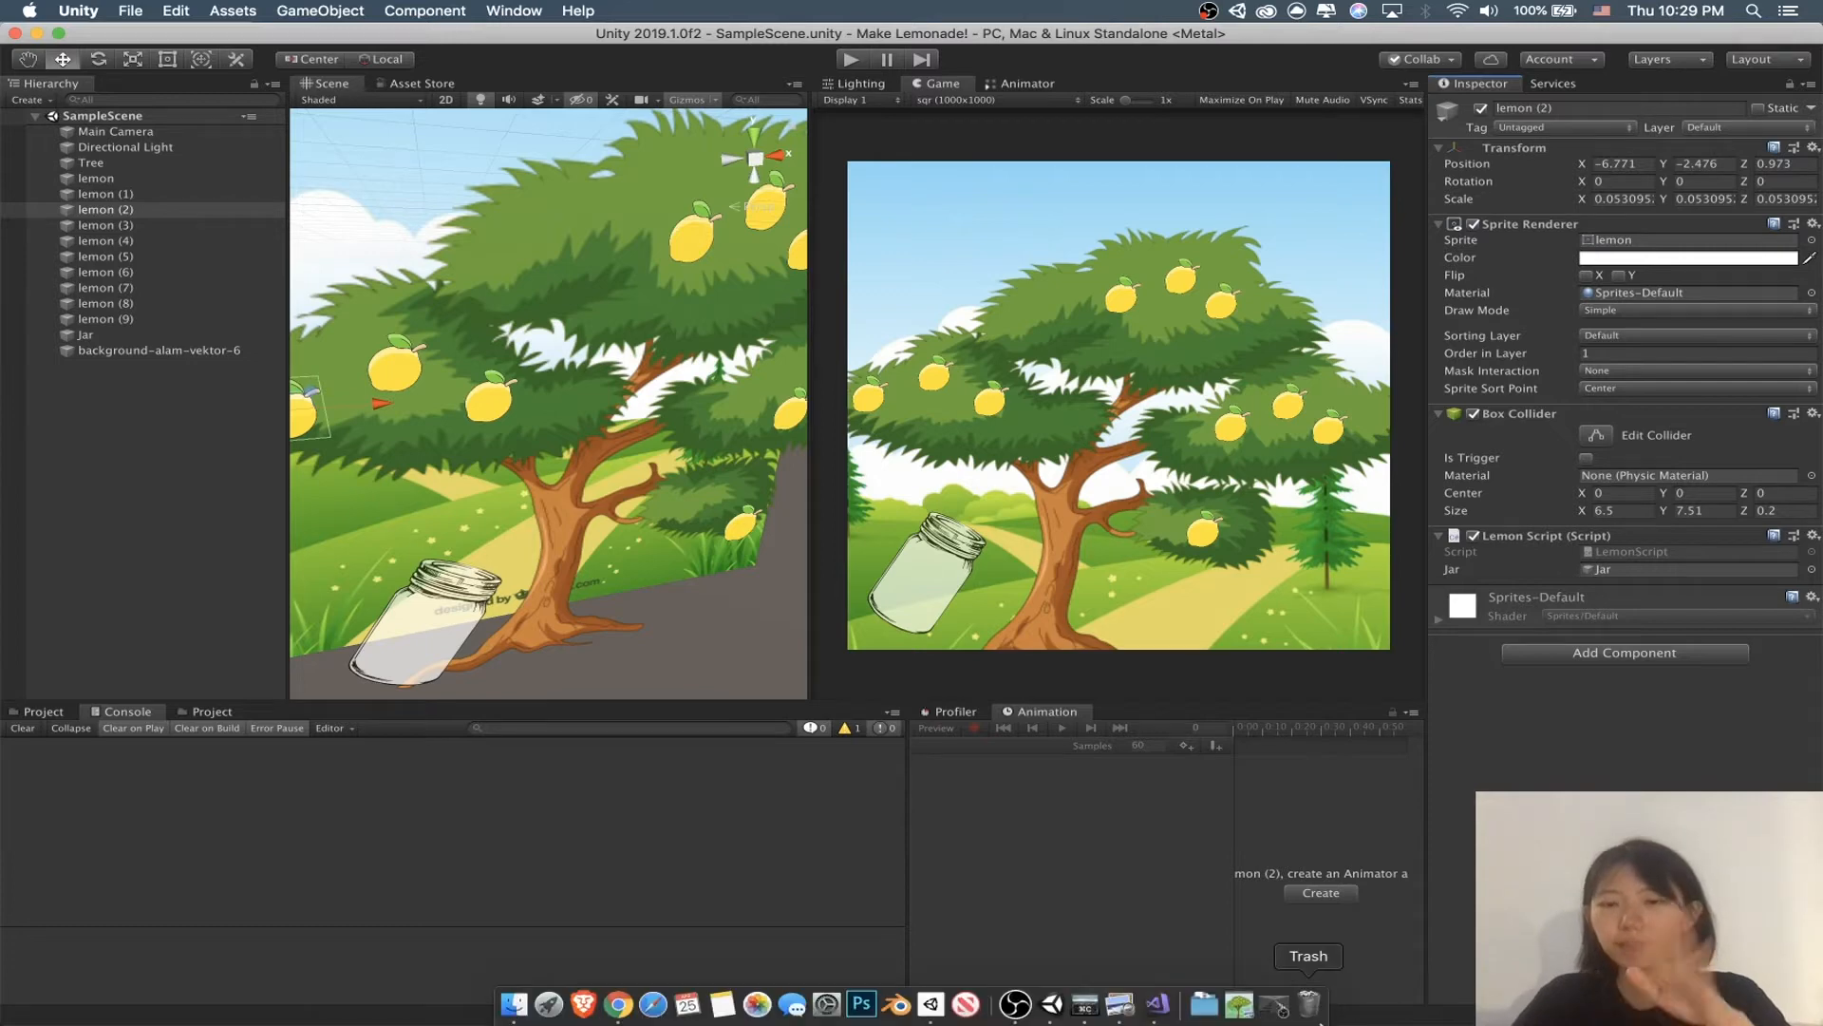
Step: Return to LemonScript.cs and open the Vector3.Lerp argument list with transform.position as the first argument
click(1157, 1004)
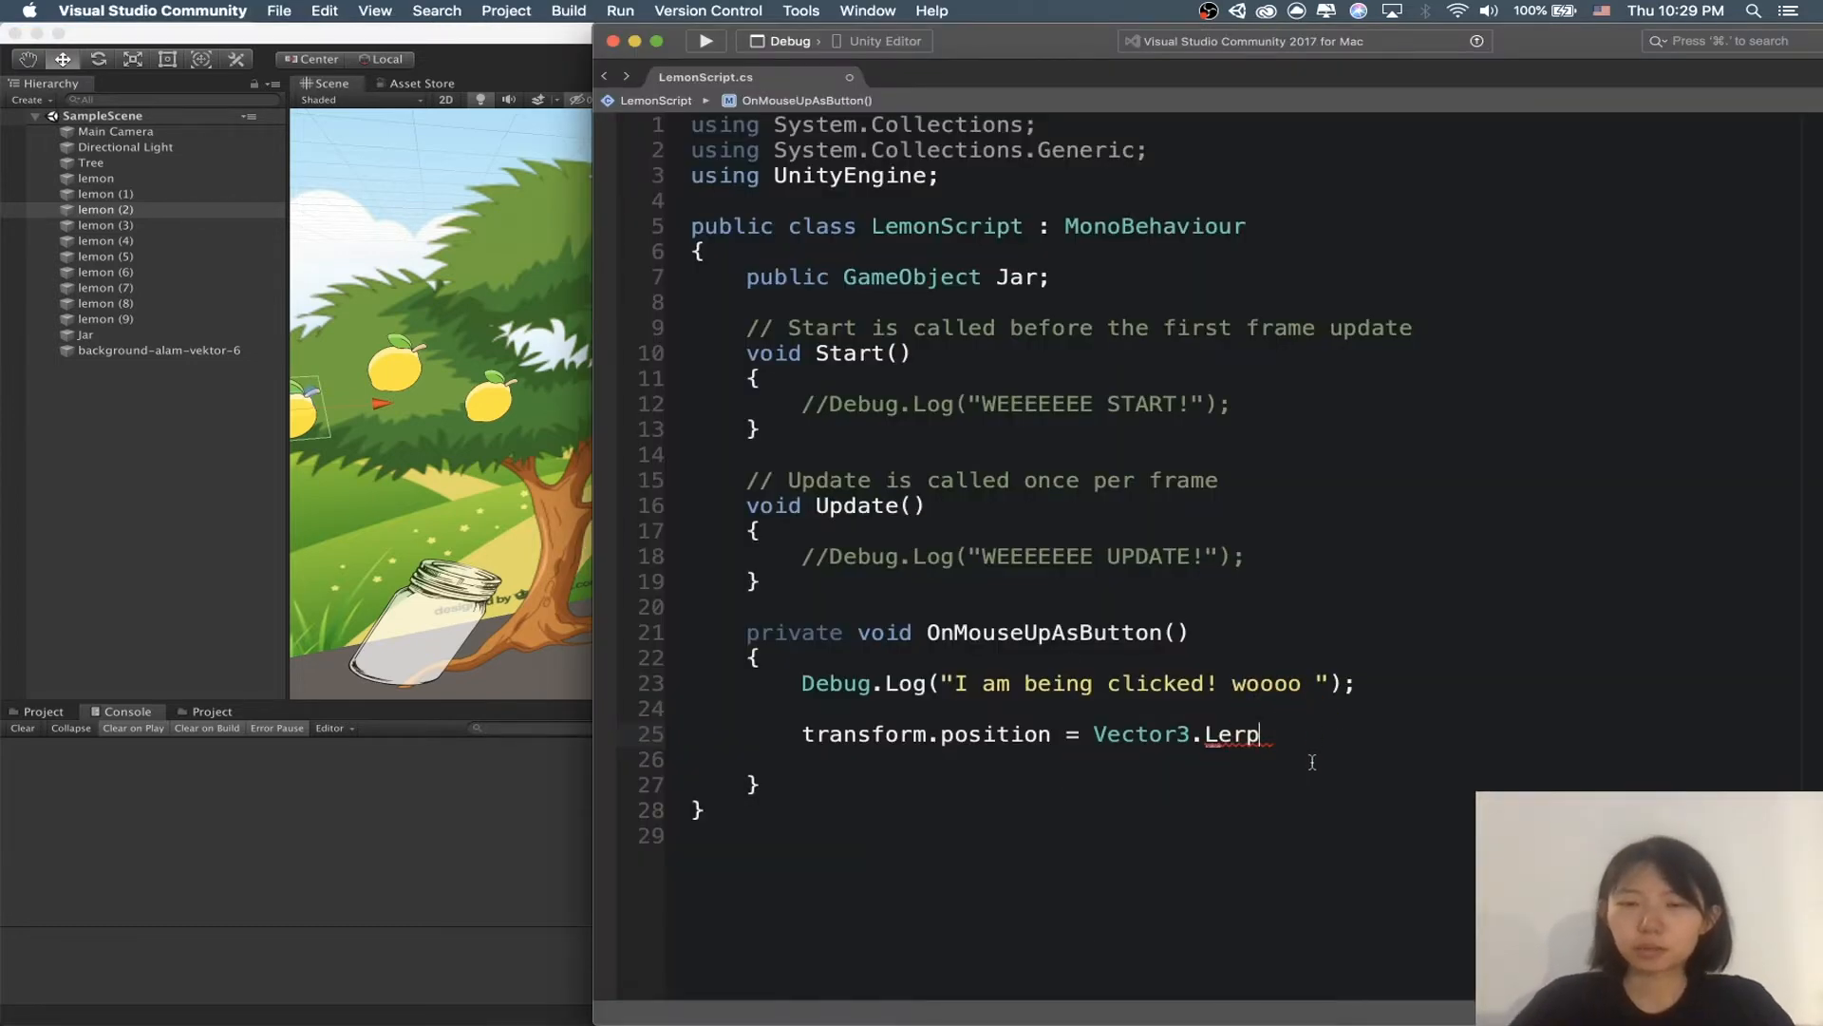
text((t)
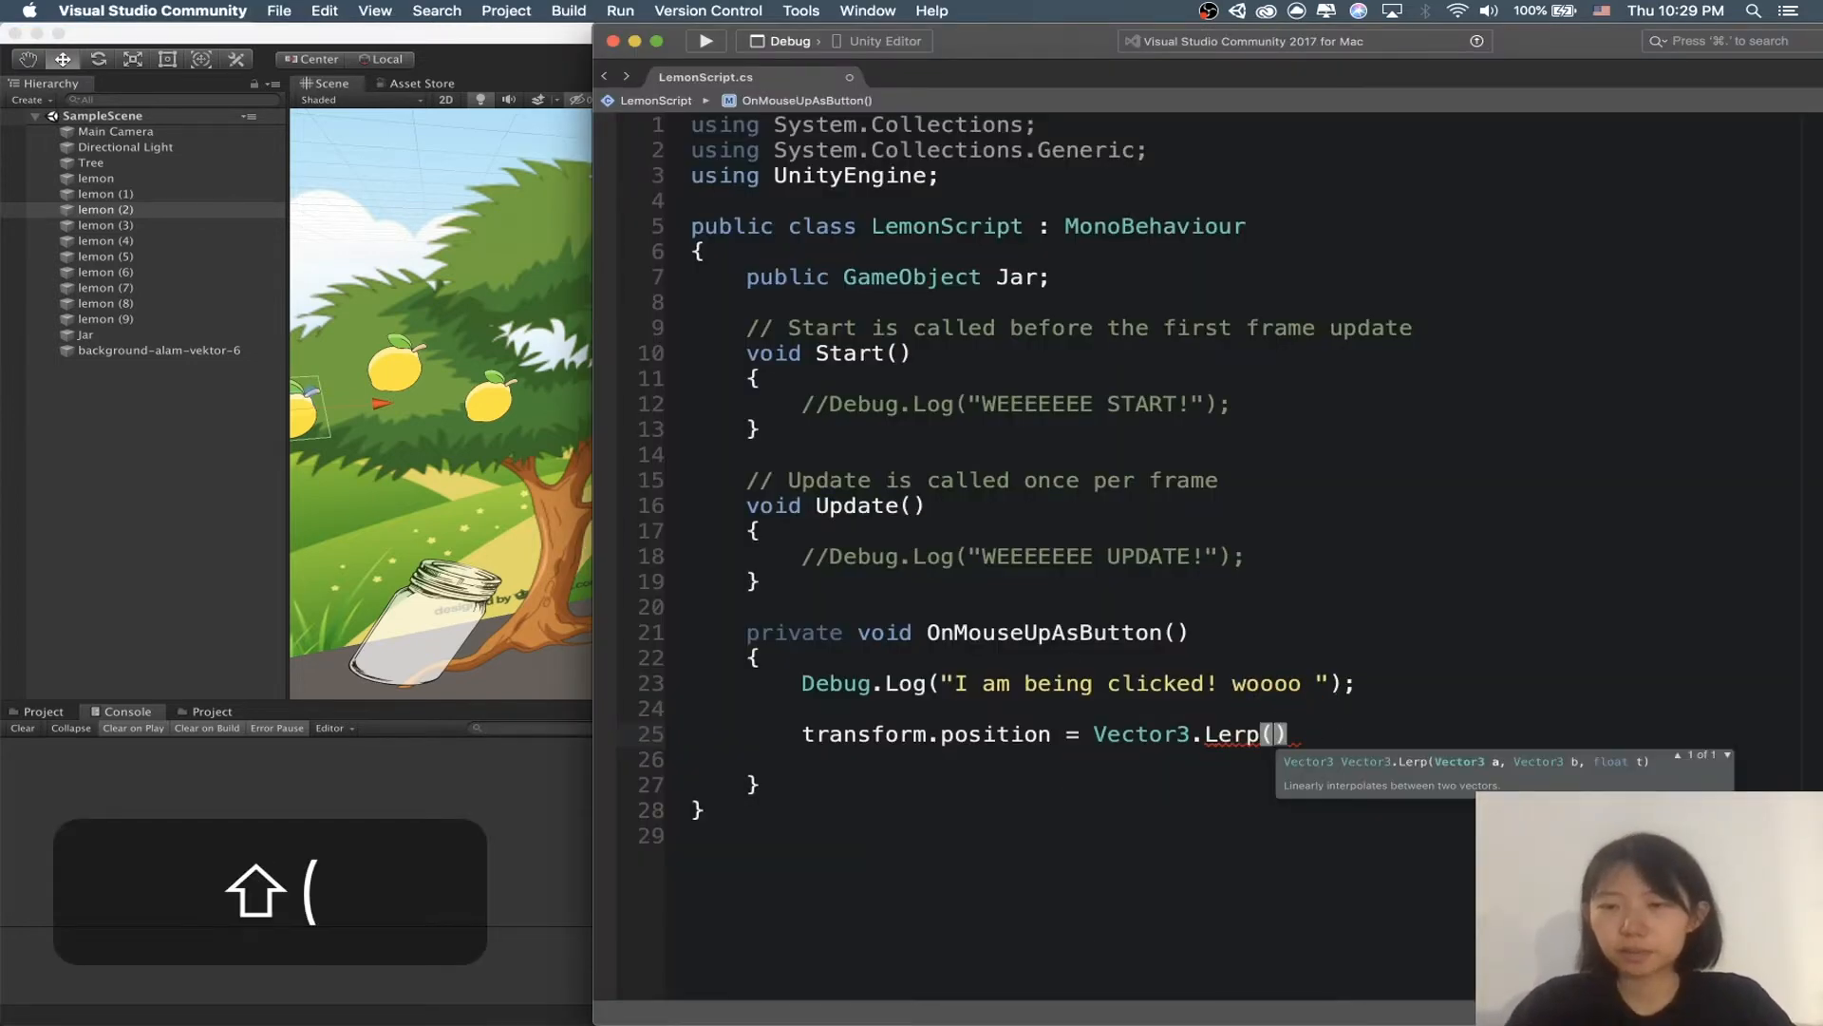
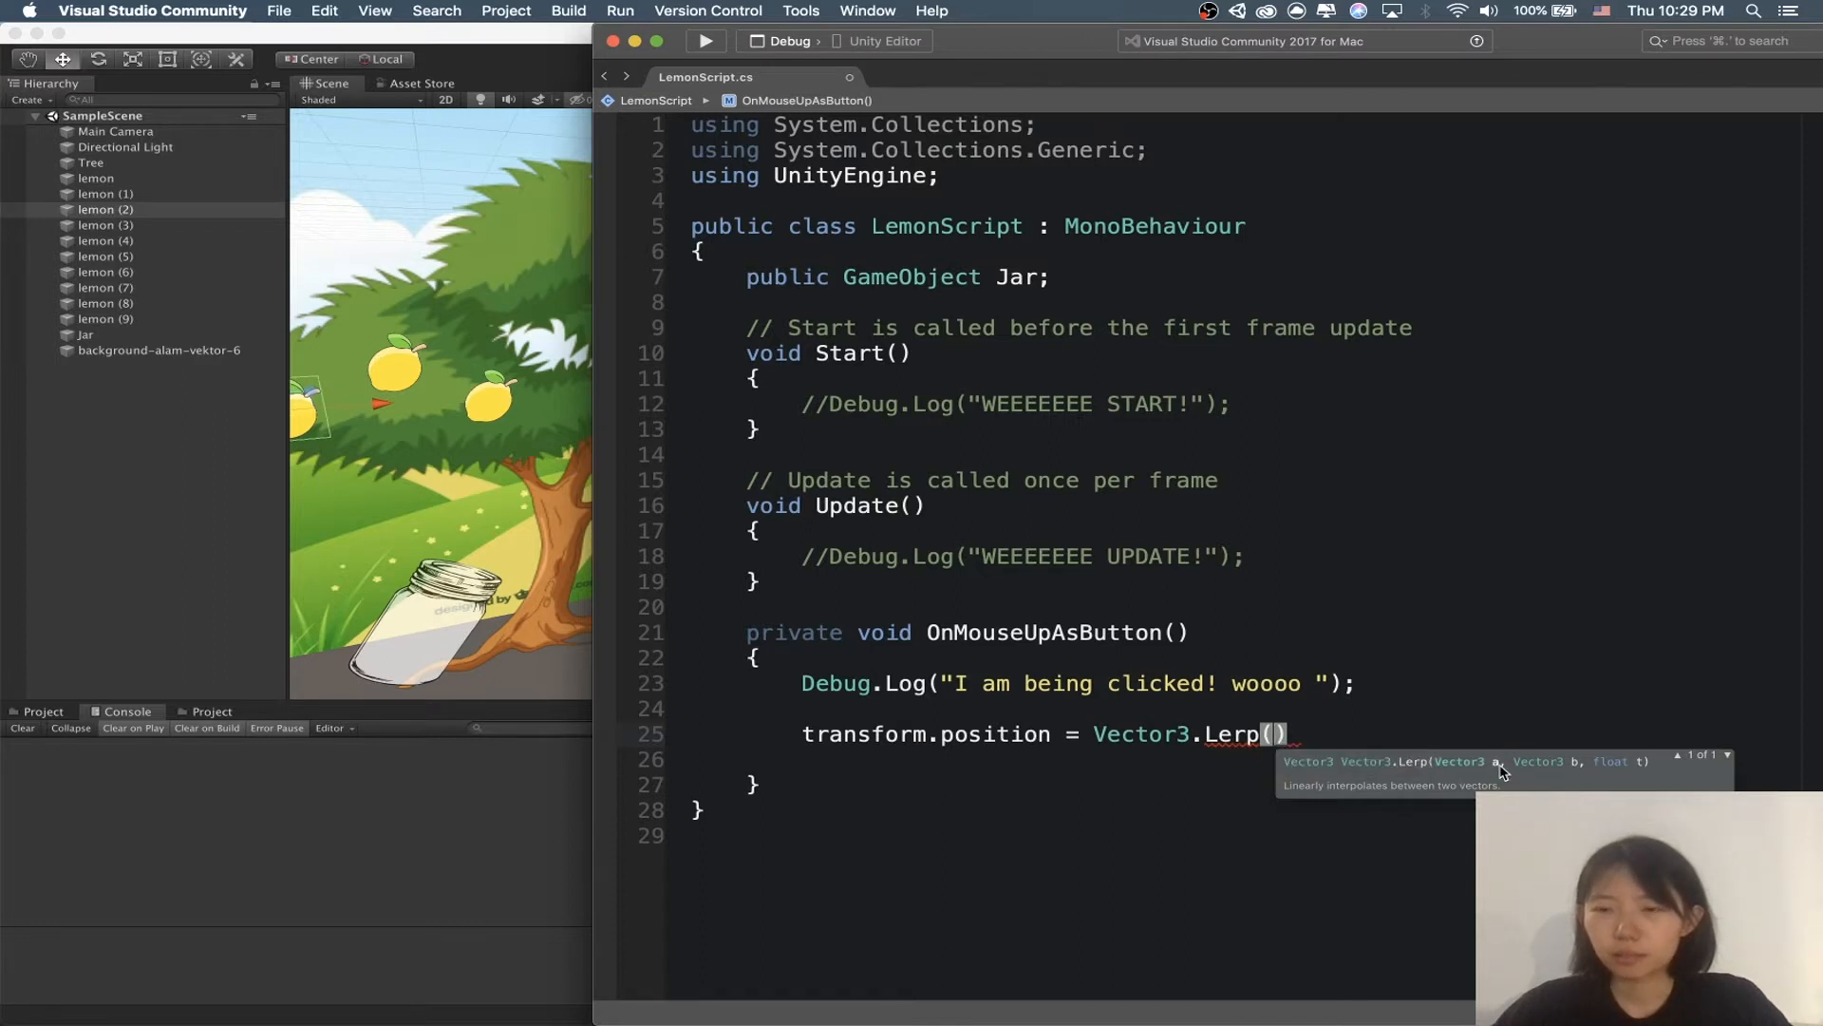
text(t)
key(Return)
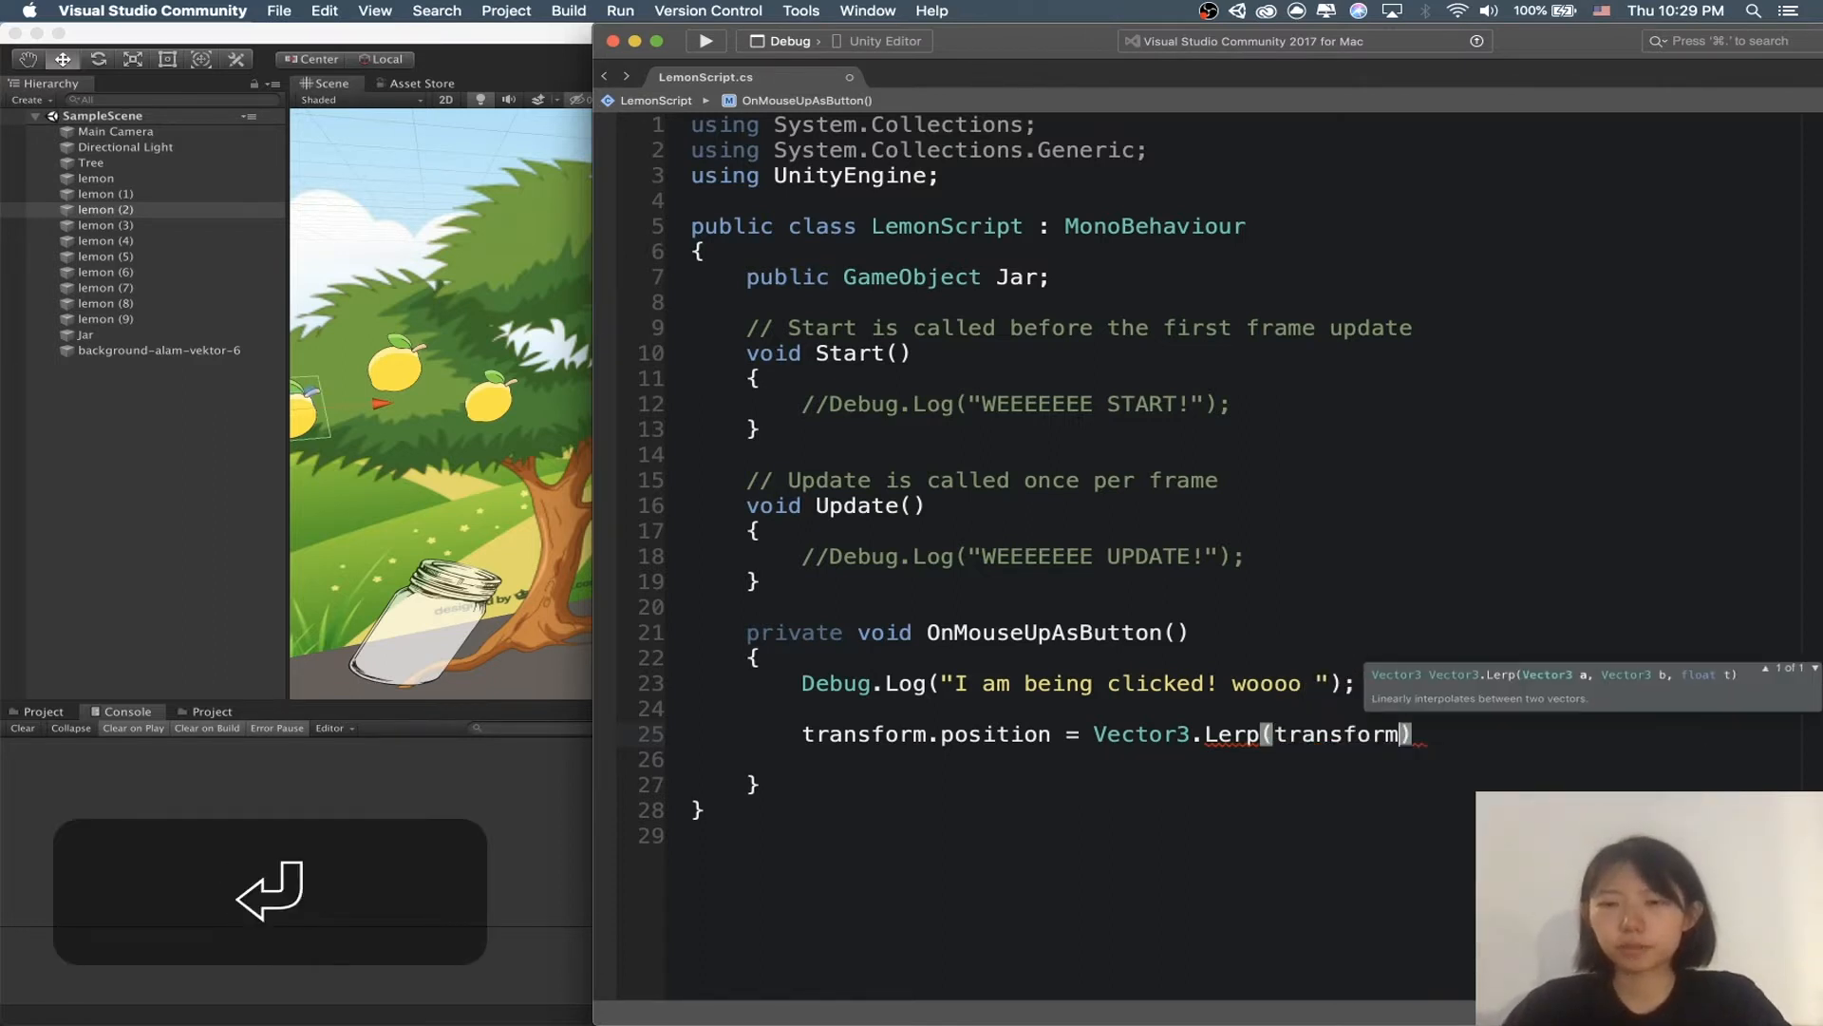
text(.position,)
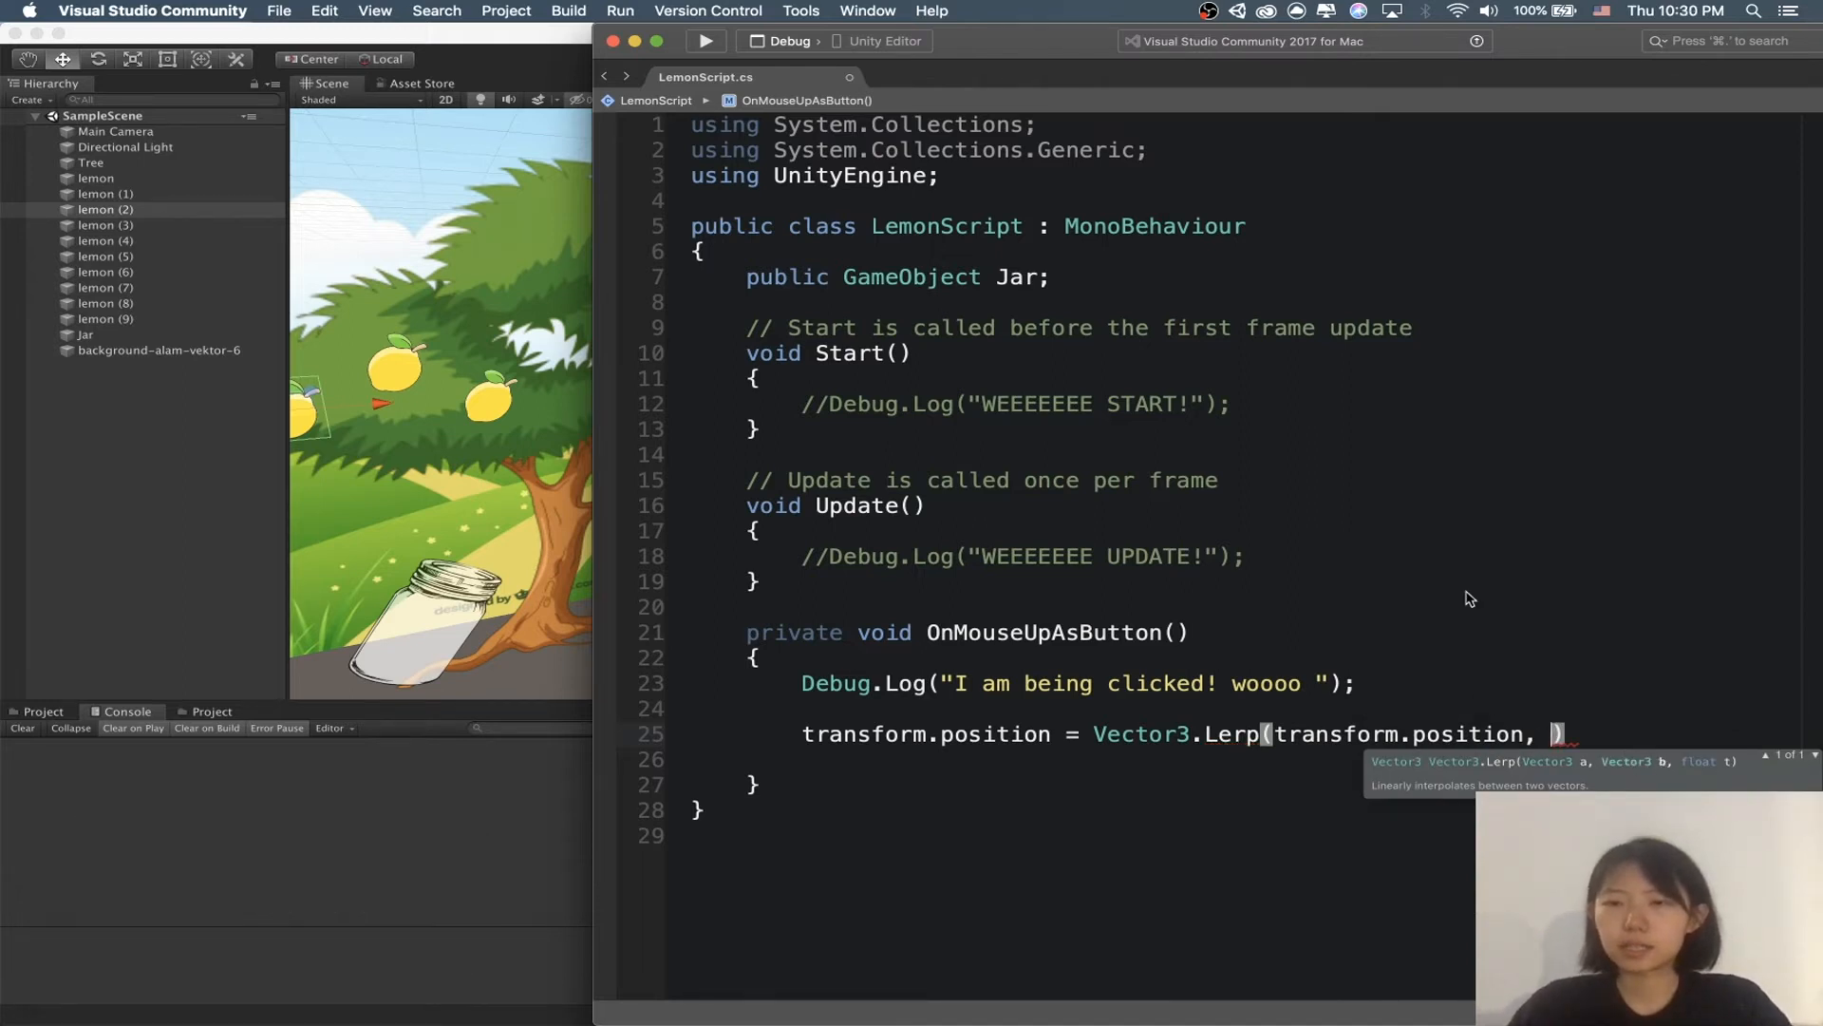
Step: Enter Jar.transform.position as the second argument of the Vector3.Lerp call
text(Jar.t)
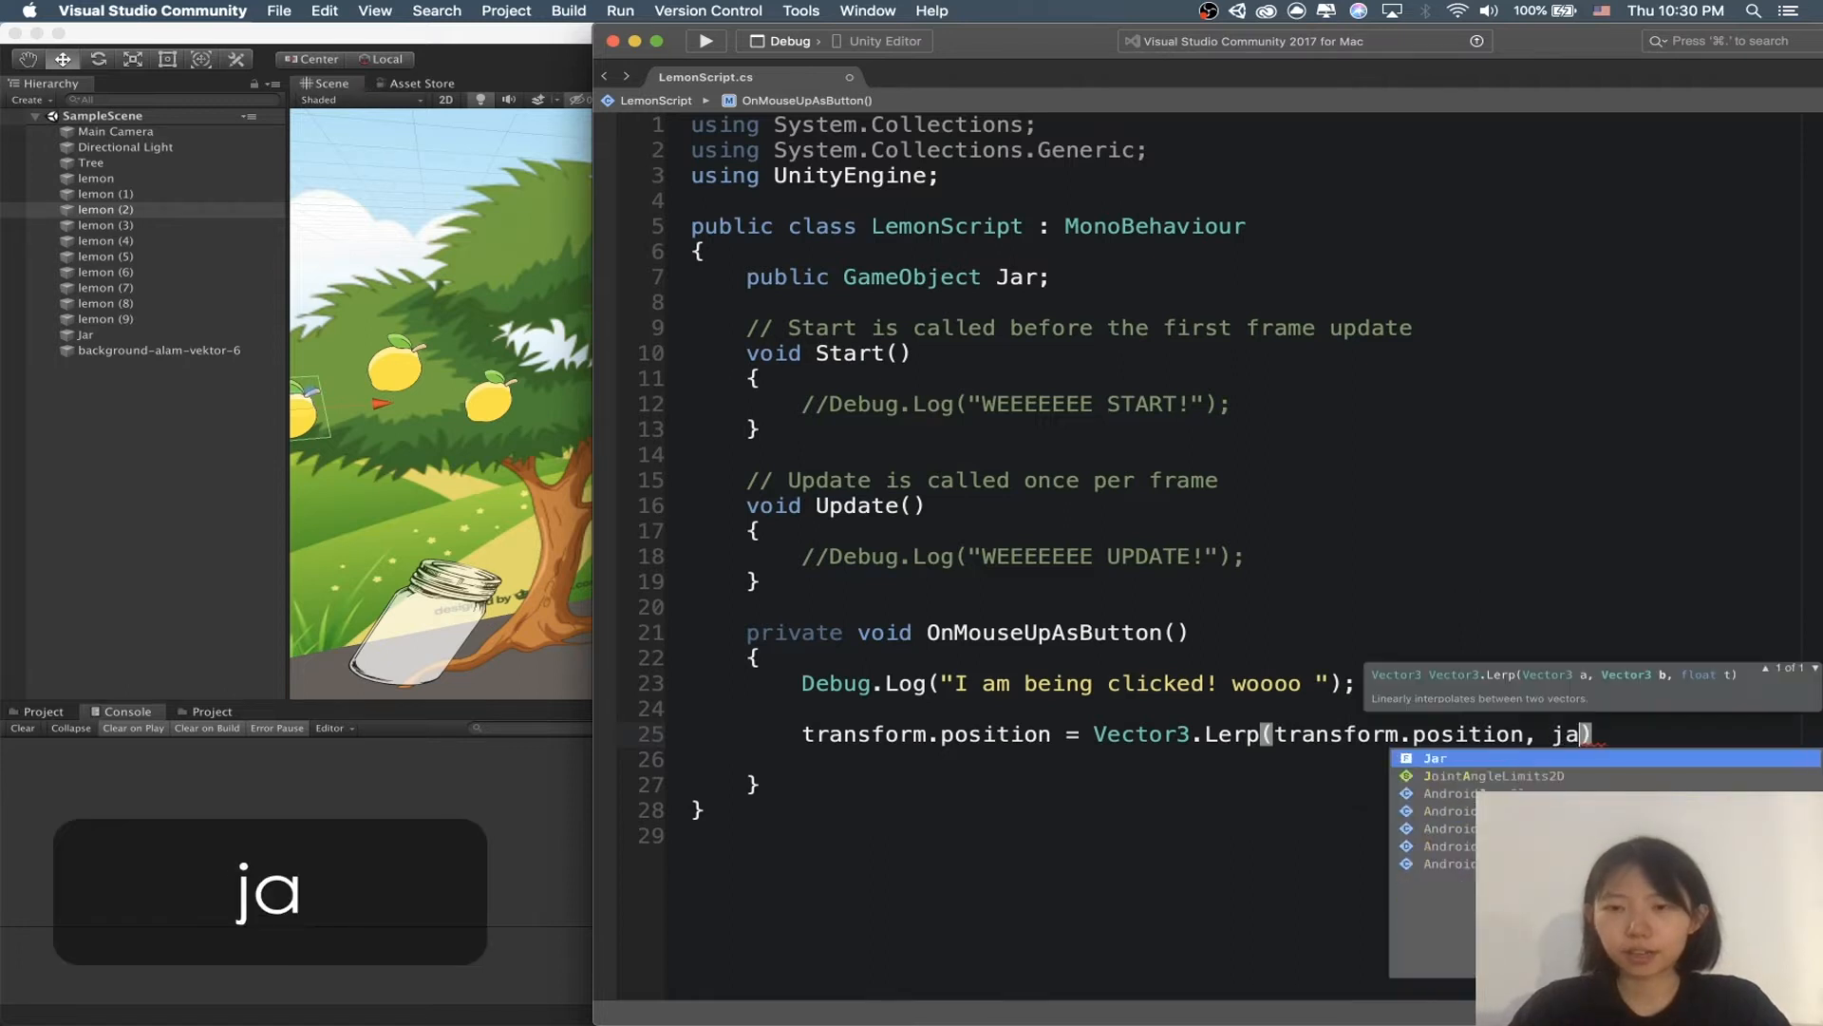
key(Return)
text(.p)
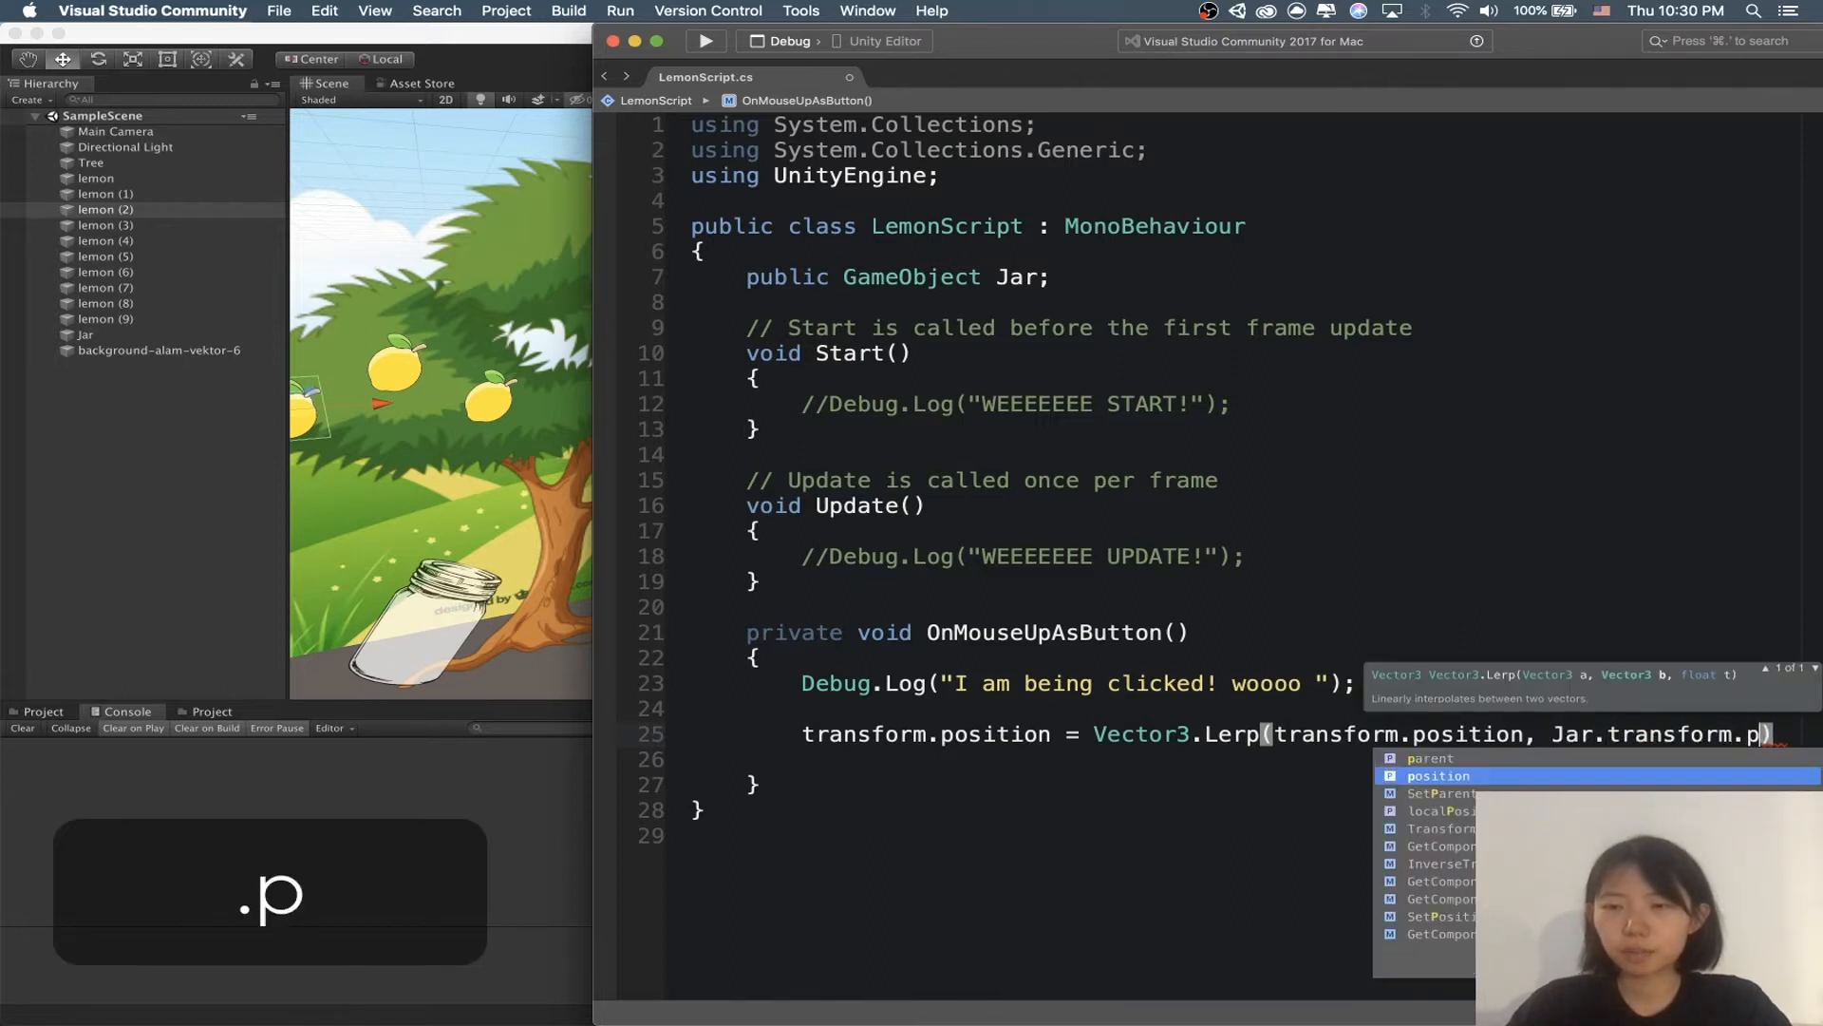
key(Return)
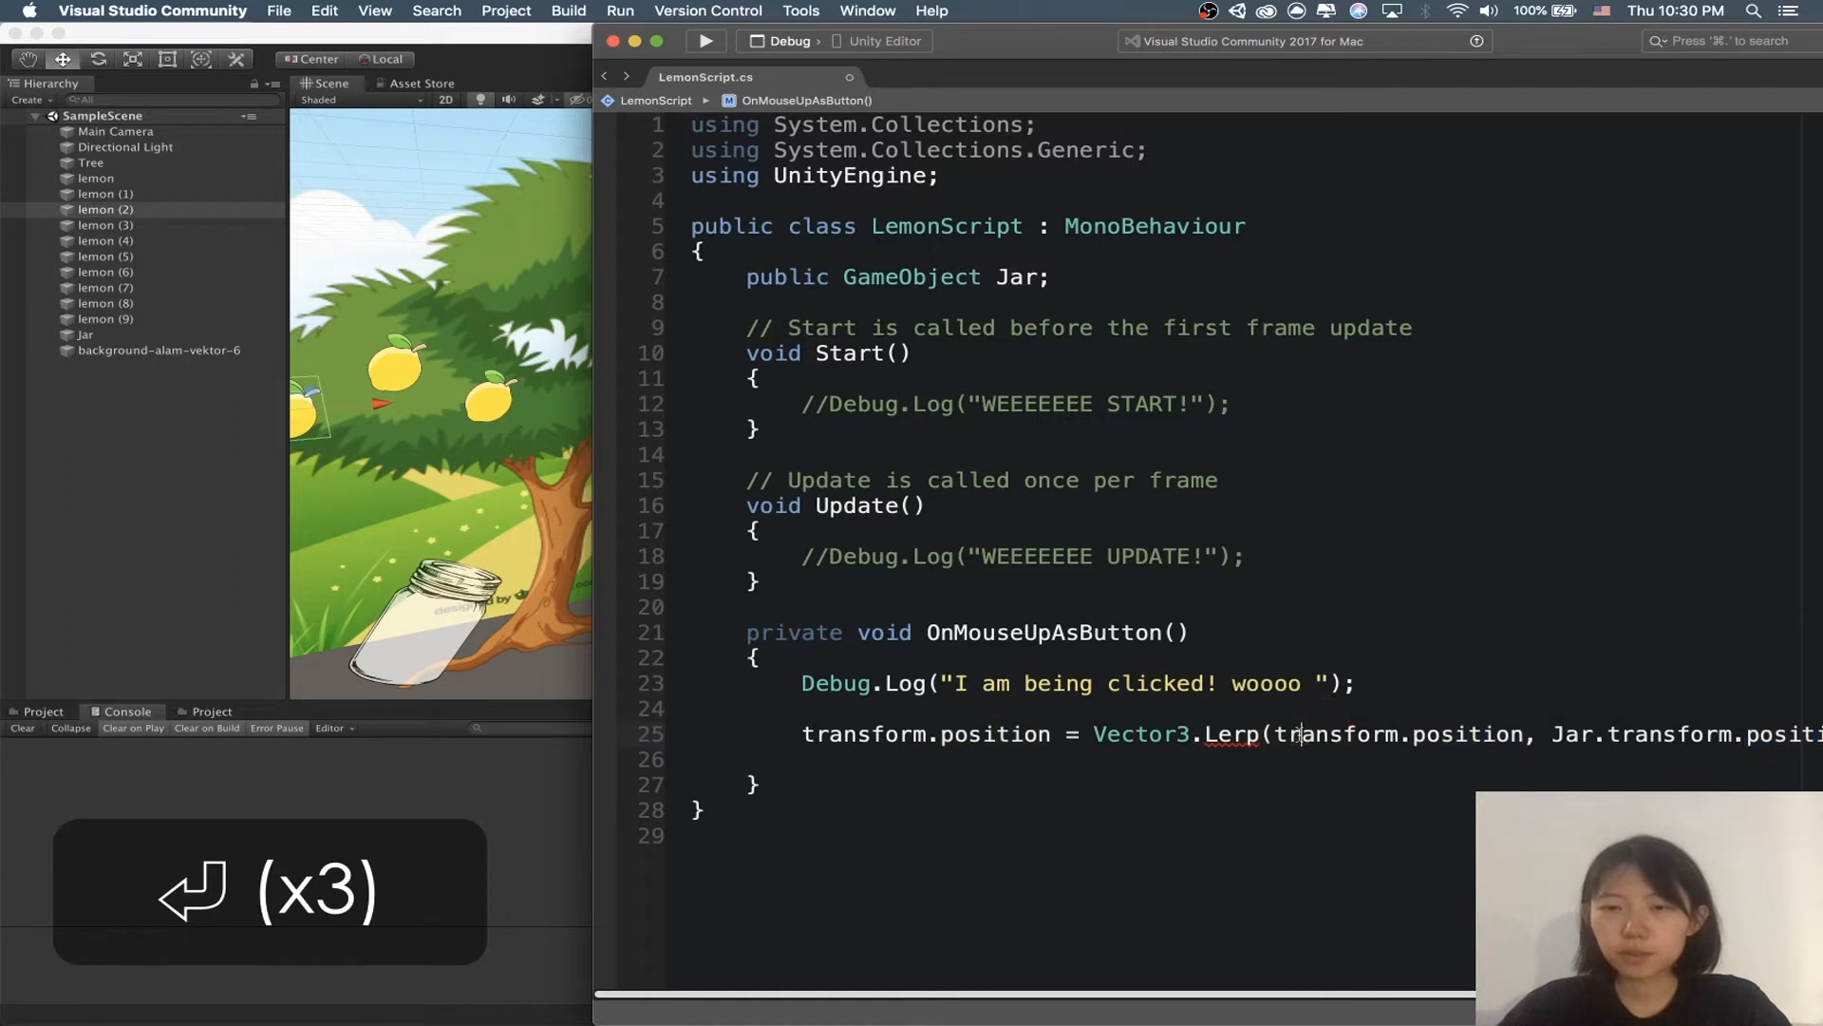
Step: Review the two Lerp arguments and trace the Jar reference to its declaration and the Jar object in the Unity scene
click(1316, 748)
scroll(1316, 747, right, 2)
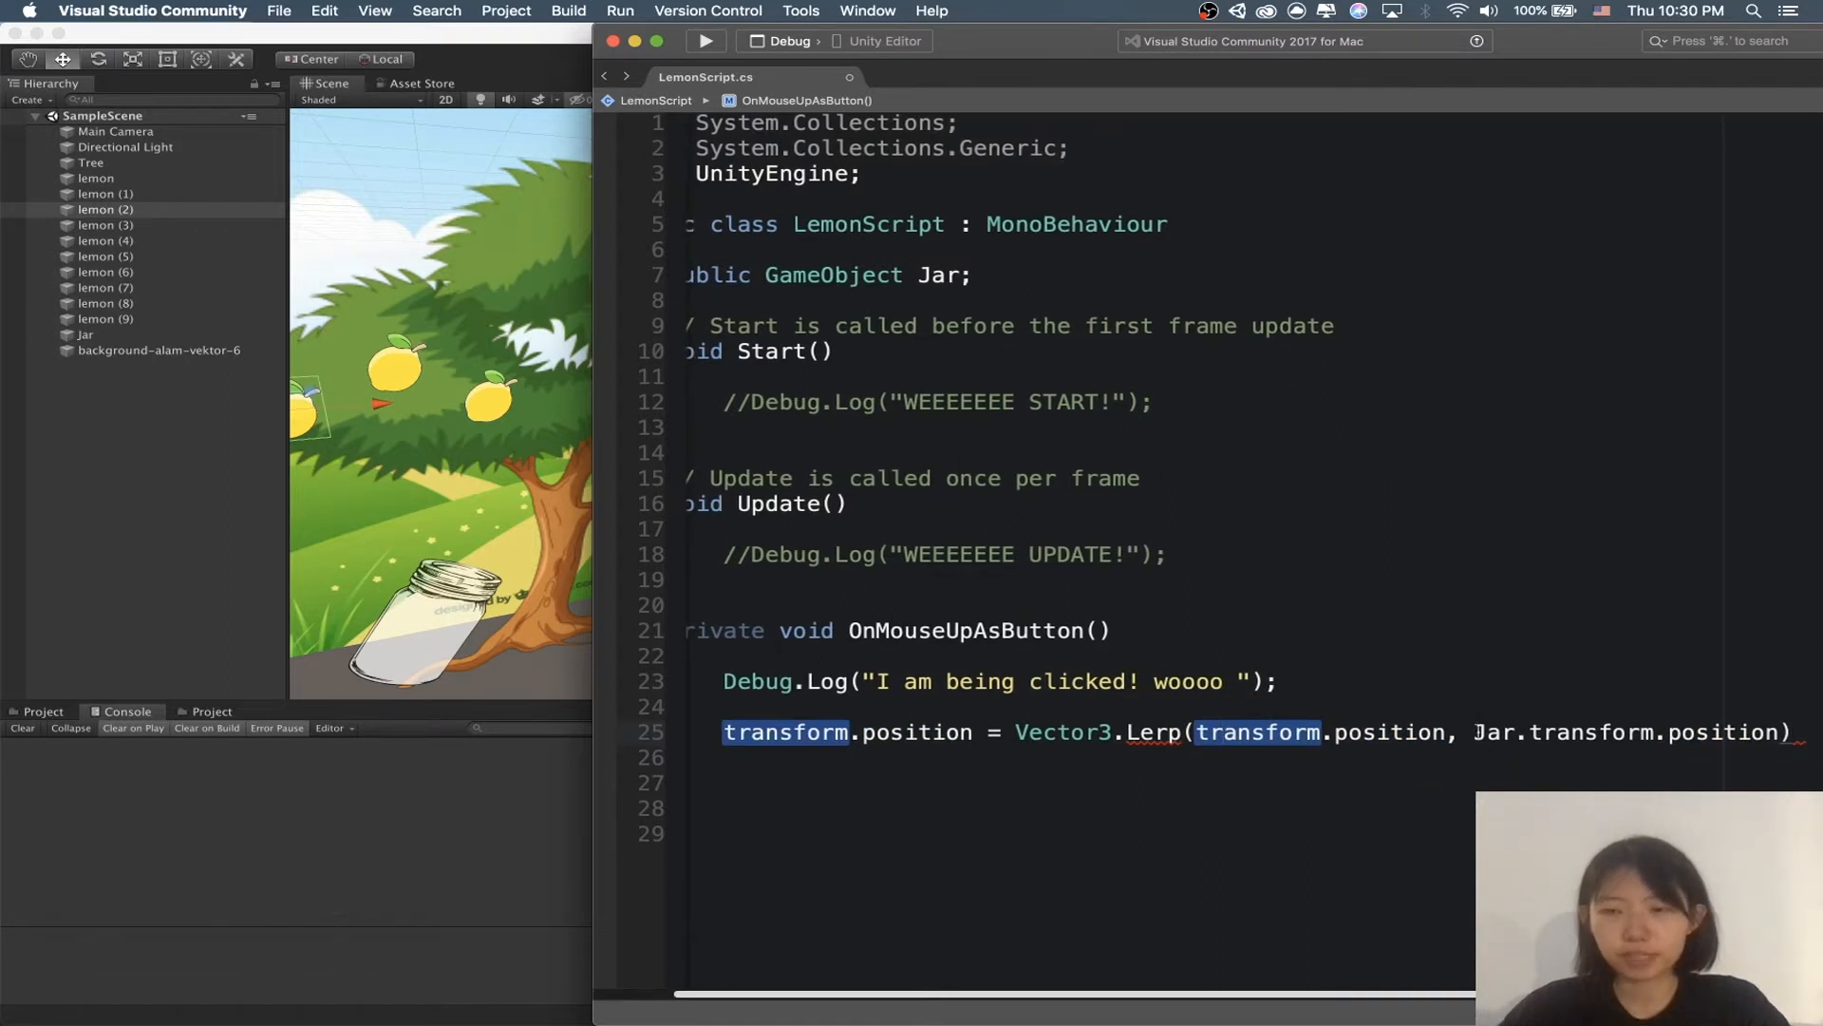
scroll(1480, 731, left, 2)
click(1481, 731)
double_click(1581, 731)
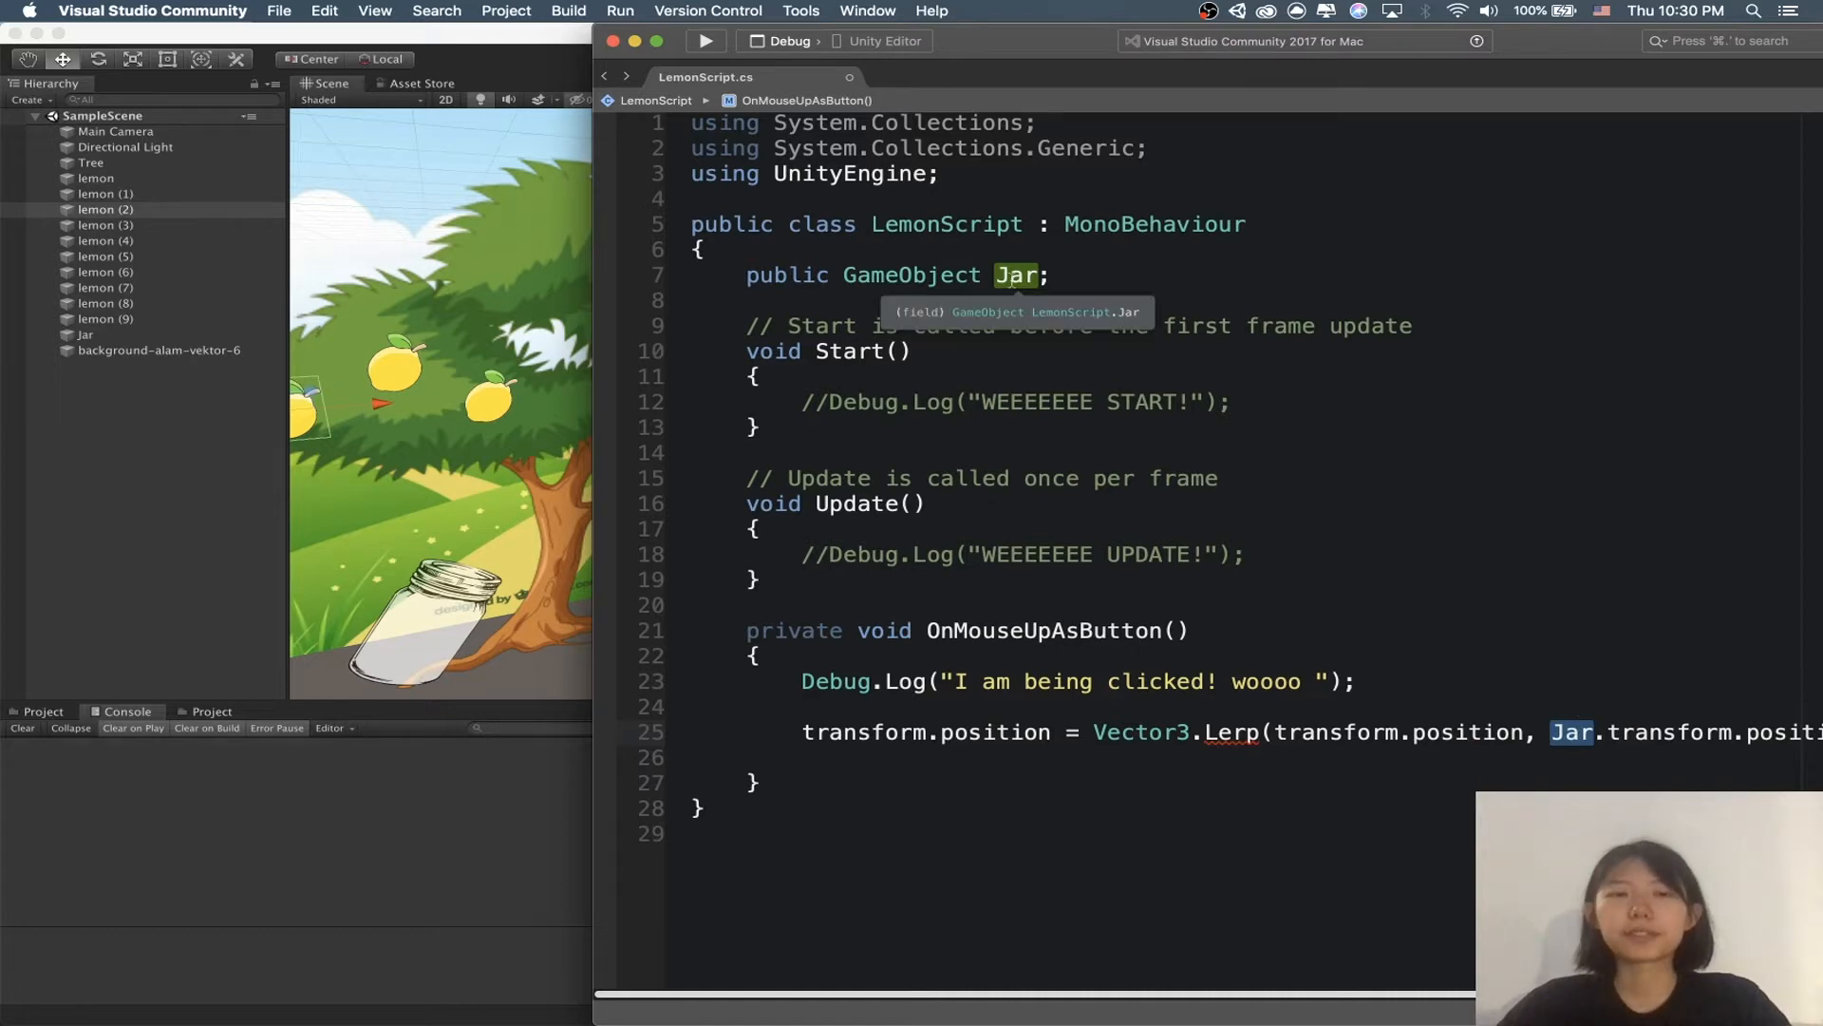
click(431, 644)
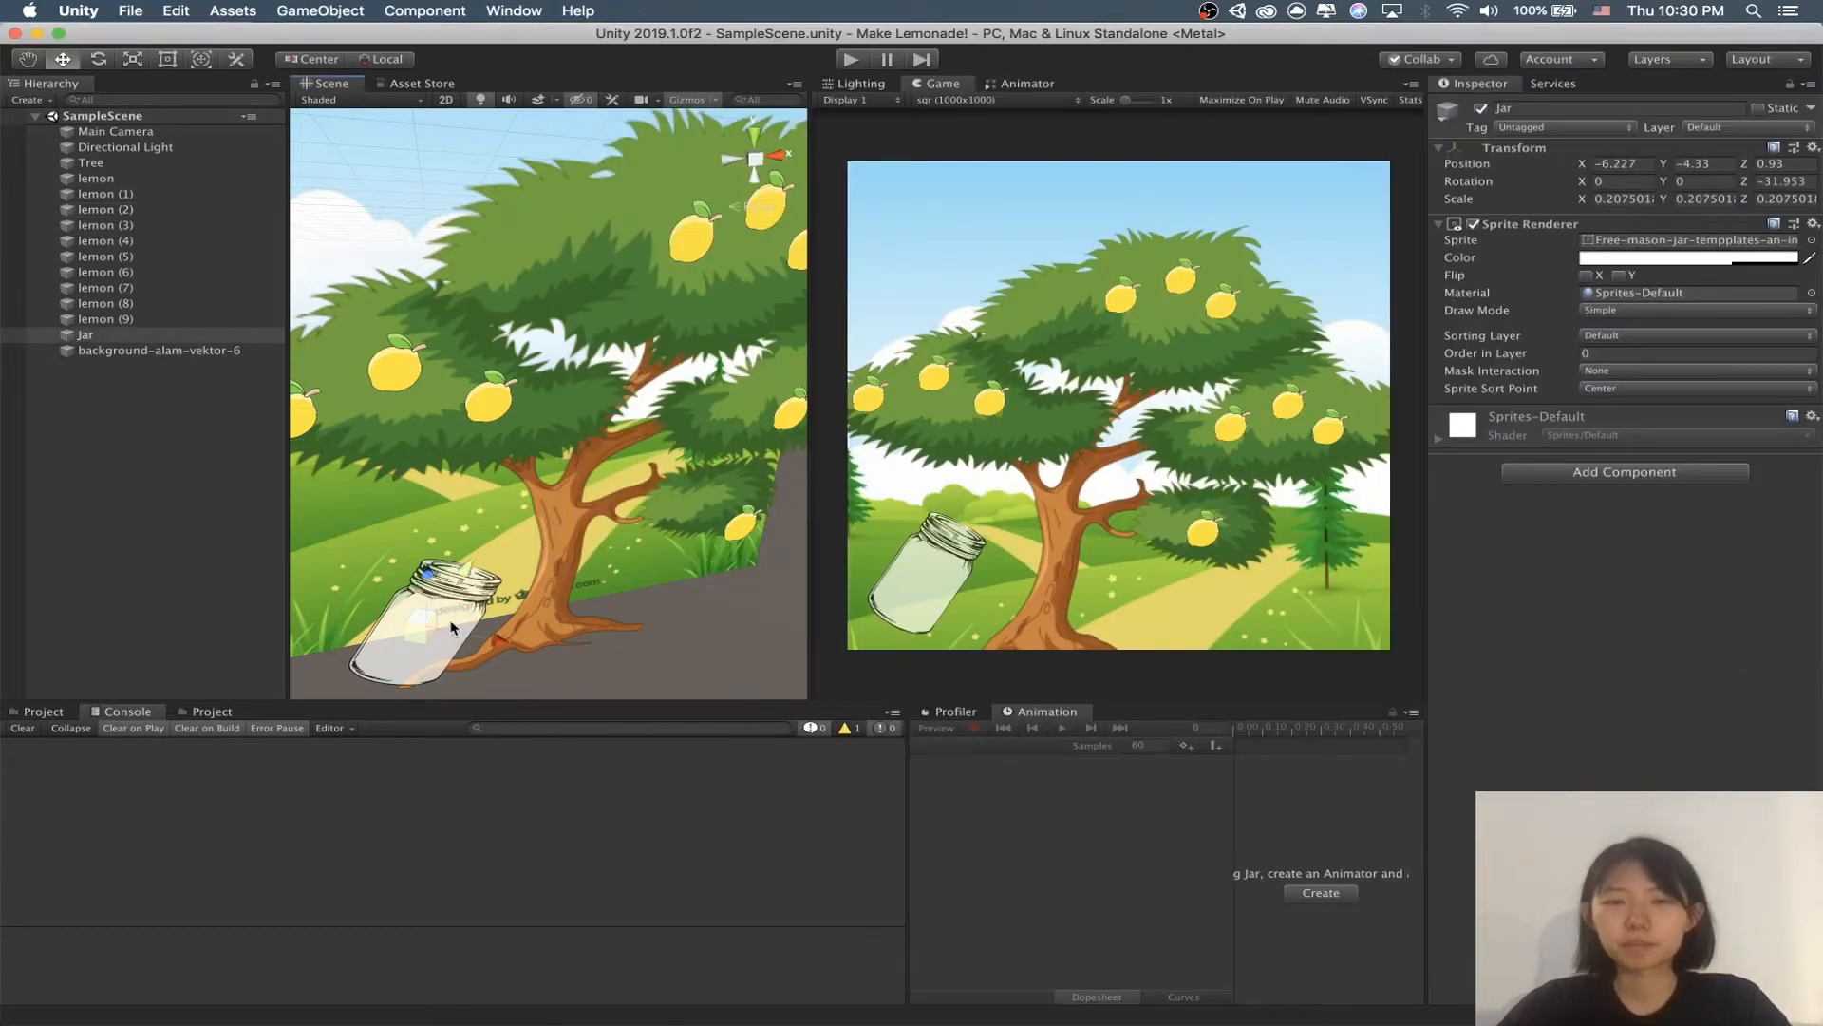
Step: Return to LemonScript.cs and enter 0.2f as the third argument of the Vector3.Lerp call, after Jar.transform.position
click(1157, 1005)
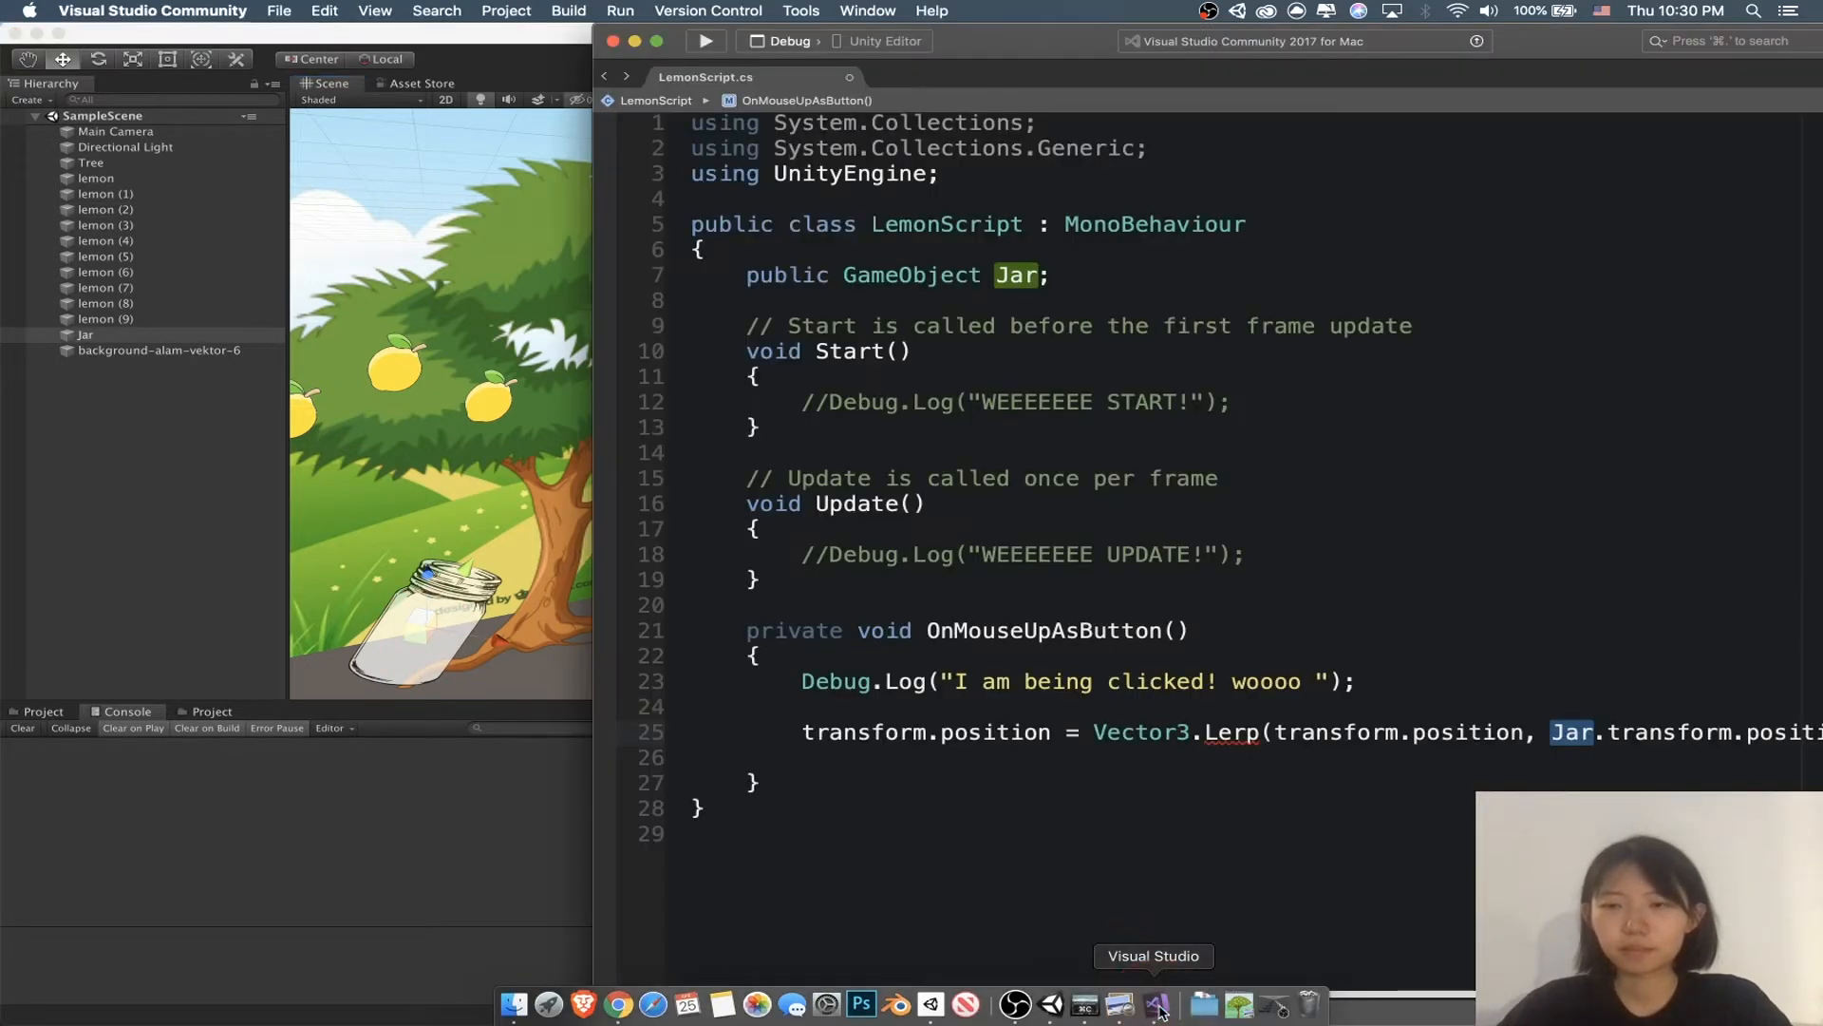
scroll(1709, 722, right, 3)
click(1787, 726)
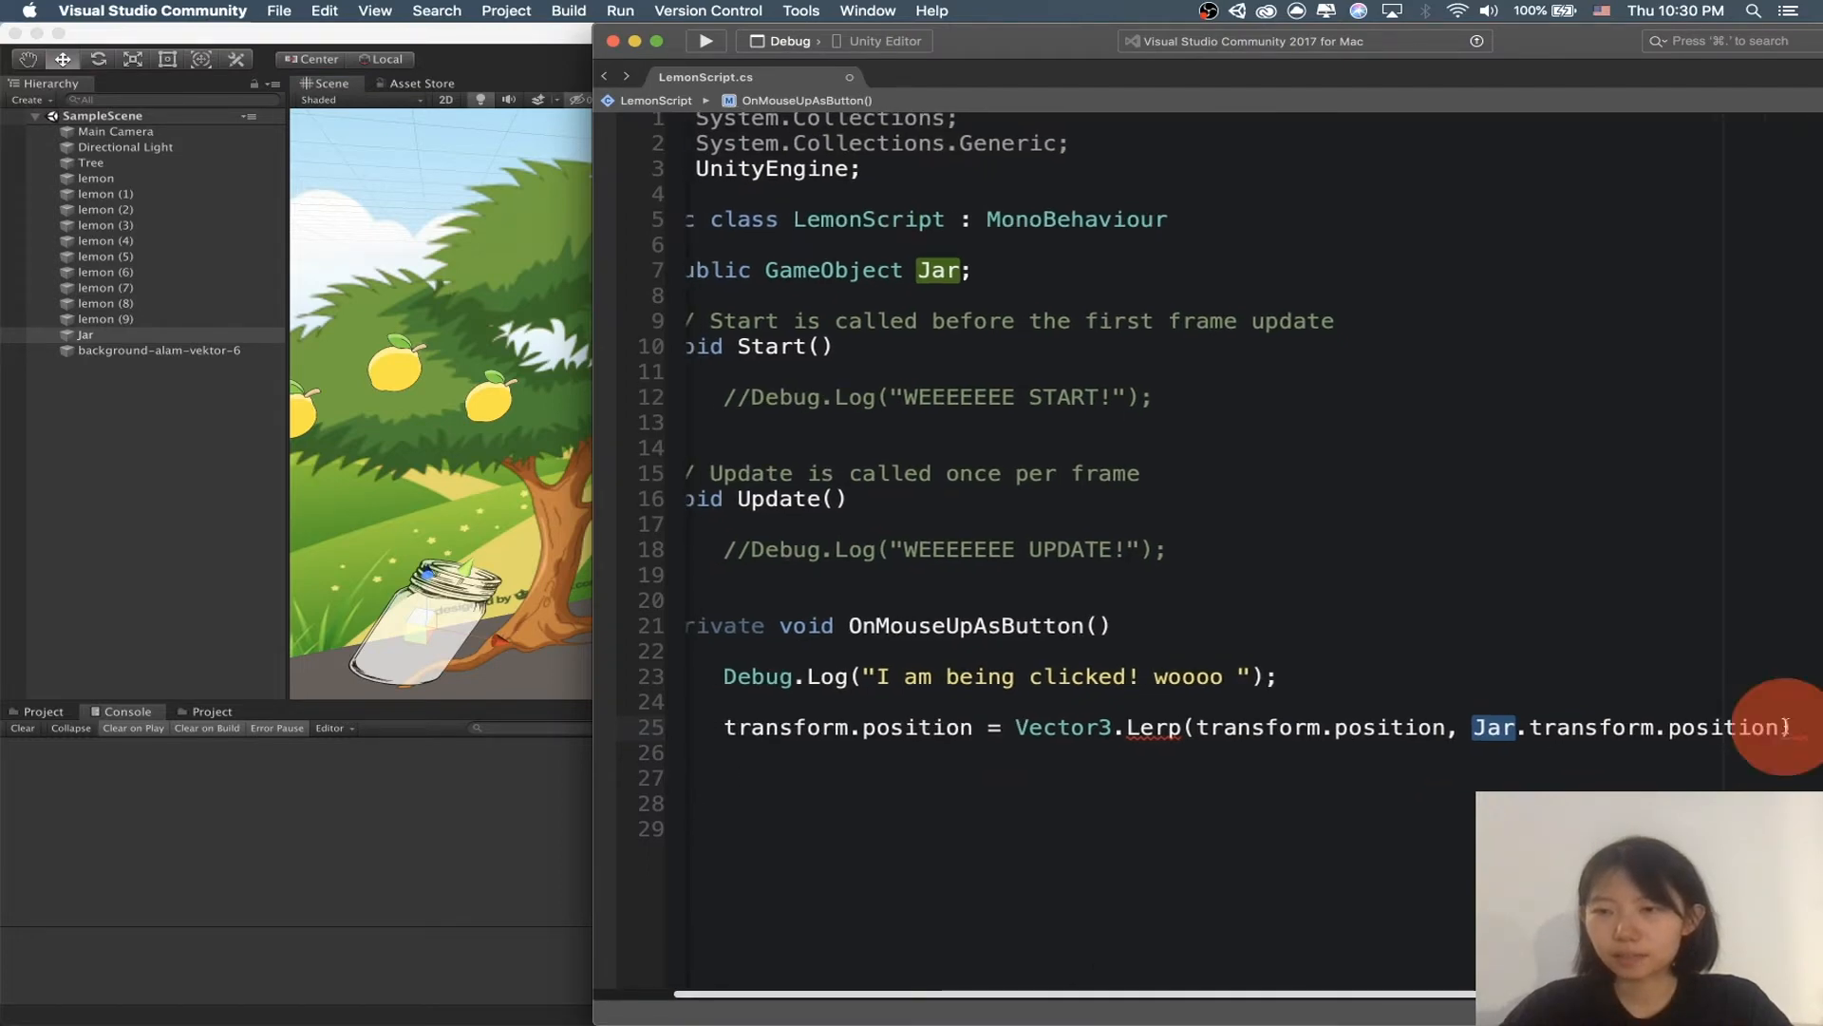
scroll(1787, 727, right, 3)
click(1787, 727)
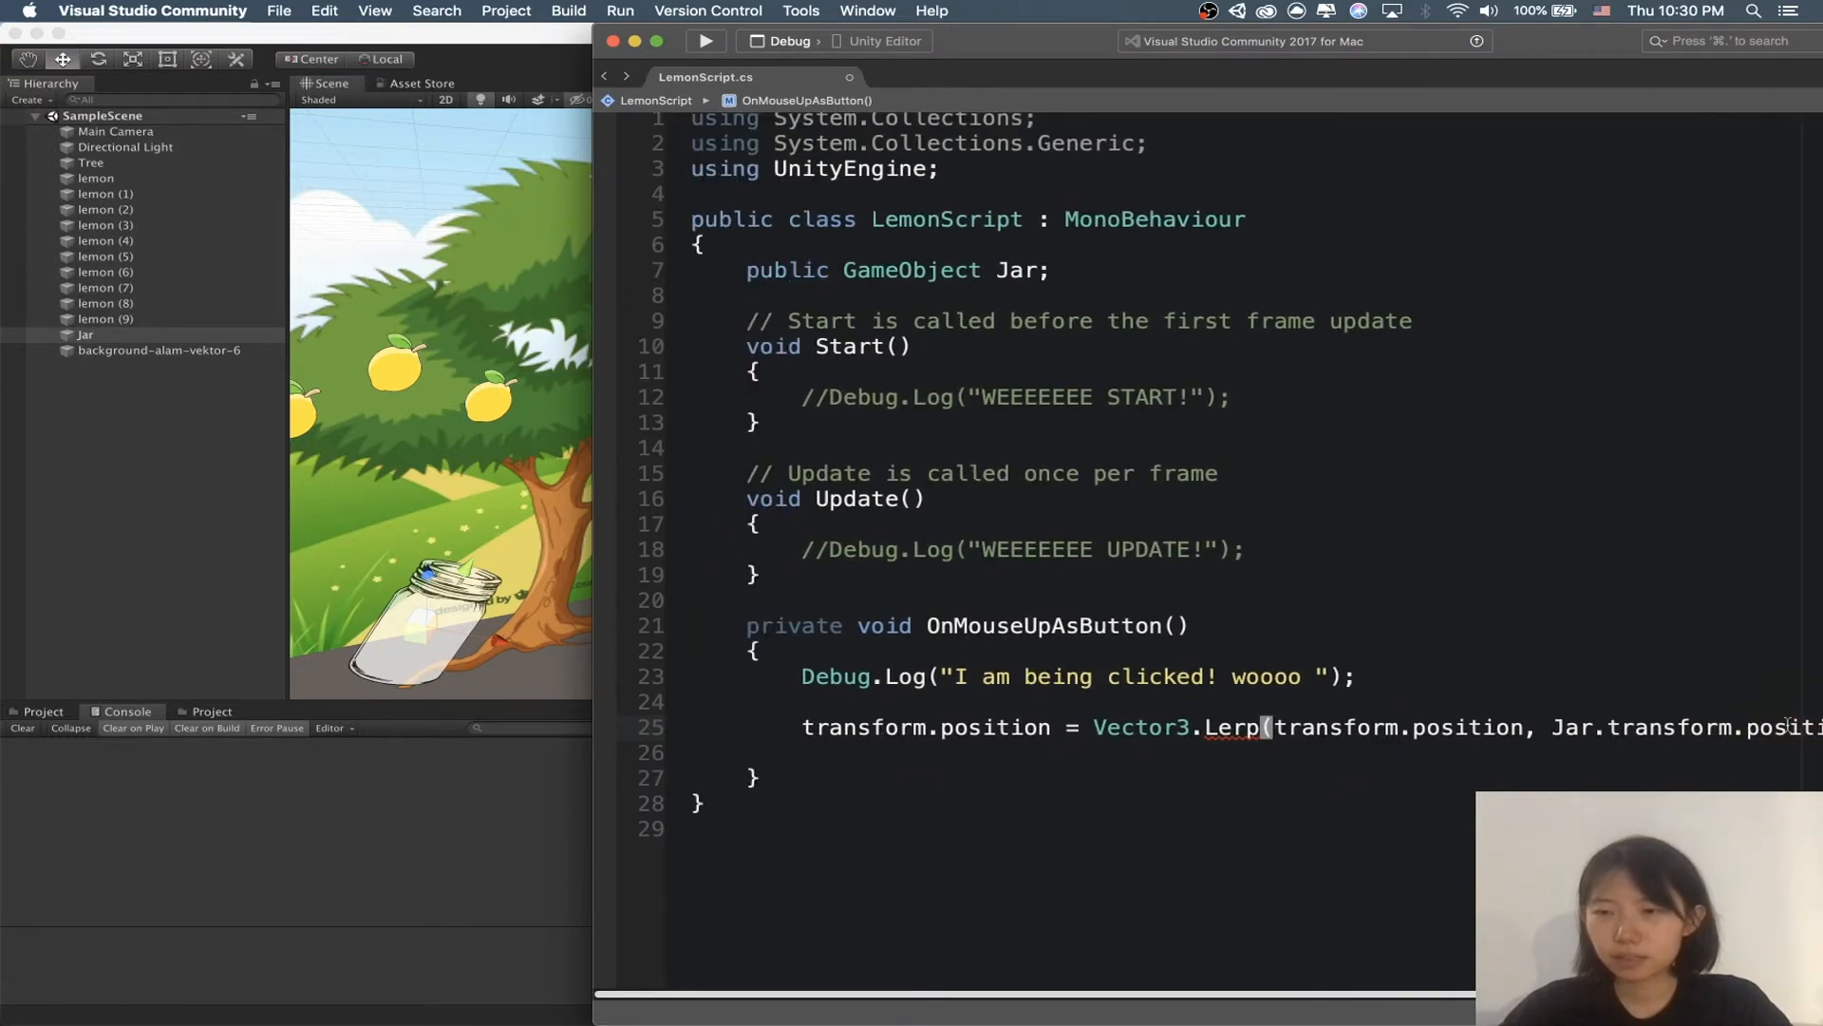
key(Right)
key(Right)
key(Right)
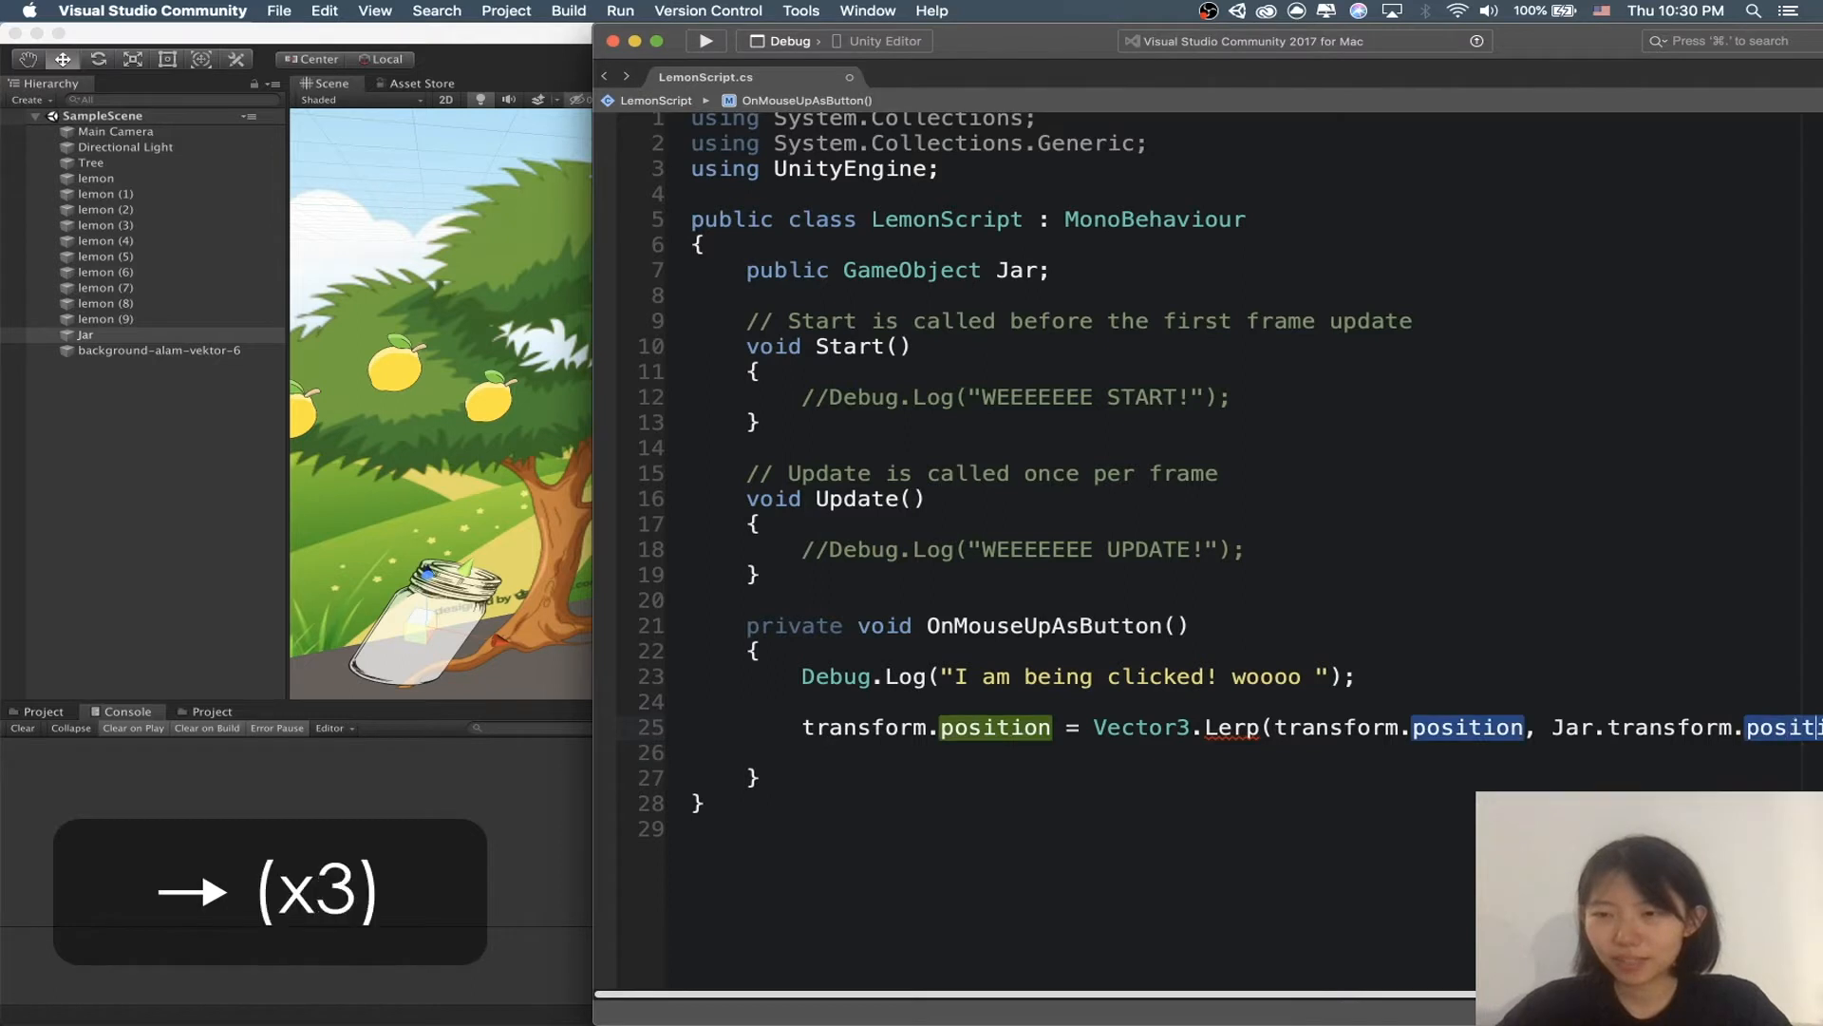
key(Right)
key(Right)
key(Right)
drag(1566, 33, 1443, 33)
text(,)
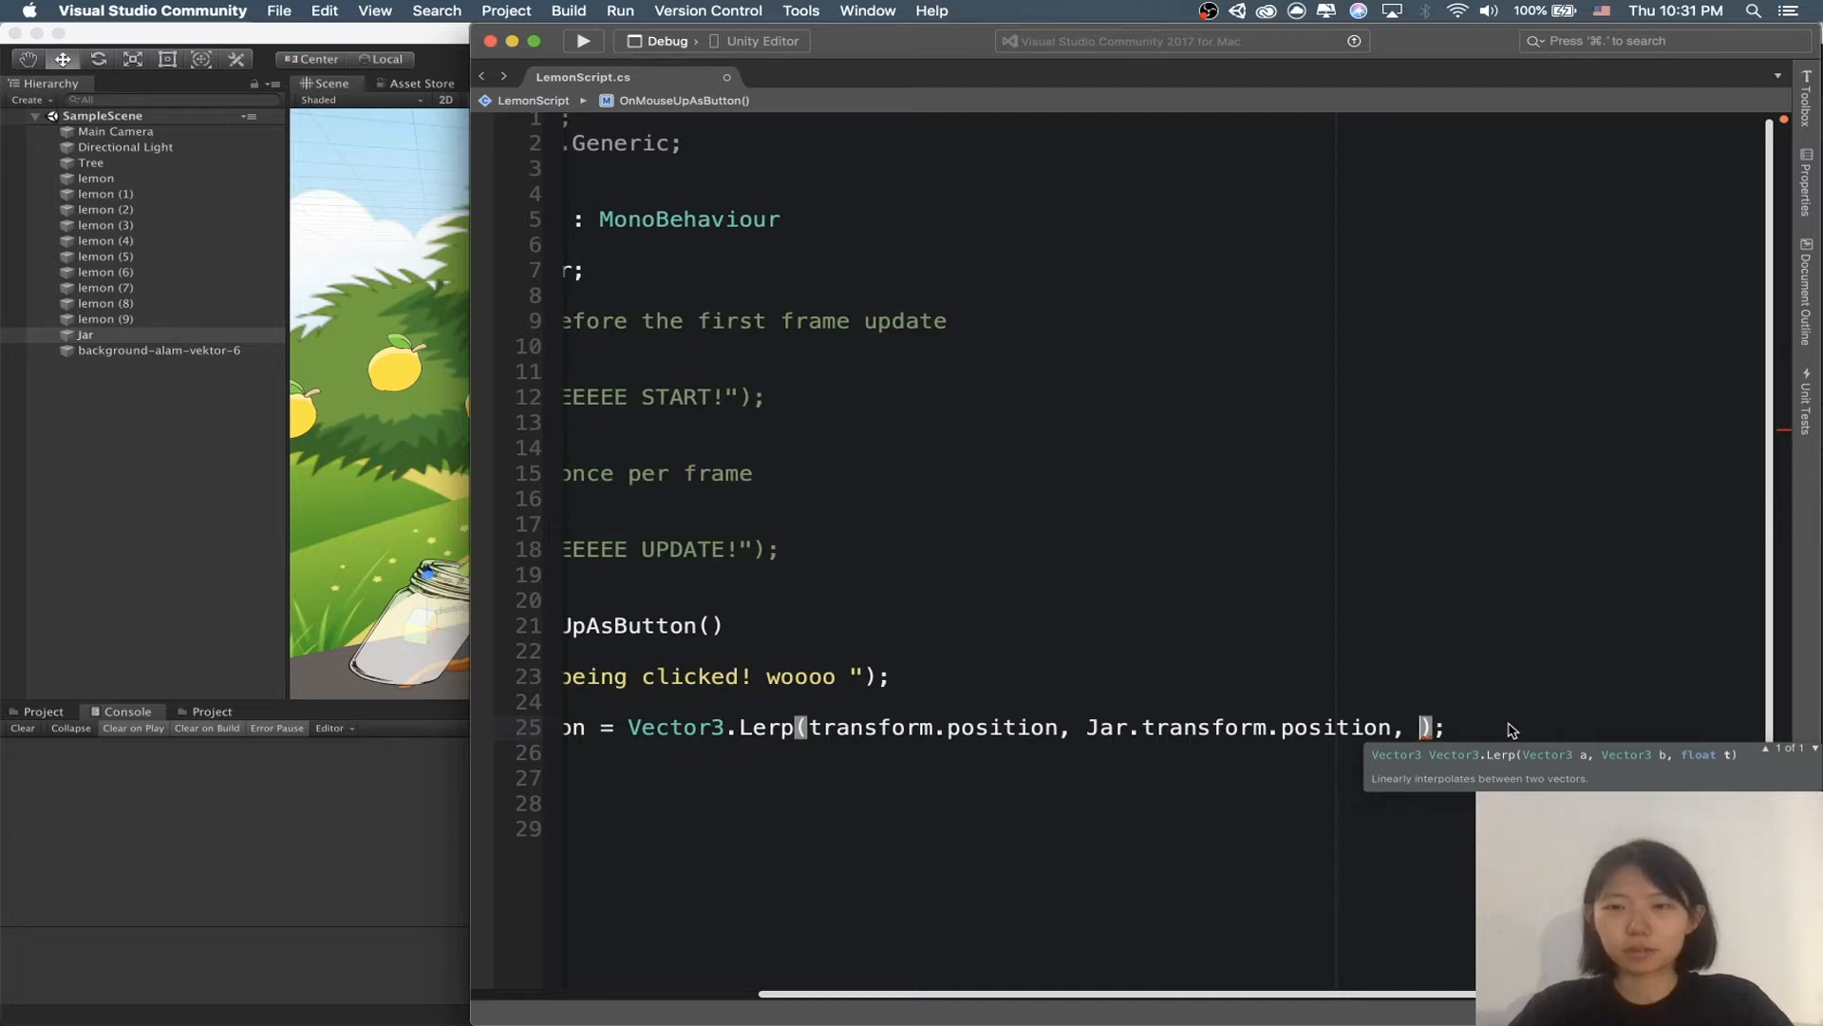
text(0.2f)
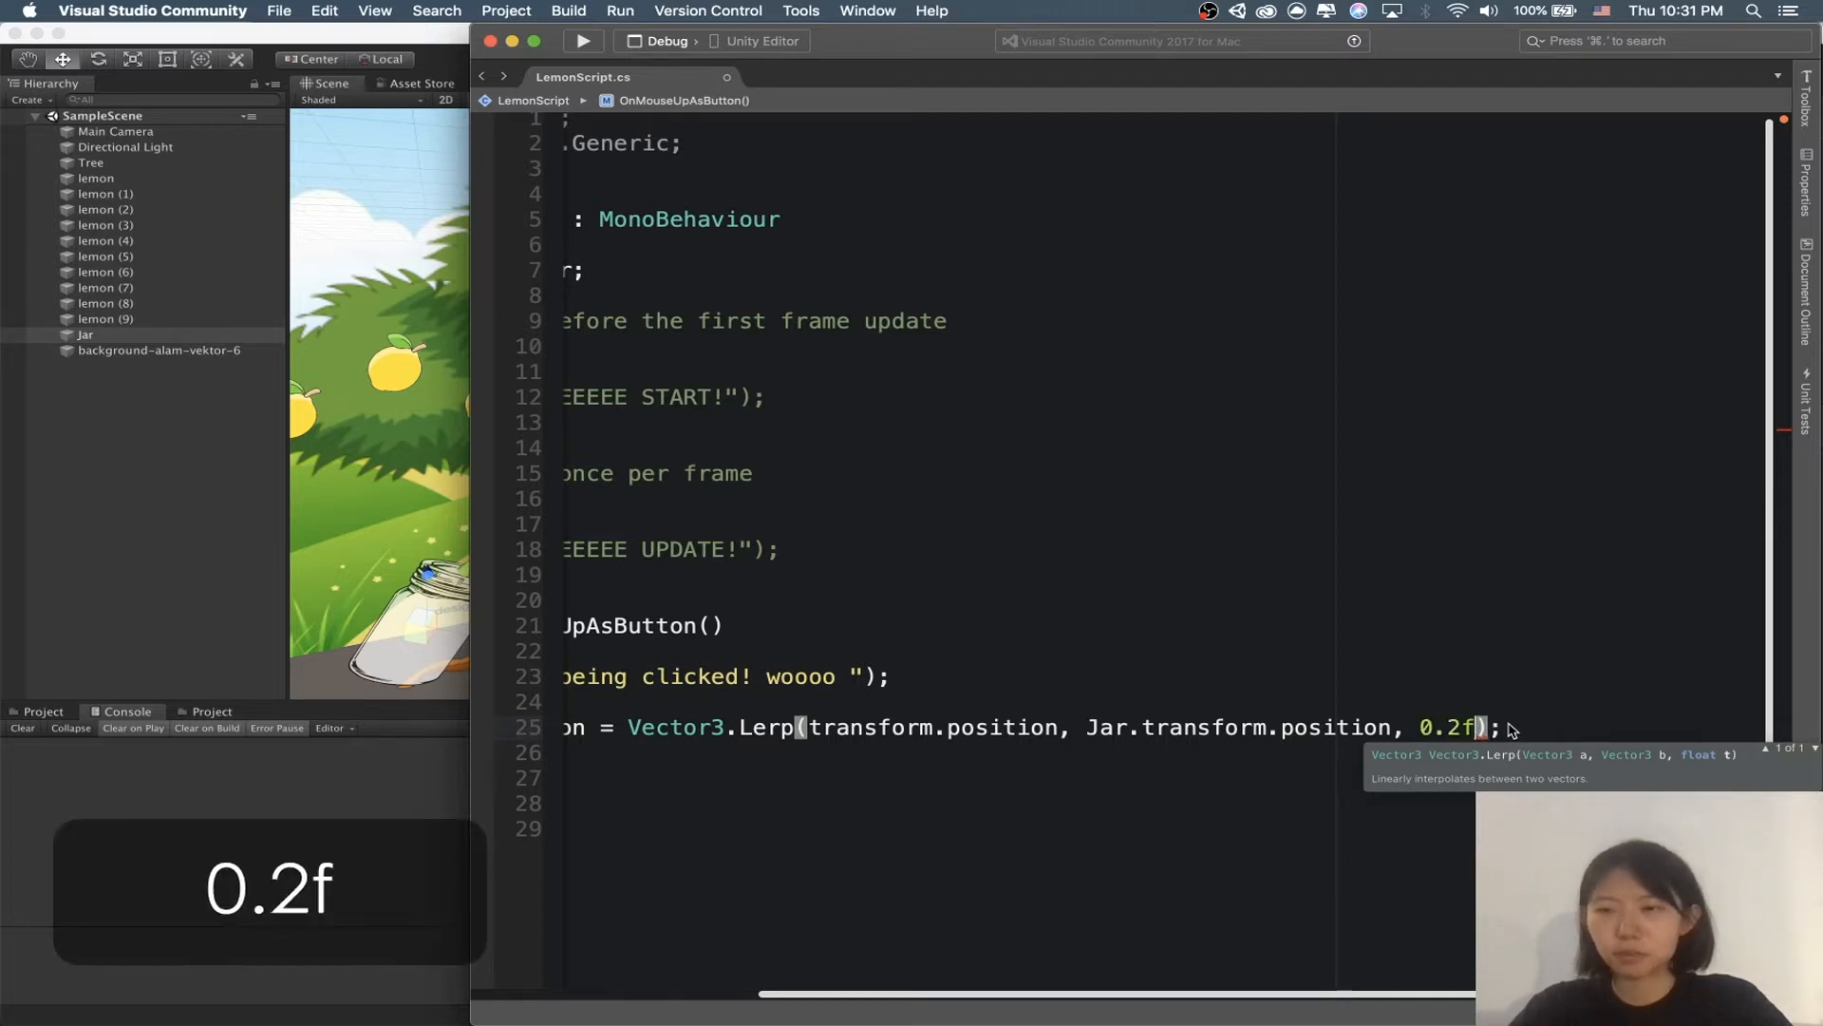
key(Right)
key(Right)
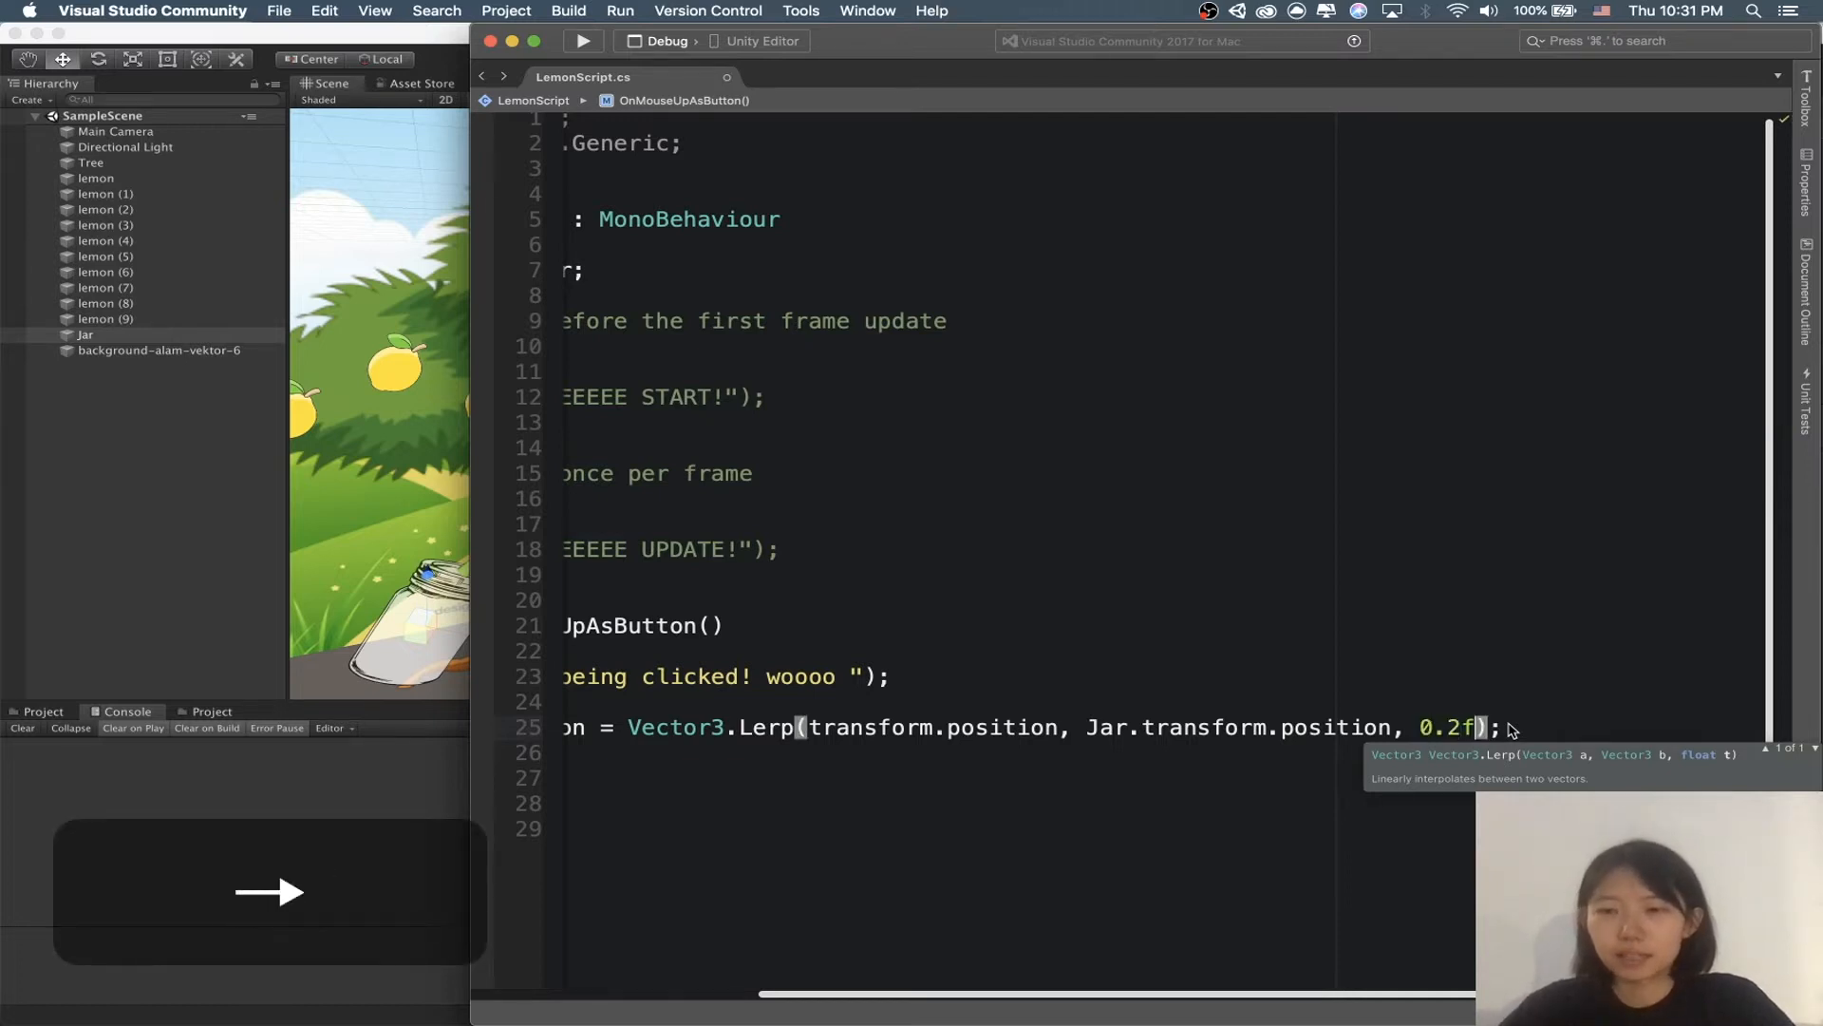
key(Left)
key(Left)
key(Left)
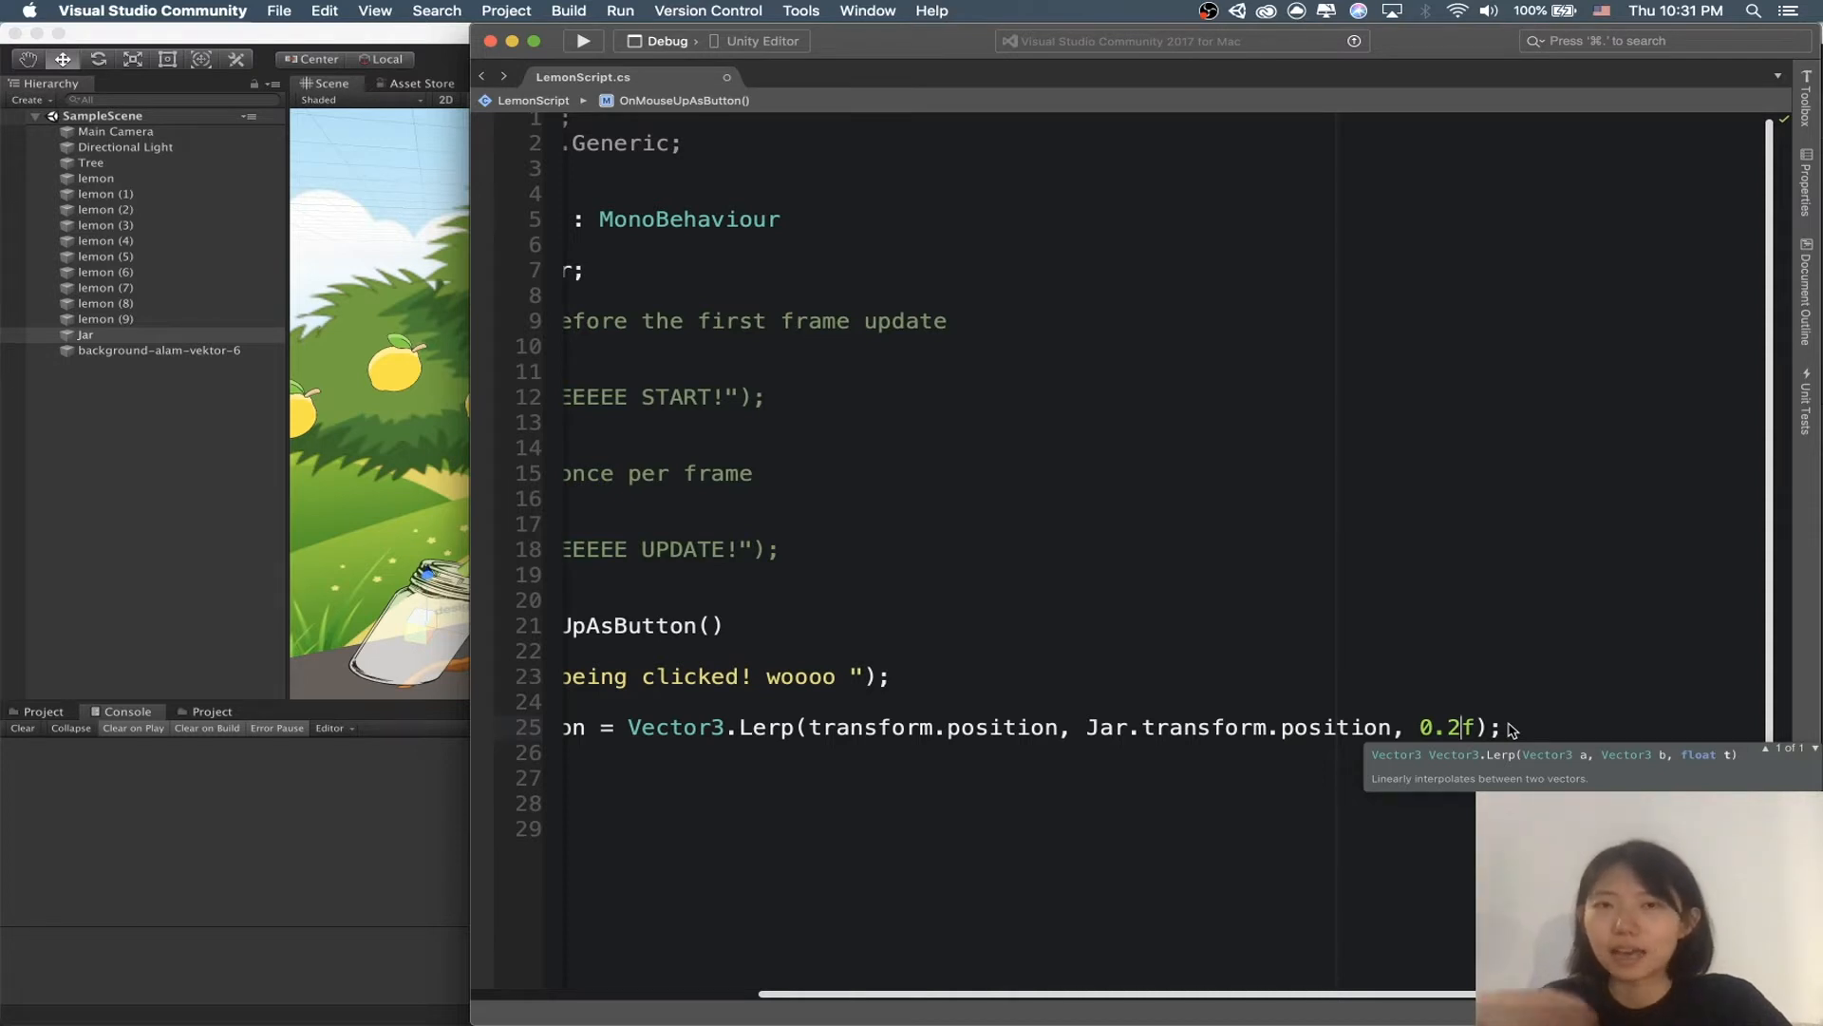
click(1516, 728)
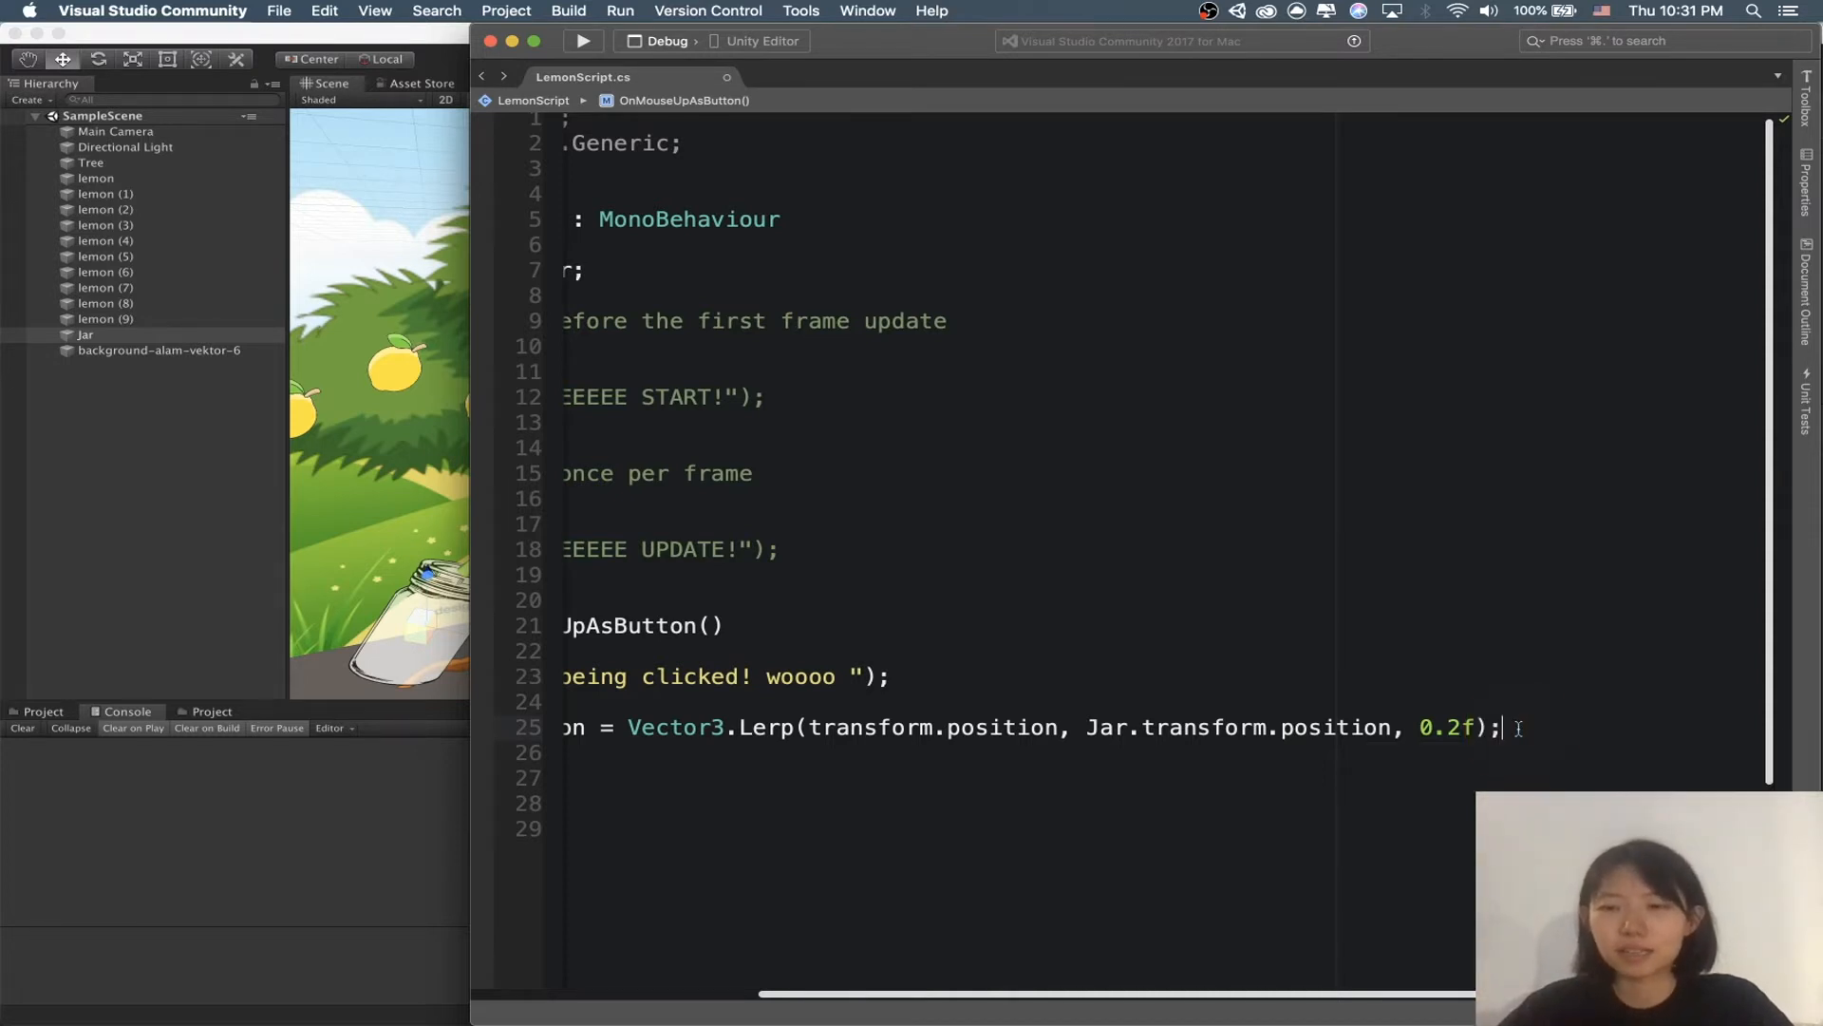
Step: Add the comment "//I am moving from my position" on the line above the Vector3.Lerp statement
scroll(1518, 728, left, 5)
scroll(1519, 728, right, 5)
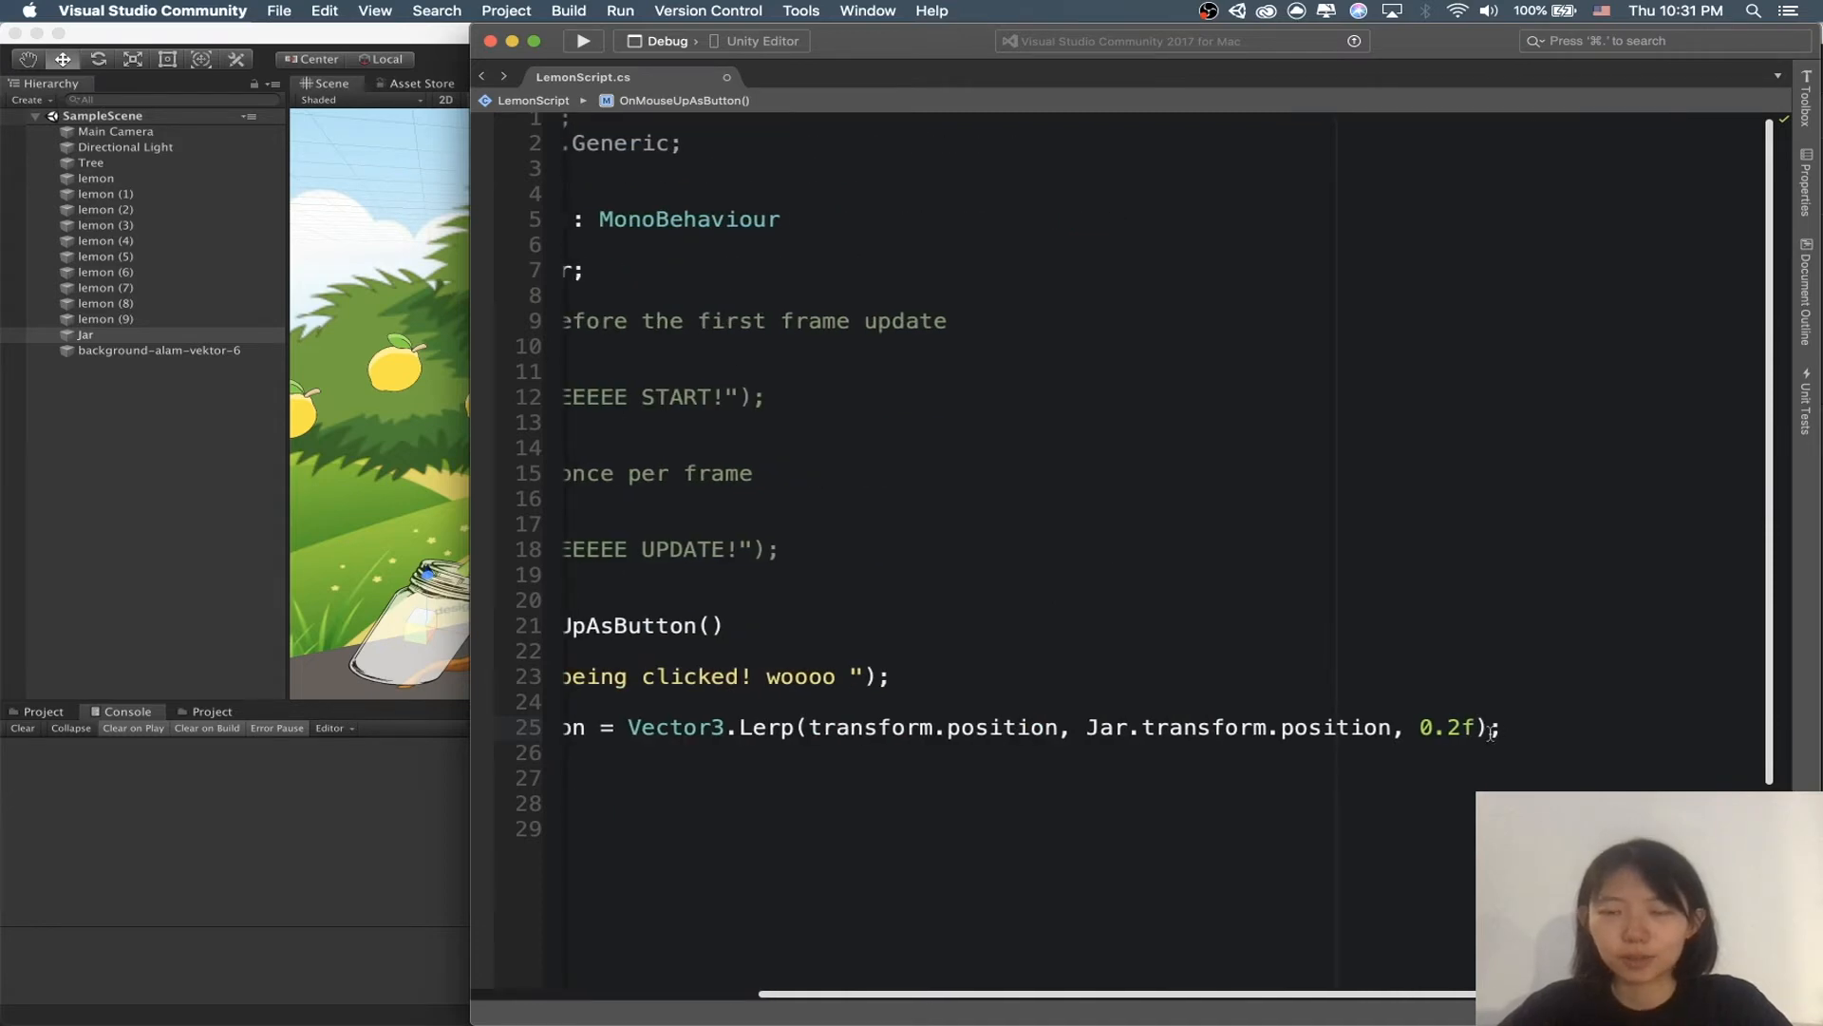
scroll(1491, 731, left, 5)
click(702, 731)
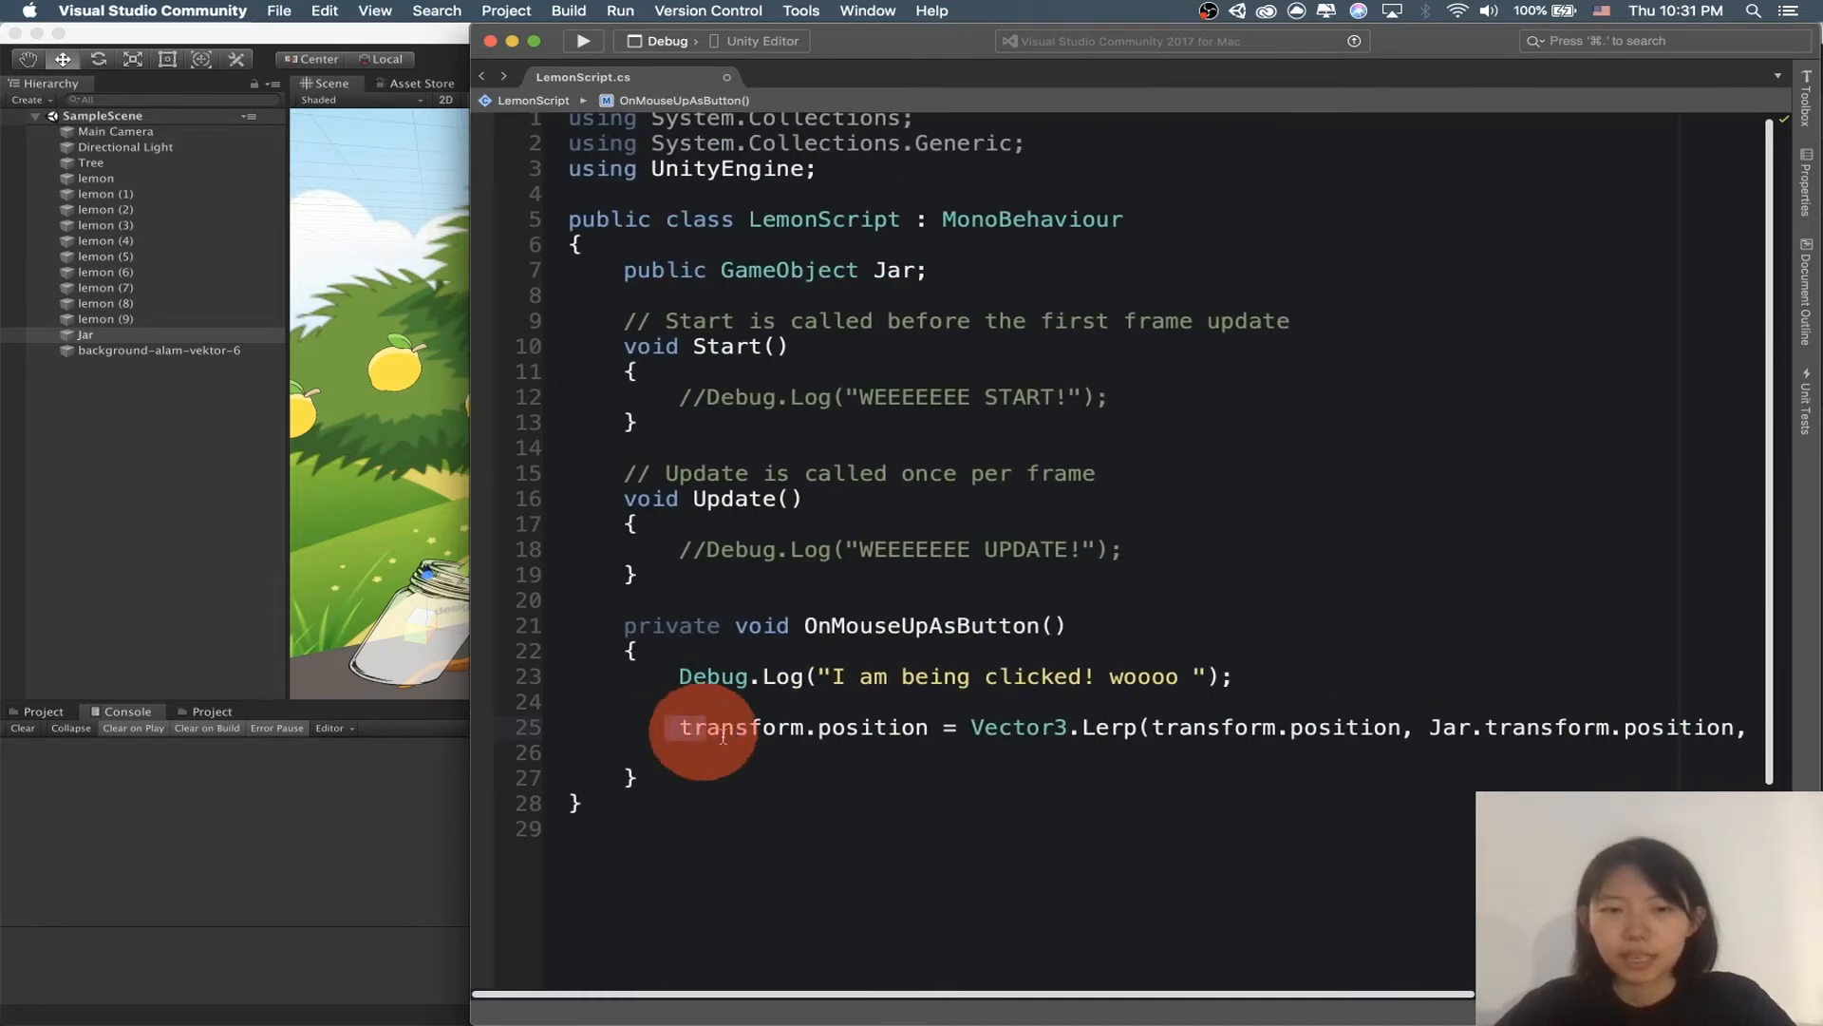
drag(724, 736, 870, 750)
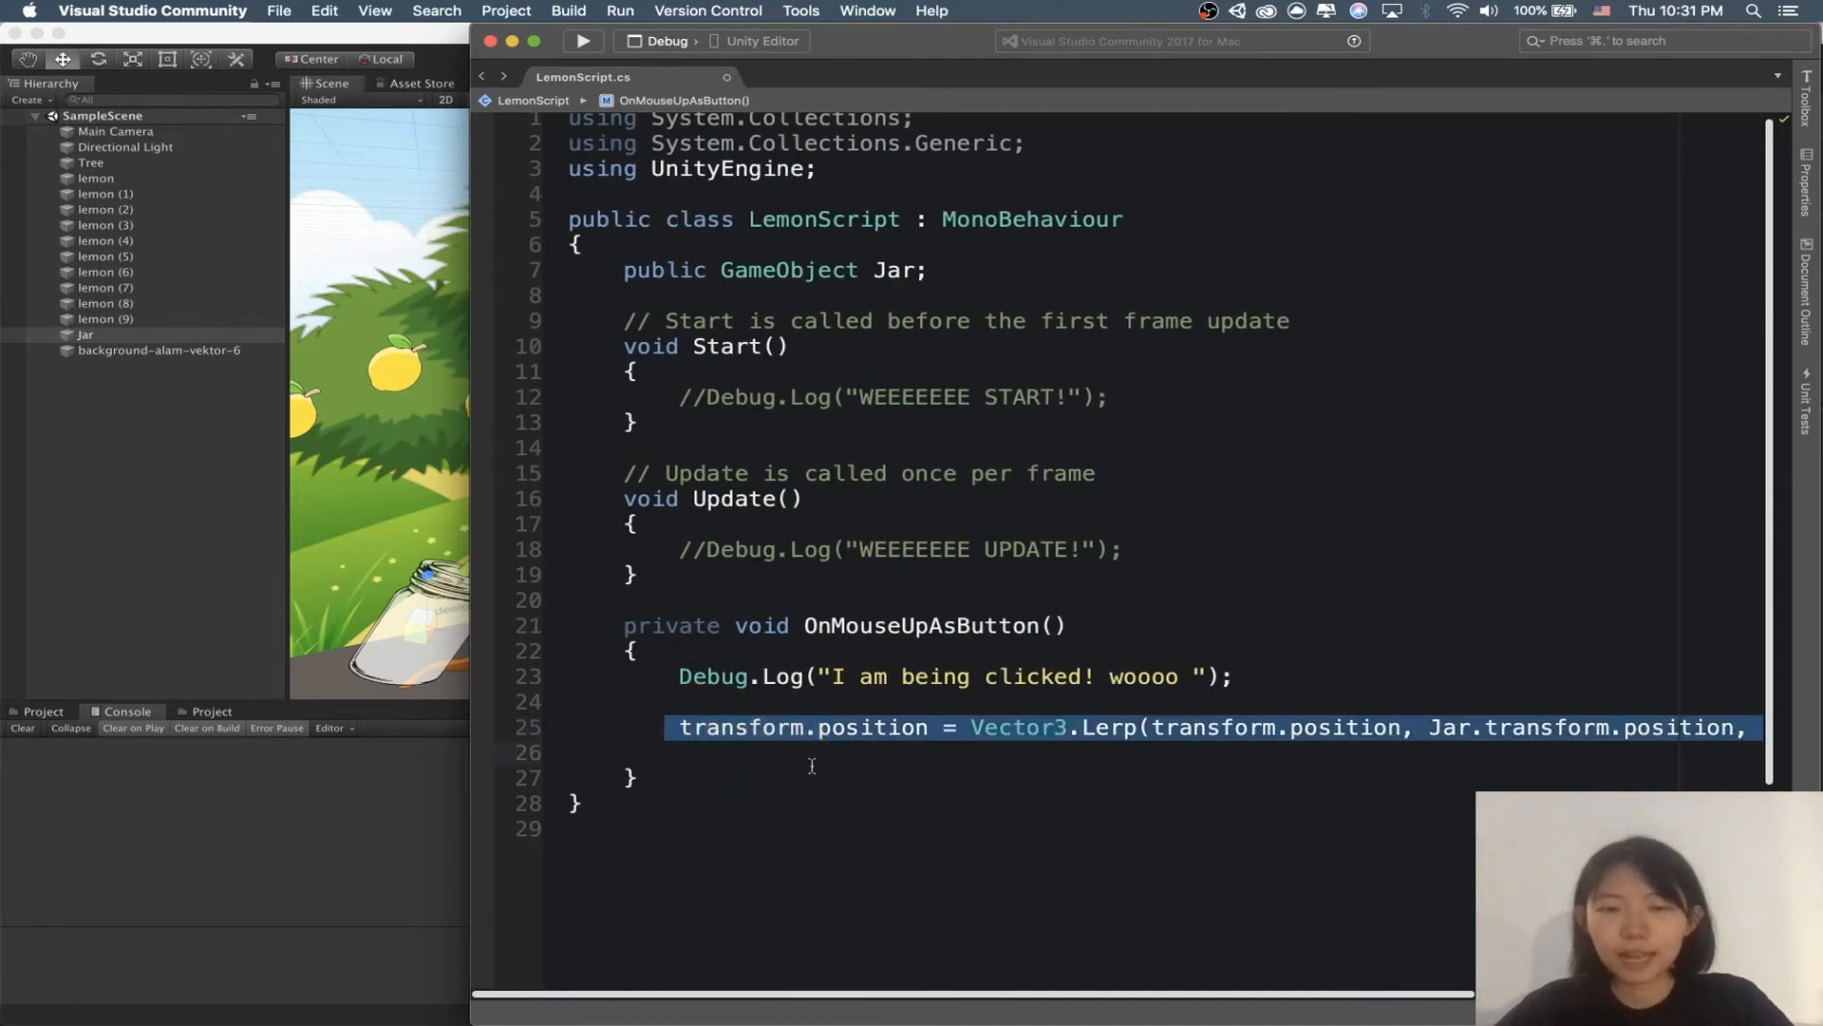
click(806, 703)
text(//I)
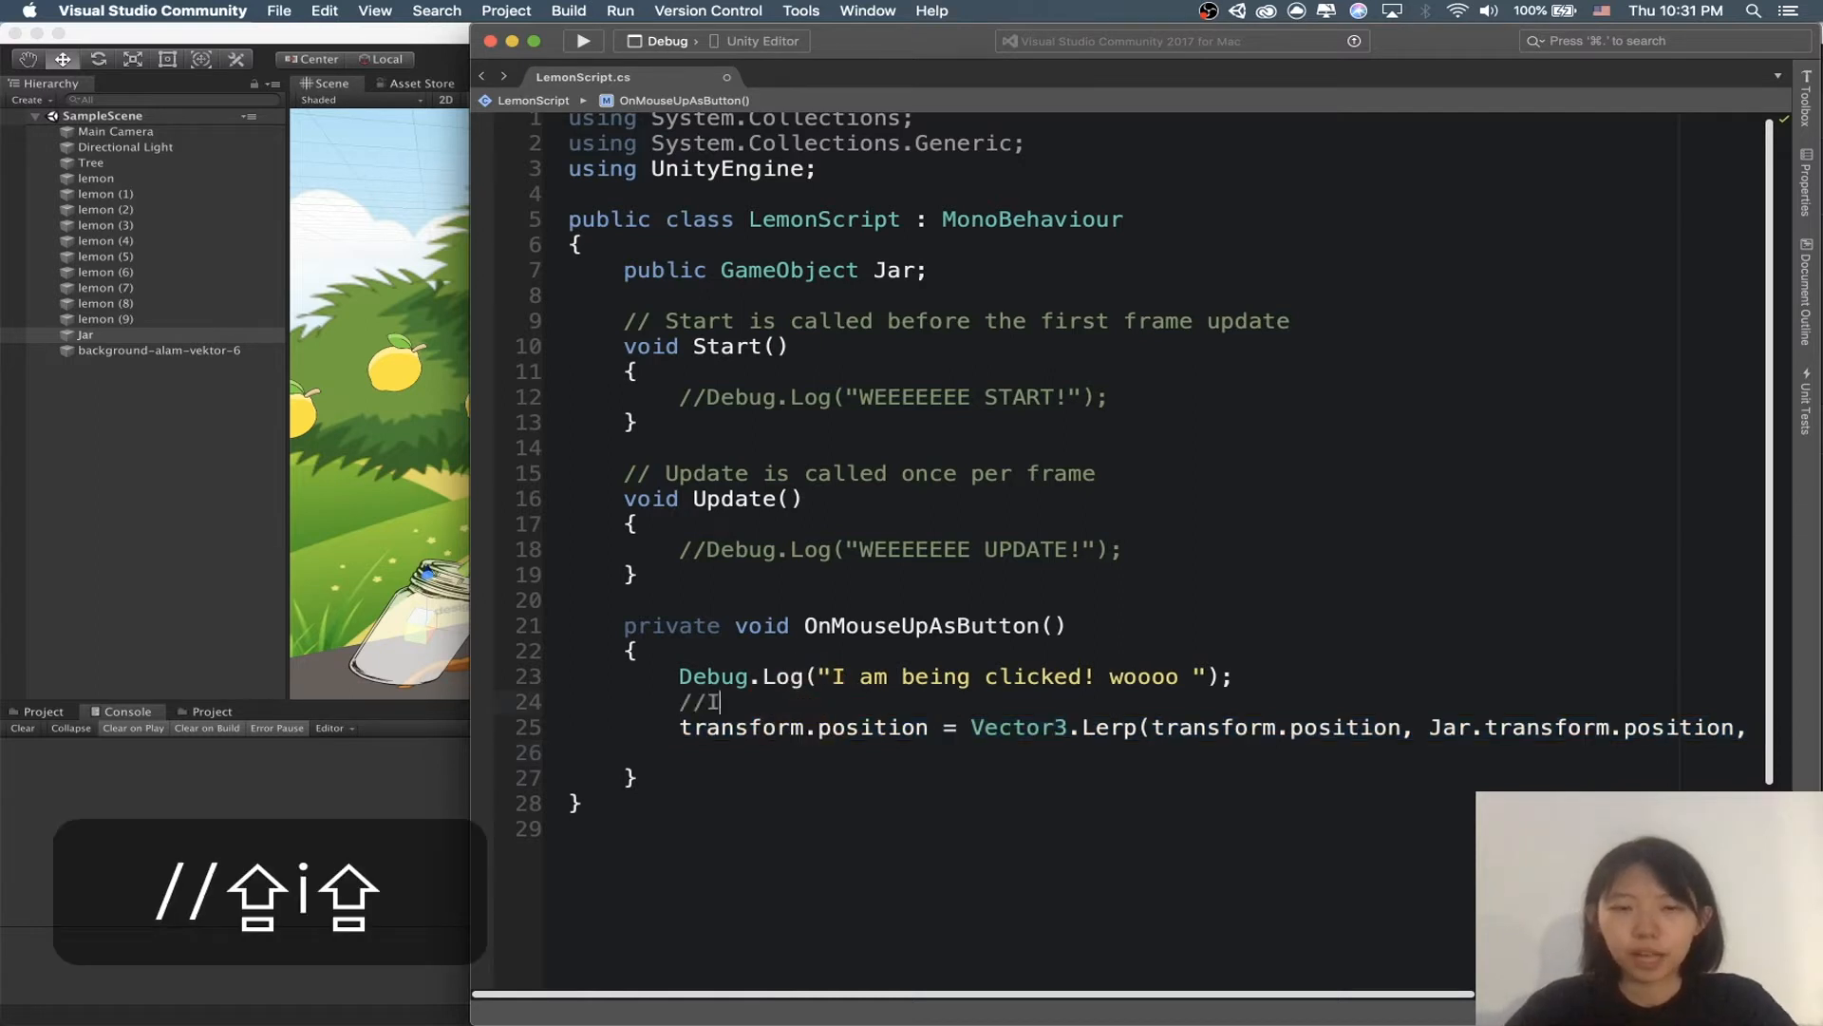
text( am moving from)
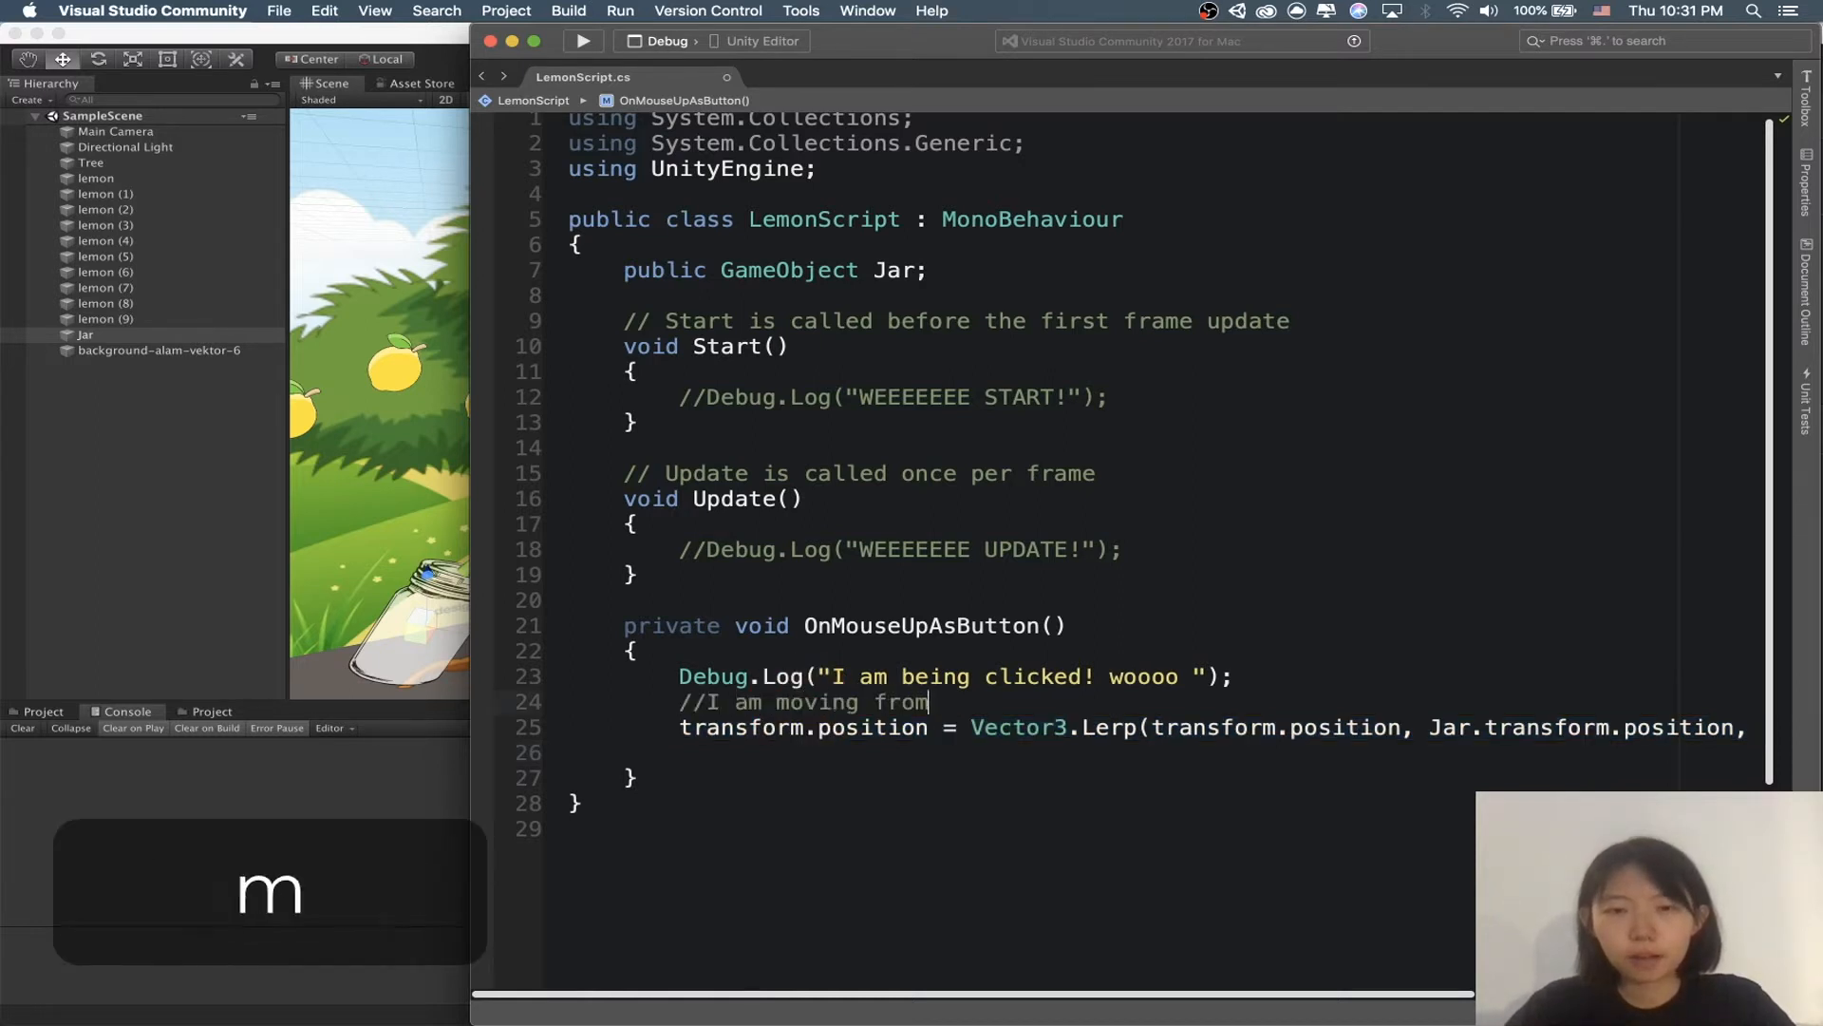
text( myposition)
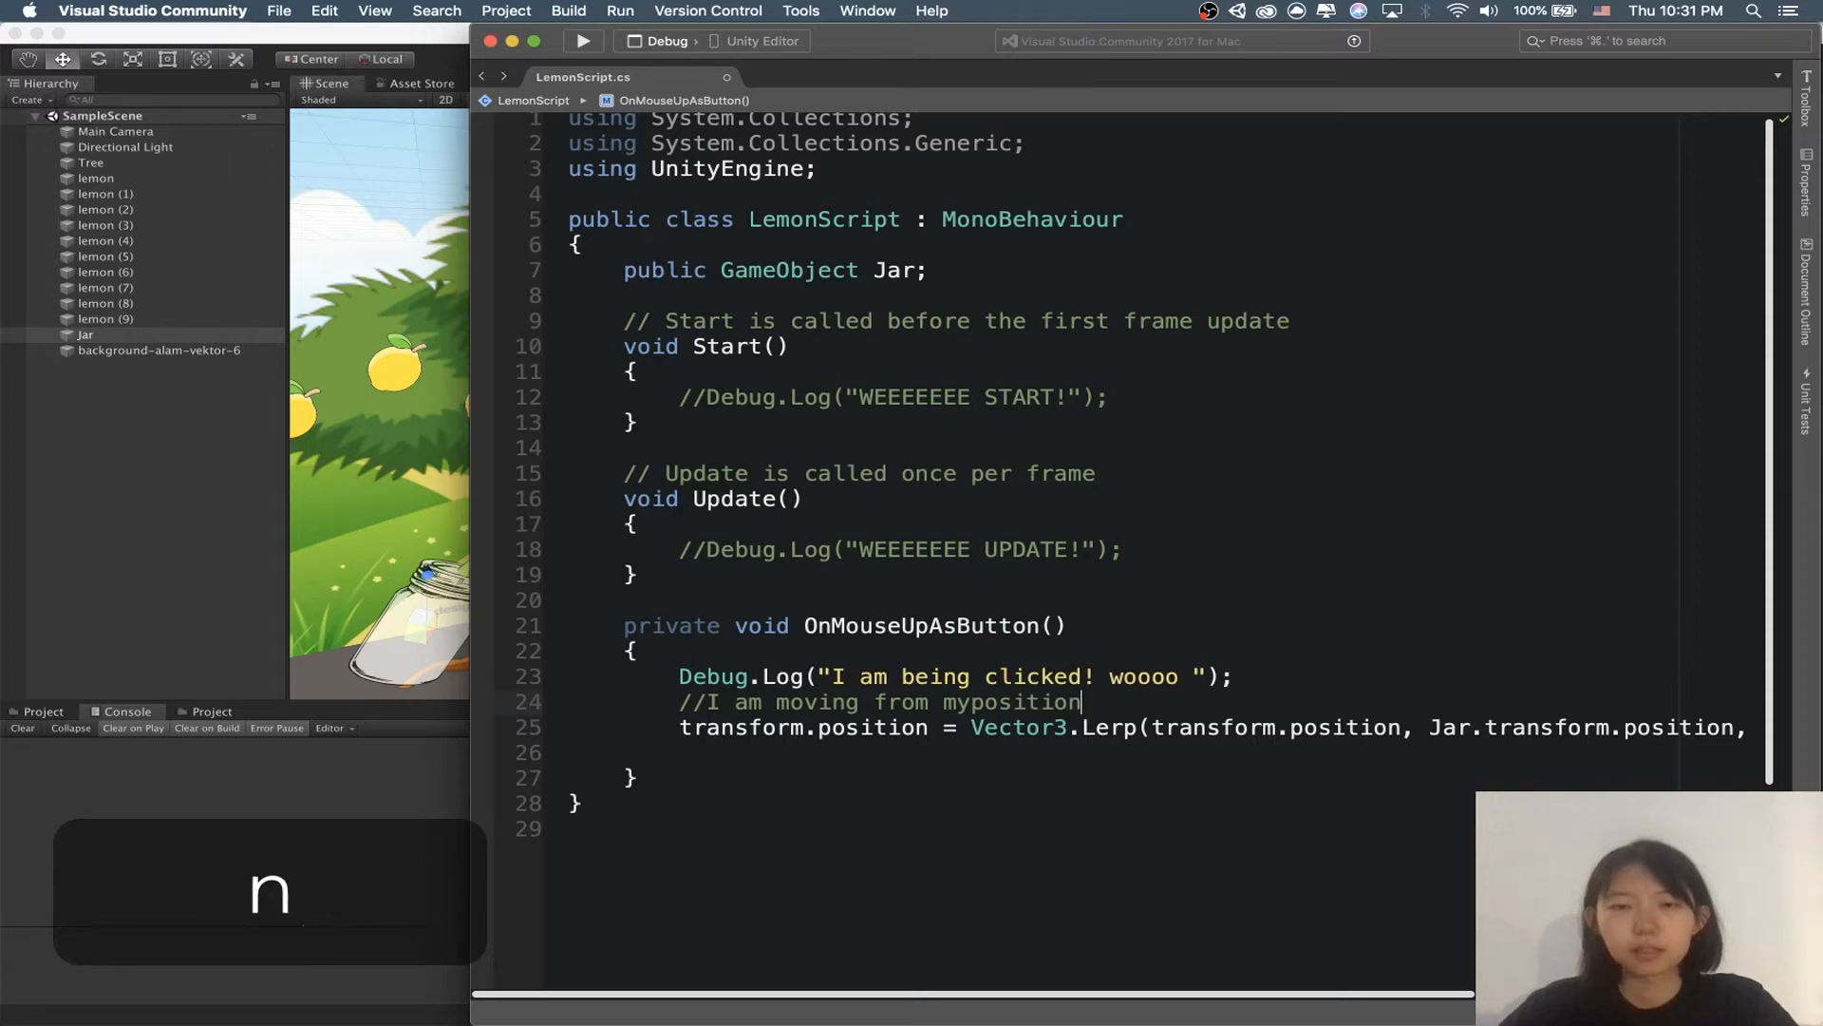
click(964, 708)
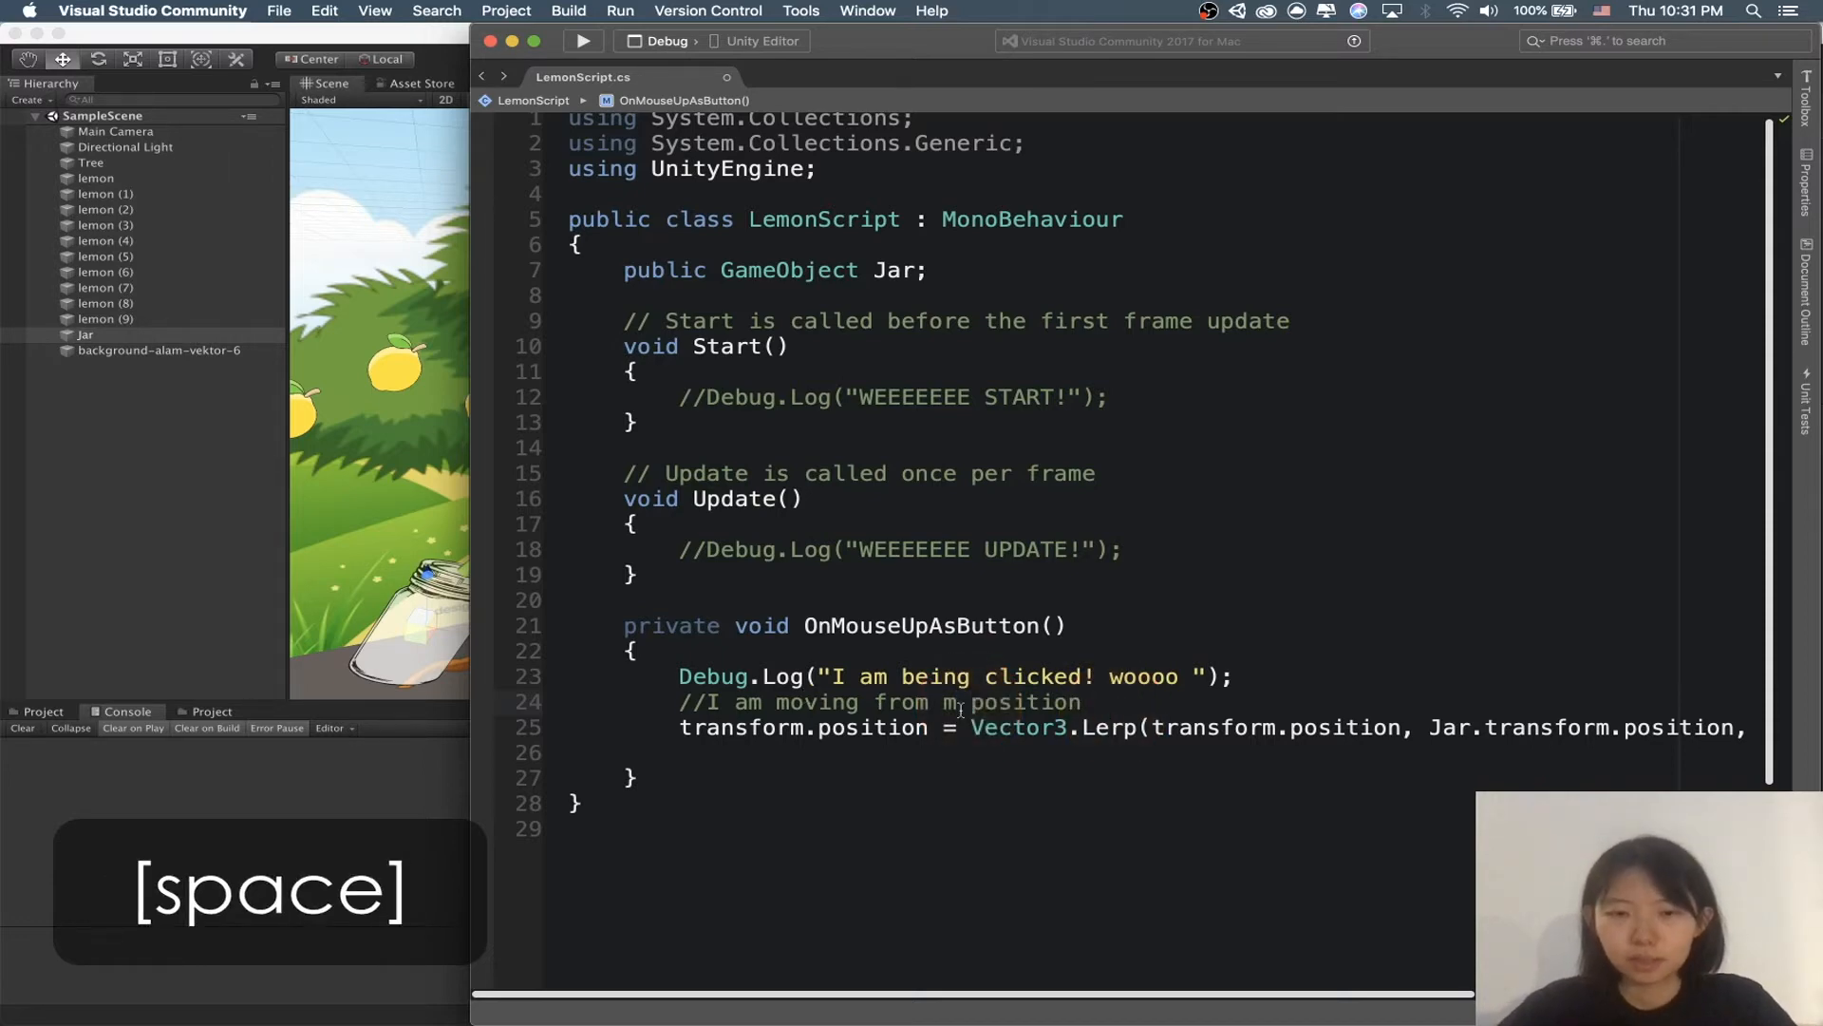
key(Left)
text(y)
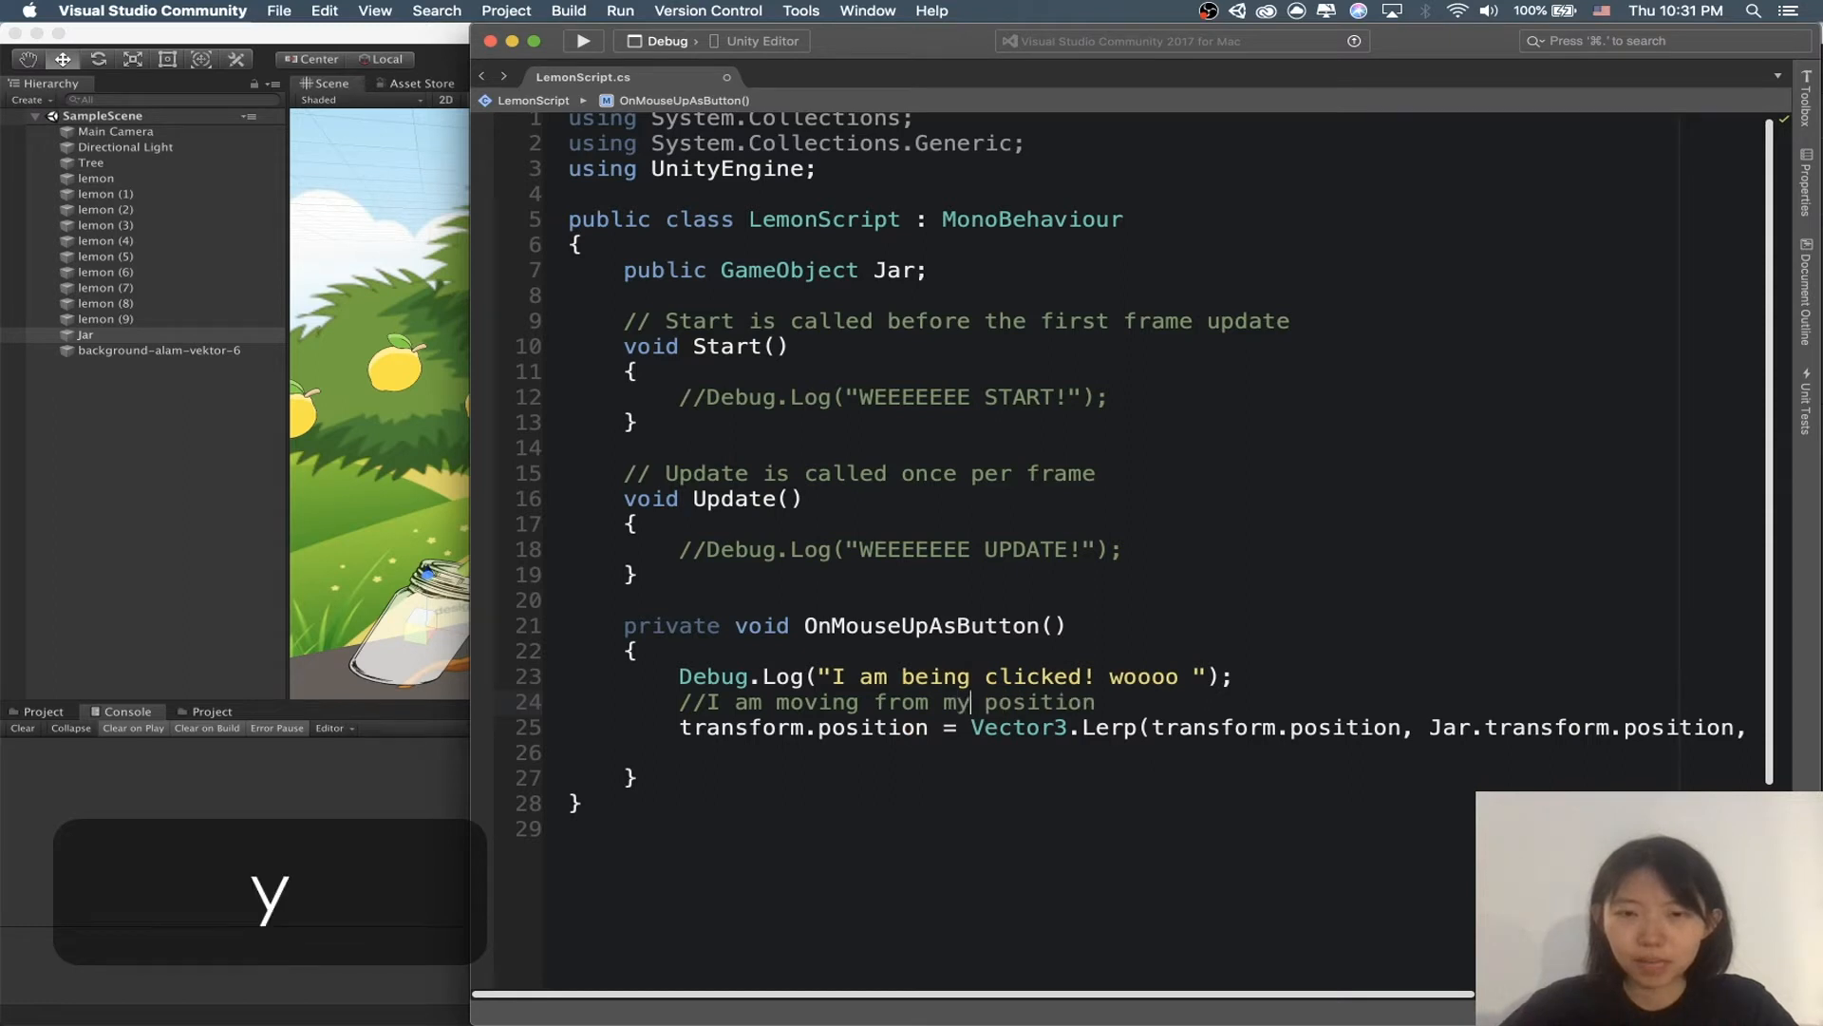
Step: Extend the comment with "to the Jar's position" and save the script
click(1158, 705)
text(to the Ja)
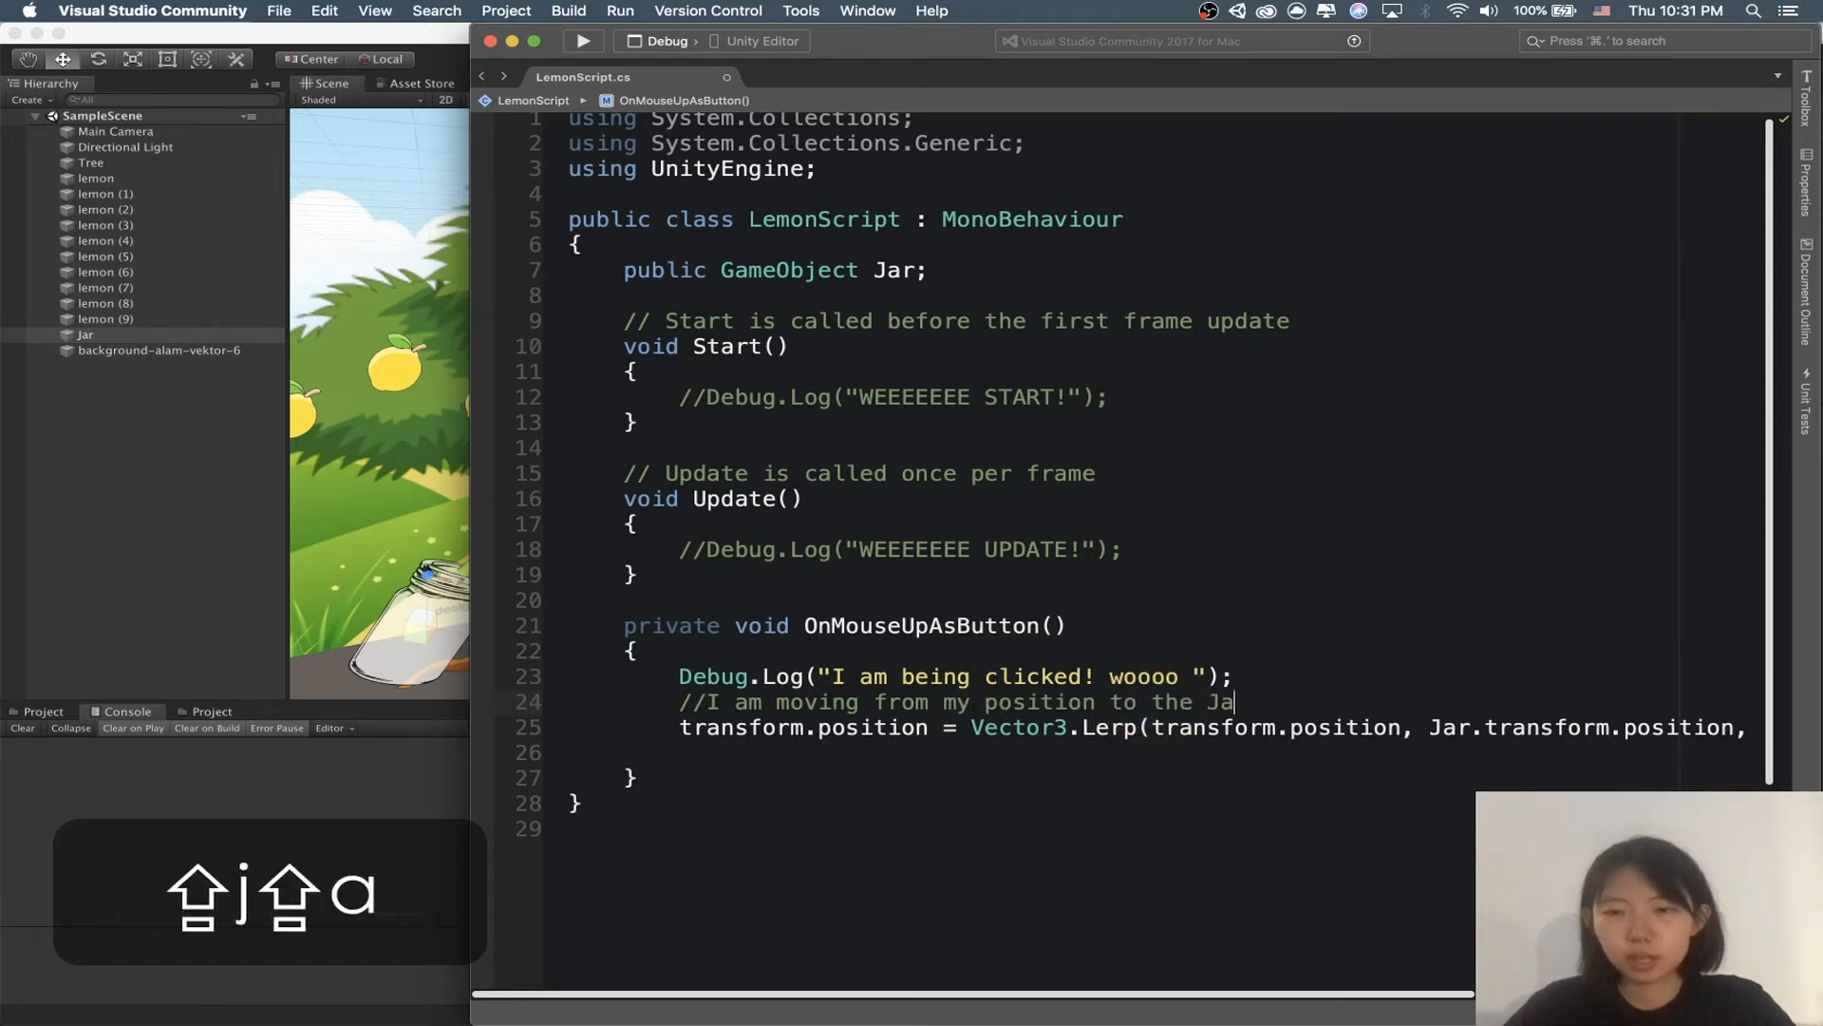
text(r's position)
key(super+s)
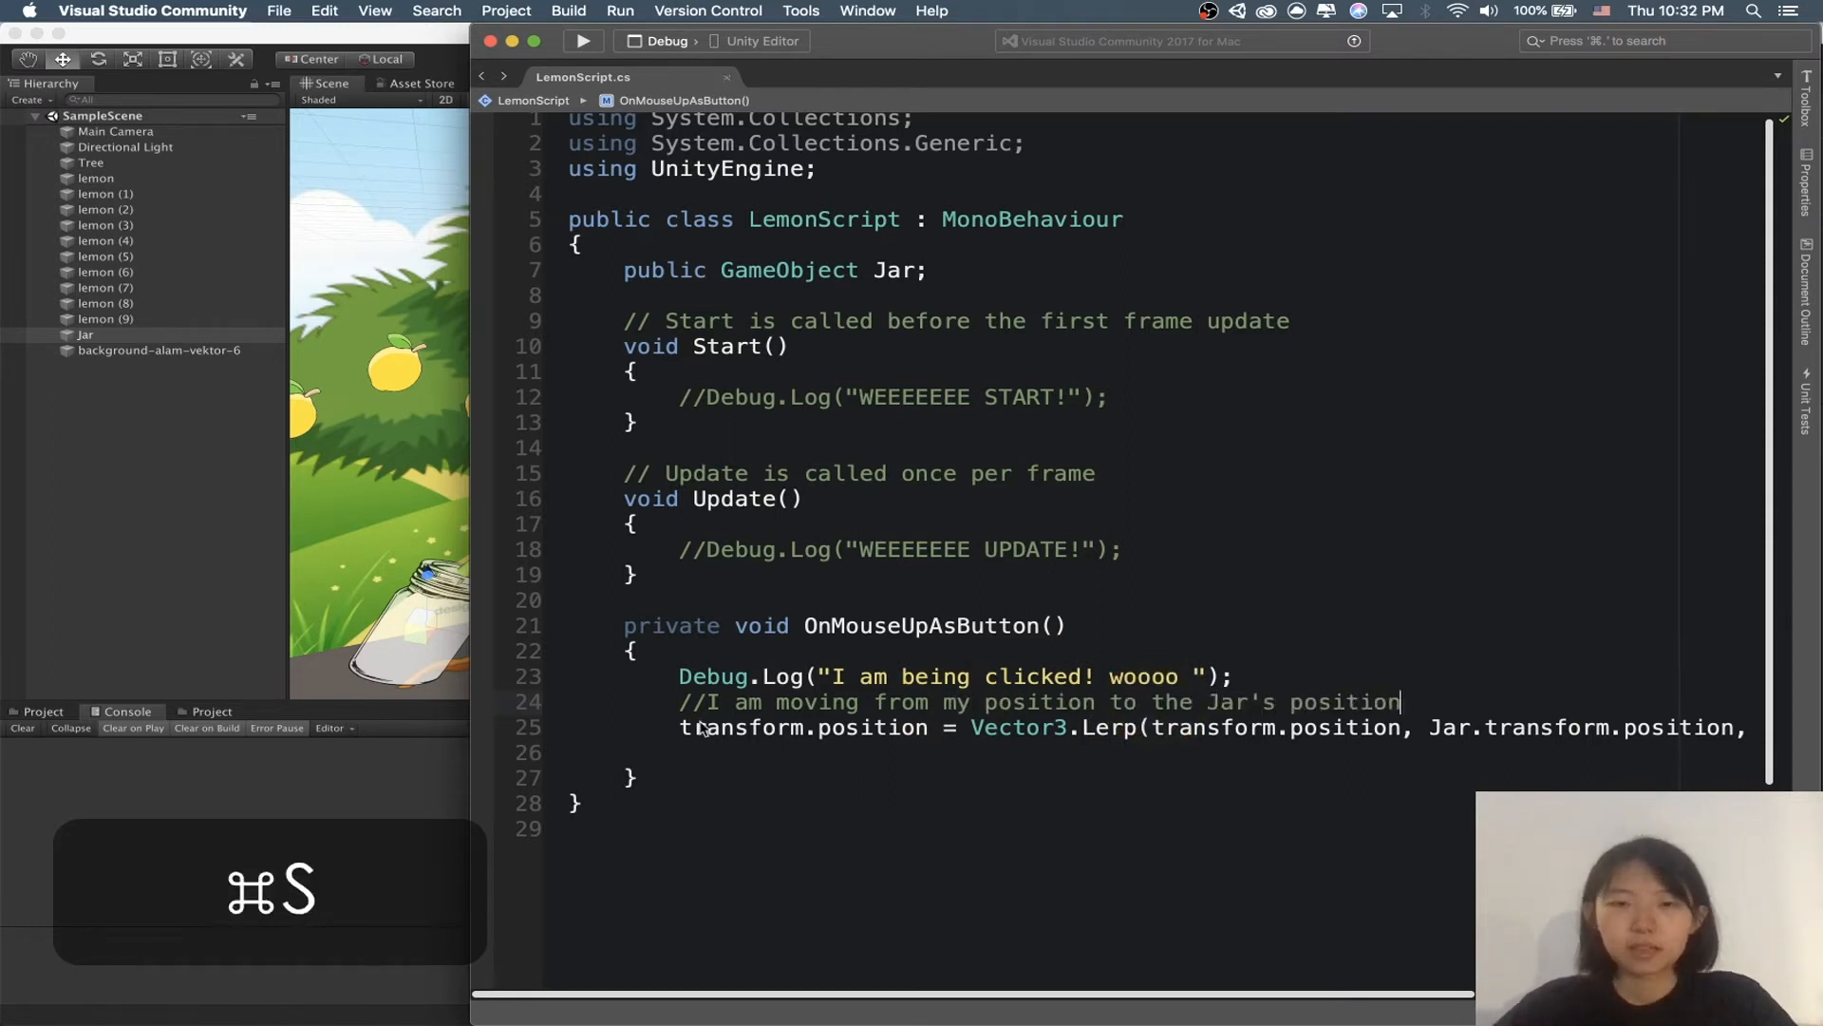
Step: Review the OnMouseUpAsButton method, including its Debug.Log call, the comment and the full Vector3.Lerp statement
drag(670, 701, 760, 760)
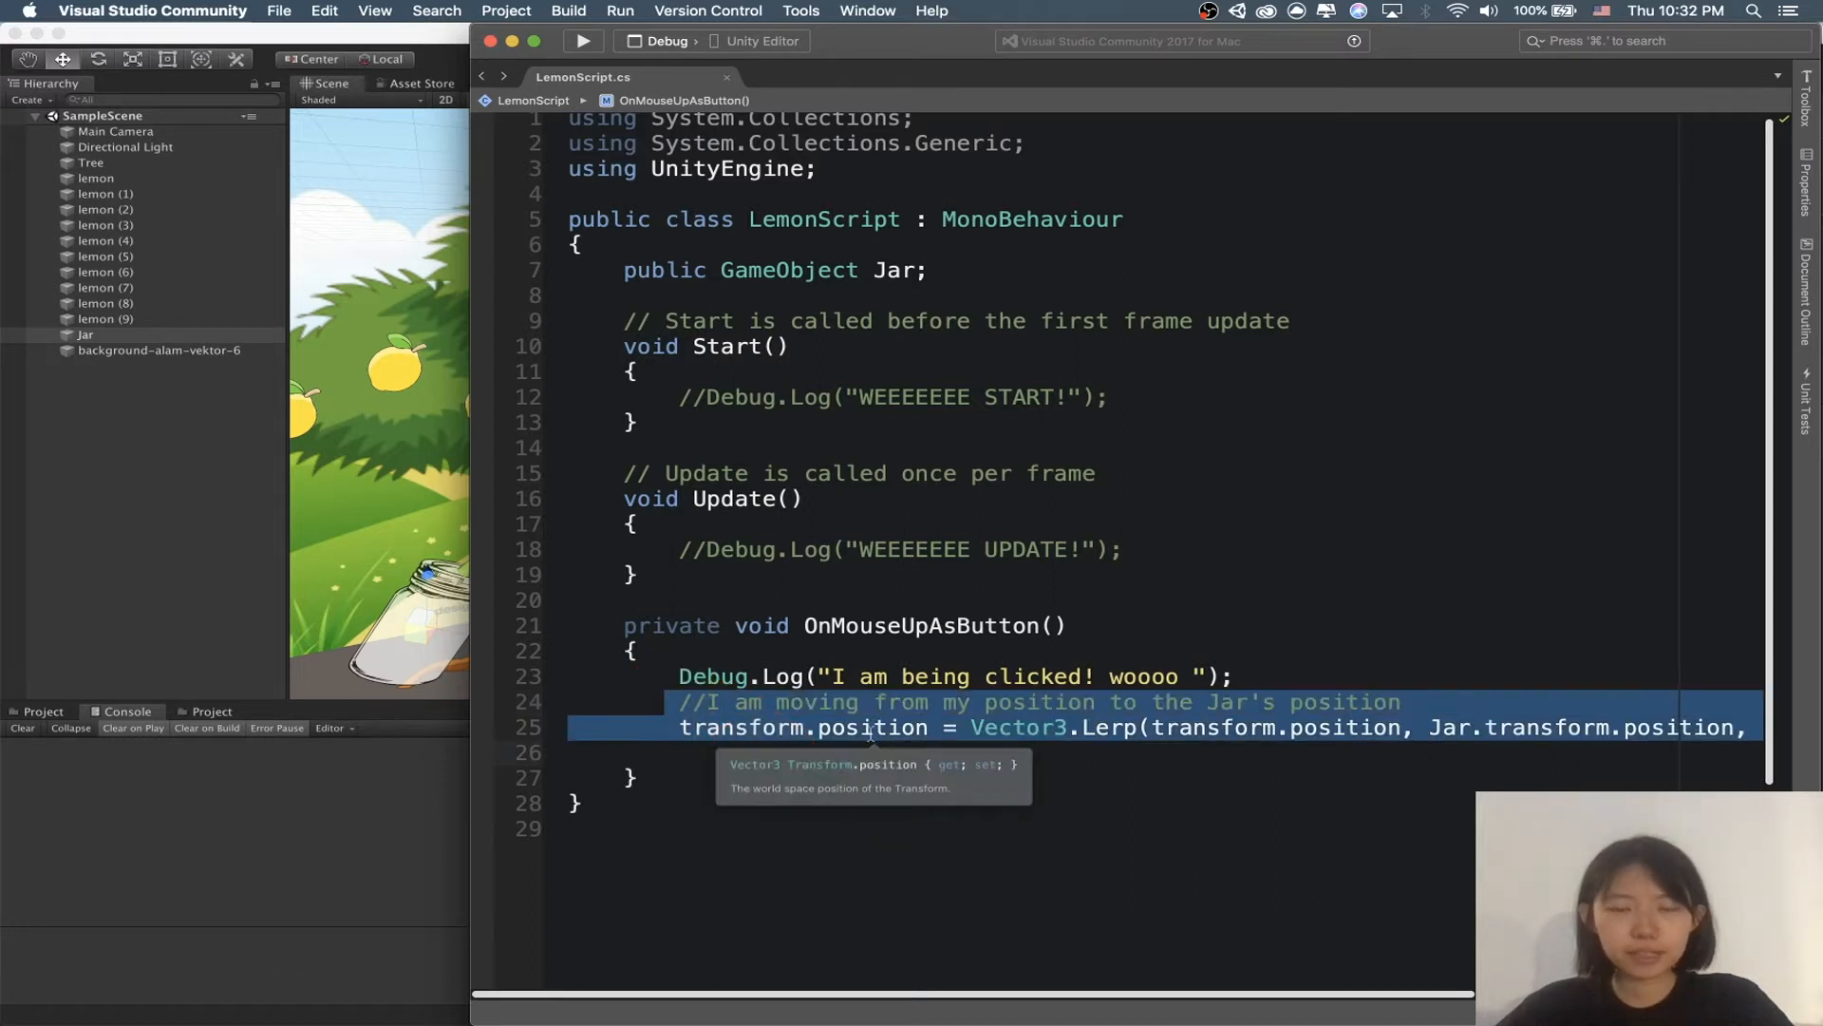
double_click(933, 622)
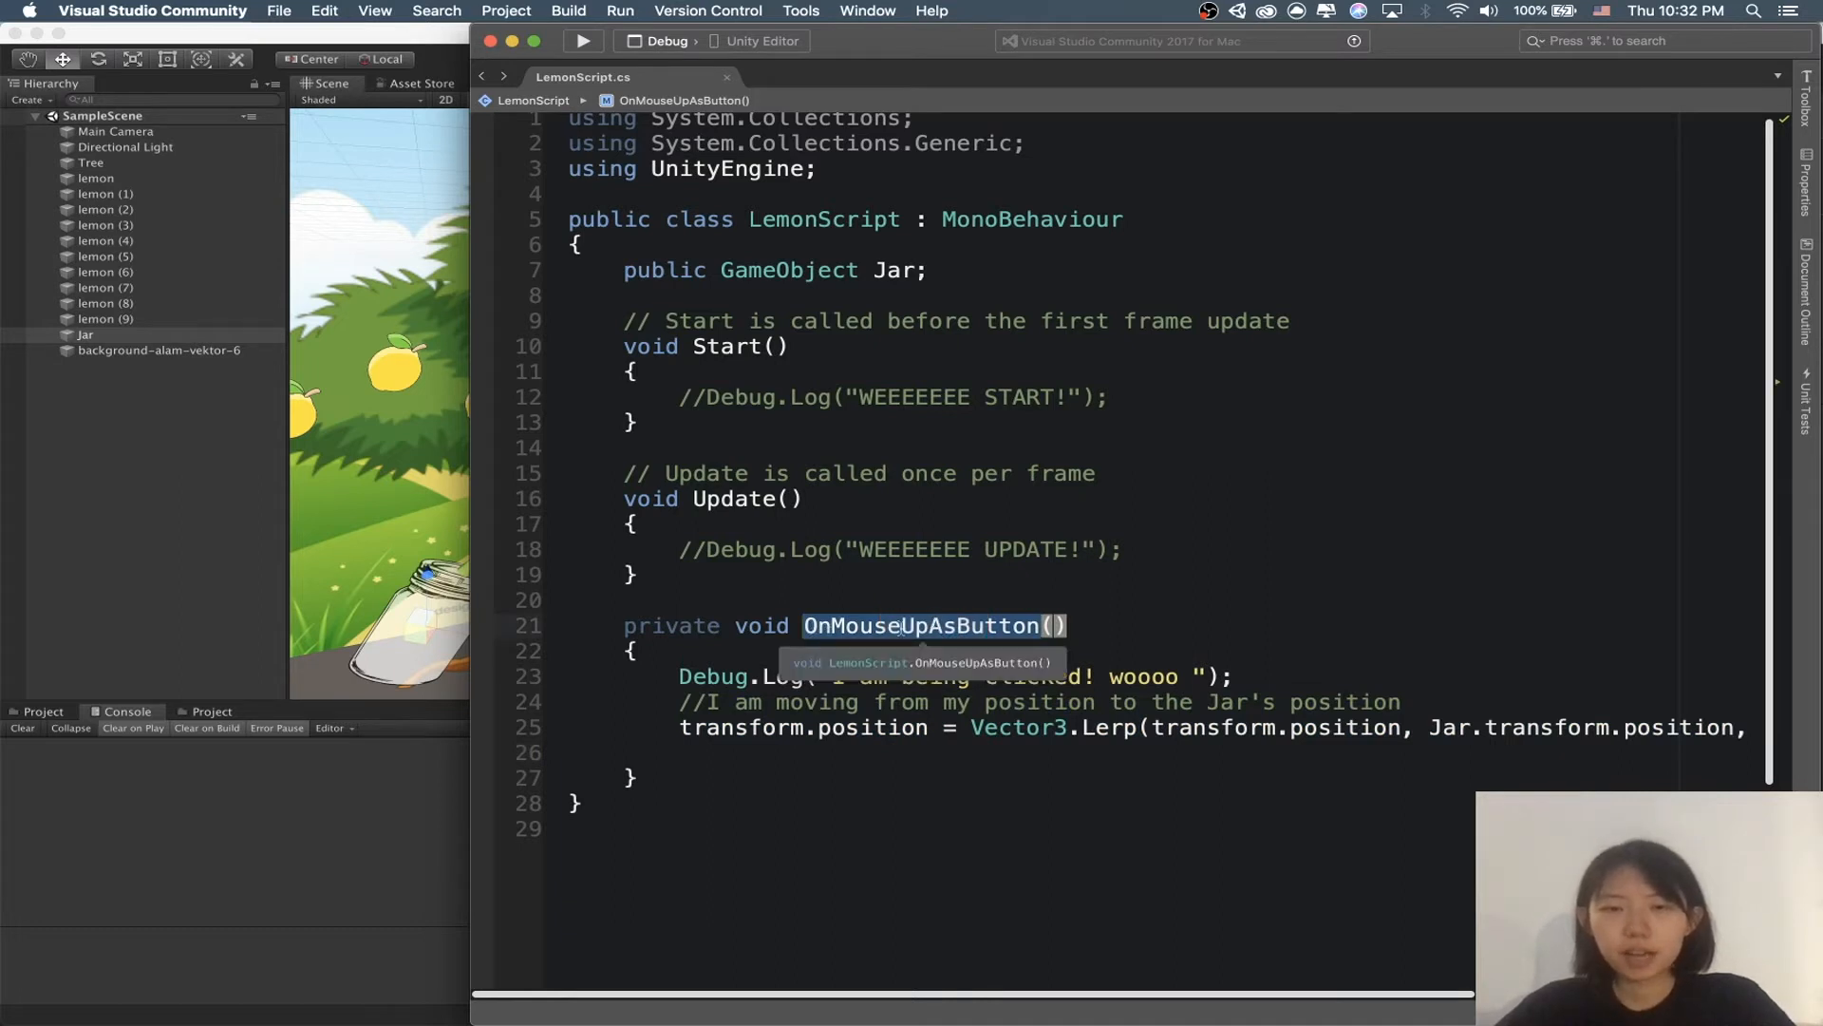
click(719, 743)
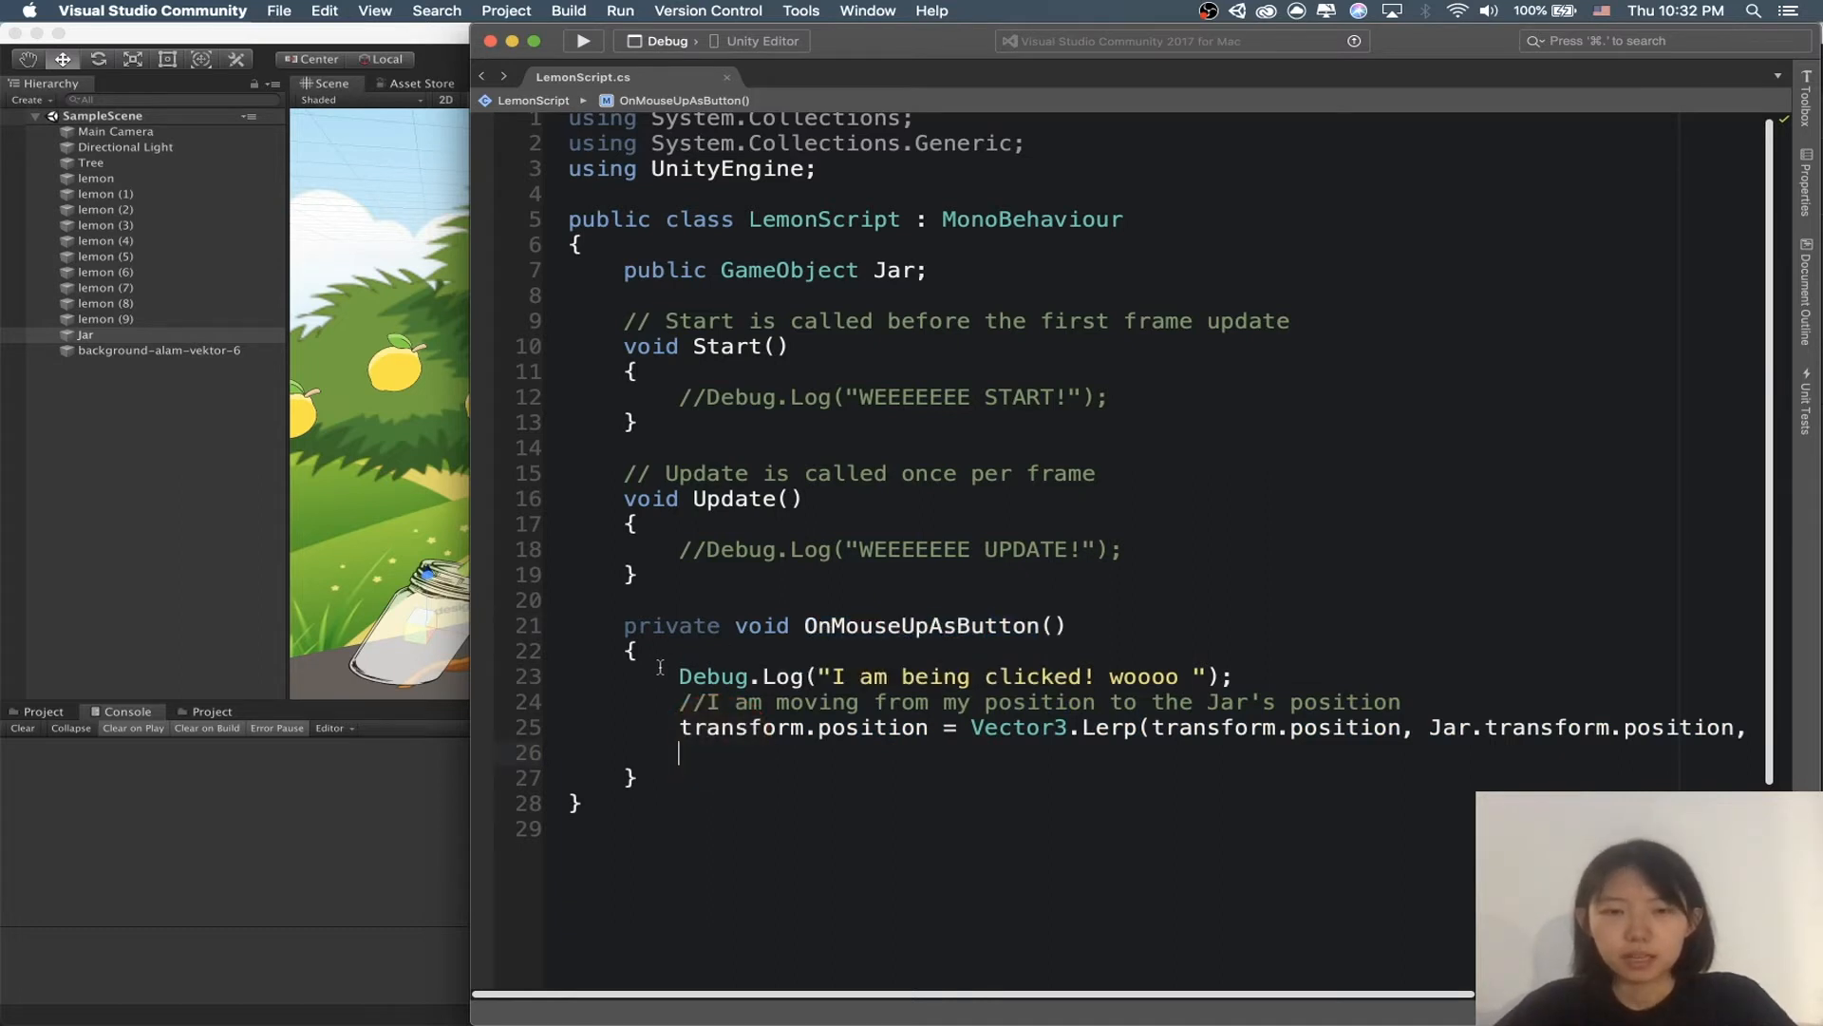
drag(660, 668, 1088, 698)
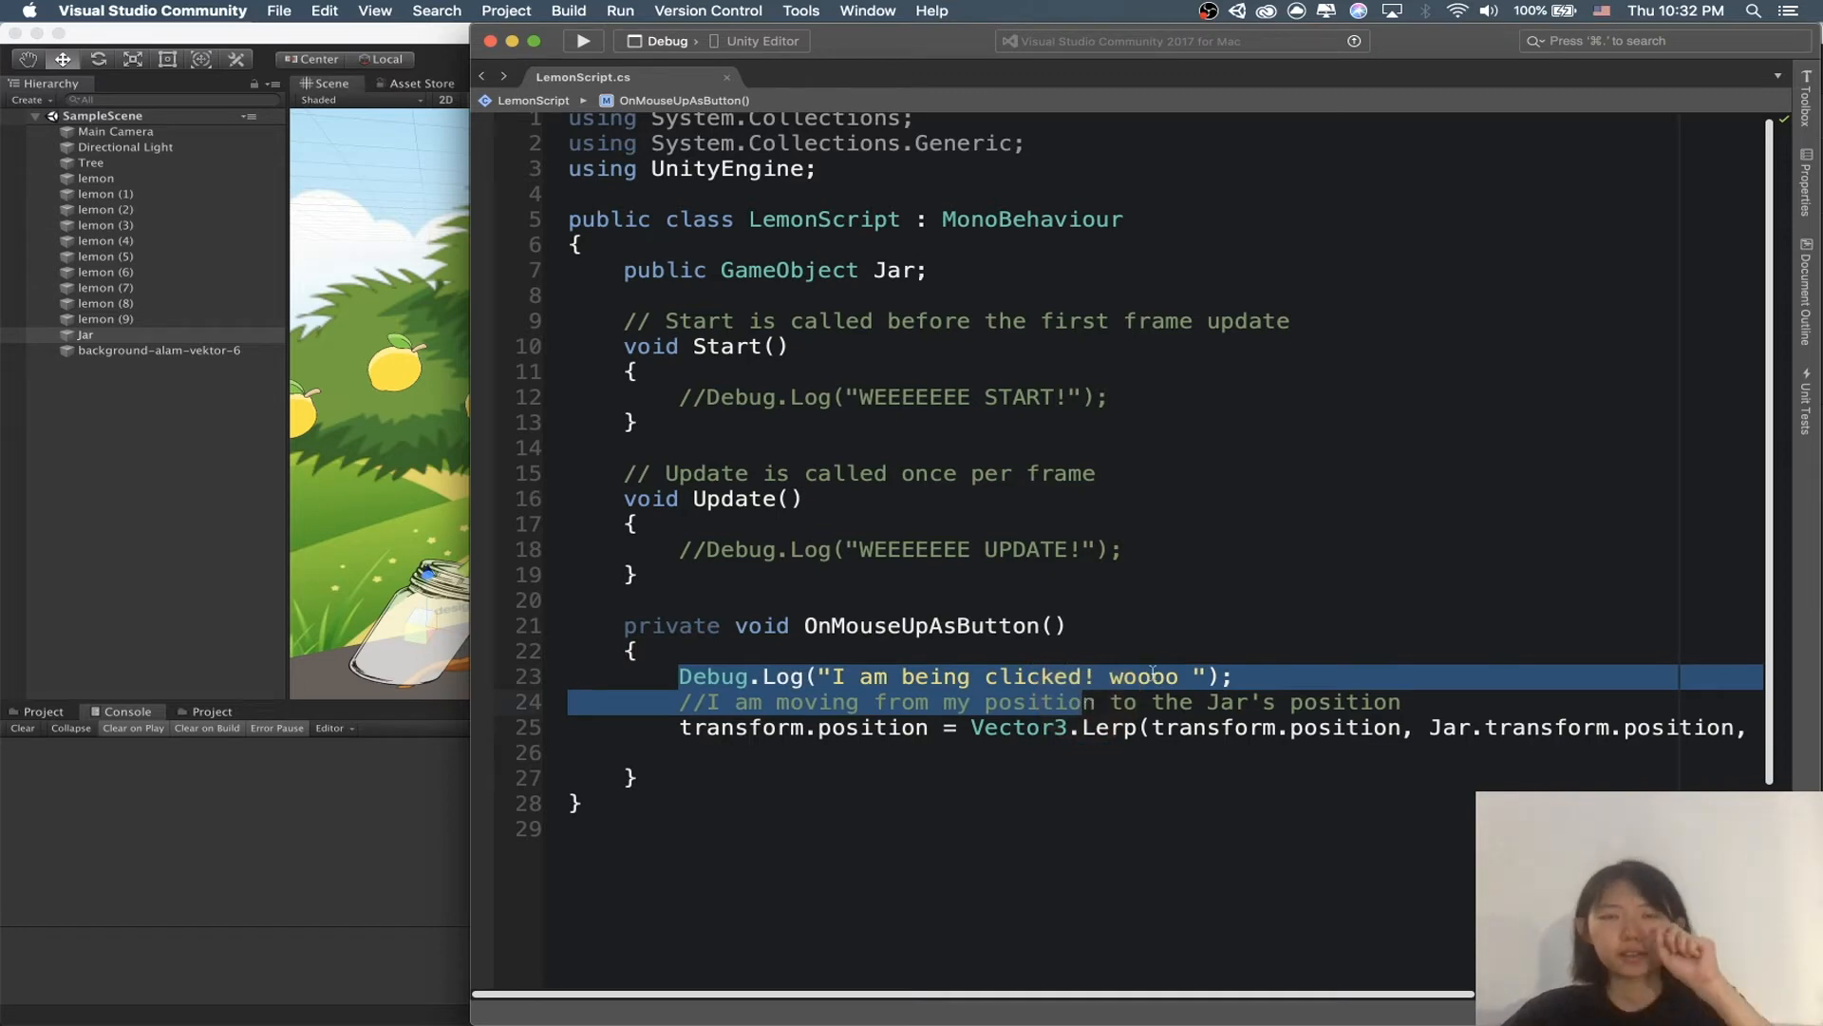
click(1058, 755)
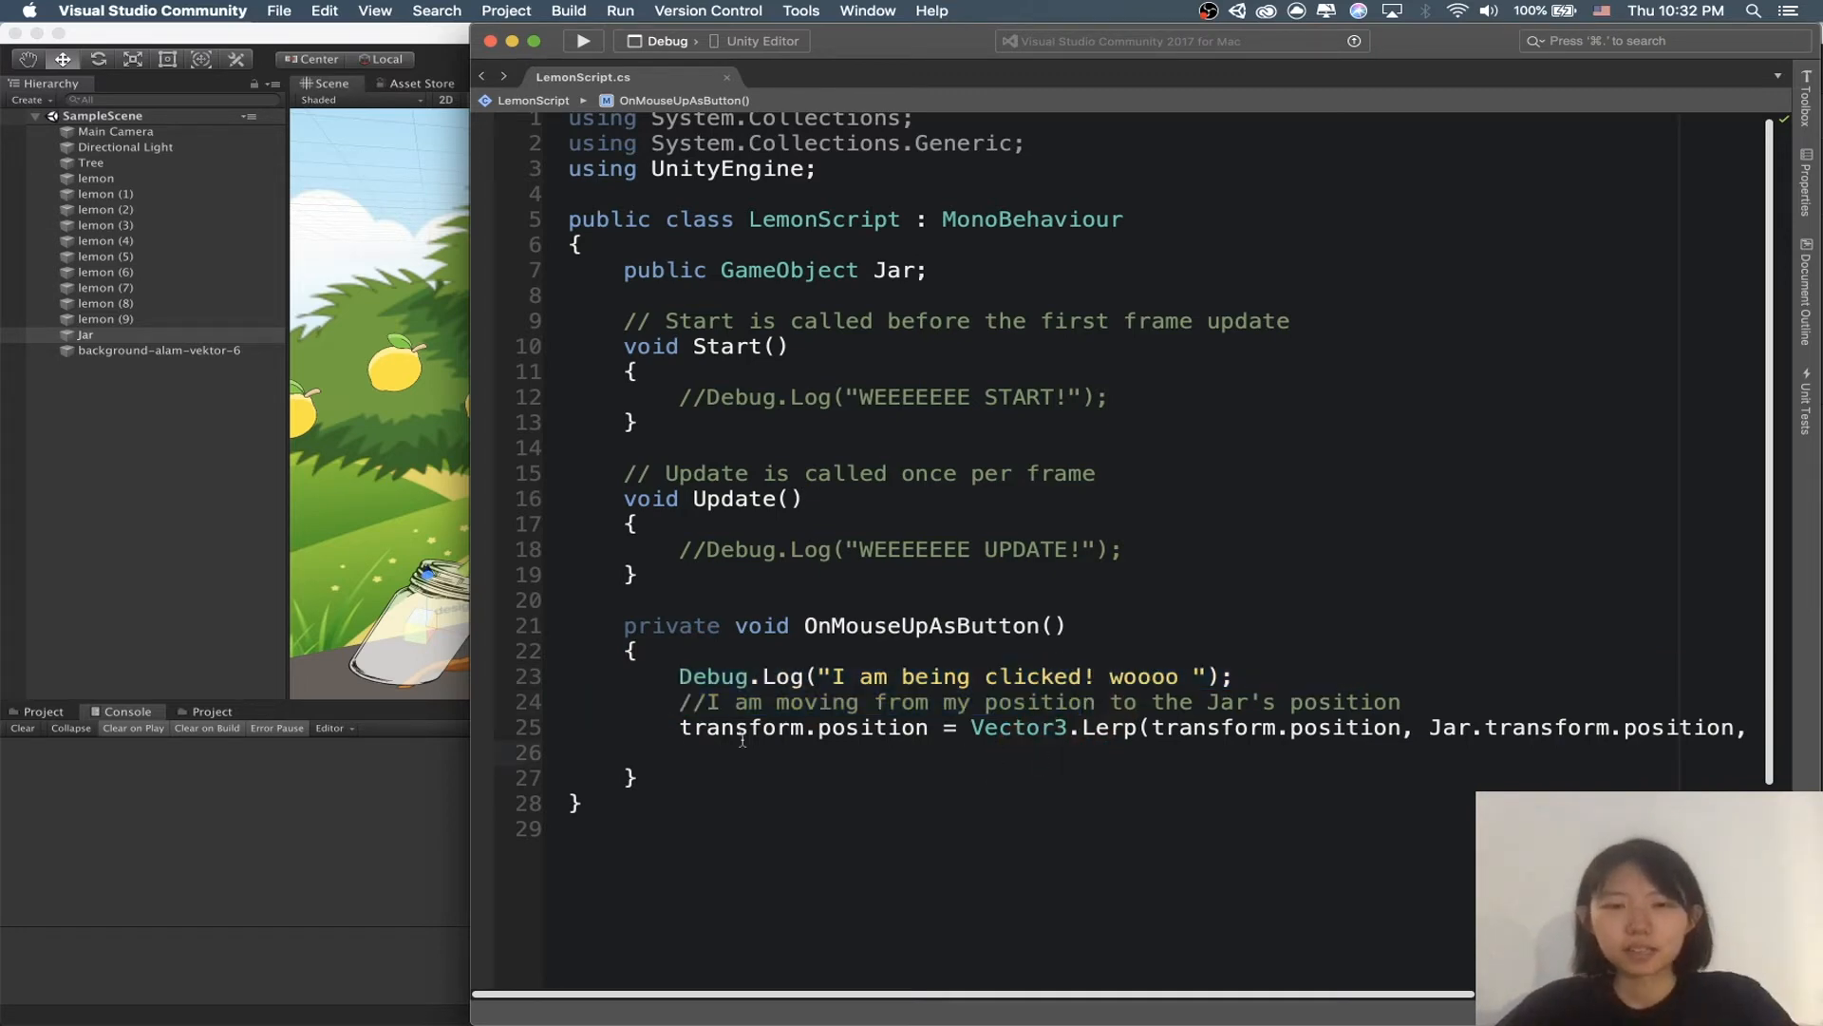
scroll(1098, 810, right, 5)
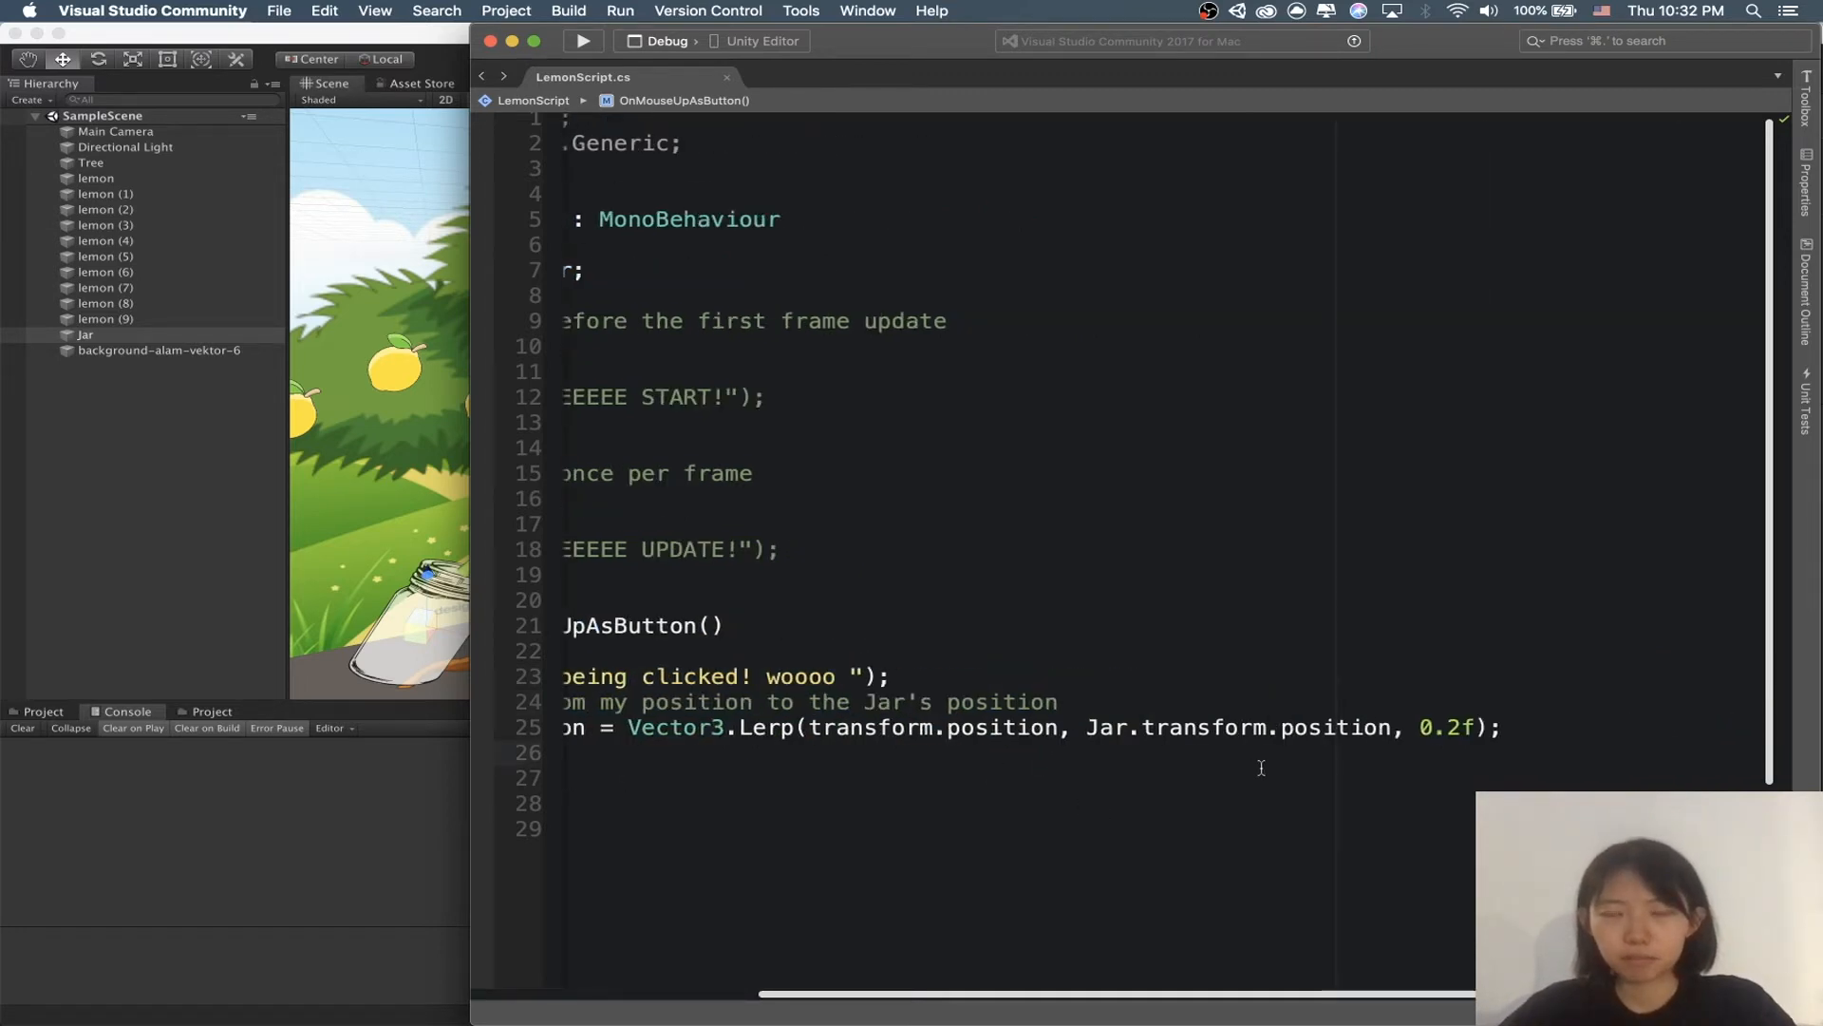
scroll(1257, 765, left, 5)
key(super+s)
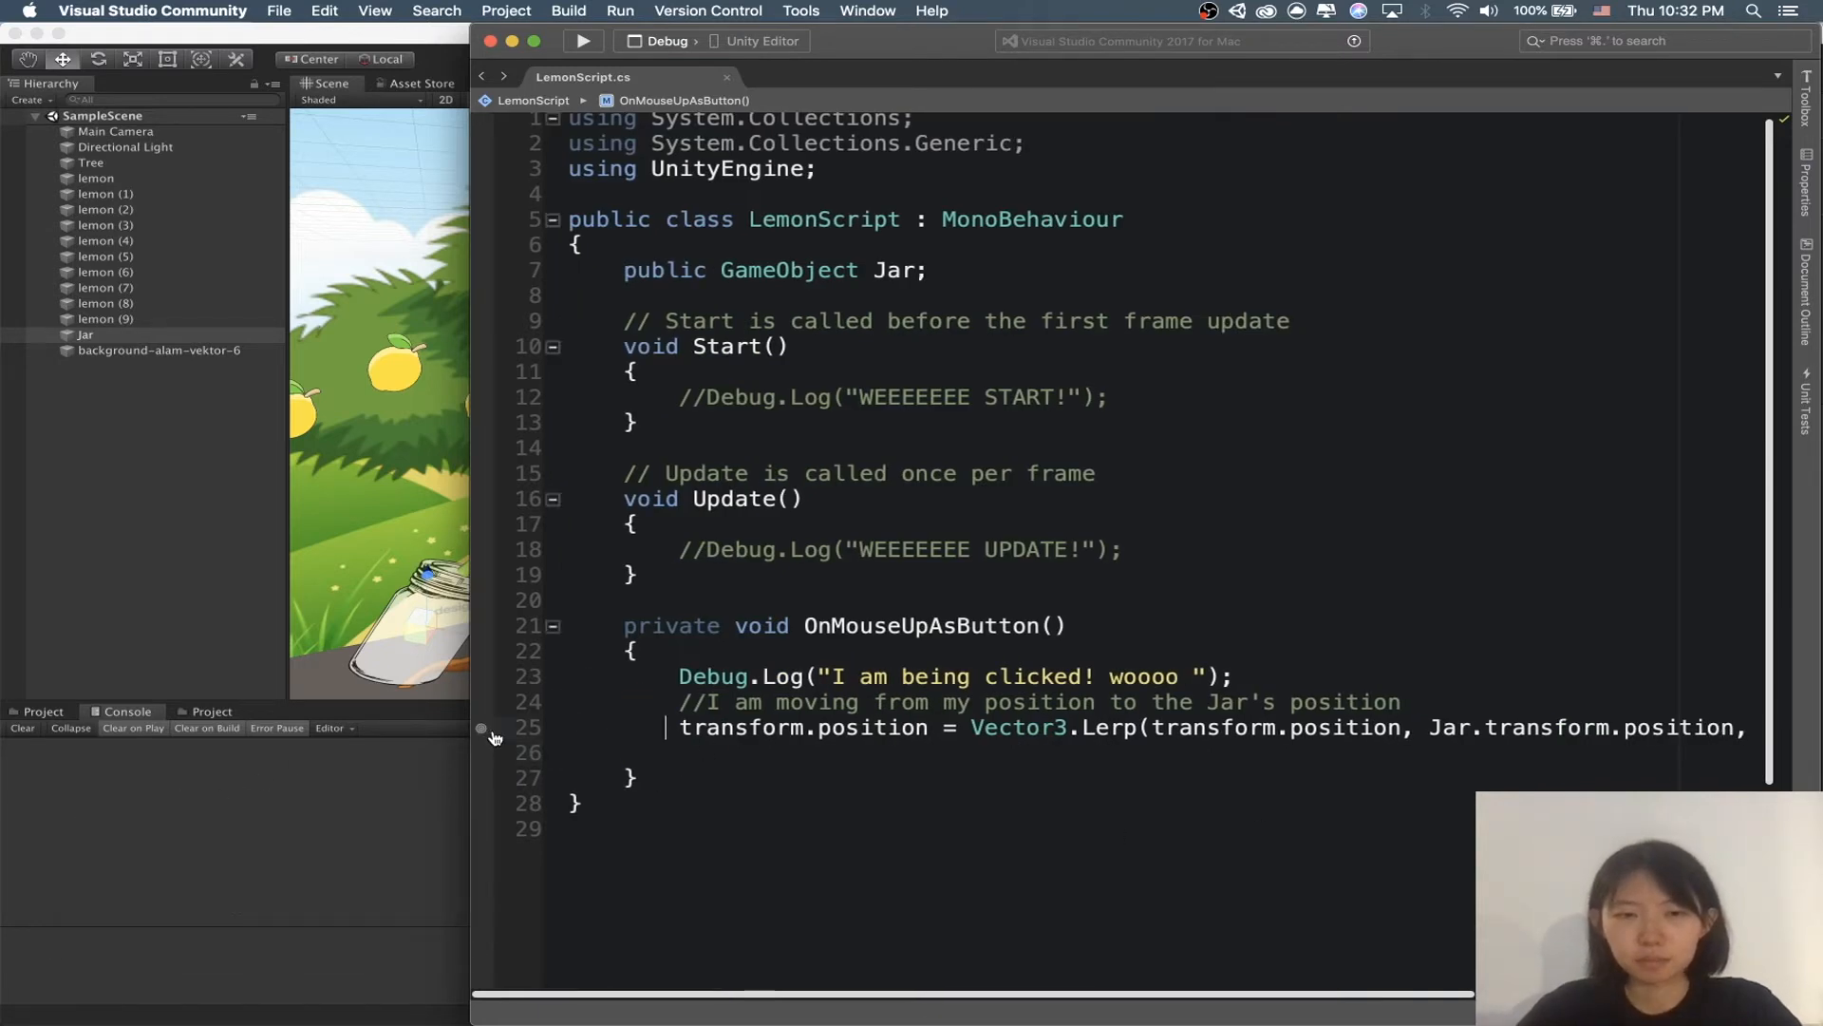
click(806, 625)
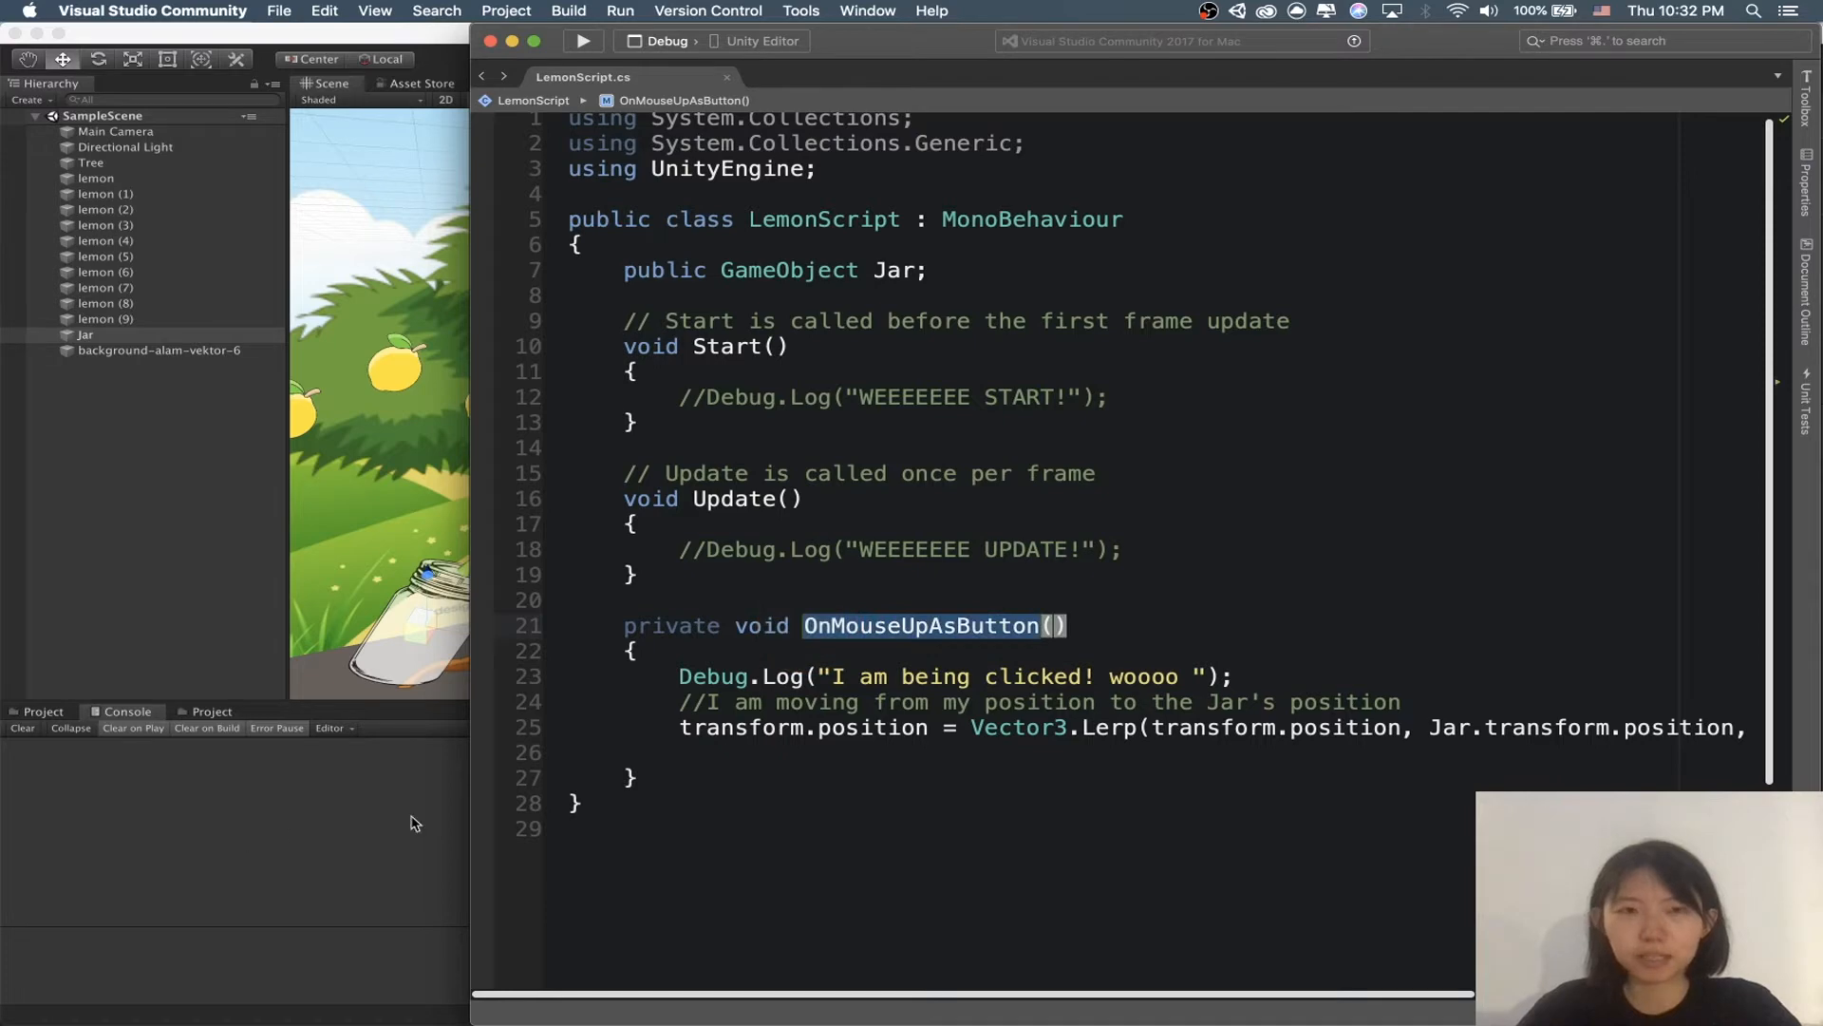
Step: Save LemonScript.cs, switch to Unity and run the scene in Play mode
key(super+s)
click(291, 784)
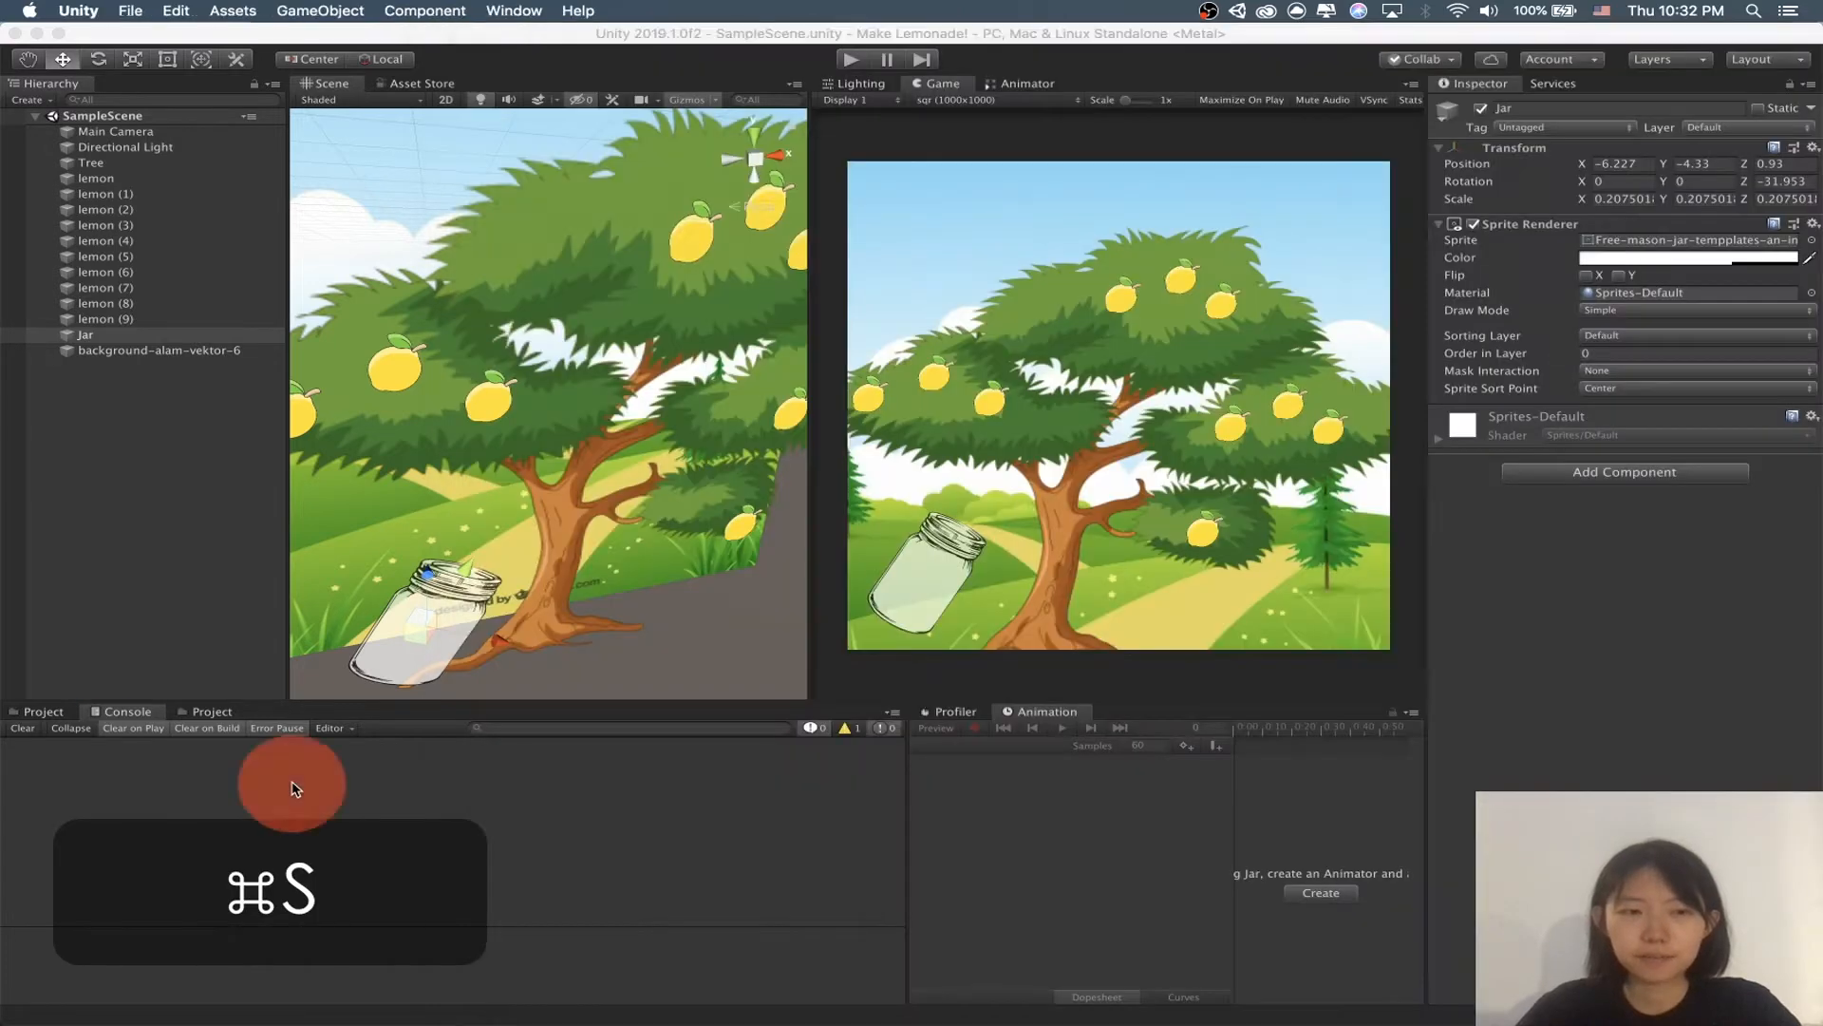
click(853, 59)
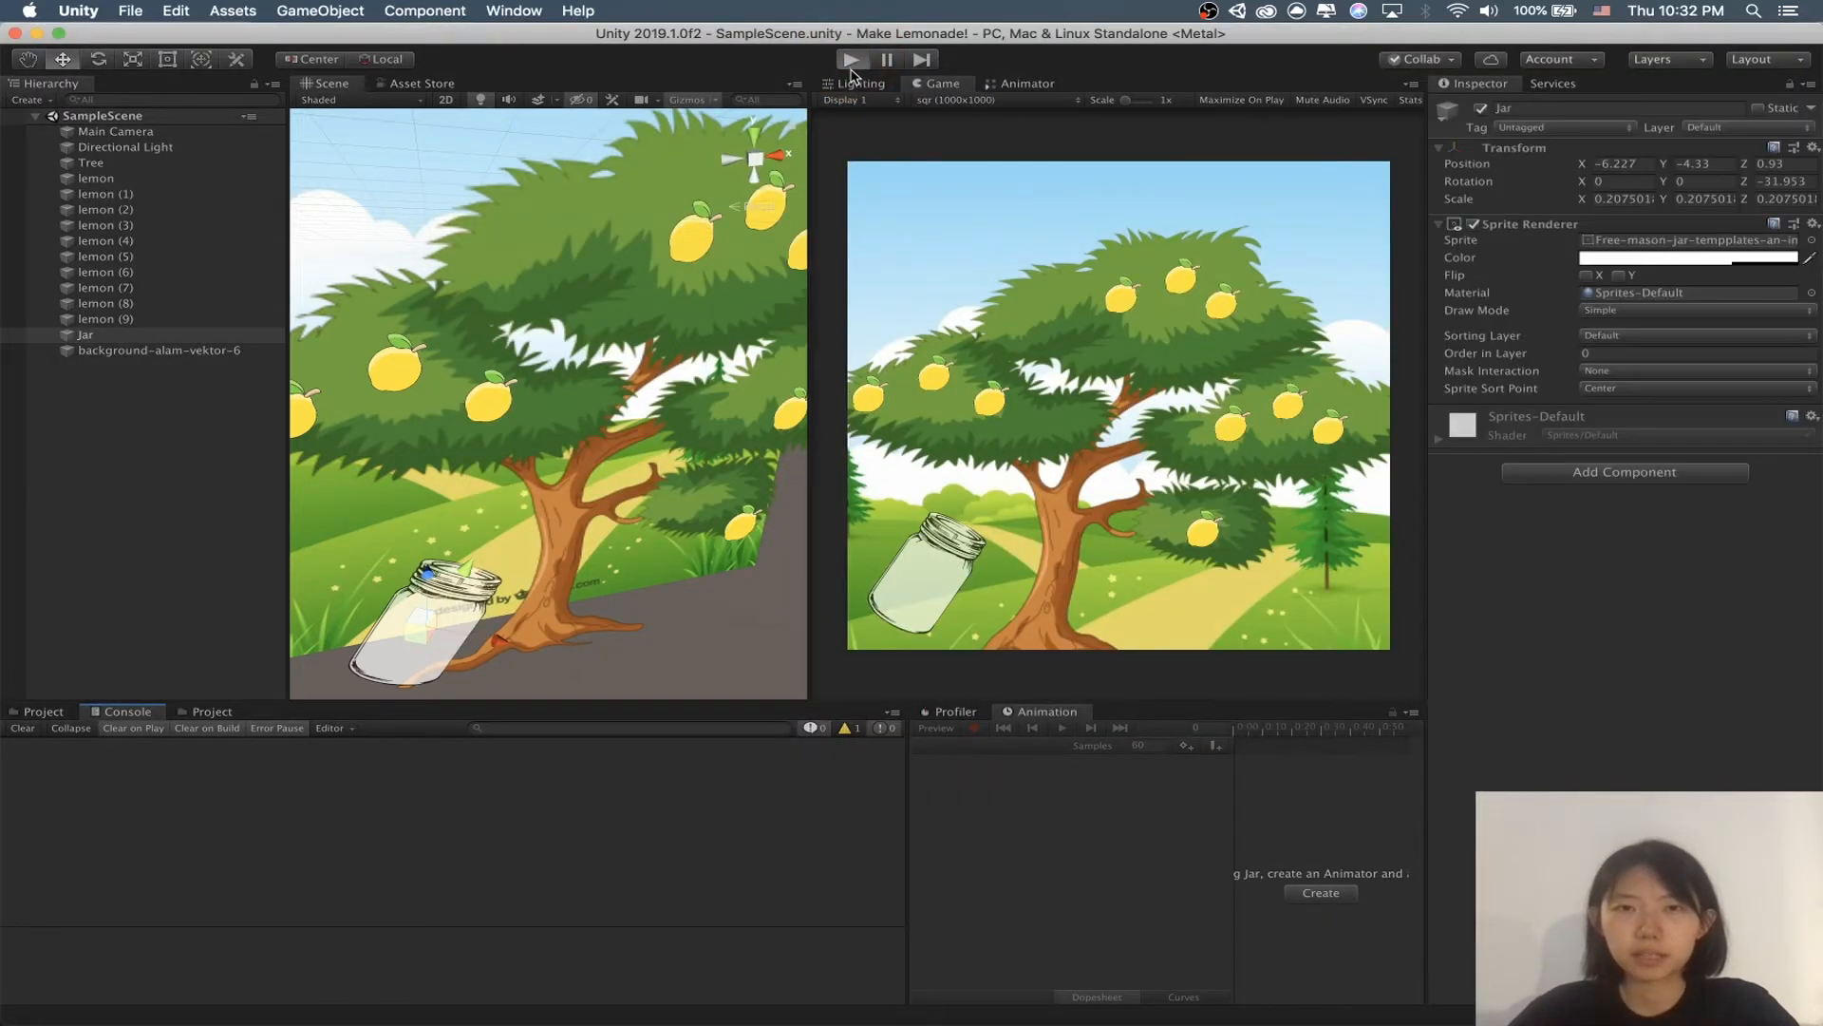
Step: Test the lemon on the branch above the jar by triggering its mouse event repeatedly until it reaches the jar
click(990, 410)
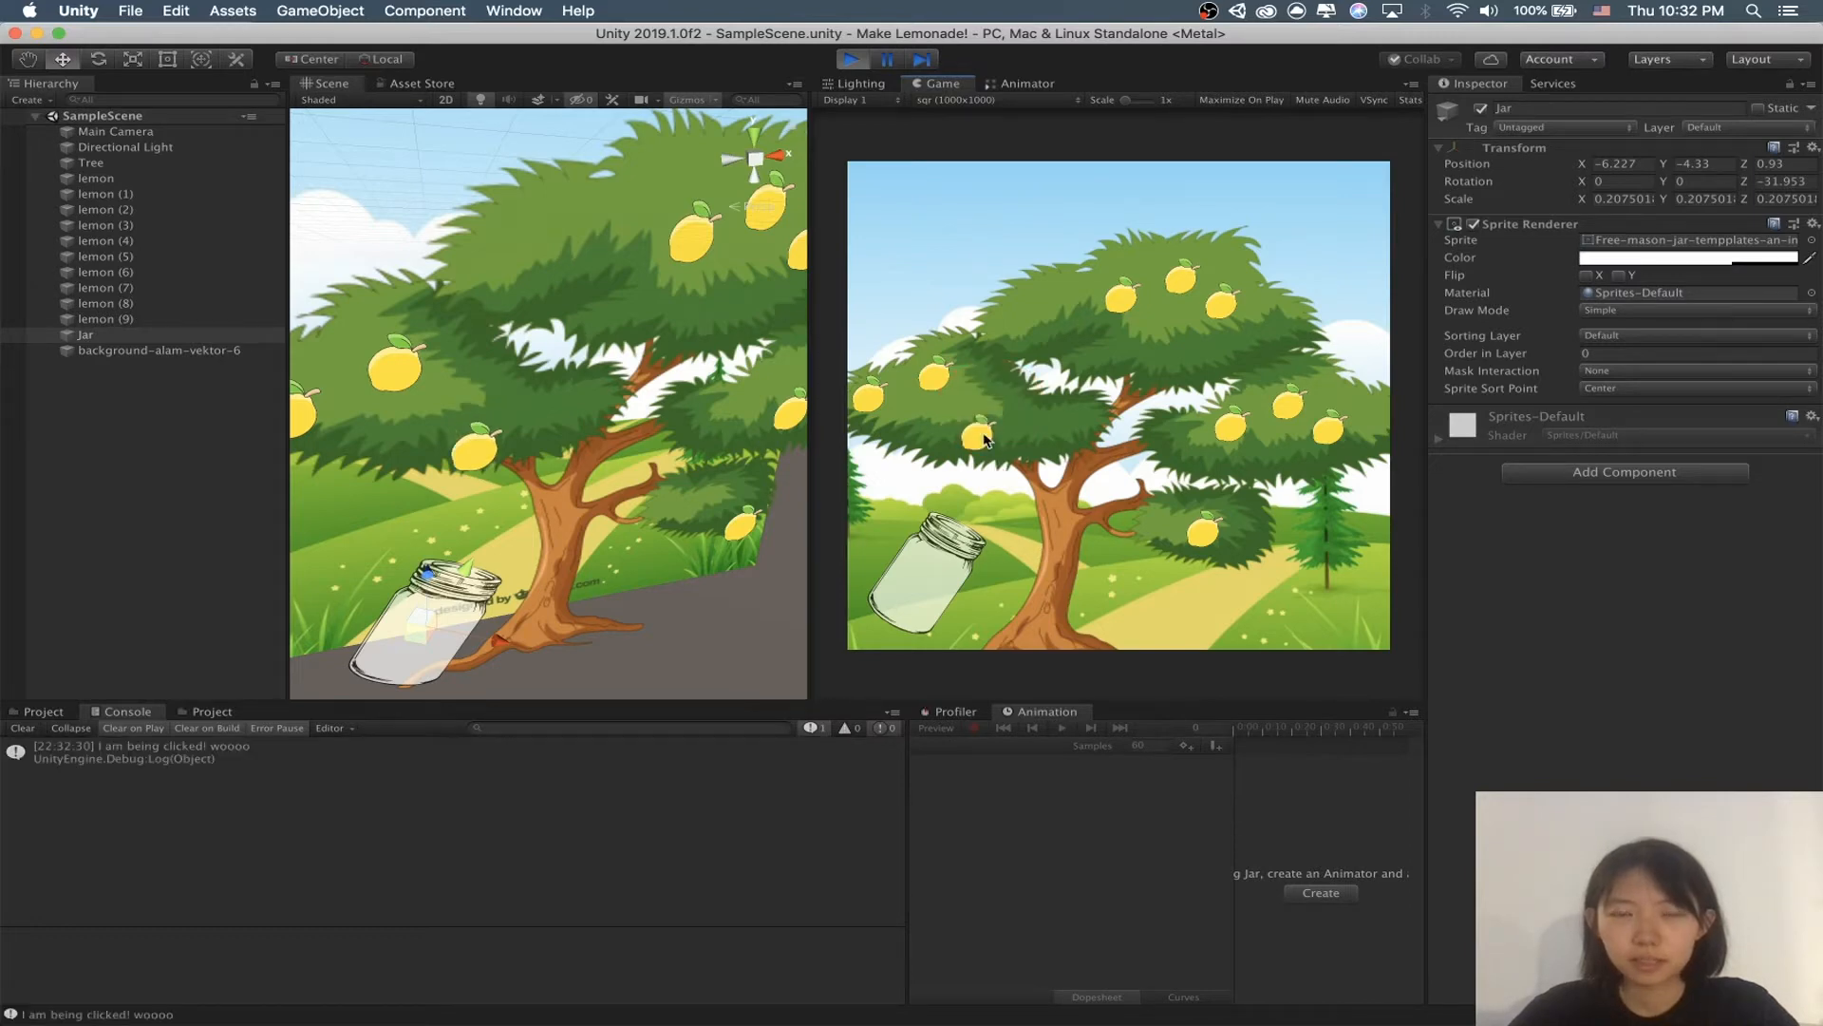
click(972, 458)
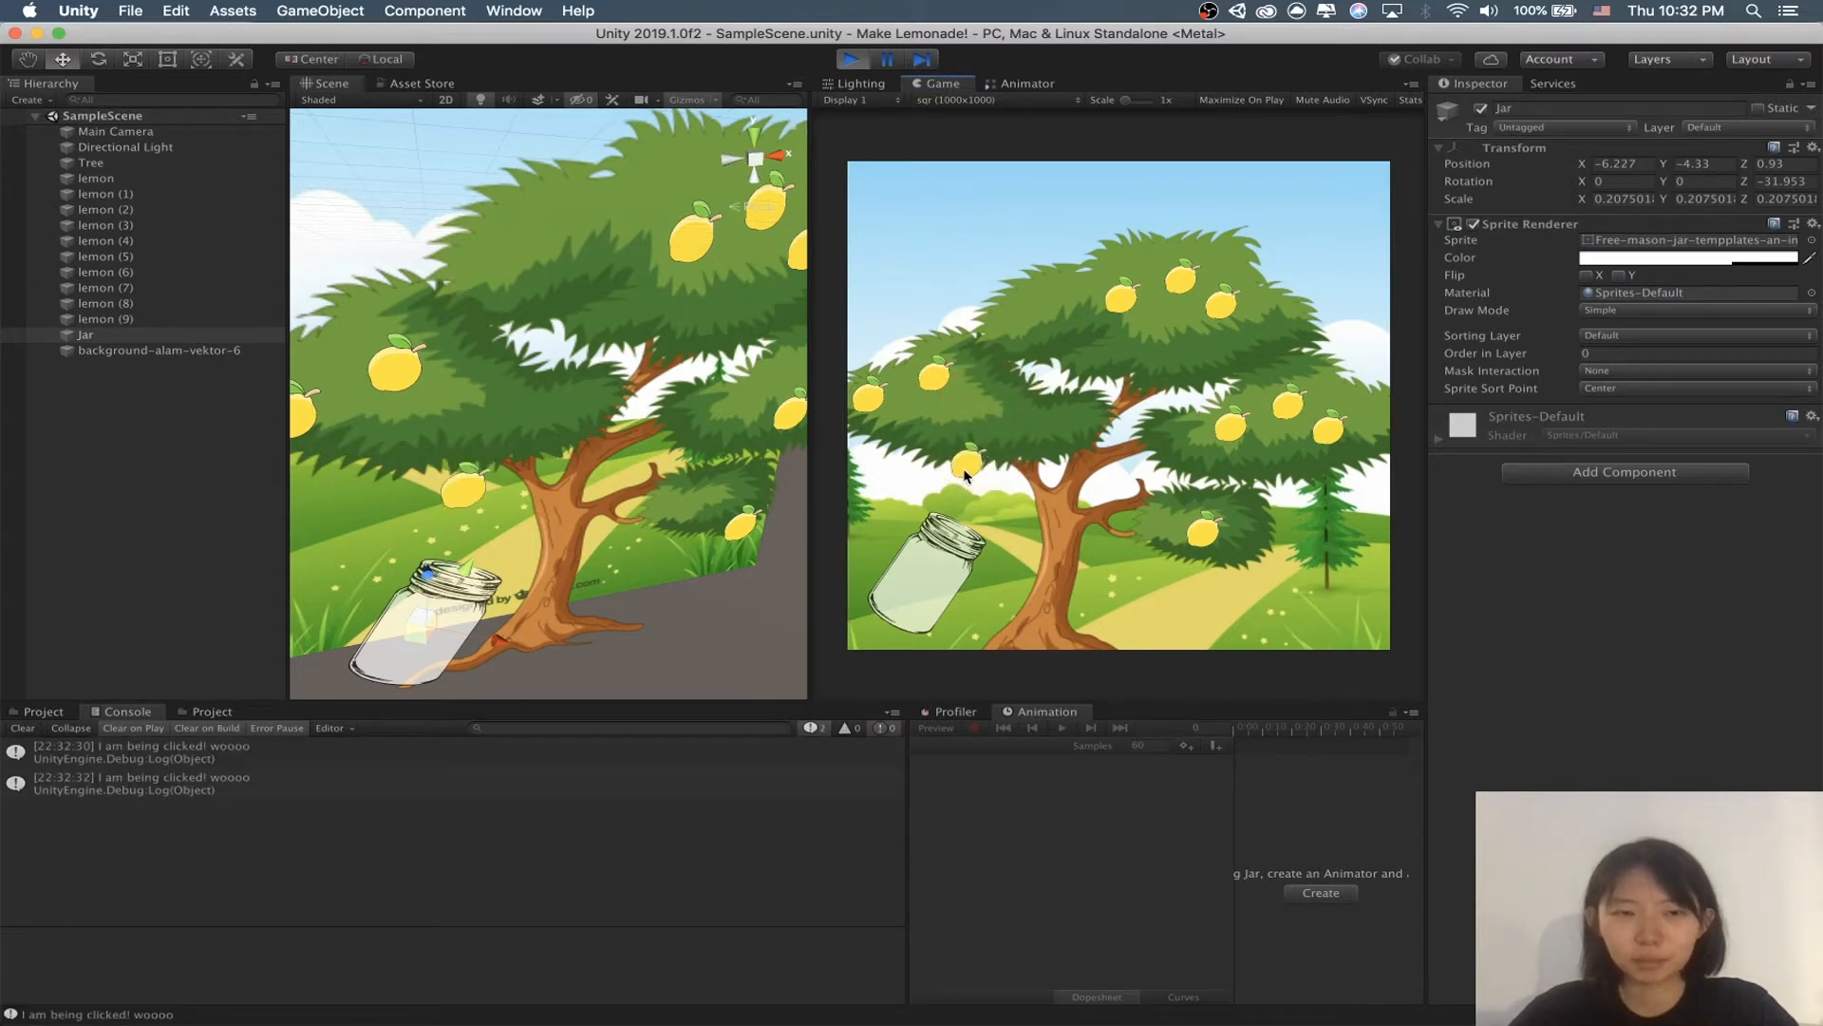
click(966, 475)
click(959, 494)
click(953, 508)
click(949, 522)
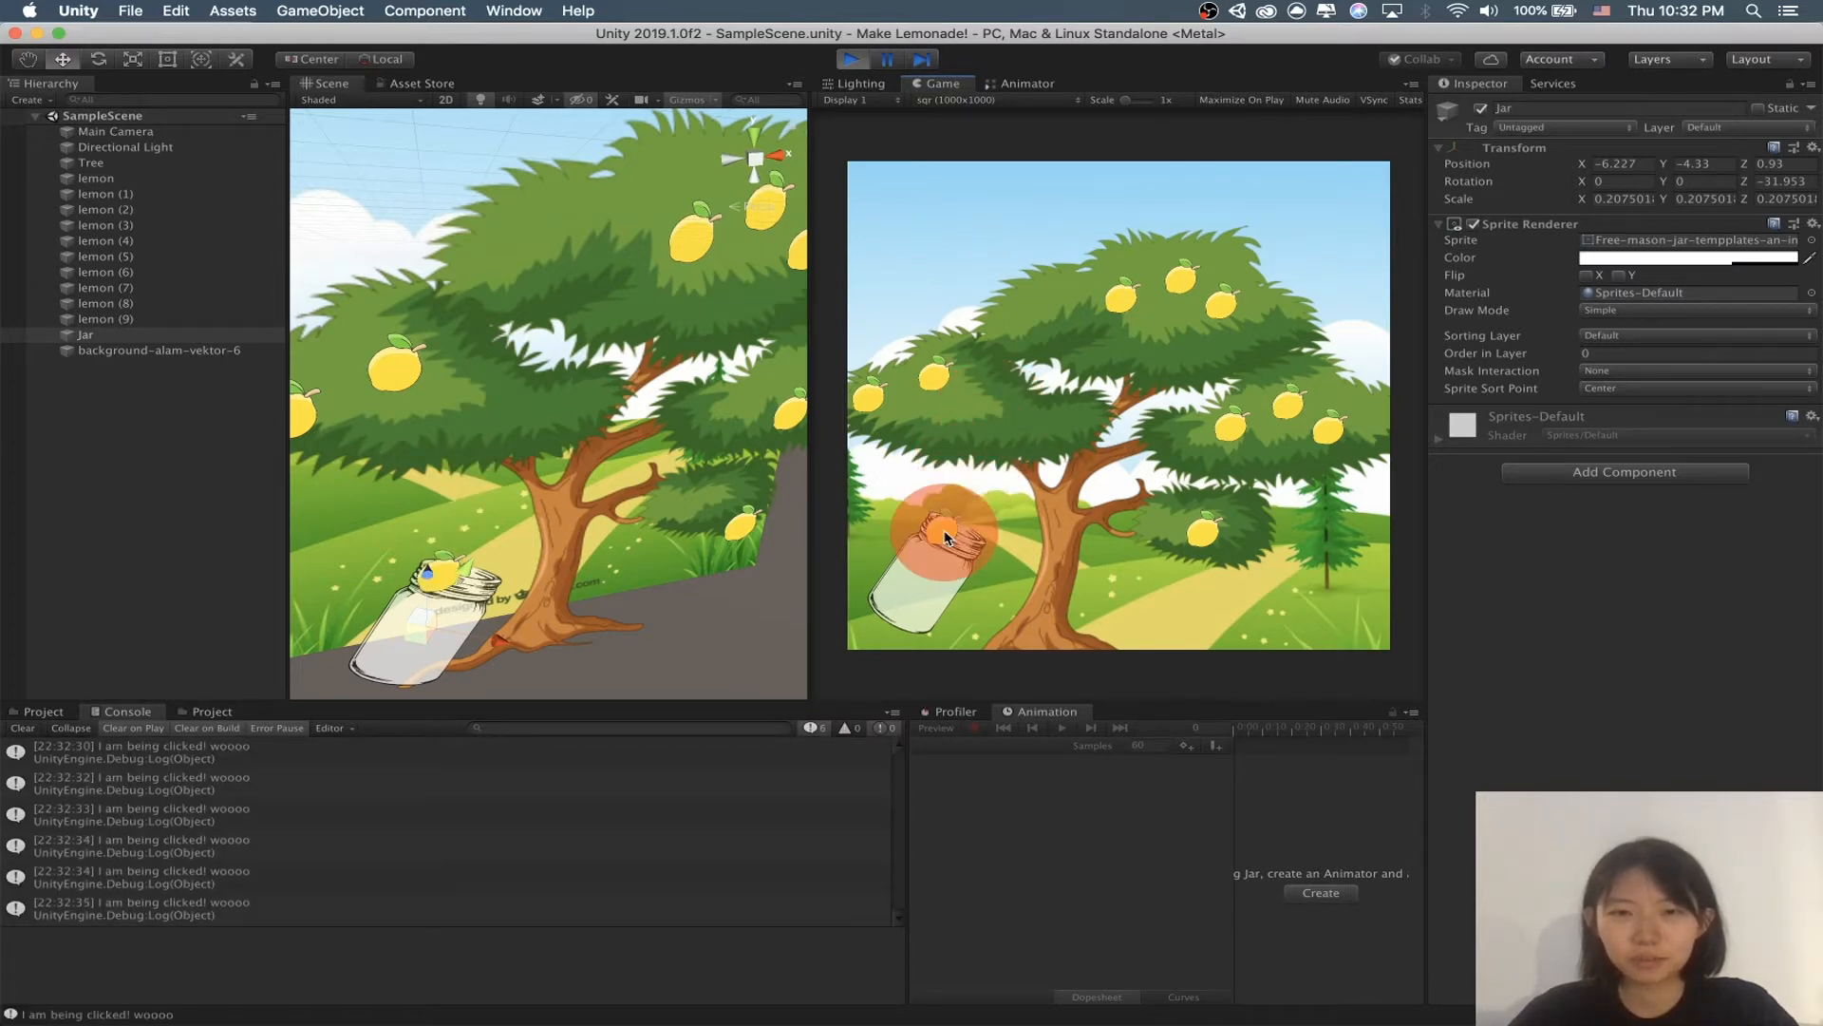
click(946, 532)
Step: Return to LemonScript.cs and examine how OnMouseUpAsButton executes the Vector3.Lerp line
click(1162, 1005)
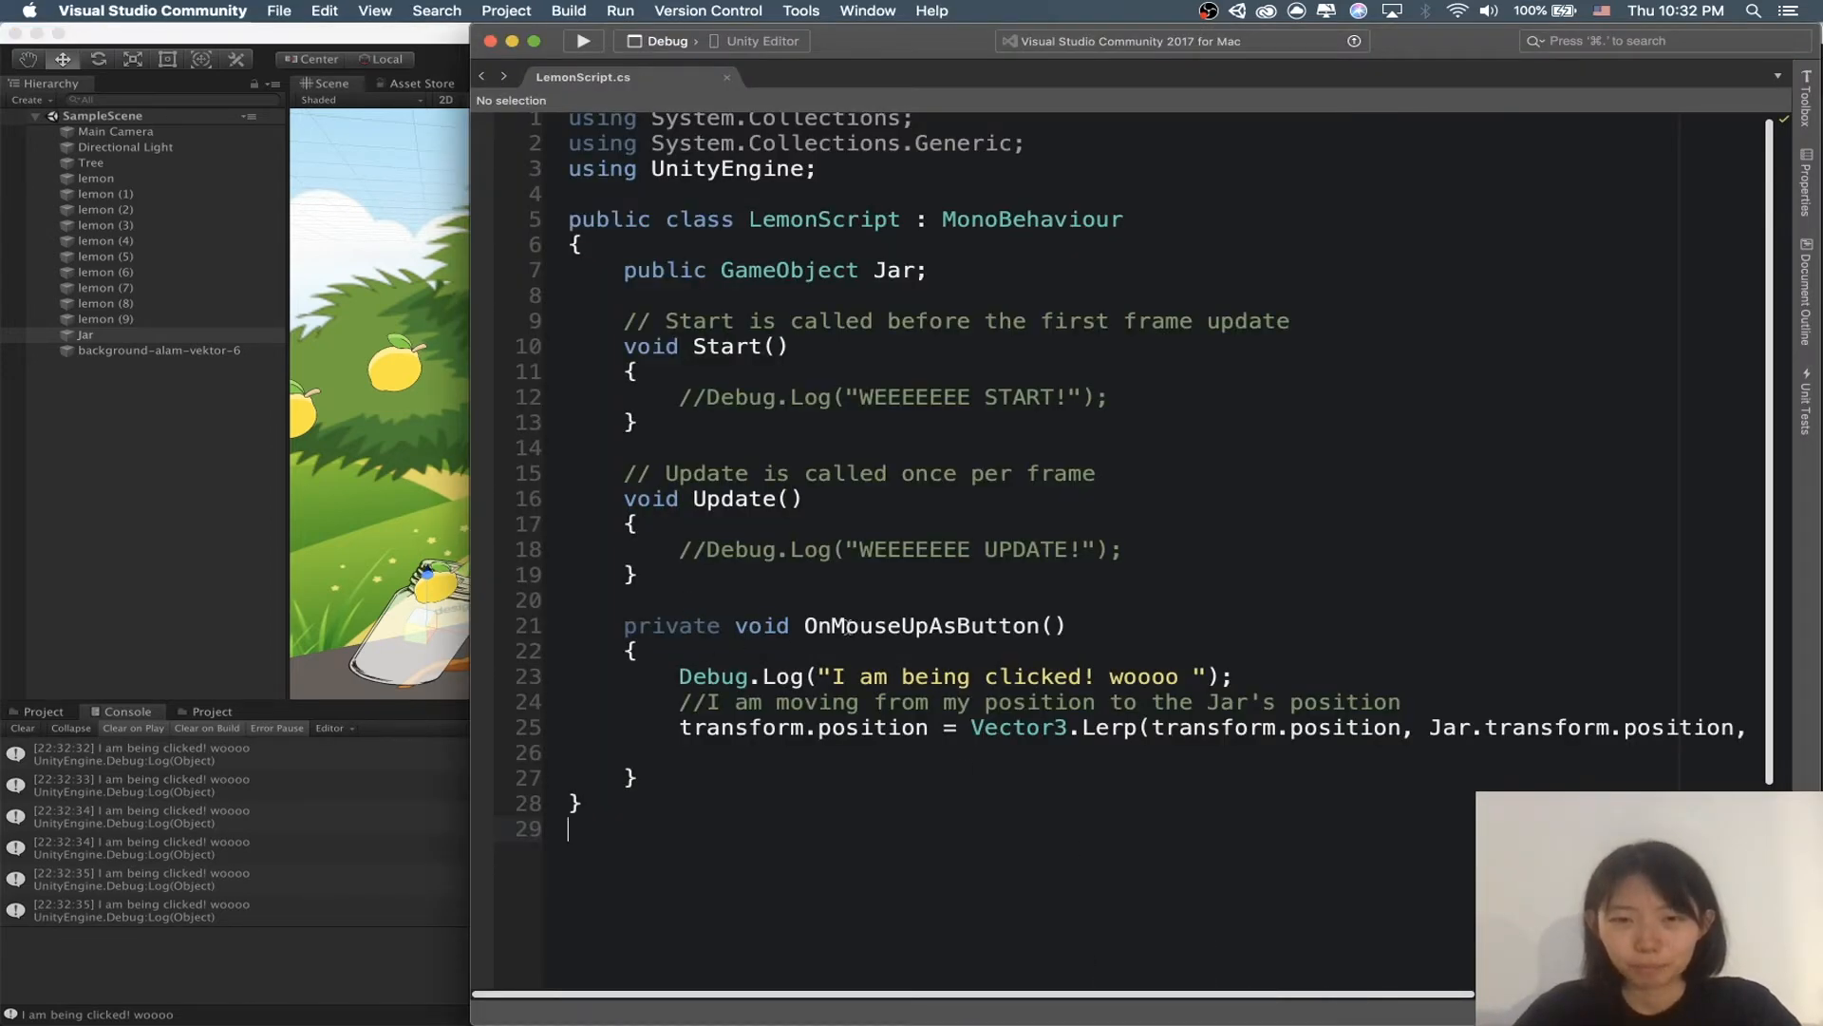
drag(806, 626, 1071, 624)
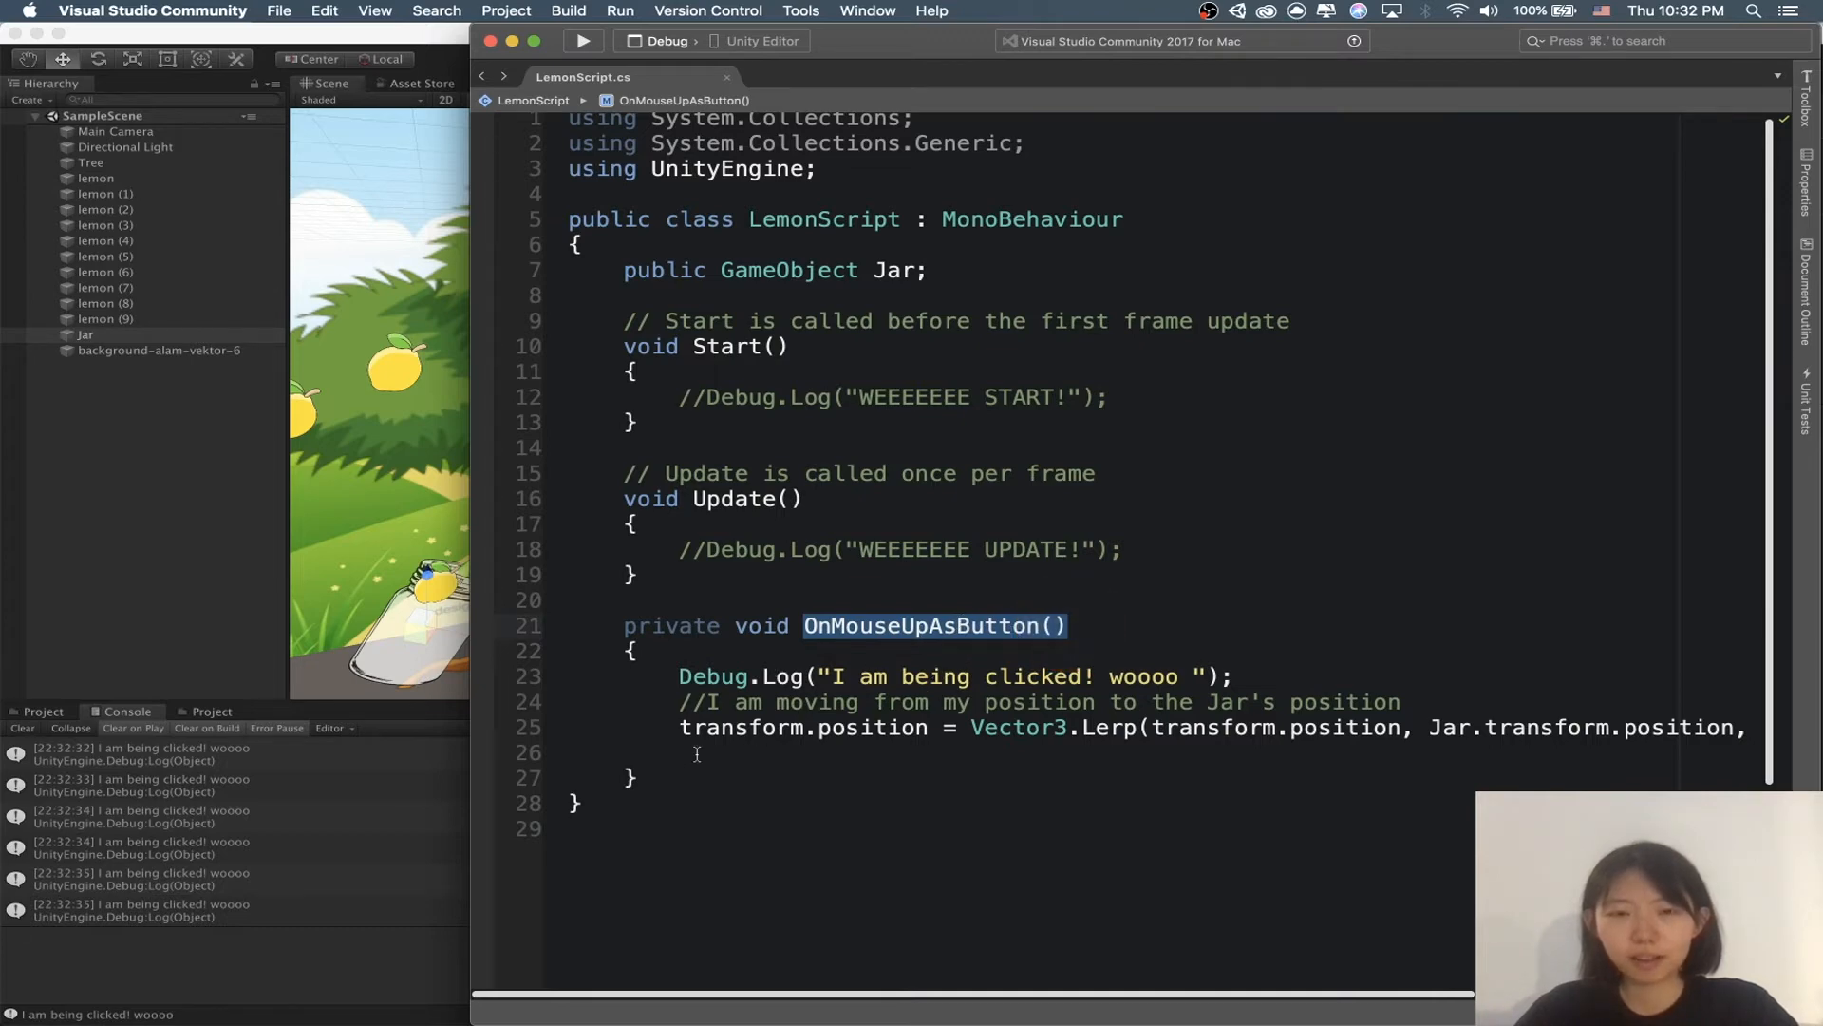
drag(676, 729, 1752, 728)
click(1037, 761)
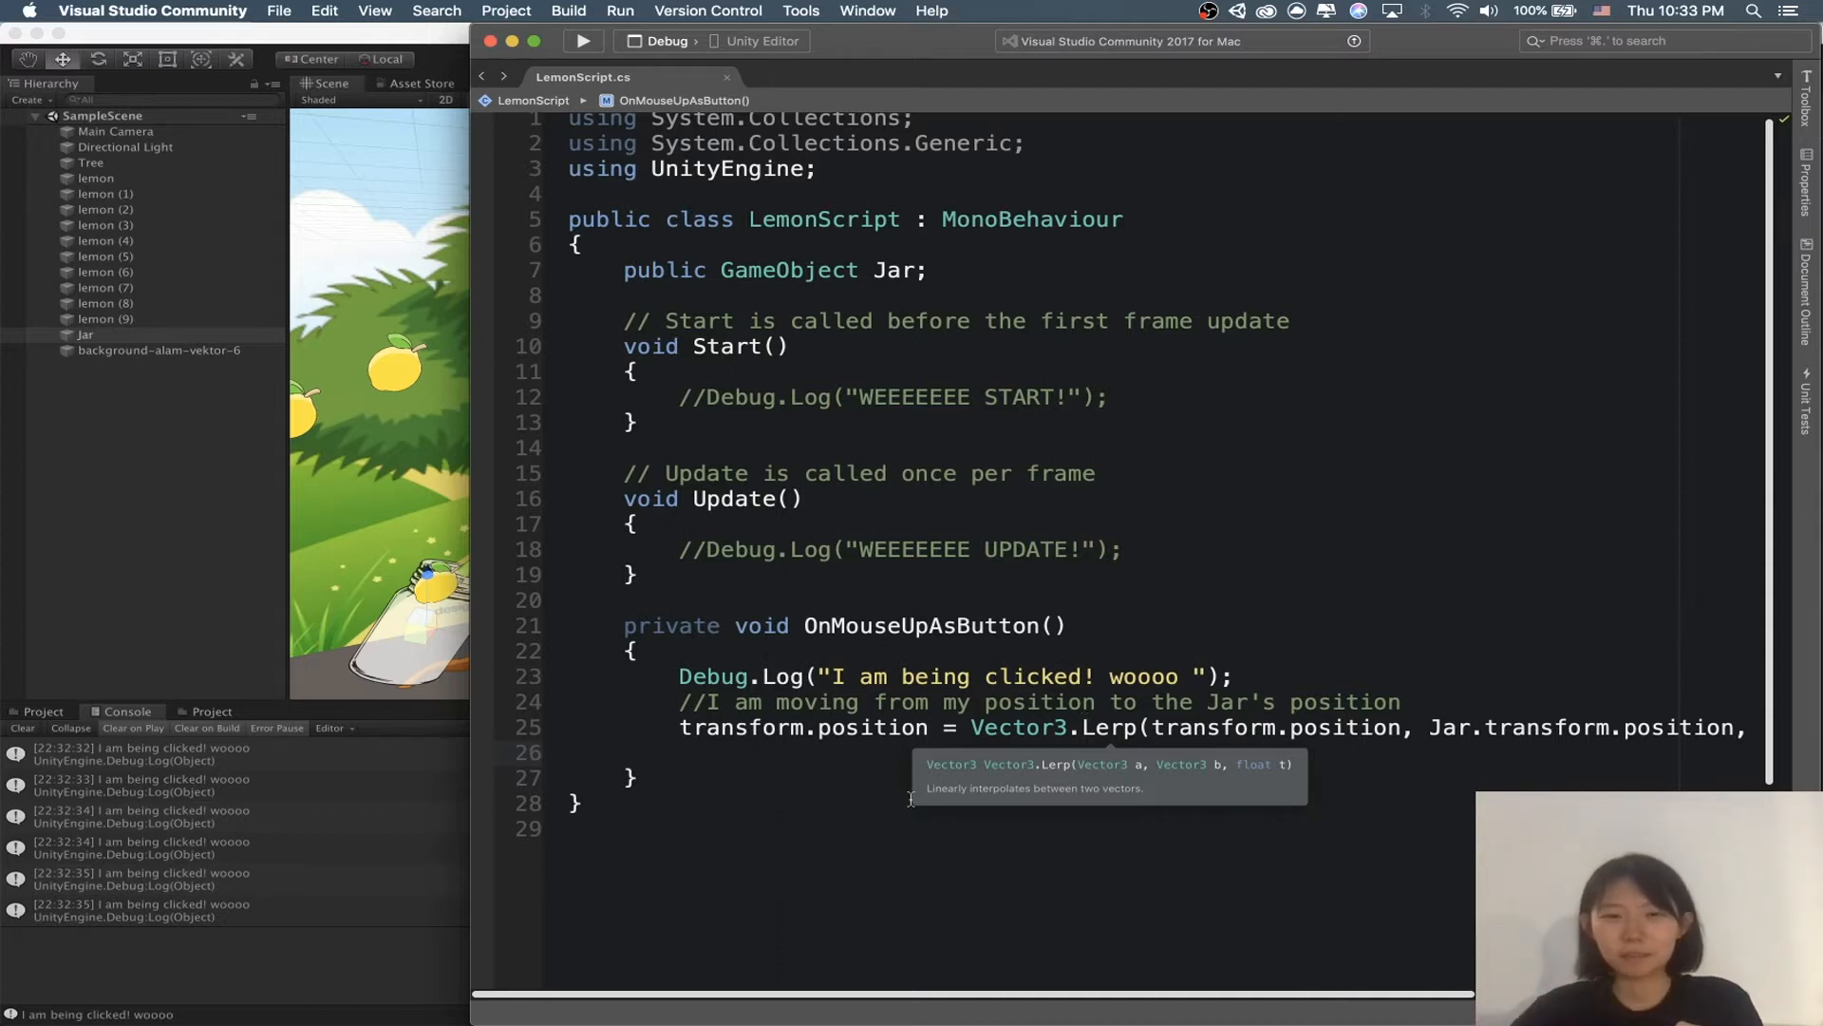
Step: Copy the Vector3.Lerp statement from OnMouseUpAsButton into Update, on a new line below the commented Debug.Log
drag(676, 727, 760, 752)
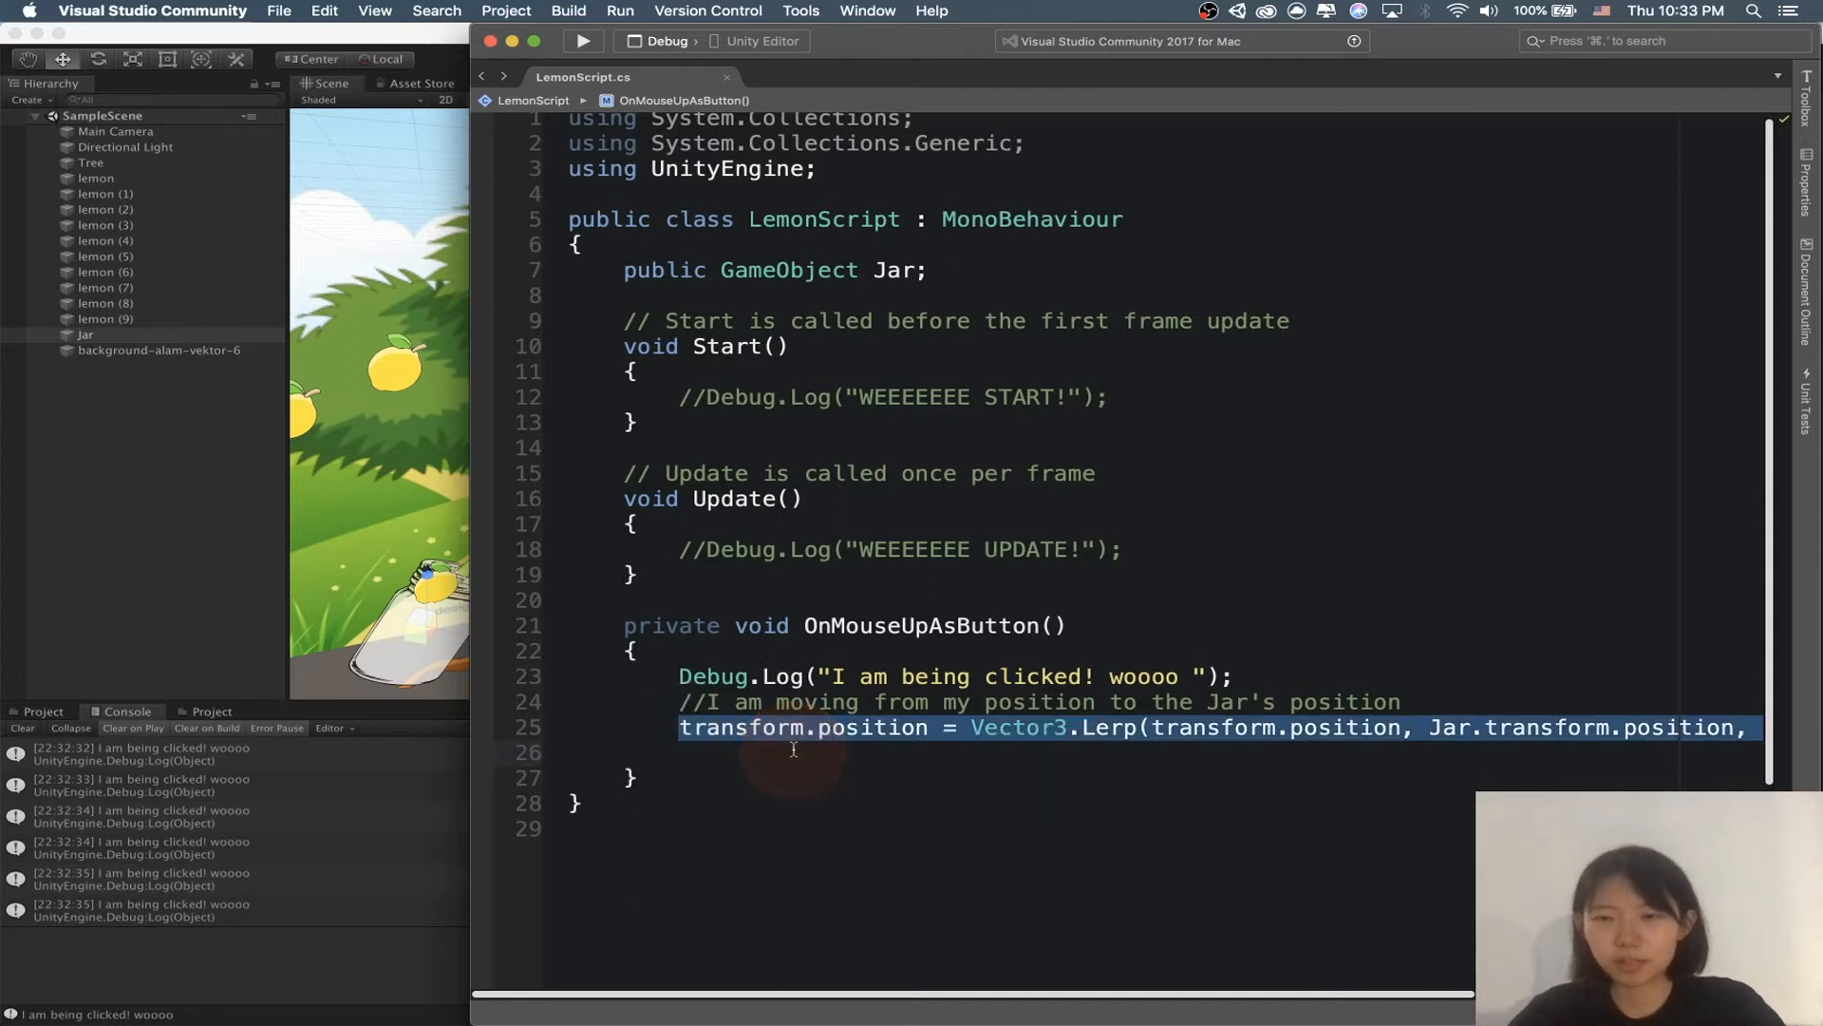
key(super+c)
key(super+c)
key(super+c)
click(1122, 549)
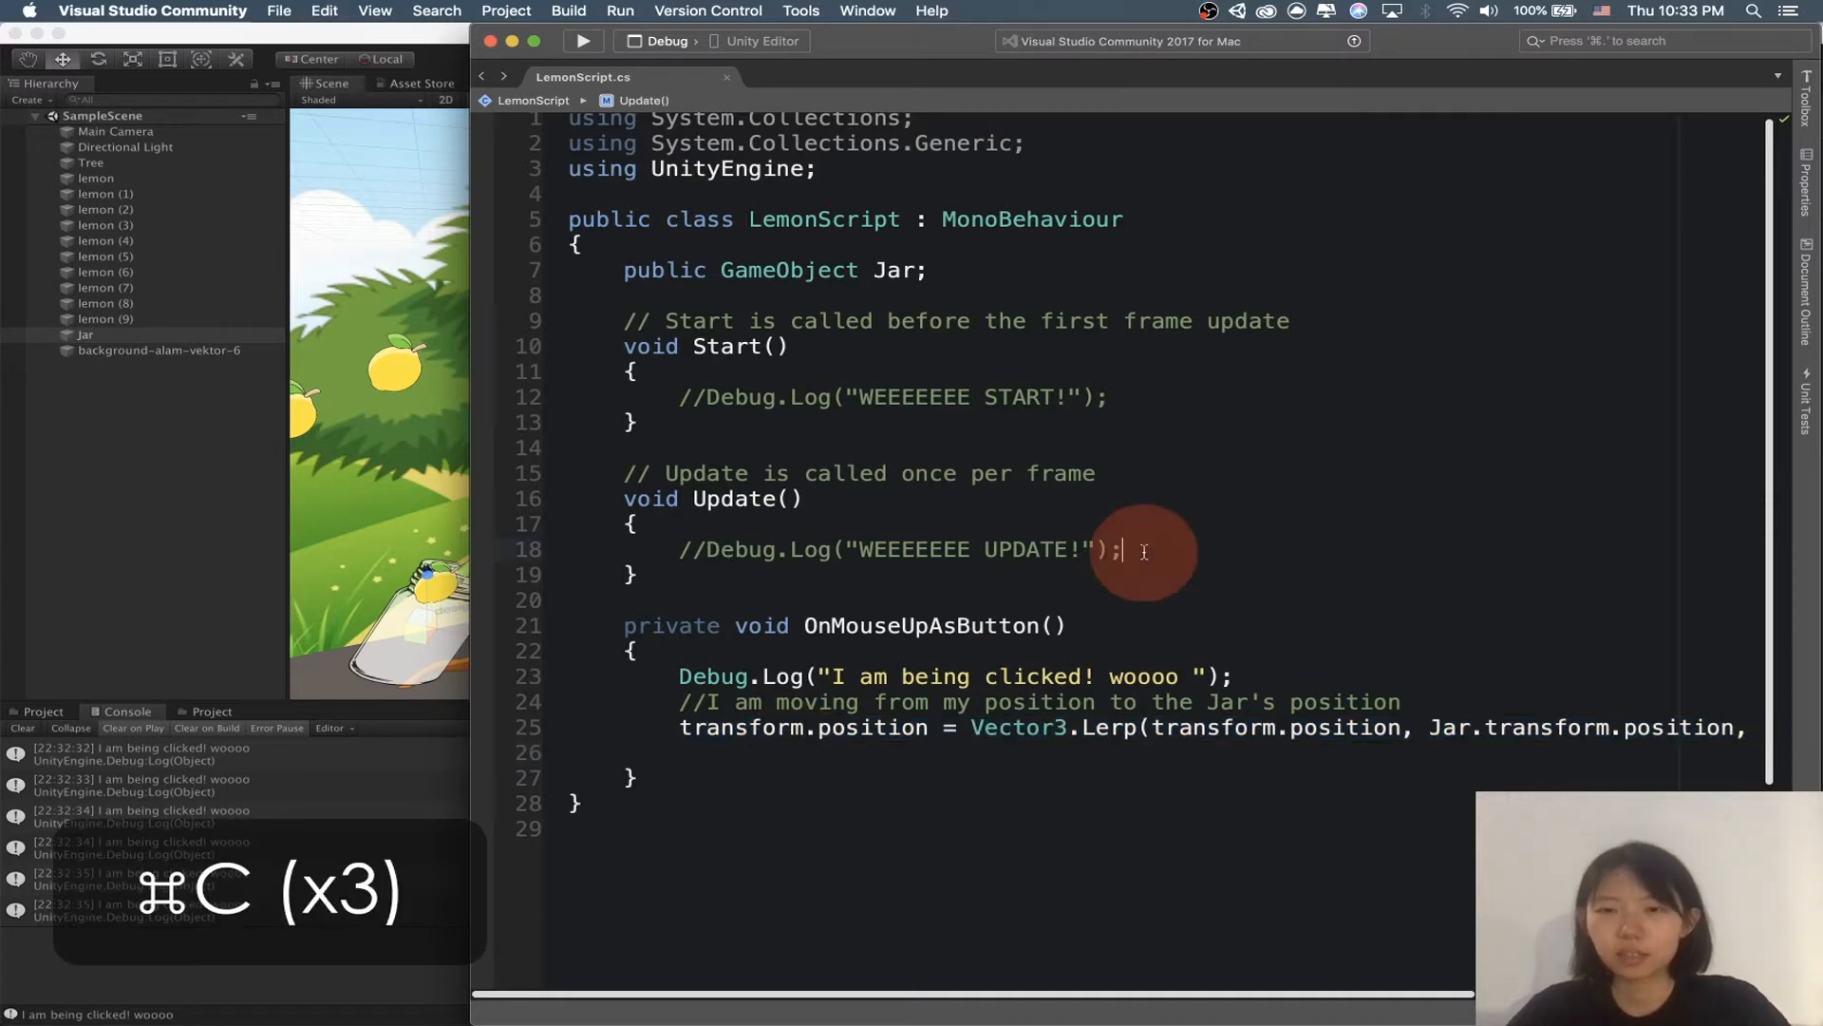
key(Return)
key(super+v)
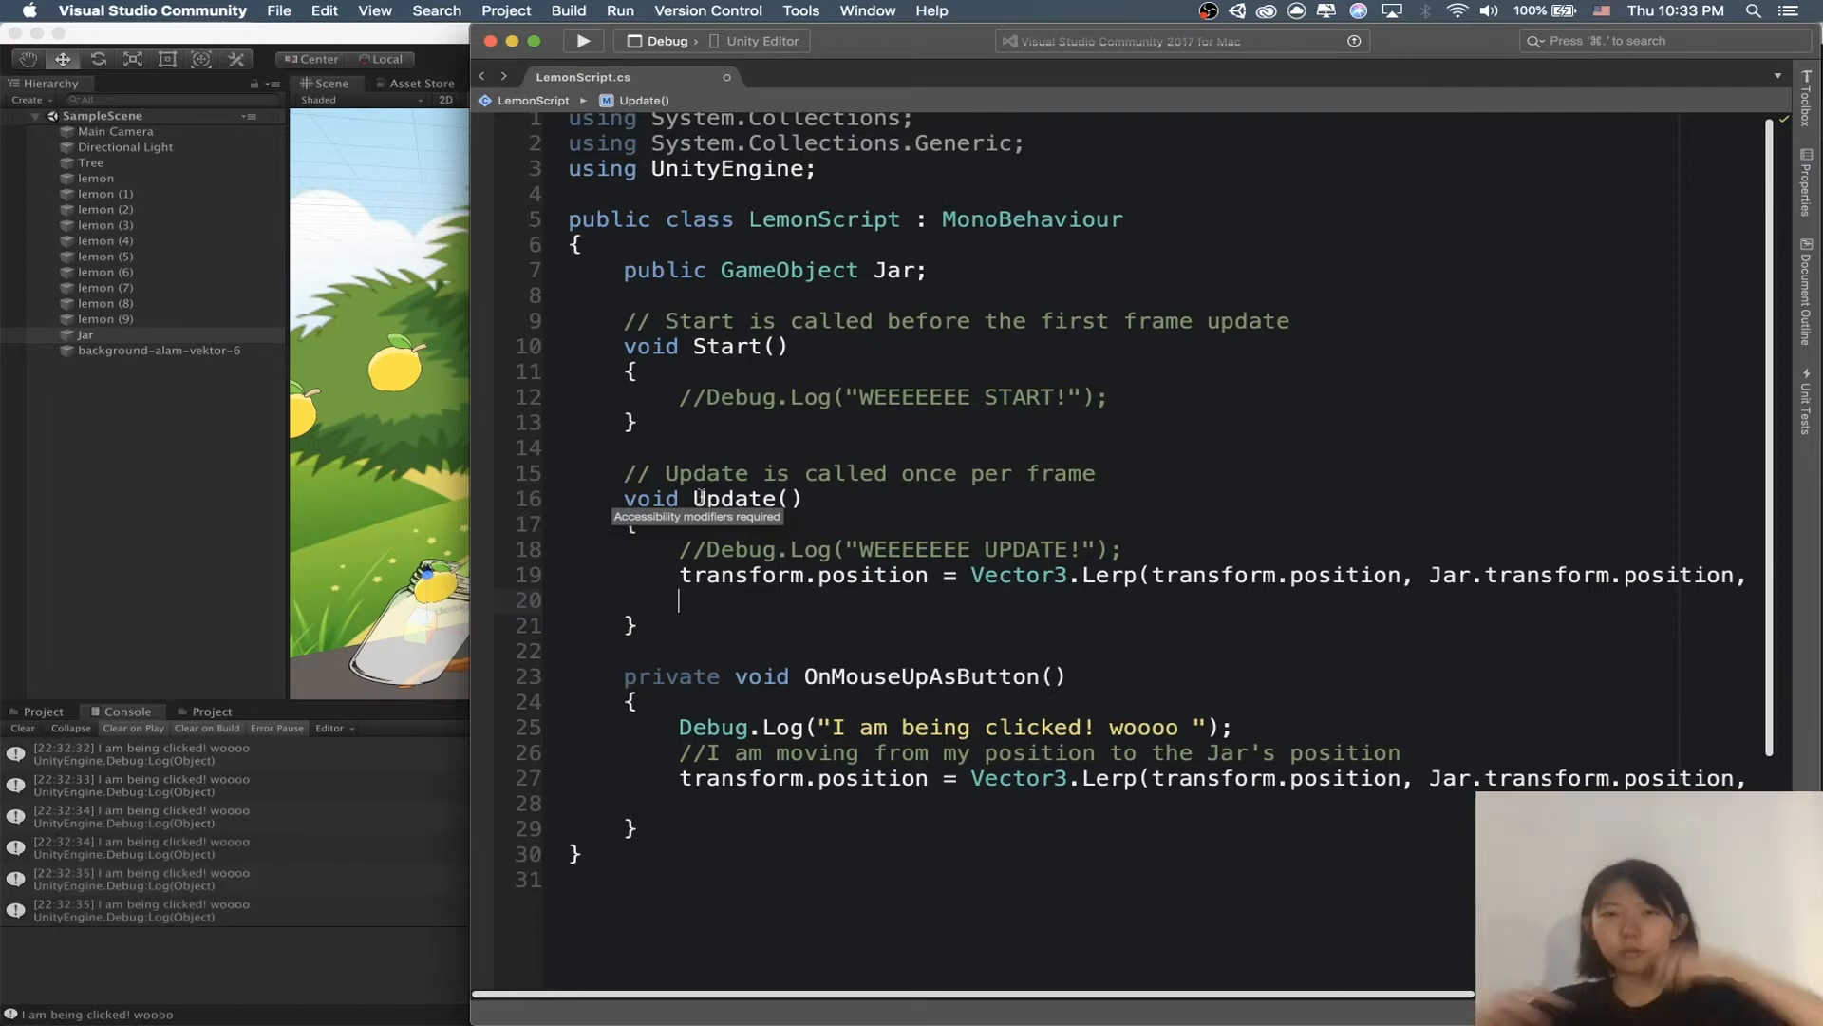
Step: Switch to Unity to stop Play mode, and return to the copied Lerp line in LemonScript.cs
click(274, 988)
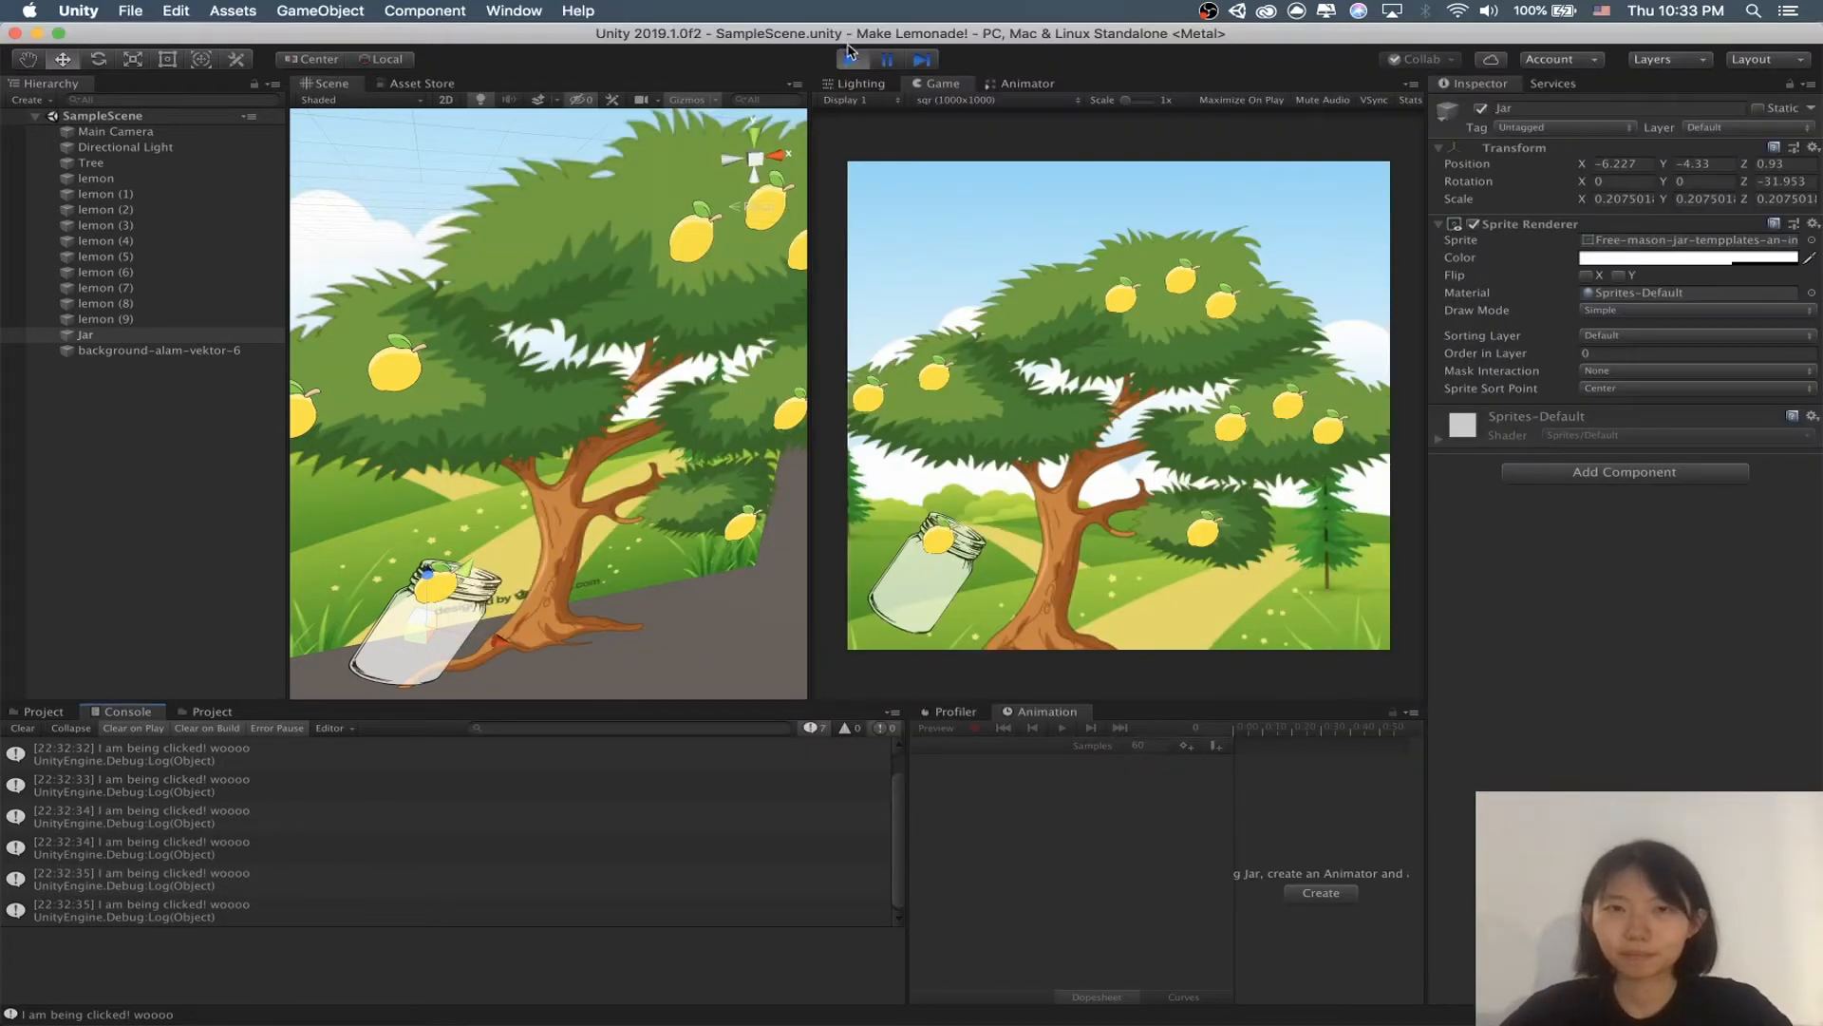
click(850, 57)
click(1107, 995)
drag(667, 578, 927, 584)
click(811, 597)
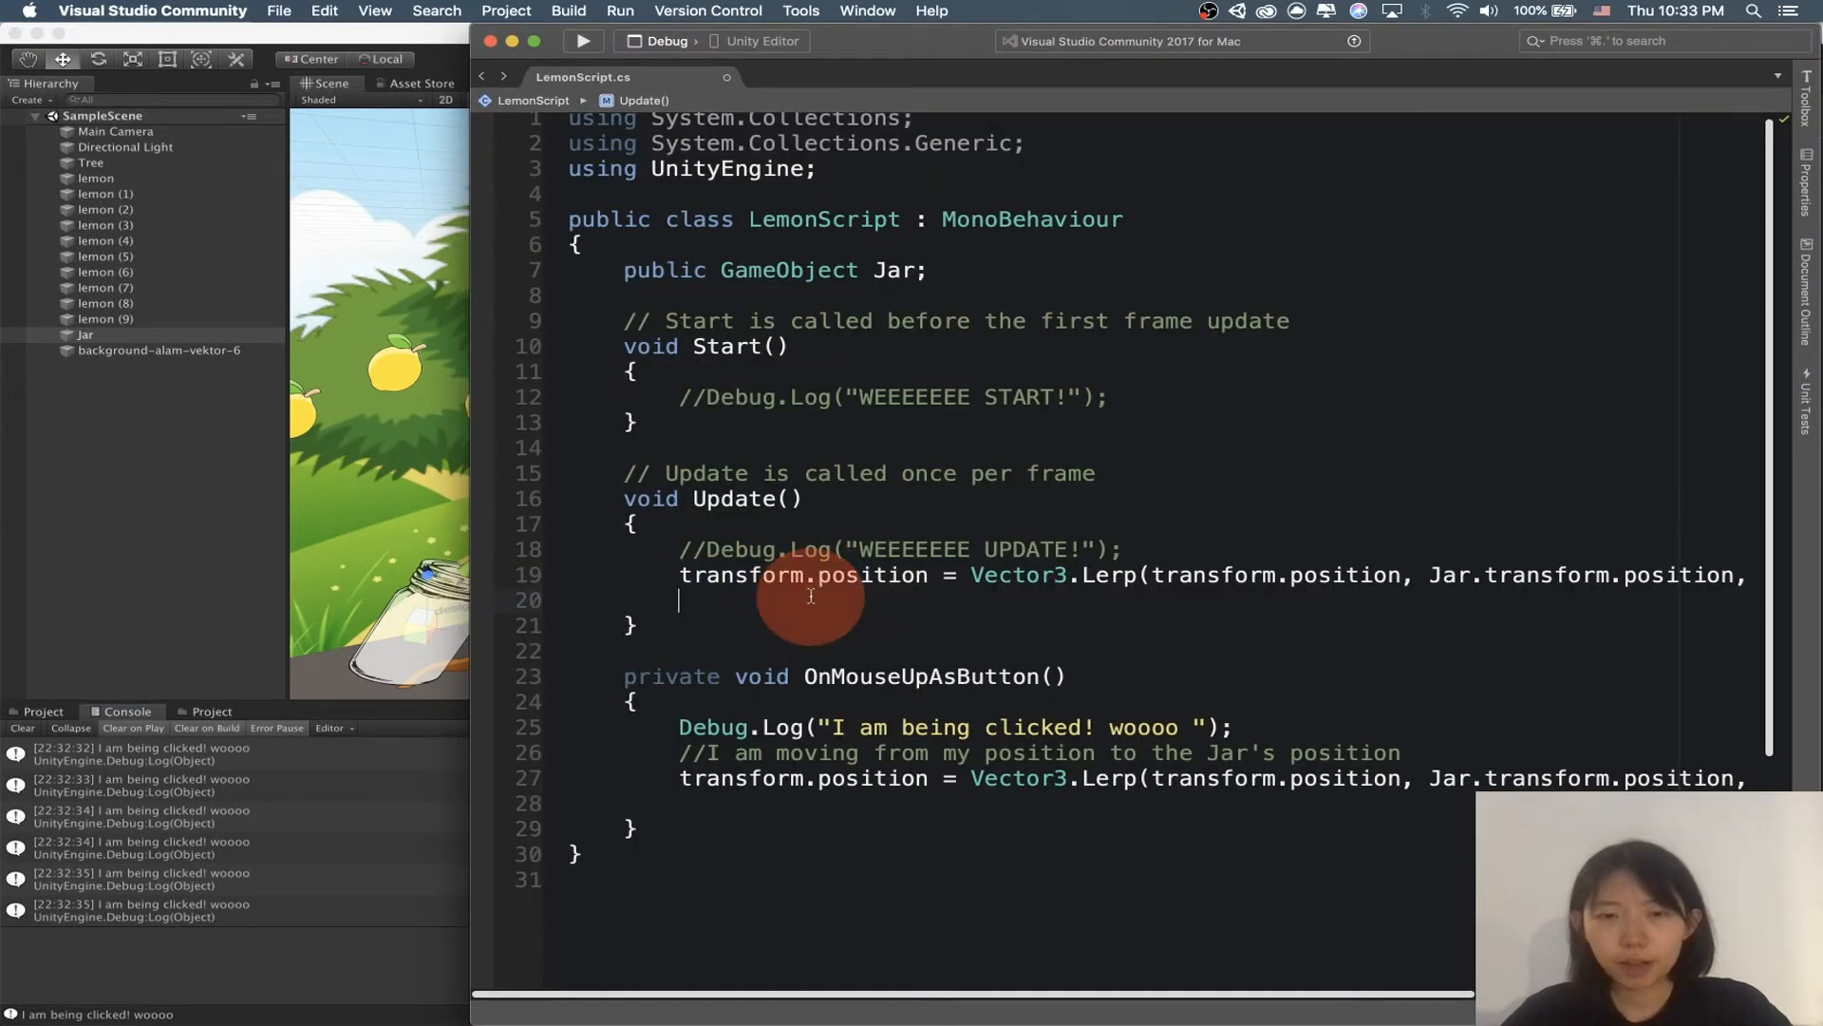
Step: Comment out the original Vector3.Lerp statement in OnMouseUpAsButton and save LemonScript.cs
click(678, 777)
key(super+slash)
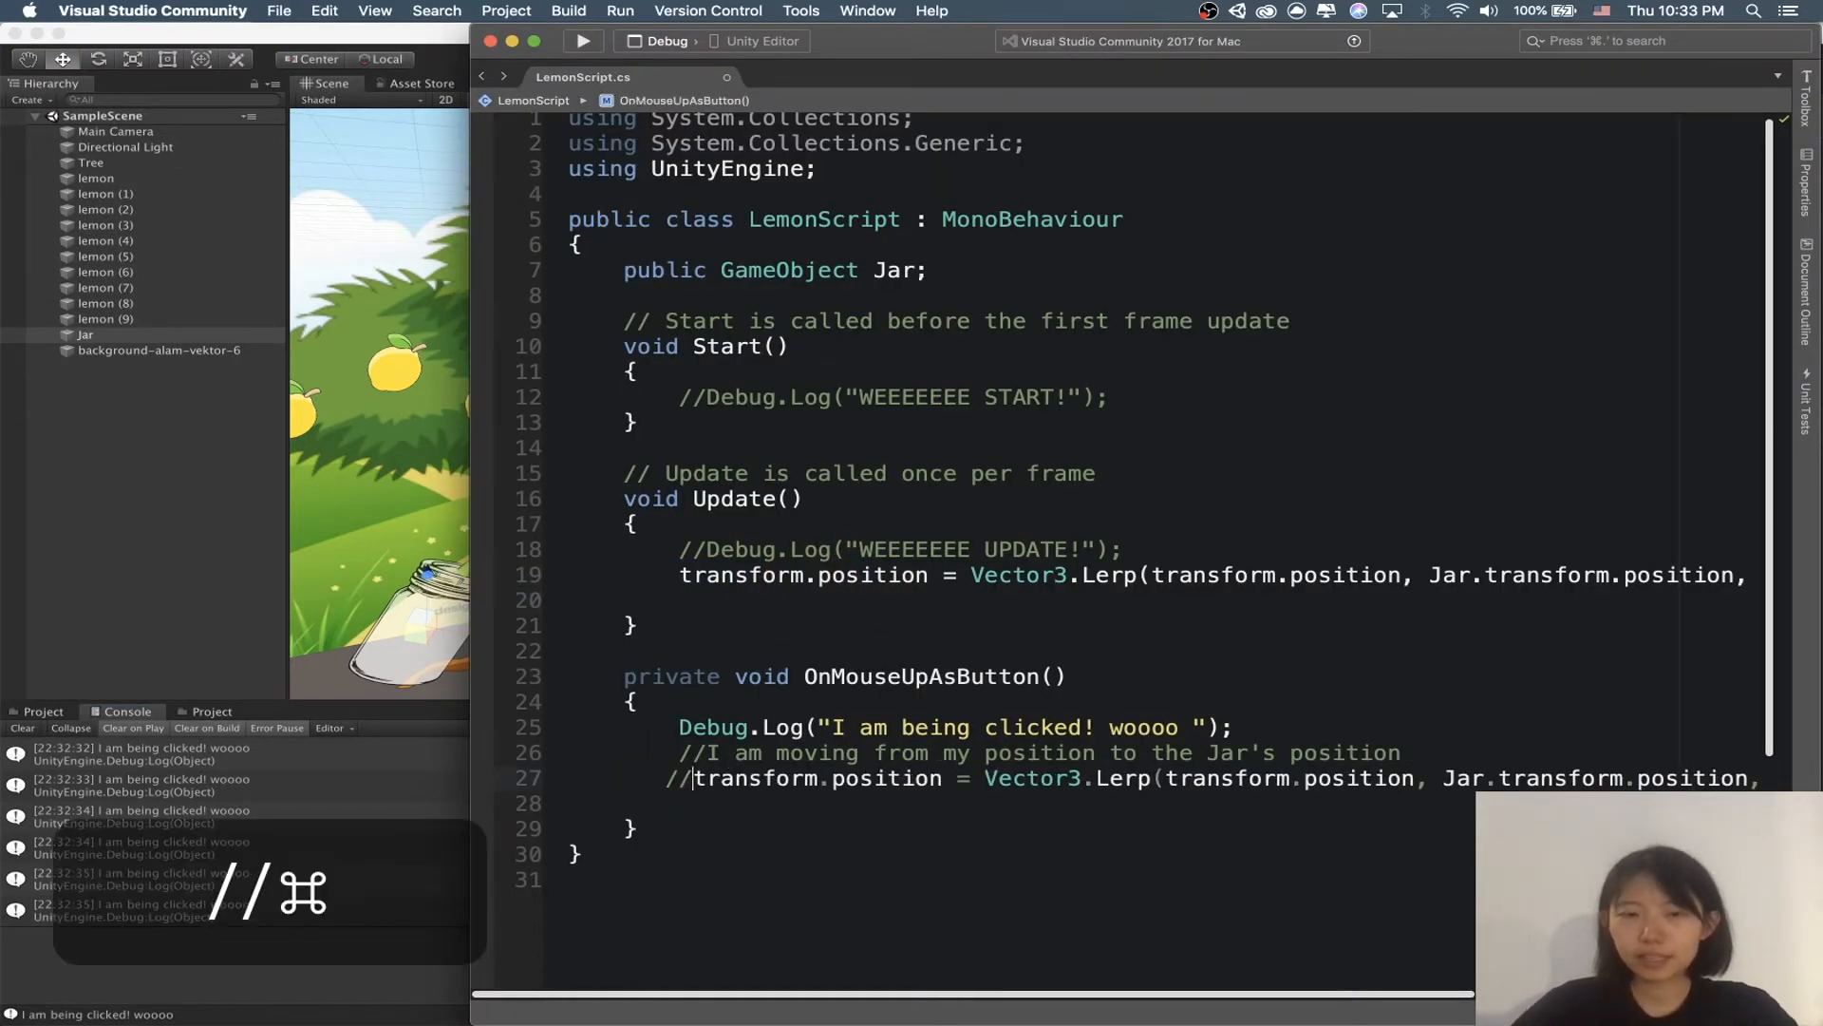
key(super+s)
key(super+s)
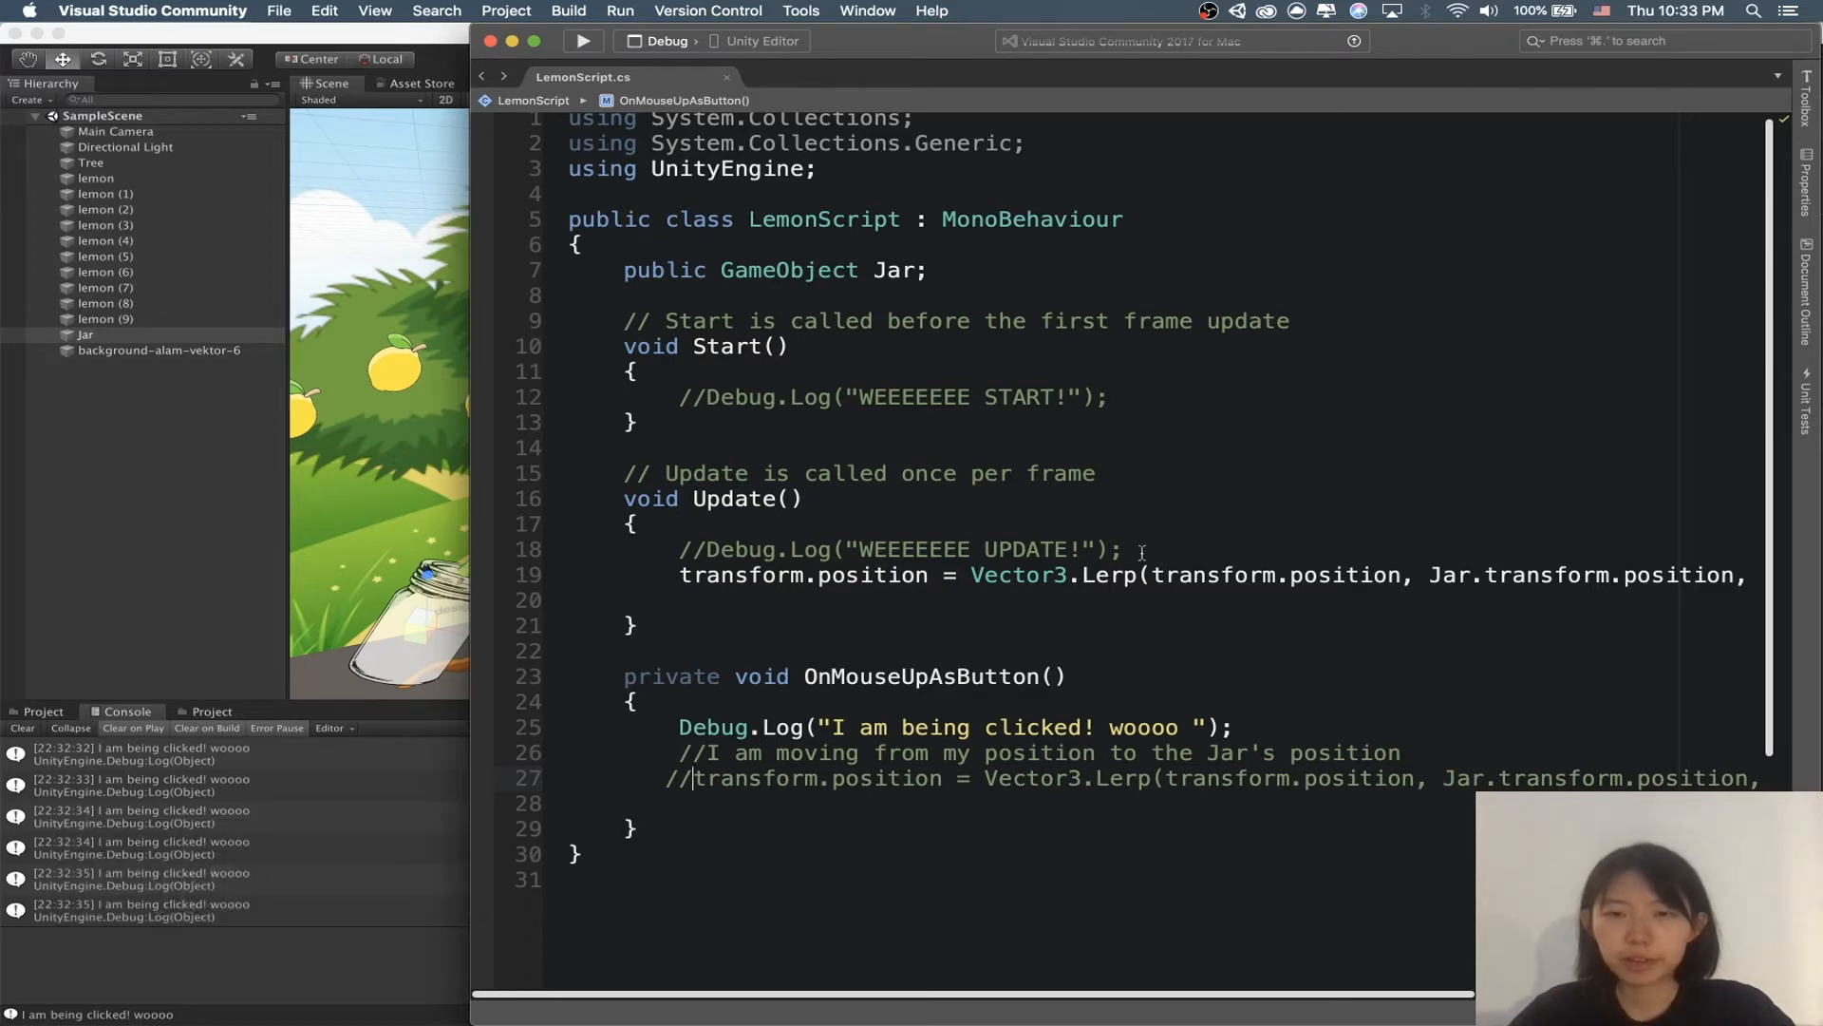
Step: Switch to Unity and run the scene twice in Play mode to watch how the lemons move, stopping it each time
click(147, 597)
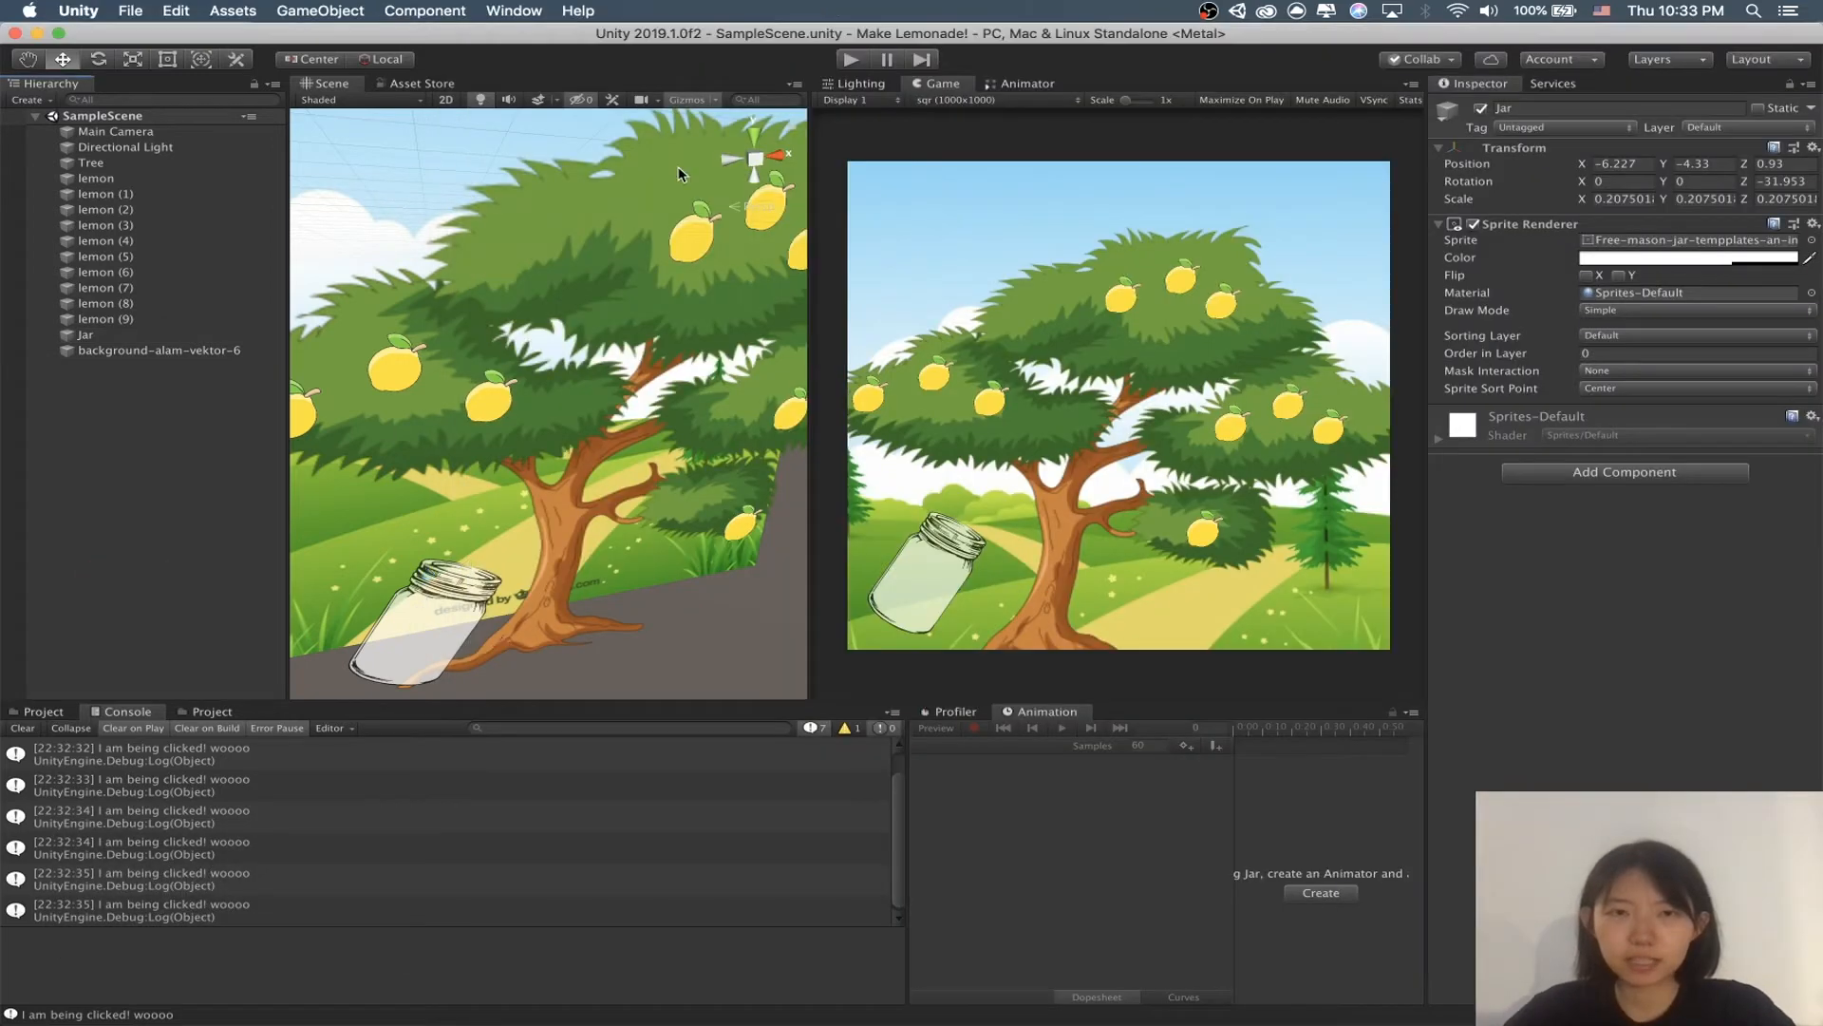
click(853, 60)
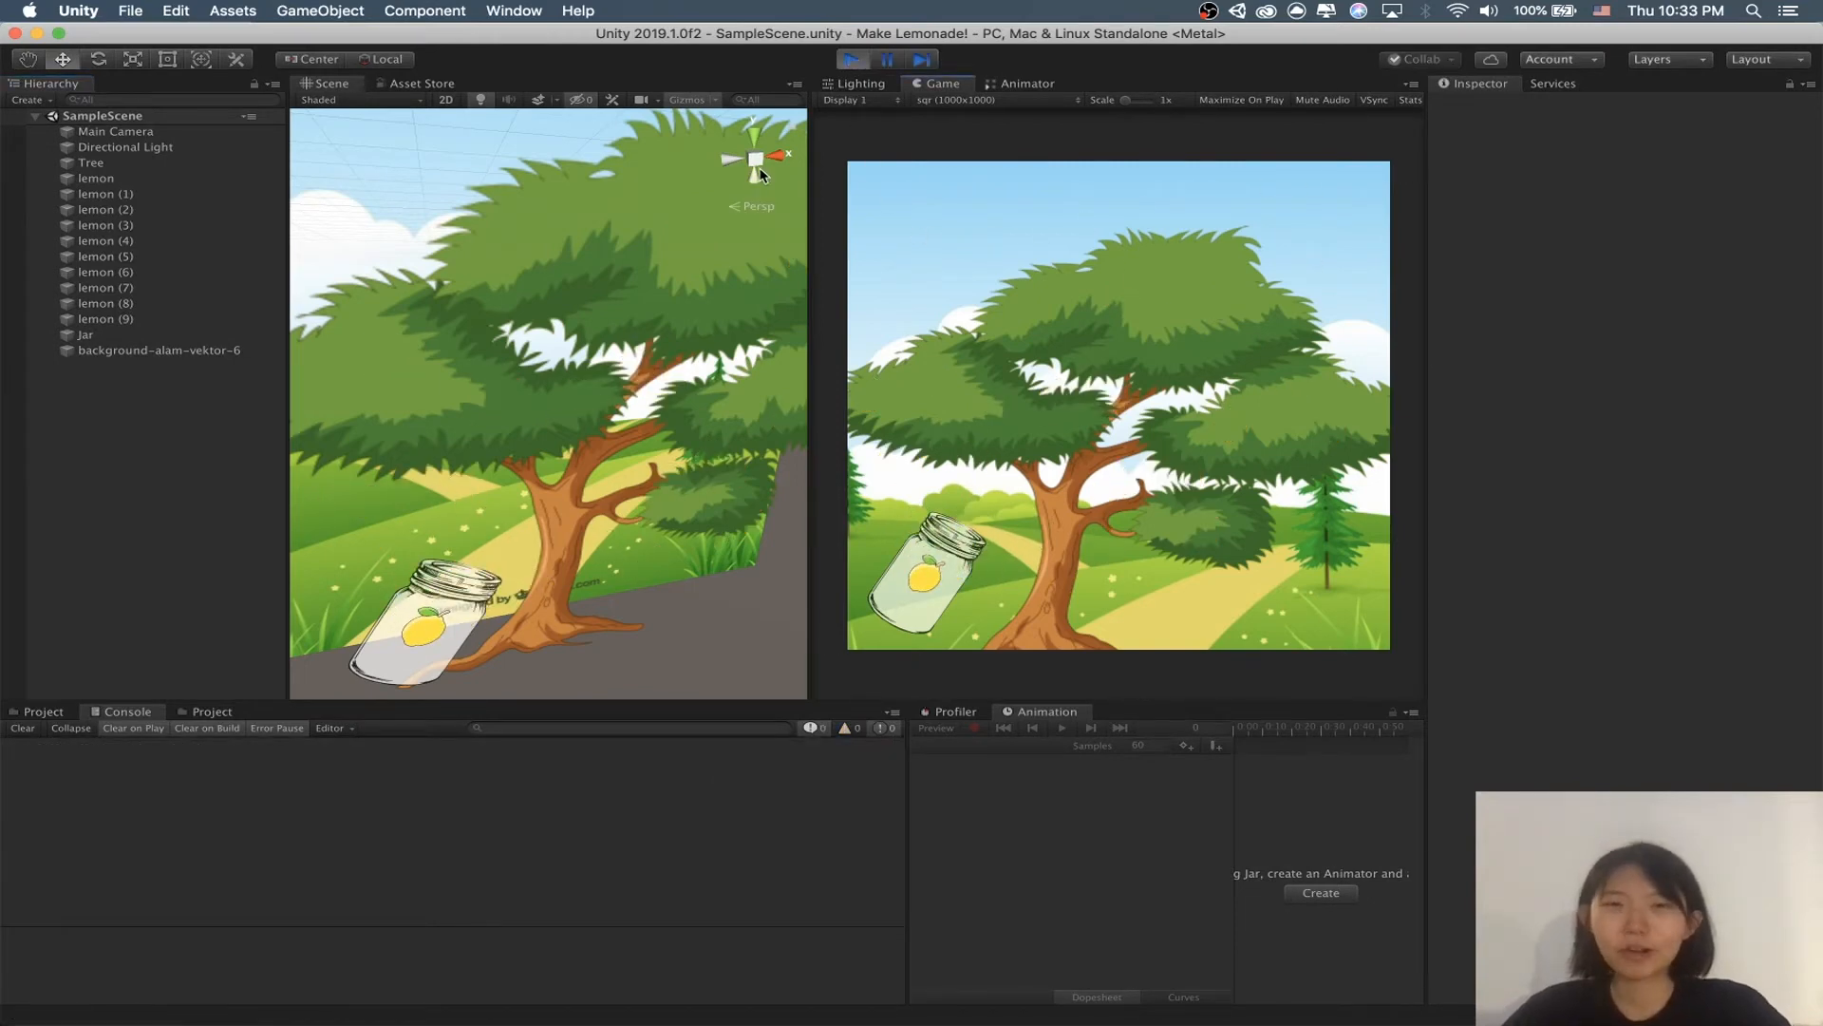
click(853, 60)
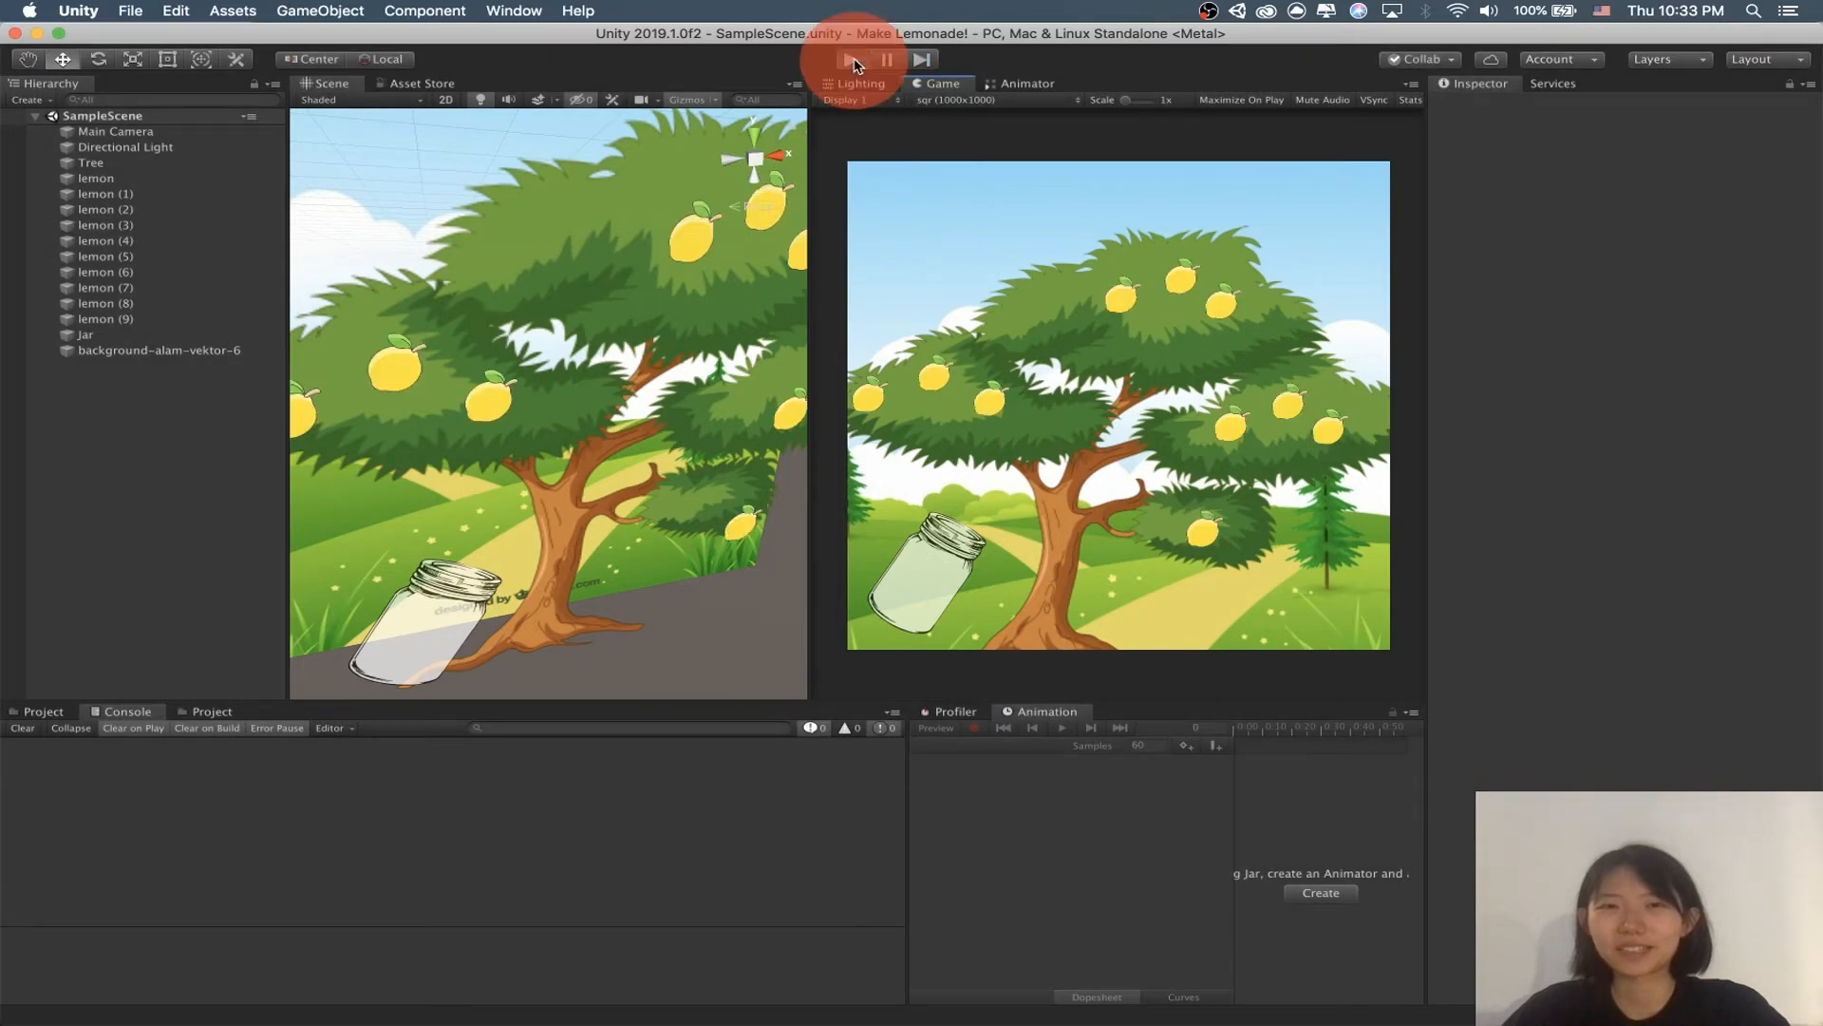
click(853, 60)
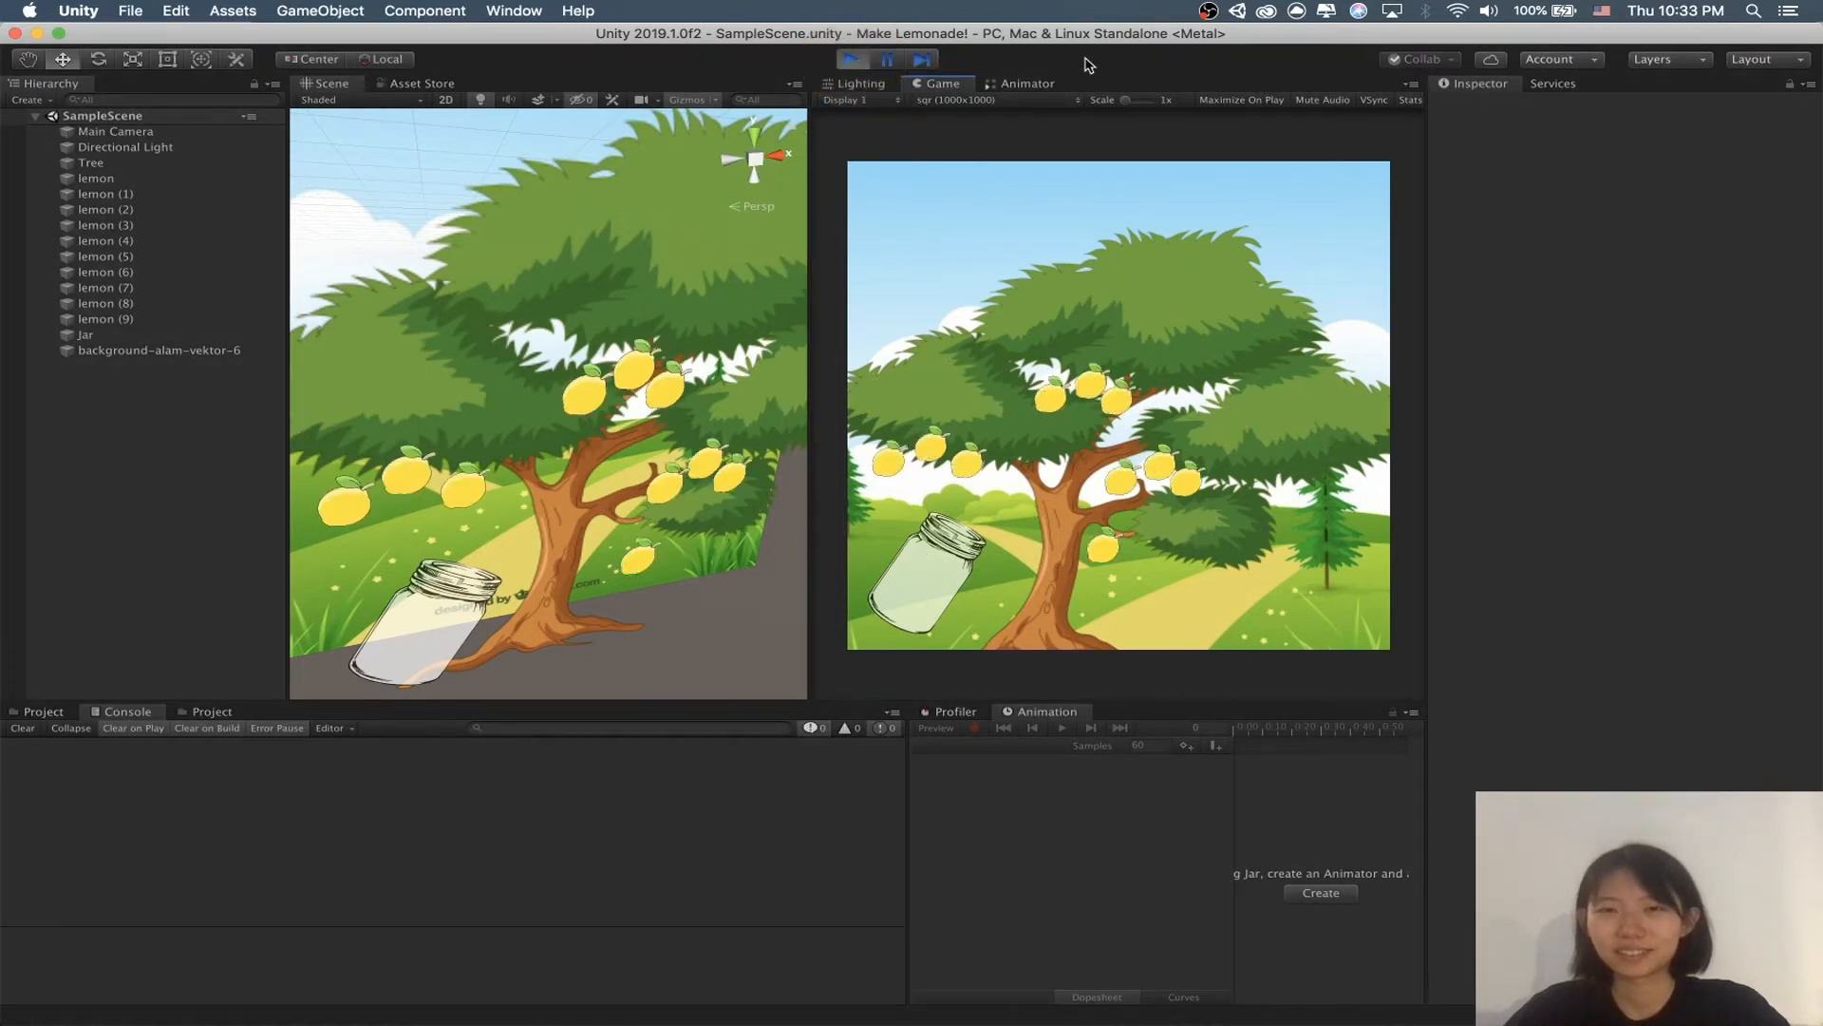
click(854, 61)
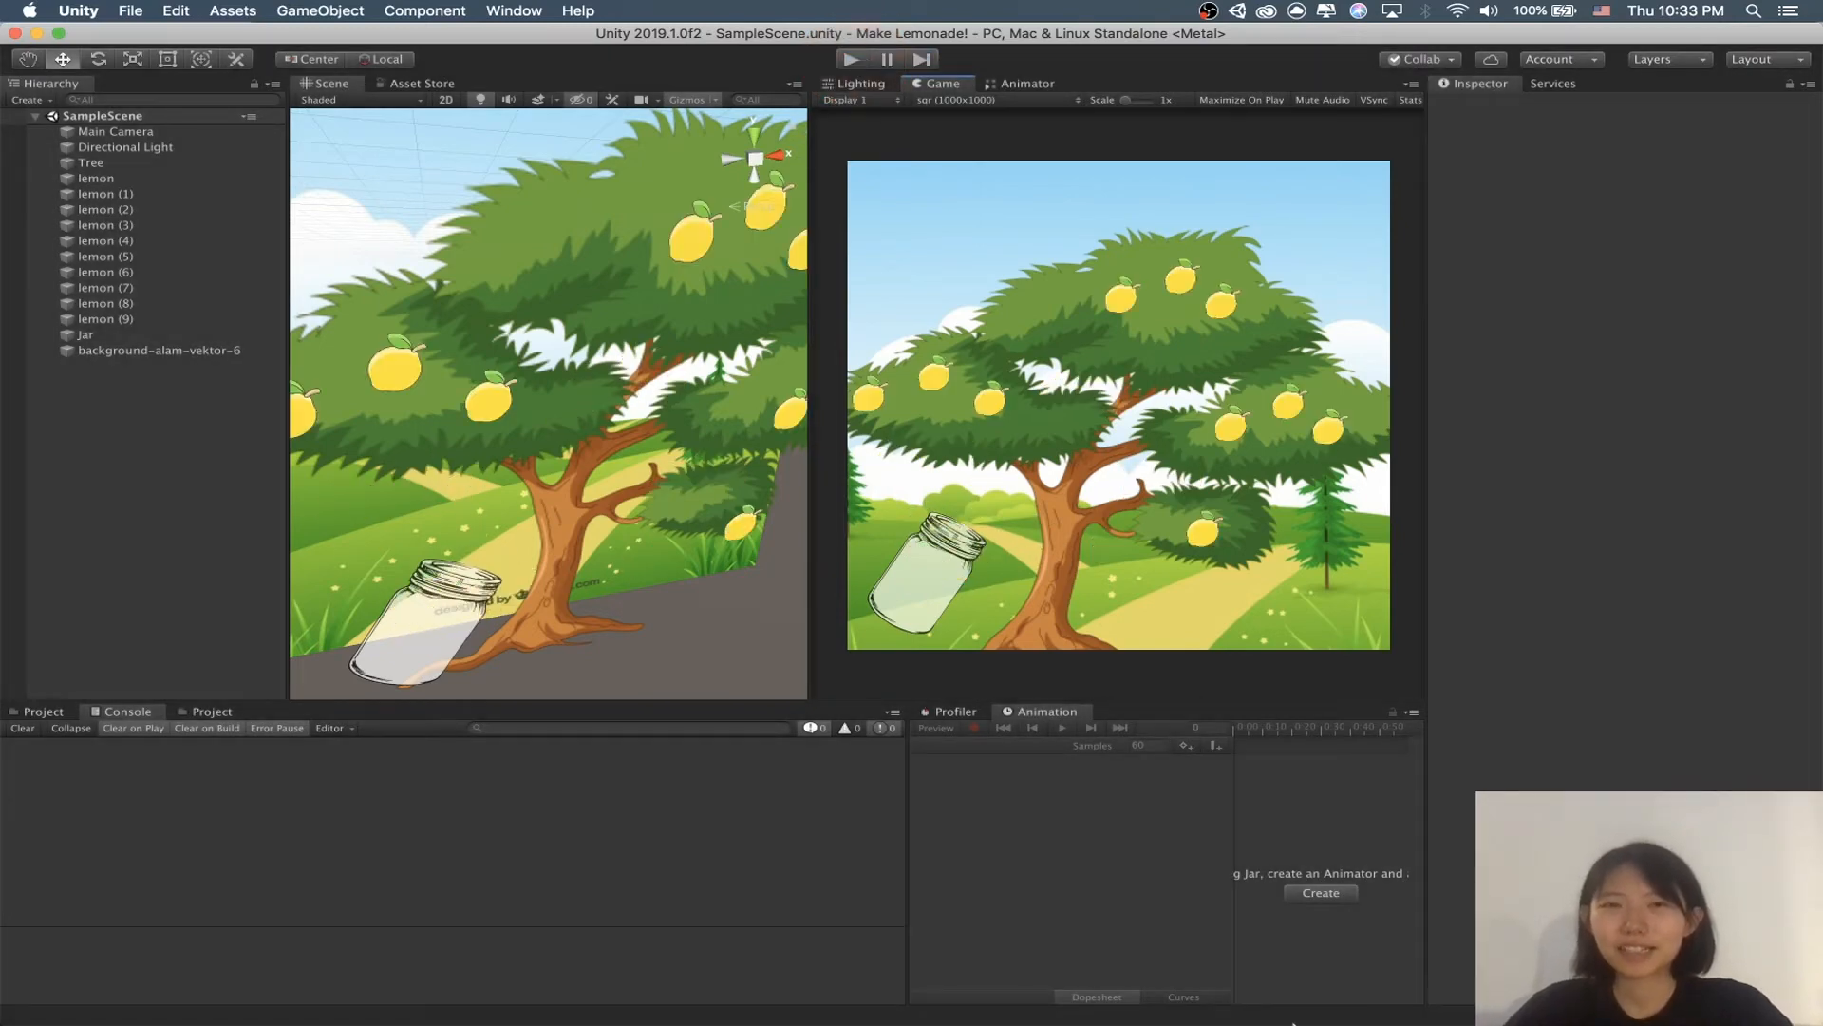
Step: Return to LemonScript.cs and examine the Vector3.Lerp line in Update against the OnMouseUpAsButton method
click(1157, 1009)
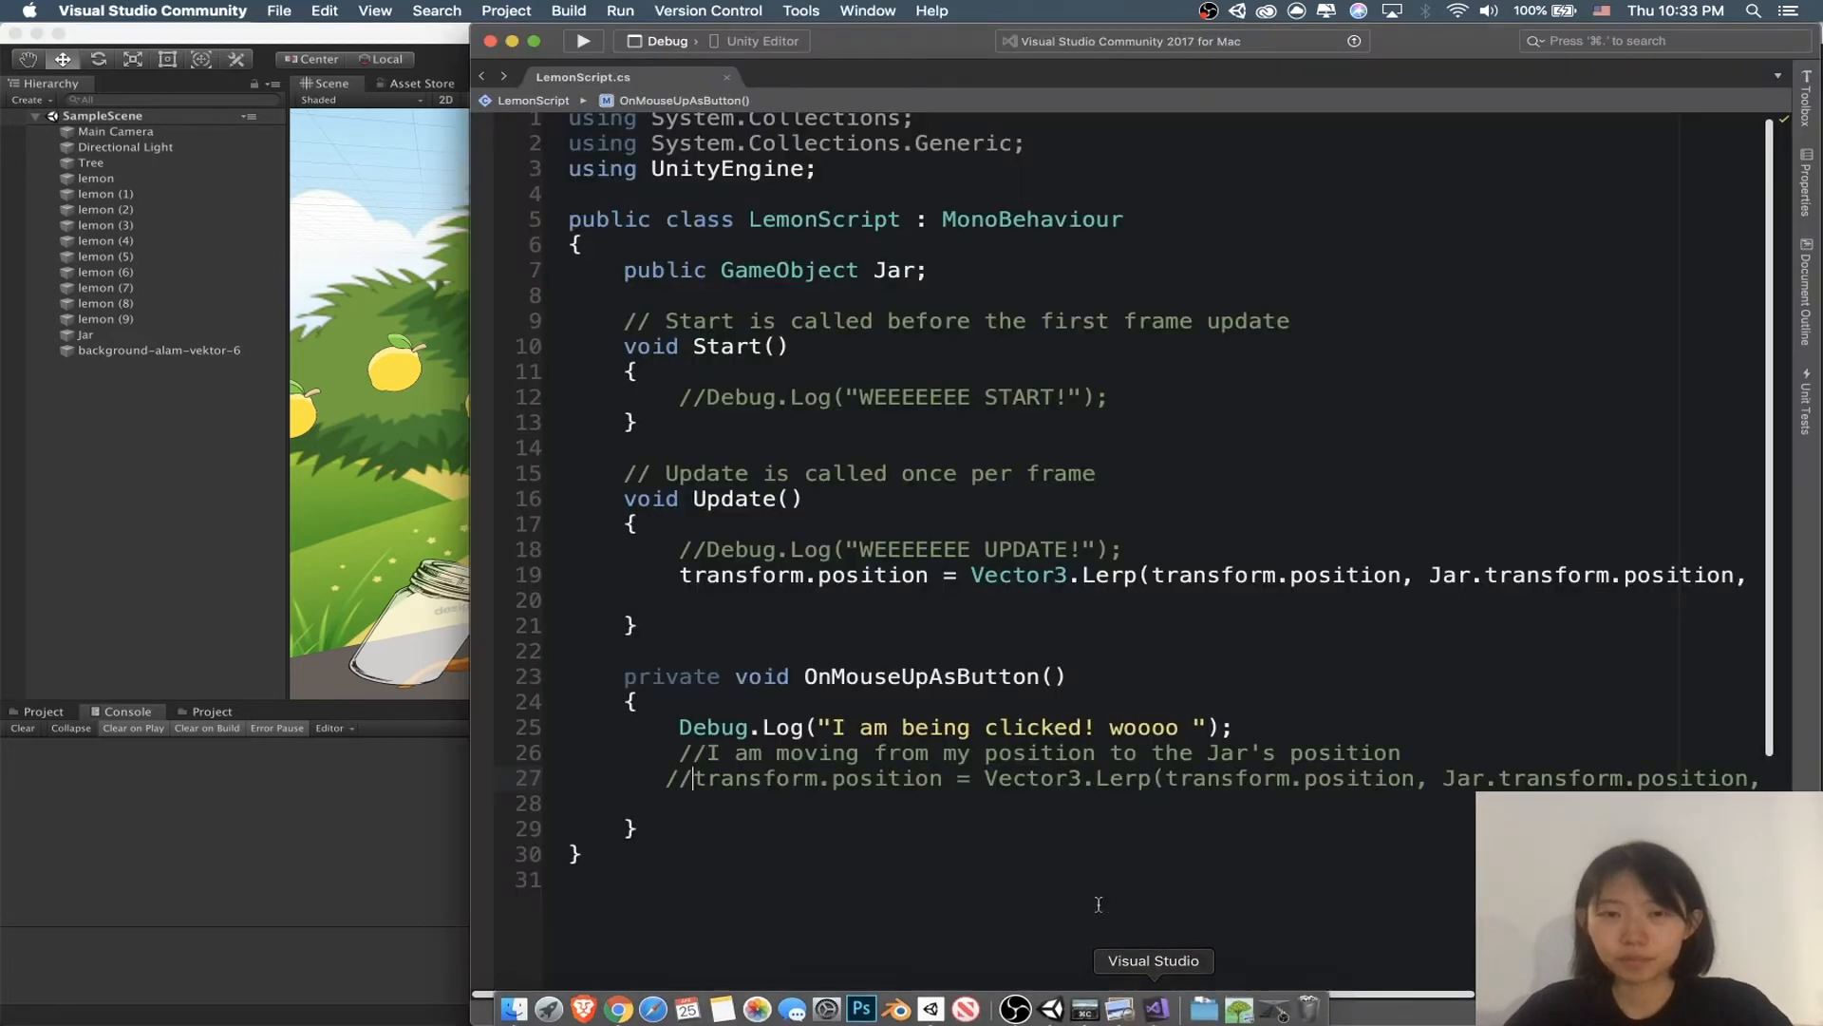
click(670, 599)
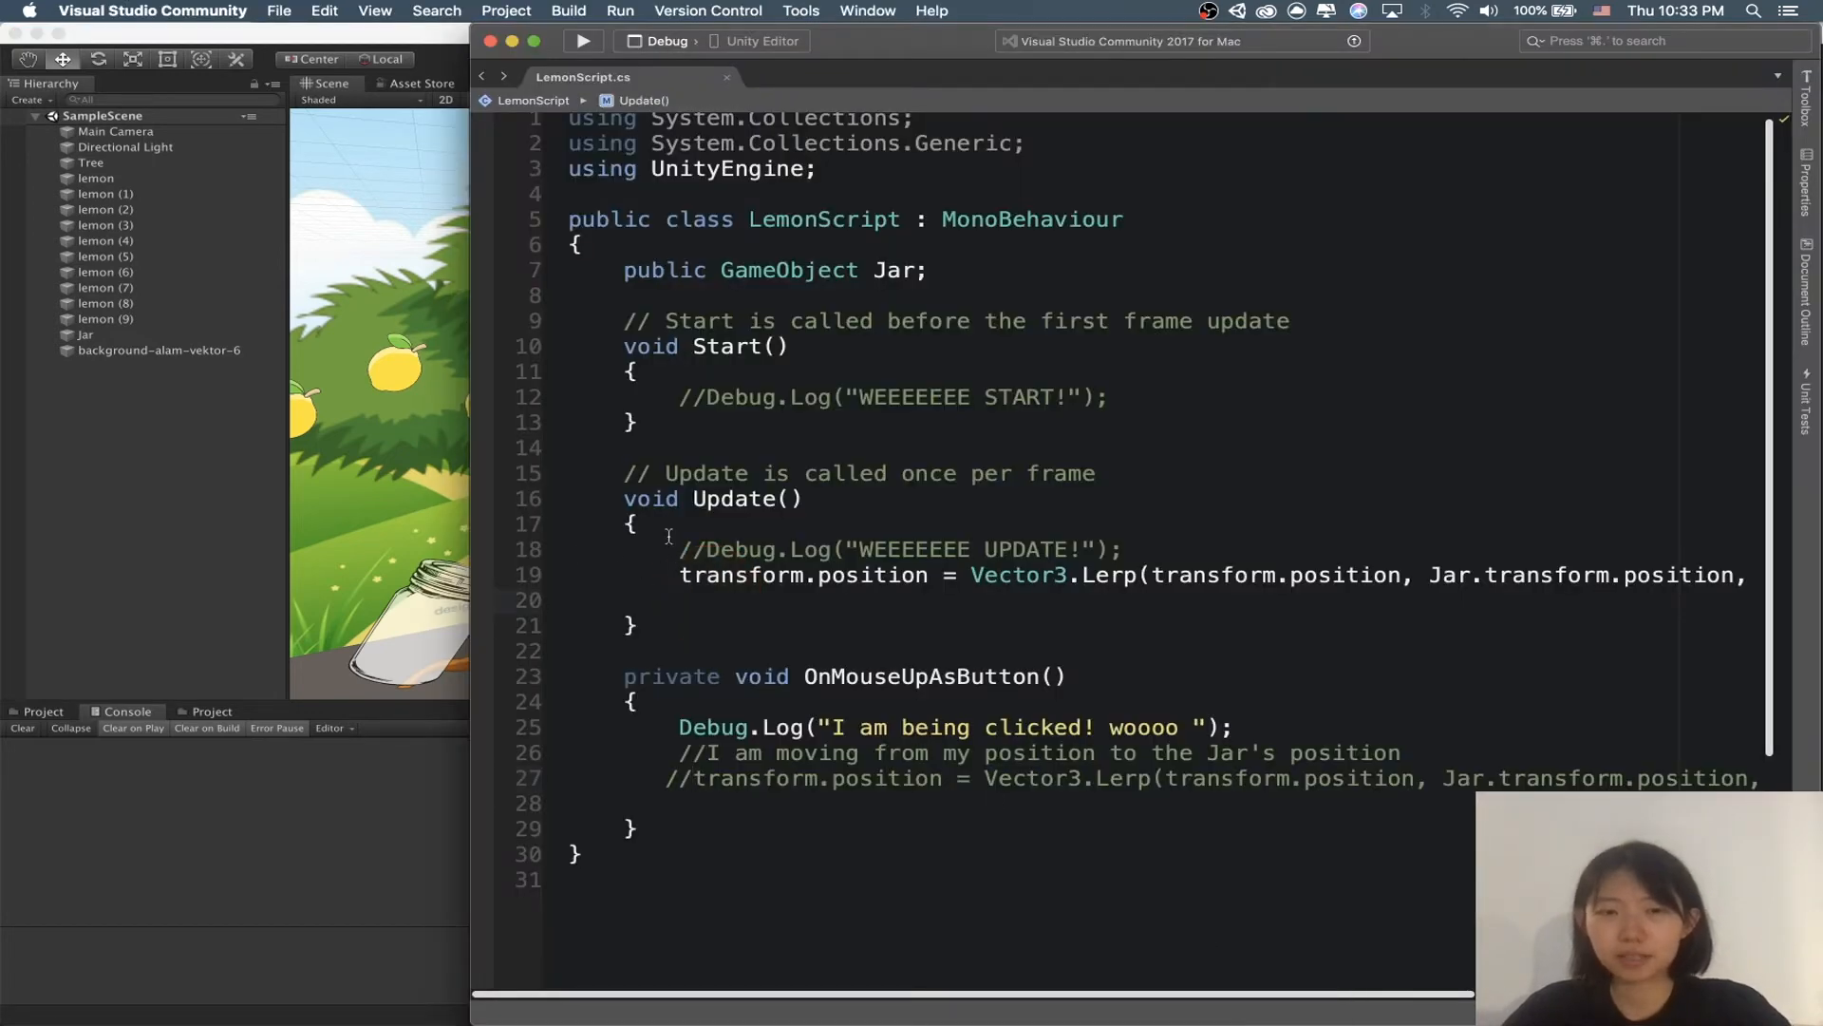
drag(672, 579, 823, 597)
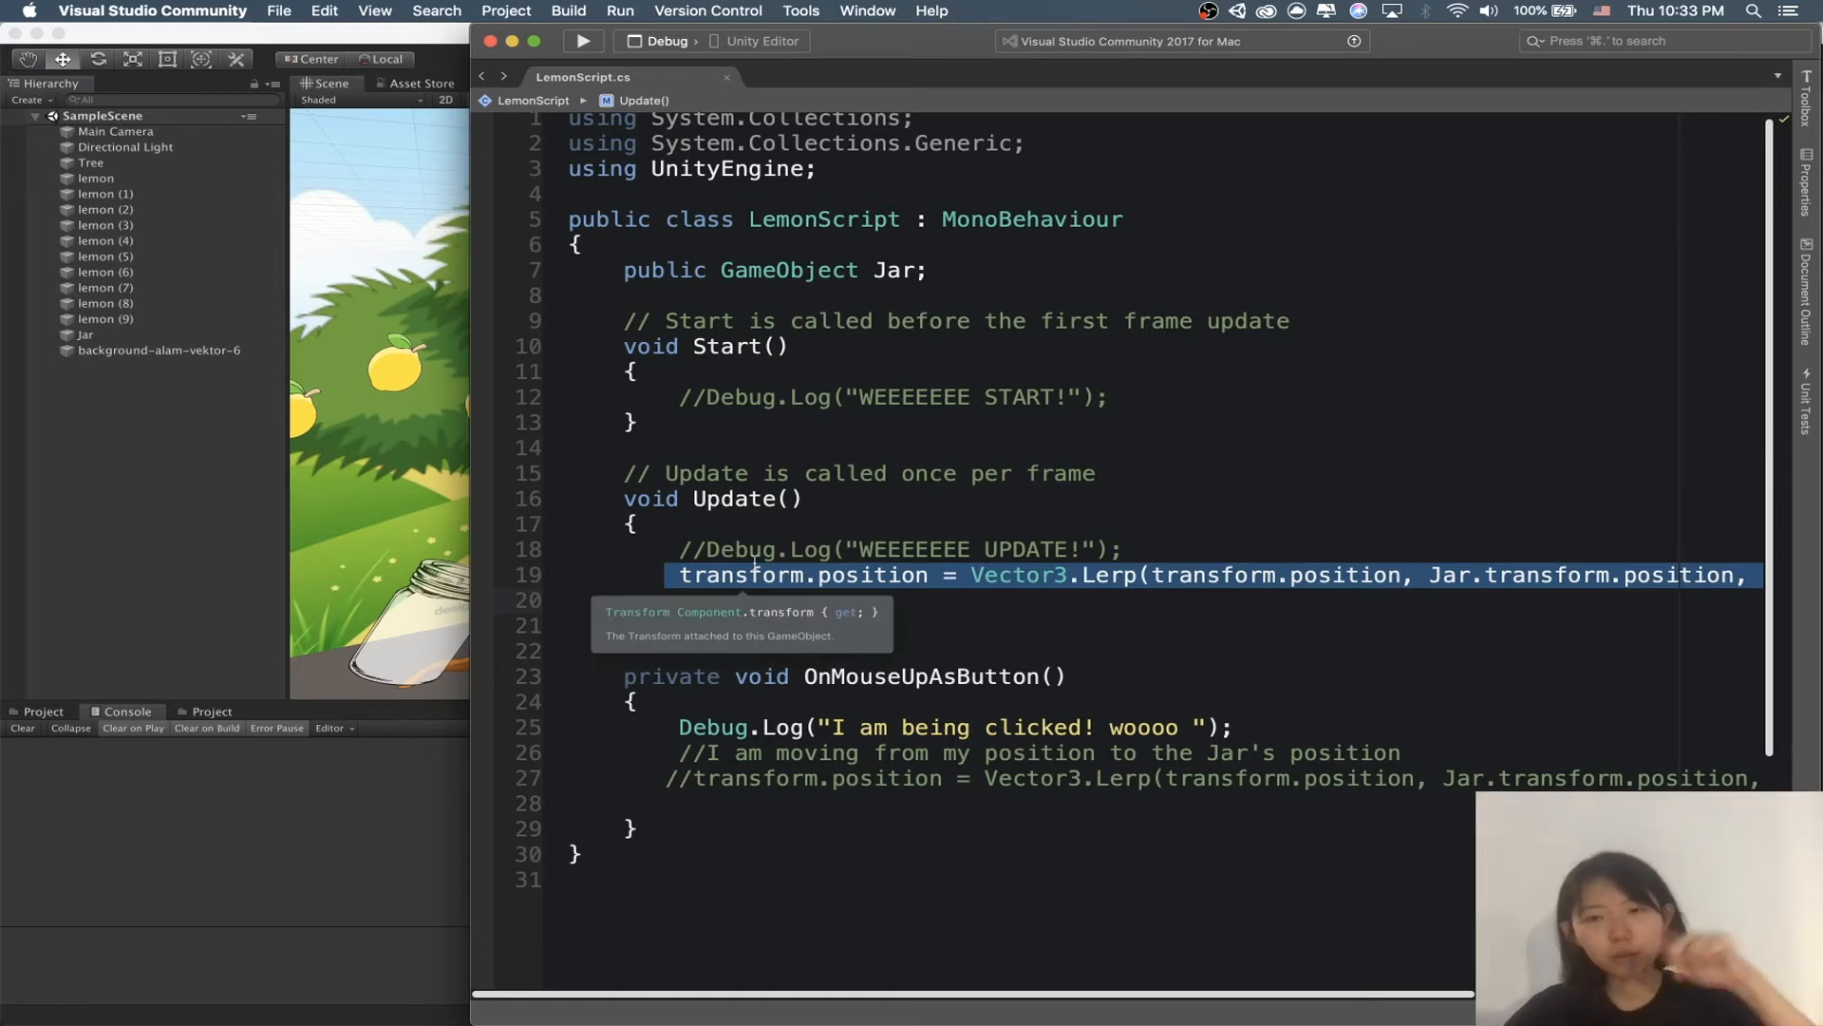
click(1148, 552)
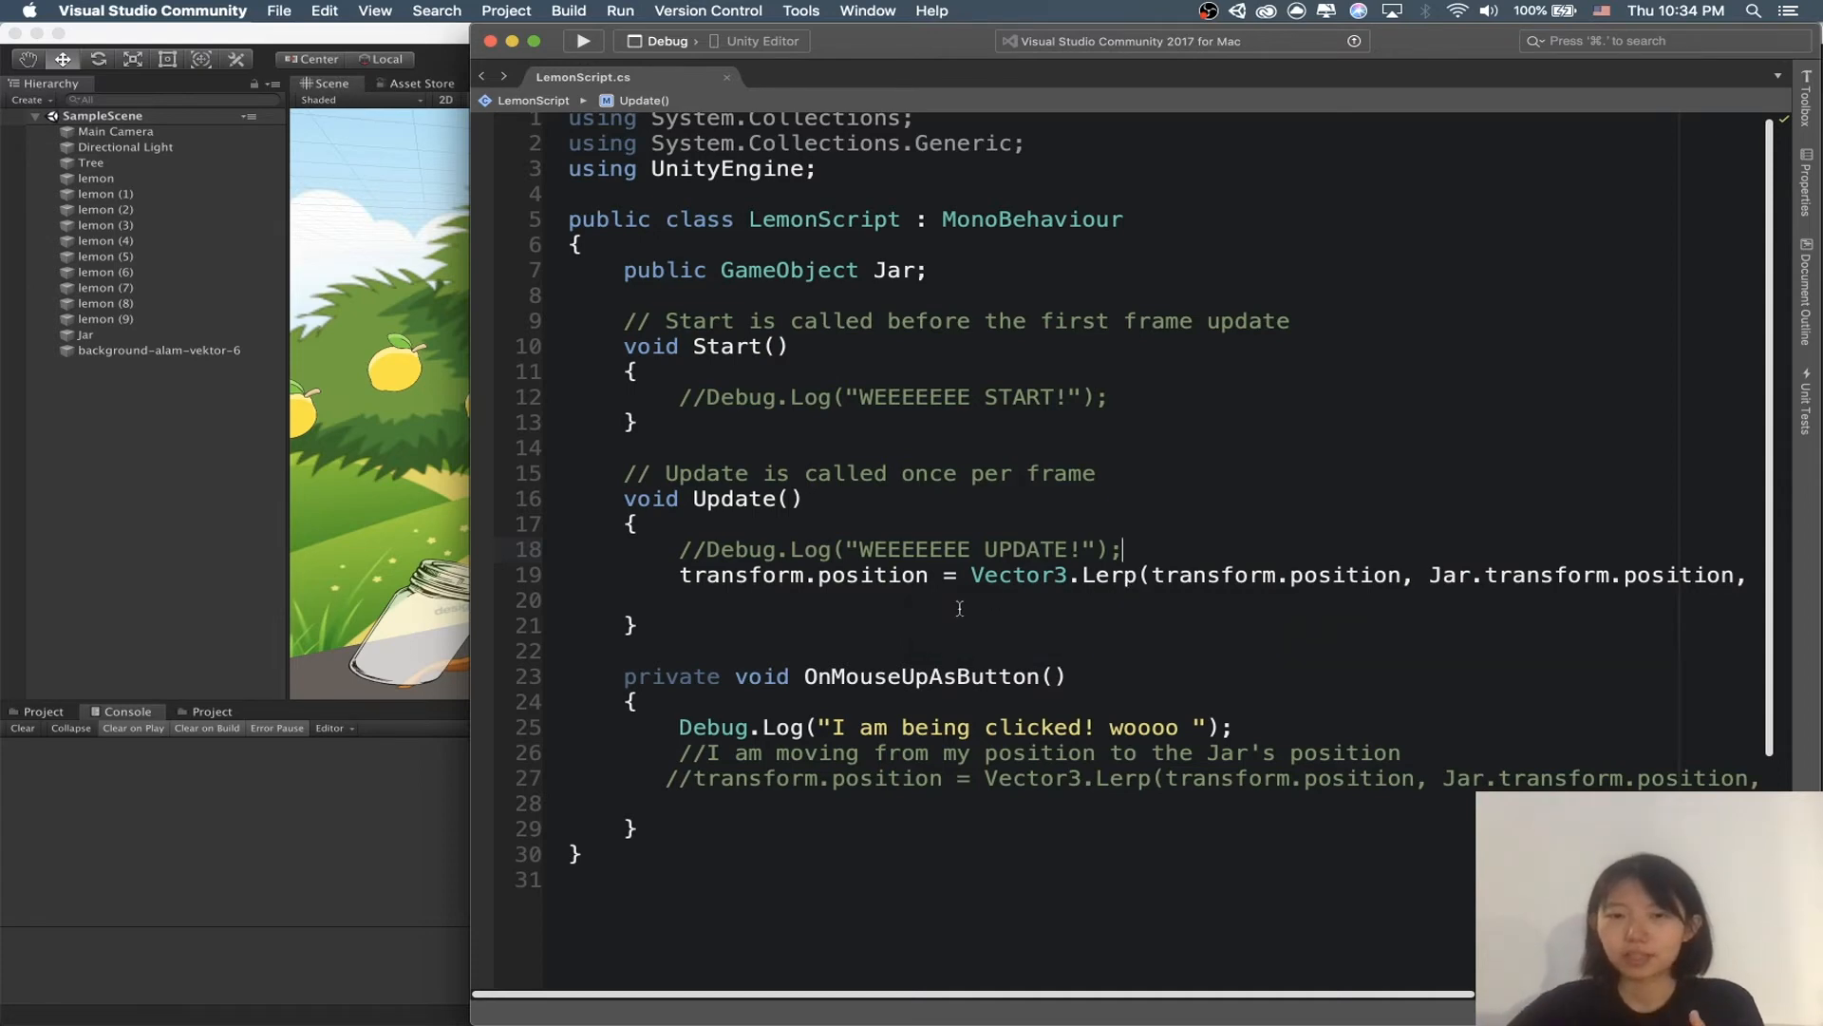
click(894, 691)
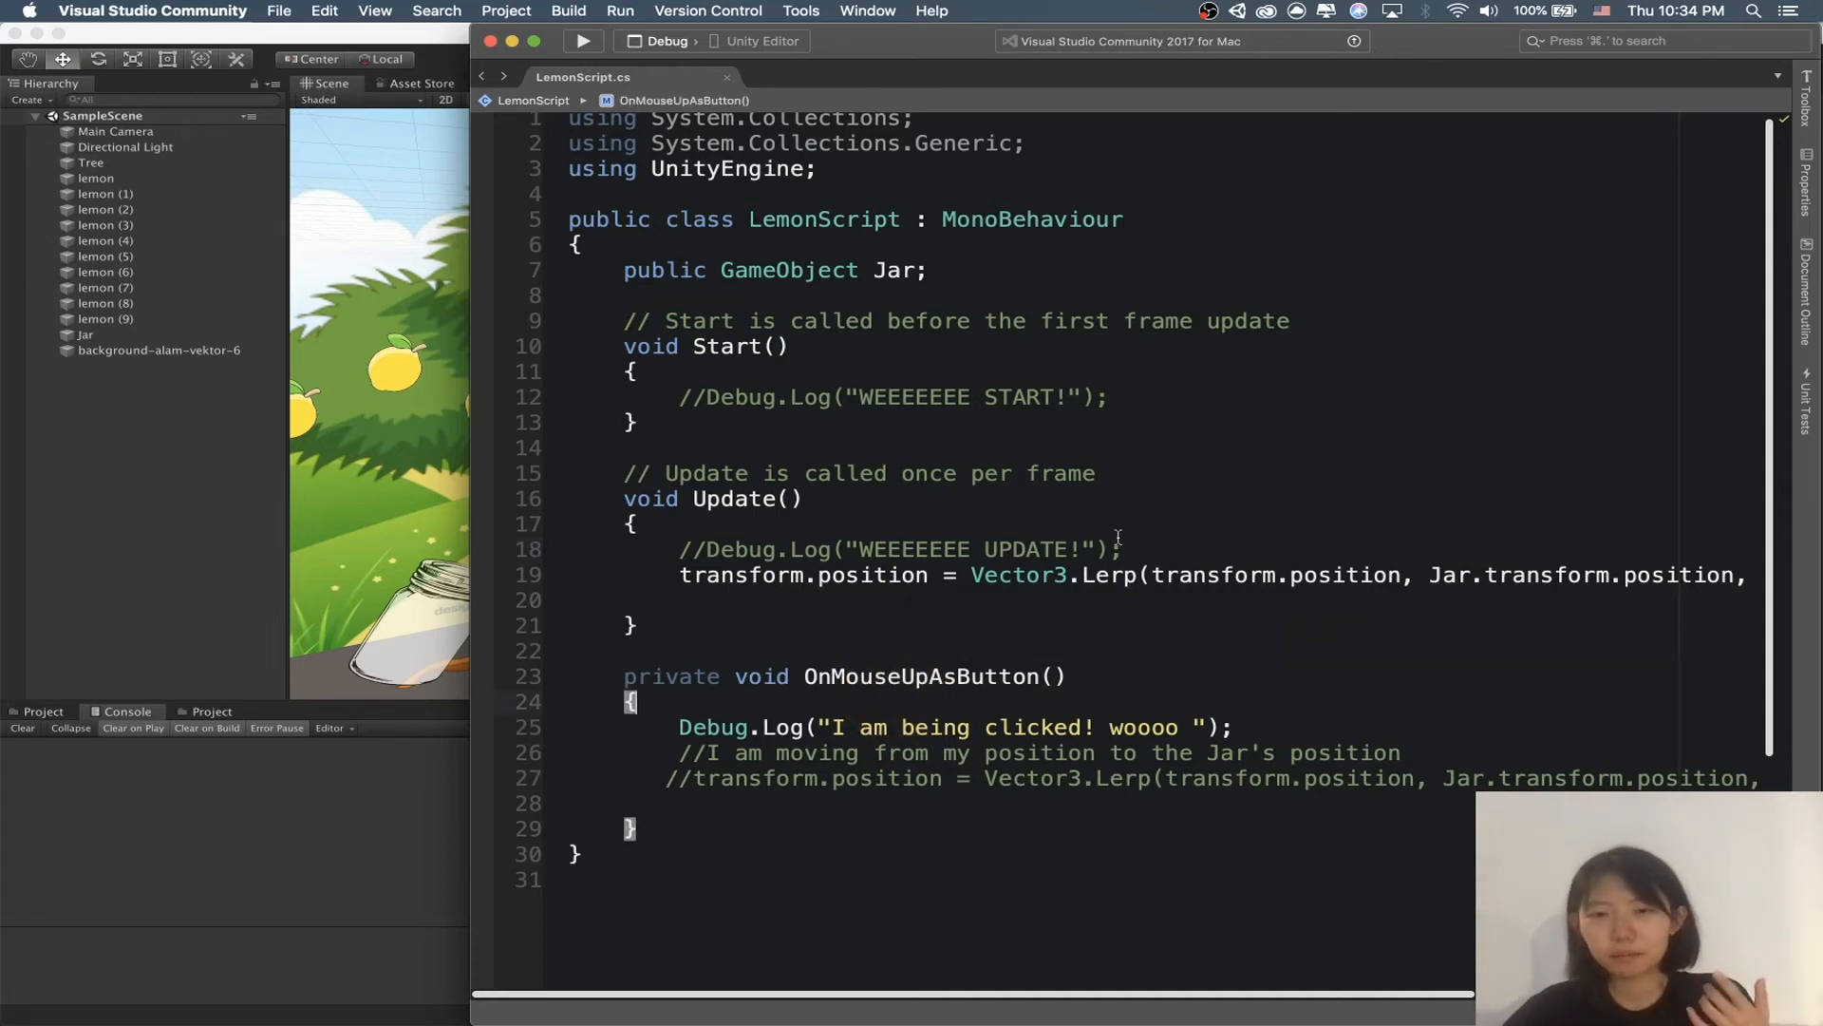
drag(665, 574, 775, 594)
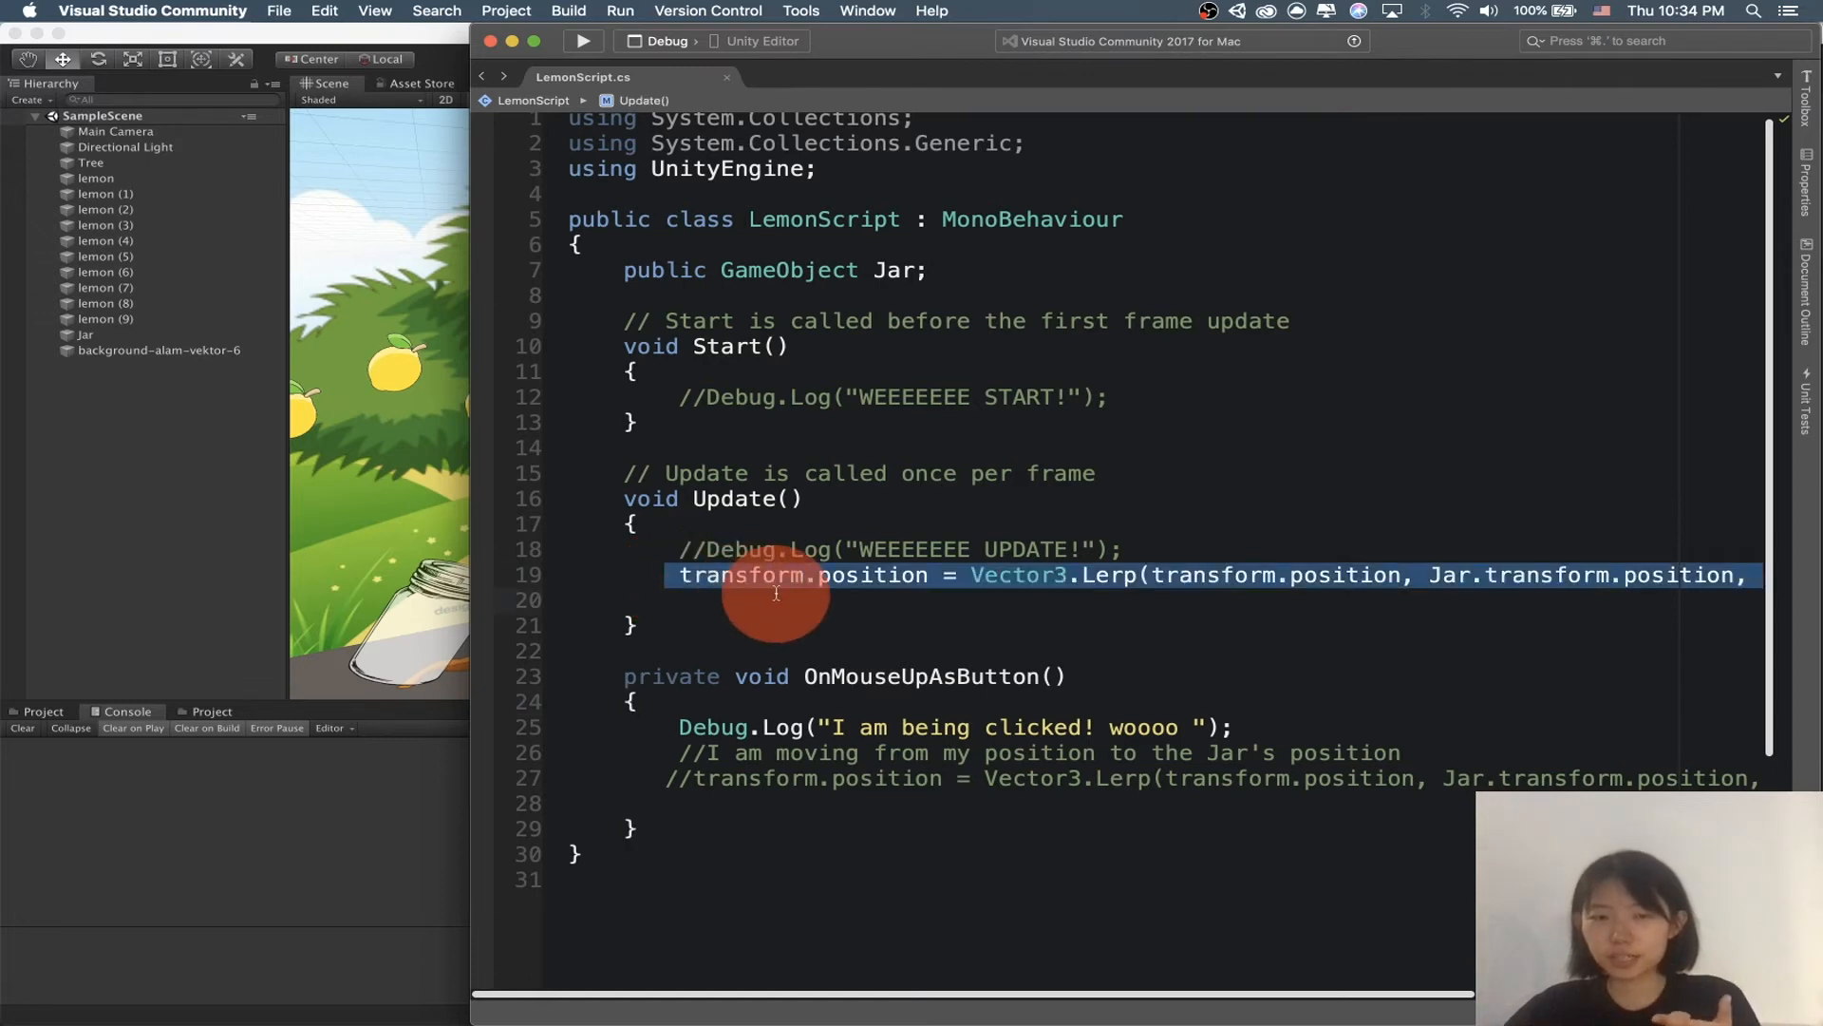
click(736, 594)
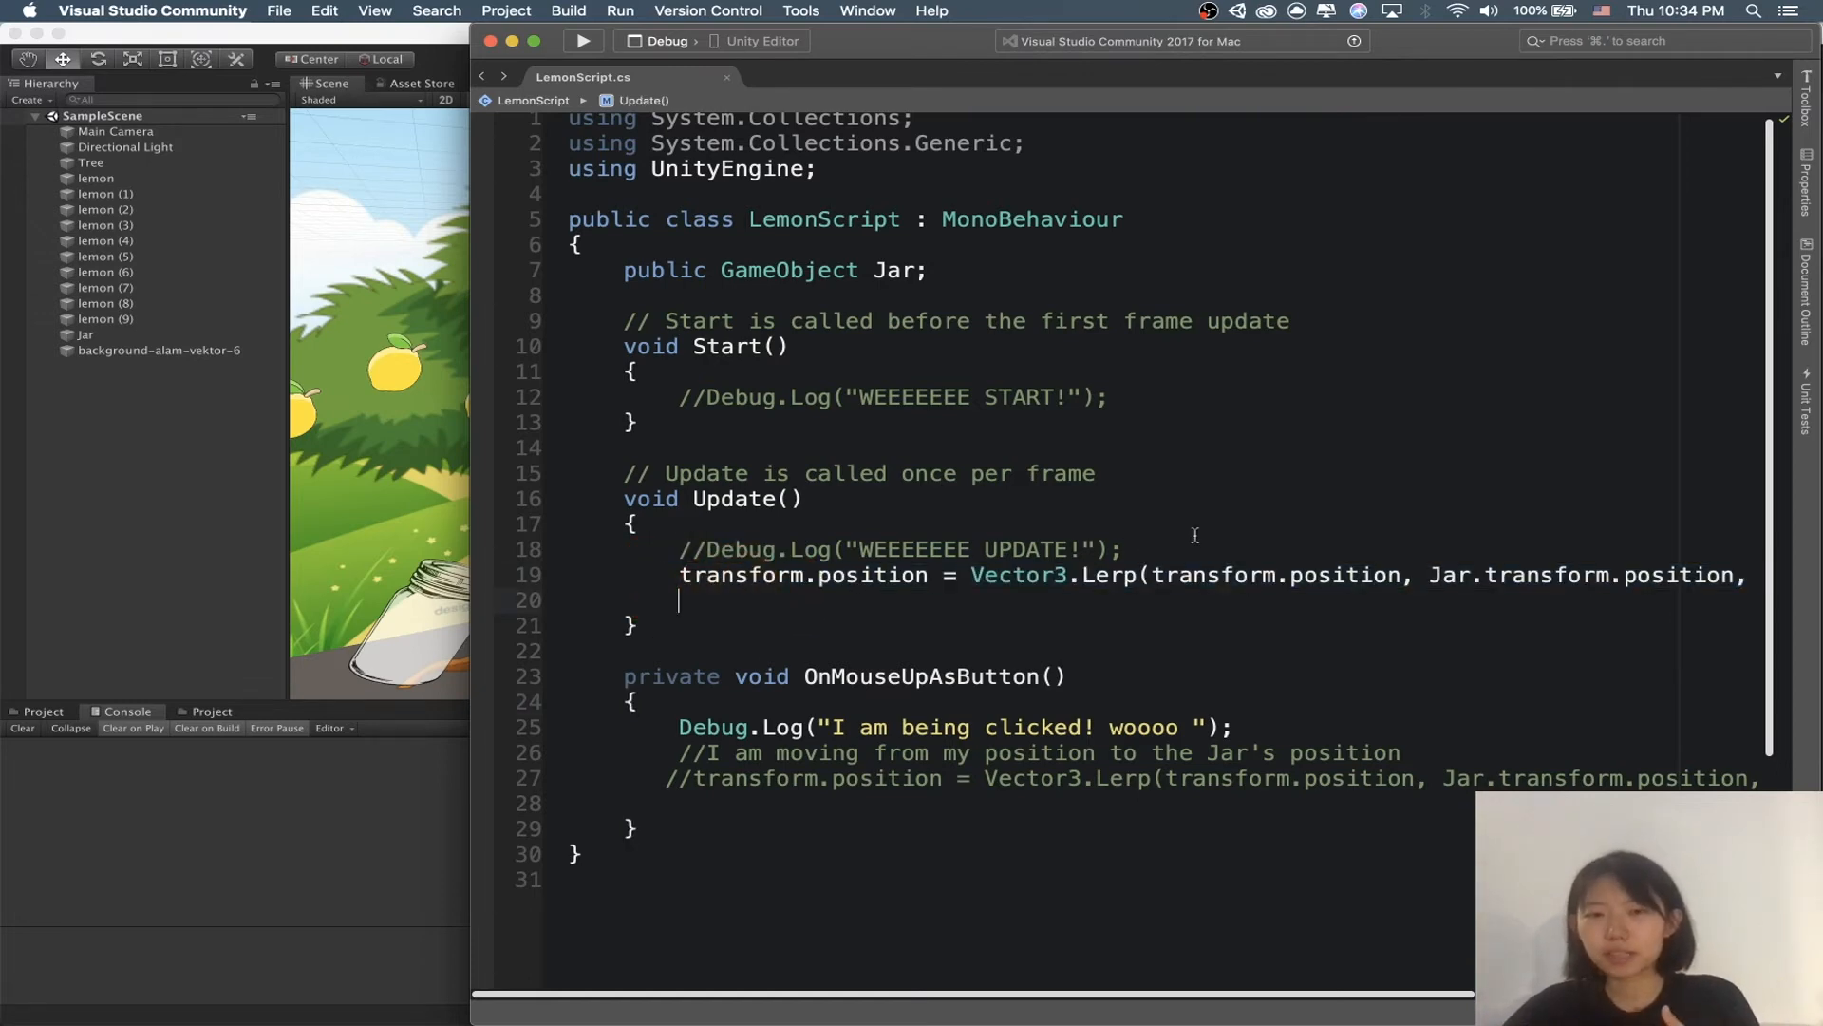
Step: Insert an if block with the placeholder condition xxxxx above the Vector3.Lerp statement in Update
click(1152, 568)
key(Up)
key(Return)
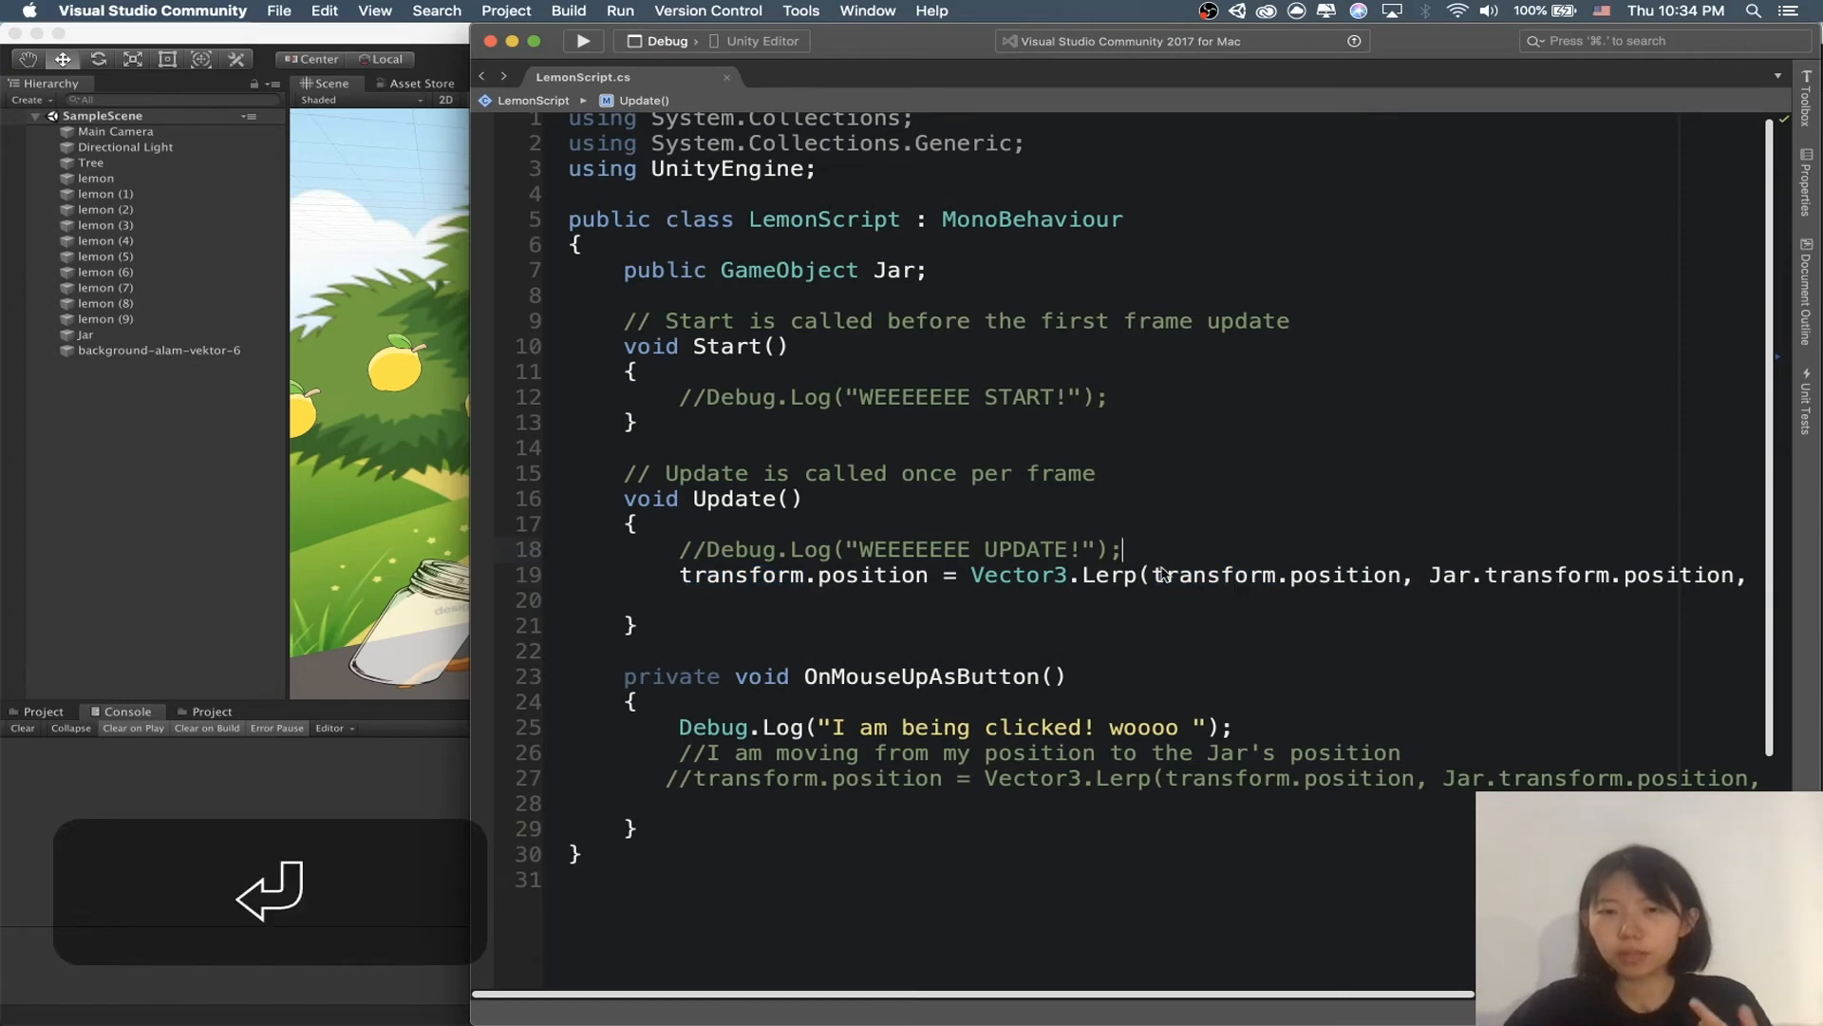
text(if()
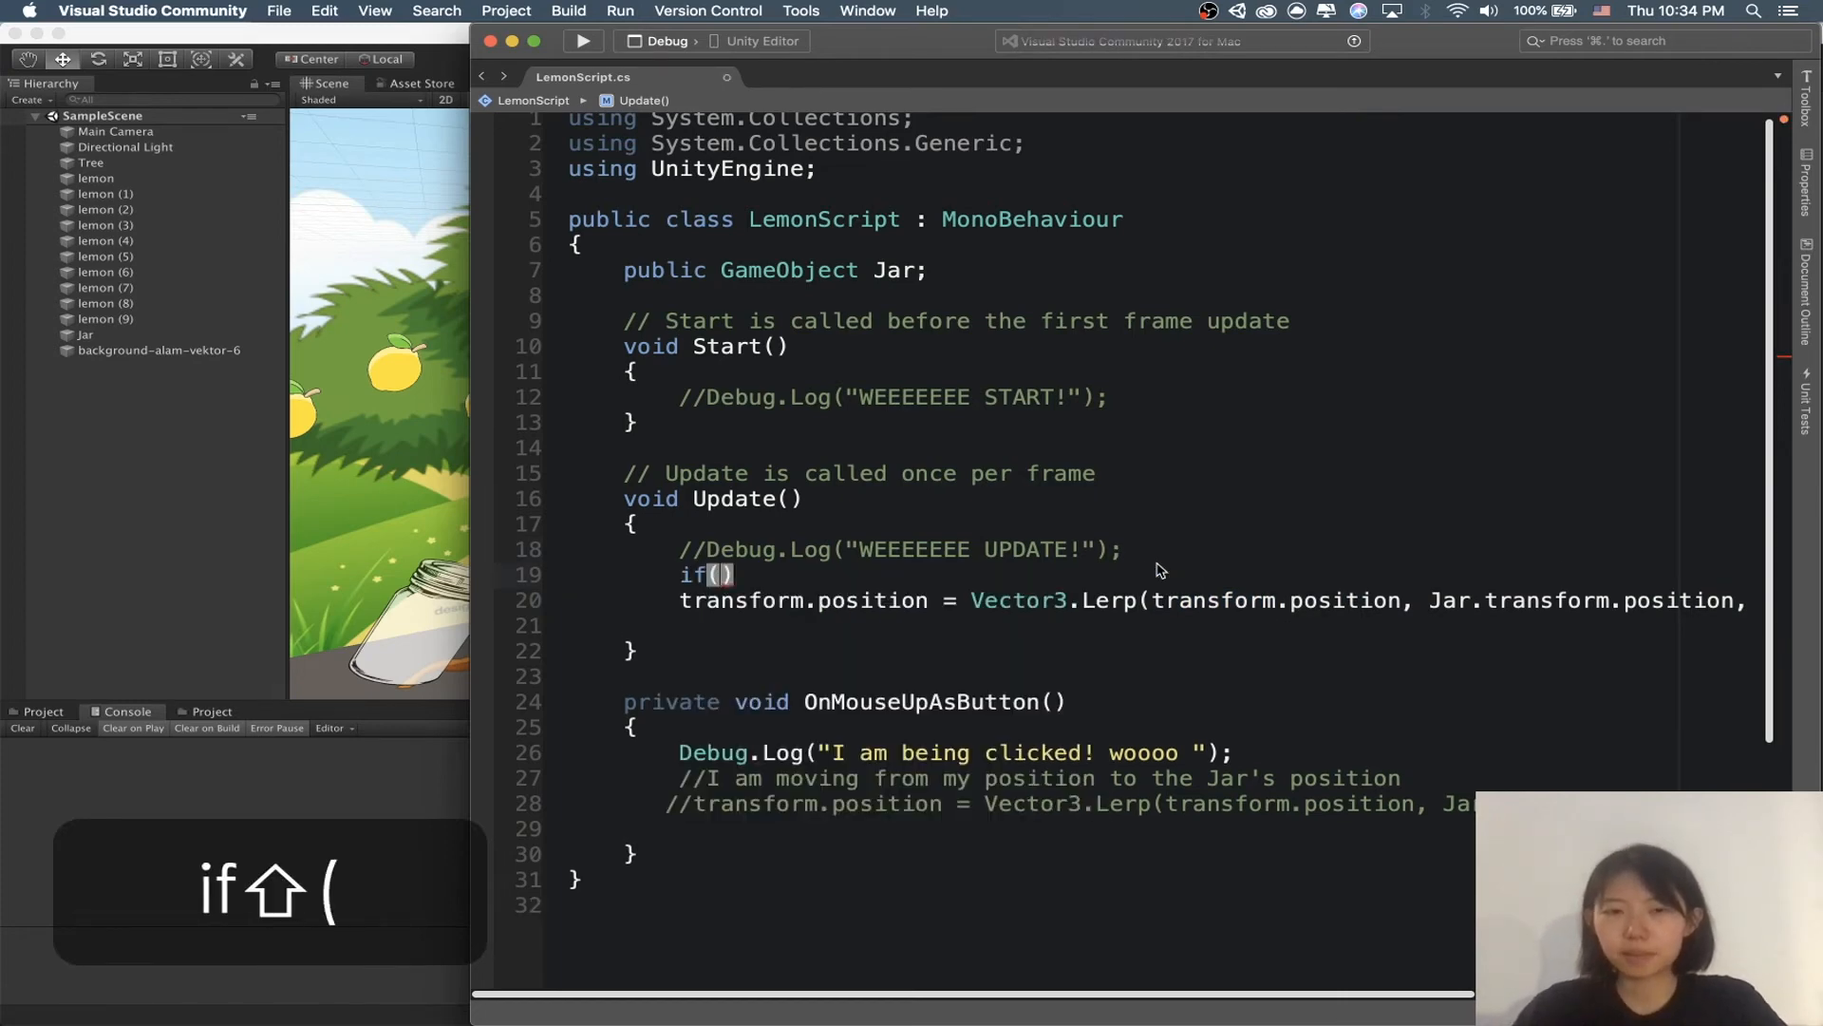
text(xxxxx)
key(Right)
text({)
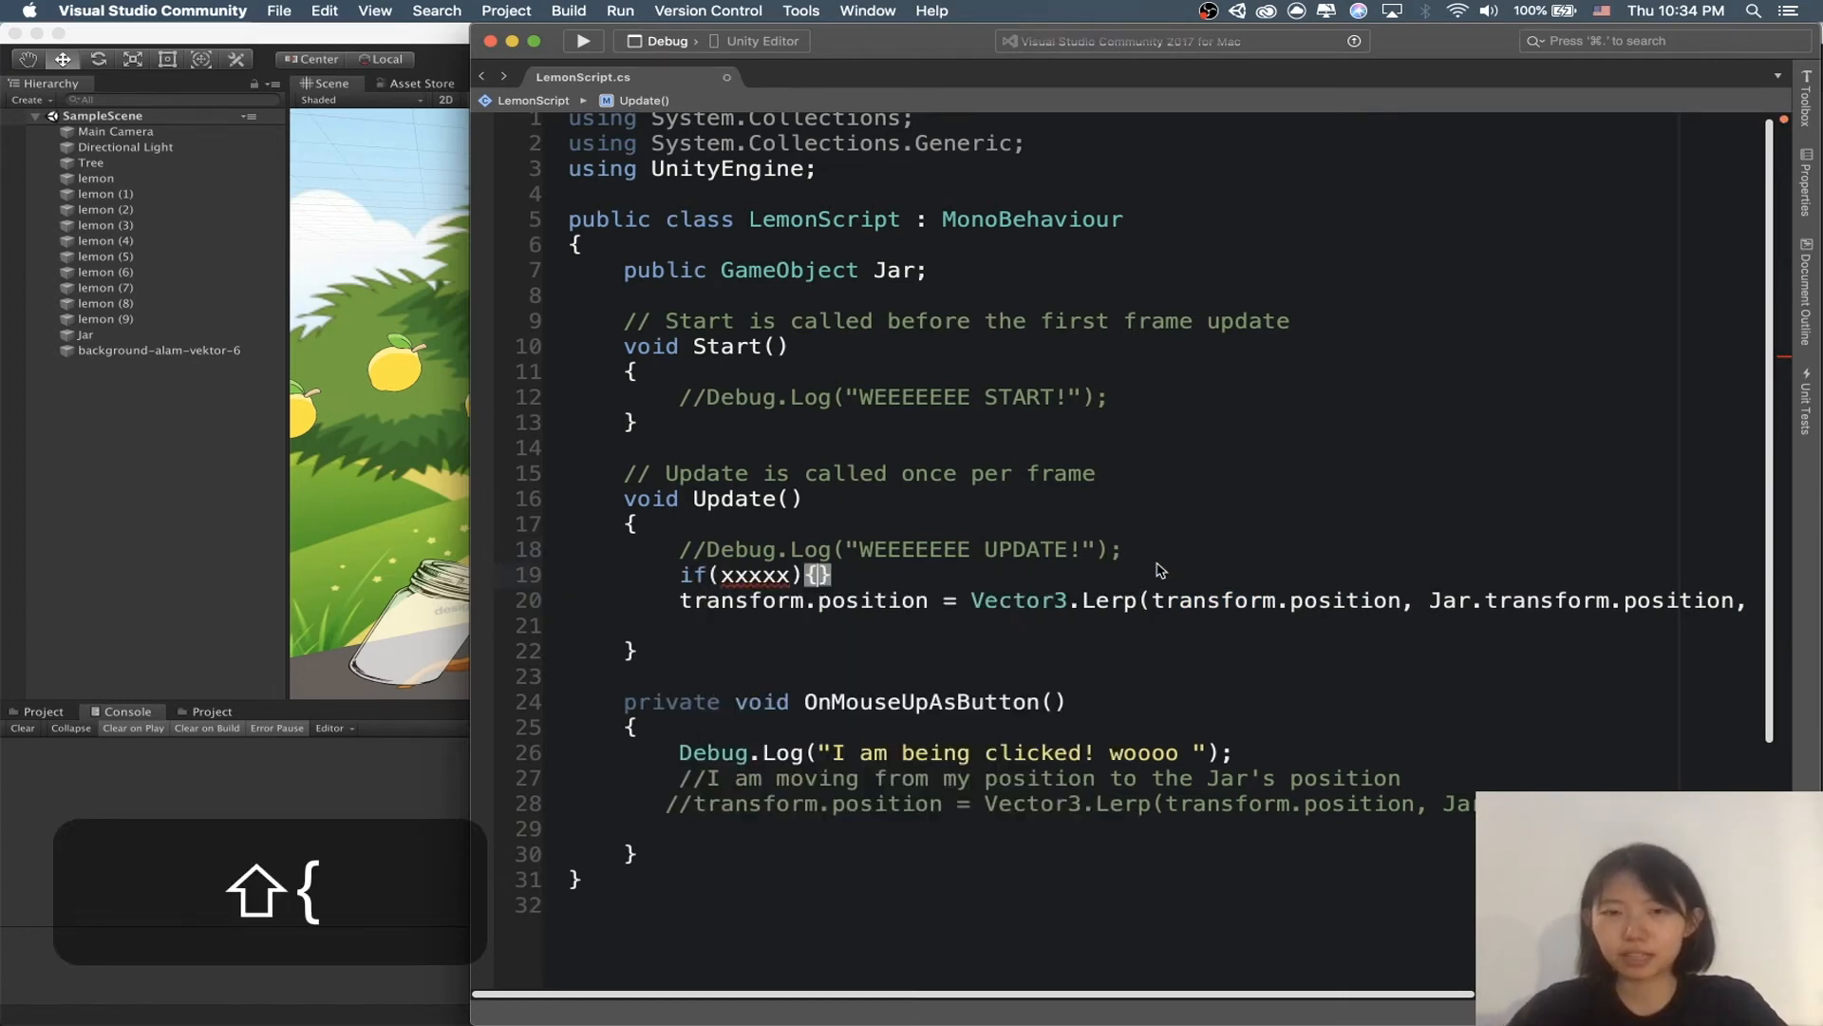
key(Return)
Step: Move the Vector3.Lerp statement in Update inside the braces of the if block
key(Down)
key(Down)
key(alt+Left)
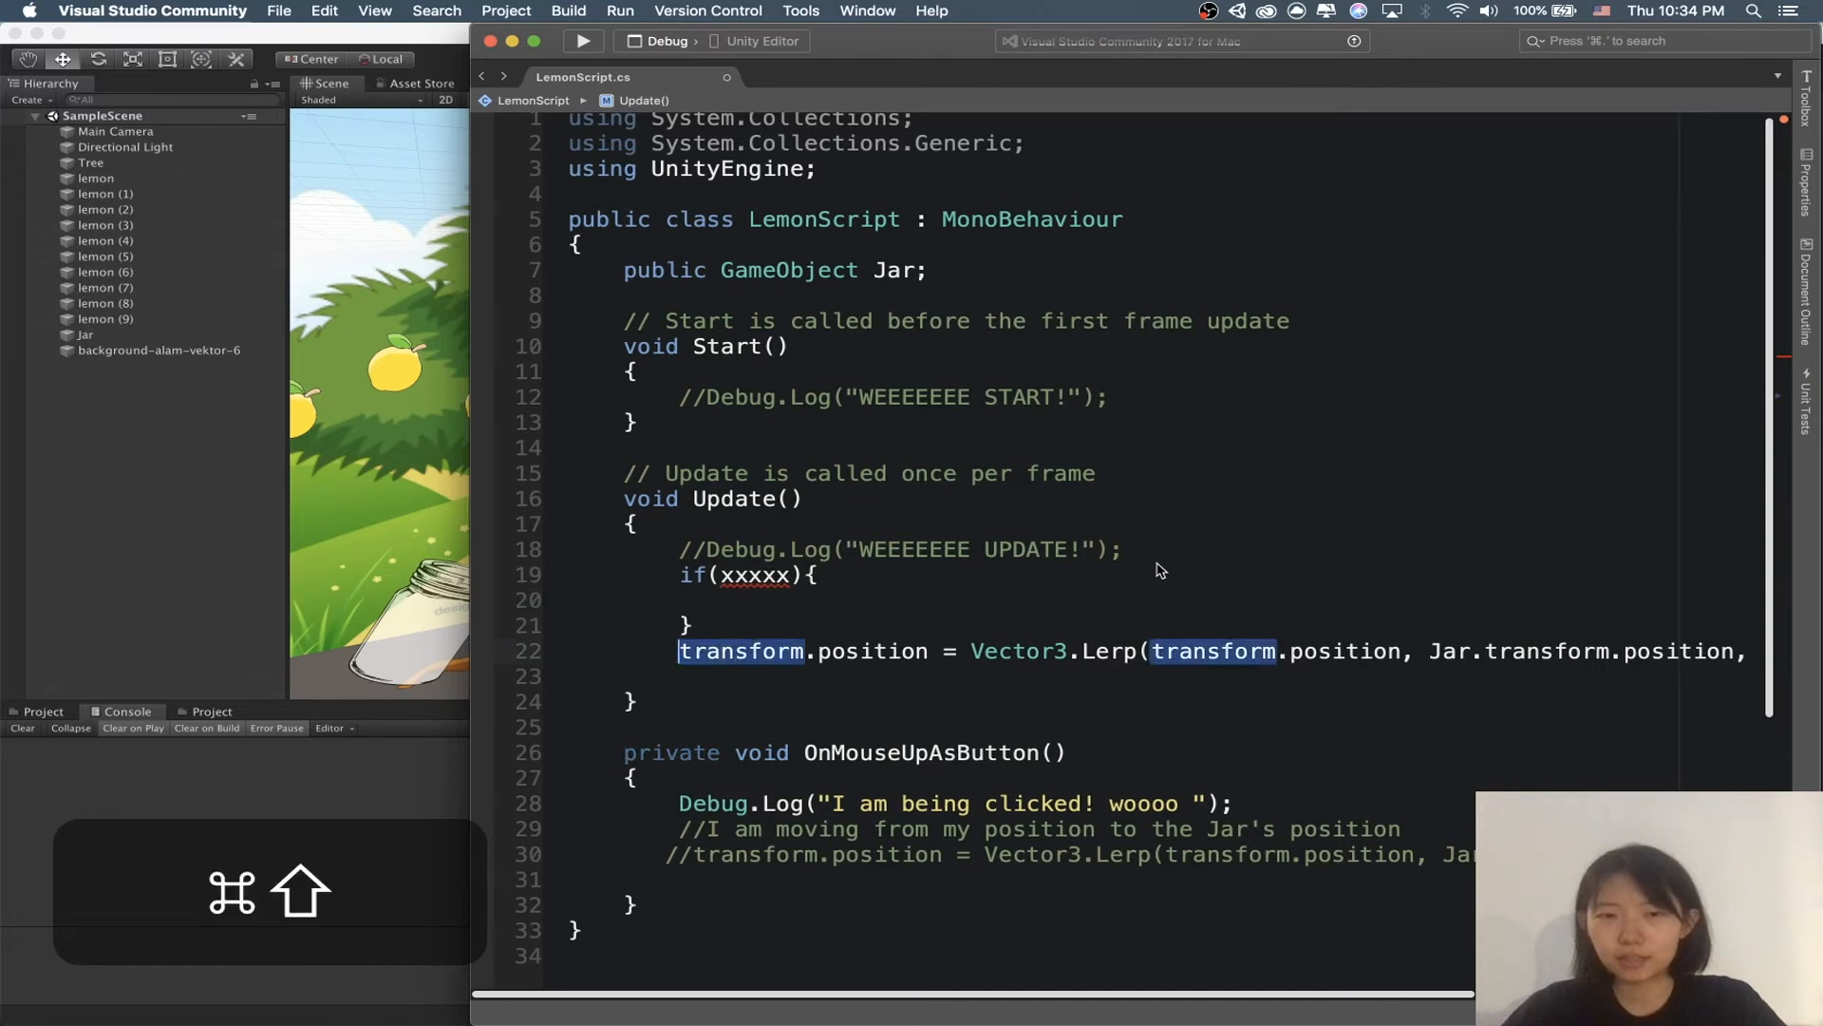
key(super+shift+Right)
key(super+x)
key(Up)
key(Up)
key(super+v)
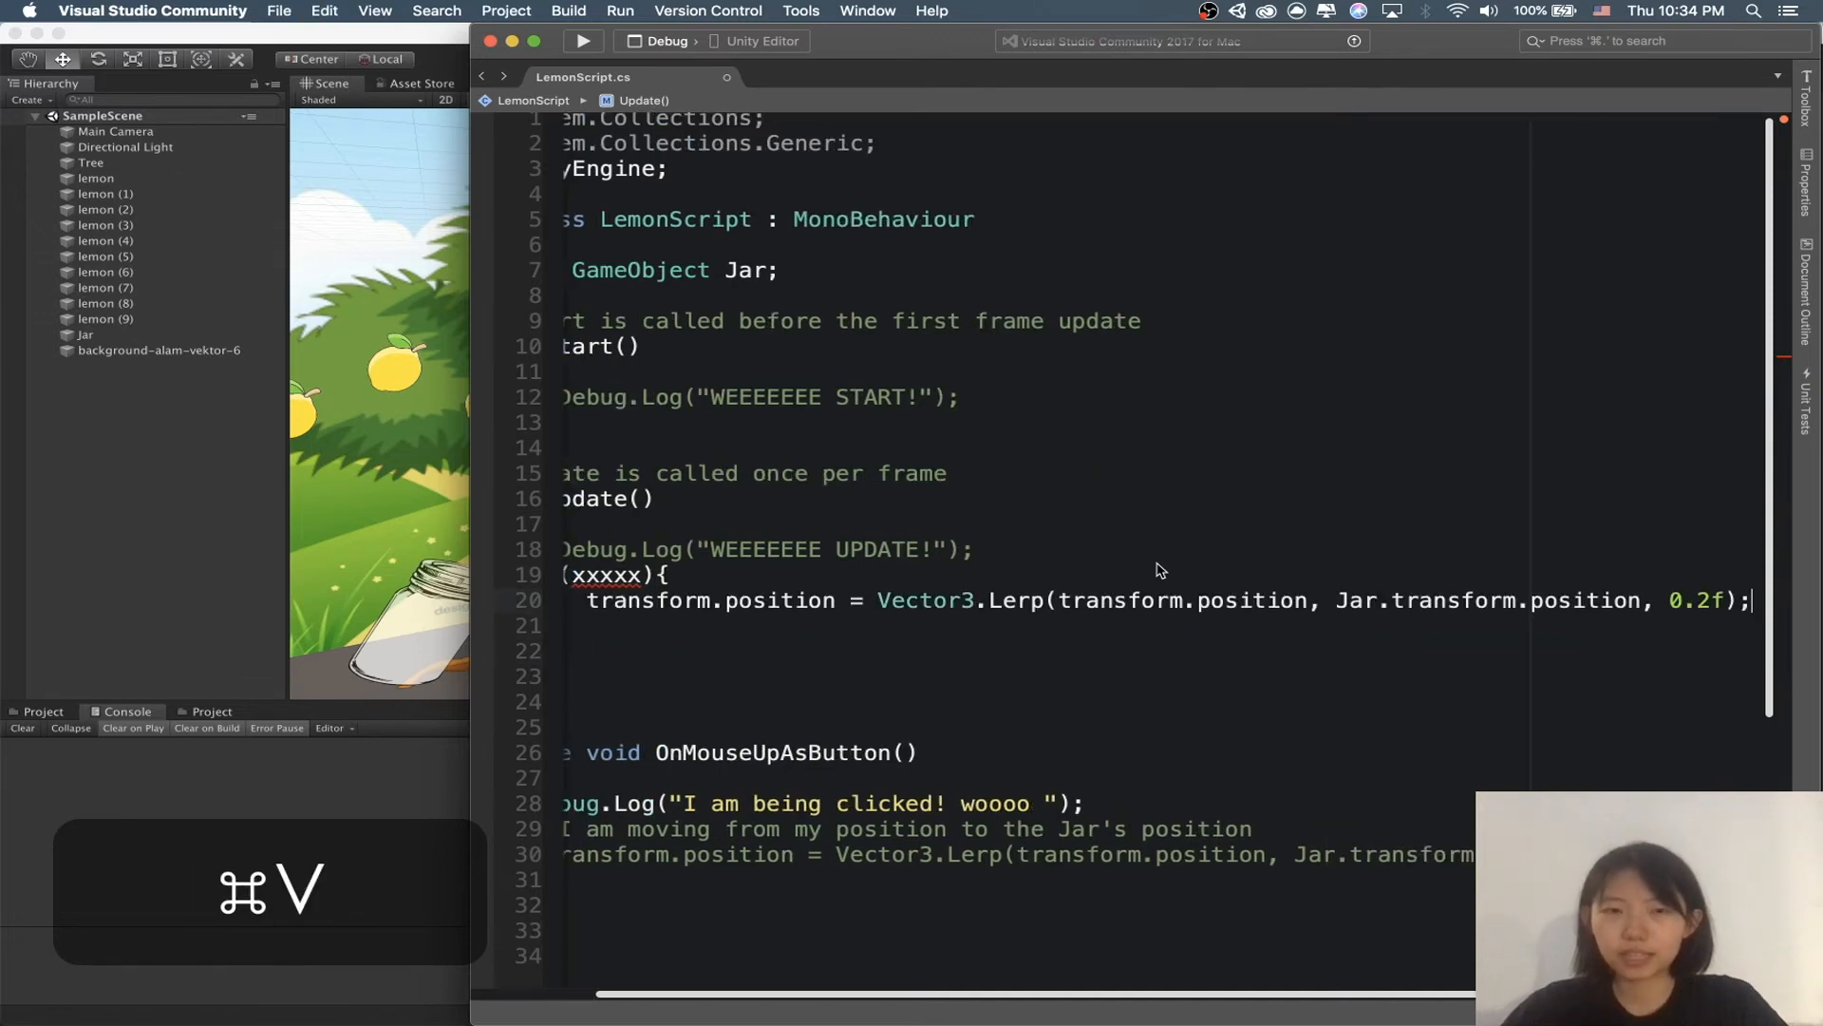
Step: Set the interpolation value of the Lerp call in Update to 0.1f and save the script
scroll(1034, 638, left, 3)
scroll(899, 659, right, 5)
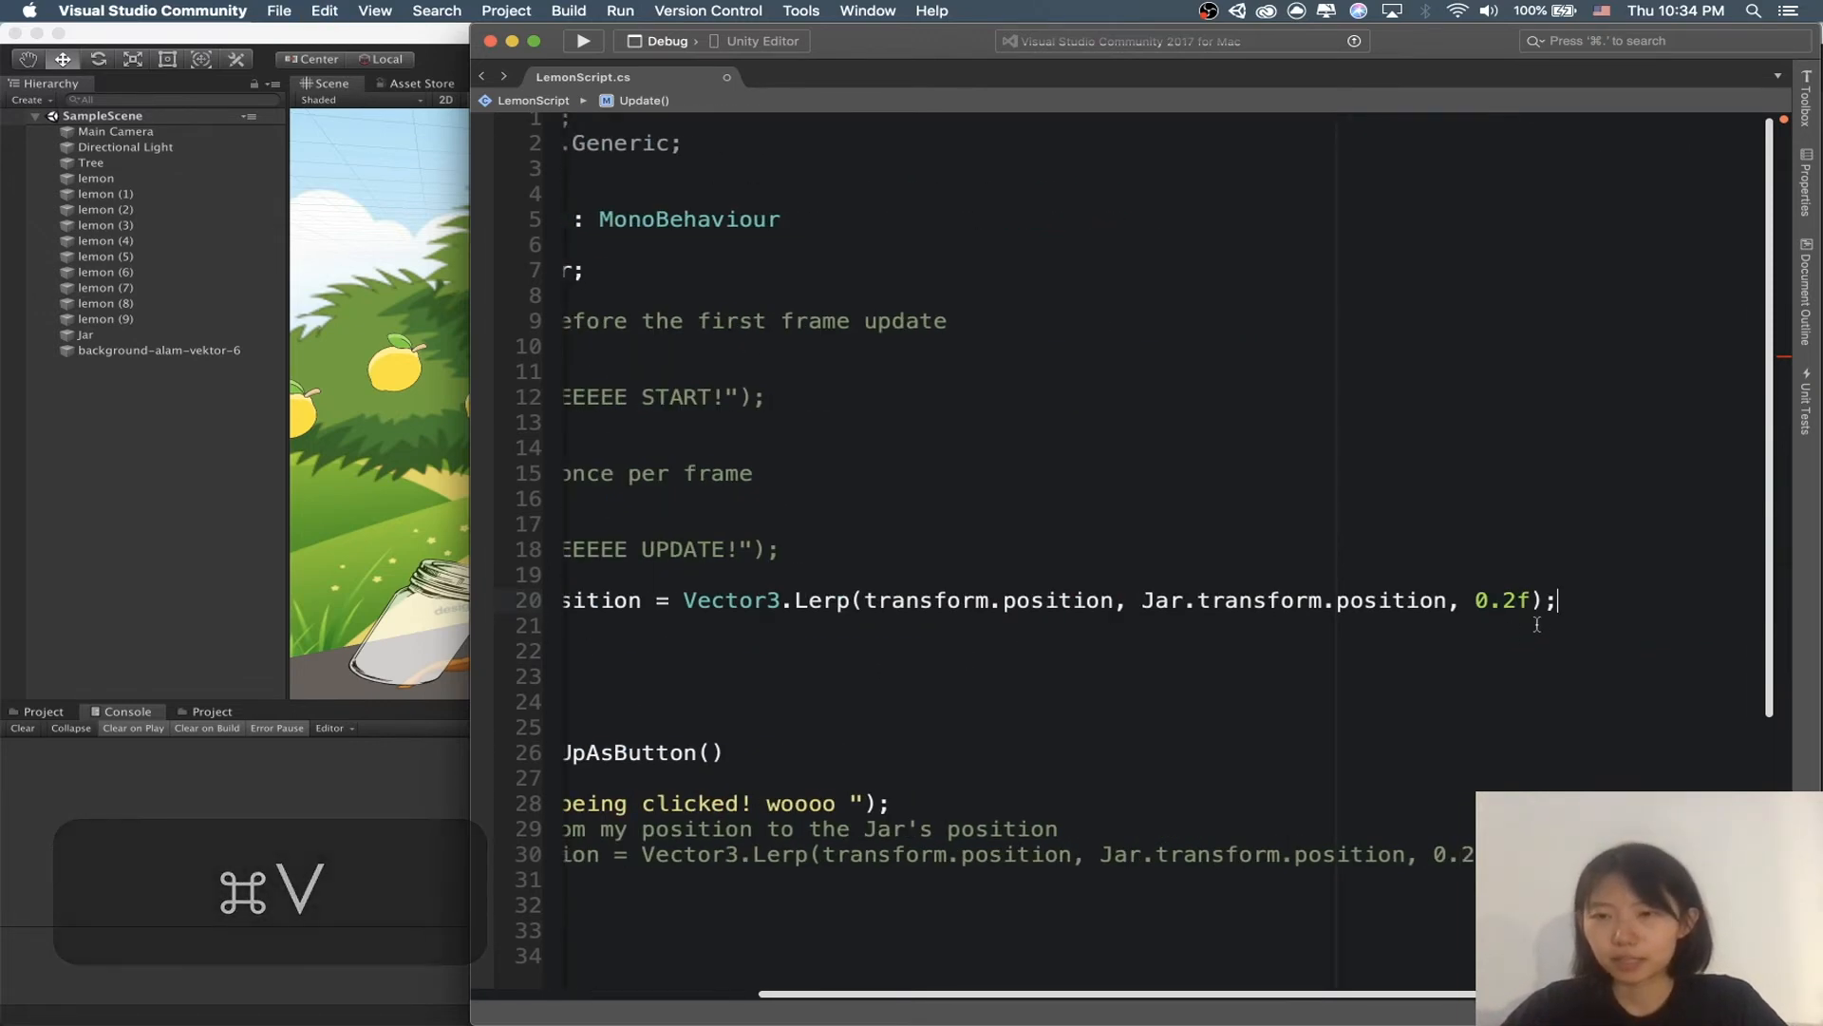
drag(1517, 597, 1504, 596)
text(1)
key(super+s)
click(1215, 669)
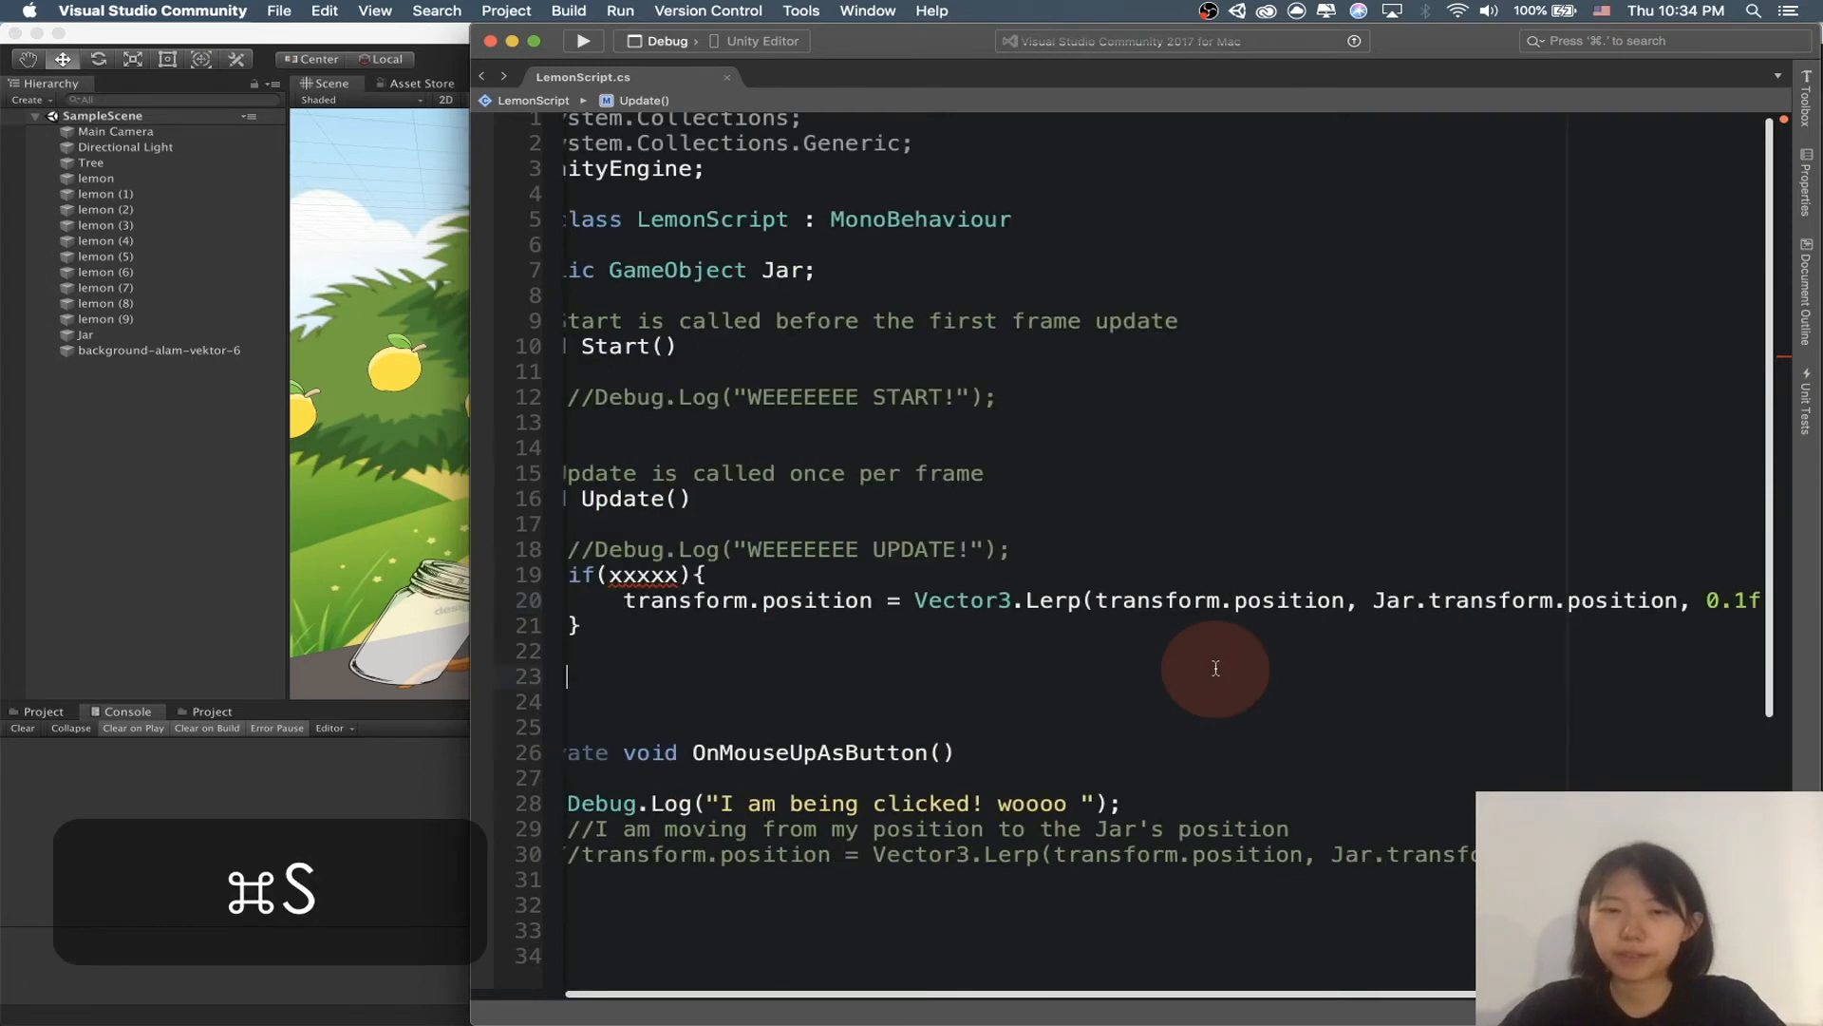
Step: Examine the xxxxx placeholder condition of the if statement and the OnMouseUpAsButton method that relates to it
scroll(1215, 669, left, 3)
click(949, 599)
click(748, 573)
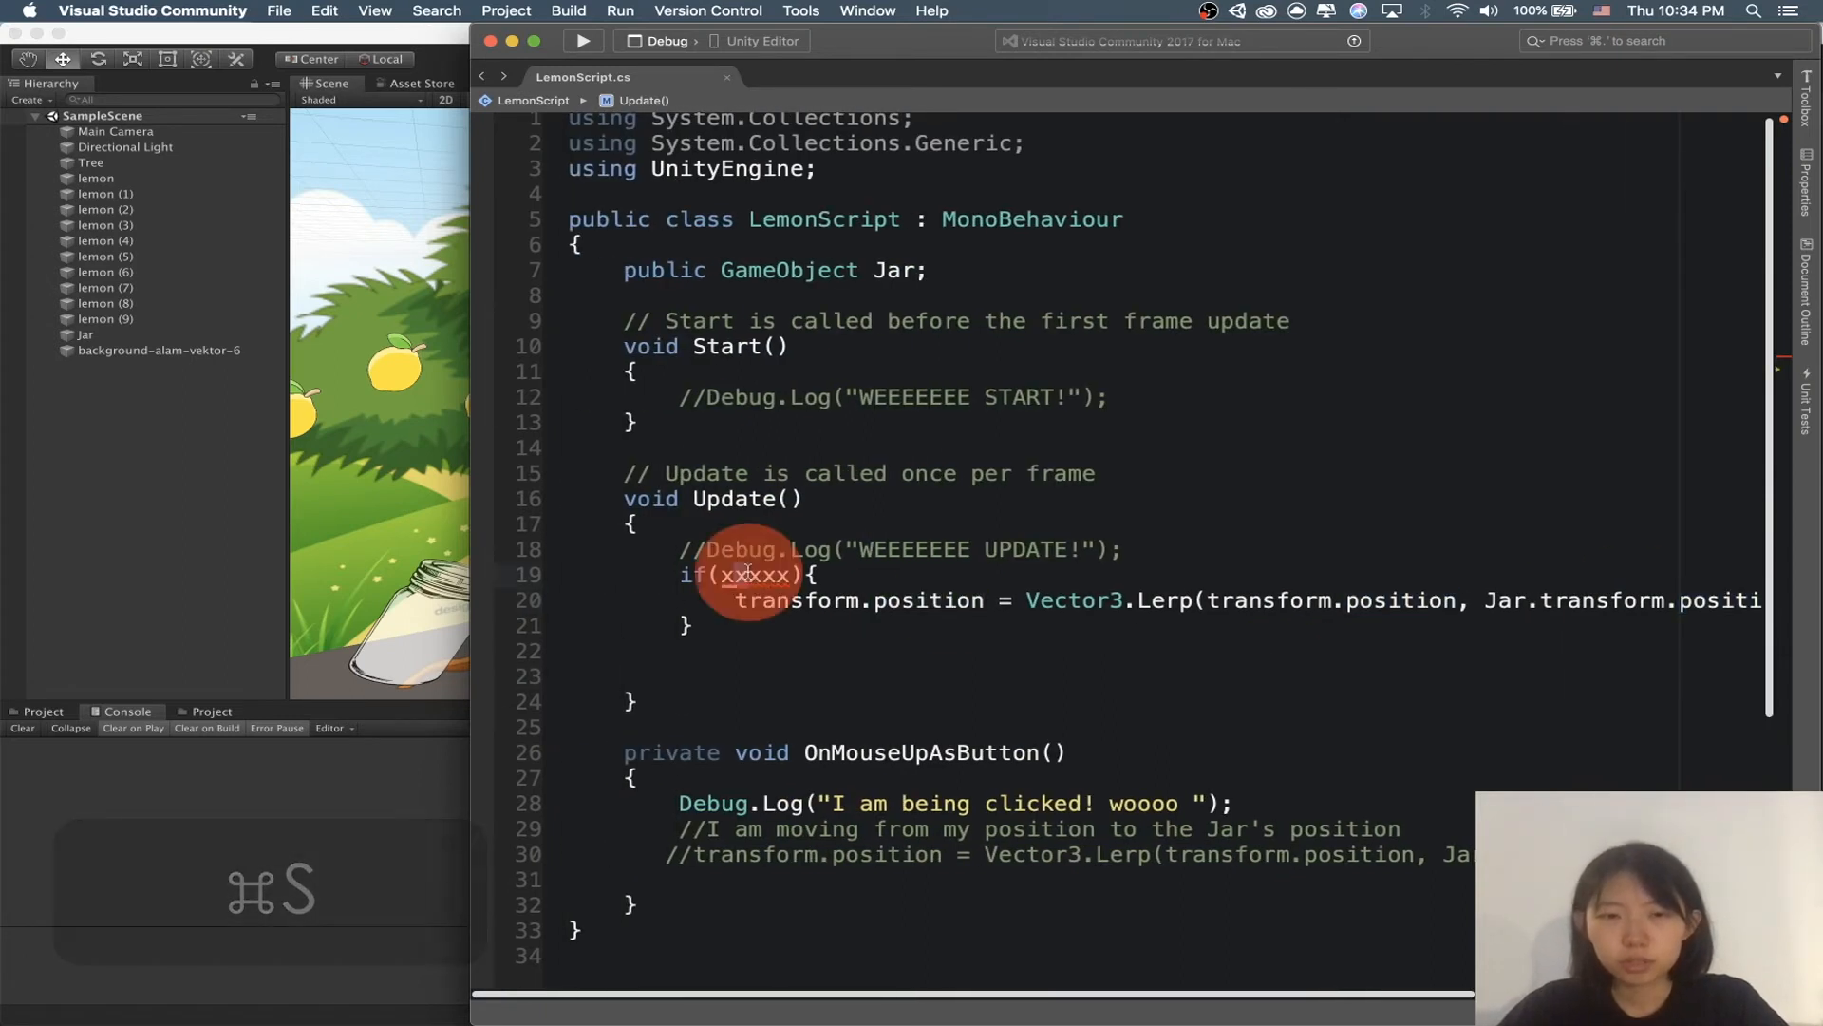
double_click(748, 574)
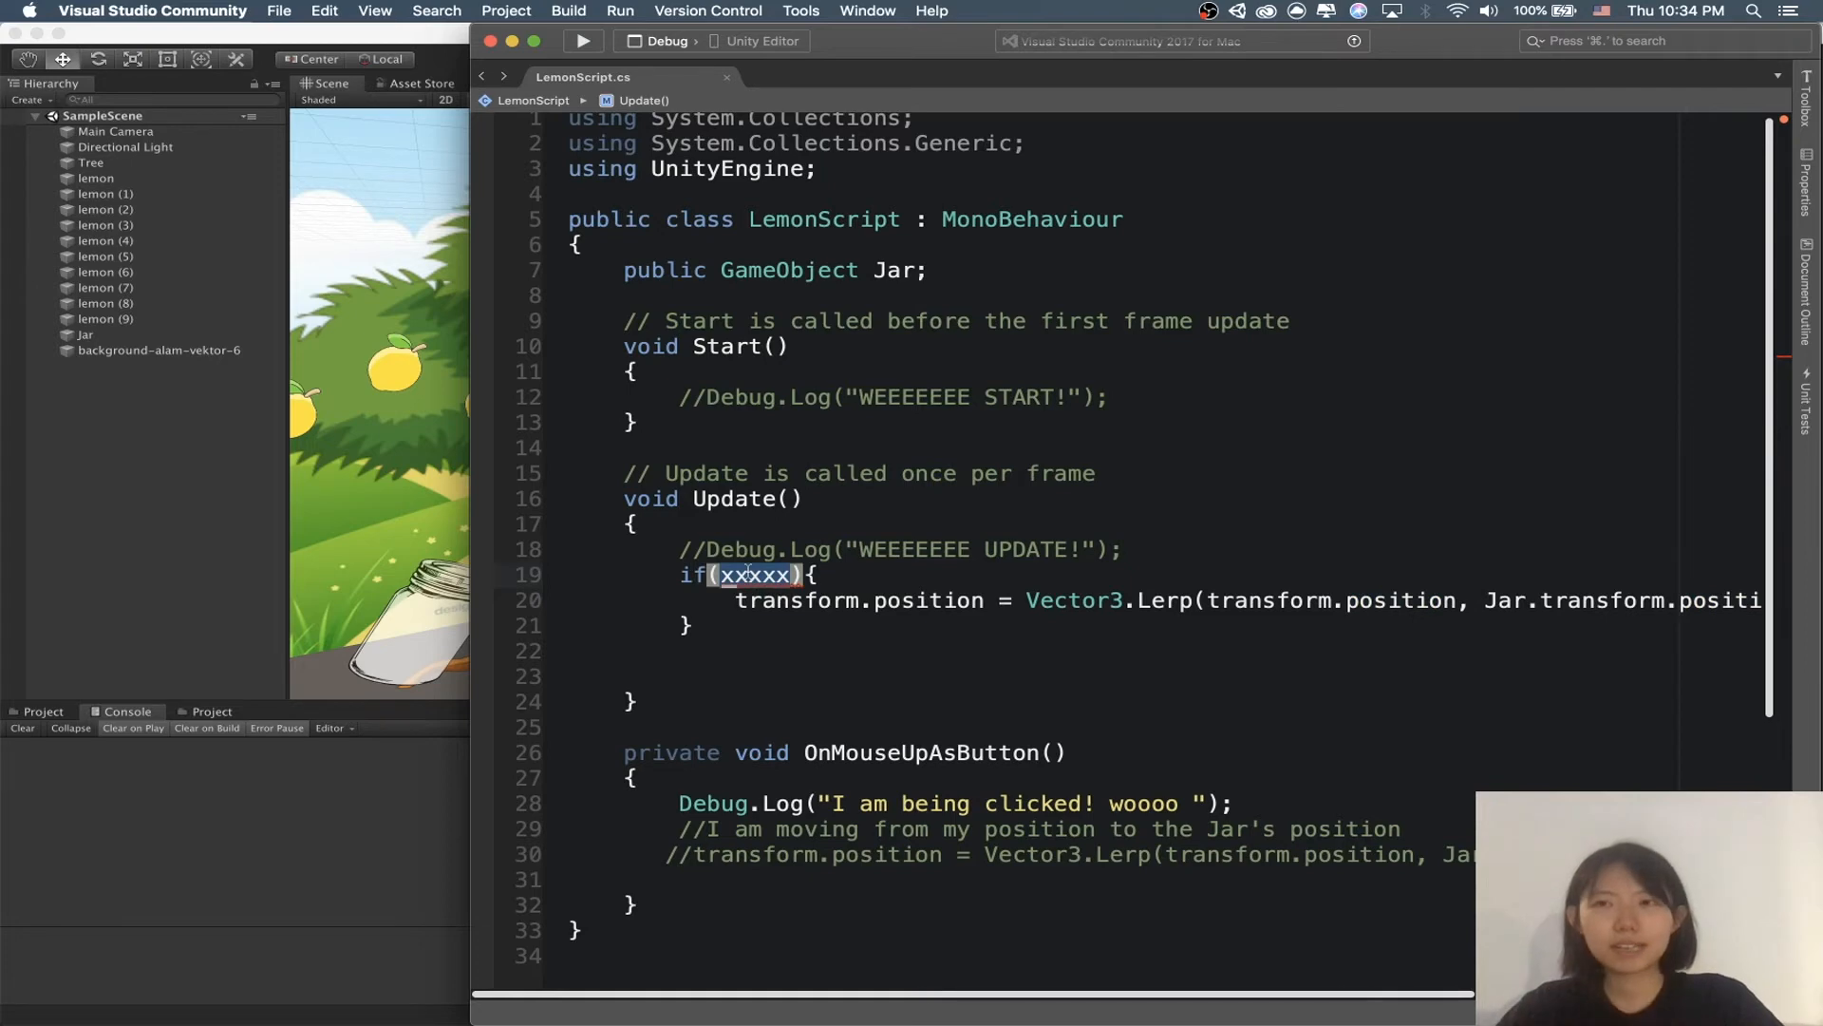
click(800, 613)
double_click(751, 573)
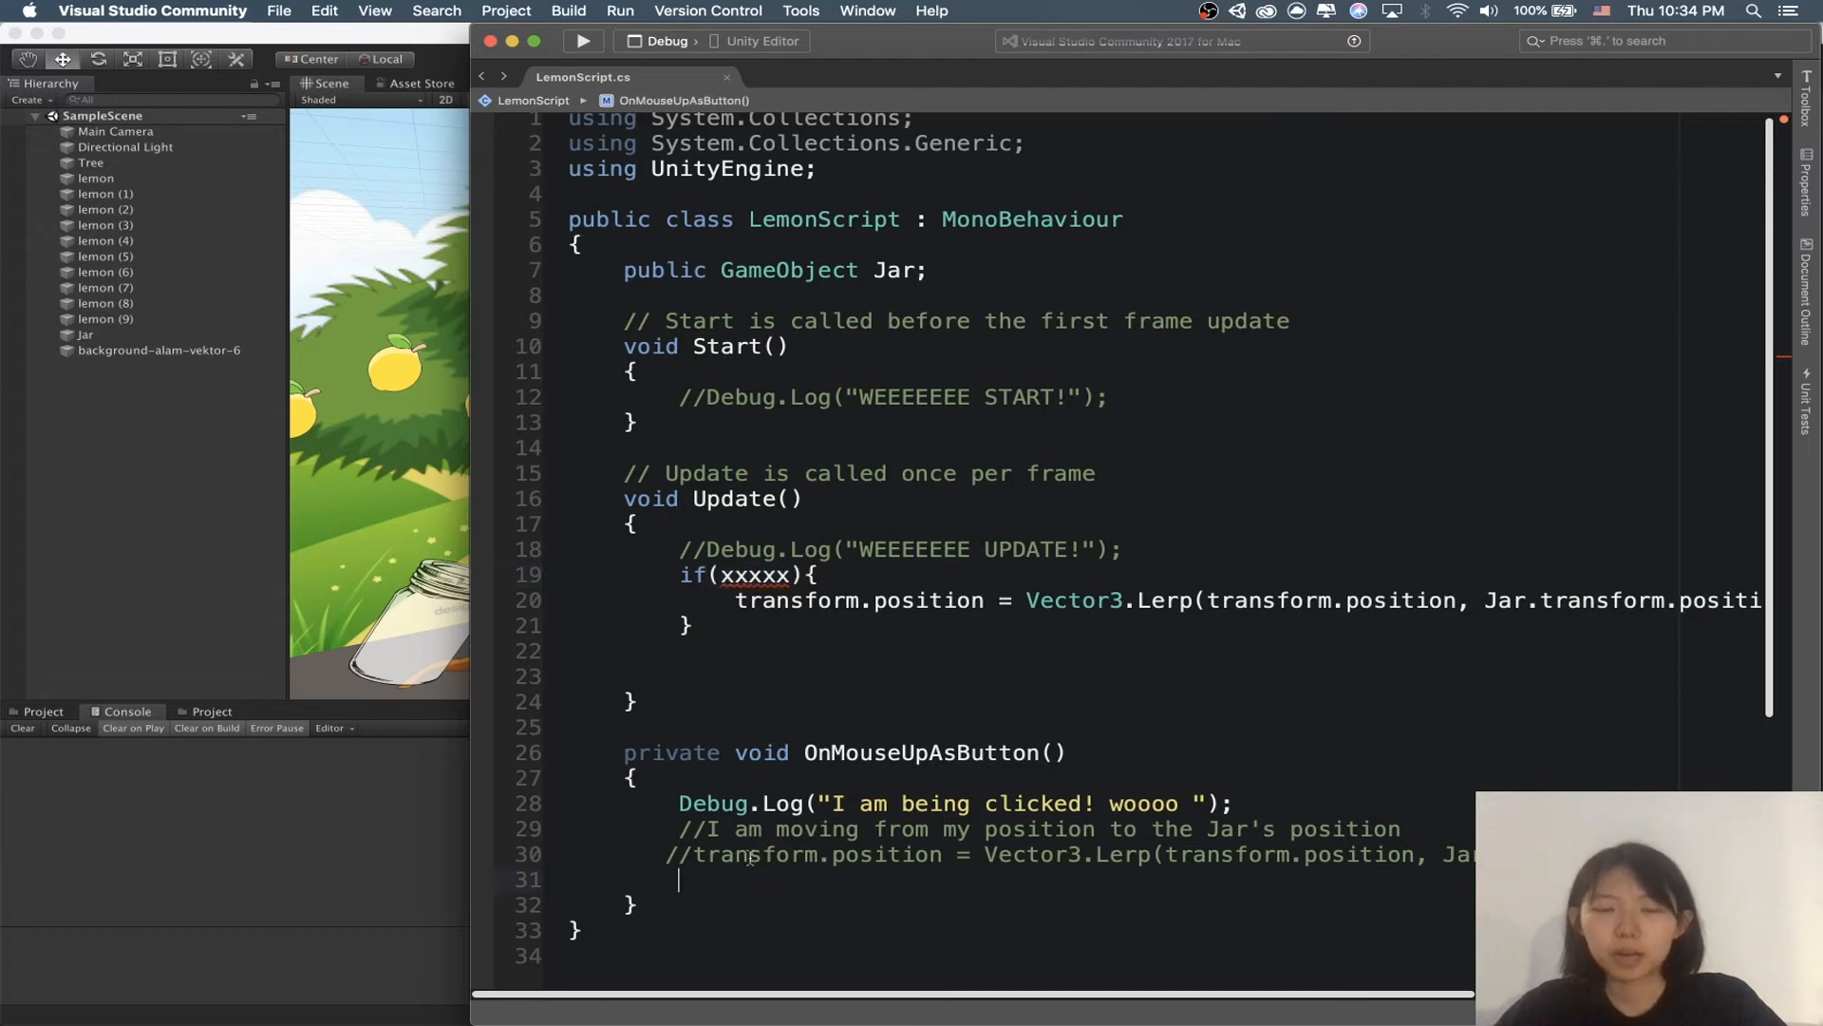
double_click(750, 572)
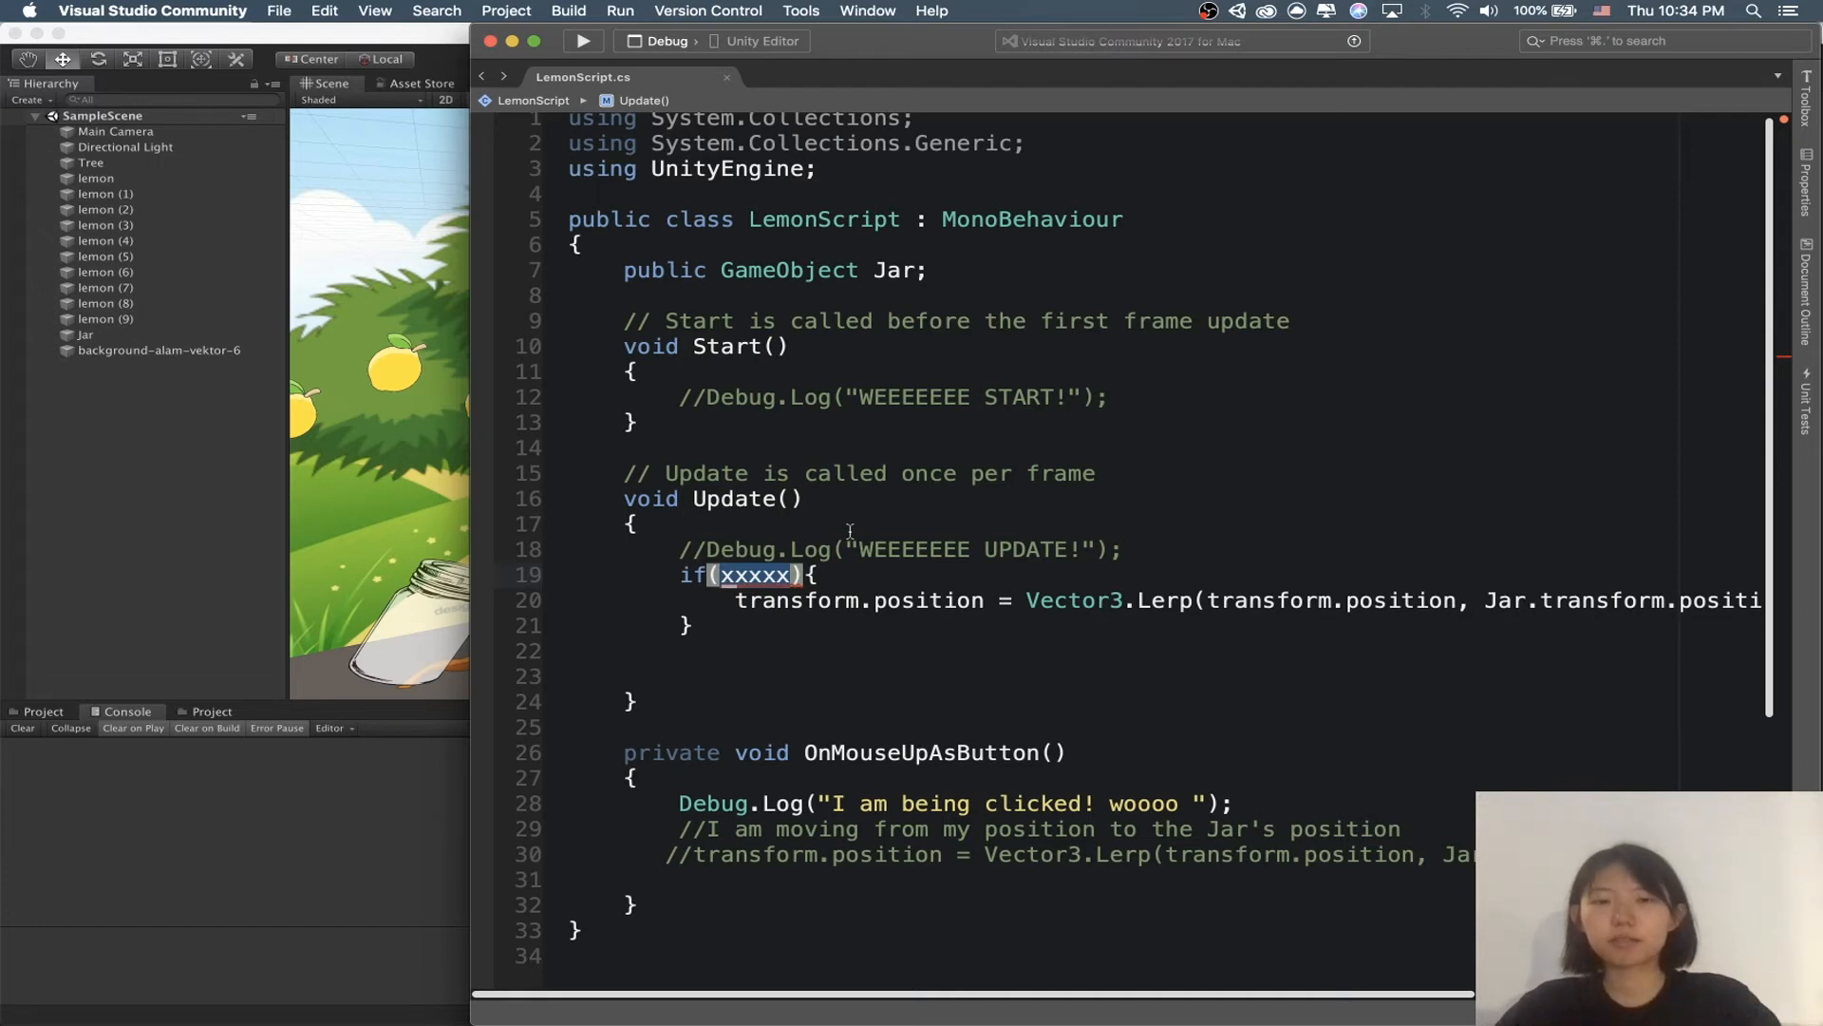
Step: Declare a public bool named AmIBeingClicked below the Jar field in LemonScript and save the script
click(957, 277)
key(Return)
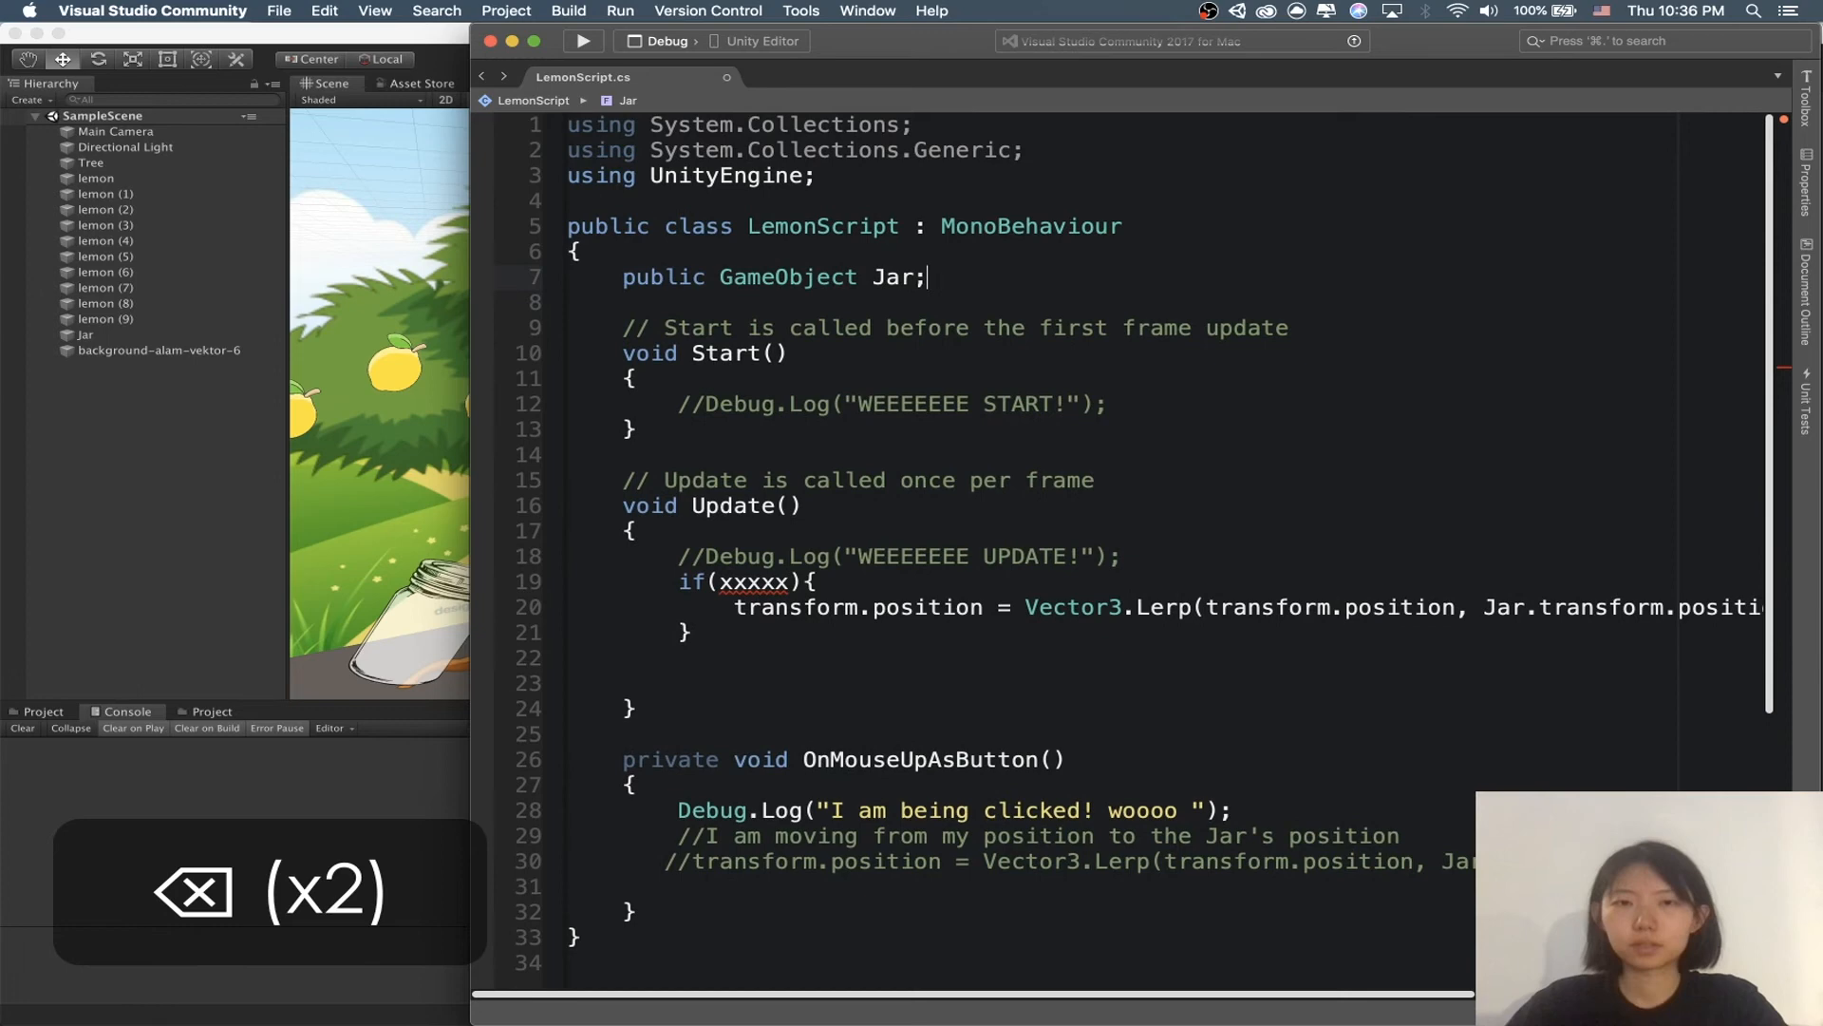
key(Return)
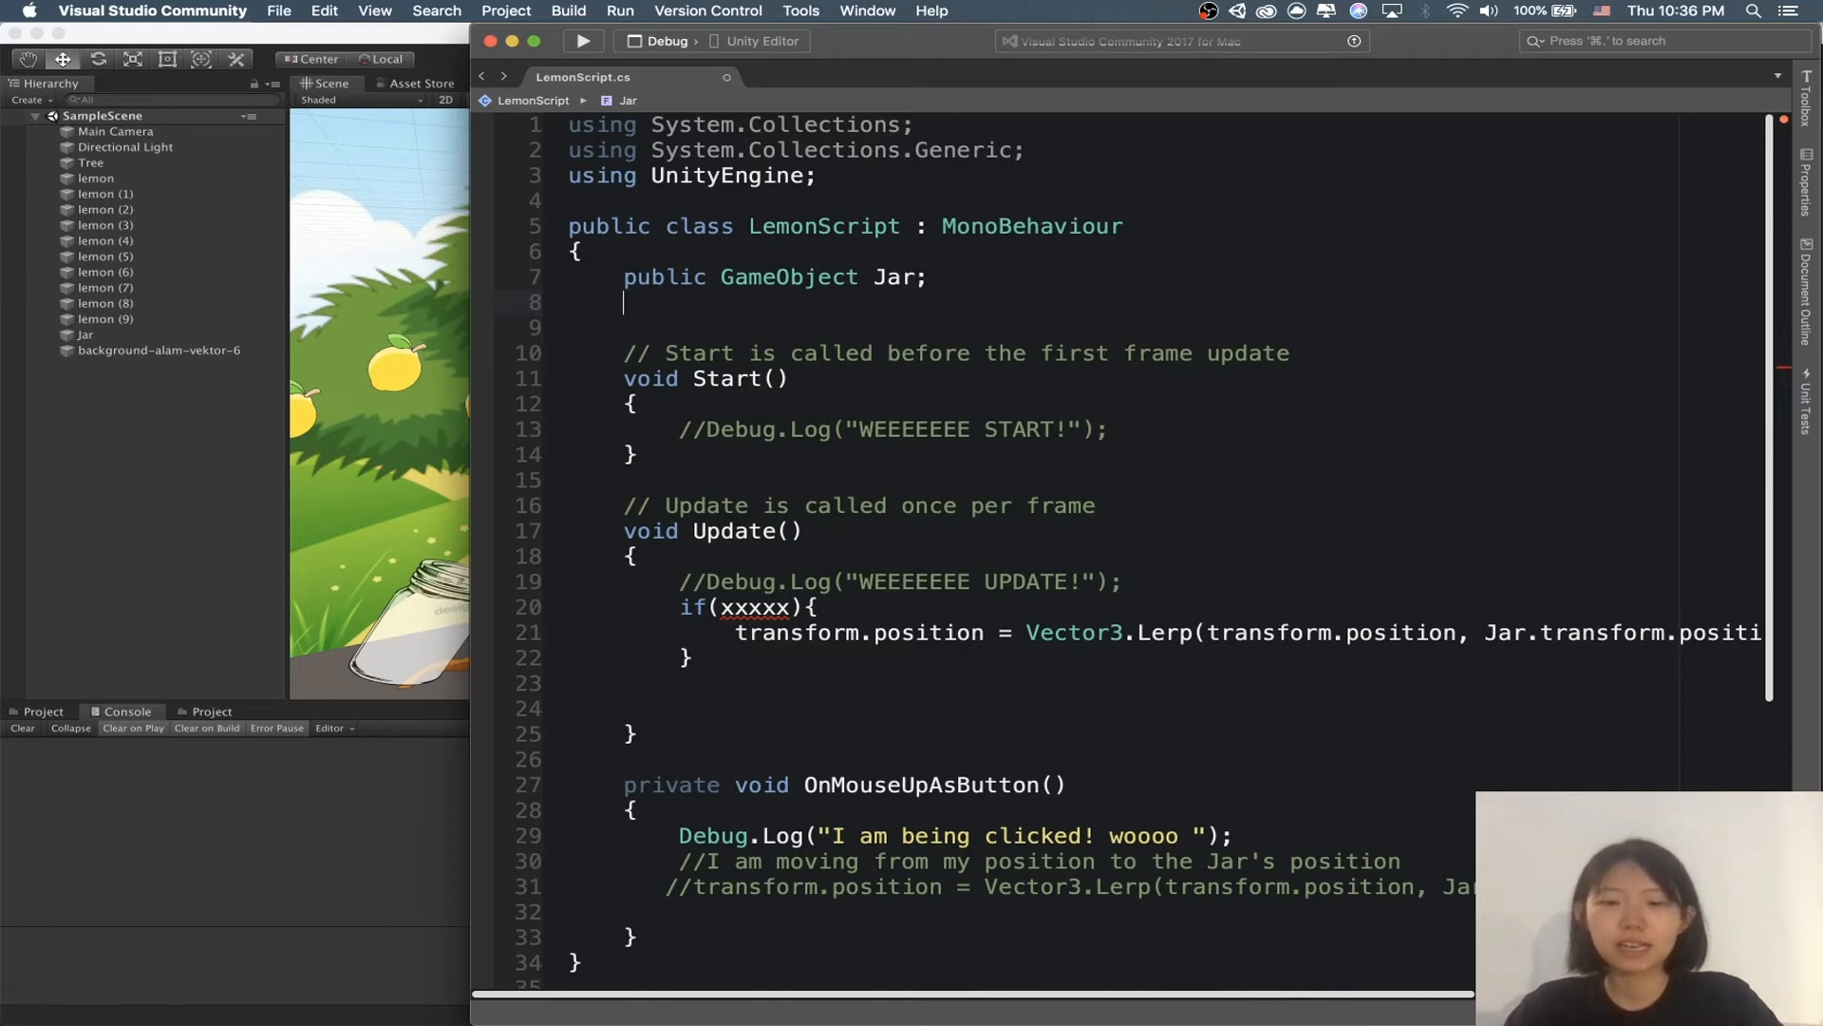
text(public bool )
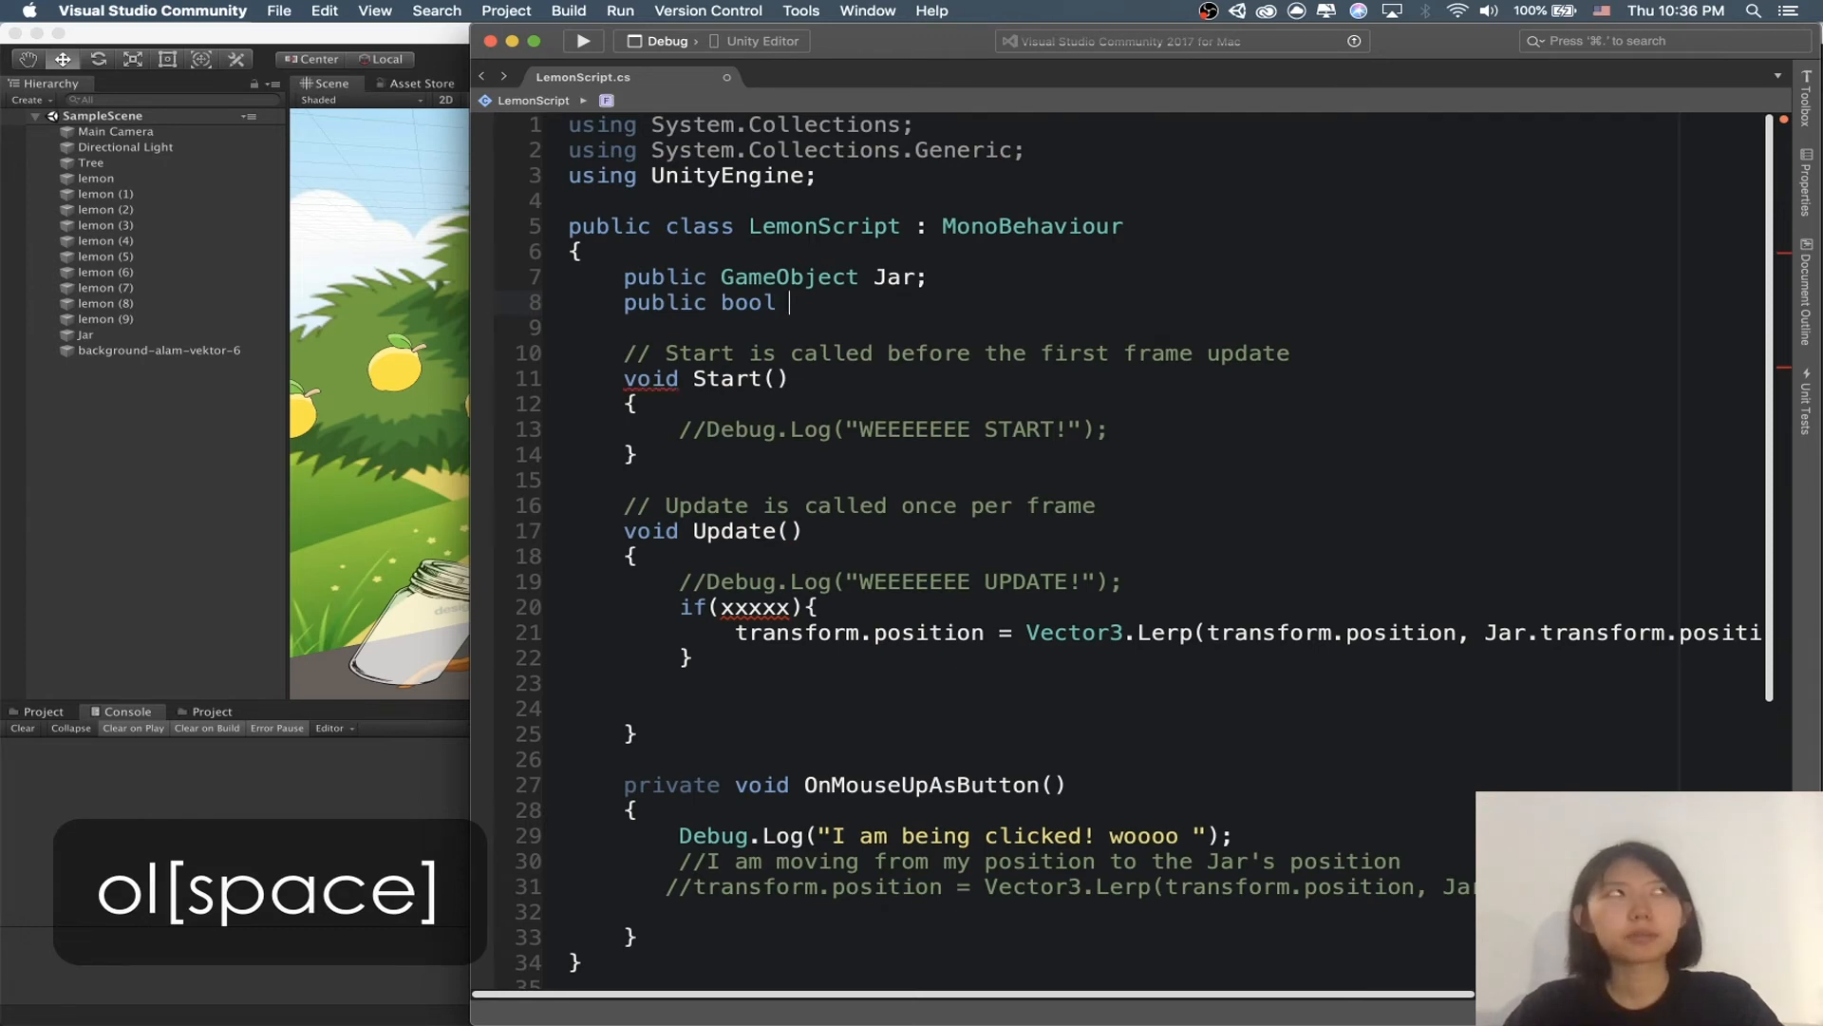
text(AmI)
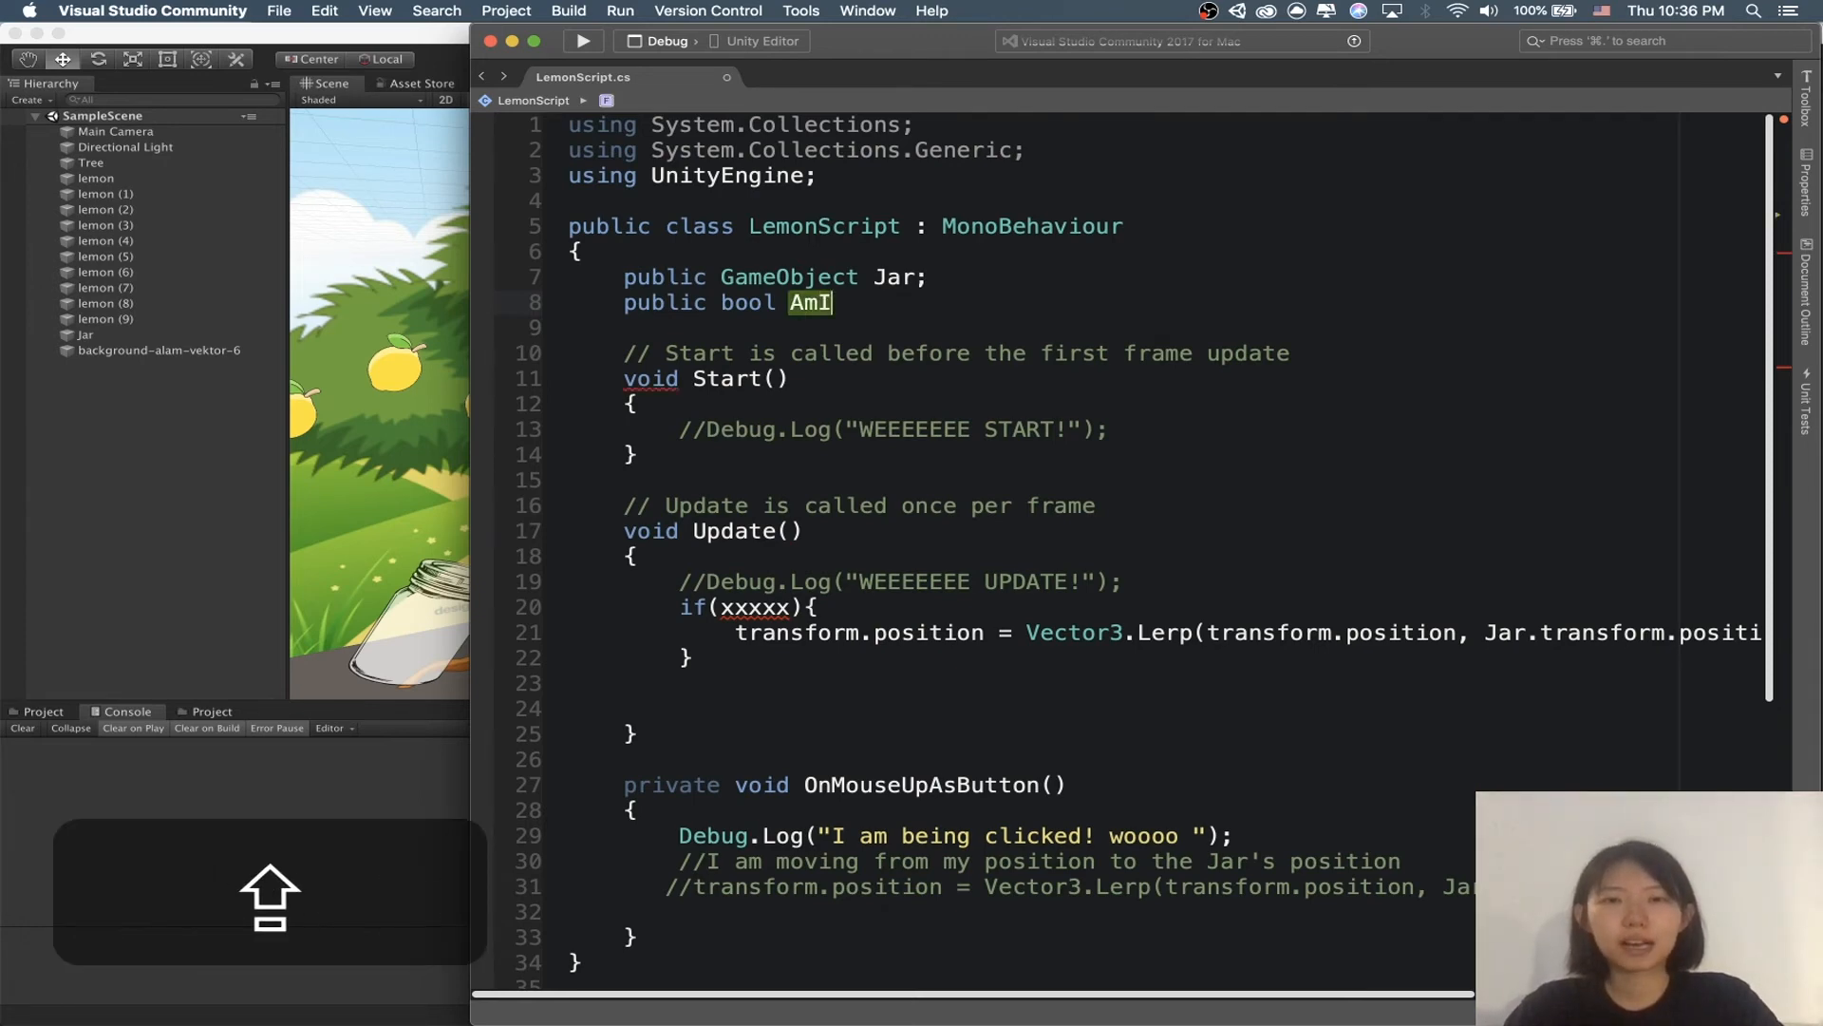
text(BeingCl)
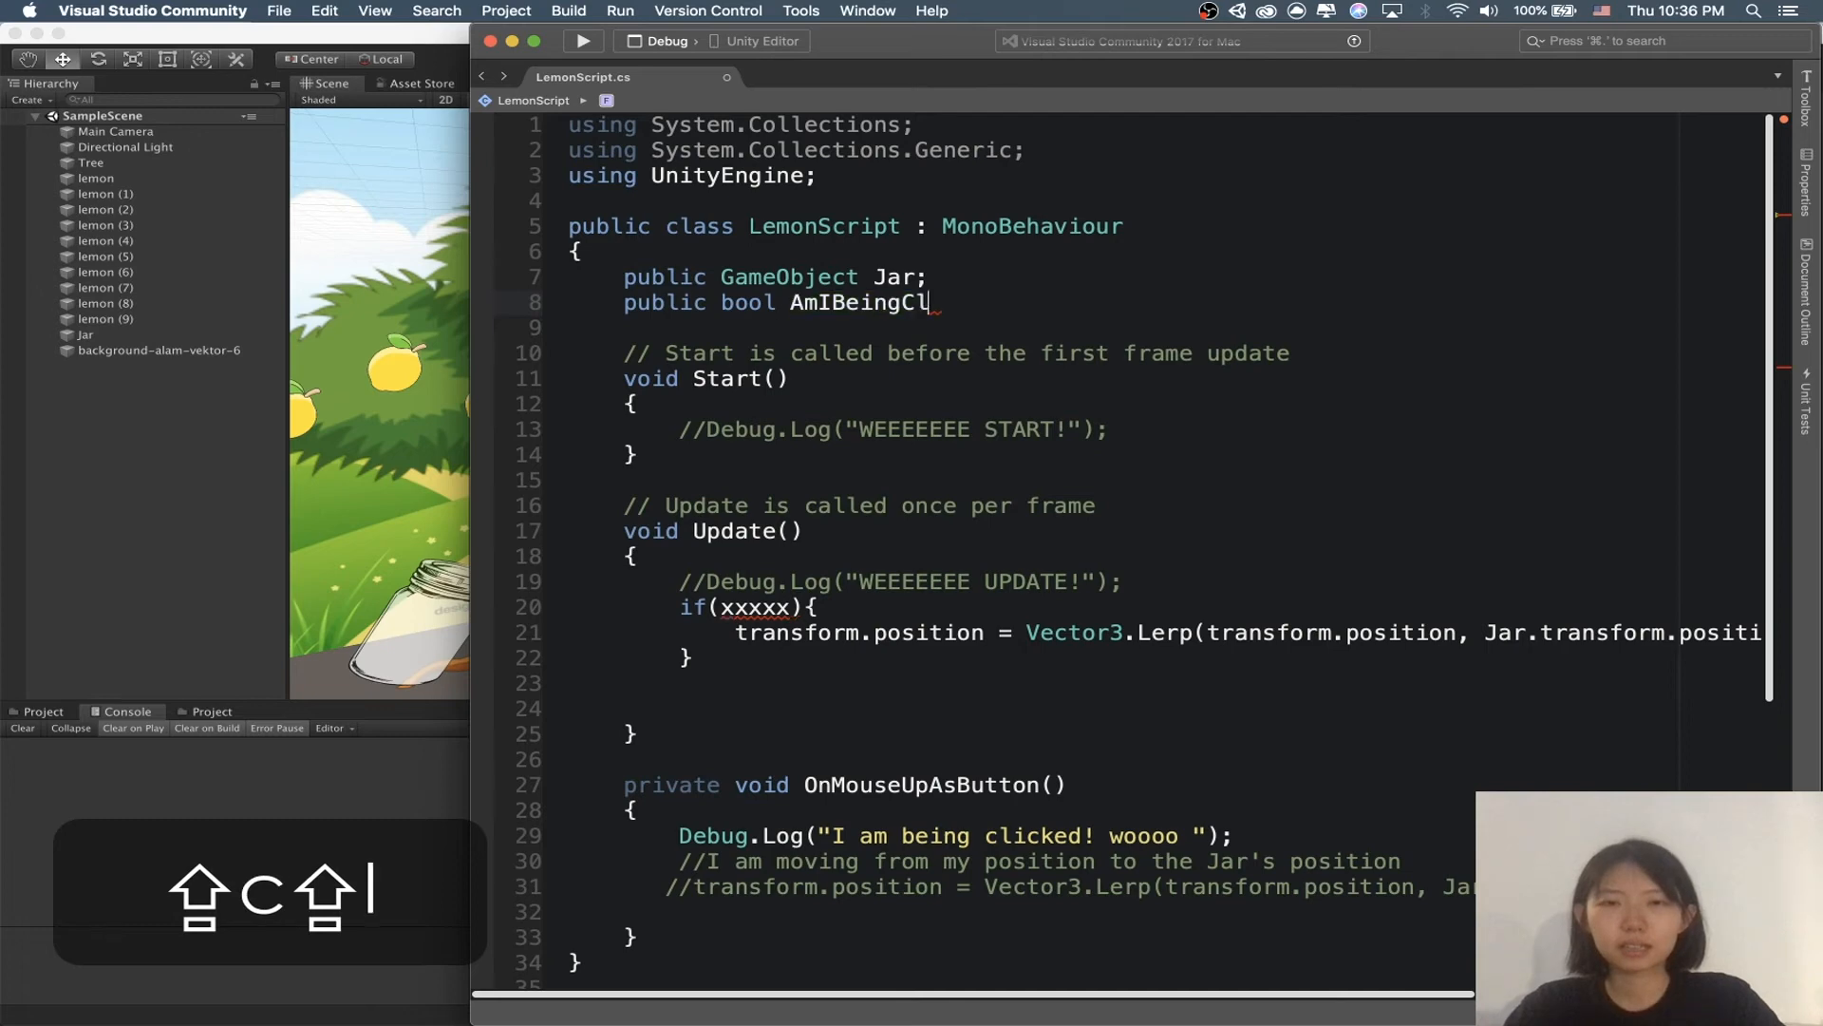
text(icked;)
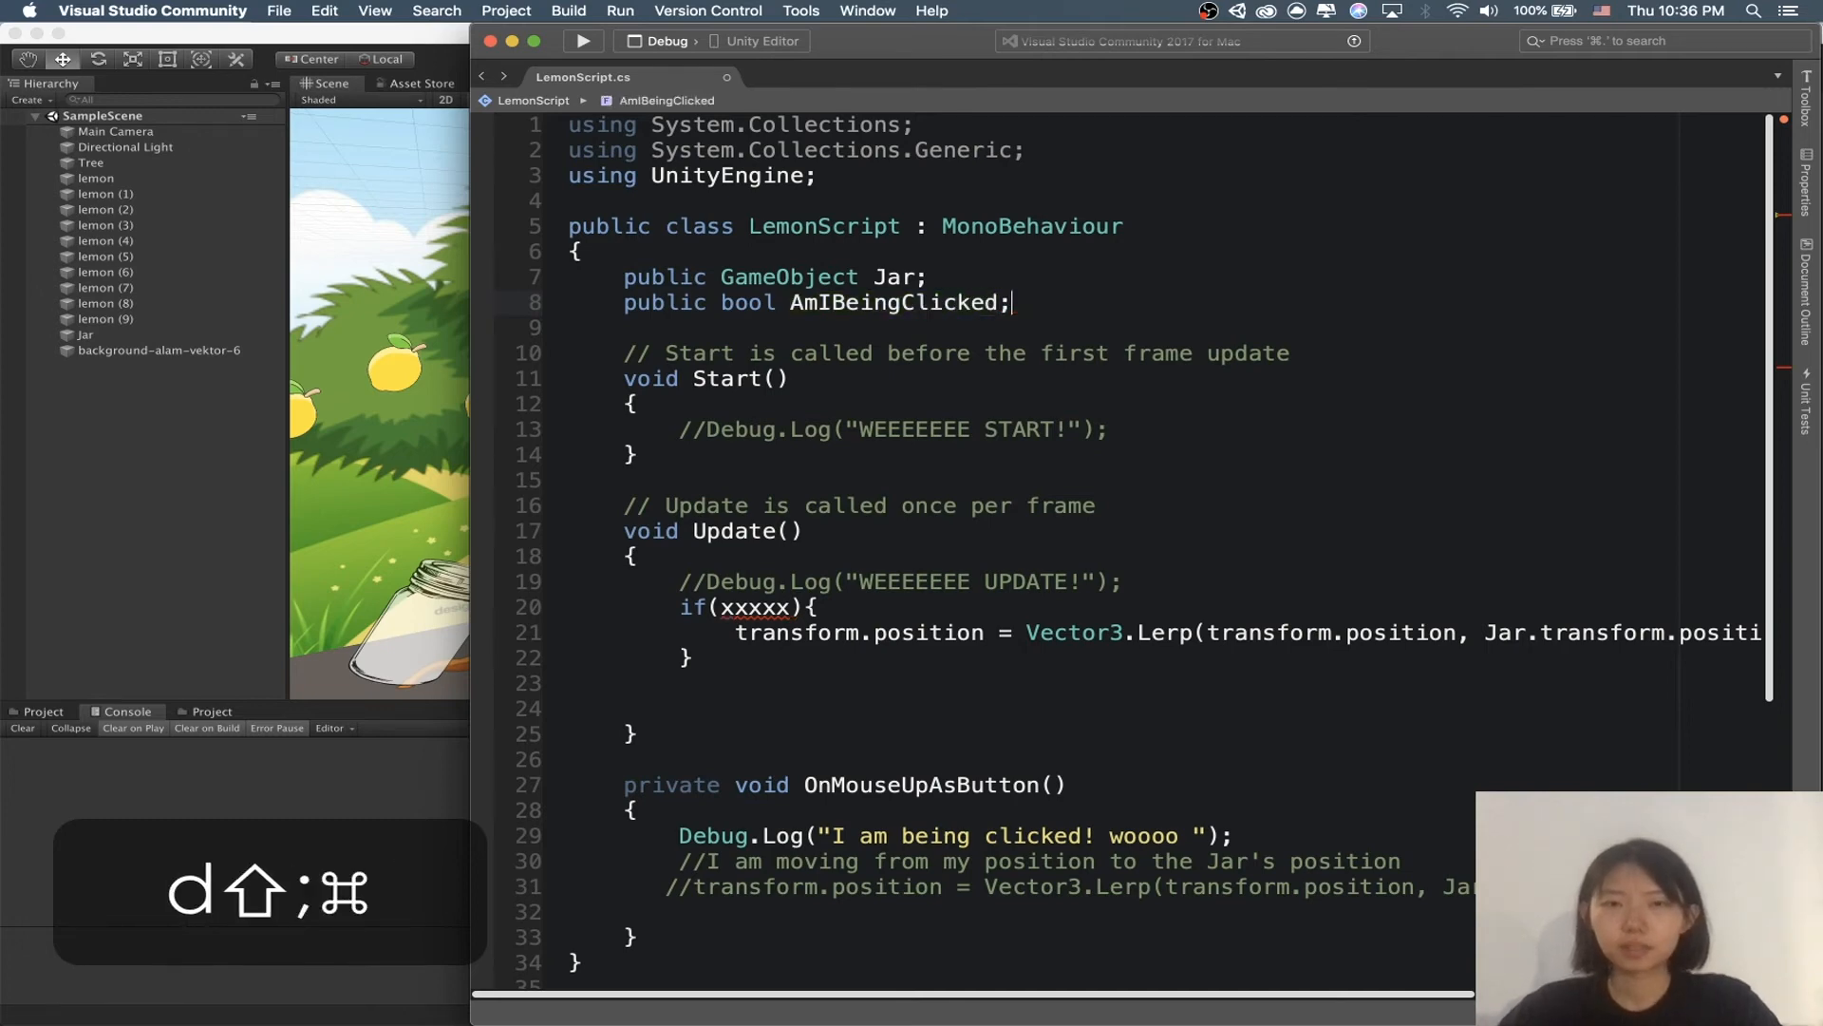
key(super+s)
key(Left)
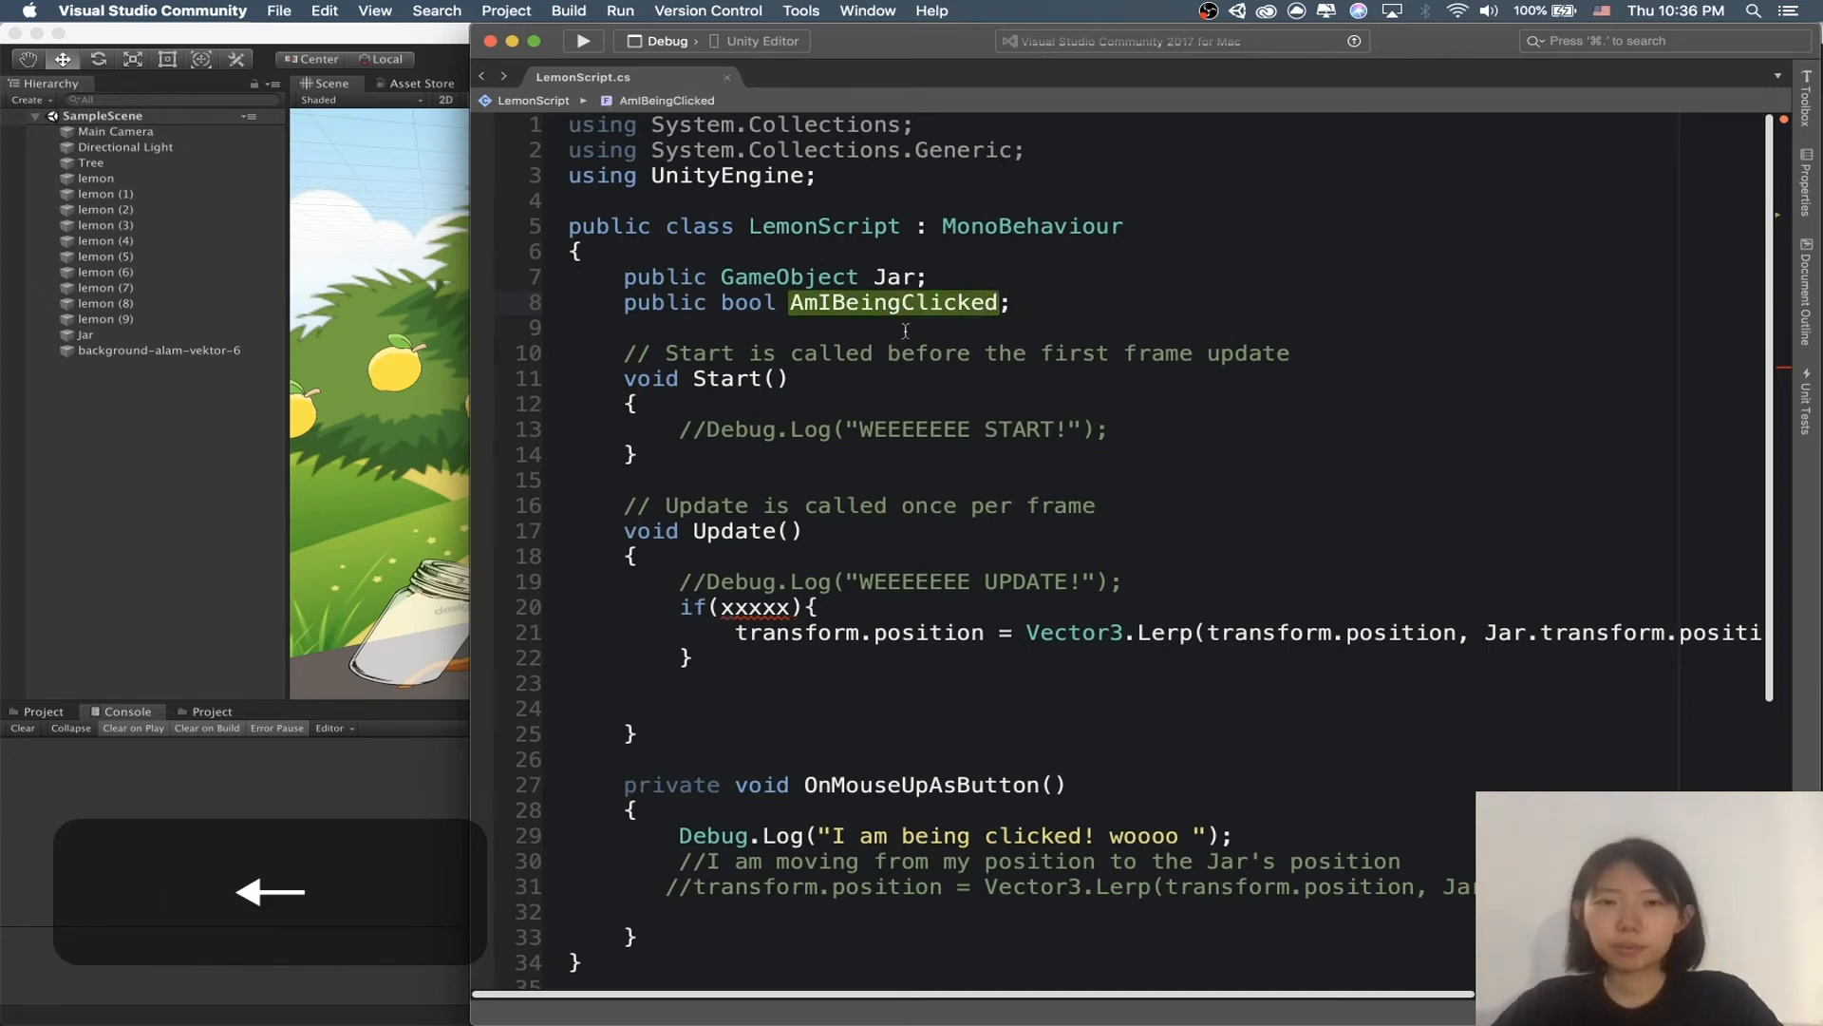
double_click(864, 302)
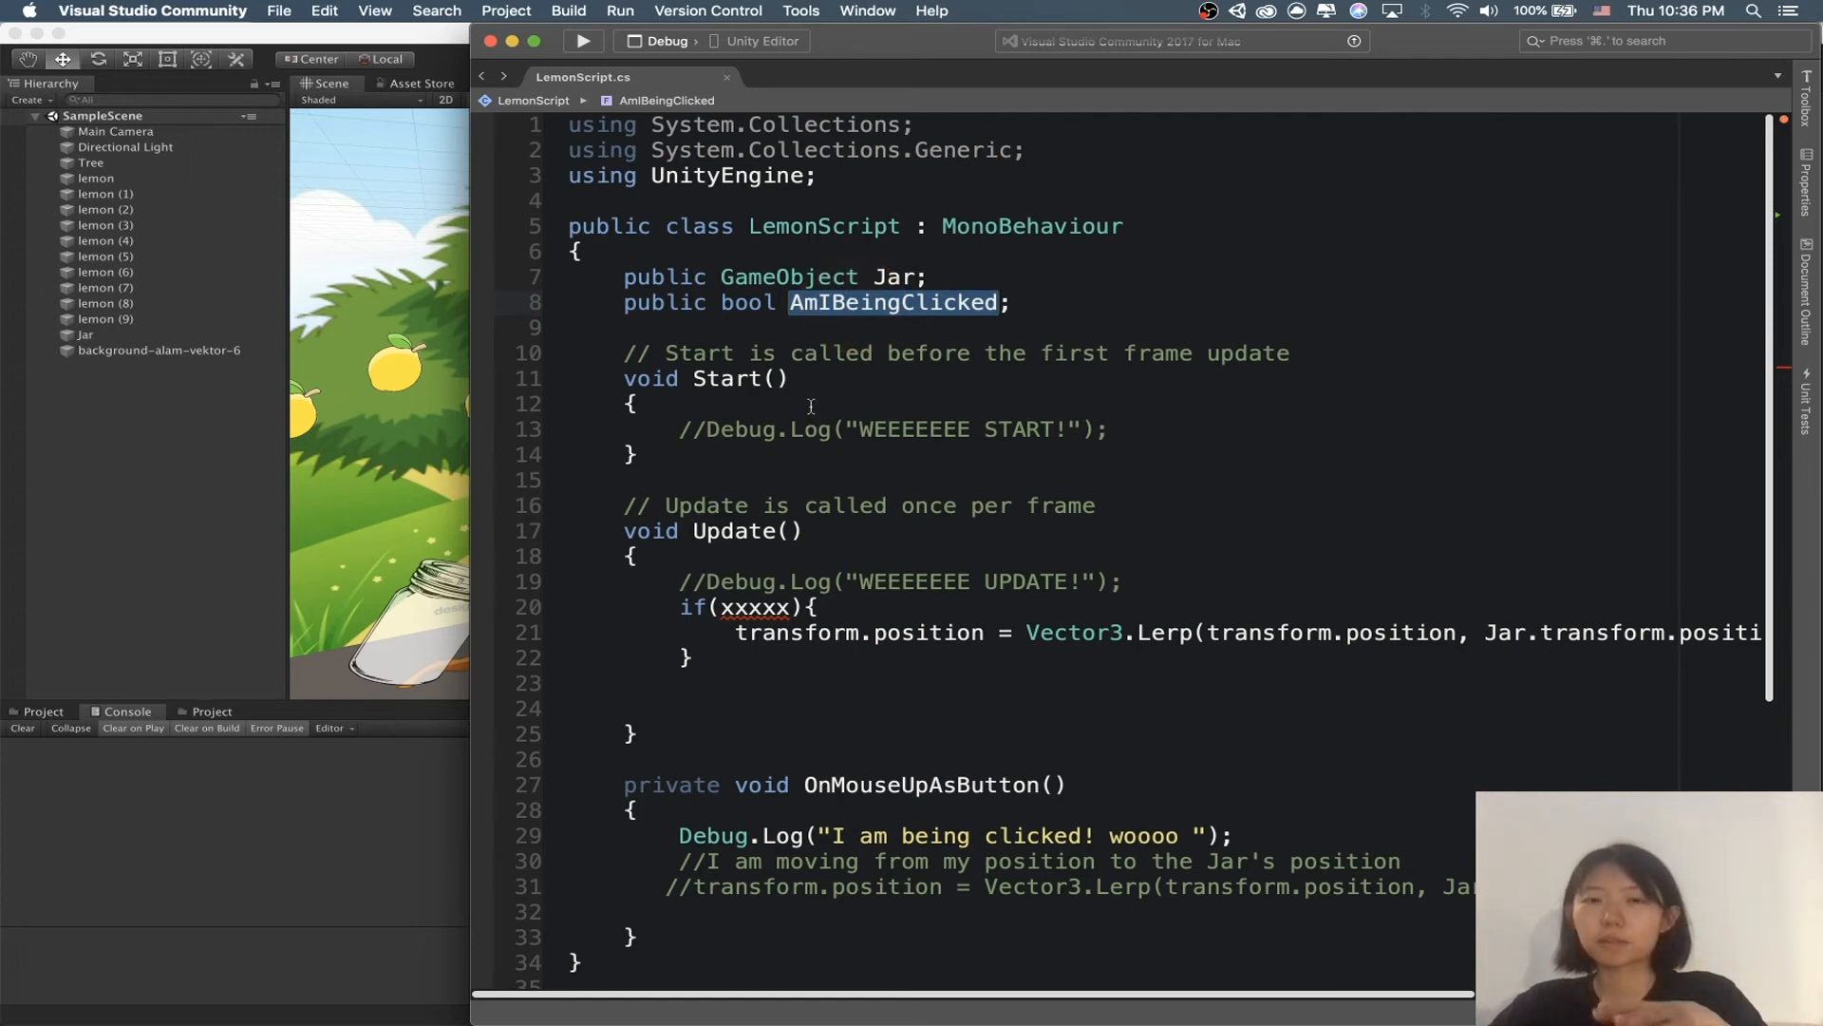
Step: Add the statement AmIBeingClicked = true; below the Debug.Log line in OnMouseUpAsButton, set off by blank lines, and save the script
click(717, 824)
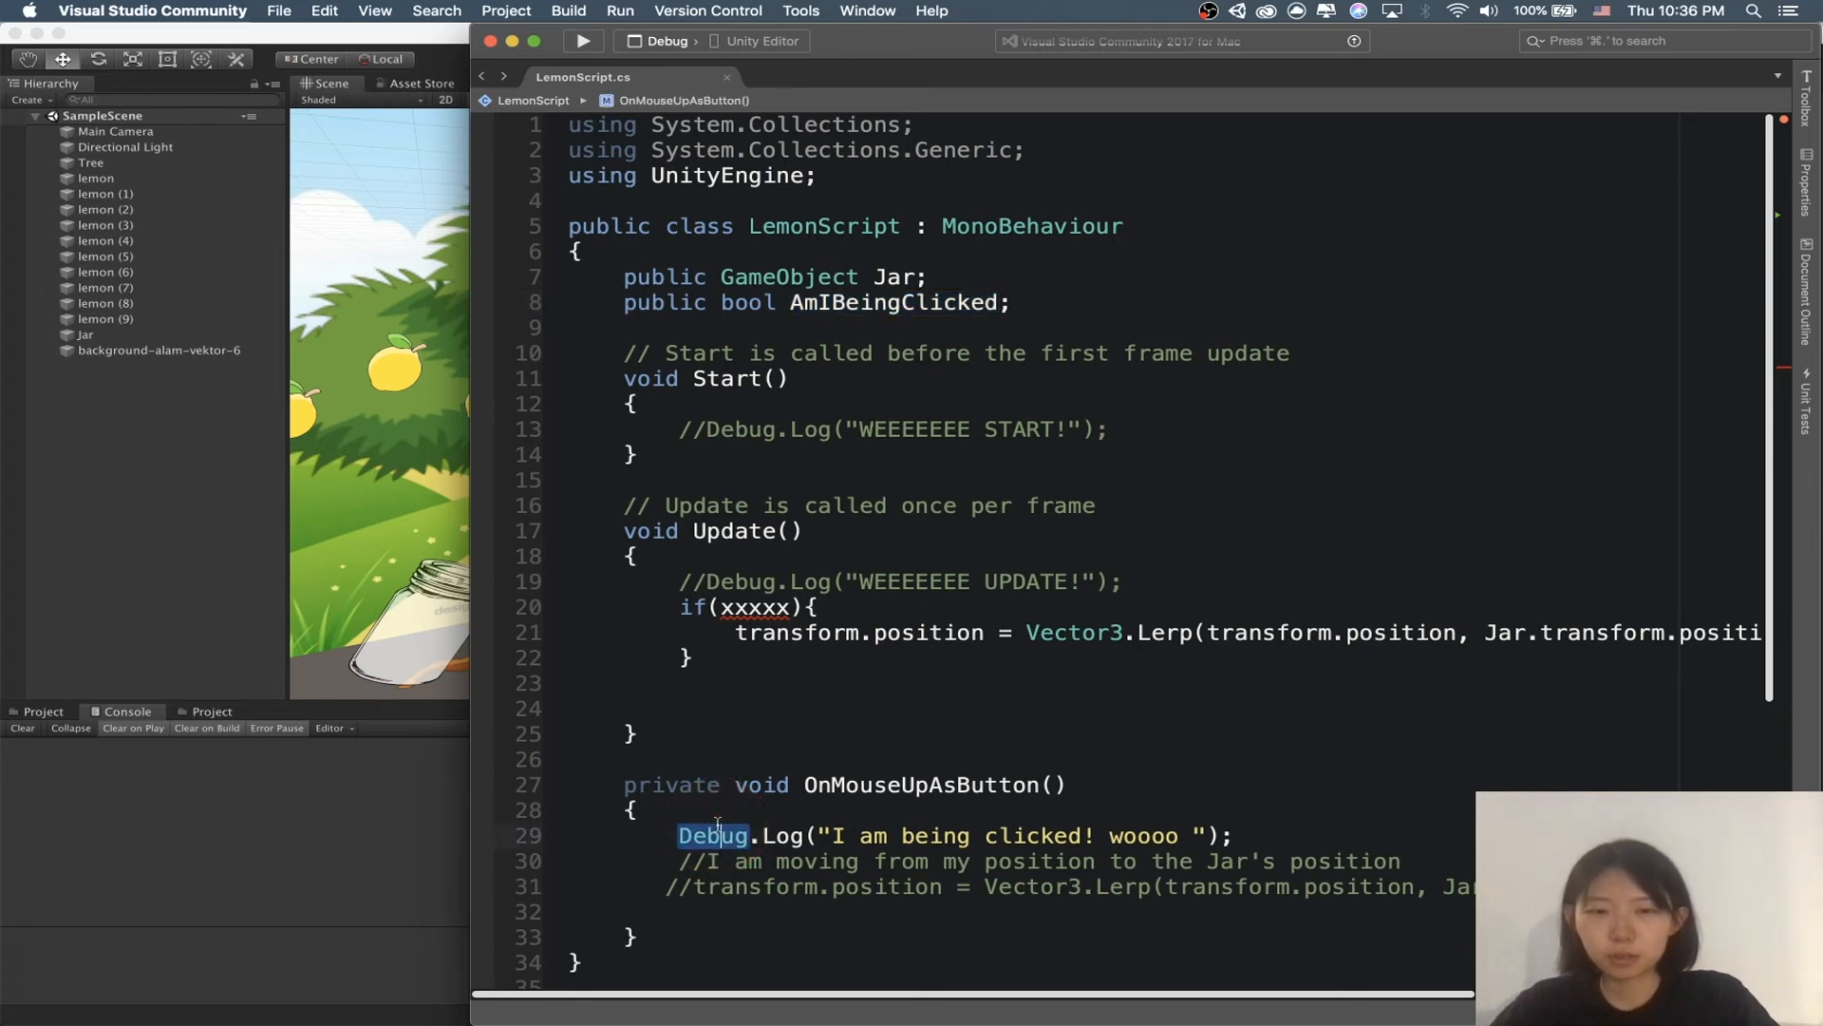
click(784, 810)
scroll(836, 760, down, 2)
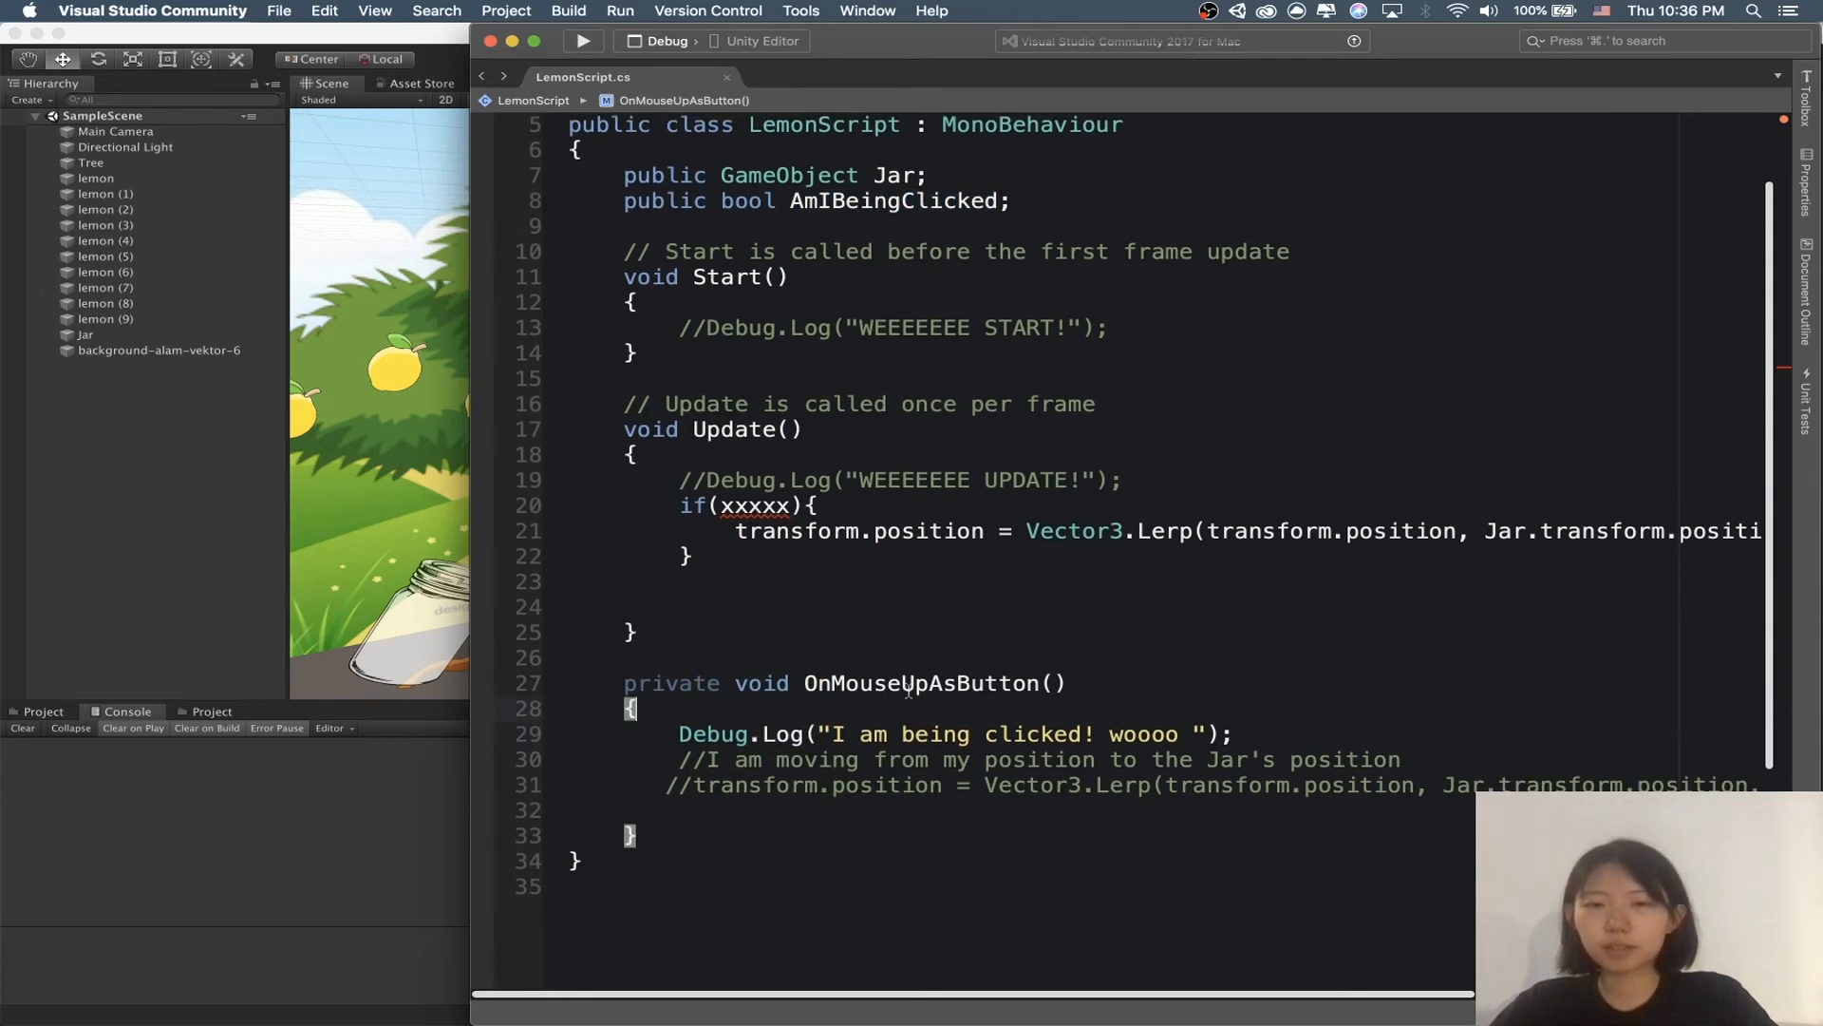
click(1272, 736)
key(Return)
key(Return)
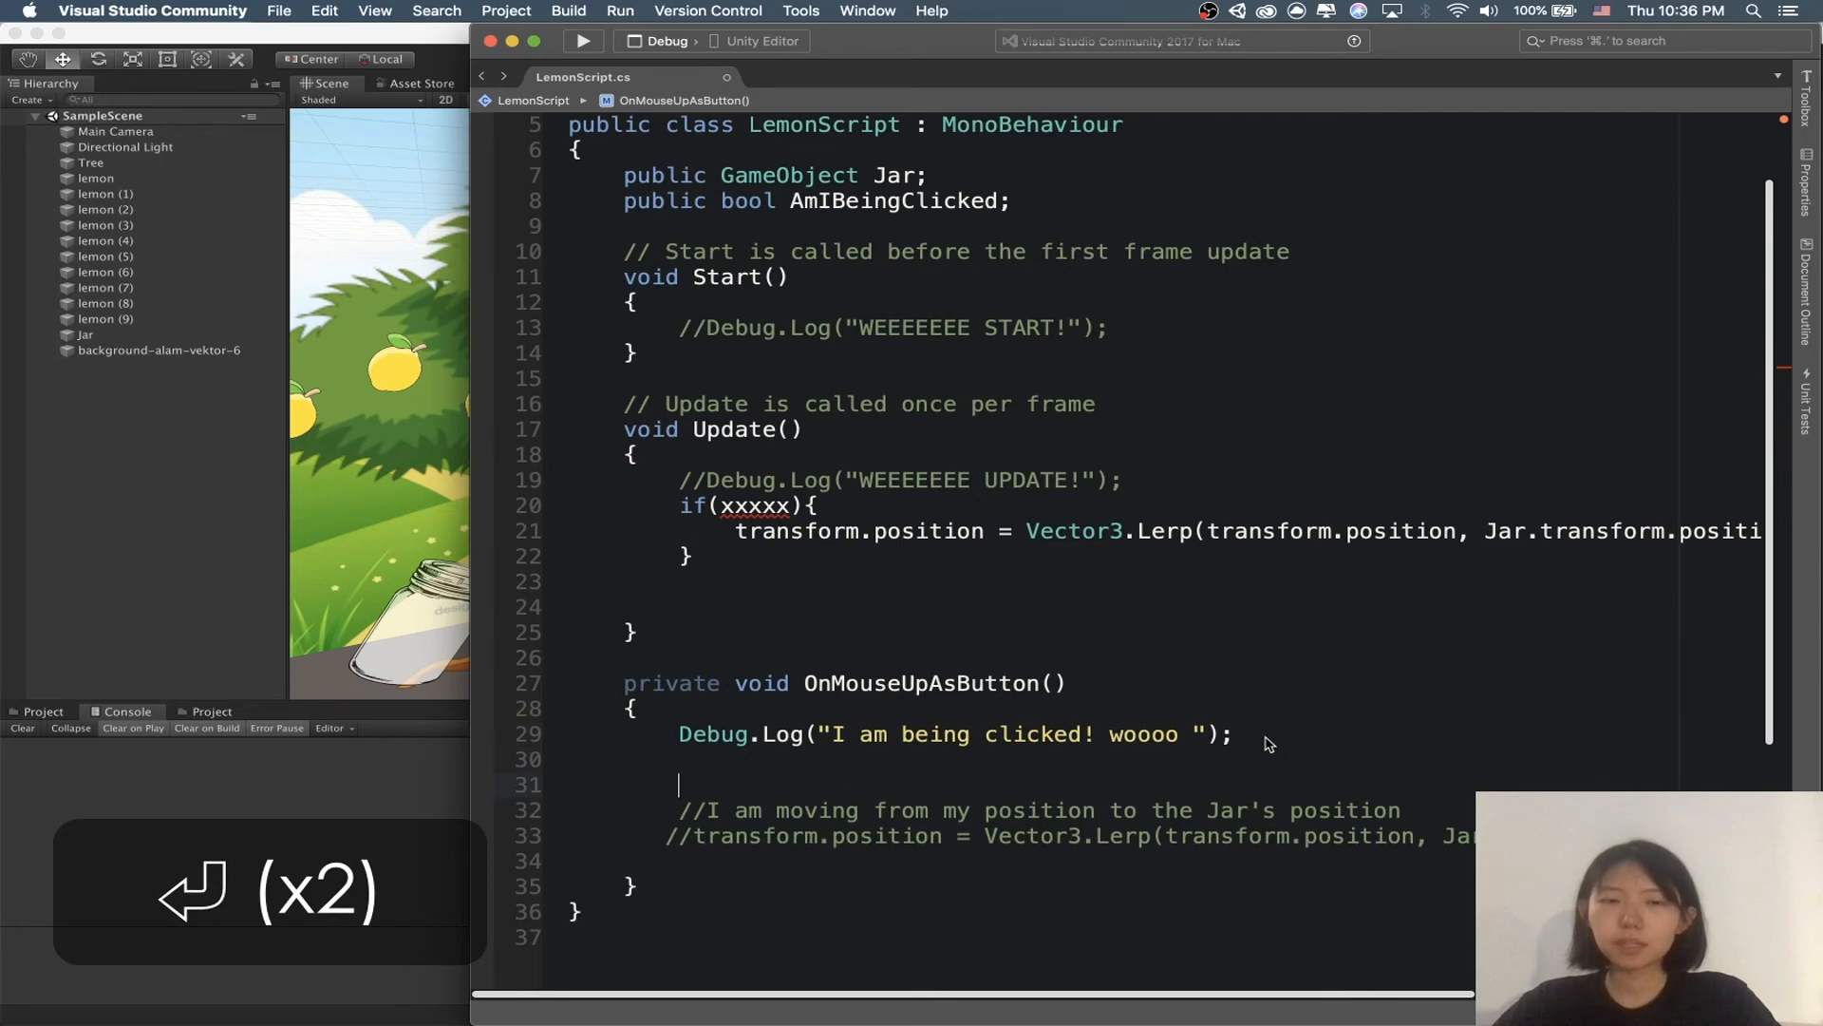
key(Return)
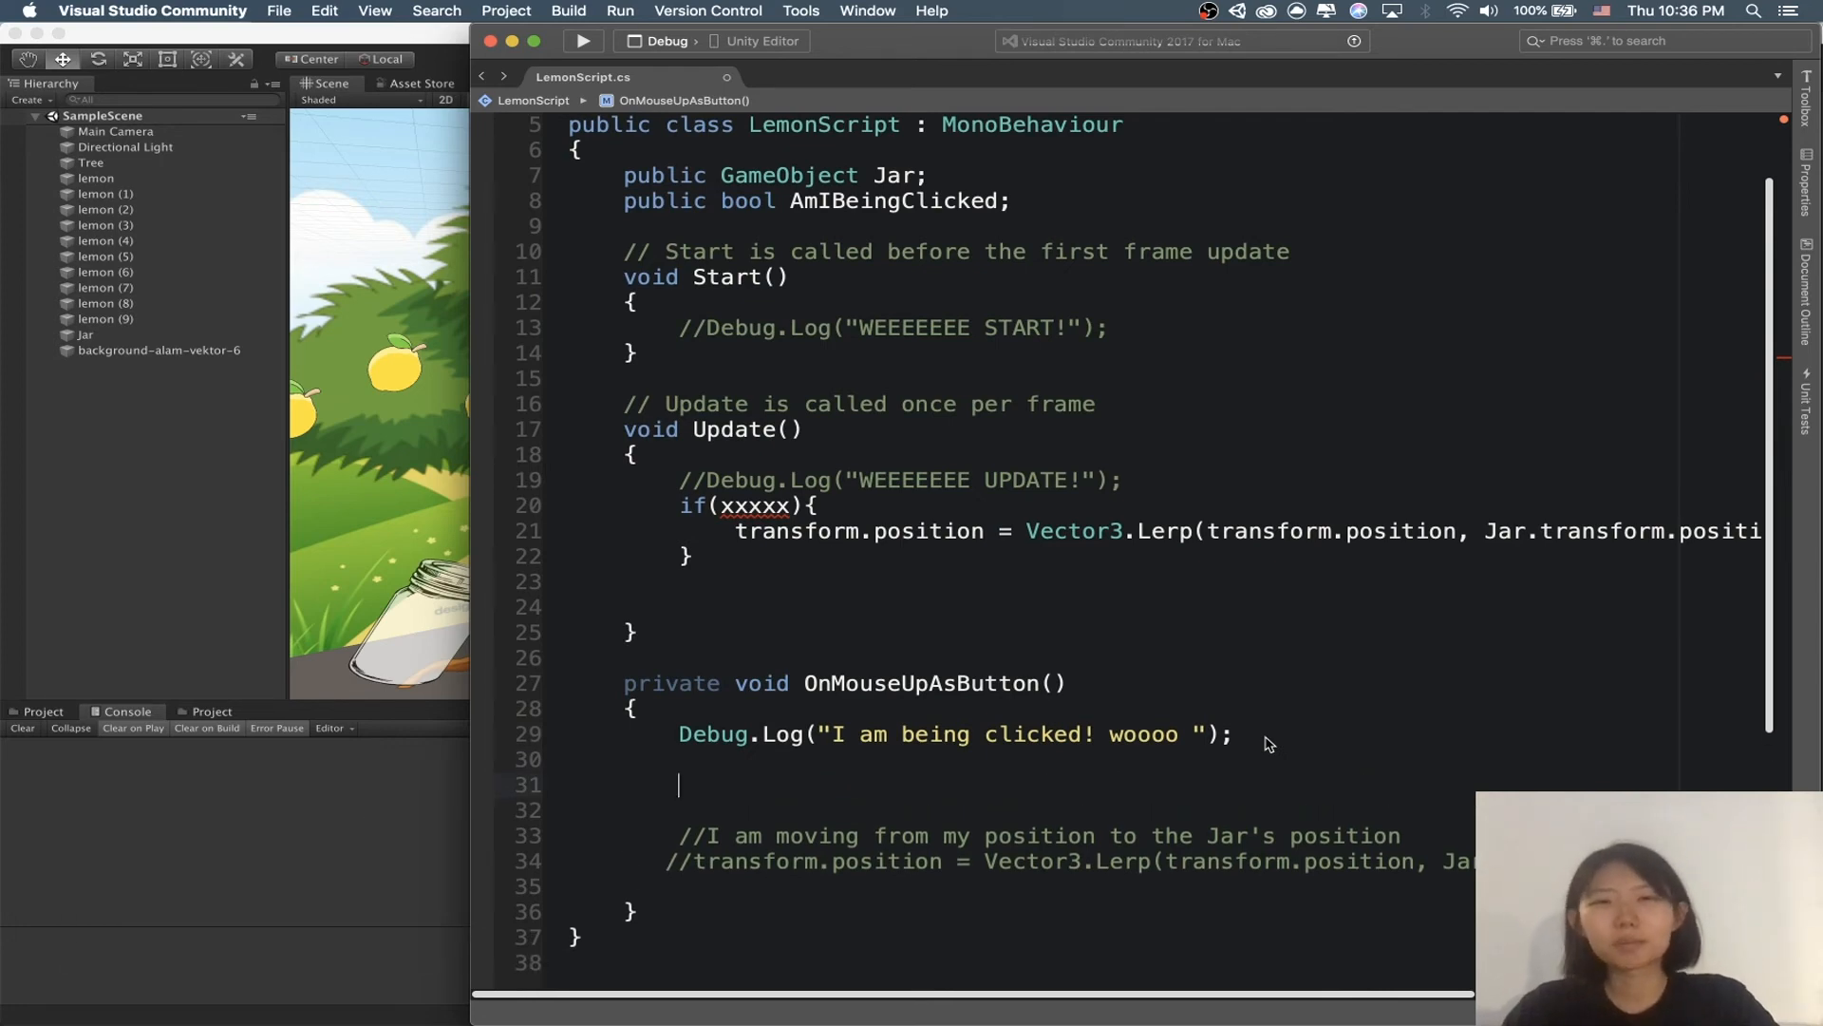
text(Am)
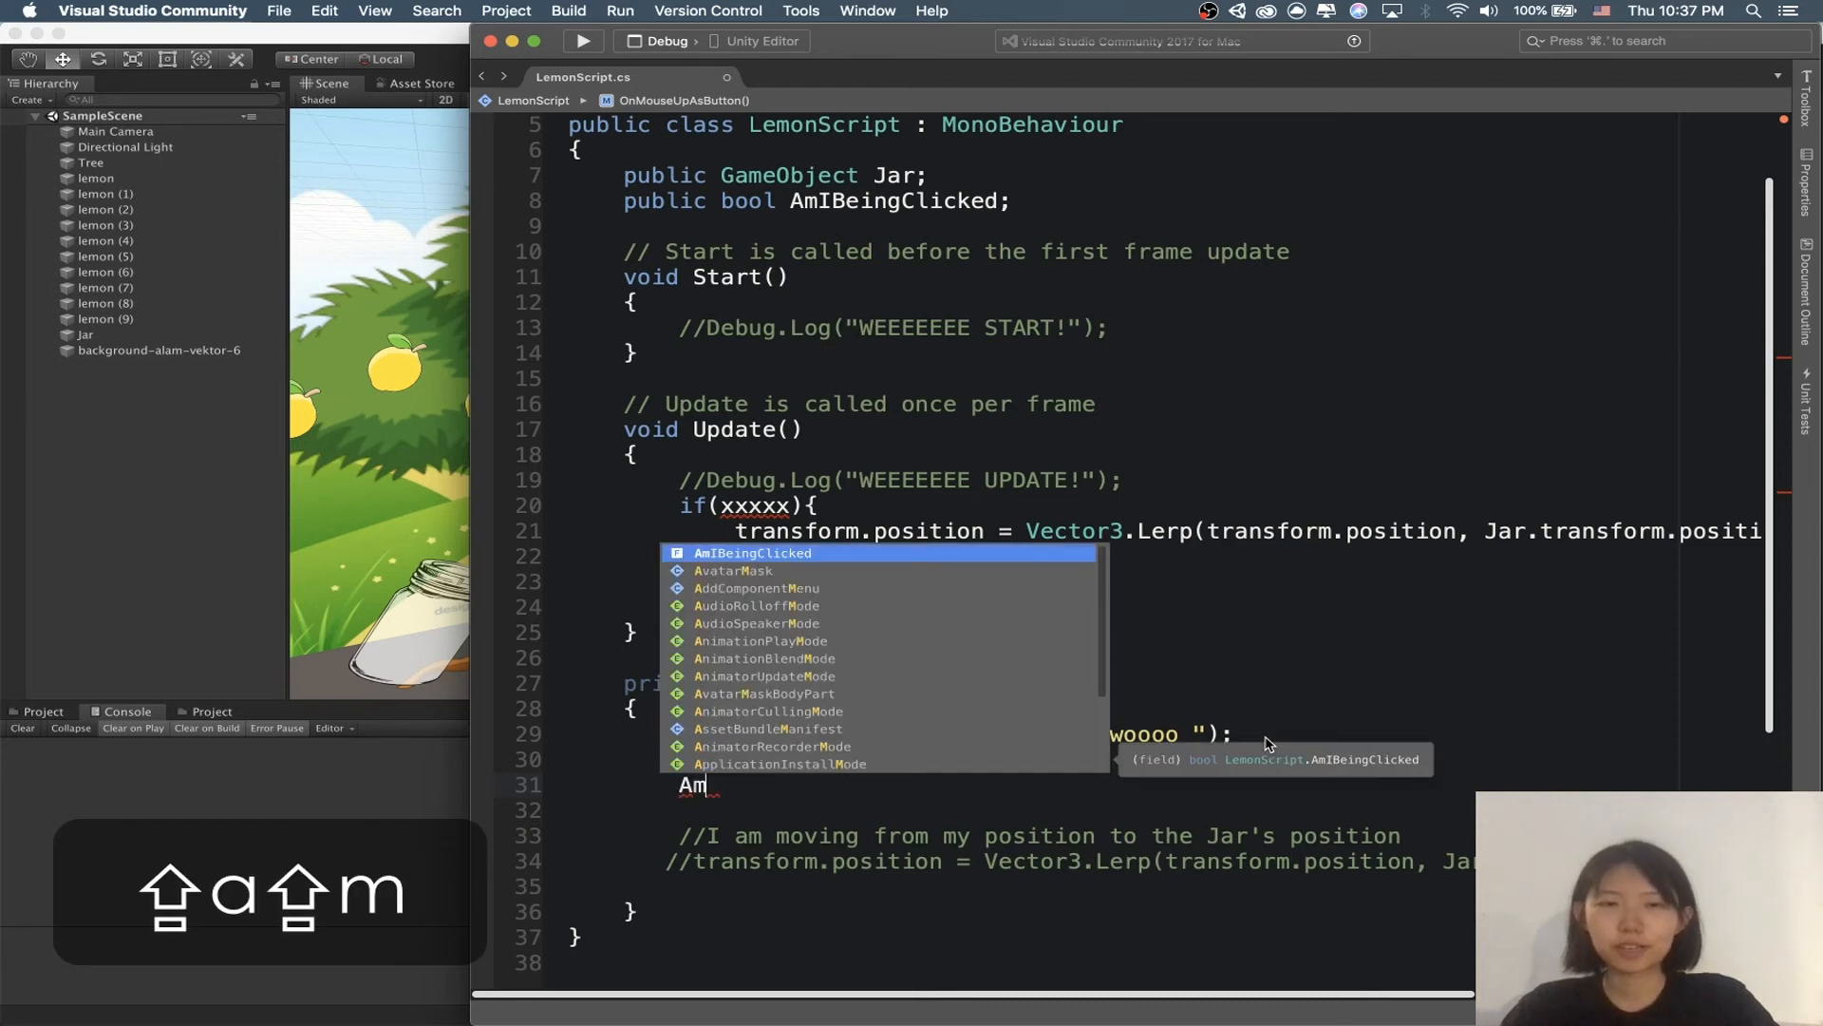
text(Ib)
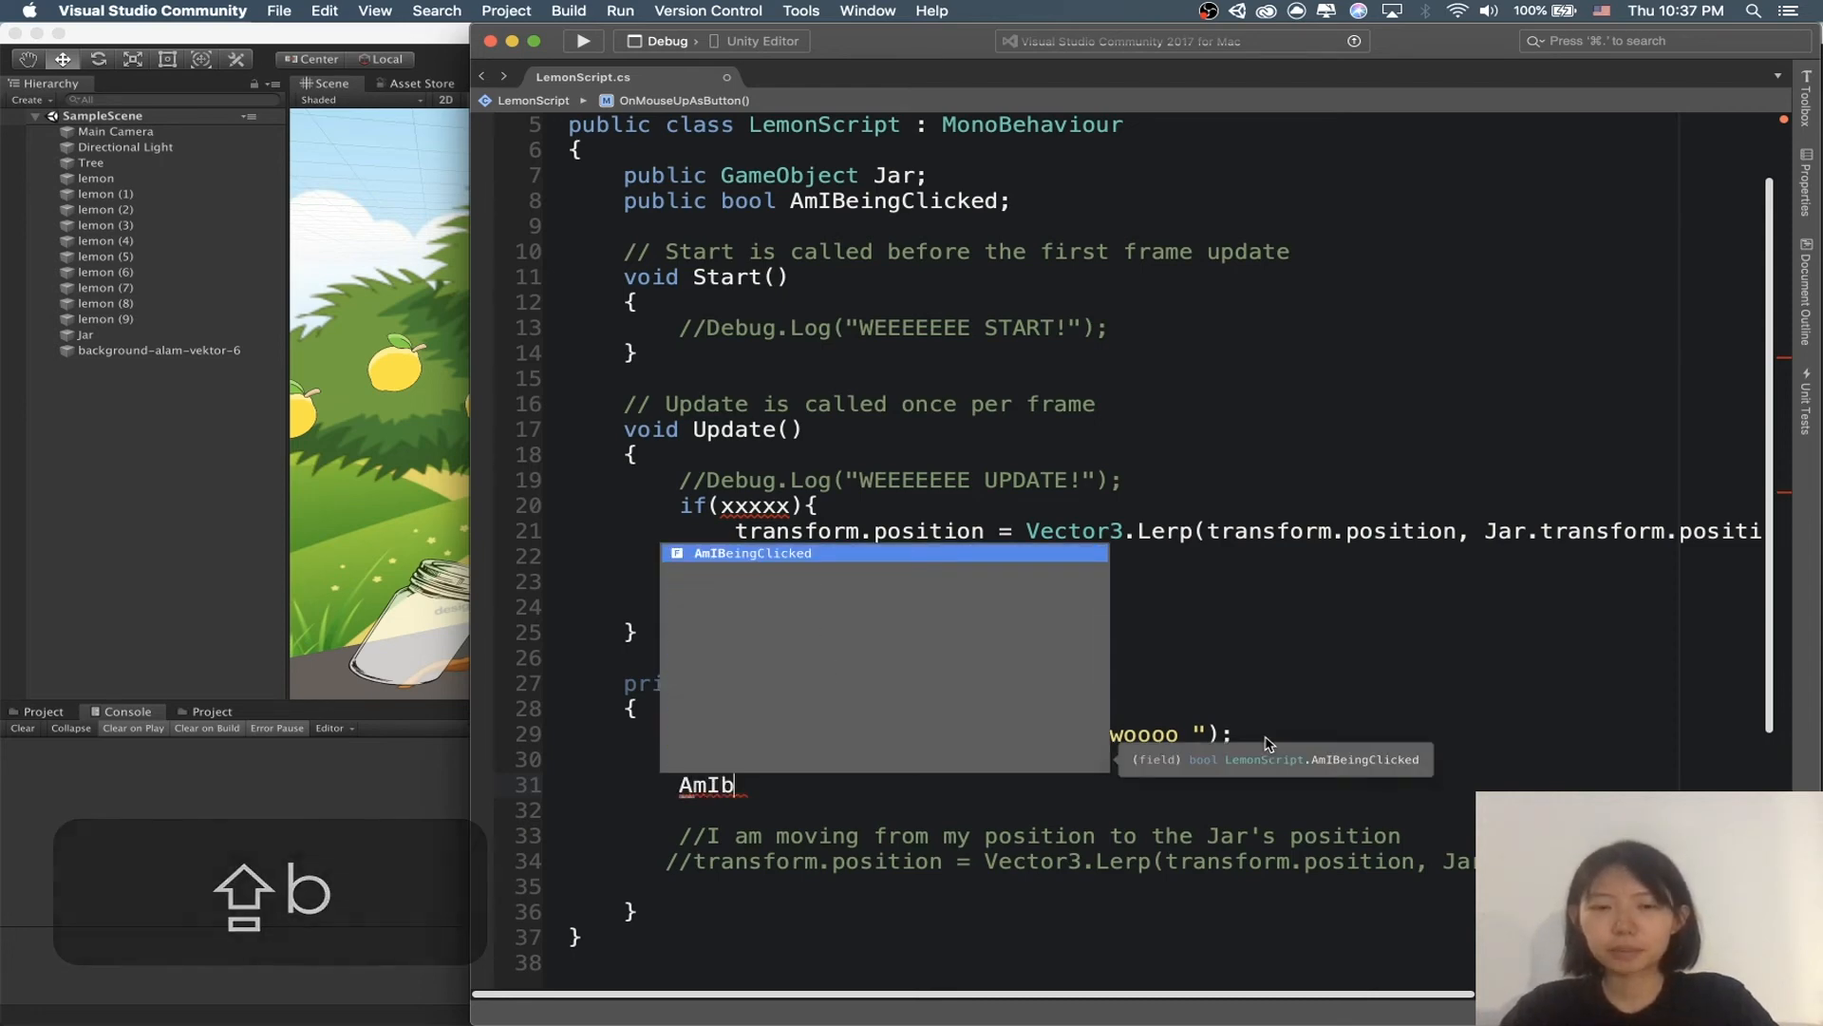
key(Return)
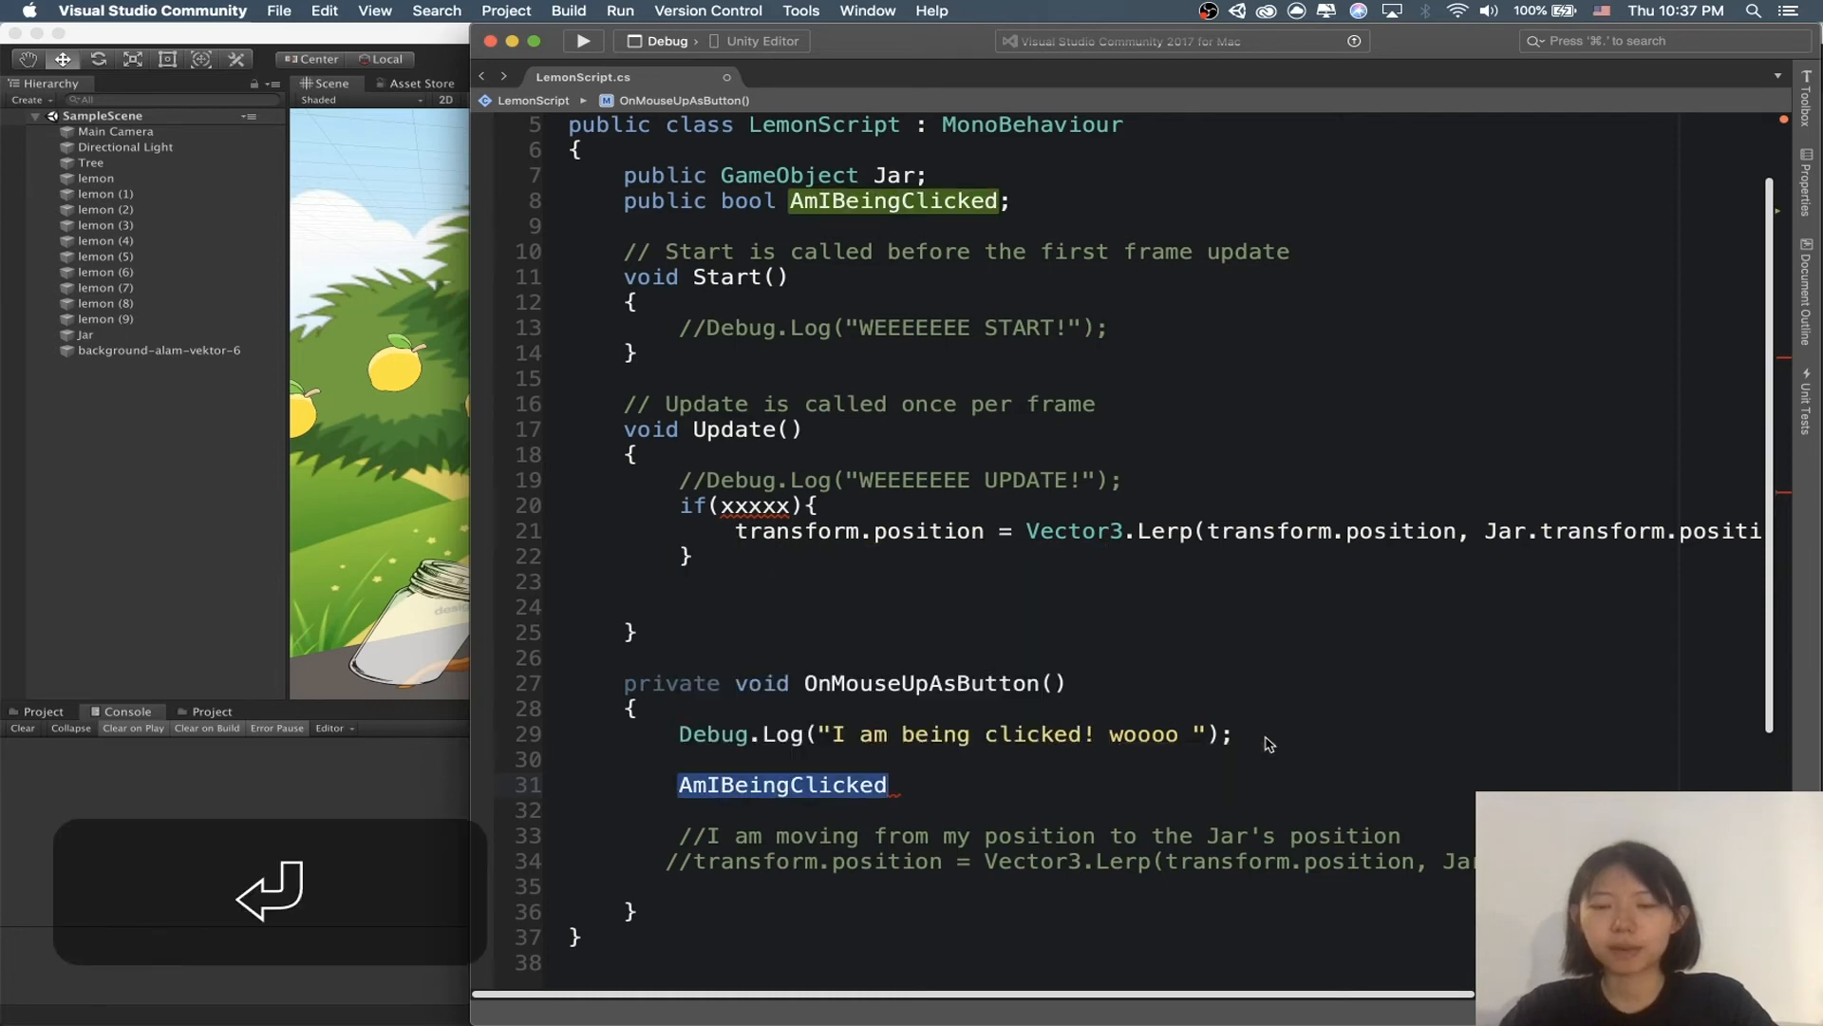
text(.)
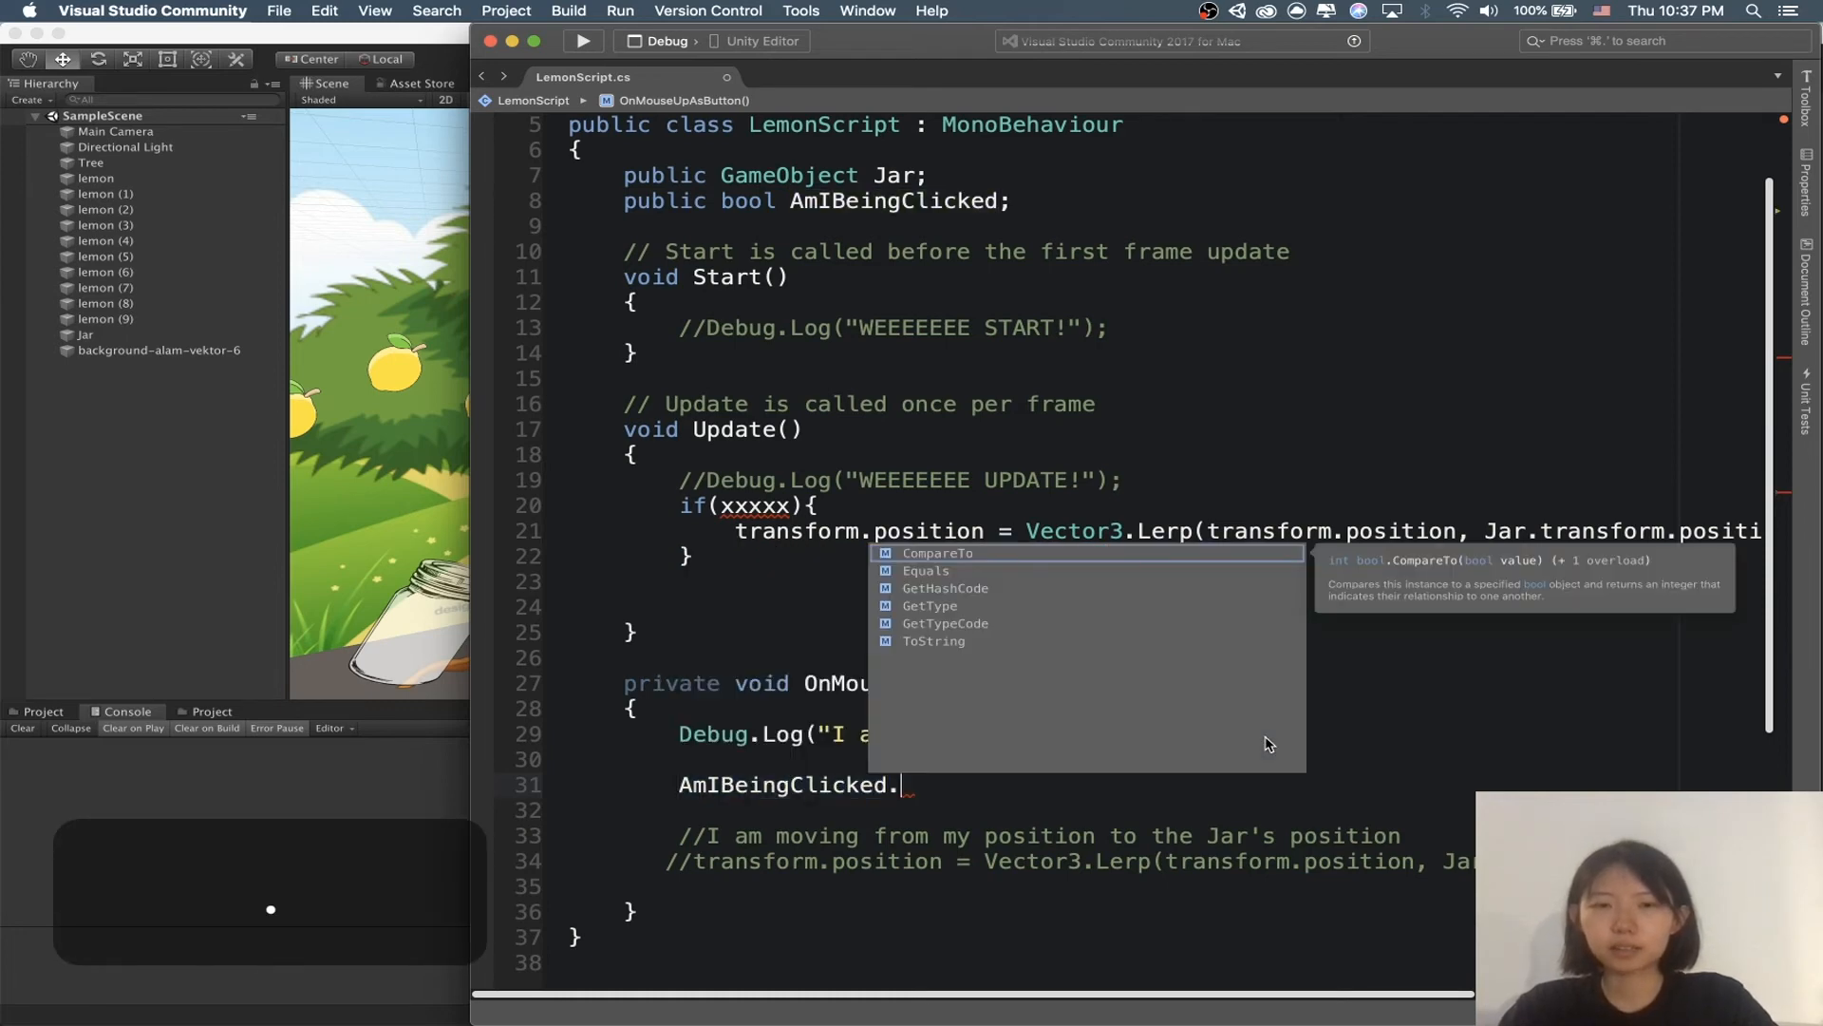
key(BackSpace)
text(= )
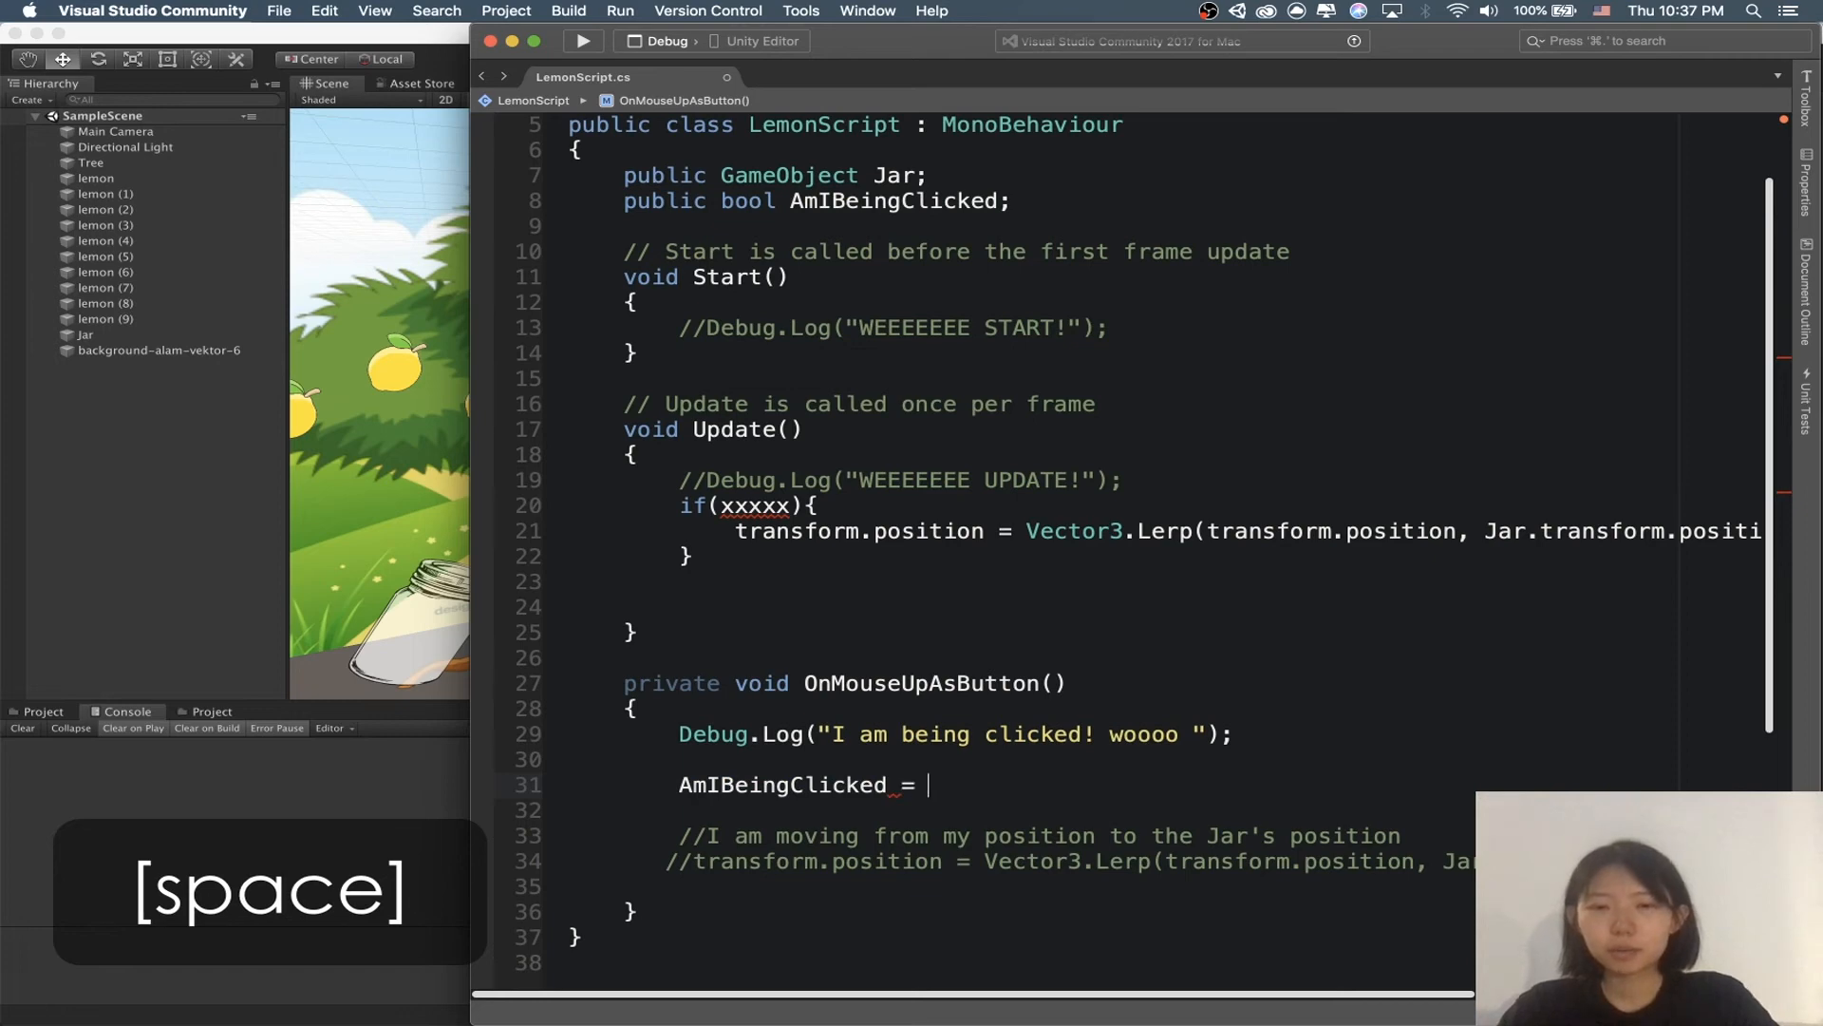
text(true;)
key(super+s)
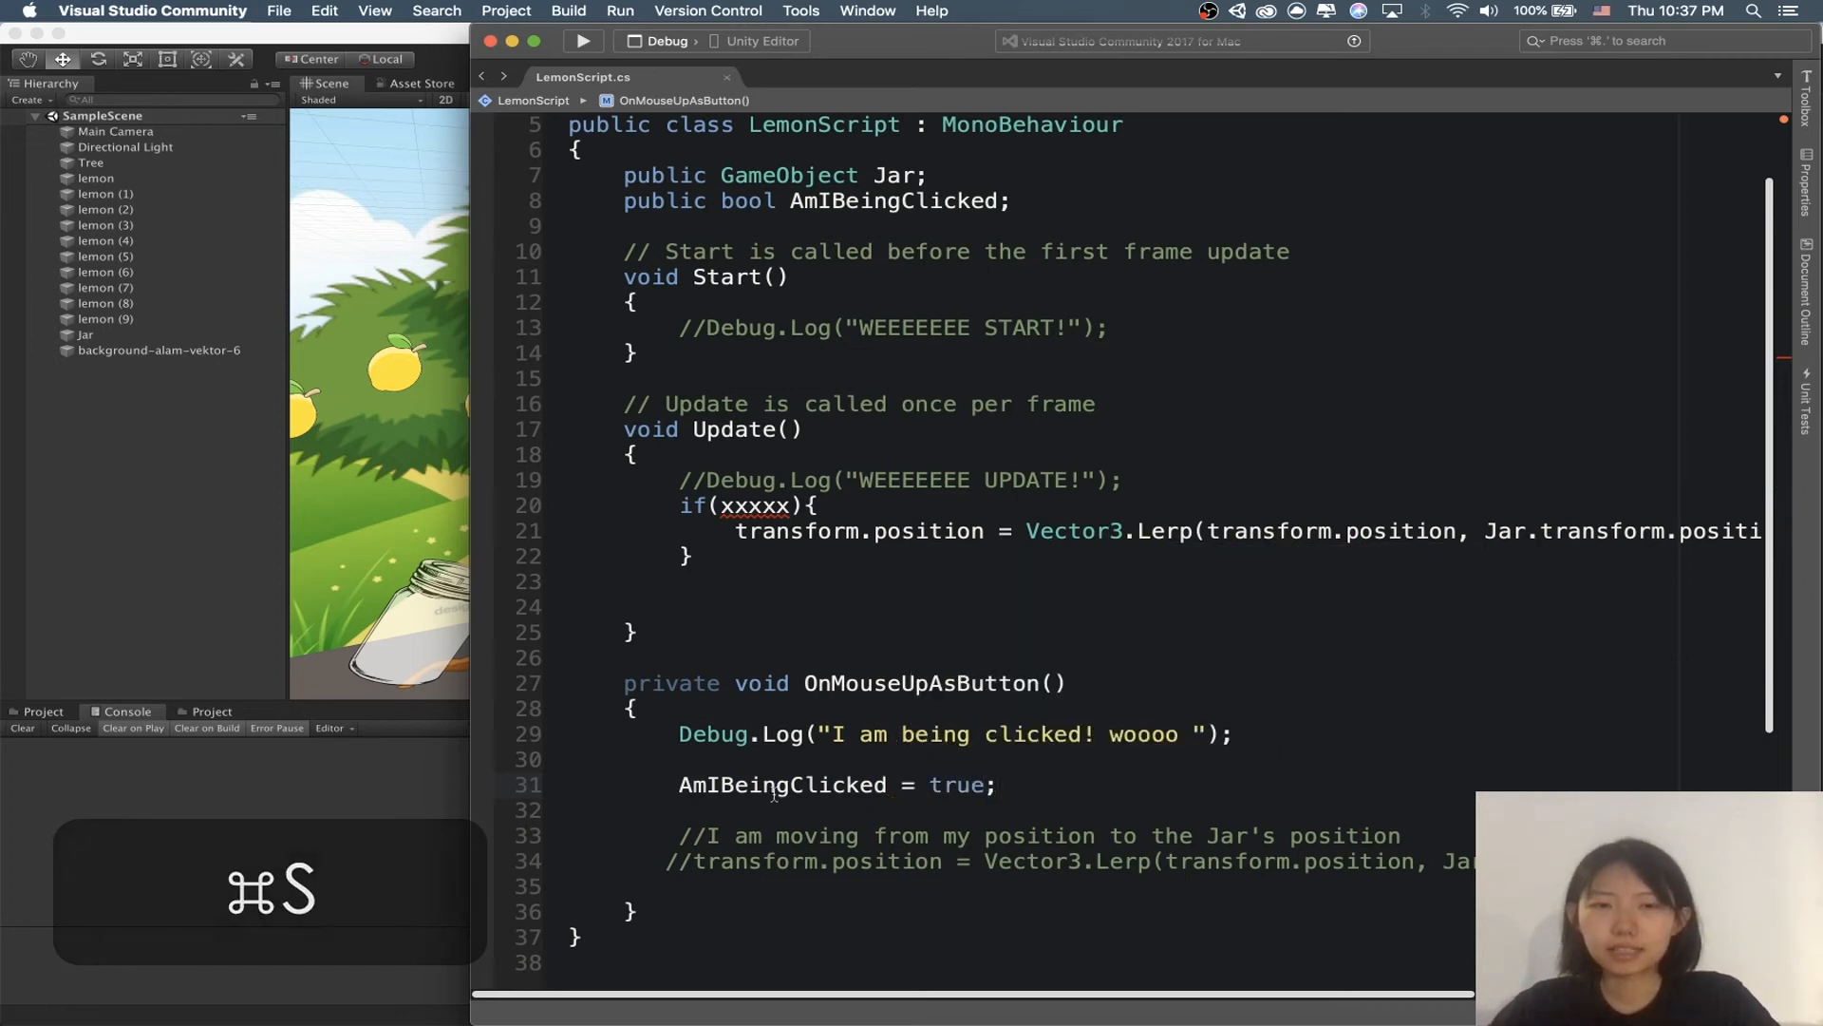
Step: Replace the xxxxx placeholder condition of the if statement in Update with AmIBeingClicked = true and save the script
double_click(753, 503)
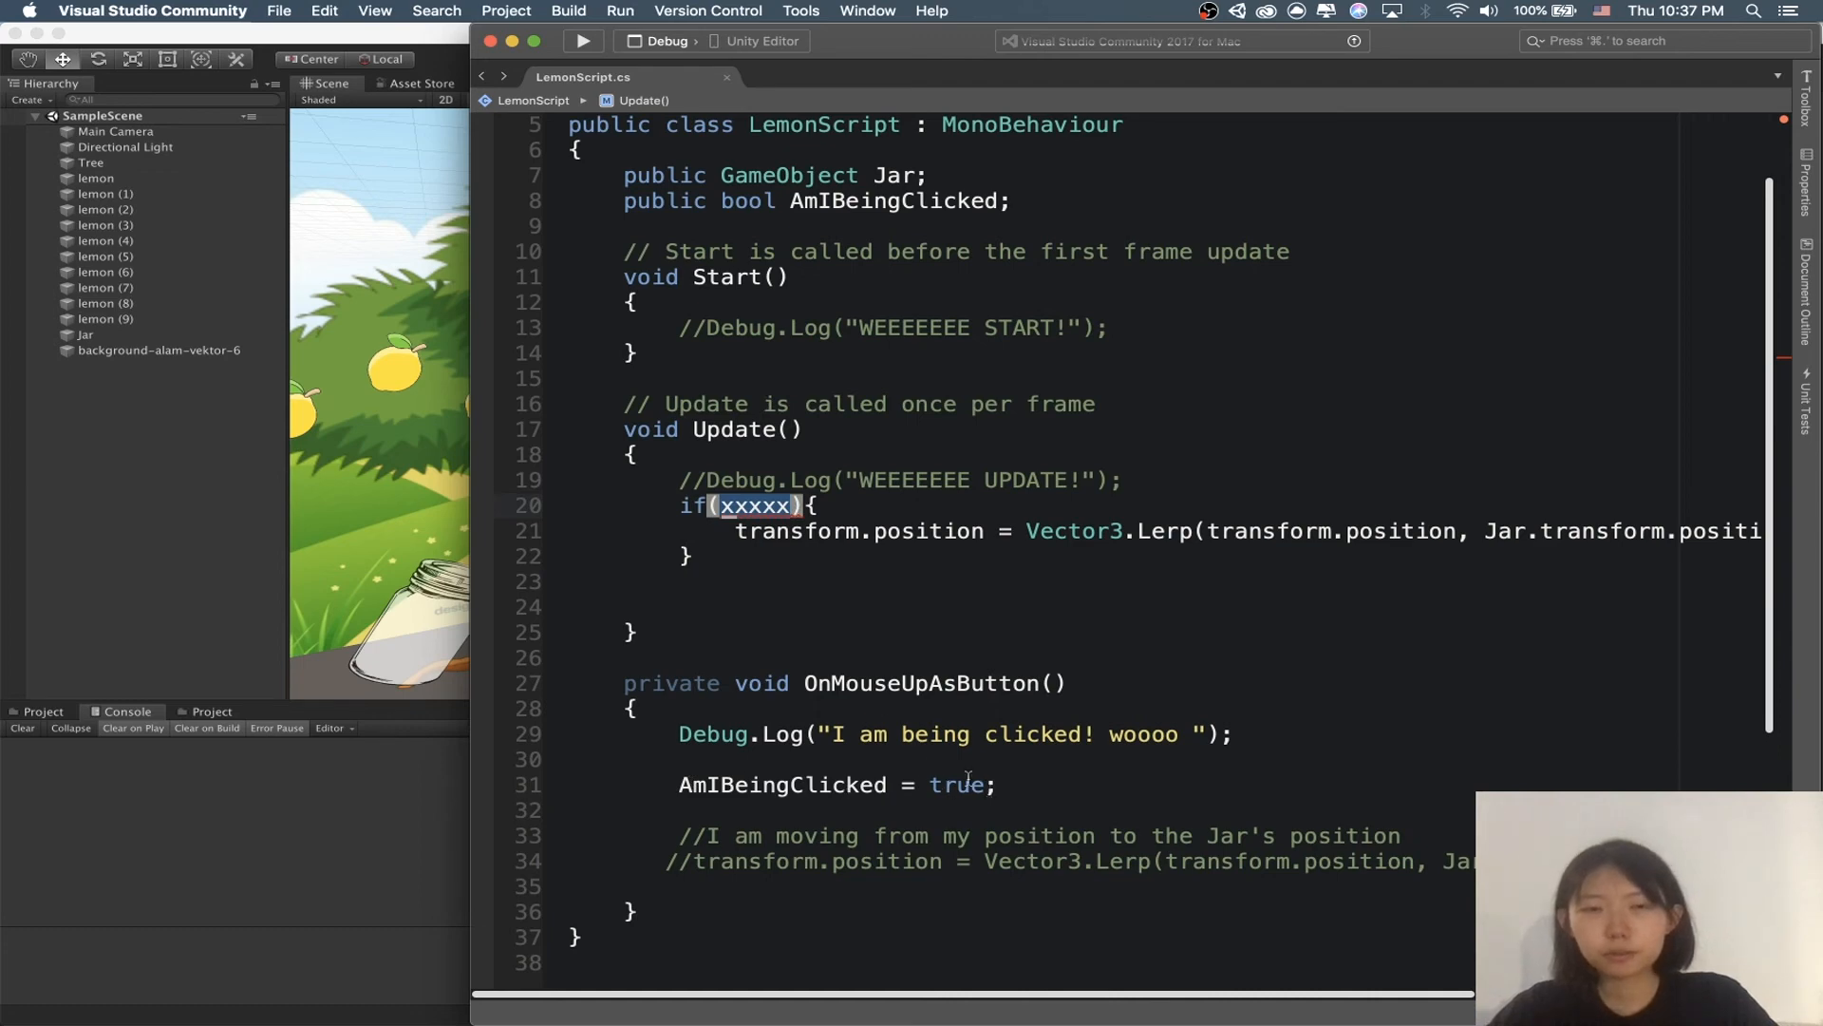
drag(730, 540, 855, 562)
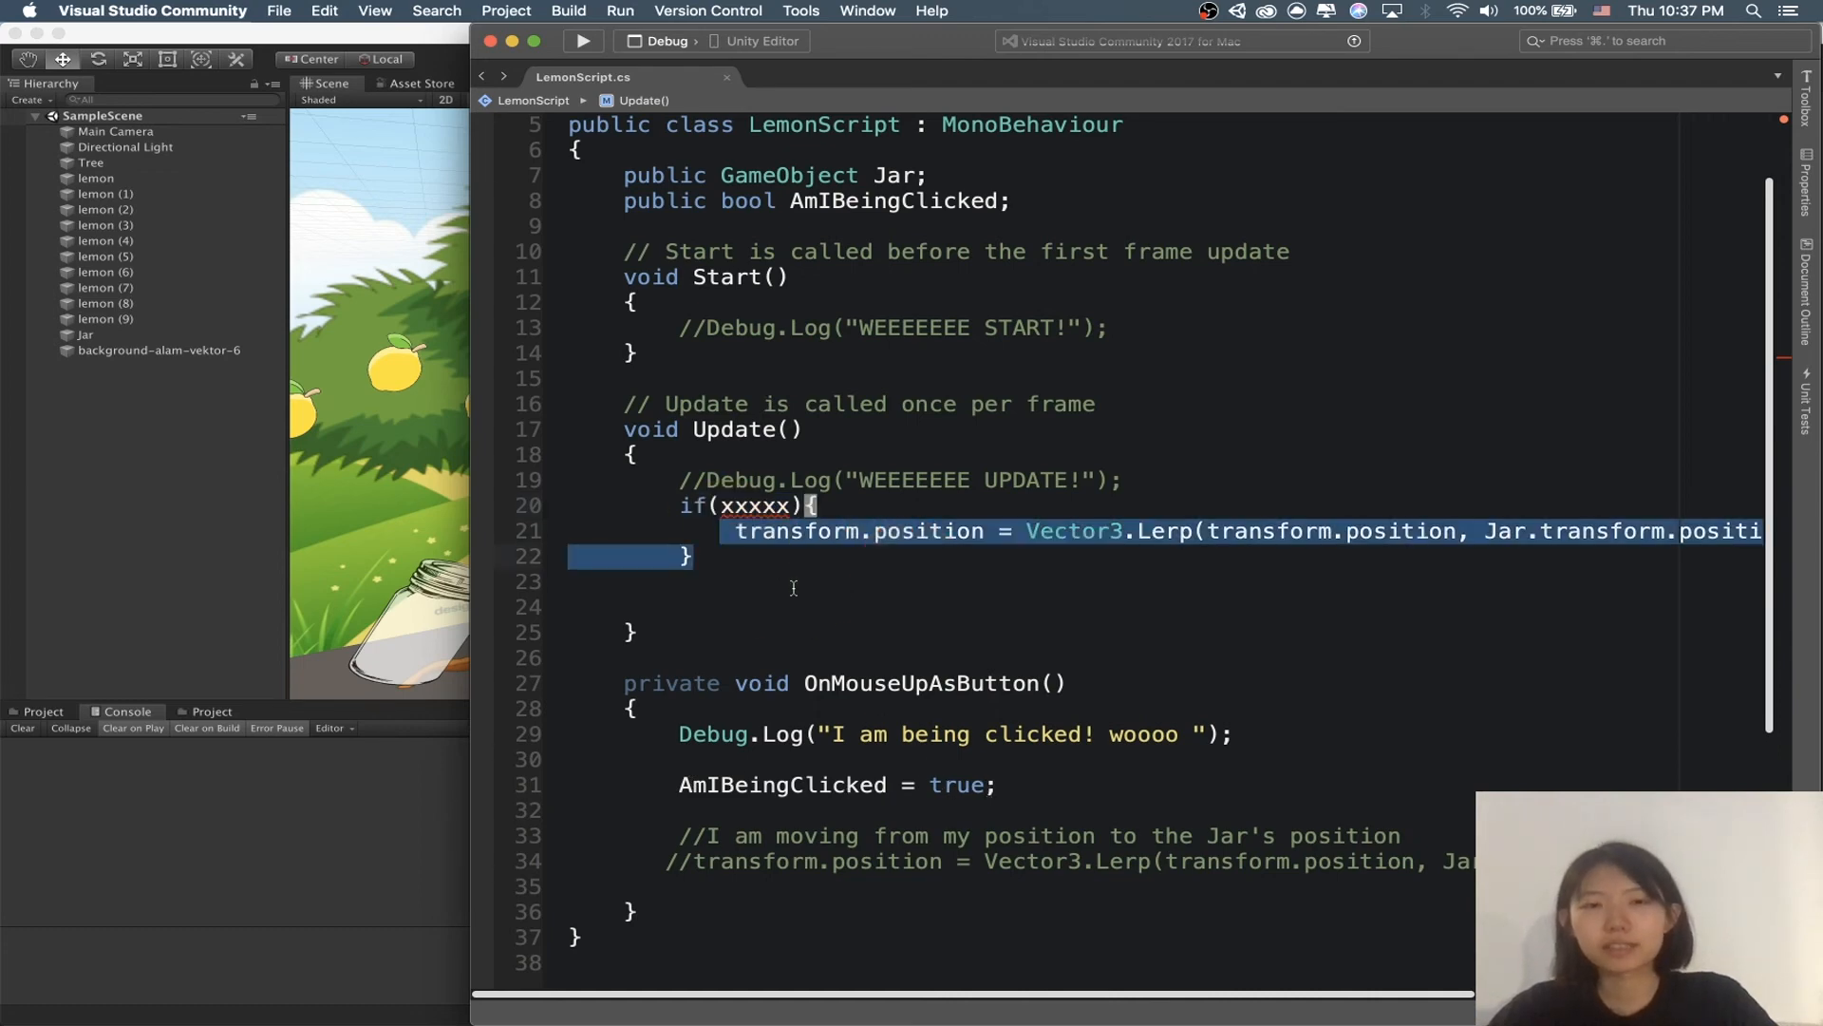
click(794, 582)
double_click(740, 505)
text(am)
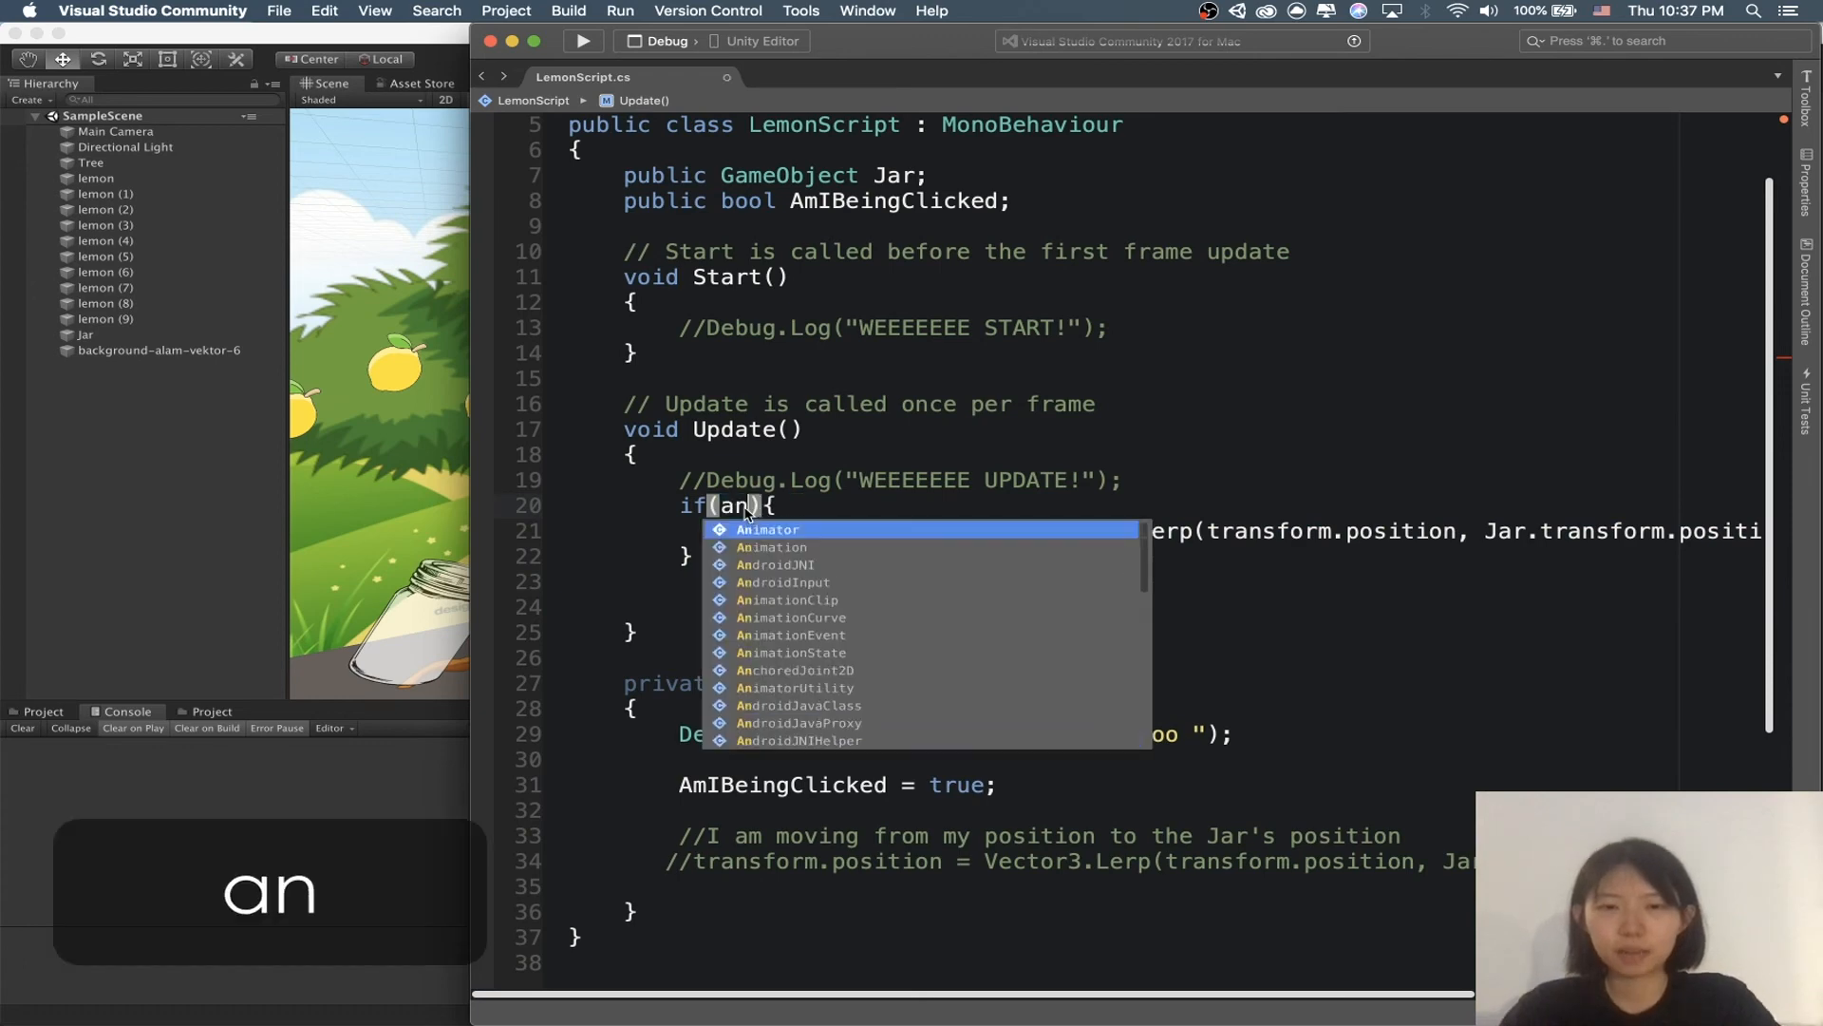
text(ib = true)
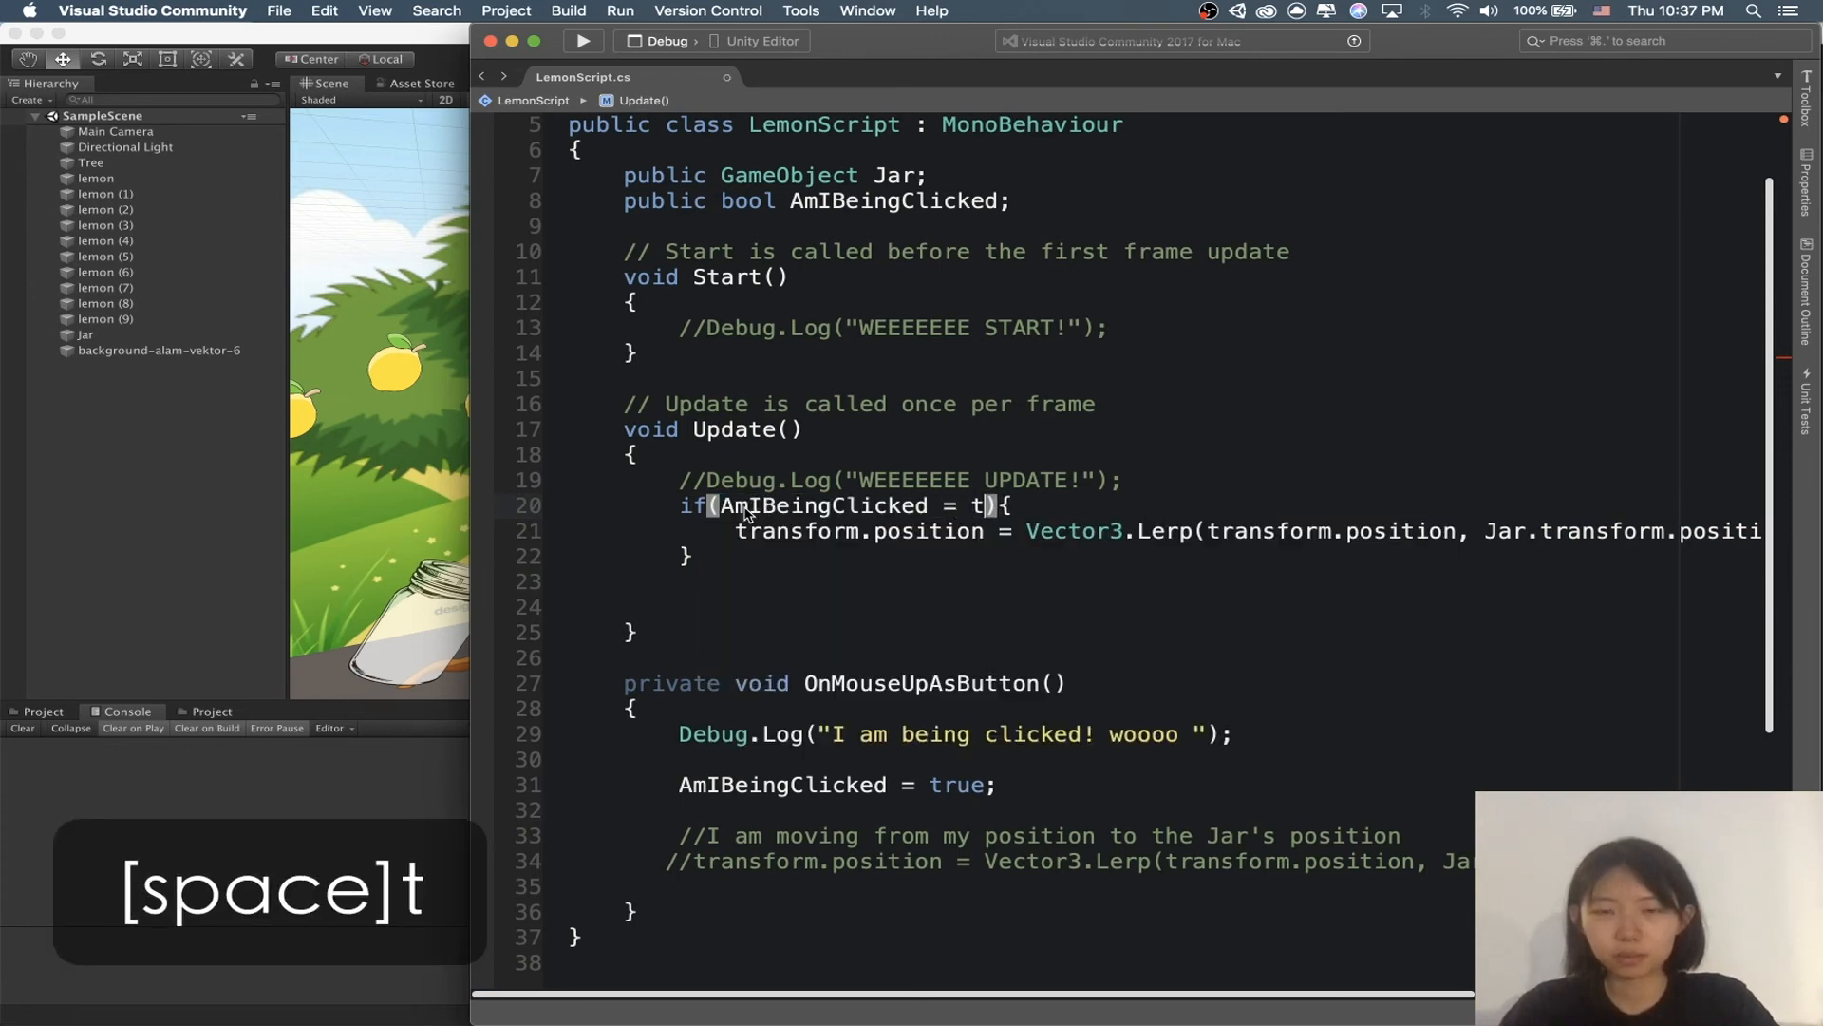
key(super+s)
key(super+s)
click(794, 562)
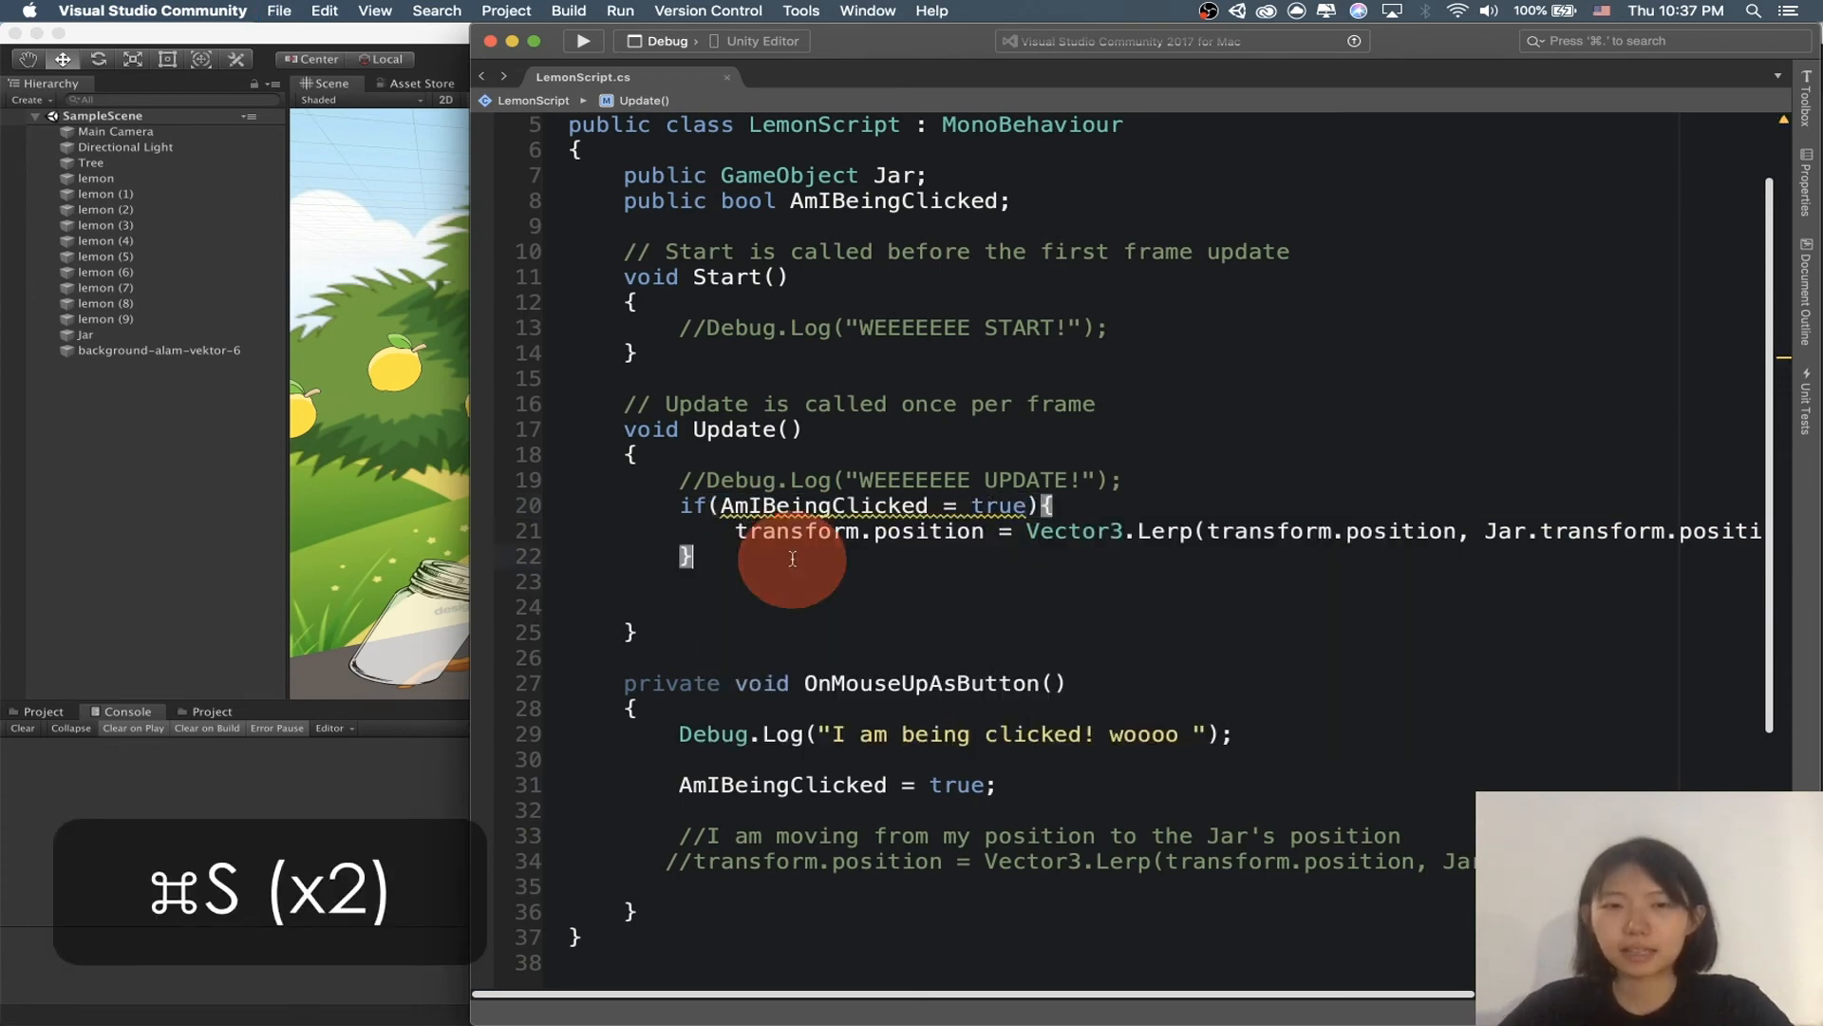
Step: Change the single equals sign in the if condition to the comparison operator == and save the script
mouse_move(753, 505)
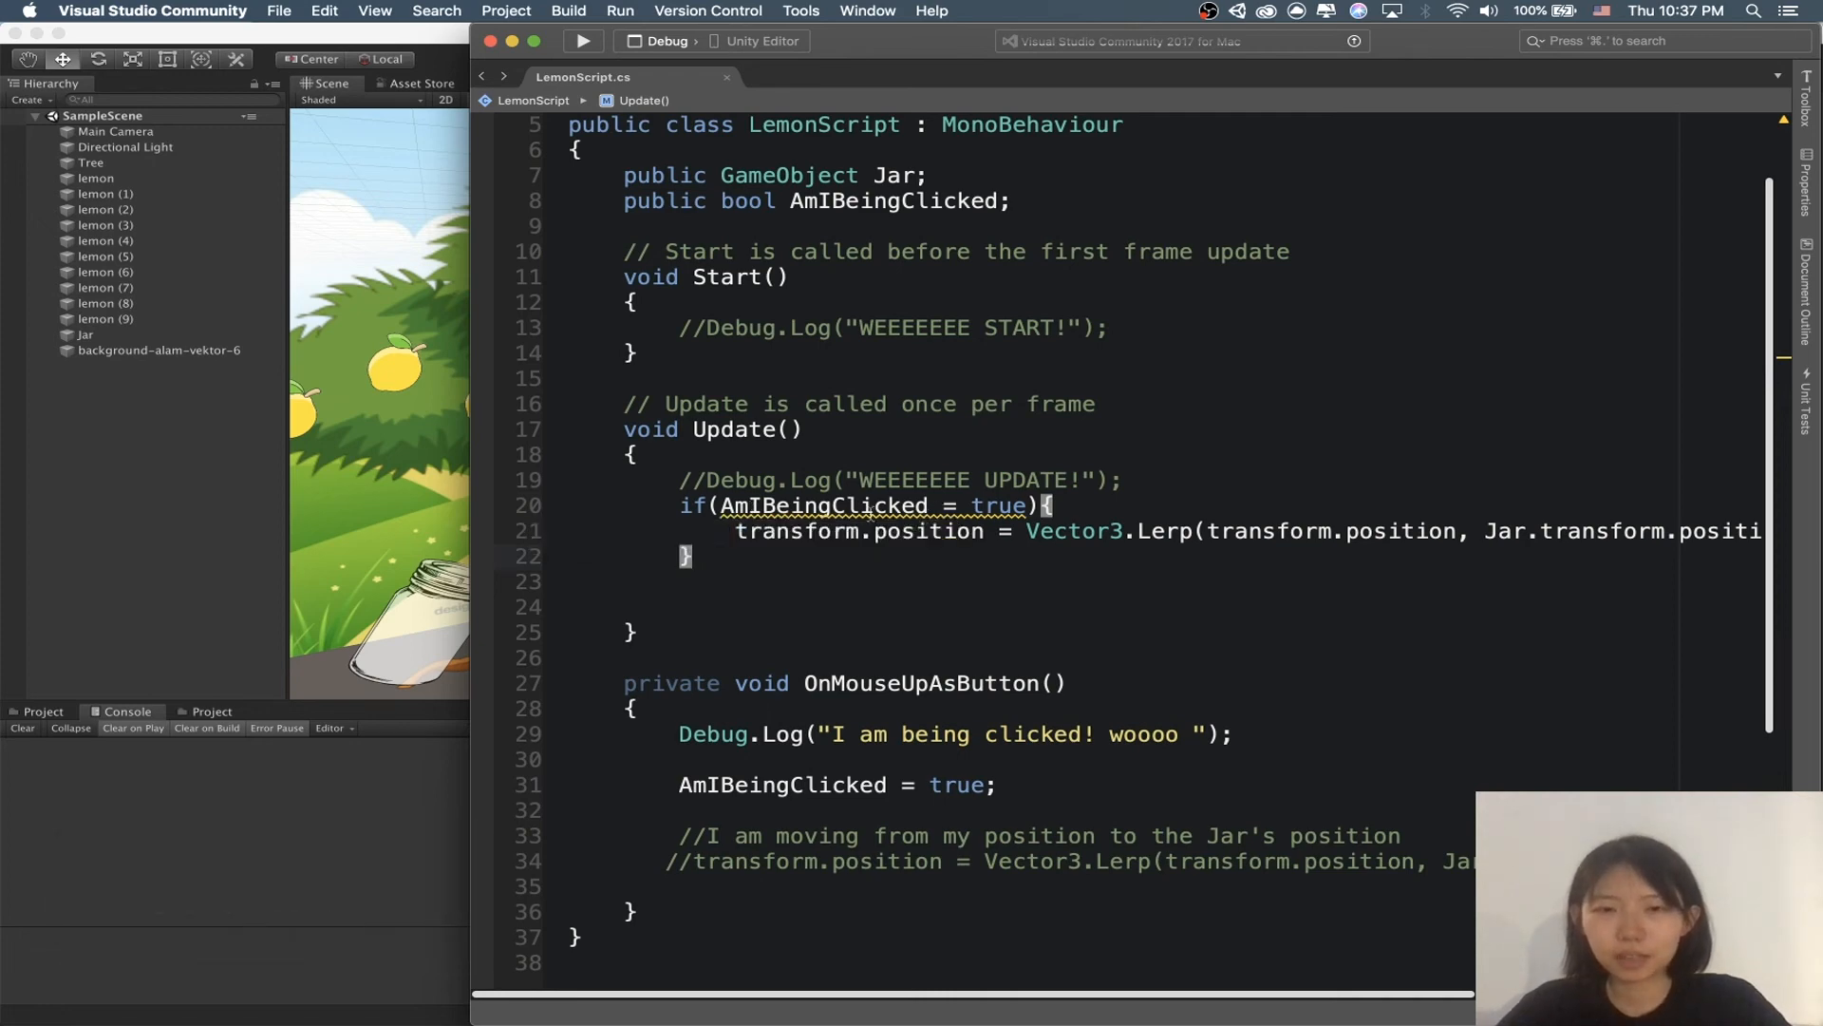
click(962, 506)
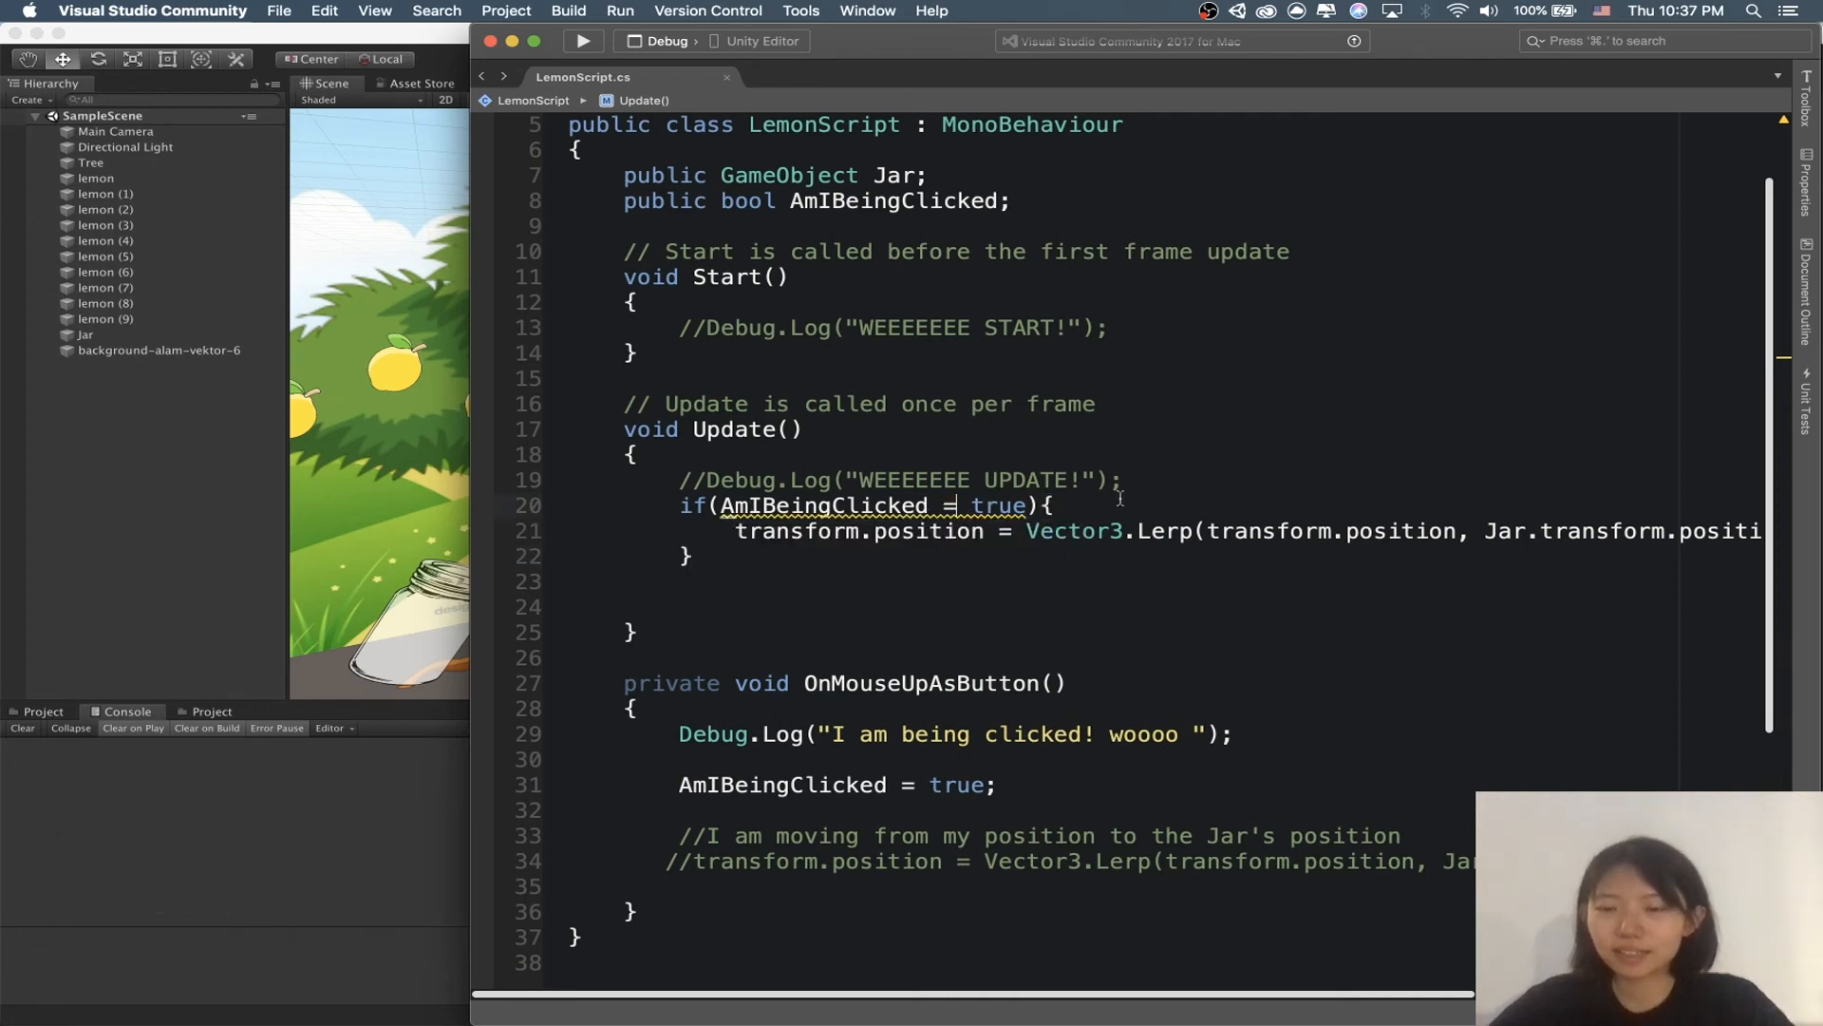
text(=)
key(super+s)
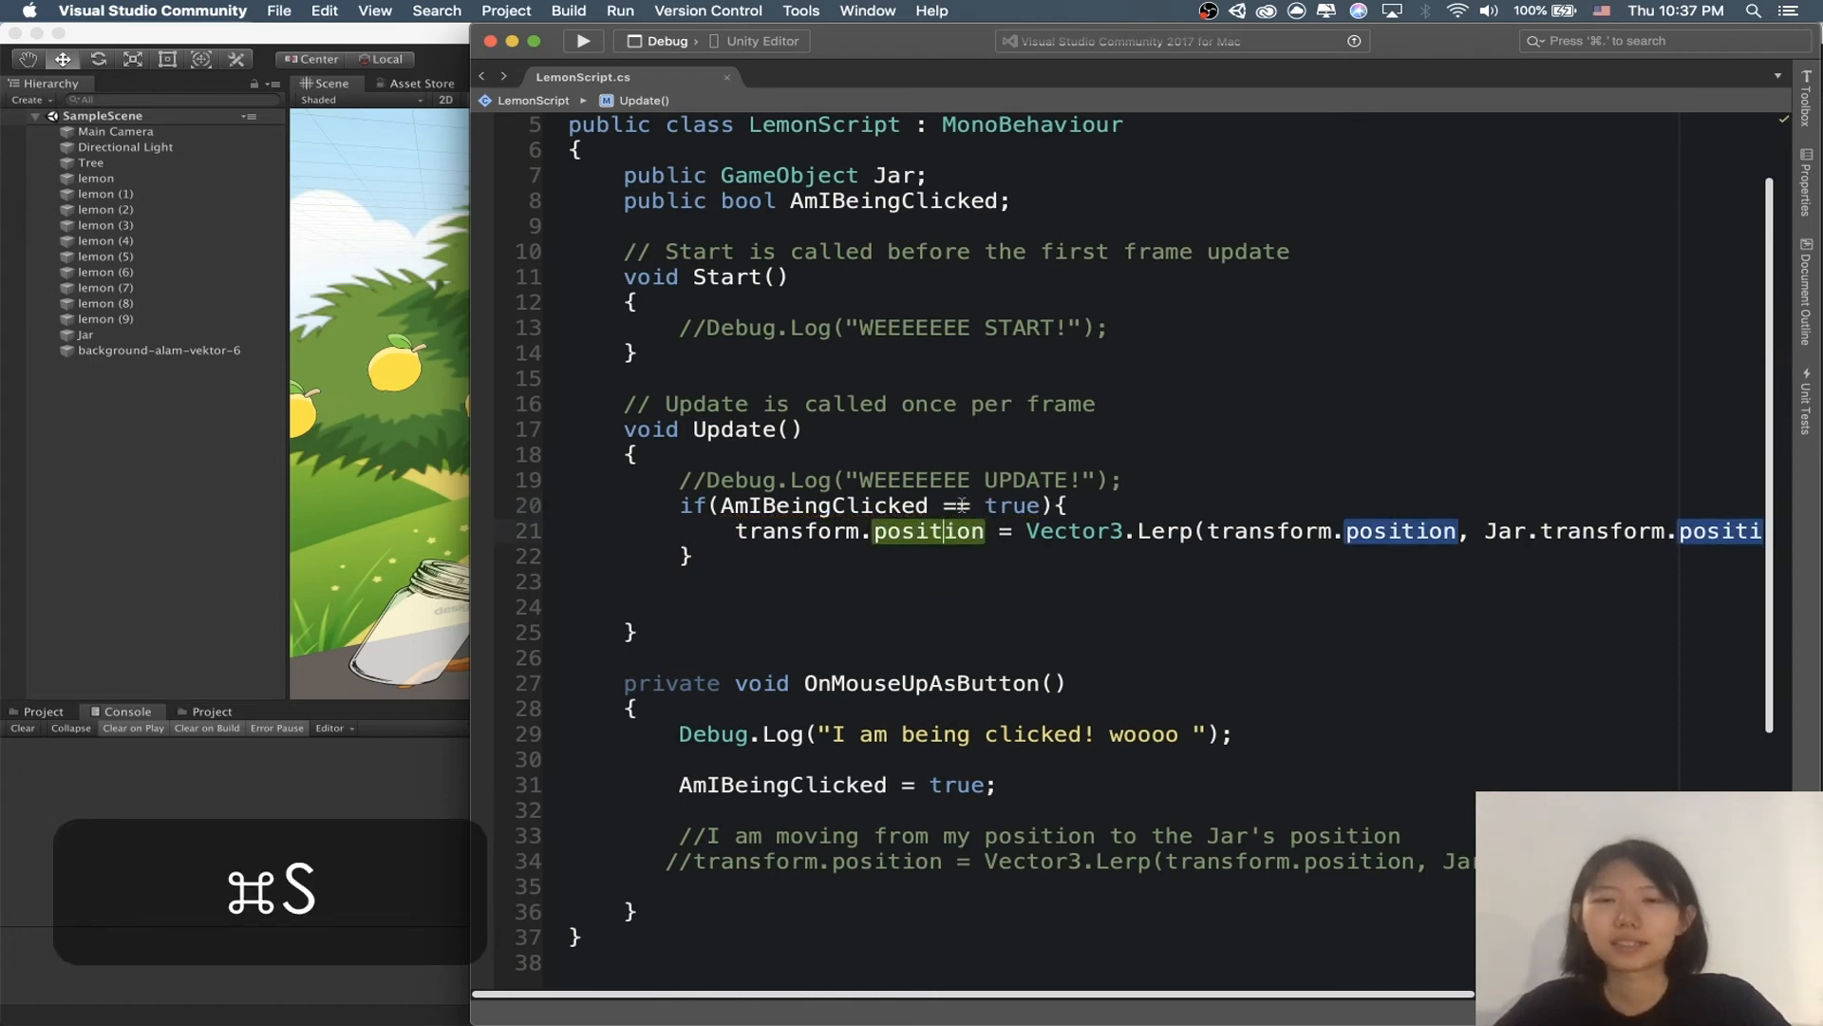
click(954, 505)
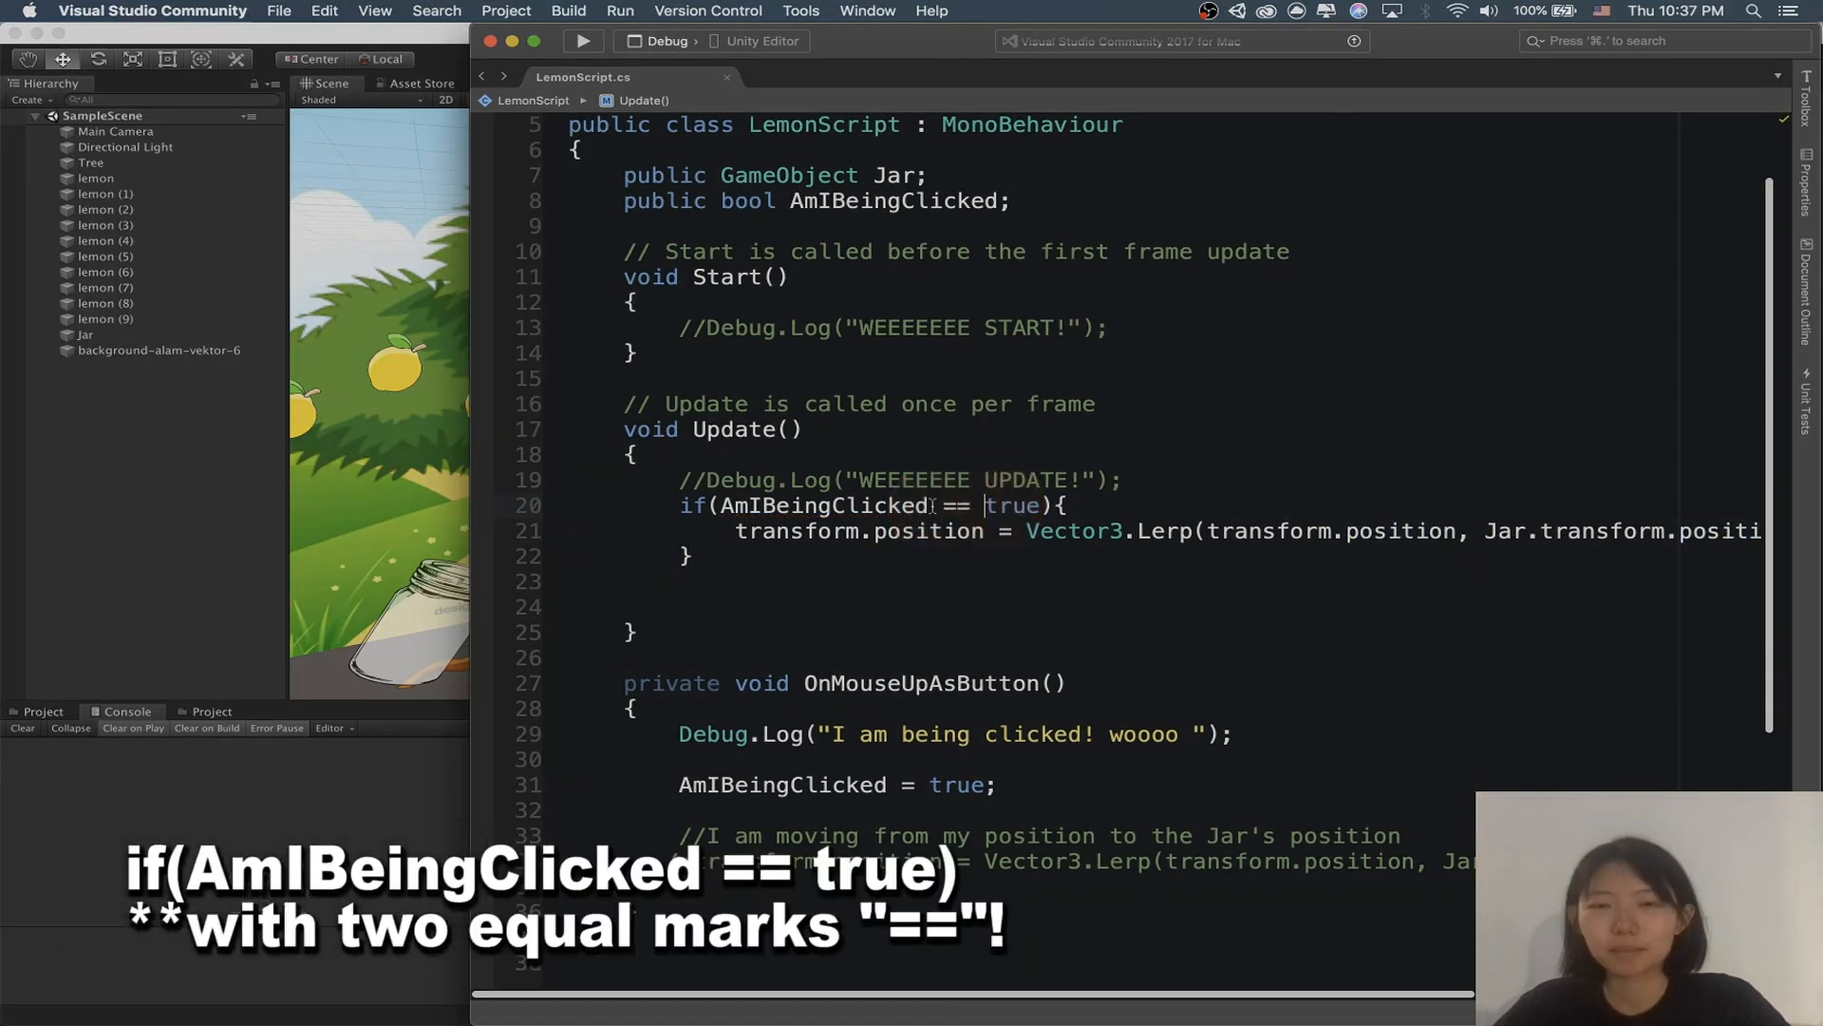
double_click(955, 505)
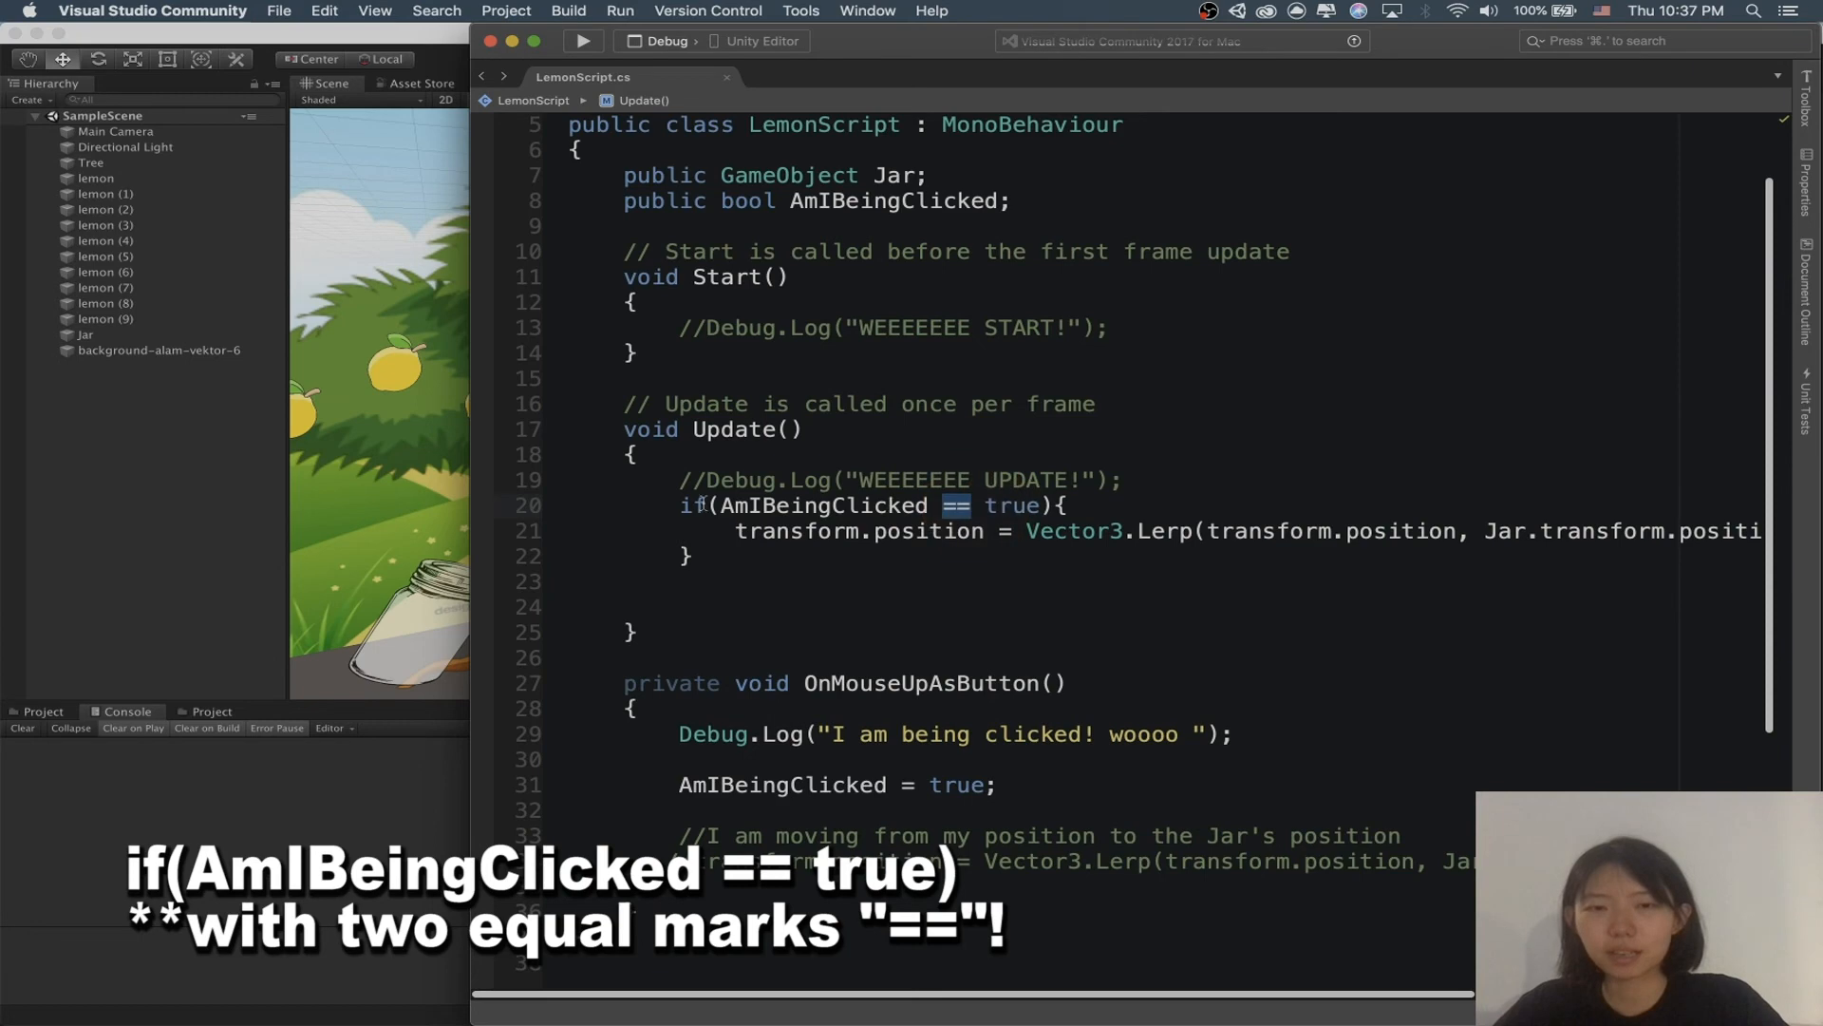
click(953, 506)
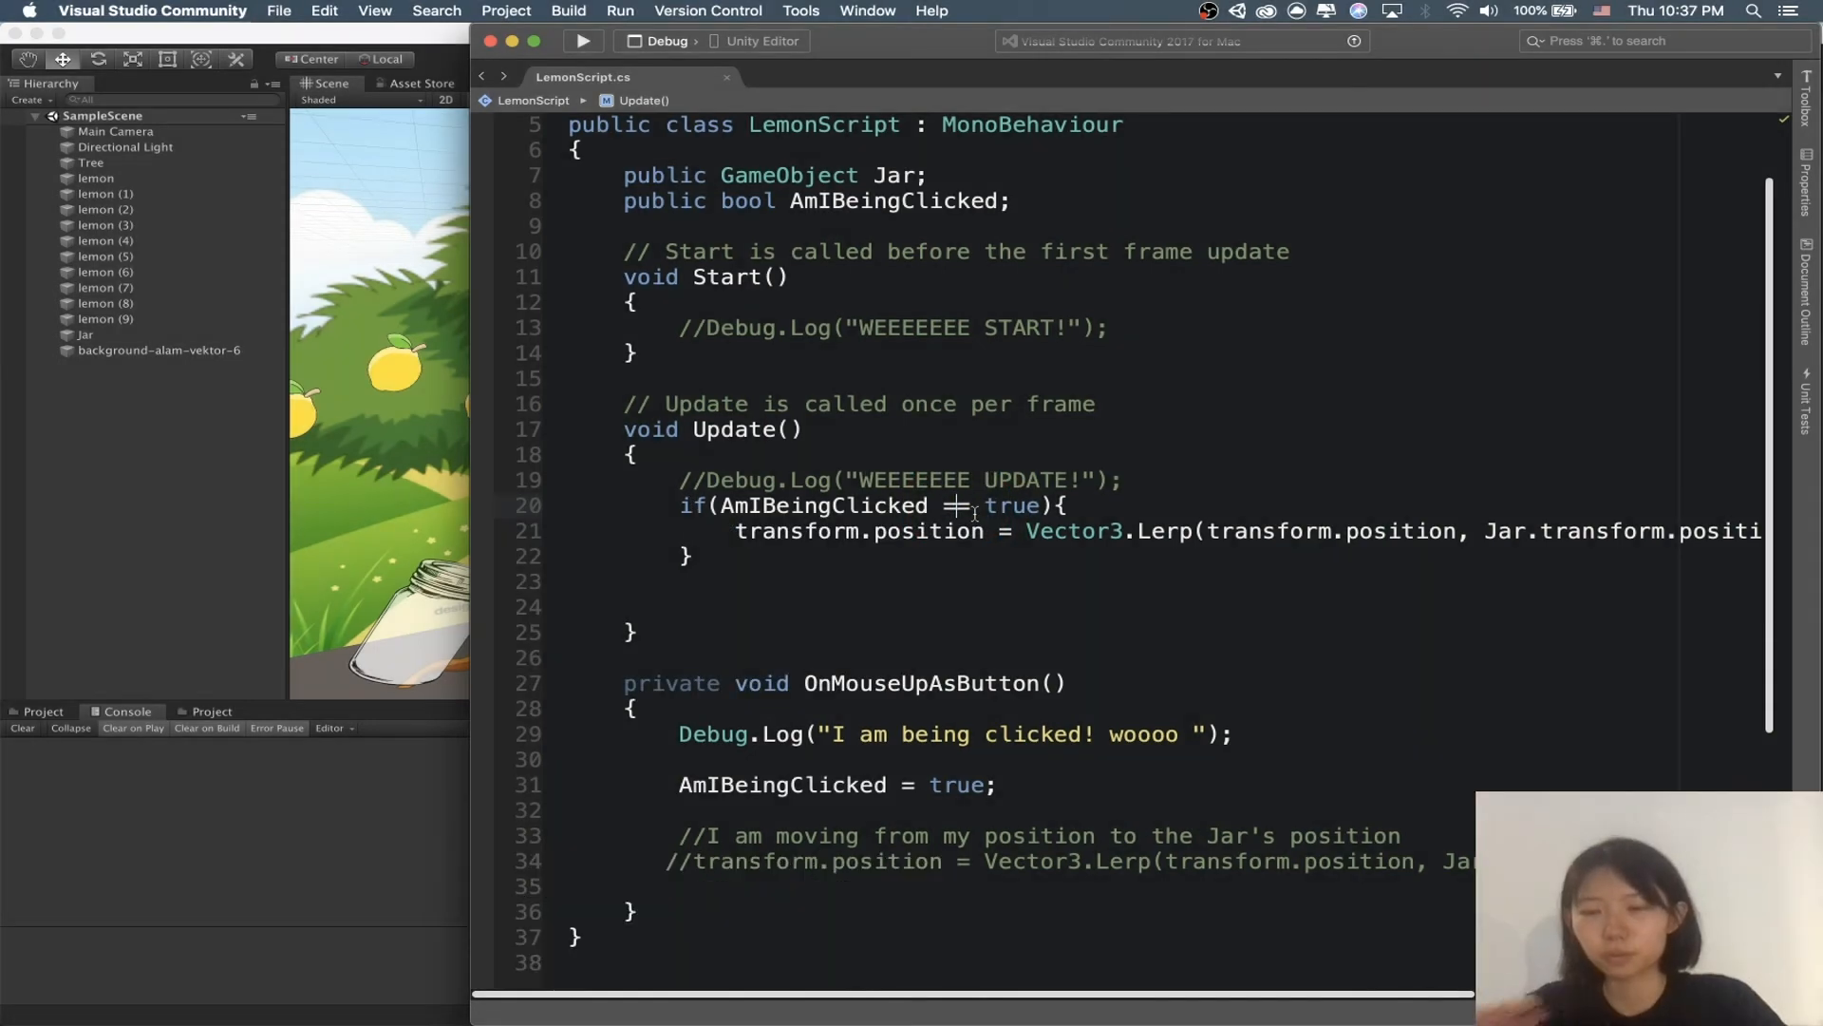
click(968, 505)
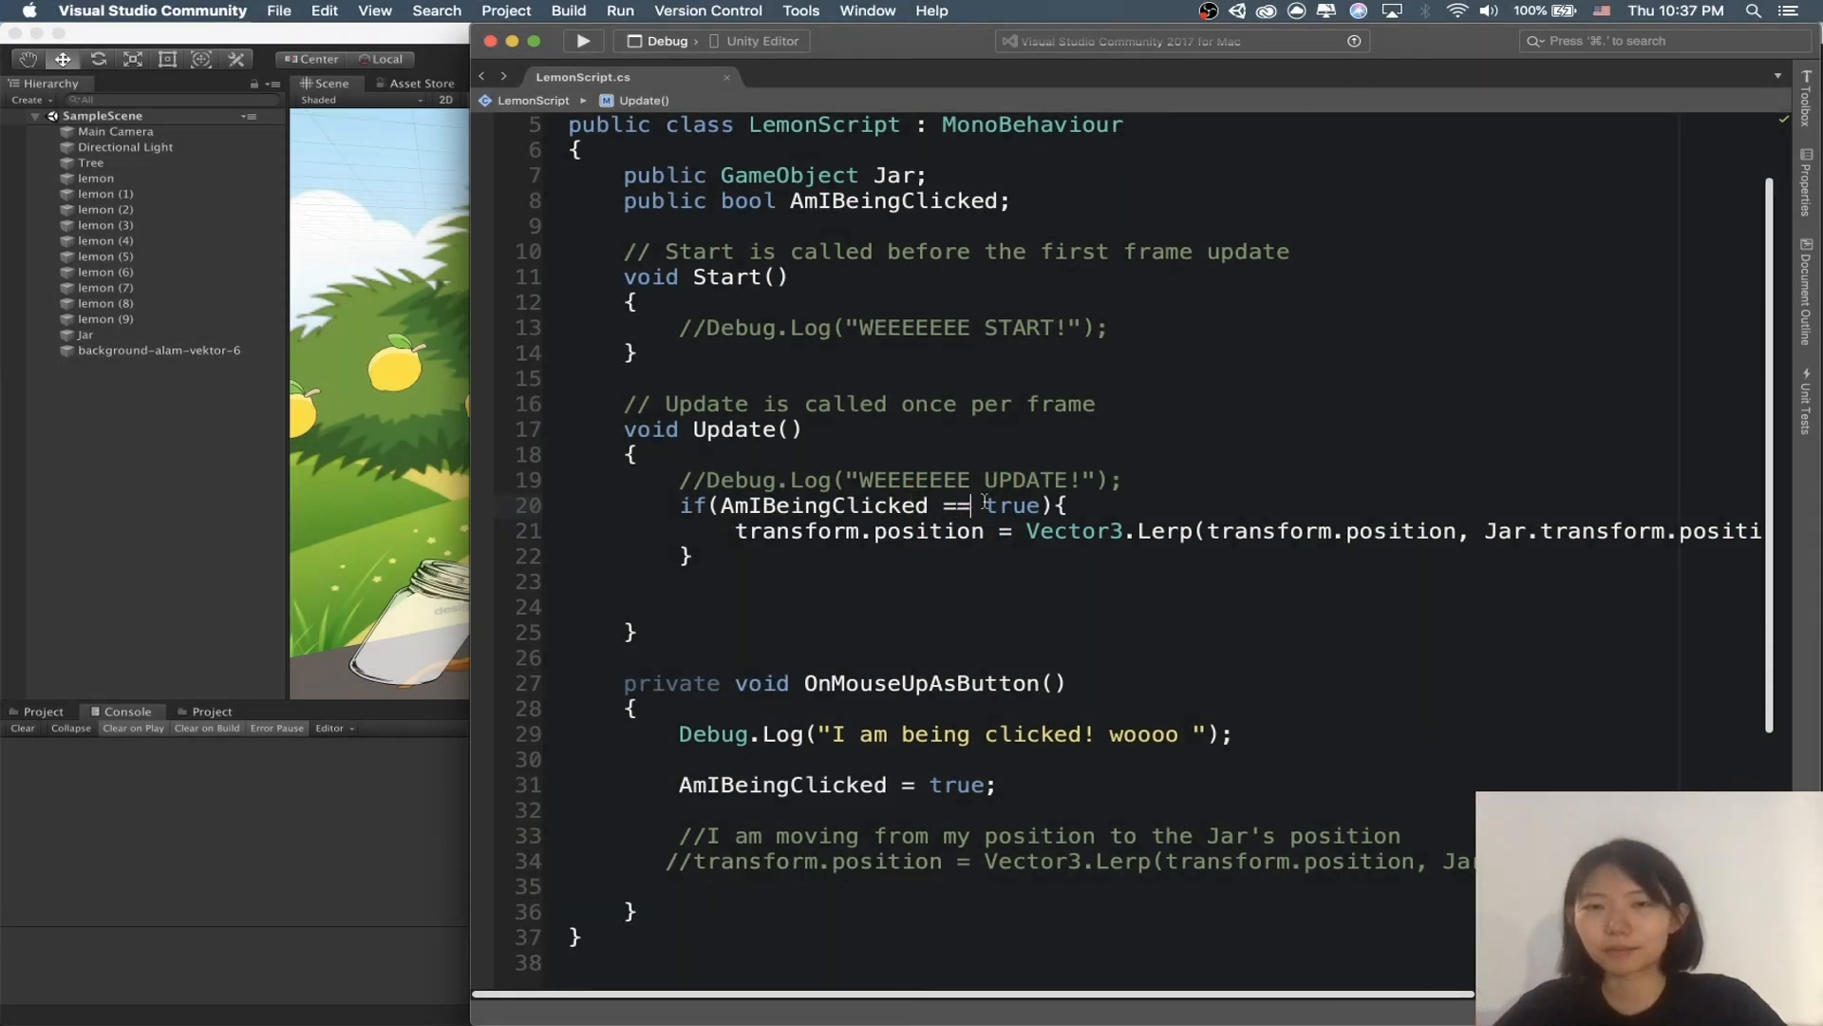
Step: Shorten the if condition in Update to just AmIBeingClicked by removing the comparison with true
drag(1043, 505, 930, 505)
key(BackSpace)
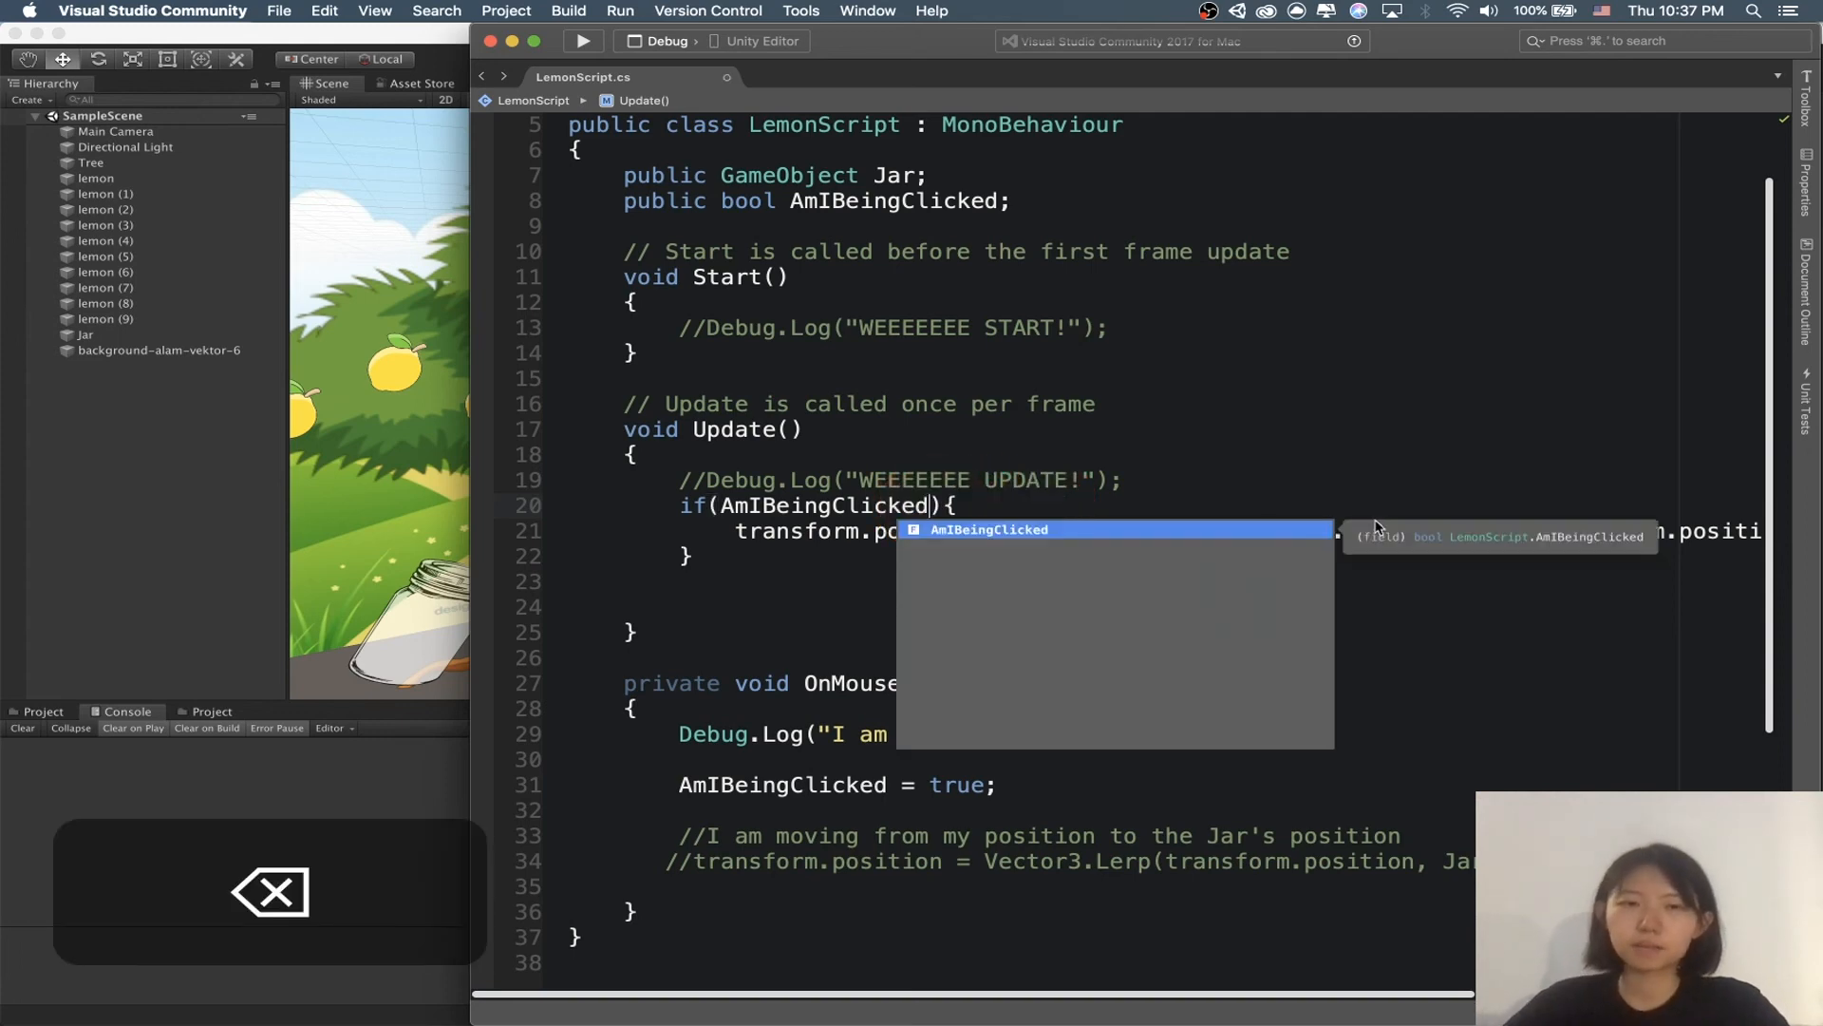
click(1138, 488)
click(984, 505)
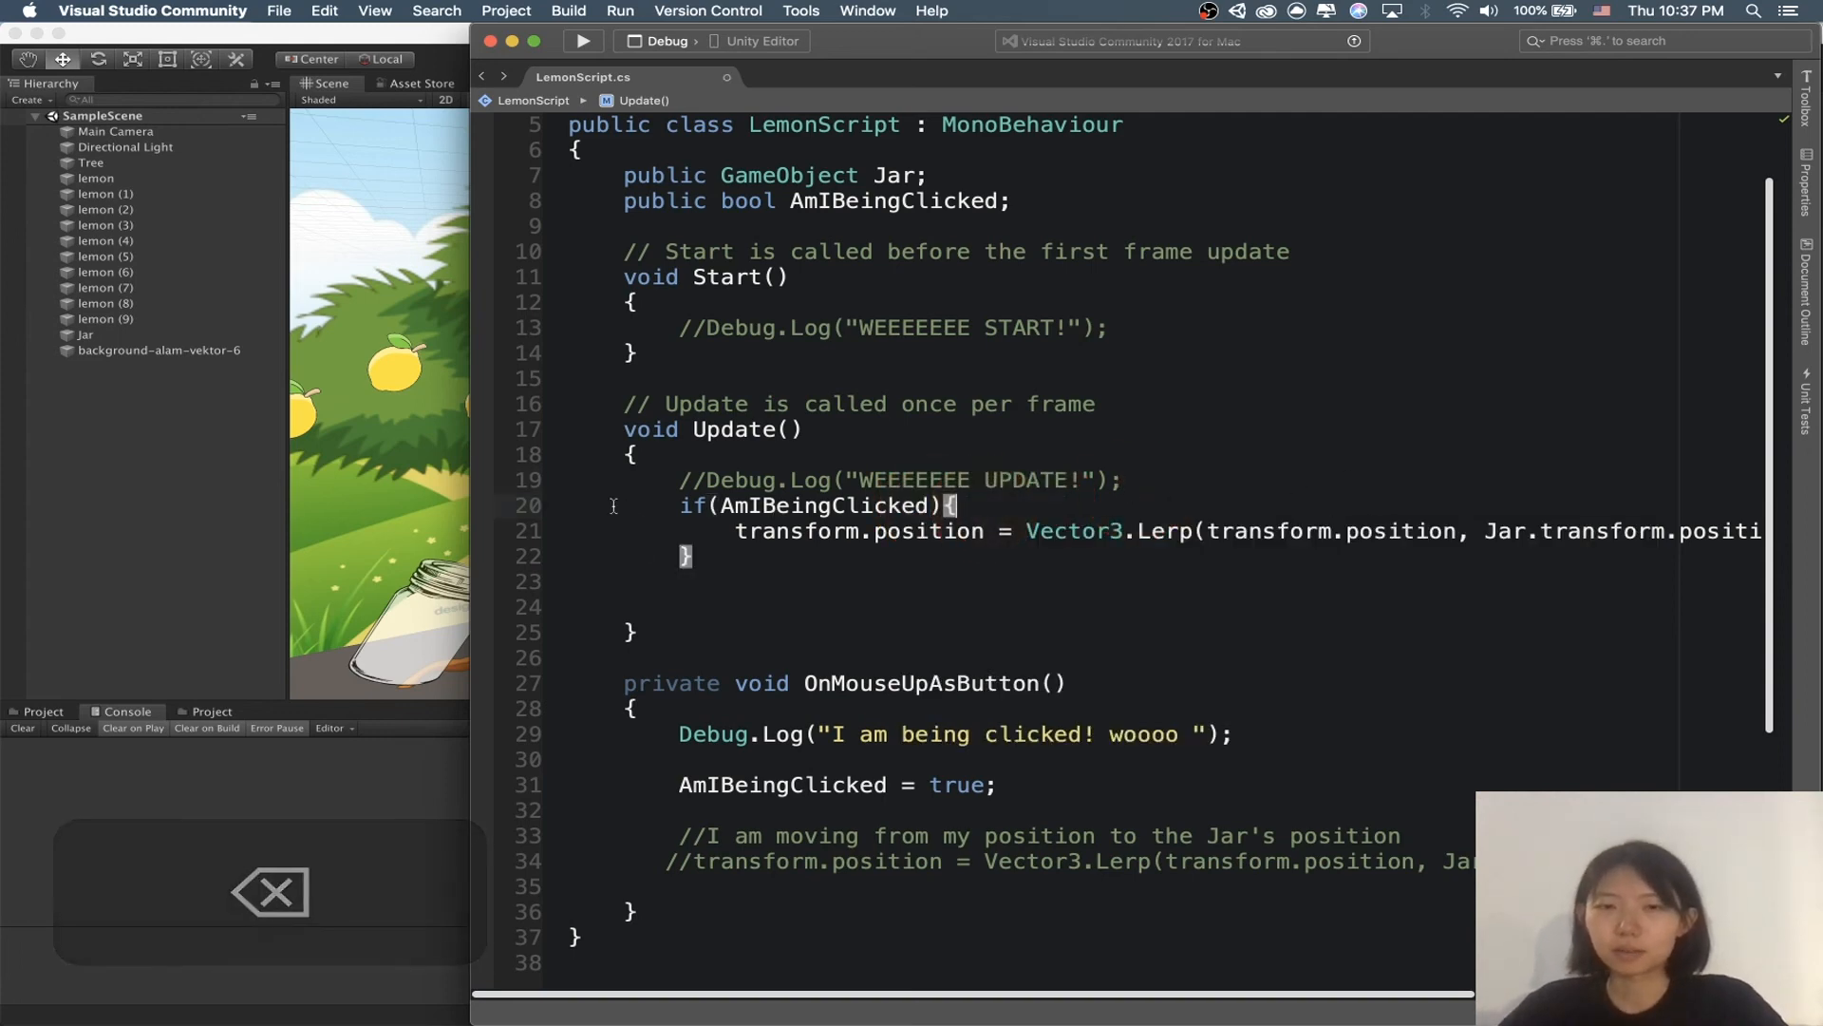
drag(650, 506, 1041, 501)
click(802, 549)
drag(752, 550, 505, 514)
click(734, 547)
click(774, 572)
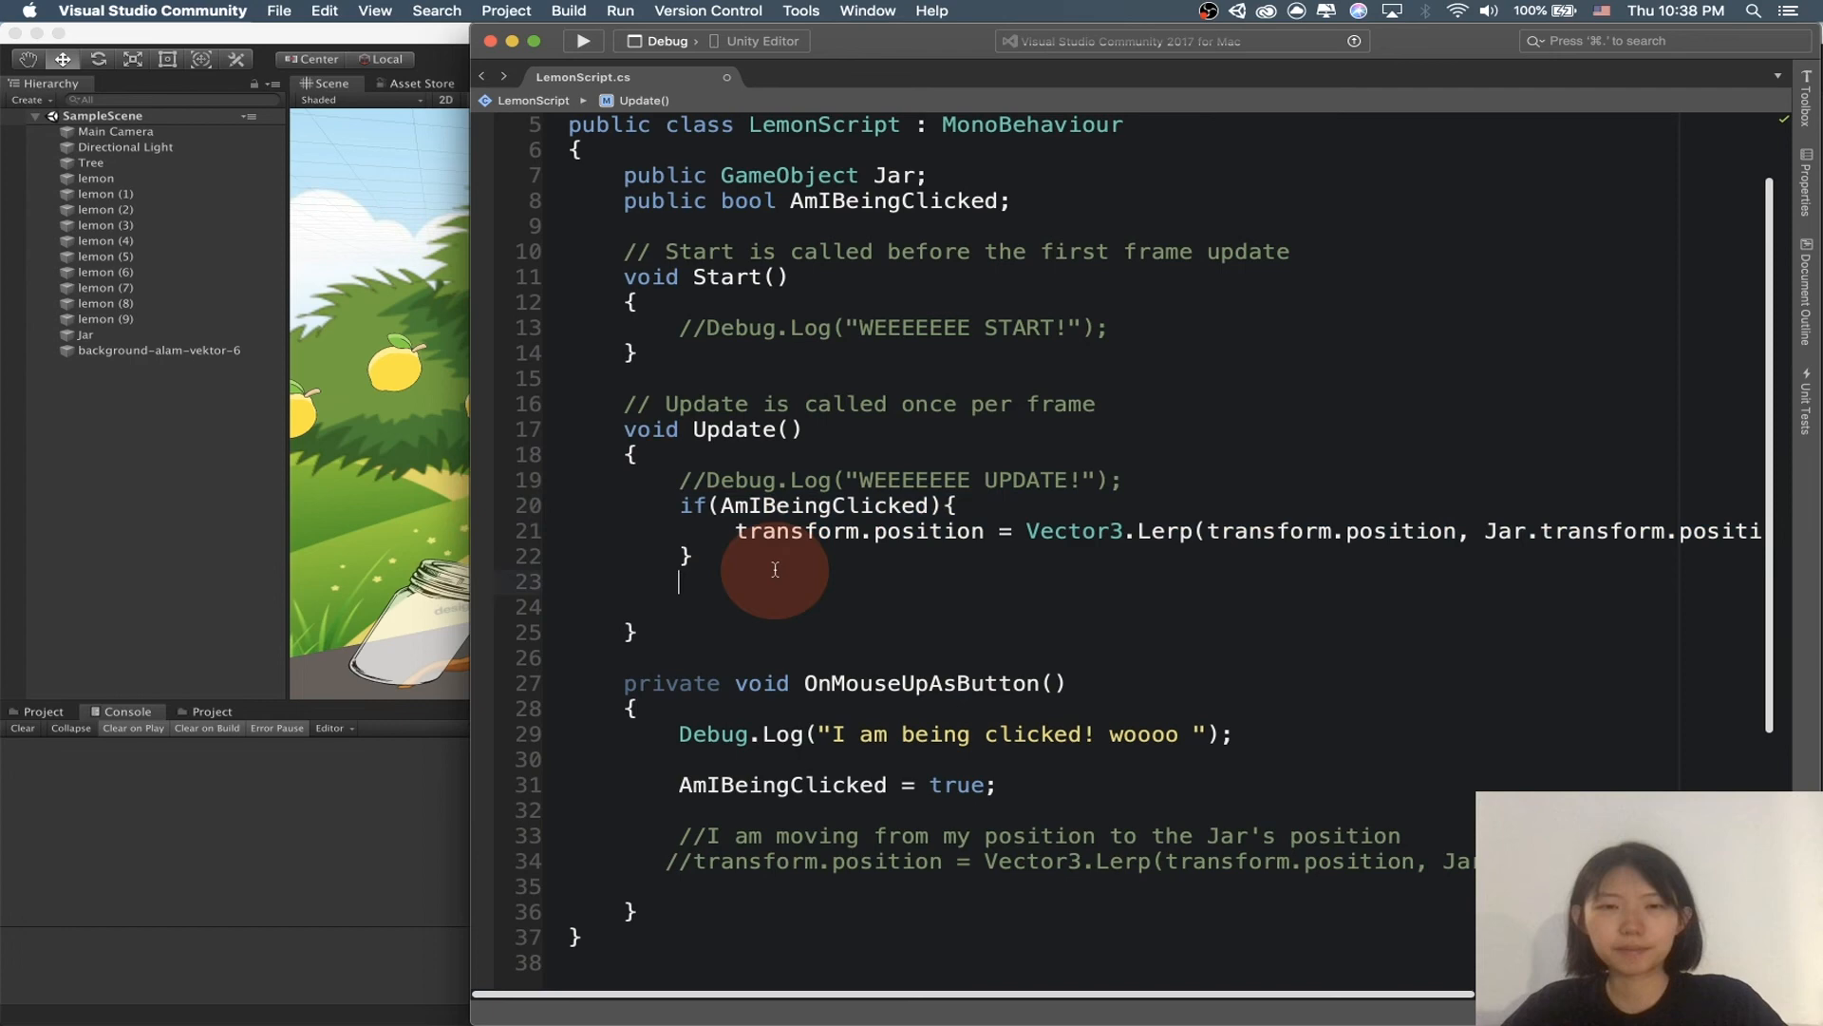
Step: Restore the explicit == true comparison after AmIBeingClicked in the if condition
click(940, 504)
text(== tr)
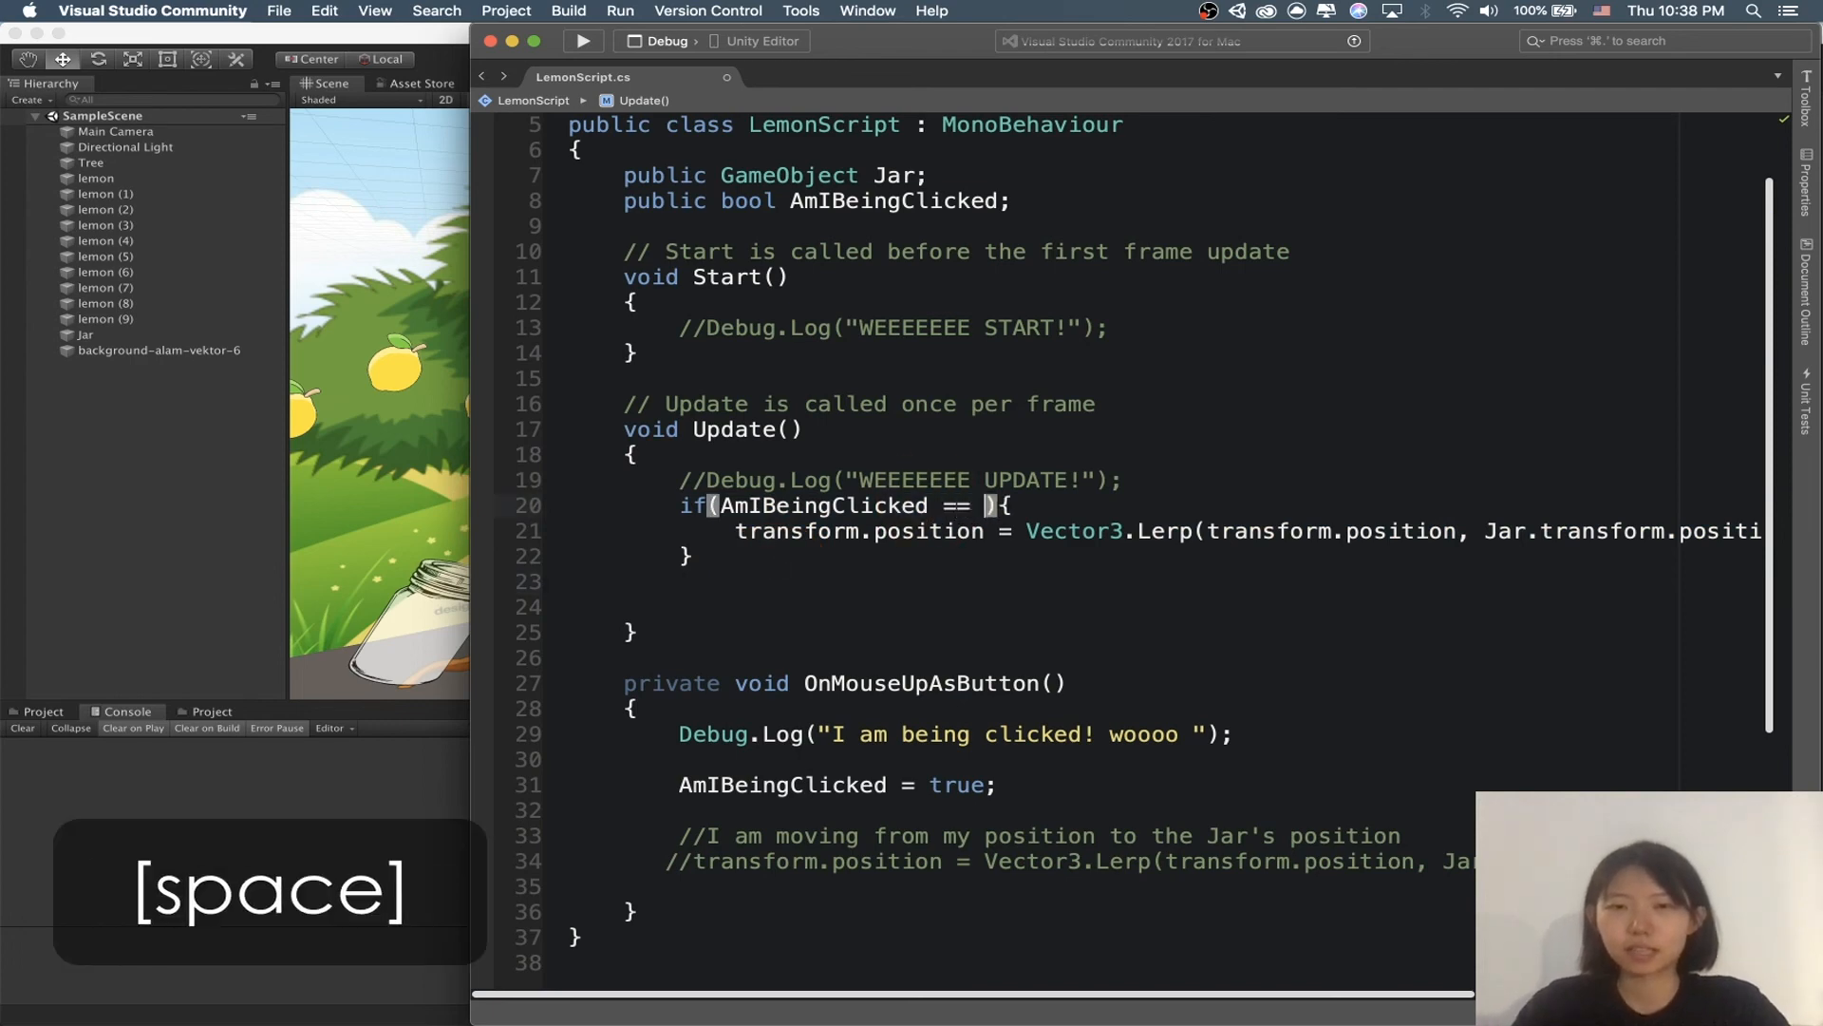
text(u)
key(Return)
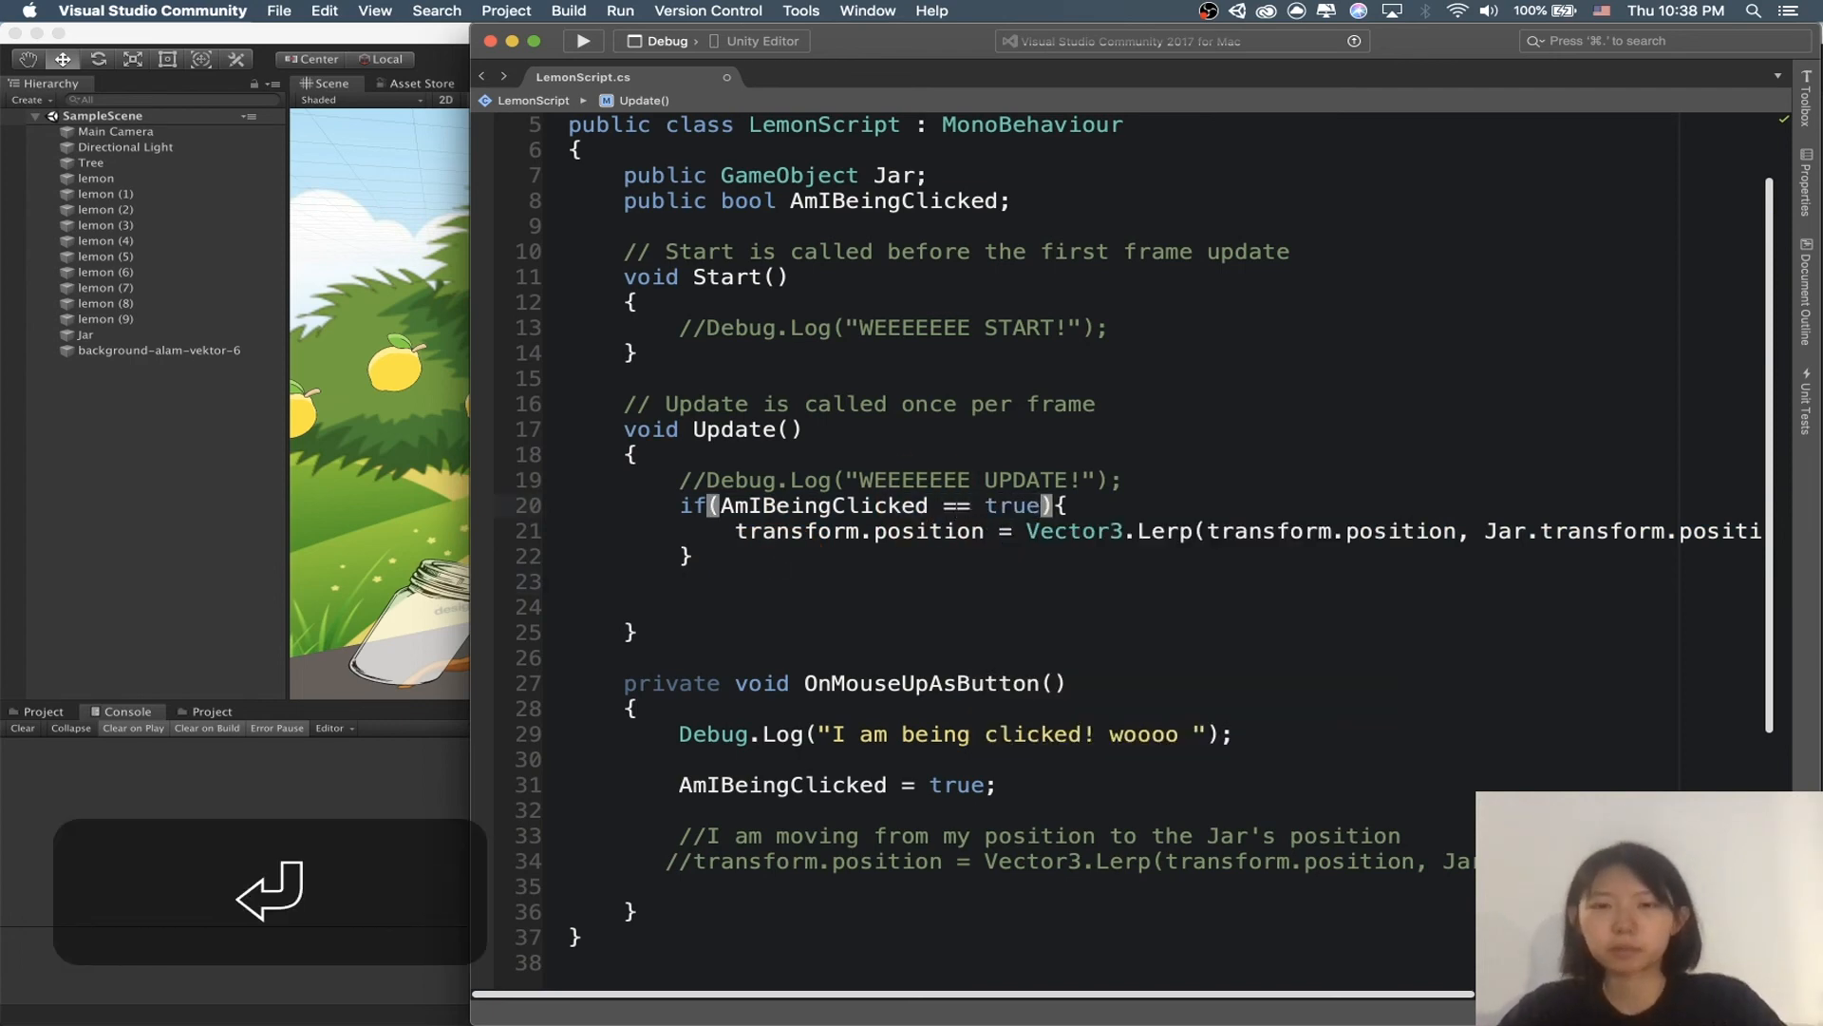
Step: Re-enter true as the compared value in the if condition in Update and save LemonScript
key(alt+BackSpace)
text(true)
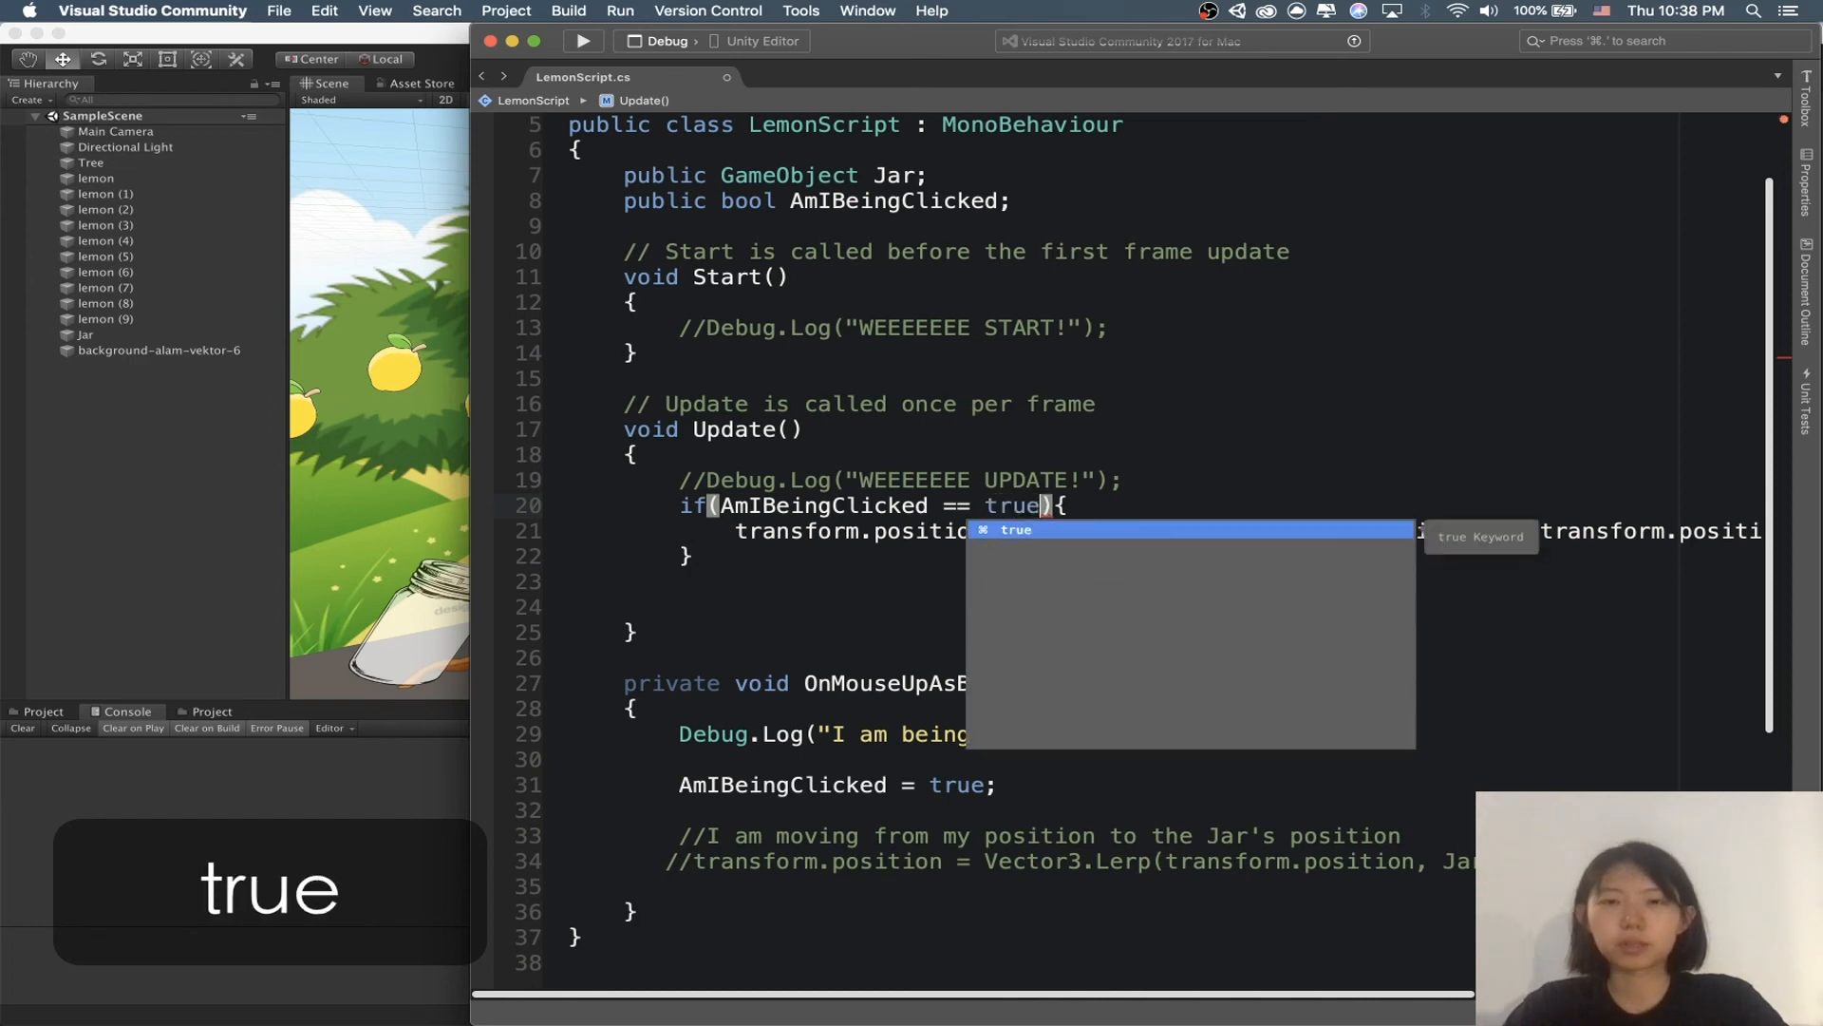
key(super+s)
click(940, 591)
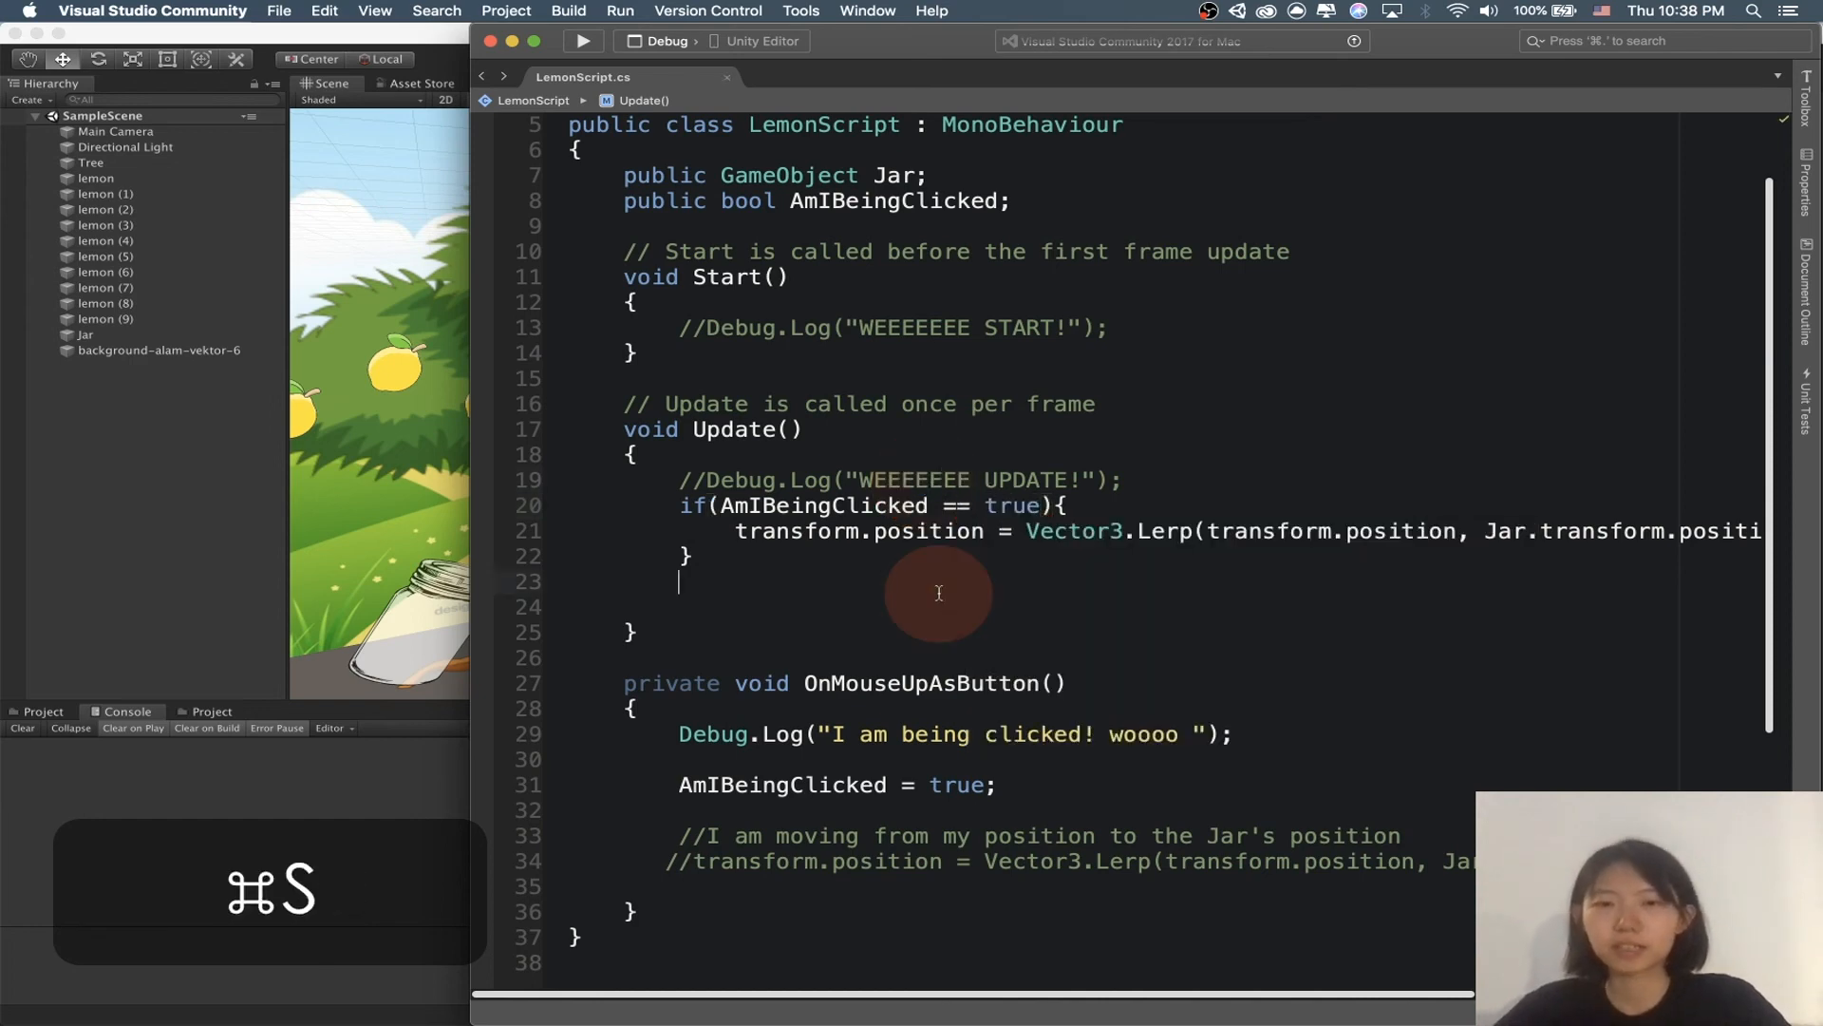
Step: Switch to Unity, play the scene, test all ten lemons one by one in the Game view and stop play mode
click(104, 522)
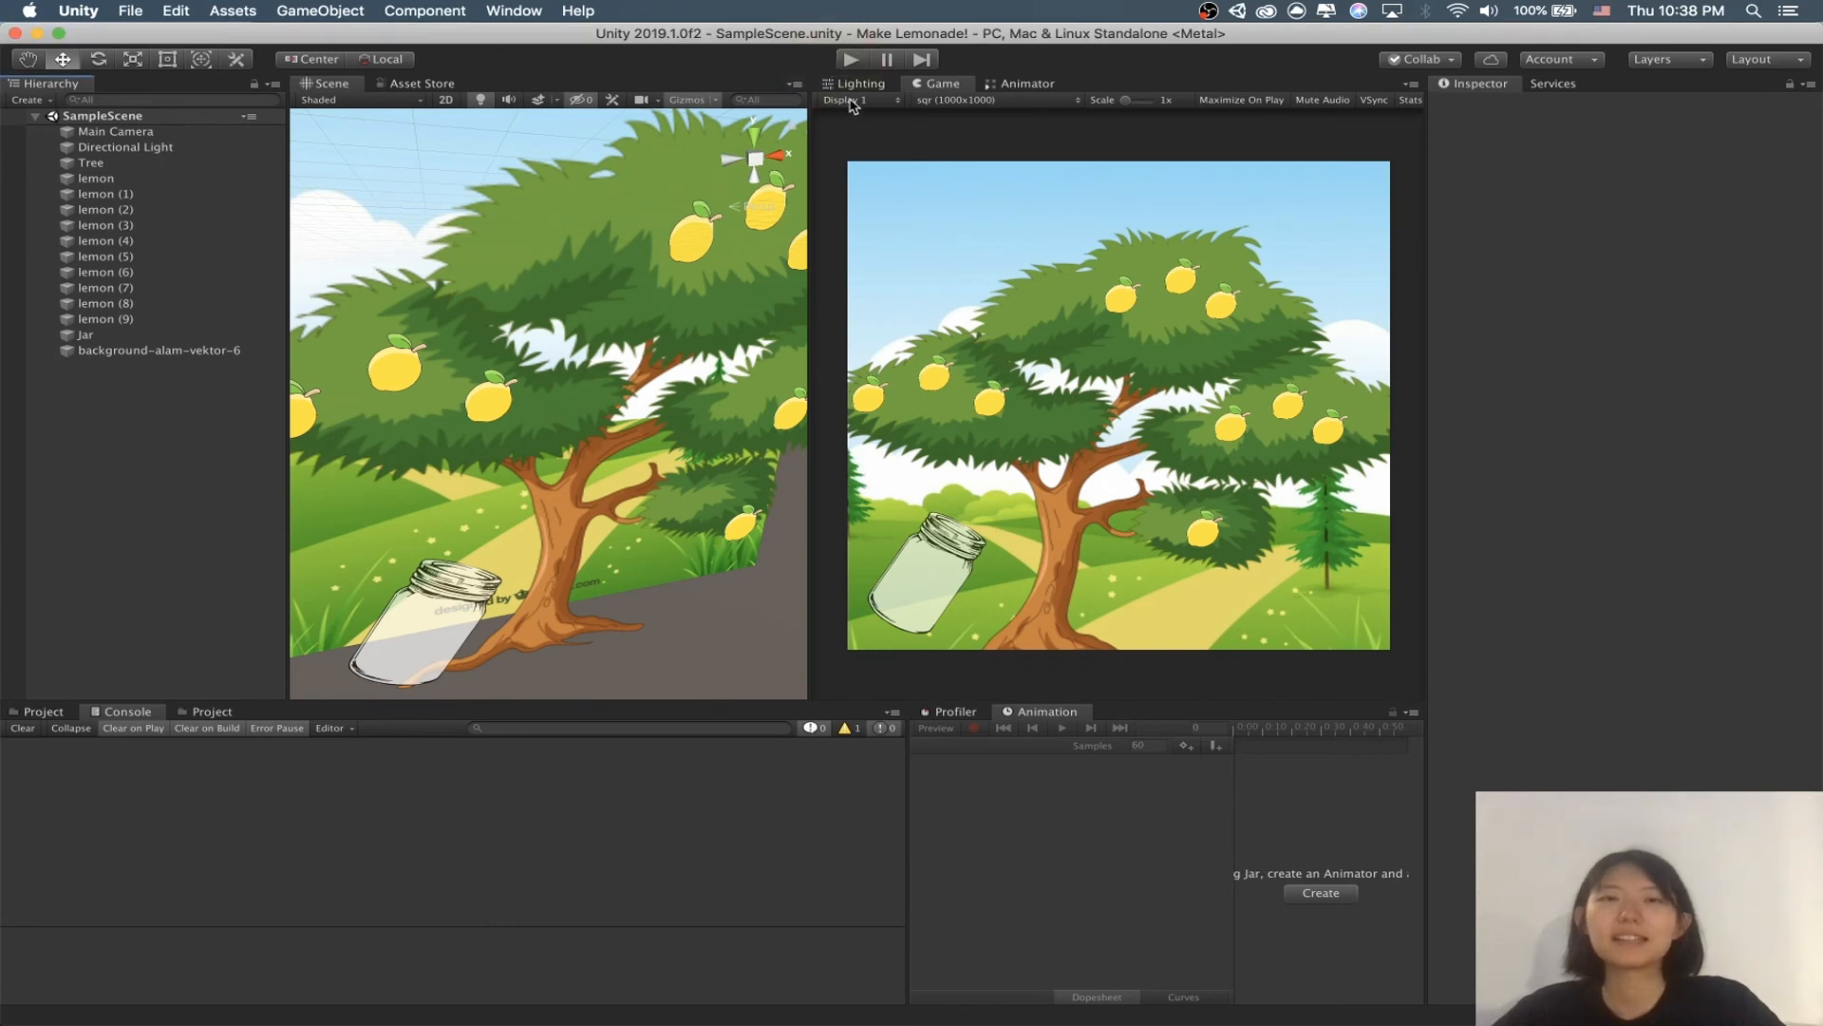
click(851, 72)
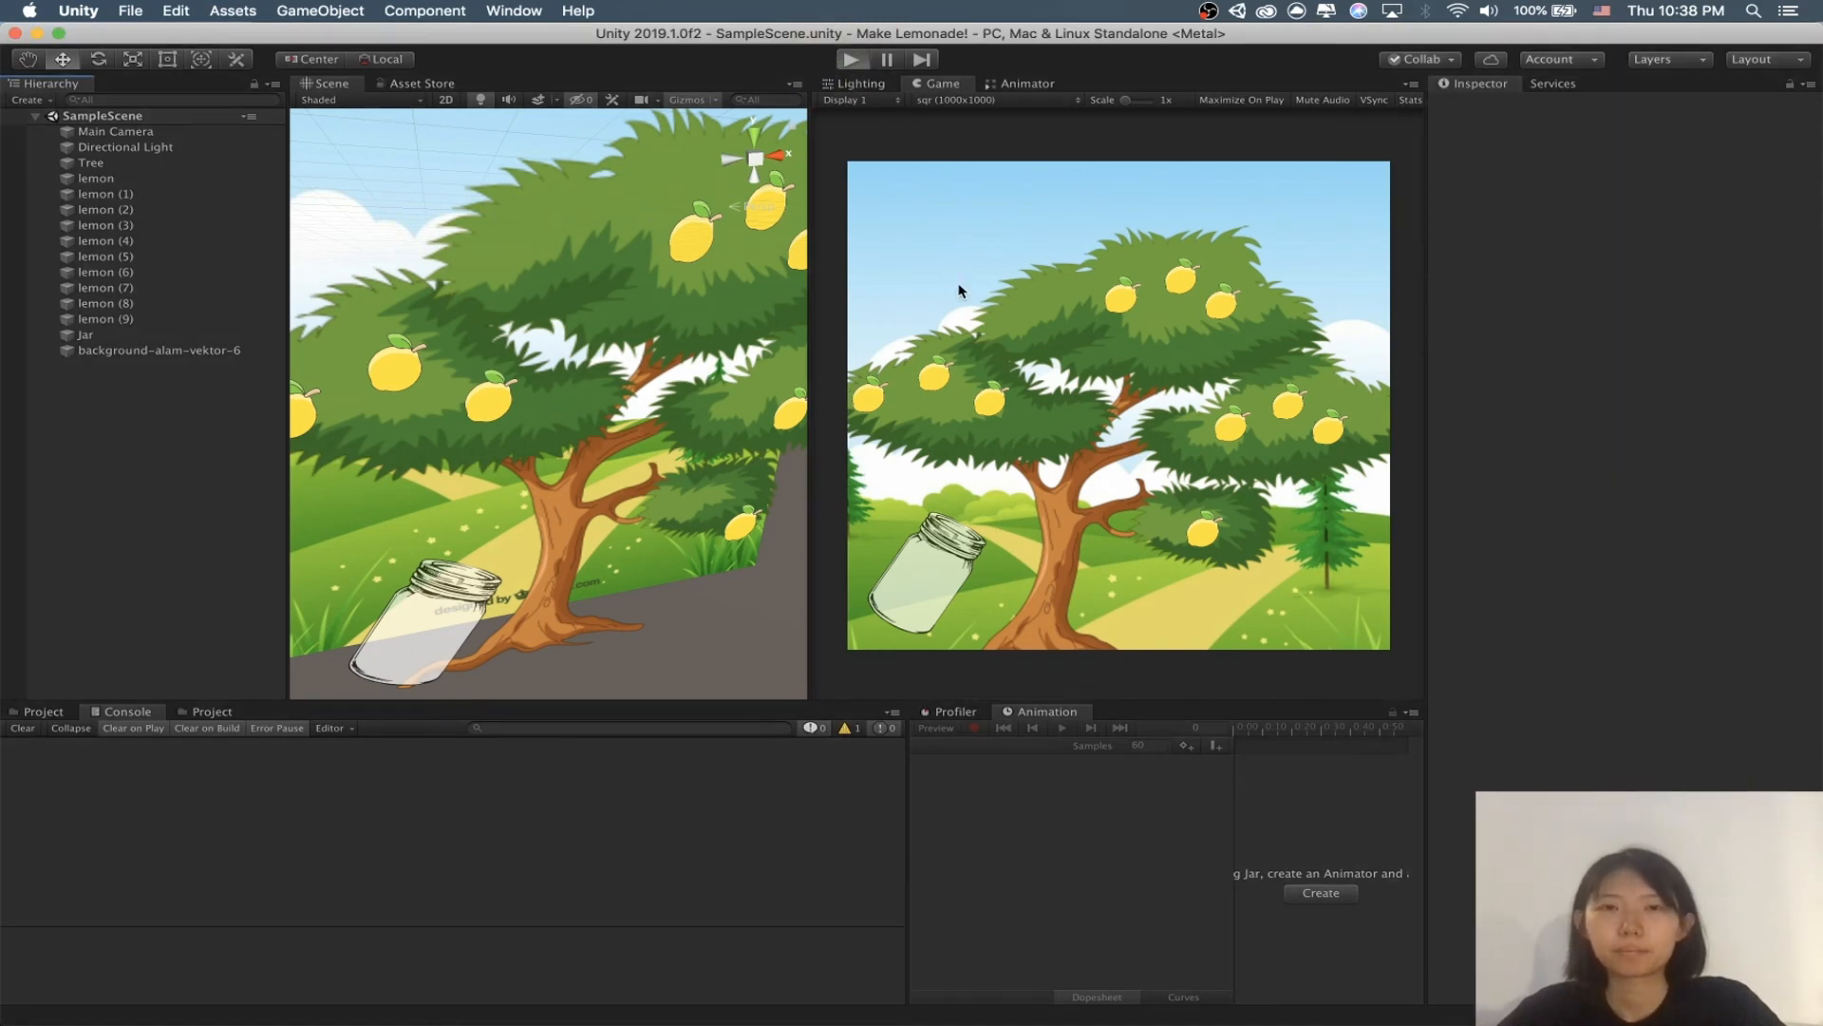
click(990, 402)
click(934, 377)
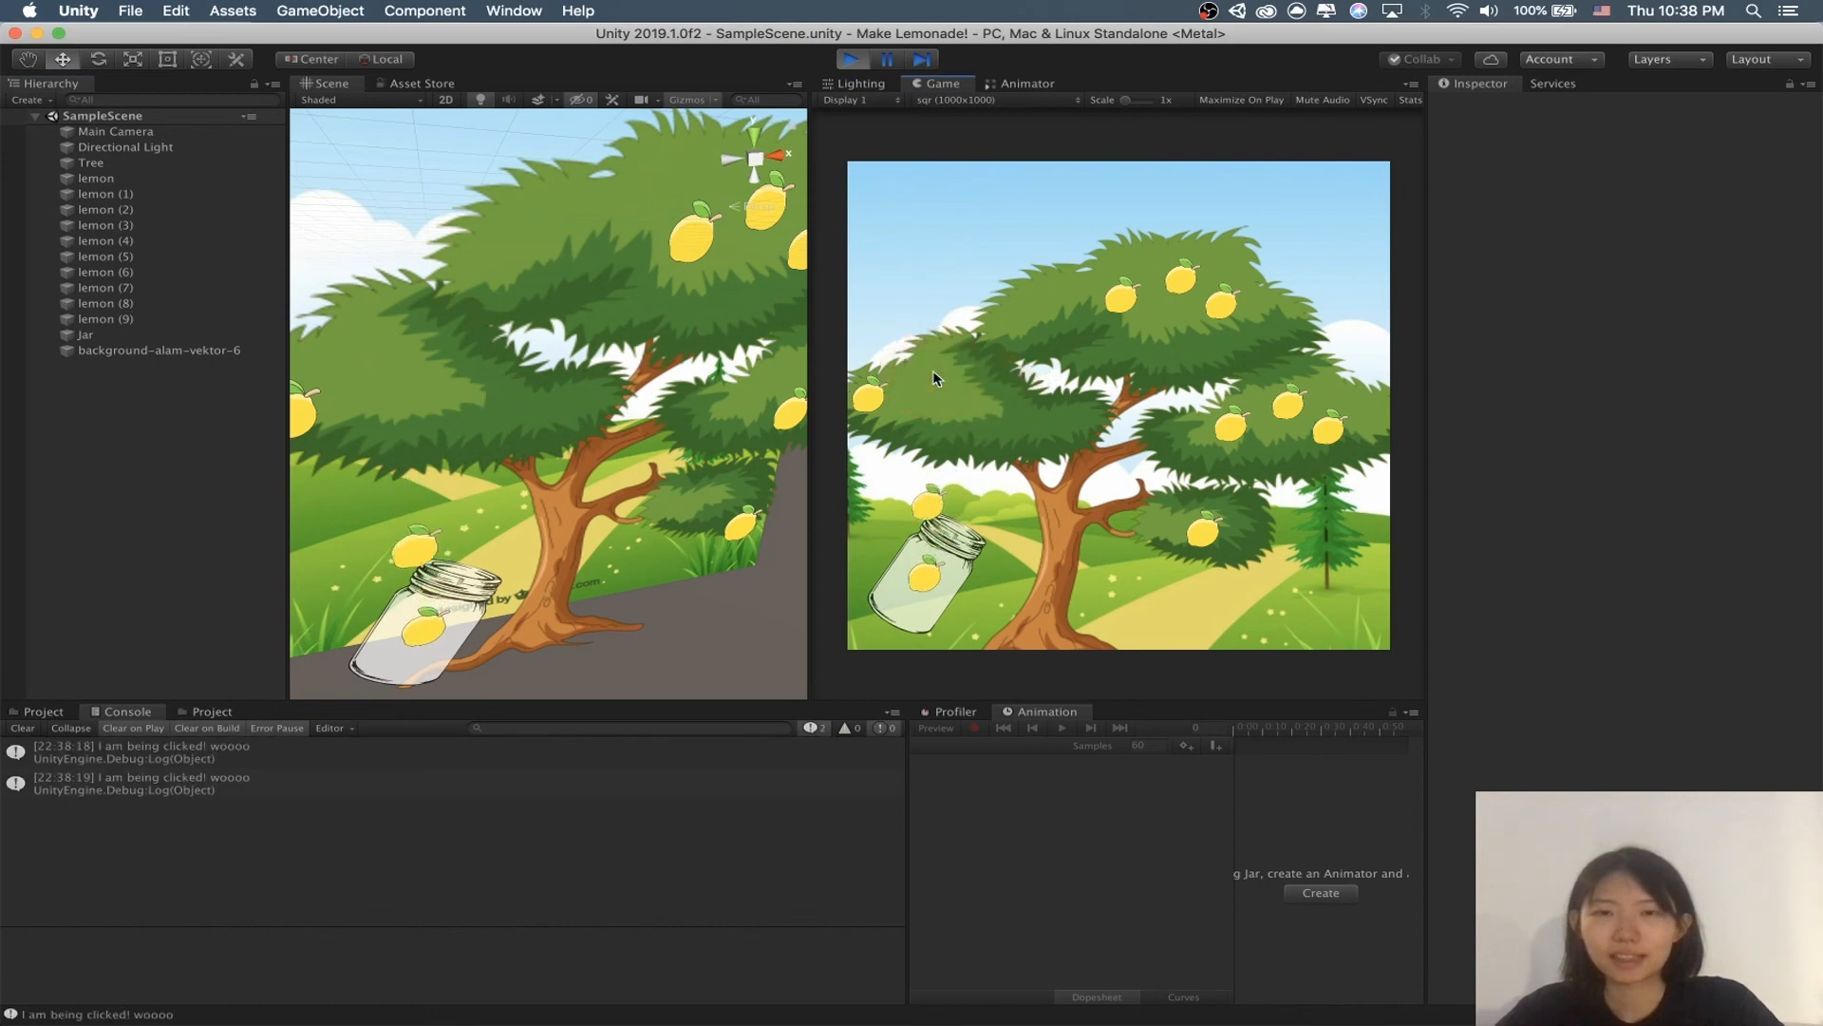
click(868, 393)
click(1121, 296)
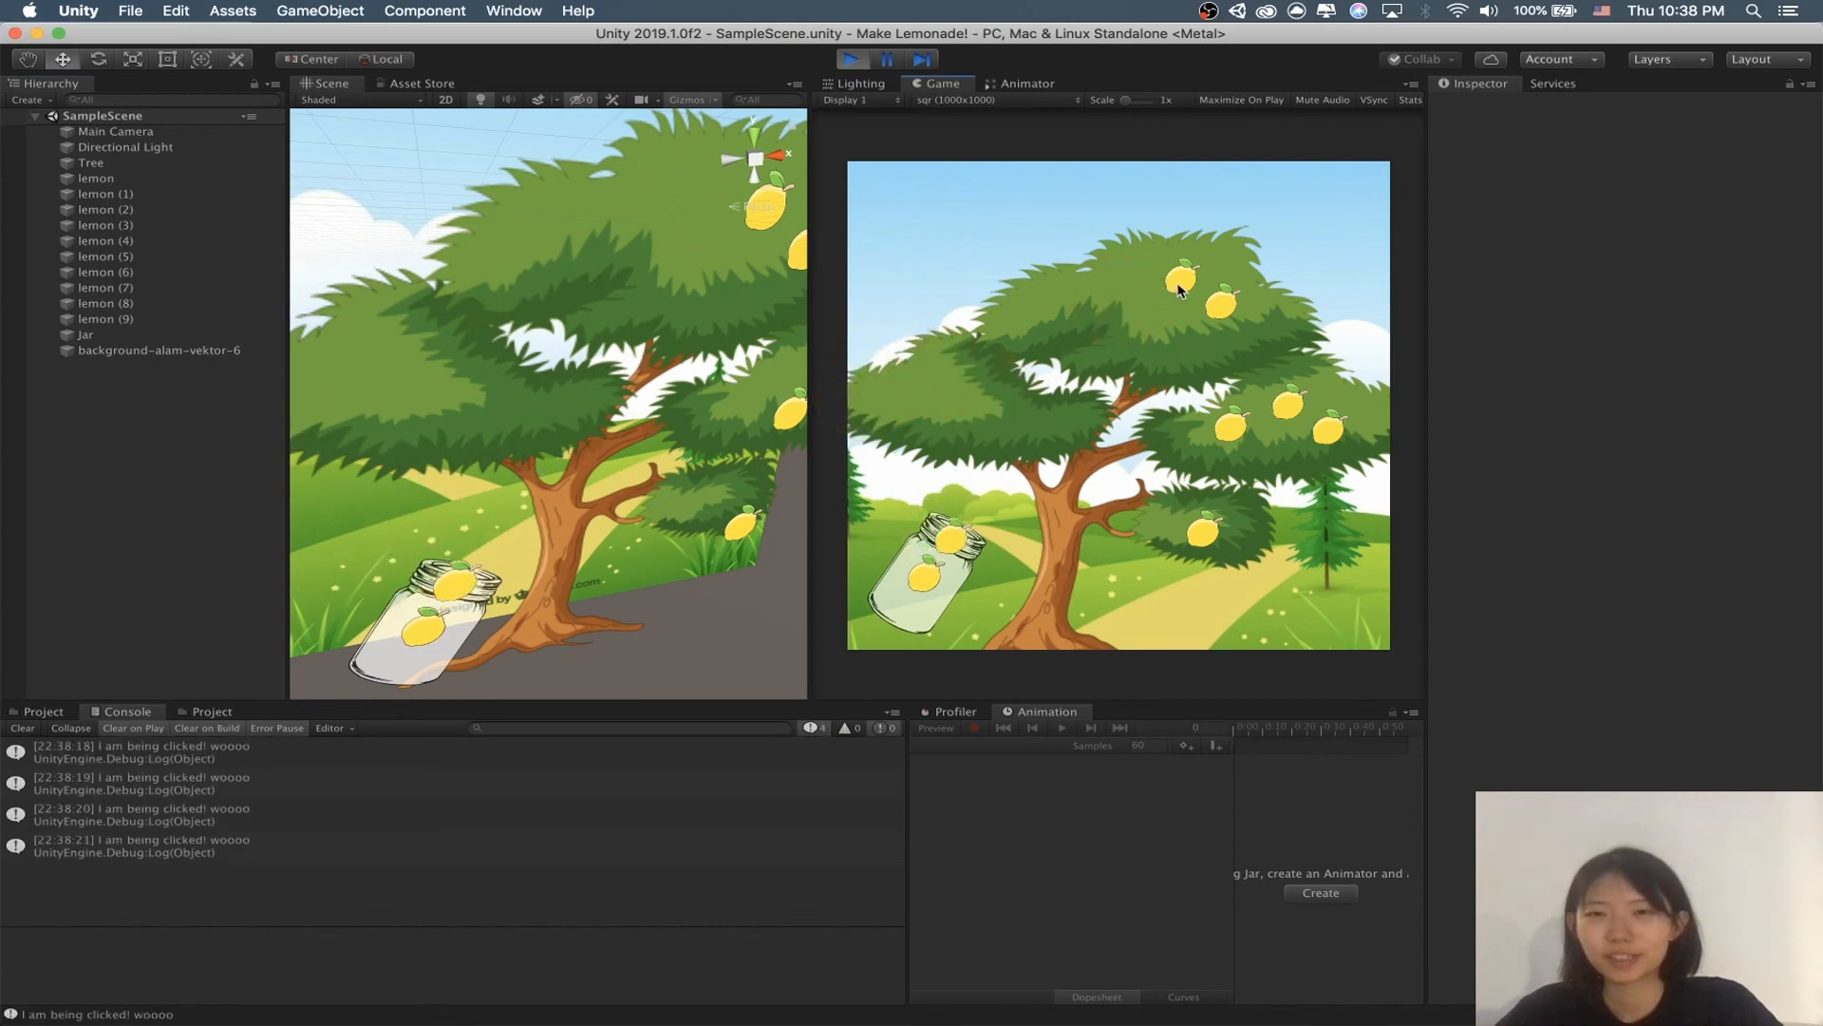
click(1180, 280)
click(1220, 304)
click(1231, 424)
click(1288, 405)
click(1328, 430)
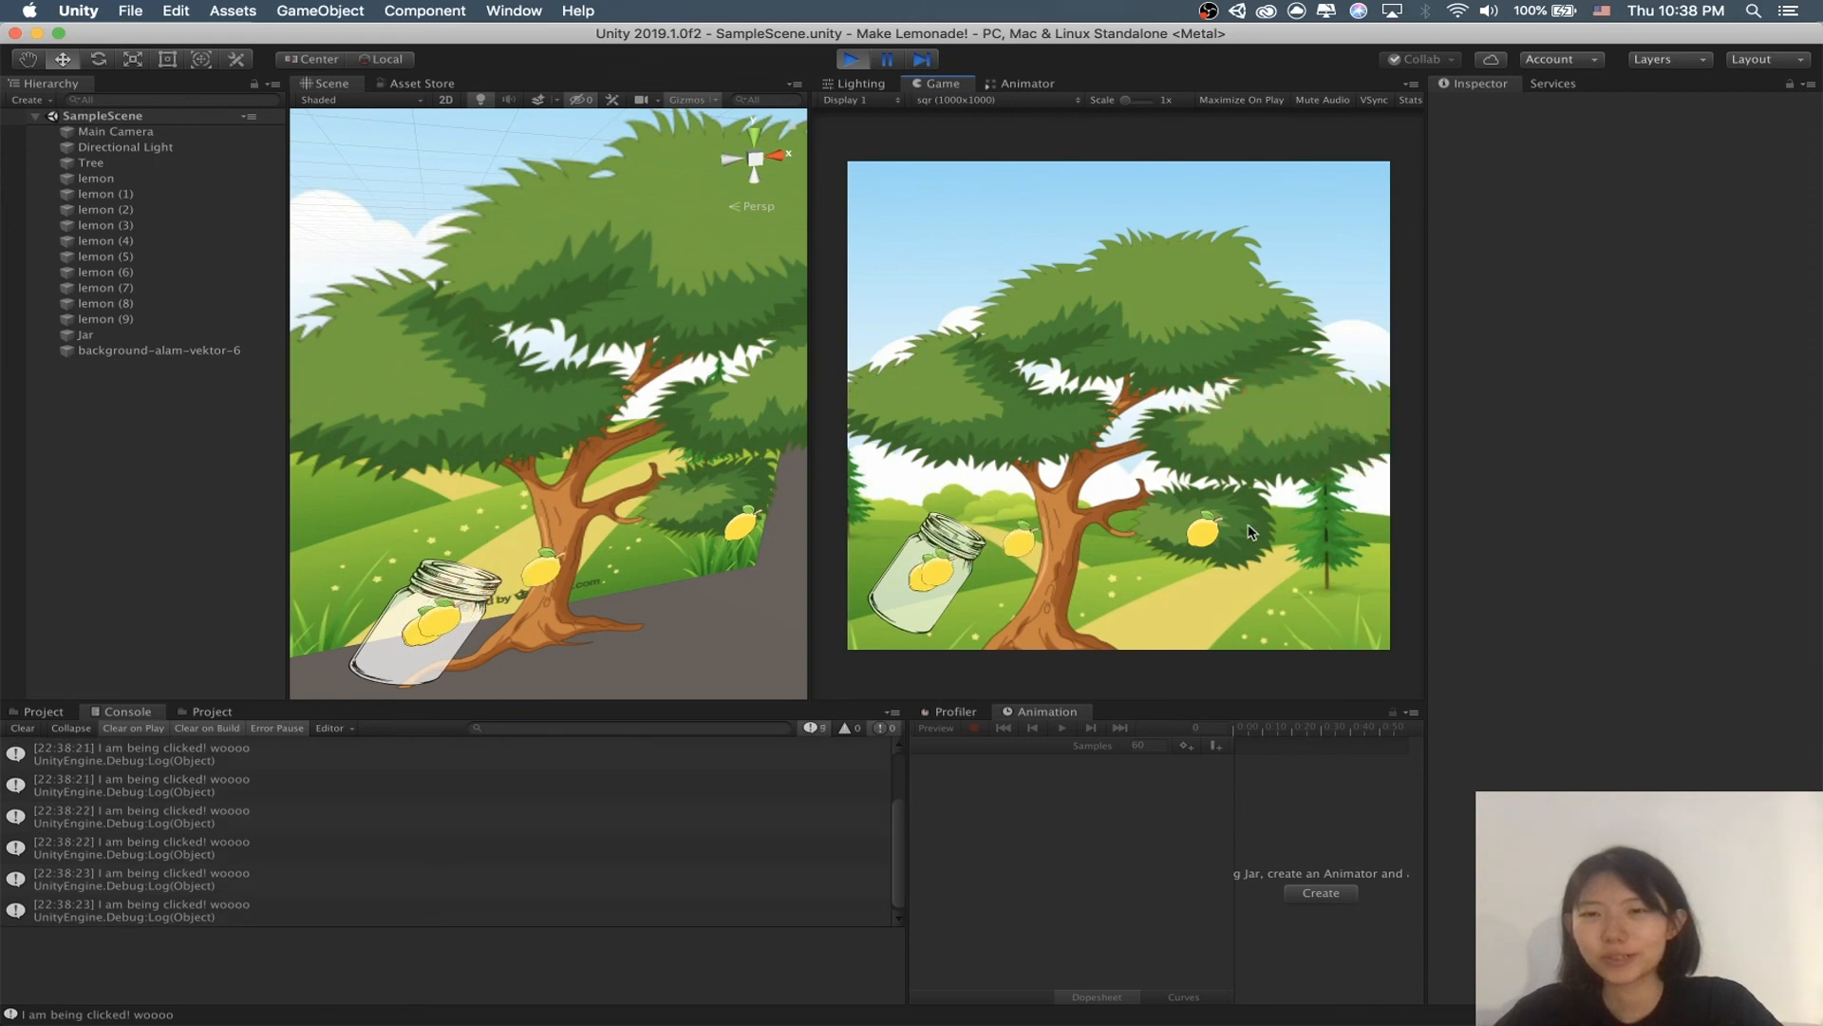
click(1203, 530)
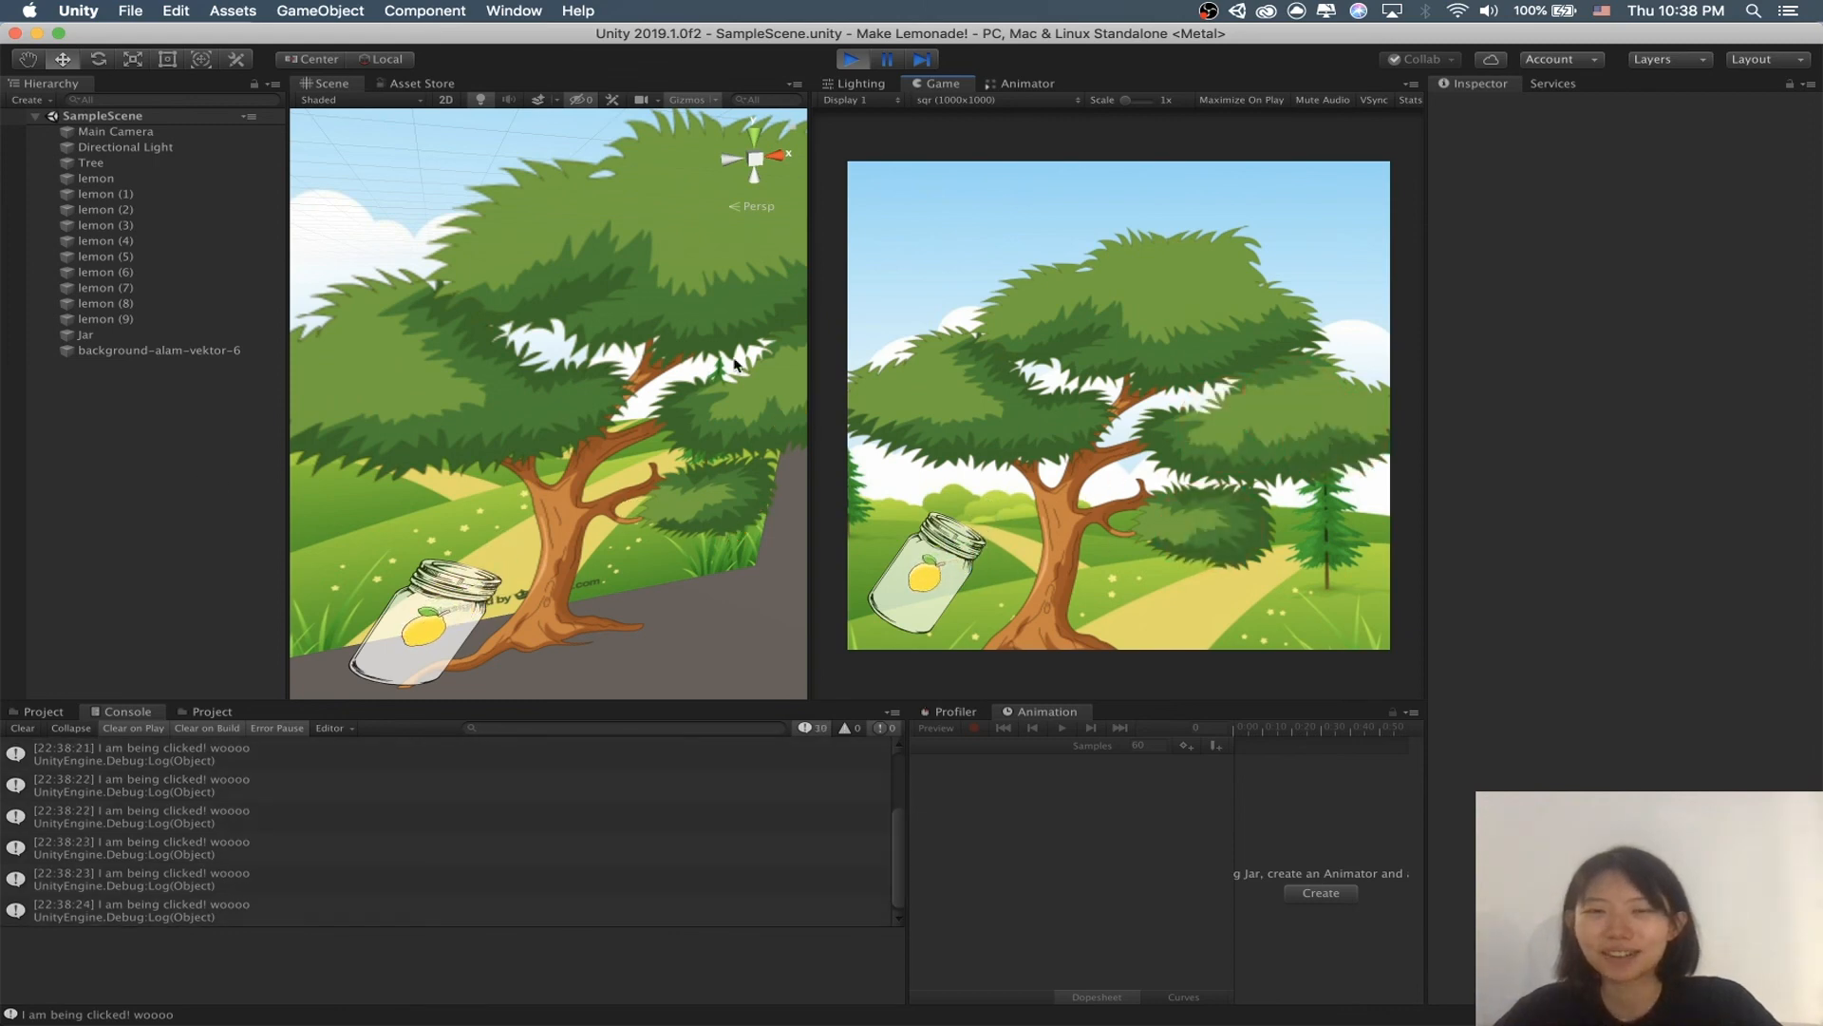
click(852, 60)
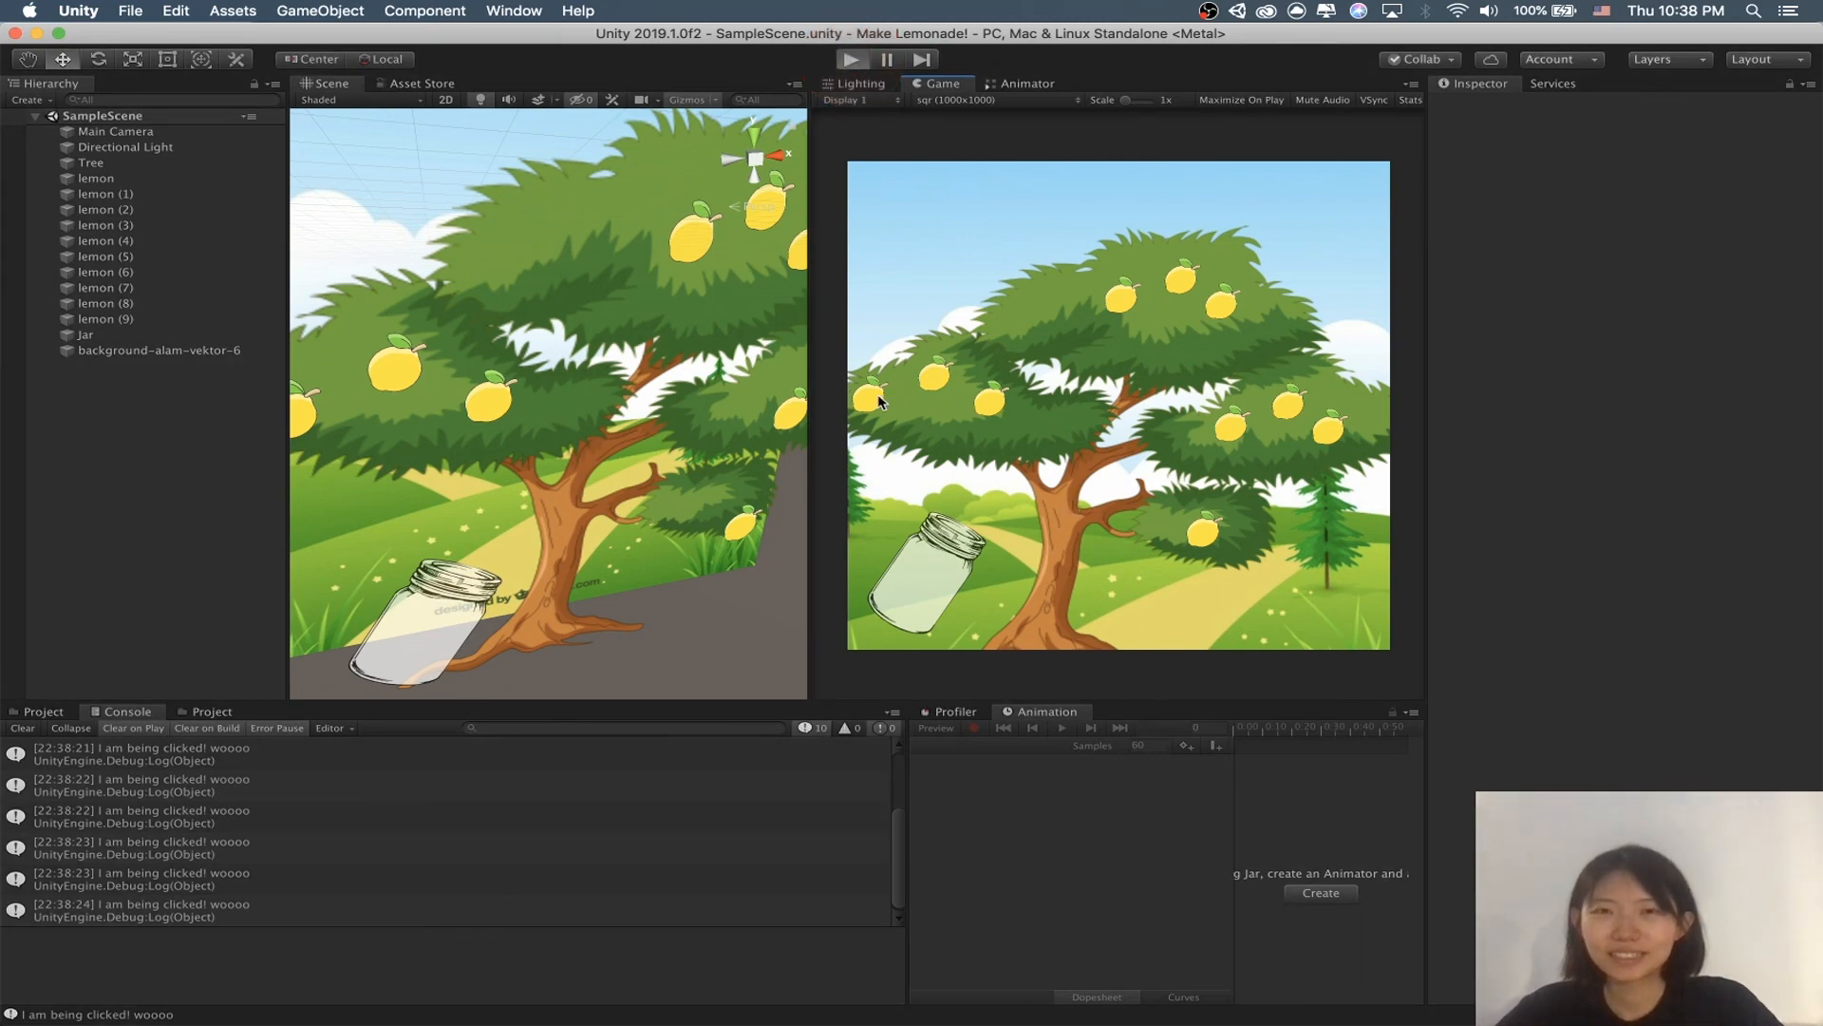
Step: Run the scene again, trigger every lemon on the tree starting from the leftmost cluster, and exit play mode
click(869, 396)
click(934, 375)
click(990, 400)
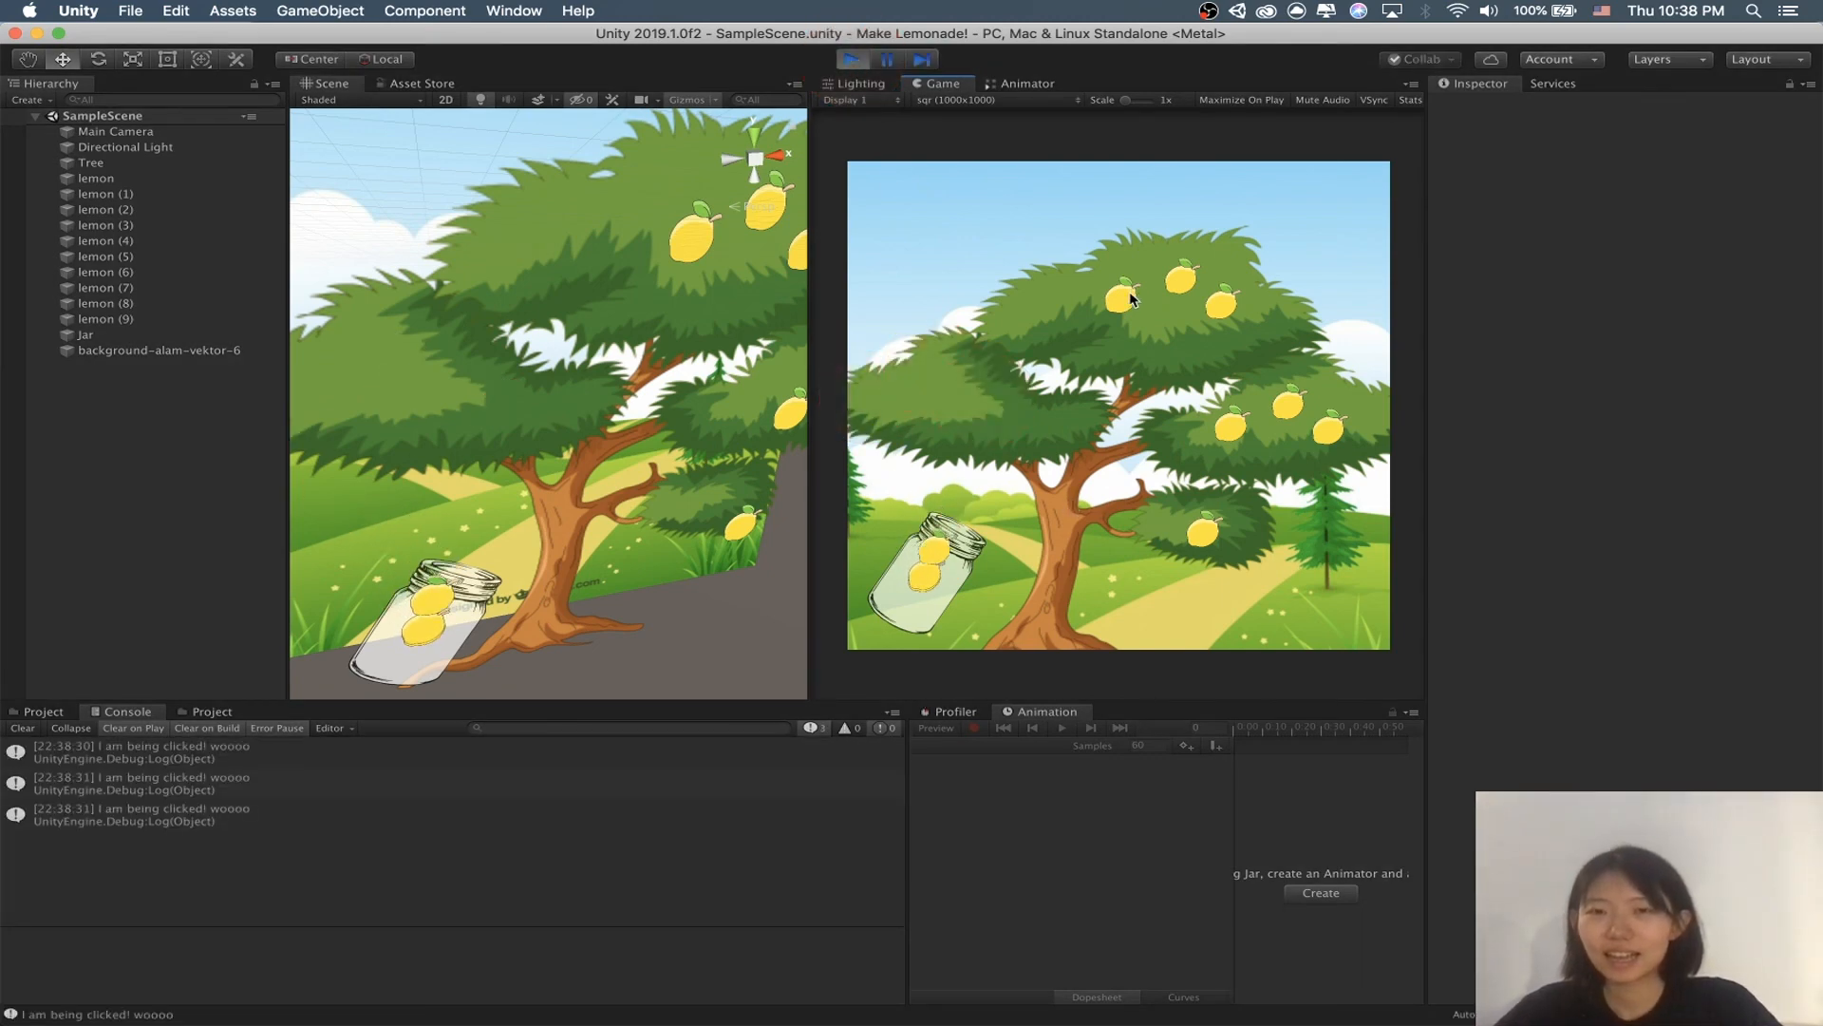
click(1130, 298)
click(1184, 278)
click(1218, 305)
click(1232, 424)
click(1287, 406)
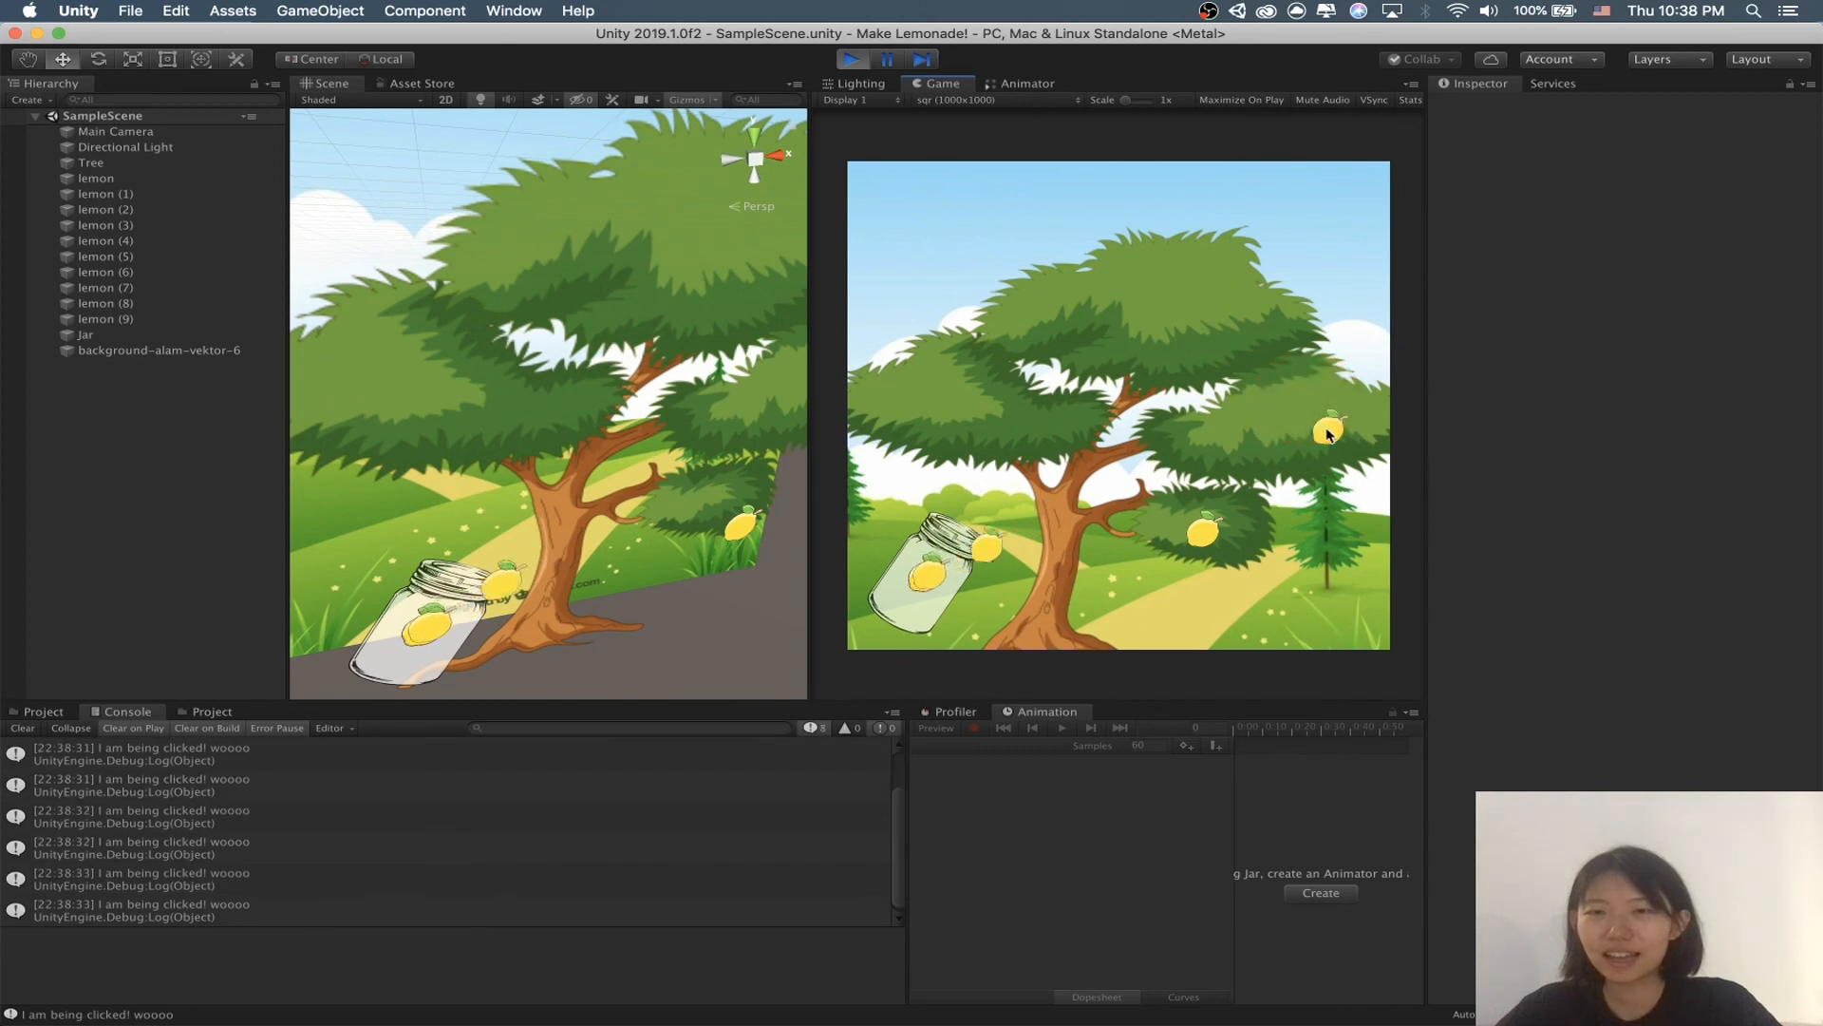
click(1327, 431)
click(1202, 530)
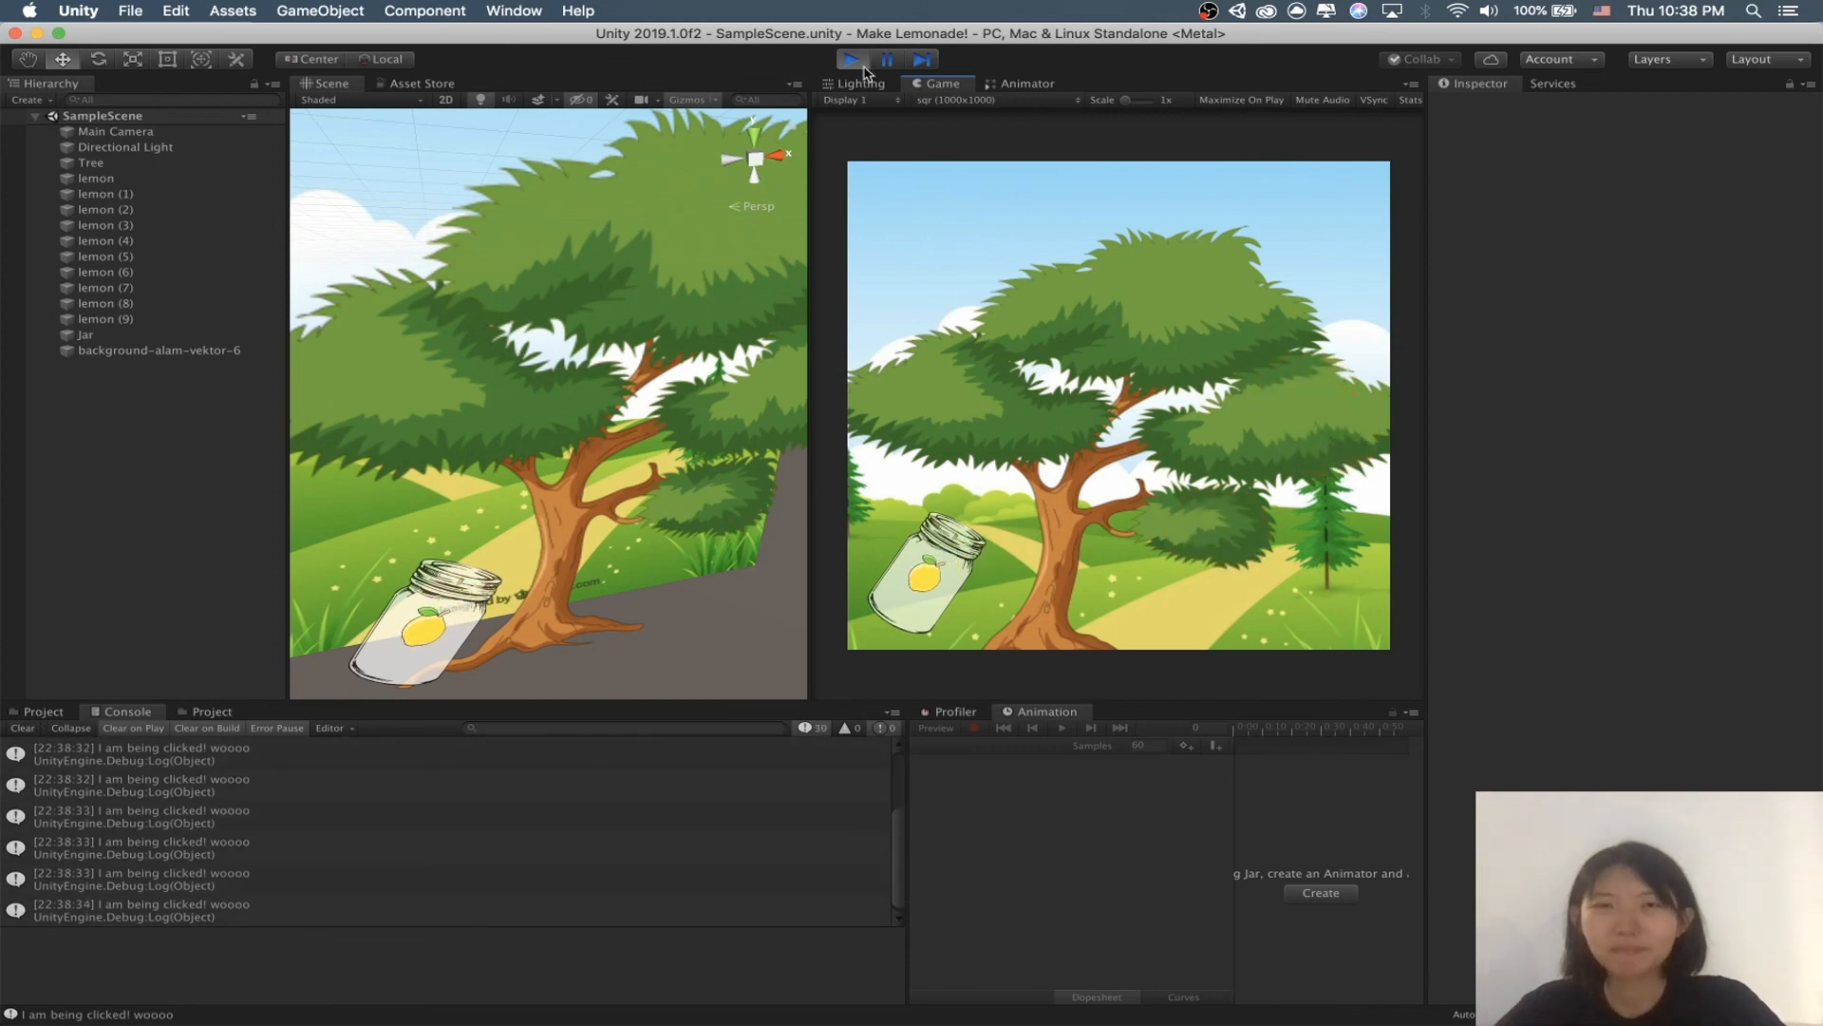
click(863, 64)
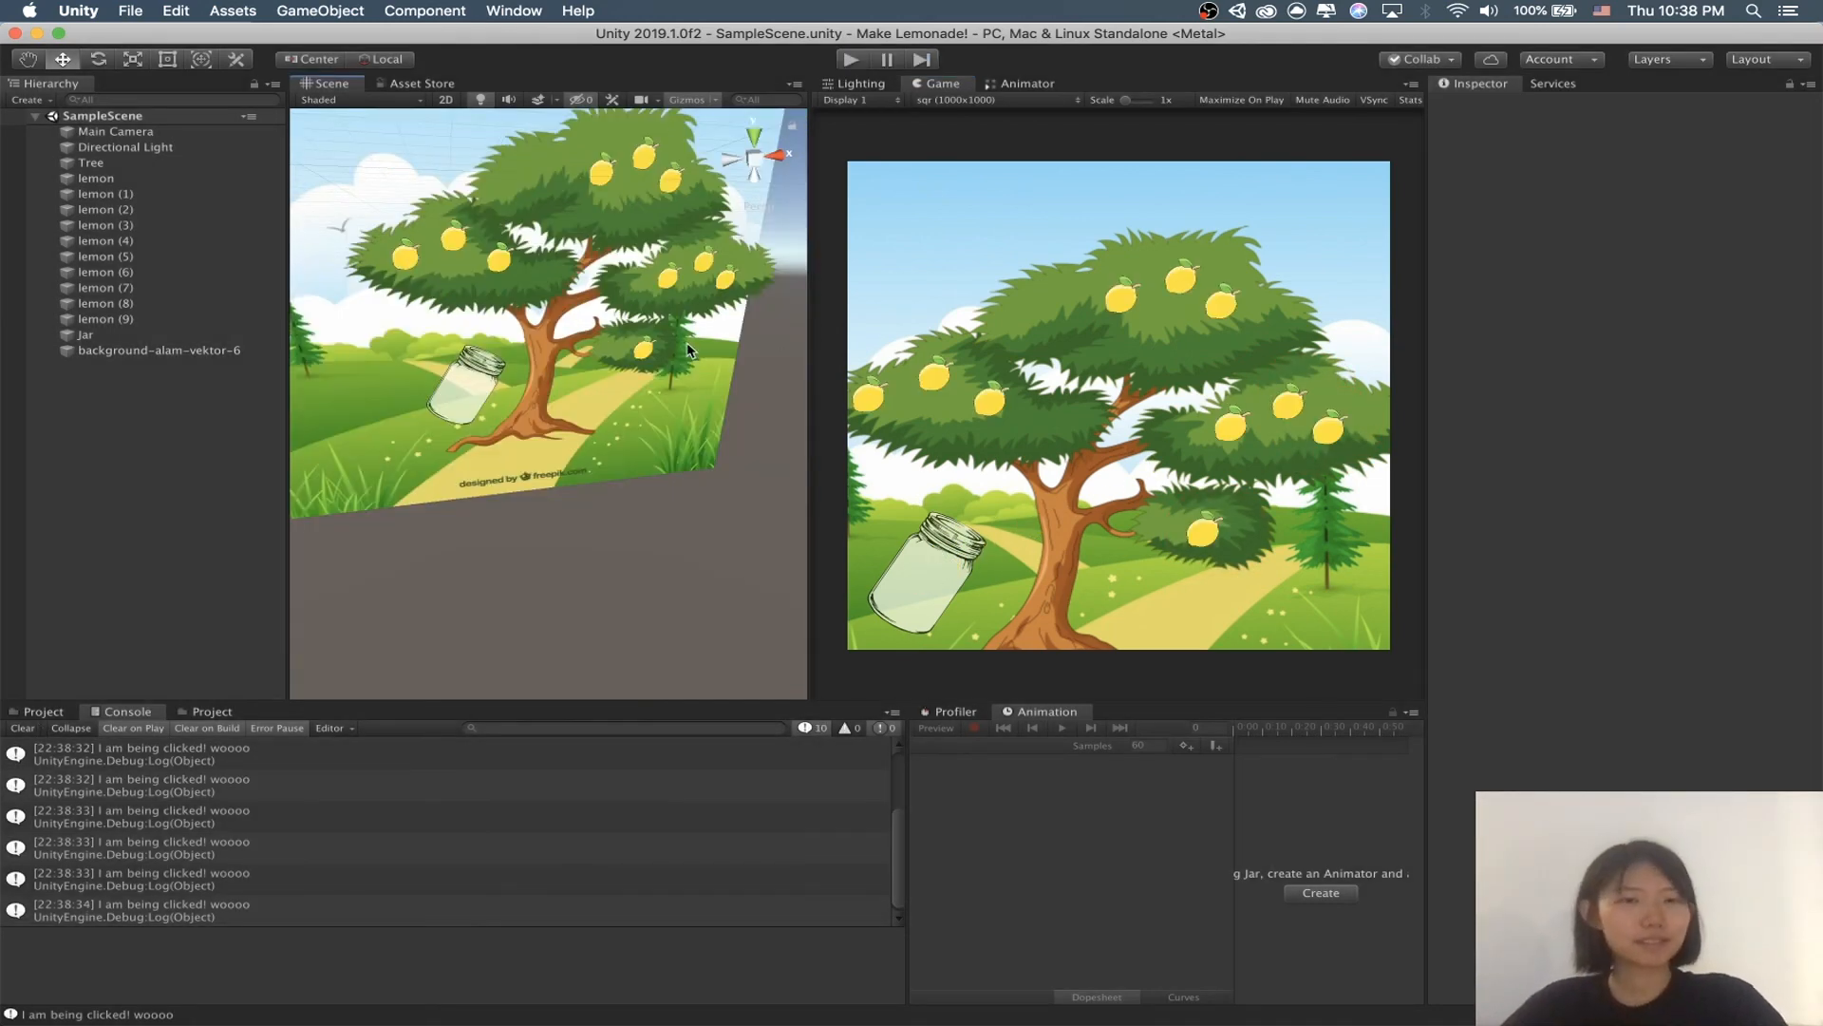
Step: Select the Jar and examine it up close in the Scene view
scroll(690, 350, up, 3)
right_drag(741, 372, 711, 277)
right_drag(519, 374, 570, 356)
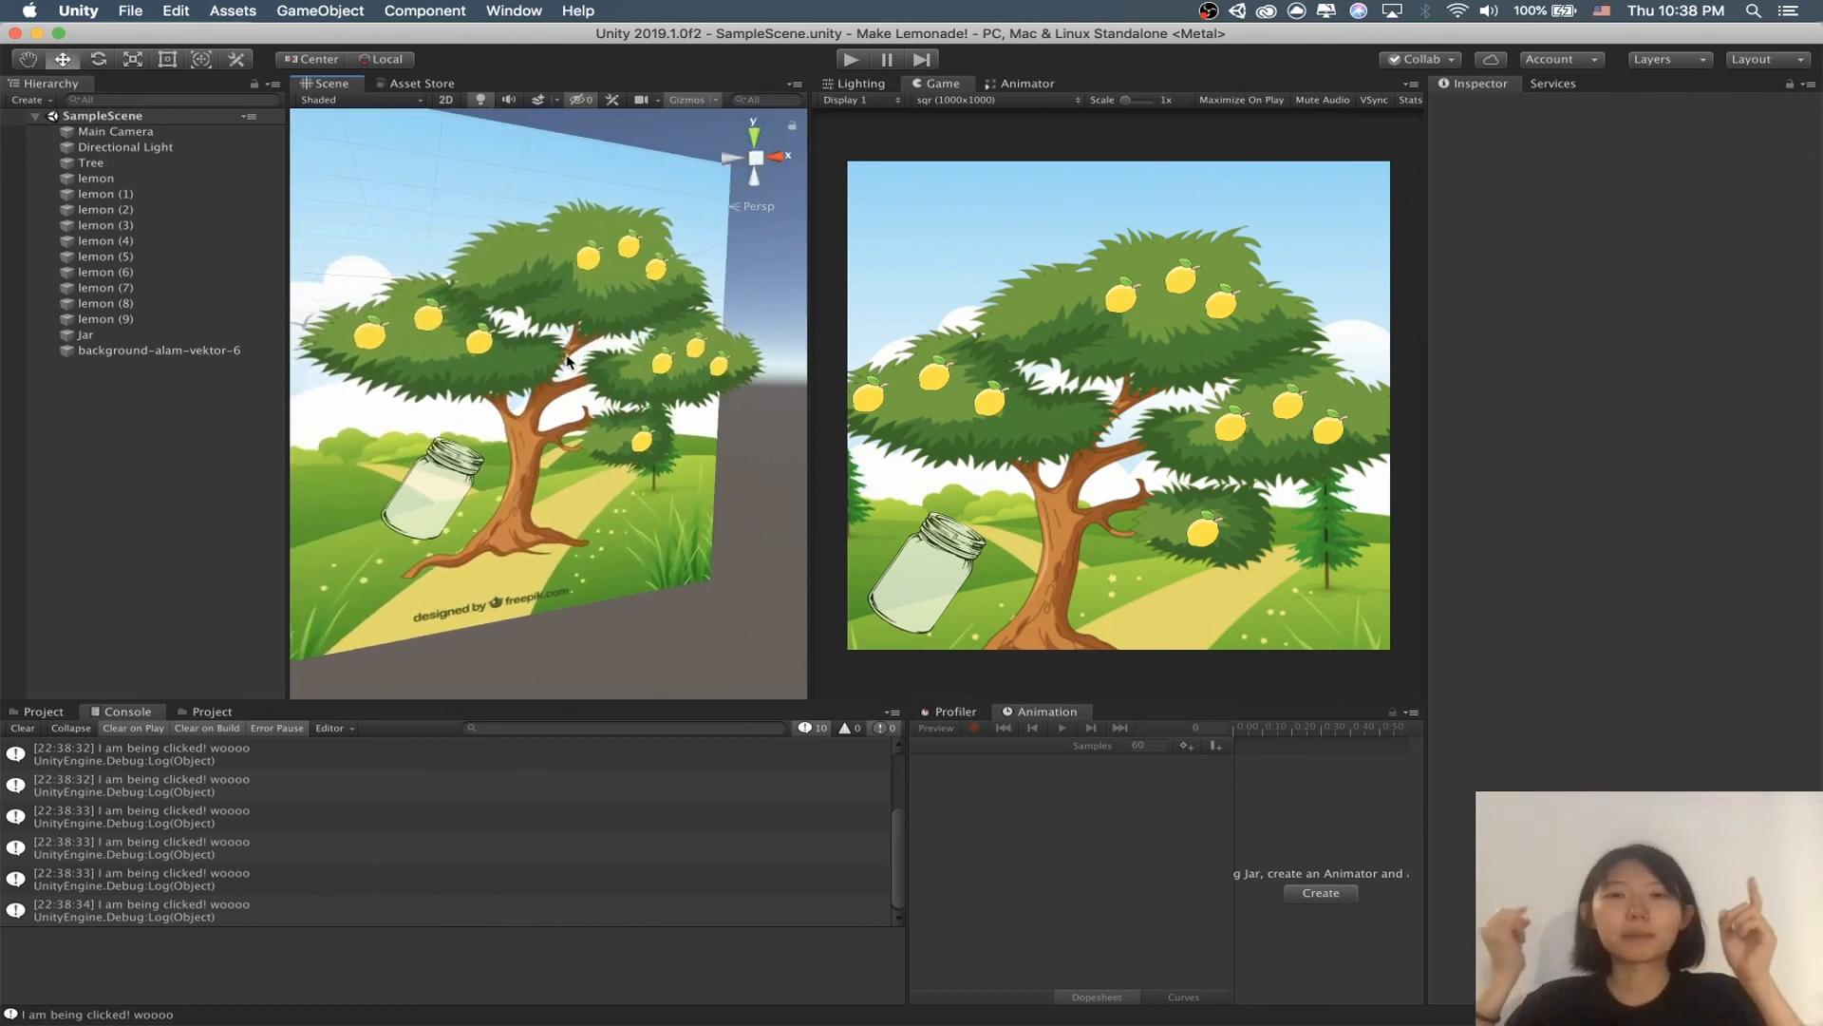
click(412, 503)
key(f)
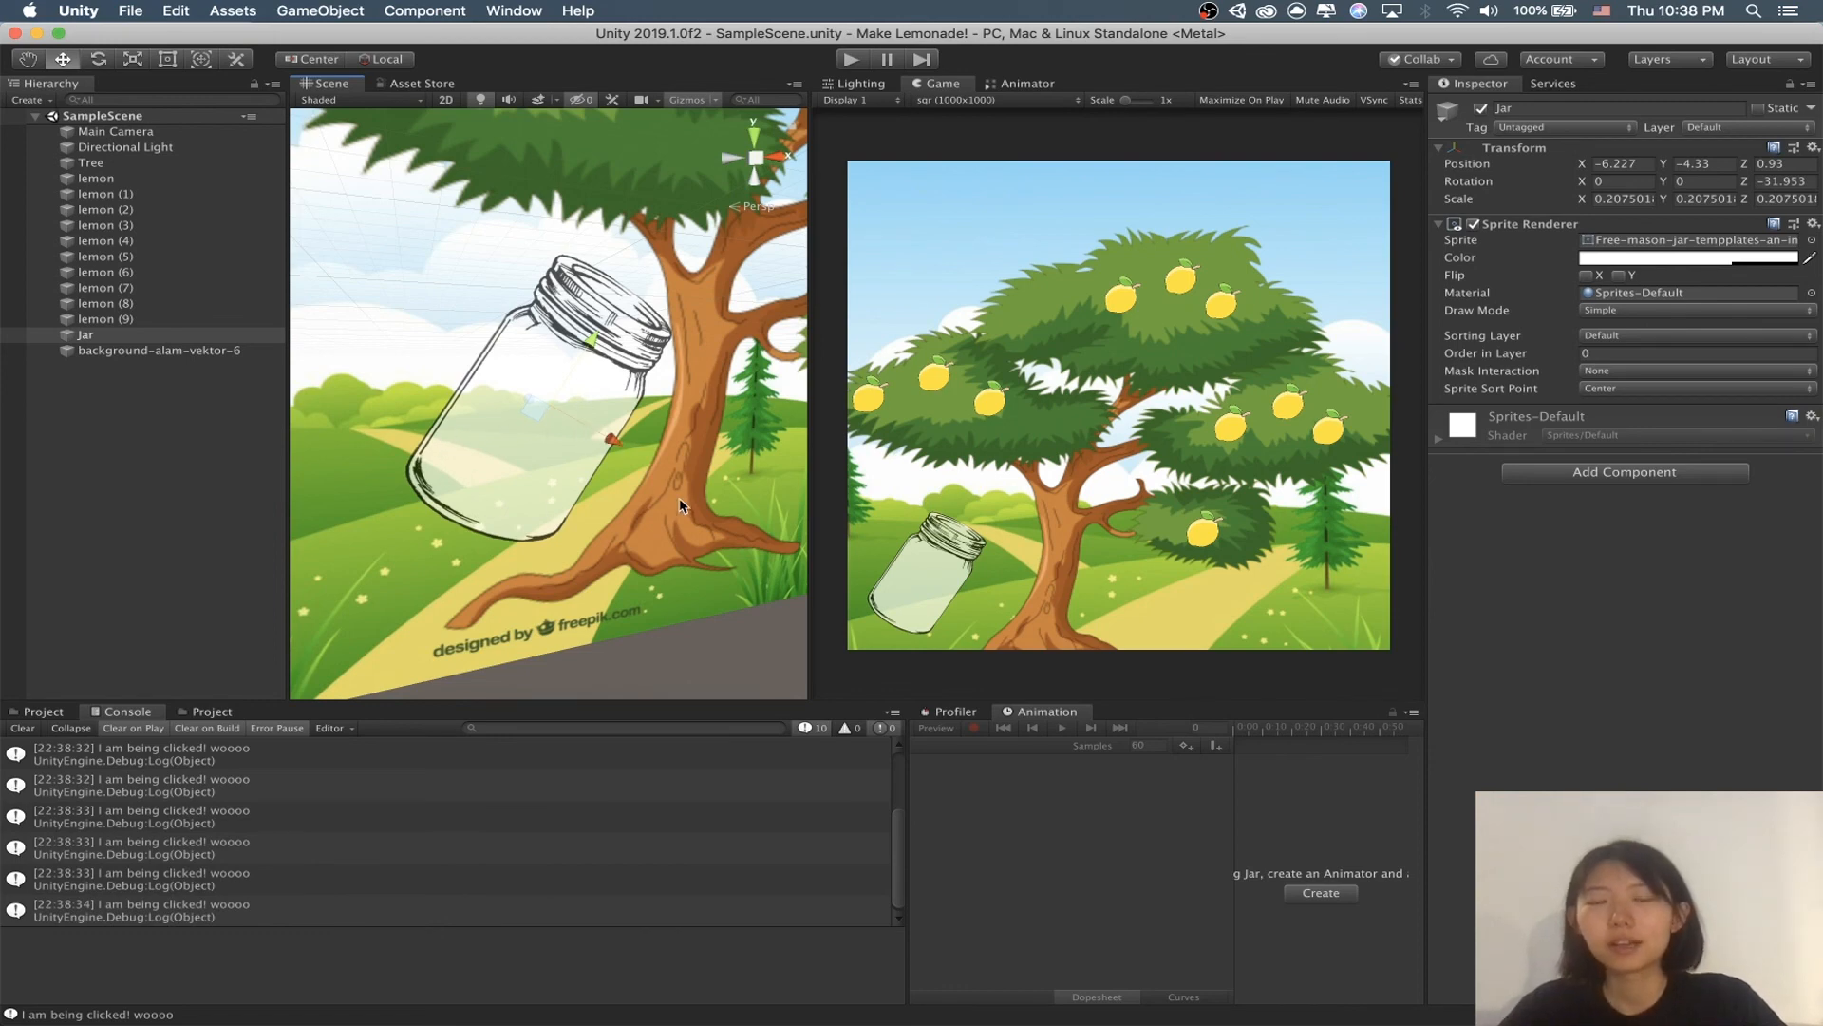
scroll(600, 416, down, 3)
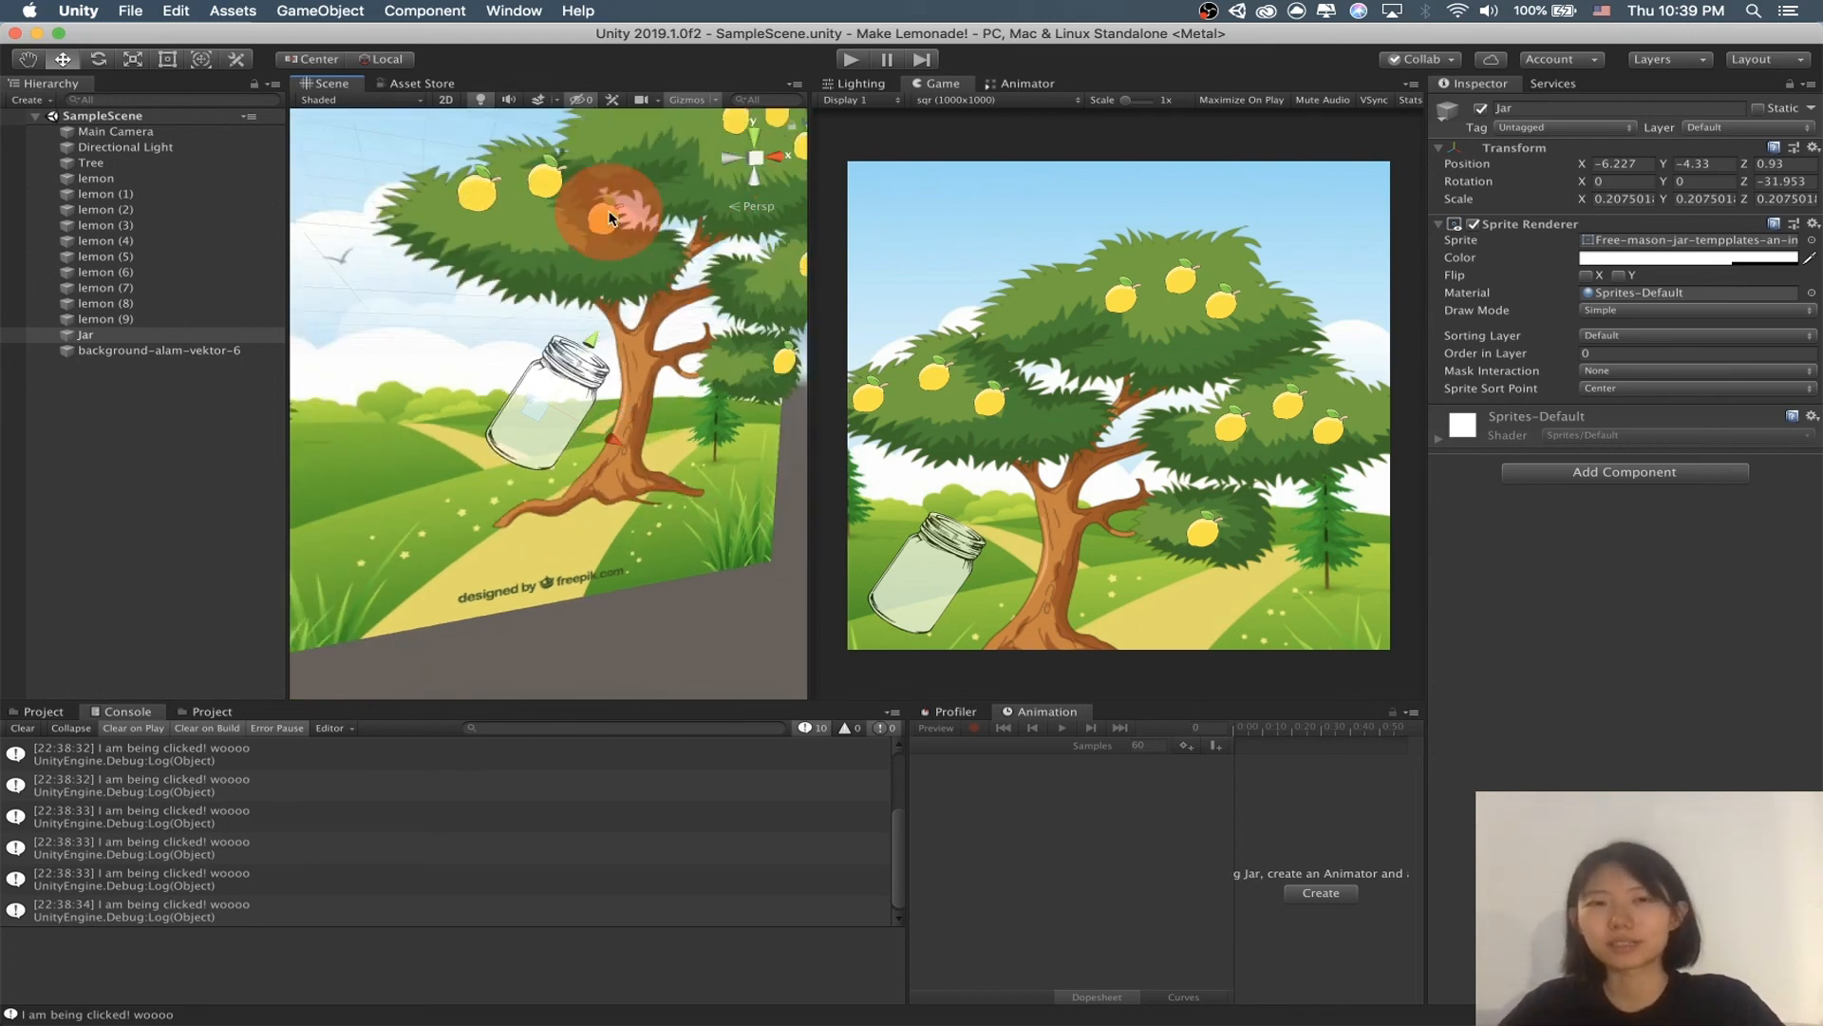
Step: Select the object named lemon and examine its placement relative to the tree and Jar in the Scene view
click(619, 241)
middle_drag(619, 241, 520, 373)
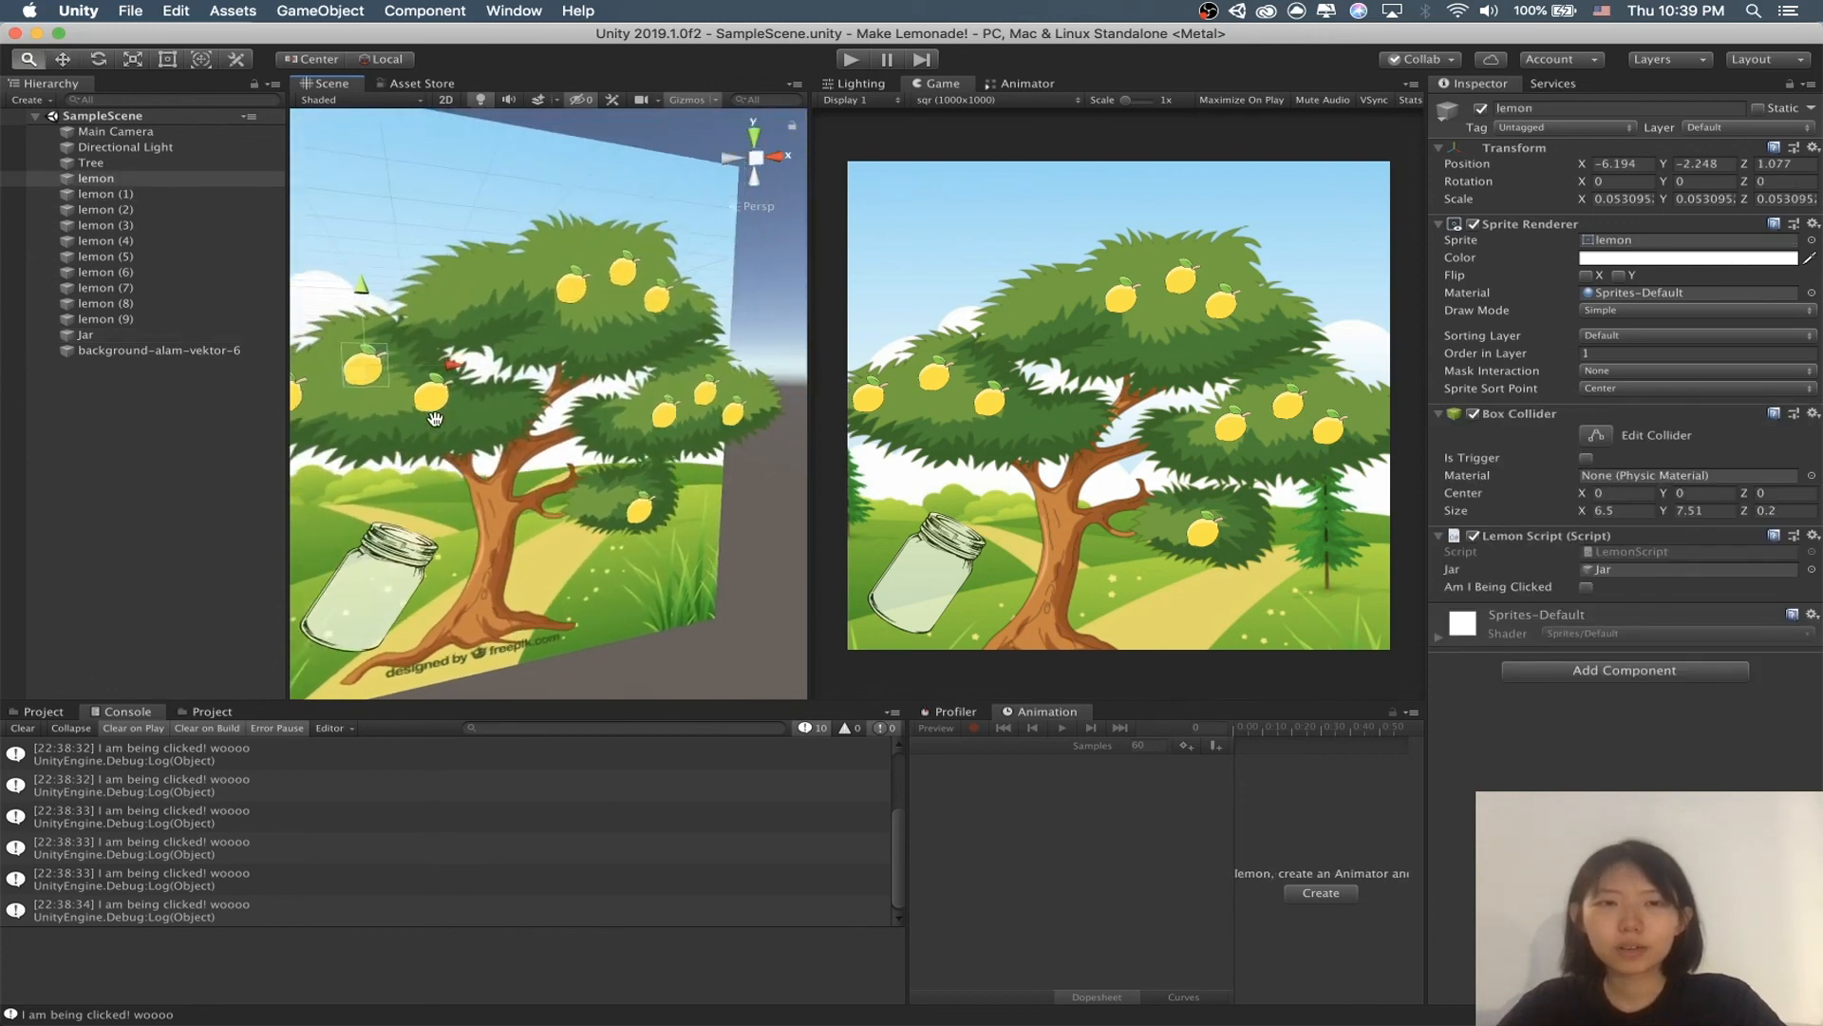
middle_drag(560, 276, 560, 335)
scroll(561, 337, up, 3)
scroll(606, 401, down, 3)
scroll(606, 400, down, 2)
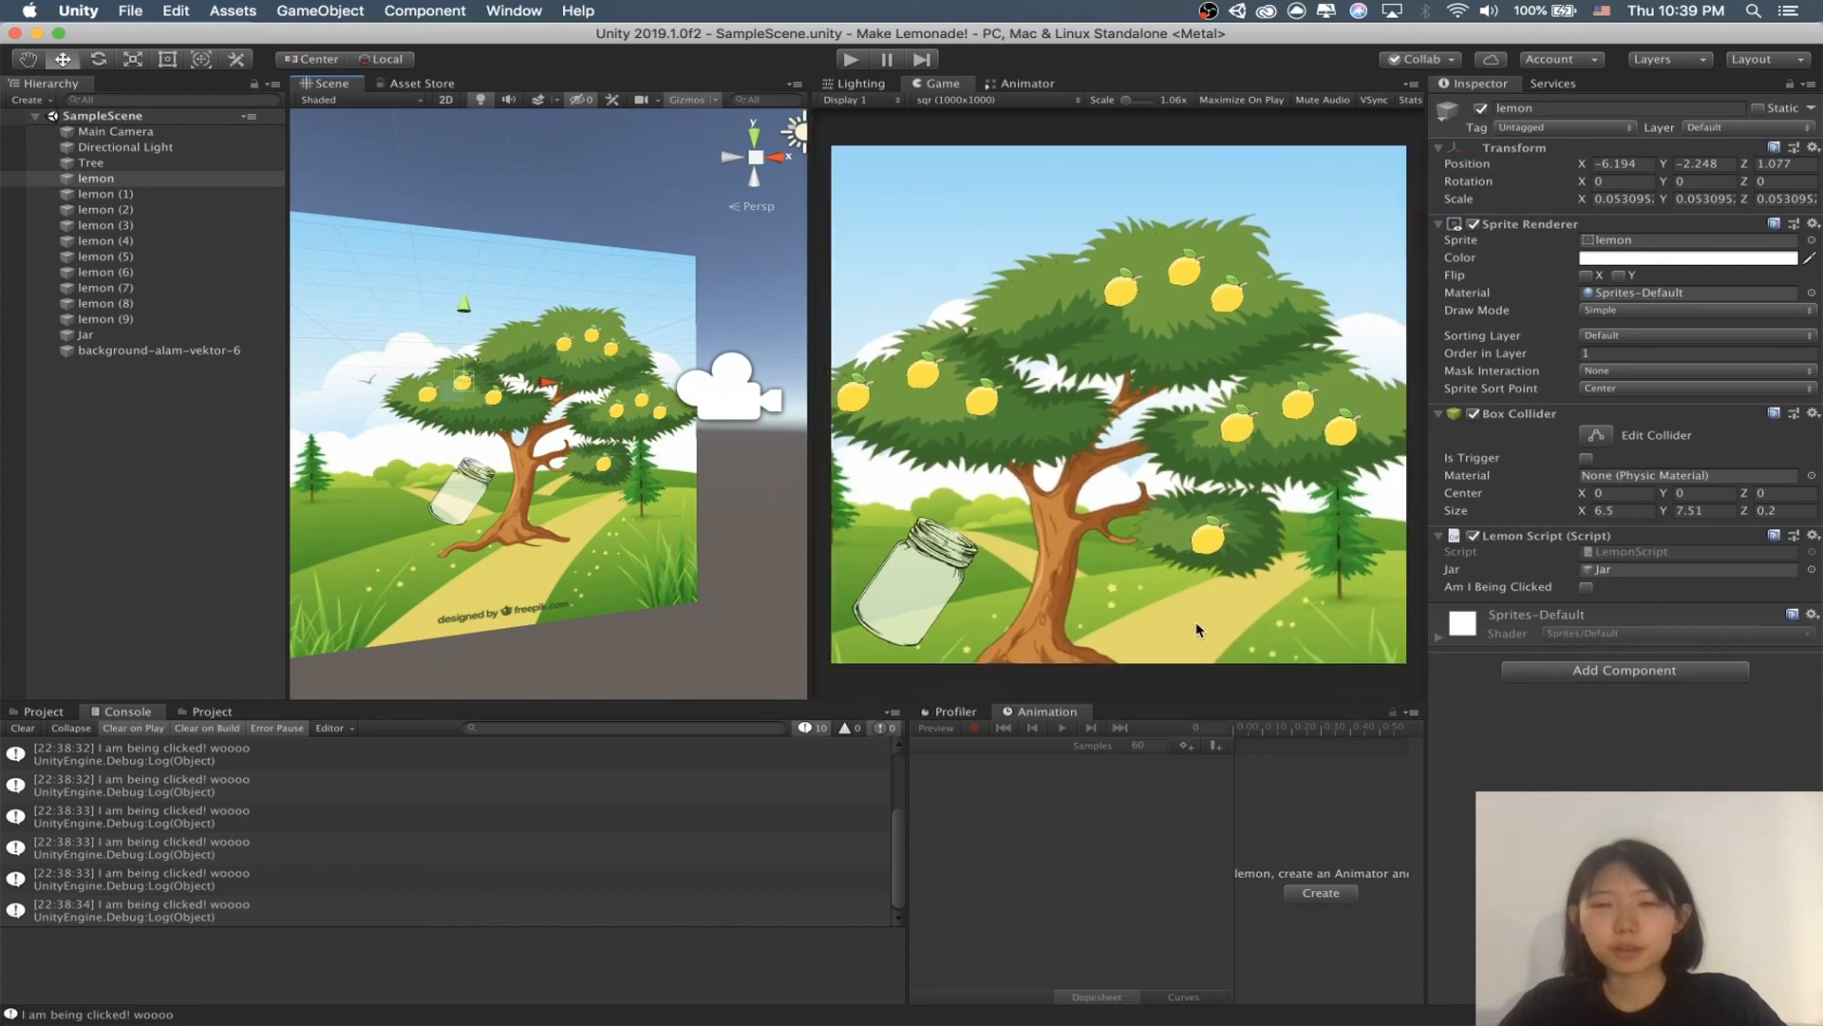
click(1170, 608)
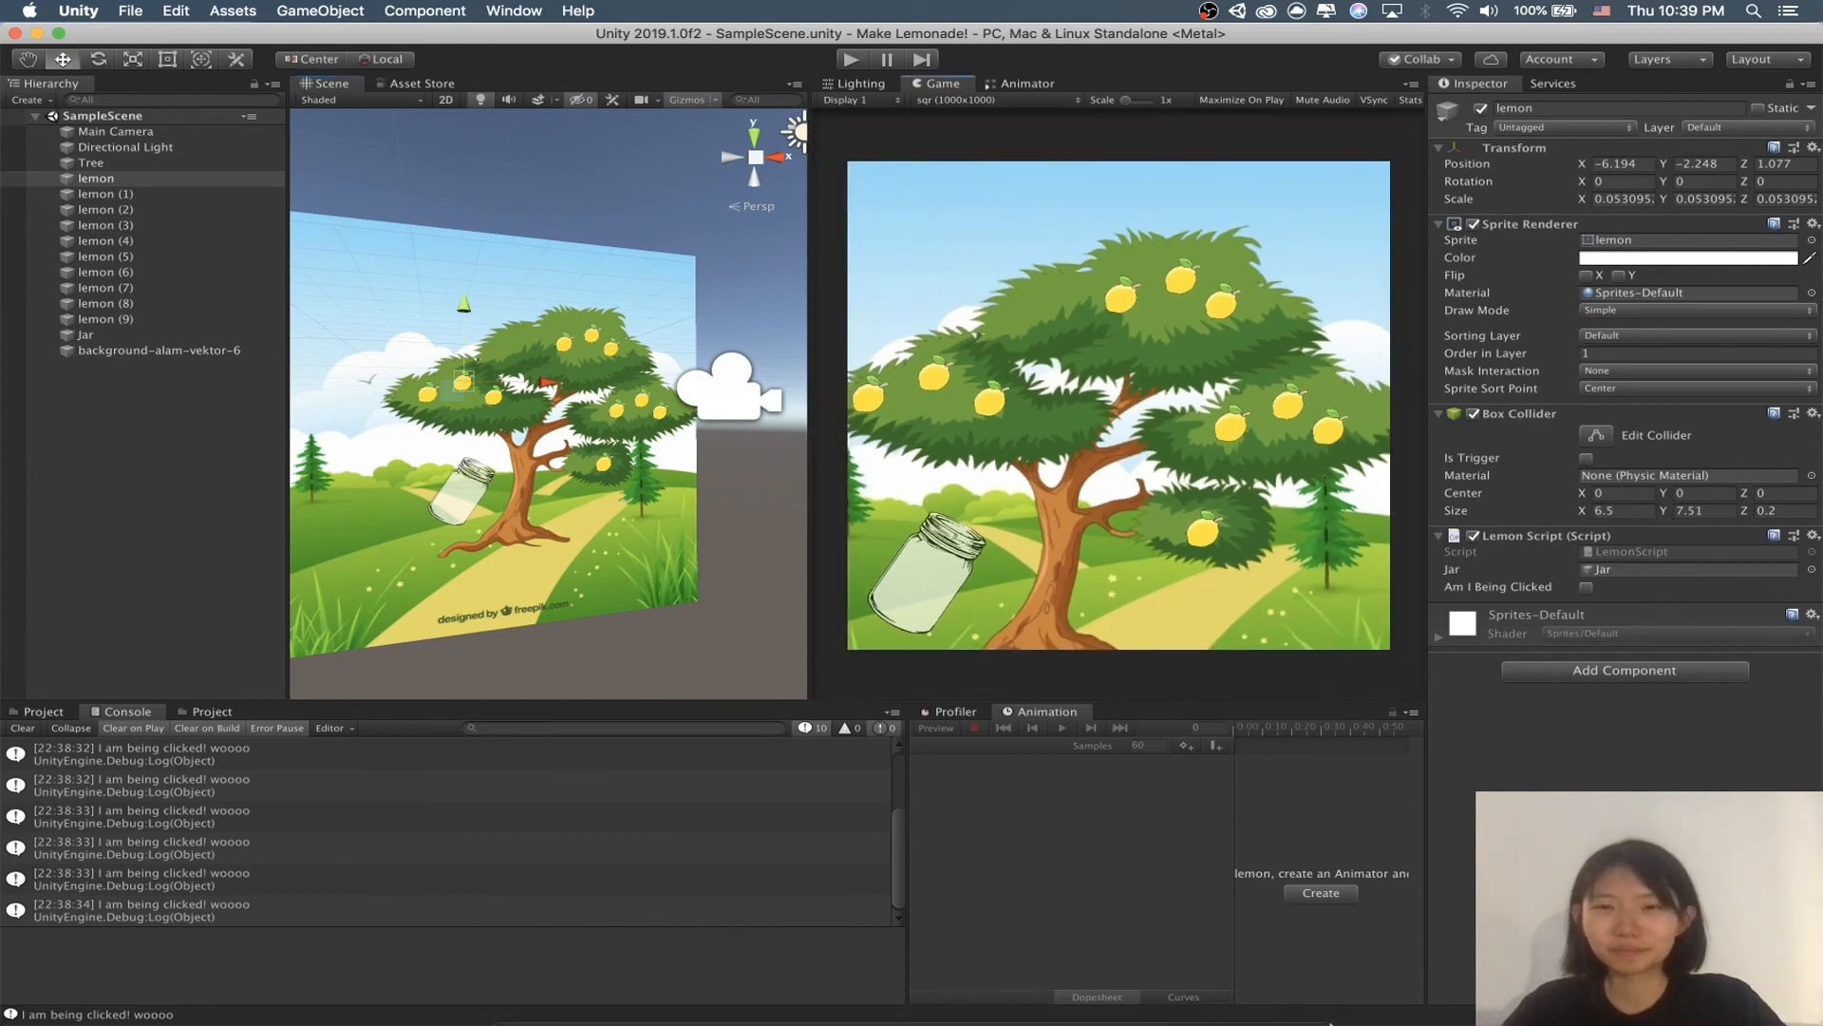